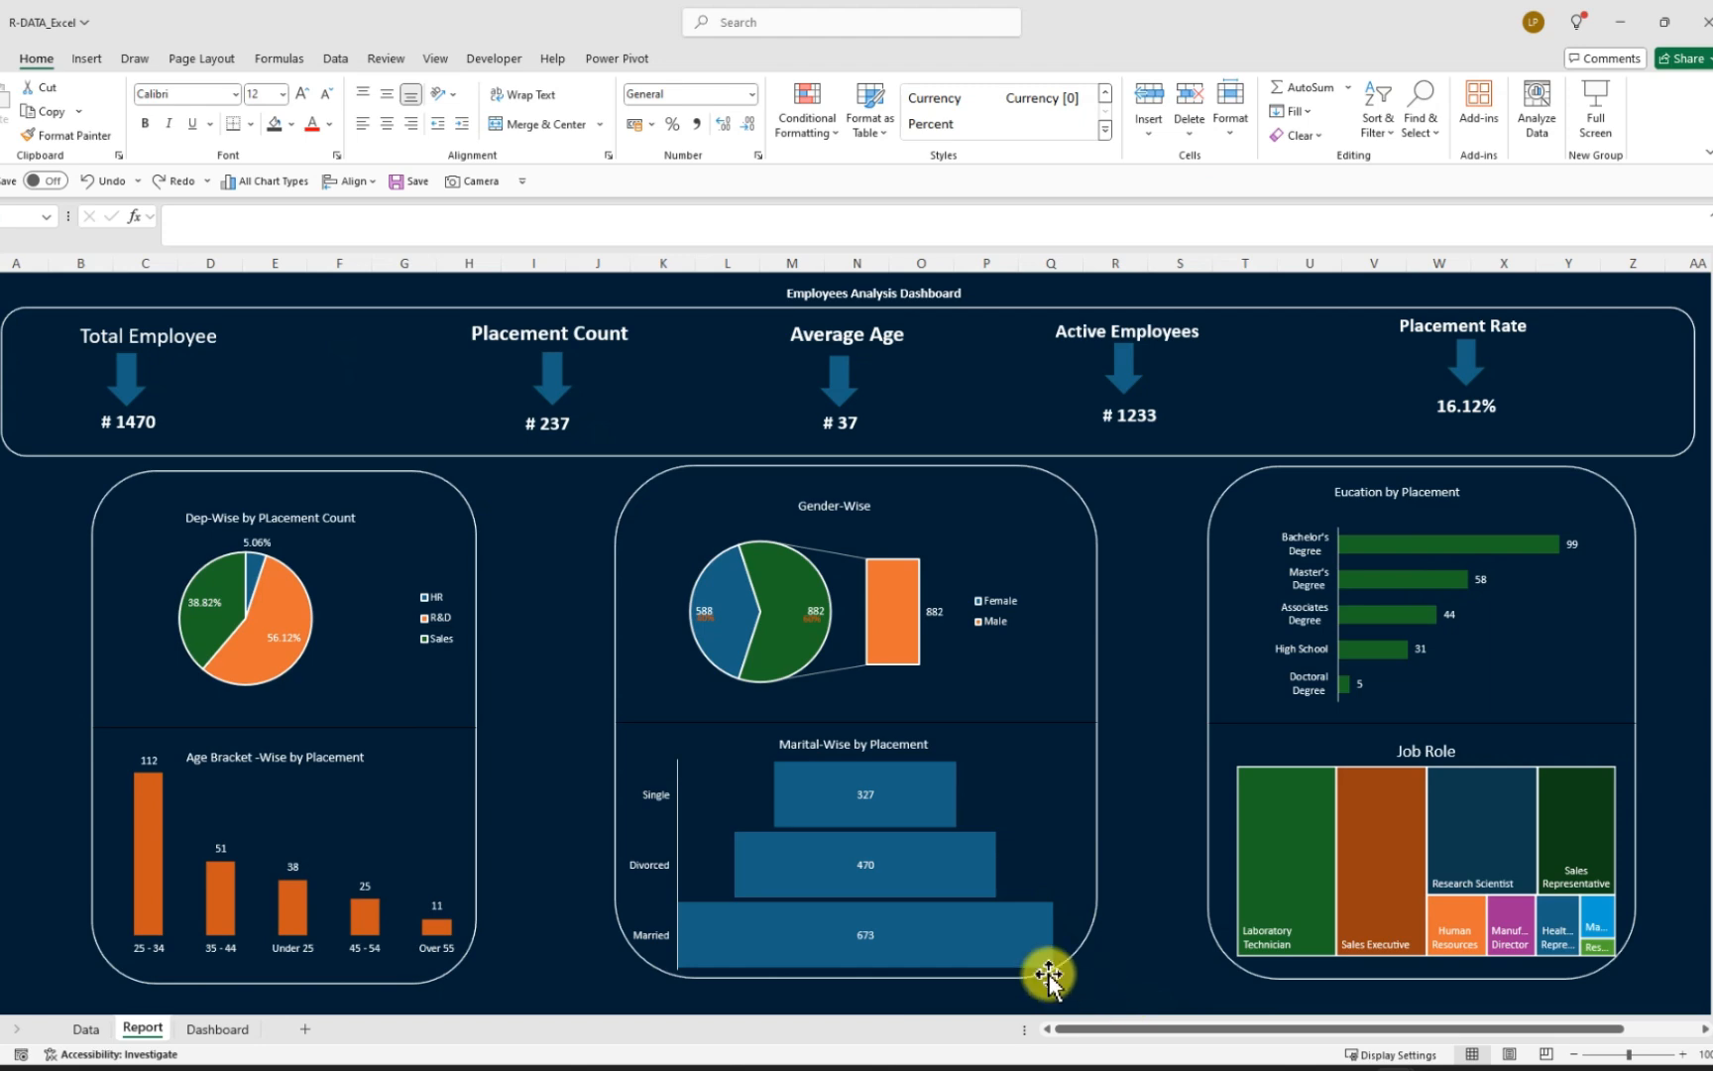
# Look over the Data sheet and the empty Dashboard layout, ending on the Data sheet
pyautogui.click(85, 1030)
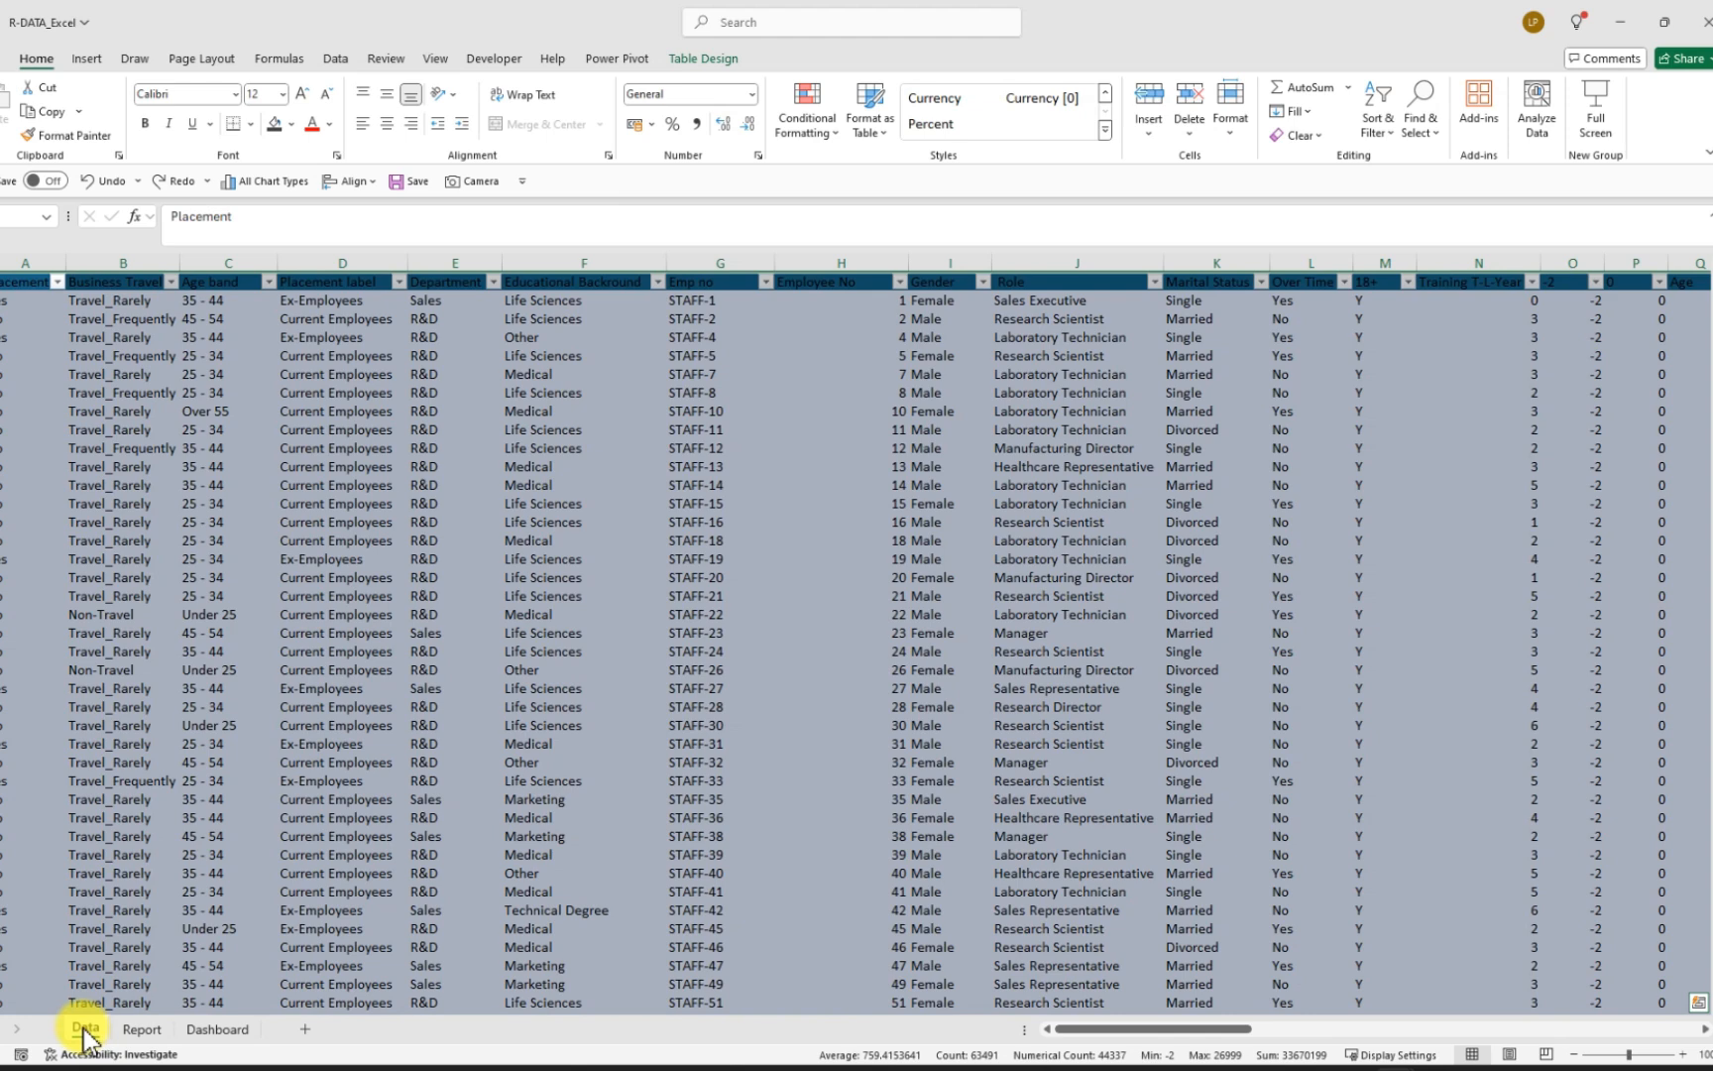
pyautogui.click(213, 1028)
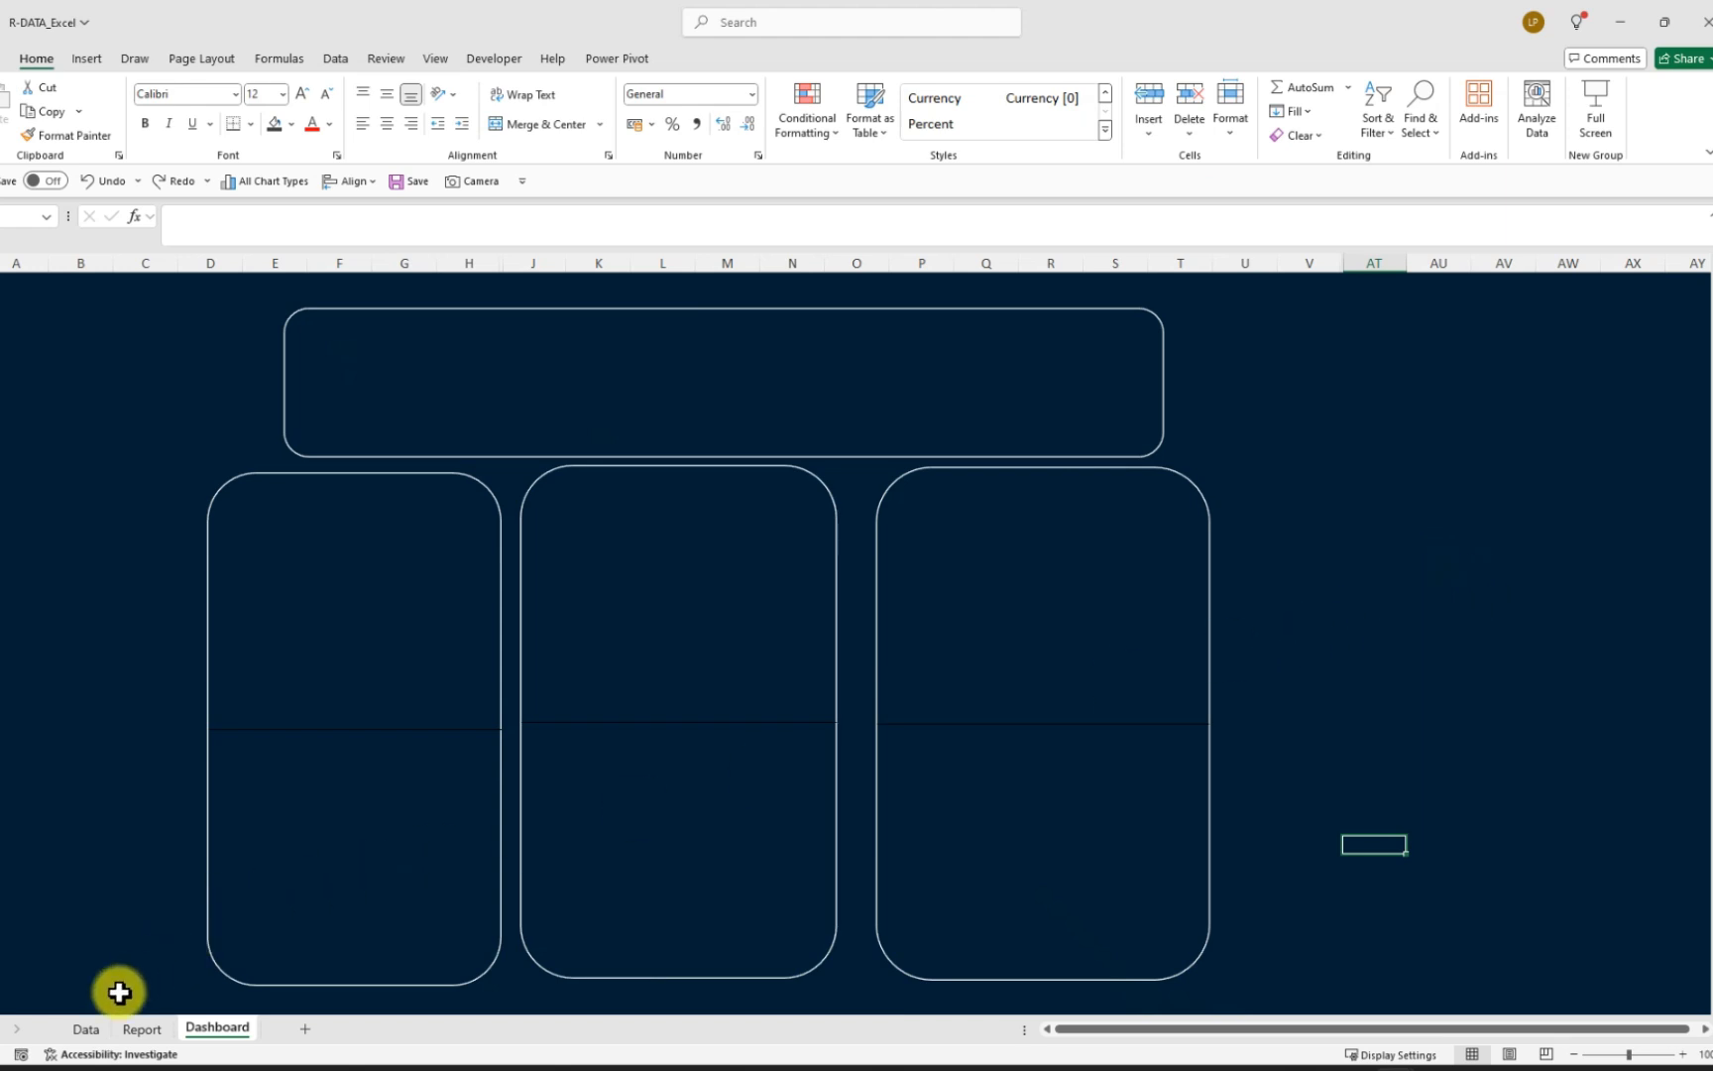
pyautogui.click(81, 1029)
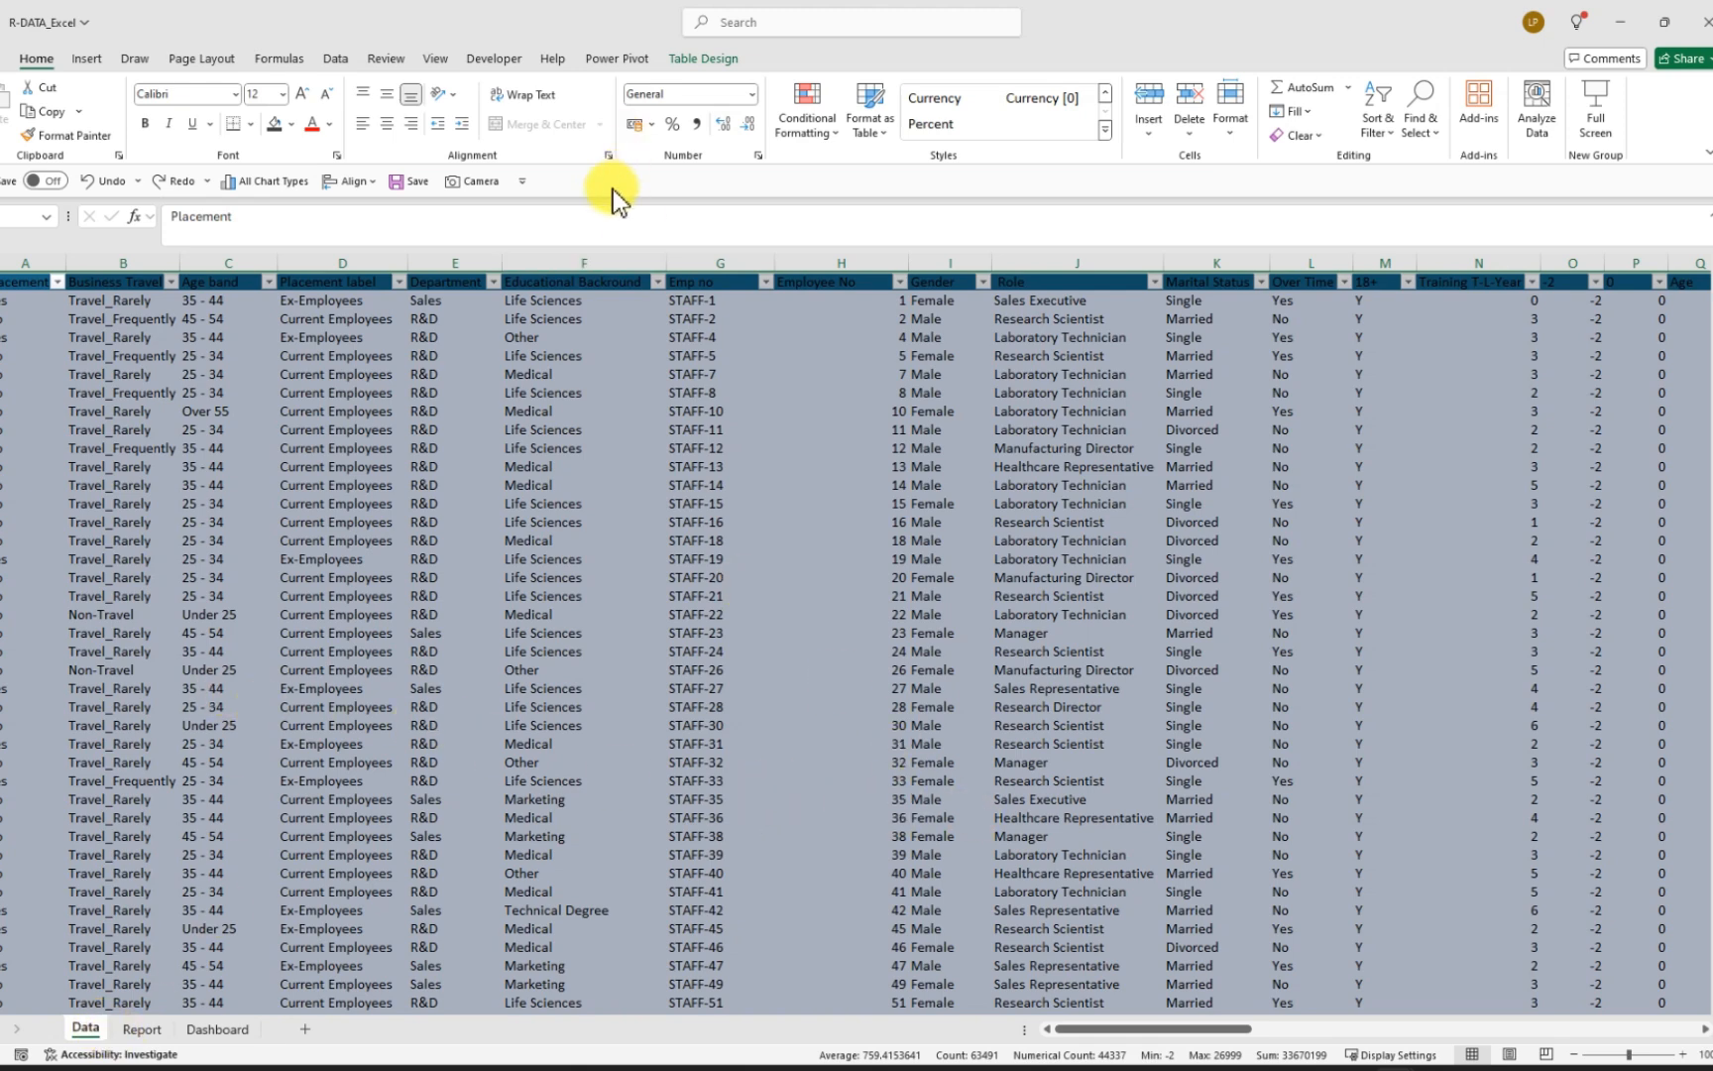
# Convert the employee table on the Data sheet to a normal range
pyautogui.click(699, 60)
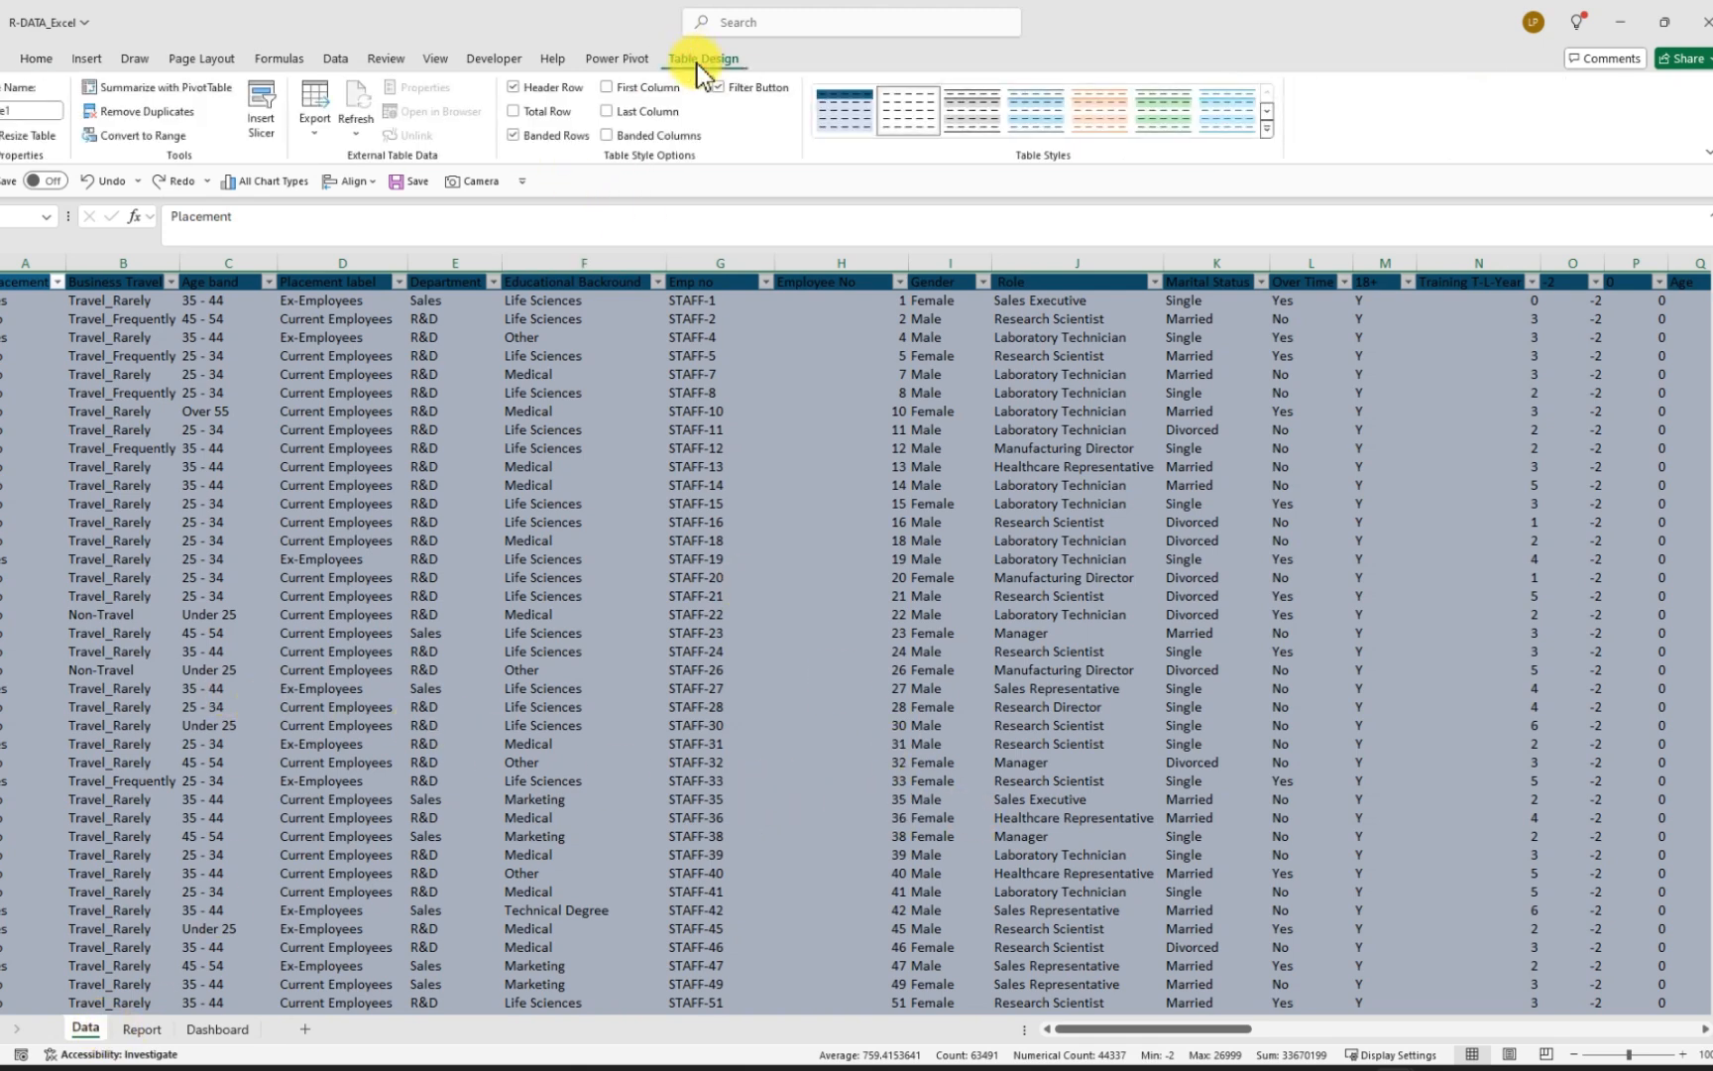
pyautogui.click(139, 139)
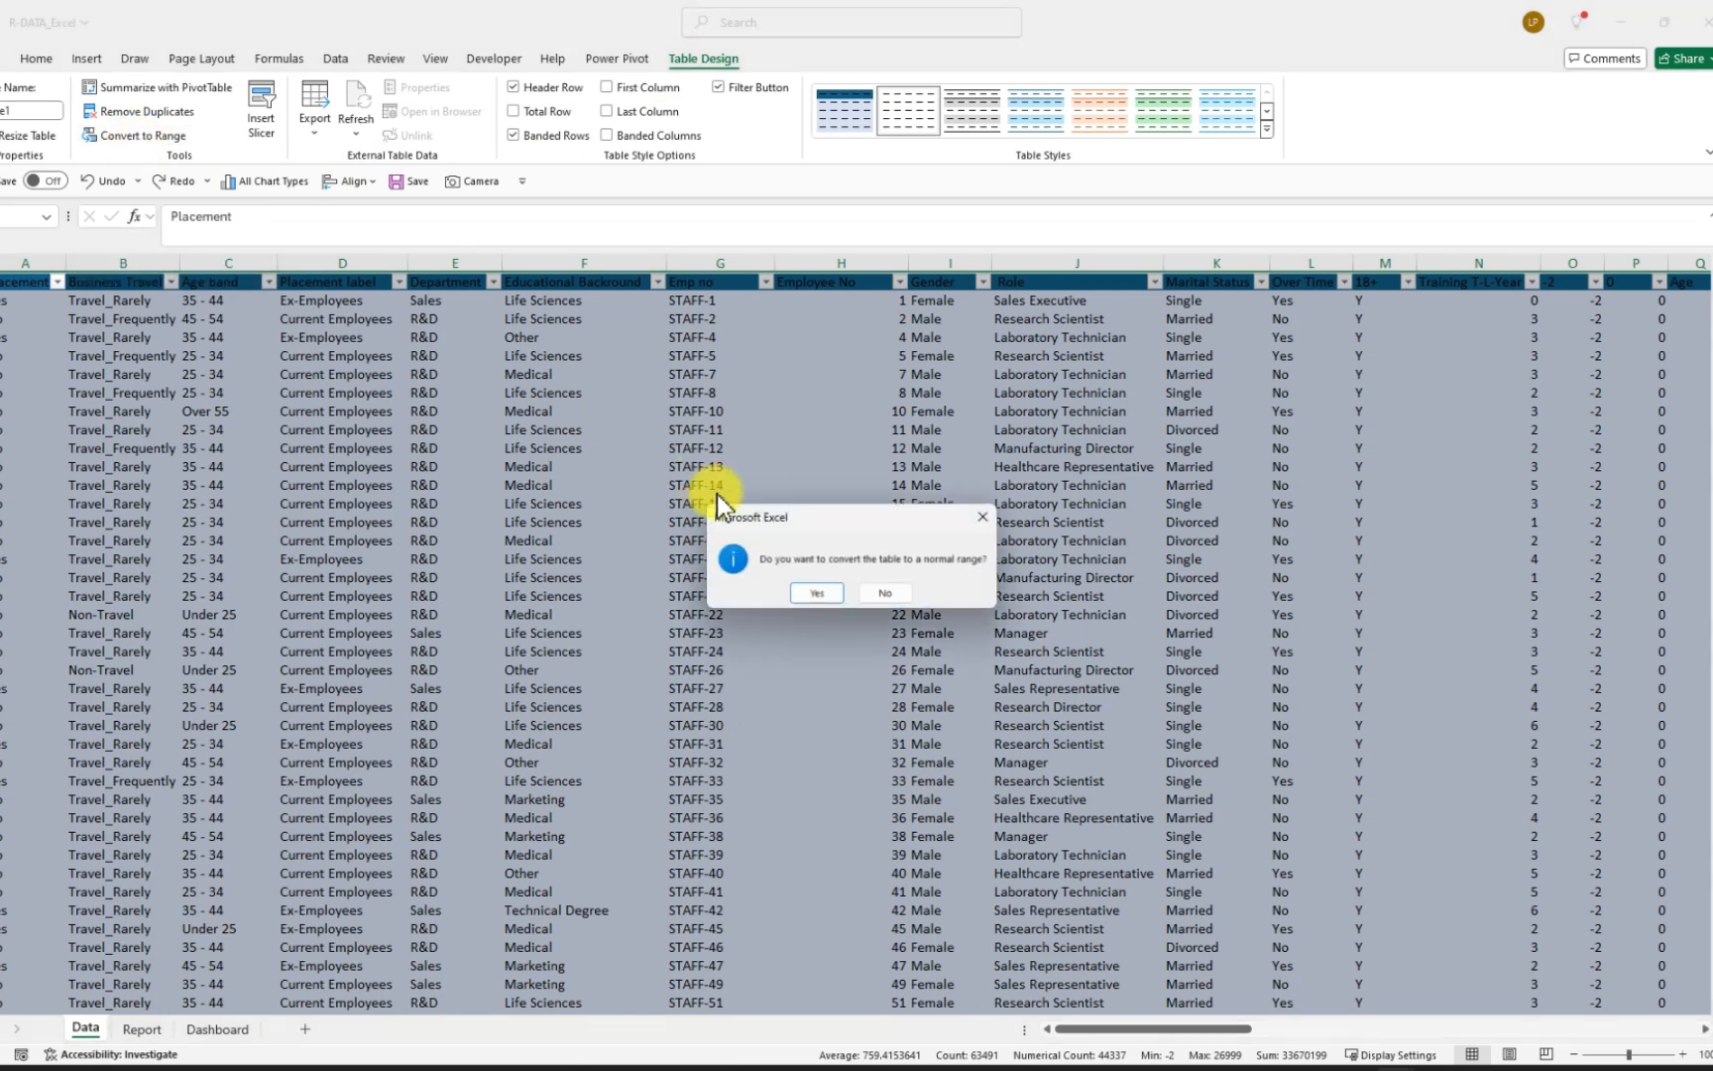
pyautogui.click(817, 593)
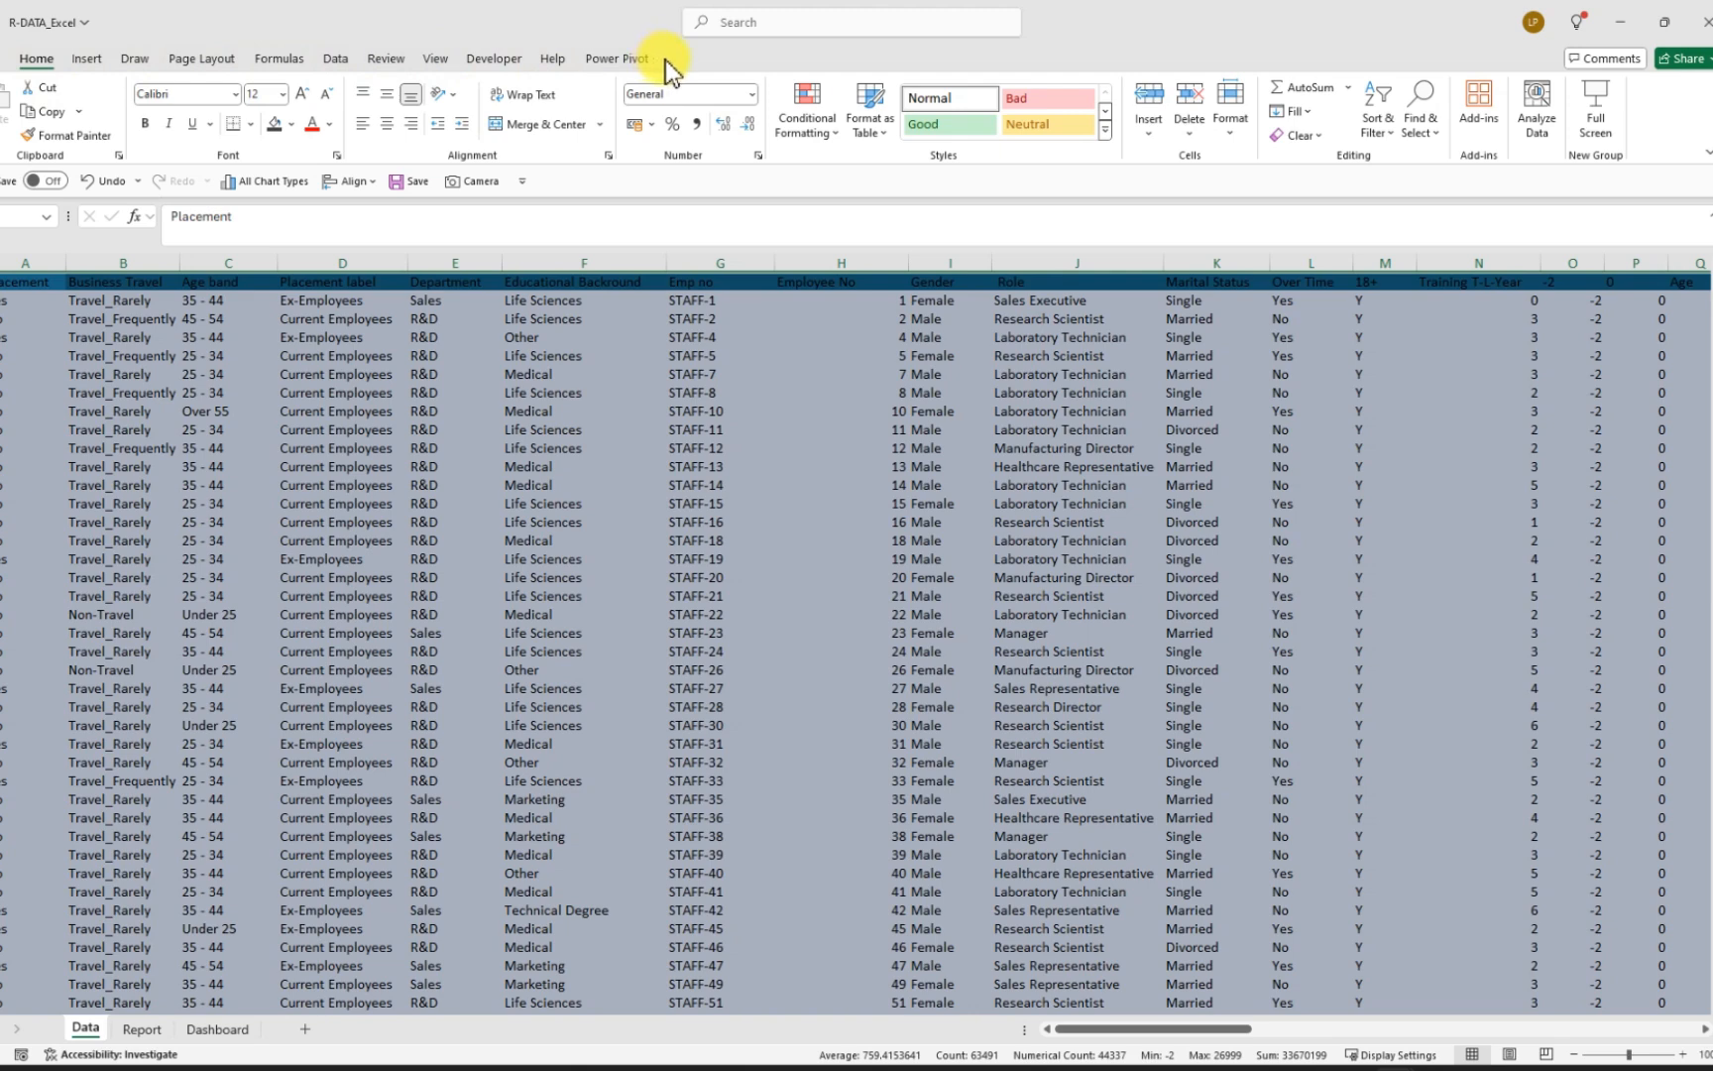
# Create a table with headers from the employee data range A1:AR1471 and name it Data
pyautogui.click(612, 632)
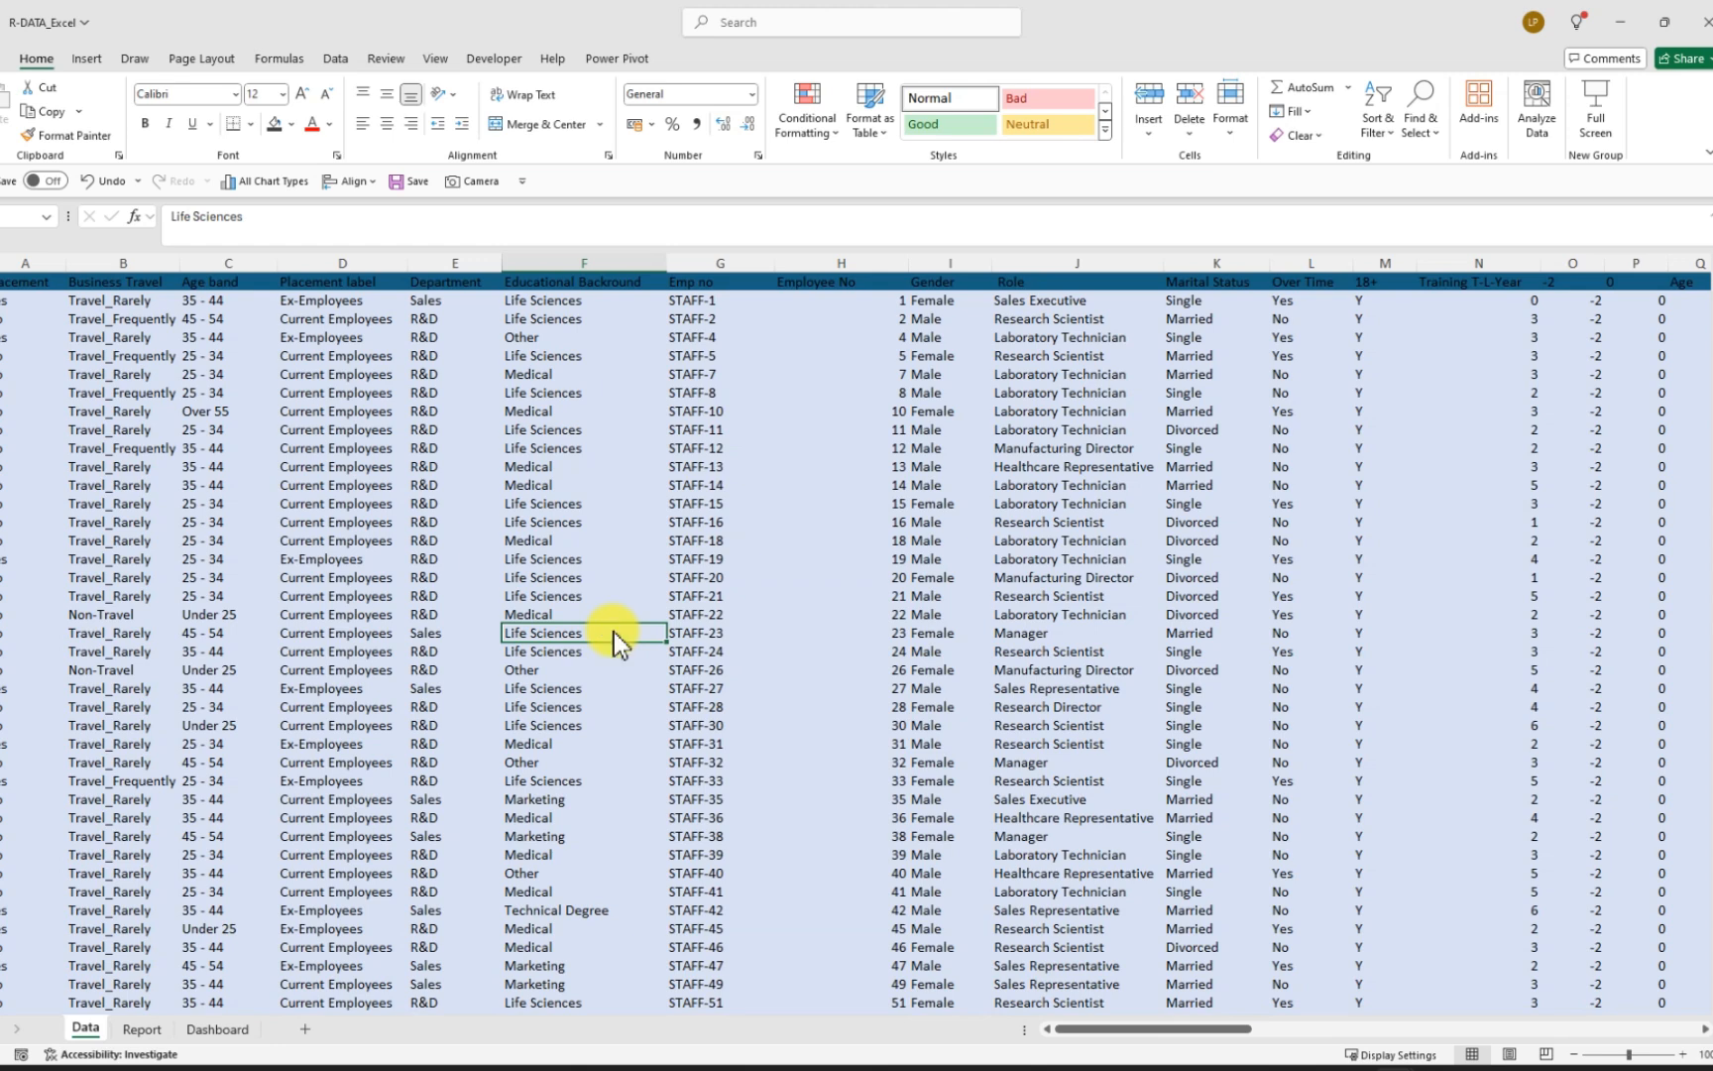
pyautogui.hotkey('ctrl', 't')
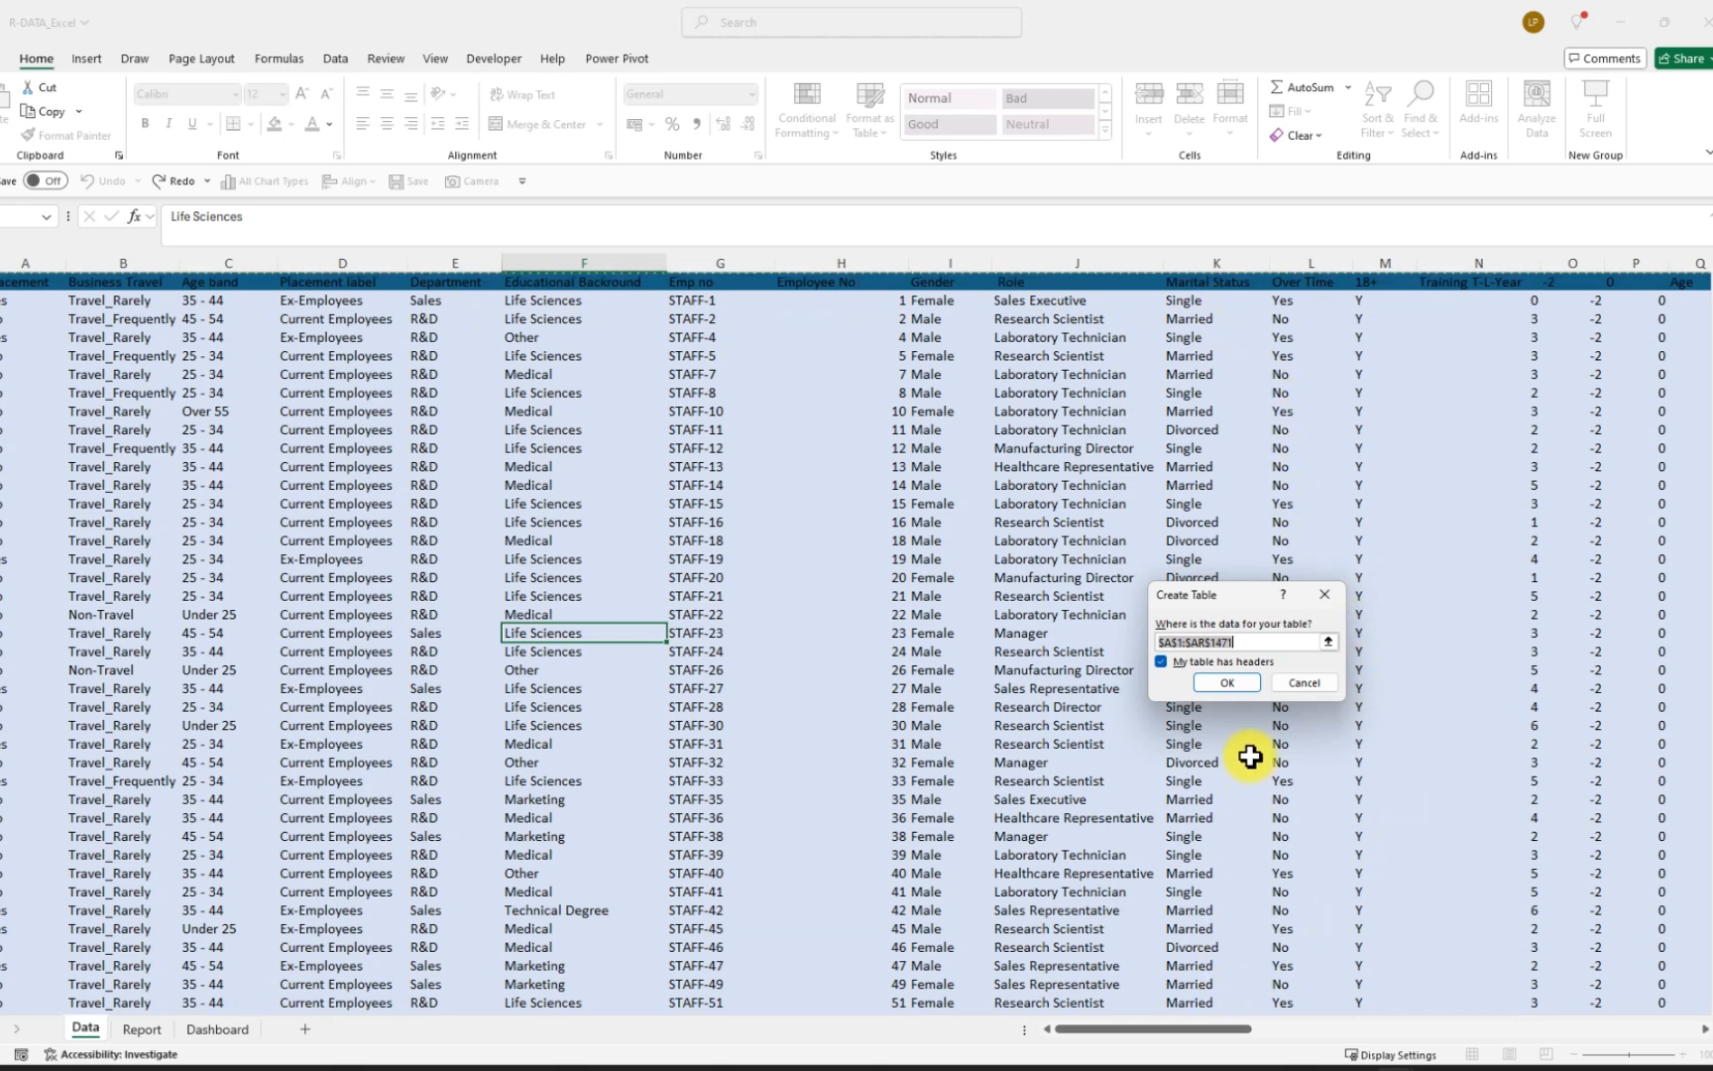
pyautogui.click(1239, 691)
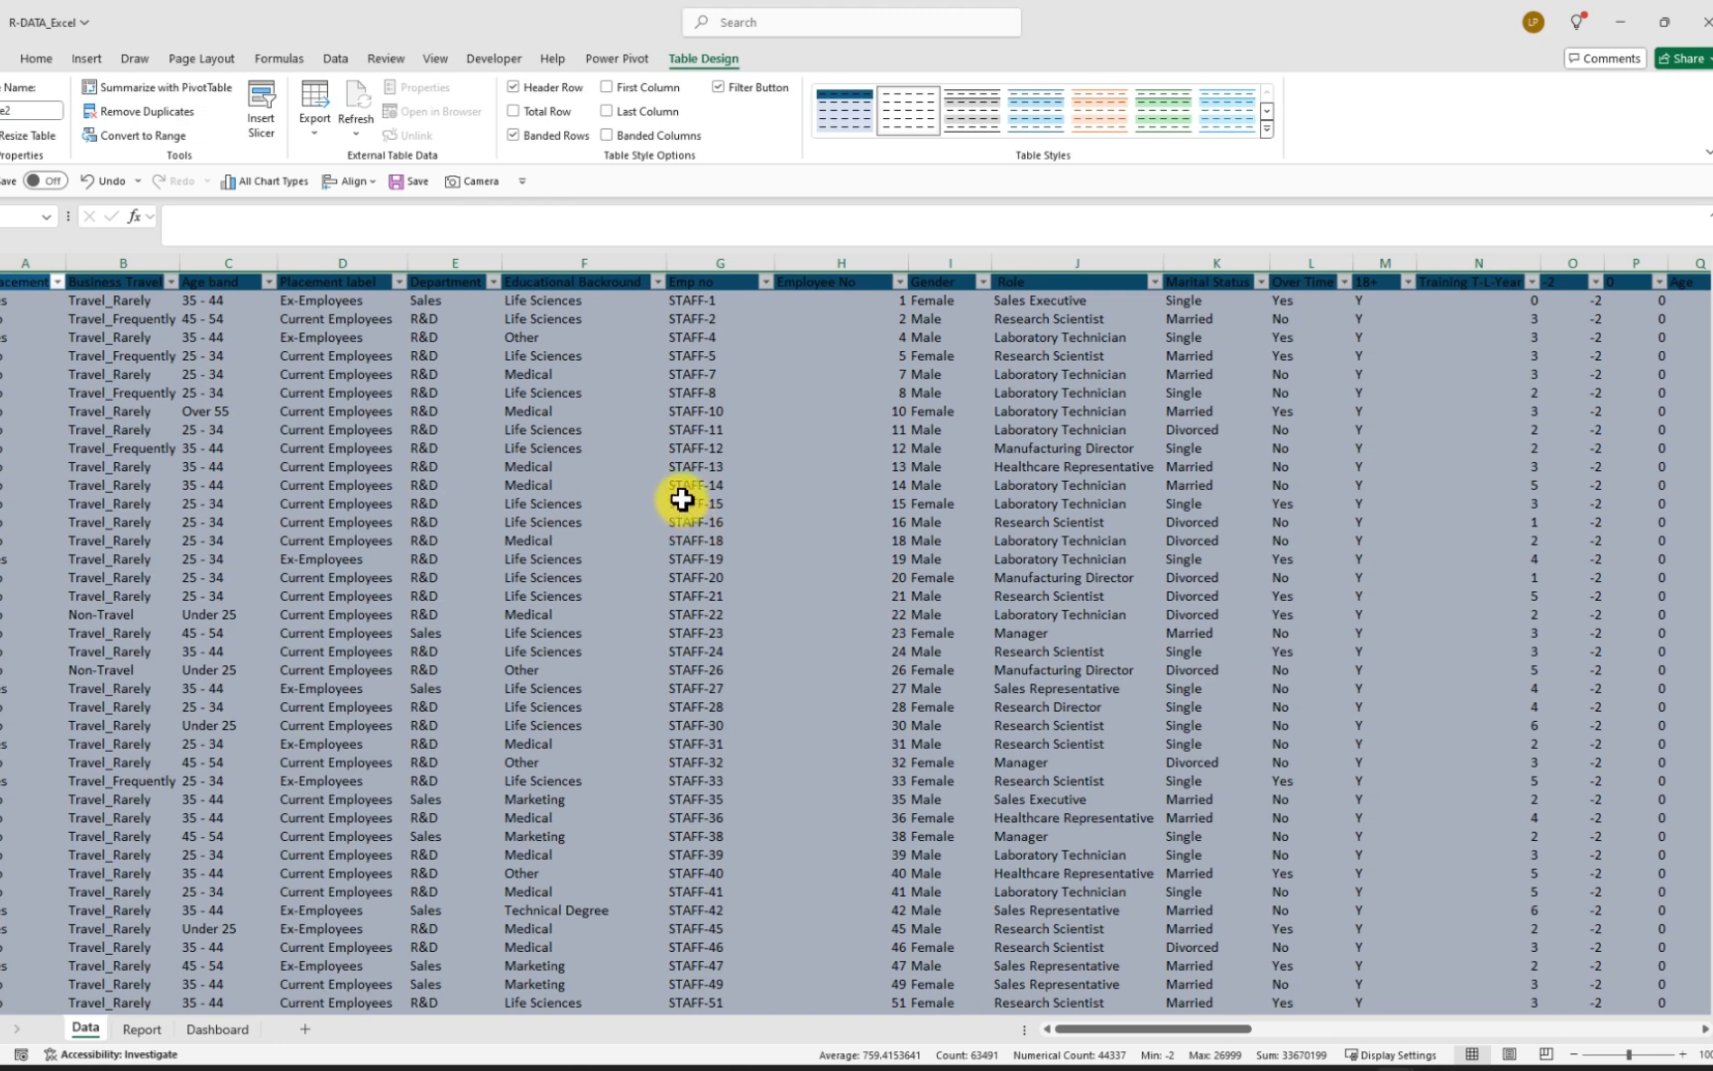
pyautogui.click(19, 109)
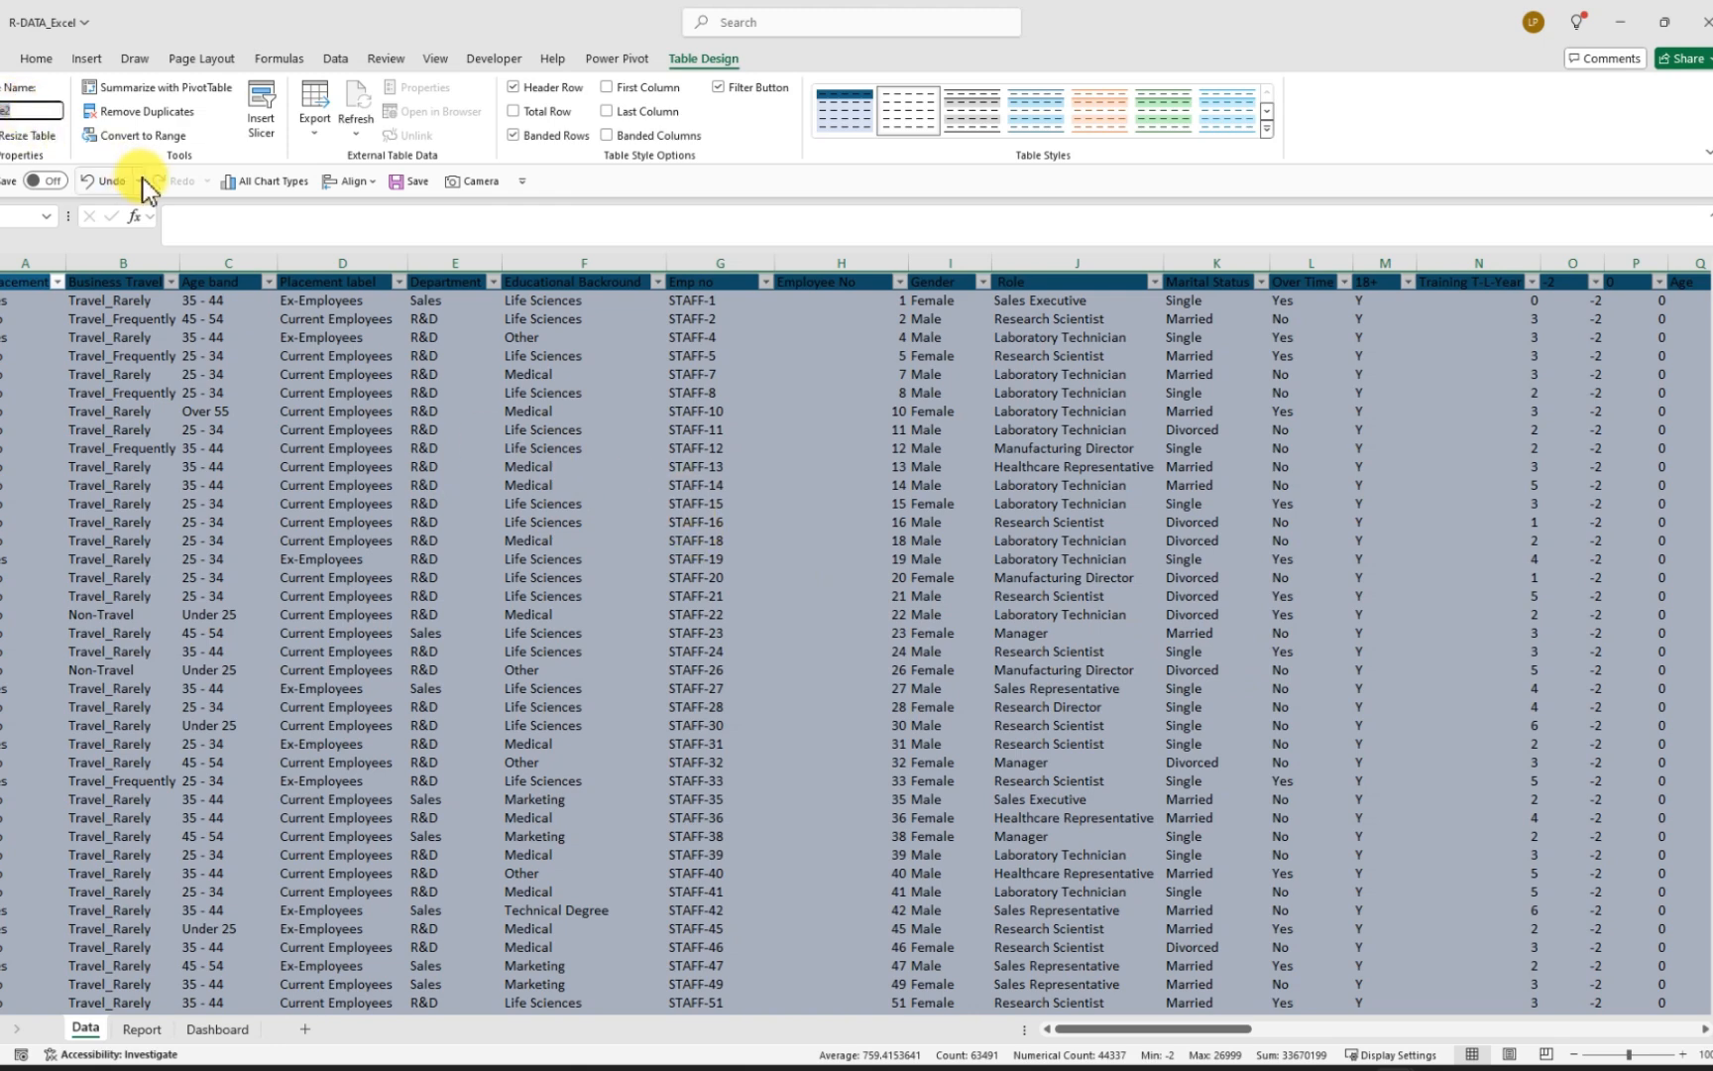
pyautogui.press('BackSpace')
pyautogui.press('Return')
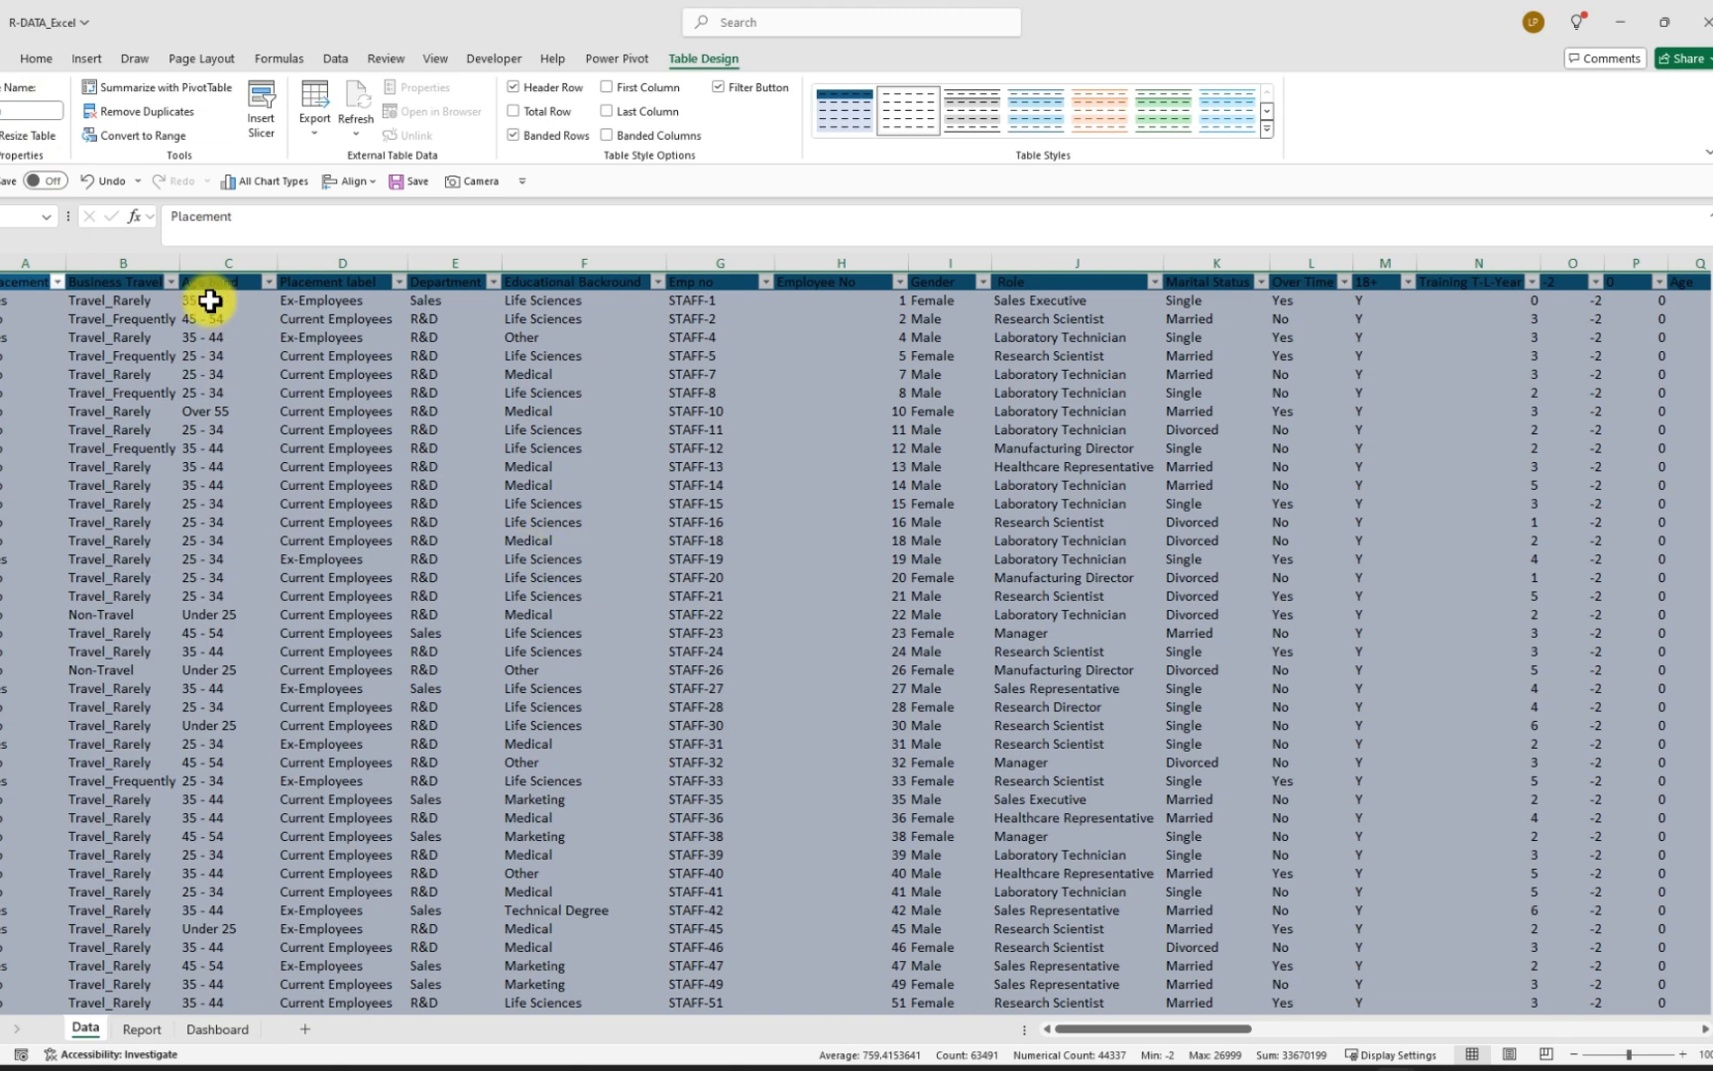
# Insert a PivotTable based on the Data table on a new worksheet
pyautogui.click(87, 62)
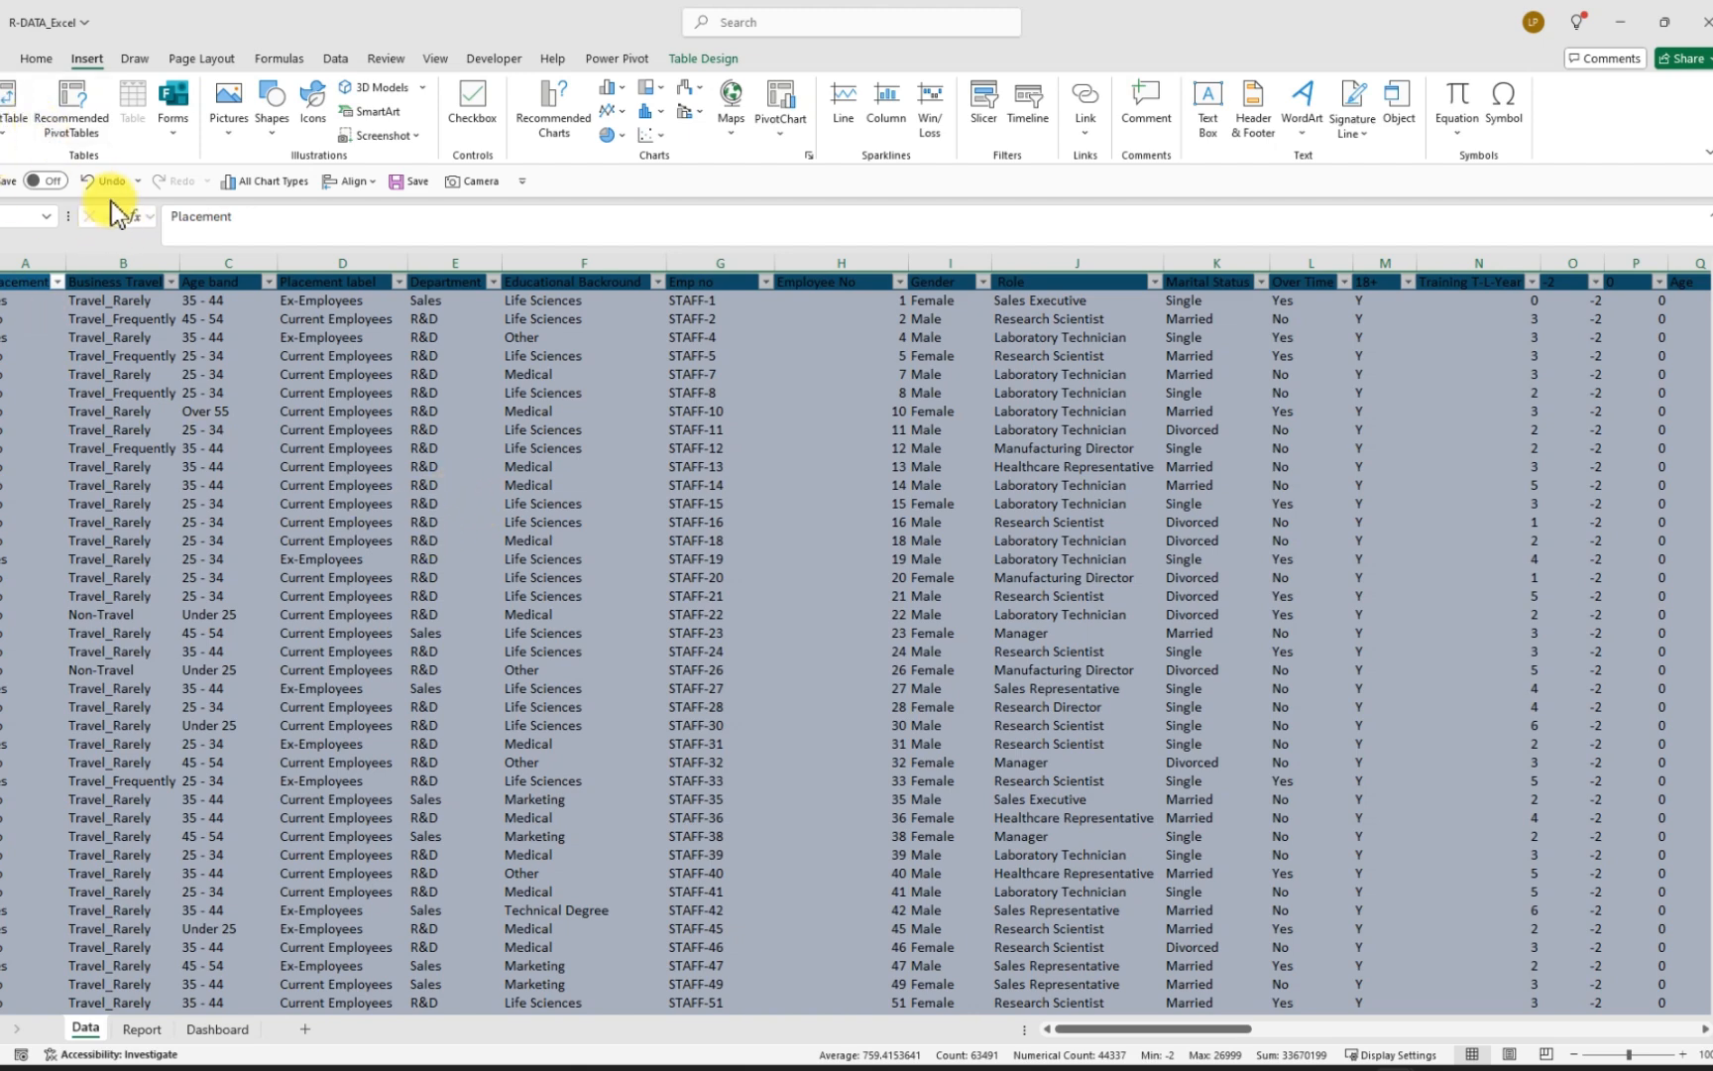
pyautogui.click(12, 100)
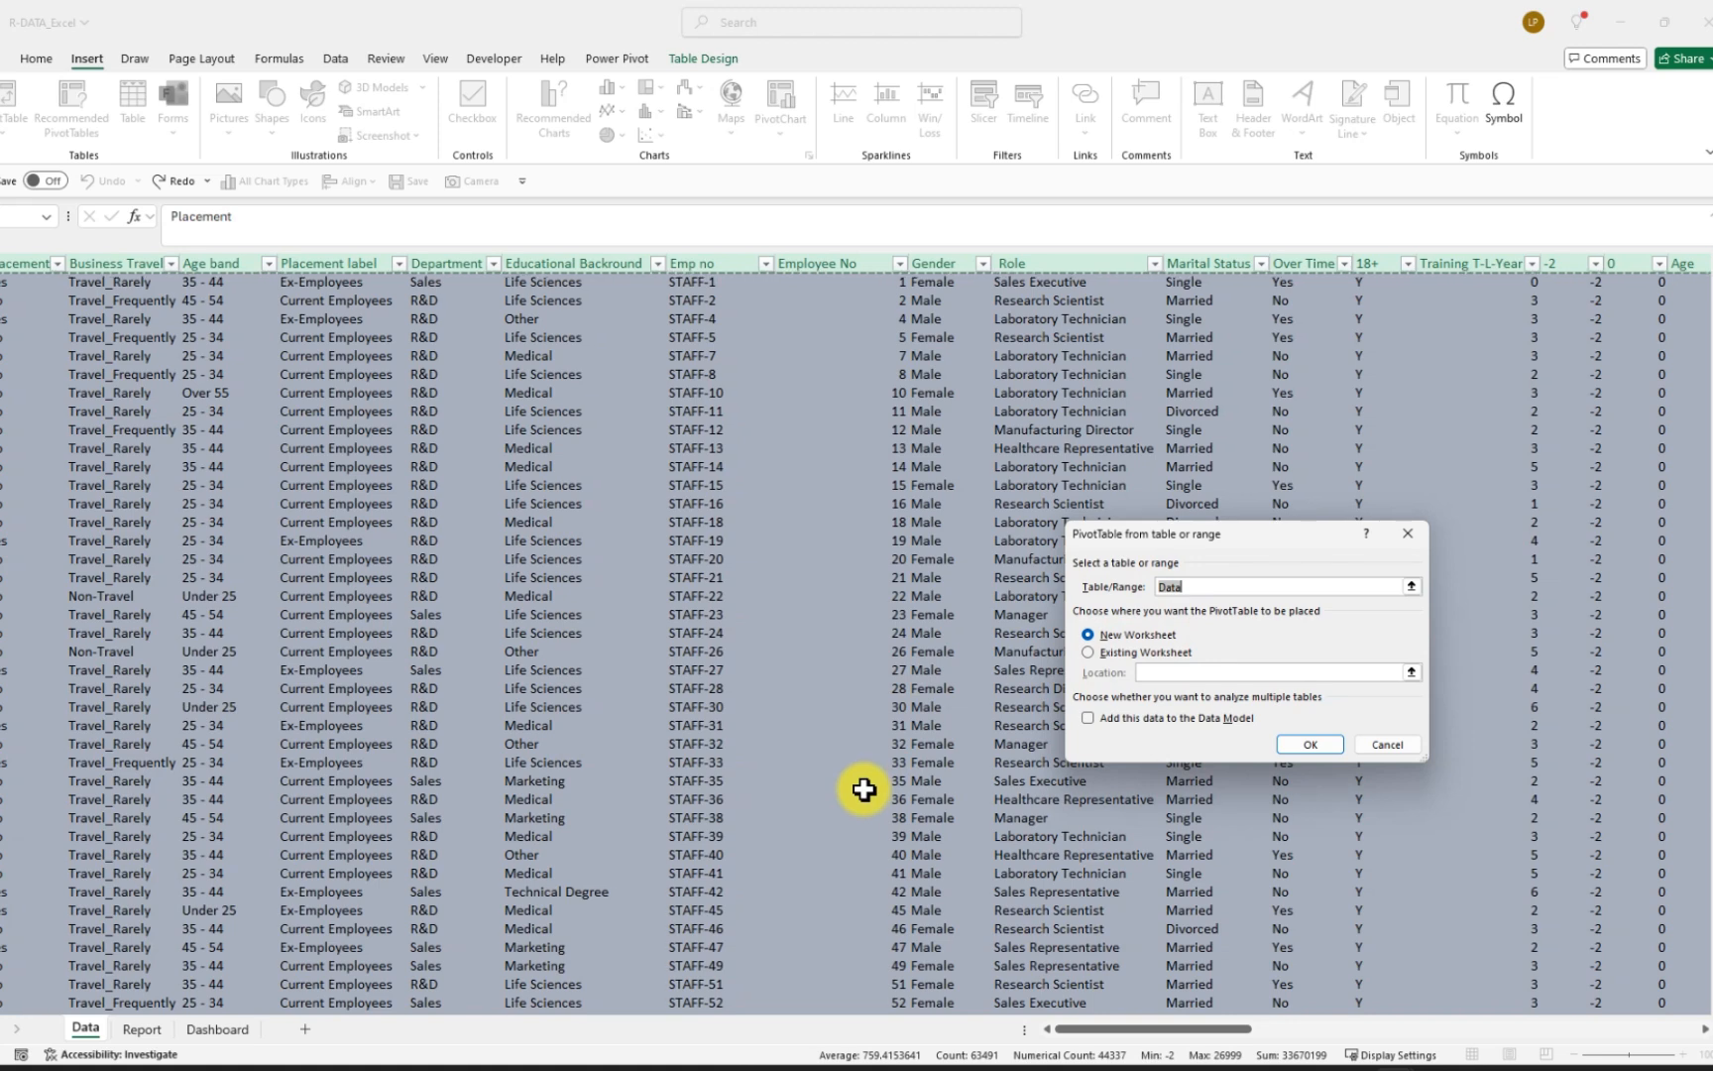
pyautogui.click(1296, 743)
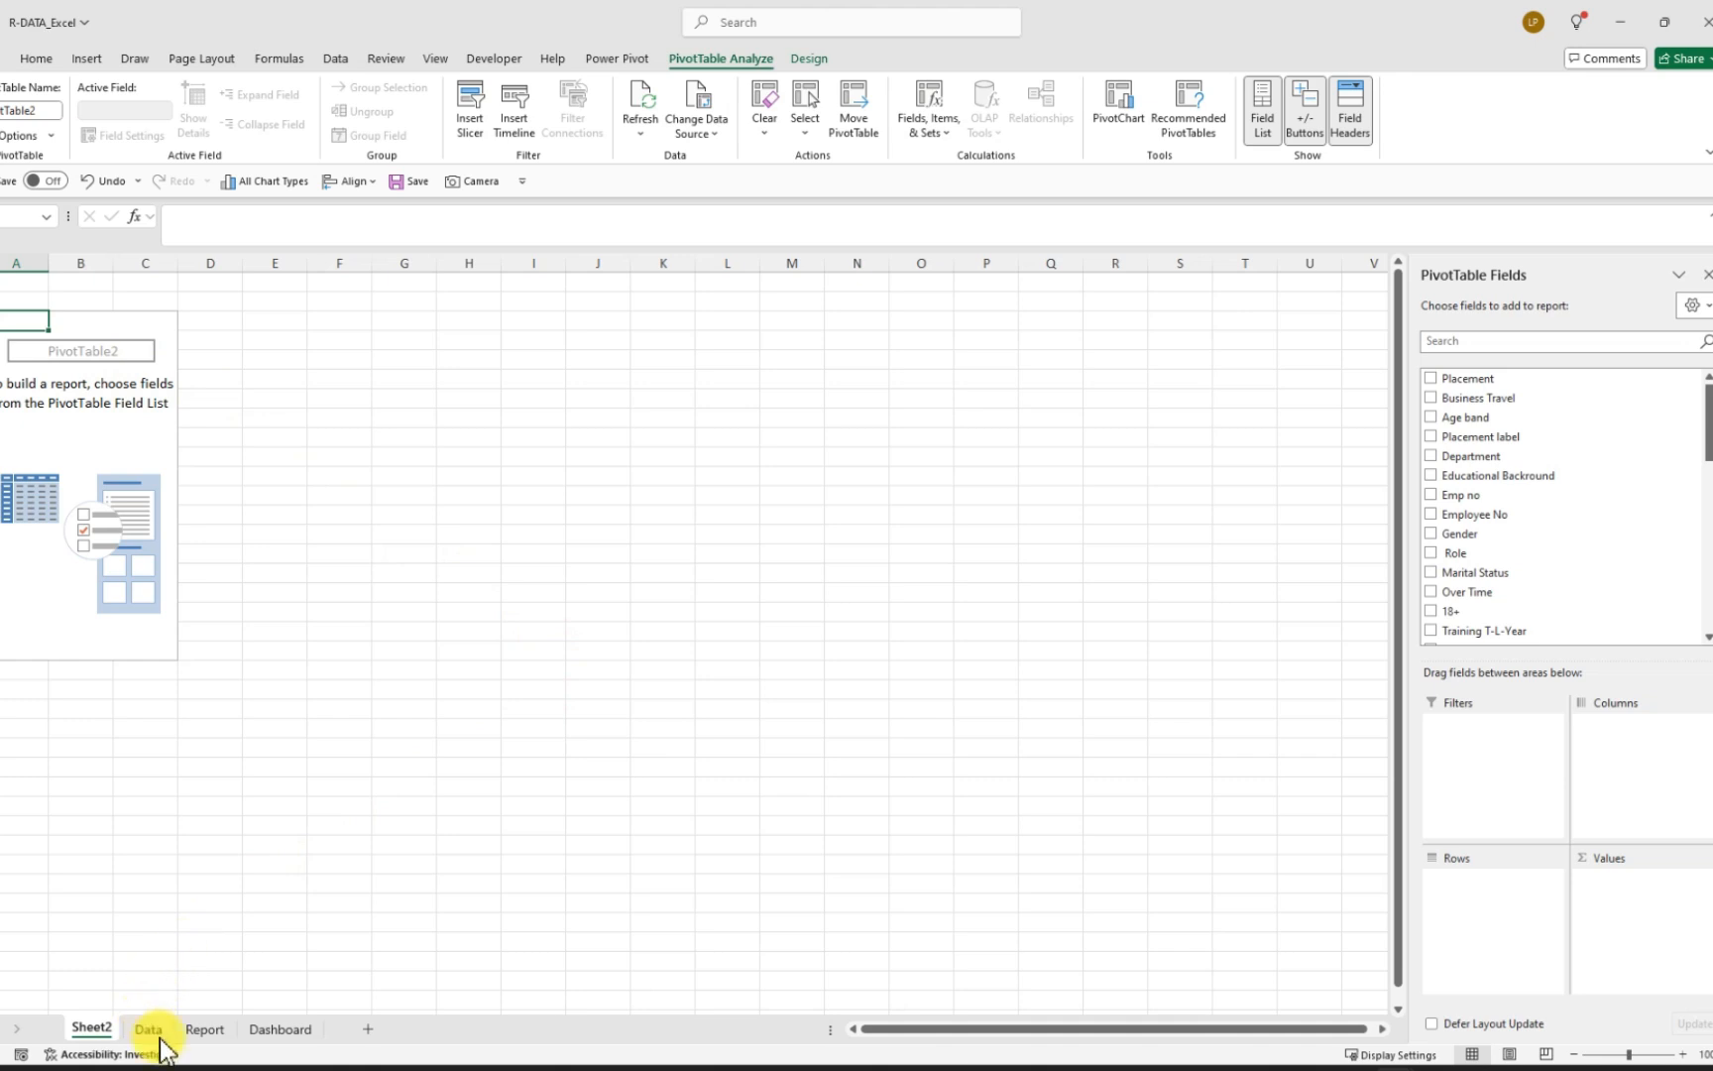
# Move the new PivotTable sheet behind the Dashboard sheet and rename it Genders
pyautogui.click(205, 1031)
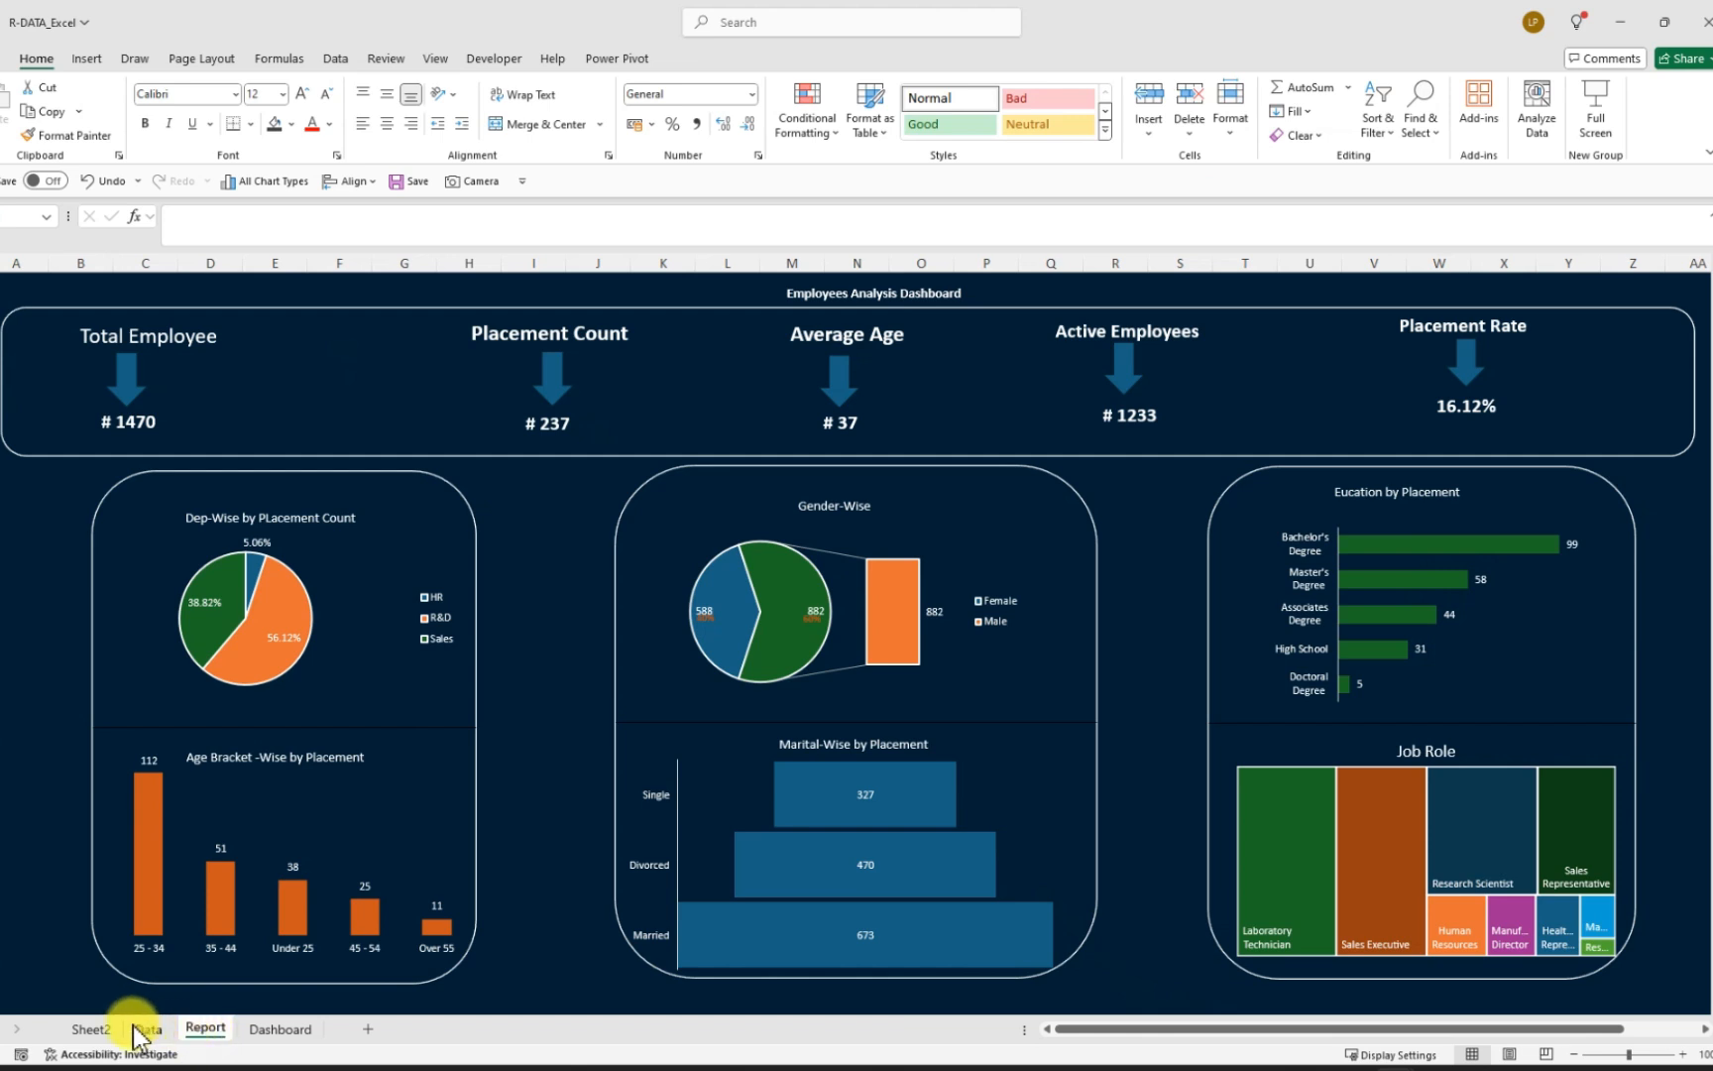
pyautogui.click(97, 1031)
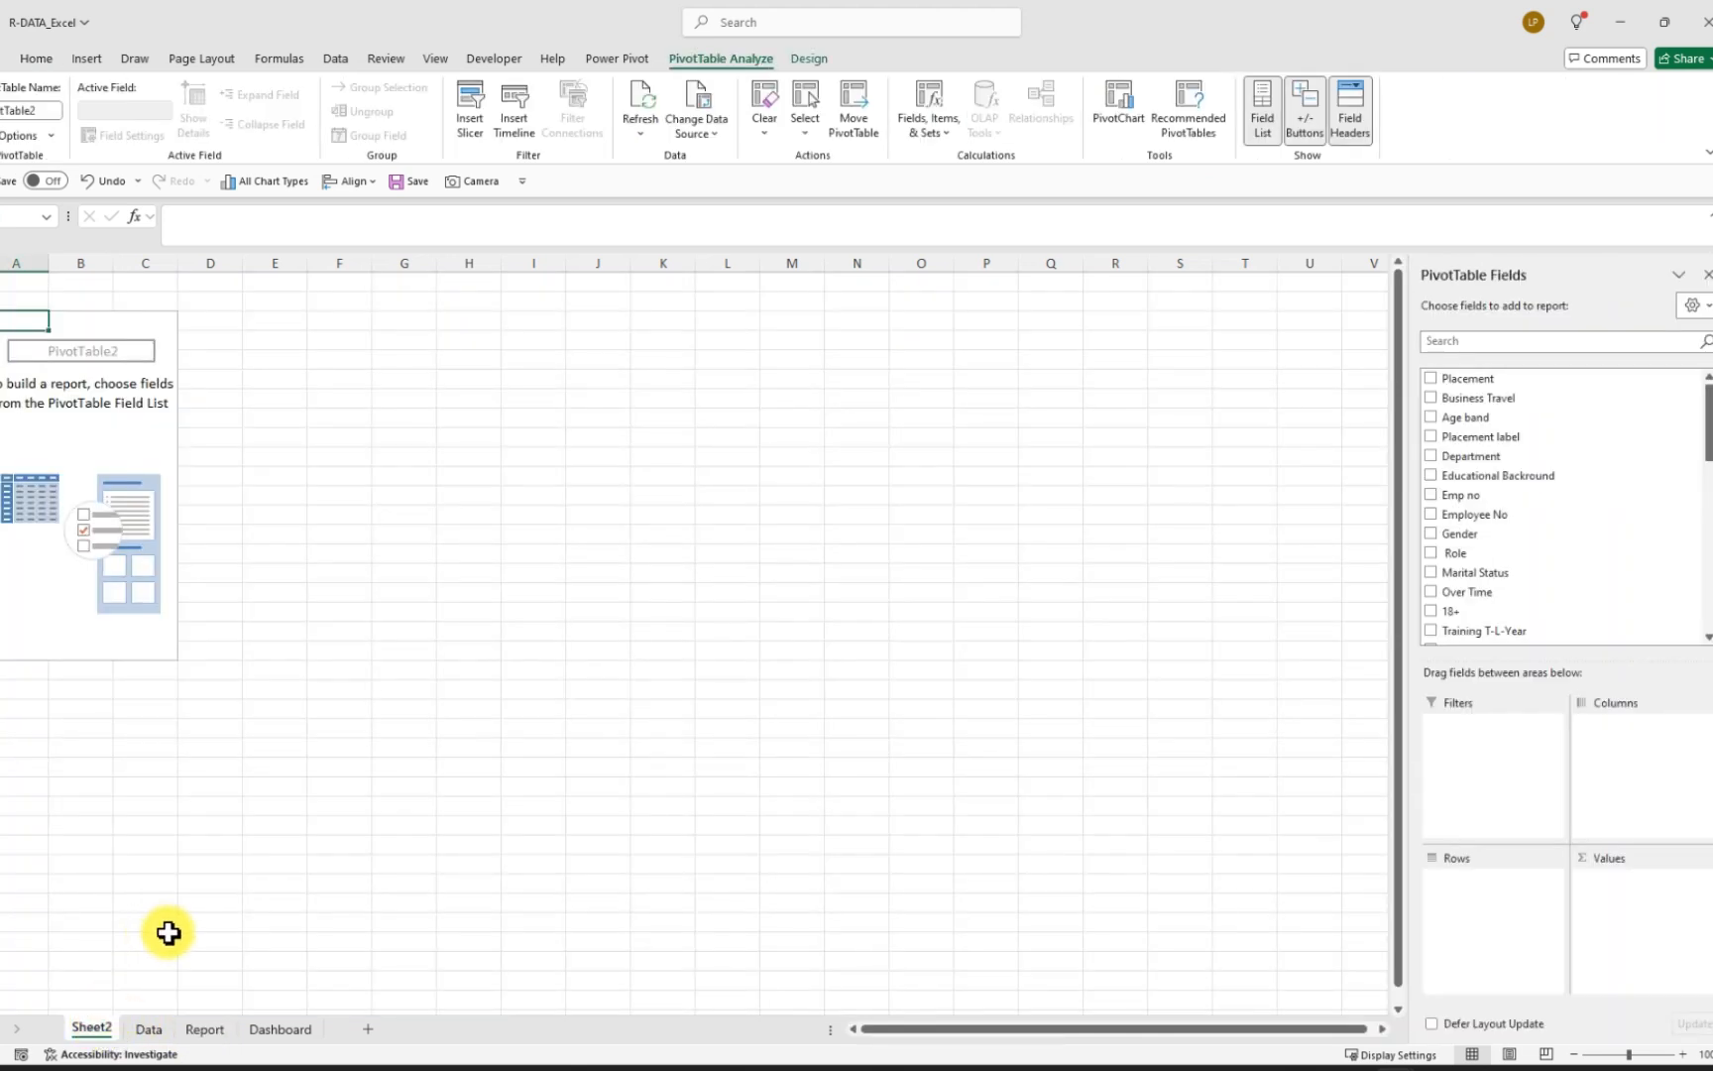
pyautogui.moveTo(104, 1036)
pyautogui.mouseDown()
pyautogui.moveTo(99, 1023)
pyautogui.moveTo(176, 1003)
pyautogui.moveTo(295, 1004)
pyautogui.moveTo(343, 1037)
pyautogui.mouseUp()
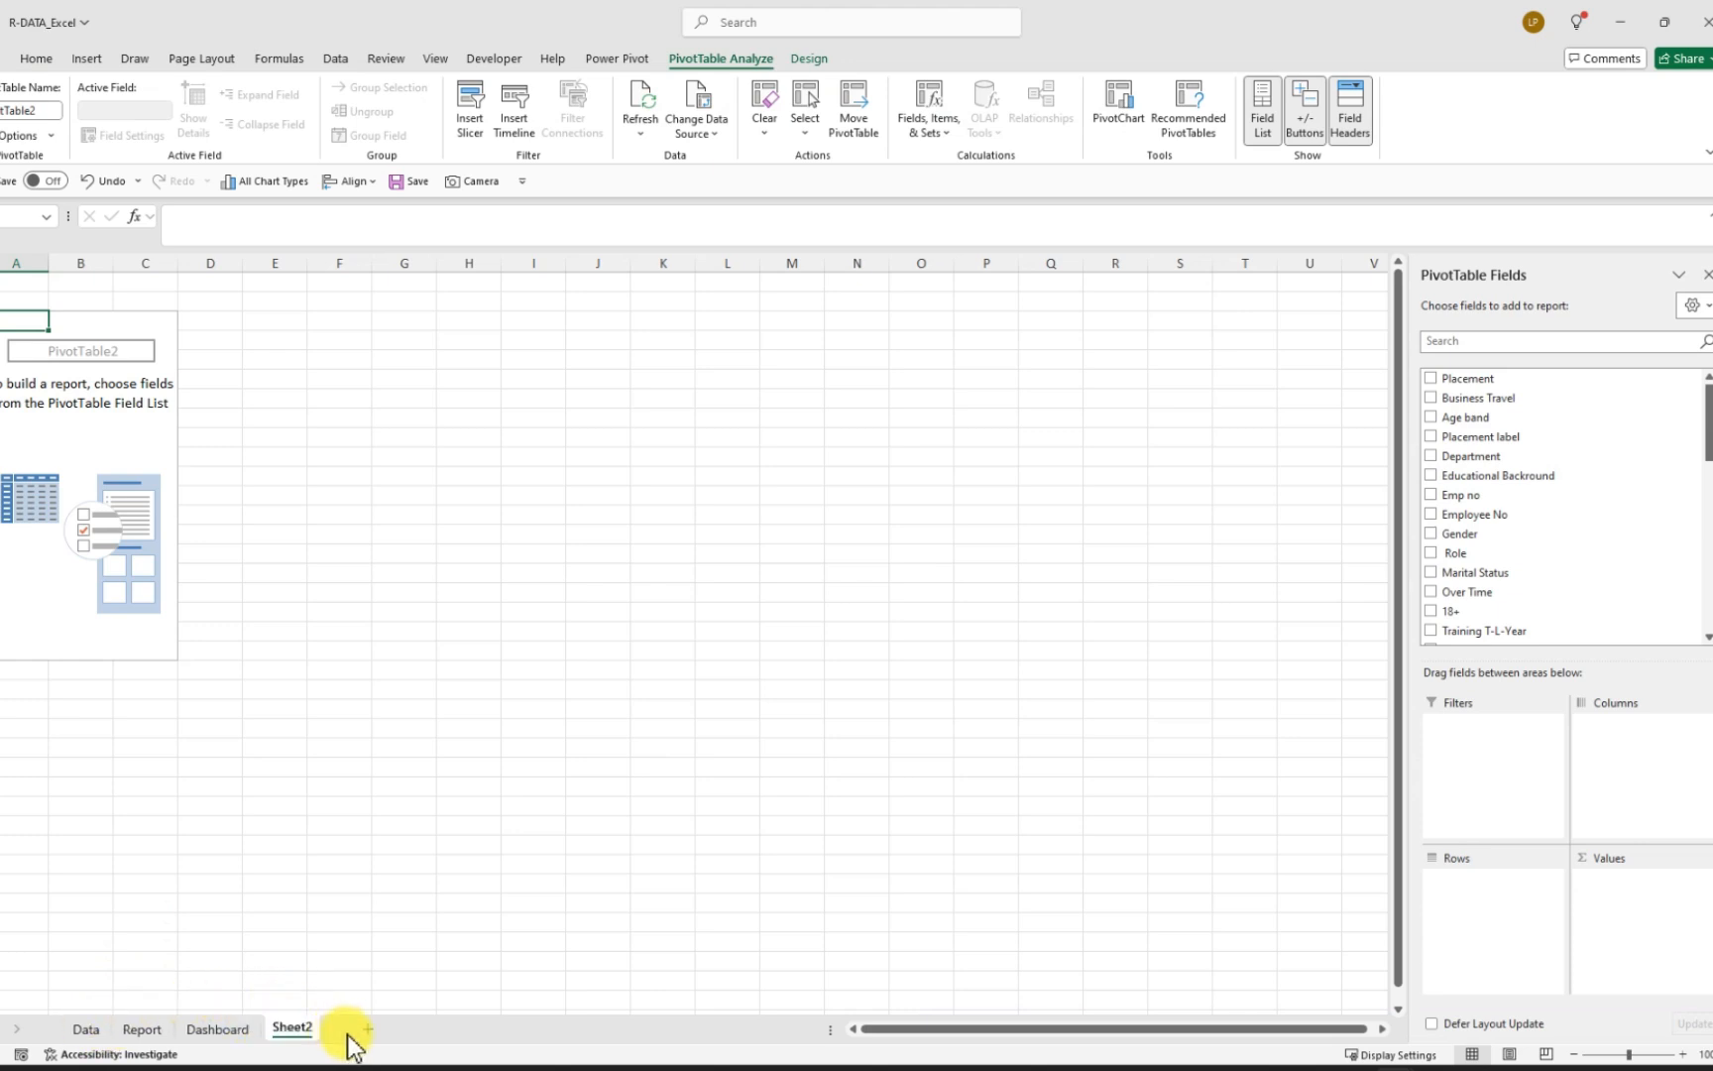
pyautogui.doubleClick(298, 1029)
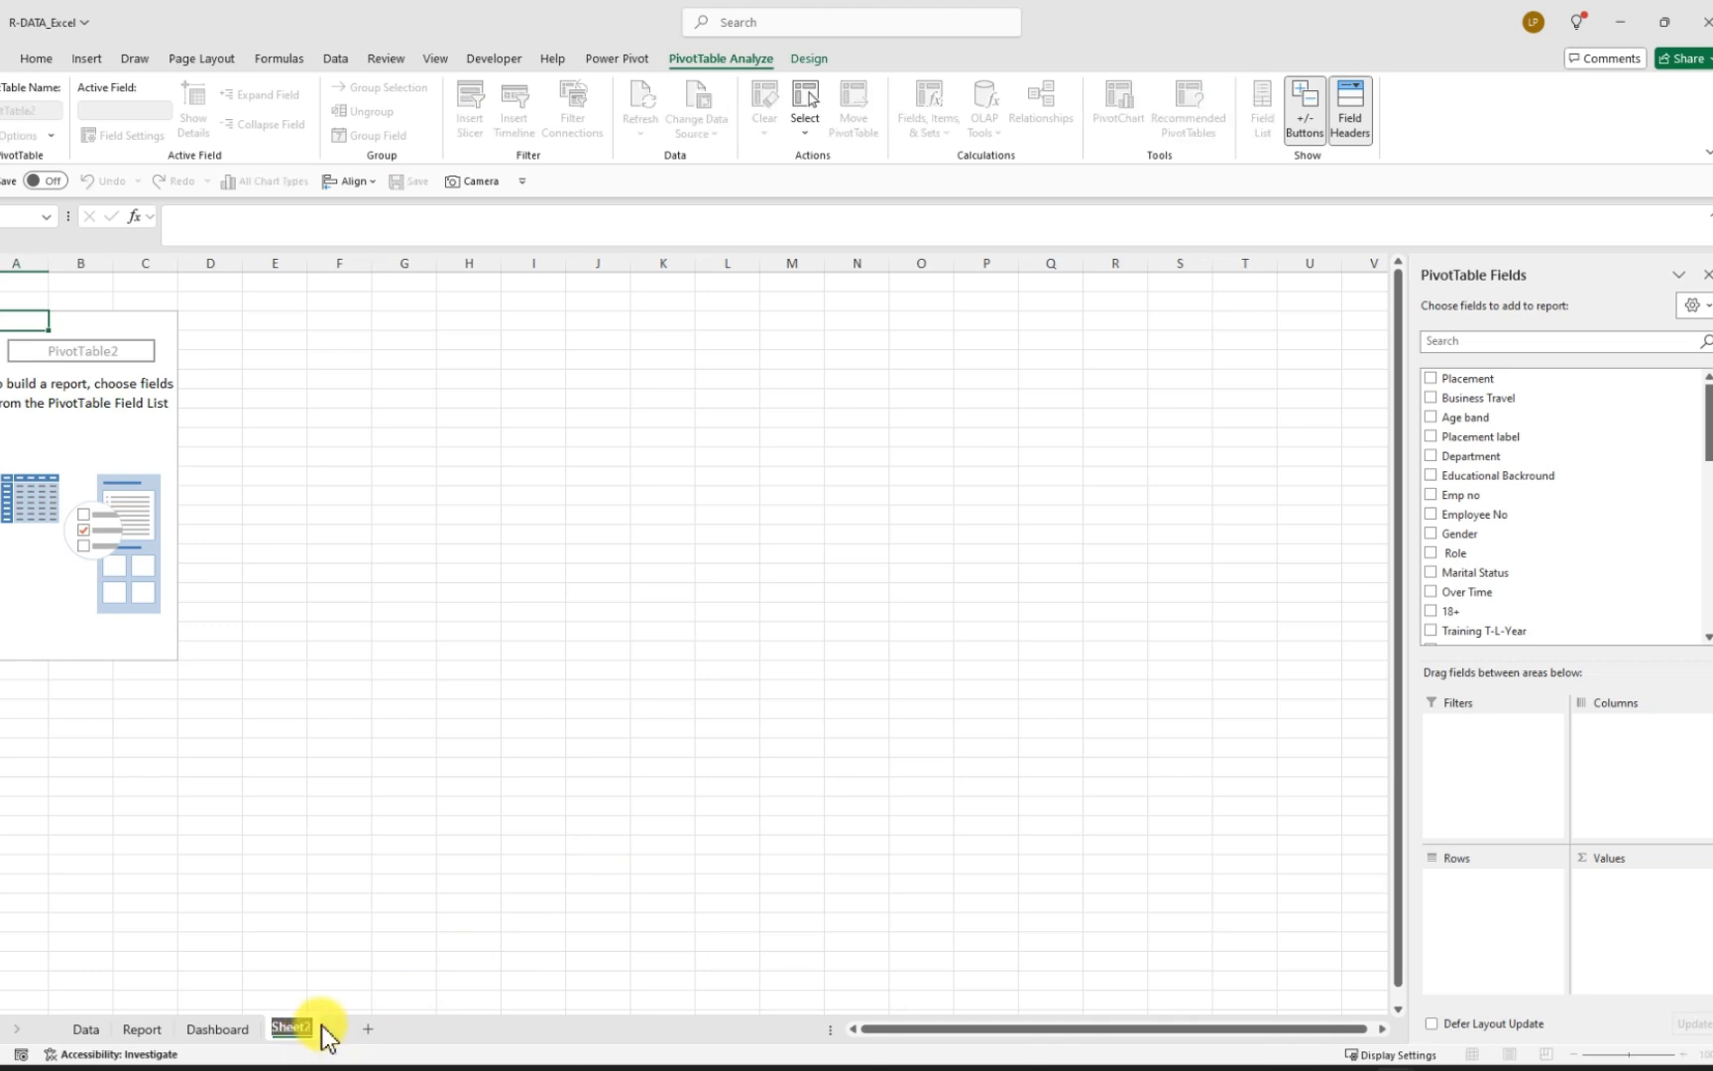
pyautogui.press('BackSpace')
pyautogui.write('Genders')
pyautogui.press('Return')
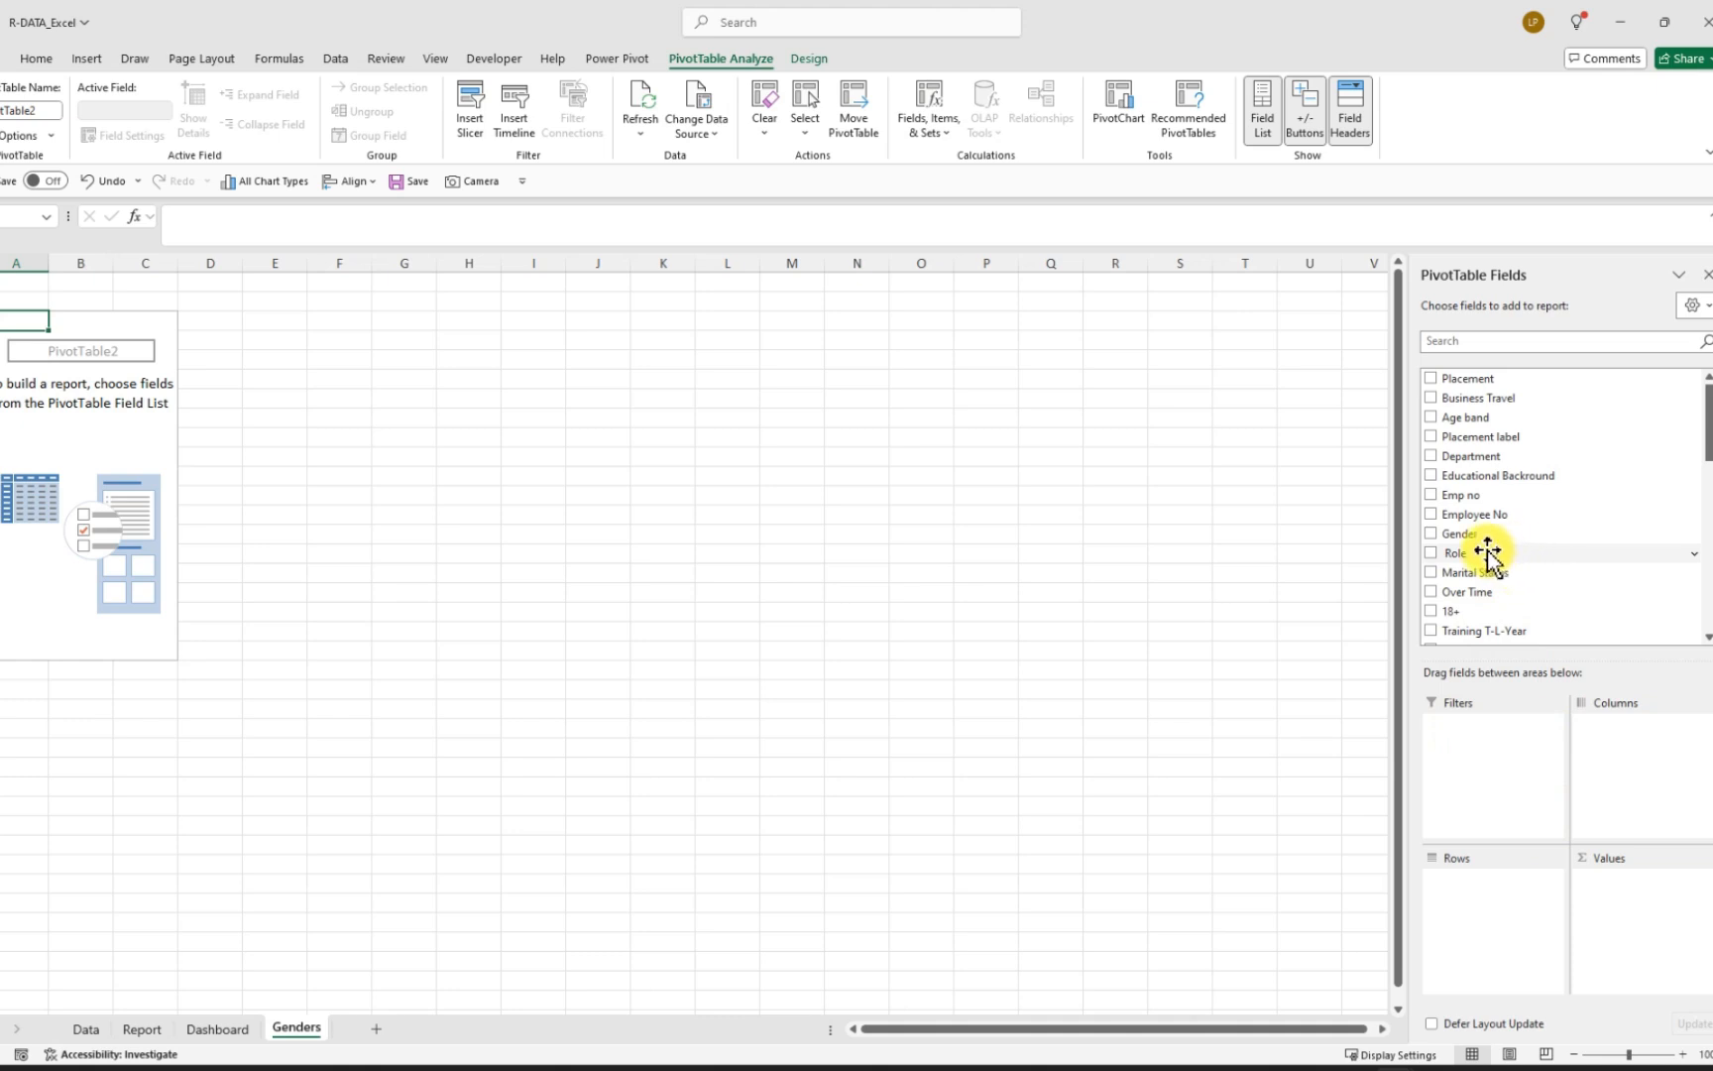
# Add the Gender field to the rows of the PivotTable
pyautogui.moveTo(1465, 536); pyautogui.dragTo(1463, 888)
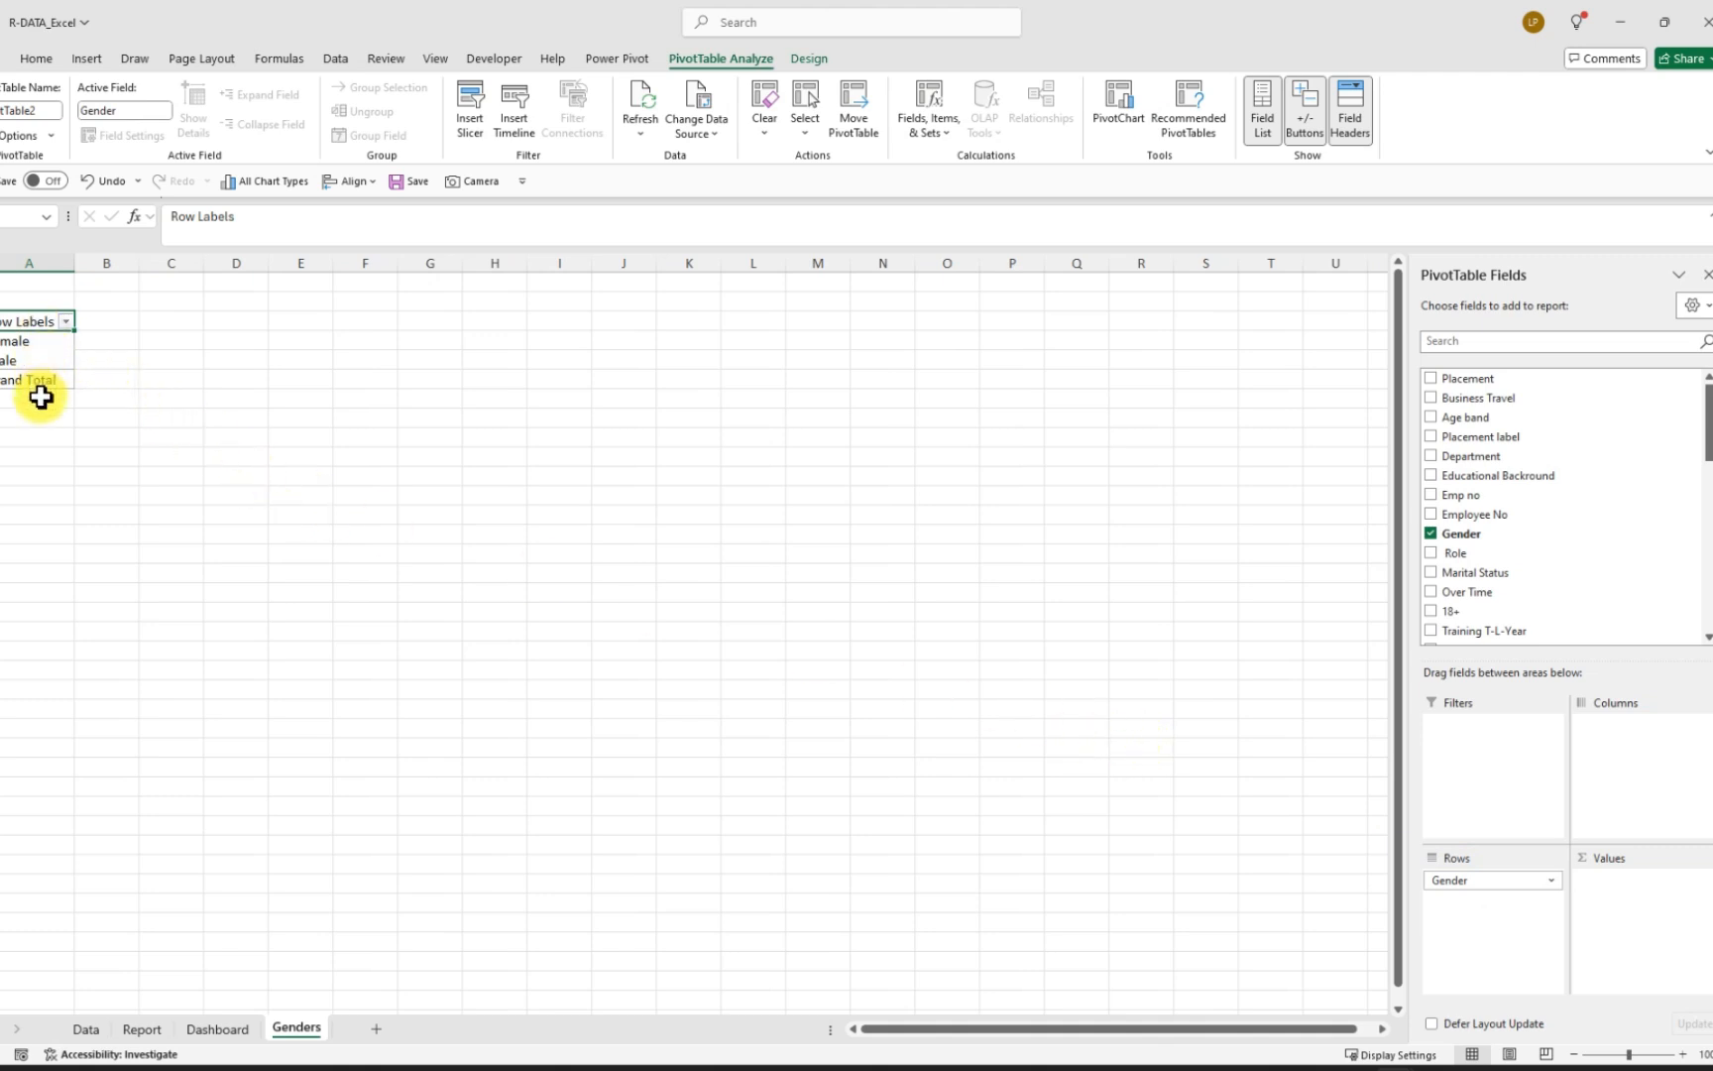
pyautogui.click(197, 401)
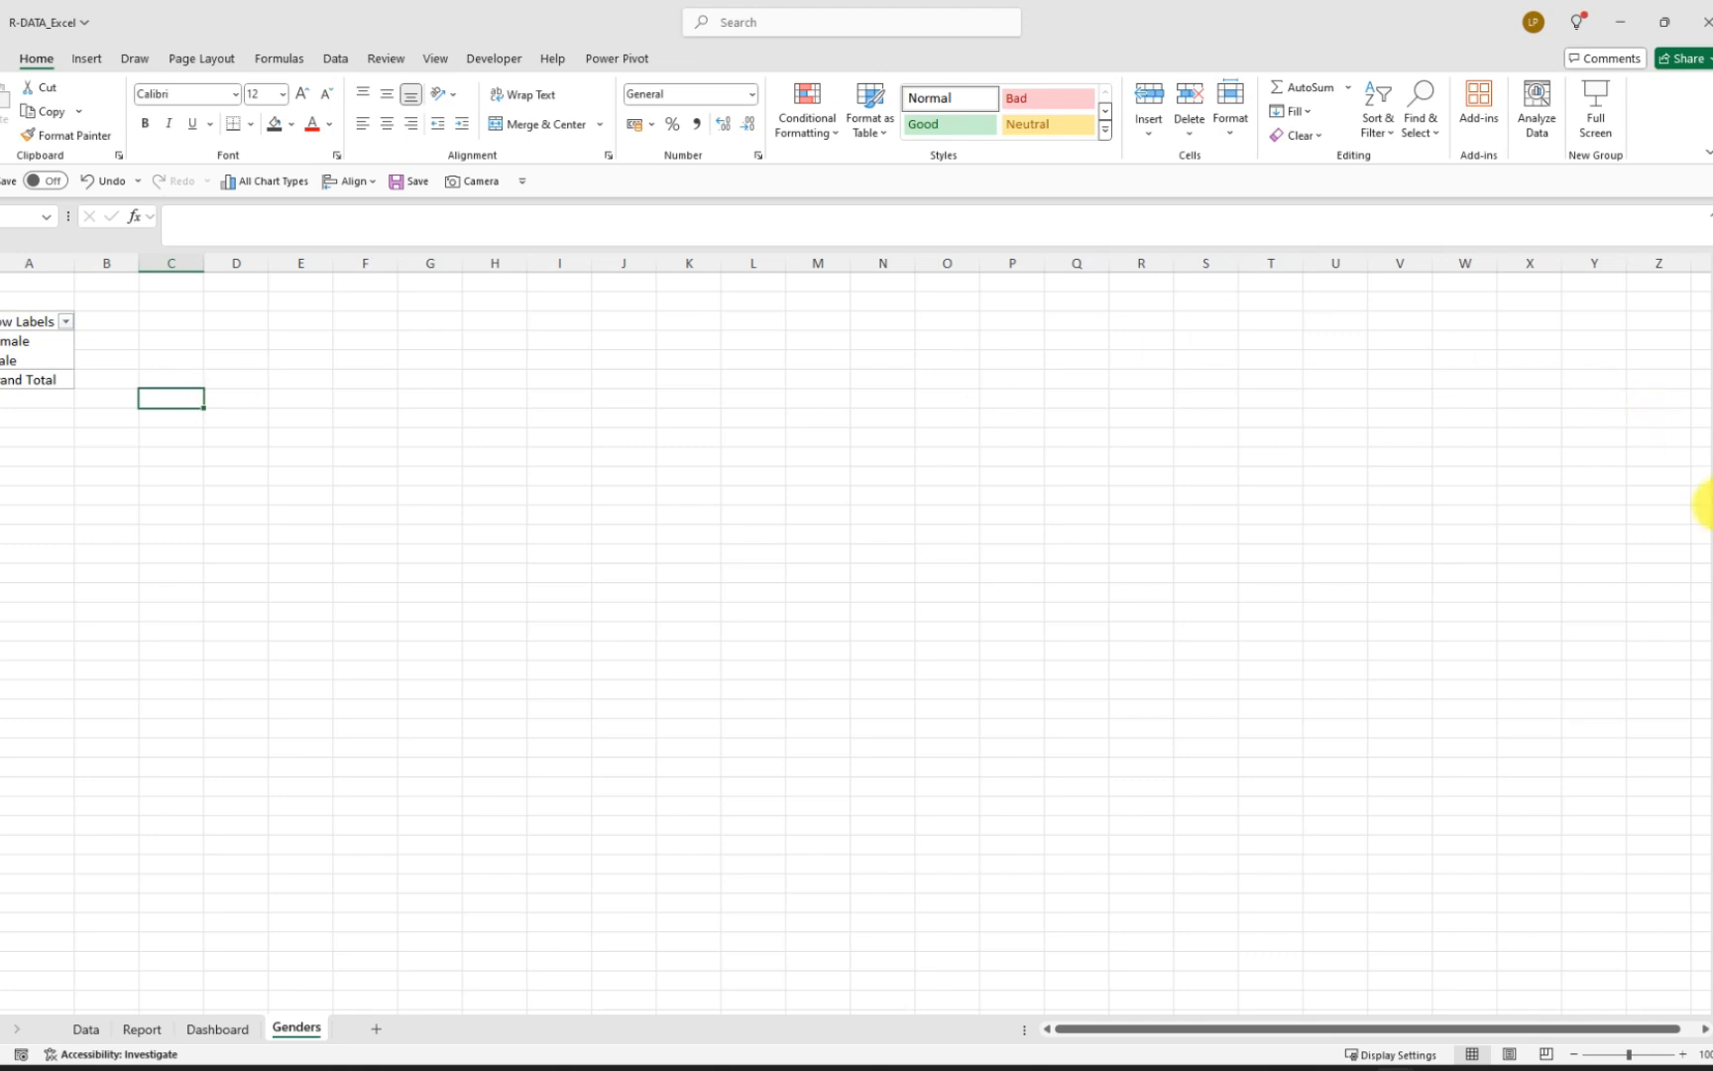
pyautogui.click(2, 363)
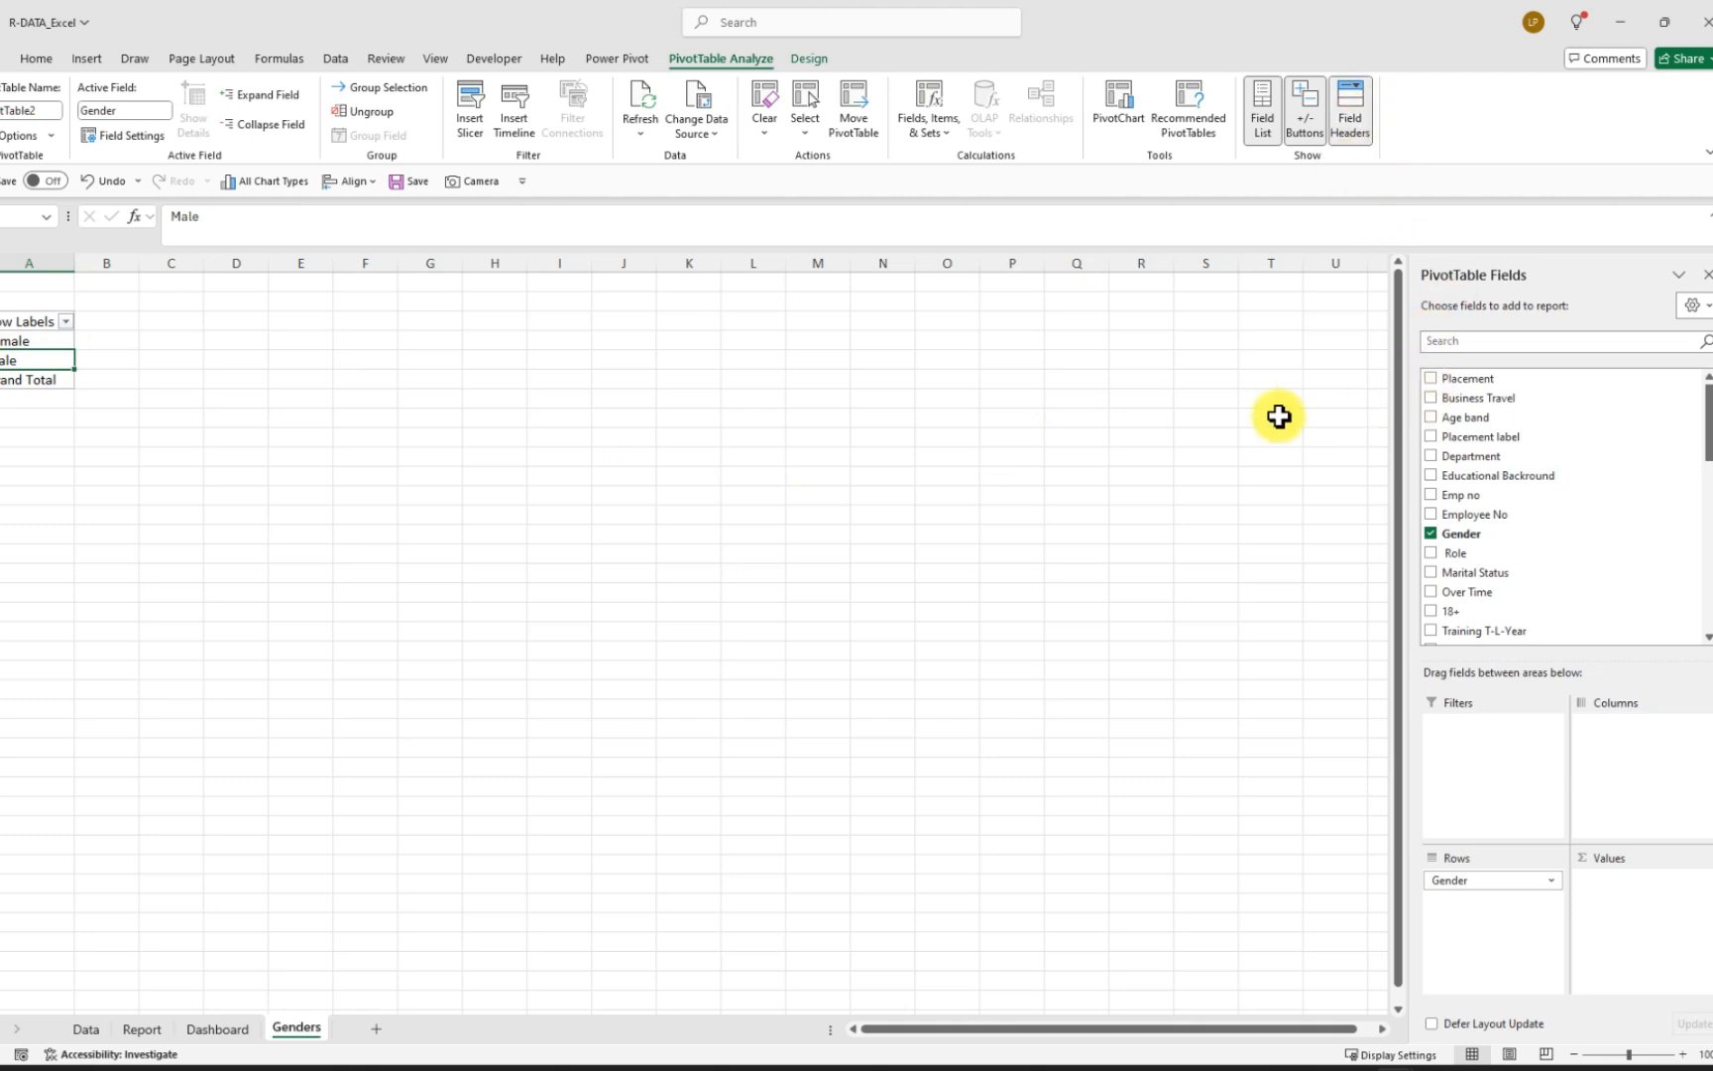
pyautogui.click(339, 474)
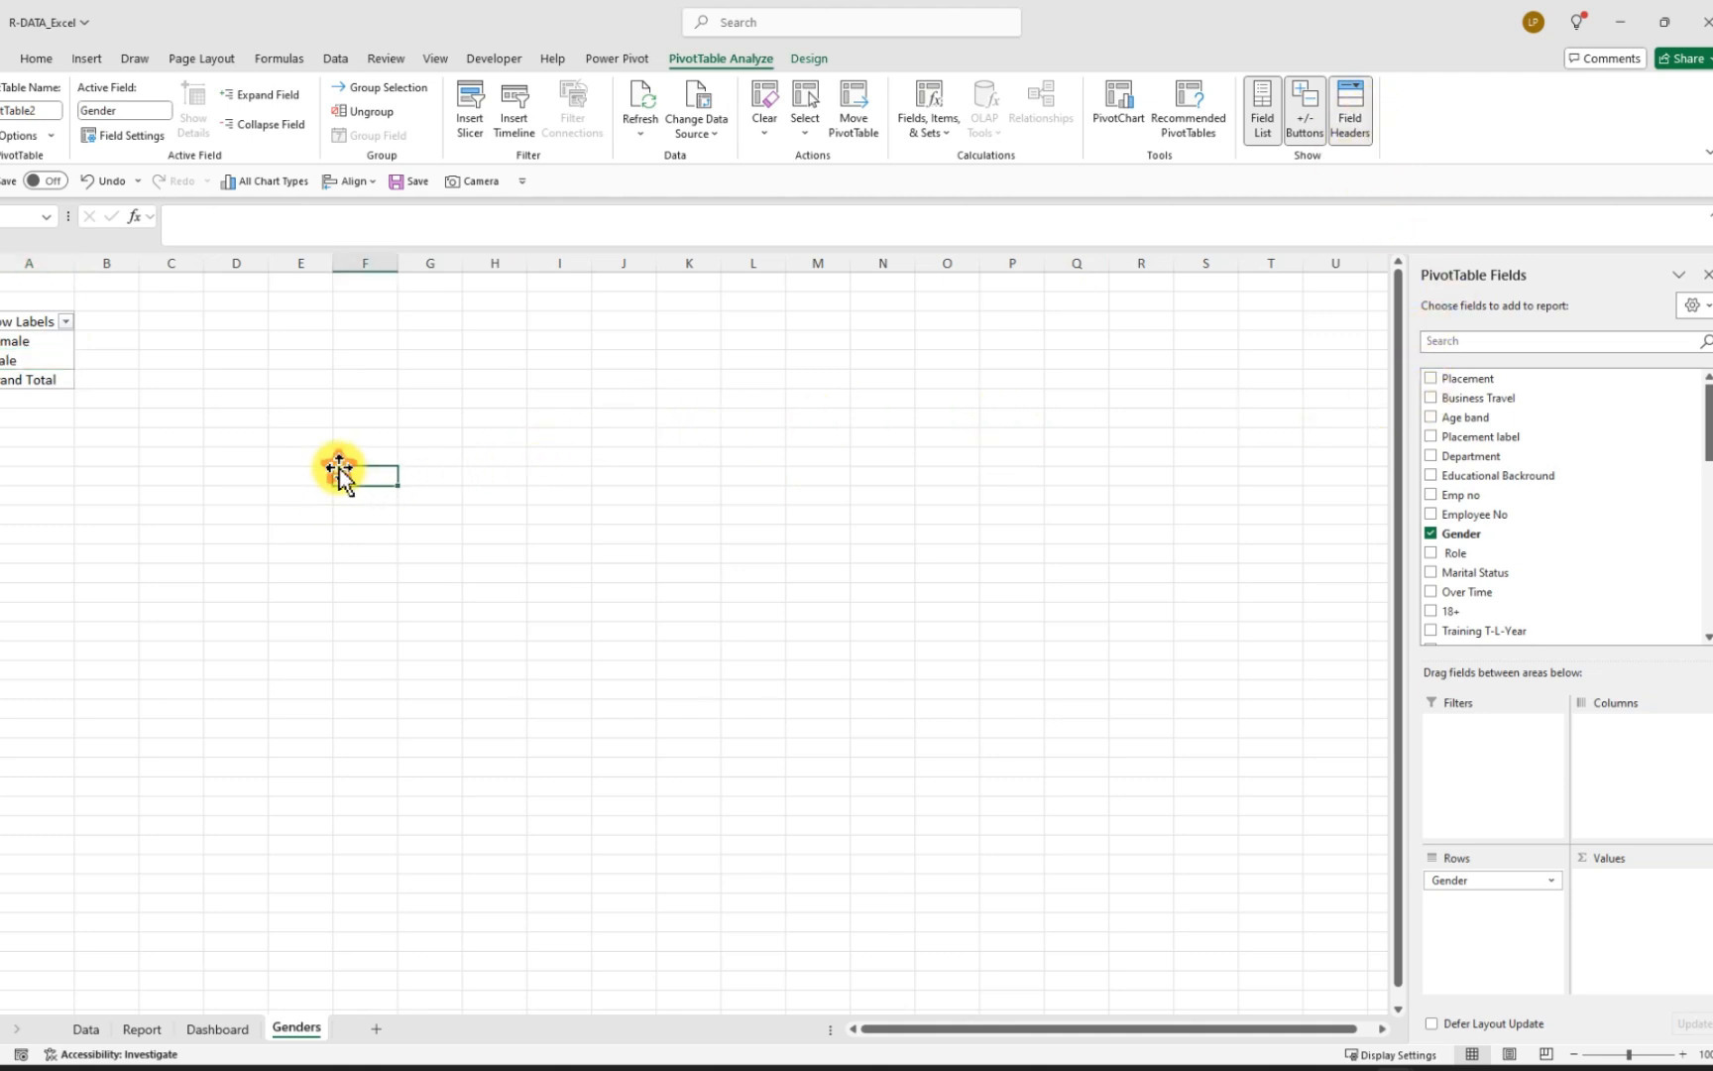
pyautogui.click(20, 362)
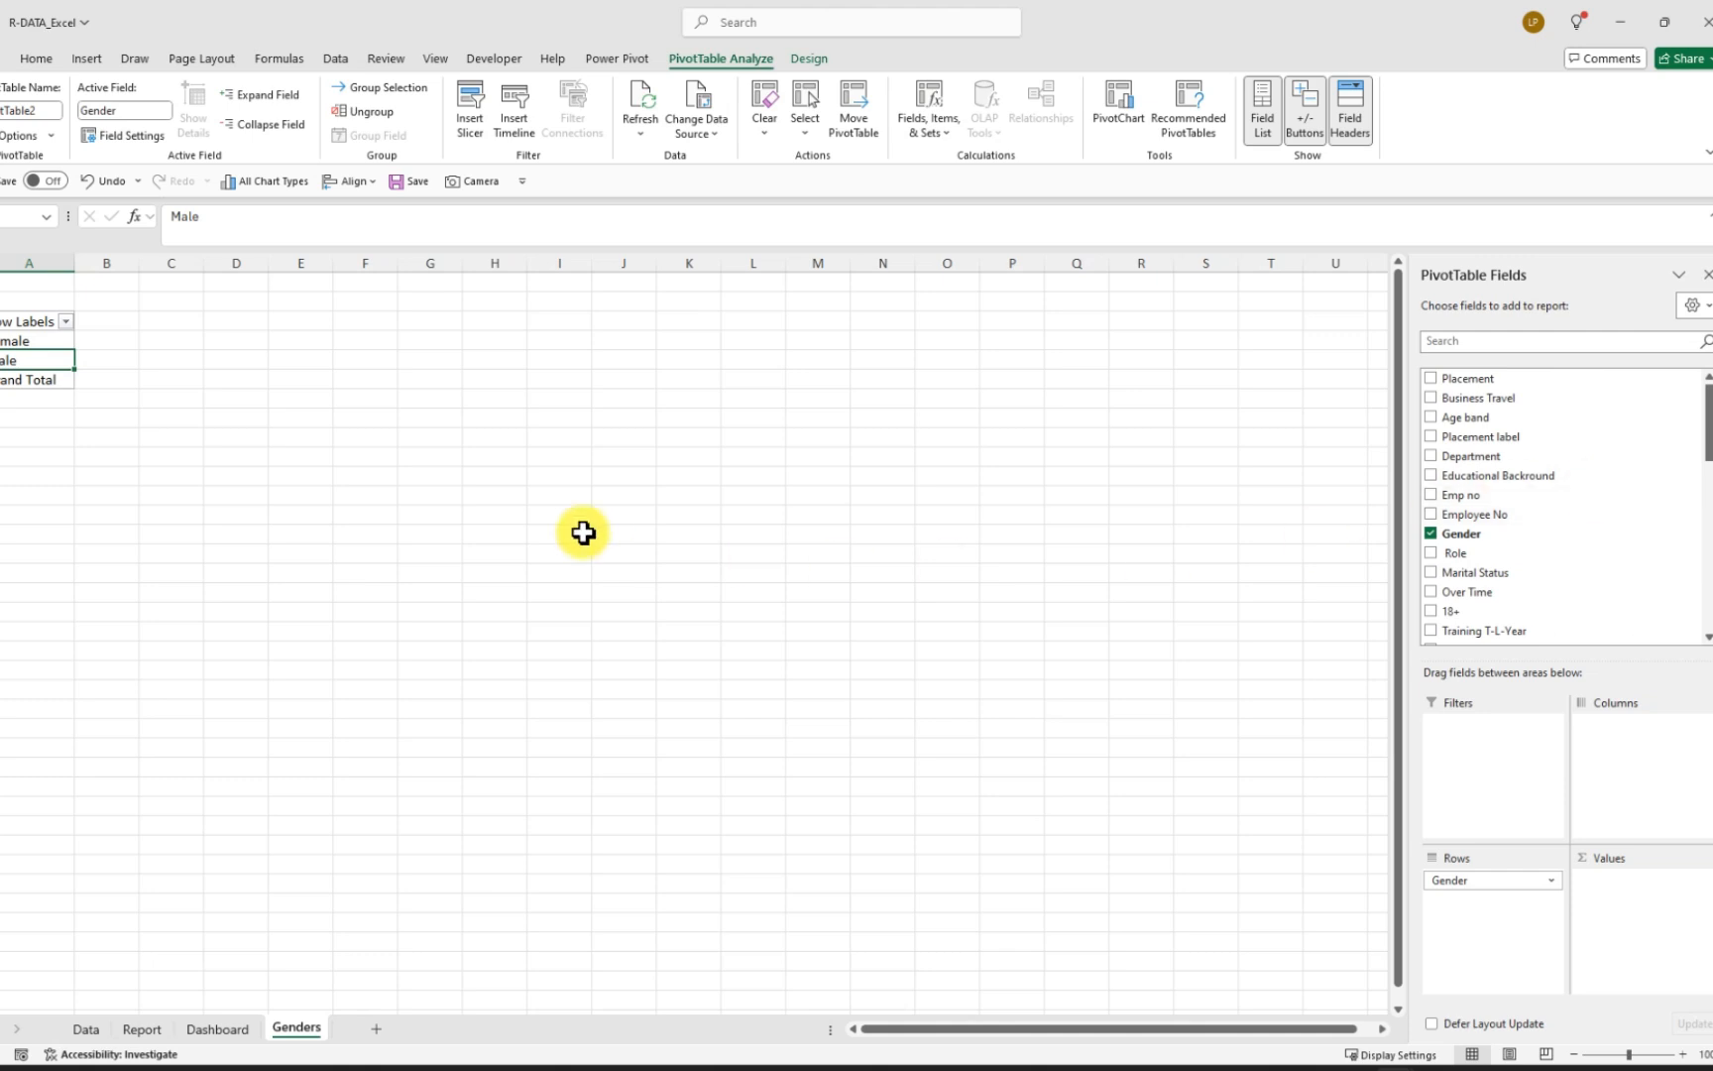
pyautogui.rightClick(24, 357)
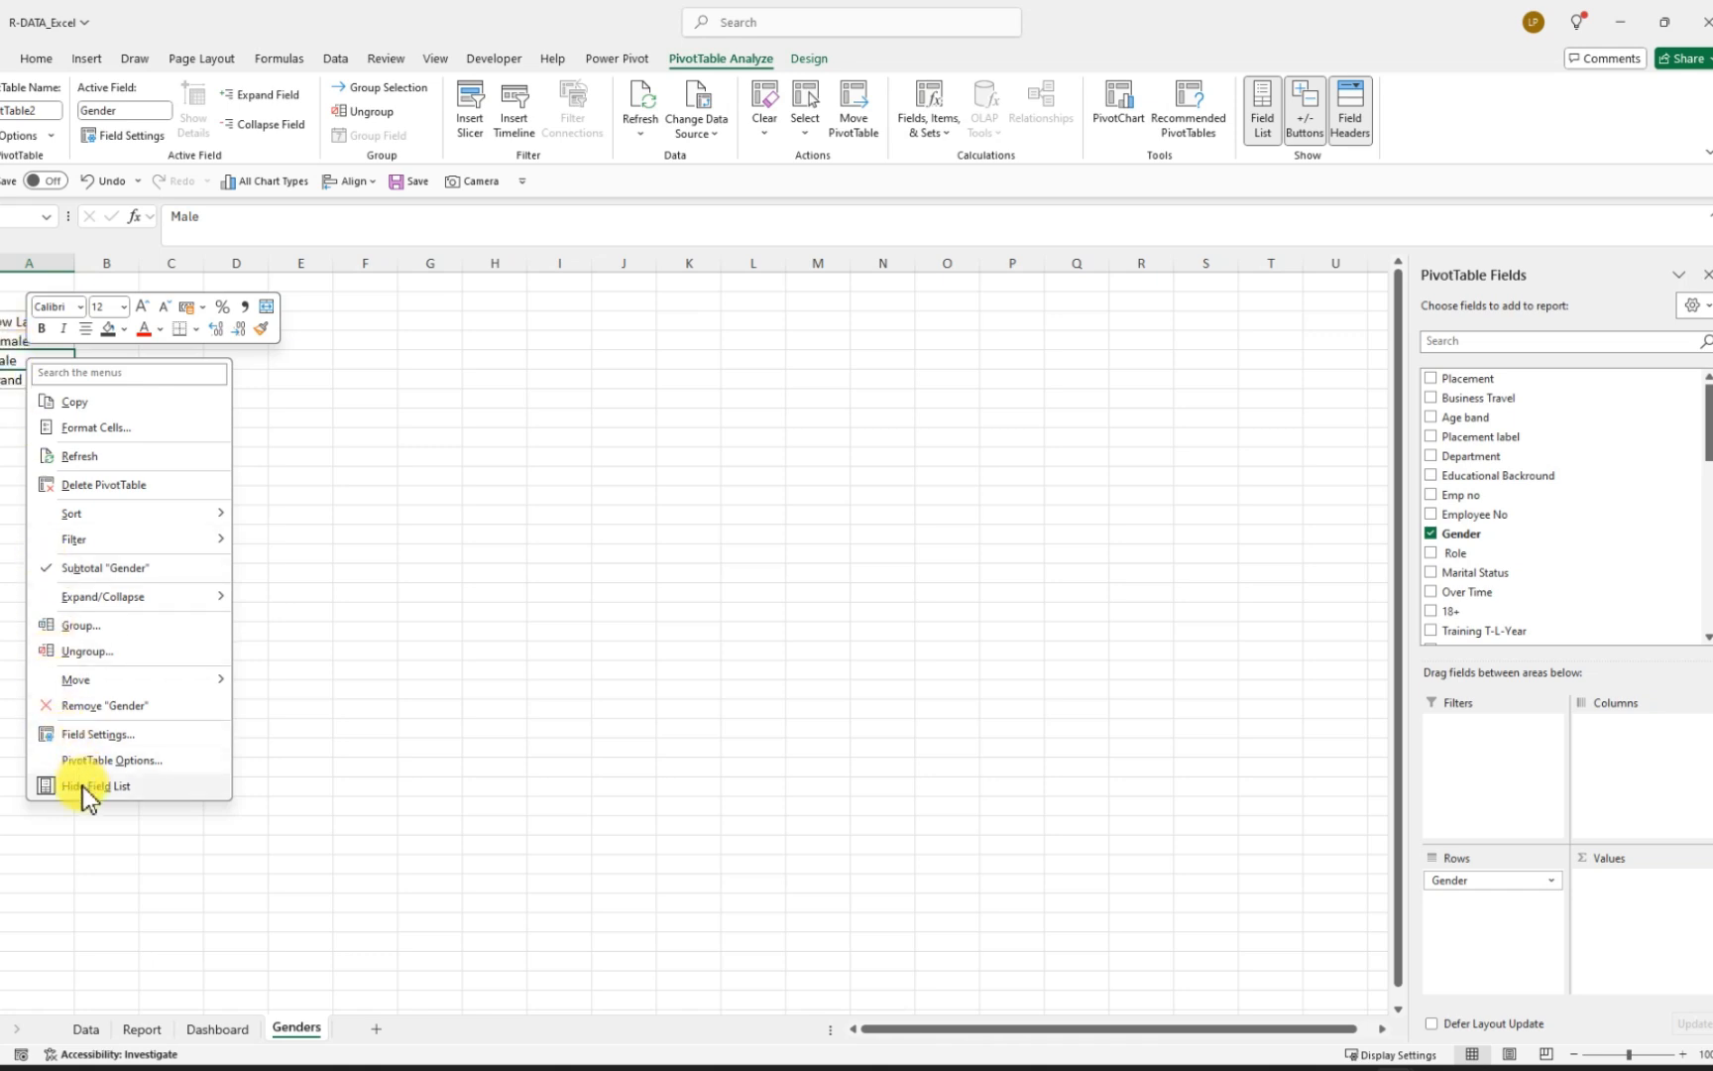
pyautogui.click(363, 710)
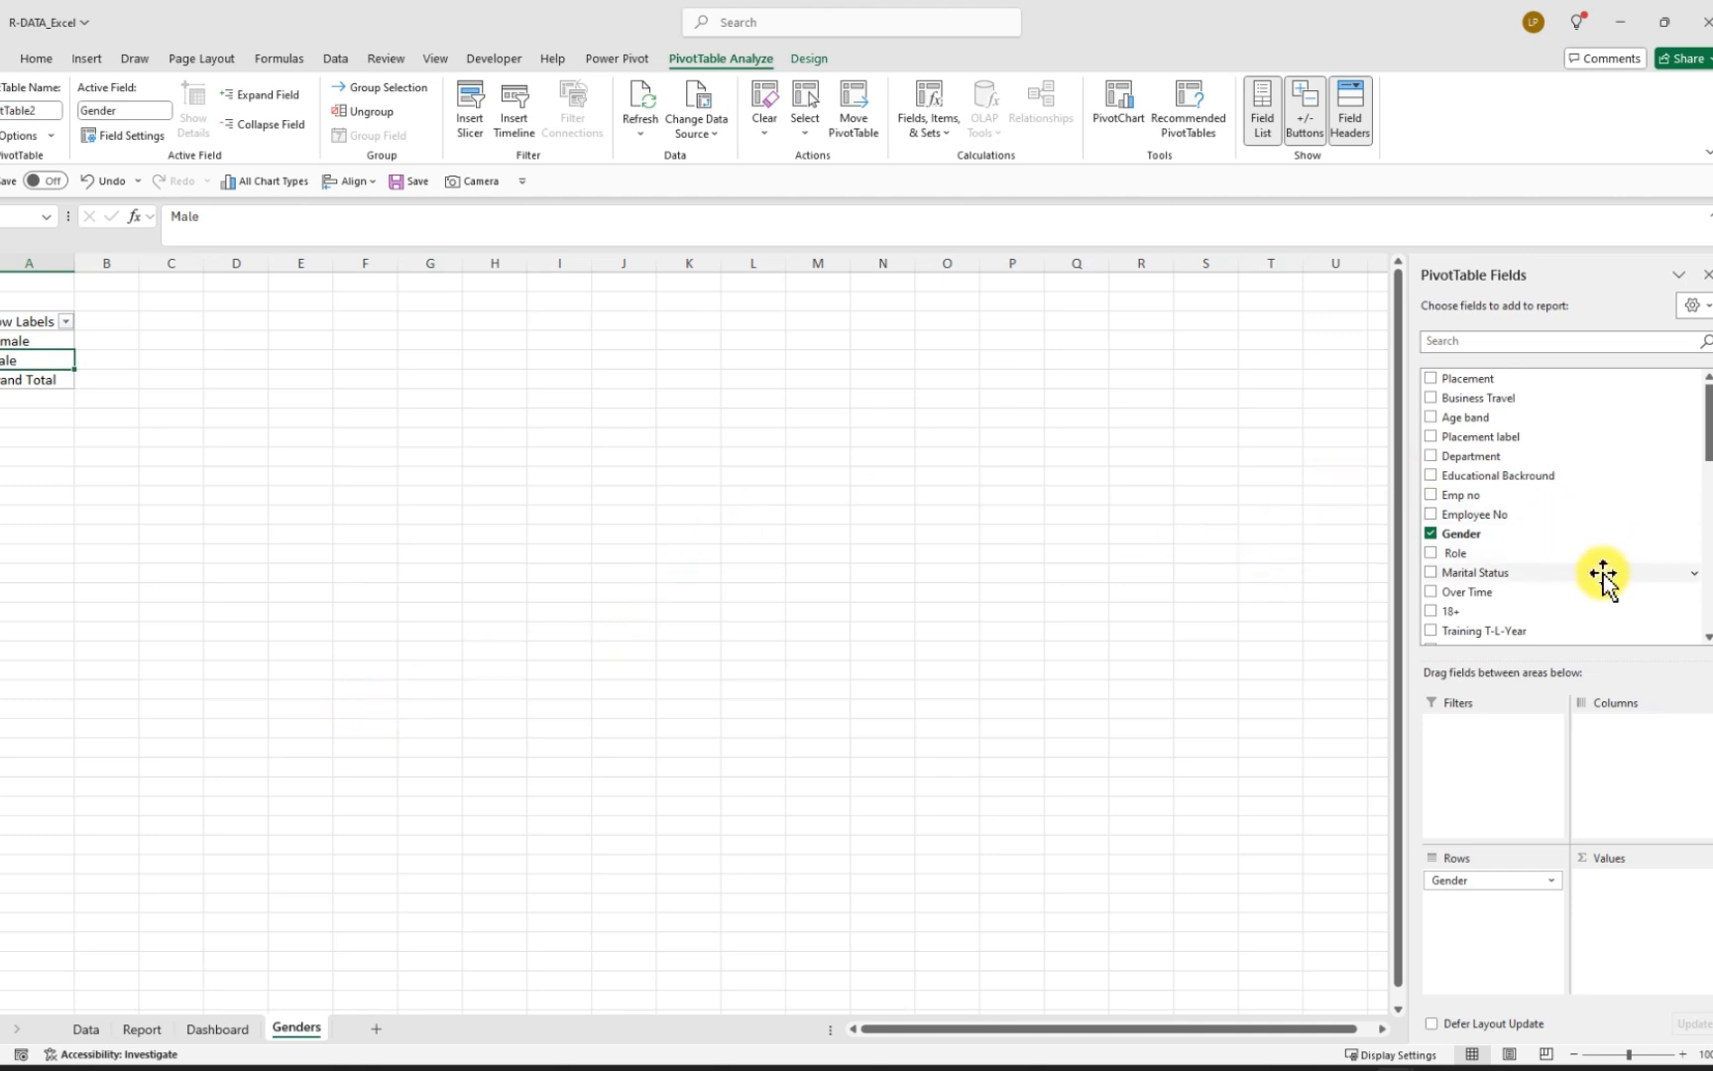
# Search the PivotTable fields for "emplo" and add Employee Count to the values
pyautogui.click(1500, 342)
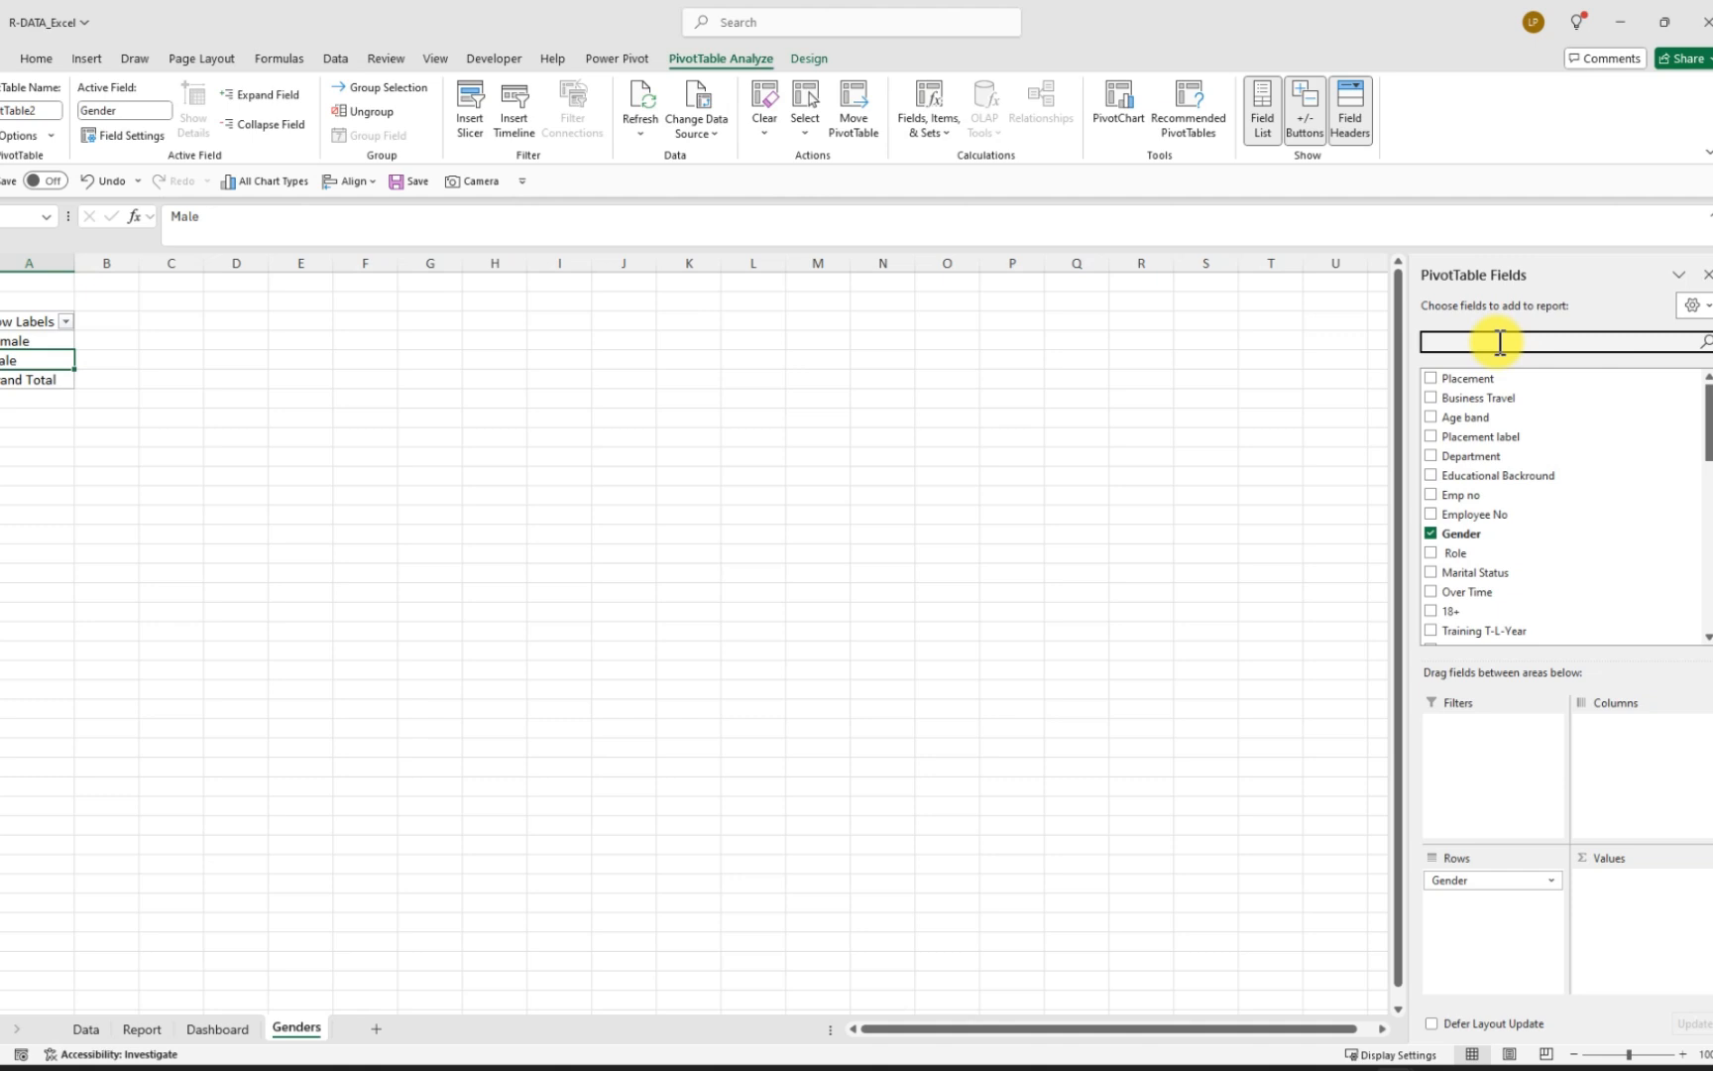
pyautogui.write('e')
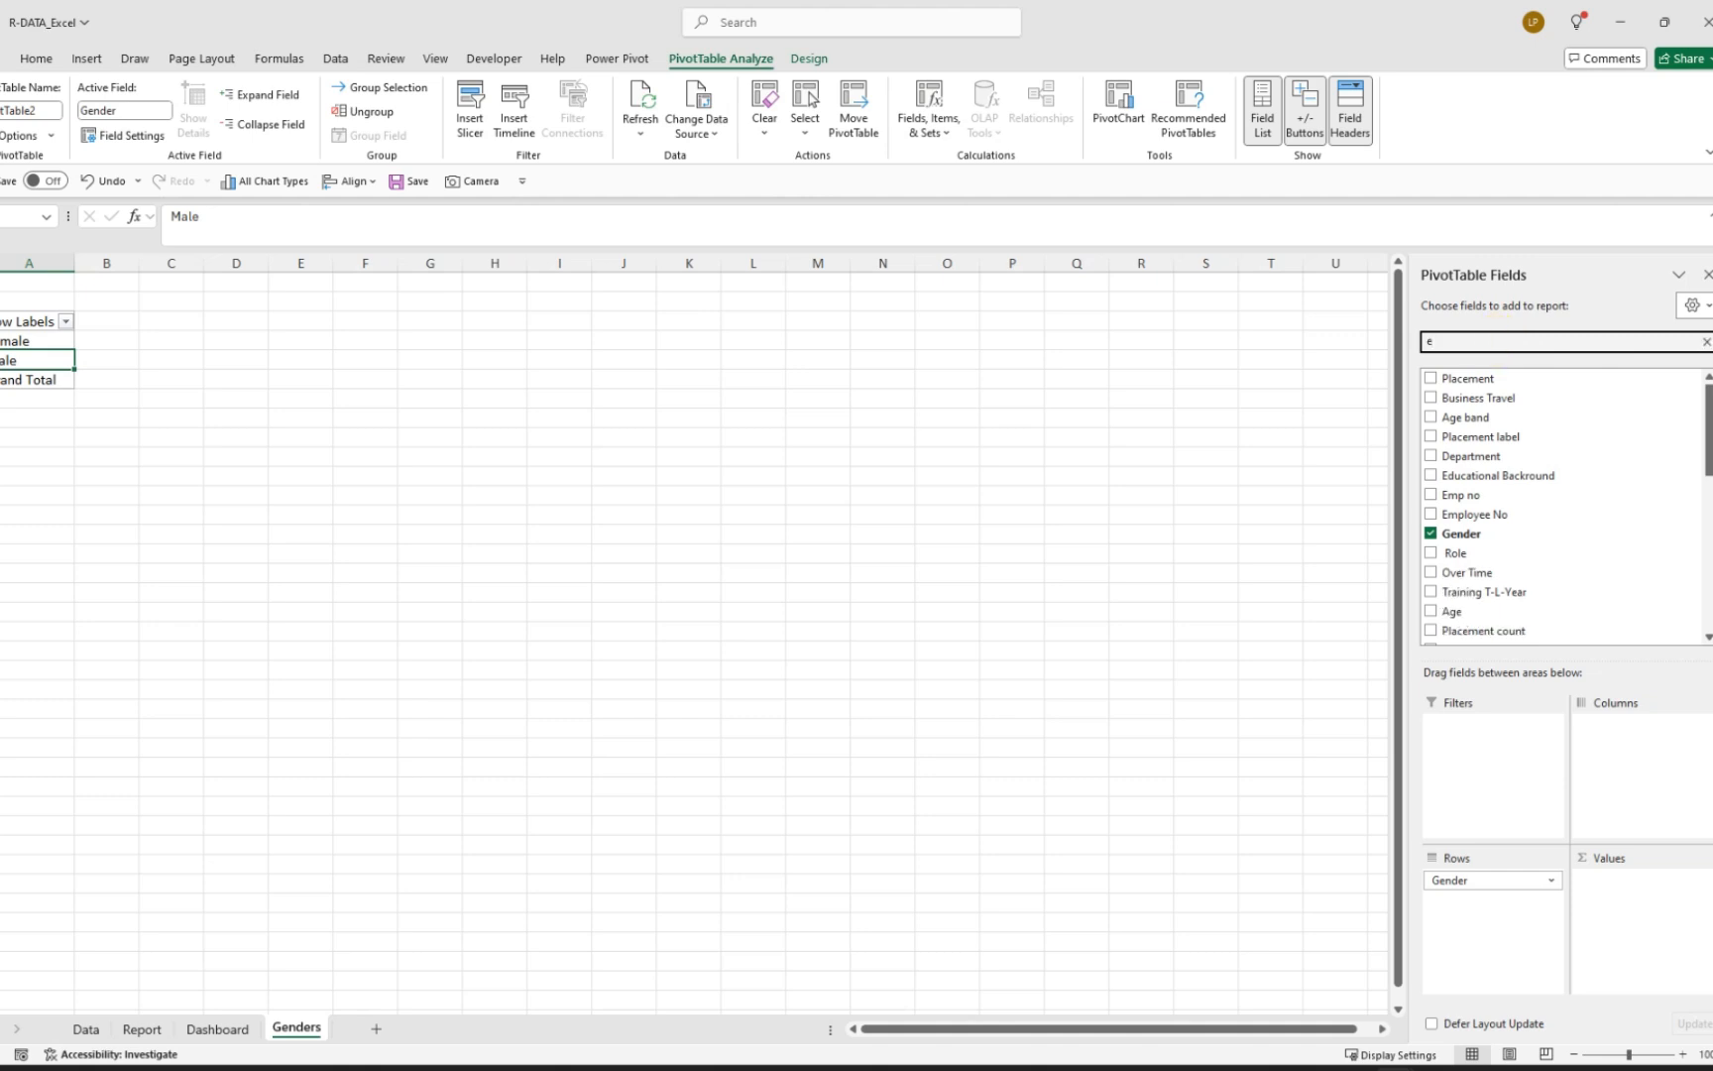
pyautogui.write('mplo')
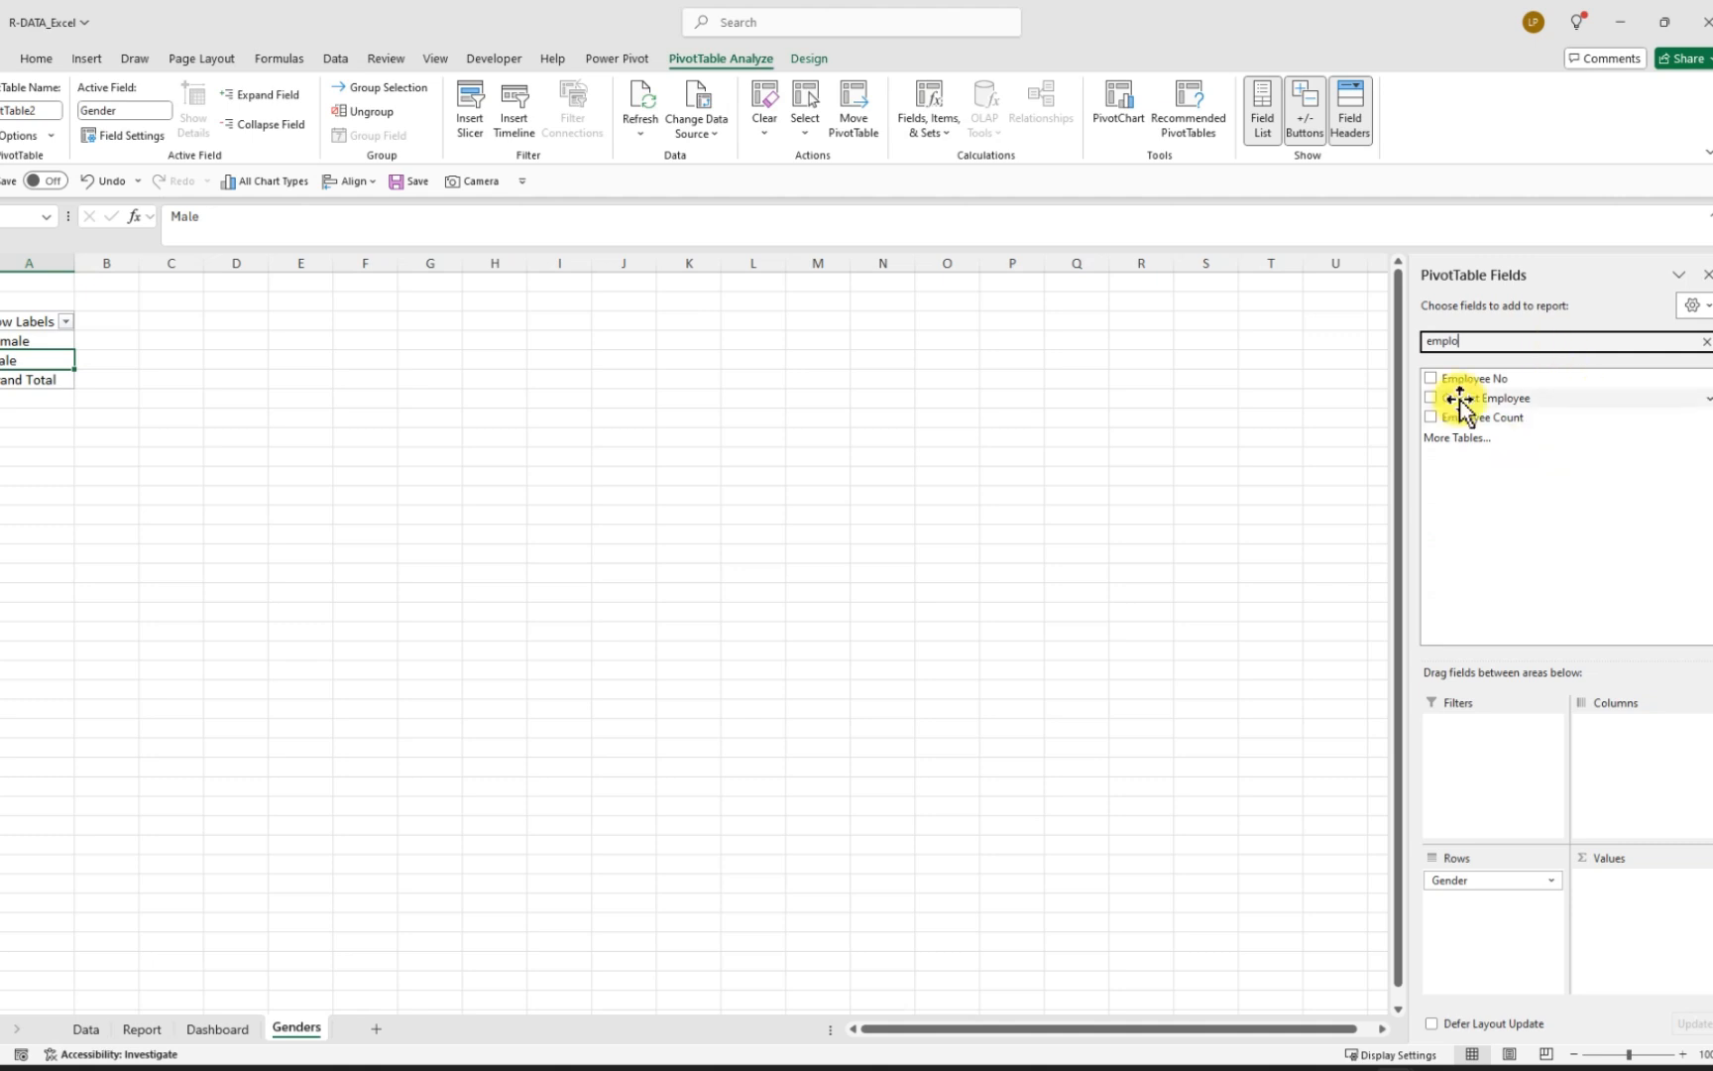
pyautogui.moveTo(1499, 416); pyautogui.dragTo(1632, 877)
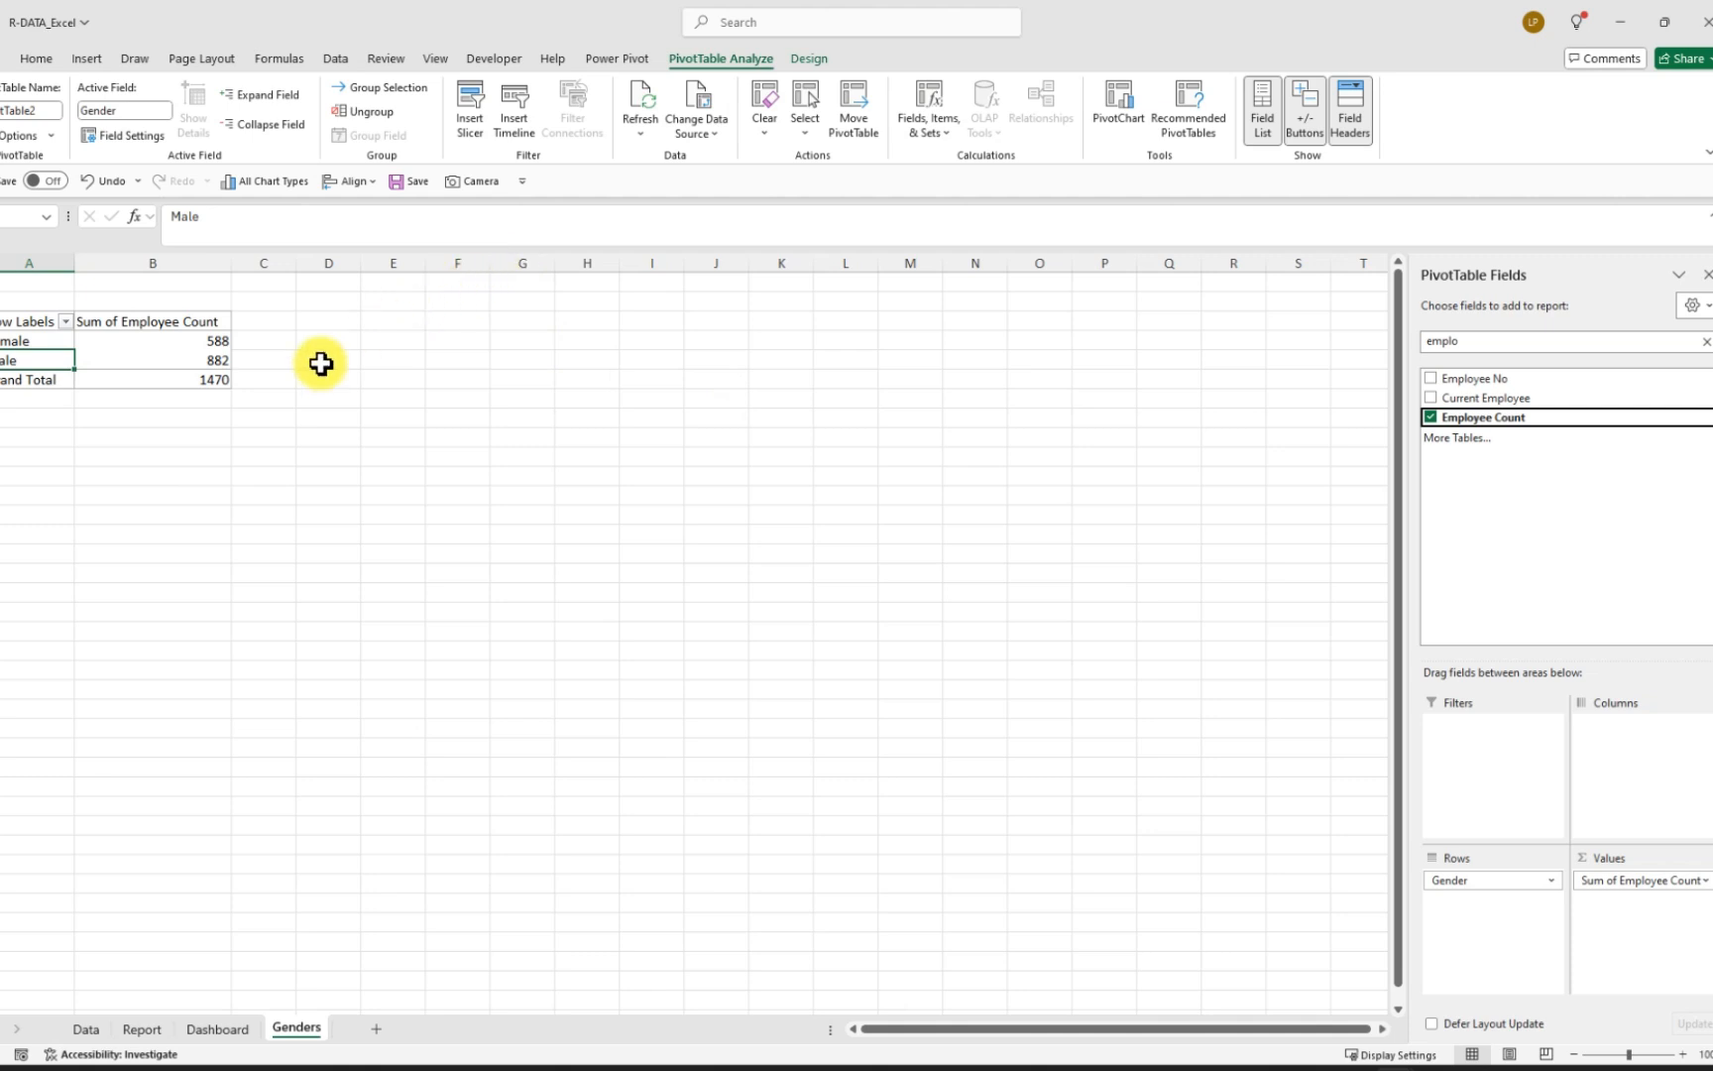
# Change the Employee Count value field to summarize by Count
pyautogui.rightClick(221, 362)
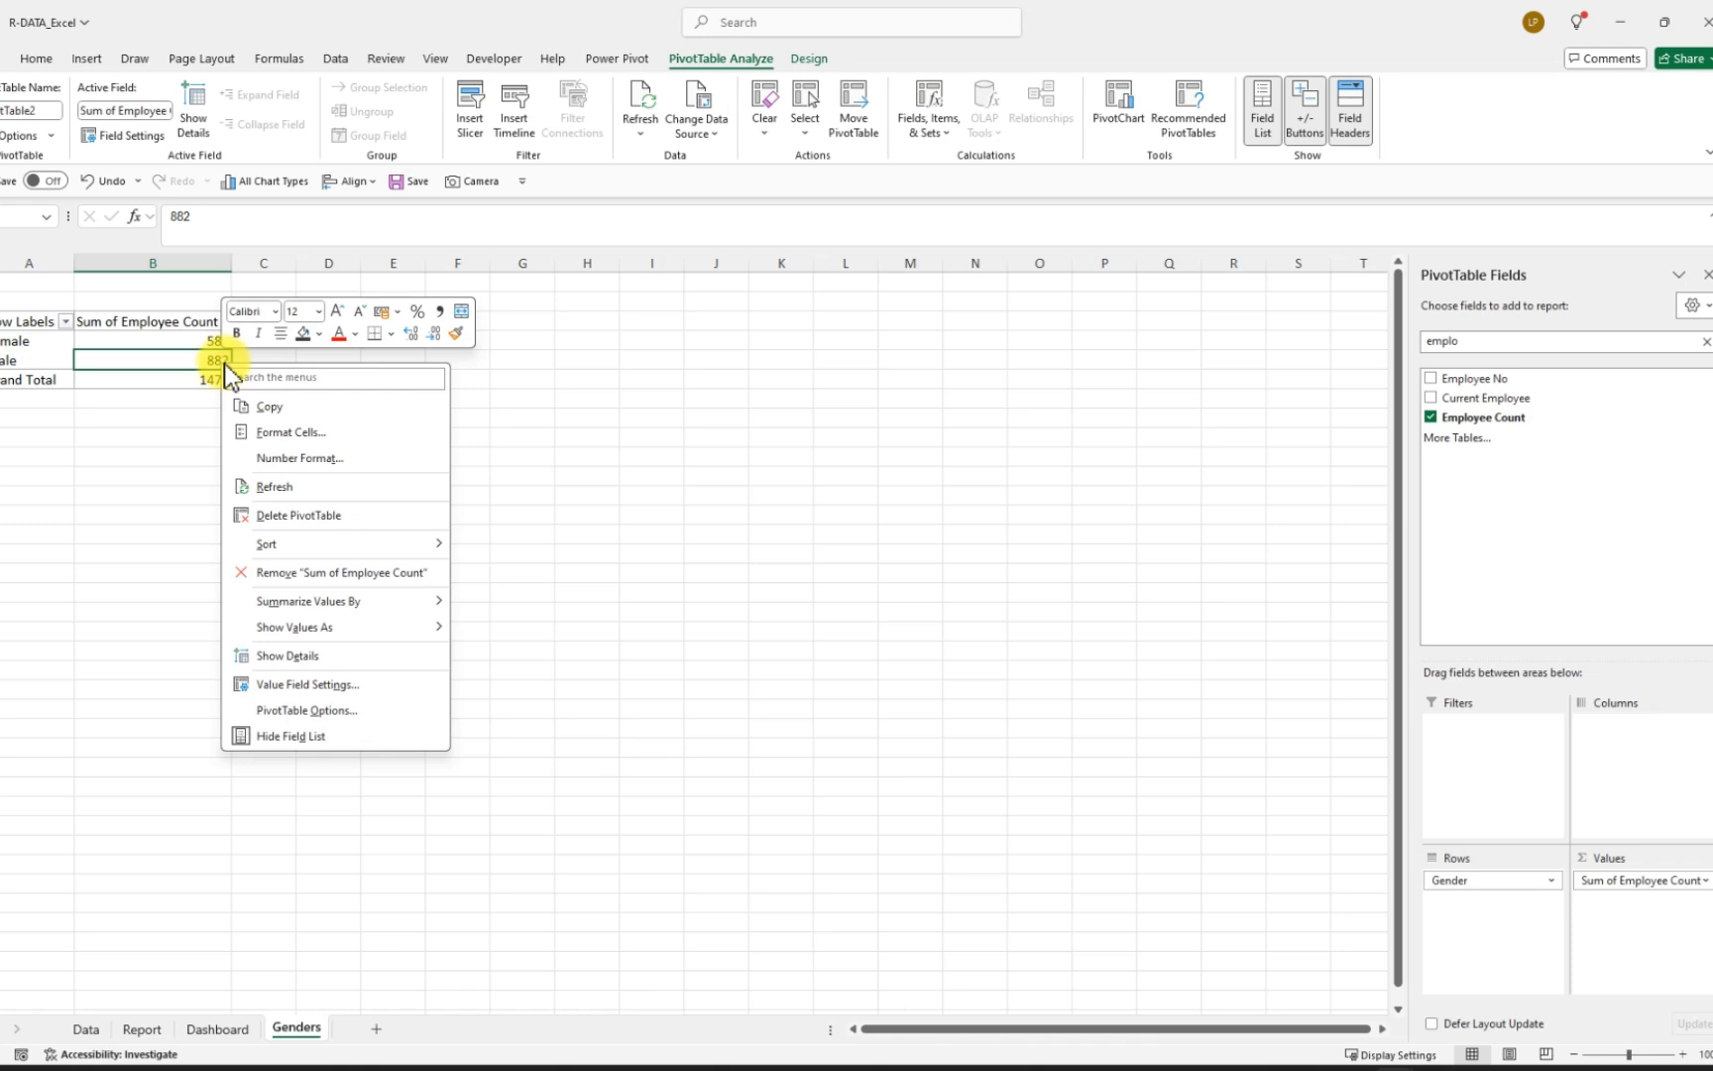
pyautogui.click(322, 685)
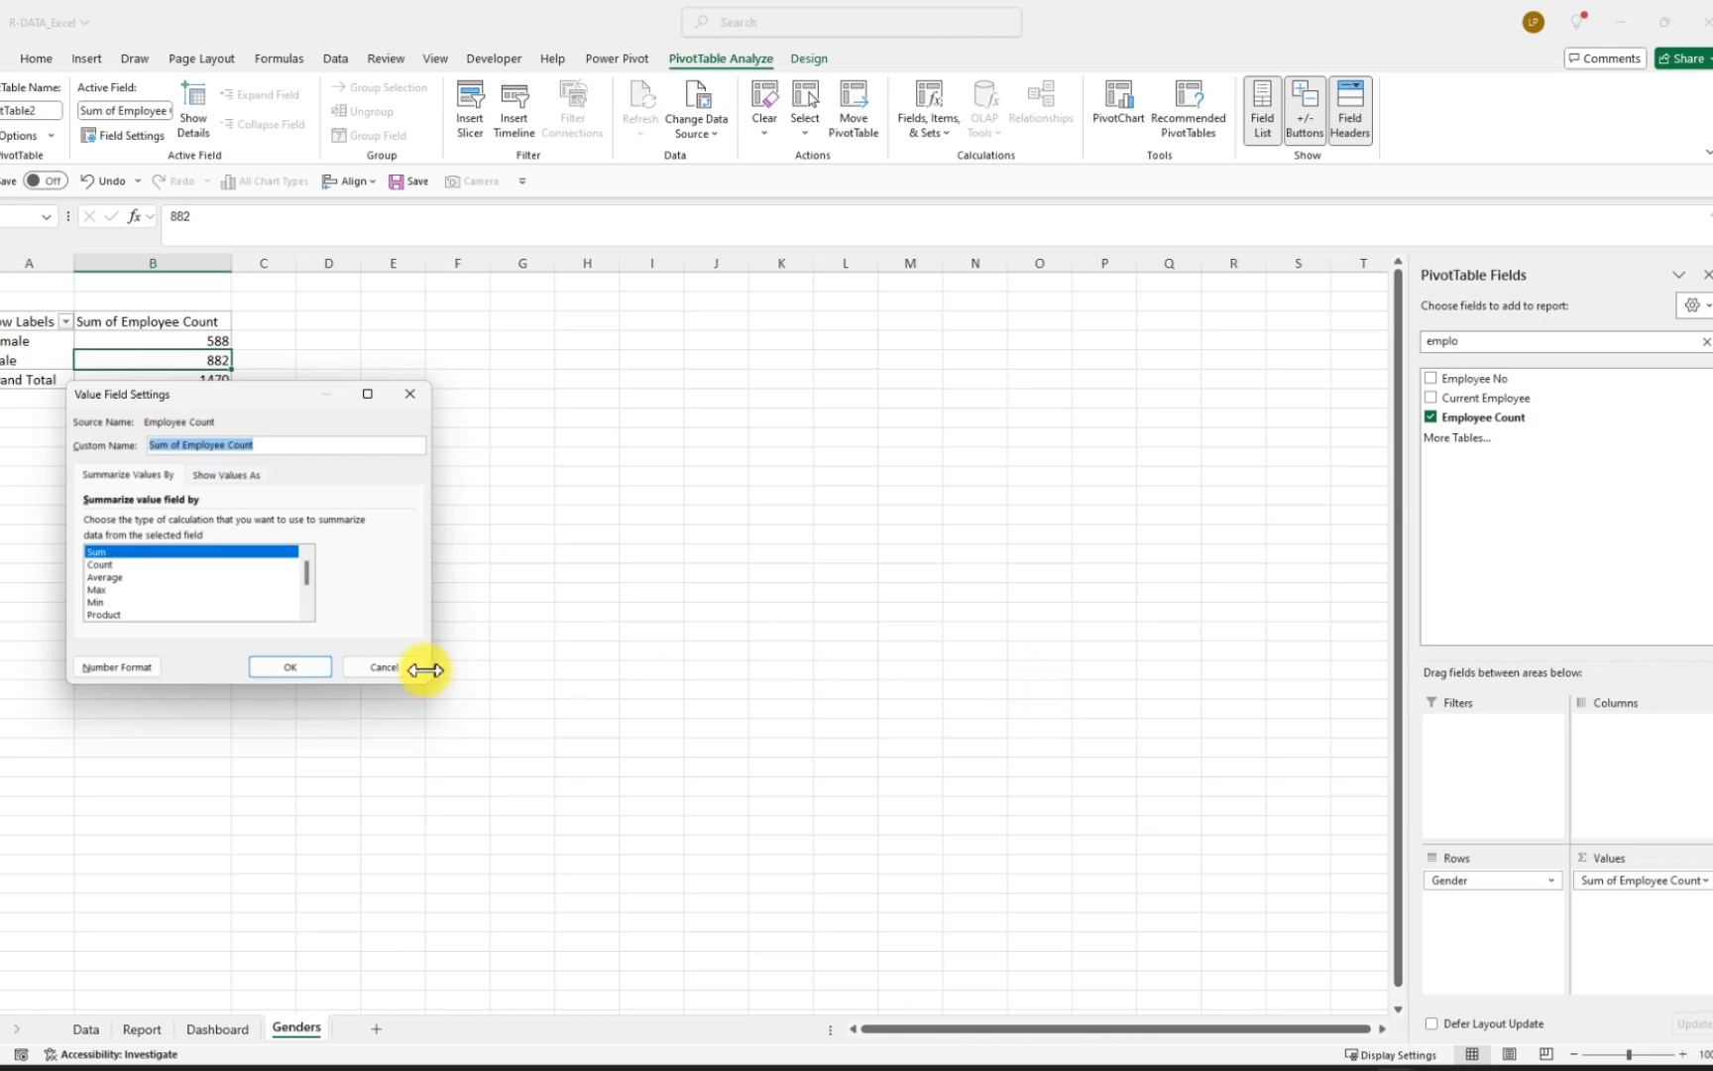
pyautogui.click(105, 564)
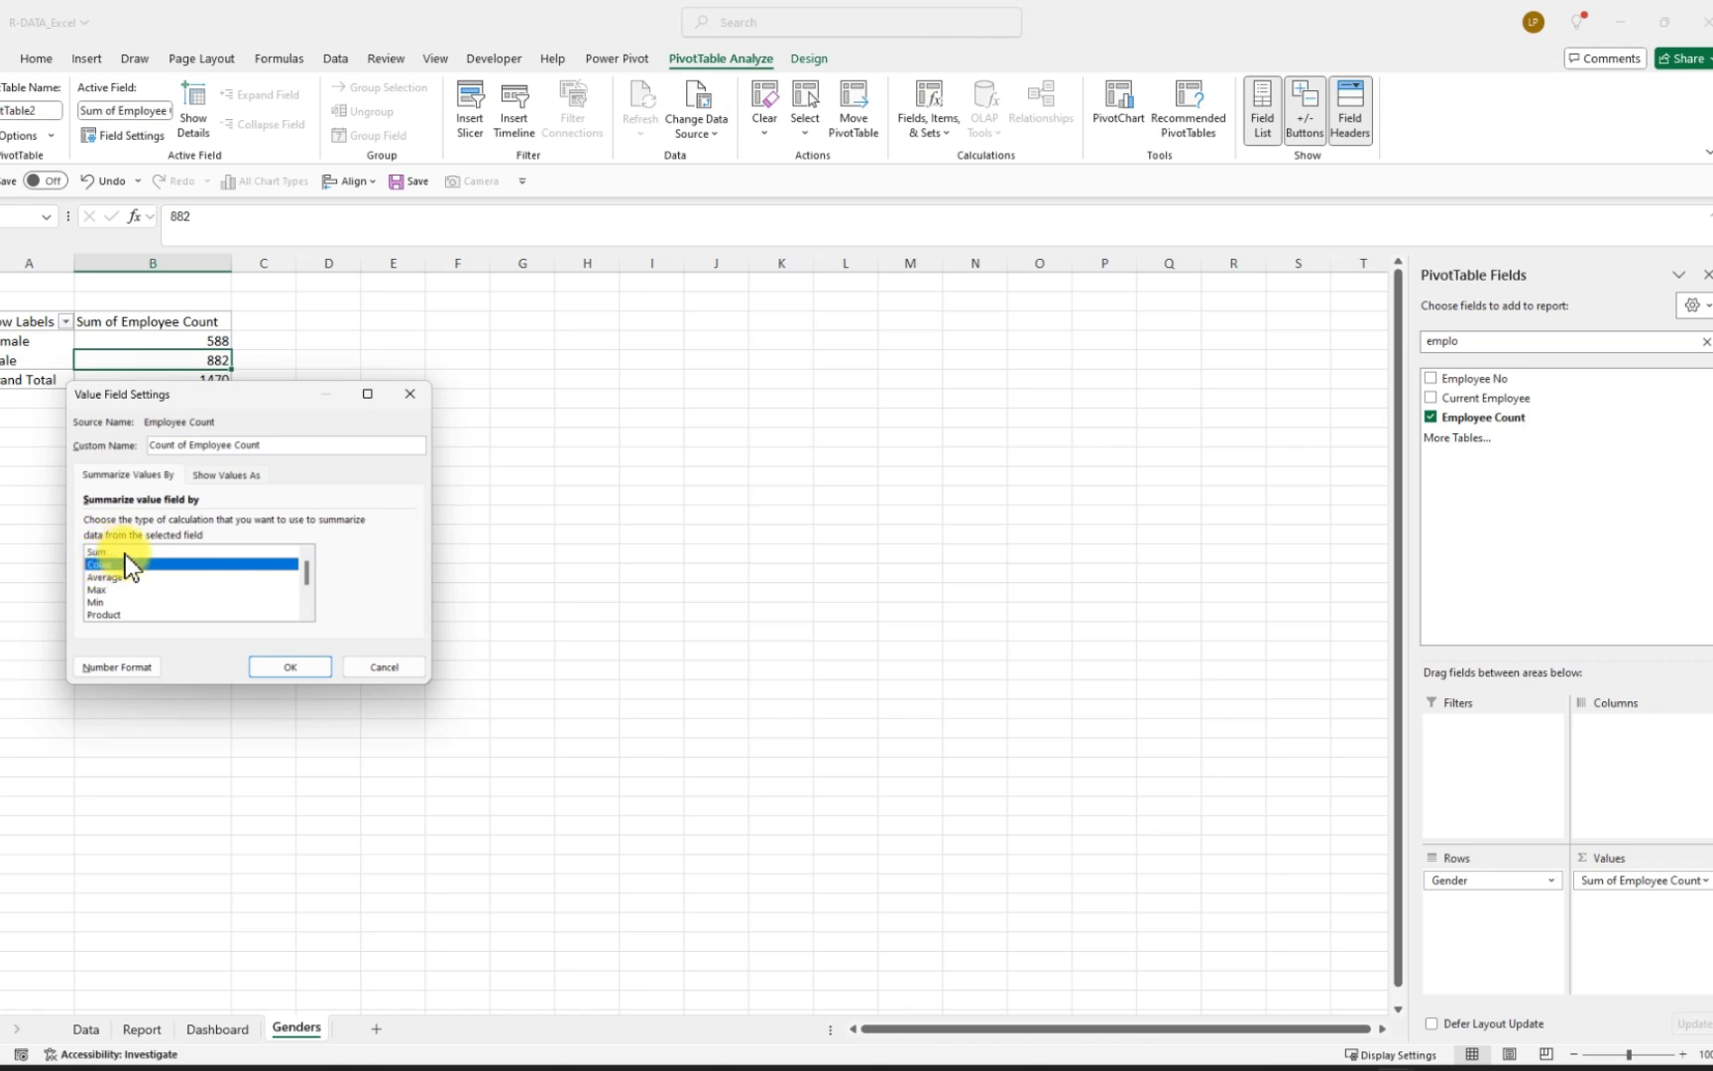
pyautogui.click(287, 666)
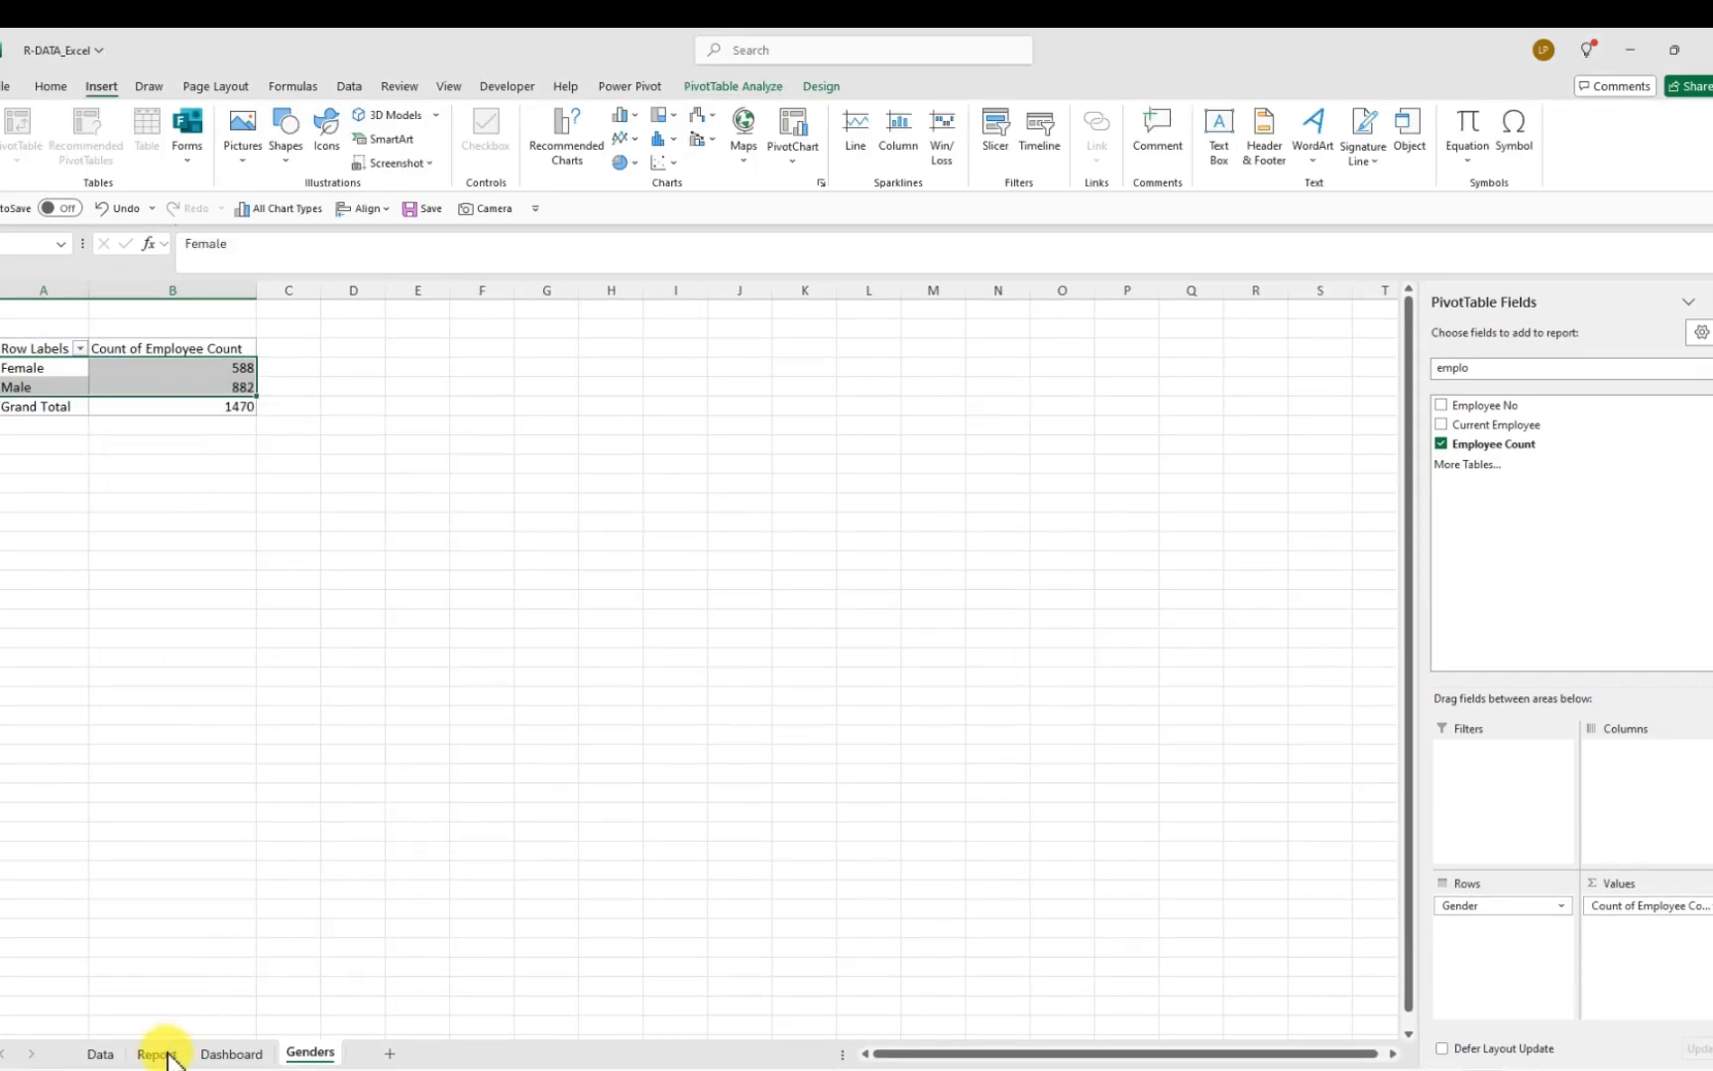
# View the Gender-Wise chart on the Report sheet
pyautogui.click(161, 1054)
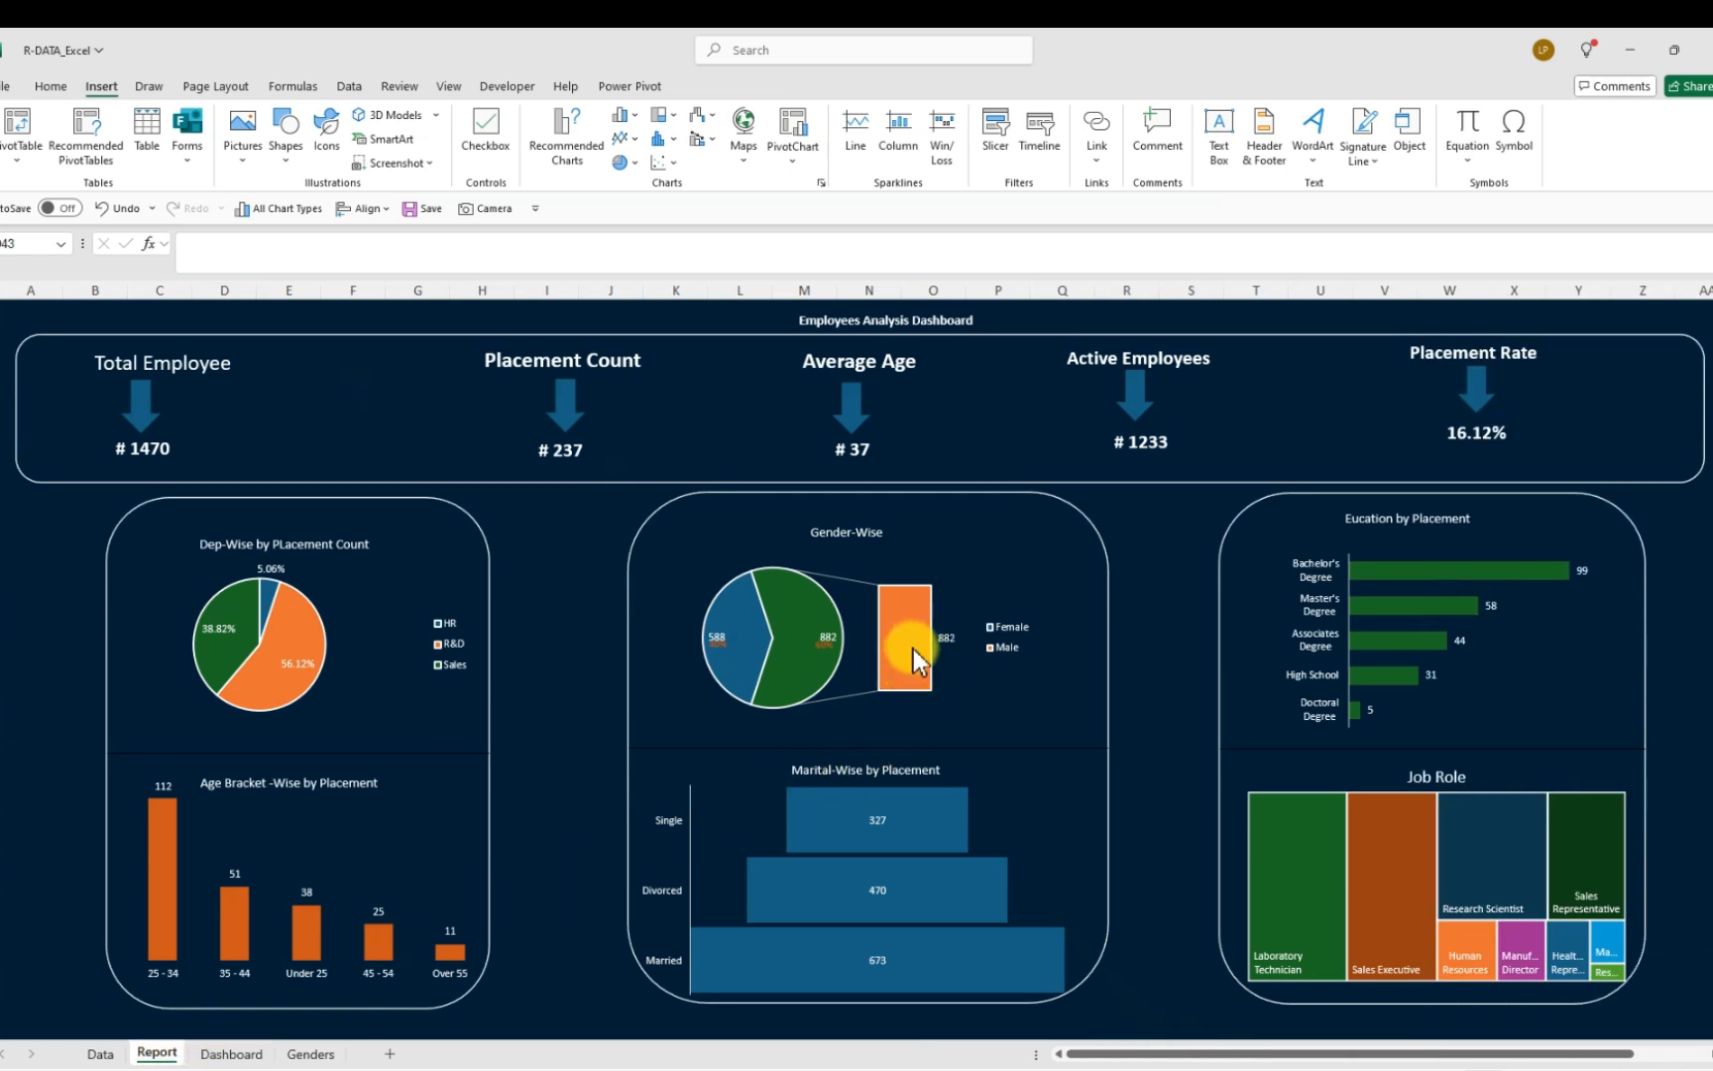
# Insert a Bar of Pie chart from the PivotTable on the Genders sheet
pyautogui.click(312, 1054)
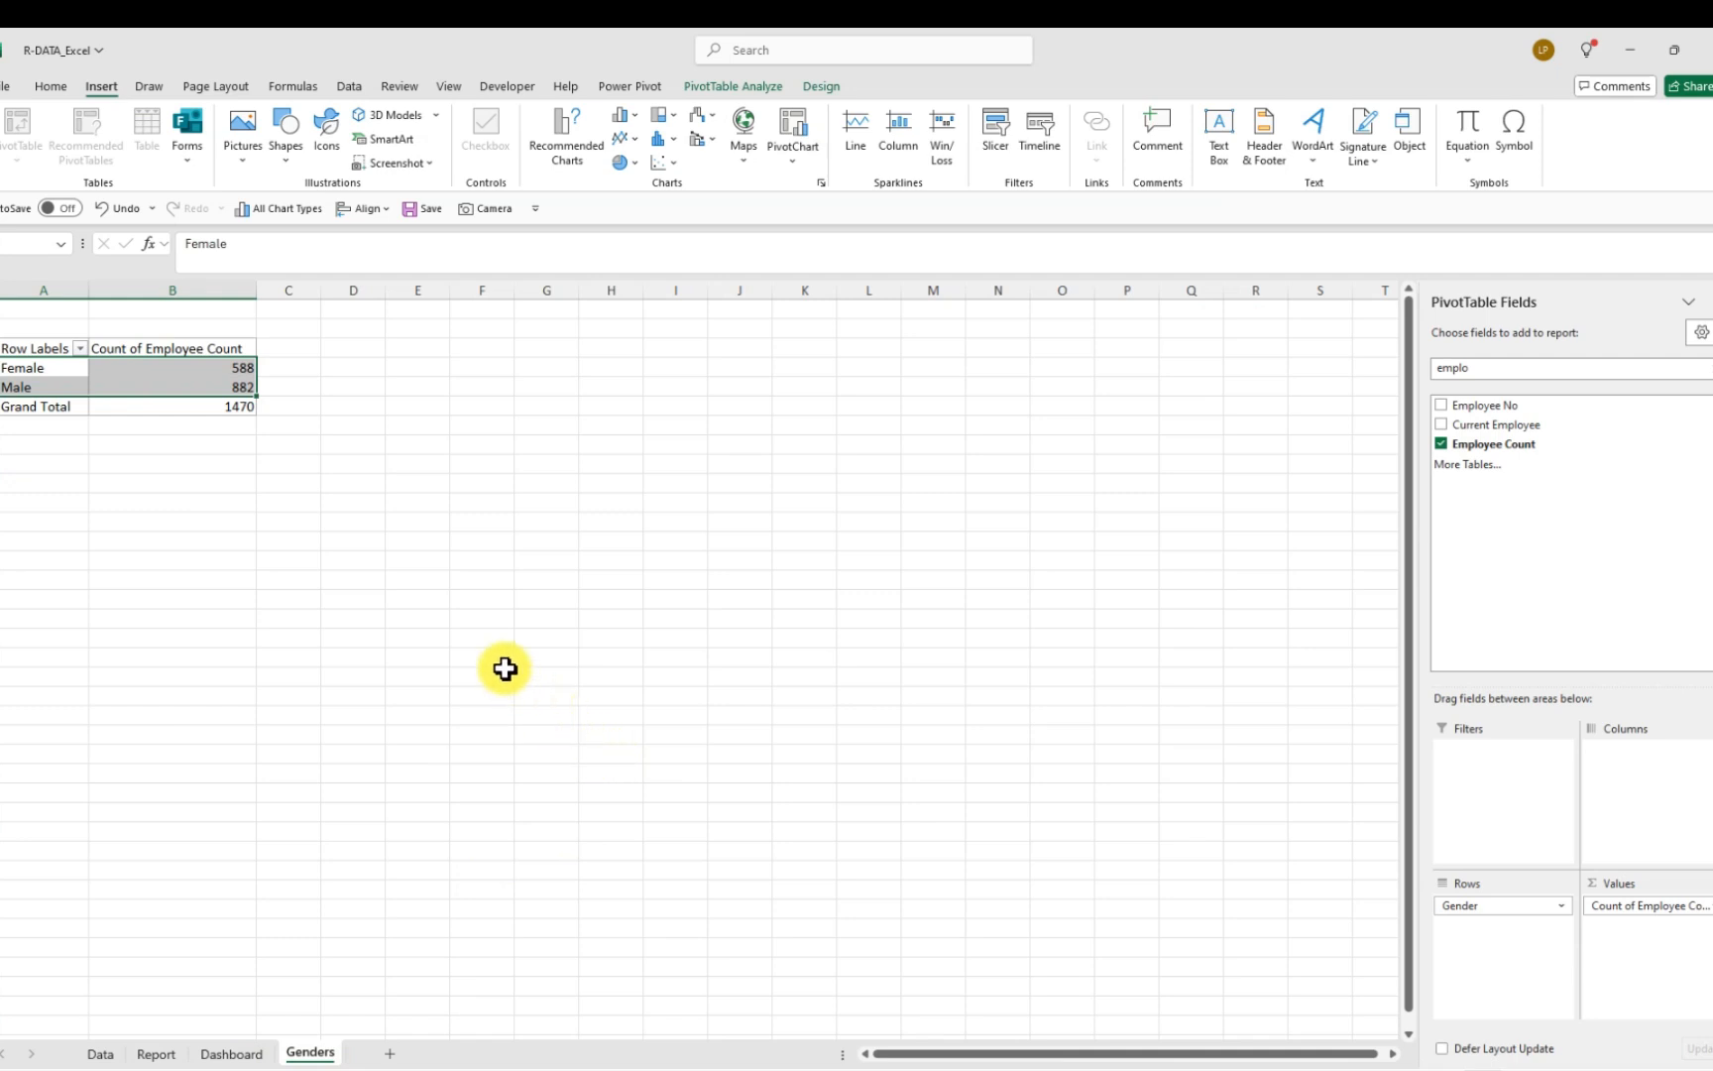
pyautogui.click(633, 164)
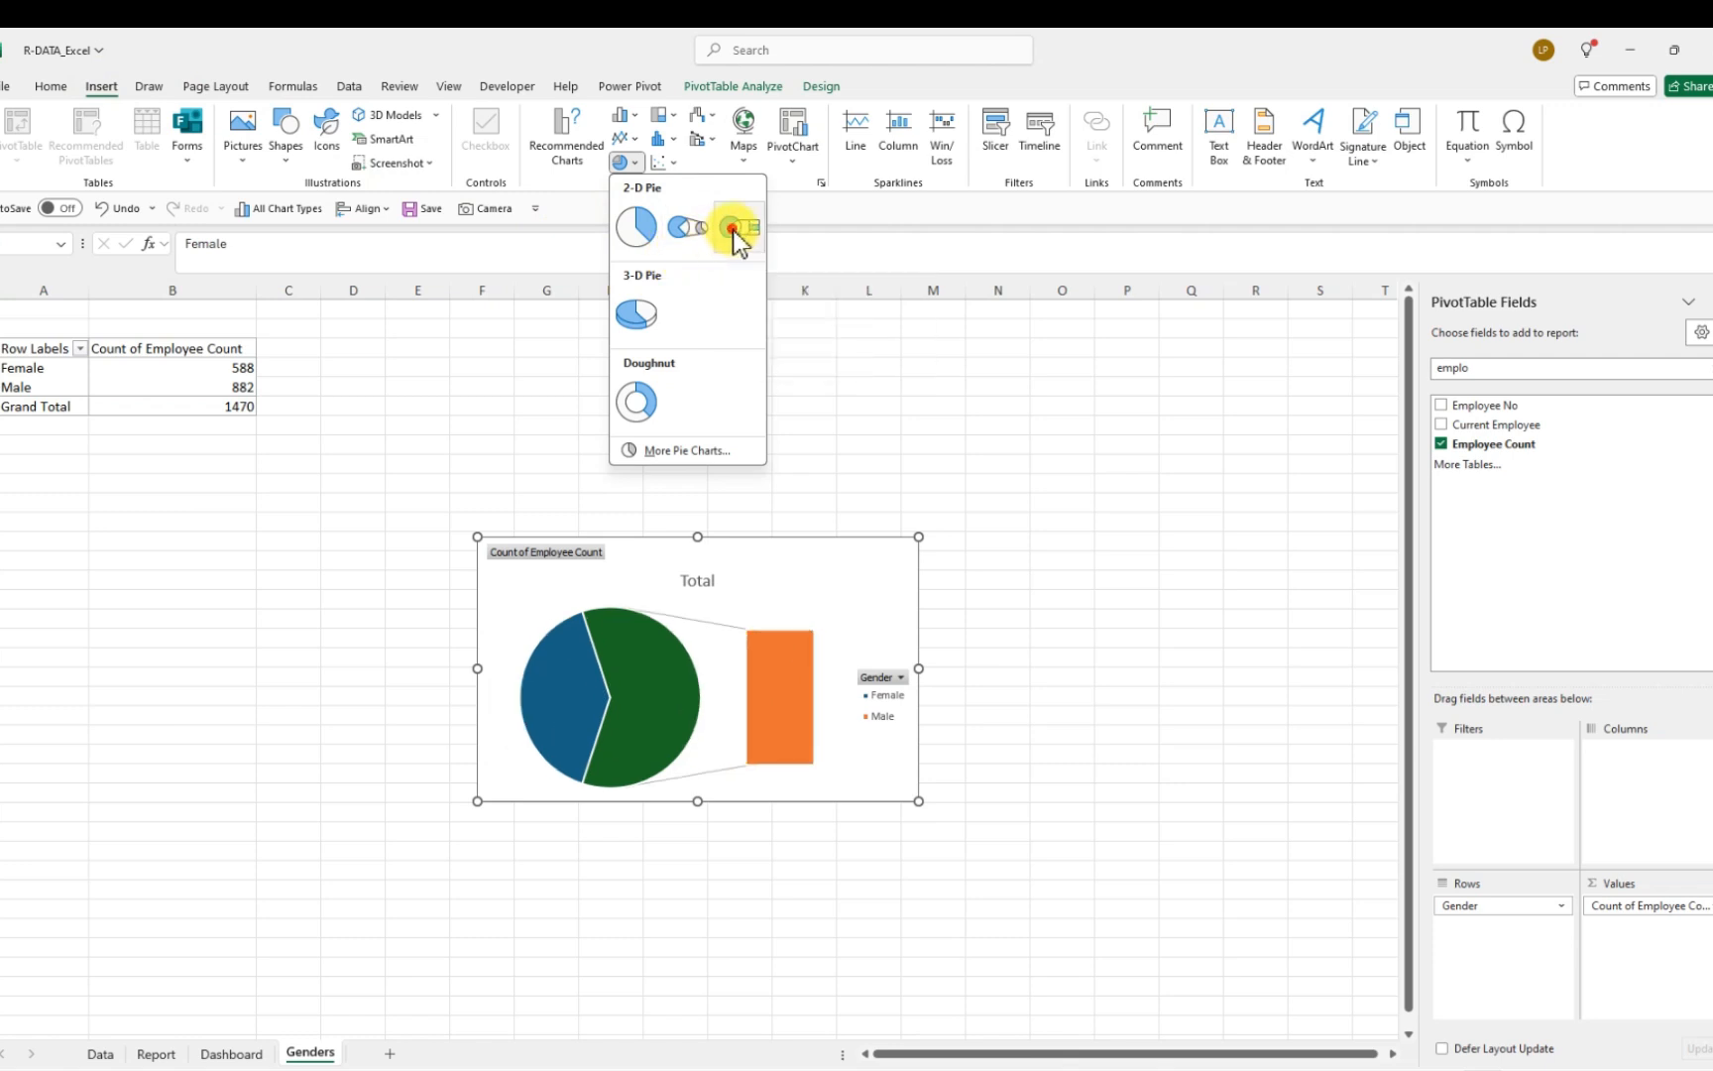
pyautogui.click(736, 238)
# Move the chart up beside the PivotTable and hide all field buttons on it
pyautogui.moveTo(786, 546); pyautogui.dragTo(643, 341)
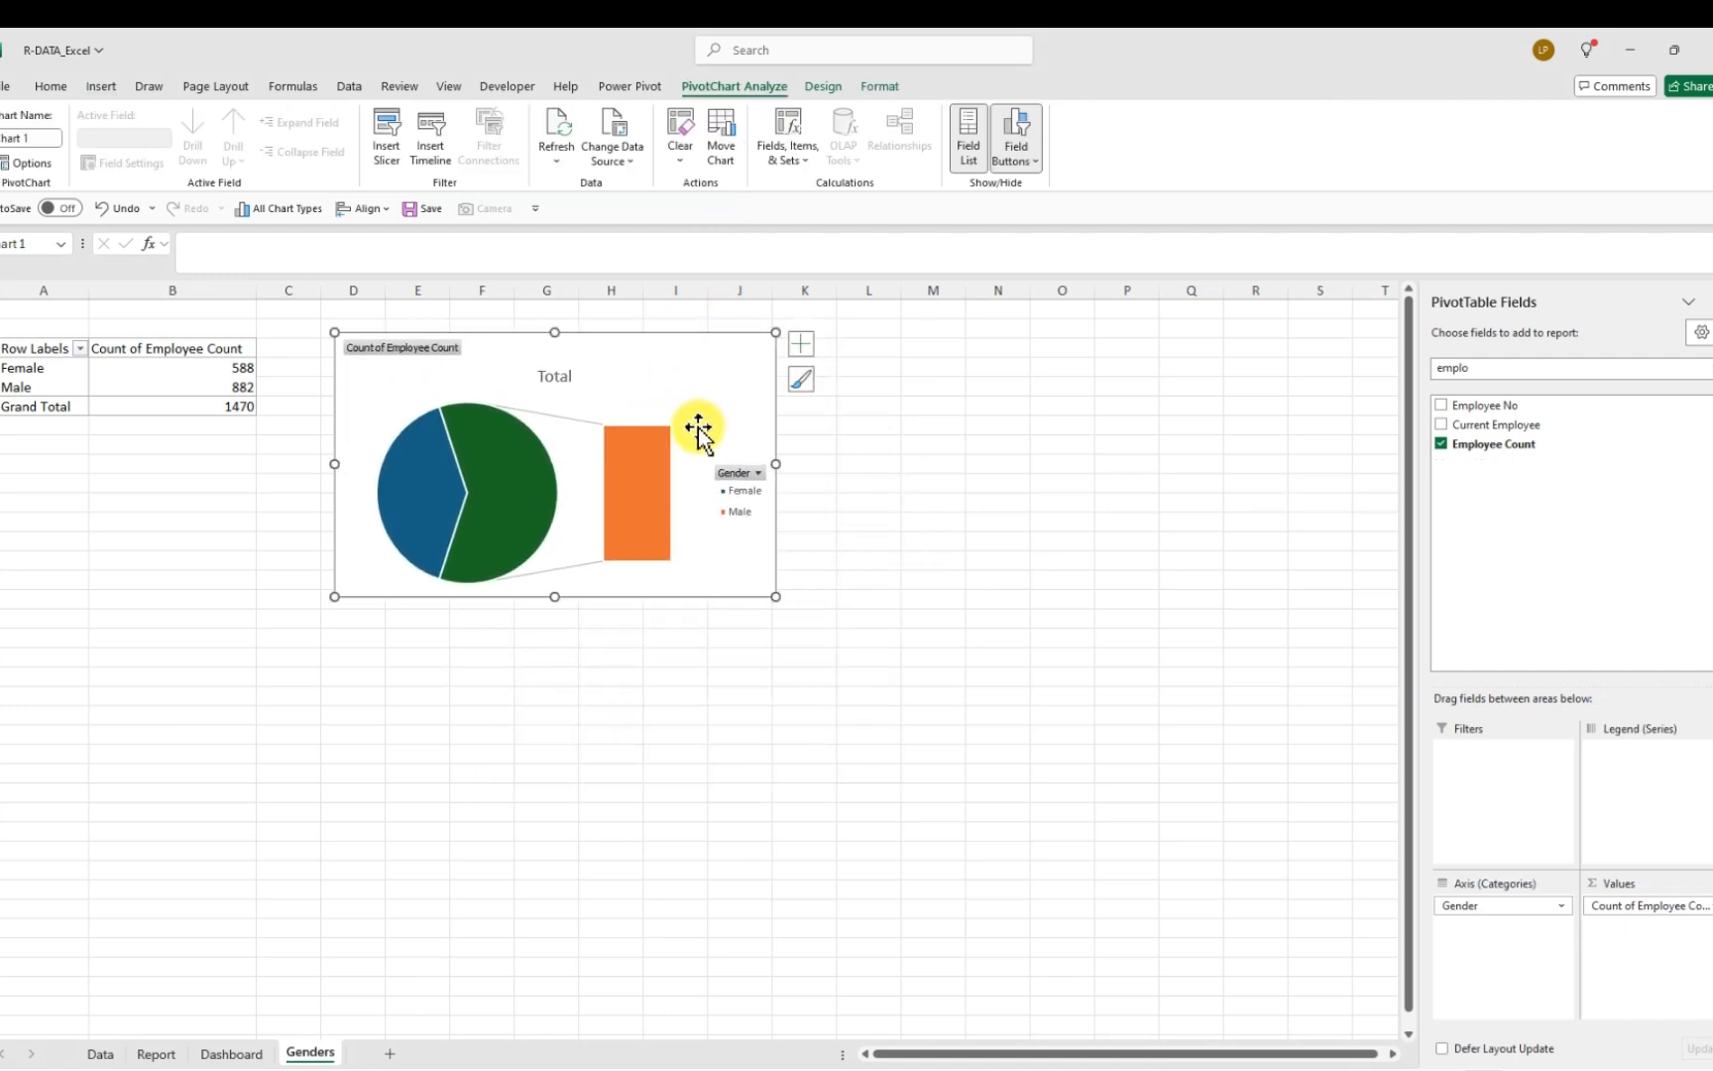
pyautogui.rightClick(391, 350)
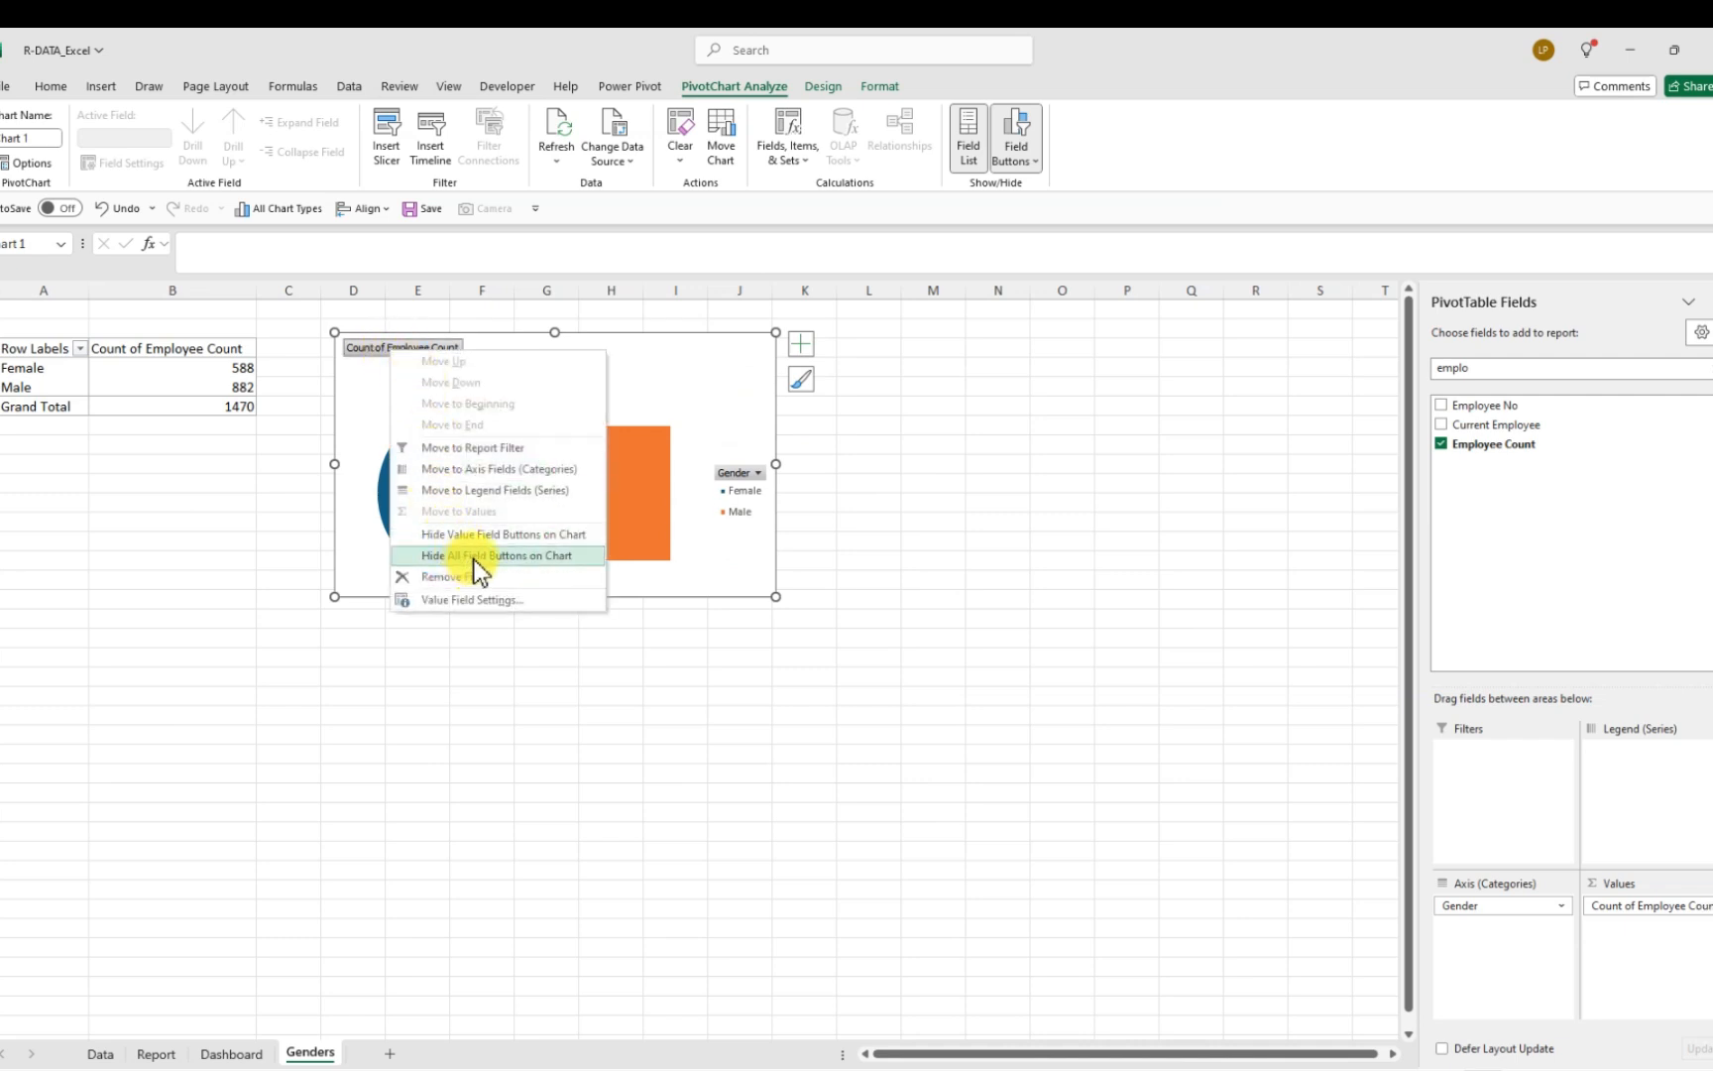
pyautogui.click(509, 557)
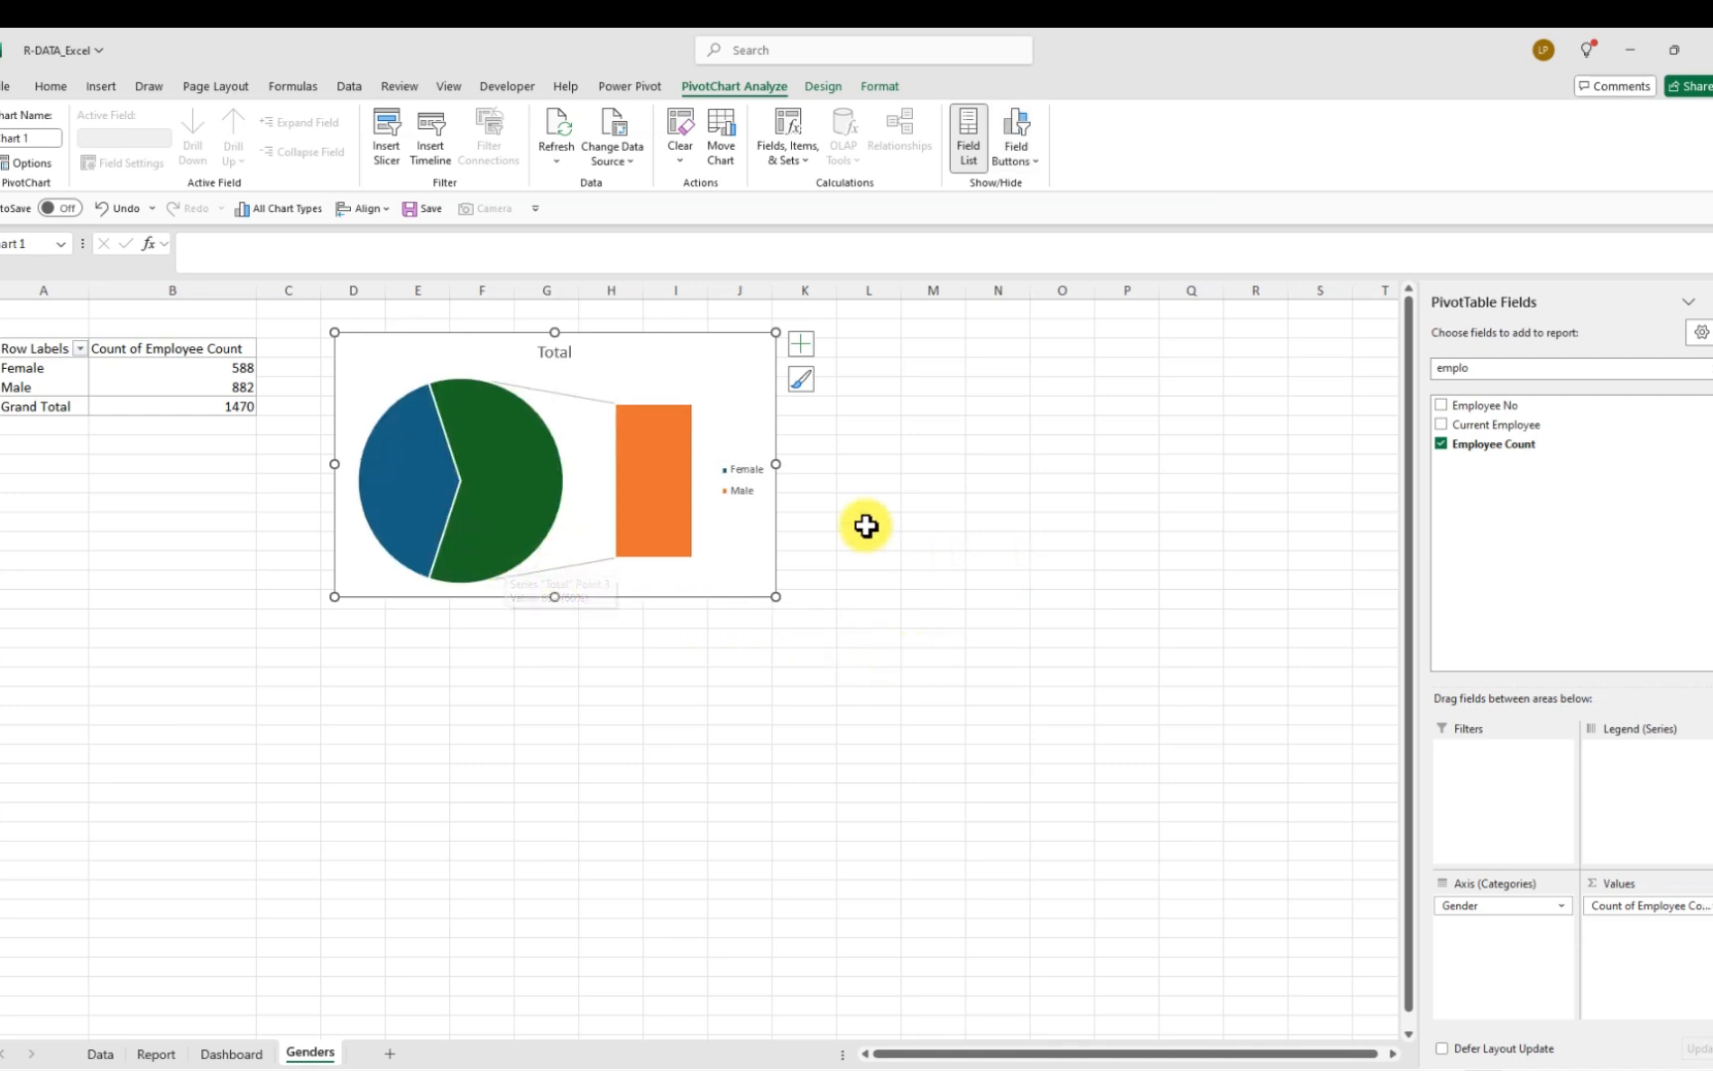
pyautogui.rightClick(662, 485)
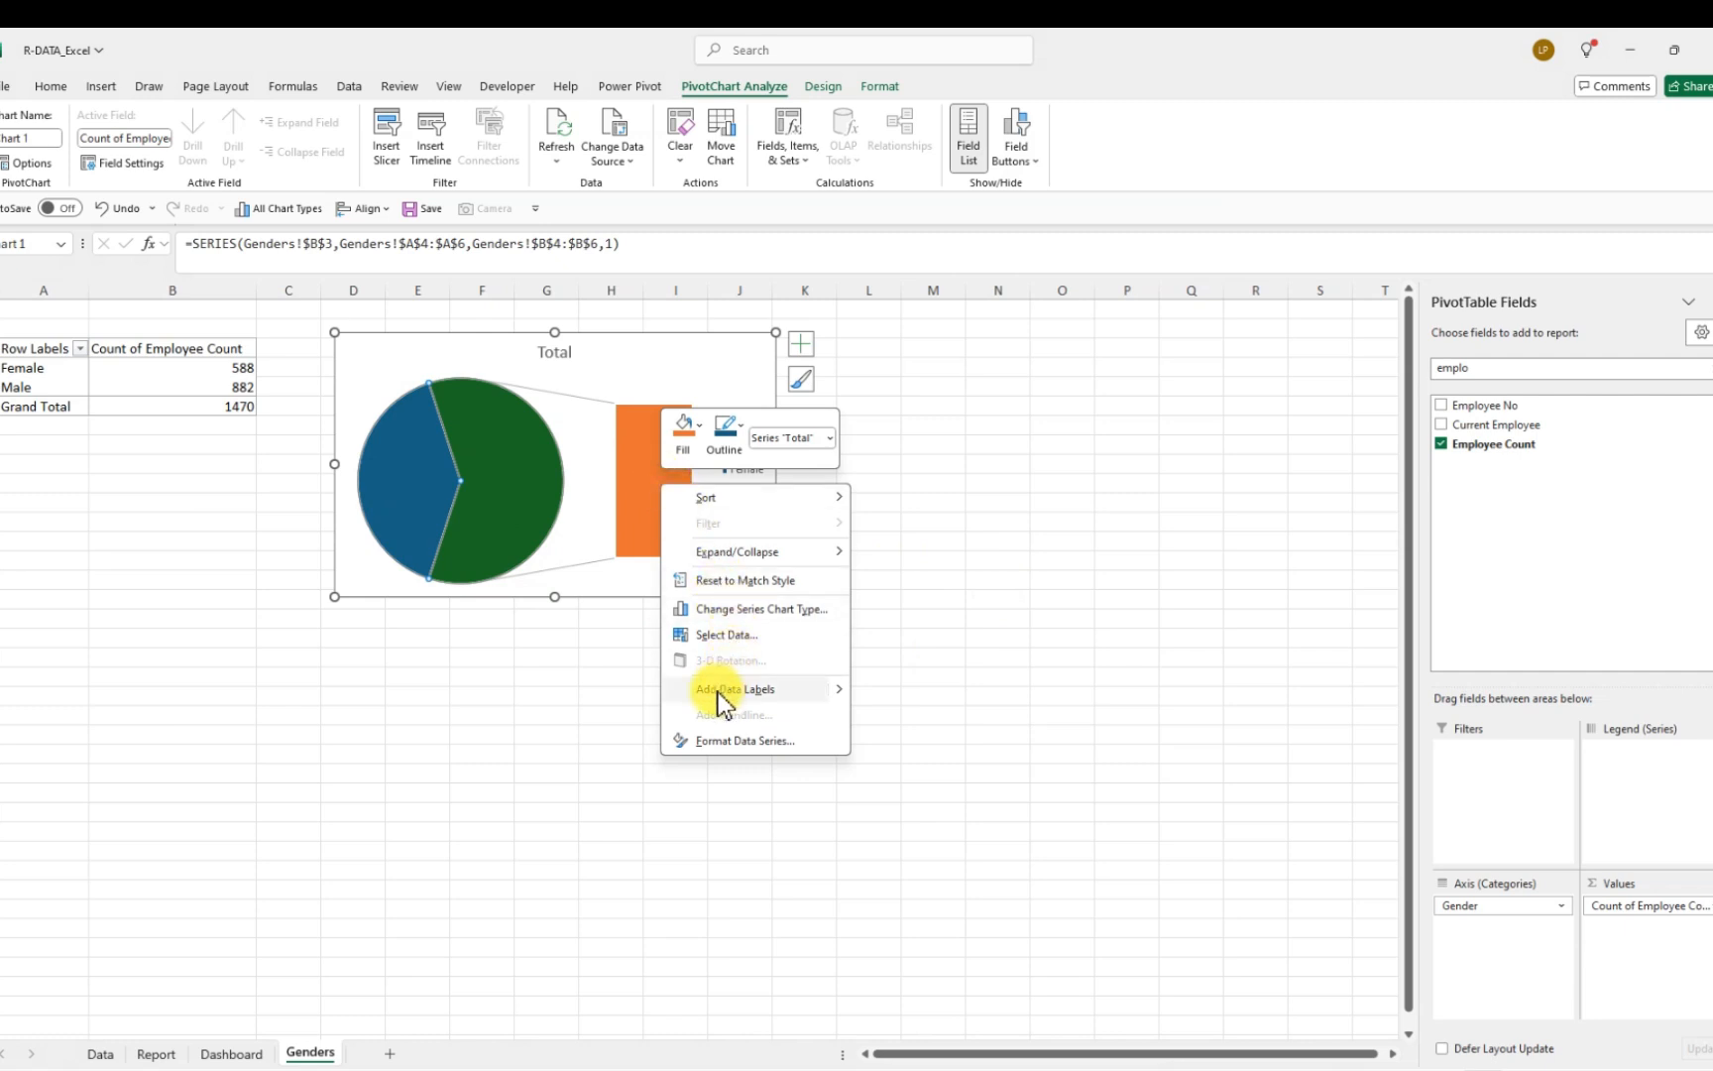
pyautogui.click(1001, 424)
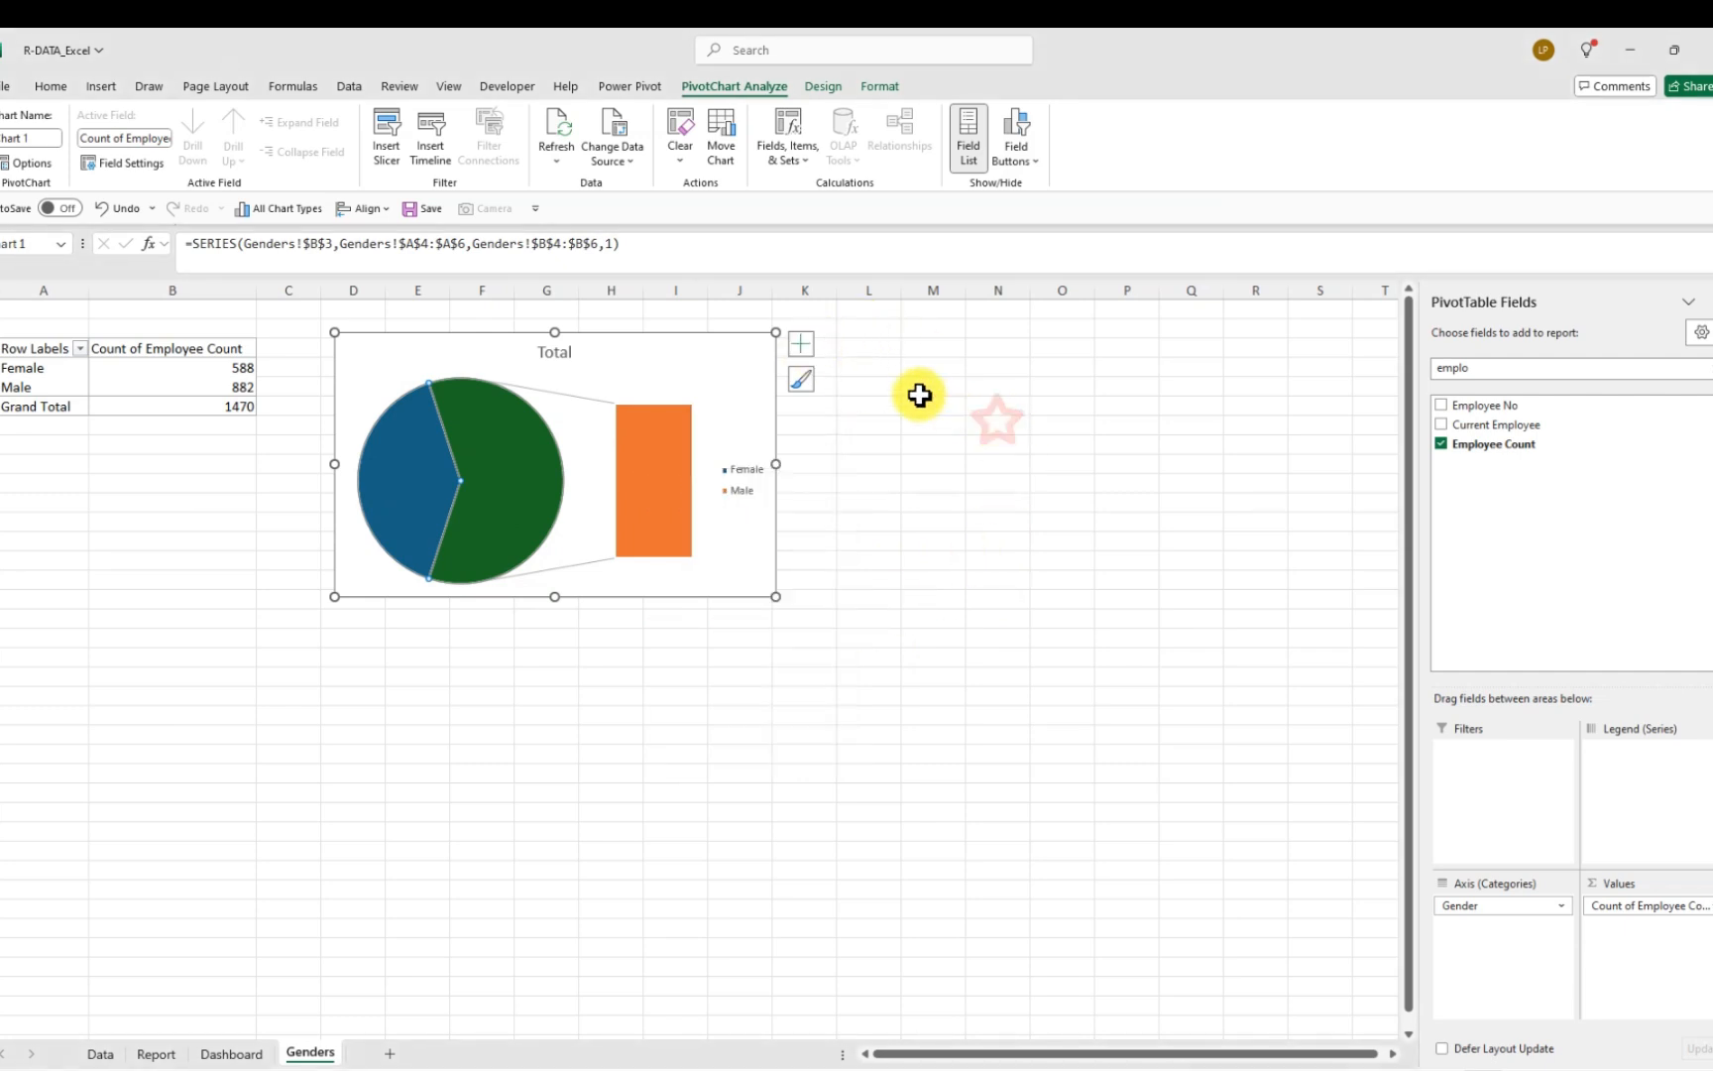
pyautogui.click(803, 347)
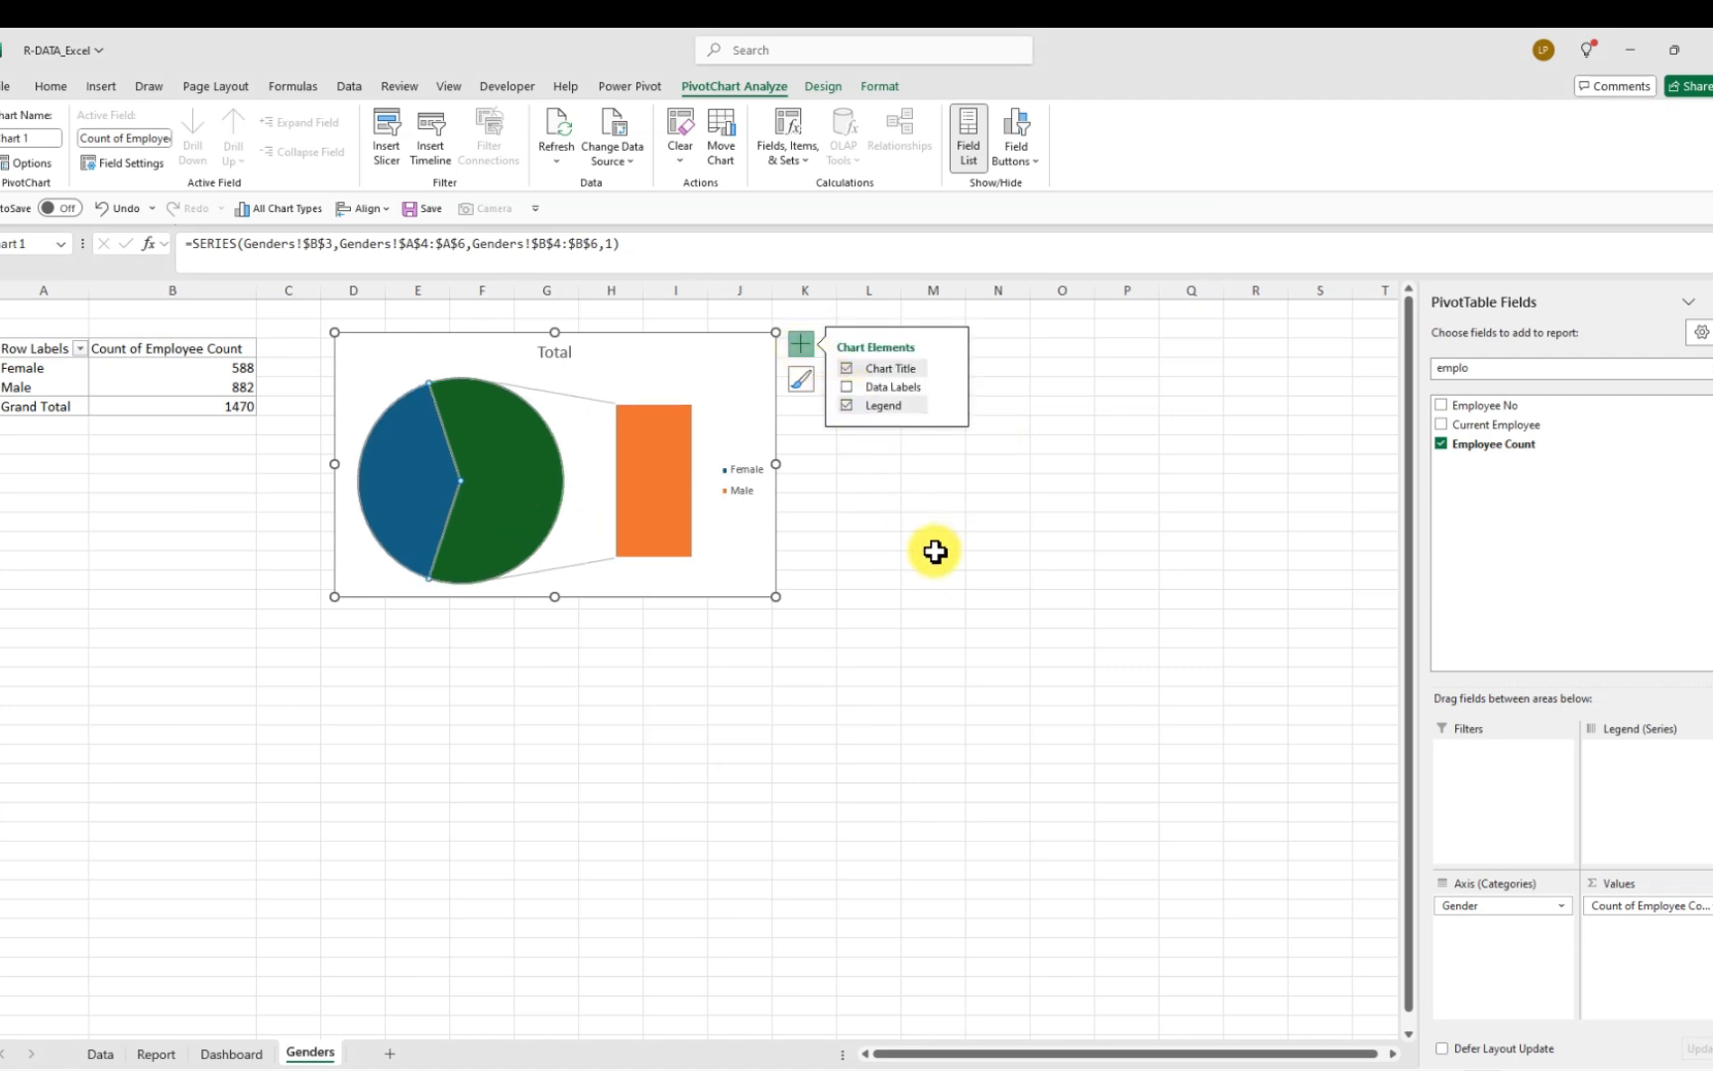
pyautogui.click(912, 529)
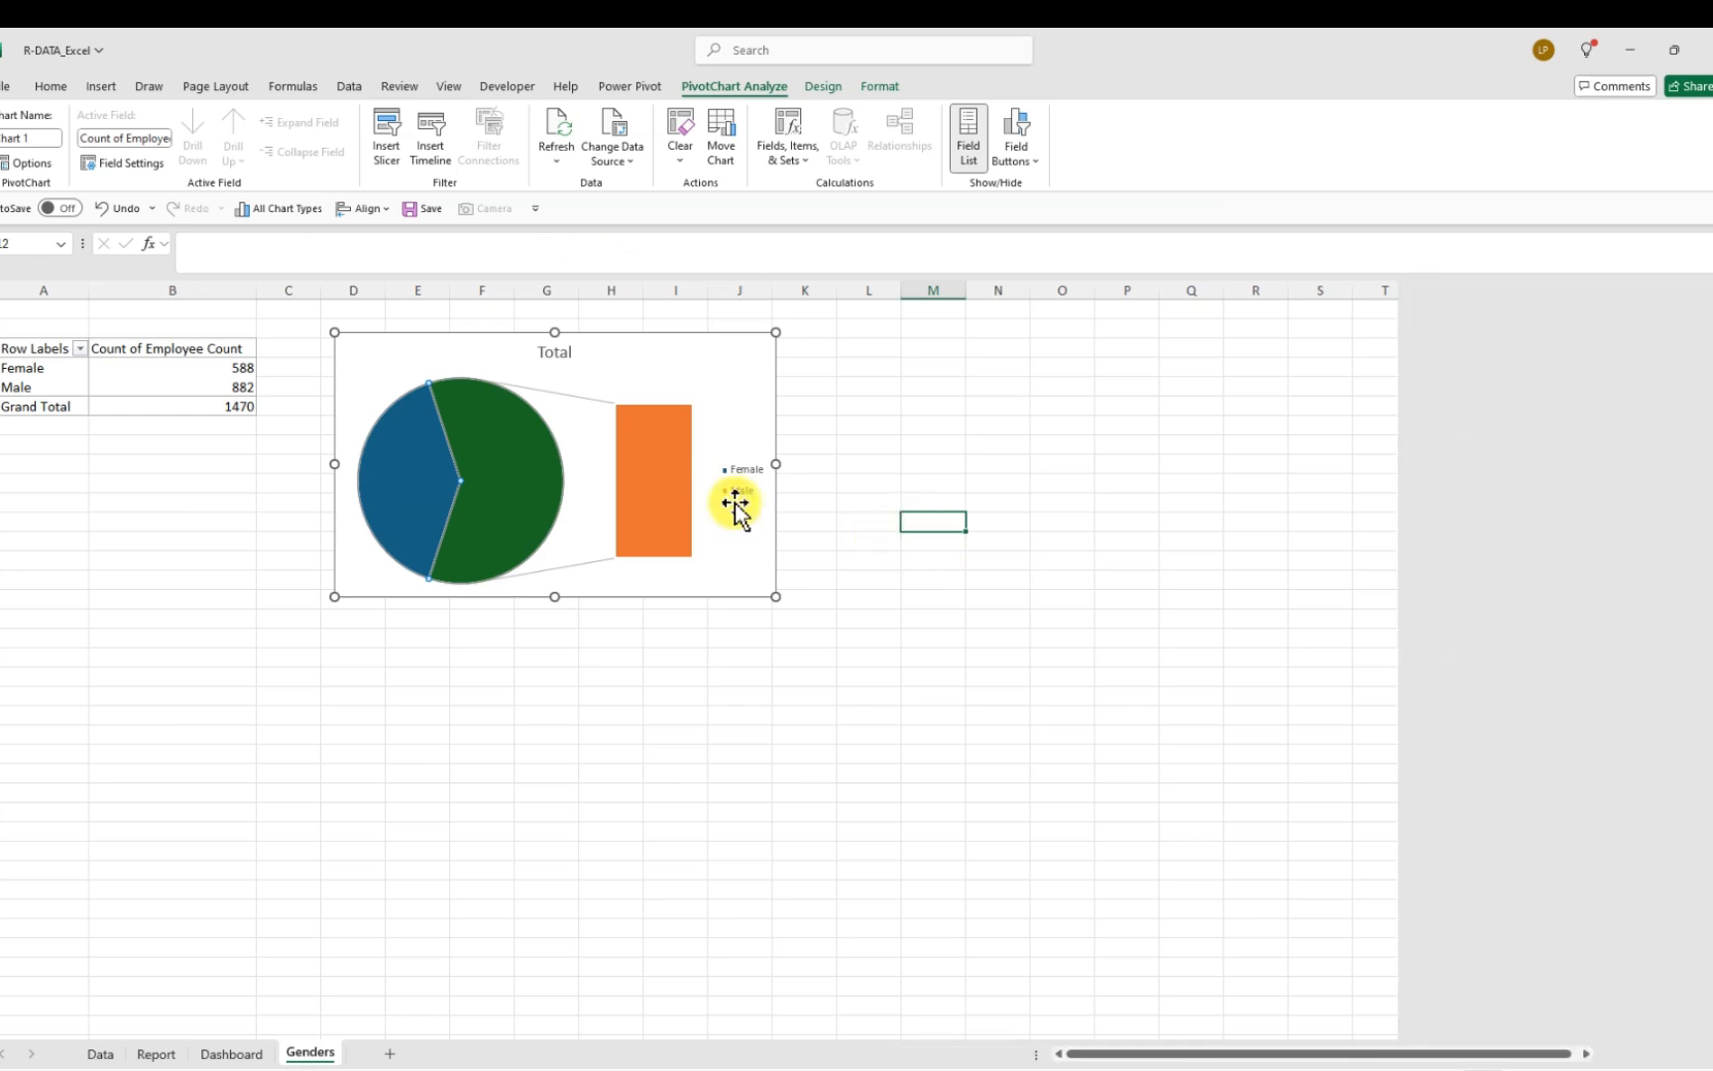
# Add data labels to the chart series and format them in bold white text
pyautogui.rightClick(669, 490)
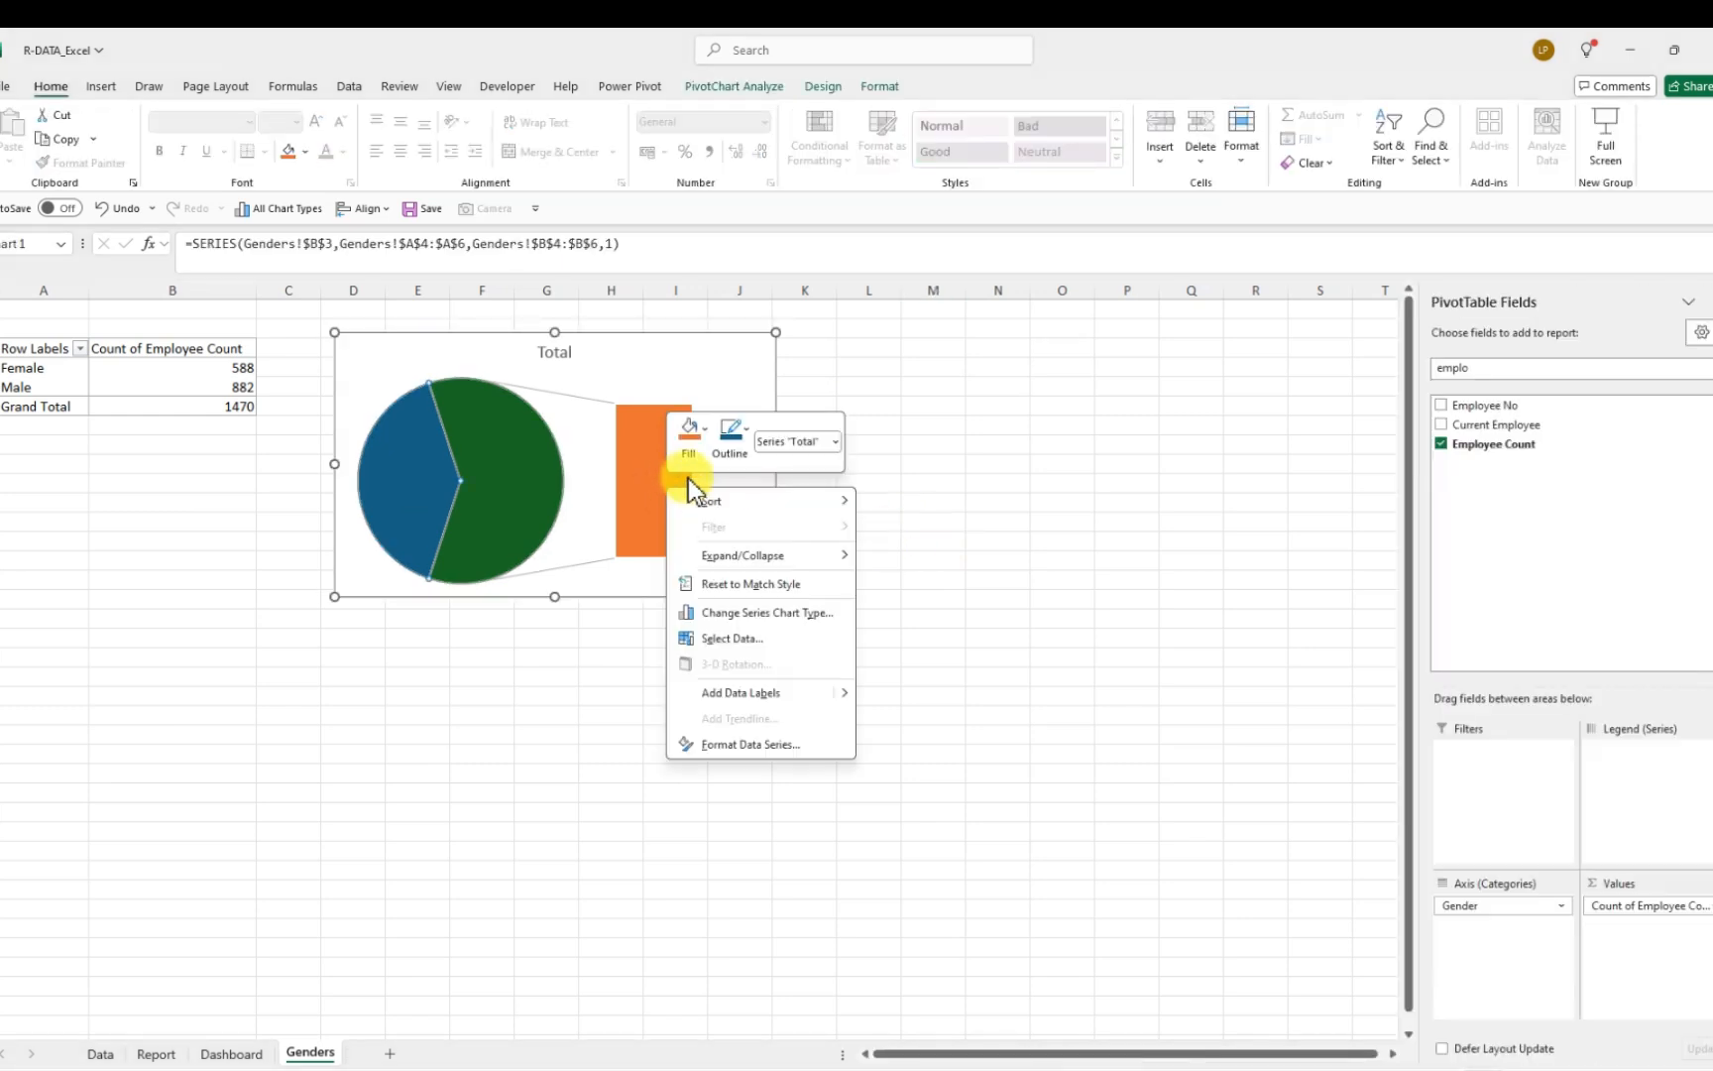
pyautogui.click(743, 693)
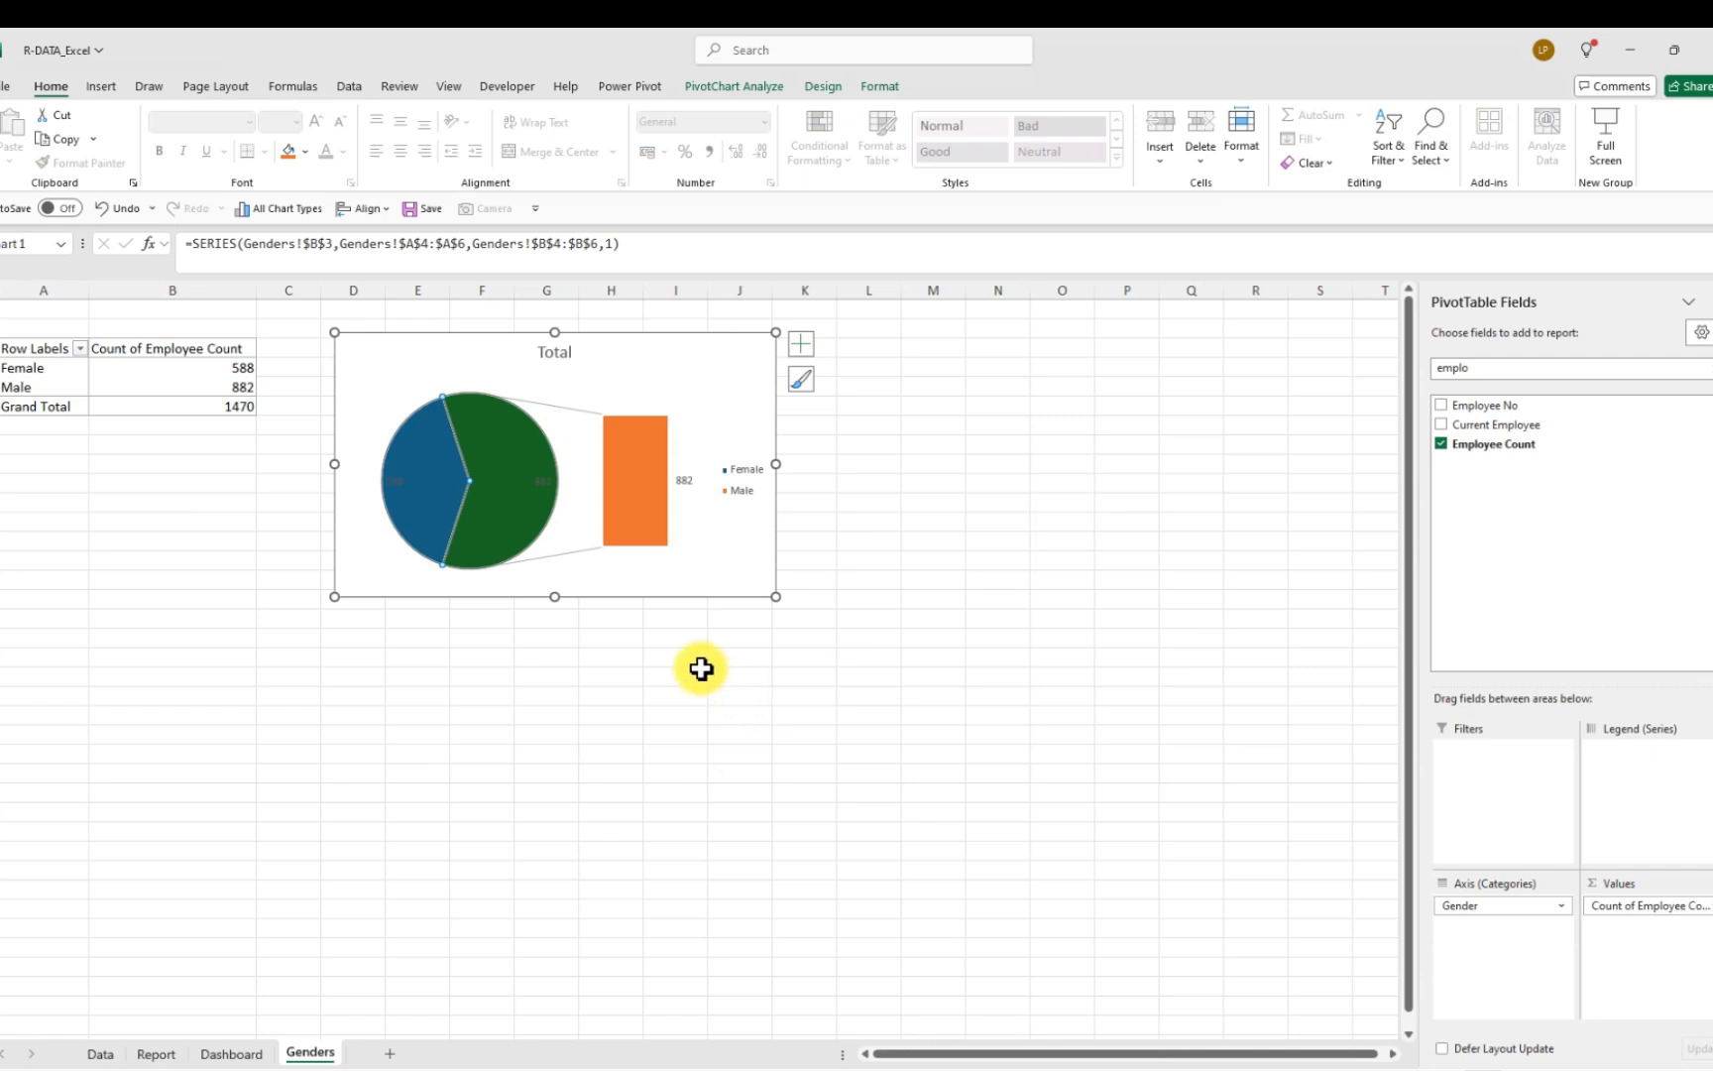
pyautogui.click(539, 480)
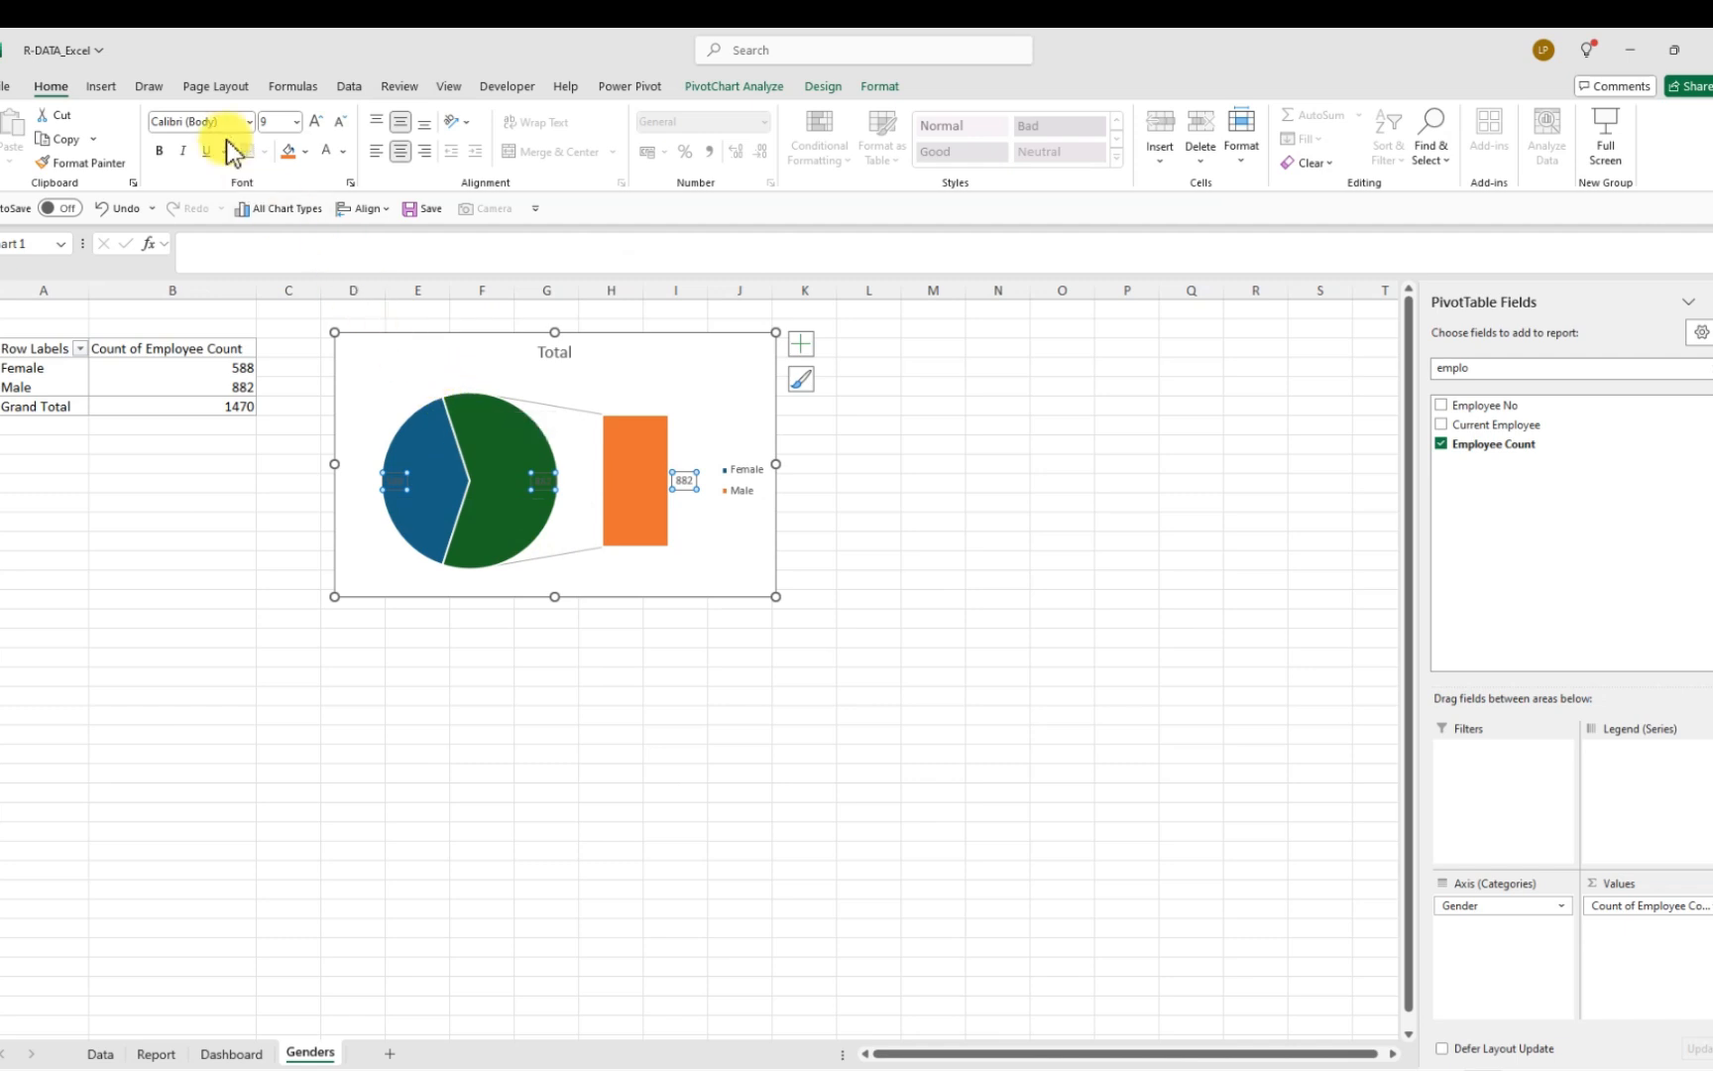
pyautogui.click(343, 151)
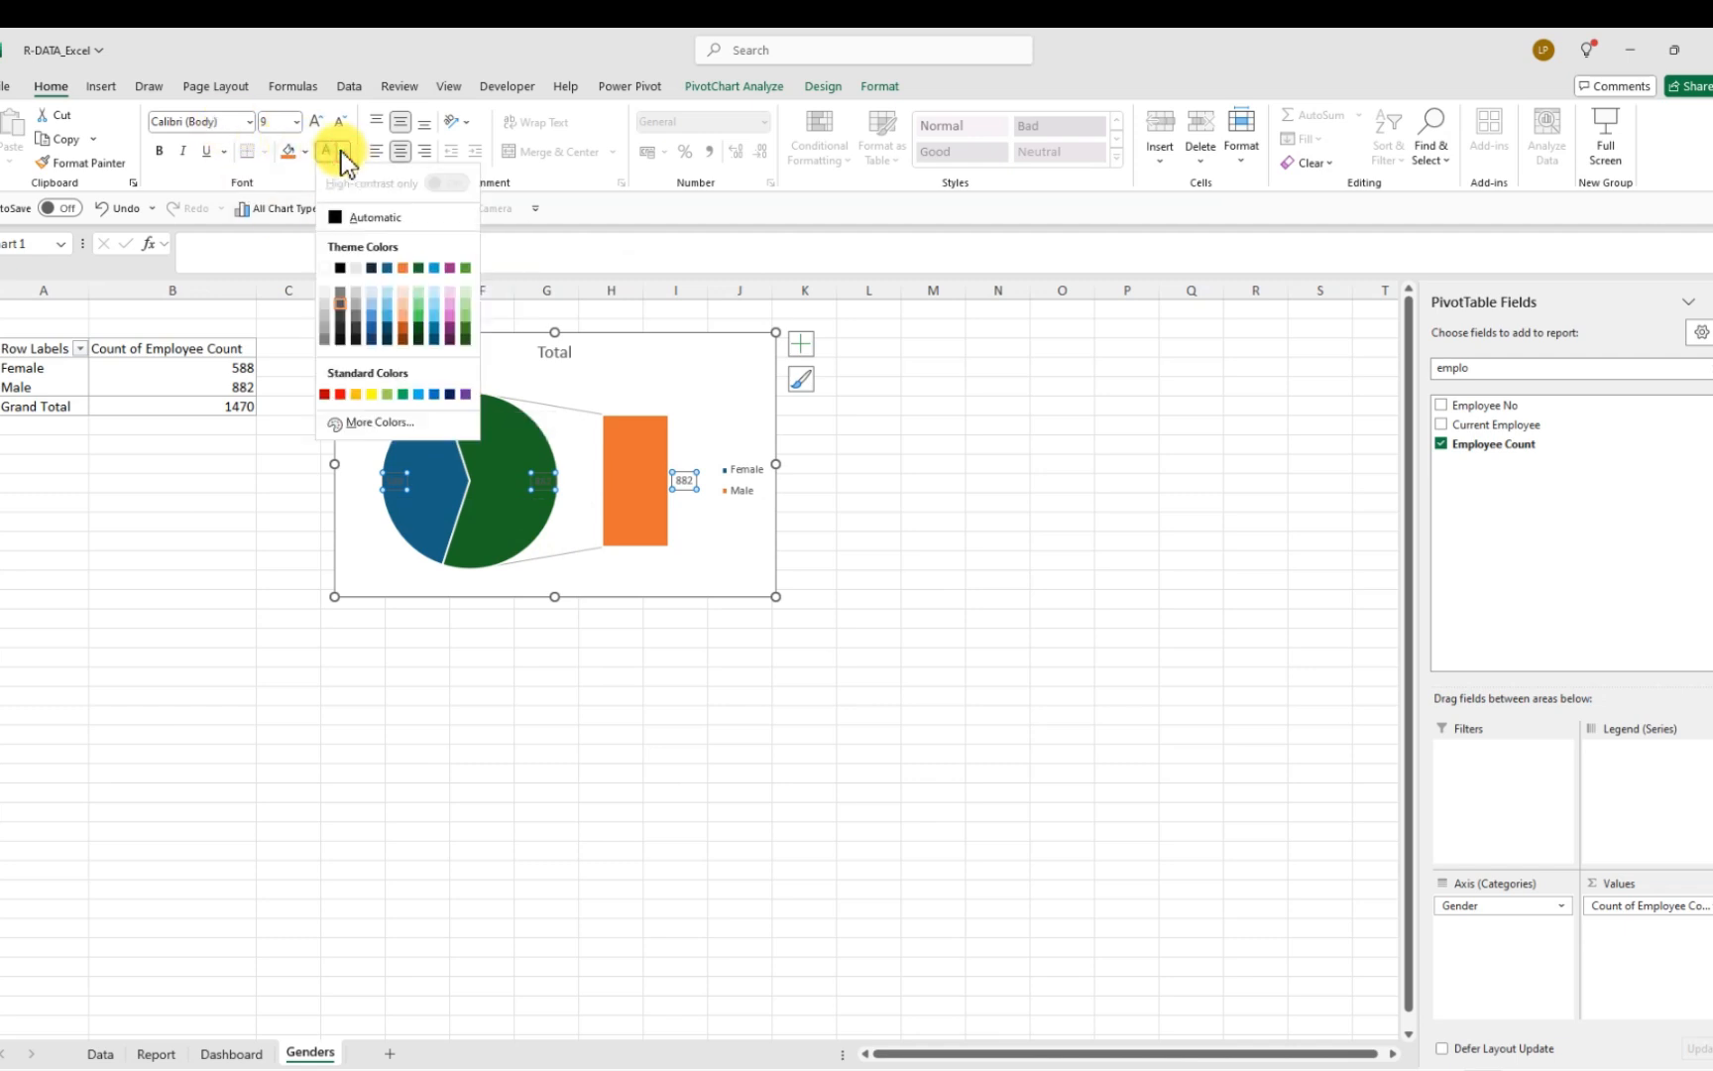
pyautogui.click(327, 266)
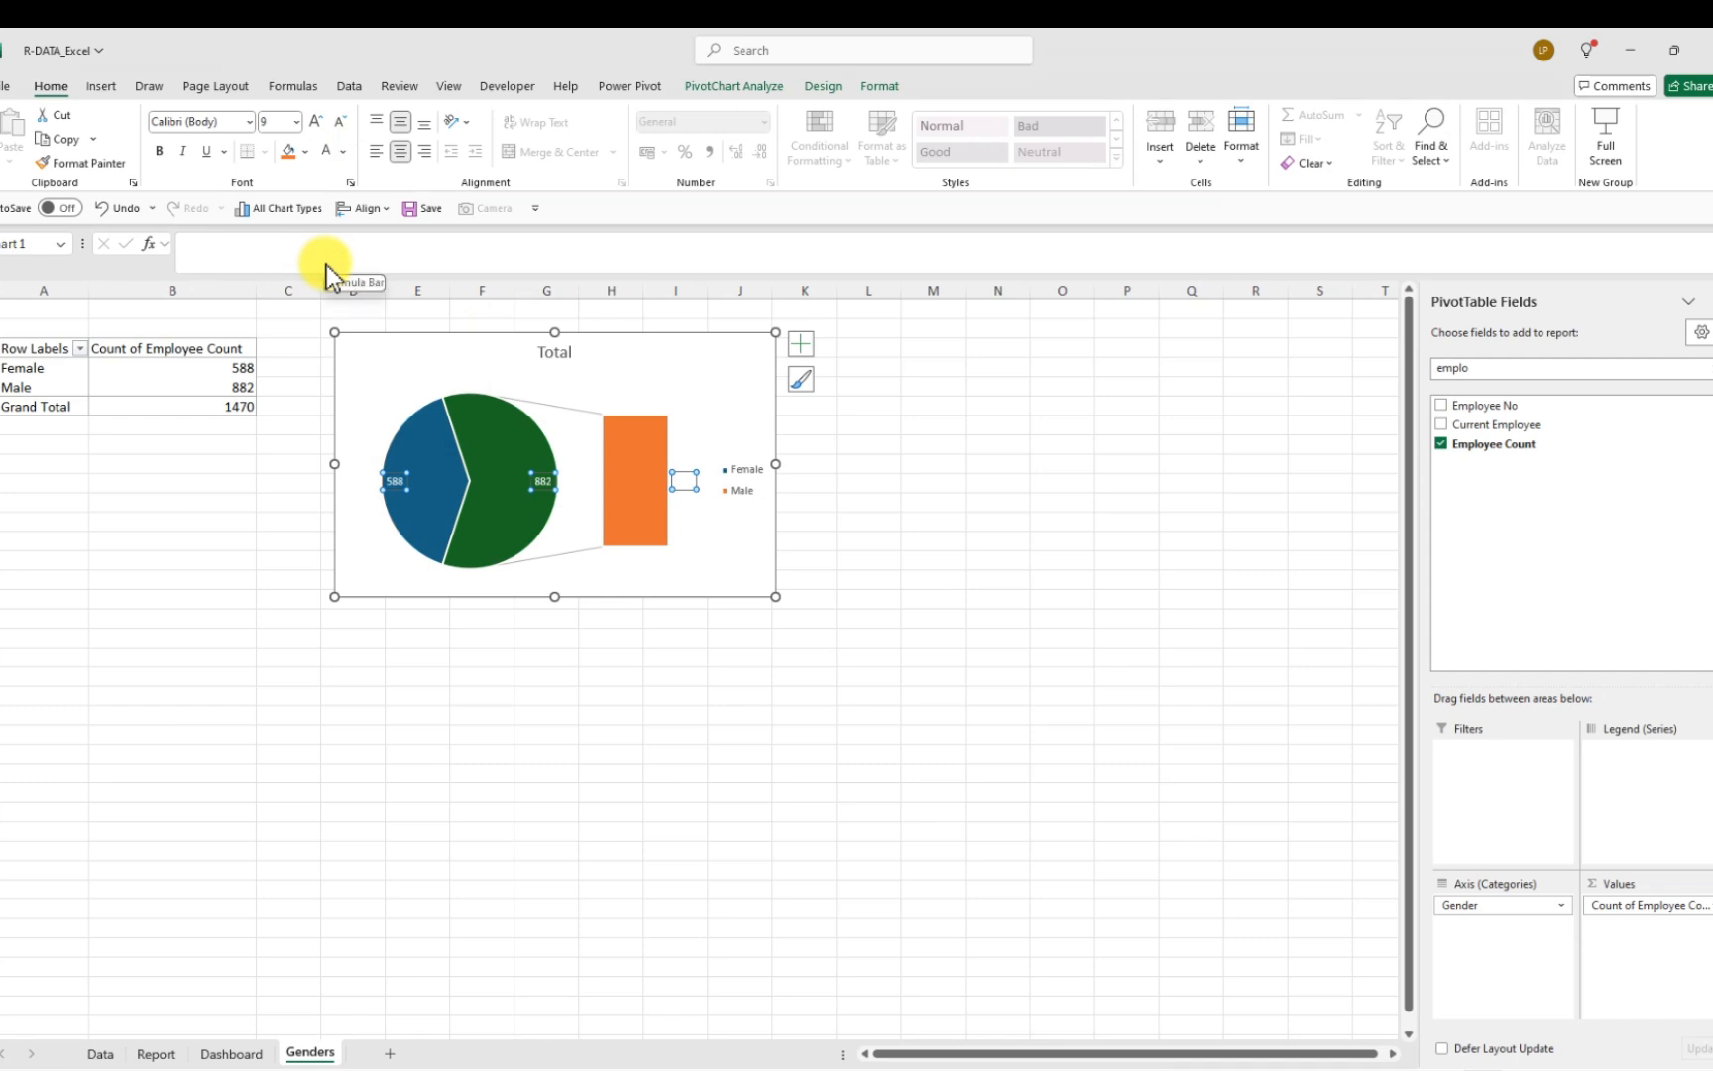
pyautogui.click(159, 152)
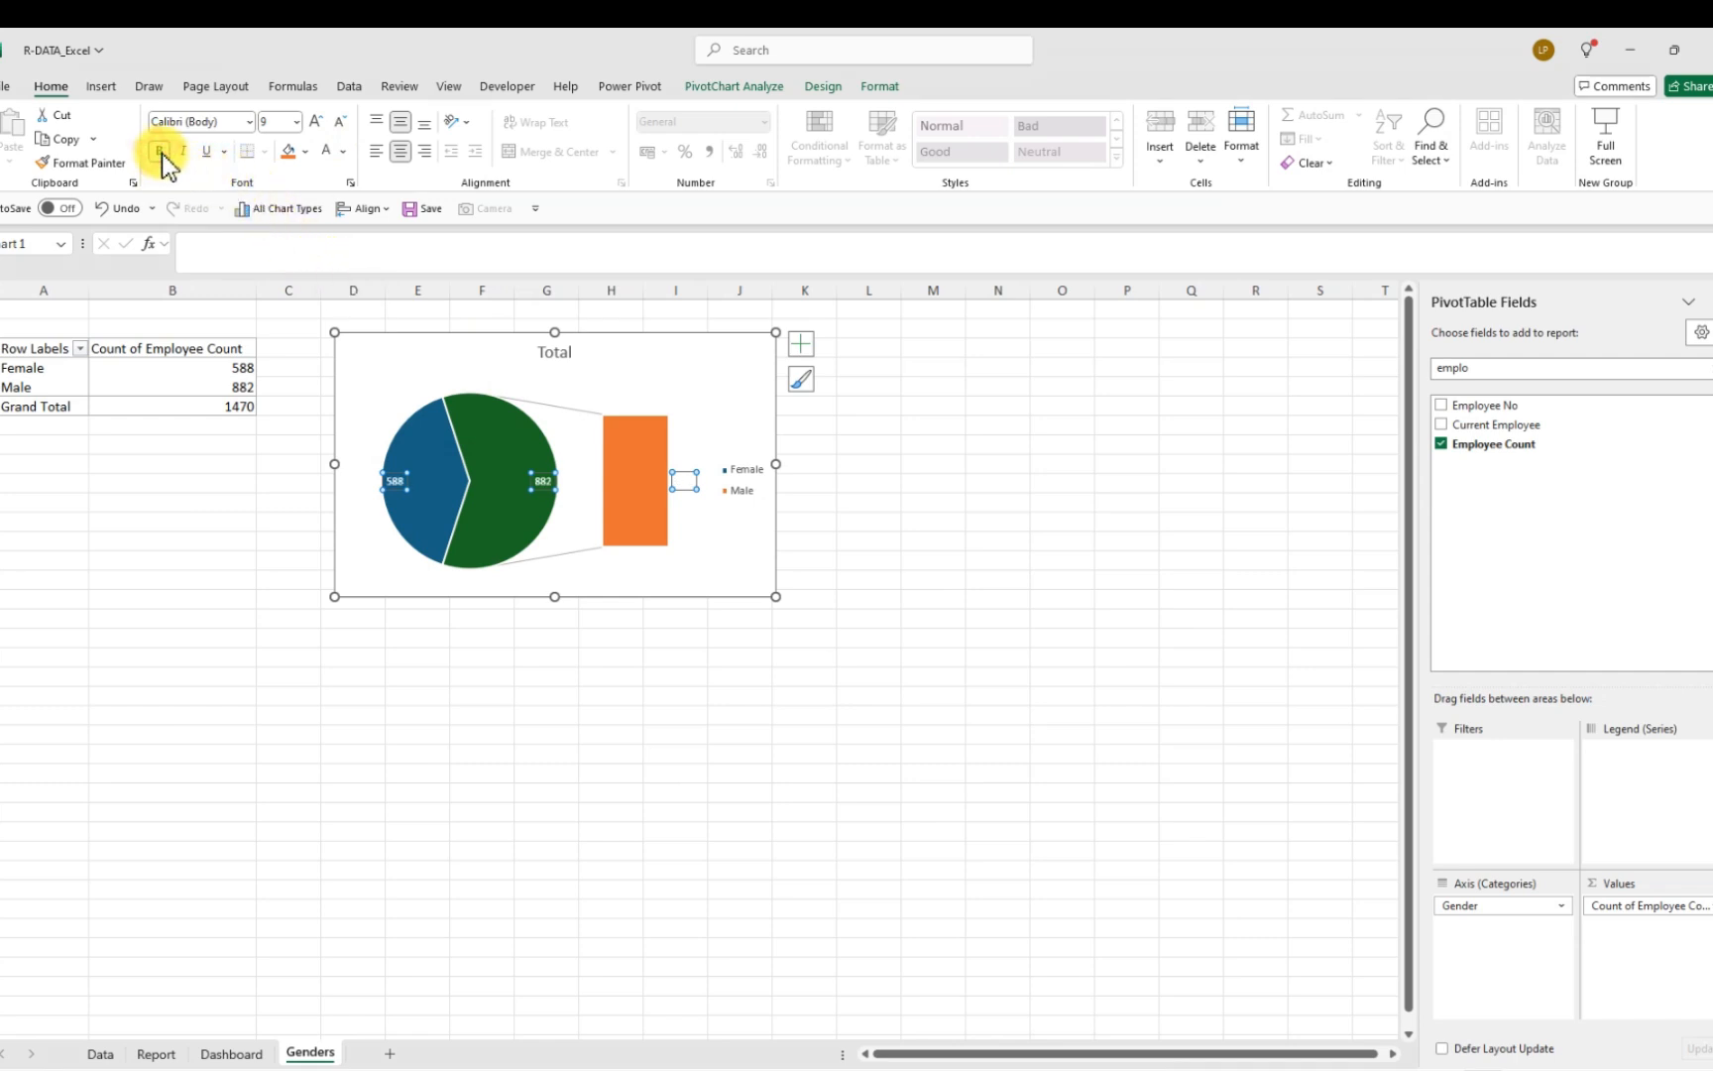
pyautogui.click(897, 548)
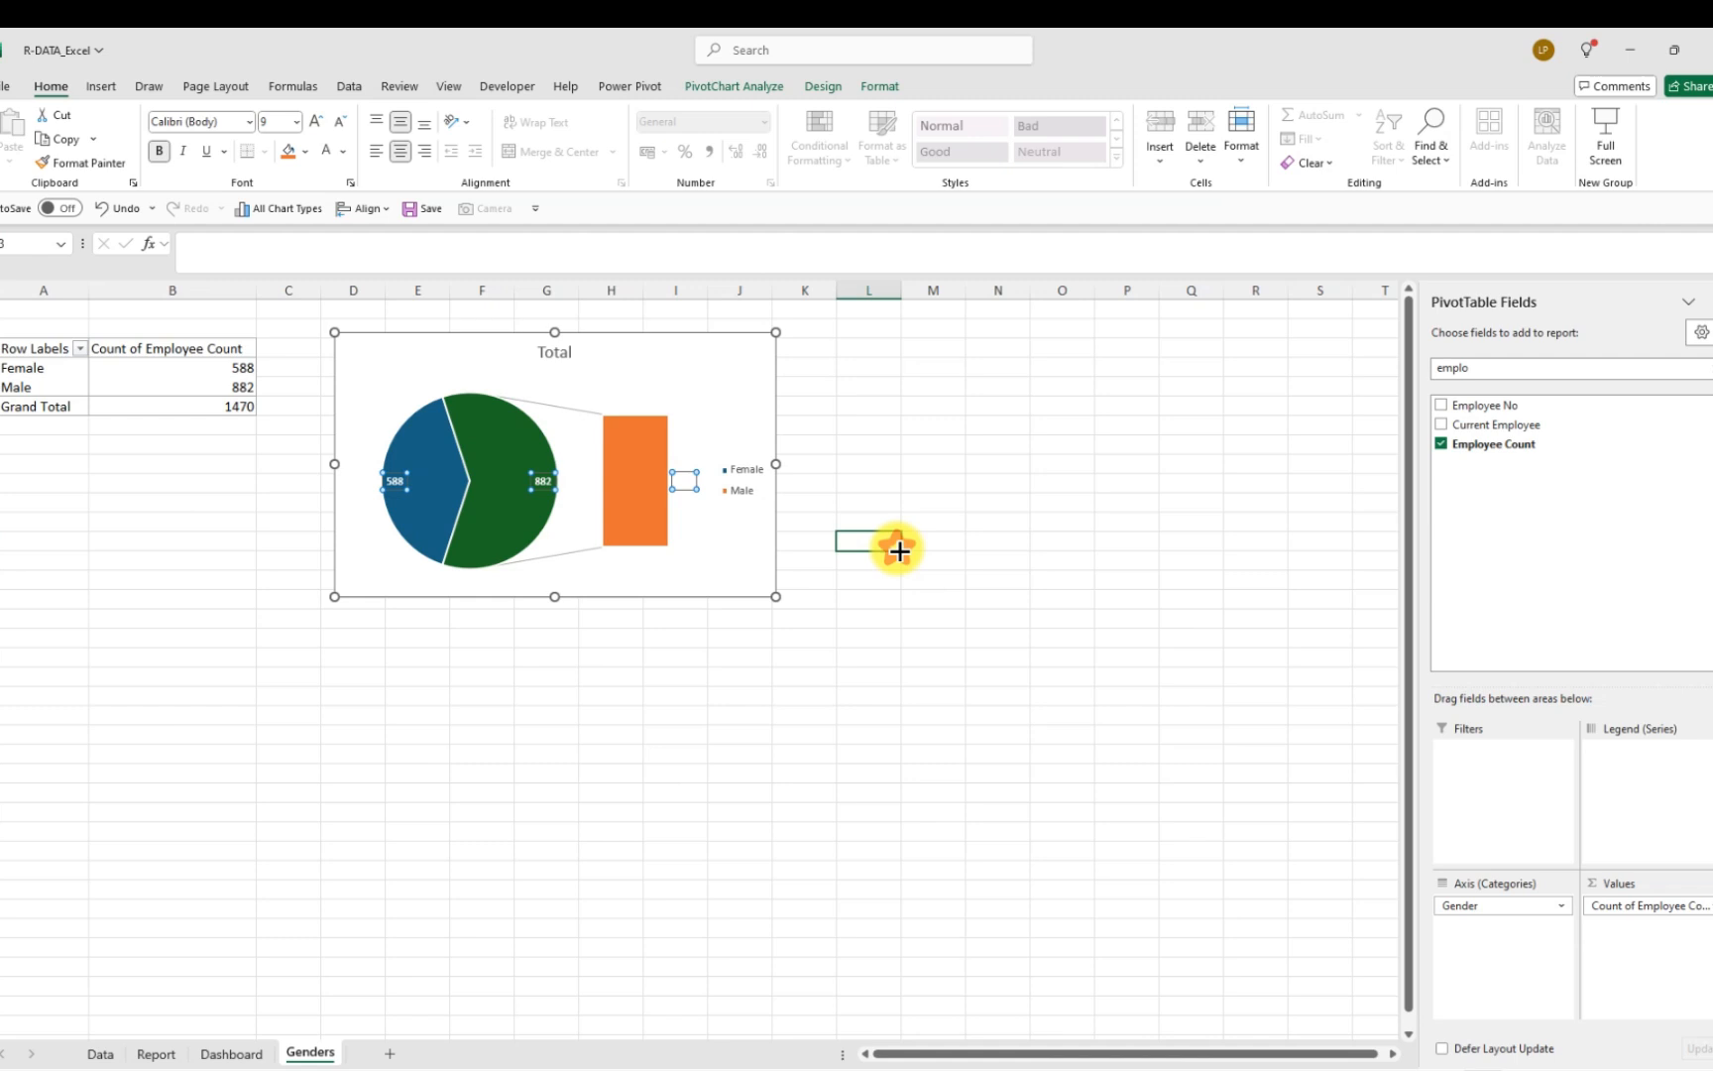
# Change the chart title to "Gener-Wise" and move the chart slightly closer to the PivotTable
pyautogui.click(567, 353)
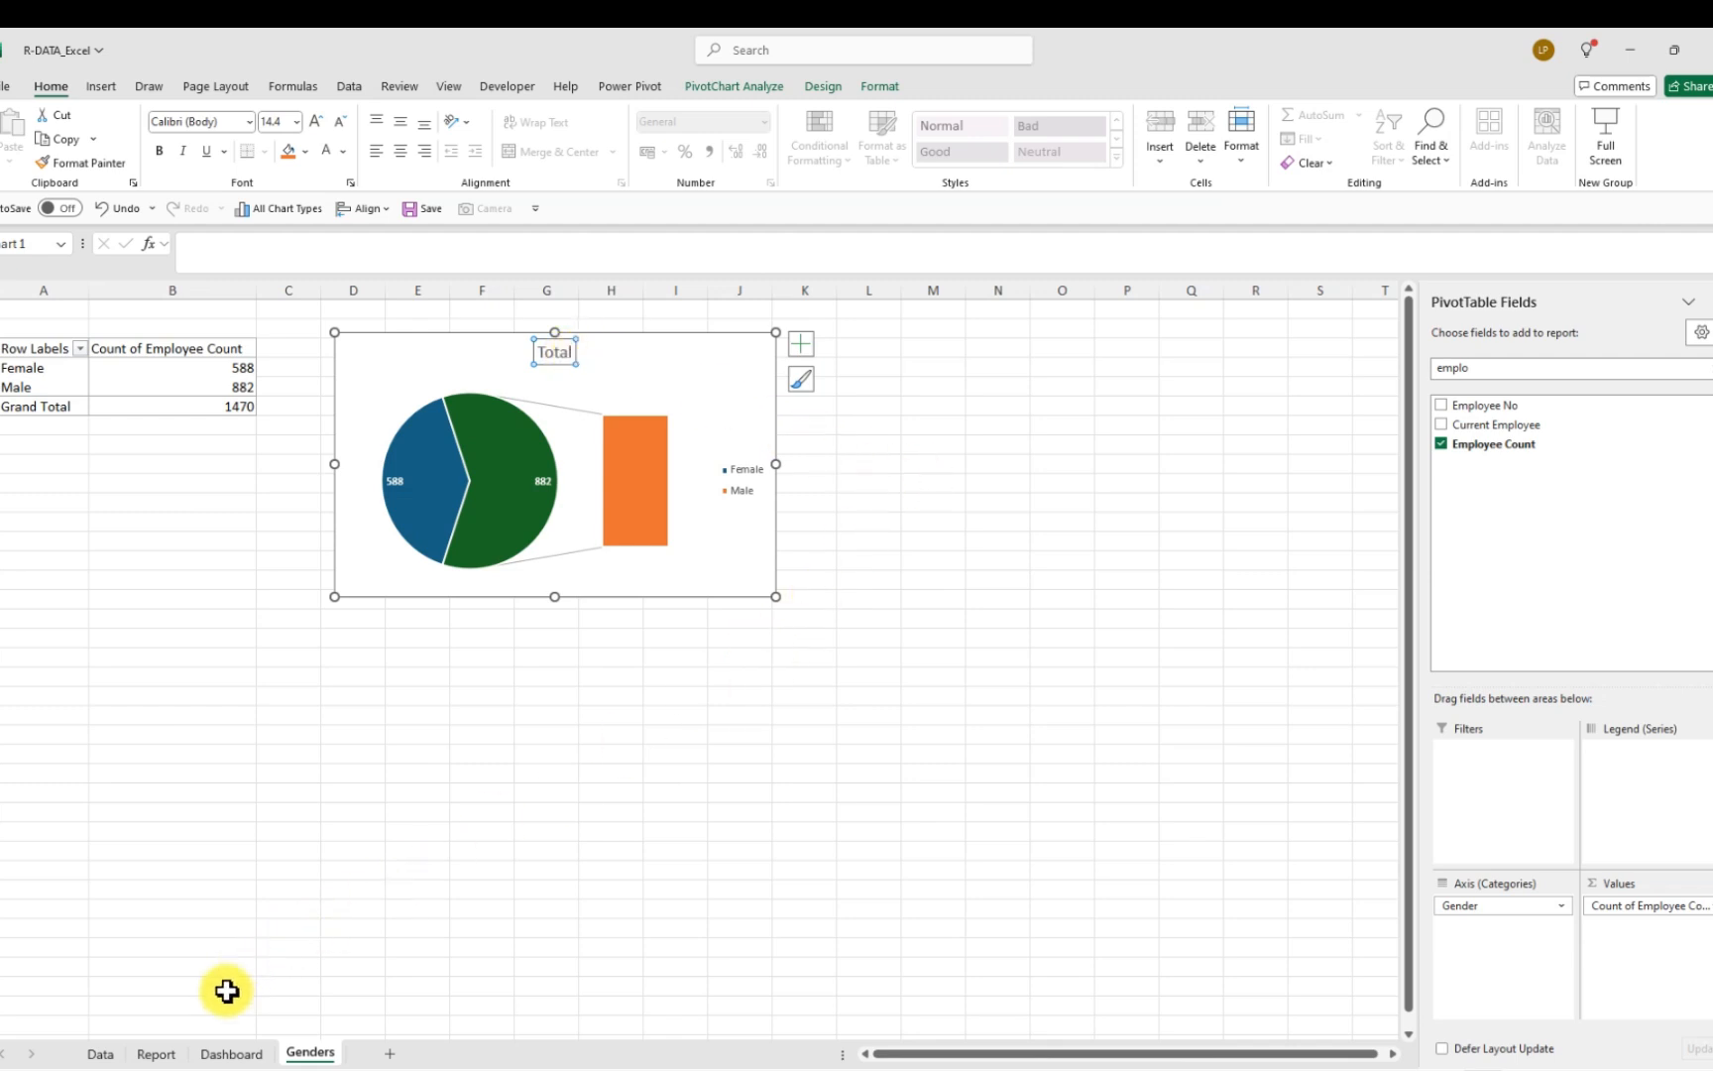
pyautogui.click(159, 1055)
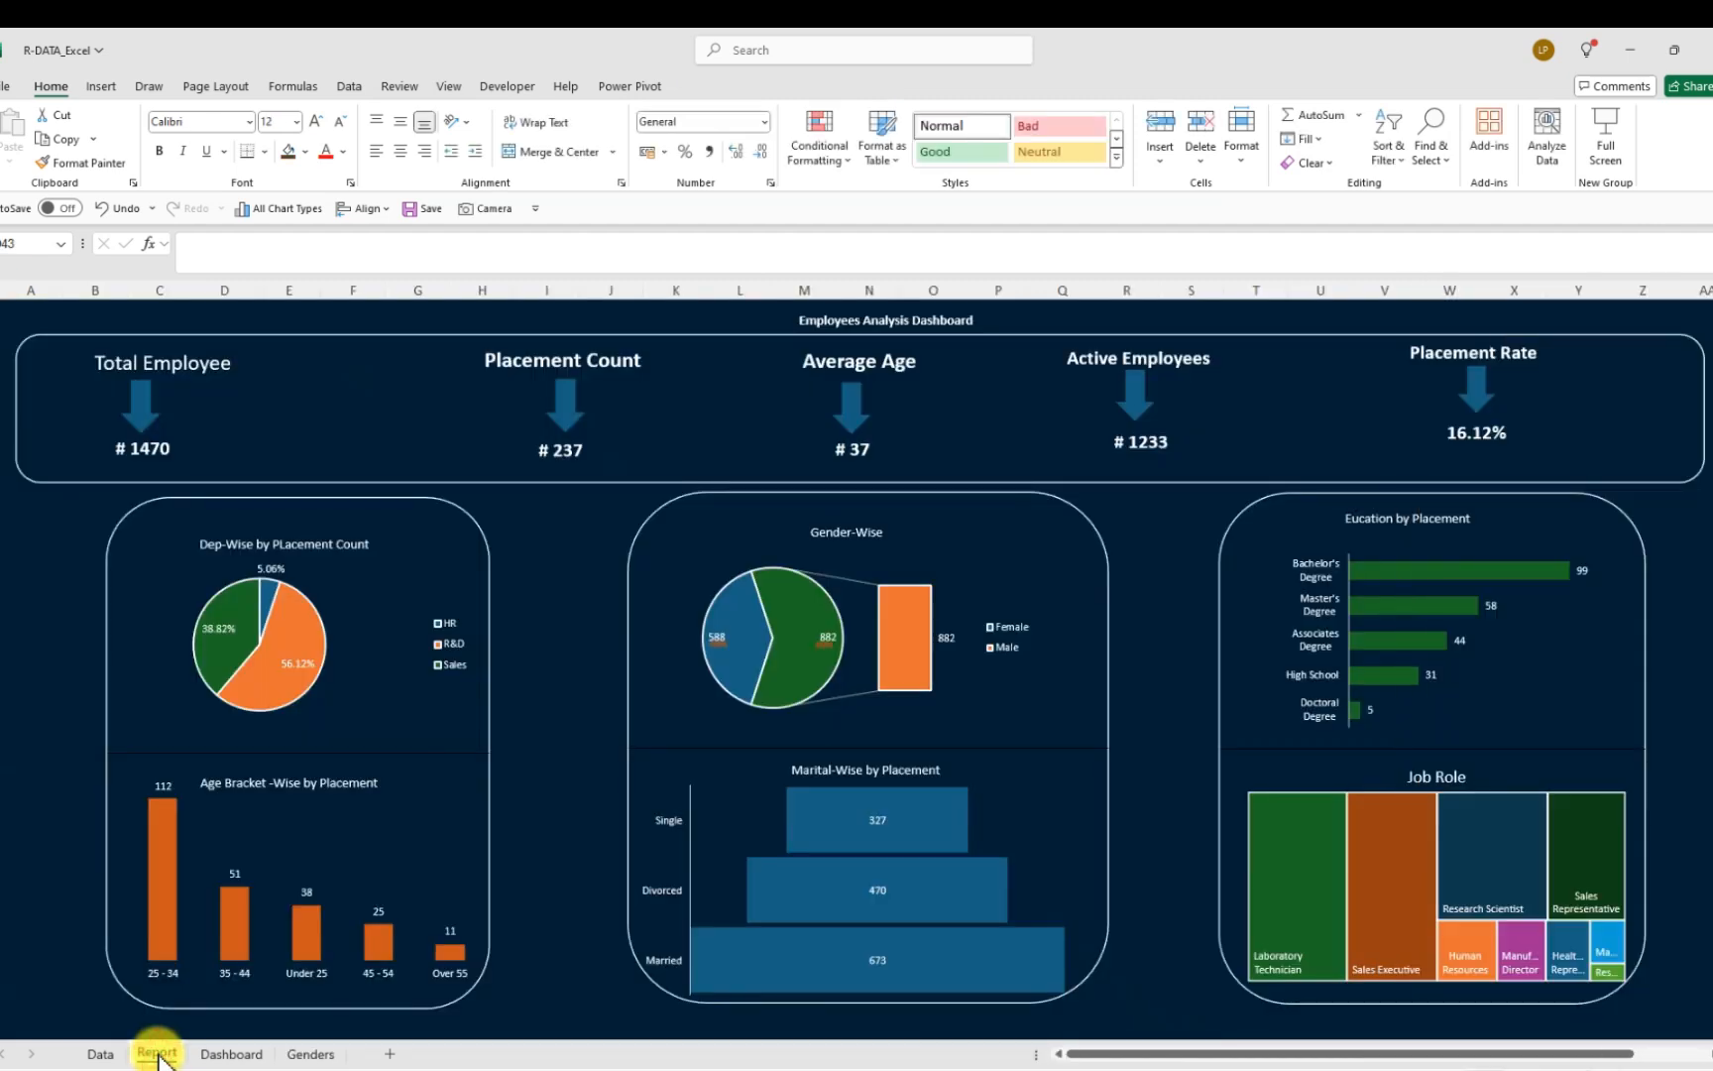
pyautogui.click(308, 1053)
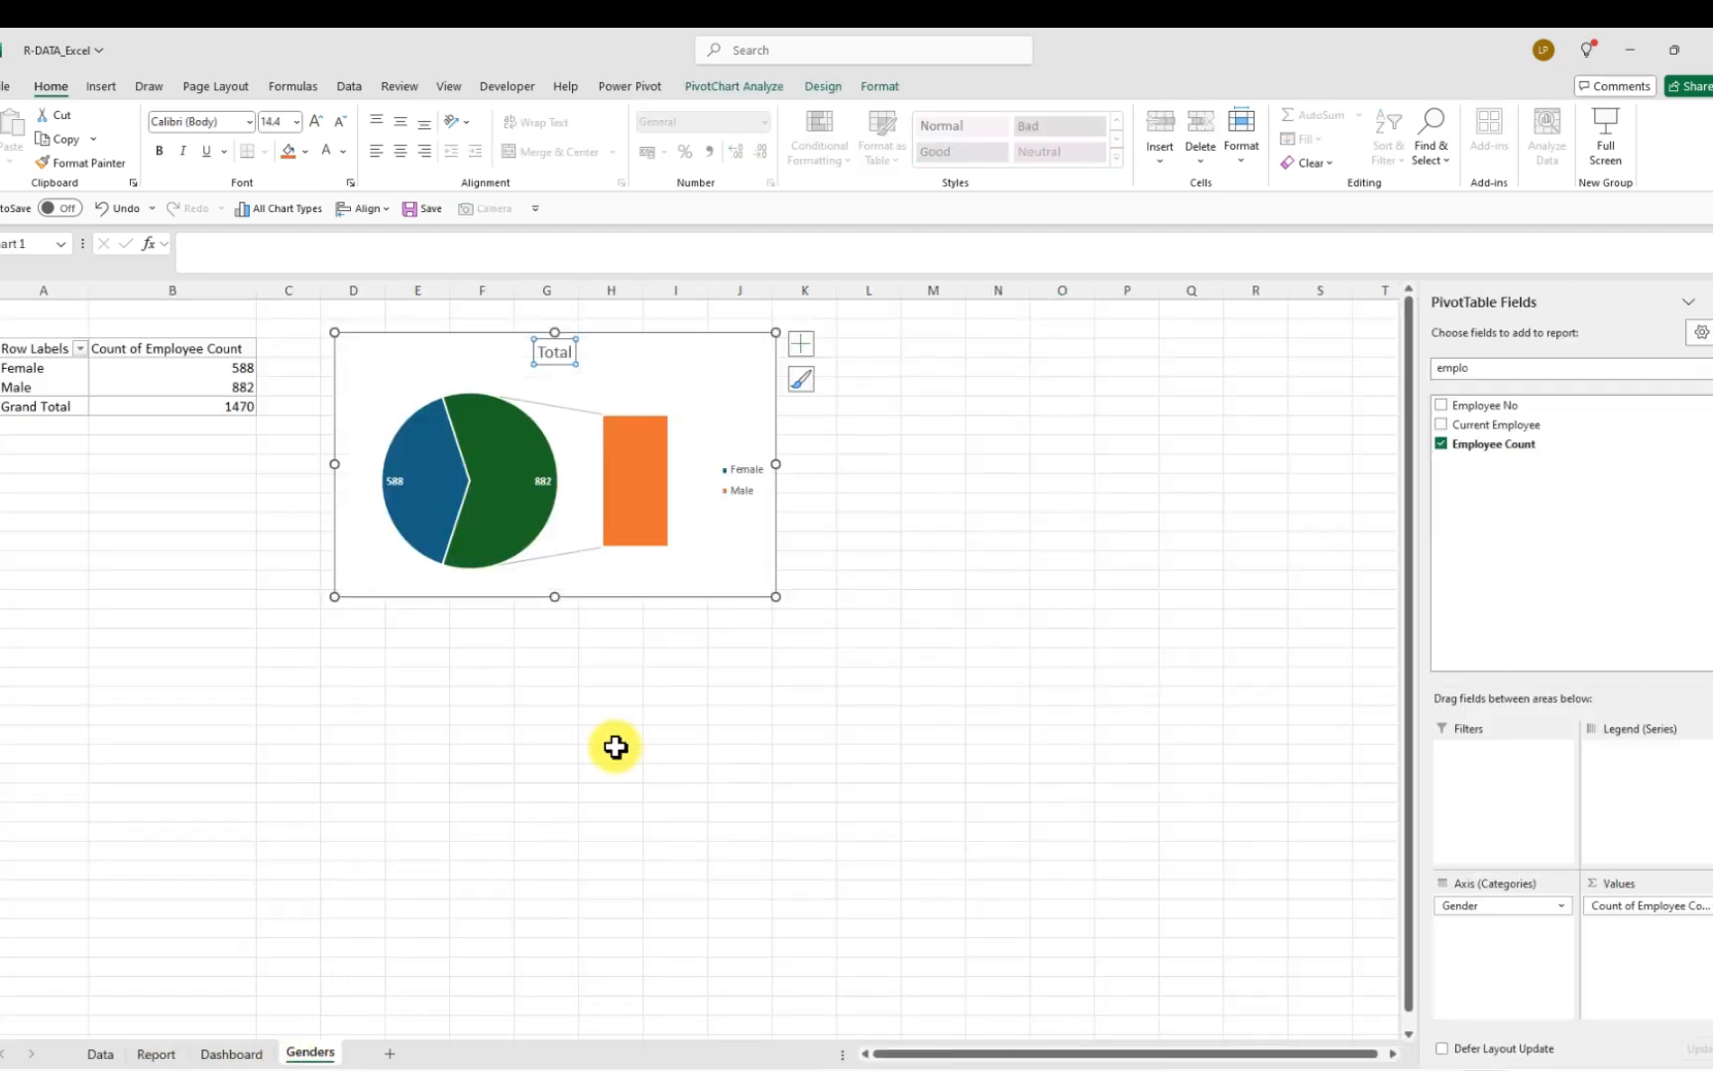
pyautogui.click(574, 356)
pyautogui.press('BackSpace')
pyautogui.press('BackSpace')
pyautogui.press('BackSpace')
pyautogui.press('BackSpace')
pyautogui.press('BackSpace')
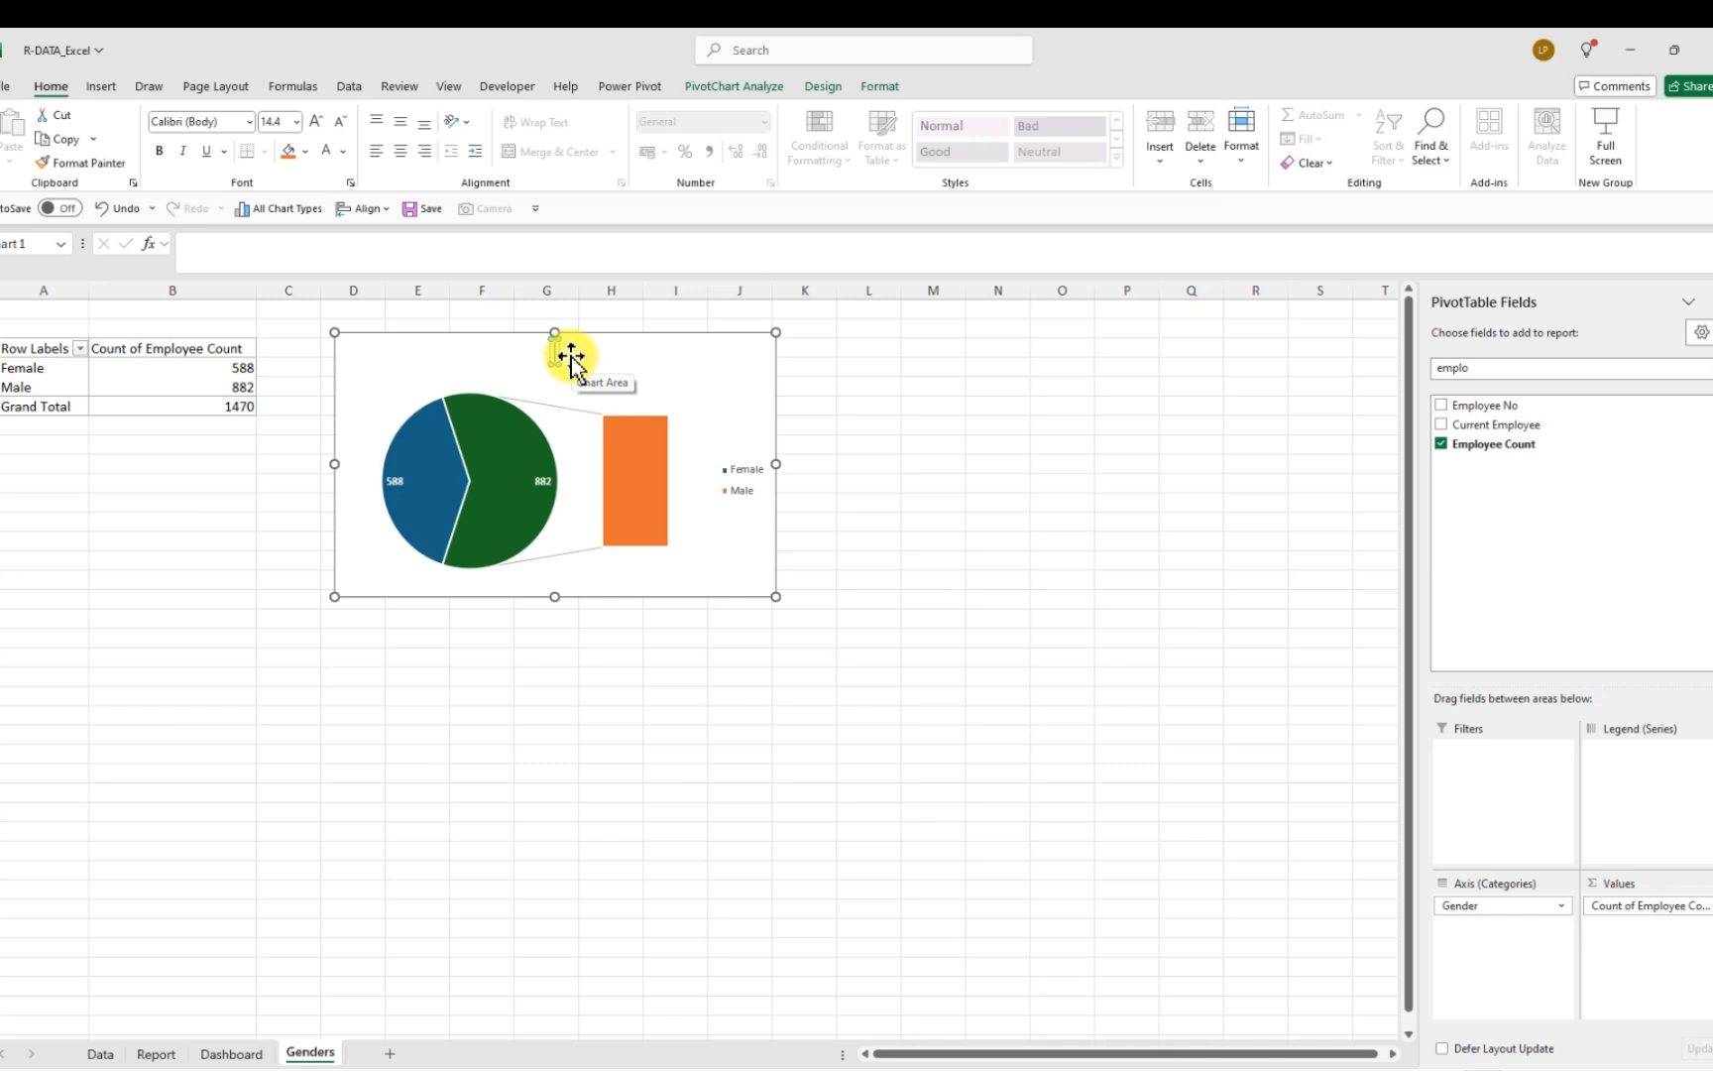
pyautogui.write('Gene')
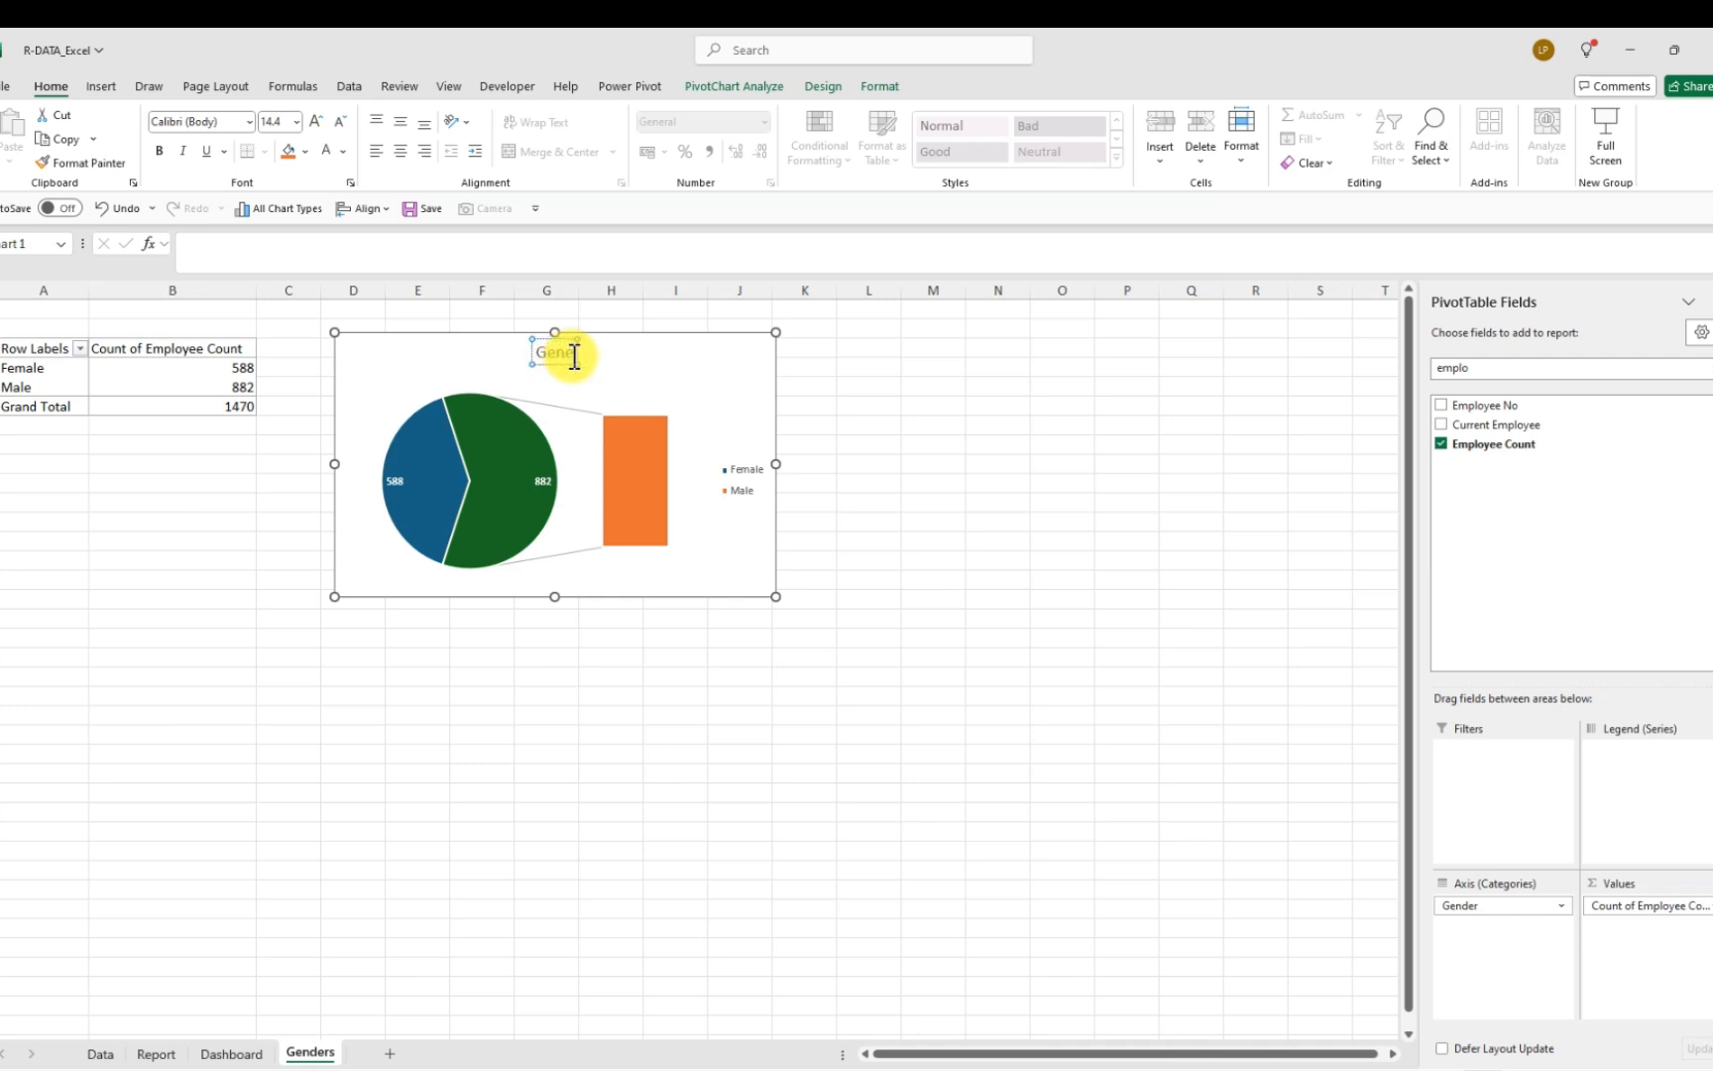
pyautogui.write('r-Wise')
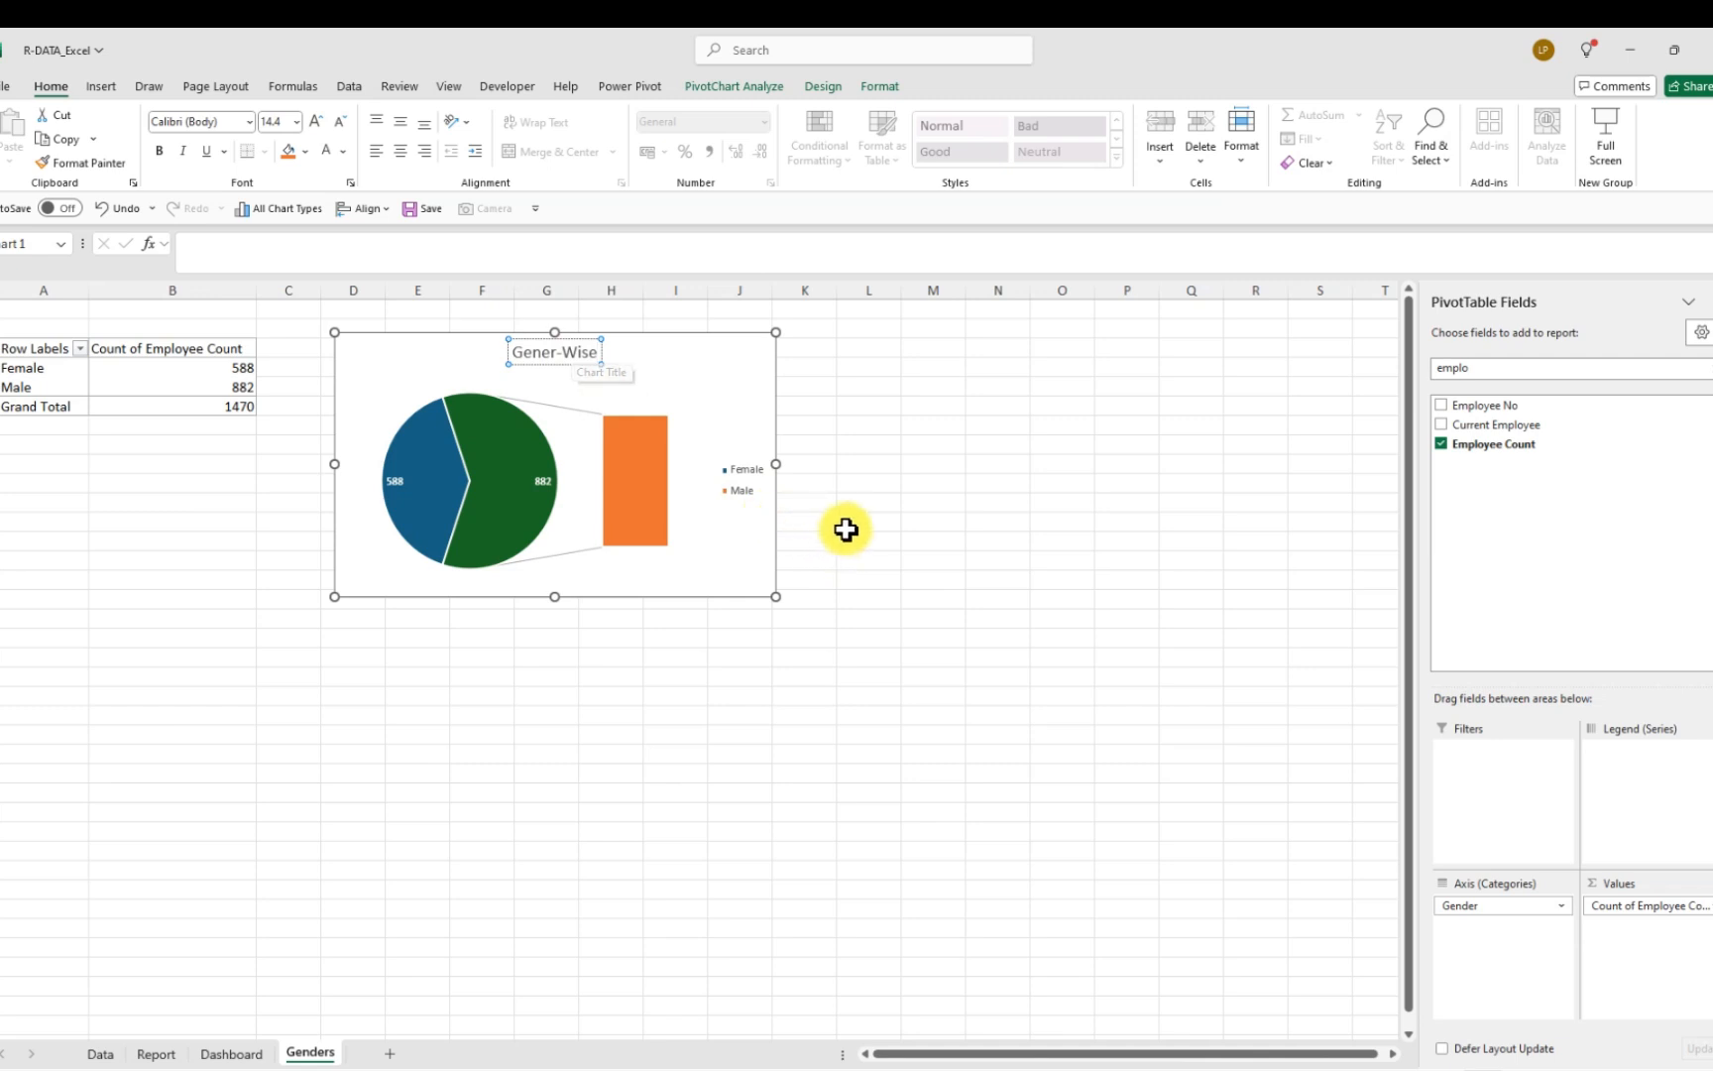
pyautogui.click(895, 444)
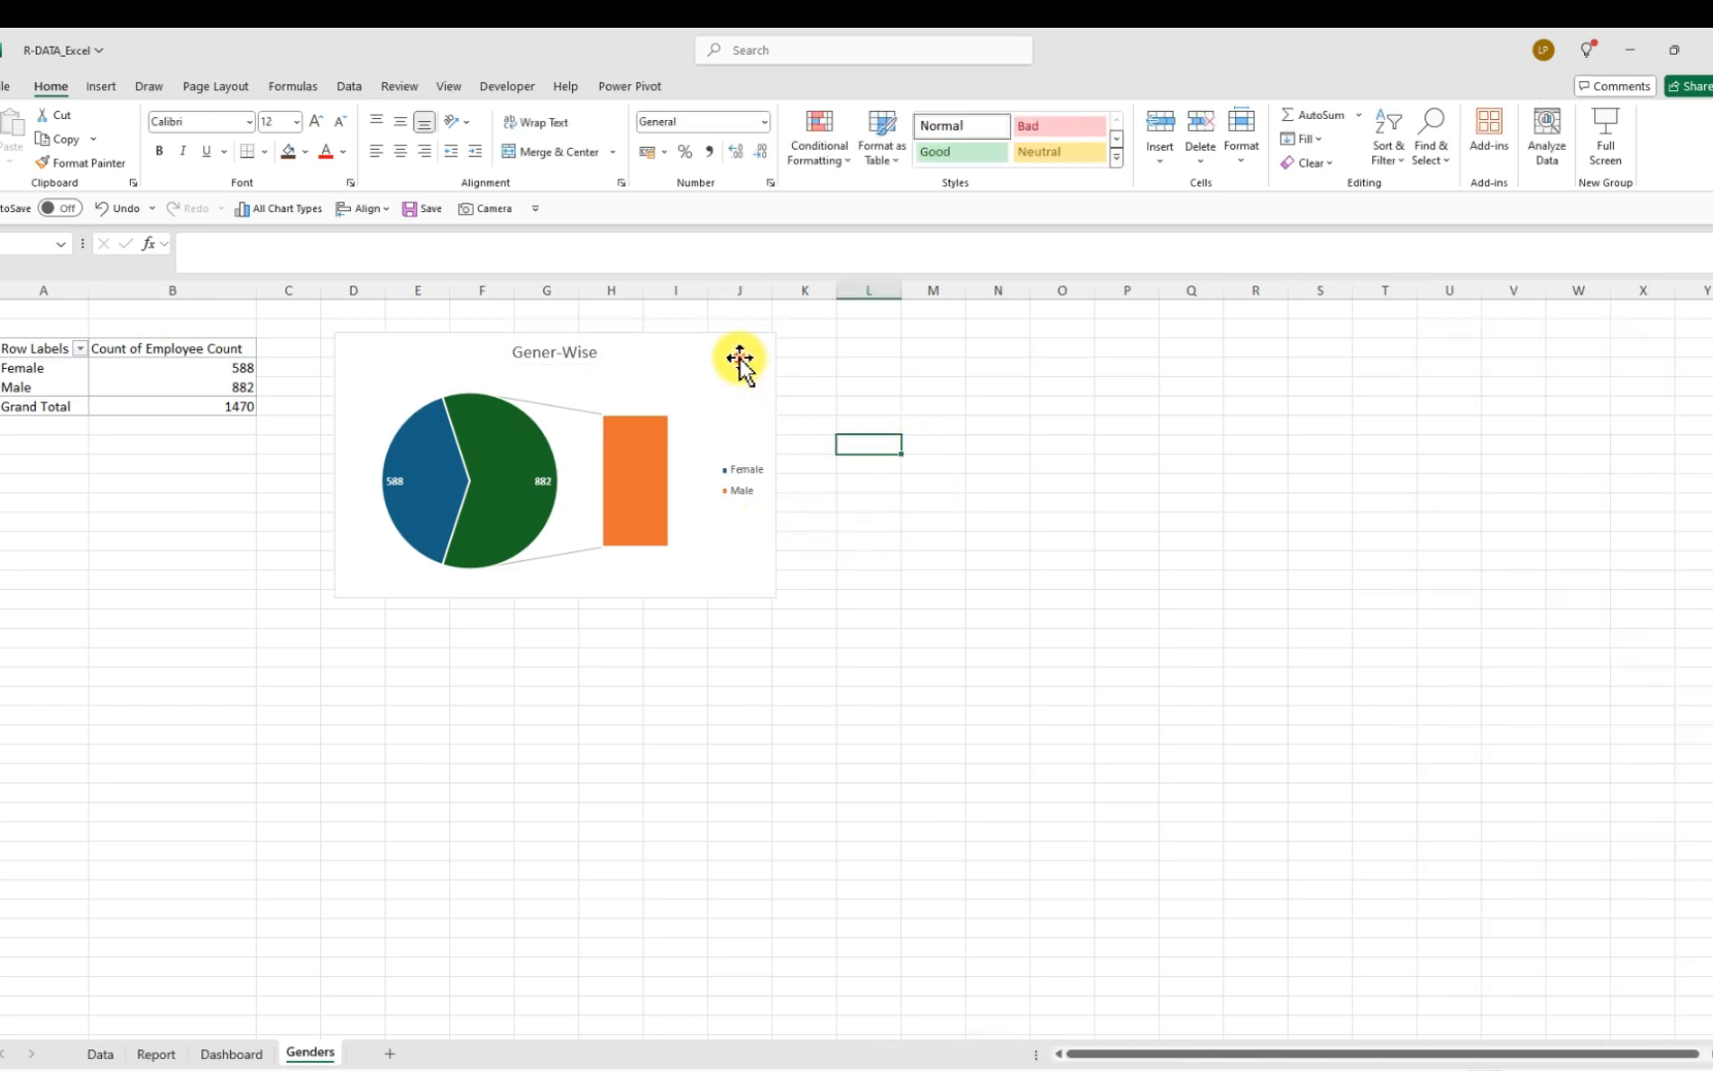
pyautogui.moveTo(738, 357); pyautogui.dragTo(693, 345)
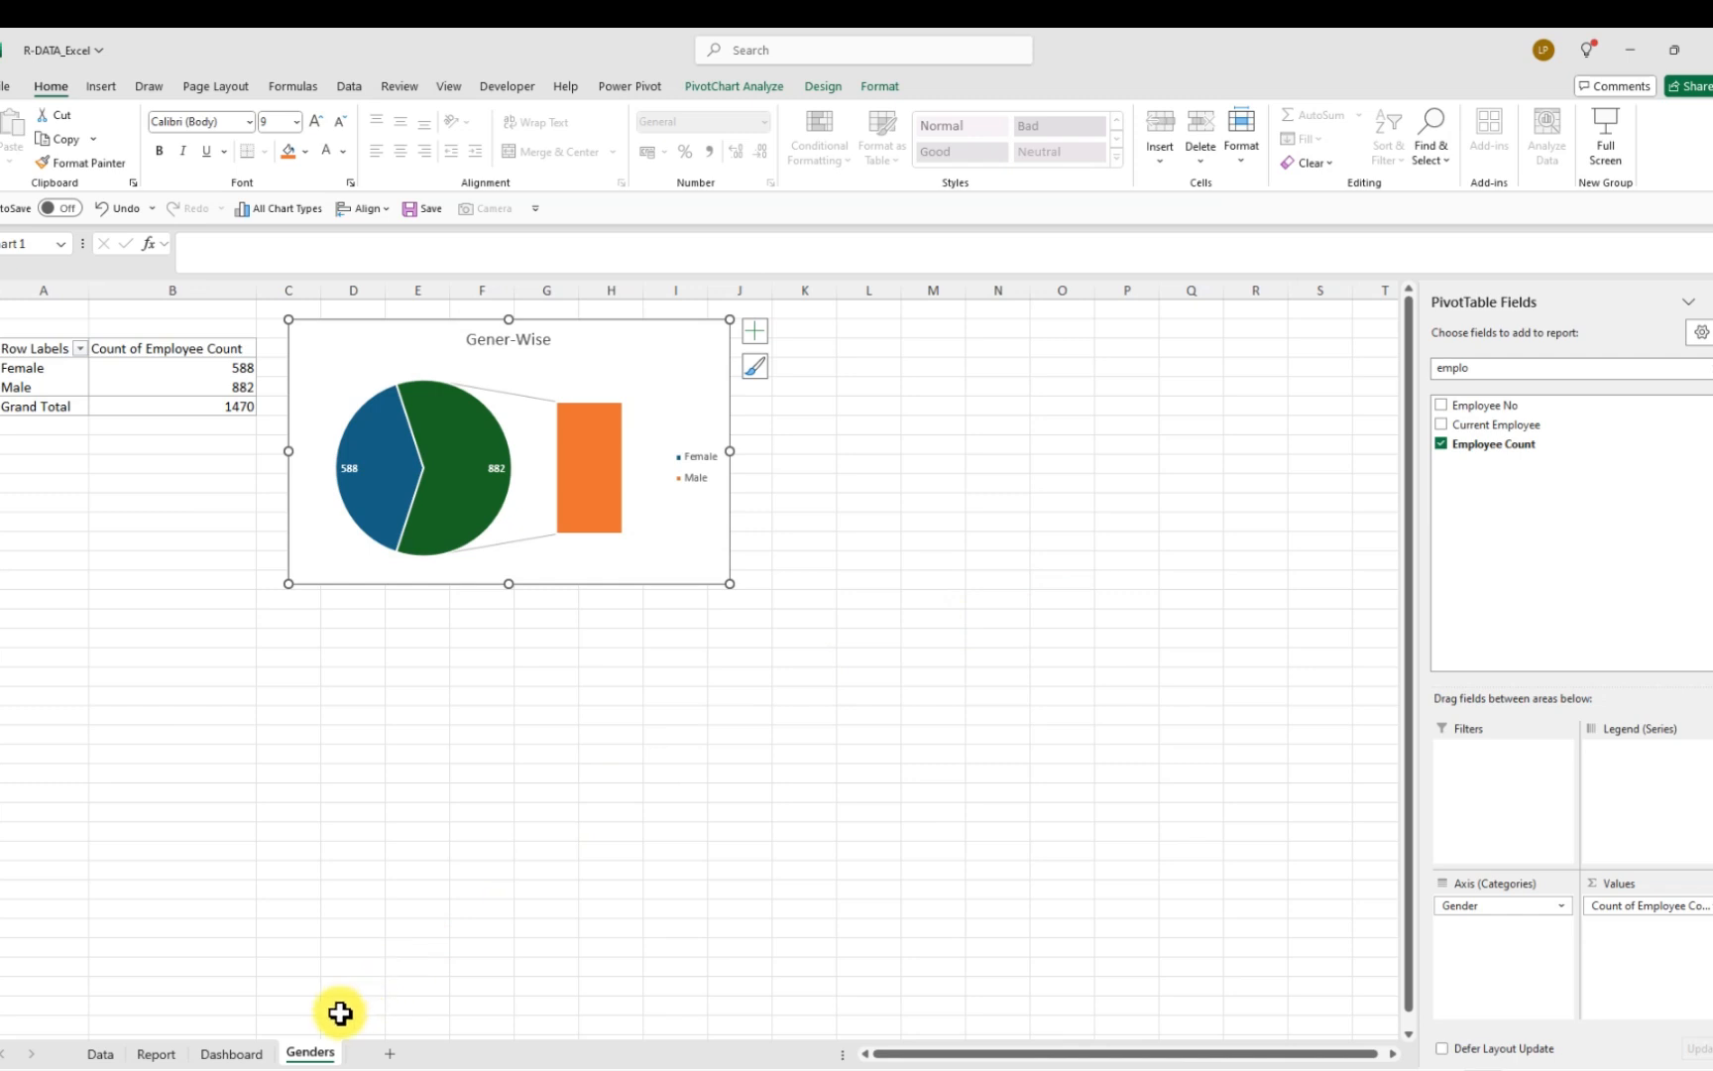
pyautogui.click(599, 796)
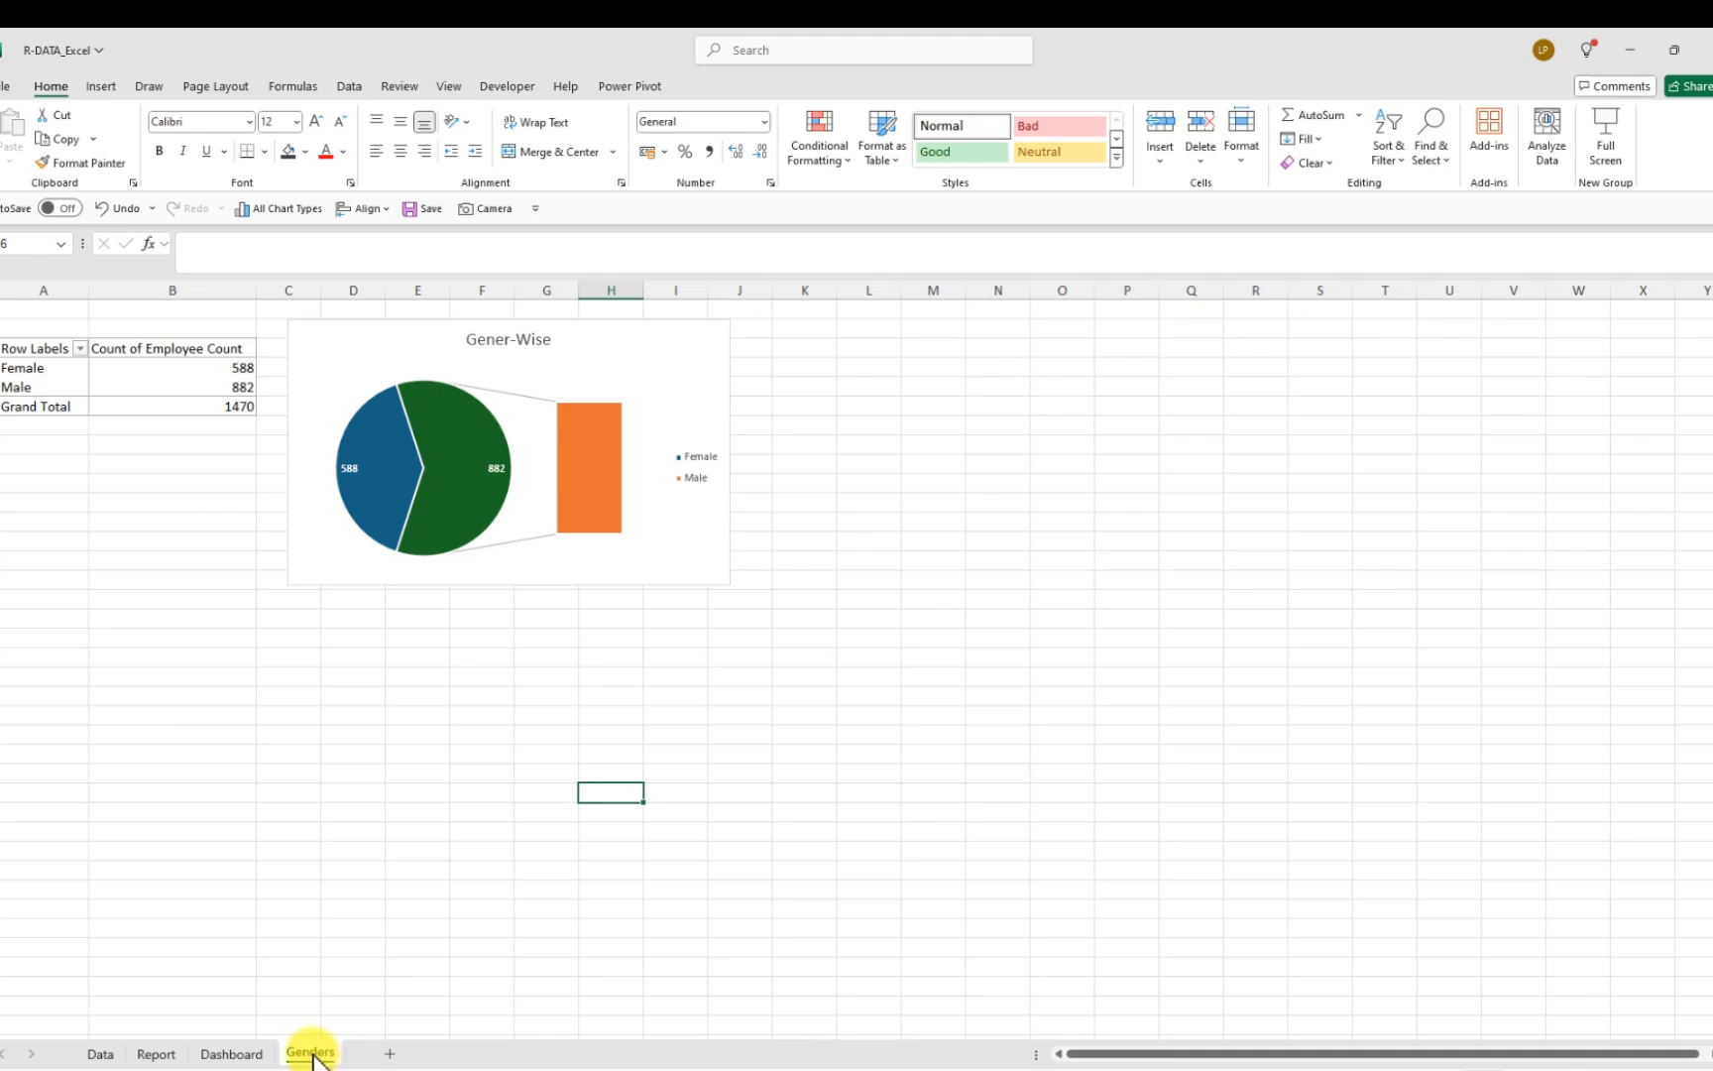
# Duplicate the Genders sheet directly after the original and delete the chart from the copy
pyautogui.moveTo(314, 1059); pyautogui.dragTo(427, 1051)
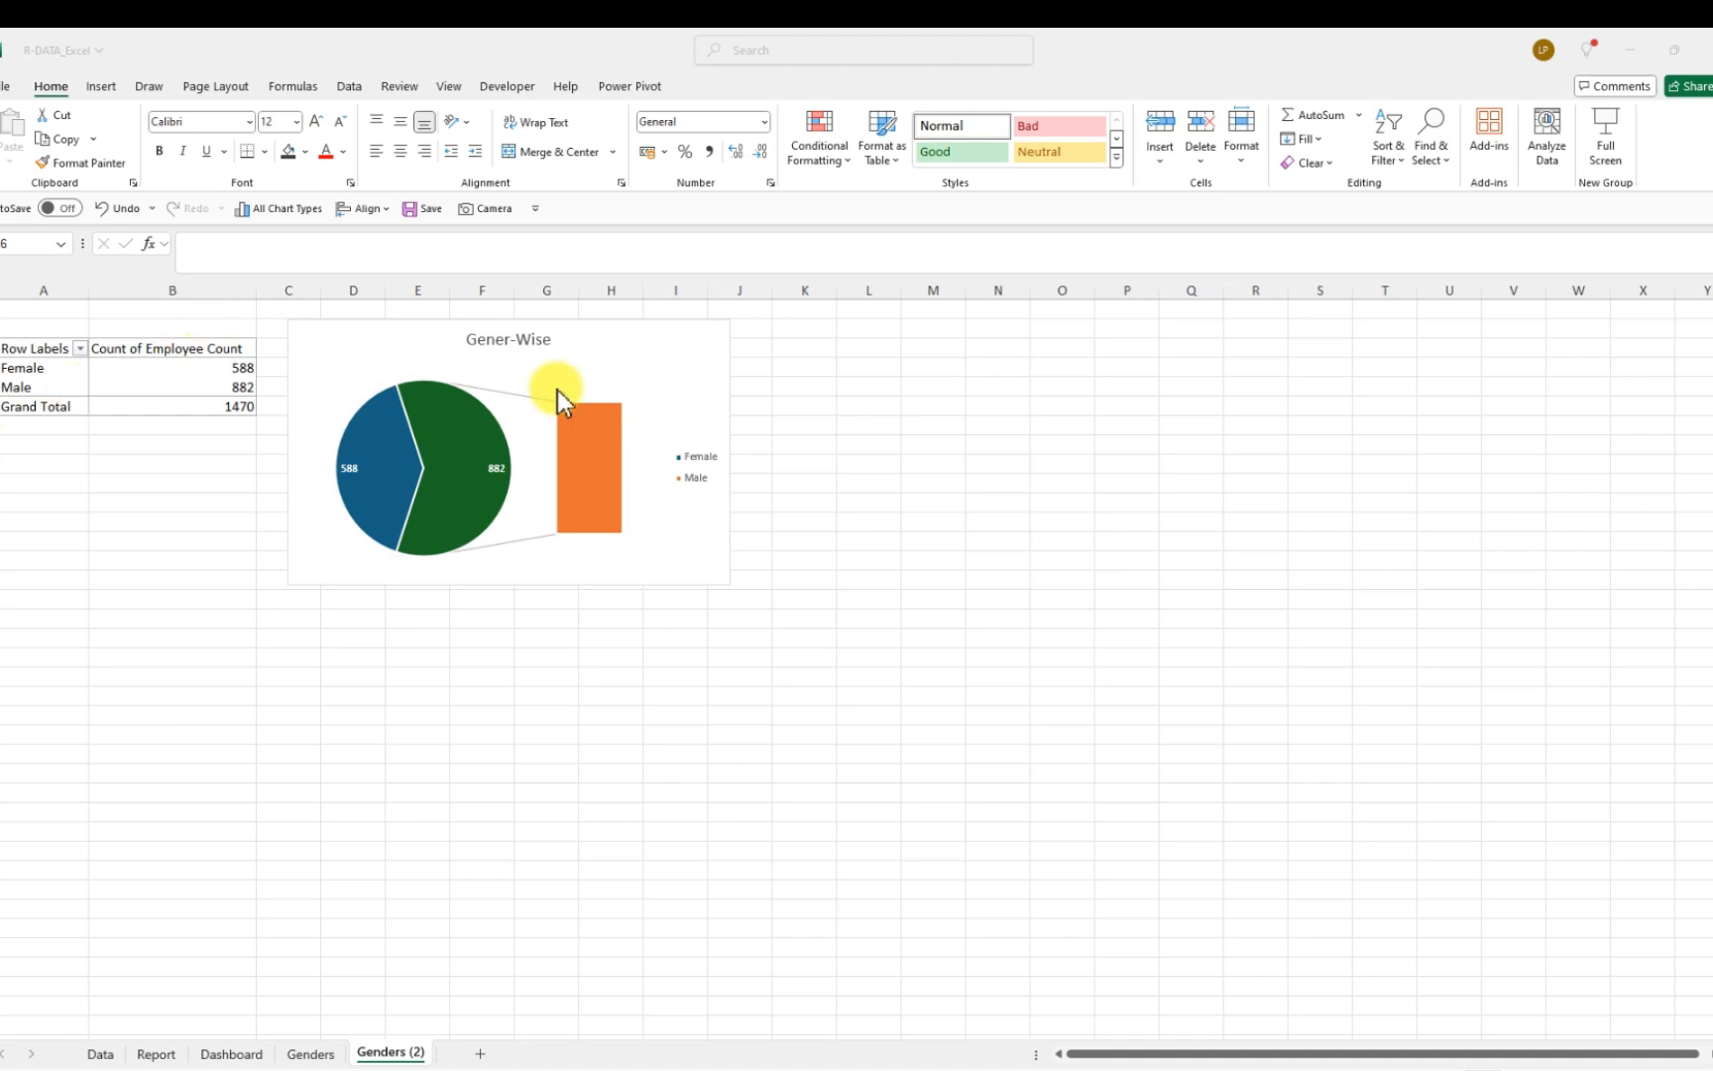
pyautogui.click(688, 378)
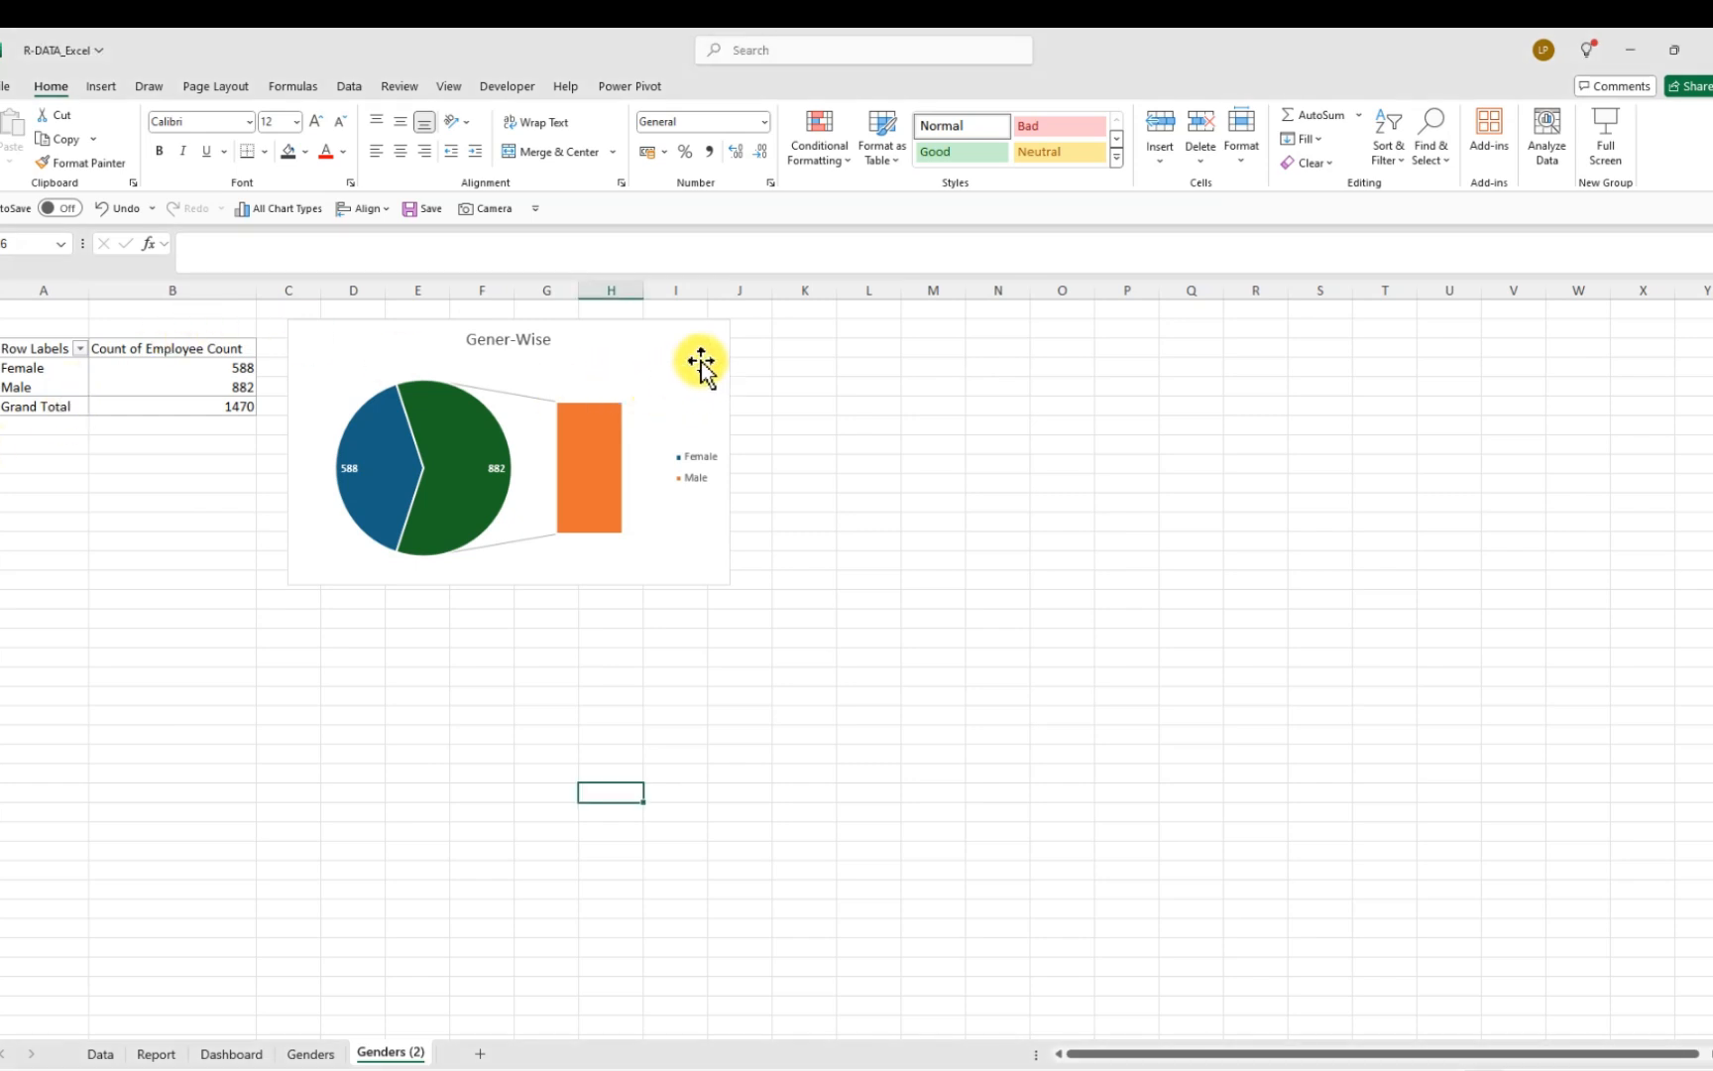
pyautogui.click(705, 349)
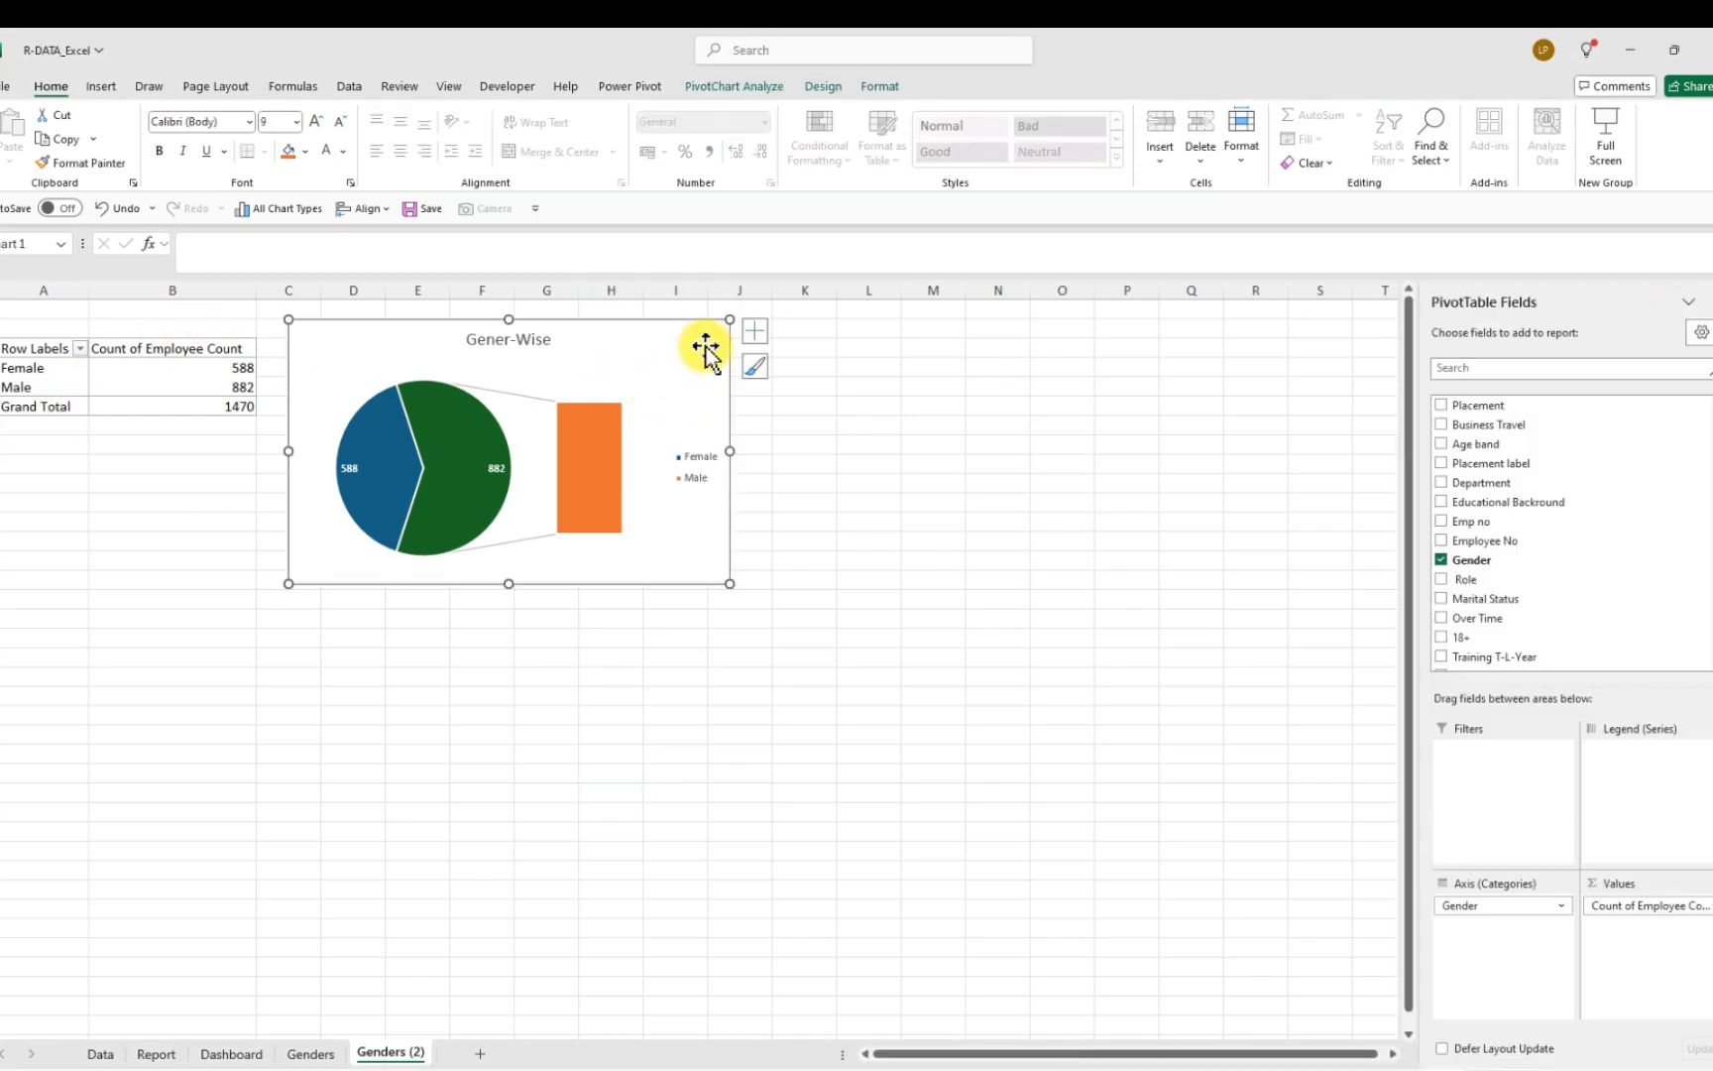
pyautogui.press('Delete')
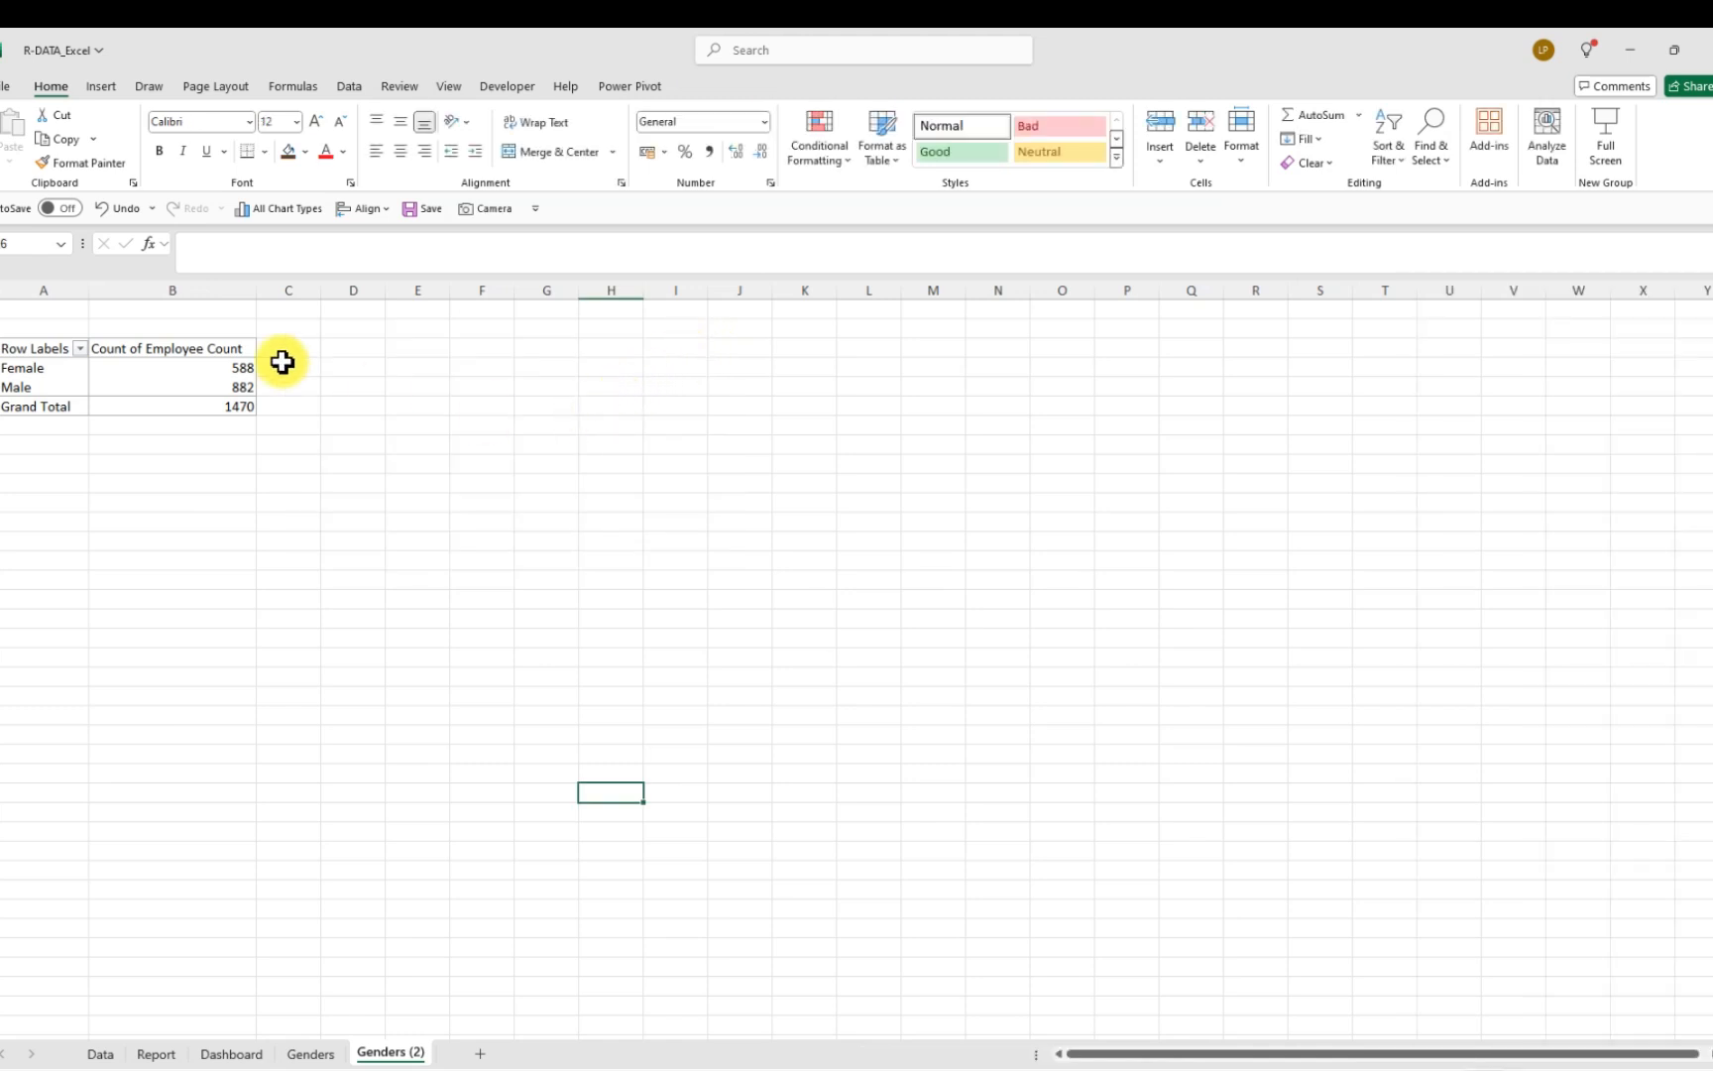
# Remove the Gender field from the rows of the PivotTable on the duplicated sheet
pyautogui.click(18, 370)
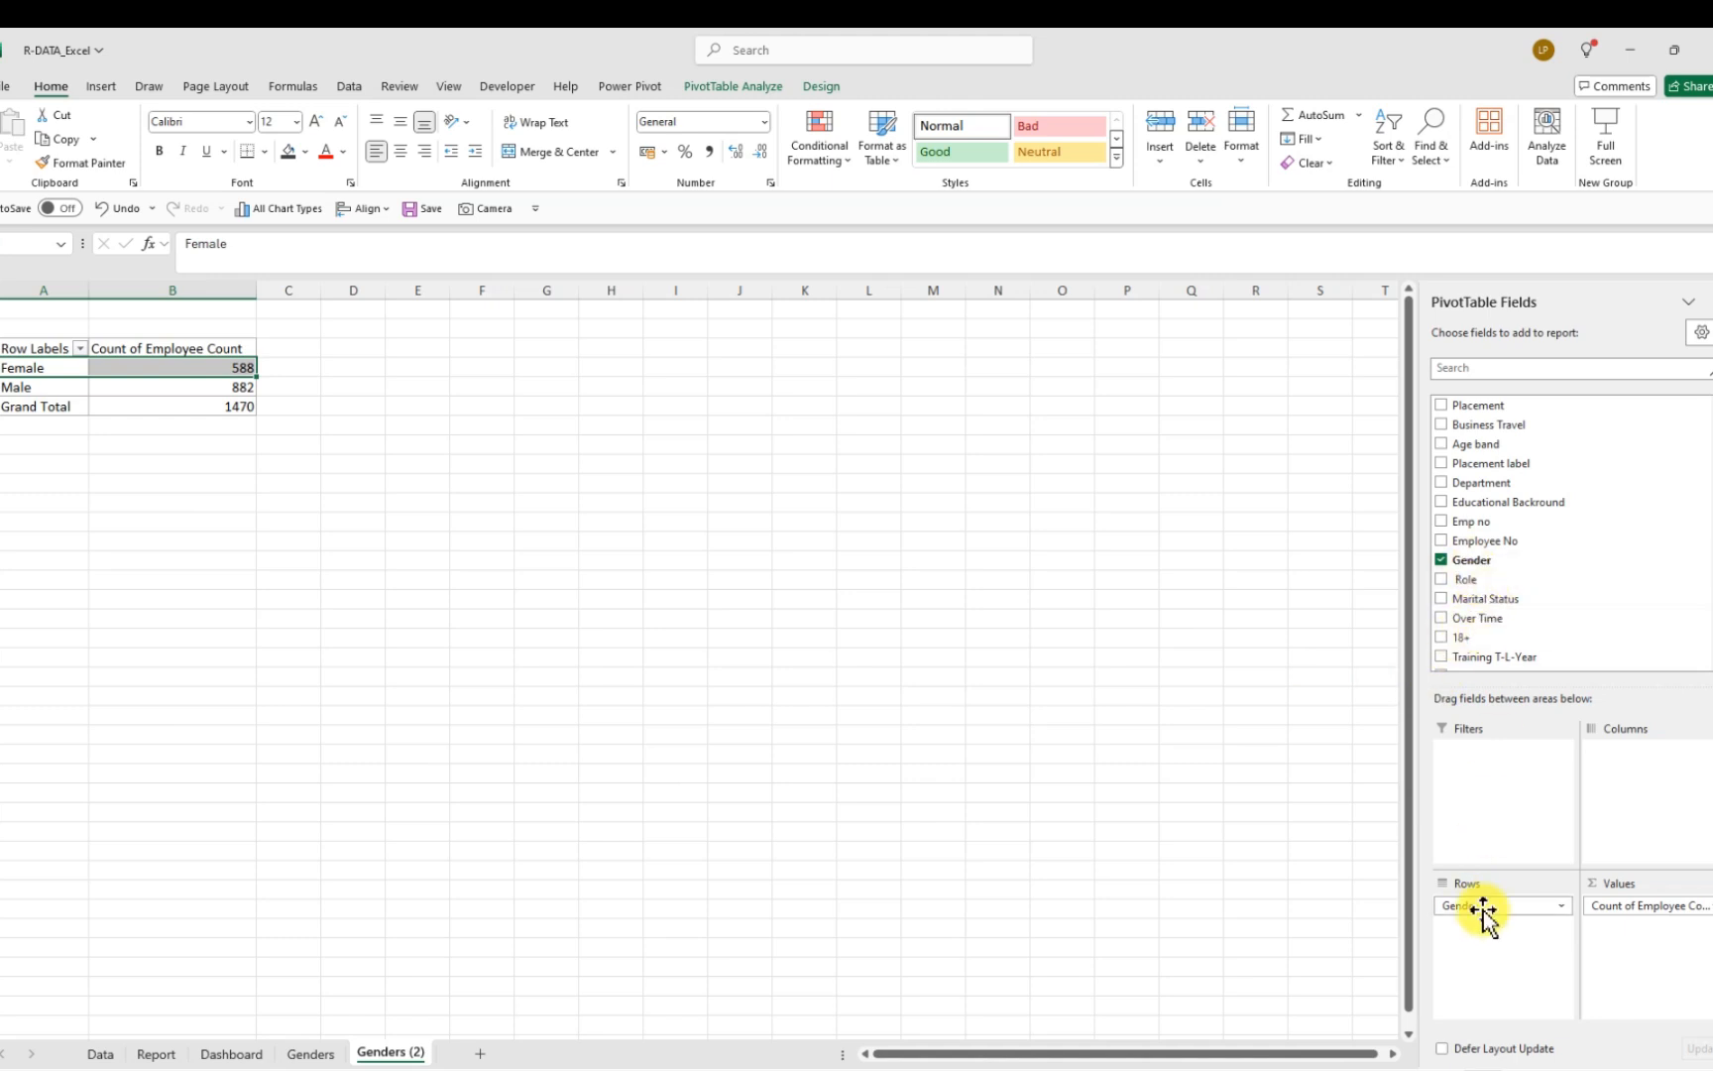
pyautogui.moveTo(1473, 906); pyautogui.dragTo(830, 754)
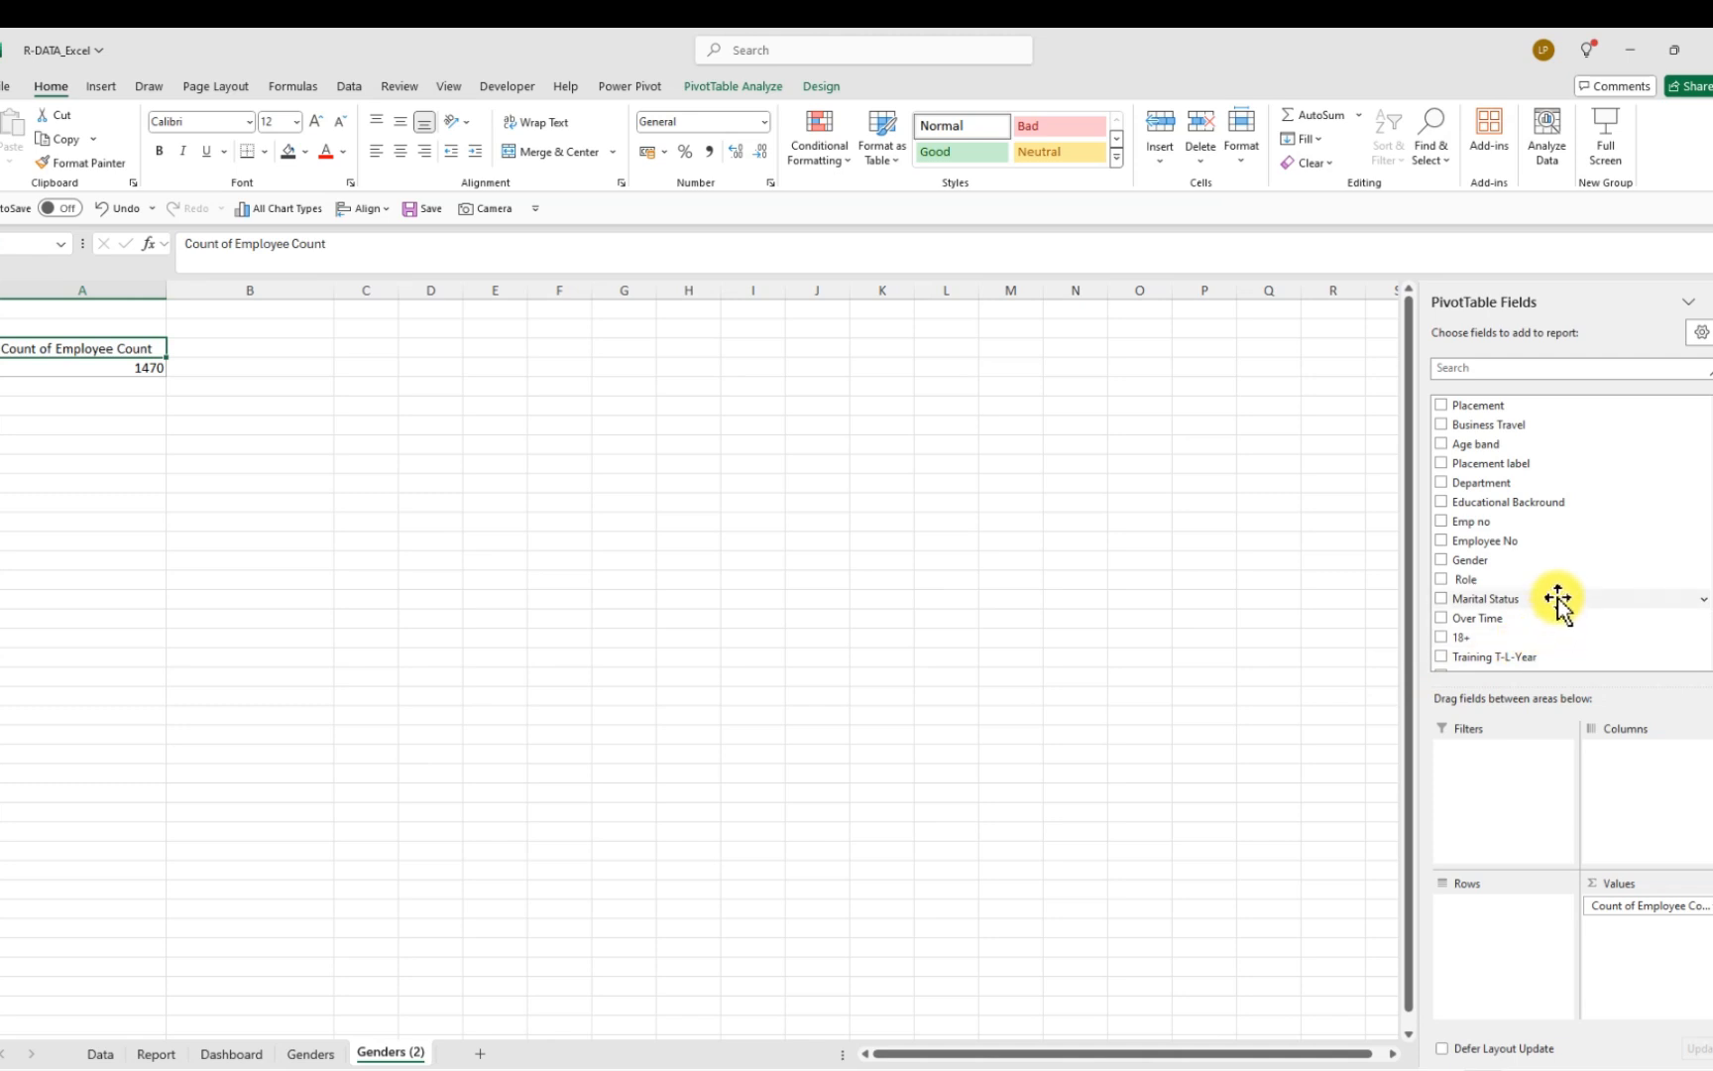
# Search the PivotTable fields for "educ" and add the Education field to the rows
pyautogui.scroll(-3, 1553, 615)
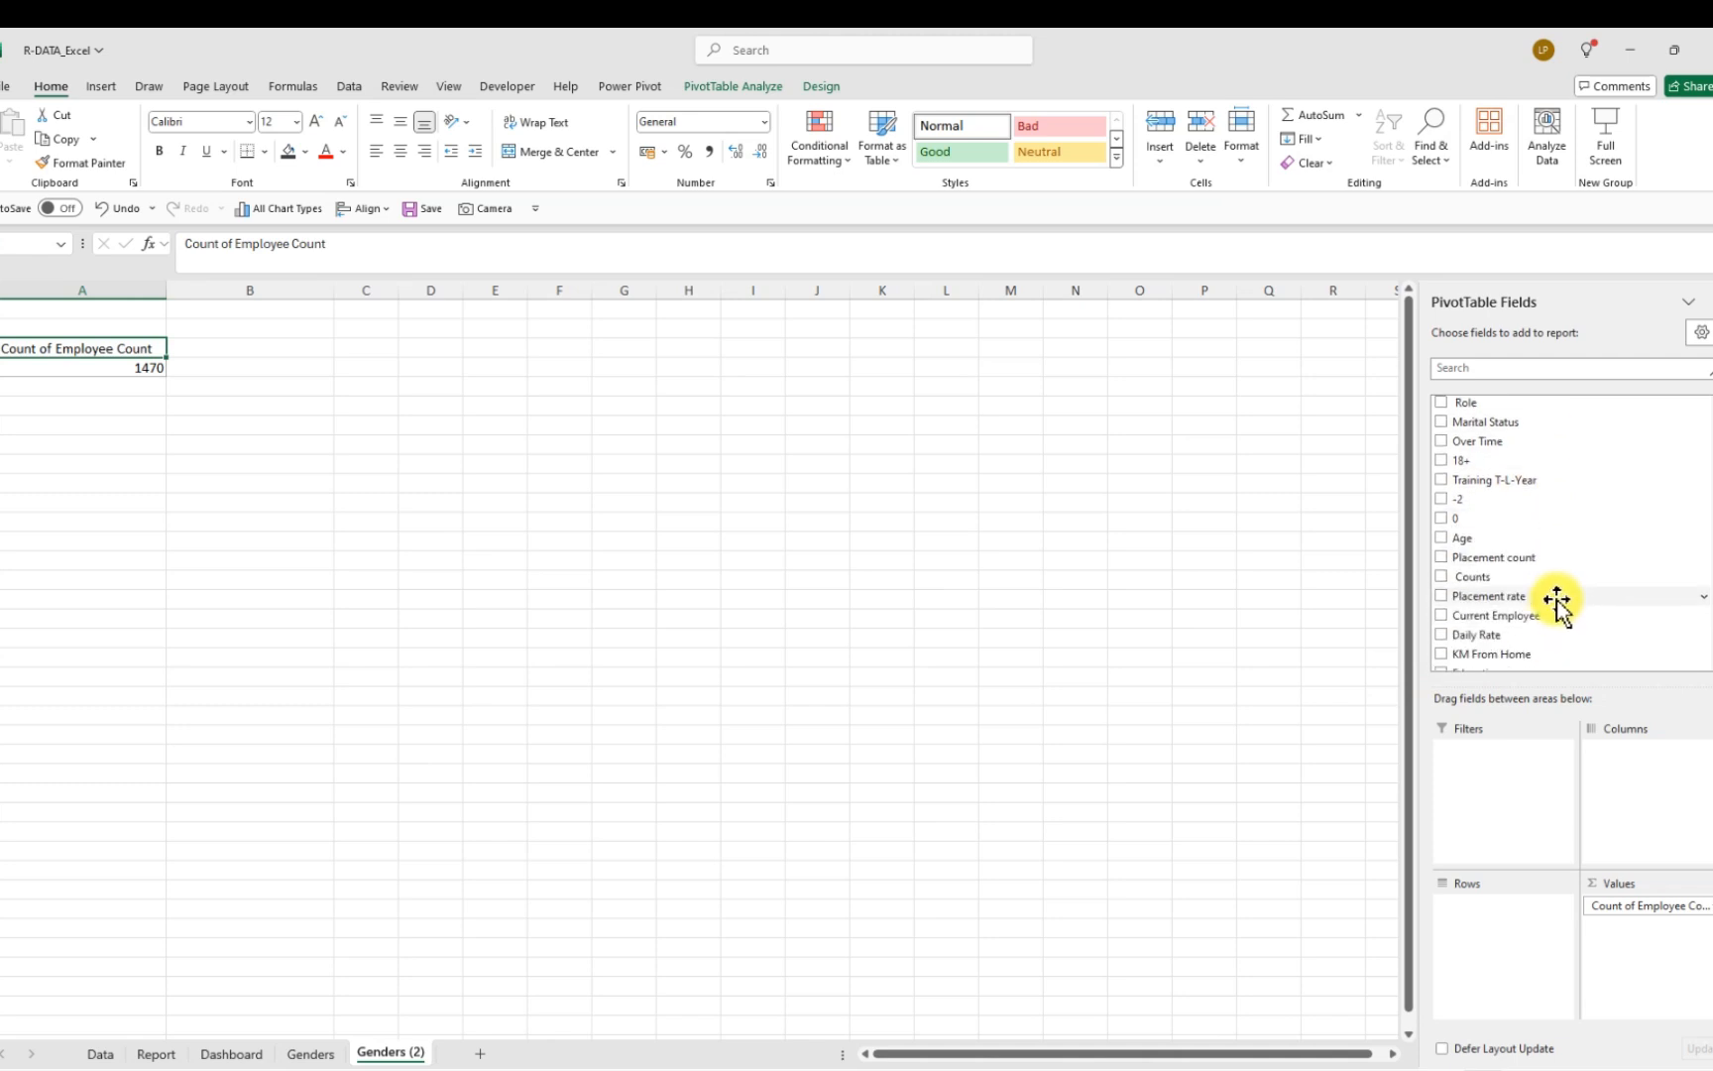
pyautogui.scroll(-2, 1556, 601)
pyautogui.scroll(-2, 1559, 615)
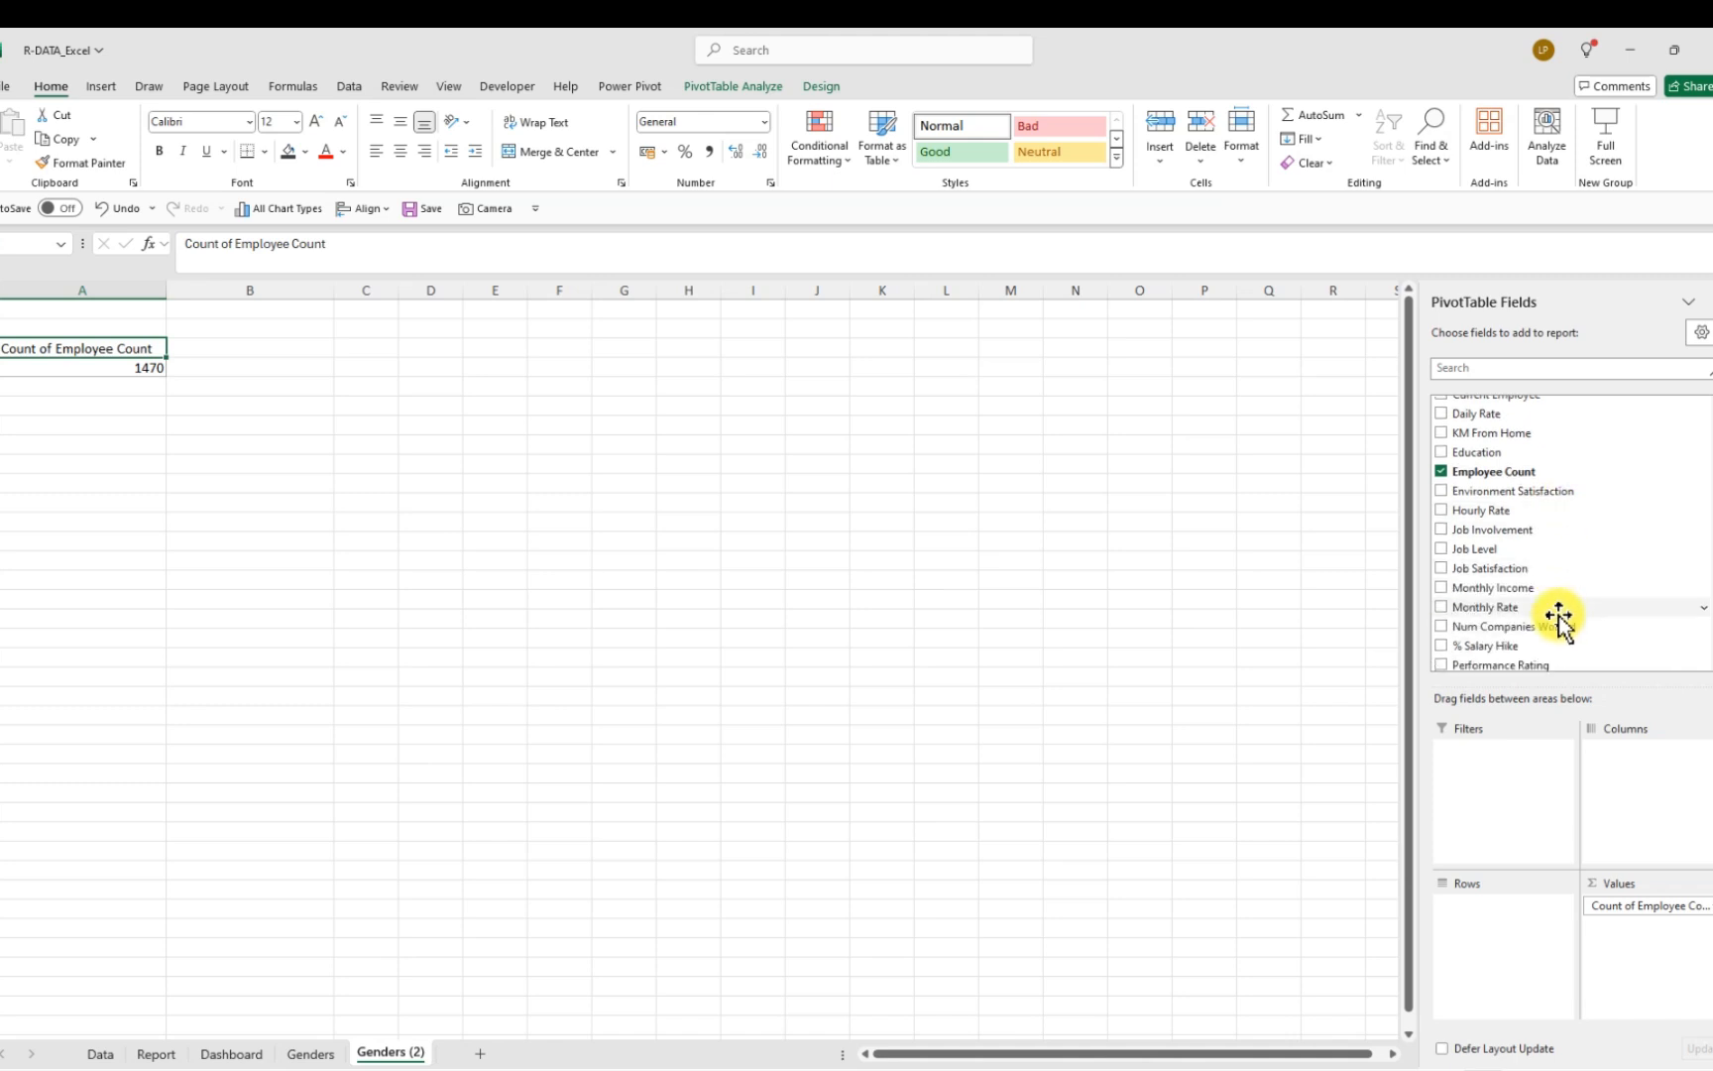
pyautogui.scroll(-1, 1559, 619)
pyautogui.scroll(-3, 1559, 620)
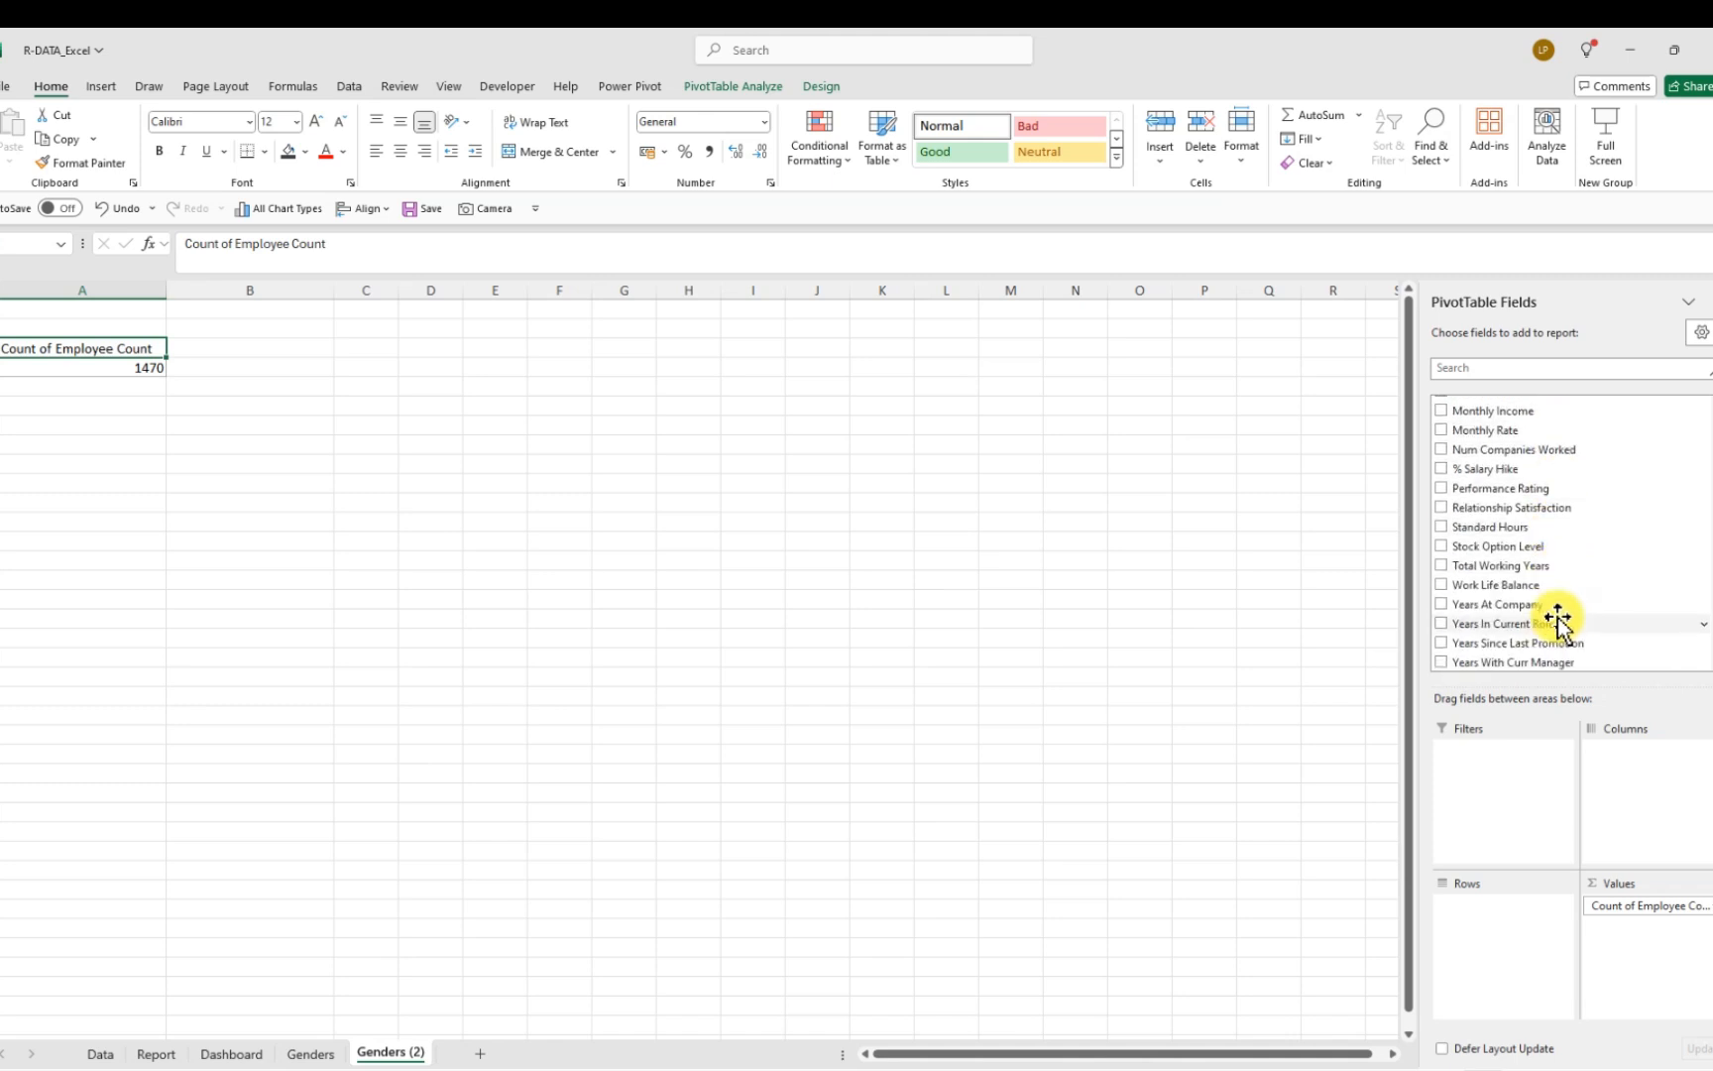
pyautogui.scroll(-1, 1556, 620)
pyautogui.click(1533, 370)
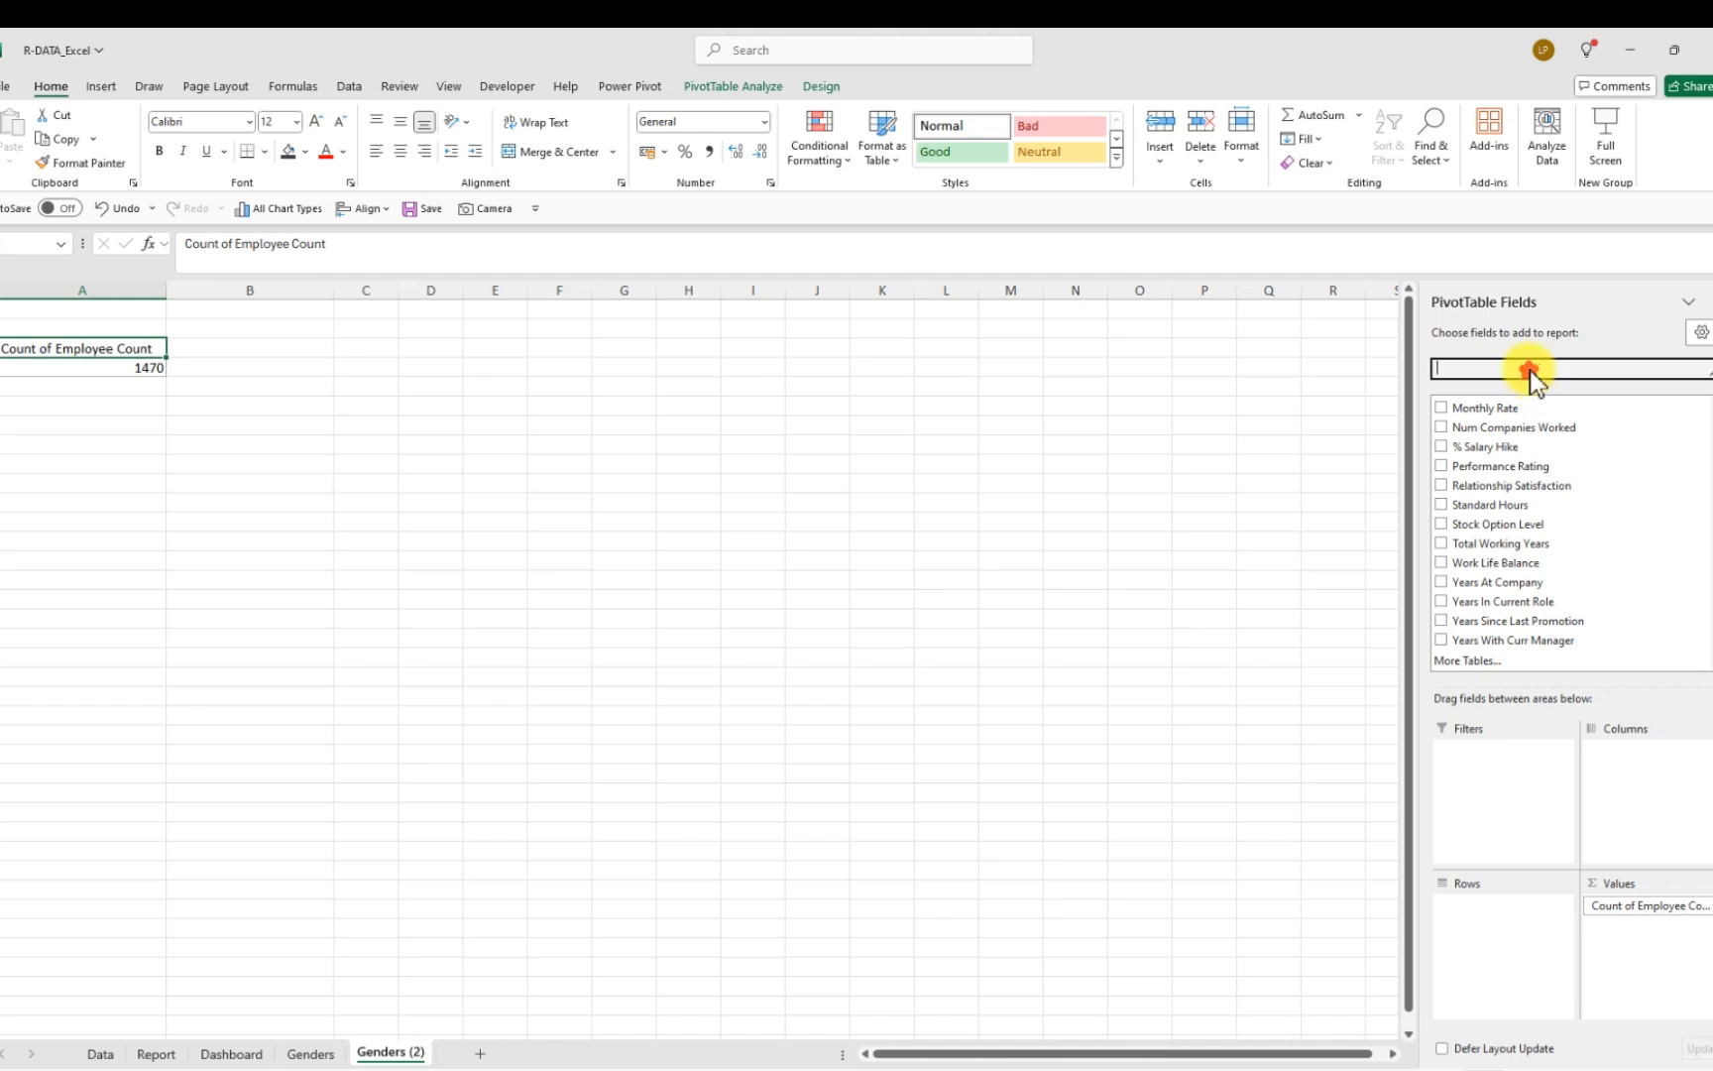
pyautogui.write('educ')
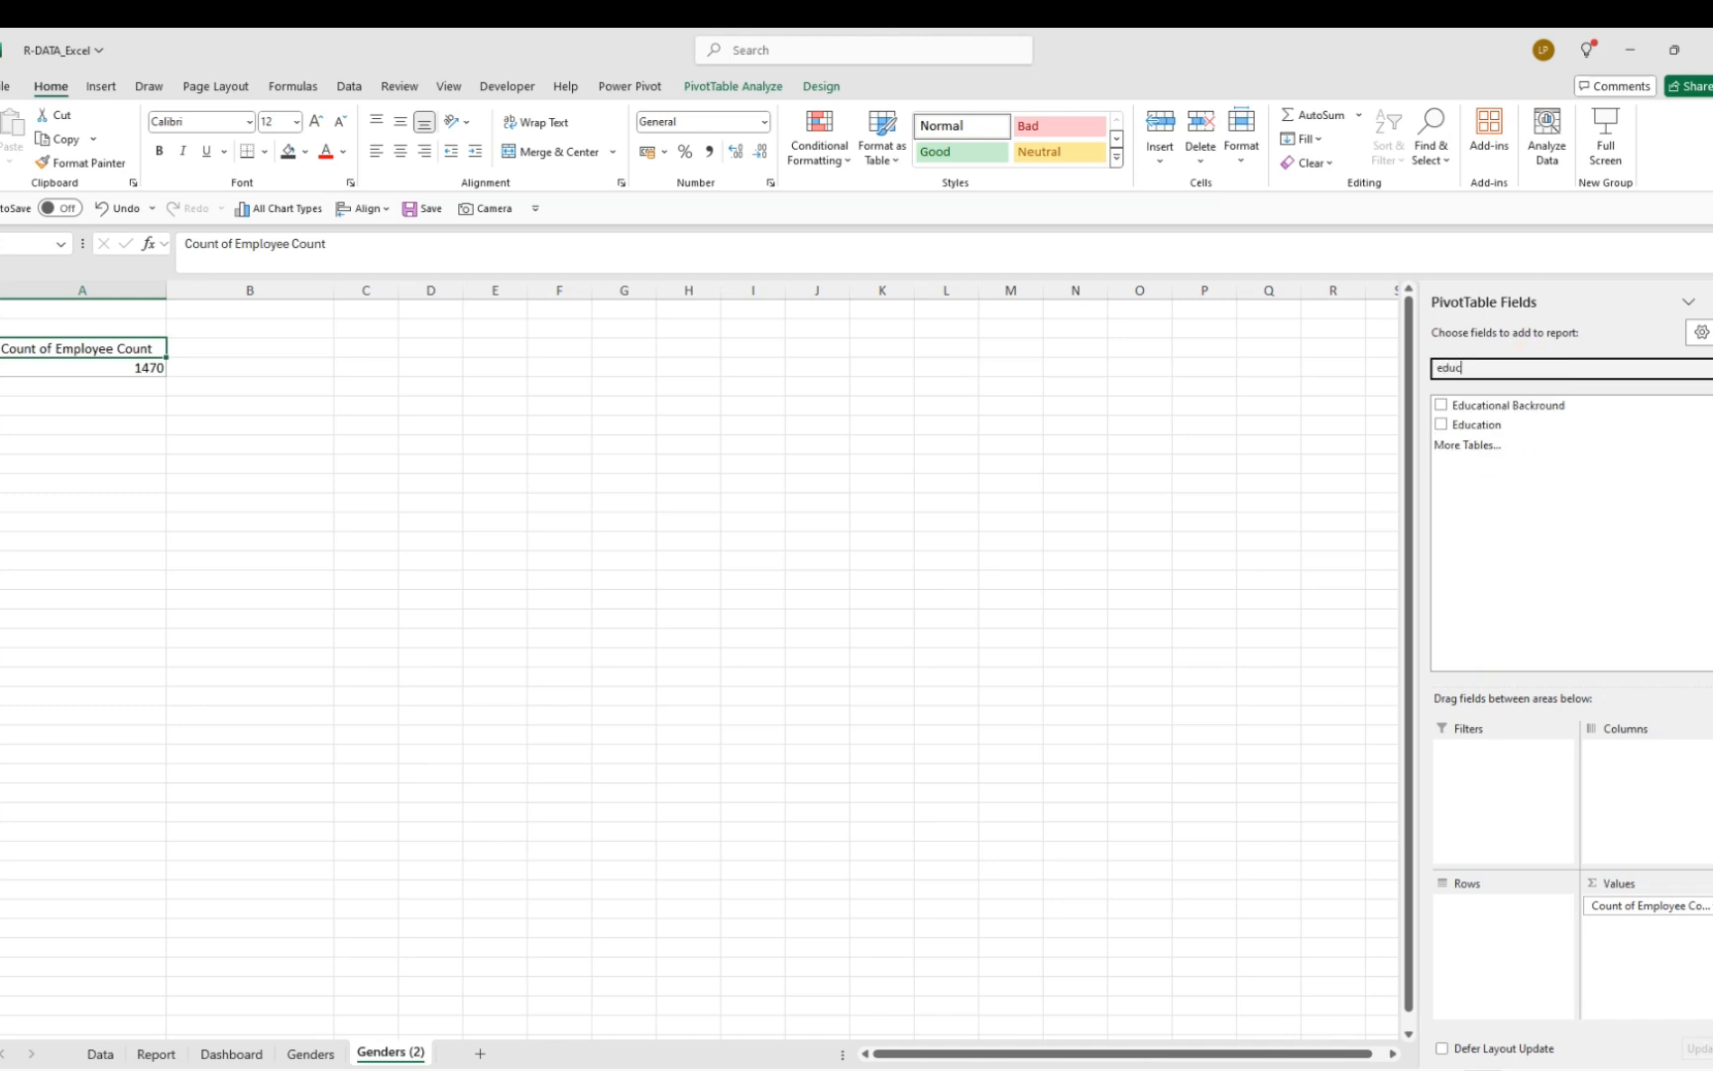
pyautogui.moveTo(1477, 426); pyautogui.dragTo(1495, 938)
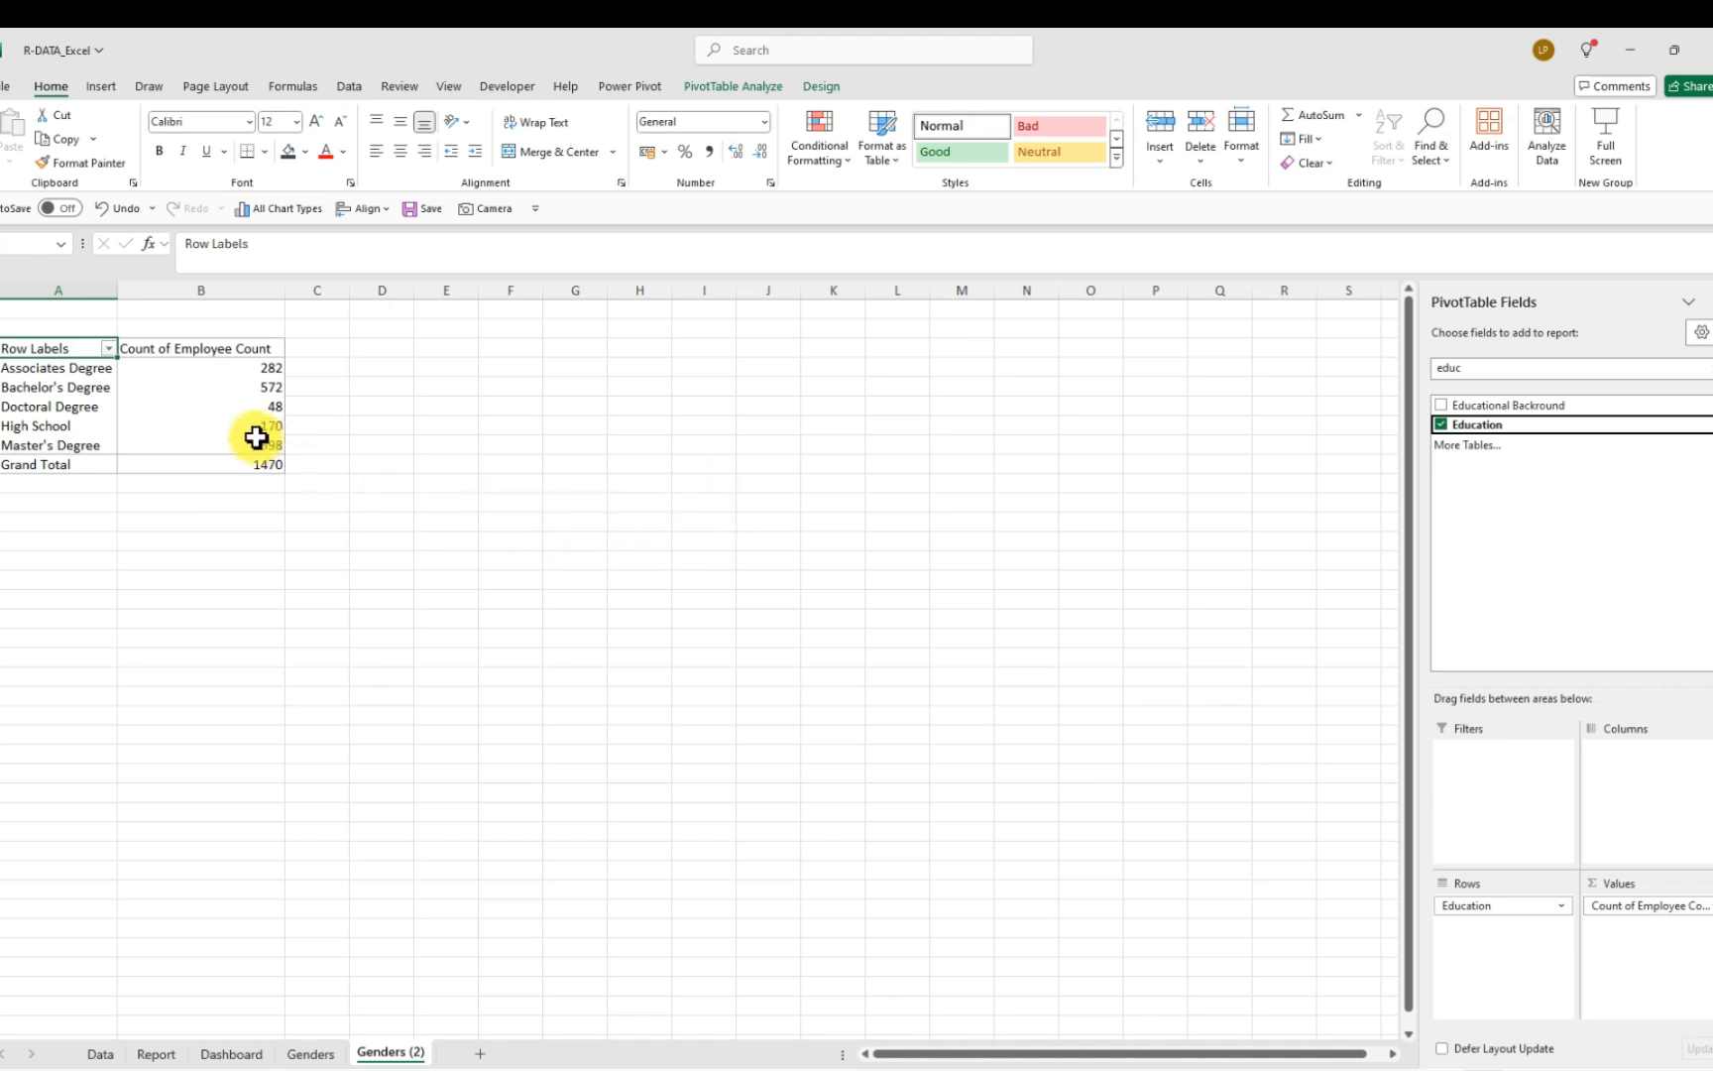
# Change the Employee Count value field to summarize by Sum
pyautogui.rightClick(270, 374)
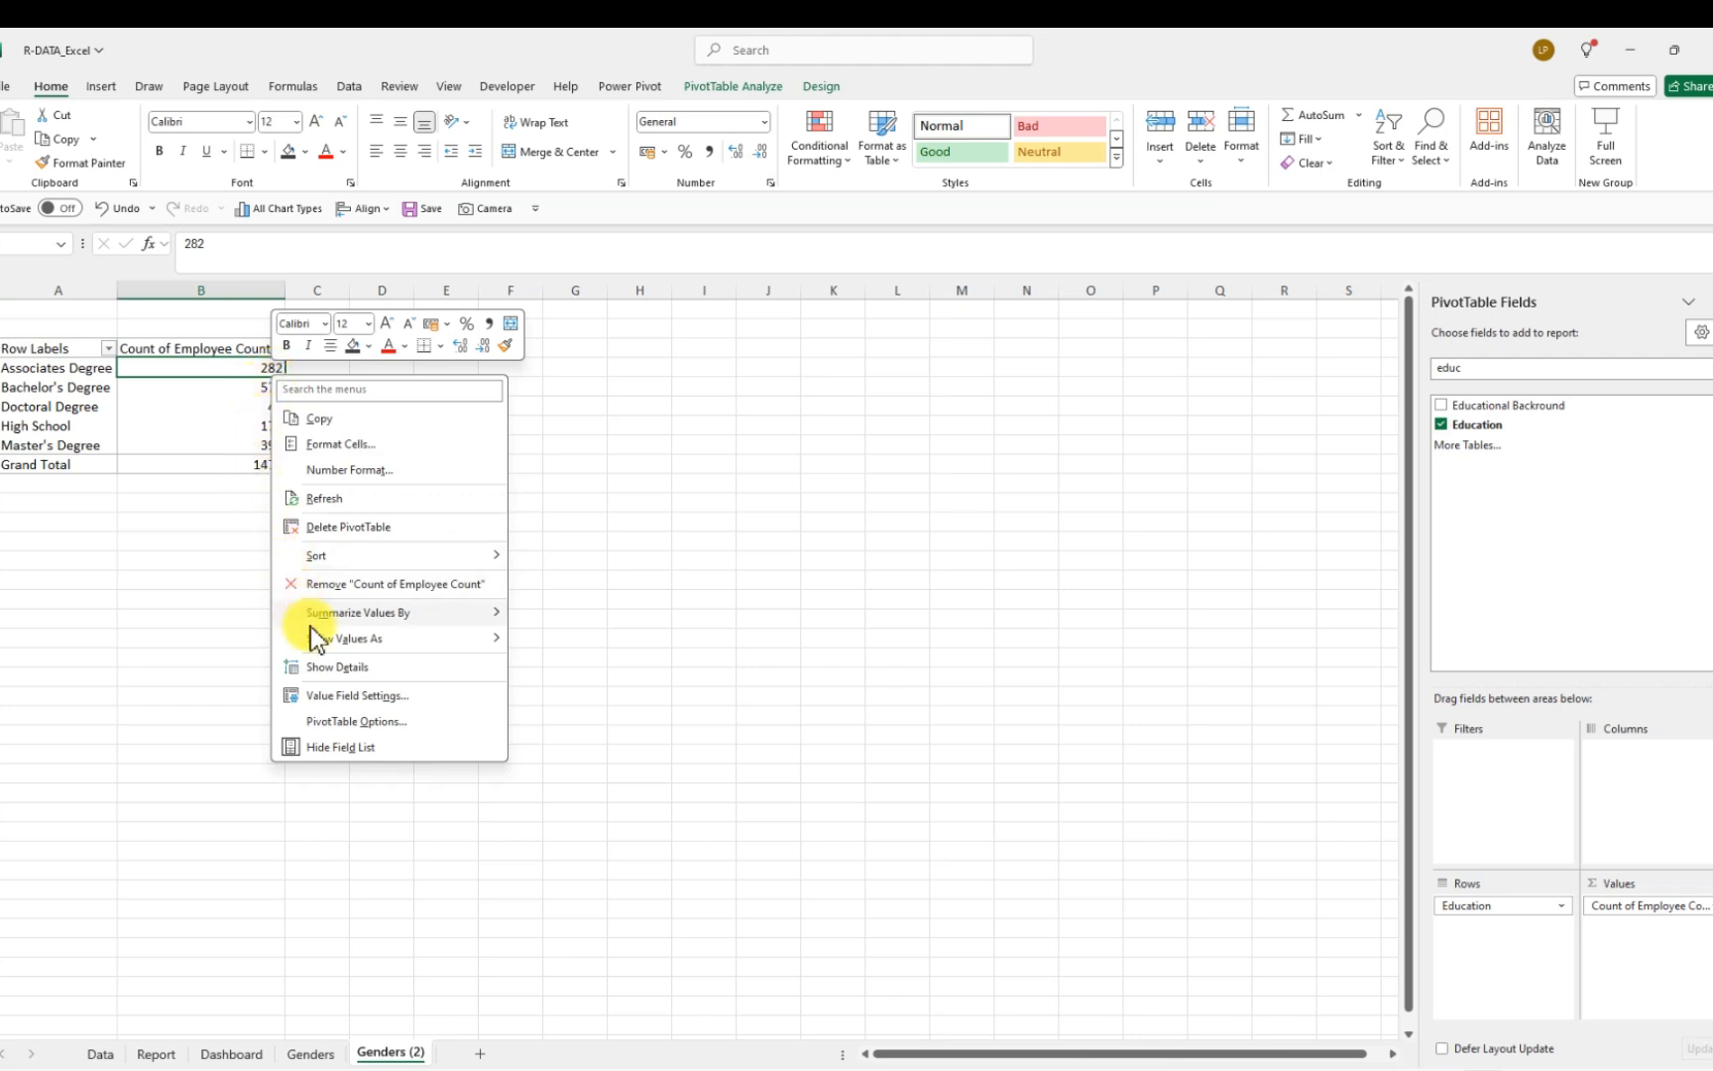
pyautogui.click(382, 697)
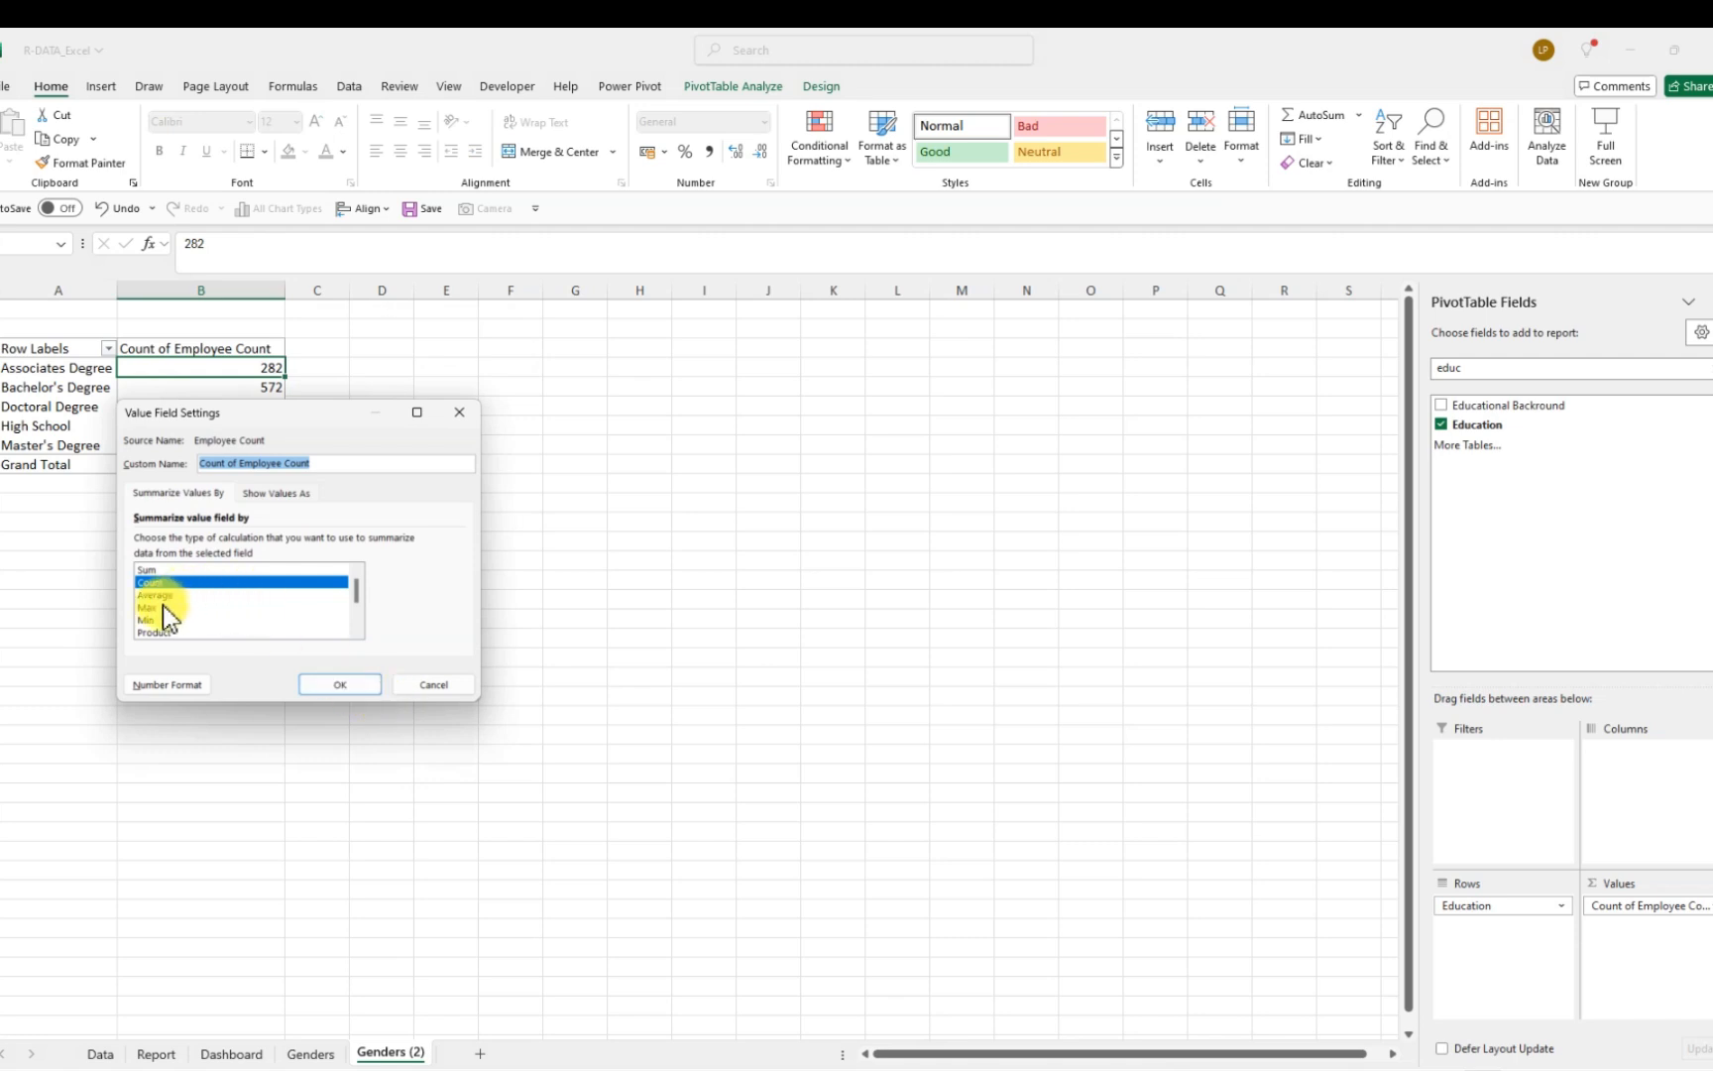
pyautogui.click(162, 570)
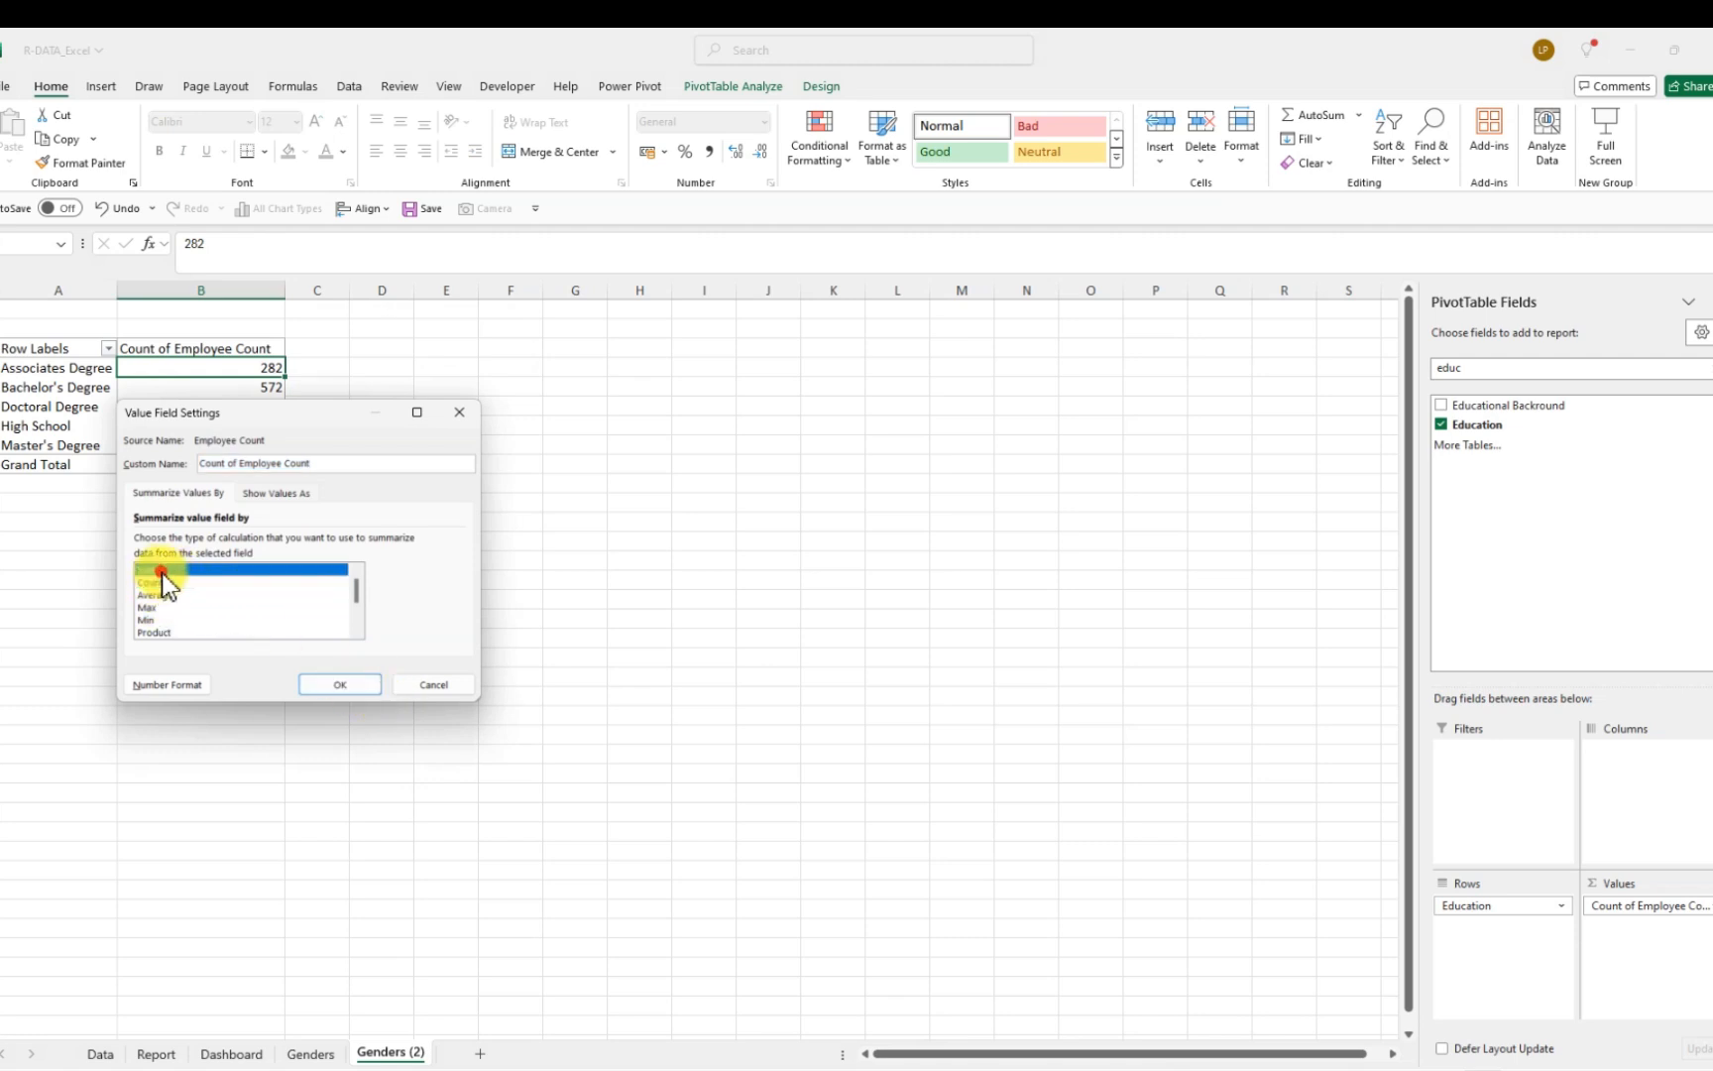
pyautogui.click(337, 685)
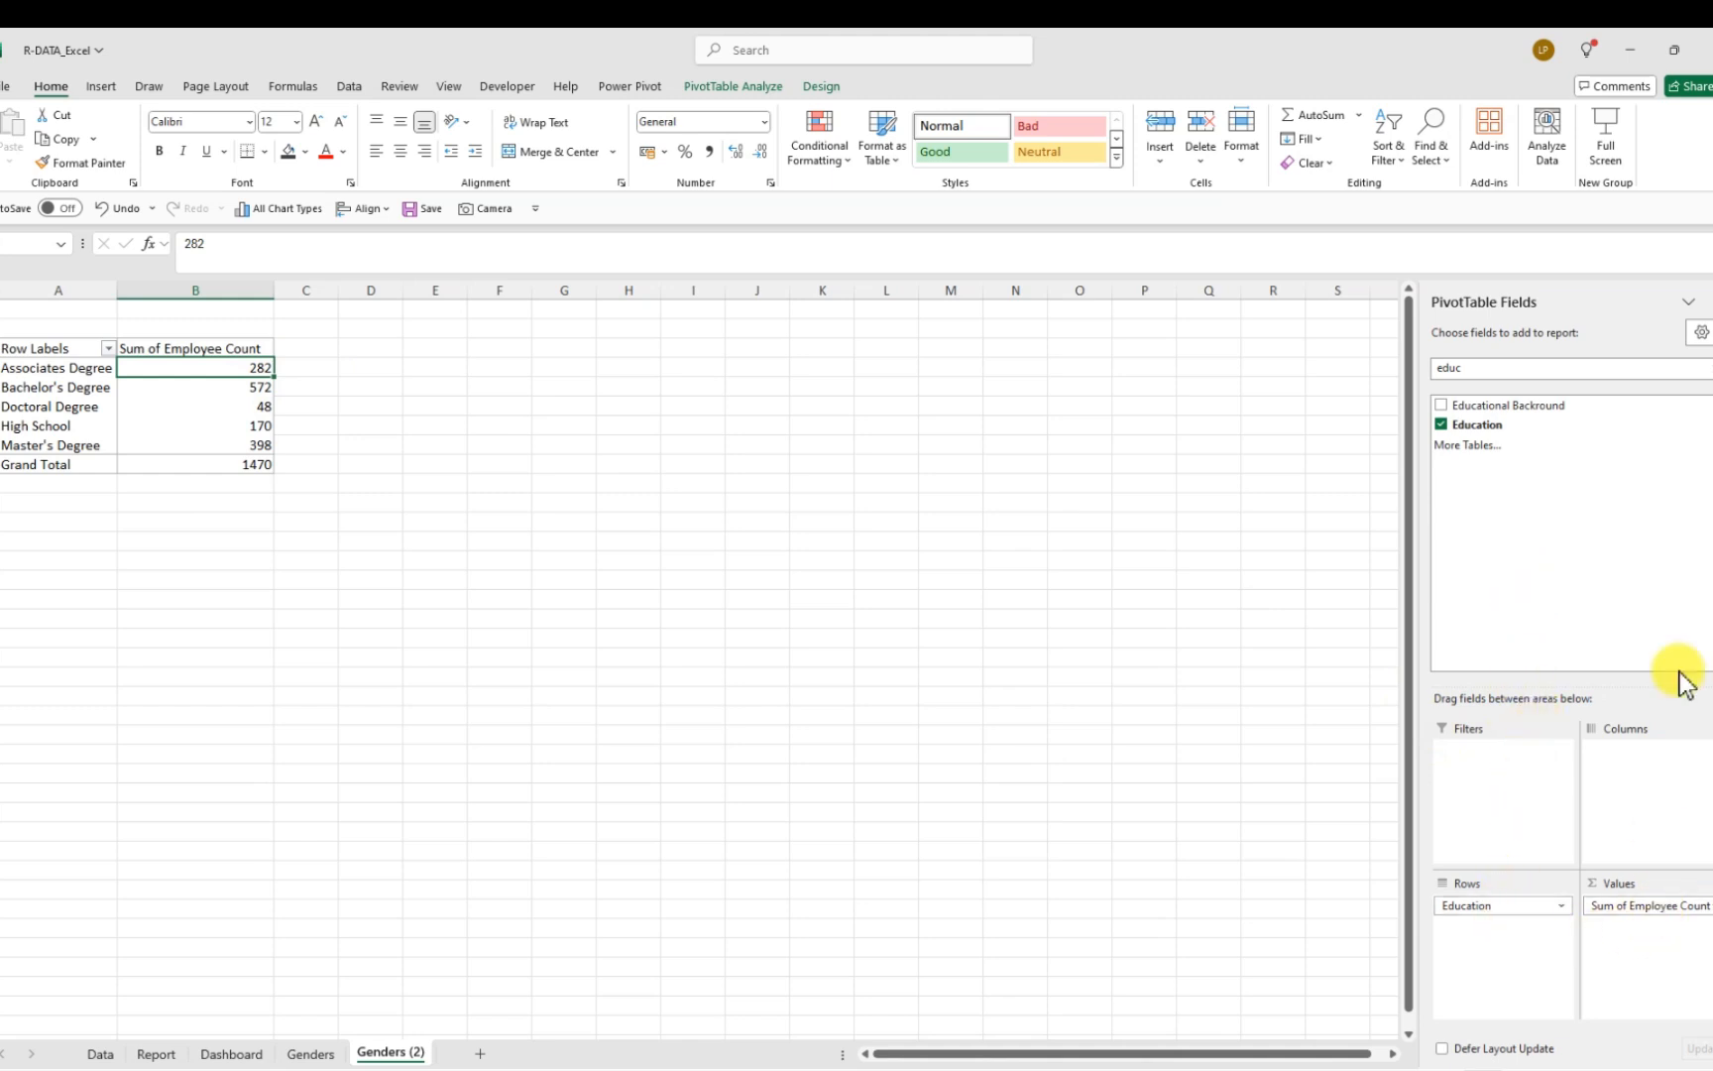
# Replace Employee Count in the PivotTable values with the Placement count field, found by searching for "place"
pyautogui.click(1708, 367)
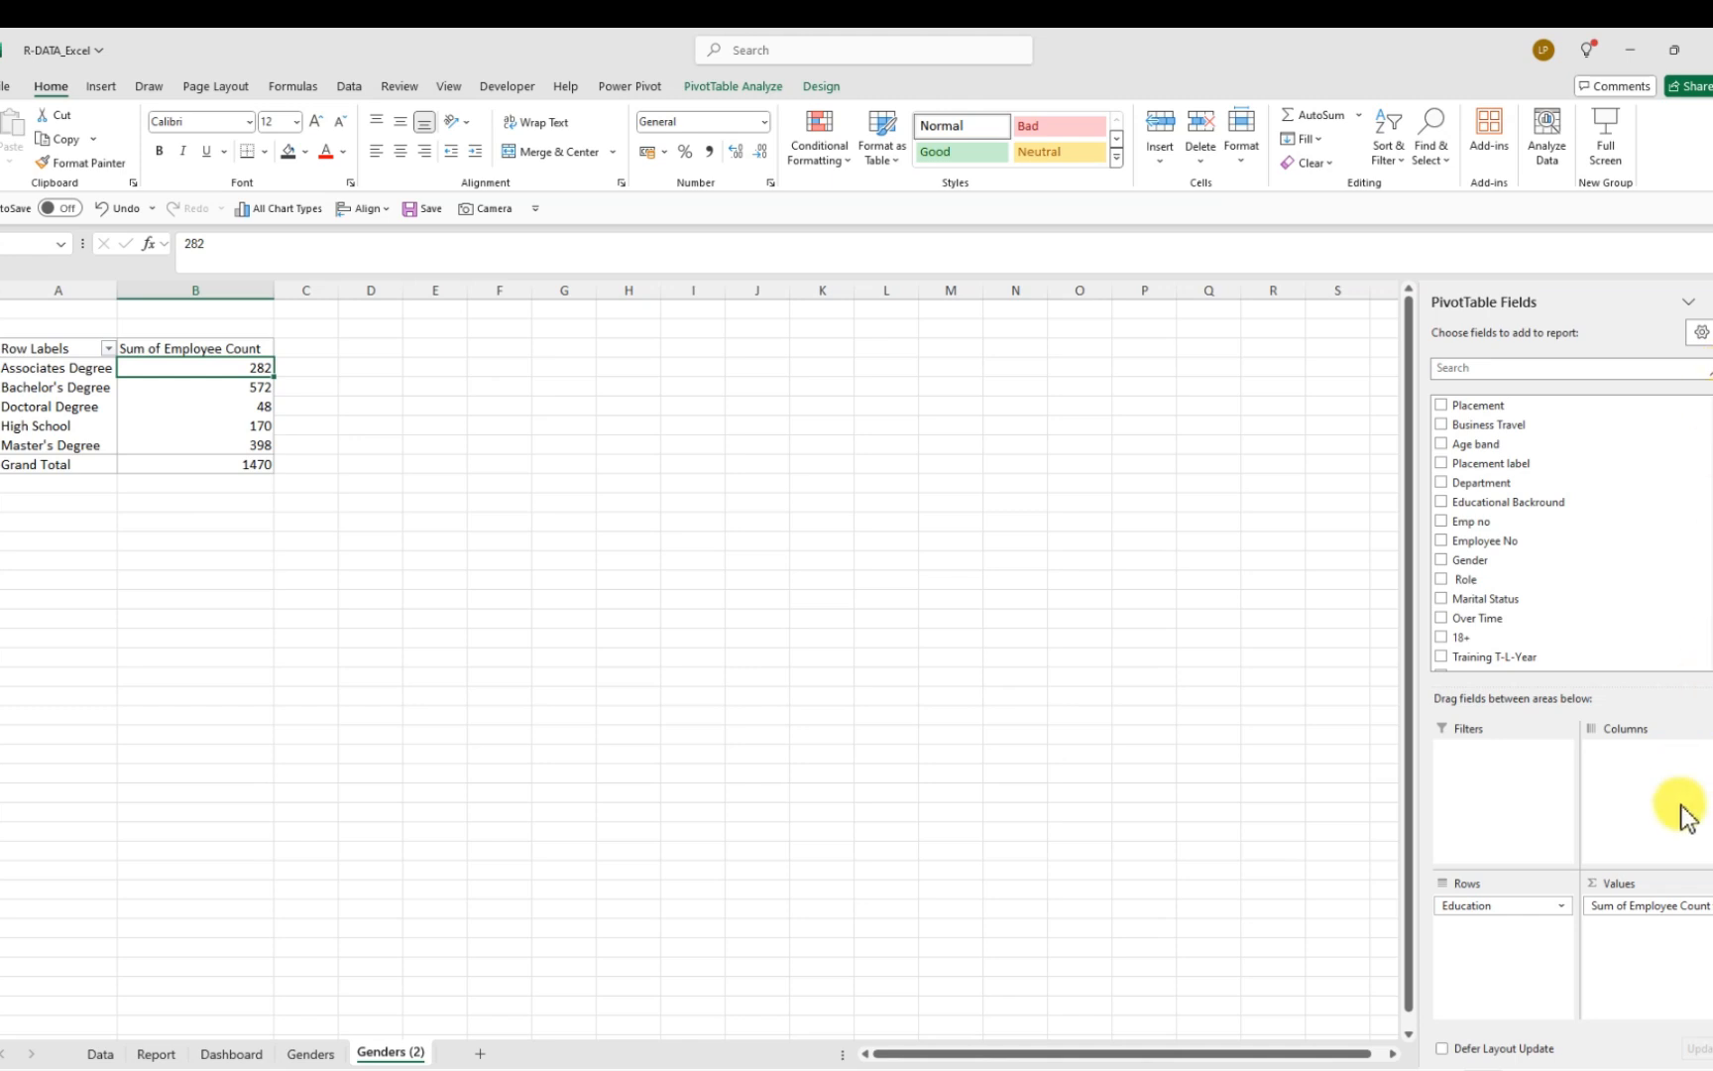
pyautogui.moveTo(1646, 907); pyautogui.dragTo(1128, 837)
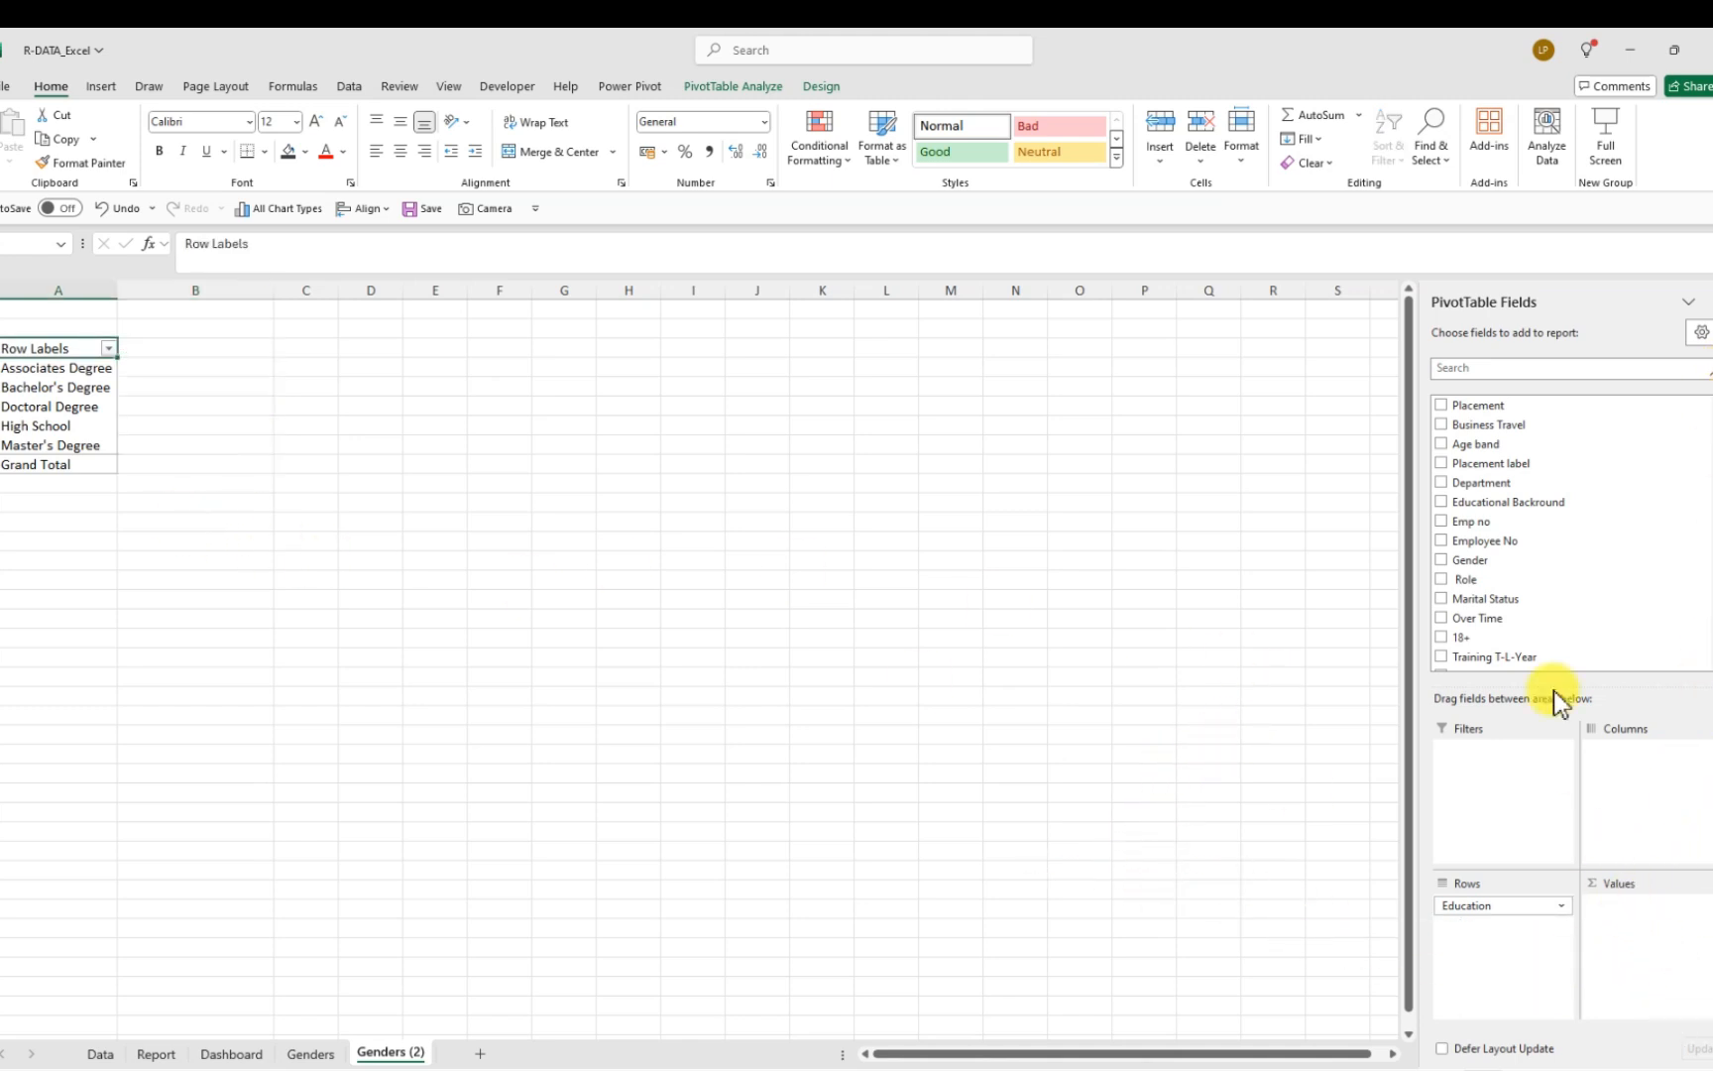
pyautogui.click(1508, 367)
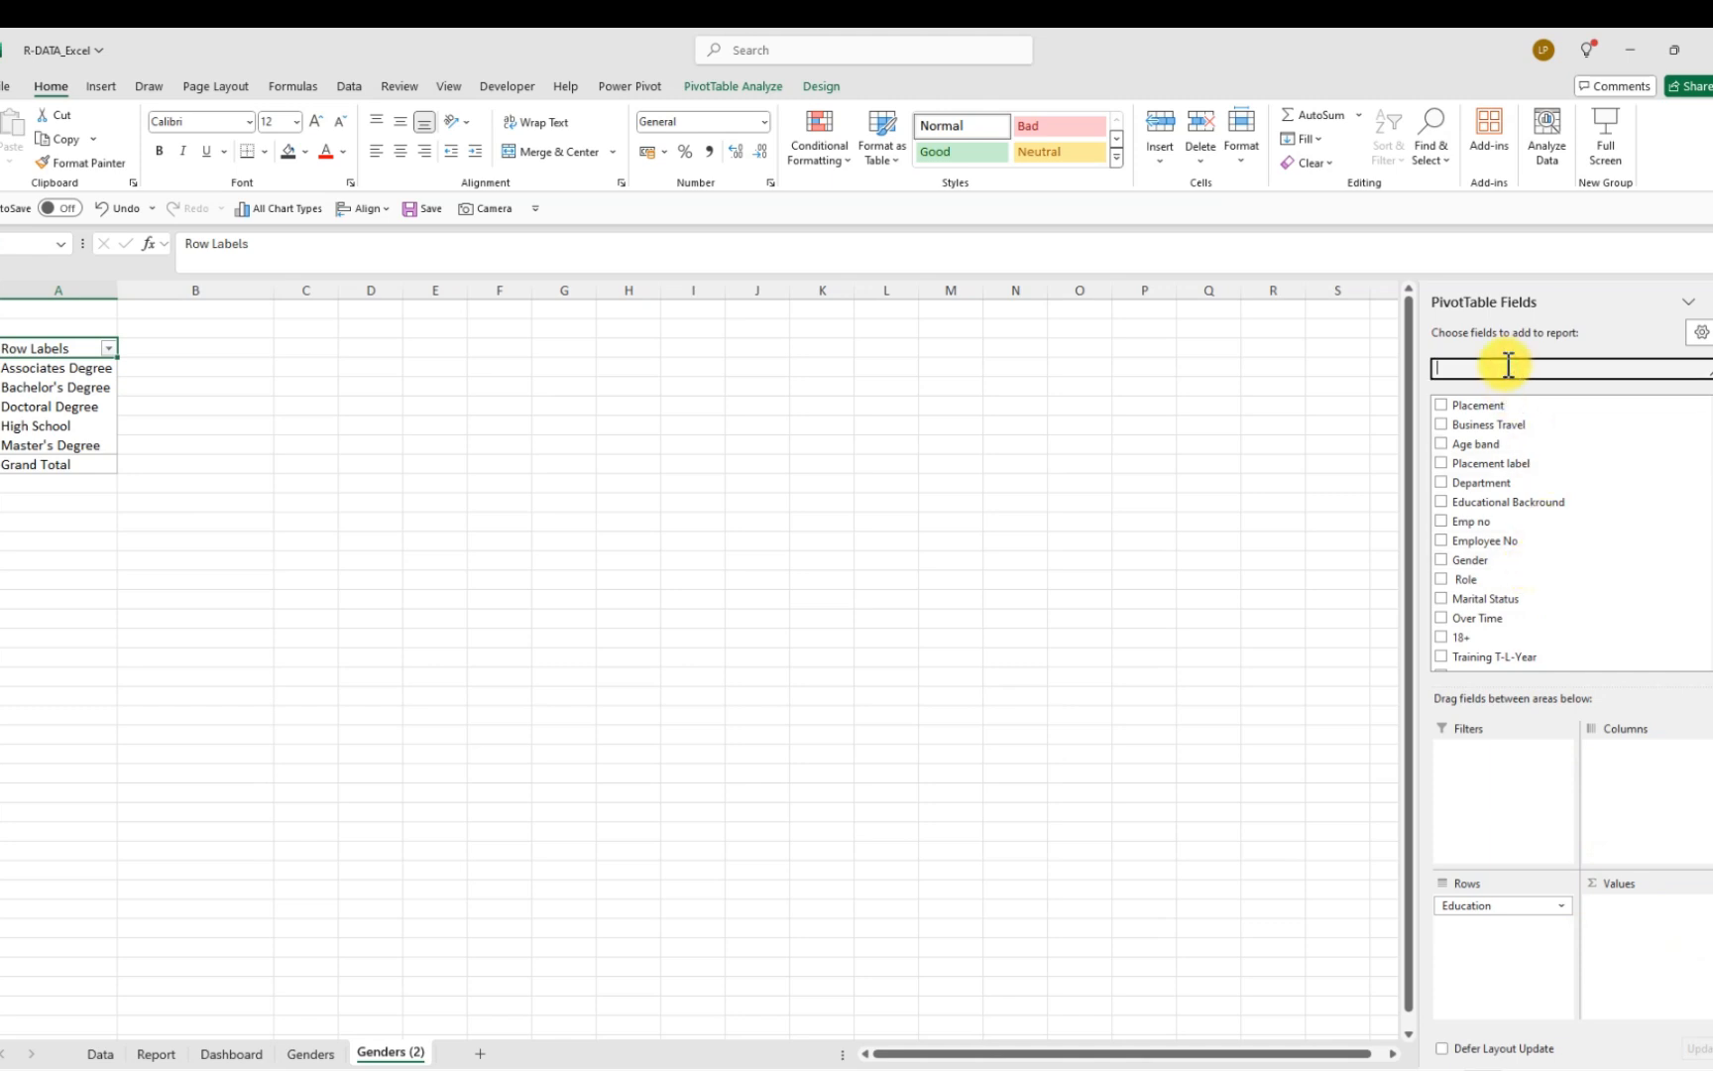
pyautogui.write('place')
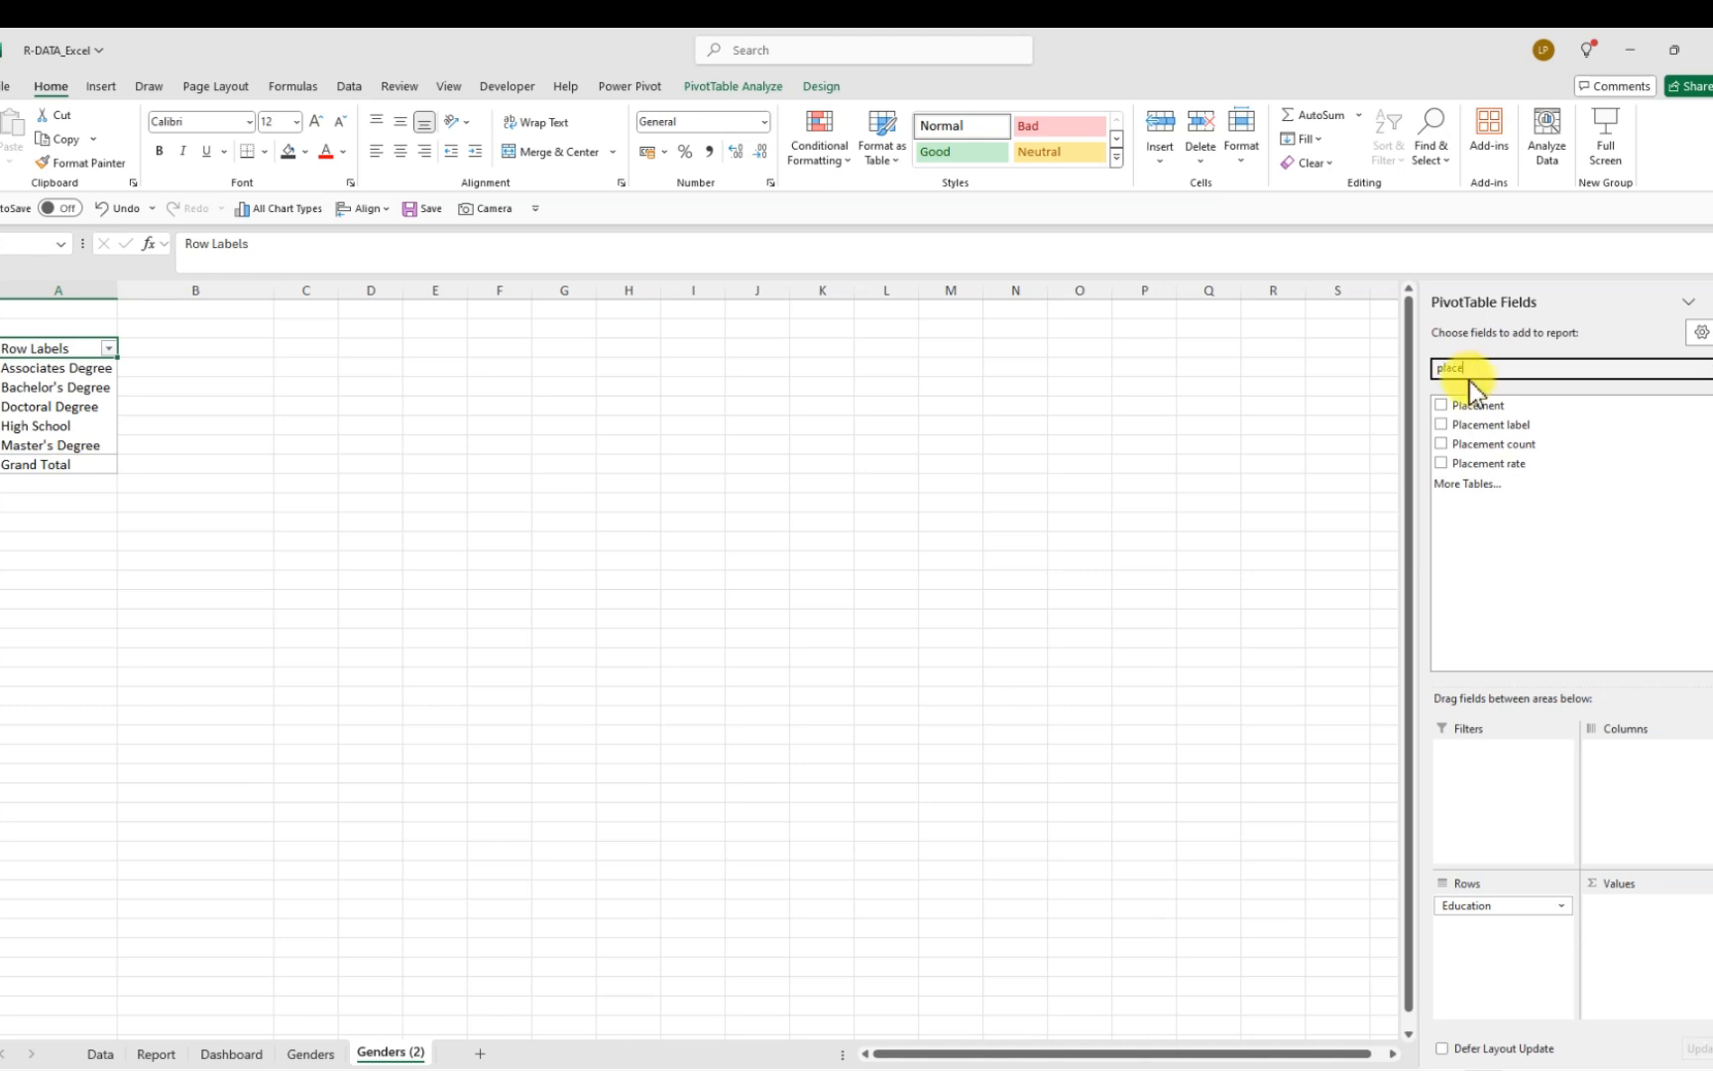
pyautogui.moveTo(1477, 444); pyautogui.dragTo(1629, 903)
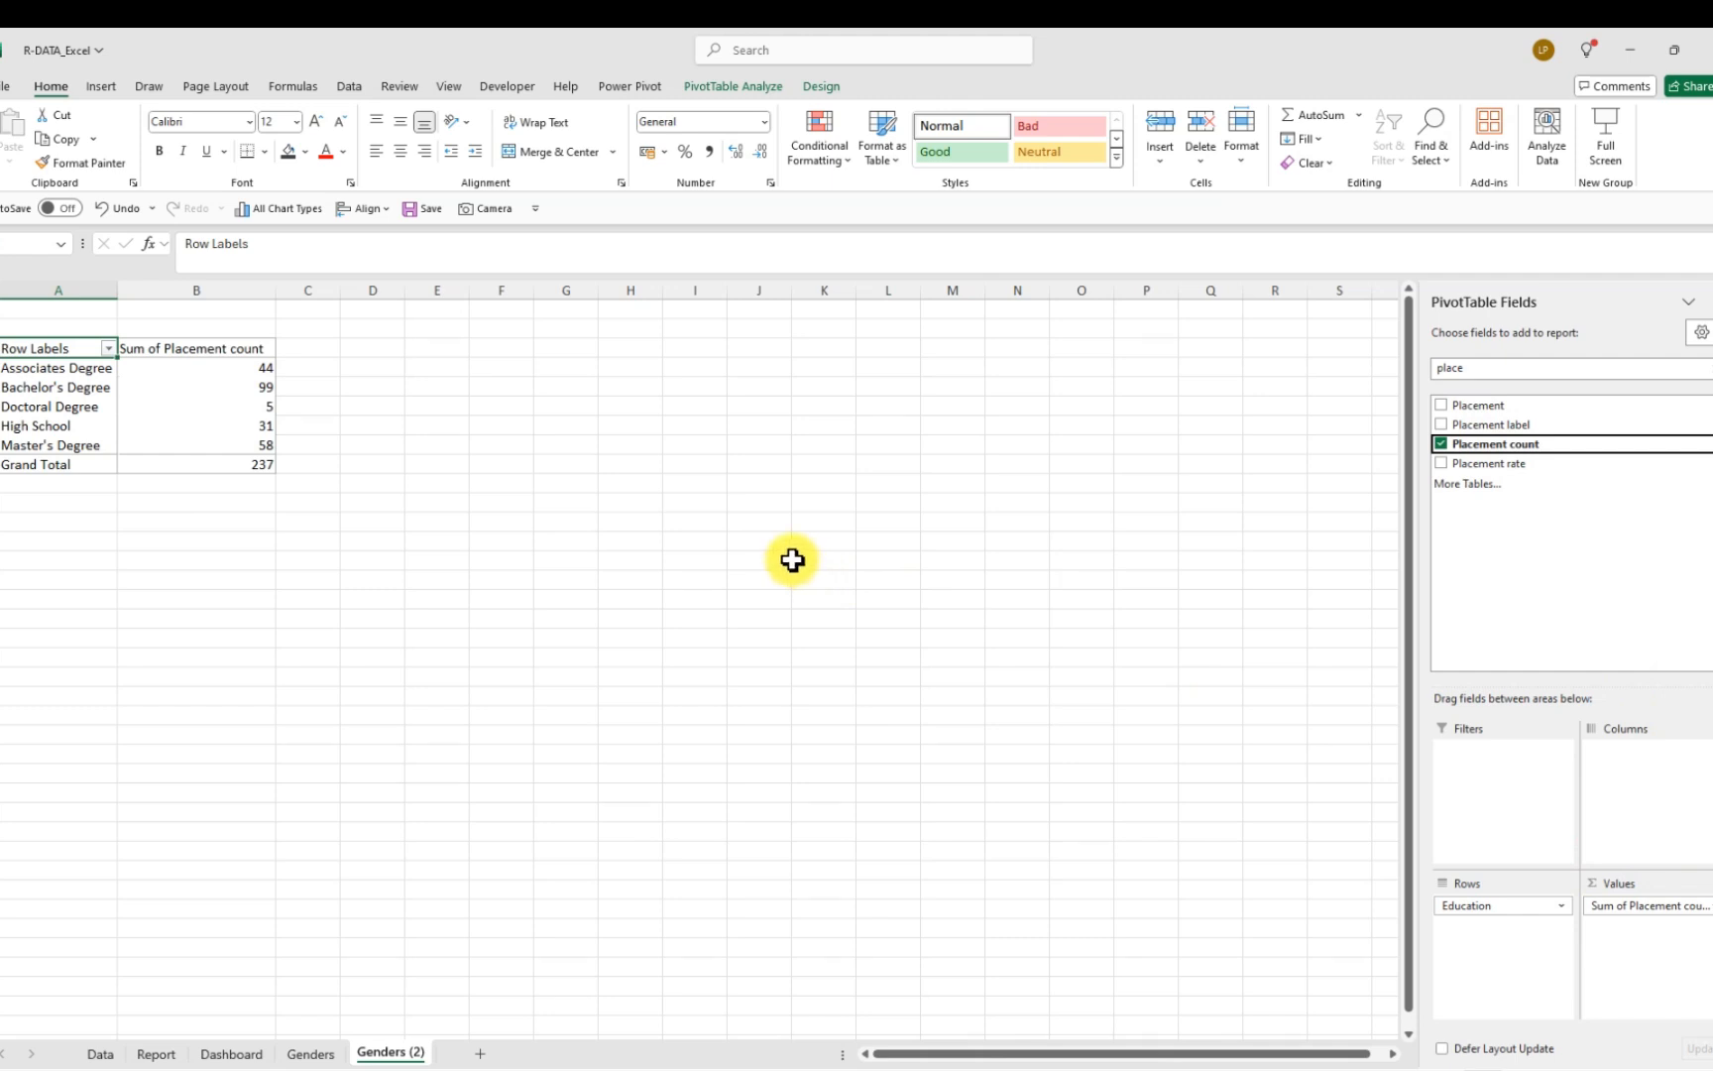
# Sort the education levels by placement count from smallest to largest
pyautogui.rightClick(263, 367)
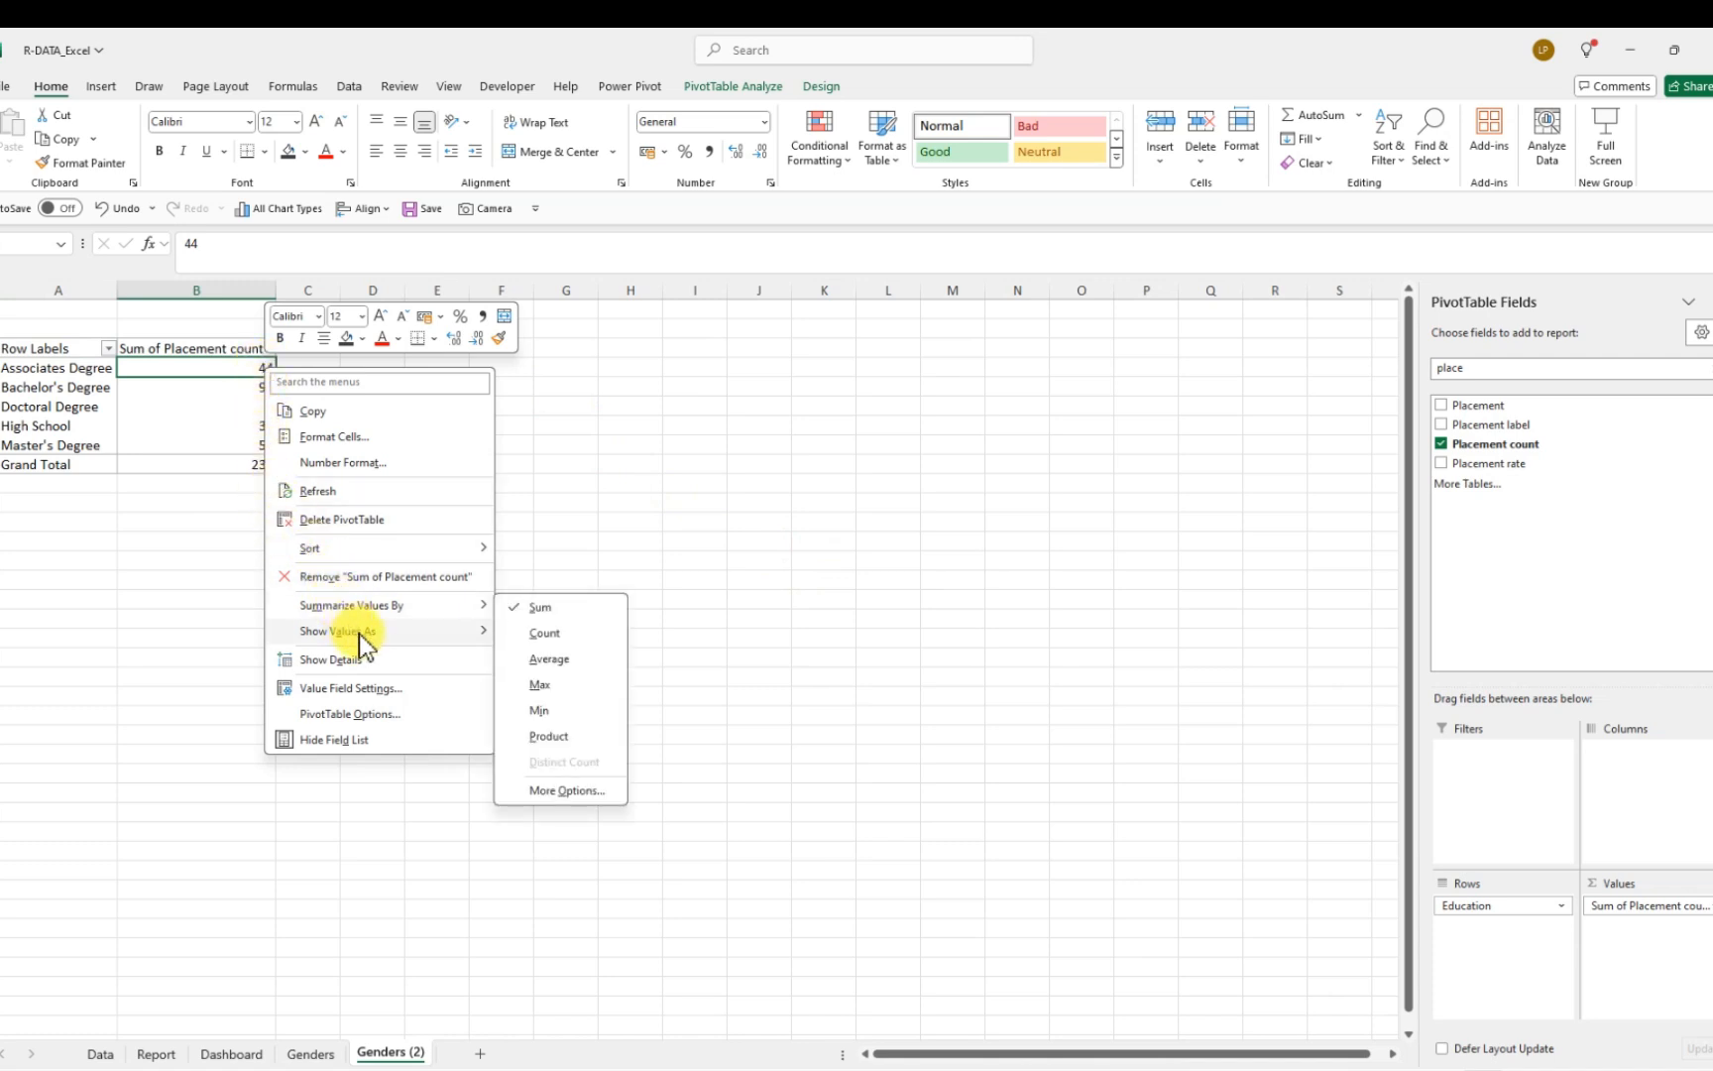
pyautogui.moveTo(420, 549)
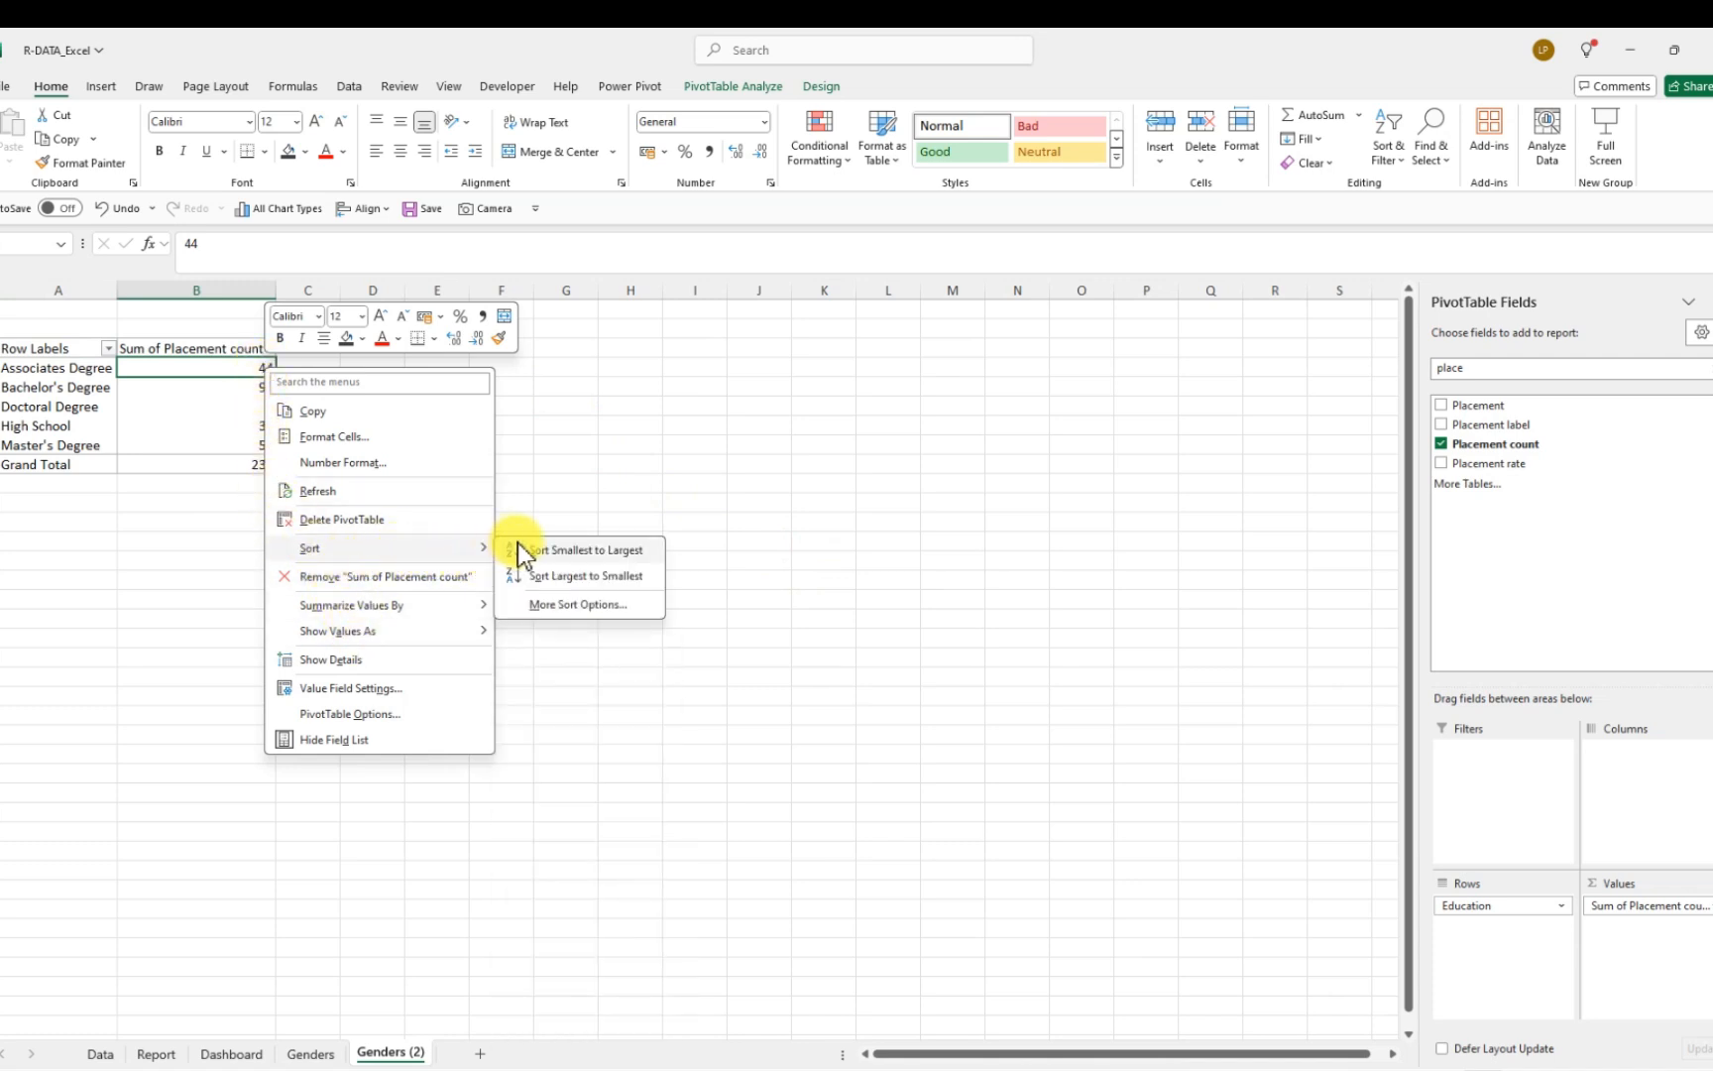
pyautogui.click(588, 551)
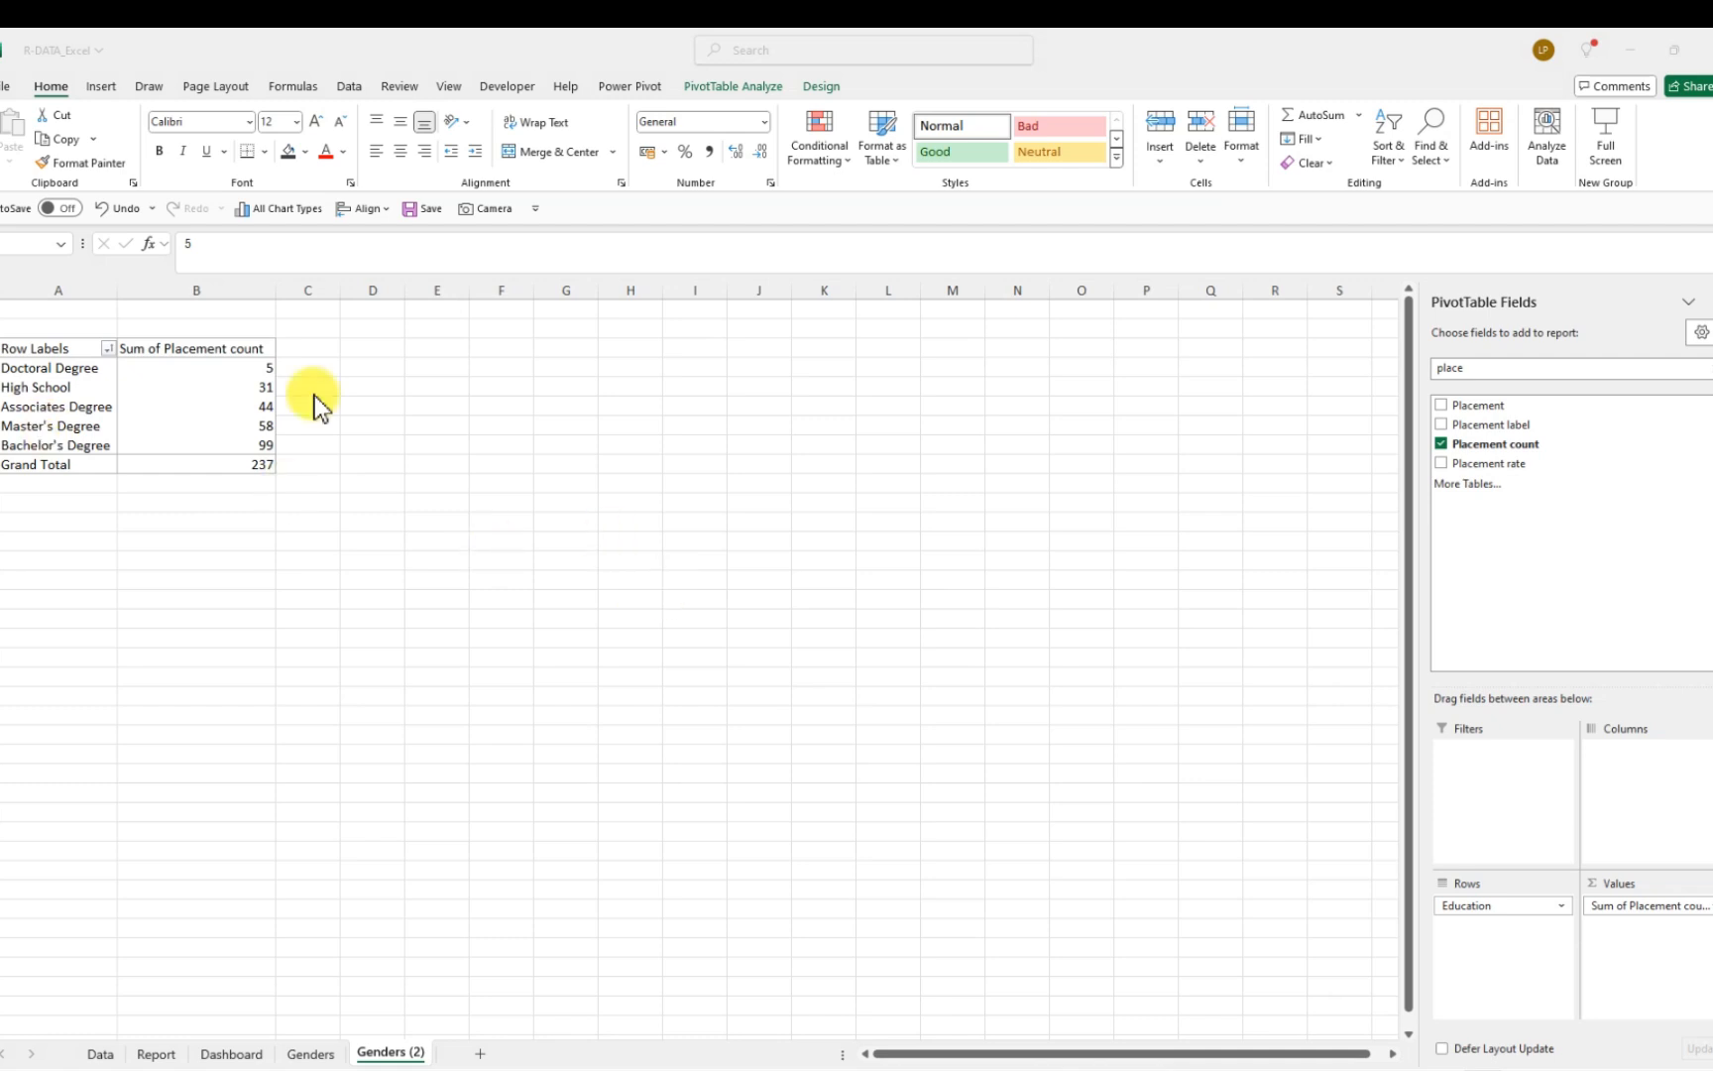
pyautogui.click(268, 389)
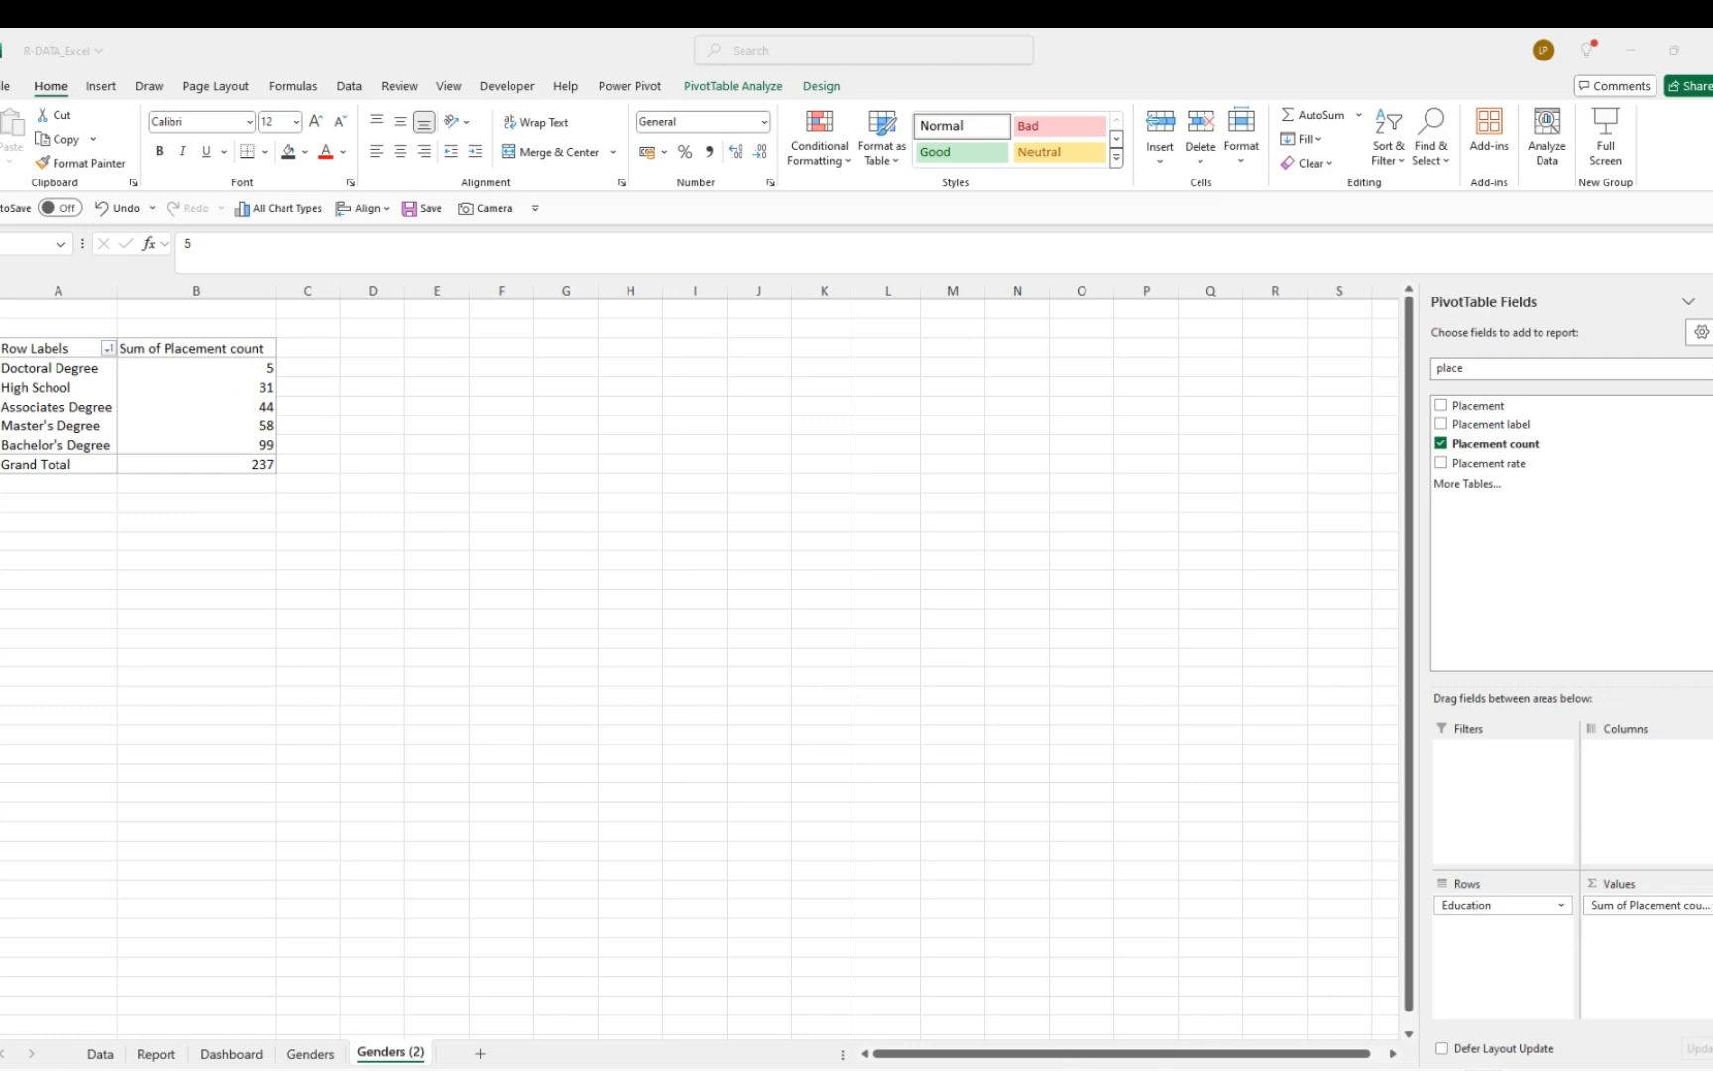
pyautogui.click(271, 408)
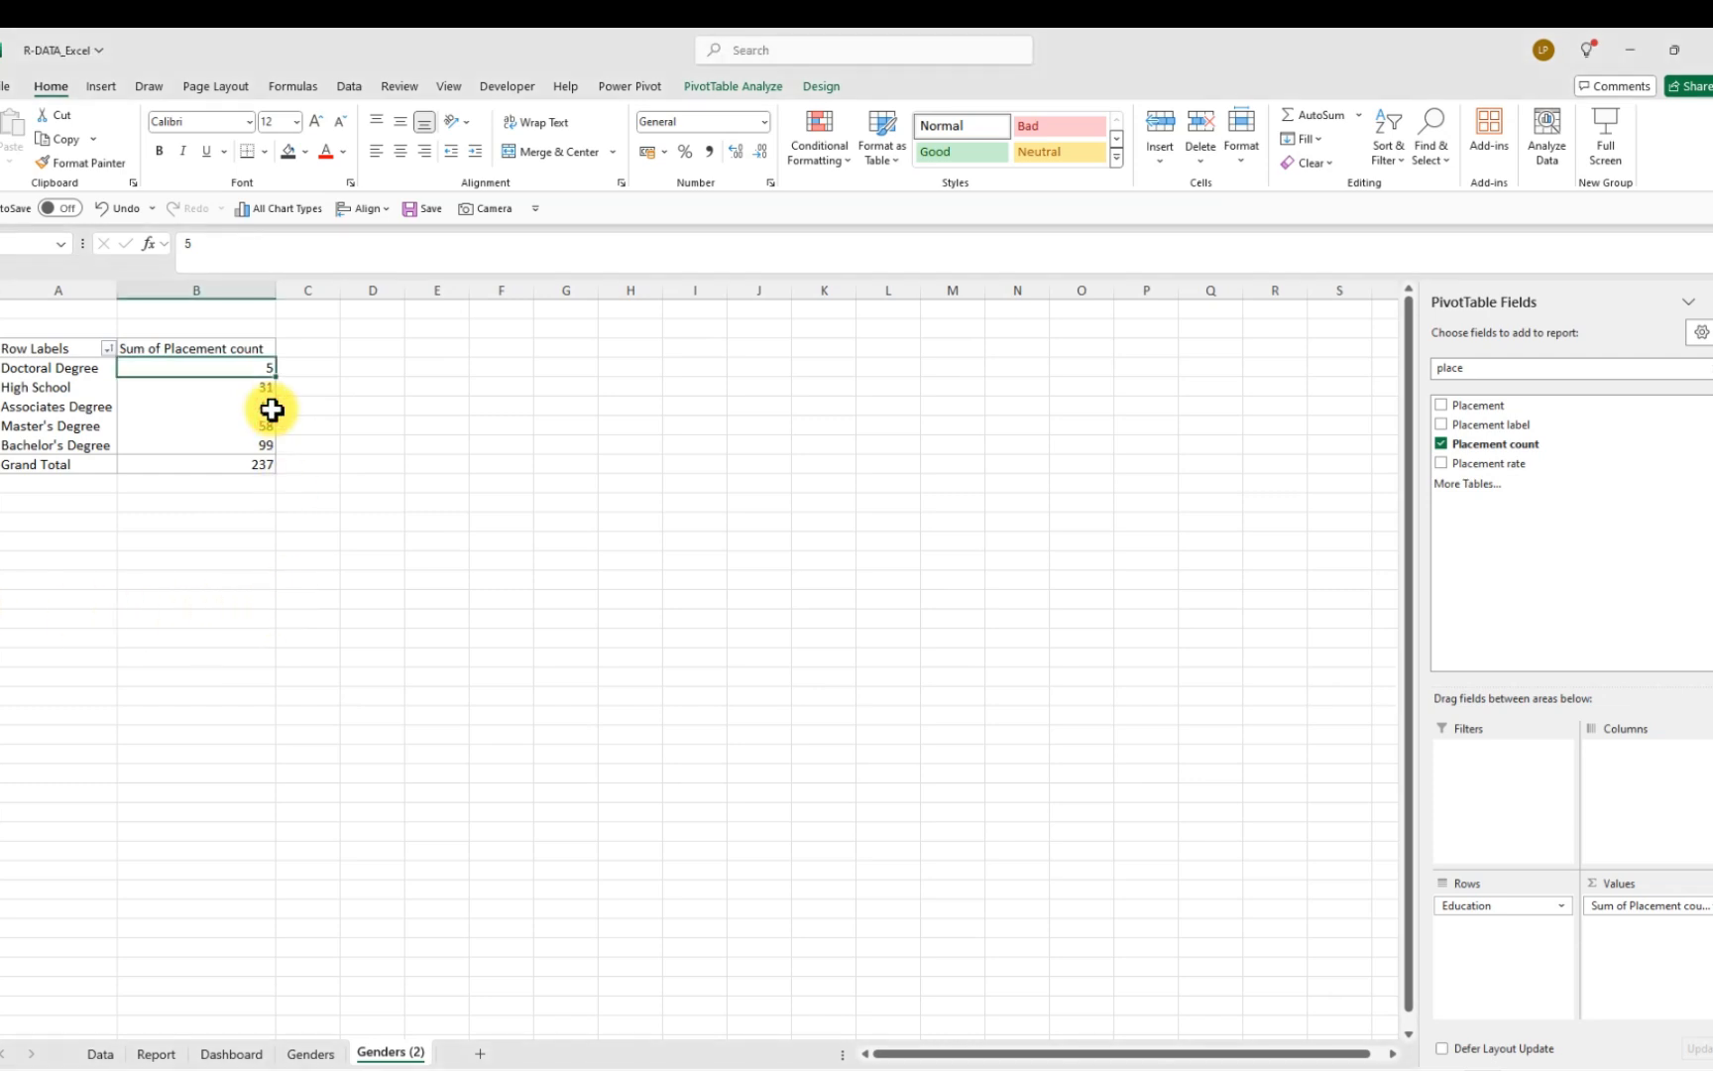
# Insert a Clustered Bar PivotChart from the education placement data and place it beside the PivotTable
pyautogui.moveTo(35, 369); pyautogui.dragTo(261, 442)
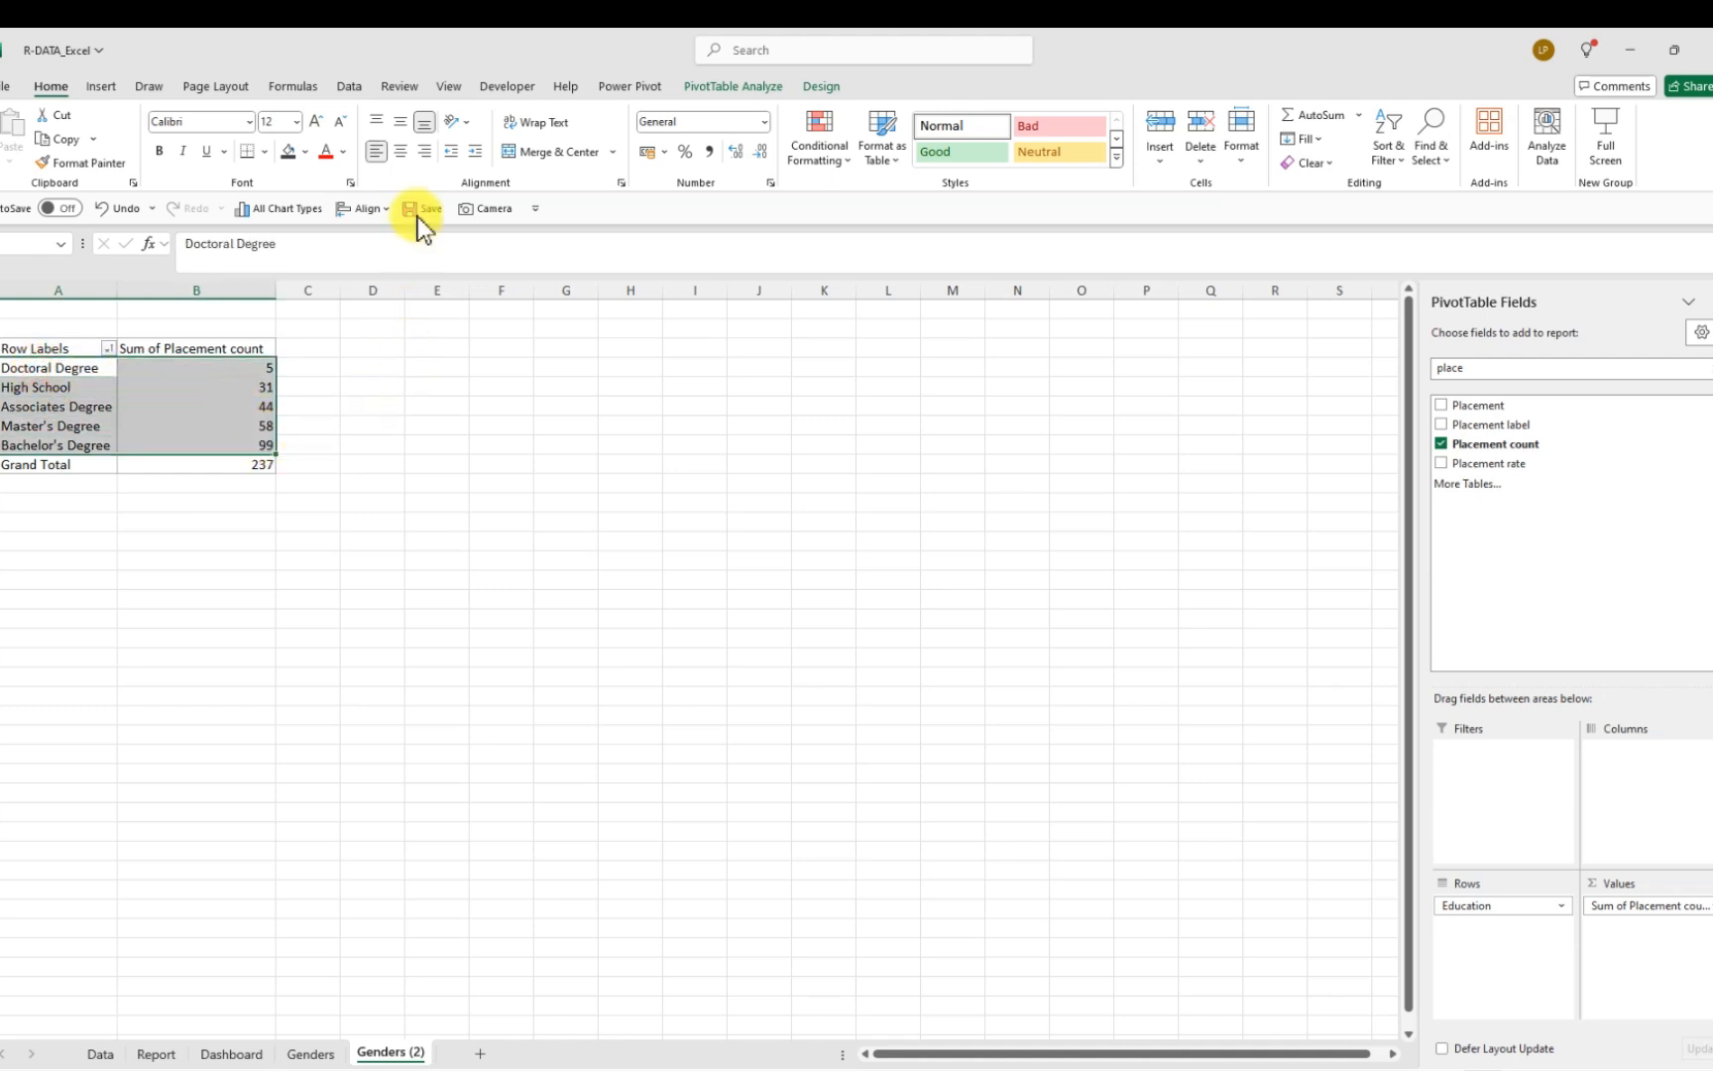
pyautogui.click(109, 88)
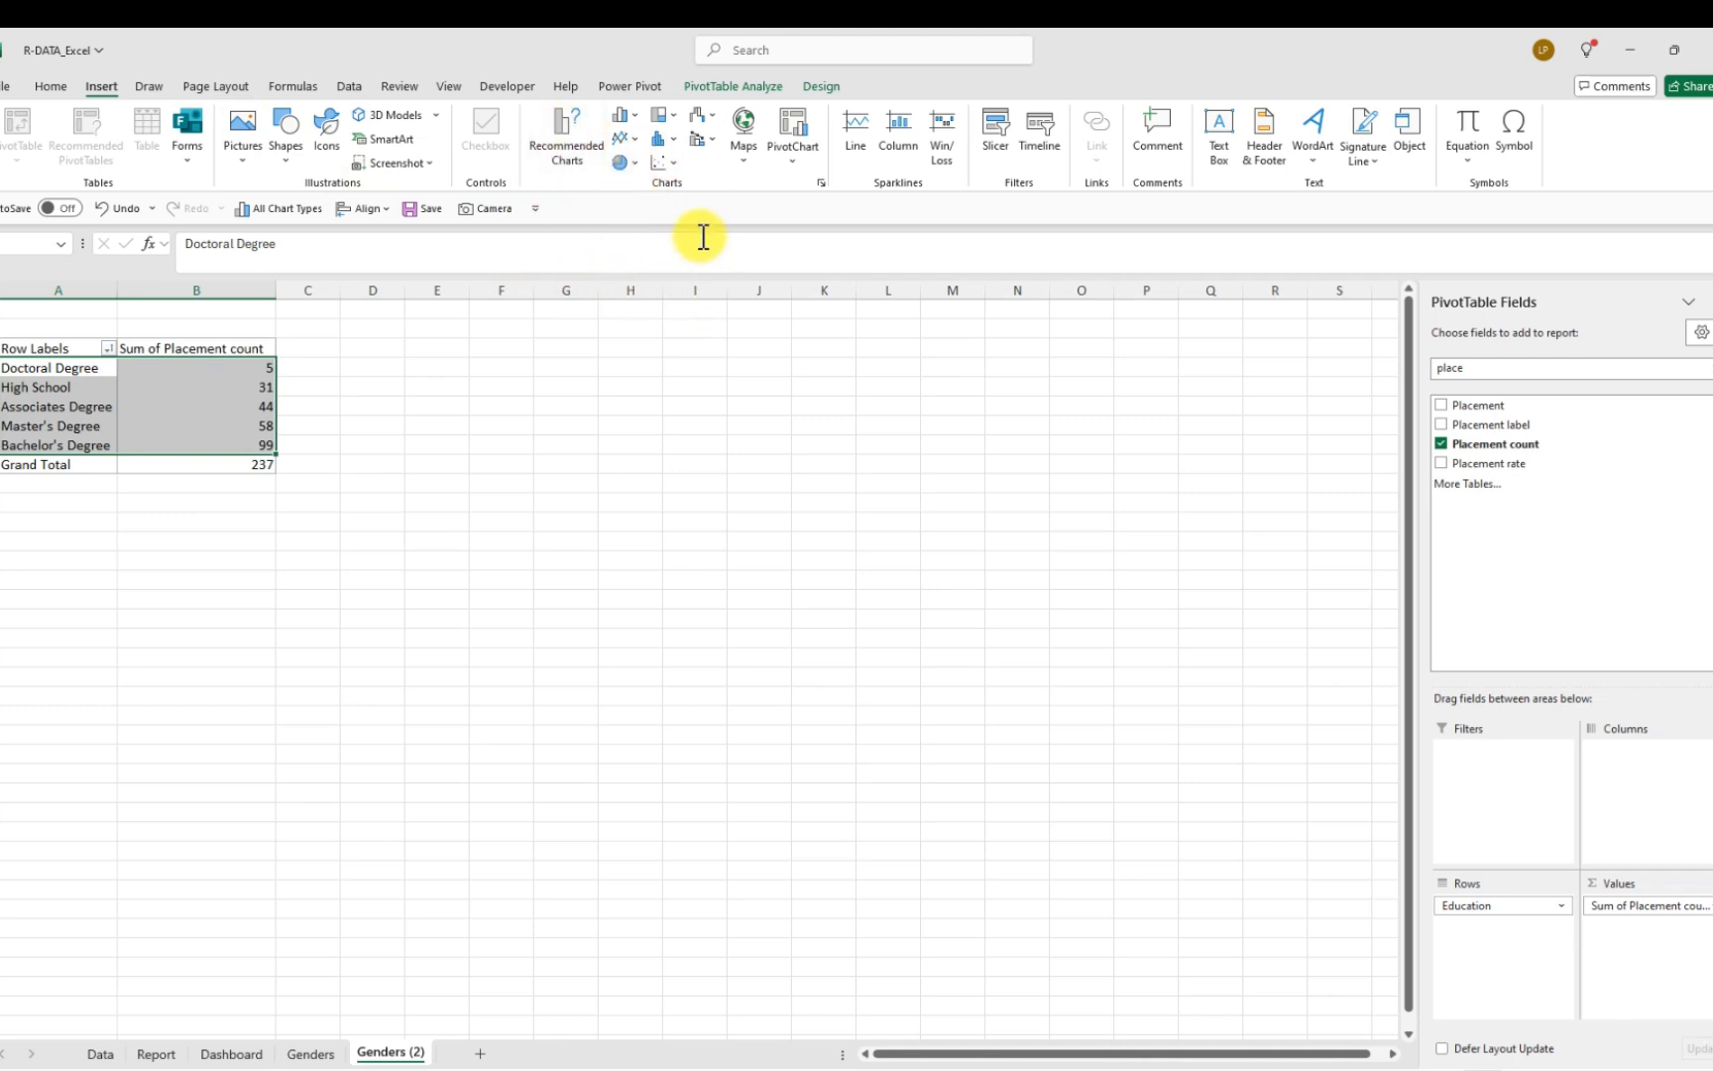
pyautogui.click(811, 139)
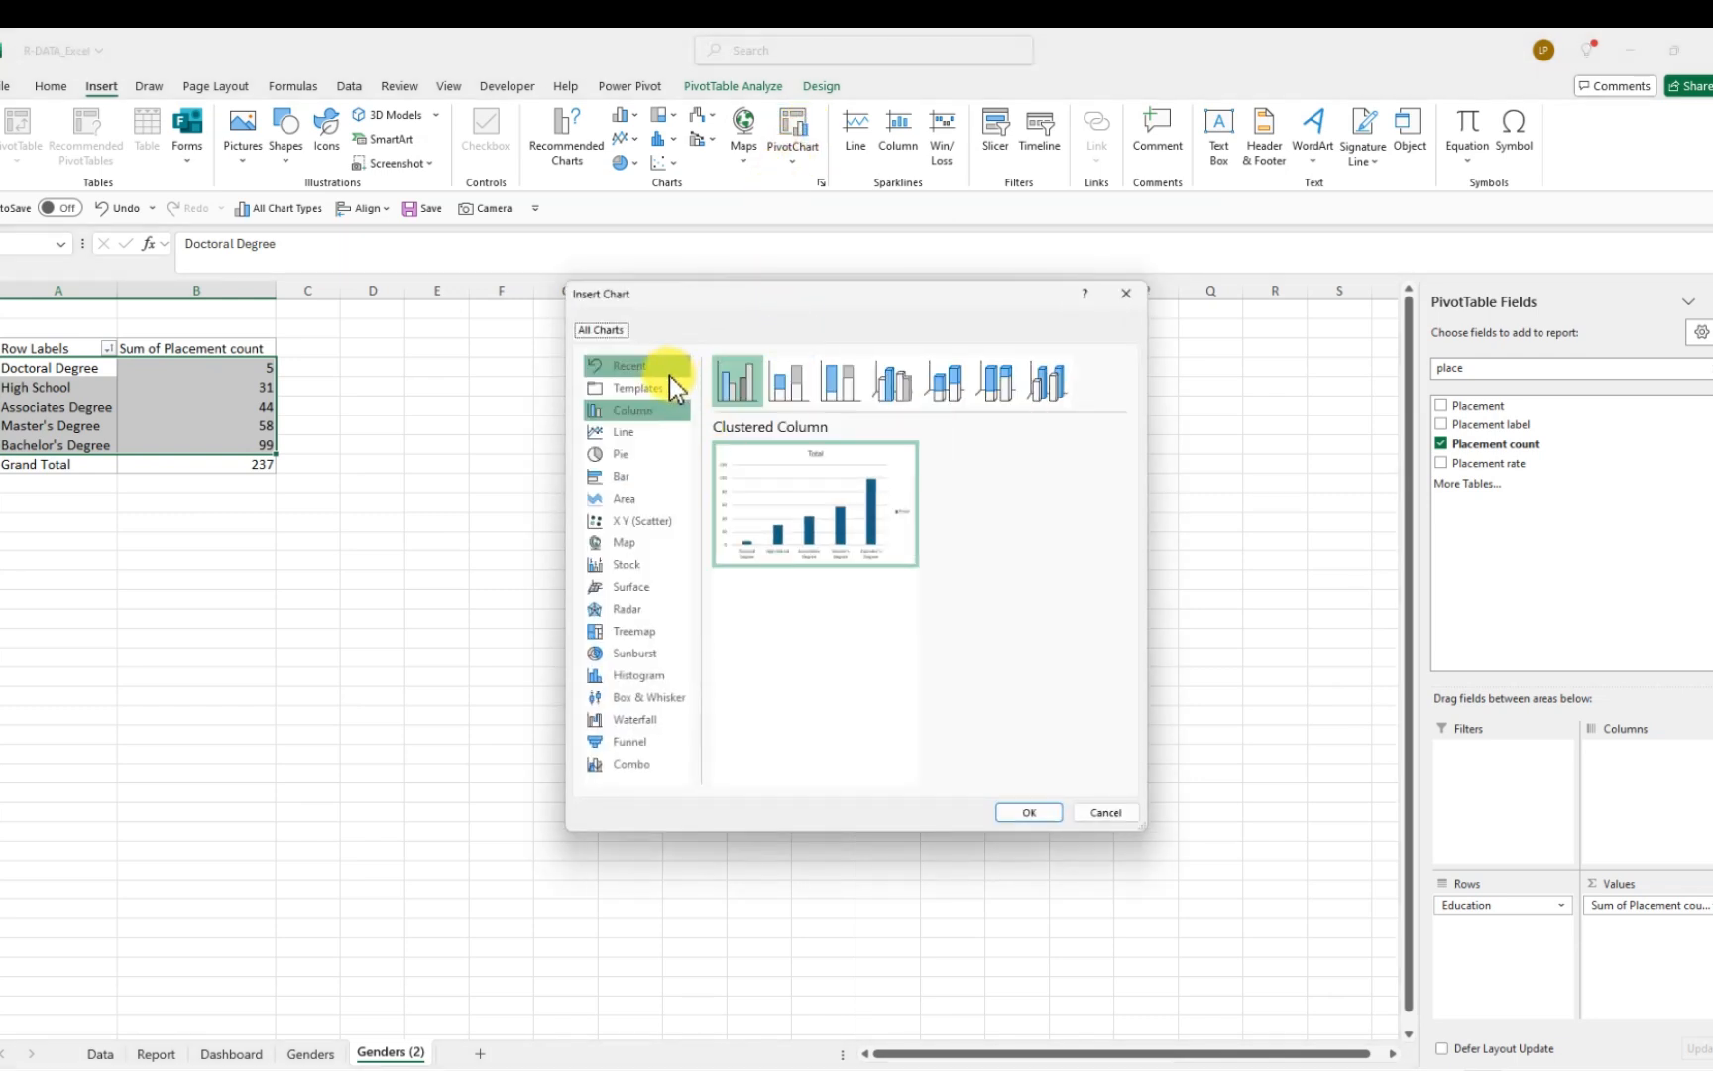
pyautogui.click(627, 479)
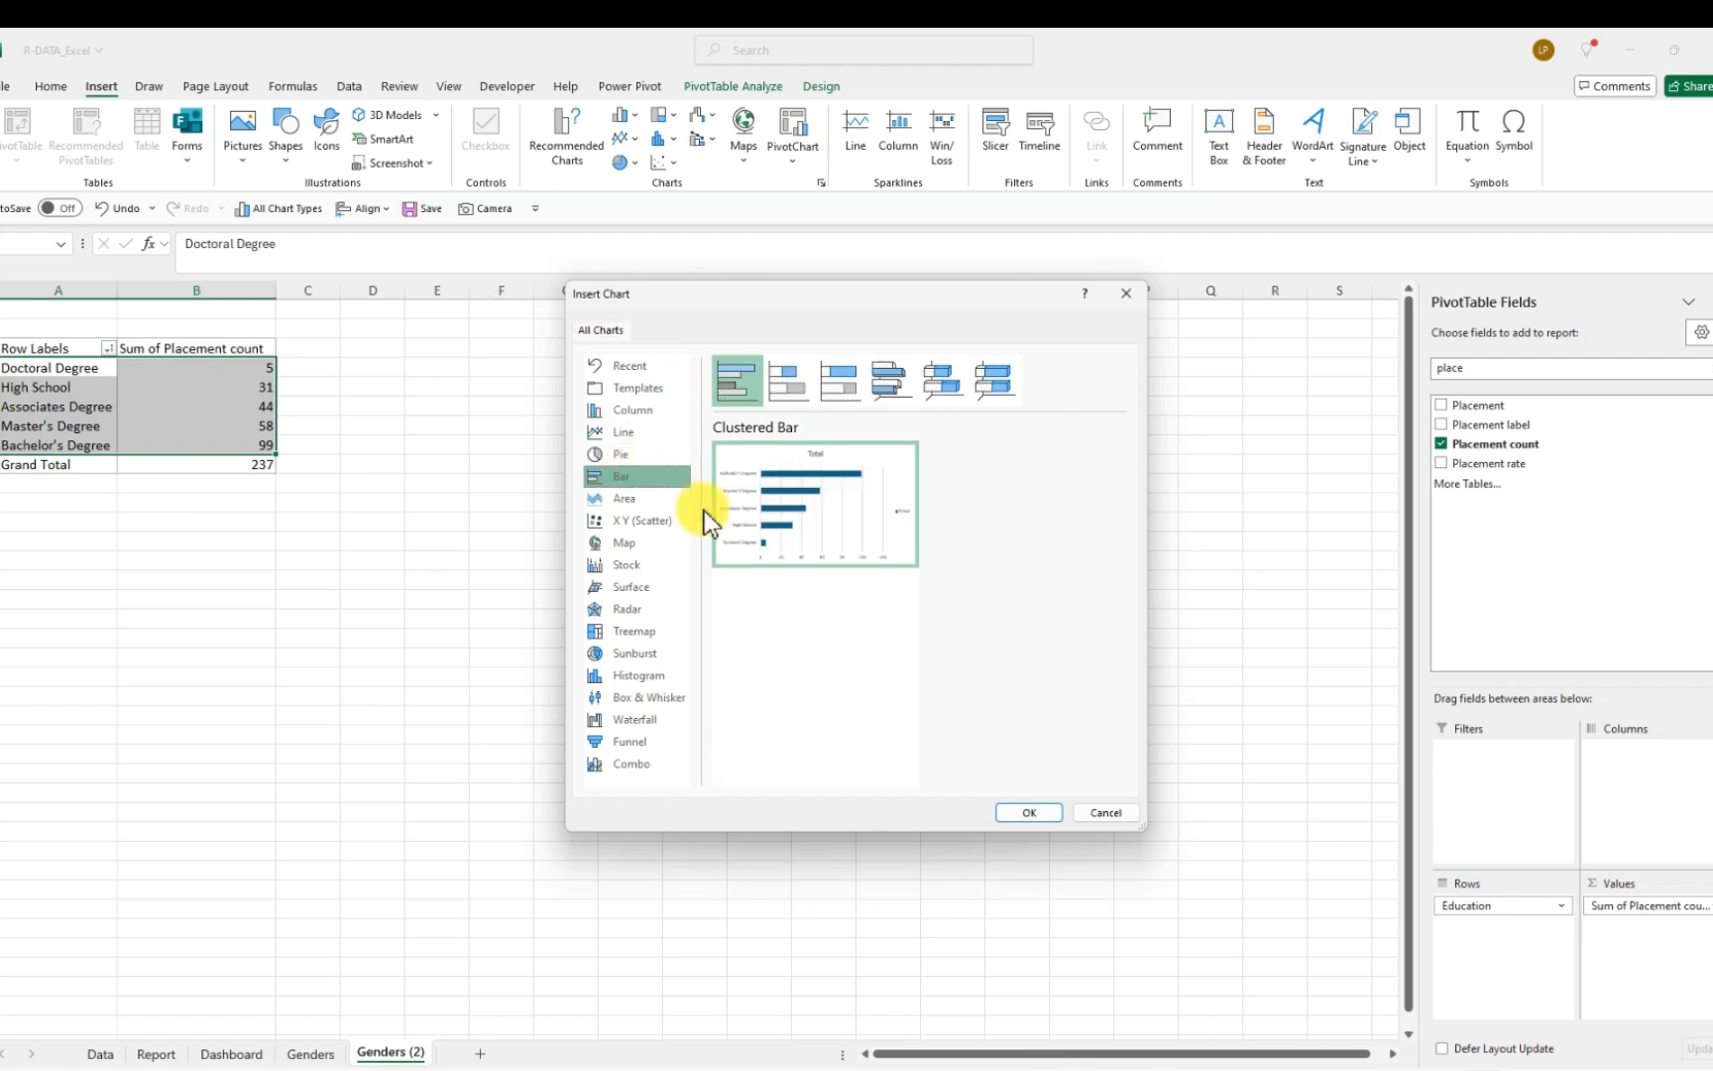
pyautogui.click(1030, 813)
pyautogui.moveTo(659, 549)
pyautogui.mouseDown()
pyautogui.moveTo(554, 374)
pyautogui.moveTo(515, 347)
pyautogui.mouseUp()
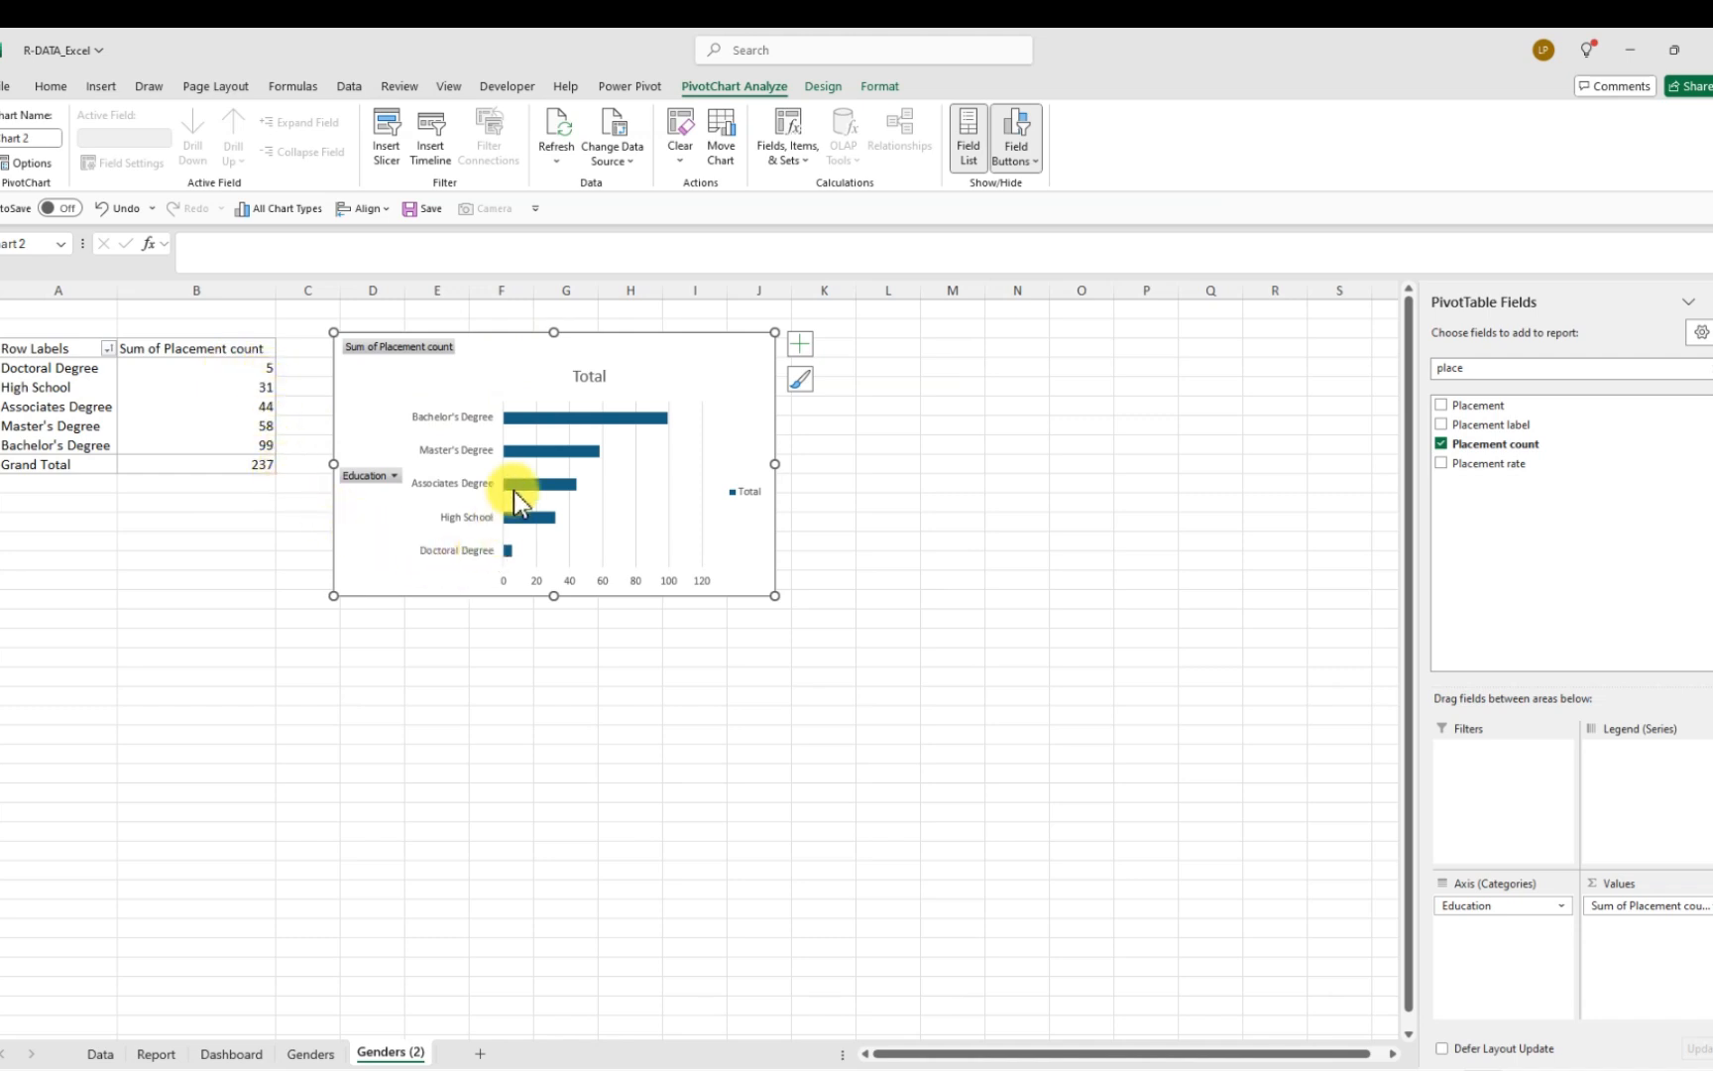
# Hide all field buttons on the bar chart and delete its legend
pyautogui.rightClick(440, 349)
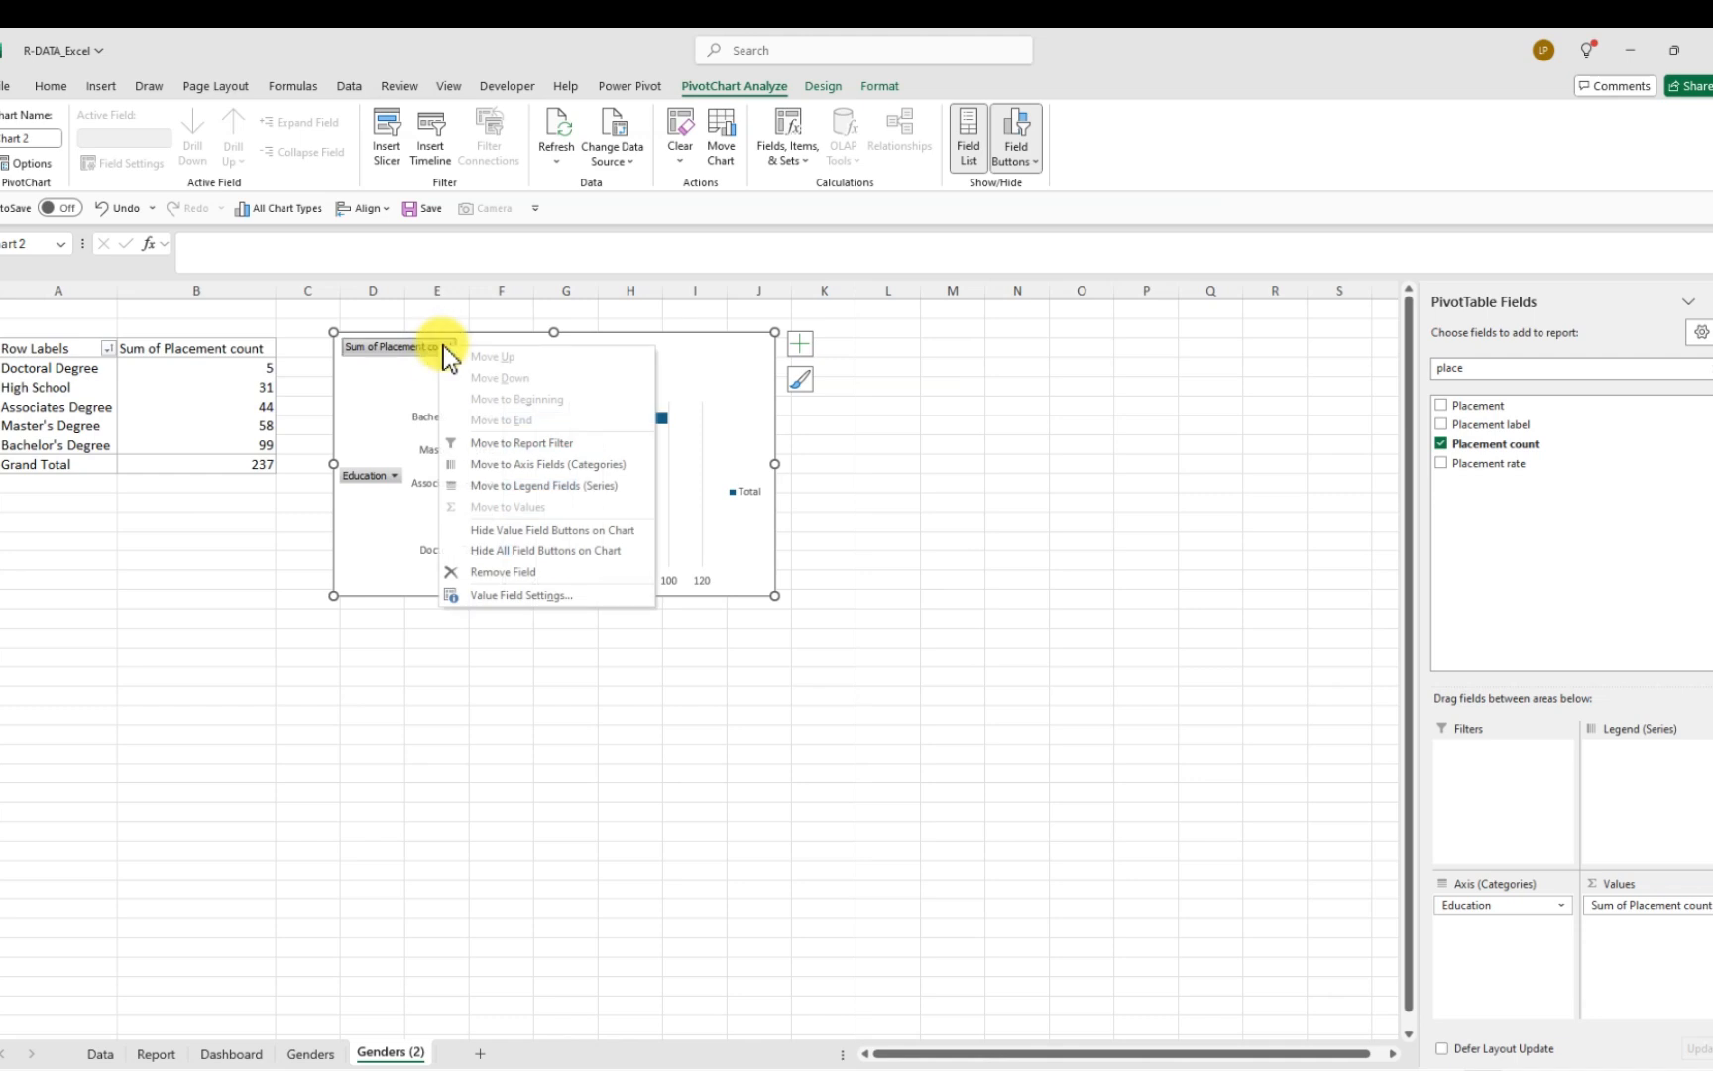
pyautogui.click(541, 554)
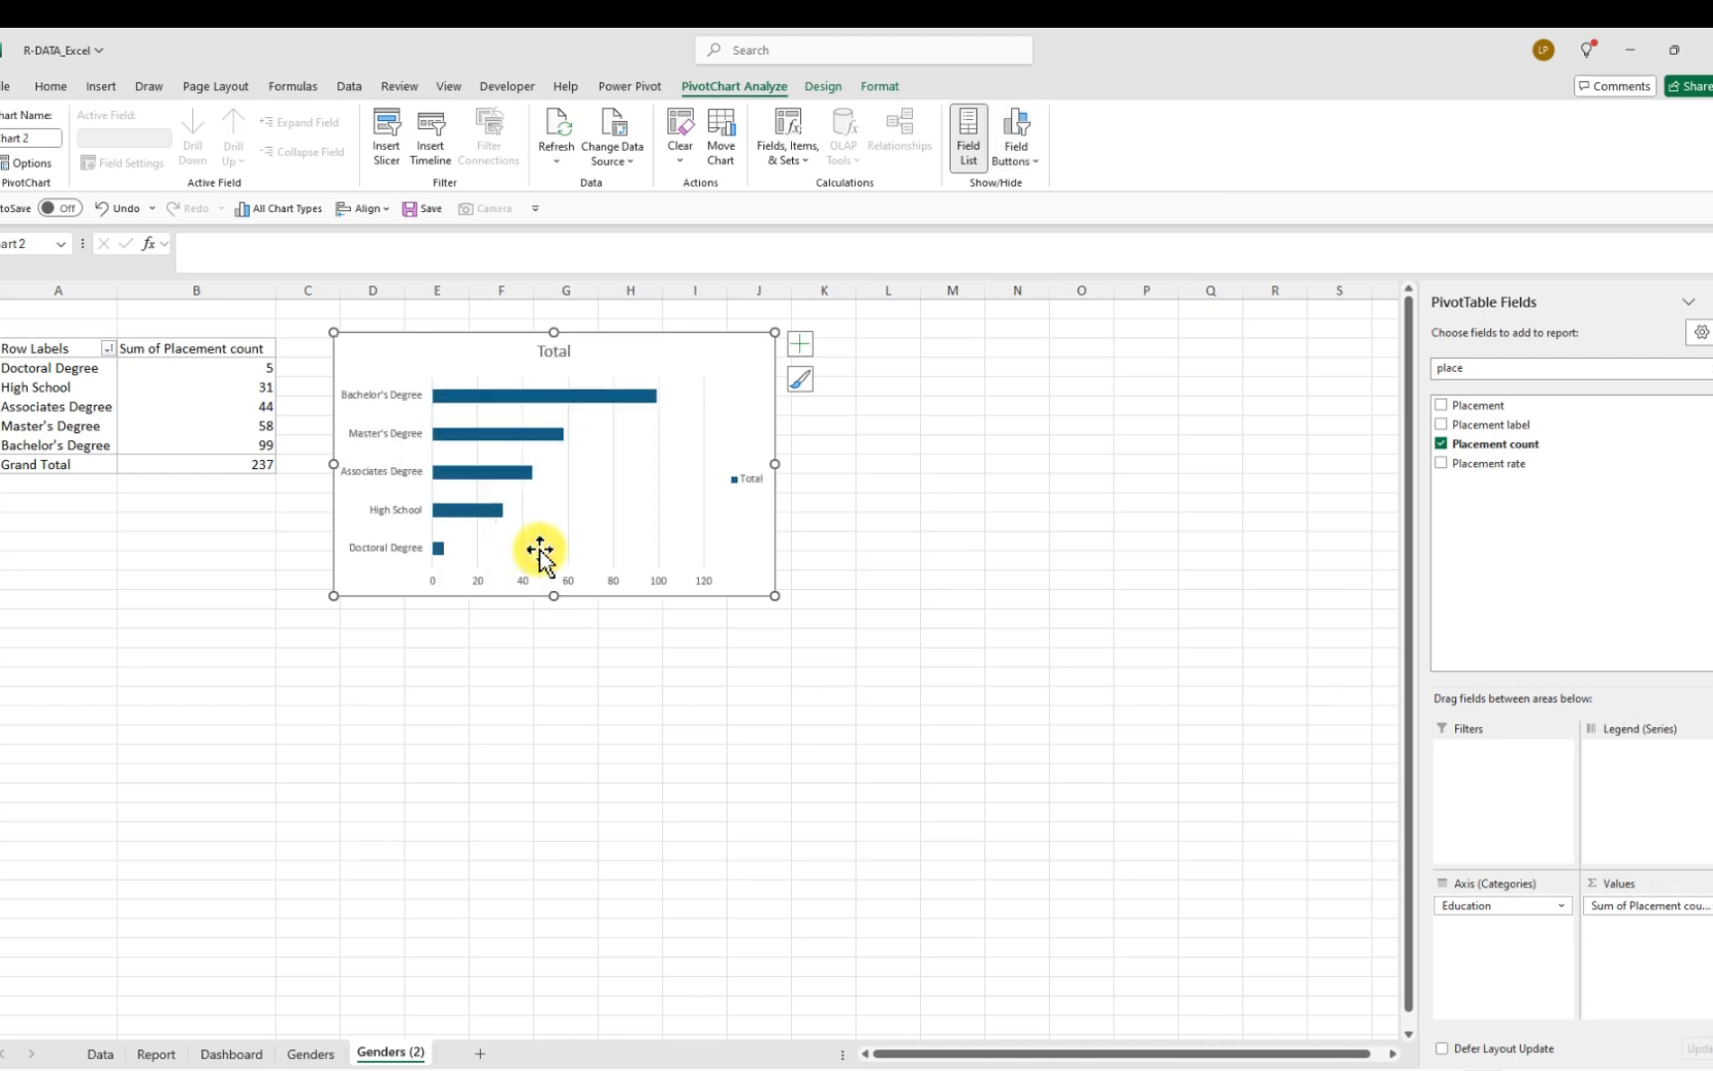
pyautogui.click(743, 479)
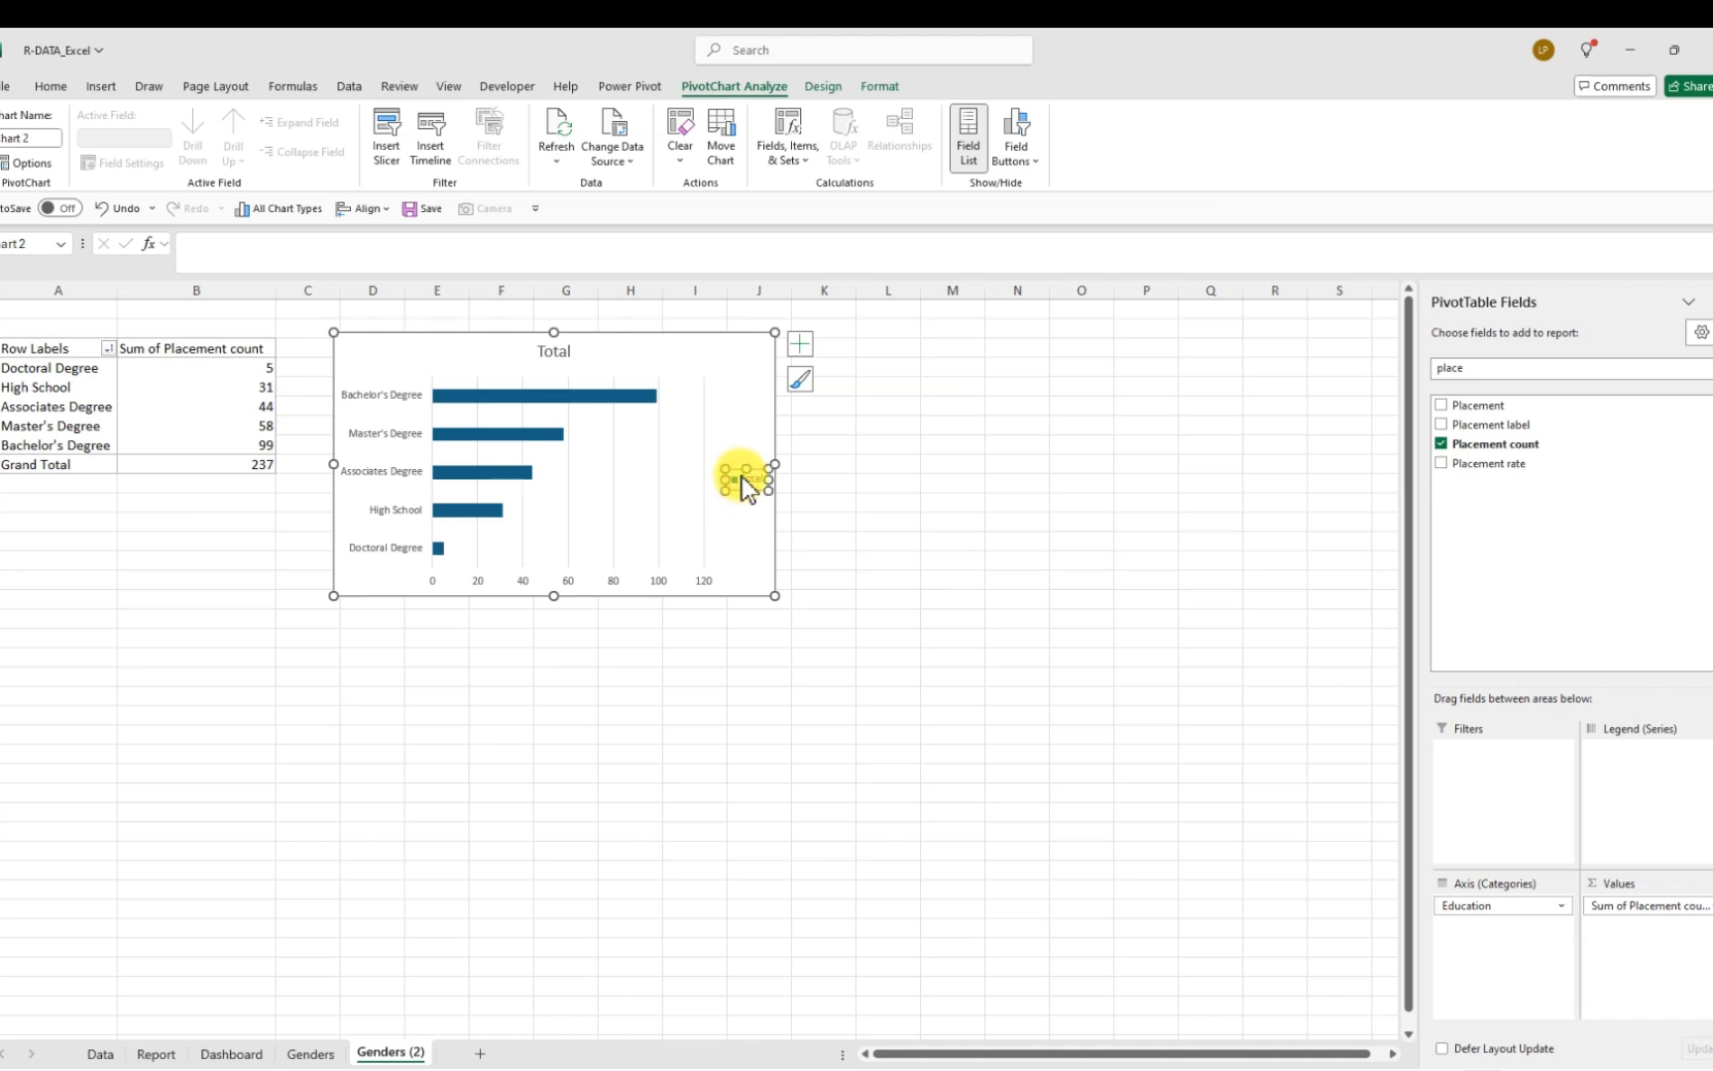
pyautogui.press('Delete')
# Delete the vertical gridlines and the horizontal value axis from the bar chart
pyautogui.click(700, 446)
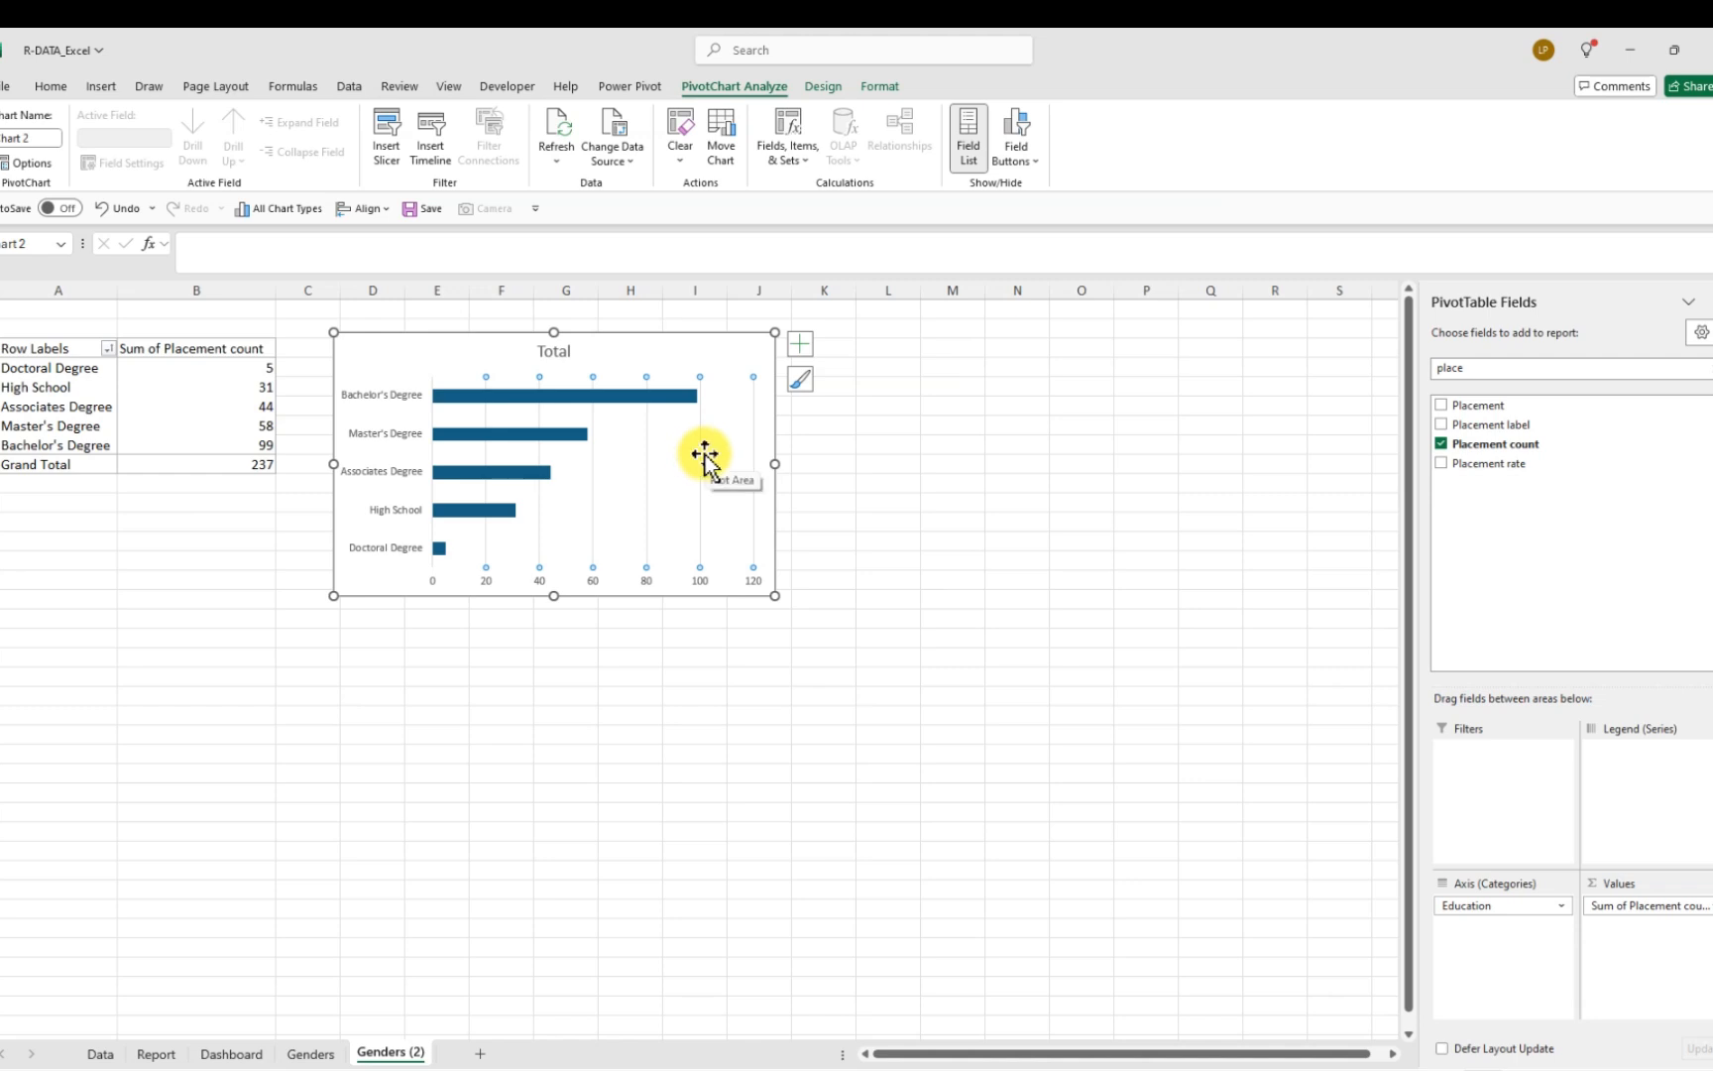
pyautogui.press('Delete')
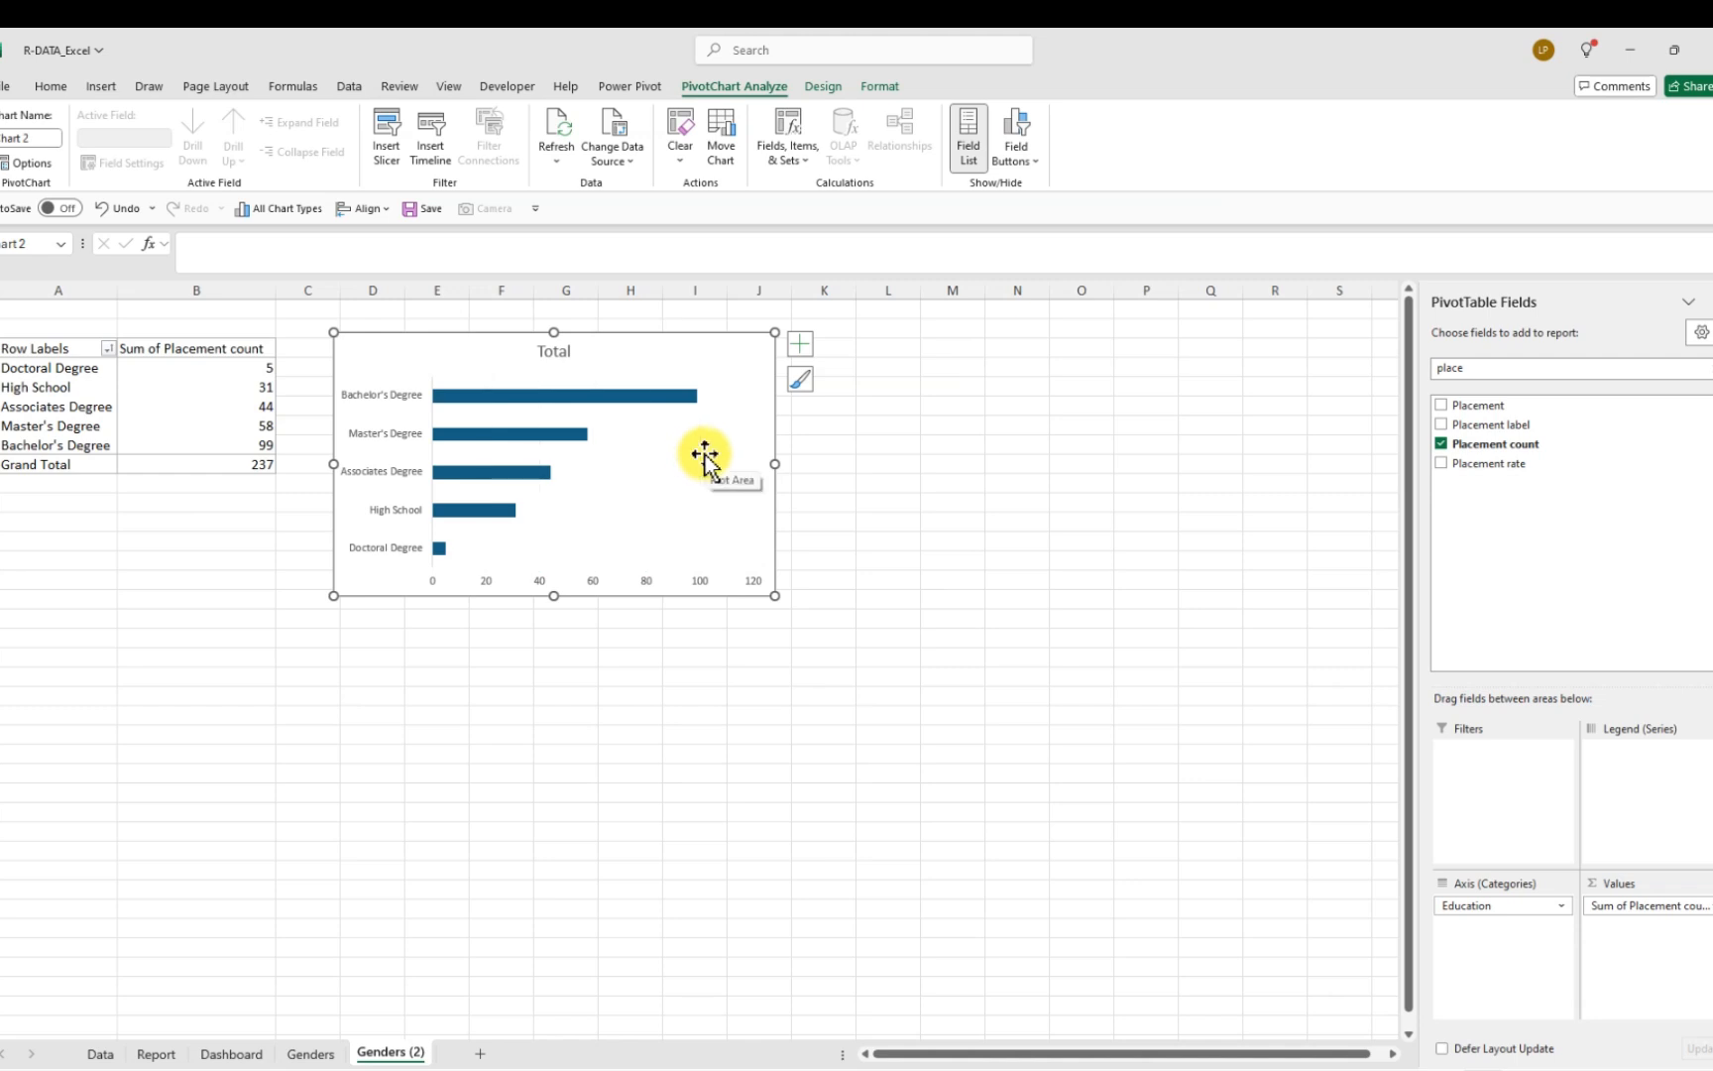
pyautogui.click(598, 581)
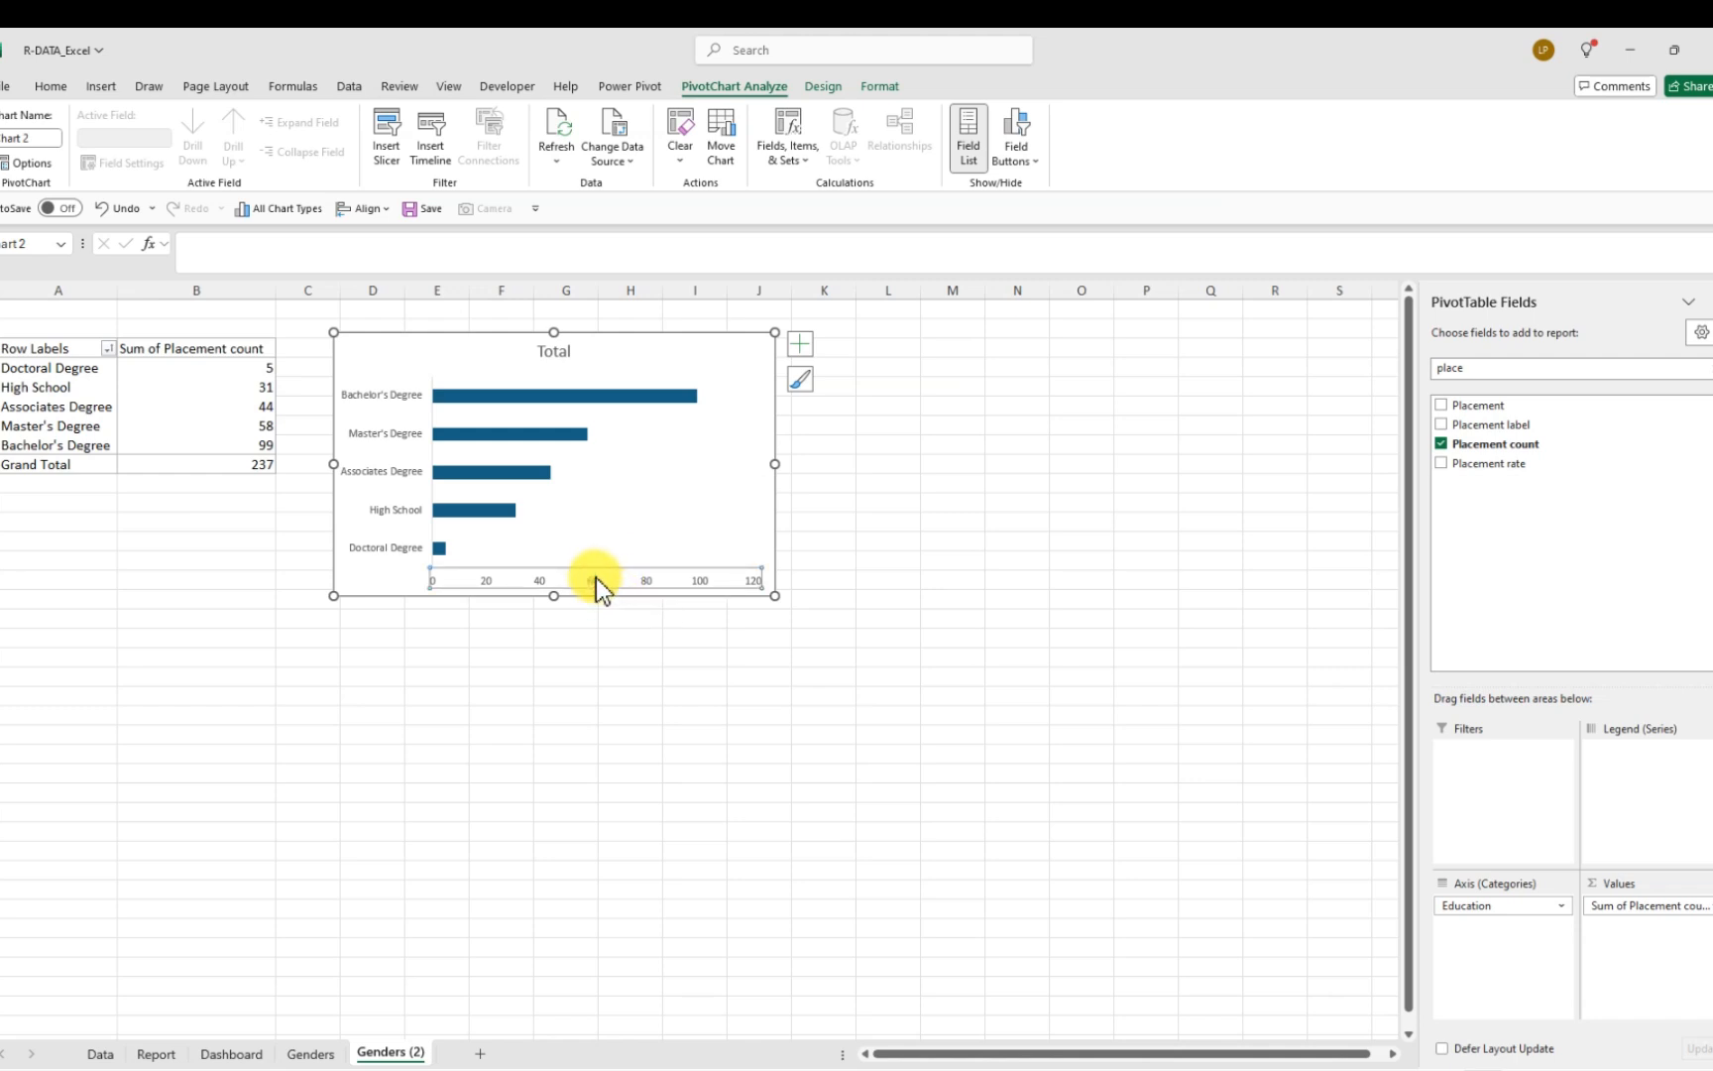
pyautogui.press('Delete')
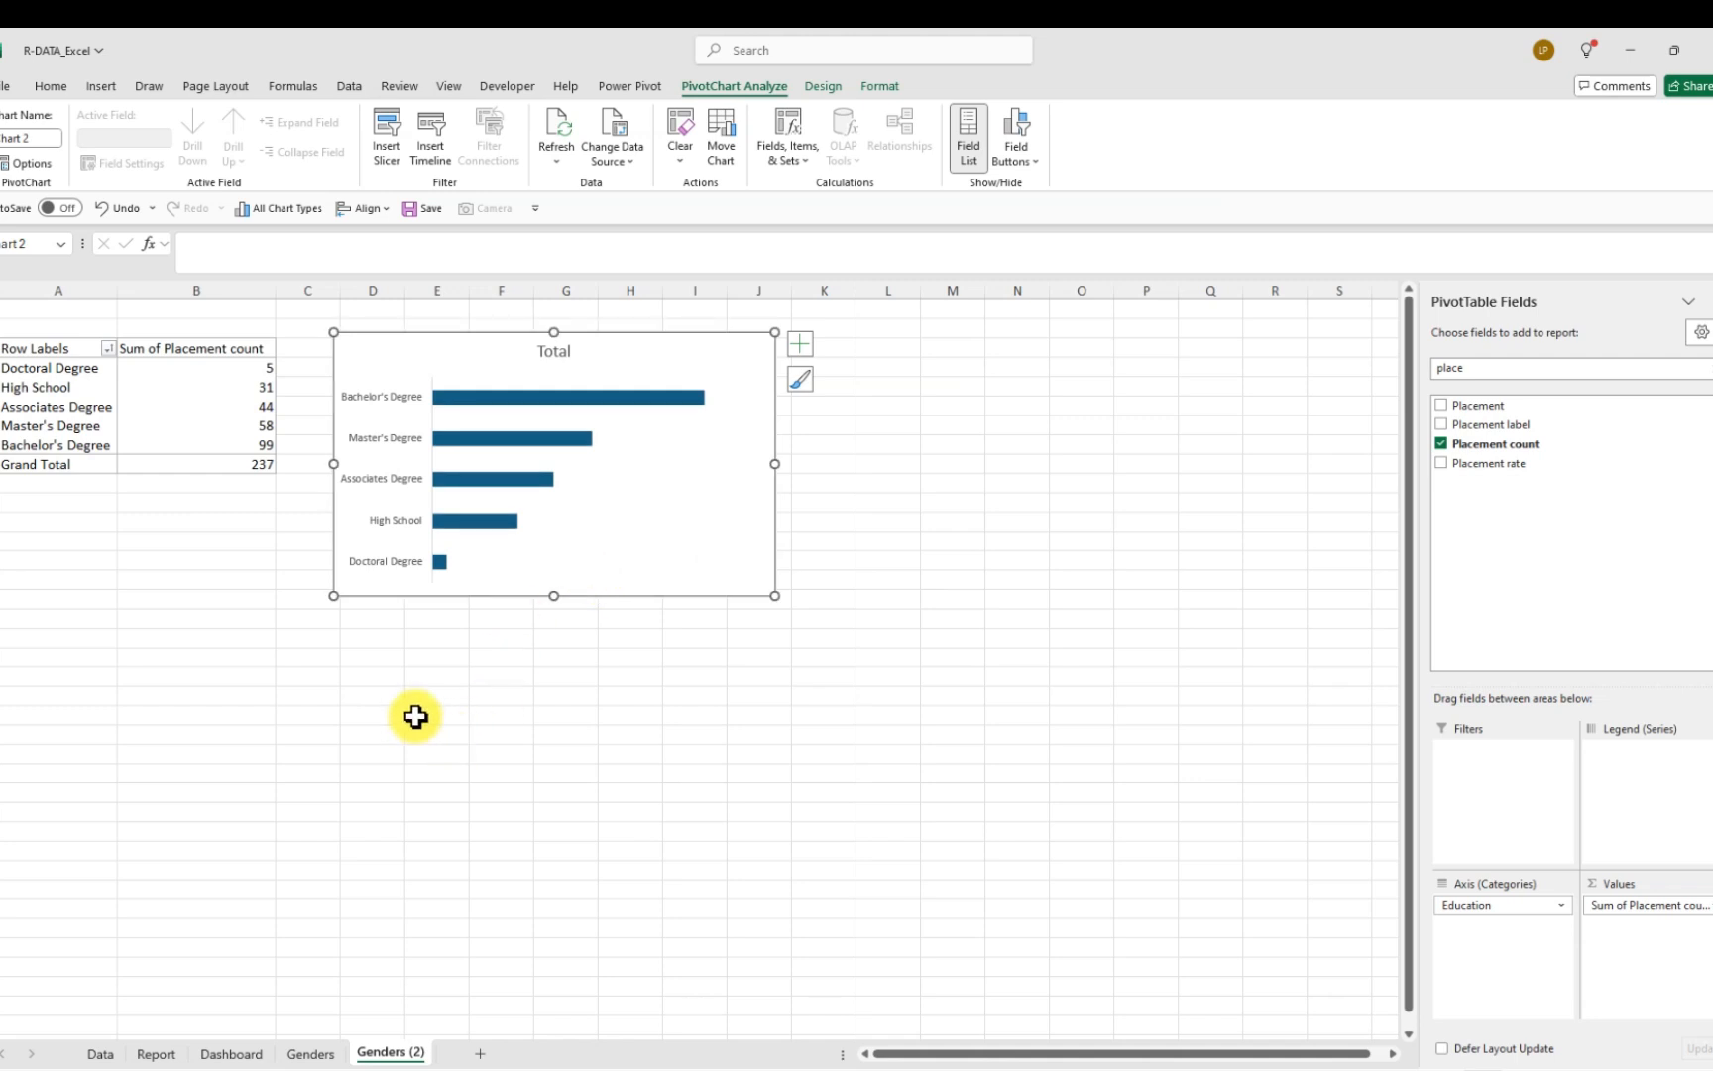
# Check the education chart on the Report sheet, and rename the Genders (2) sheet "Eductation by Placement"
pyautogui.click(156, 1053)
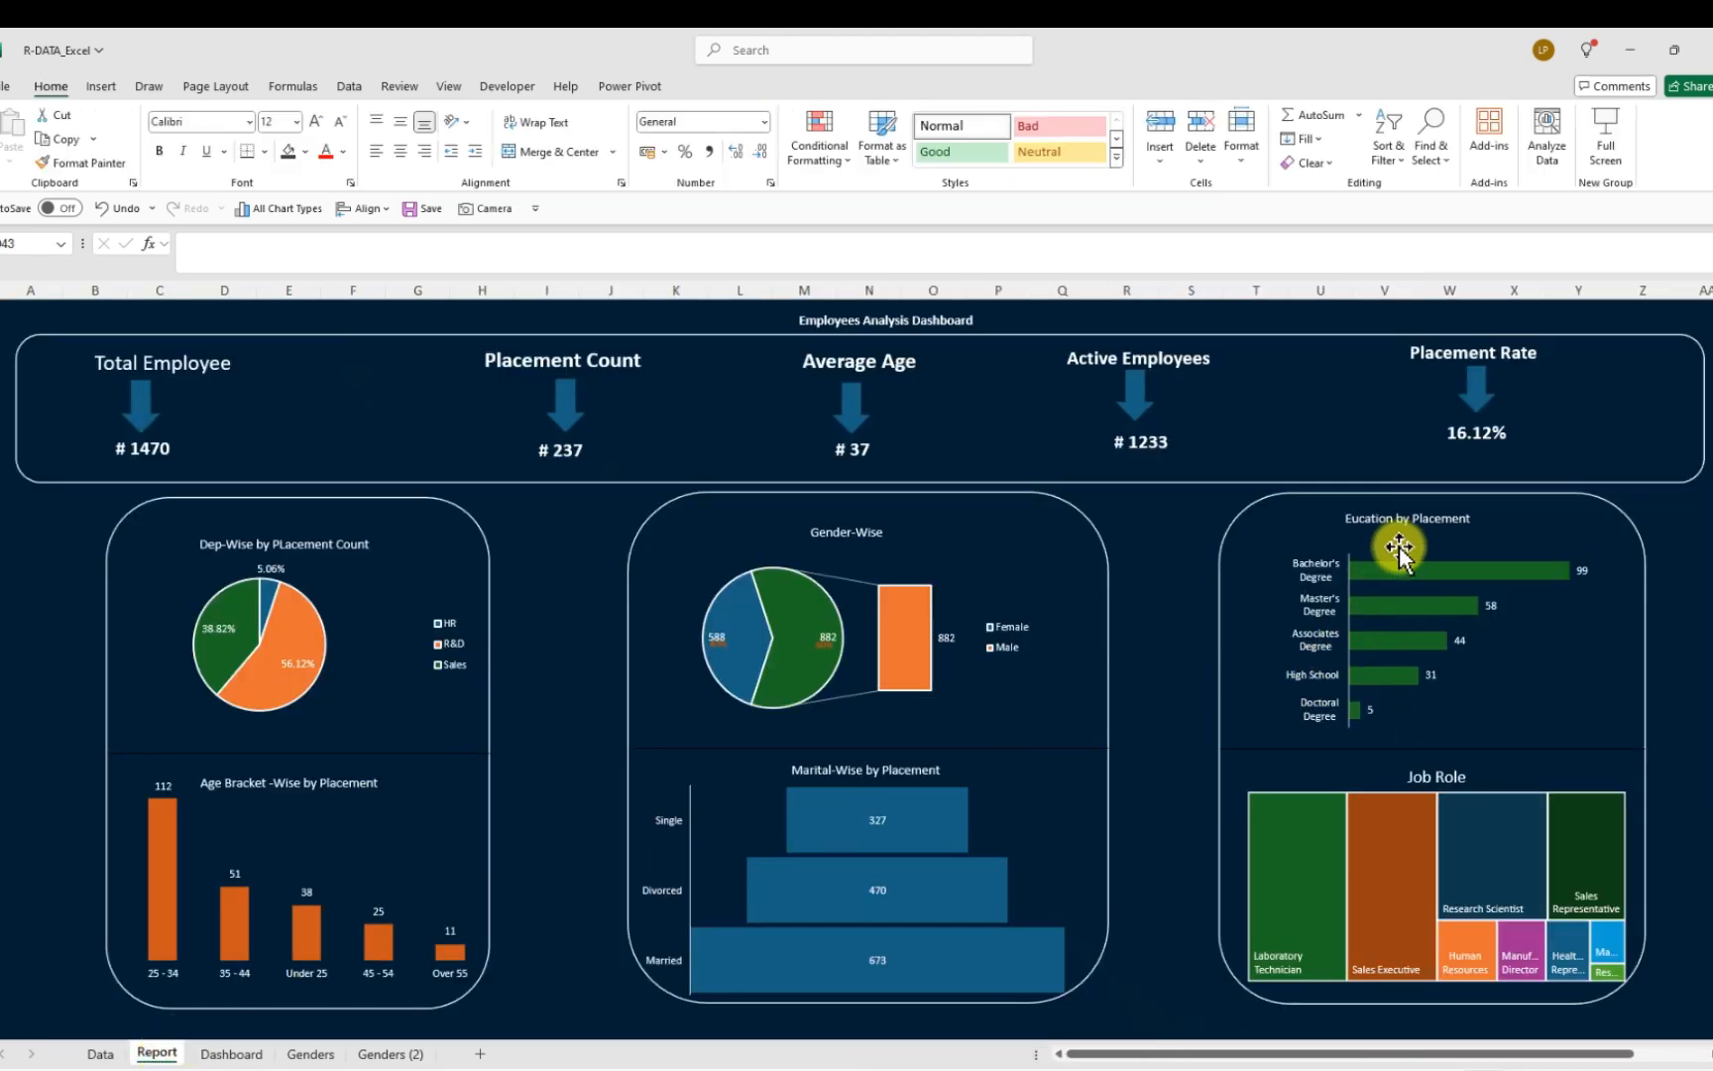
pyautogui.click(390, 1057)
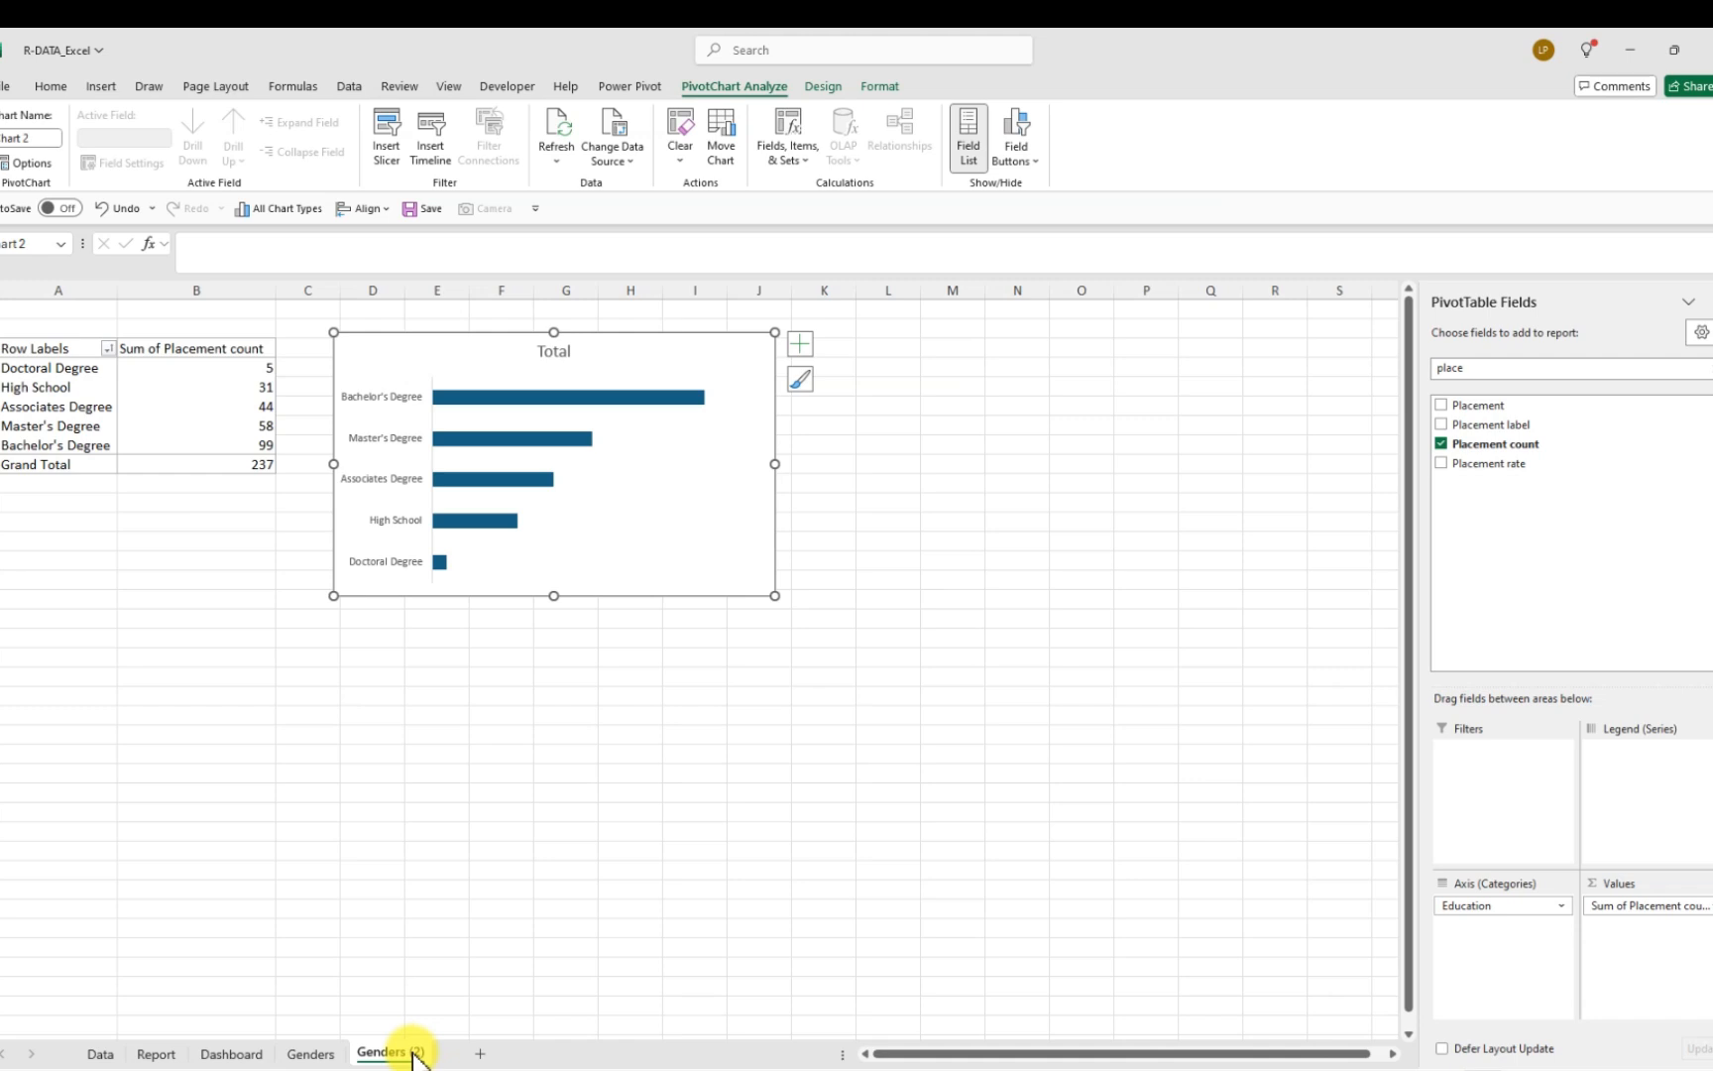
pyautogui.doubleClick(412, 1055)
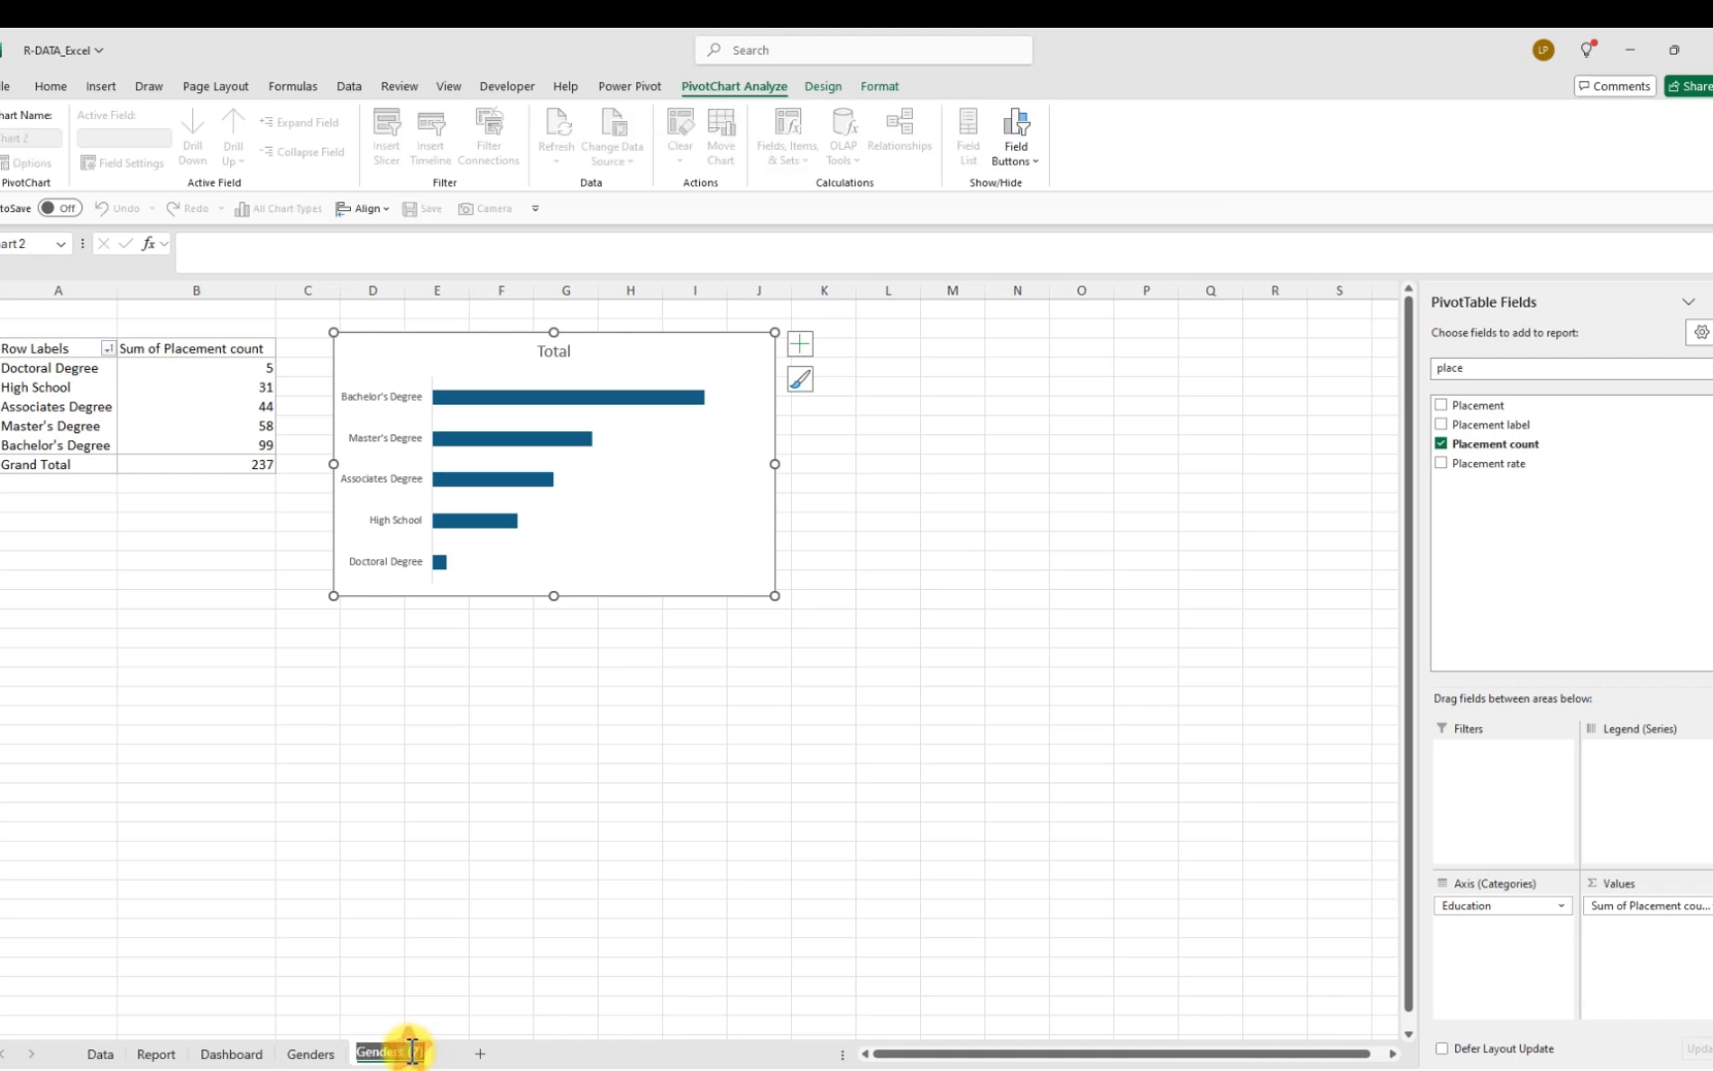
pyautogui.press('BackSpace')
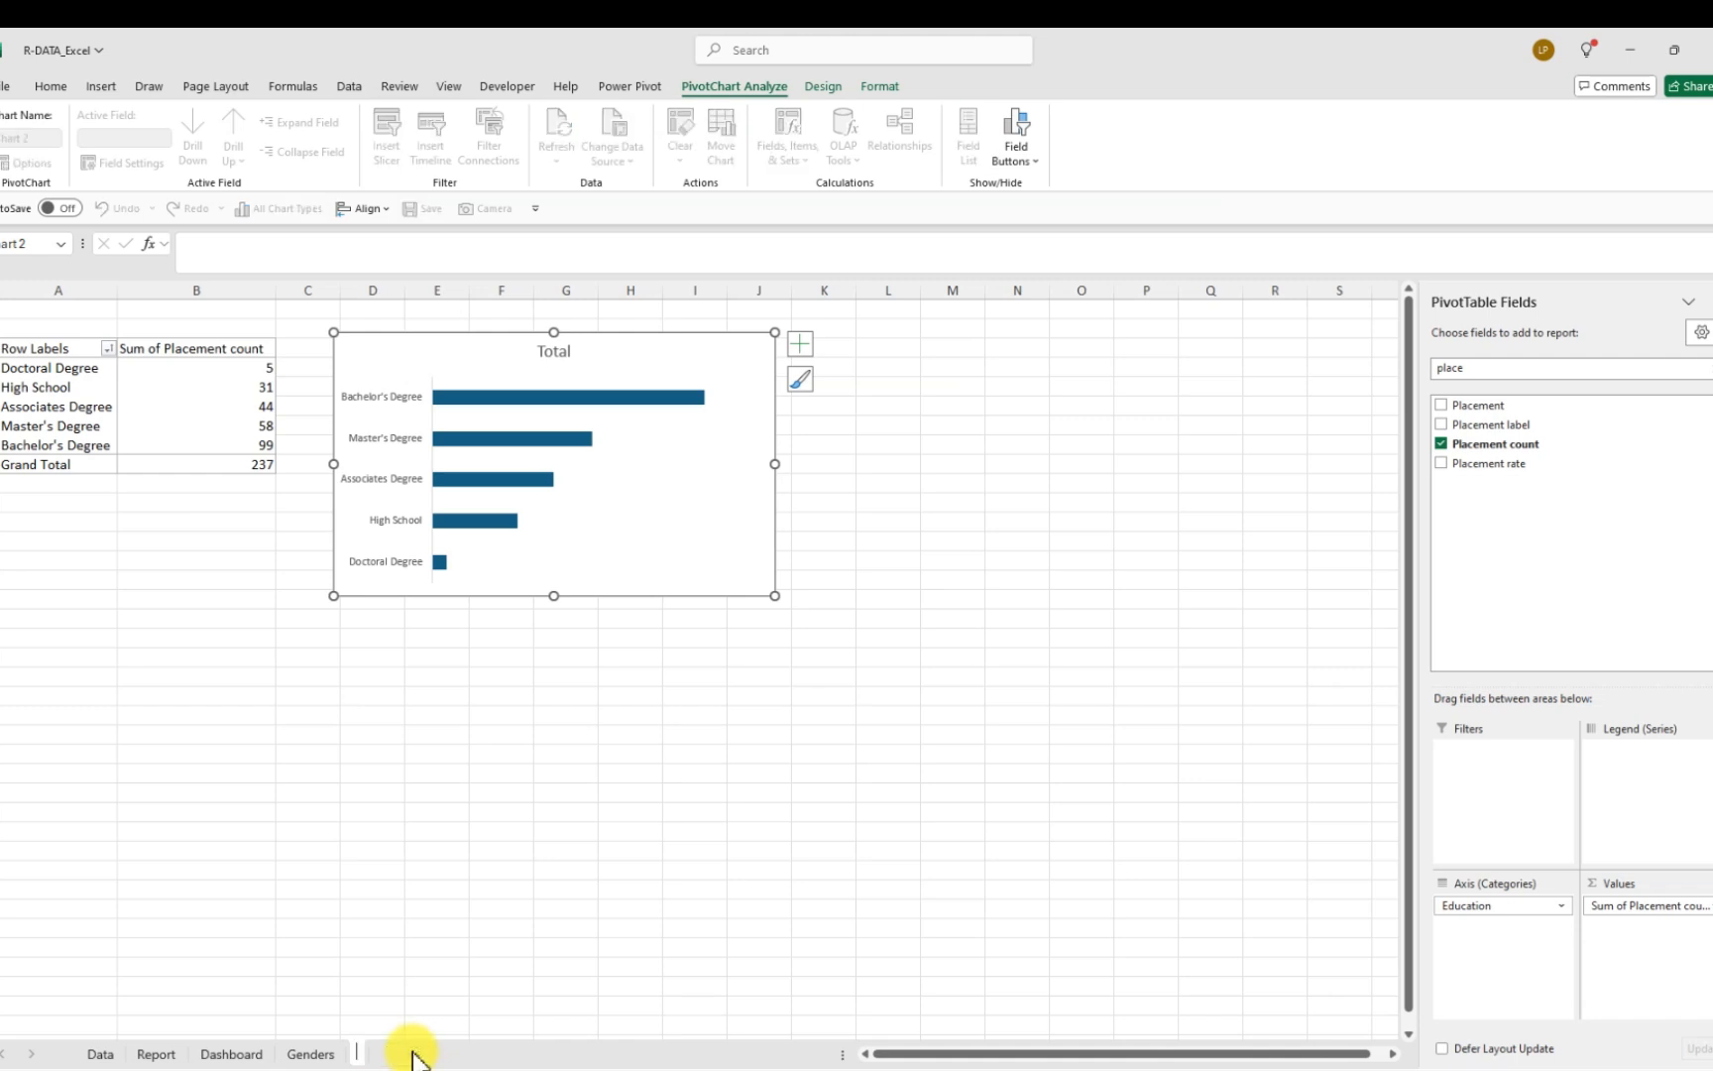
pyautogui.write('Education by')
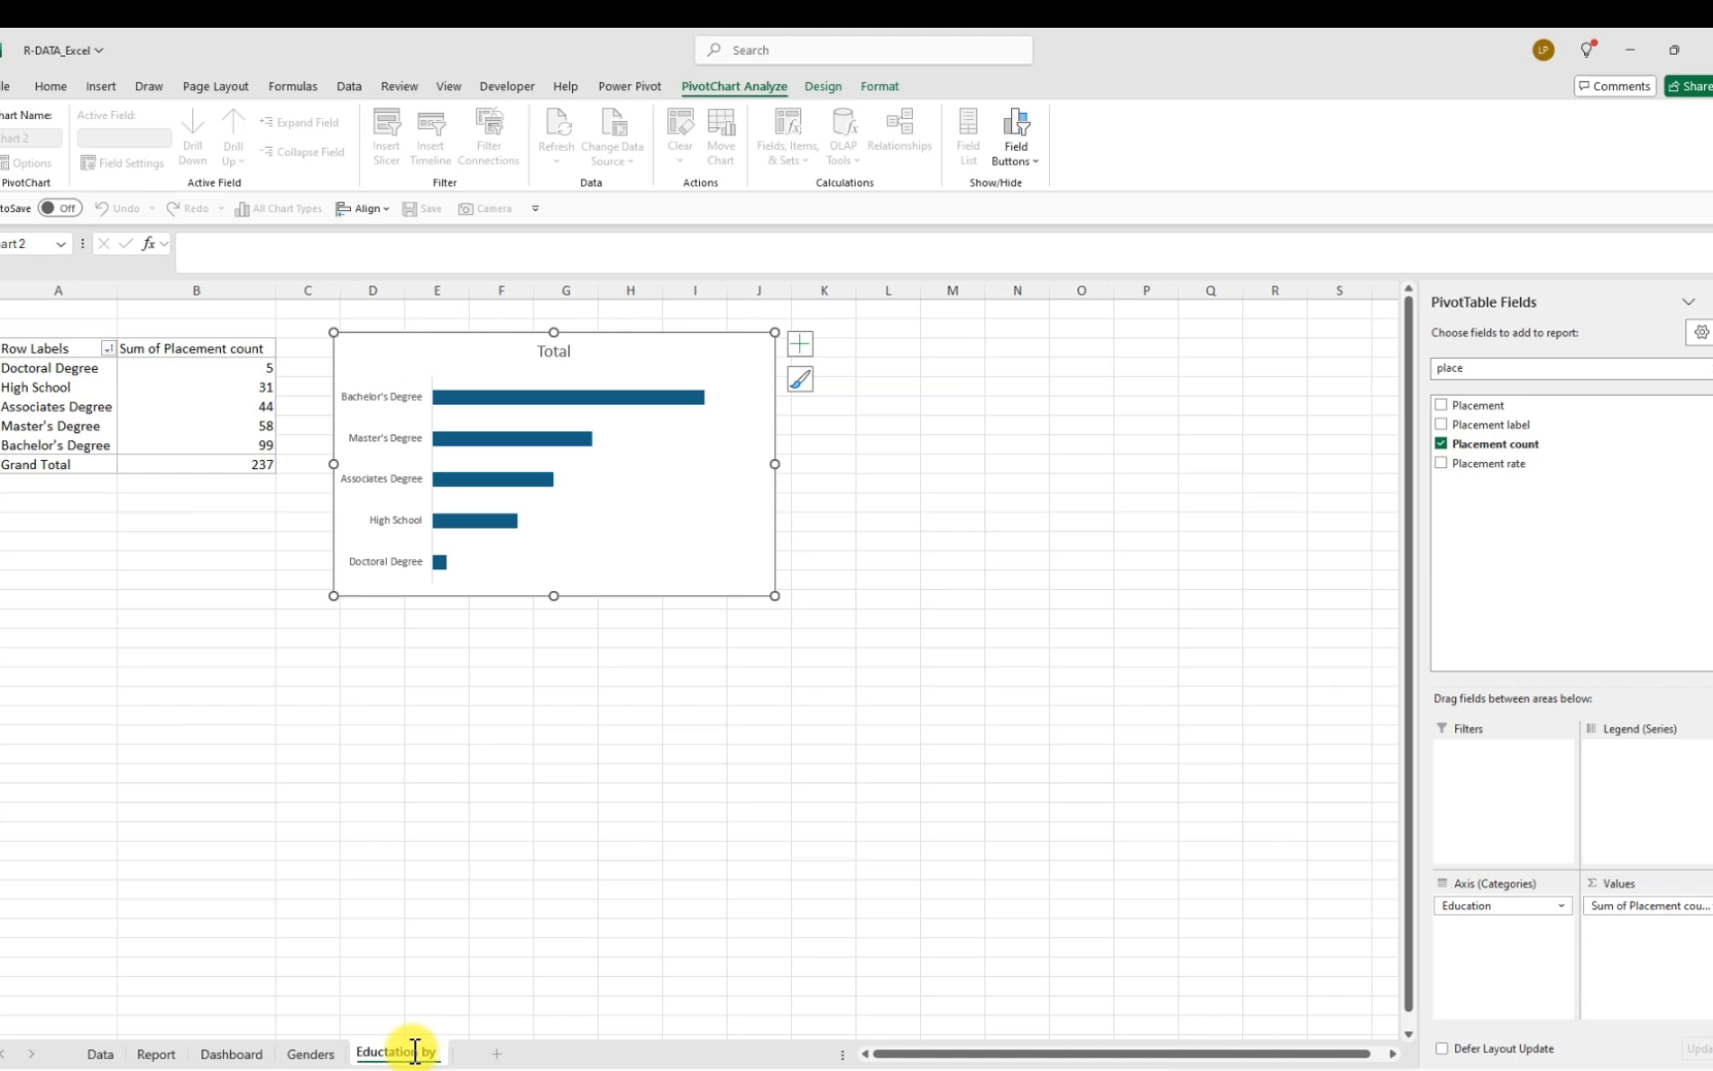
pyautogui.write(' Placement')
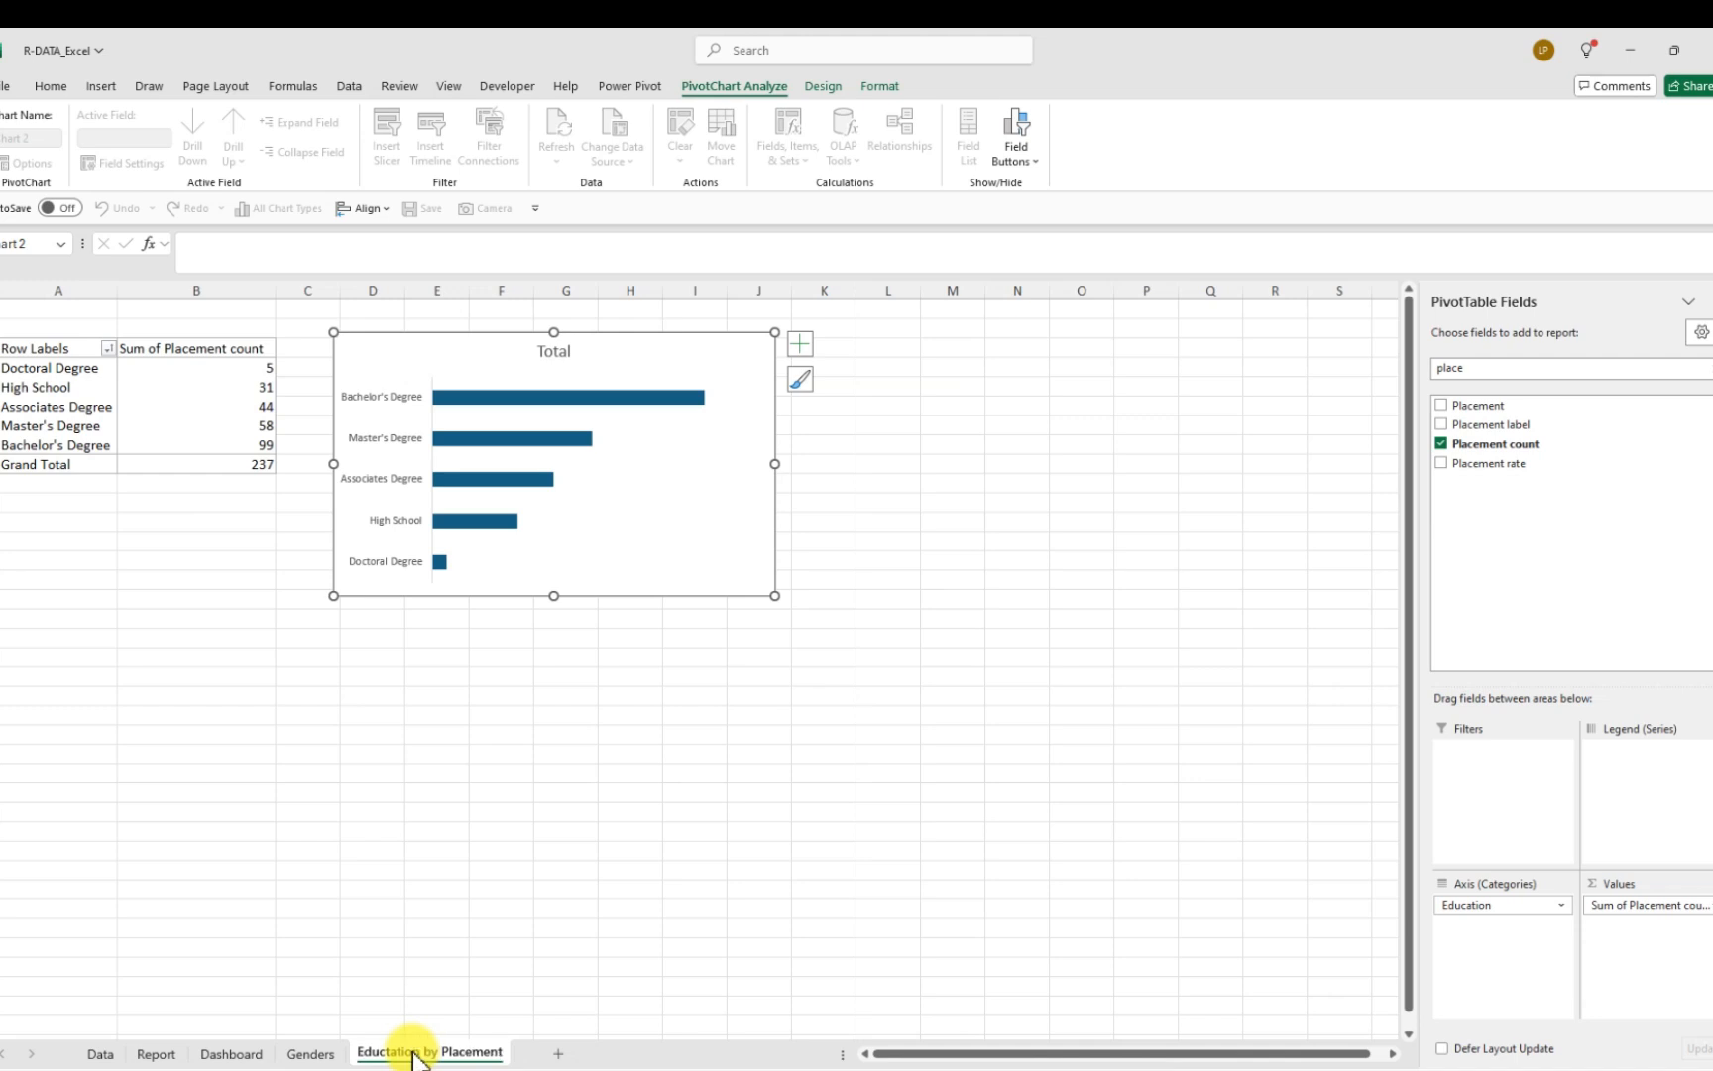
pyautogui.press('Return')
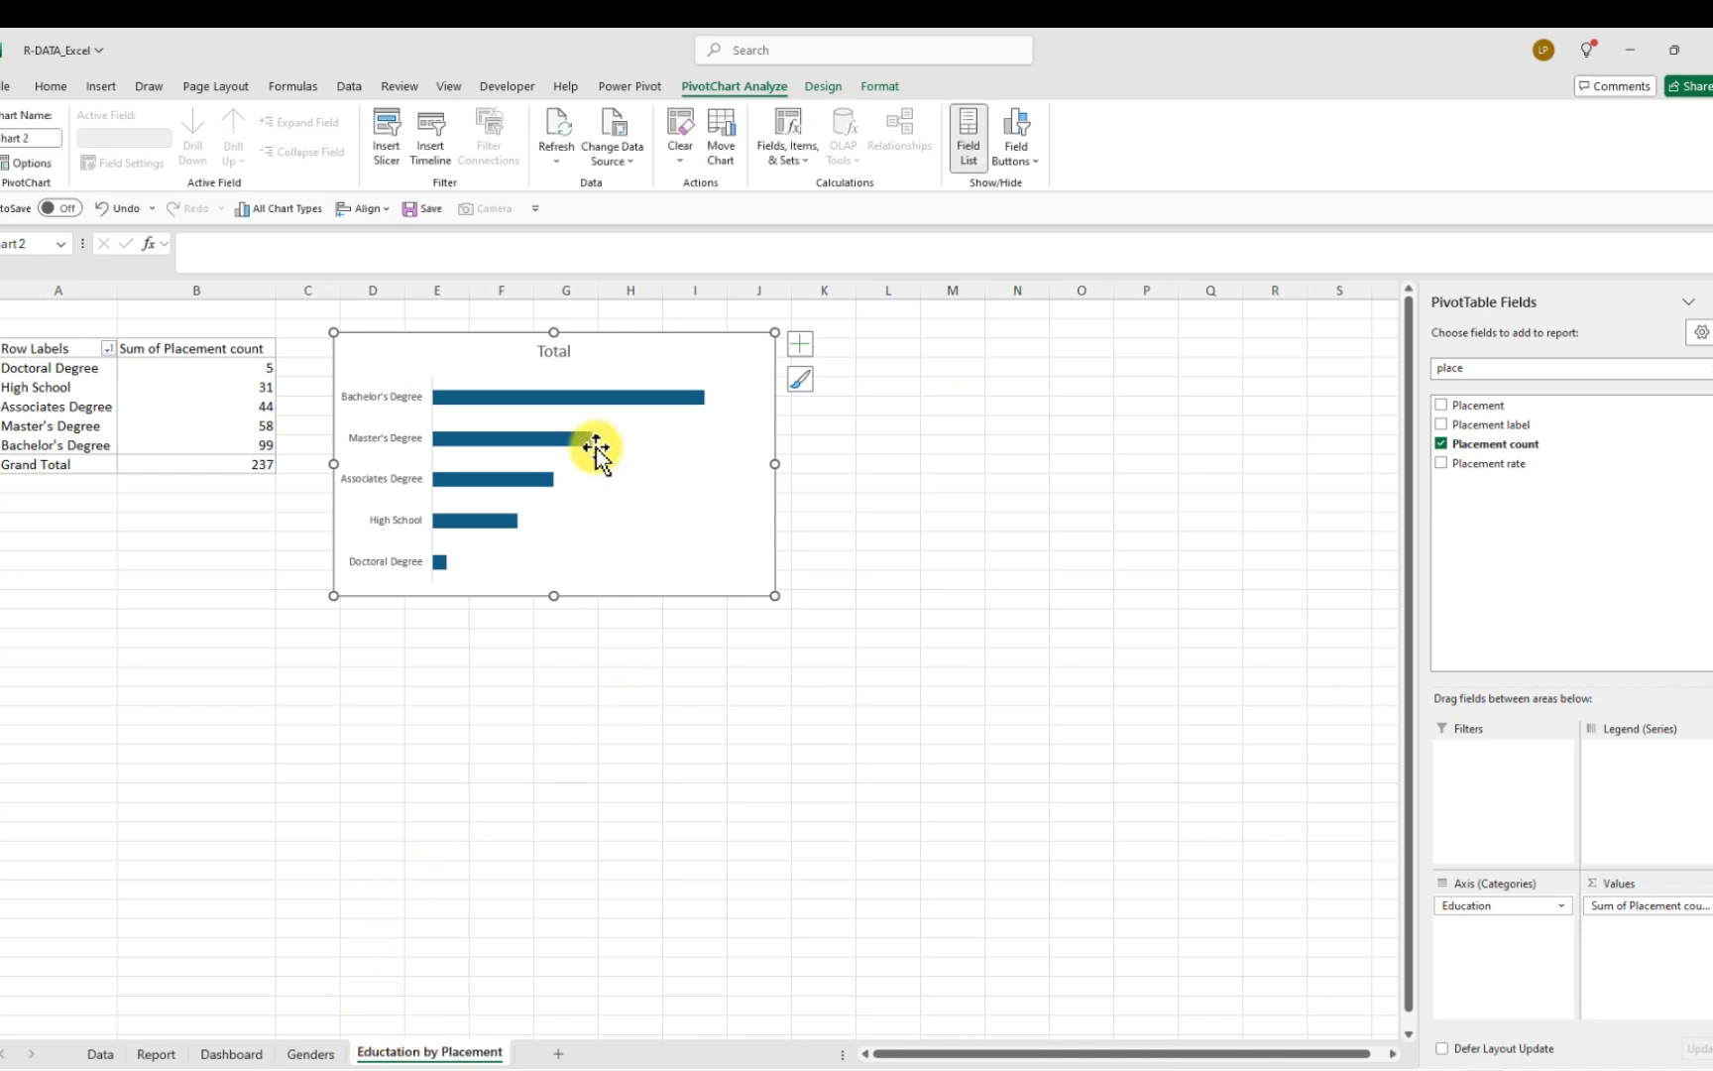
pyautogui.click(568, 351)
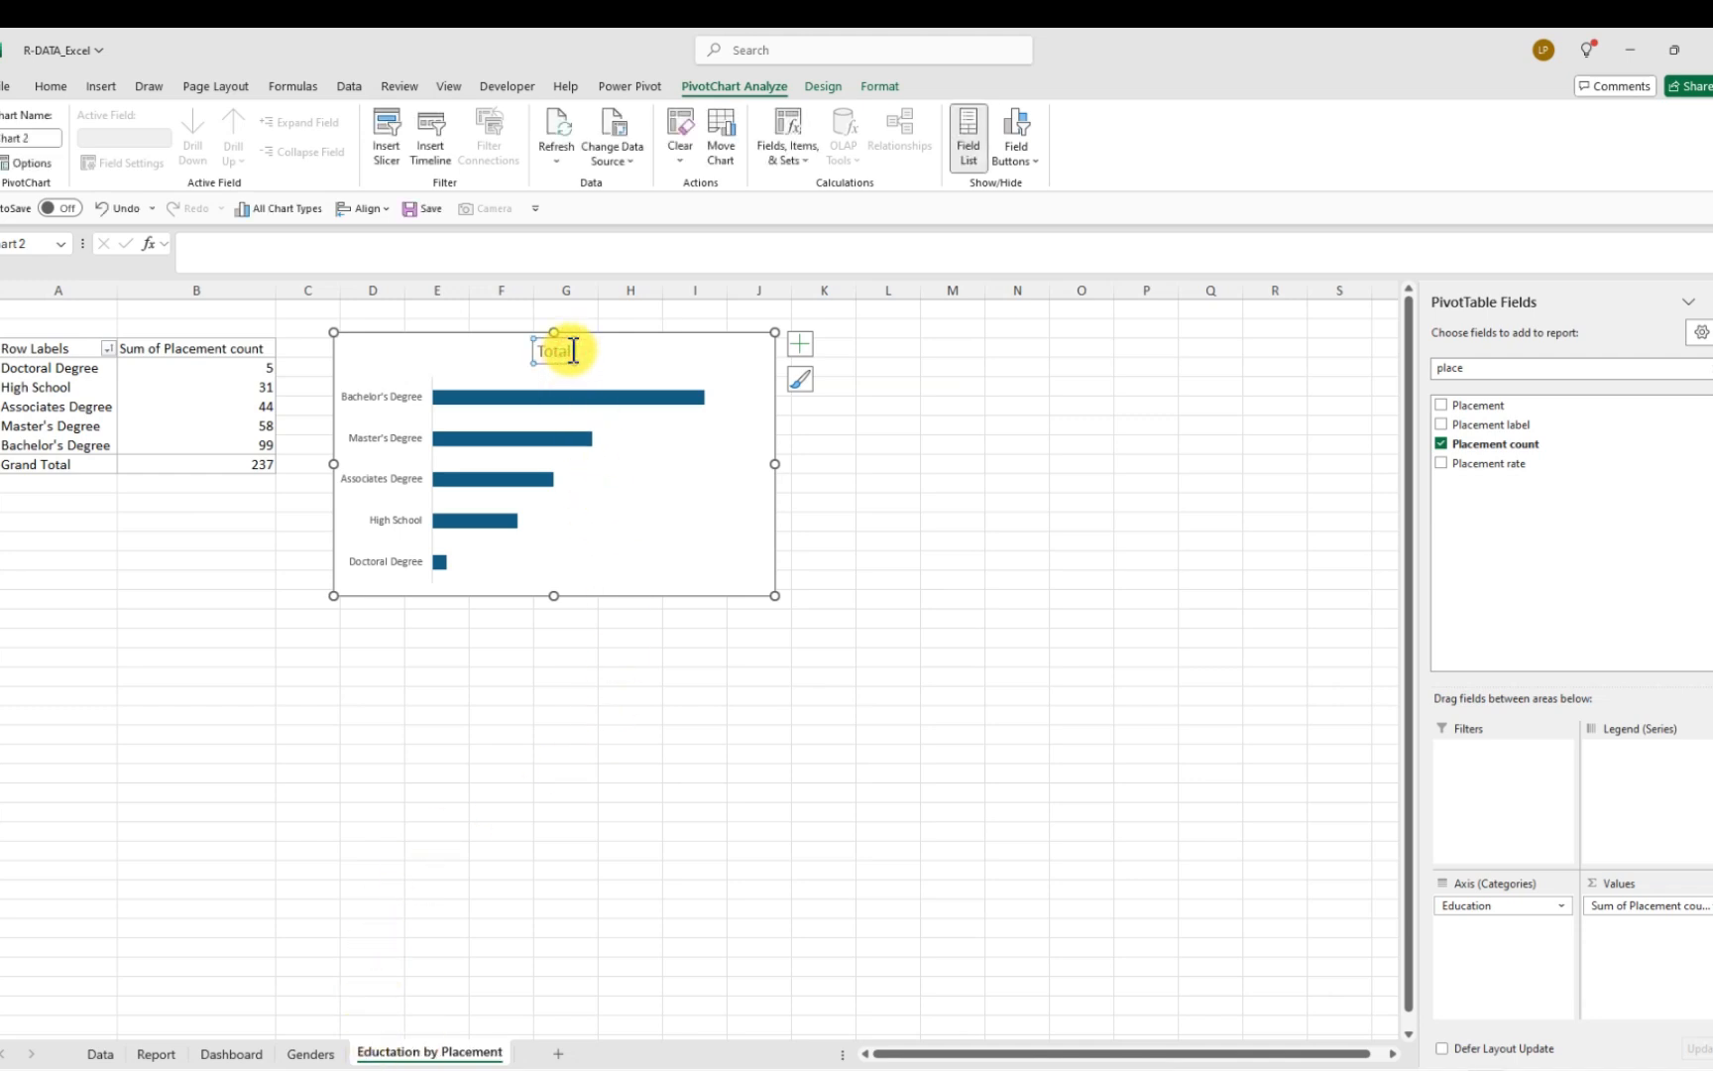
pyautogui.press('Delete')
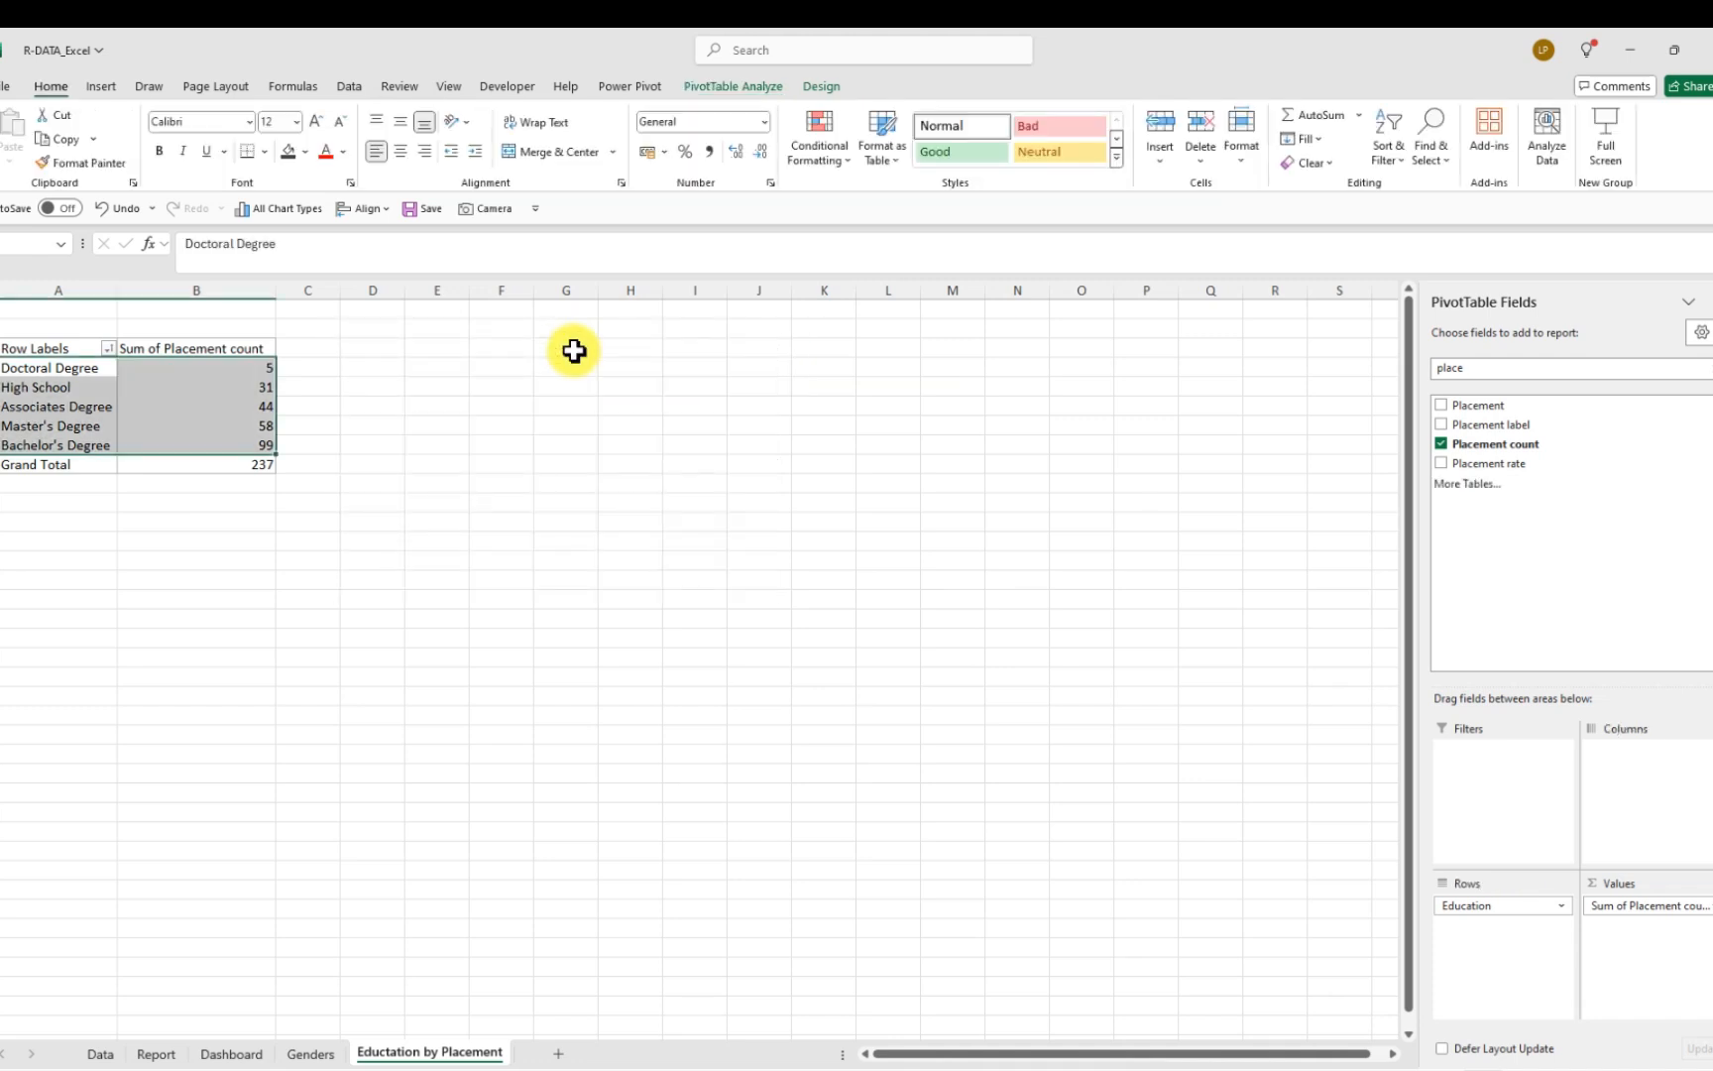
pyautogui.click(105, 211)
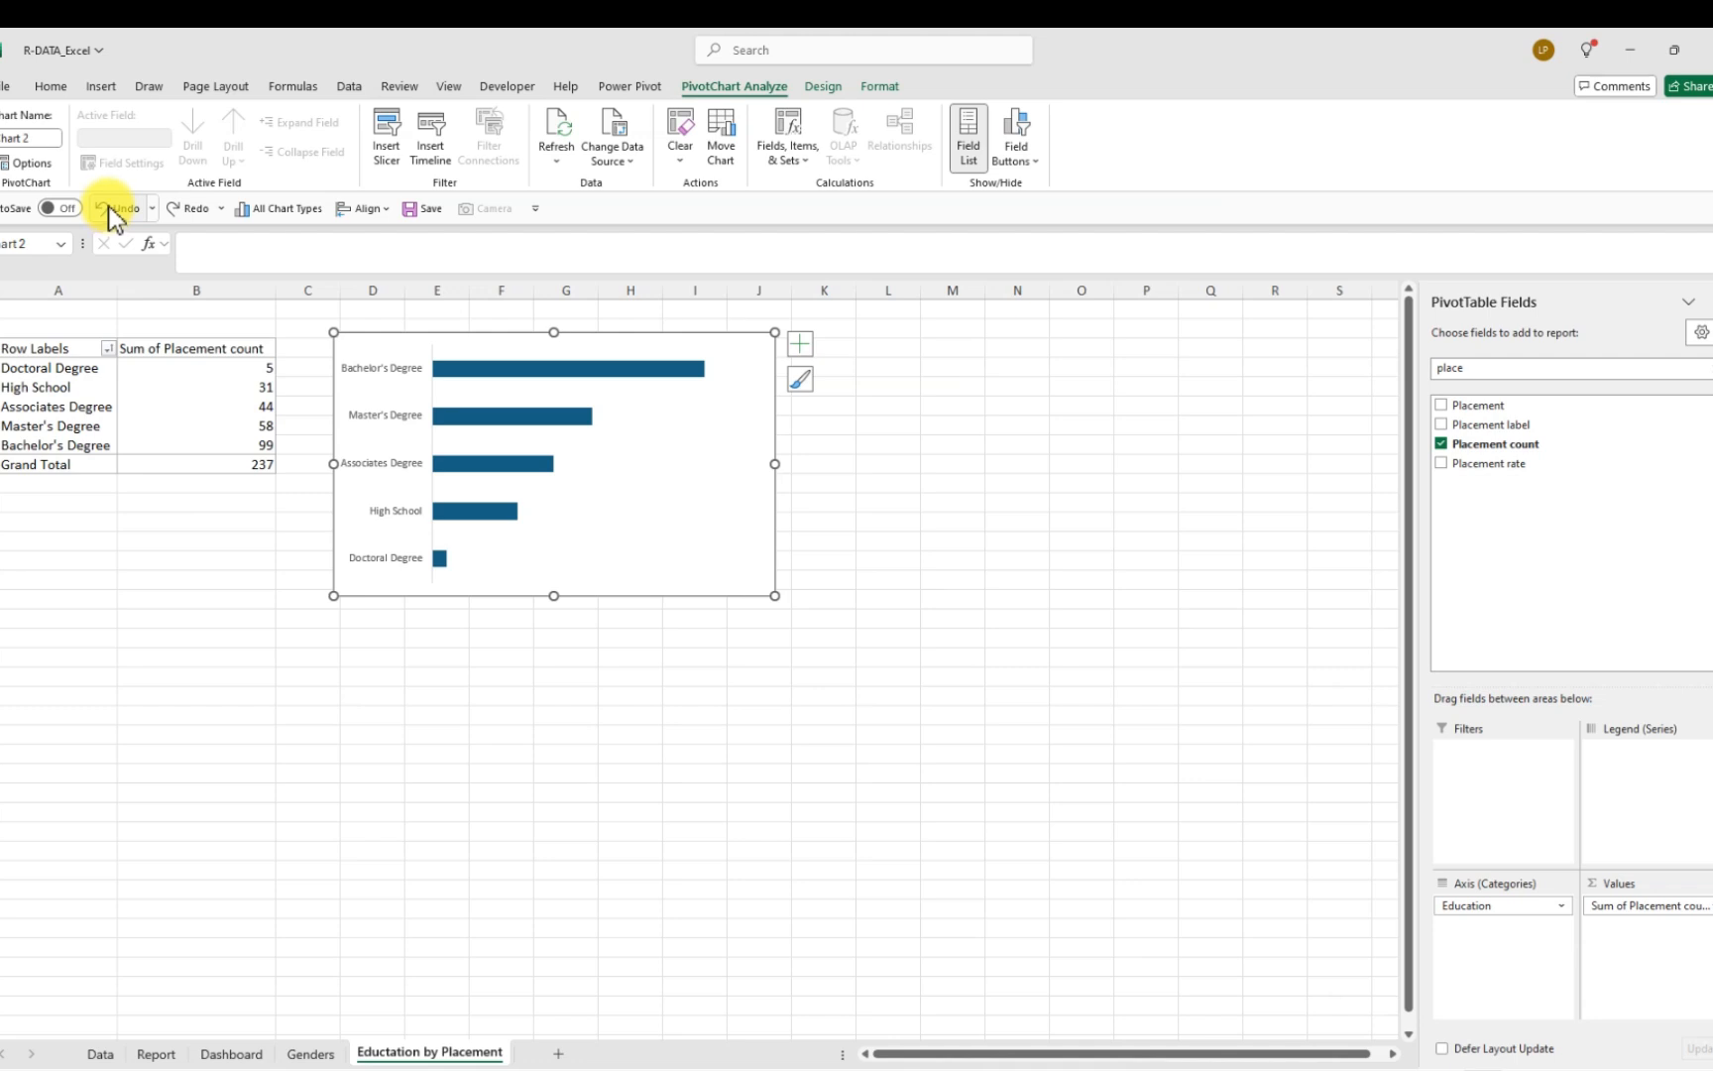
pyautogui.click(107, 206)
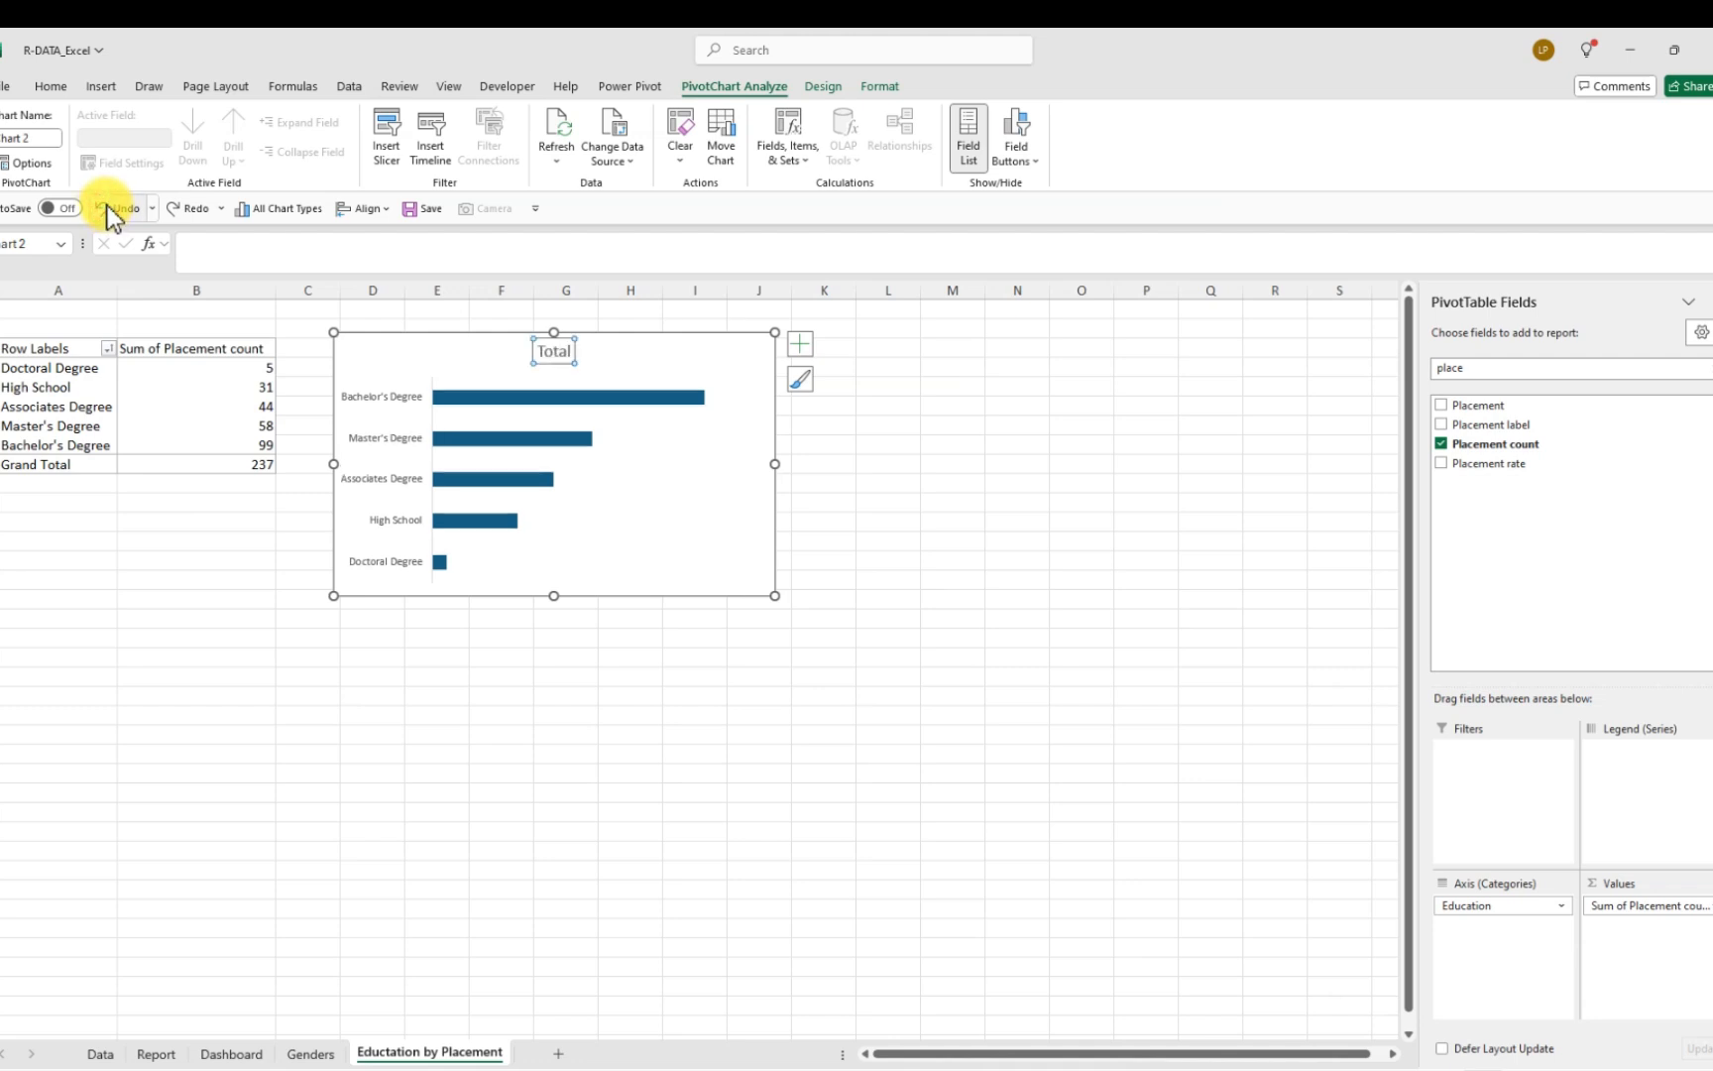
# Replace the bar chart's title text with "Education by Placement"
pyautogui.doubleClick(570, 351)
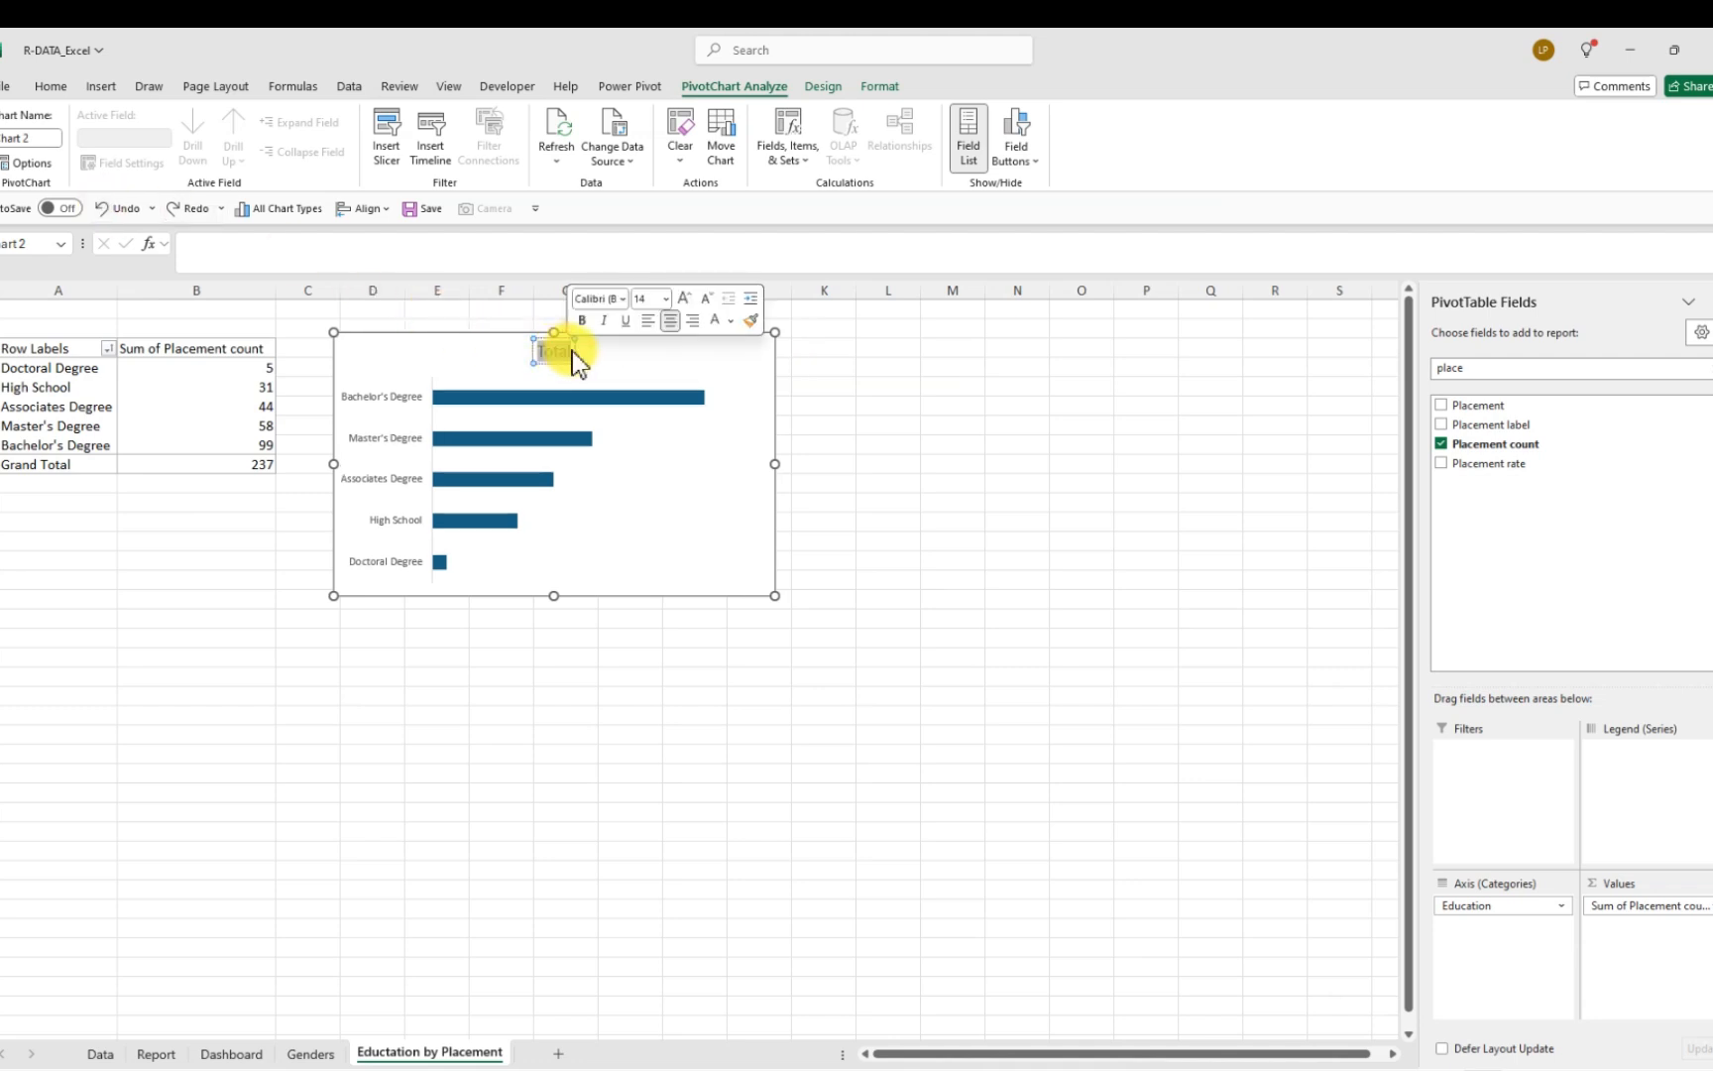
pyautogui.click(570, 349)
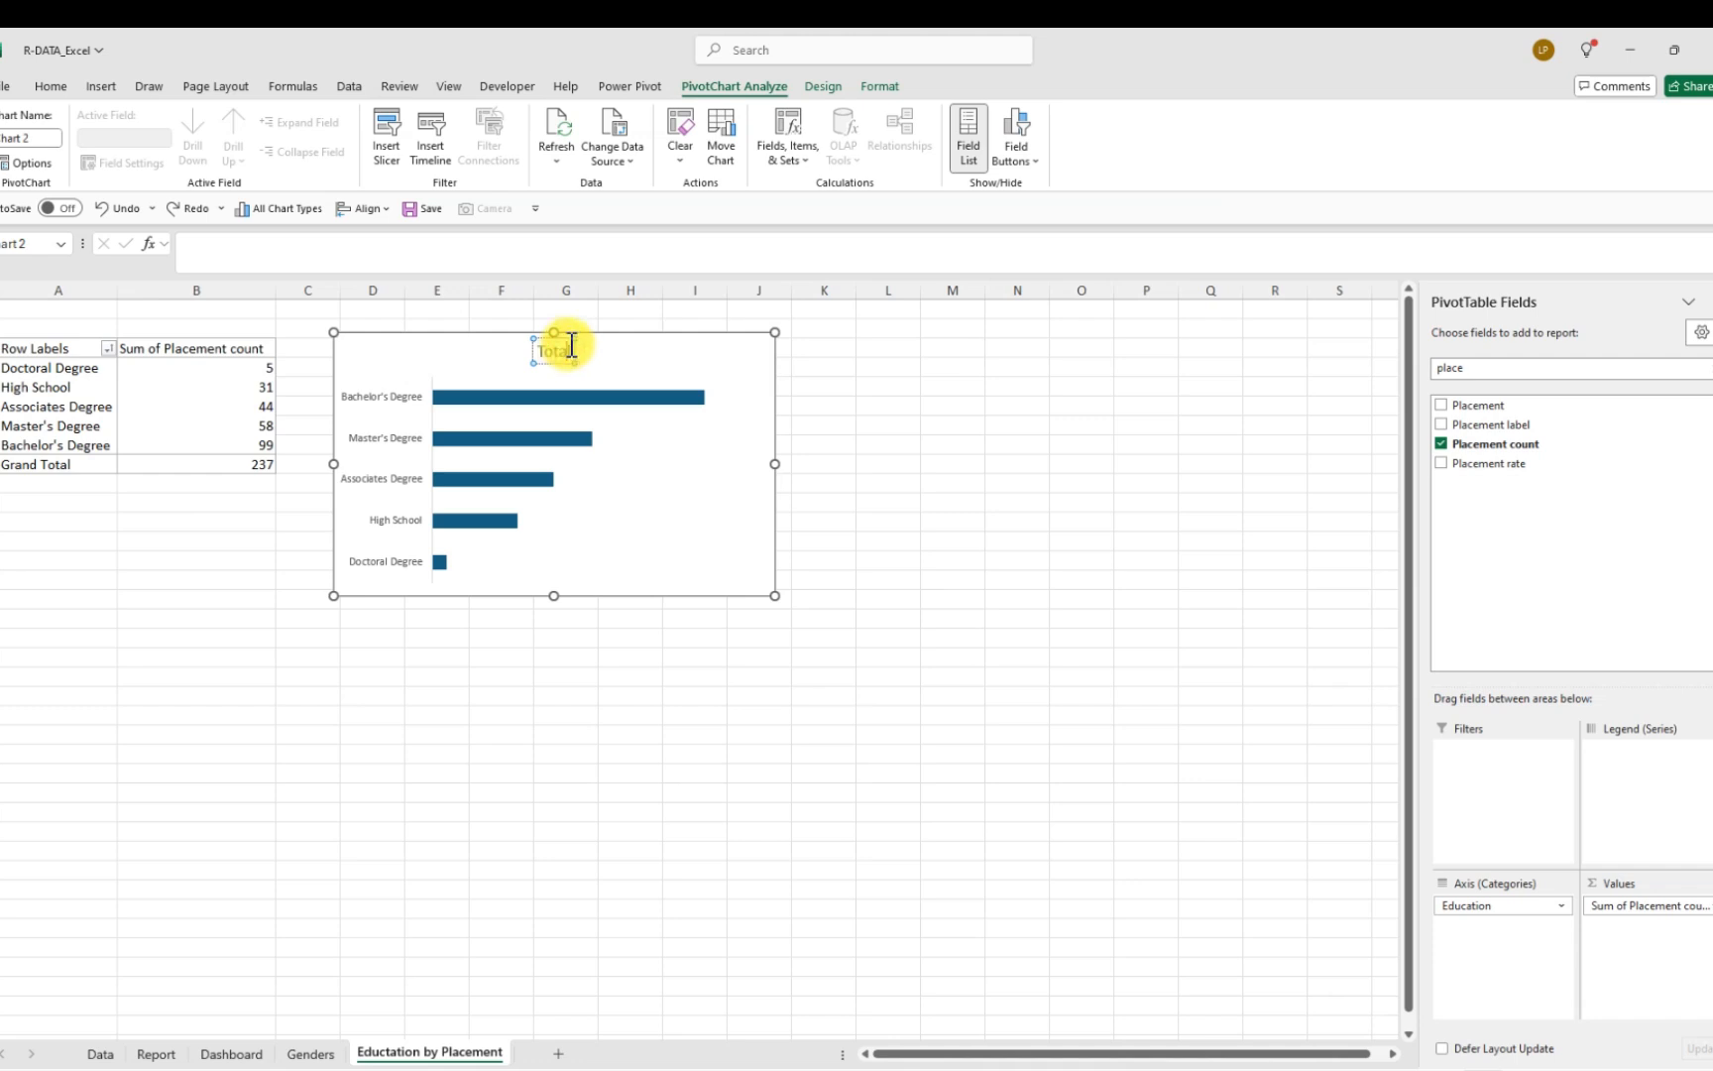
pyautogui.press('BackSpace')
pyautogui.press('BackSpace')
pyautogui.press('BackSpace')
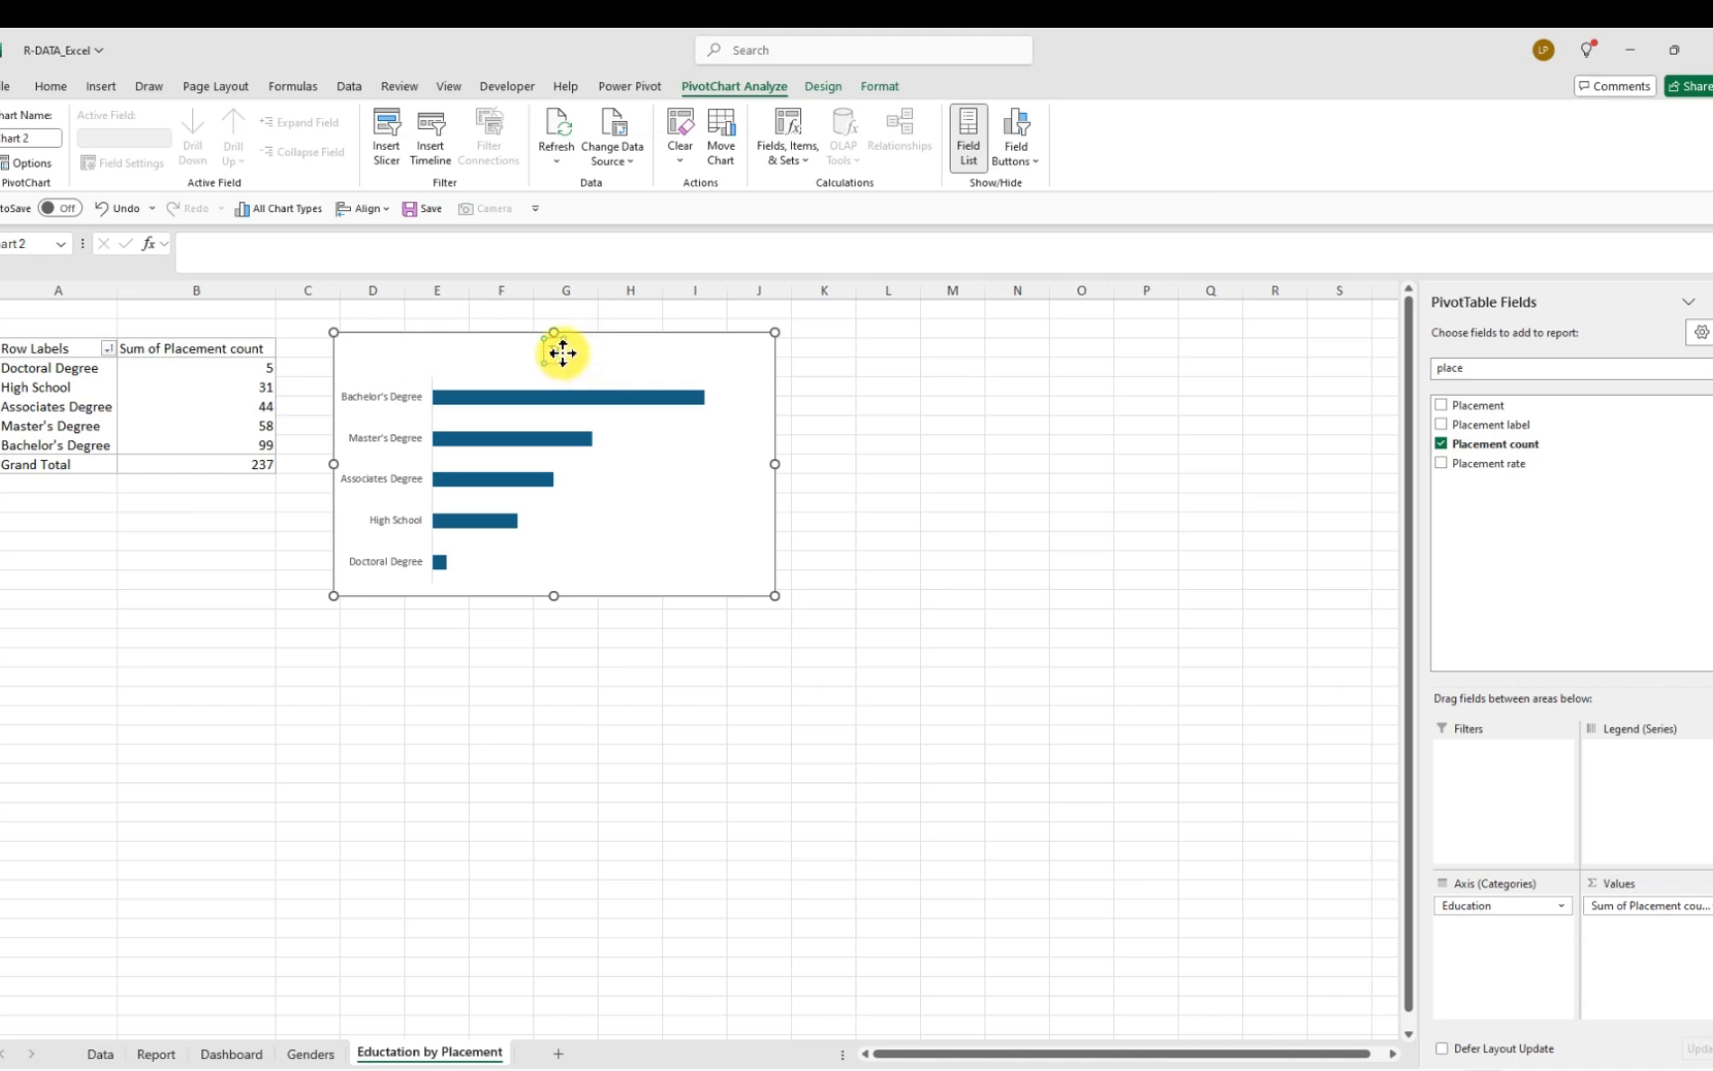
pyautogui.click(562, 352)
pyautogui.press('BackSpace')
pyautogui.press('BackSpace')
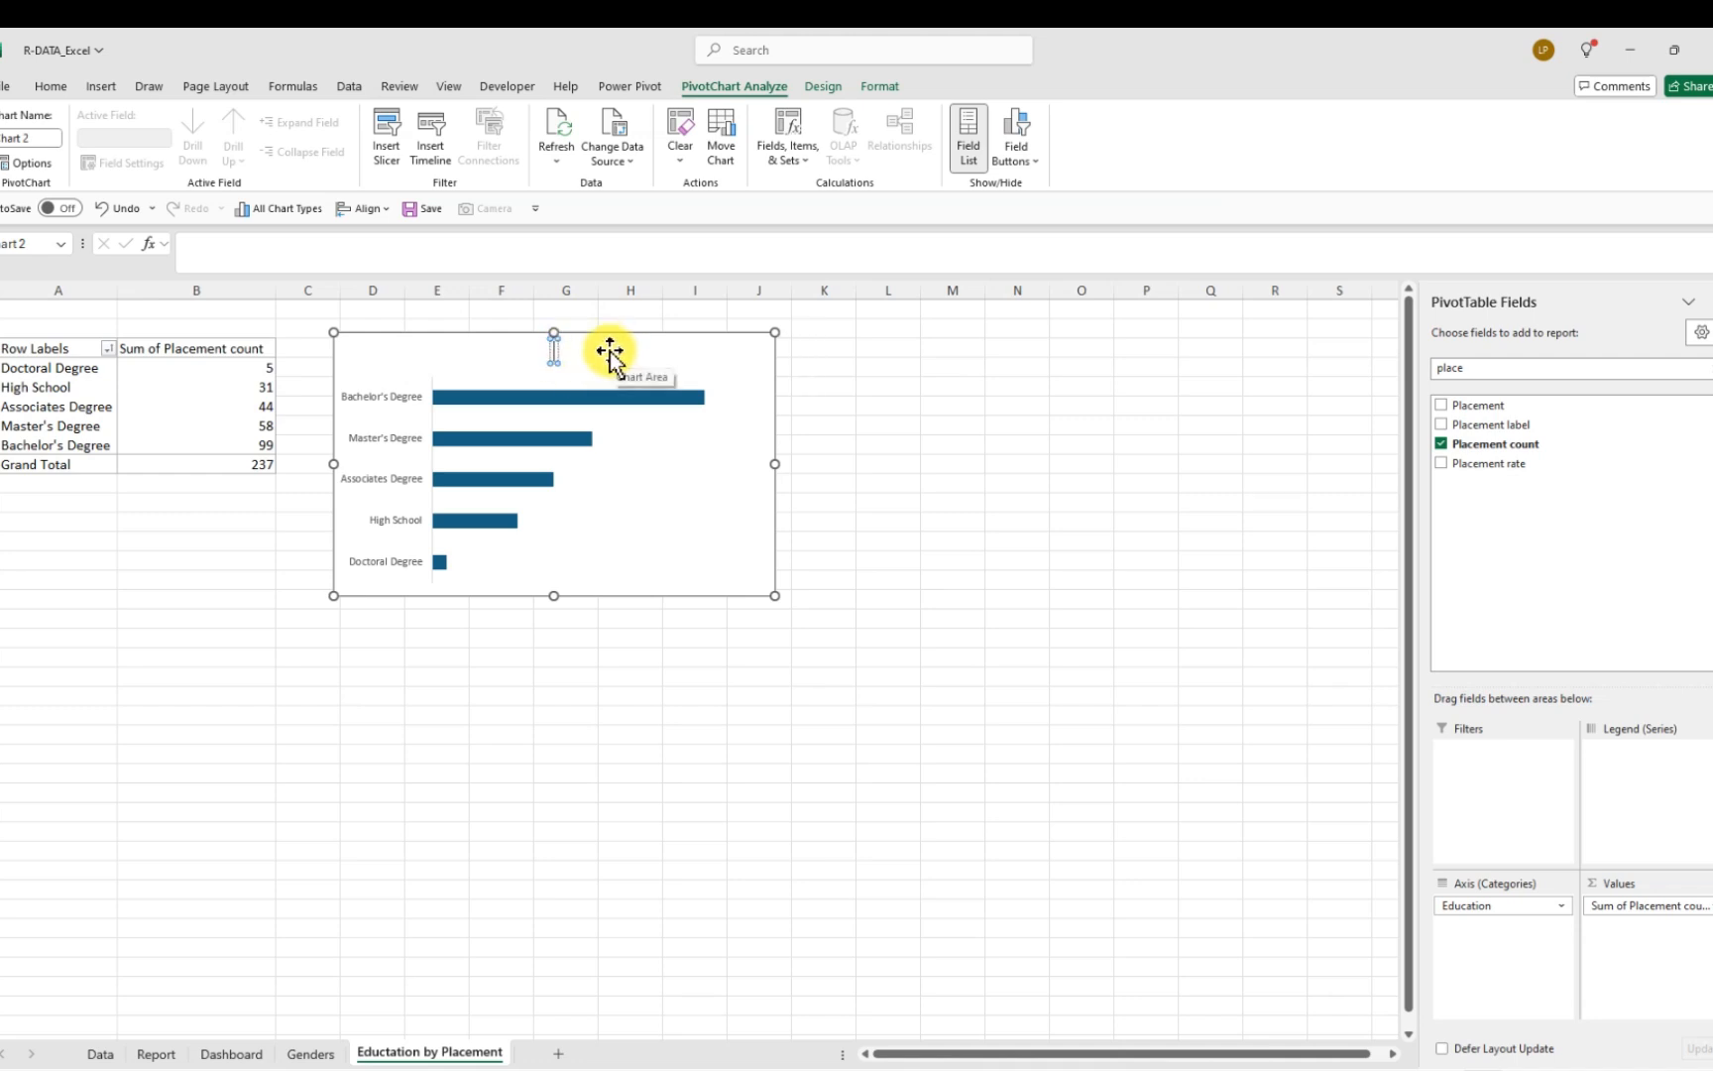
pyautogui.write('Education by')
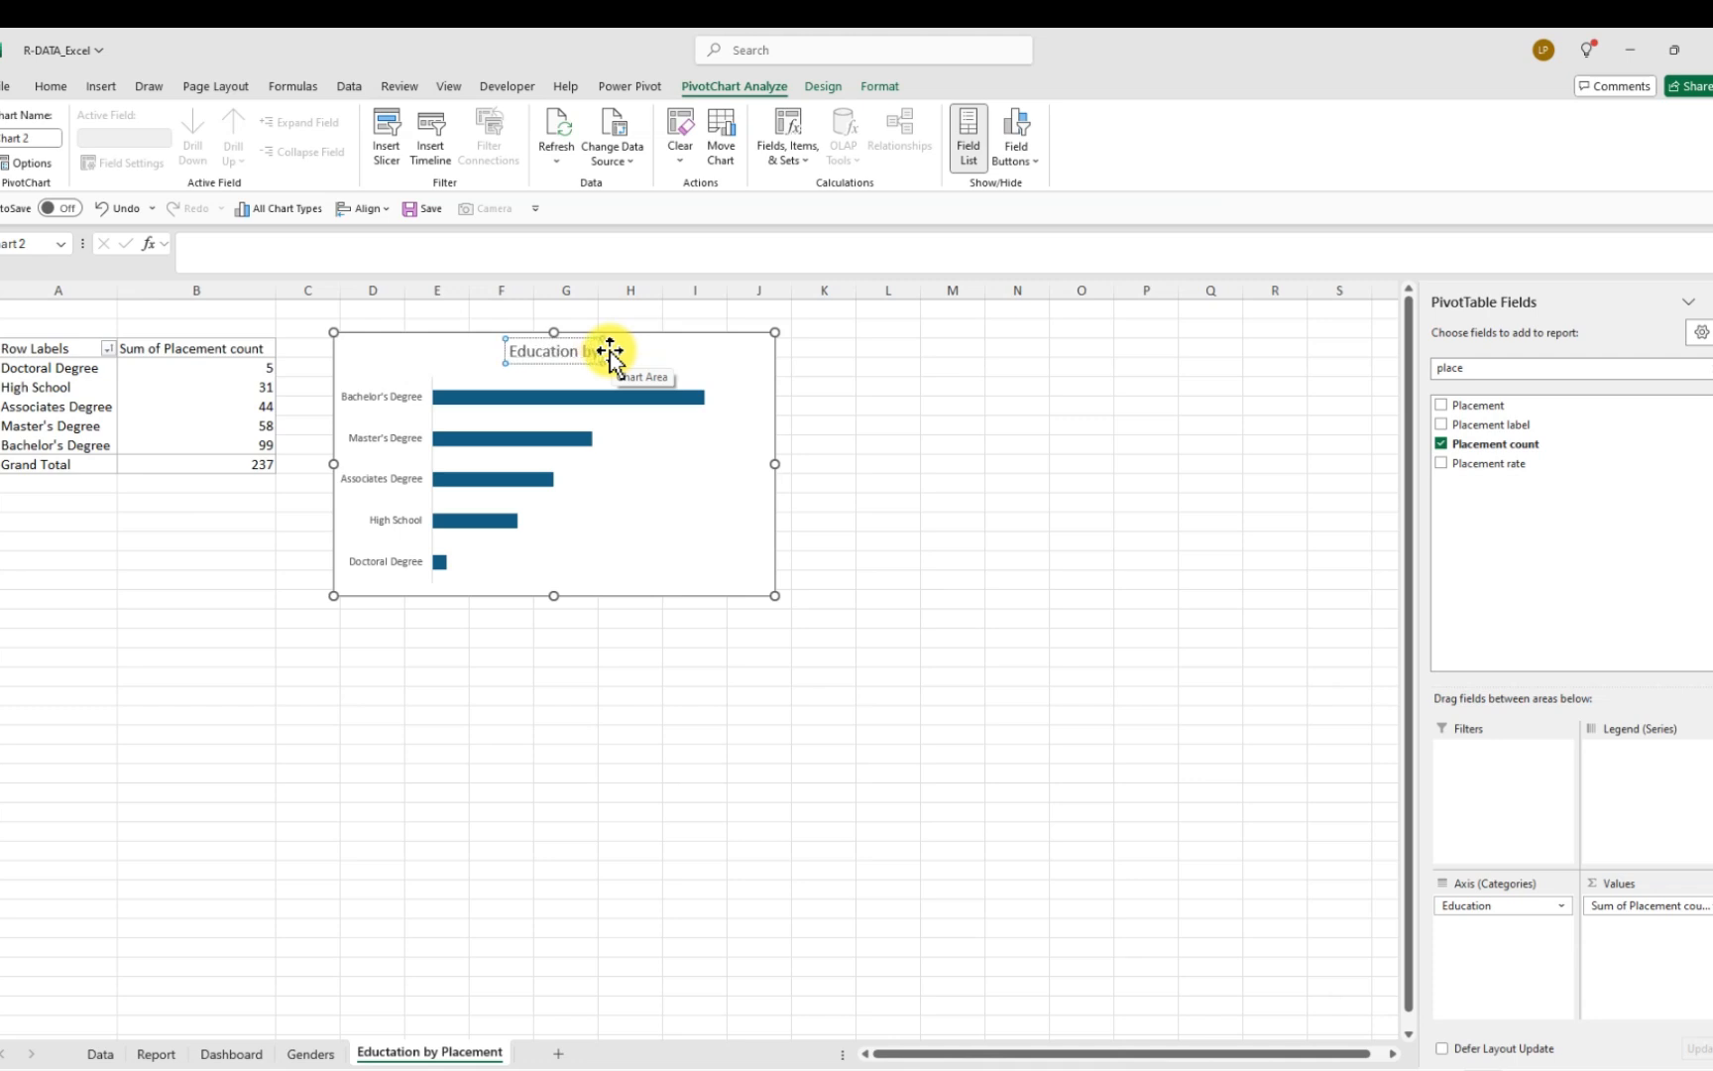
pyautogui.write(' Pl')
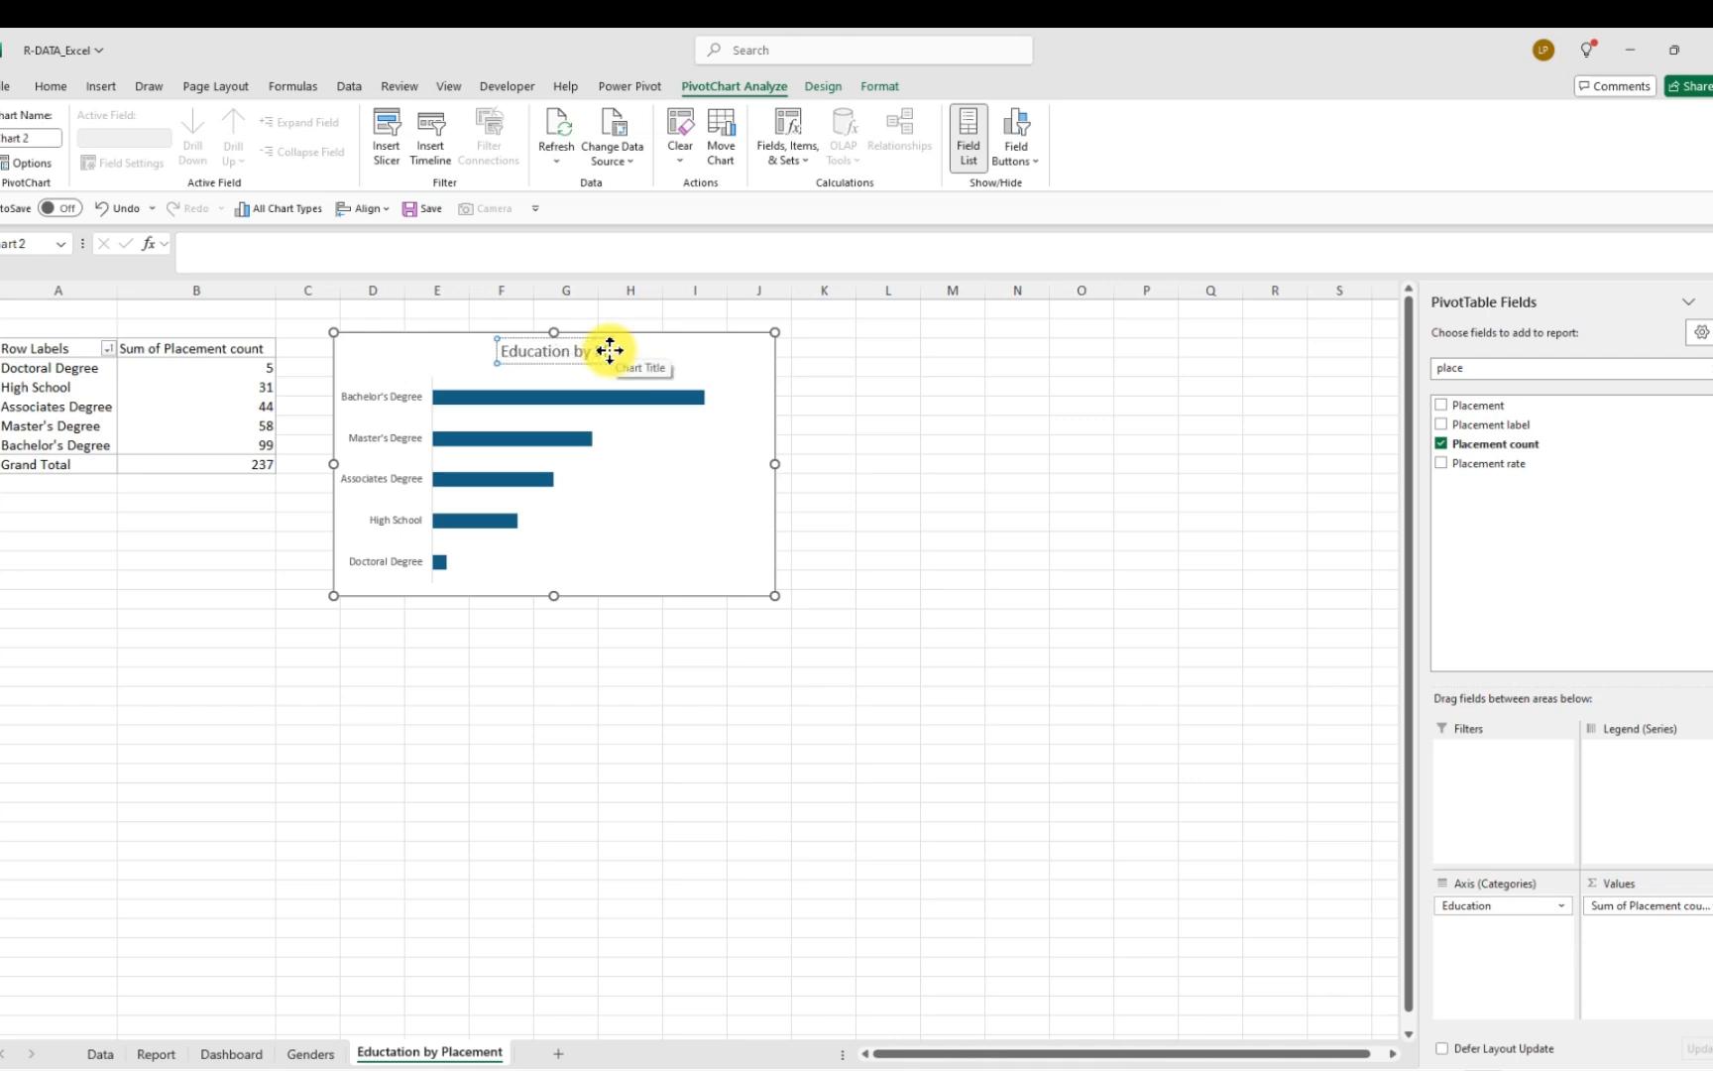
pyautogui.write('acement')
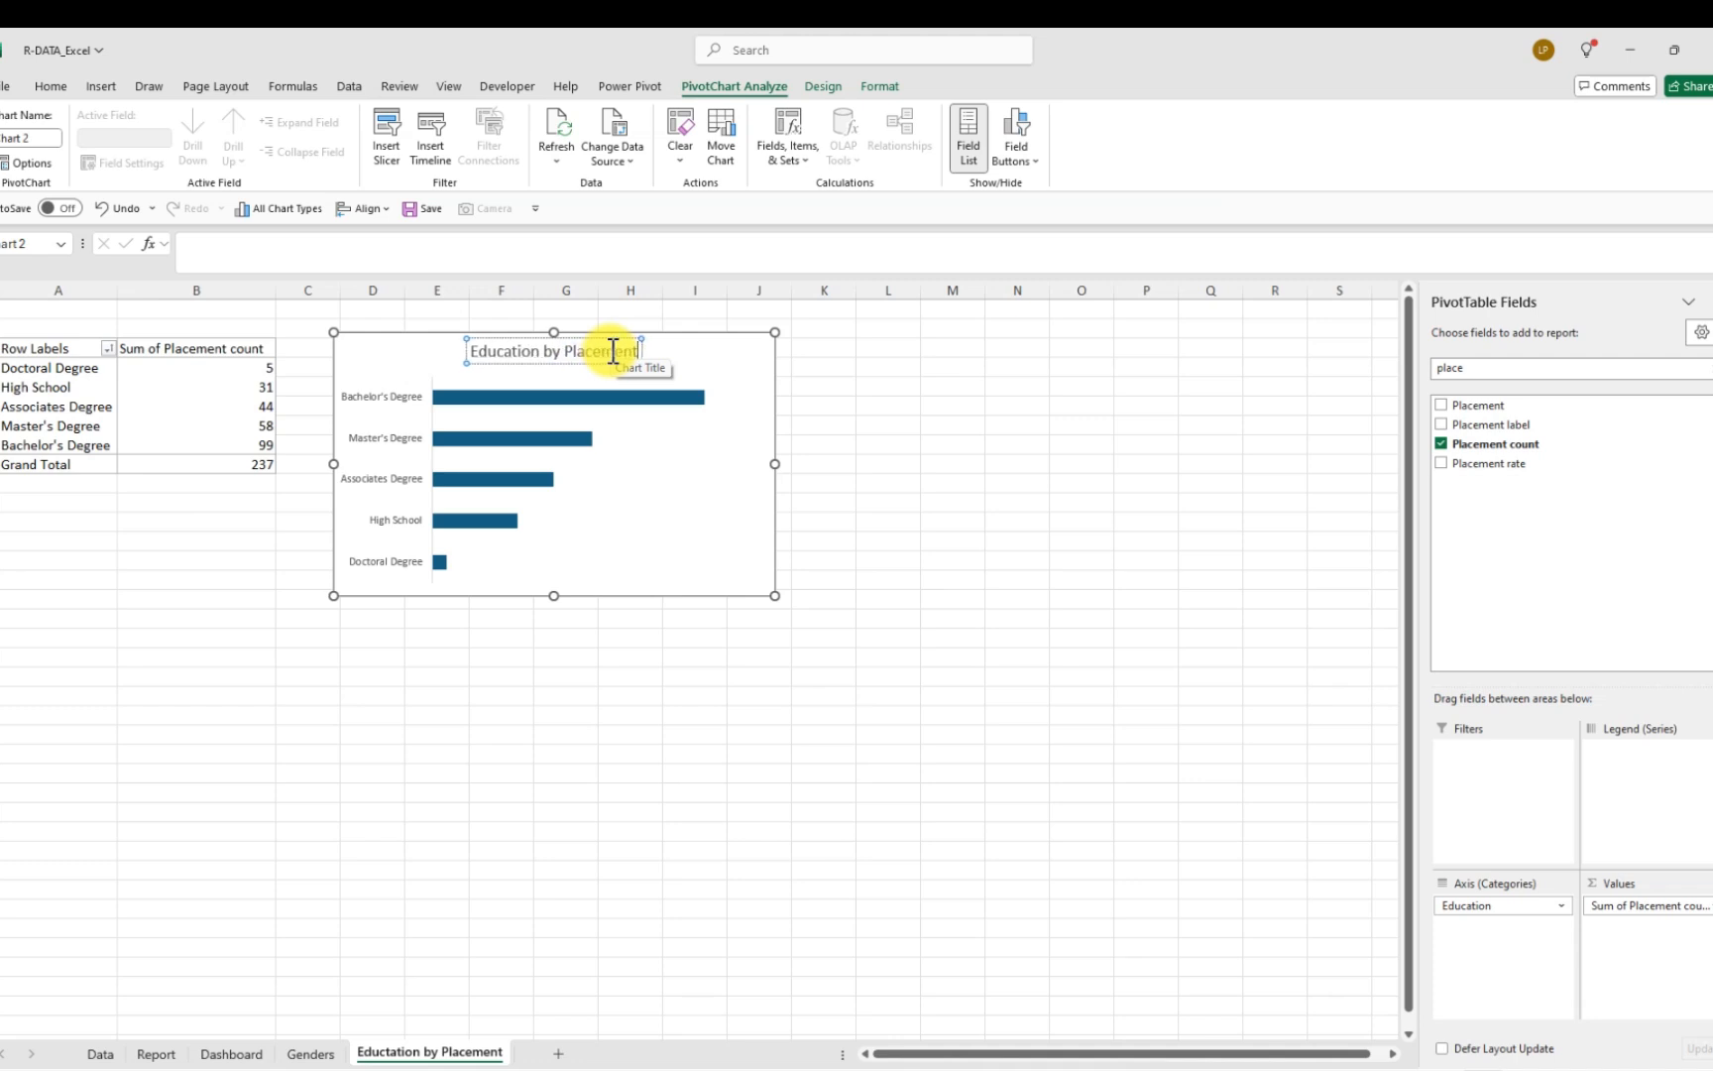
pyautogui.click(879, 449)
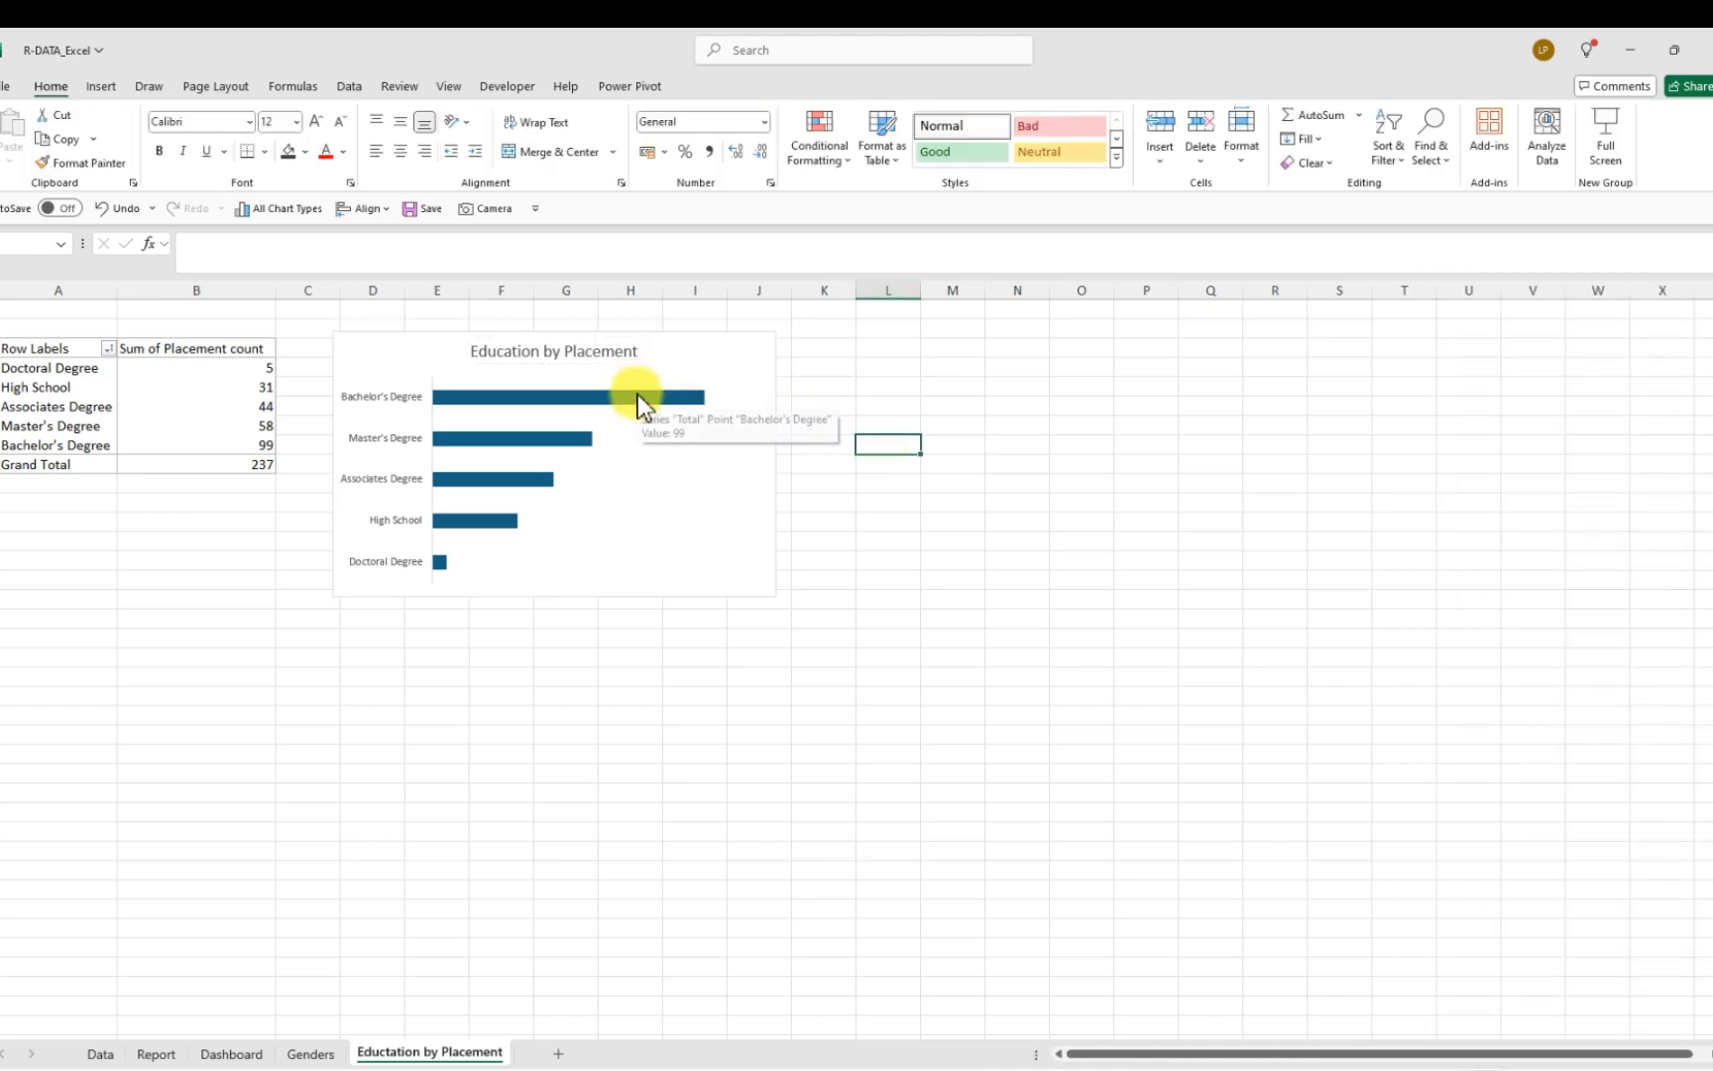
# Add data labels to the bars of the Education by Placement chart
pyautogui.rightClick(637, 395)
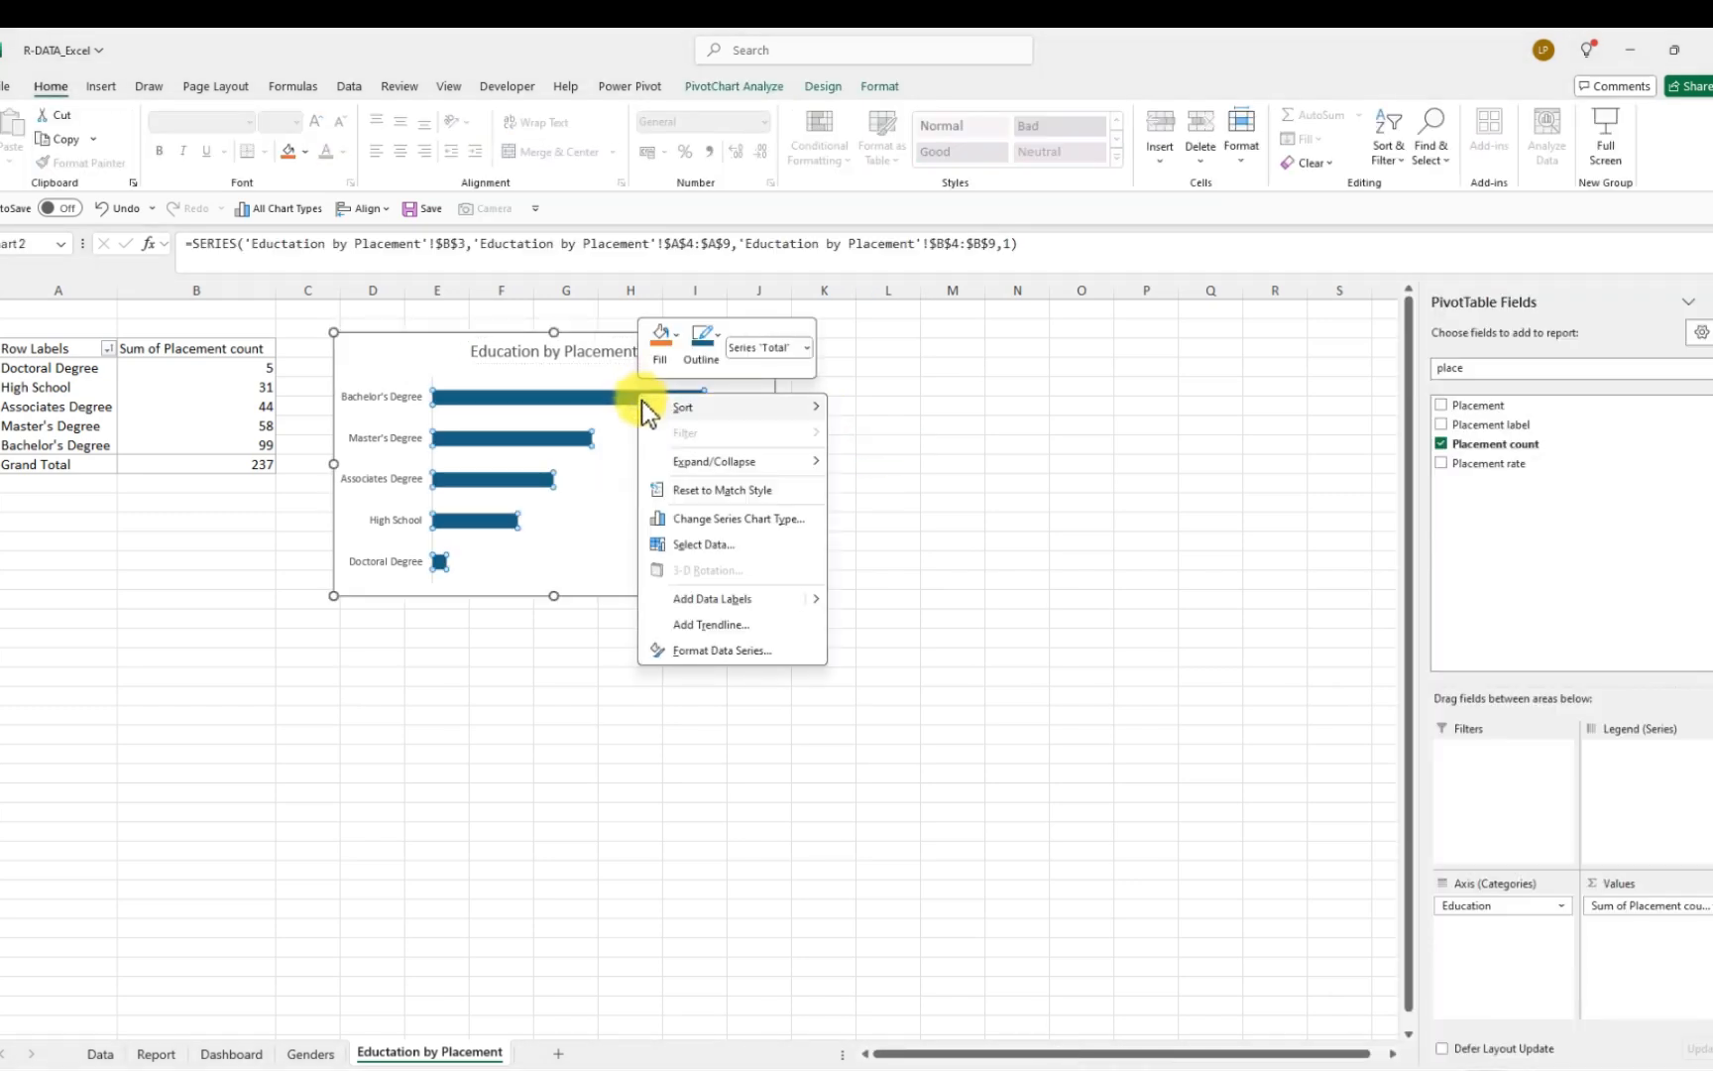
pyautogui.click(697, 598)
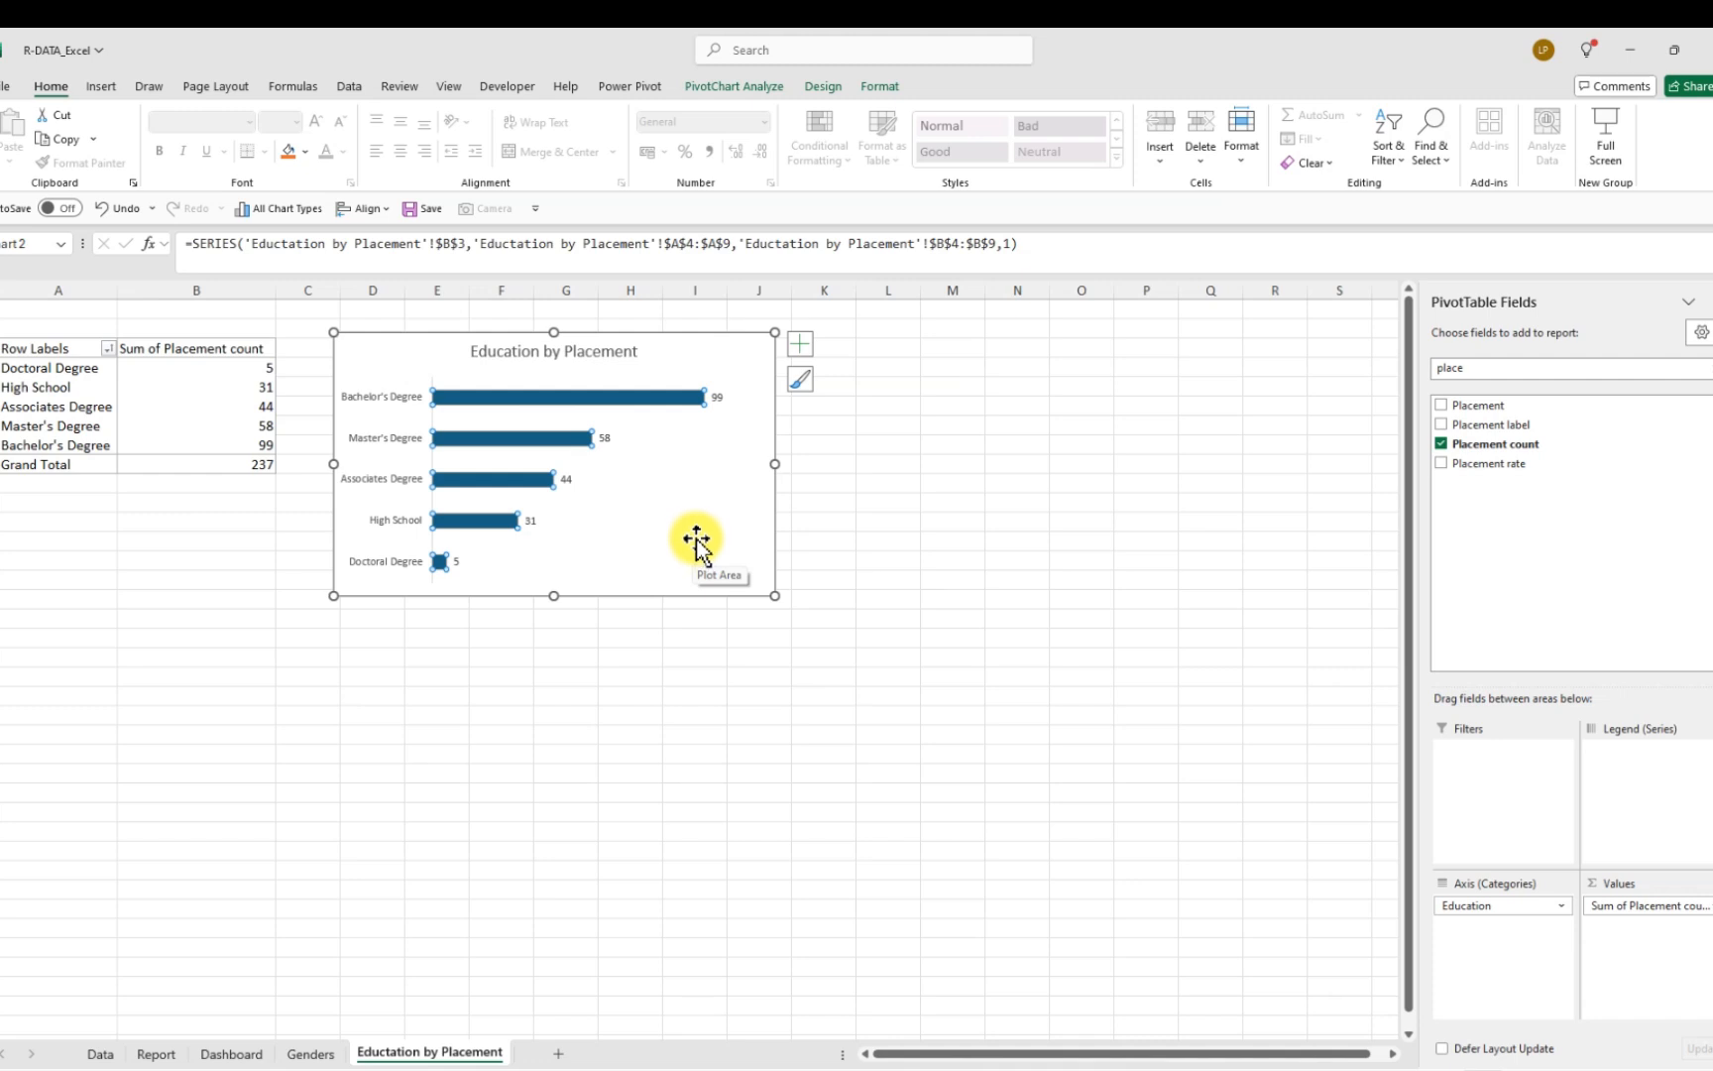
pyautogui.click(715, 398)
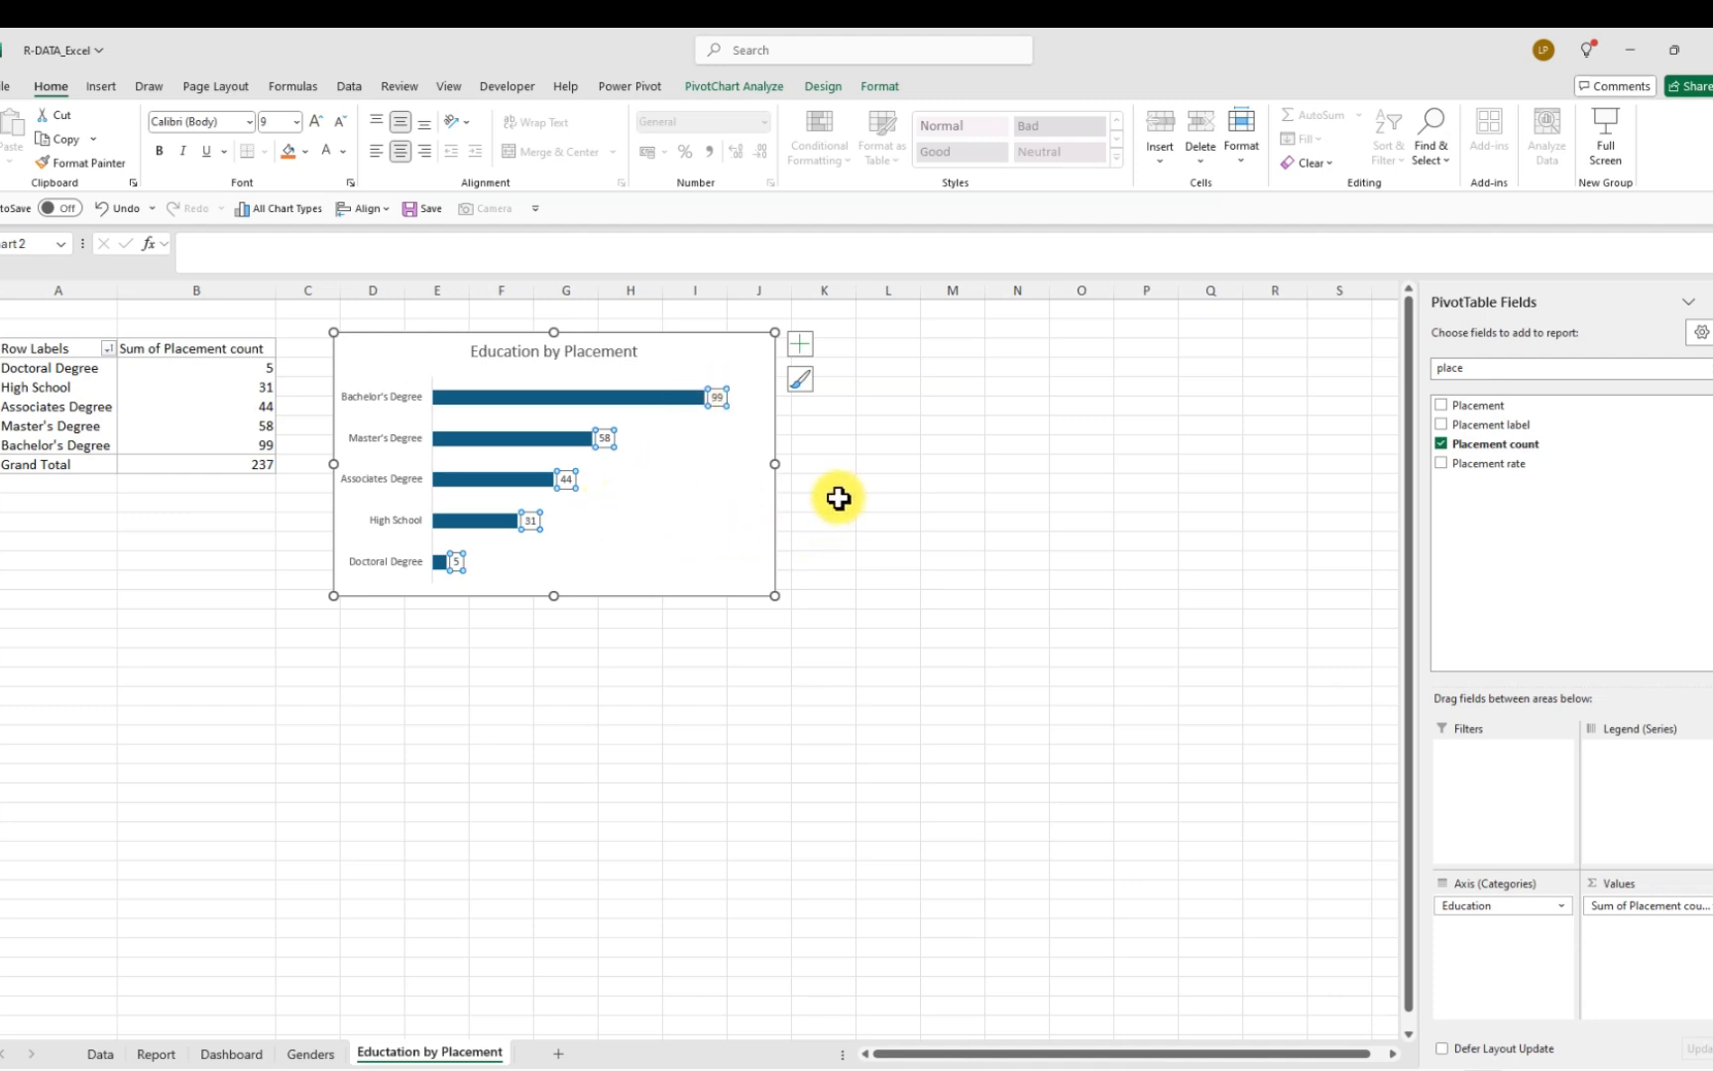
pyautogui.click(839, 496)
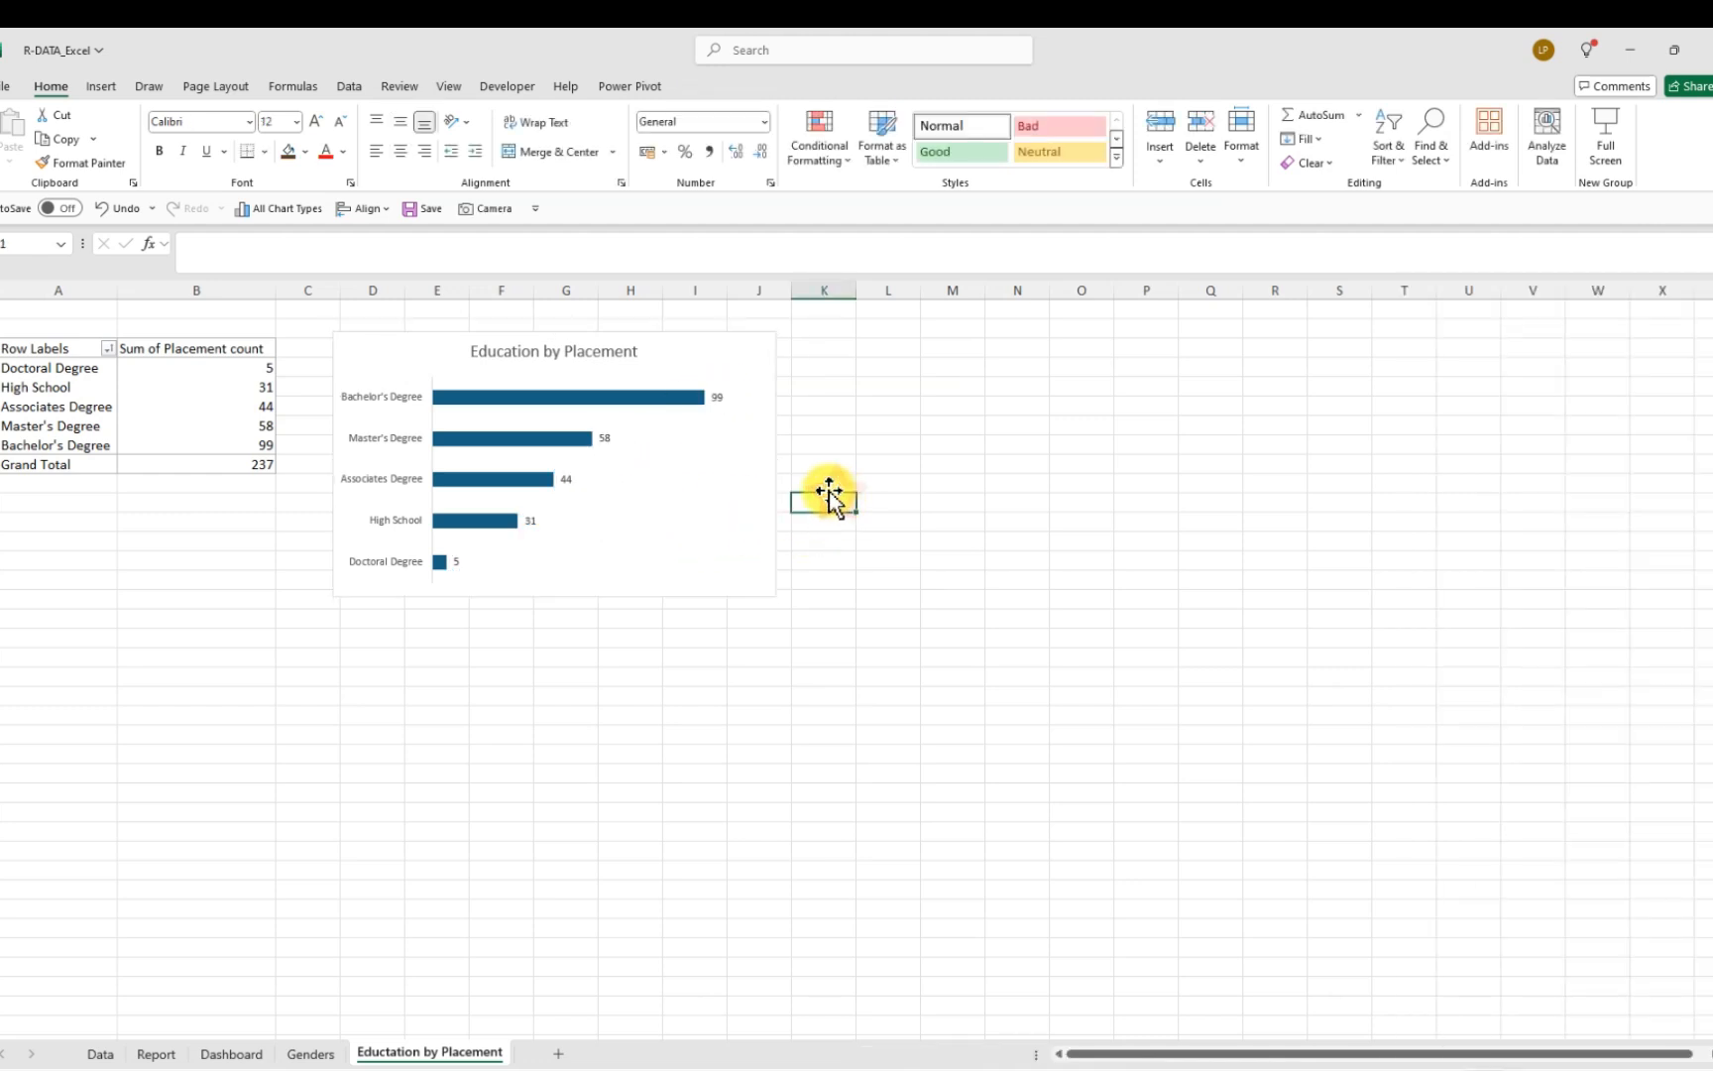
# Thicken the bars of the Education by Placement chart by setting the series gap width to 102%
pyautogui.click(643, 397)
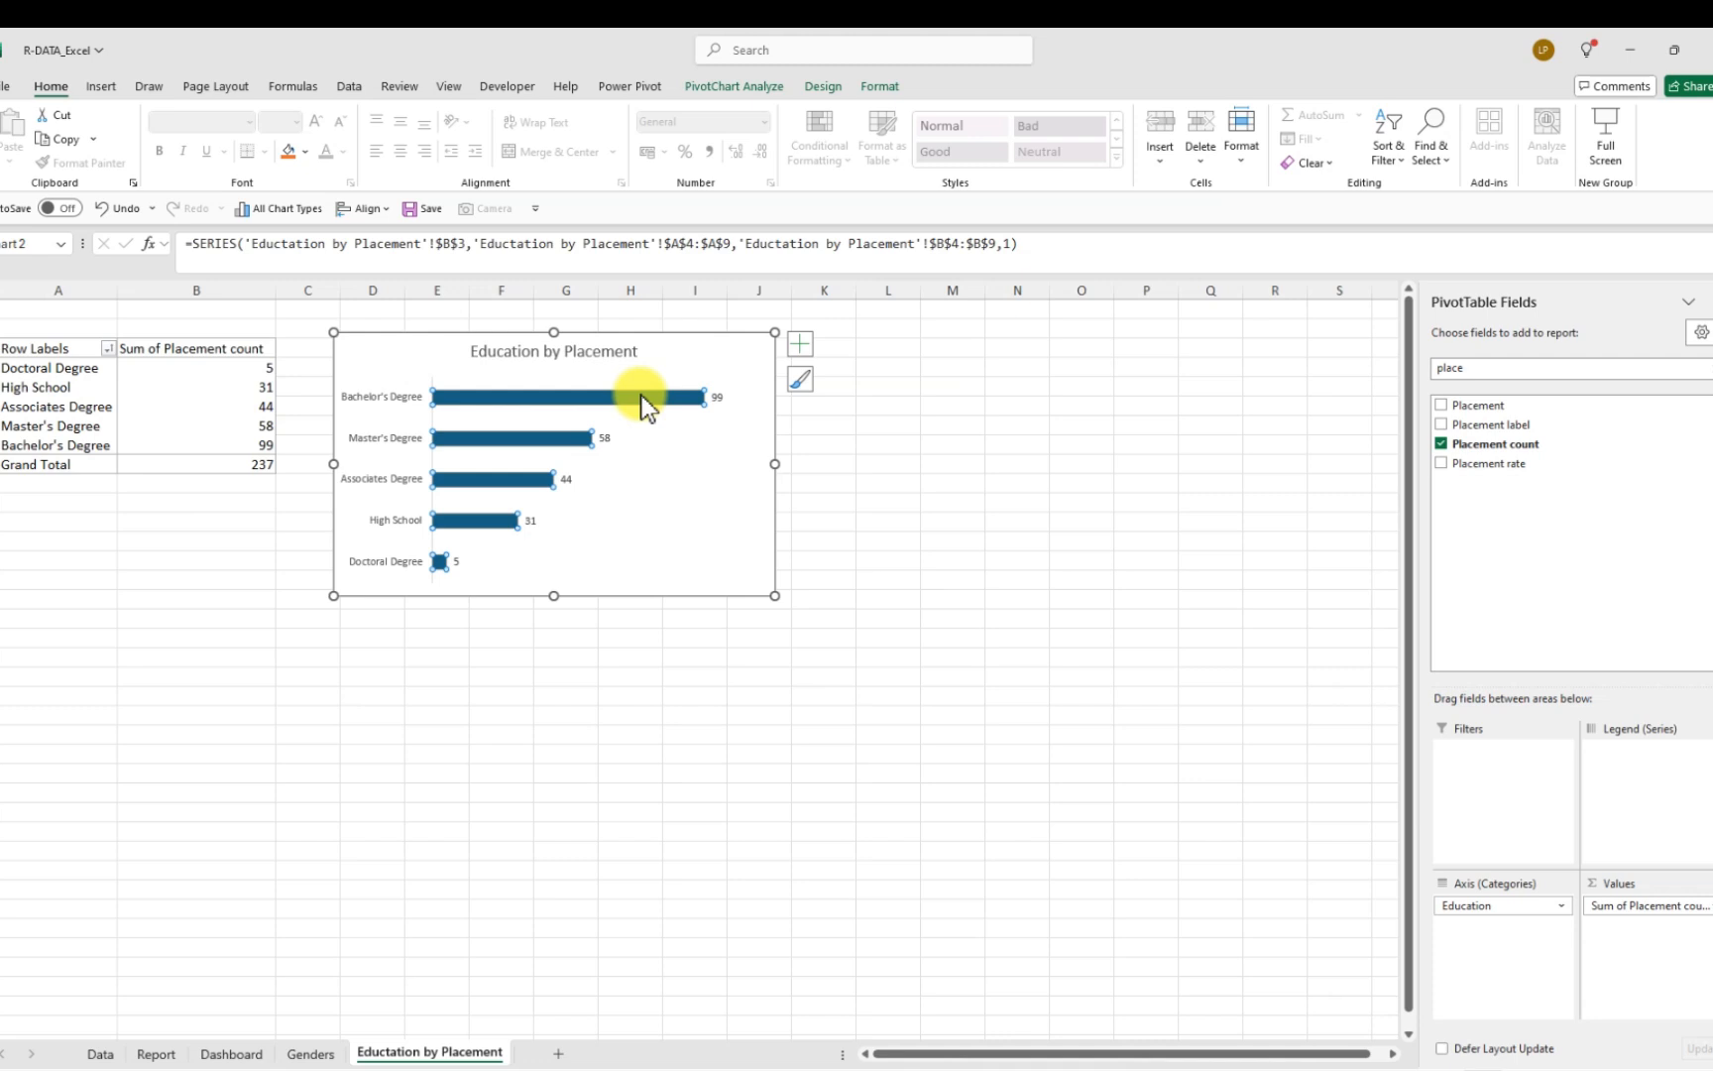
pyautogui.doubleClick(643, 399)
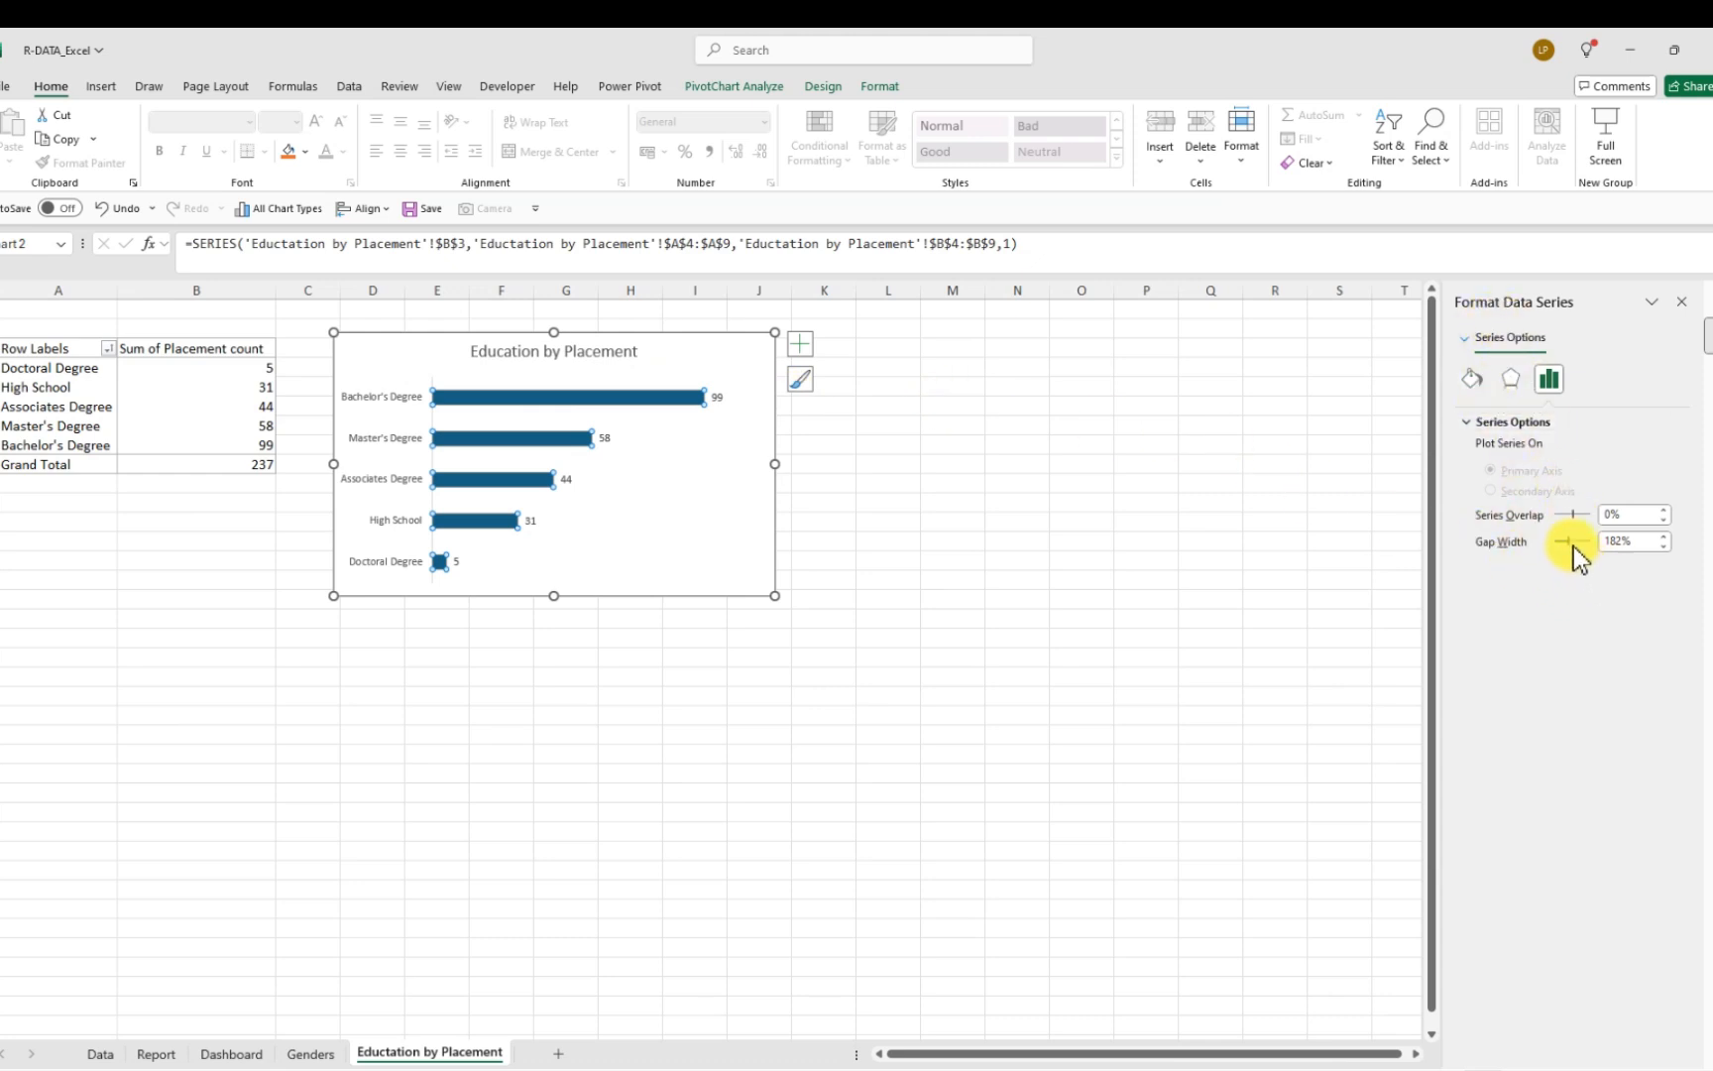
pyautogui.moveTo(1571, 544); pyautogui.dragTo(1567, 540)
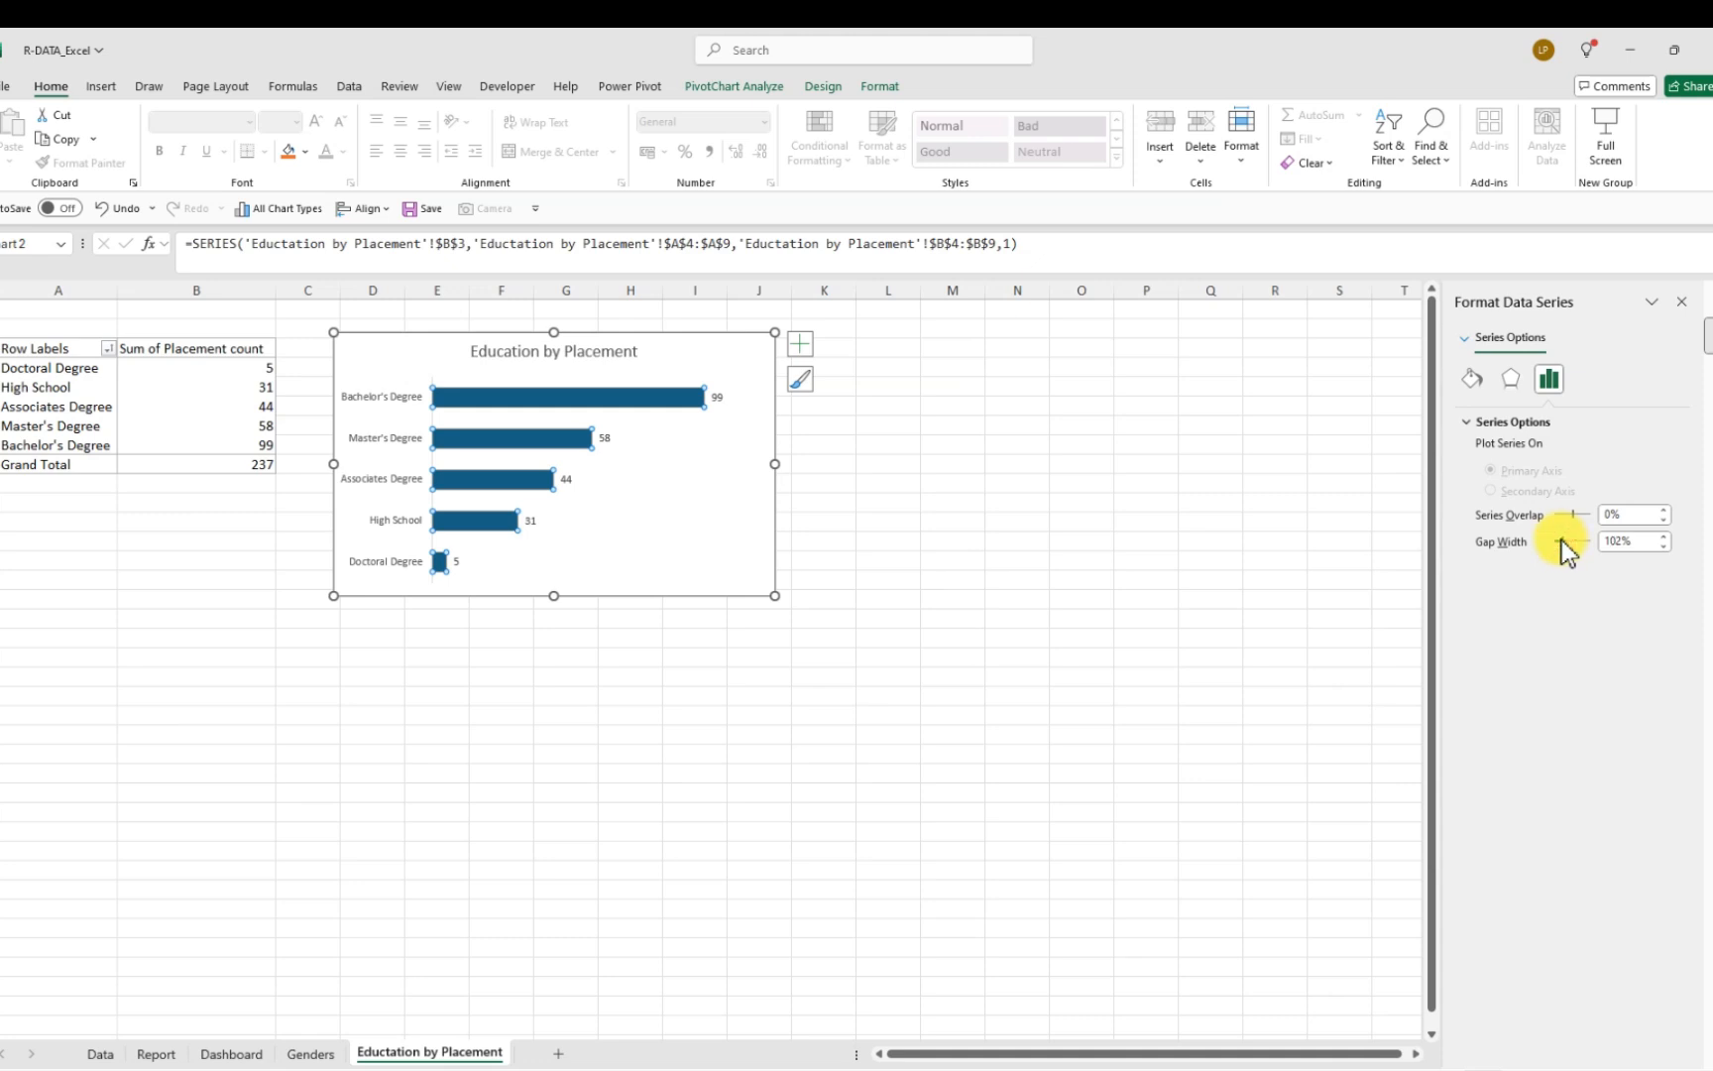
pyautogui.click(952, 518)
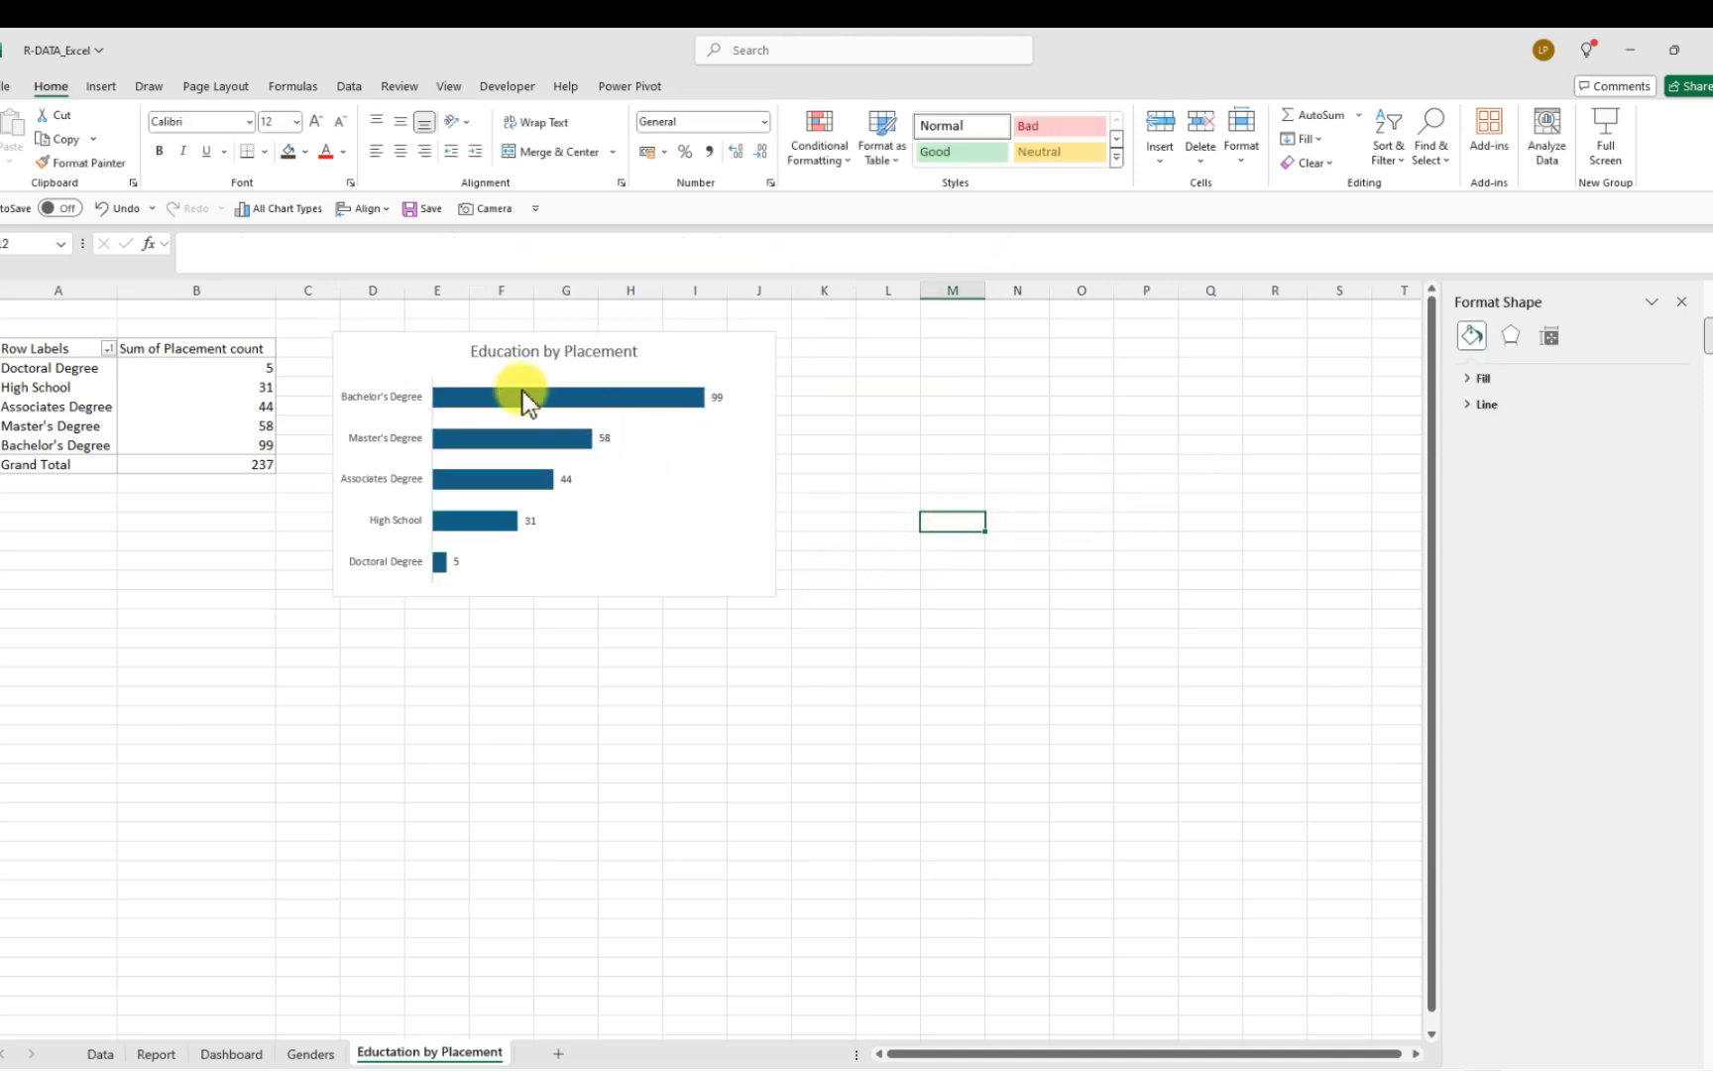
# Move the Education by Placement chart closer to the PivotTable and save the workbook
pyautogui.moveTo(413, 349); pyautogui.dragTo(378, 345)
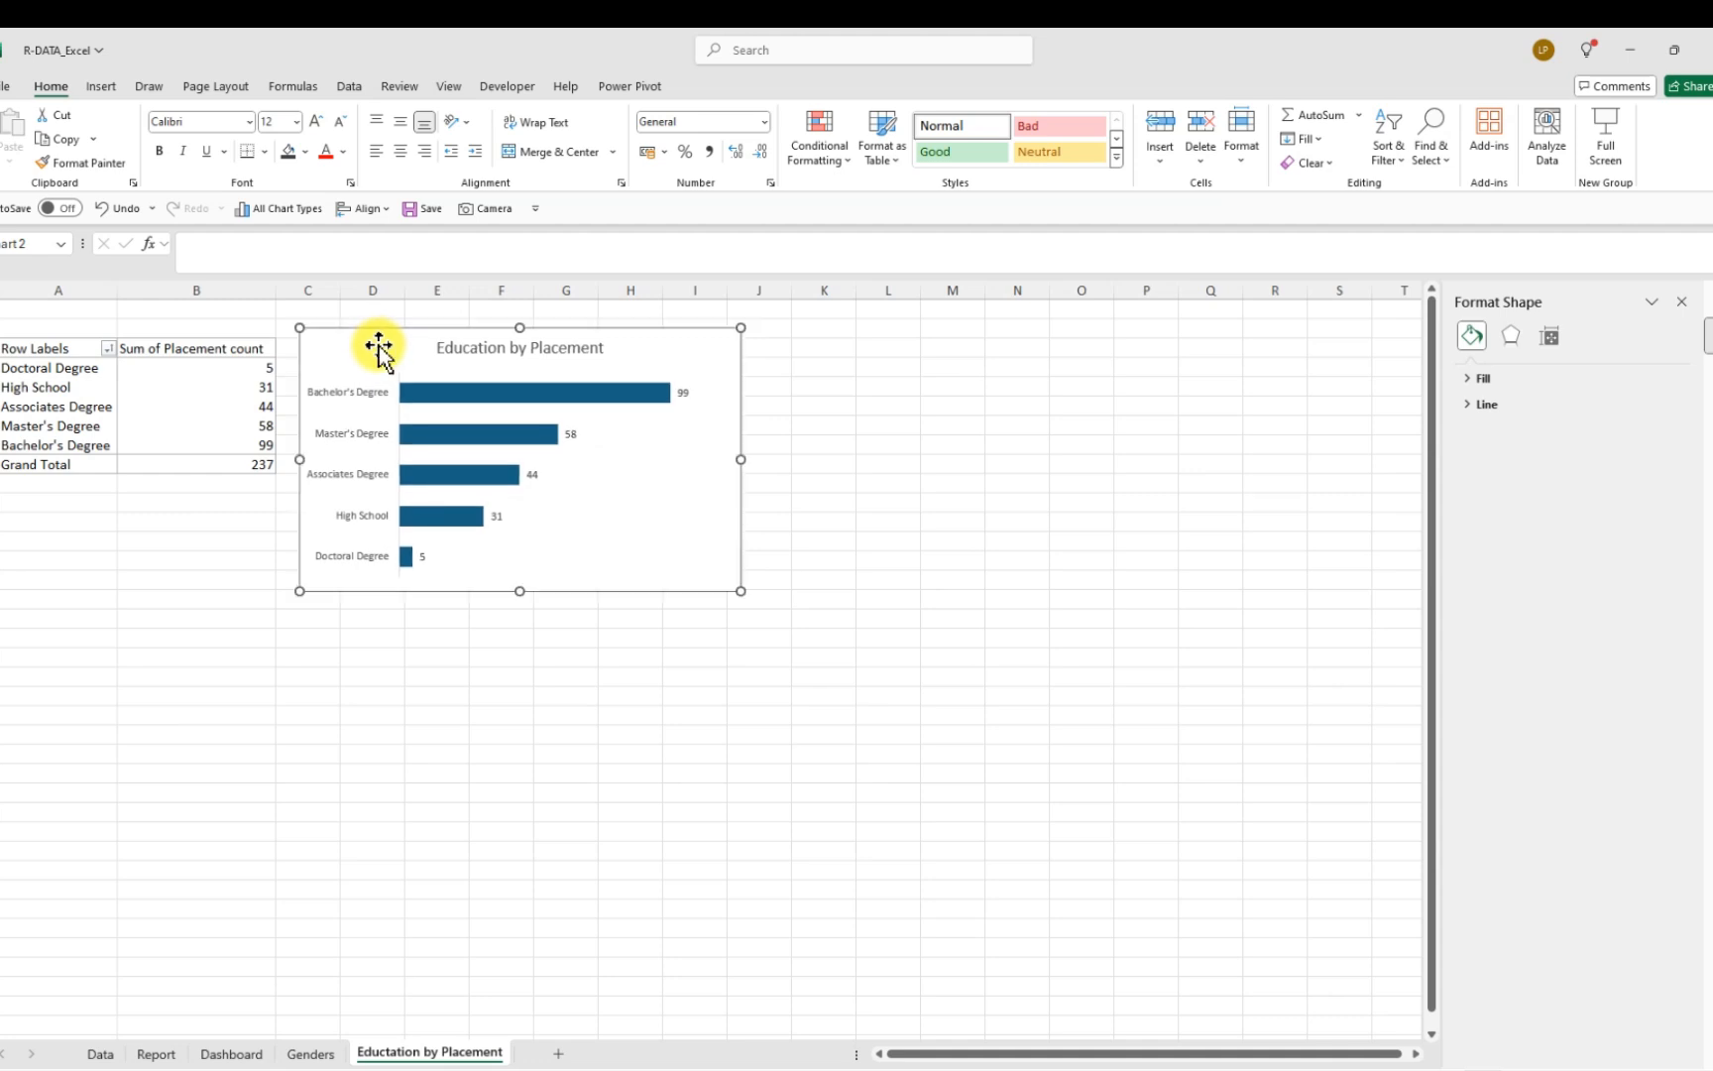
pyautogui.click(420, 212)
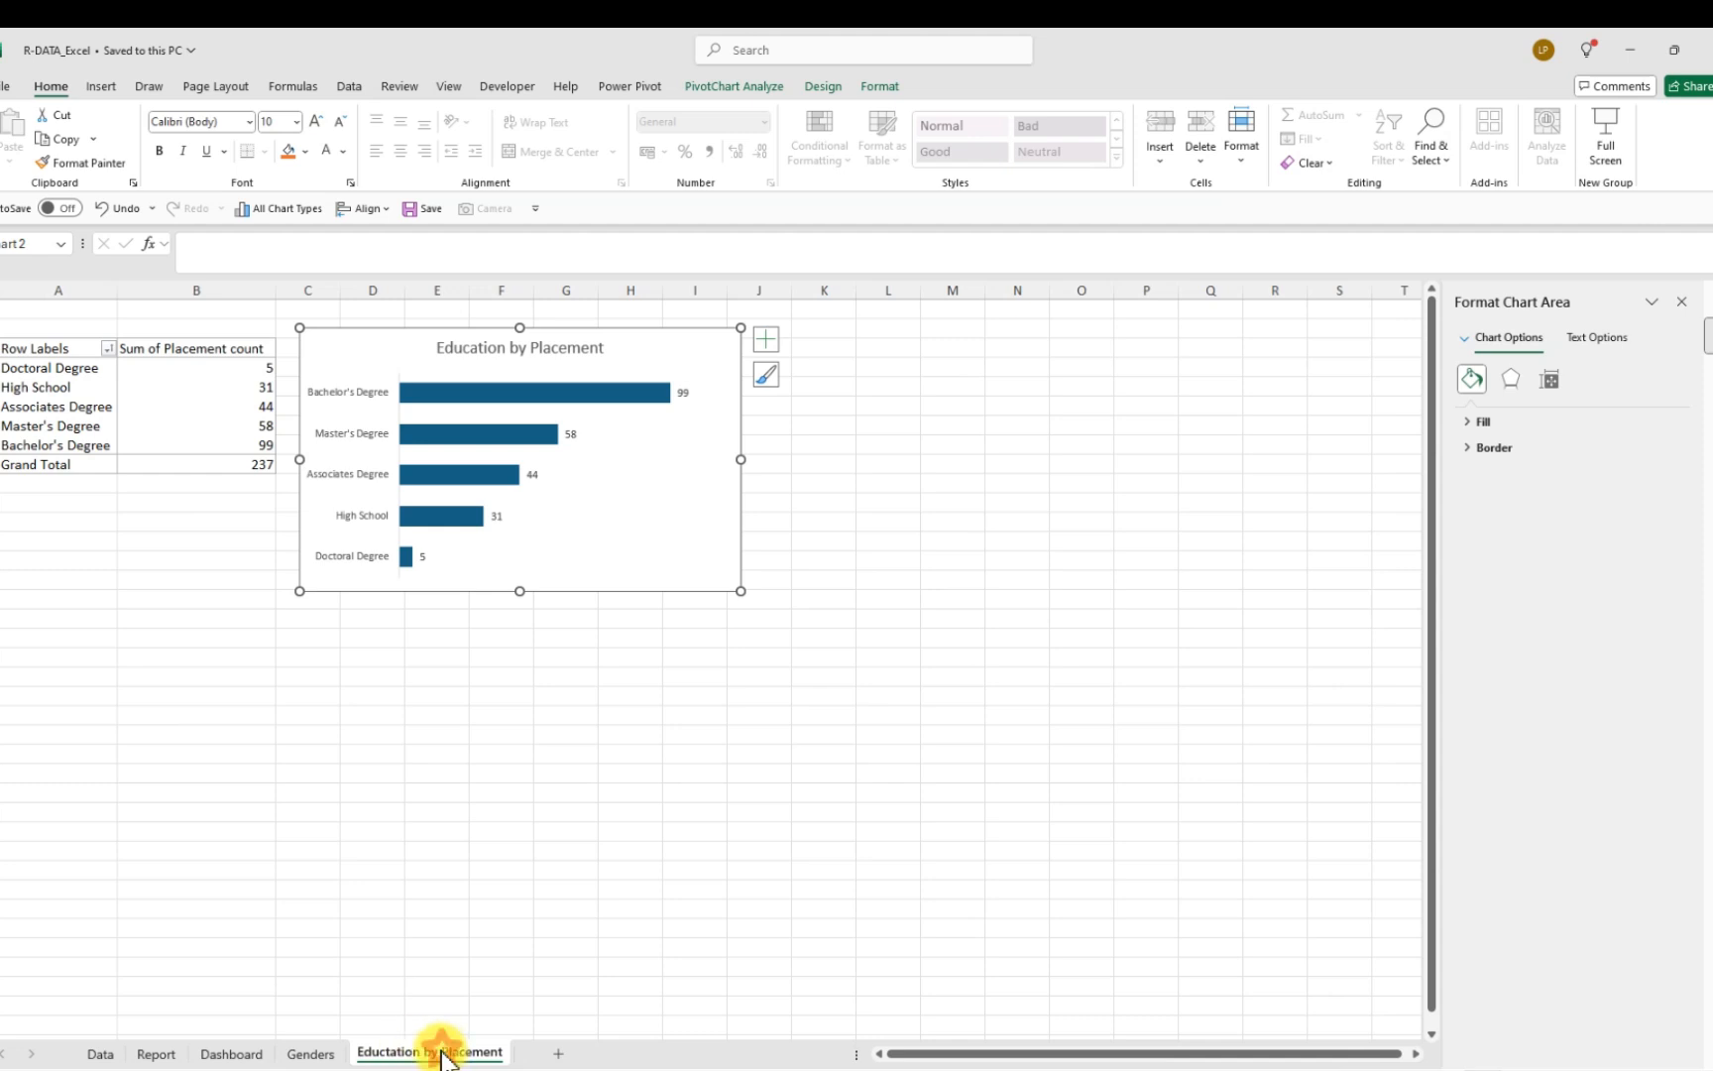
# Duplicate the Eductation by Placement sheet after itself and rename the copy "Job Placement"
pyautogui.moveTo(446, 1057)
pyautogui.mouseDown()
pyautogui.moveTo(593, 1050)
pyautogui.moveTo(547, 1050)
pyautogui.moveTo(581, 1057)
pyautogui.mouseUp()
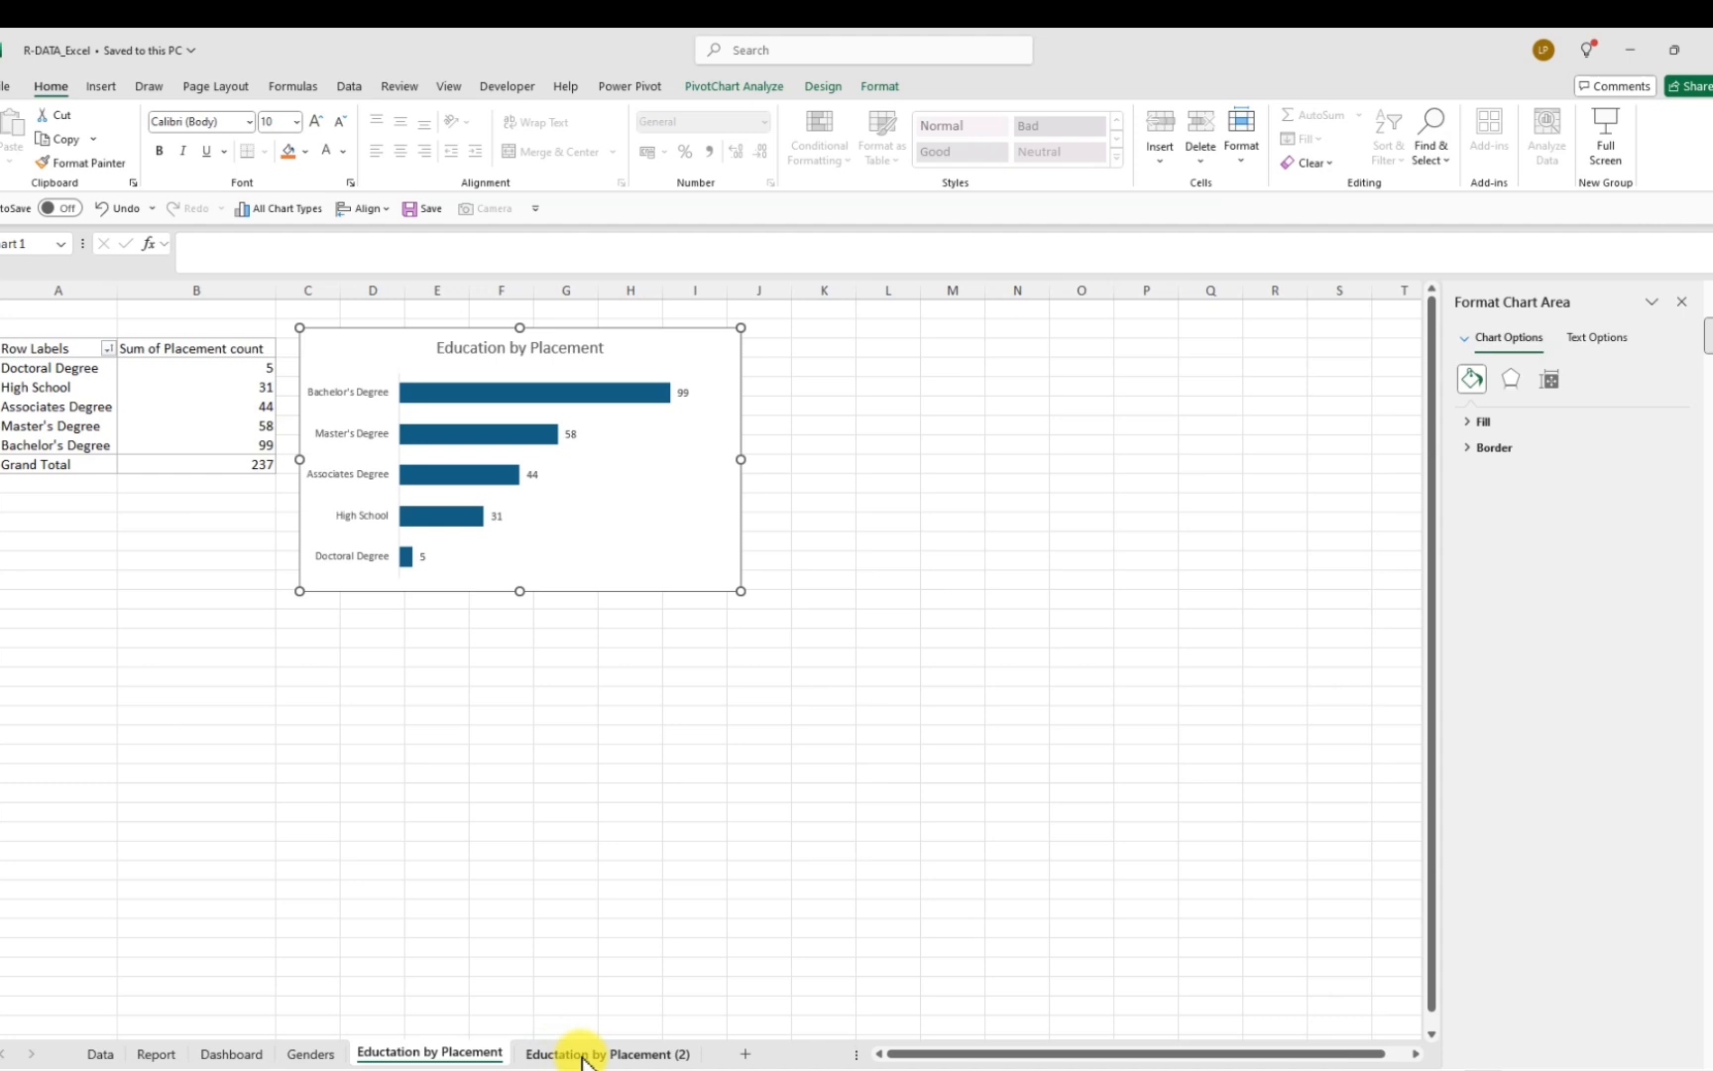
pyautogui.doubleClick(692, 1049)
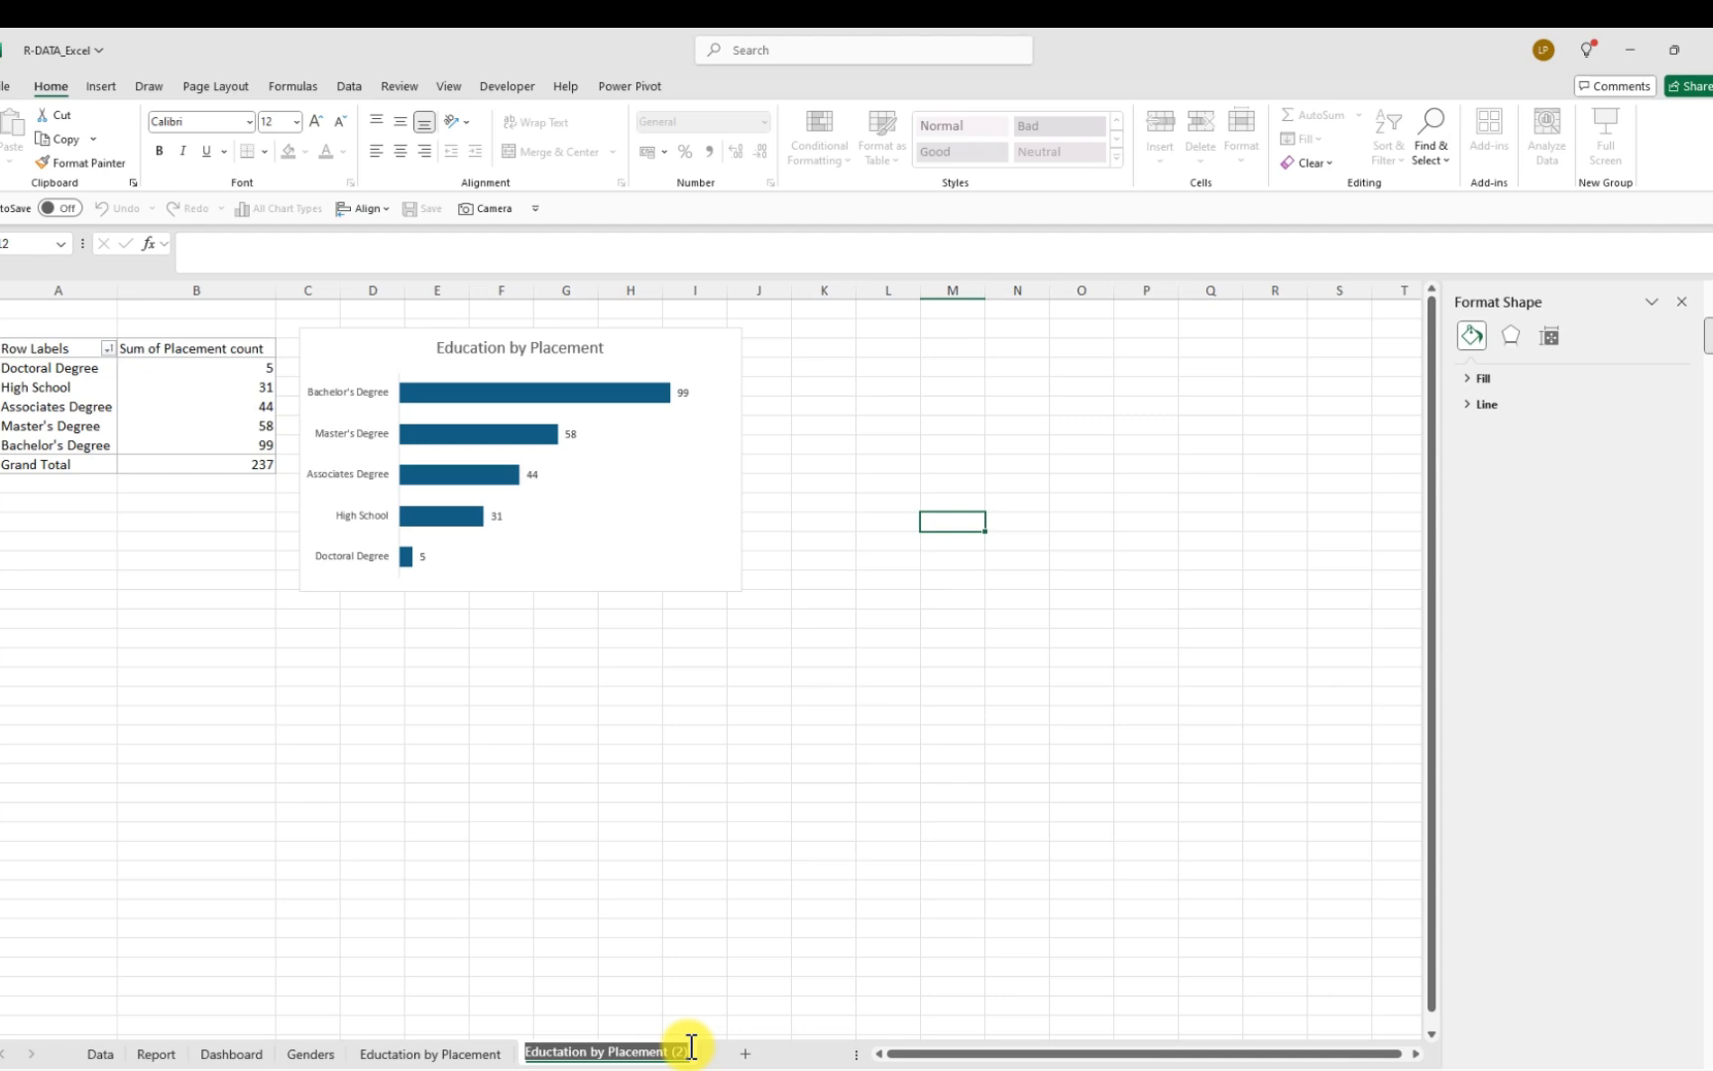
pyautogui.press('BackSpace')
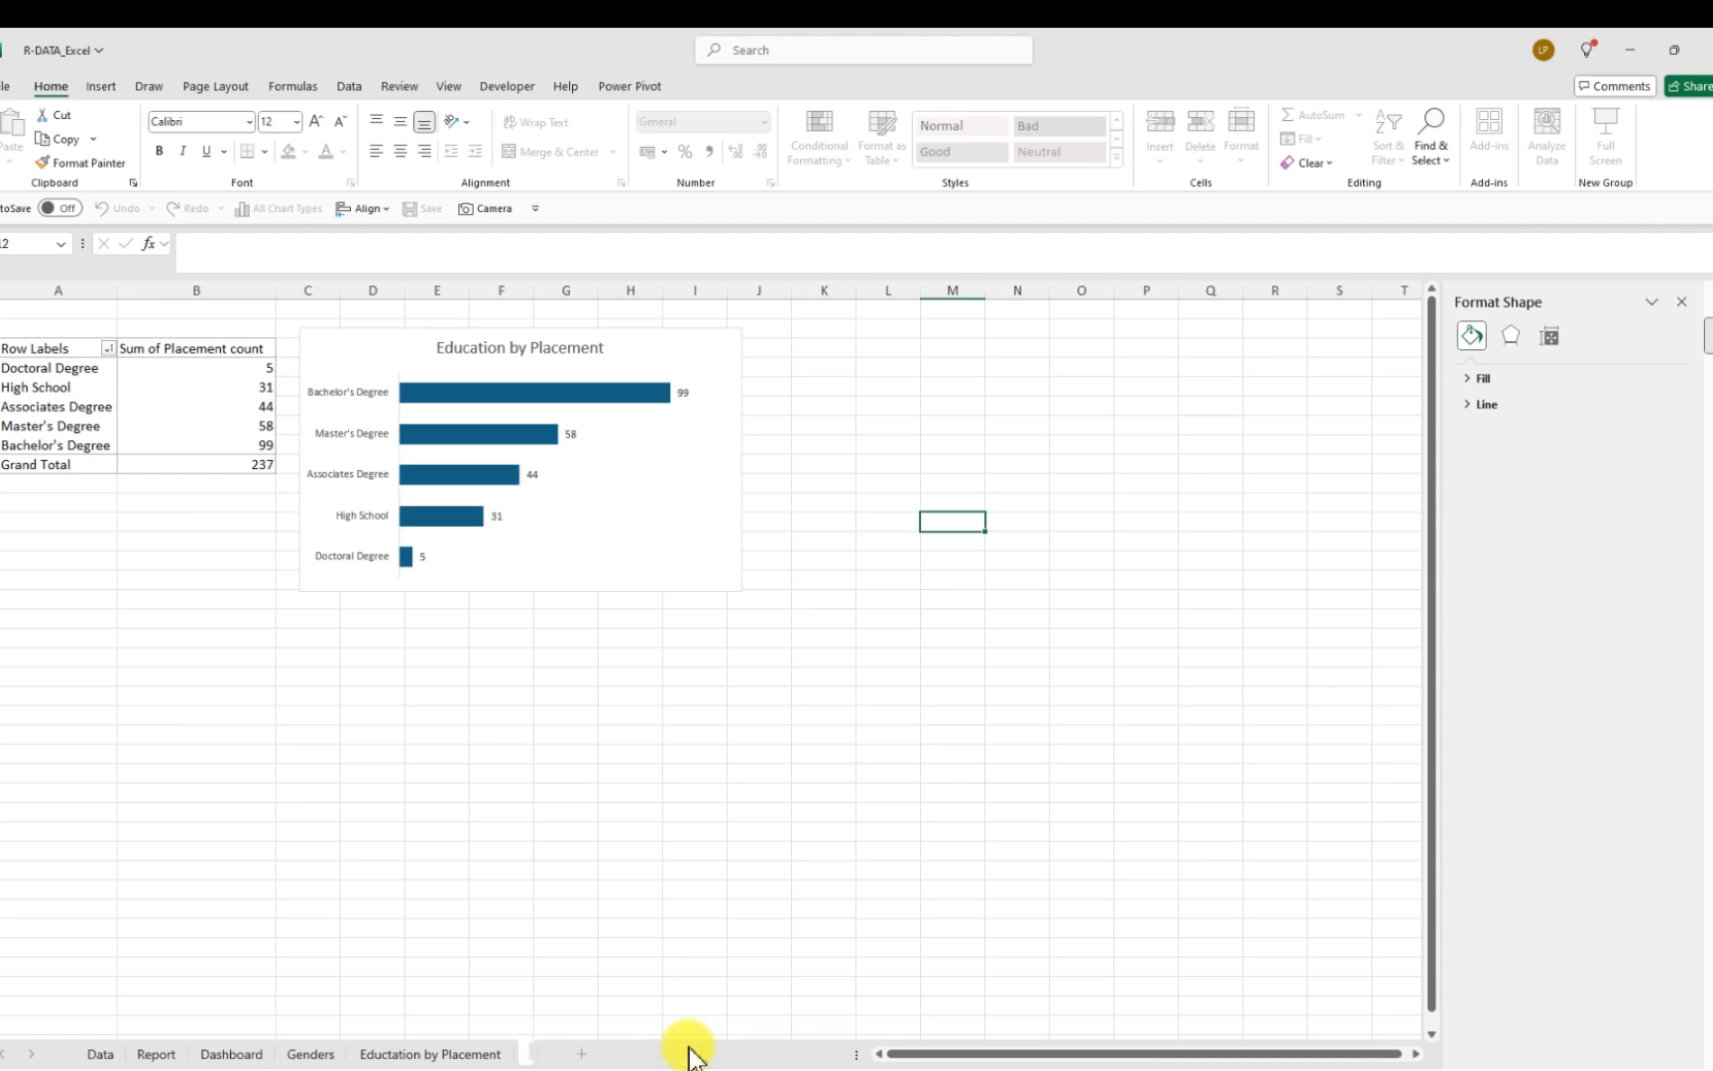
pyautogui.write('Job Placement')
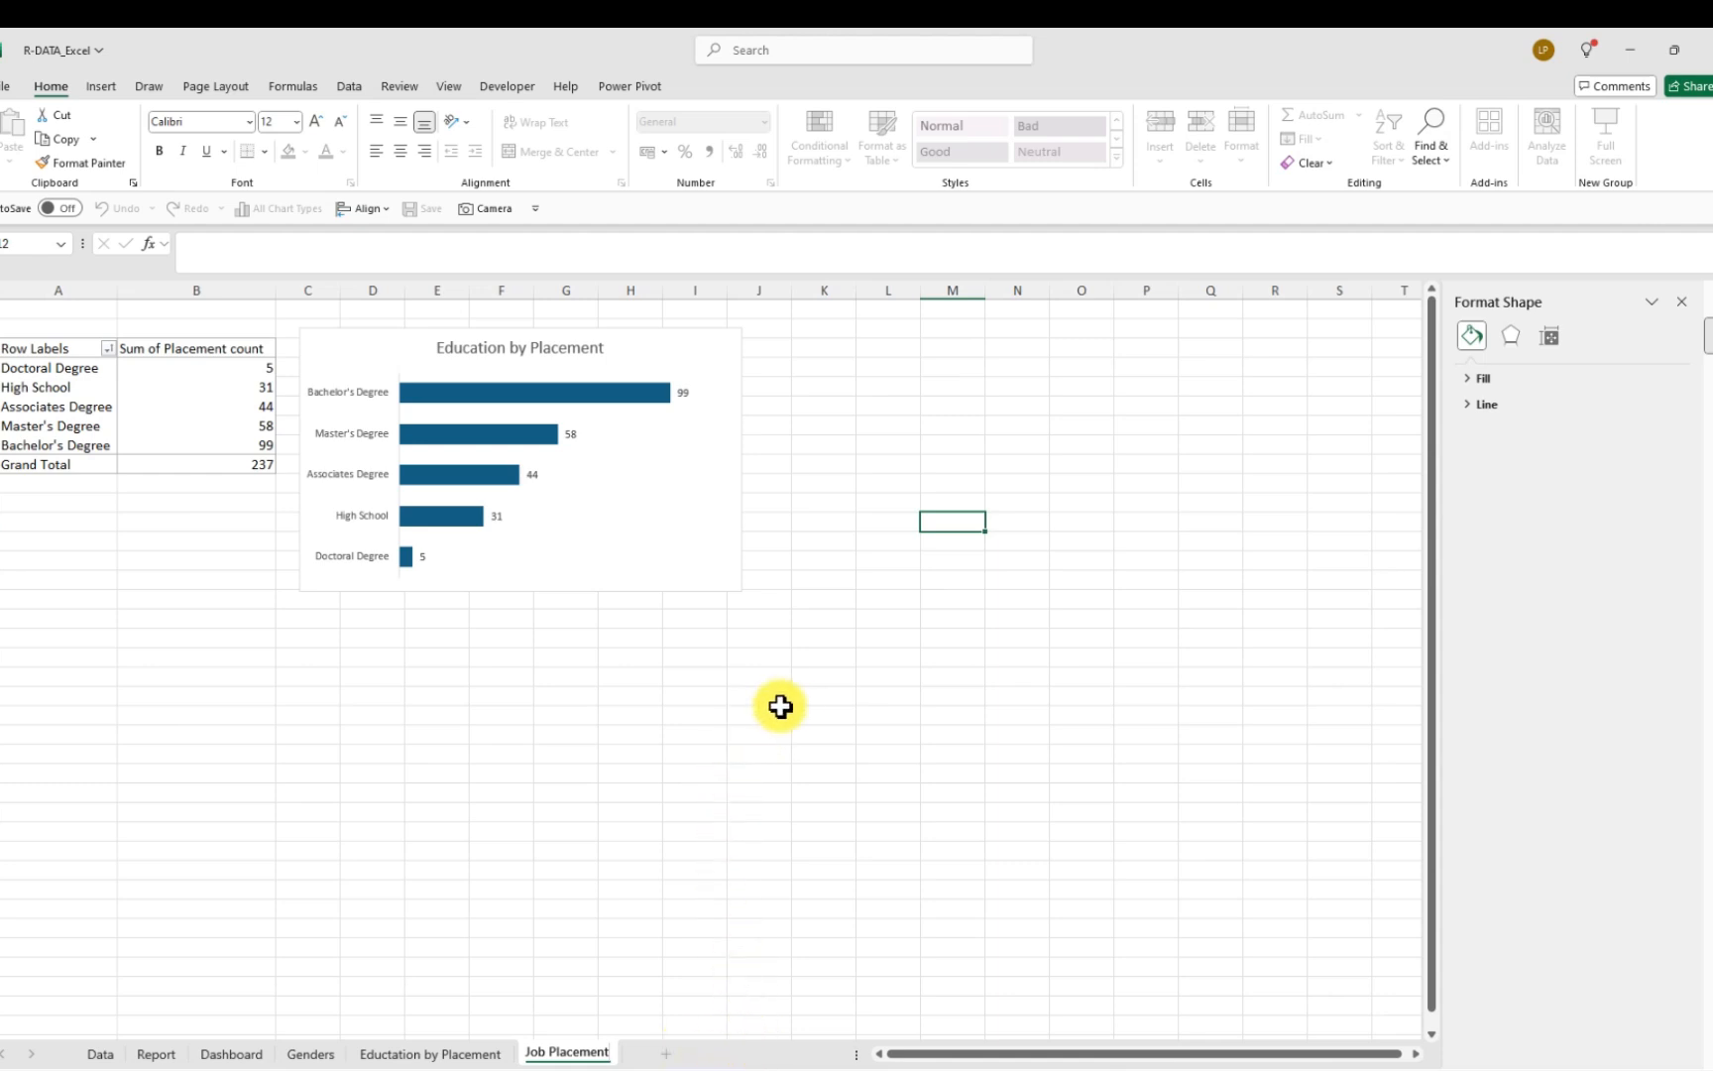
pyautogui.click(824, 695)
# Delete the copied Education by Placement chart from the Job Placement sheet
pyautogui.click(668, 347)
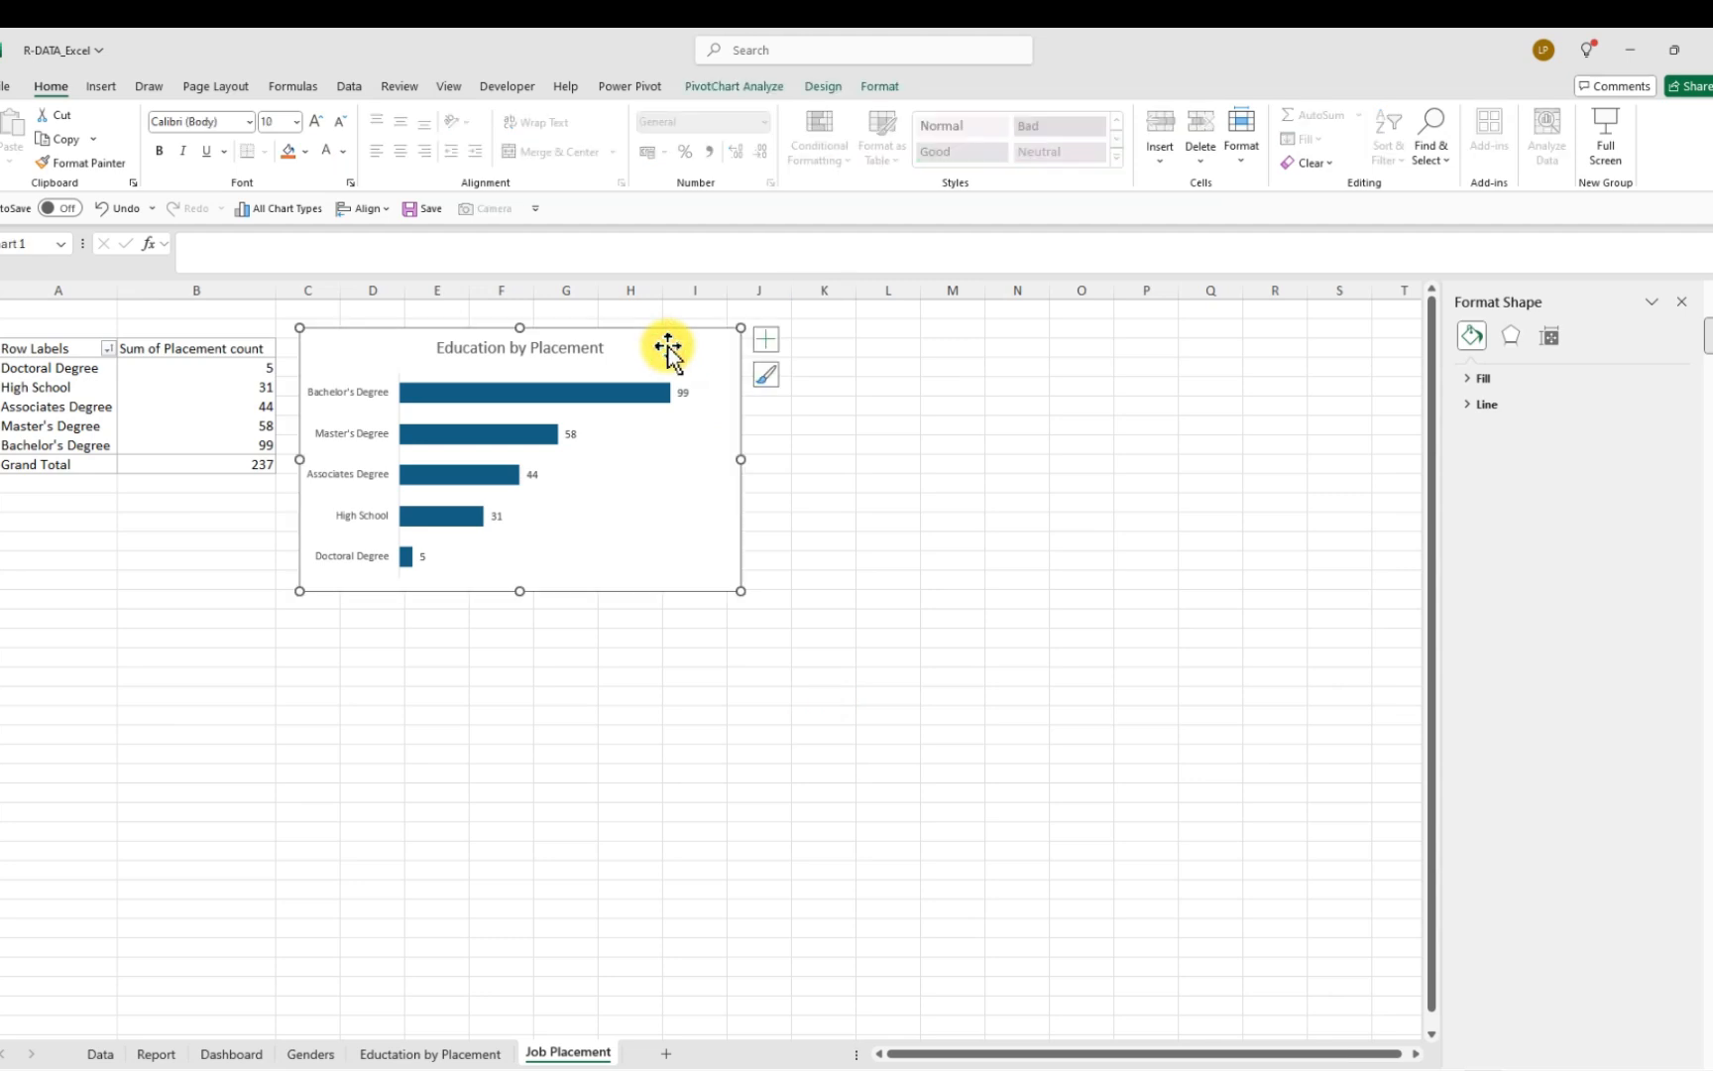
pyautogui.press('Delete')
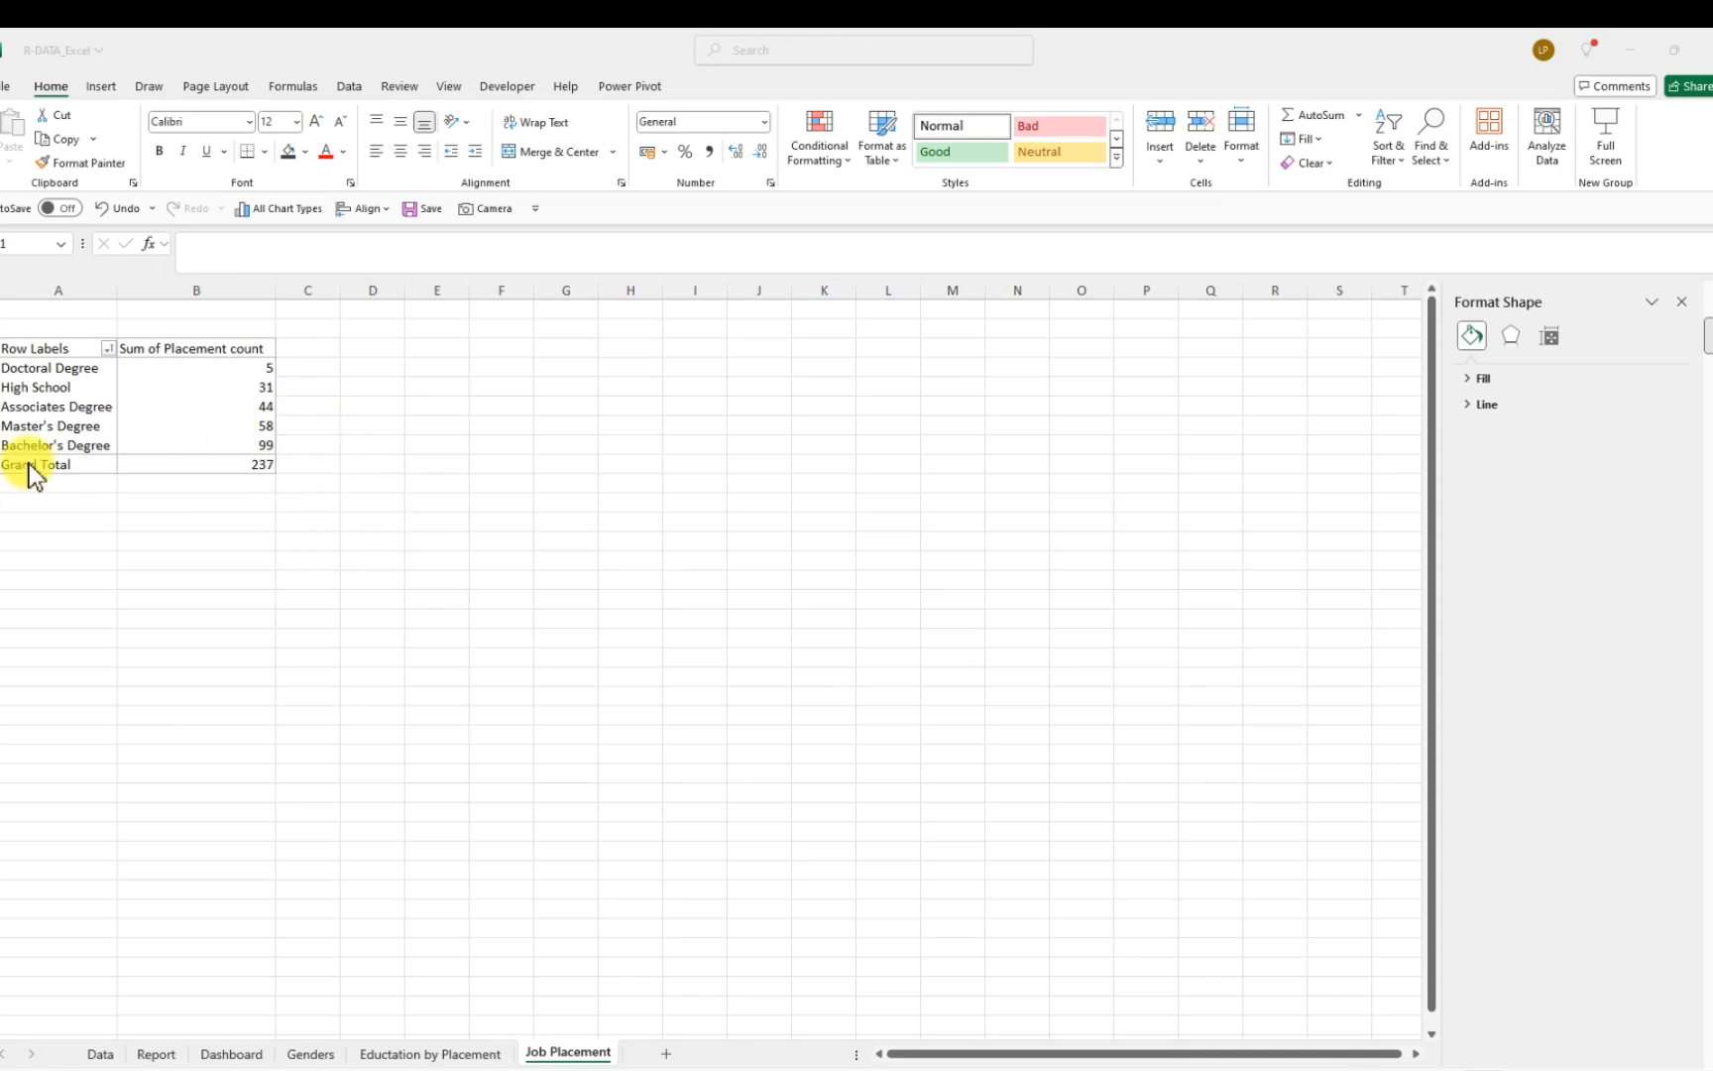
# Remove the Education field from the rows of the Job Placement PivotTable
pyautogui.click(65, 396)
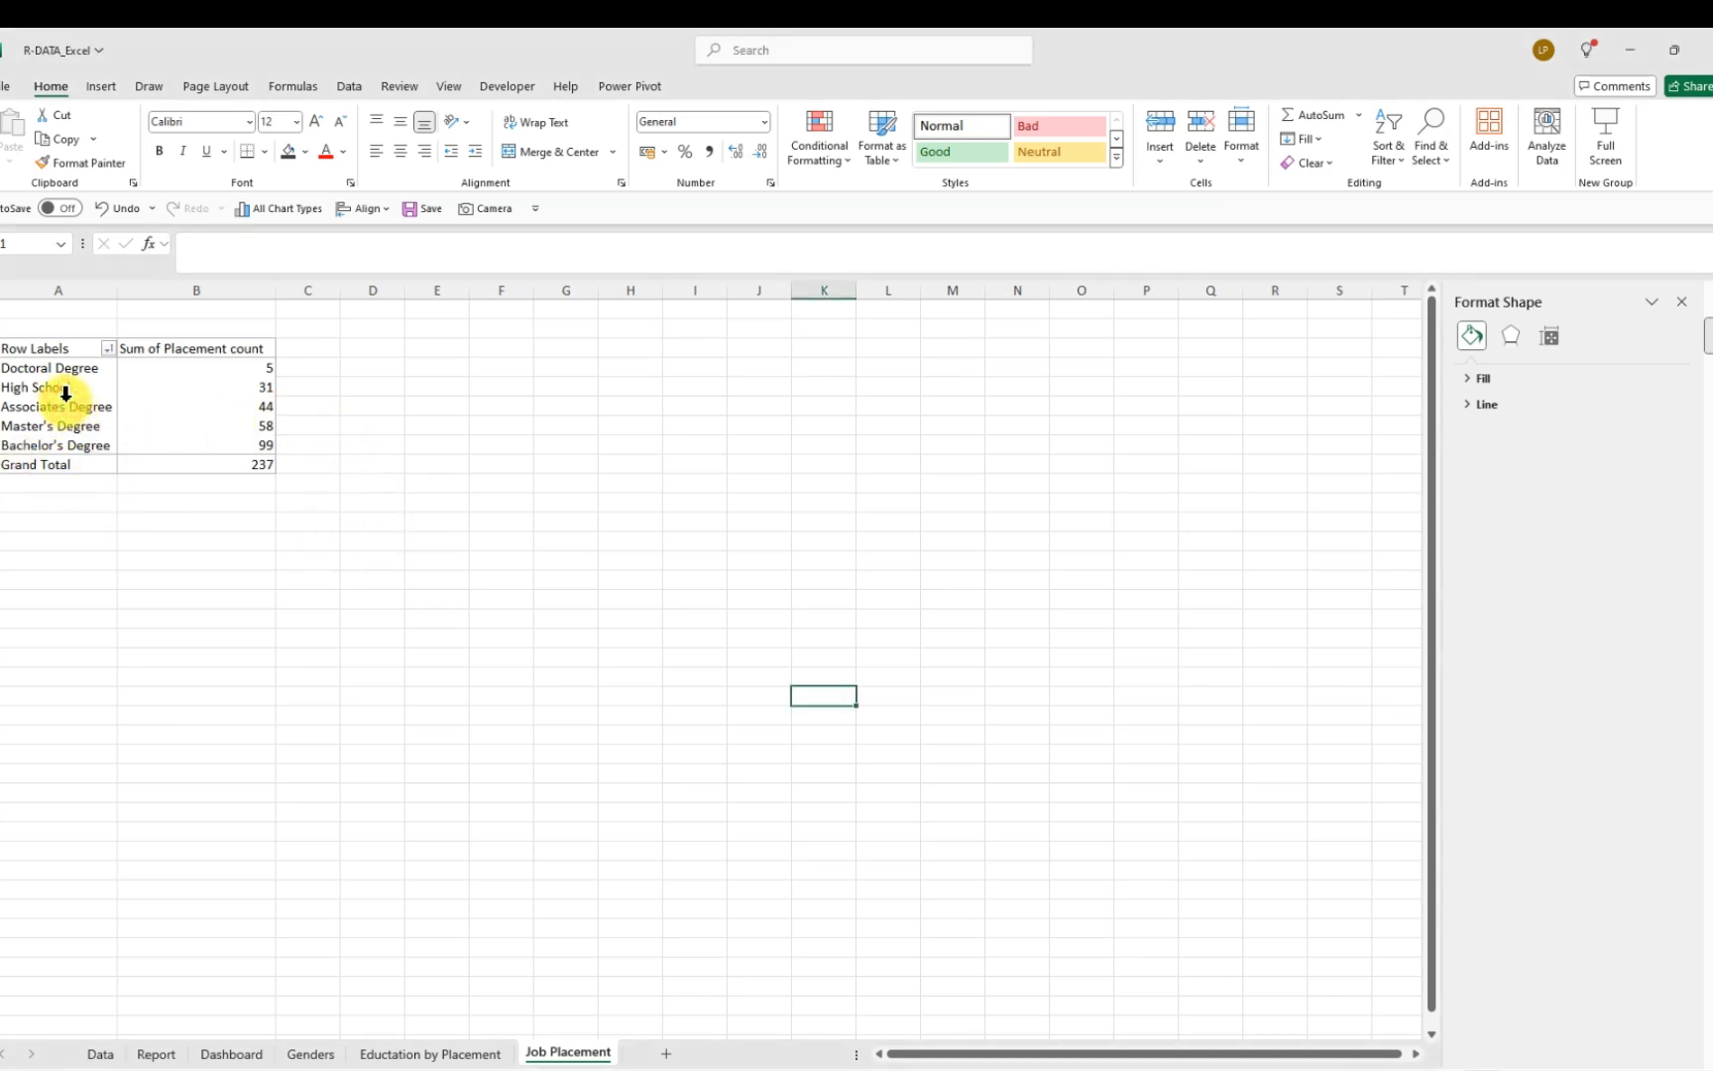
pyautogui.click(57, 408)
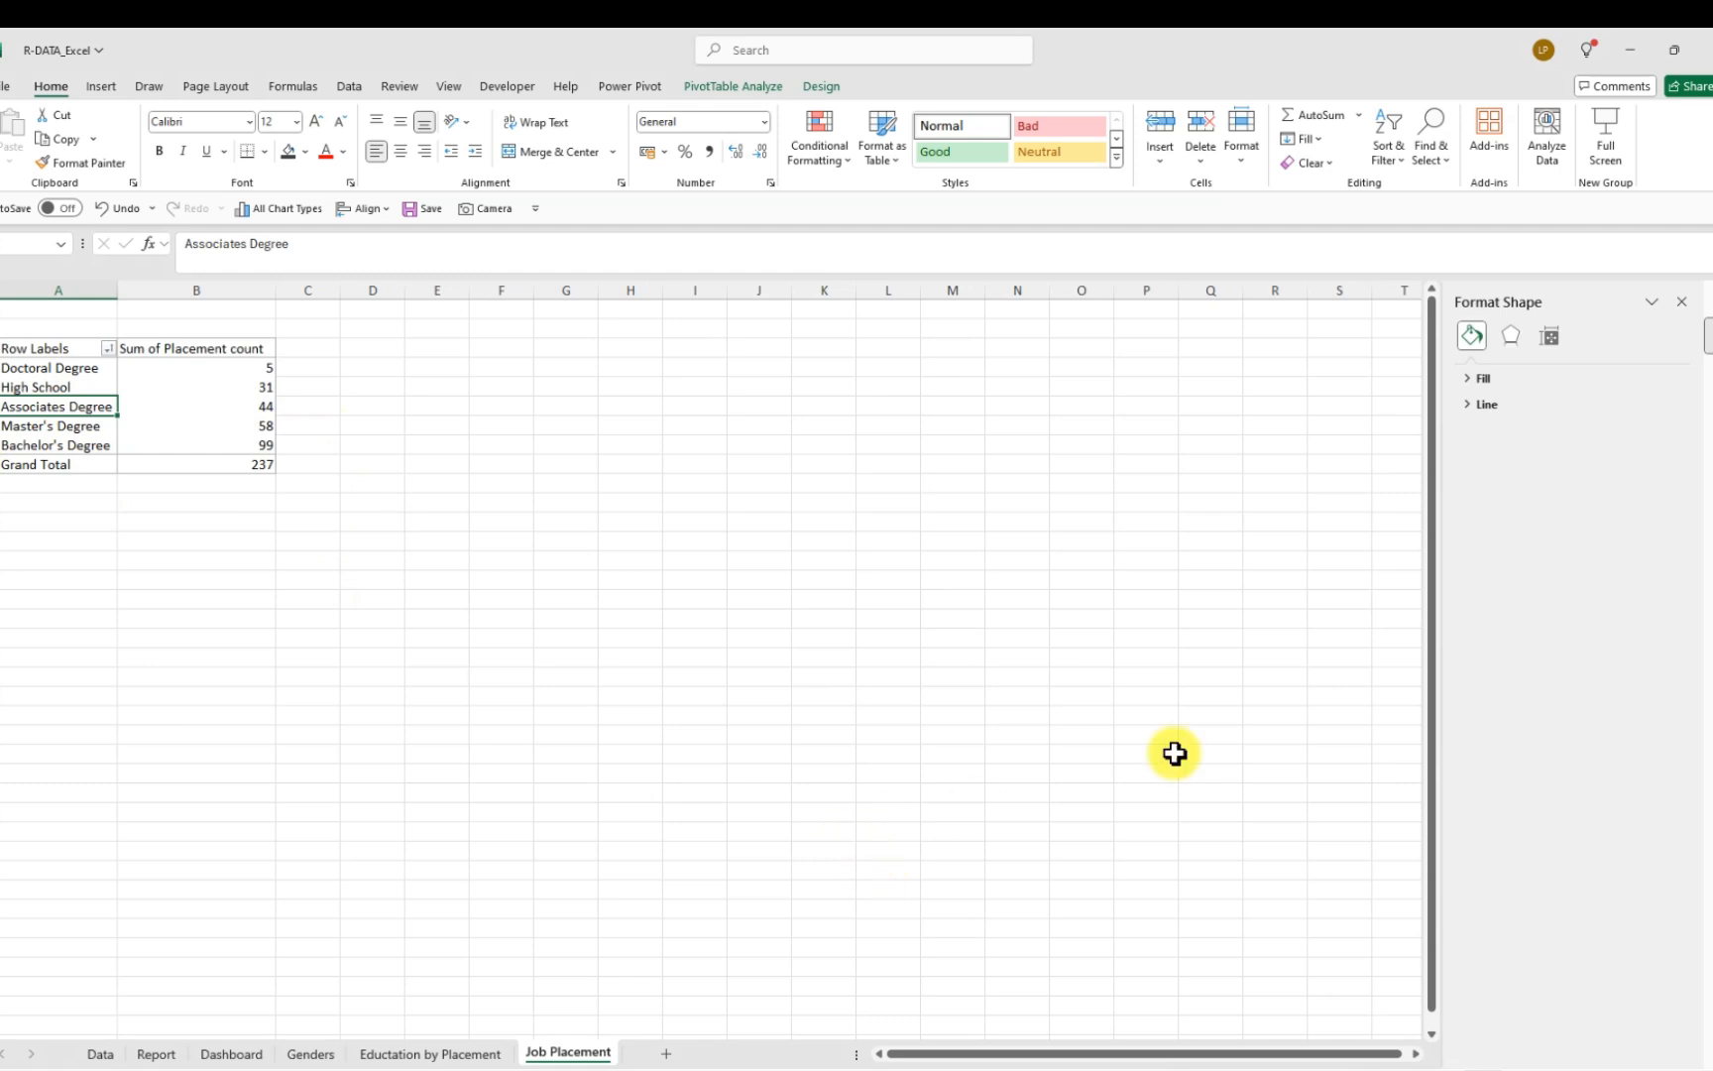
pyautogui.click(1682, 302)
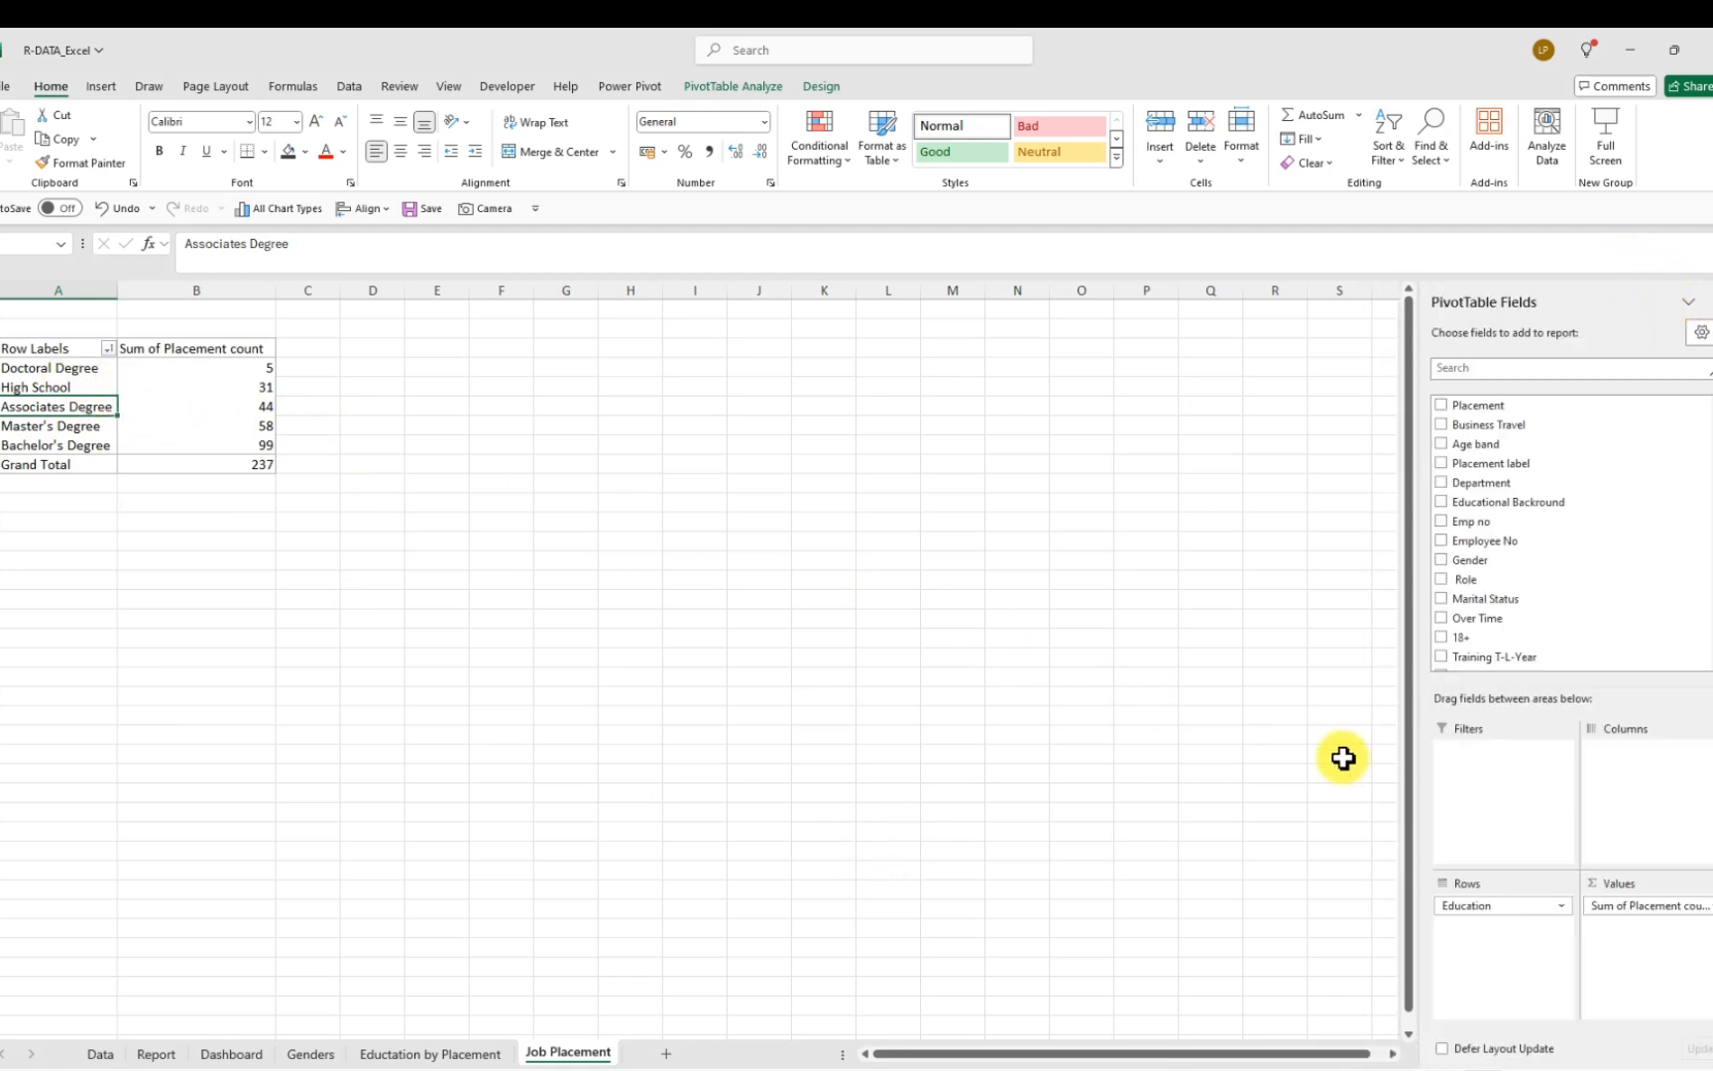
pyautogui.moveTo(1475, 907); pyautogui.dragTo(547, 735)
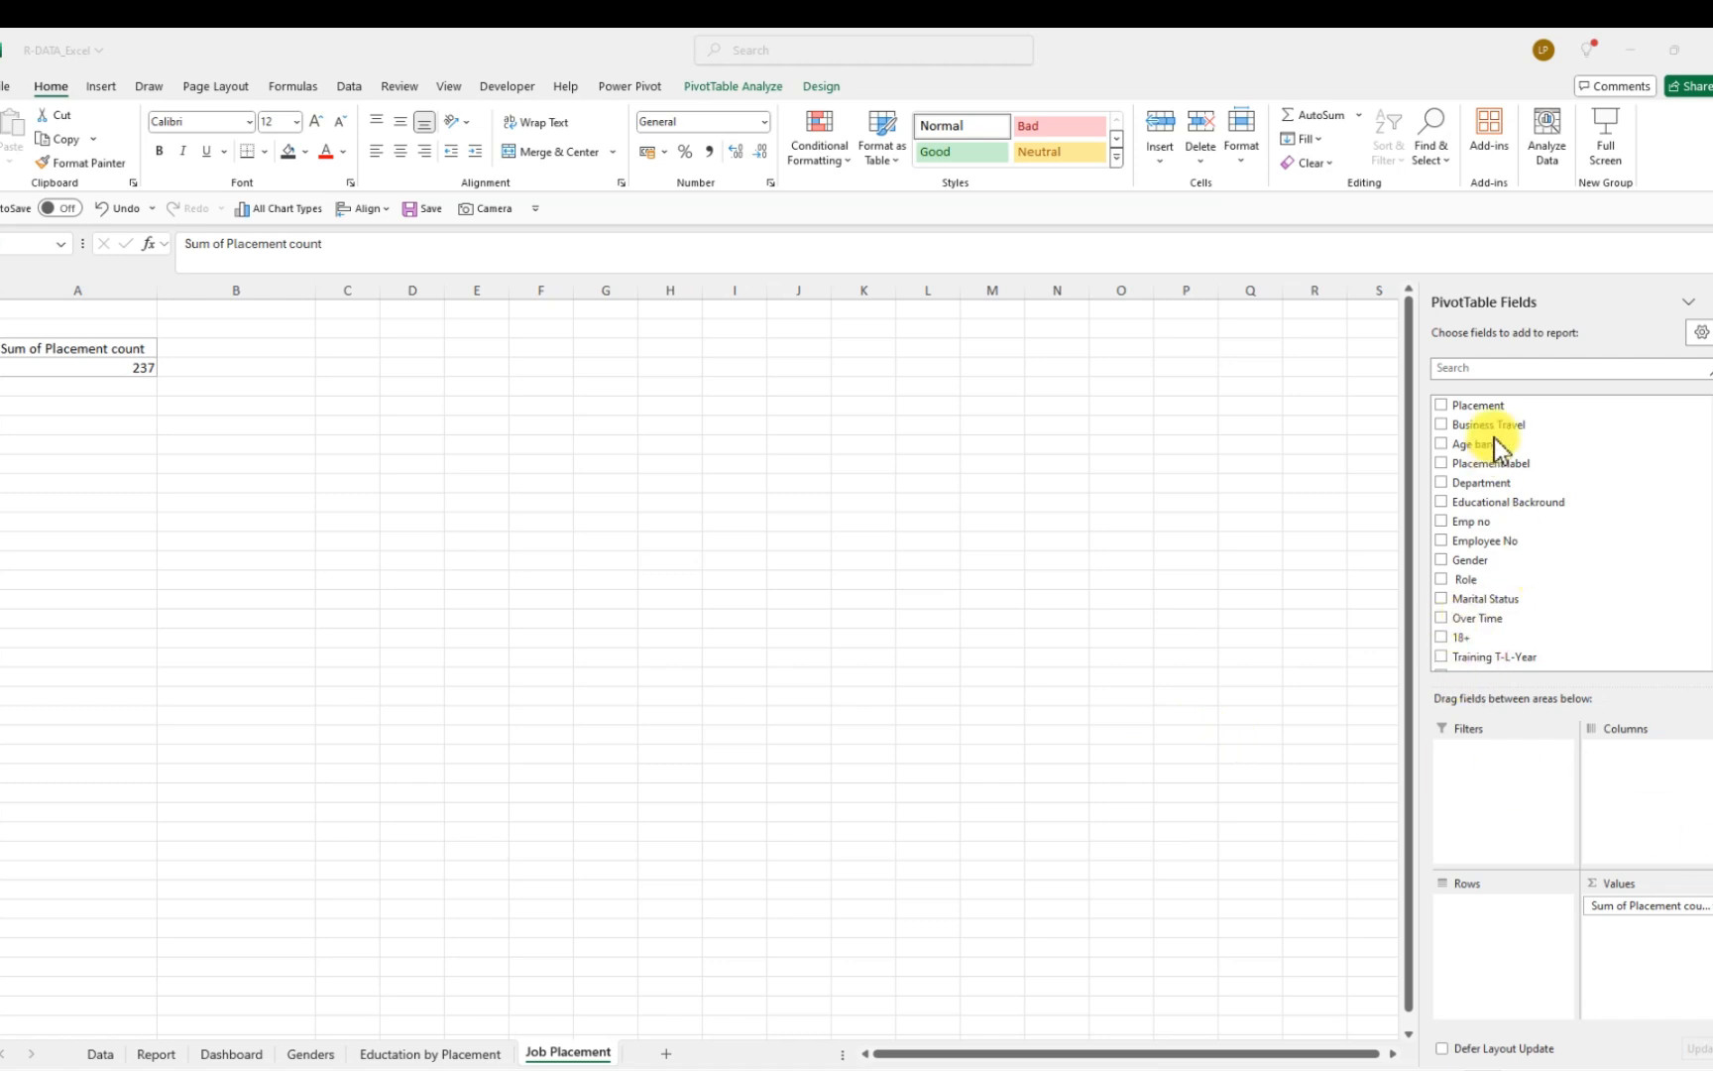
# Find the Role field by searching for "role" and add it to the PivotTable's rows
pyautogui.click(1493, 368)
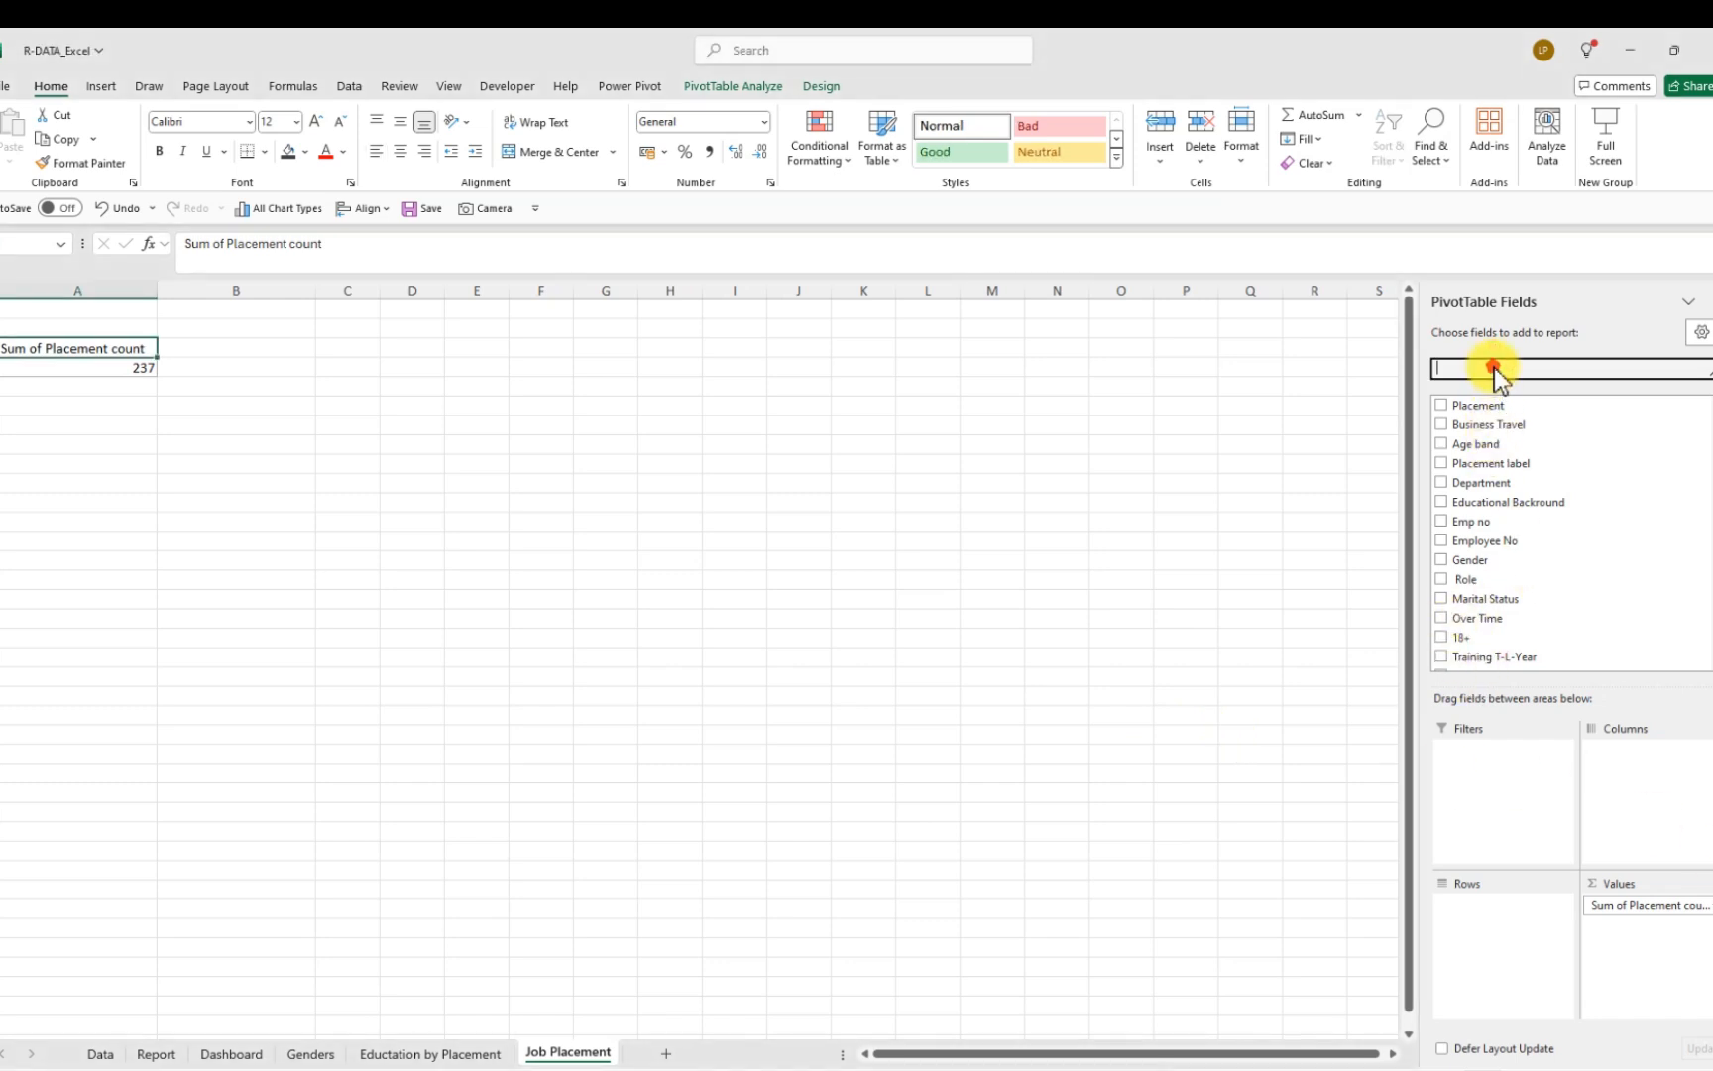
pyautogui.write('rolr')
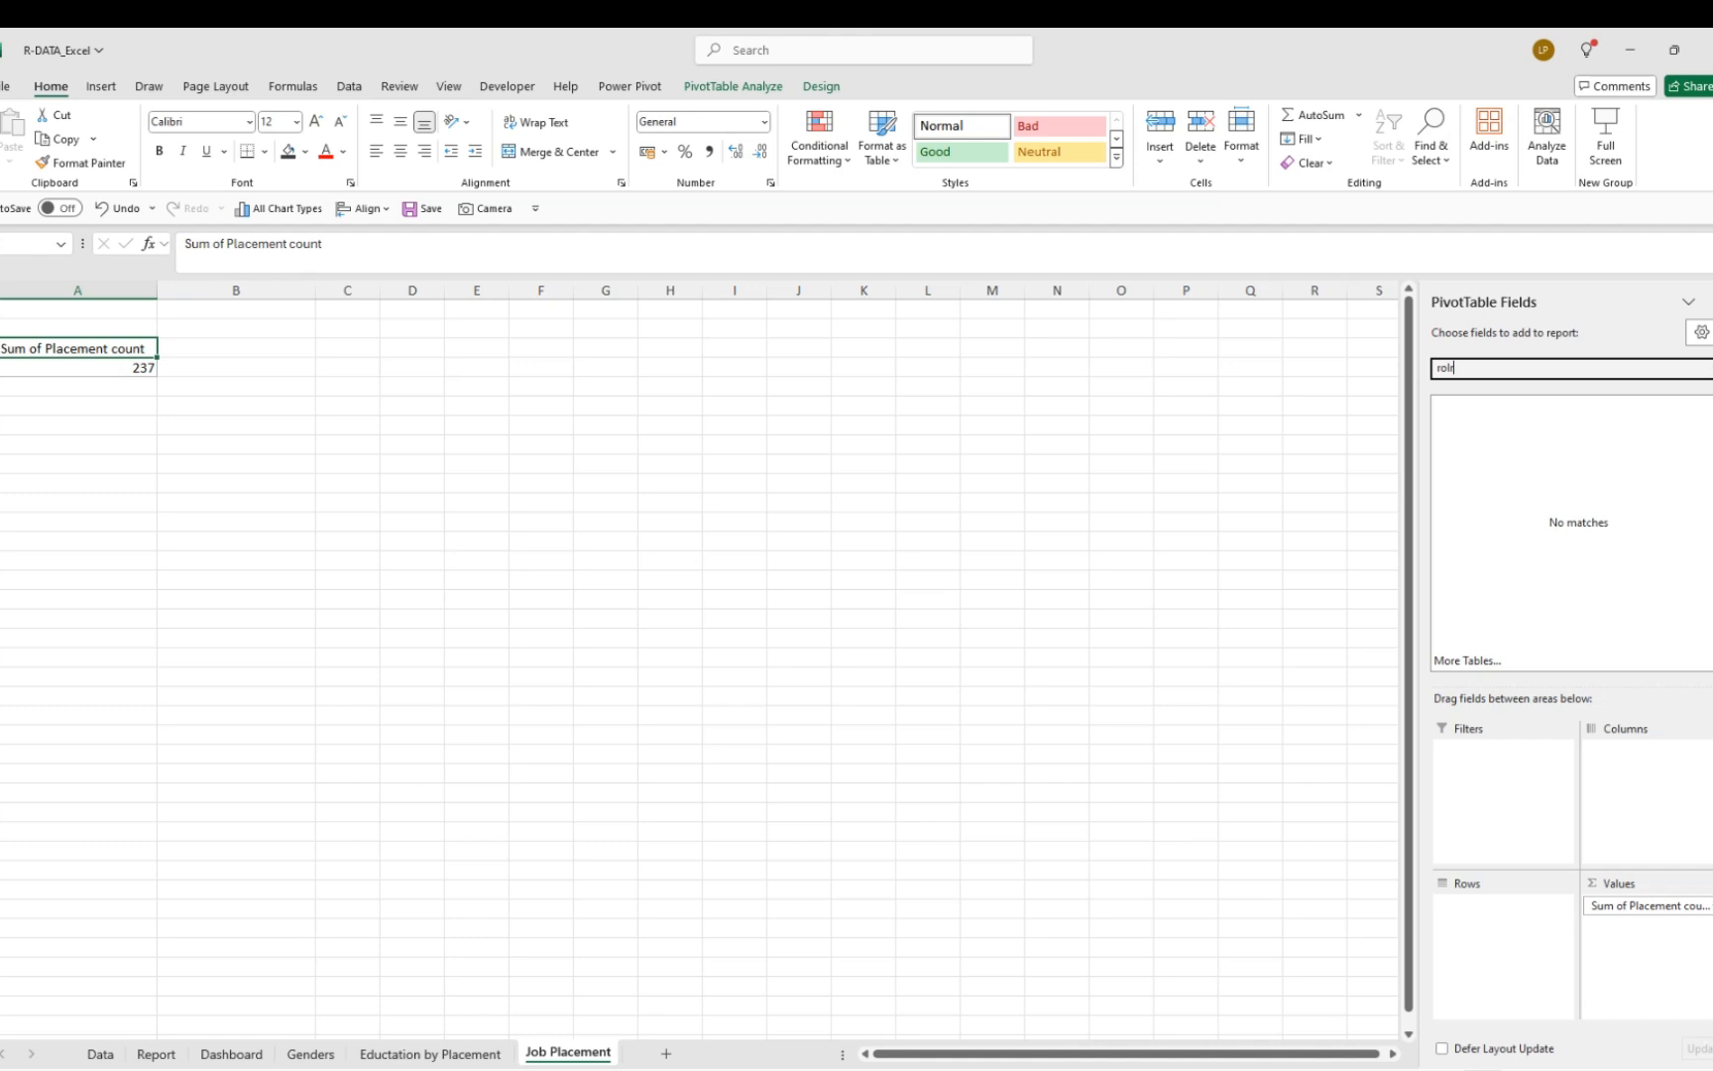
pyautogui.press('BackSpace')
pyautogui.write('e')
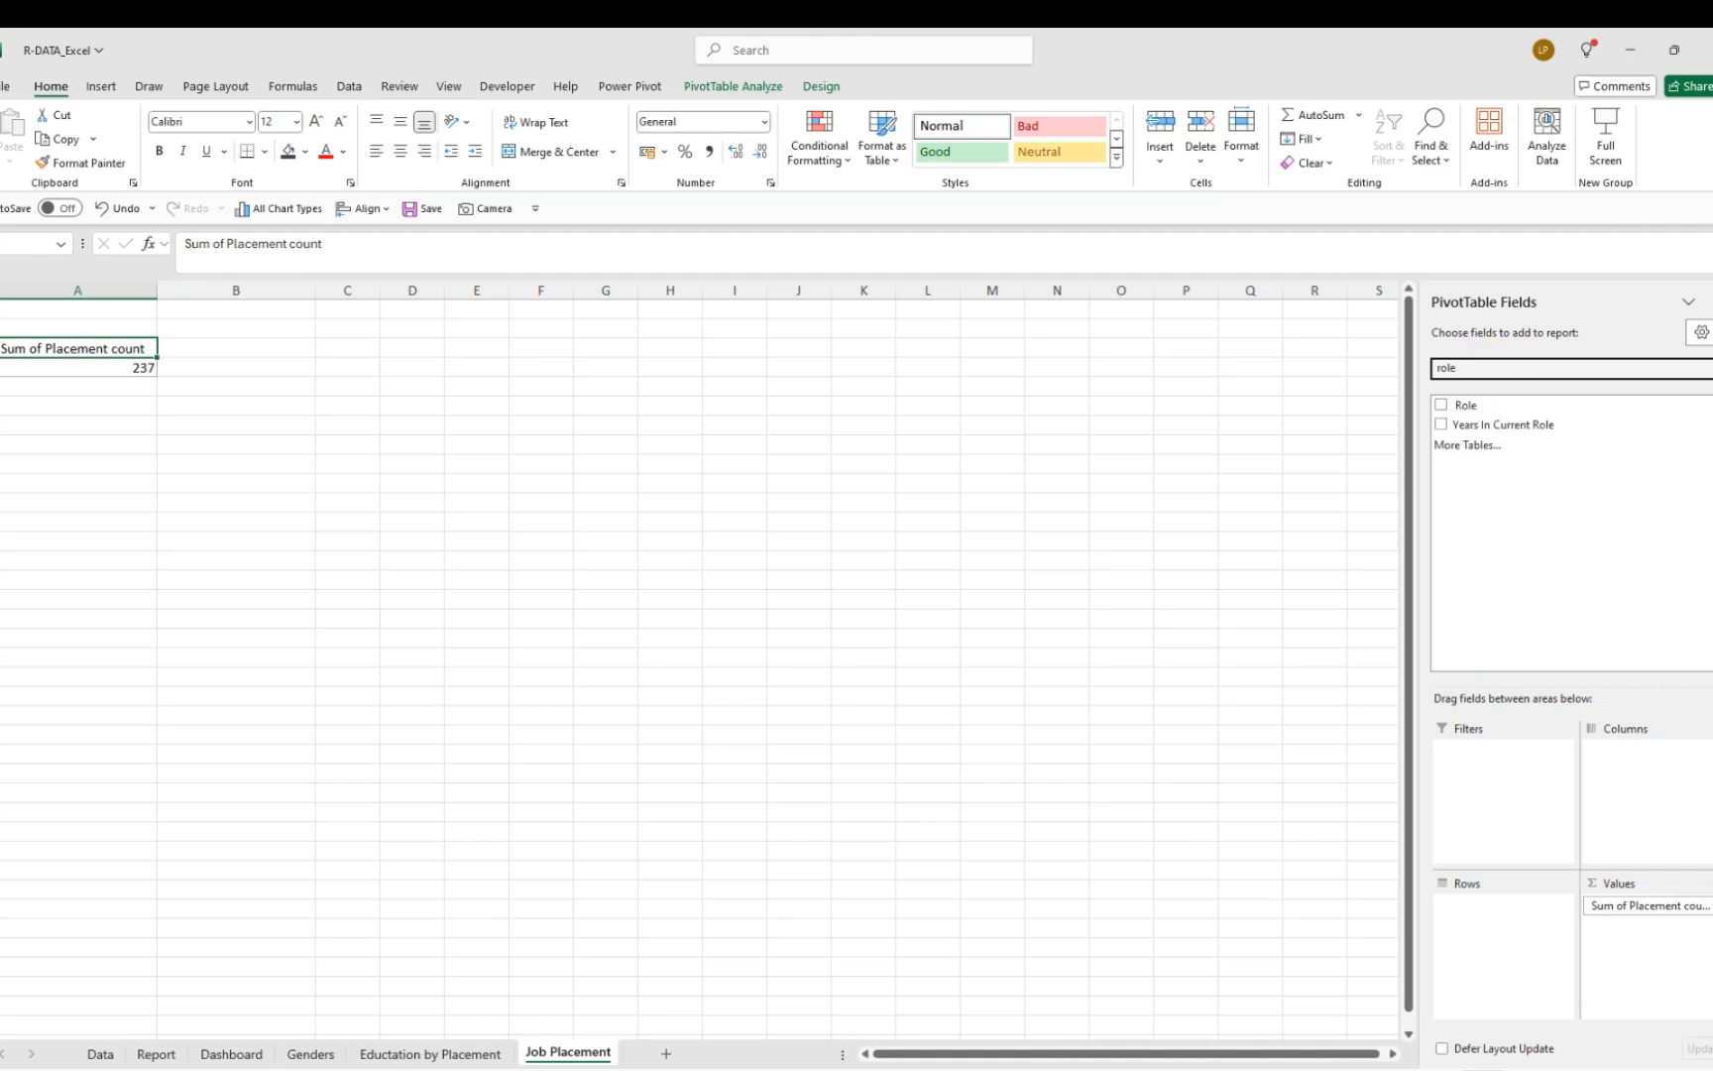
pyautogui.moveTo(1466, 405); pyautogui.dragTo(1481, 922)
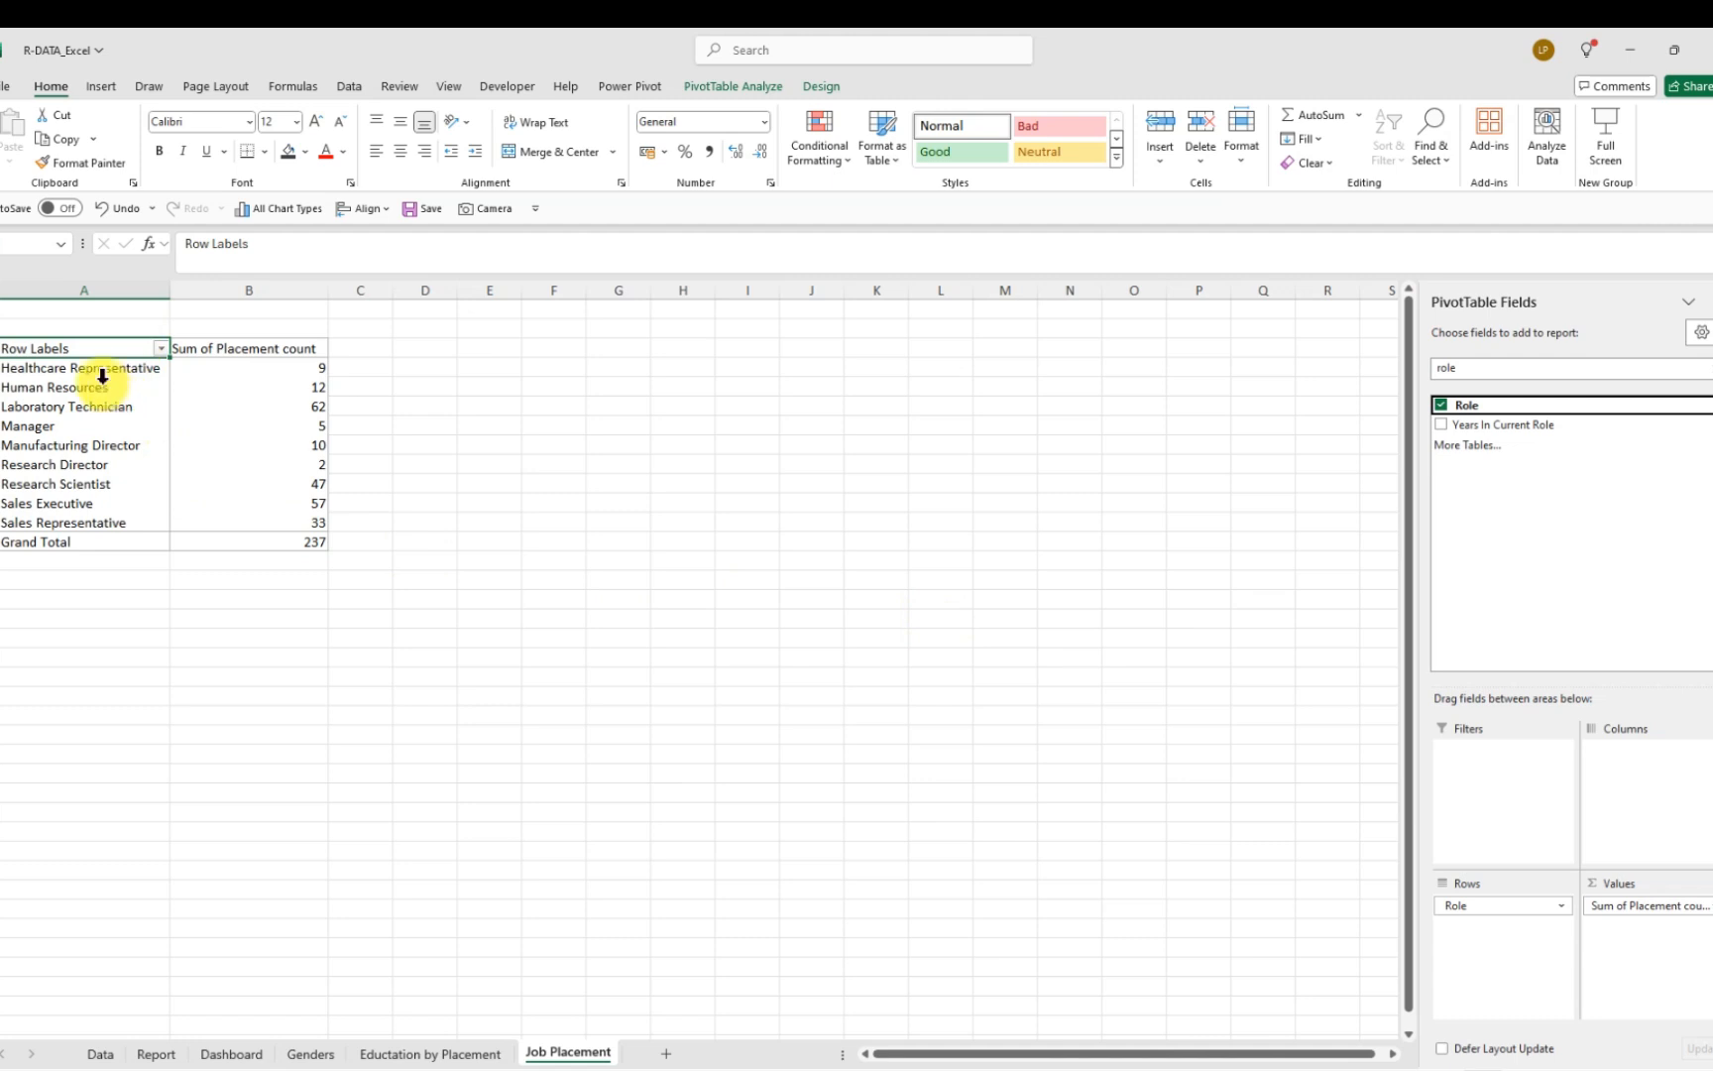
# Try to insert a treemap chart directly from the PivotTable's role rows, leaving out the grand total
pyautogui.moveTo(25, 369)
pyautogui.mouseDown()
pyautogui.moveTo(76, 388)
pyautogui.moveTo(175, 514)
pyautogui.mouseUp()
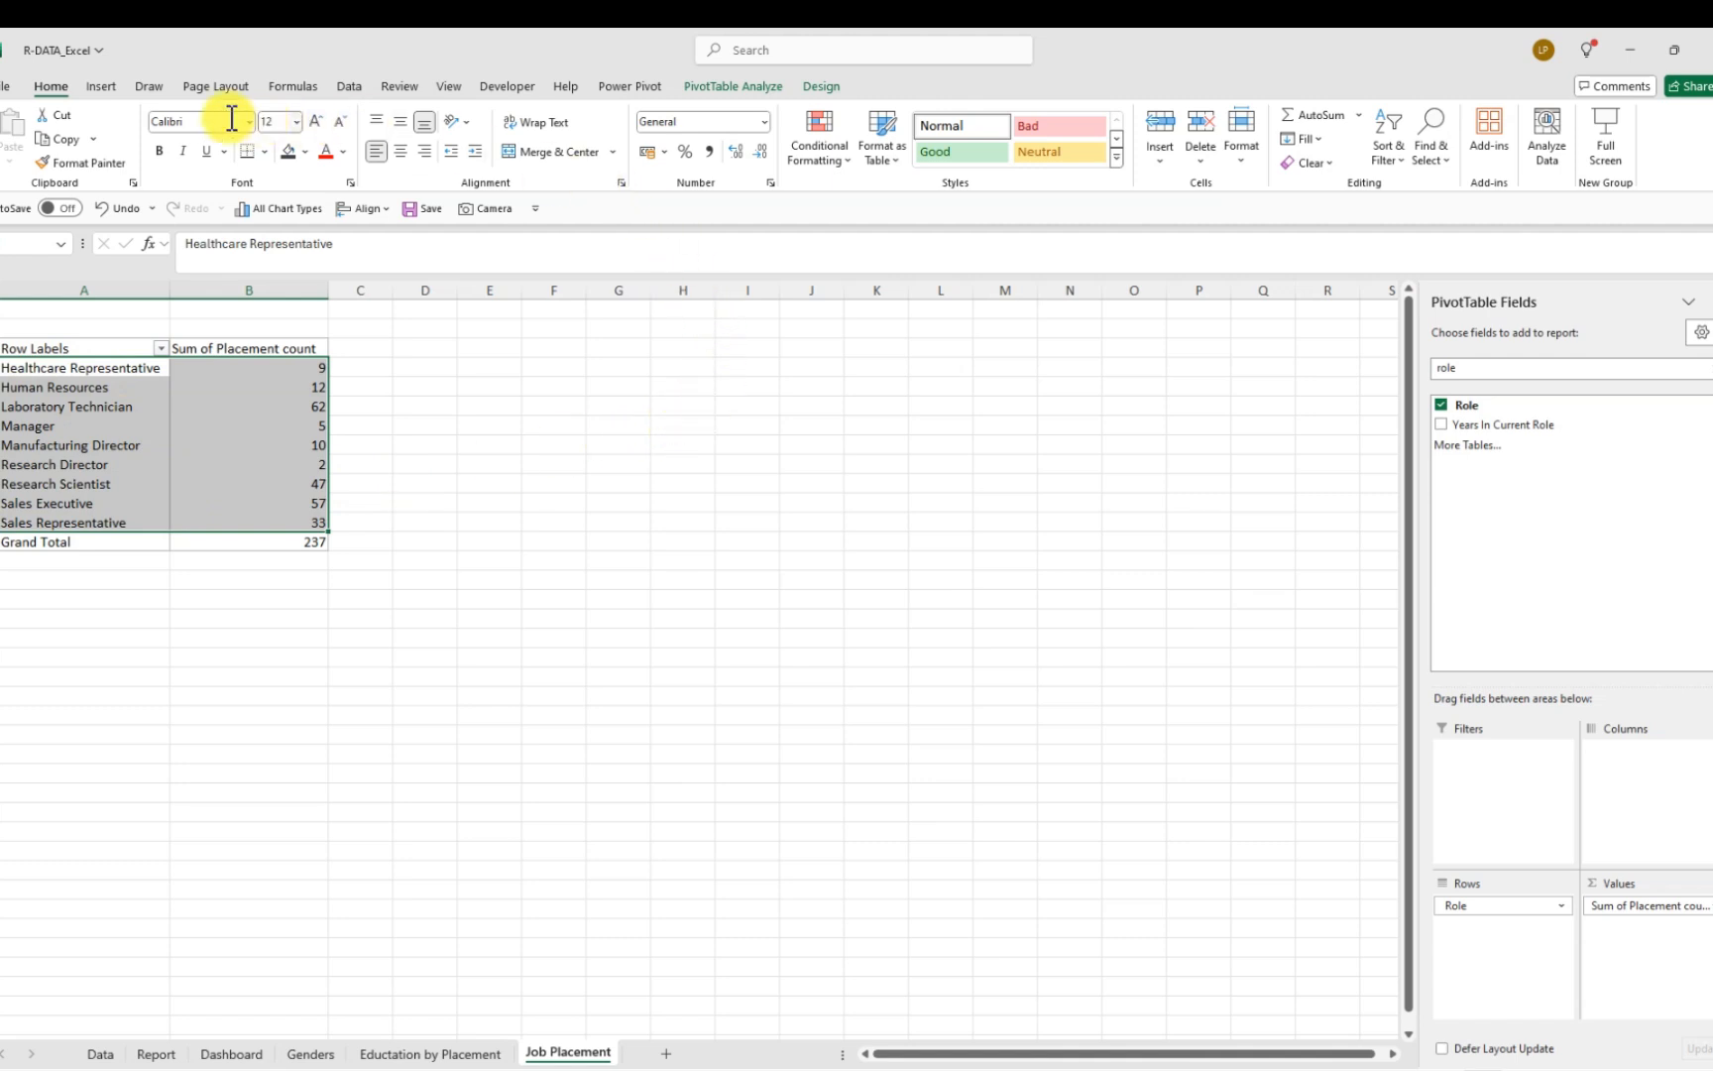
pyautogui.click(101, 87)
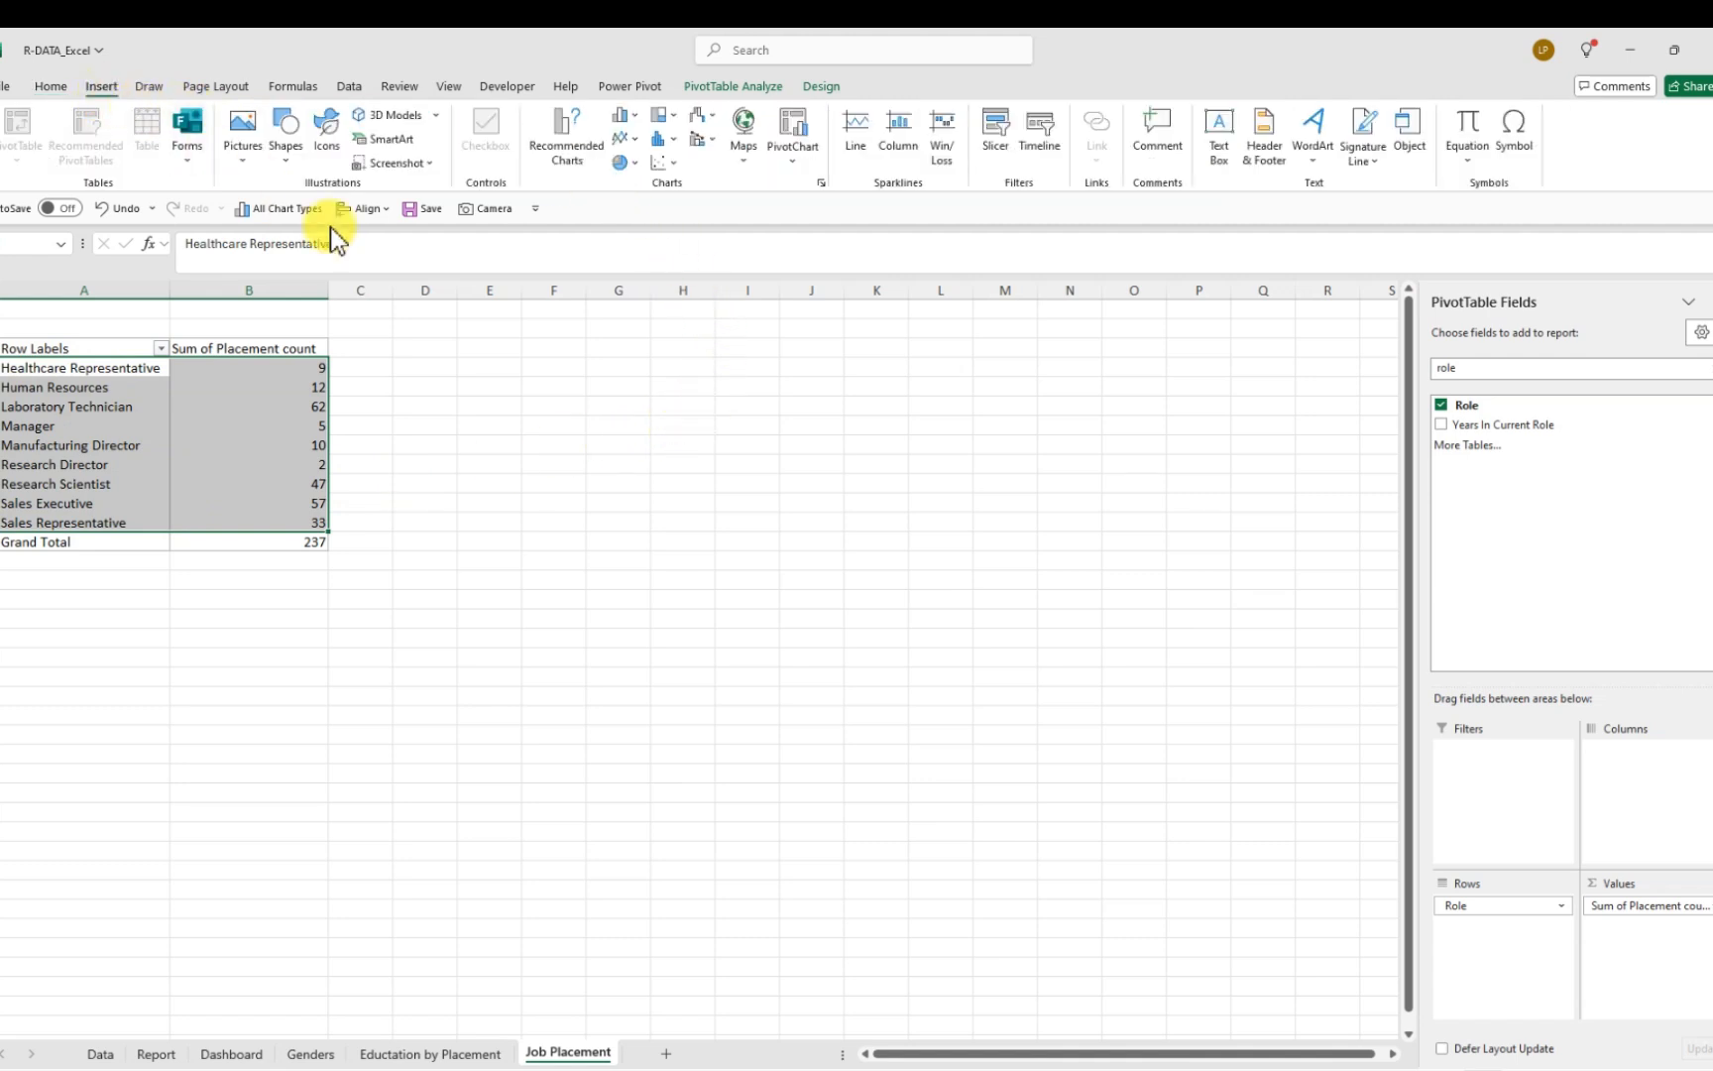
pyautogui.click(669, 121)
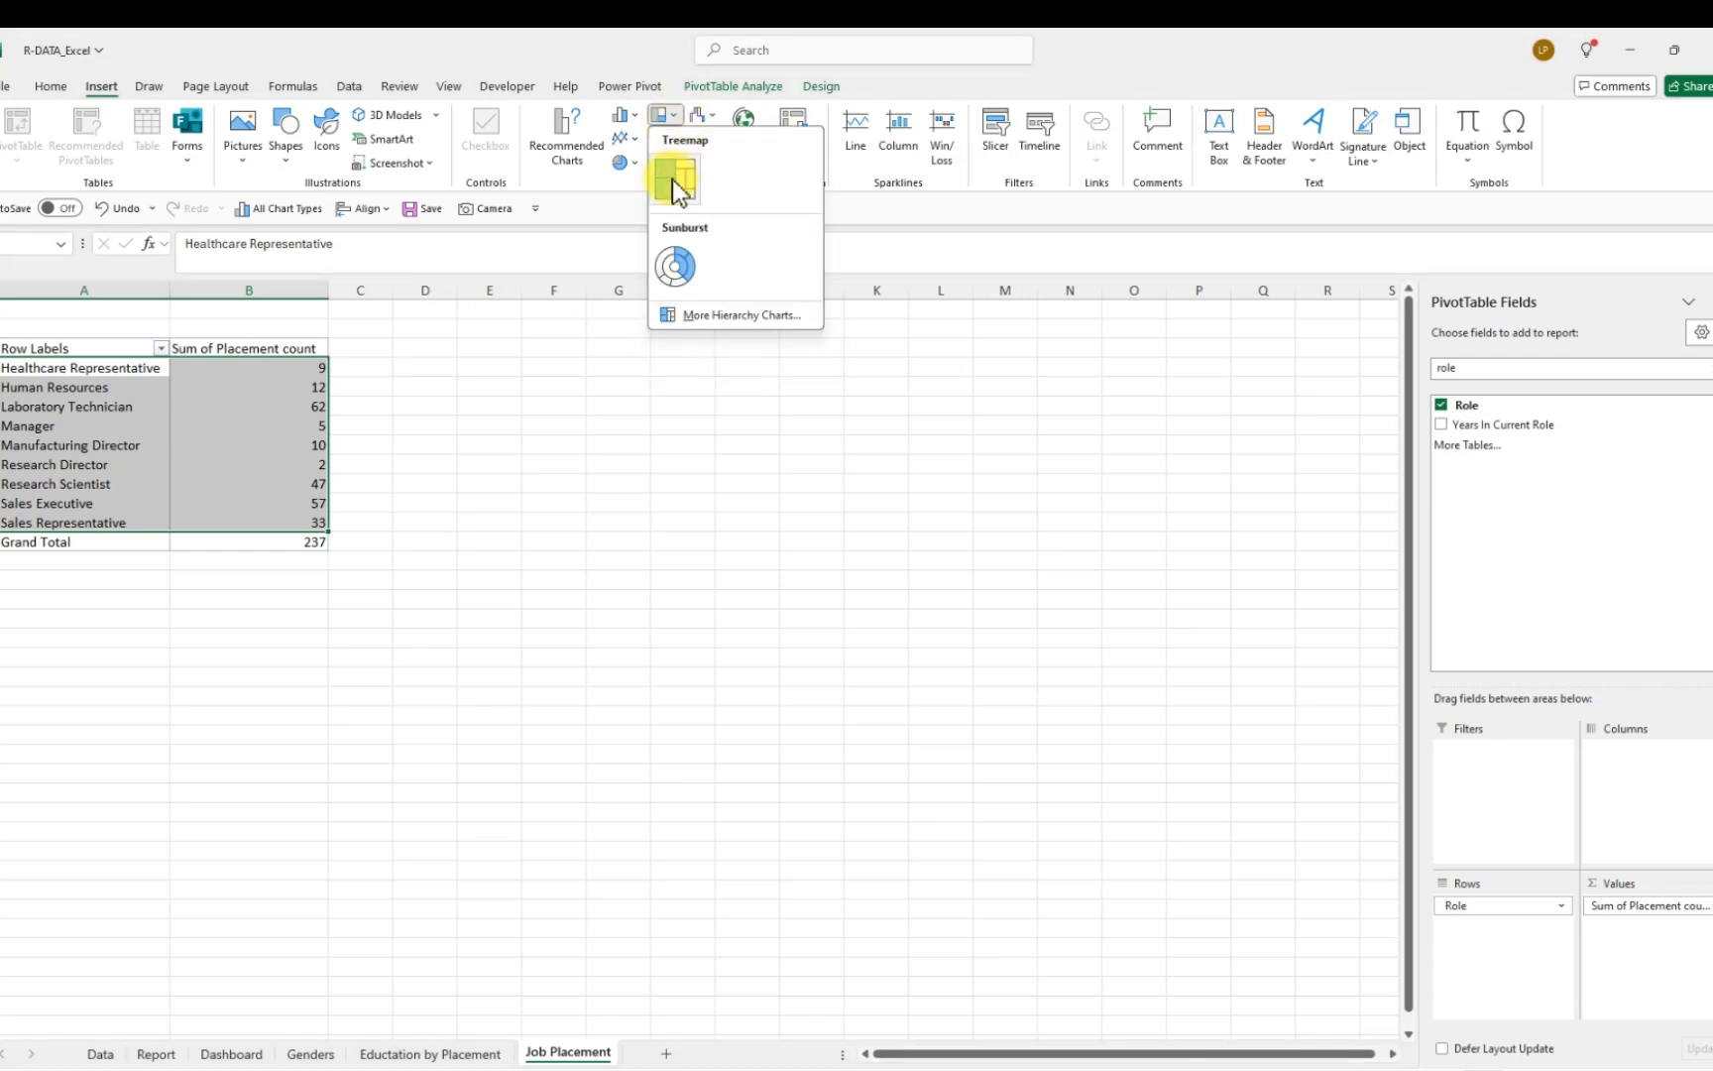
pyautogui.click(674, 179)
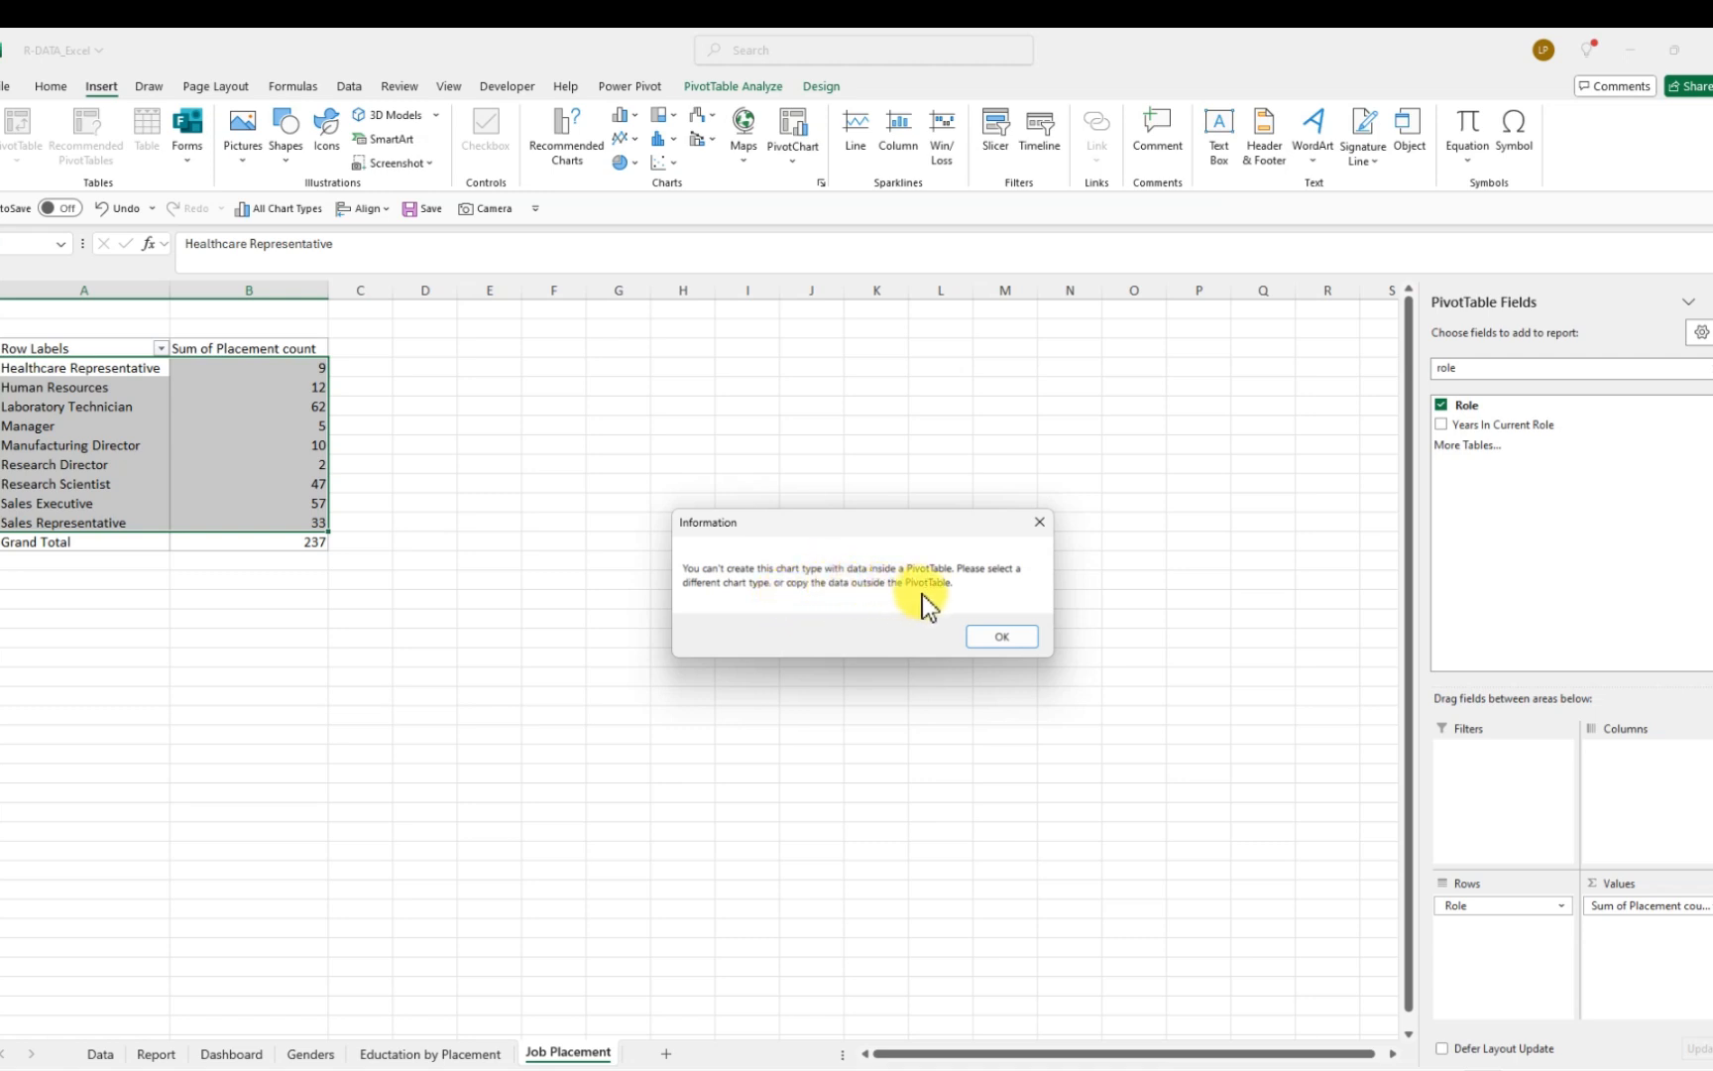
pyautogui.click(999, 638)
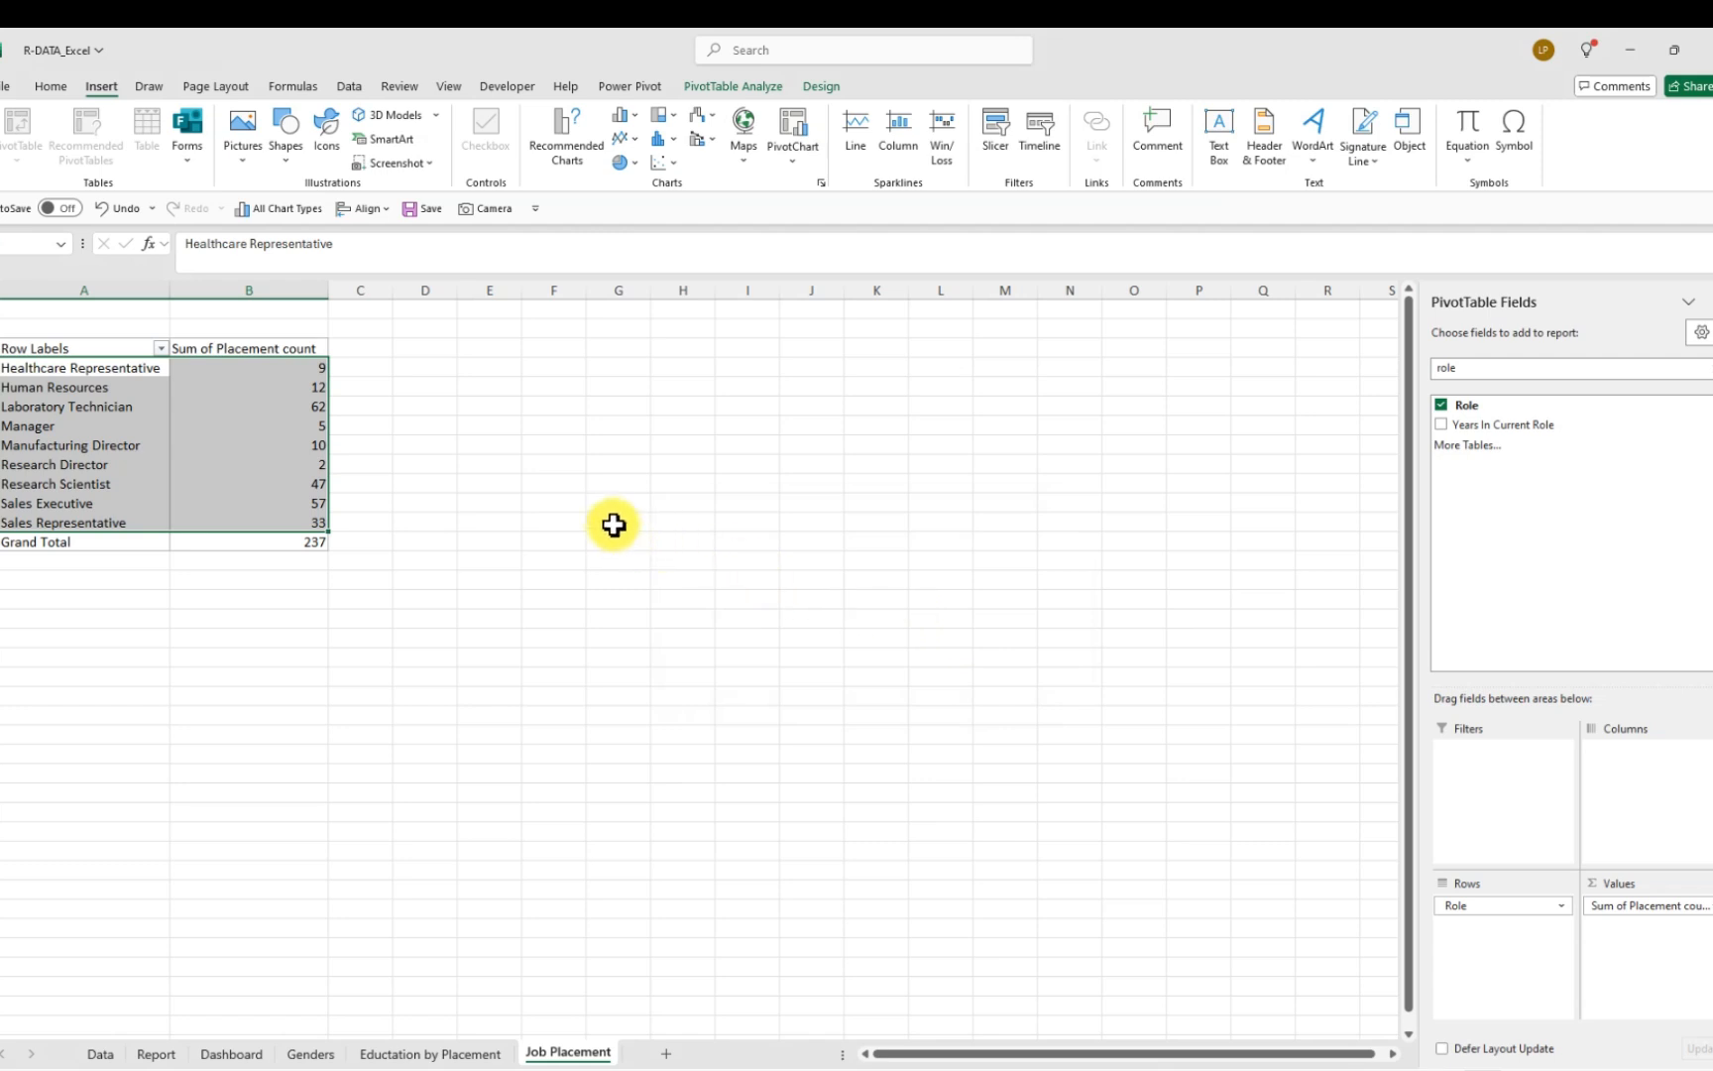
# Copy the PivotTable's headers and role rows without the grand total and paste them as values from column D of the header row
pyautogui.click(472, 449)
pyautogui.moveTo(18, 348); pyautogui.dragTo(301, 517)
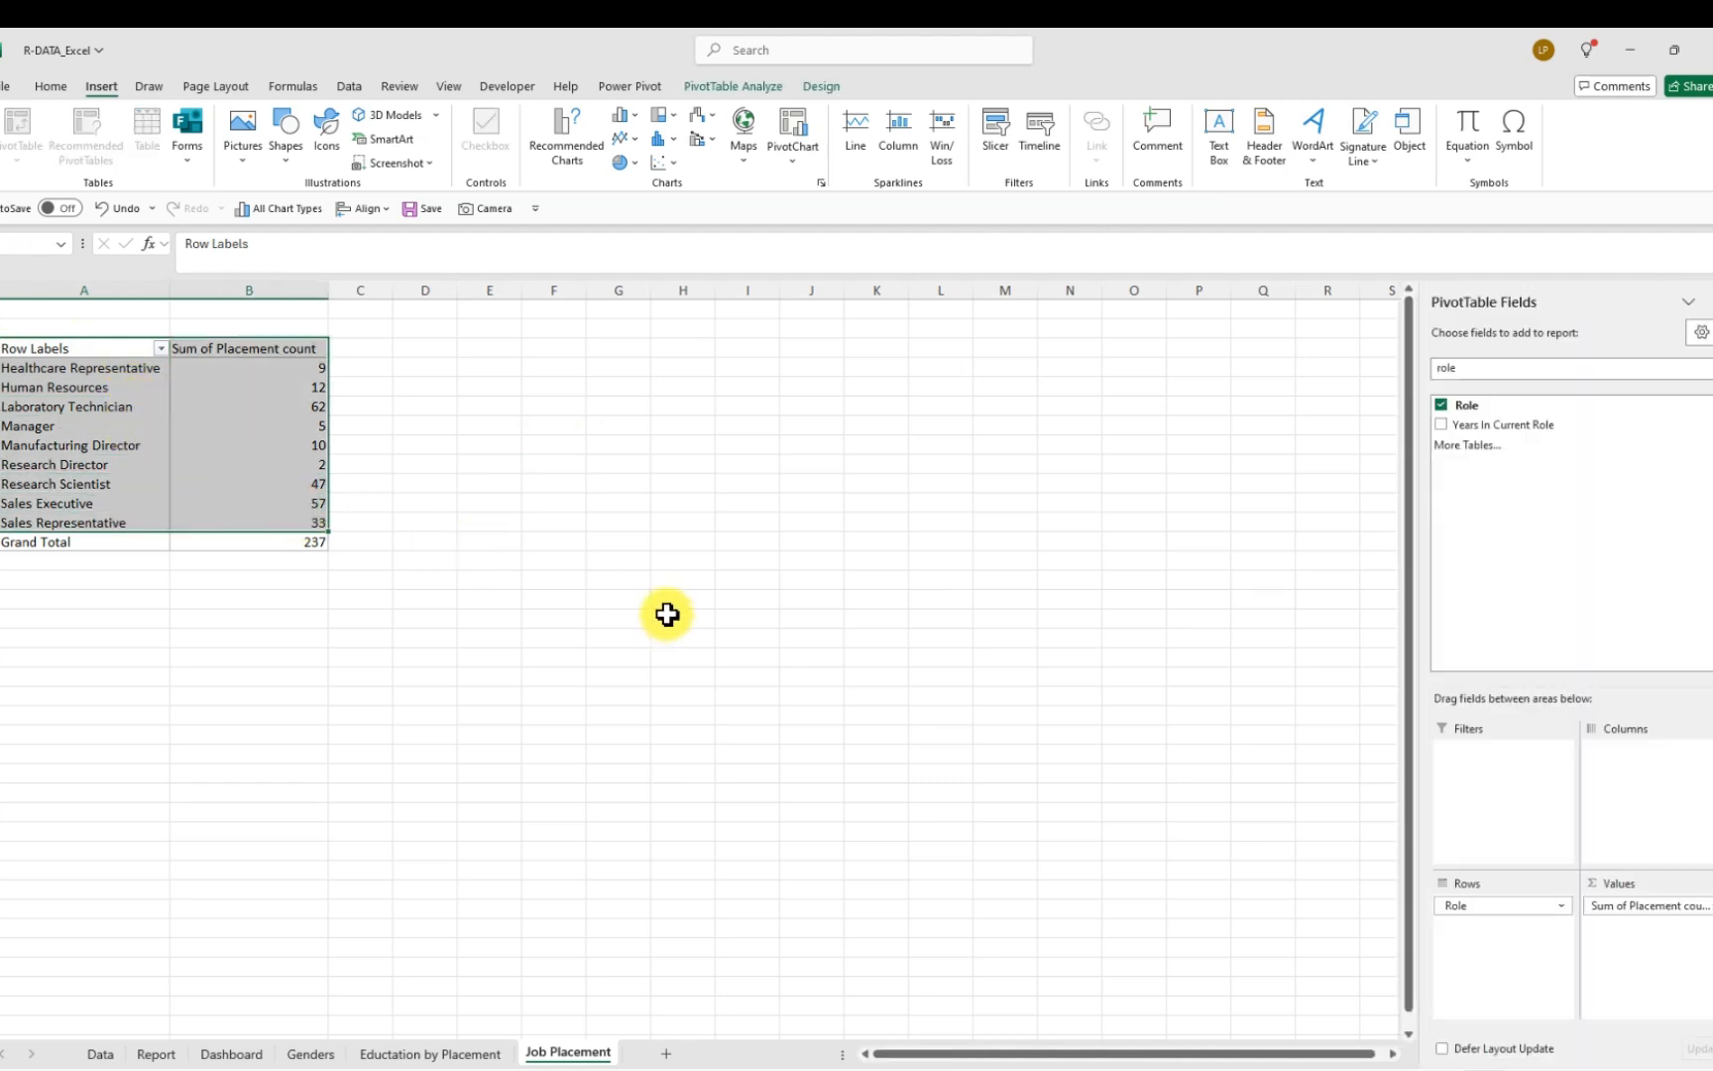
pyautogui.hotkey('ctrl', 'c')
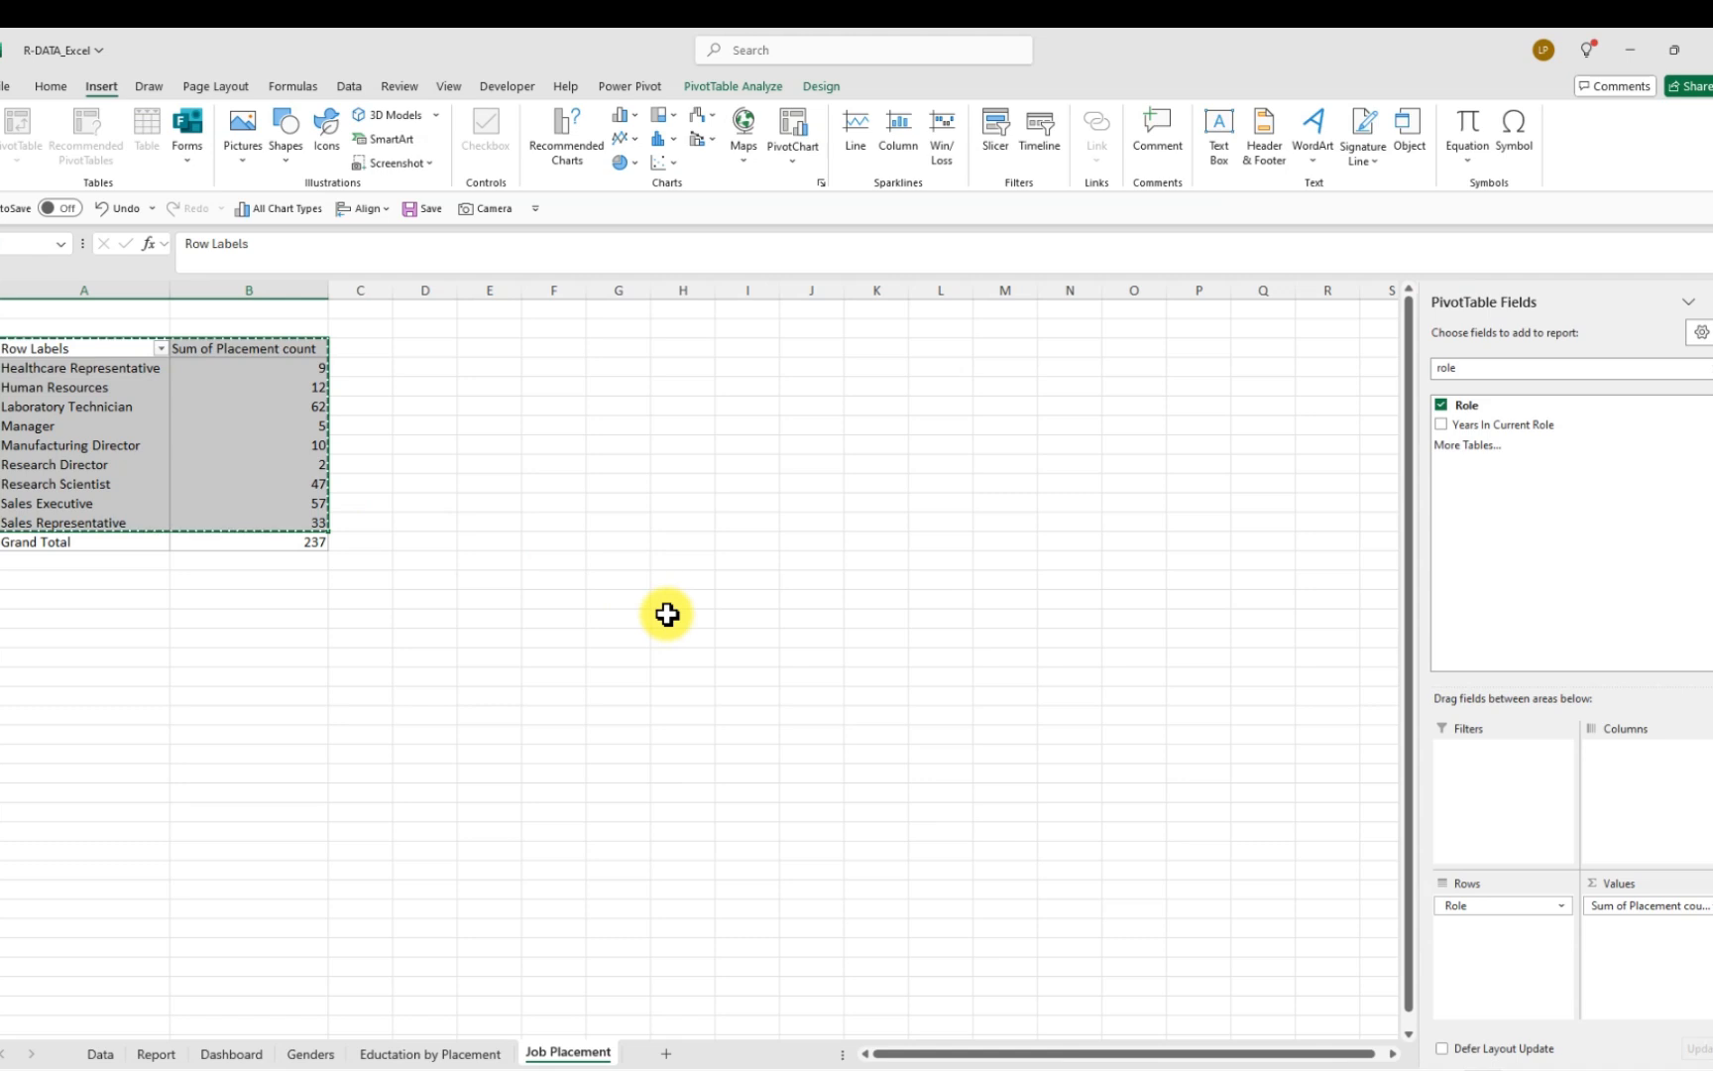
pyautogui.click(427, 349)
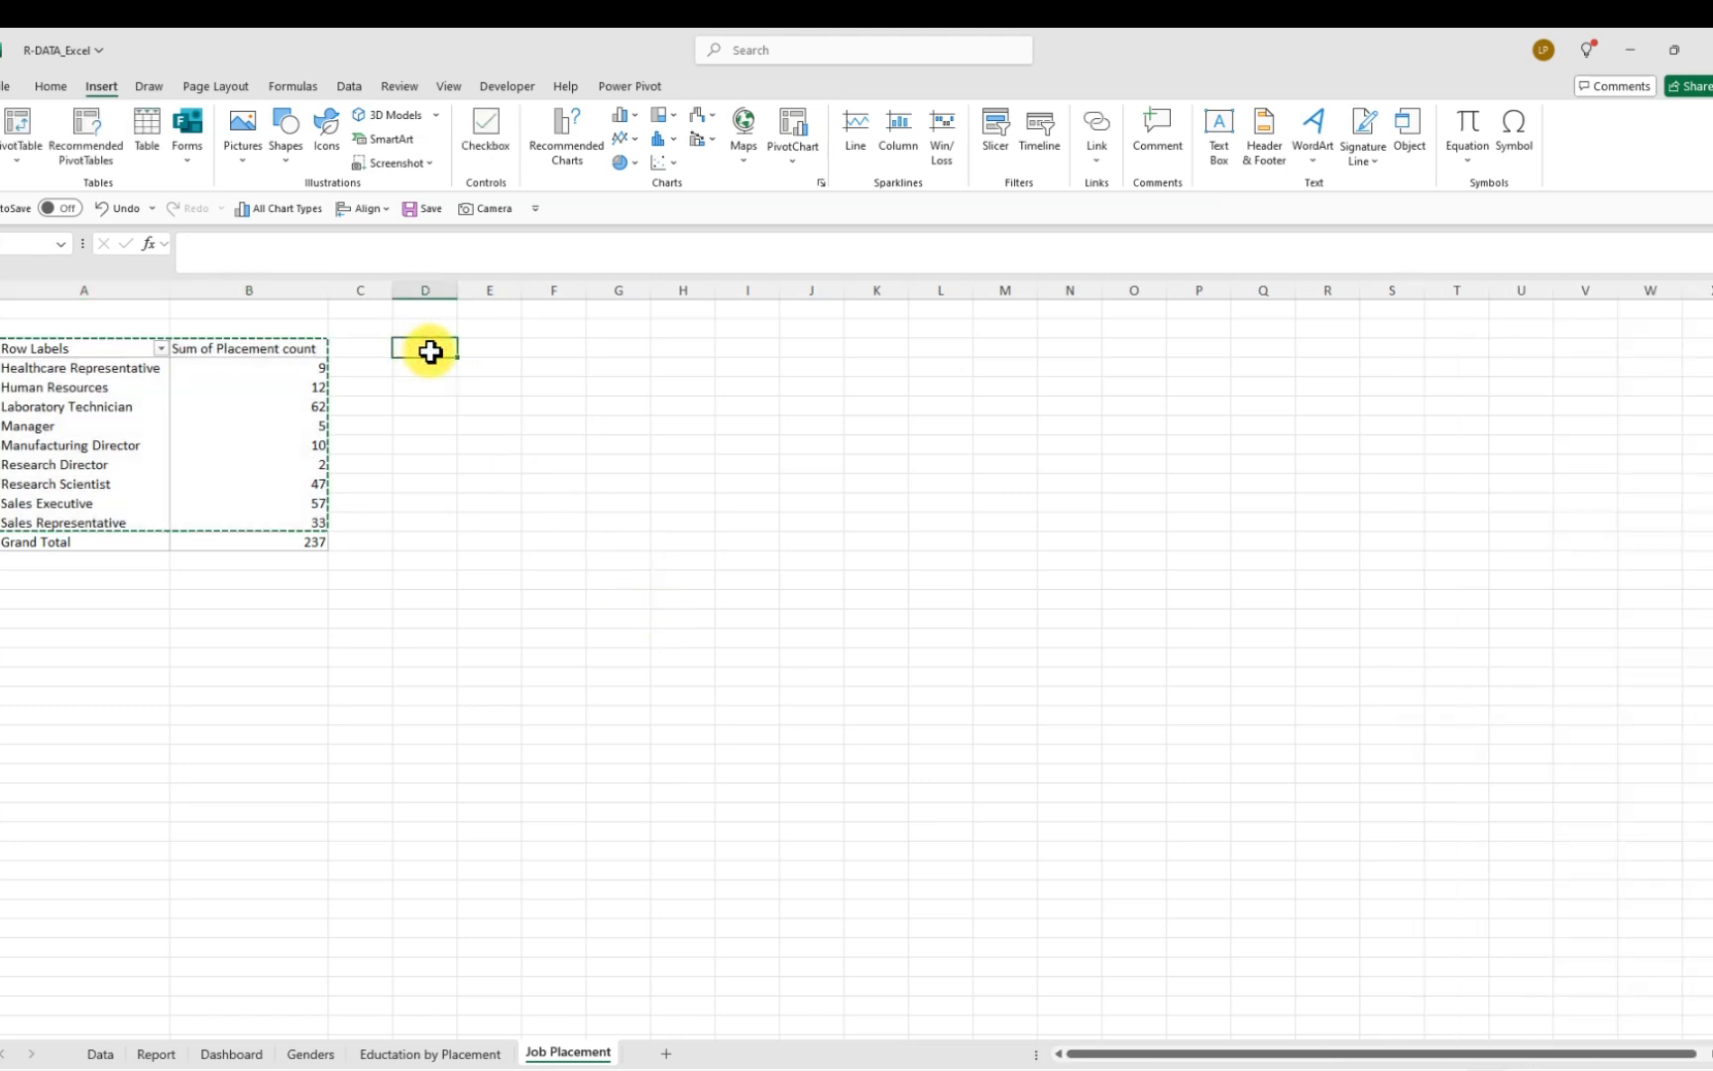
pyautogui.click(47, 87)
pyautogui.click(12, 157)
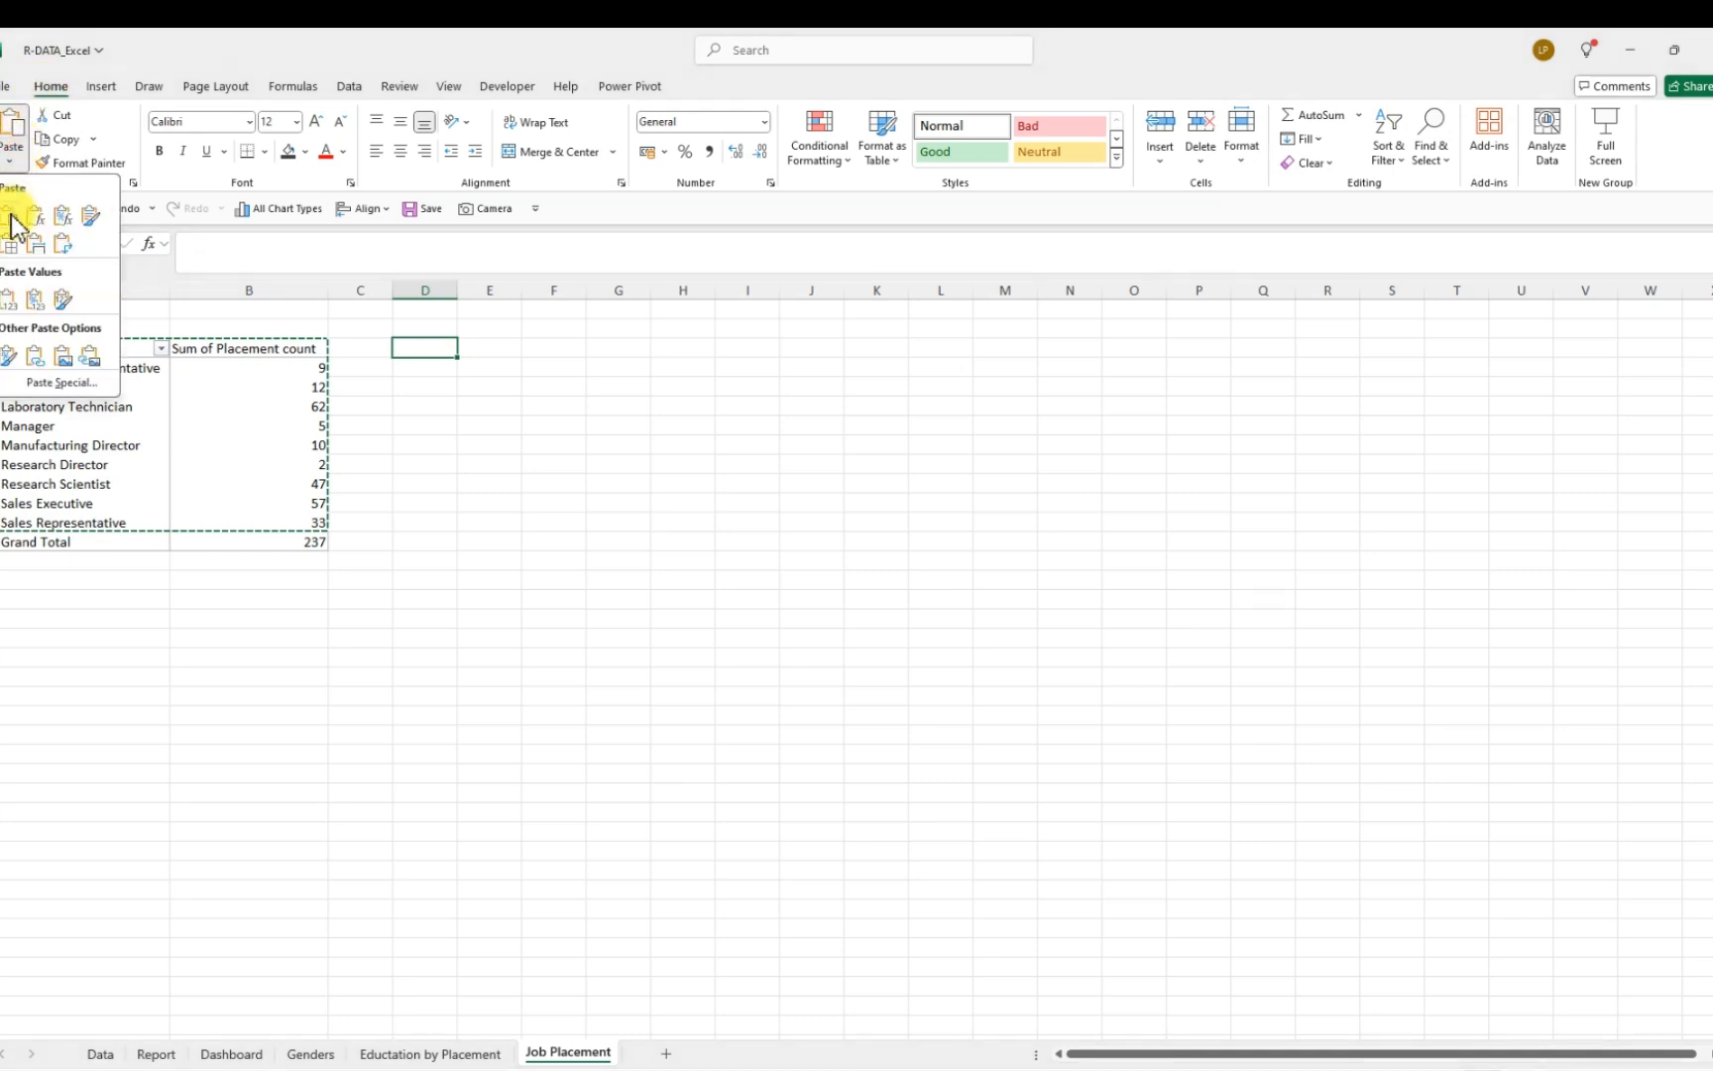
pyautogui.click(9, 299)
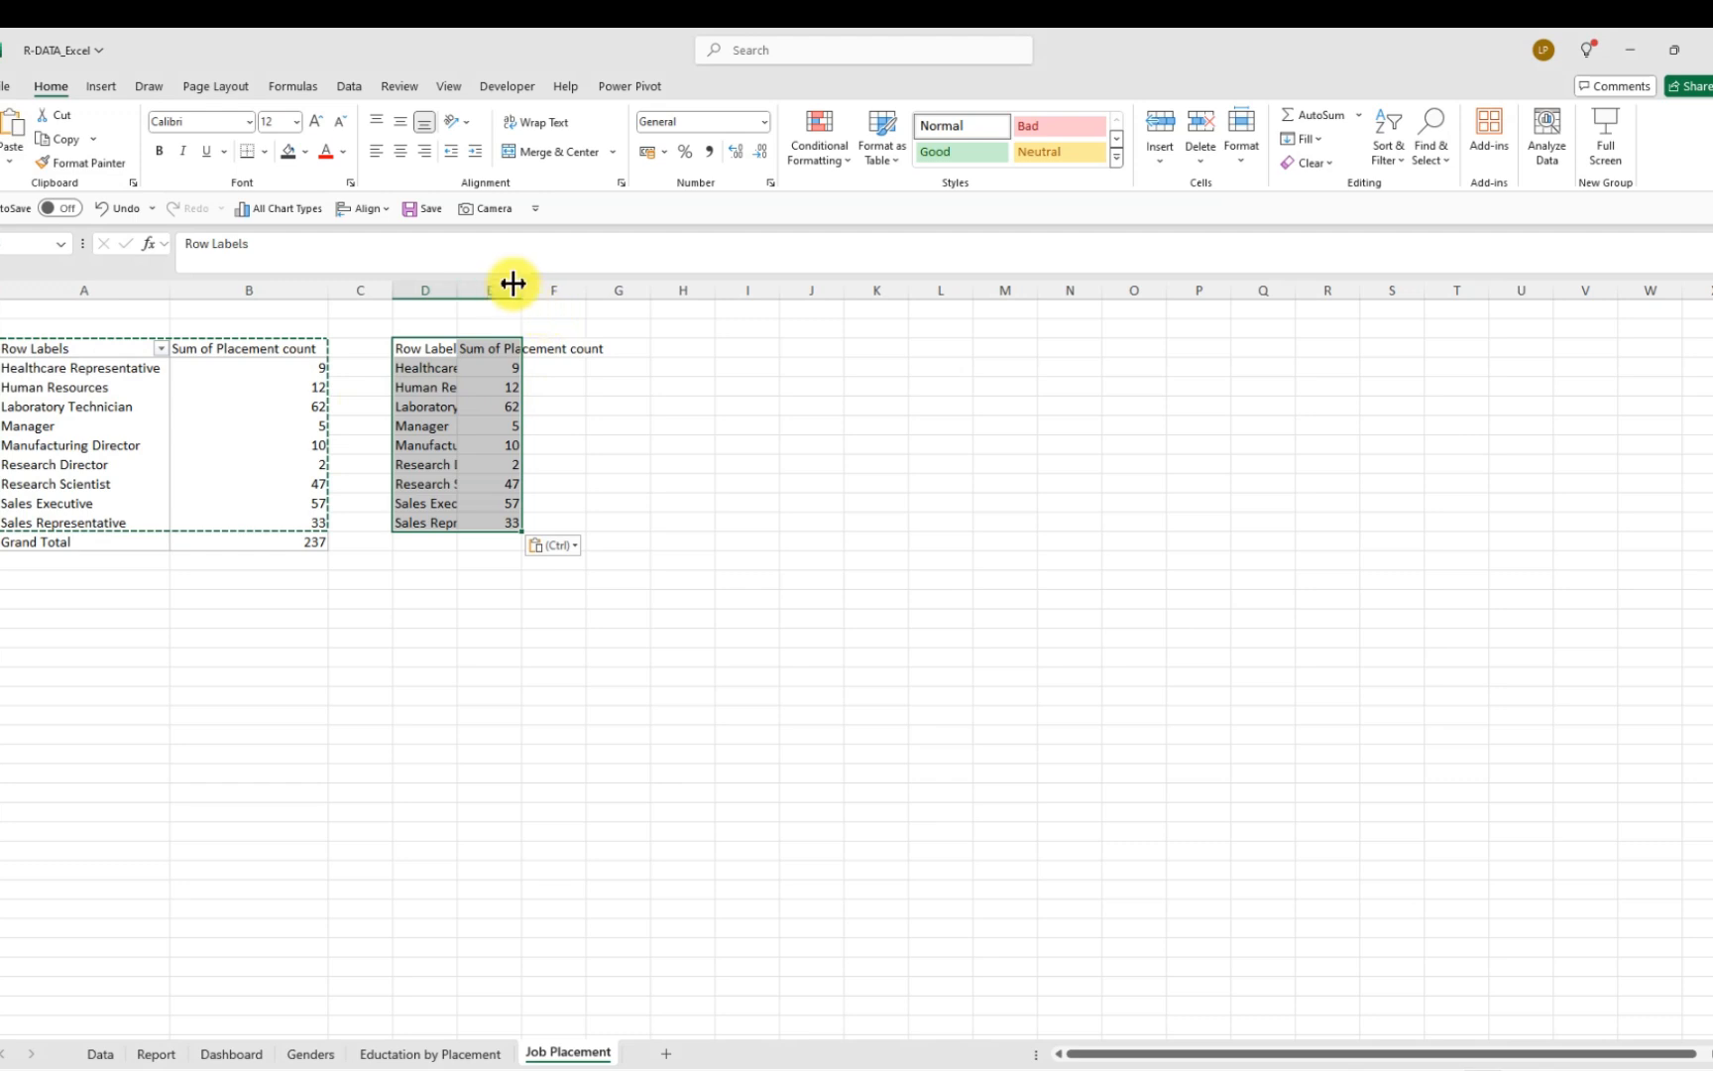
# Widen columns E and D around the pasted values and clear the copy selection
pyautogui.moveTo(527, 288); pyautogui.dragTo(607, 301)
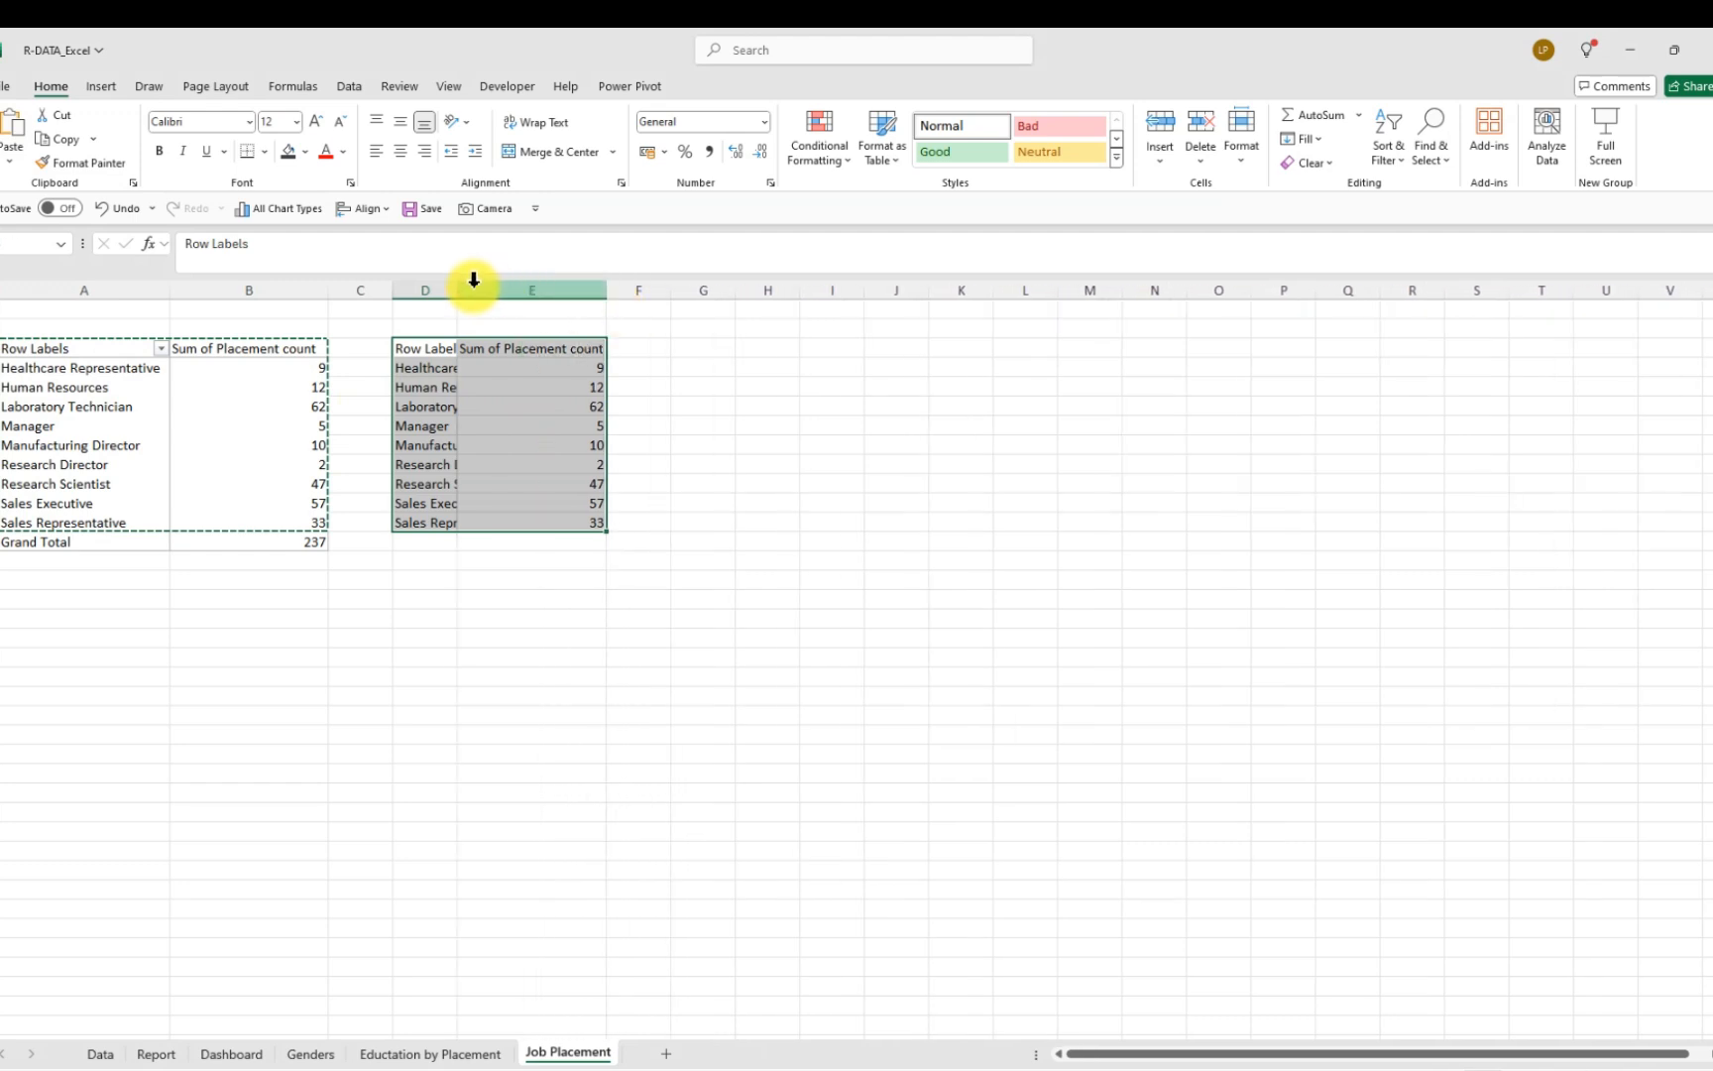
pyautogui.moveTo(456, 290); pyautogui.dragTo(494, 288)
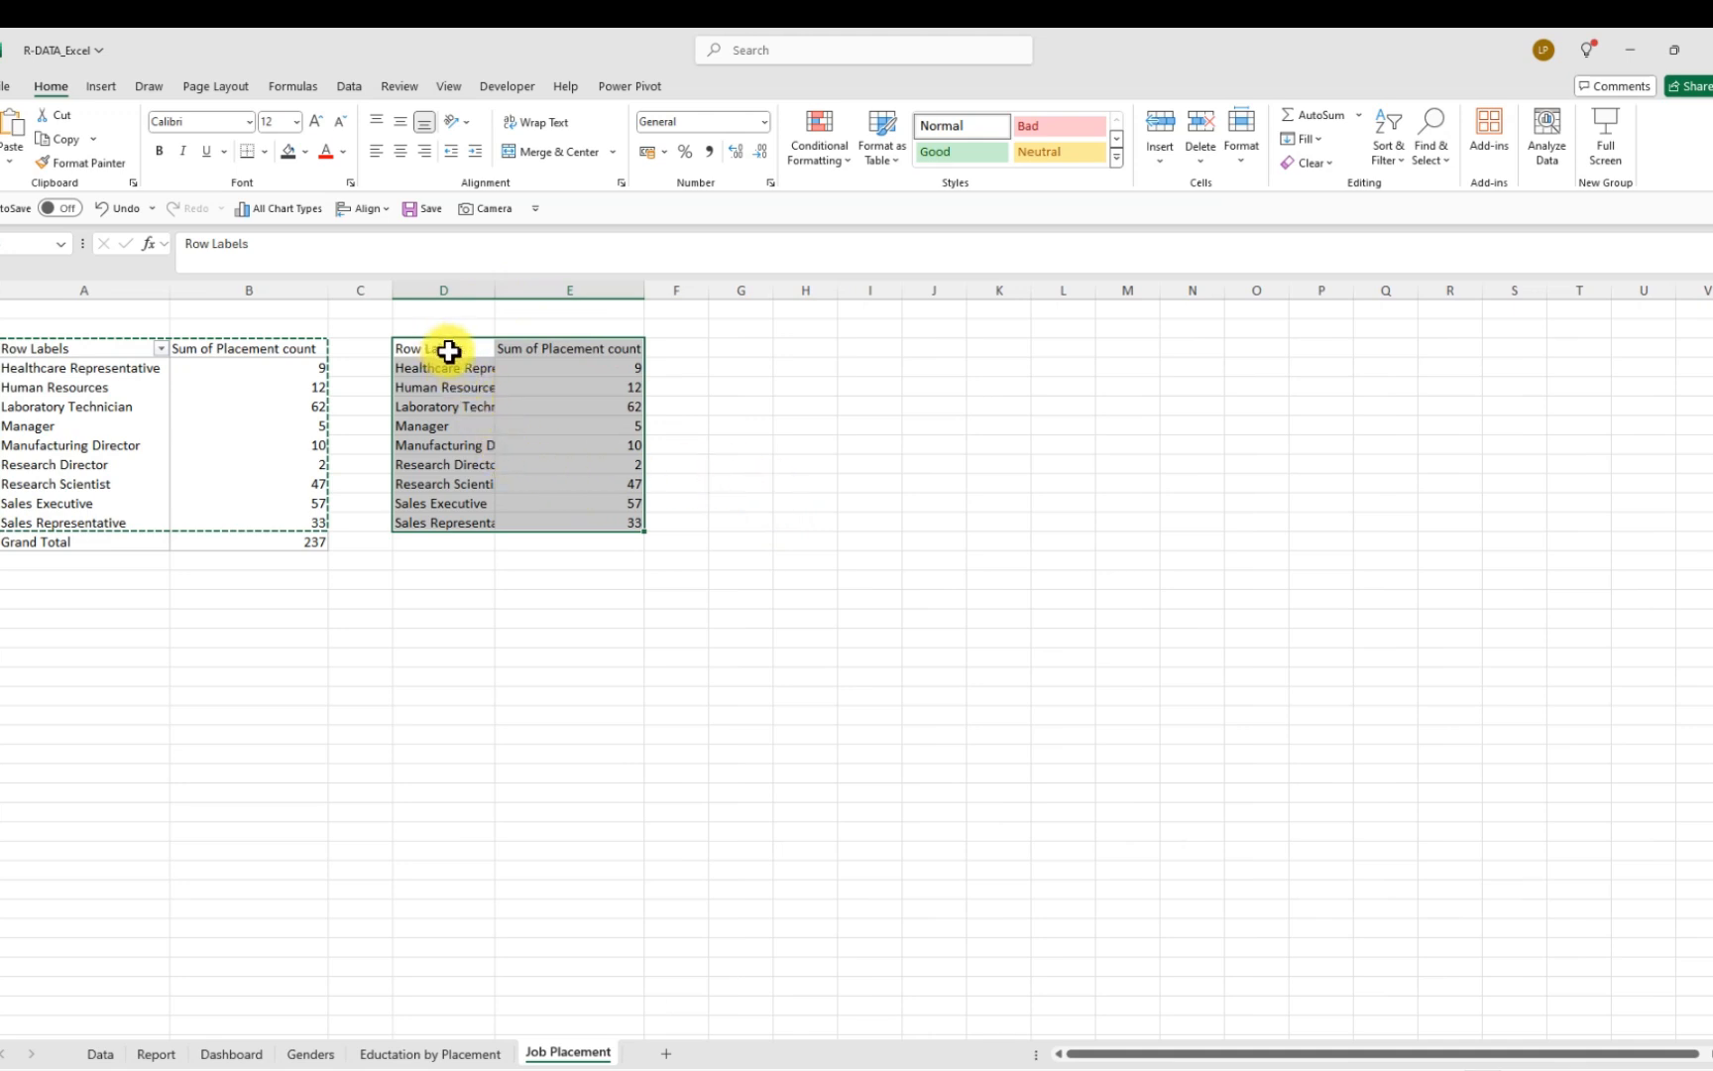
pyautogui.press('Escape')
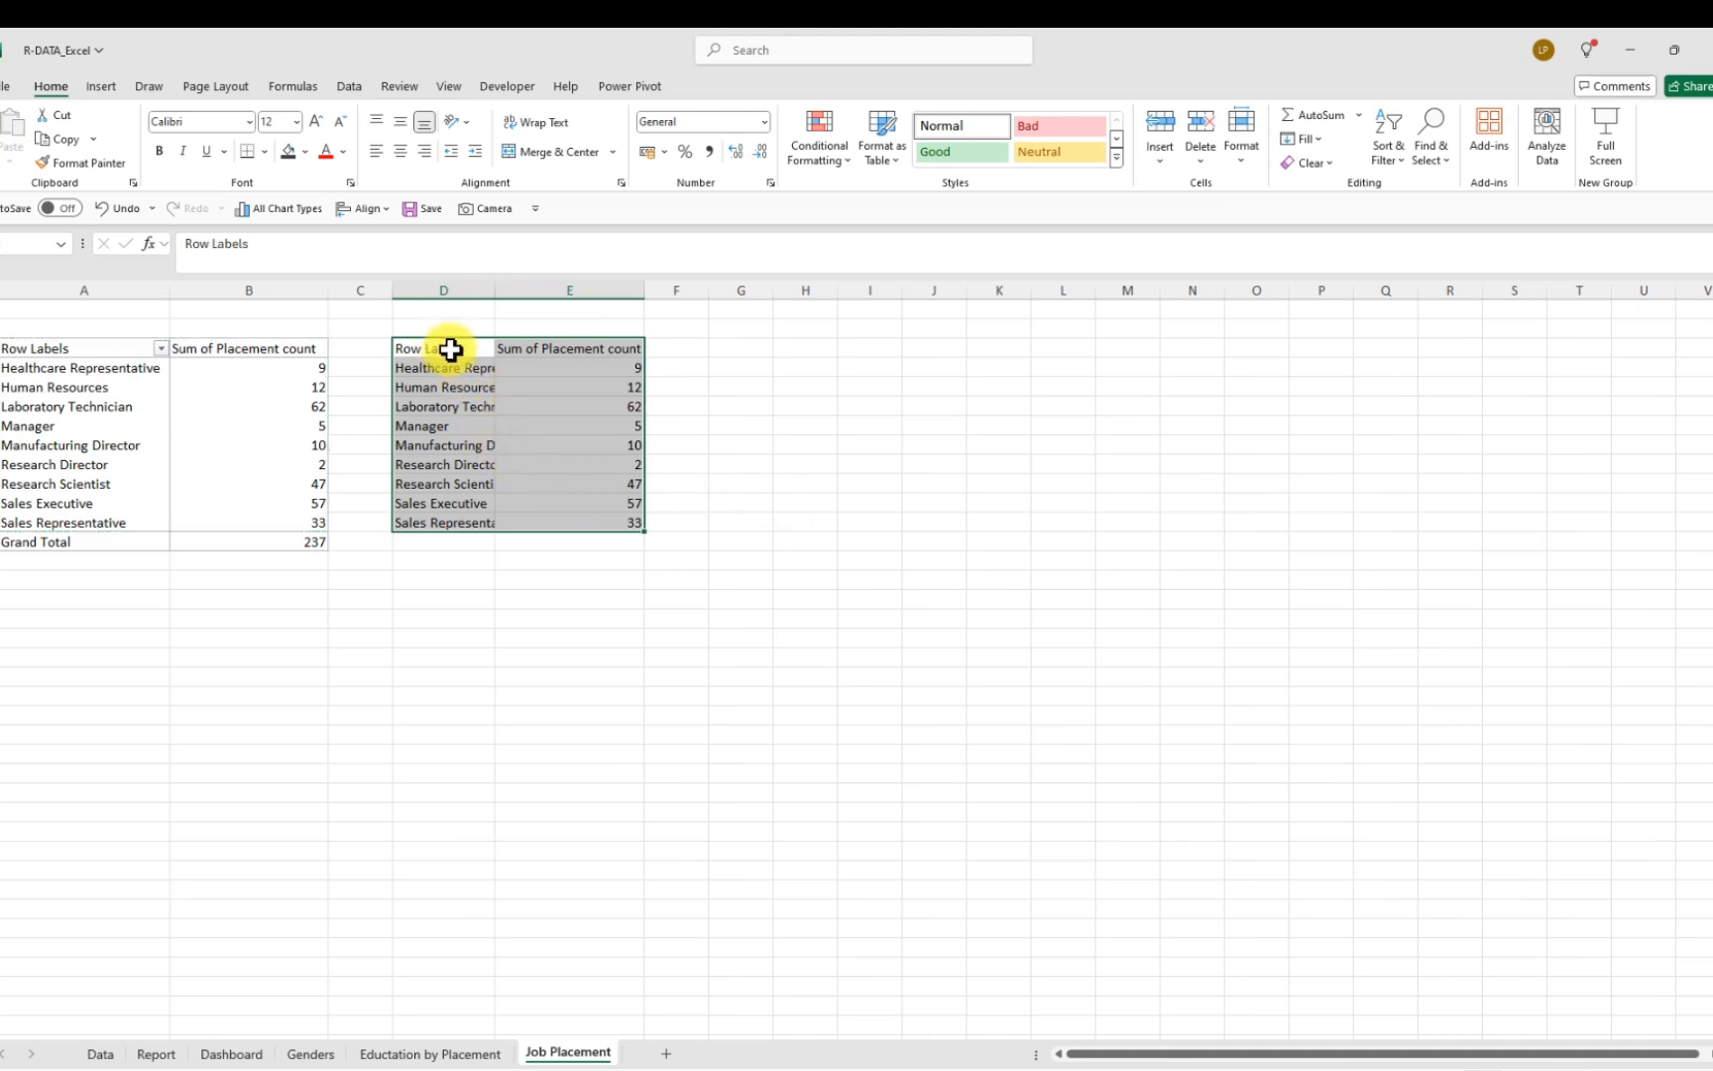
# Rename the pasted table's headers to "Role" and "Placement"
pyautogui.click(454, 350)
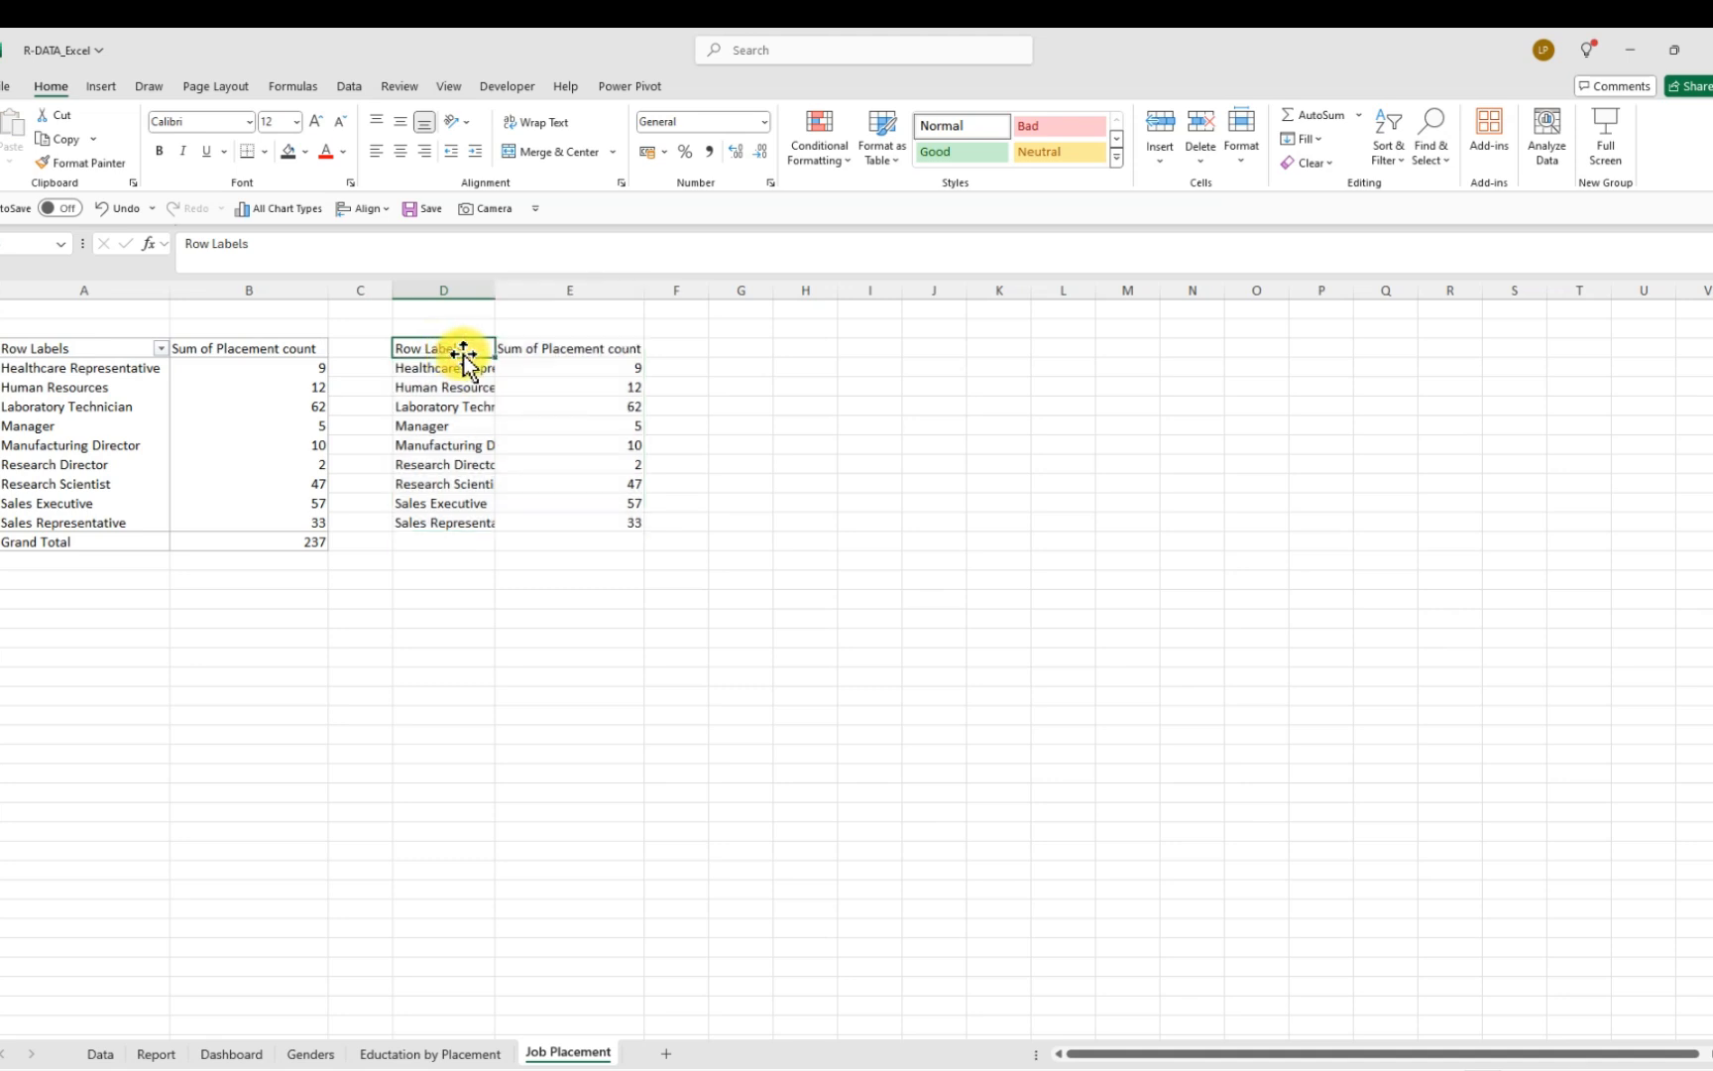
pyautogui.moveTo(256, 240); pyautogui.dragTo(172, 241)
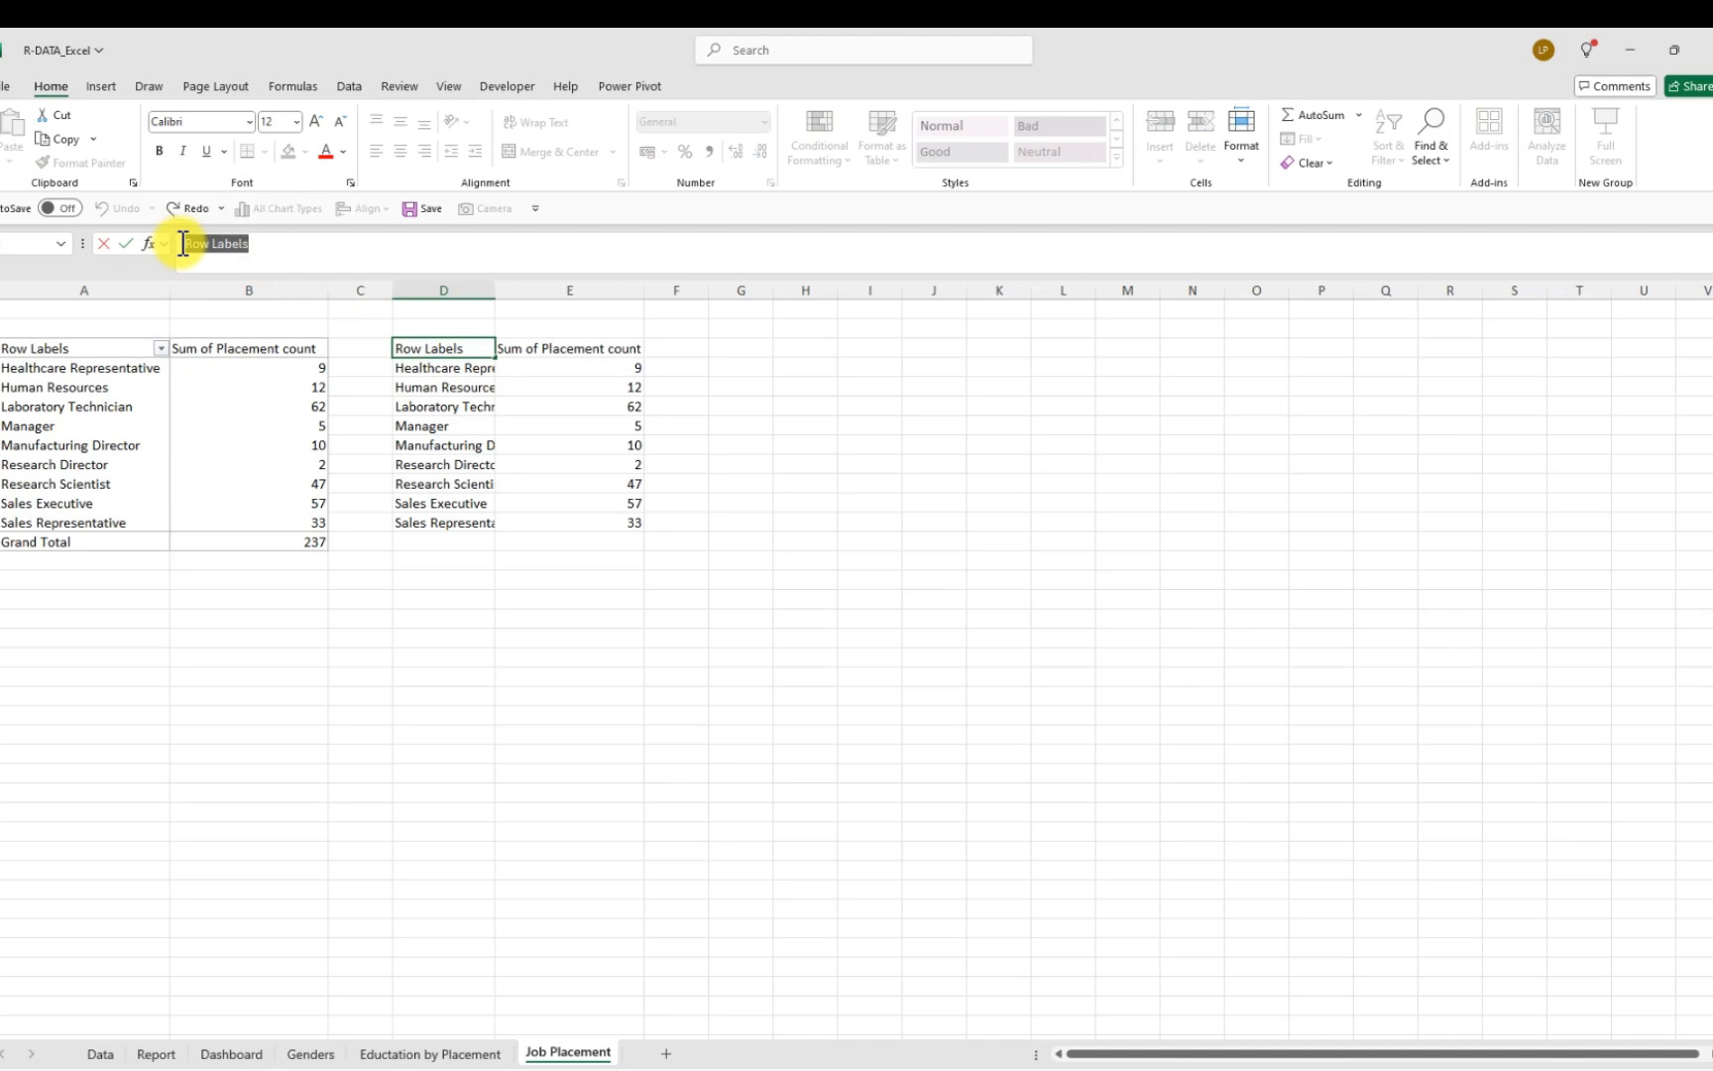
pyautogui.write('Role')
pyautogui.click(566, 353)
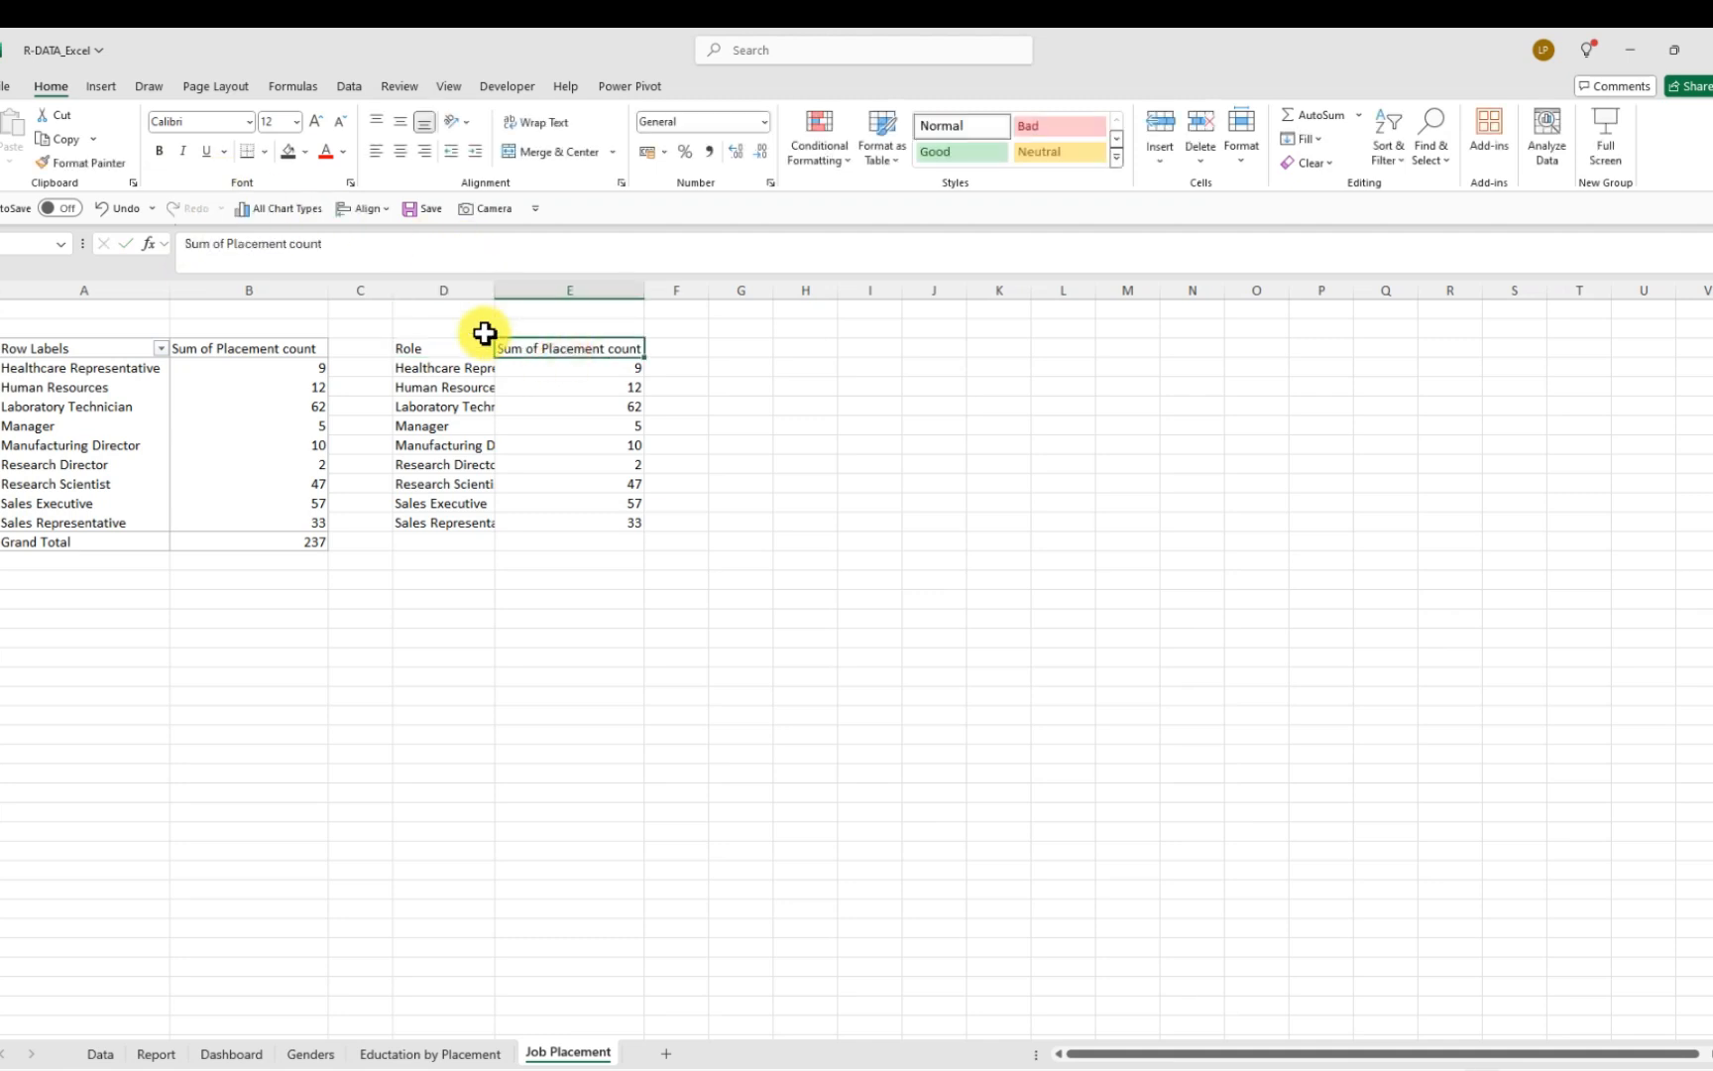
pyautogui.moveTo(342, 245); pyautogui.dragTo(174, 244)
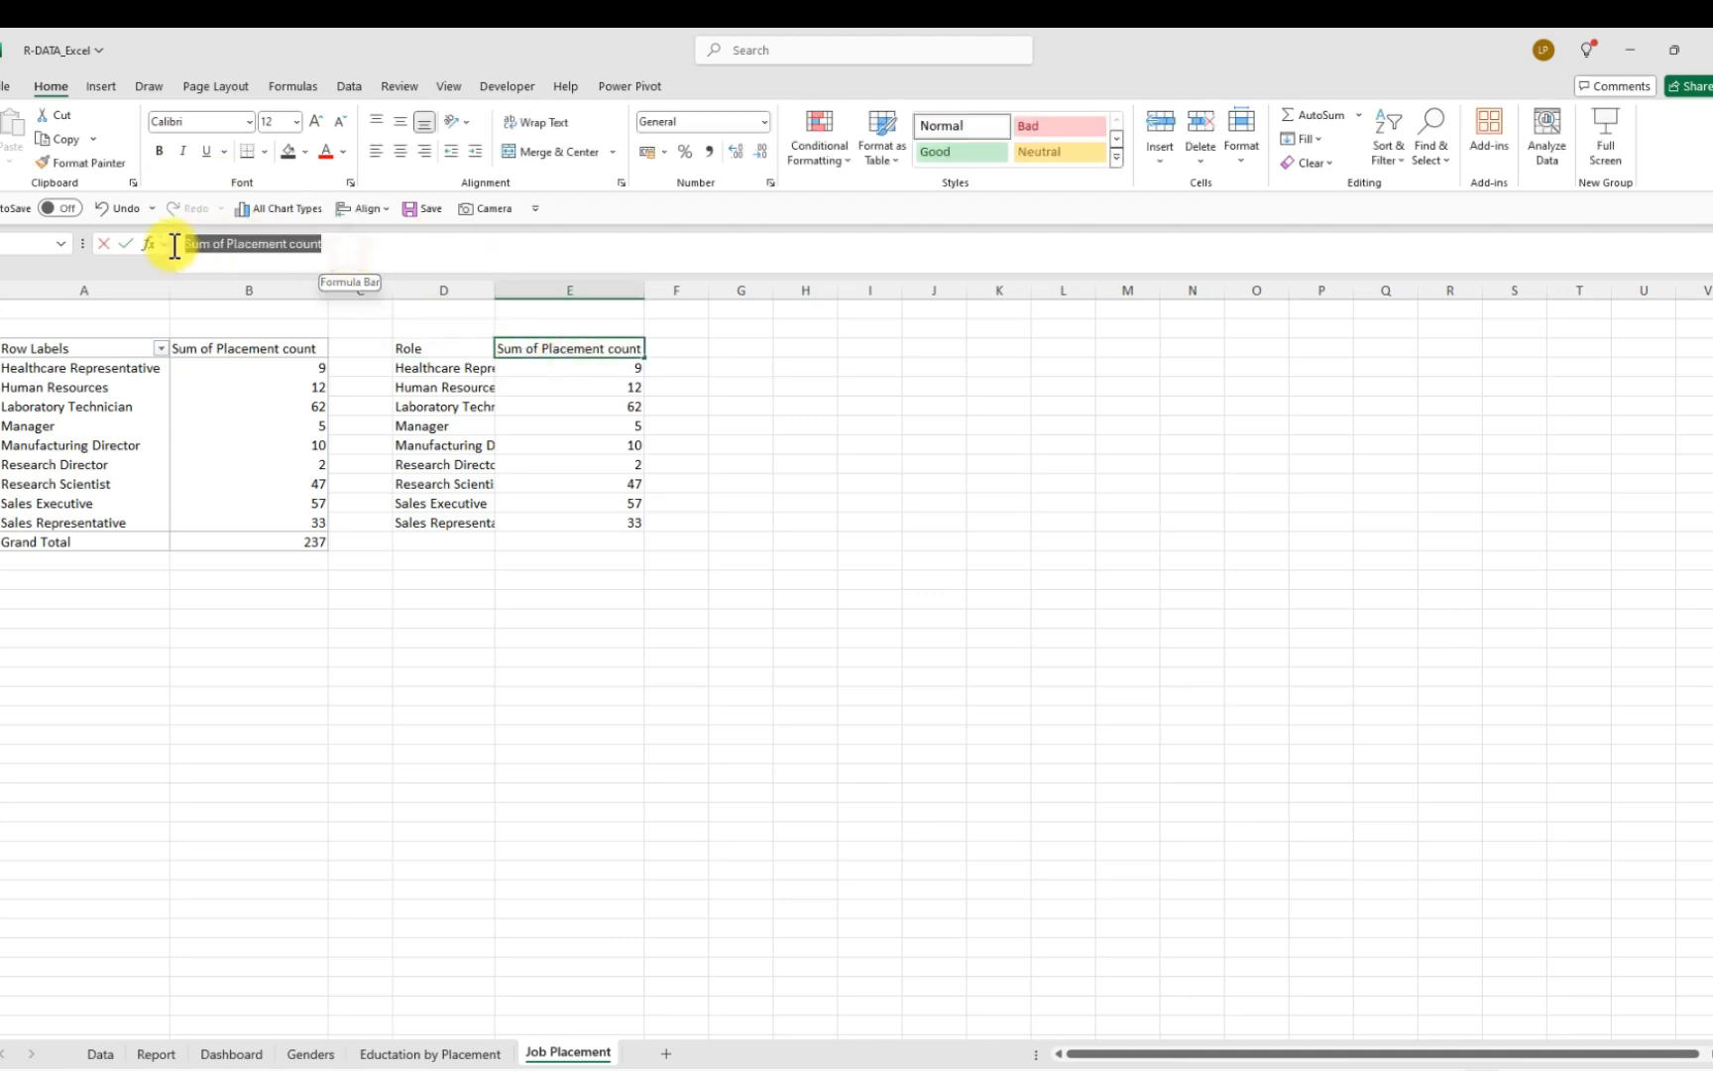
pyautogui.write('Pl')
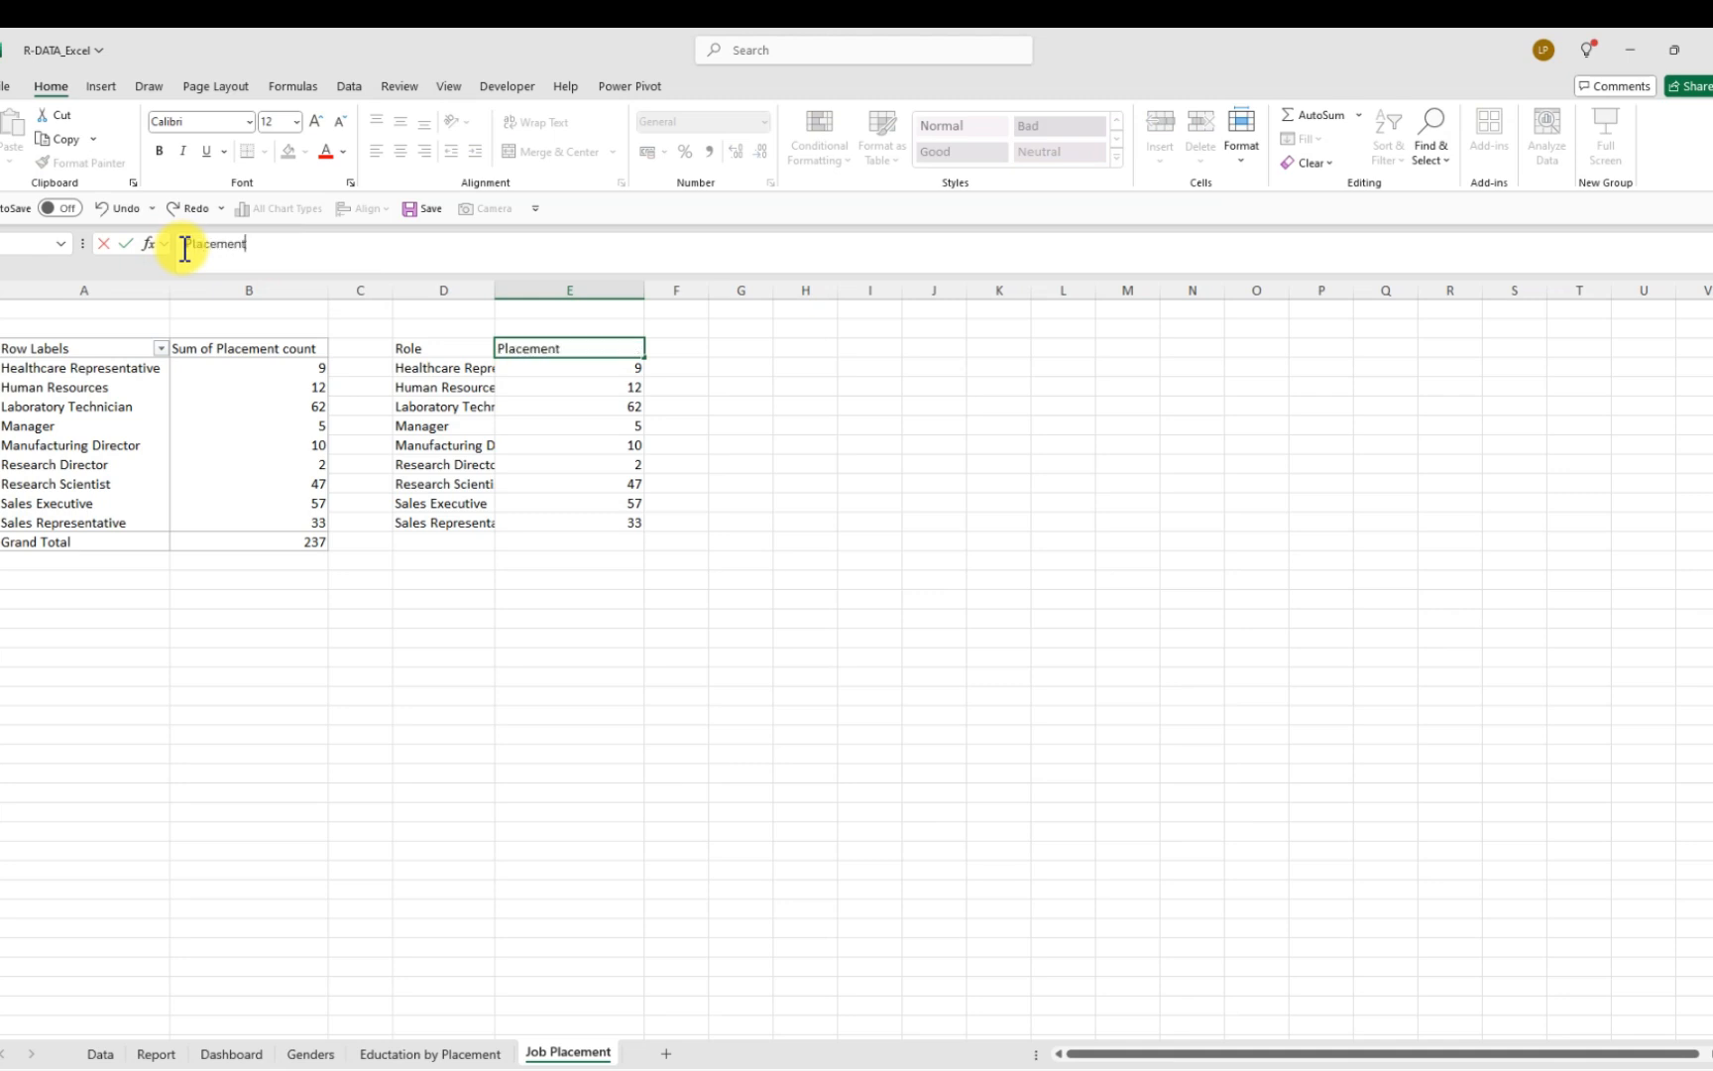
pyautogui.write('acement')
pyautogui.press('Return')
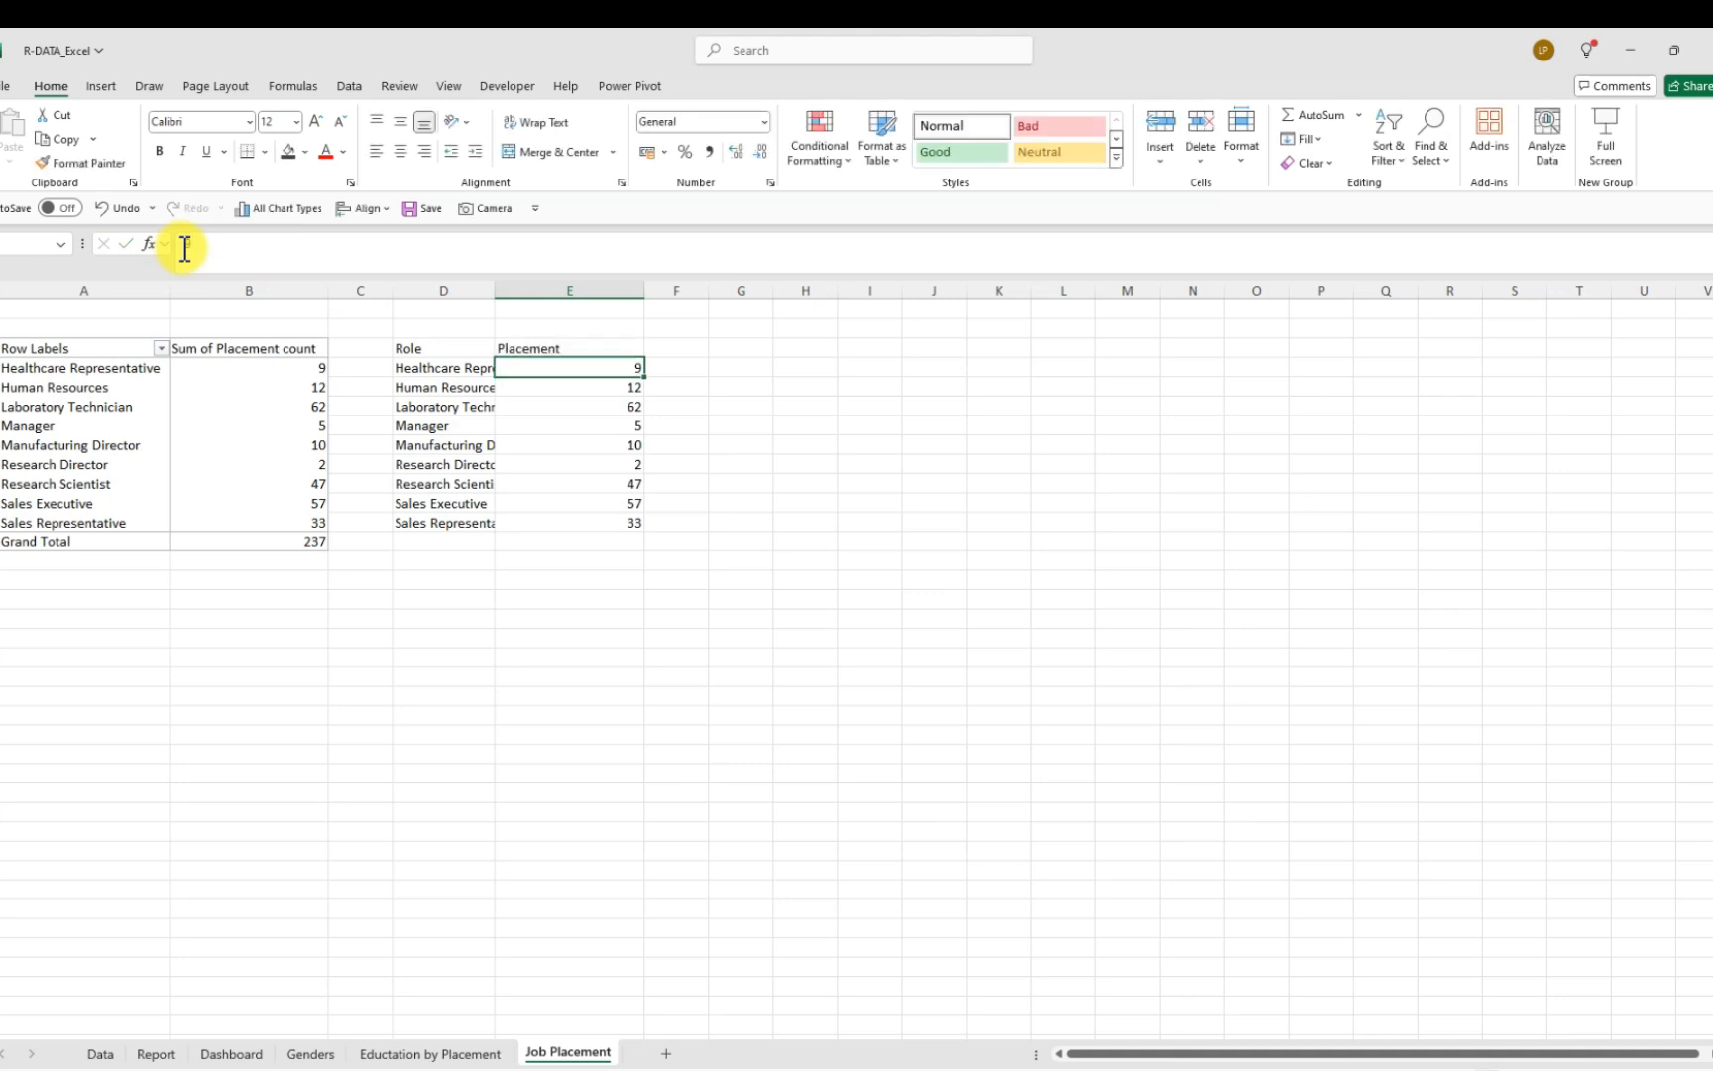
# Insert a treemap chart from the pasted role names and placement values, excluding the headers
pyautogui.click(540, 483)
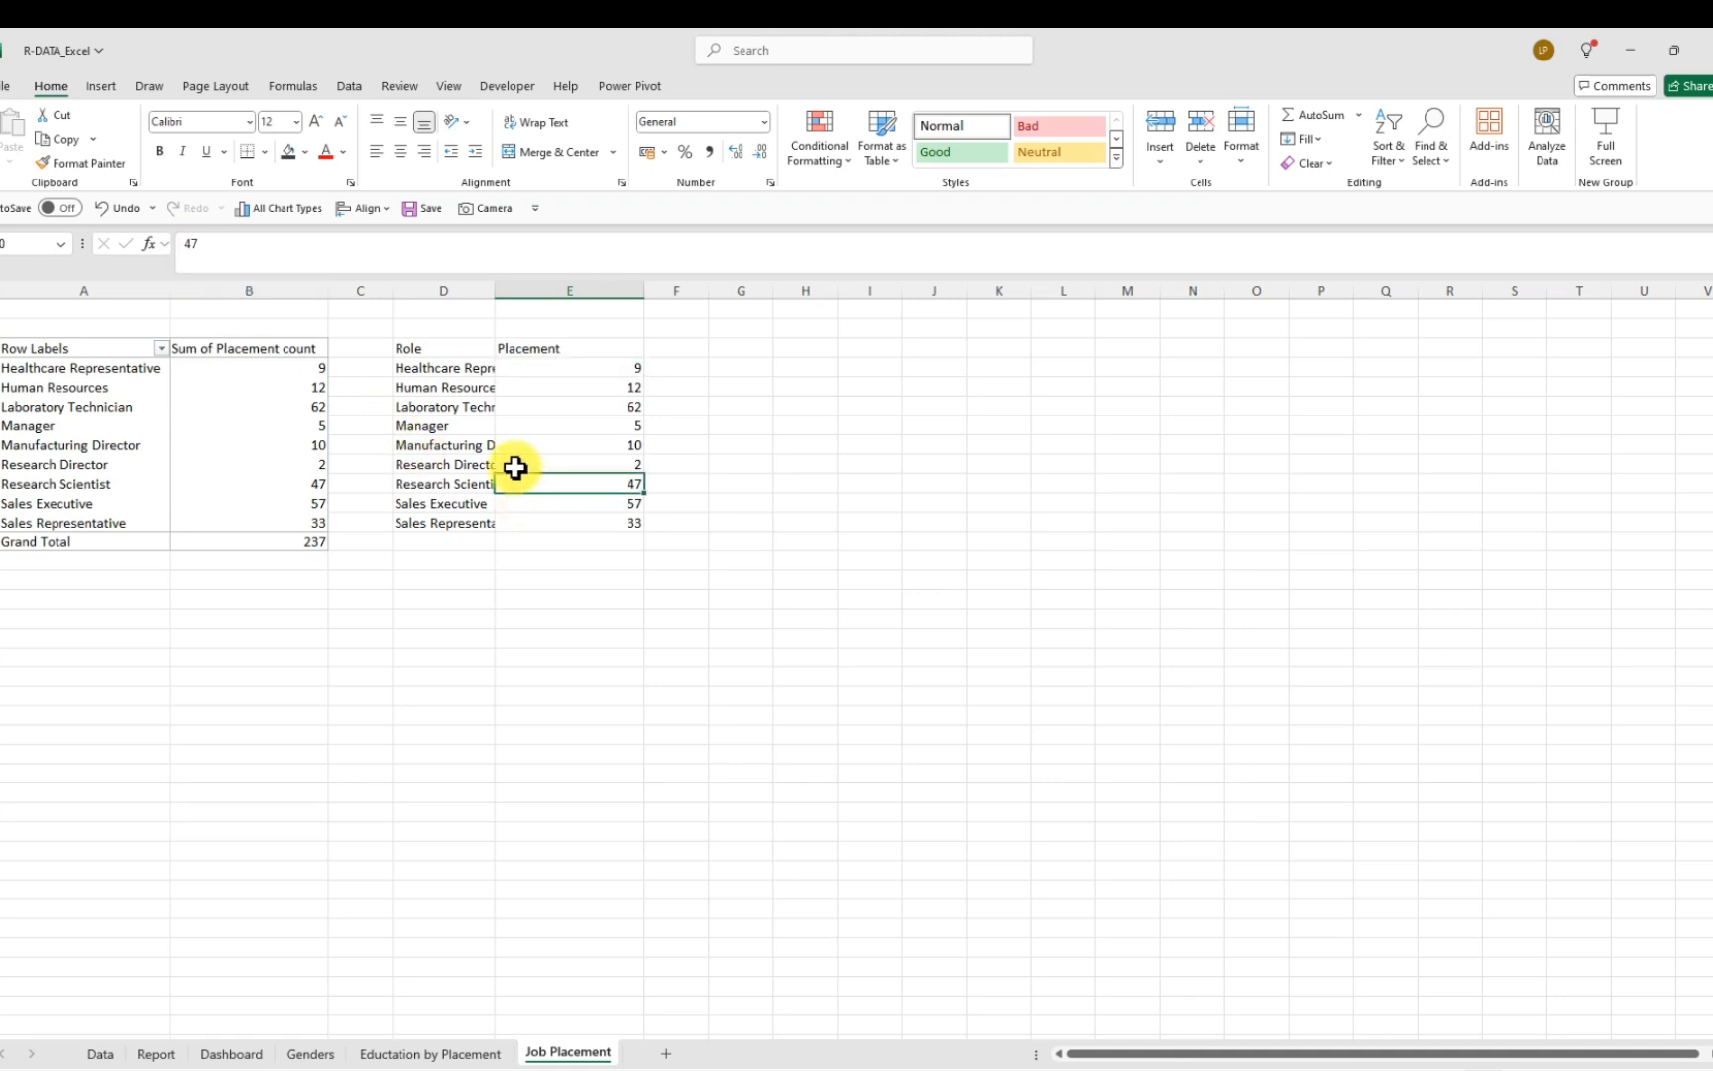
pyautogui.moveTo(412, 370)
pyautogui.mouseDown()
pyautogui.moveTo(490, 387)
pyautogui.moveTo(561, 524)
pyautogui.mouseUp()
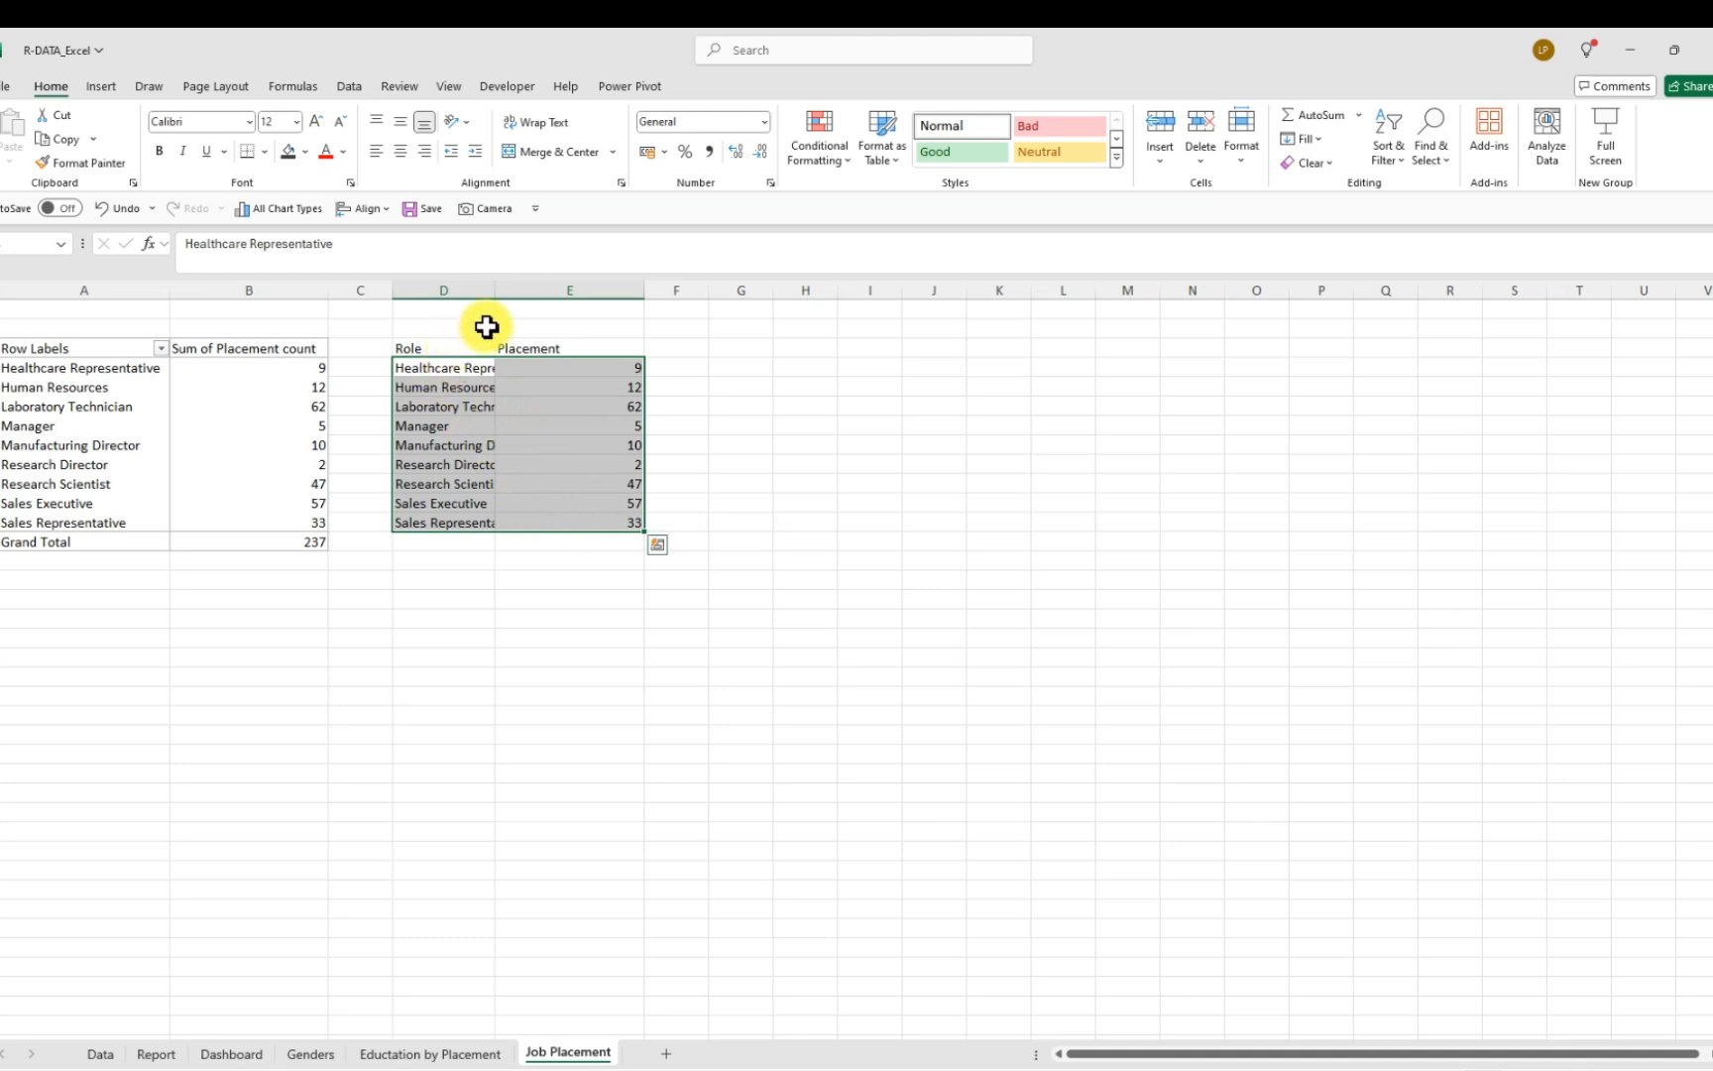
pyautogui.click(101, 87)
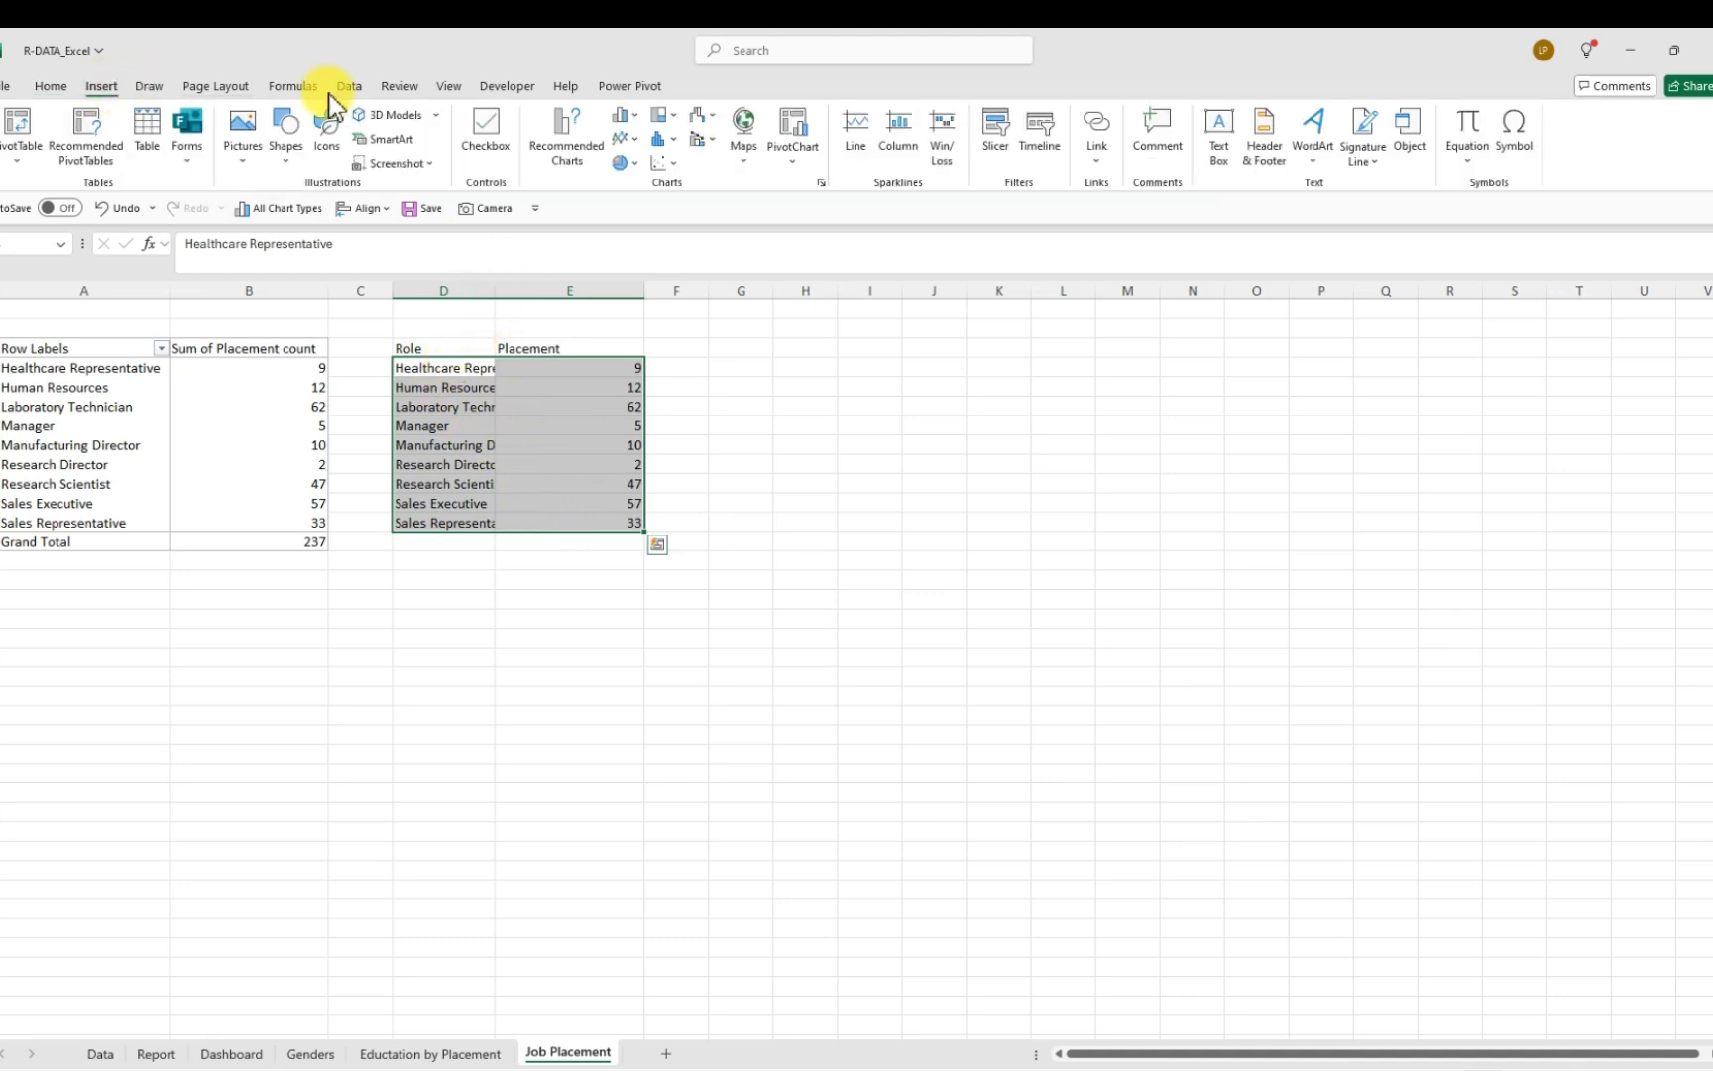
pyautogui.click(673, 117)
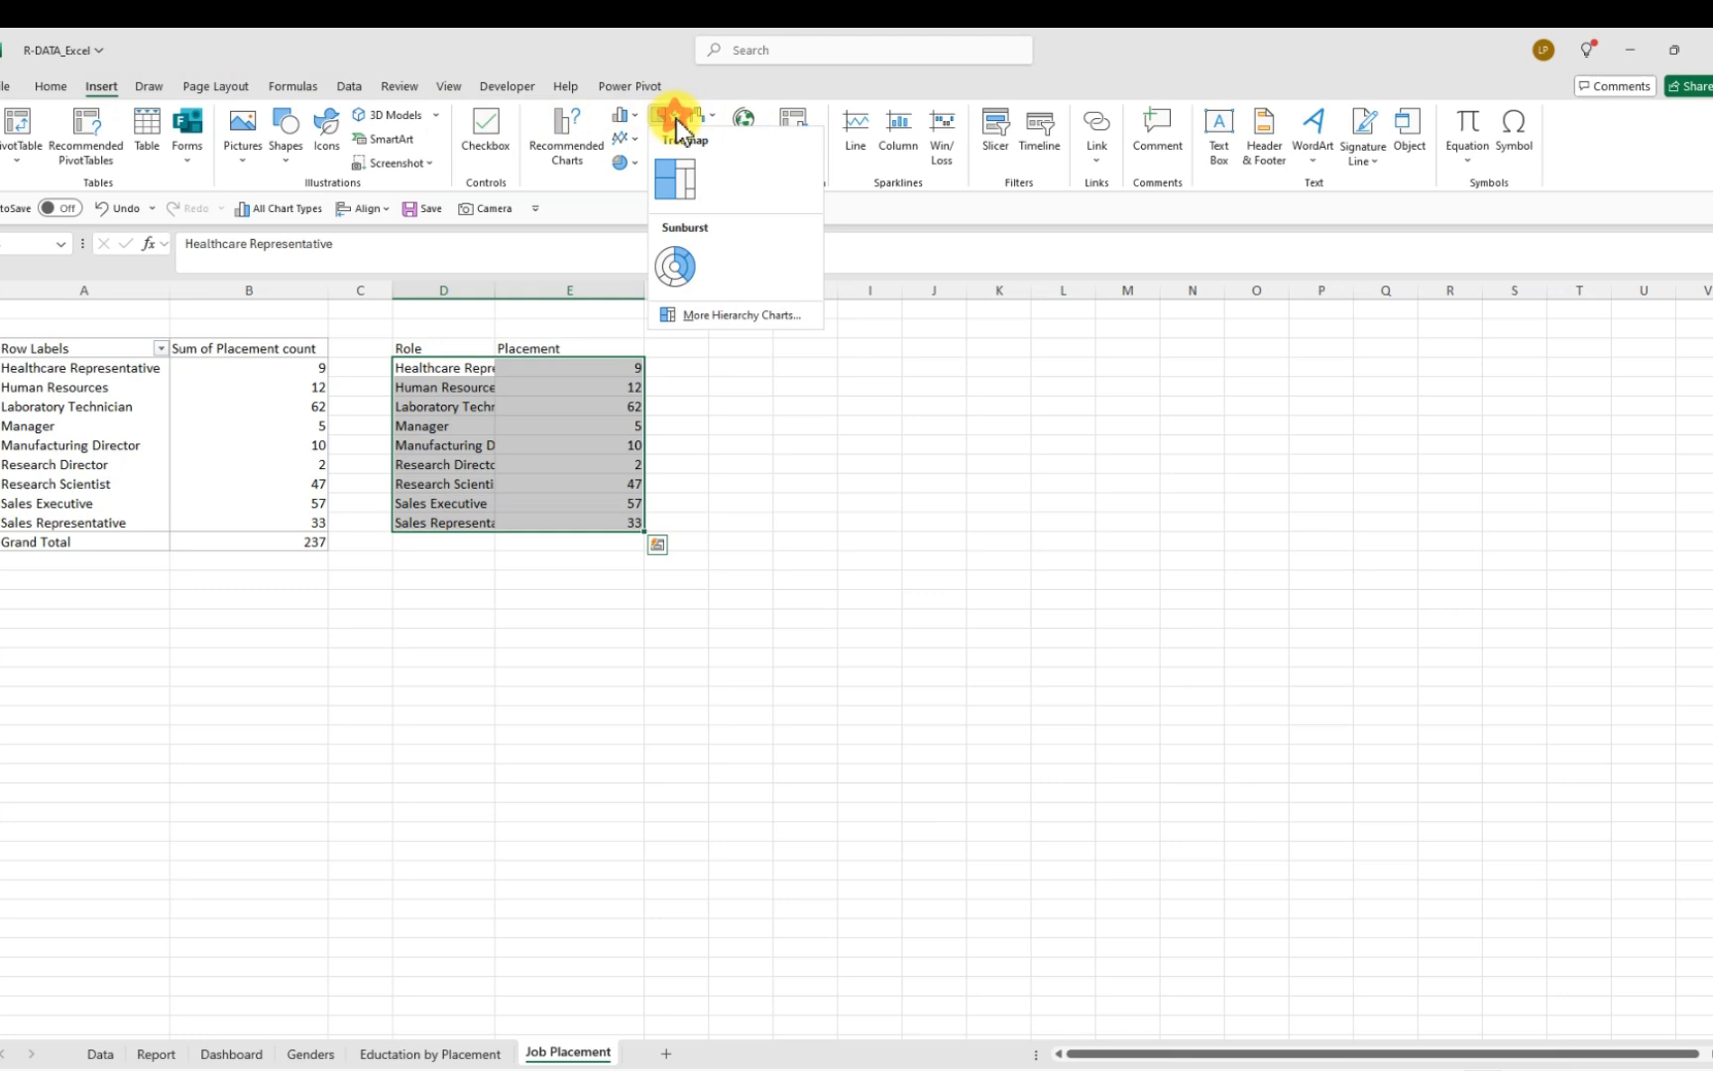
pyautogui.click(675, 177)
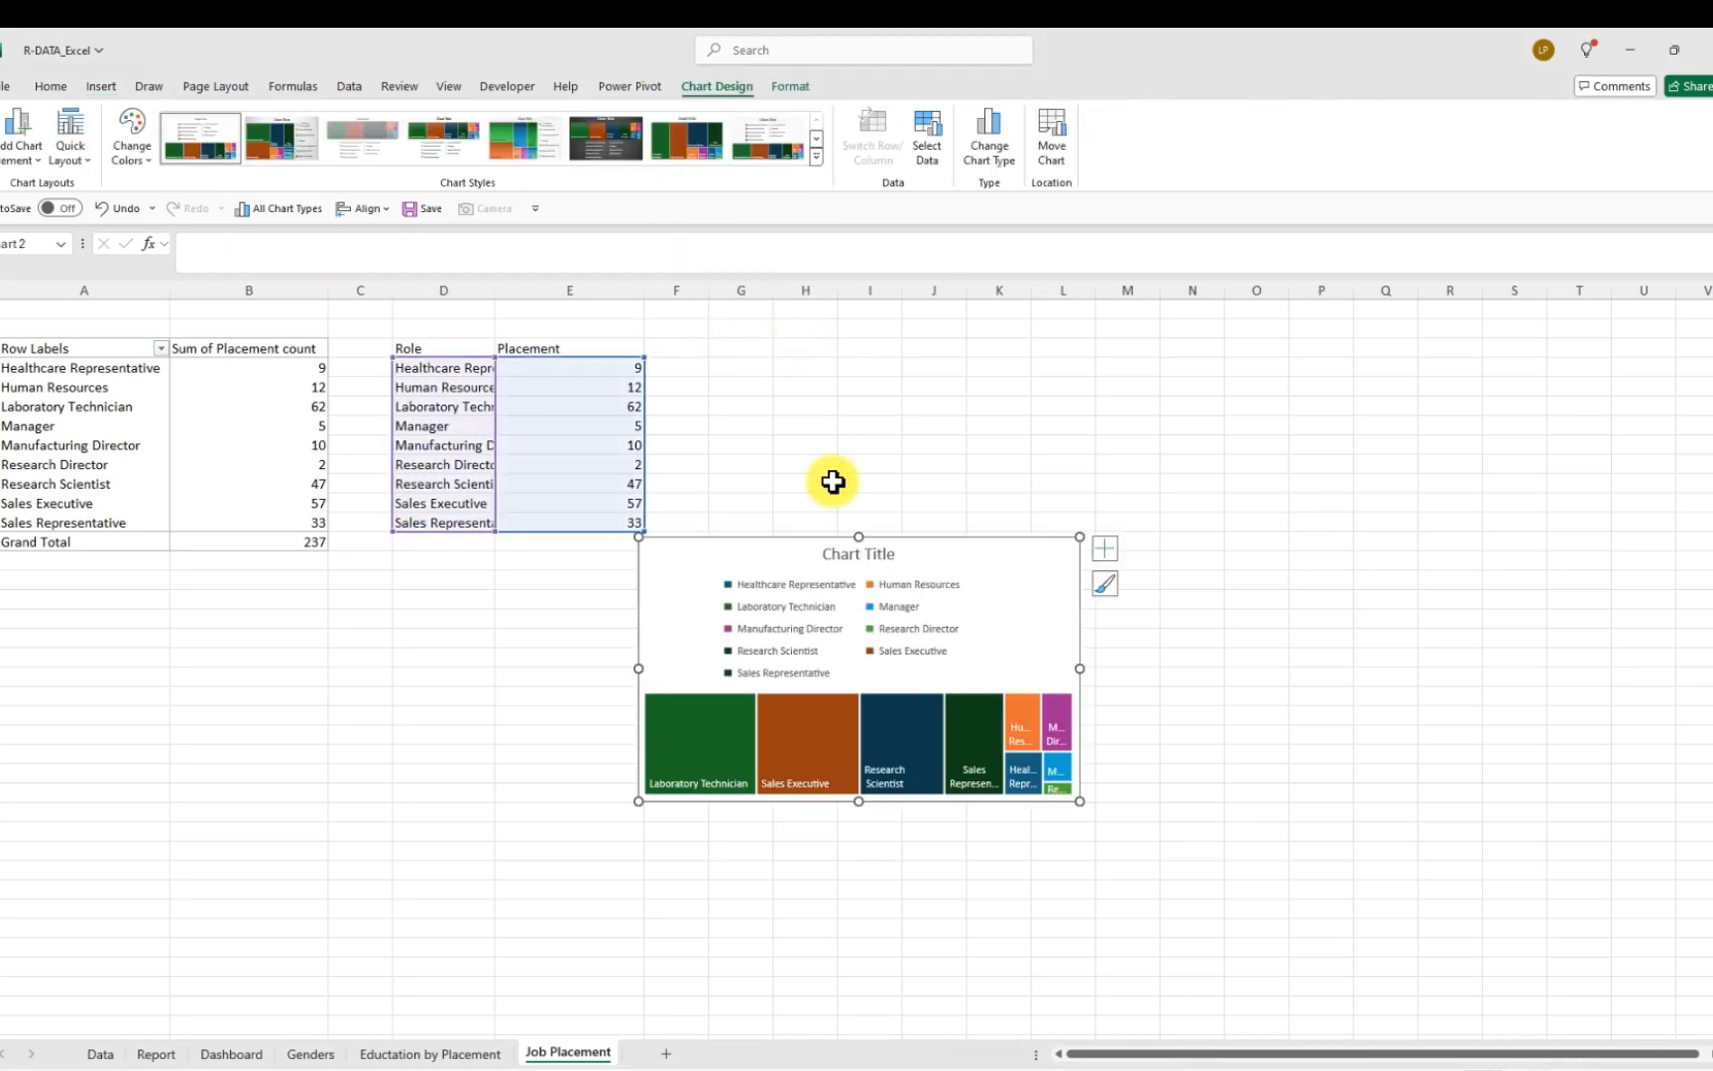
# Move the treemap chart beside the top of the pasted table and delete its legend
pyautogui.moveTo(782, 549); pyautogui.dragTo(828, 352)
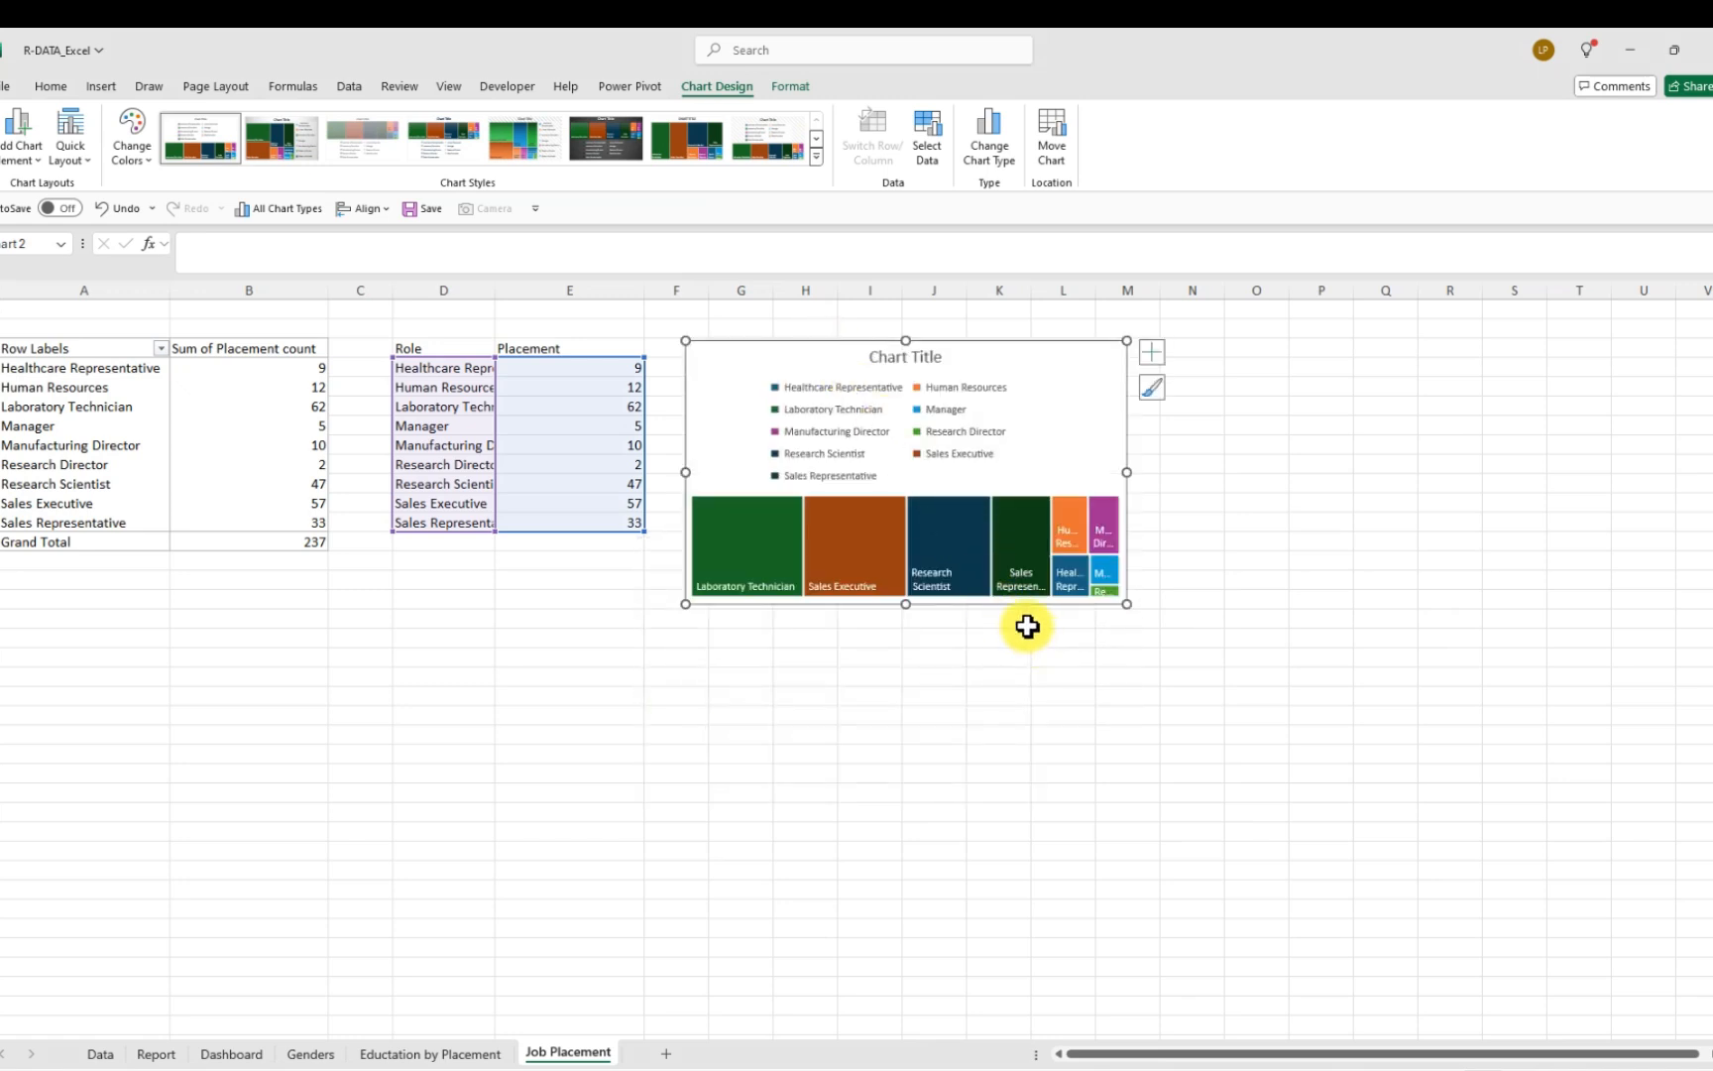
pyautogui.click(884, 391)
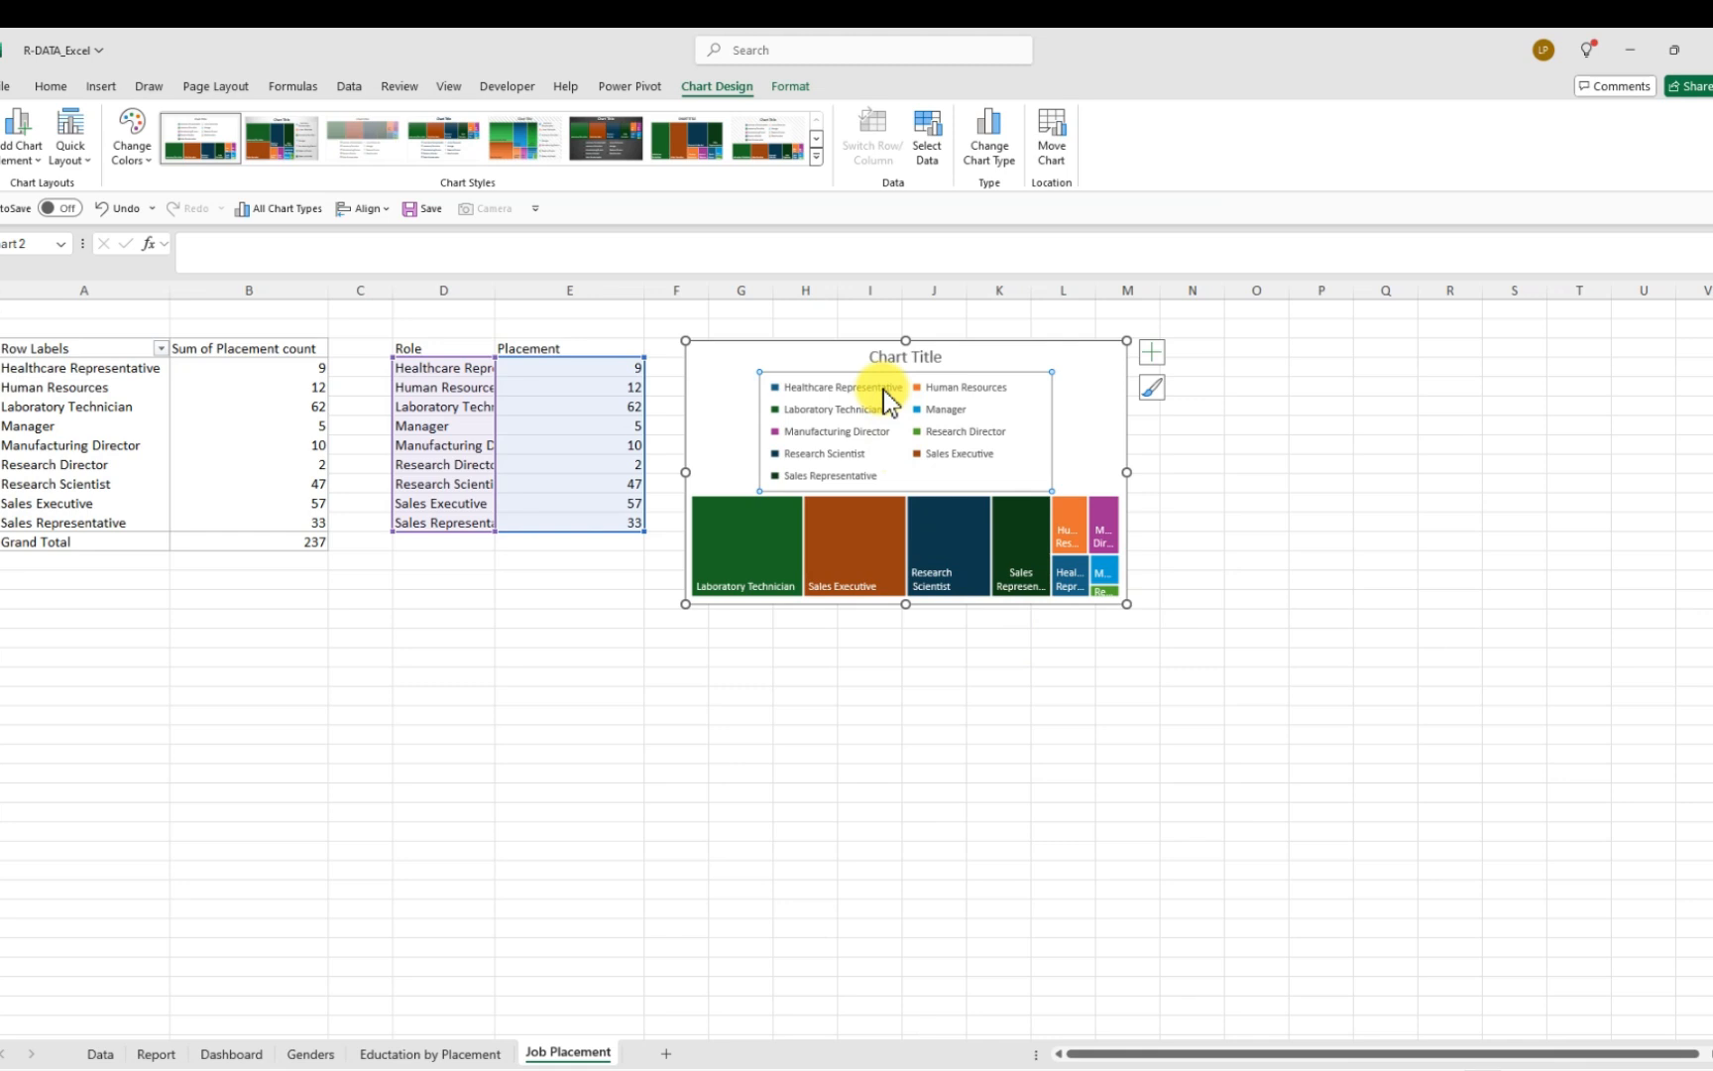
pyautogui.press('Delete')
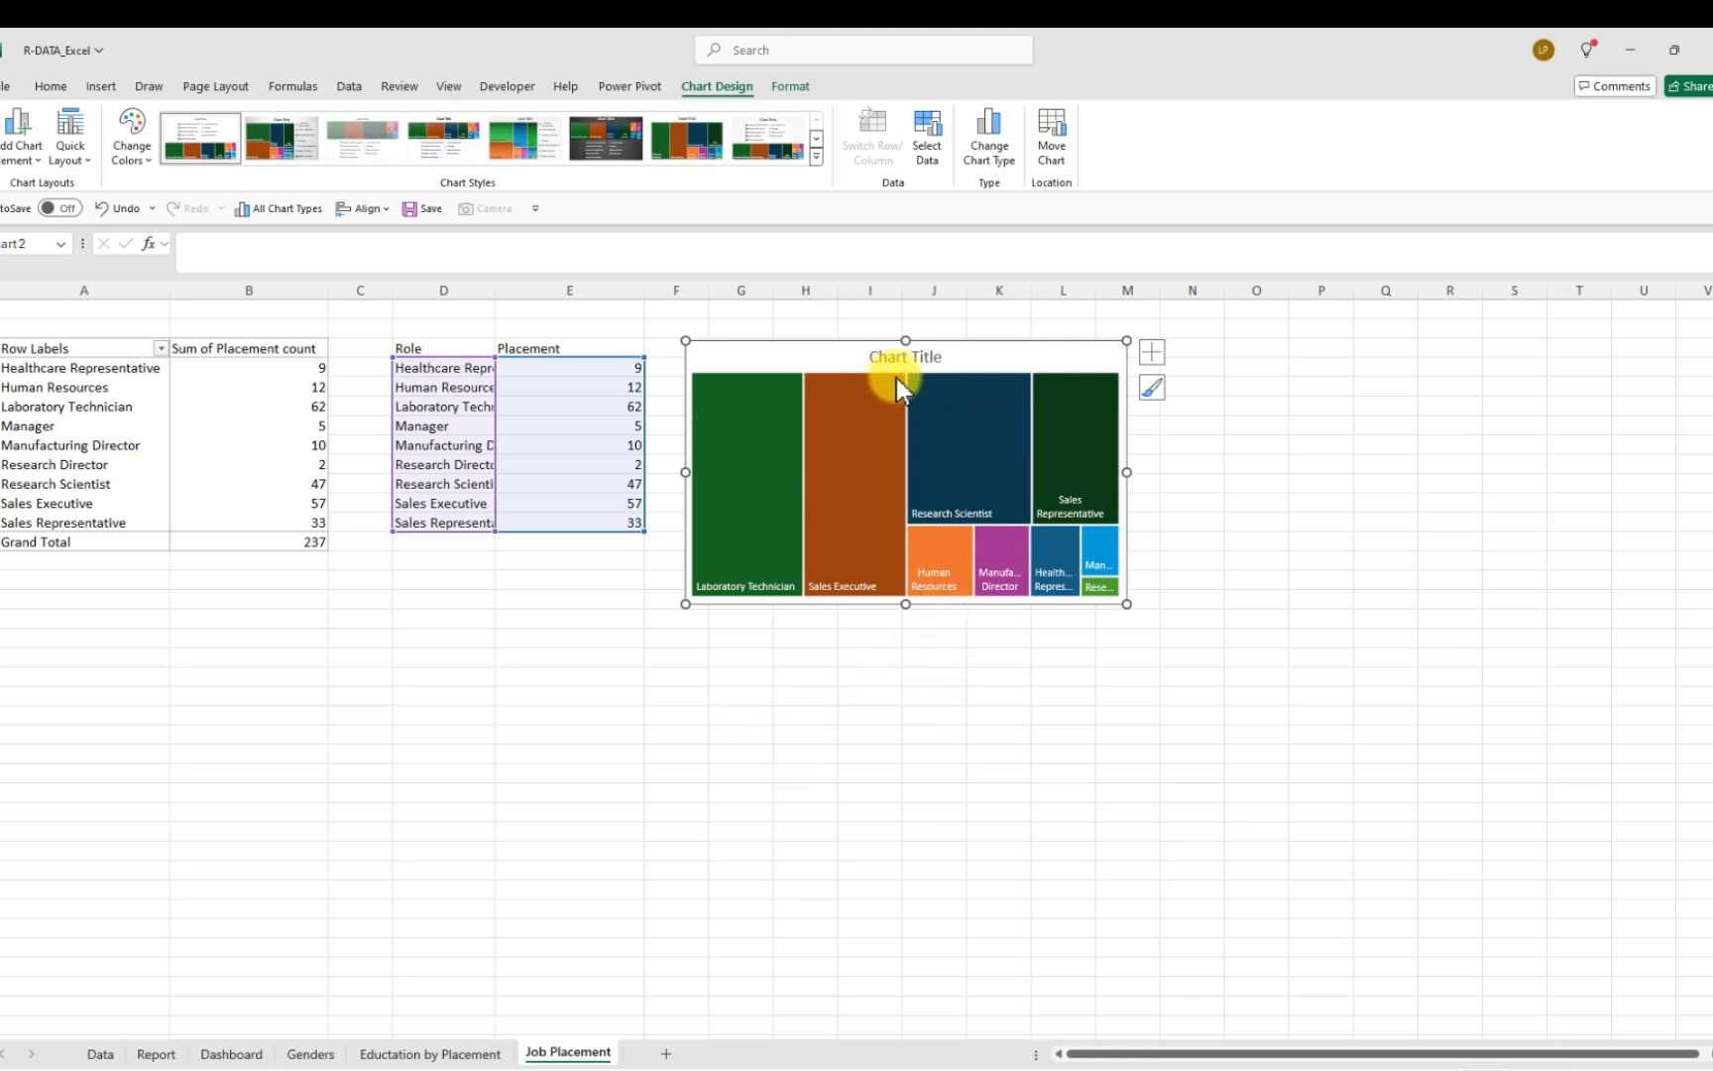
pyautogui.click(920, 358)
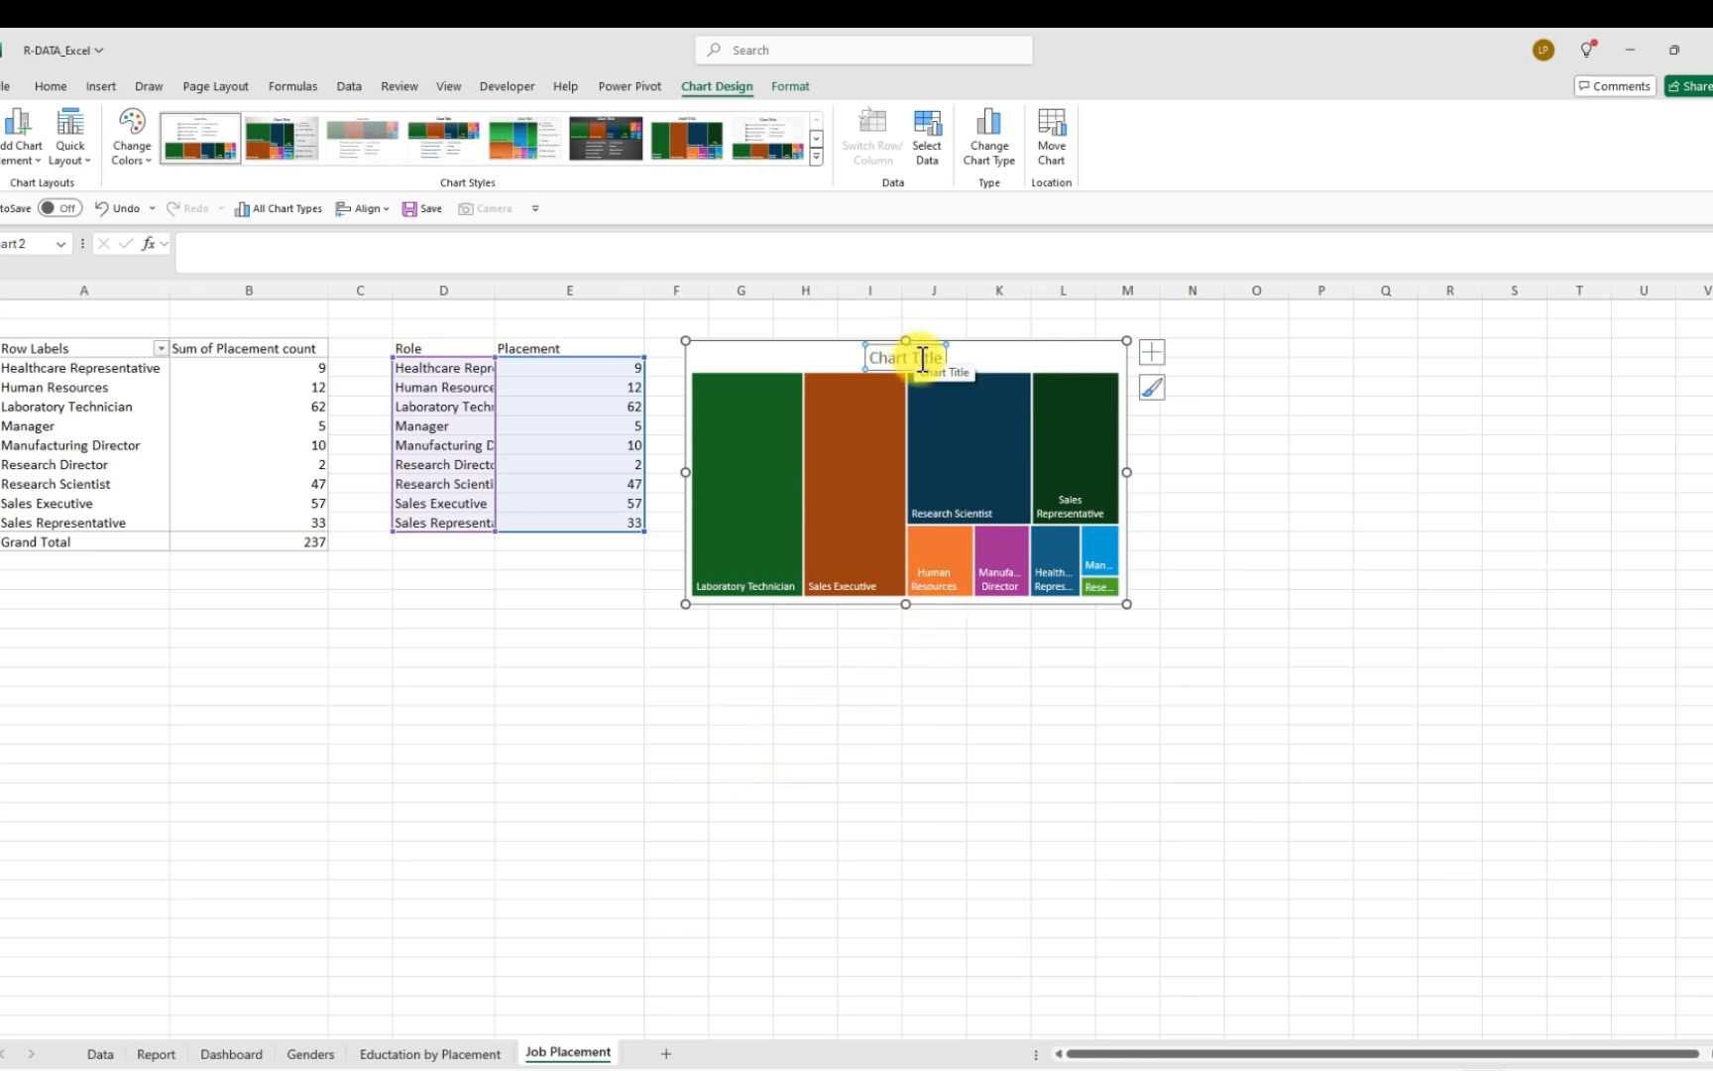
pyautogui.press('Delete')
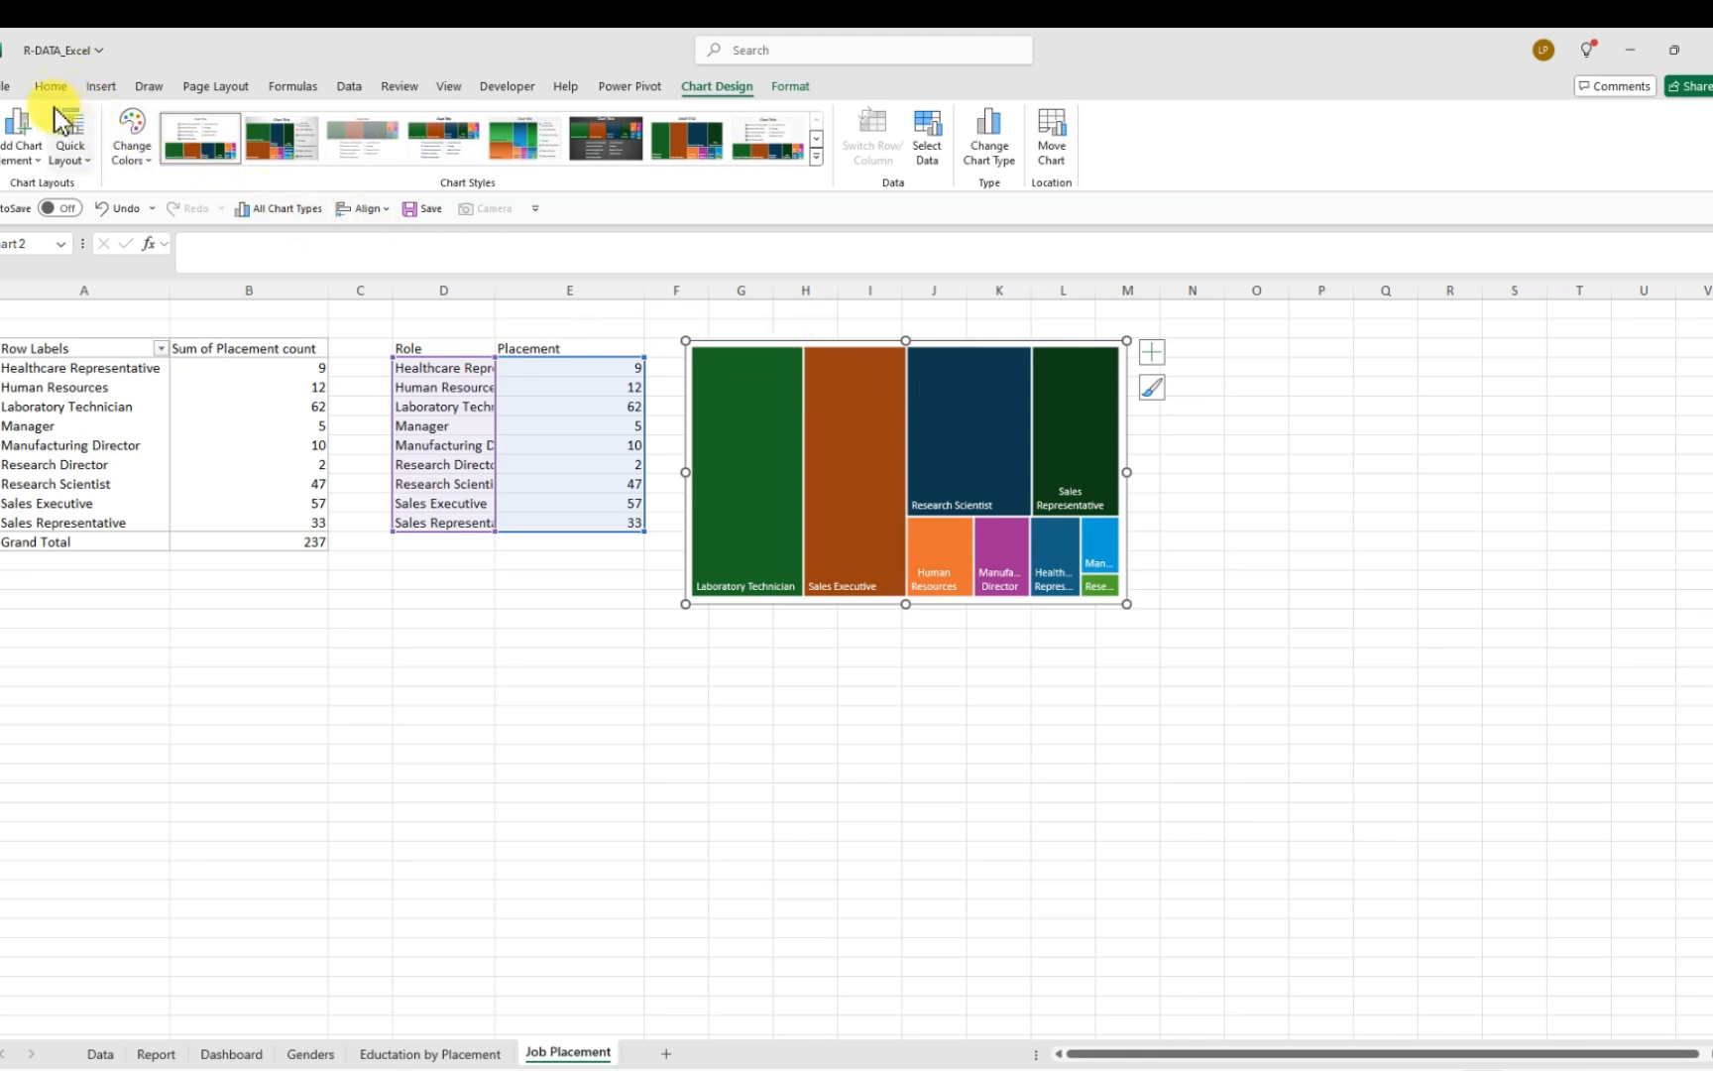
pyautogui.click(99, 213)
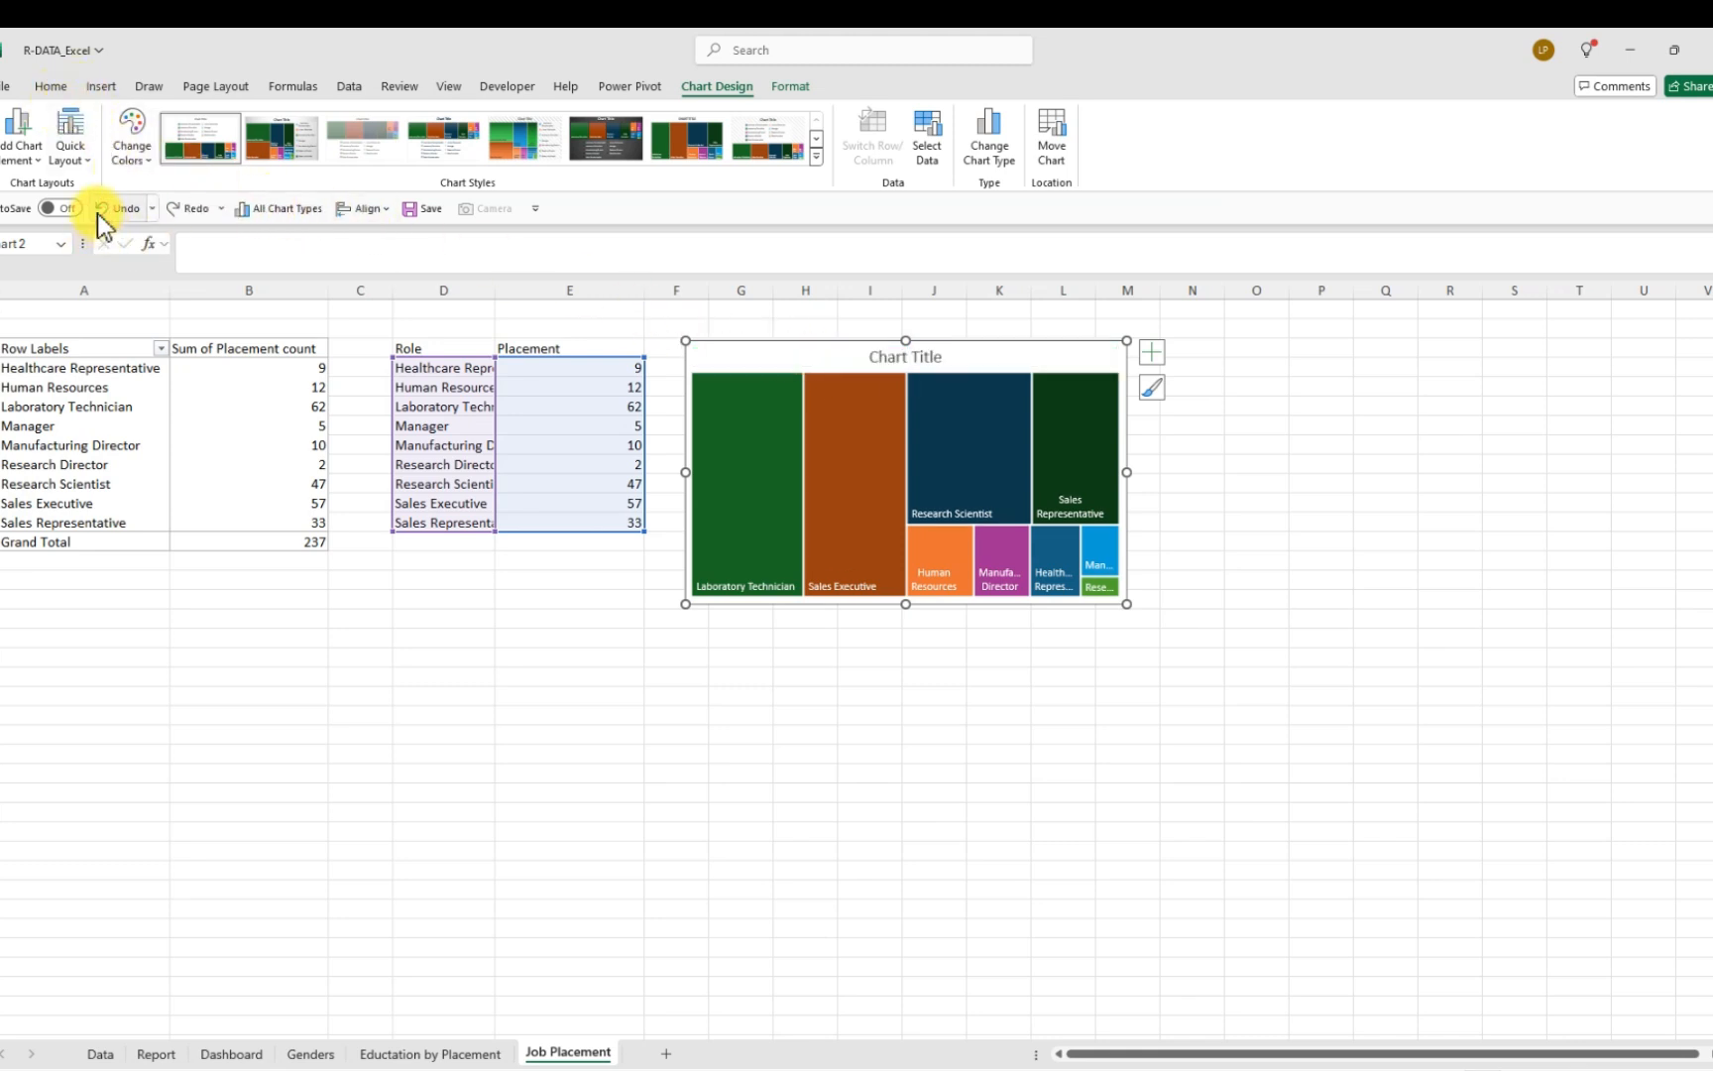
# Replace the treemap's placeholder title with "Job Placement"
pyautogui.click(905, 359)
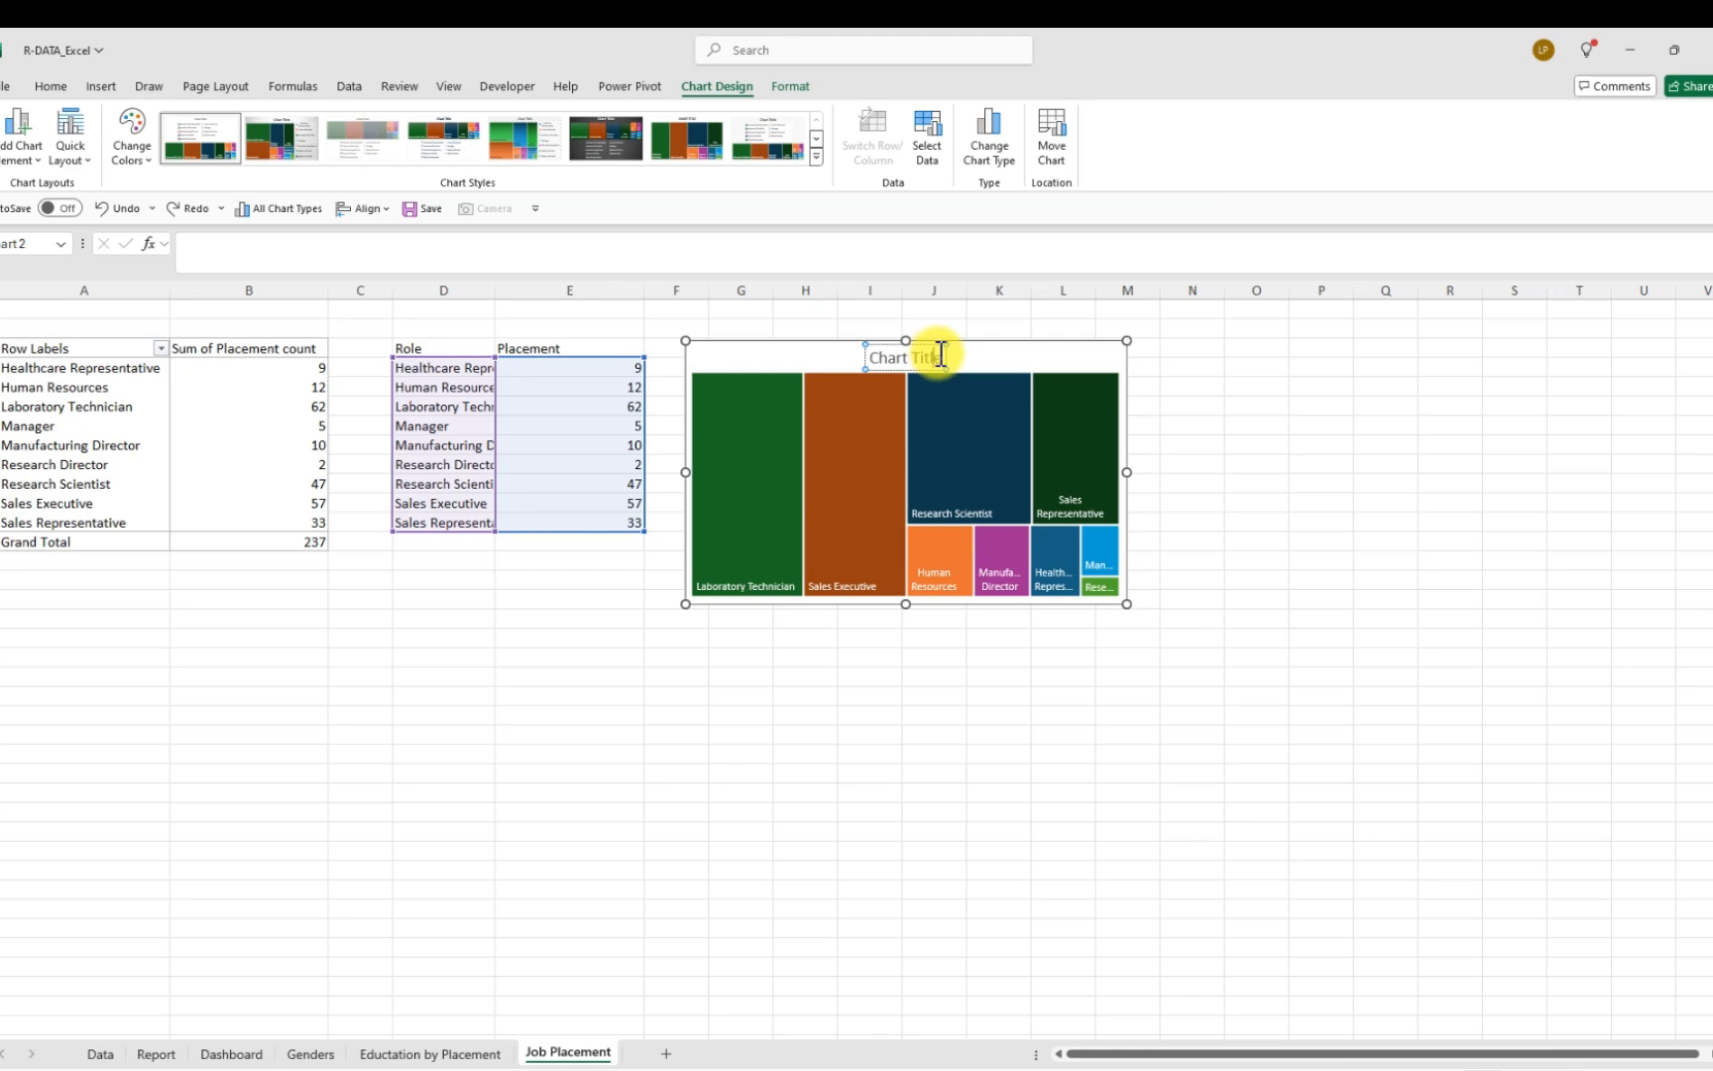
pyautogui.press('Delete')
pyautogui.press('Delete')
pyautogui.press('Delete')
pyautogui.press('Delete')
pyautogui.press('Delete')
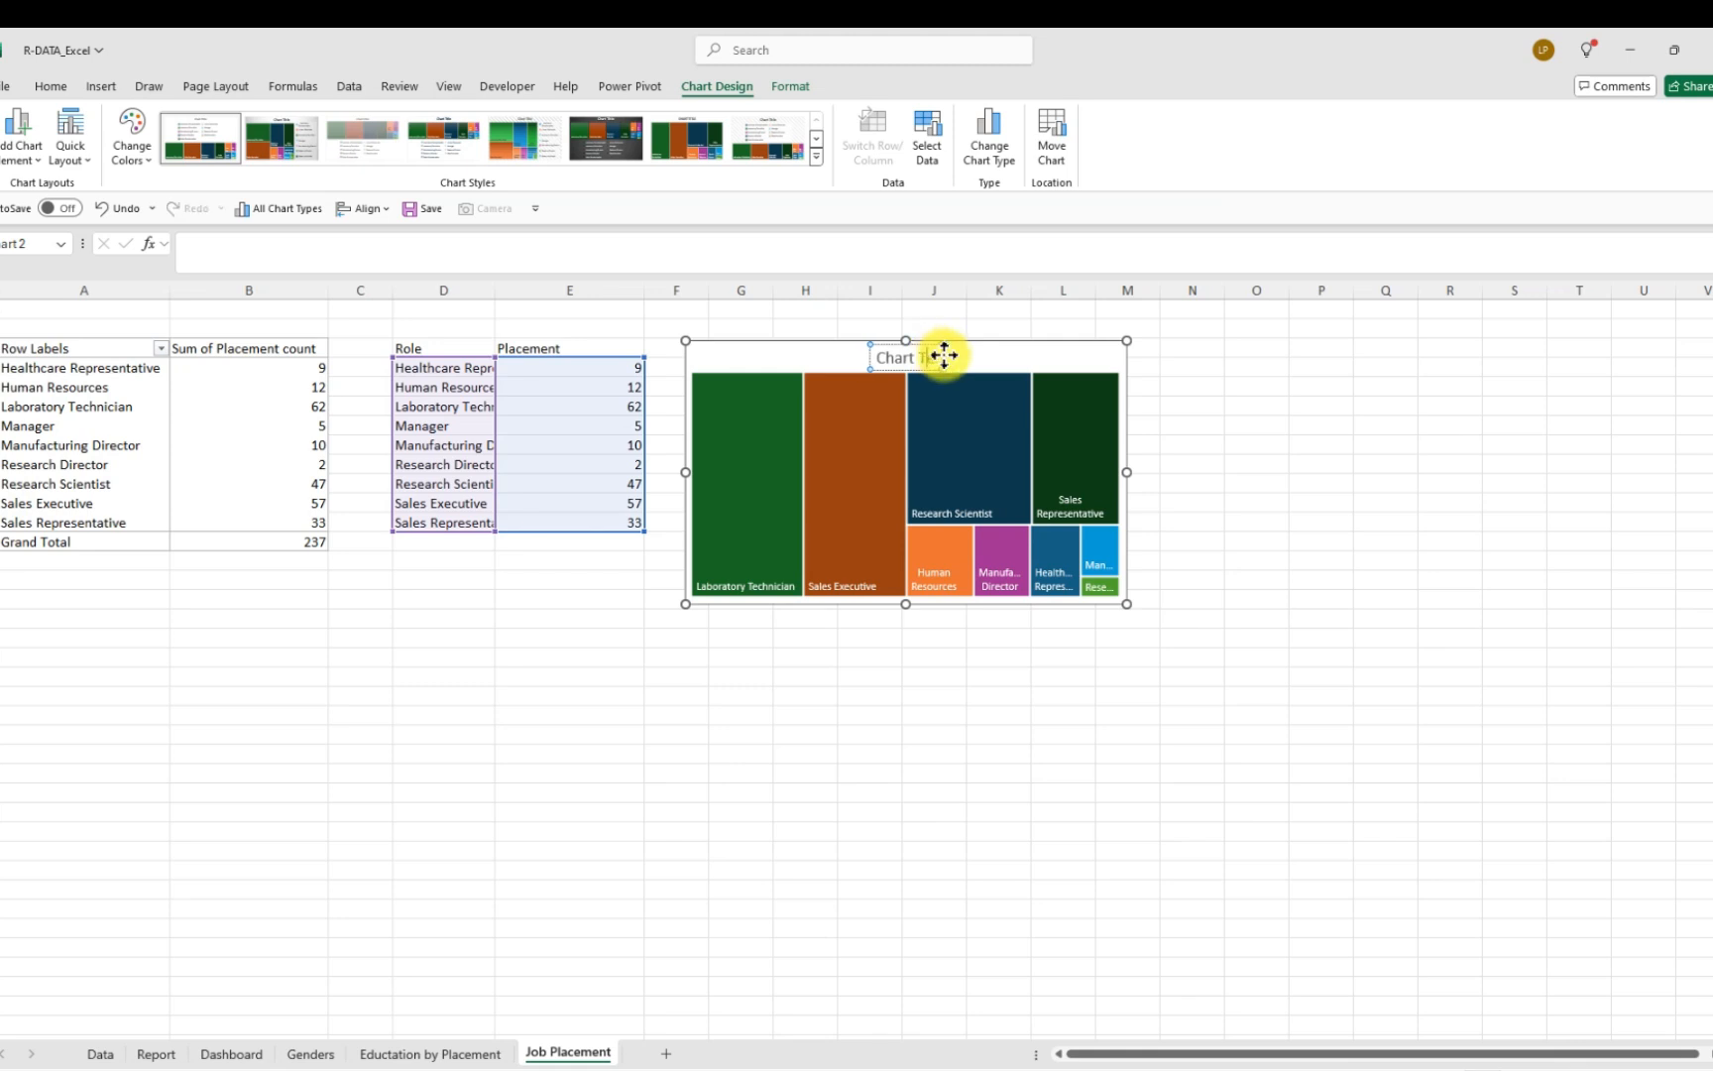
pyautogui.press('BackSpace')
pyautogui.press('BackSpace')
pyautogui.press('BackSpace')
pyautogui.press('BackSpace')
pyautogui.press('BackSpace')
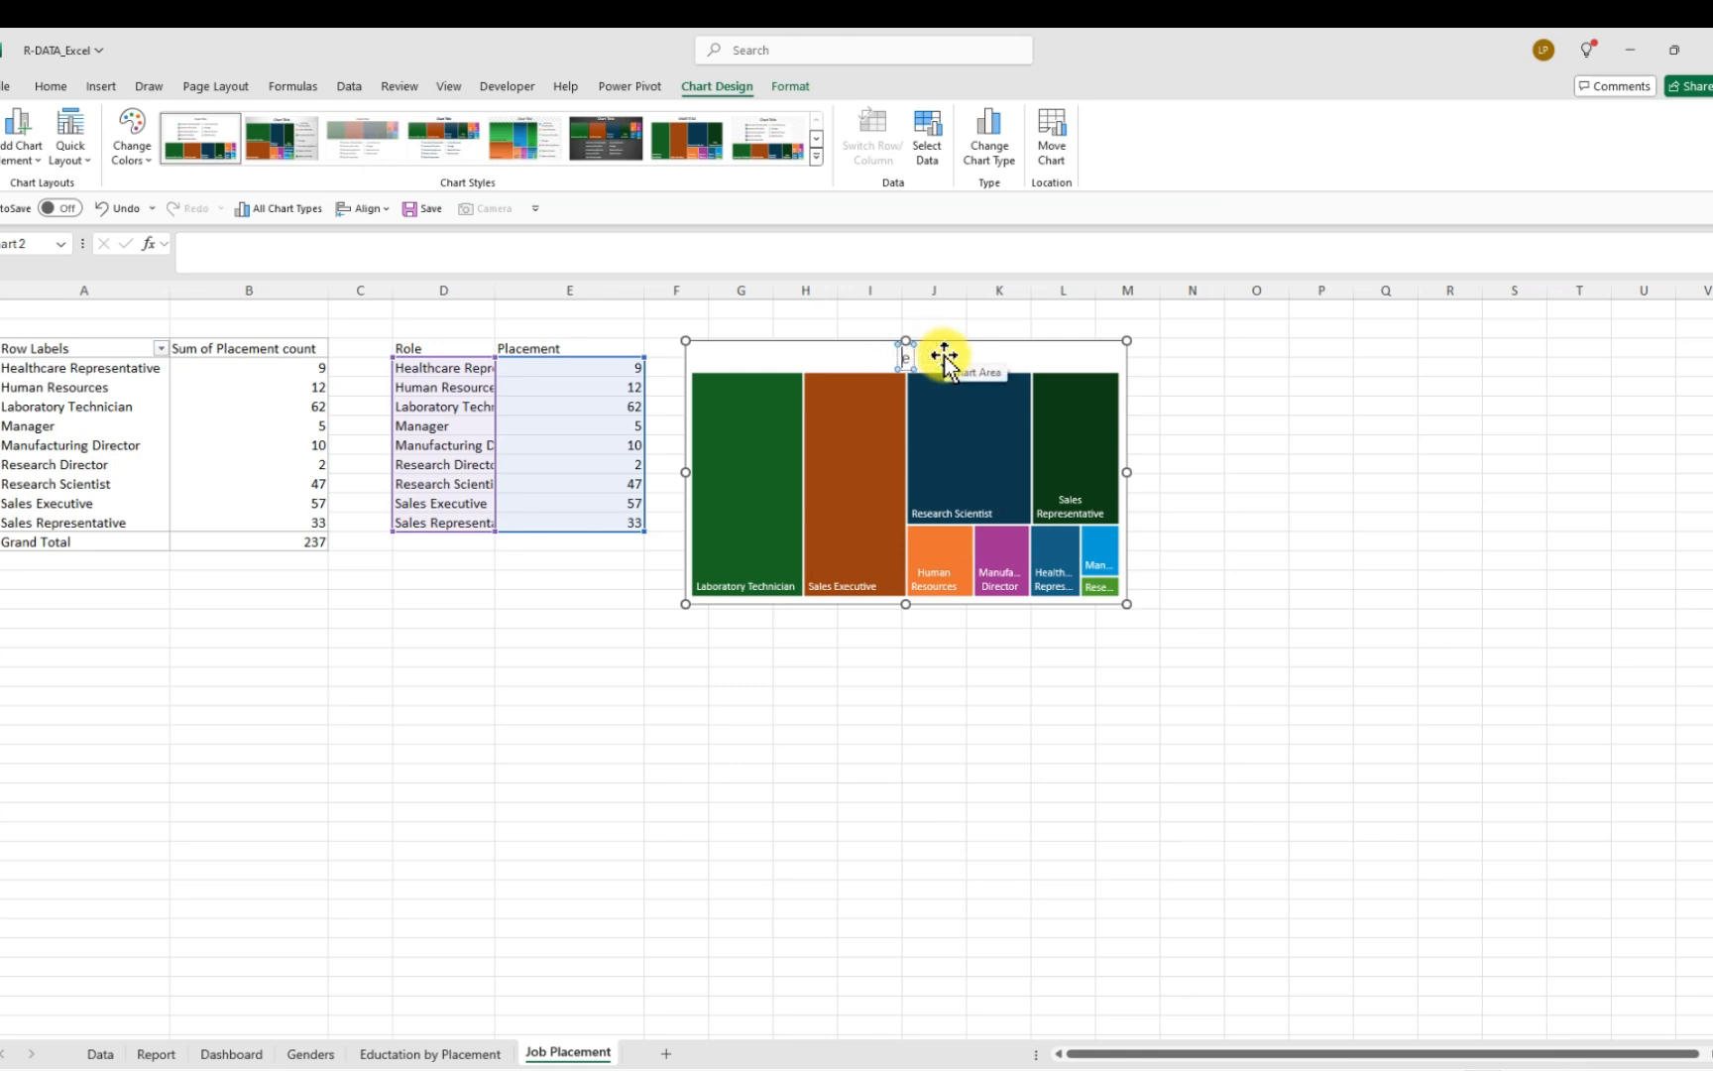
pyautogui.press('Delete')
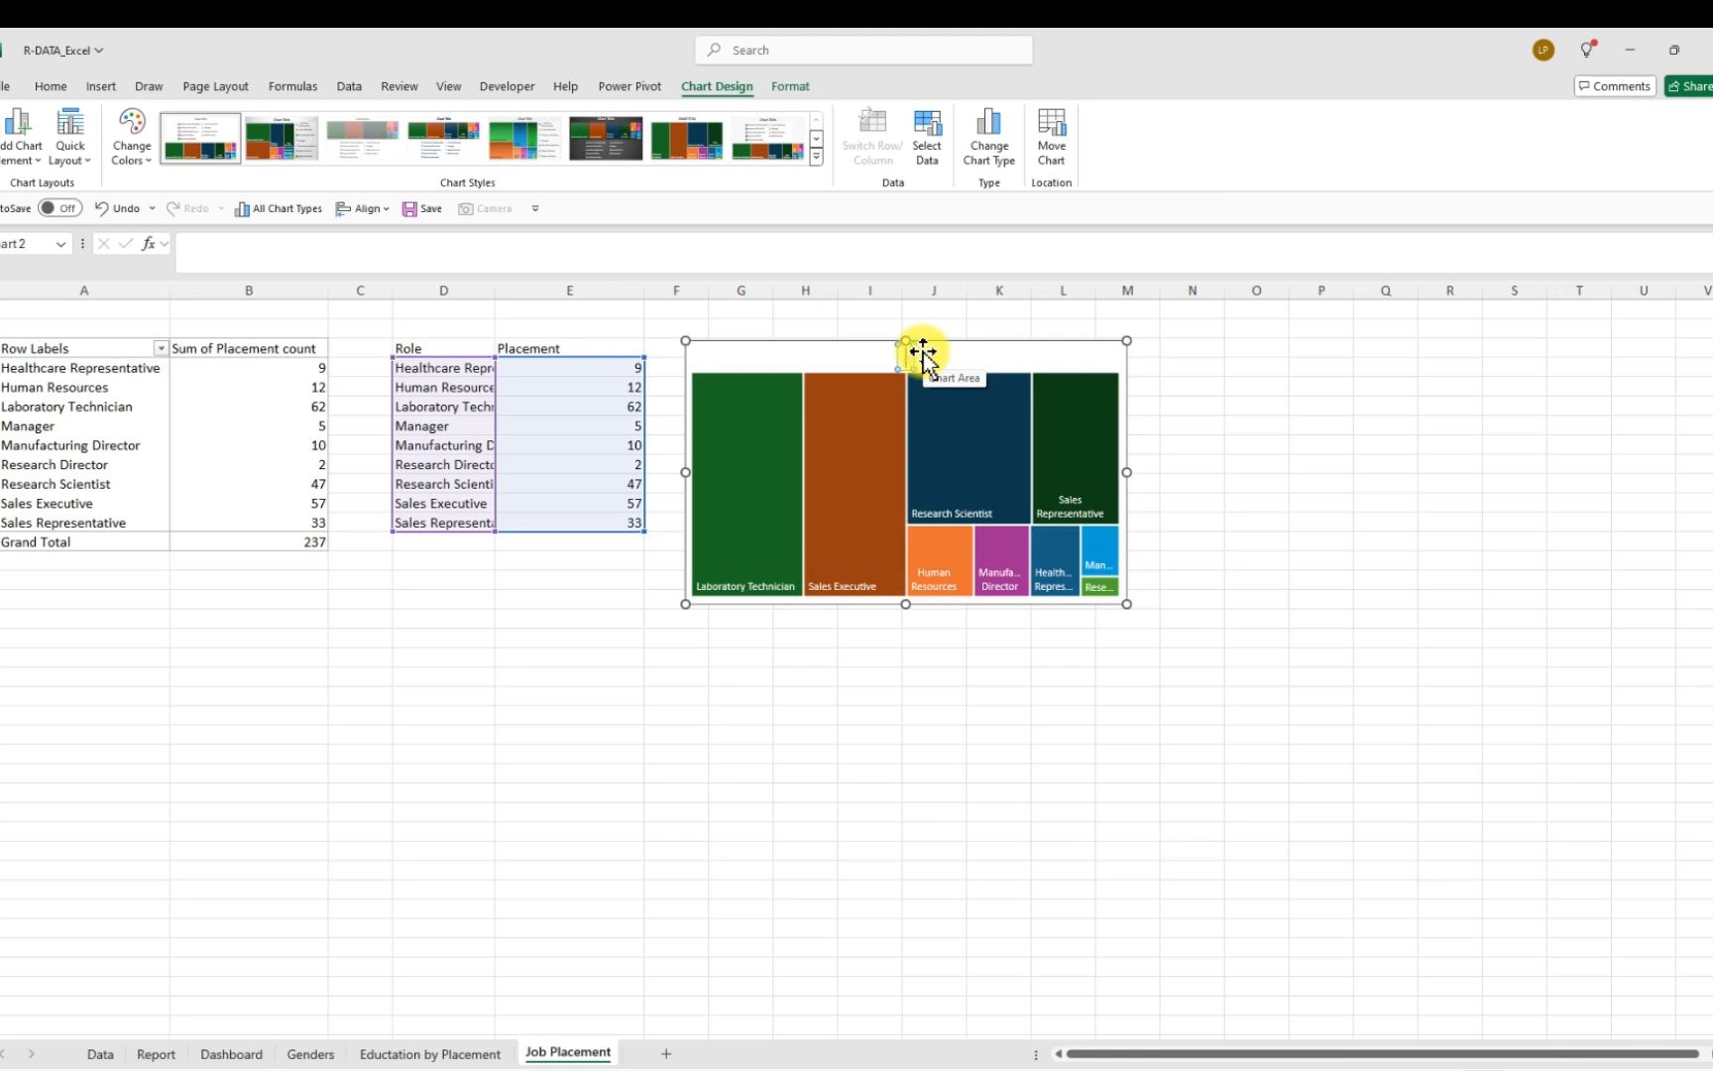
pyautogui.write('Job Pl')
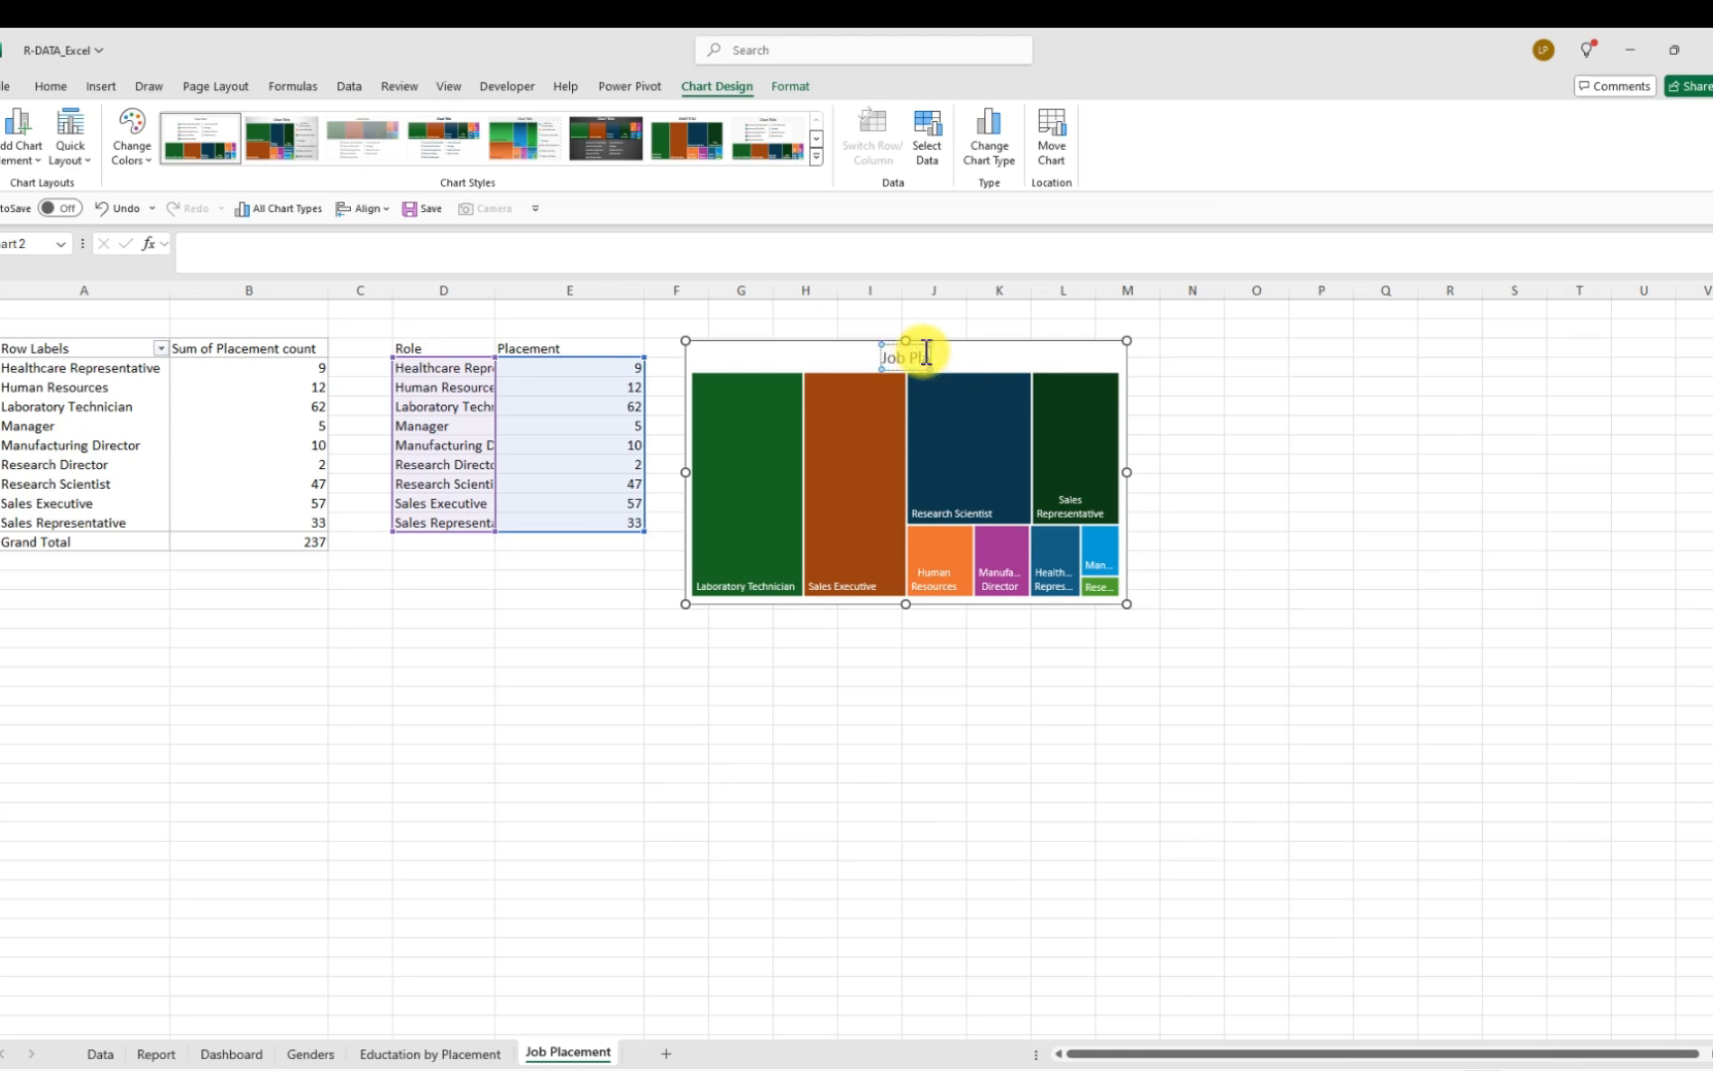
pyautogui.write('acementt')
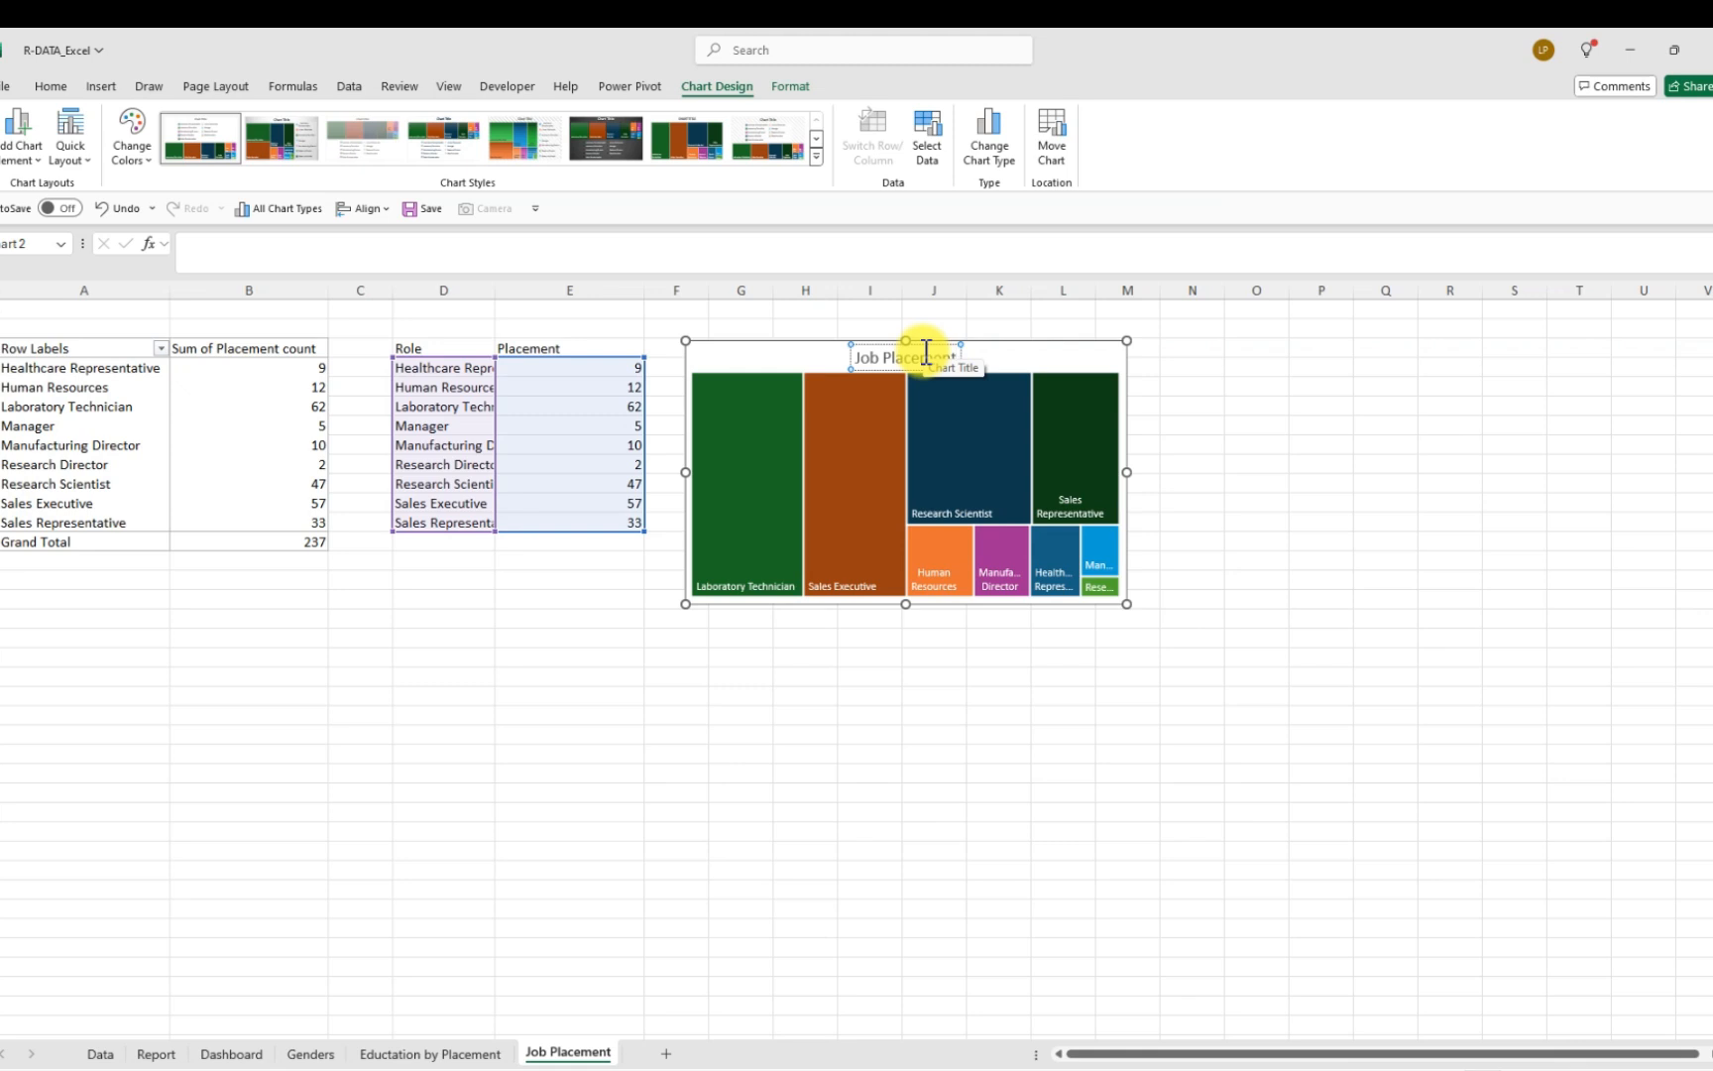
# Inspect the treemap's data label options and the Laboratory Technician tile's value, and deselect the chart
pyautogui.rightClick(767, 394)
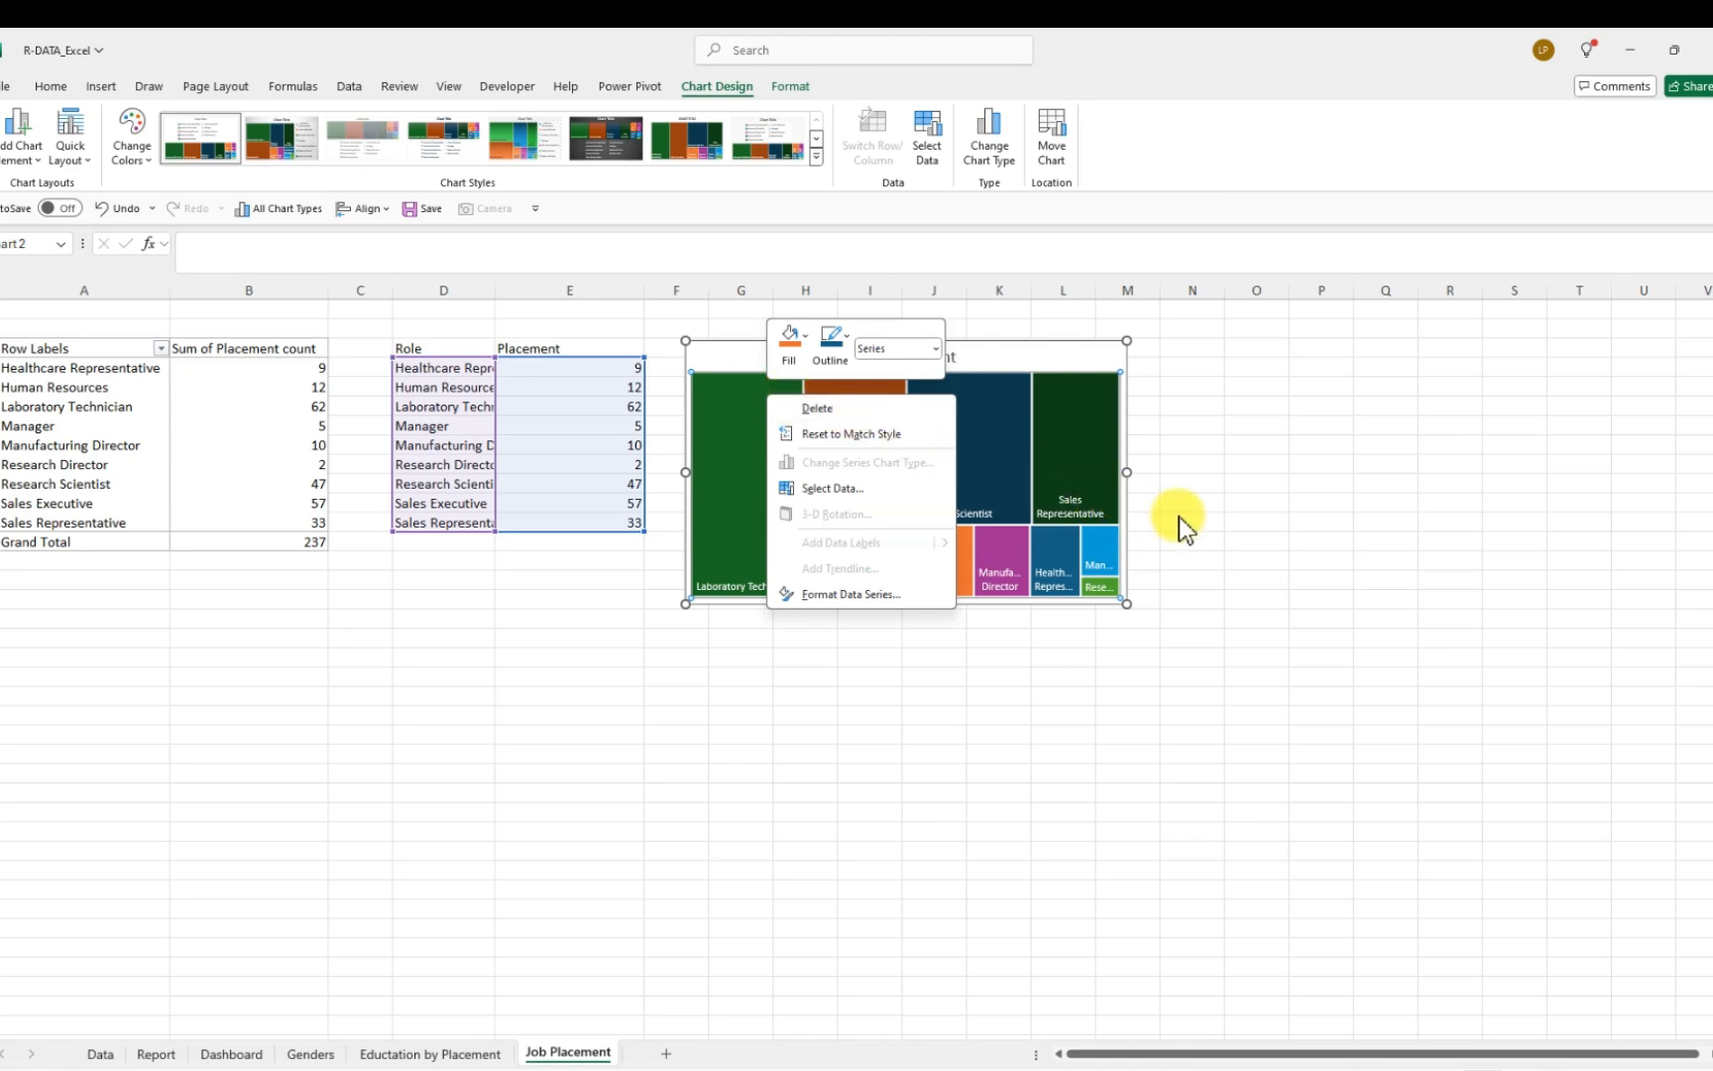
pyautogui.press('Escape')
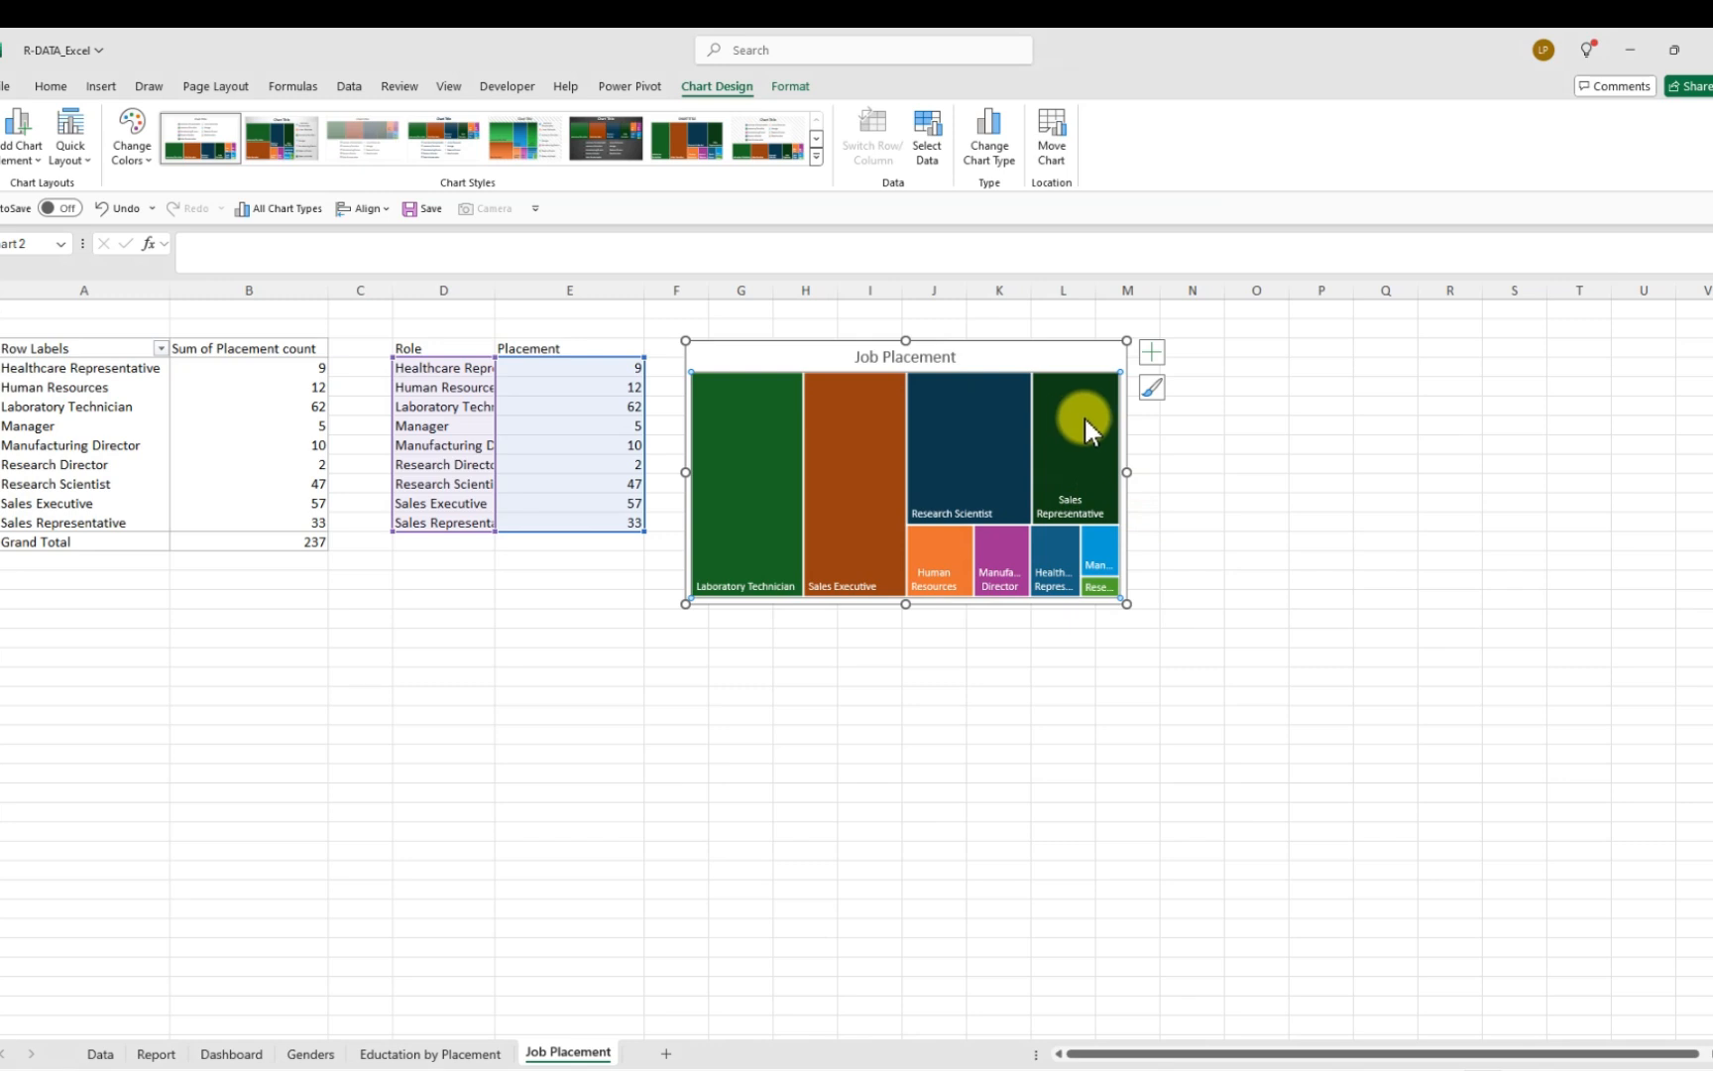
pyautogui.click(1151, 353)
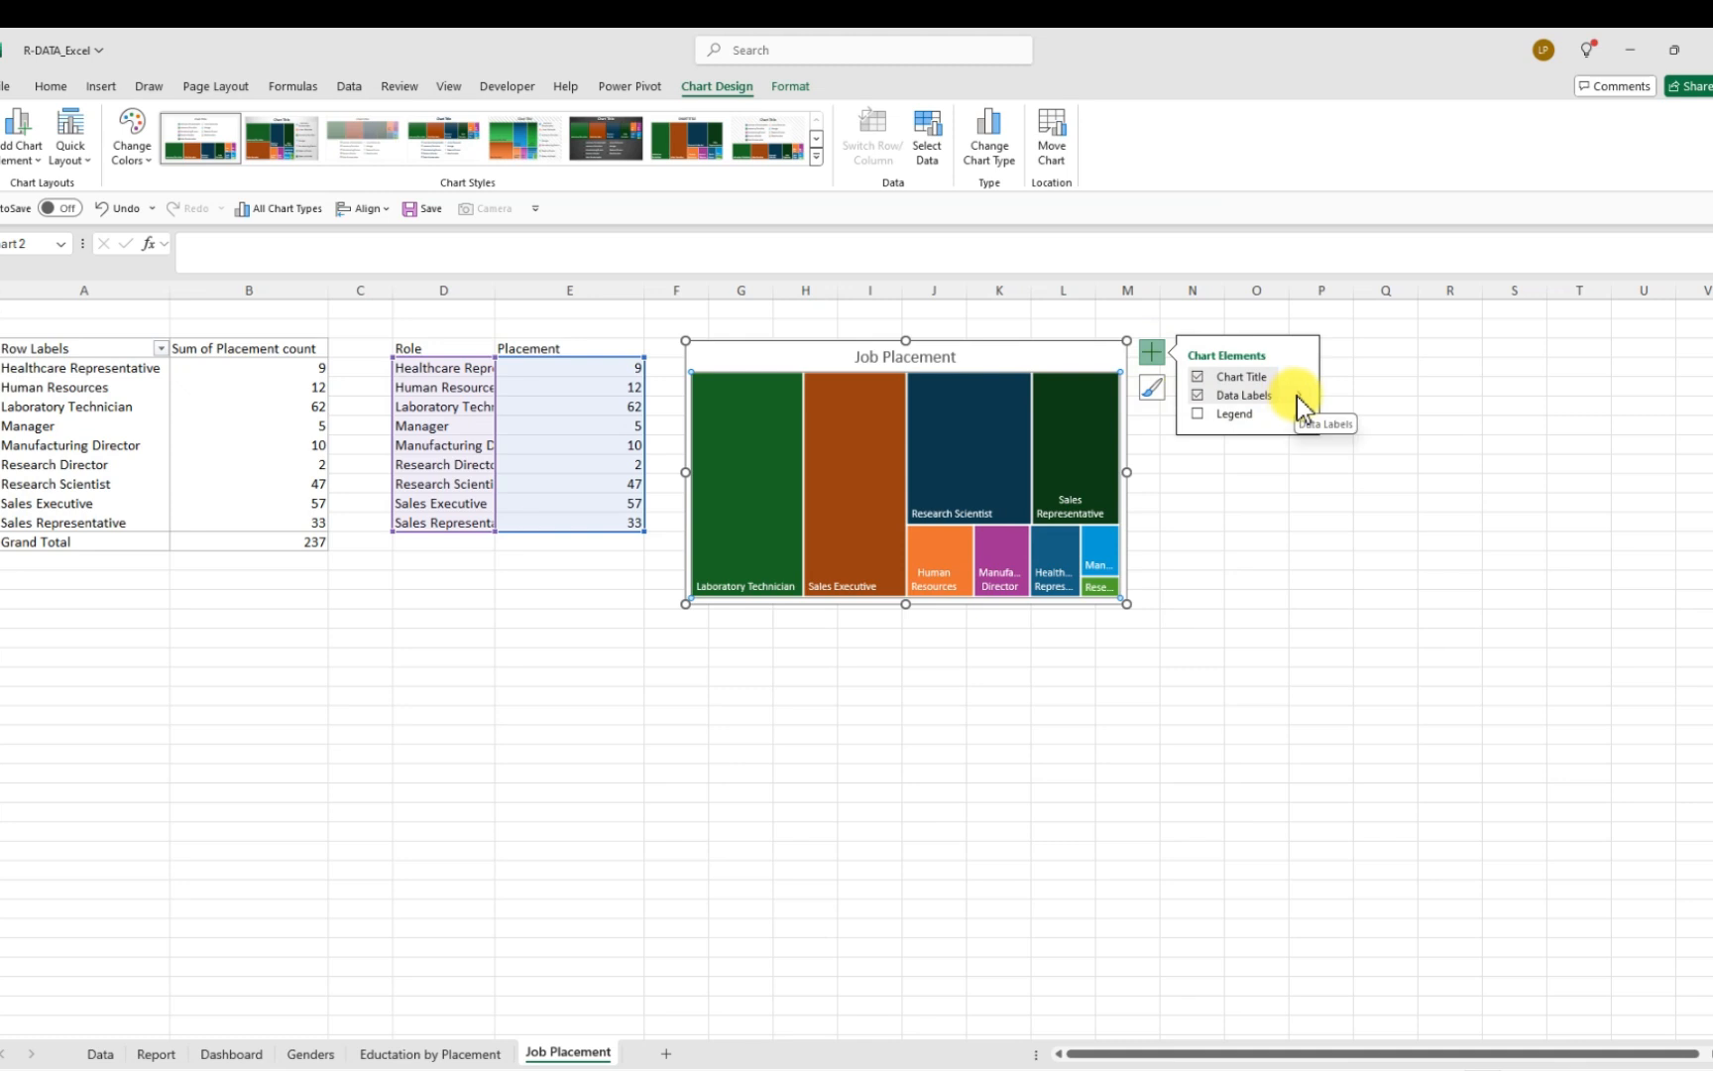
pyautogui.click(1299, 398)
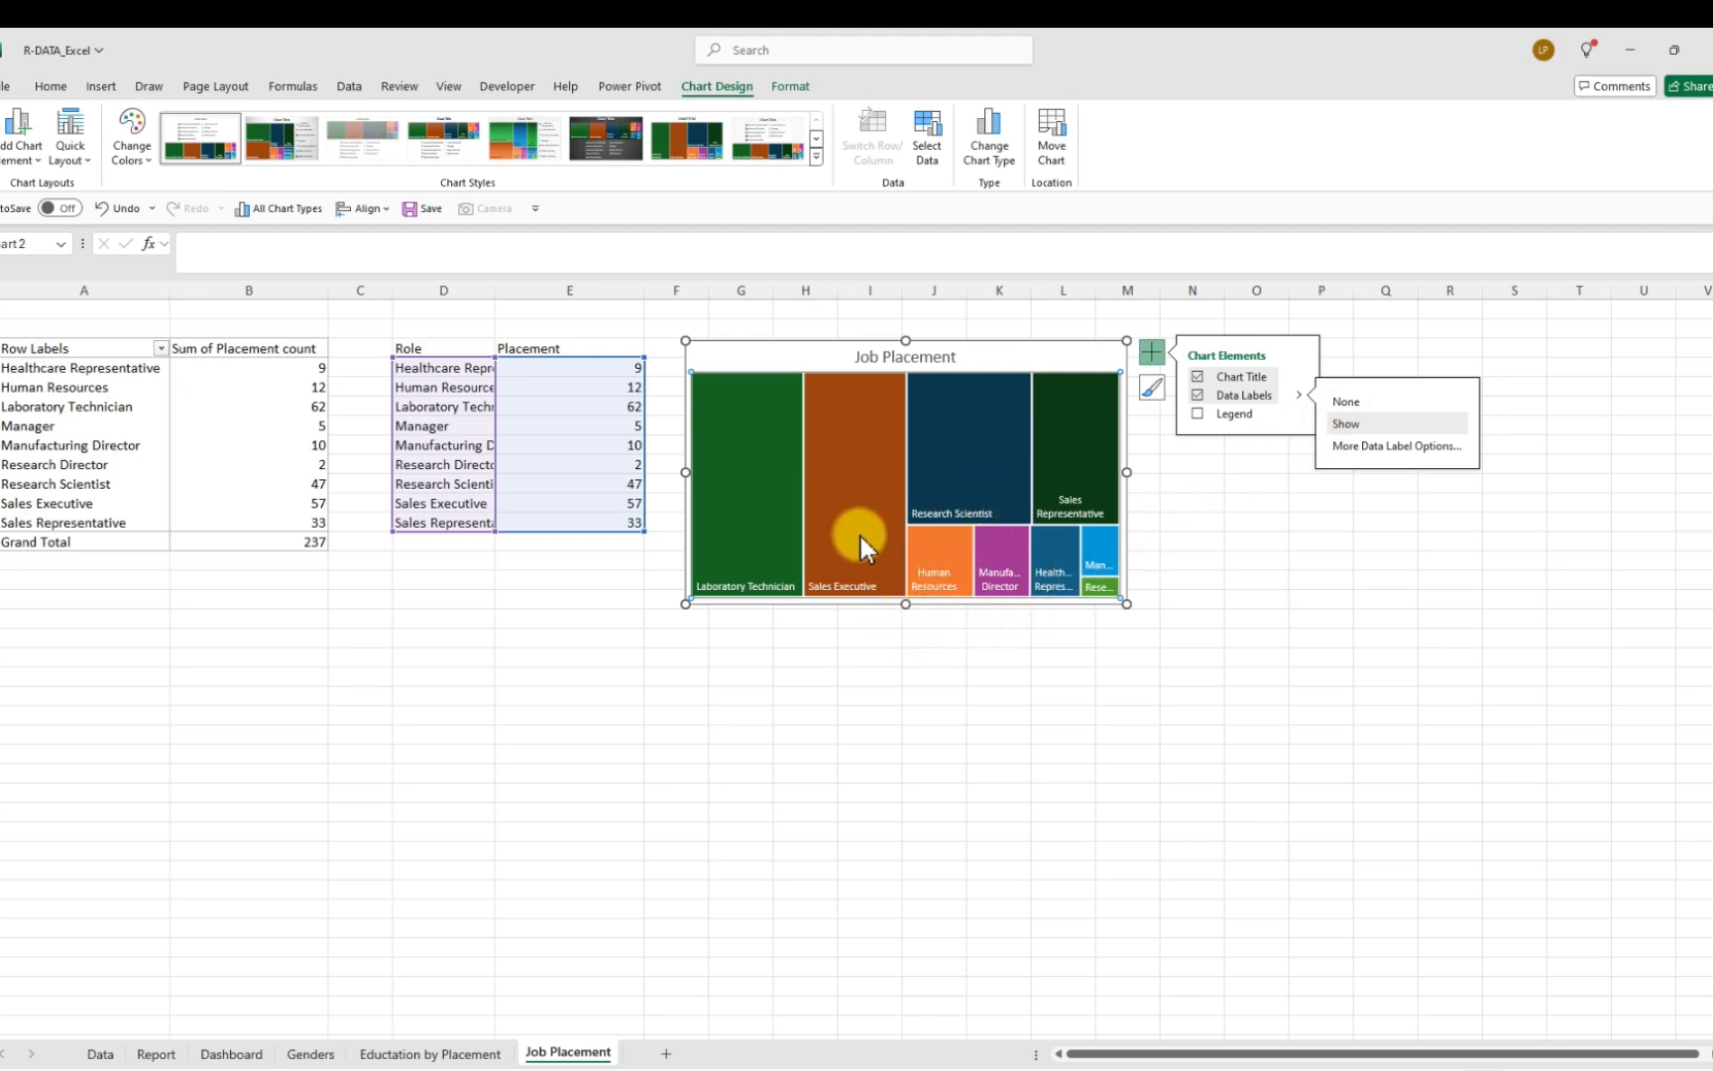
pyautogui.moveTo(763, 575)
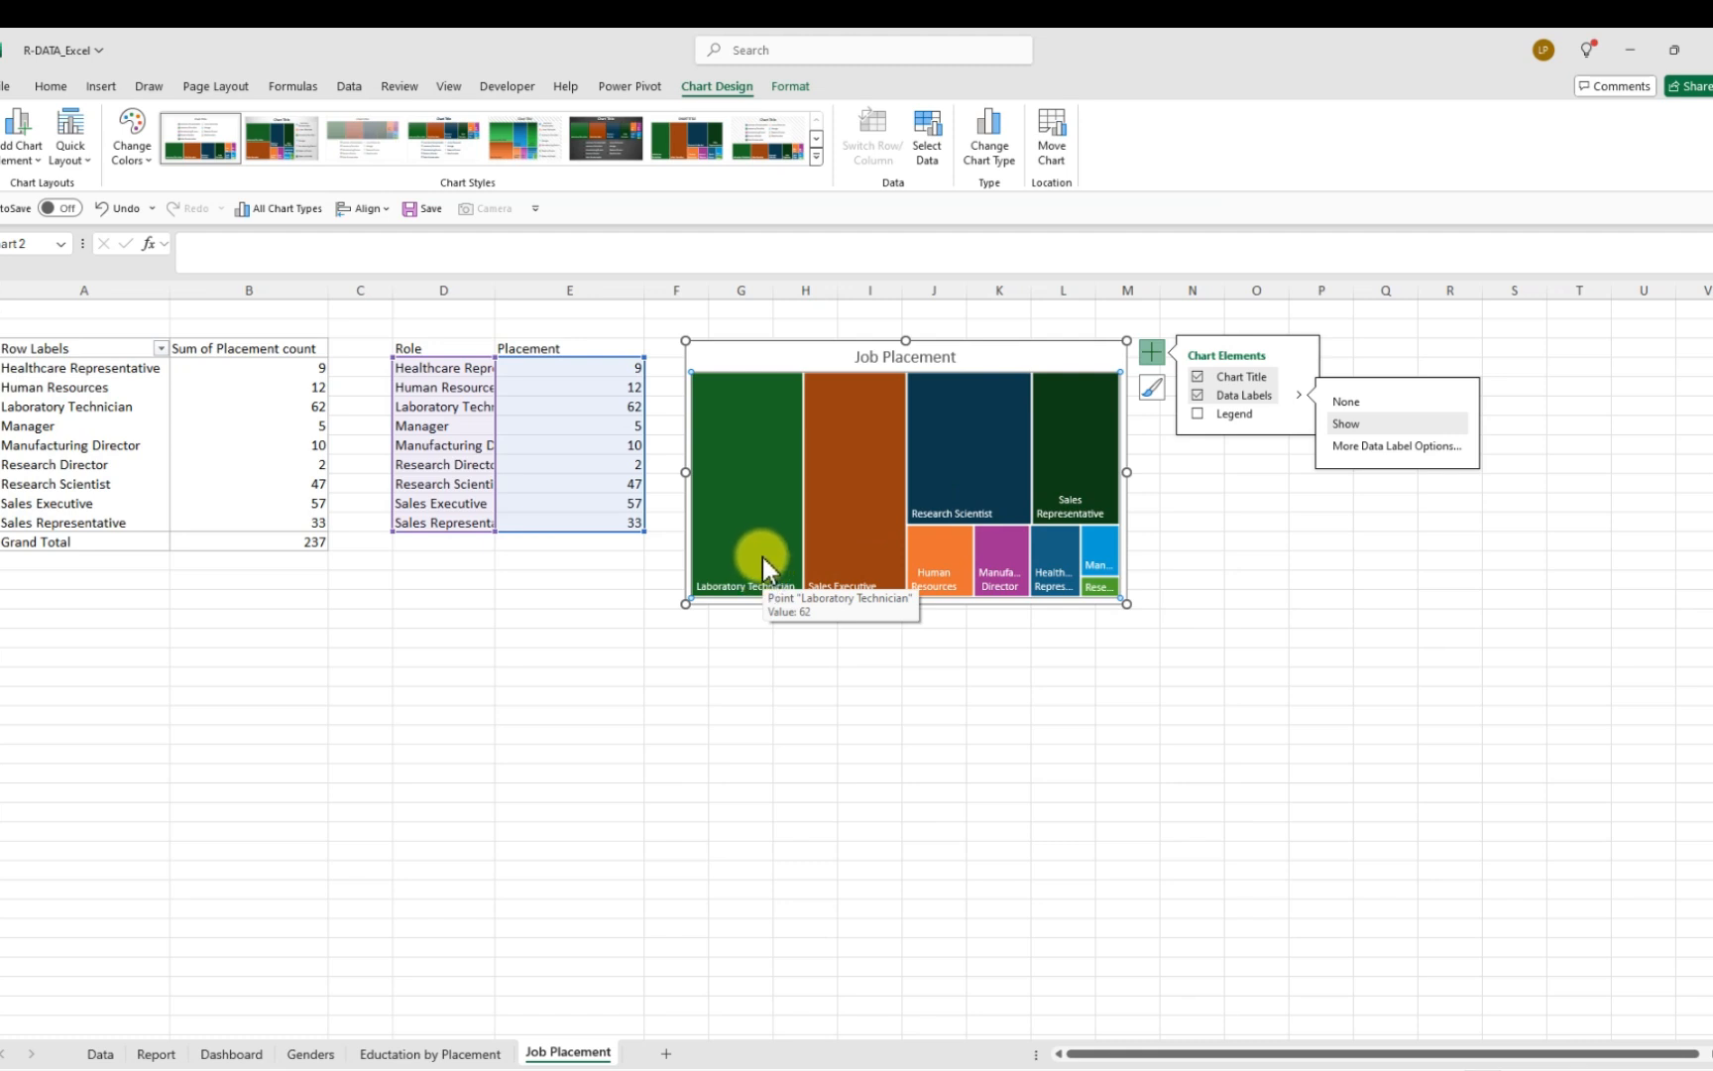
pyautogui.click(1247, 485)
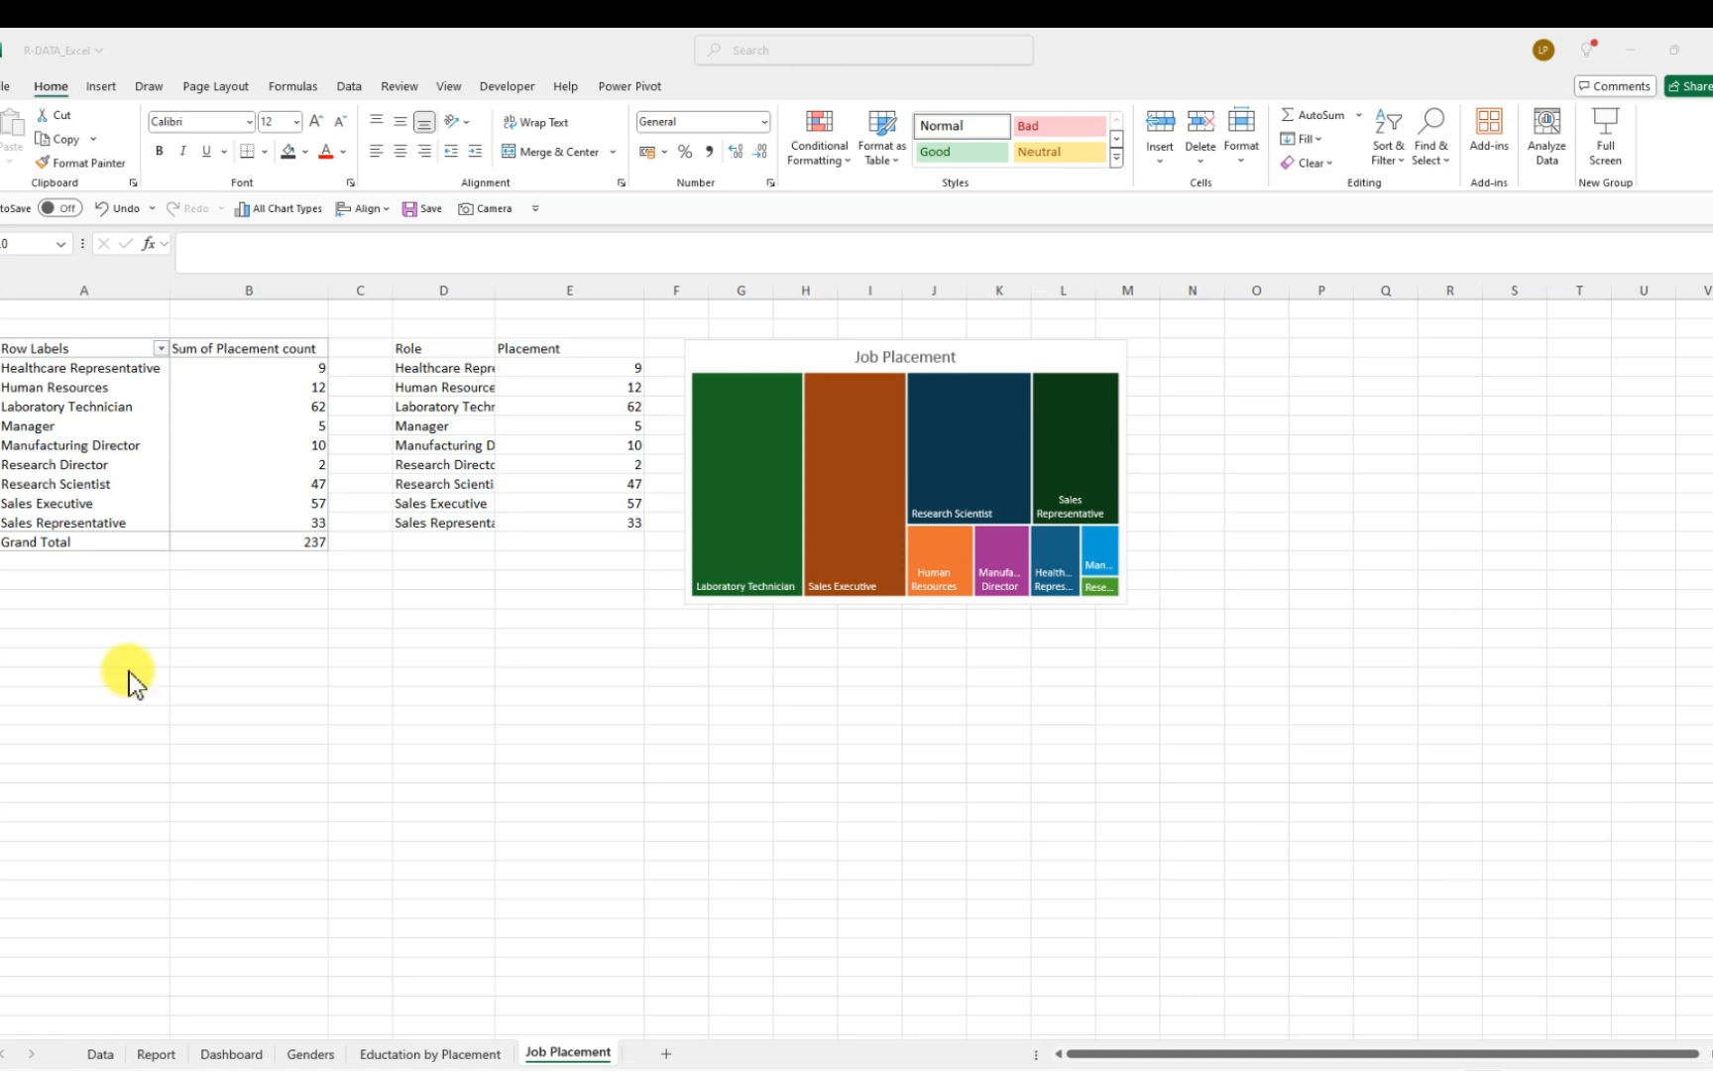
# Duplicate the Job Placement sheet after the existing sheets and name the copy "Dept-Wise"
pyautogui.click(575, 1053)
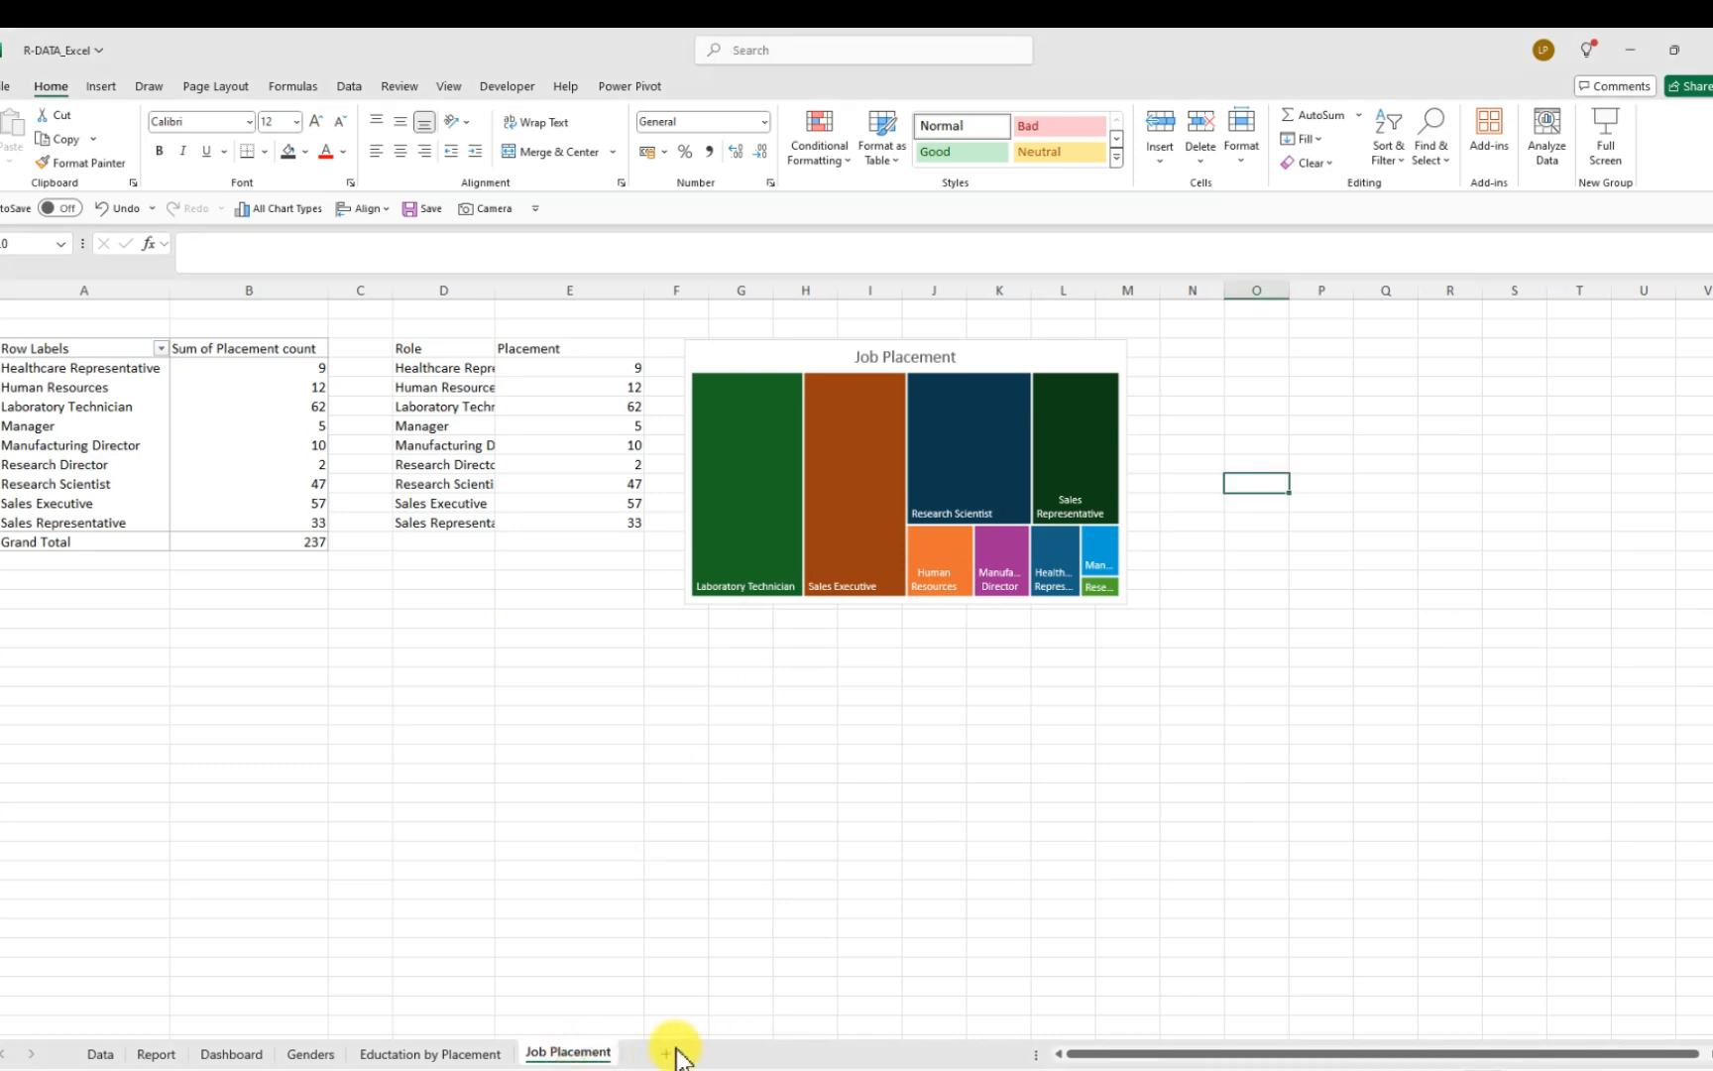
pyautogui.moveTo(566, 1051); pyautogui.dragTo(725, 1057)
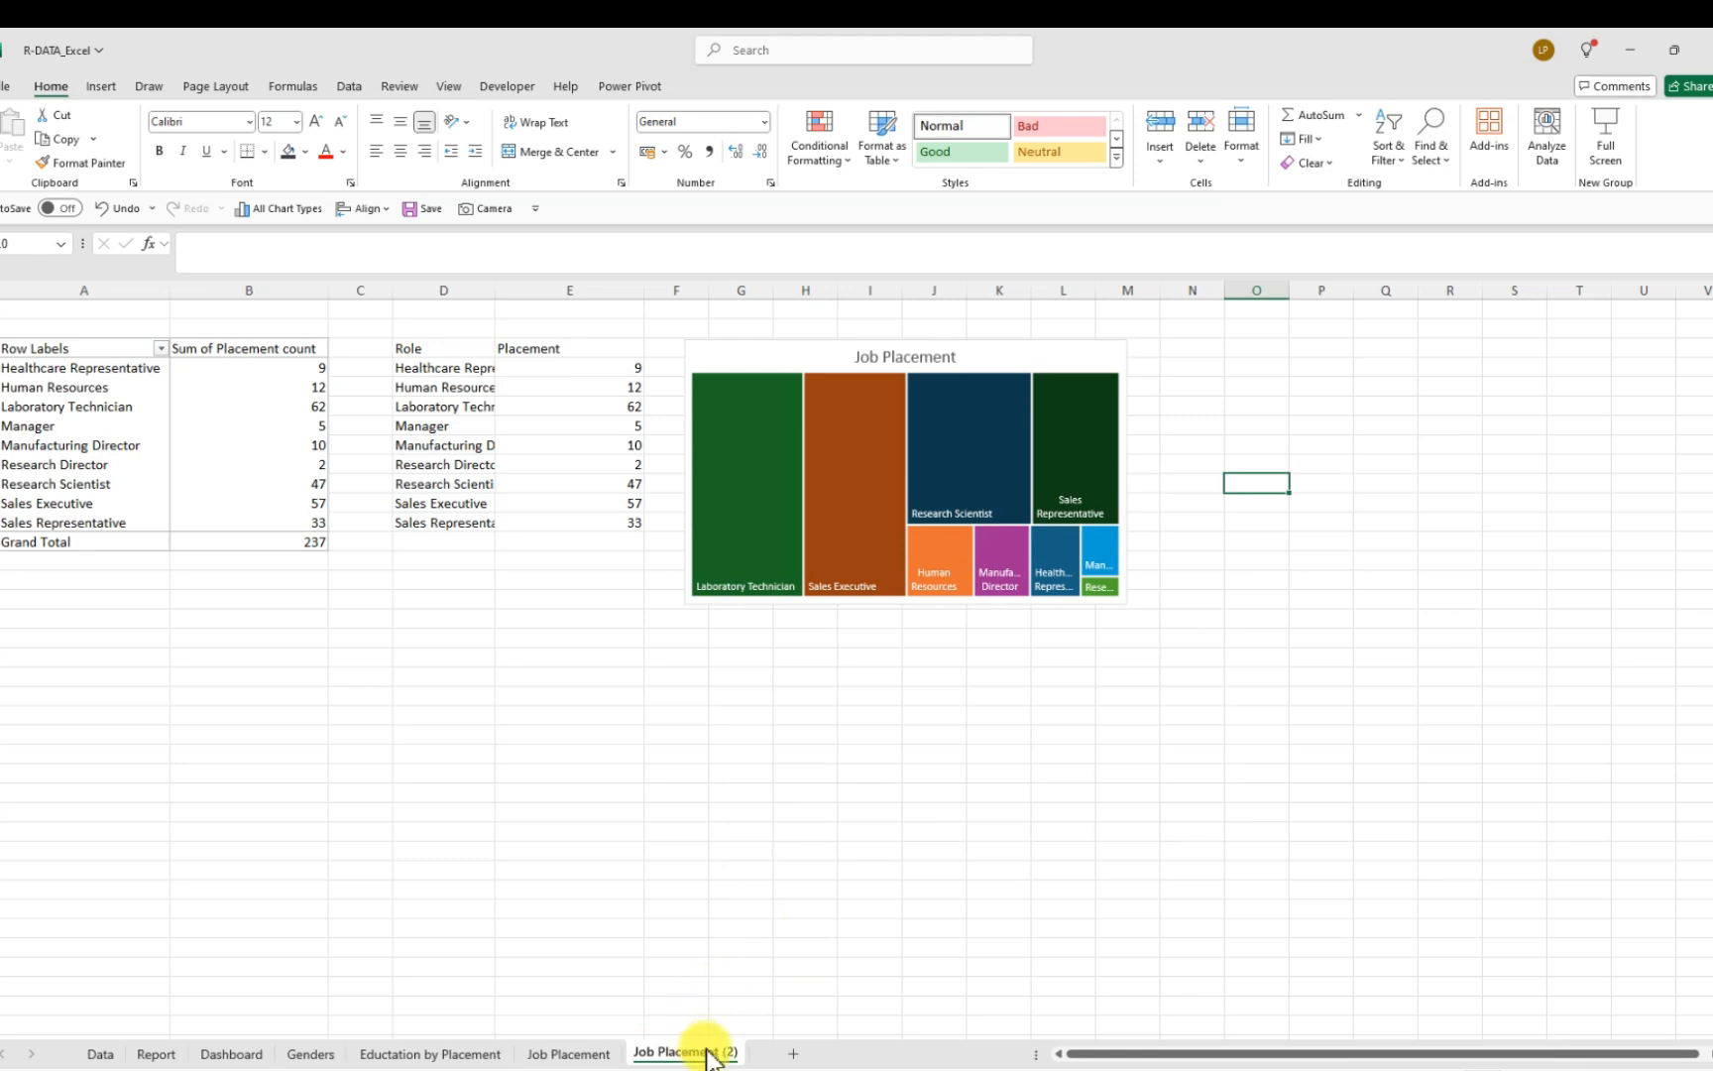
pyautogui.doubleClick(713, 1053)
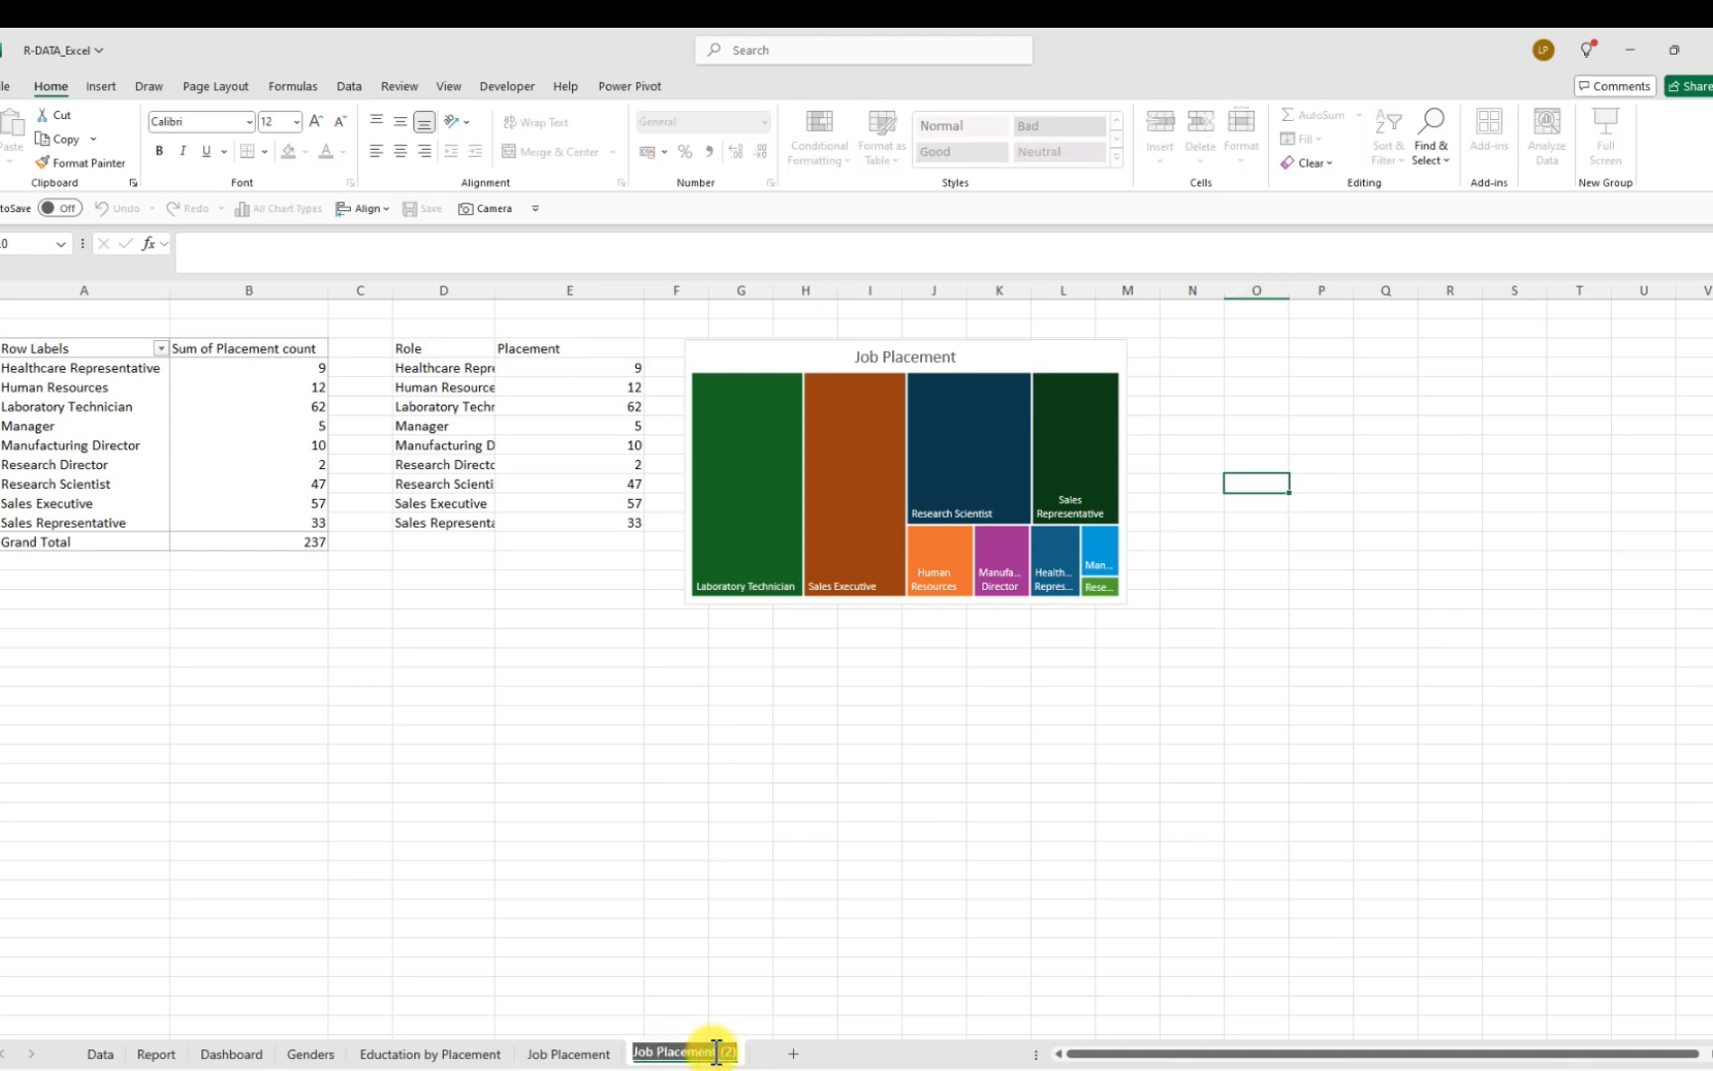
pyautogui.press('BackSpace')
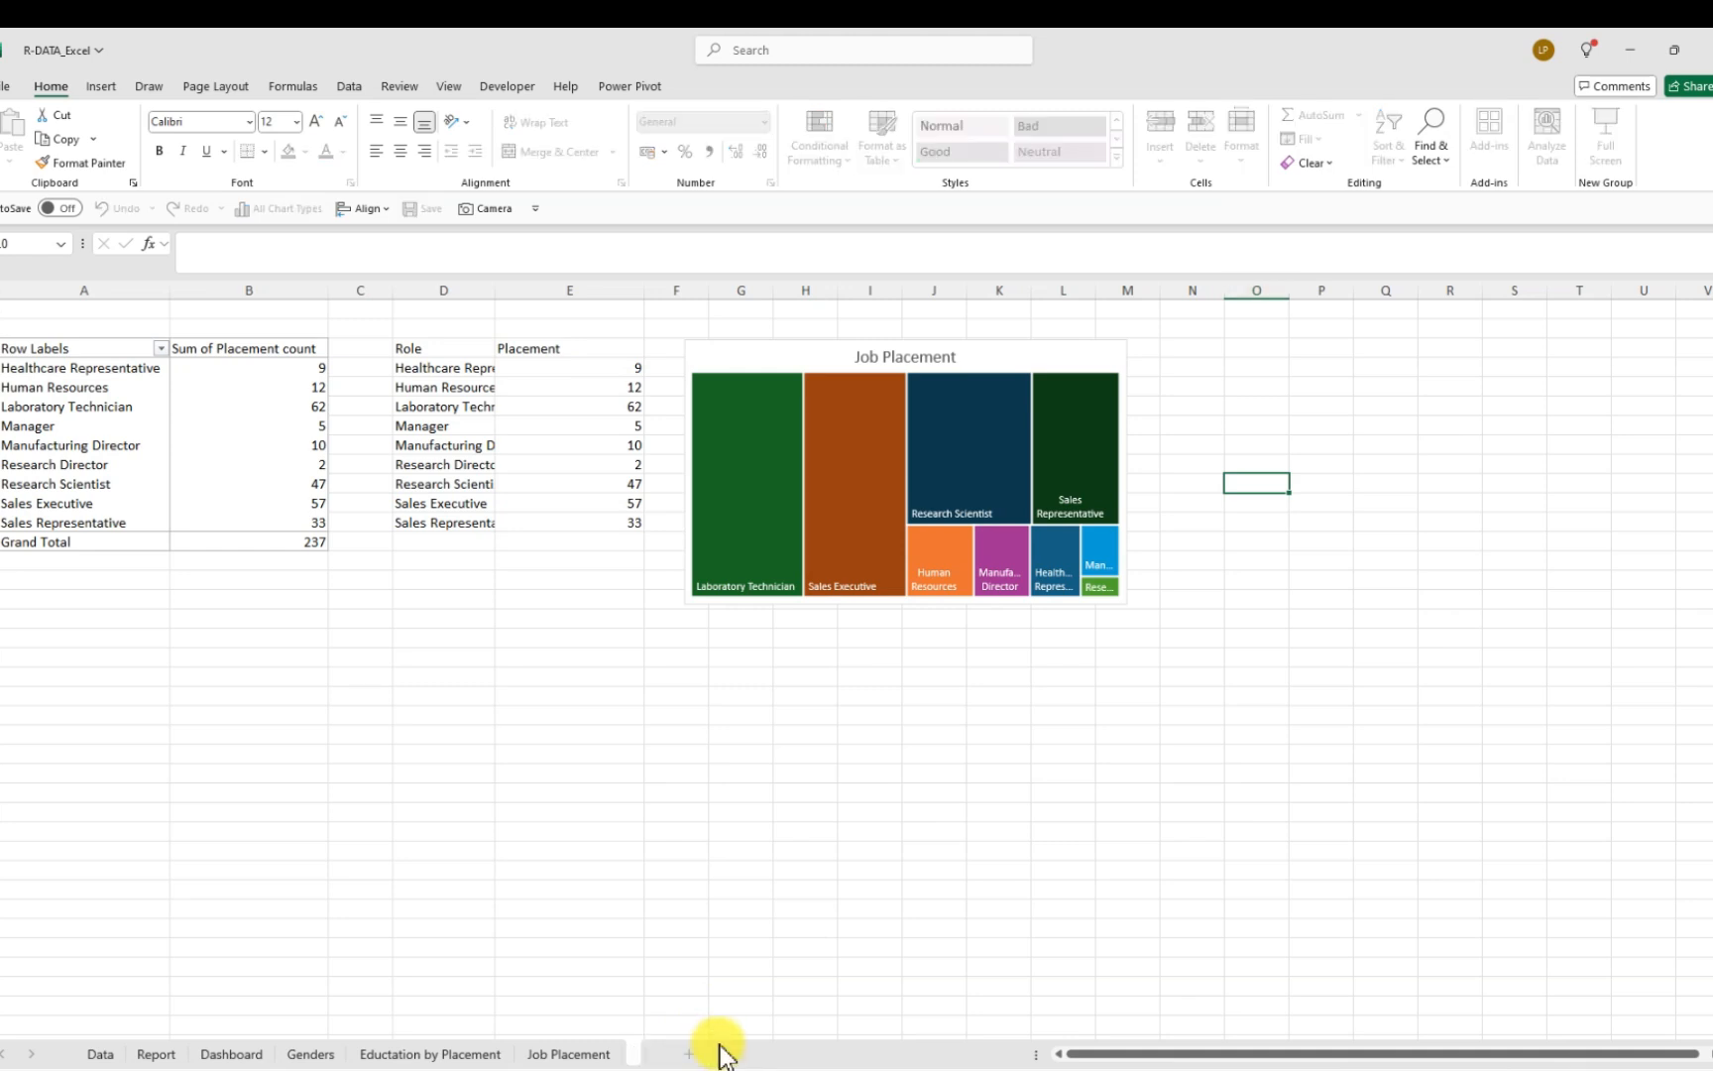
pyautogui.write('Dep')
pyautogui.write('t-Wise')
# Delete the treemap from the Dept-Wise sheet and clear the contents of the pasted Role and Placement table
pyautogui.click(813, 357)
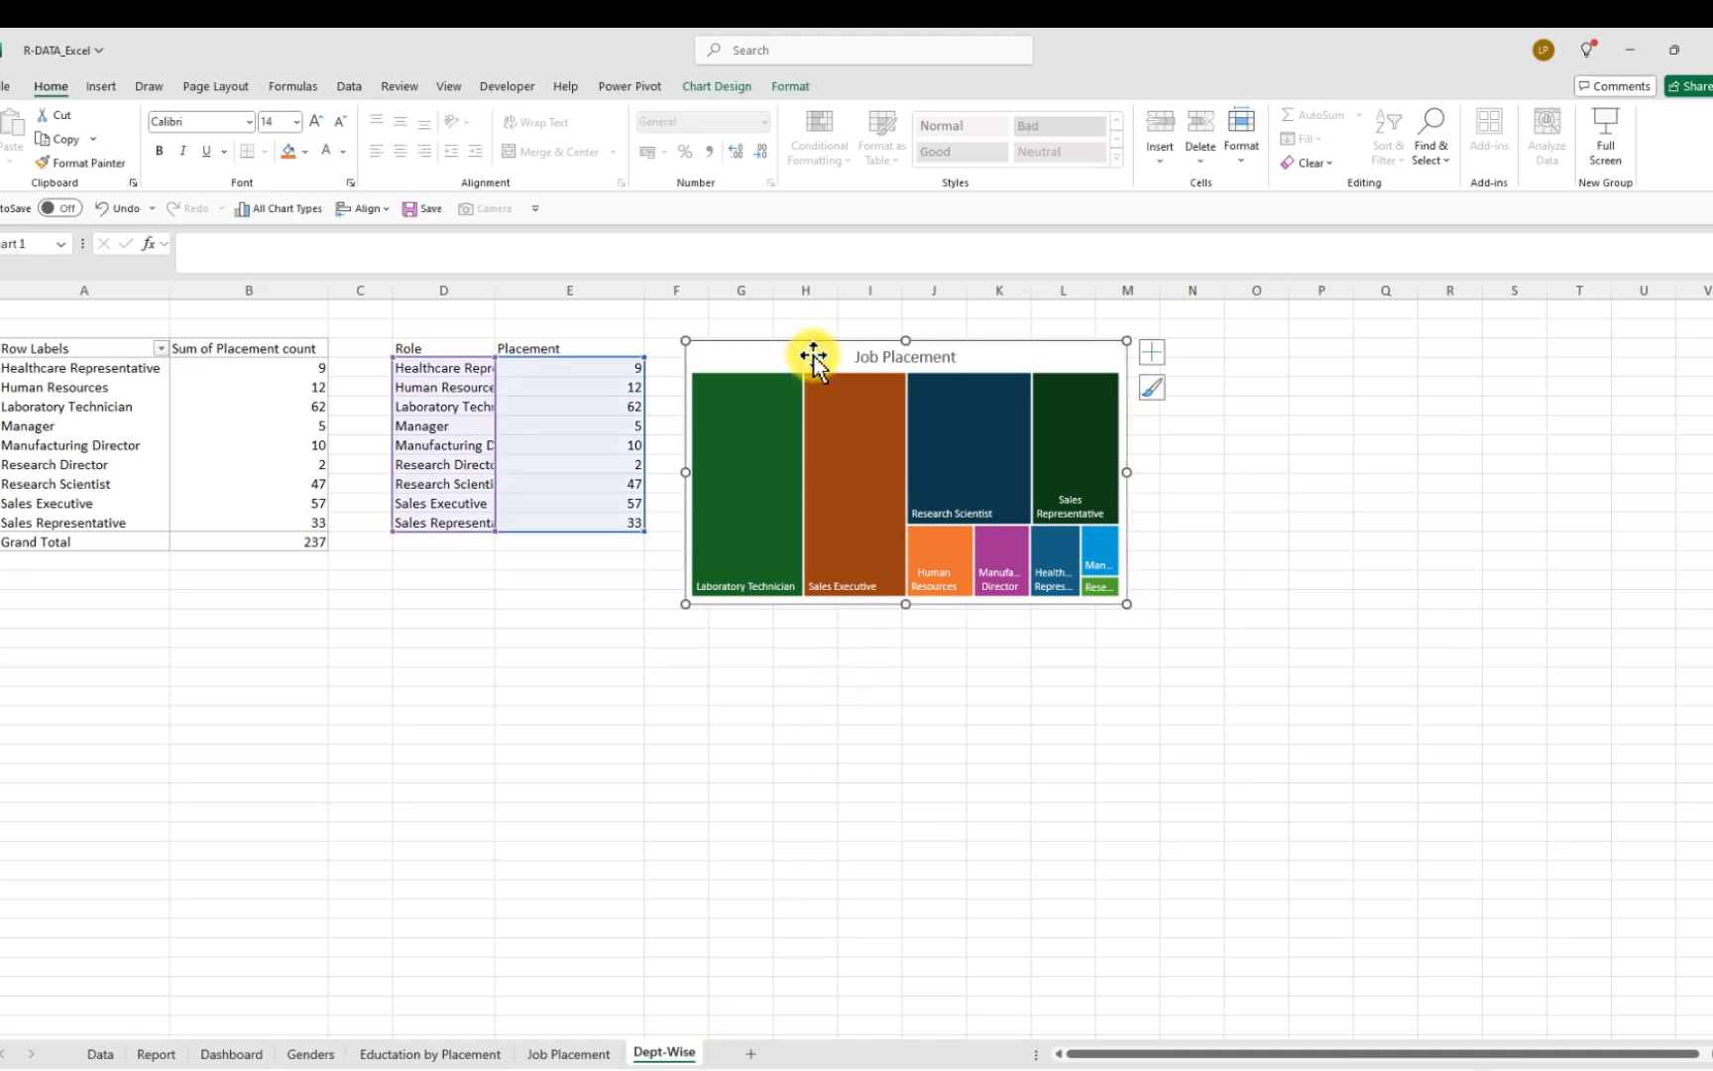
pyautogui.press('Delete')
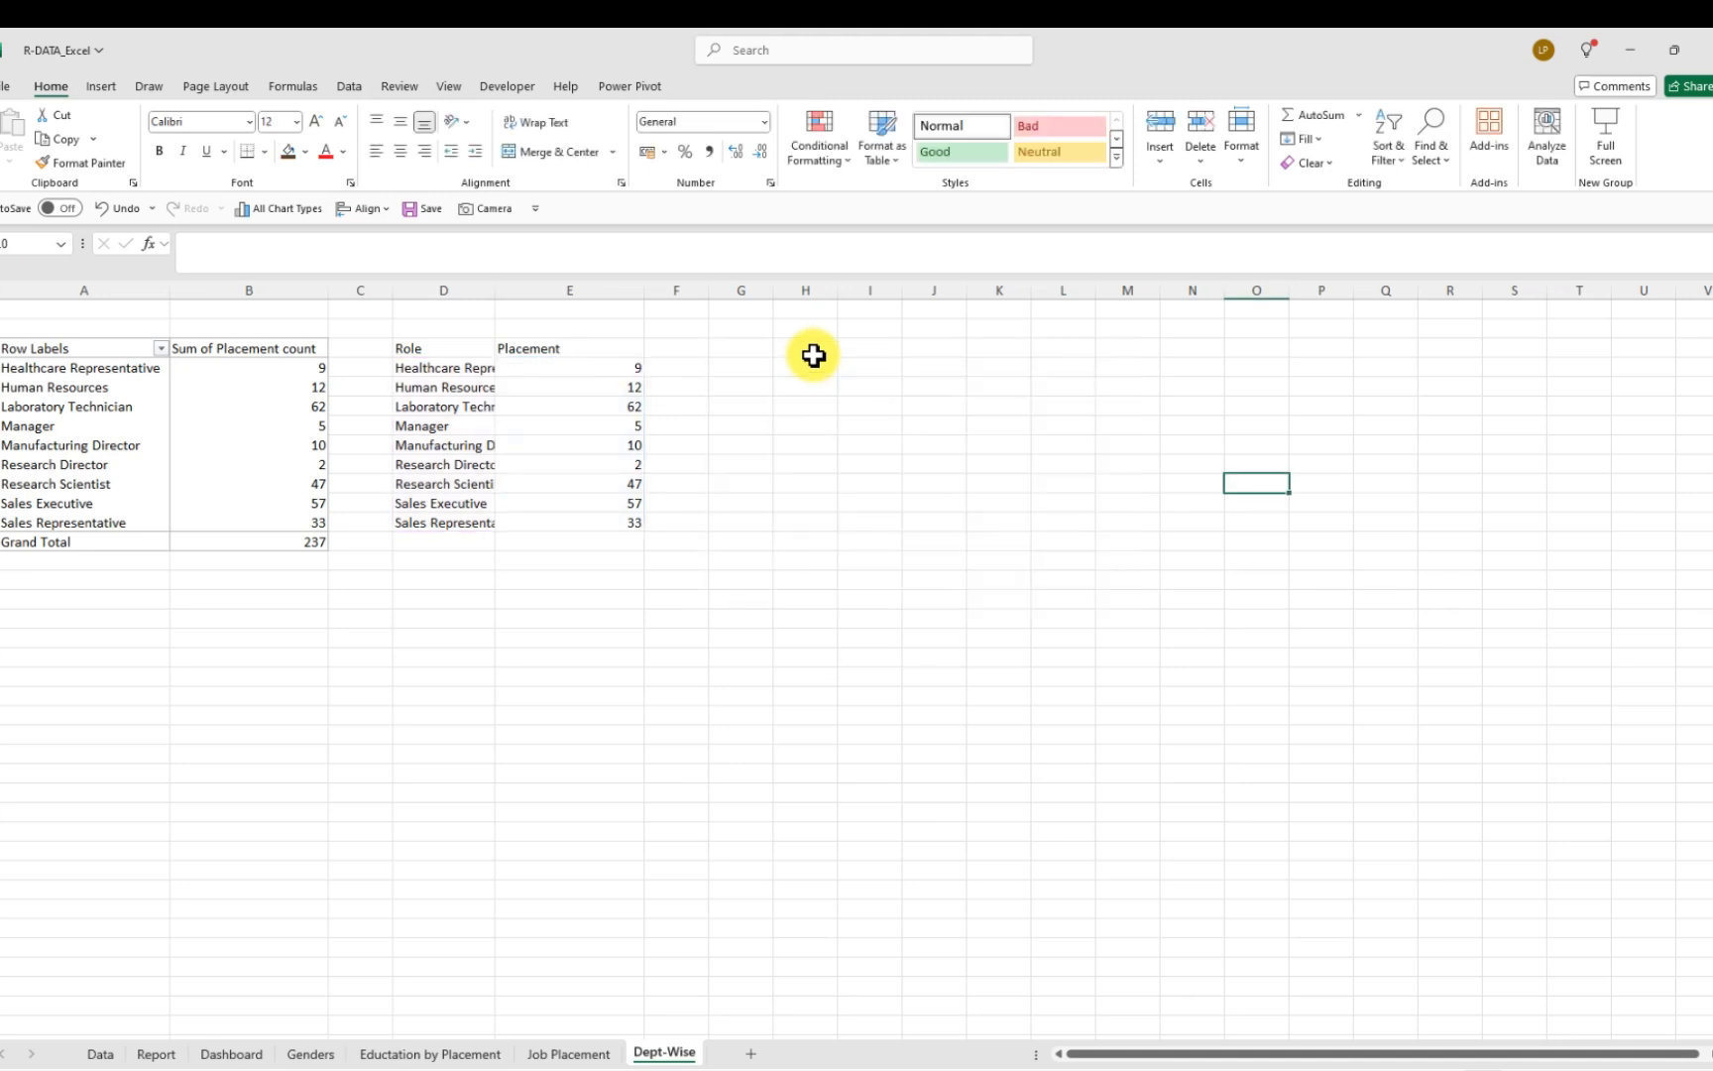
pyautogui.moveTo(404, 344); pyautogui.dragTo(631, 532)
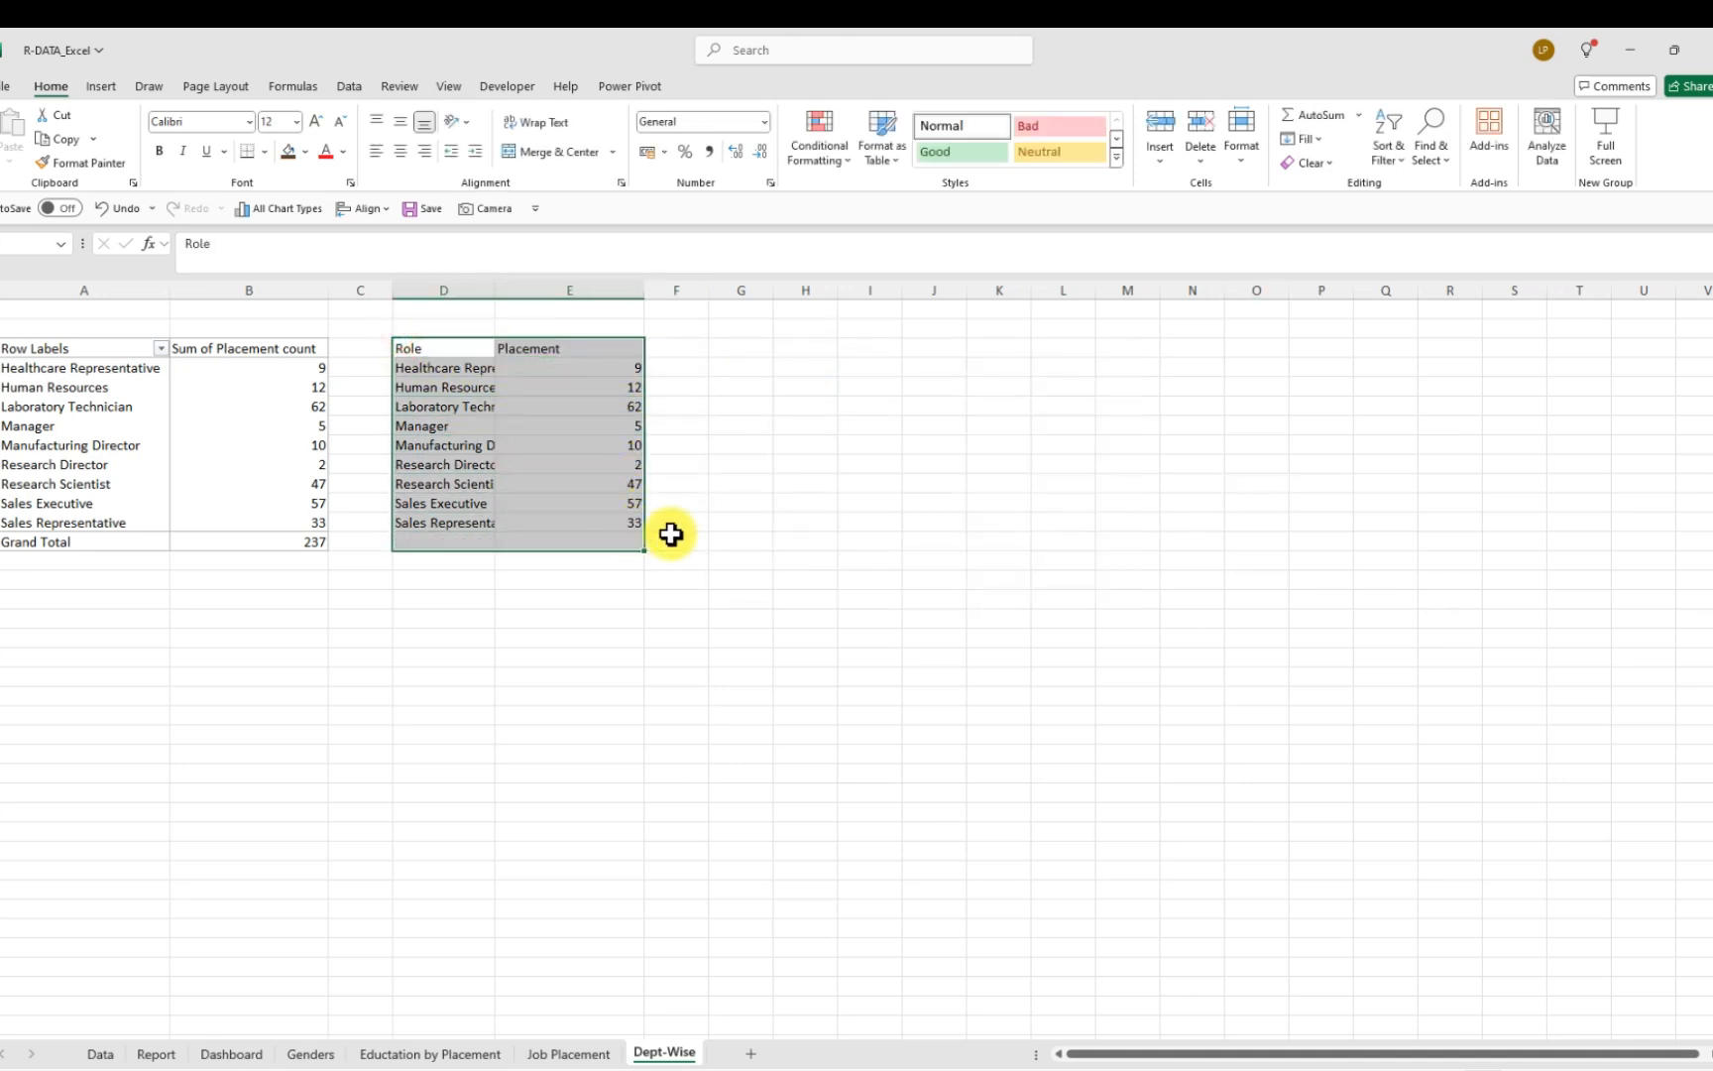
pyautogui.click(1325, 165)
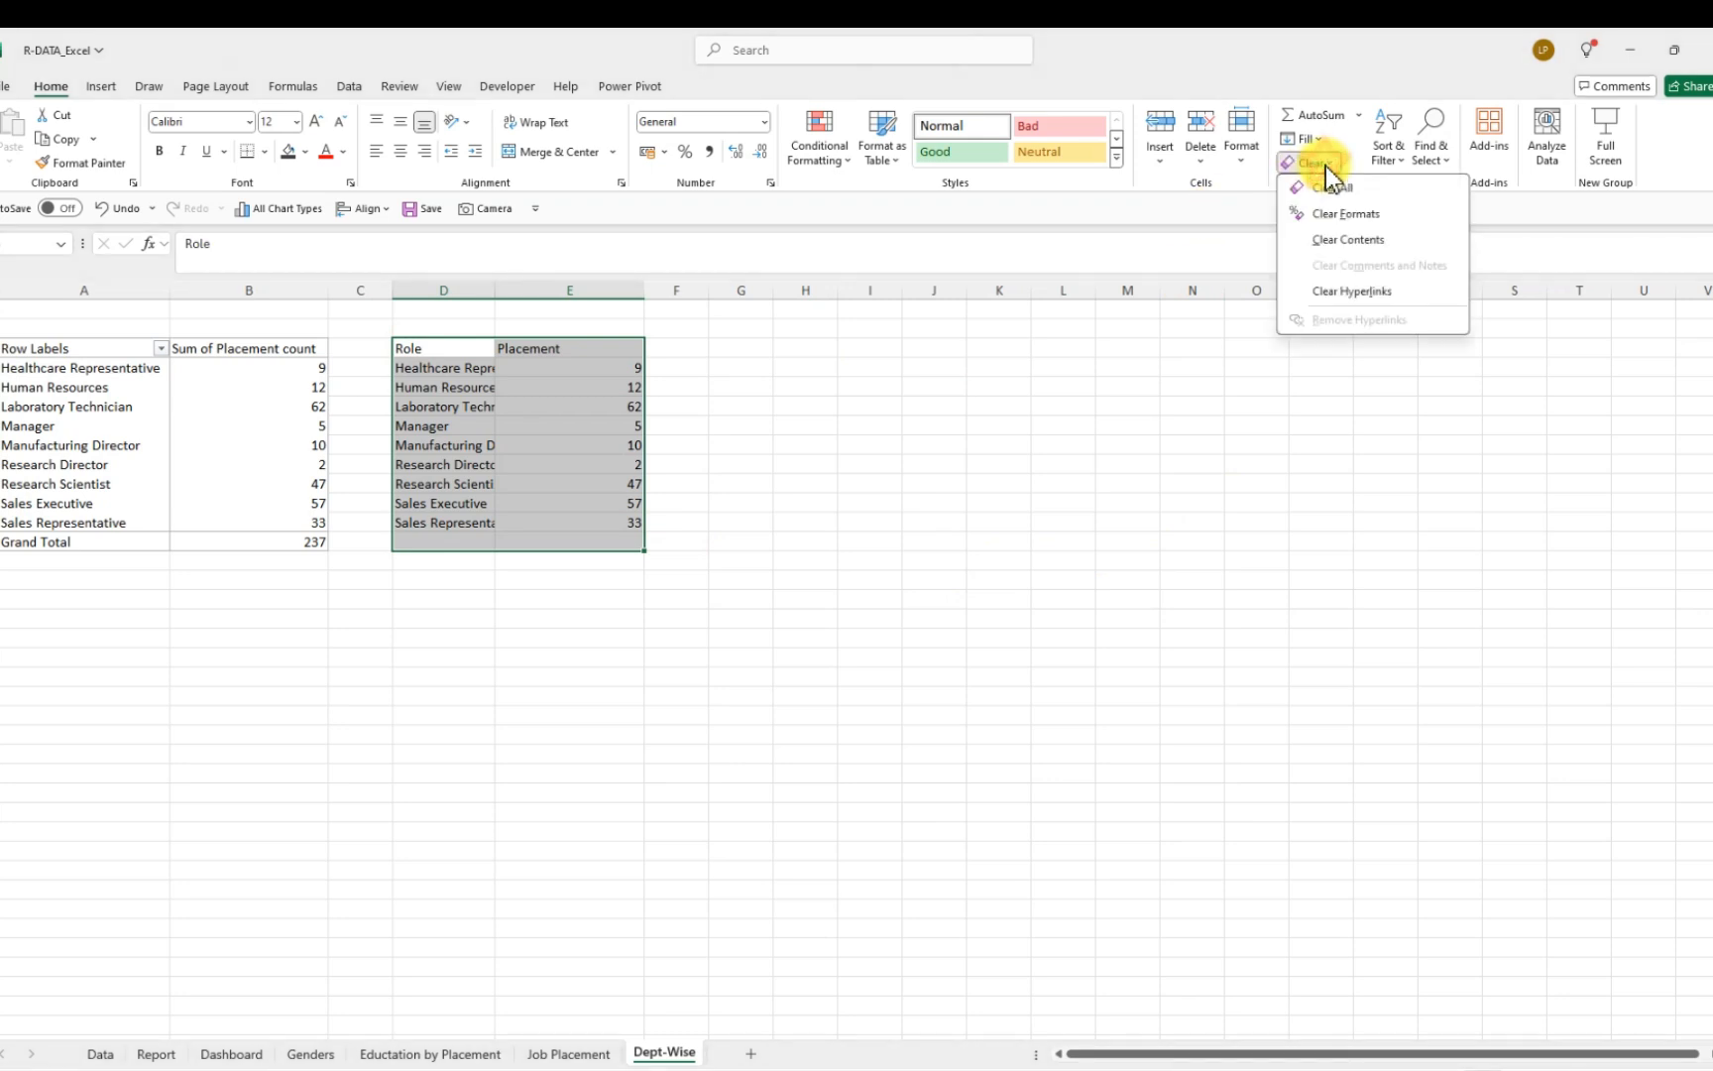
pyautogui.click(1338, 240)
pyautogui.click(870, 520)
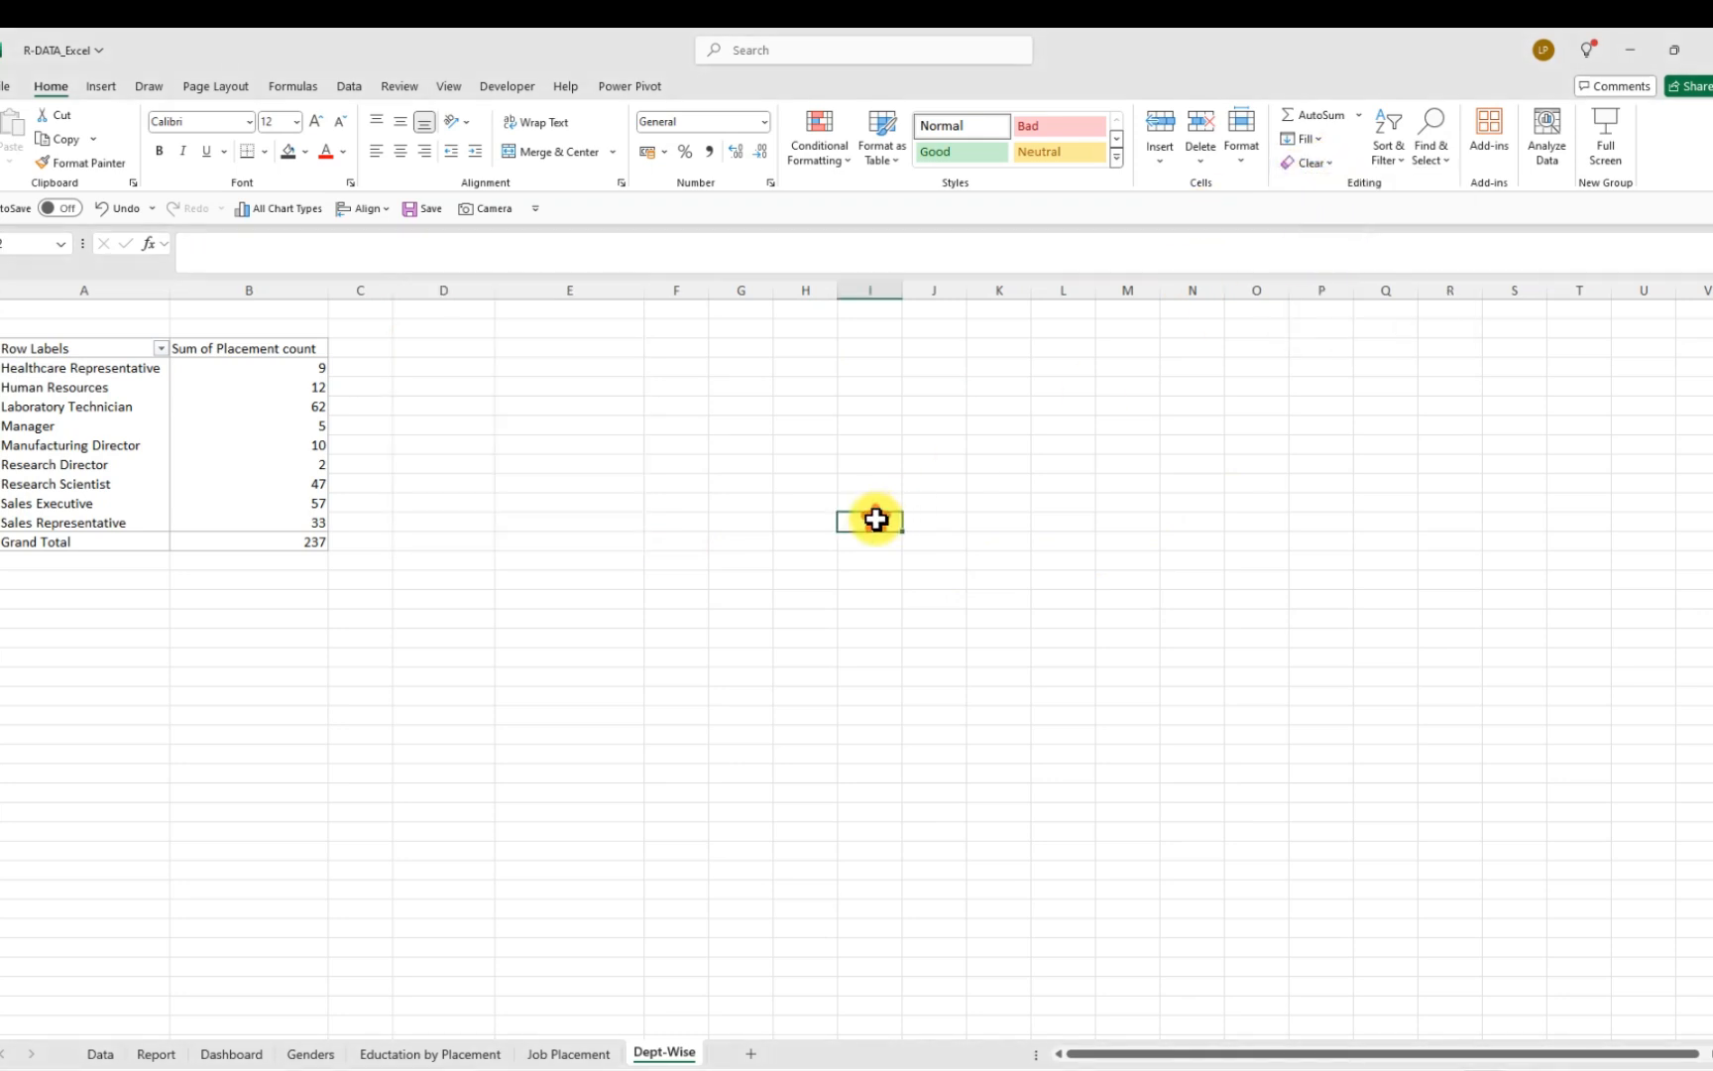
# Replace the Role field with Department in the rows of the Dept-Wise PivotTable
pyautogui.click(72, 405)
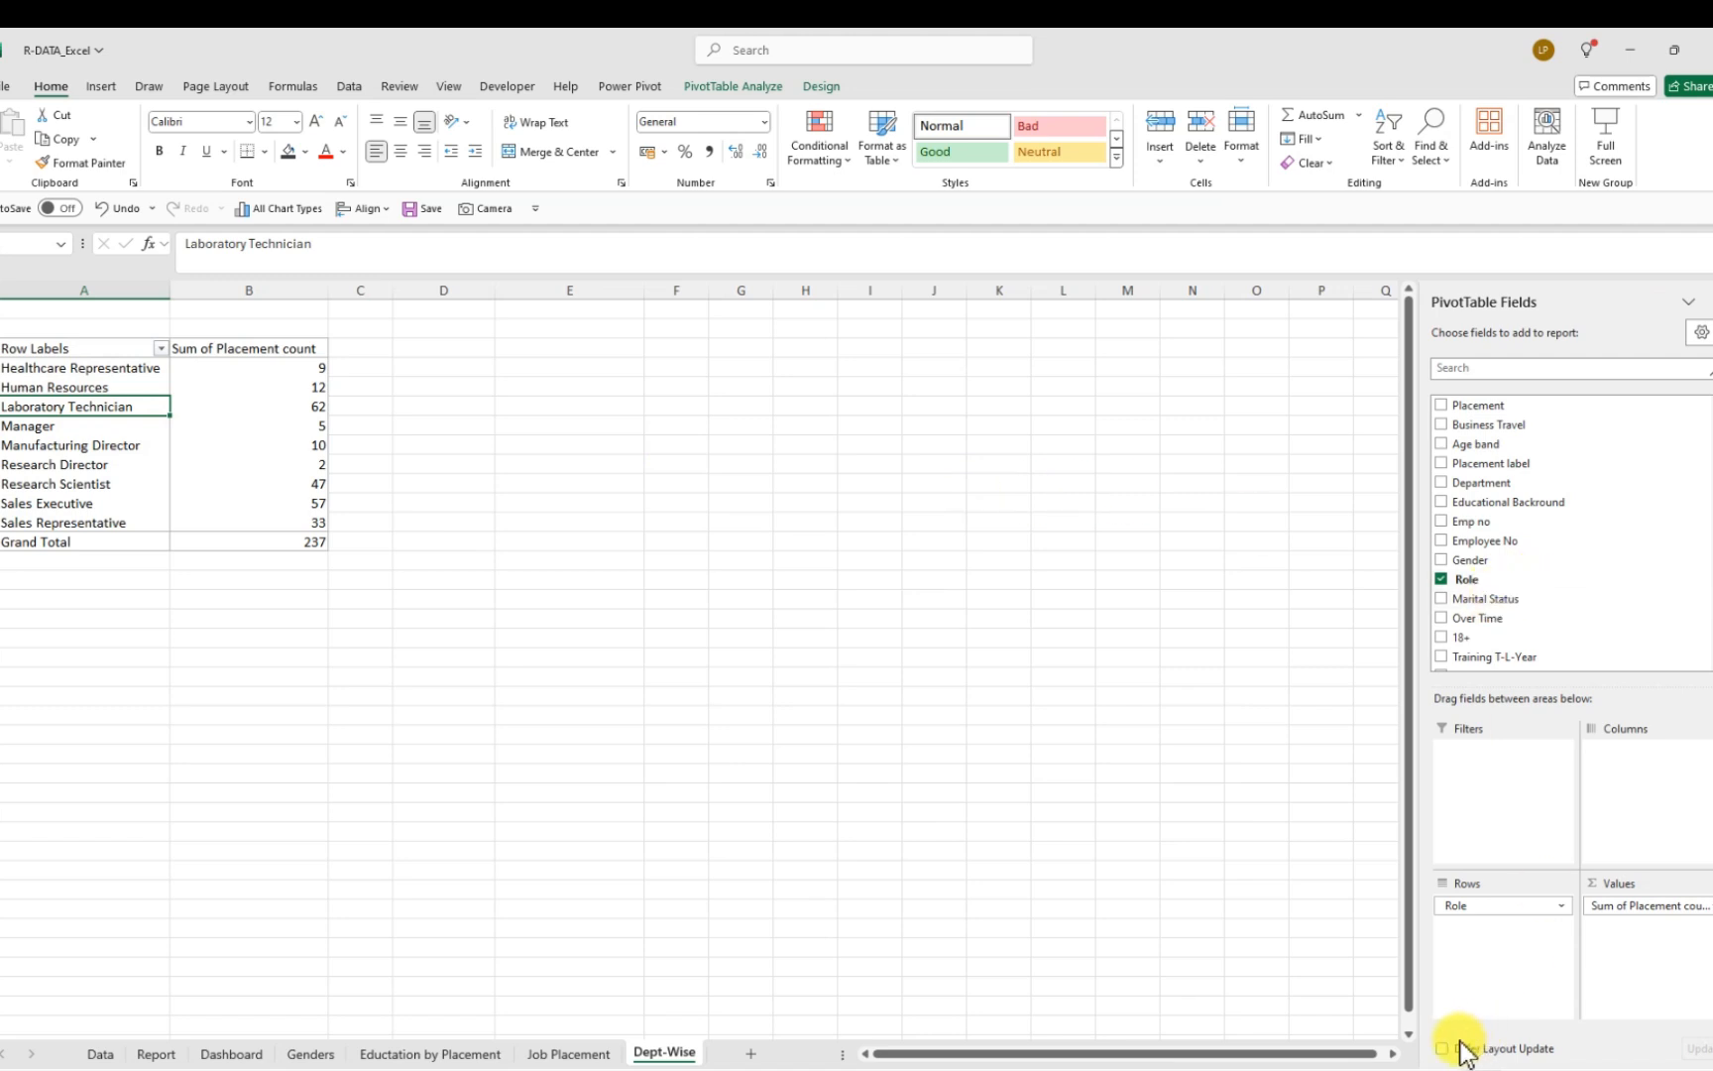
pyautogui.moveTo(1472, 908); pyautogui.dragTo(907, 769)
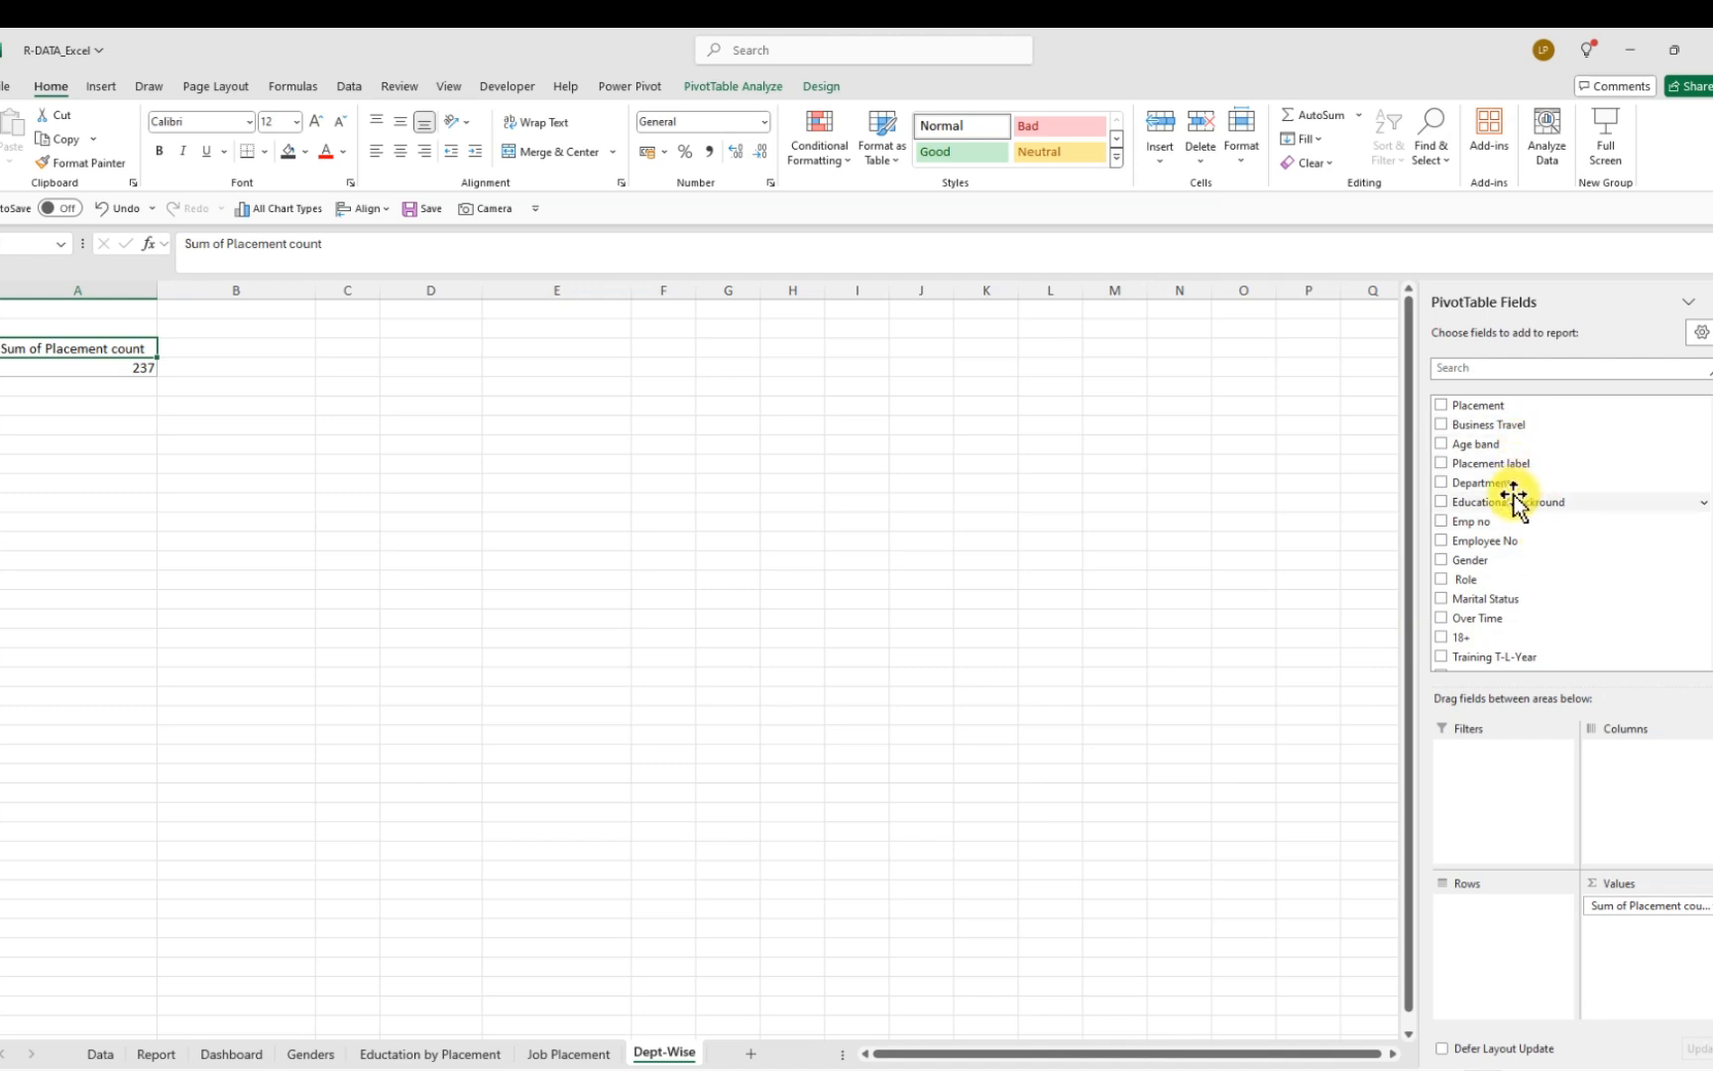
pyautogui.moveTo(1503, 484); pyautogui.dragTo(1449, 918)
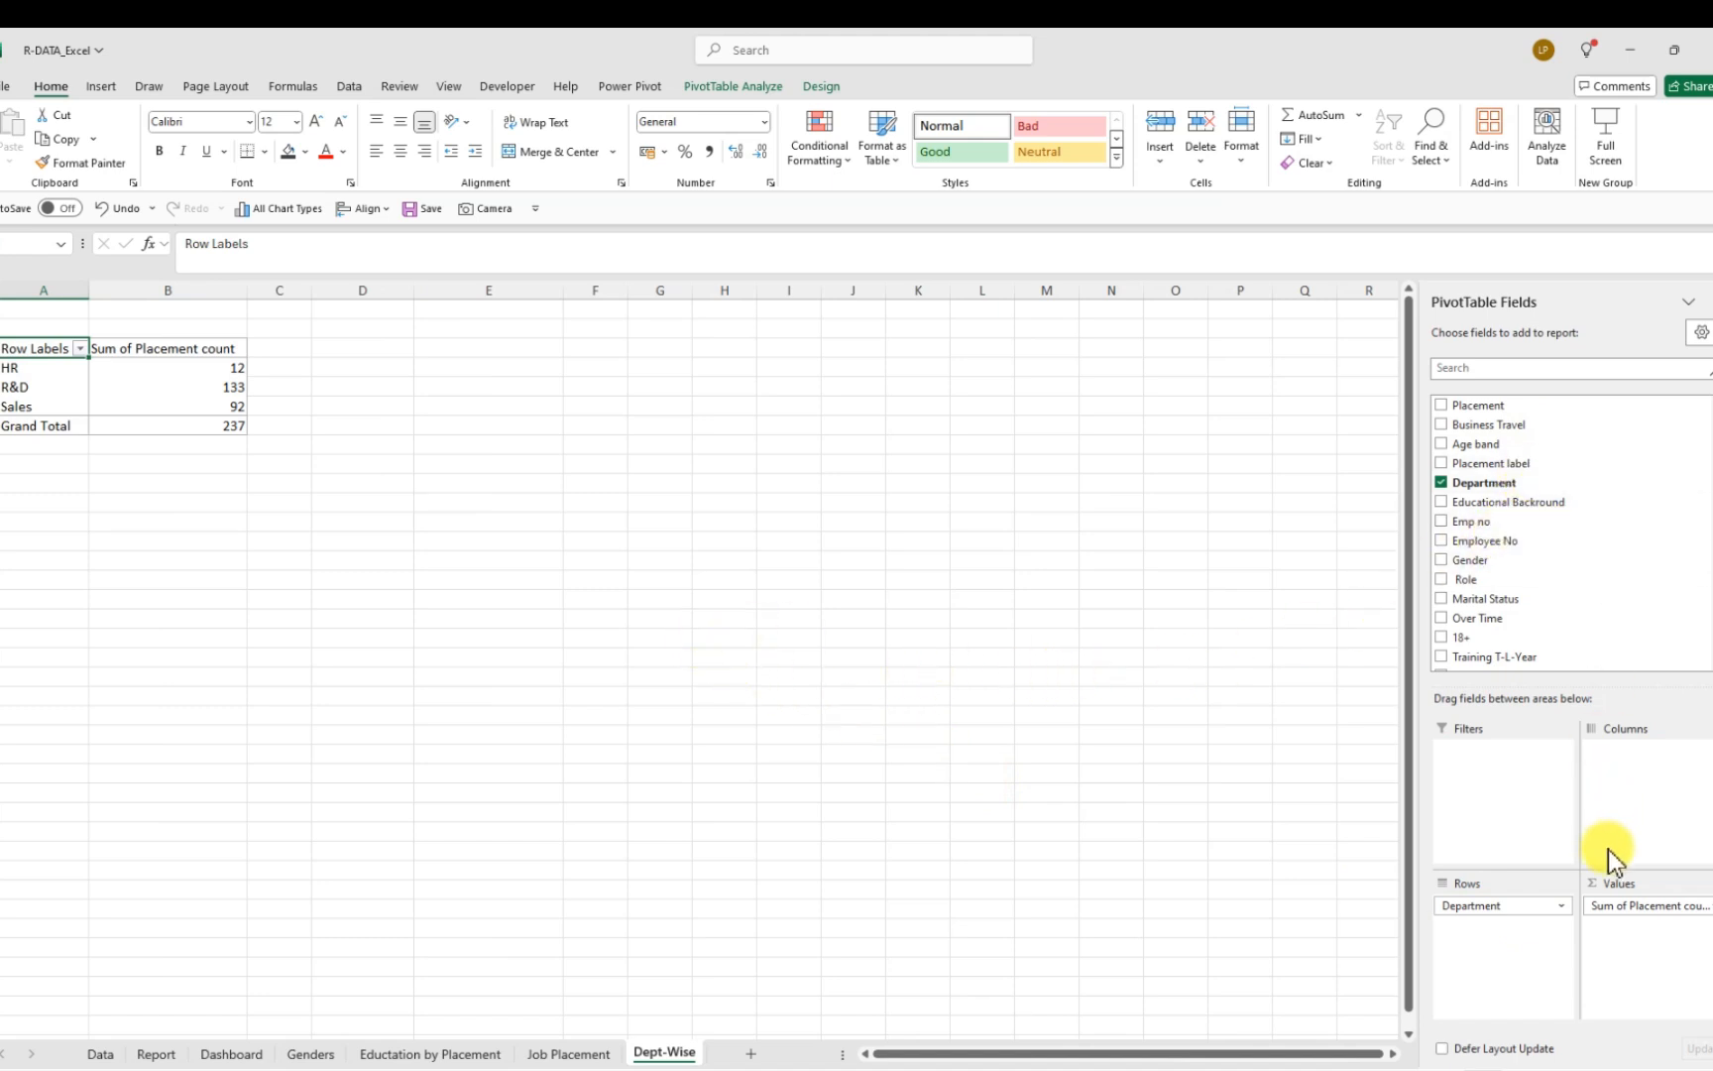
# Try Placement as the PivotTable's value field in place of Placement count, and put Placement count back into the values
pyautogui.moveTo(1625, 909); pyautogui.dragTo(1140, 865)
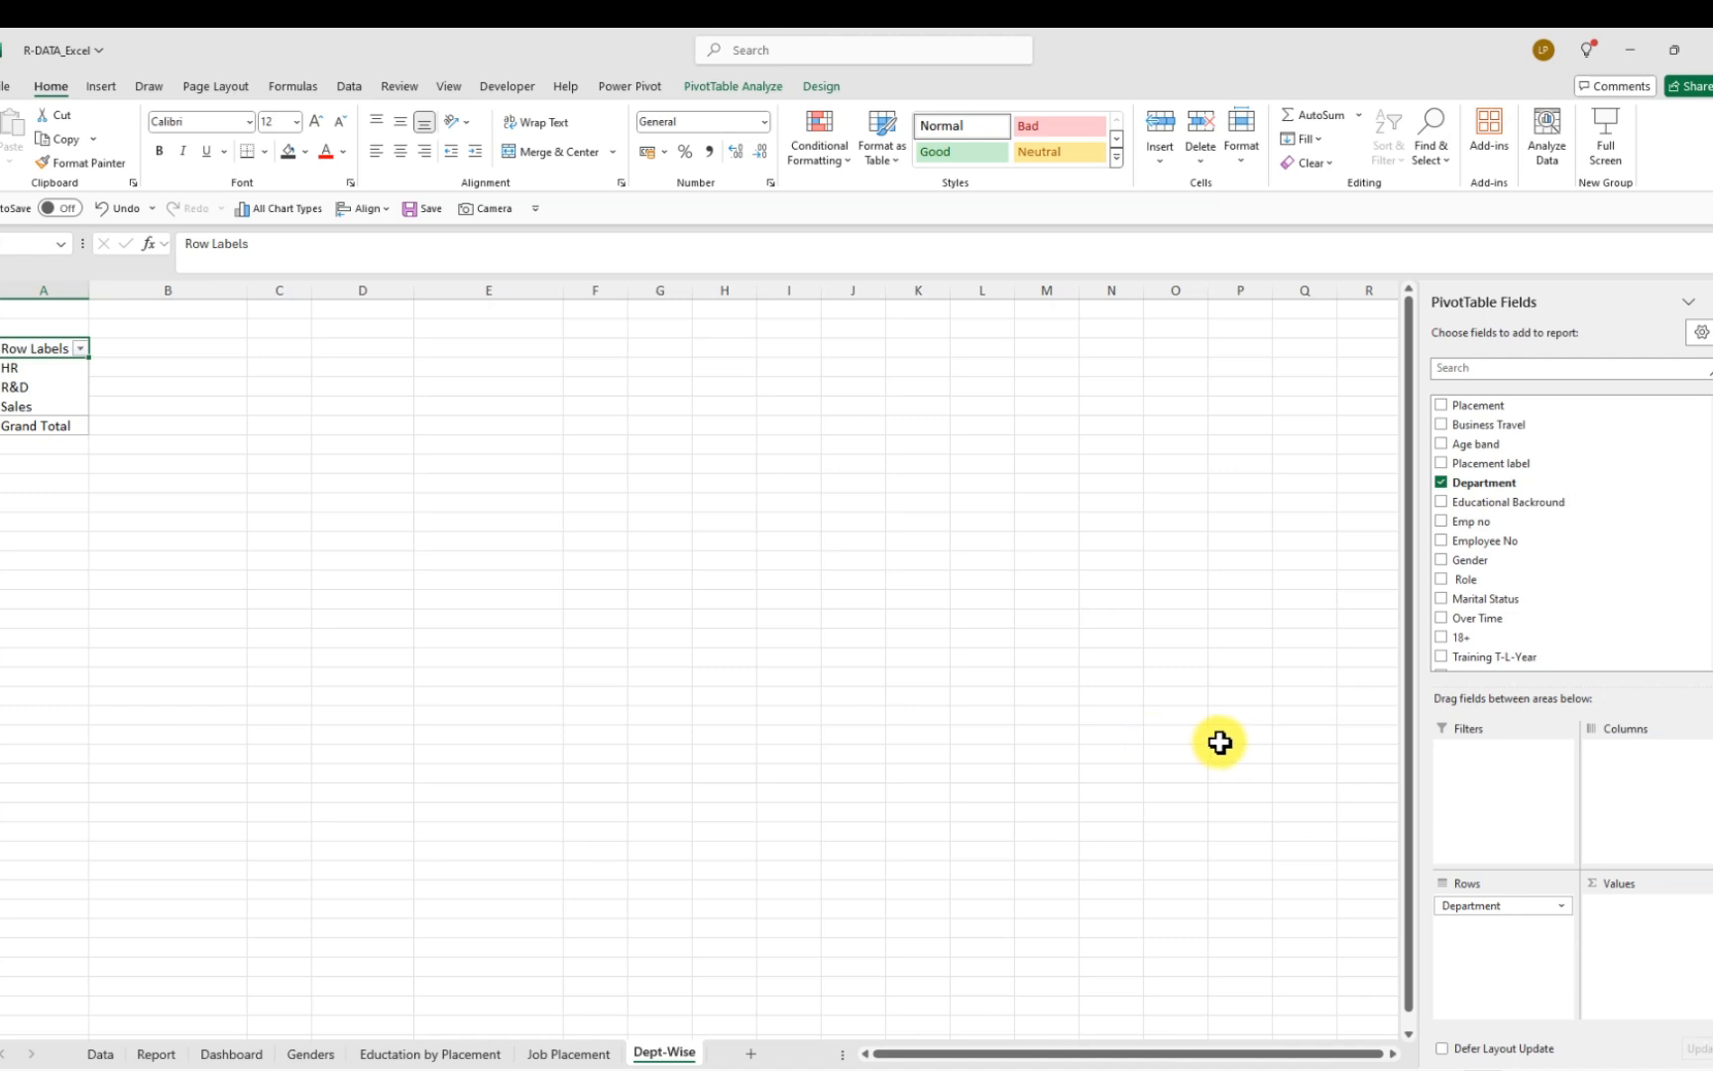
pyautogui.moveTo(1492, 414); pyautogui.dragTo(1627, 938)
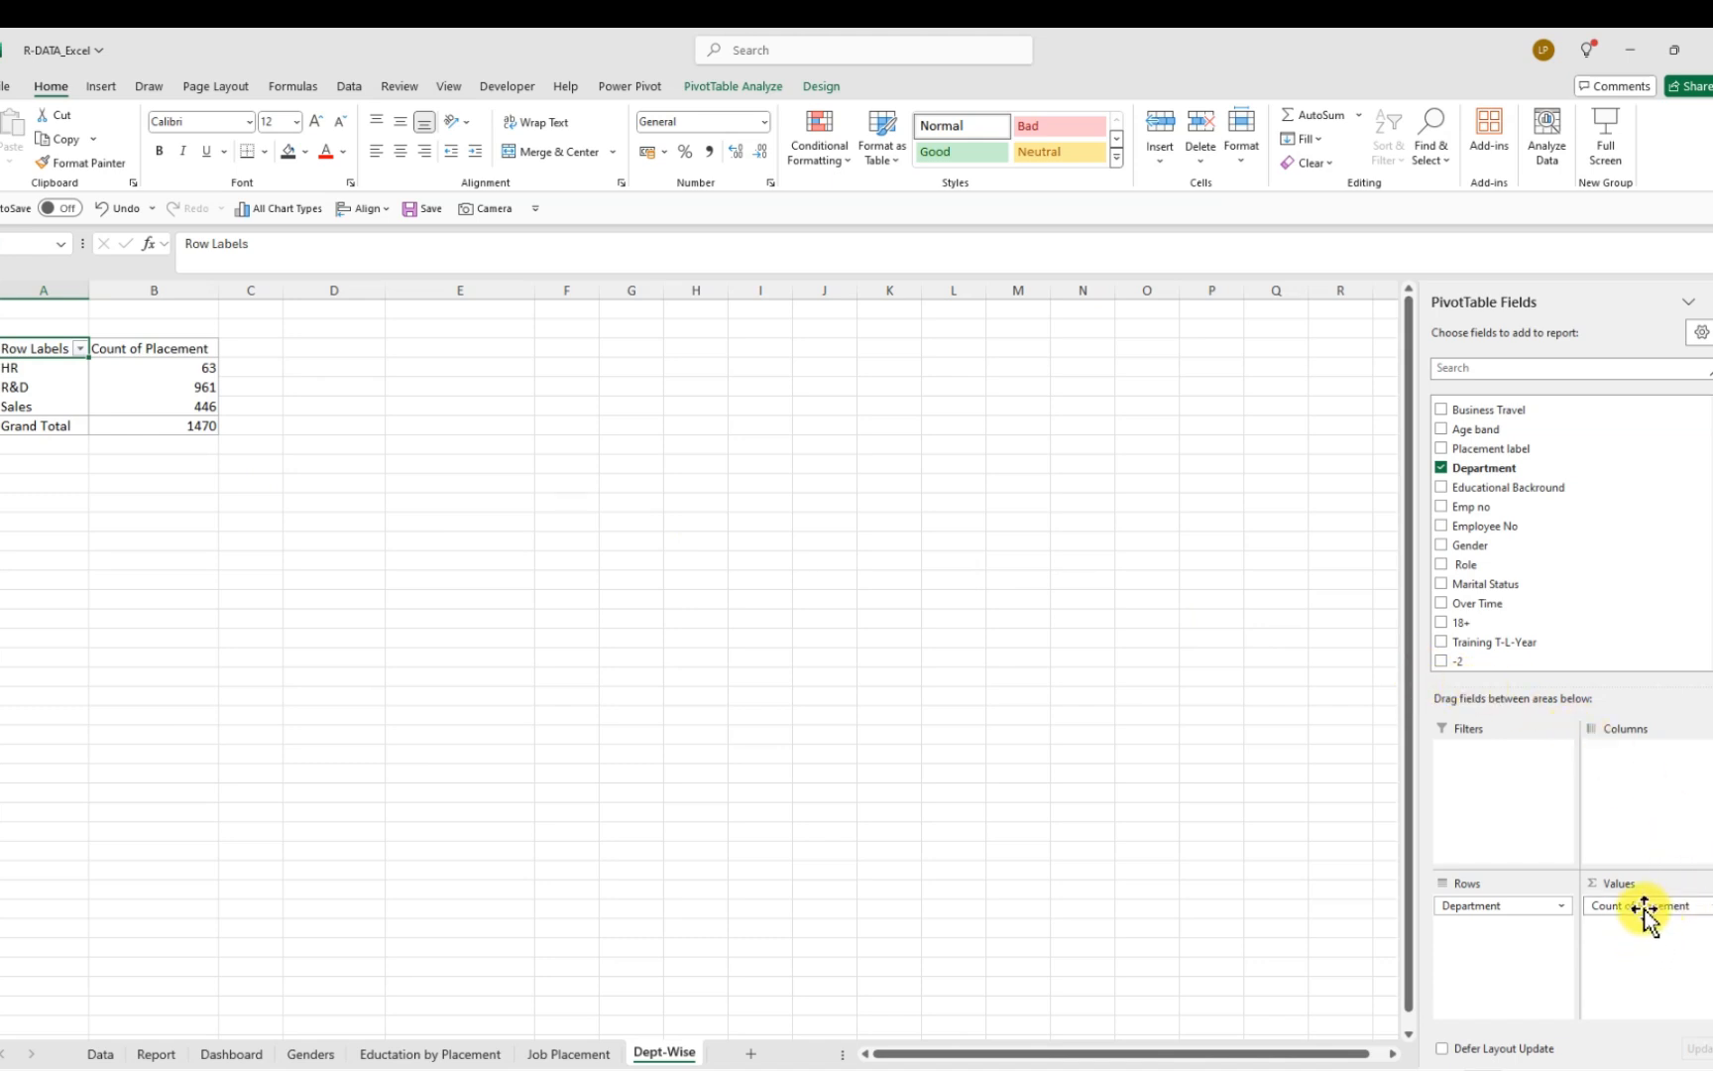
pyautogui.moveTo(1646, 908); pyautogui.dragTo(929, 761)
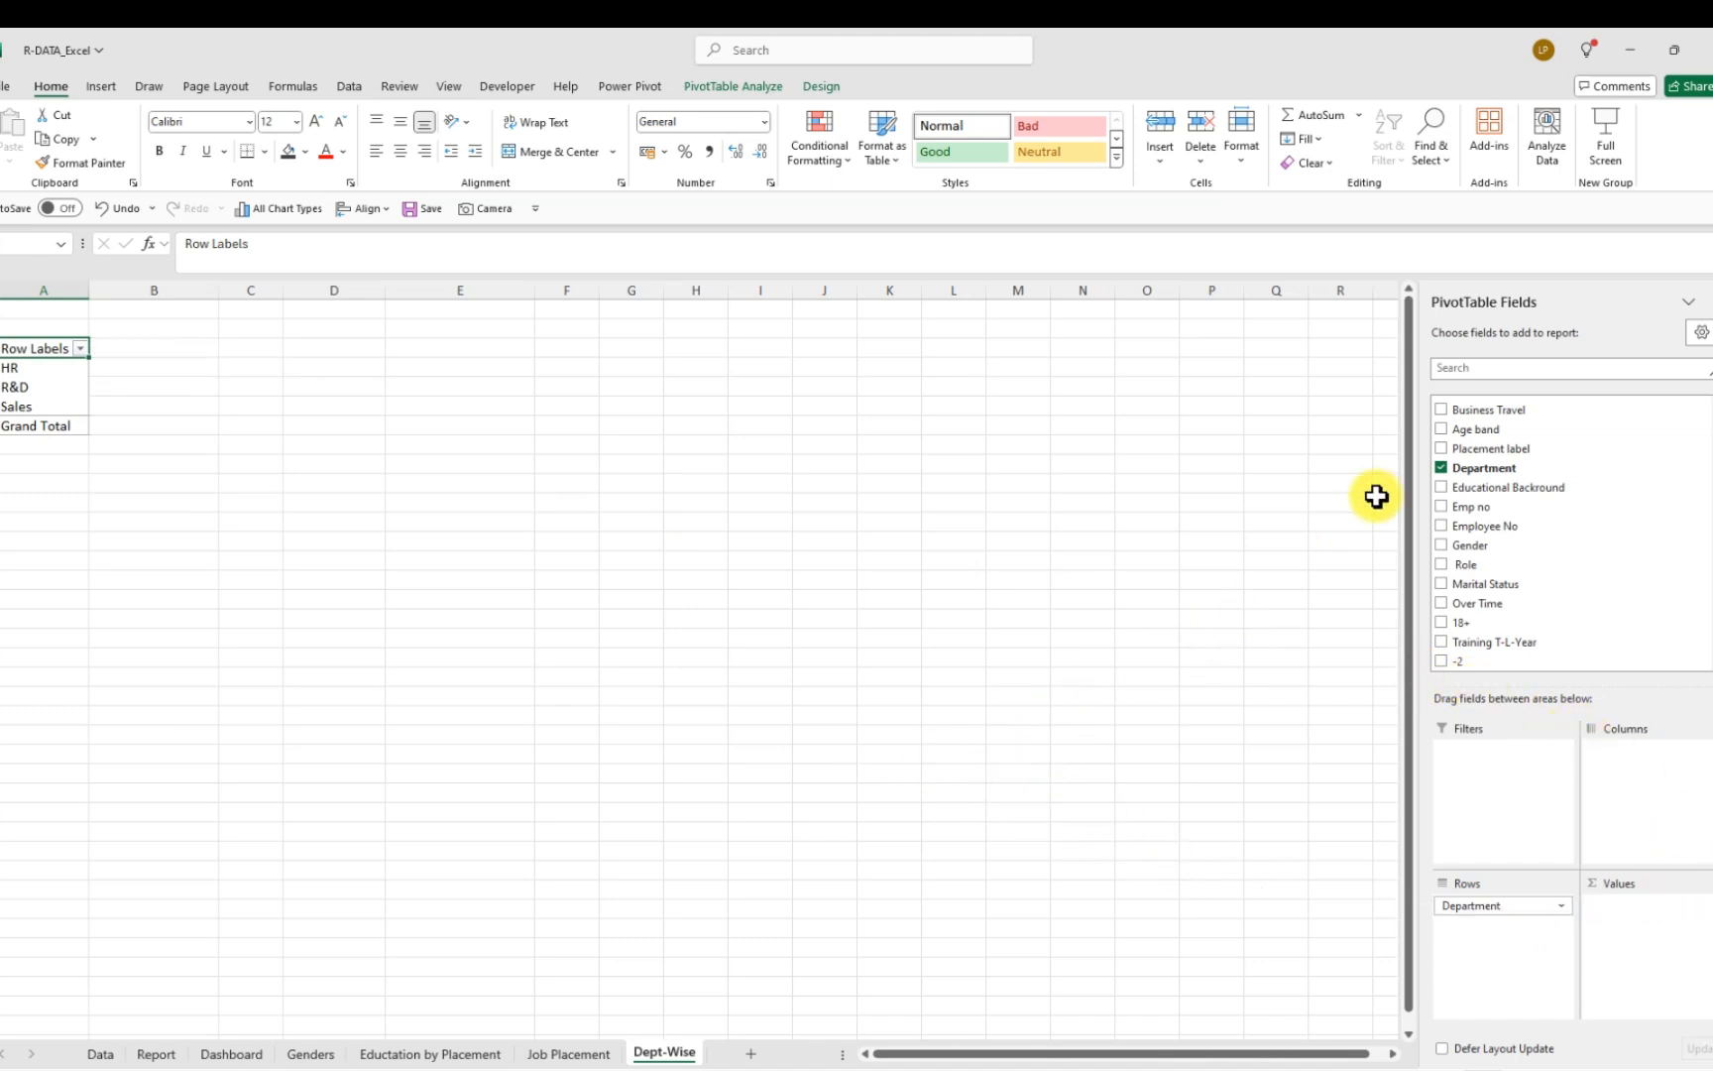
pyautogui.click(1480, 370)
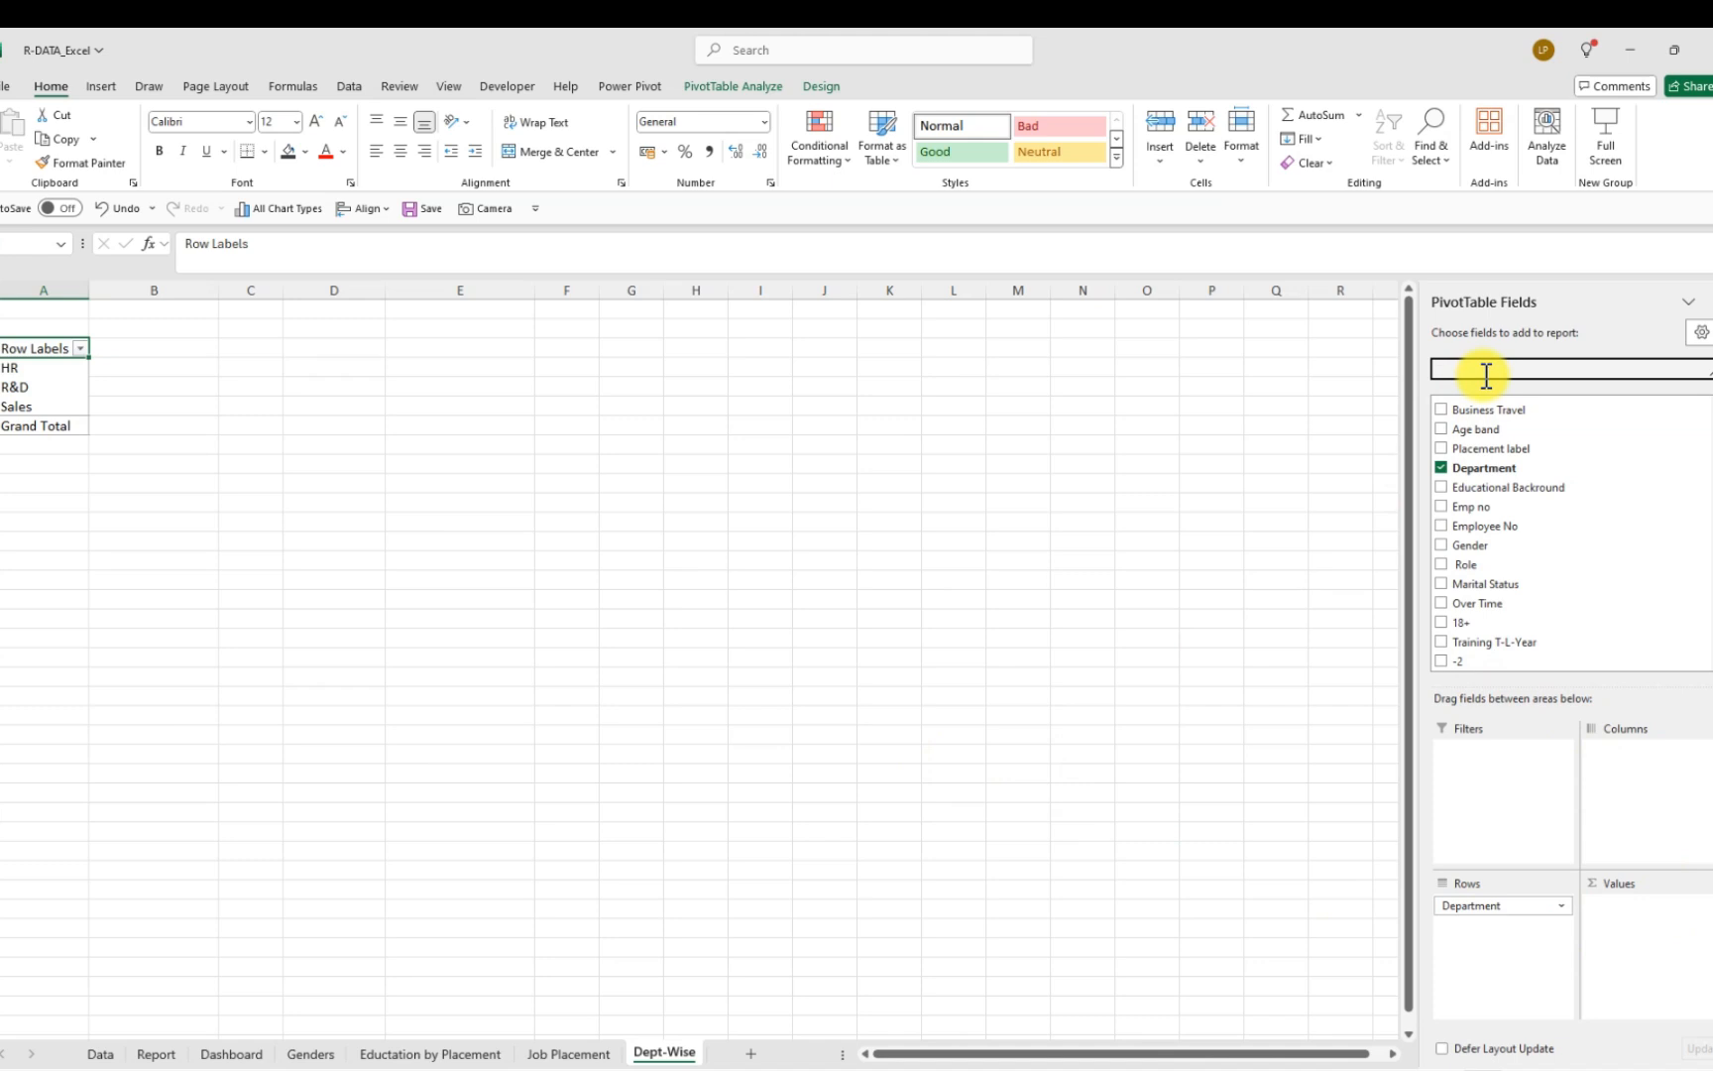
pyautogui.write('plac')
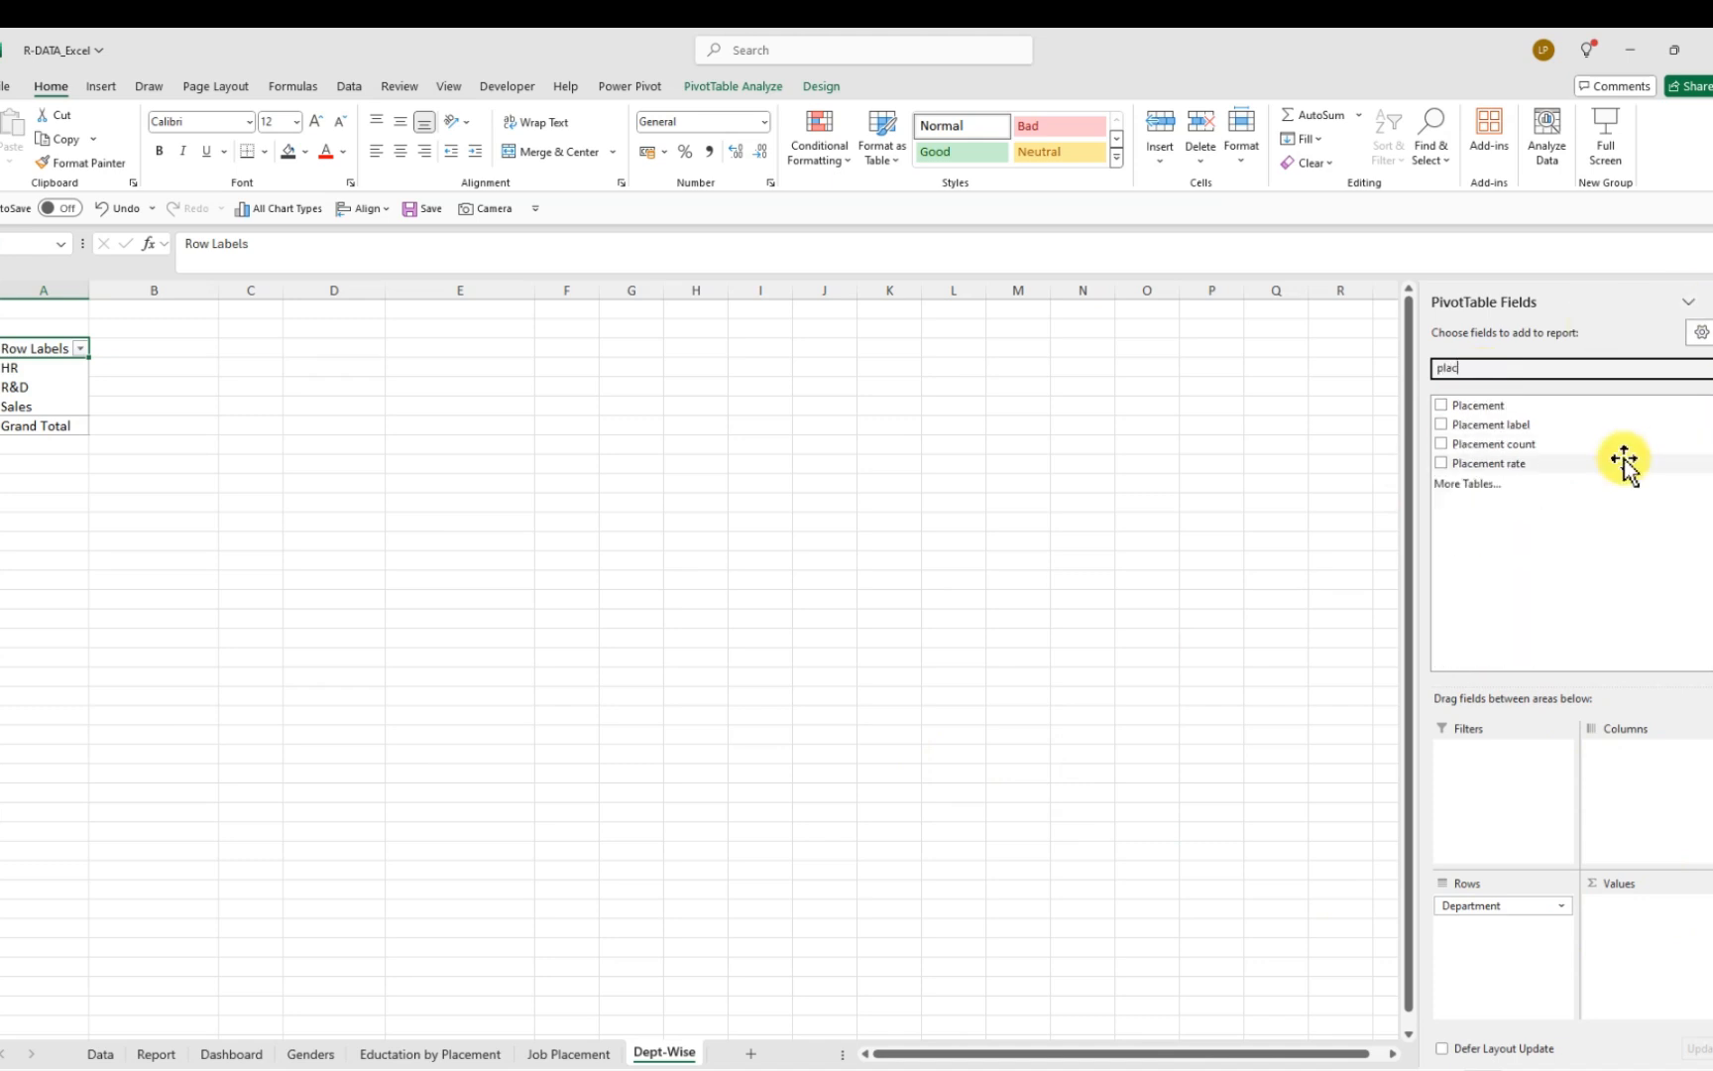
pyautogui.moveTo(1515, 443); pyautogui.dragTo(1636, 924)
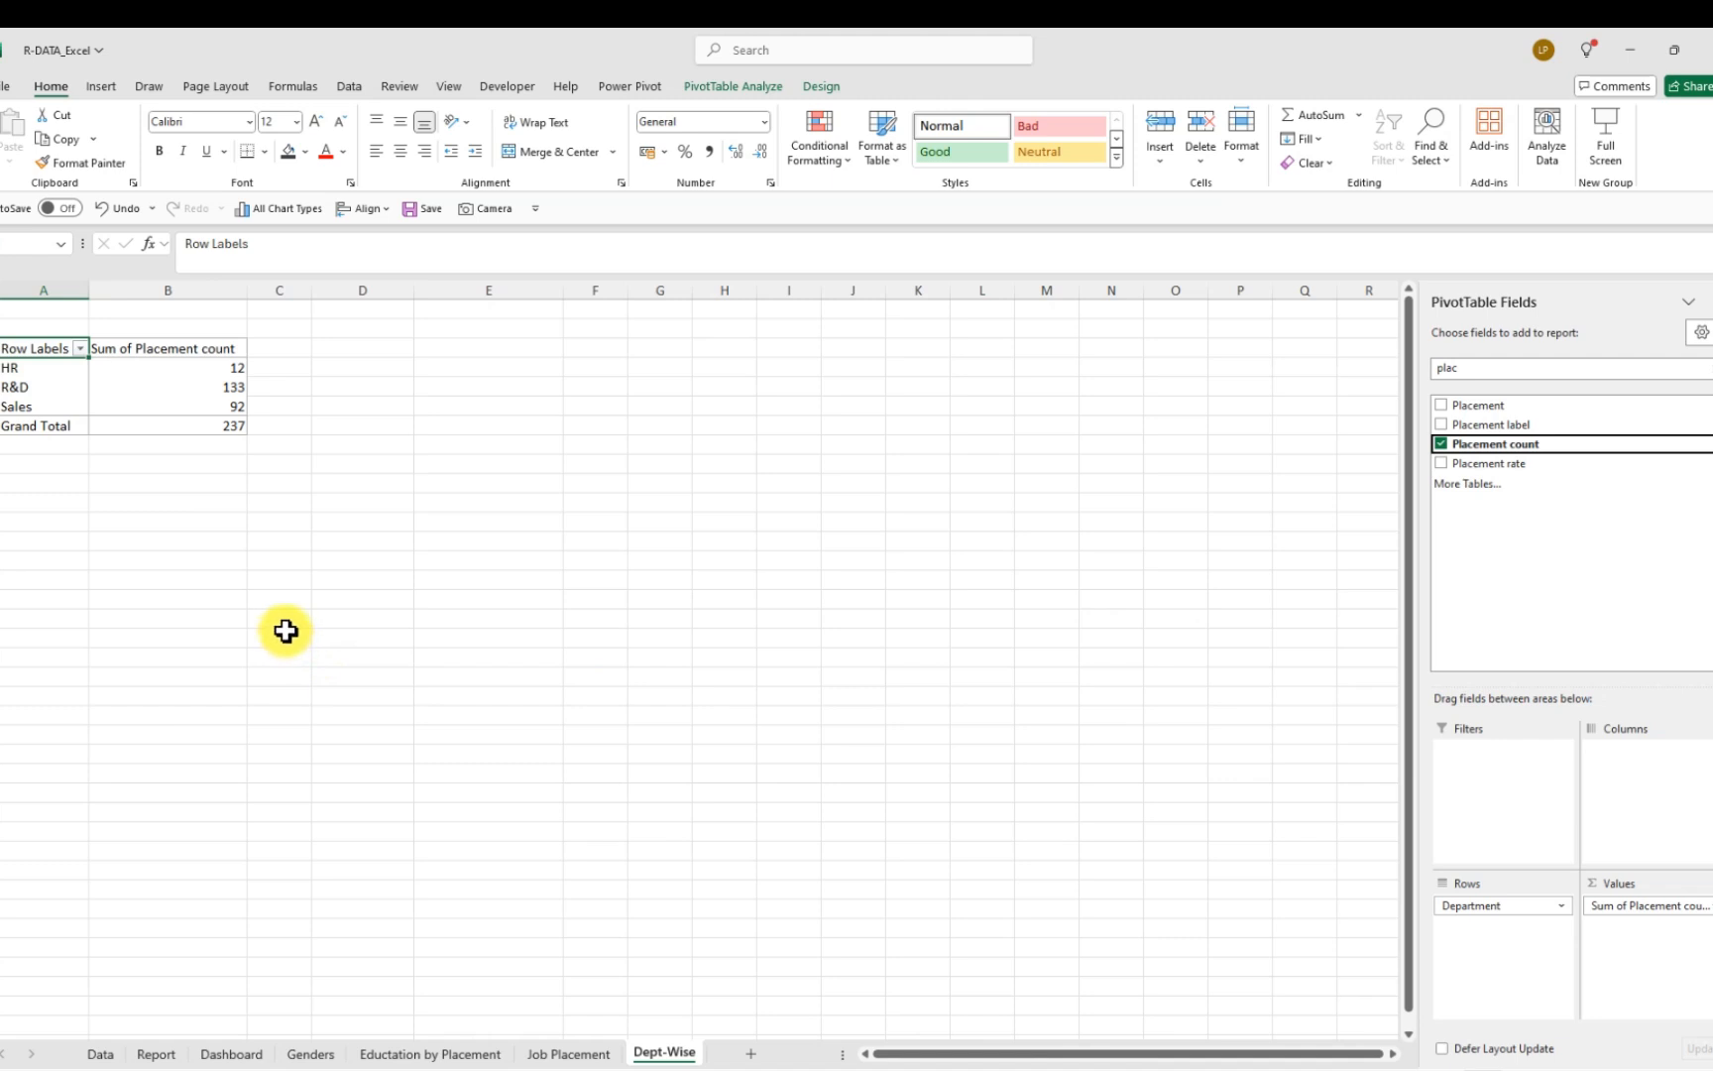
# Show the PivotTable's placement count values as % of Column Total
pyautogui.rightClick(231, 368)
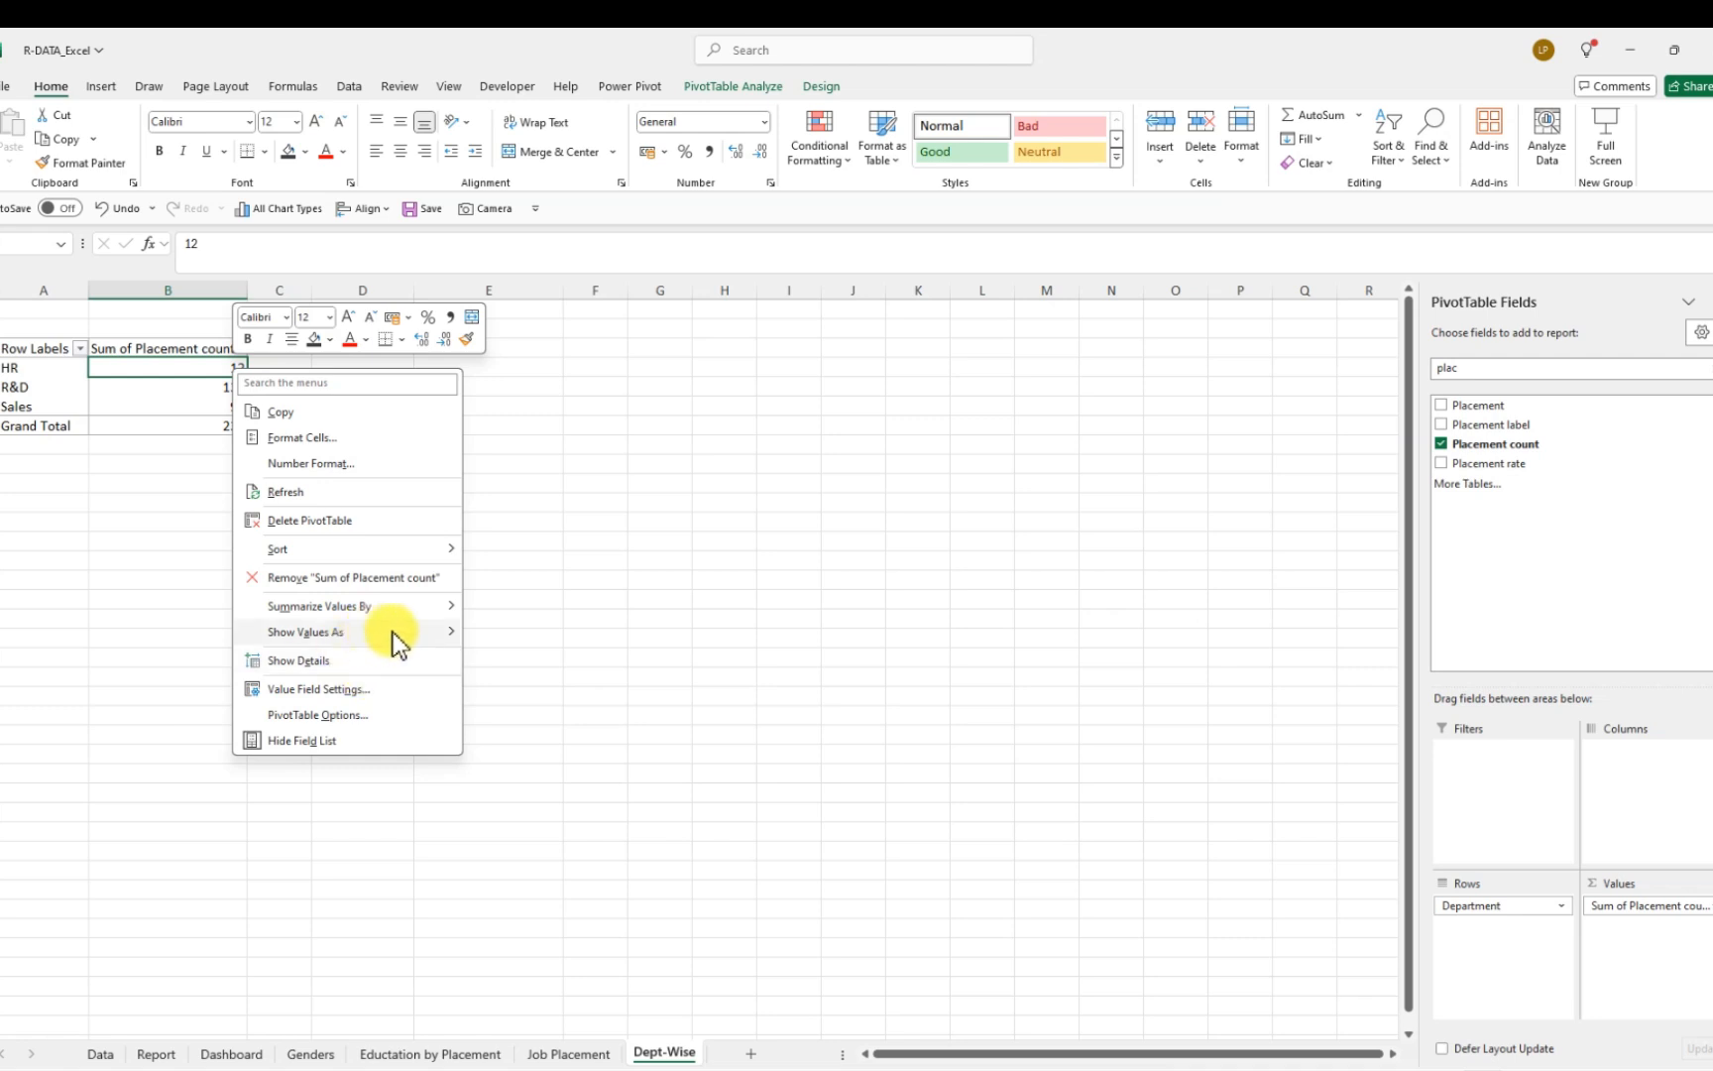
pyautogui.moveTo(464, 634)
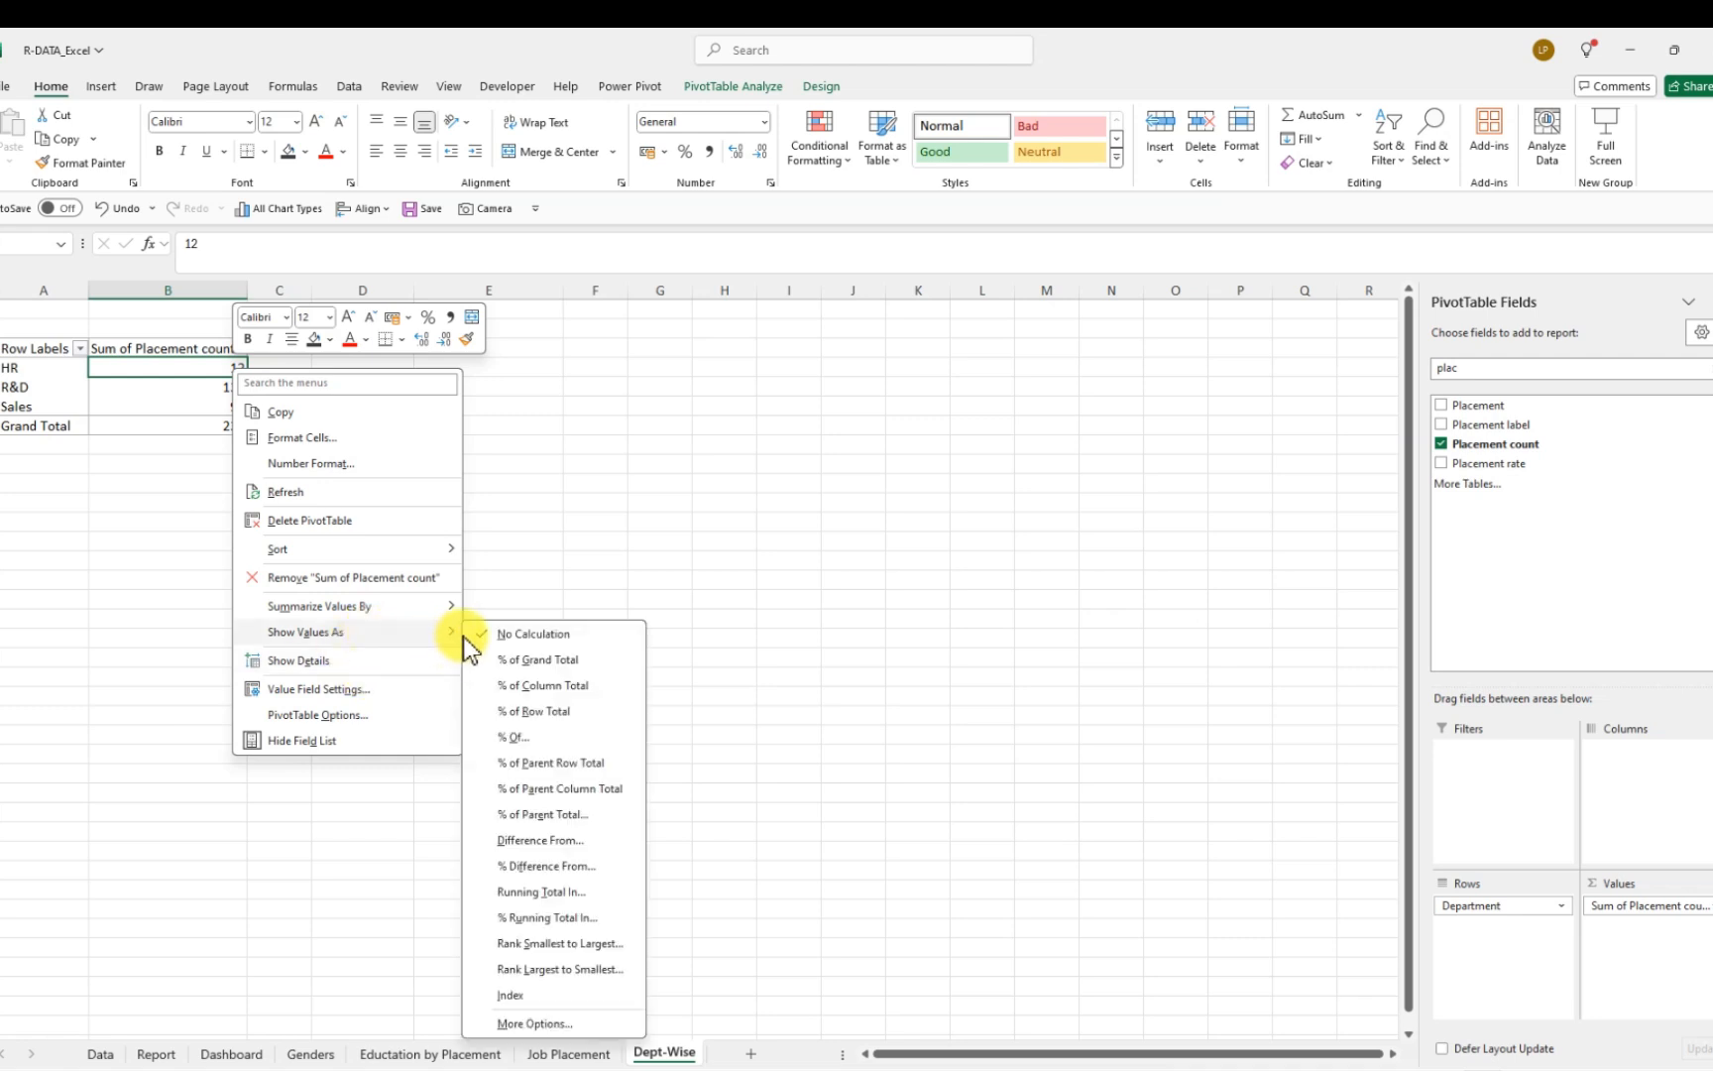
pyautogui.click(555, 688)
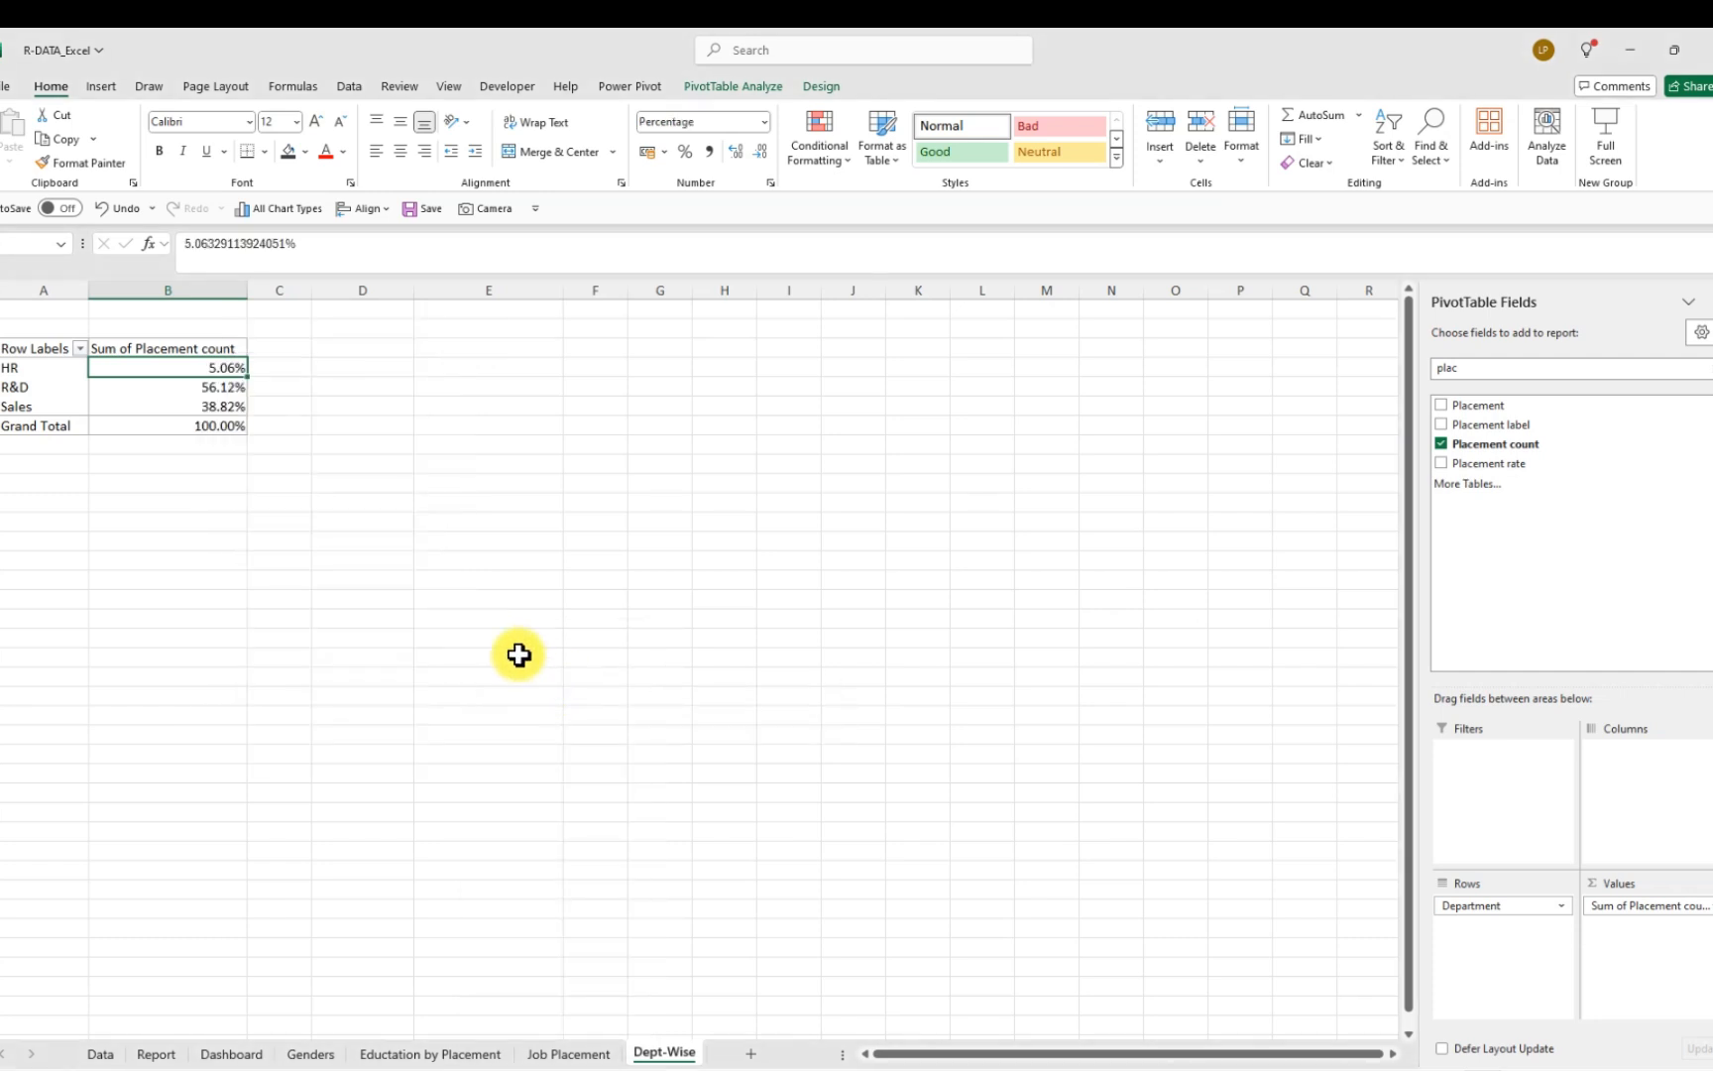
pyautogui.rightClick(239, 369)
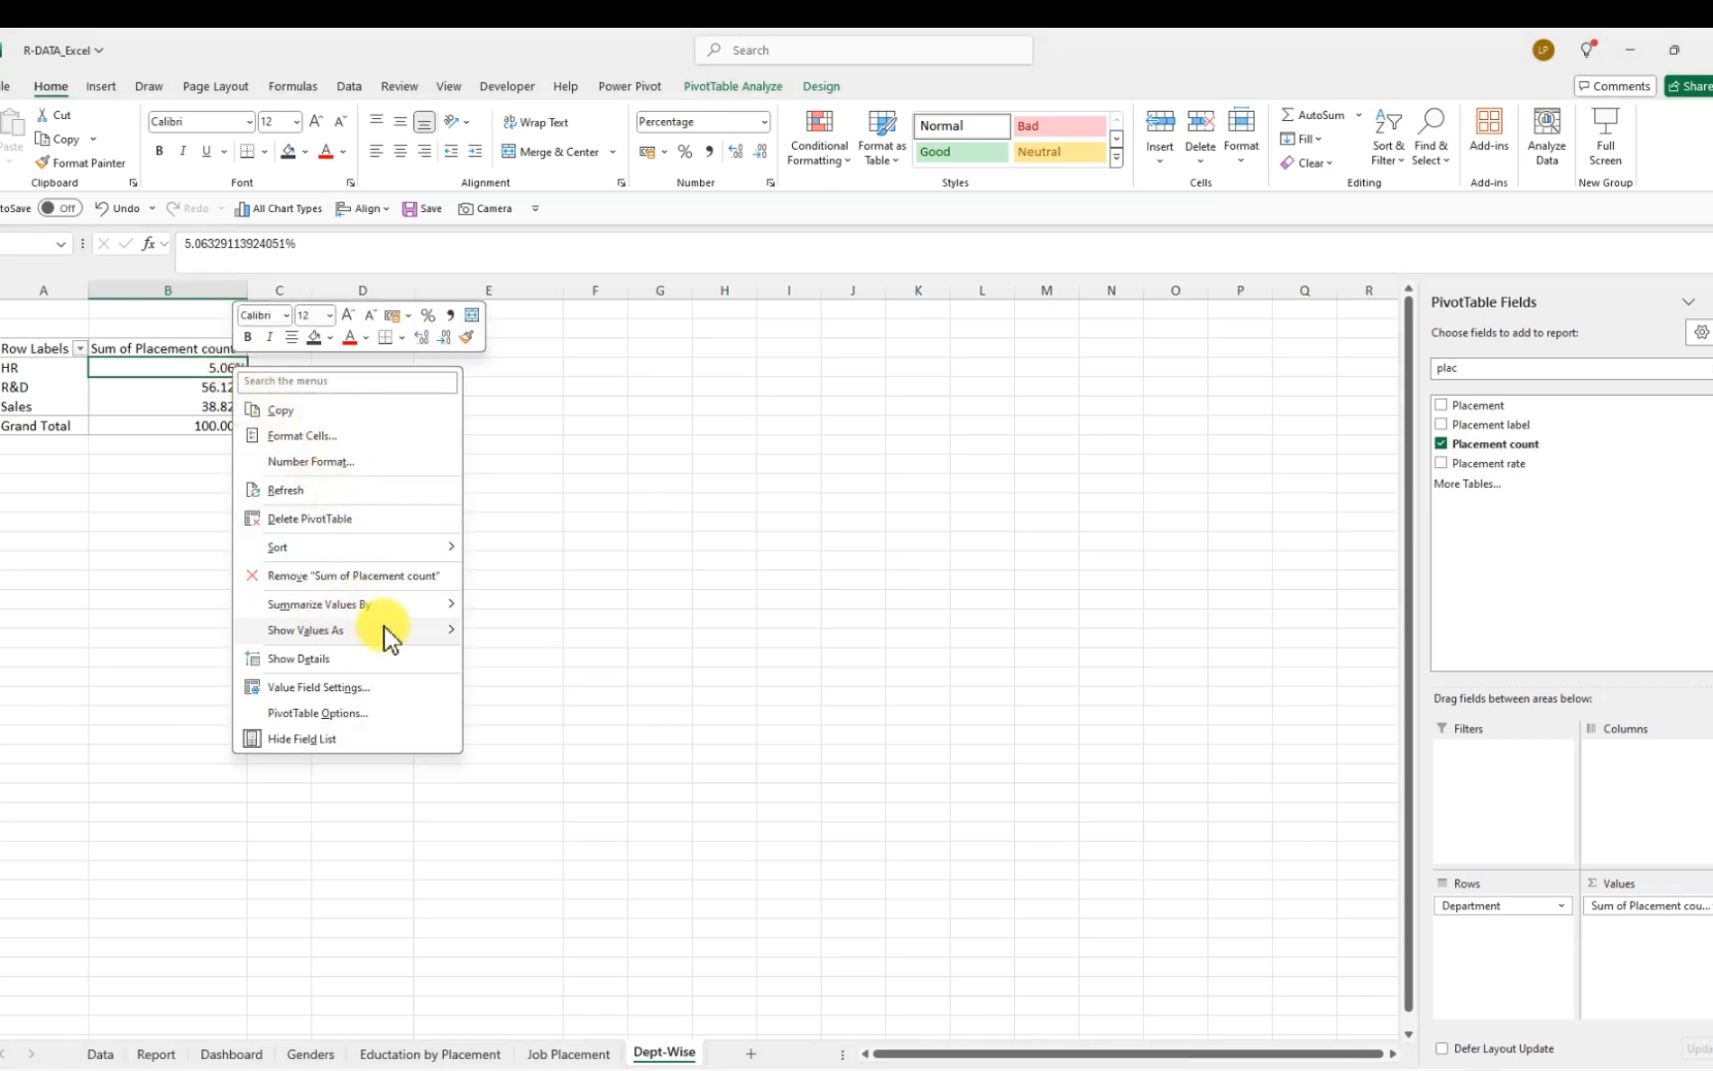
pyautogui.moveTo(443, 633)
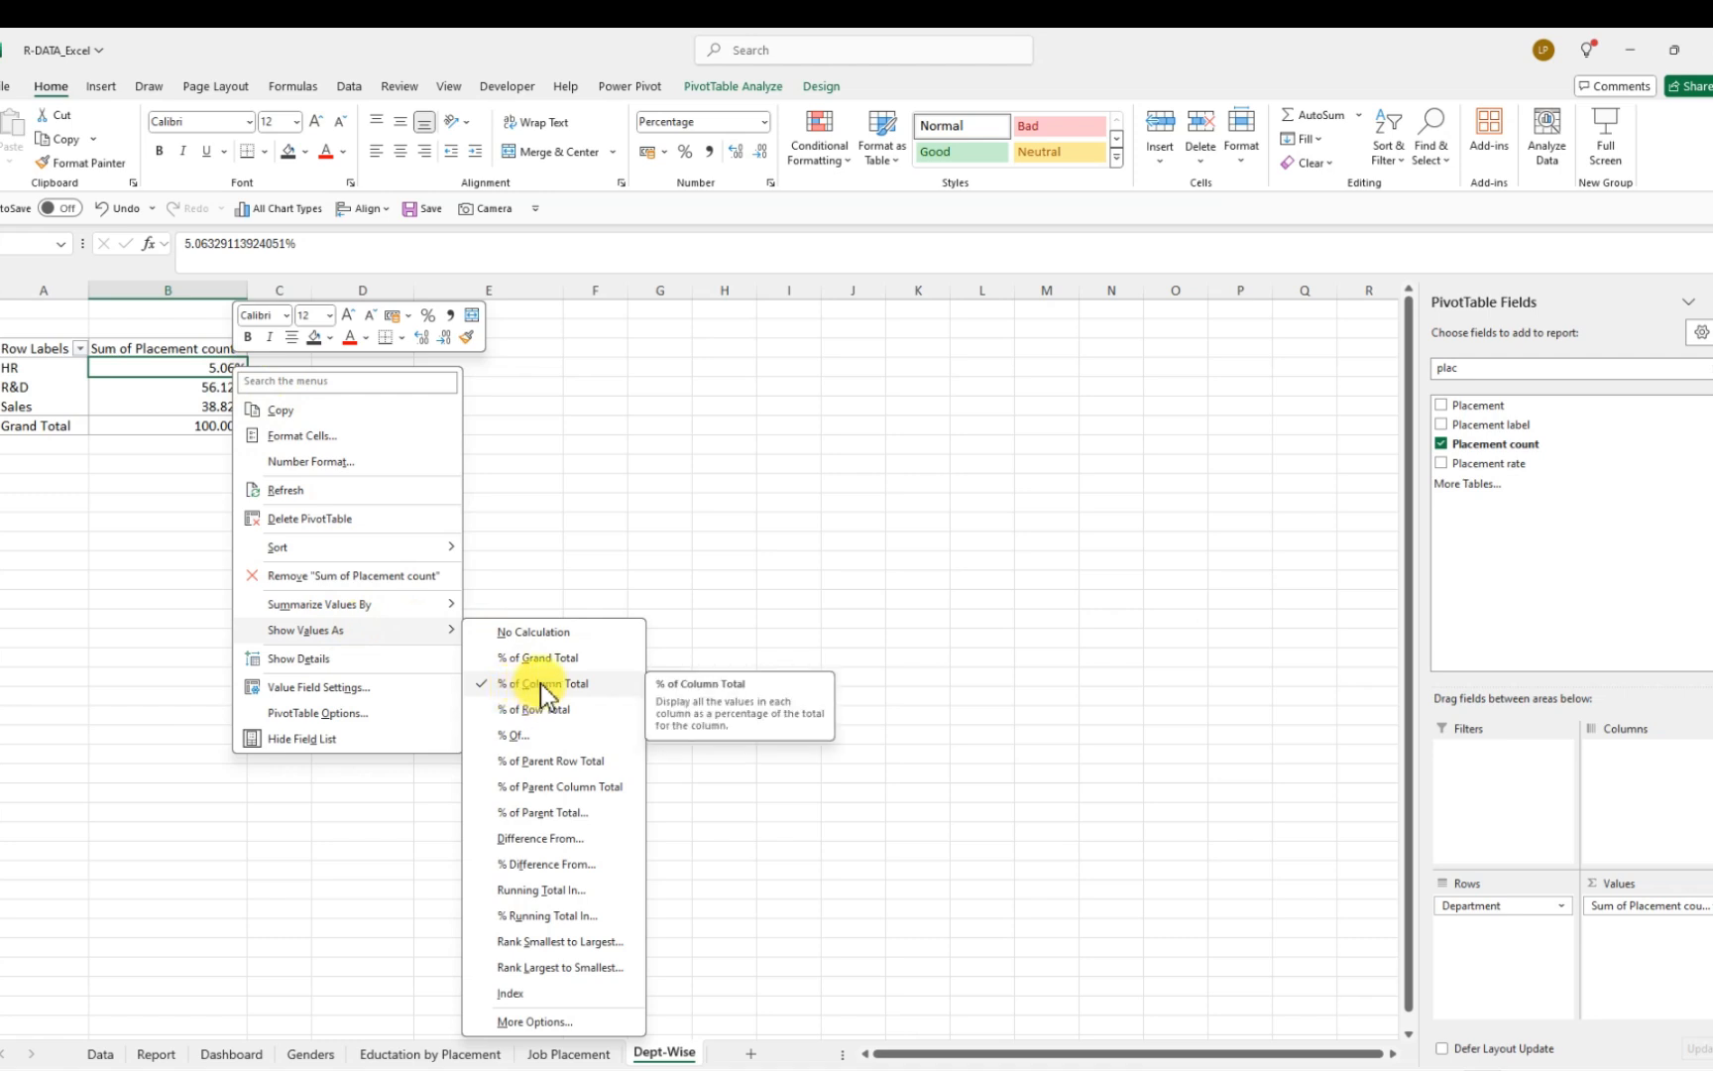
pyautogui.click(509, 474)
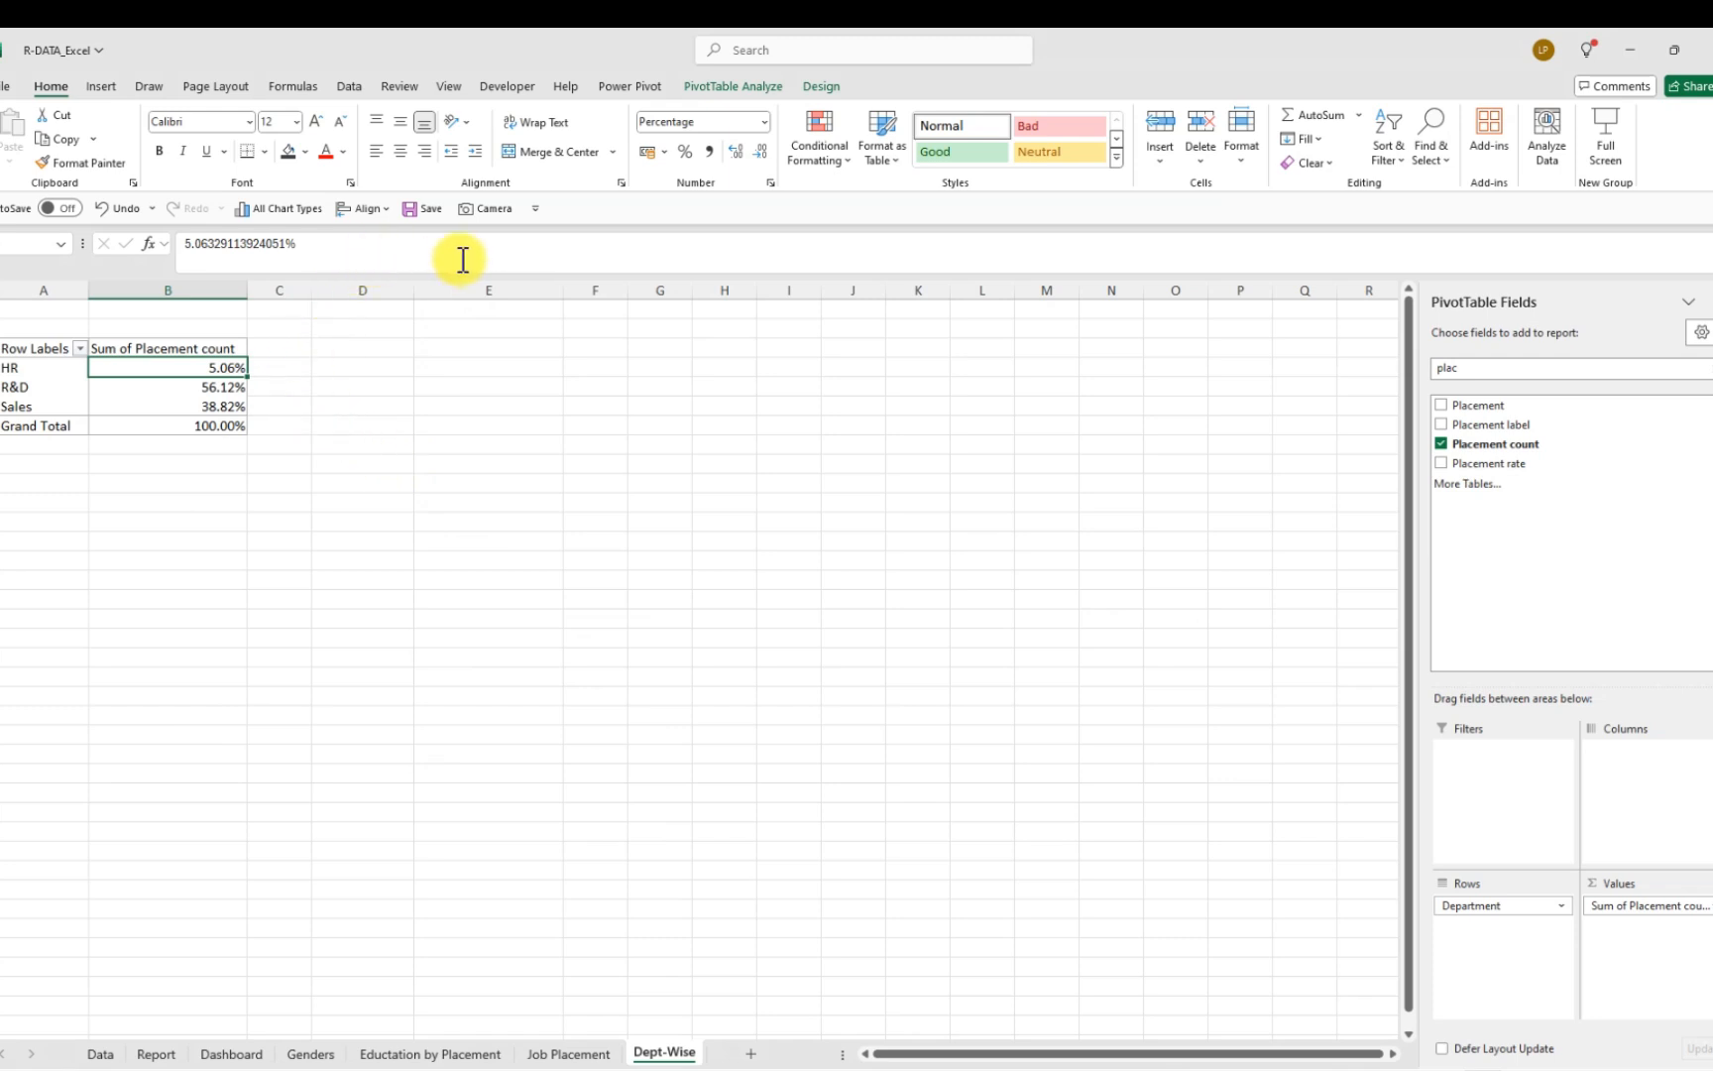
# Try showing the HR percentage without decimals, and restore its two decimal places
pyautogui.click(762, 151)
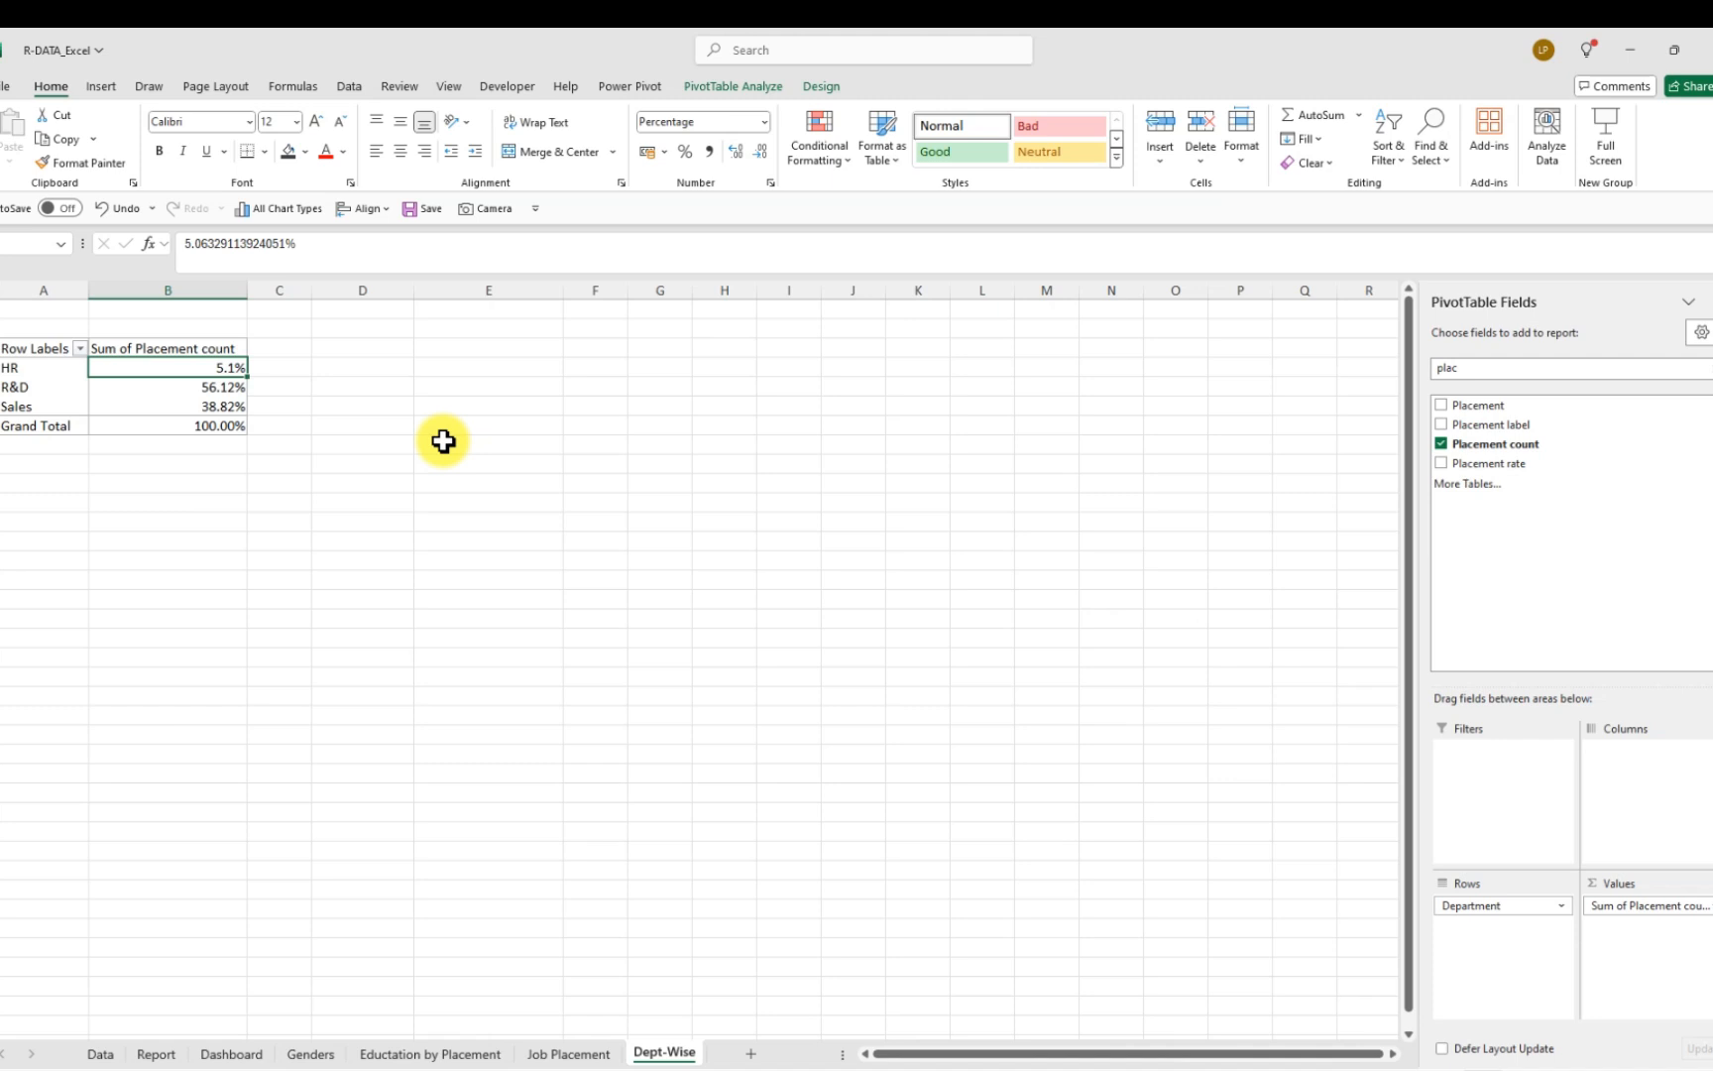
pyautogui.click(762, 153)
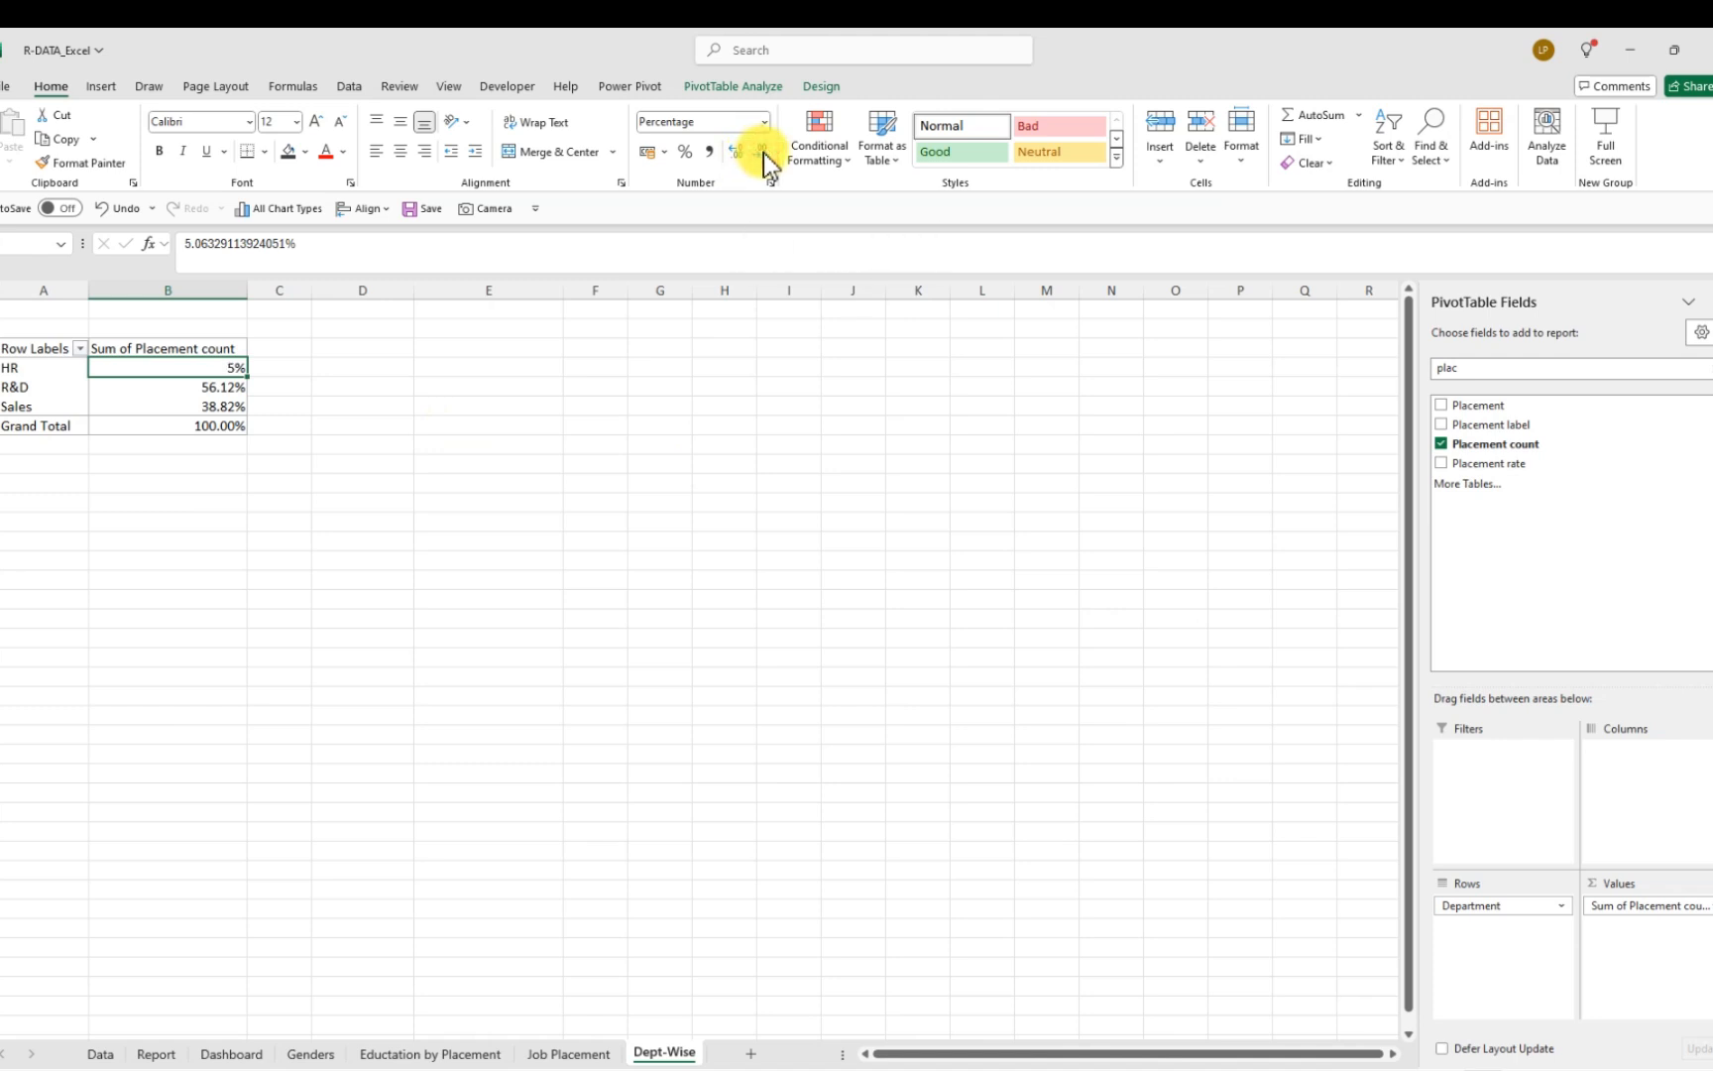
pyautogui.click(742, 155)
pyautogui.click(742, 155)
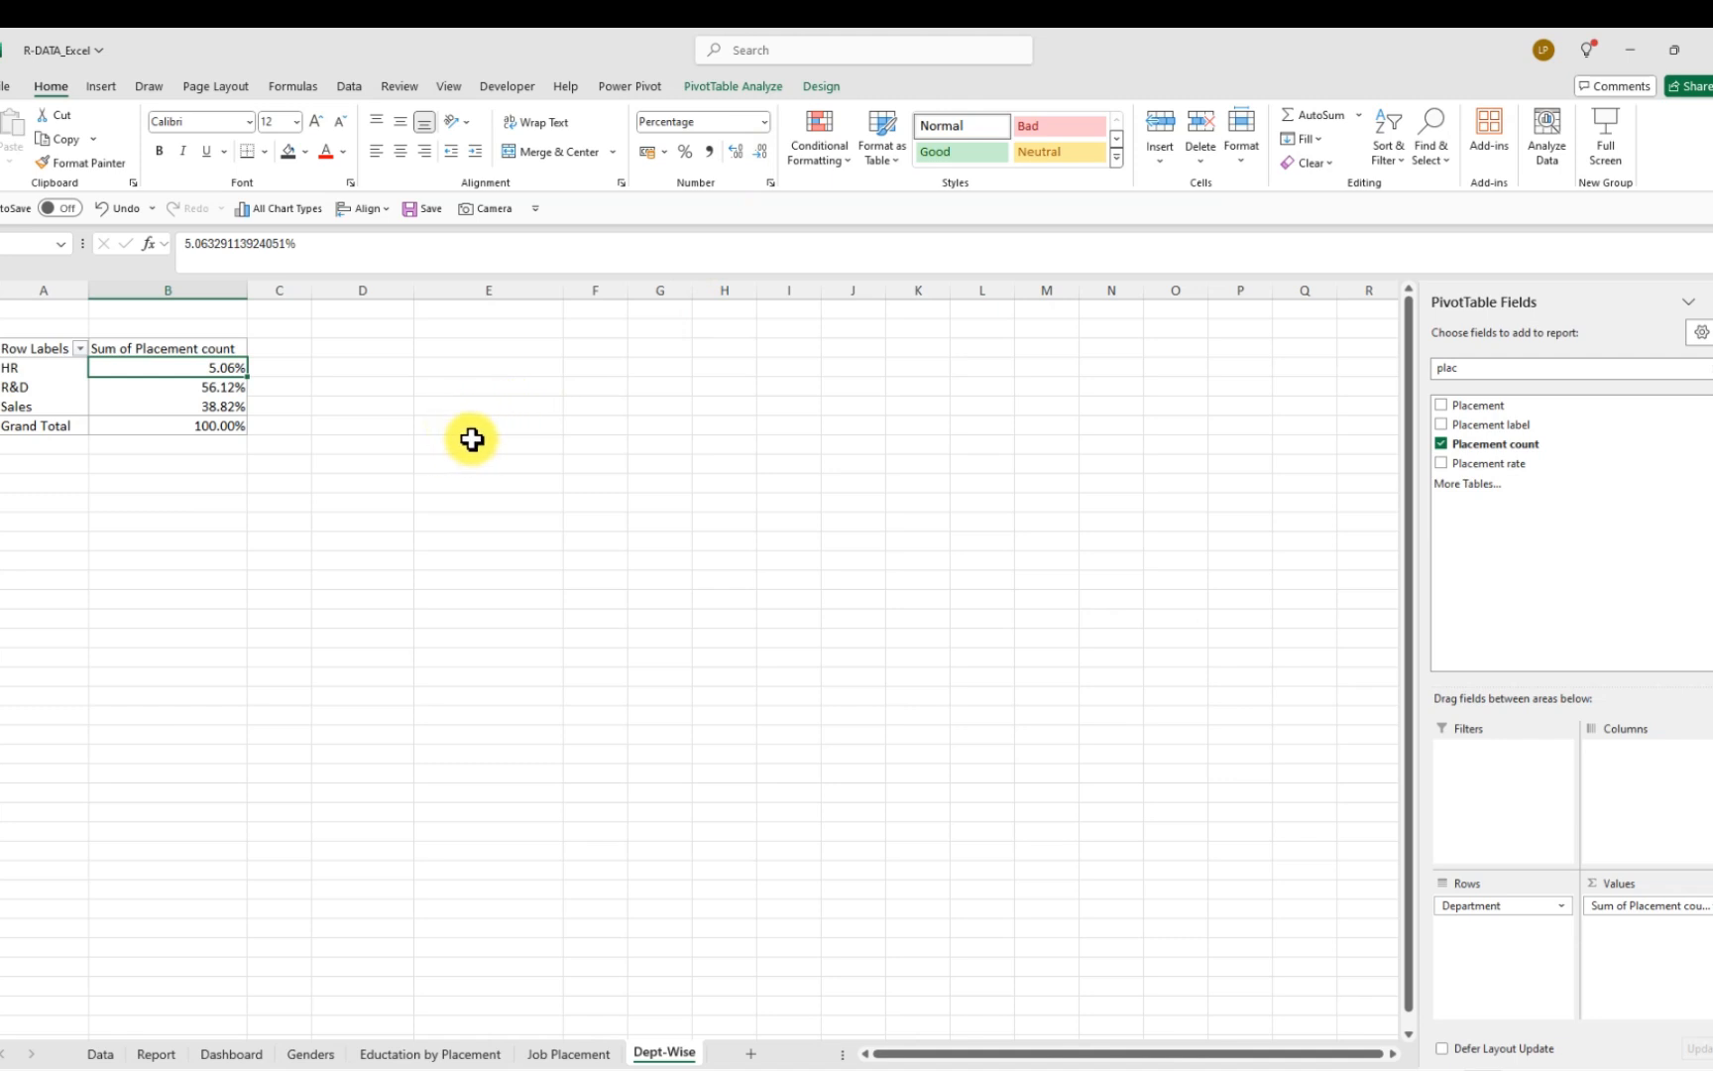
pyautogui.click(400, 429)
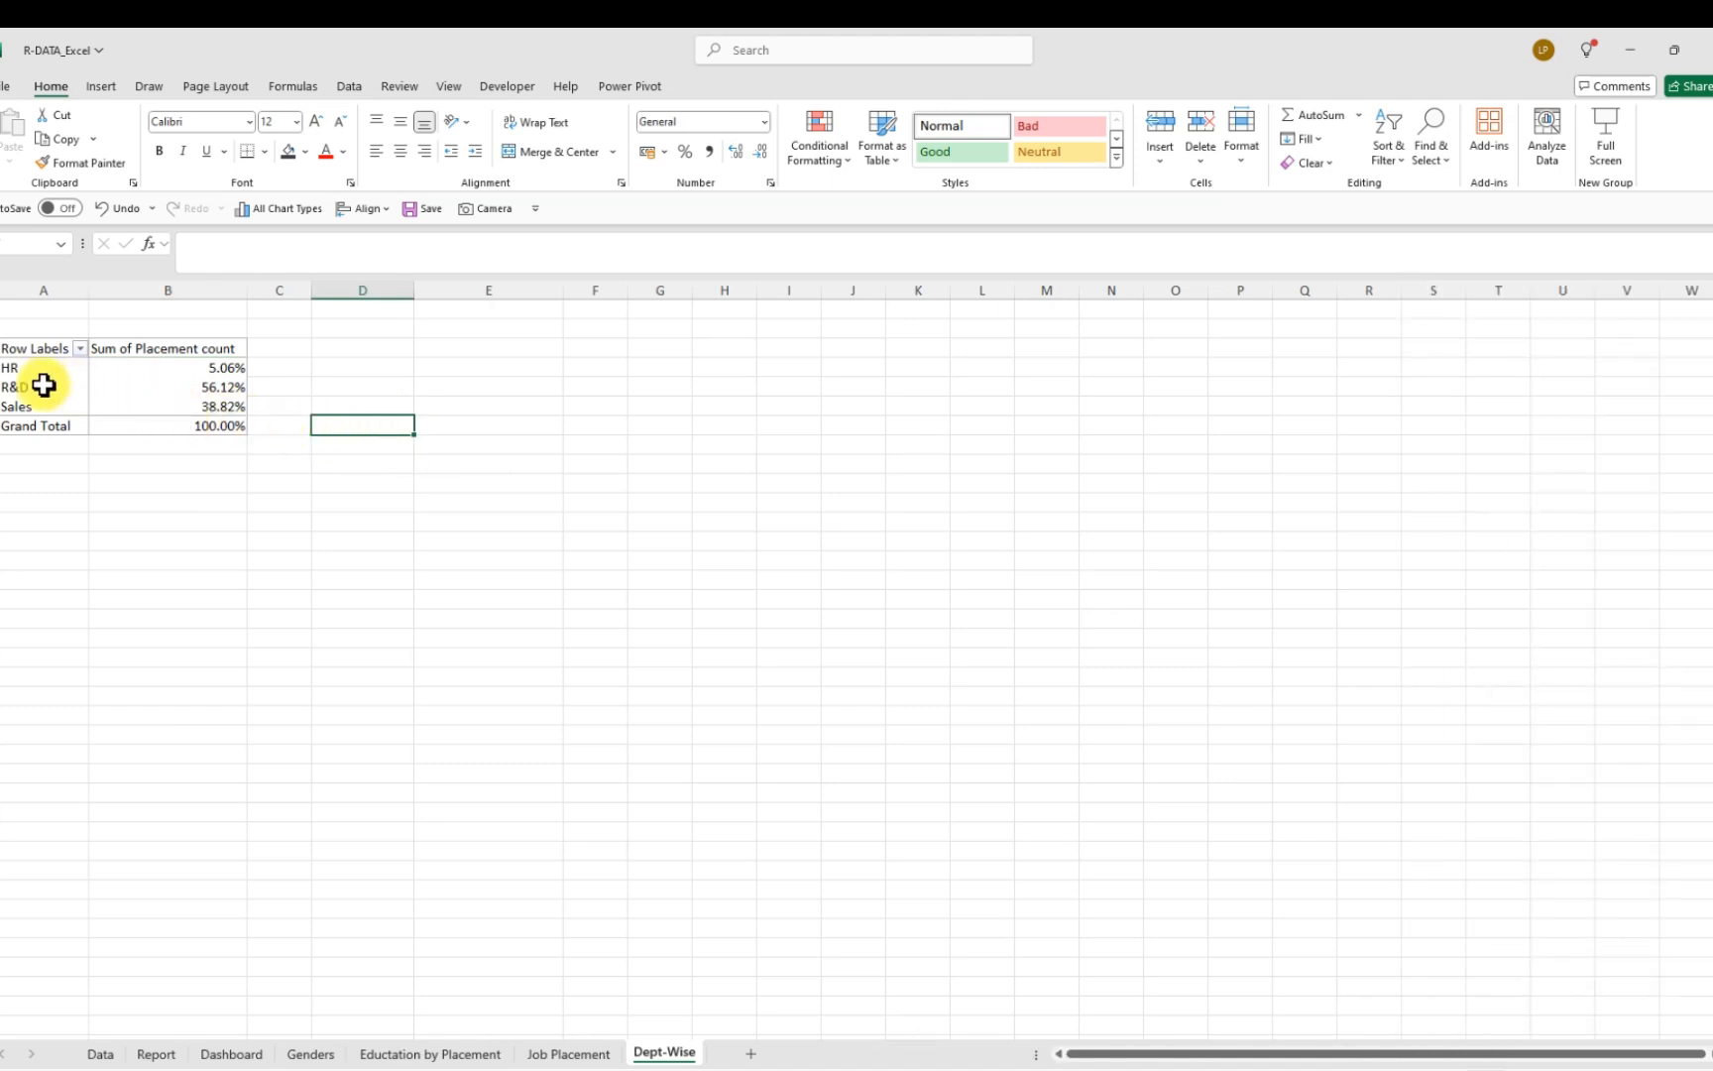
# Insert a 2-D pie chart from the HR, R&D and Sales rows and place it beside the PivotTable
pyautogui.moveTo(7, 375); pyautogui.dragTo(142, 397)
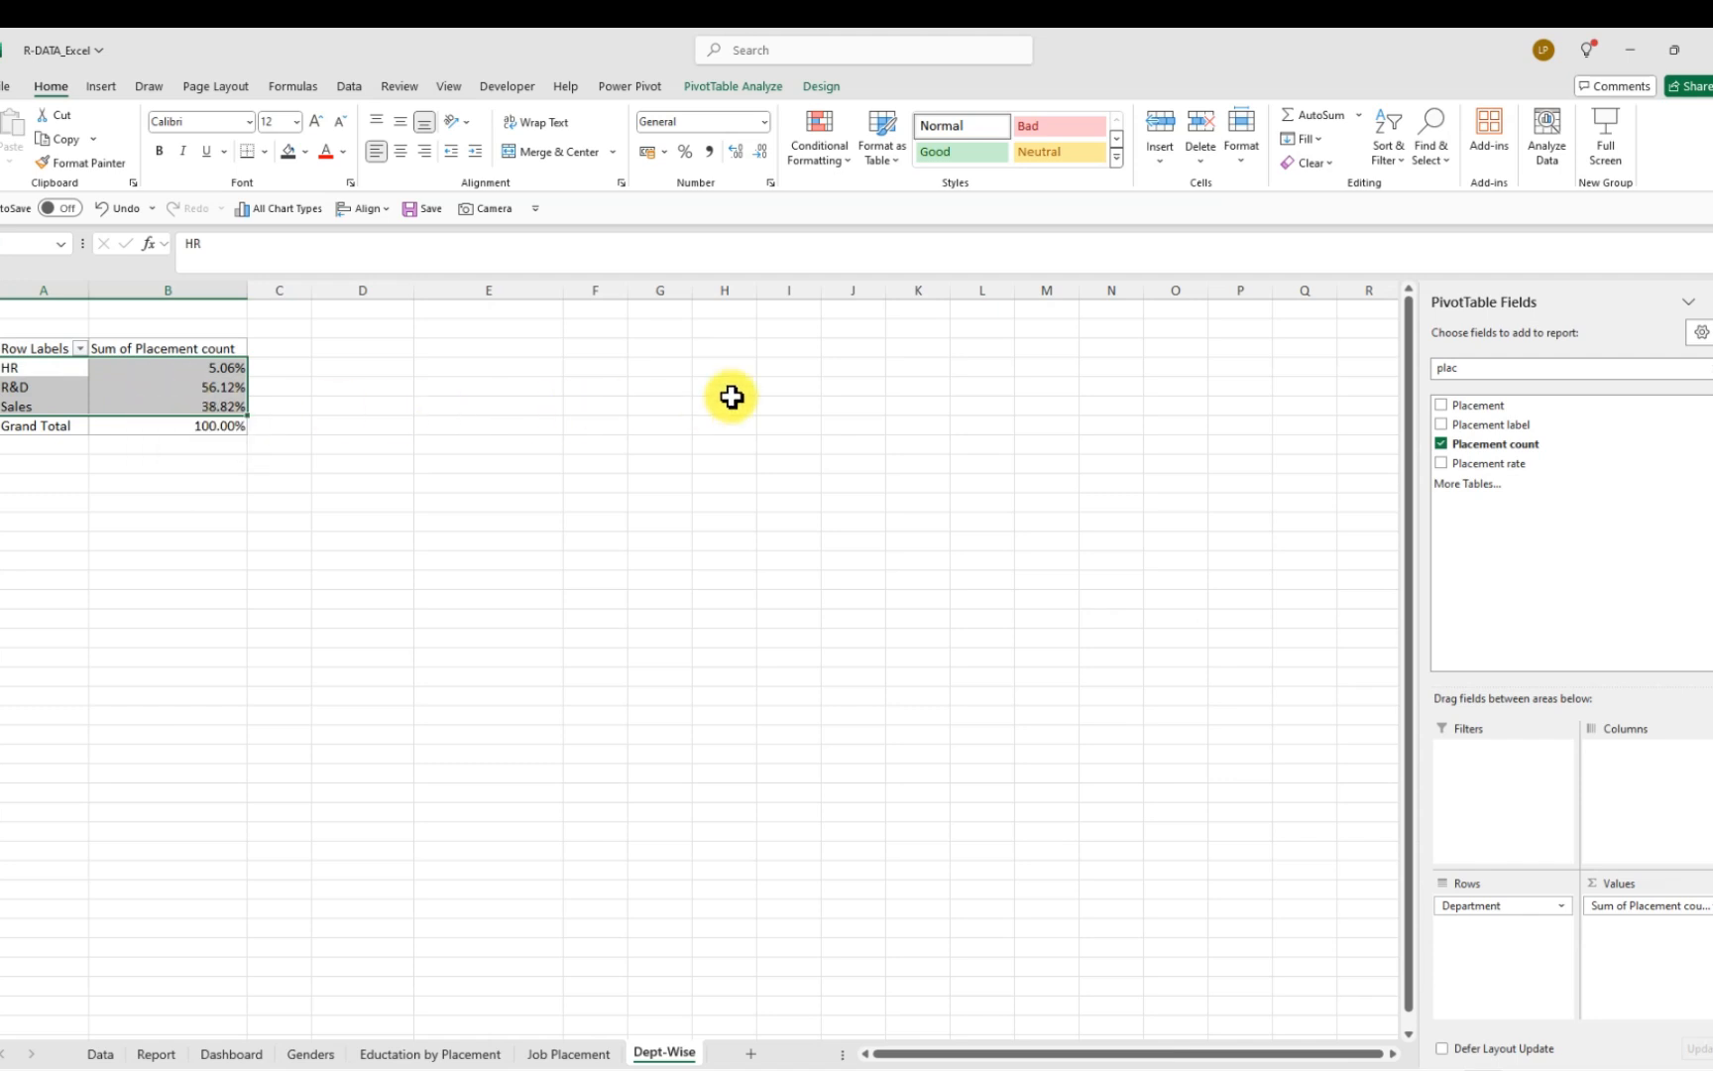
pyautogui.click(103, 85)
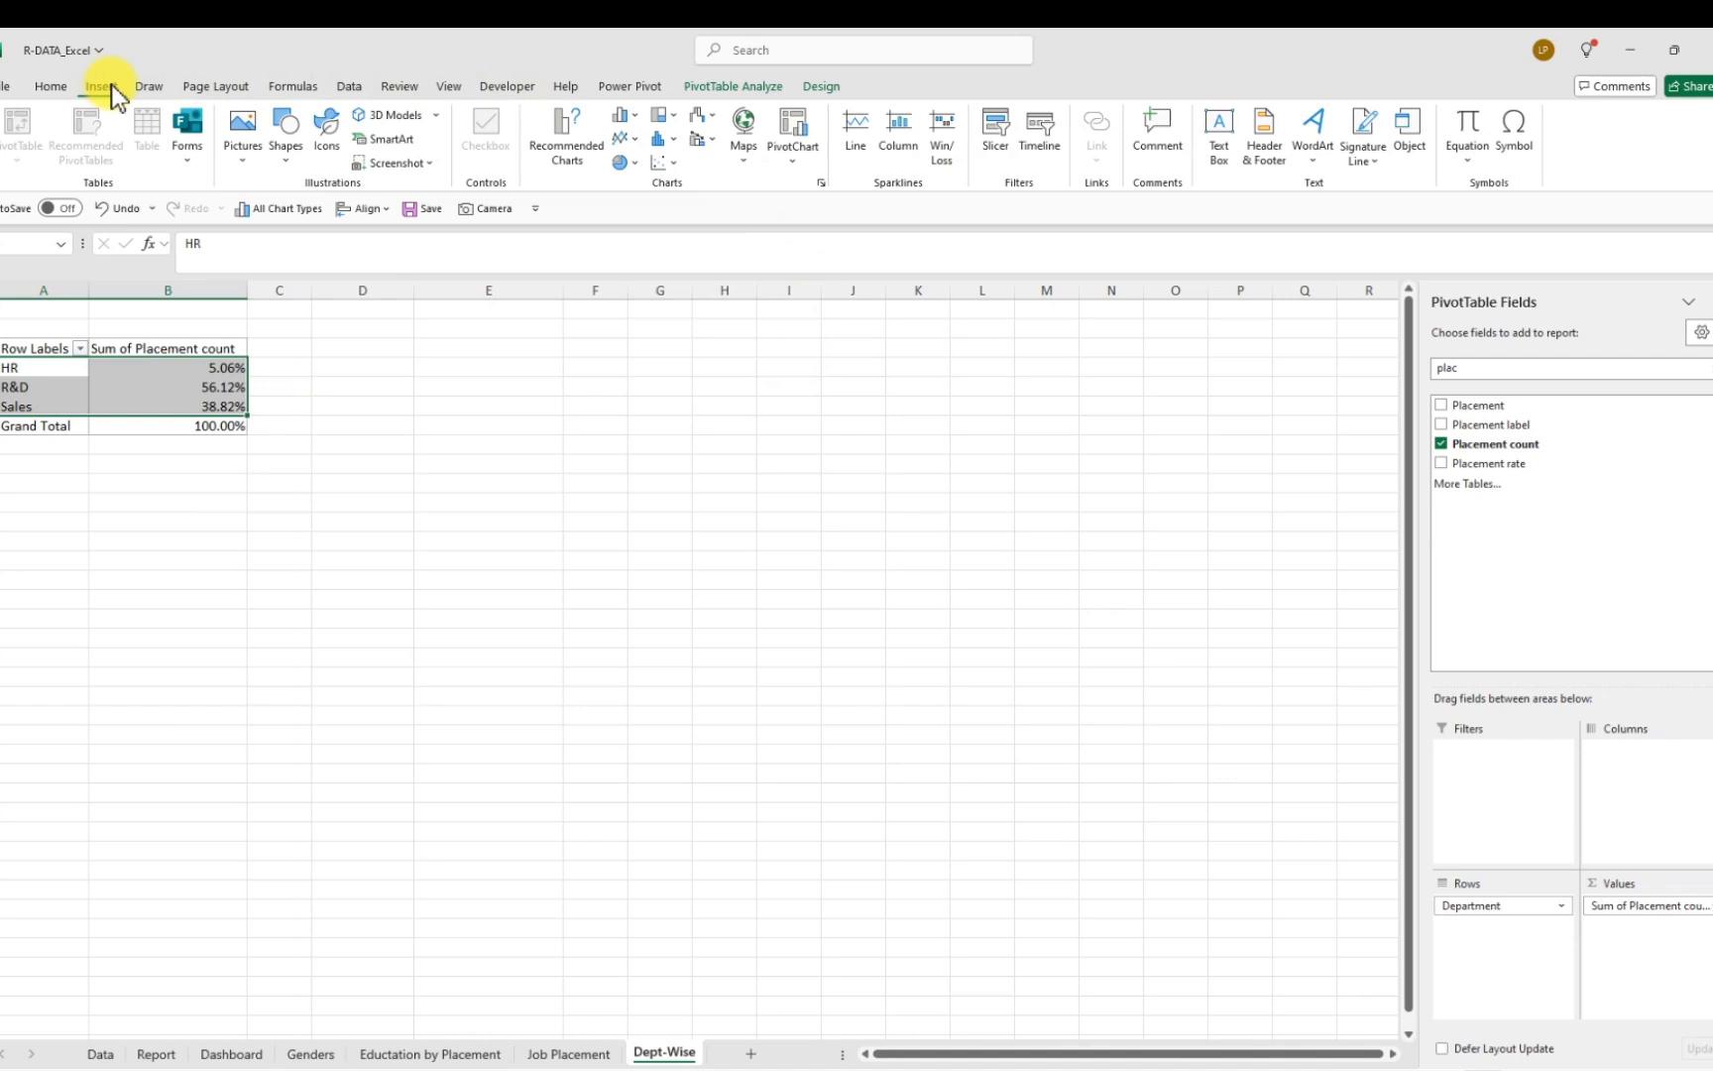
pyautogui.click(629, 164)
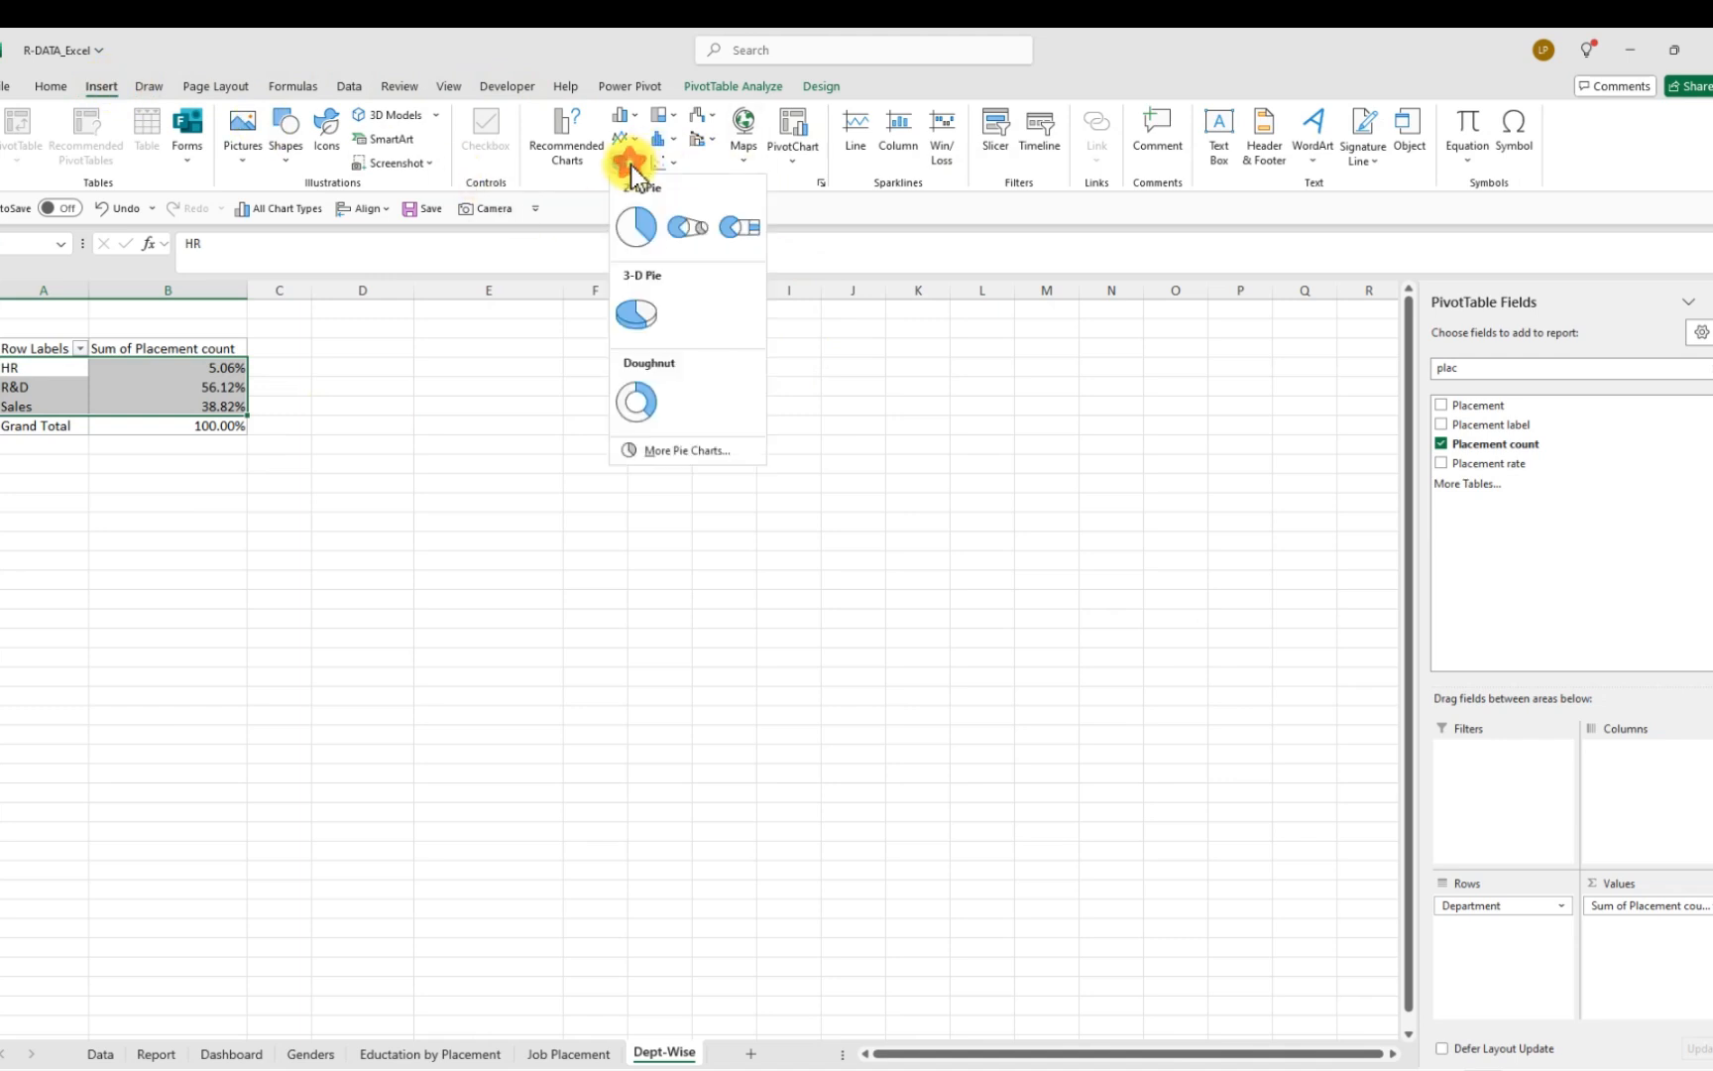
pyautogui.click(640, 234)
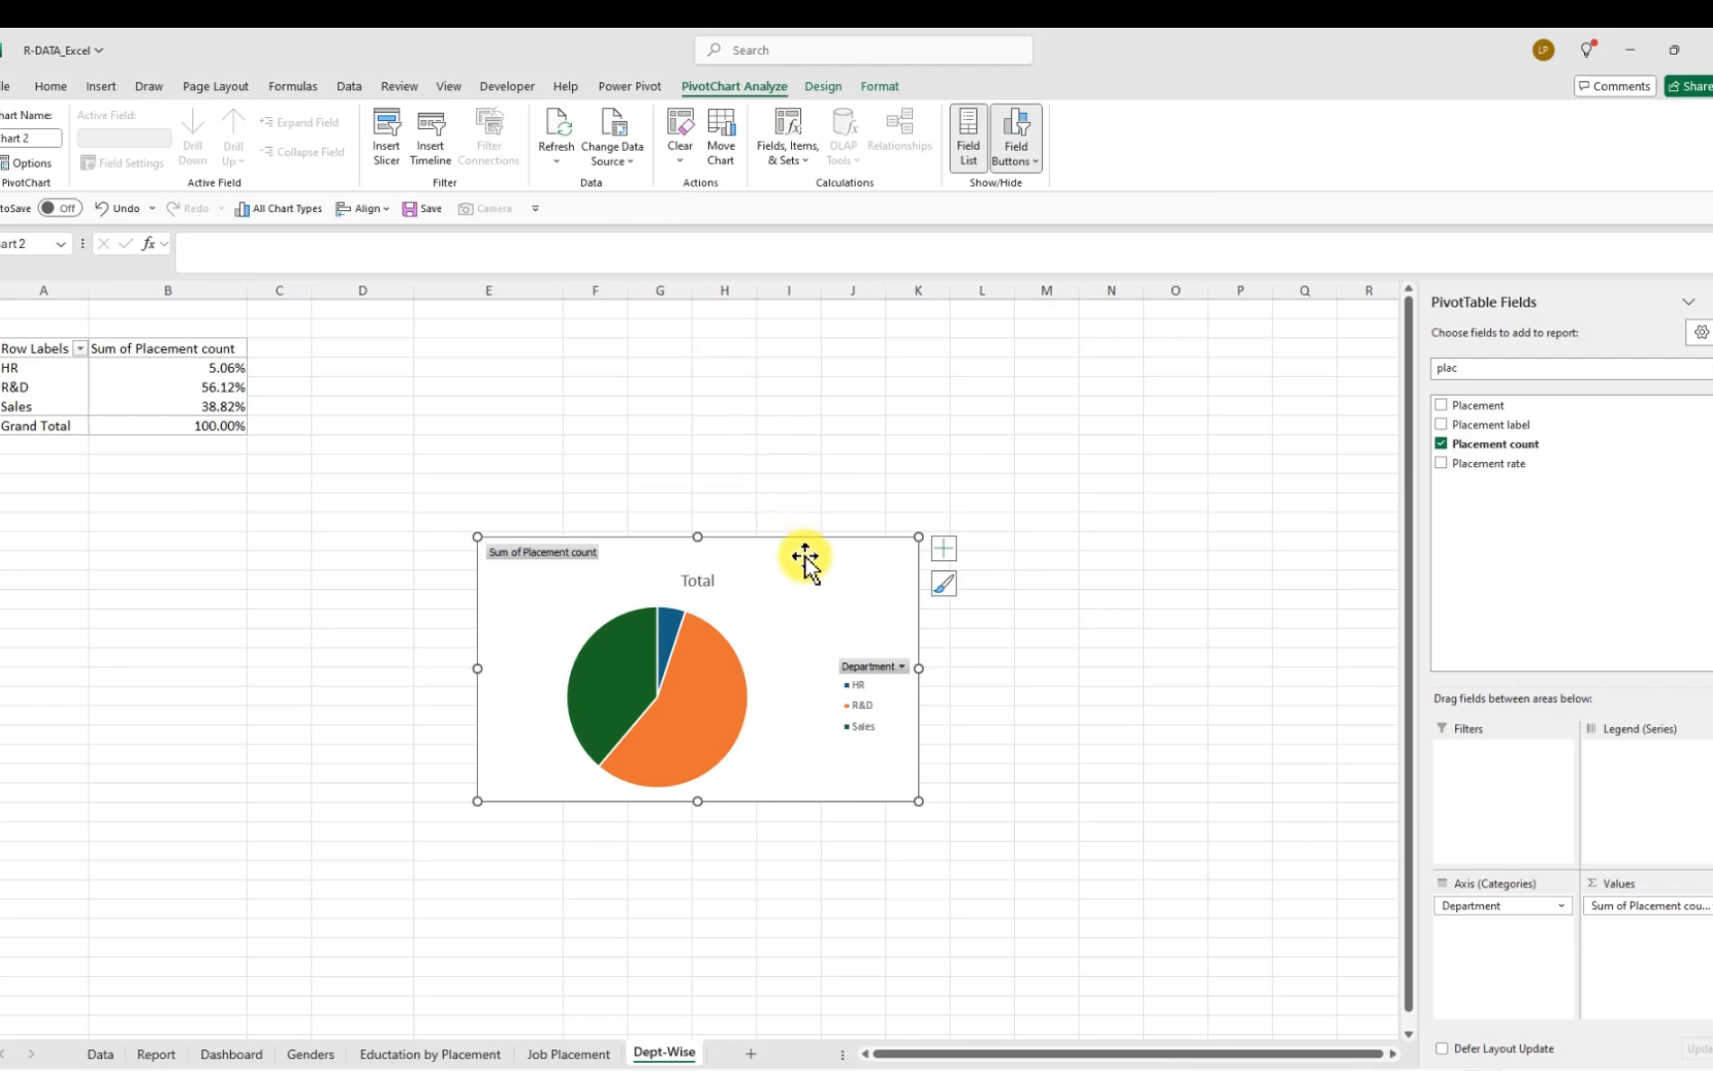
pyautogui.moveTo(801, 558); pyautogui.dragTo(728, 362)
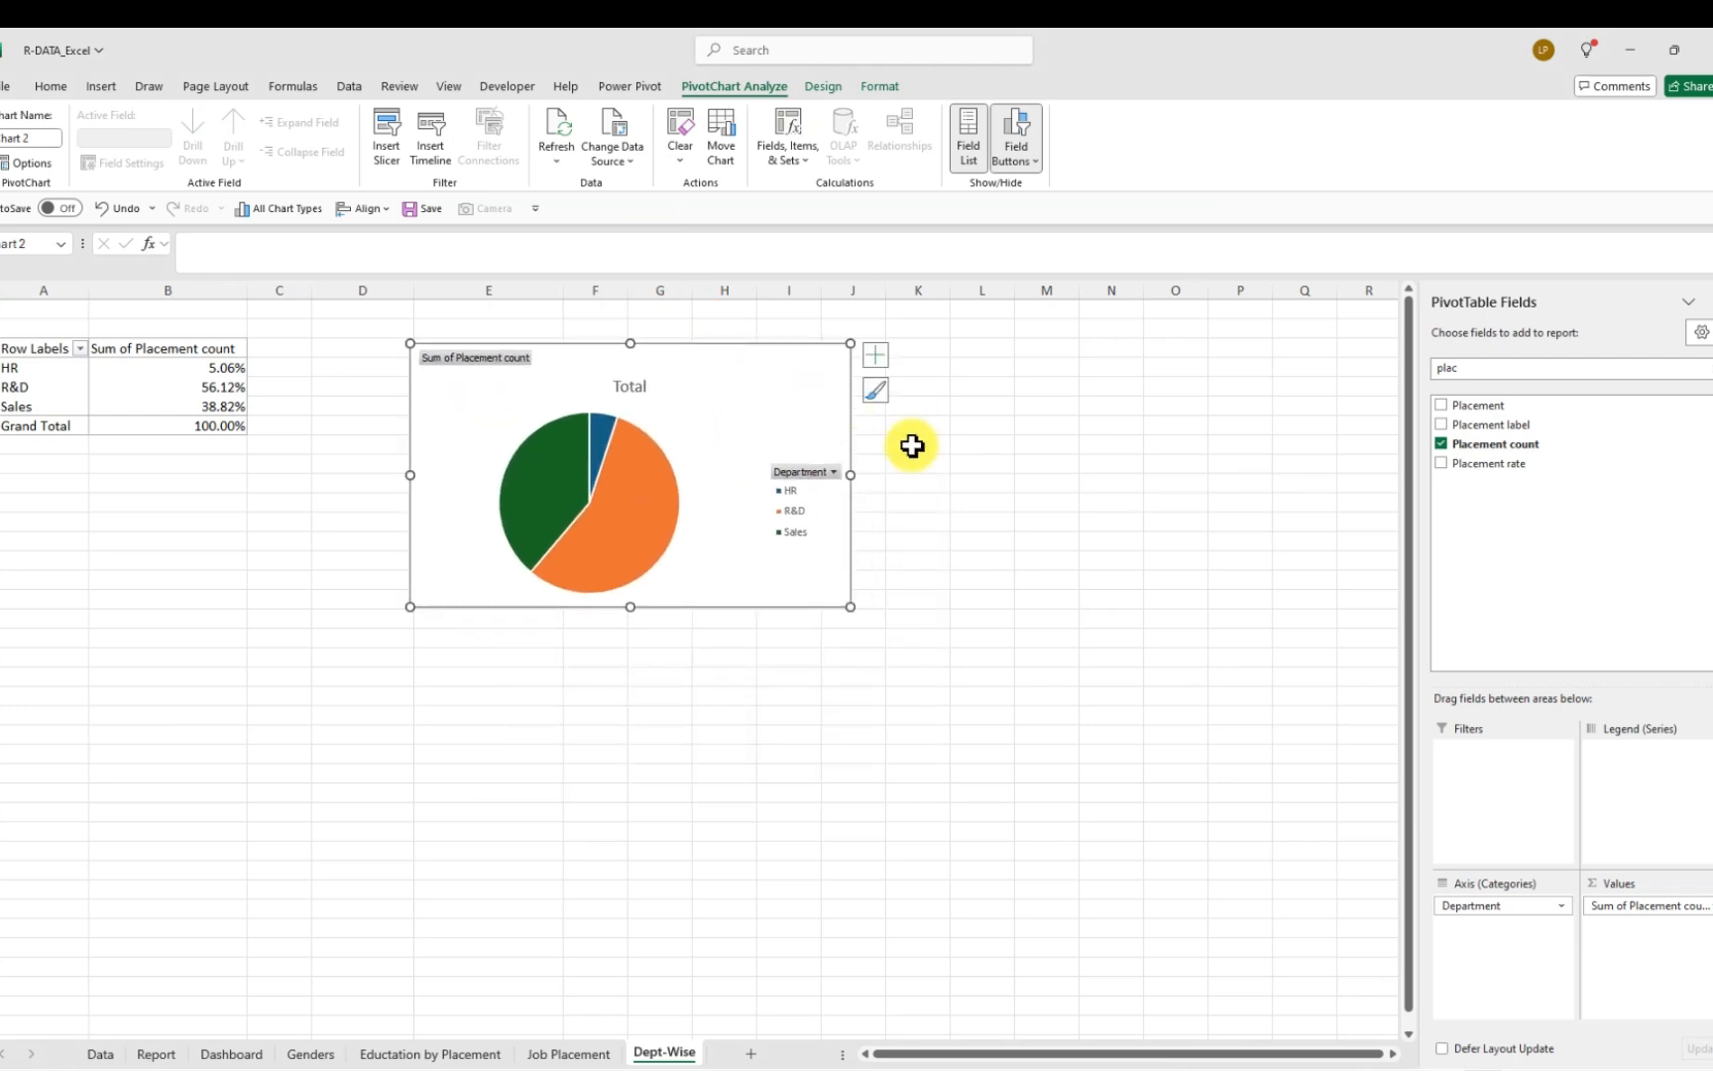
# Hide all field buttons on the pie chart and add data labels to its slices
pyautogui.rightClick(495, 357)
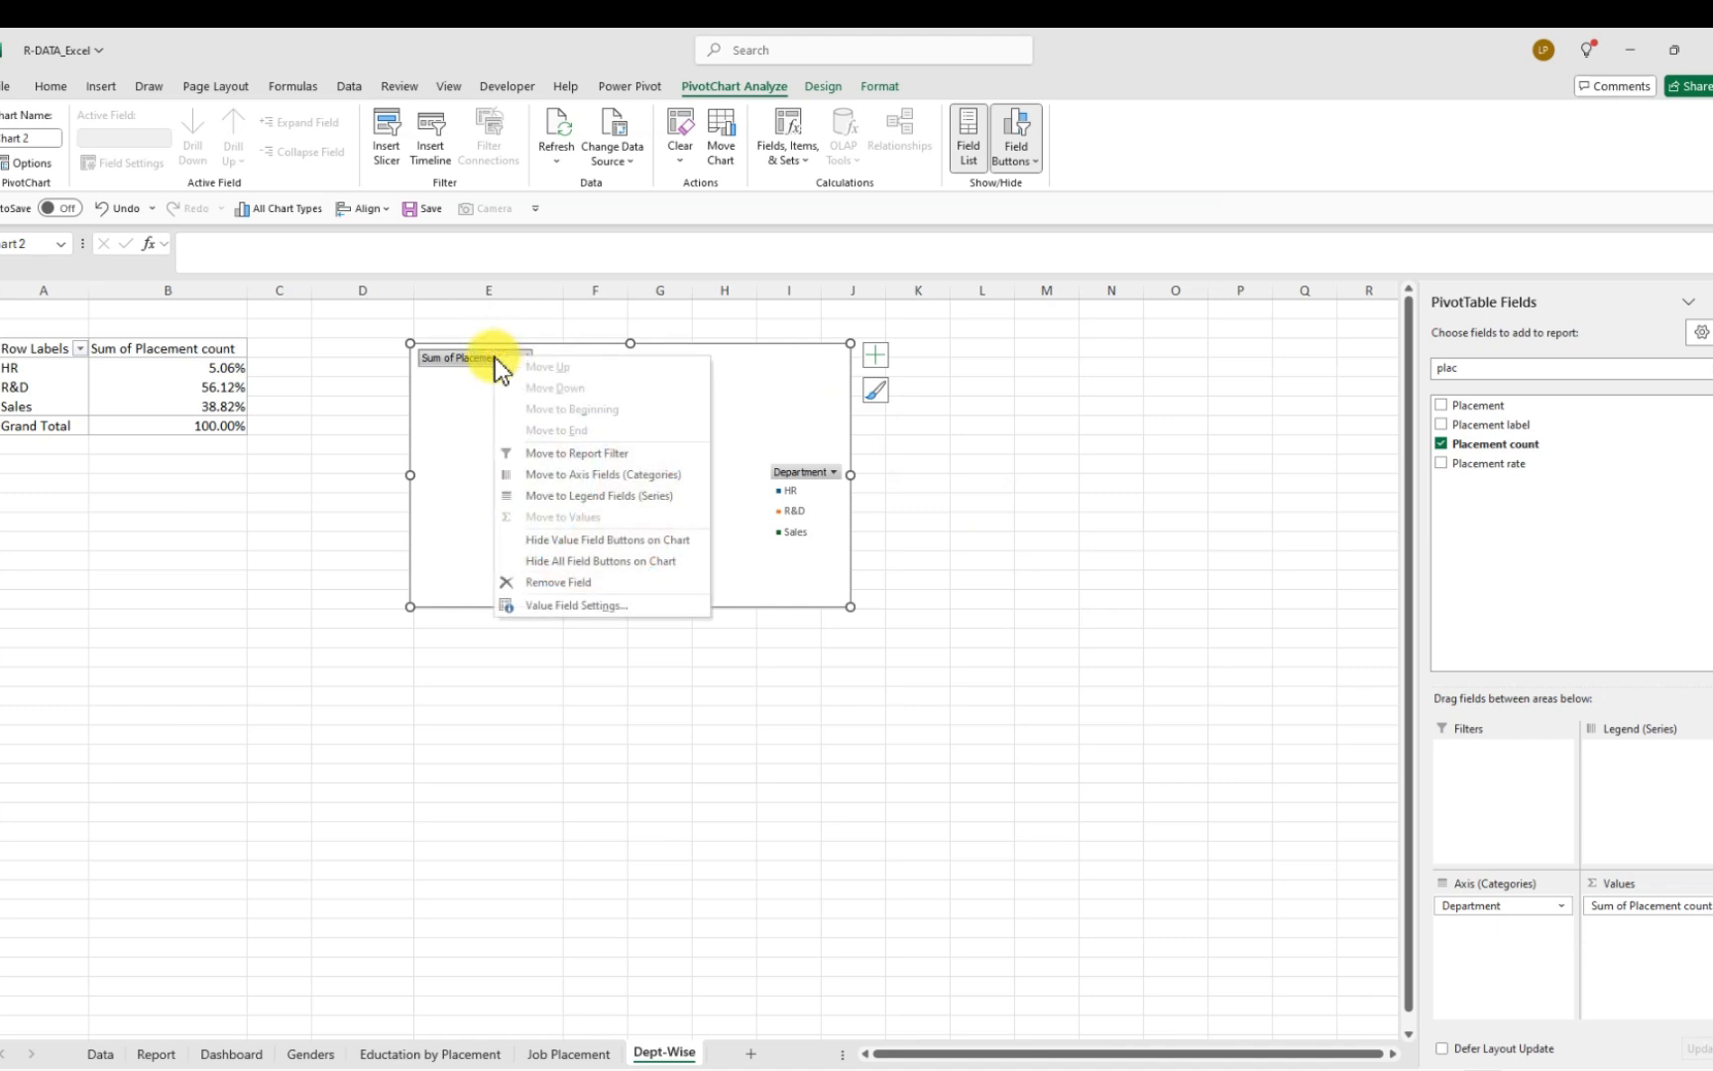
pyautogui.click(588, 563)
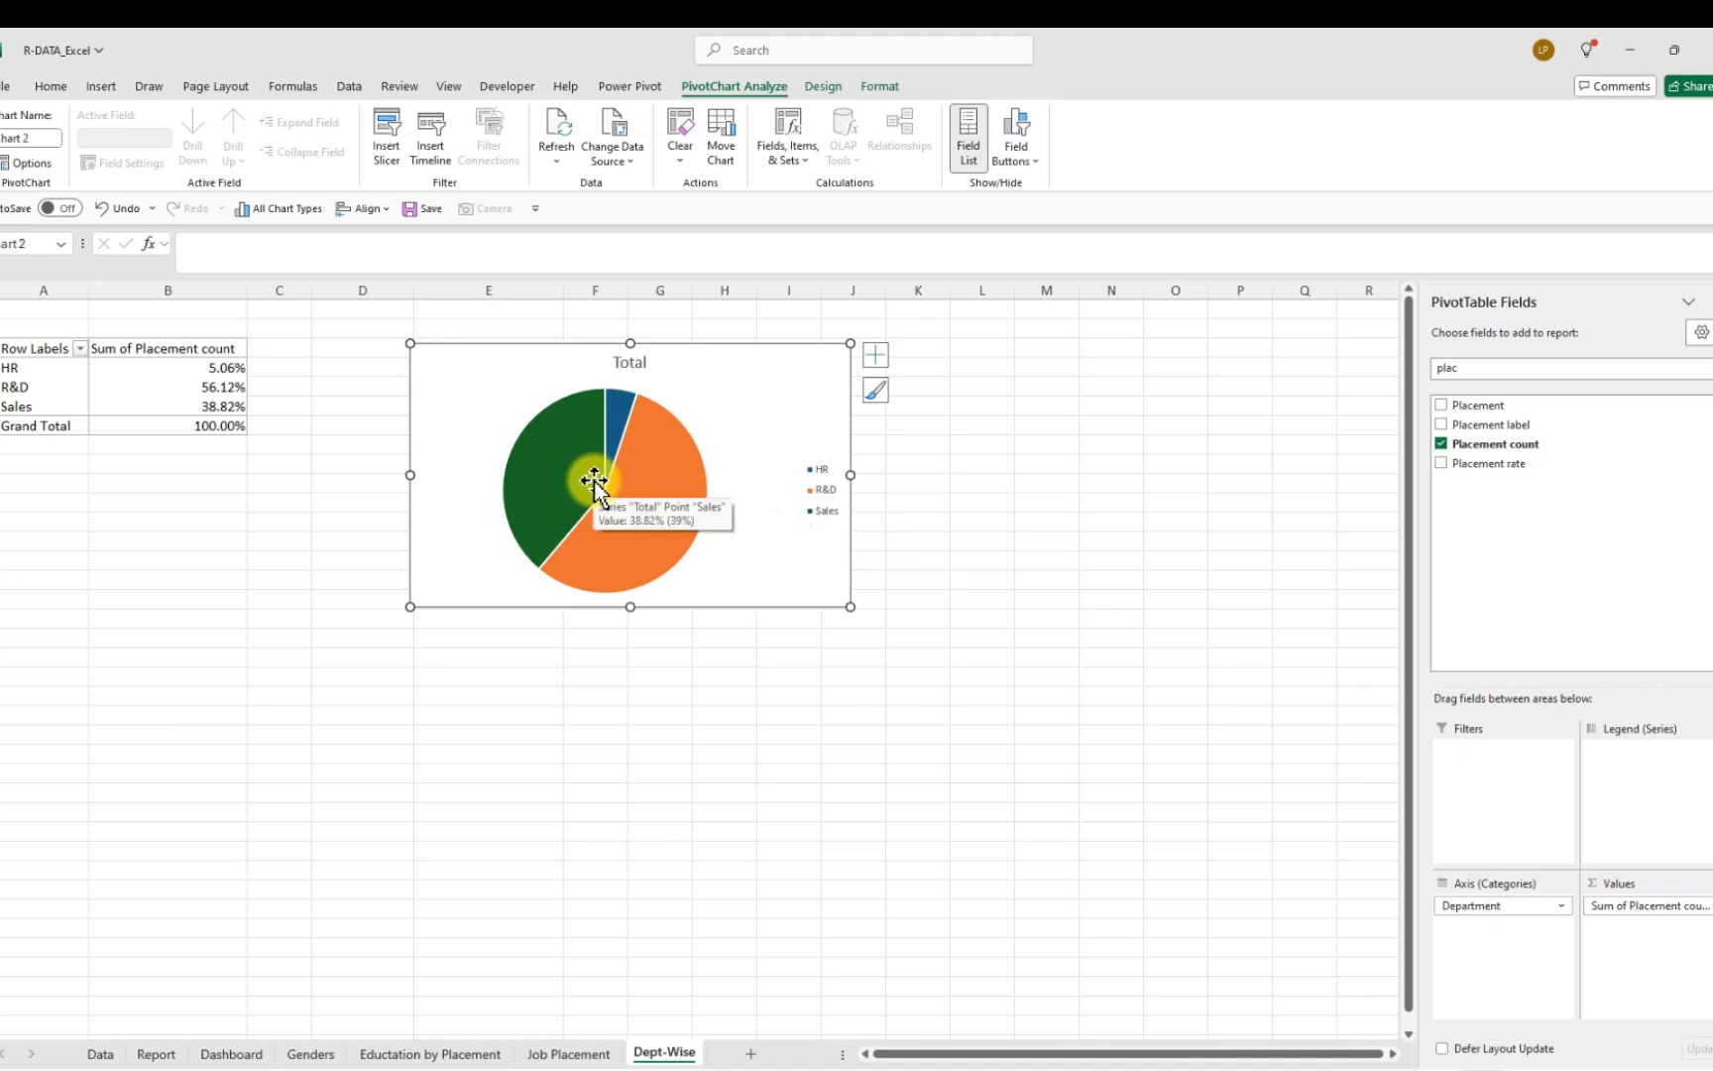
pyautogui.rightClick(659, 498)
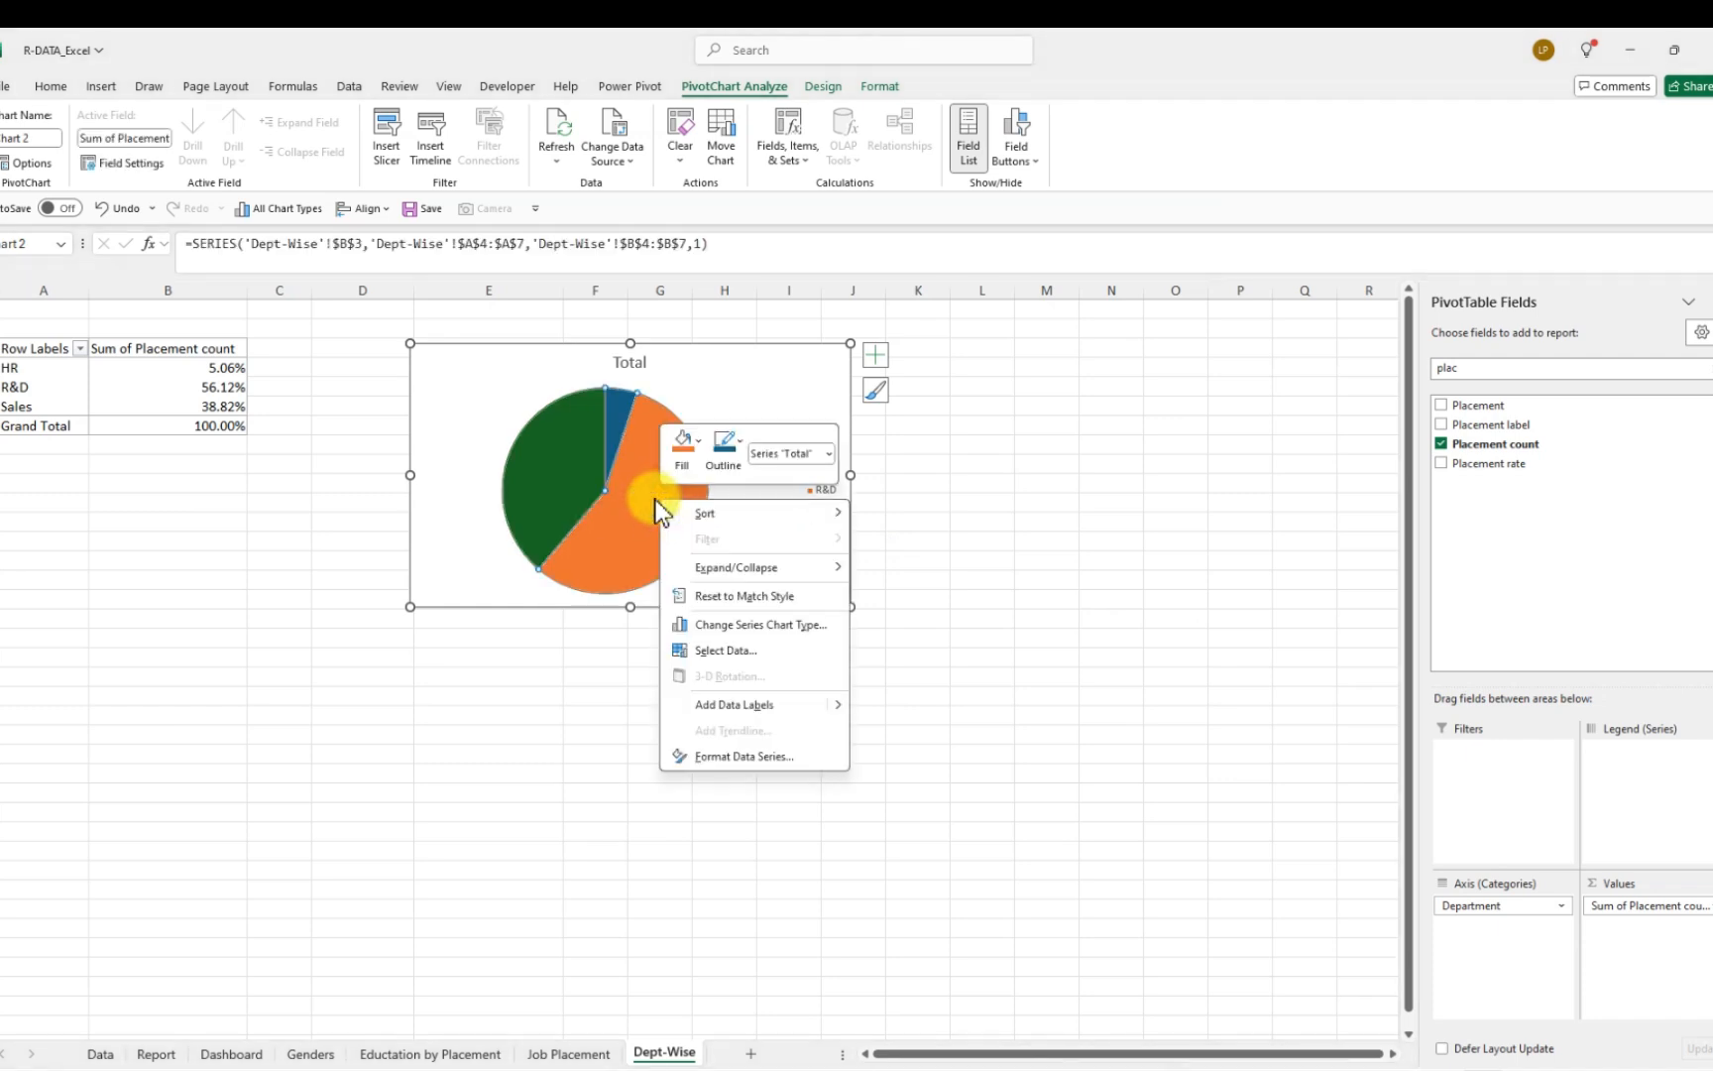
pyautogui.click(730, 706)
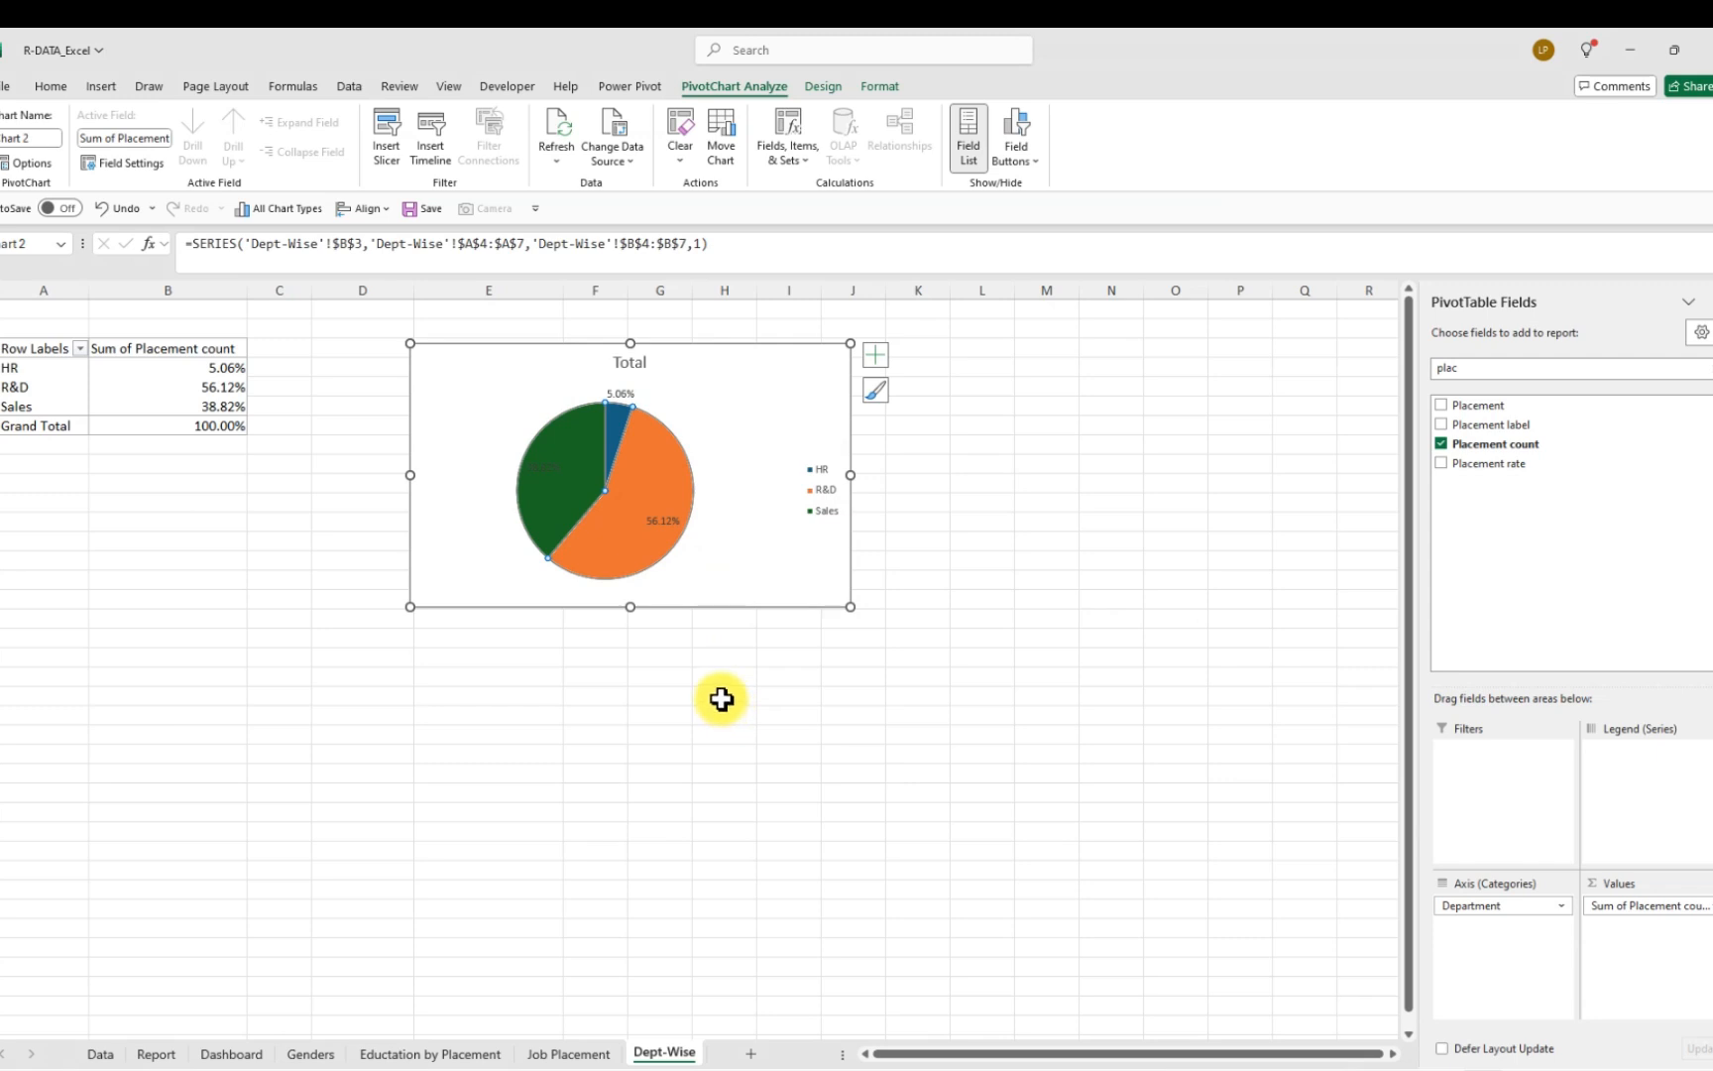
# Set the font color of the pie chart's data labels to white
pyautogui.click(552, 468)
pyautogui.click(552, 468)
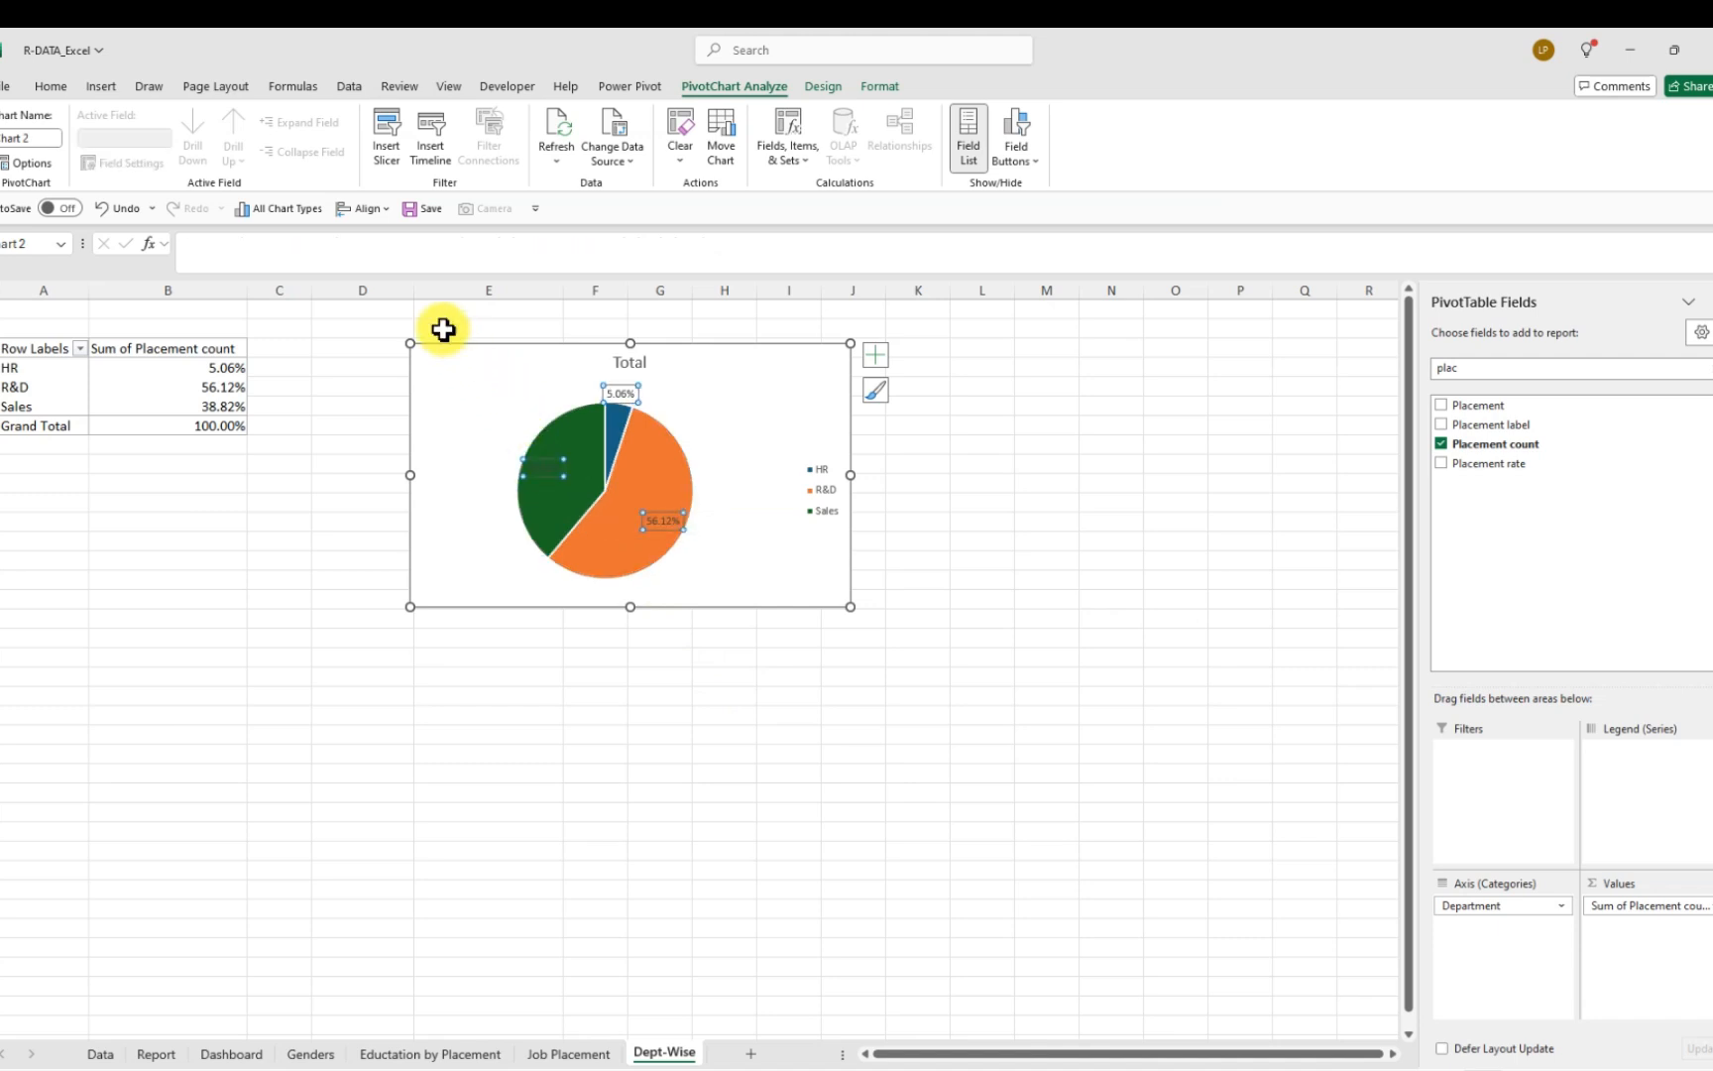
pyautogui.click(52, 85)
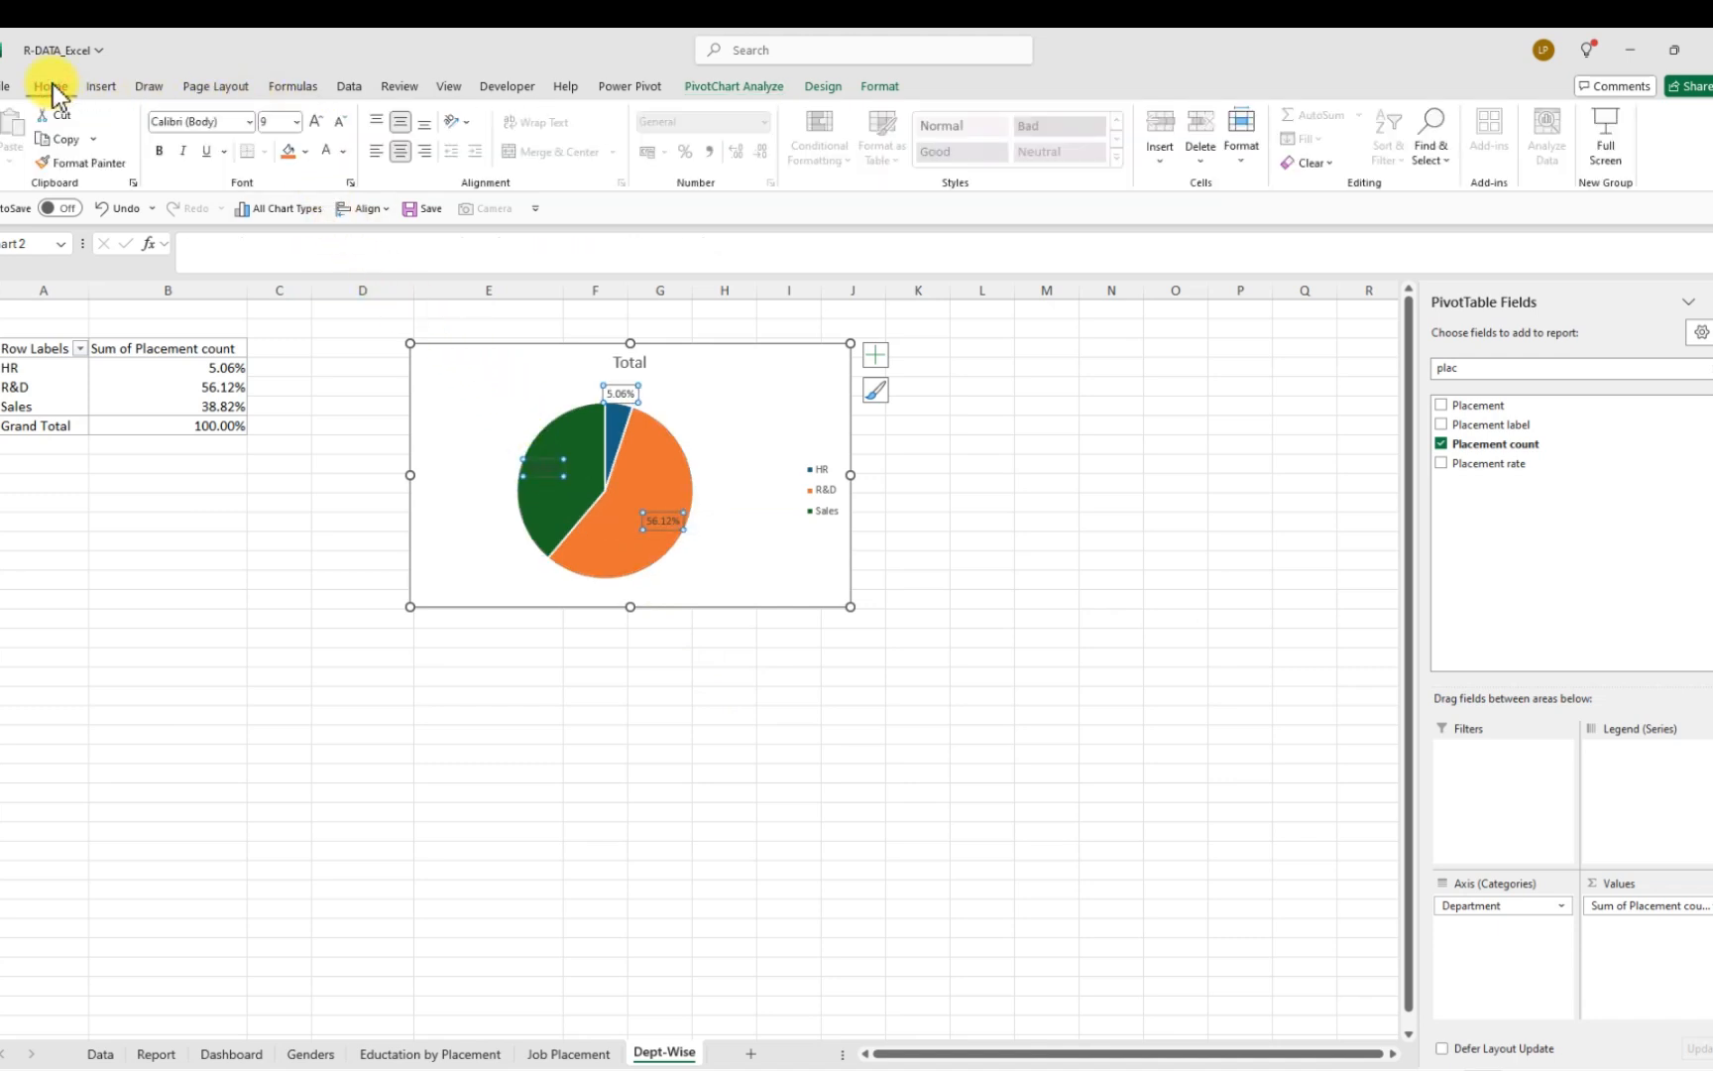
pyautogui.click(343, 151)
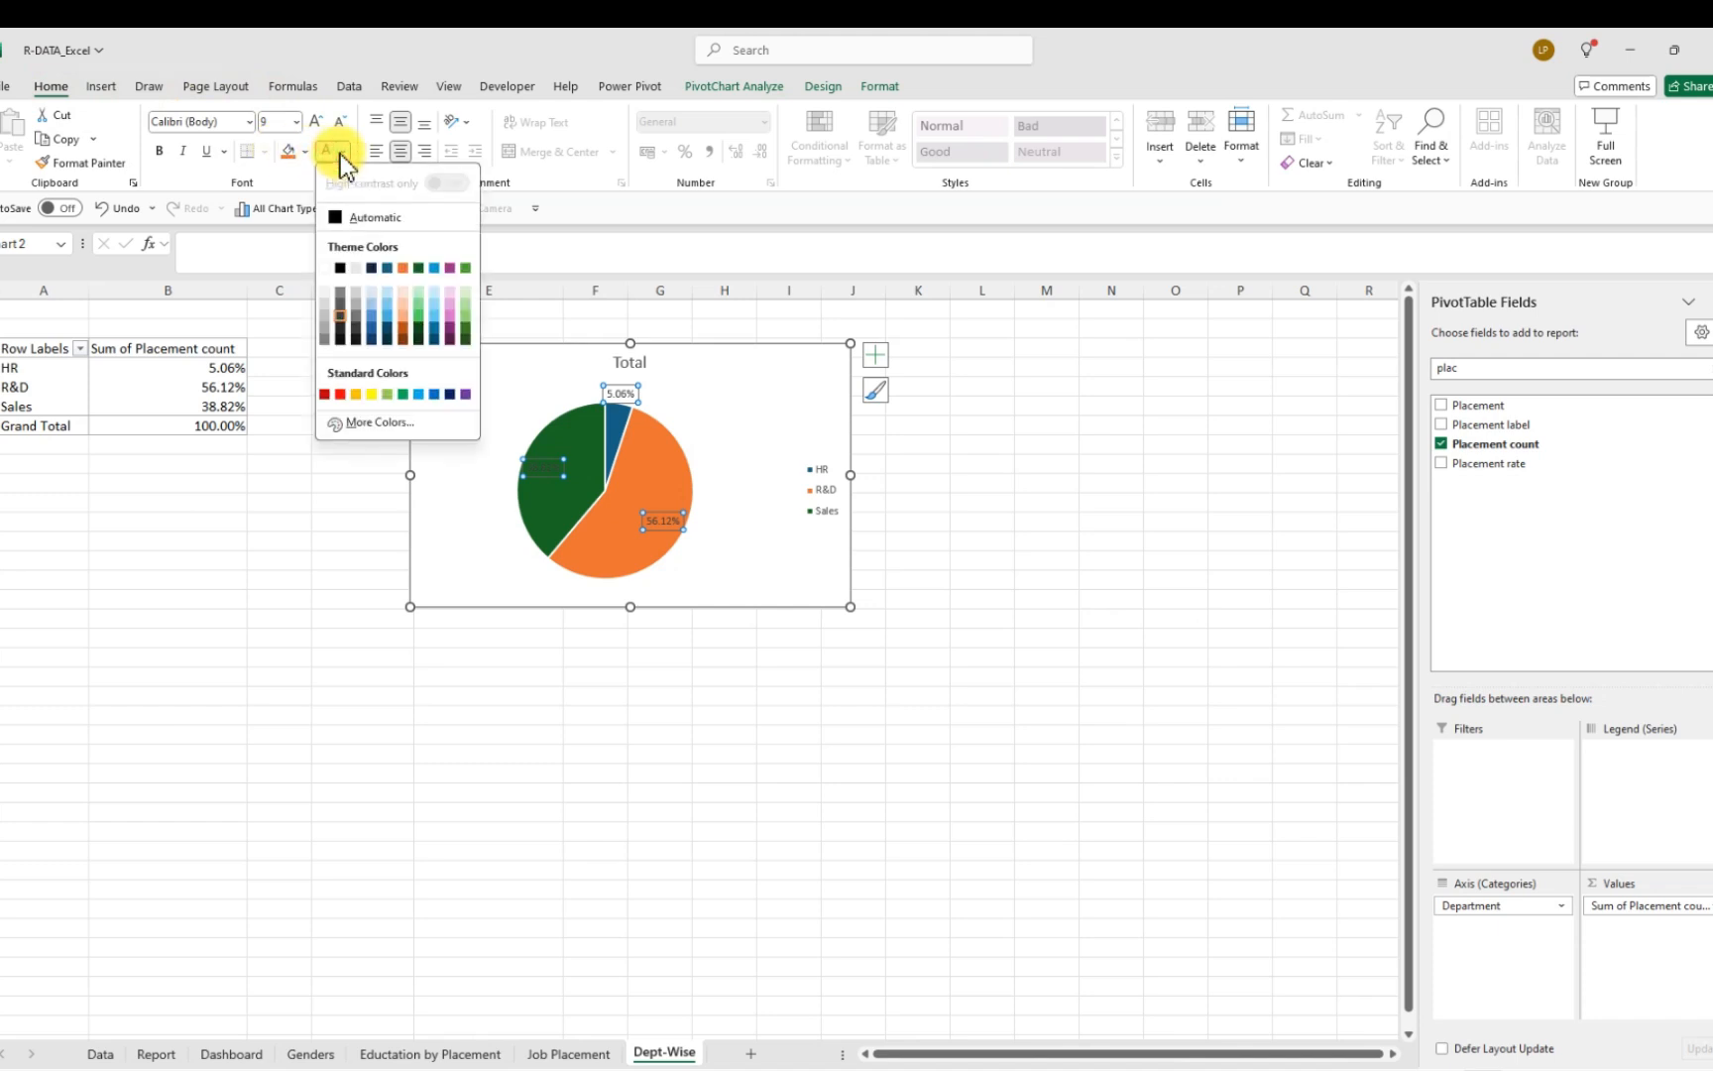
pyautogui.click(330, 270)
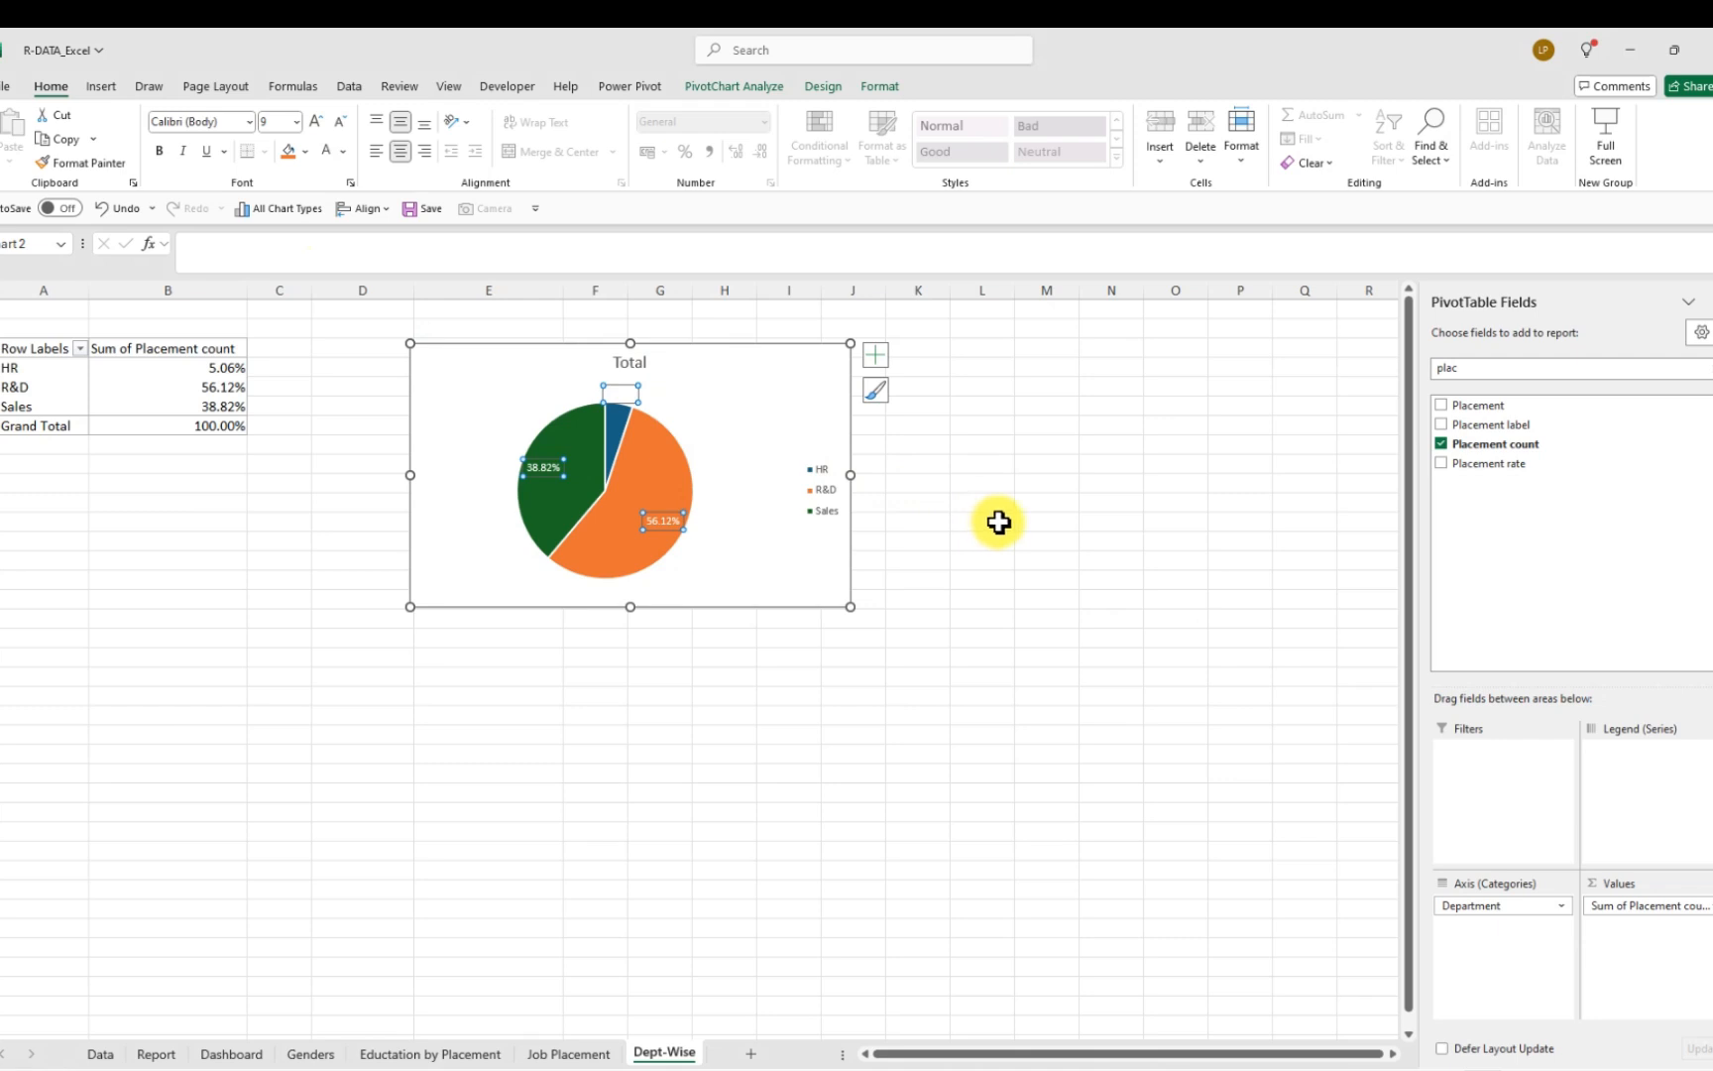
# Change the pie chart's title to "Department by Placement"
pyautogui.click(627, 359)
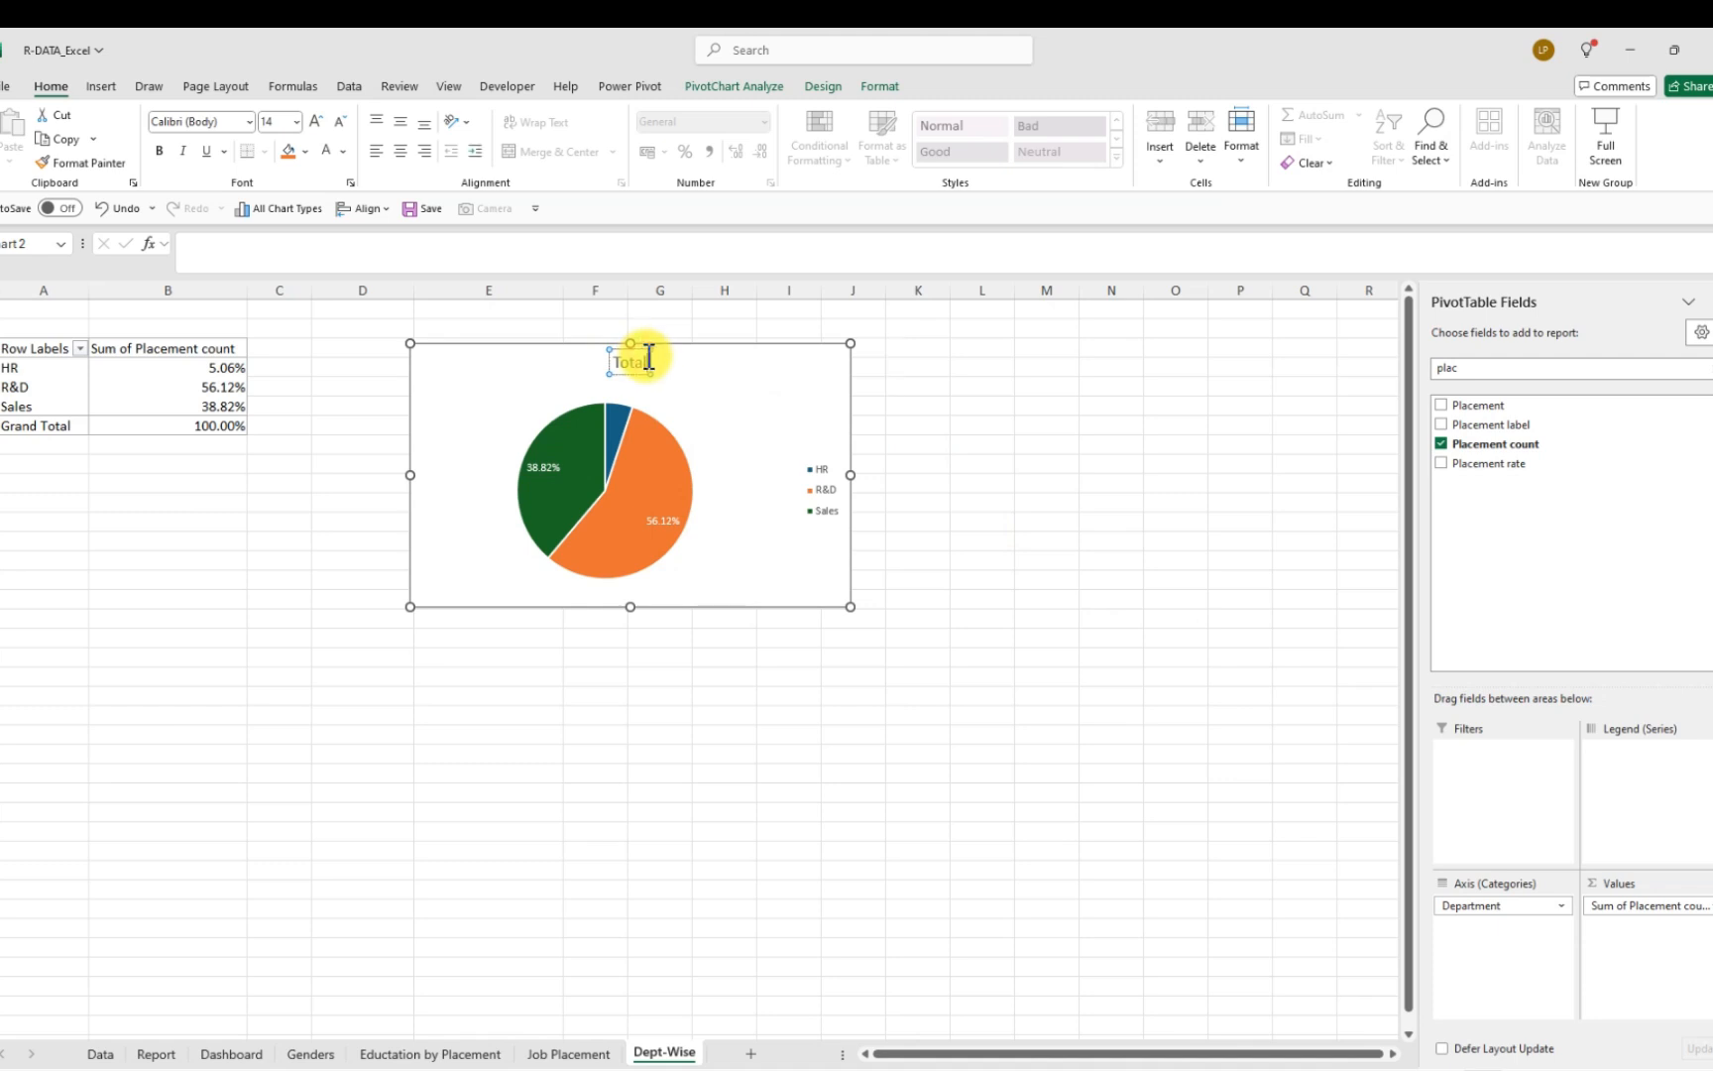
pyautogui.press('BackSpace')
pyautogui.press('BackSpace')
pyautogui.press('BackSpace')
pyautogui.press('BackSpace')
pyautogui.press('BackSpace')
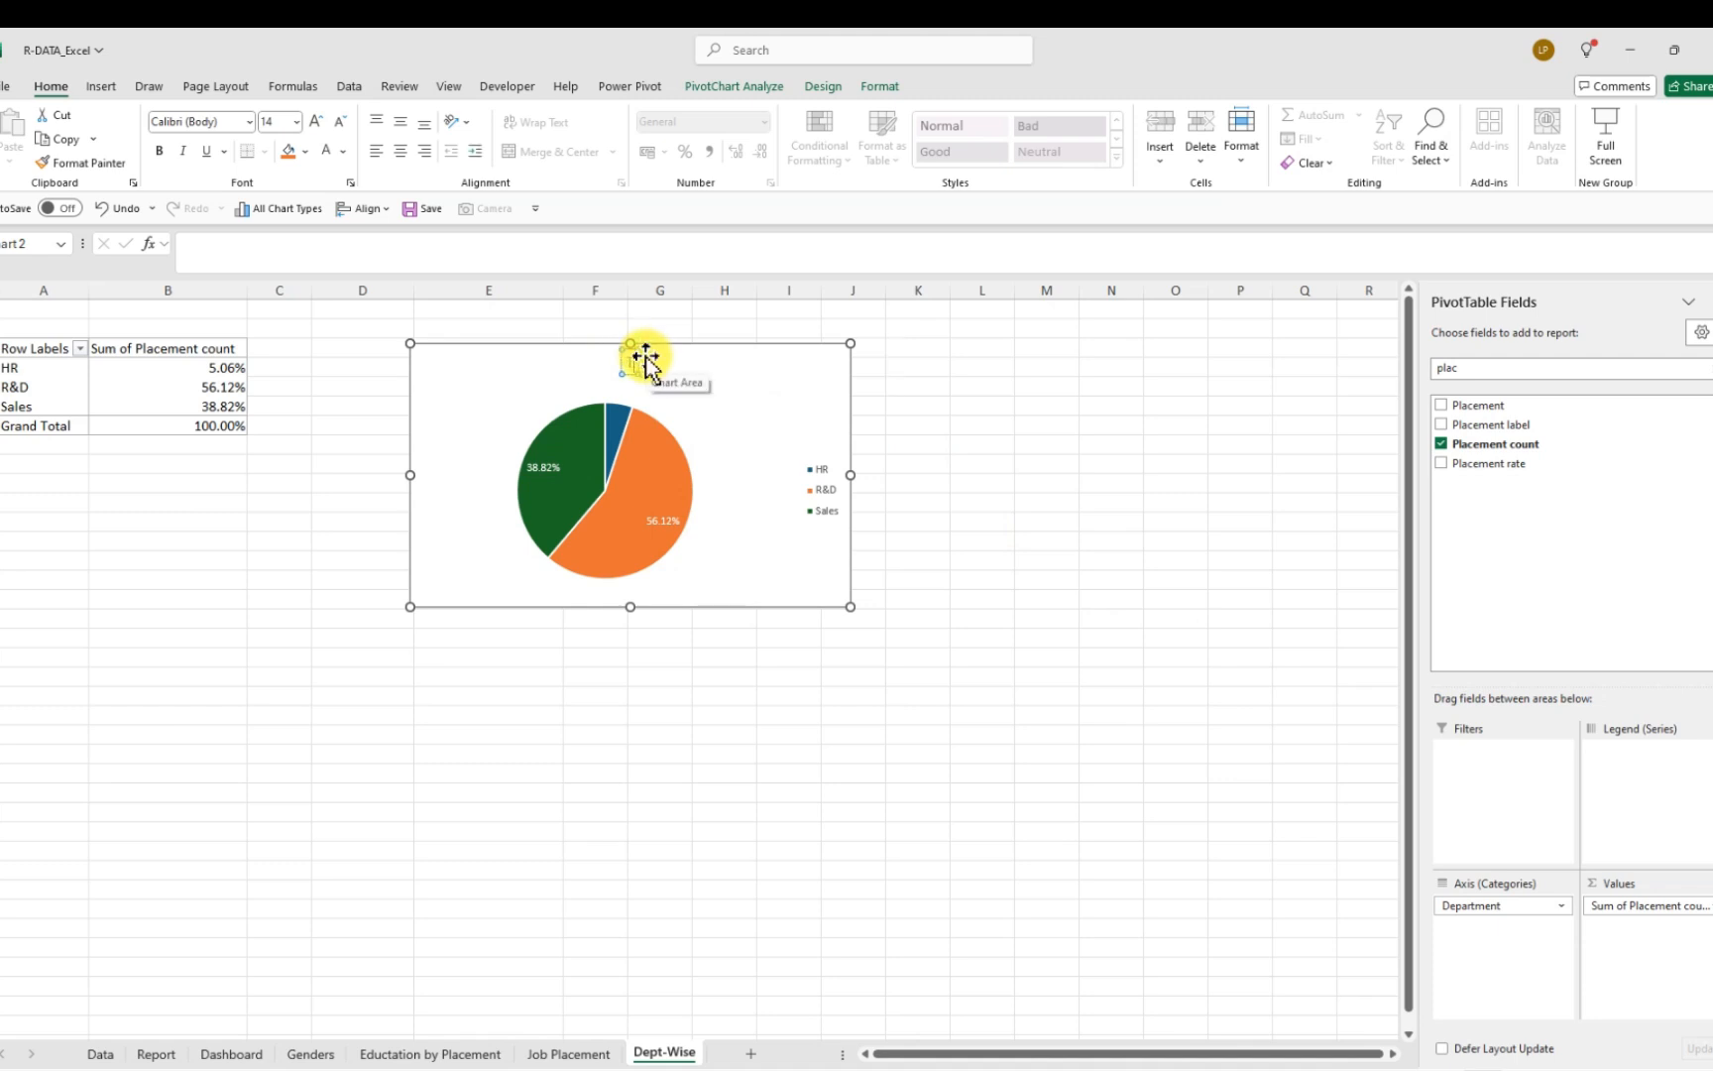
pyautogui.write('Depa')
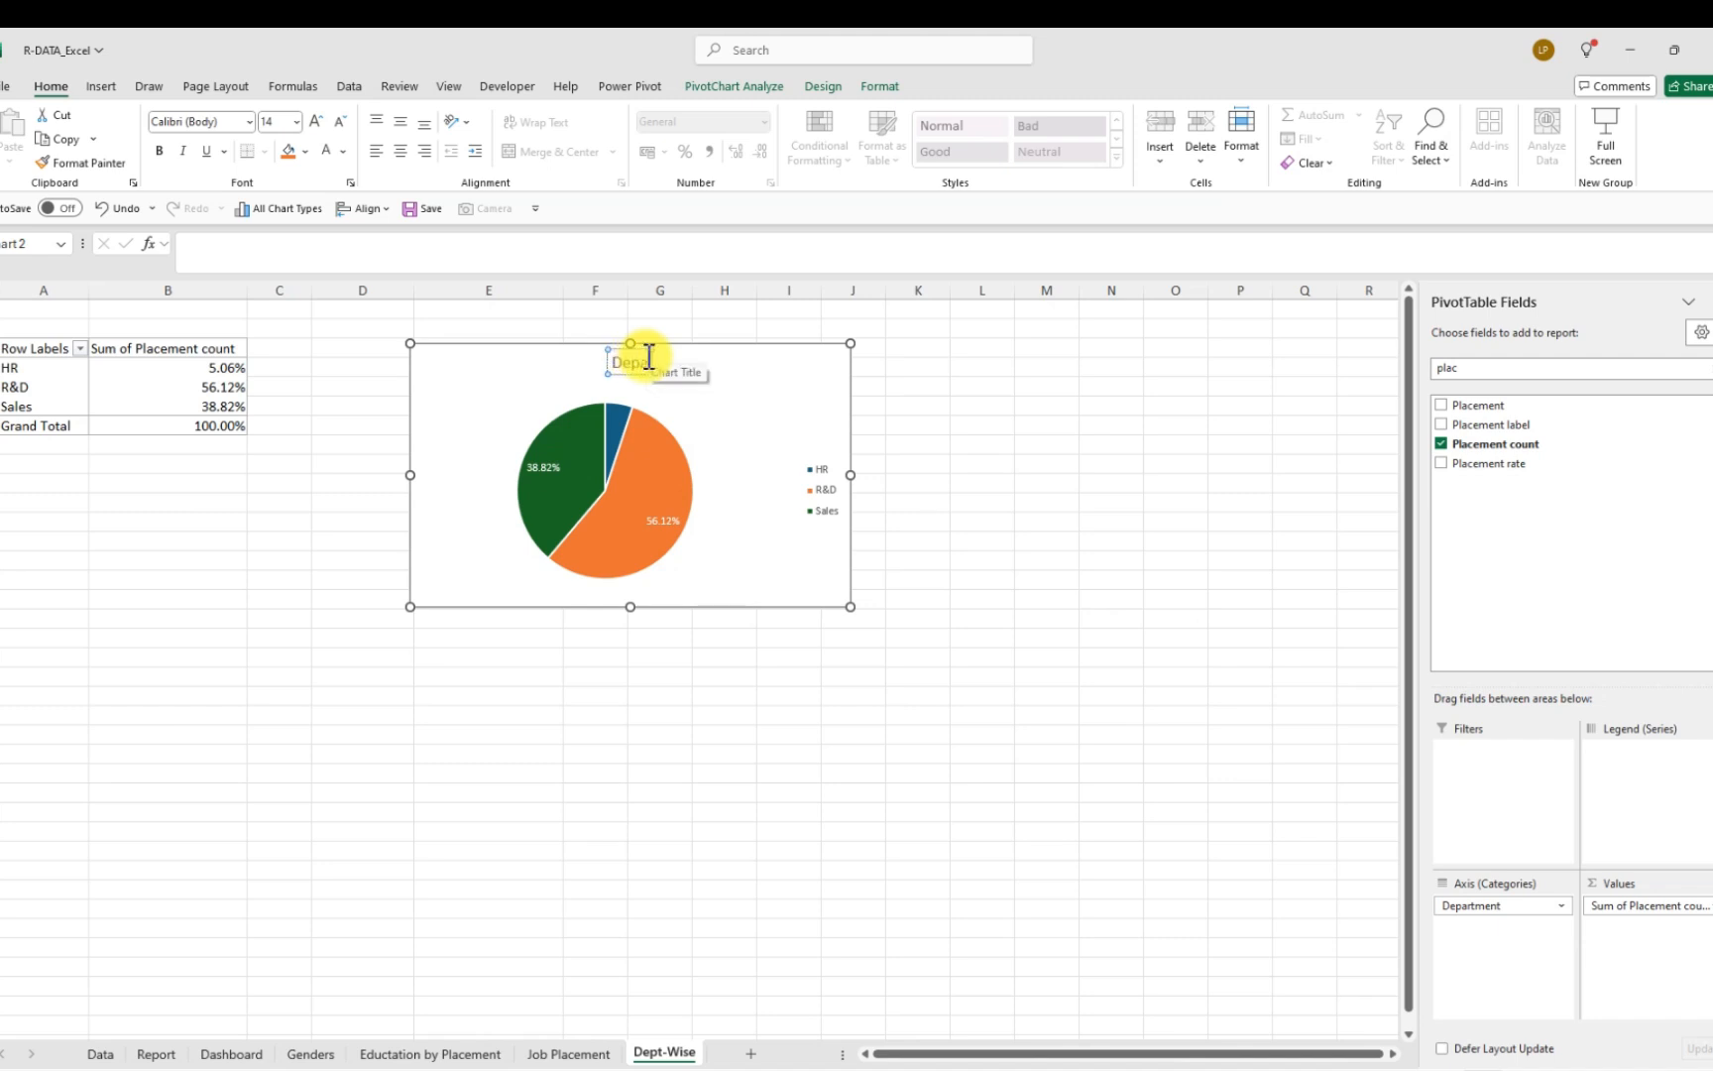
pyautogui.write('rtment by Place')
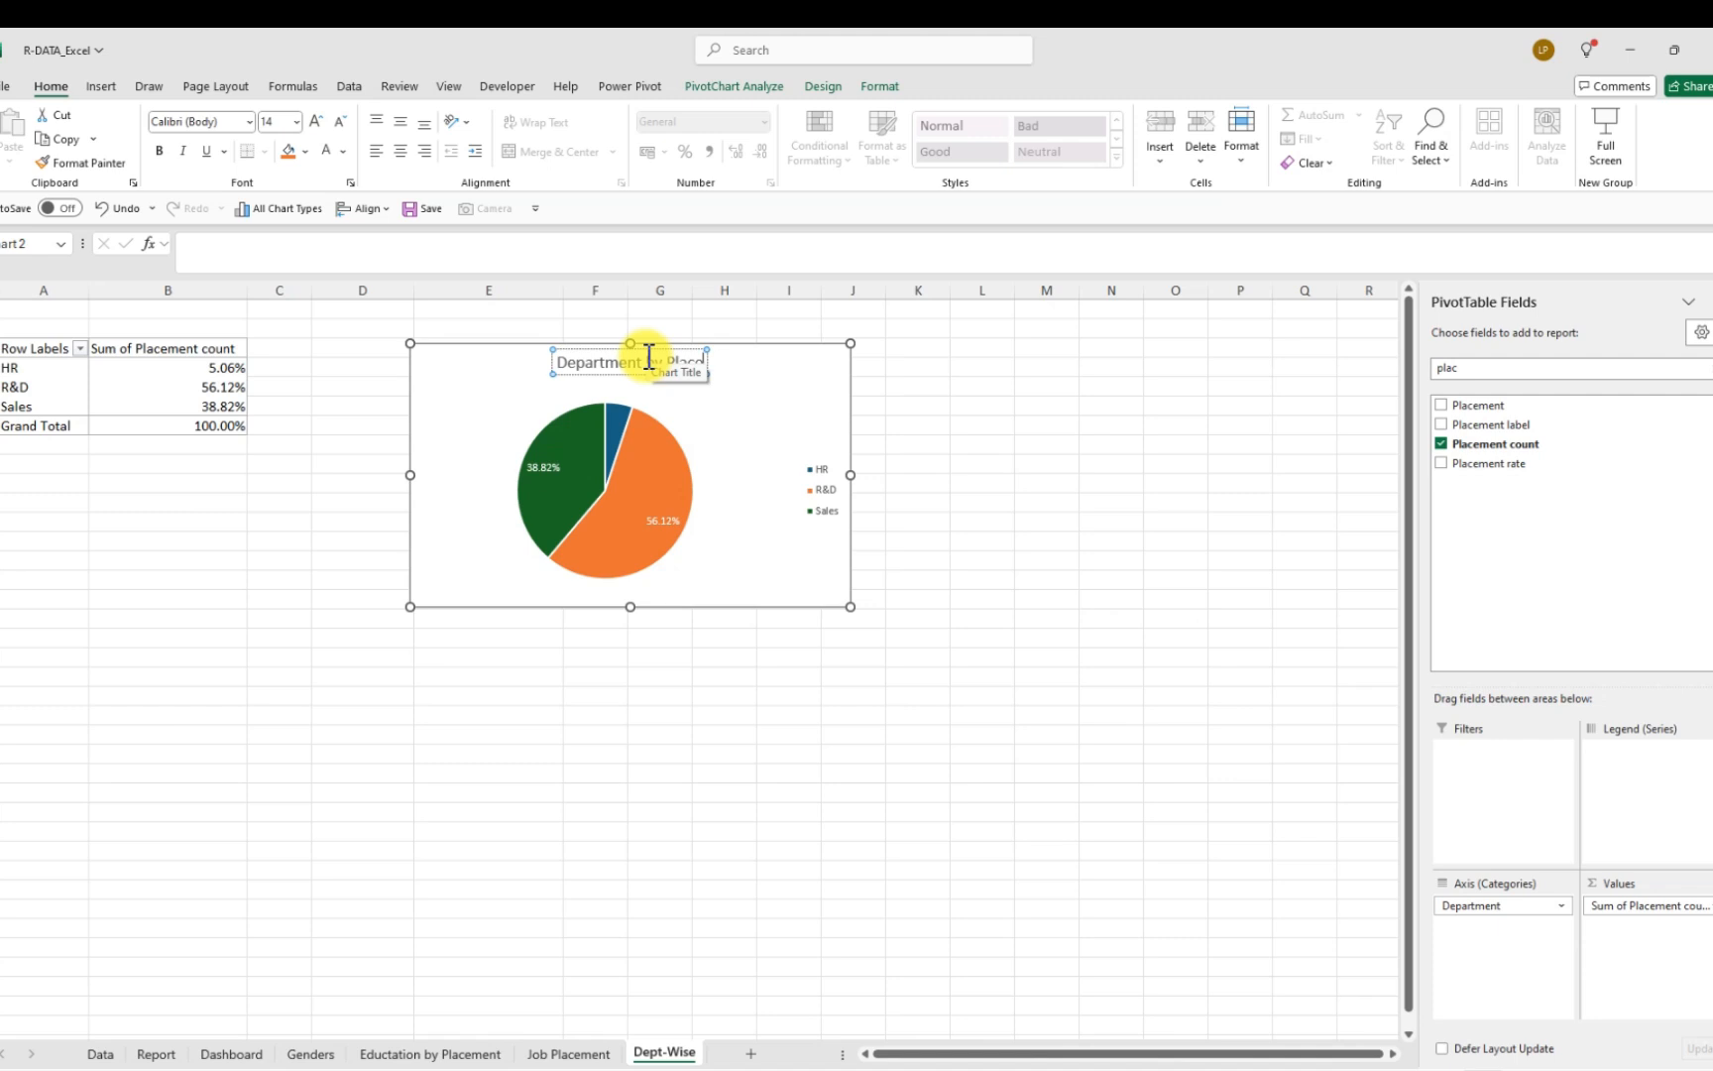
pyautogui.write('ment')
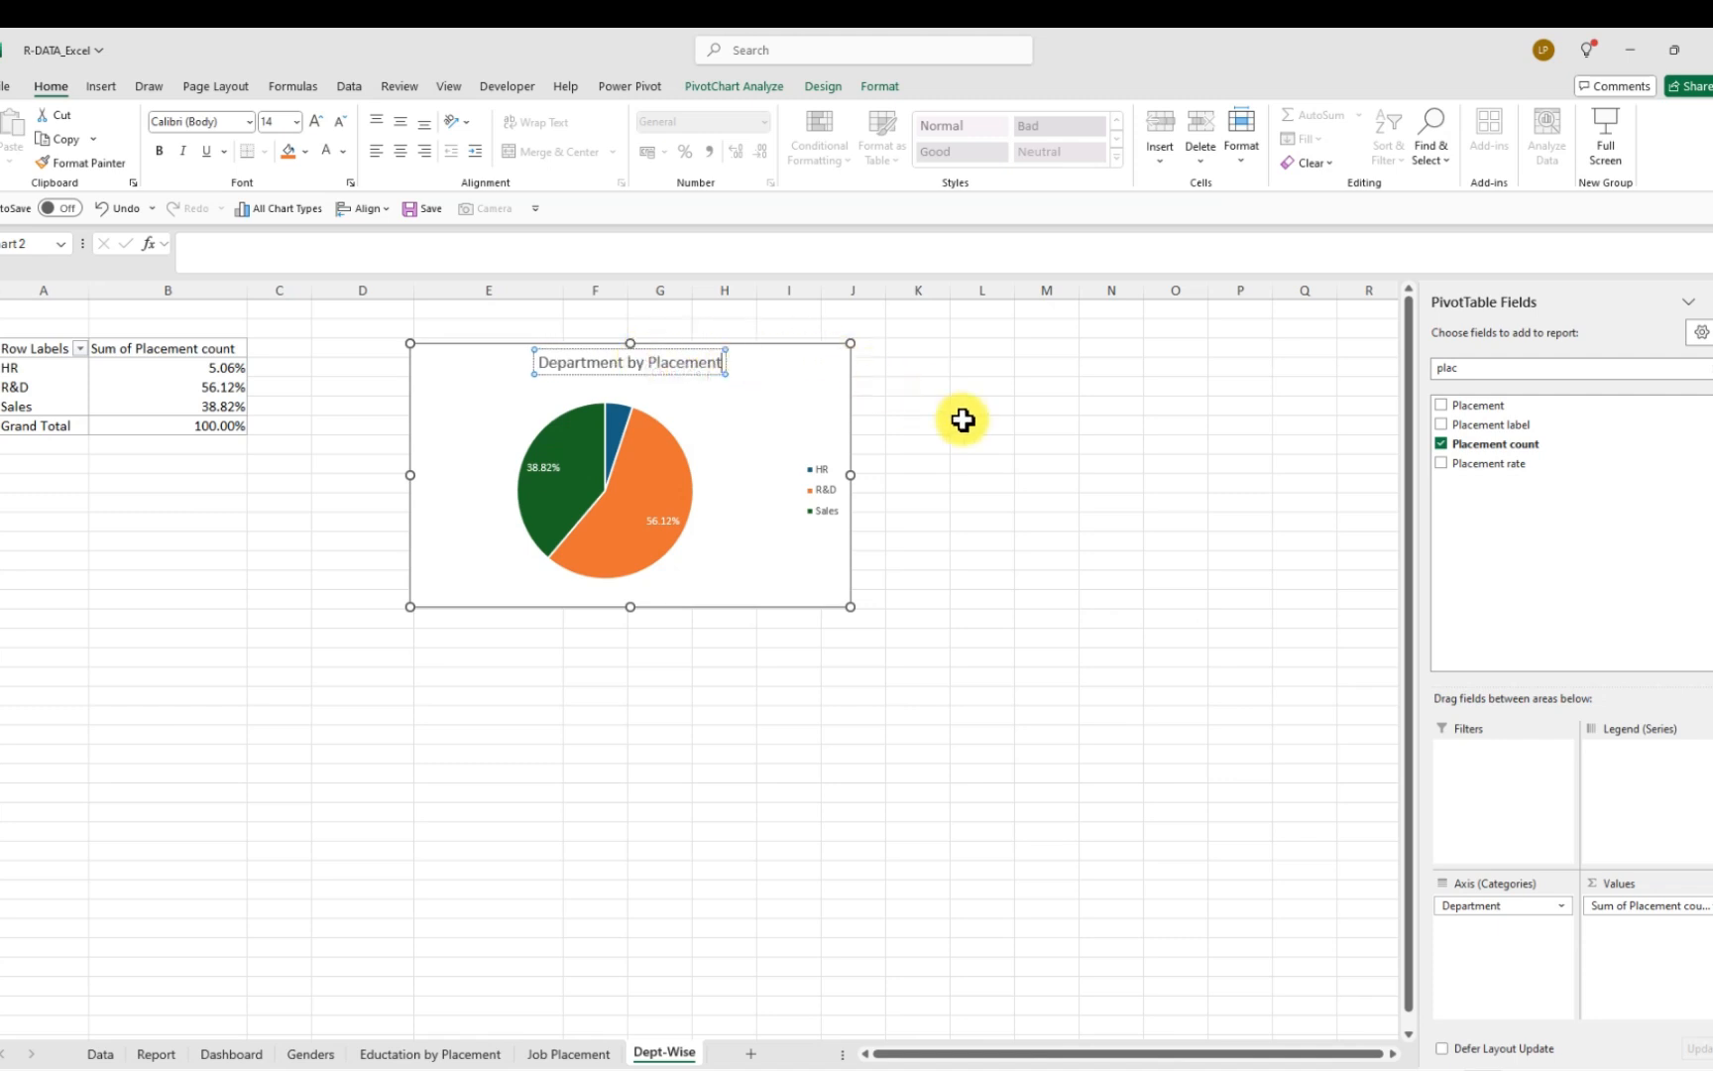
pyautogui.click(962, 421)
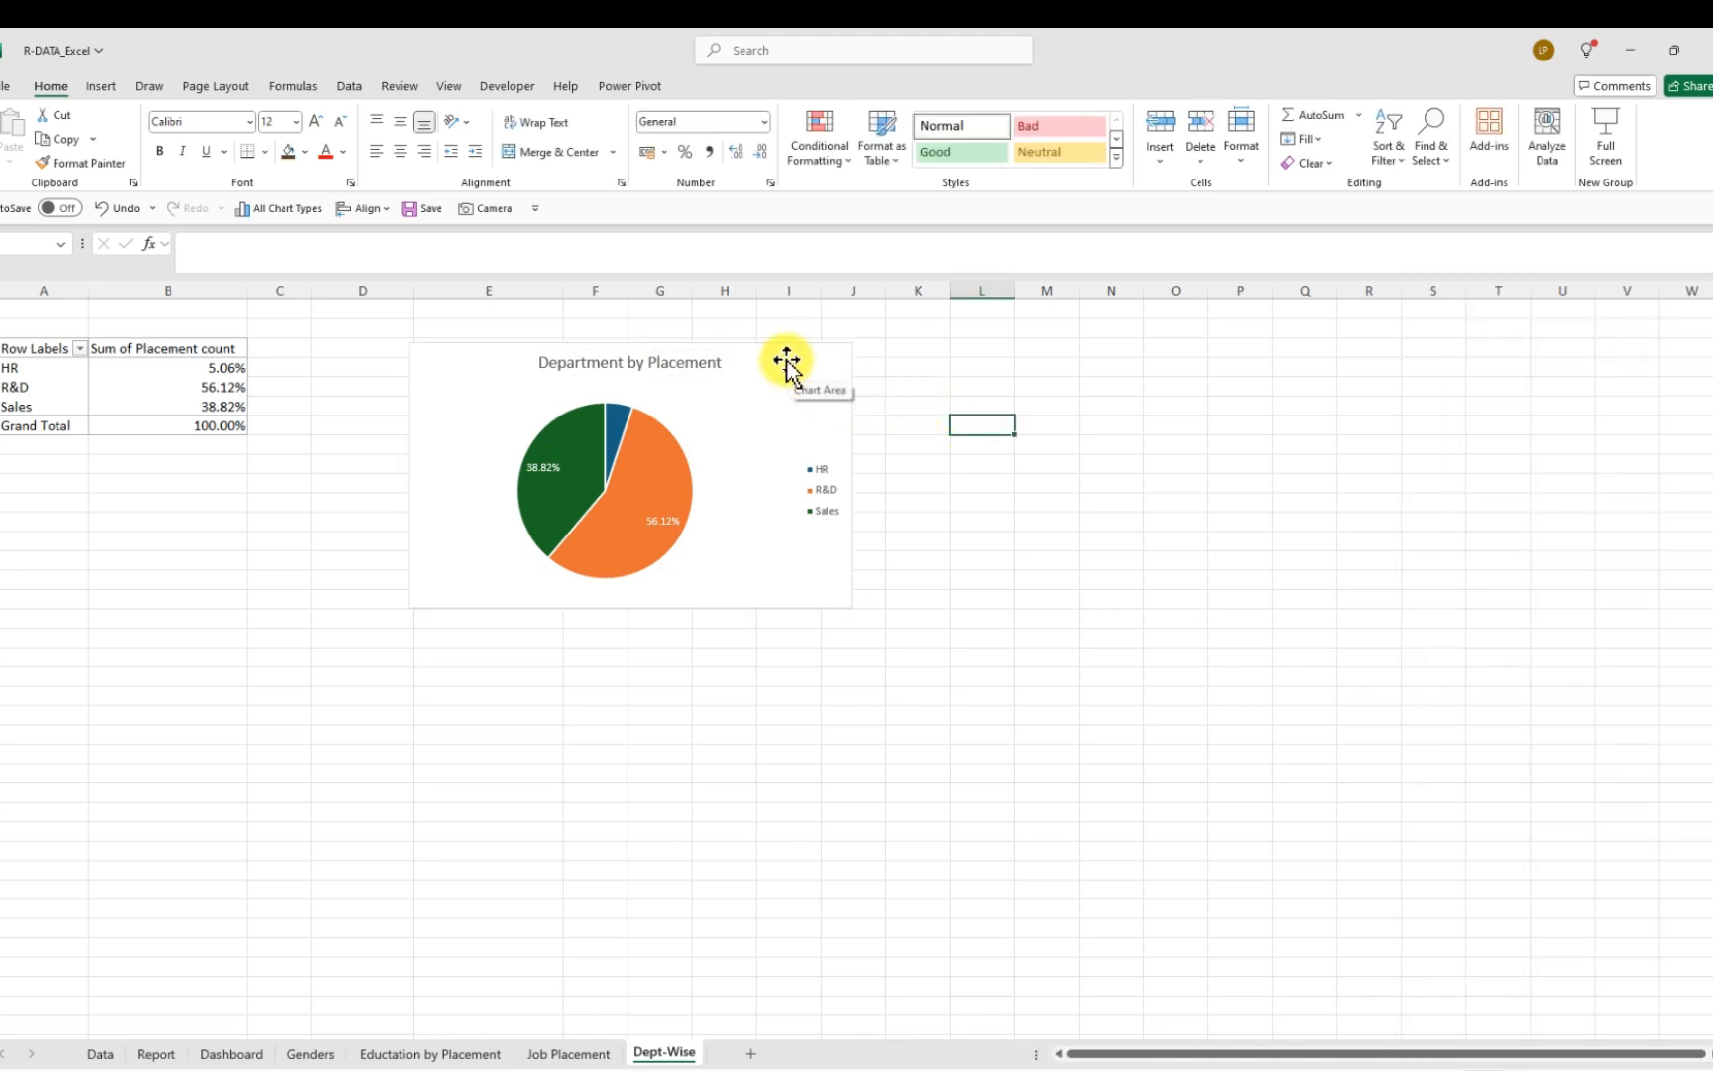
# Move the Department by Placement chart closer to the PivotTable, starting in column C
pyautogui.moveTo(784, 358); pyautogui.dragTo(646, 352)
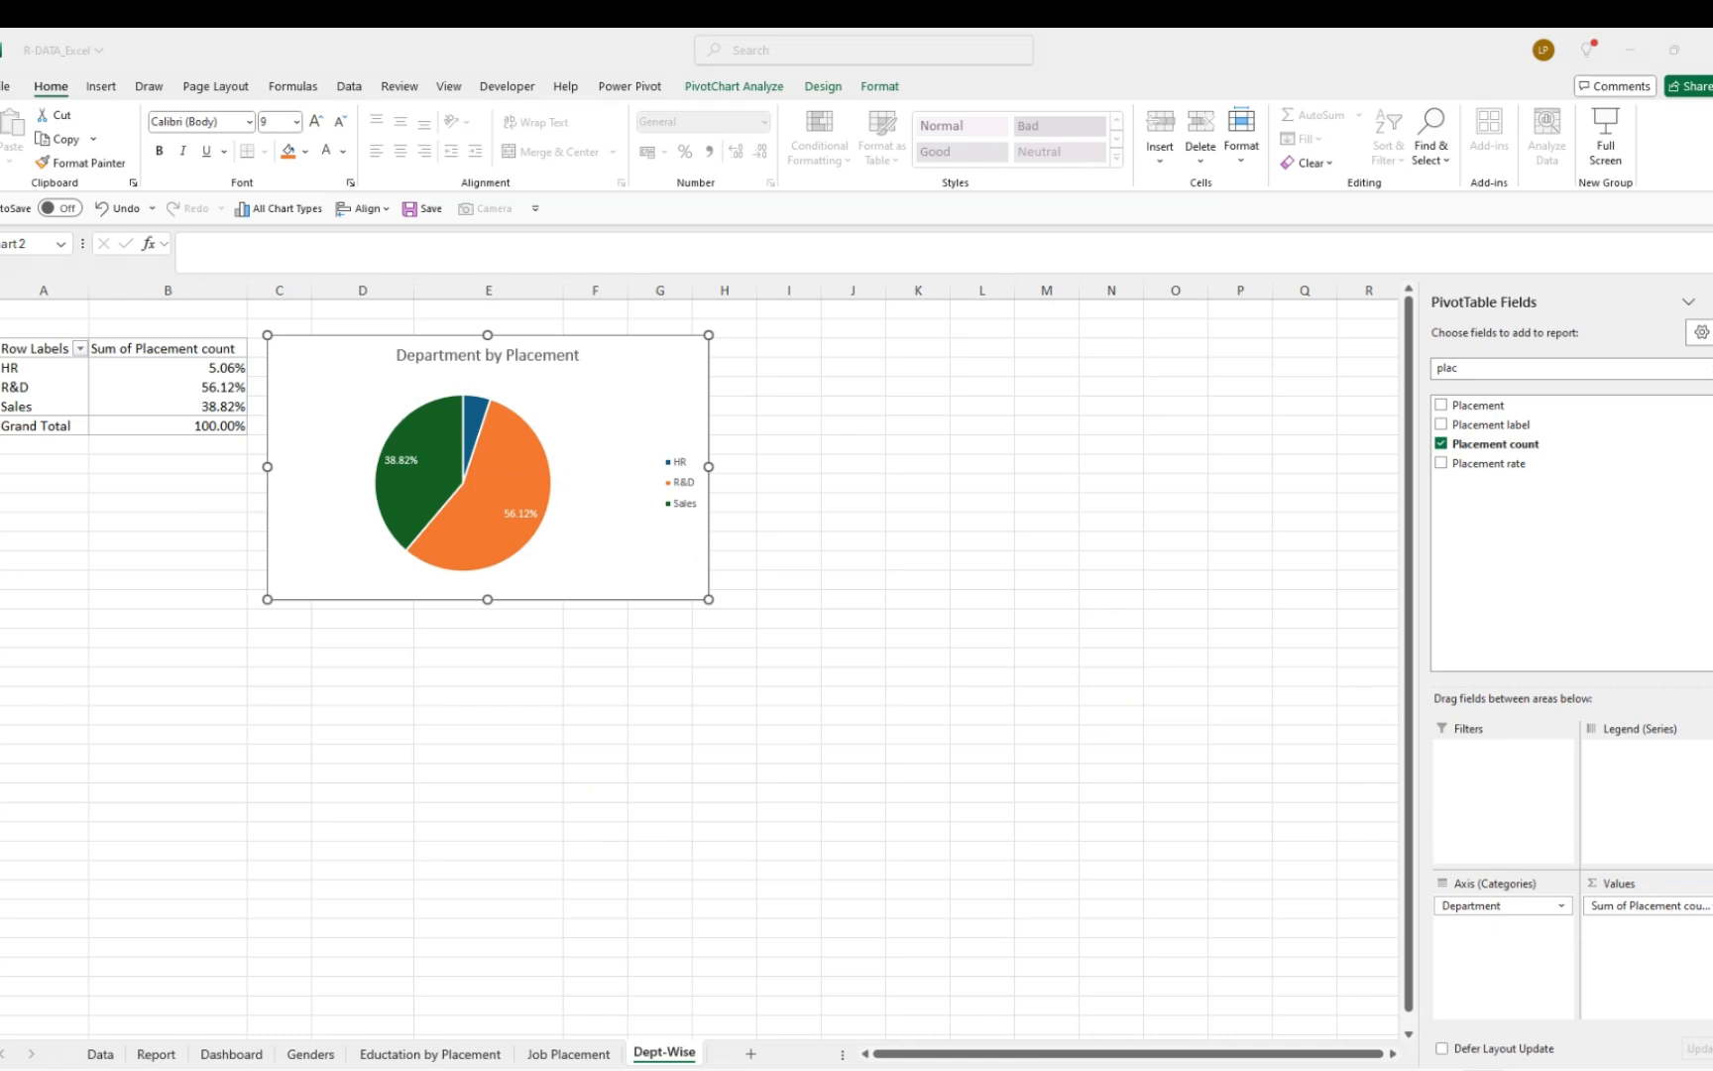
pyautogui.click(694, 1051)
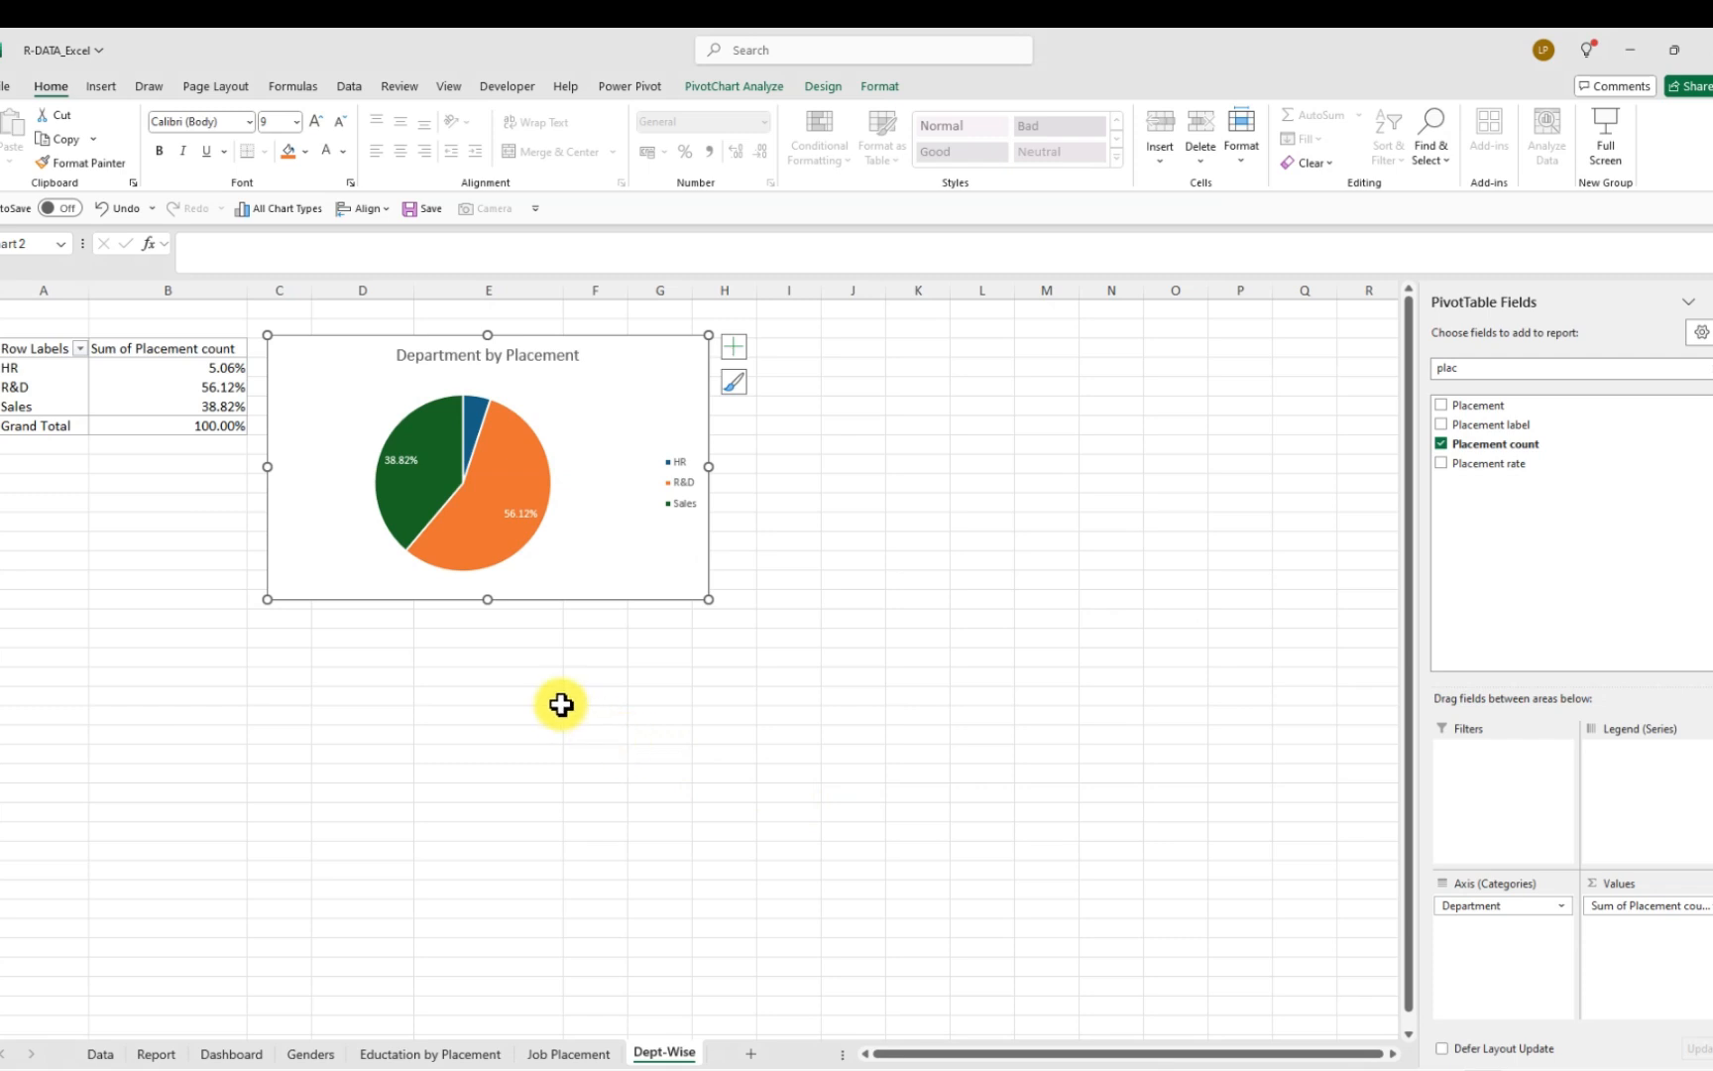
pyautogui.click(561, 704)
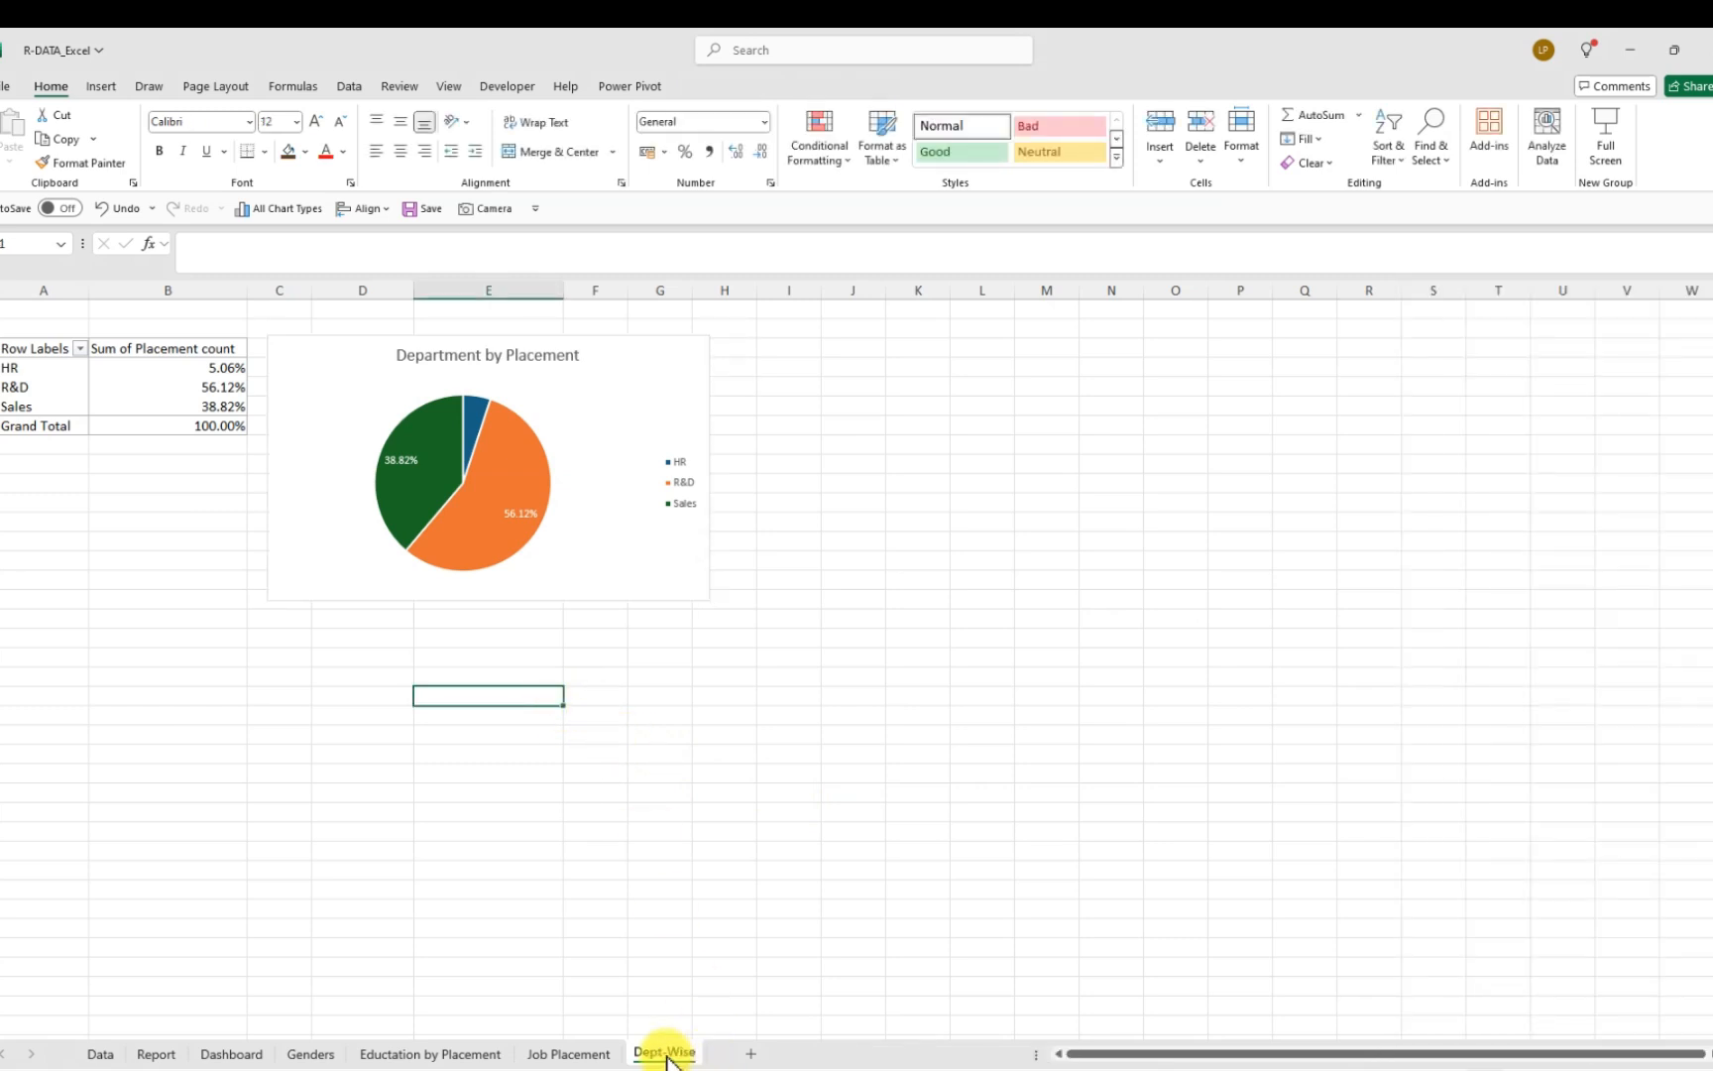
# Duplicate the Dept-Wise sheet after itself and rename the copy "Age by Placement"
pyautogui.moveTo(667, 1056); pyautogui.dragTo(774, 1059)
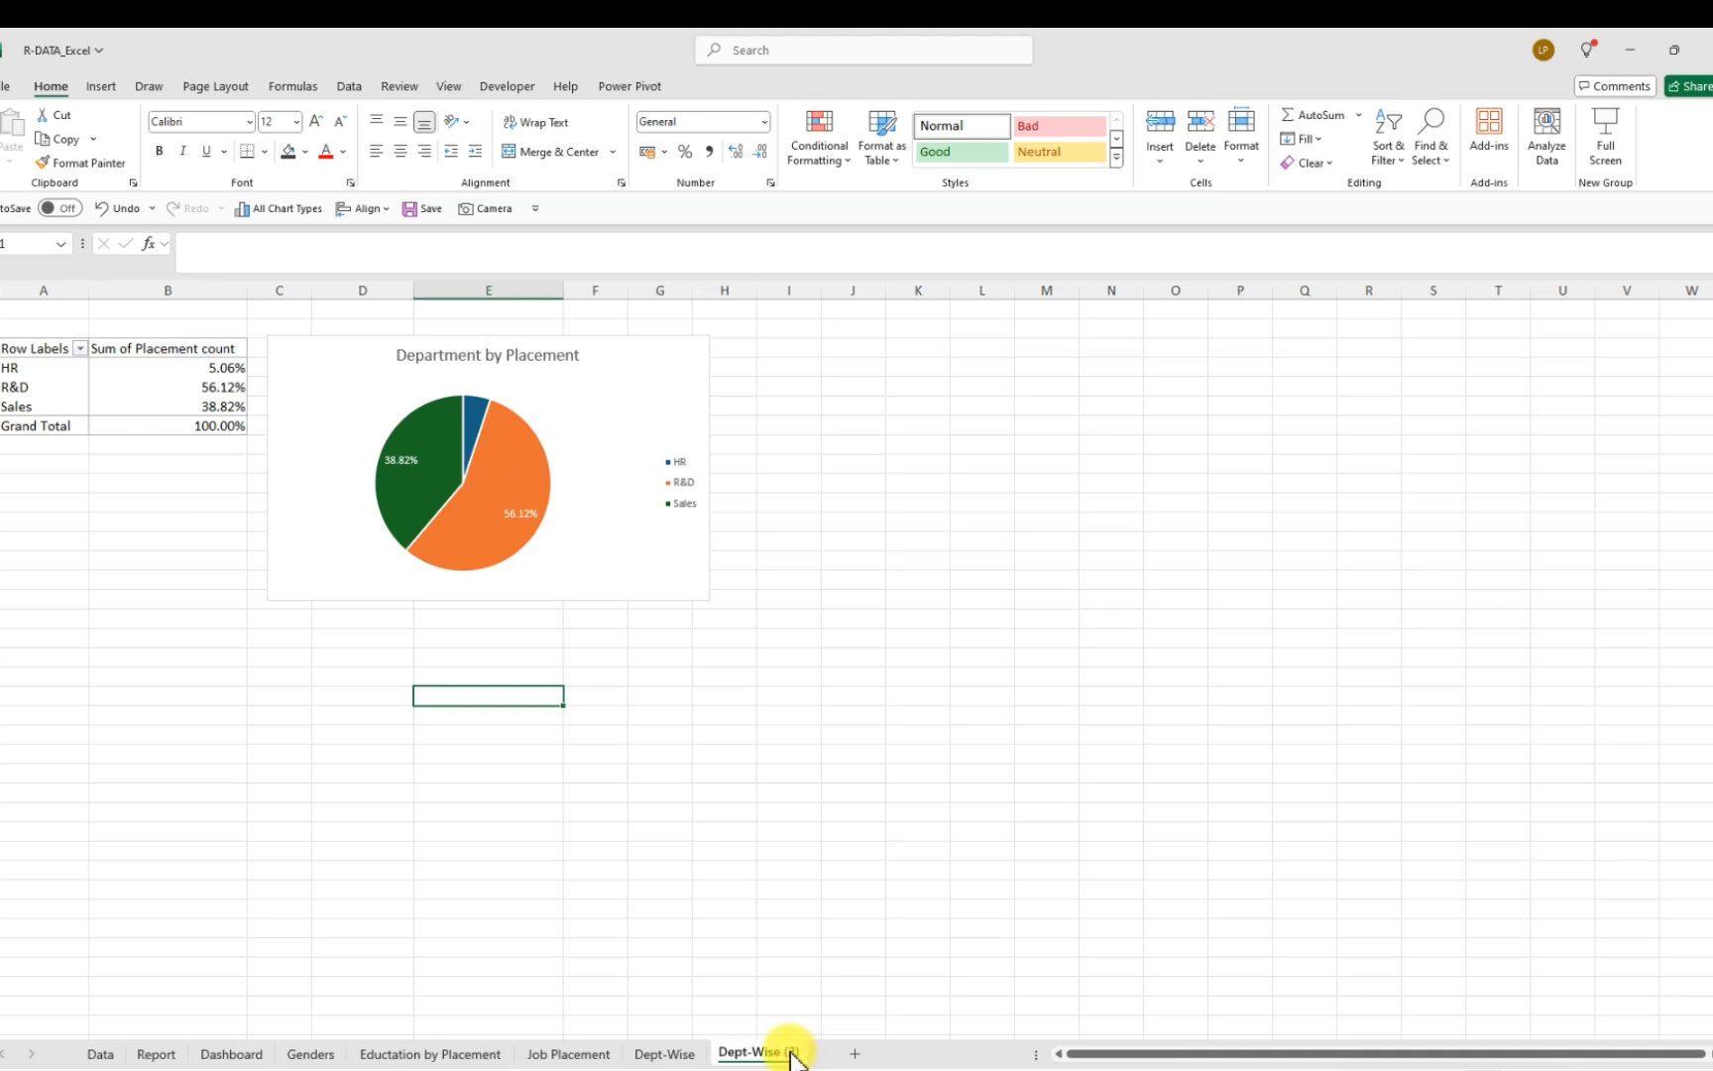
pyautogui.doubleClick(790, 1052)
pyautogui.press('BackSpace')
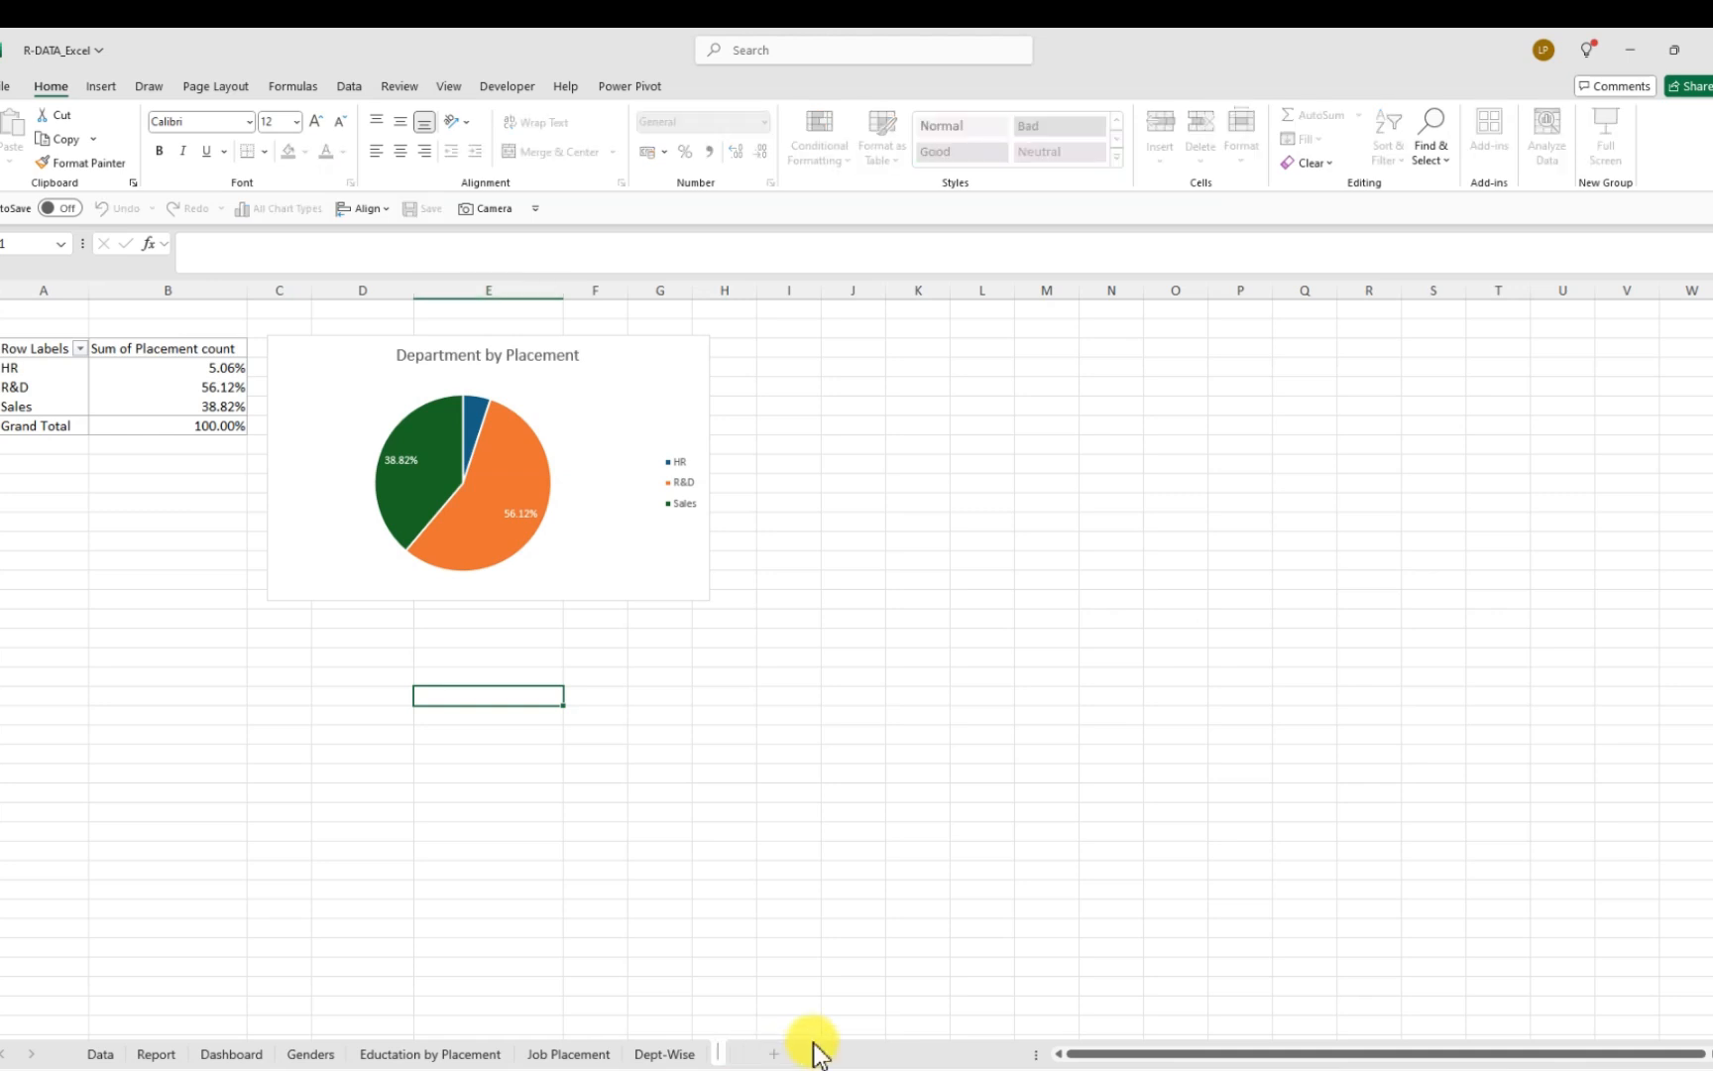
pyautogui.write('Age')
pyautogui.write('by Place')
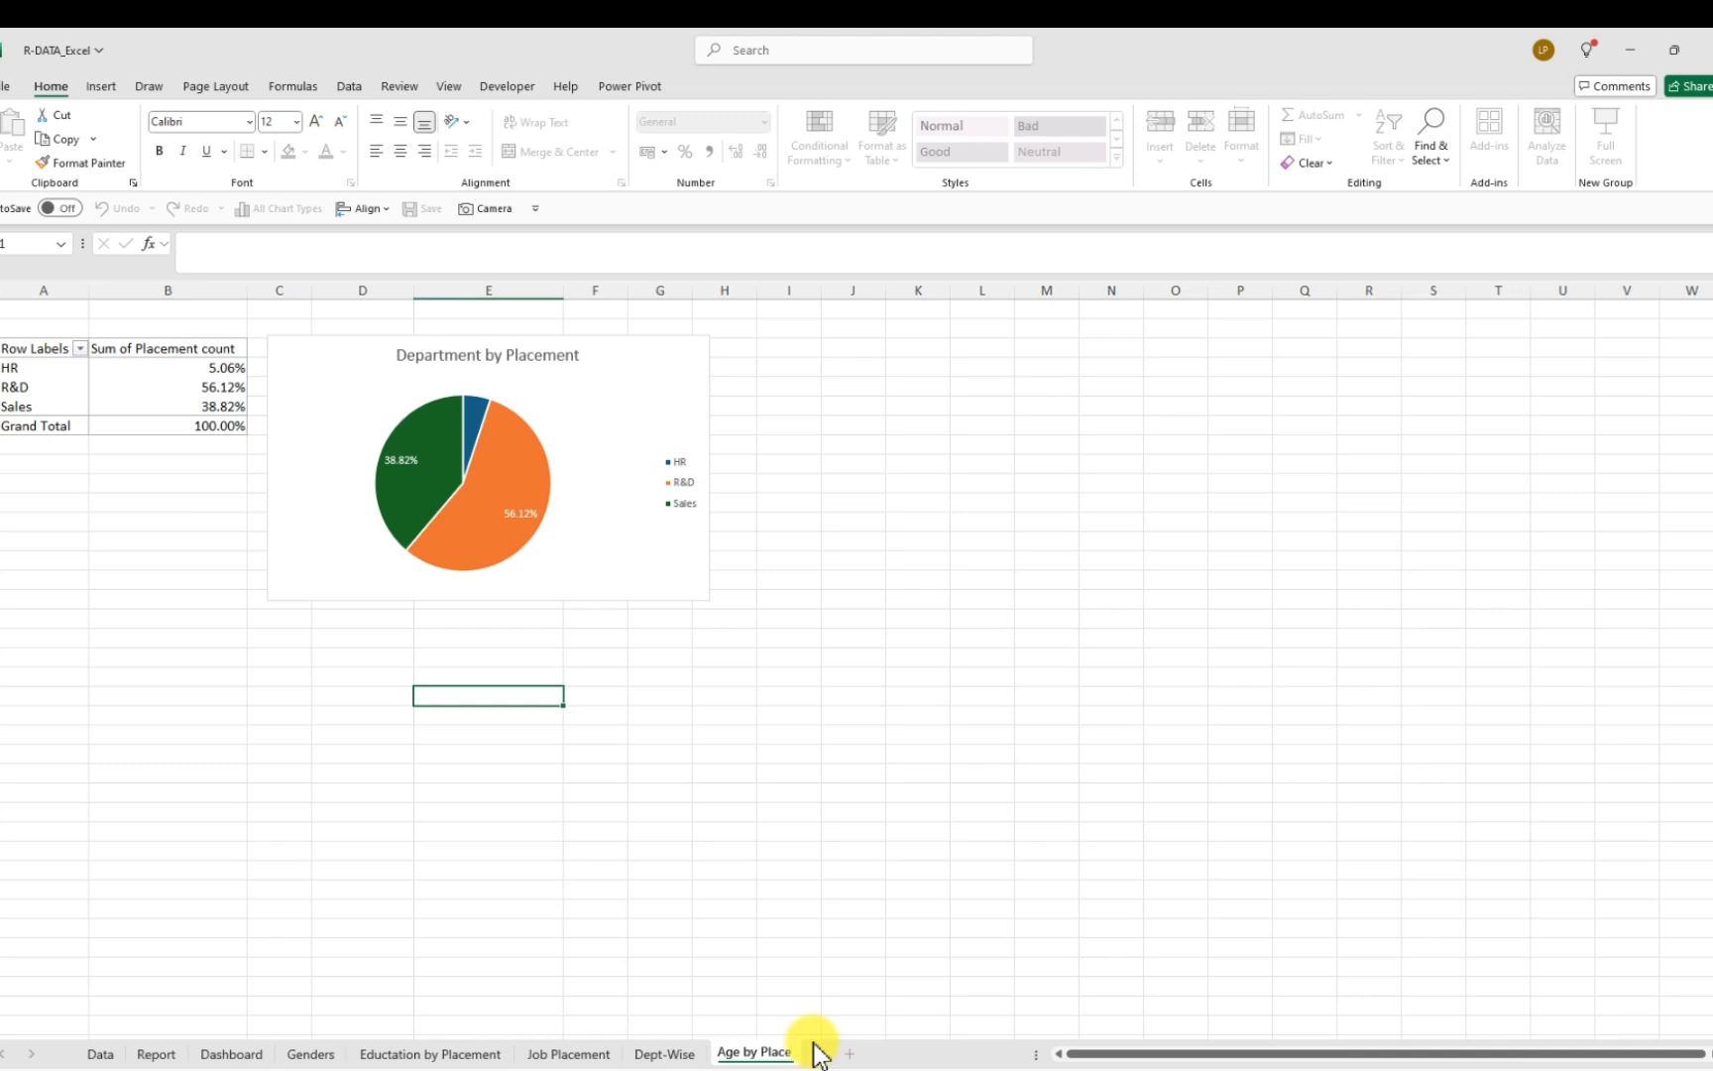
pyautogui.write('ment')
pyautogui.press('Return')
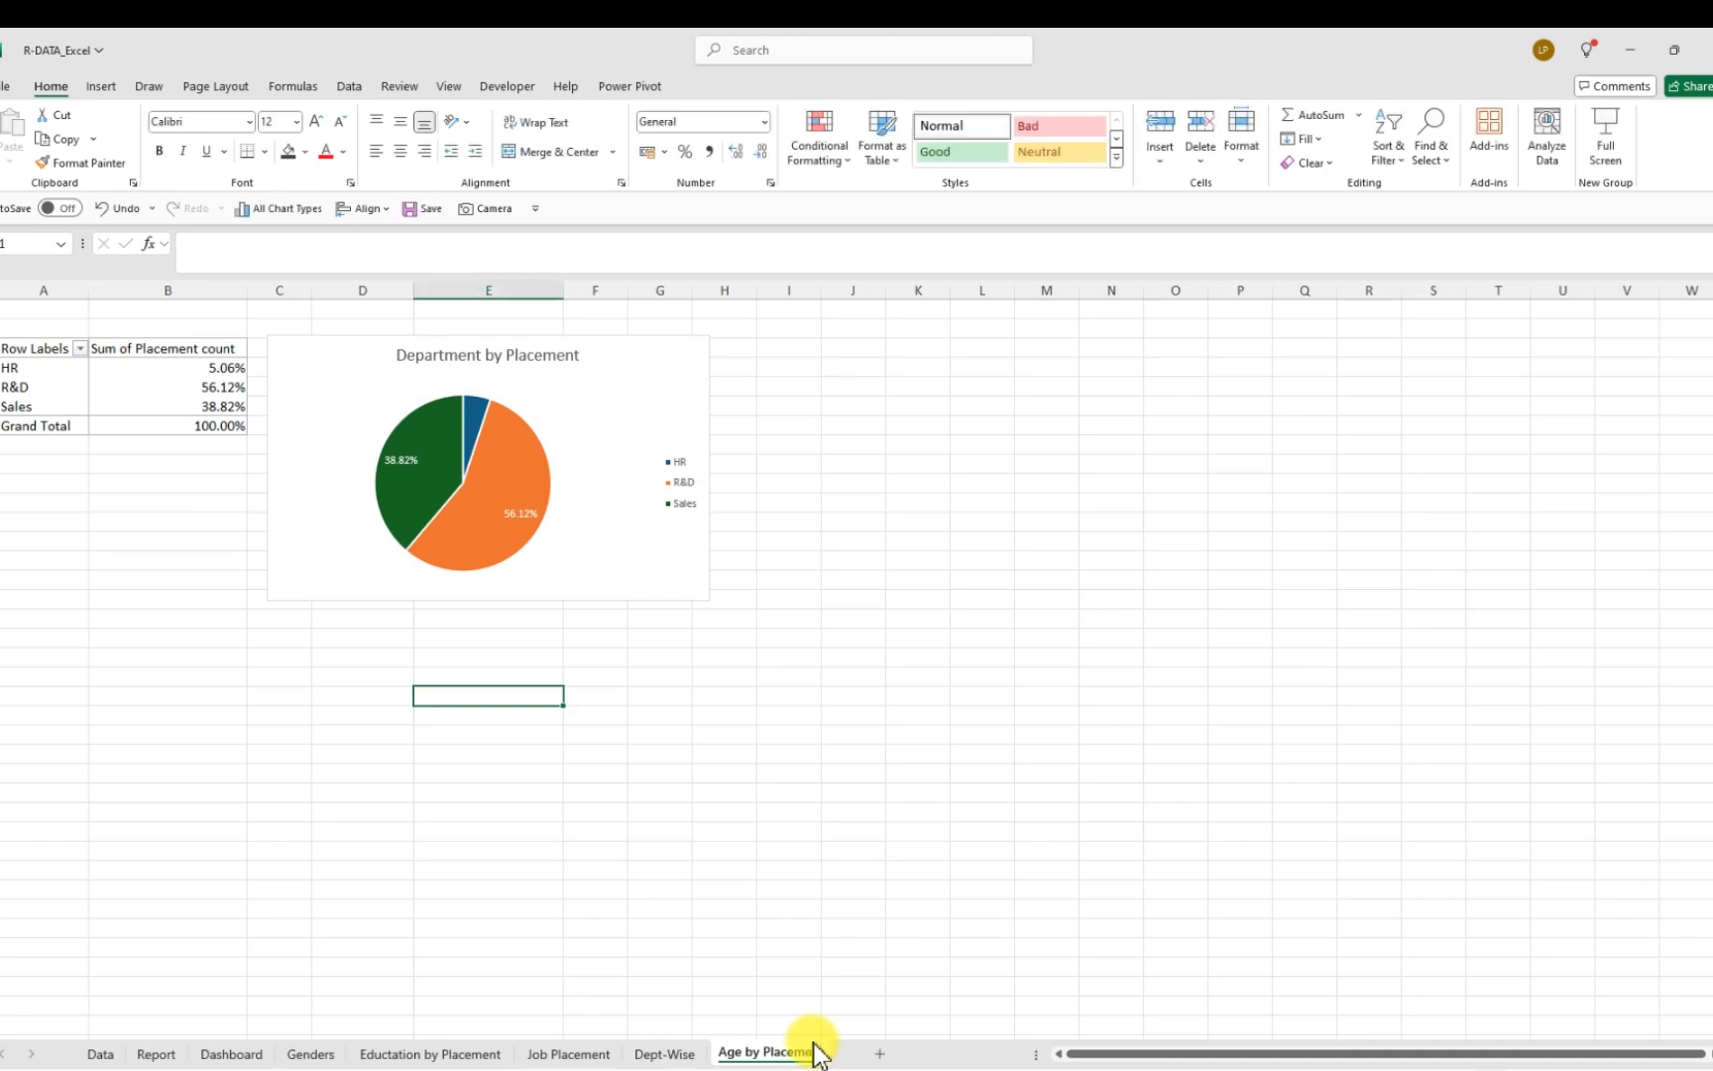
# Delete the copied pie chart and replace Department with Age band in the PivotTable's rows
pyautogui.click(634, 390)
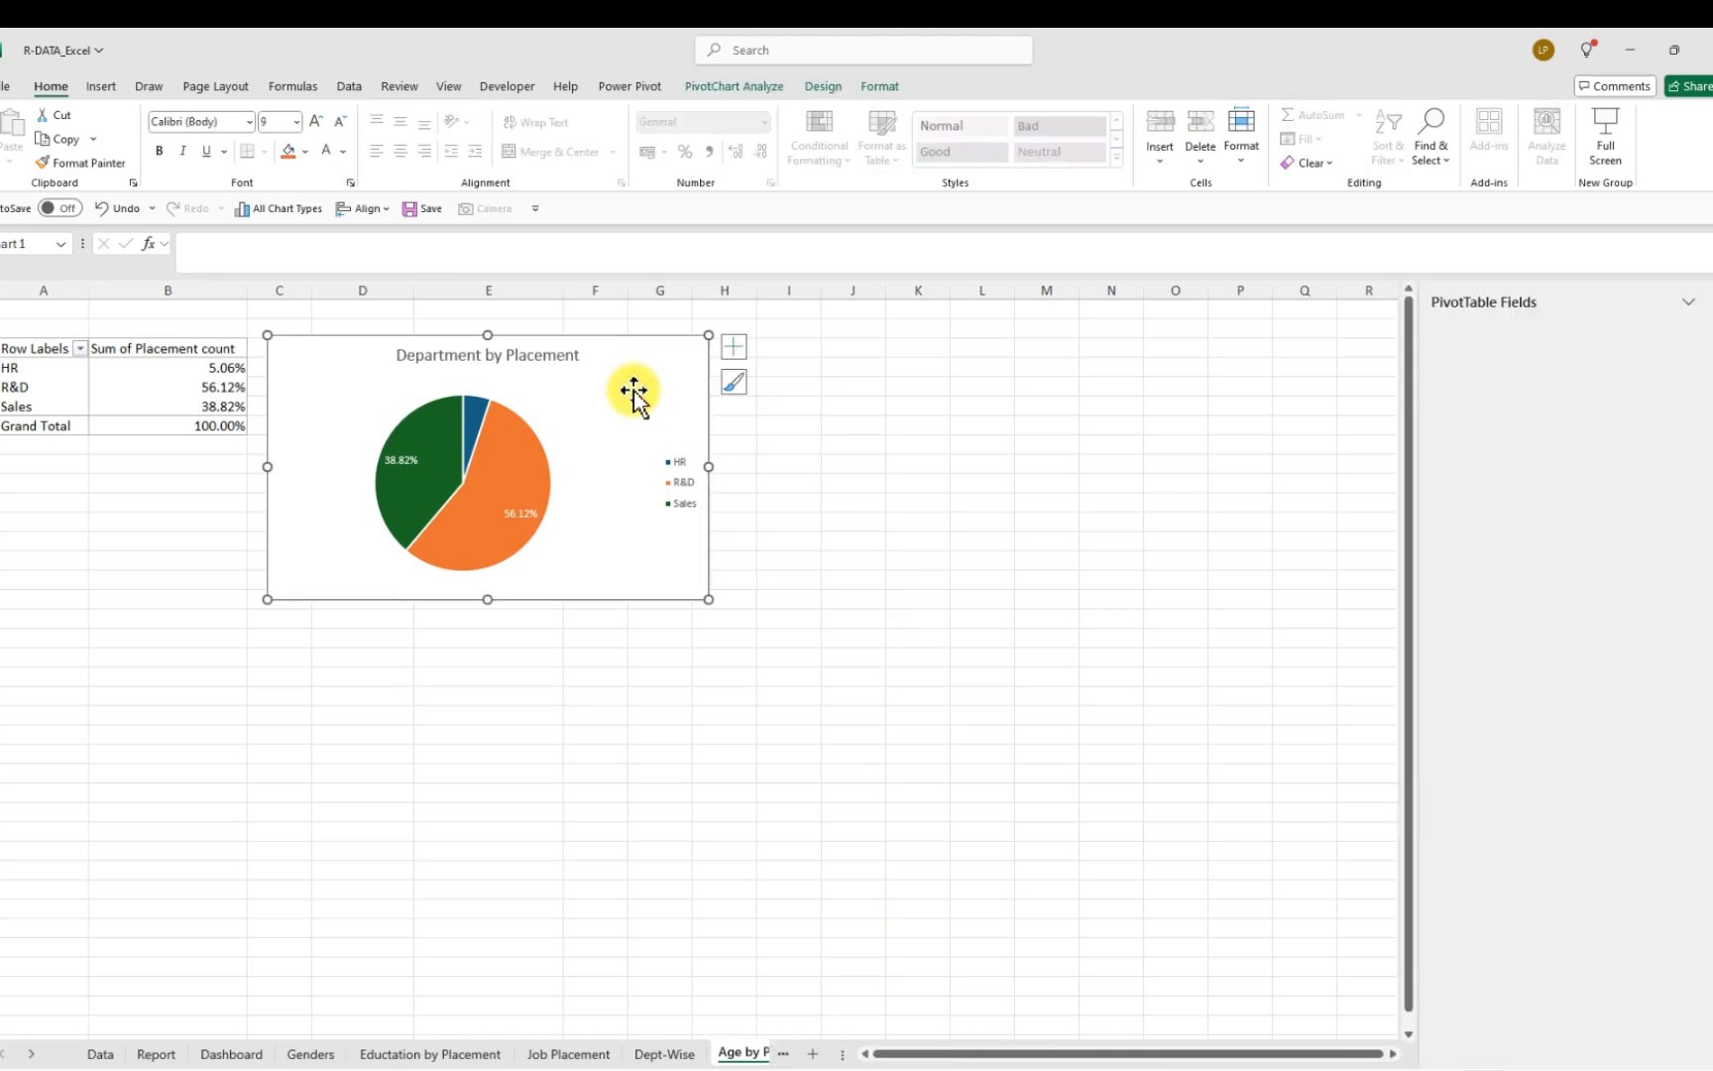
pyautogui.press('Delete')
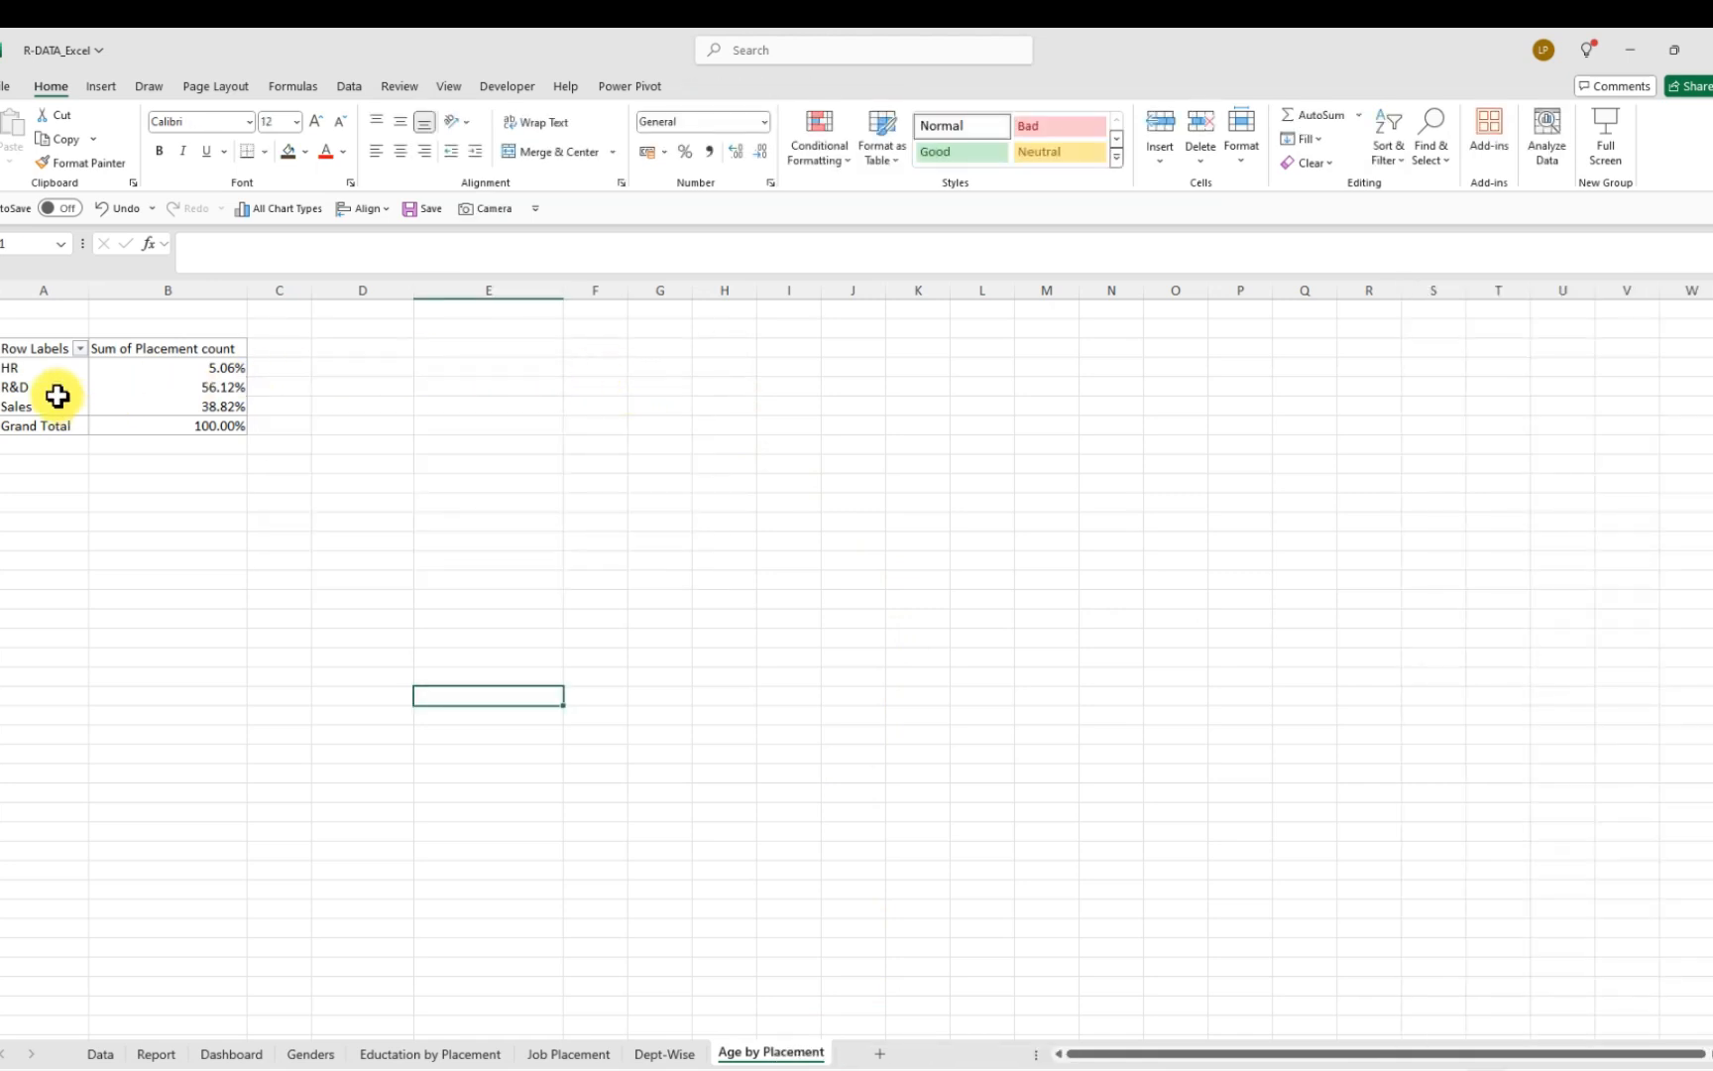
pyautogui.click(10, 387)
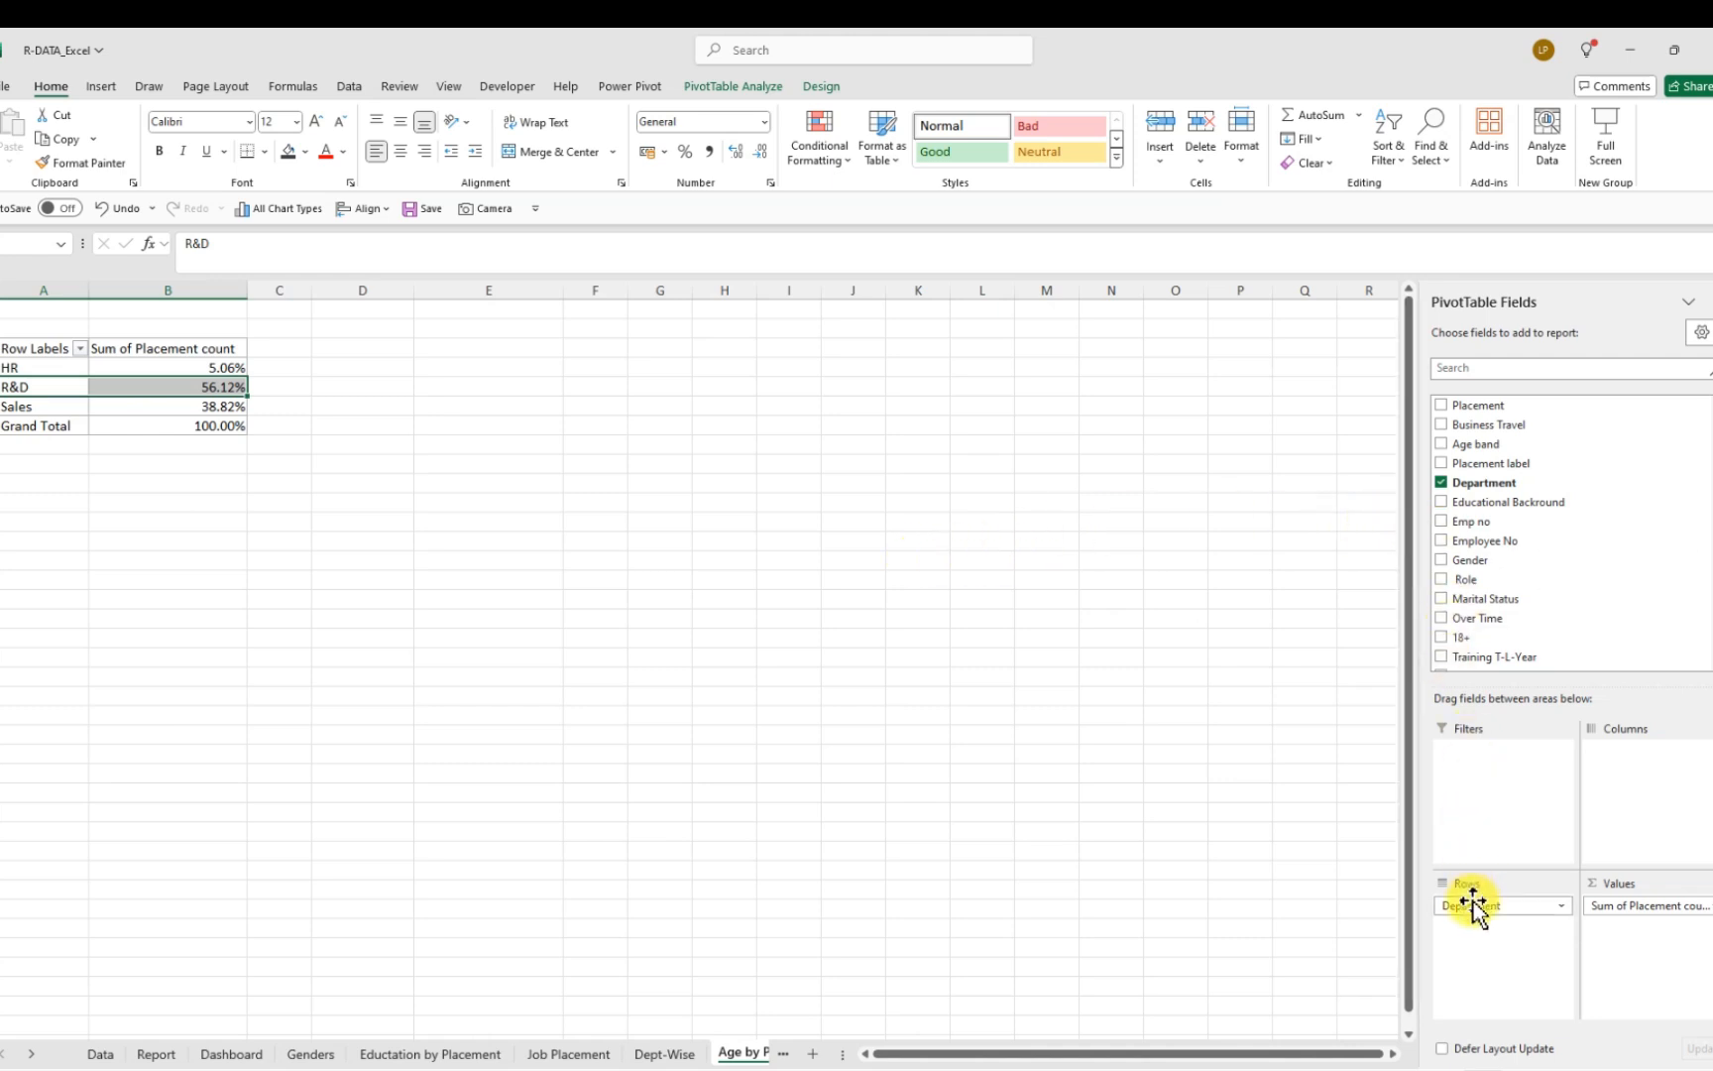
pyautogui.moveTo(1474, 901); pyautogui.dragTo(1006, 778)
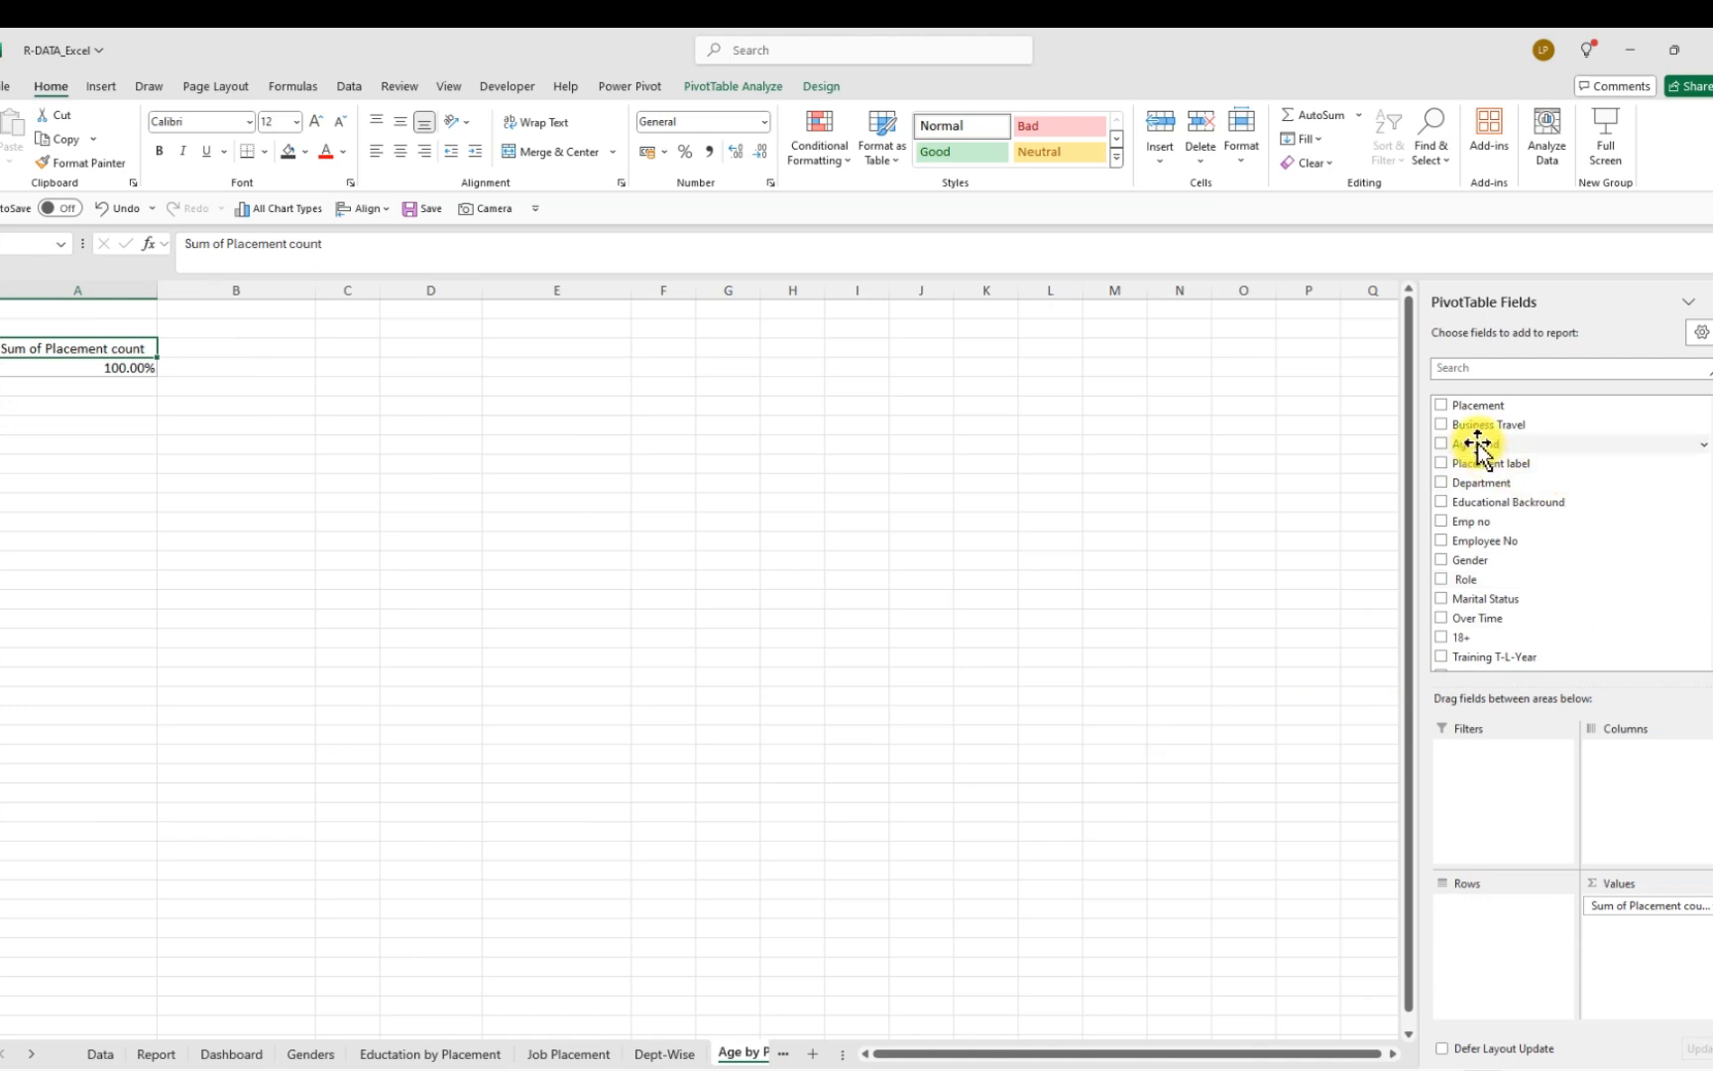
pyautogui.moveTo(1477, 443); pyautogui.dragTo(1468, 910)
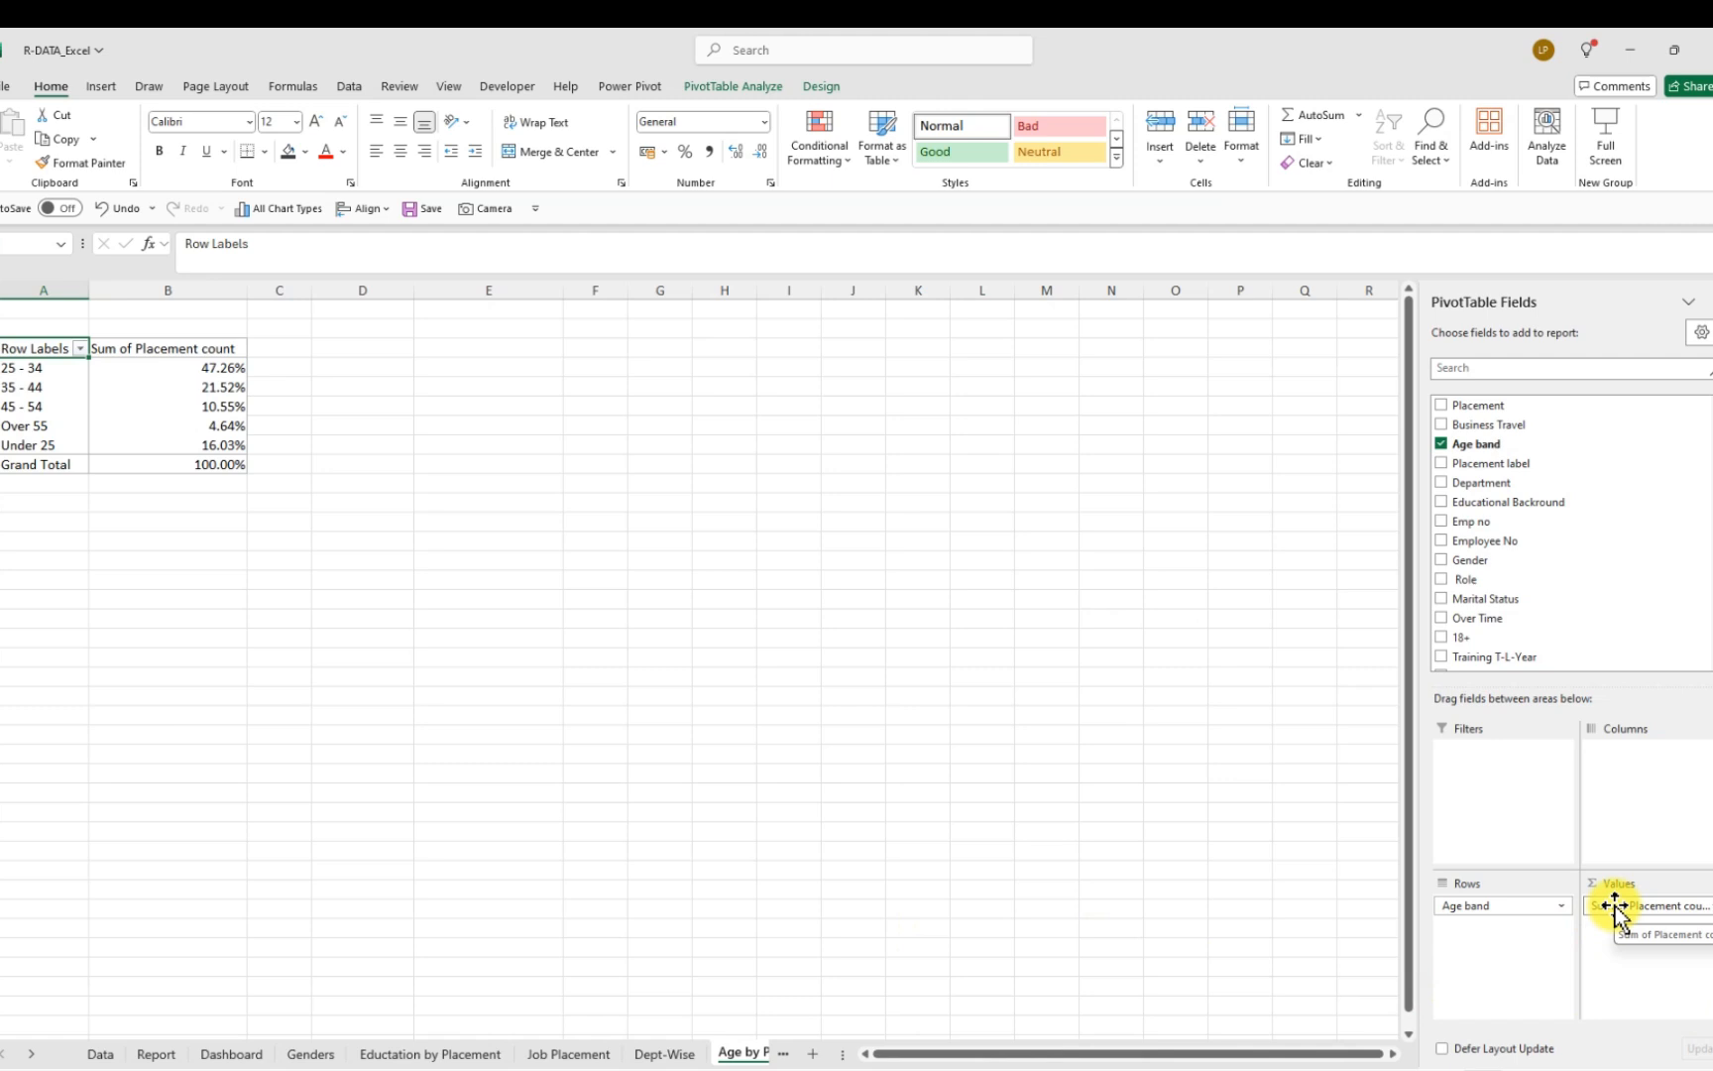
pyautogui.rightClick(218, 384)
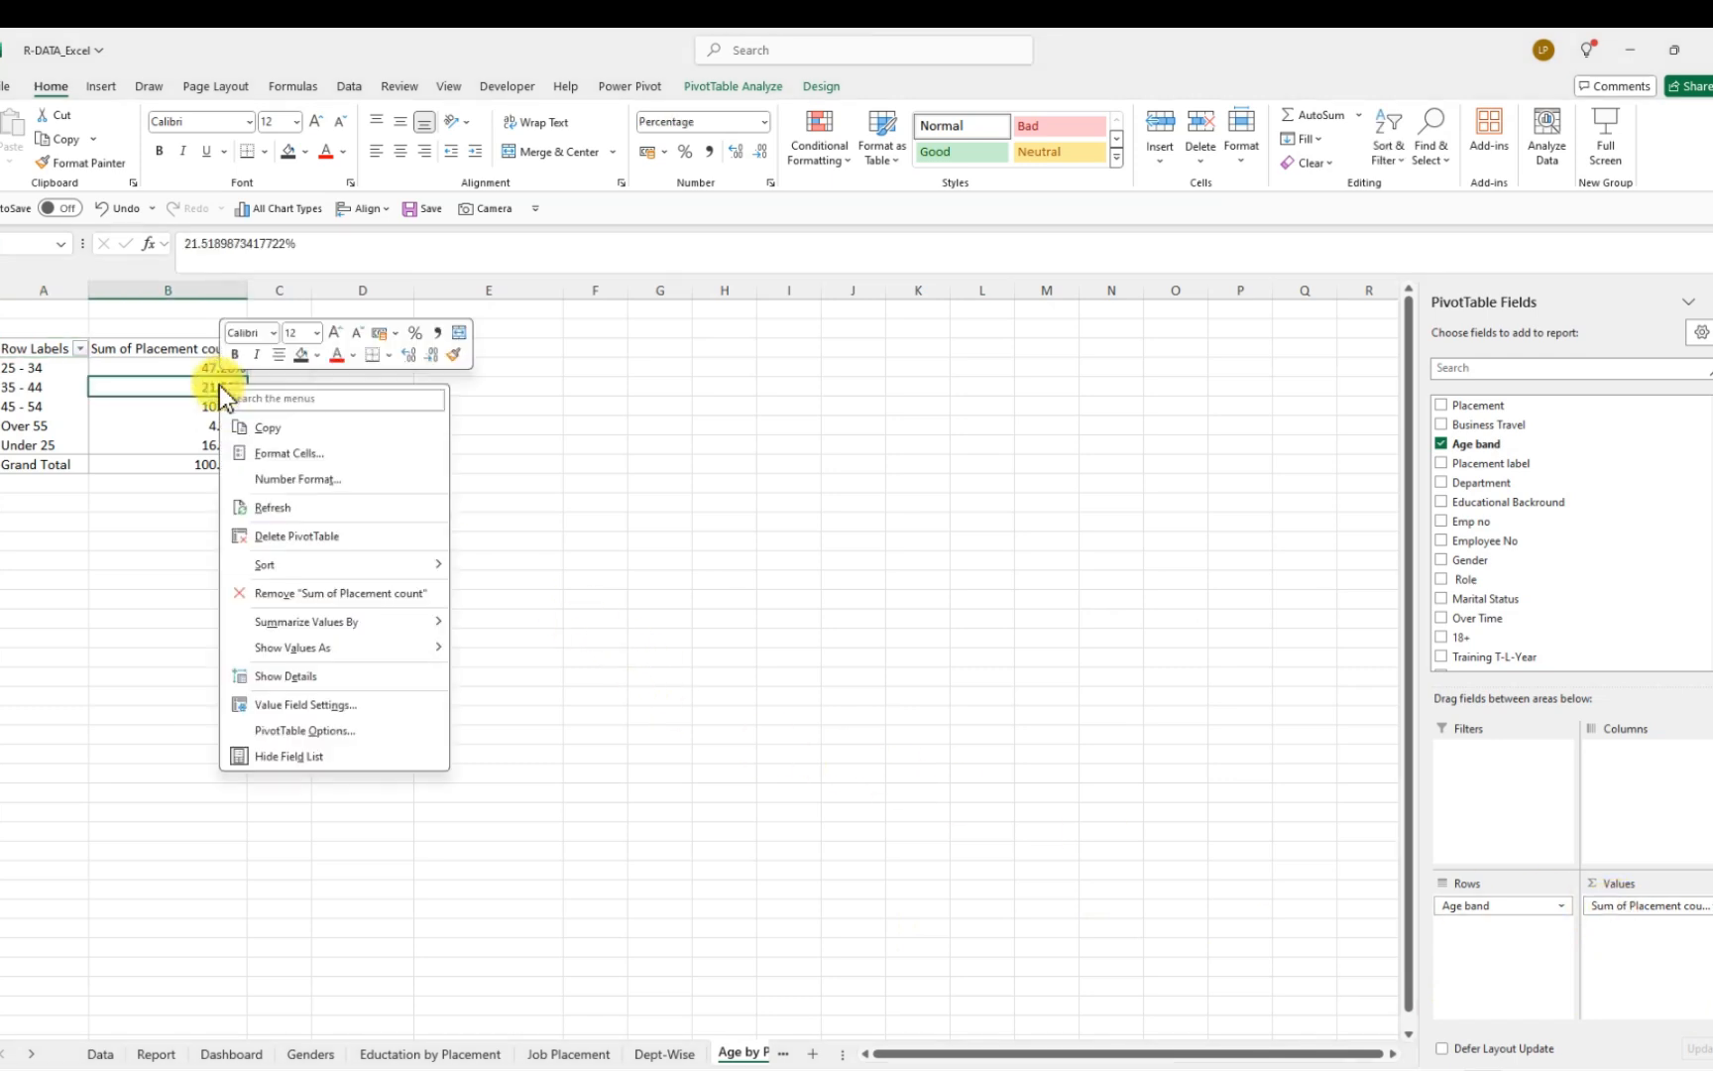
pyautogui.click(313, 705)
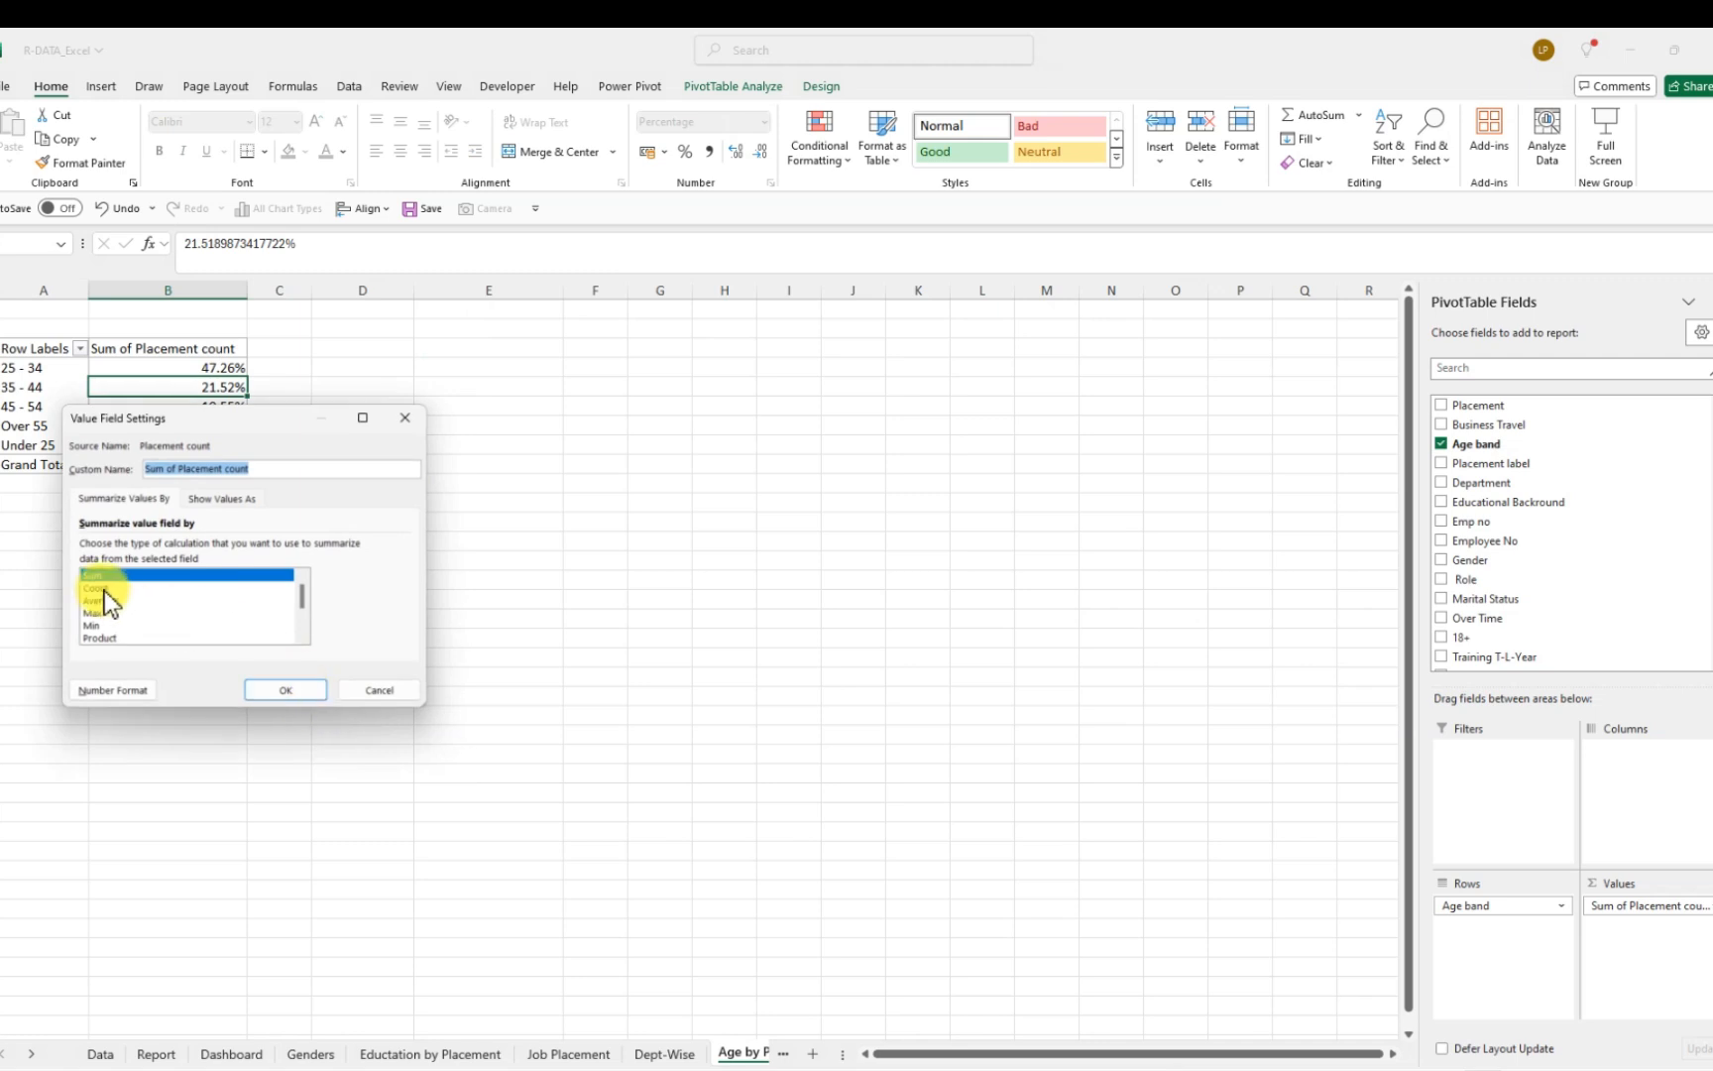
pyautogui.click(276, 691)
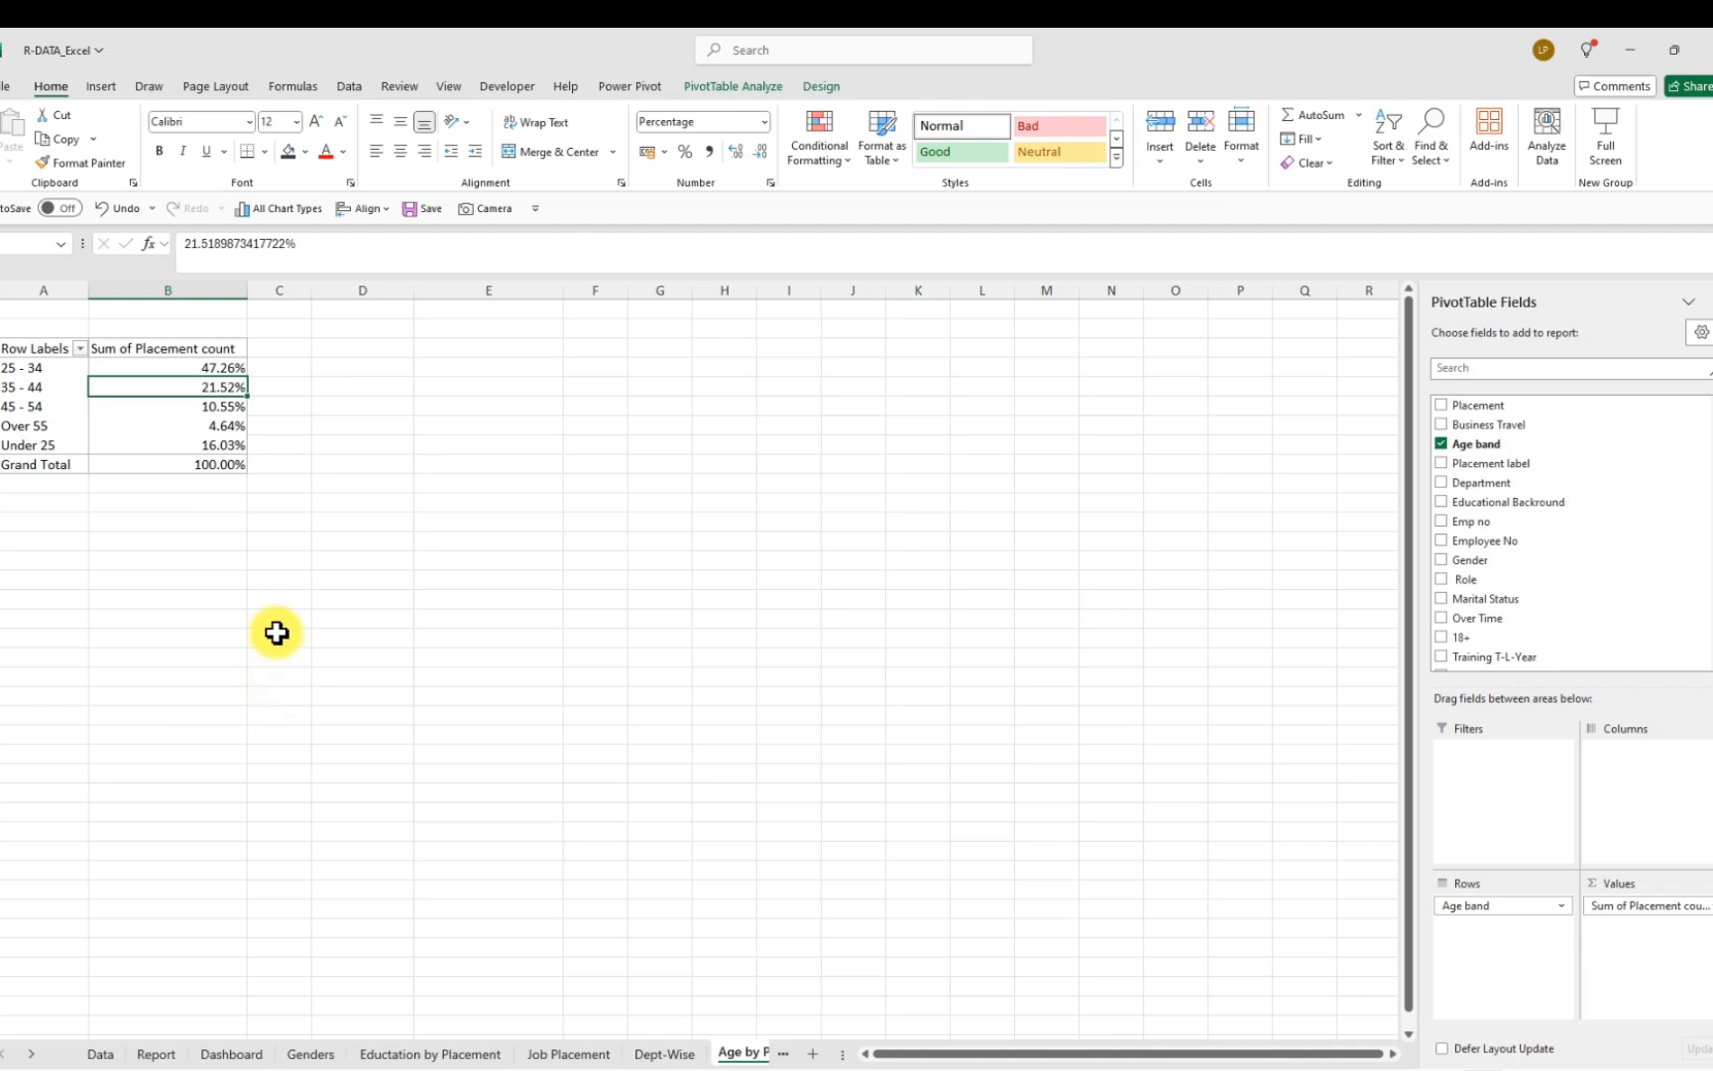
# Remove the percentage value field from the PivotTable and add Placement count to its values again as a plain sum
pyautogui.click(222, 371)
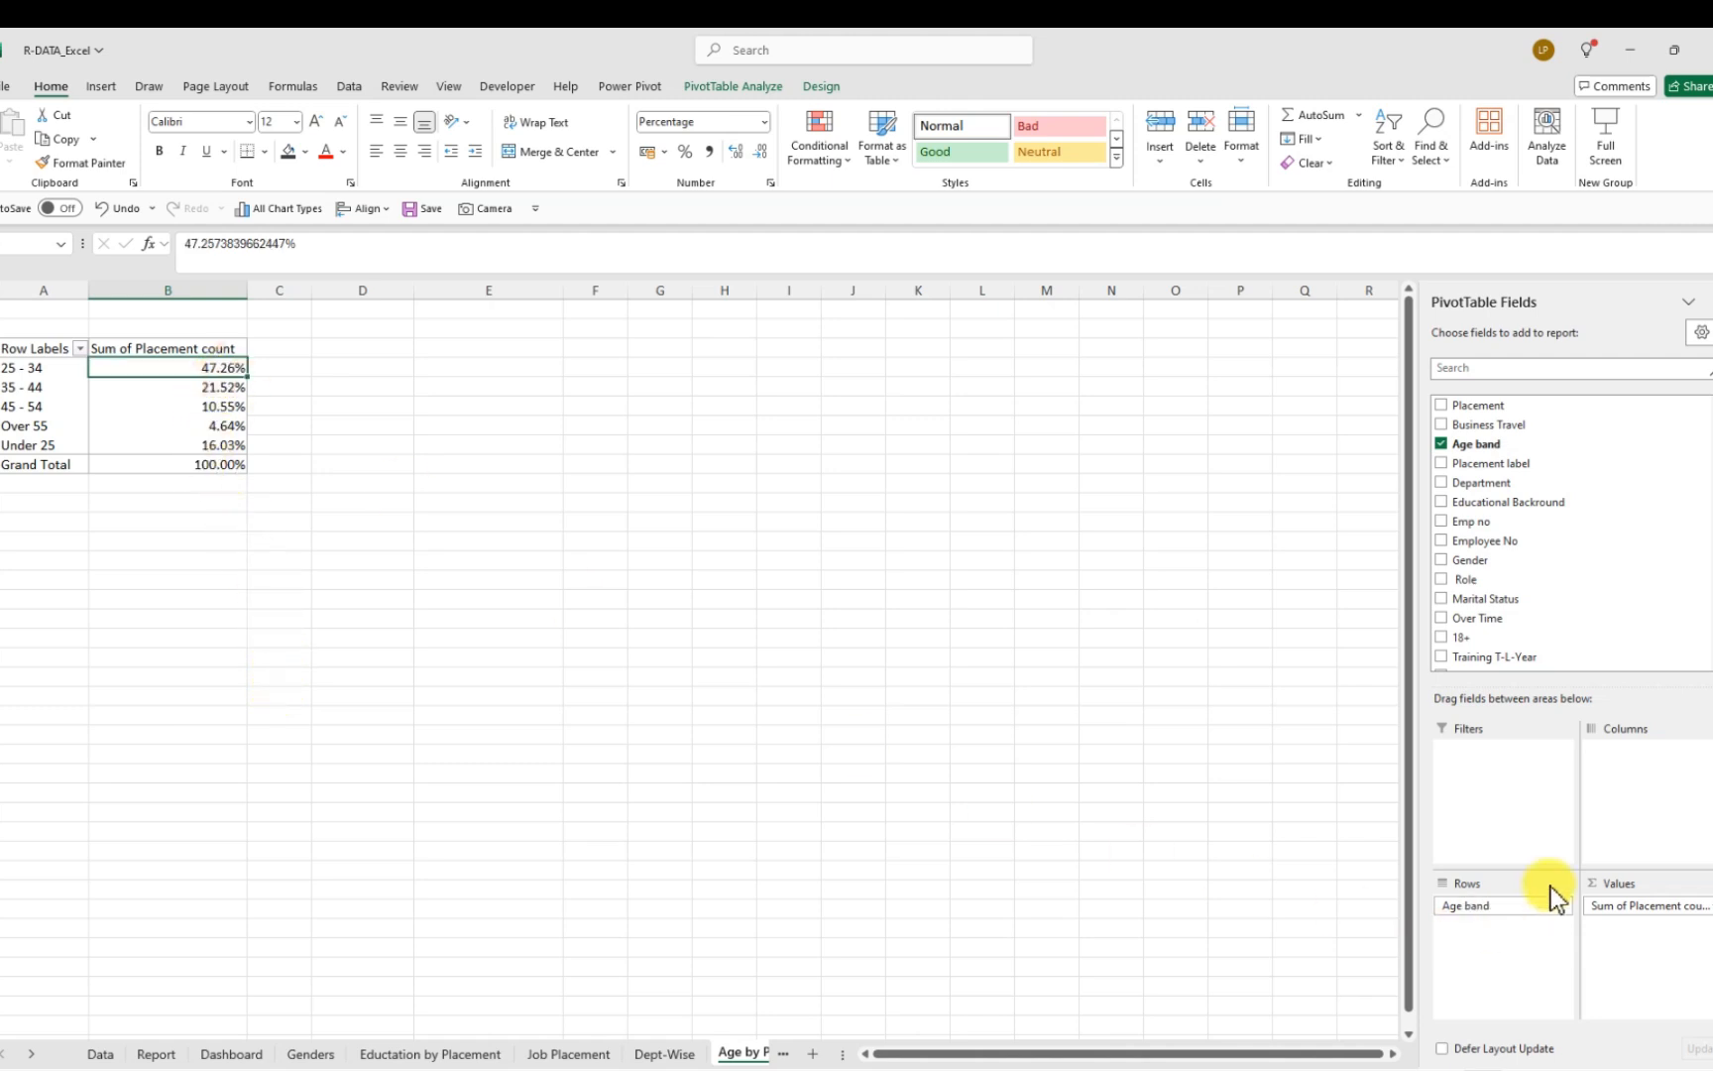
pyautogui.moveTo(1614, 902); pyautogui.dragTo(972, 857)
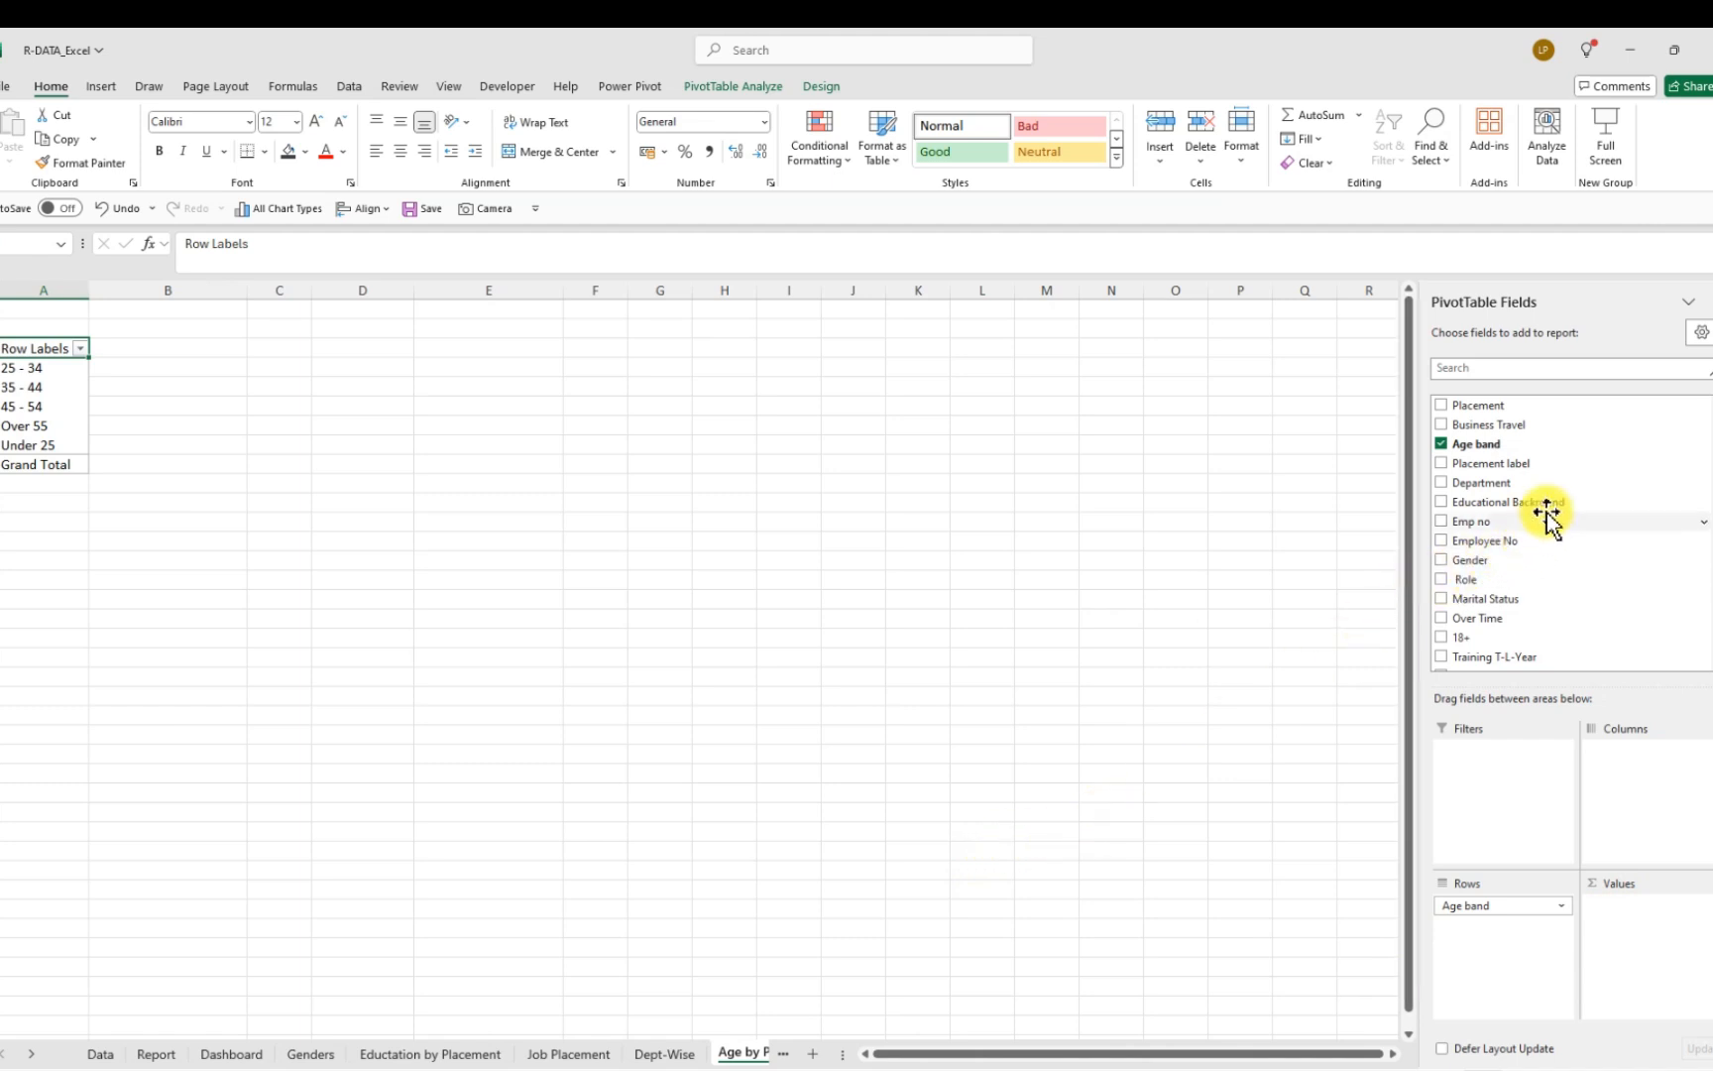
pyautogui.click(1515, 365)
pyautogui.write('place')
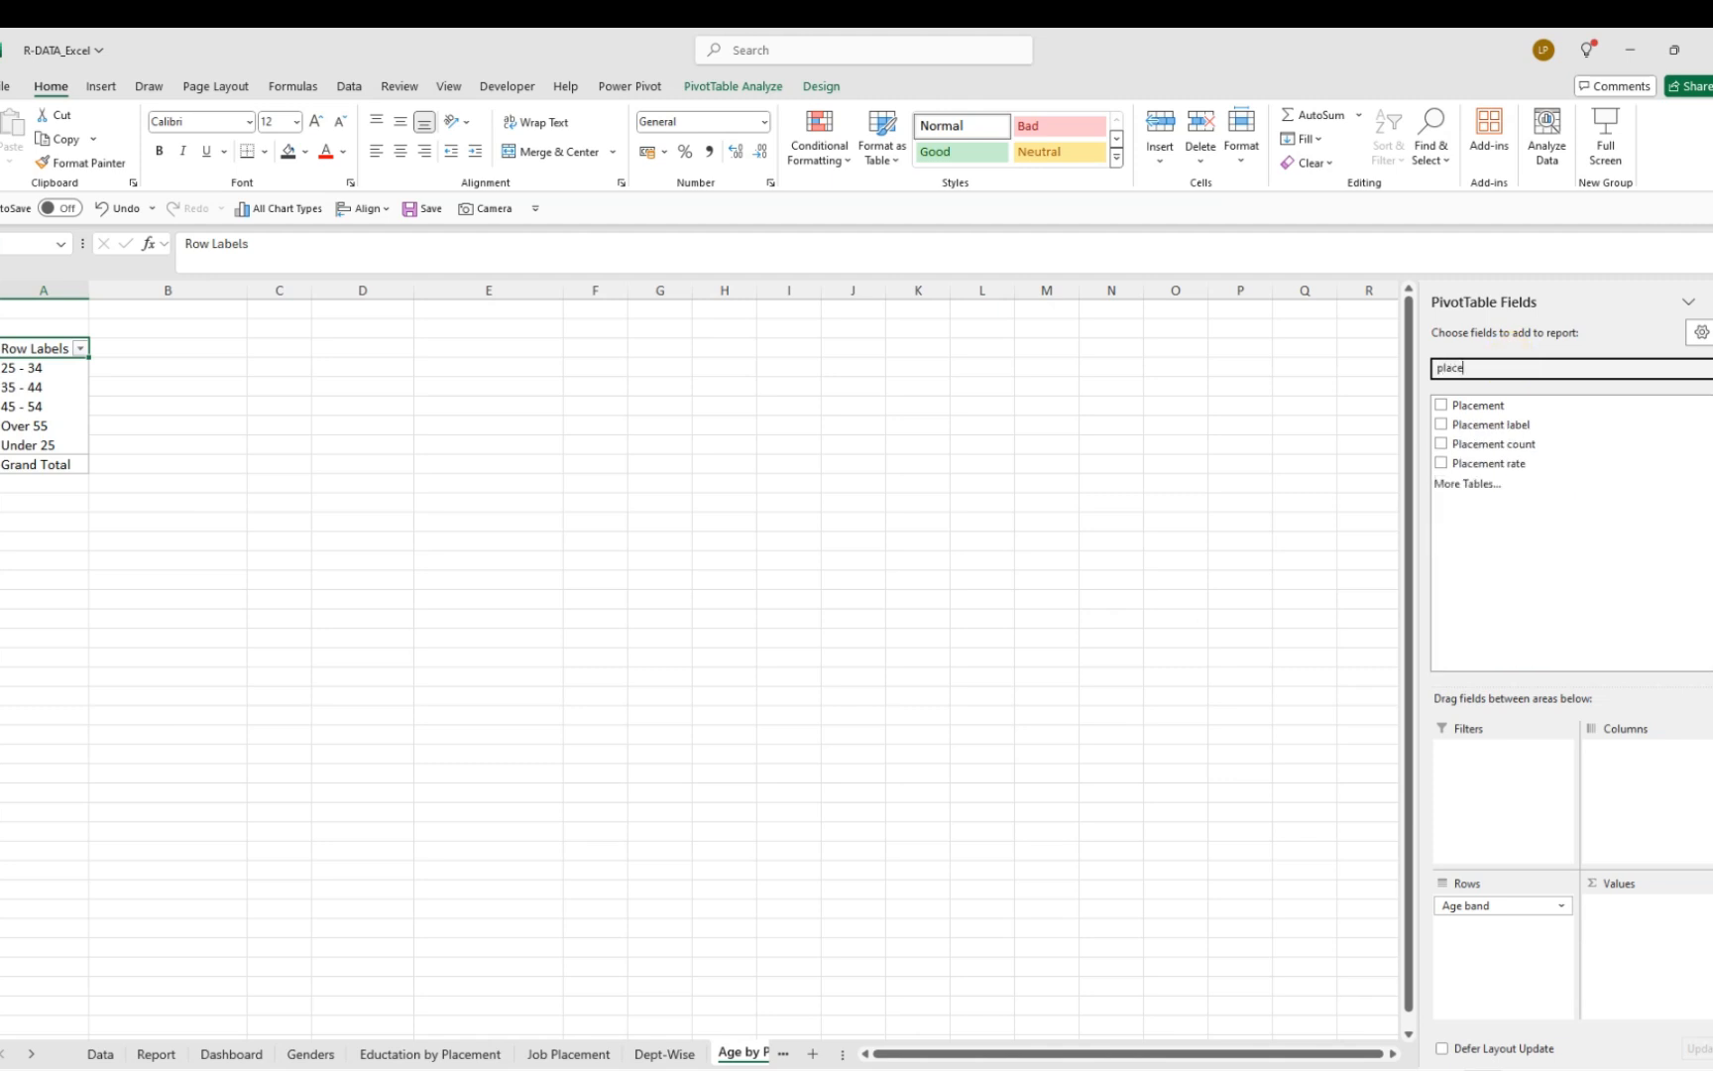
pyautogui.moveTo(1511, 447); pyautogui.dragTo(1629, 917)
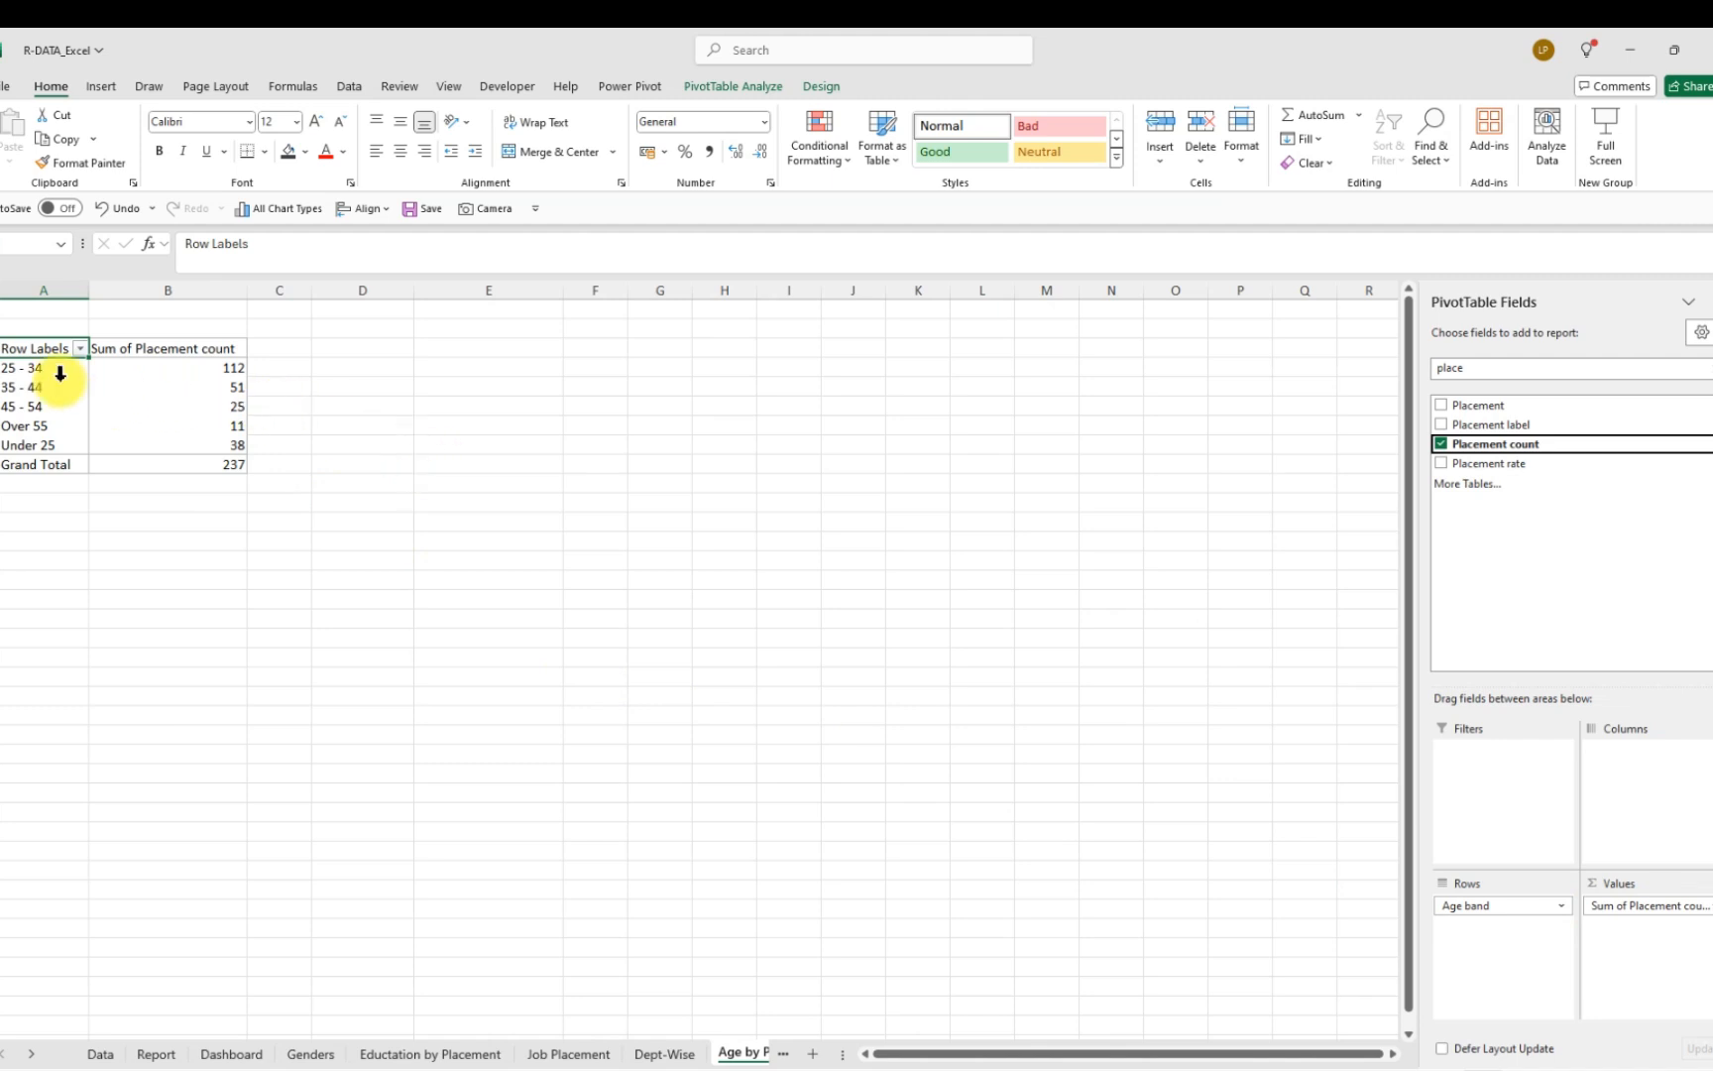
# Insert a clustered column PivotChart of placement count by age band and move it beside the PivotTable
pyautogui.moveTo(14, 369); pyautogui.dragTo(107, 436)
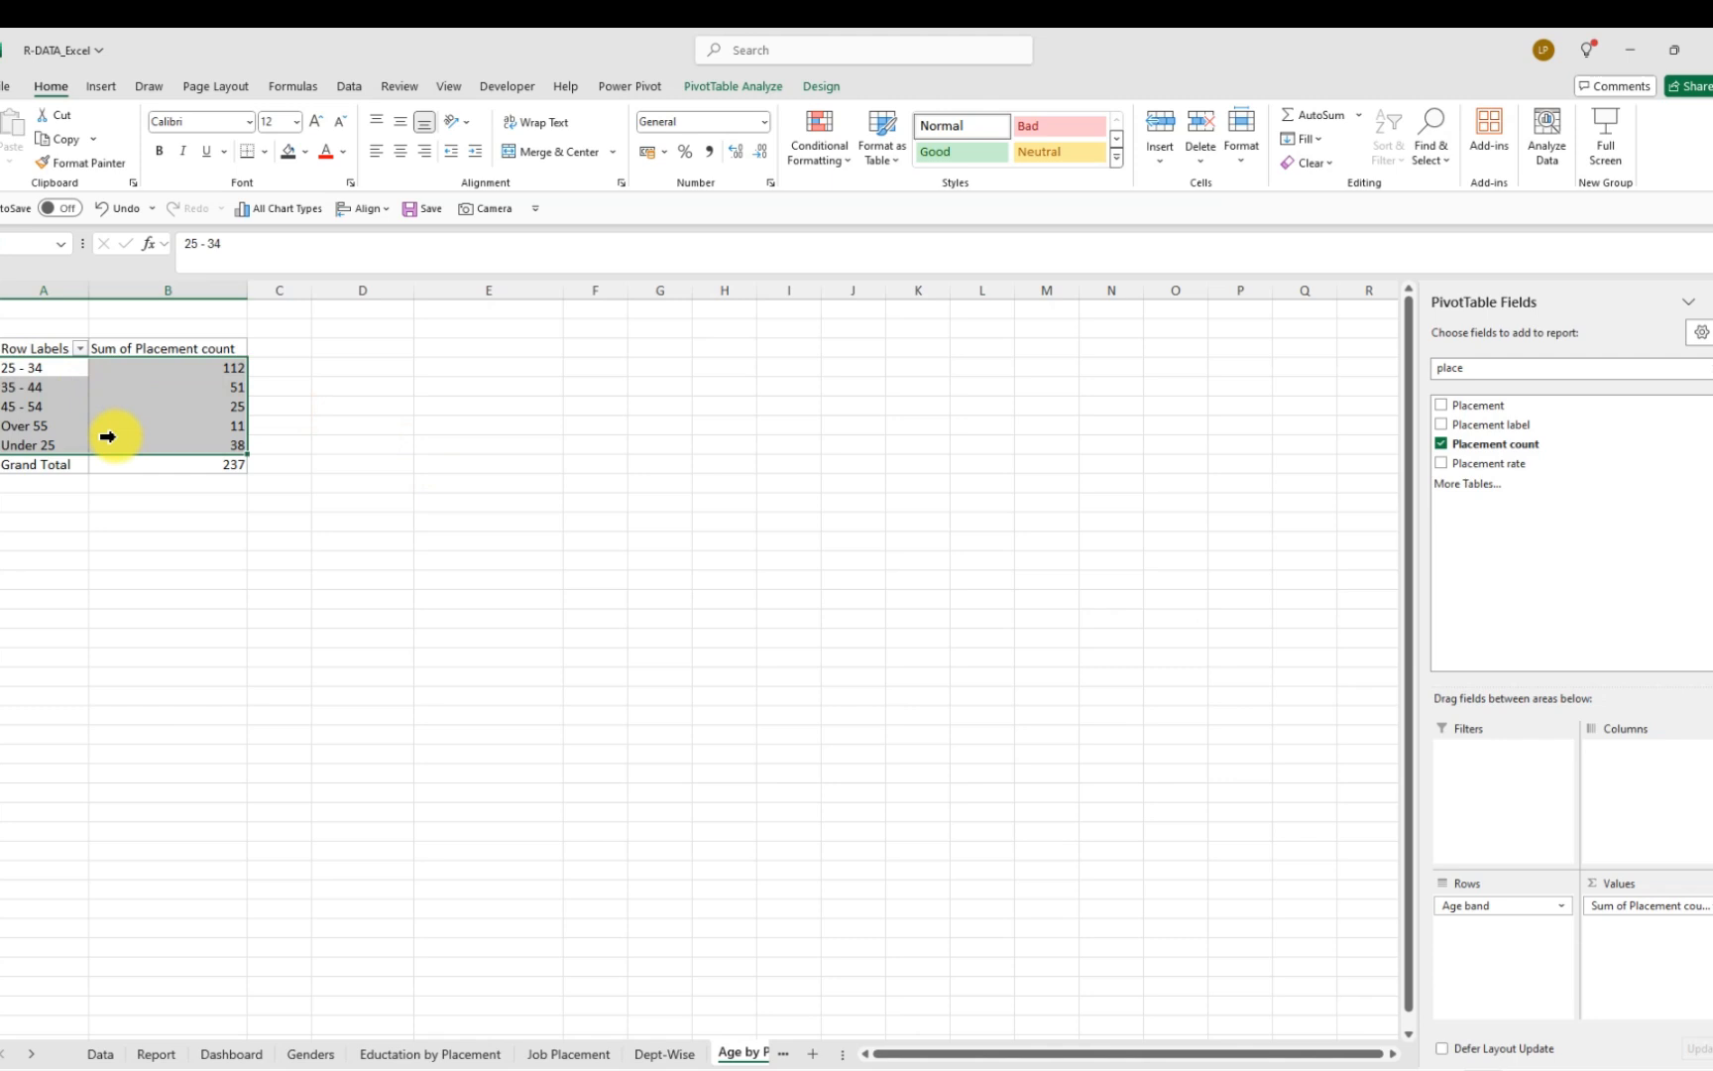
pyautogui.click(99, 88)
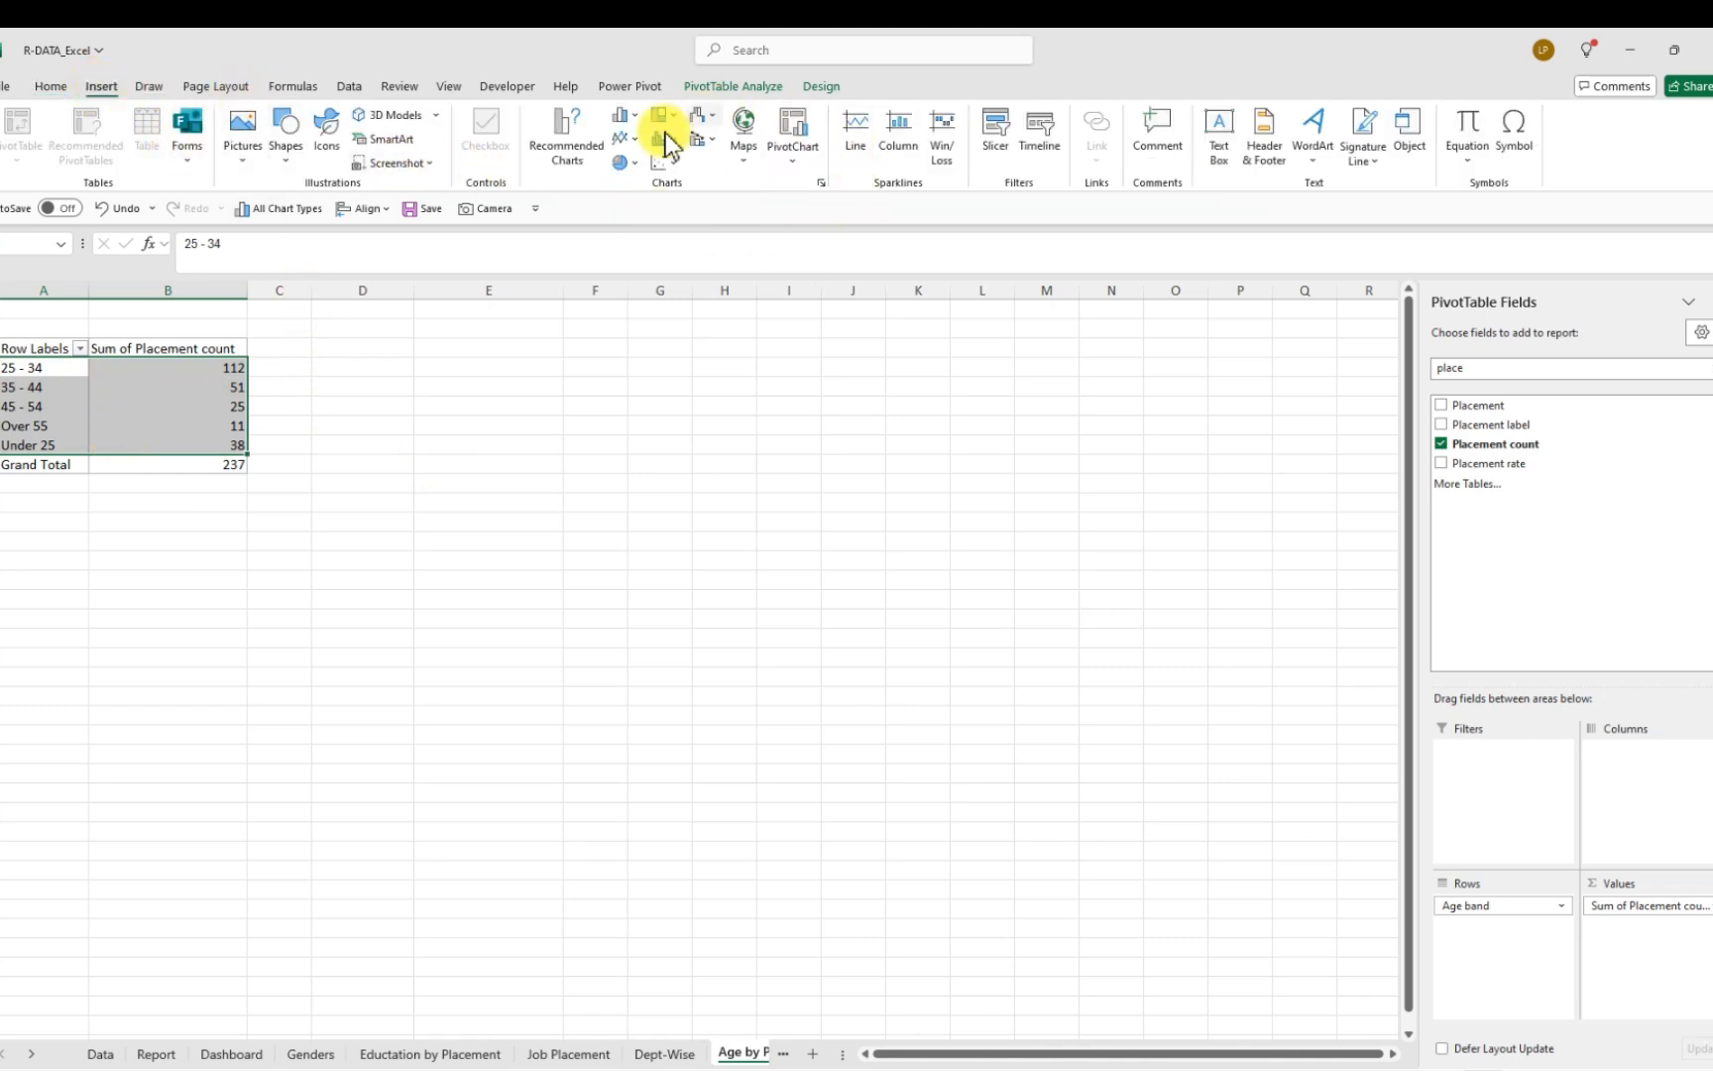
pyautogui.click(802, 141)
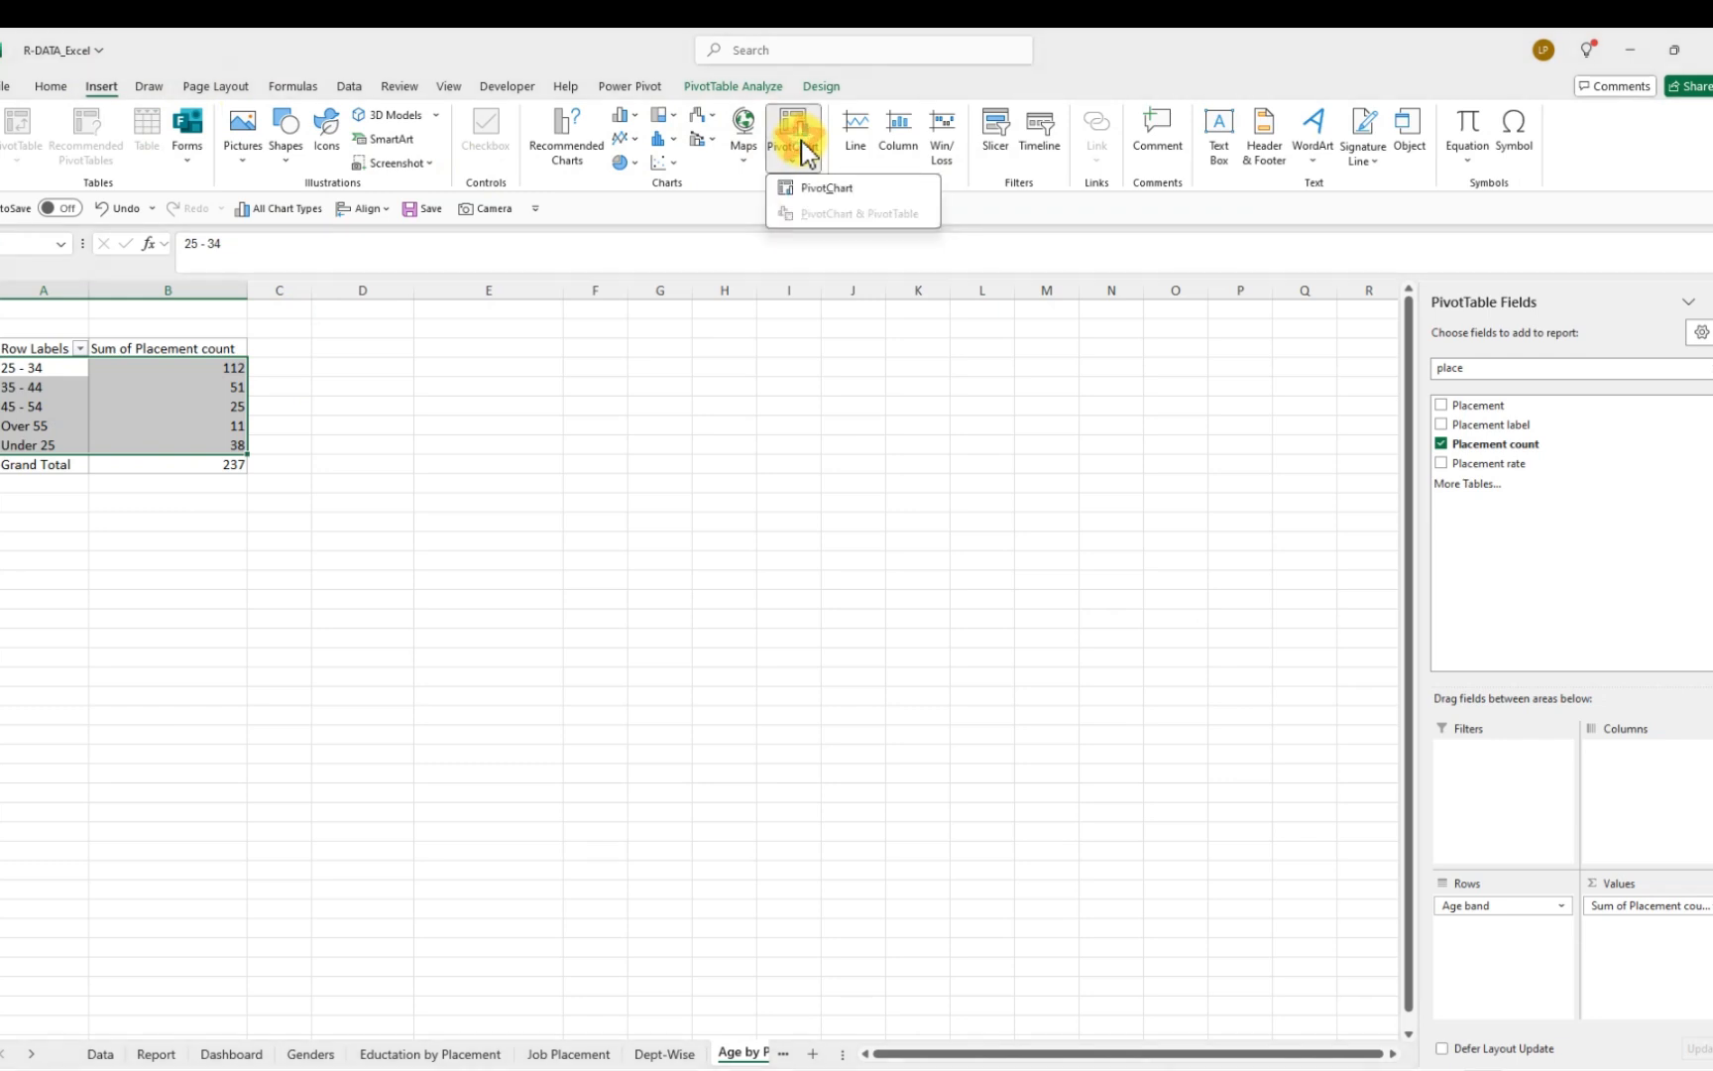
pyautogui.click(797, 126)
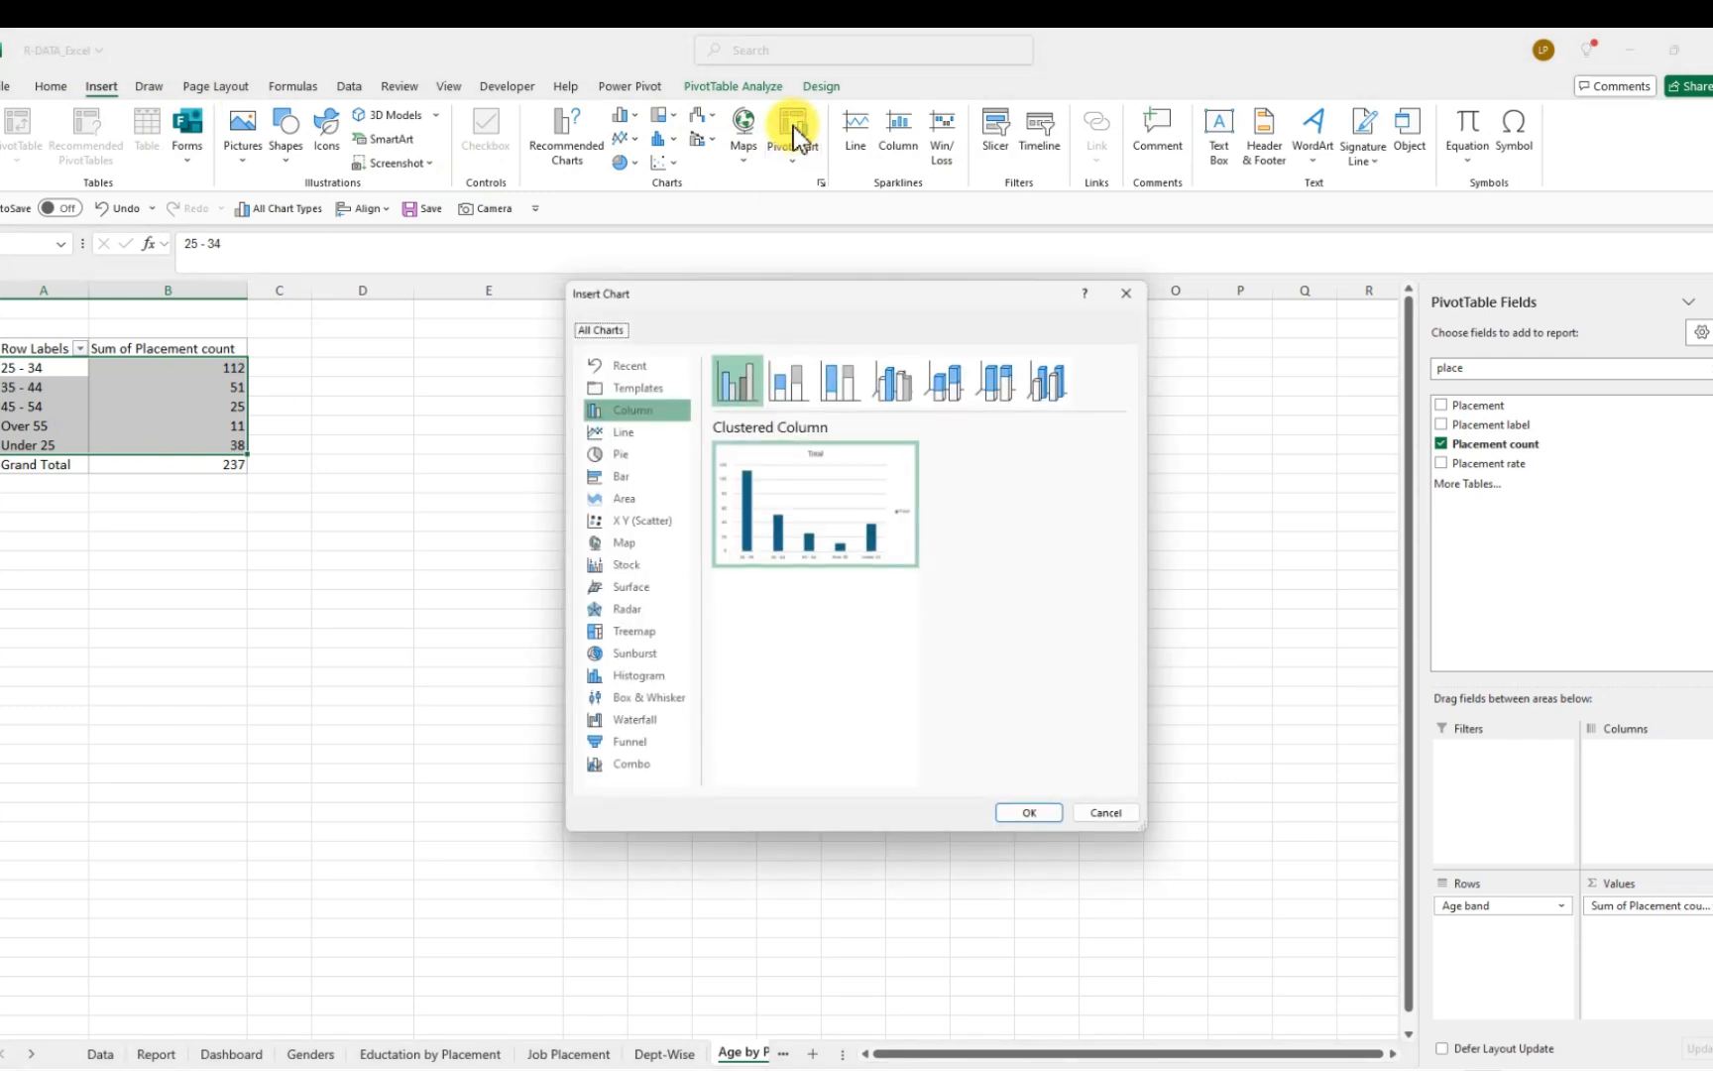
pyautogui.moveTo(796, 469)
pyautogui.click(1018, 810)
pyautogui.moveTo(850, 572); pyautogui.dragTo(665, 360)
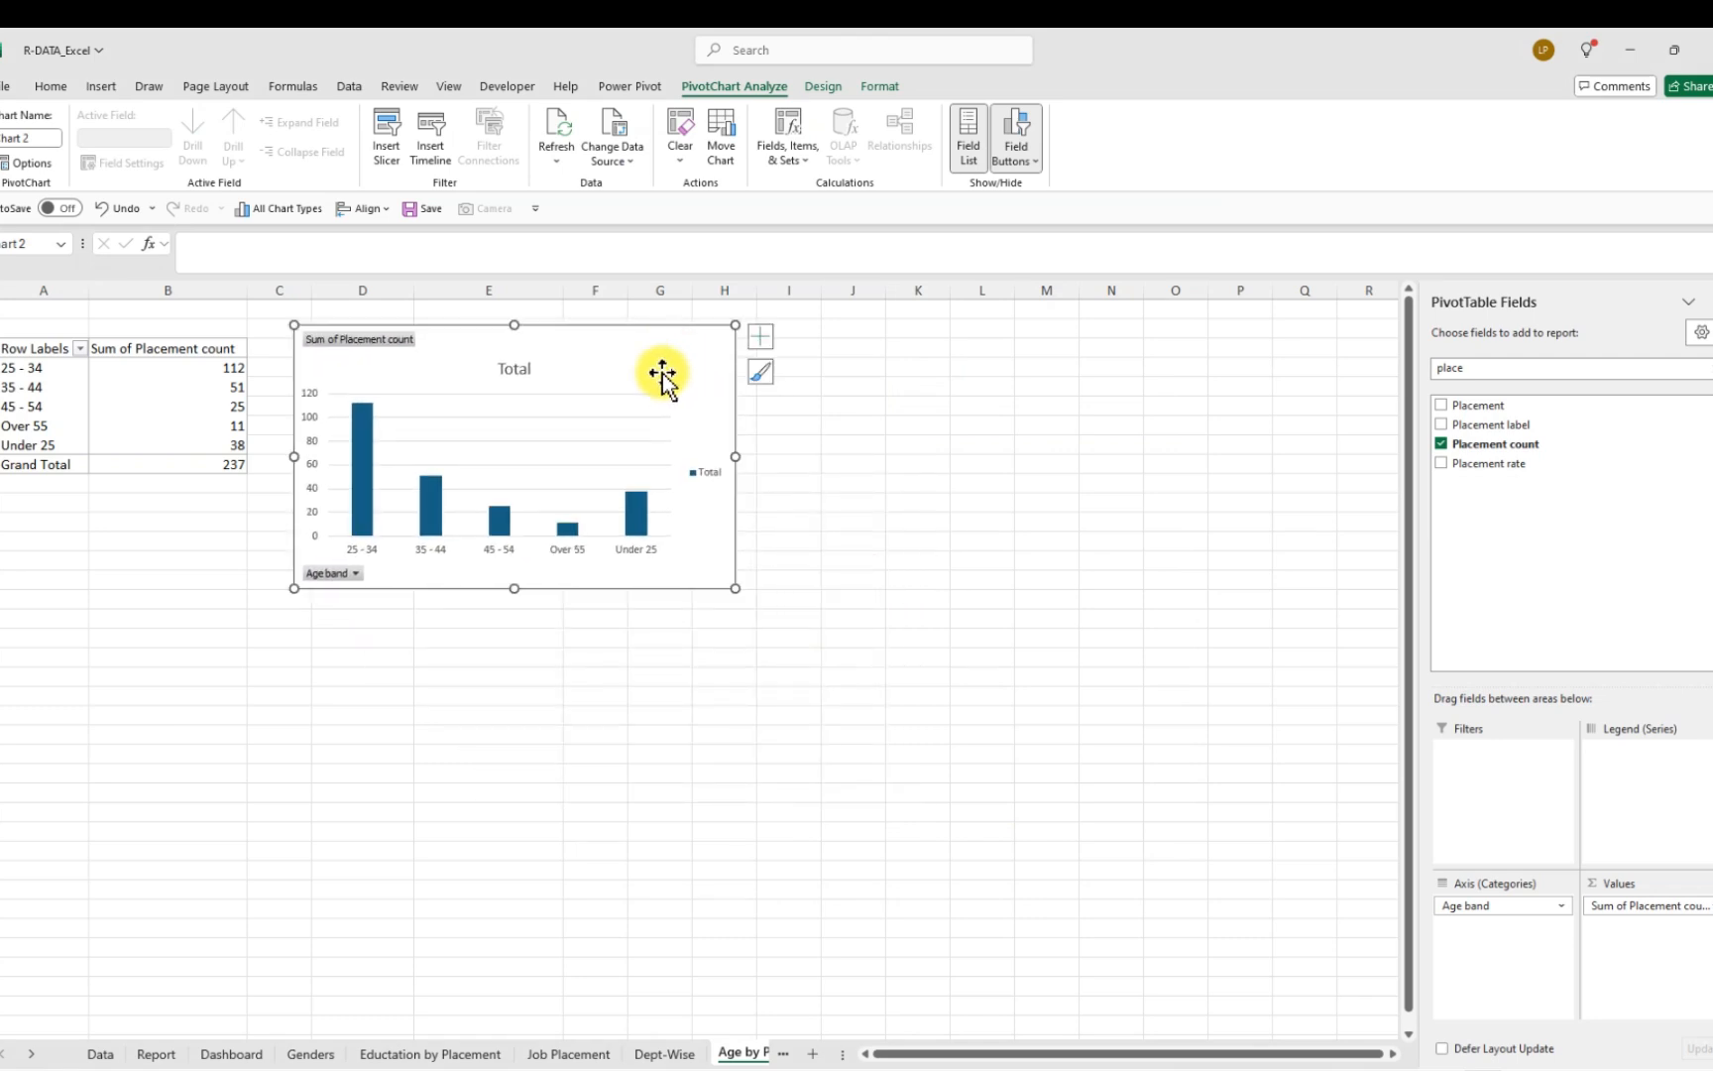
# Clear all field buttons, the vertical axis and the gridlines from the column chart
pyautogui.rightClick(373, 340)
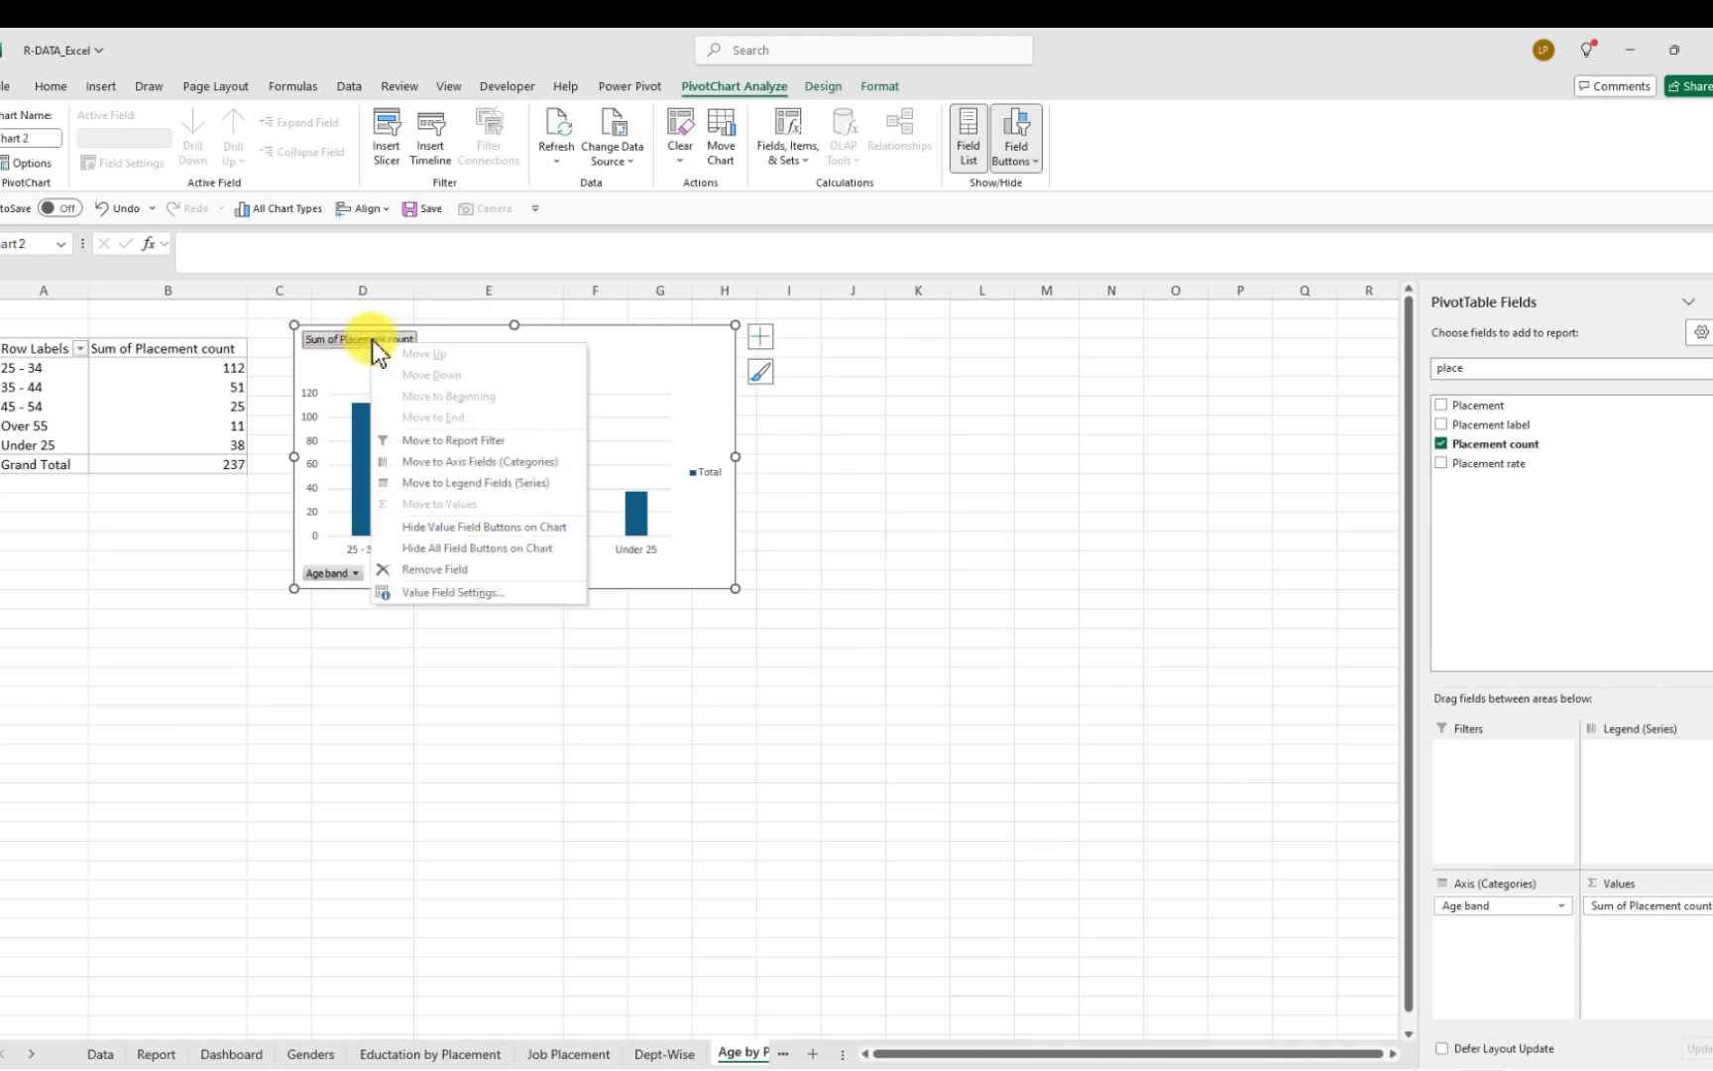
pyautogui.click(451, 548)
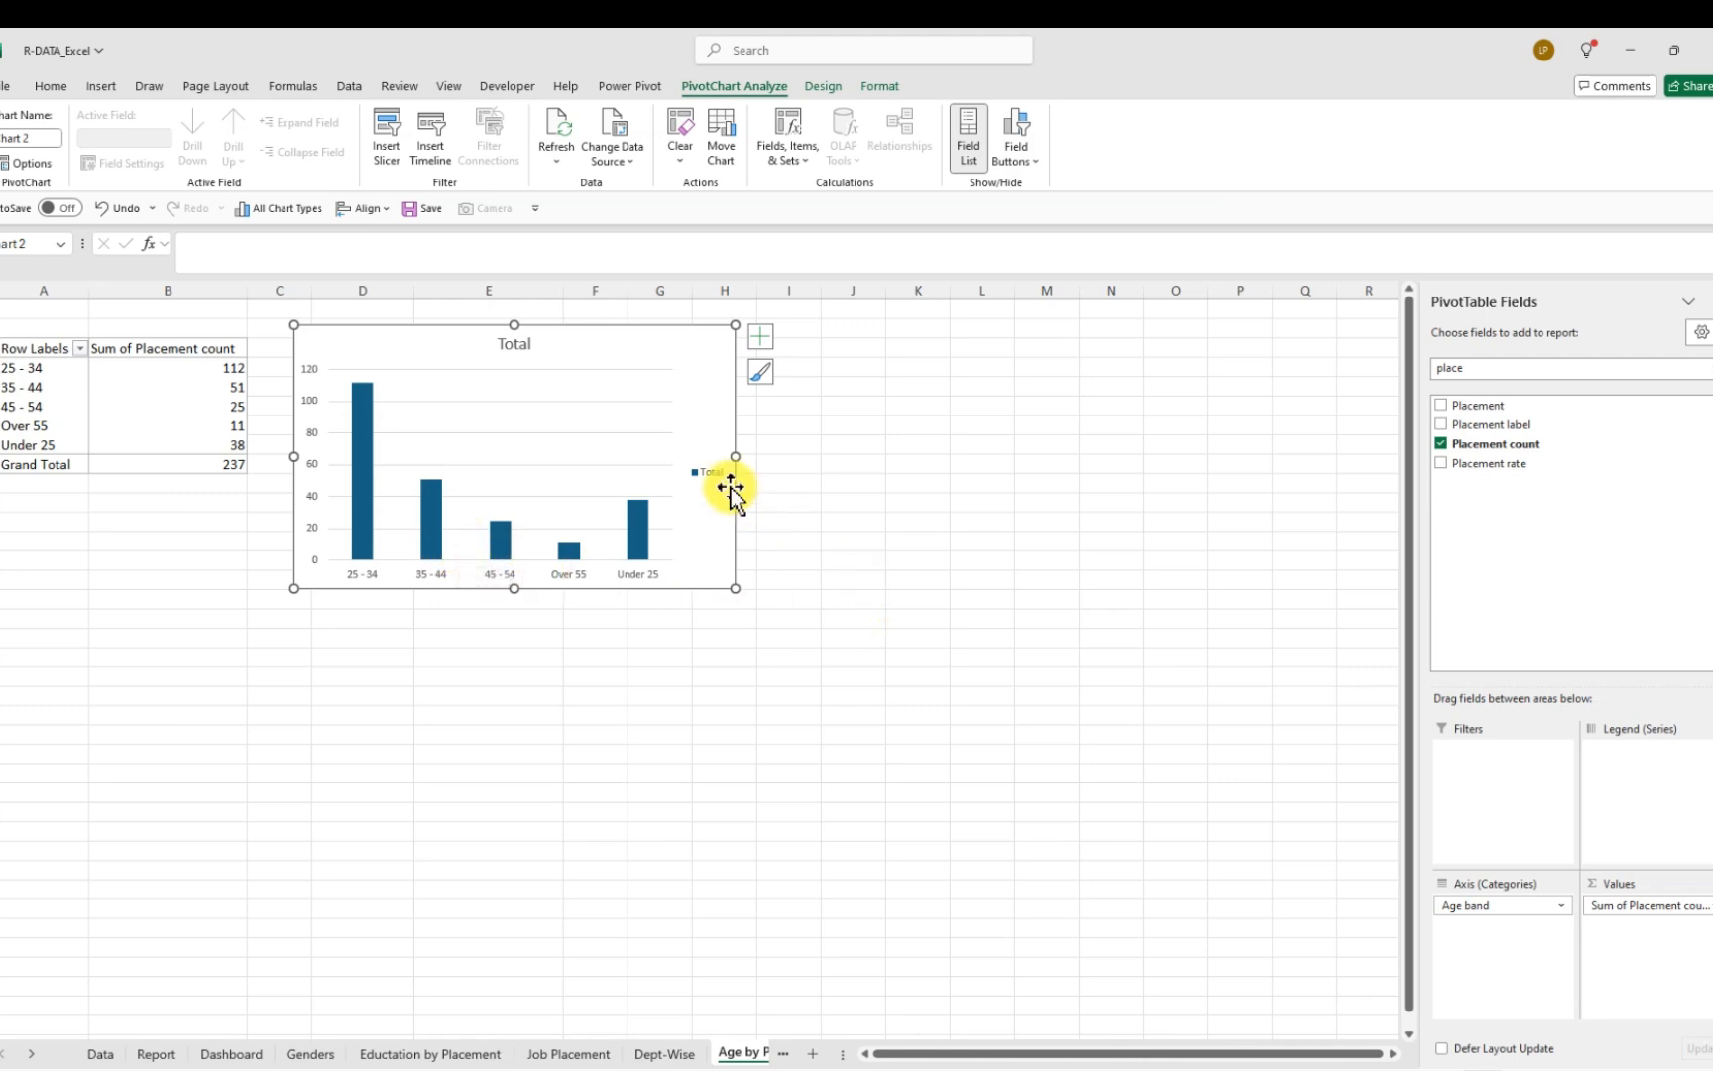
pyautogui.click(706, 468)
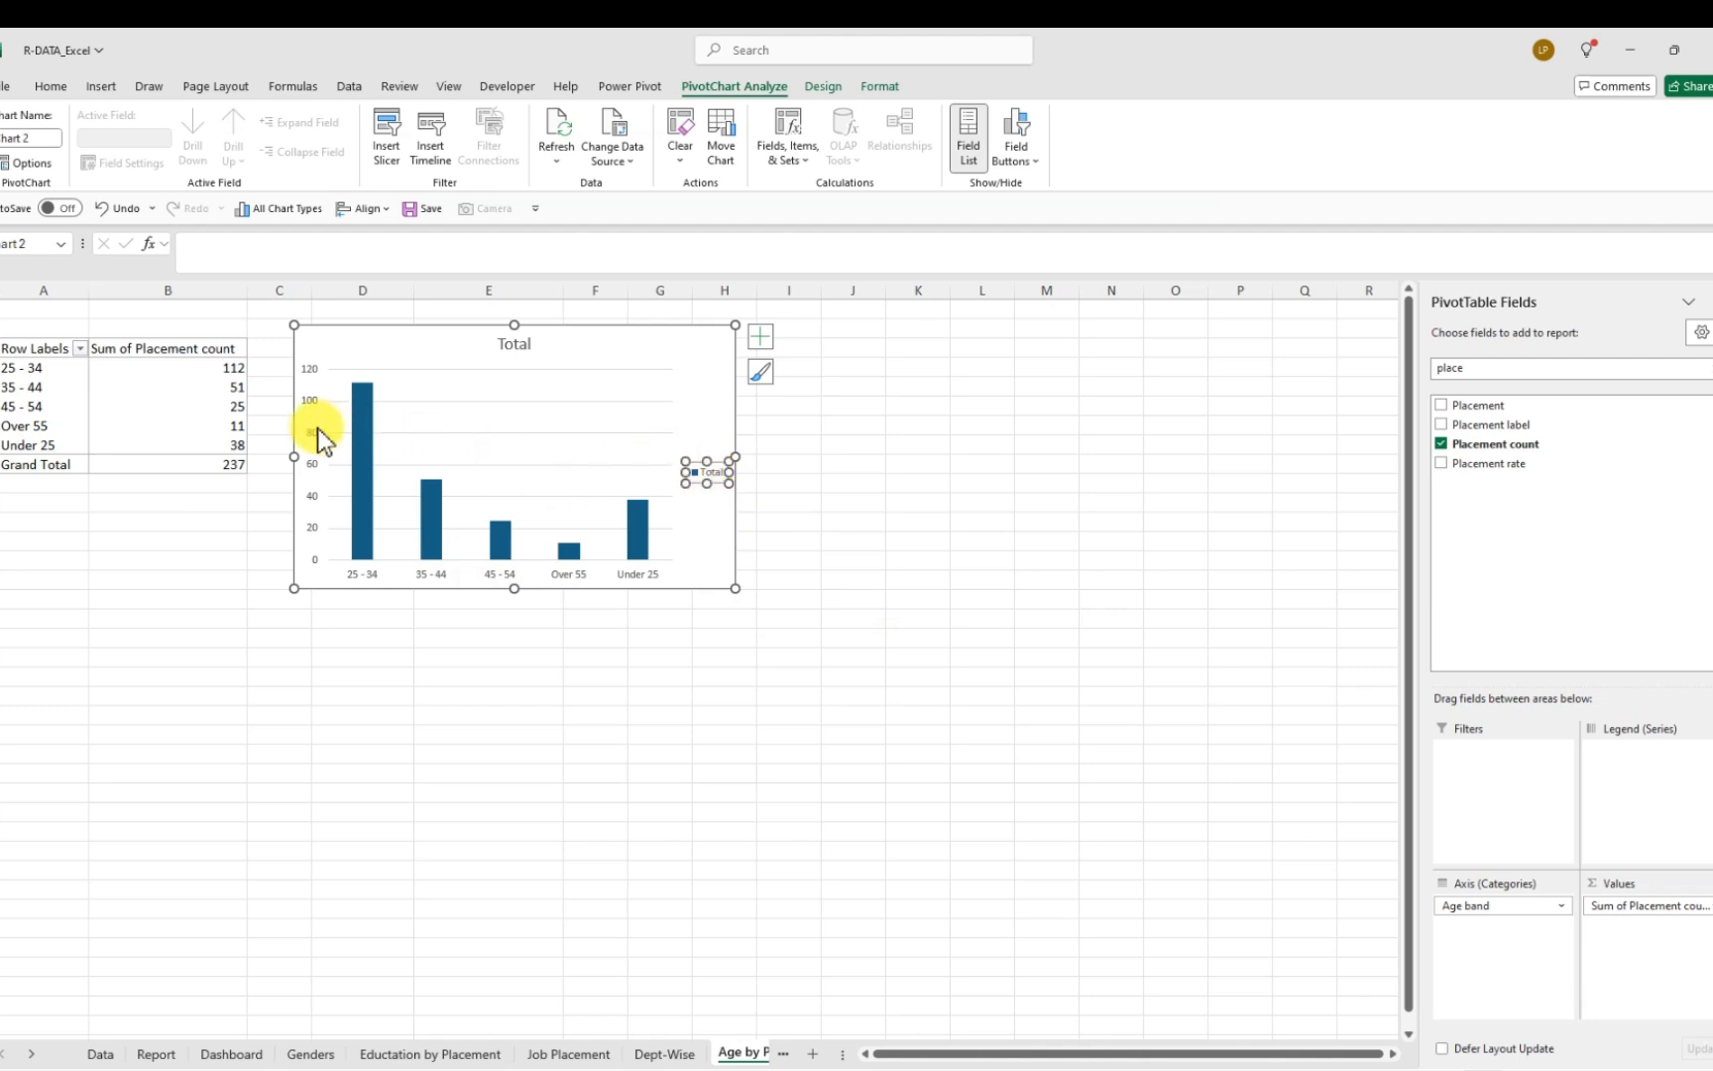
pyautogui.click(315, 416)
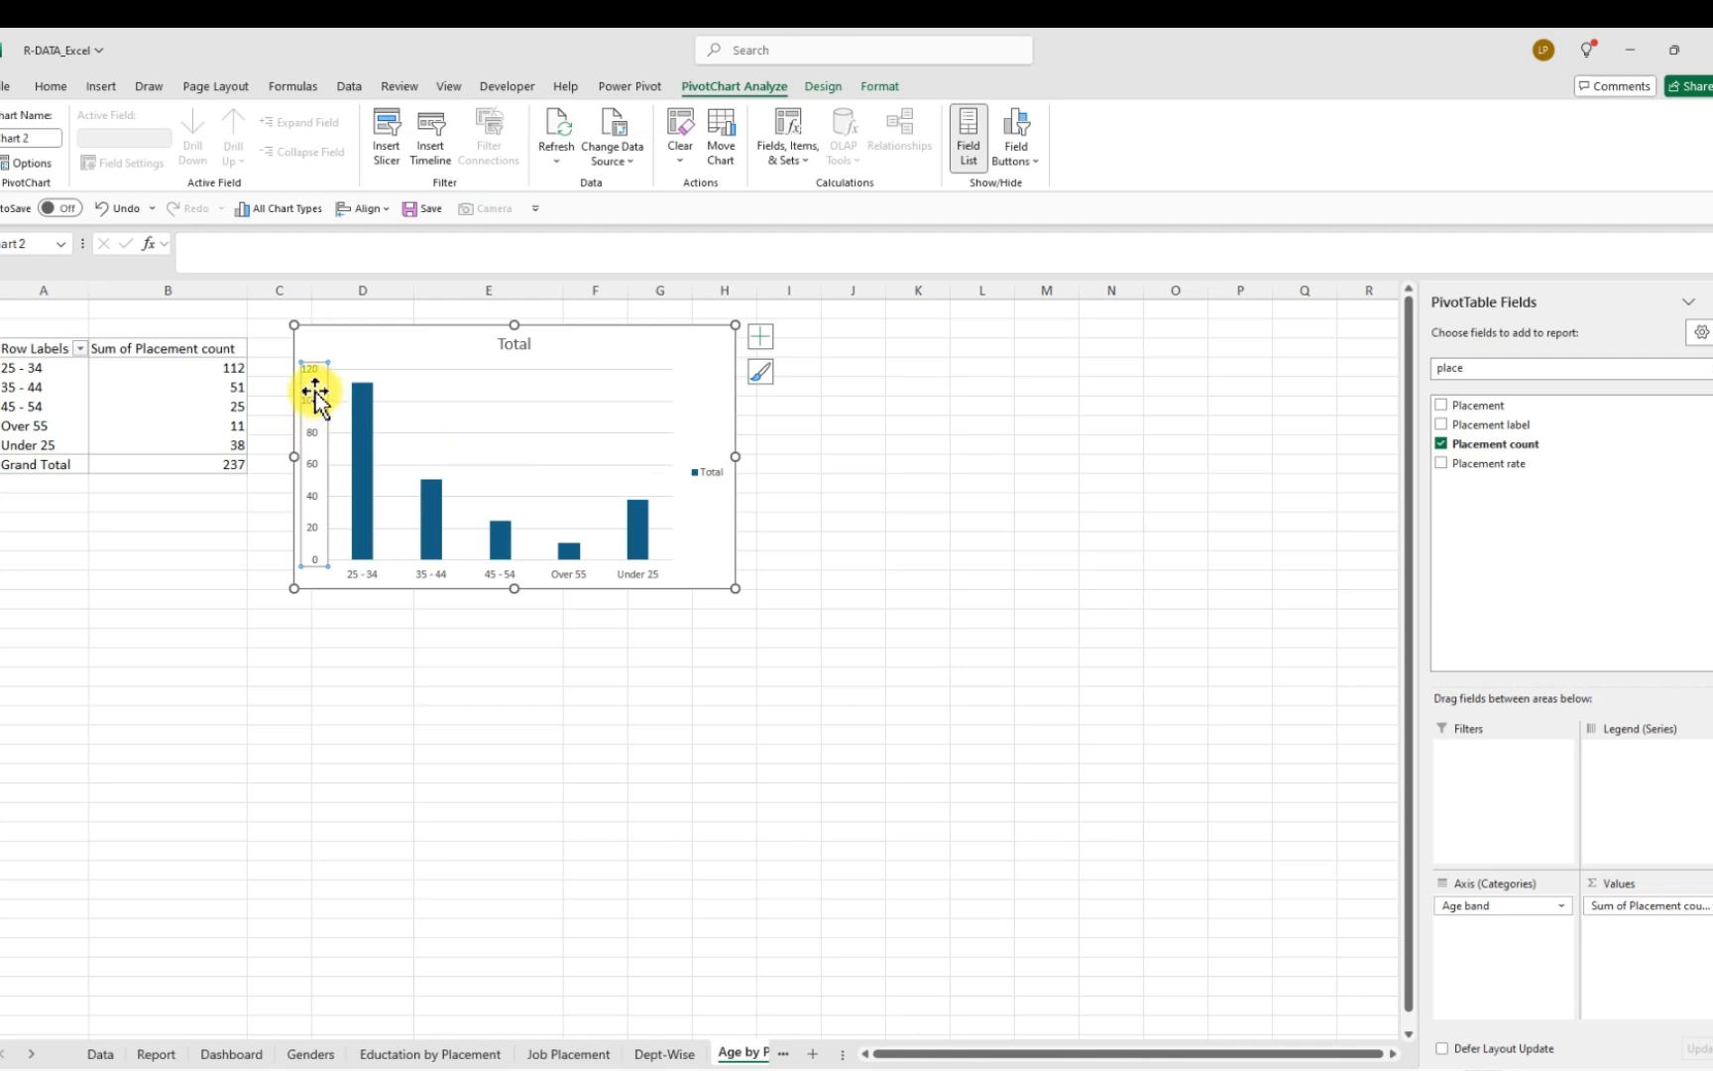
pyautogui.press('Delete')
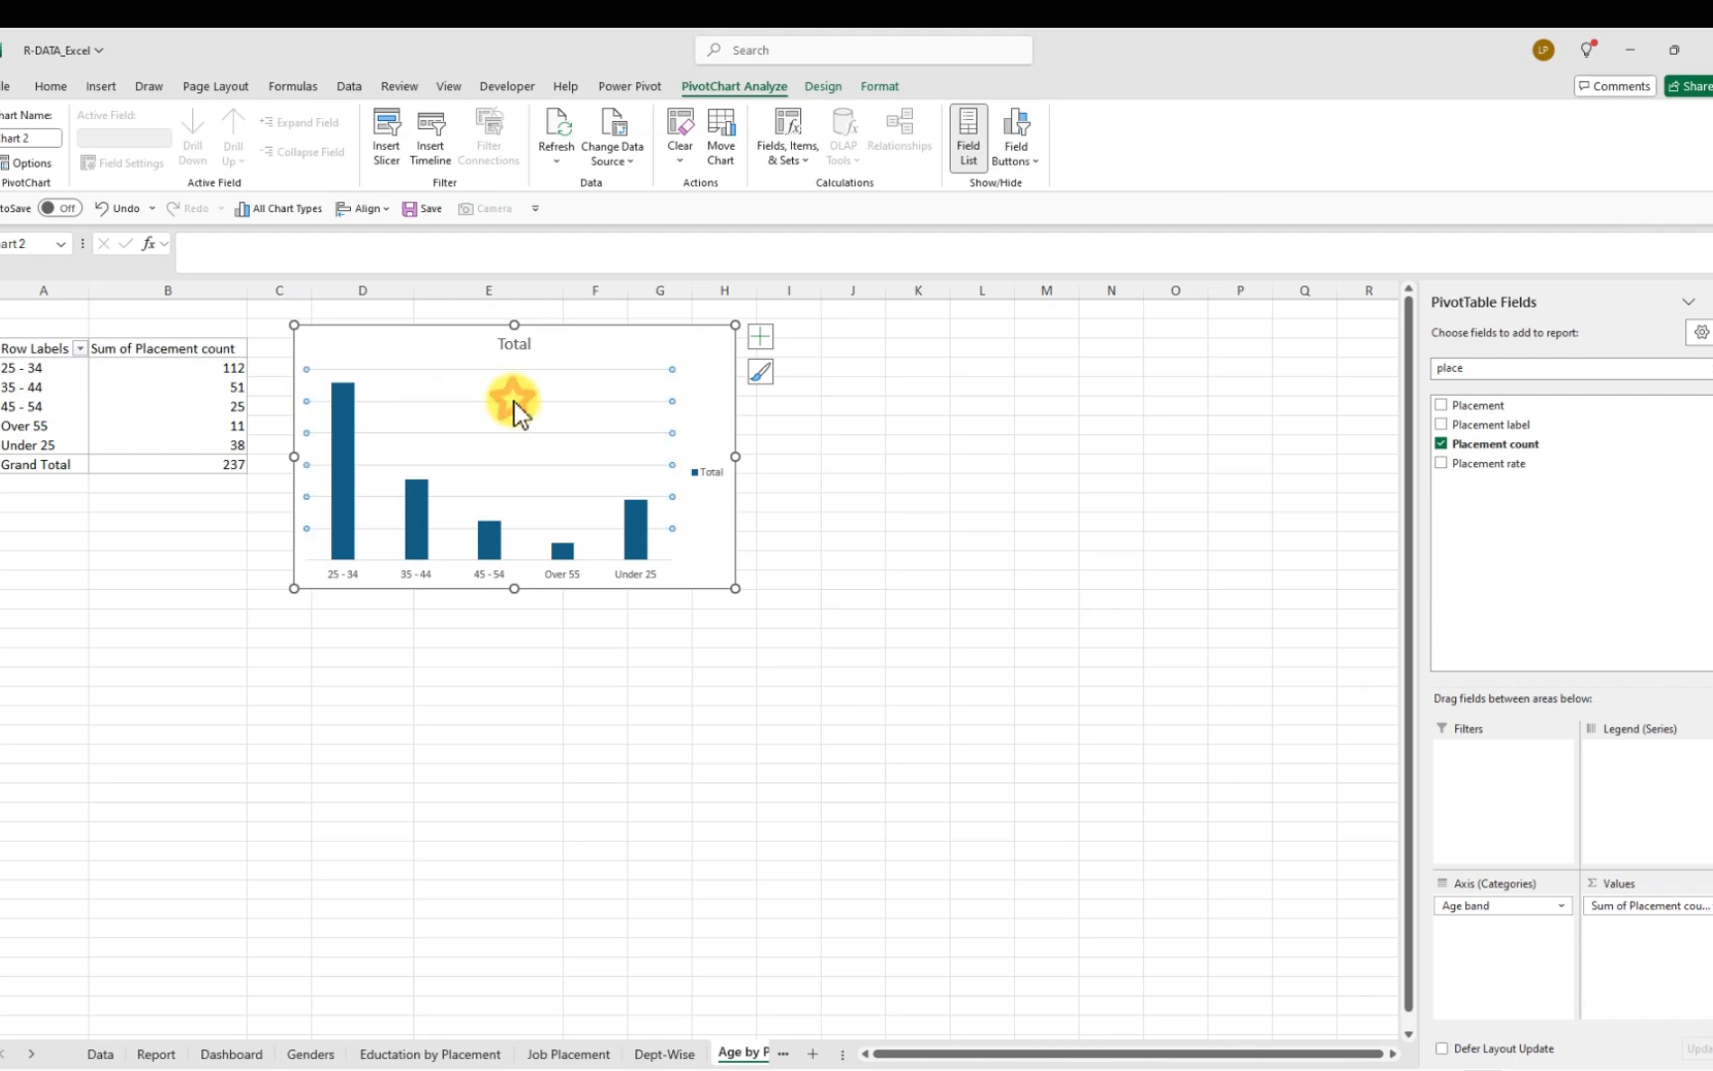
pyautogui.press('Delete')
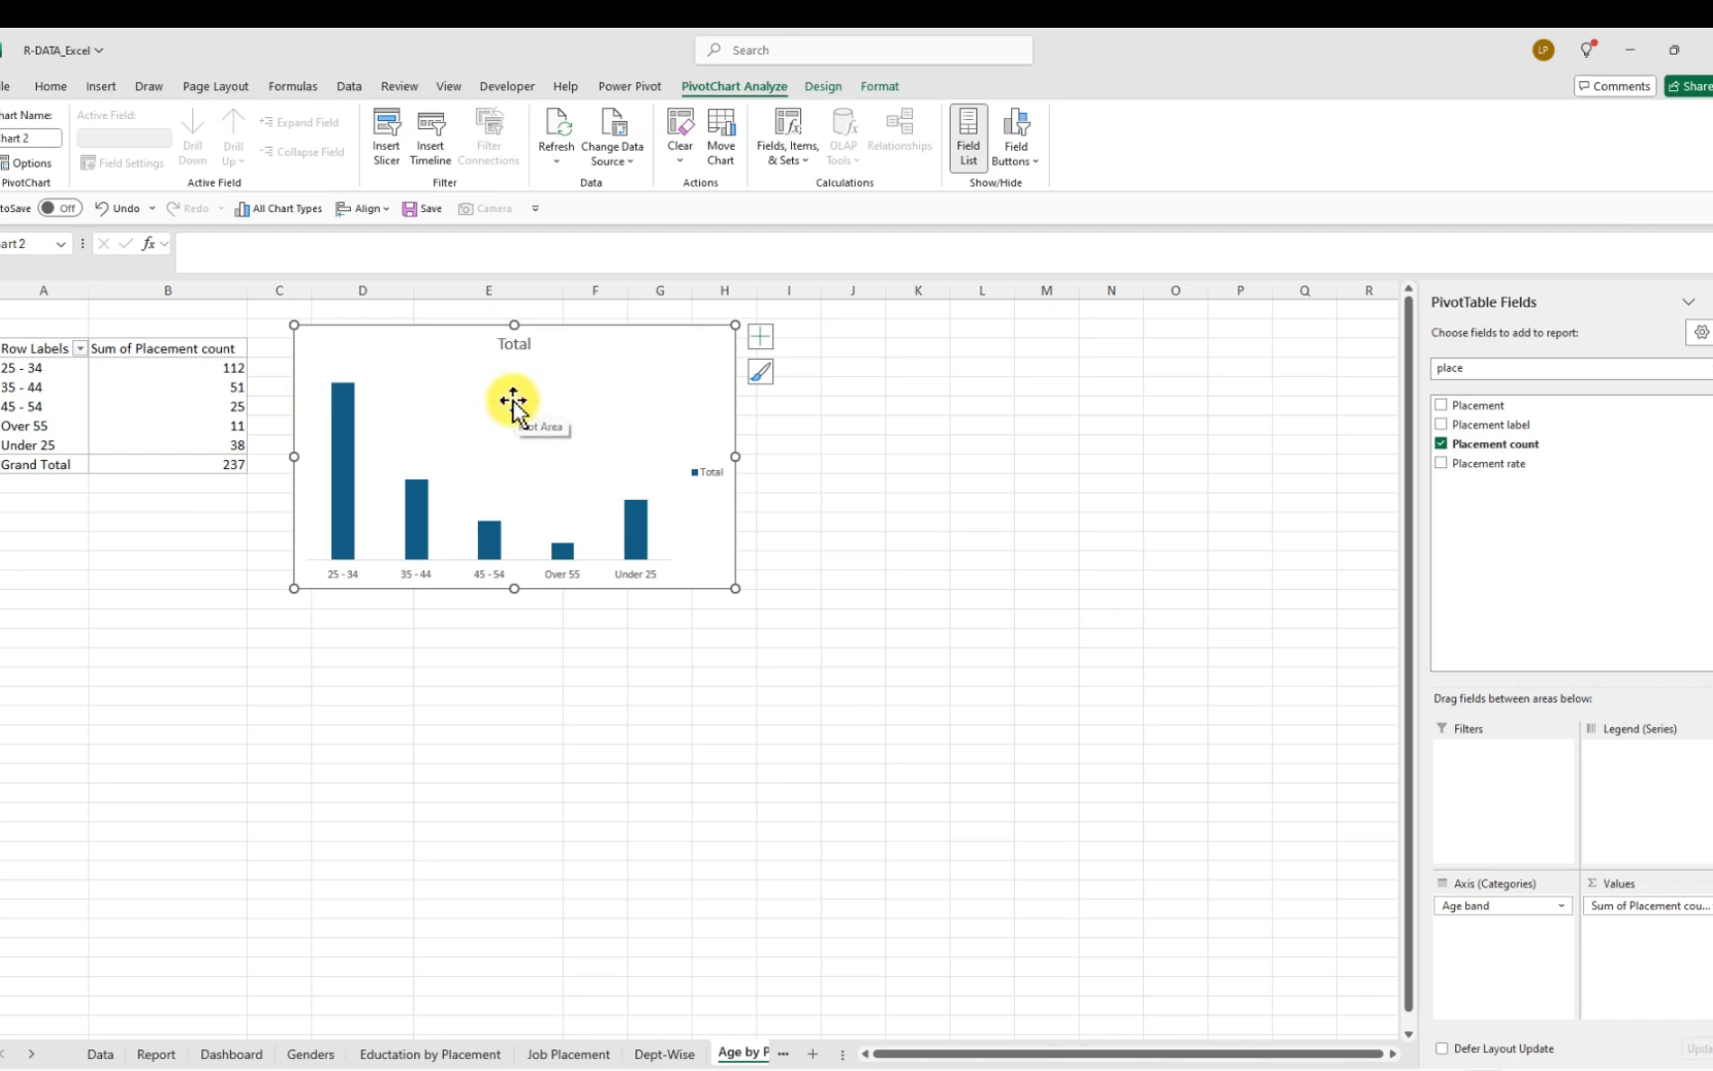
# Add data labels to the columns of the age band chart
pyautogui.rightClick(631, 508)
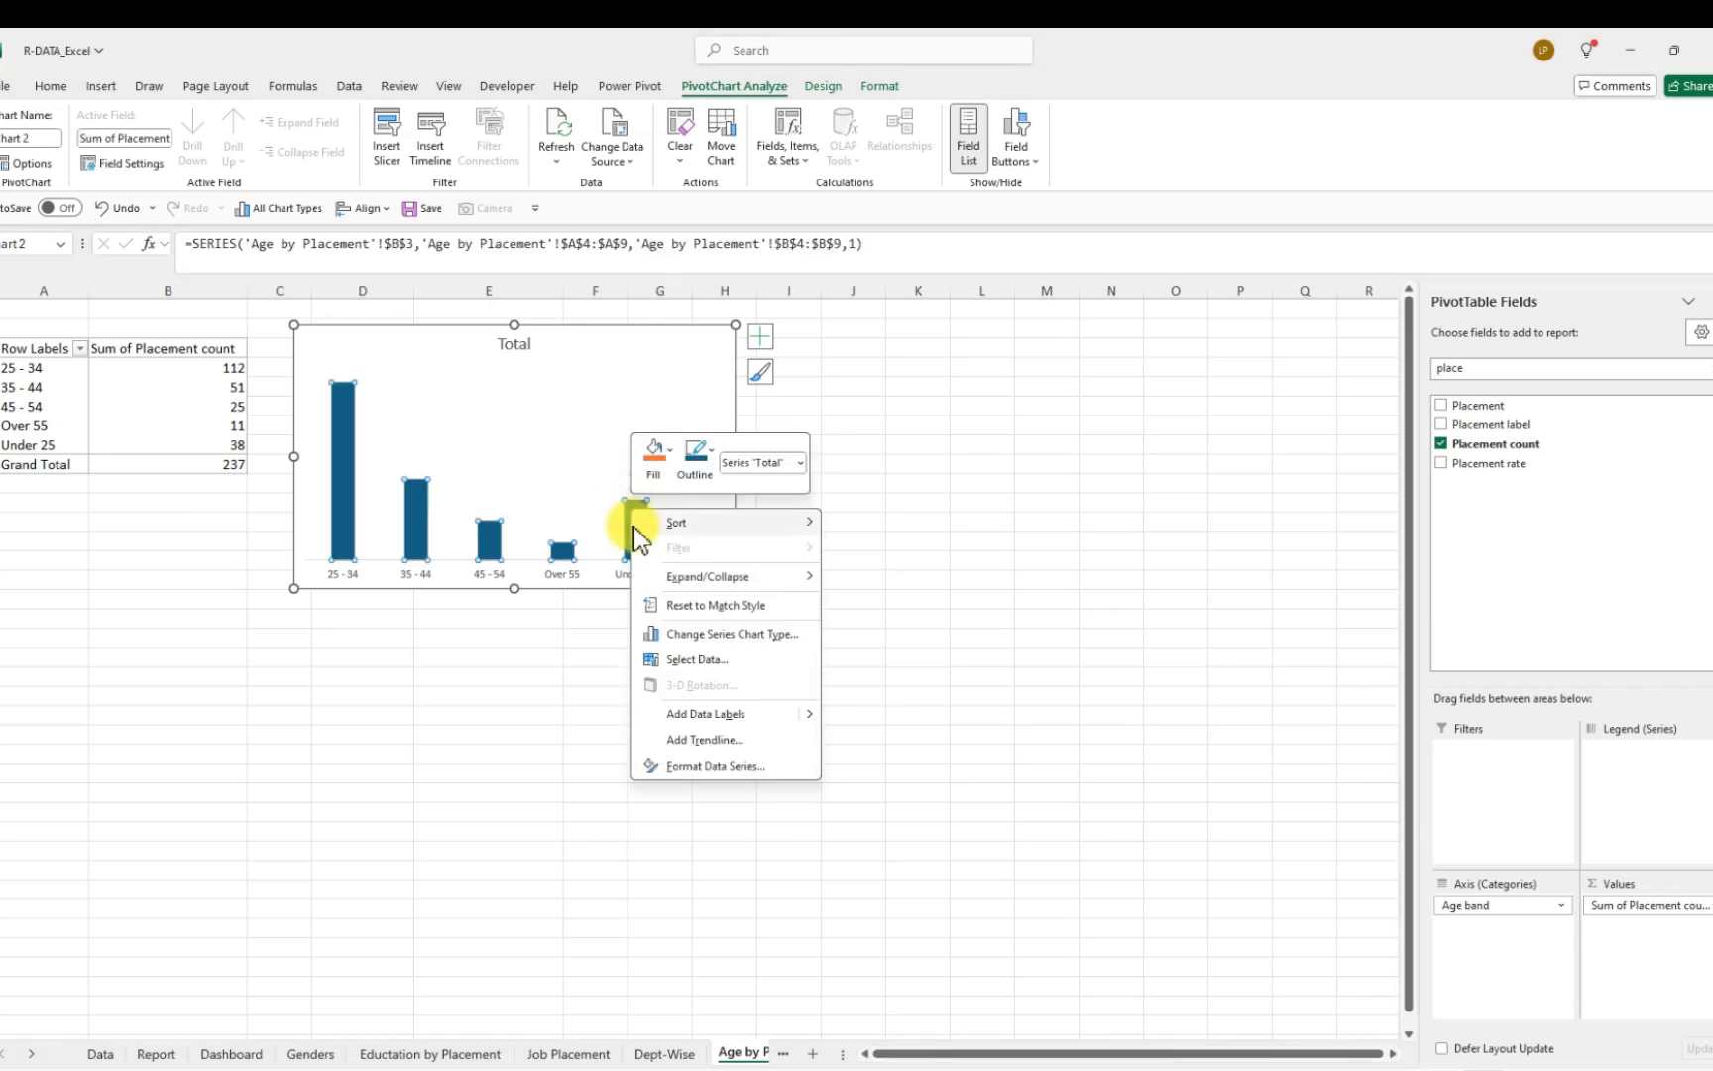
pyautogui.click(721, 712)
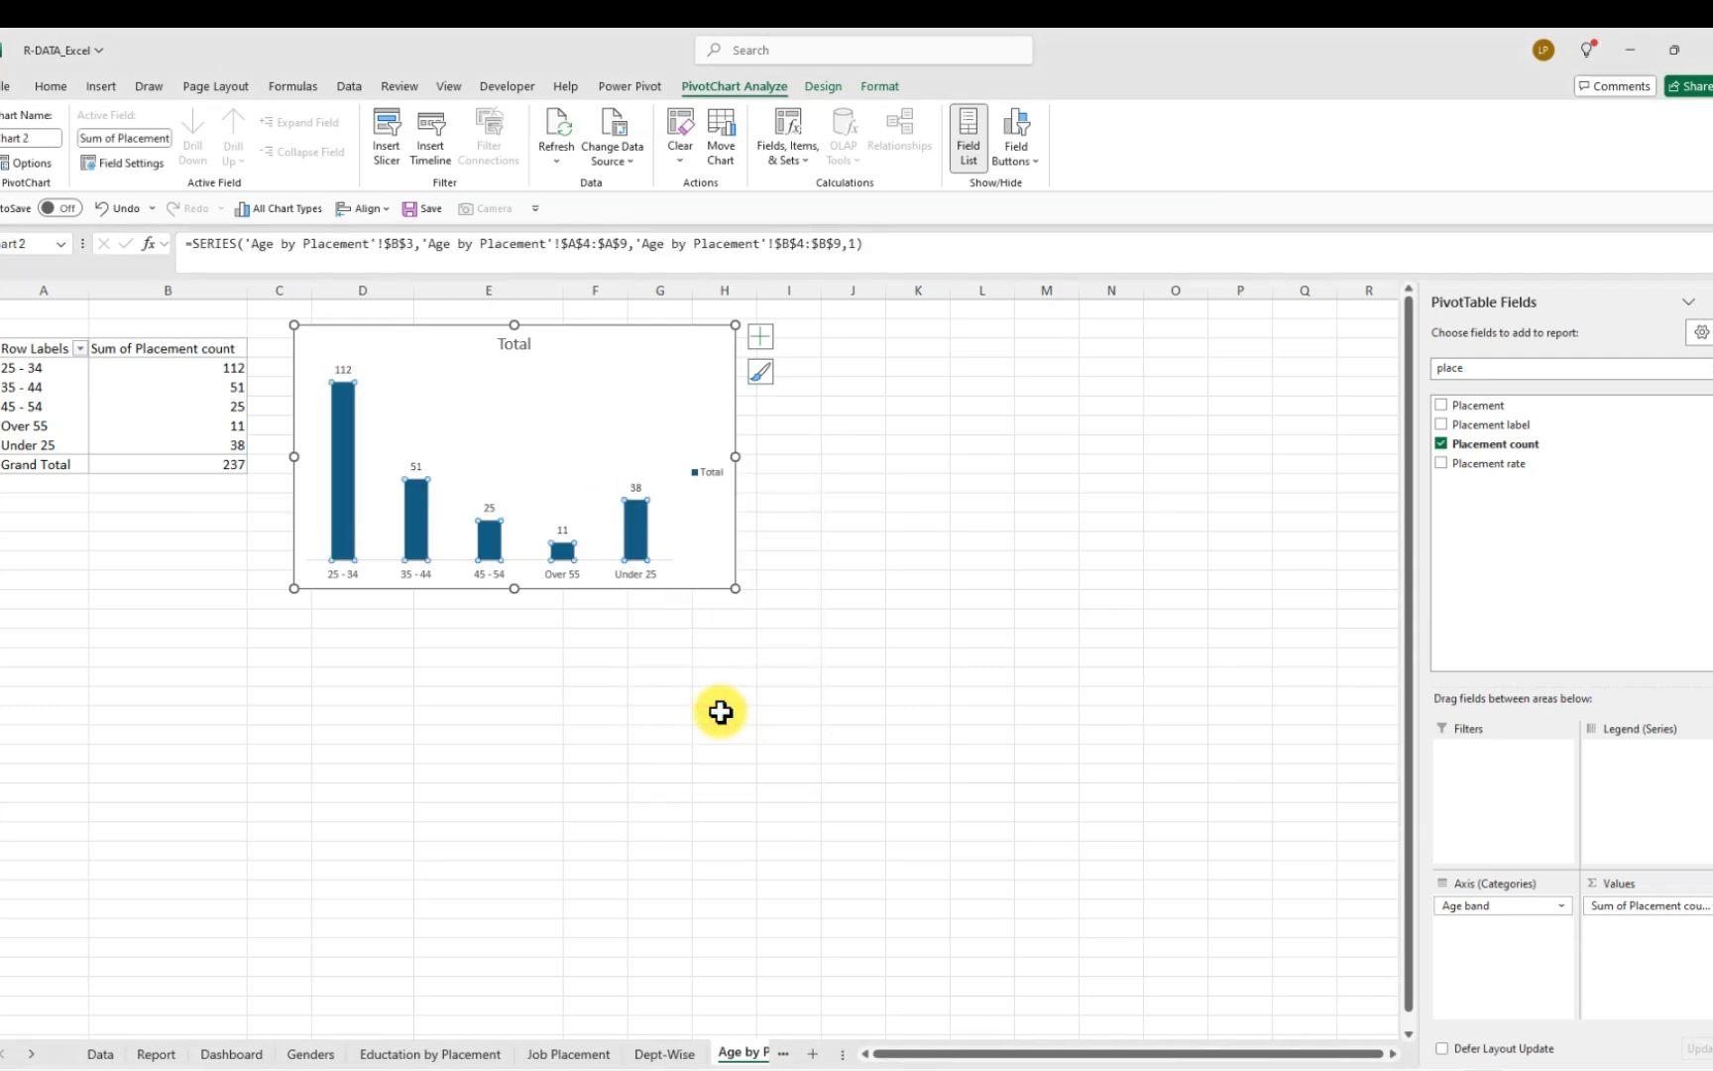
pyautogui.click(631, 535)
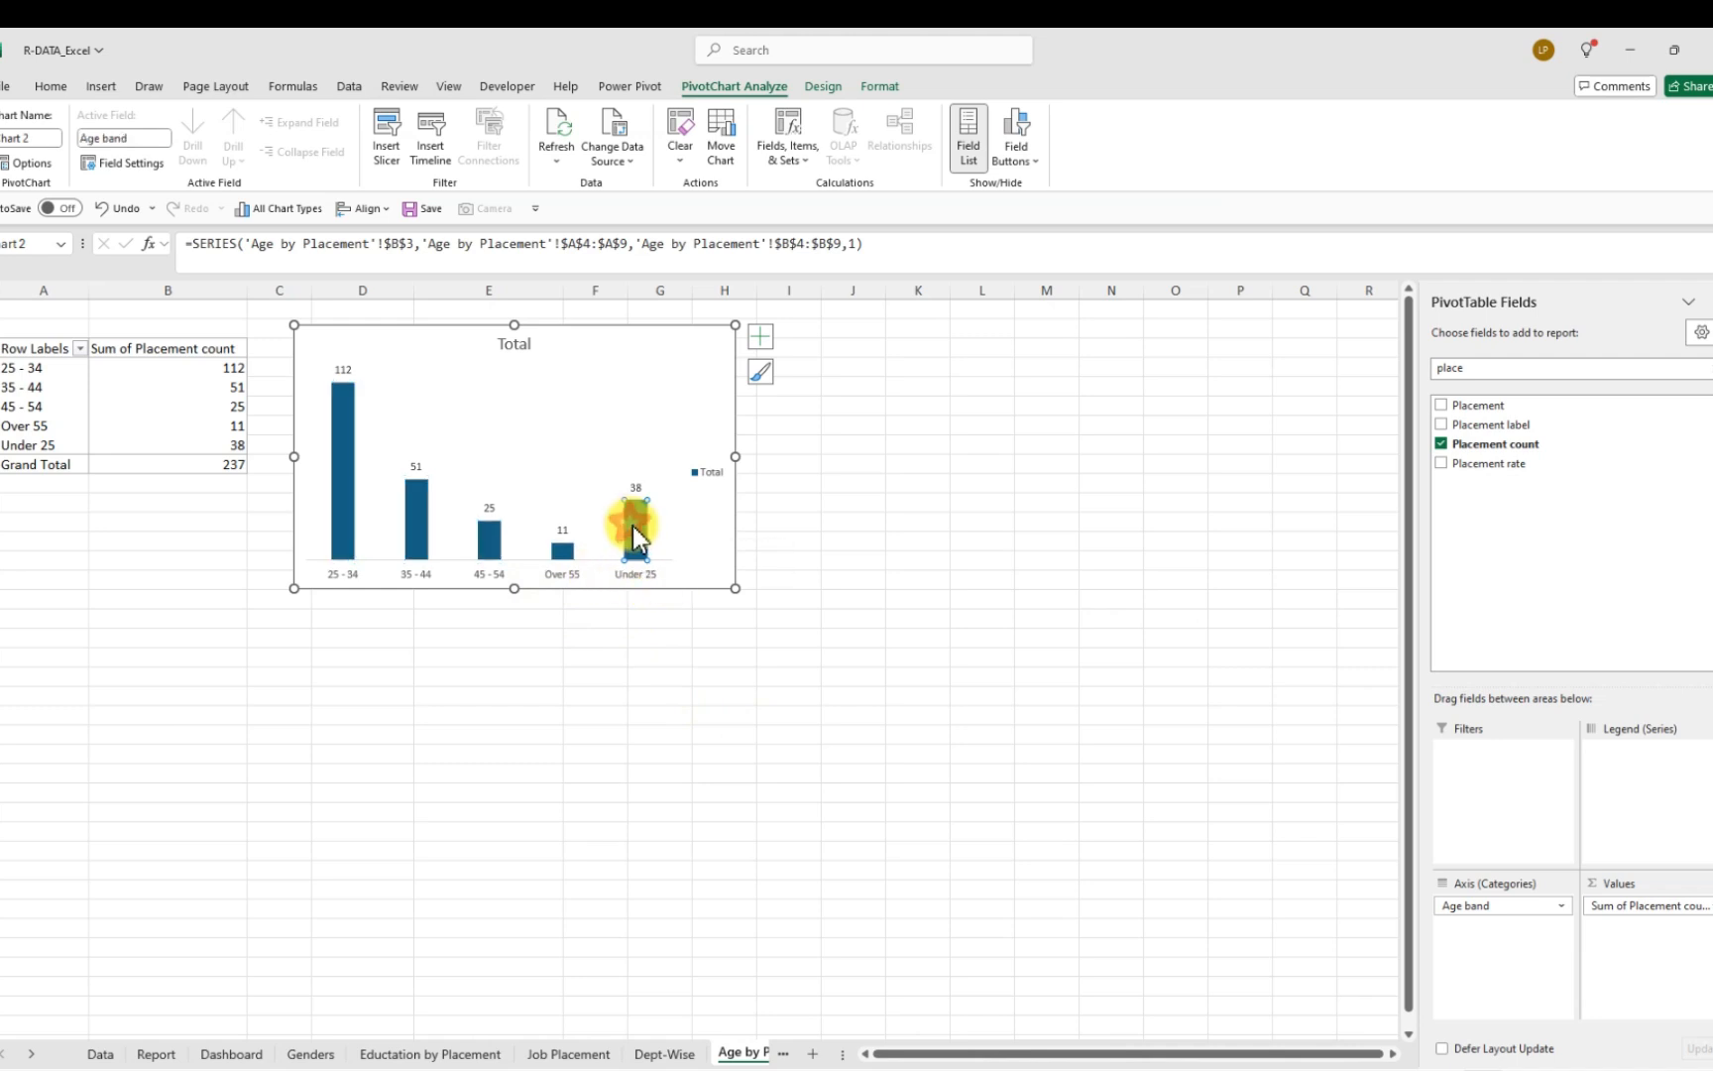
pyautogui.click(766, 619)
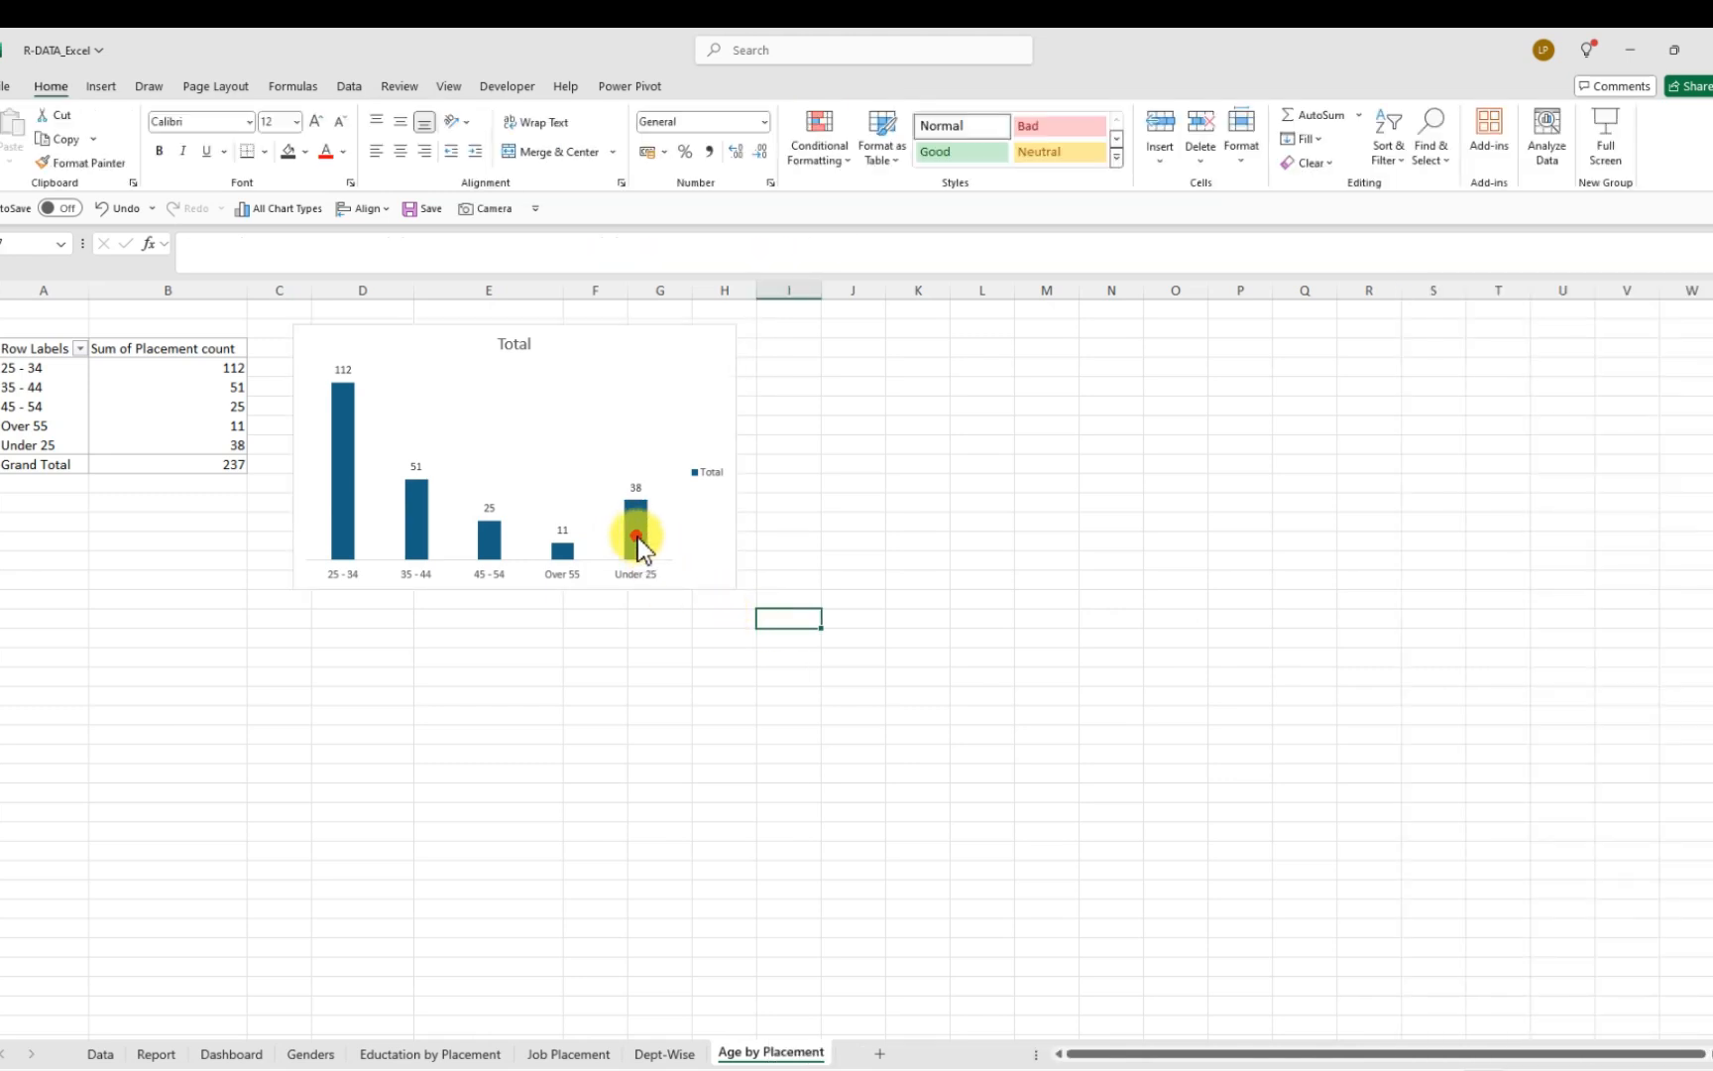
# Widen the chart's columns by setting the data series gap width to 139%
pyautogui.click(638, 536)
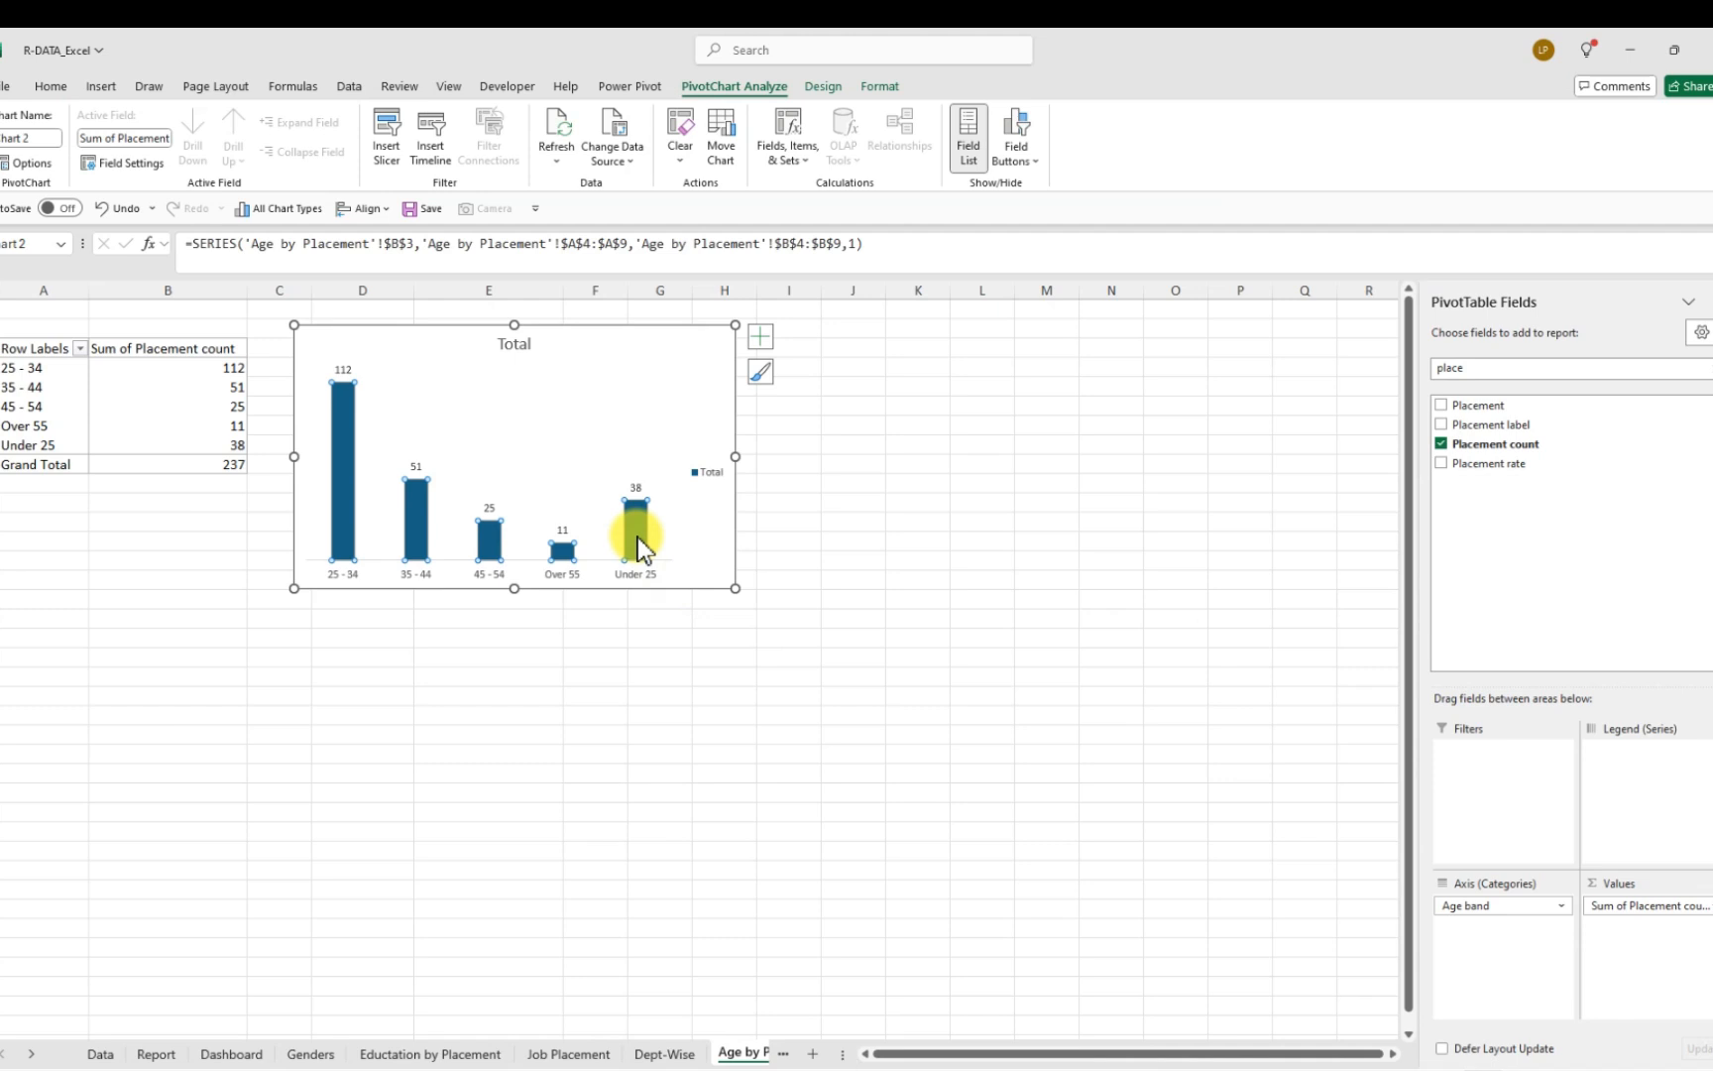
pyautogui.doubleClick(638, 536)
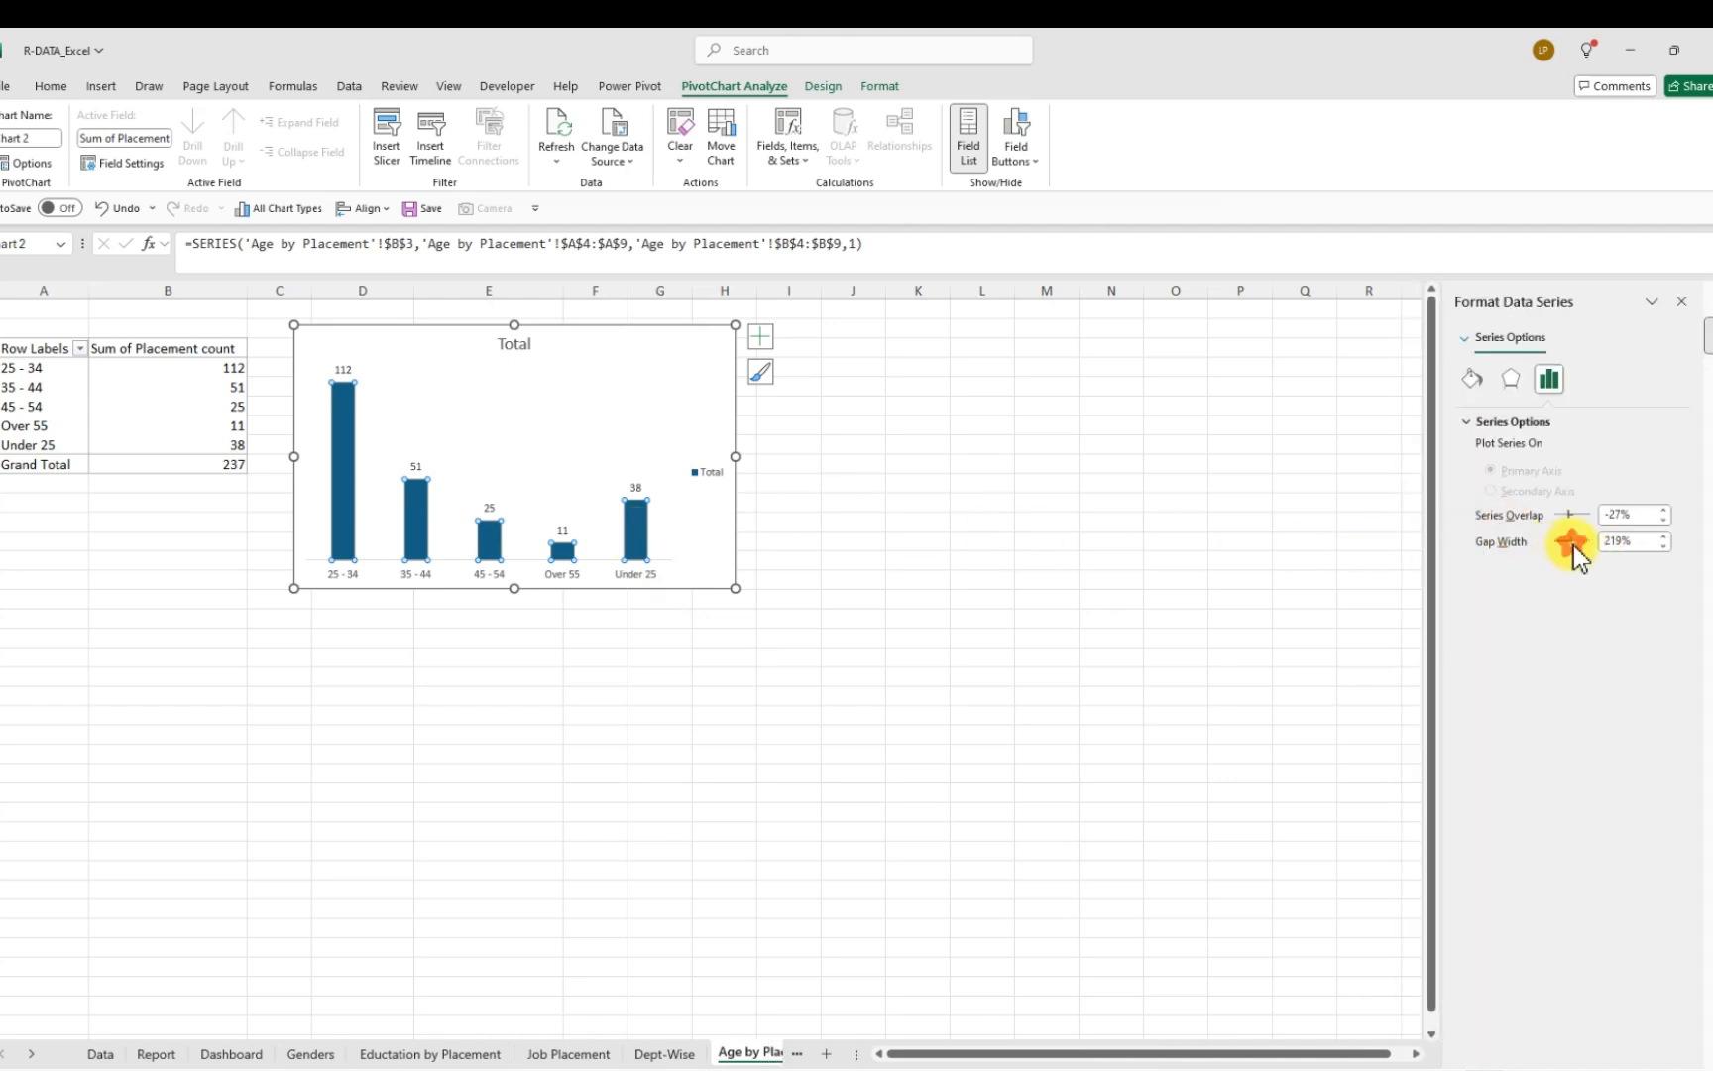
pyautogui.moveTo(1575, 545); pyautogui.dragTo(1567, 546)
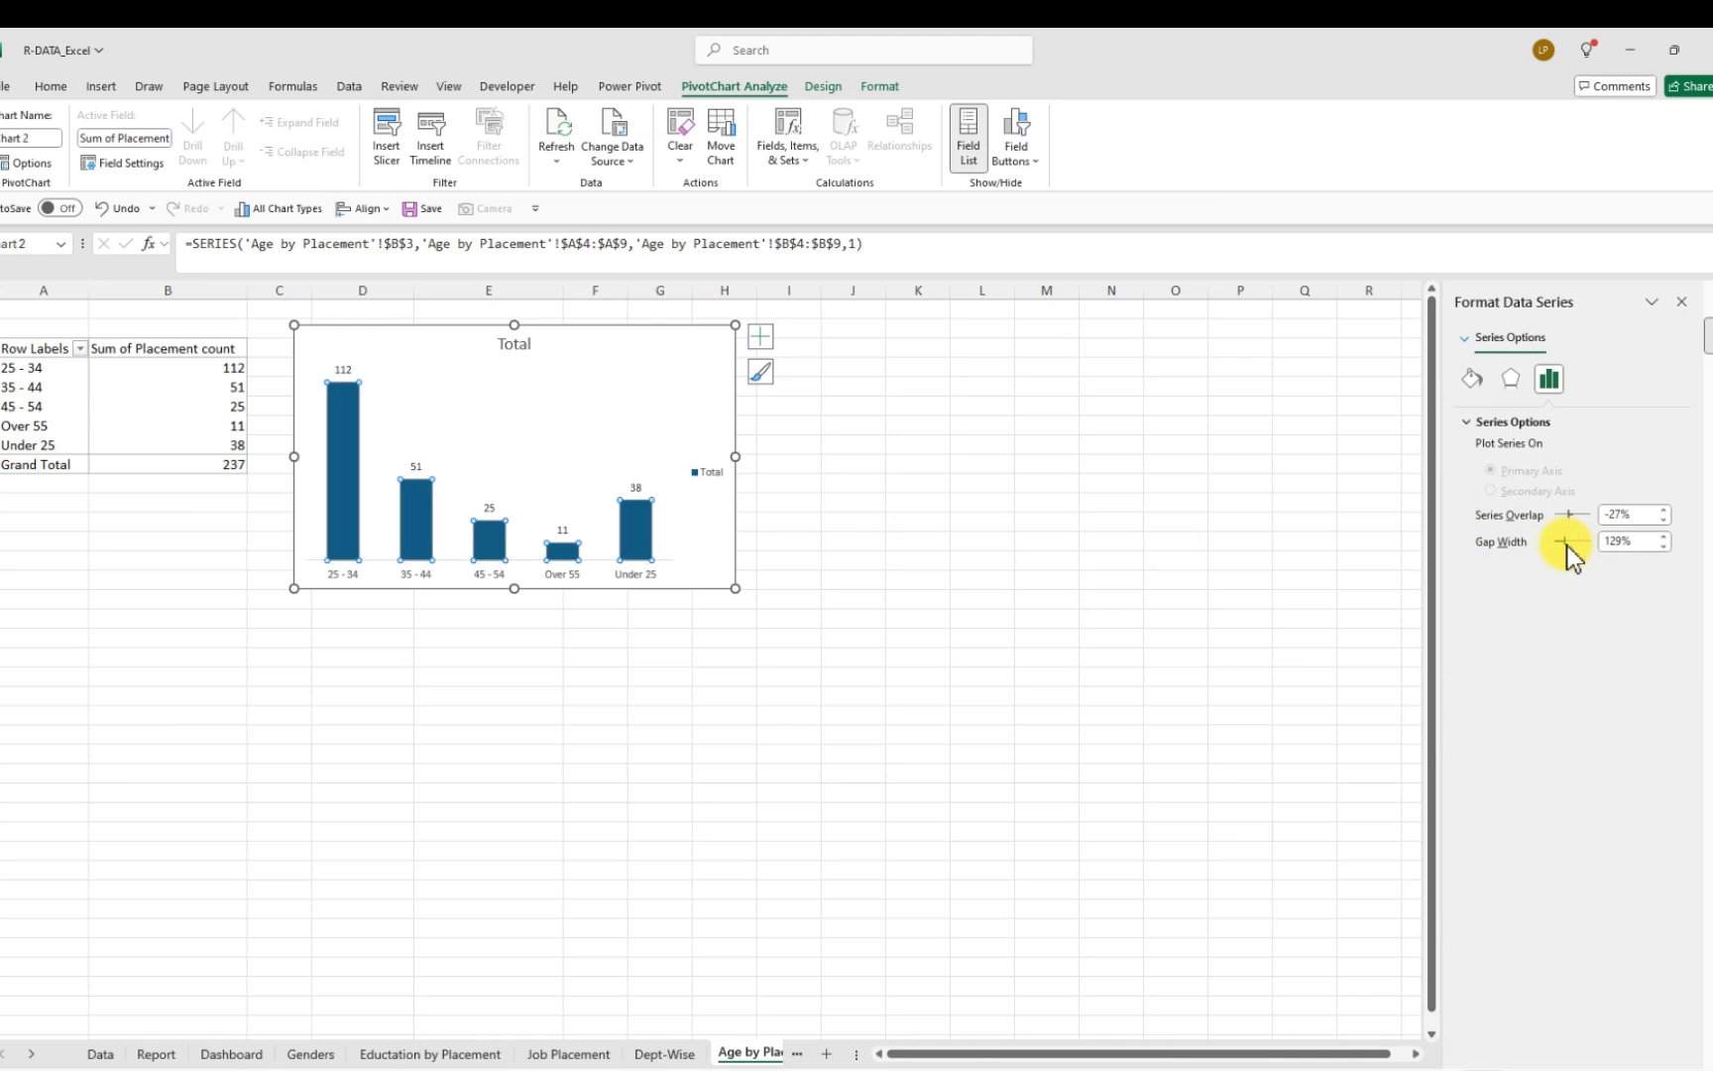
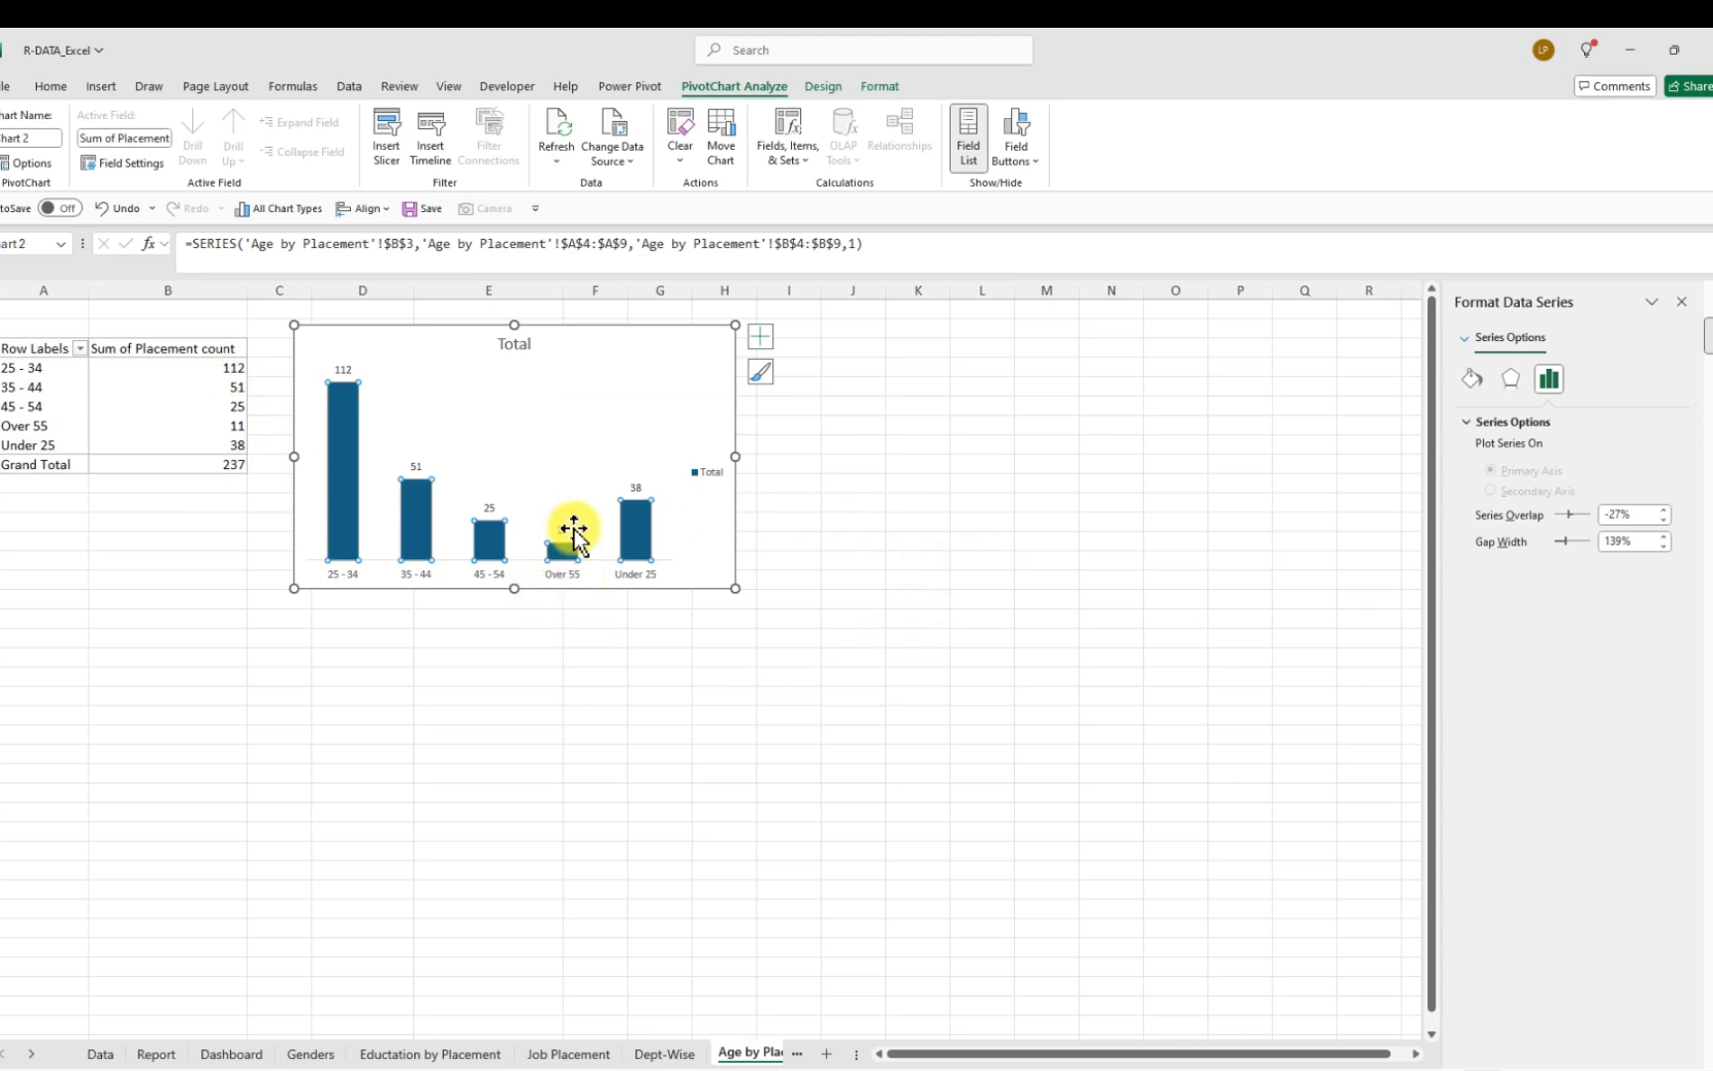
# Delete the legend from the age band column chart, close the formatting pane and save the workbook
pyautogui.moveTo(337, 565)
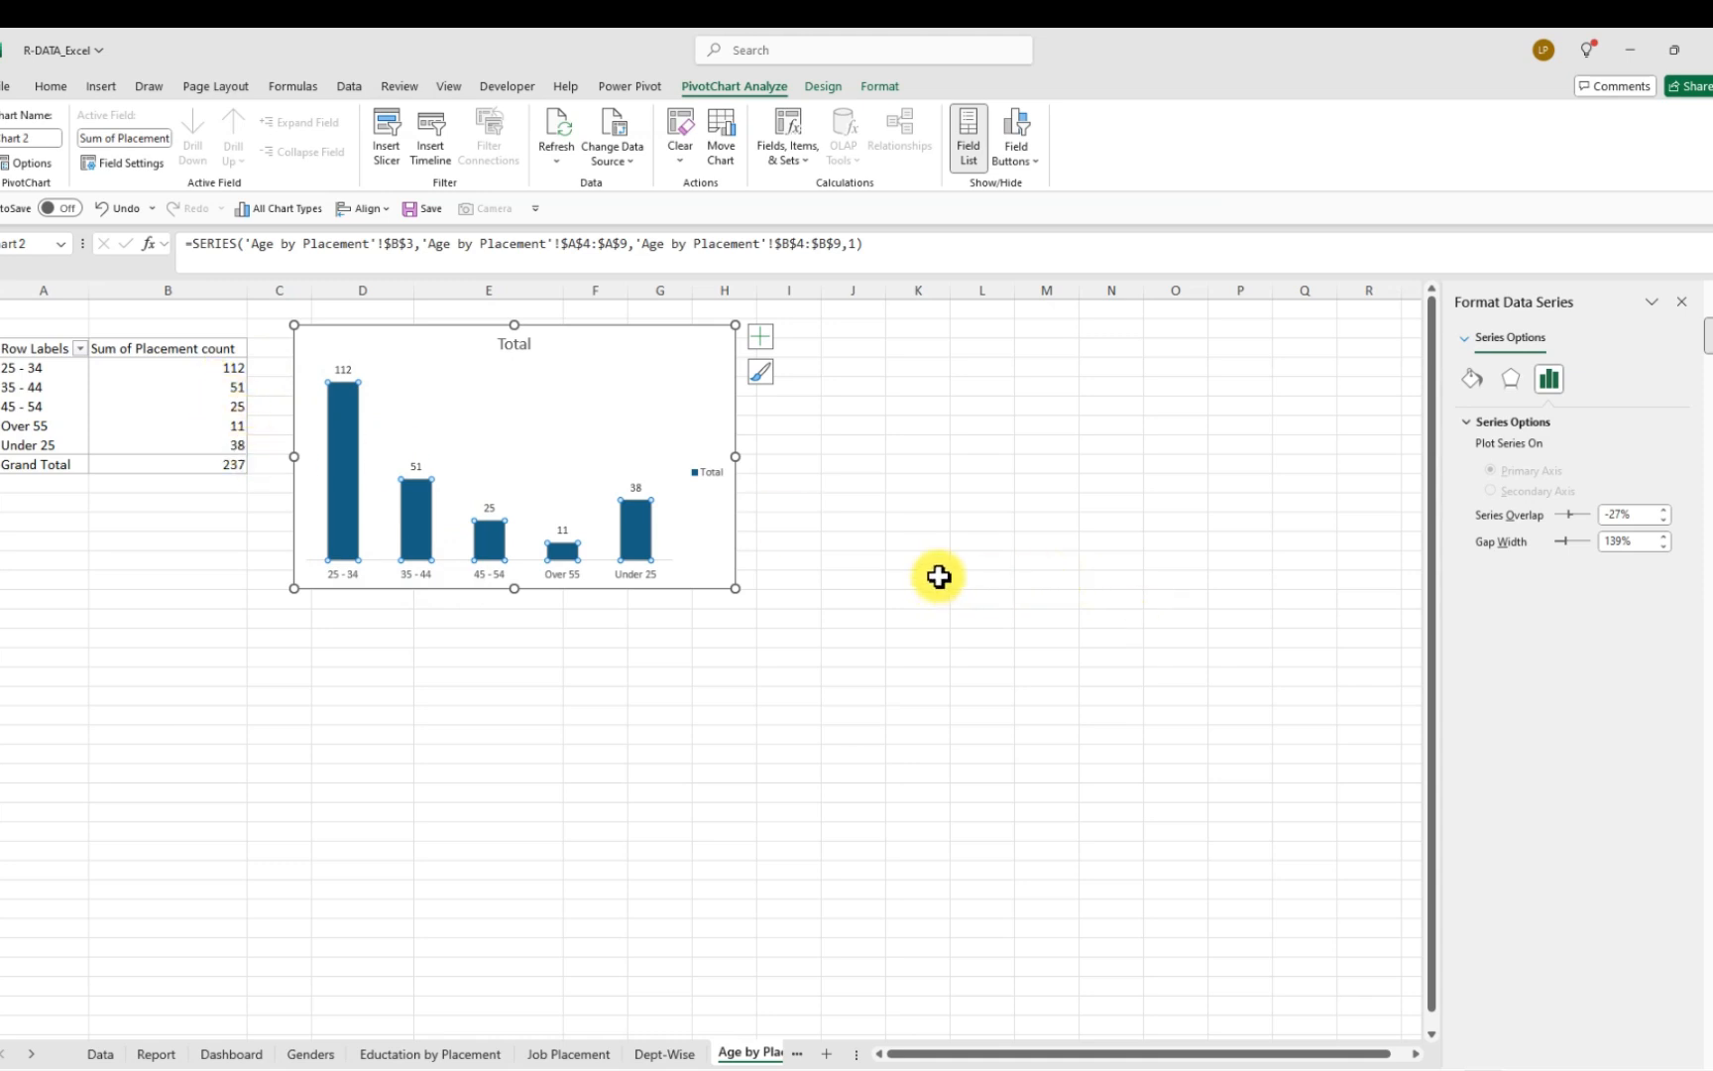
pyautogui.click(939, 577)
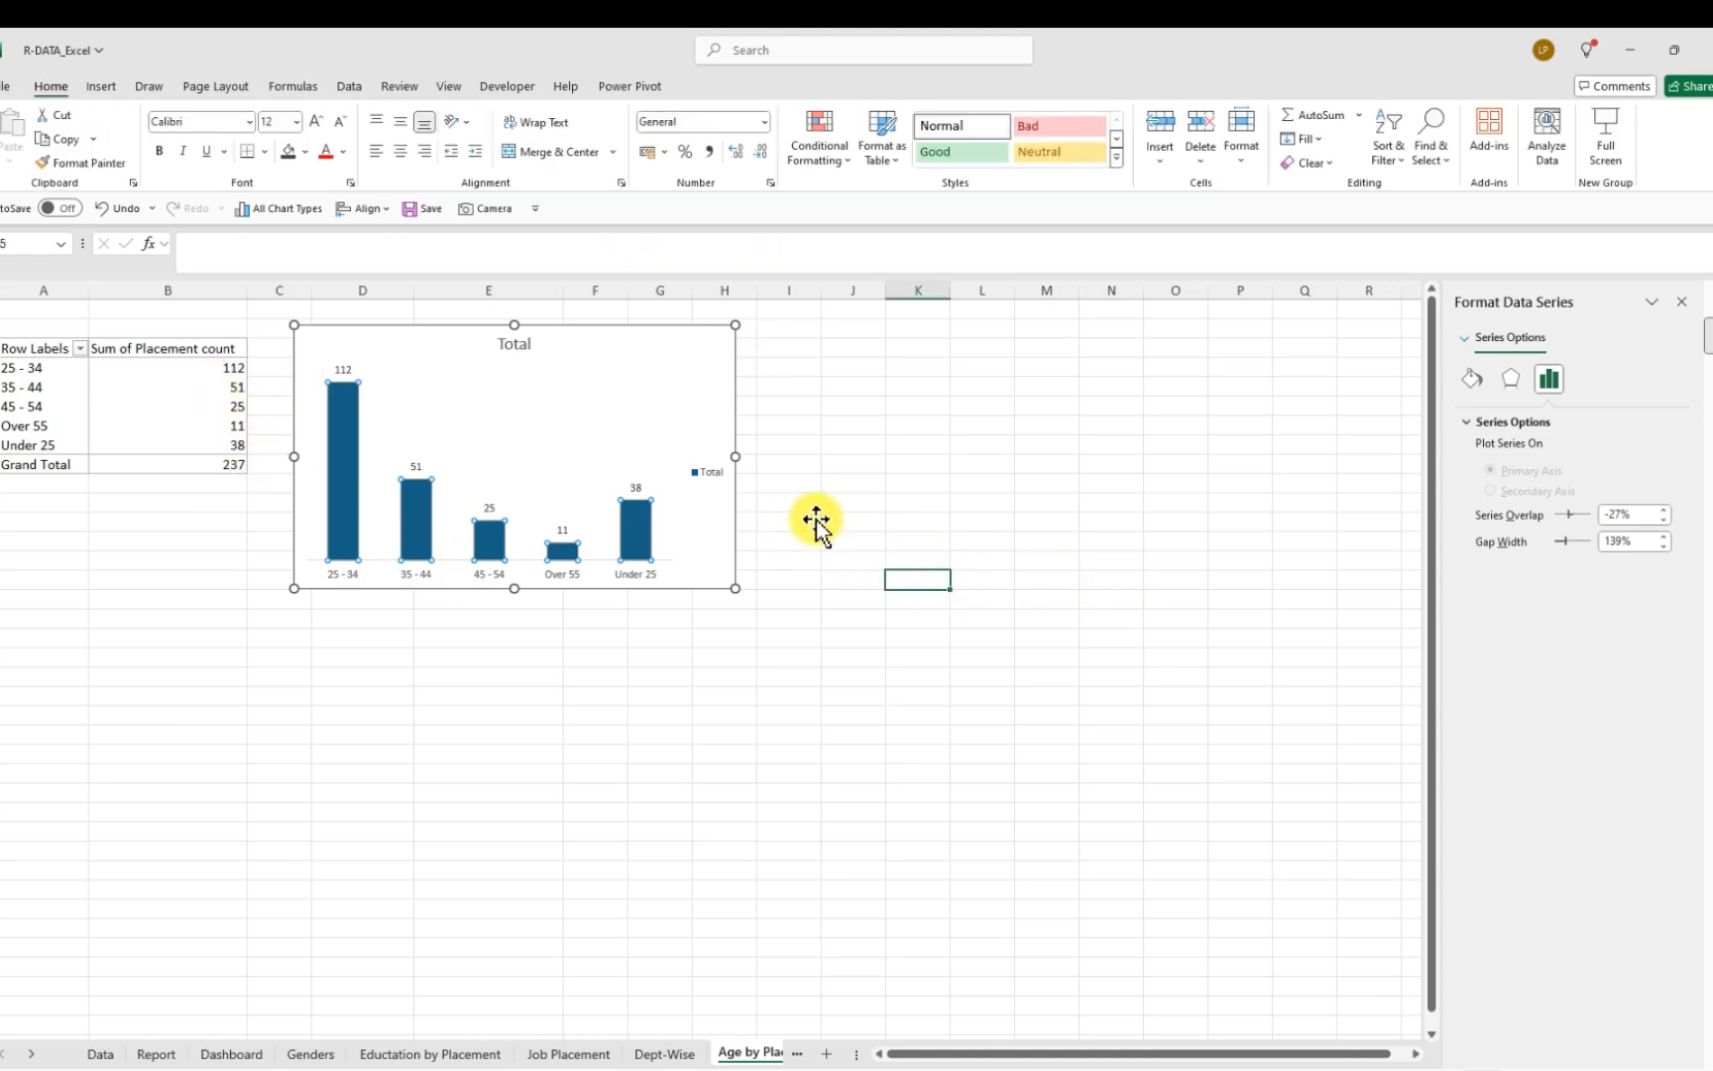
pyautogui.click(716, 476)
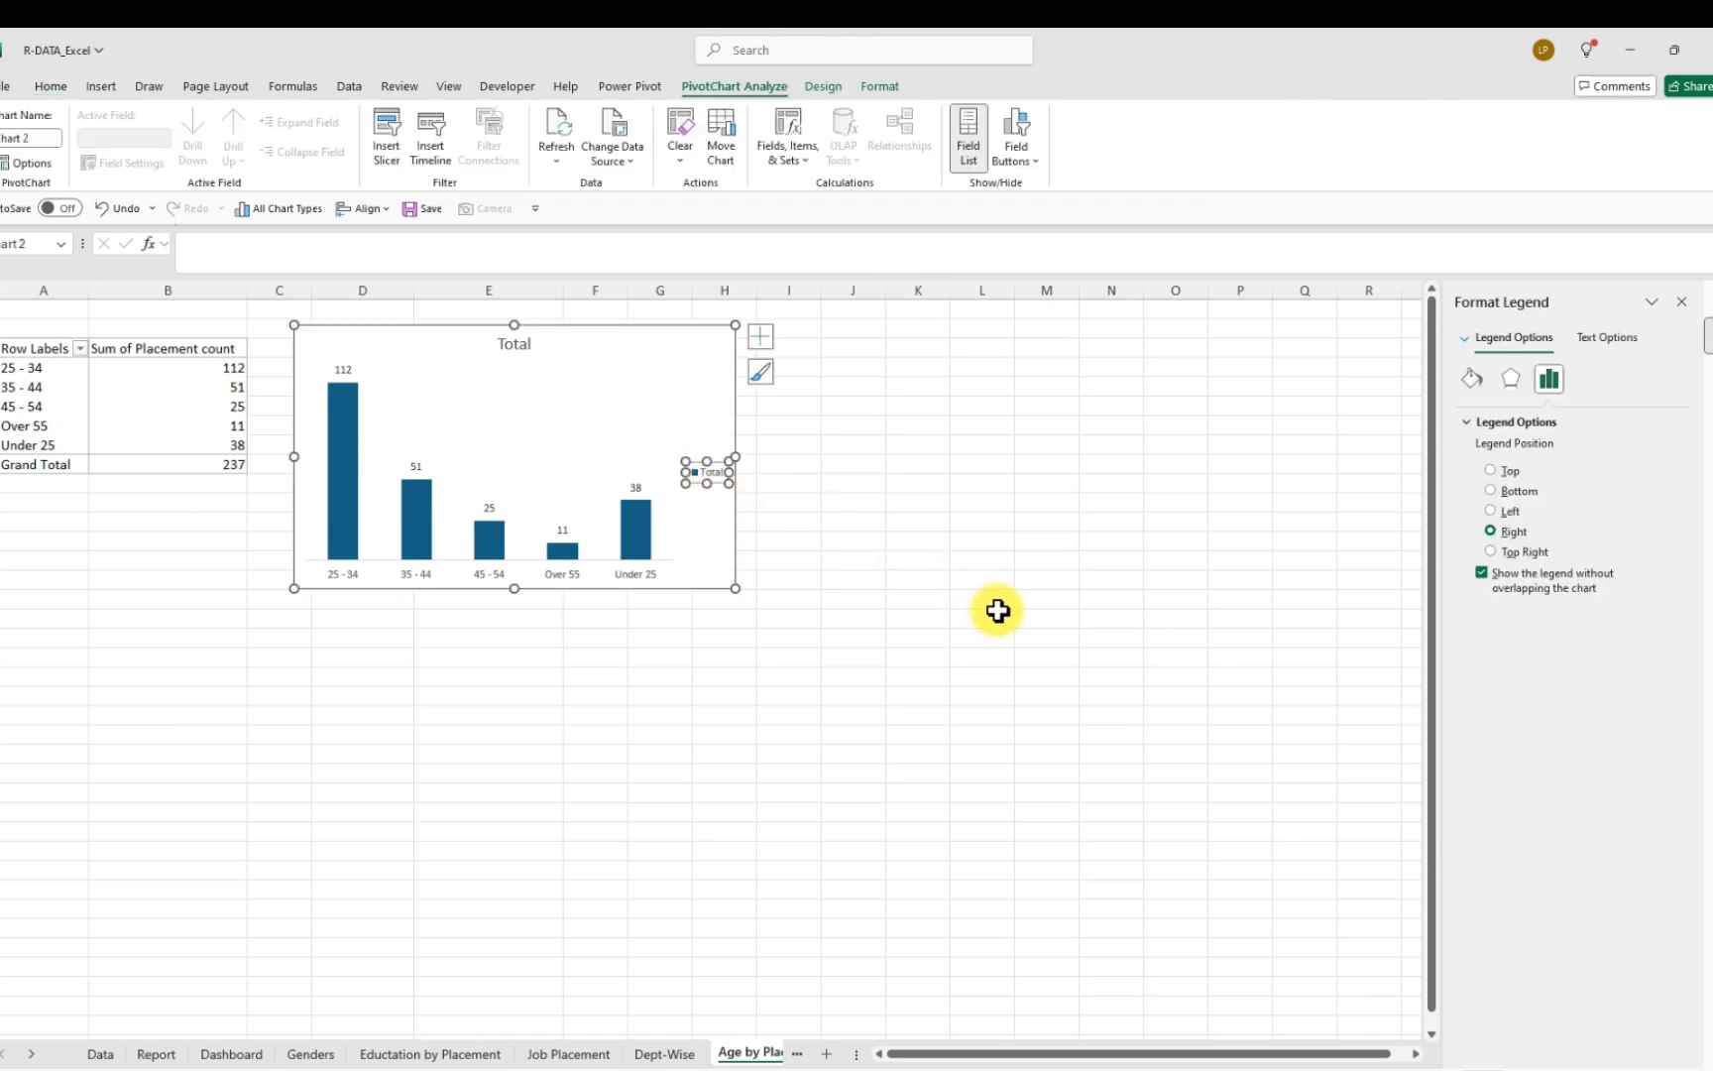
pyautogui.press('Delete')
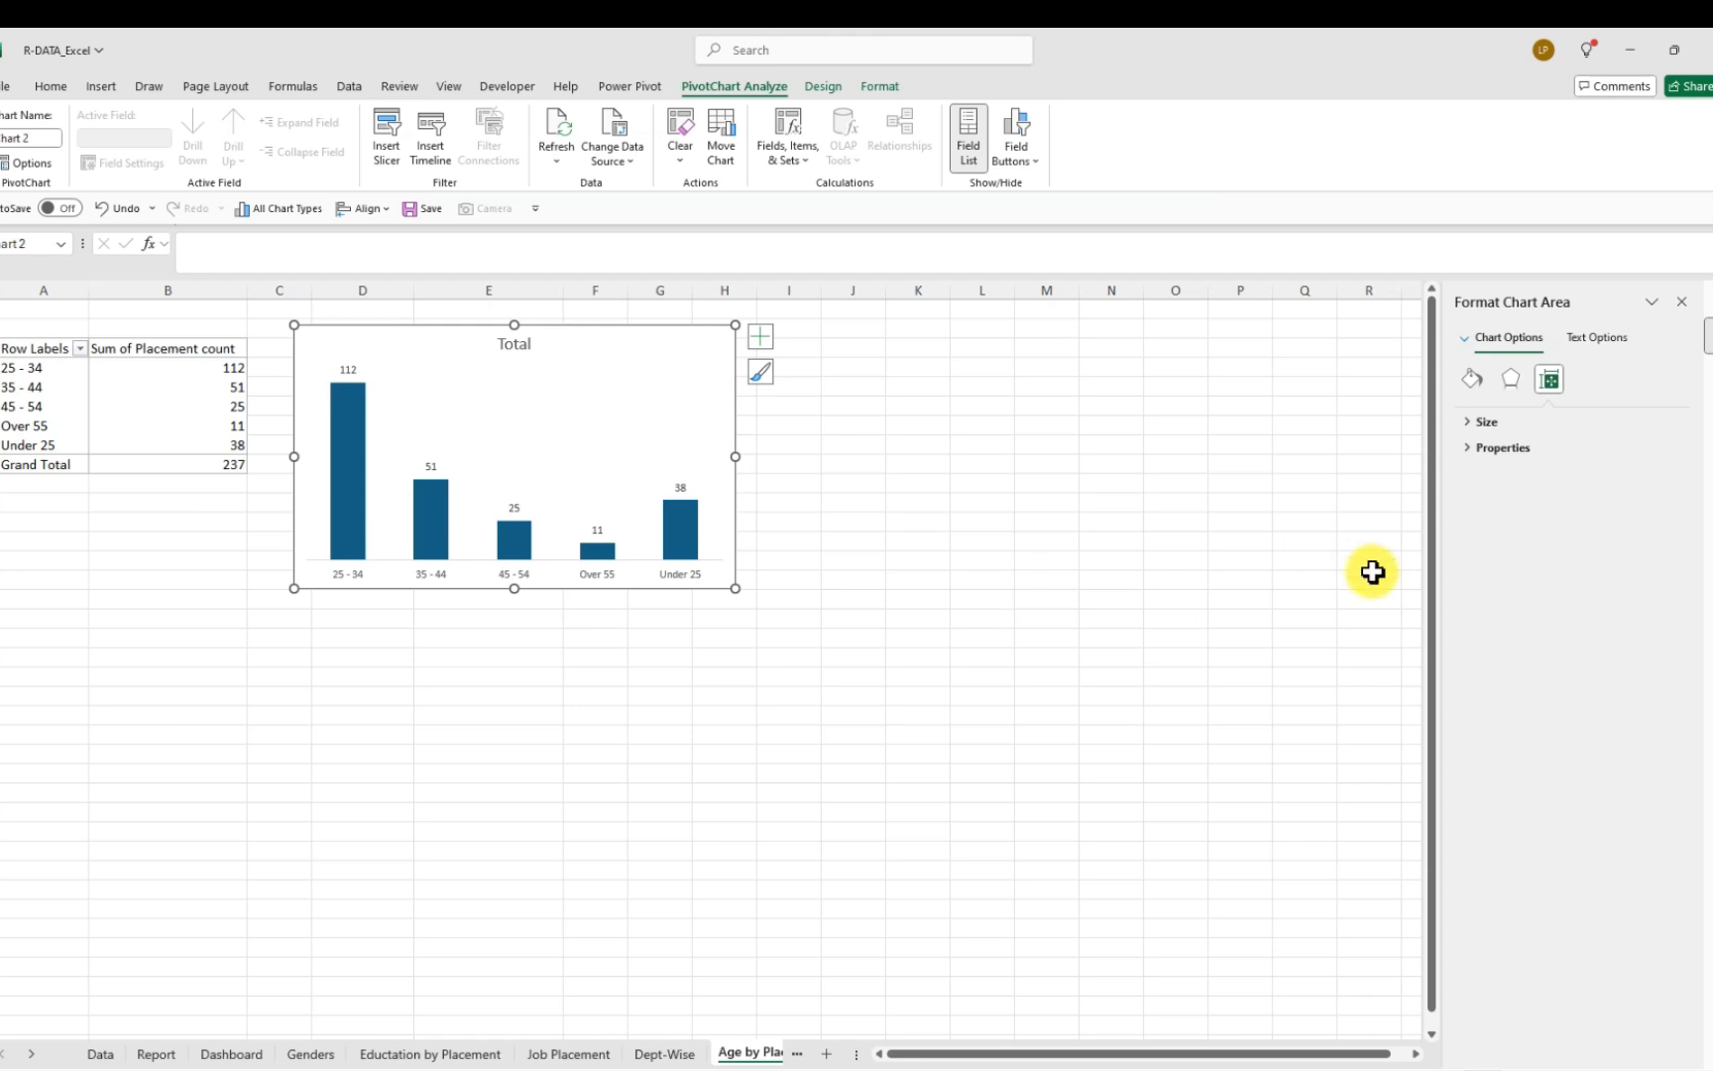
pyautogui.click(1683, 303)
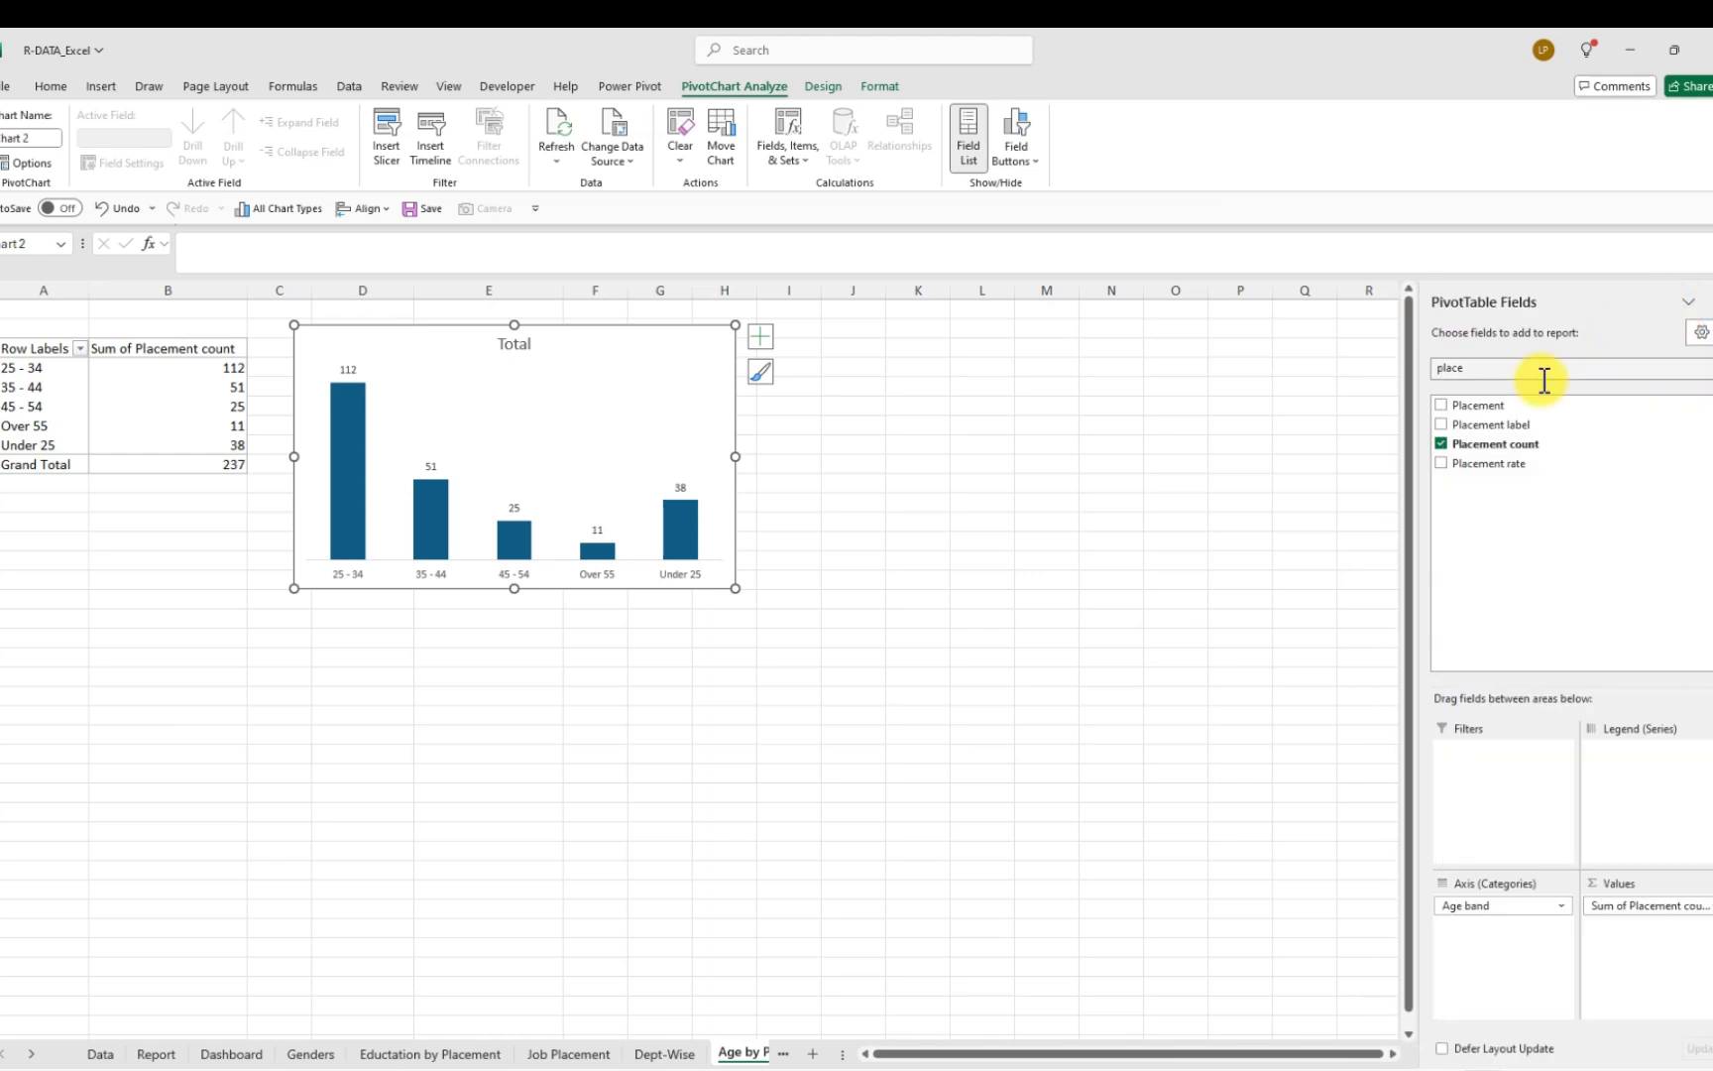
pyautogui.click(414, 210)
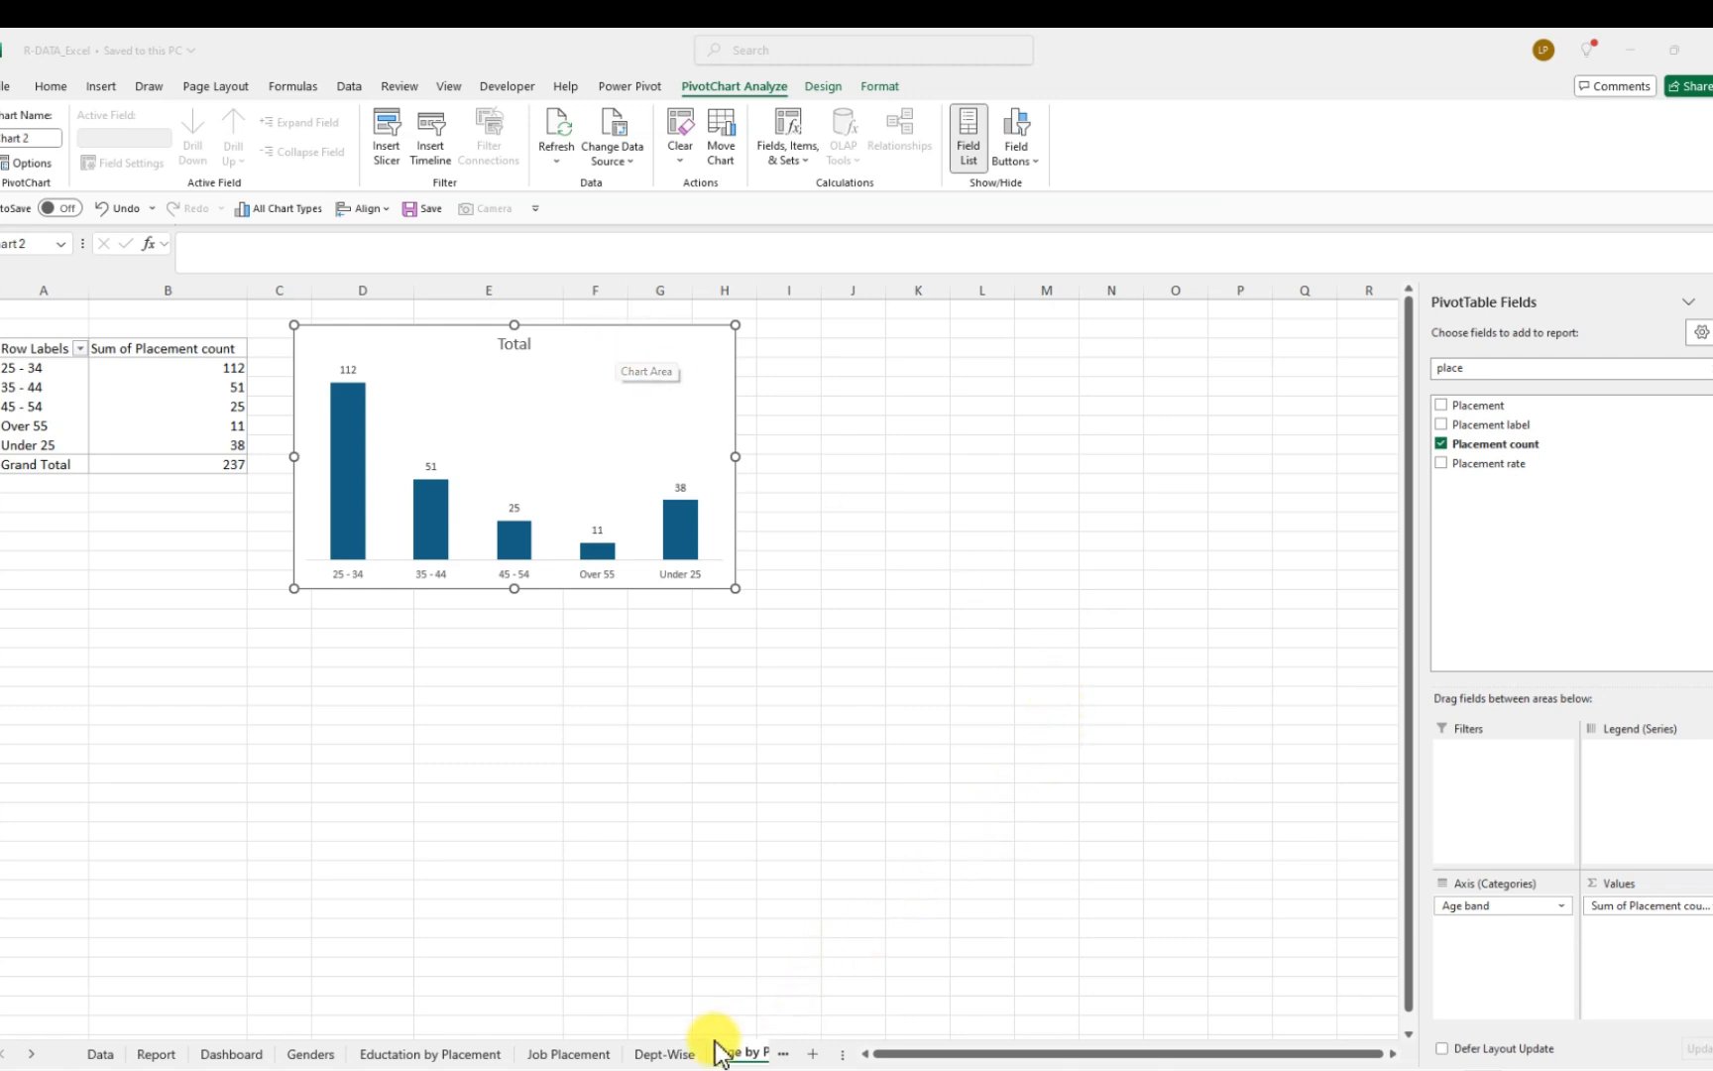
# Duplicate the Age by Placement sheet, placing the copy after the original
pyautogui.click(901, 1055)
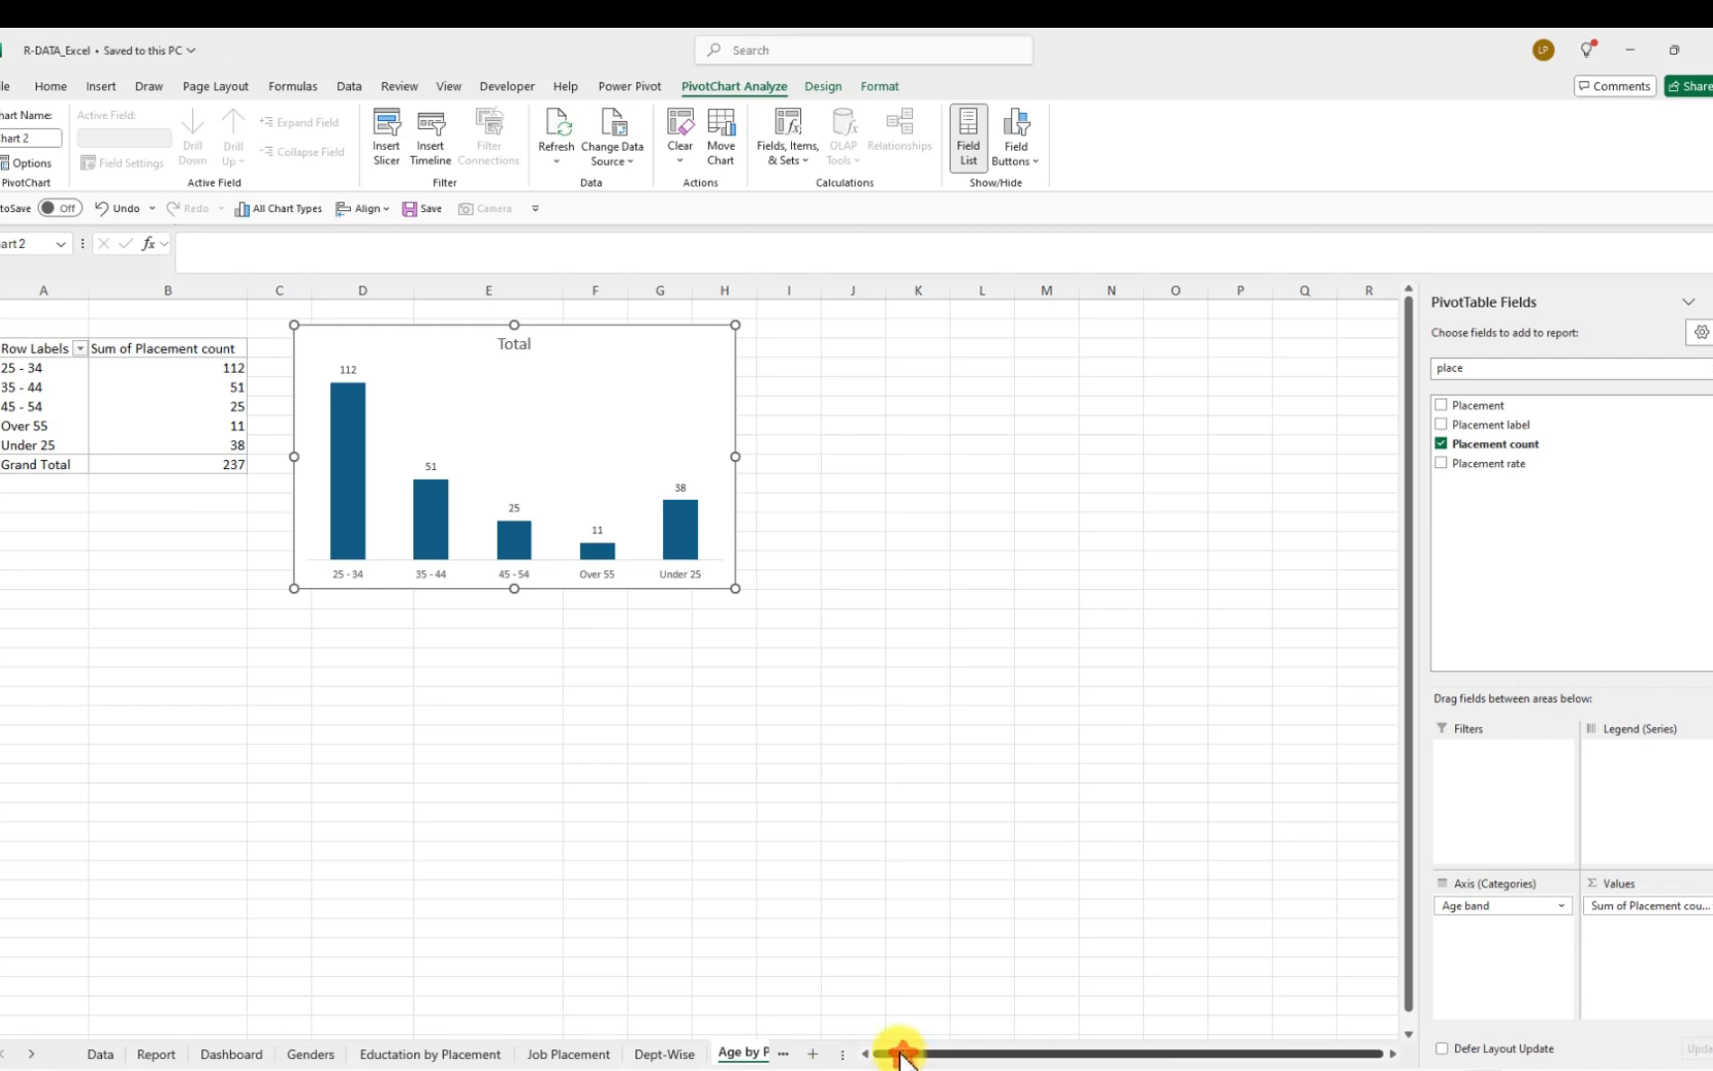
pyautogui.click(781, 1055)
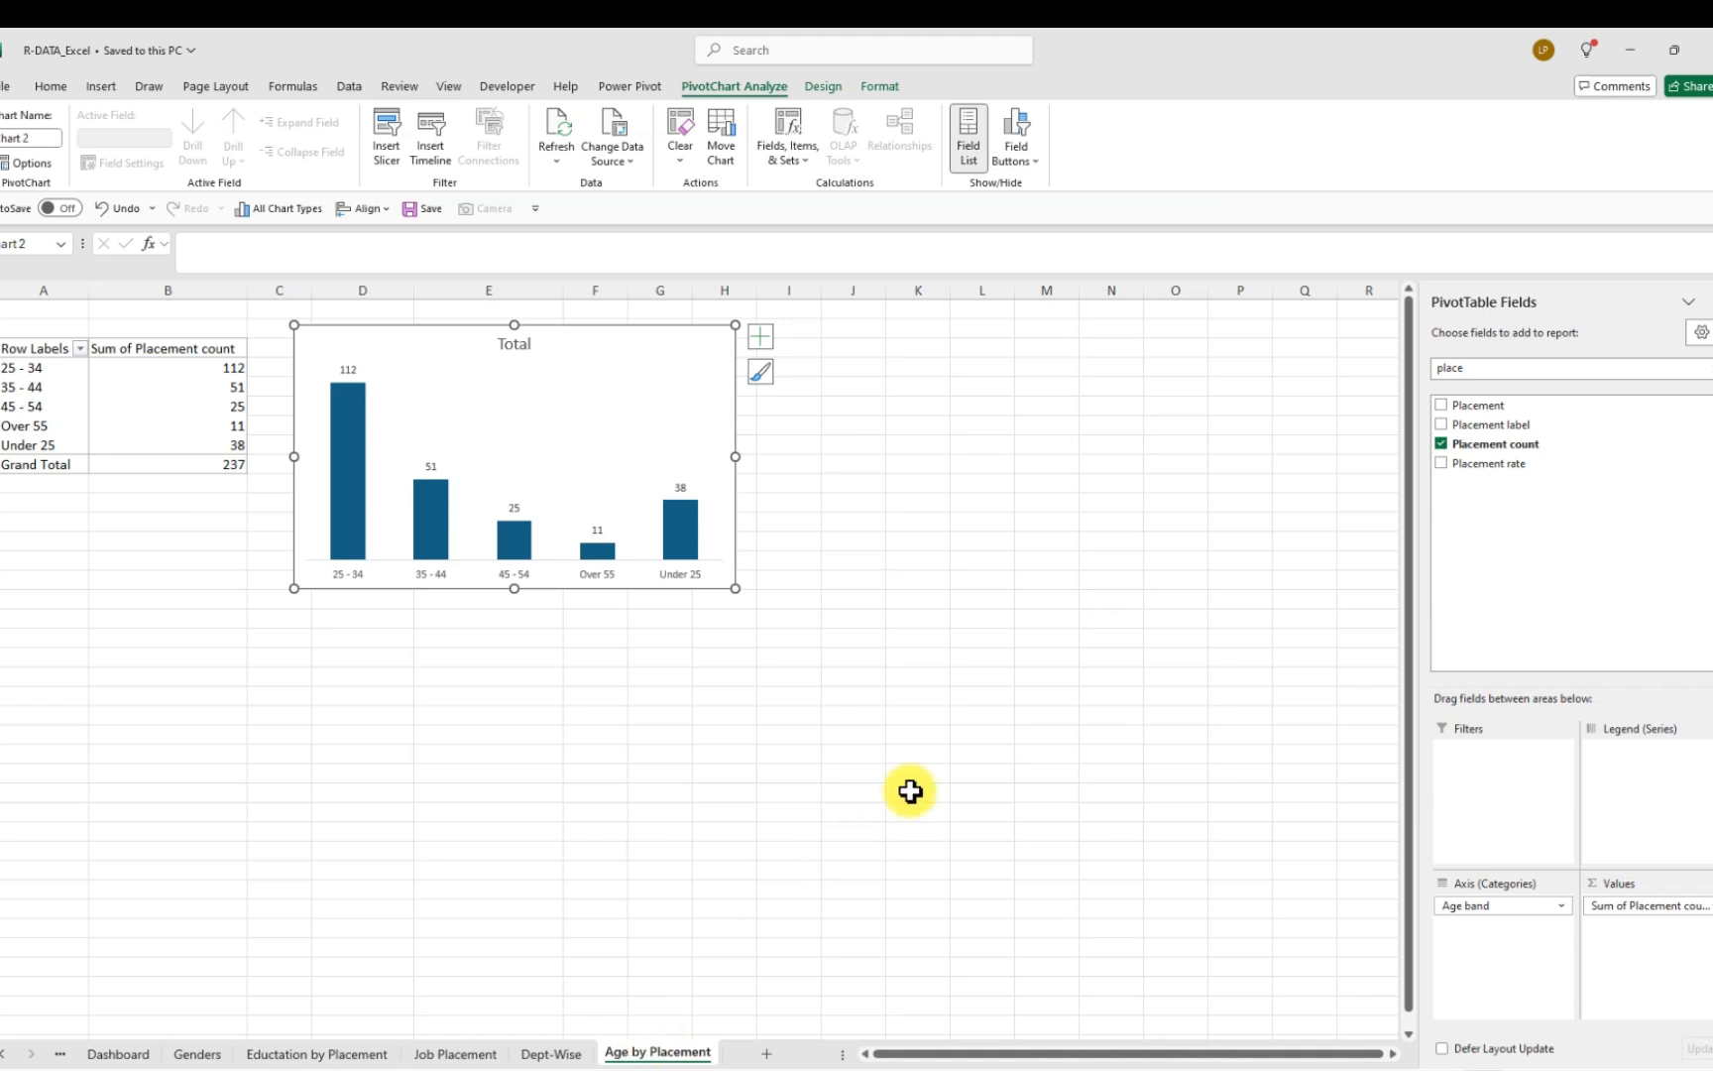
pyautogui.click(956, 773)
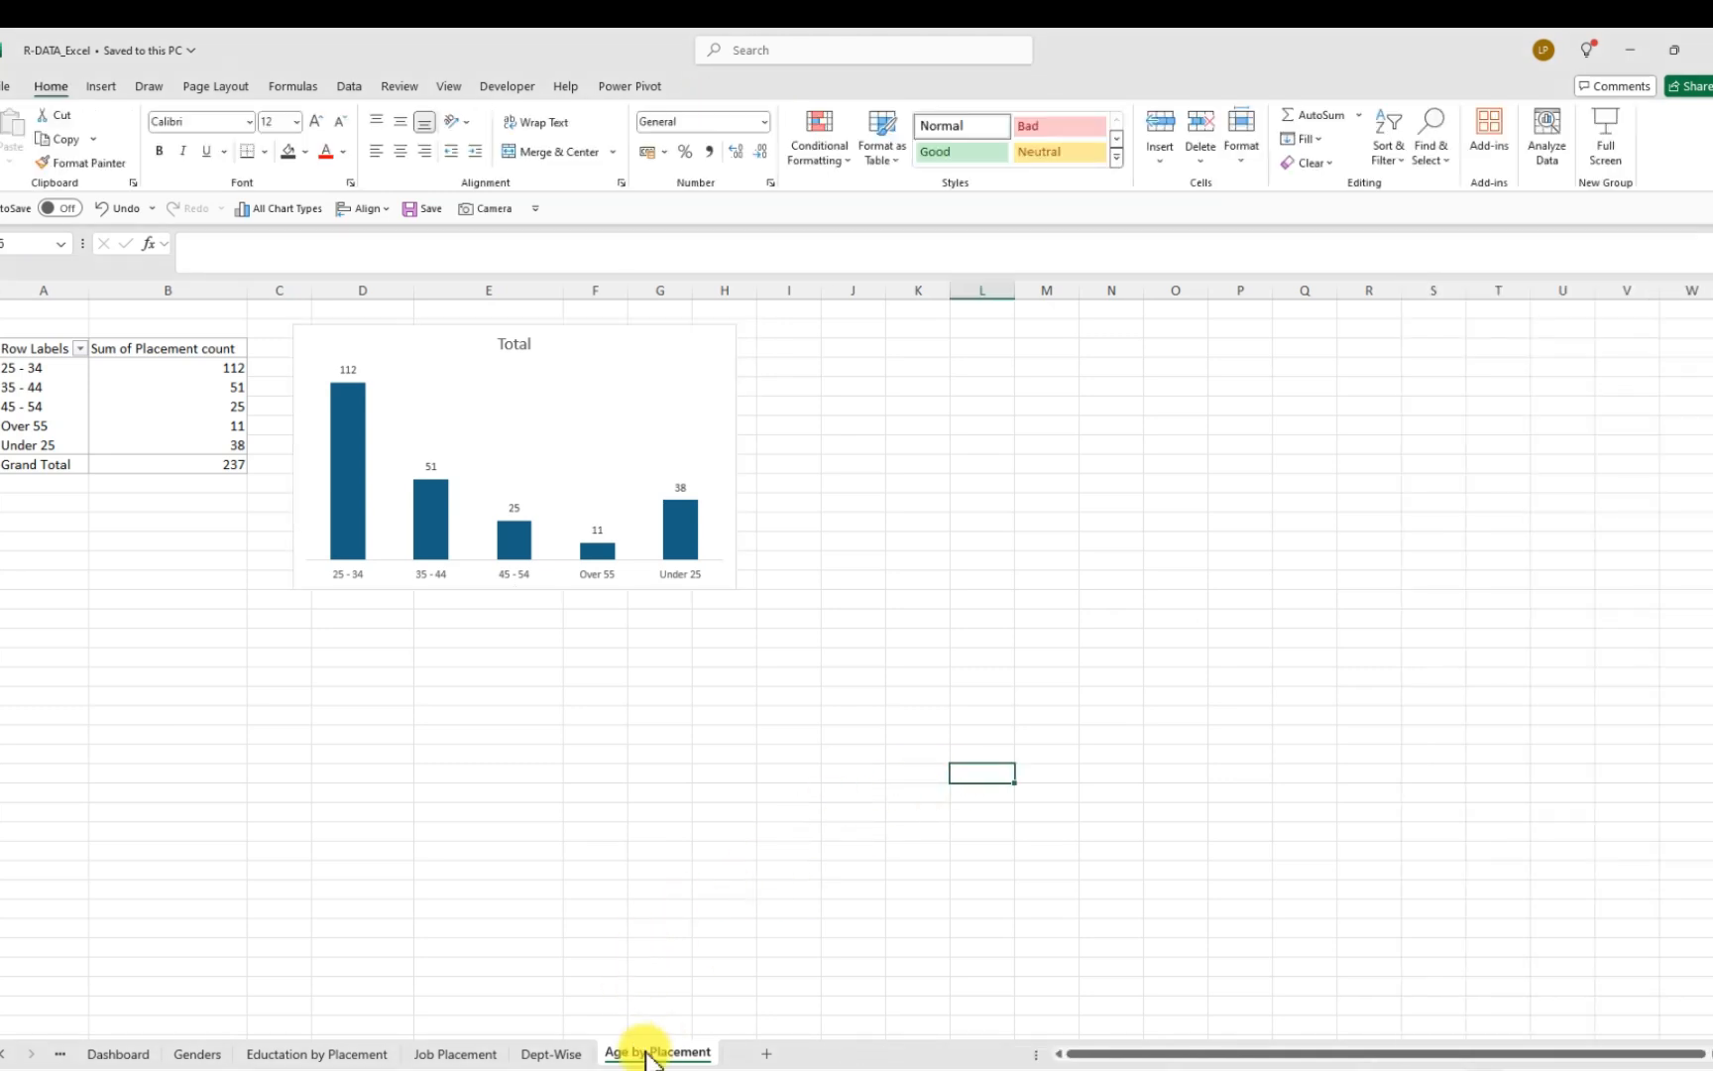
pyautogui.moveTo(646, 1059); pyautogui.dragTo(796, 1055)
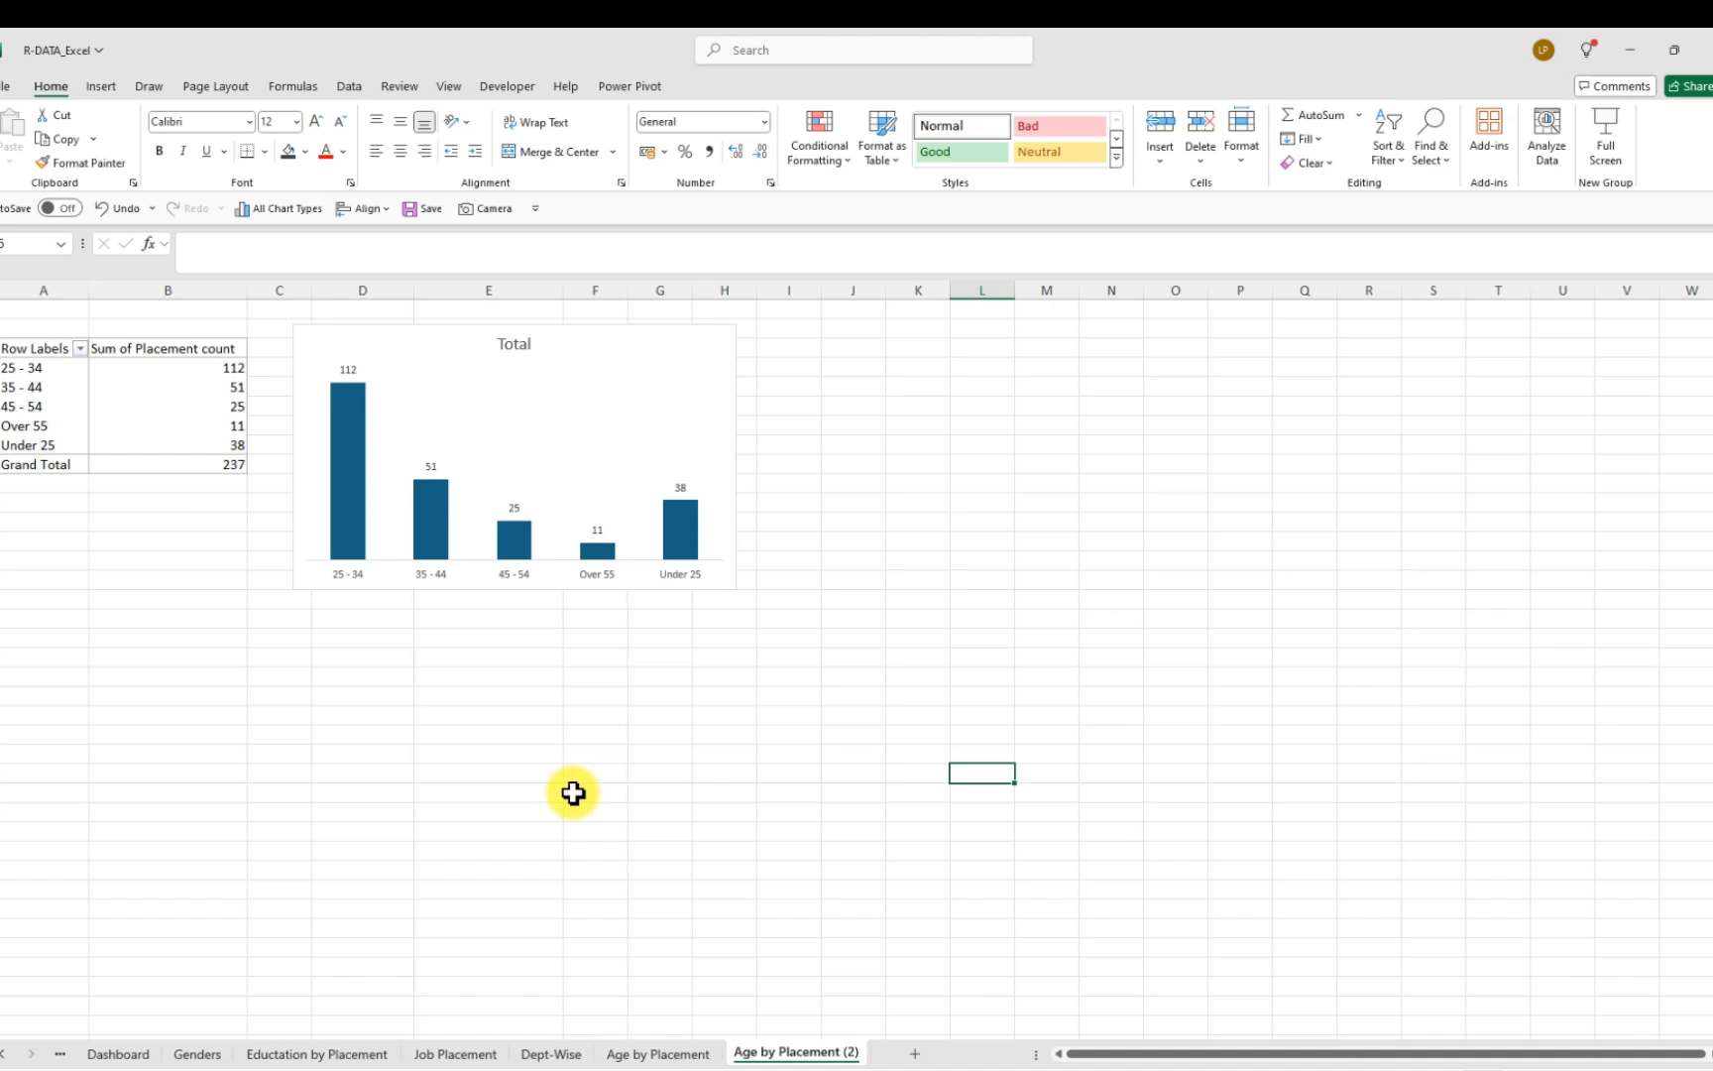
# Rename the copied sheet as Marital Status
pyautogui.click(825, 1051)
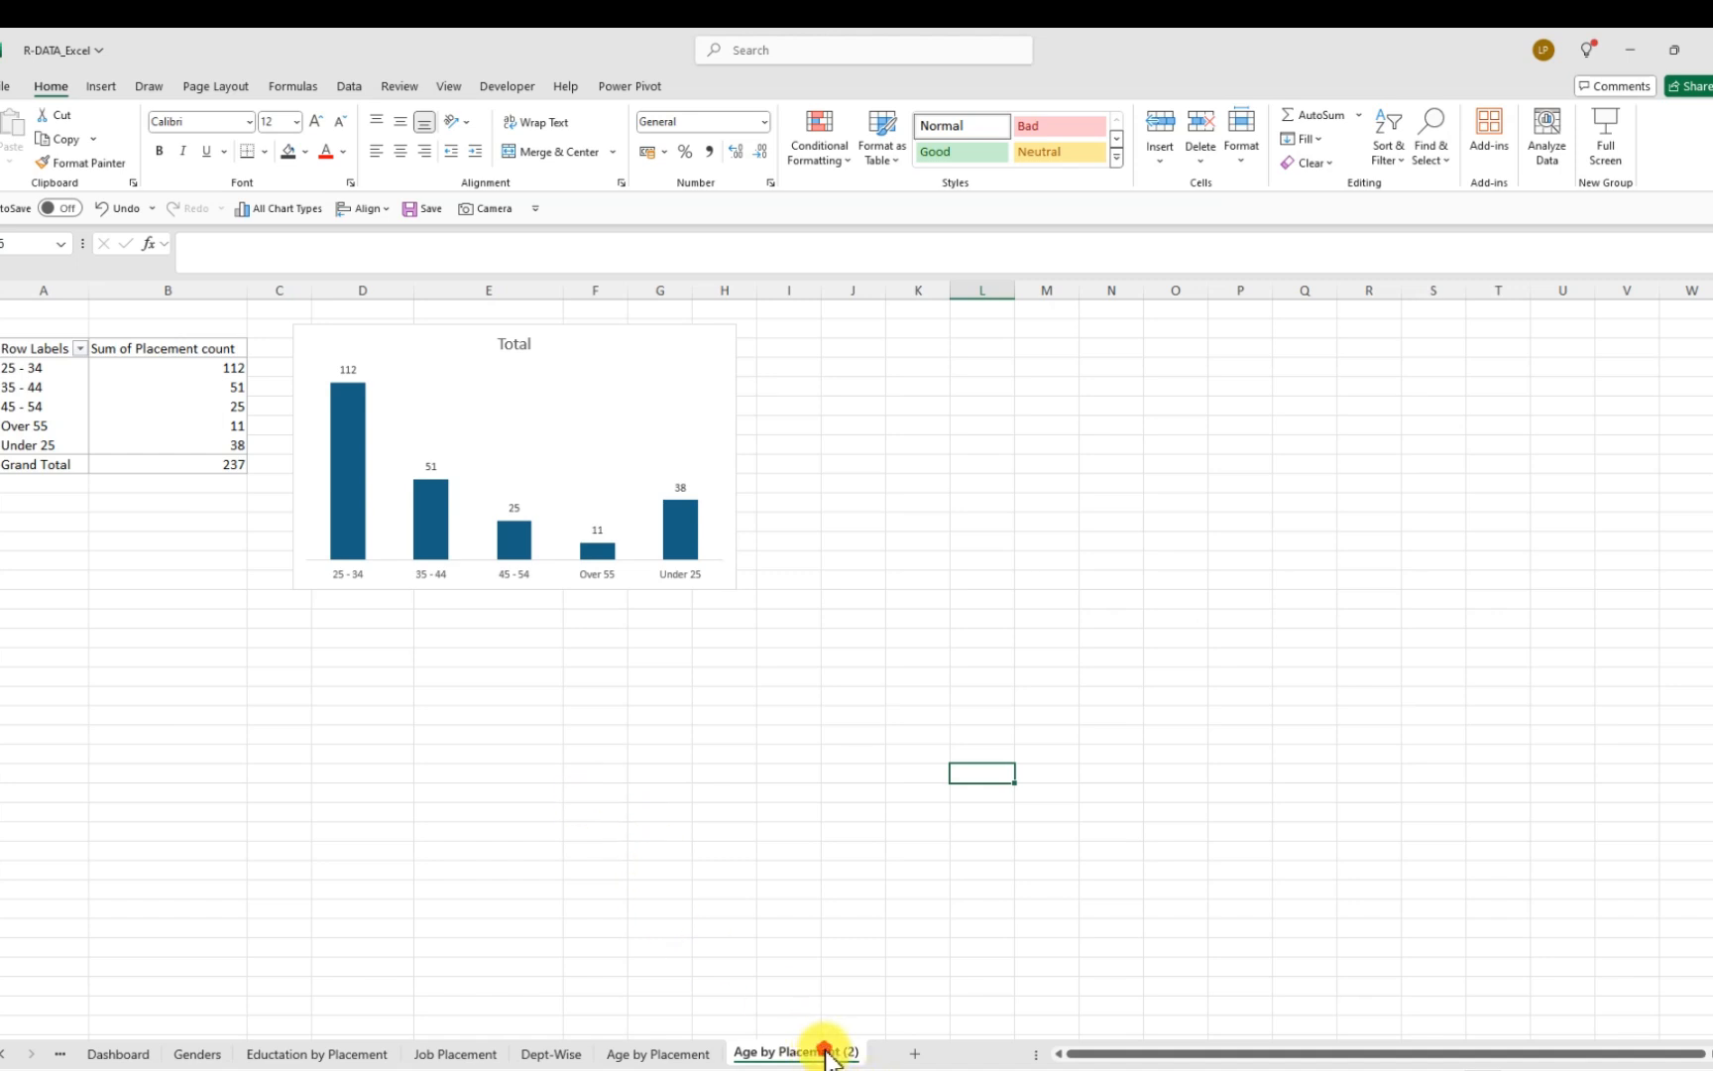
pyautogui.doubleClick(825, 1051)
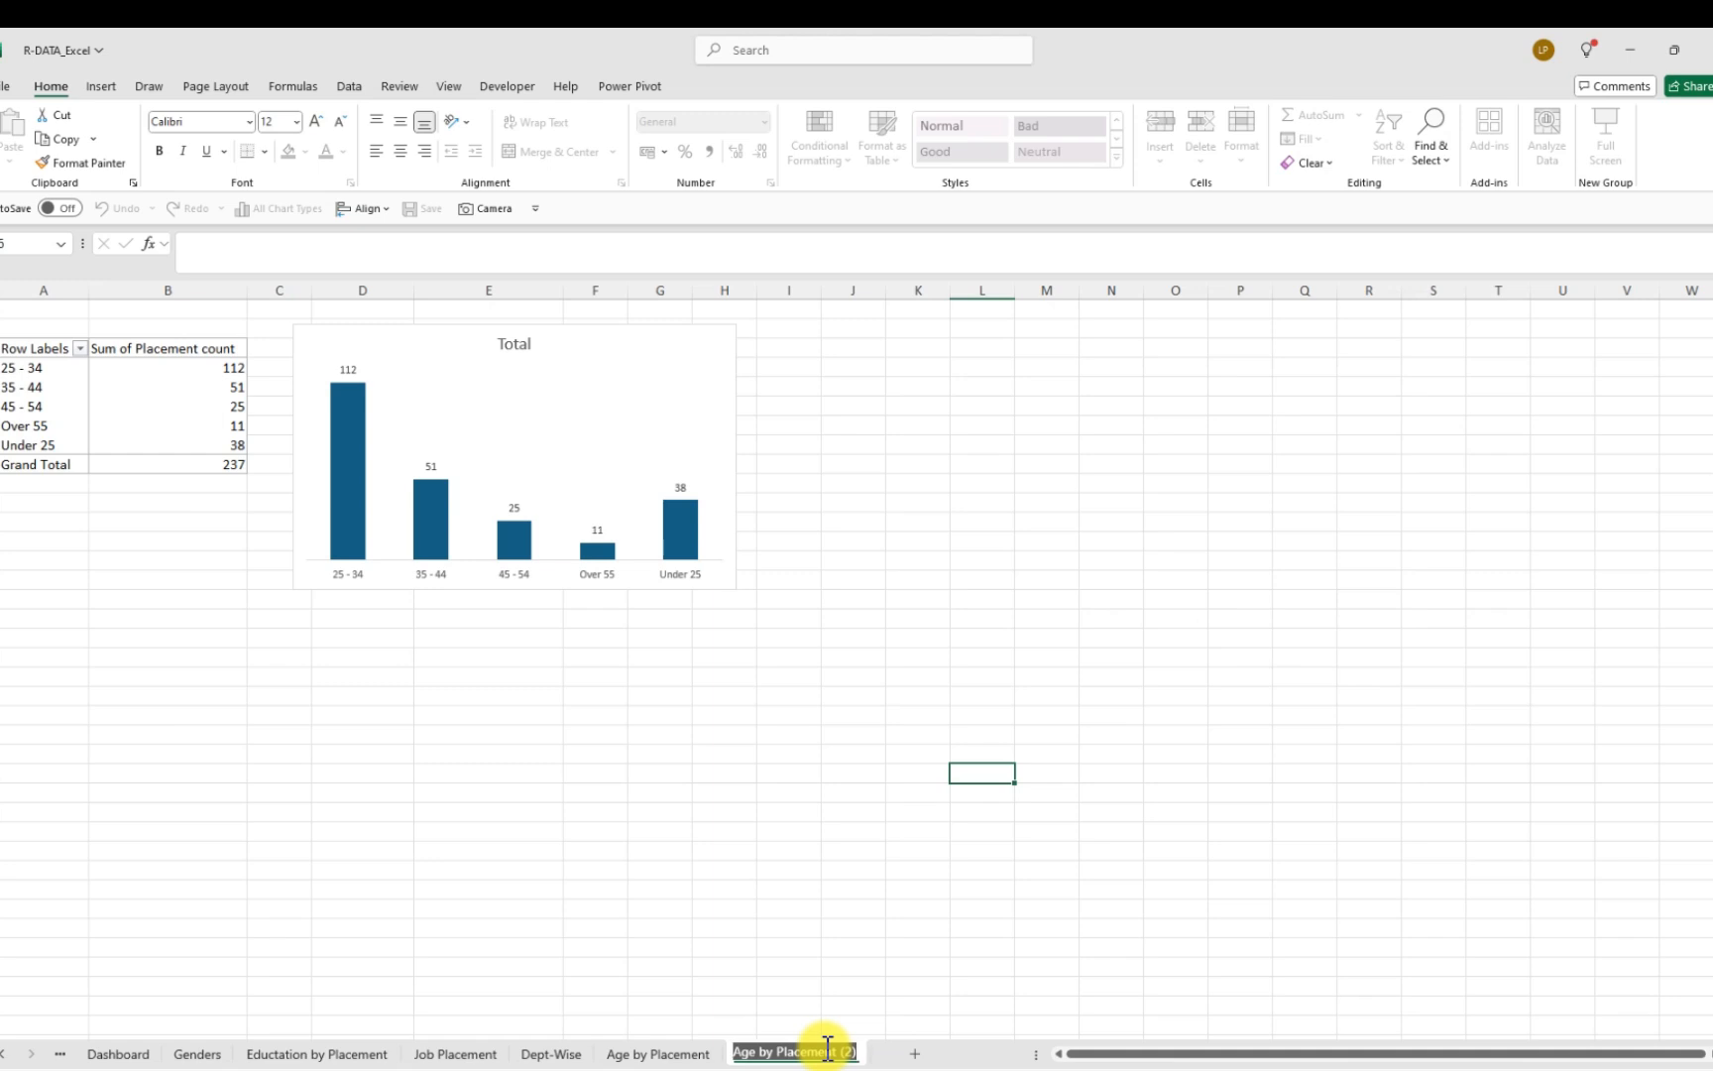
pyautogui.press('BackSpace')
pyautogui.write('M')
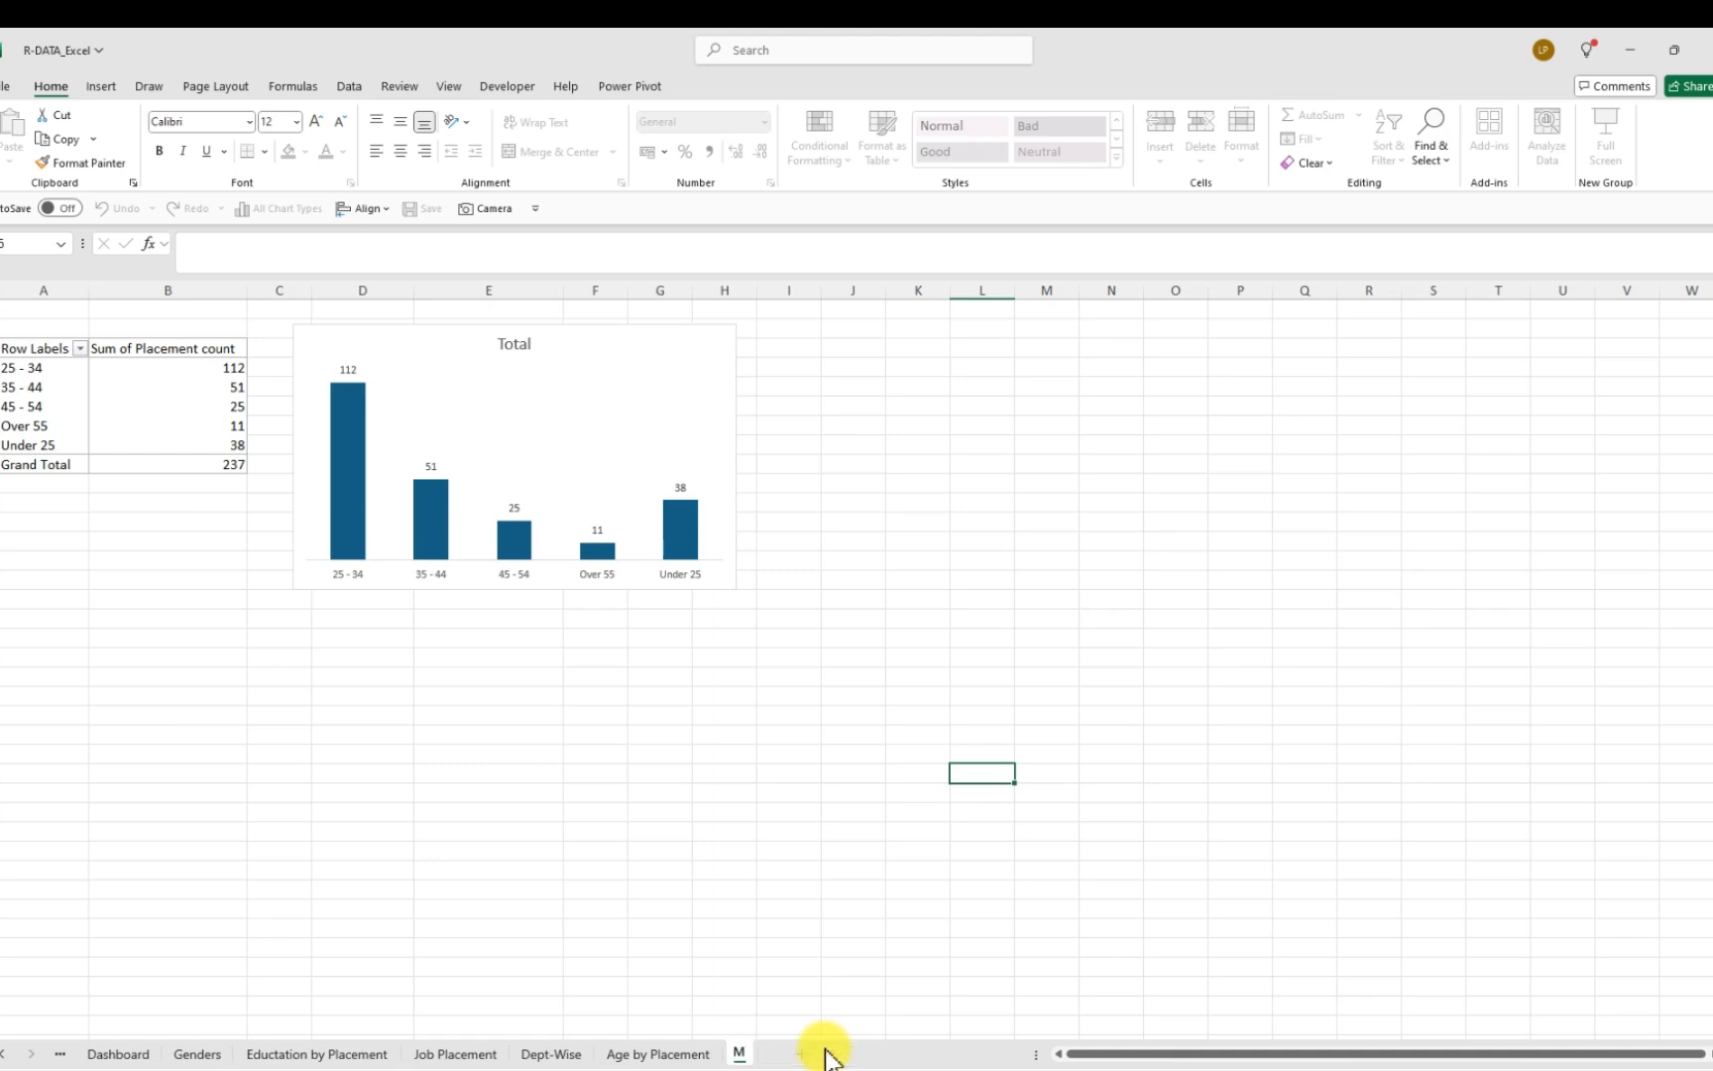
pyautogui.write('arital')
pyautogui.press('Return')
pyautogui.write('Status')
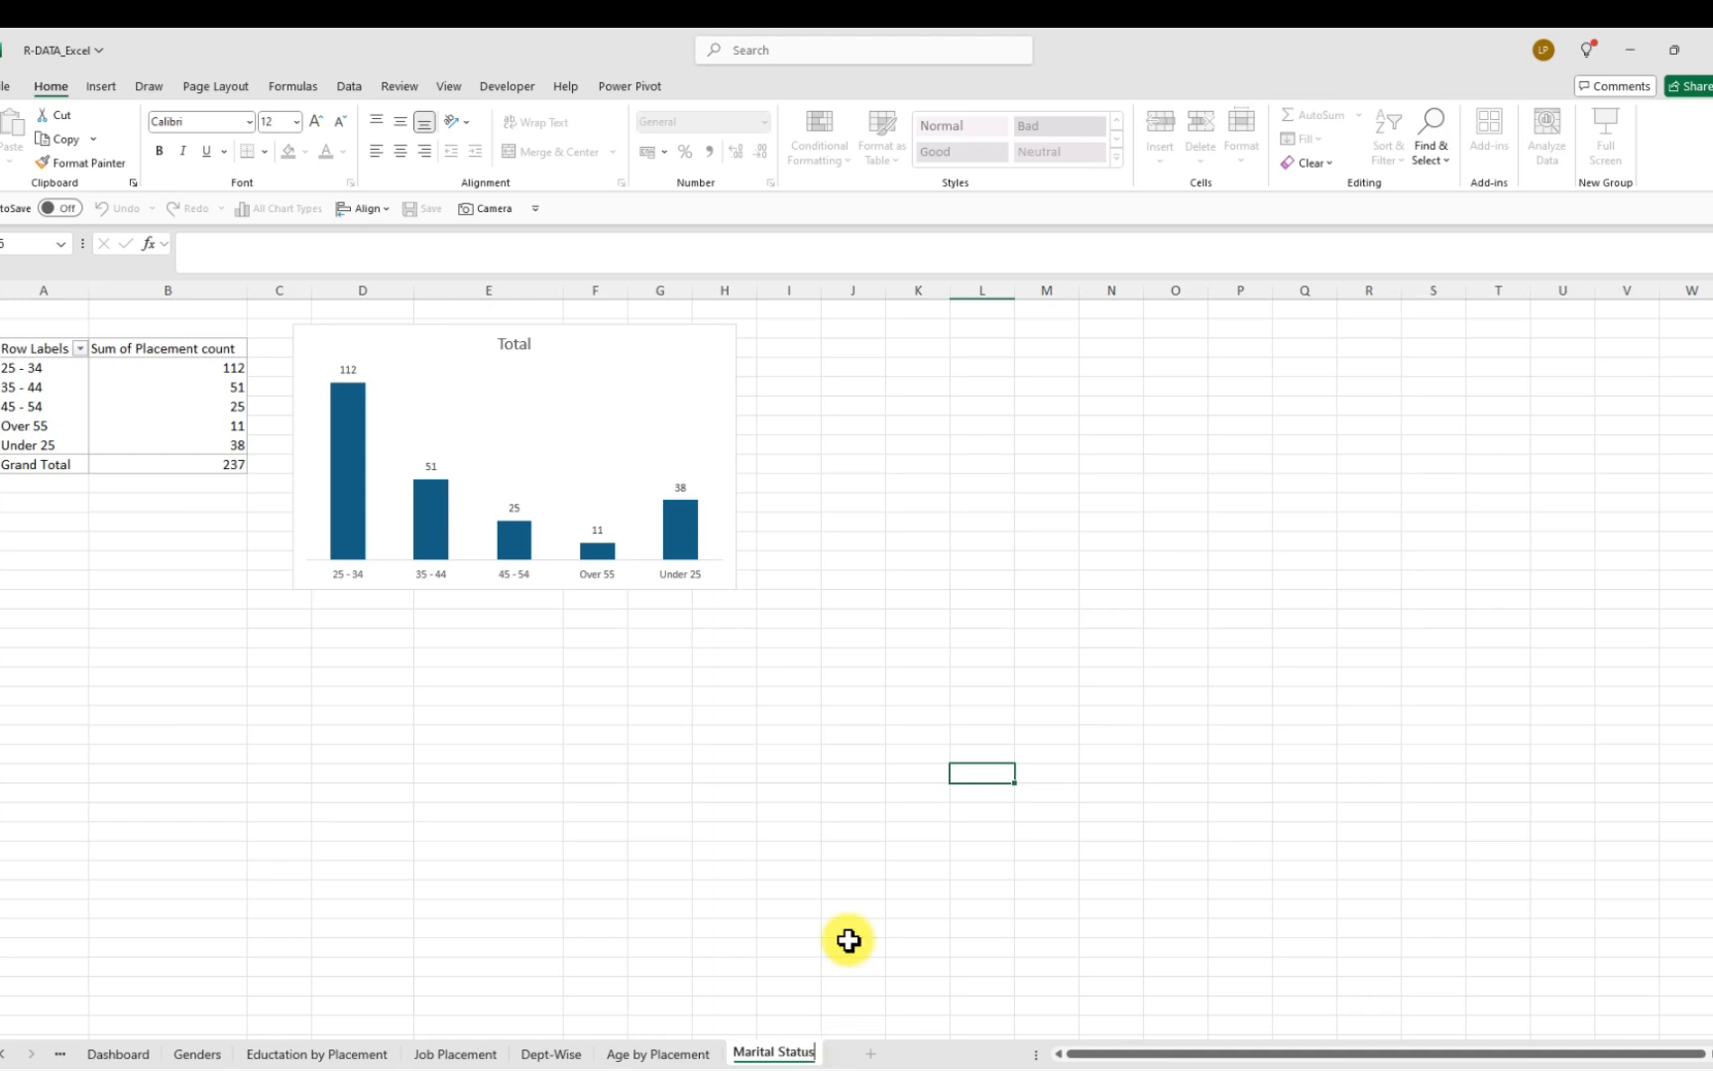
# Delete the column chart from the Marital Status sheet
pyautogui.click(625, 399)
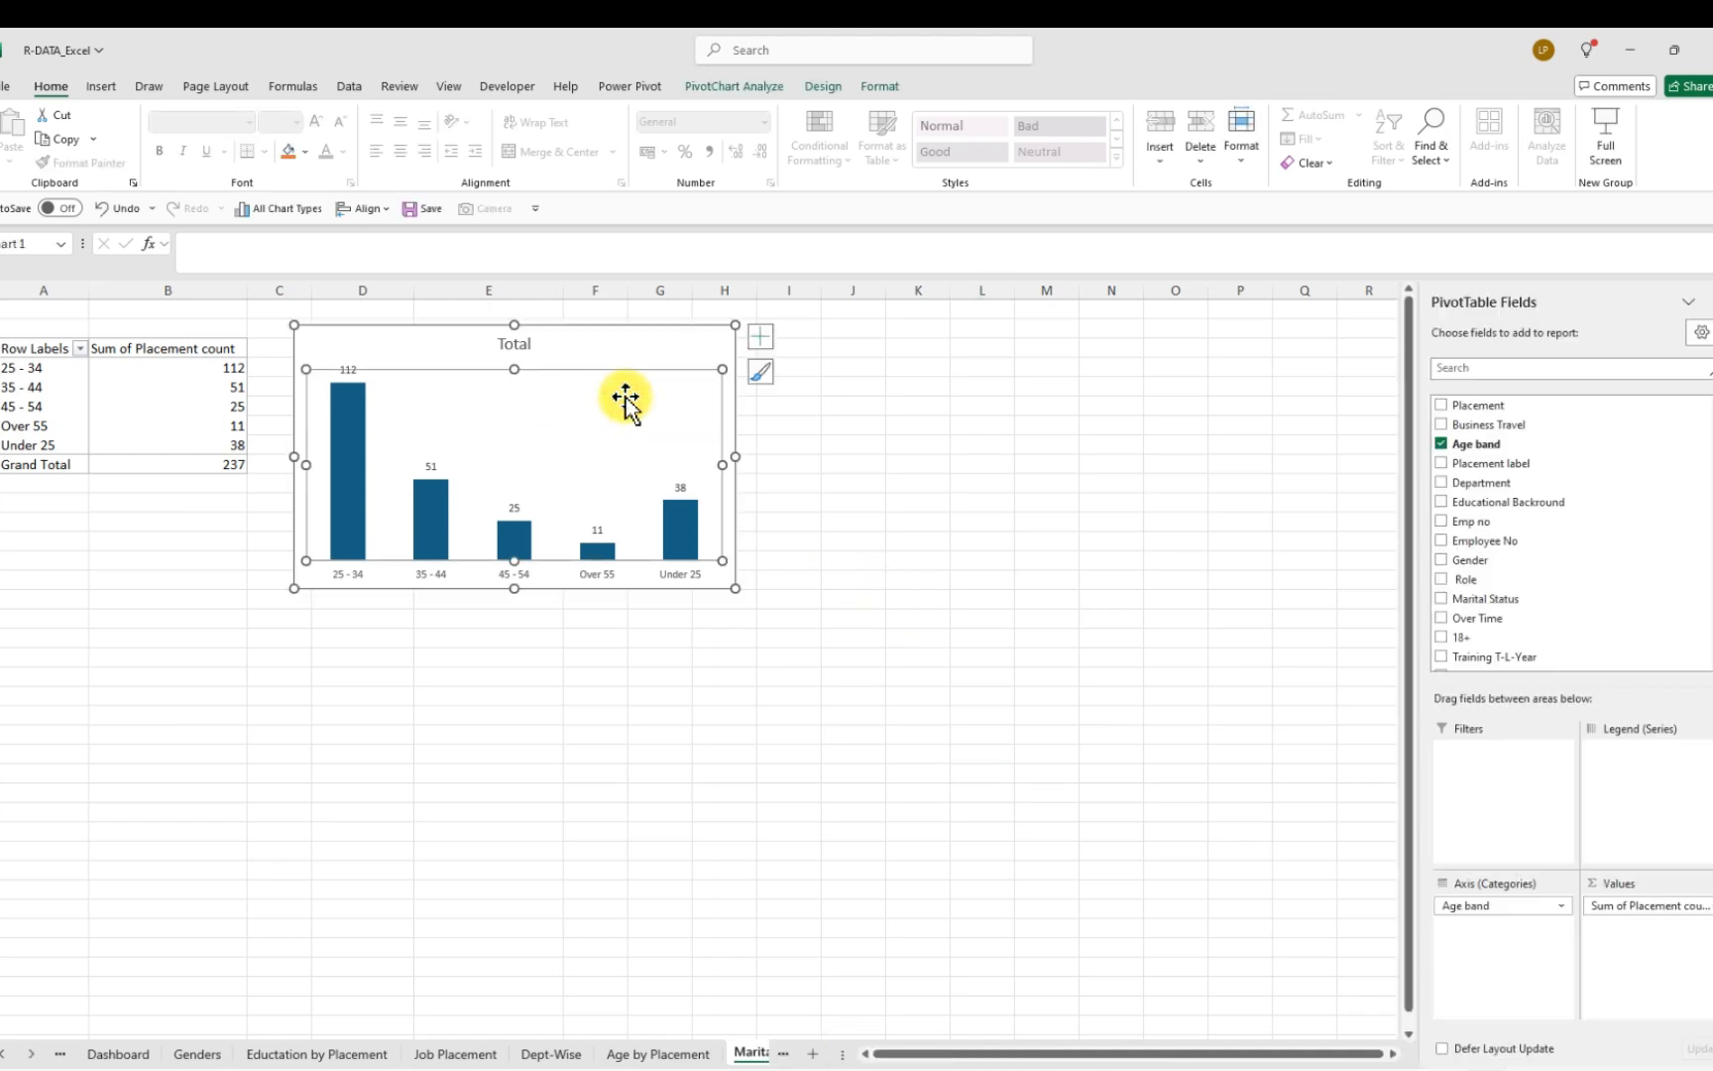
pyautogui.click(658, 340)
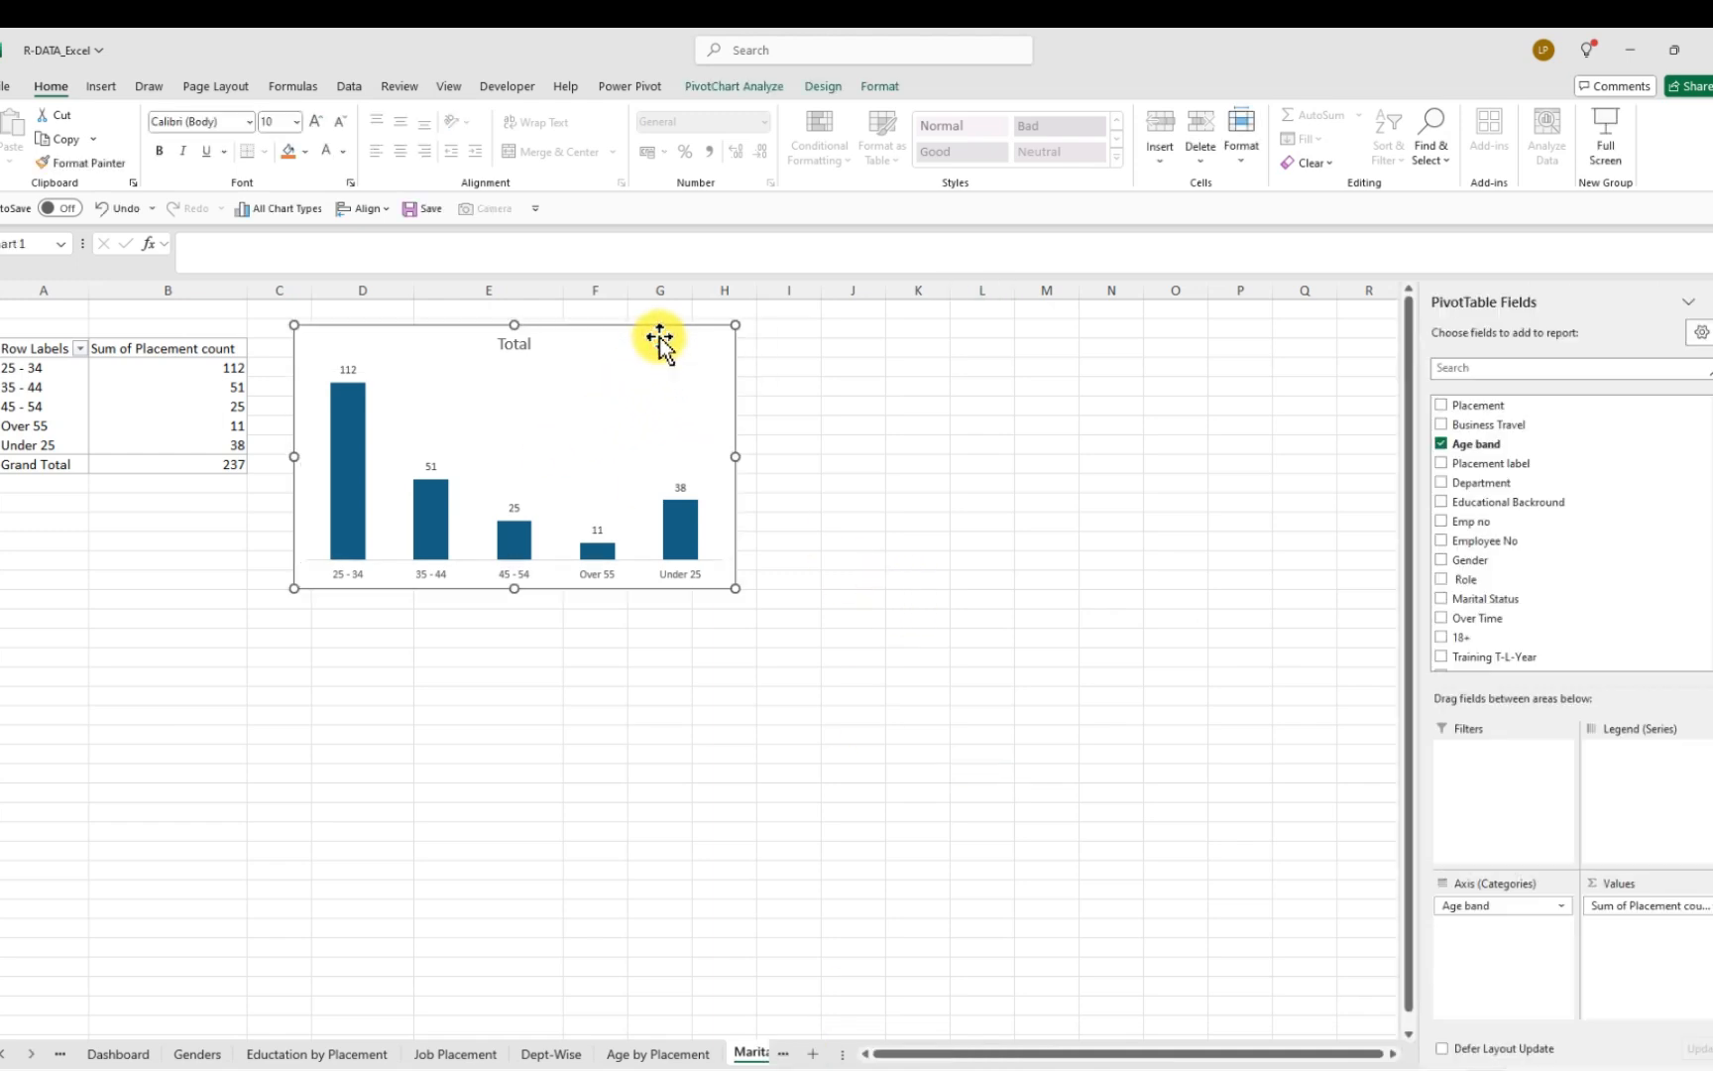
pyautogui.press('Delete')
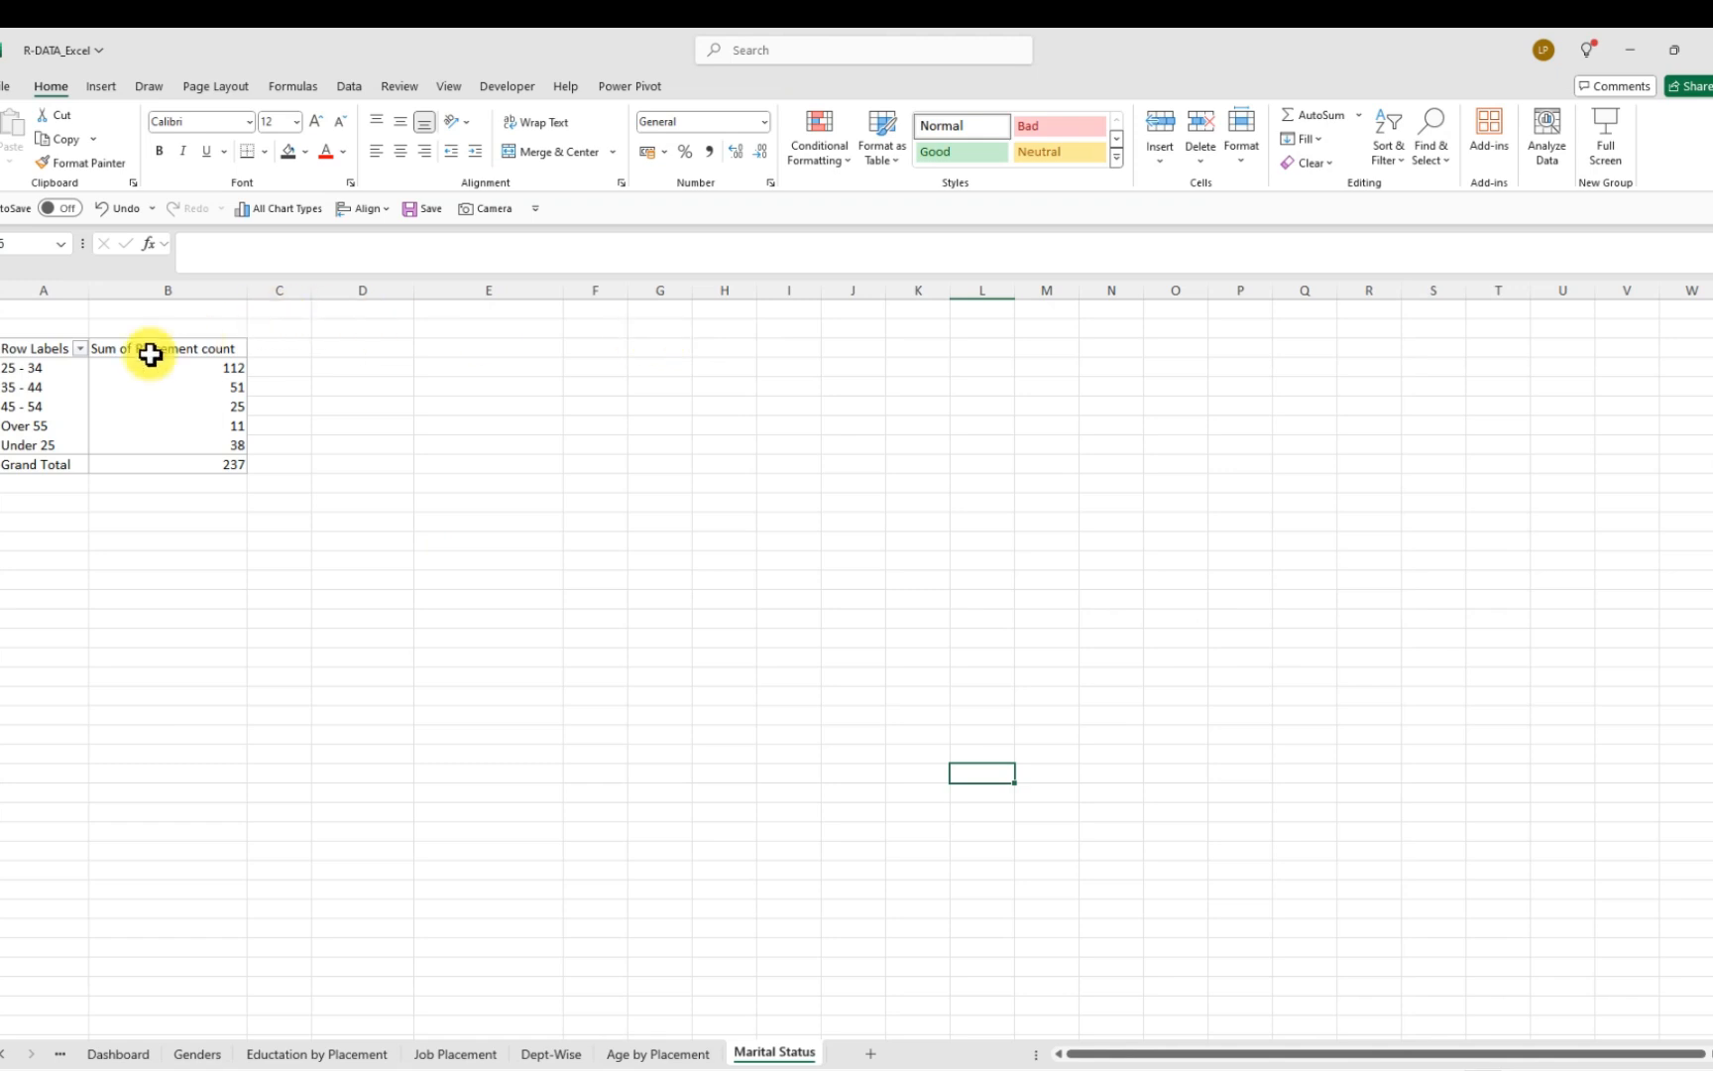
# Replace Age band with Marital Status in the PivotTable's rows and Sum of Placement count with Count of Placement in its values
pyautogui.click(43, 410)
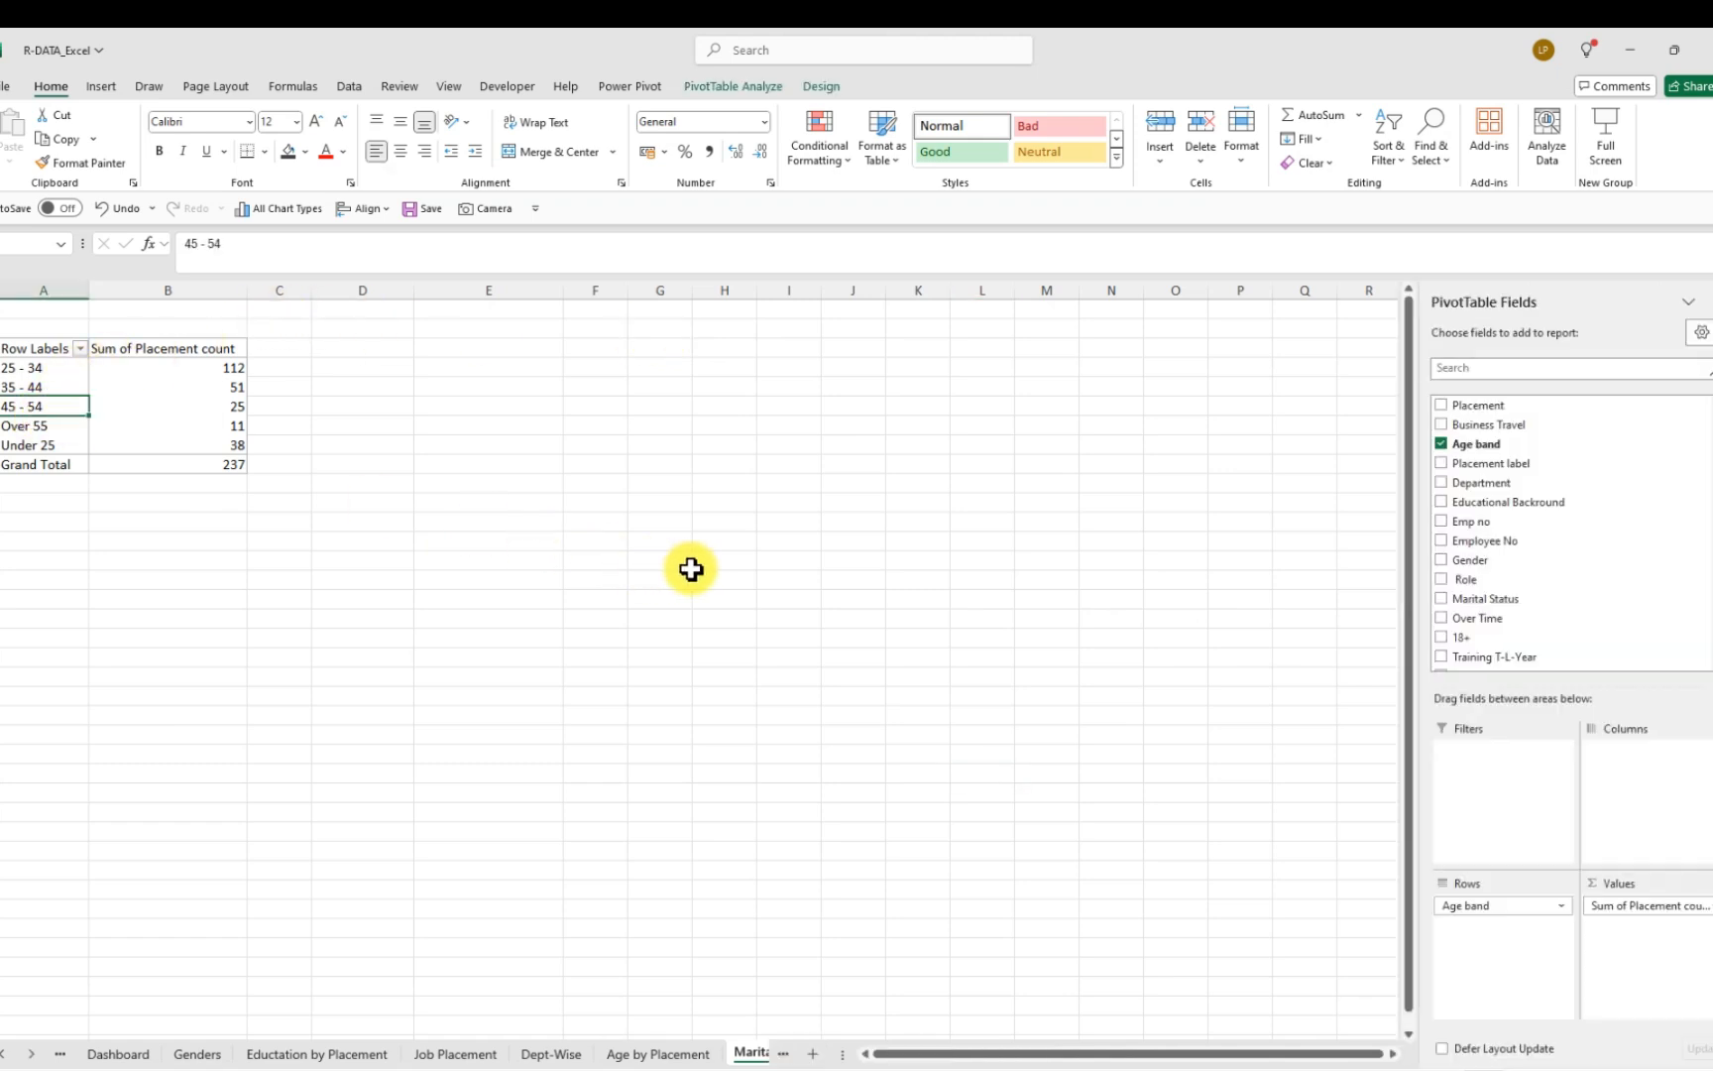
pyautogui.moveTo(1462, 905); pyautogui.dragTo(768, 700)
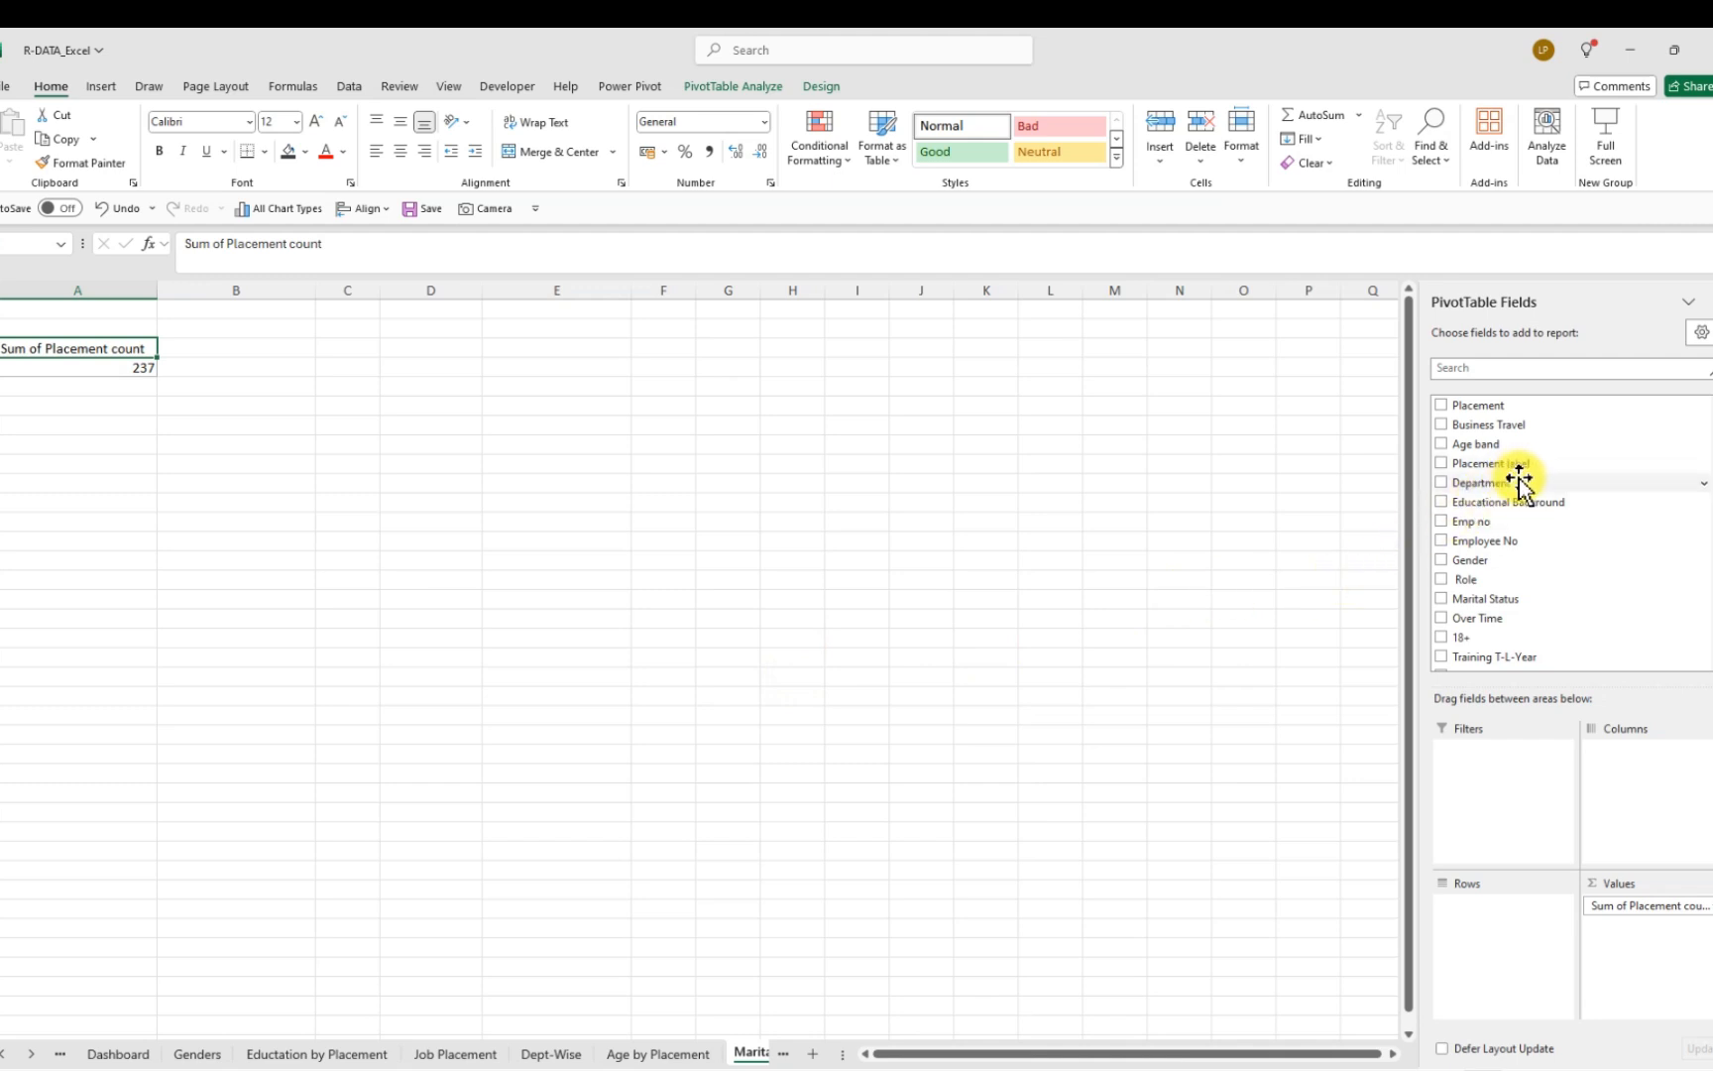
pyautogui.moveTo(1501, 599); pyautogui.dragTo(1480, 929)
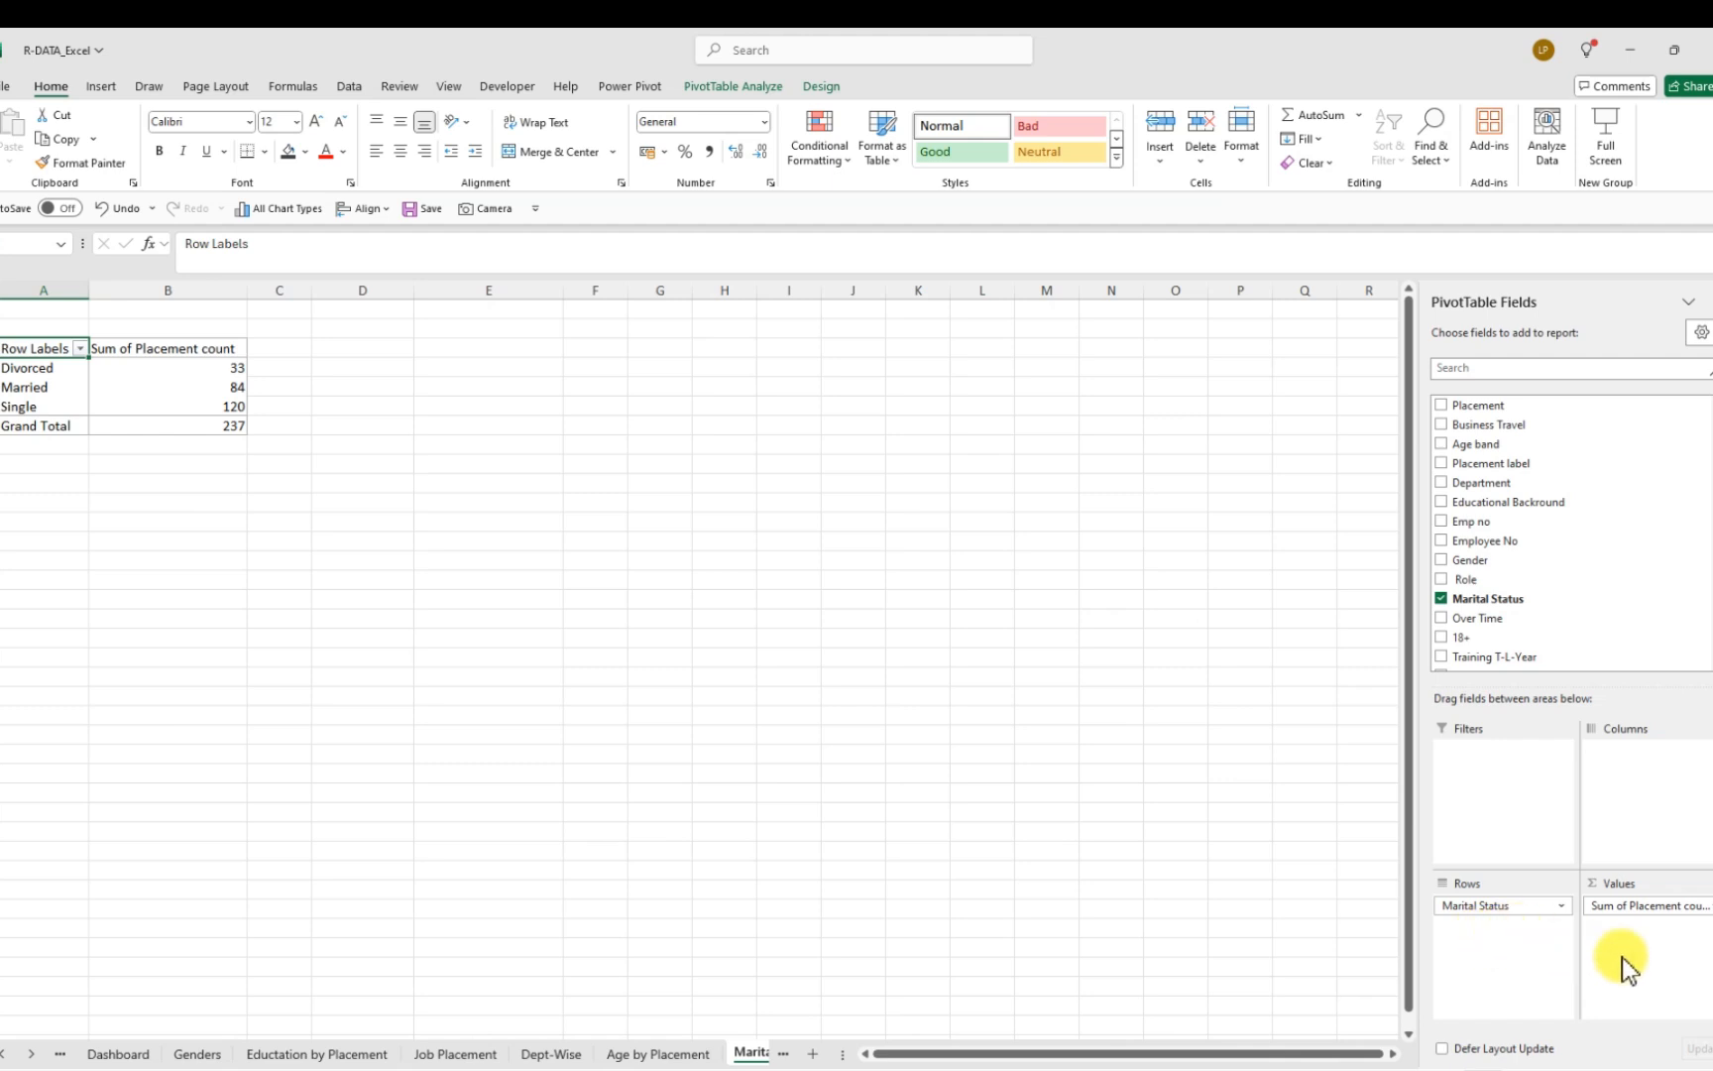
pyautogui.moveTo(1652, 908); pyautogui.dragTo(903, 764)
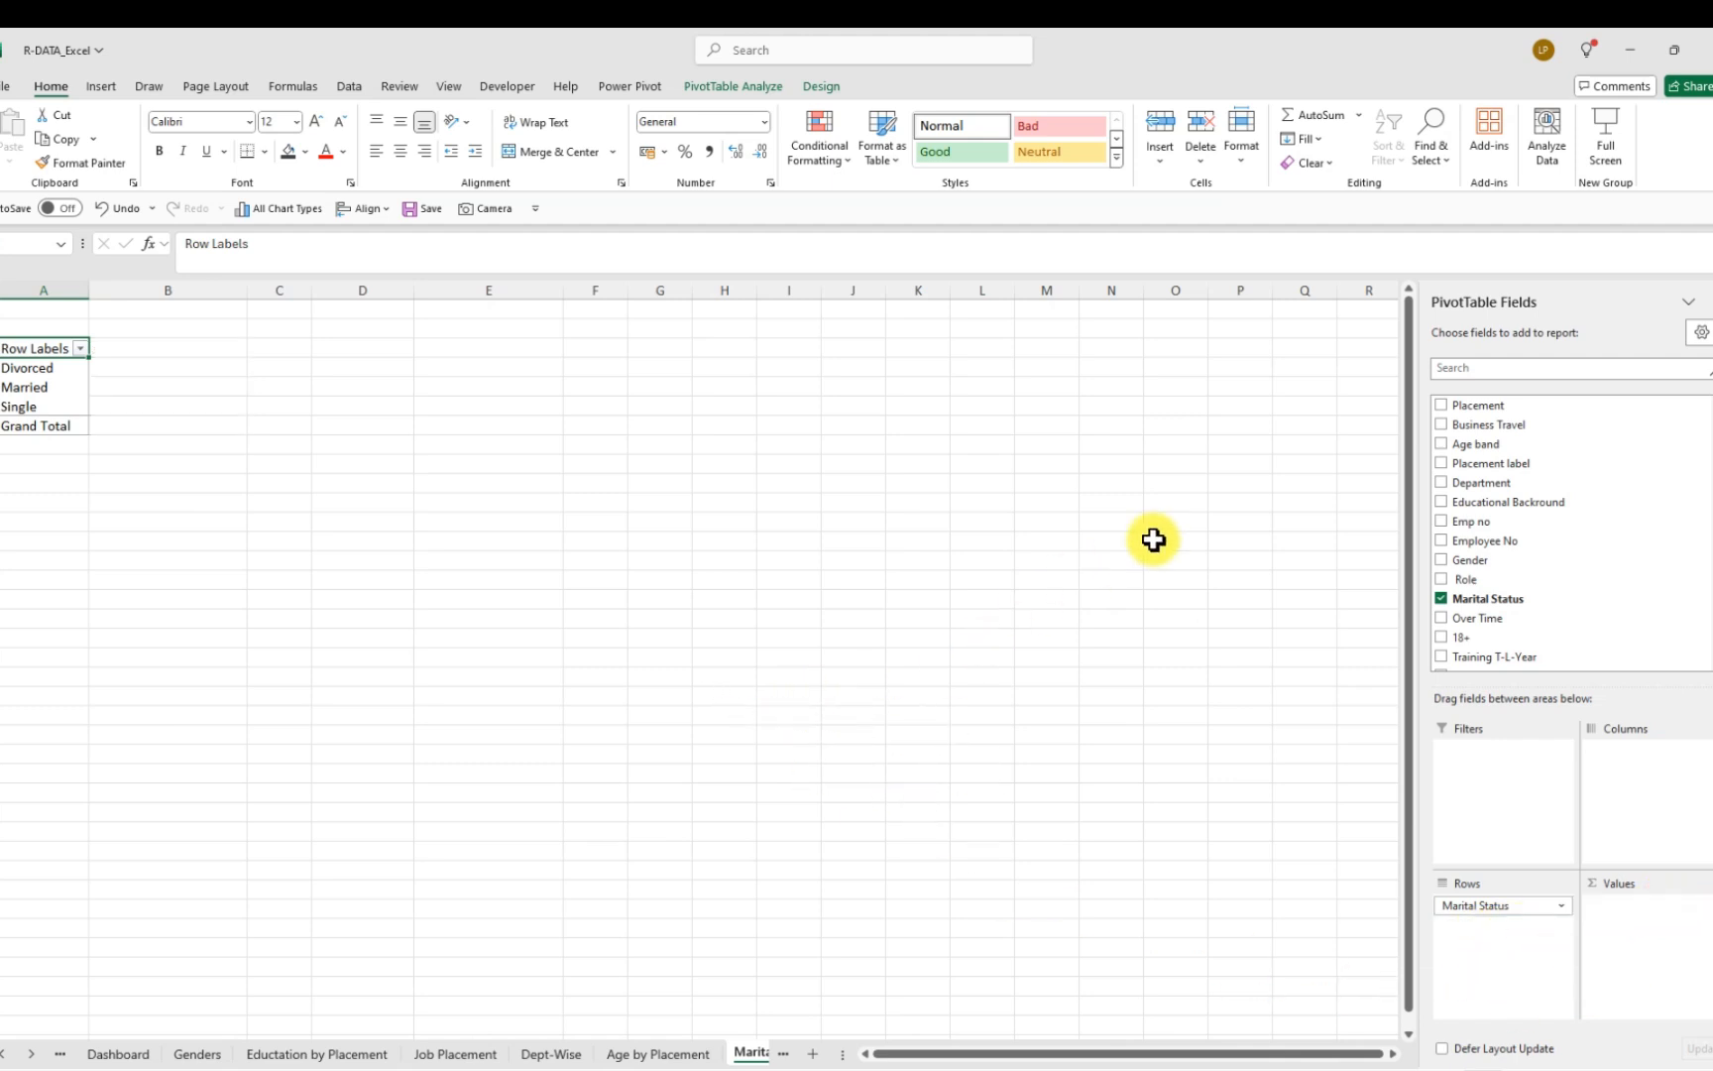
pyautogui.moveTo(1465, 405); pyautogui.dragTo(1598, 906)
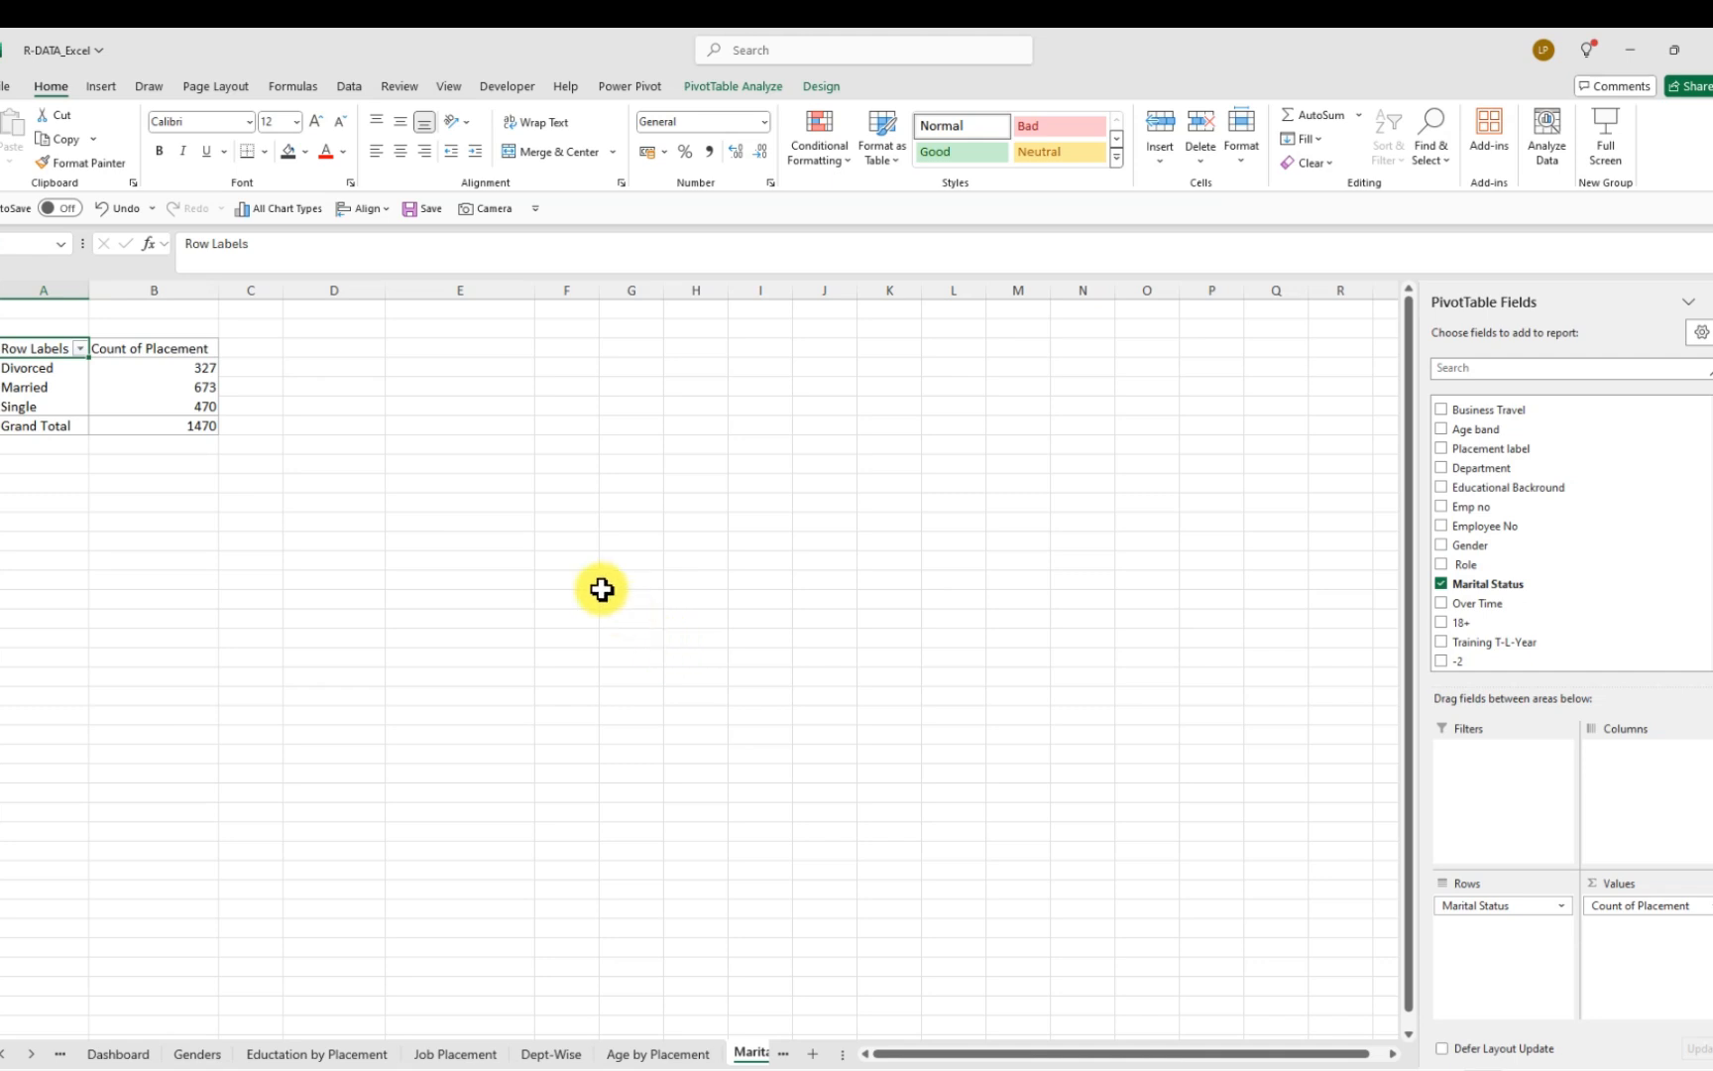
pyautogui.click(107, 92)
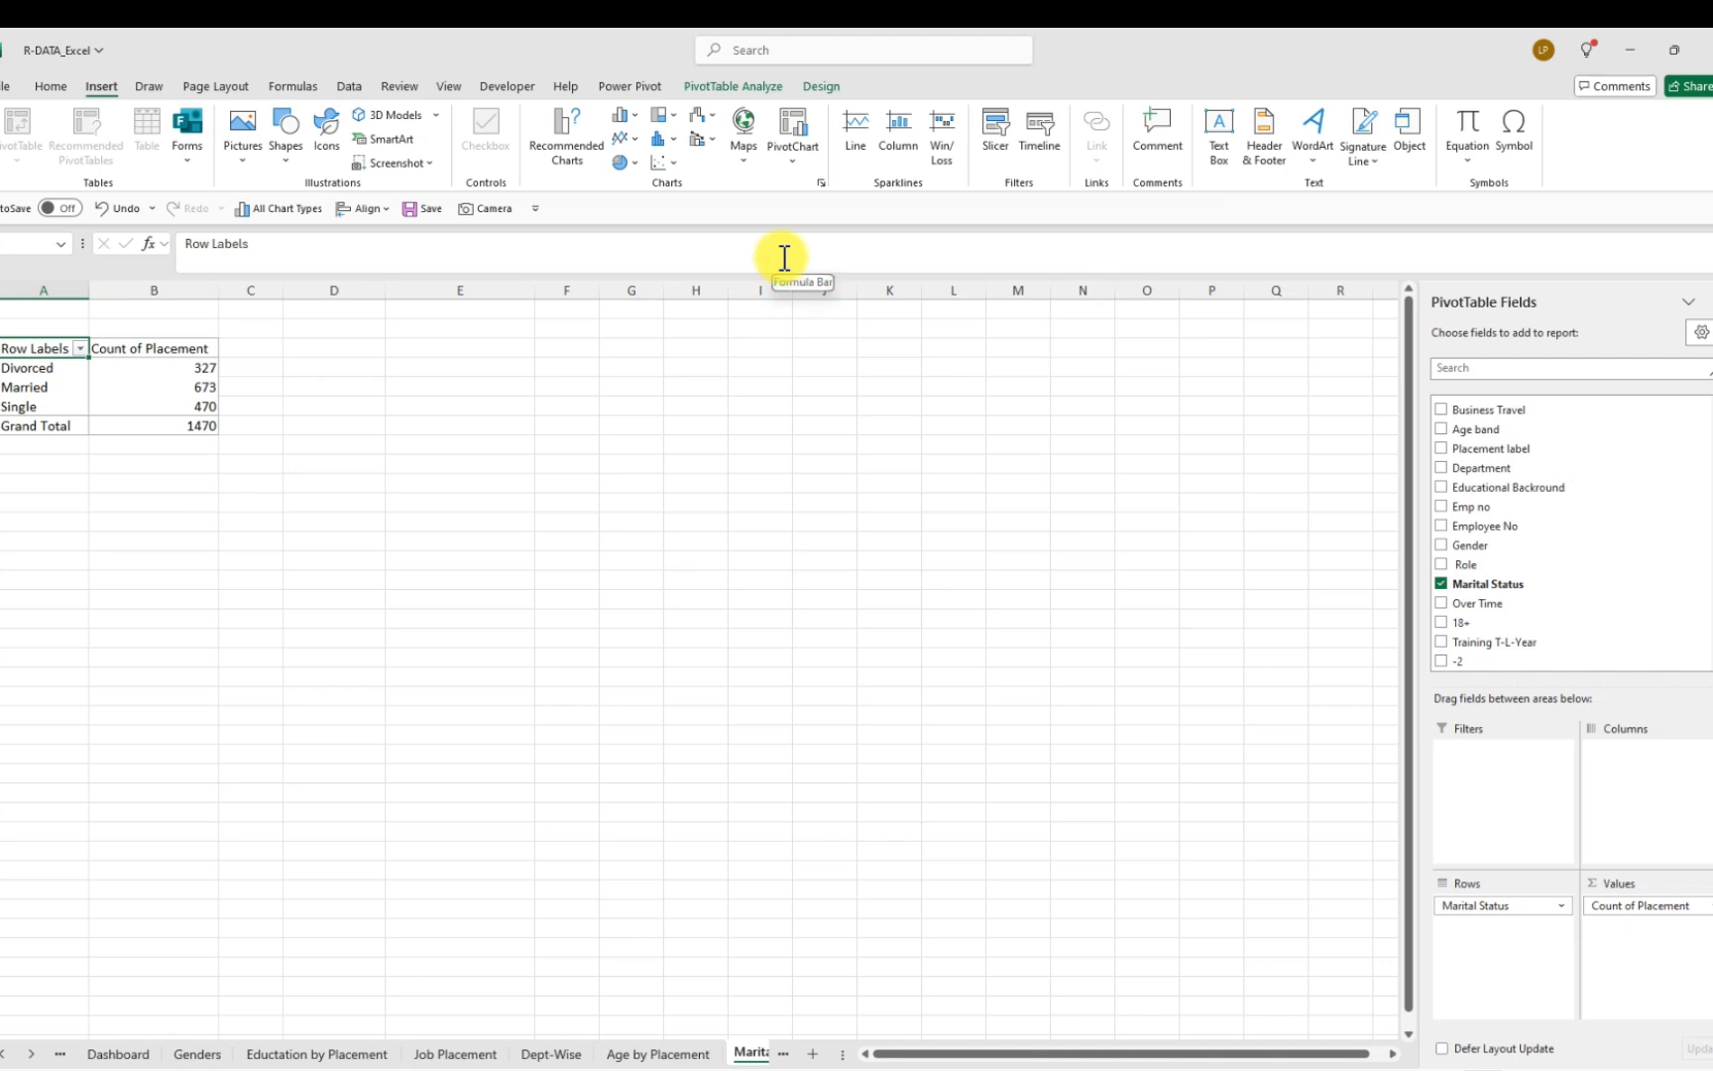
pyautogui.click(801, 123)
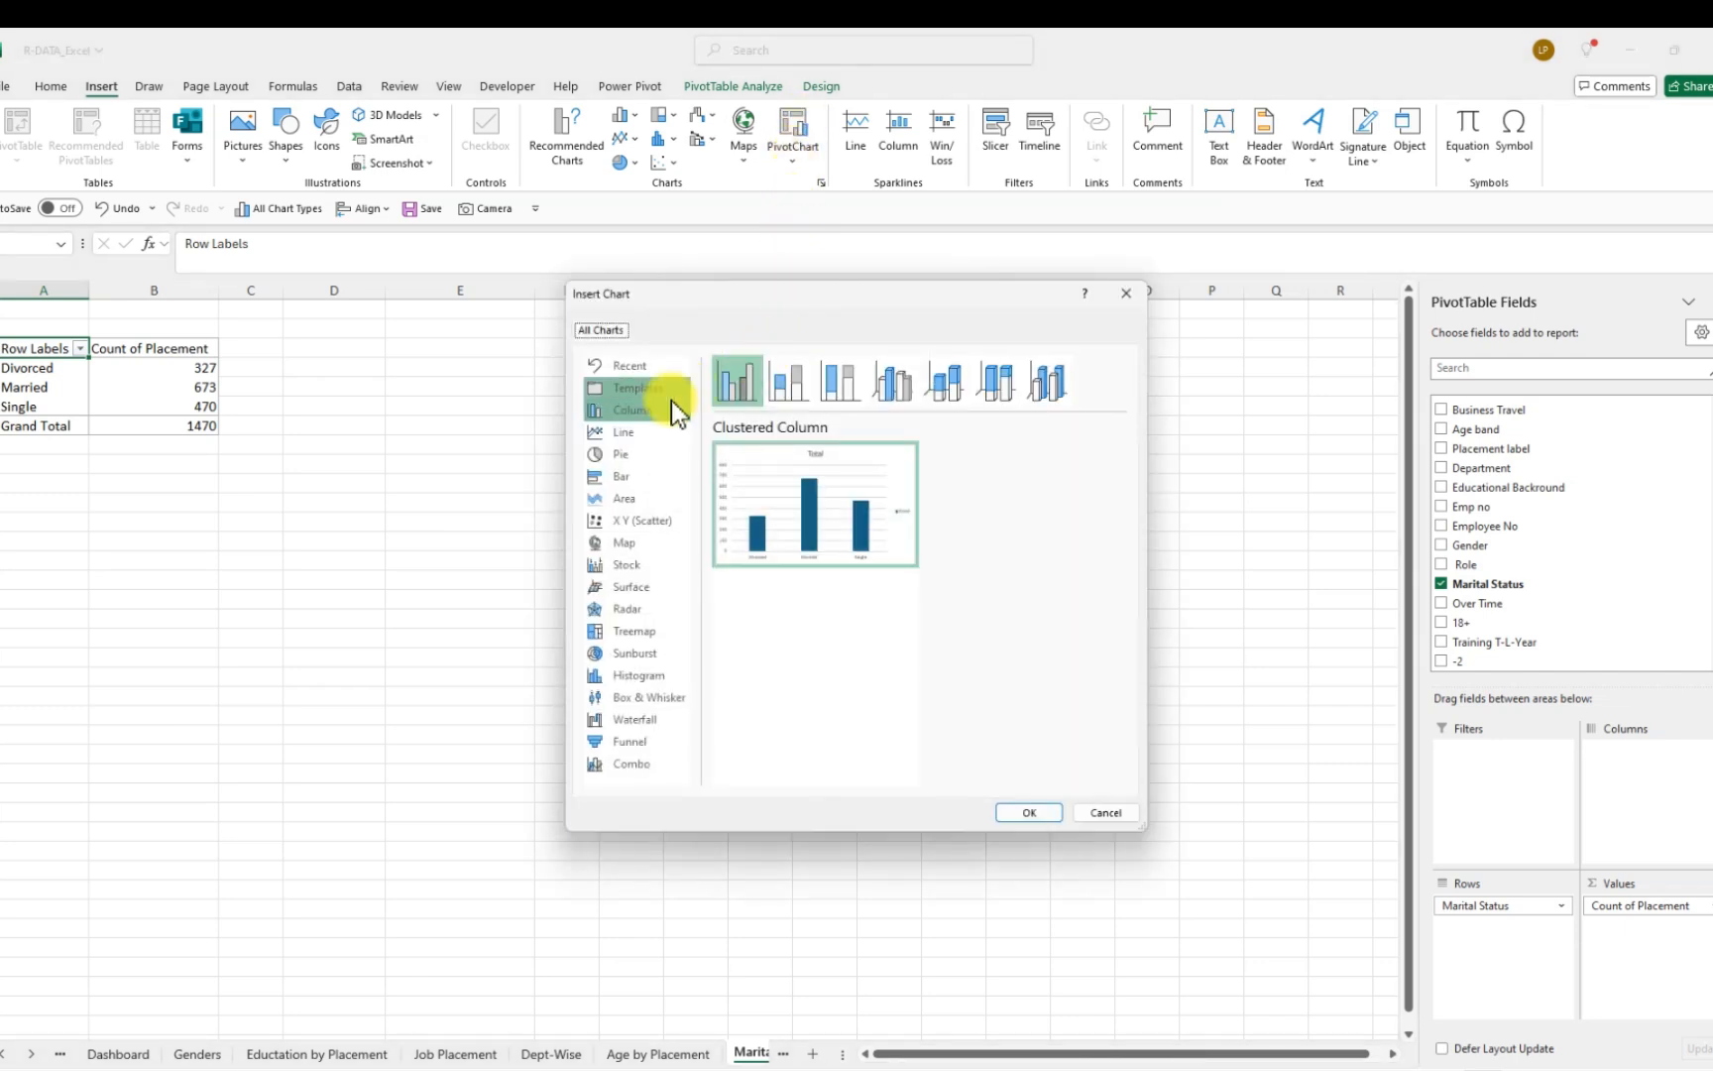
pyautogui.click(627, 744)
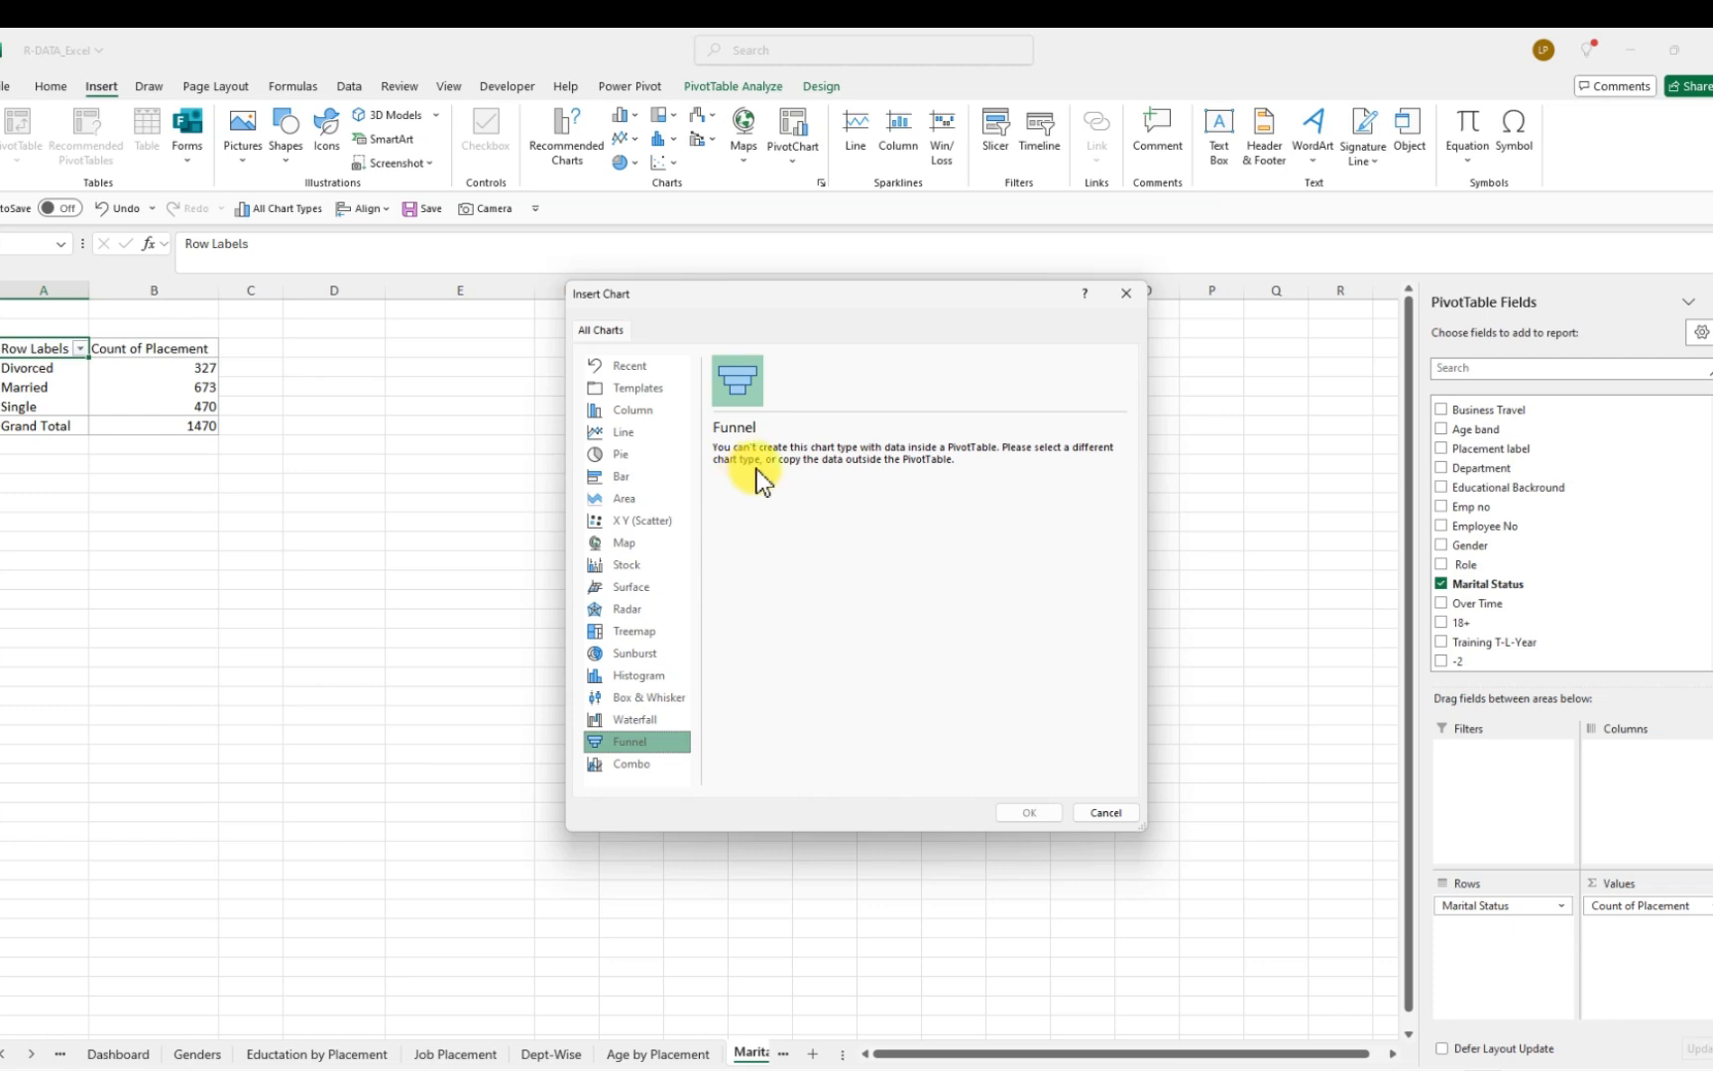
pyautogui.click(1100, 812)
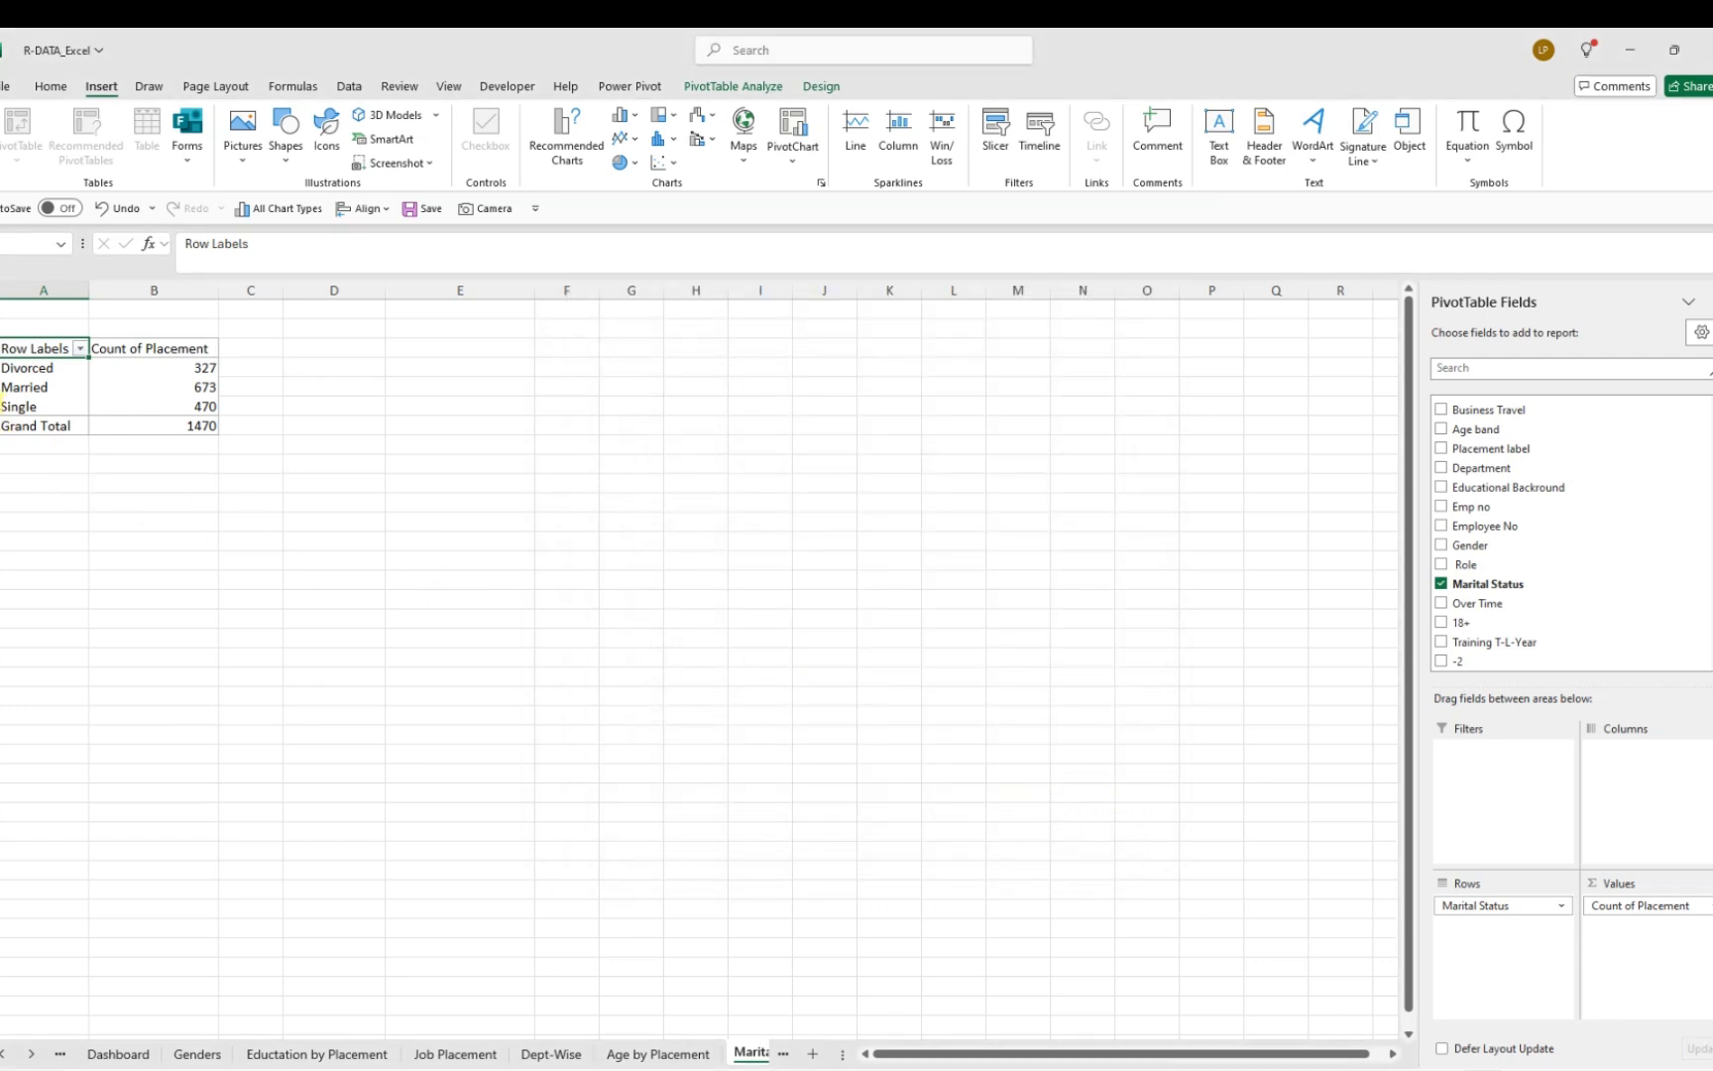
# Copy the PivotTable's header and three marital status rows, without the grand total, and paste them as values at D3
pyautogui.click(313, 423)
pyautogui.moveTo(35, 355); pyautogui.dragTo(163, 406)
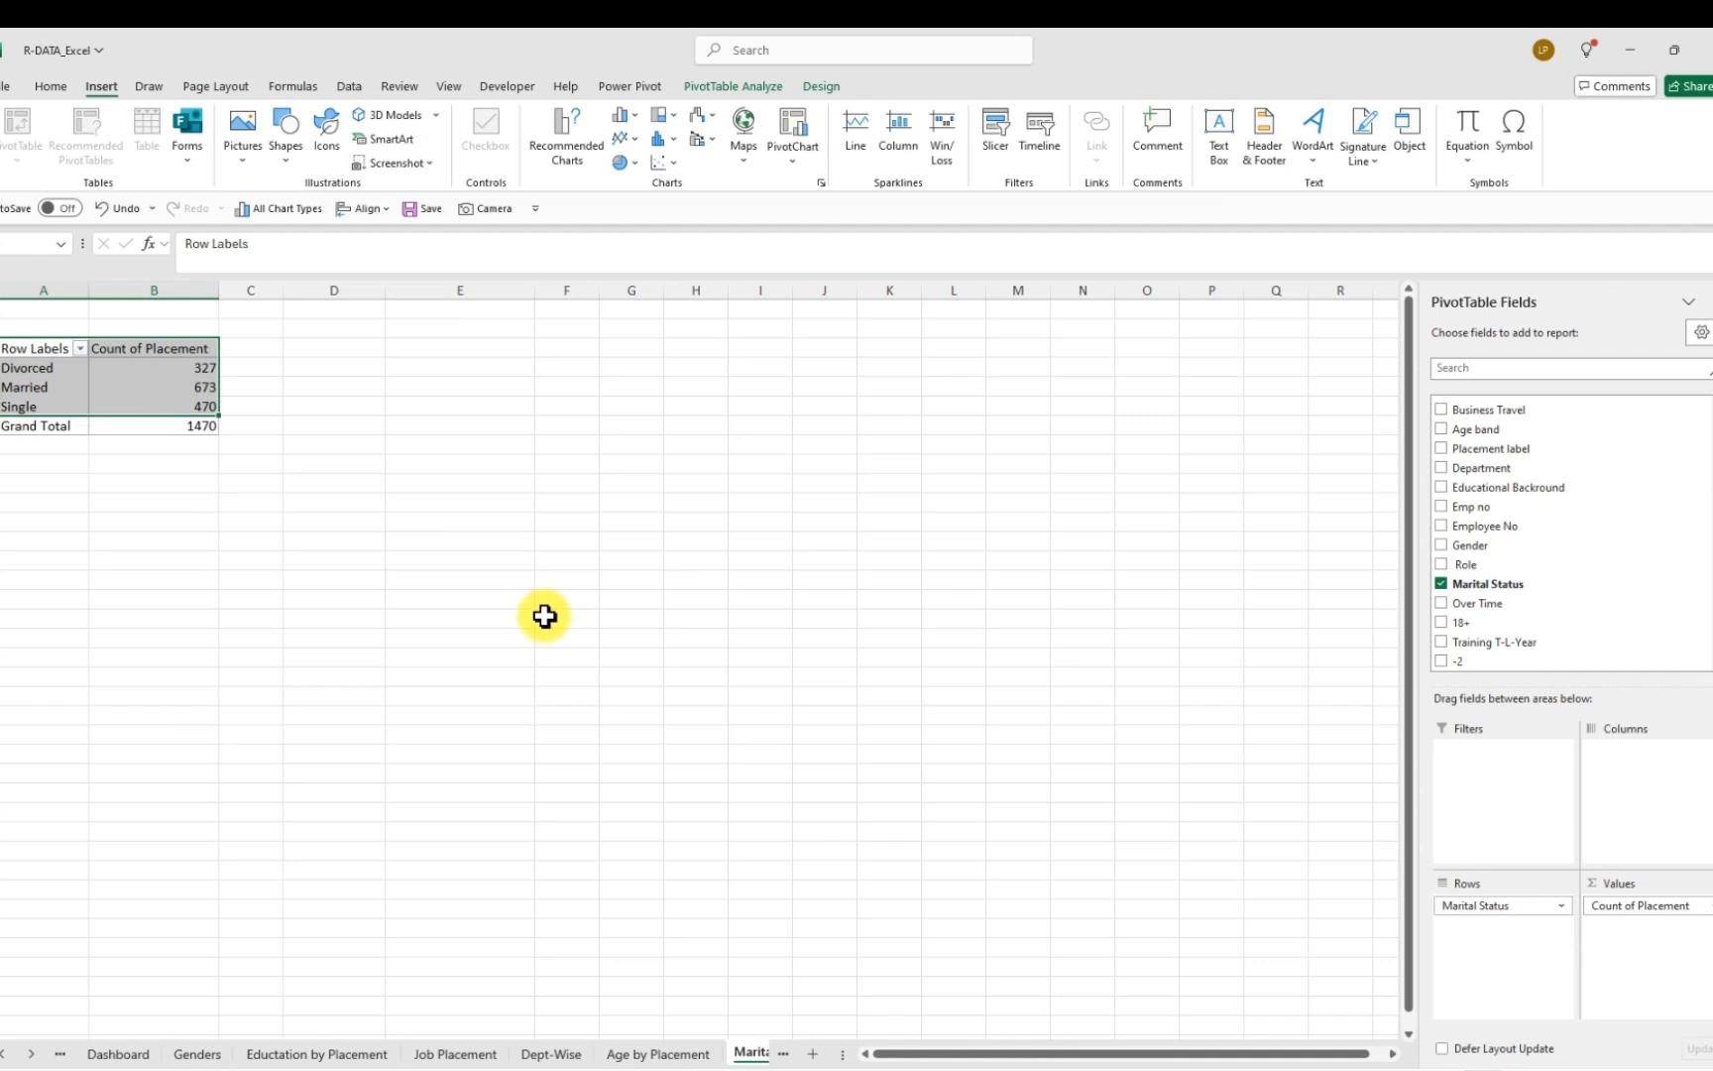
pyautogui.hotkey('ctrl', 'c')
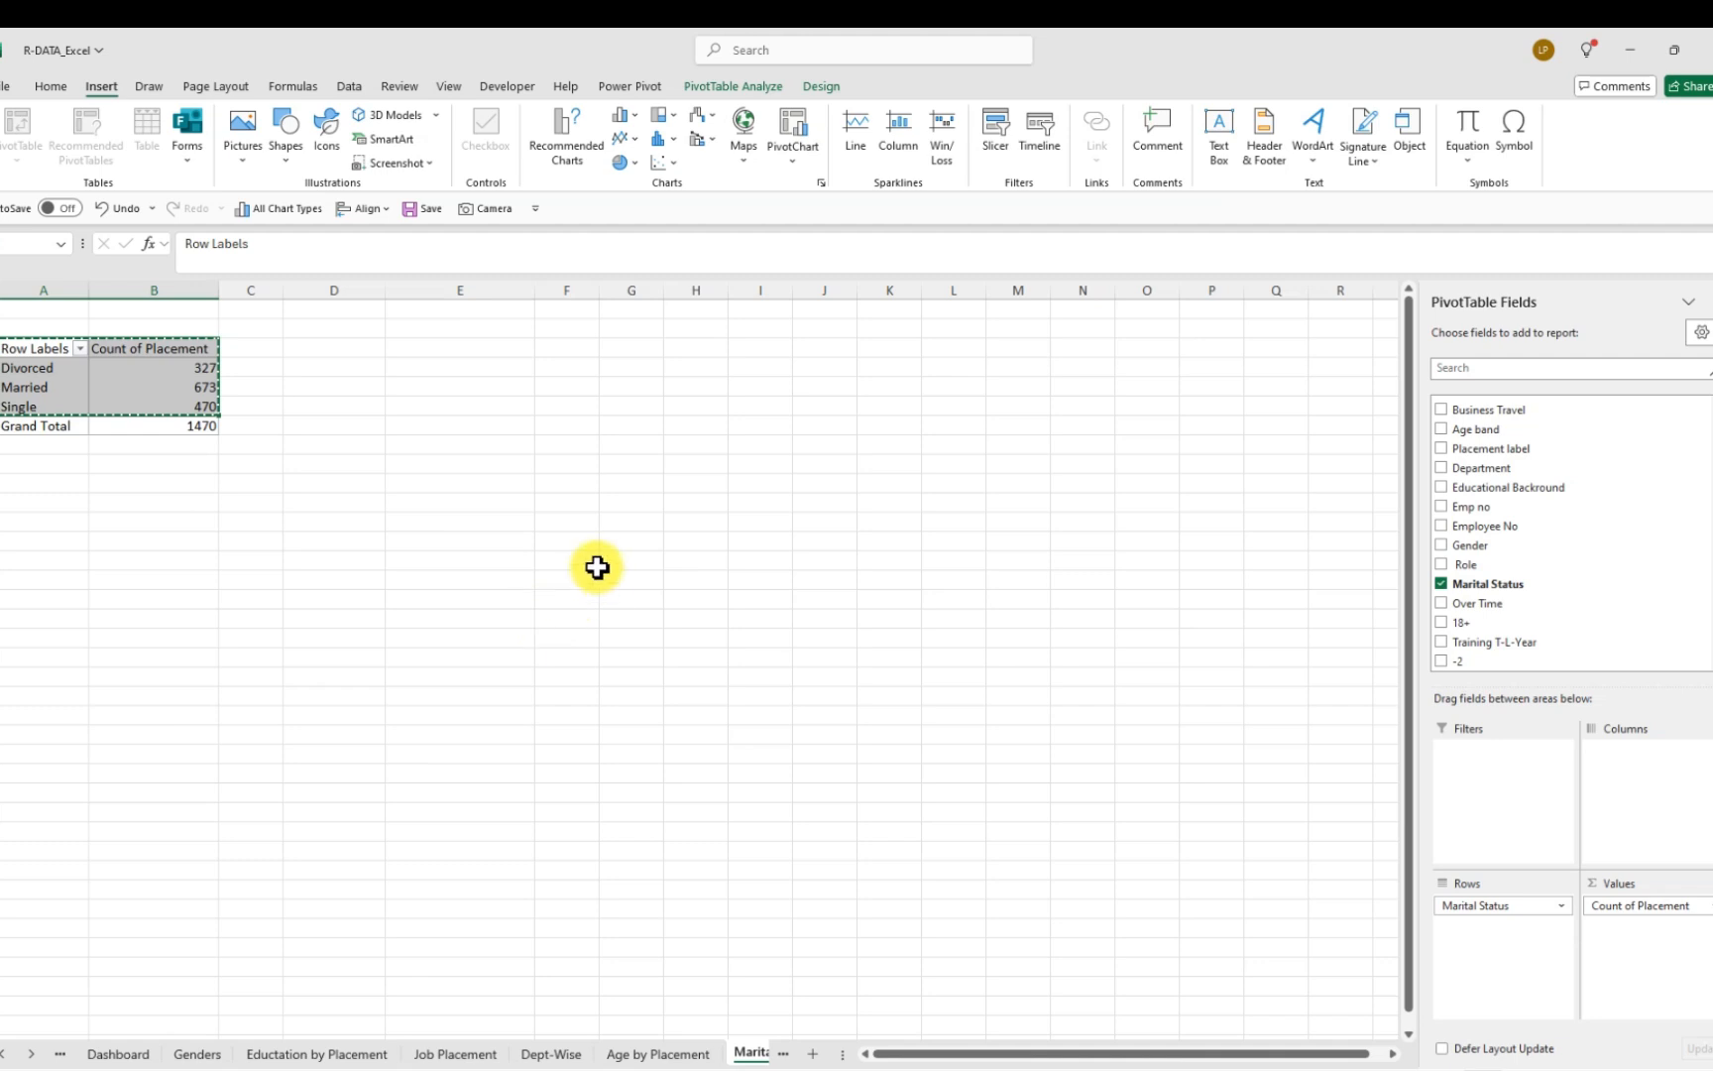
pyautogui.click(322, 350)
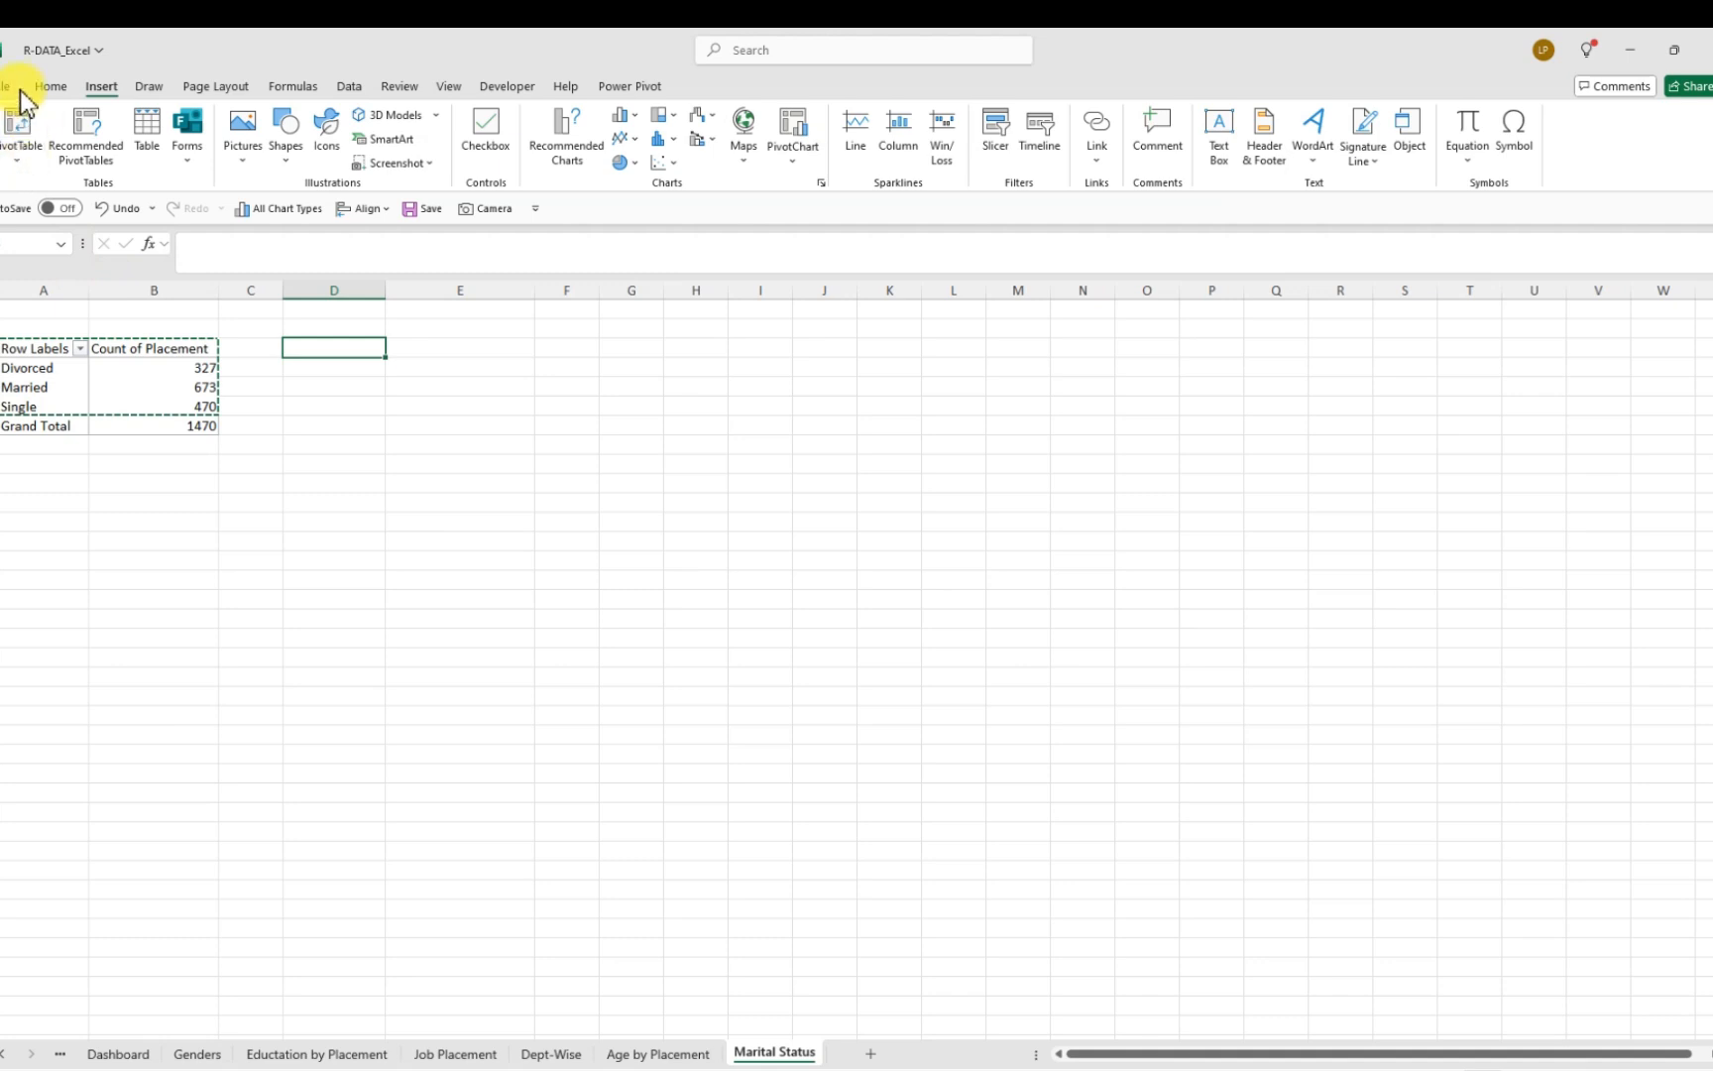
pyautogui.click(51, 86)
pyautogui.click(12, 157)
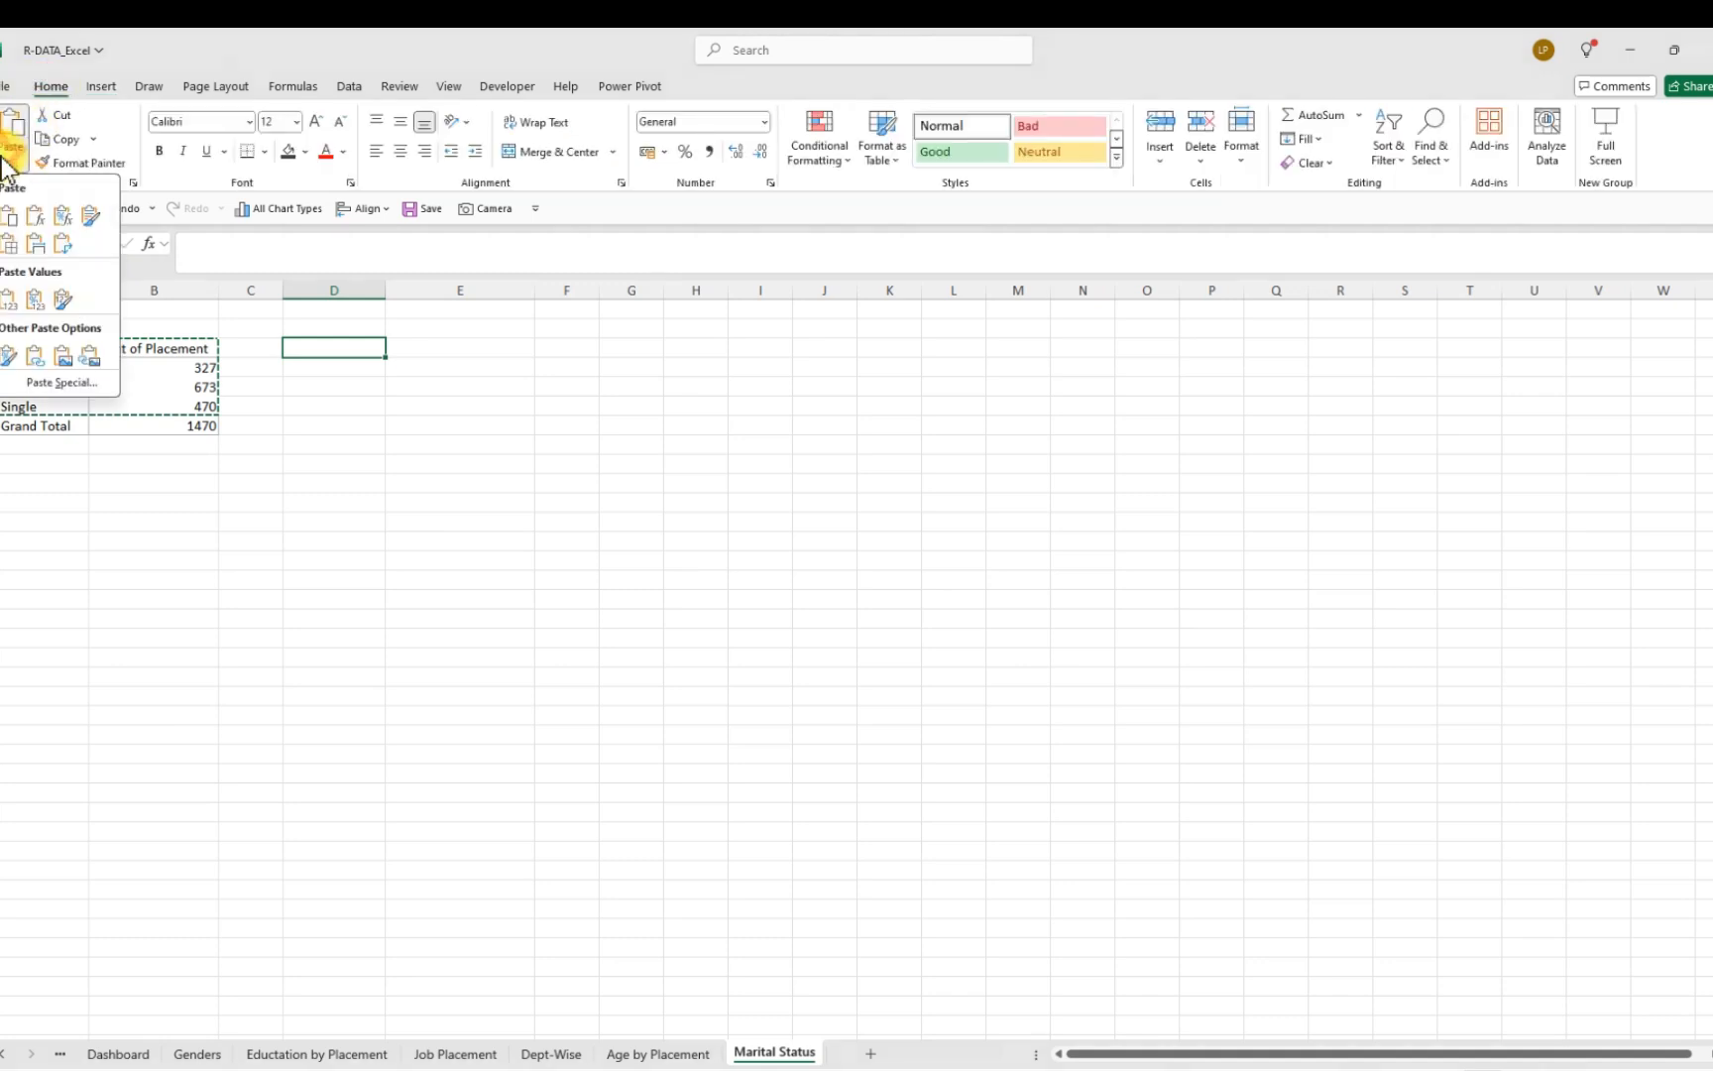
pyautogui.click(9, 298)
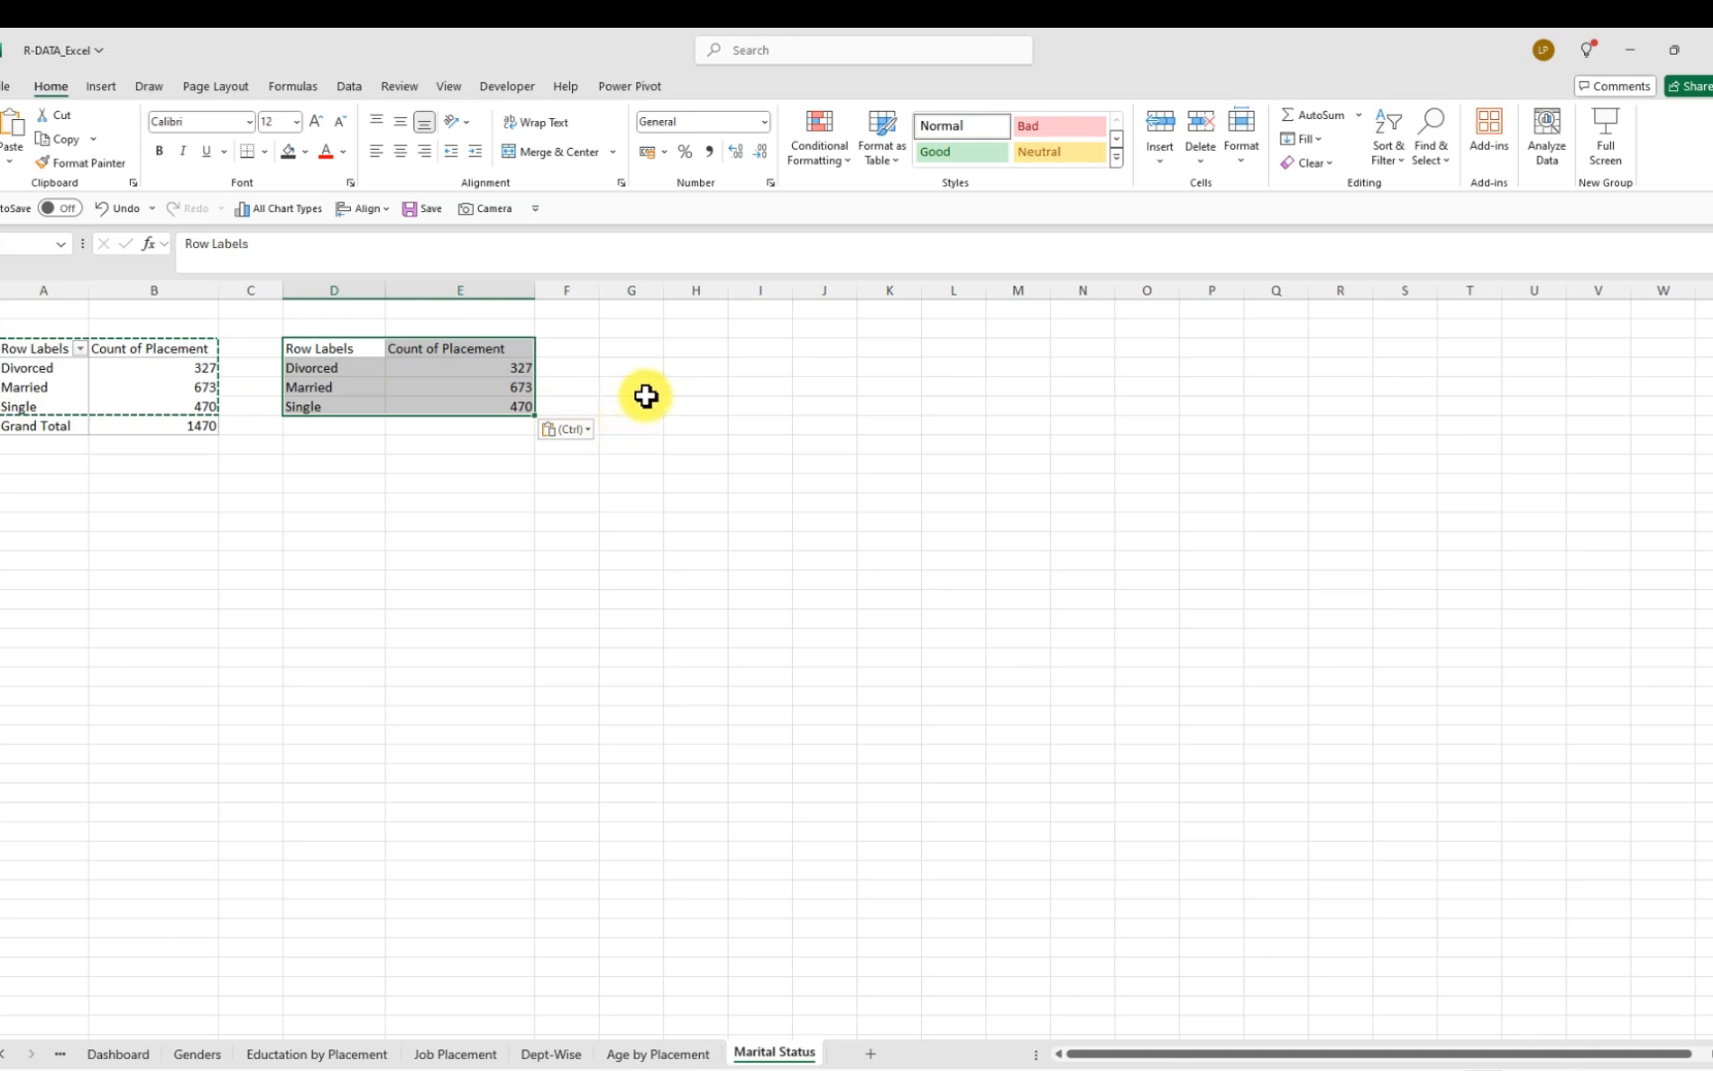
pyautogui.click(644, 403)
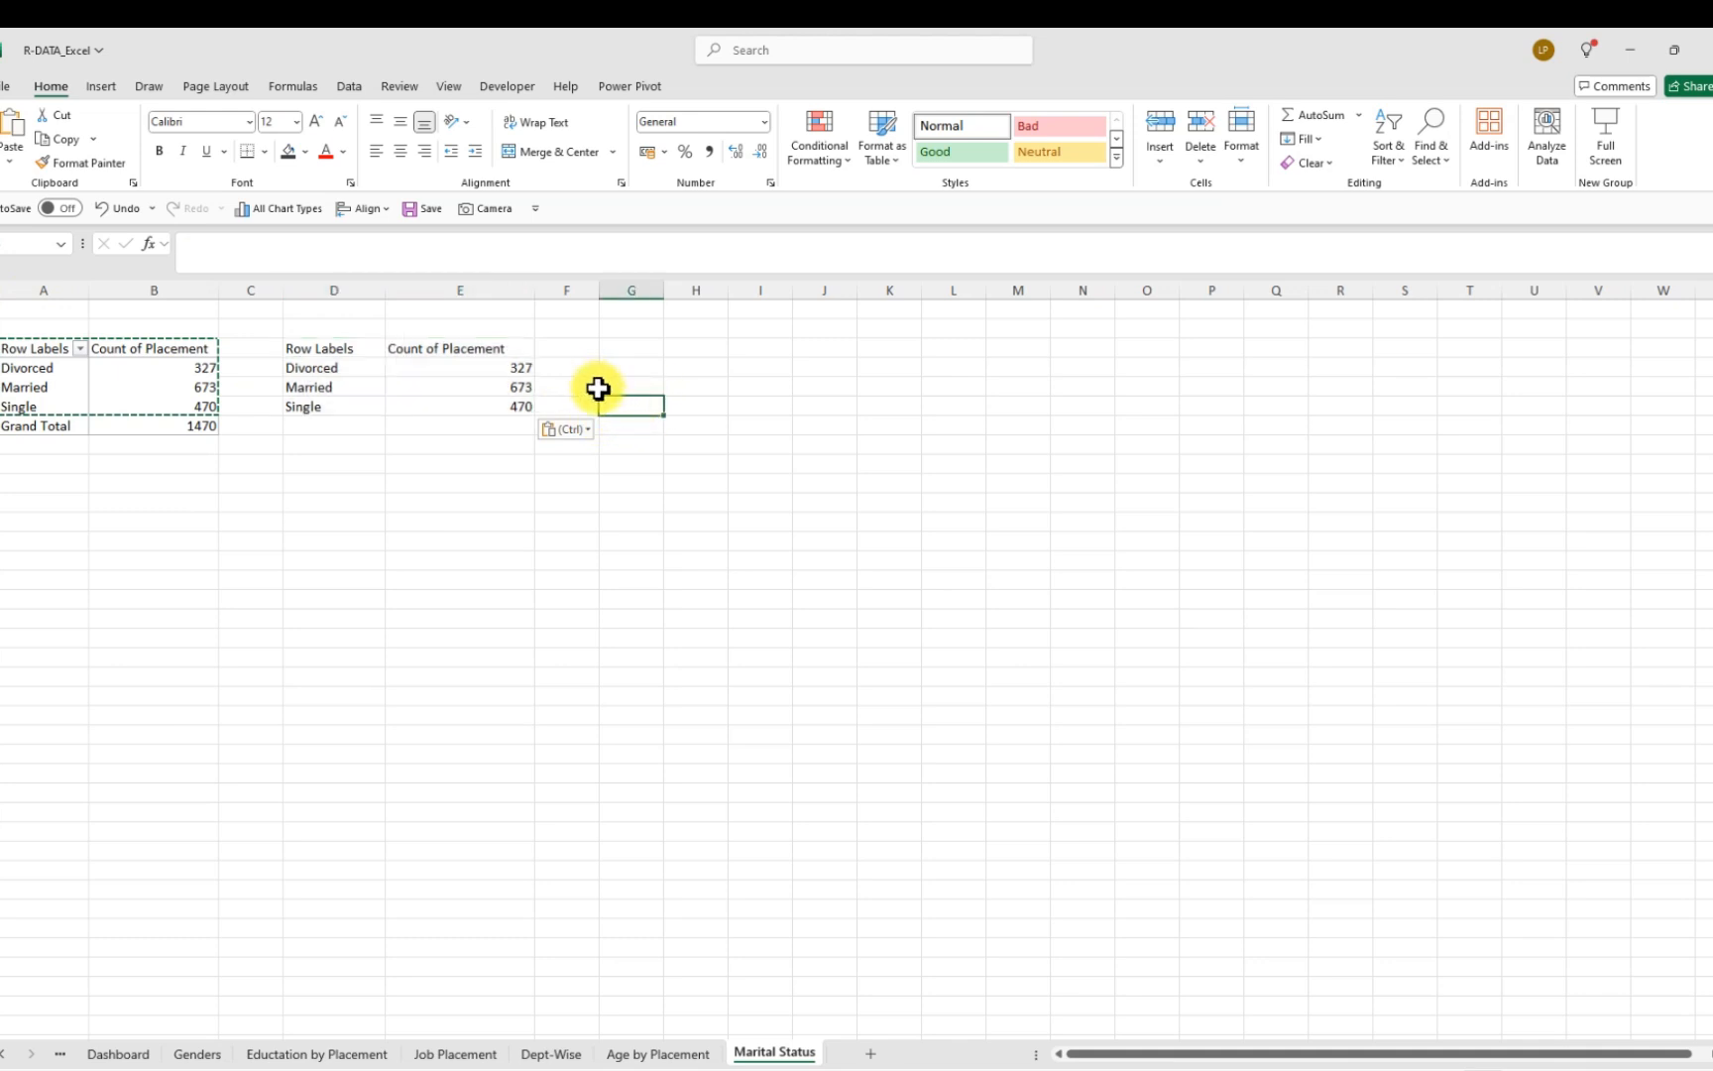
pyautogui.press('Escape')
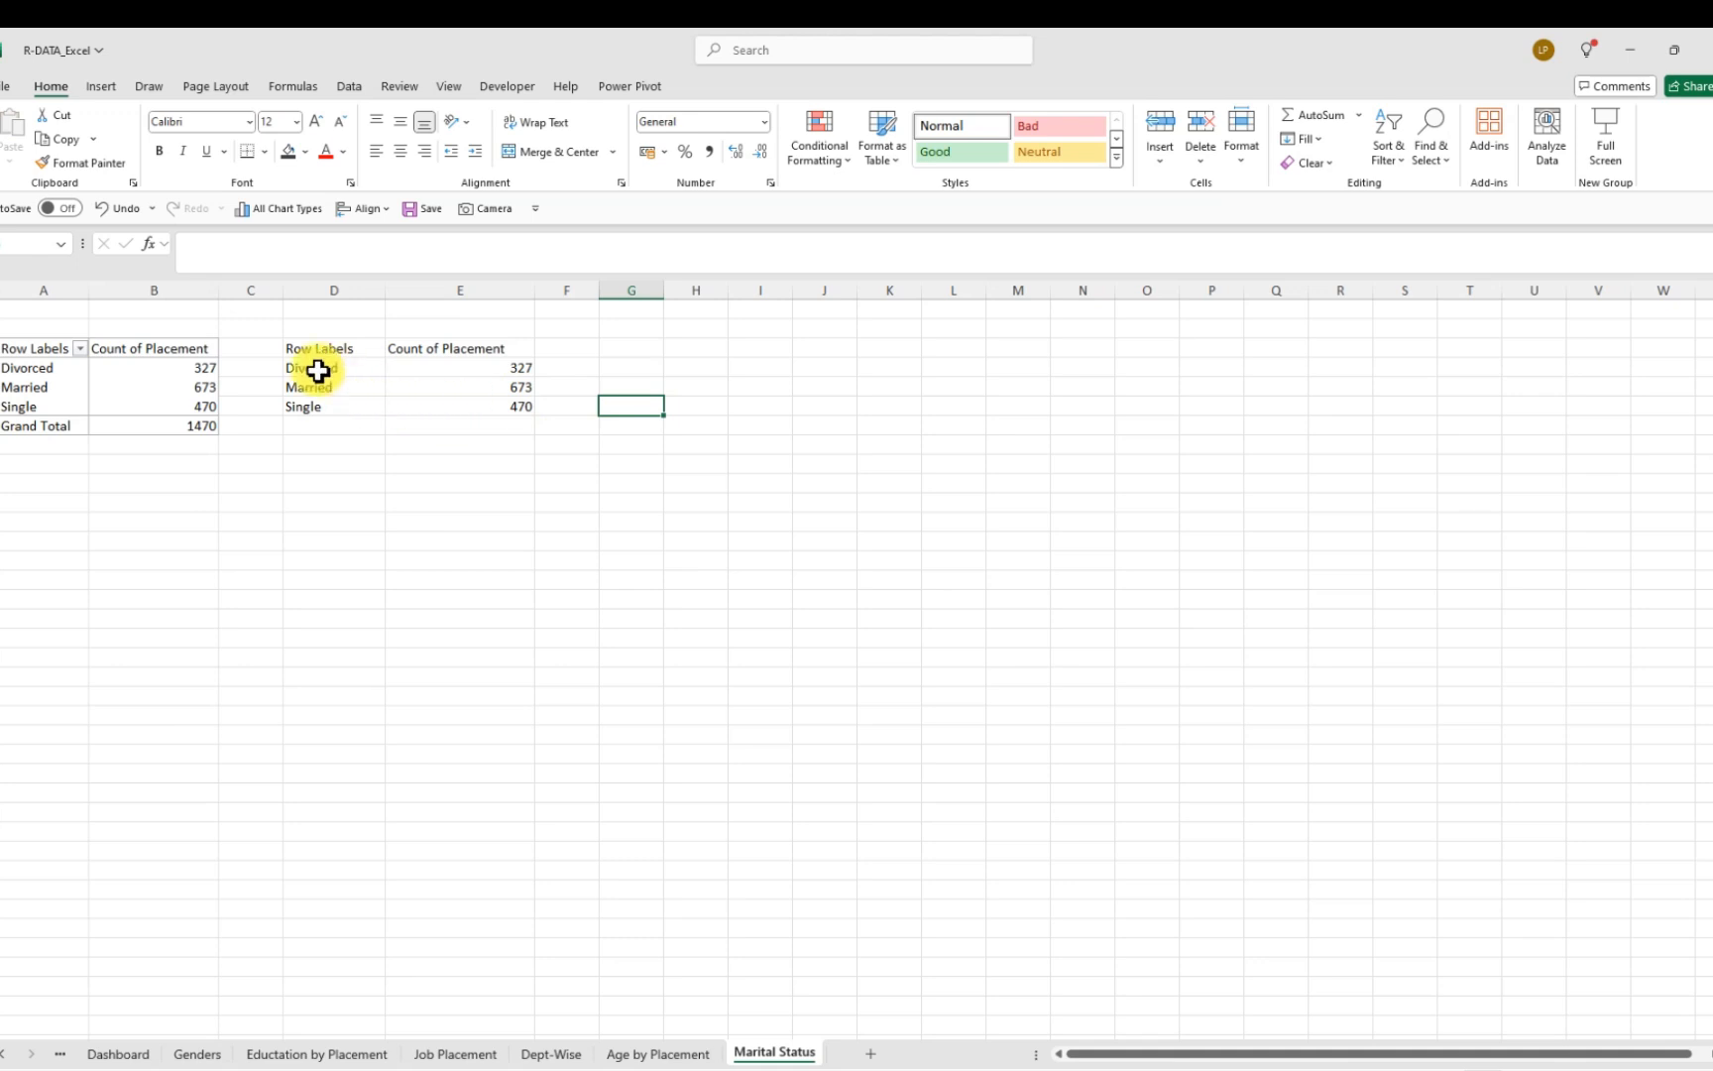
# Insert a funnel chart from the pasted marital status rows in D4:E6 and position it beside that table, starting around column G
pyautogui.click(349, 369)
pyautogui.moveTo(349, 369); pyautogui.dragTo(481, 413)
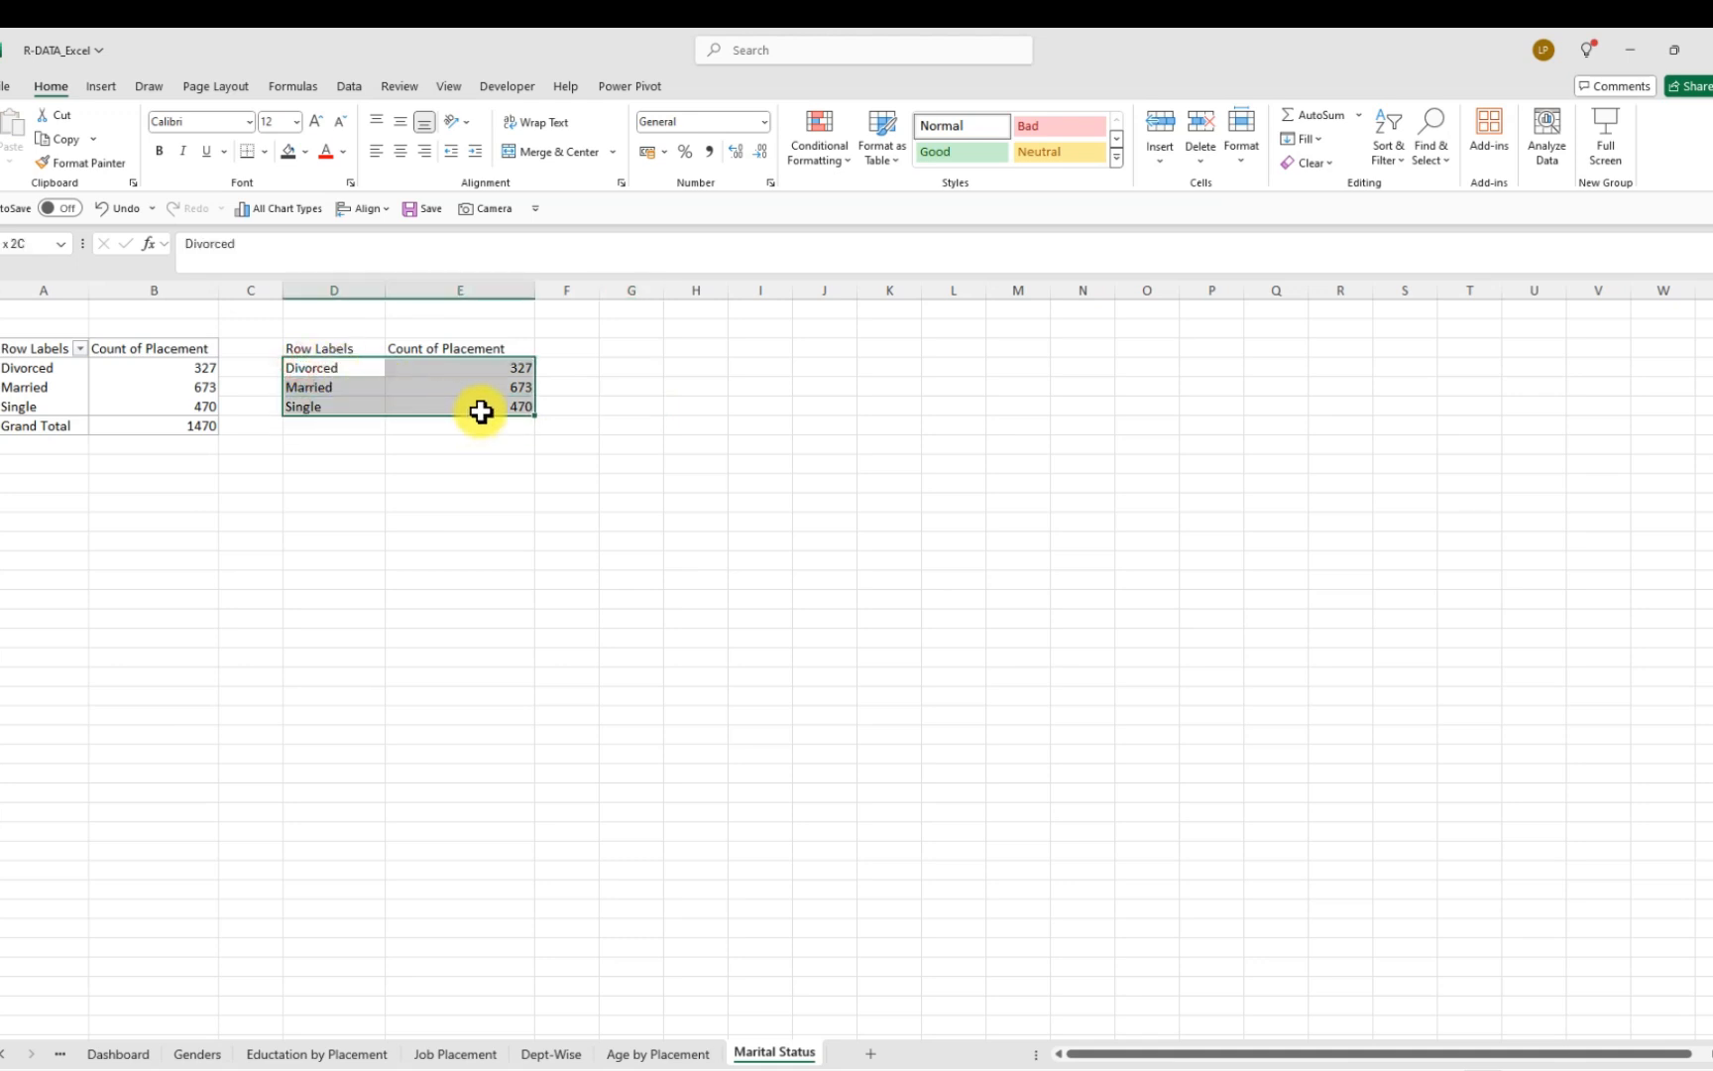
pyautogui.click(114, 88)
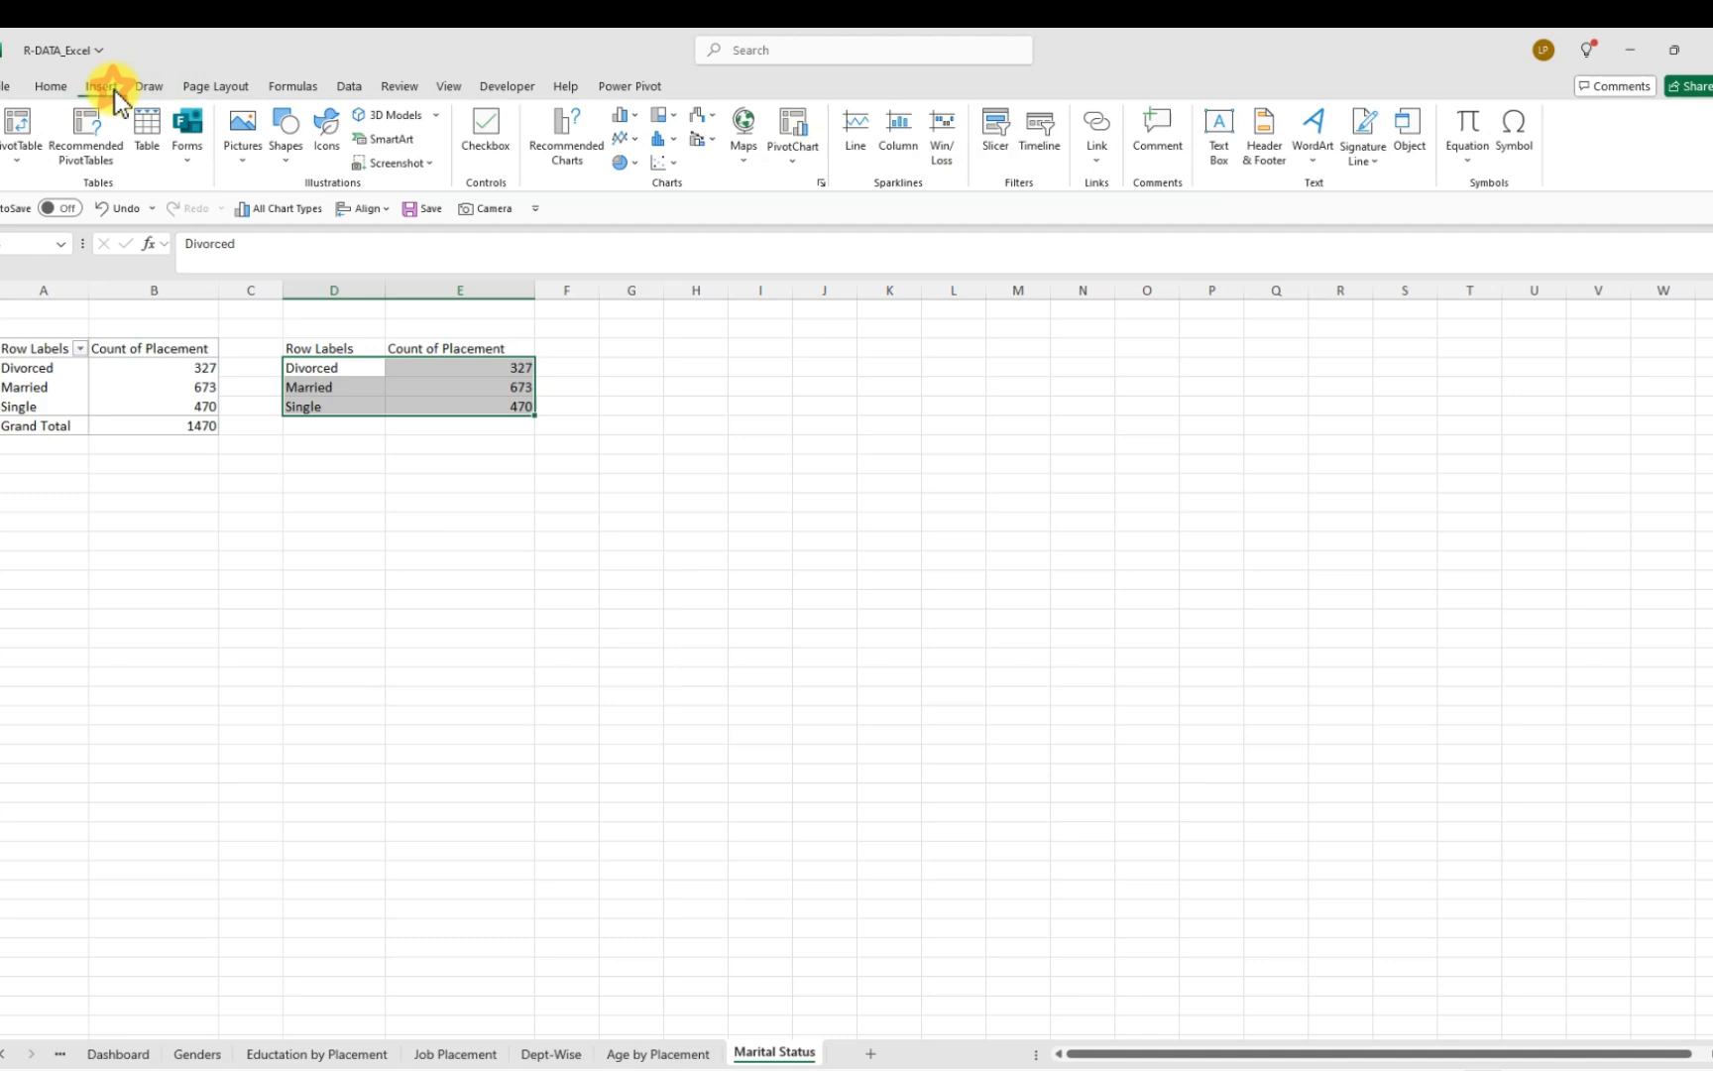
pyautogui.click(794, 126)
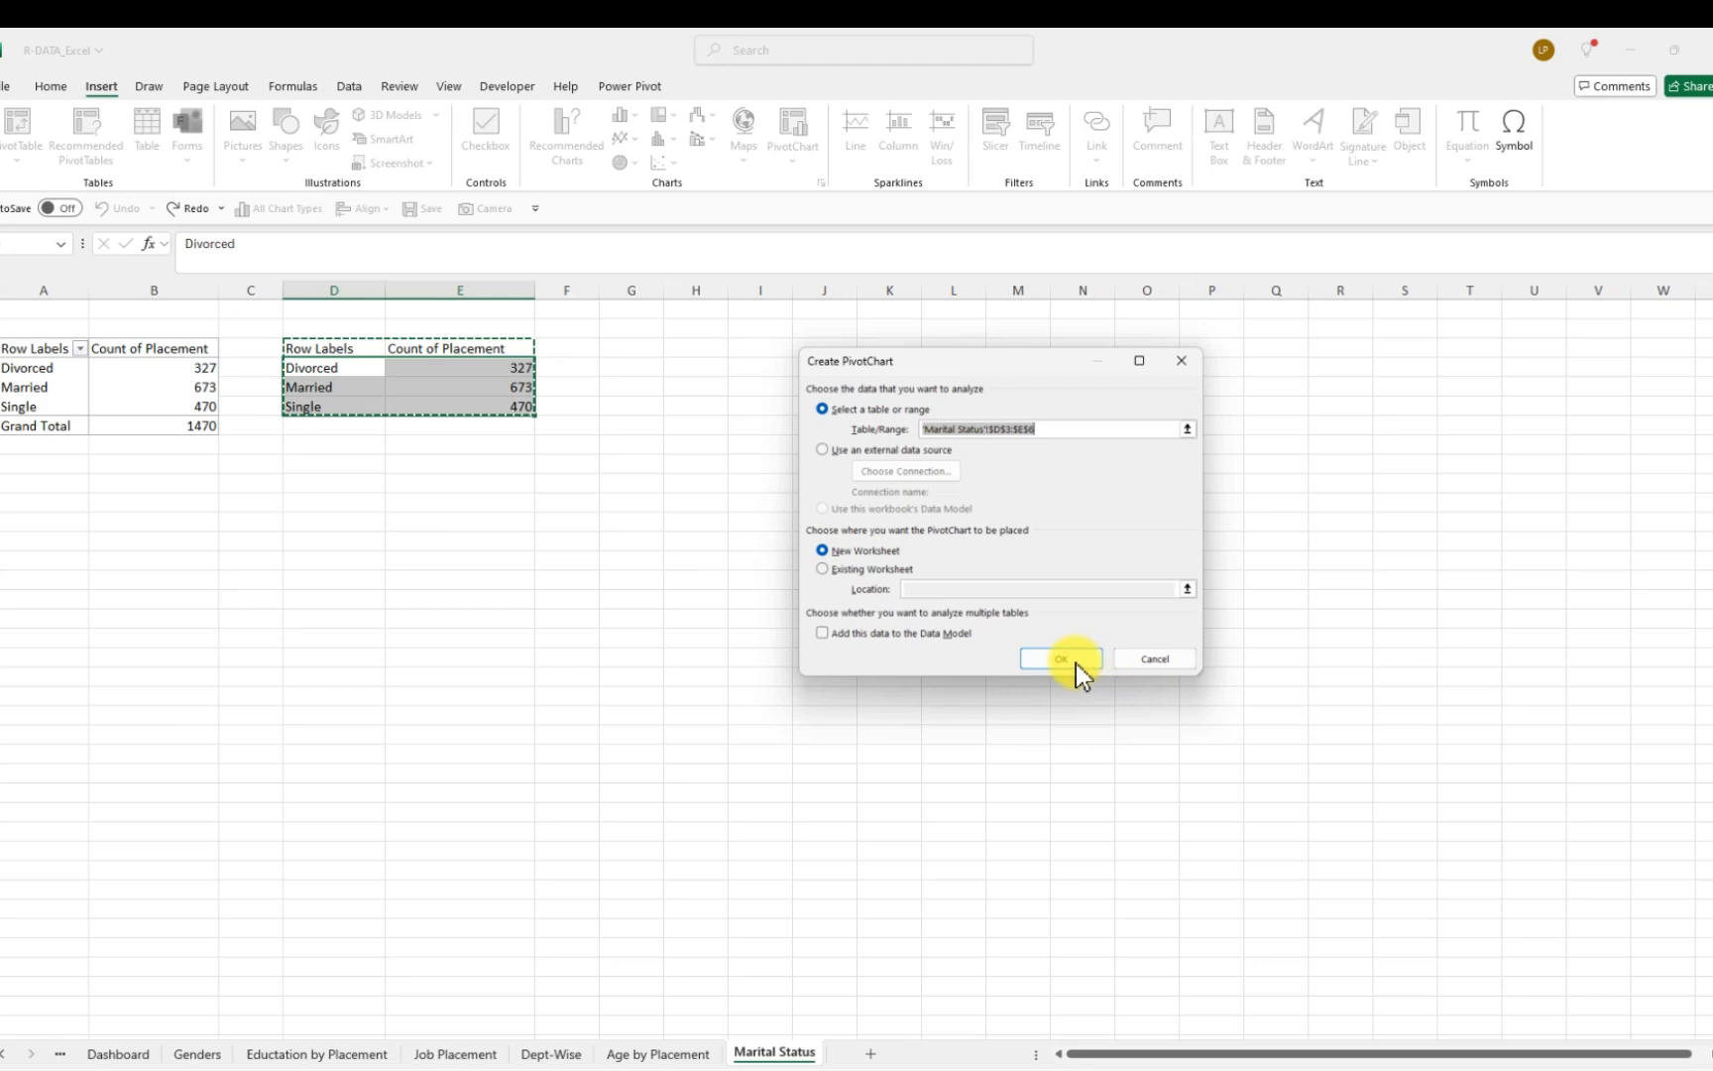
pyautogui.click(1152, 661)
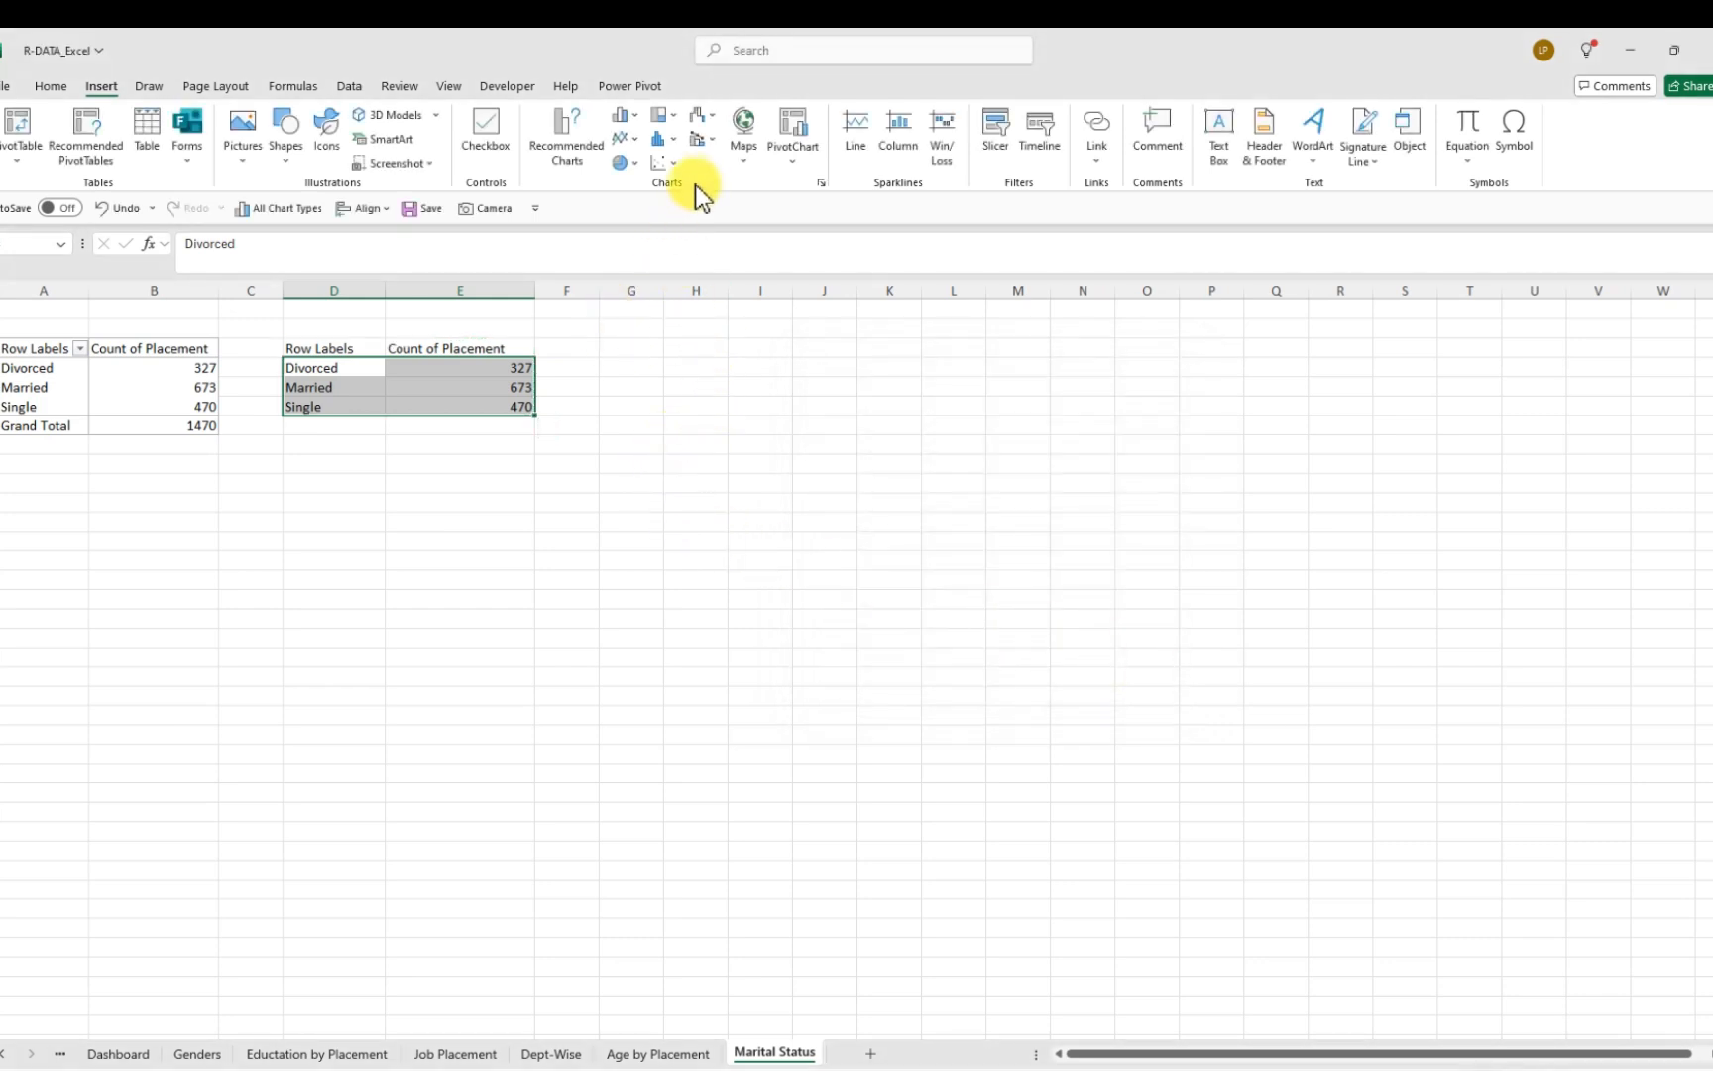
pyautogui.click(557, 129)
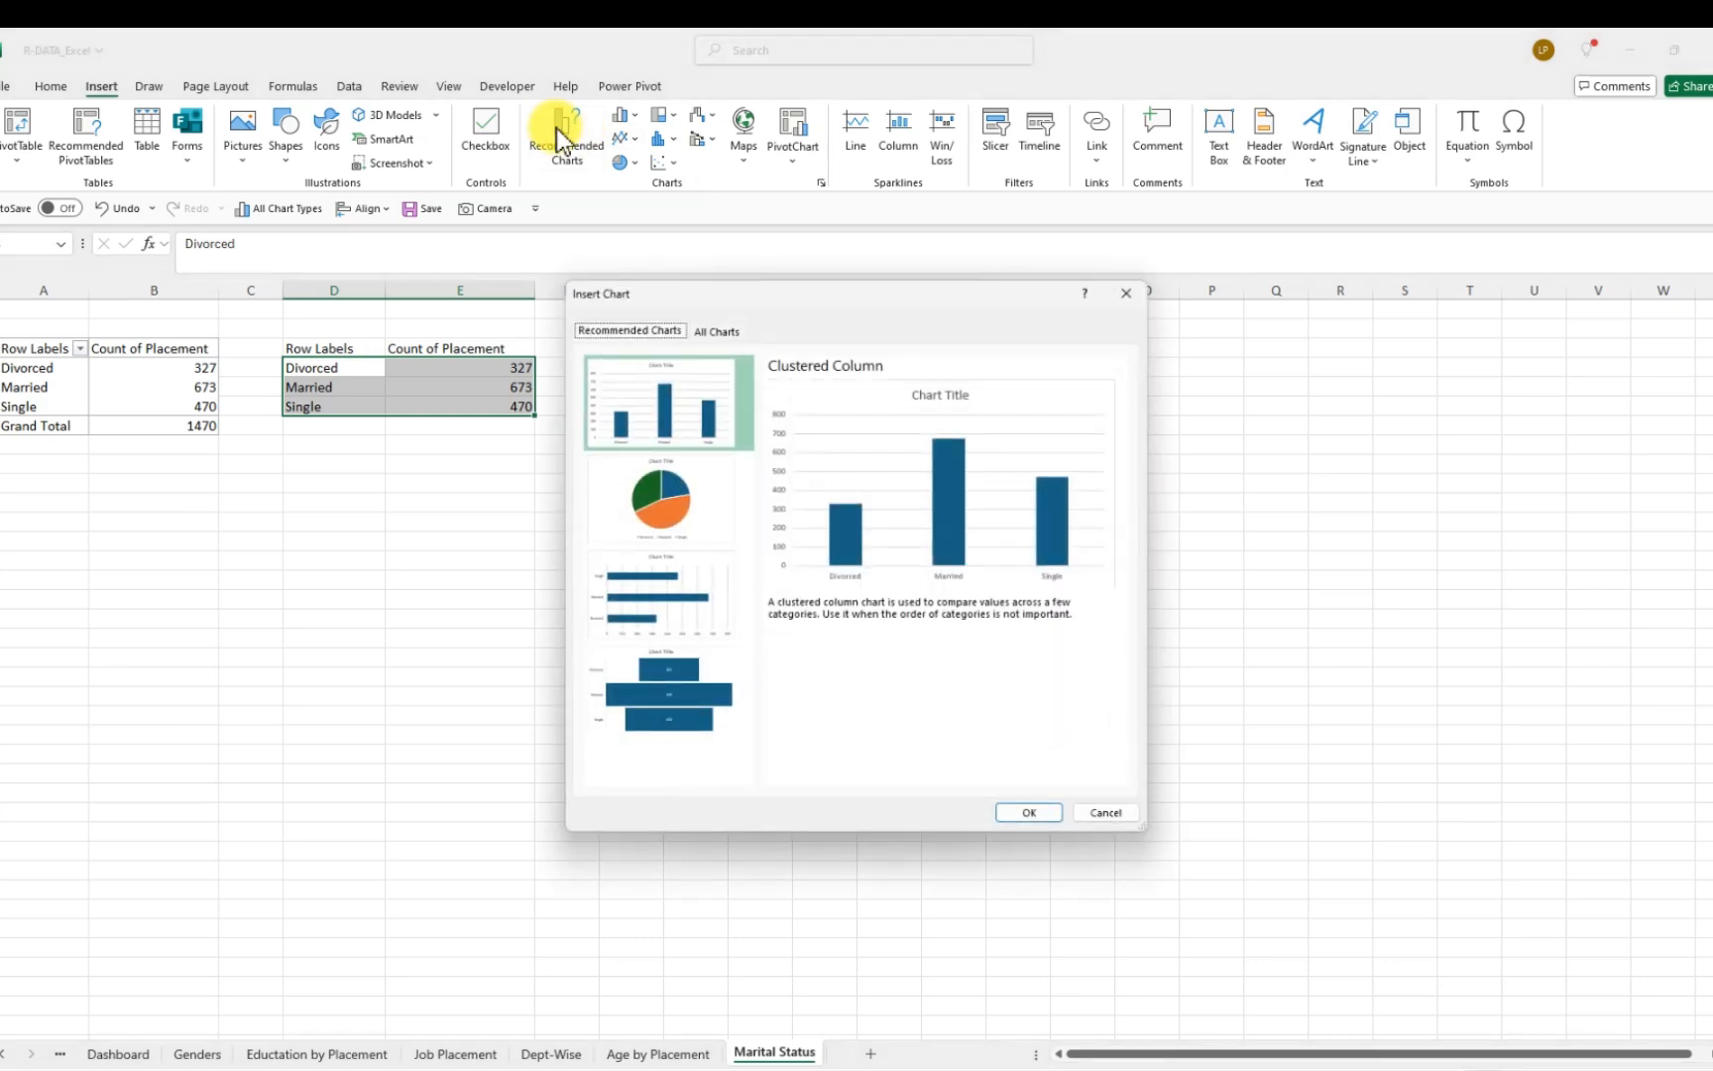
pyautogui.click(650, 687)
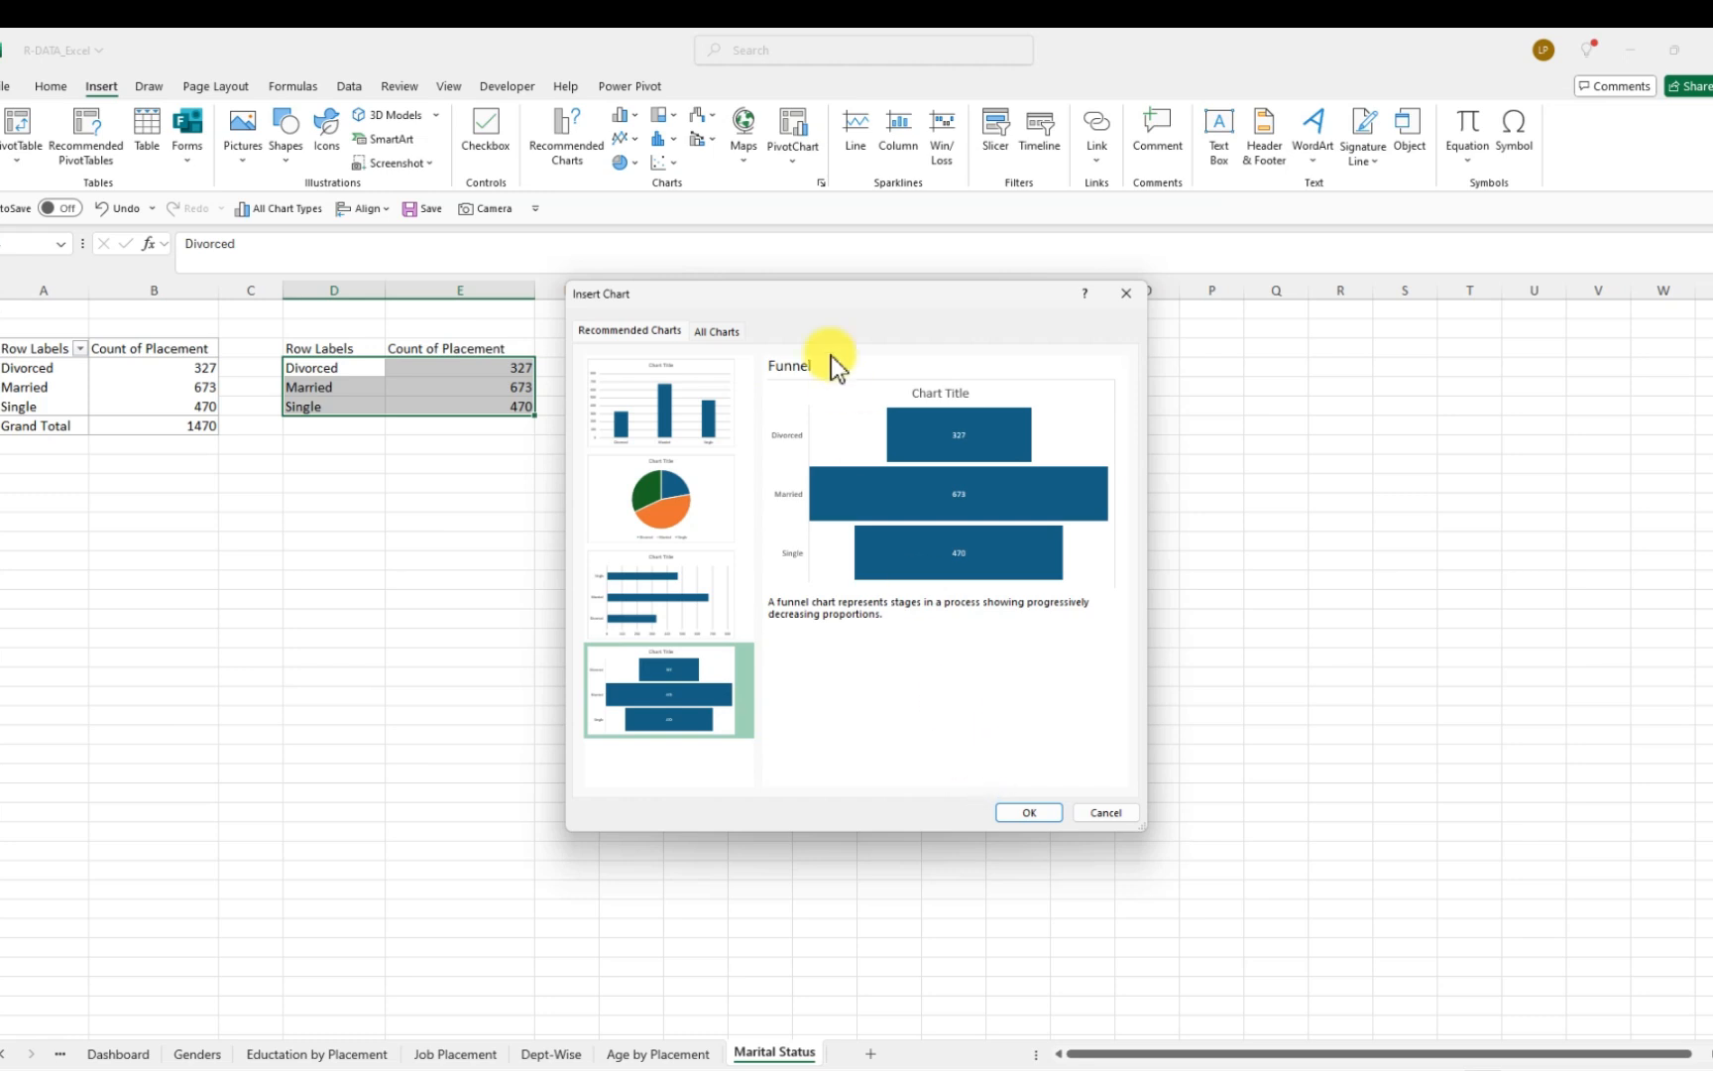
pyautogui.click(714, 332)
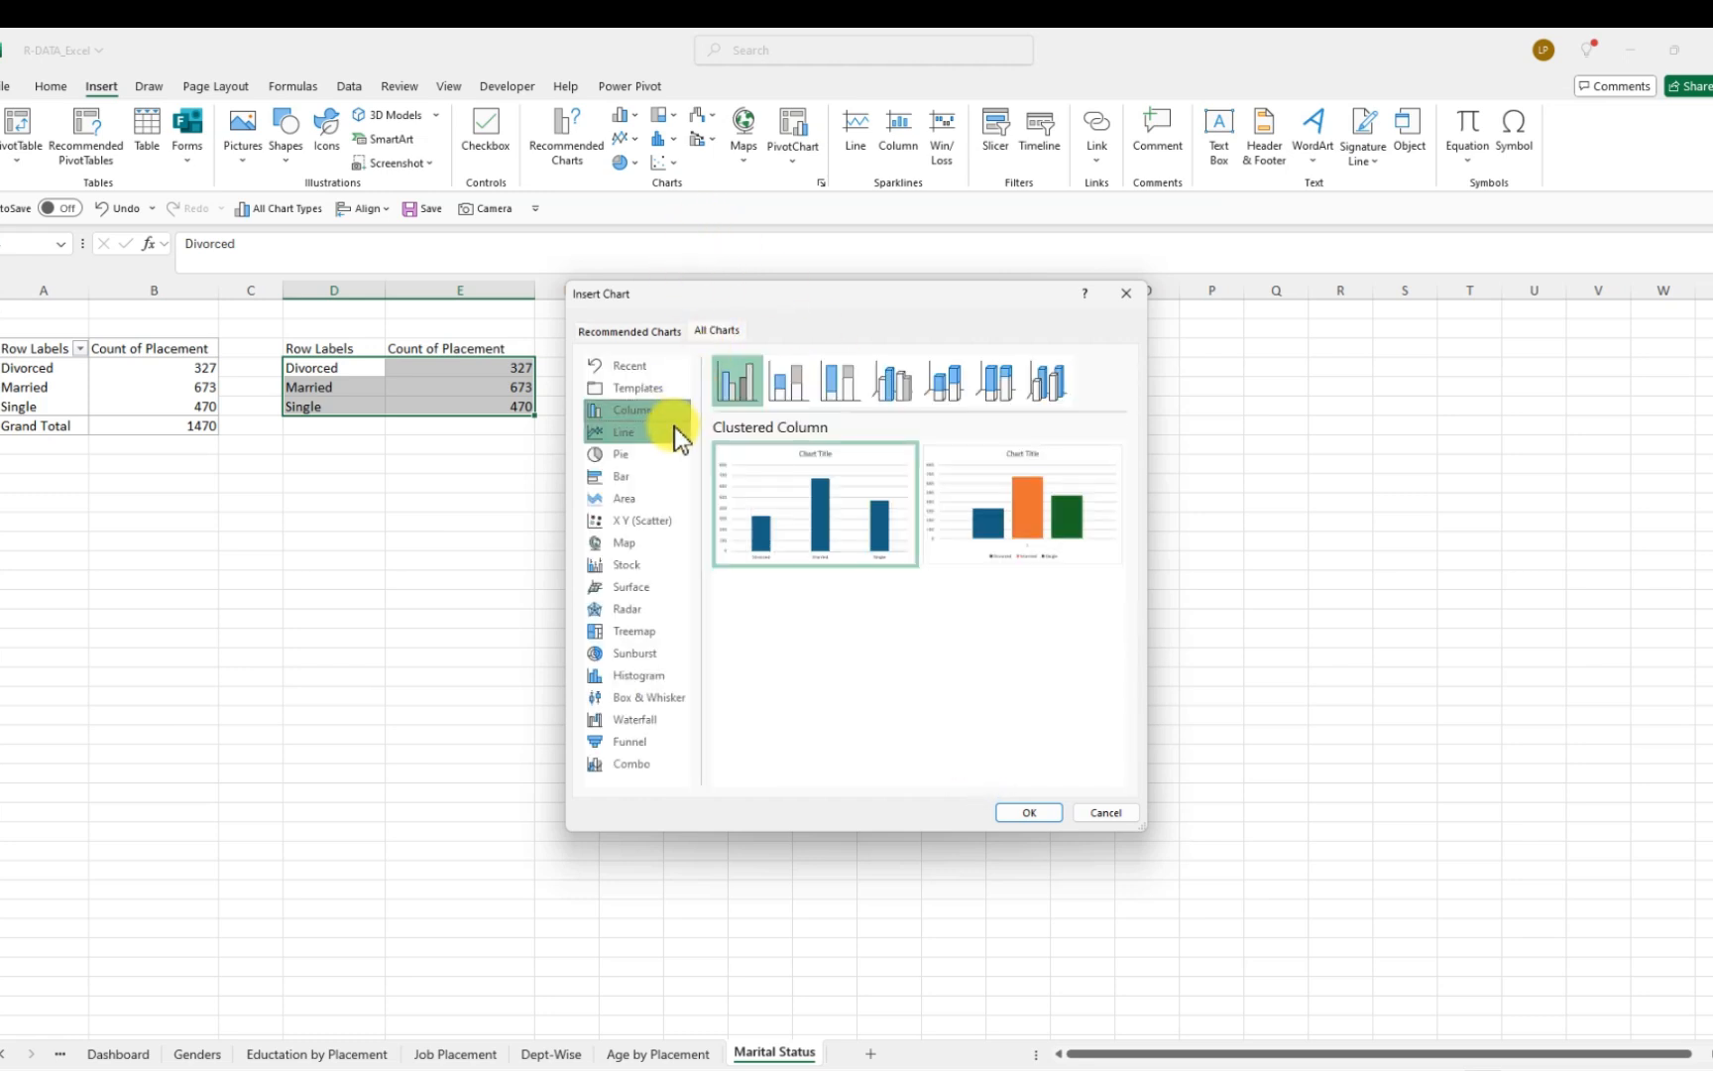
pyautogui.click(625, 742)
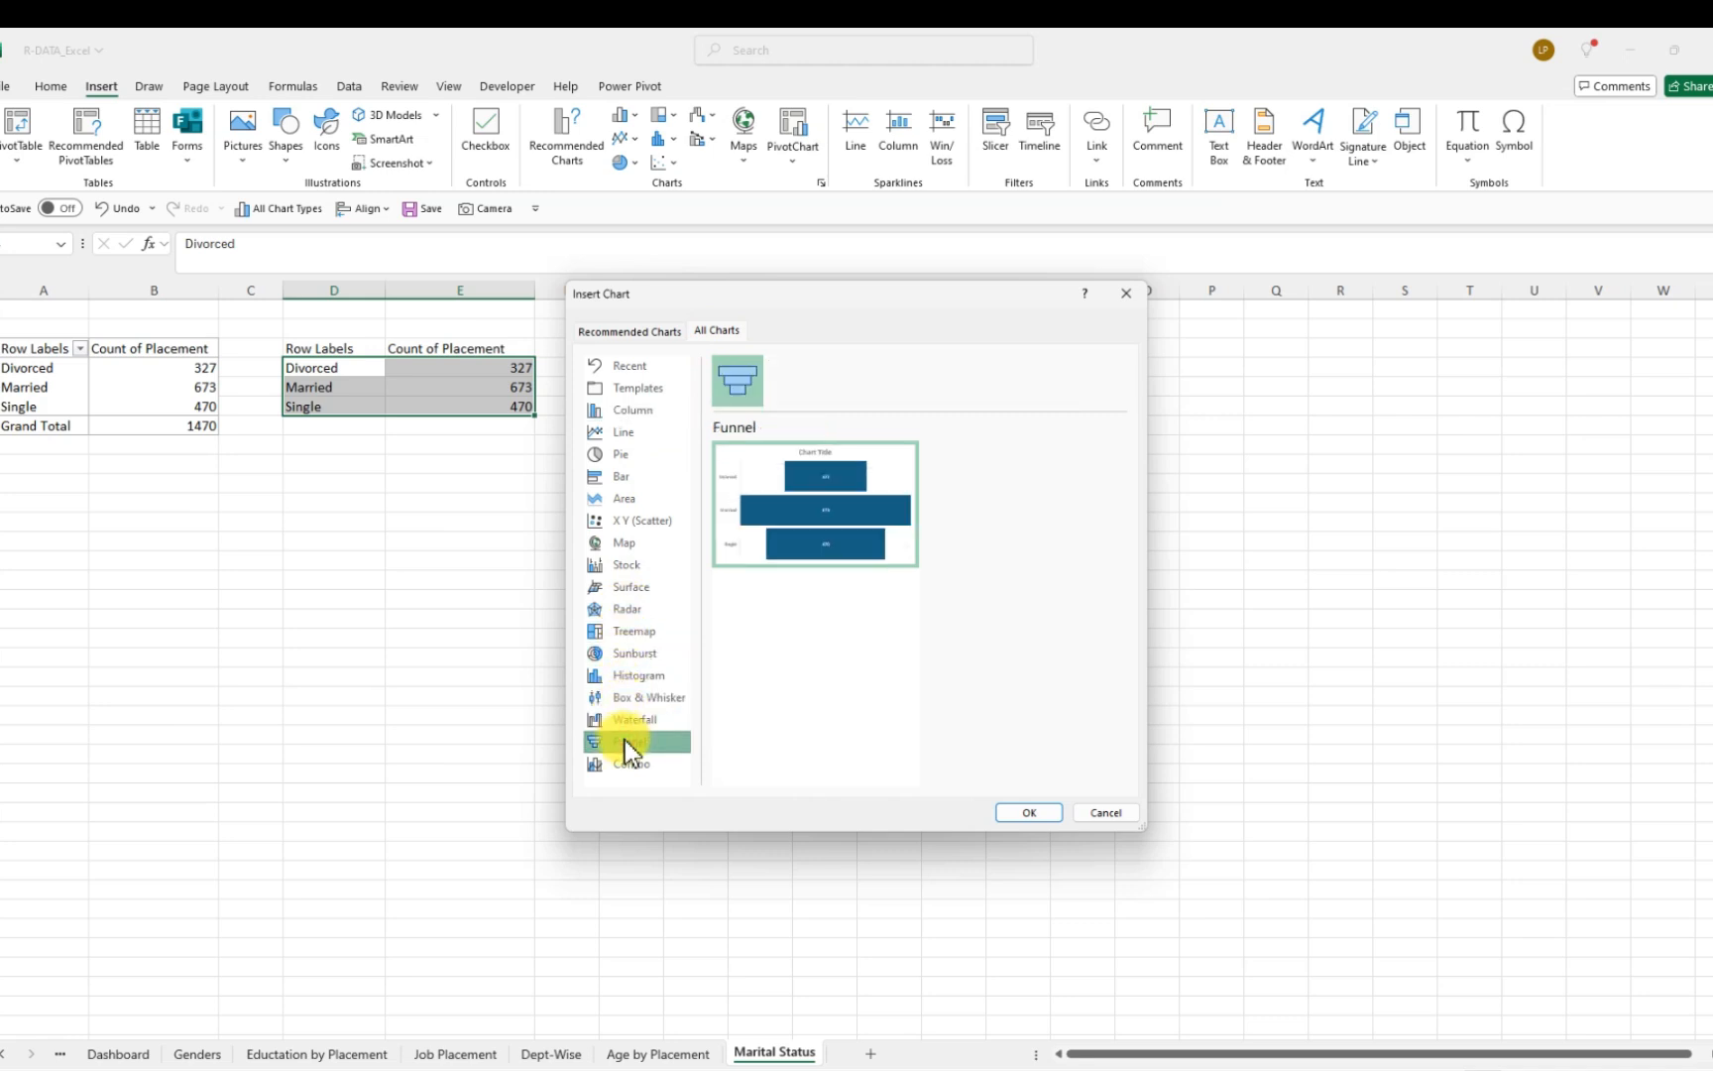
pyautogui.click(1024, 812)
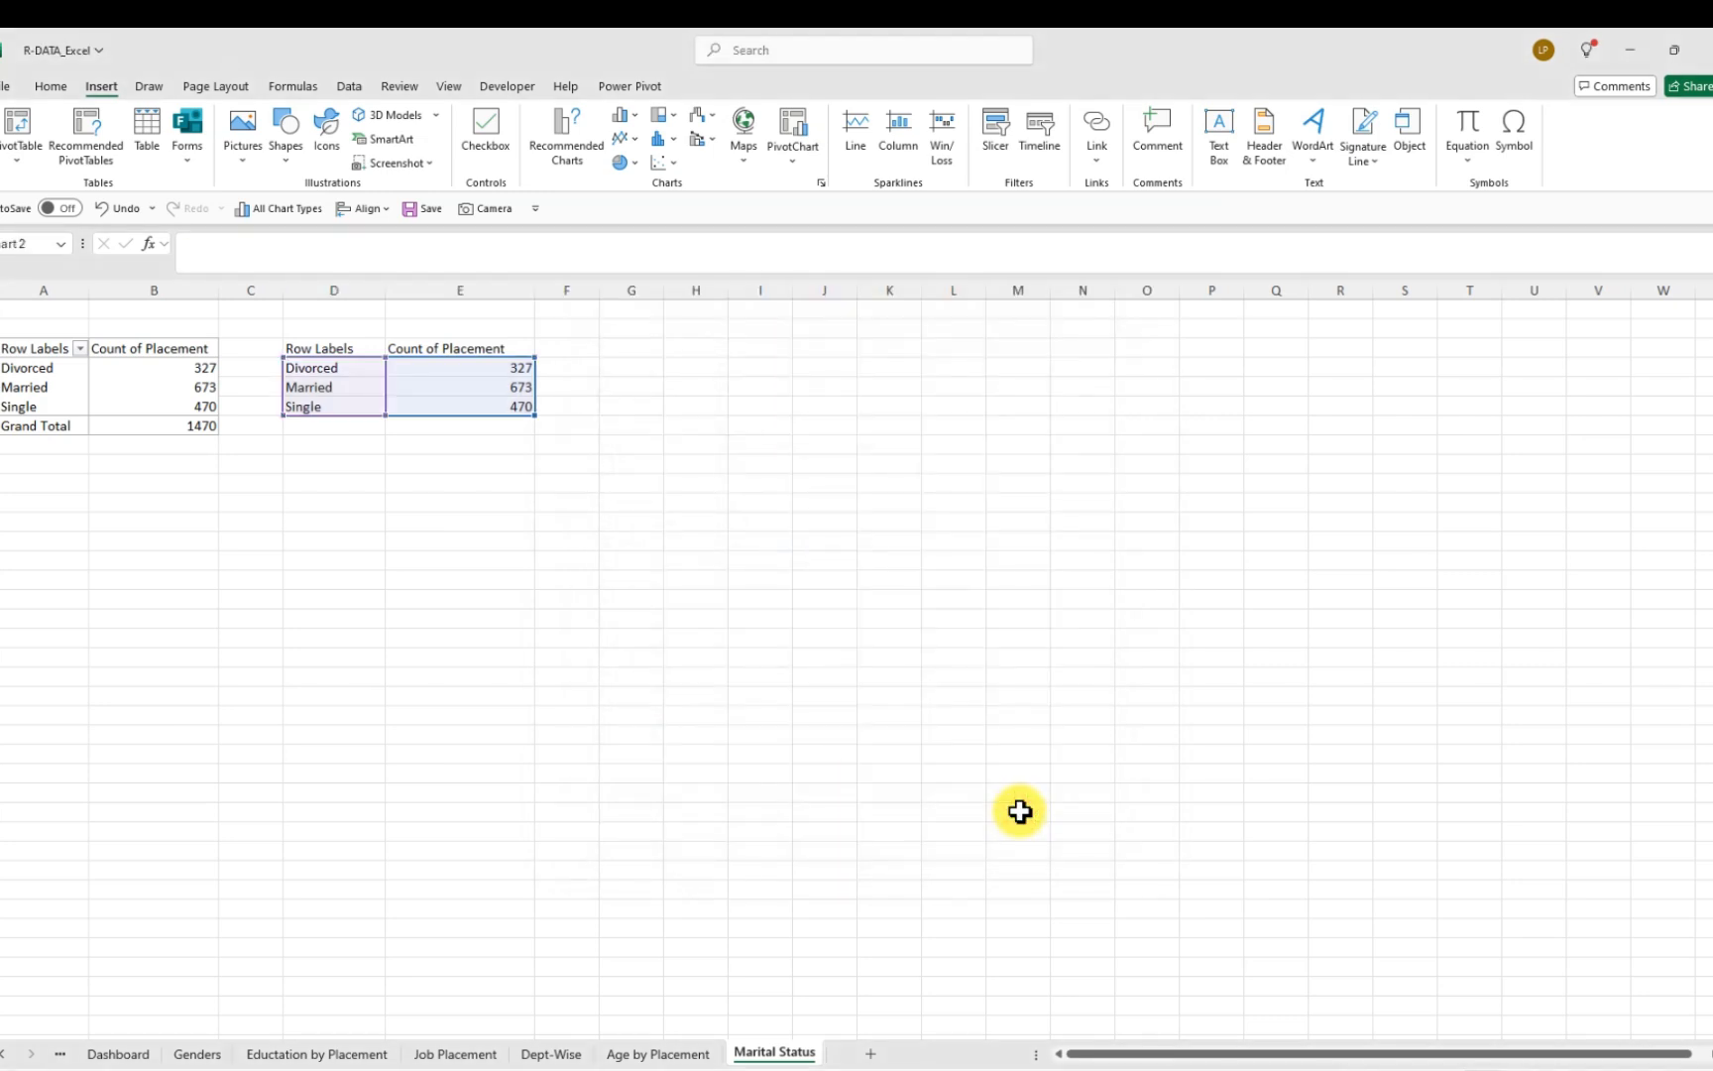
pyautogui.moveTo(783, 548); pyautogui.dragTo(757, 344)
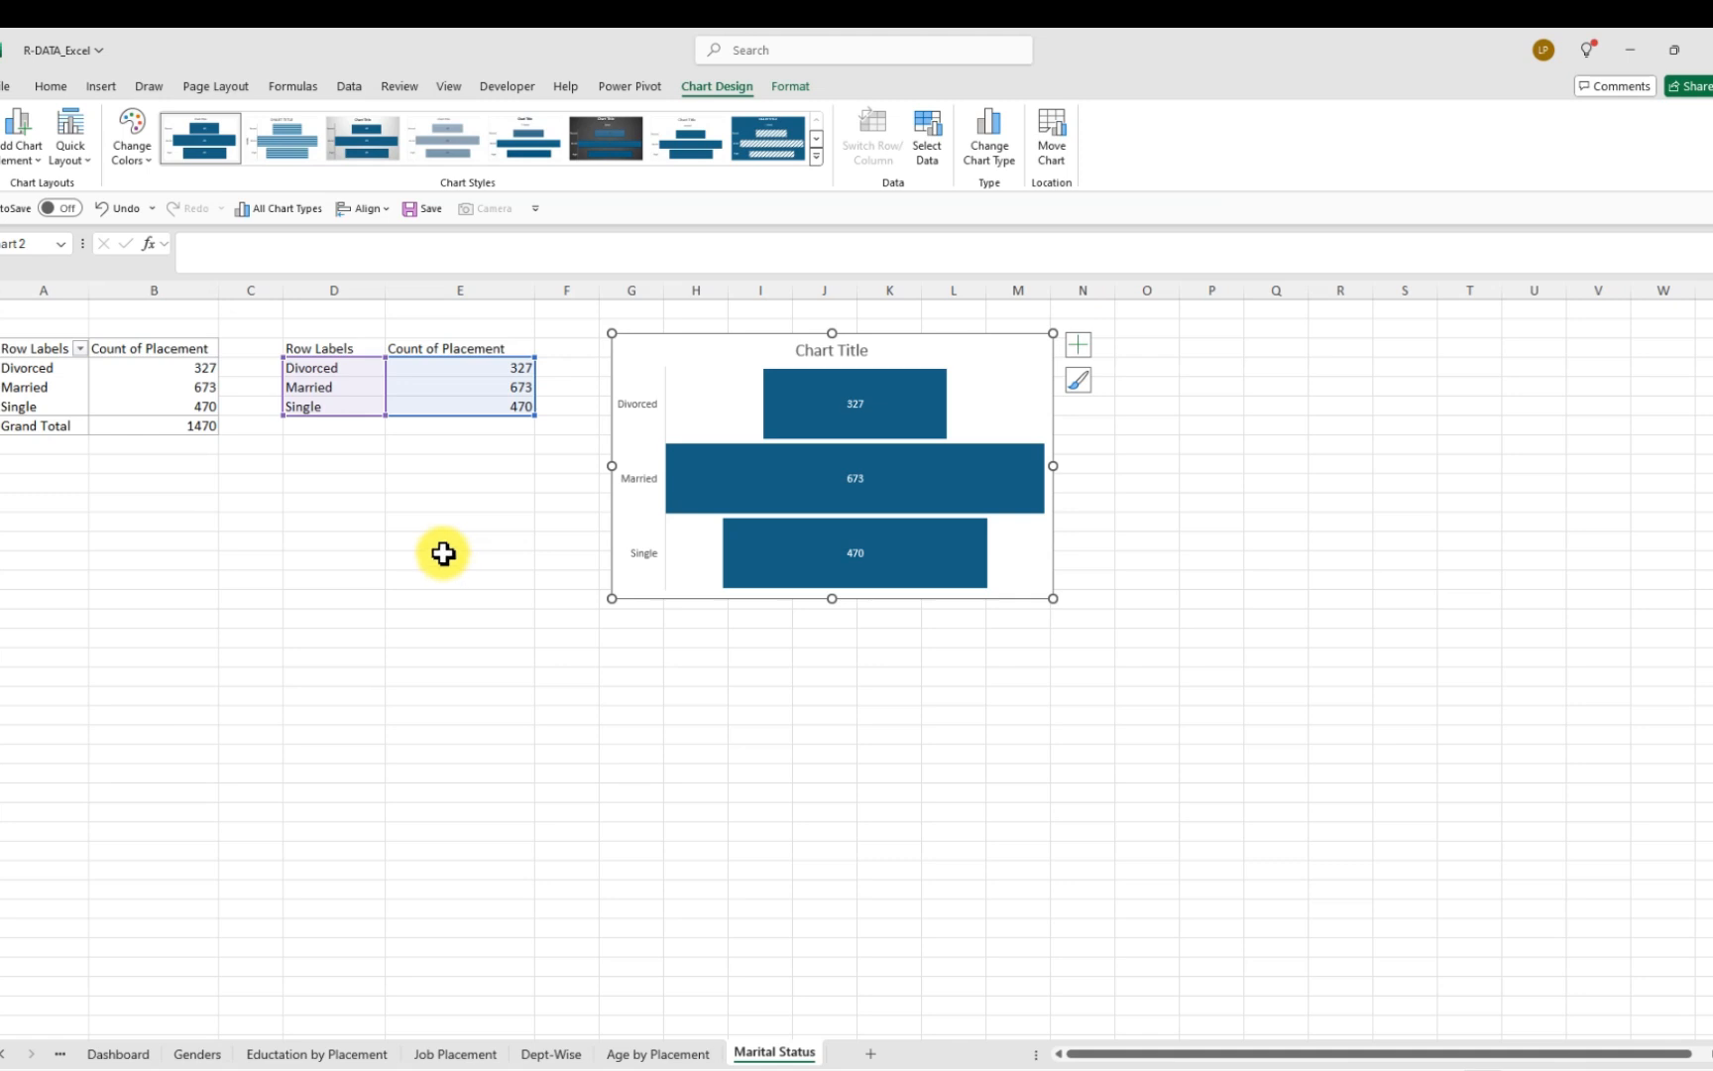
# Sort the PivotTable's Count of Placement from smallest to largest
pyautogui.rightClick(201, 372)
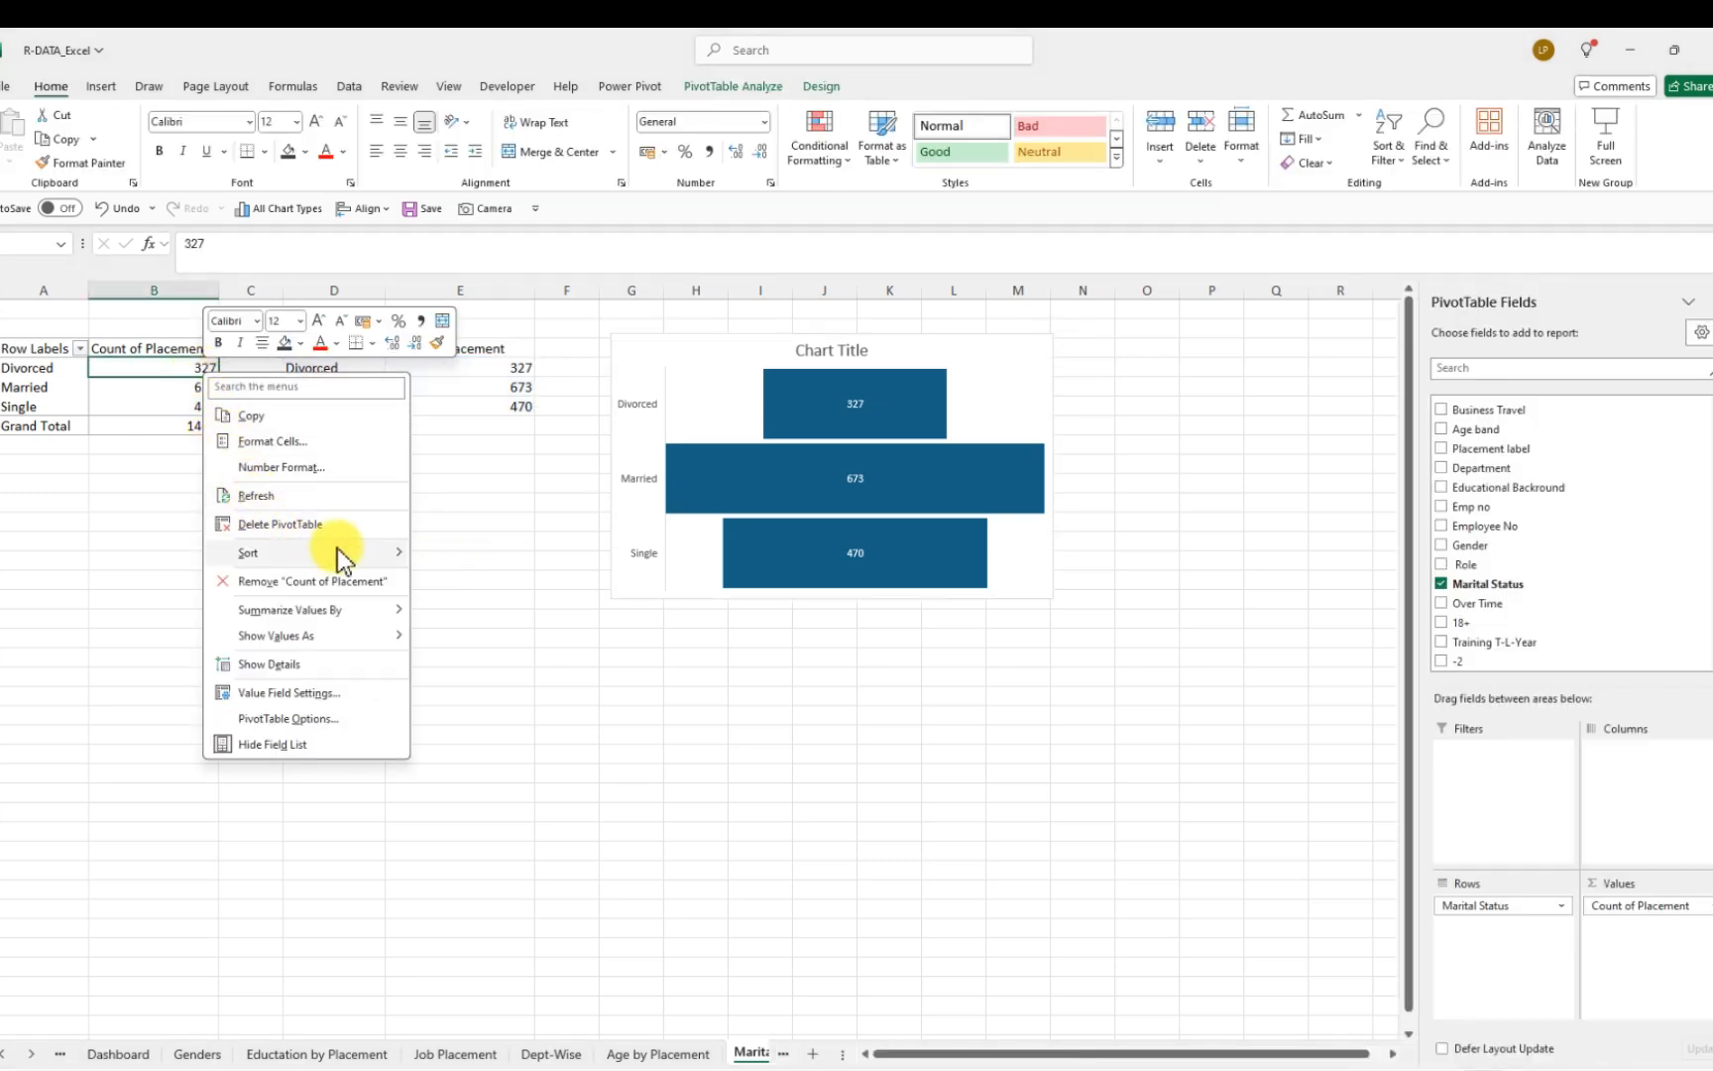
pyautogui.moveTo(383, 552)
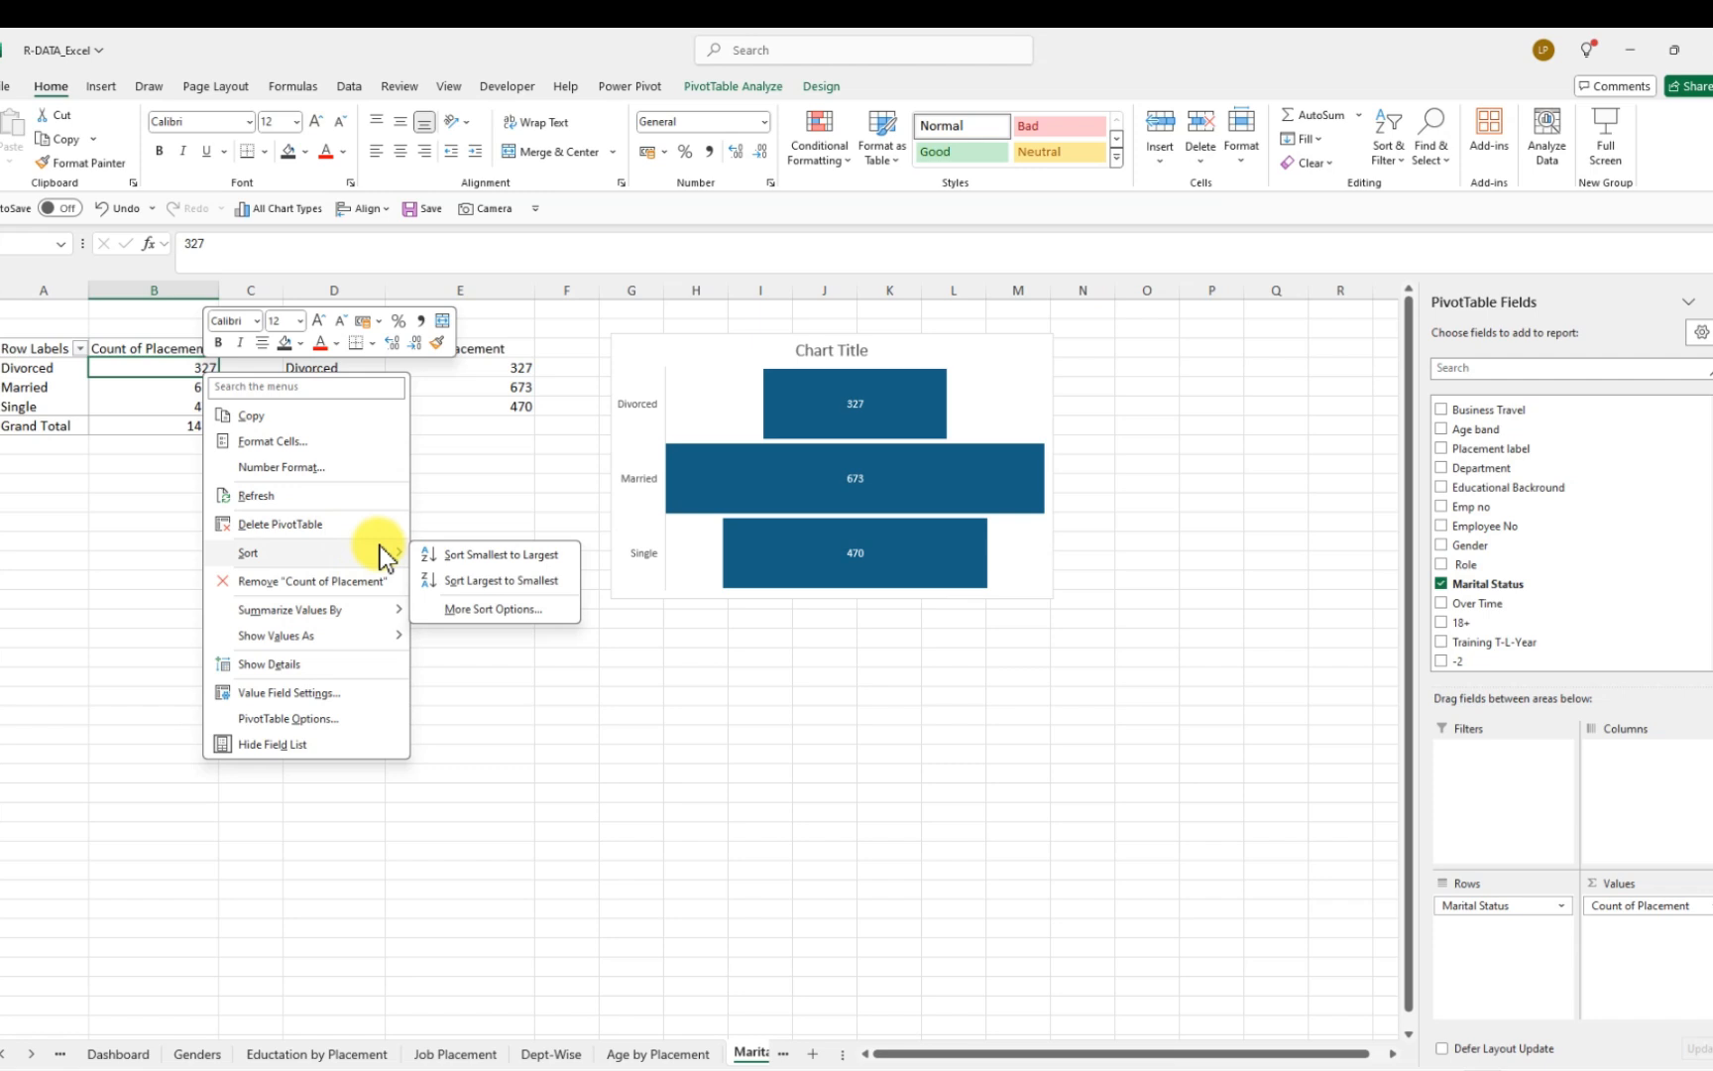
pyautogui.click(474, 555)
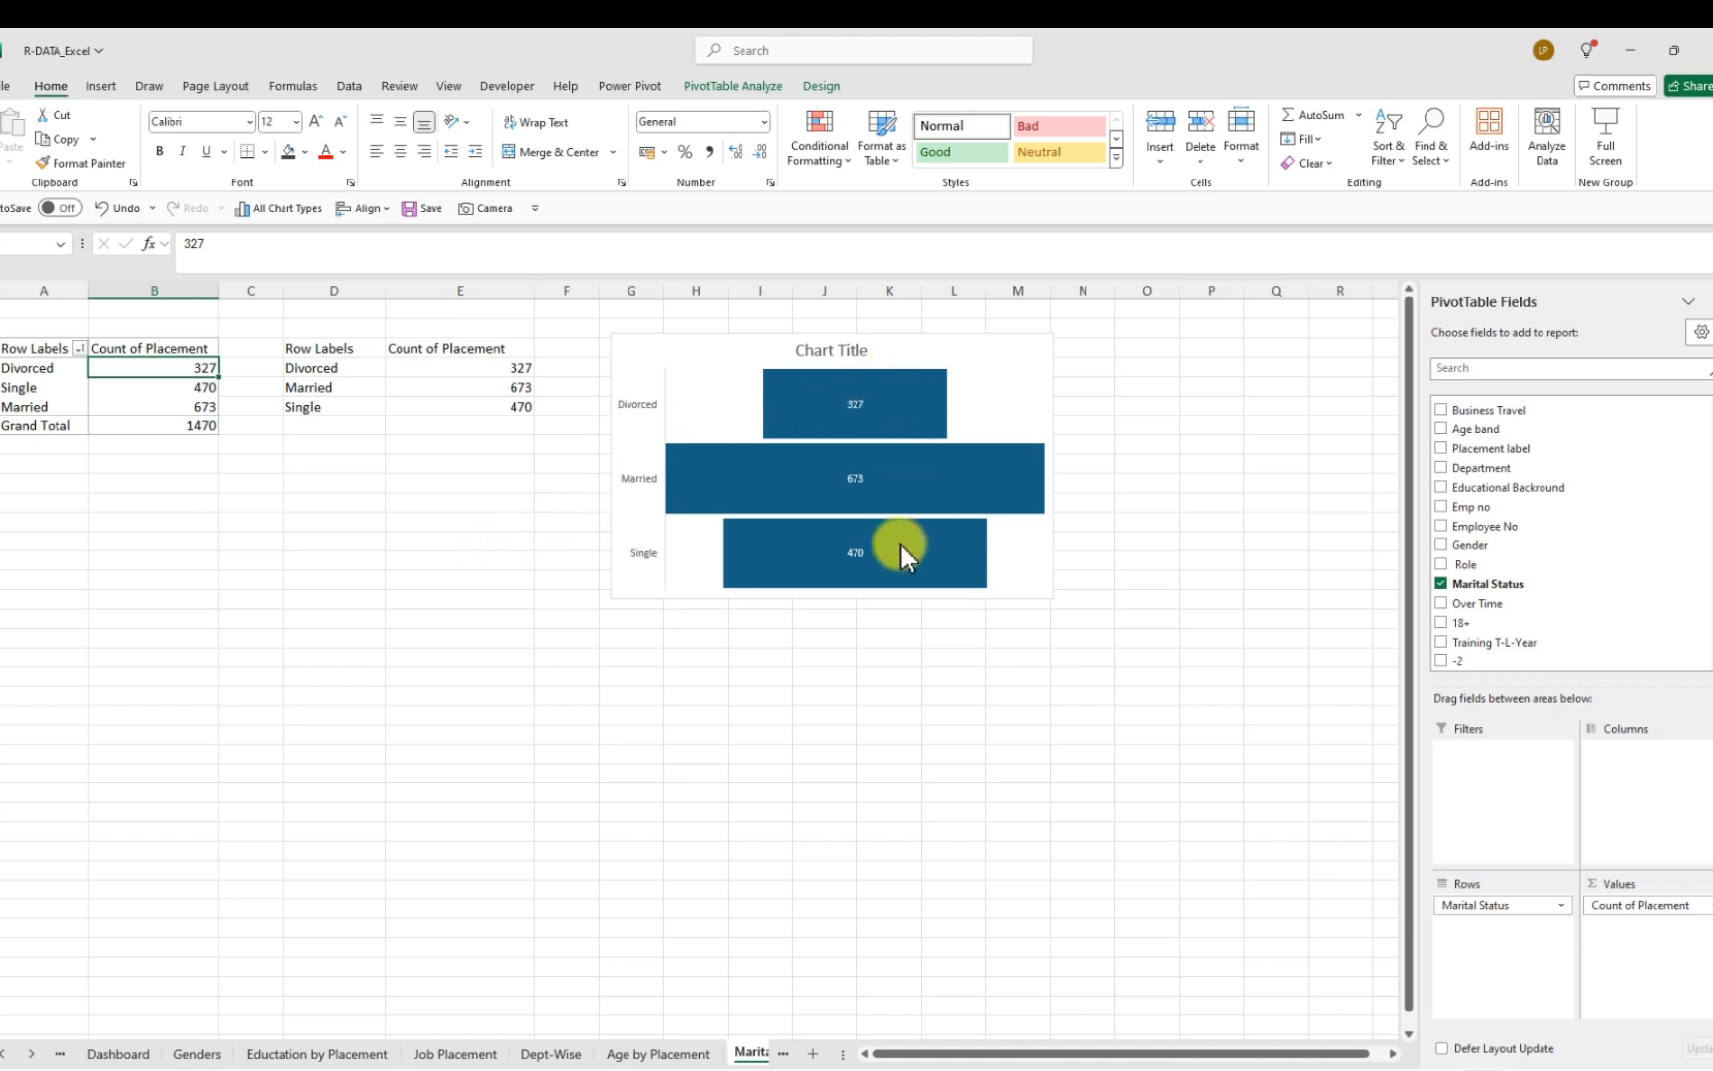
# Sort the PivotTable's Count of Placement from largest to smallest
pyautogui.rightClick(205, 368)
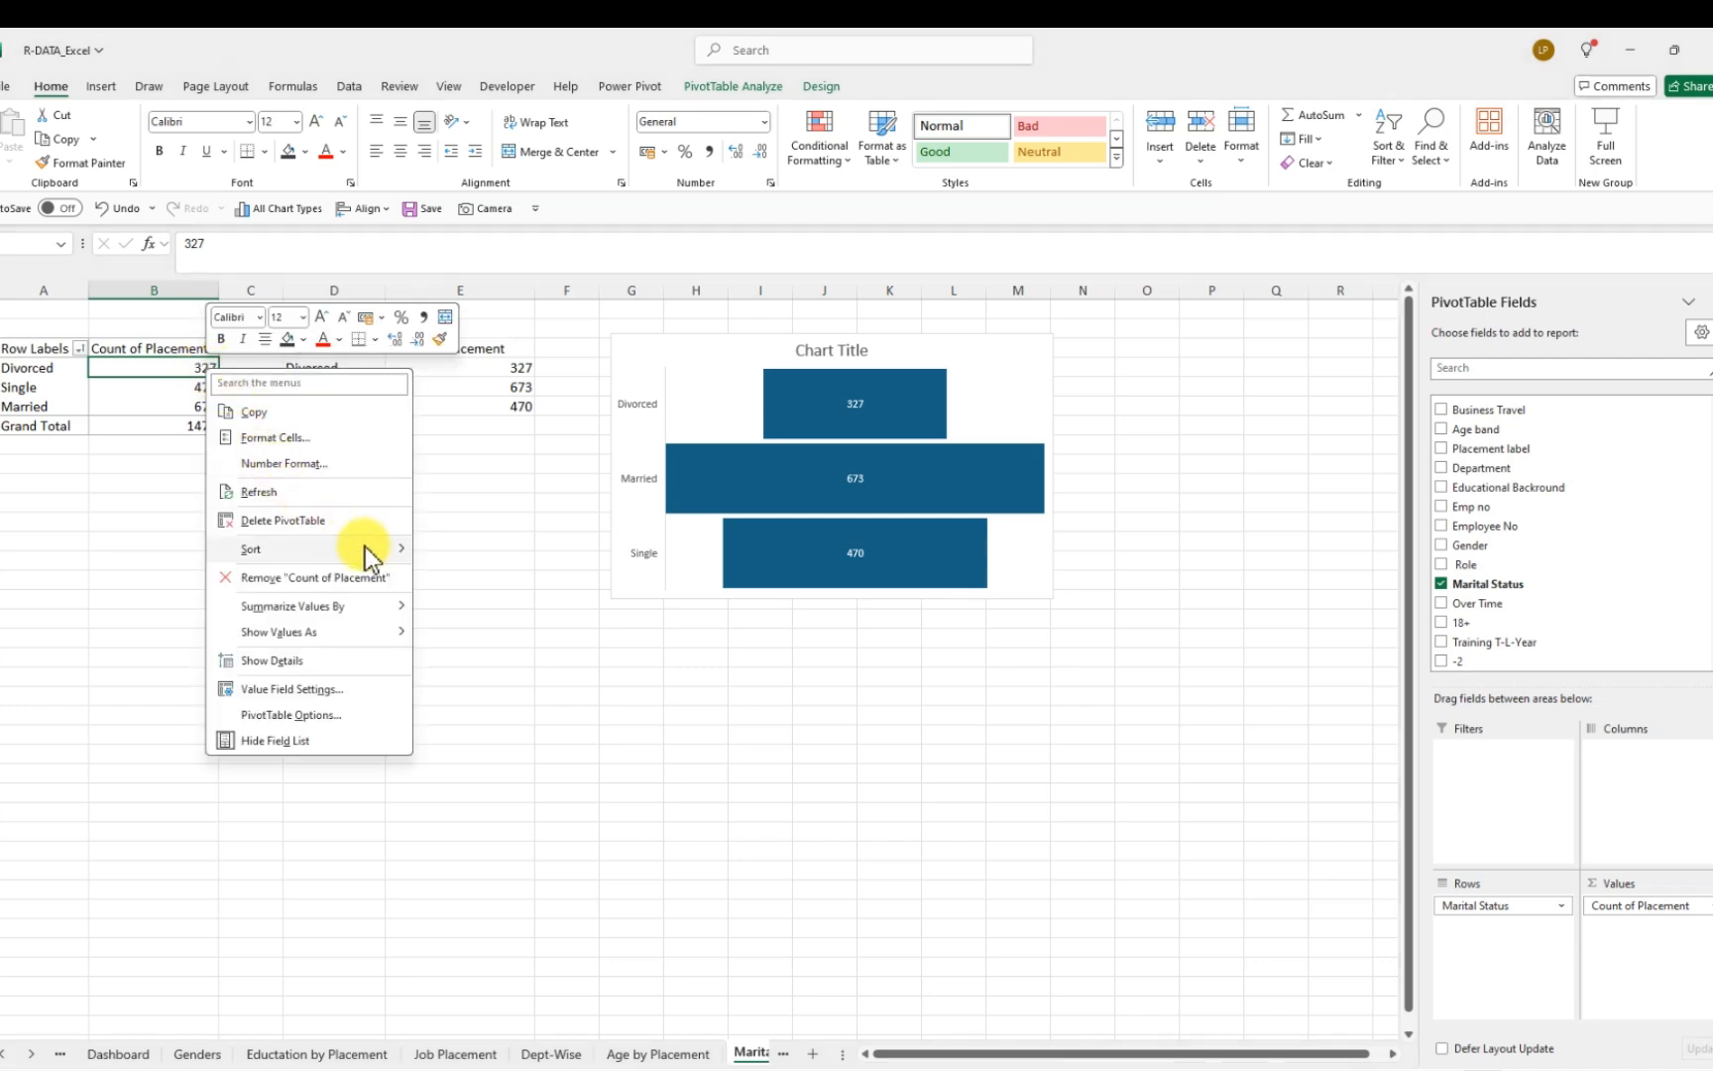
pyautogui.moveTo(404, 551)
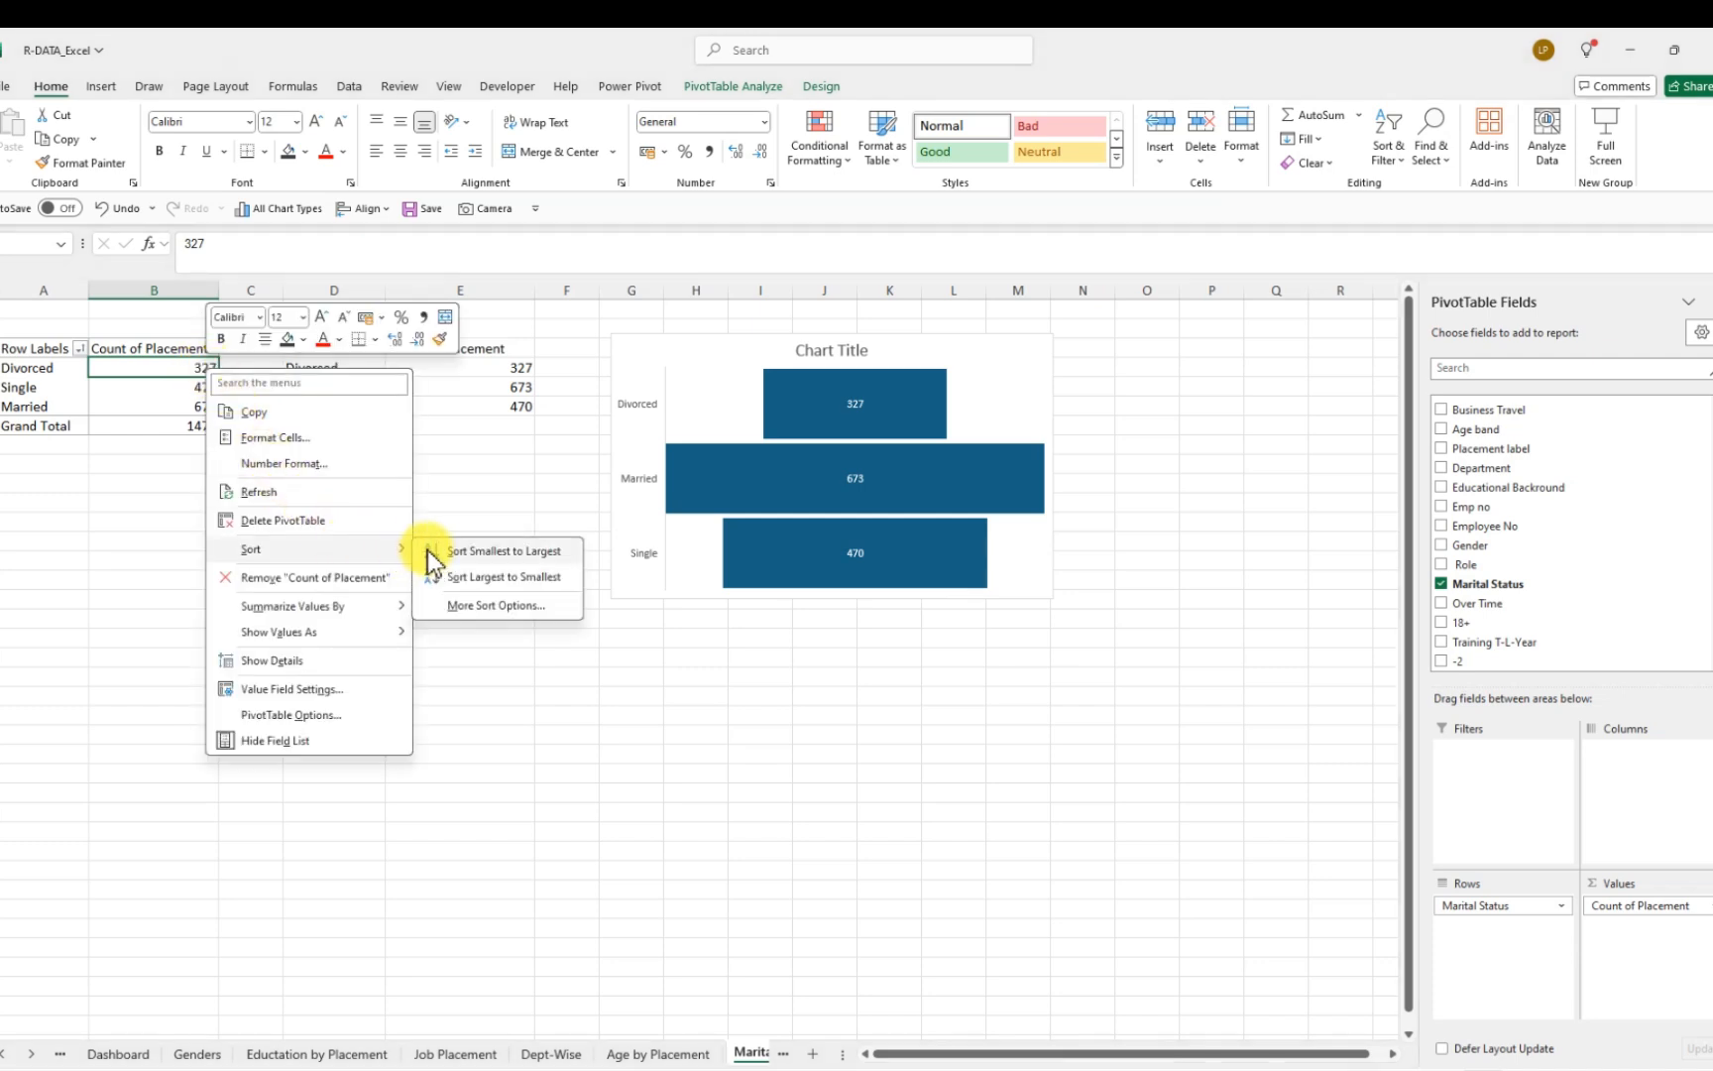
pyautogui.click(508, 581)
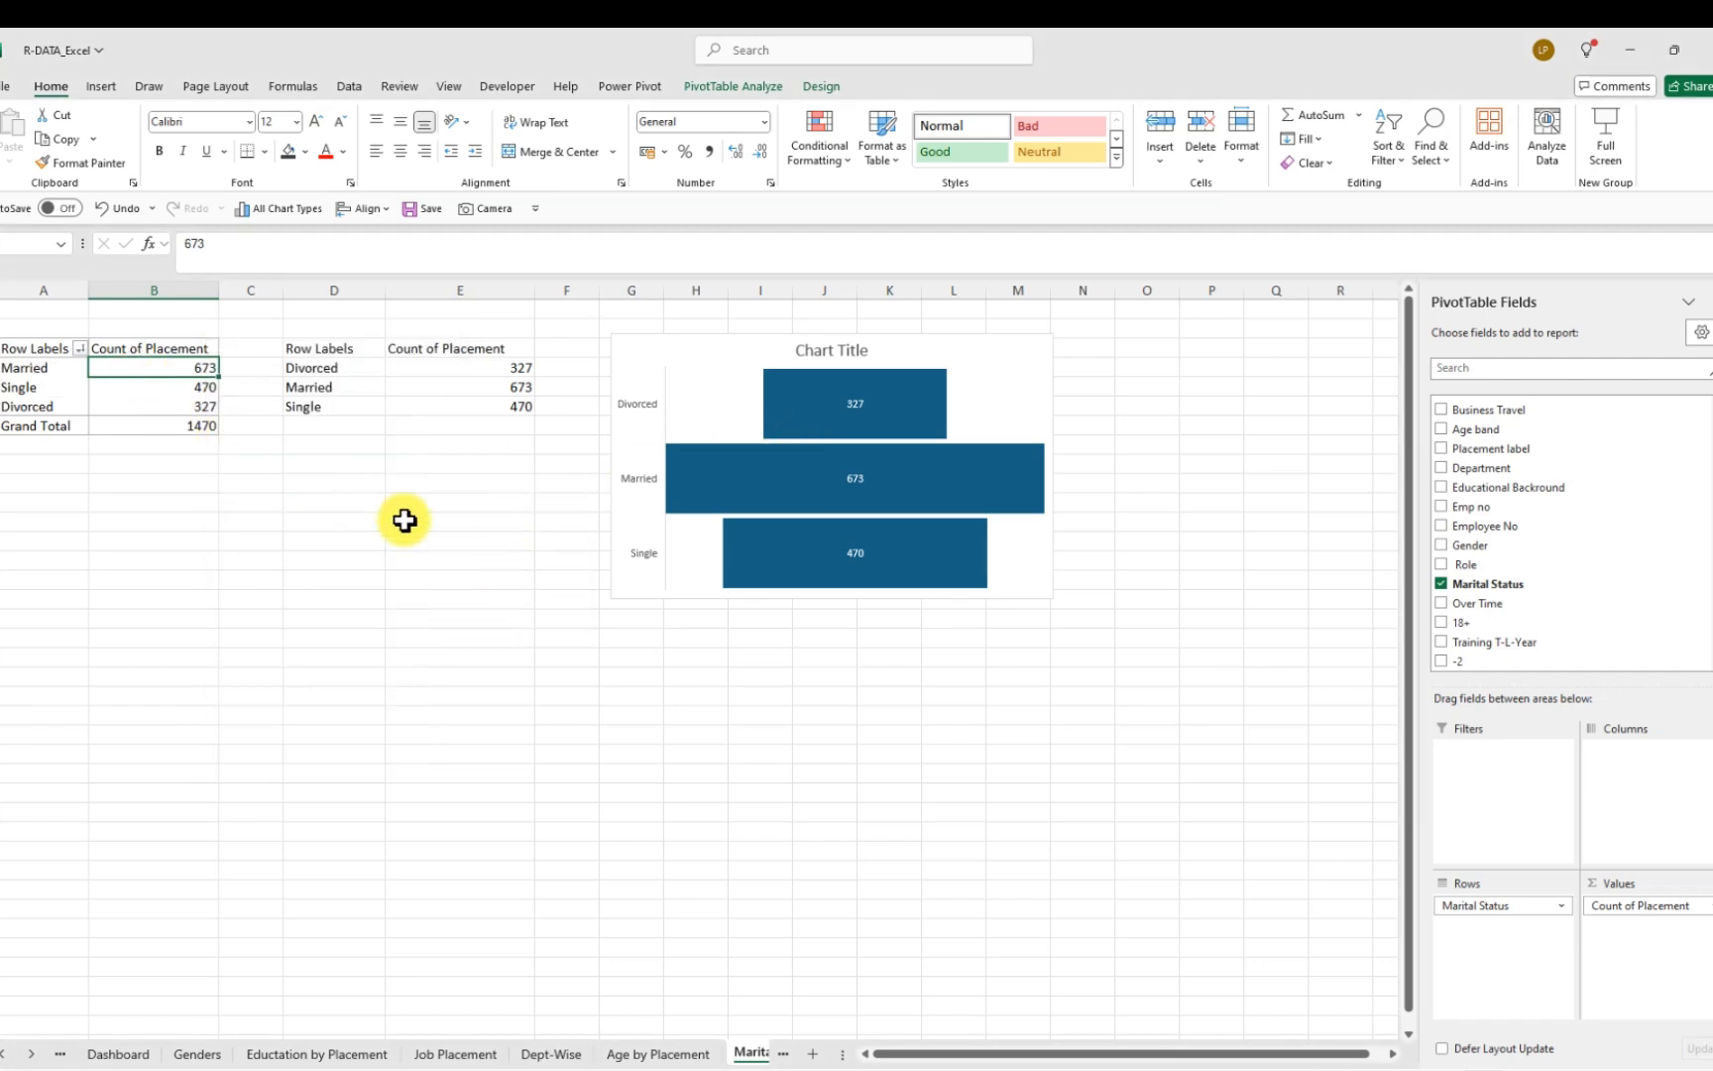
pyautogui.click(405, 520)
# Sort the pasted table by Count of Placement from largest to smallest
pyautogui.click(520, 366)
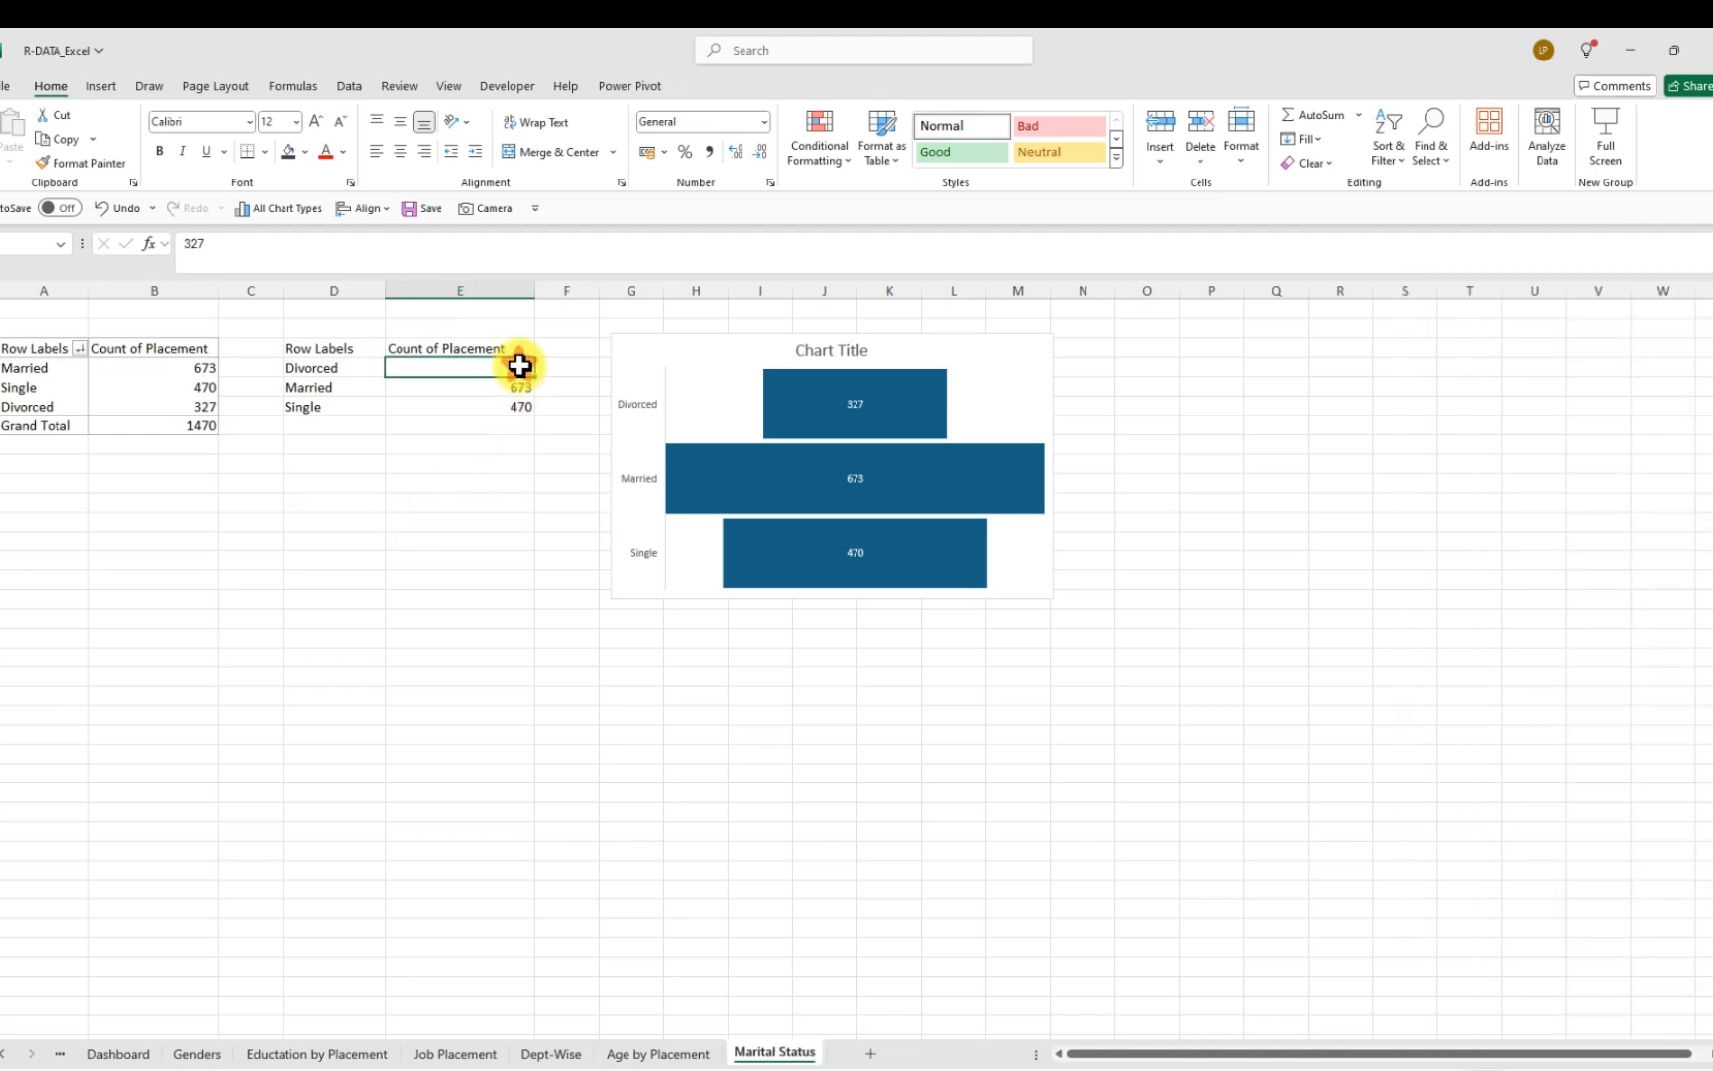
pyautogui.rightClick(520, 366)
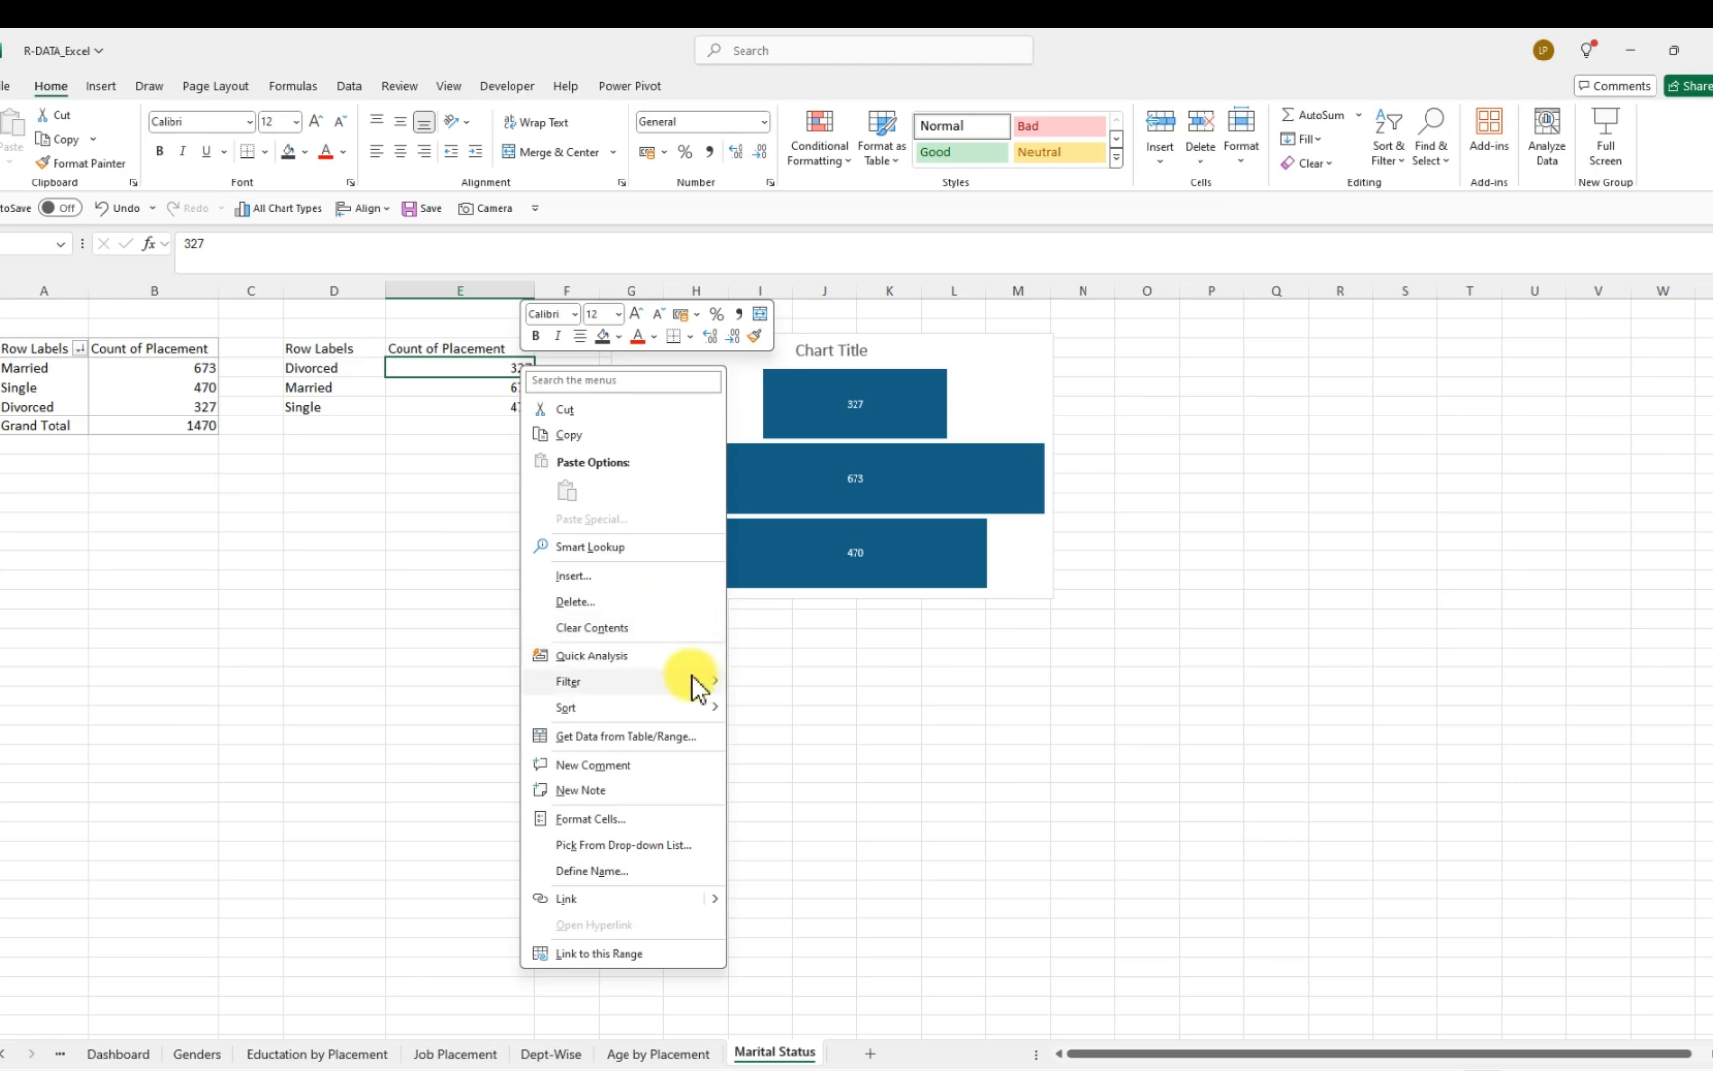
pyautogui.moveTo(718, 701)
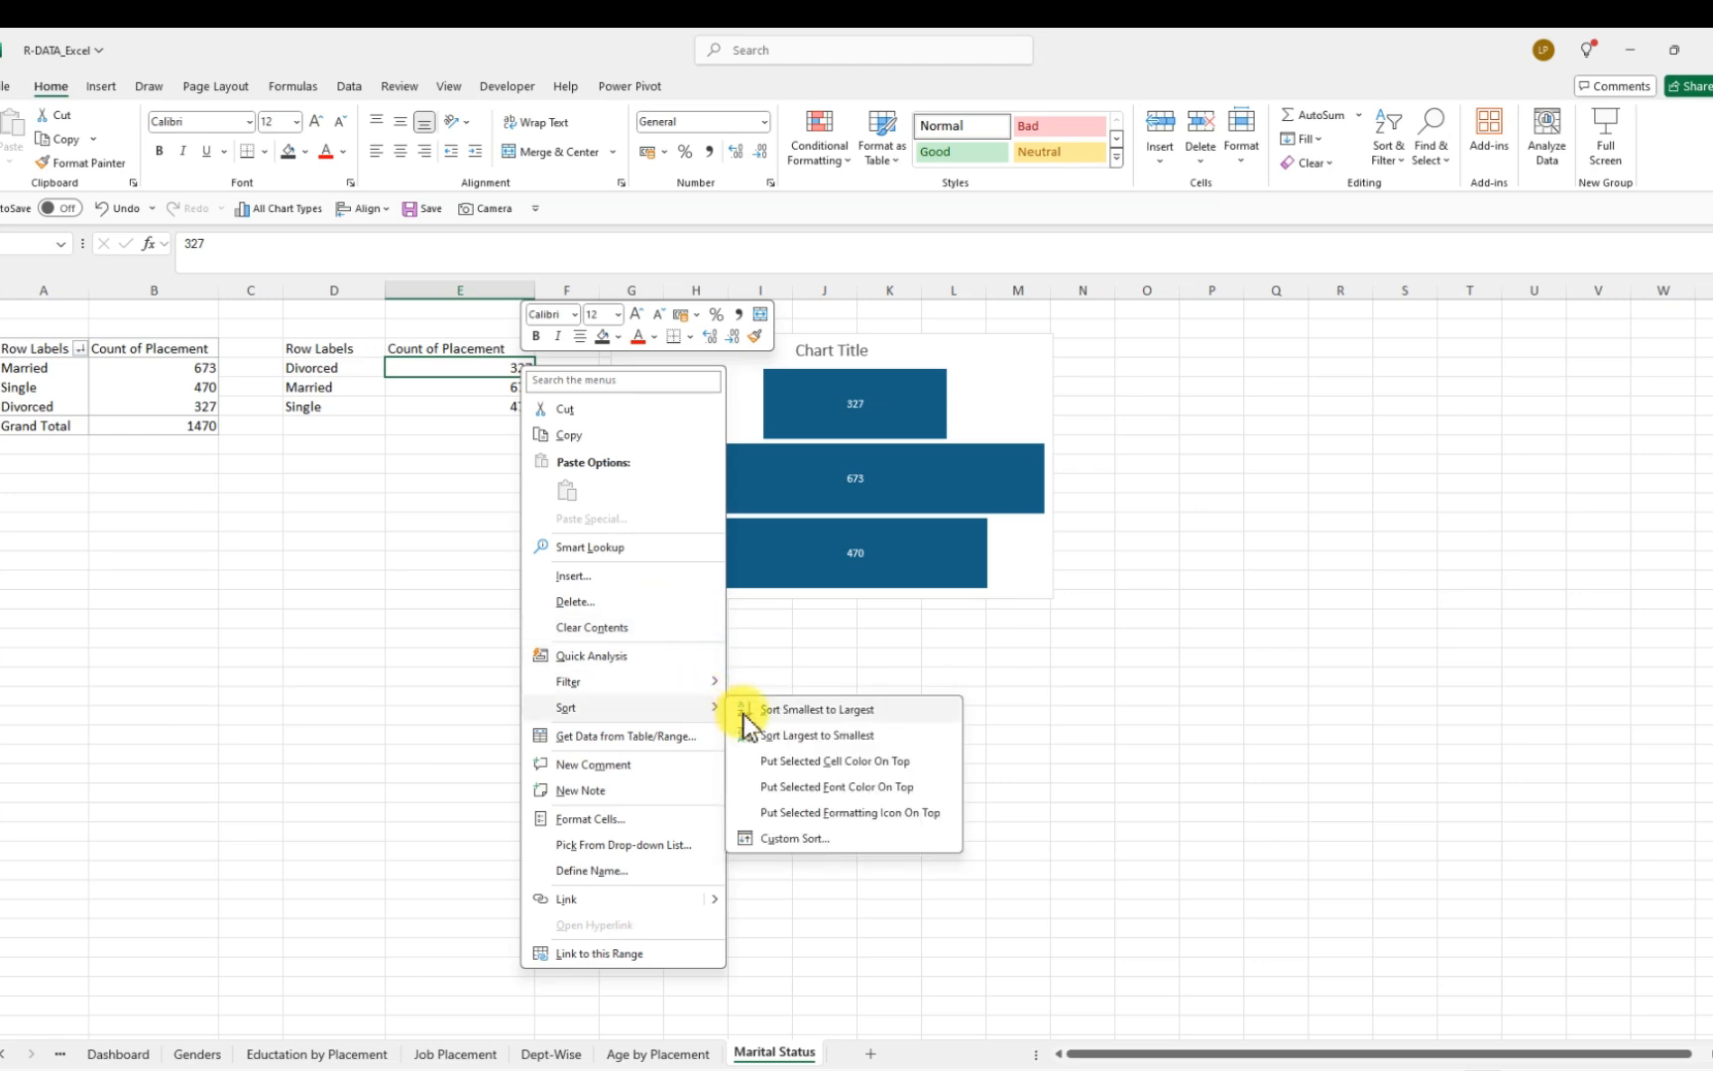
pyautogui.click(815, 736)
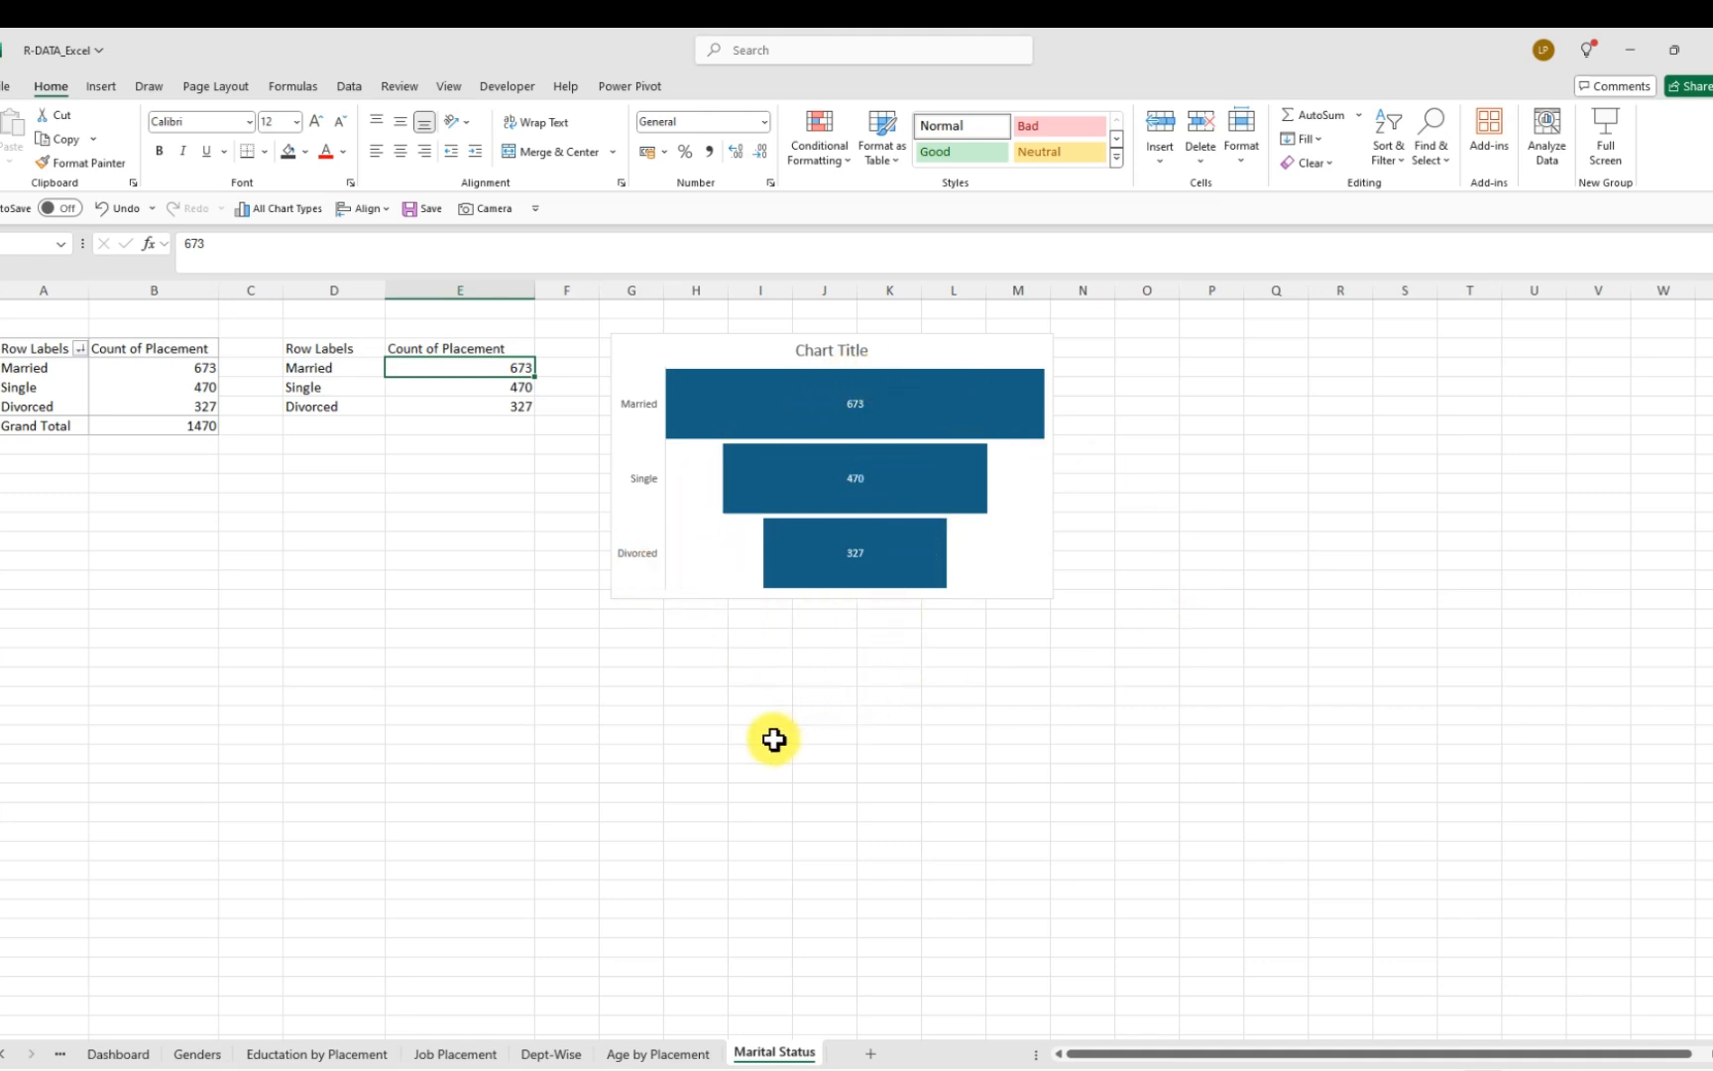
# Sort the pasted table by Count of Placement from smallest to largest and move the funnel chart slightly closer to it
pyautogui.rightClick(515, 367)
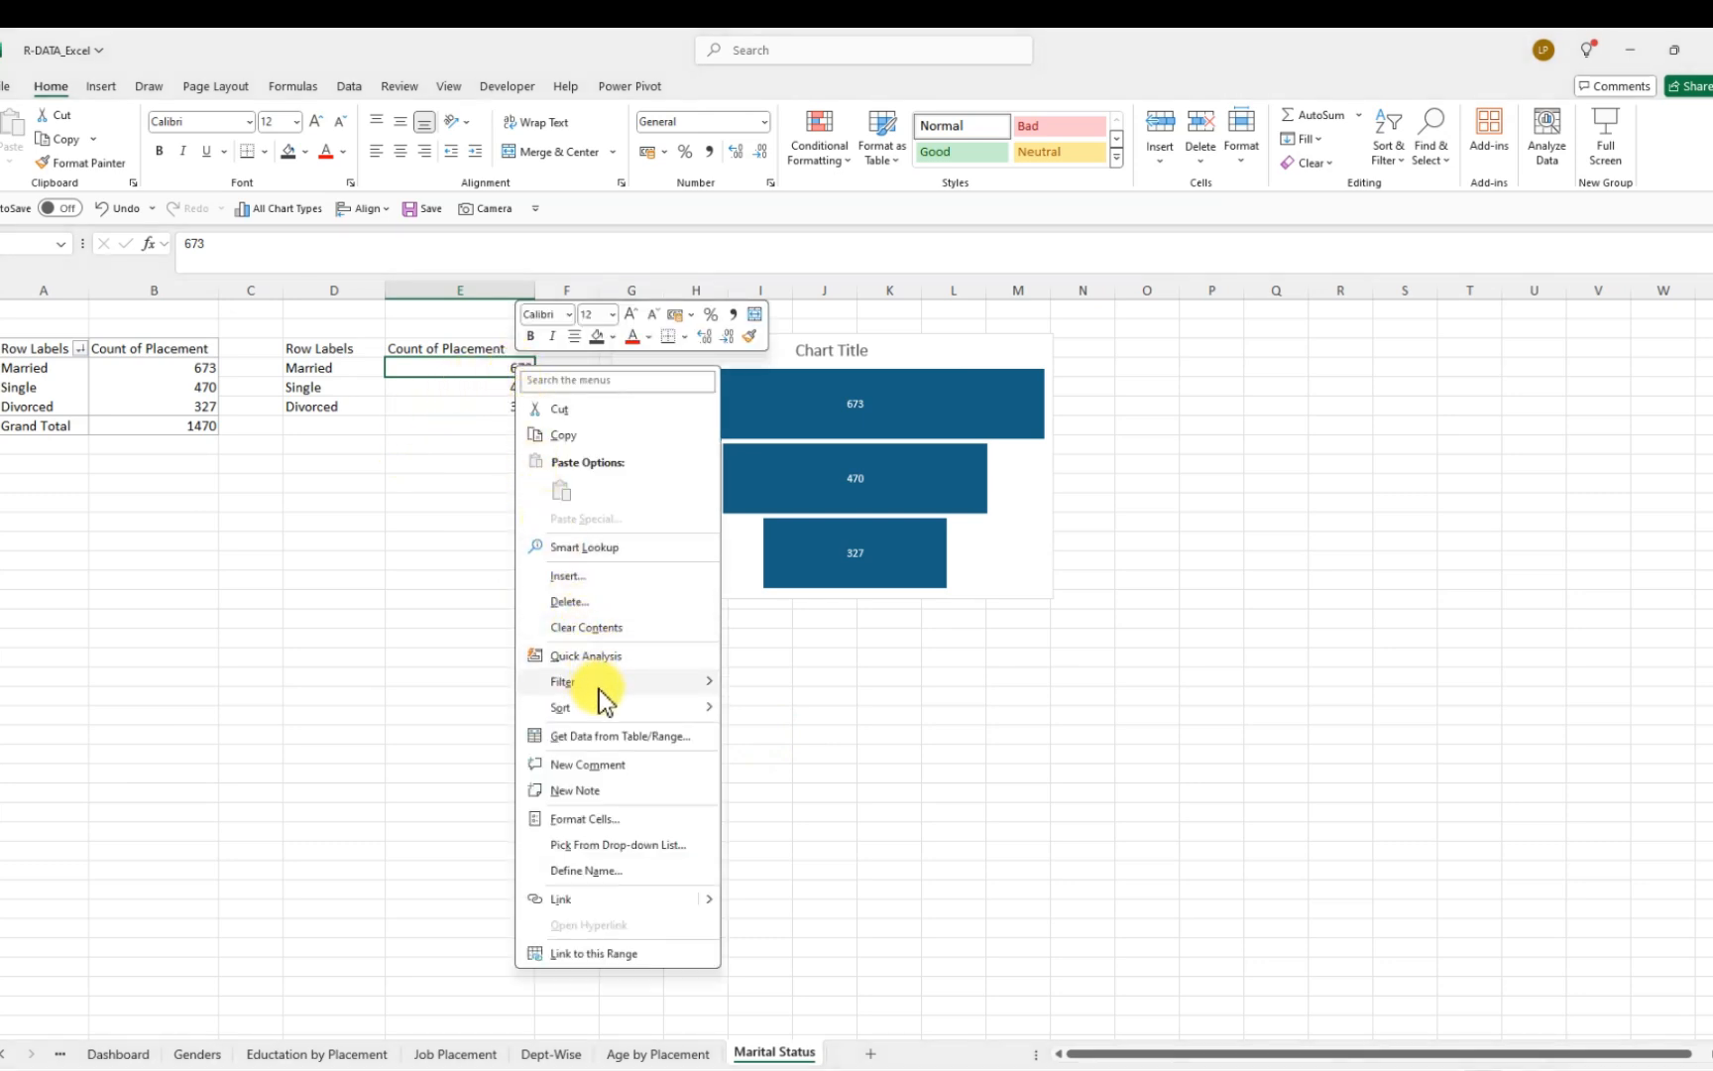
pyautogui.moveTo(688, 707)
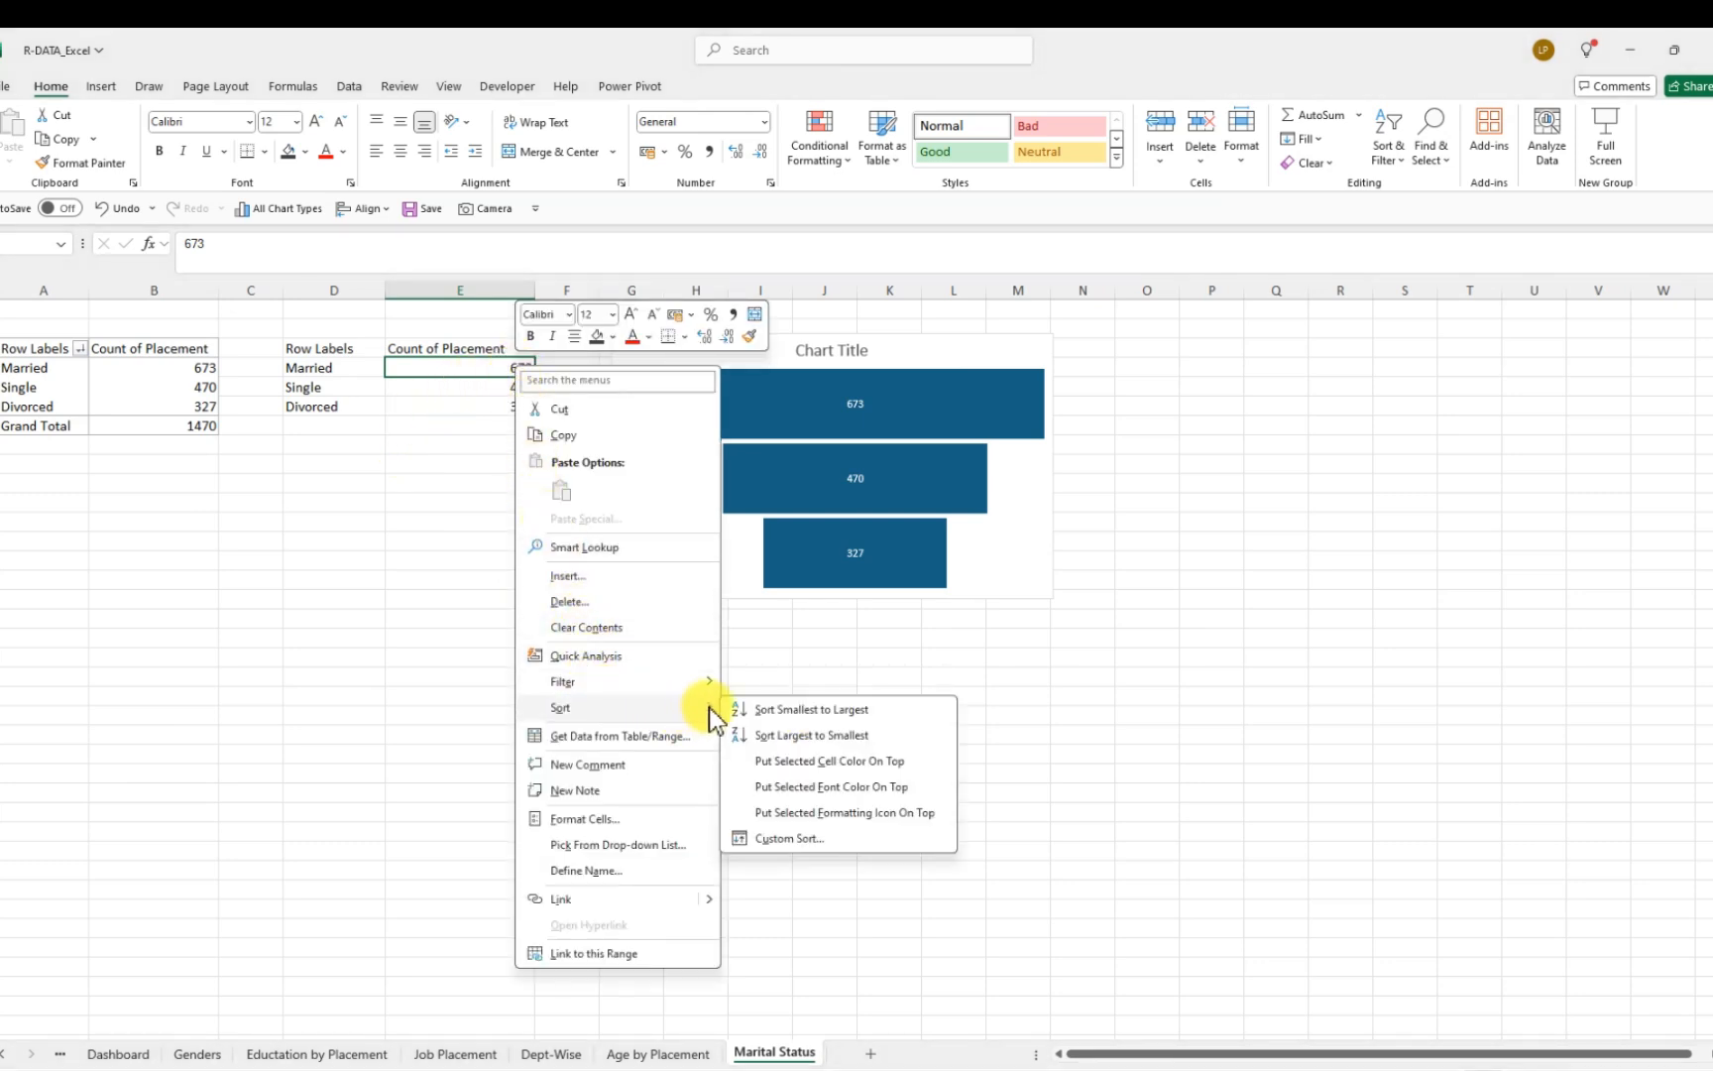
pyautogui.click(768, 709)
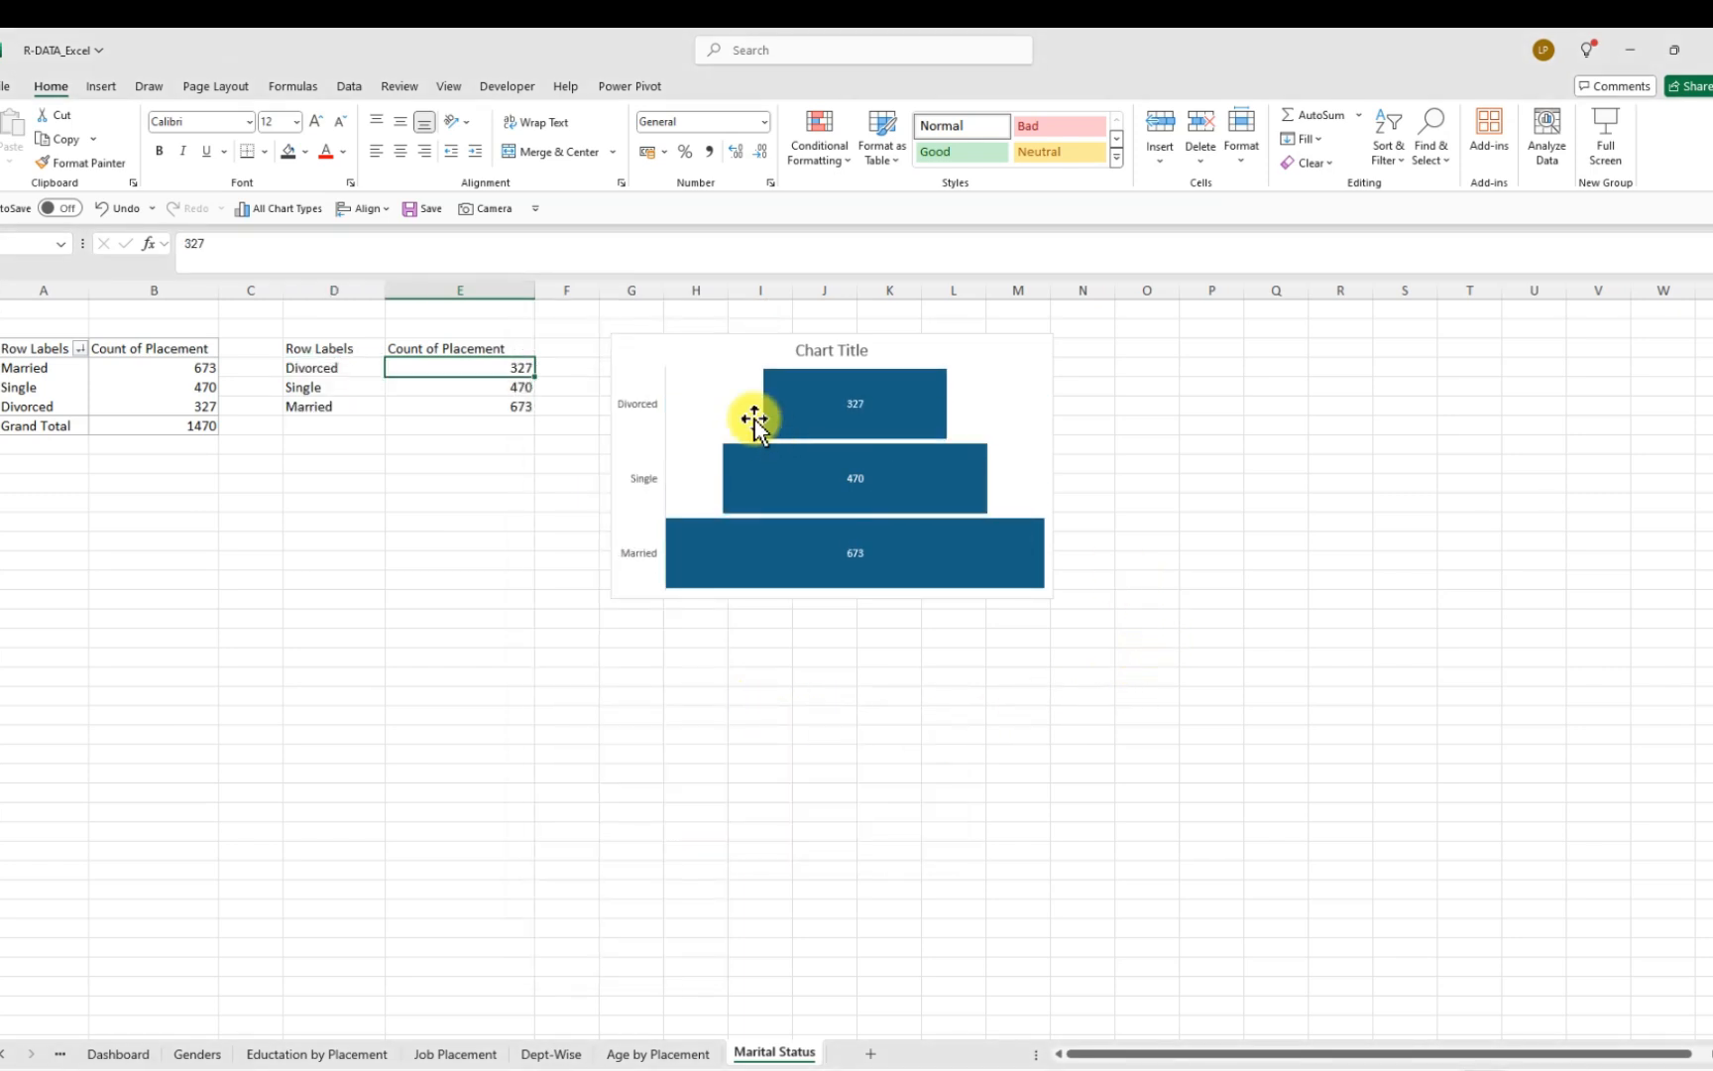
pyautogui.click(696, 346)
pyautogui.moveTo(696, 346); pyautogui.dragTo(673, 356)
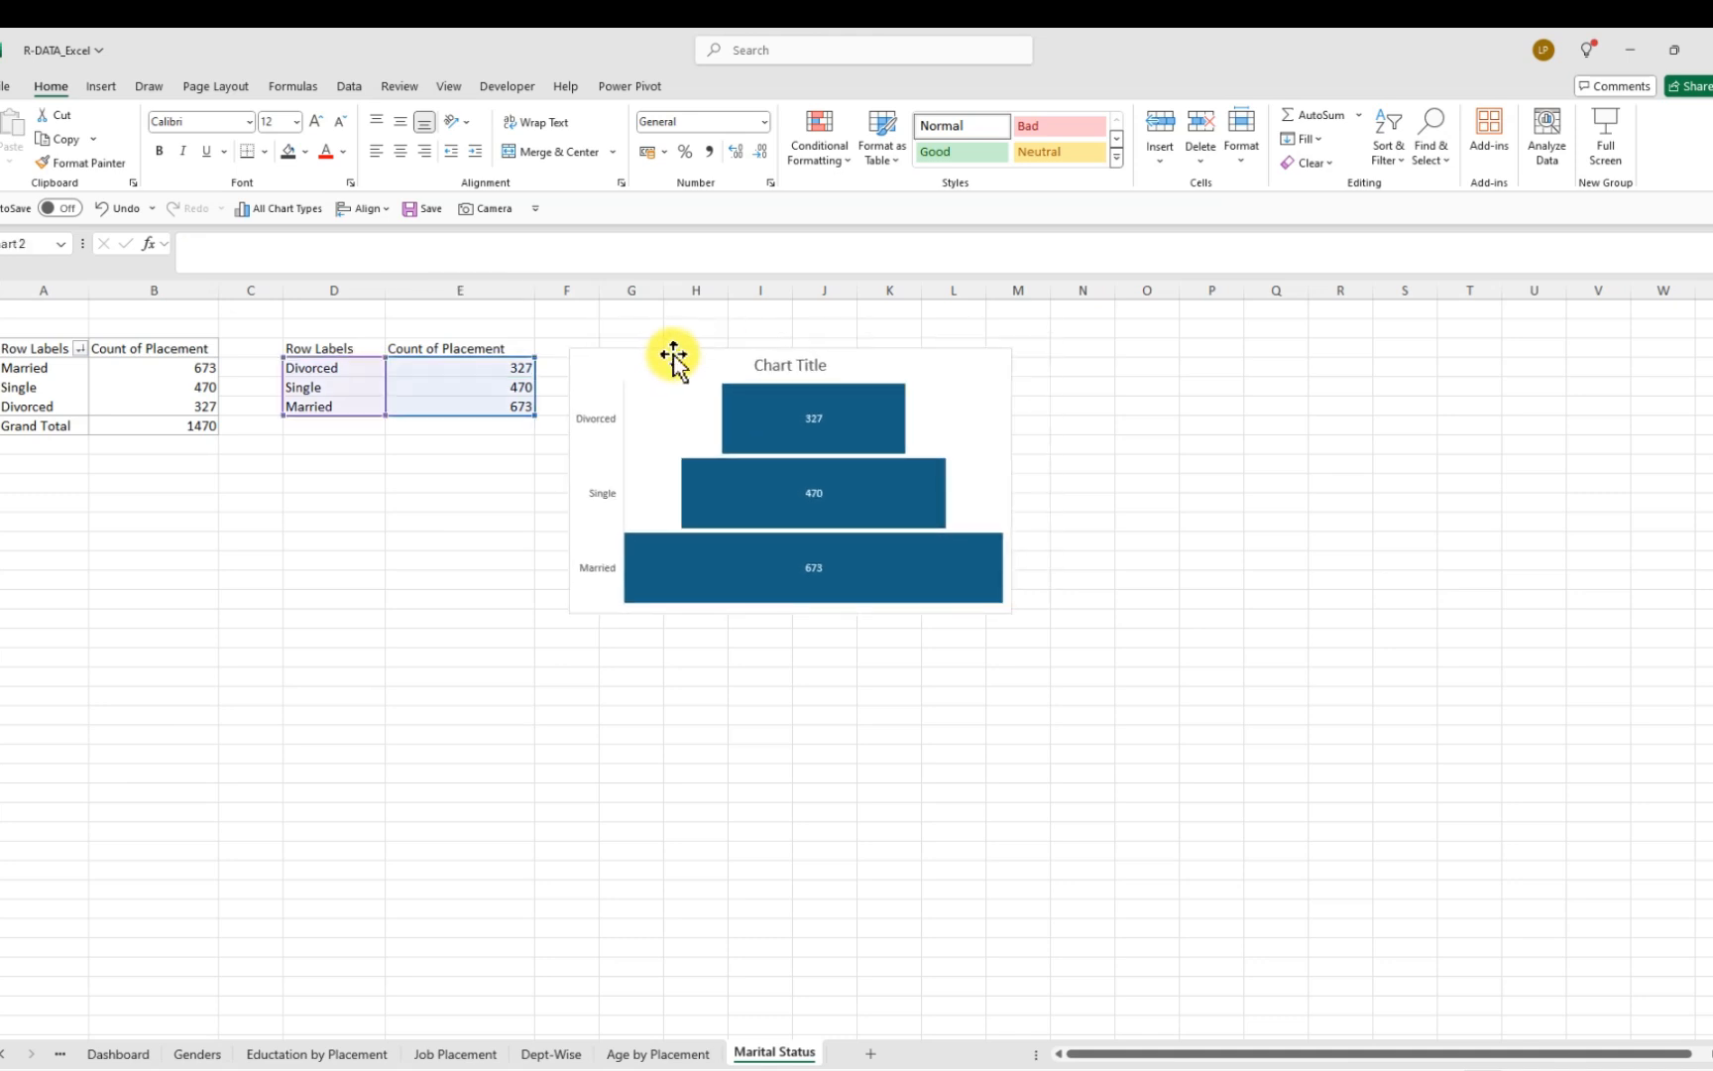
# Delete the funnel chart's title and undo that deletion
pyautogui.click(786, 363)
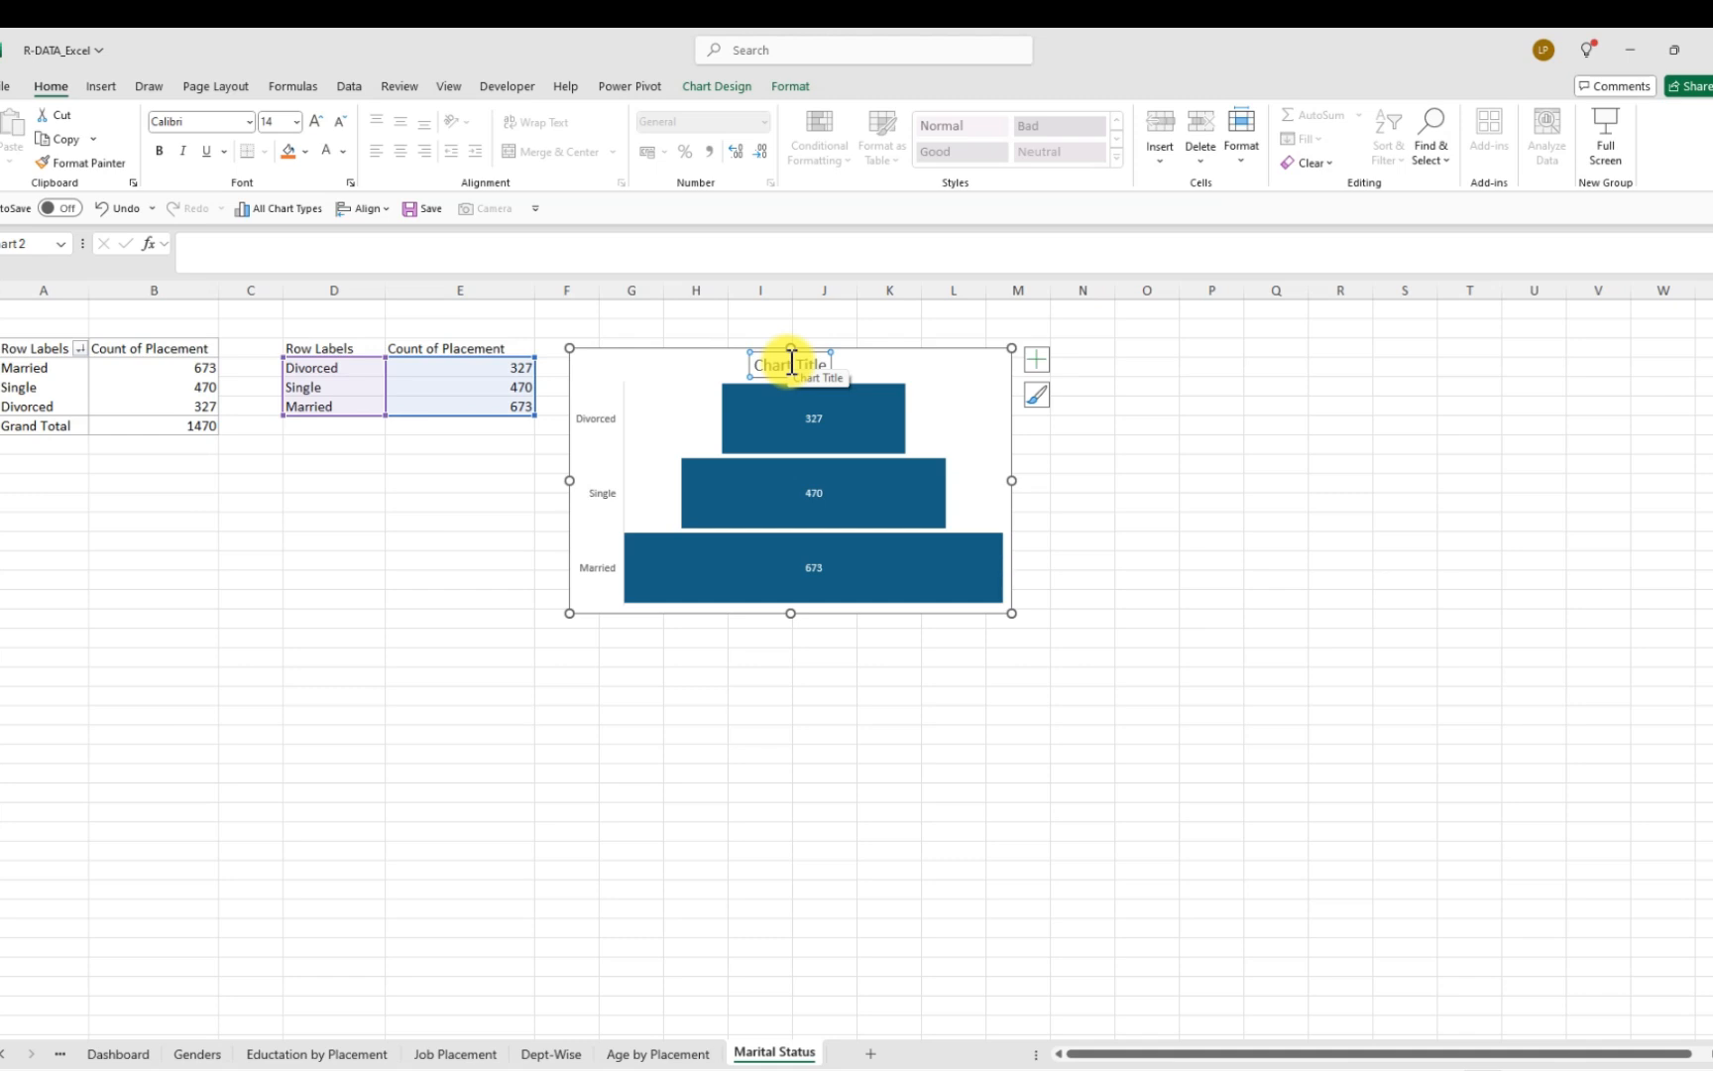
pyautogui.press('Delete')
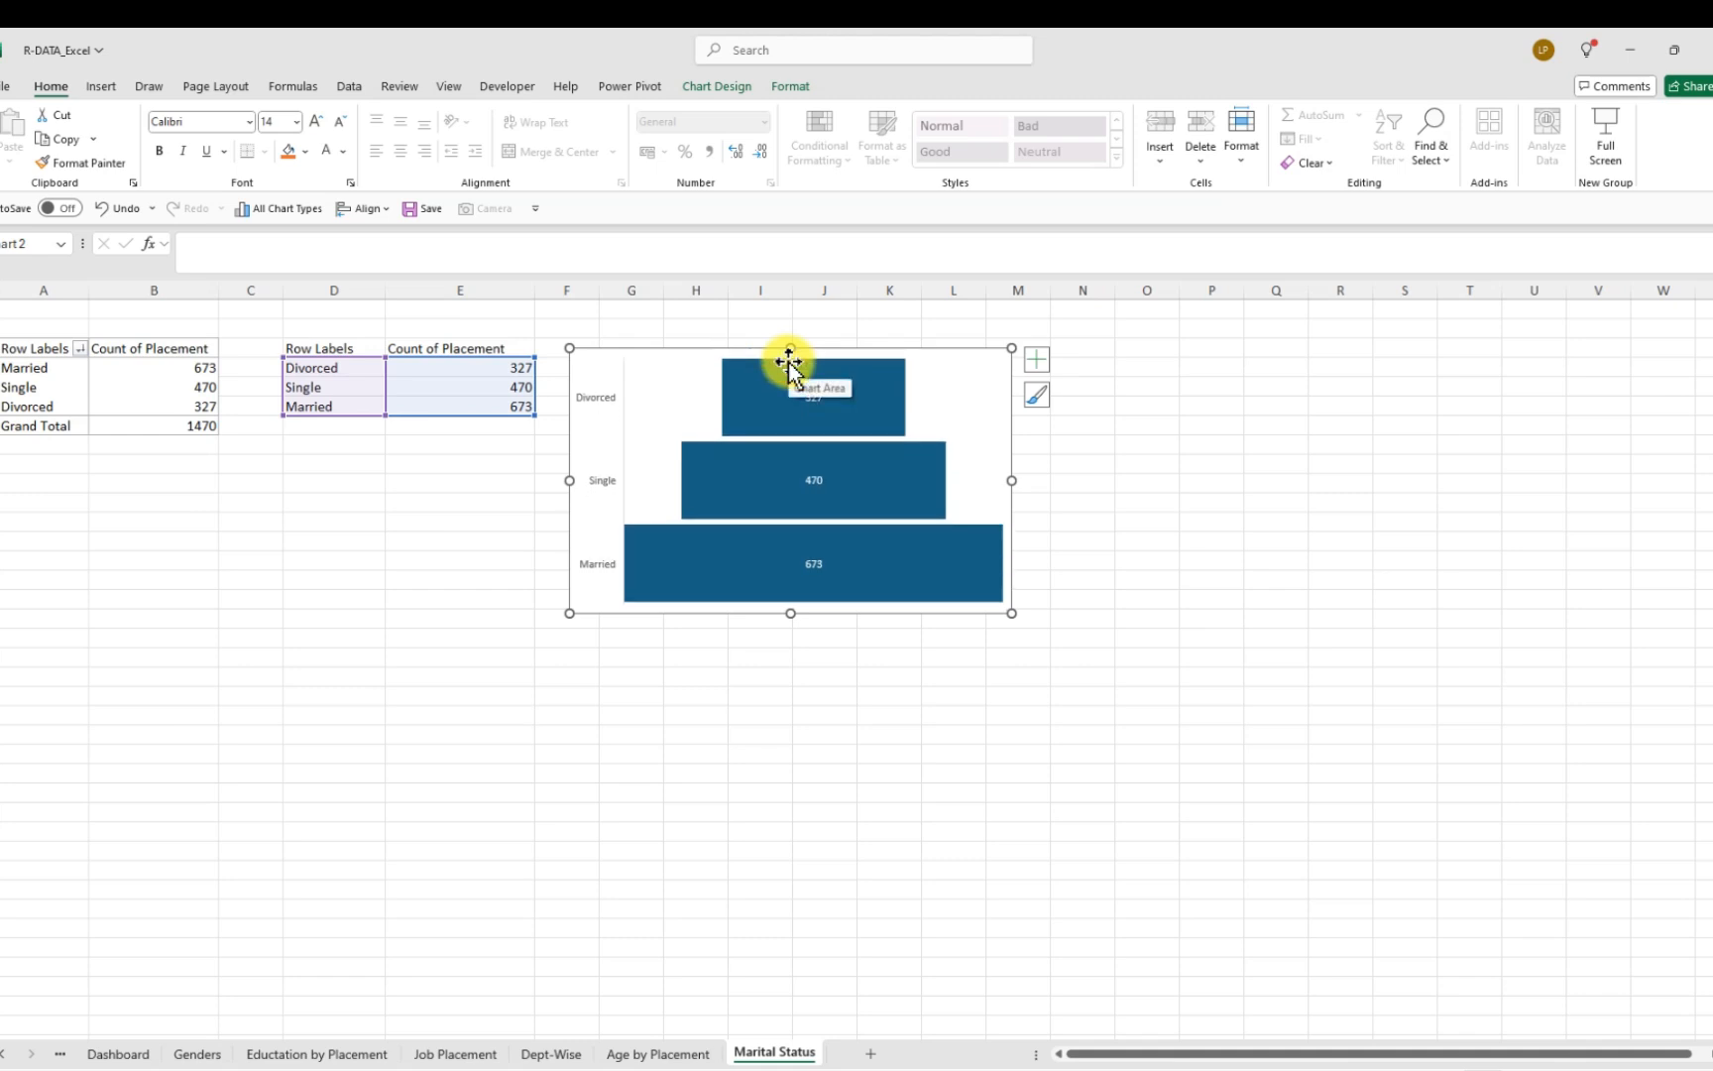
pyautogui.click(111, 209)
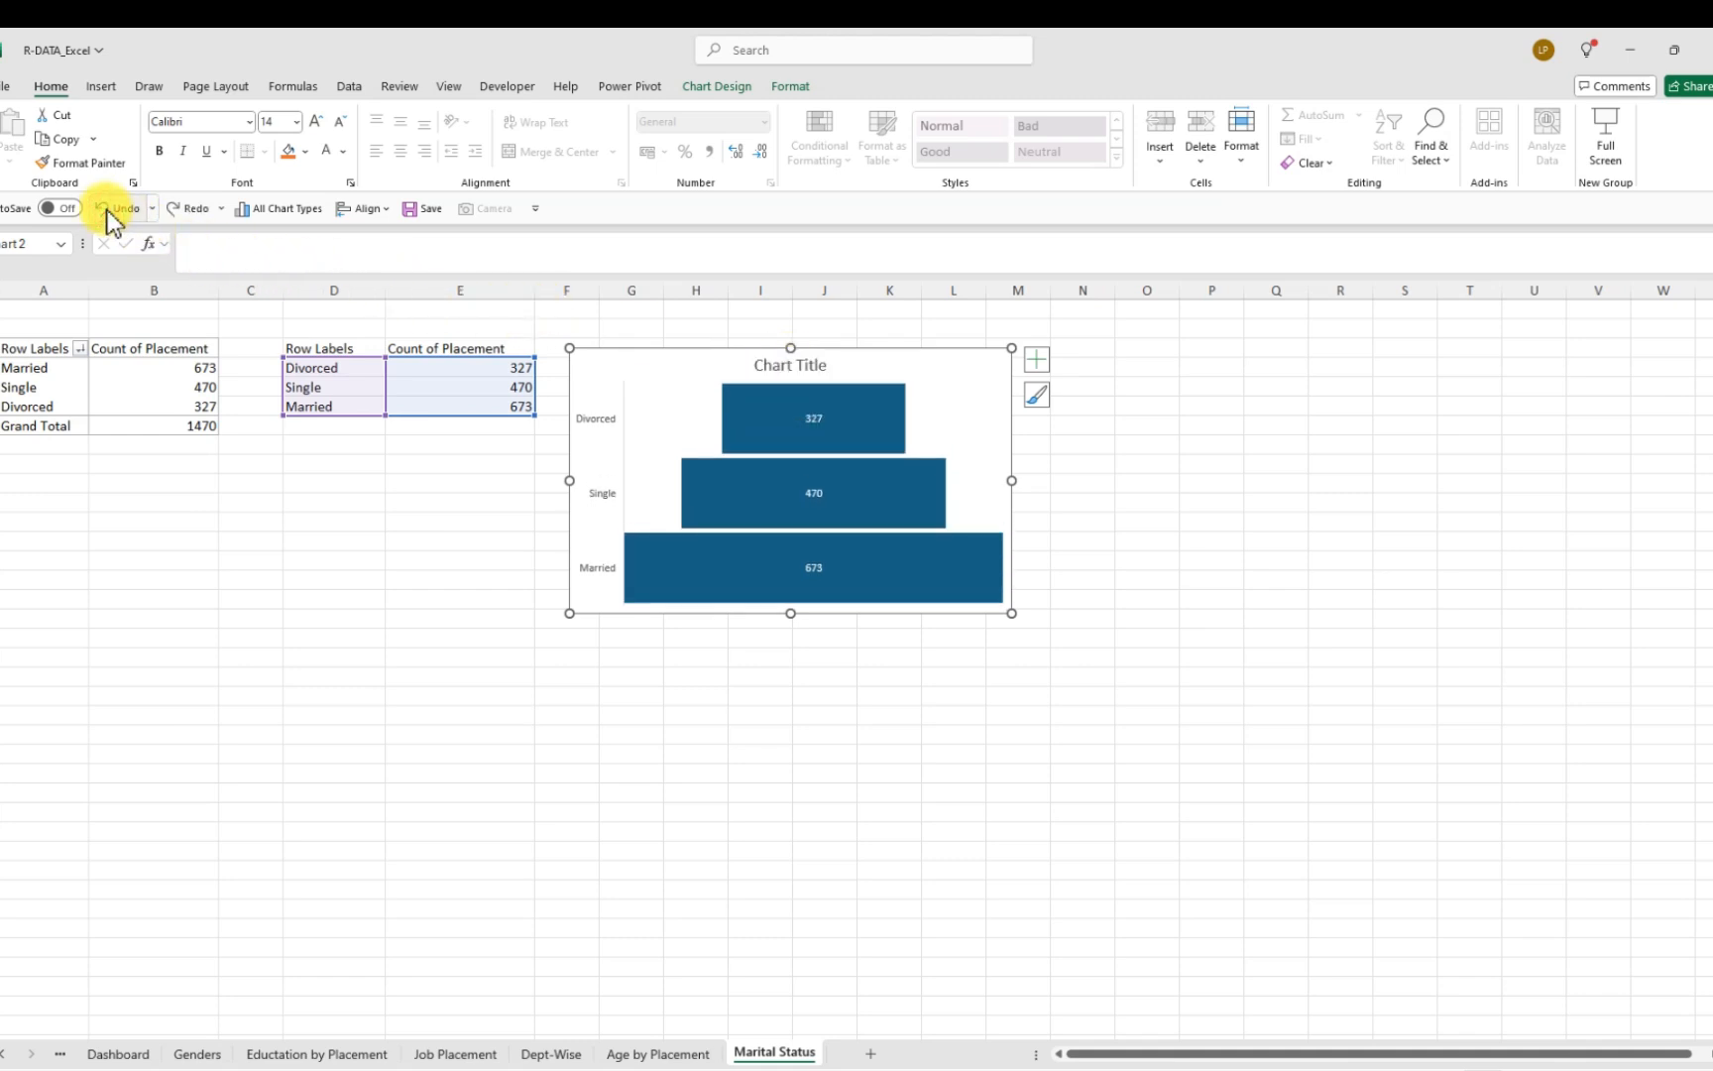
# Change the funnel chart's title to Marital-Status and move the chart next to the pasted table, starting in column F
pyautogui.click(793, 365)
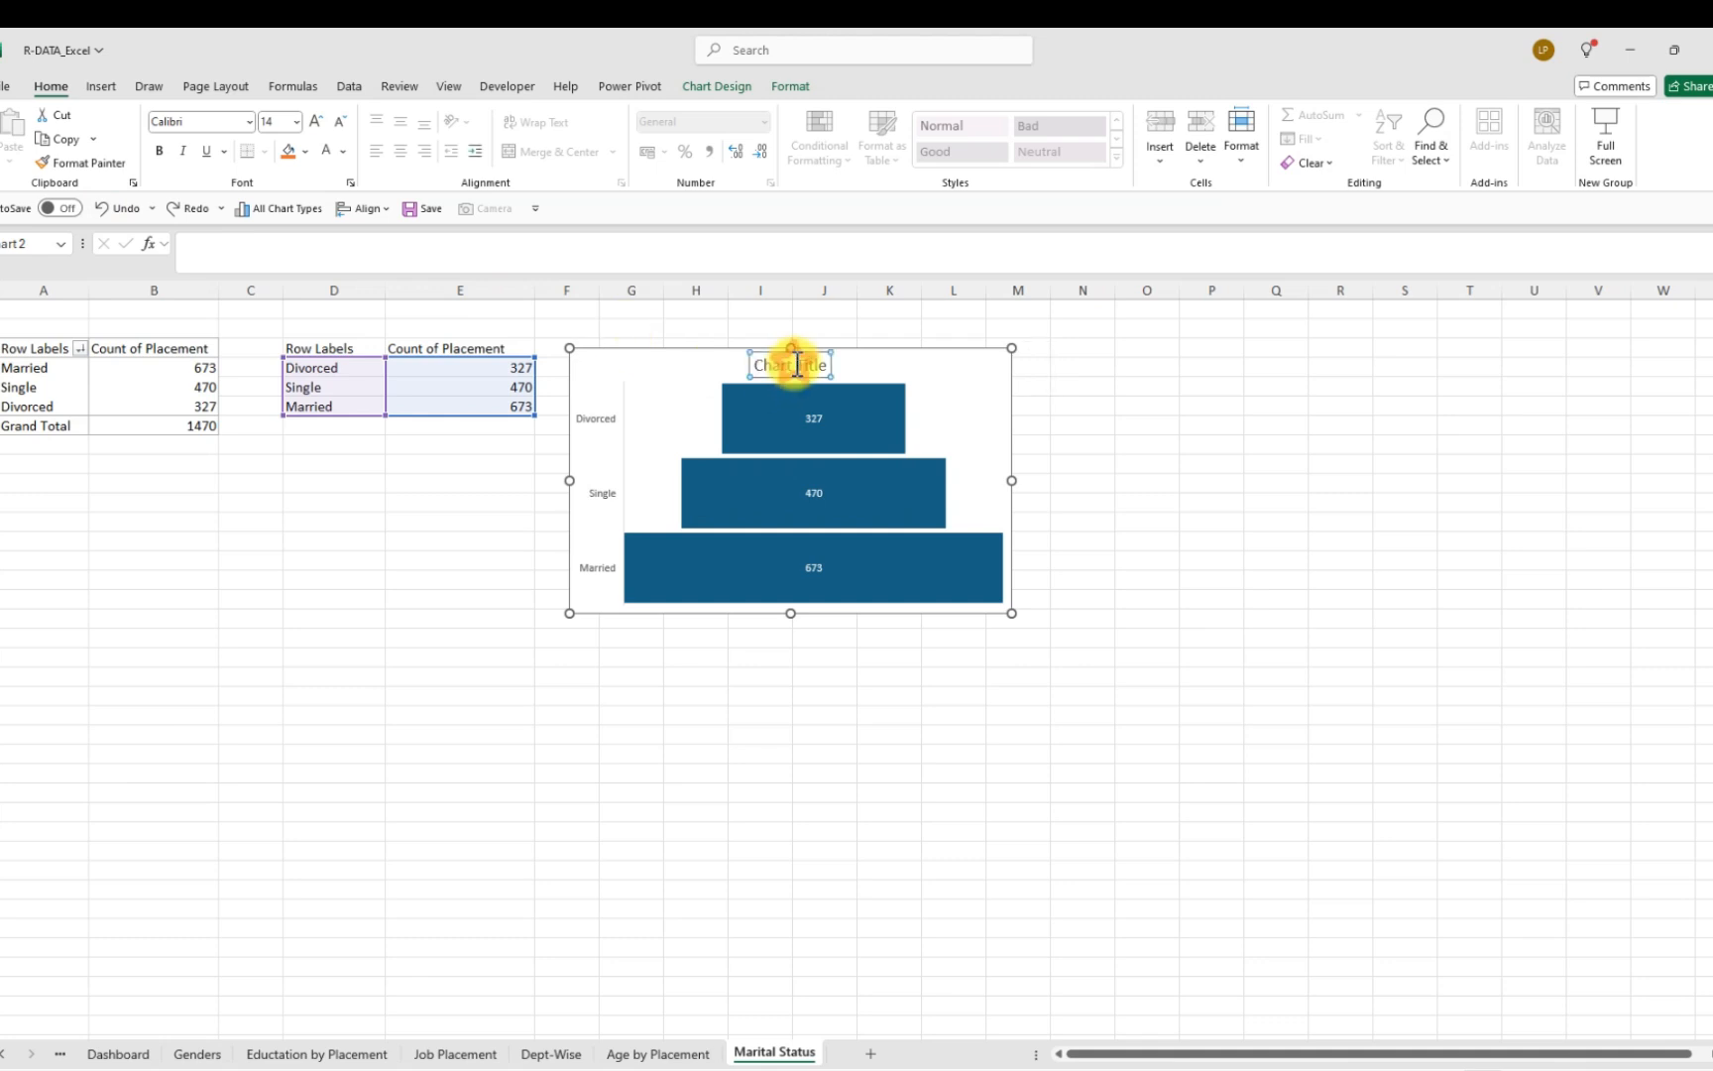
pyautogui.click(827, 363)
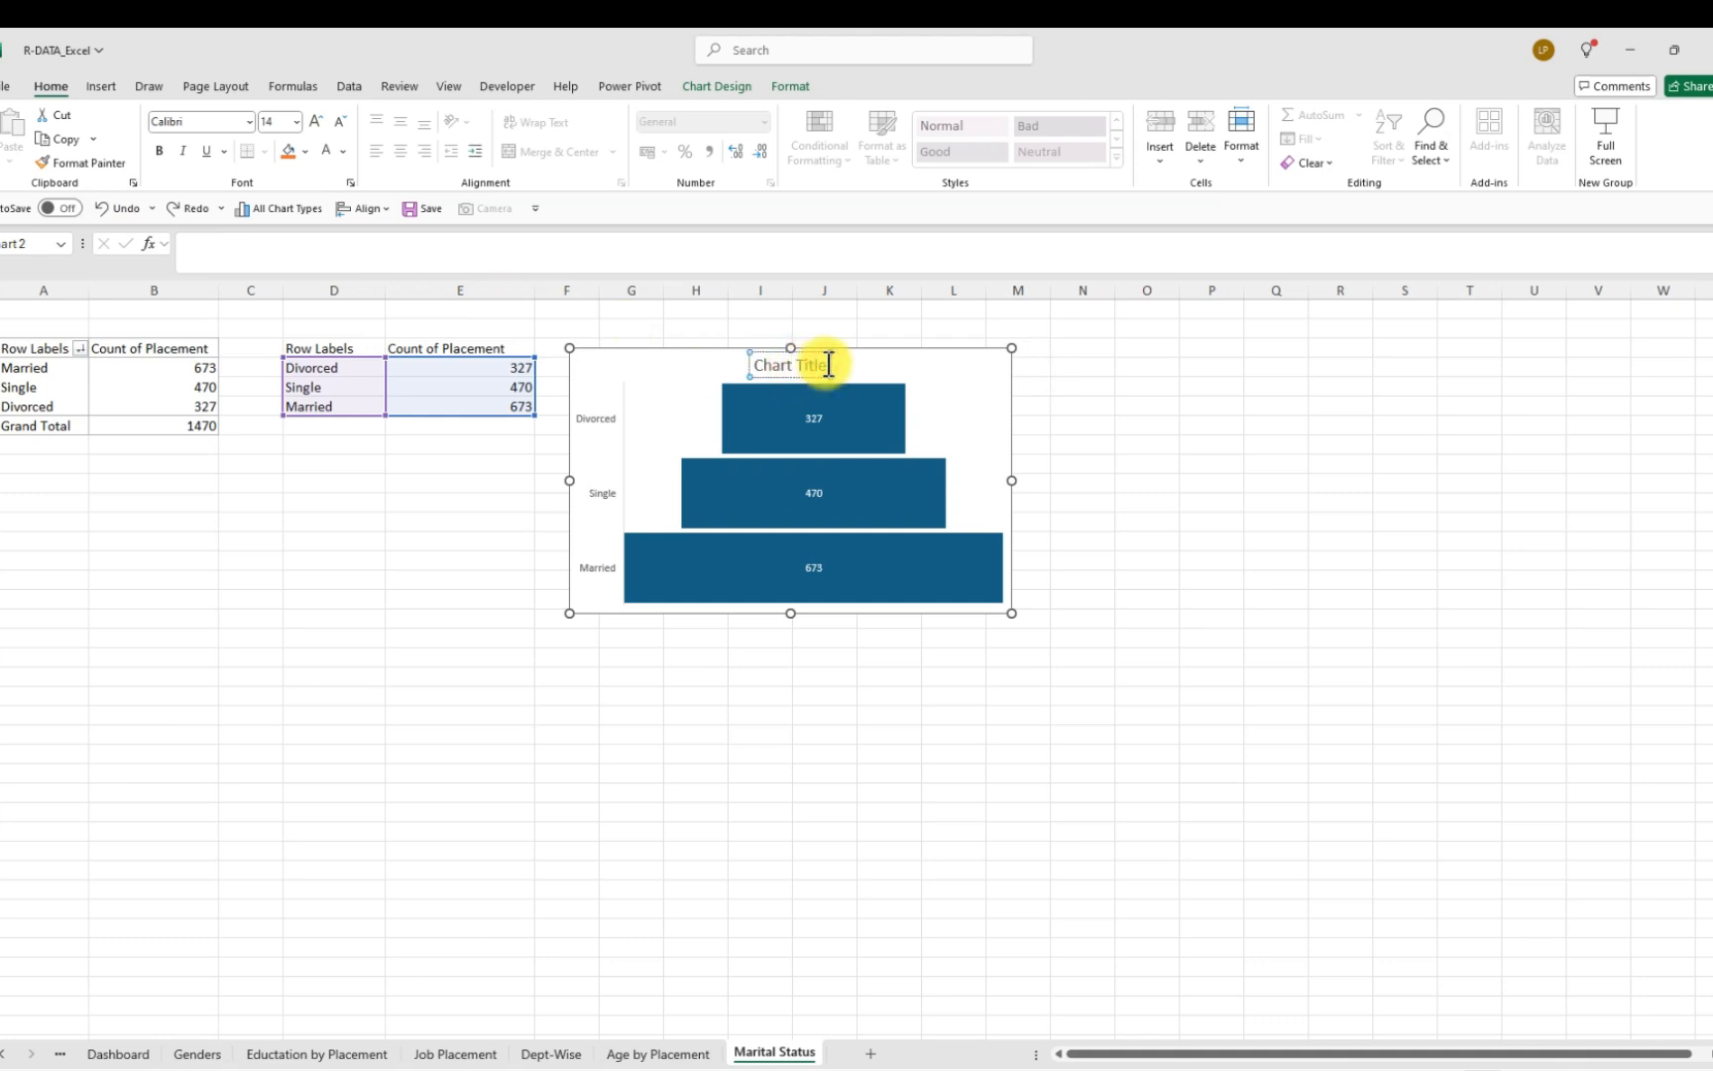
pyautogui.press('BackSpace')
pyautogui.press('BackSpace')
pyautogui.press('BackSpace')
pyautogui.press('BackSpace')
pyautogui.press('BackSpace')
pyautogui.press('BackSpace')
pyautogui.press('BackSpace')
pyautogui.press('BackSpace')
pyautogui.press('BackSpace')
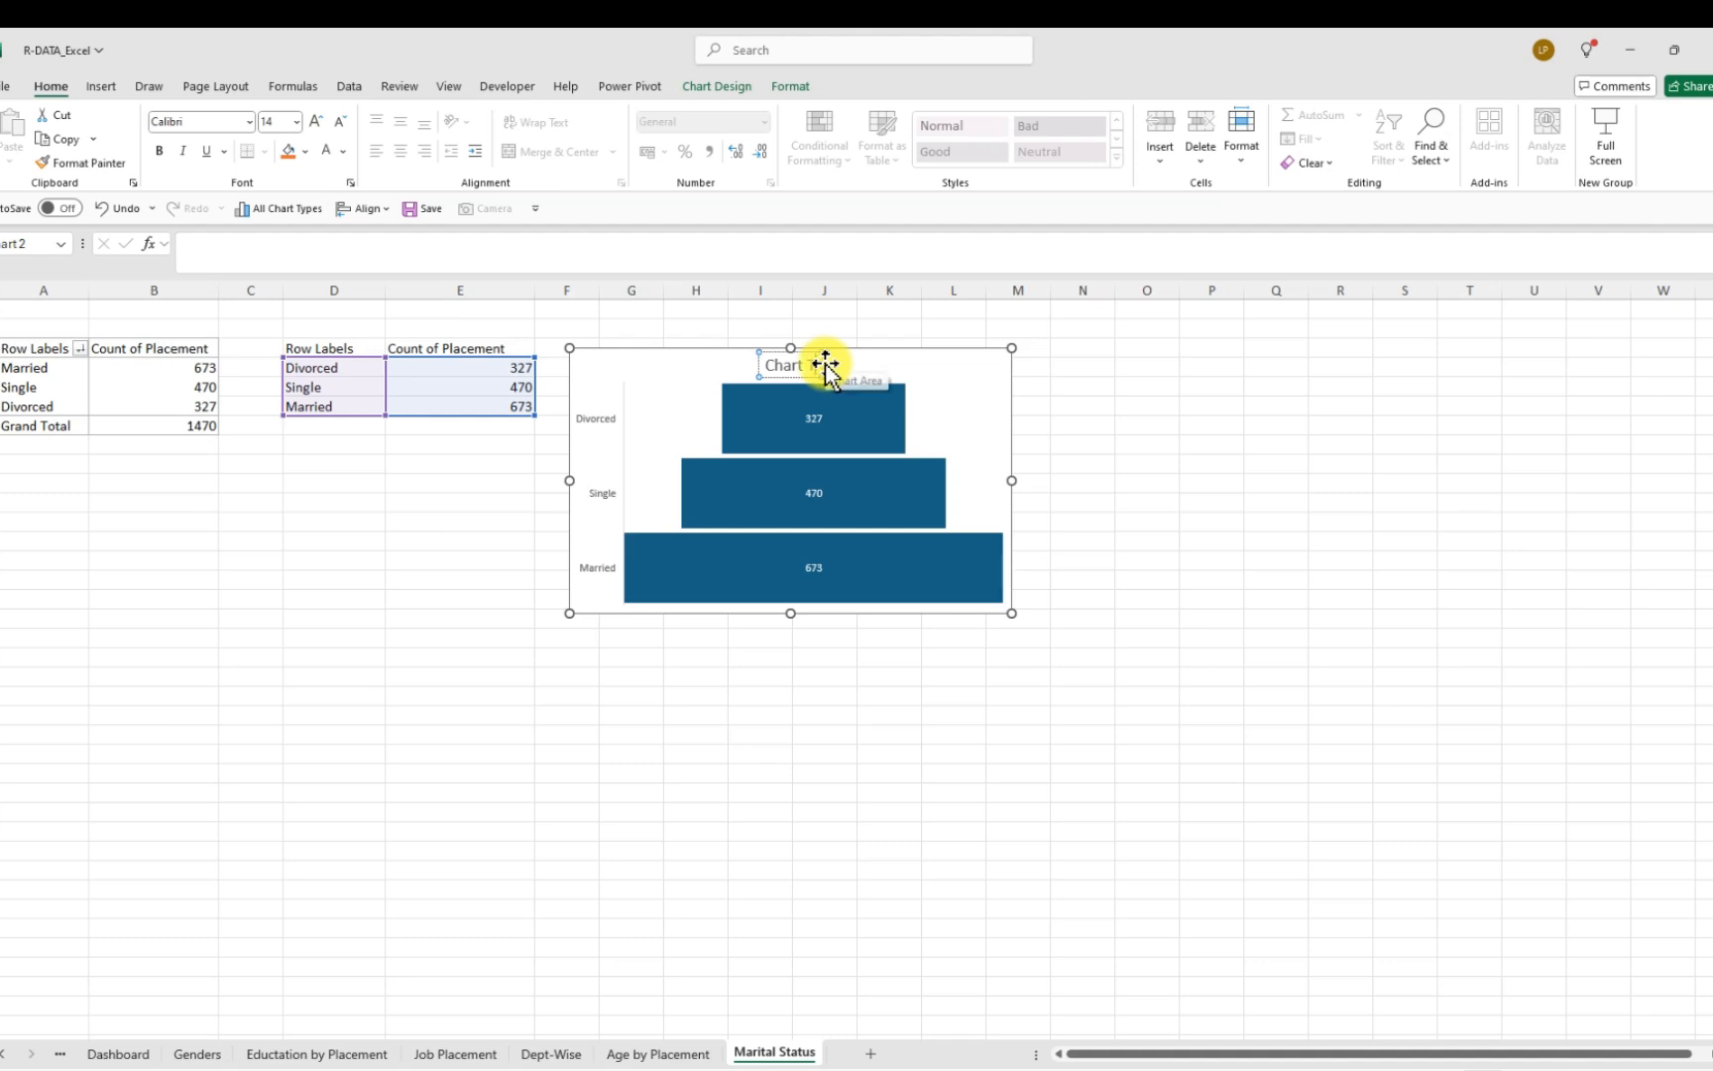
pyautogui.press('BackSpace')
pyautogui.write('Marital Sta')
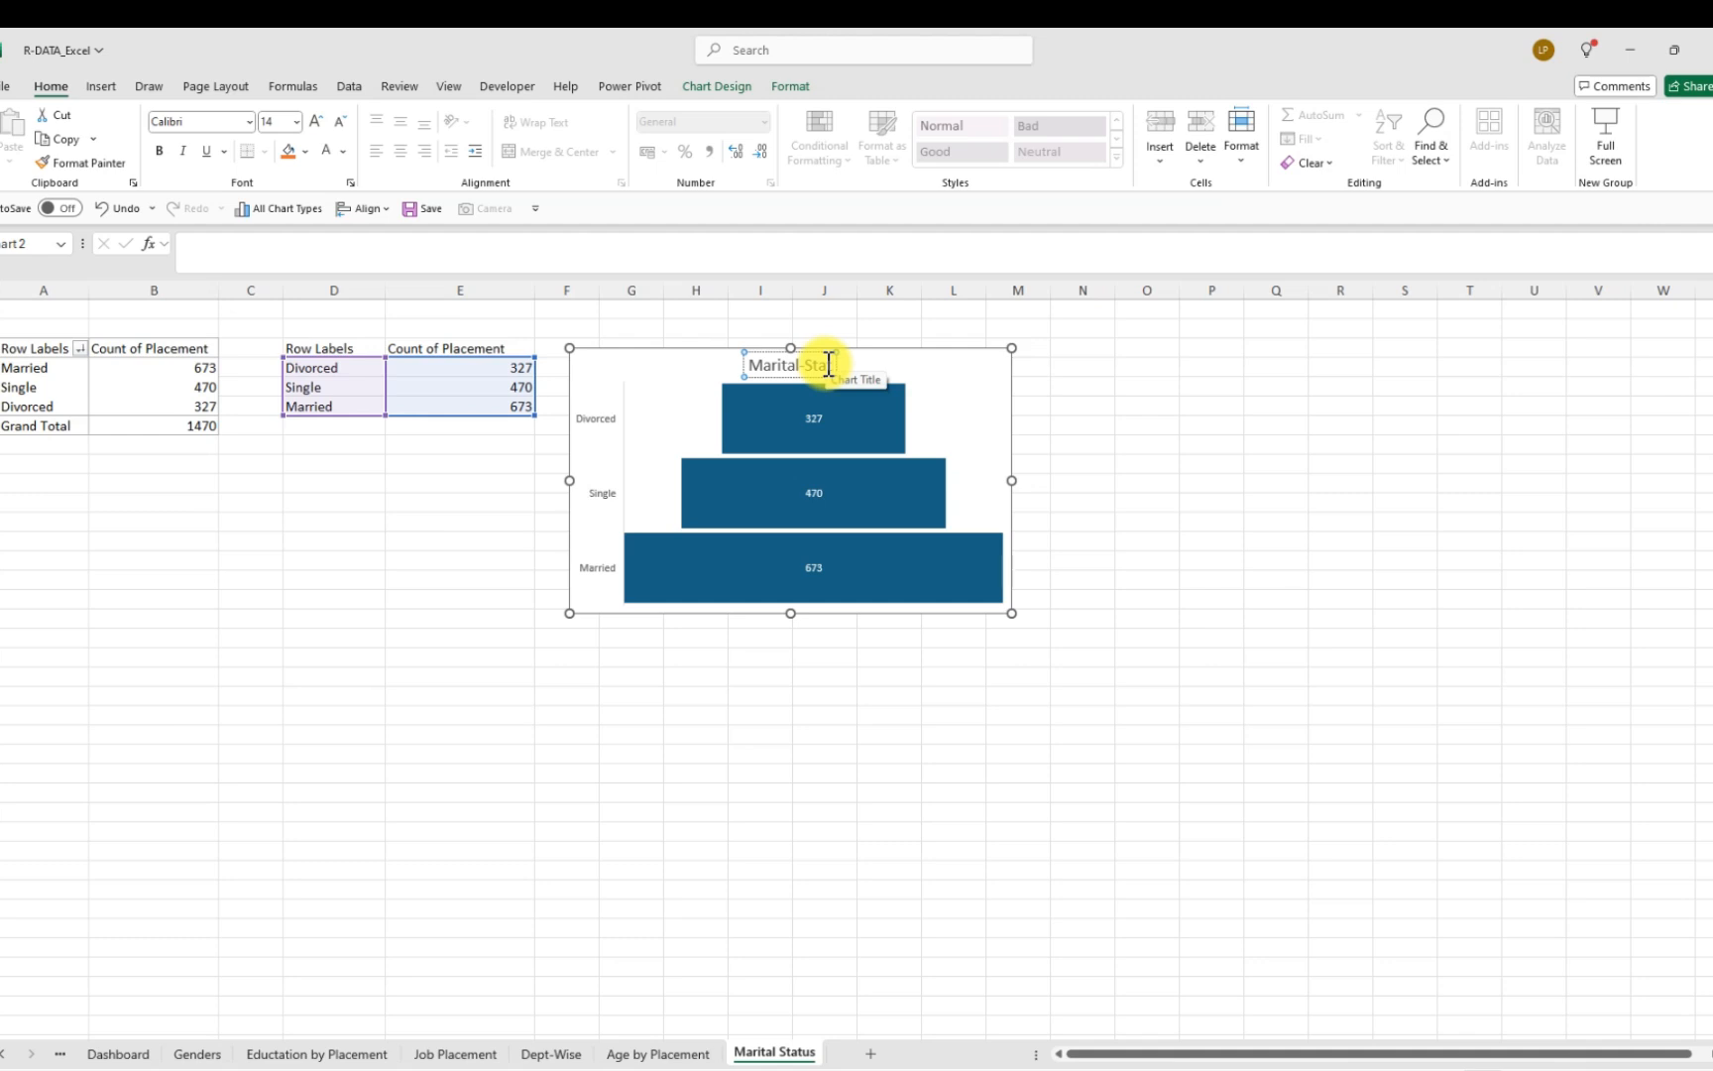
pyautogui.write('tus')
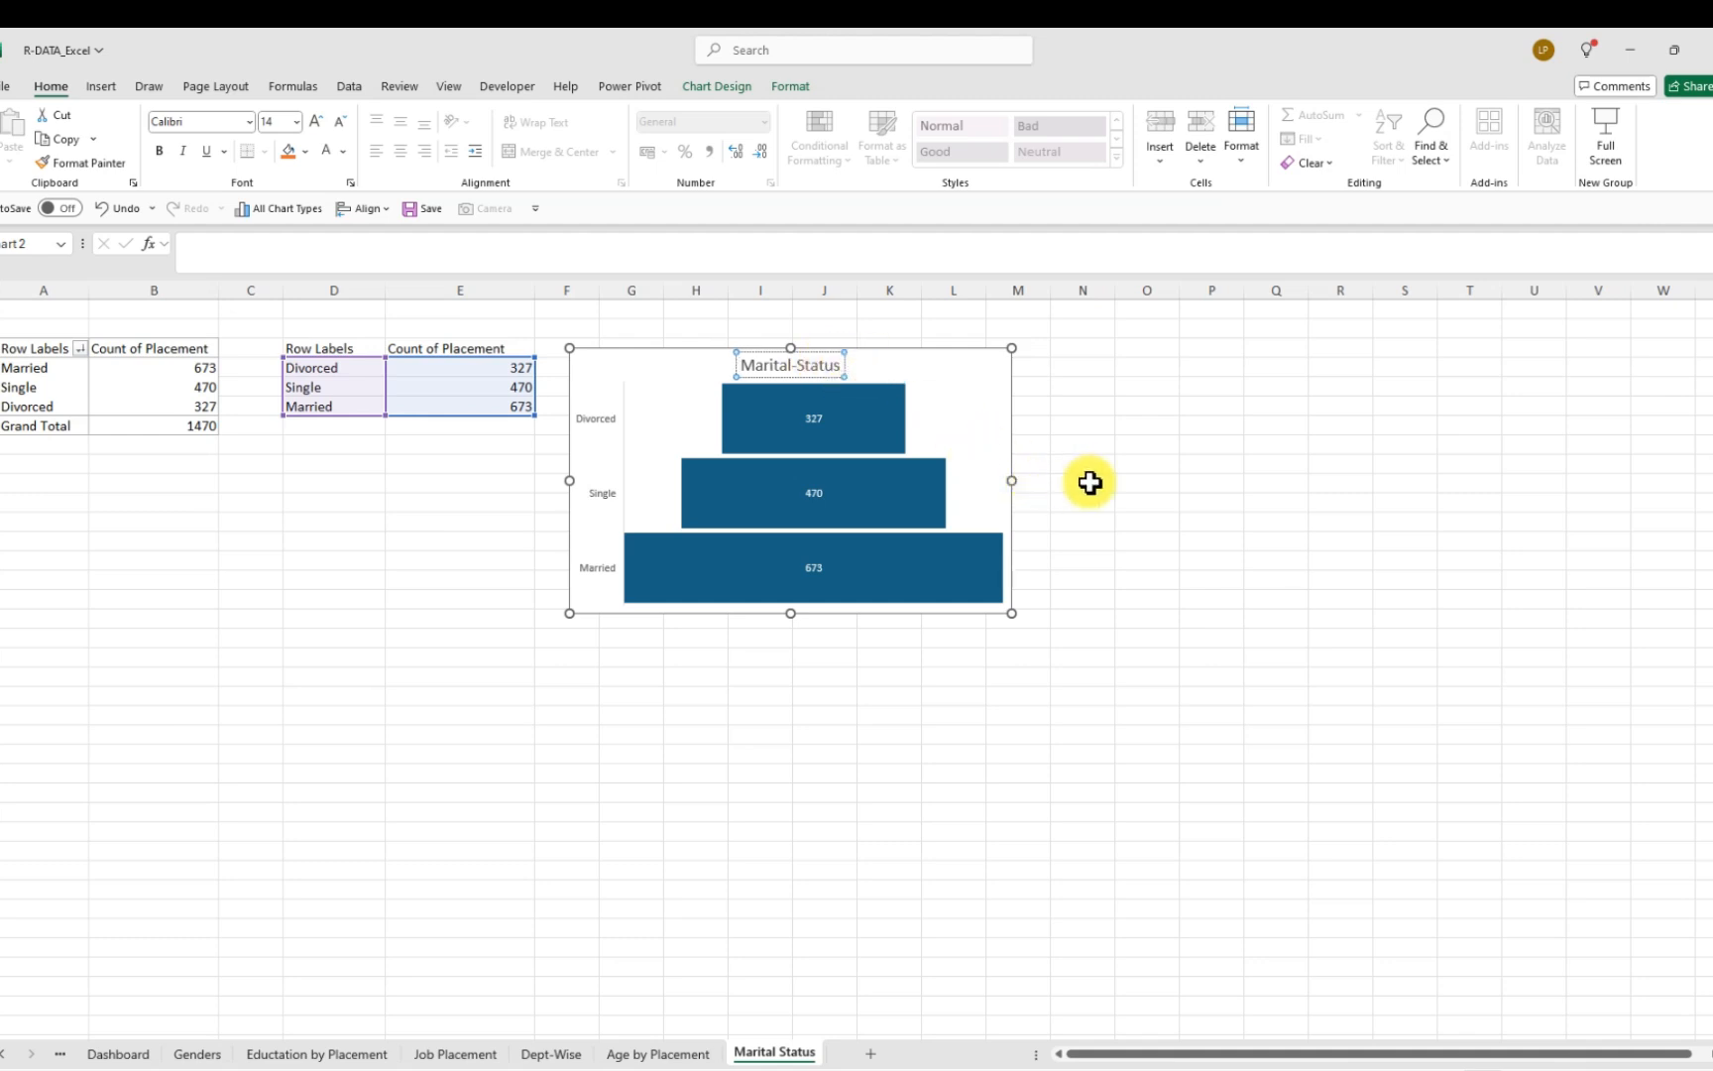
pyautogui.click(1091, 468)
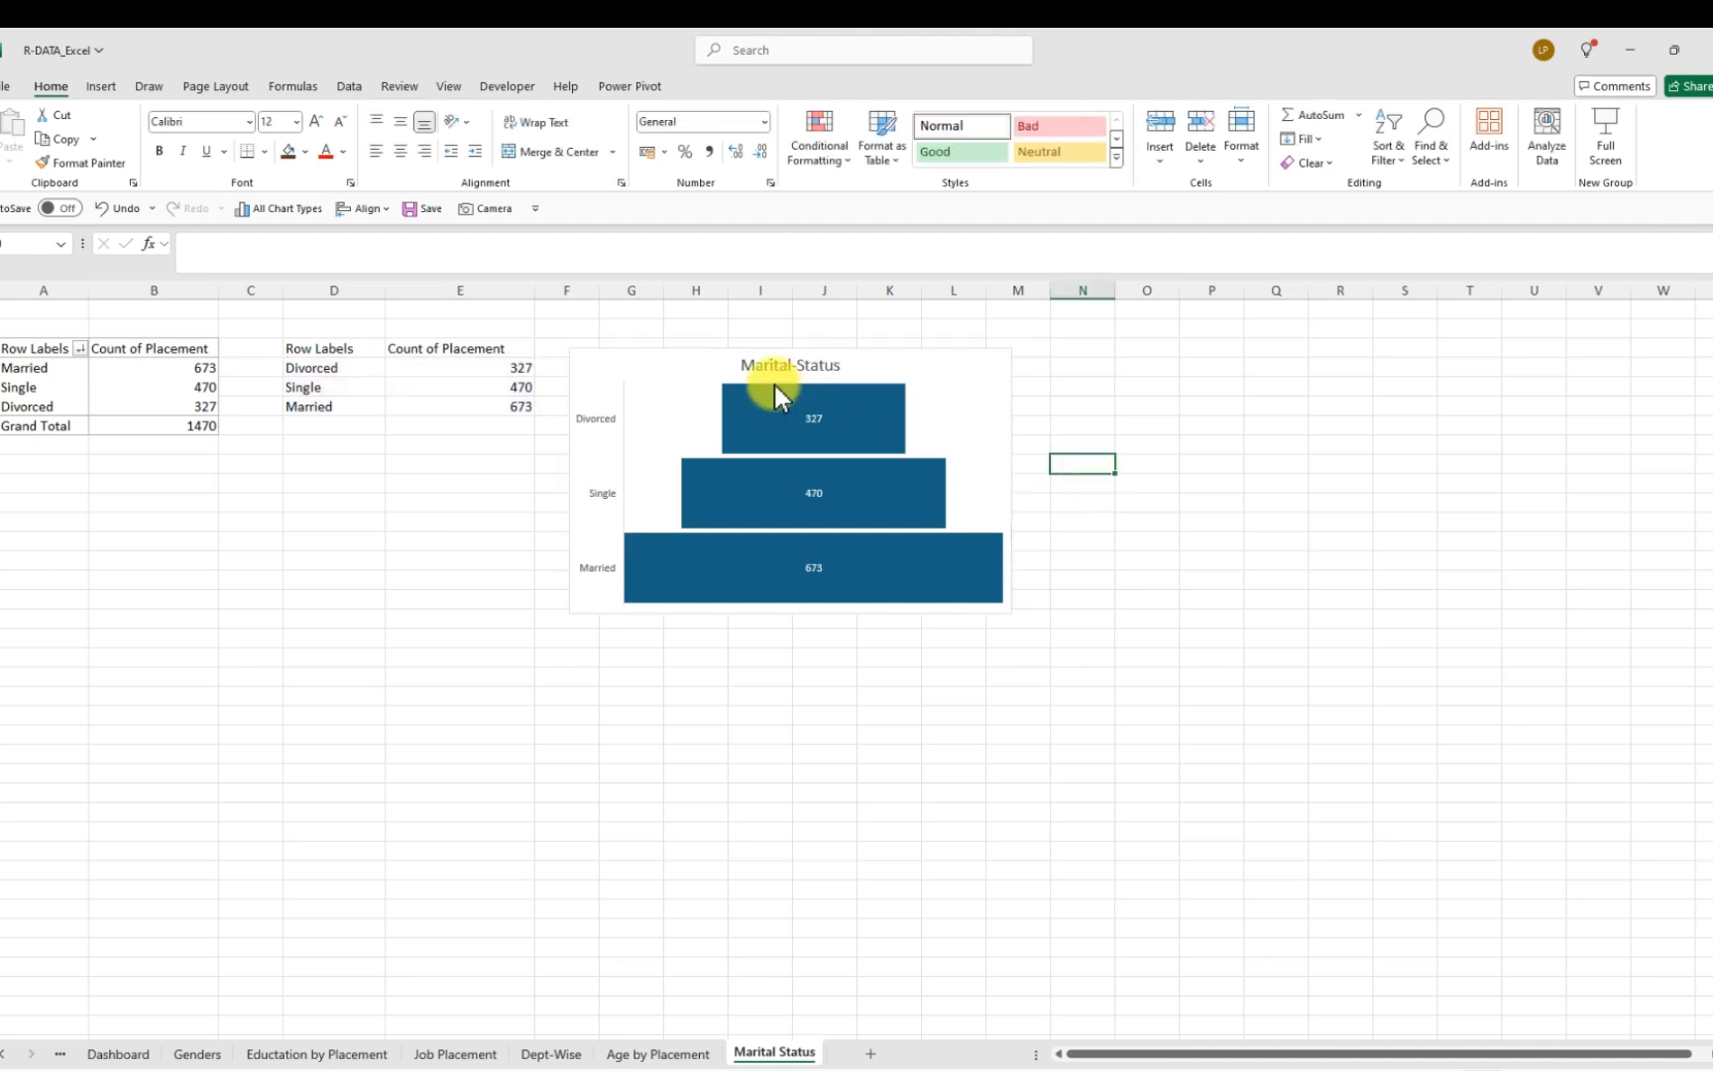
pyautogui.moveTo(658, 359); pyautogui.dragTo(636, 338)
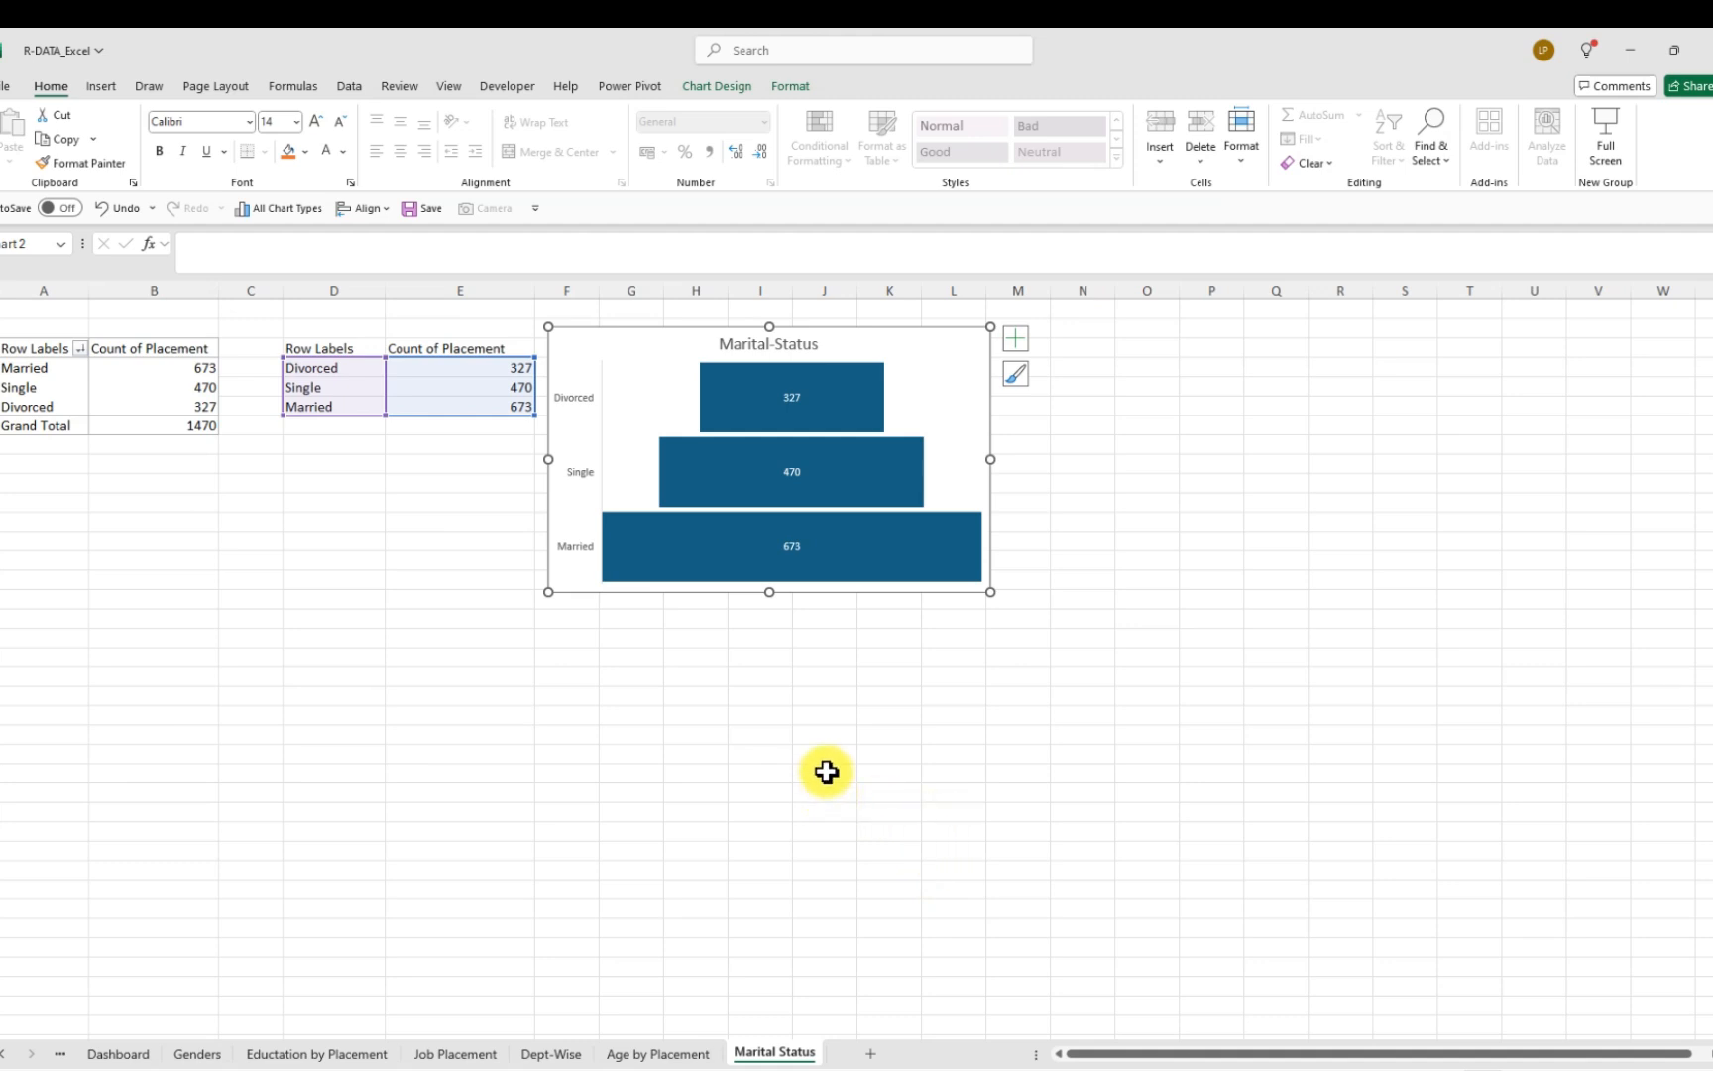
pyautogui.click(771, 734)
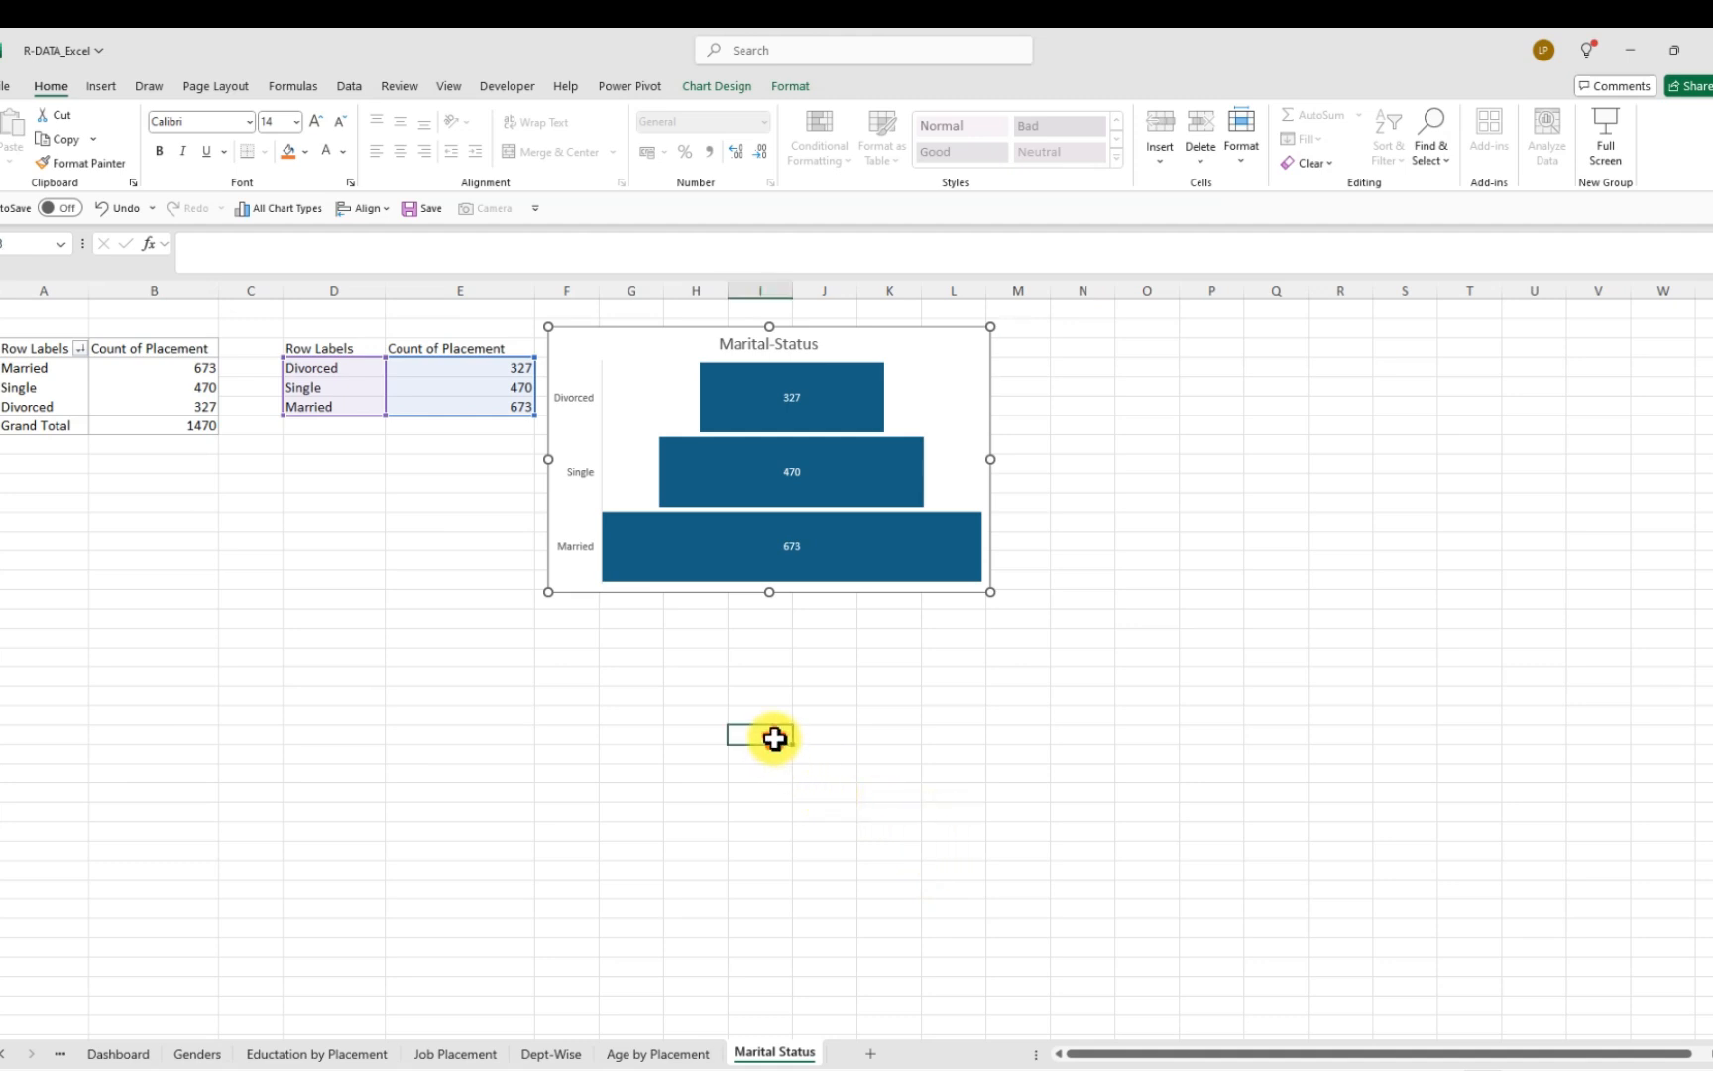
# Save the workbook and review the example dashboard on the Report sheet before returning to the Marital Status sheet
pyautogui.click(410, 209)
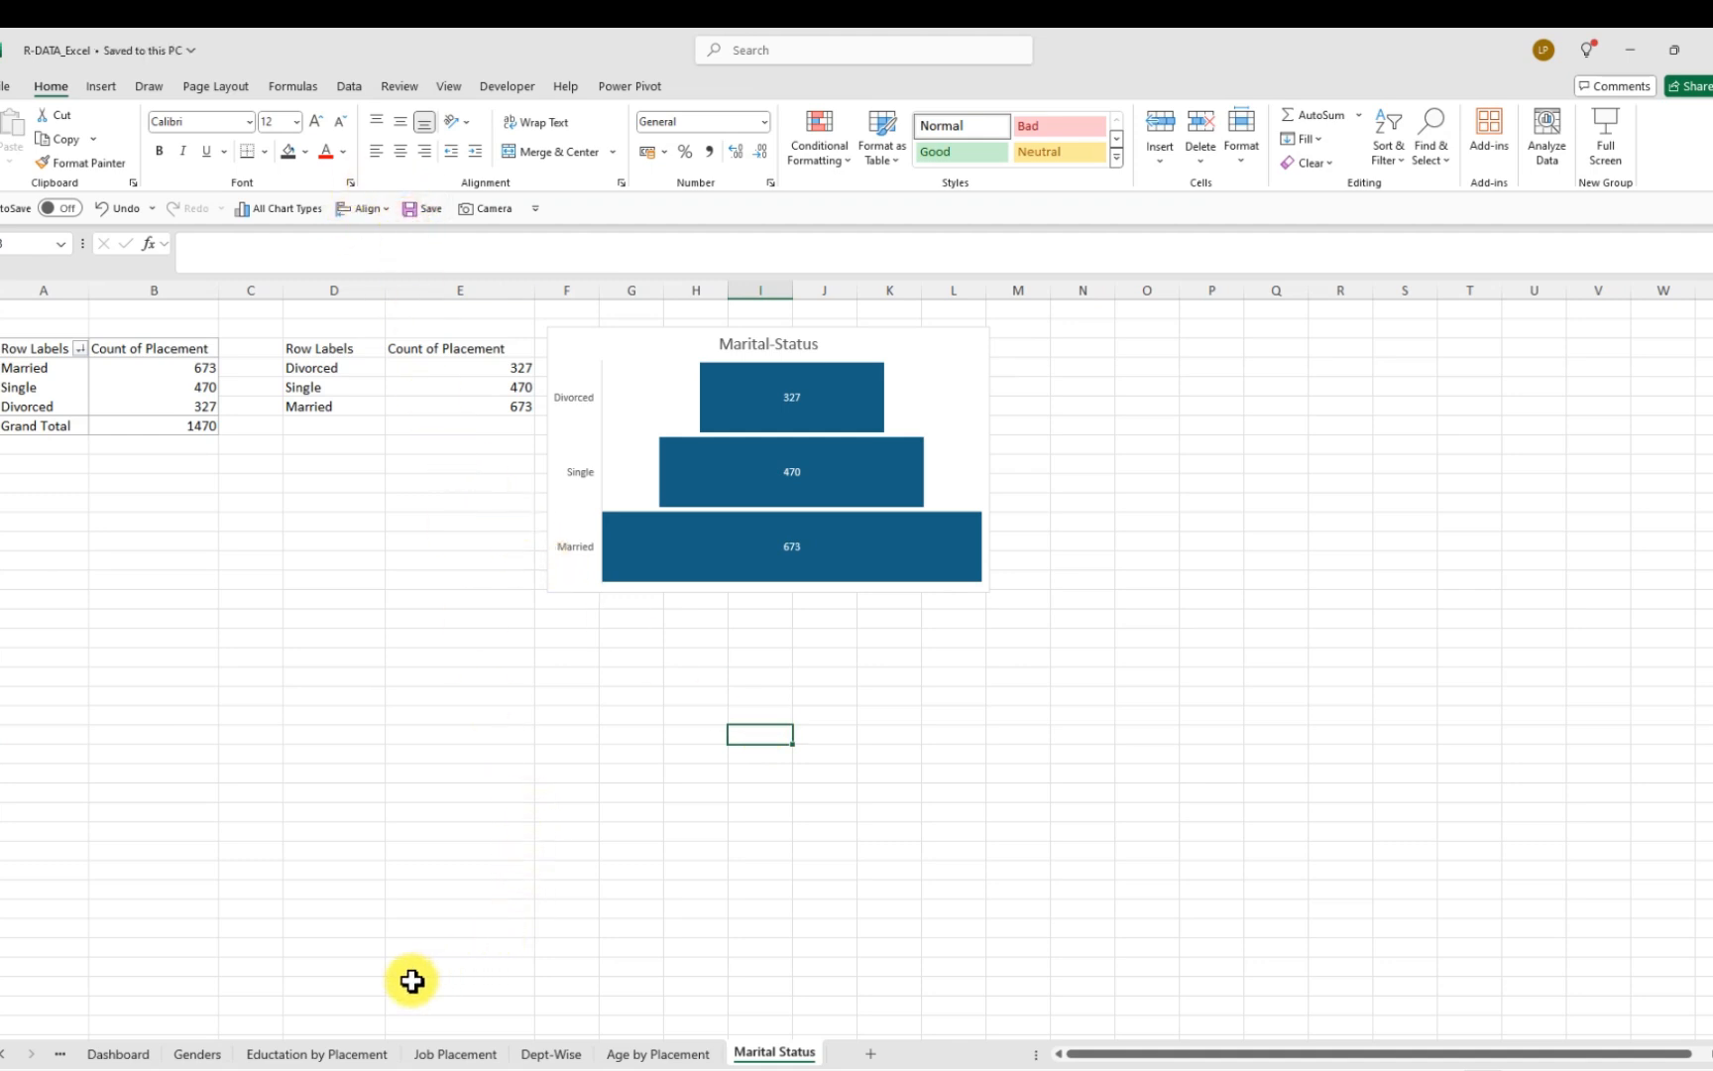
pyautogui.click(62, 1057)
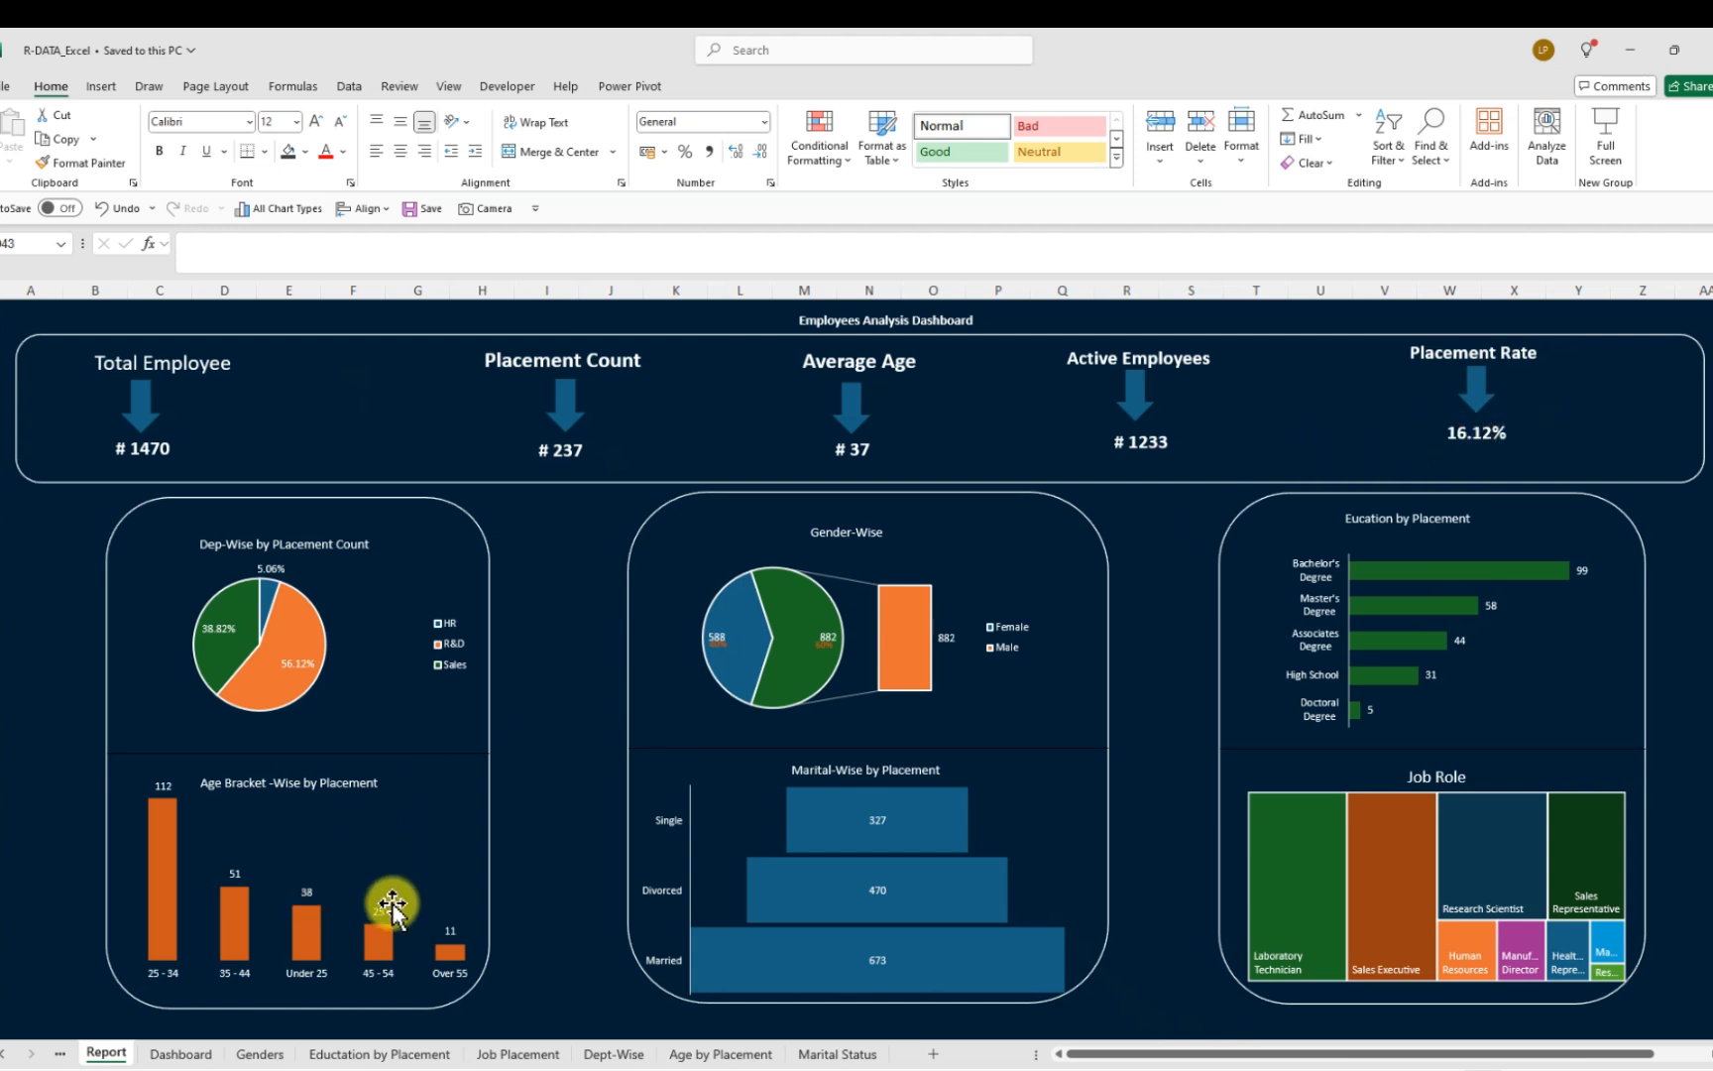
pyautogui.click(833, 1054)
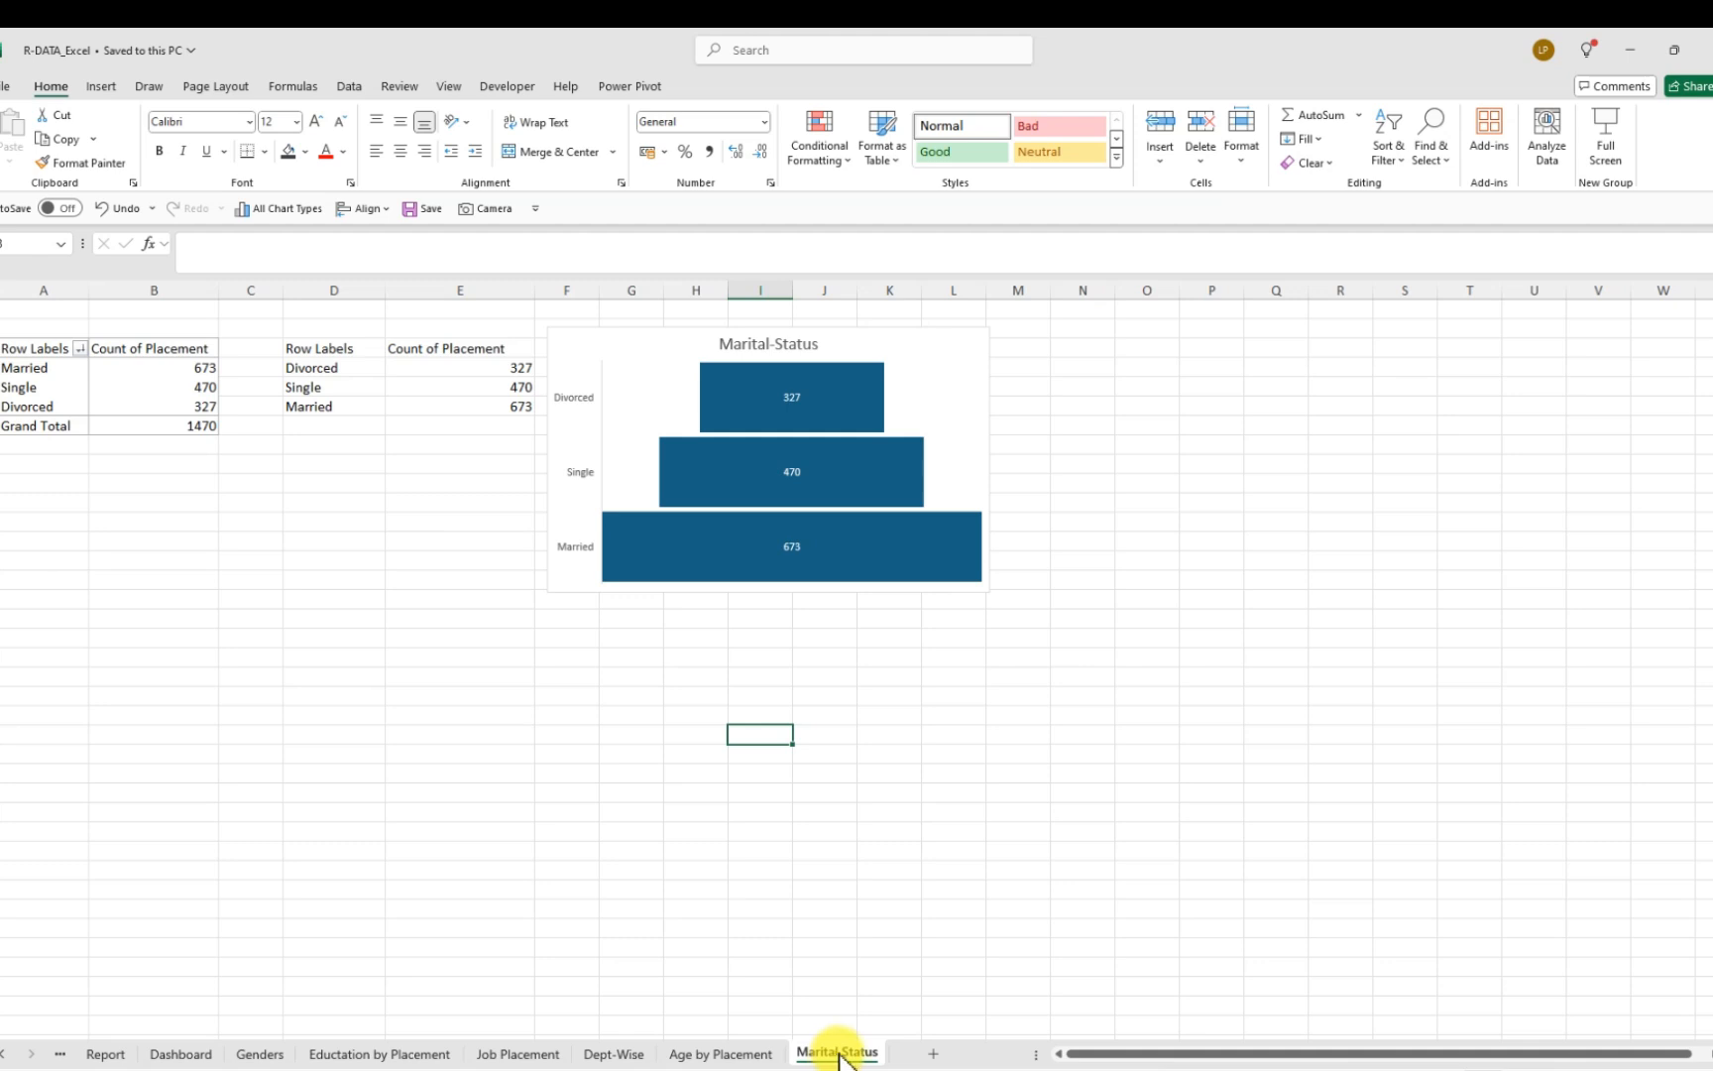
# Duplicate the Marital Status sheet at the end of the workbook and rename the copy KPIs
pyautogui.moveTo(840, 1059); pyautogui.dragTo(950, 1051)
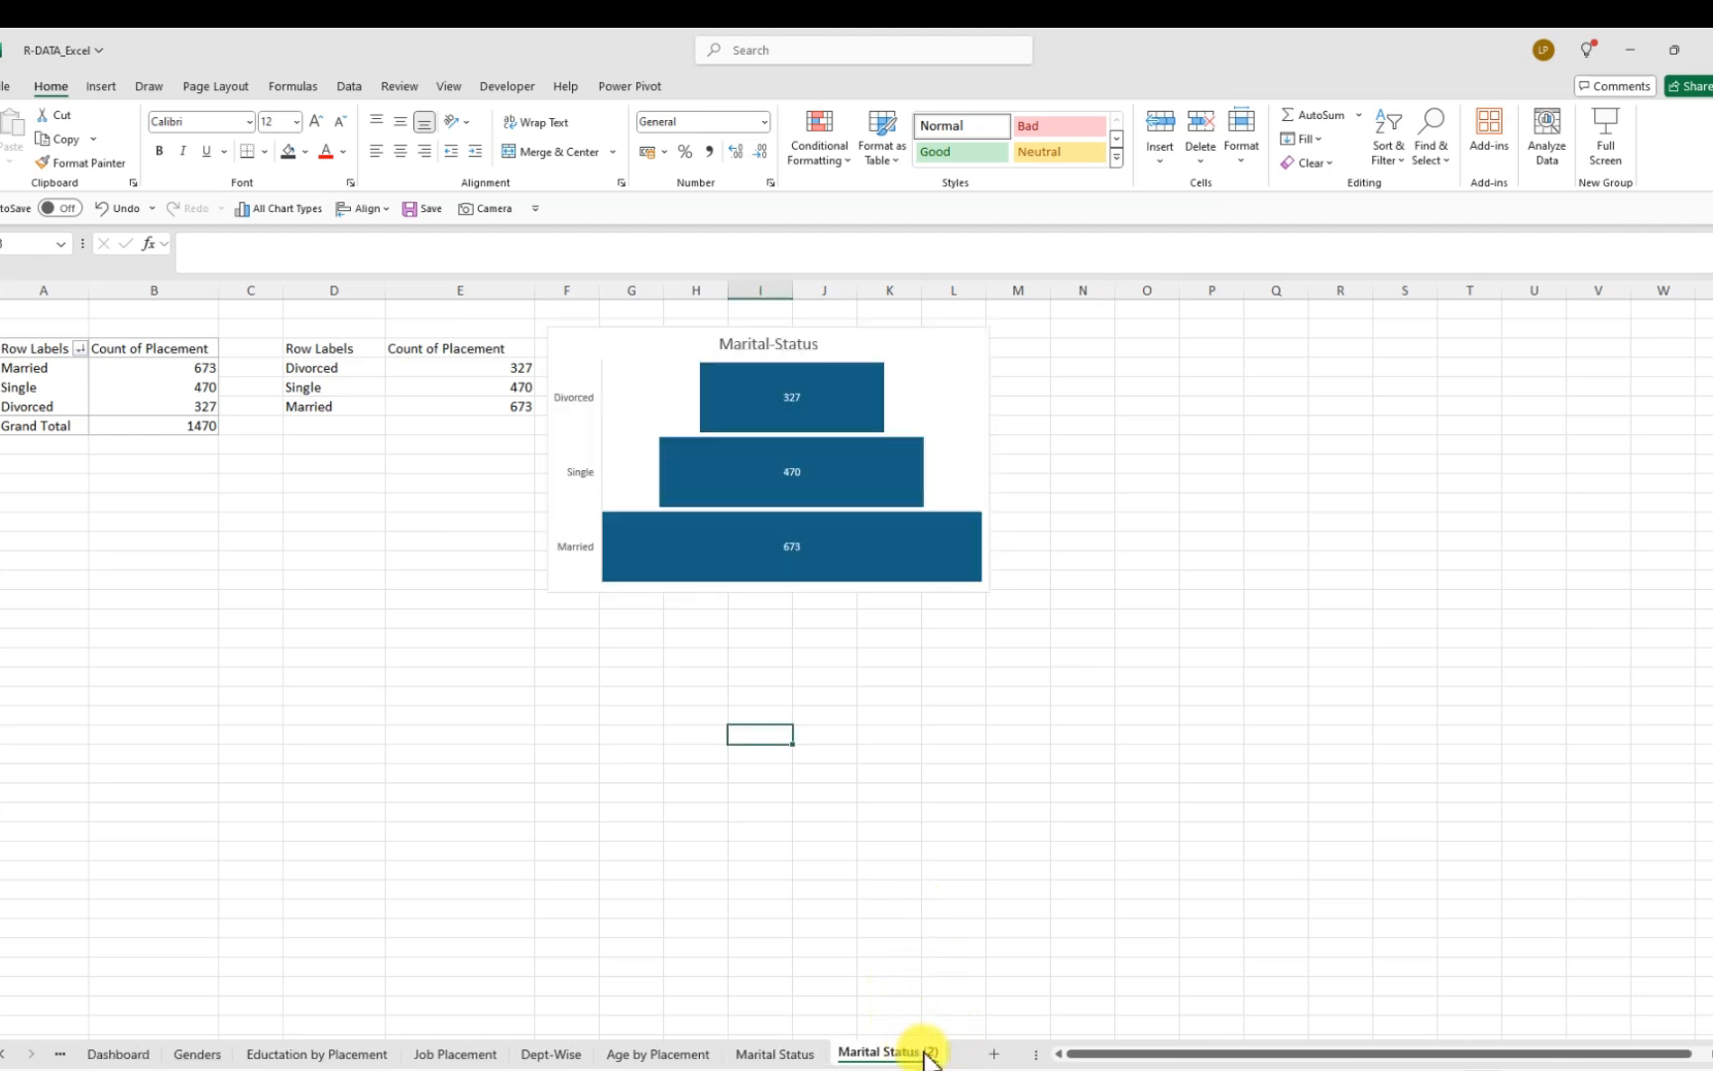
pyautogui.doubleClick(927, 1053)
pyautogui.press('BackSpace')
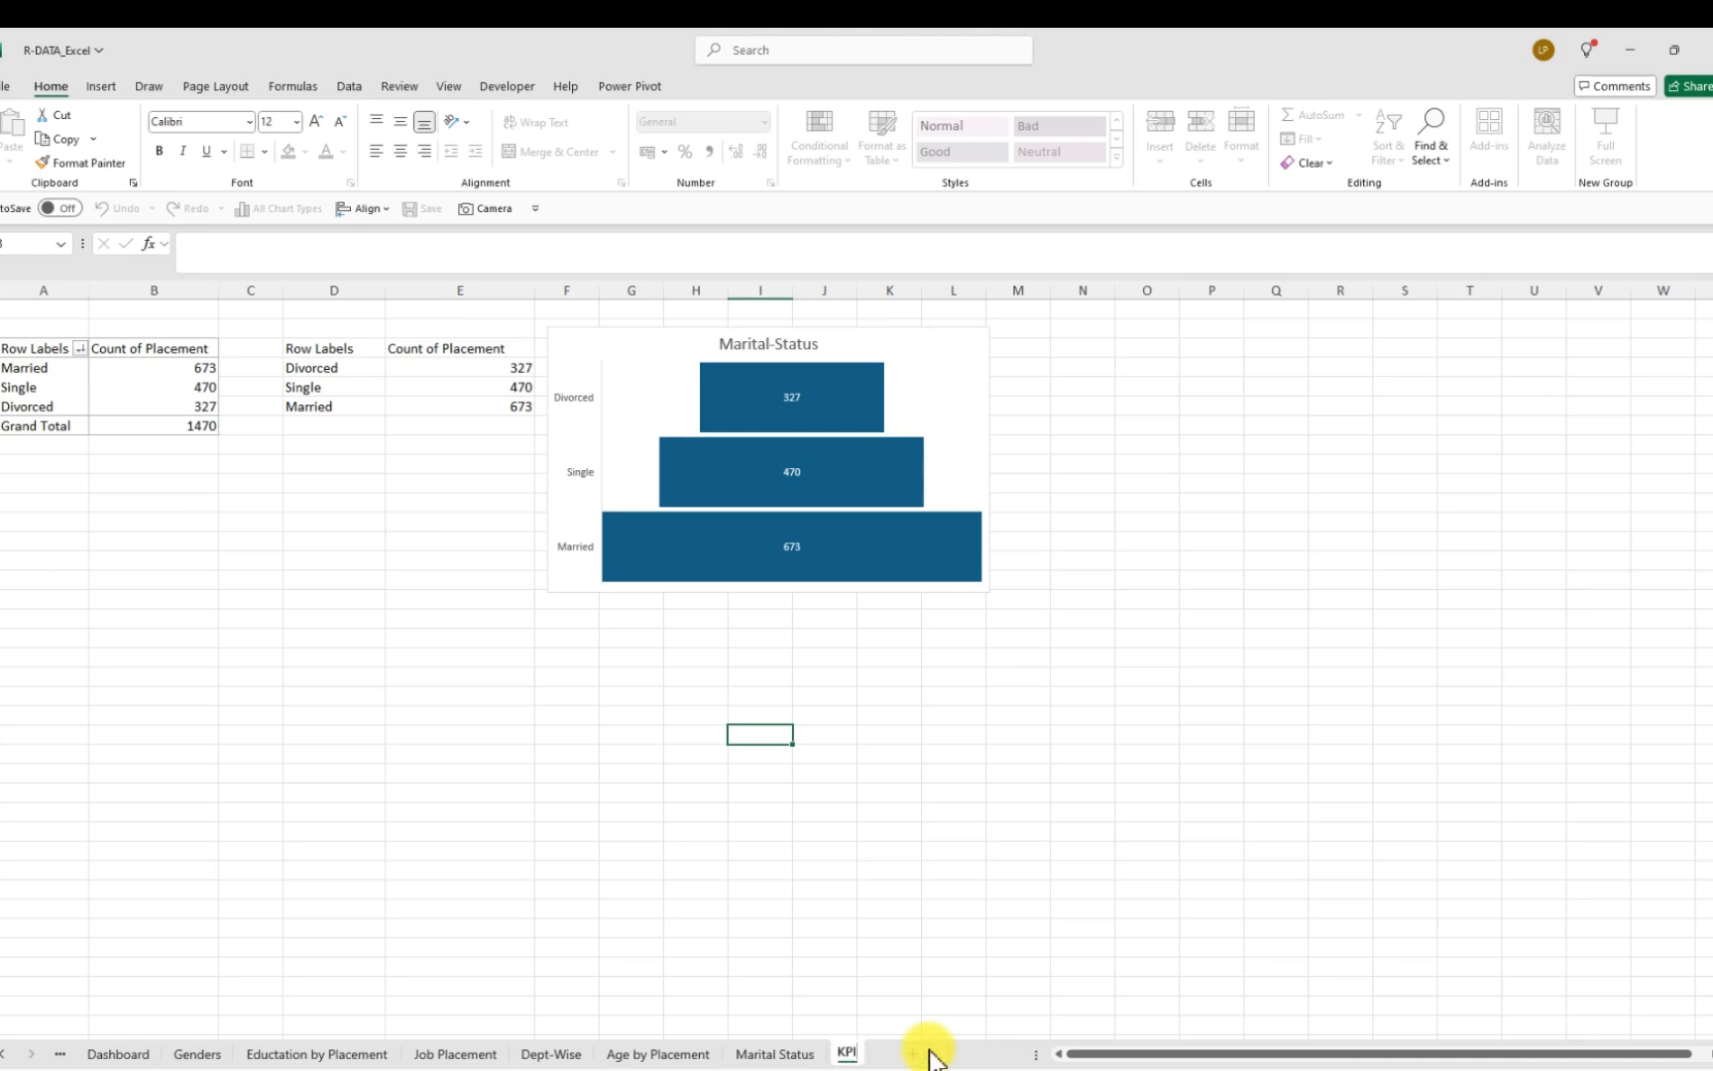
pyautogui.press('Return')
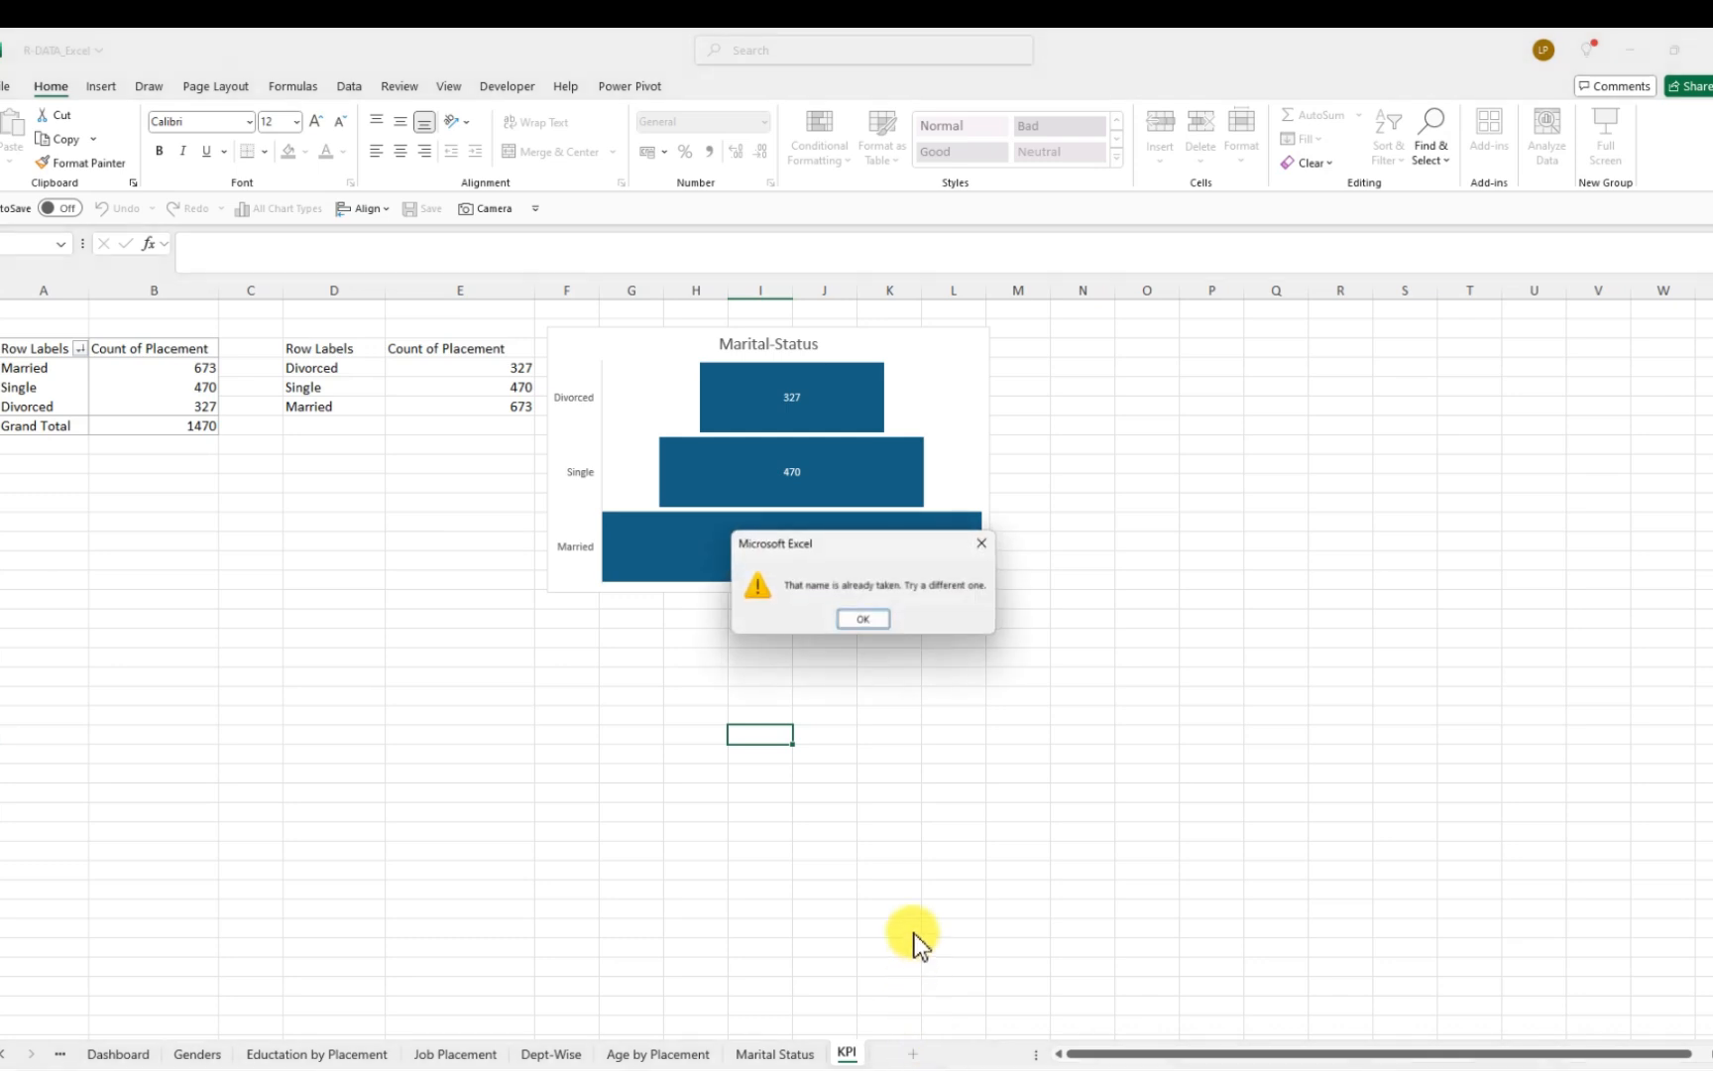
pyautogui.click(863, 619)
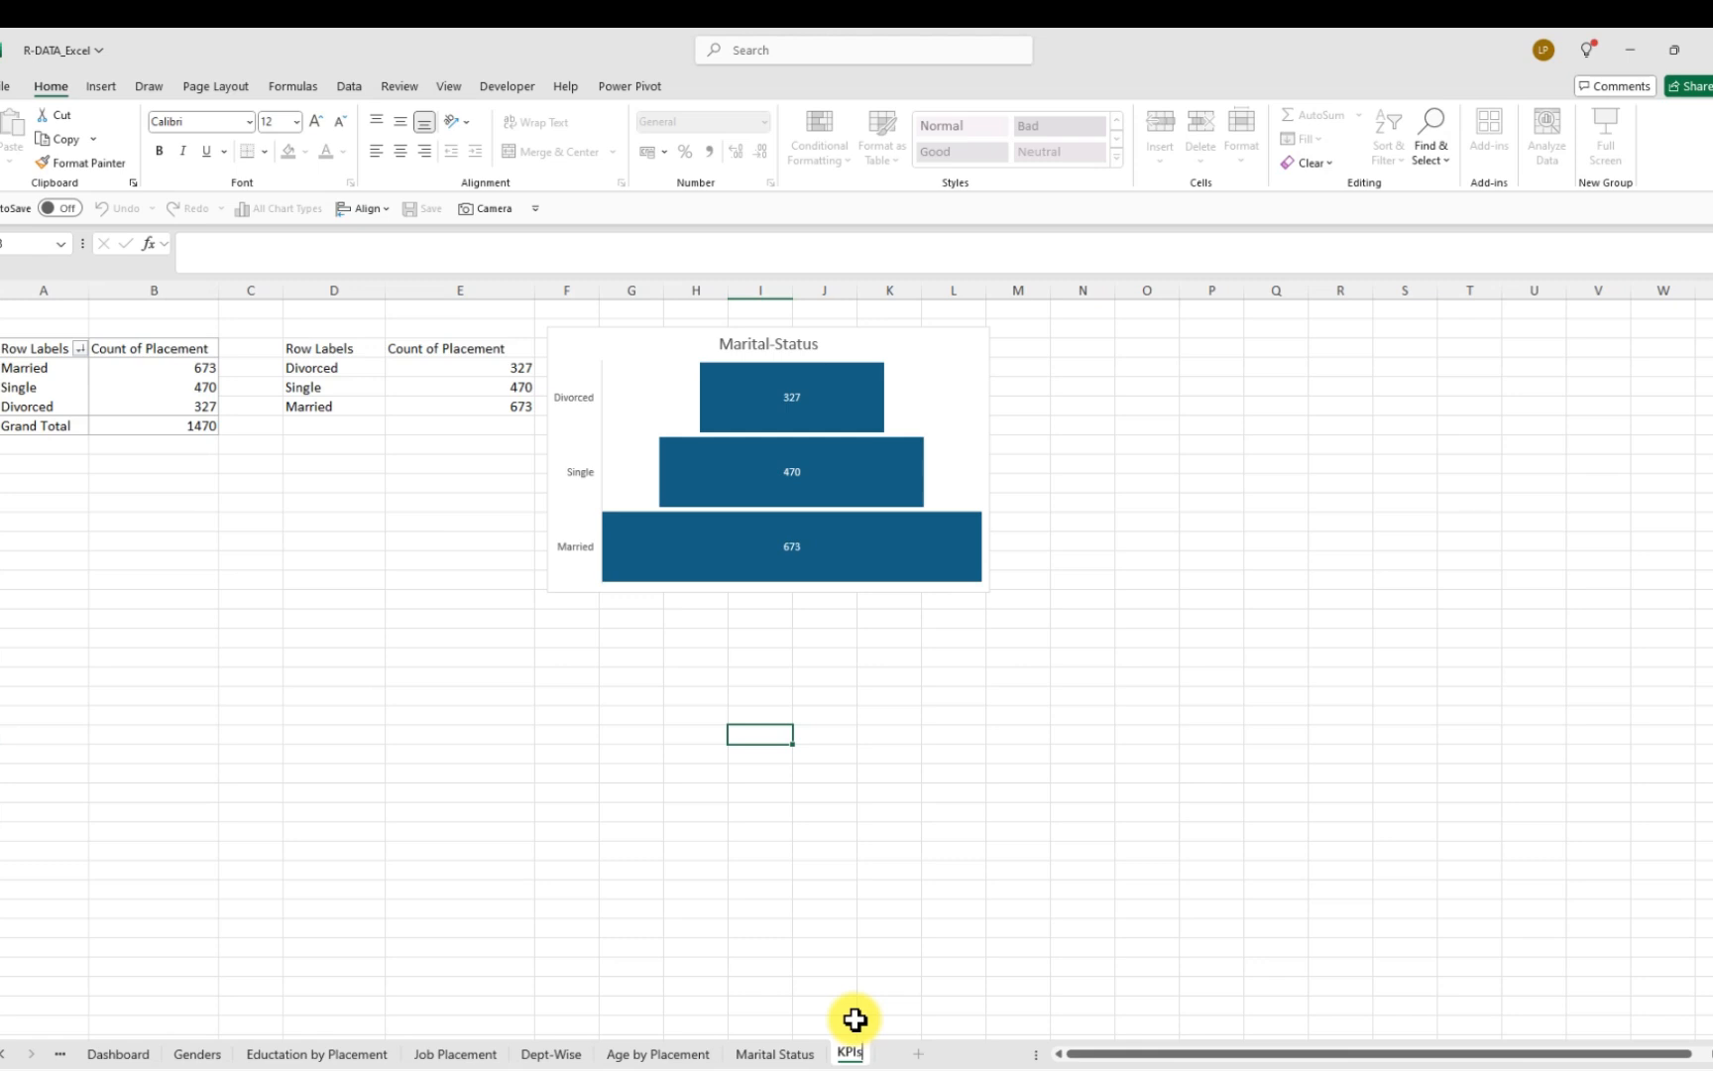
pyautogui.press('Return')
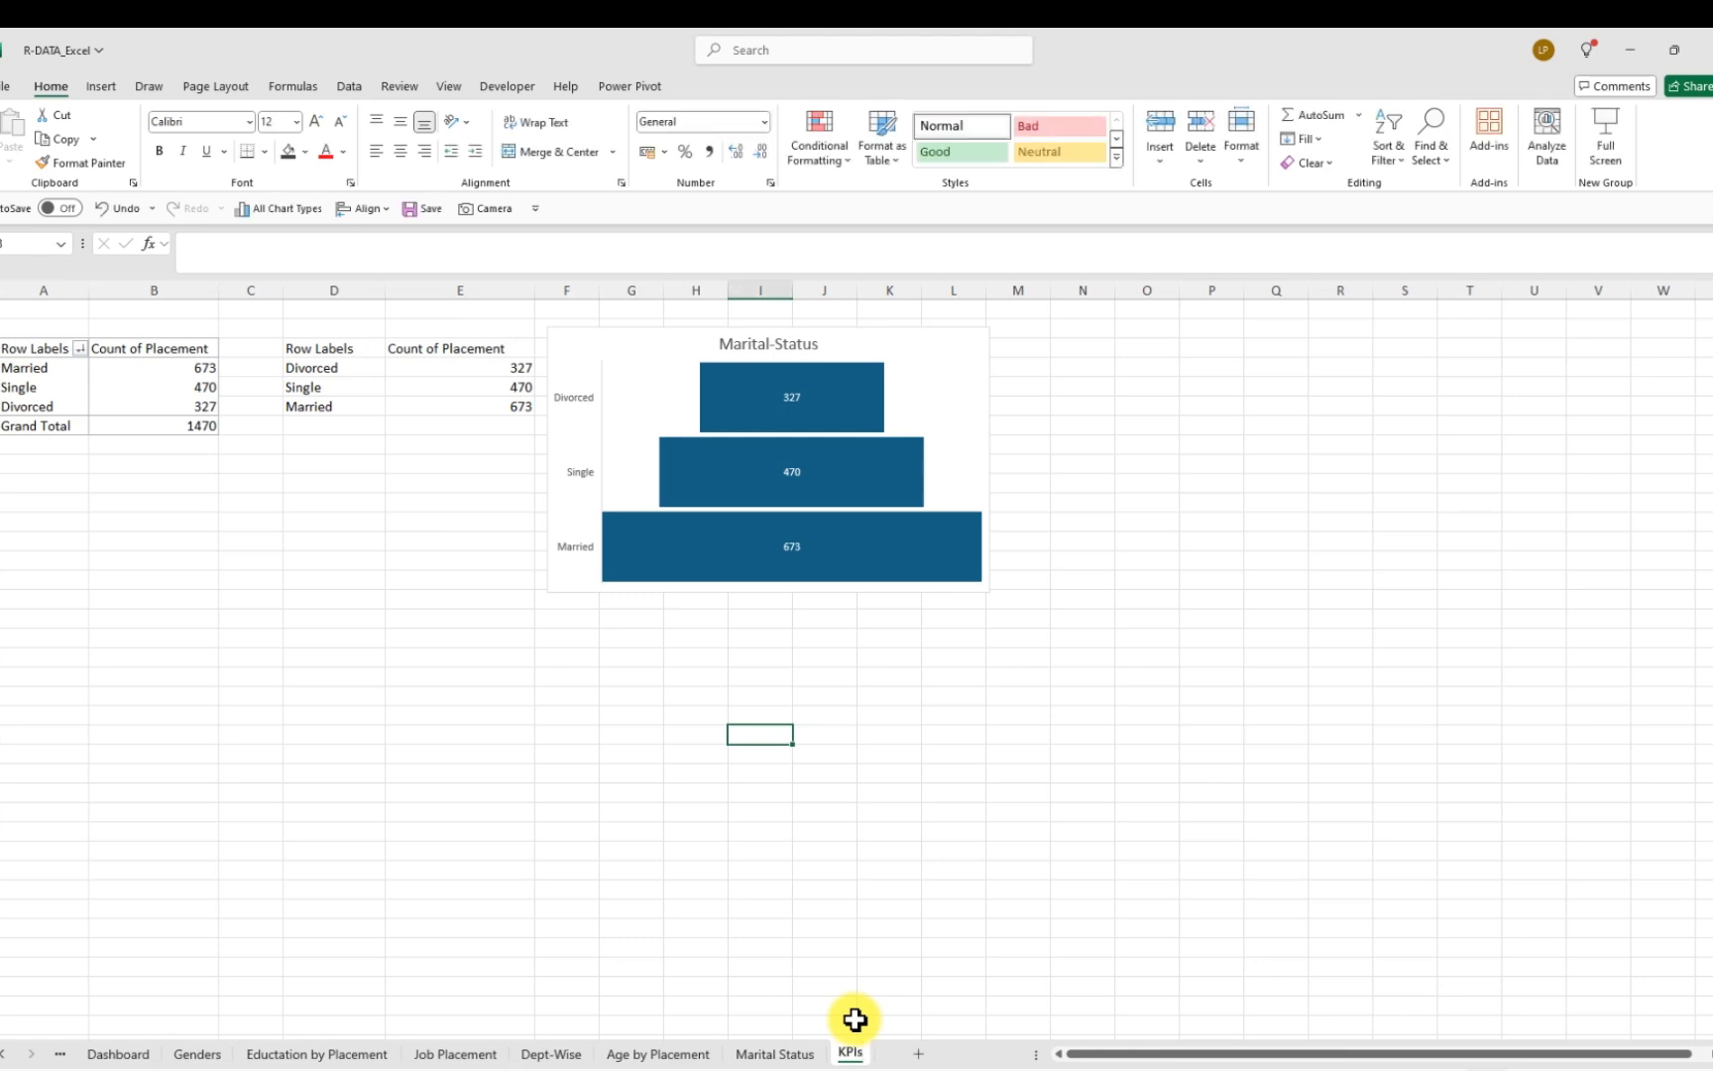
# Delete the funnel chart from the KPIs sheet and clear the contents of the pasted table in columns D and E
pyautogui.click(918, 355)
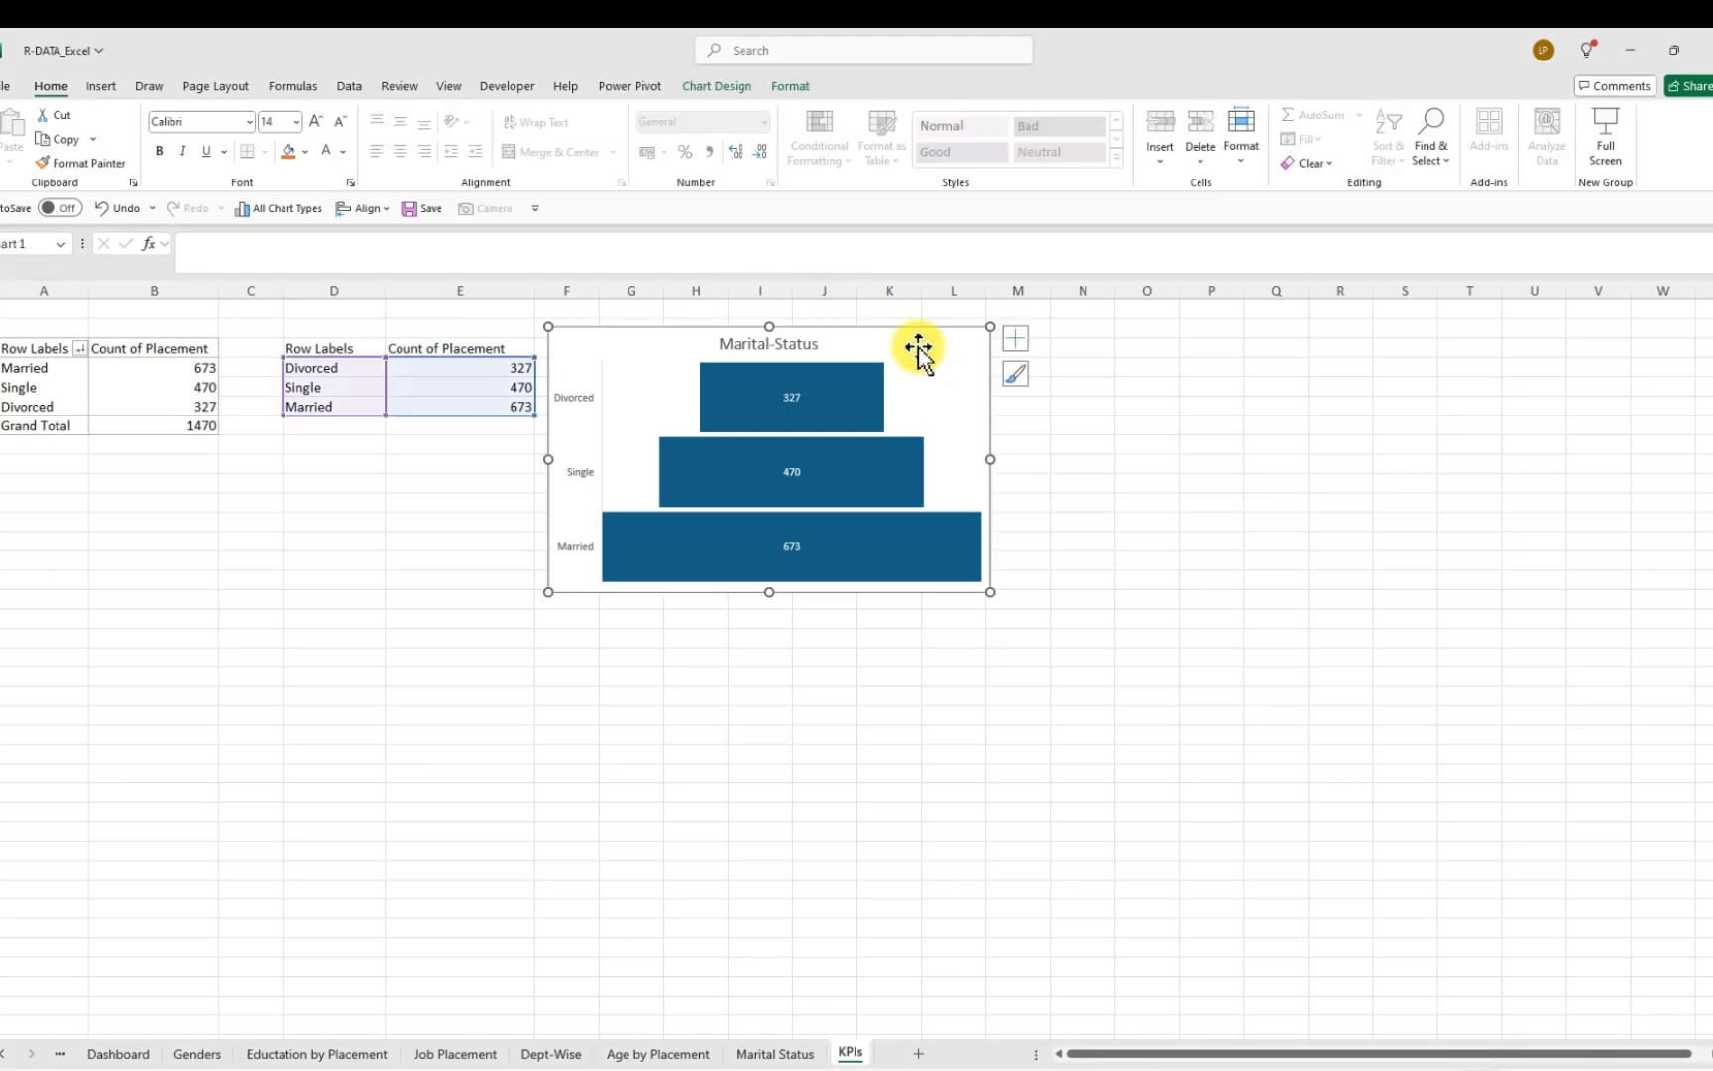
pyautogui.press('Delete')
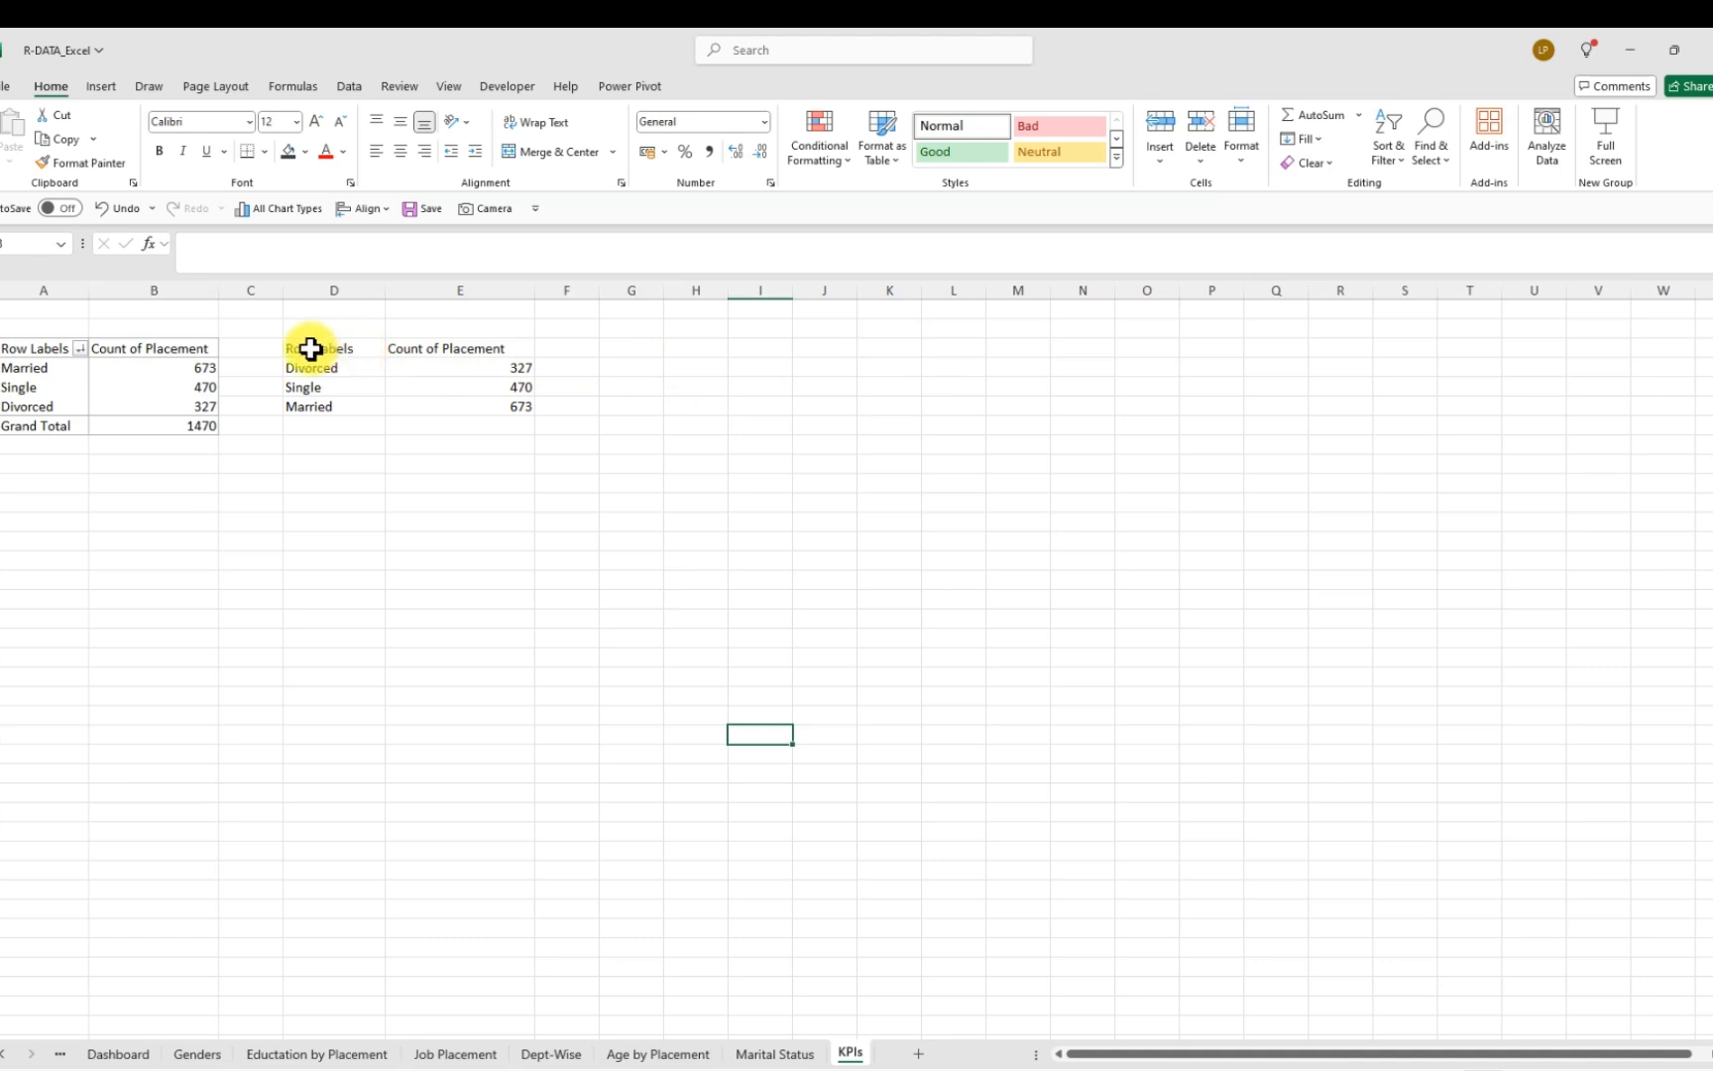
pyautogui.moveTo(303, 348); pyautogui.dragTo(507, 416)
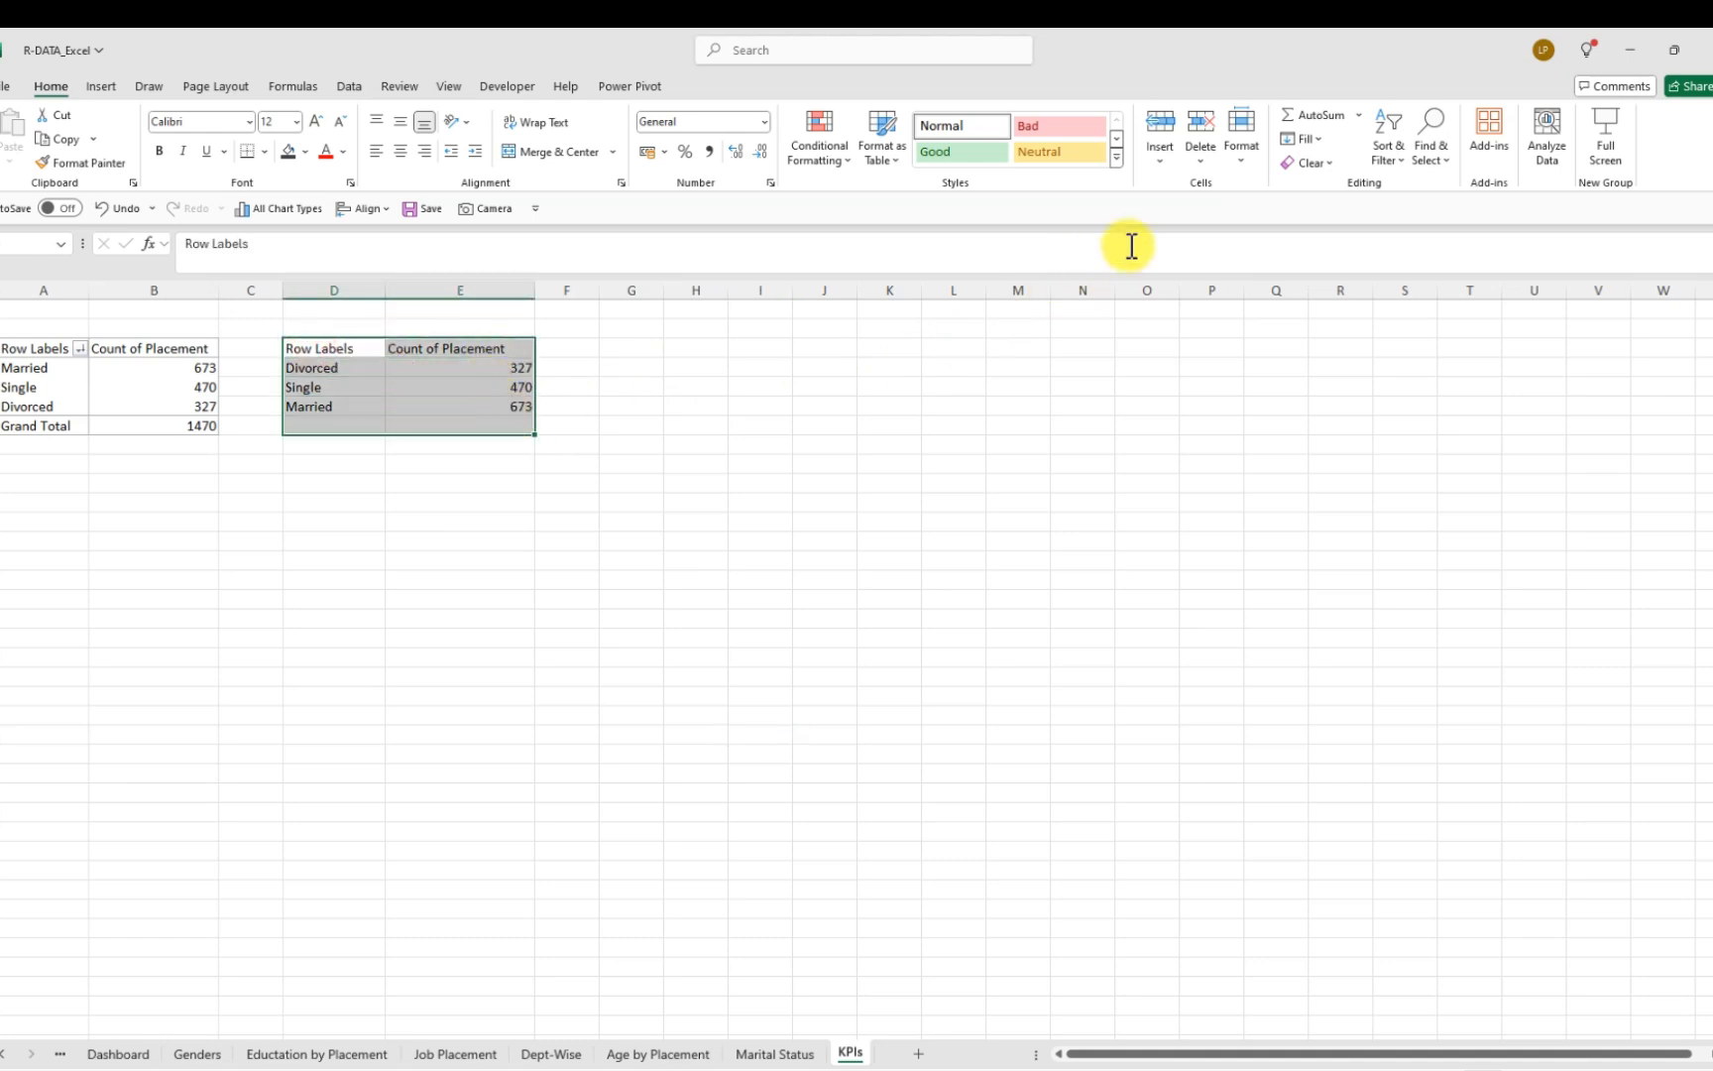
pyautogui.click(1325, 164)
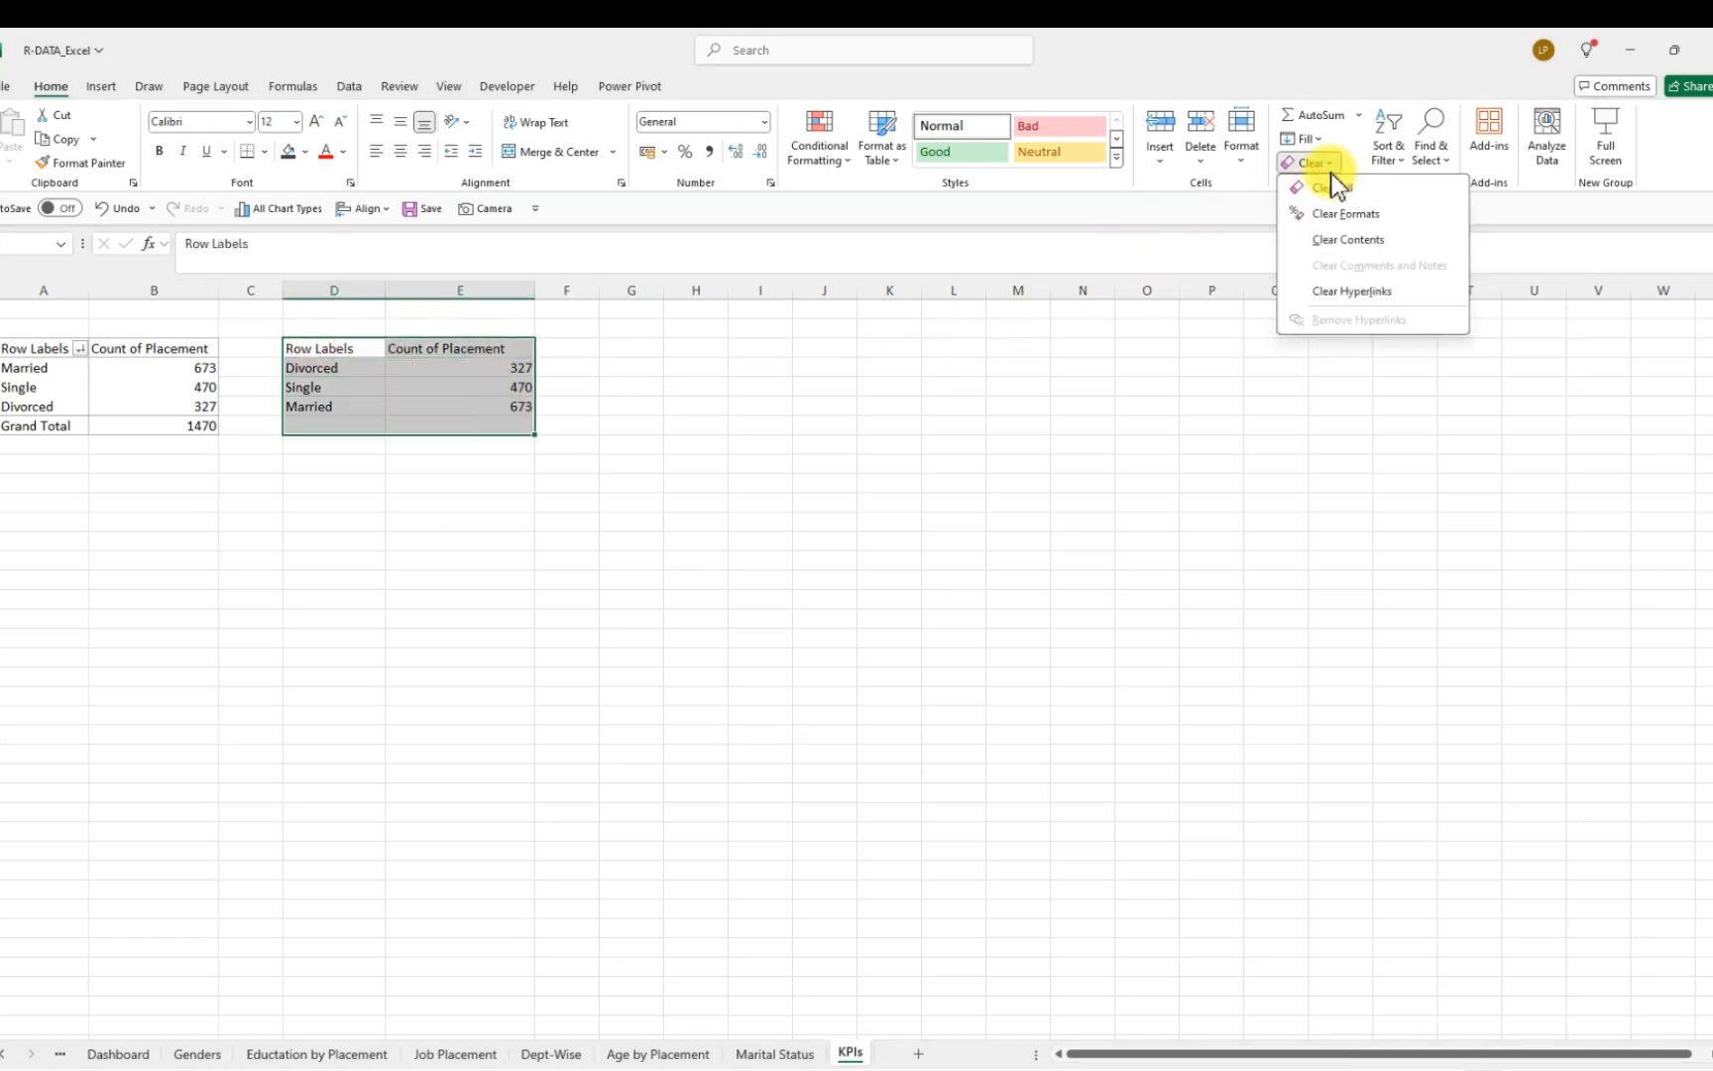
pyautogui.click(1341, 241)
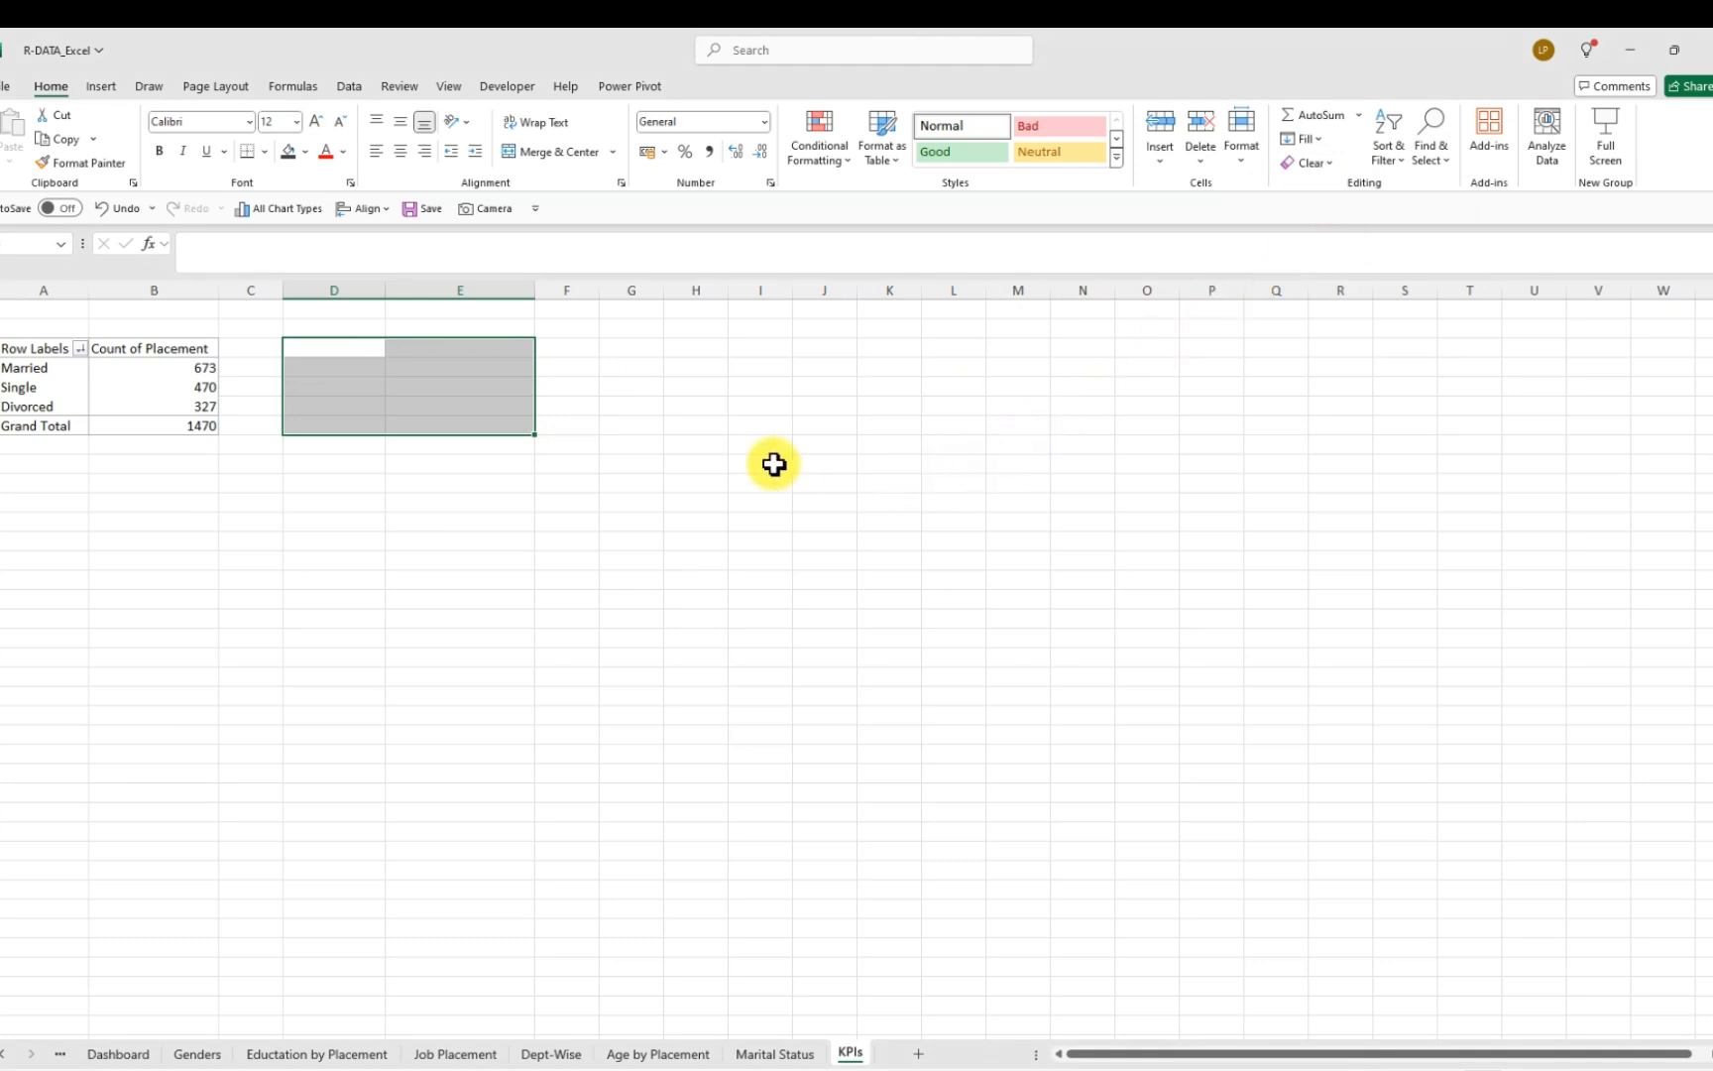
# Replace Count of Placement with the Employee No field in the values of the KPIs PivotTable
pyautogui.click(39, 377)
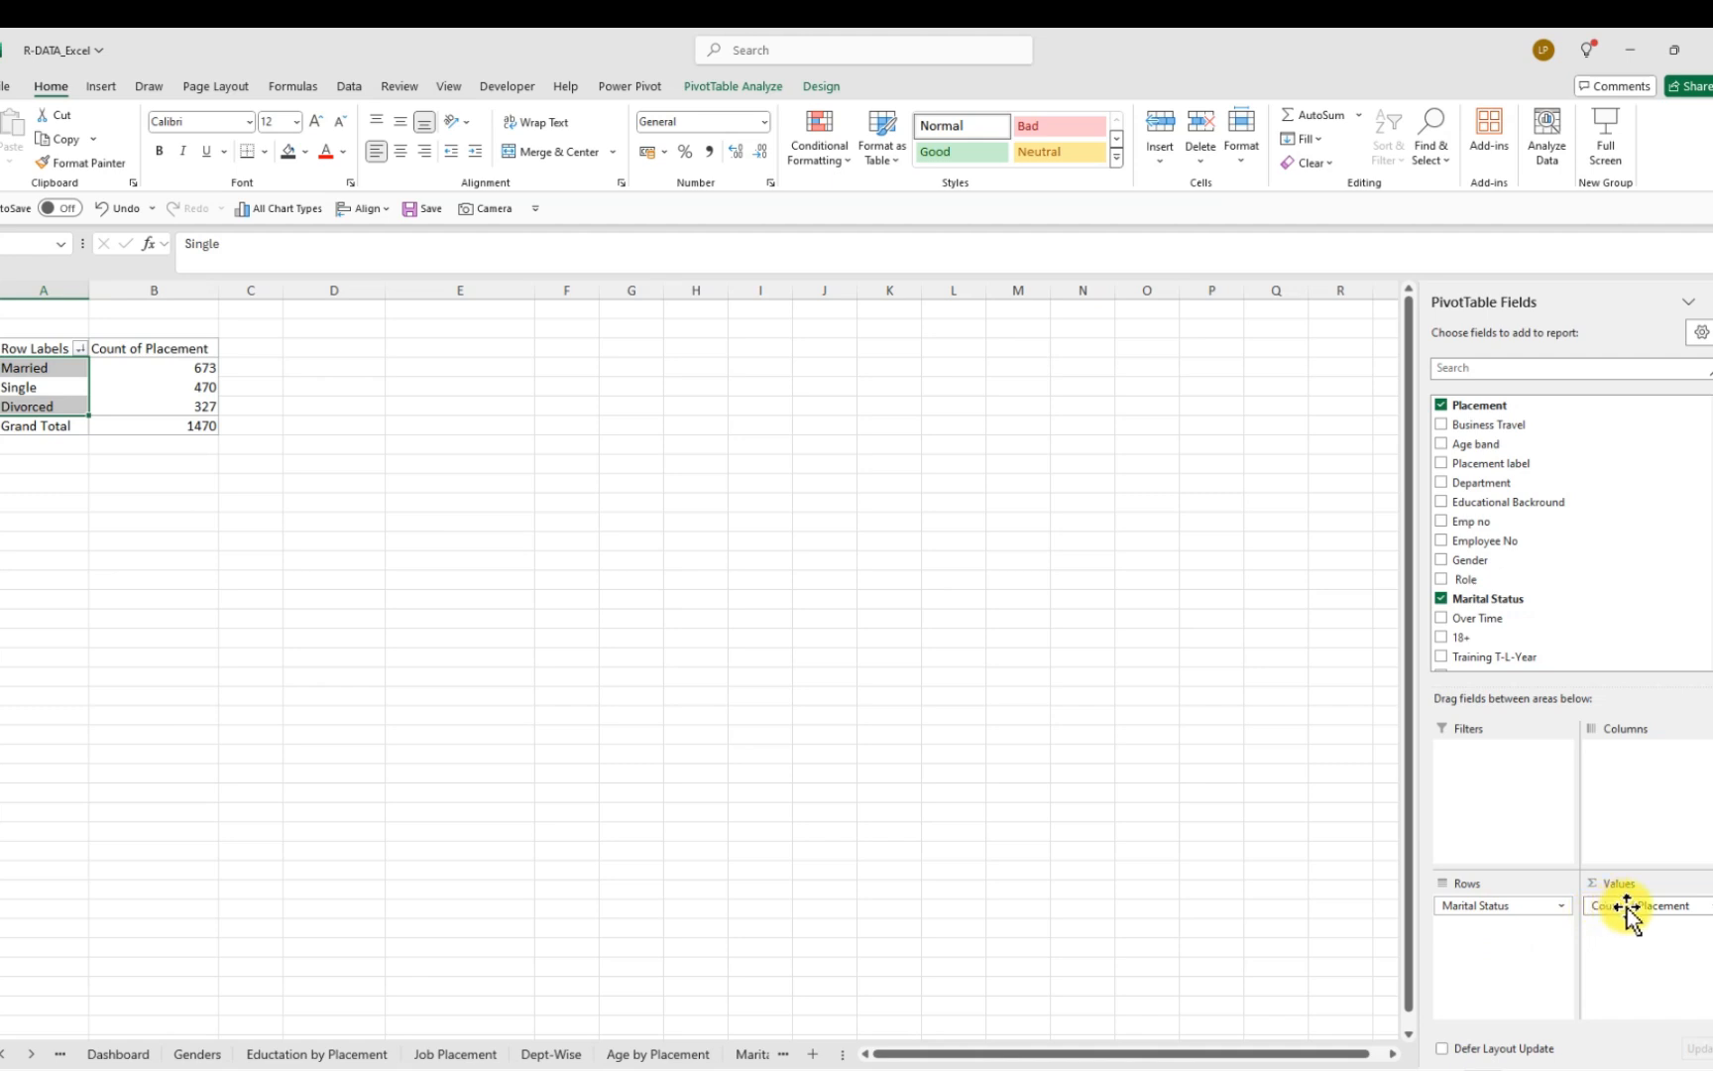
pyautogui.moveTo(1649, 927); pyautogui.dragTo(1025, 849)
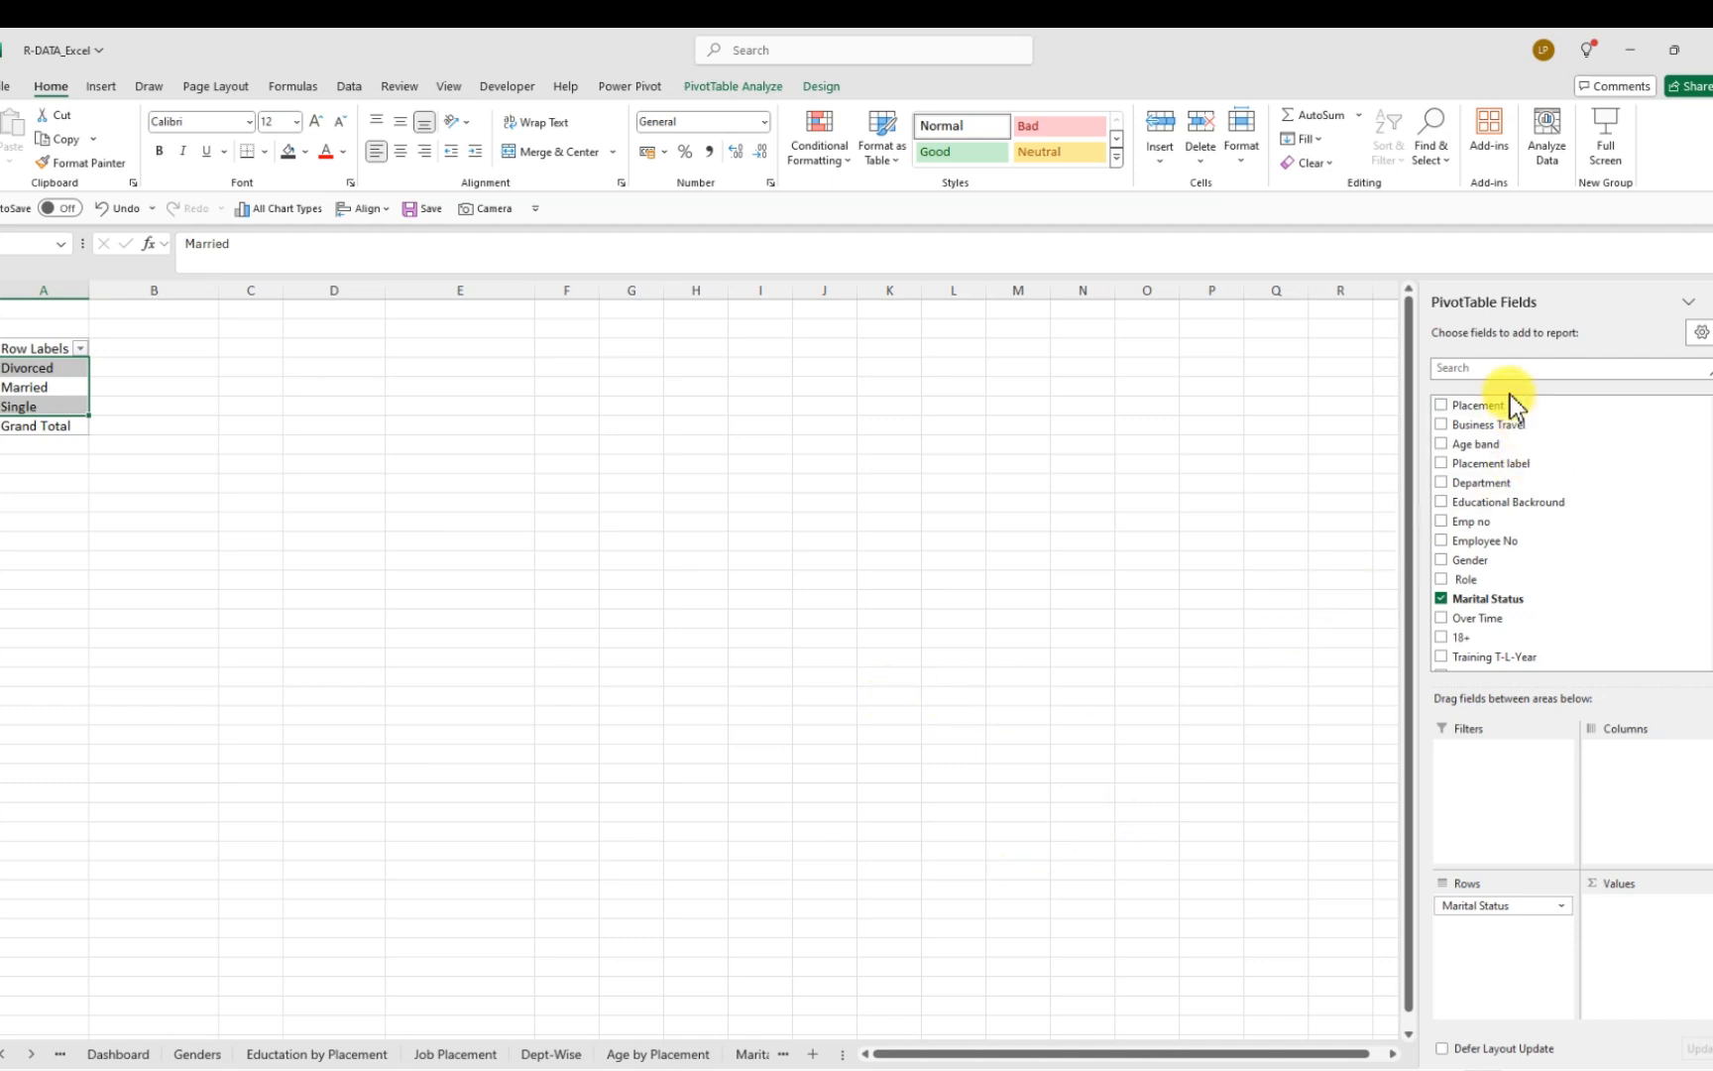
pyautogui.click(1509, 369)
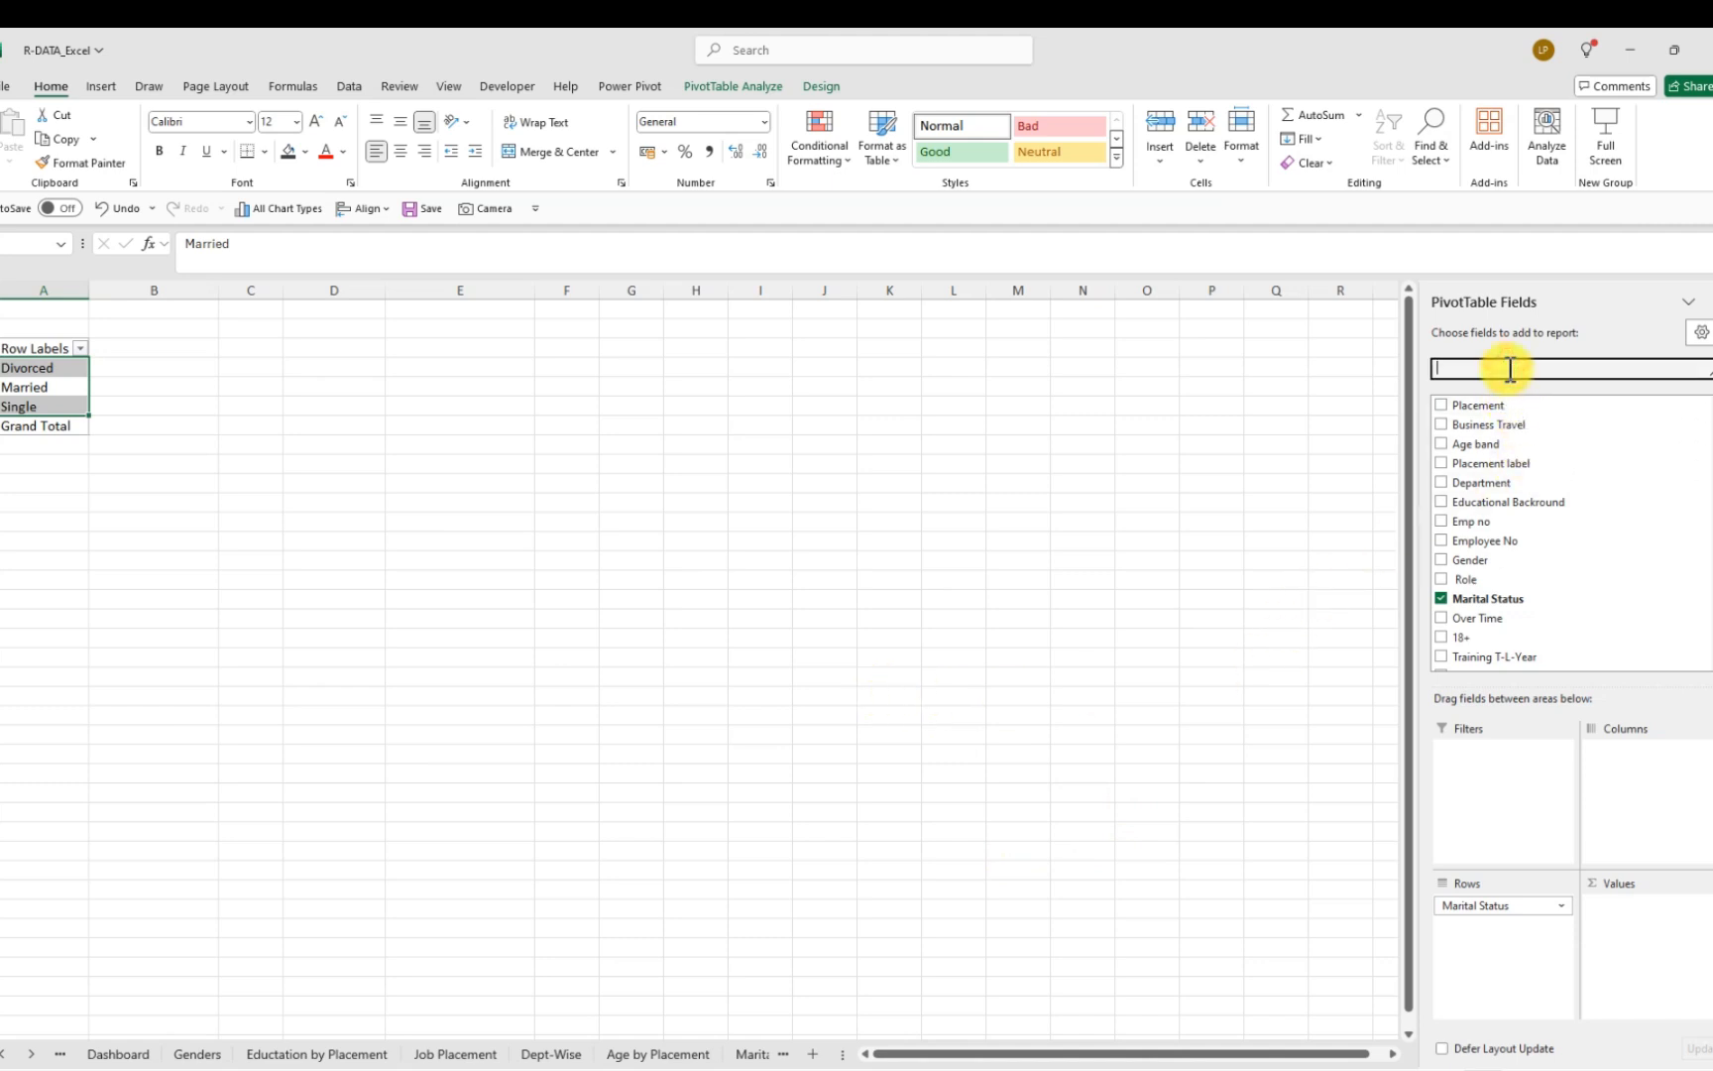
pyautogui.write('employ')
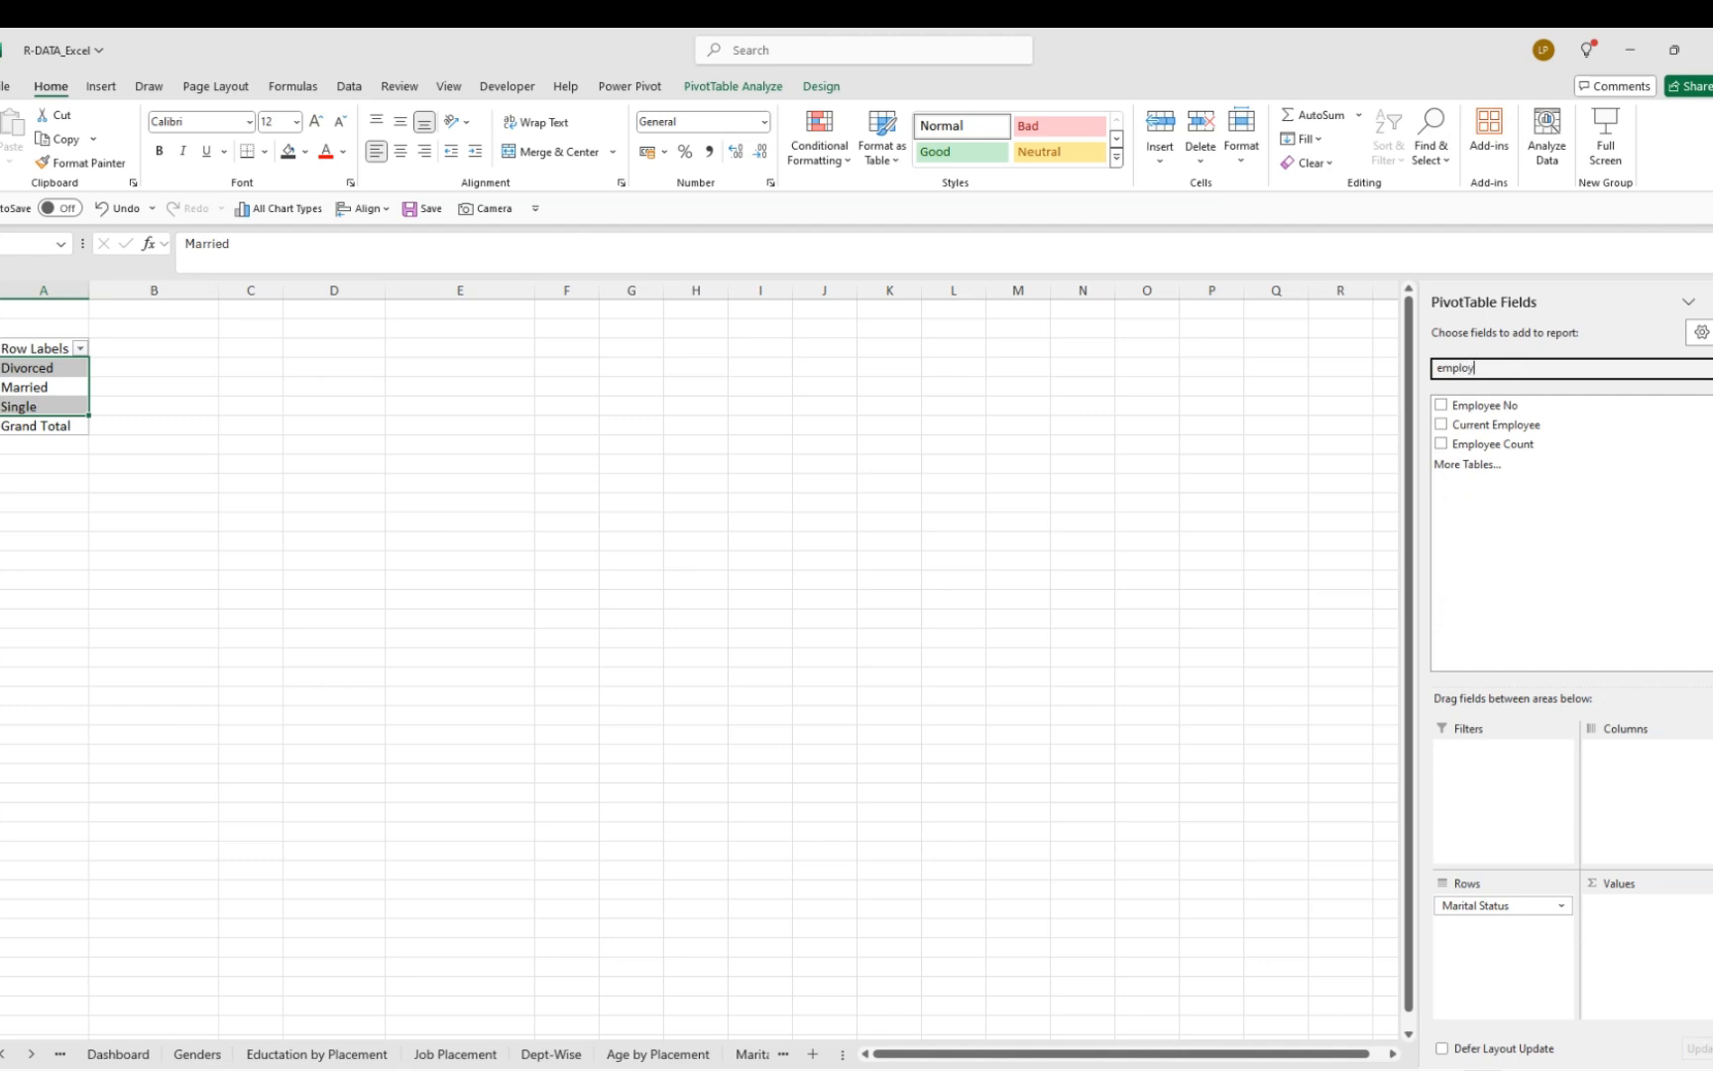
pyautogui.moveTo(1466, 405); pyautogui.dragTo(1646, 924)
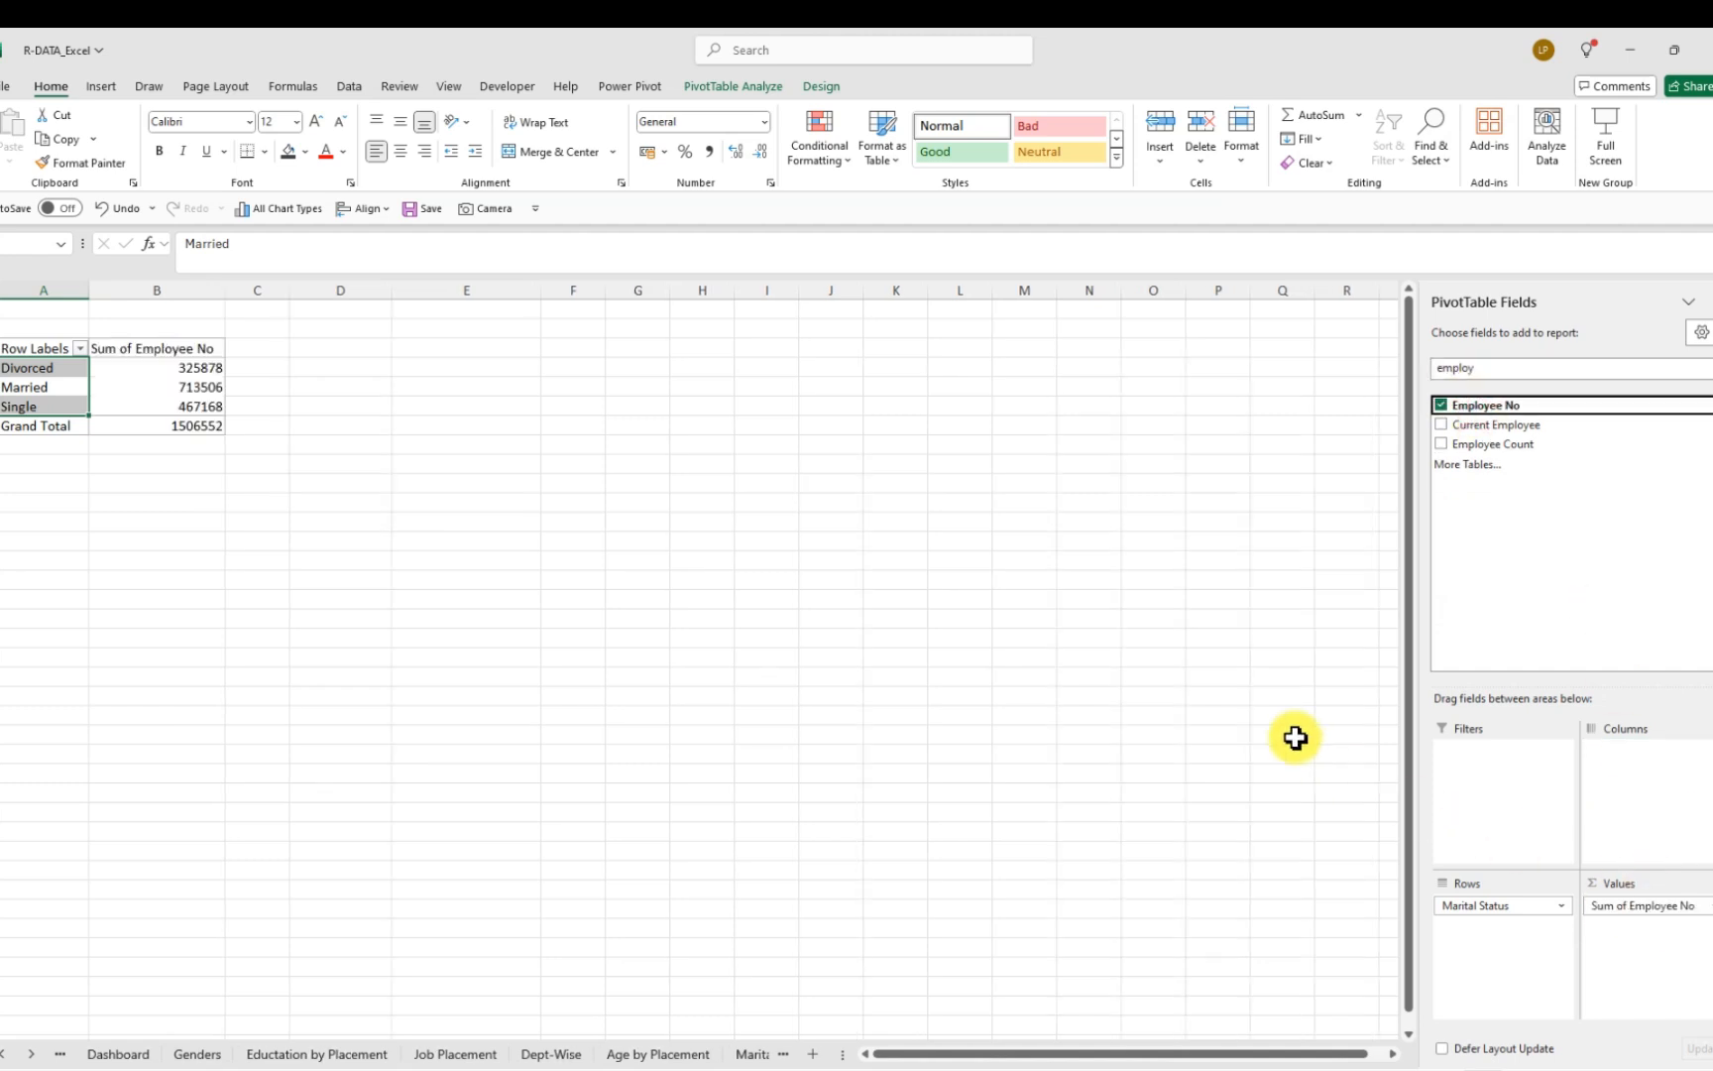
# Remove Marital Status from the pivot table's rows and summarize Employee No by Count
pyautogui.moveTo(1514, 906); pyautogui.dragTo(864, 738)
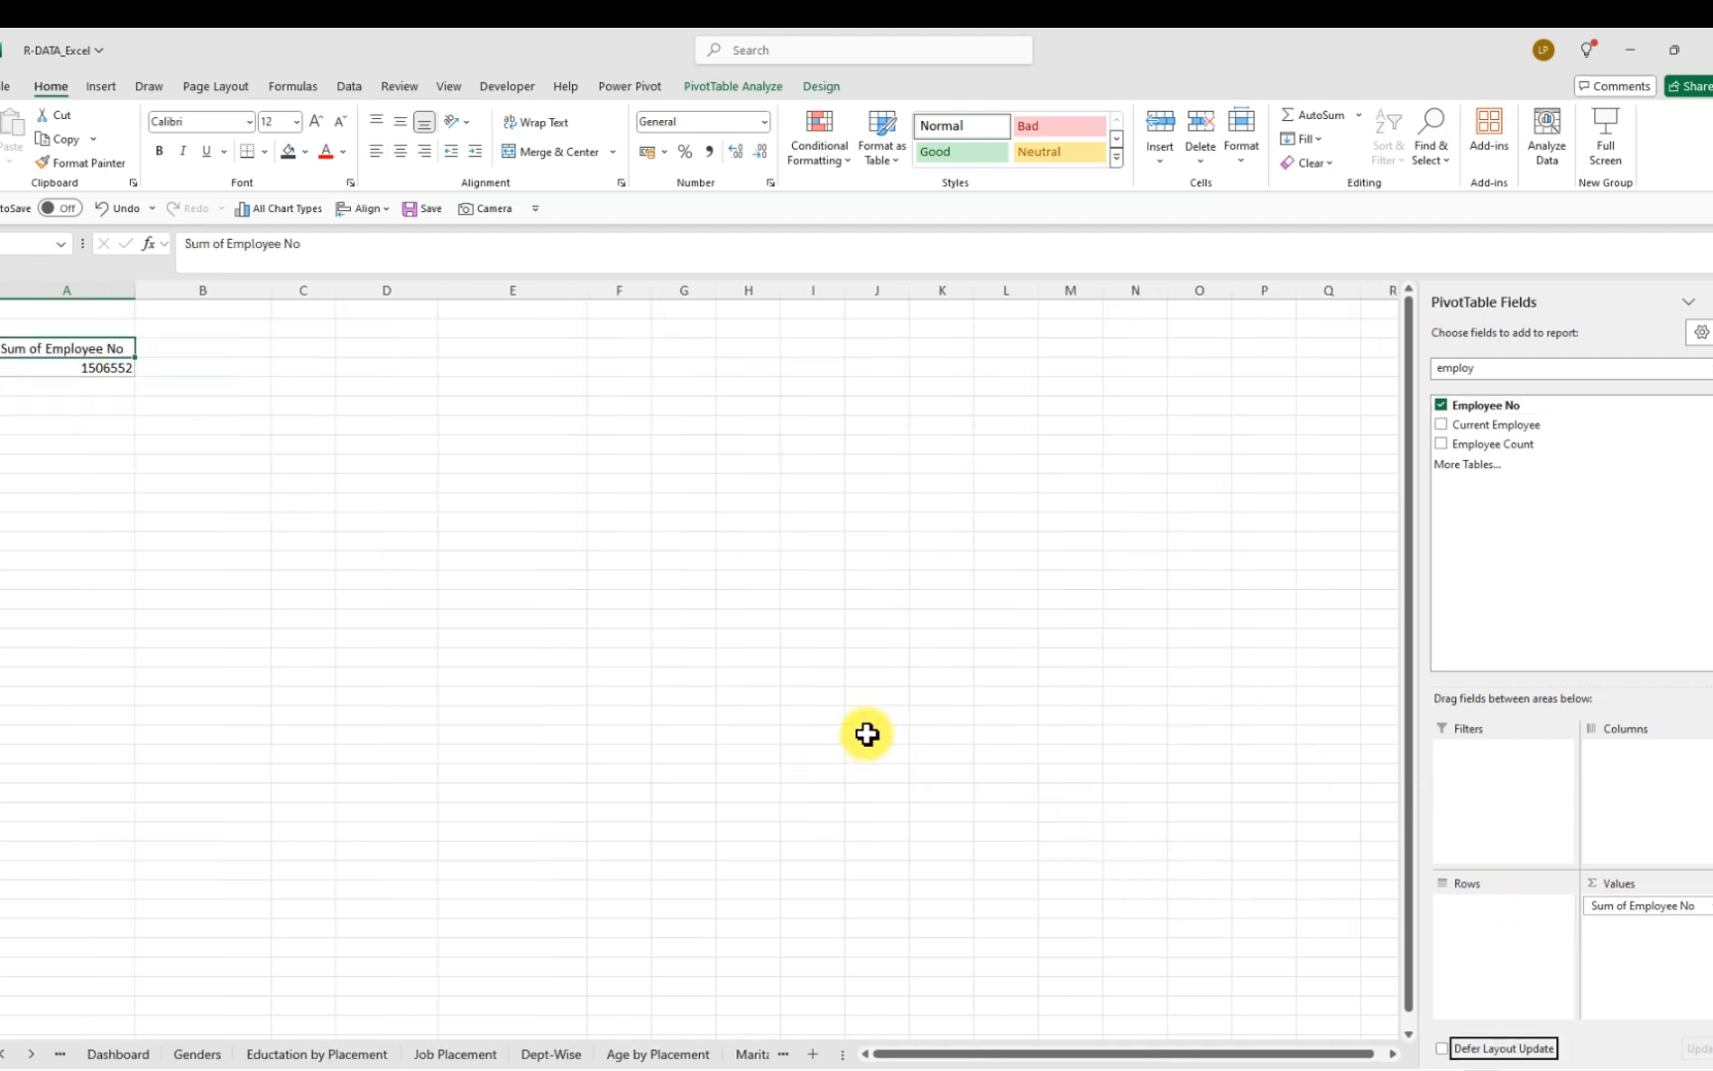
pyautogui.rightClick(105, 346)
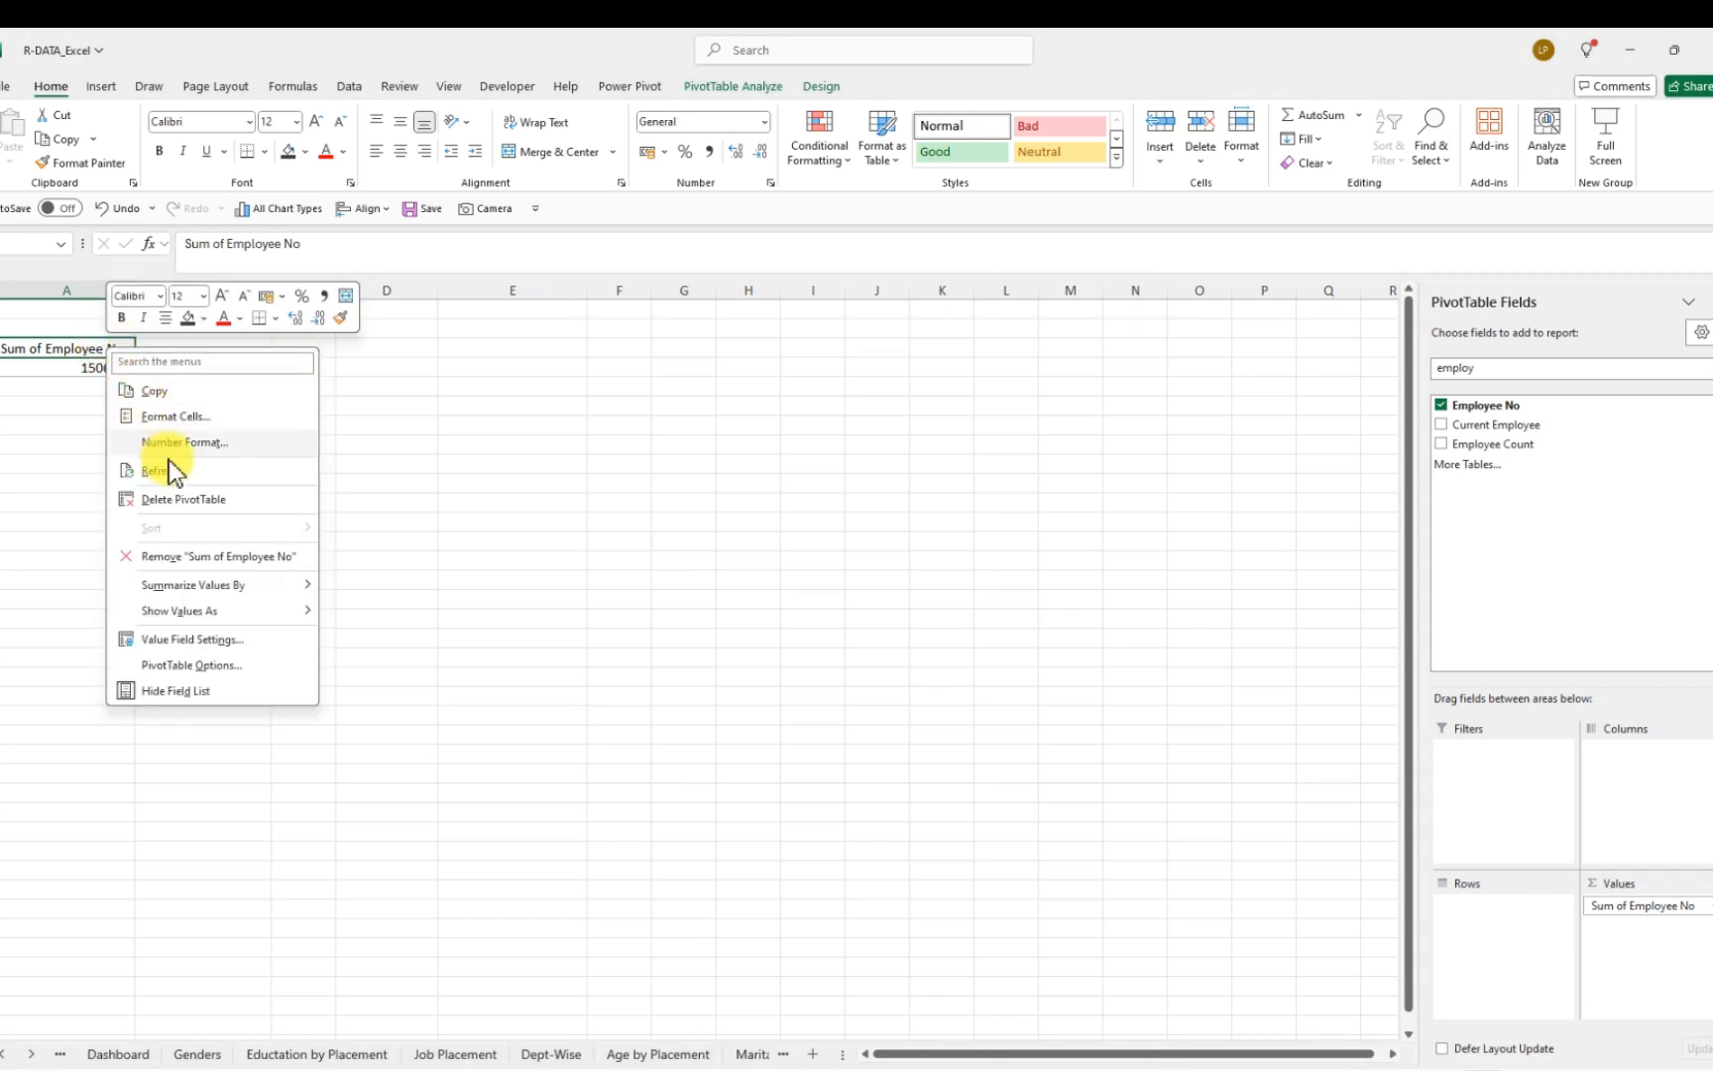
pyautogui.click(203, 639)
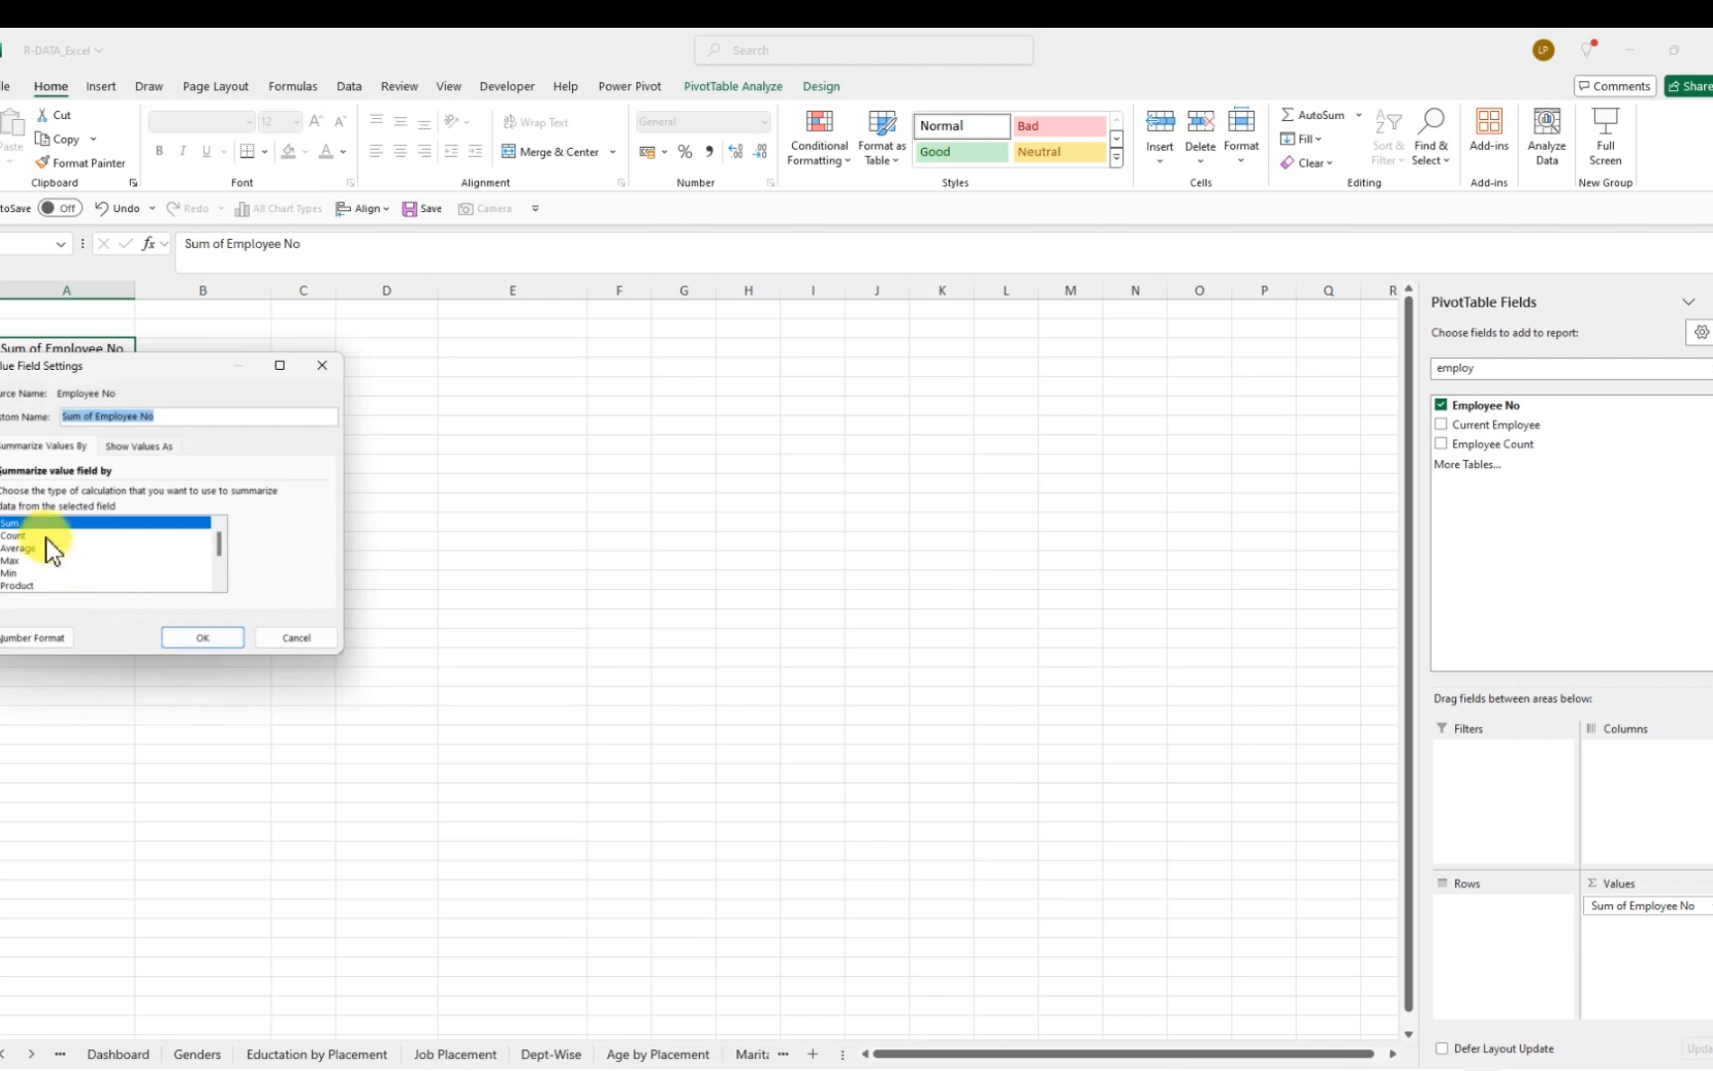
pyautogui.click(30, 537)
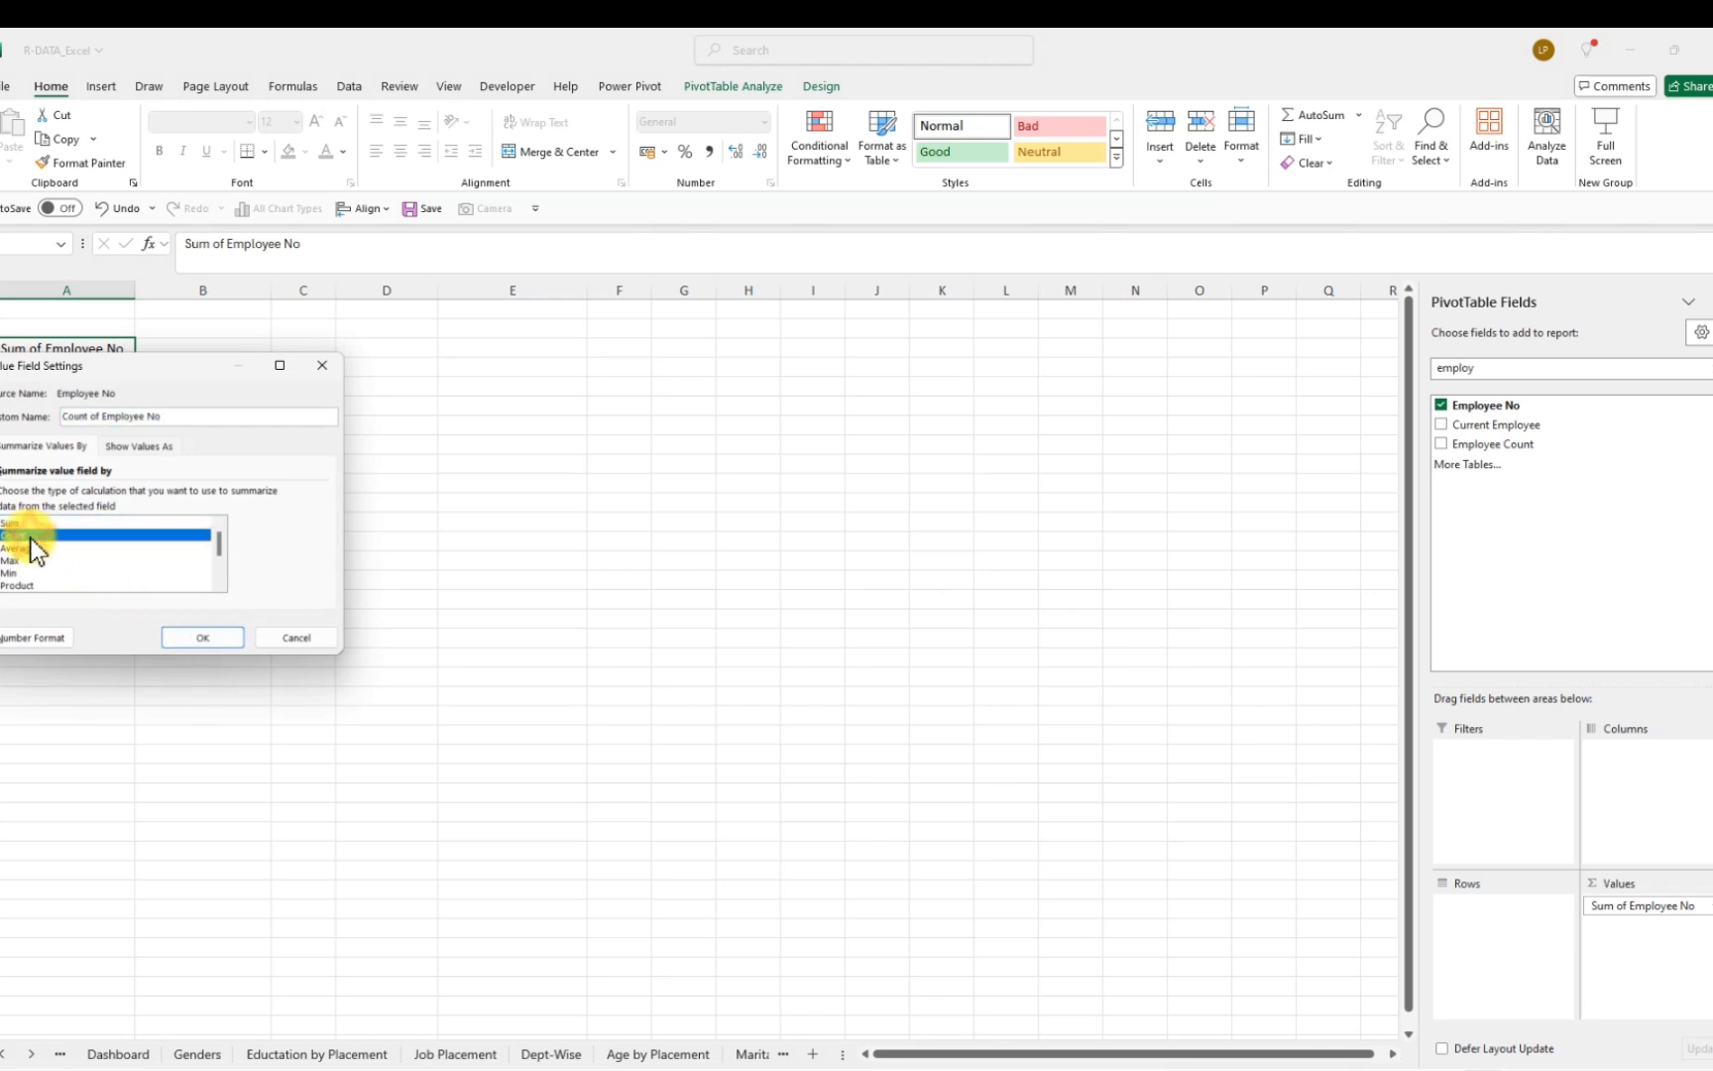
pyautogui.click(228, 641)
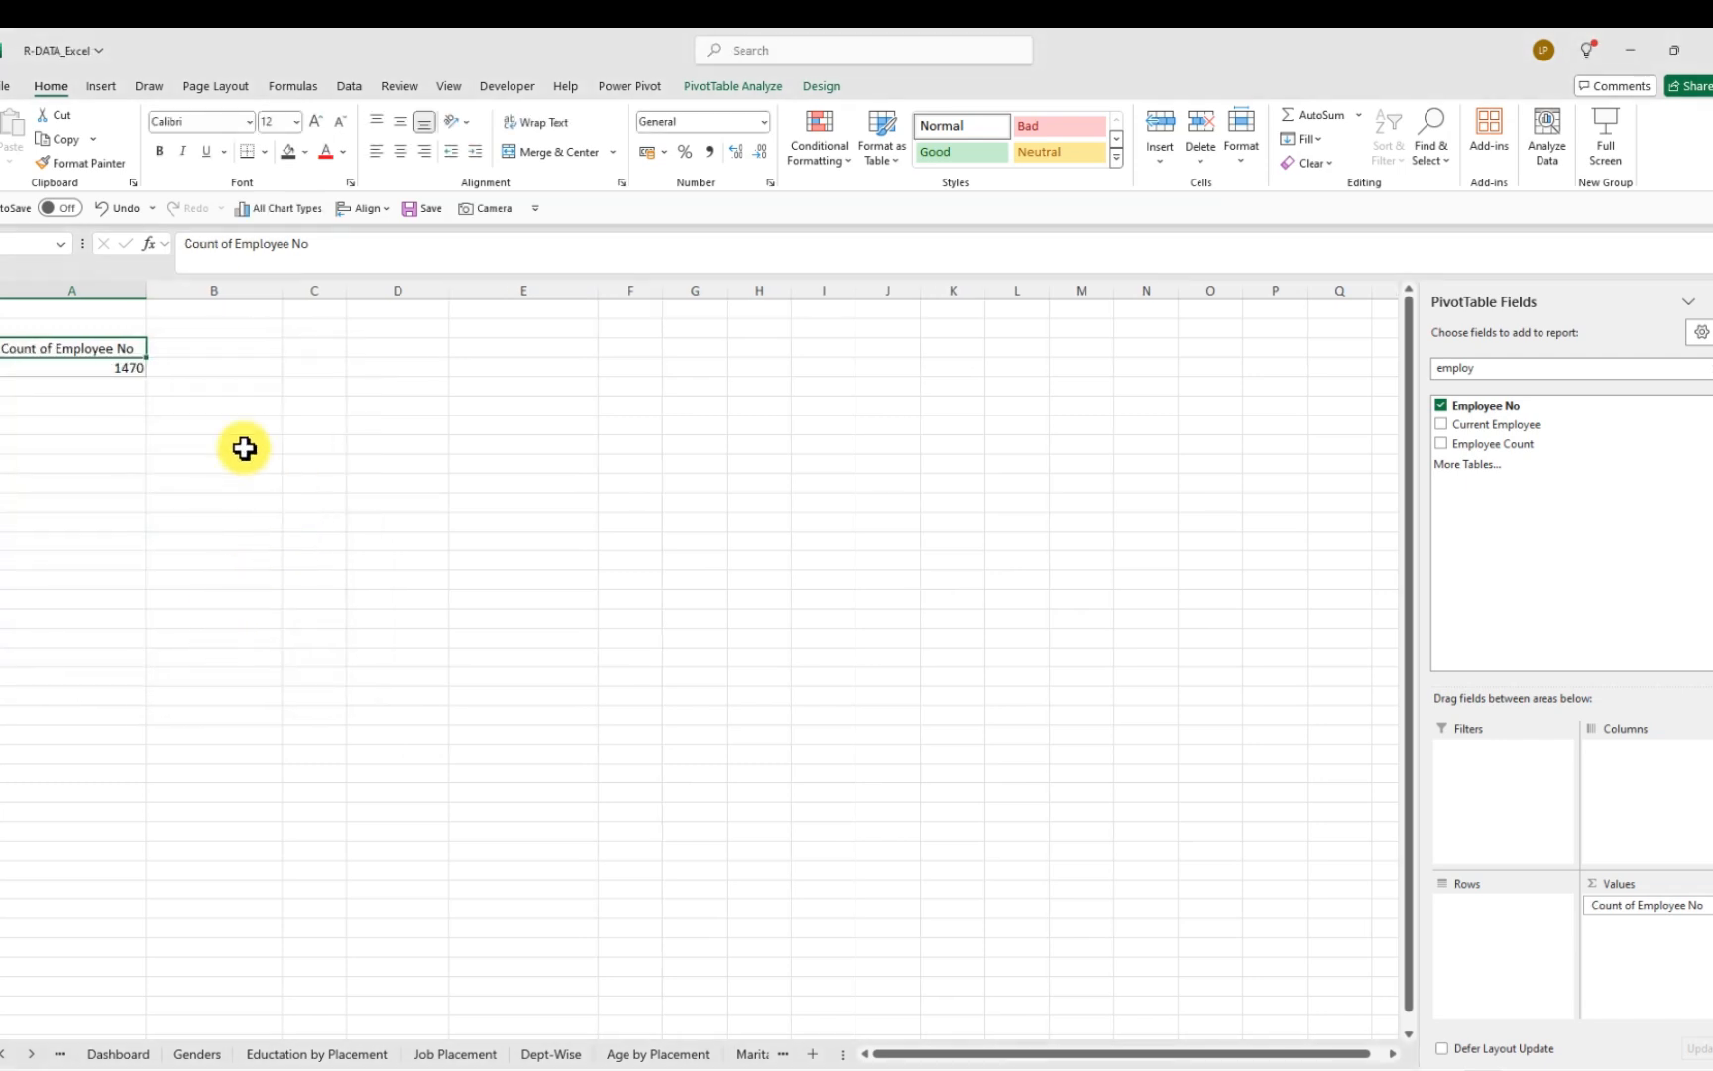
pyautogui.click(203, 348)
pyautogui.click(119, 352)
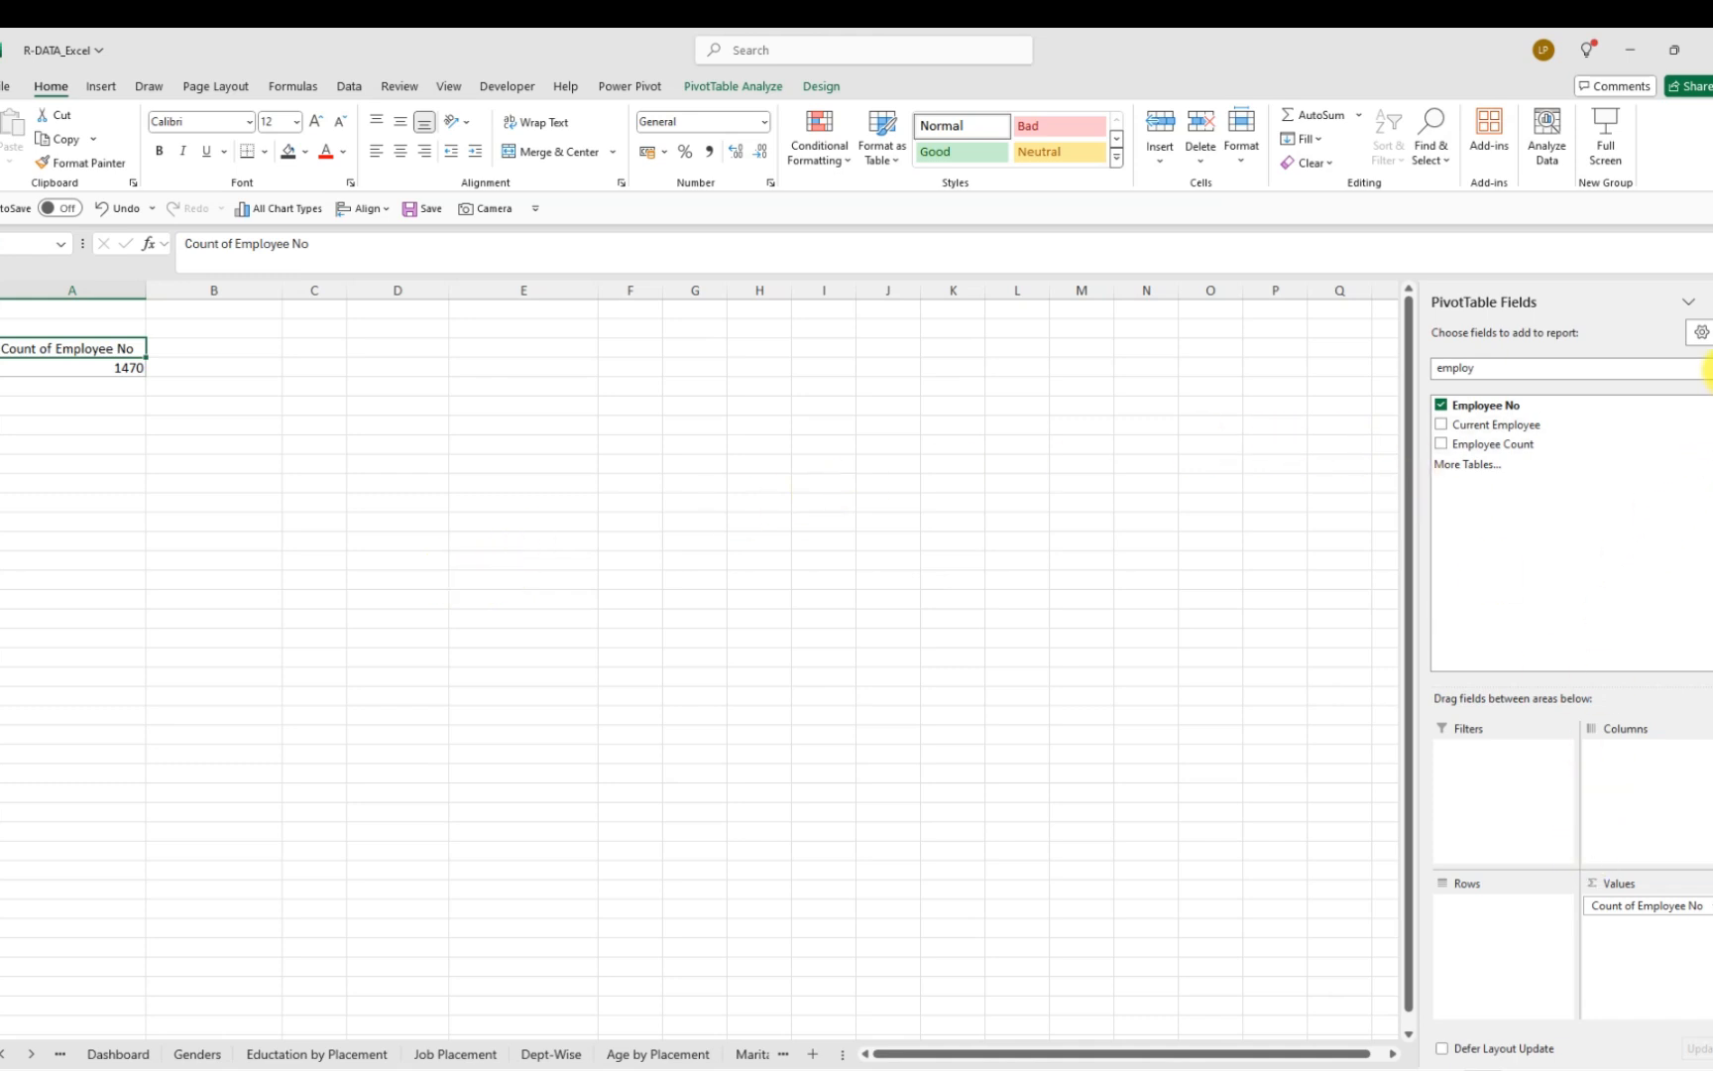
# Clear the field search and add Placement count and Age to the pivot table's values
pyautogui.click(1706, 368)
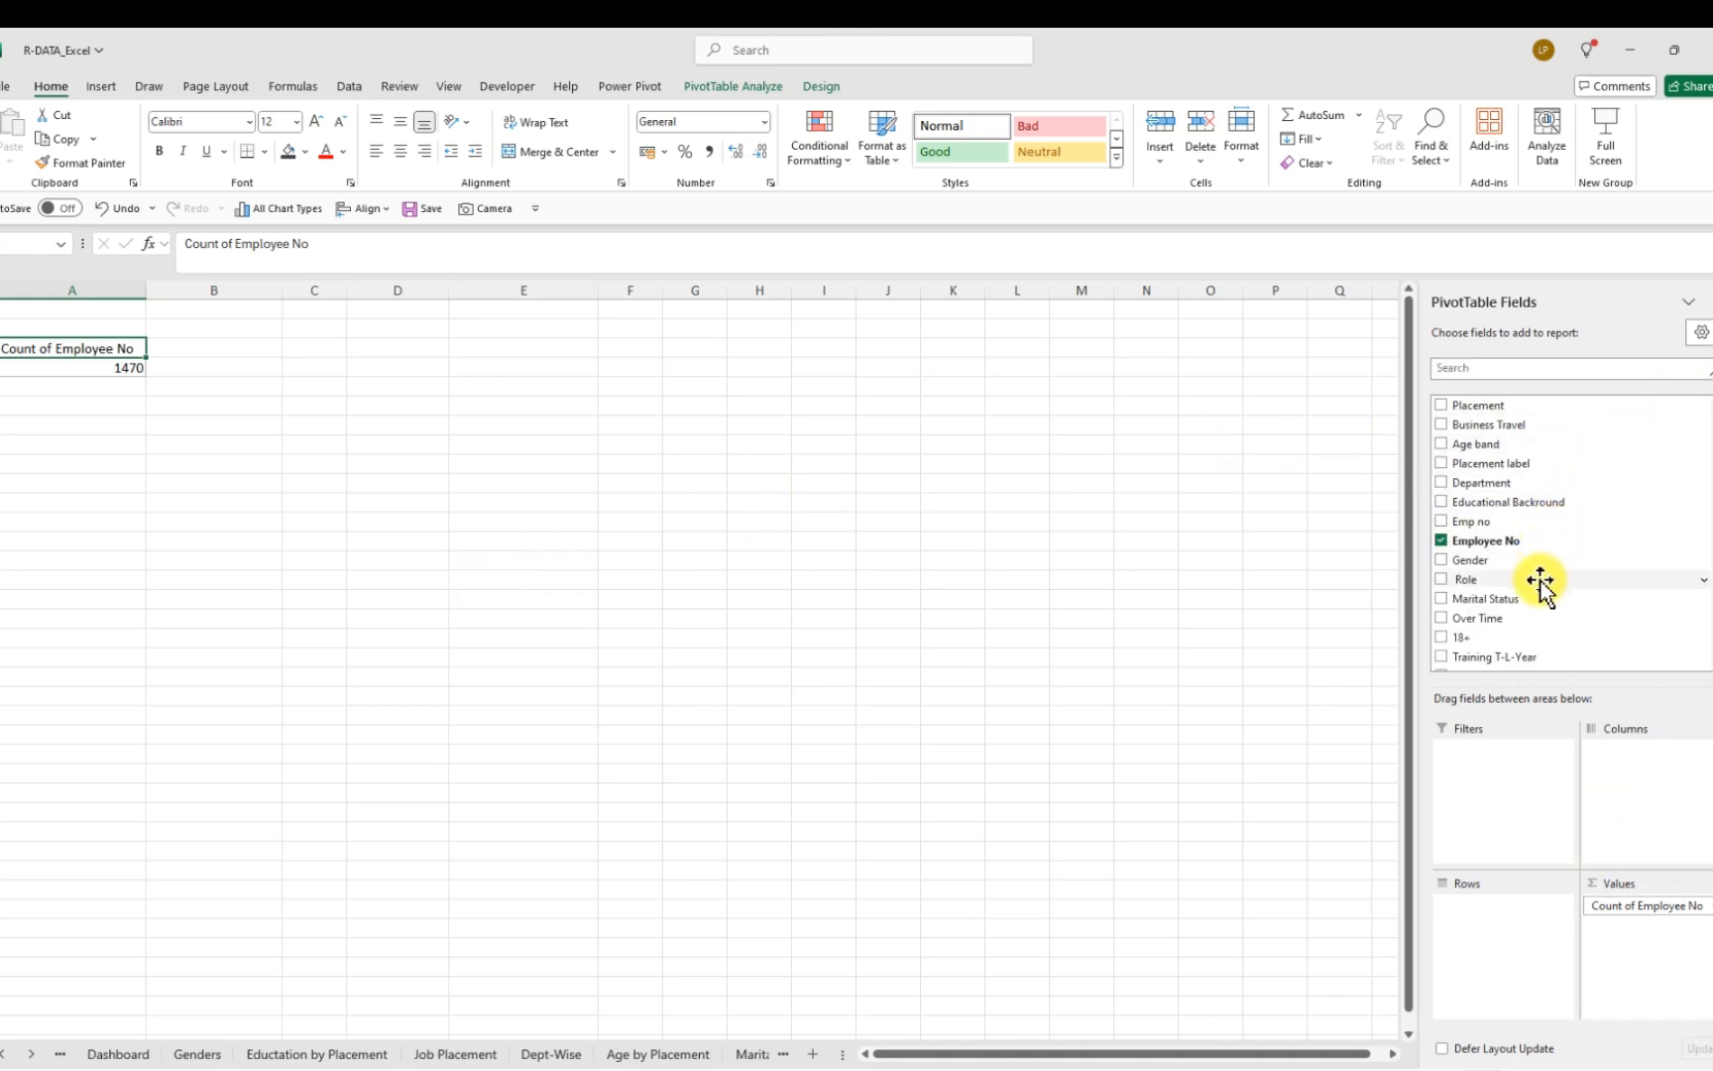
pyautogui.scroll(-3, 1561, 575)
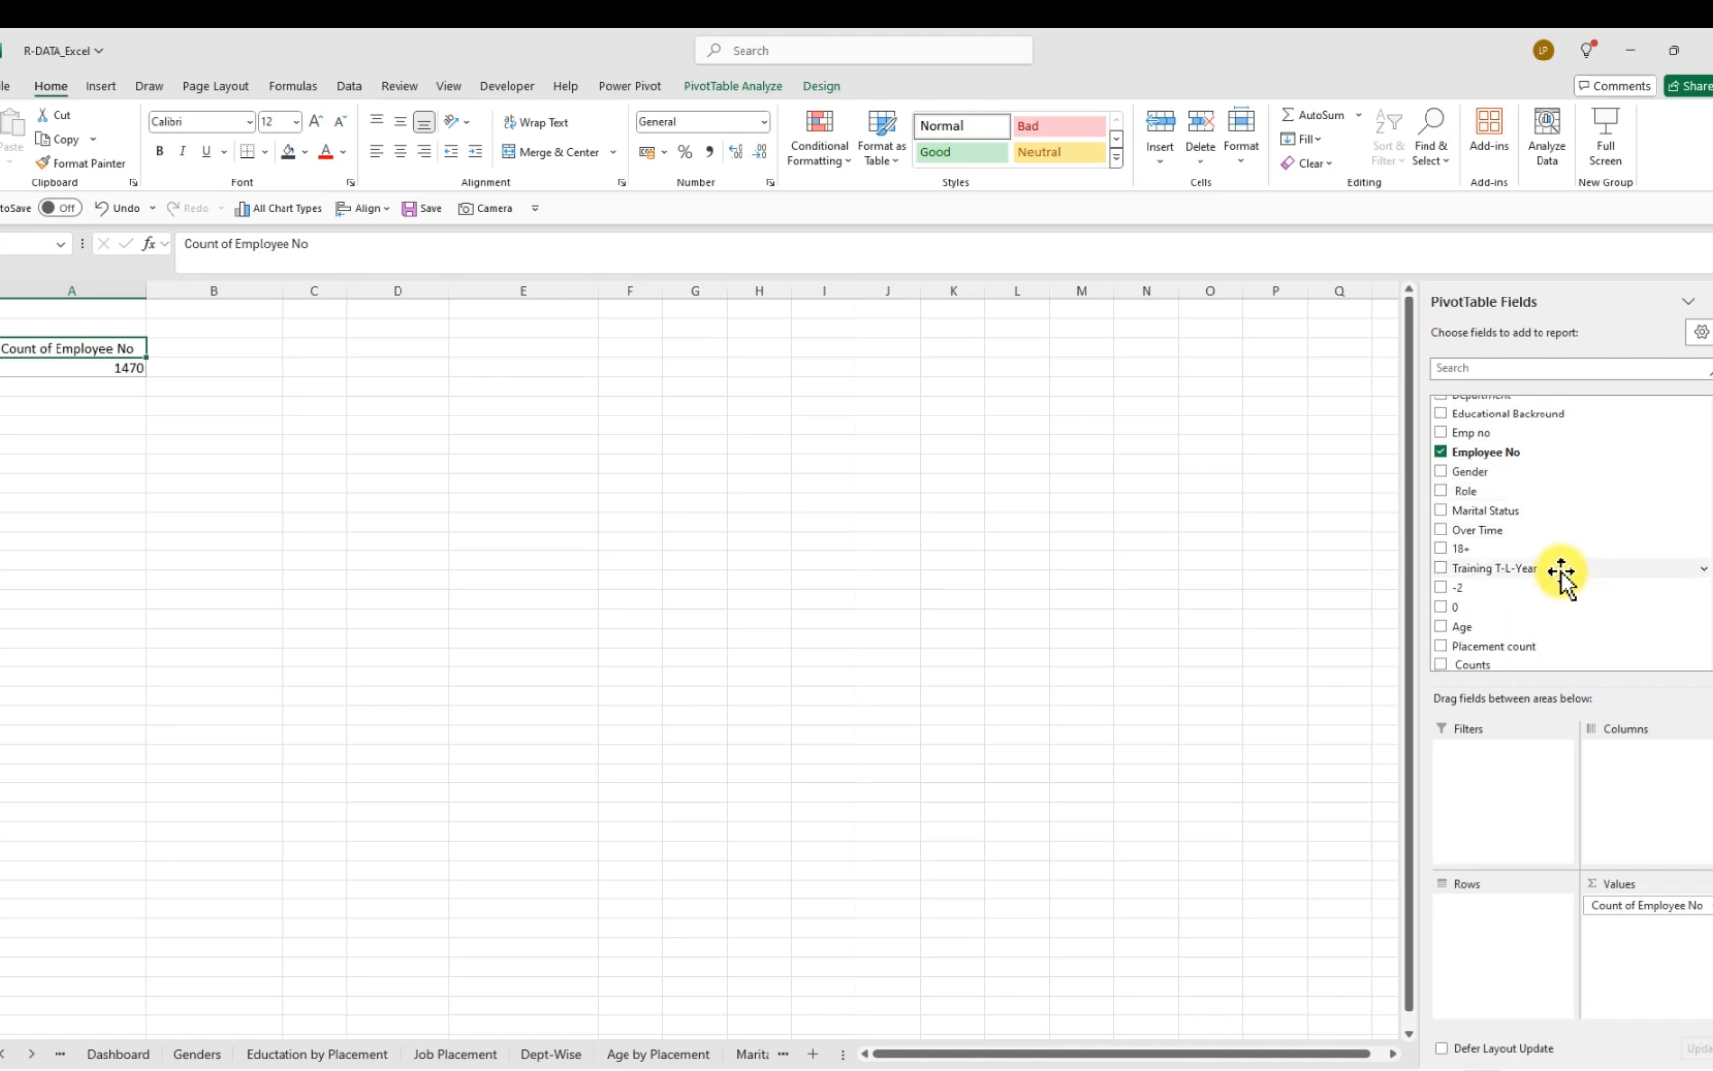
pyautogui.moveTo(1518, 601); pyautogui.dragTo(1618, 937)
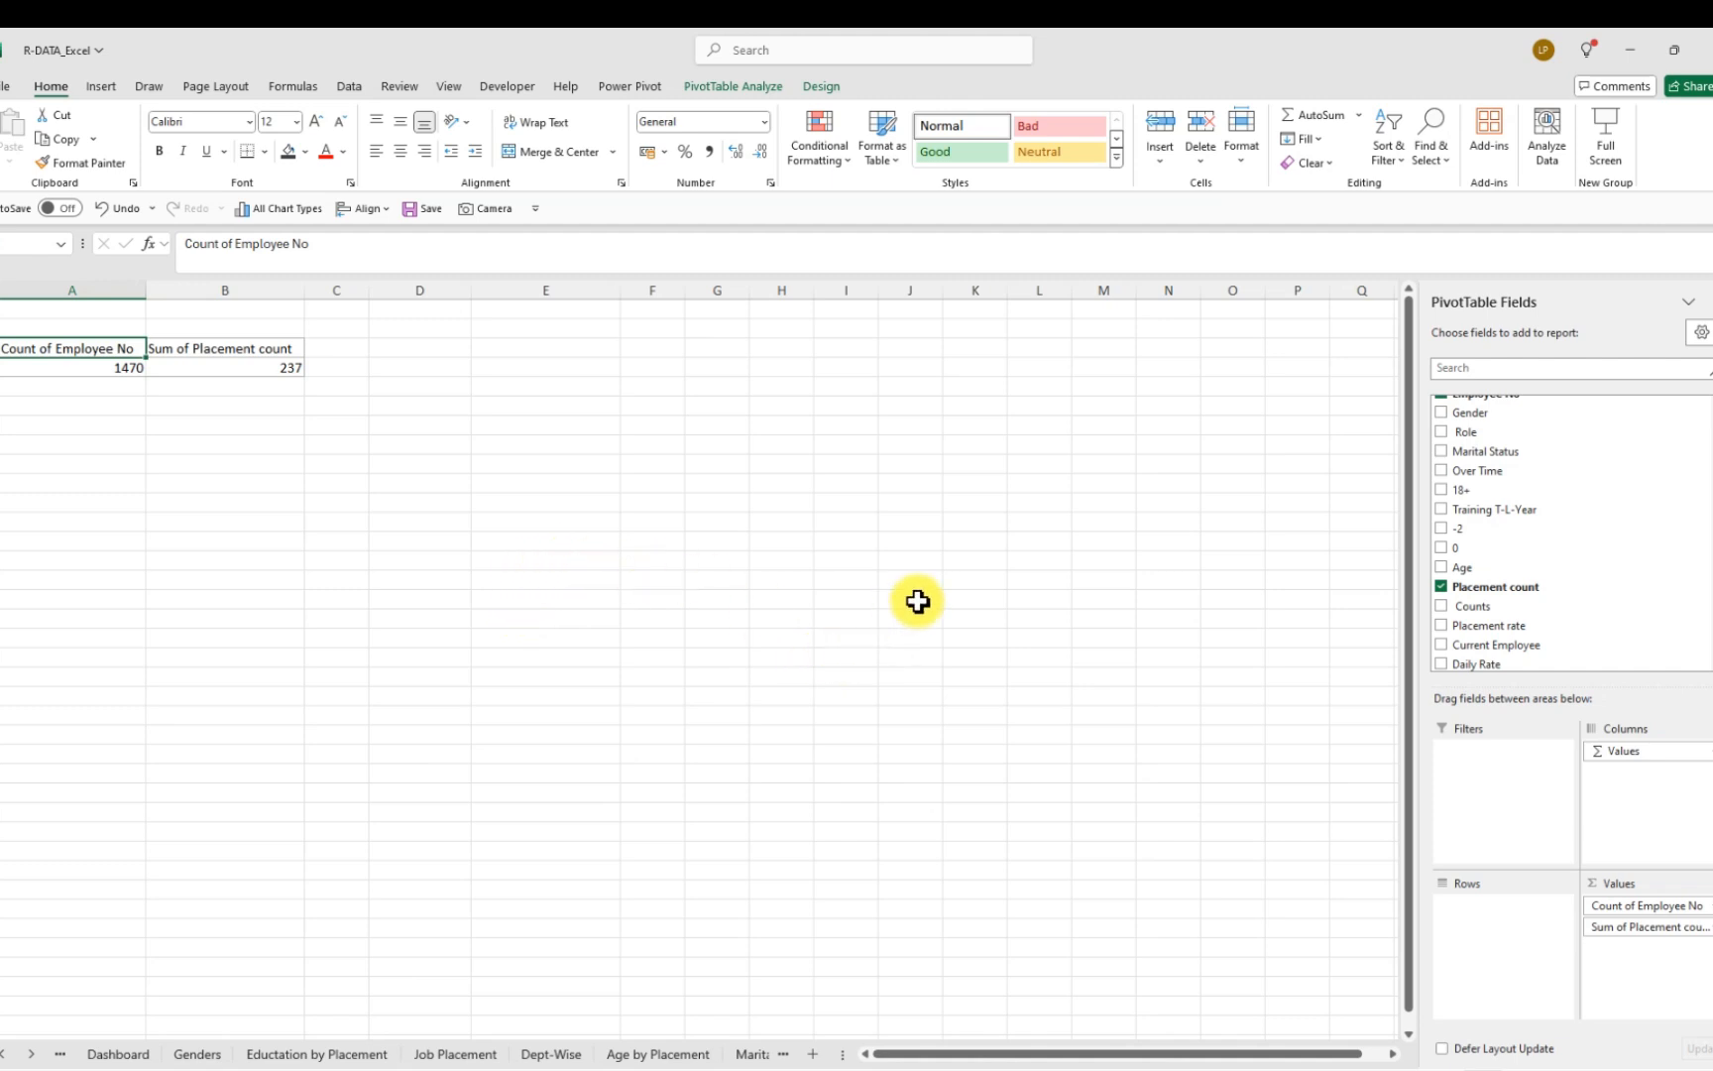
pyautogui.moveTo(1456, 556); pyautogui.dragTo(1620, 952)
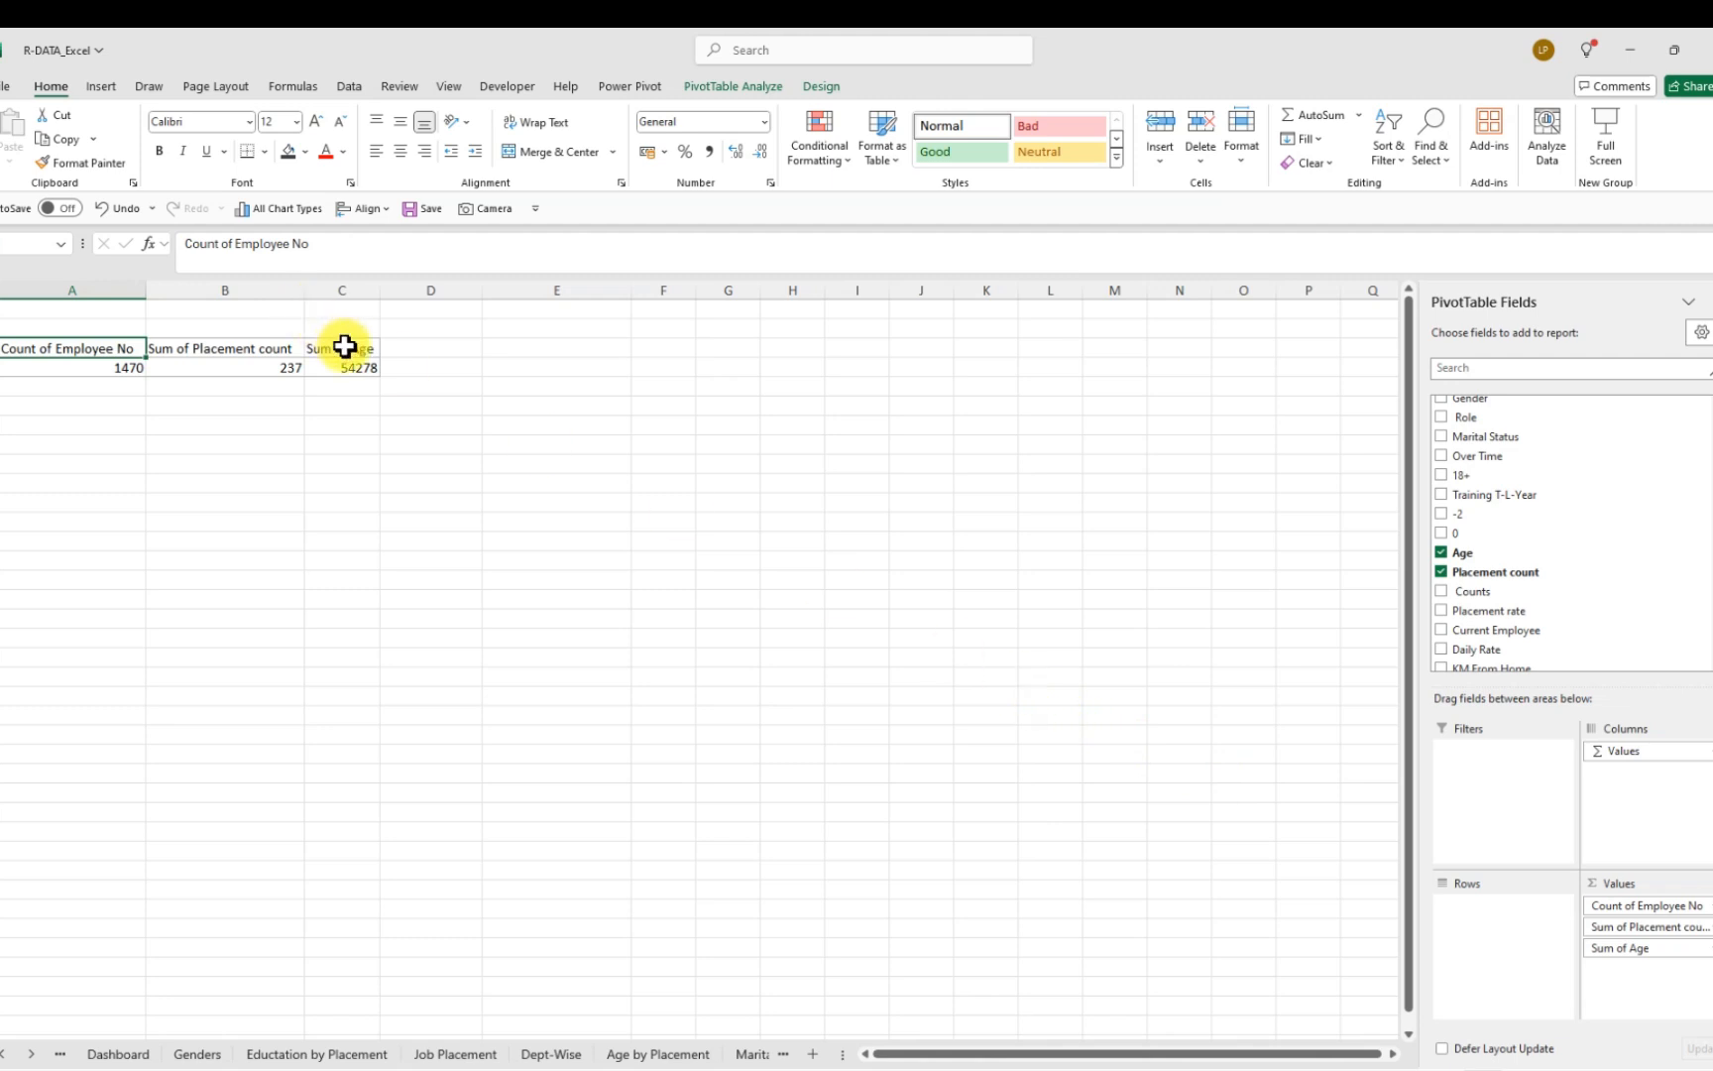
# Change the Age value field's summary calculation to Average
pyautogui.rightClick(349, 350)
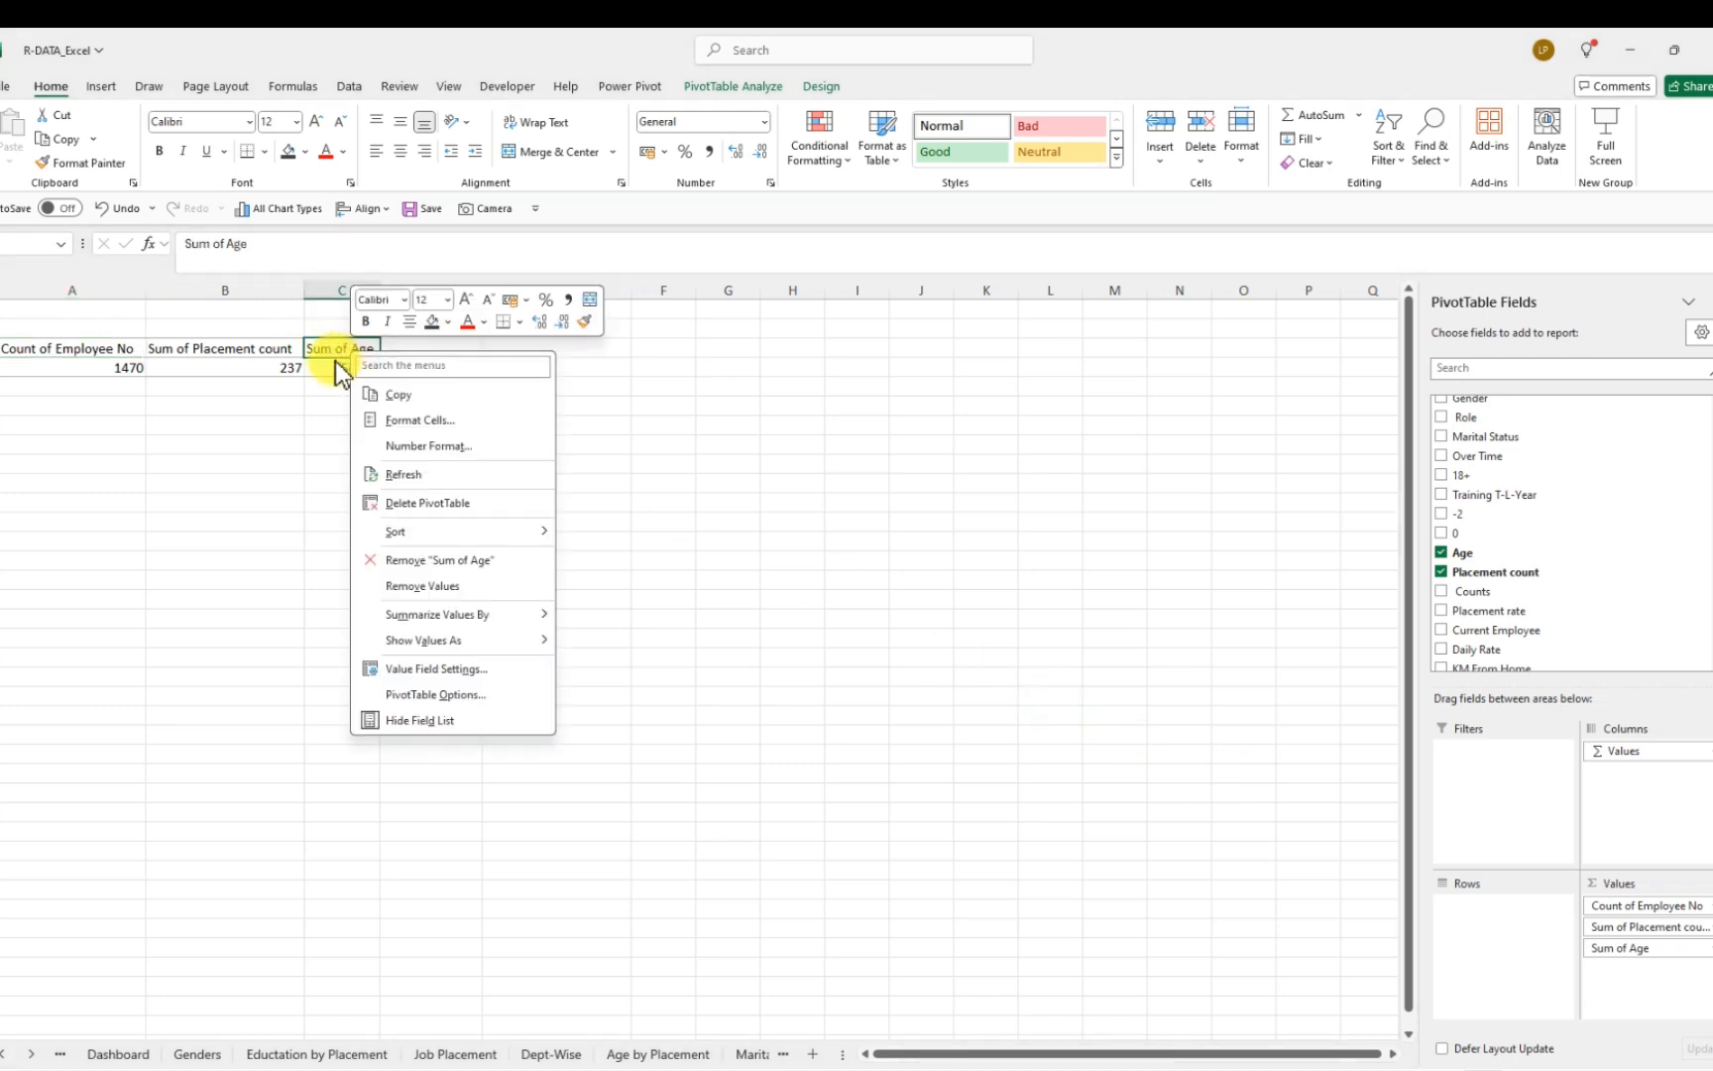
pyautogui.click(337, 369)
pyautogui.click(353, 366)
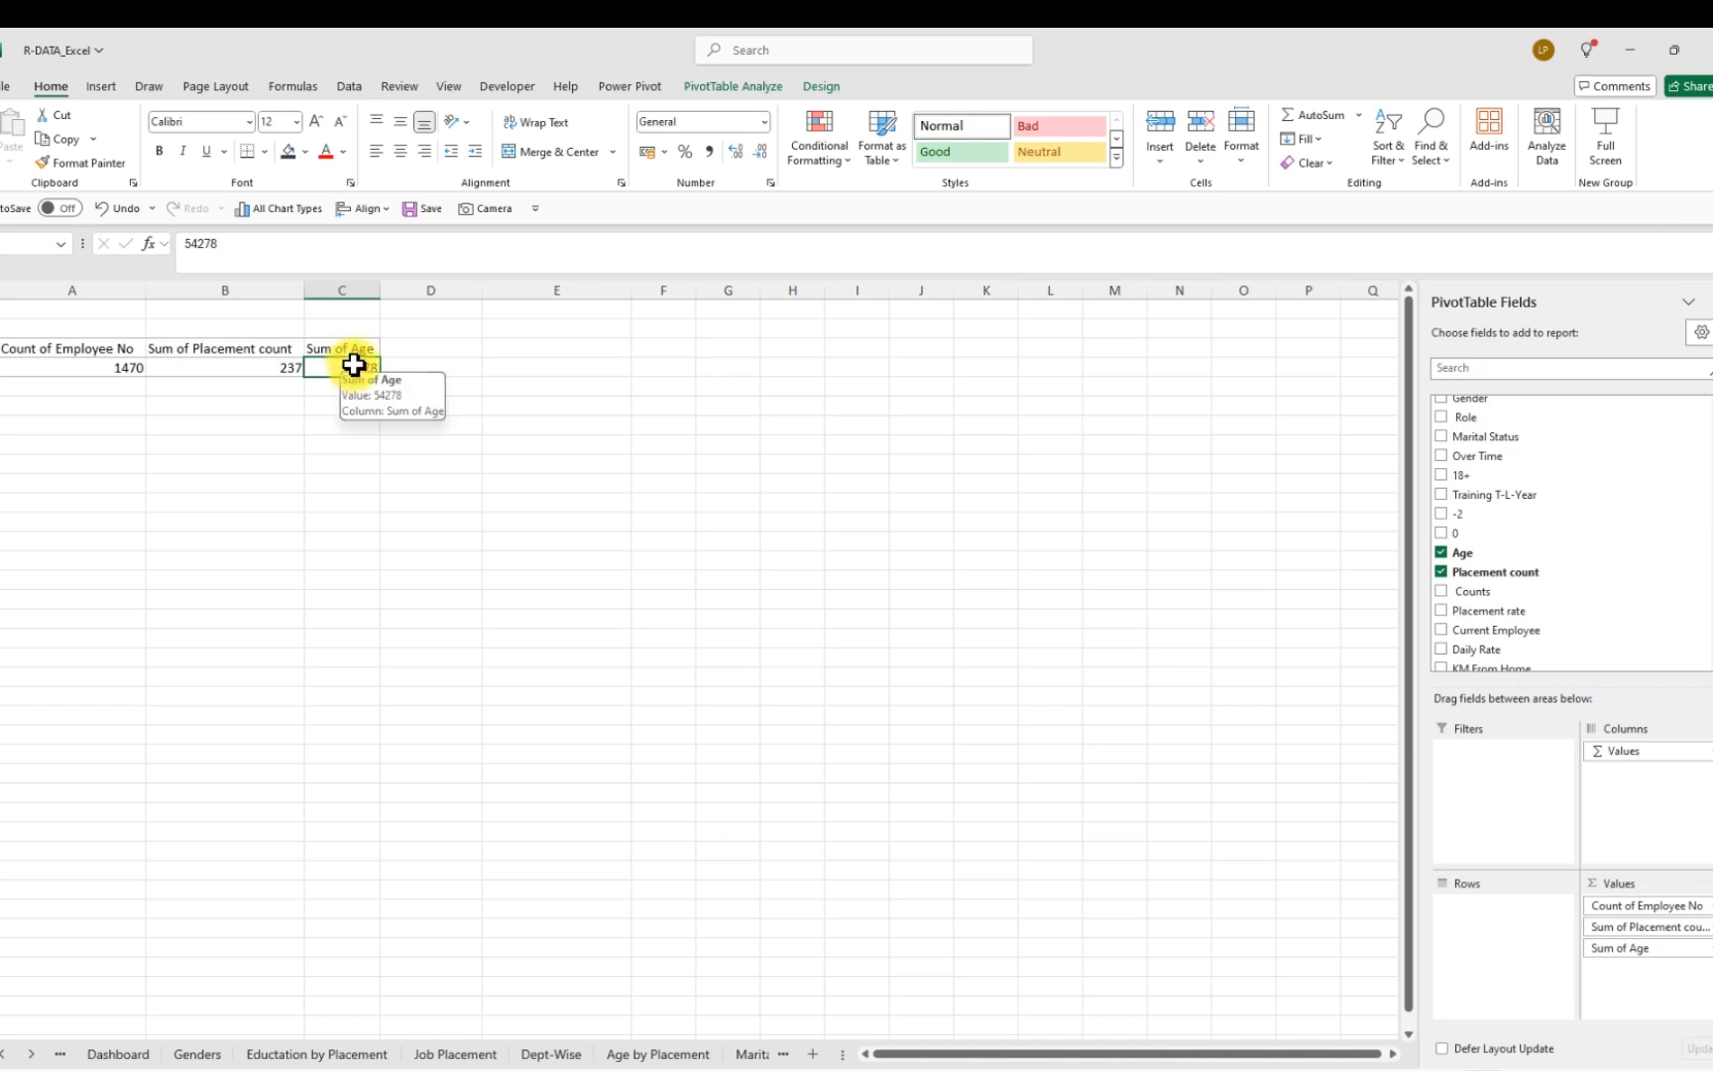
pyautogui.rightClick(355, 364)
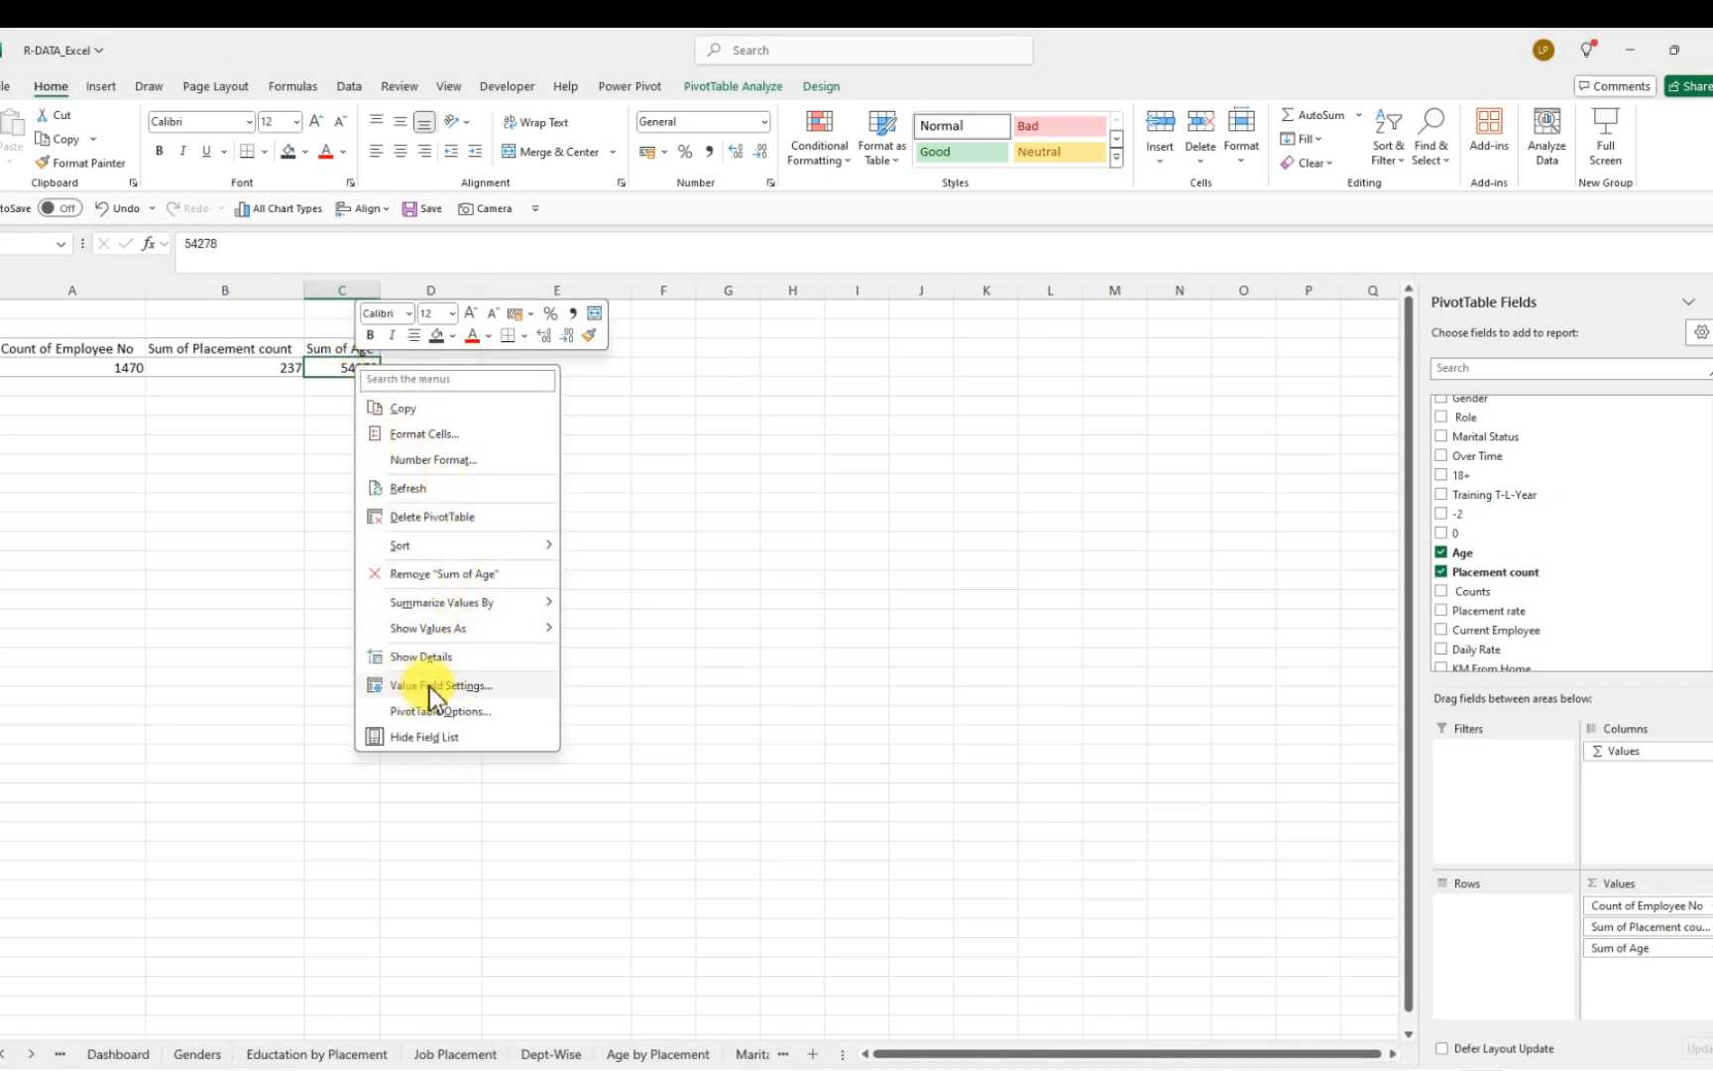
pyautogui.click(429, 686)
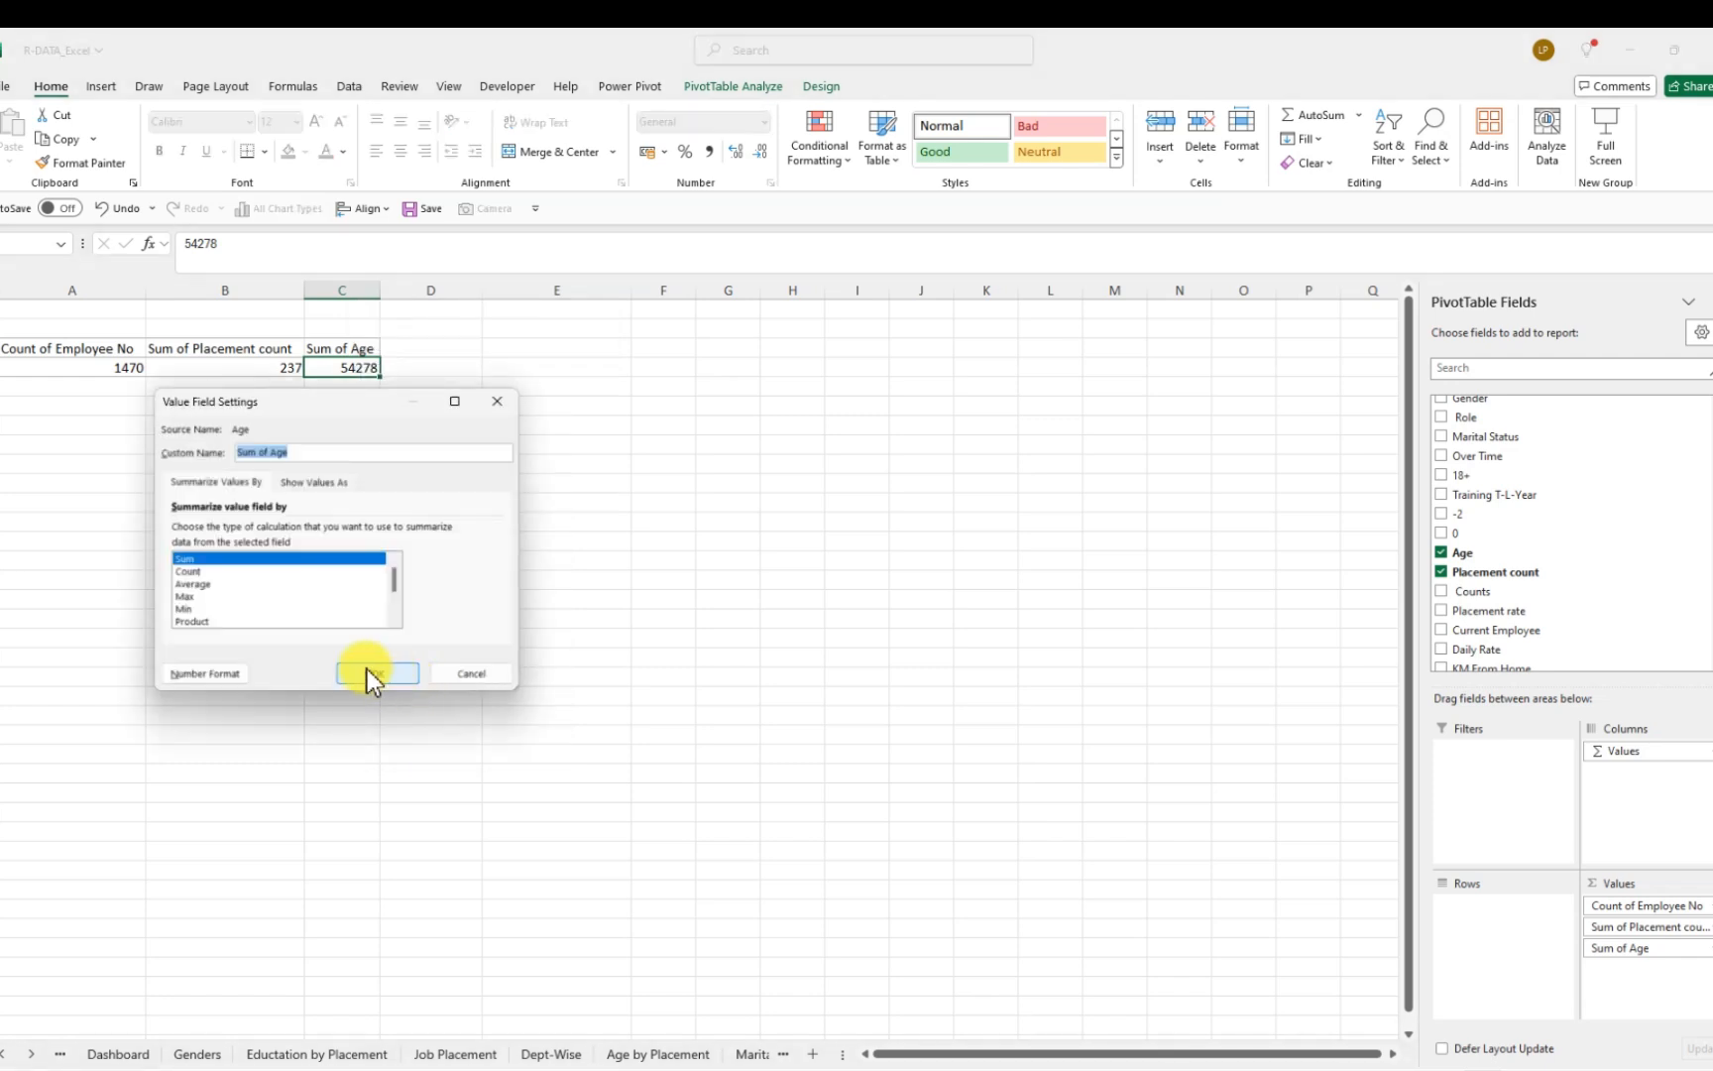
pyautogui.click(192, 587)
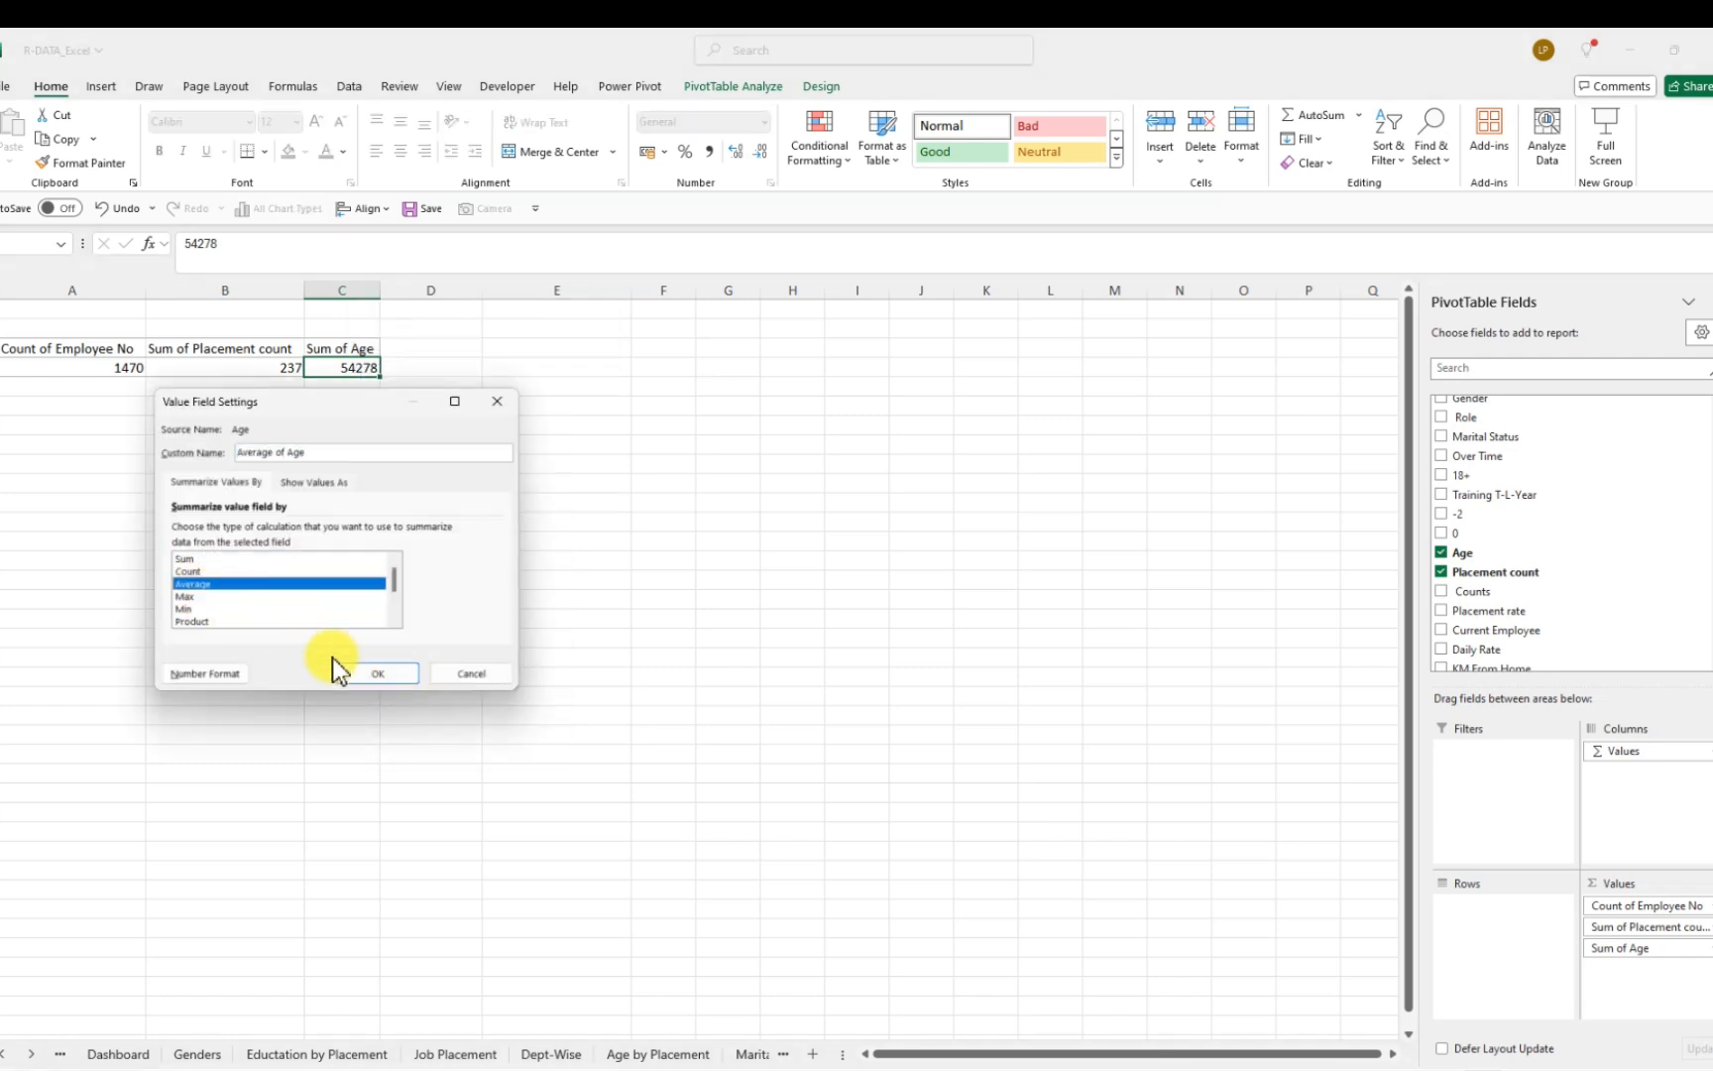
pyautogui.click(389, 675)
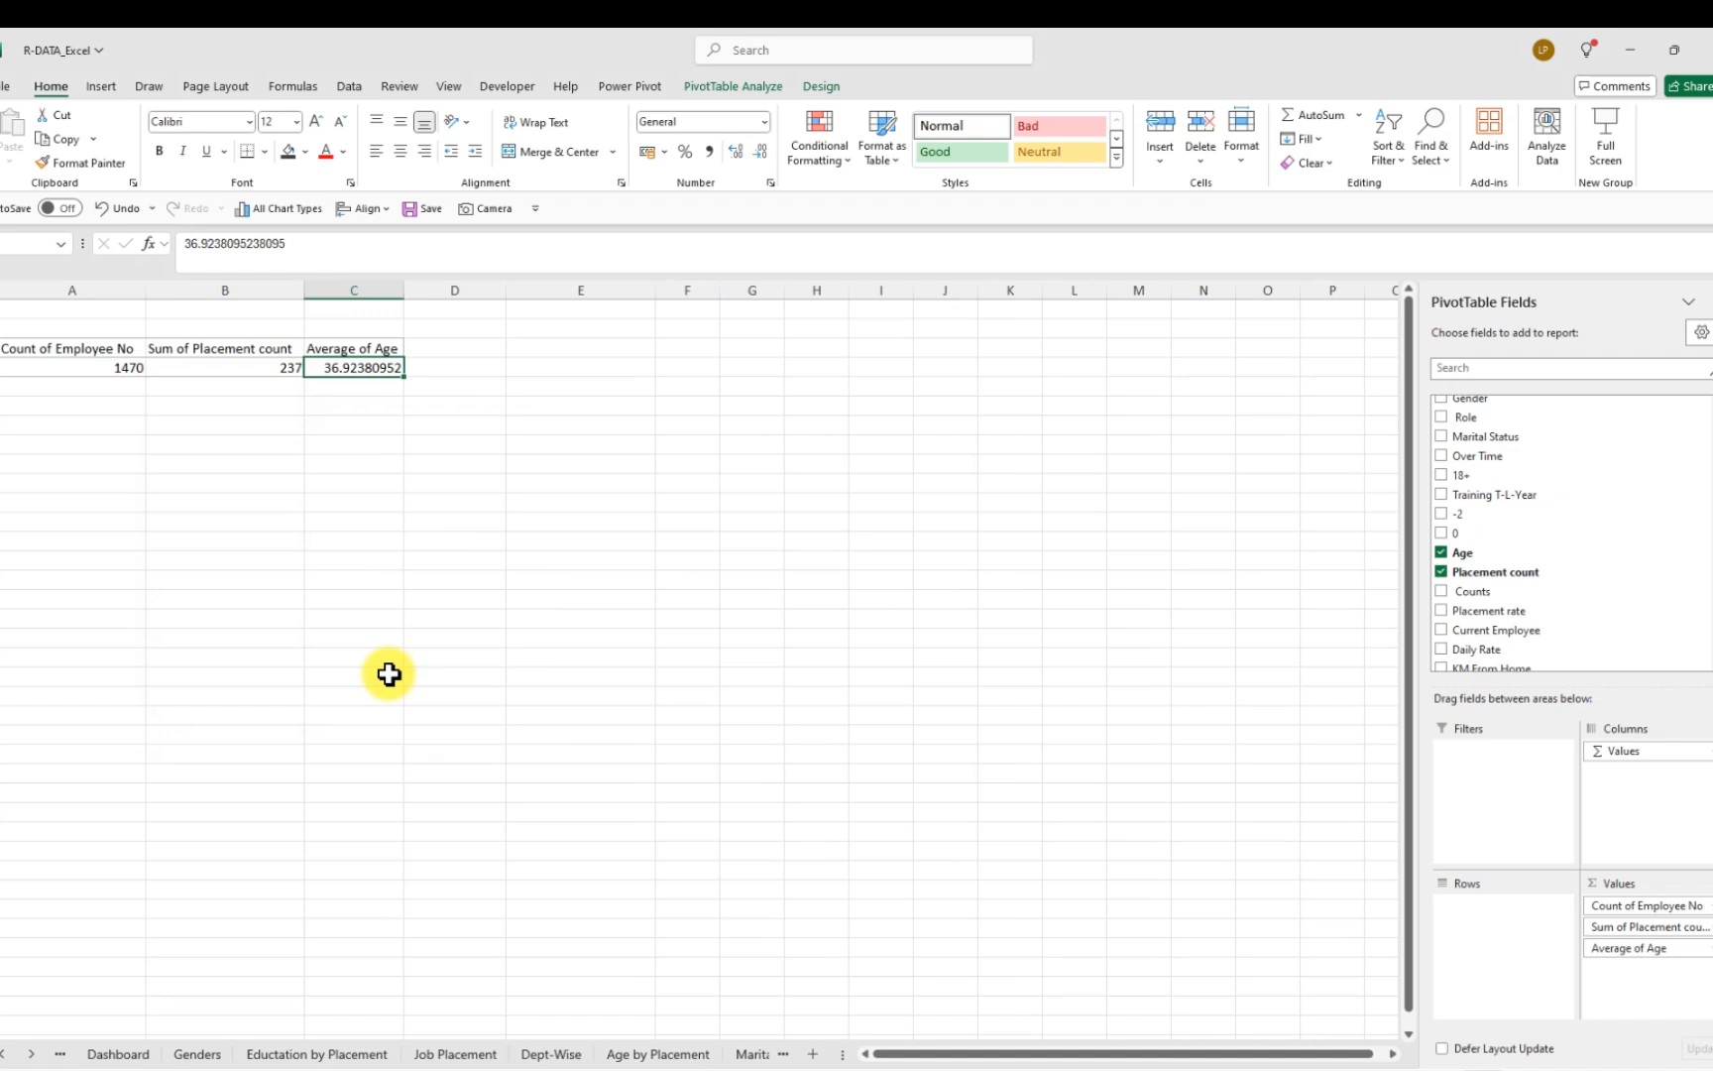
# Reduce the pivot table's Average of Age value to zero decimal places
pyautogui.click(760, 159)
pyautogui.click(760, 159)
pyautogui.click(761, 159)
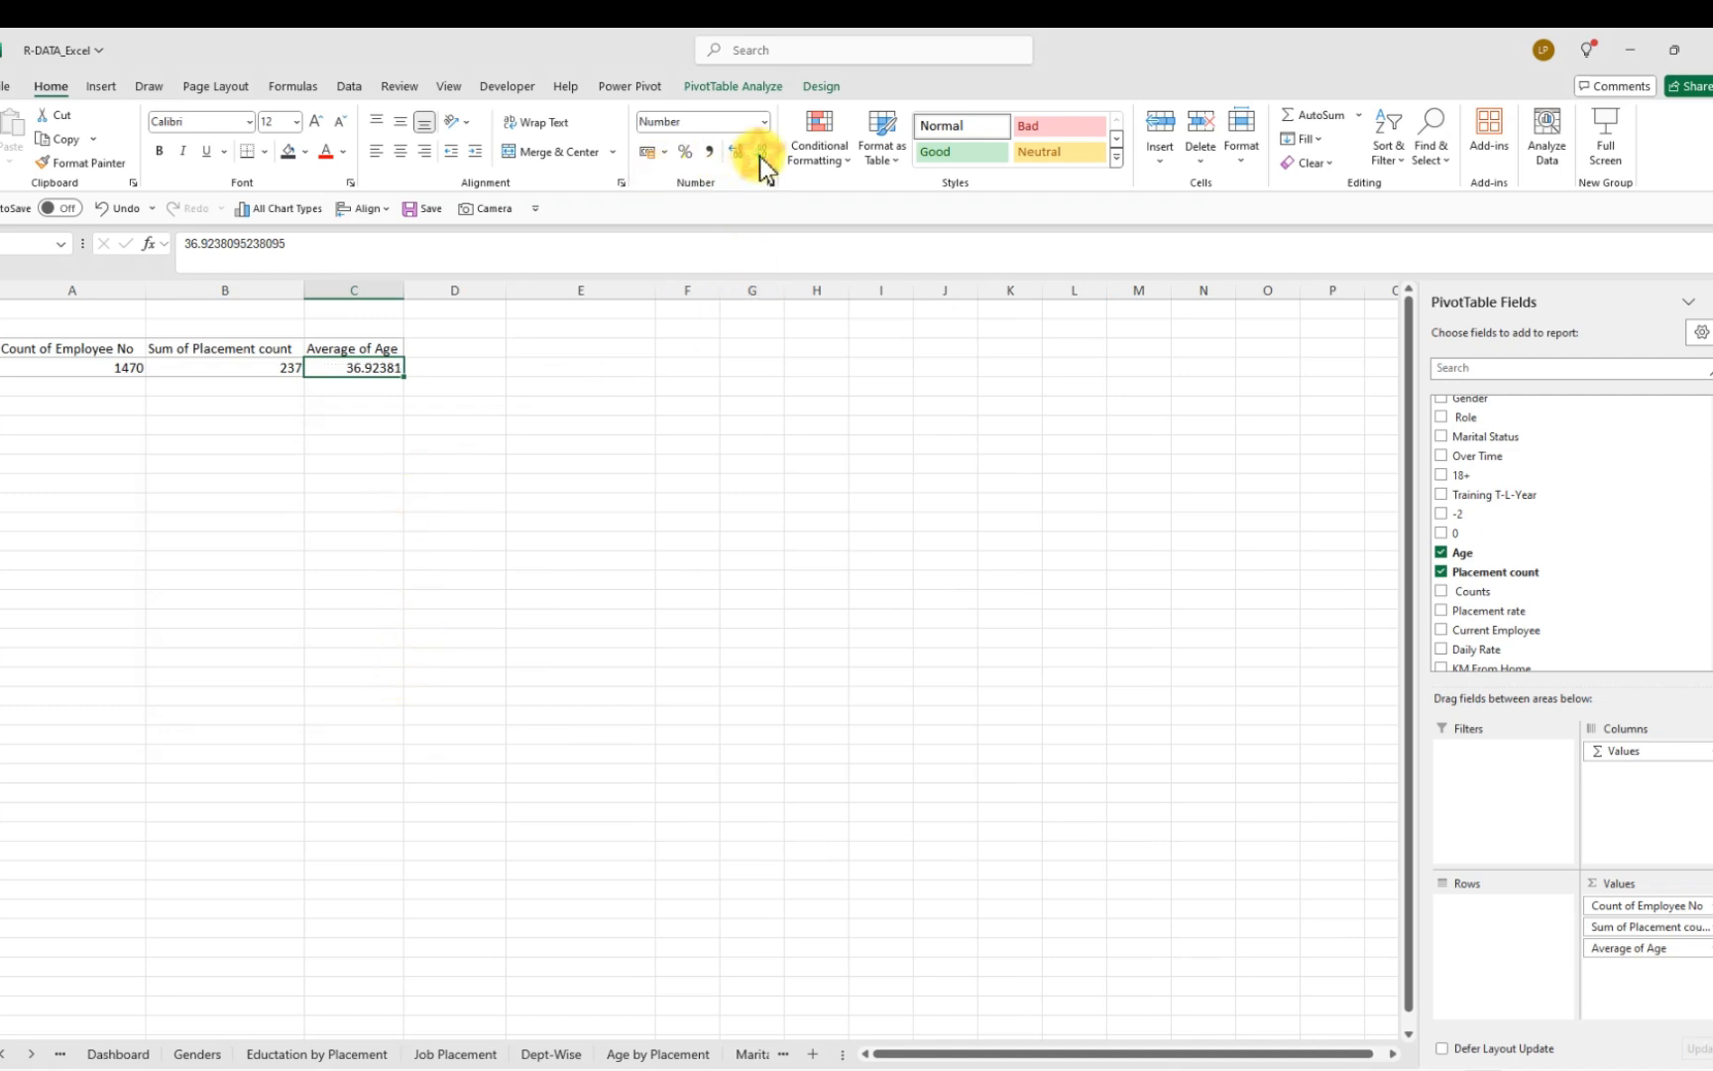
pyautogui.click(760, 158)
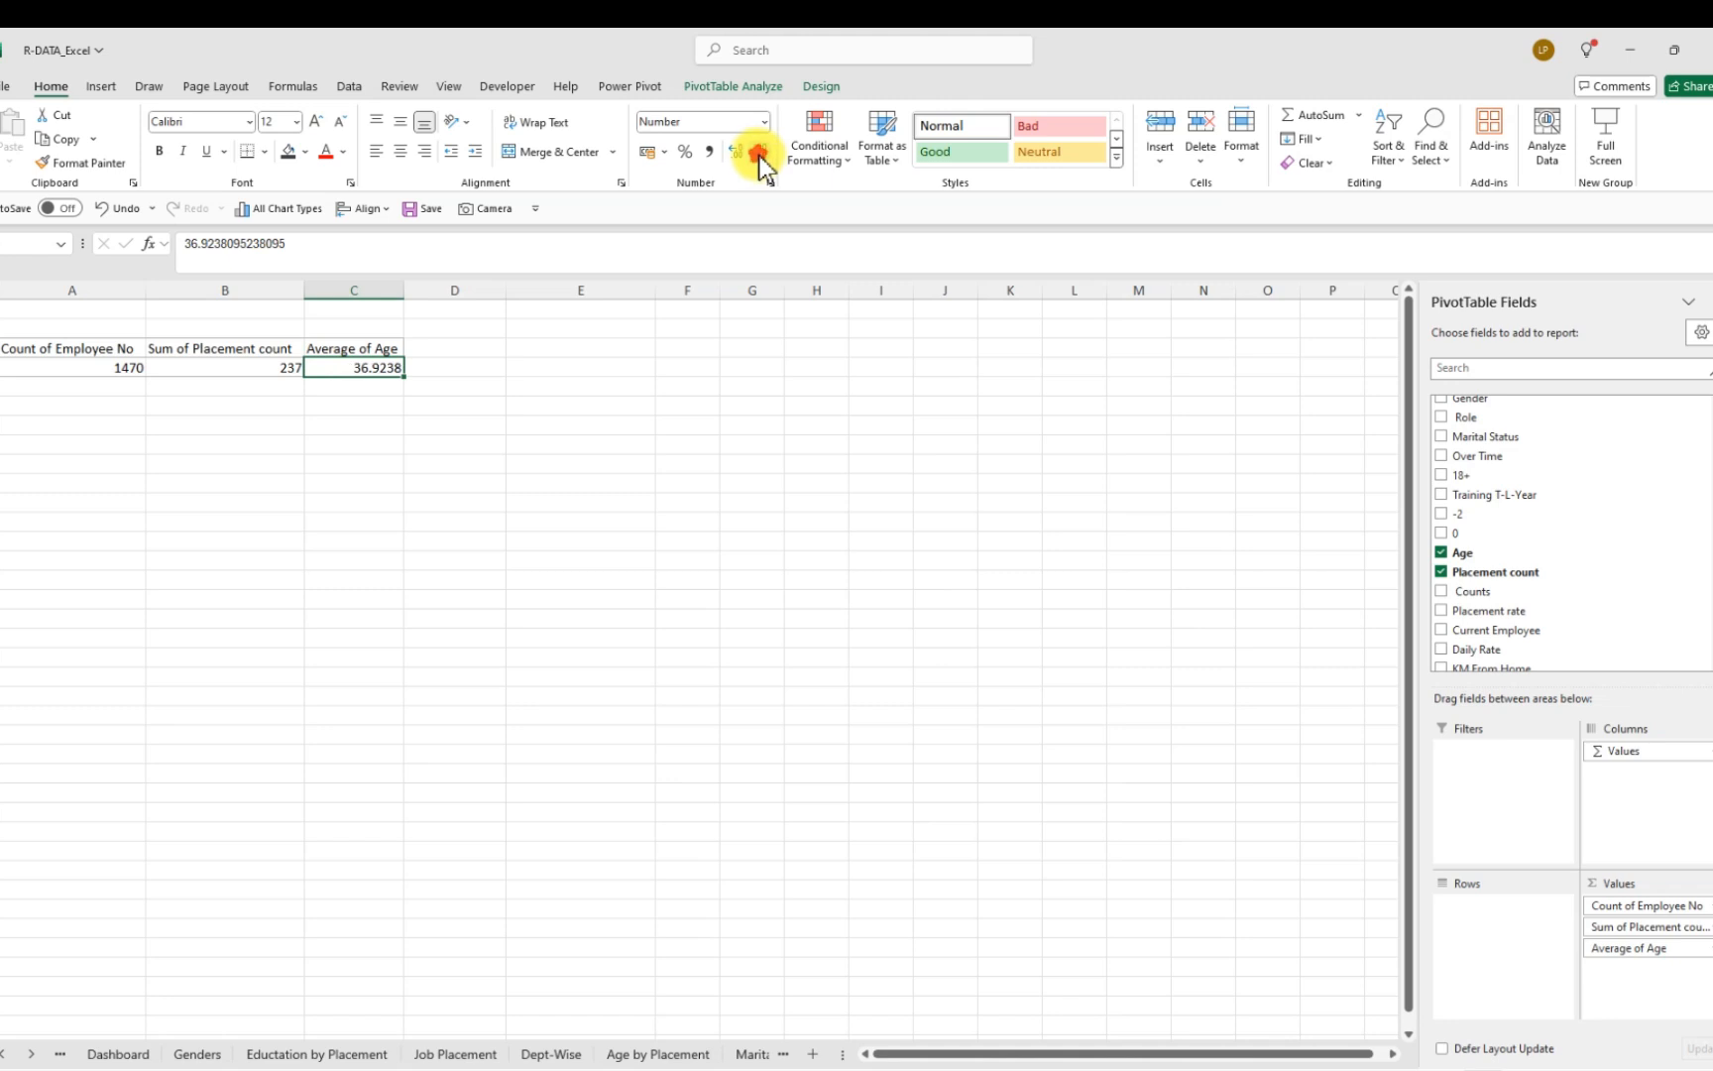
pyautogui.click(760, 159)
pyautogui.click(761, 159)
pyautogui.click(760, 159)
pyautogui.click(761, 158)
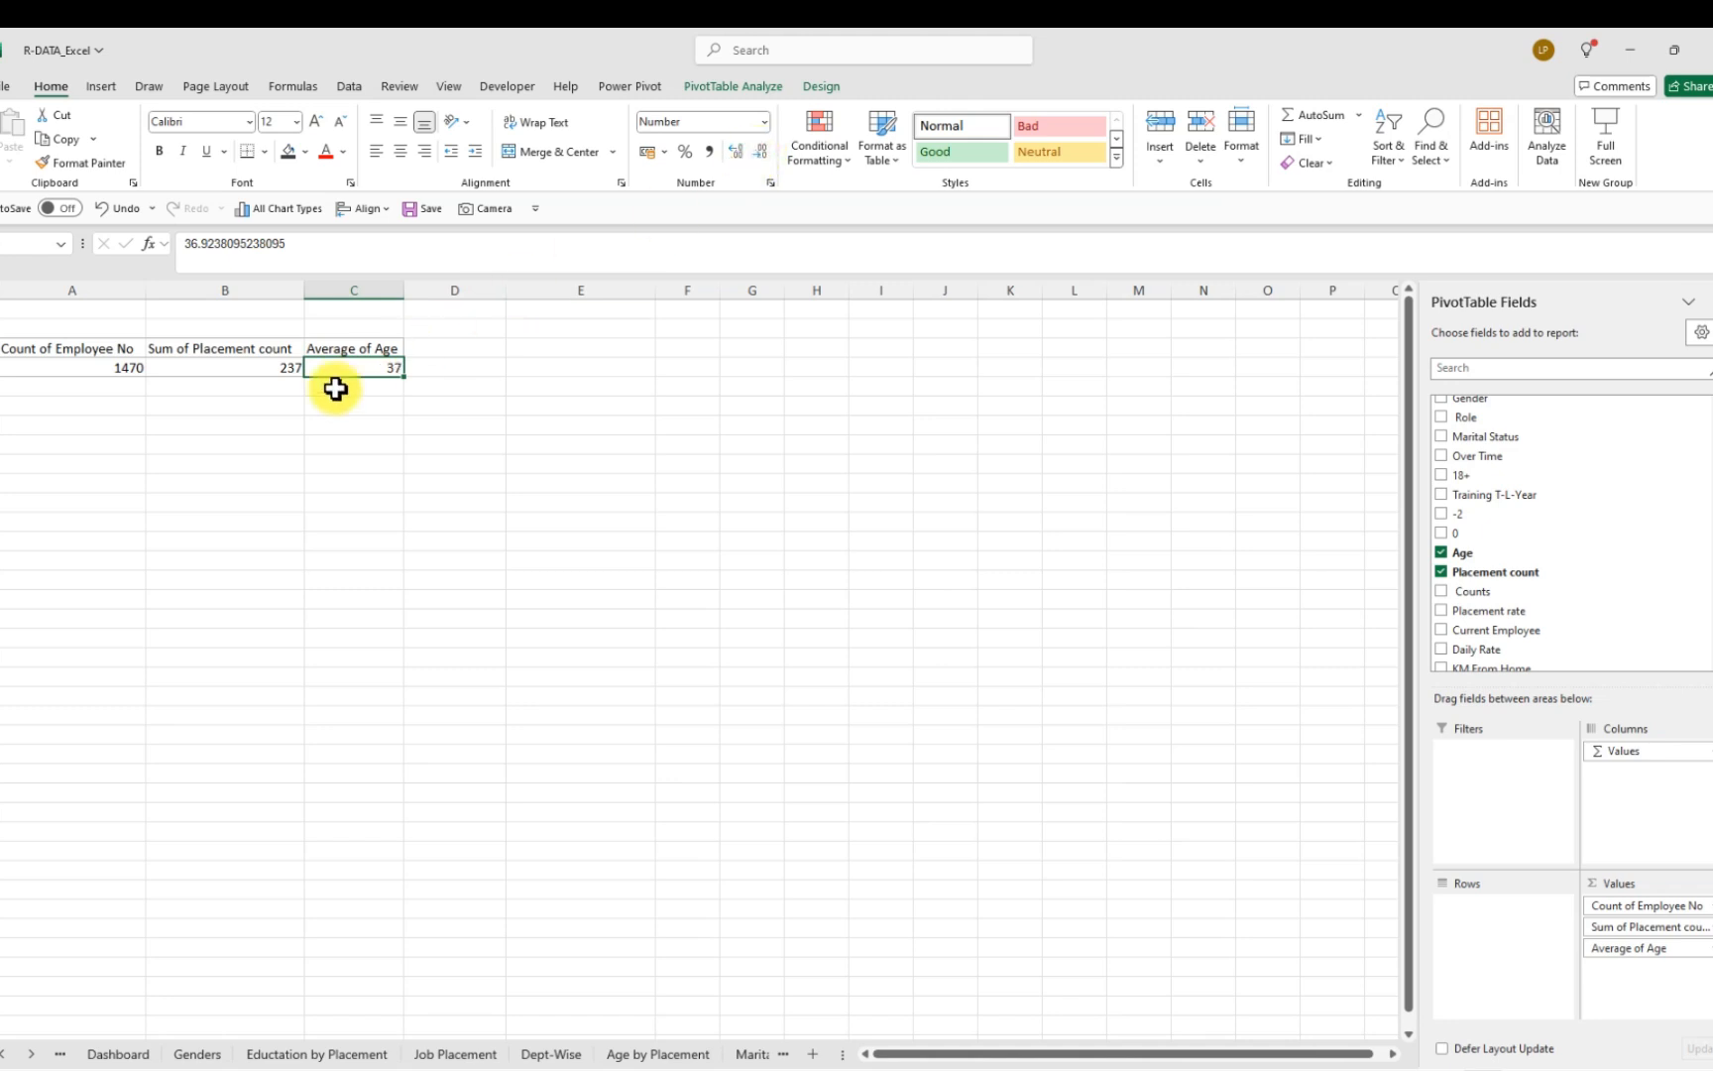
pyautogui.click(262, 403)
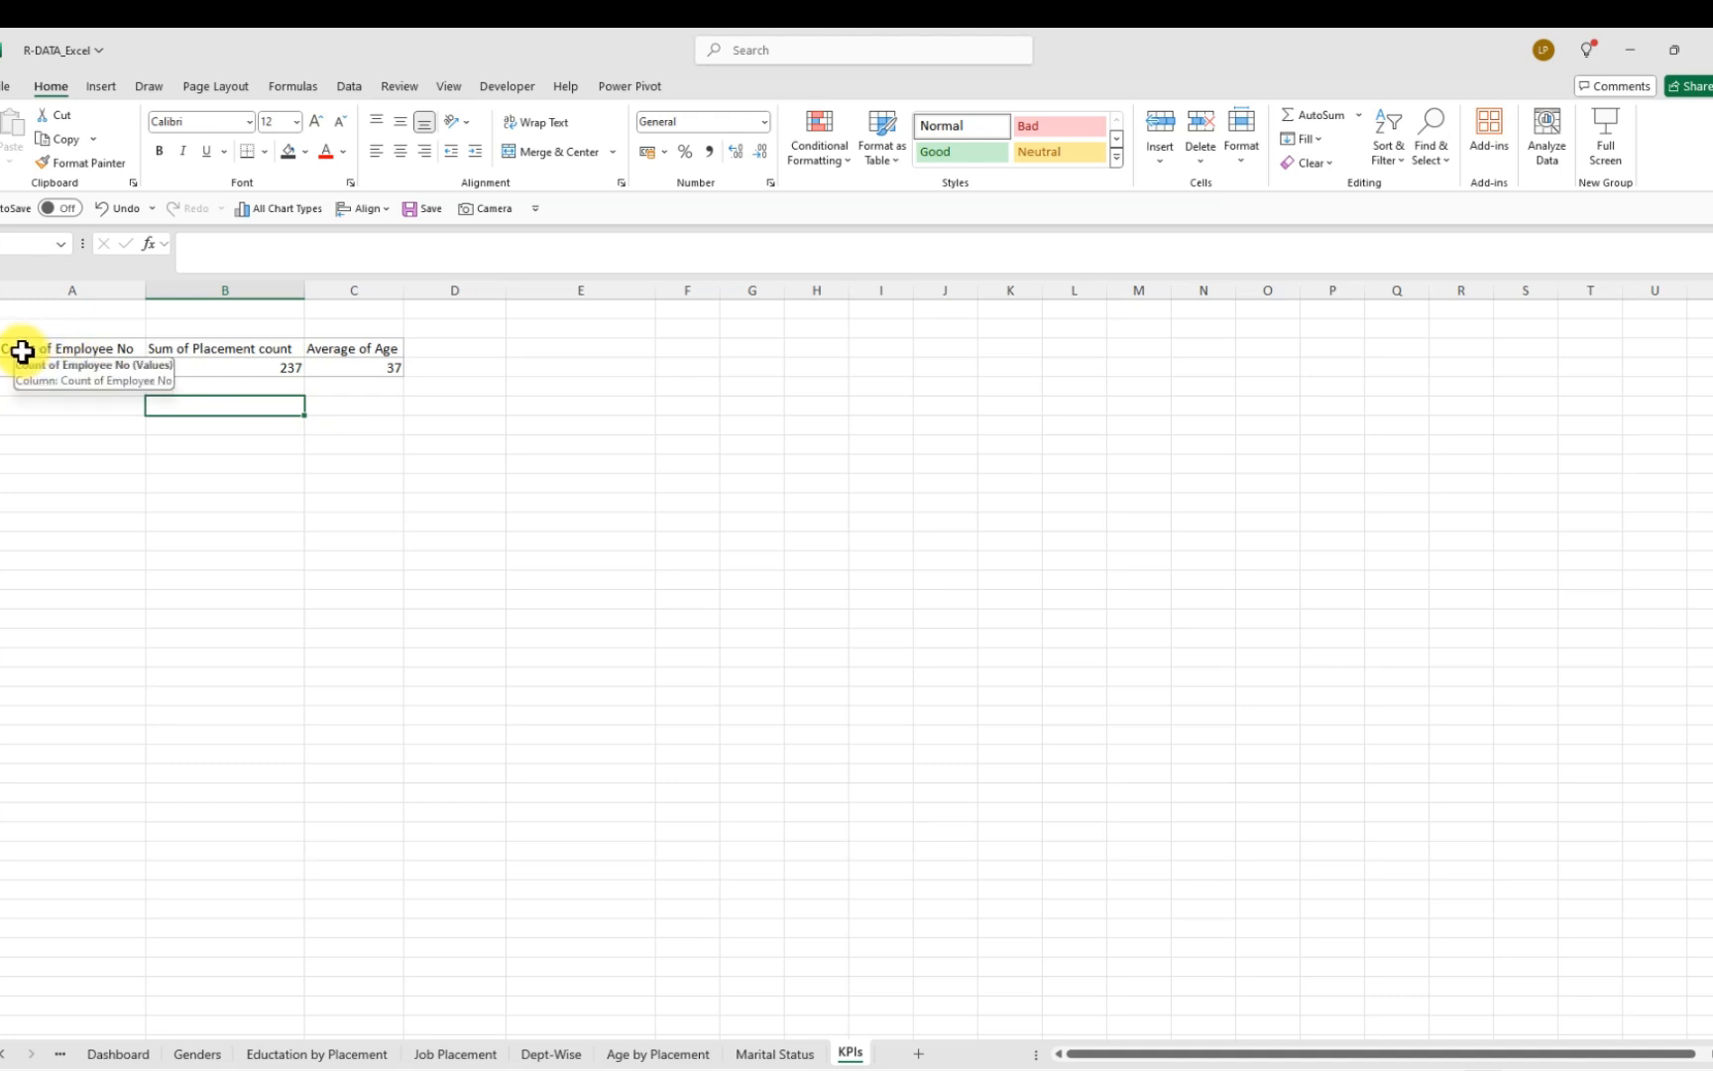
# Copy the whole pivot table and paste it as plain values starting in cell A6
pyautogui.moveTo(16, 352); pyautogui.dragTo(356, 371)
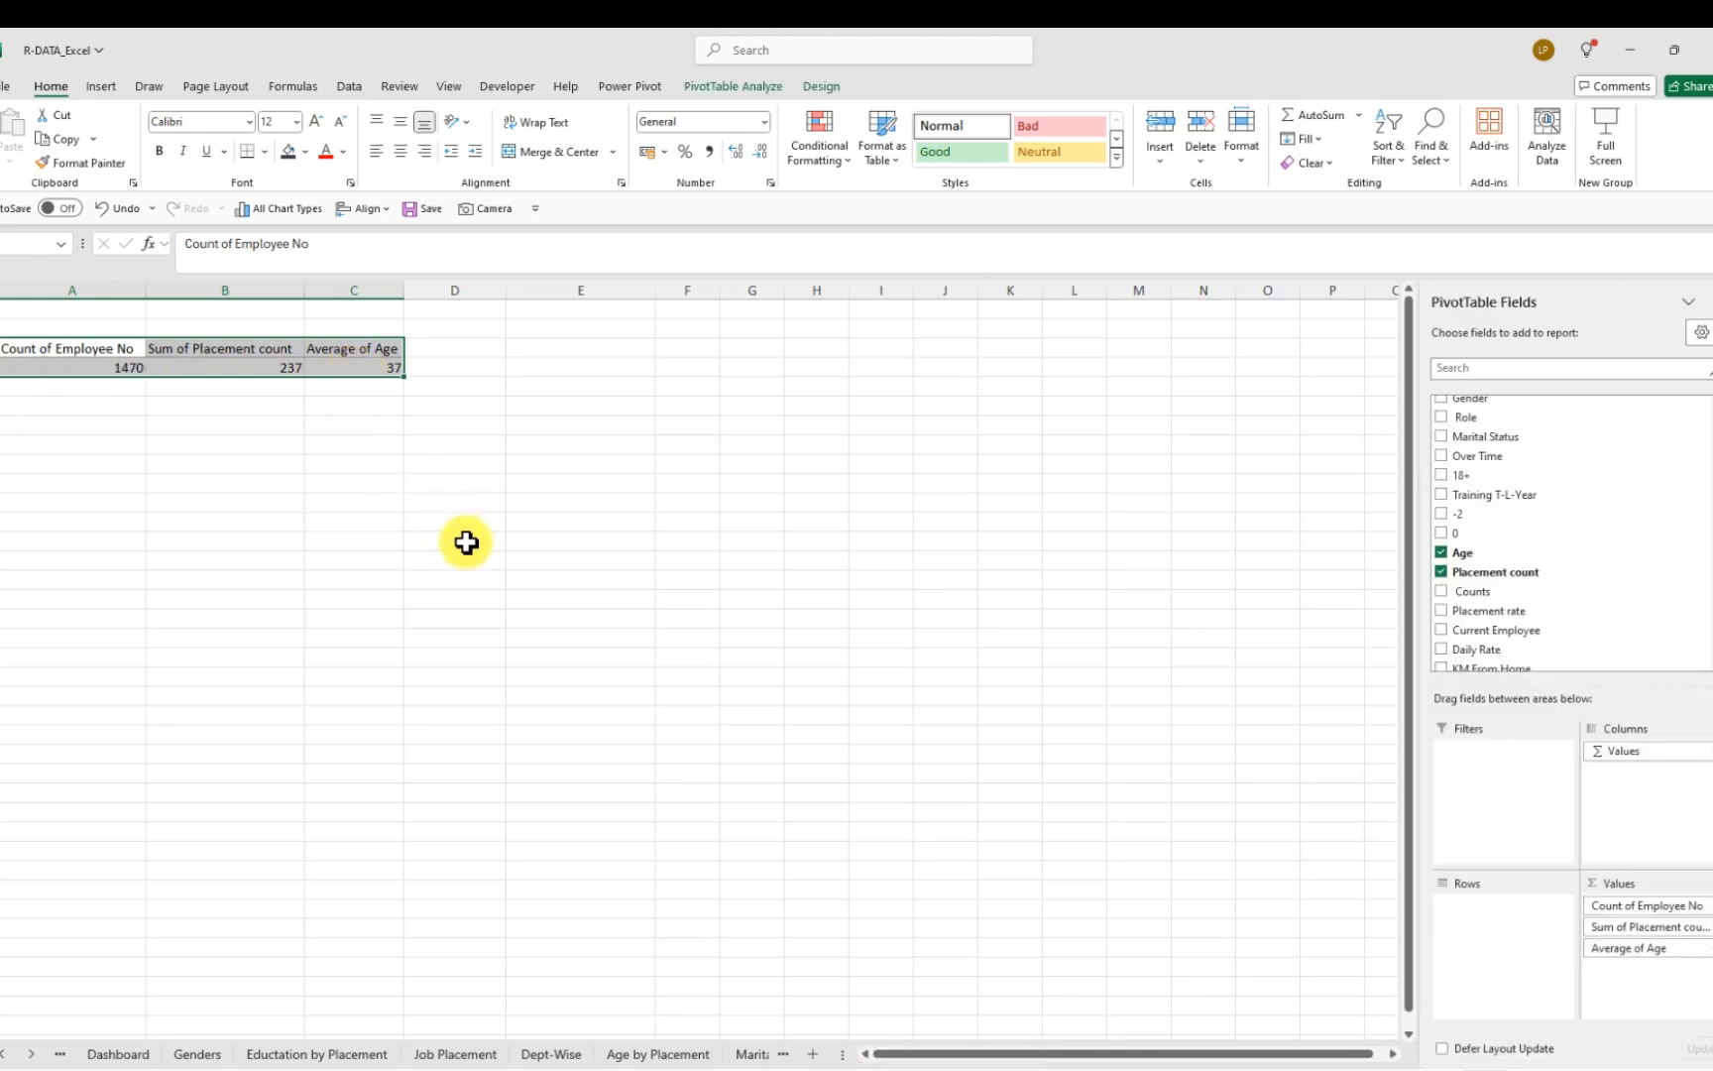
pyautogui.hotkey('ctrl', 'c')
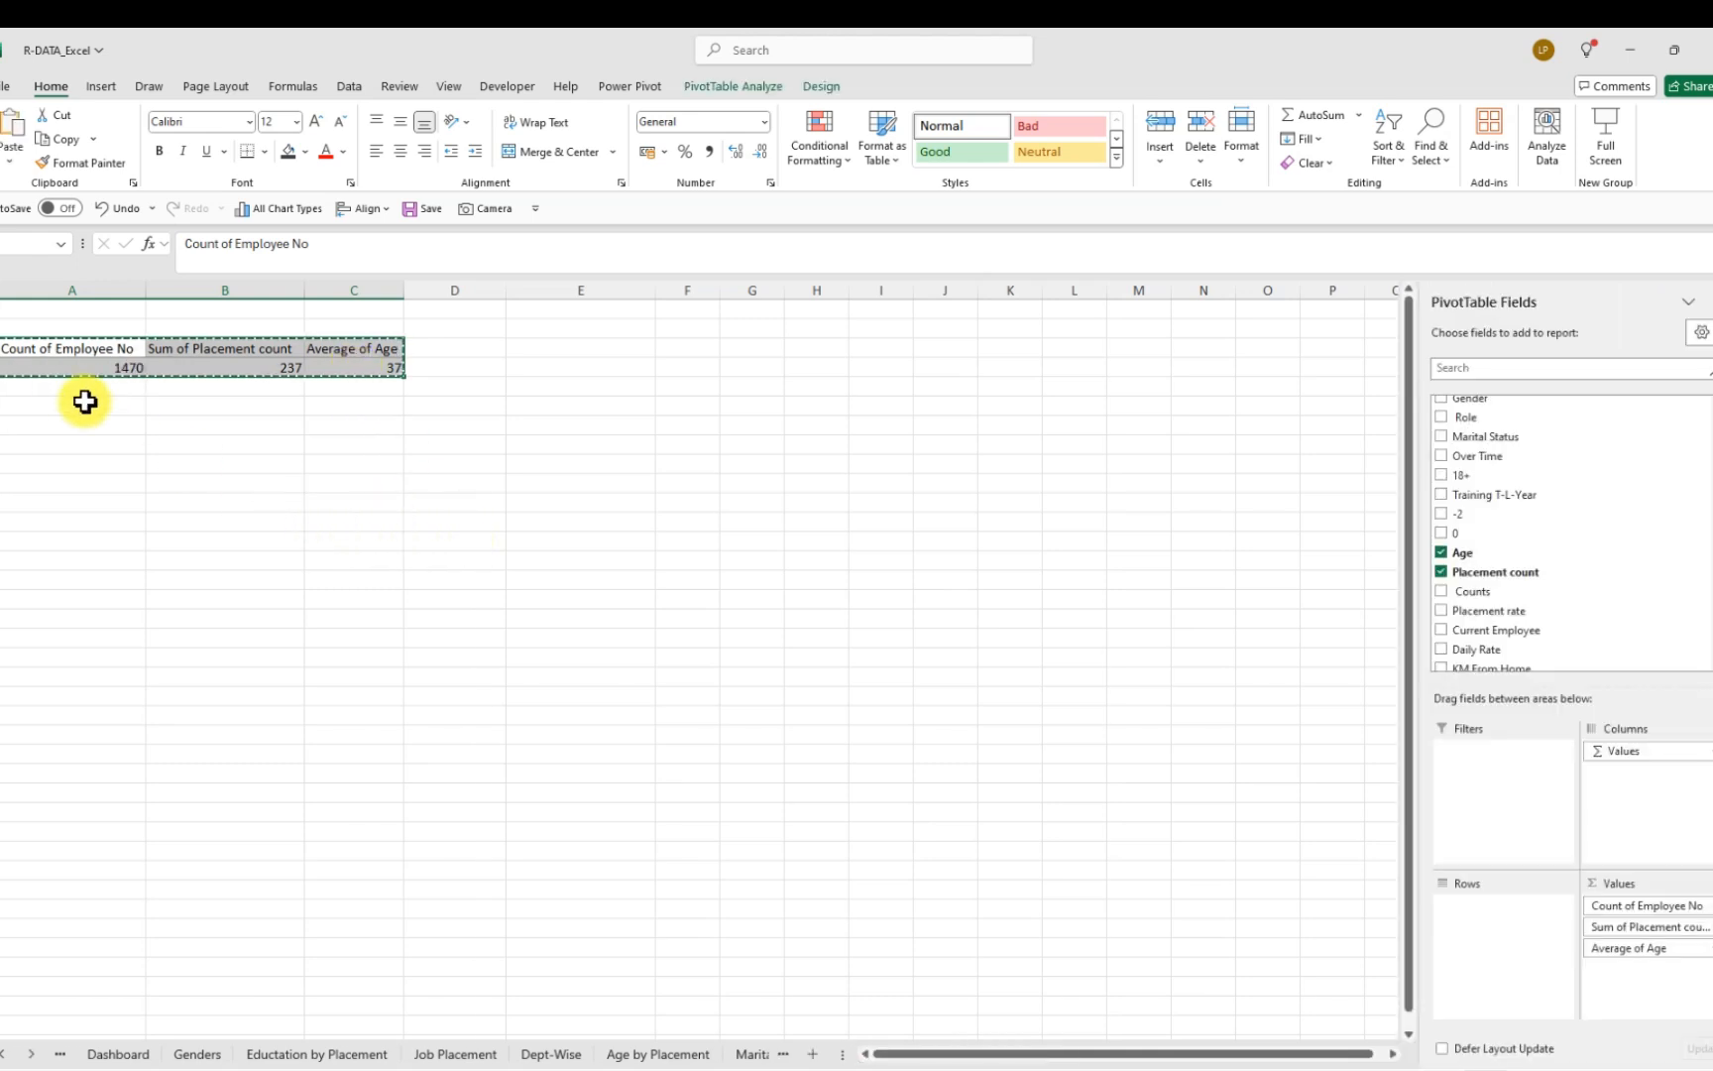
pyautogui.click(10, 162)
pyautogui.click(7, 299)
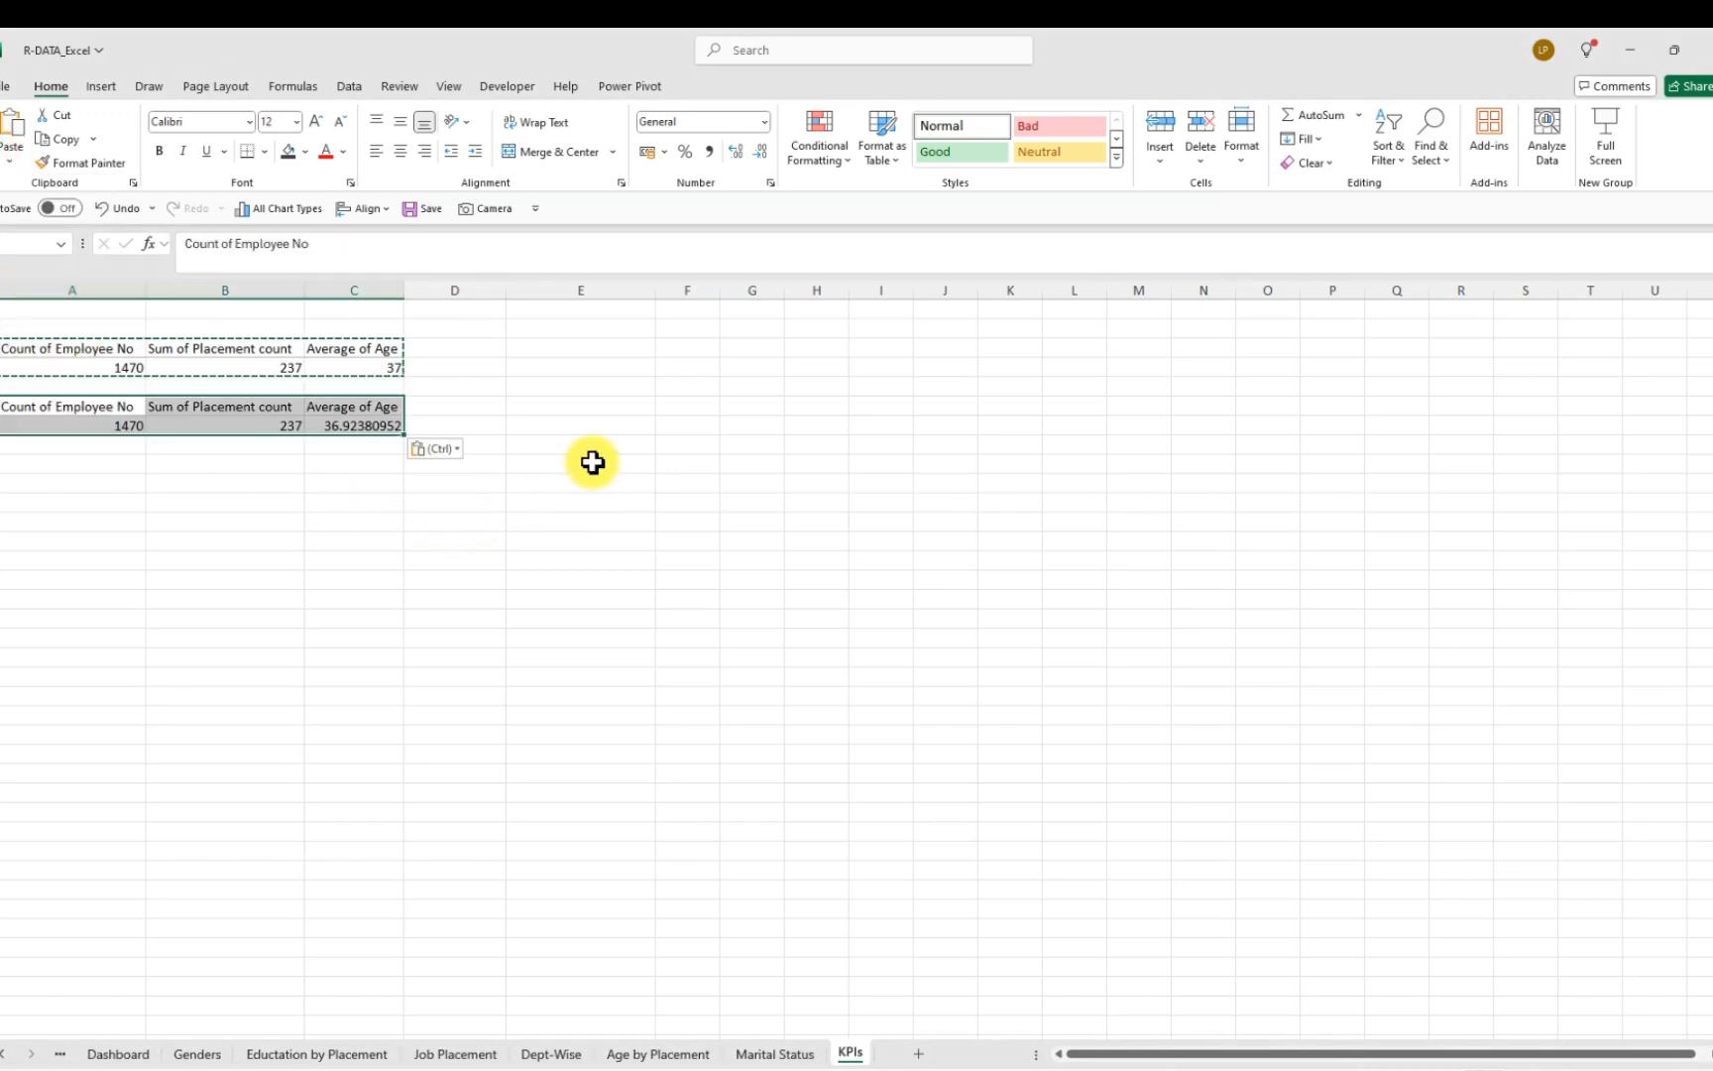
pyautogui.press('Escape')
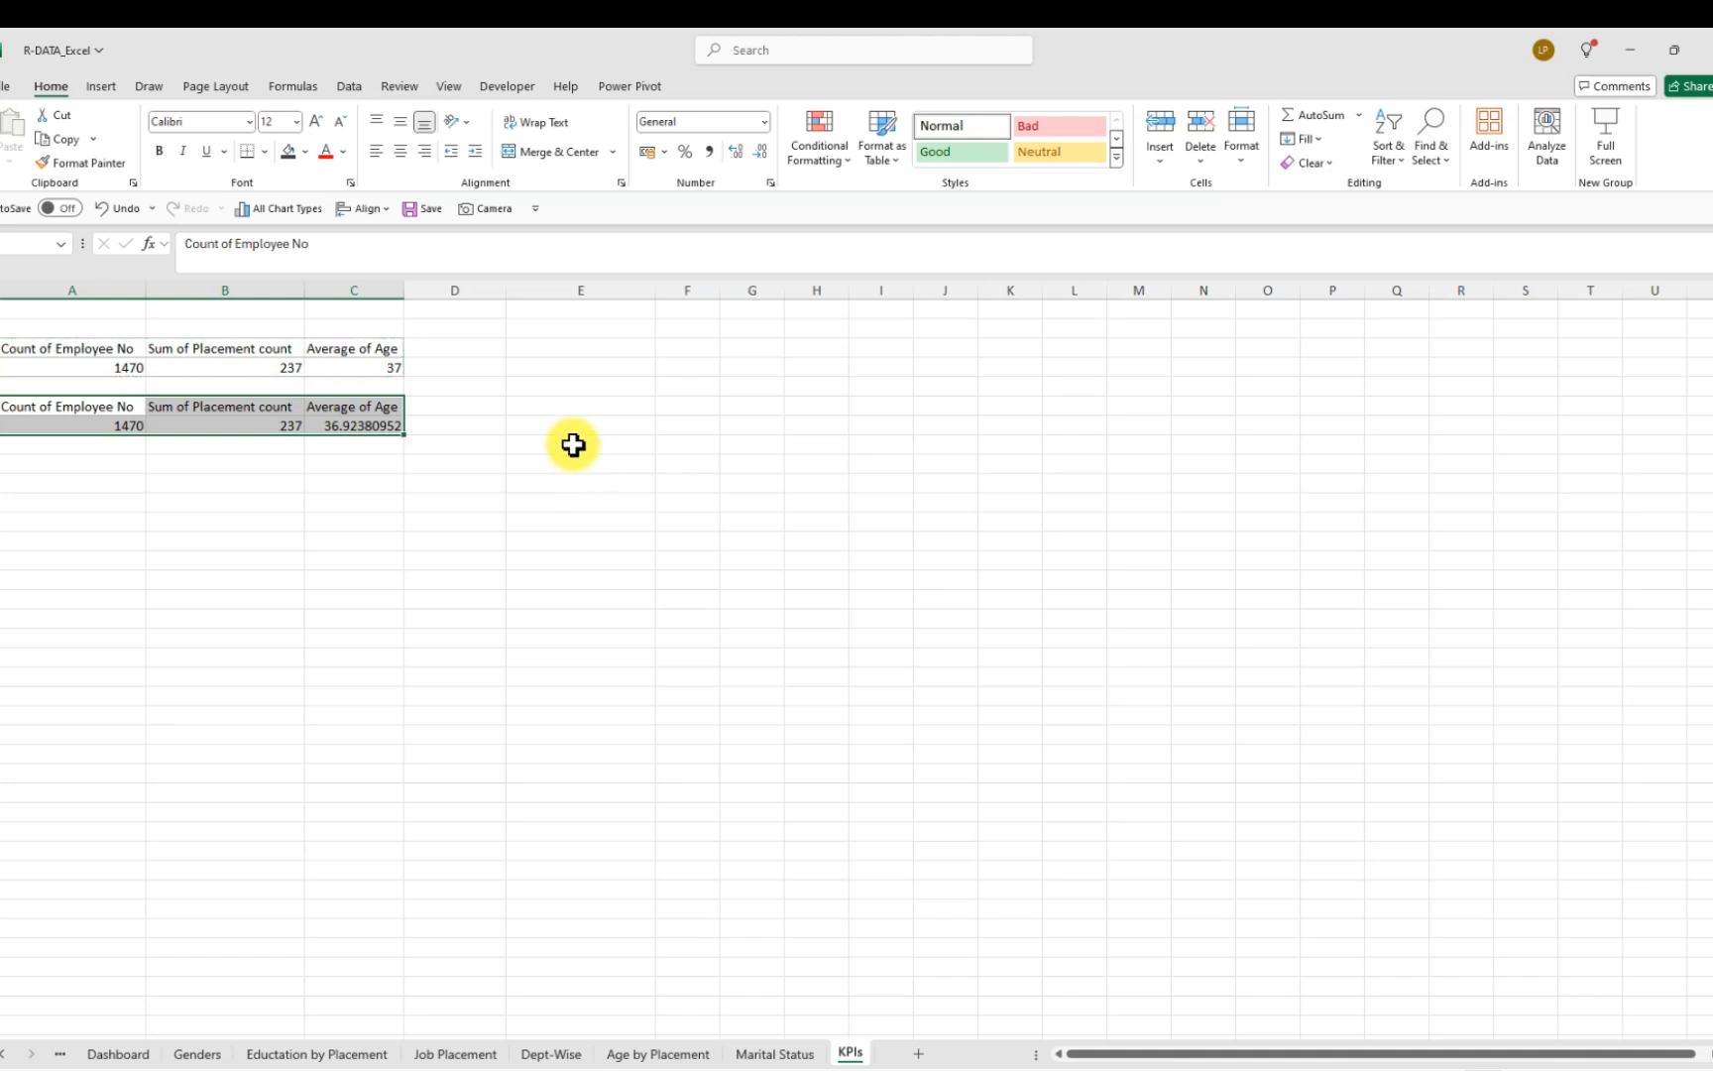
pyautogui.click(480, 484)
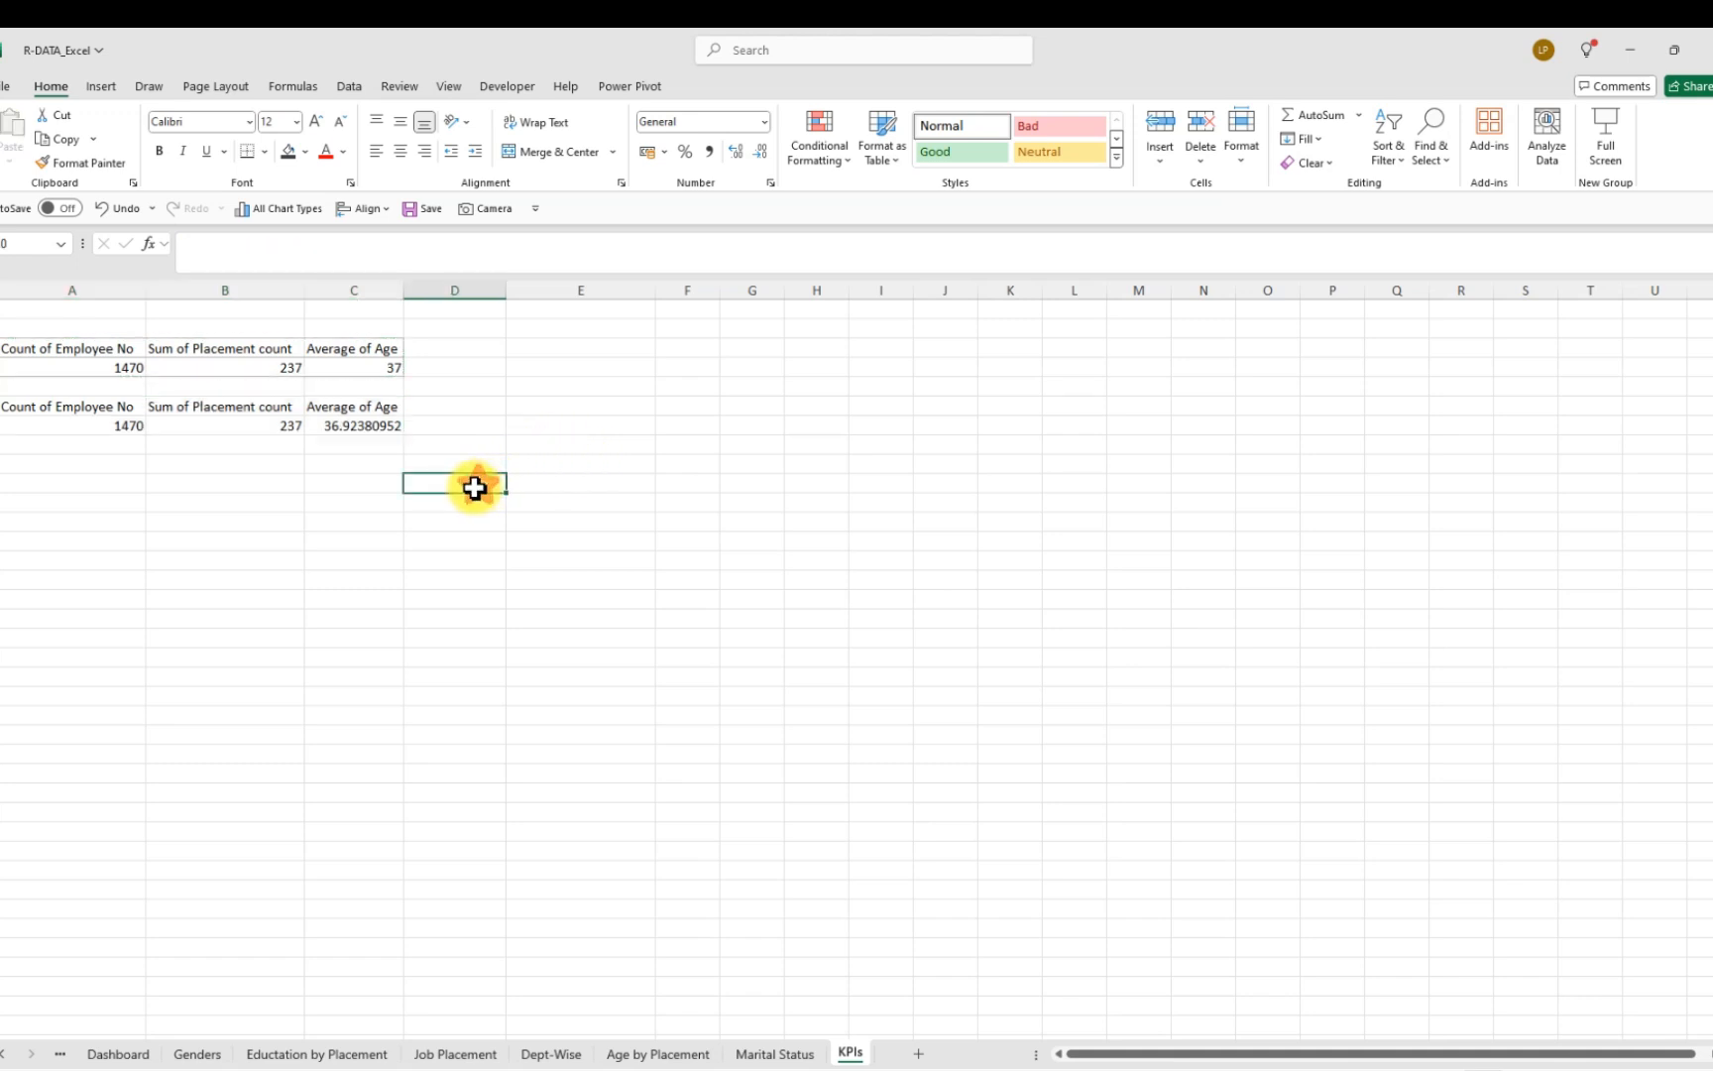
# Reduce the pasted Average of Age value in C7 to zero decimal places
pyautogui.click(360, 428)
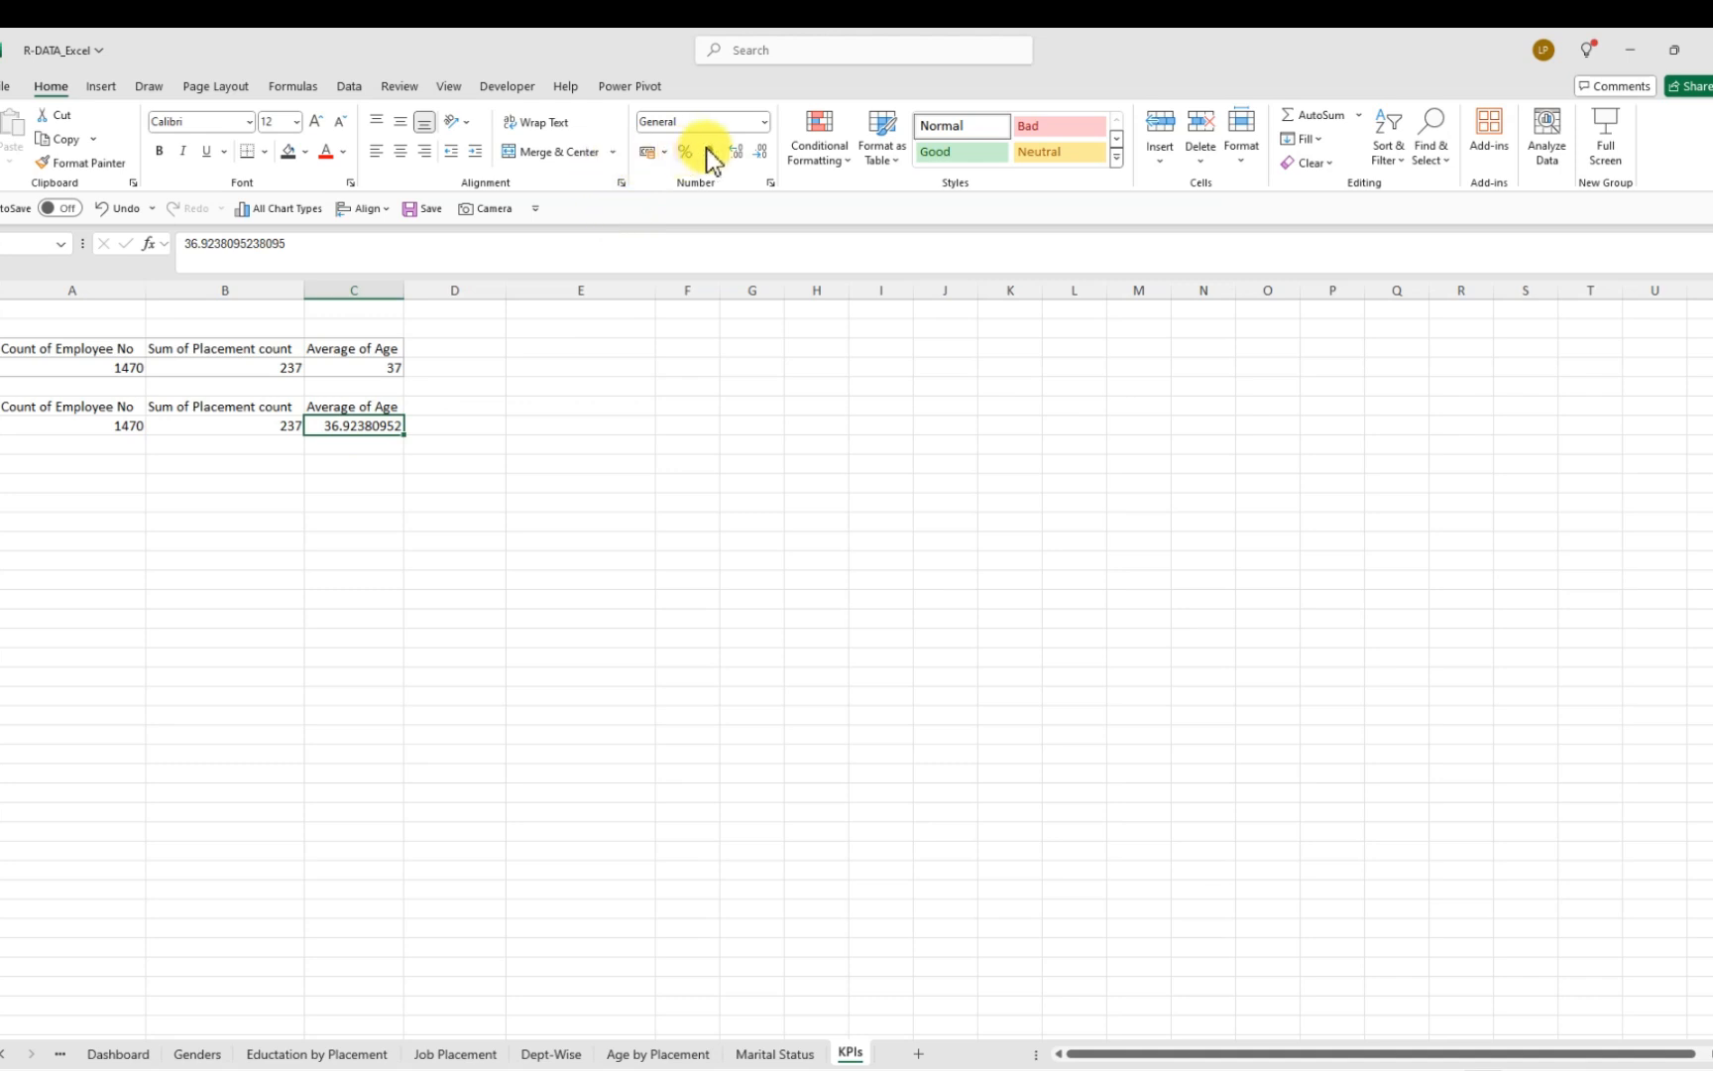
pyautogui.click(761, 151)
pyautogui.click(761, 152)
pyautogui.click(761, 151)
pyautogui.click(762, 152)
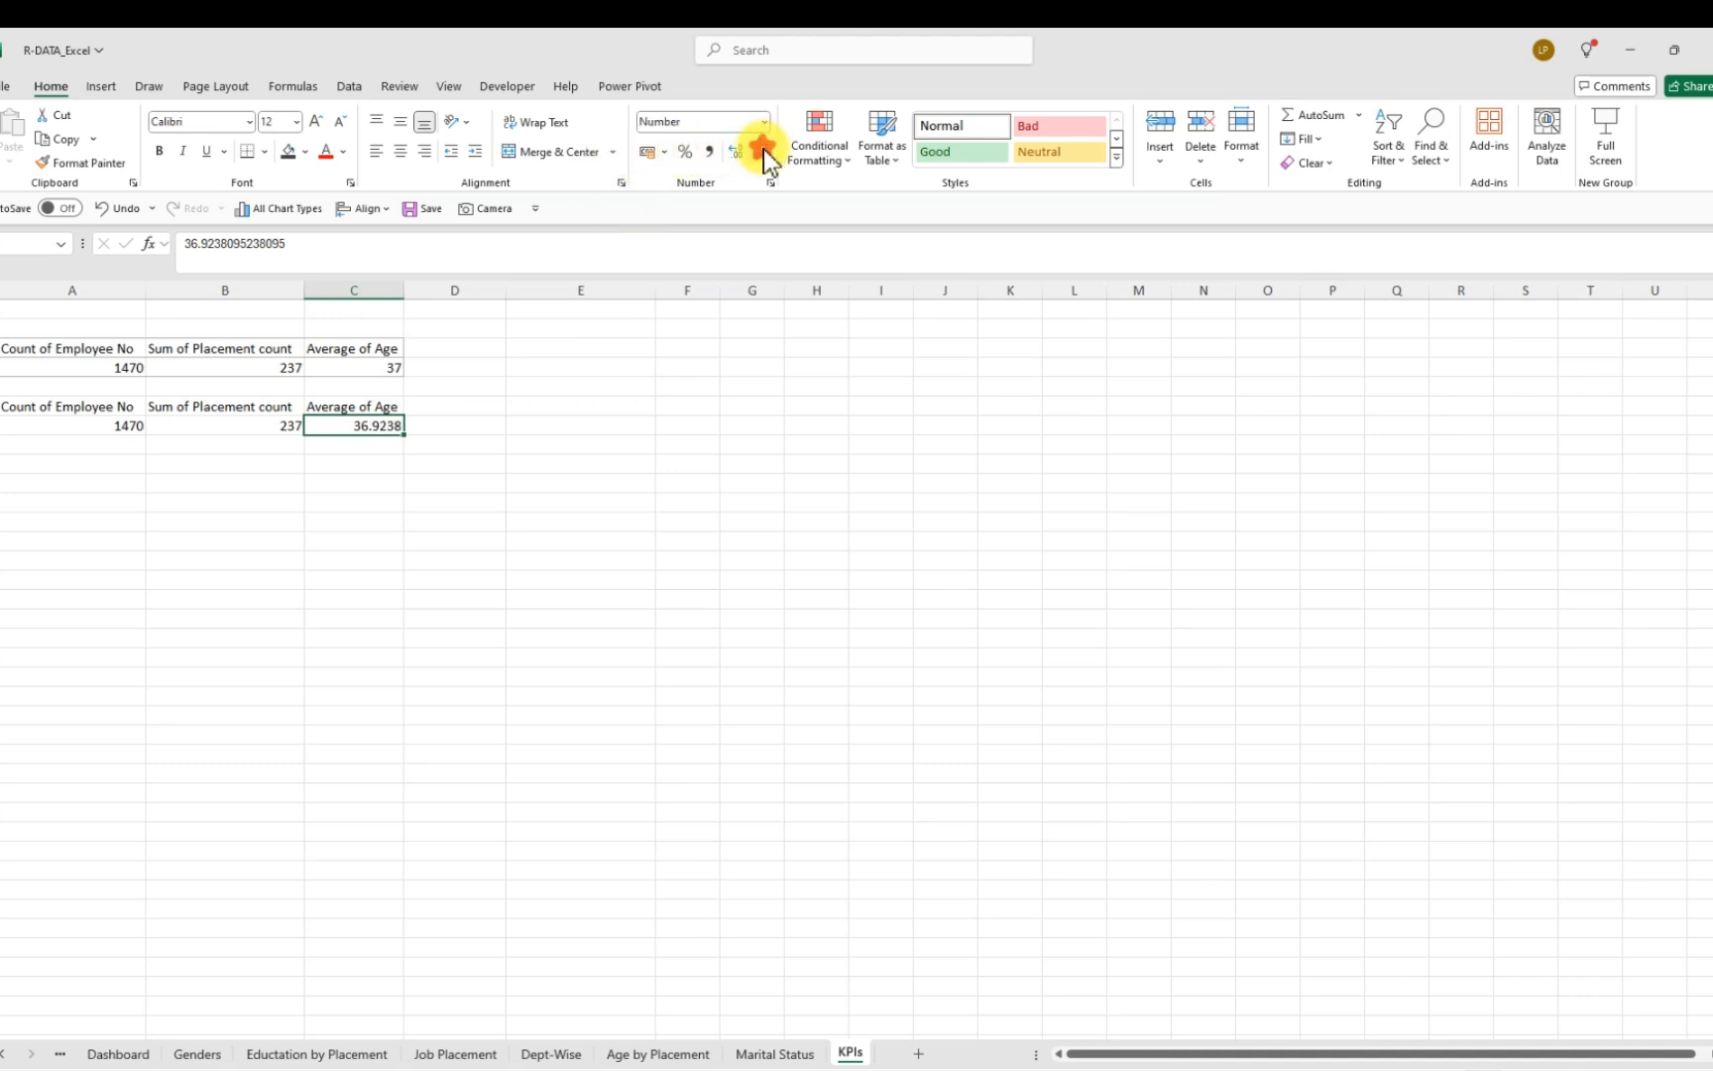
pyautogui.click(762, 151)
pyautogui.click(762, 152)
pyautogui.click(761, 152)
pyautogui.click(762, 152)
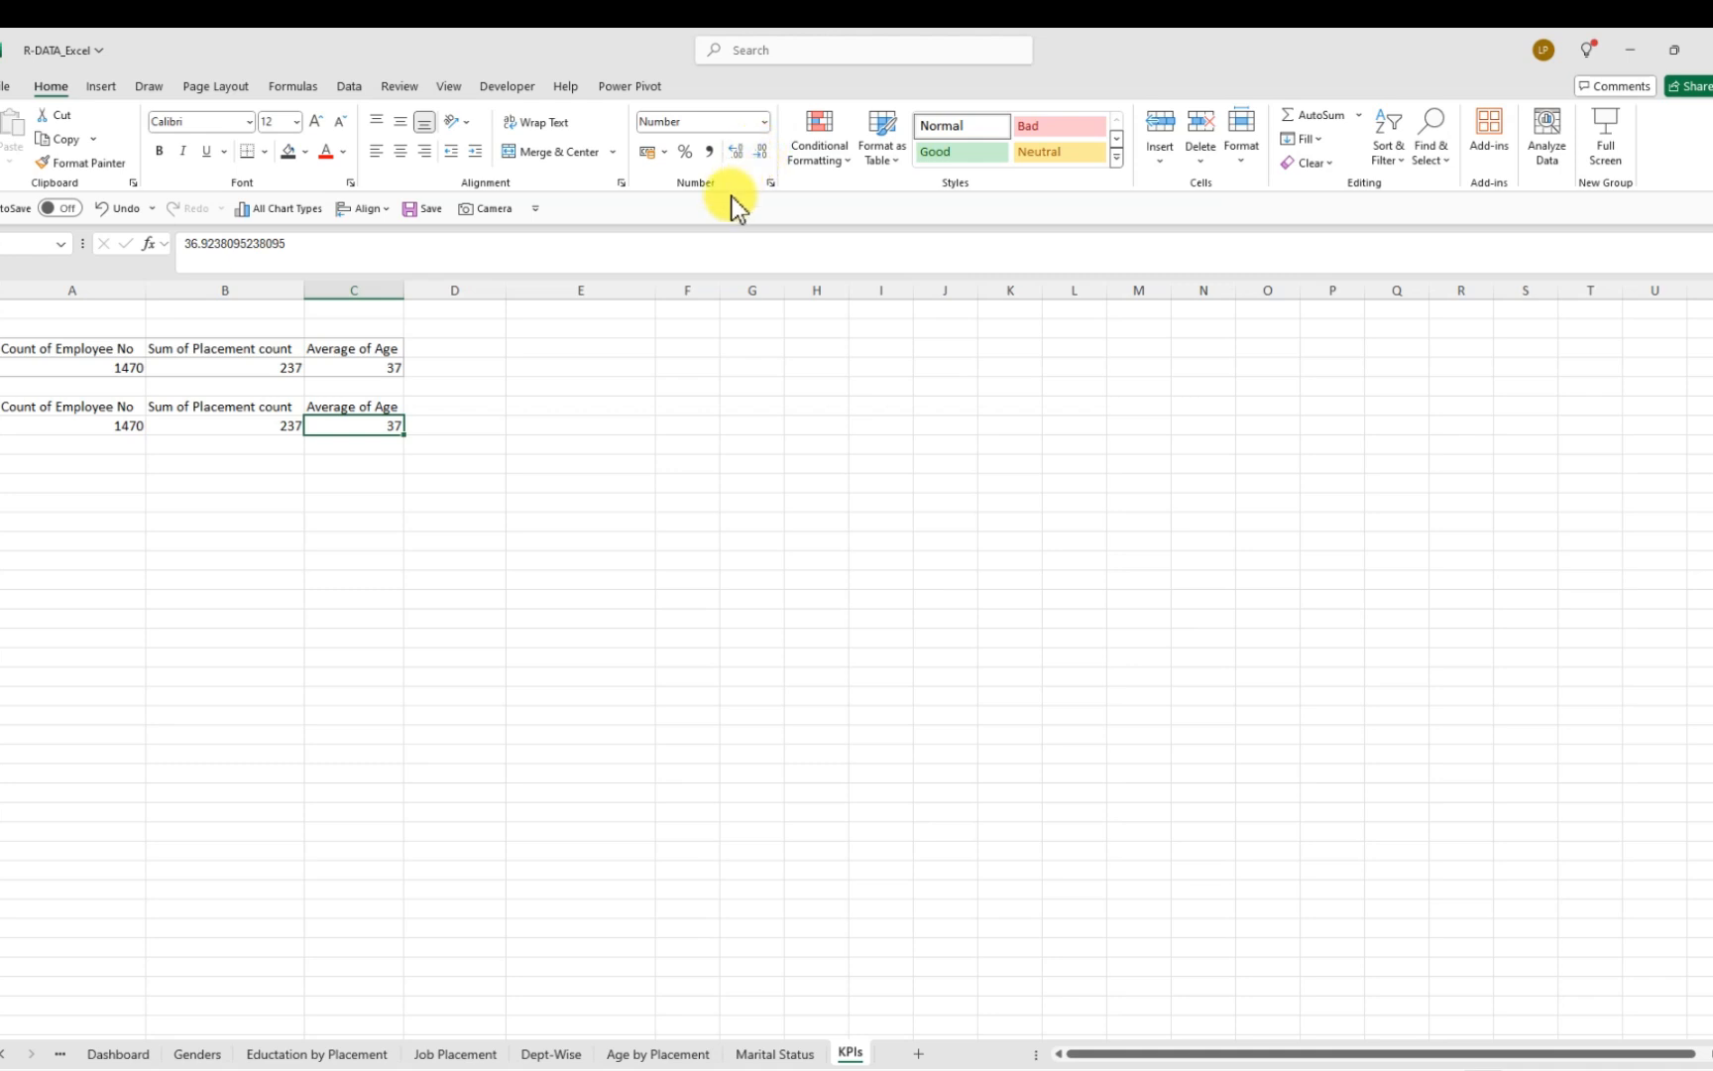
pyautogui.click(340, 568)
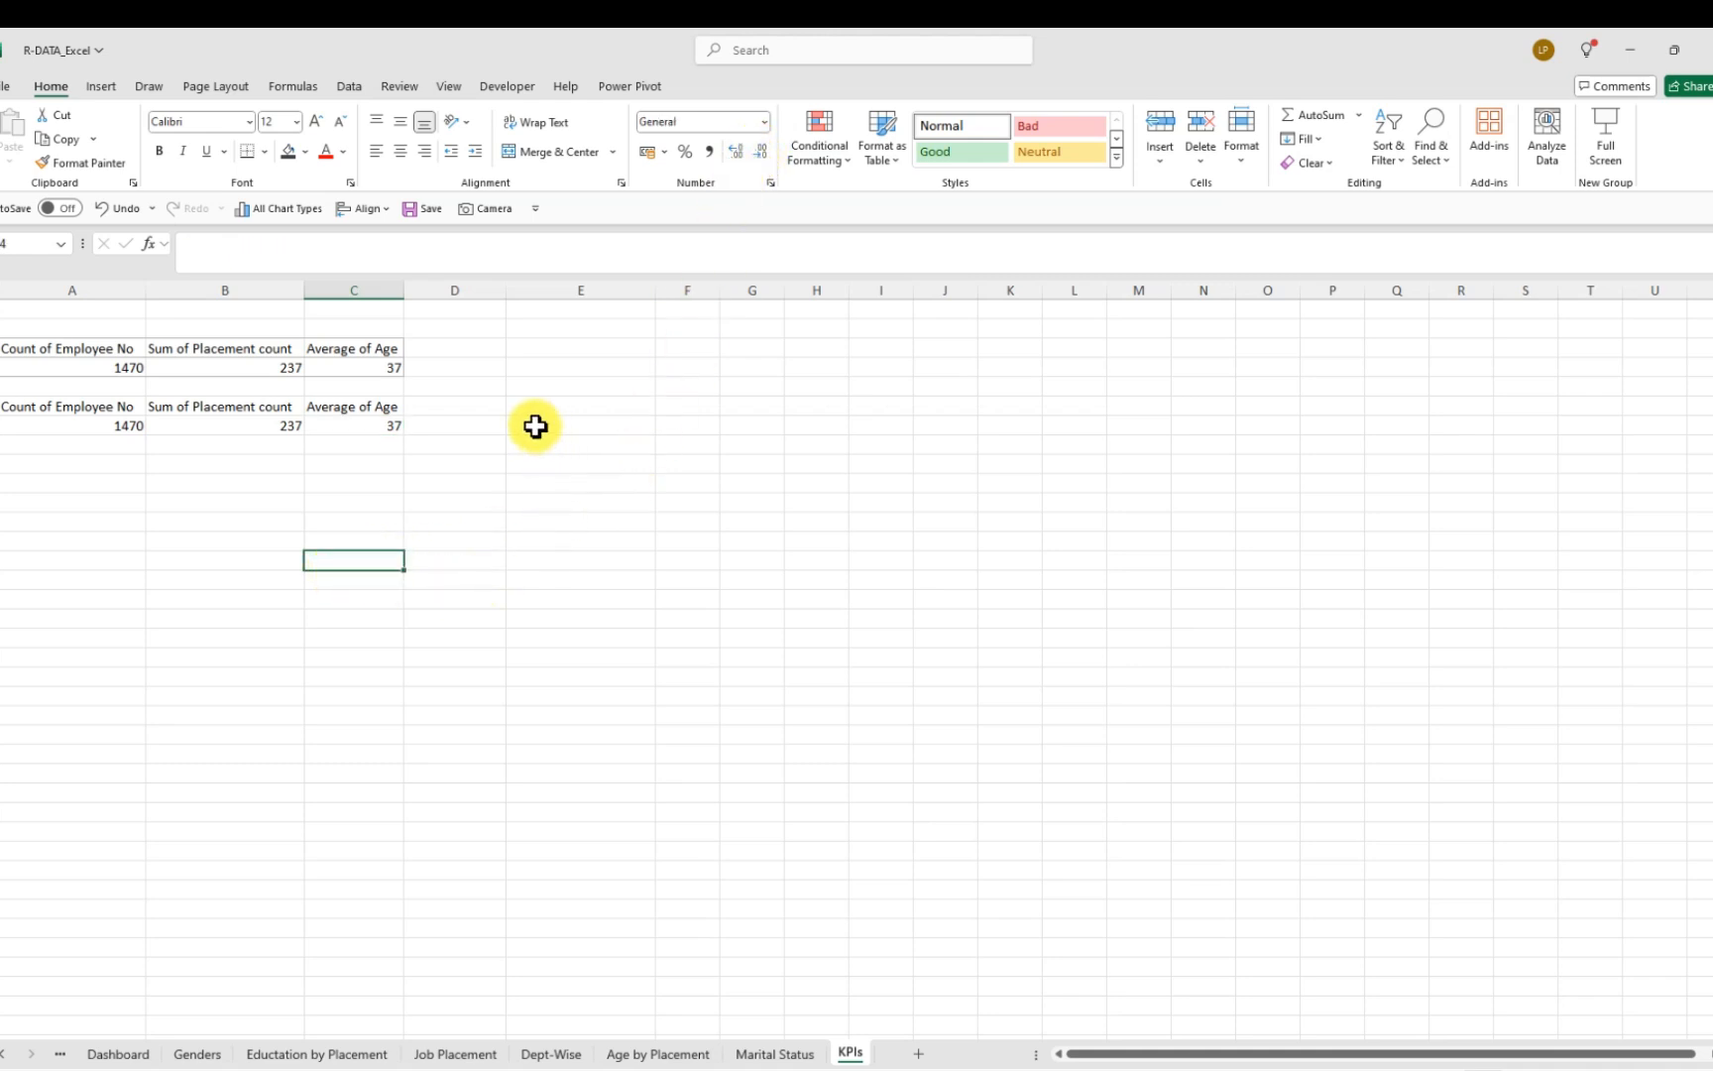
# Rename the pasted Count of Employee No header in A6 to "Total Employee"
pyautogui.click(471, 407)
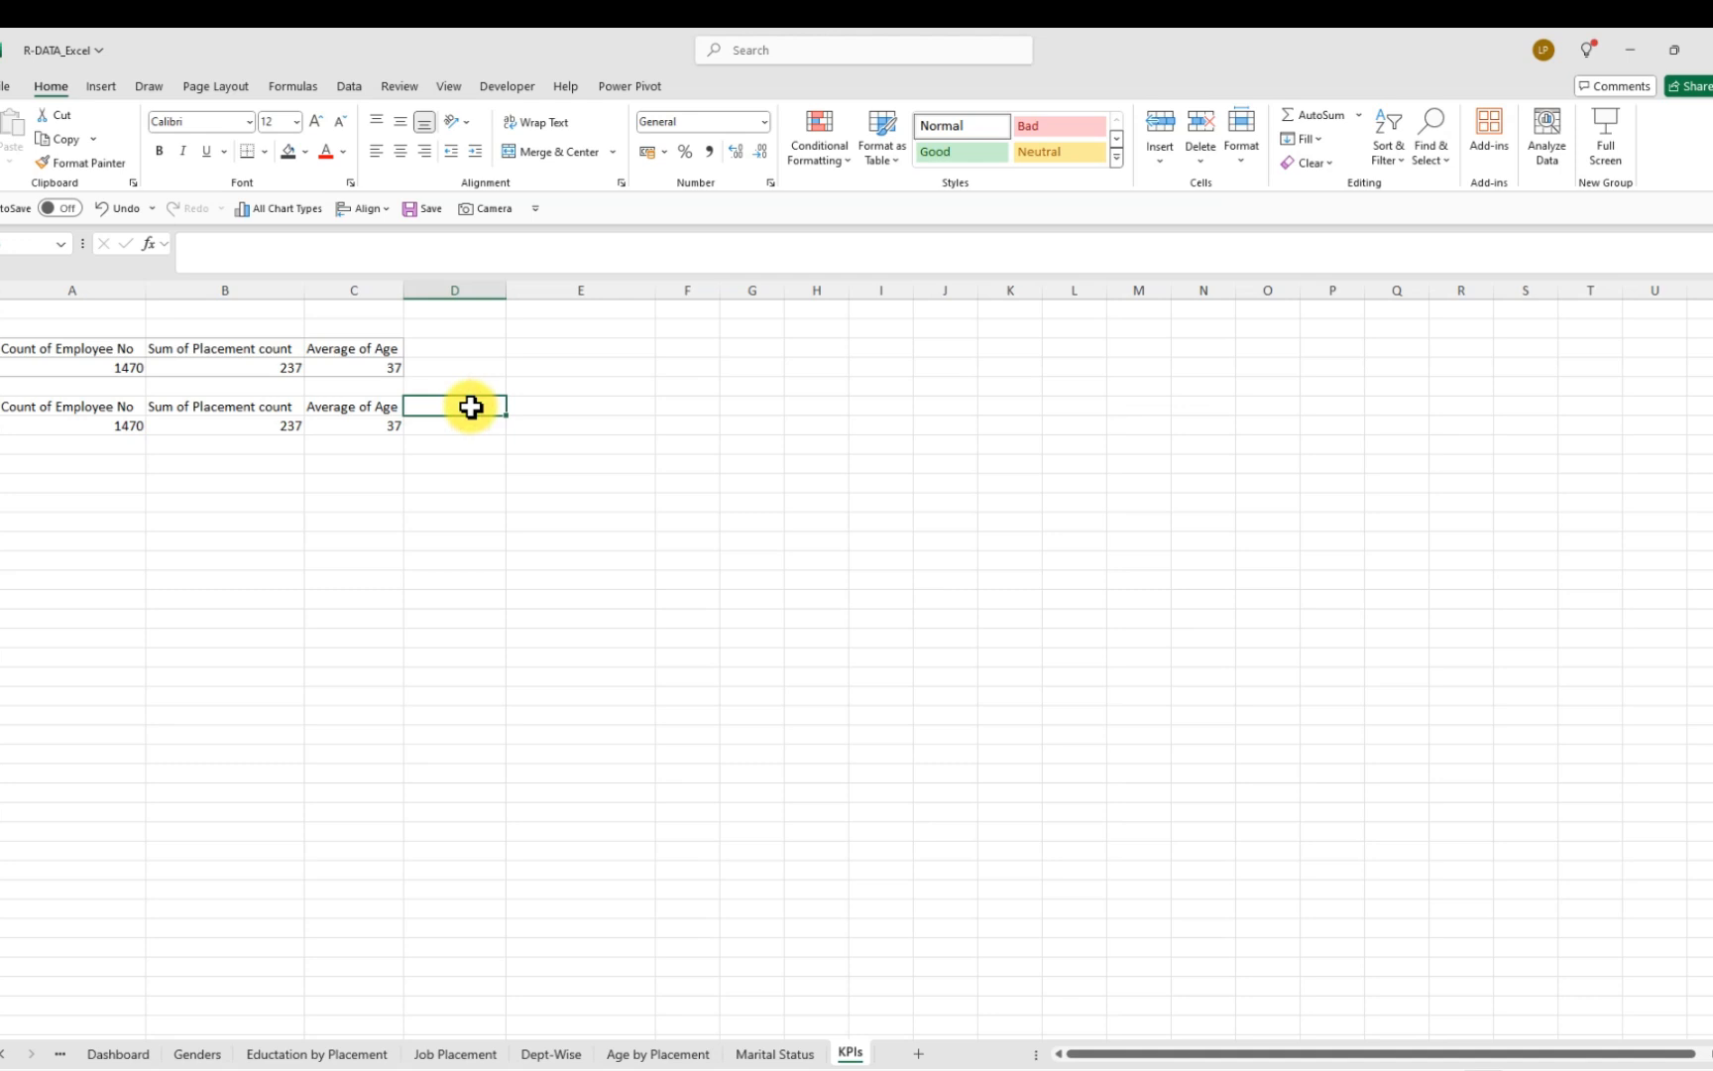
pyautogui.click(61, 406)
pyautogui.moveTo(309, 244); pyautogui.dragTo(189, 252)
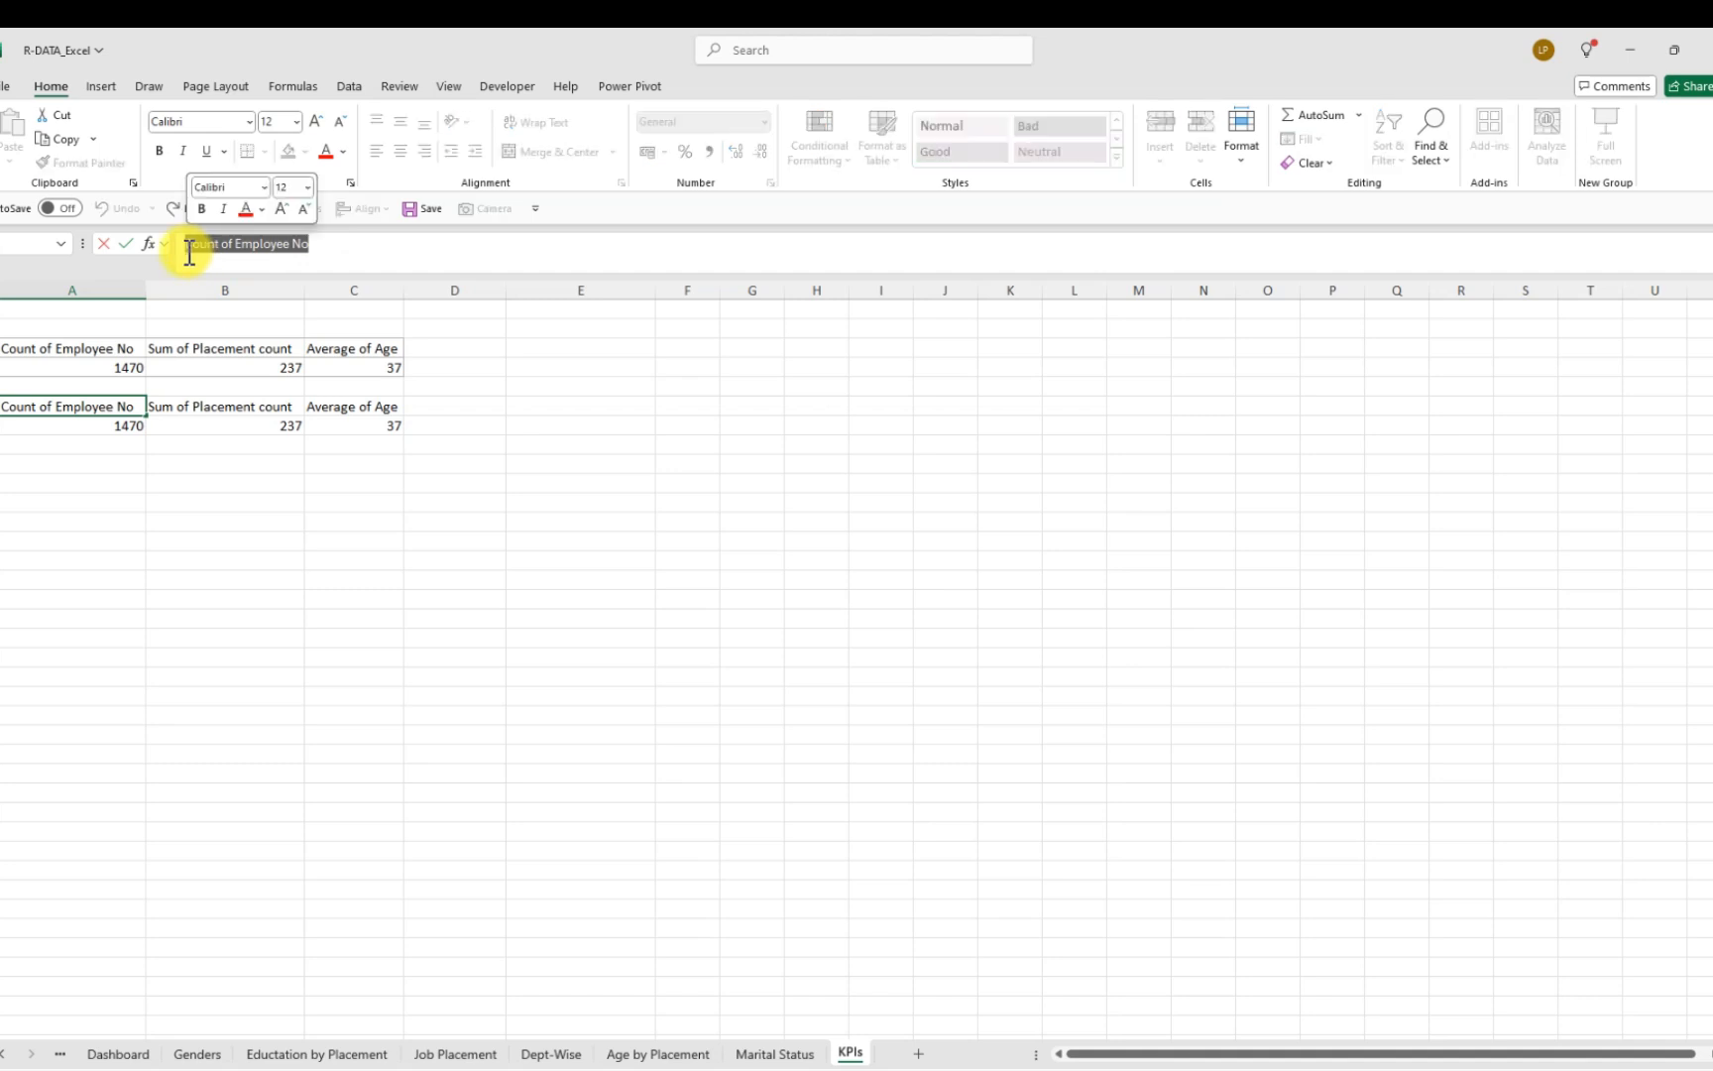
pyautogui.write('Total')
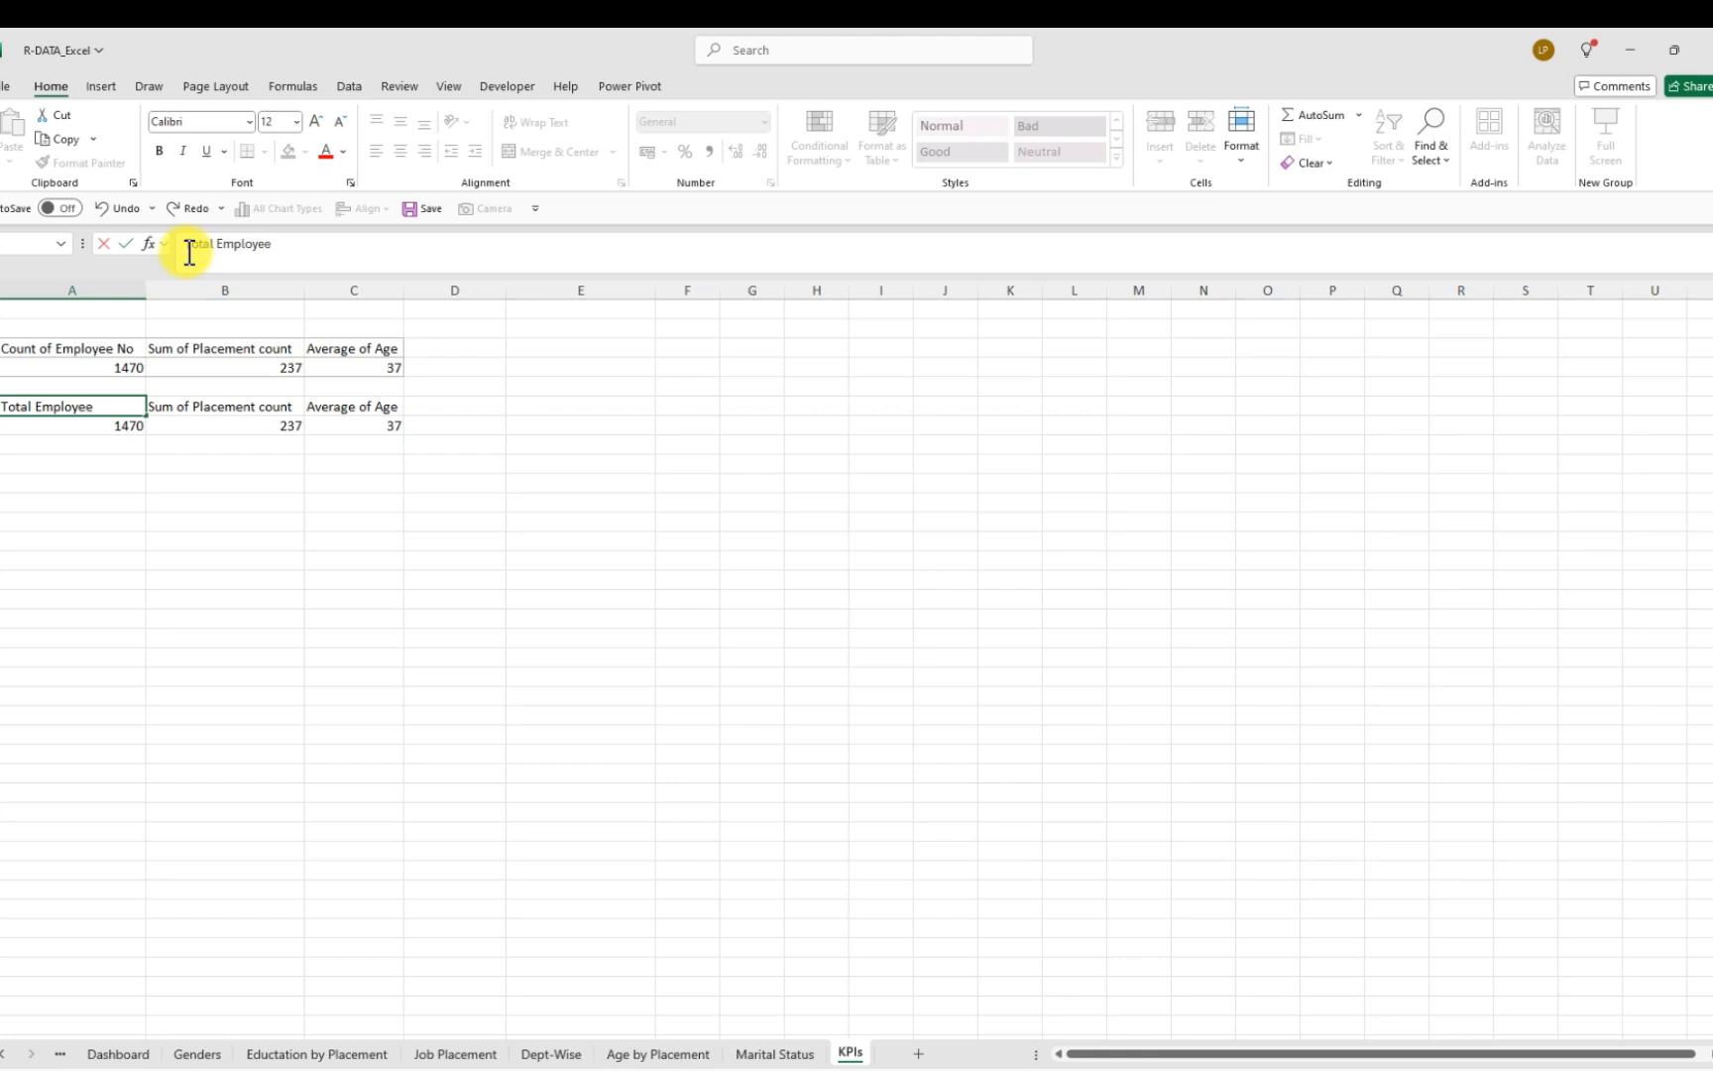
# Remove "Sum of" from the pasted header in B6 so it reads "Placement count"
pyautogui.click(232, 408)
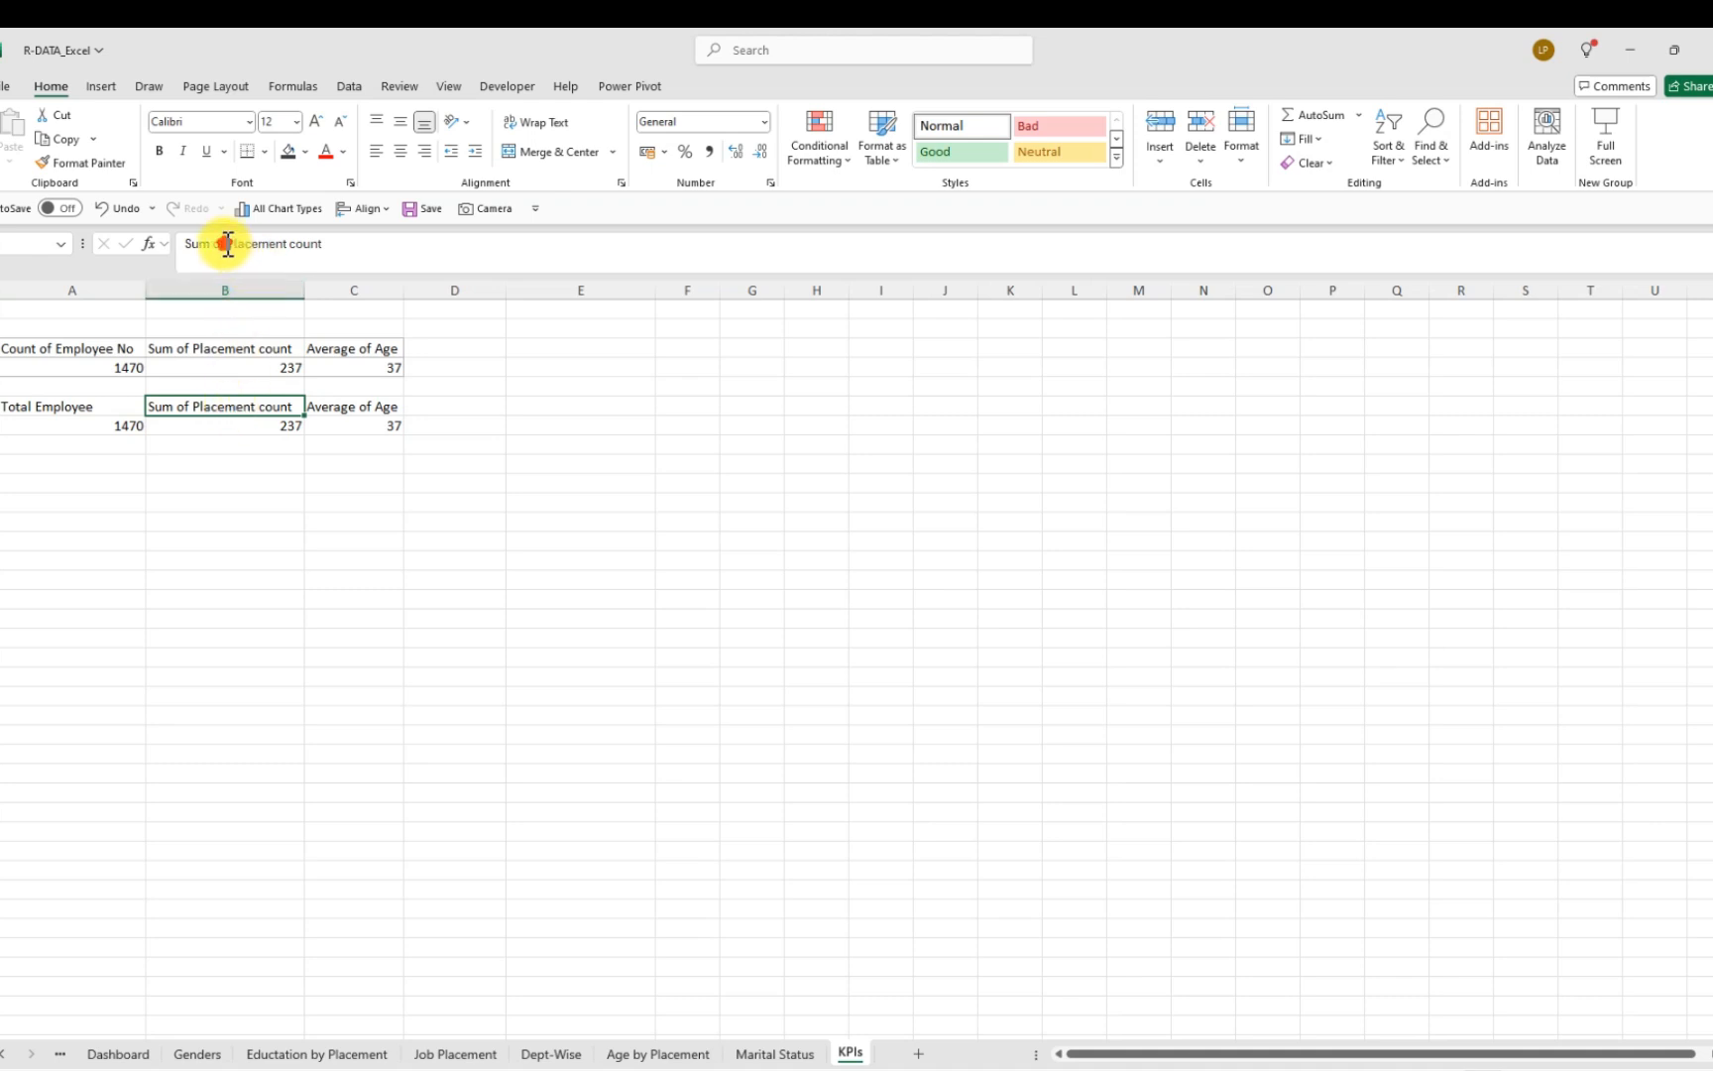
pyautogui.moveTo(227, 243); pyautogui.dragTo(169, 249)
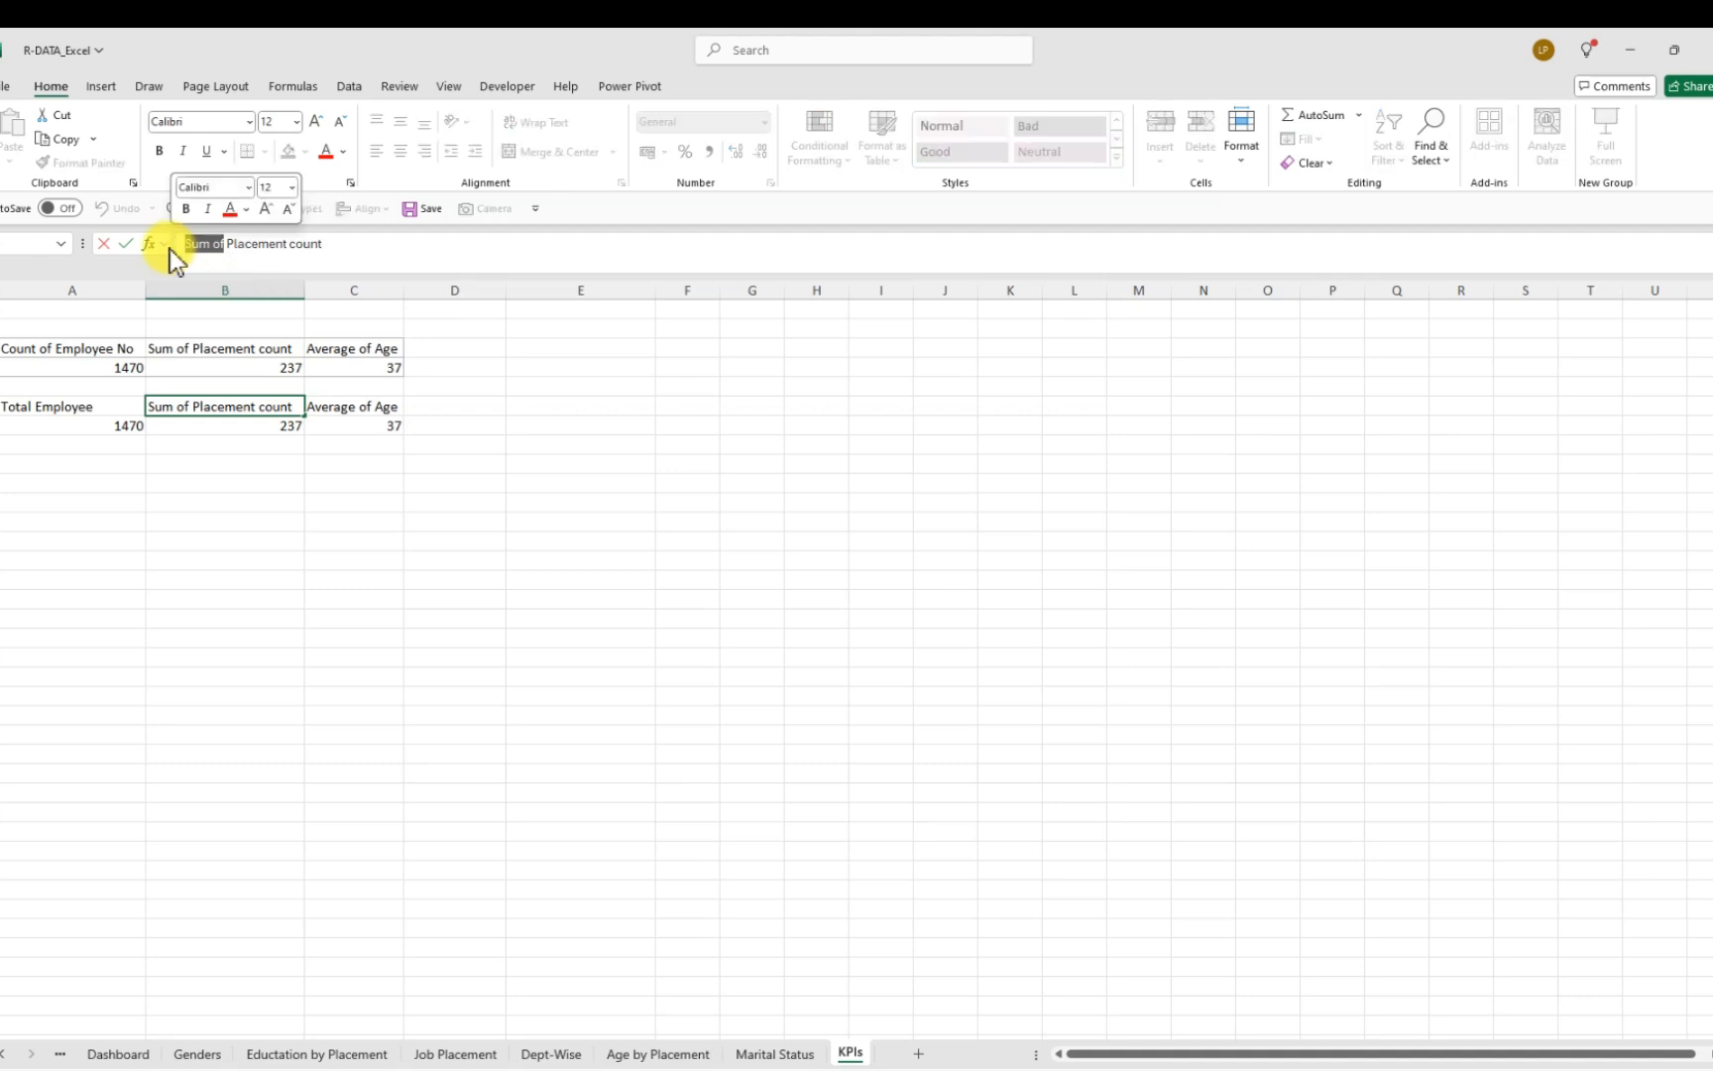
pyautogui.press('BackSpace')
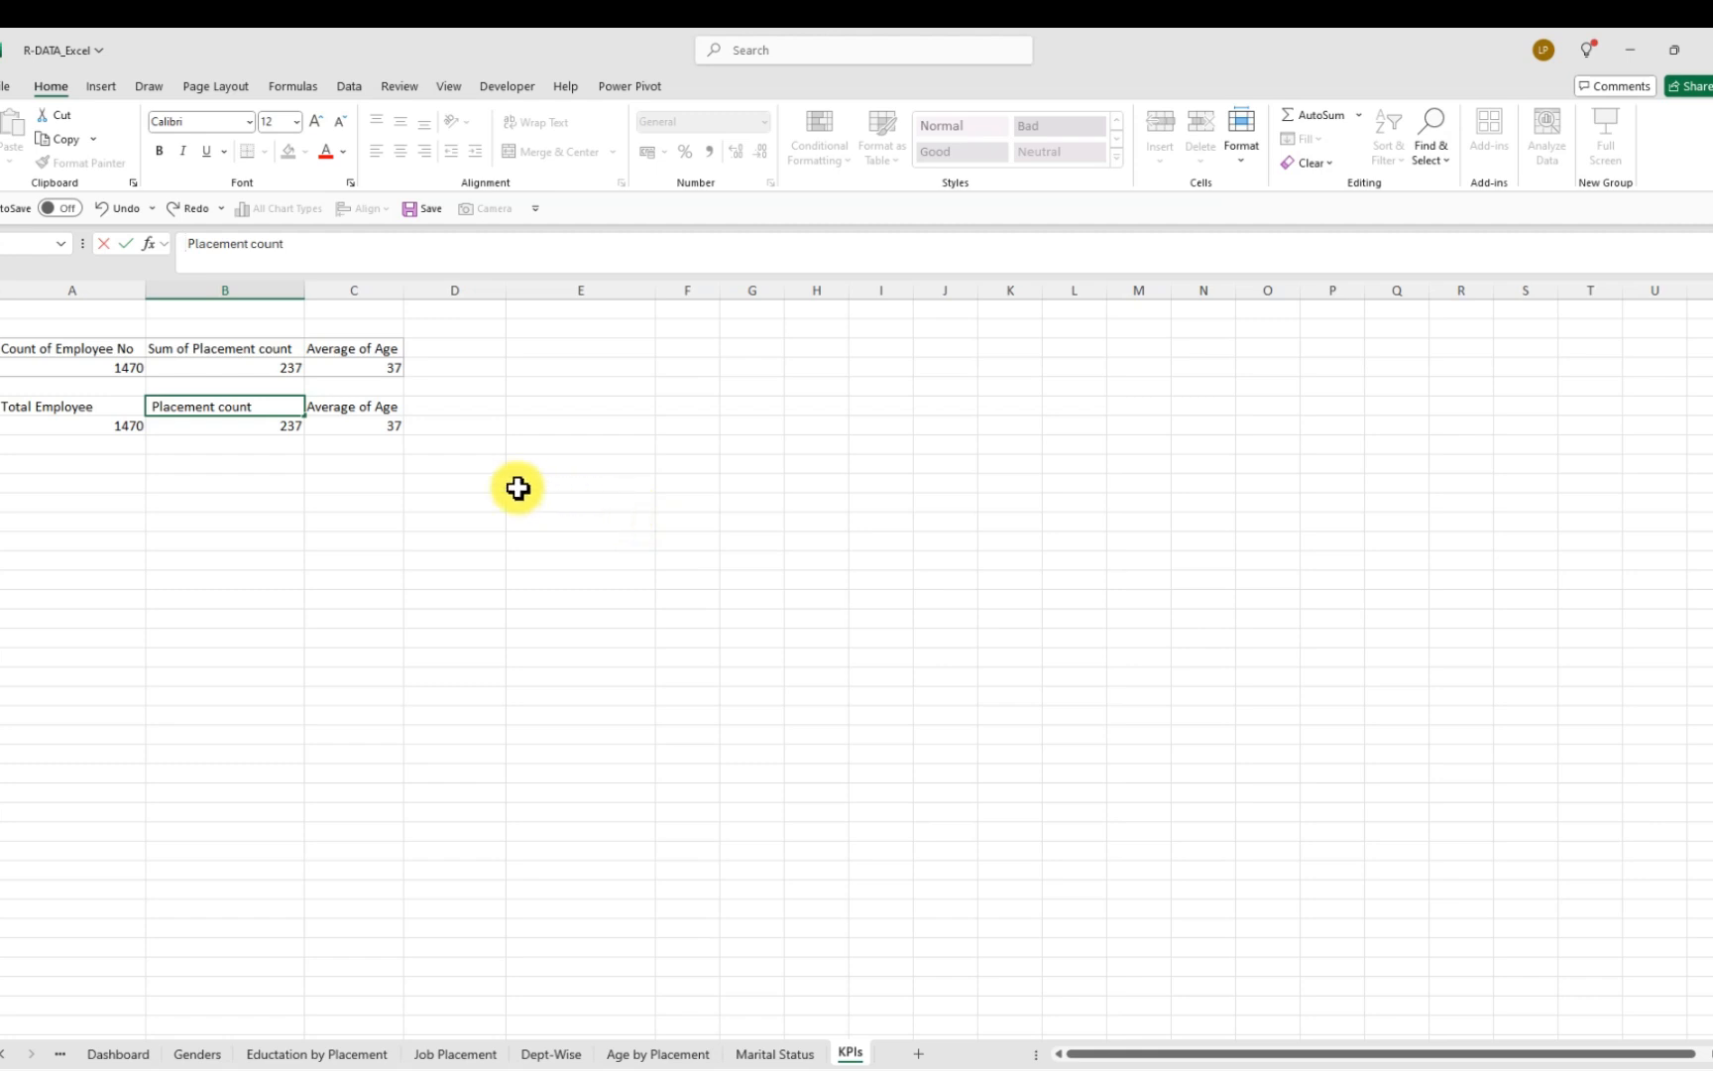
# Add the header "Active Employee" in D6 beside Average of Age and widen column D slightly to fit it
pyautogui.click(369, 408)
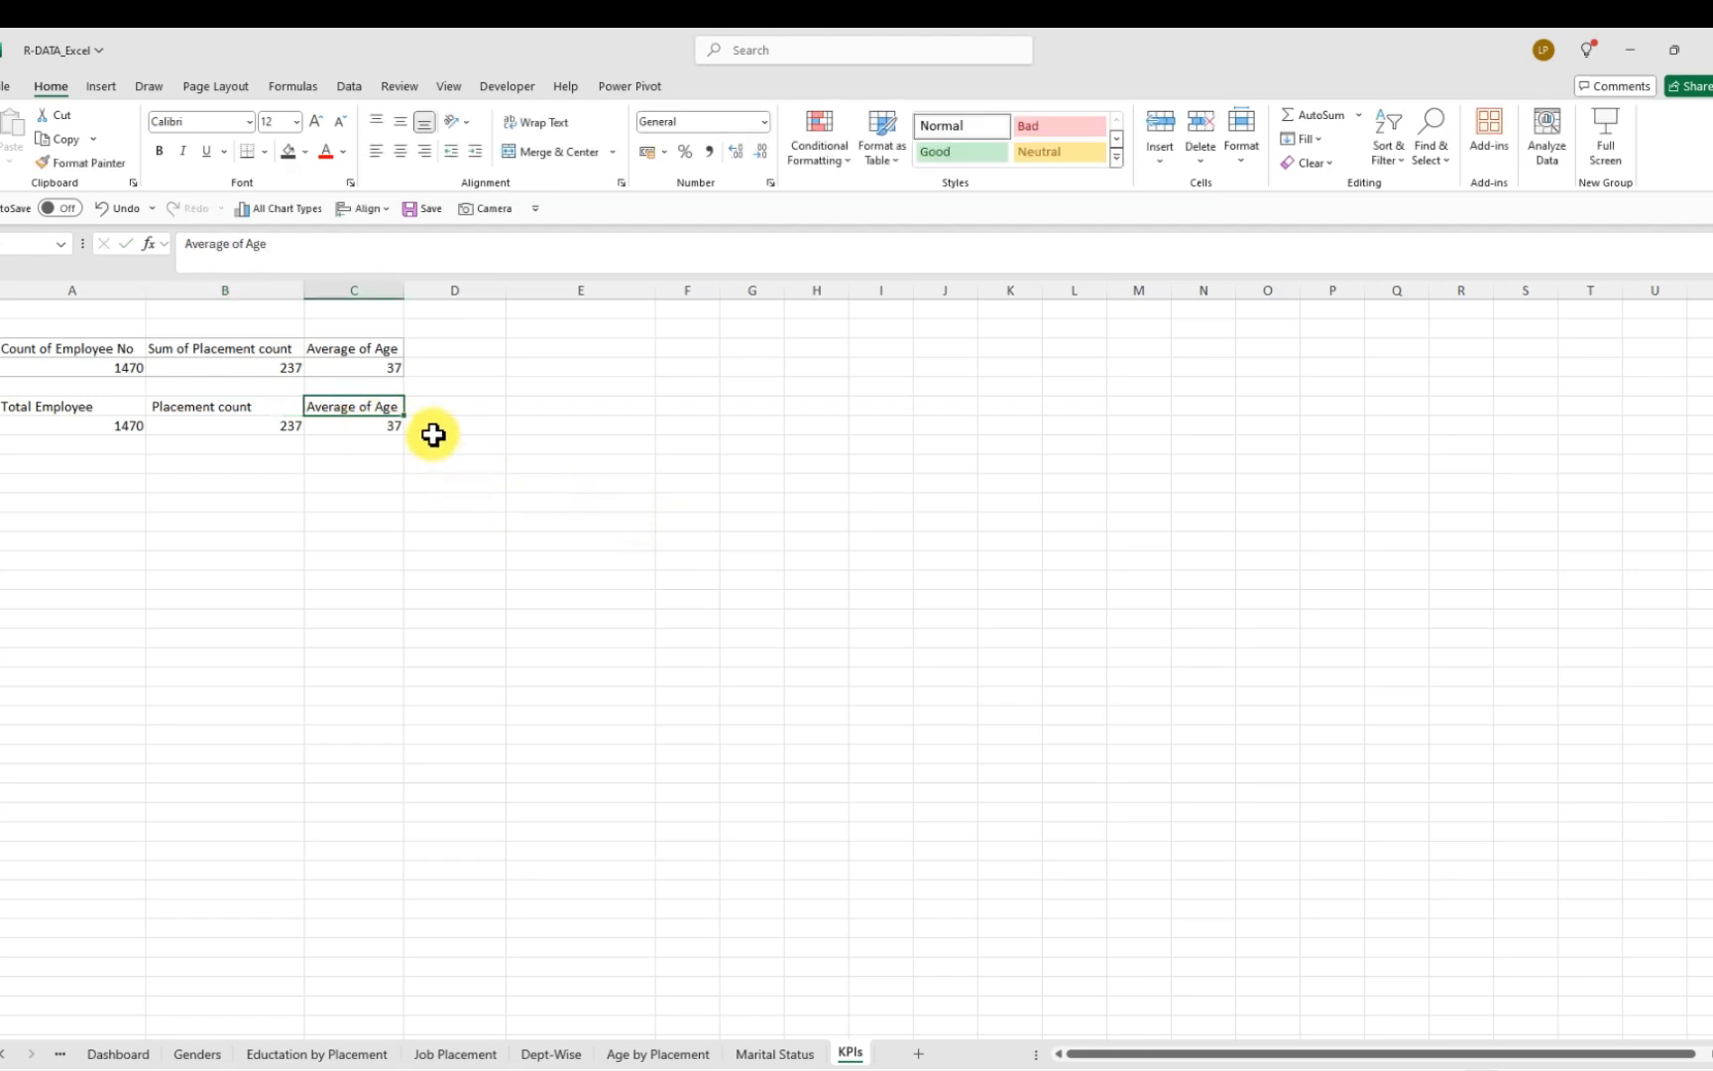
pyautogui.click(448, 406)
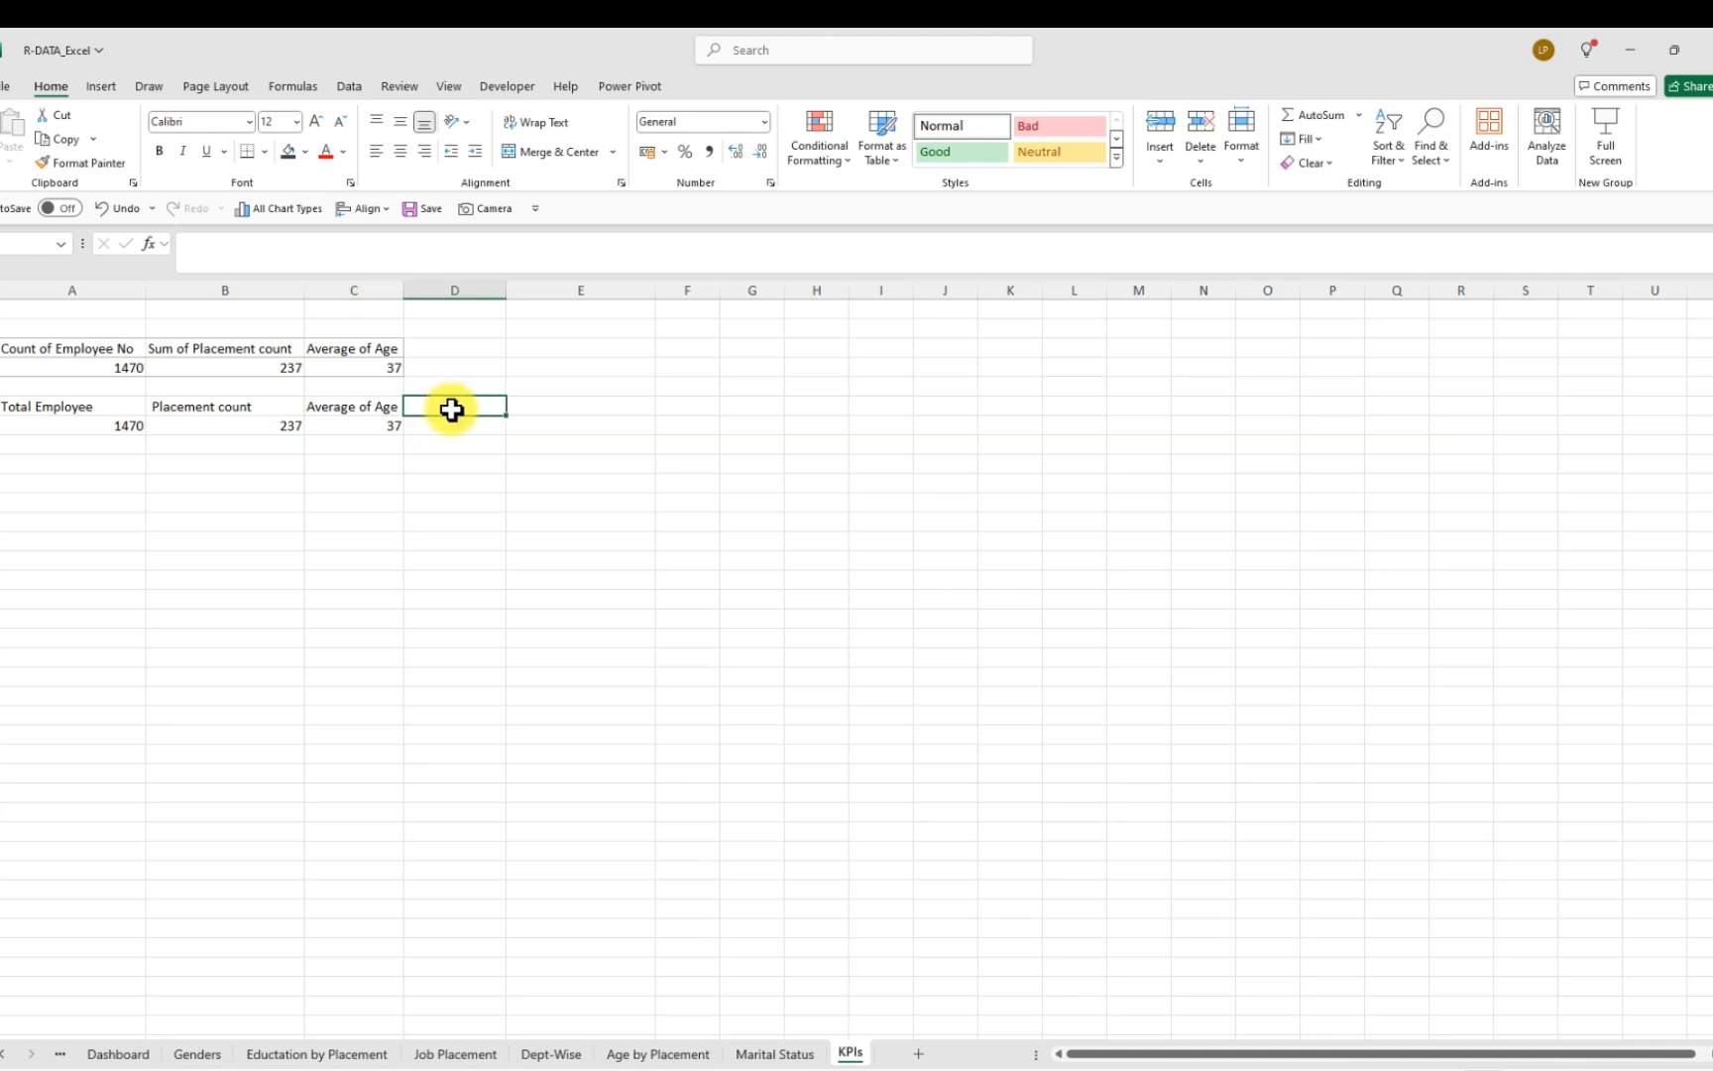
pyautogui.write('Active Employee')
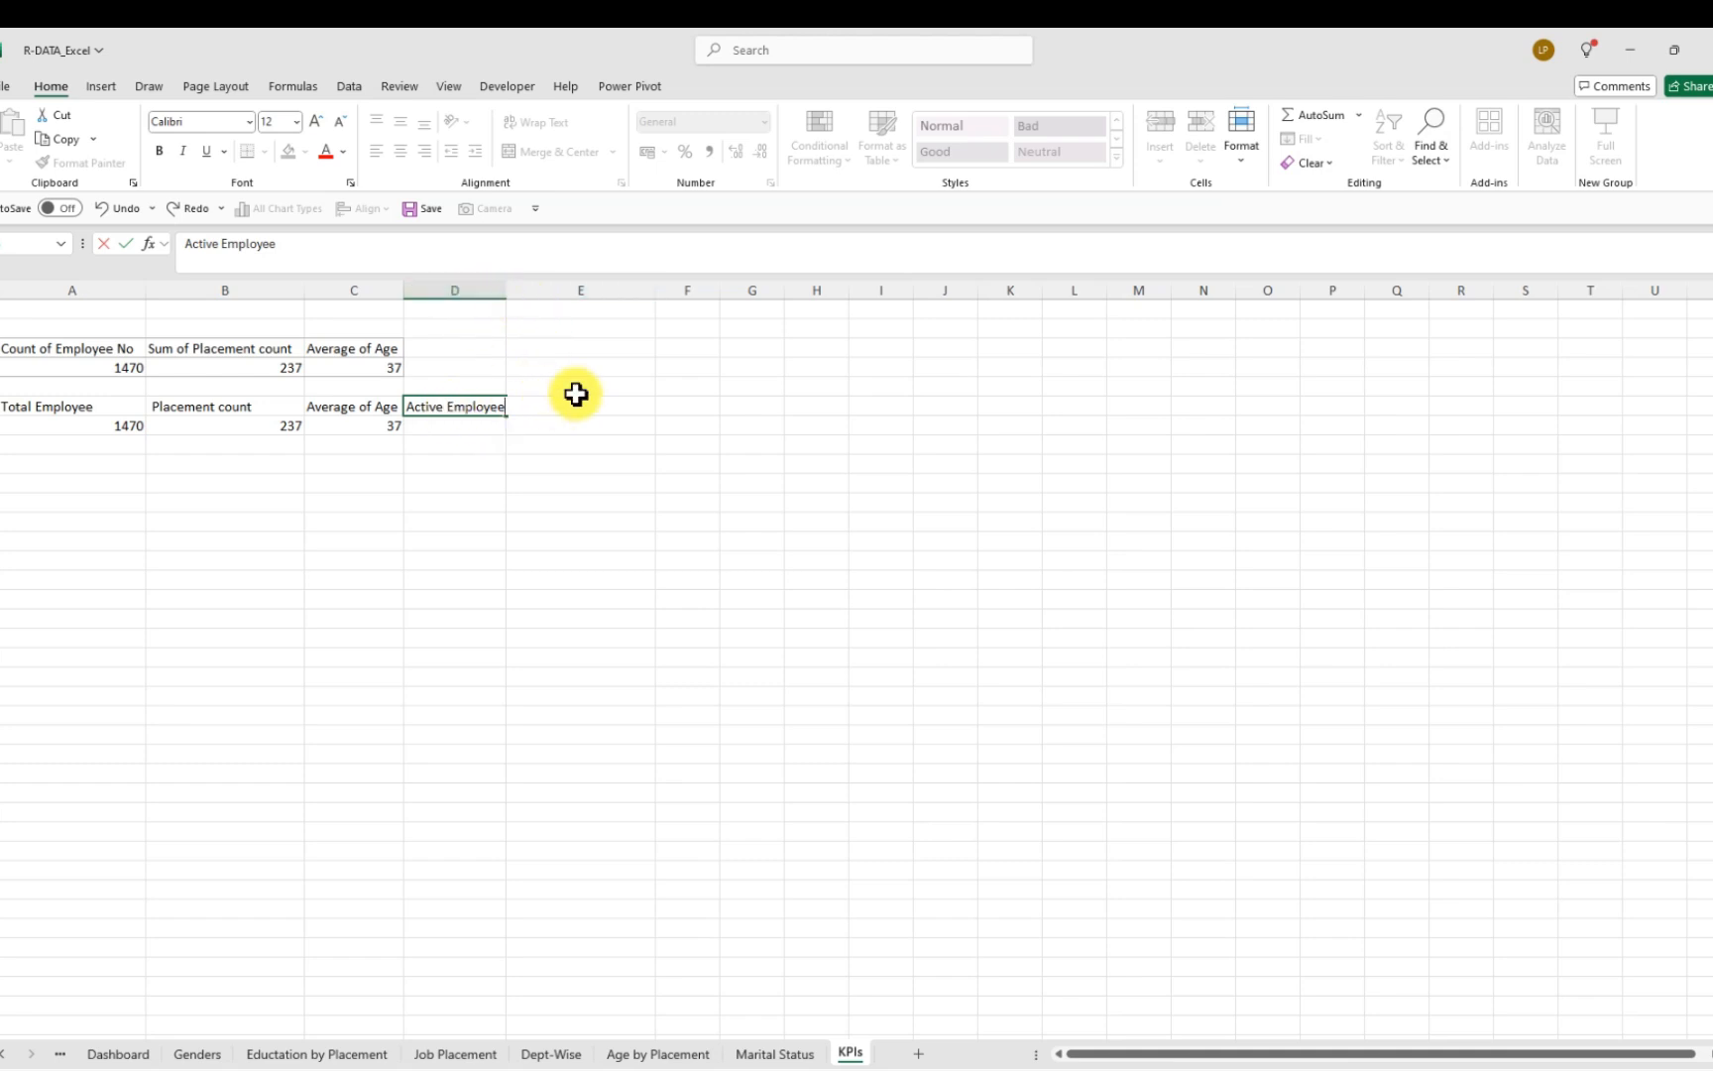
pyautogui.click(508, 290)
pyautogui.moveTo(508, 292); pyautogui.dragTo(520, 297)
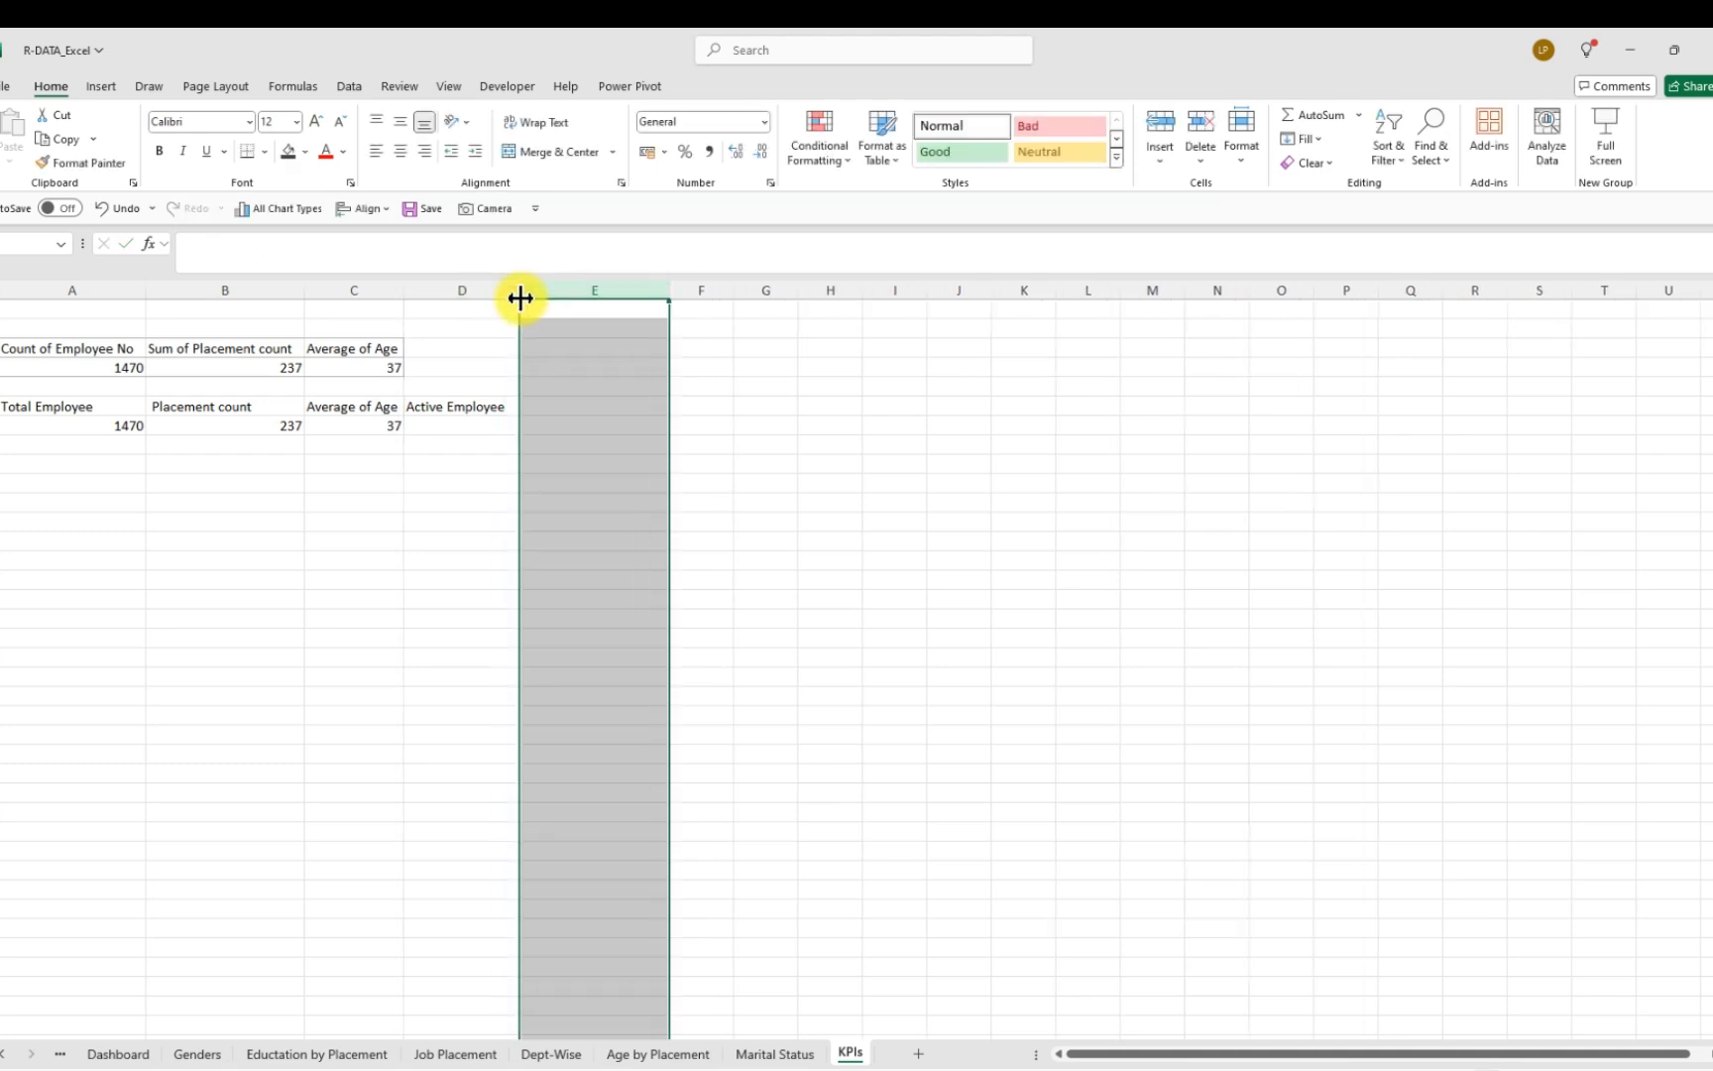
# Add the header "Placement Rate" in cell E6, beside the Active Employee header
pyautogui.click(566, 402)
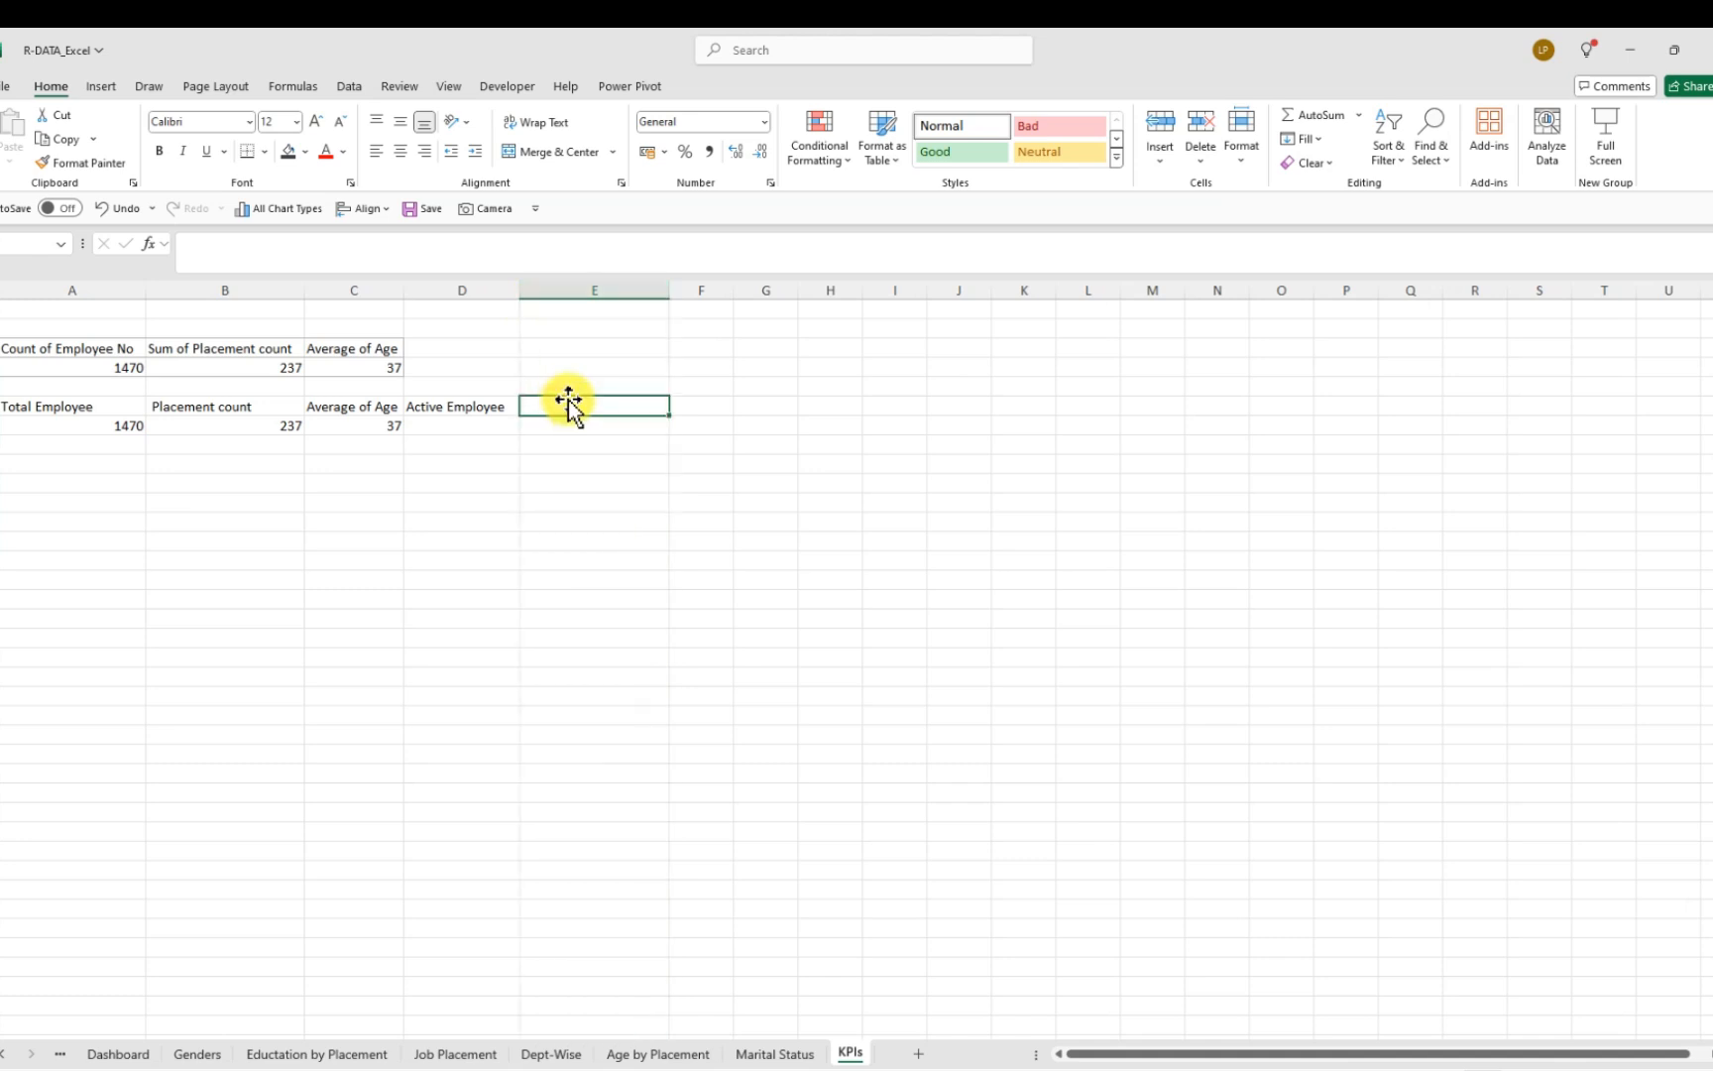
pyautogui.write('Placement Rate')
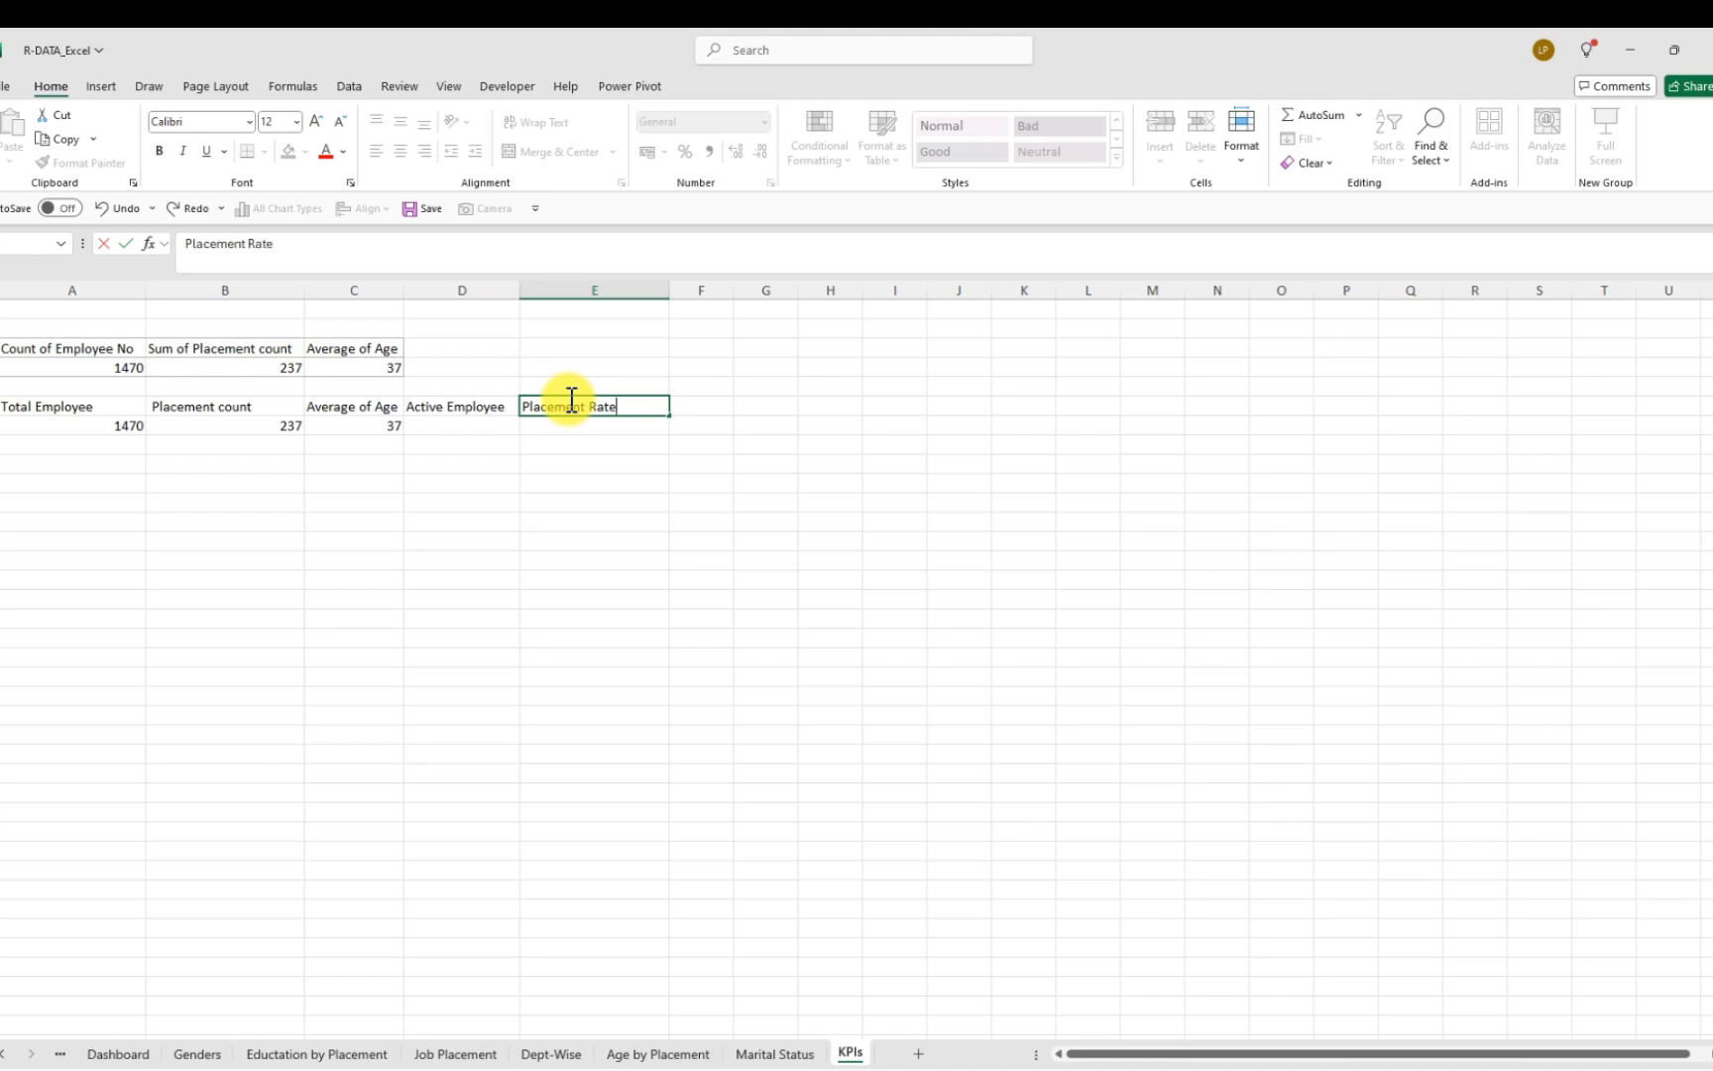
pyautogui.click(451, 543)
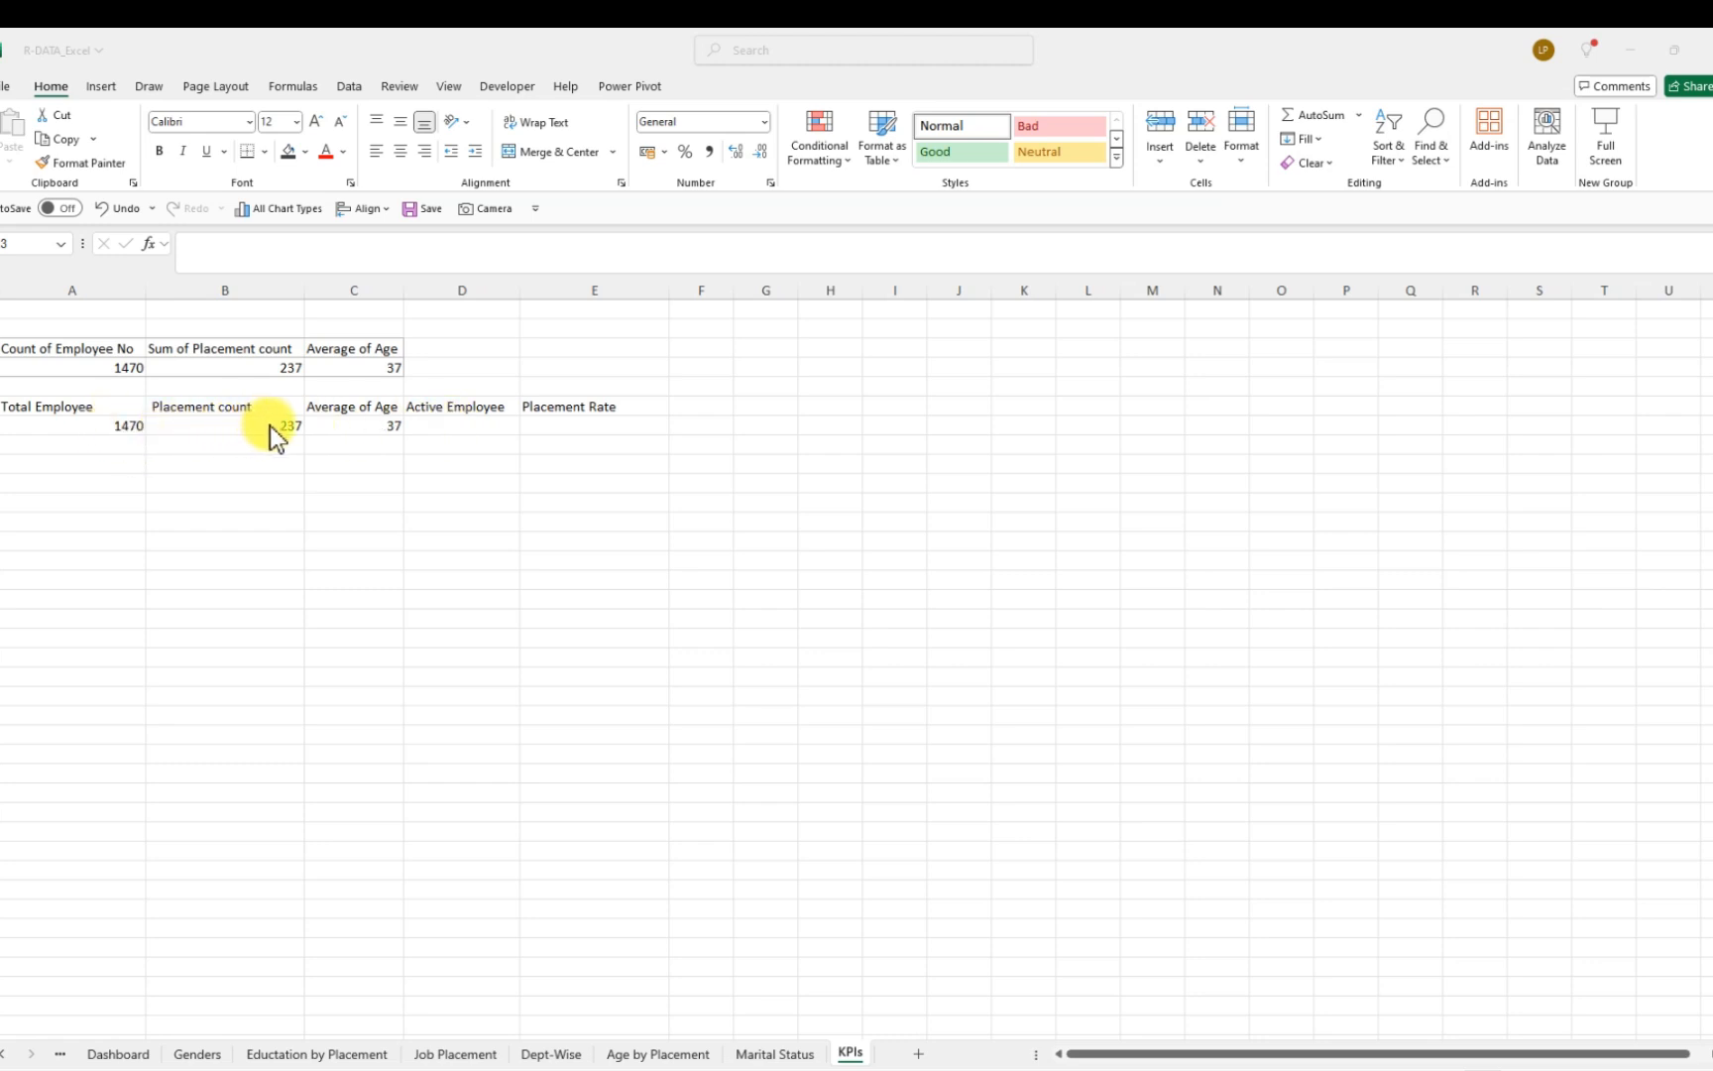
# Calculate Active Employee in D7 by subtracting the placement count from the total employees with the formula =A7-B7
pyautogui.click(478, 425)
pyautogui.click(466, 426)
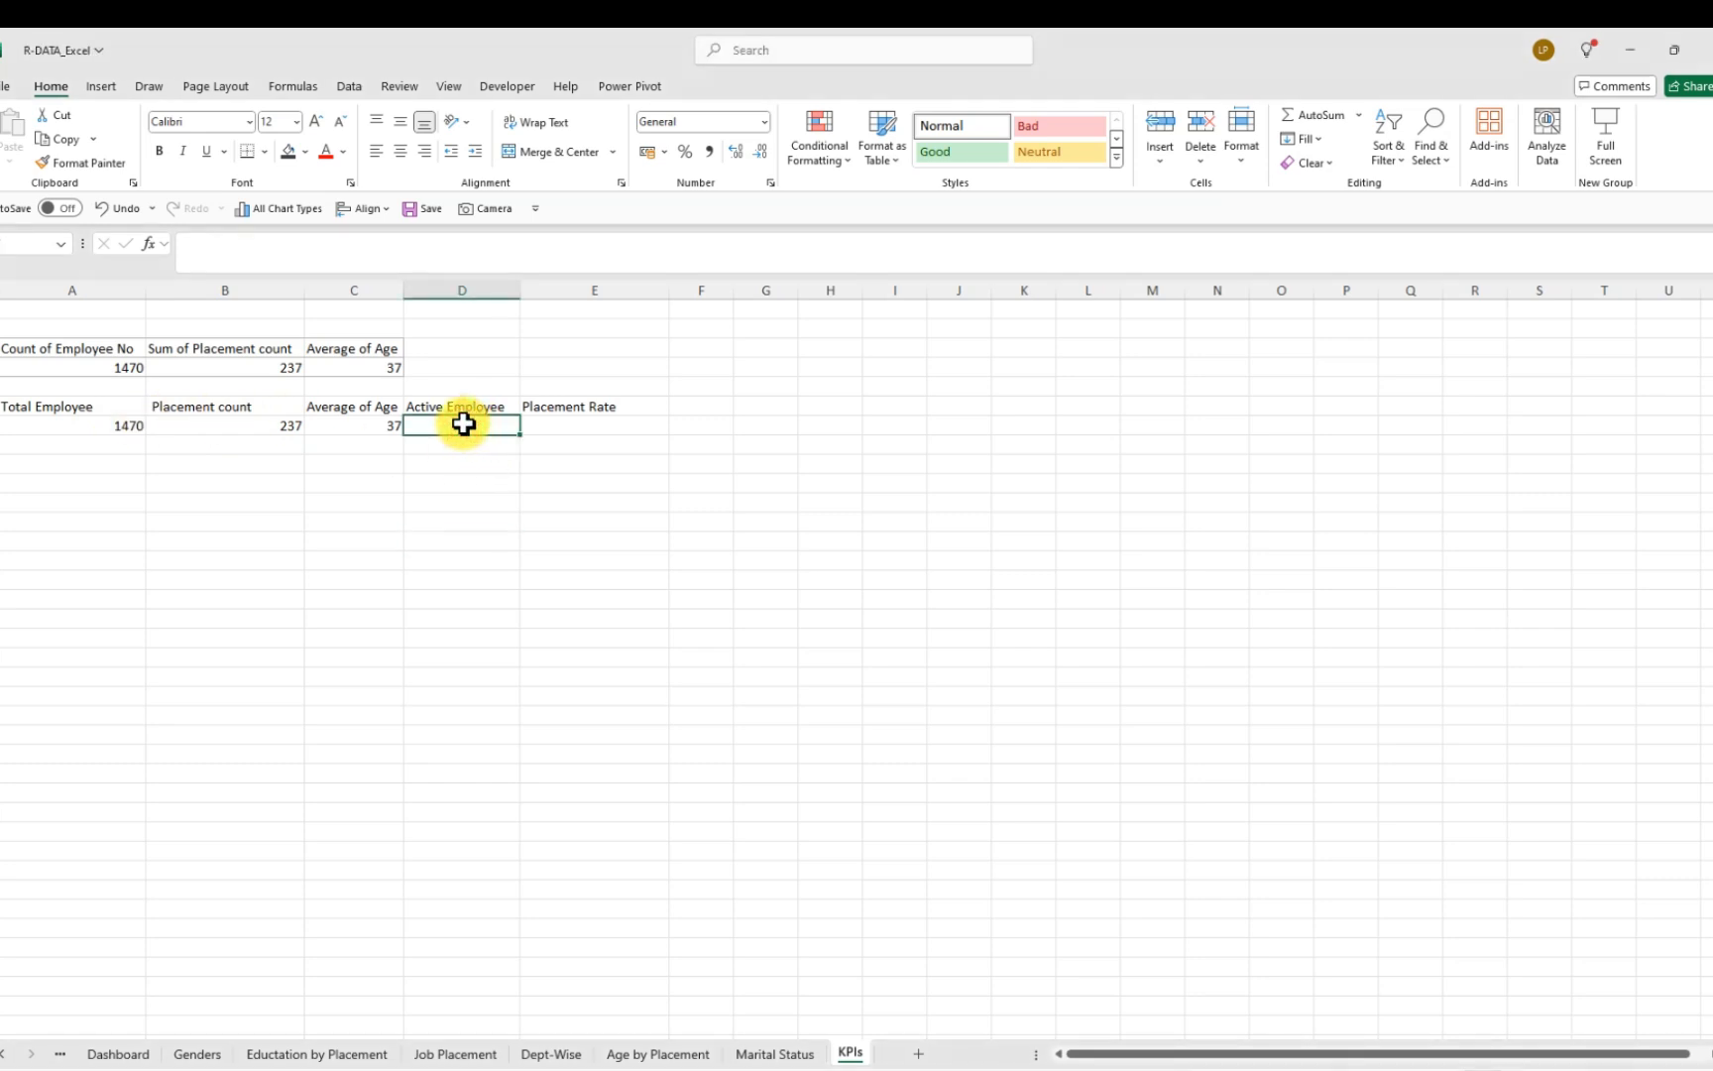
pyautogui.write('=')
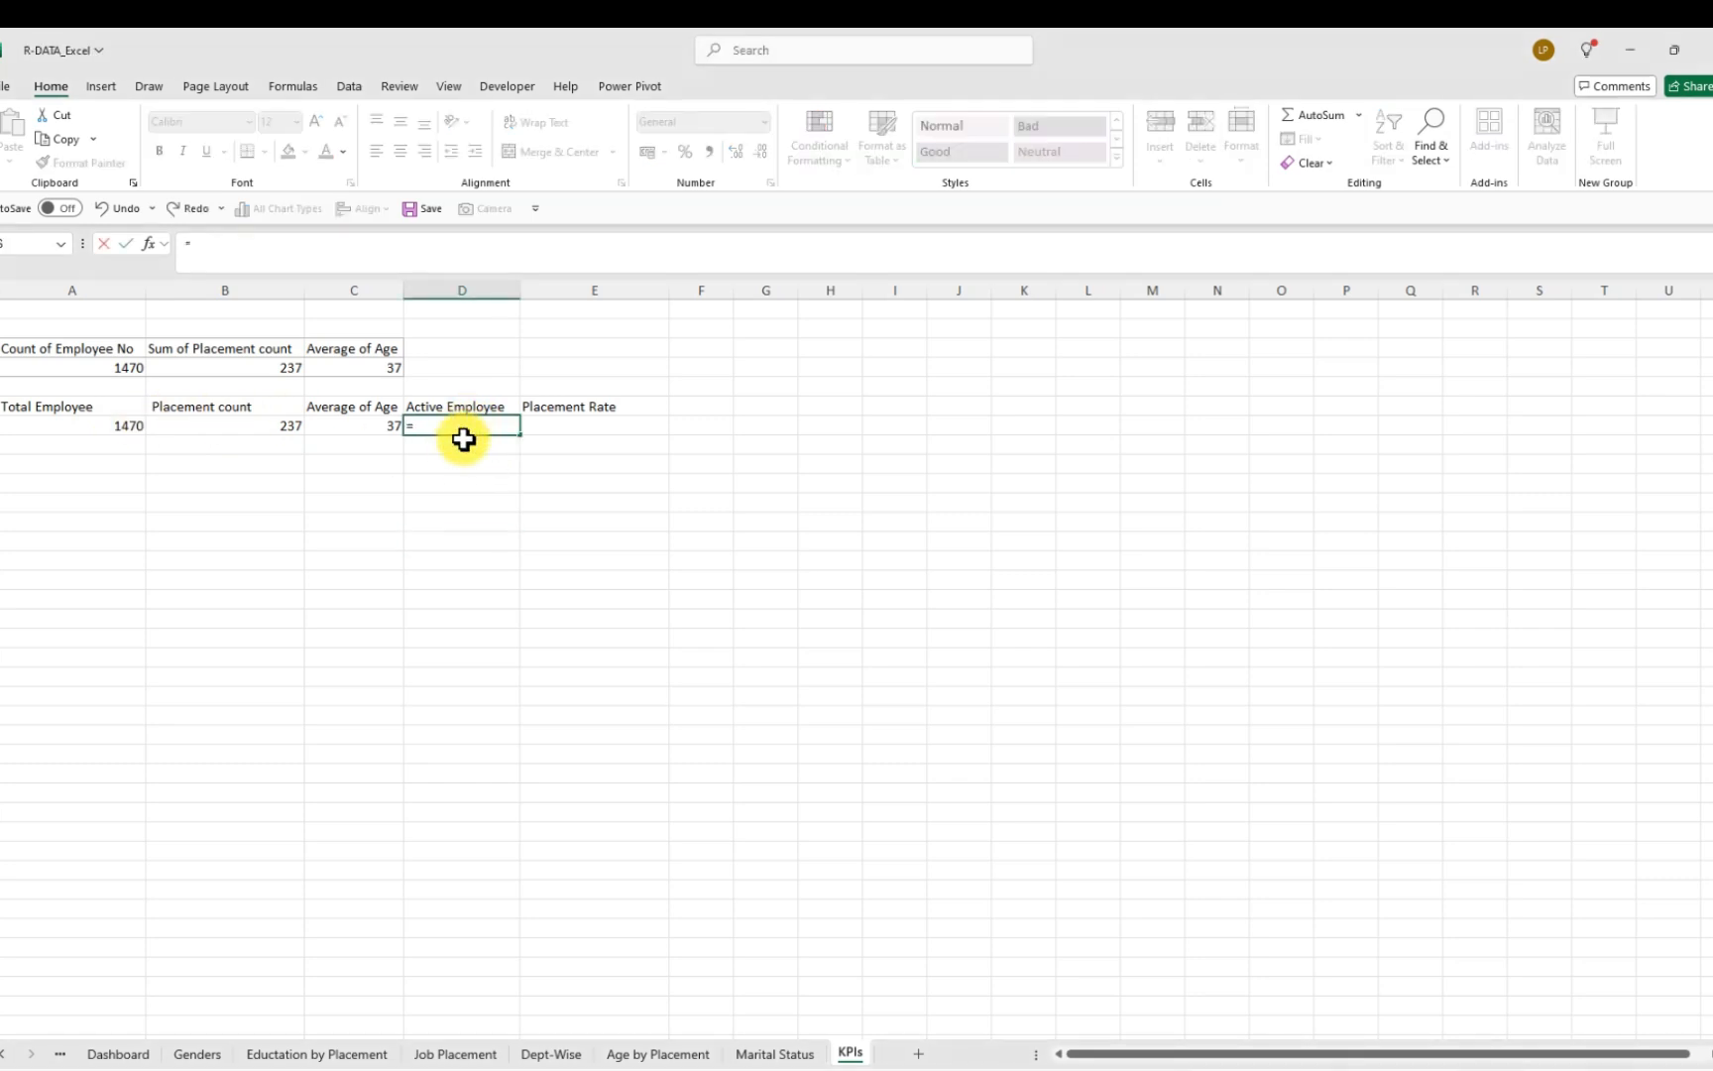
pyautogui.click(129, 431)
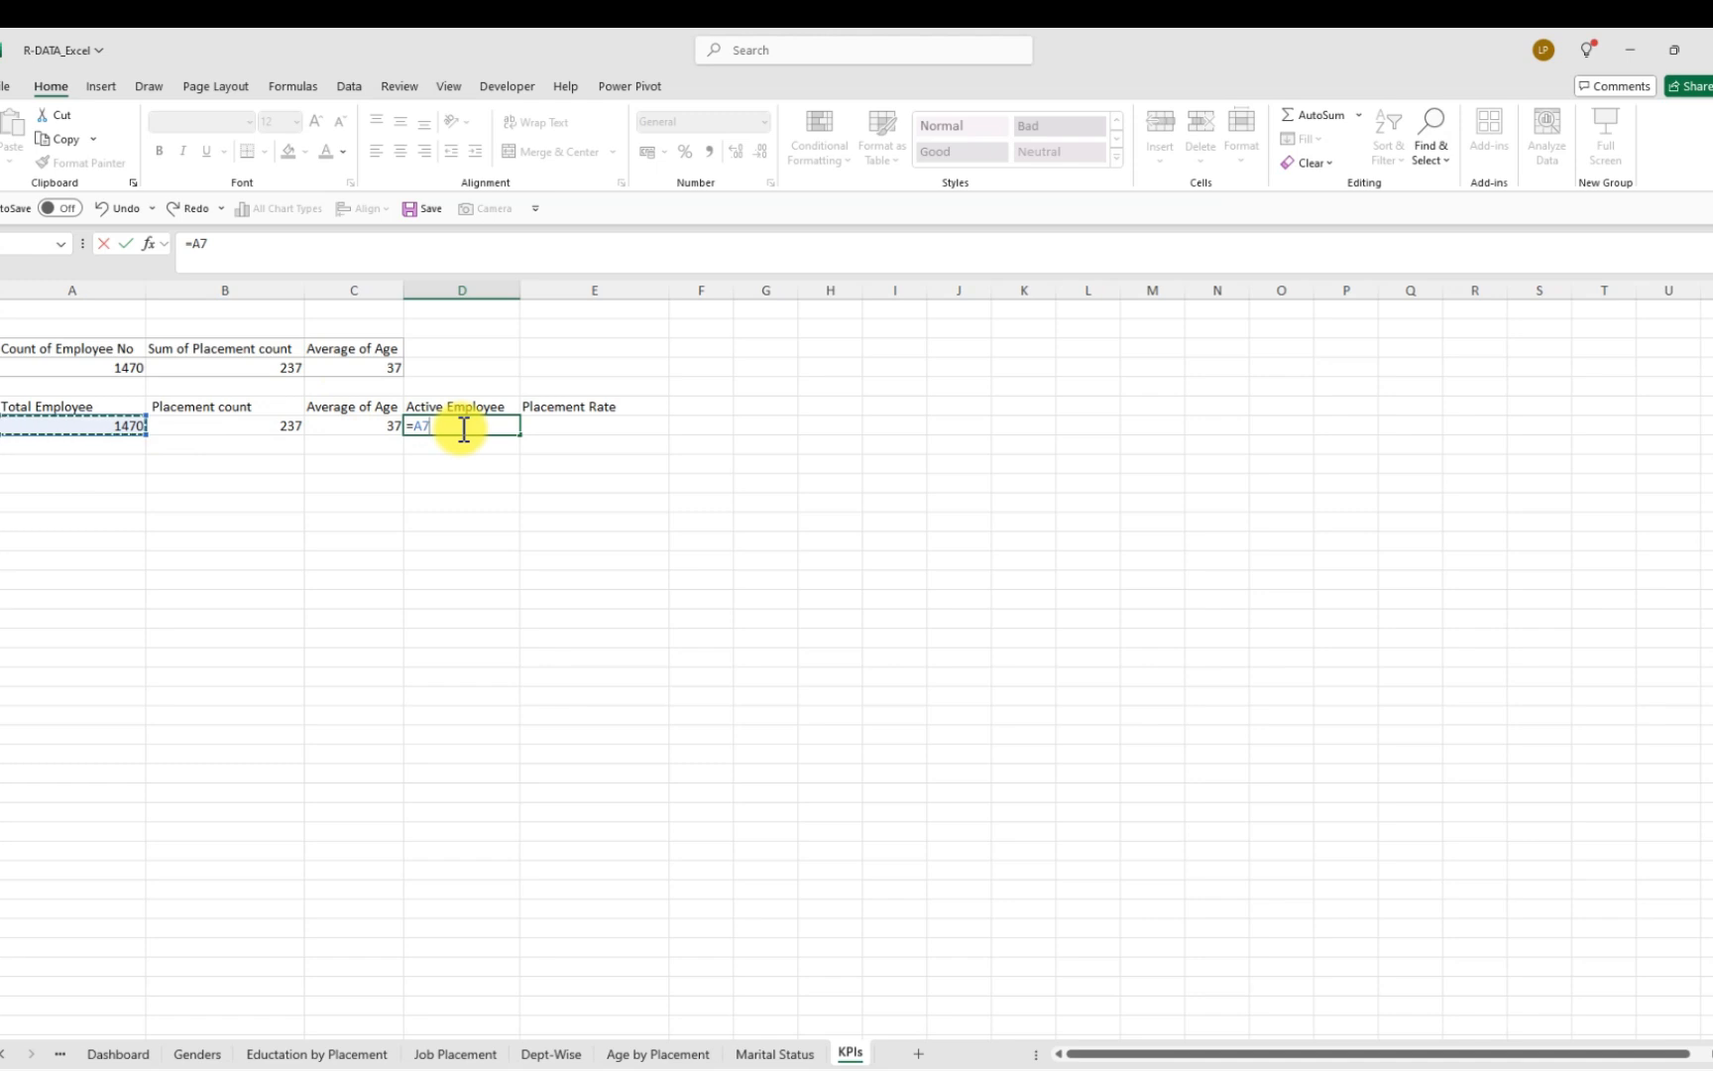
pyautogui.write('-')
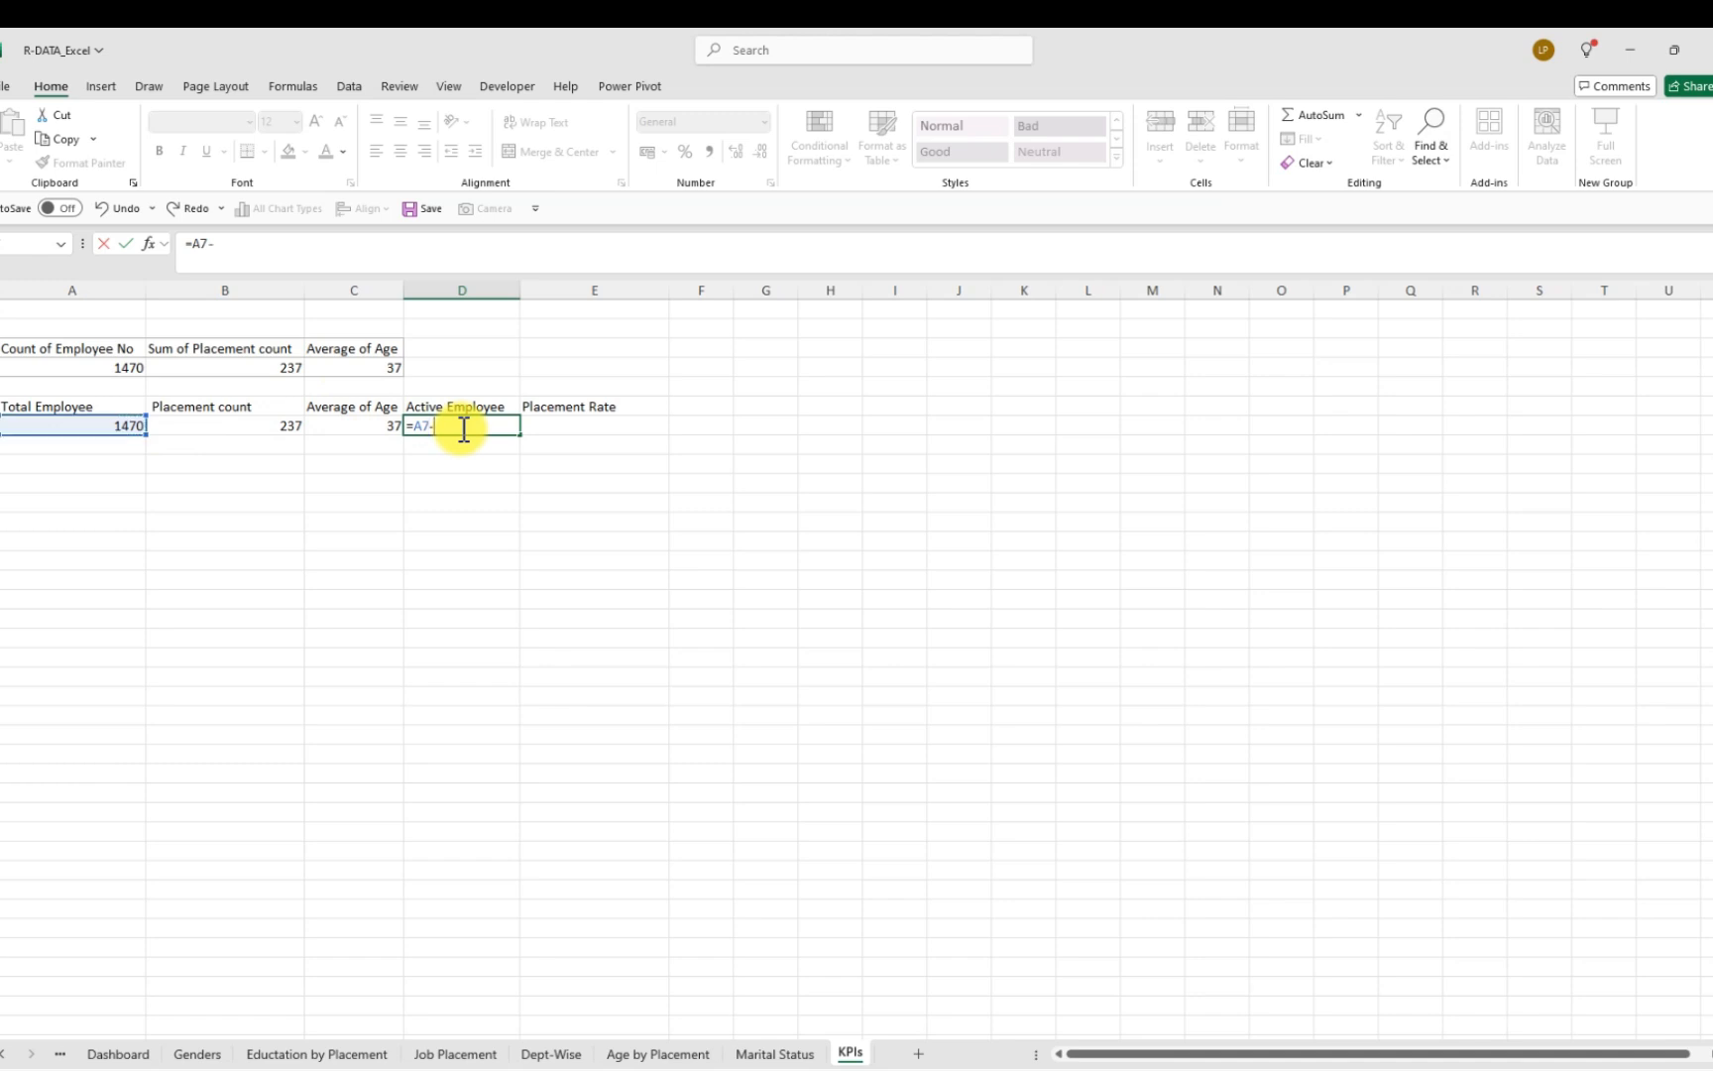
pyautogui.click(288, 424)
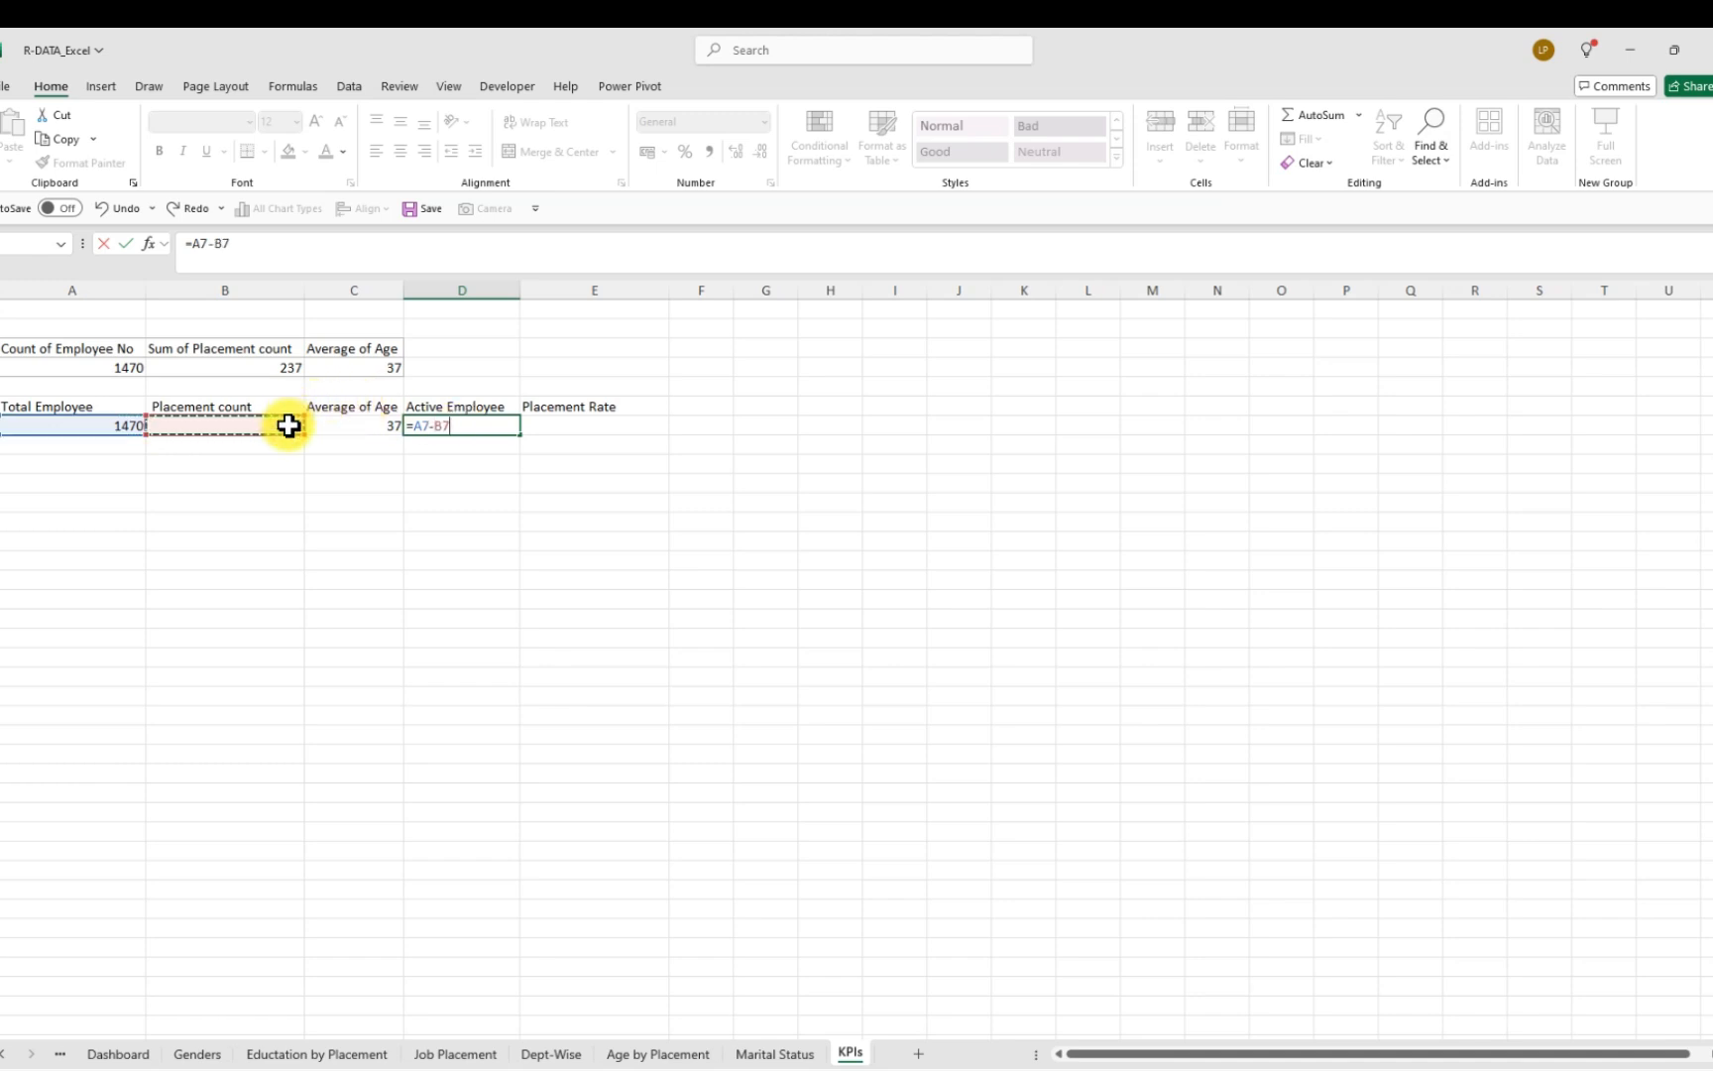
pyautogui.press('Return')
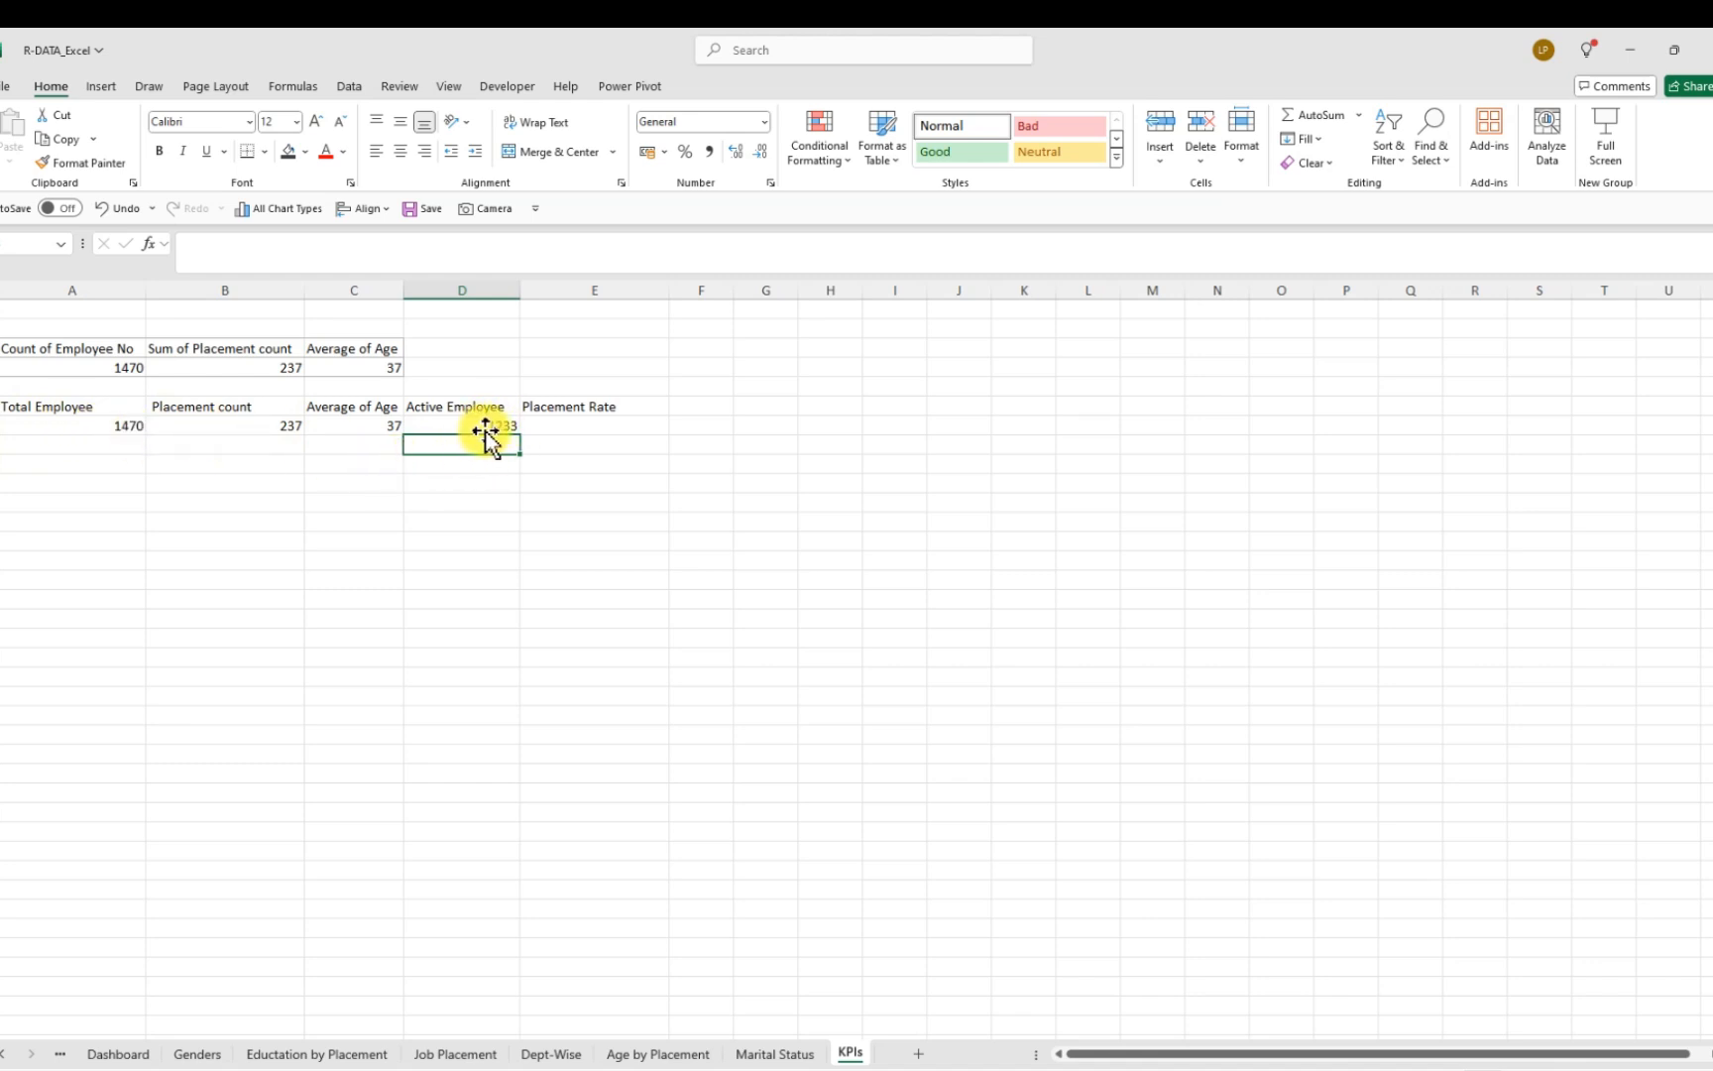
# Calculate the Placement Rate in E7 by dividing the placement count by the total employees with the formula =B7/A7
pyautogui.click(551, 422)
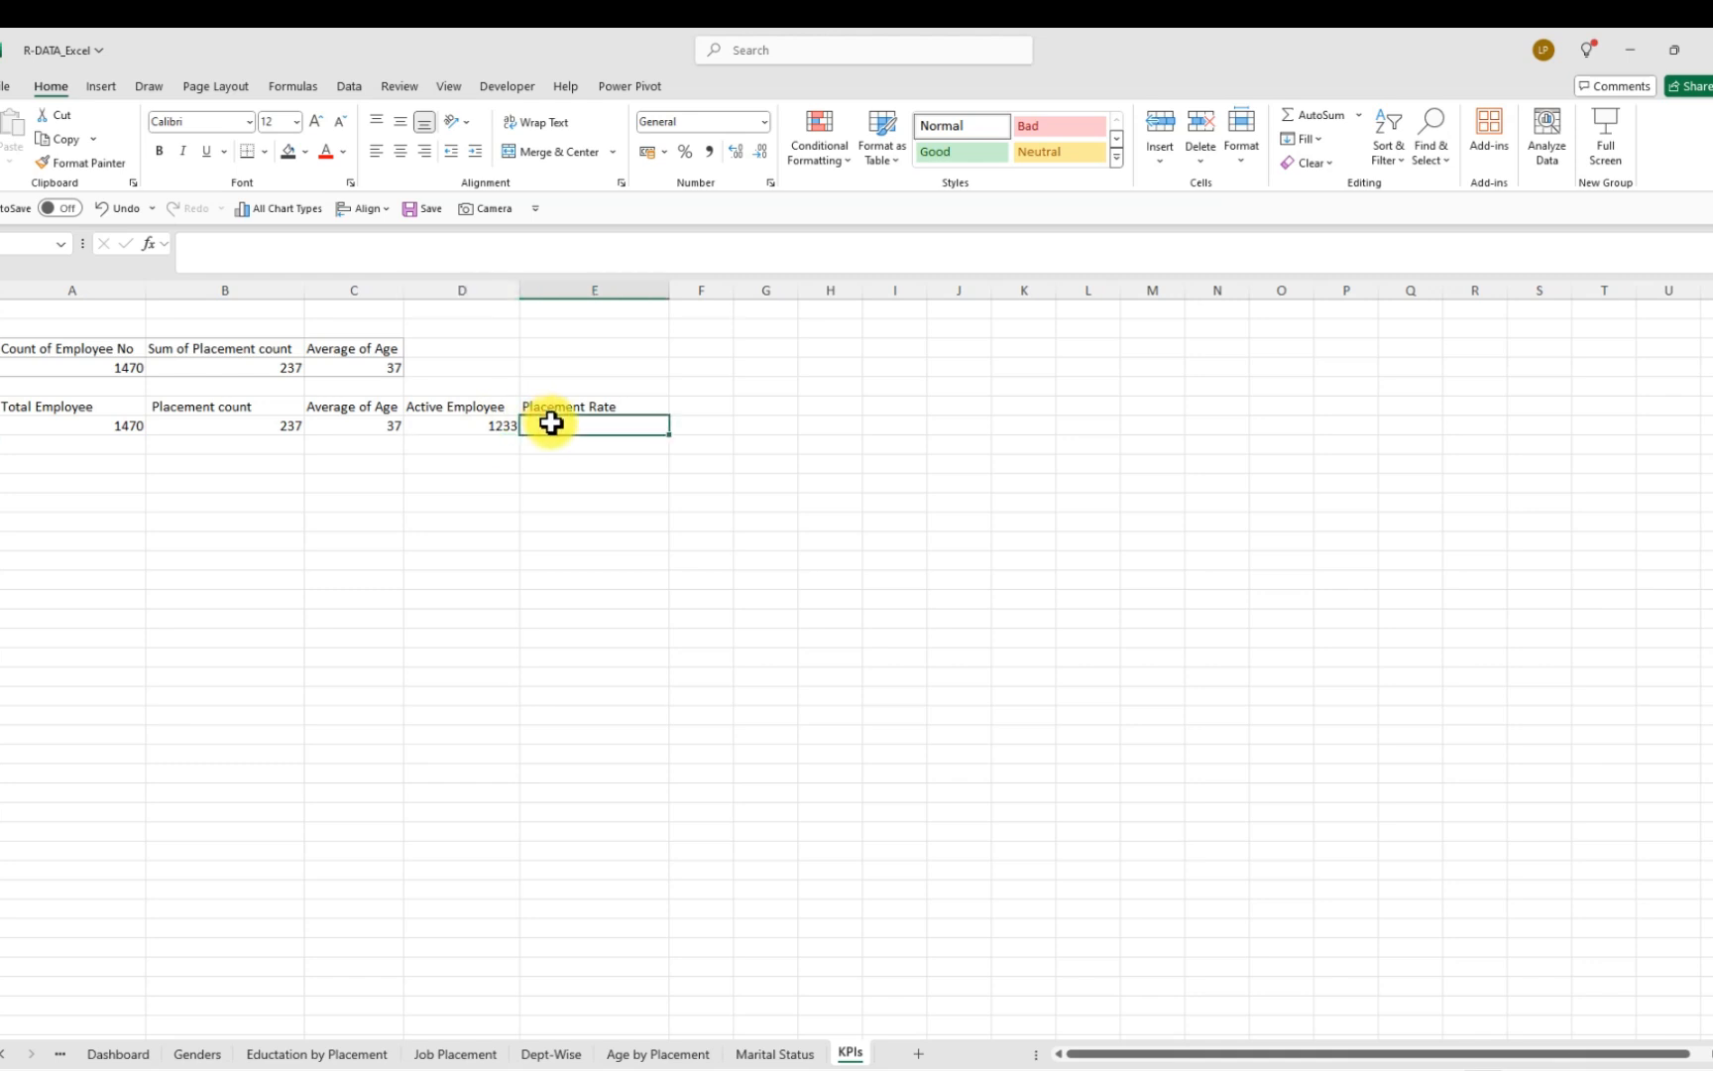
pyautogui.write('=')
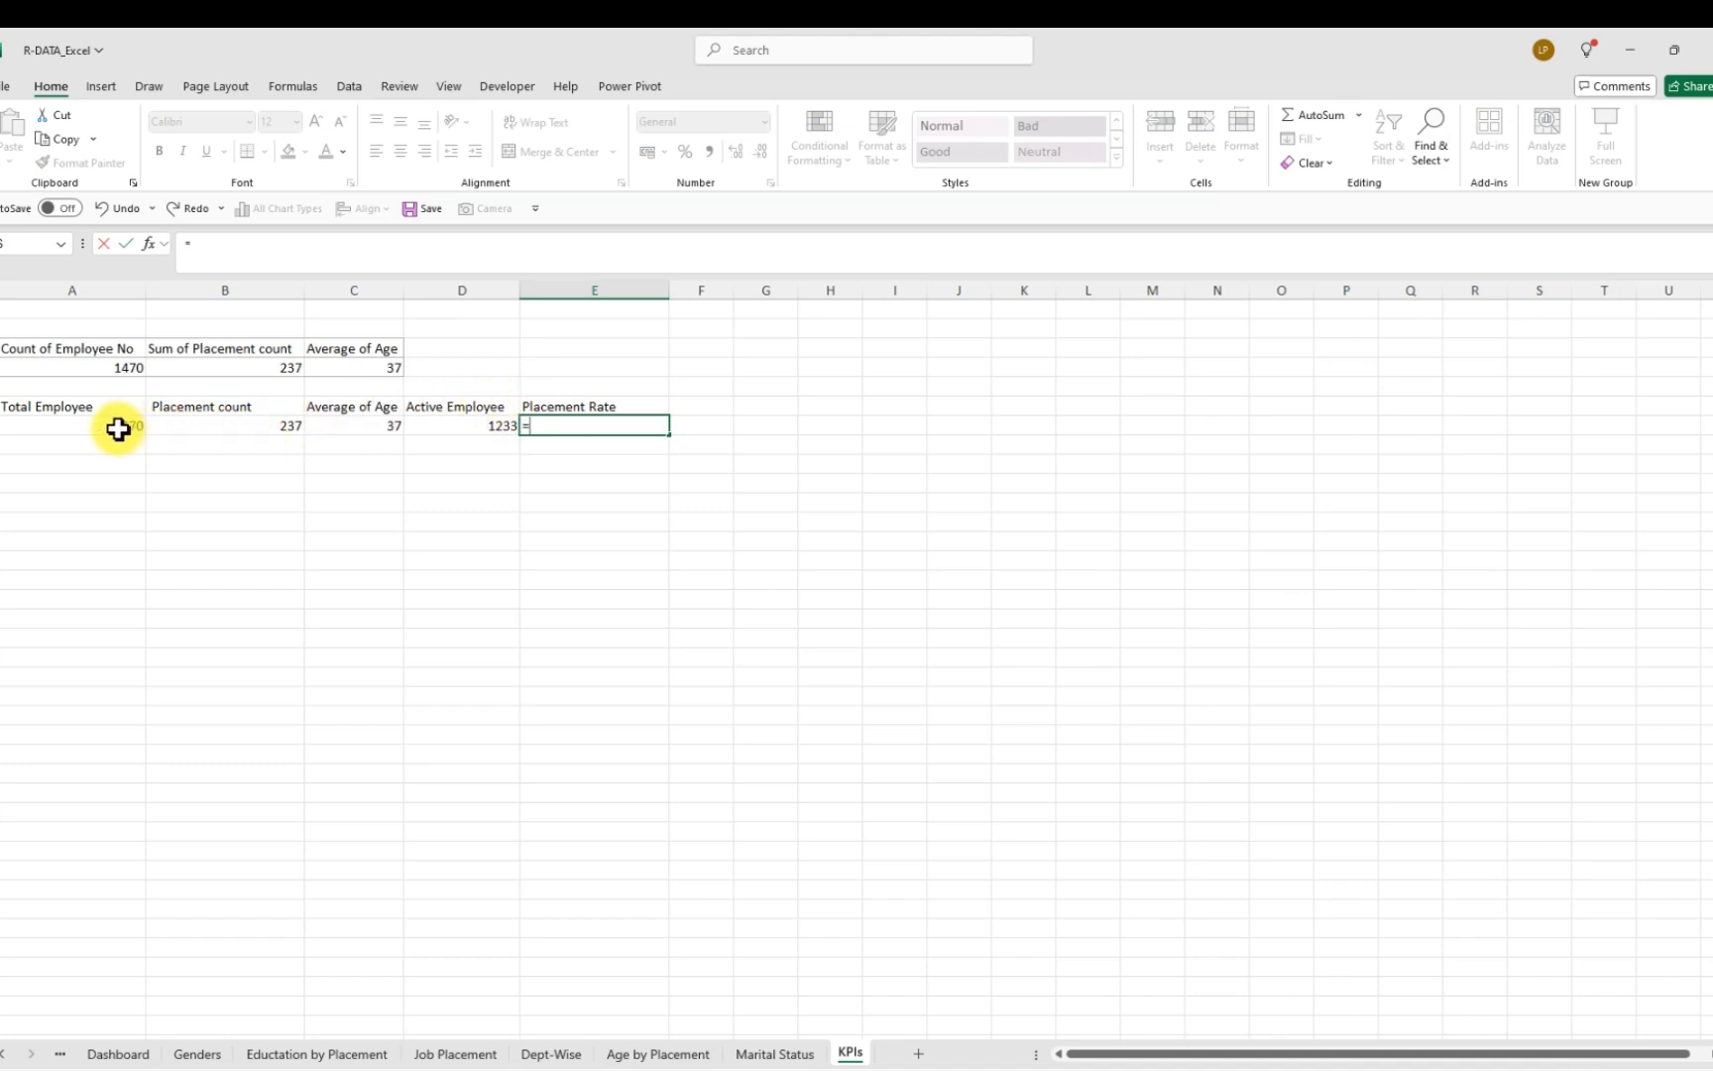
pyautogui.click(282, 423)
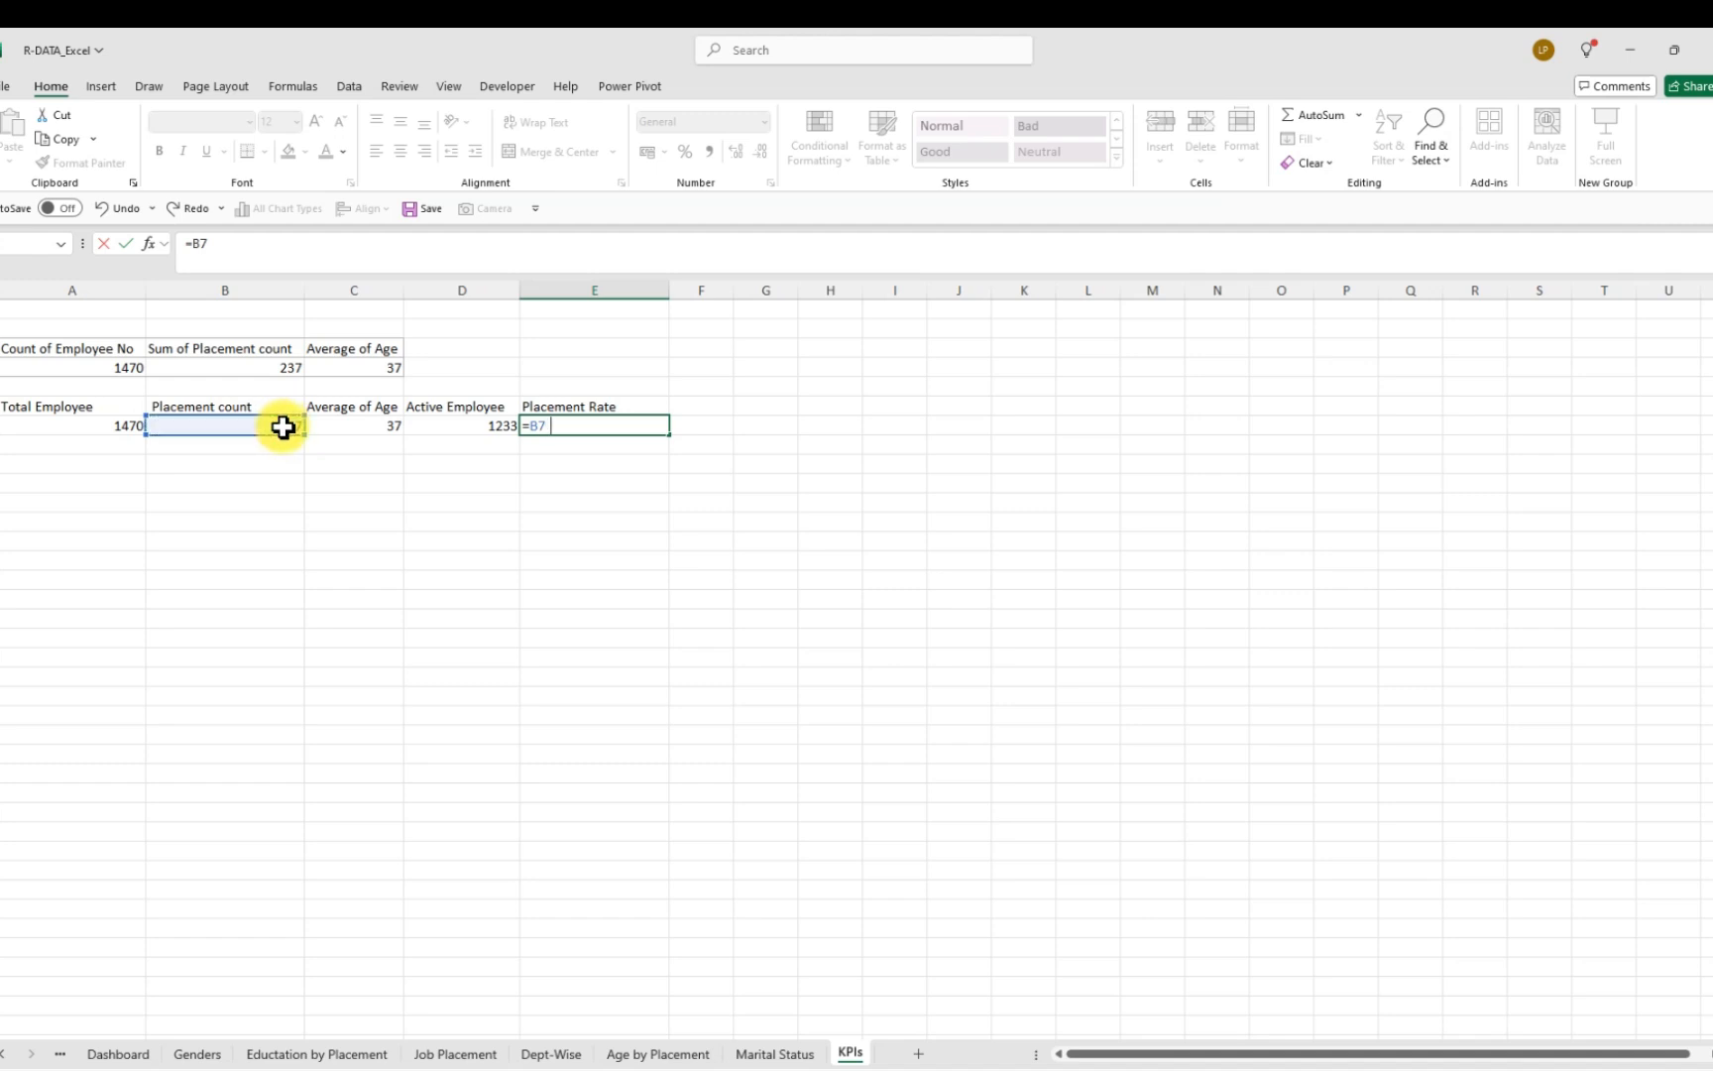
pyautogui.click(119, 426)
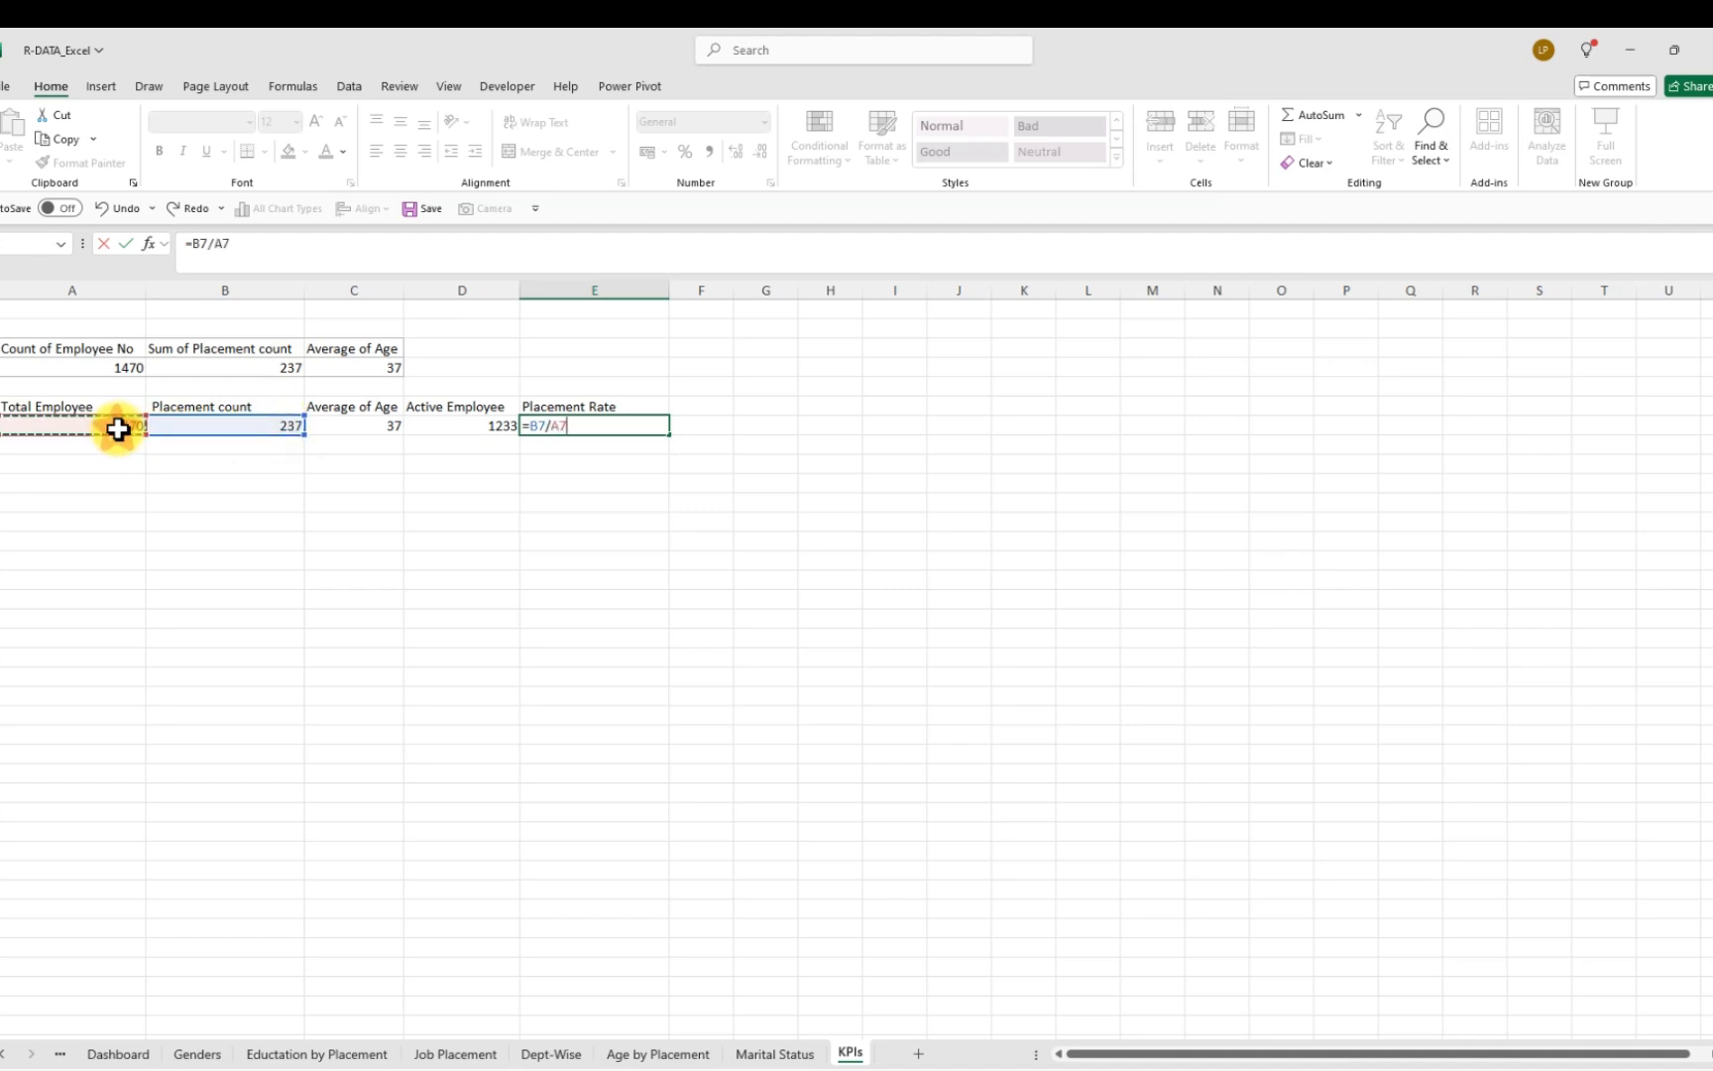
pyautogui.press('Return')
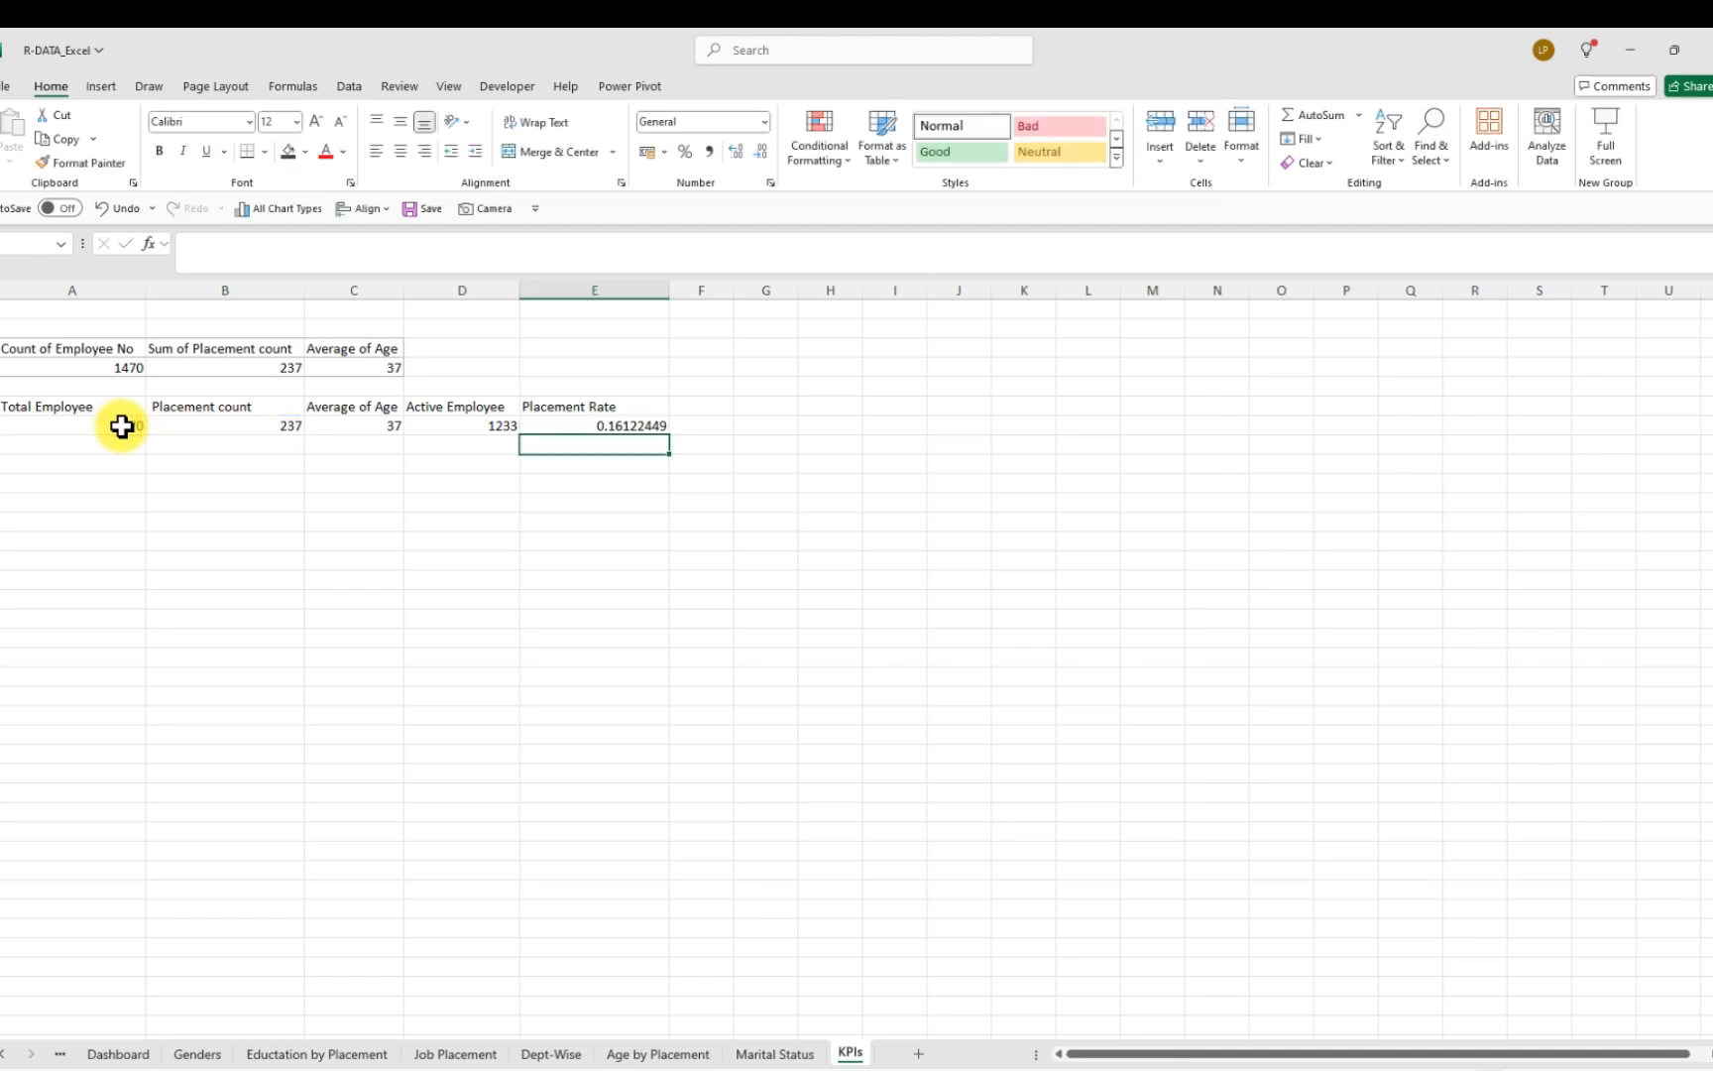
# Format the Placement Rate in E7 as a percentage with two decimal places and save the workbook
pyautogui.click(619, 425)
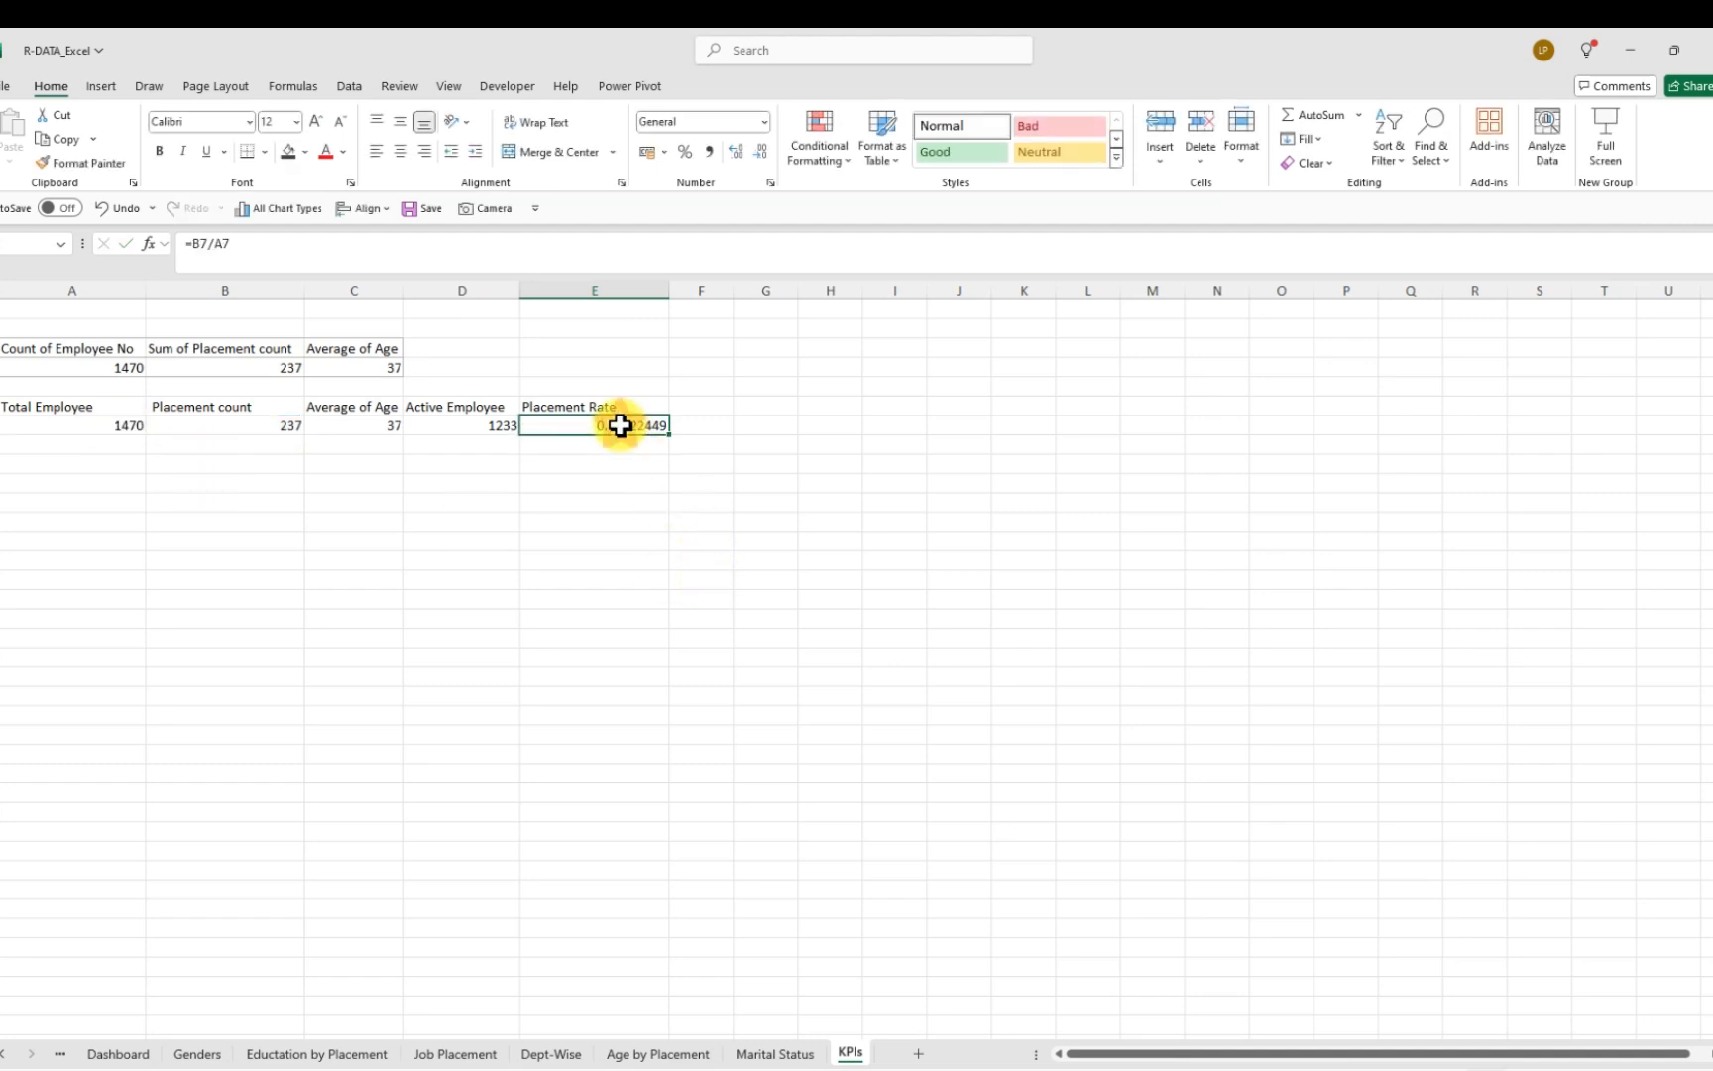
pyautogui.click(686, 153)
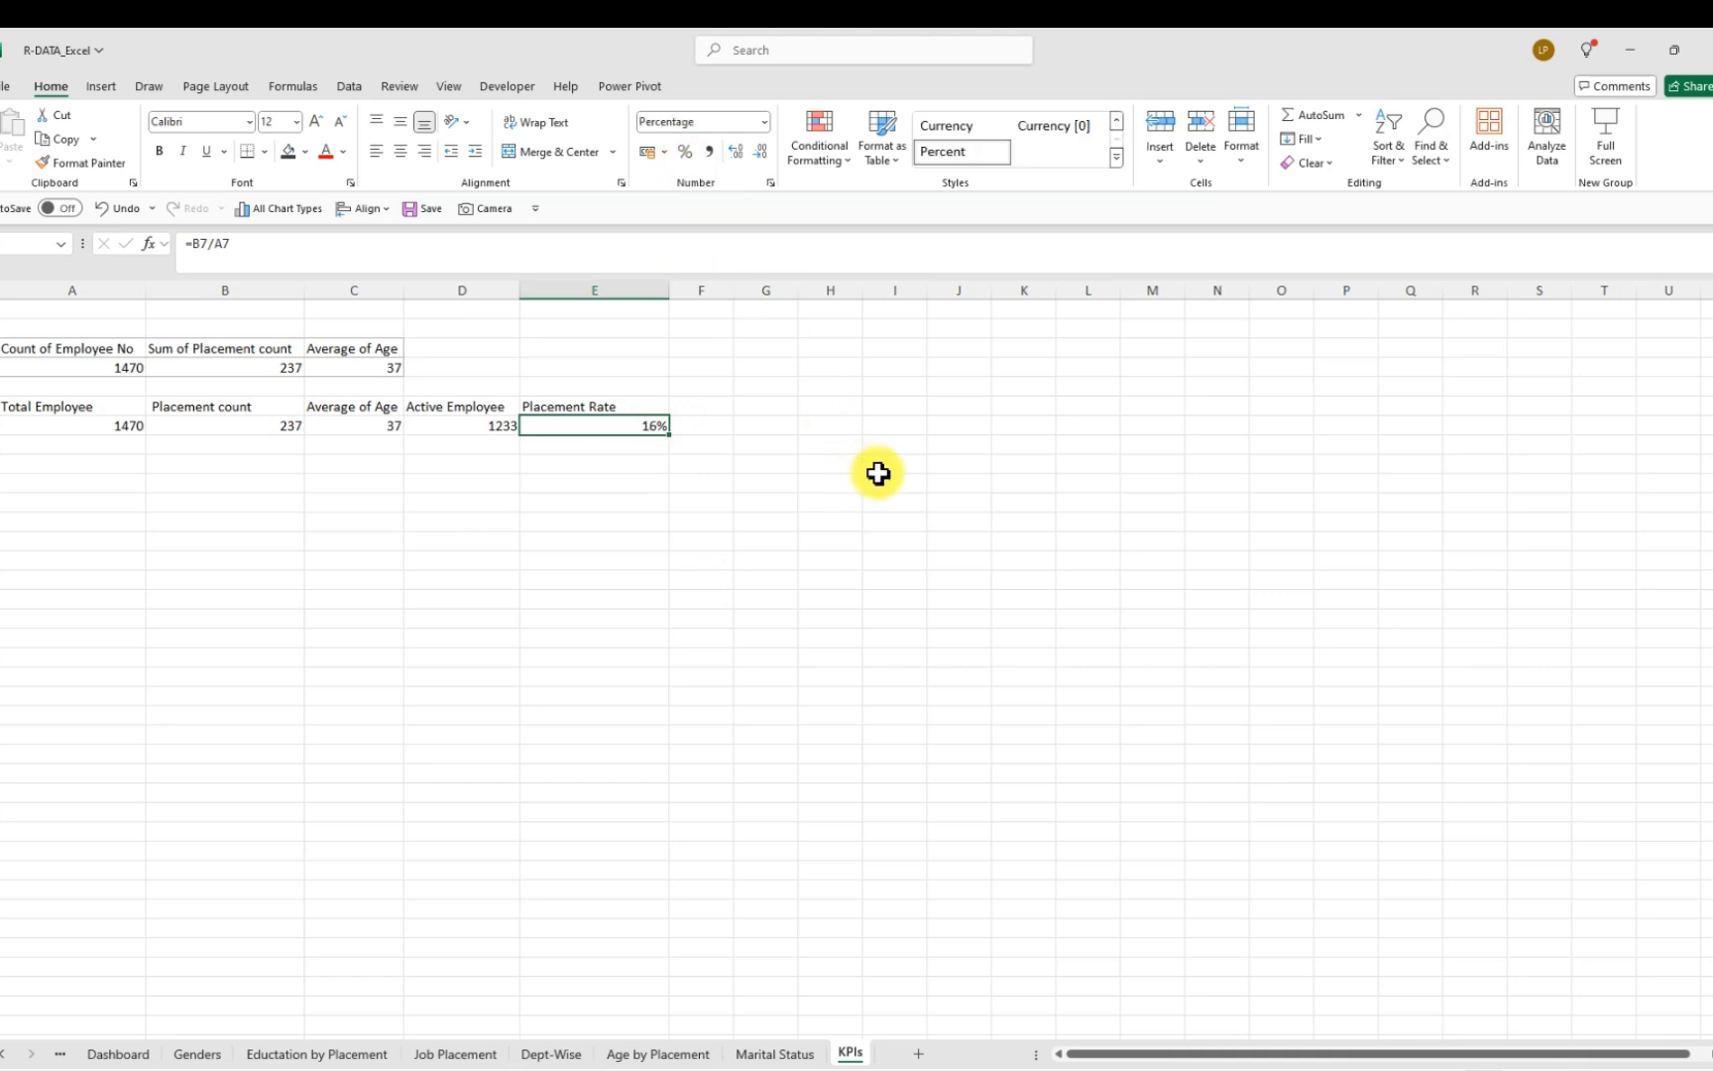
pyautogui.click(736, 151)
pyautogui.click(736, 151)
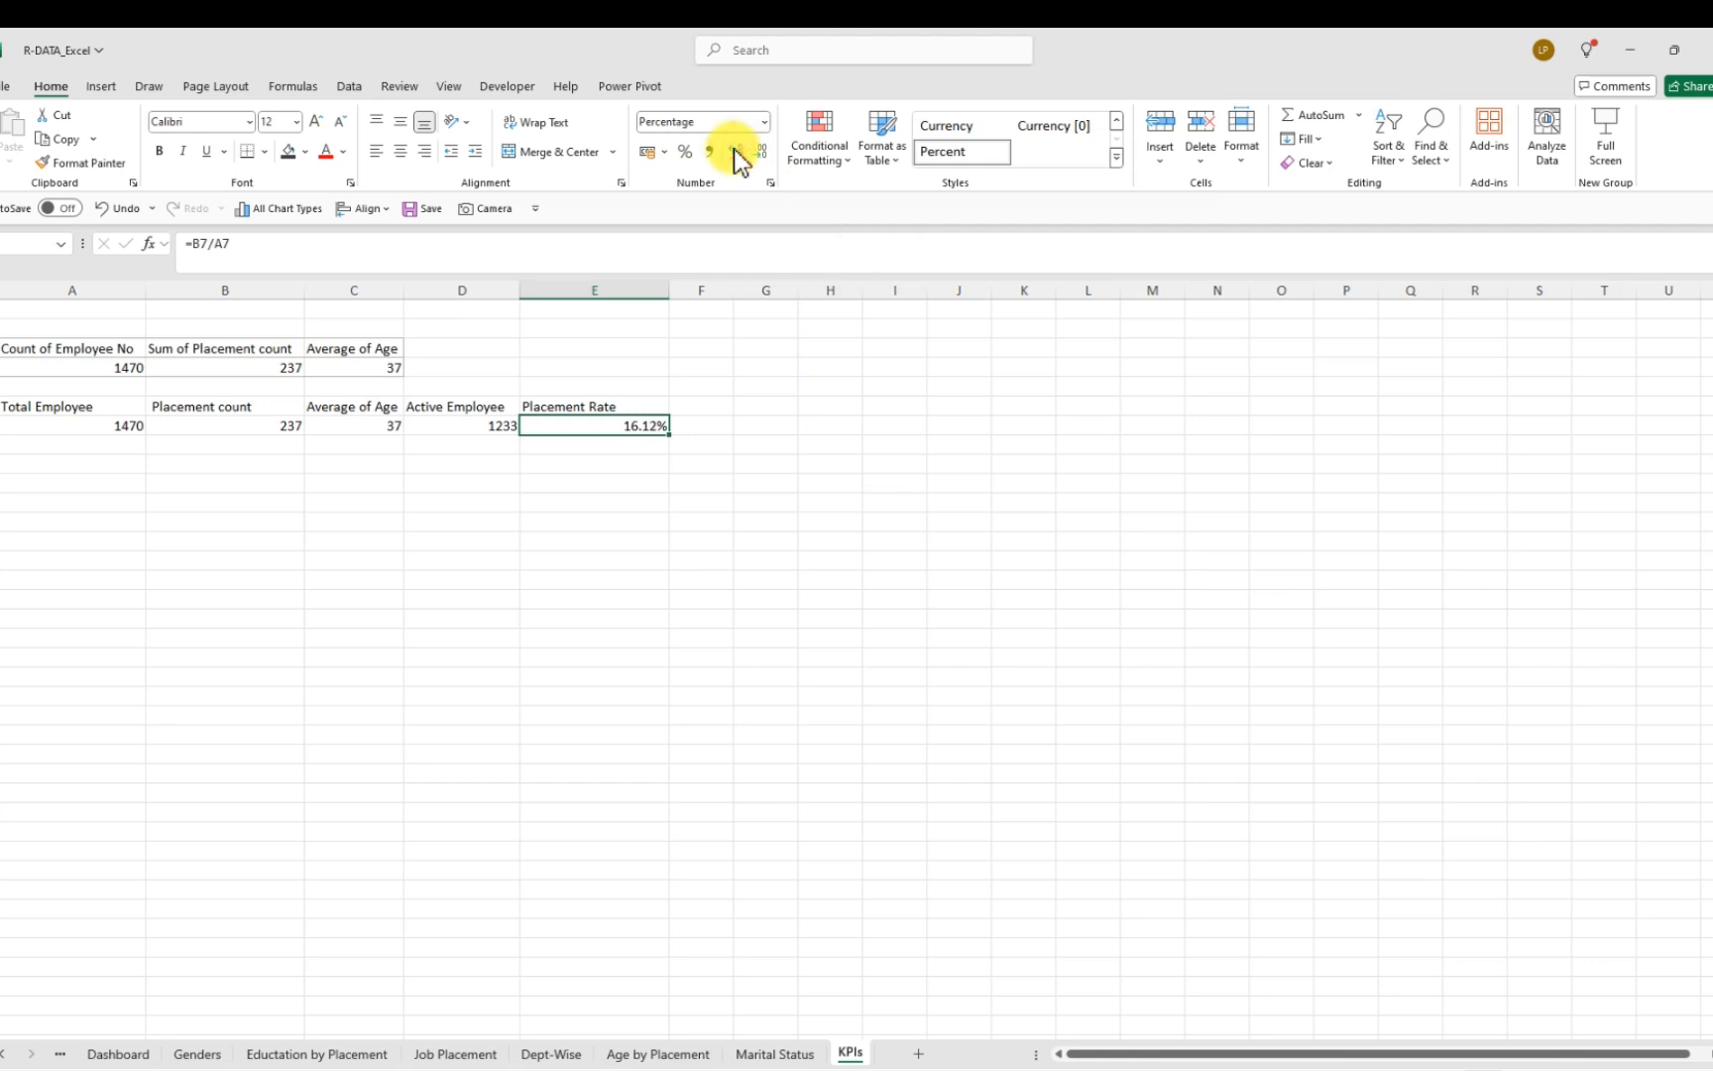
pyautogui.click(574, 466)
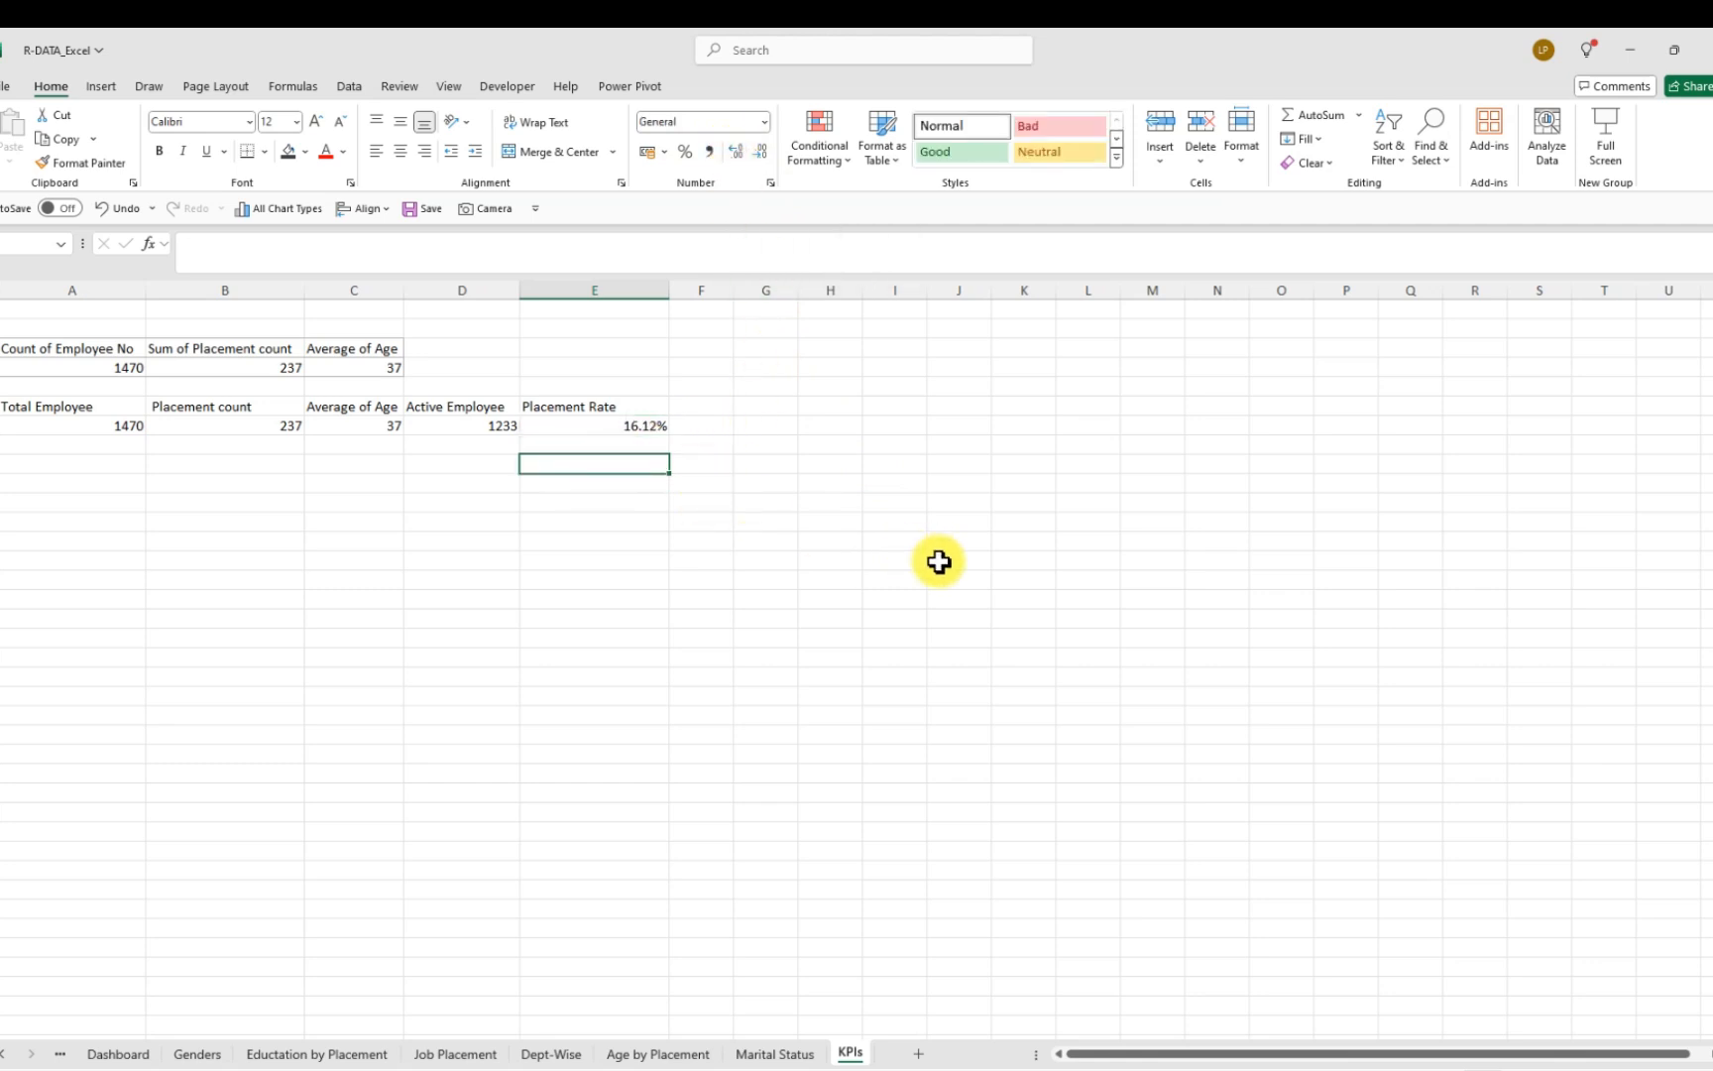
pyautogui.click(412, 209)
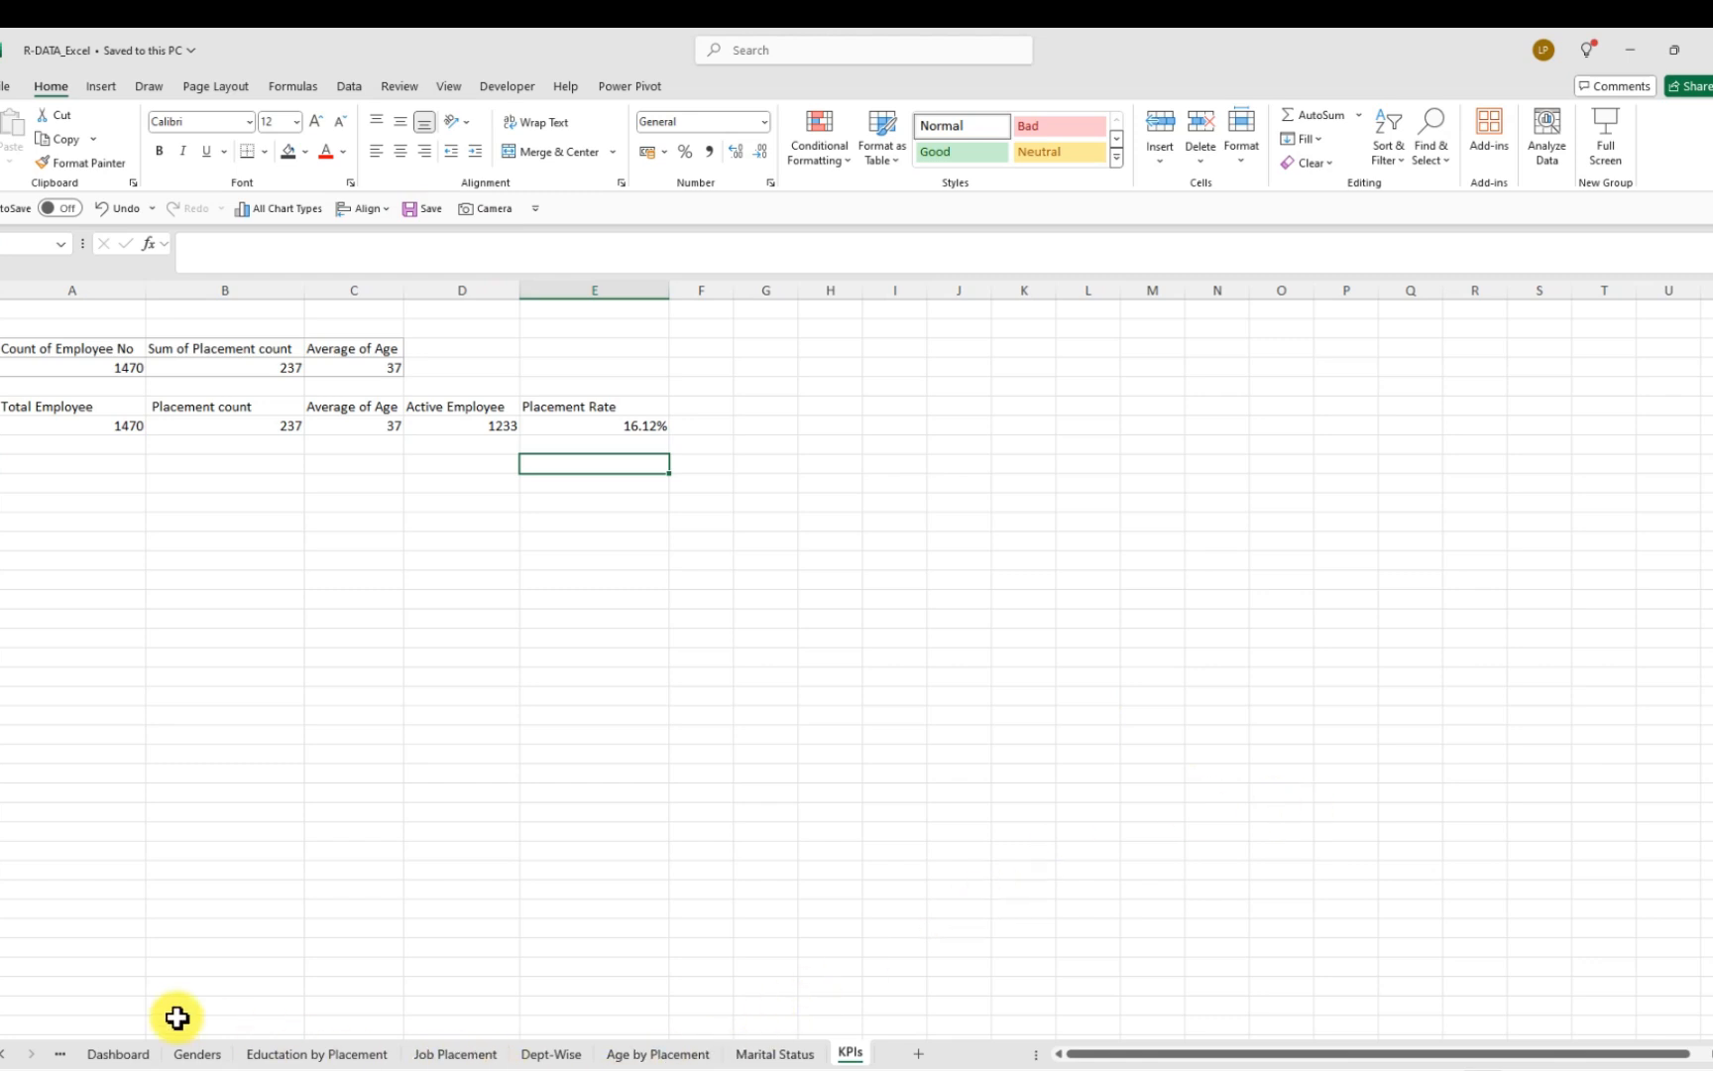
# Examine the KPI and chart layout of the finished dashboard on the Report sheet and return to the Dashboard sheet
pyautogui.click(59, 1057)
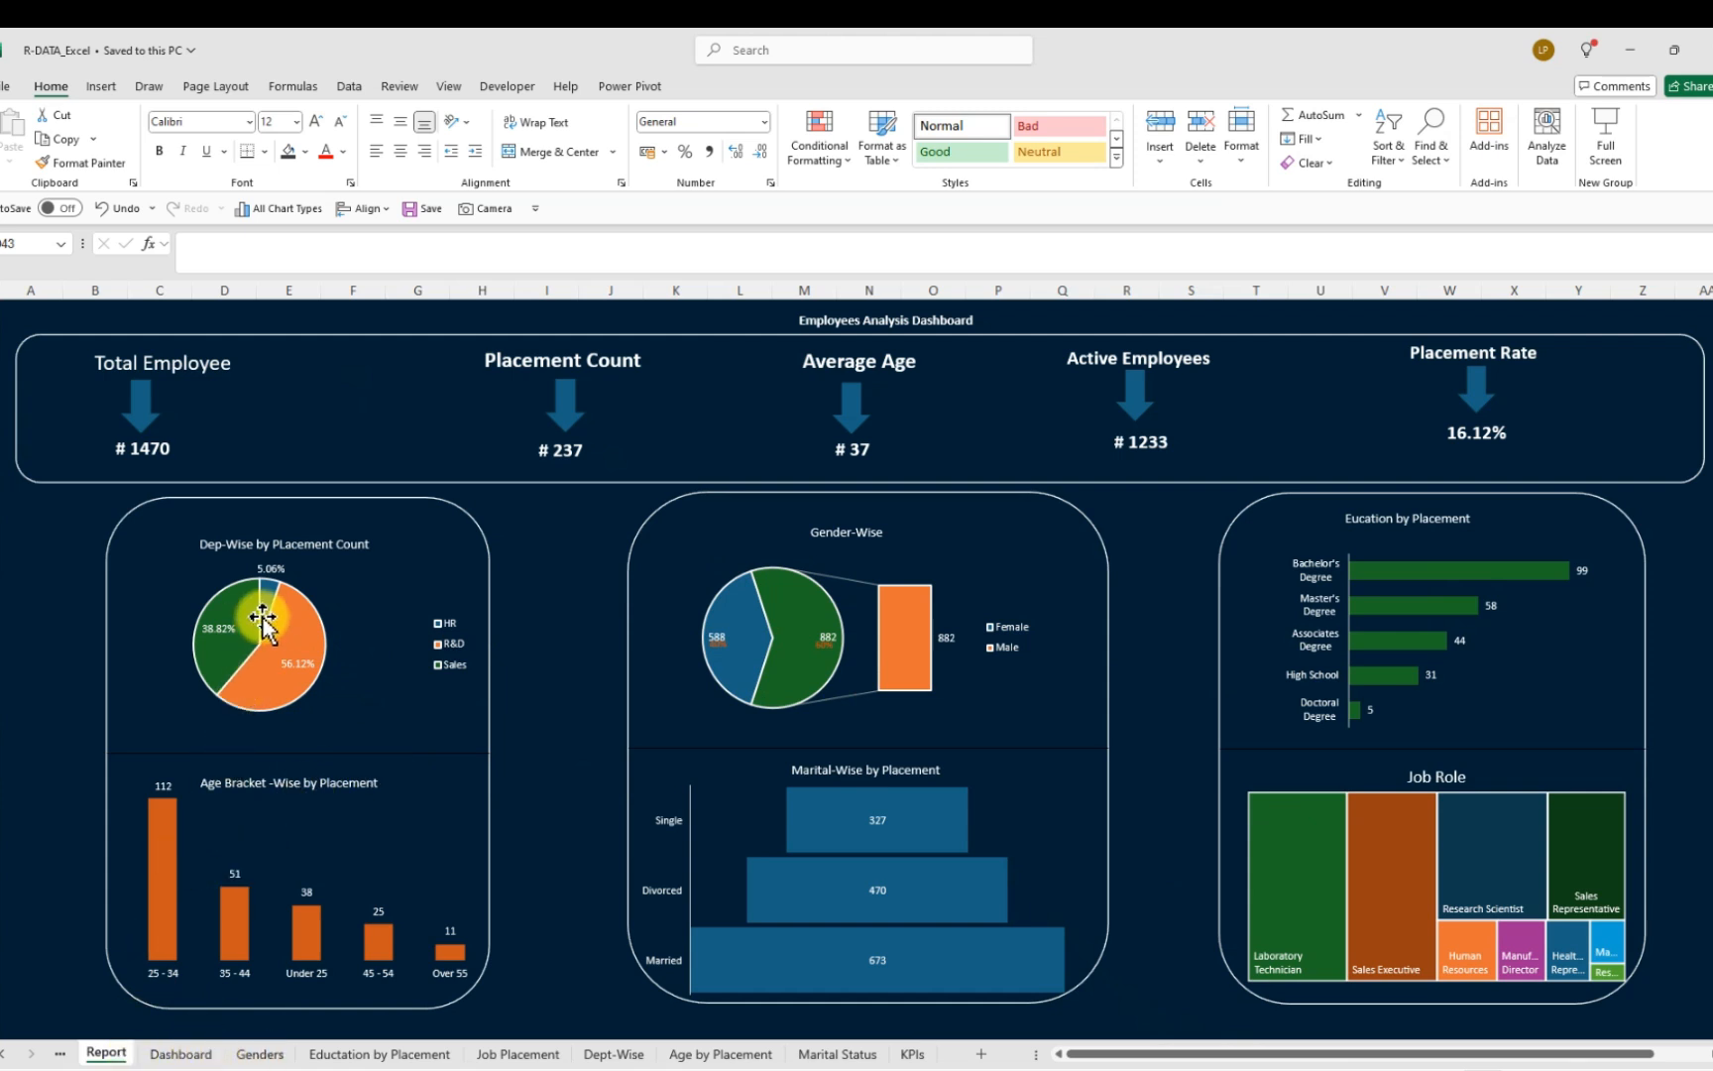
pyautogui.moveTo(266, 615)
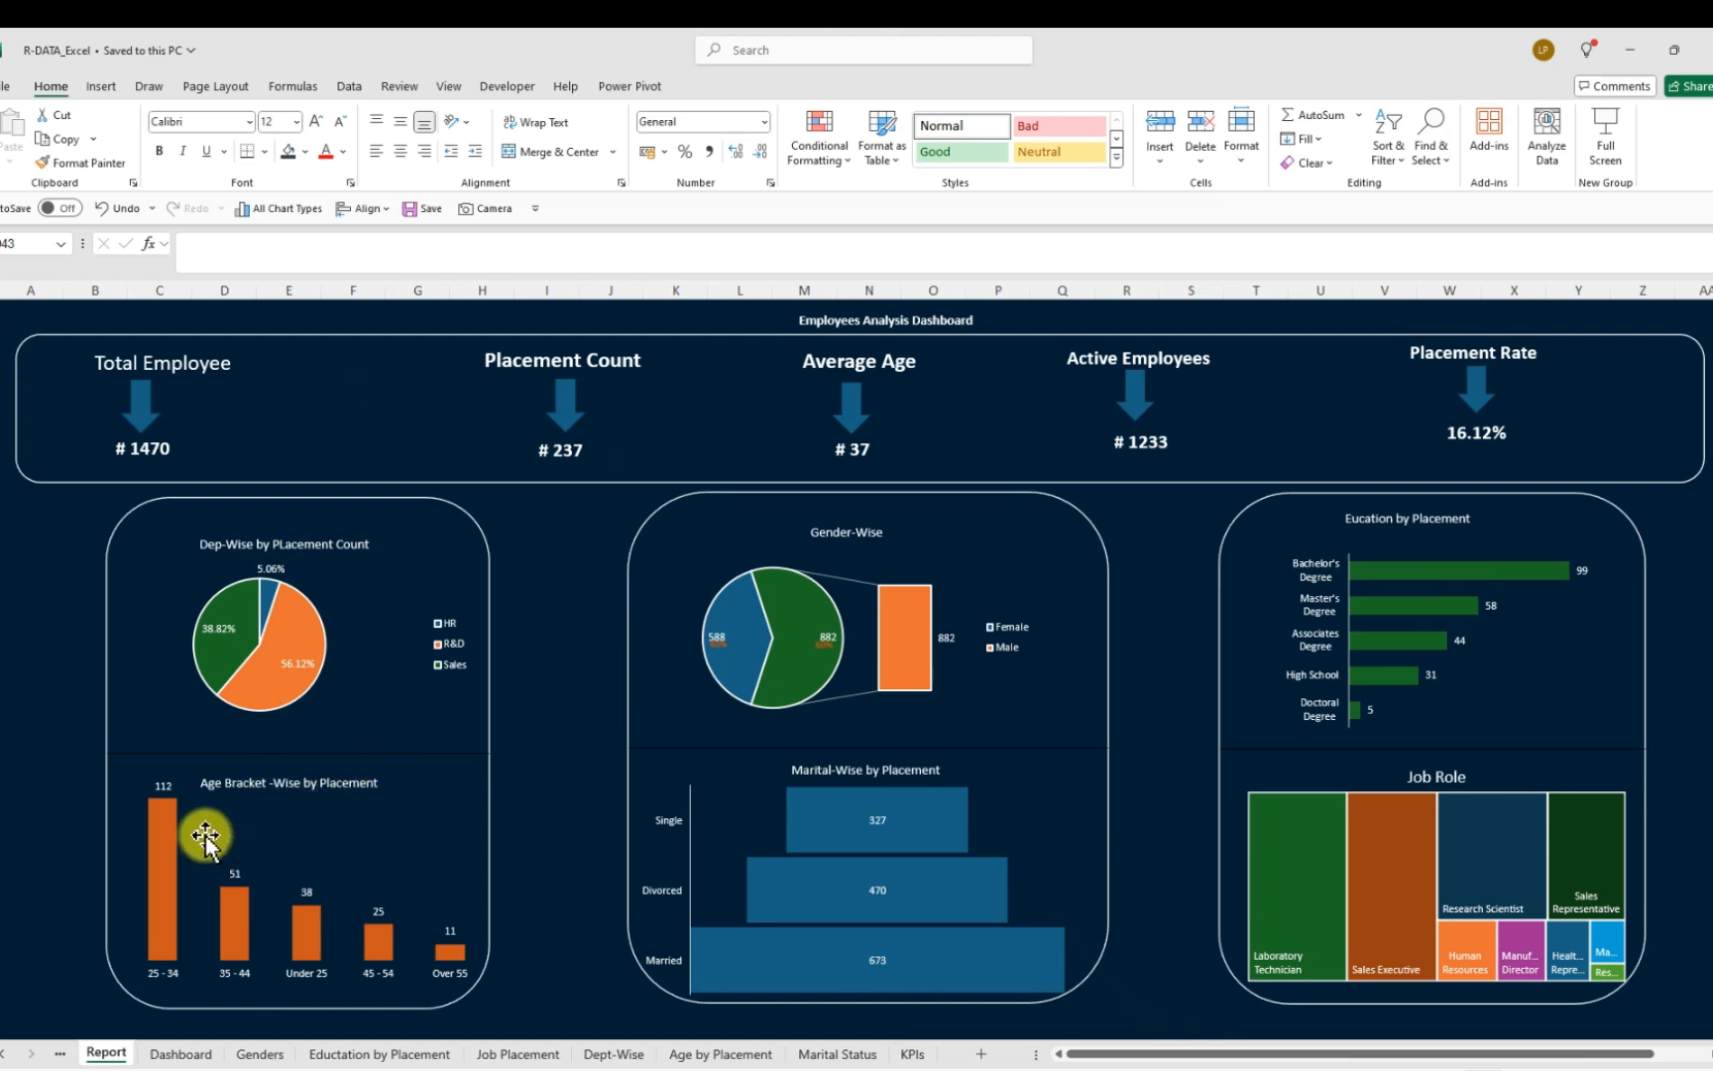
pyautogui.click(182, 1054)
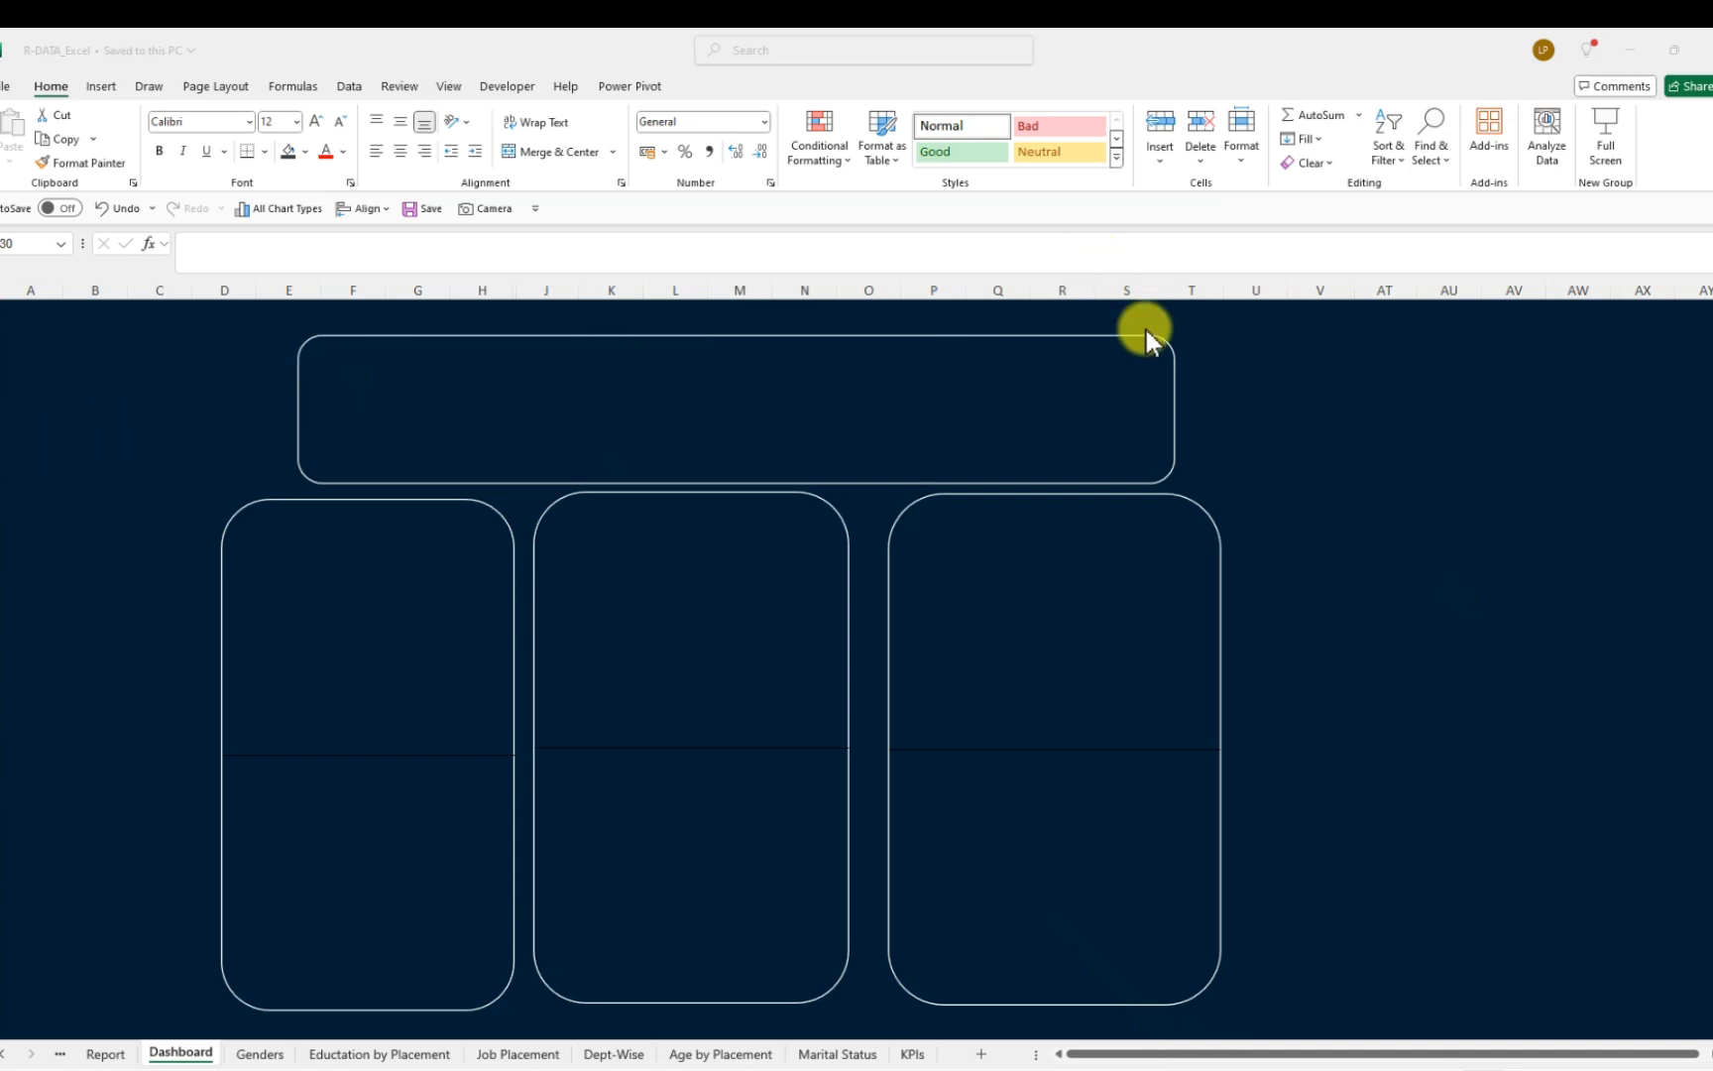
# Widen the rounded KPI rectangle above the three panels at both ends so it spans from column C to column U
pyautogui.click(1174, 401)
pyautogui.moveTo(1175, 407); pyautogui.dragTo(1284, 418)
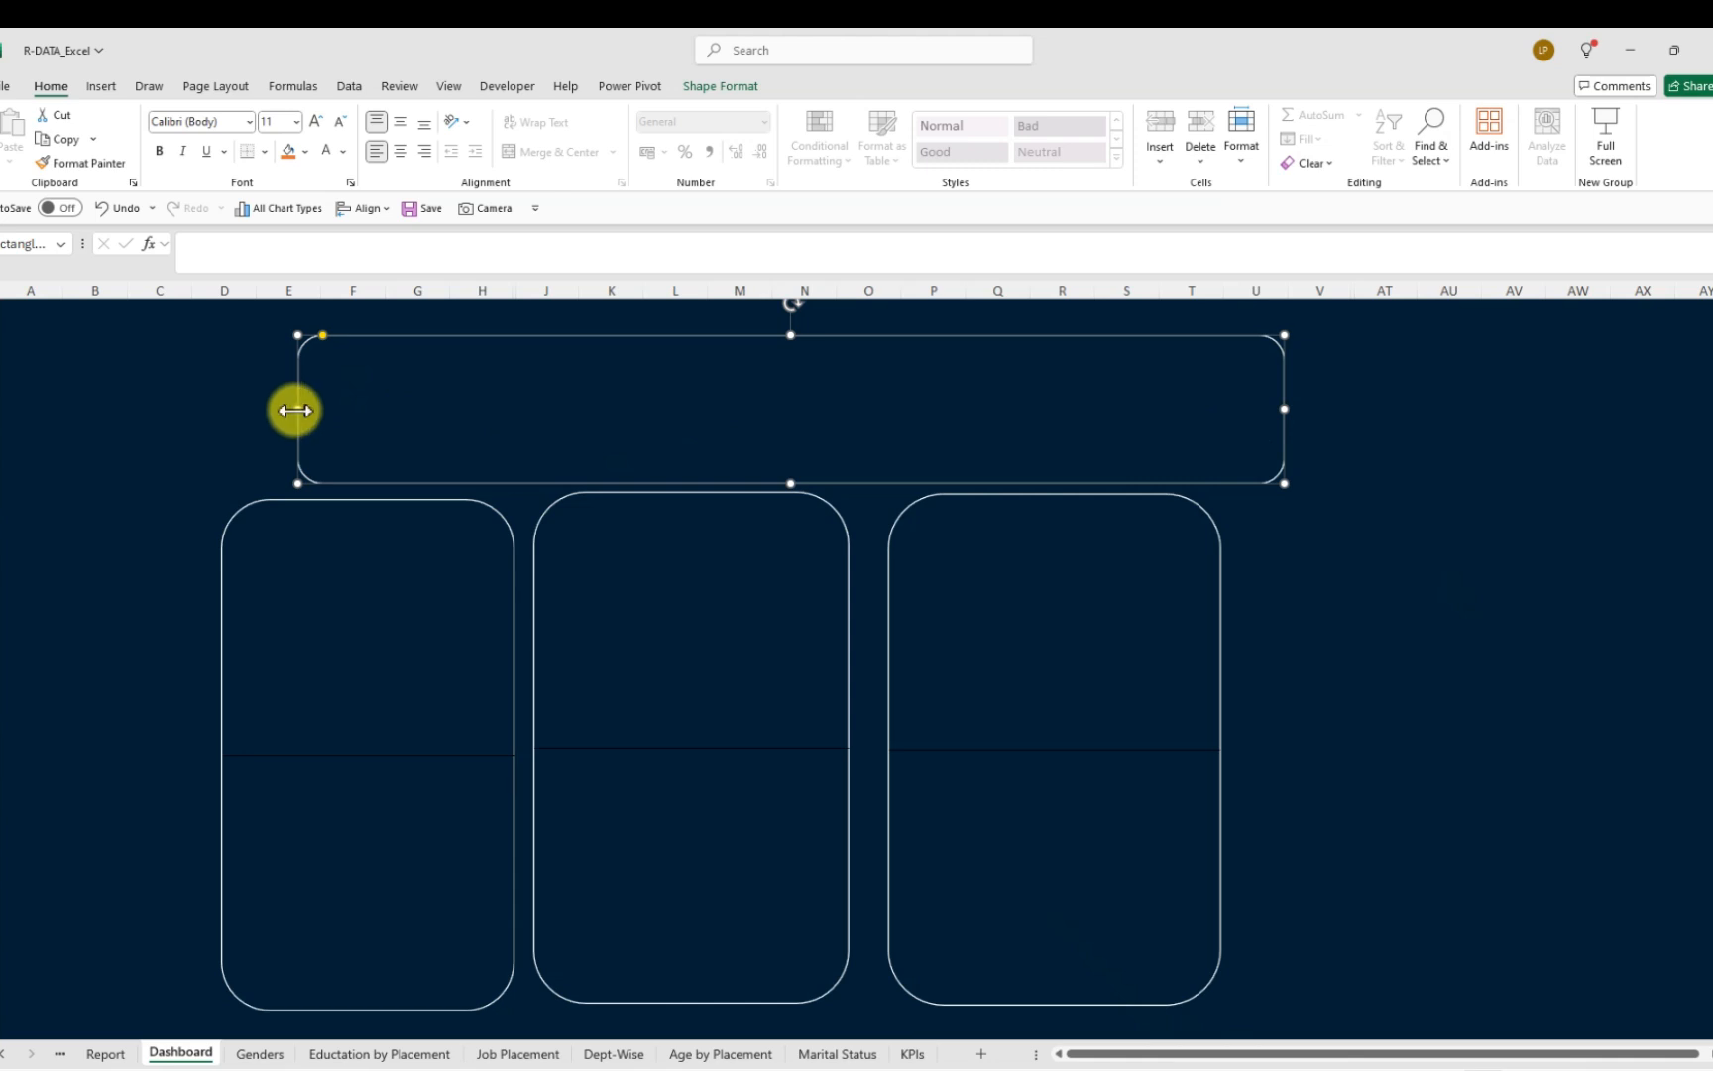
pyautogui.moveTo(298, 407); pyautogui.dragTo(146, 392)
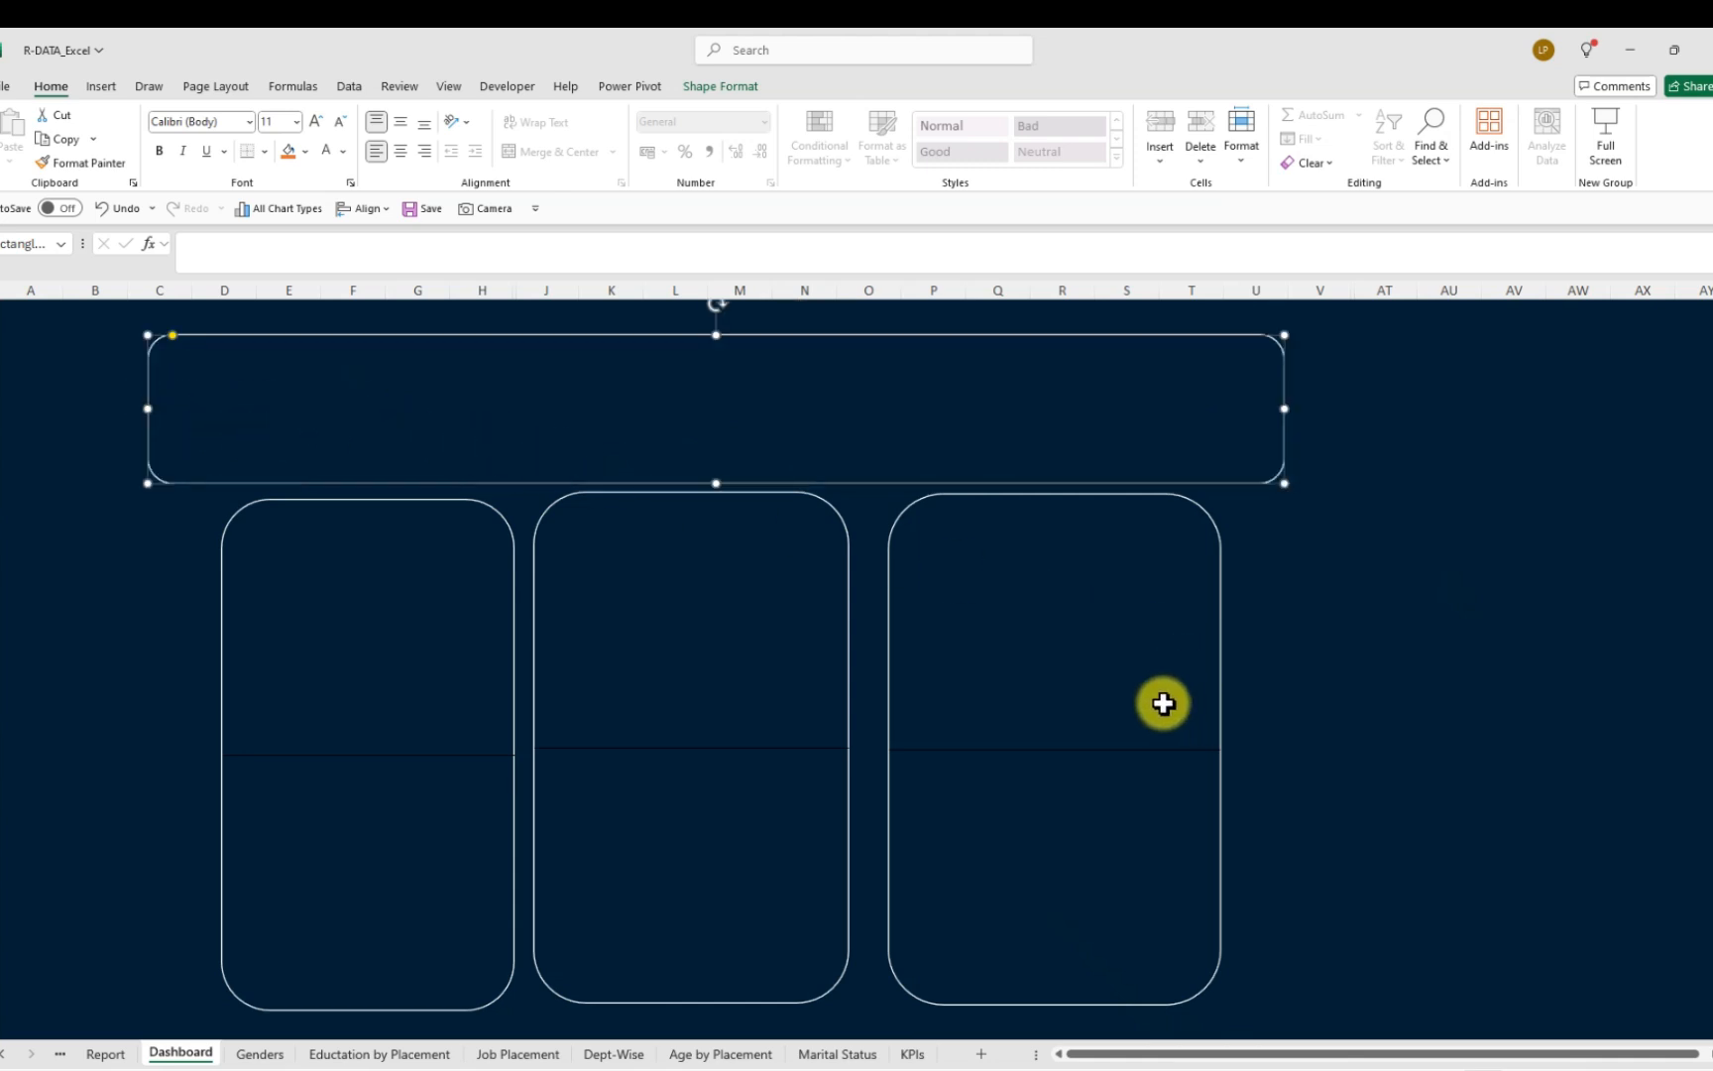
# Move the third chart panel outward to line up with the end of the KPI rectangle and widen it slightly
pyautogui.click(1121, 731)
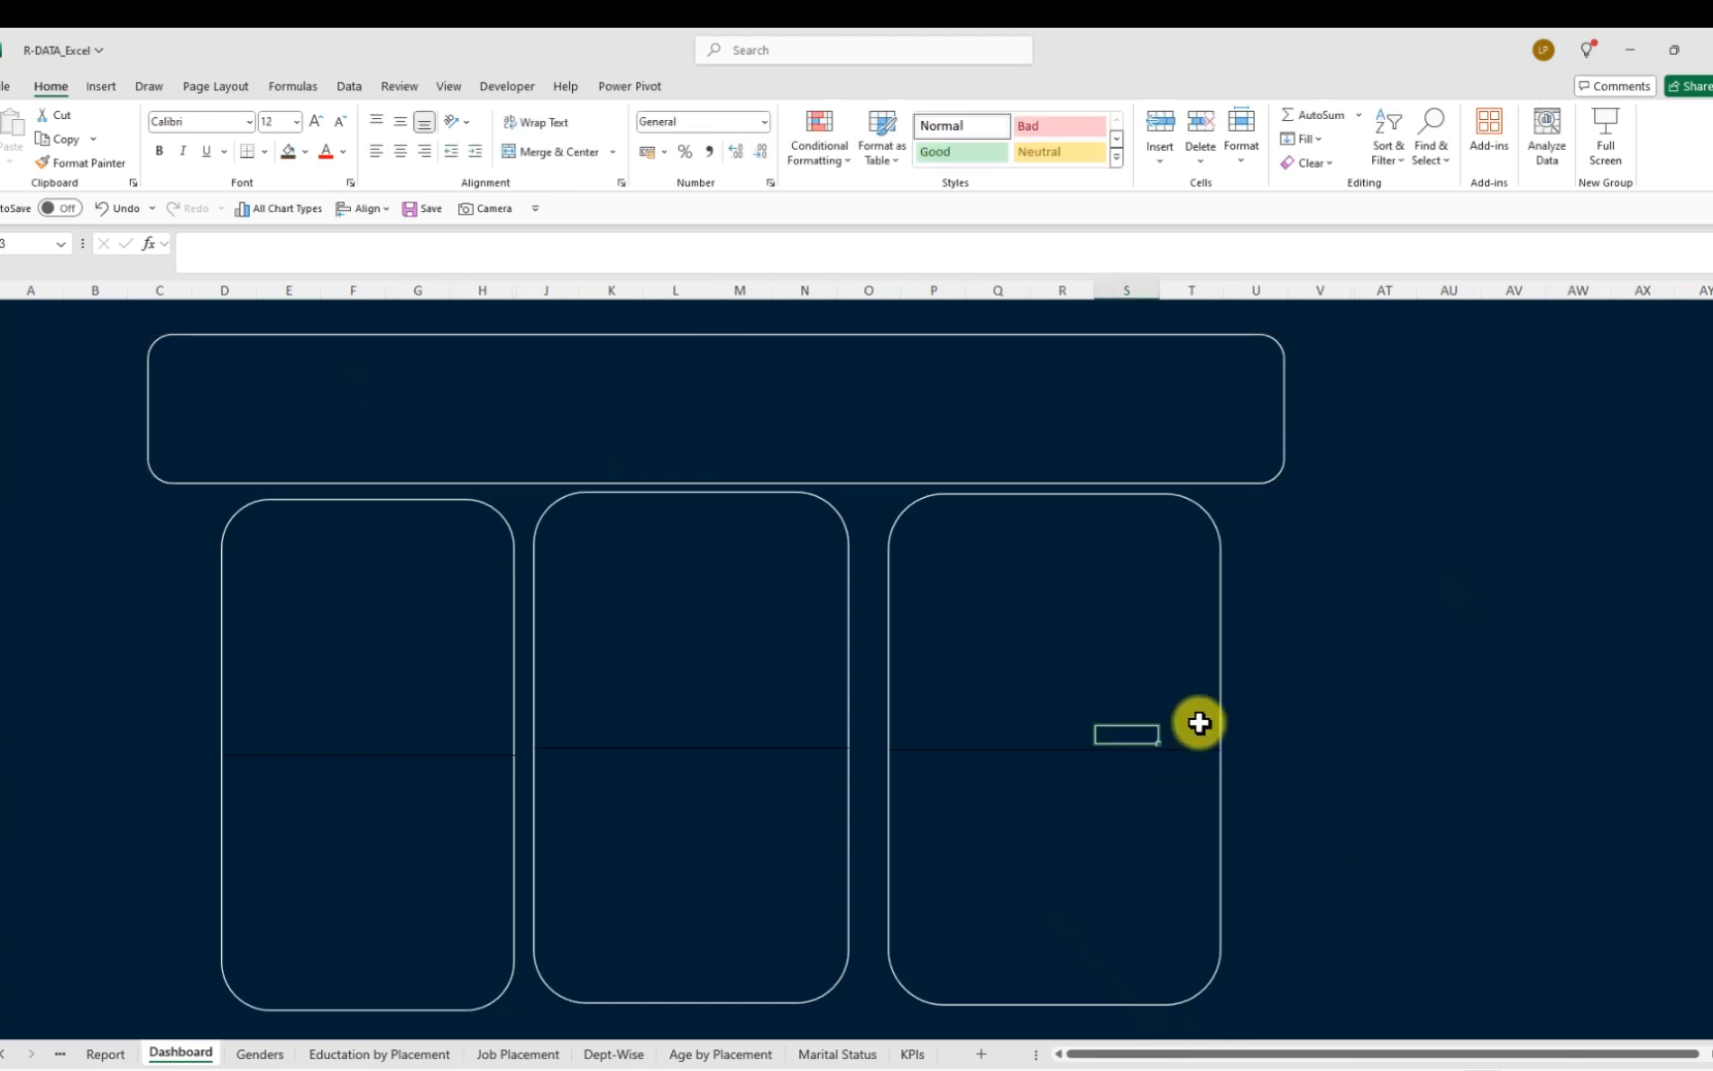
pyautogui.click(1178, 694)
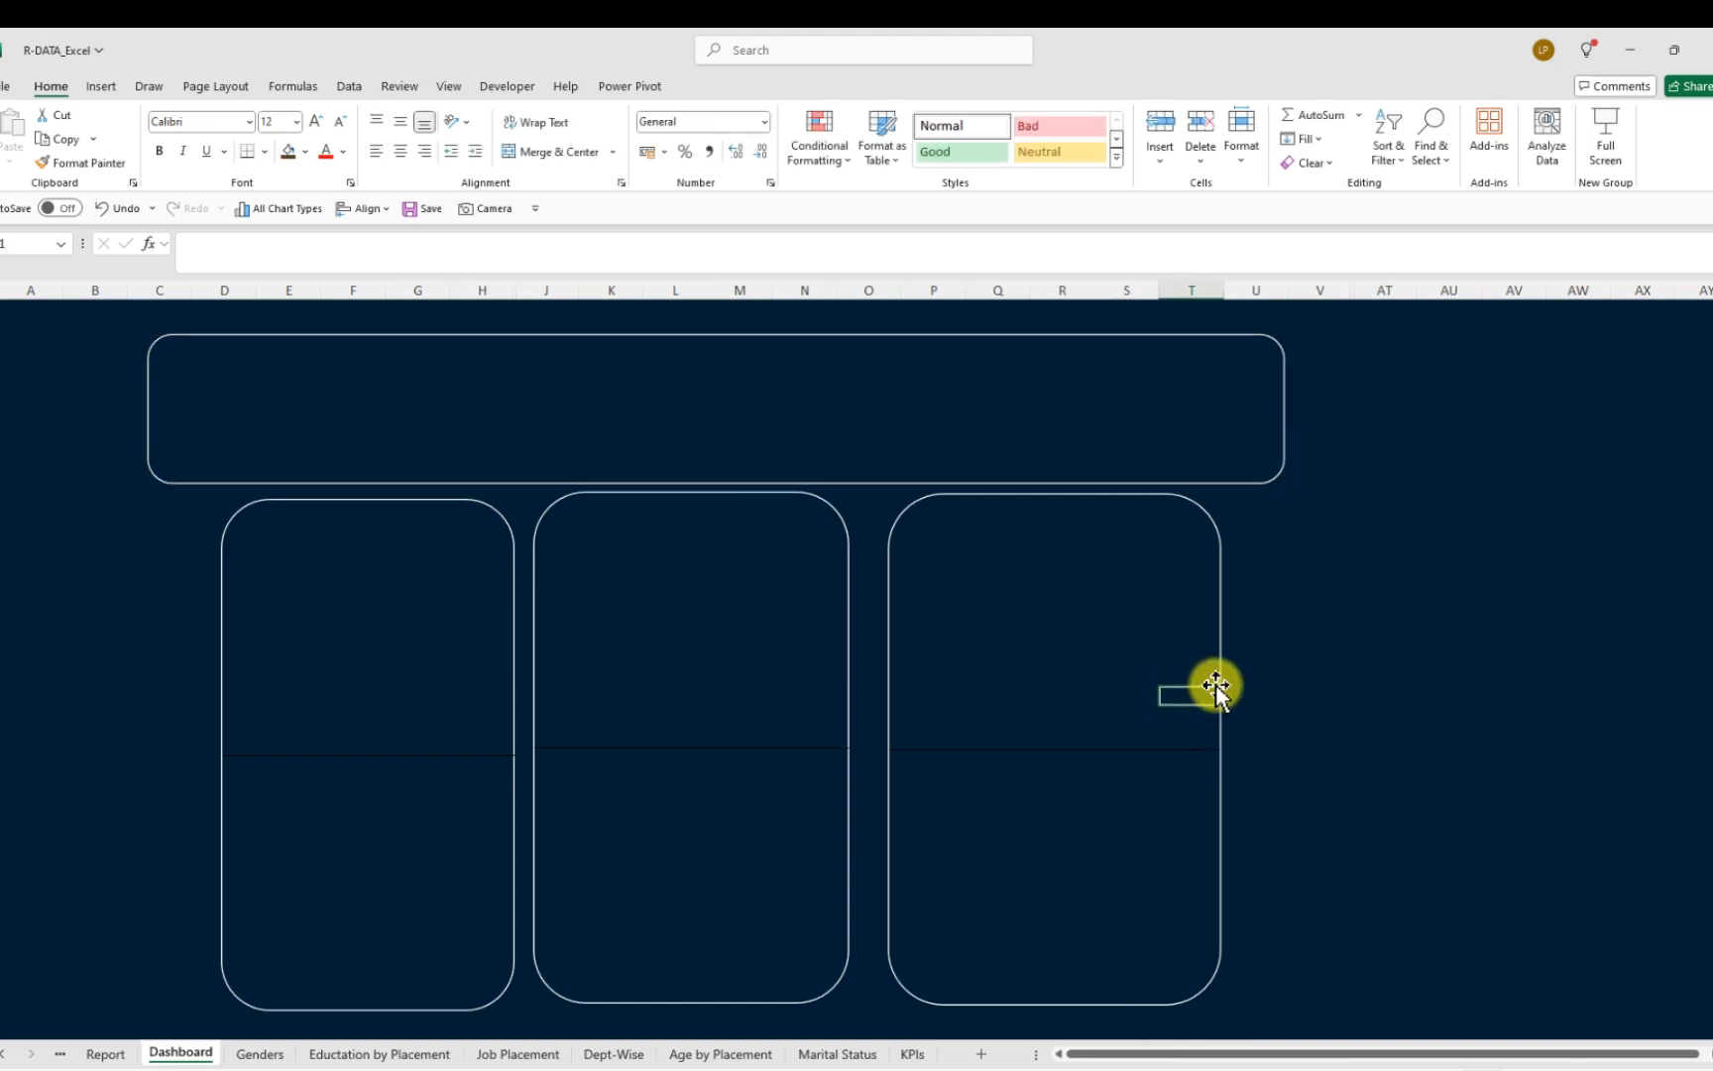
pyautogui.moveTo(1219, 682); pyautogui.dragTo(1281, 684)
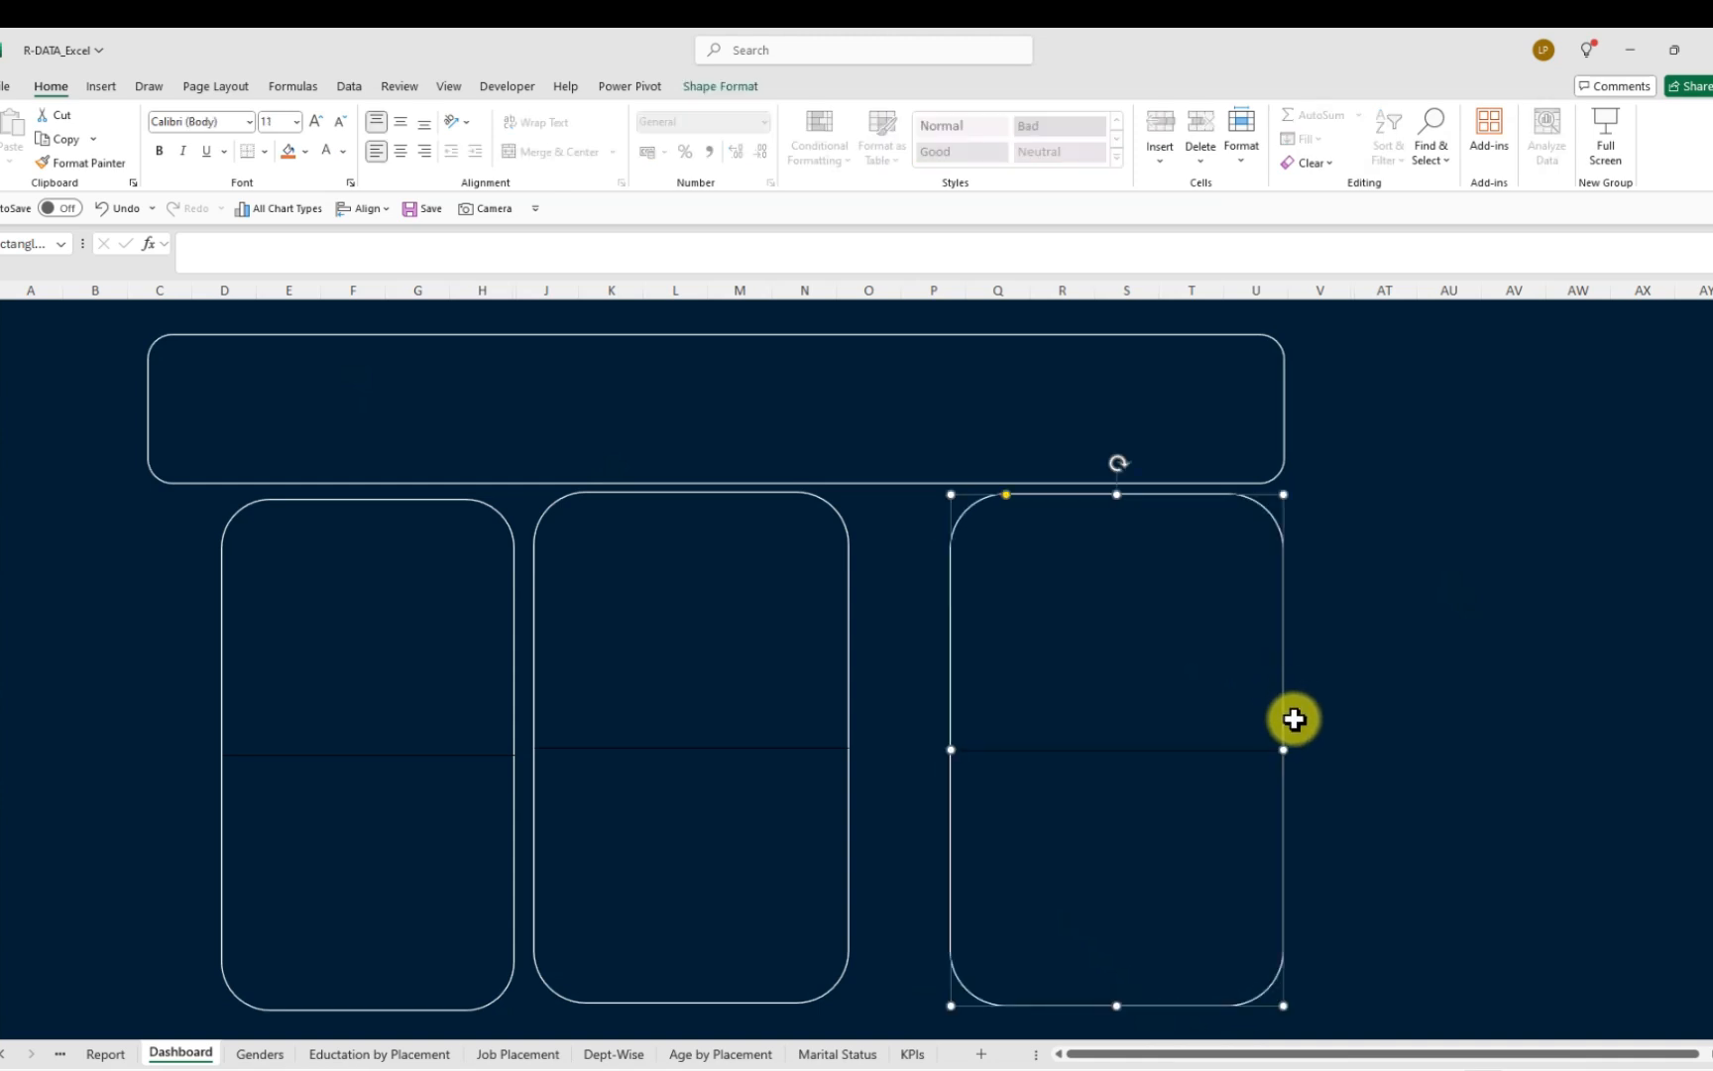
pyautogui.moveTo(1286, 749); pyautogui.dragTo(1296, 748)
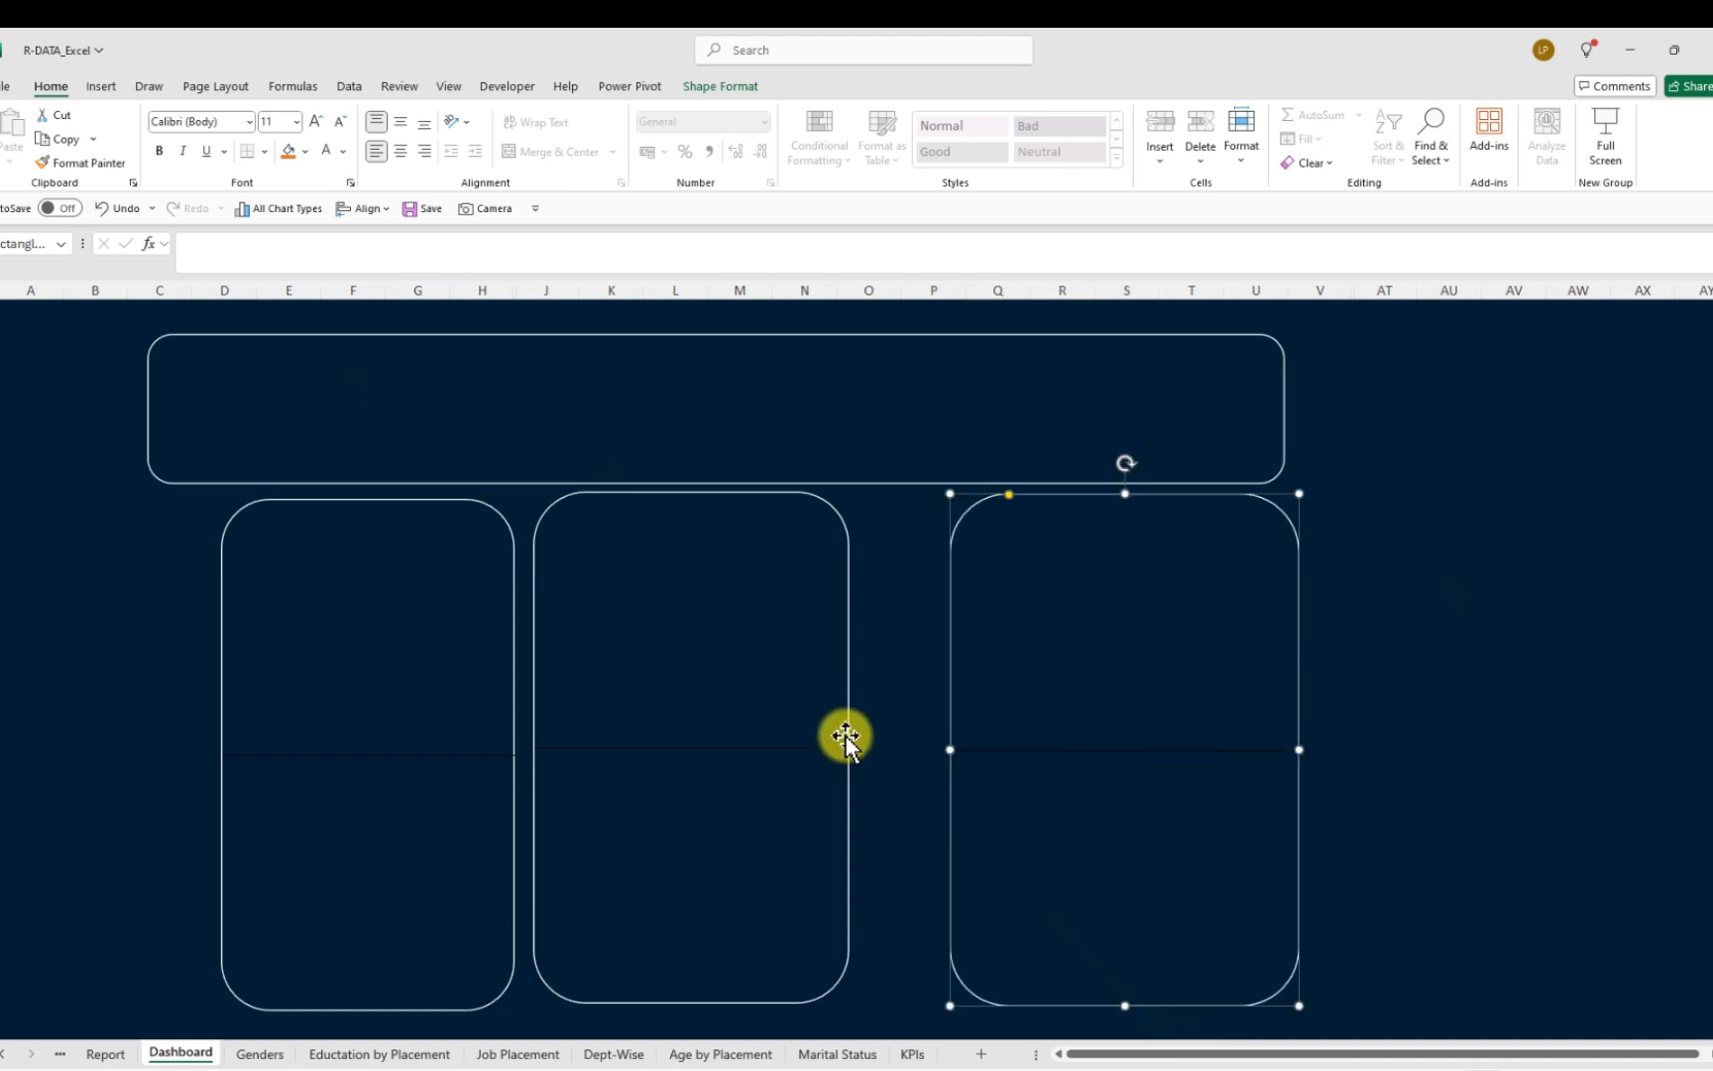
# Widen the middle chart panel to column O, then raise the first panel slightly and extend its outer edge to column C
pyautogui.click(849, 743)
pyautogui.moveTo(853, 747); pyautogui.dragTo(895, 751)
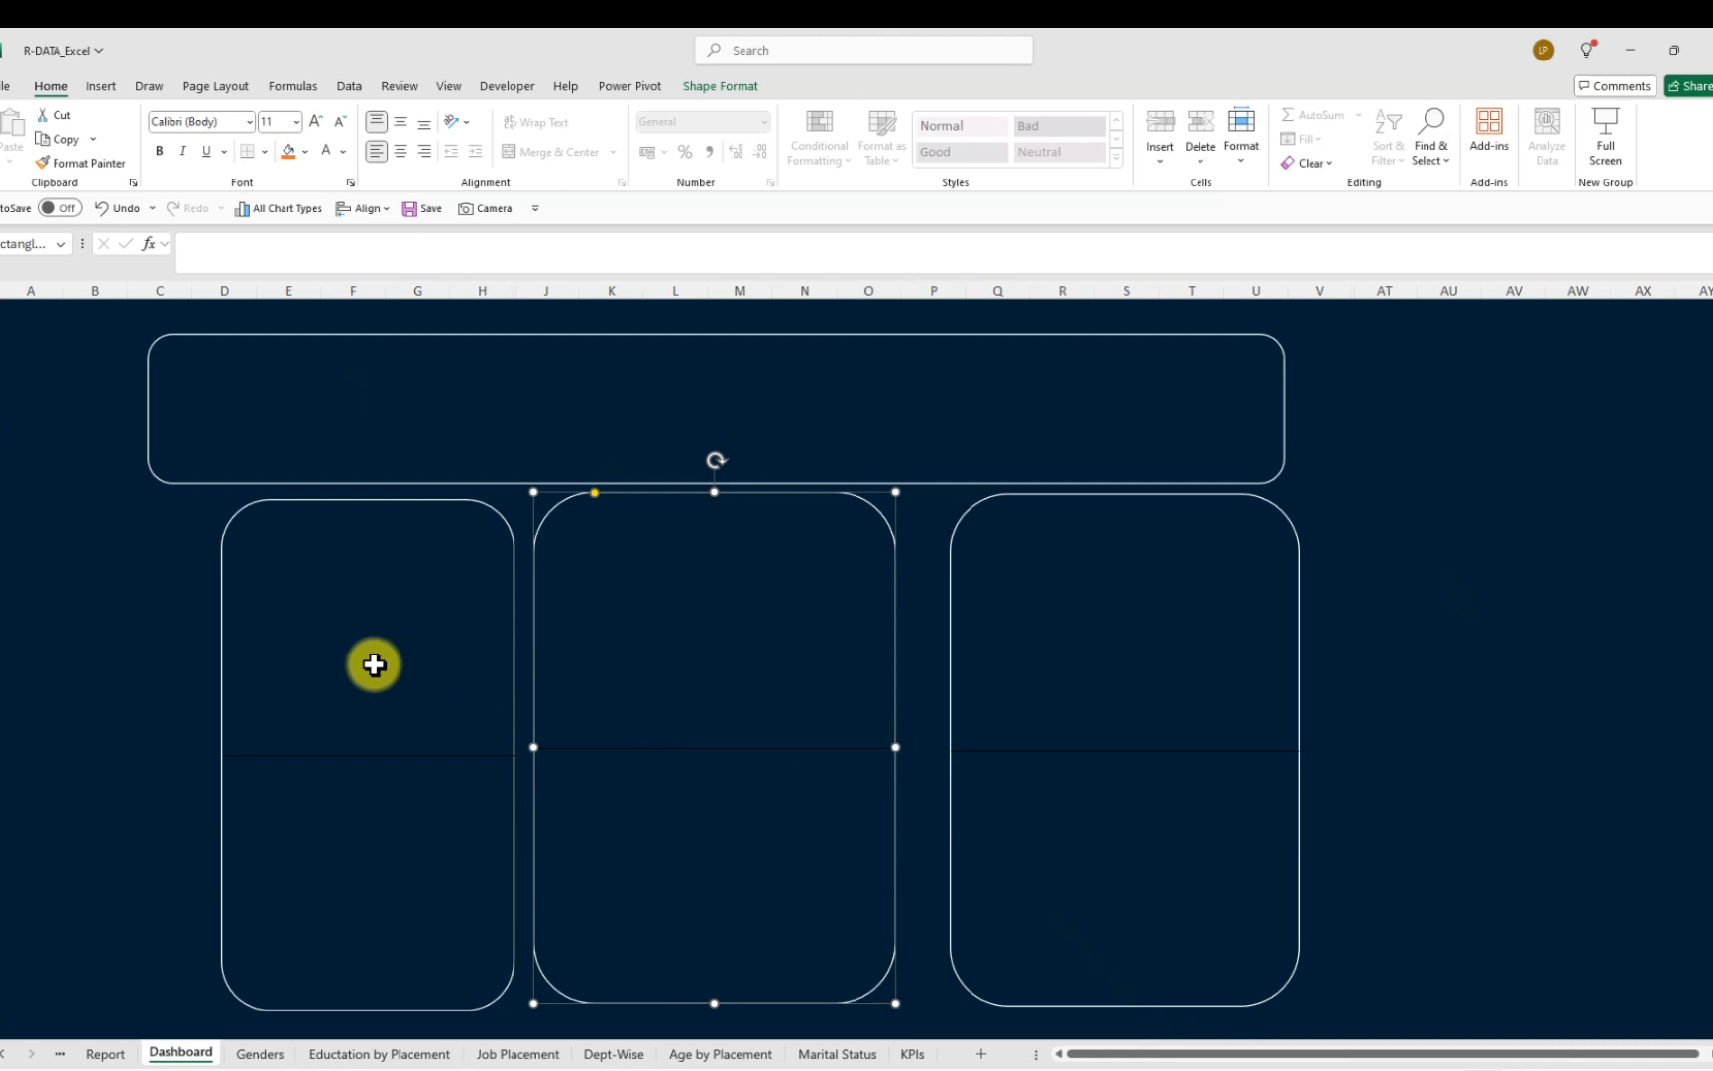
pyautogui.moveTo(371, 658); pyautogui.dragTo(392, 645)
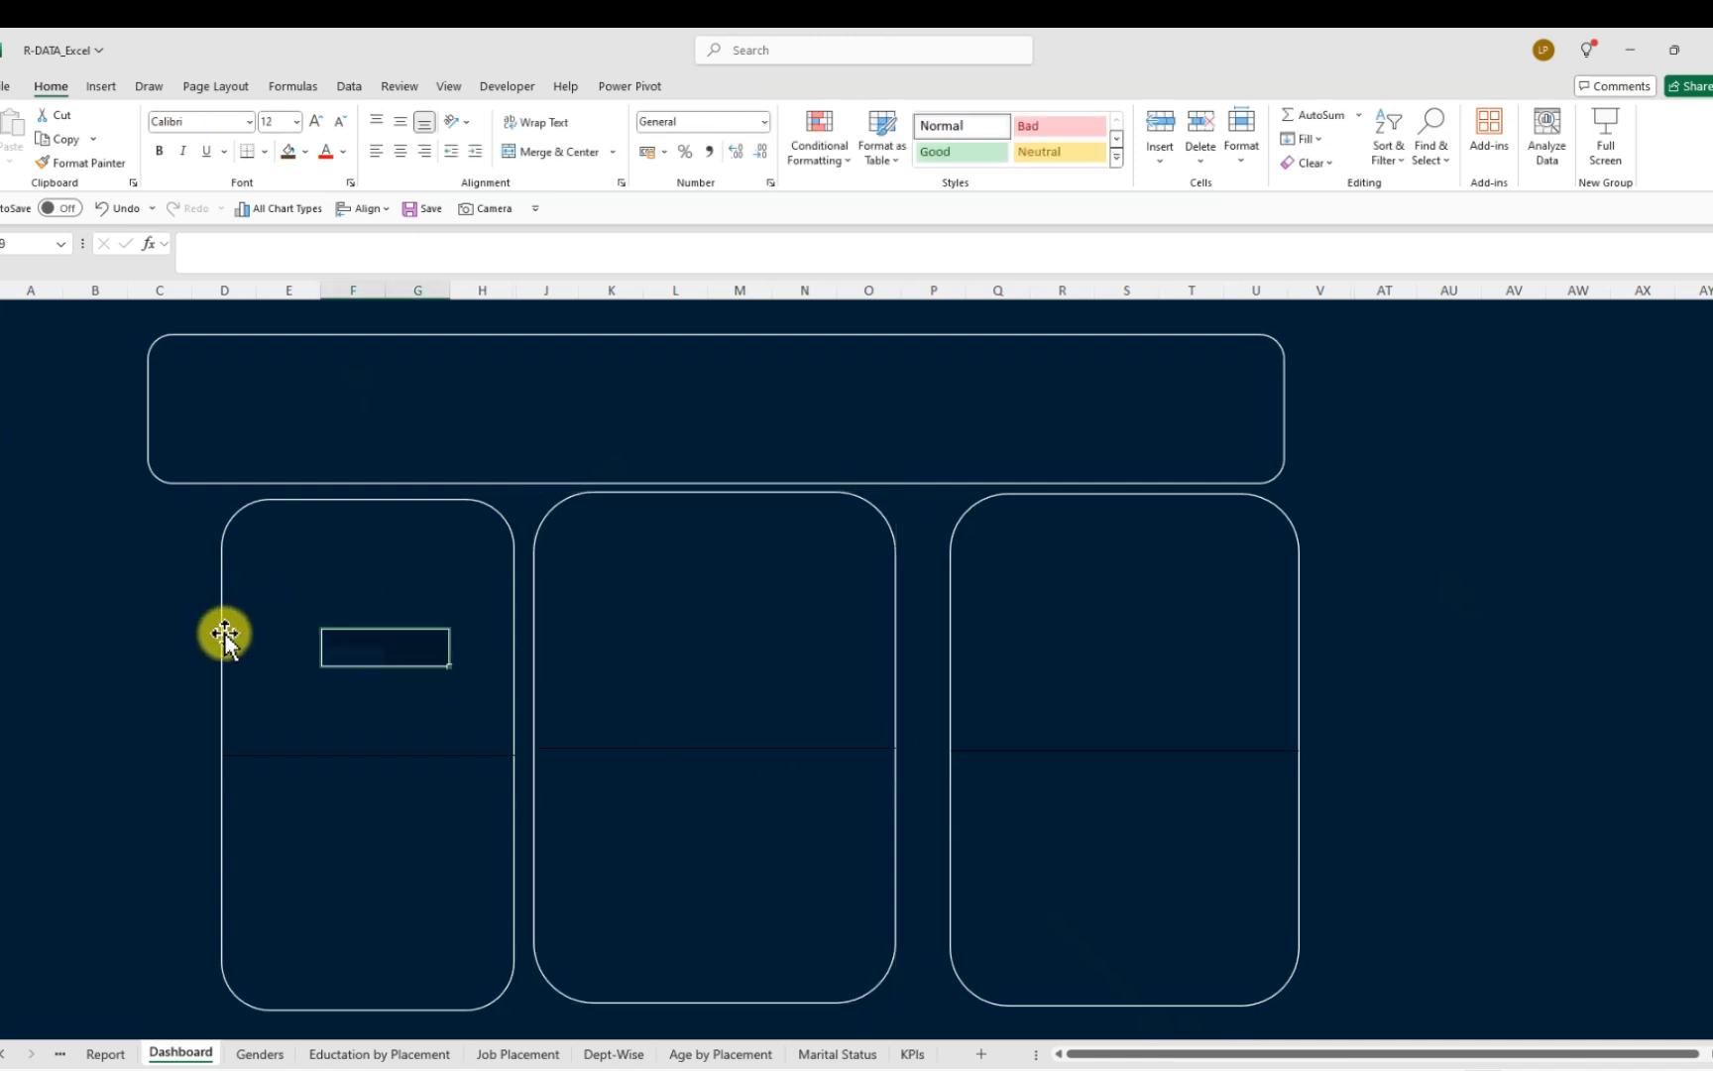
pyautogui.moveTo(226, 639); pyautogui.dragTo(223, 623)
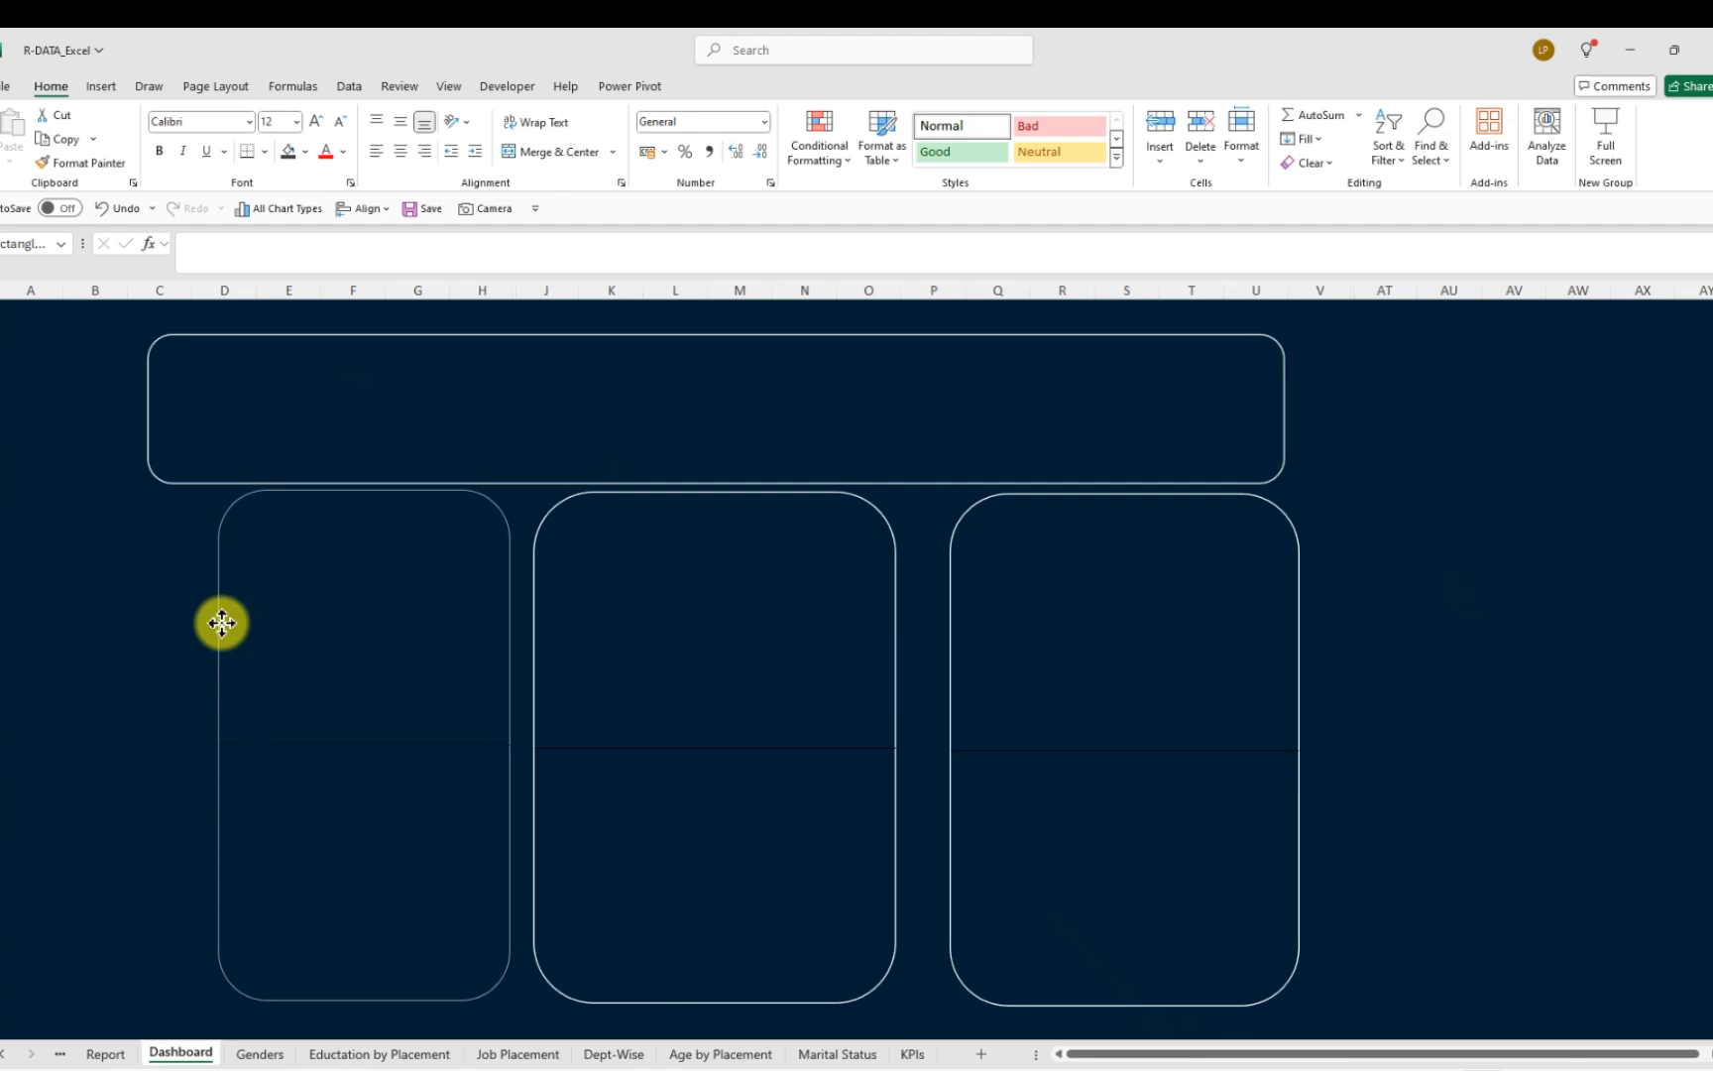
pyautogui.moveTo(222, 622); pyautogui.dragTo(220, 627)
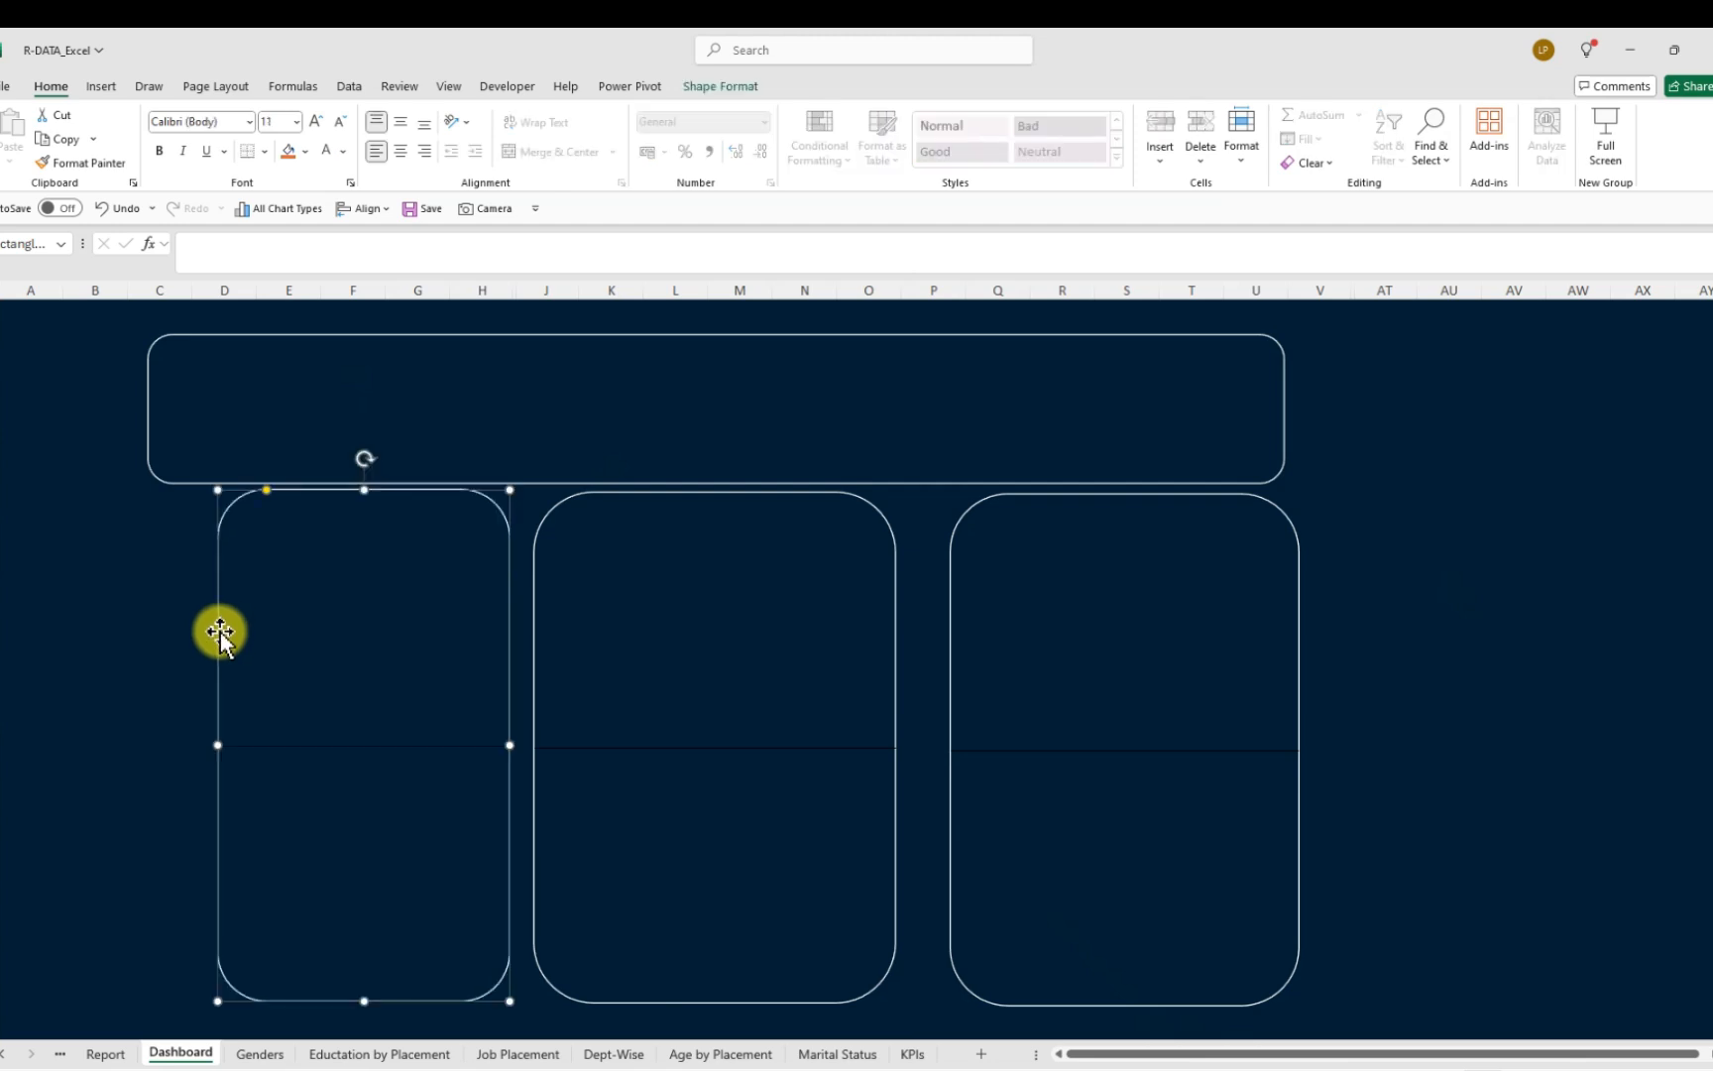
pyautogui.moveTo(212, 745); pyautogui.dragTo(154, 742)
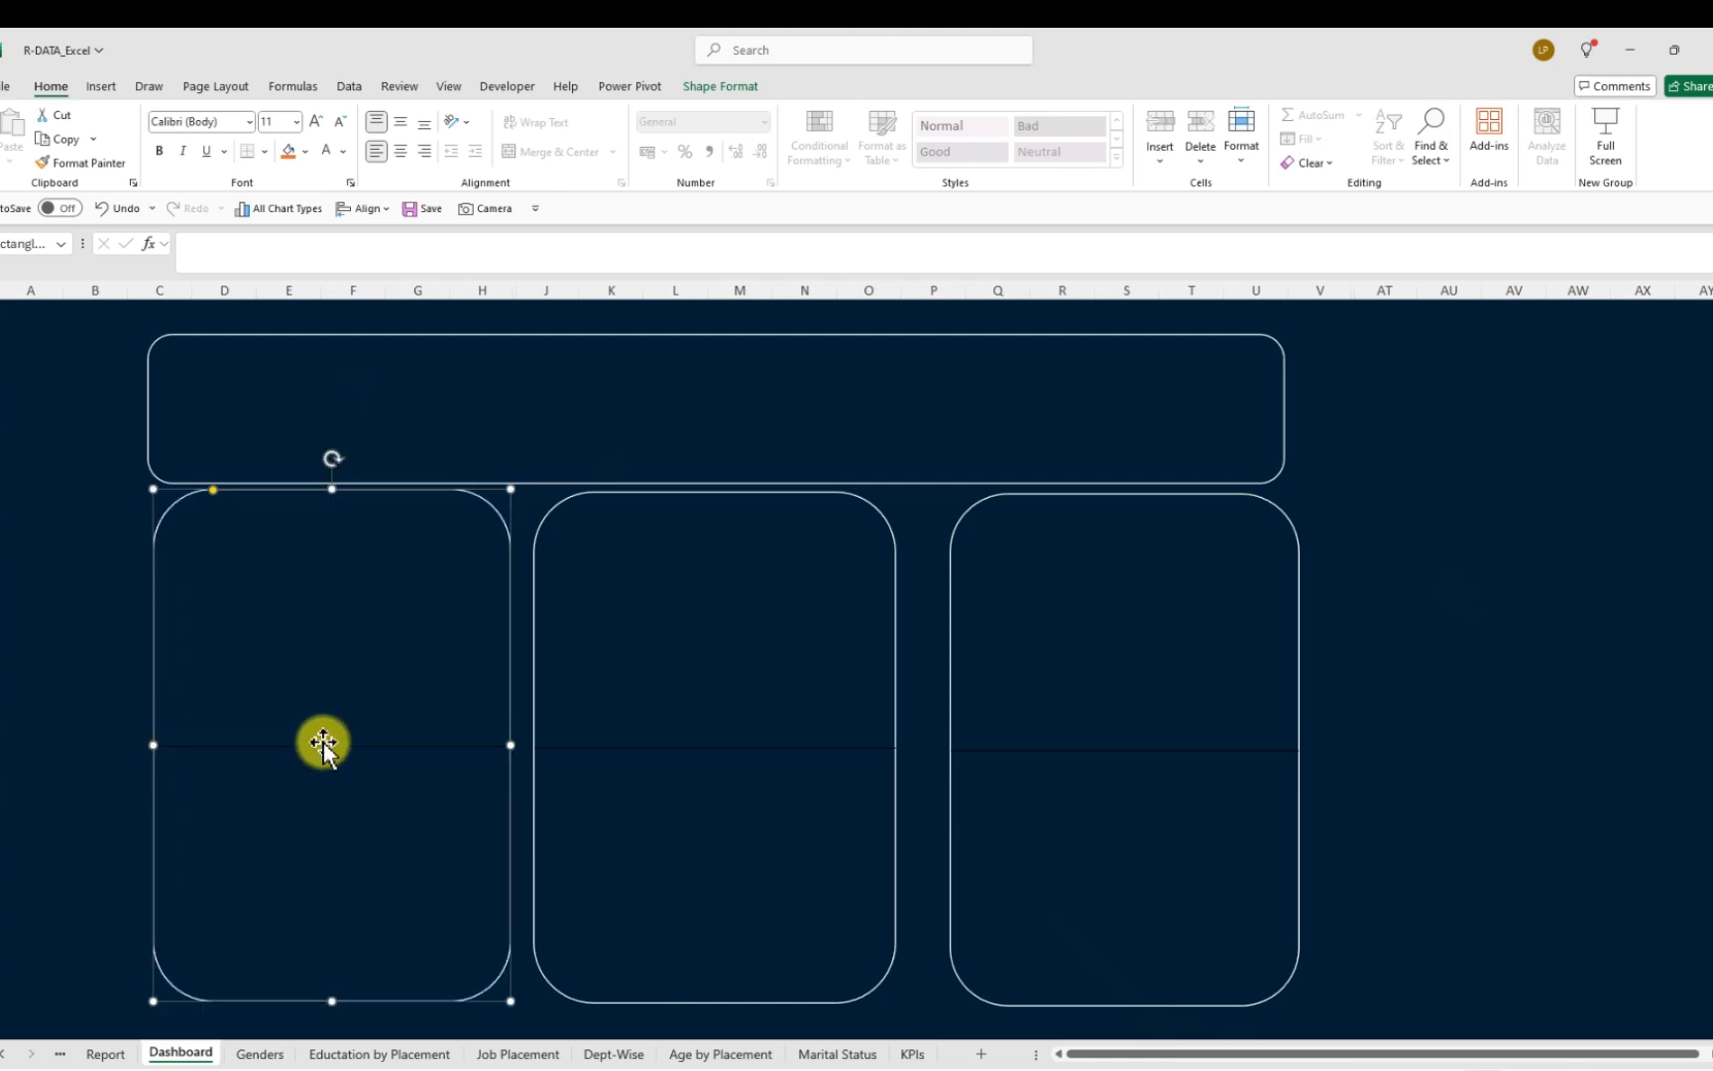
# Extend the third chart panel's inner edge to column P and deselect the panel
pyautogui.click(980, 718)
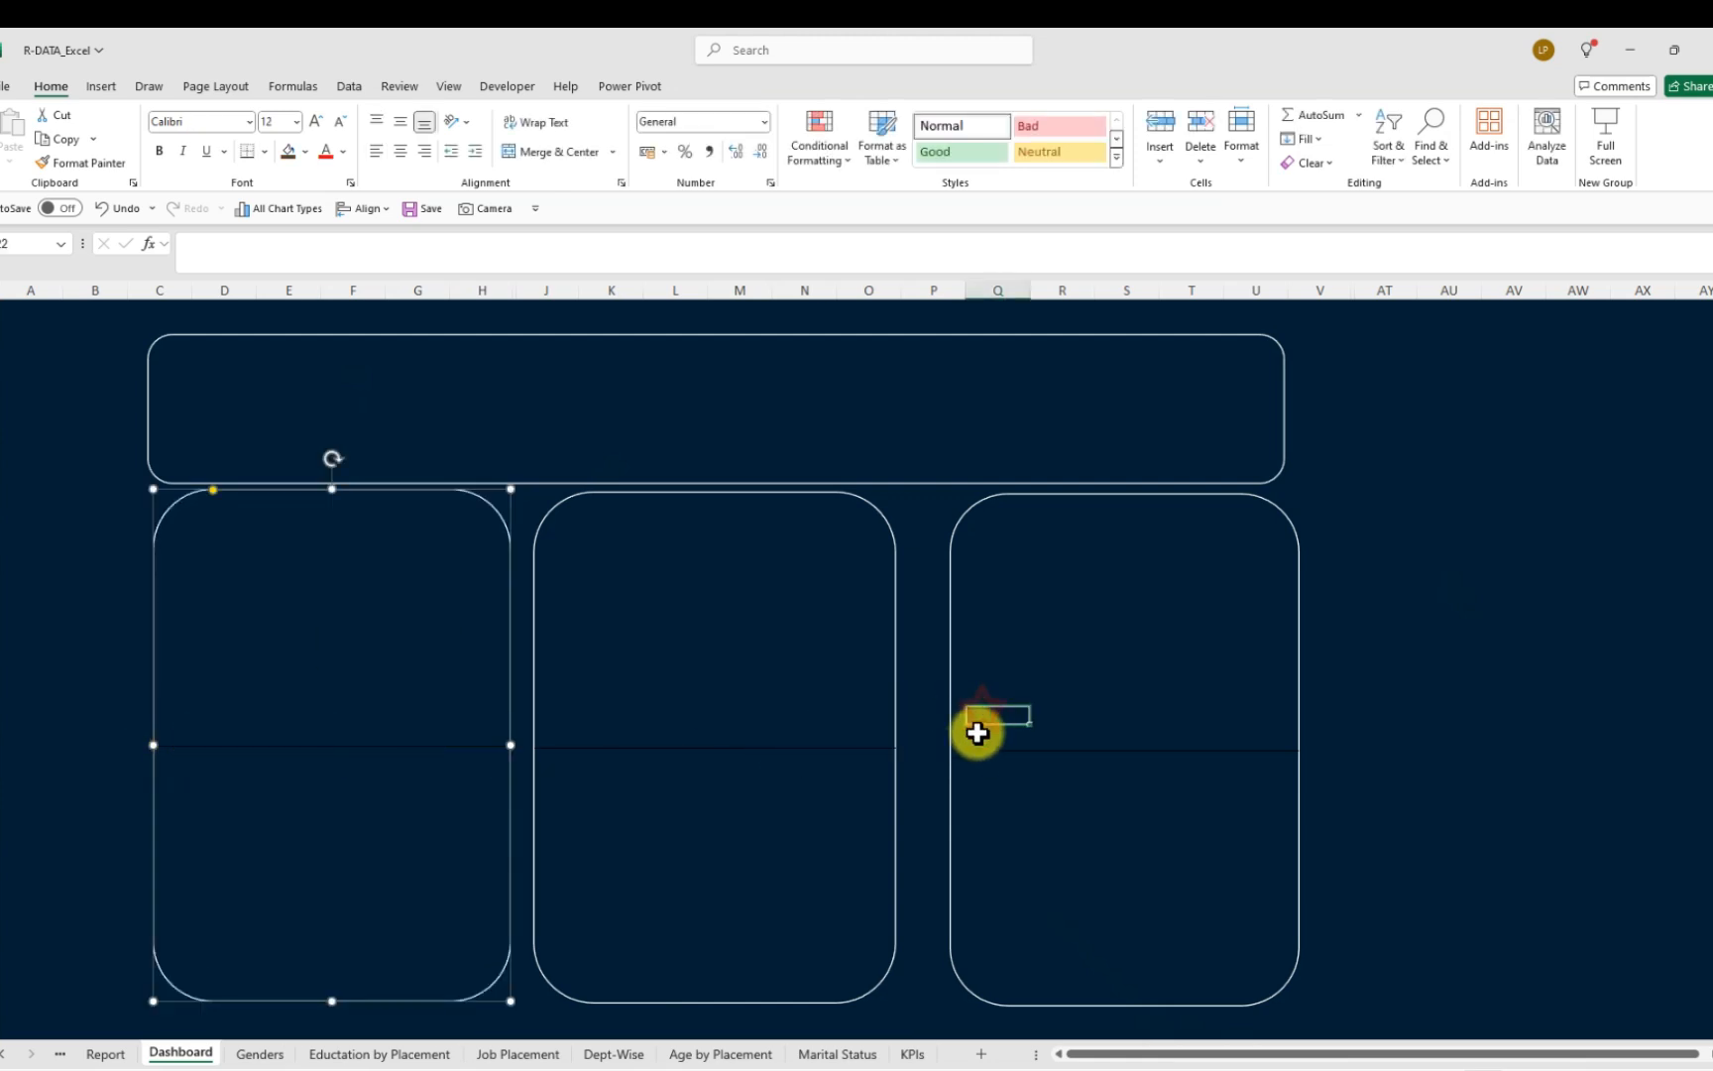
pyautogui.click(947, 680)
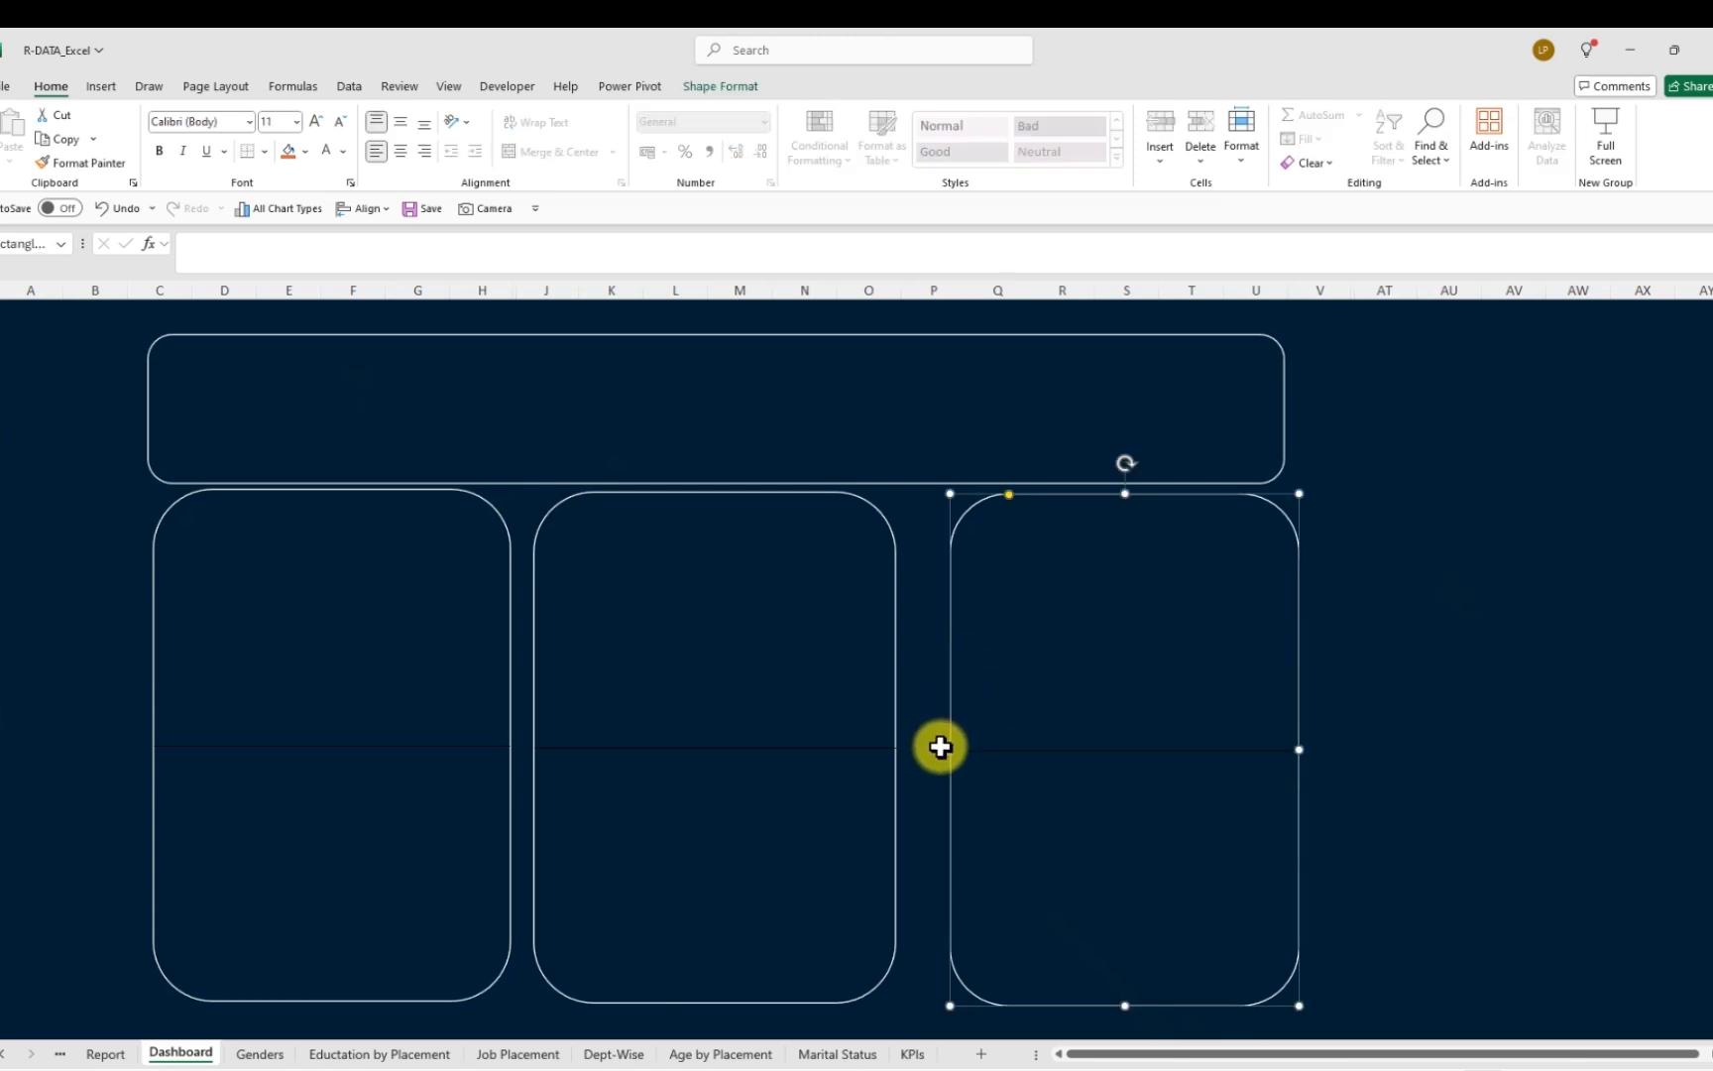
pyautogui.moveTo(949, 750); pyautogui.dragTo(931, 751)
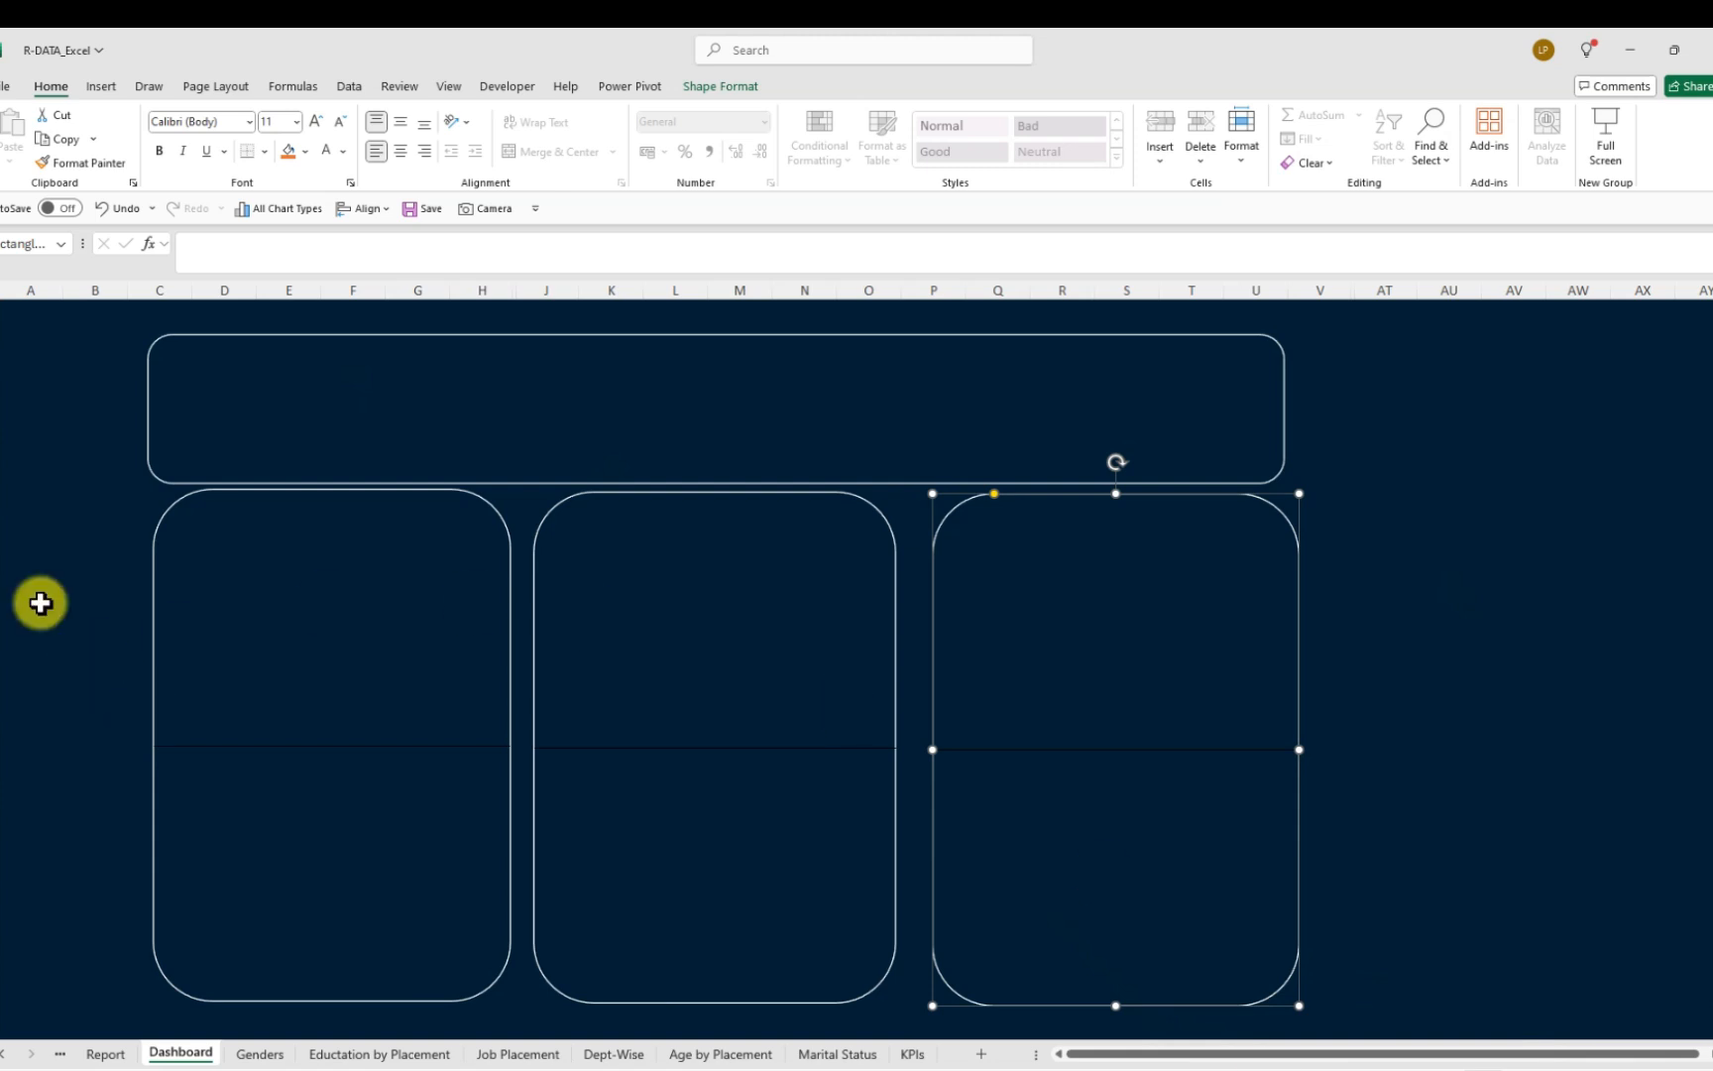
pyautogui.scroll(-3, 39, 601)
pyautogui.scroll(3, 724, 654)
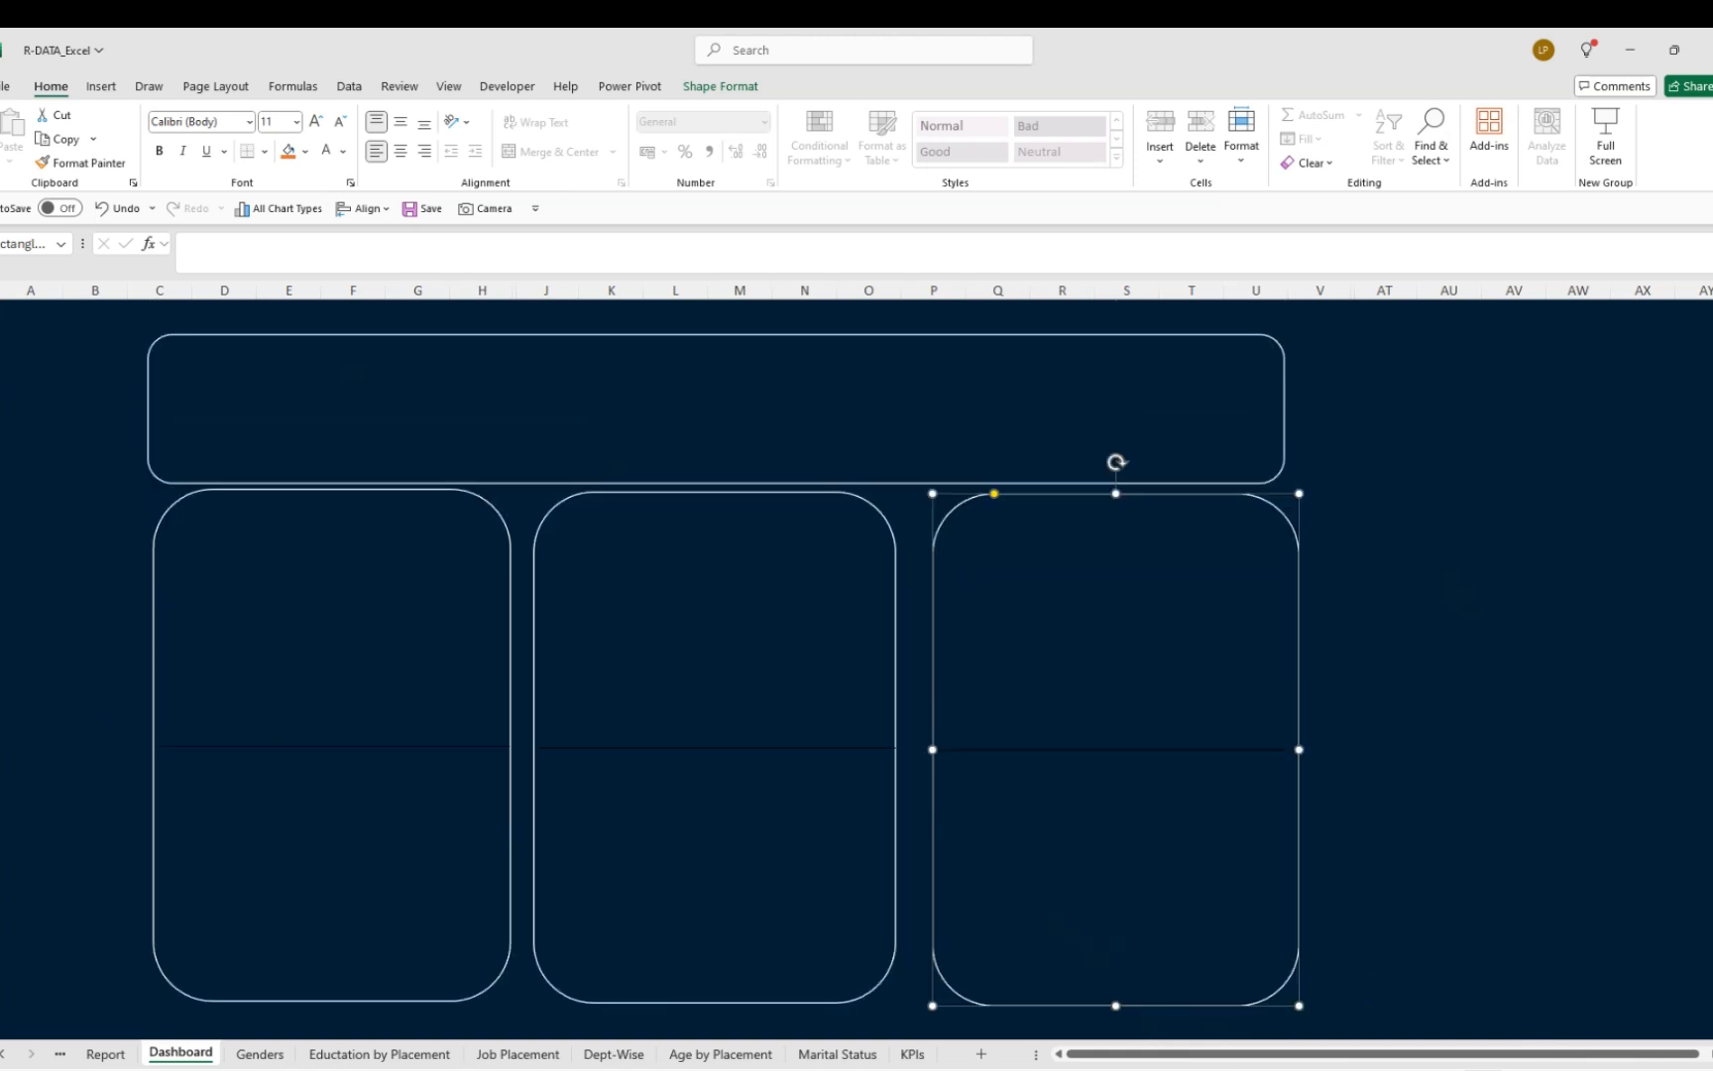
pyautogui.click(1589, 984)
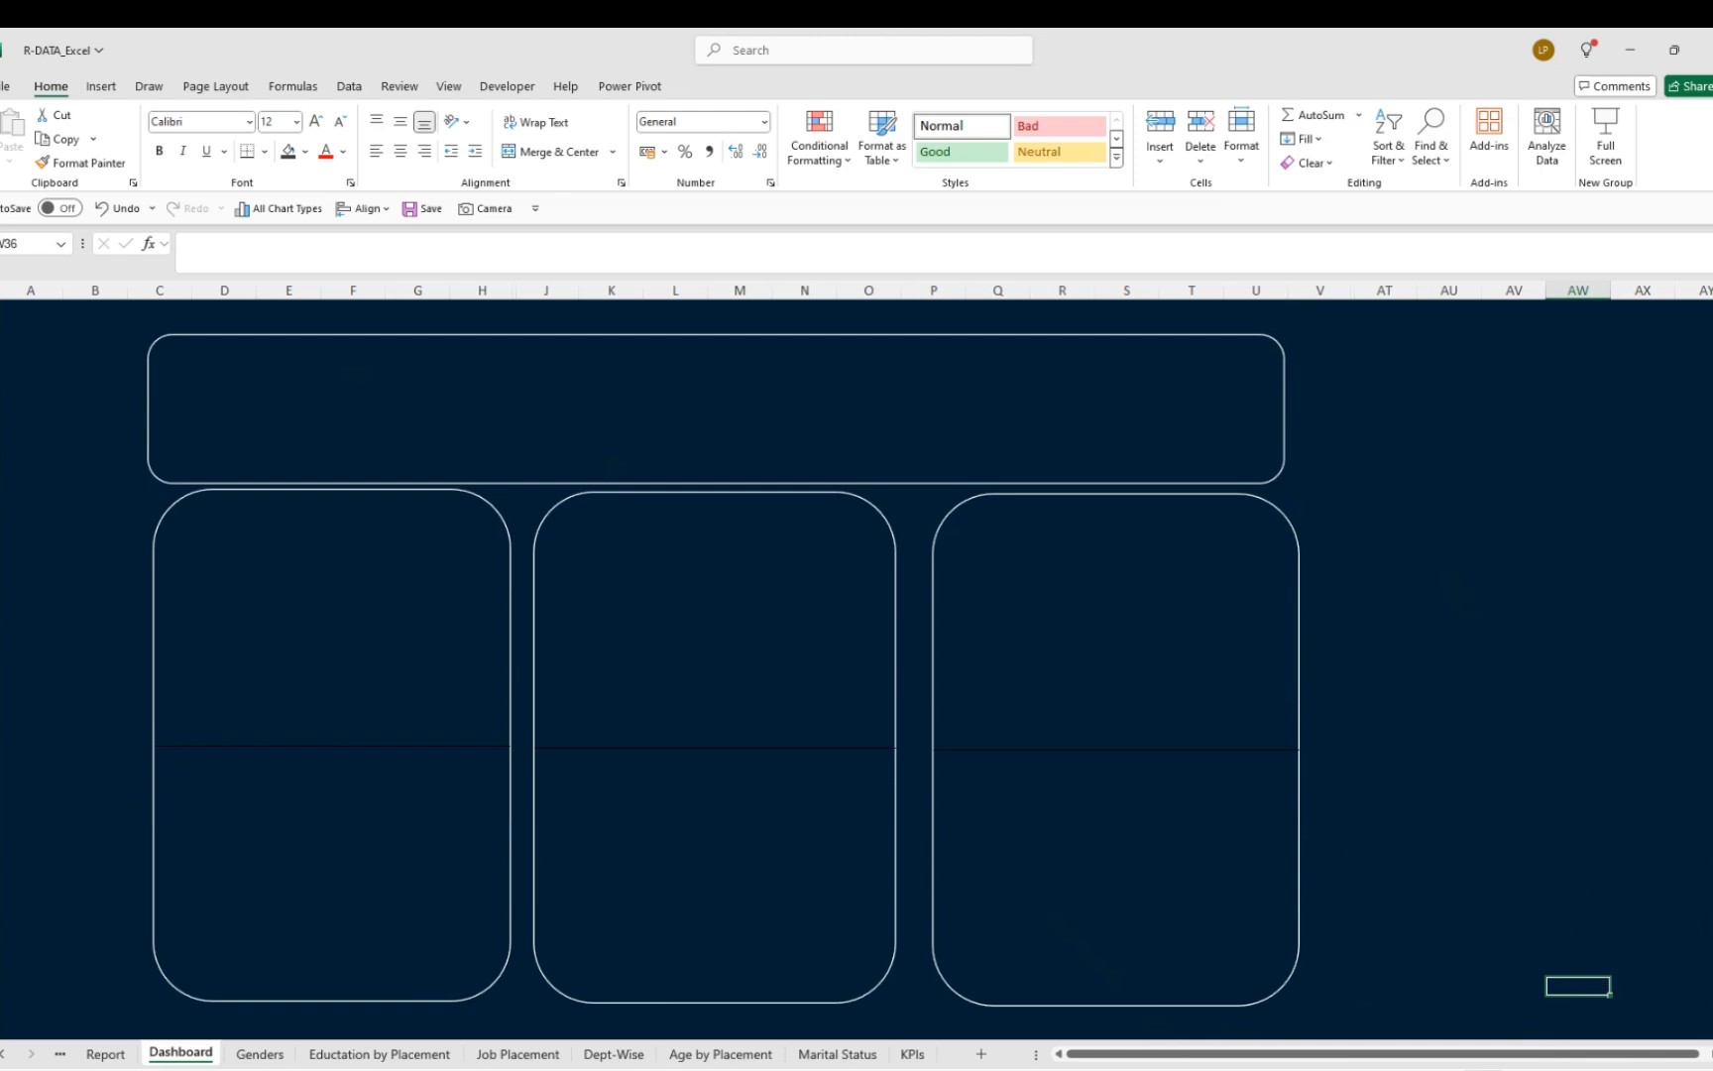
pyautogui.scroll(-2, 724, 654)
pyautogui.scroll(2, 724, 654)
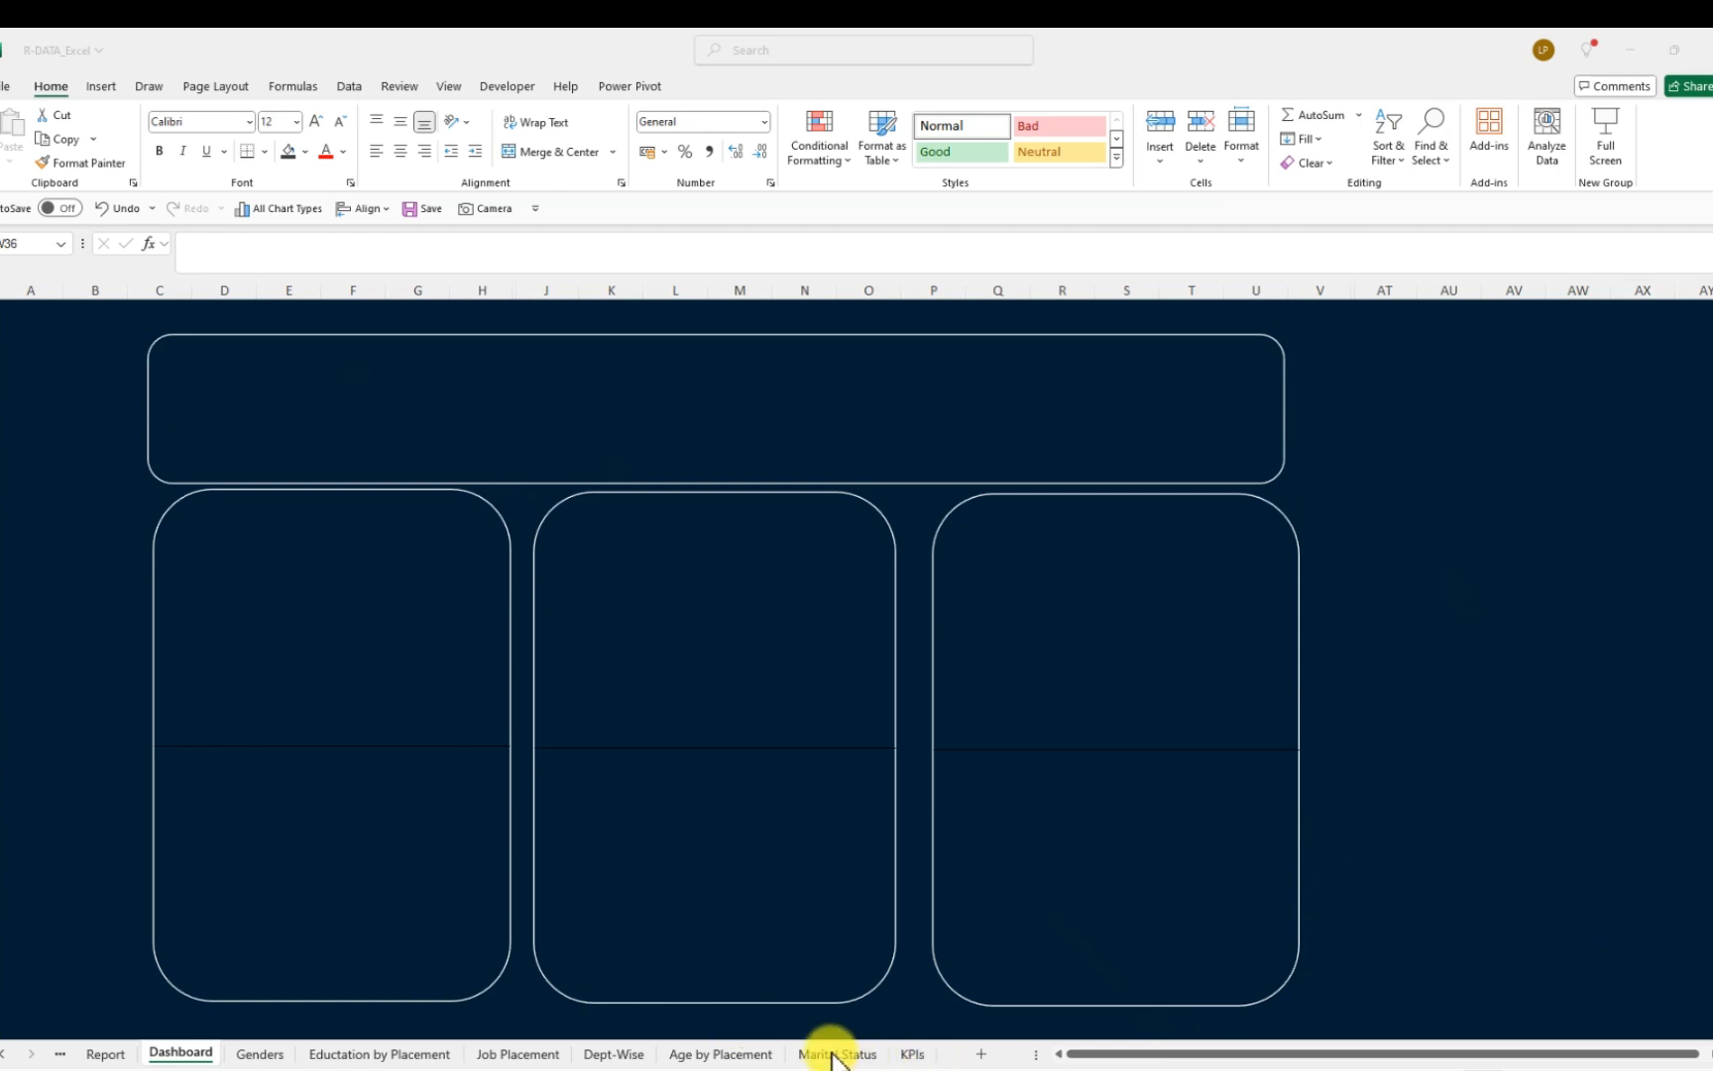
# Copy the column chart from the Age by Placement sheet and paste it onto the Dashboard sheet
pyautogui.click(714, 1058)
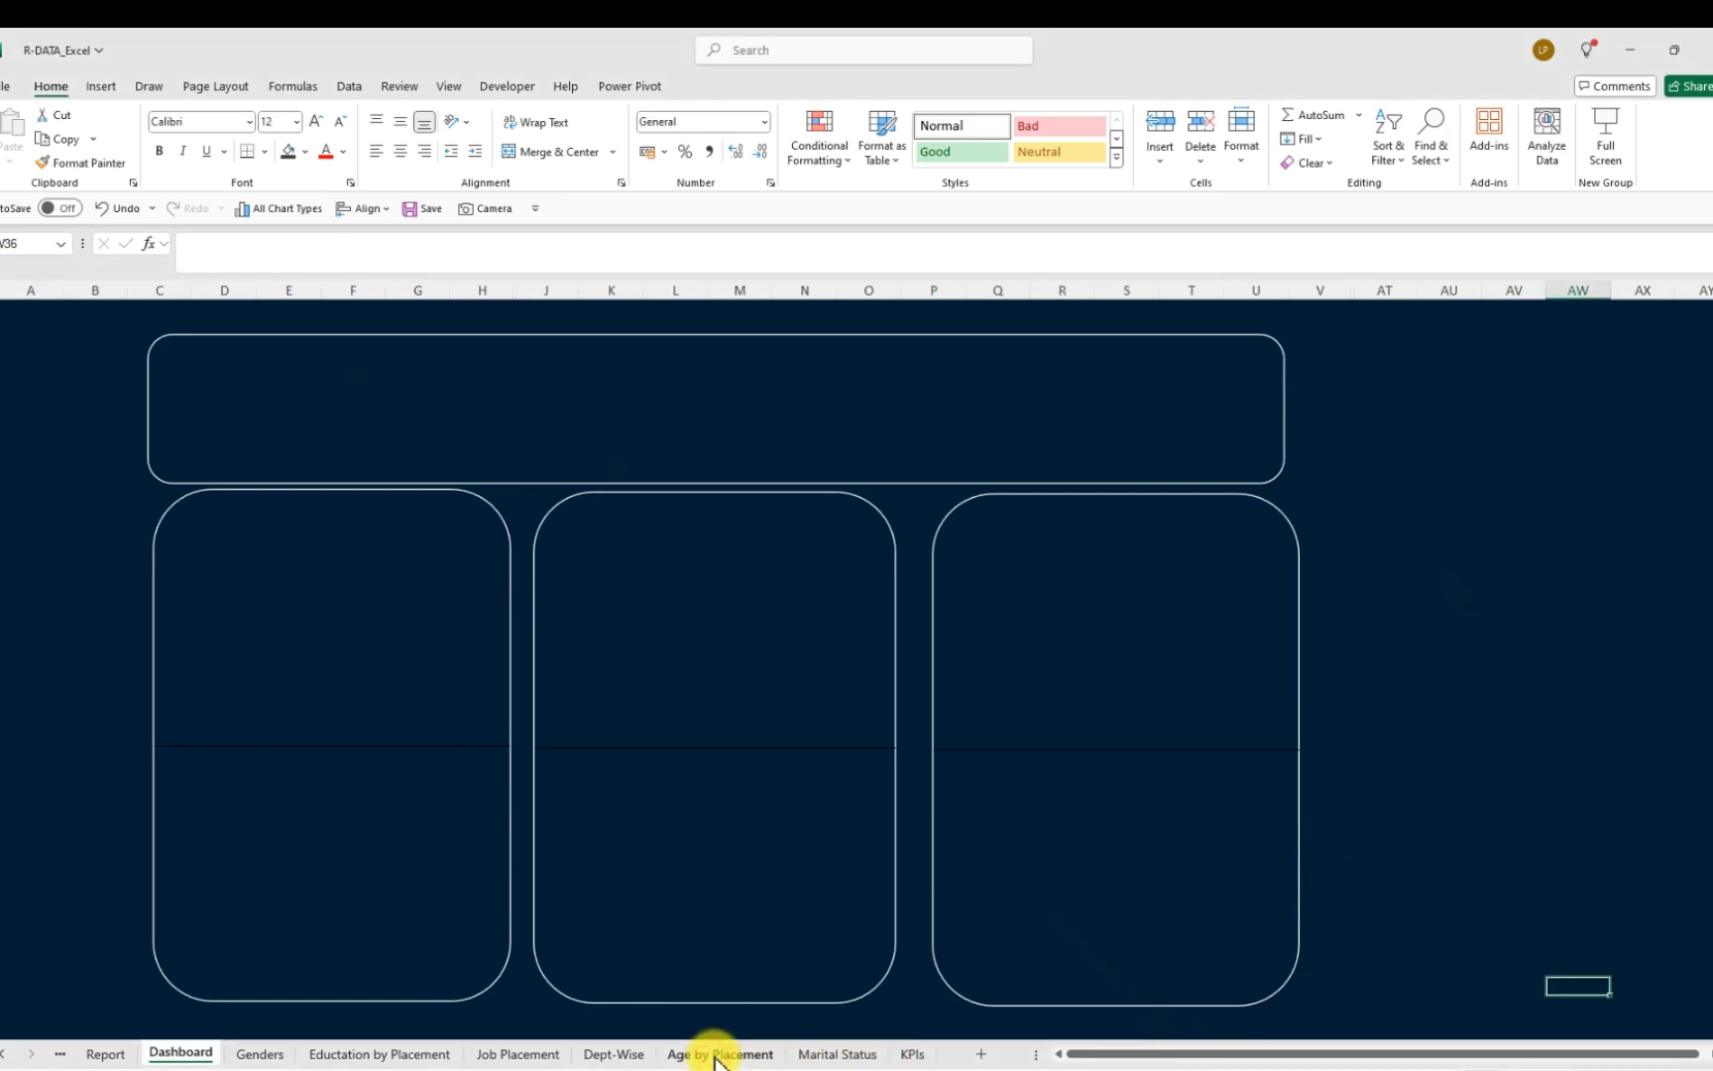
pyautogui.click(718, 1058)
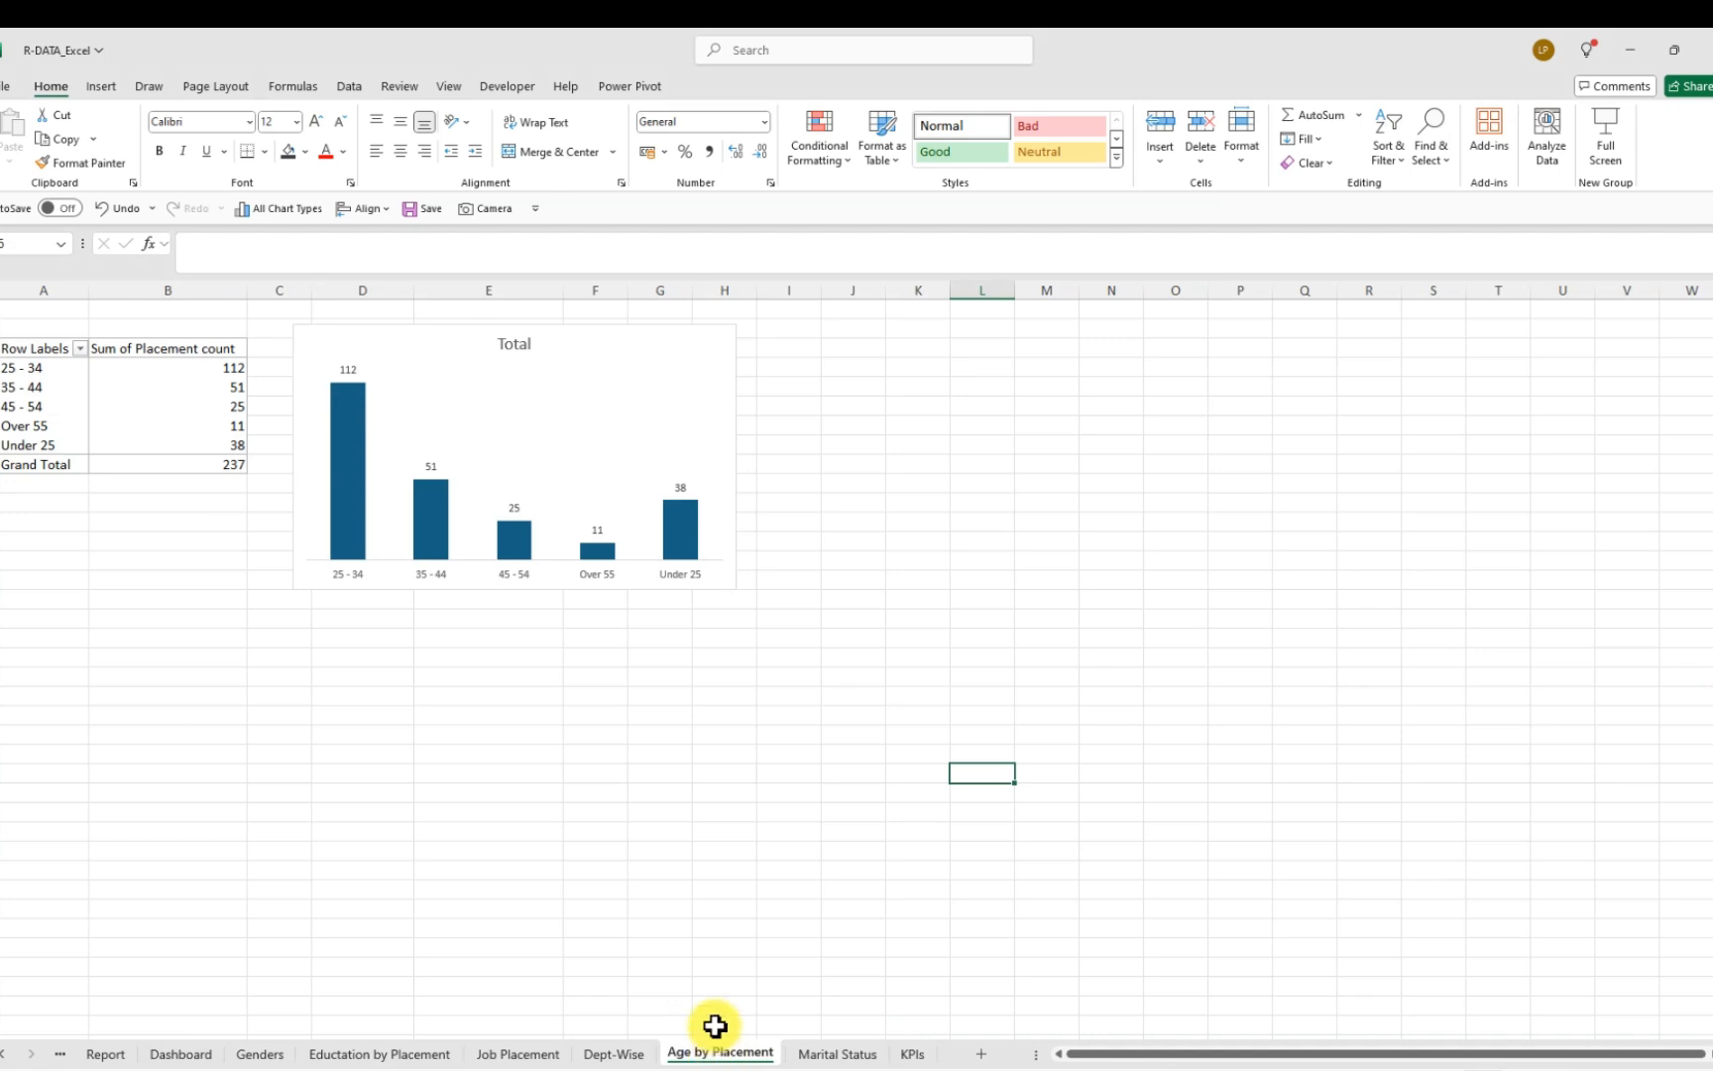
pyautogui.click(412, 368)
pyautogui.click(442, 344)
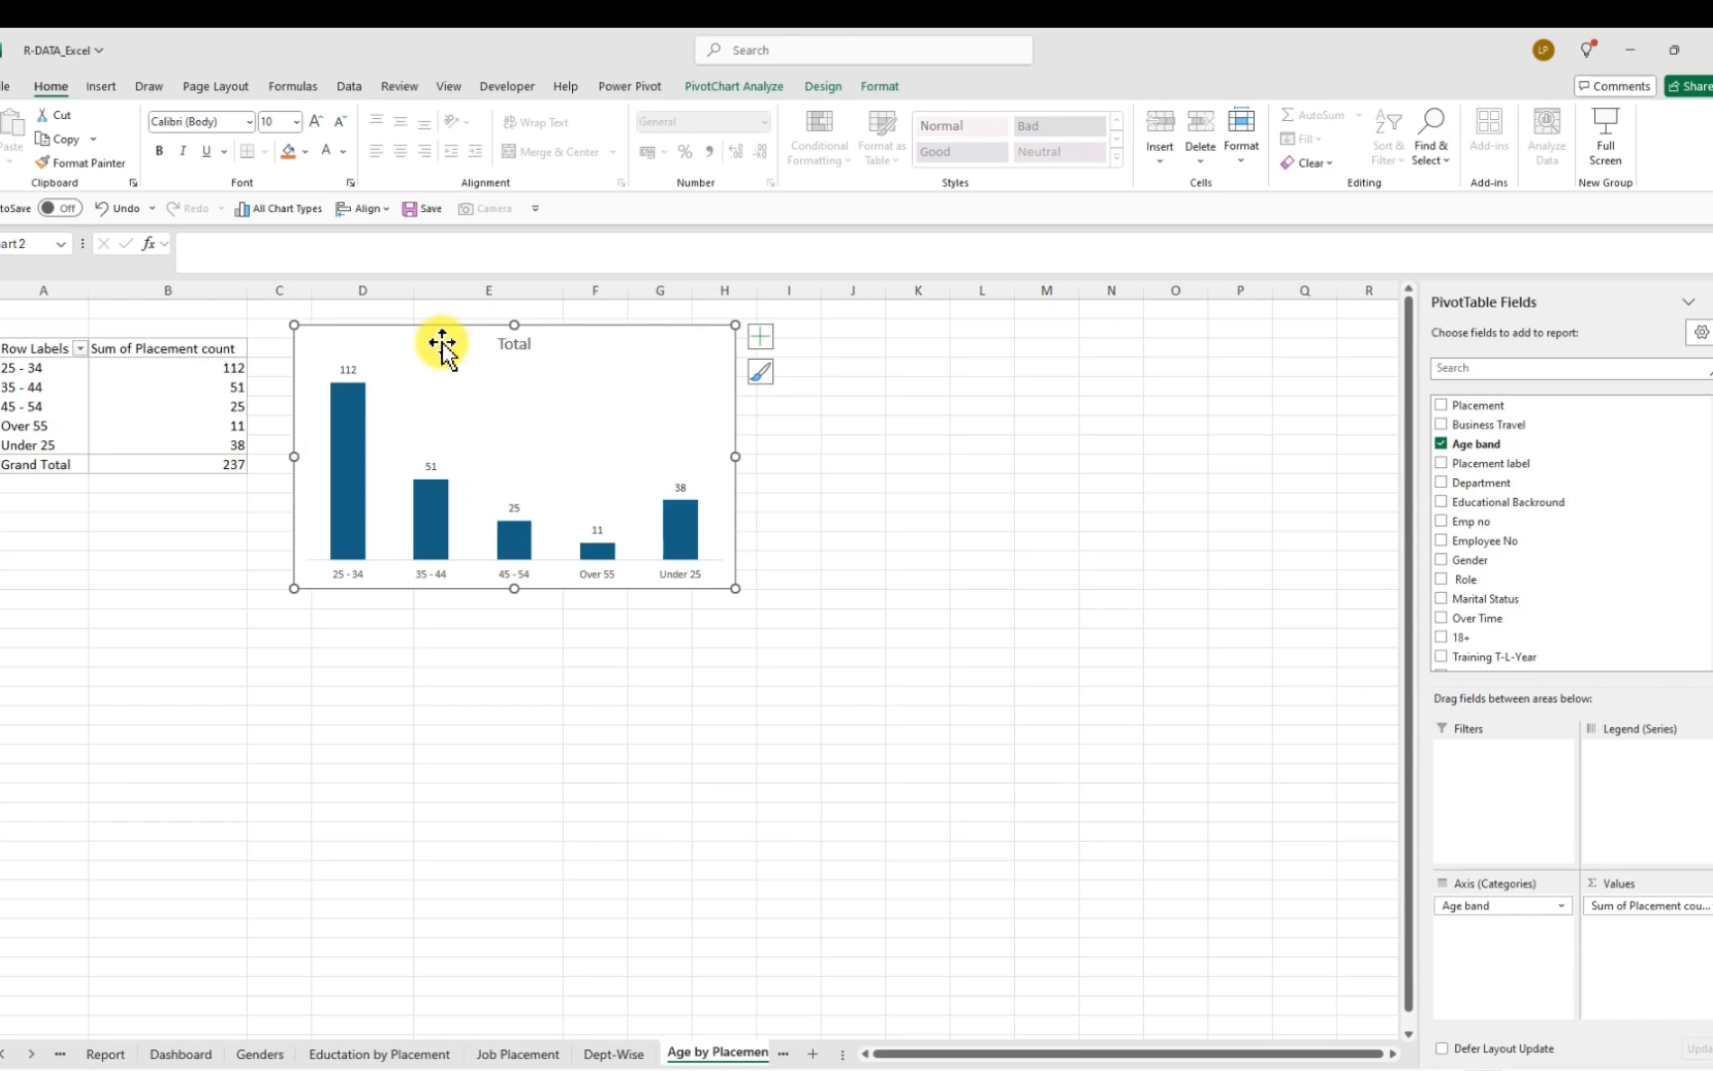
pyautogui.click(182, 1054)
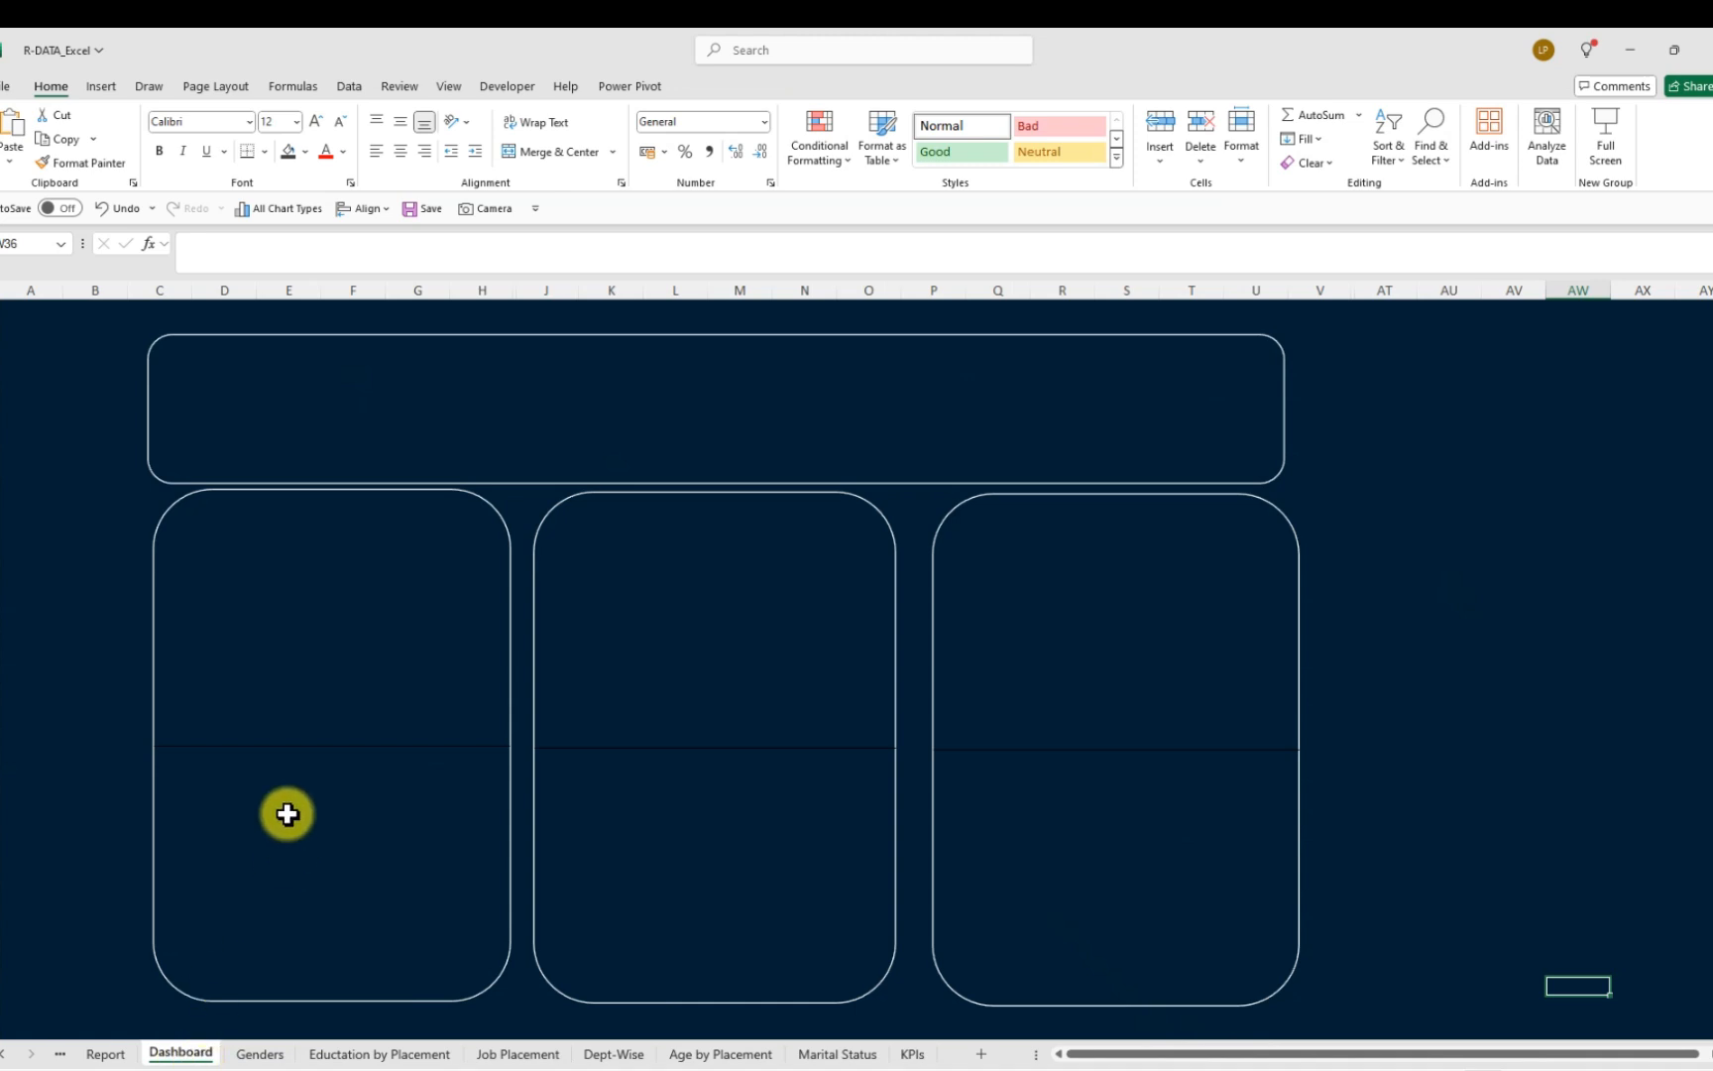
pyautogui.click(288, 813)
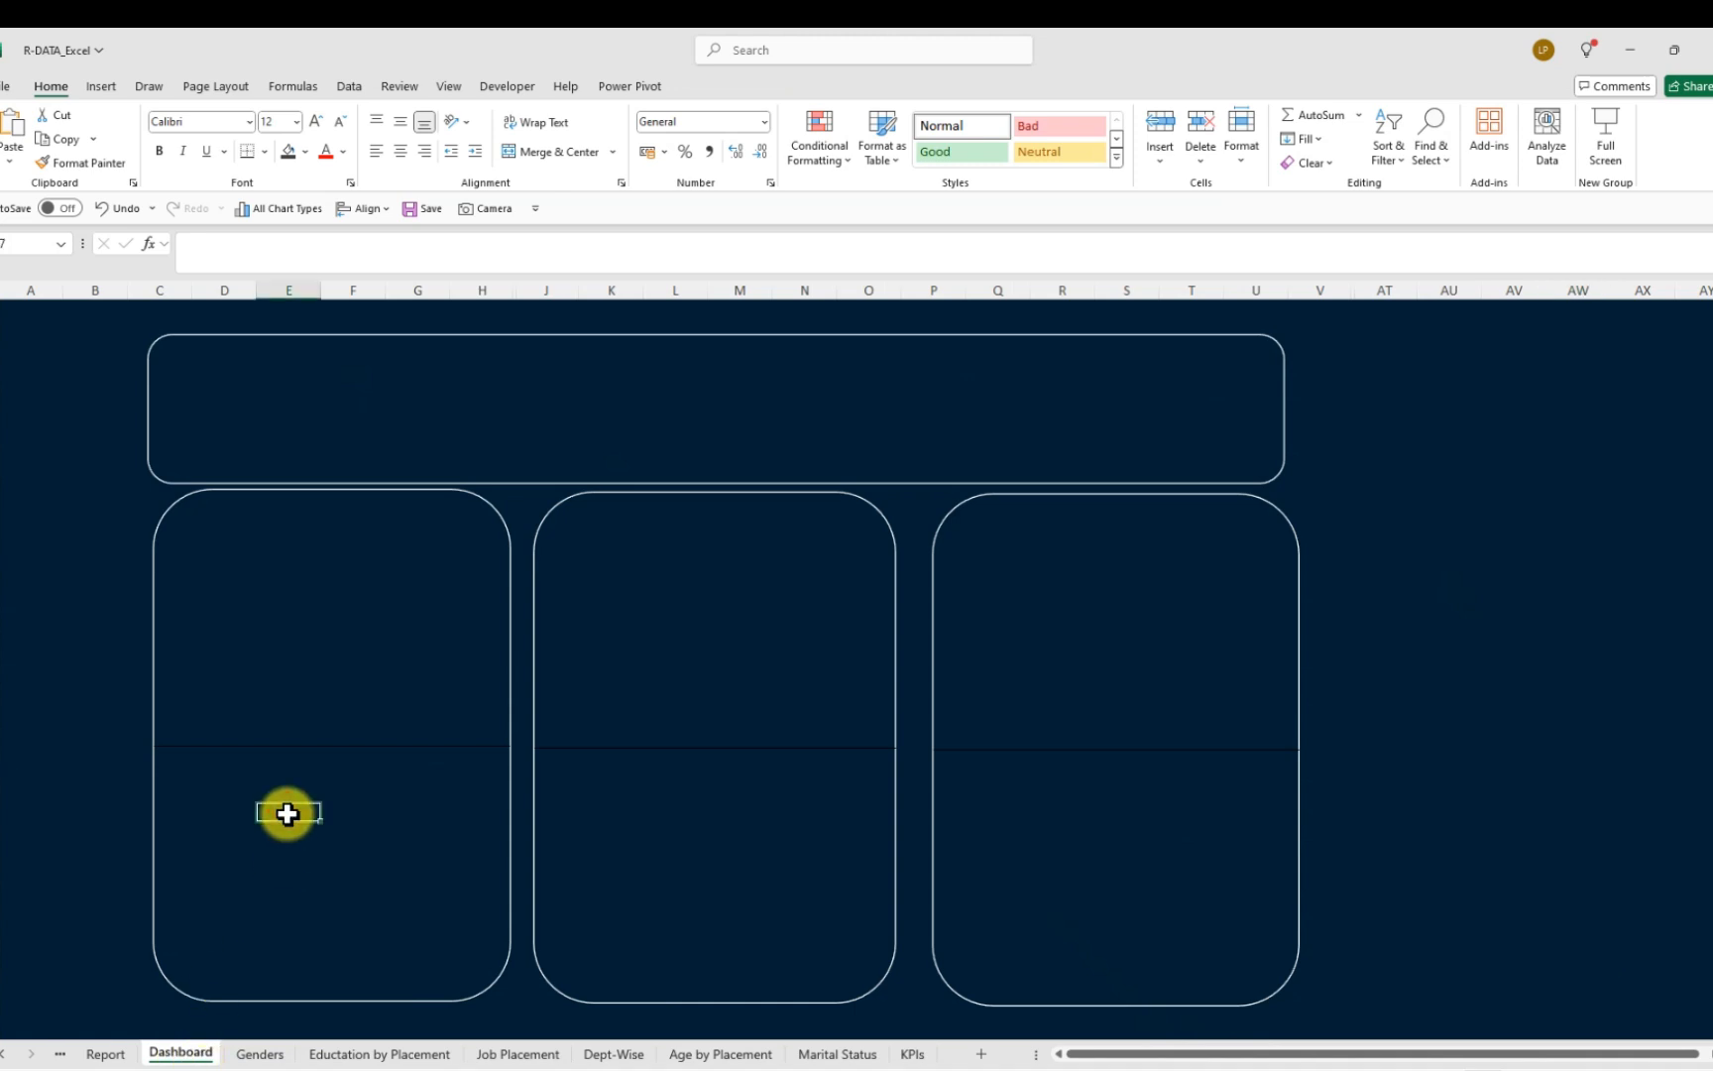
pyautogui.hotkey('ctrl', 'v')
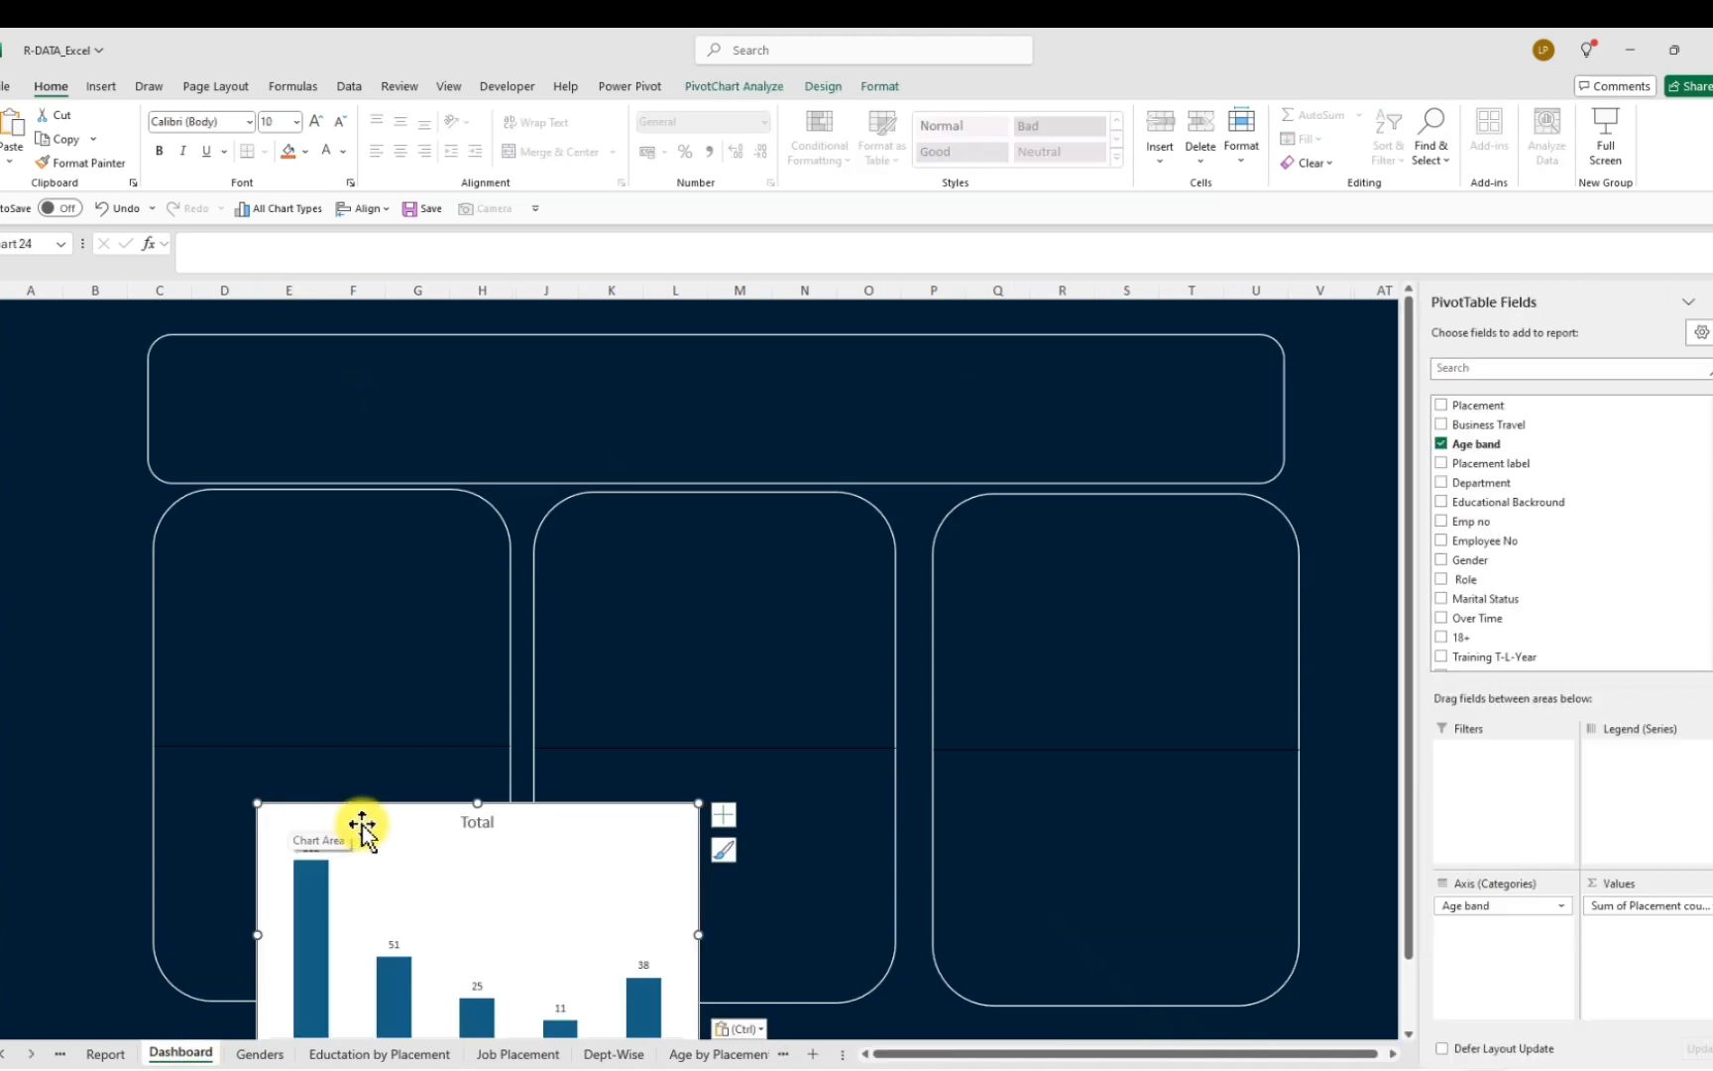
# Shrink the pasted age chart and position it within the lower half of the first panel
pyautogui.moveTo(357, 815); pyautogui.dragTo(246, 718)
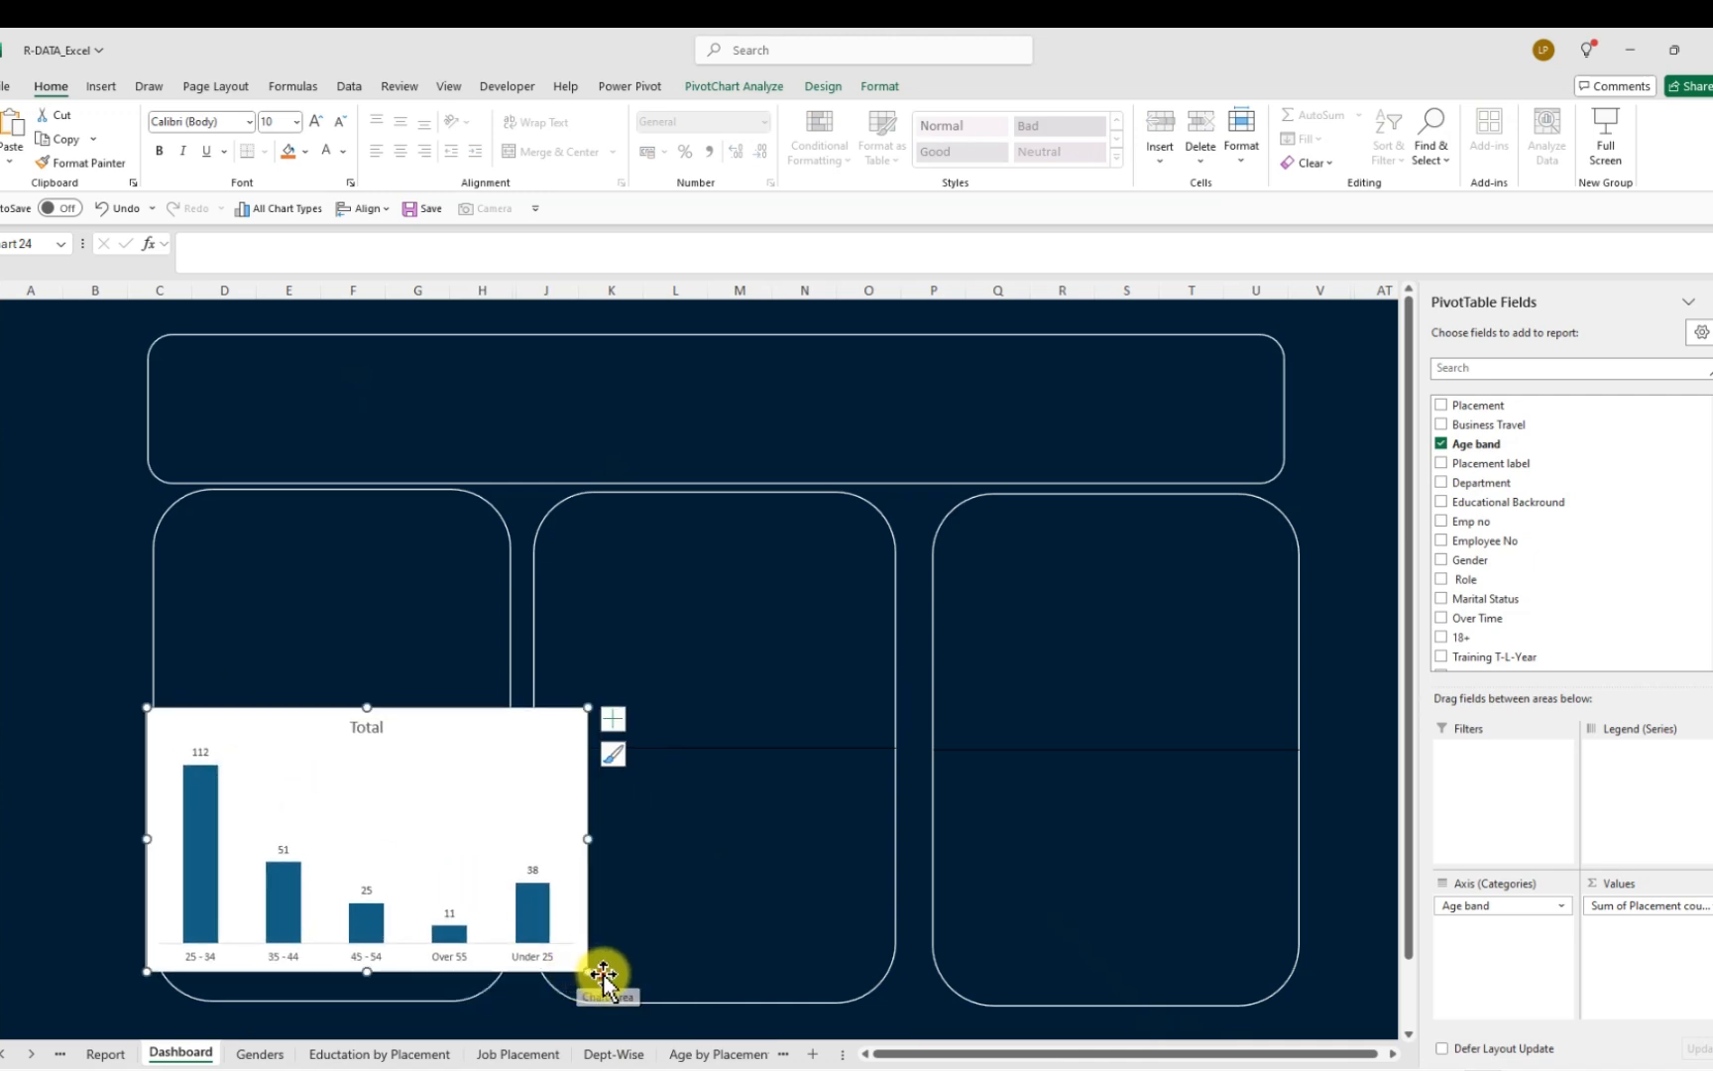
pyautogui.moveTo(604, 968); pyautogui.dragTo(492, 954)
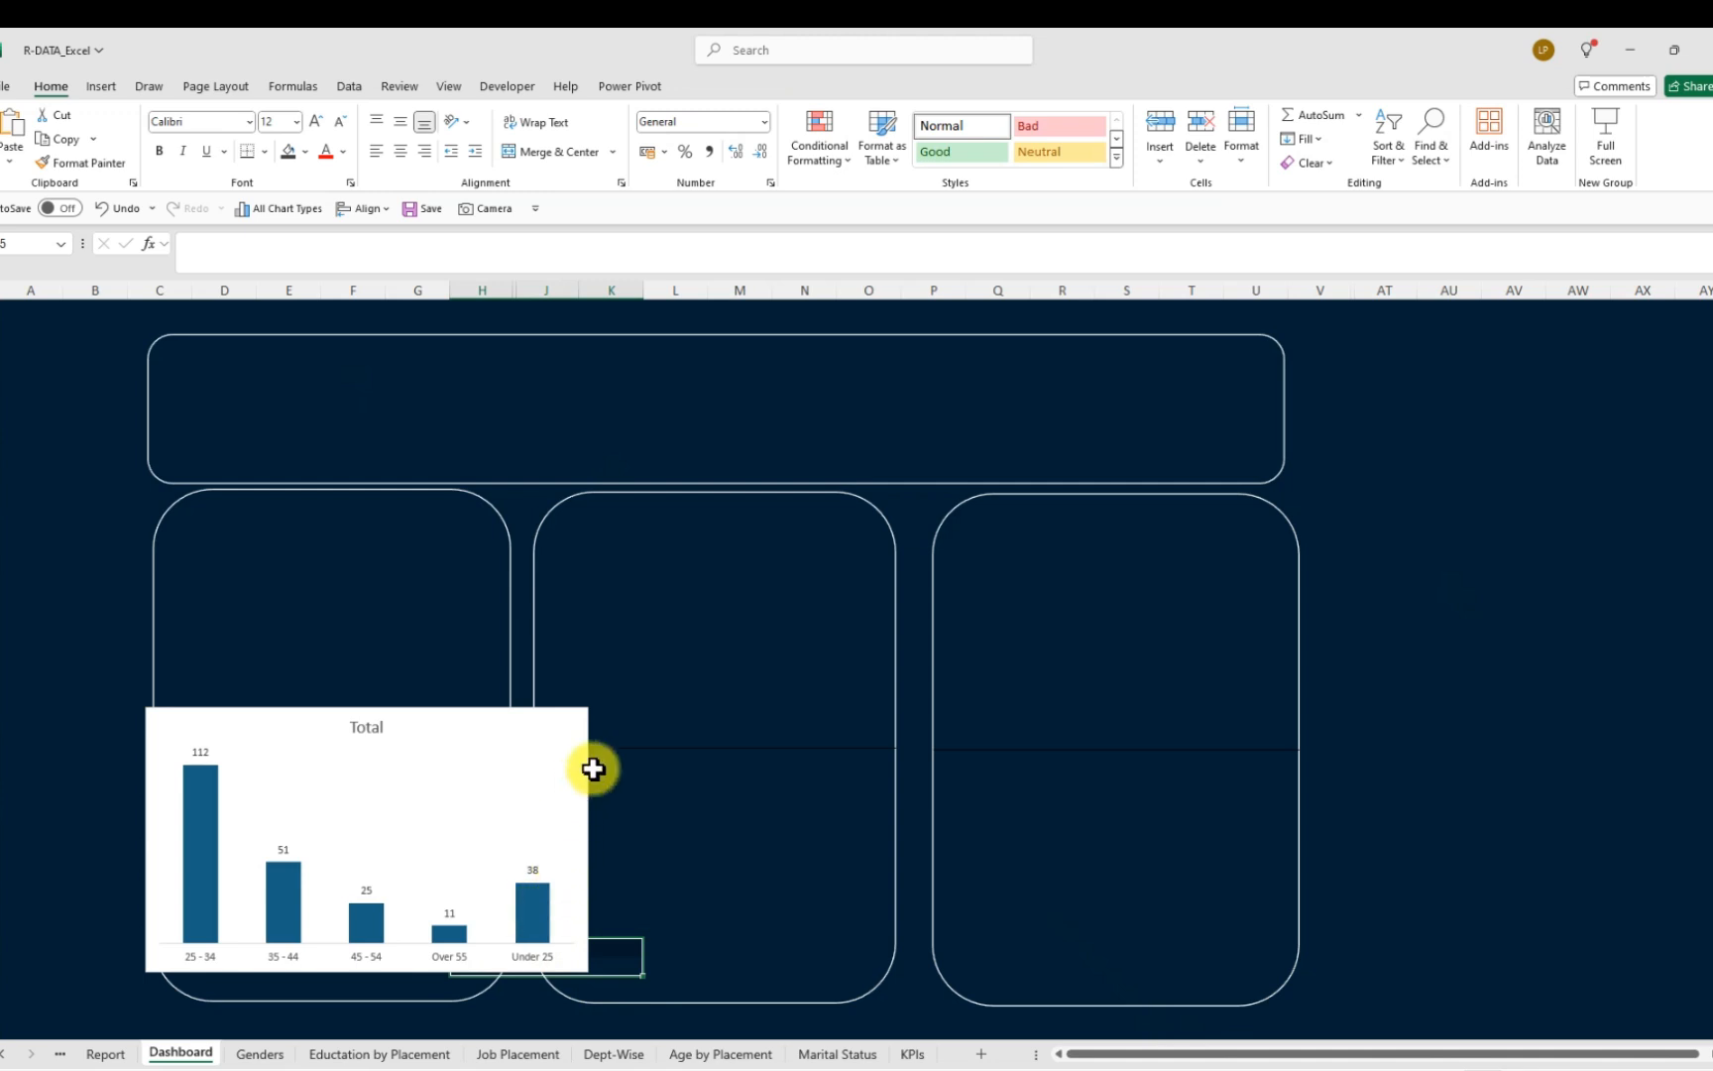
pyautogui.click(567, 735)
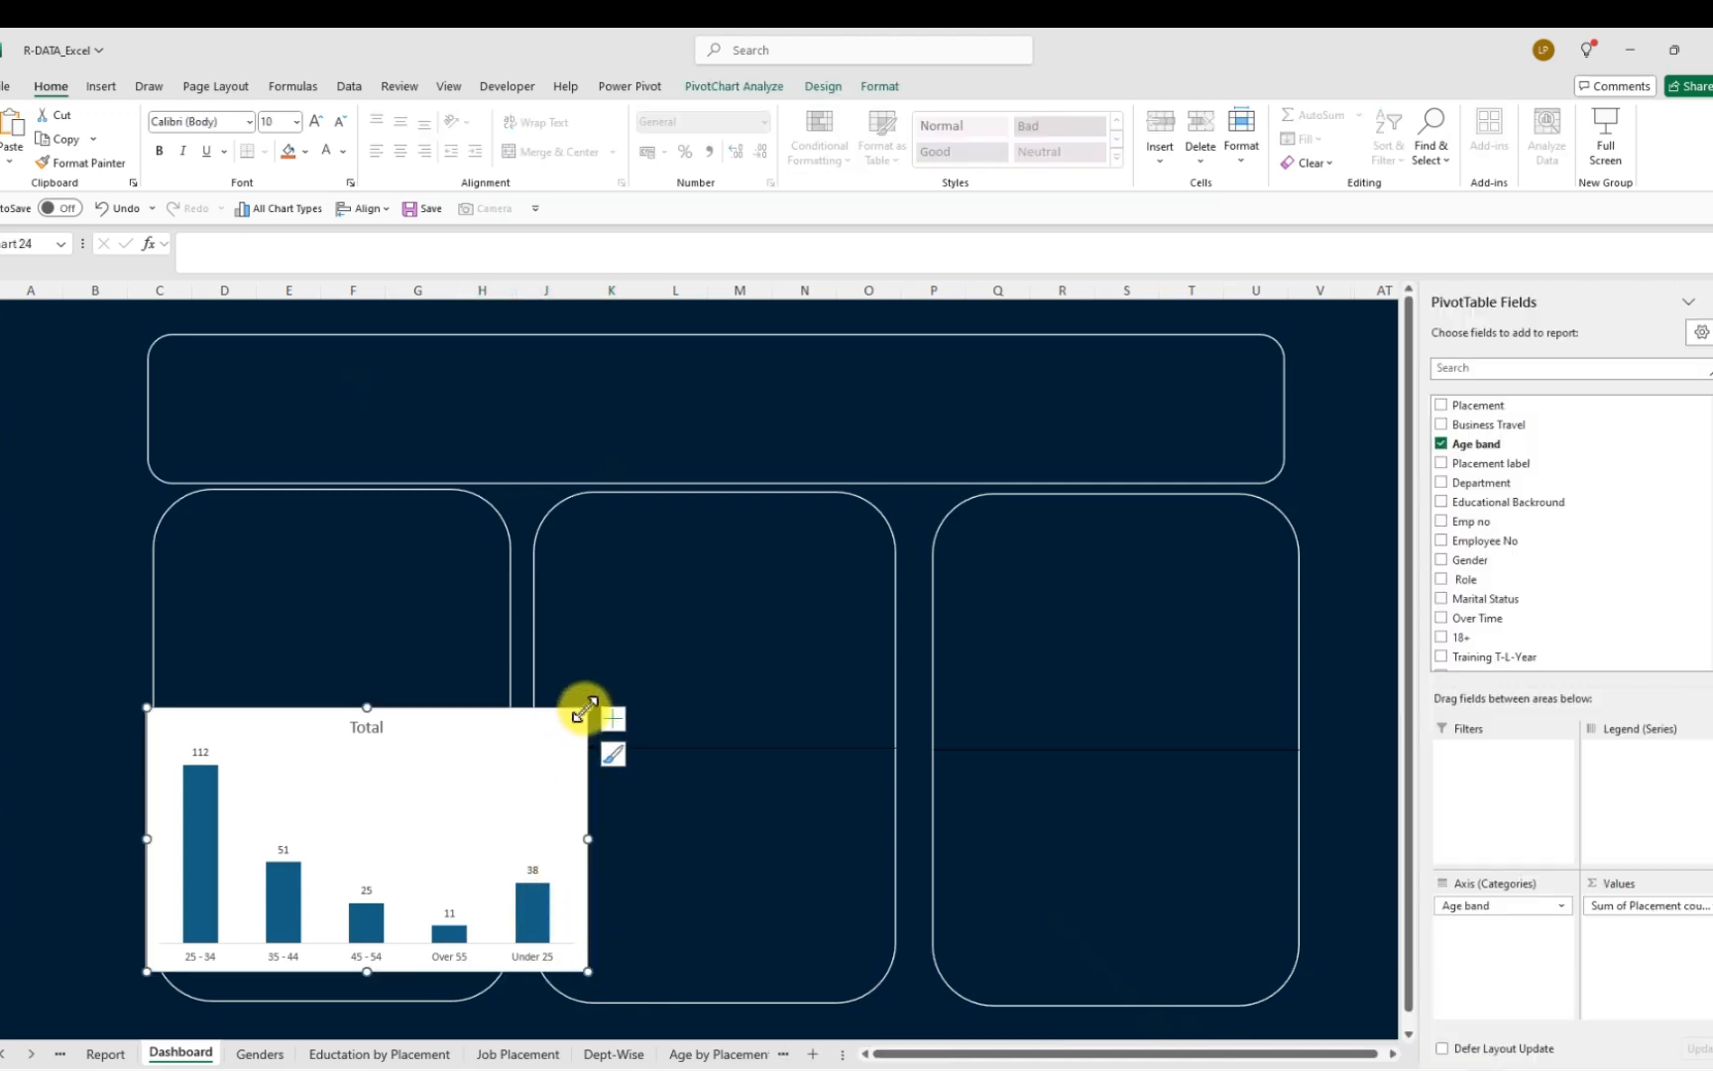
pyautogui.moveTo(587, 707); pyautogui.dragTo(484, 763)
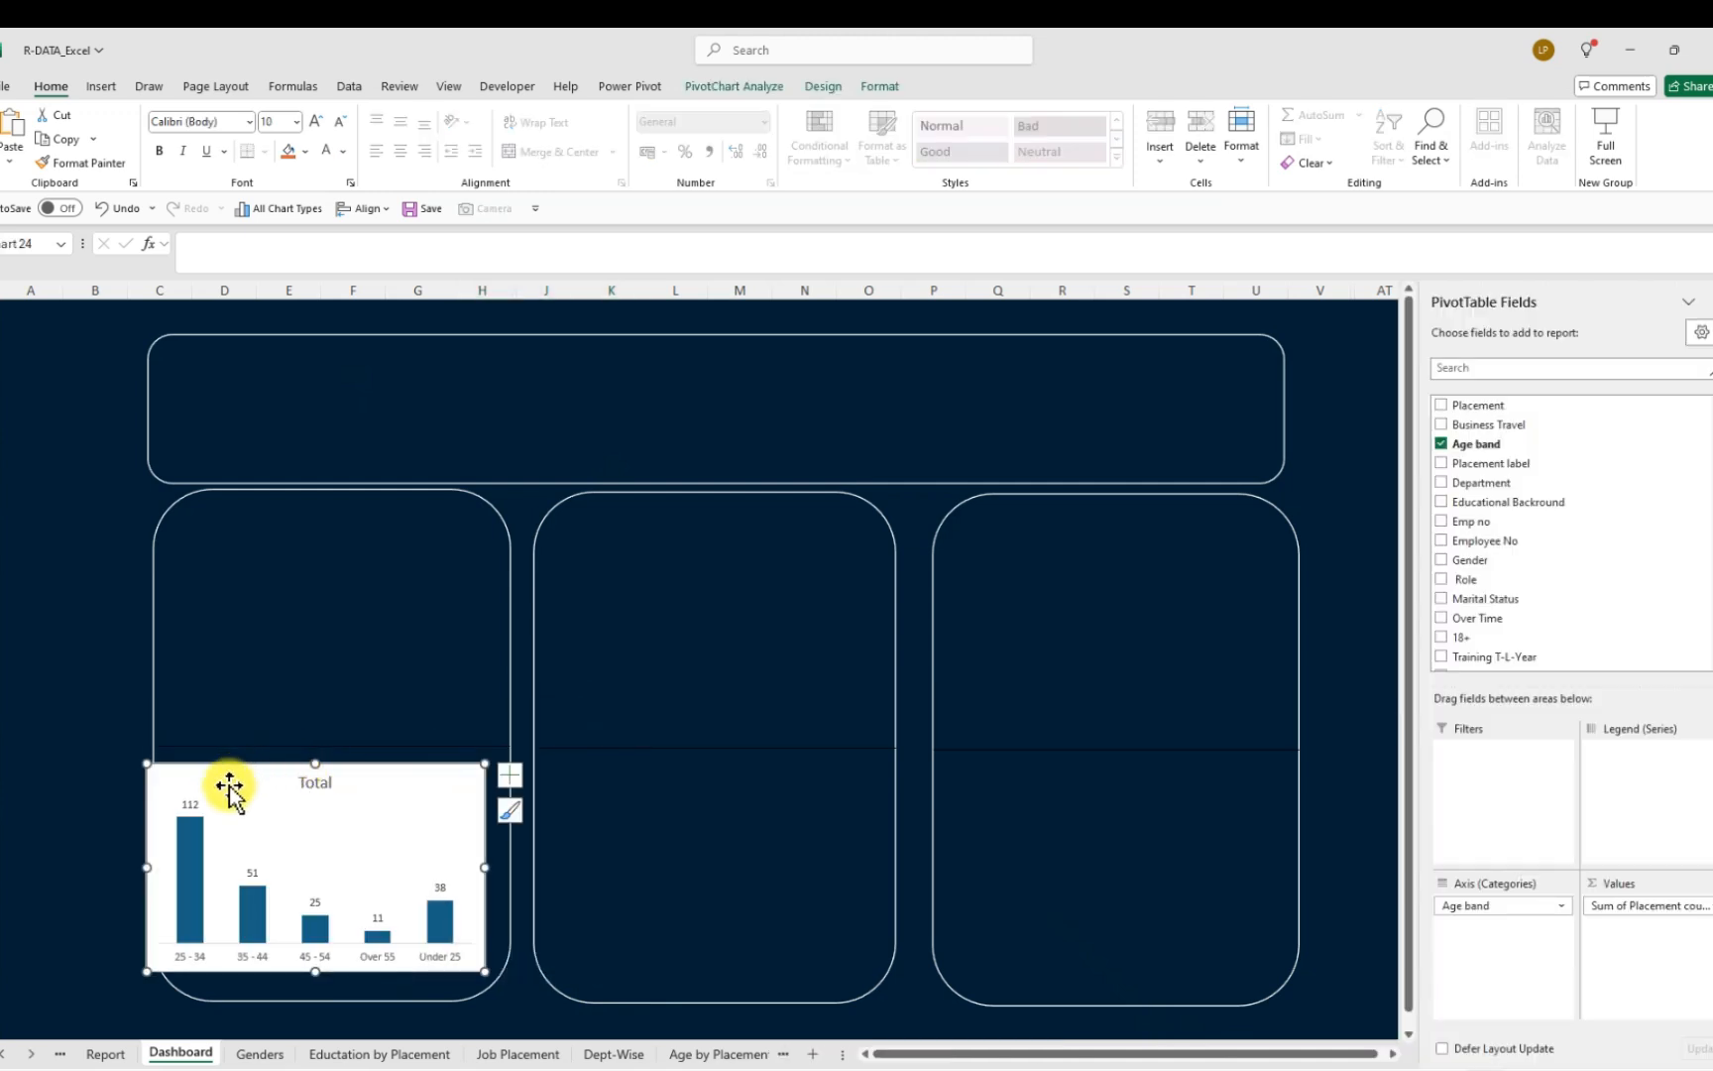
pyautogui.moveTo(191, 777)
pyautogui.mouseDown()
pyautogui.moveTo(223, 770)
pyautogui.moveTo(203, 769)
pyautogui.mouseUp()
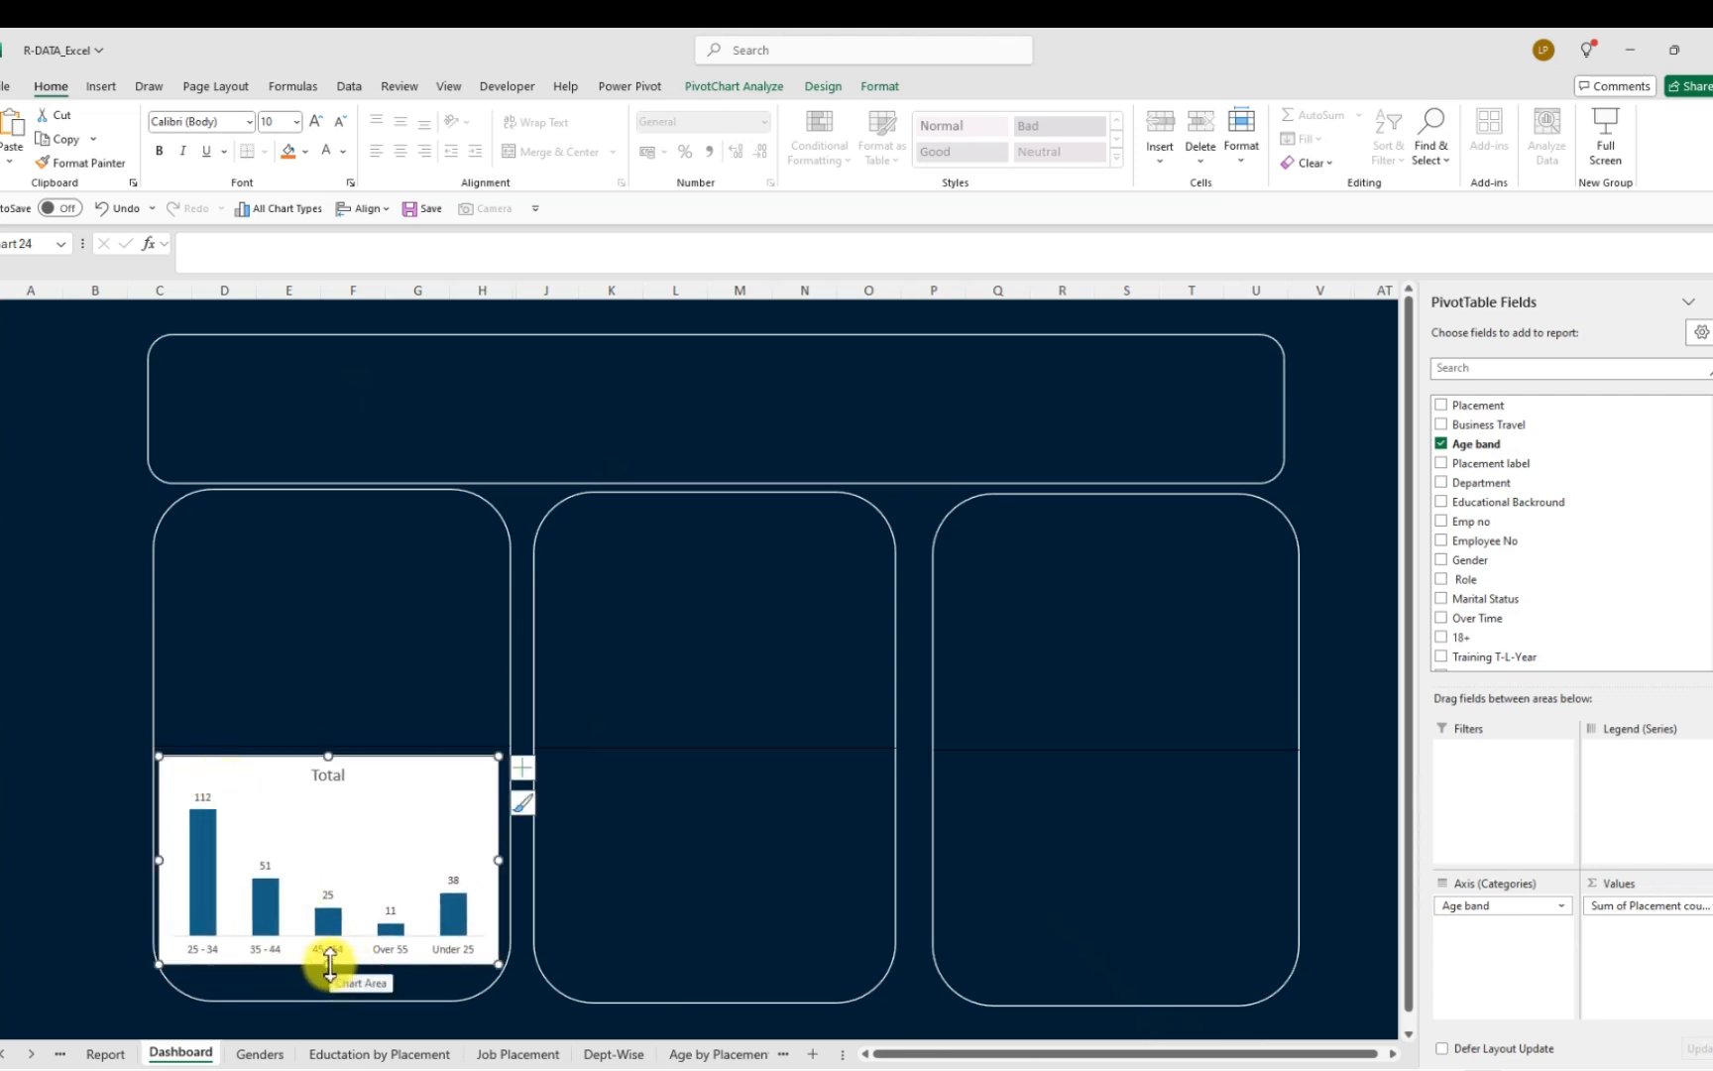
pyautogui.moveTo(328, 964); pyautogui.dragTo(336, 991)
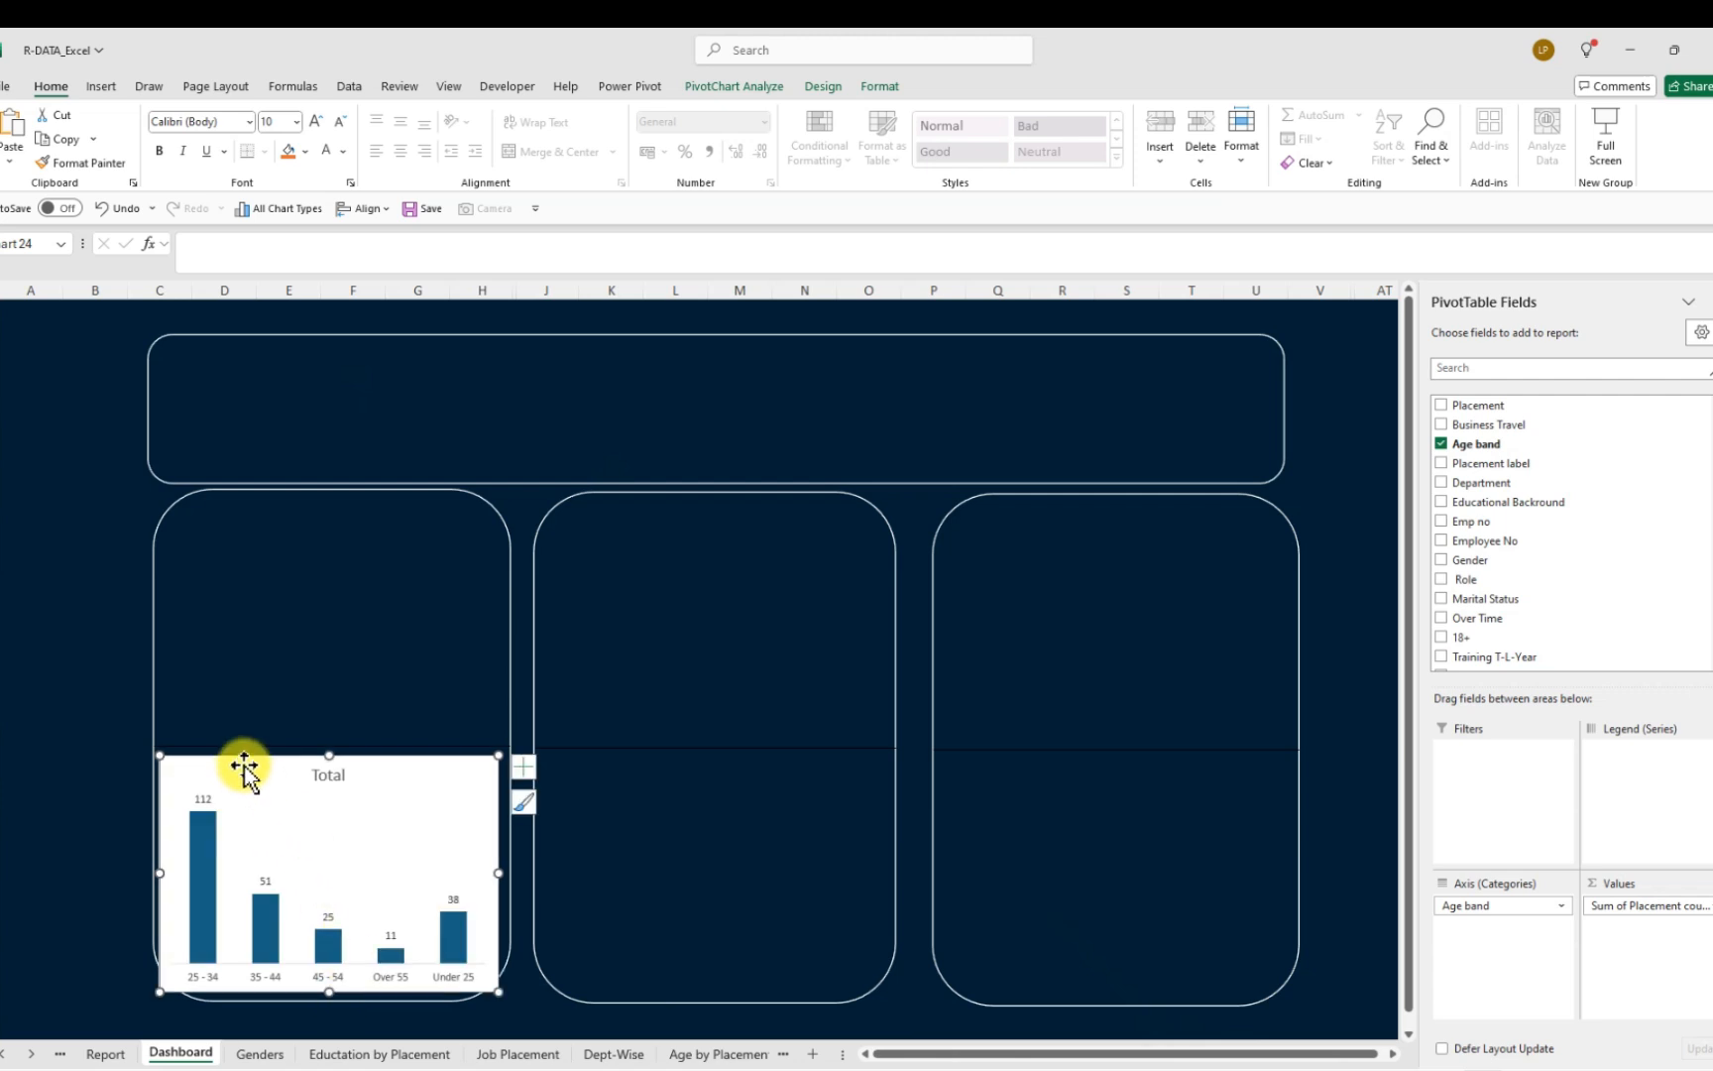
pyautogui.moveTo(249, 764); pyautogui.dragTo(248, 756)
# Change the age chart's title to "Age by Placement"
pyautogui.click(337, 774)
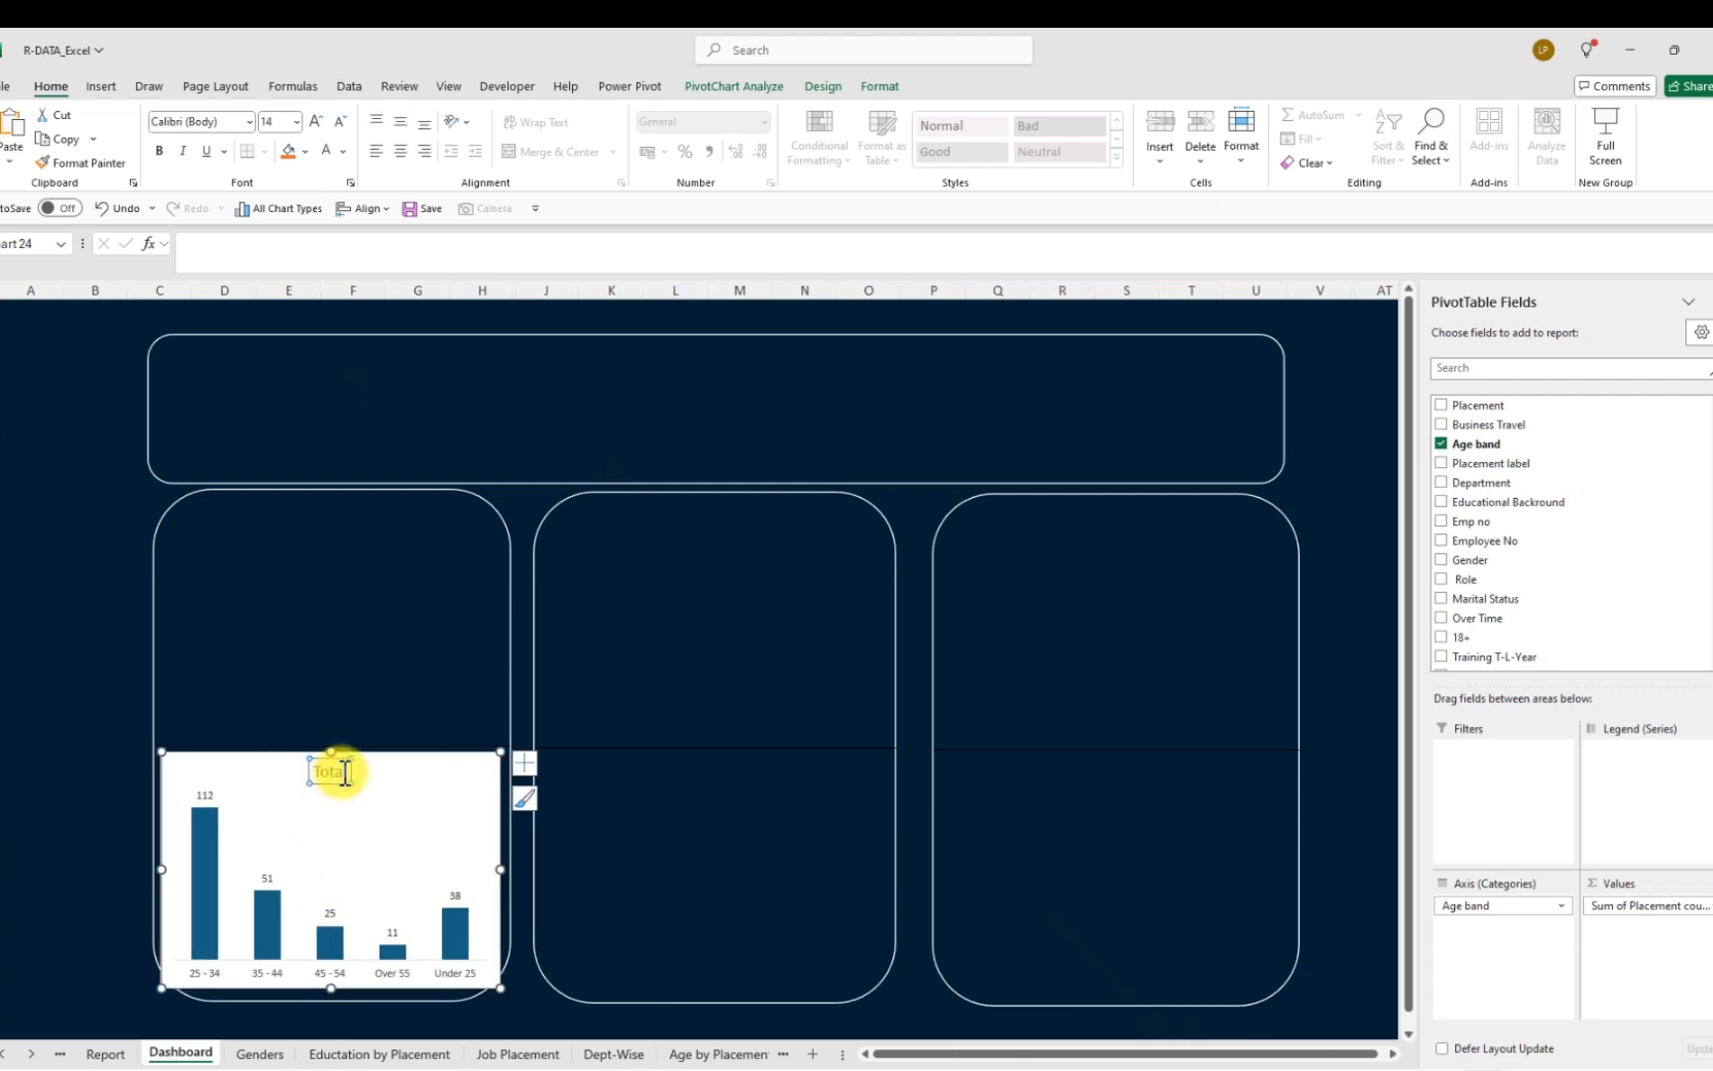
pyautogui.click(348, 772)
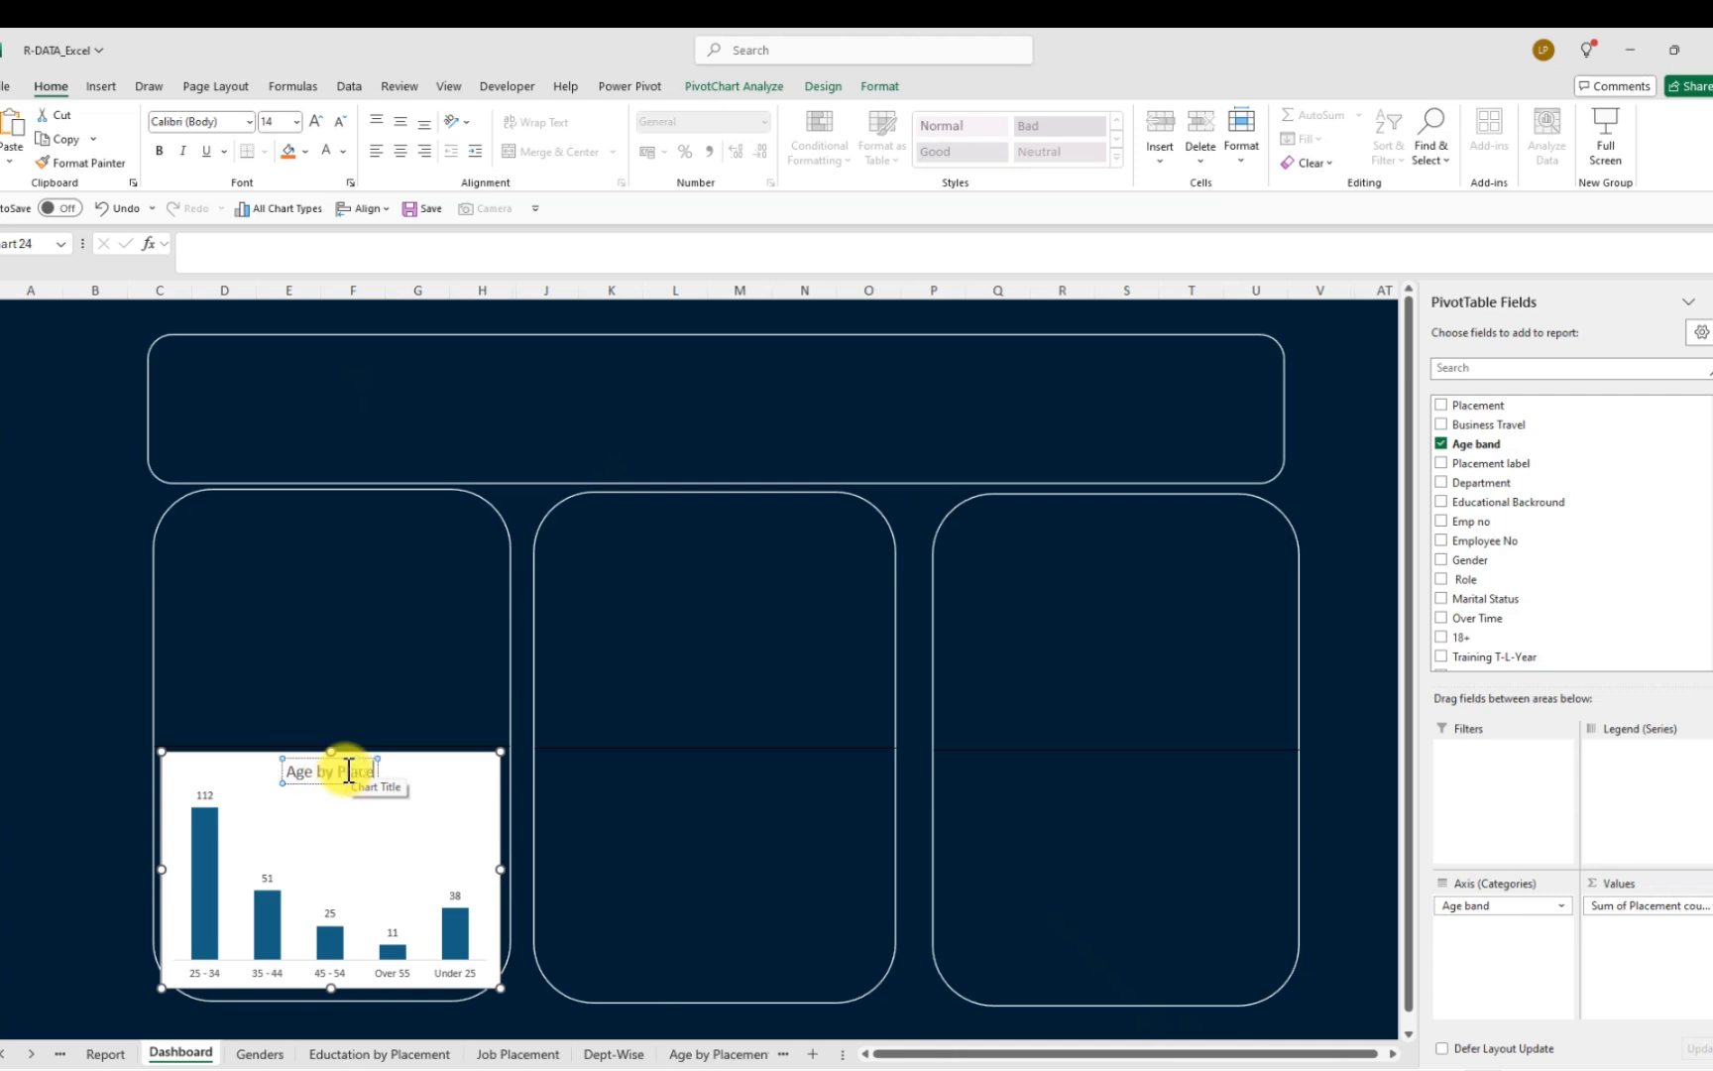
pyautogui.write('ment')
pyautogui.click(474, 782)
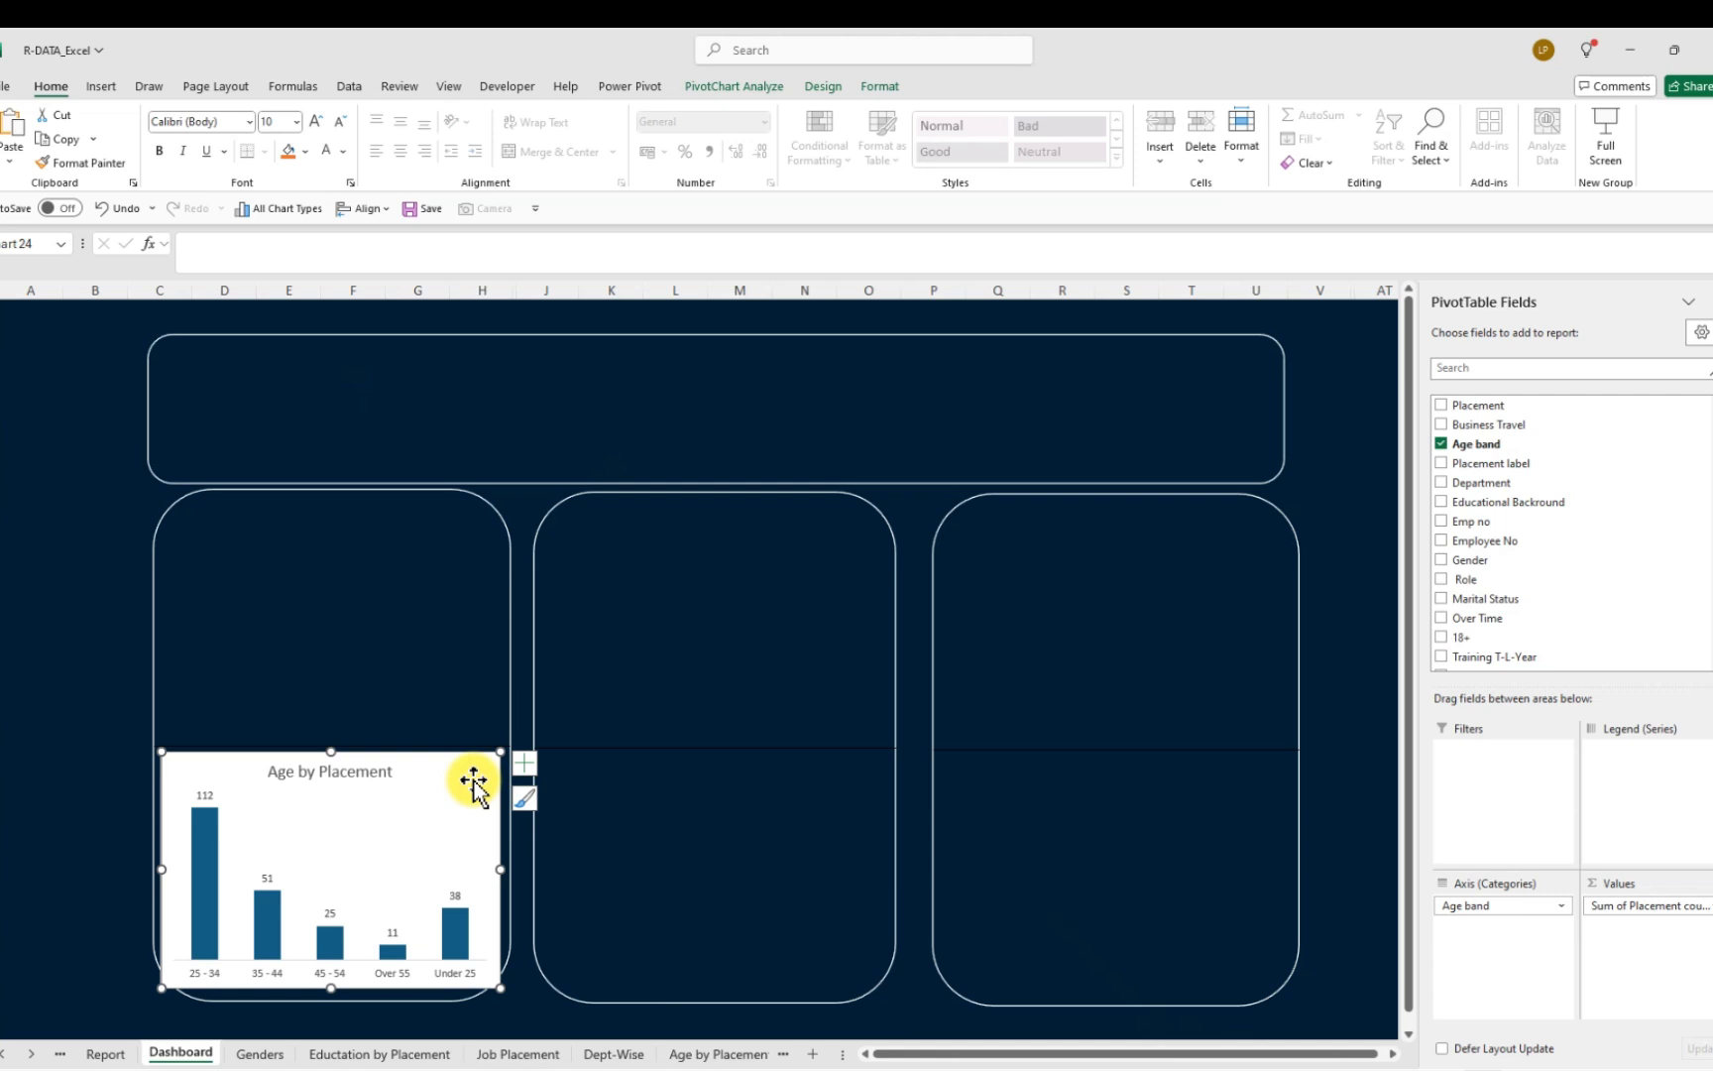
# Format the Age by Placement chart area with no fill and no border line
pyautogui.doubleClick(473, 782)
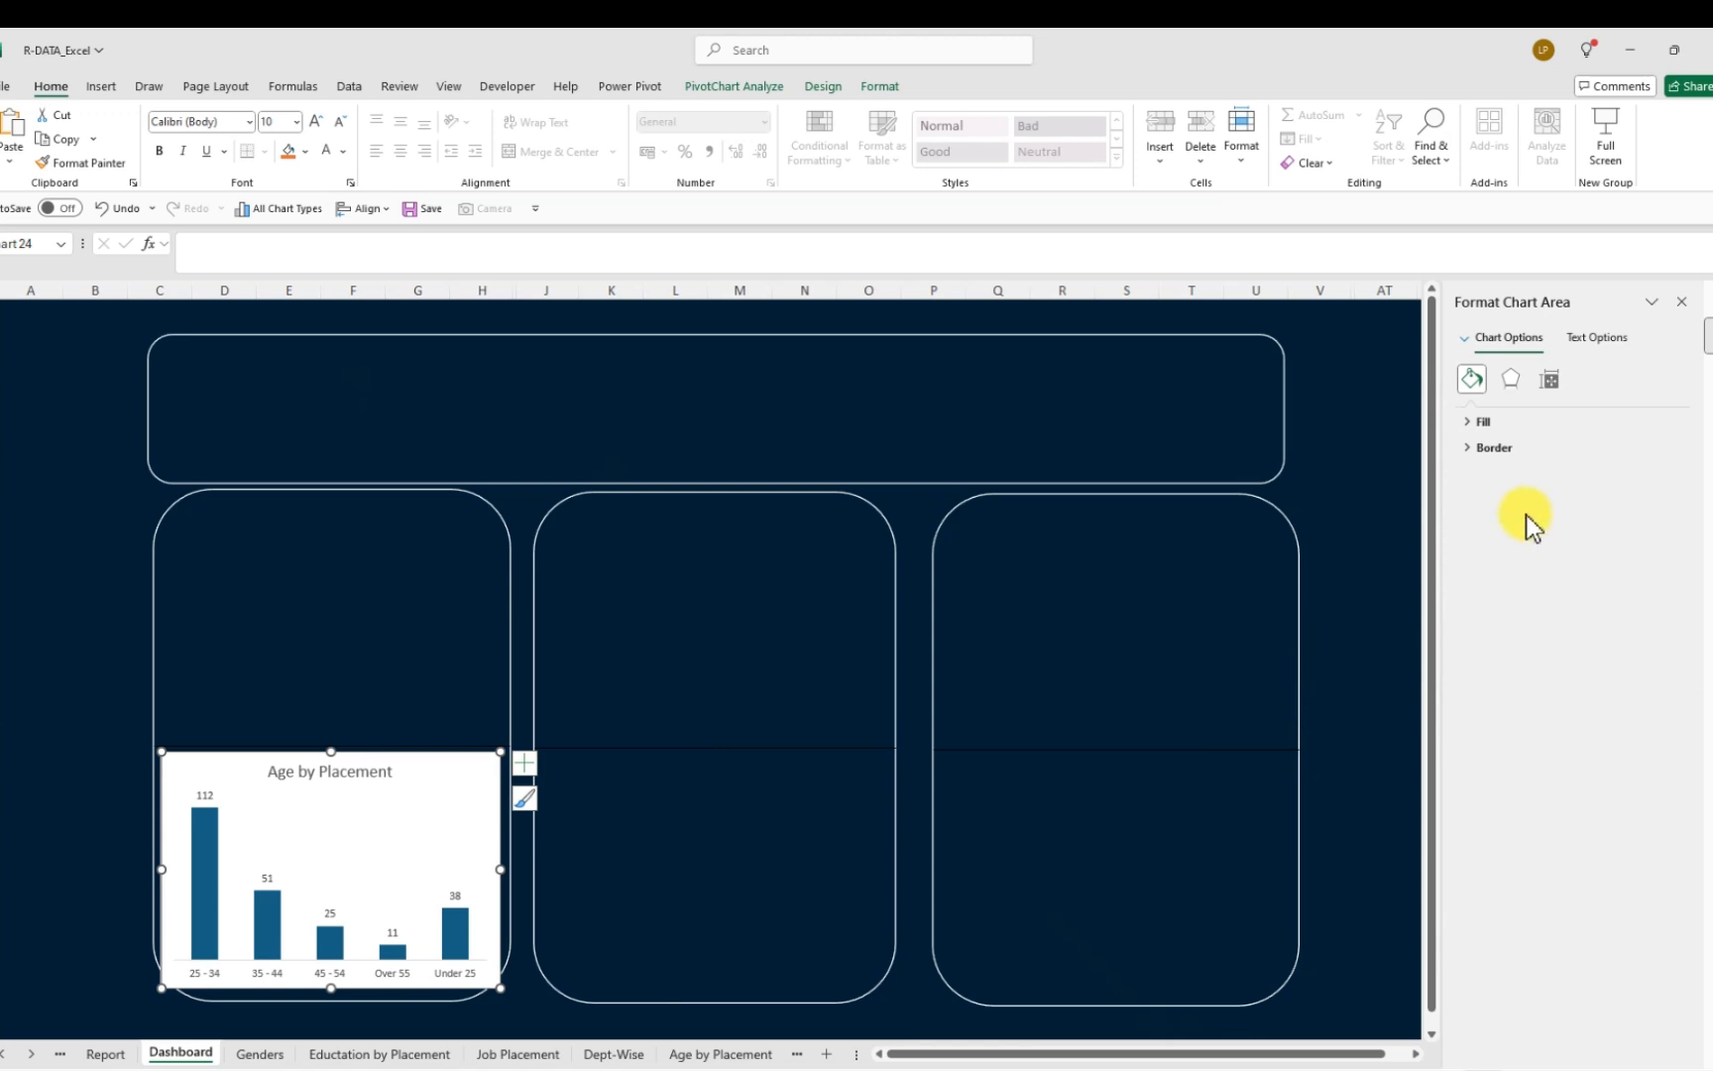
pyautogui.click(1480, 426)
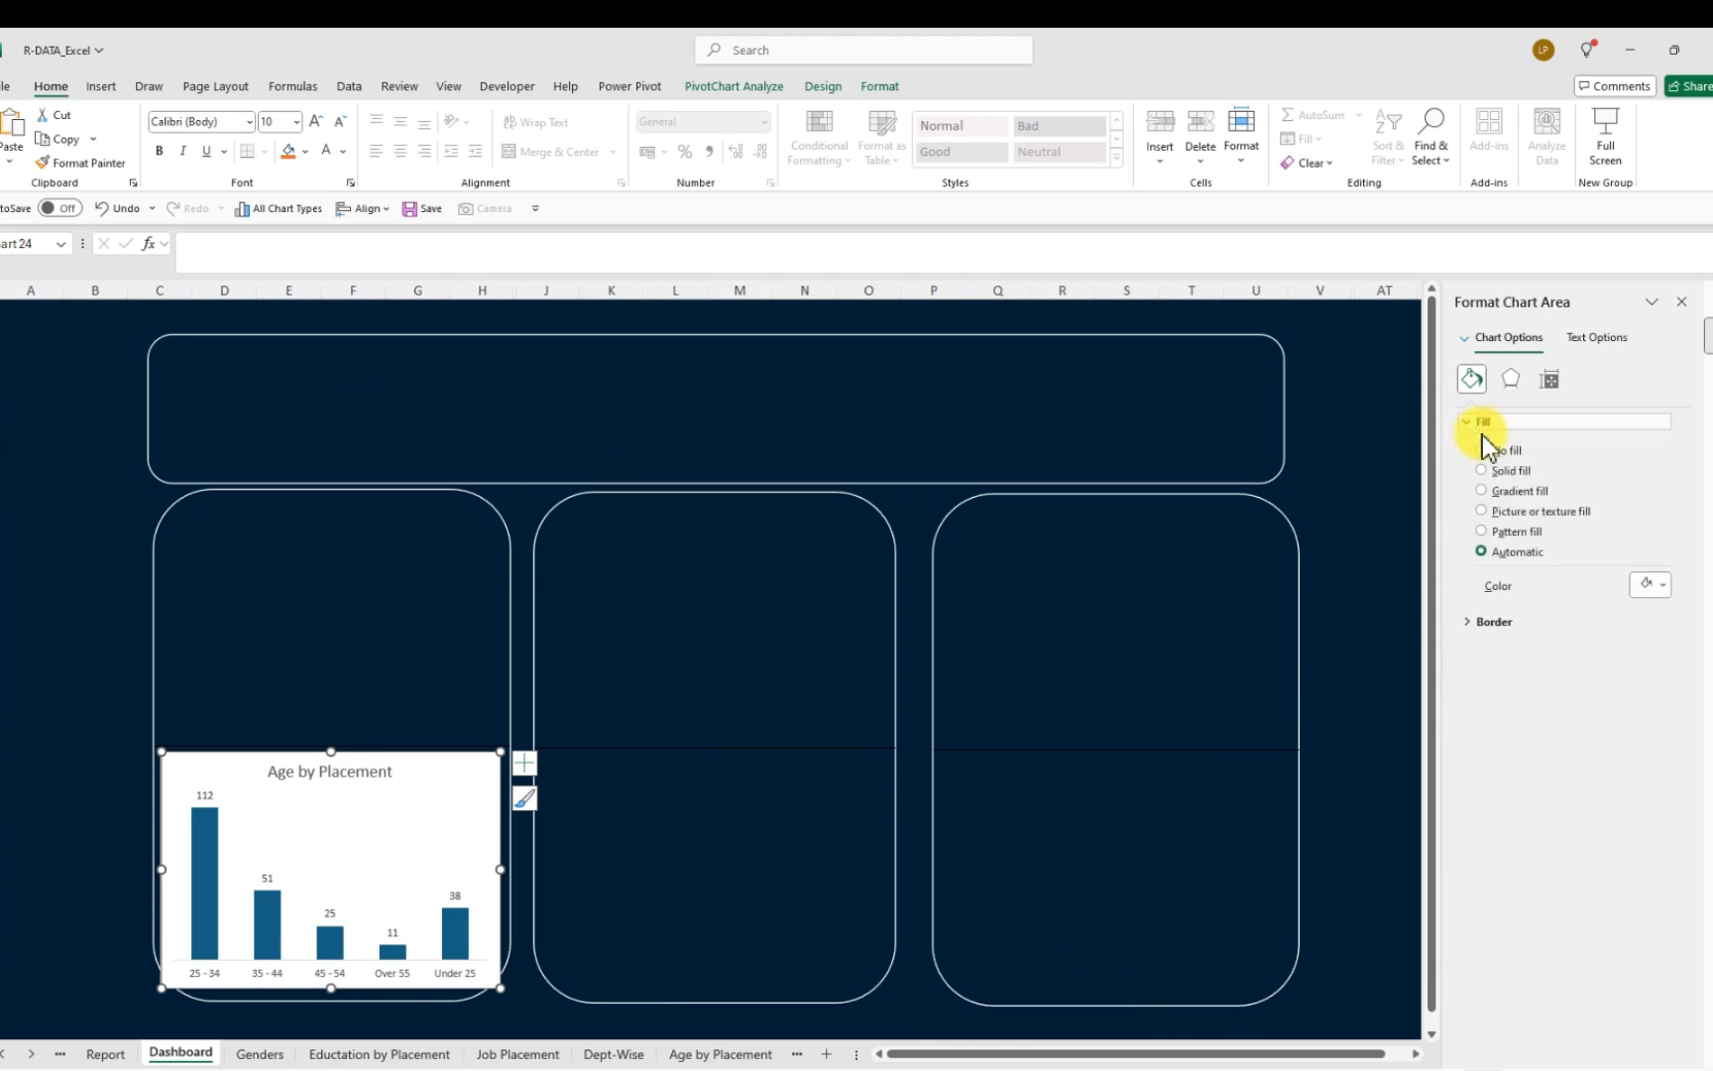
pyautogui.click(1482, 452)
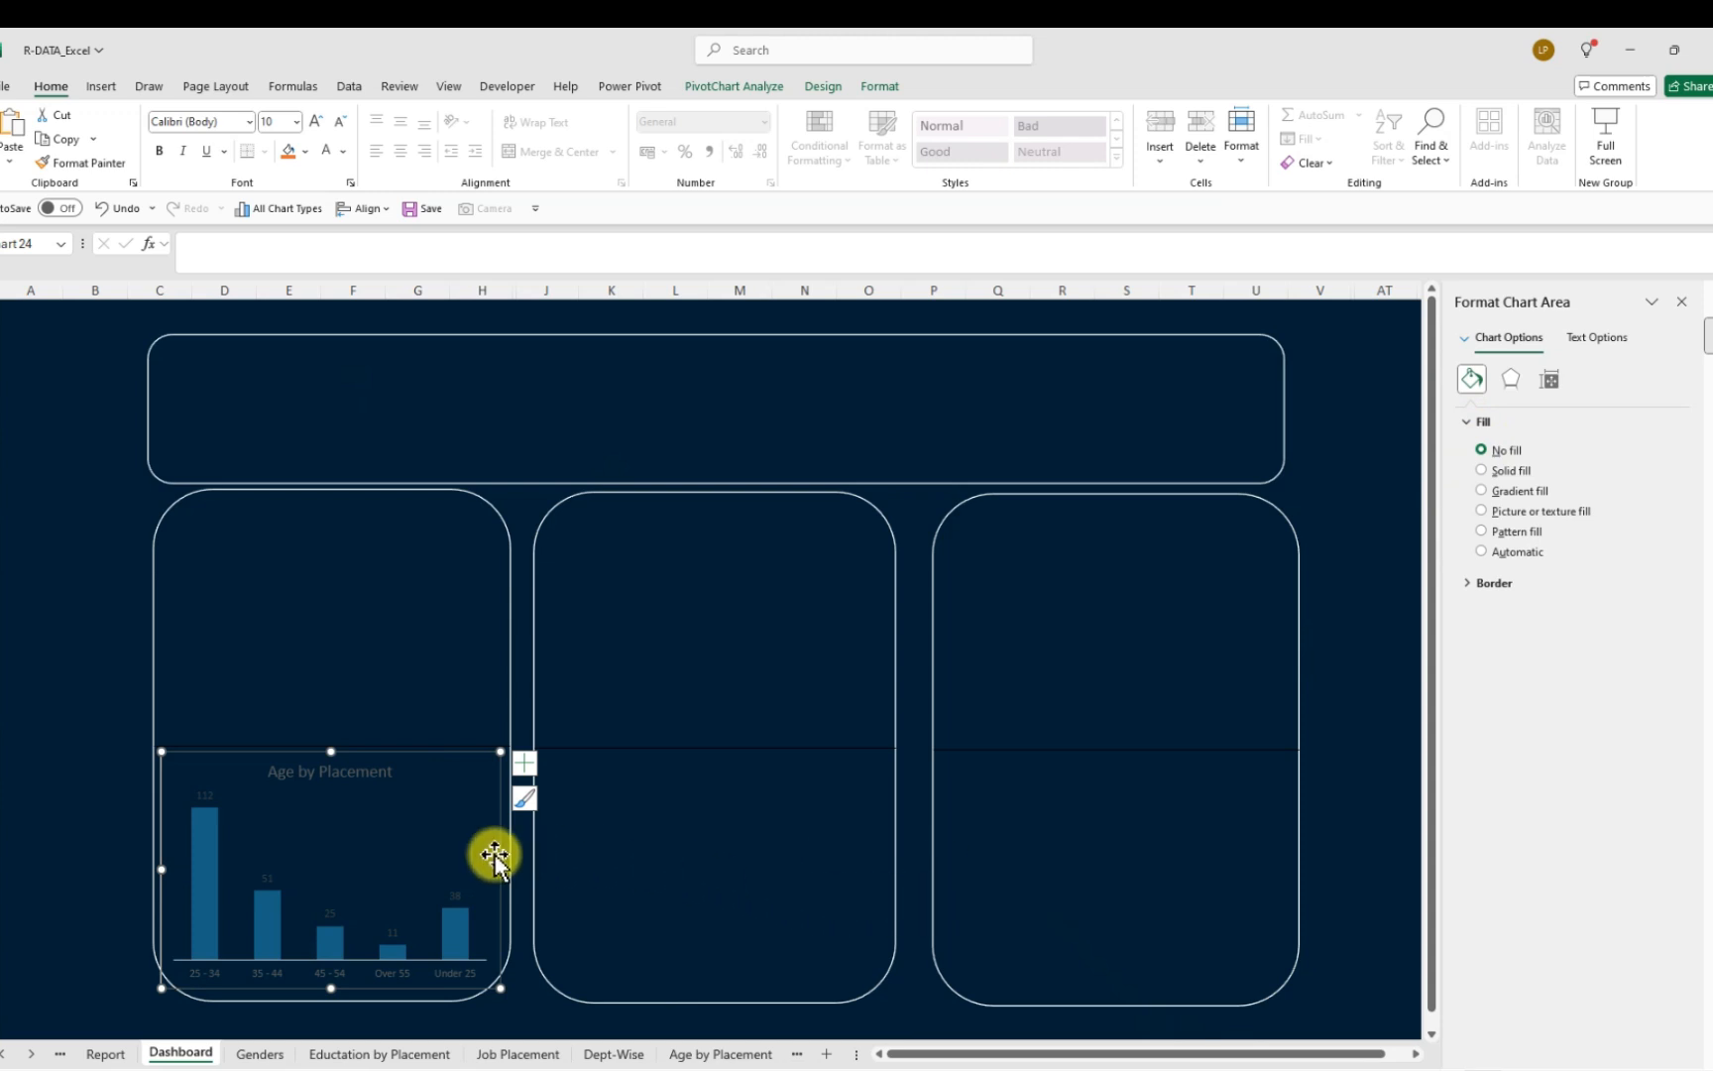
pyautogui.click(1472, 585)
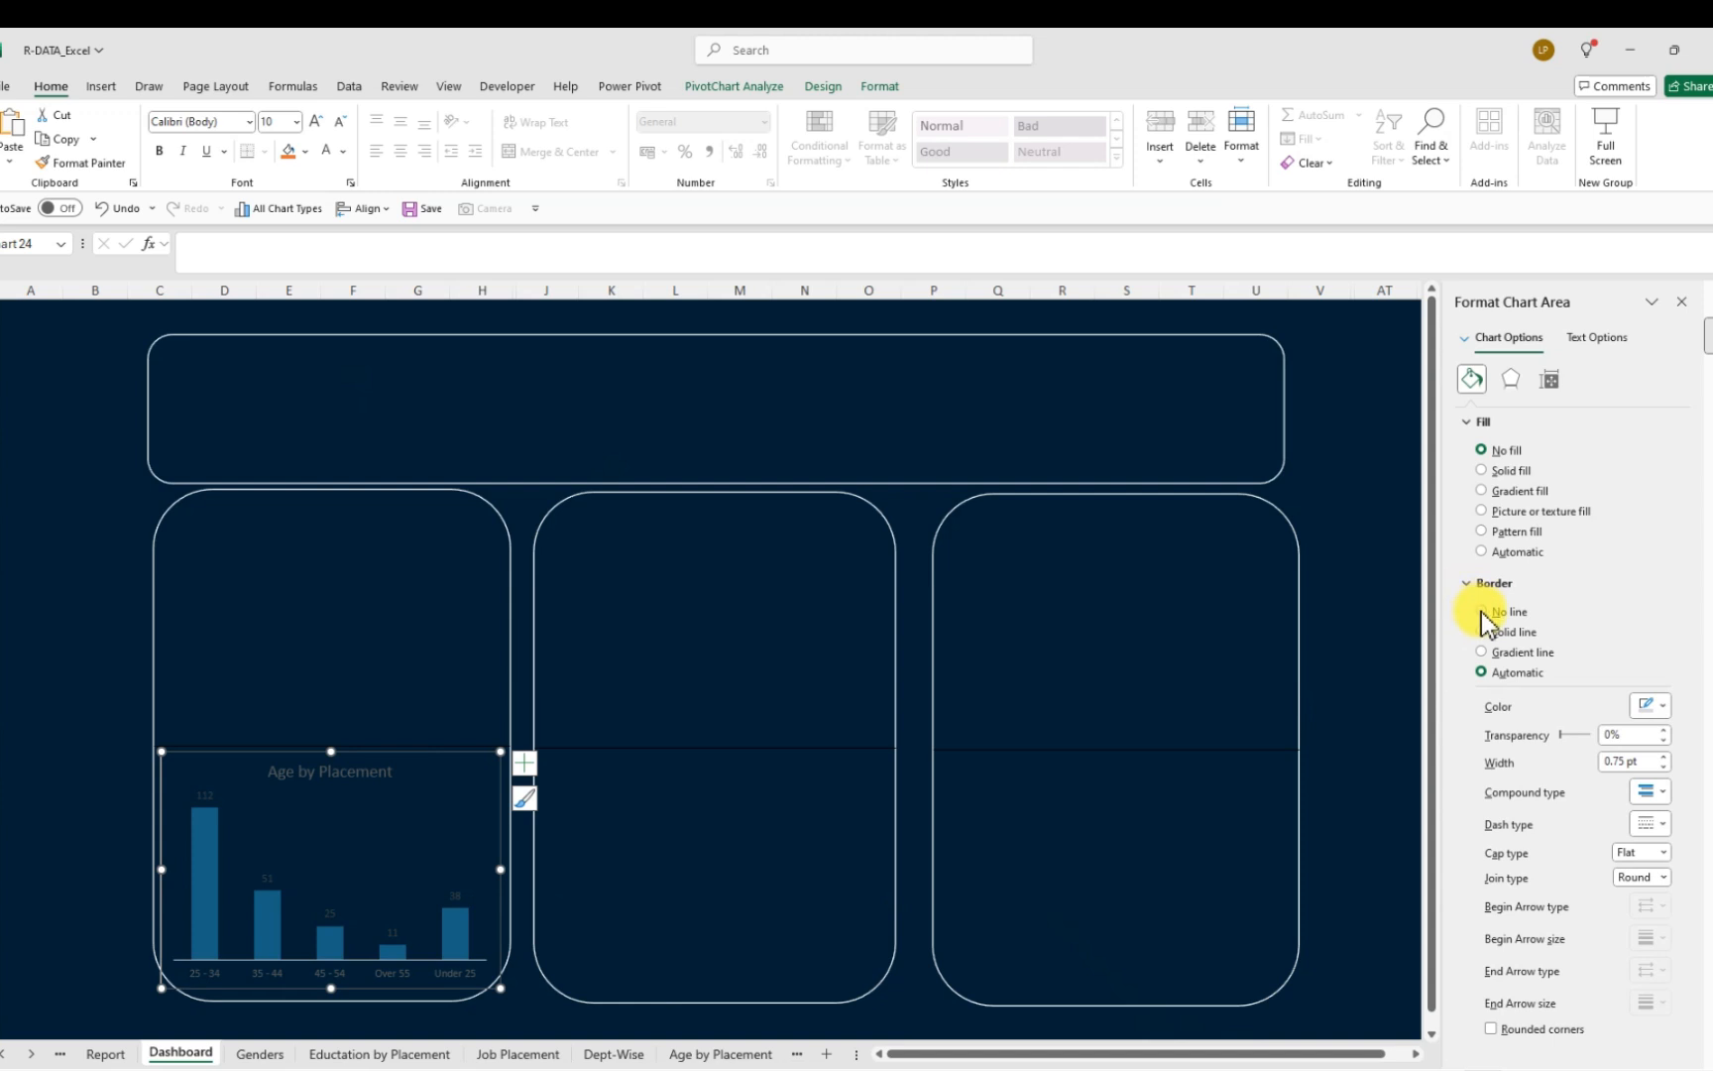
pyautogui.click(1483, 613)
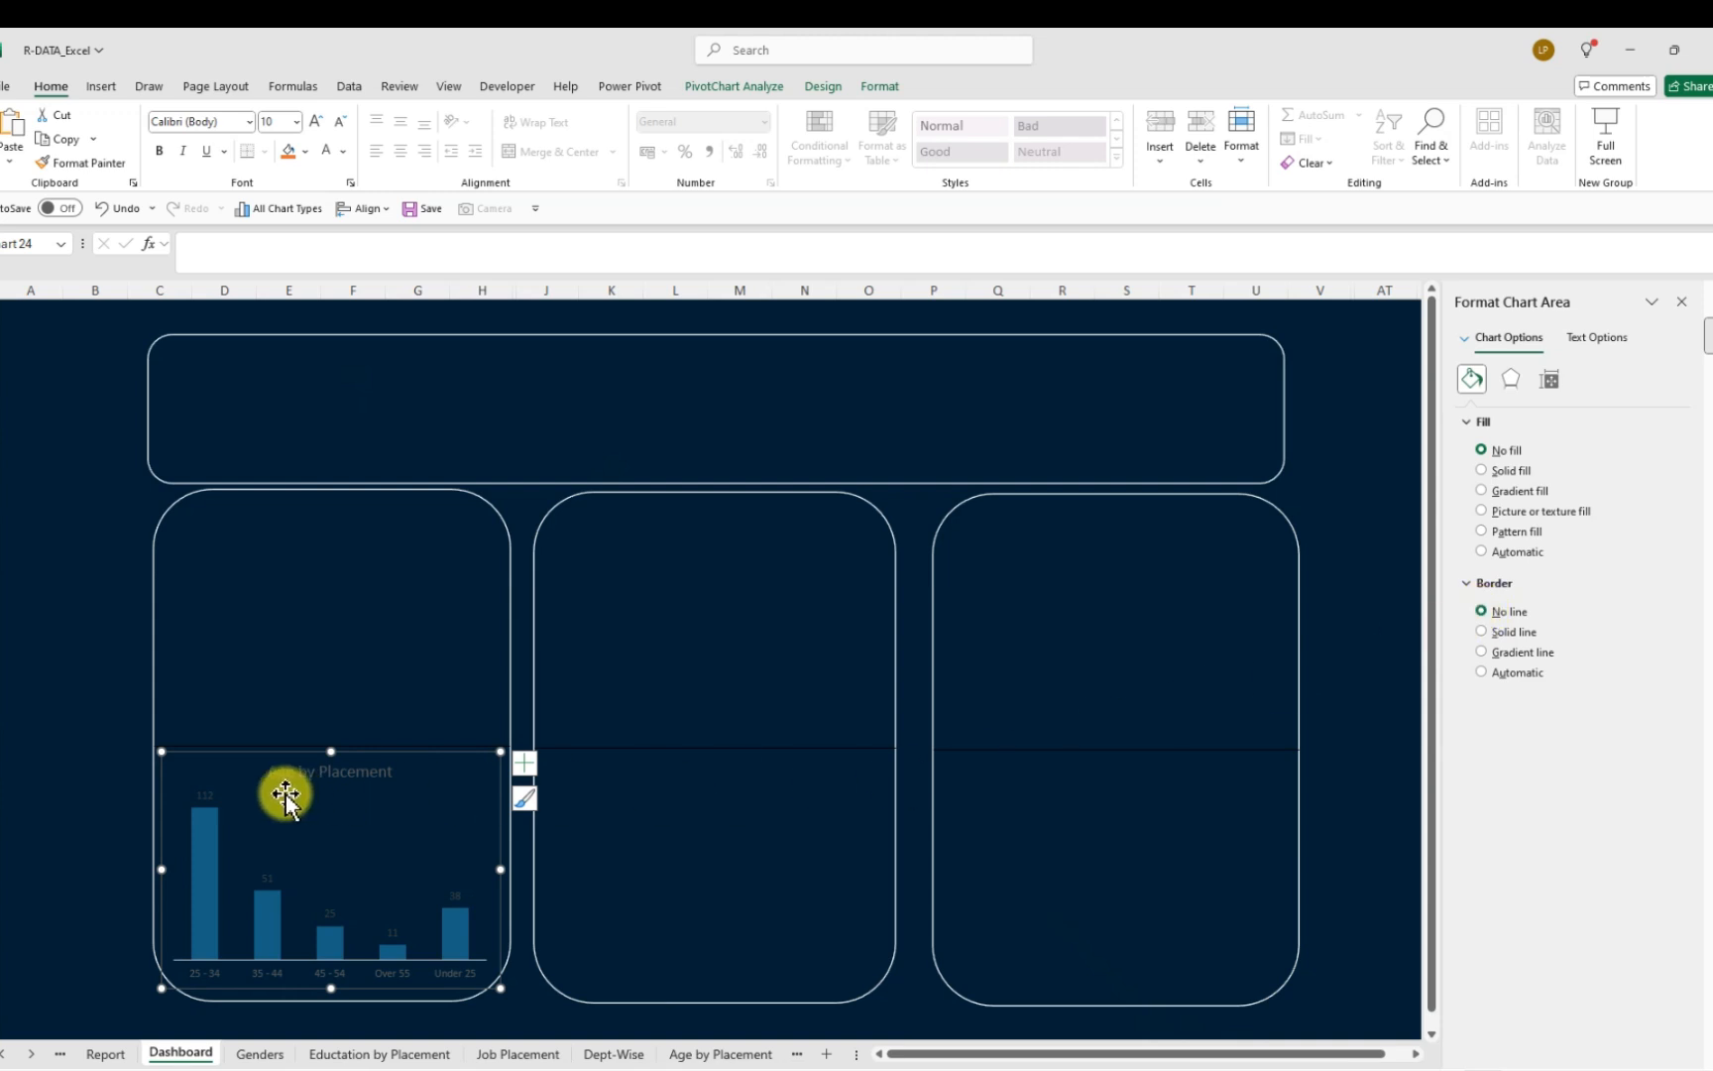
# Make the data labels of the Age by Placement chart white and bold
pyautogui.click(205, 796)
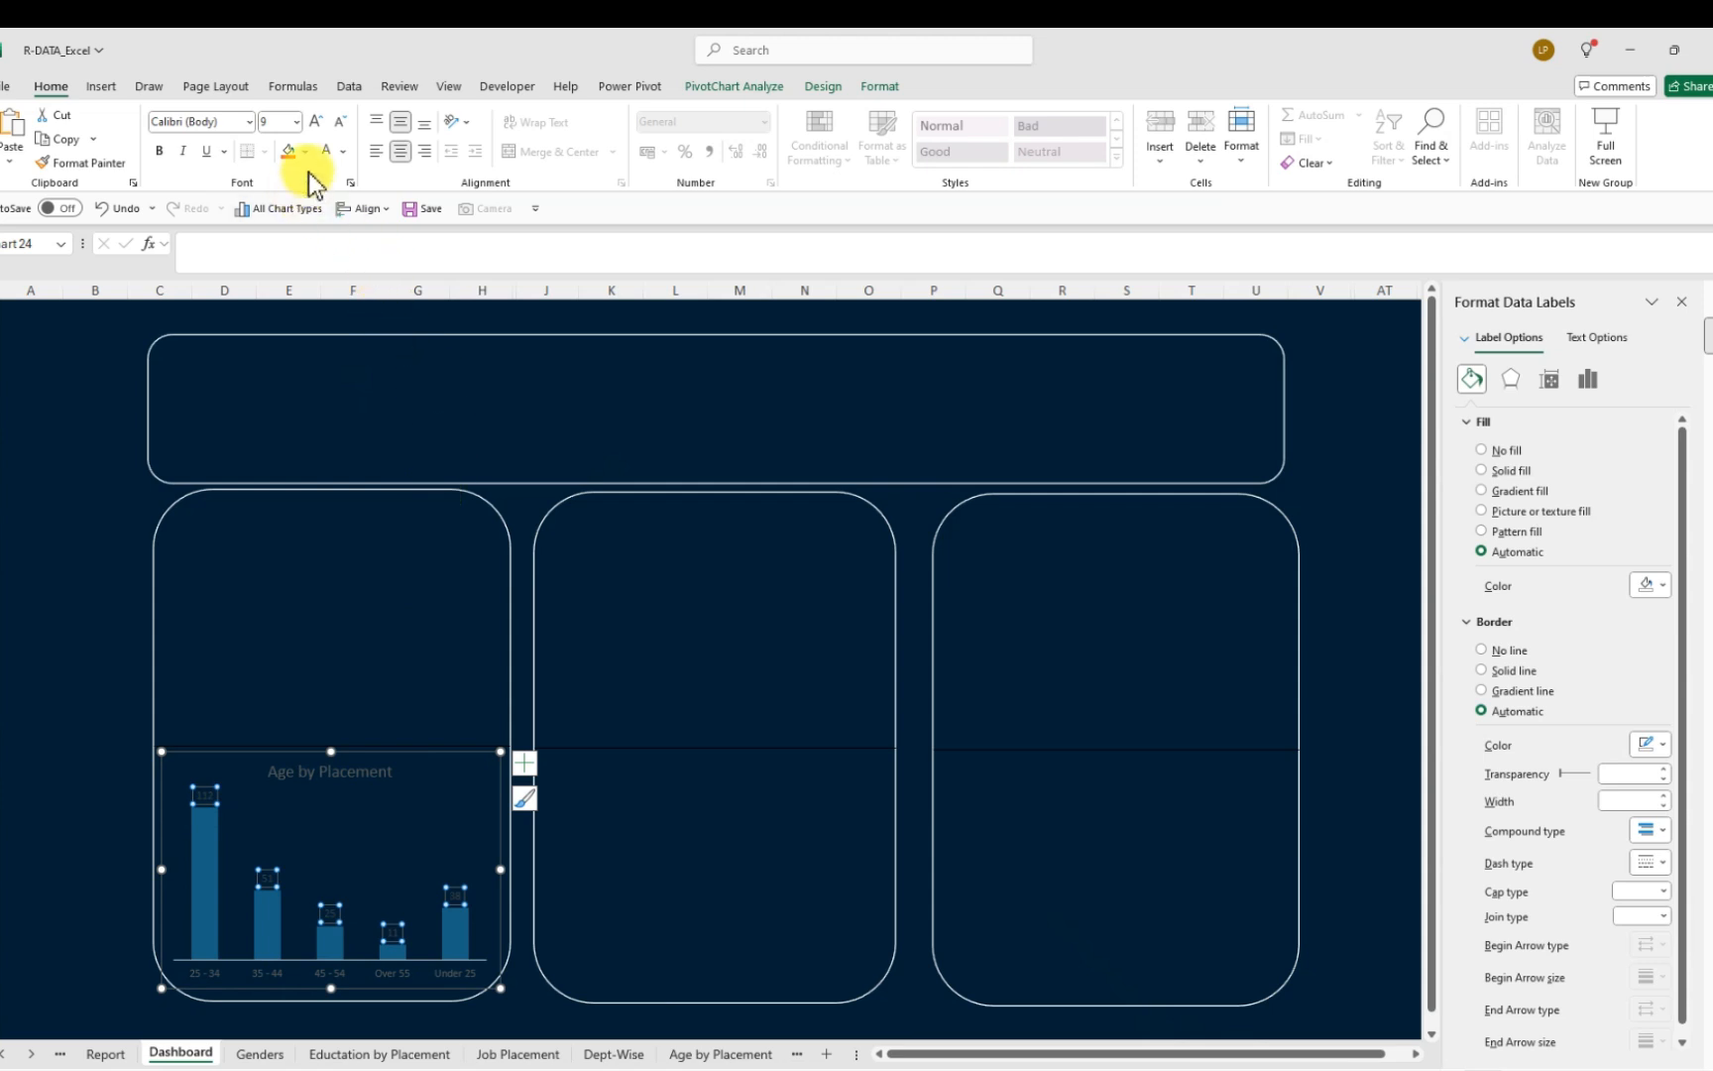
pyautogui.click(342, 153)
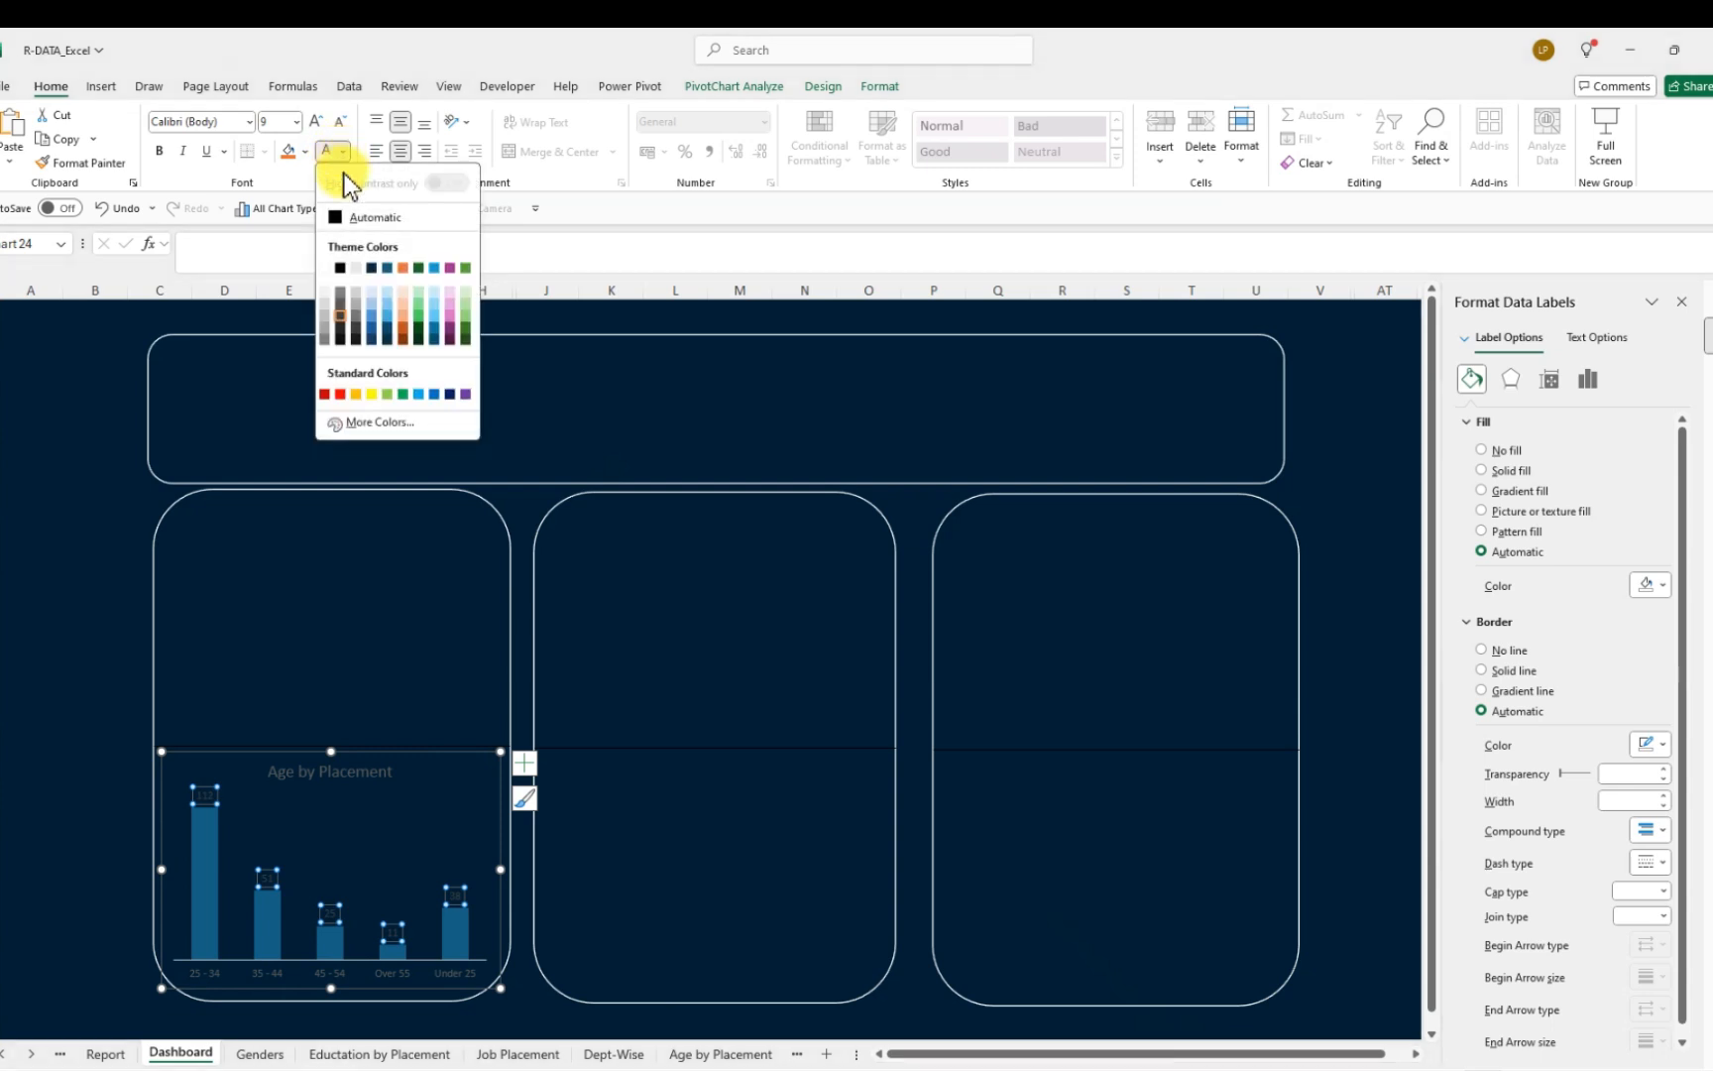
pyautogui.click(330, 265)
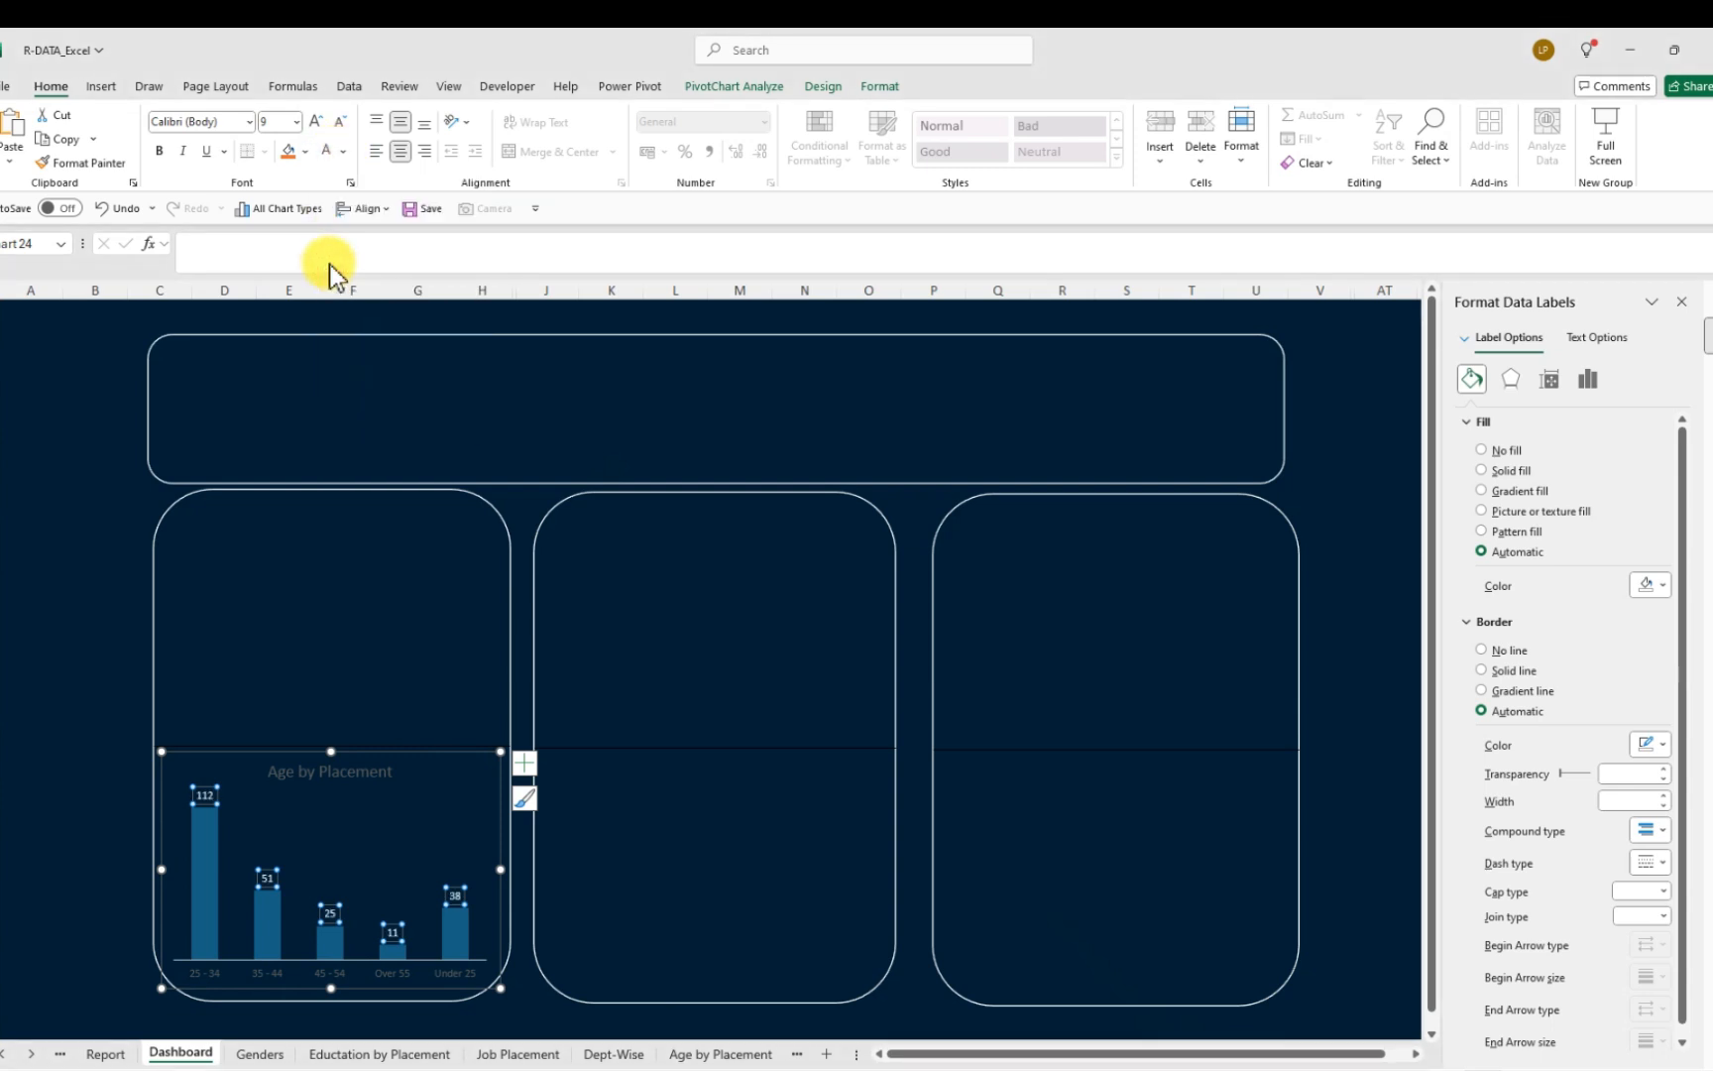
pyautogui.click(160, 151)
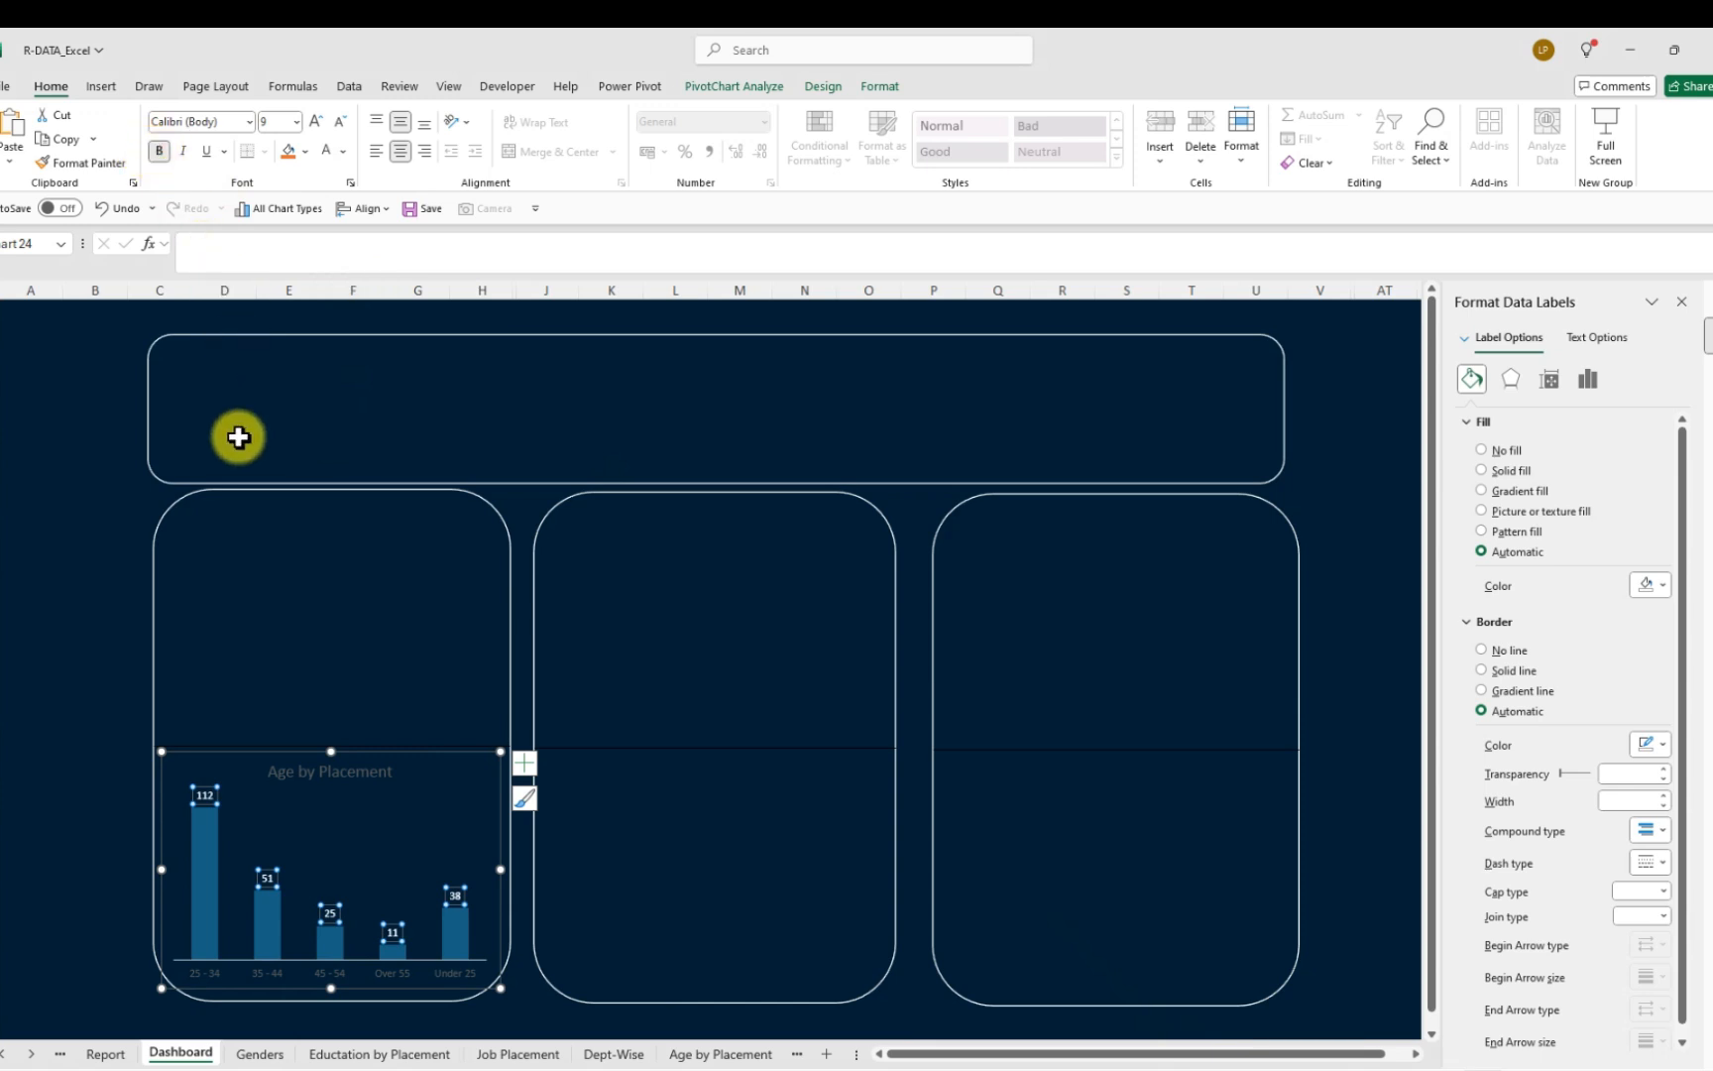
# Make the title and the horizontal axis labels of the Age by Placement chart white
pyautogui.click(304, 774)
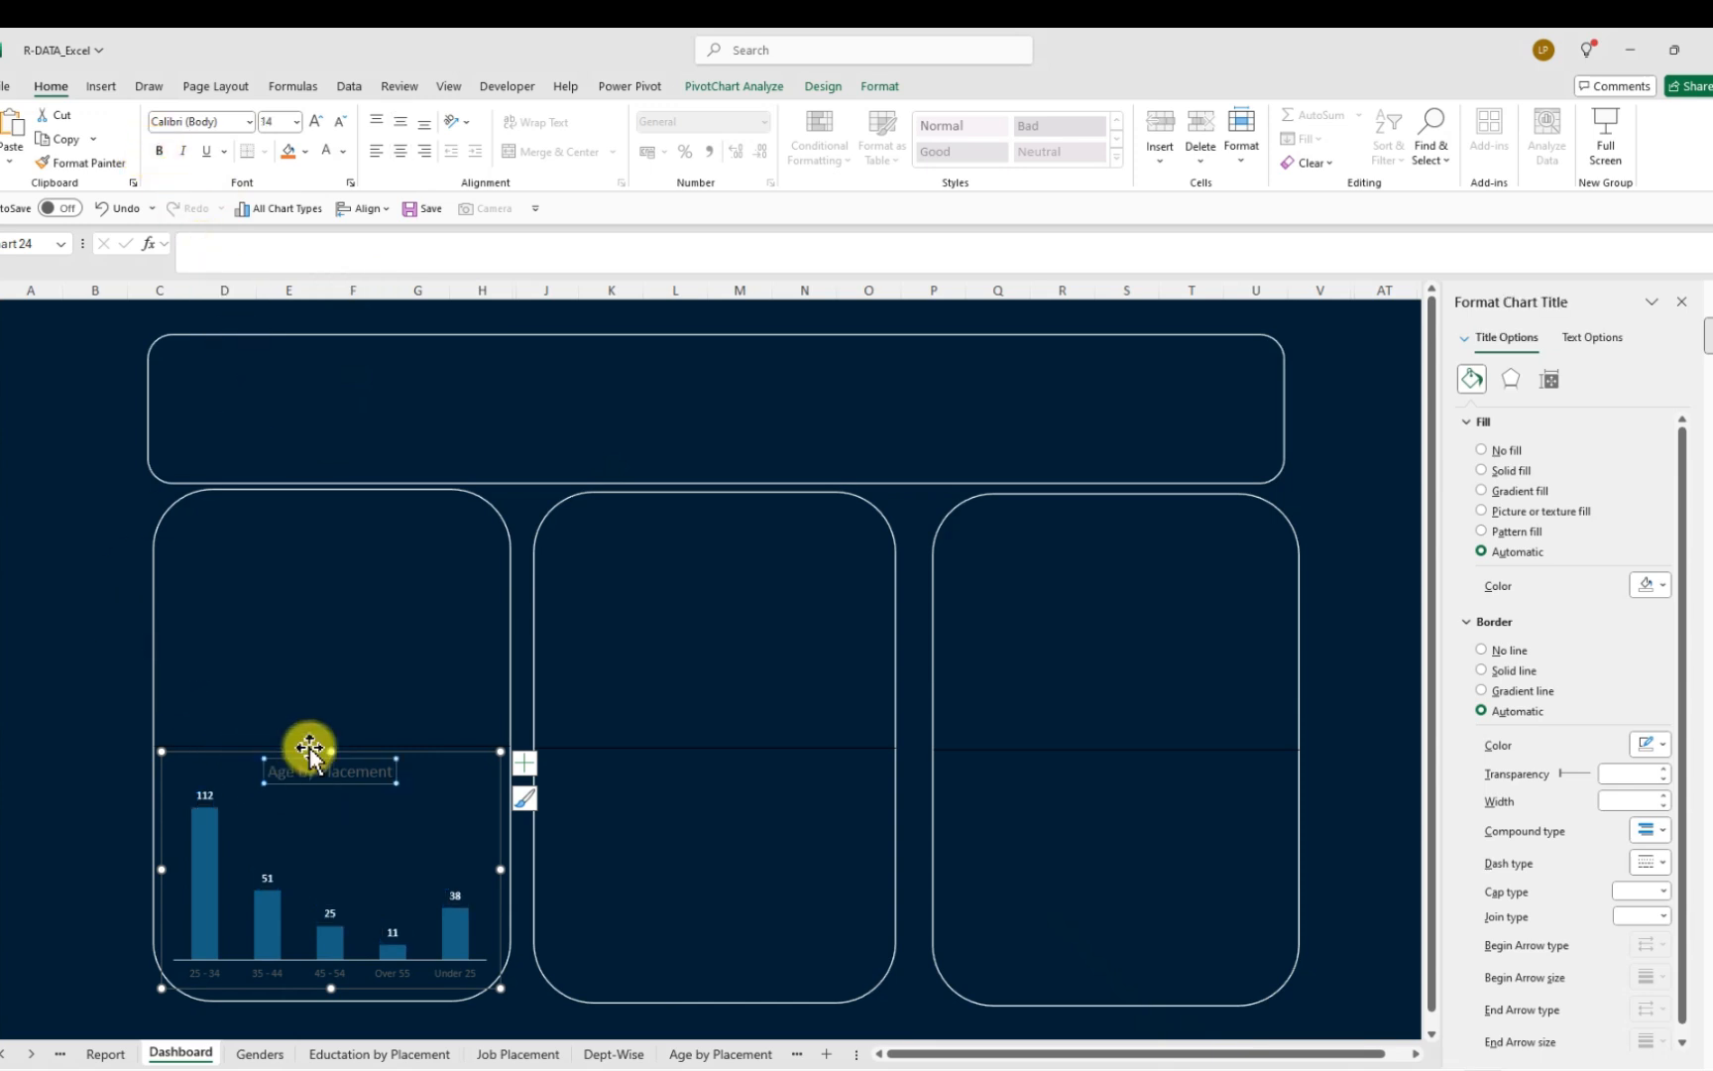
pyautogui.click(345, 154)
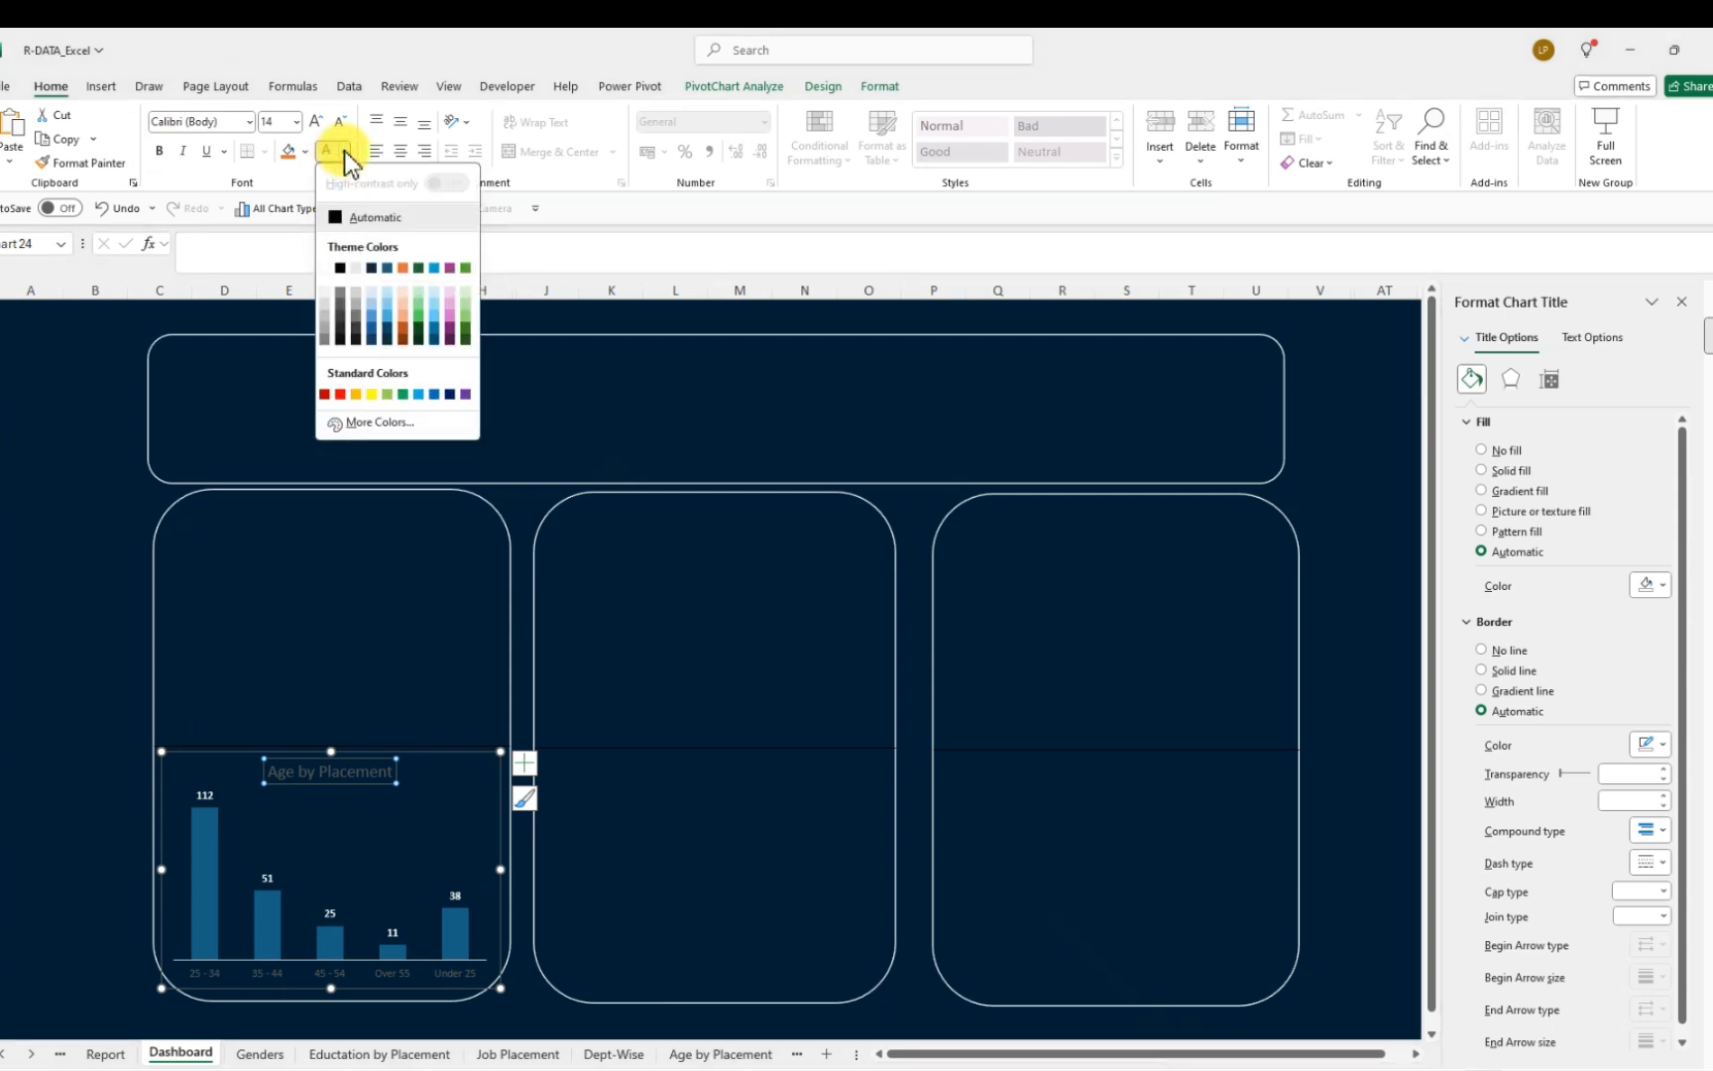
pyautogui.click(325, 268)
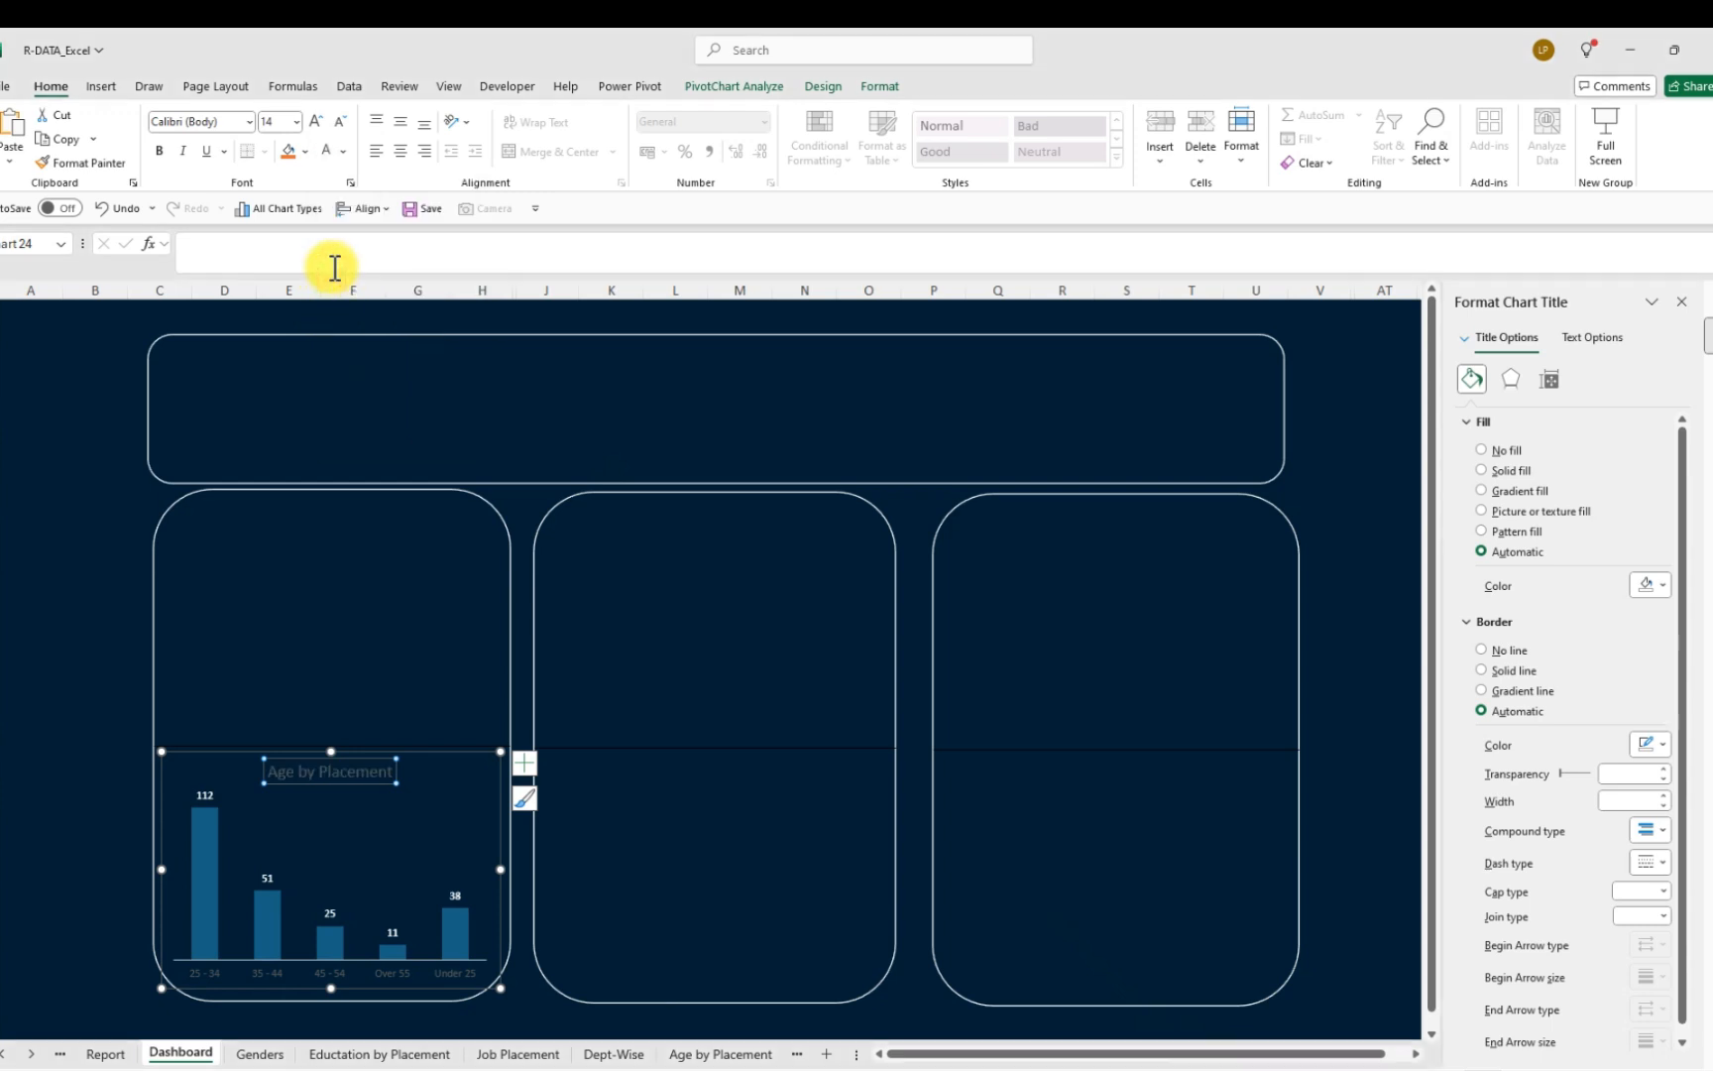
pyautogui.click(336, 972)
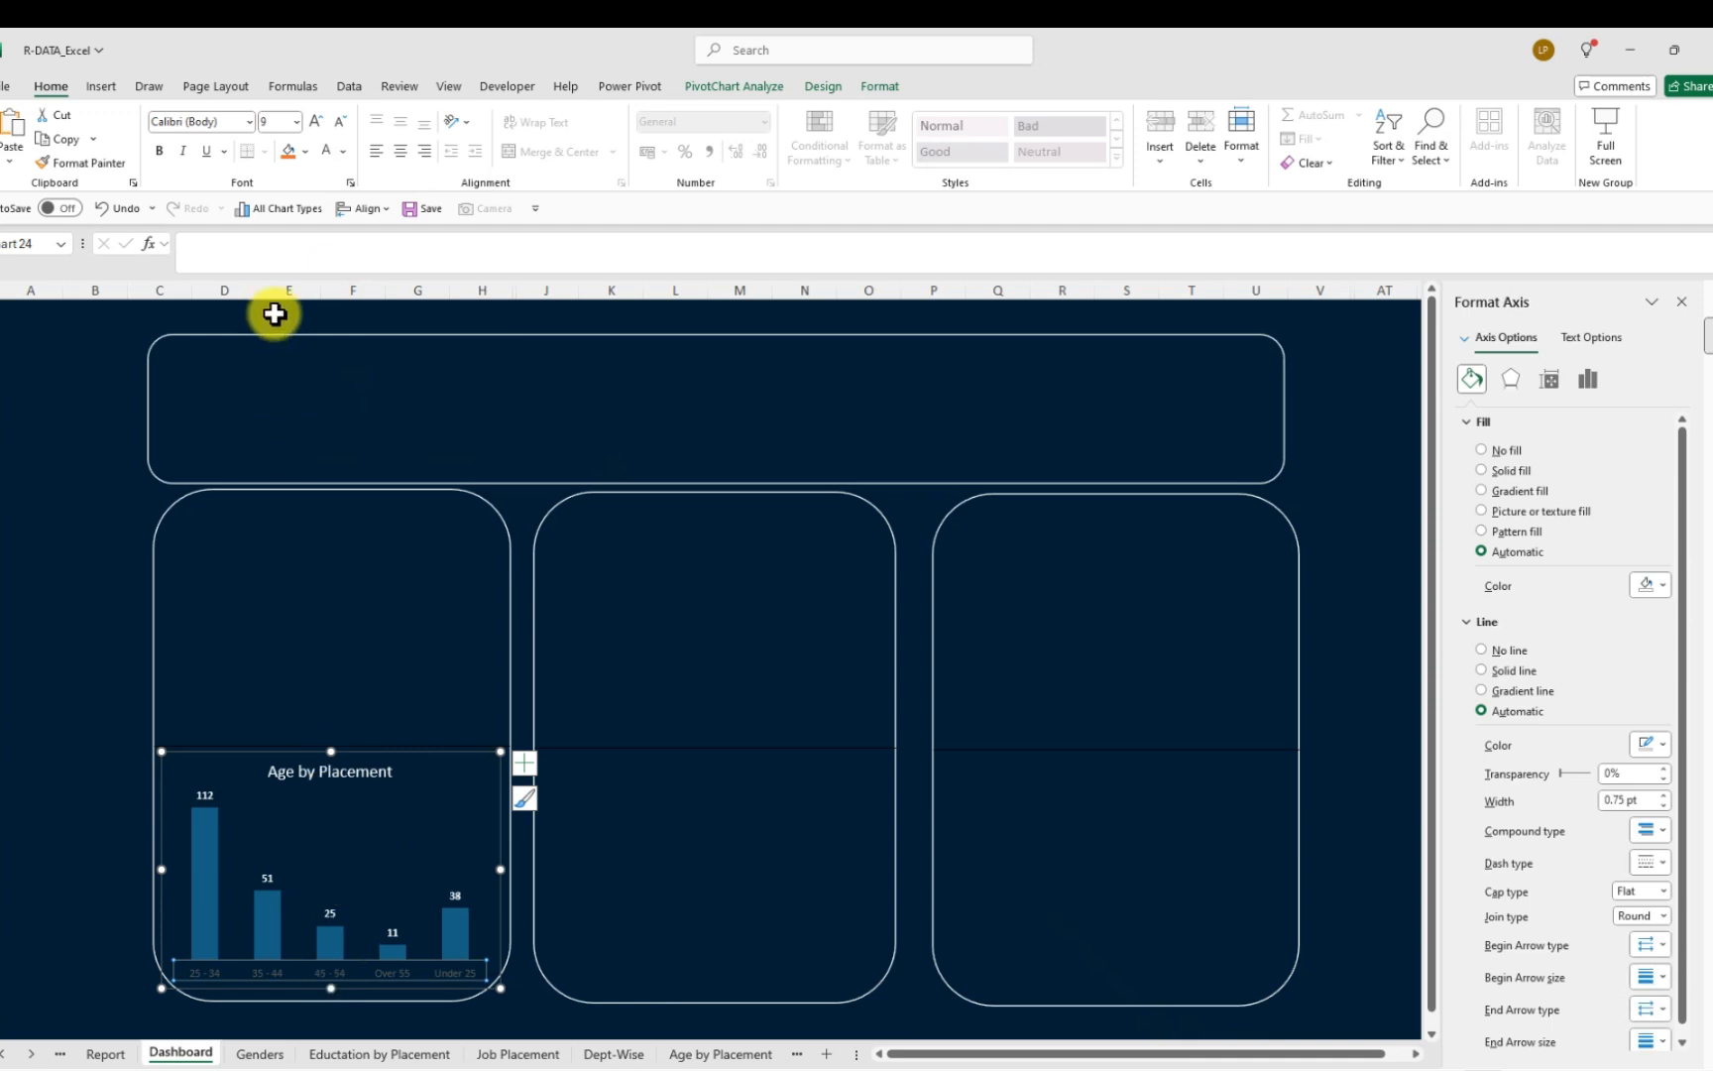
pyautogui.click(343, 151)
pyautogui.click(325, 268)
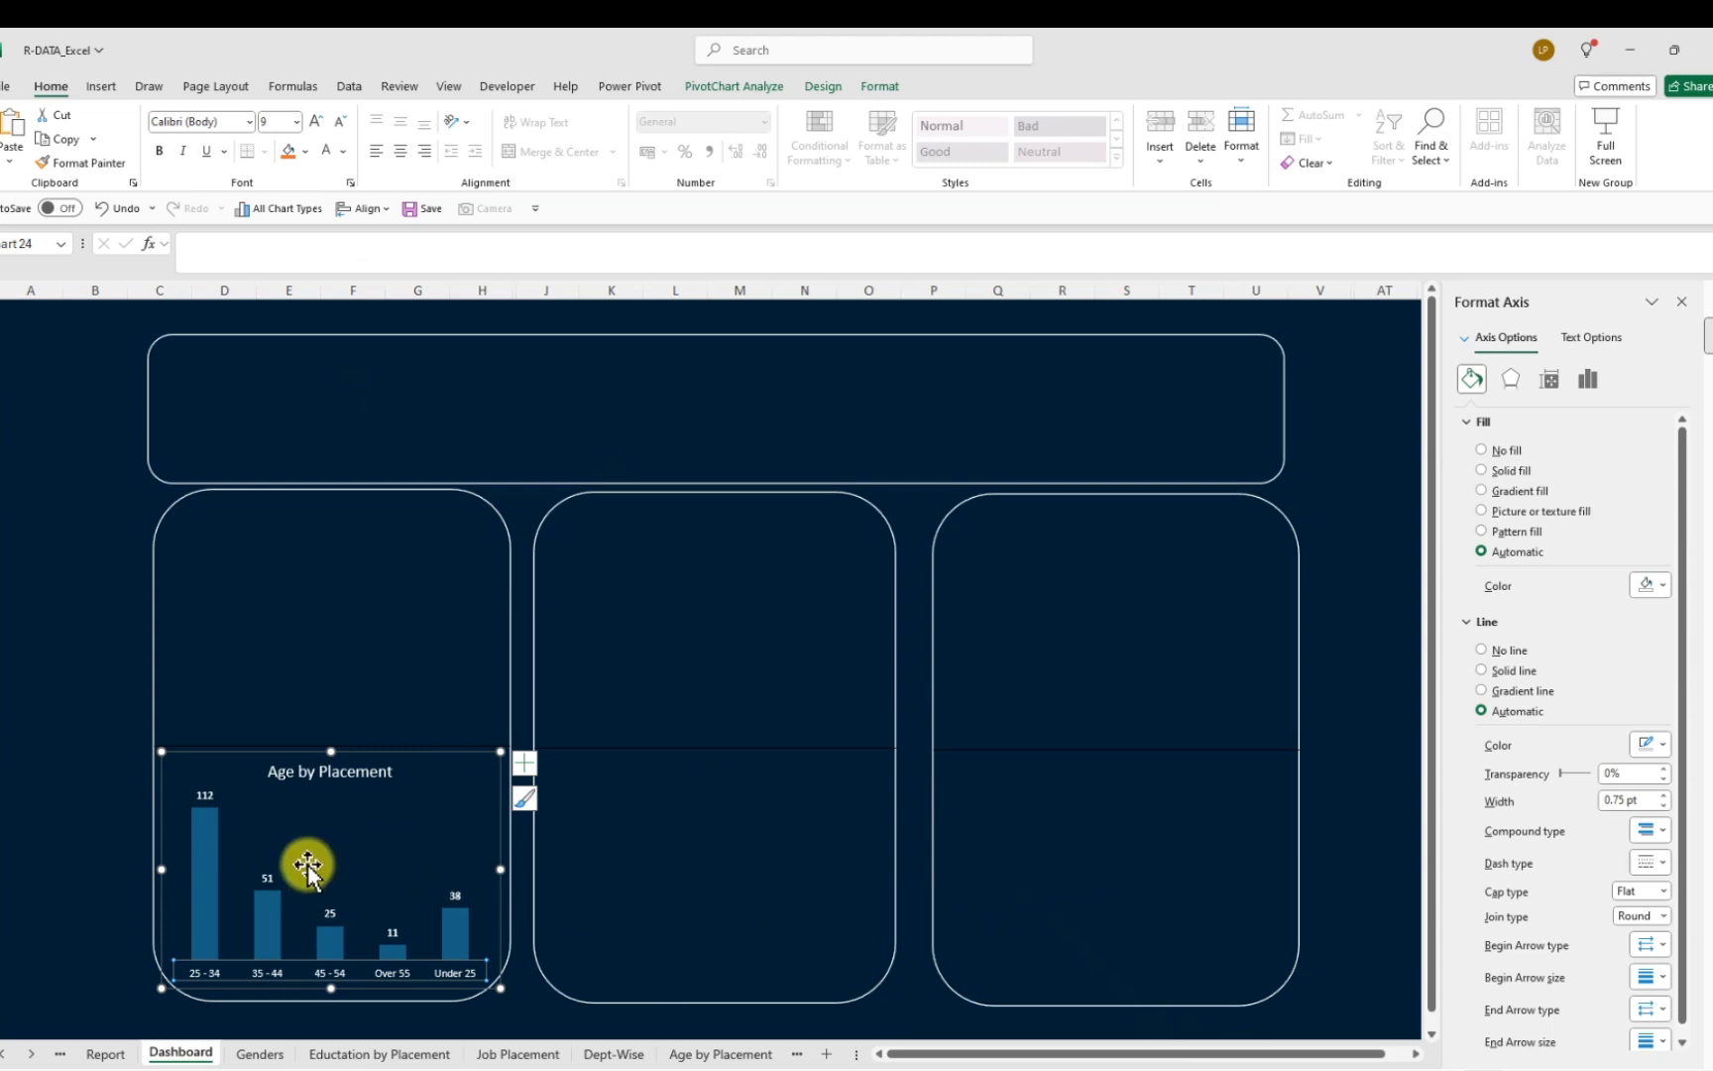
# Fill the Age by Placement bars with the darkest orange theme shade
pyautogui.click(215, 853)
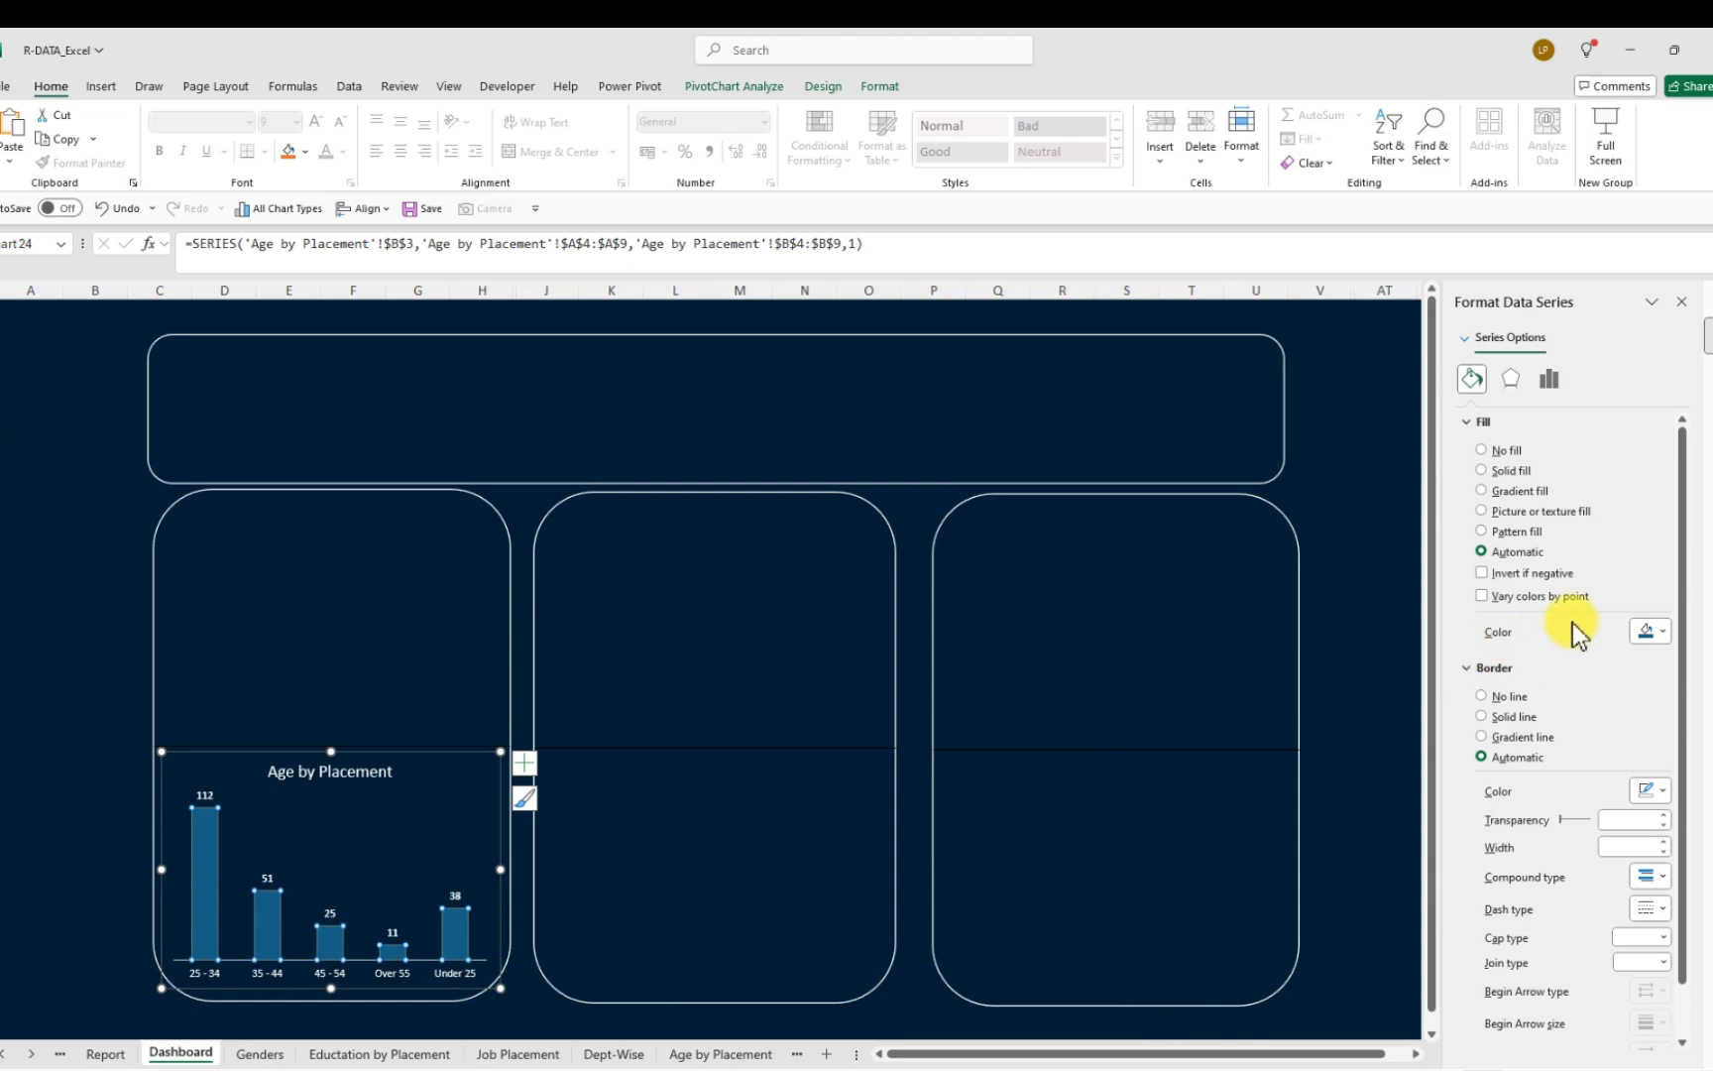
pyautogui.click(1665, 632)
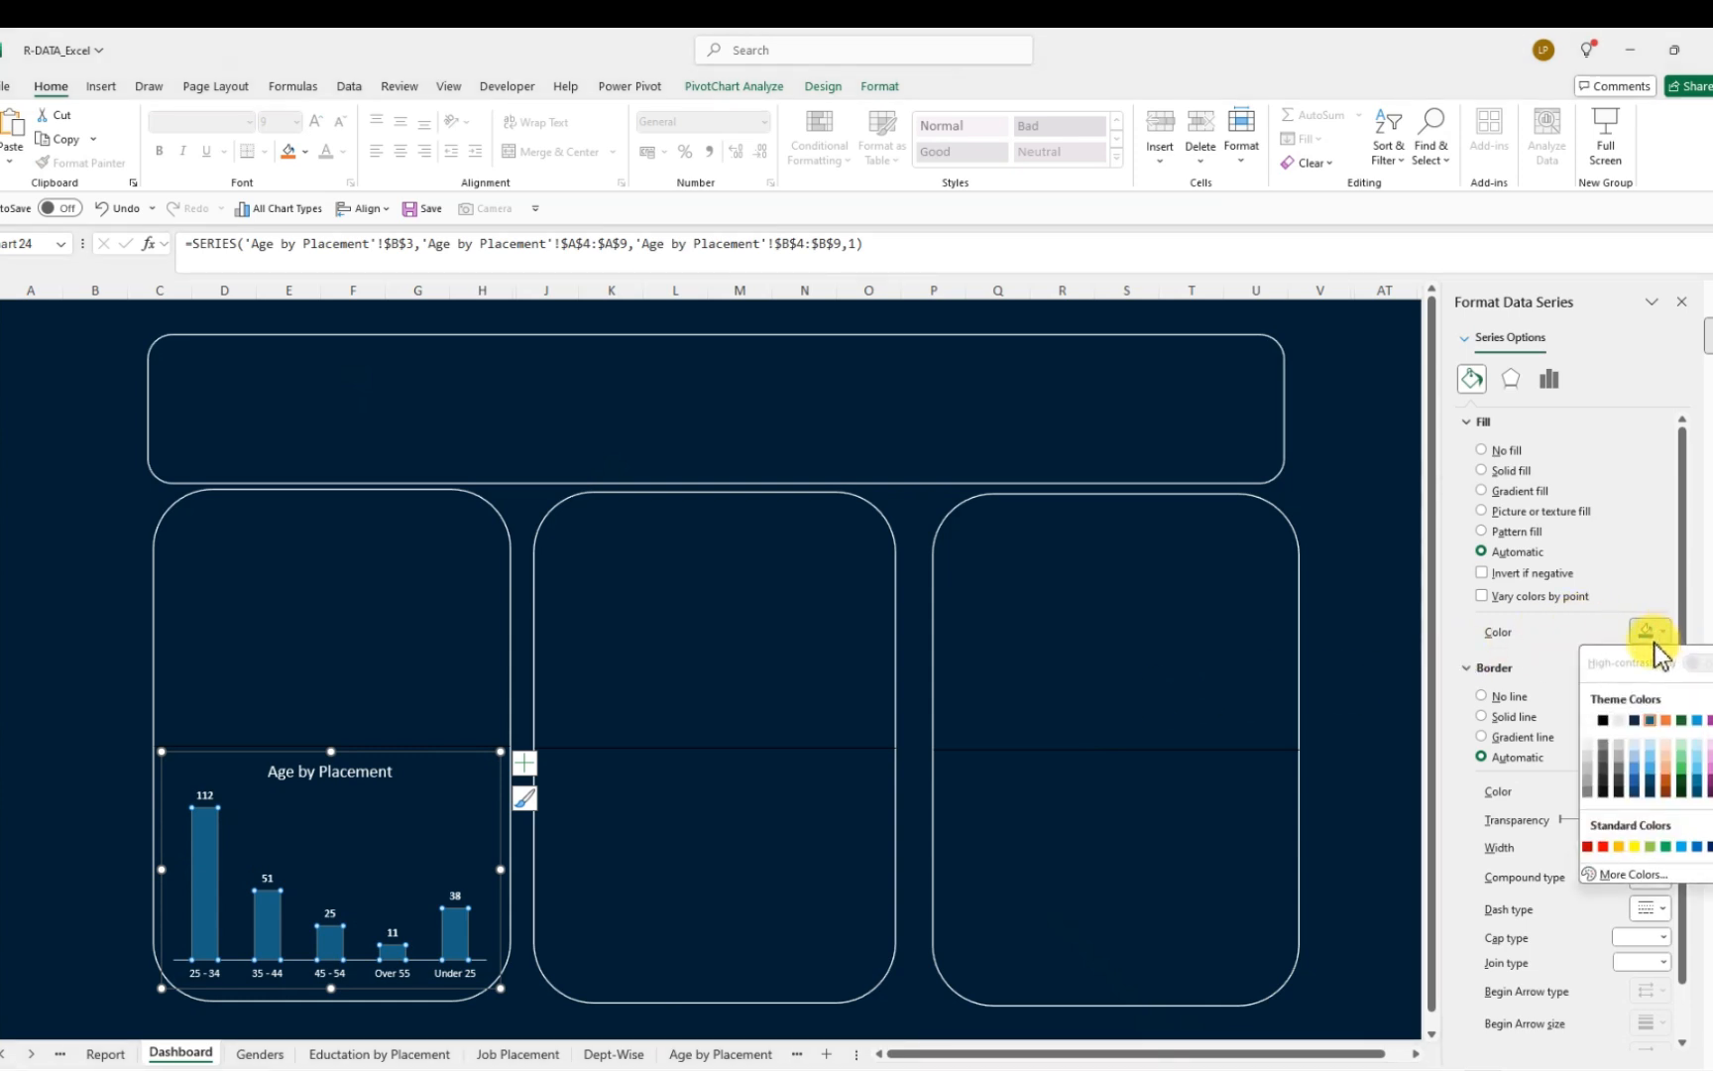
pyautogui.click(1664, 788)
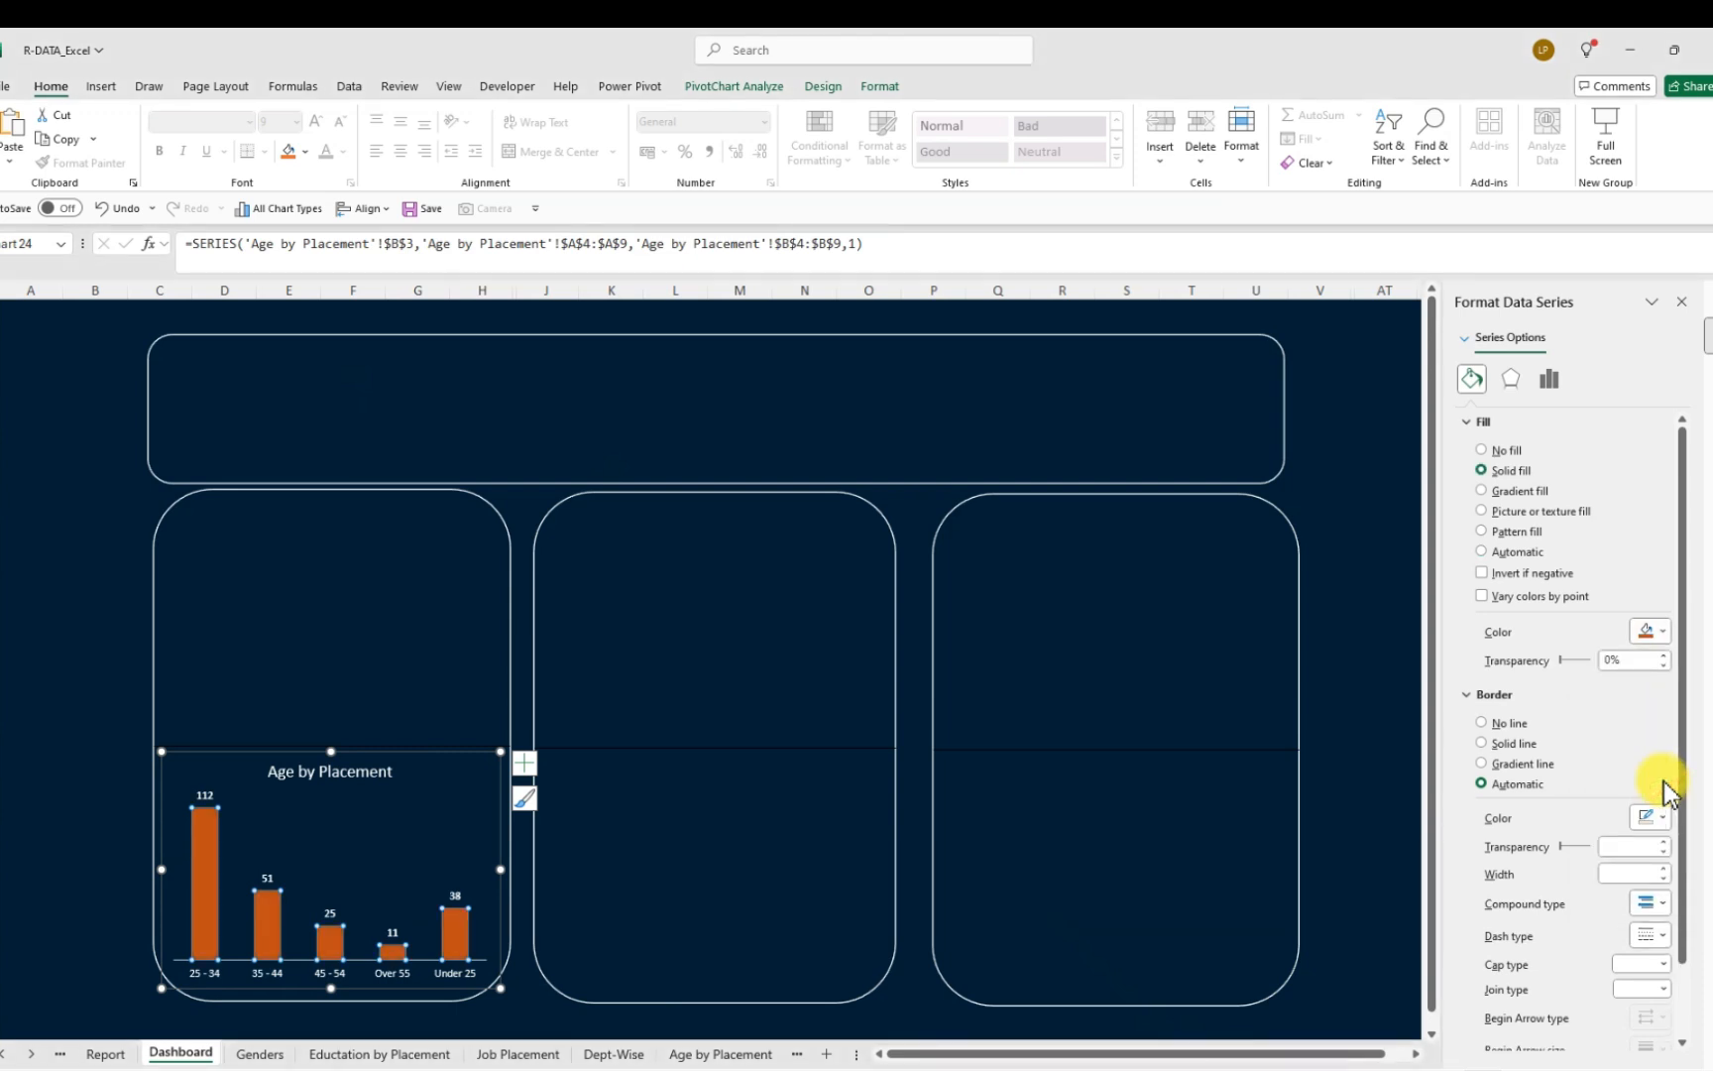
pyautogui.click(1662, 638)
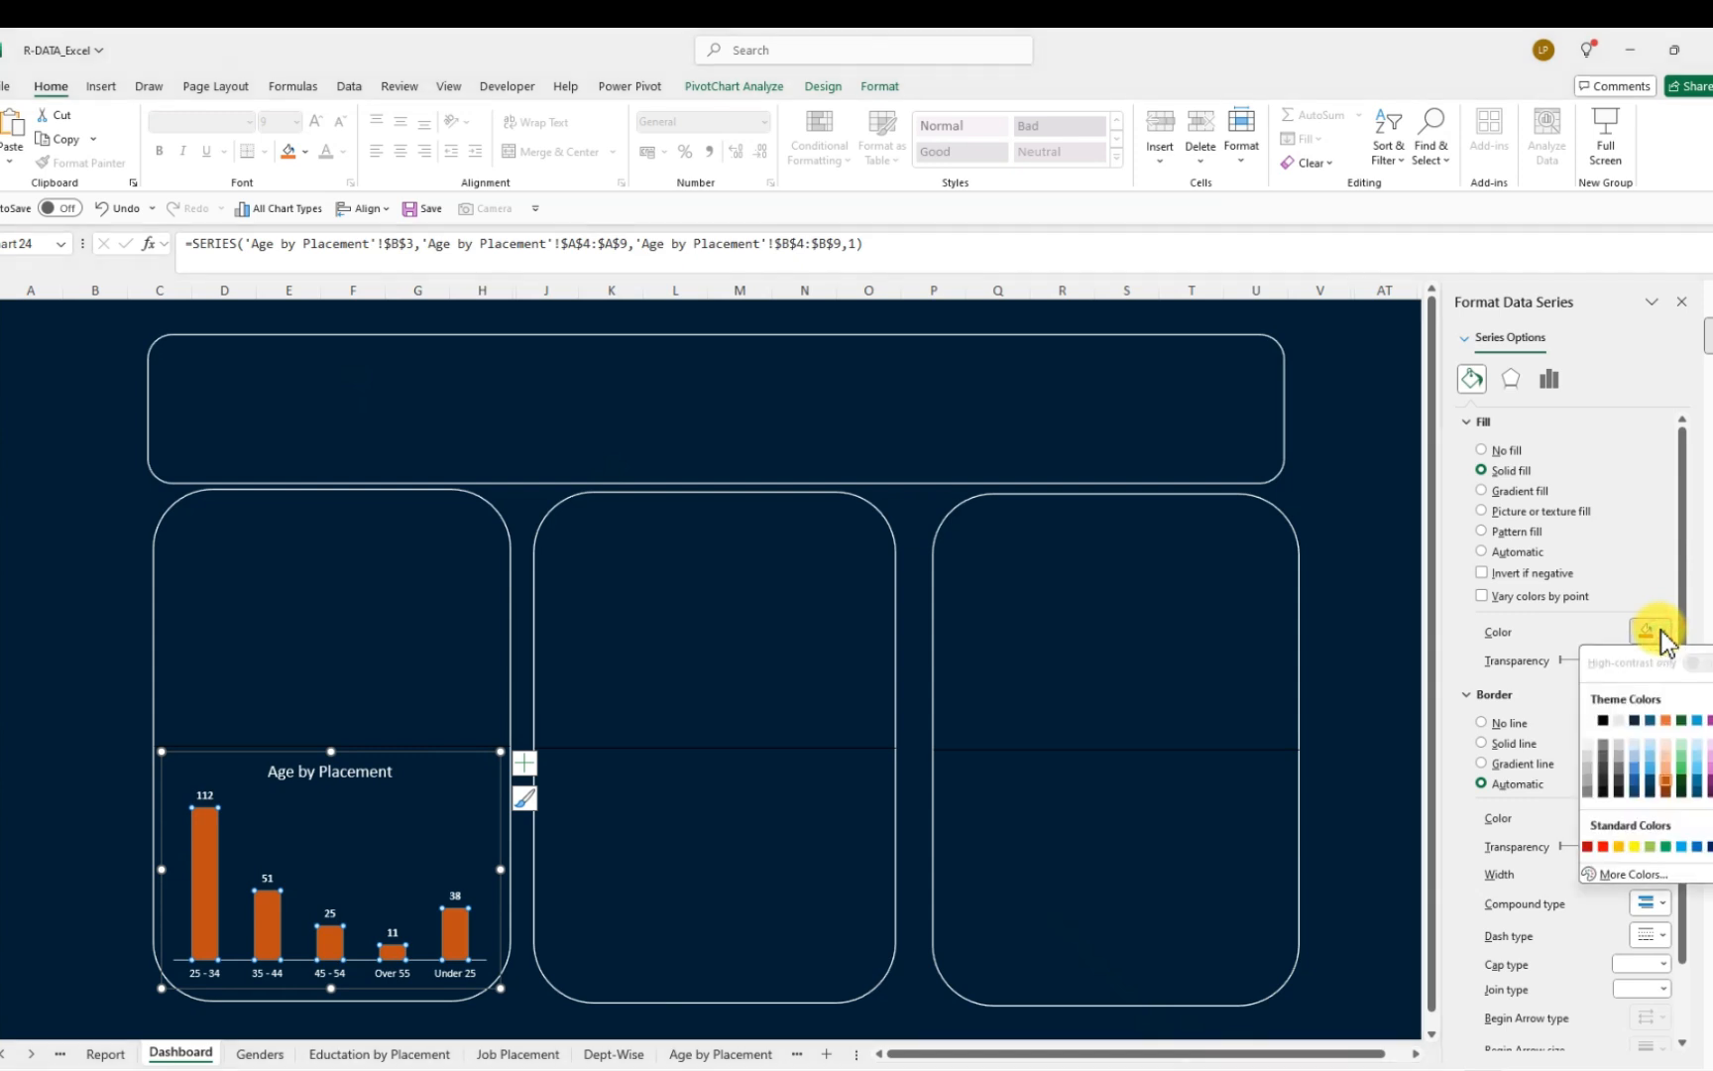
pyautogui.click(1665, 793)
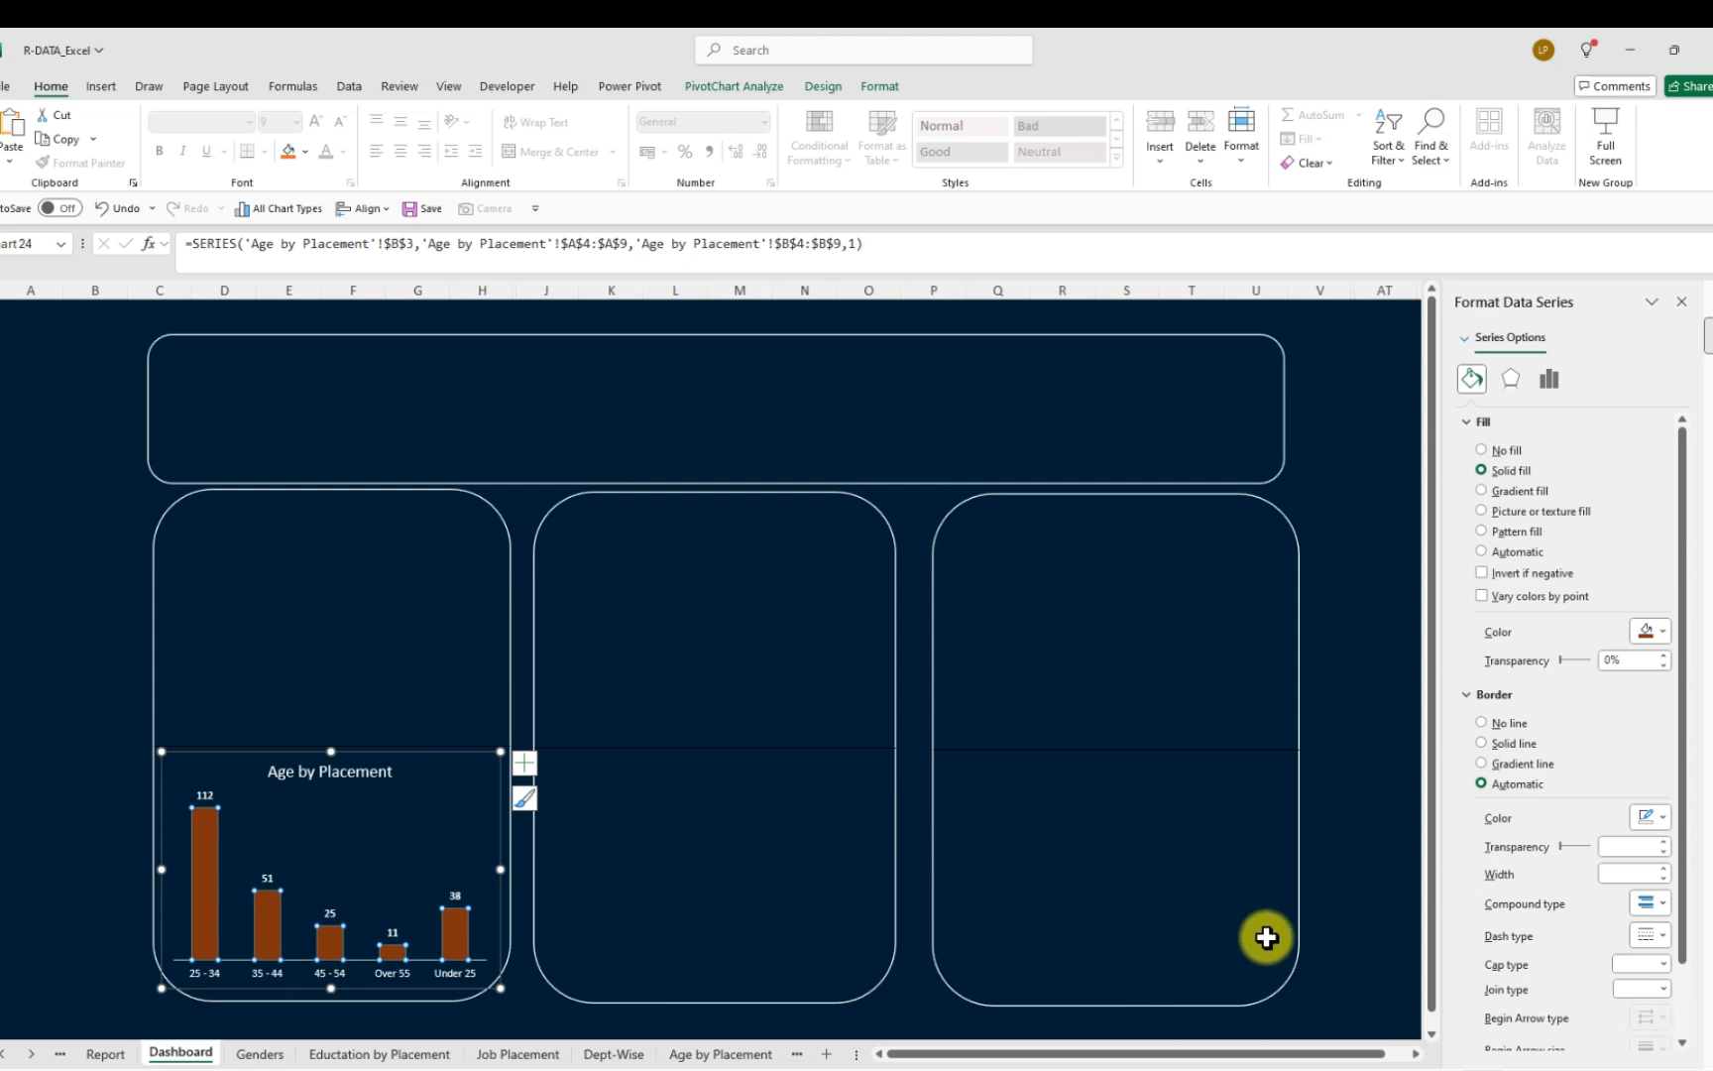
pyautogui.click(1345, 958)
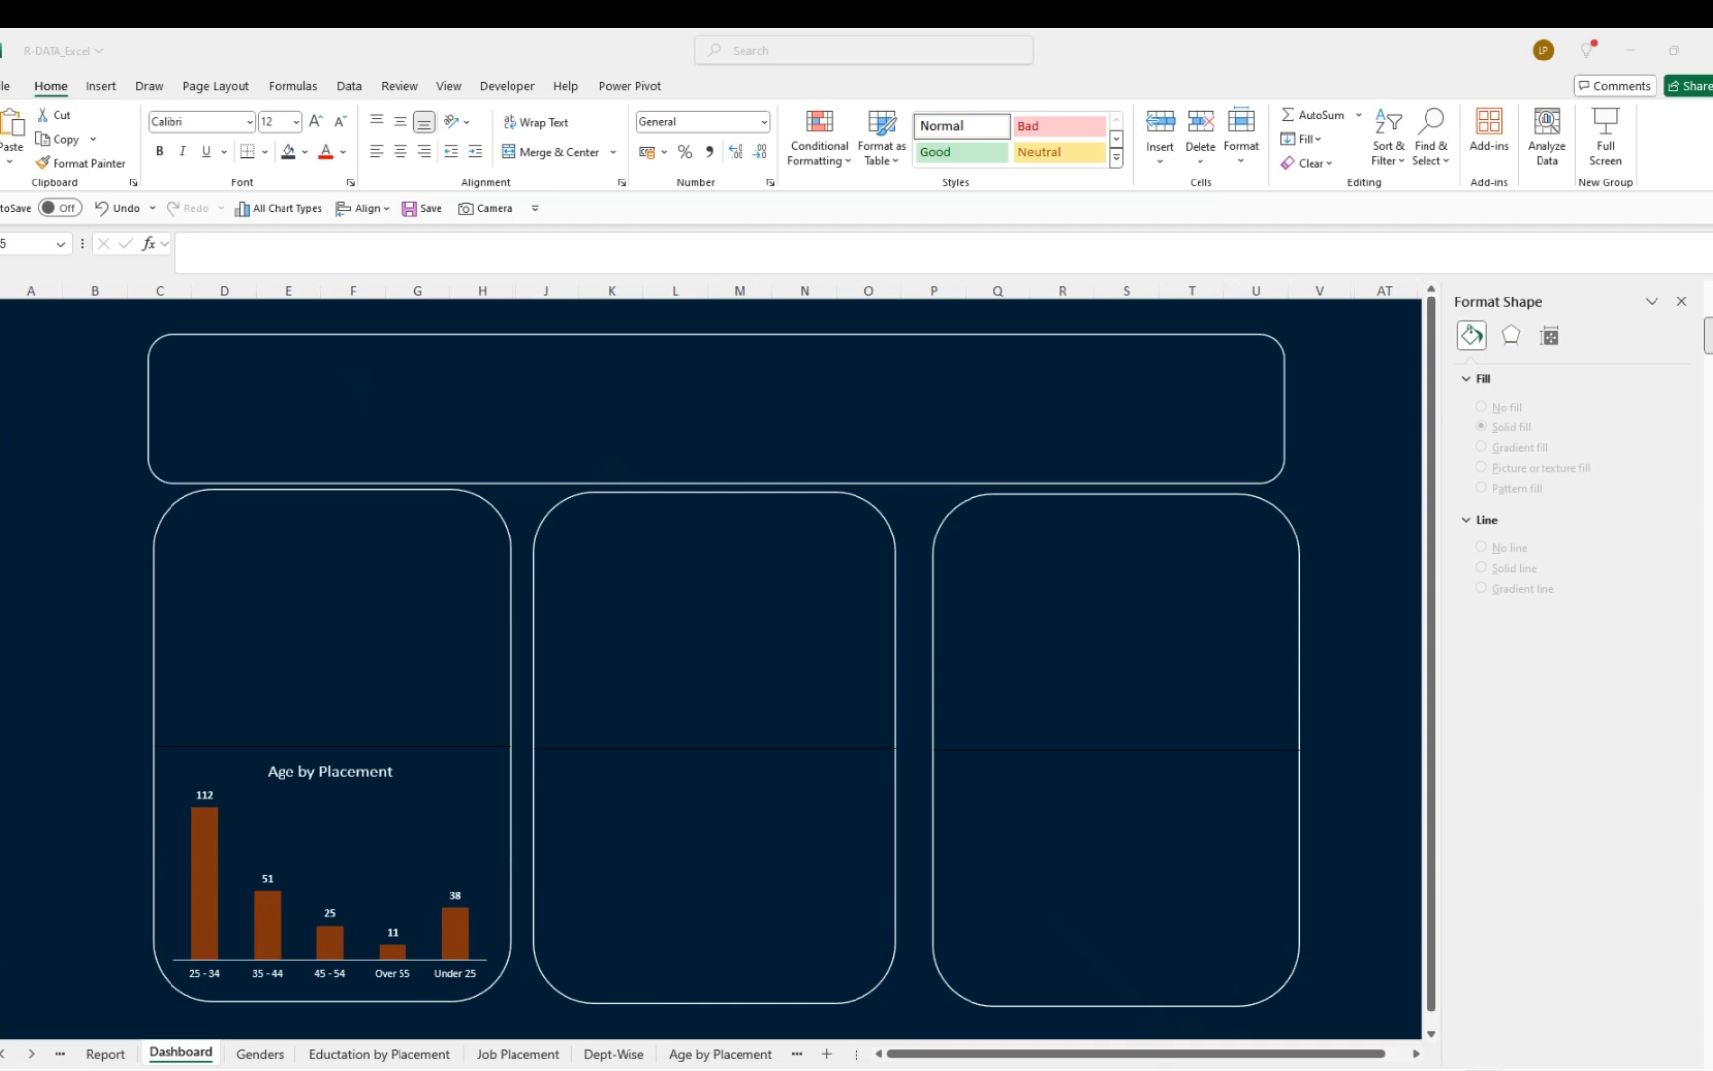
# Copy the Department by Placement pie chart from the Dept-Wise sheet and paste it onto the Dashboard sheet
pyautogui.click(612, 1055)
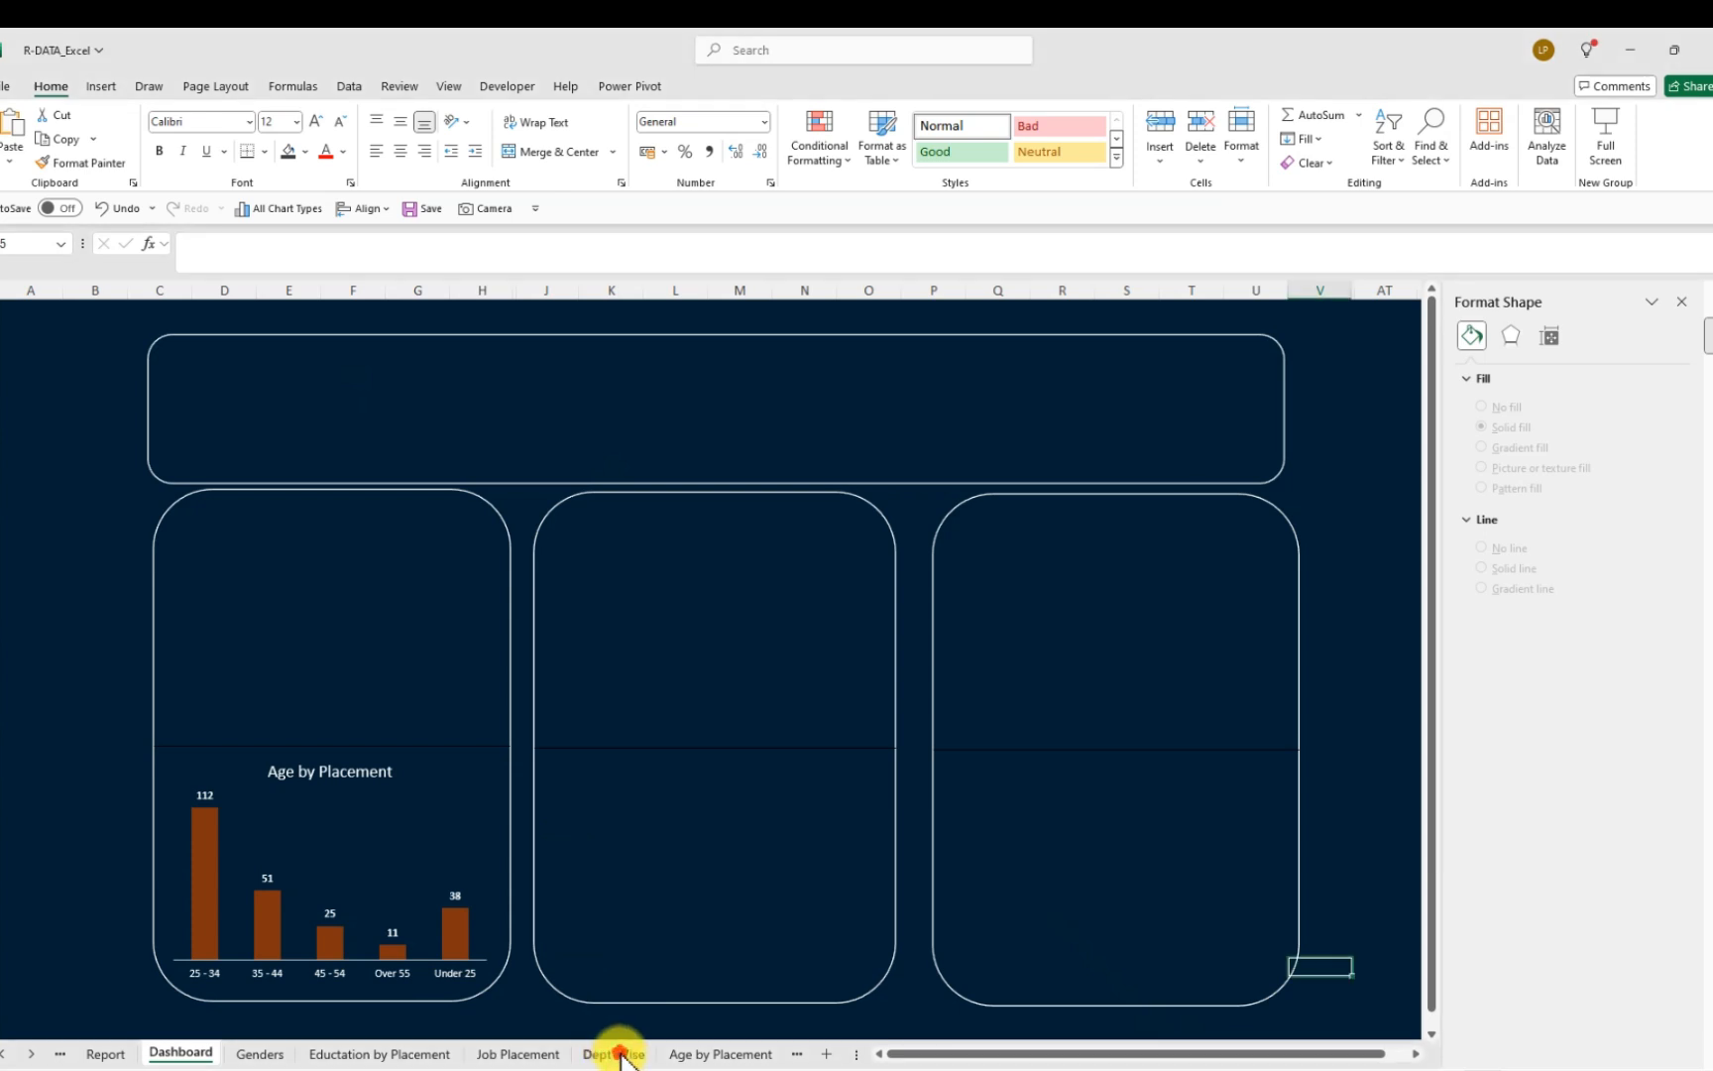
pyautogui.click(619, 1054)
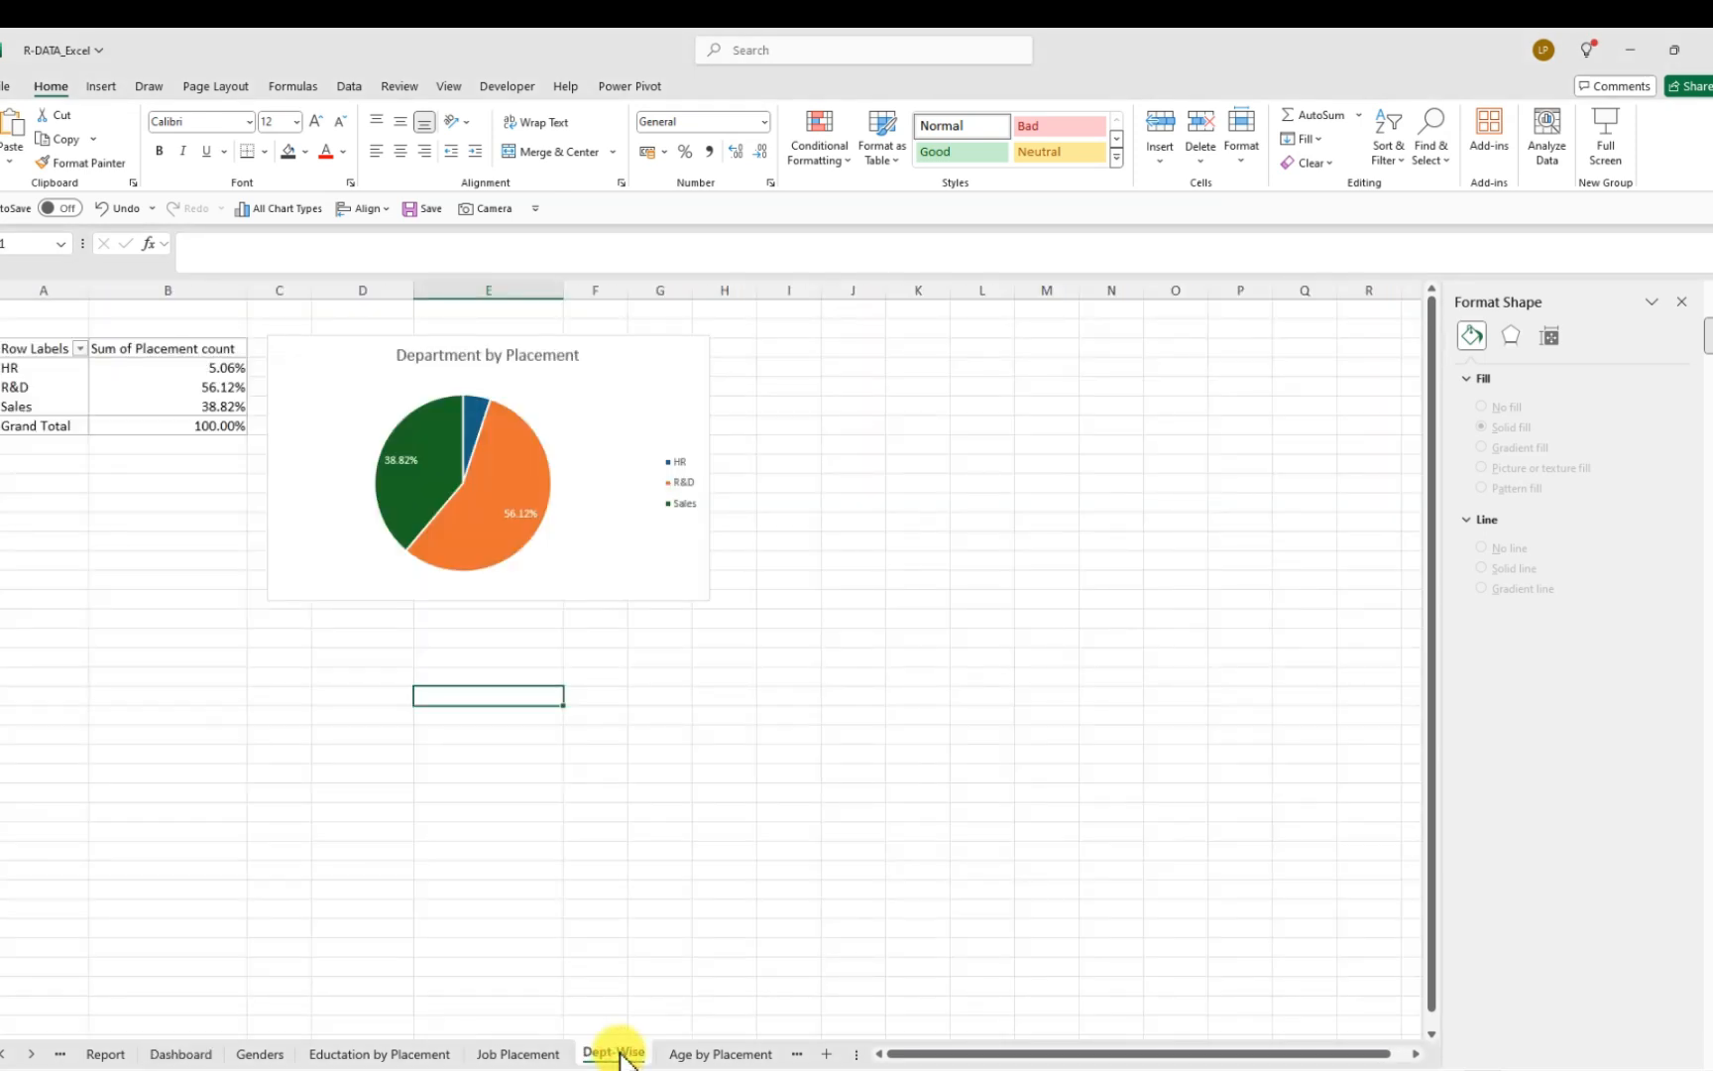
pyautogui.click(328, 349)
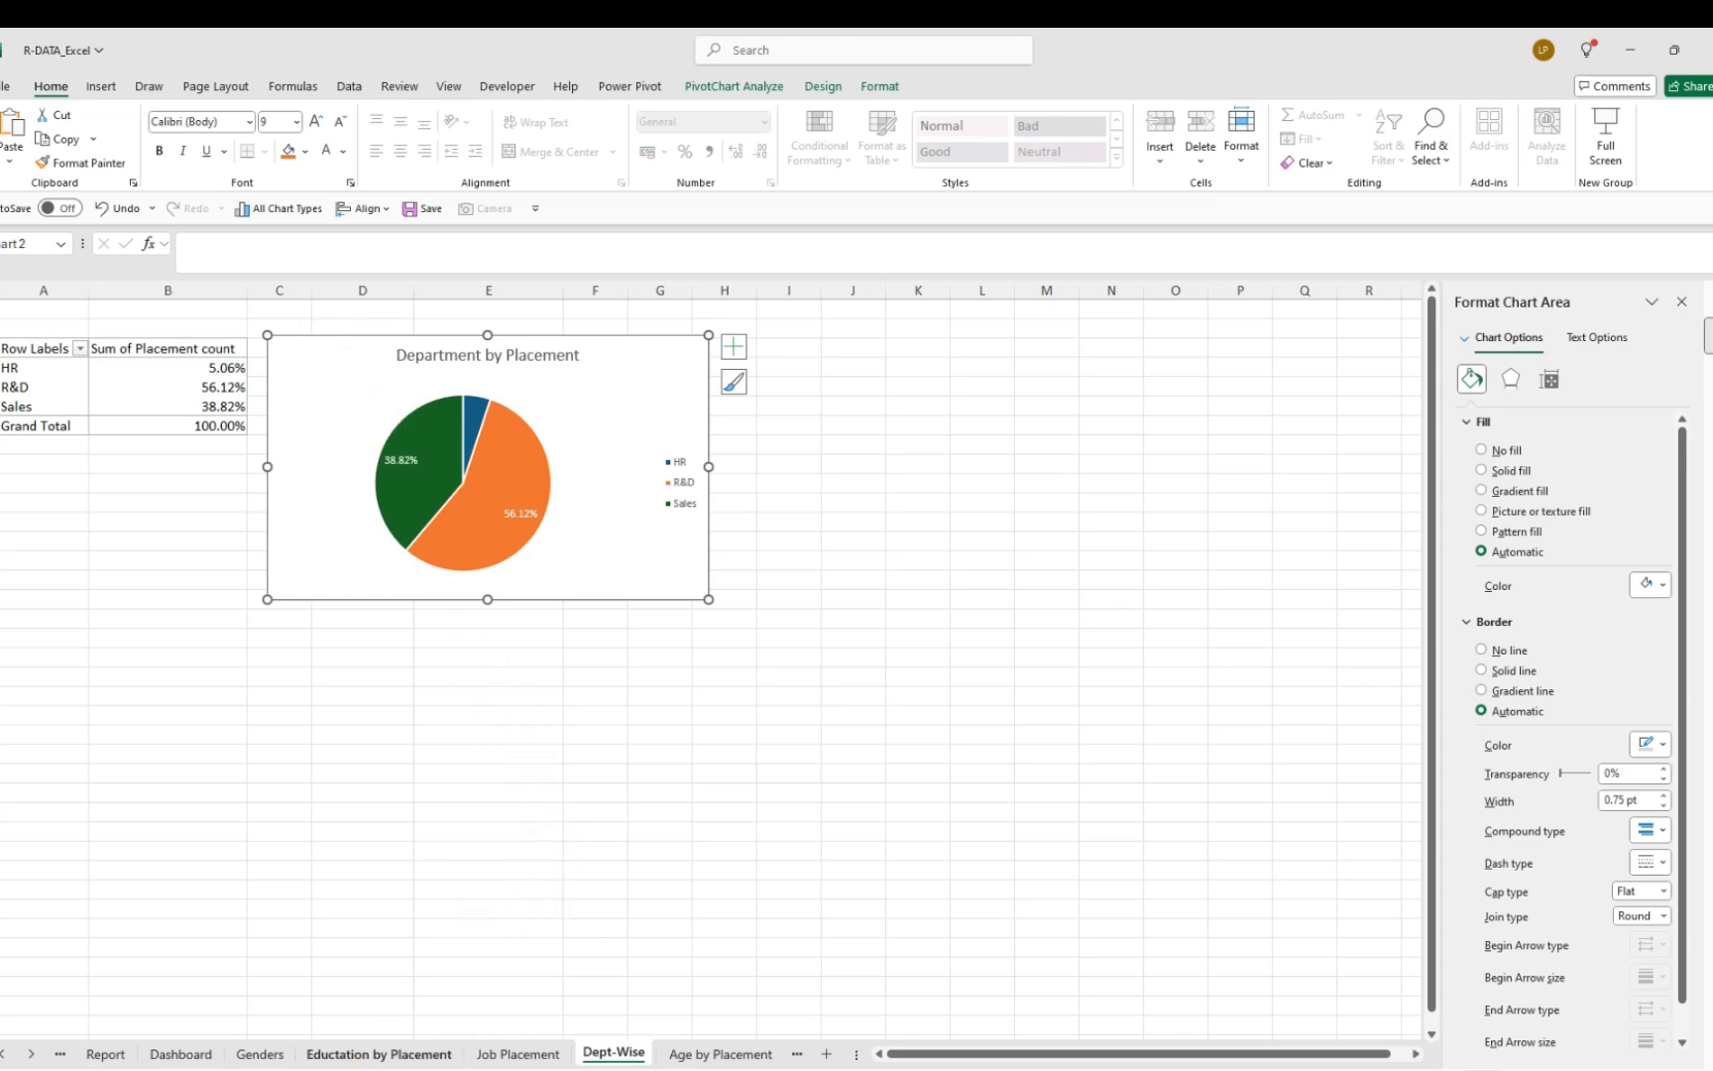
pyautogui.click(188, 1054)
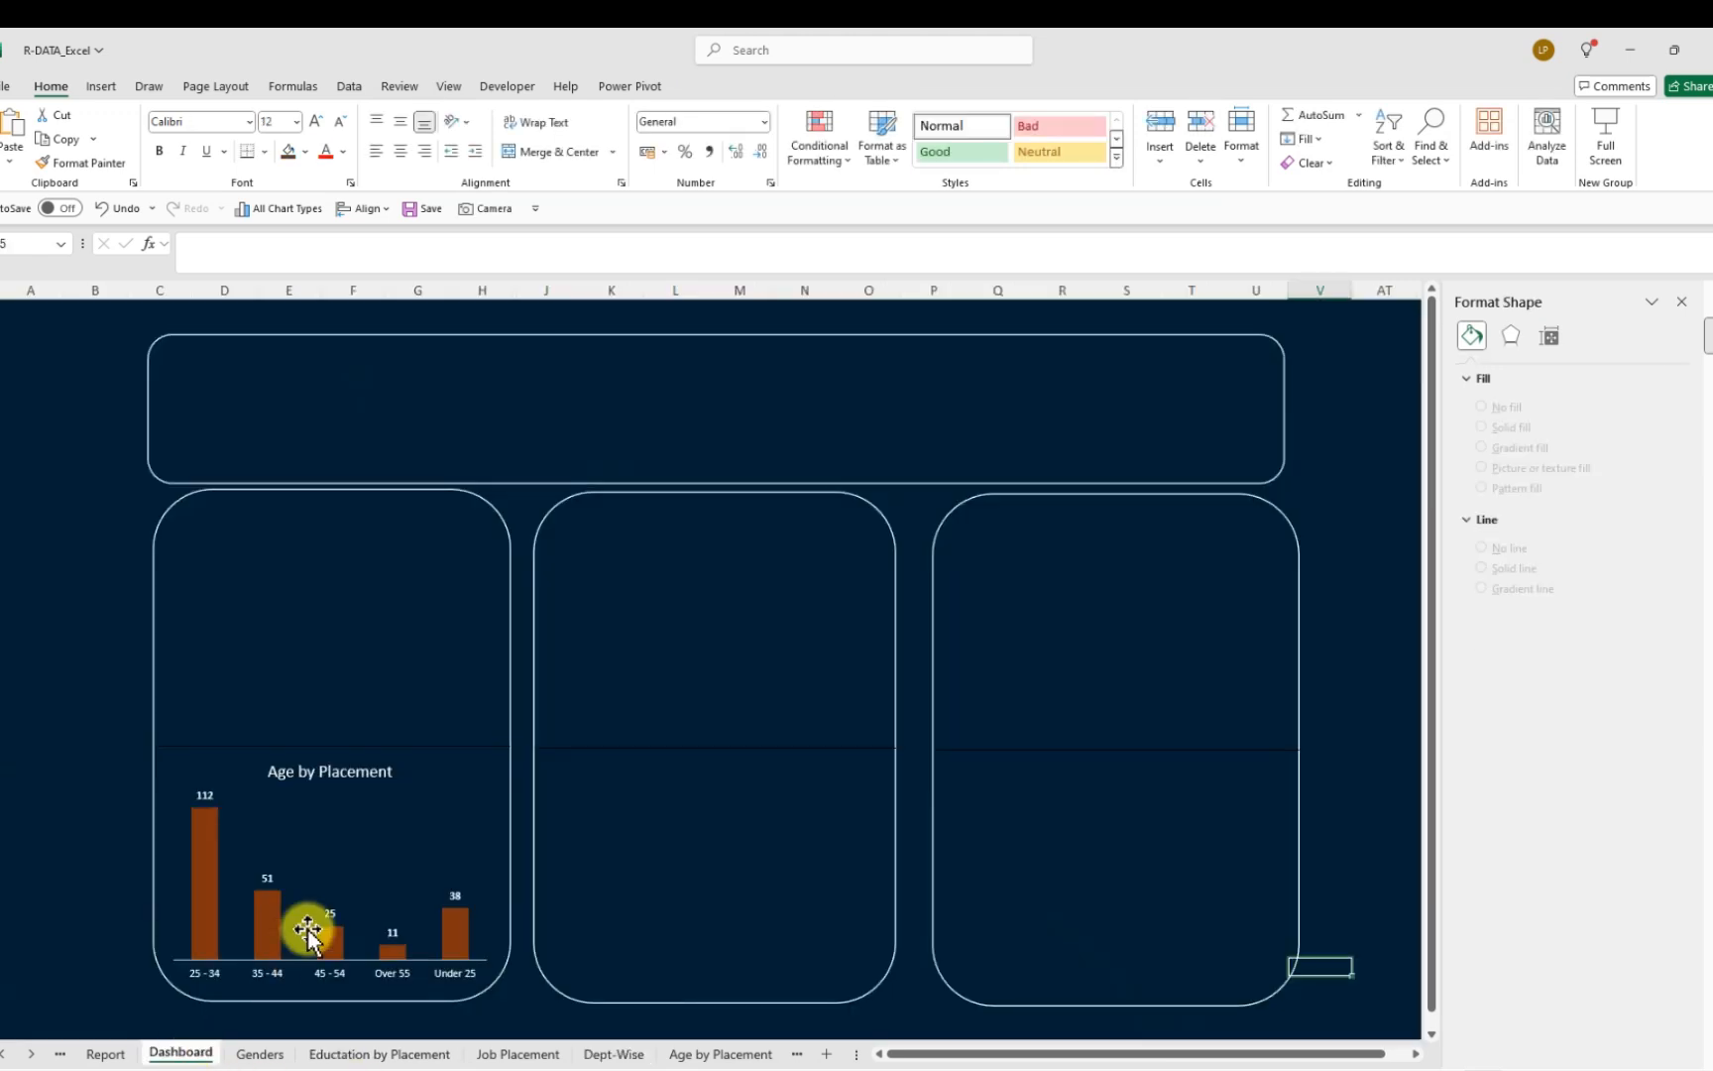
pyautogui.click(303, 595)
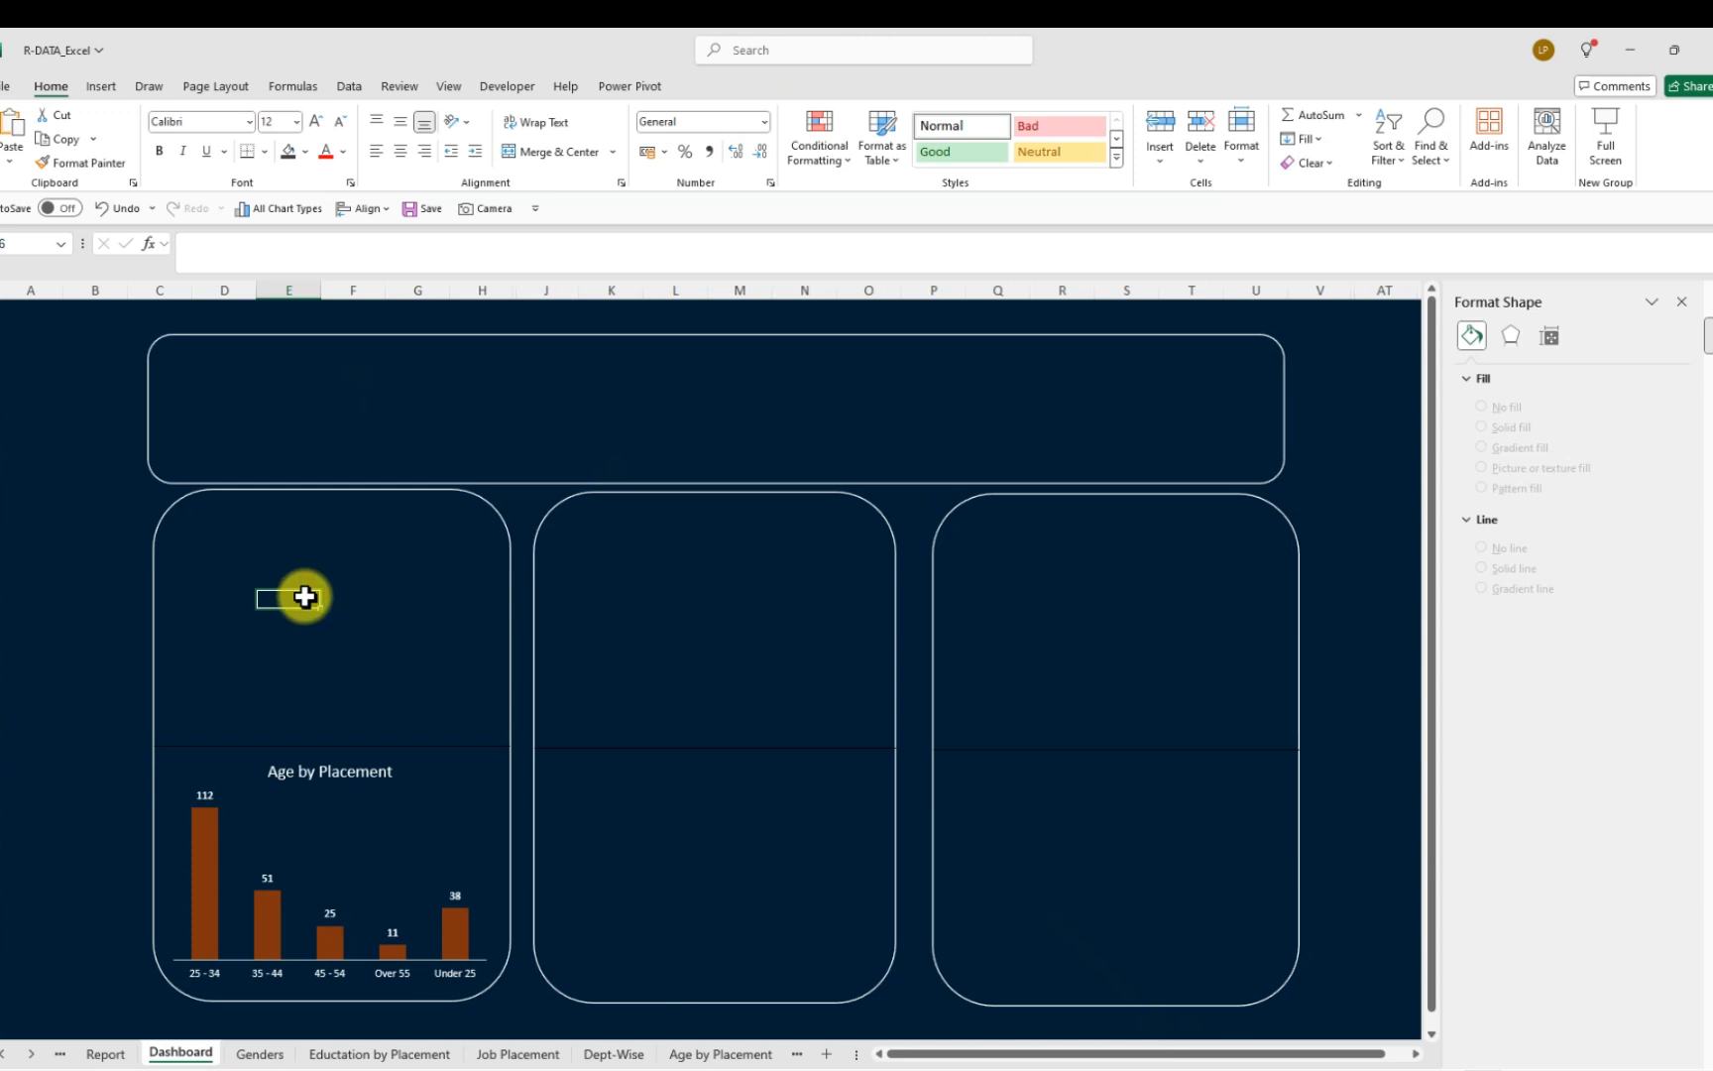
pyautogui.hotkey('ctrl', 'v')
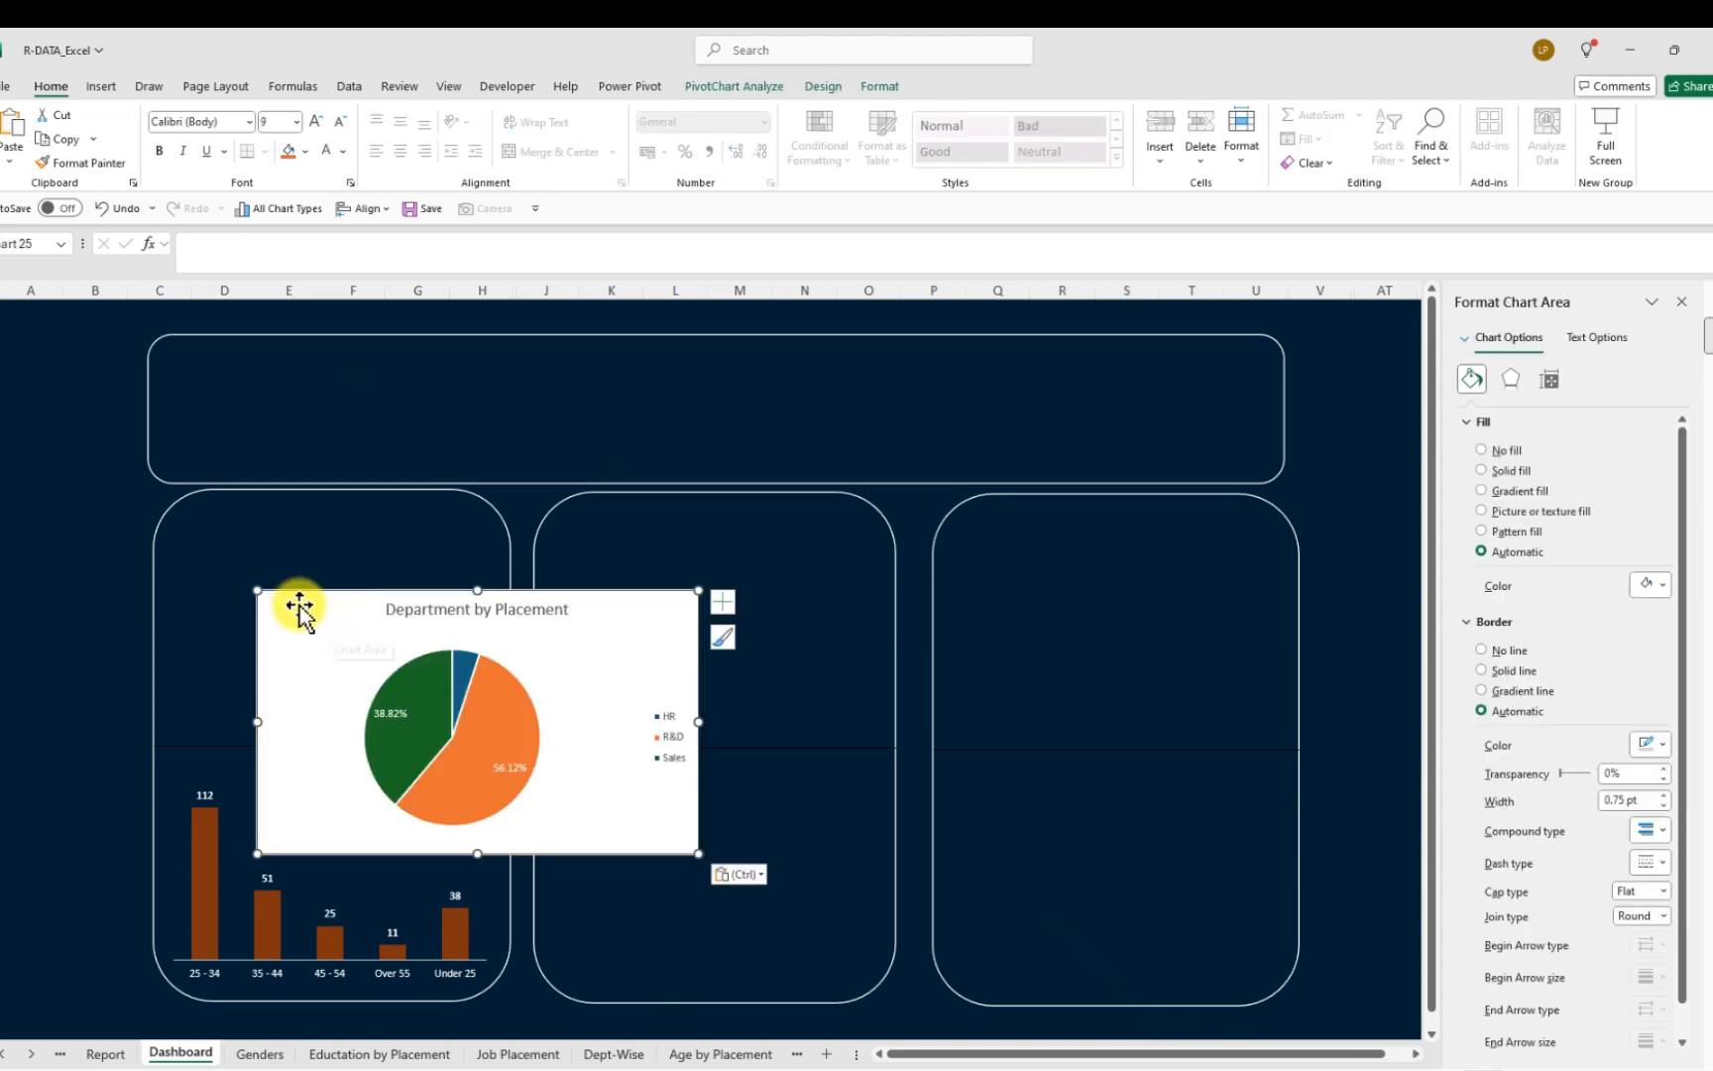
# Shrink the pasted Department by Placement chart and position it within the upper half of the first panel
pyautogui.moveTo(300, 607); pyautogui.dragTo(203, 526)
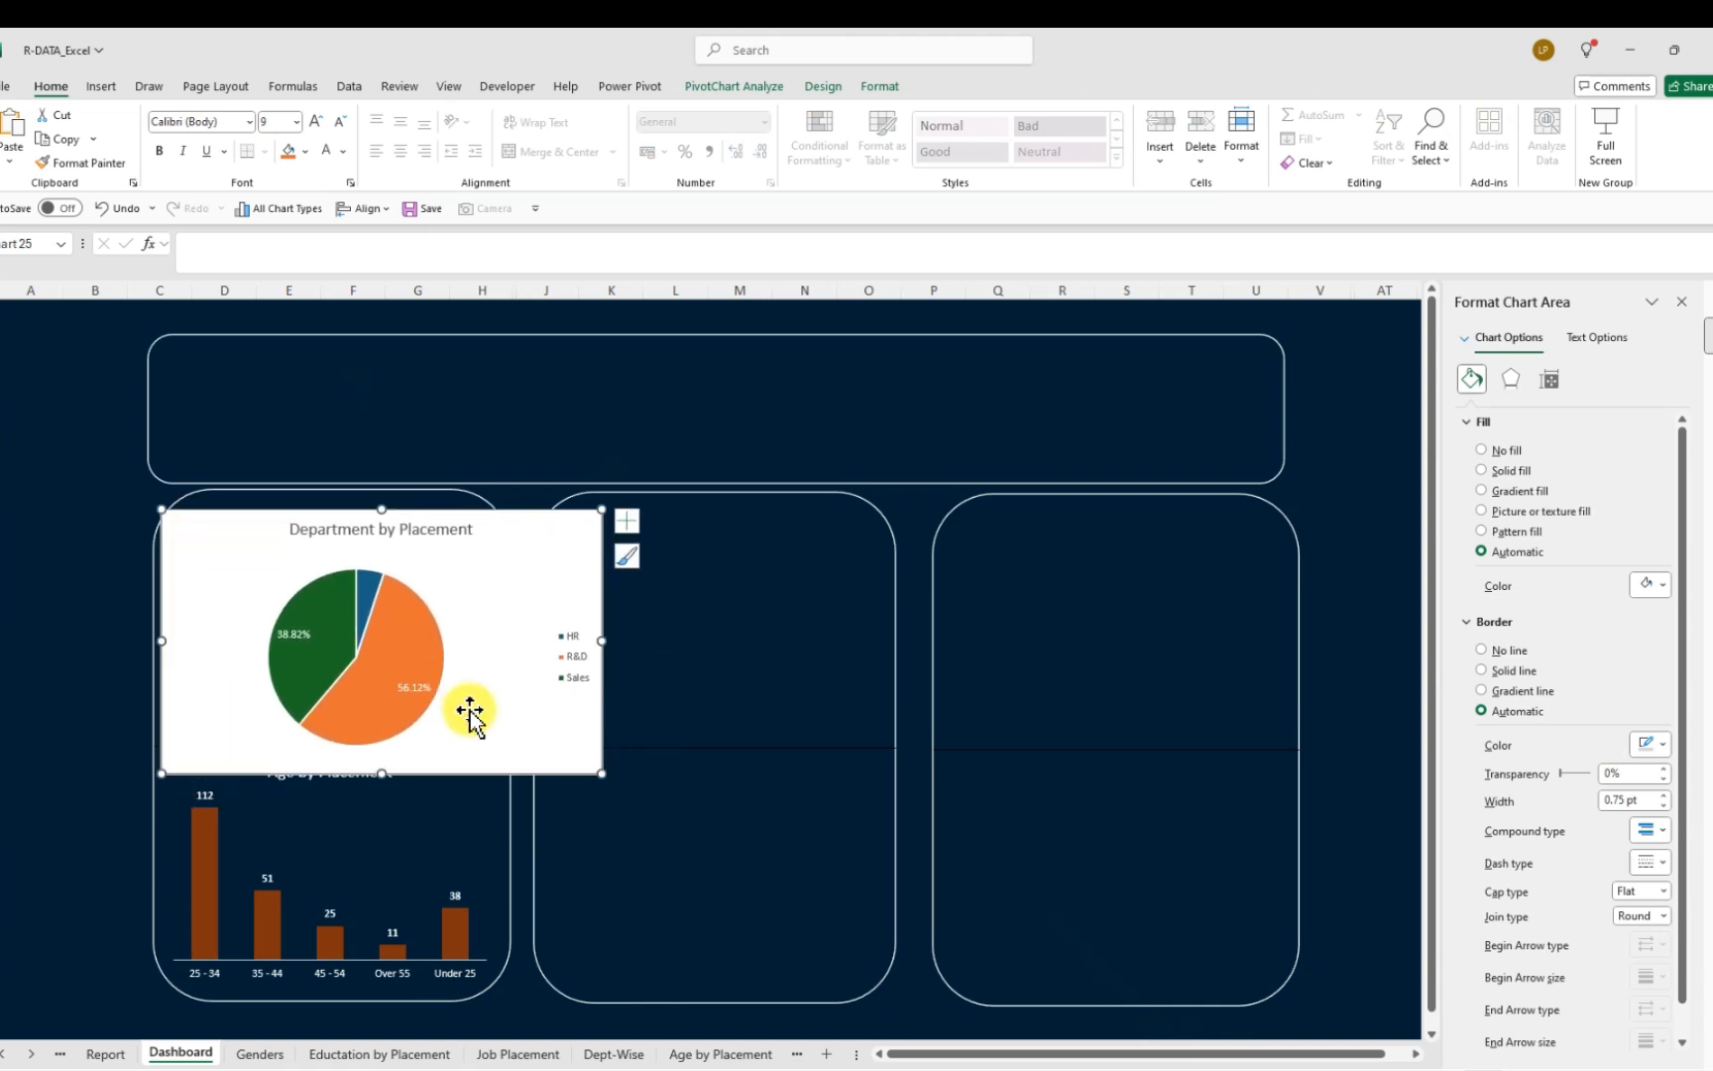
pyautogui.moveTo(602, 772); pyautogui.dragTo(455, 739)
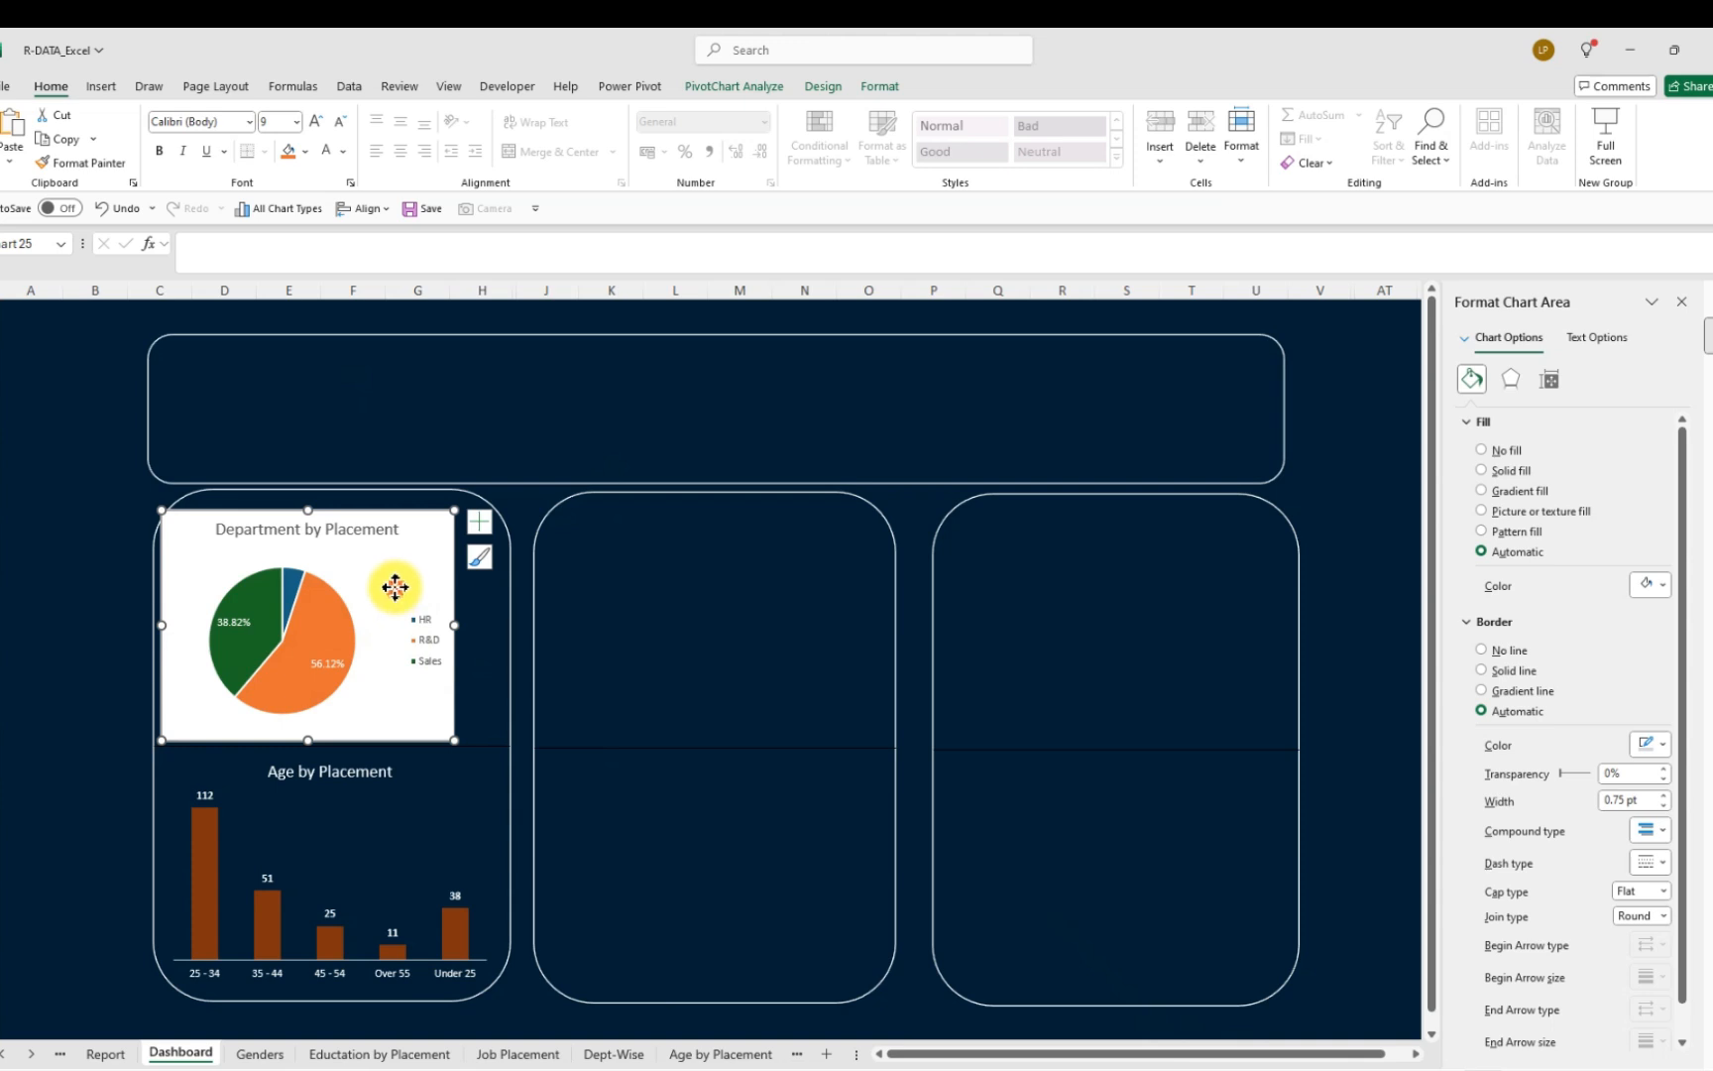
pyautogui.moveTo(394, 587); pyautogui.dragTo(420, 589)
pyautogui.moveTo(184, 625); pyautogui.dragTo(168, 625)
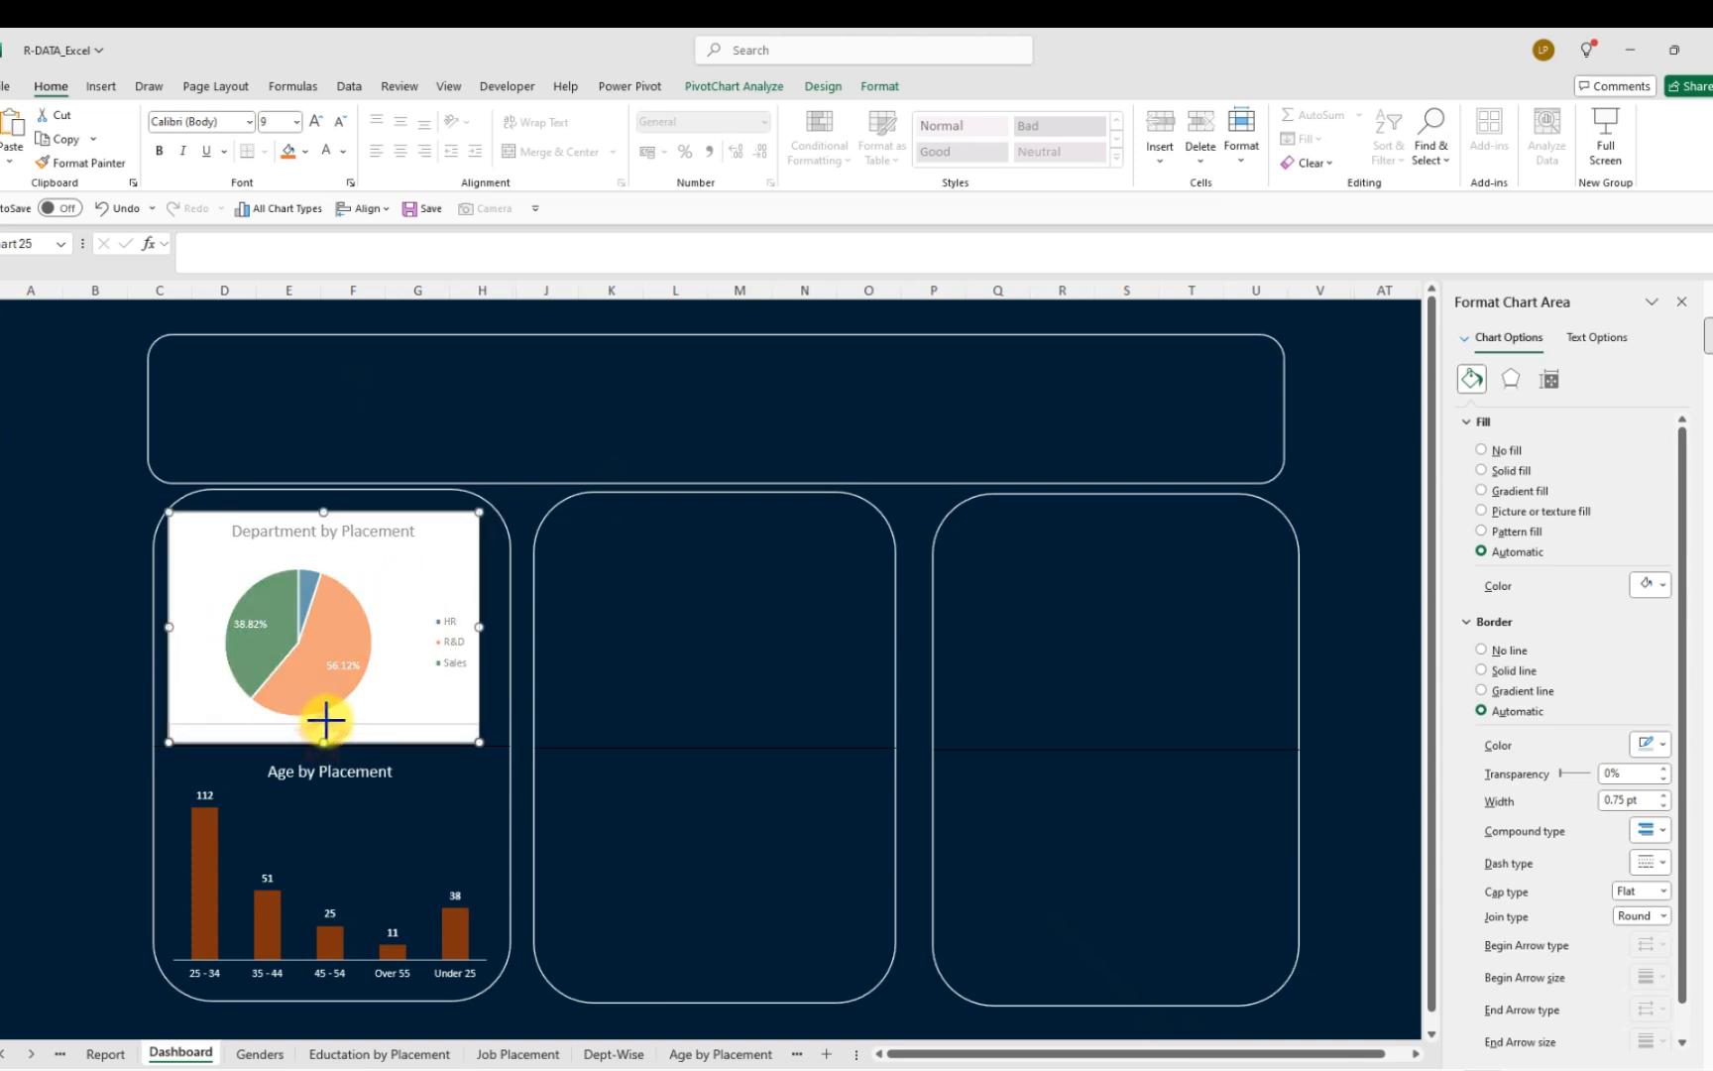
pyautogui.moveTo(327, 721); pyautogui.dragTo(332, 716)
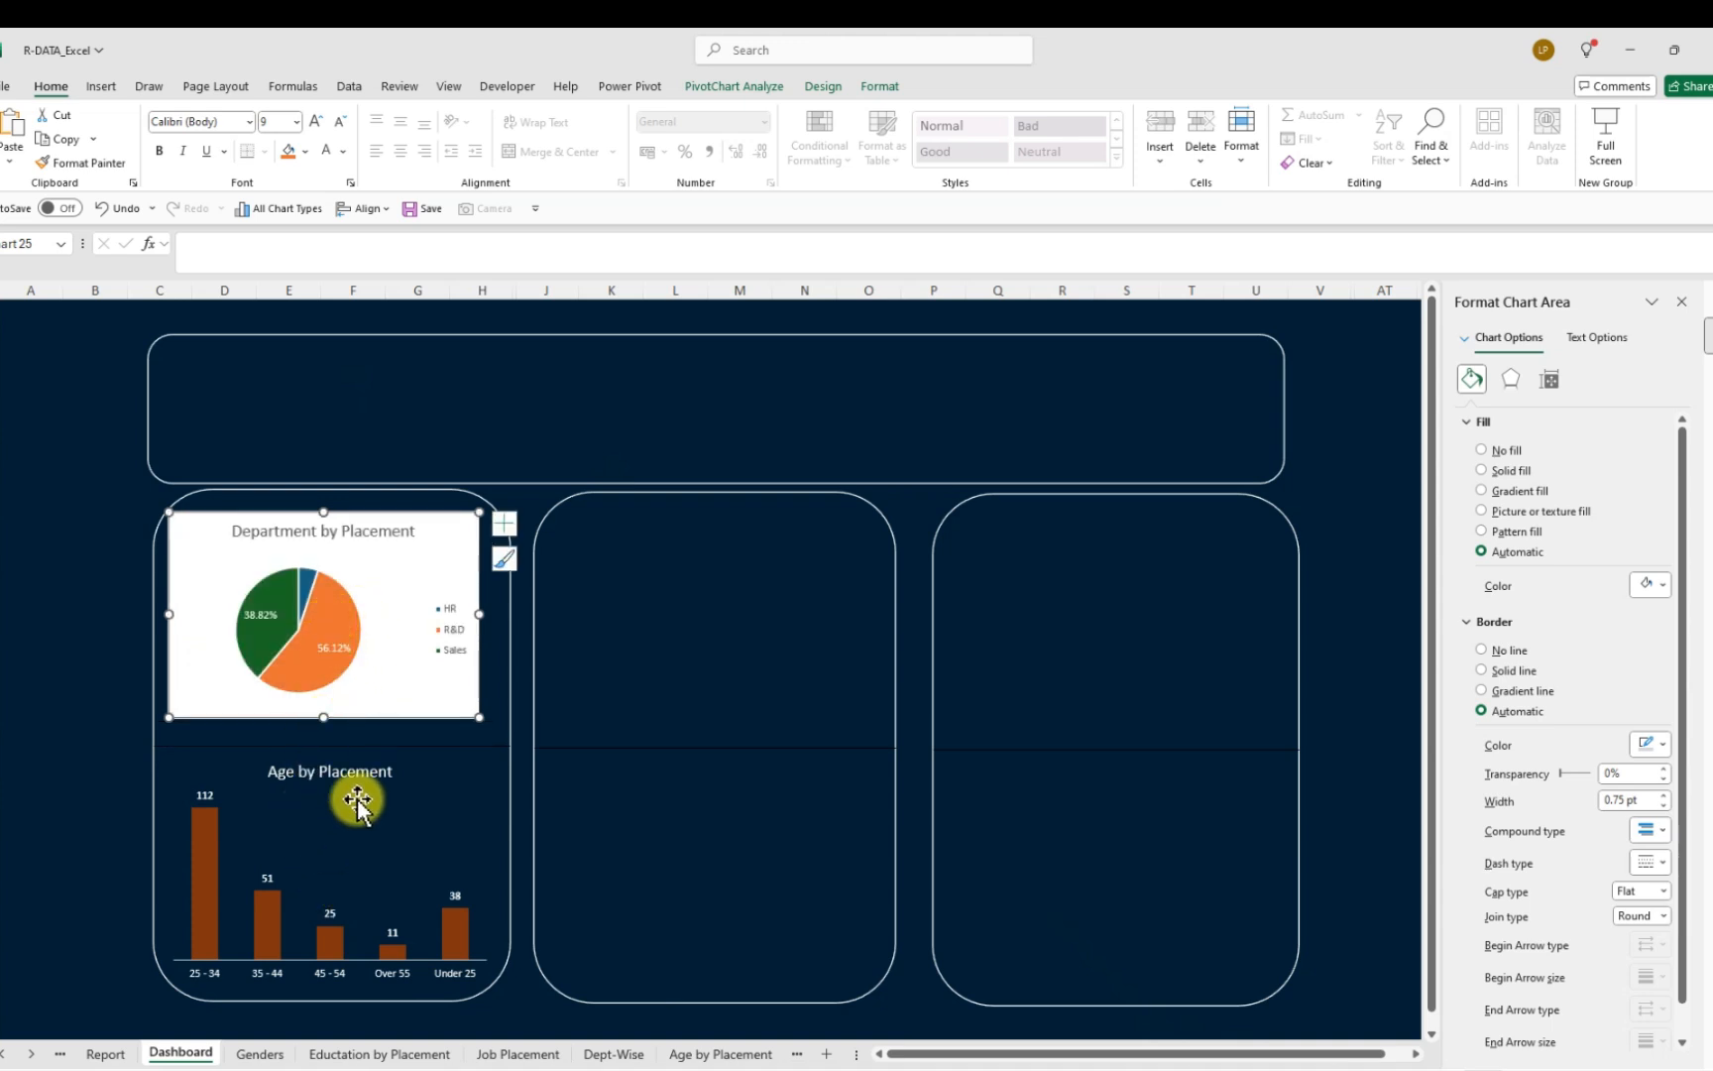
# Try the orange theme shades on the Age by Placement bars and fill them with the moderately darker orange
pyautogui.click(453, 937)
pyautogui.click(454, 932)
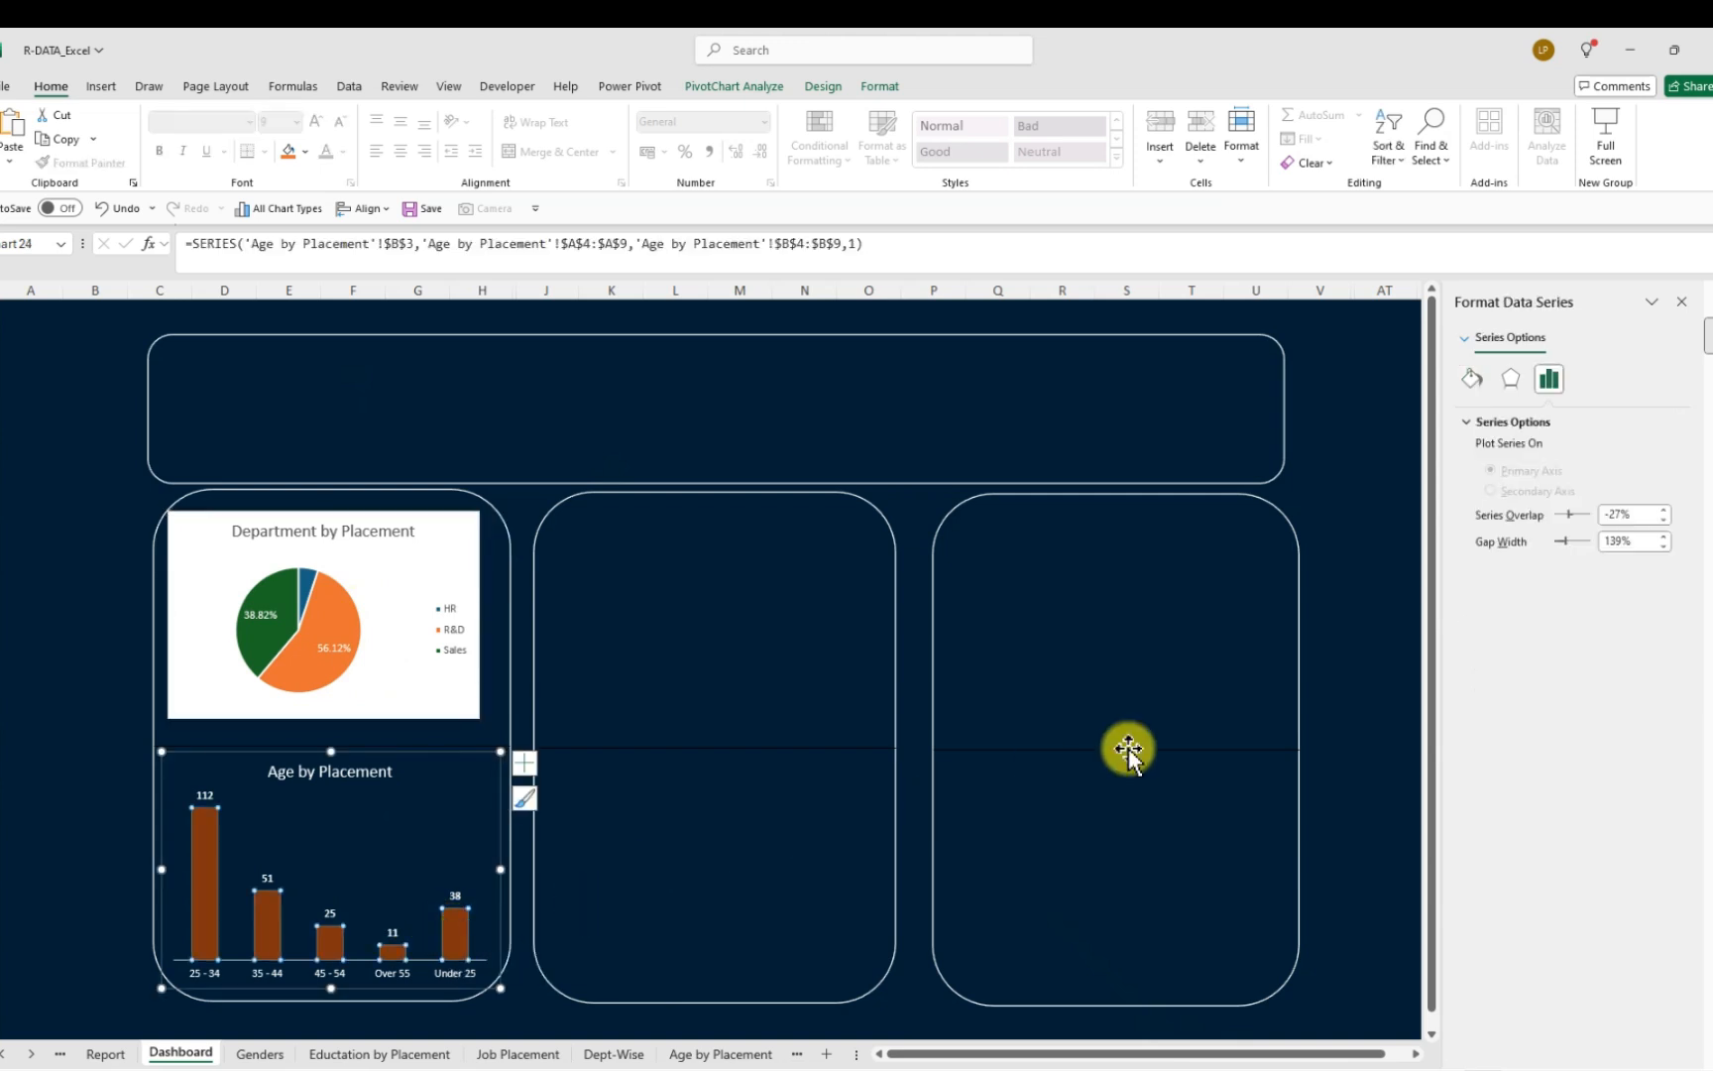
pyautogui.click(1475, 379)
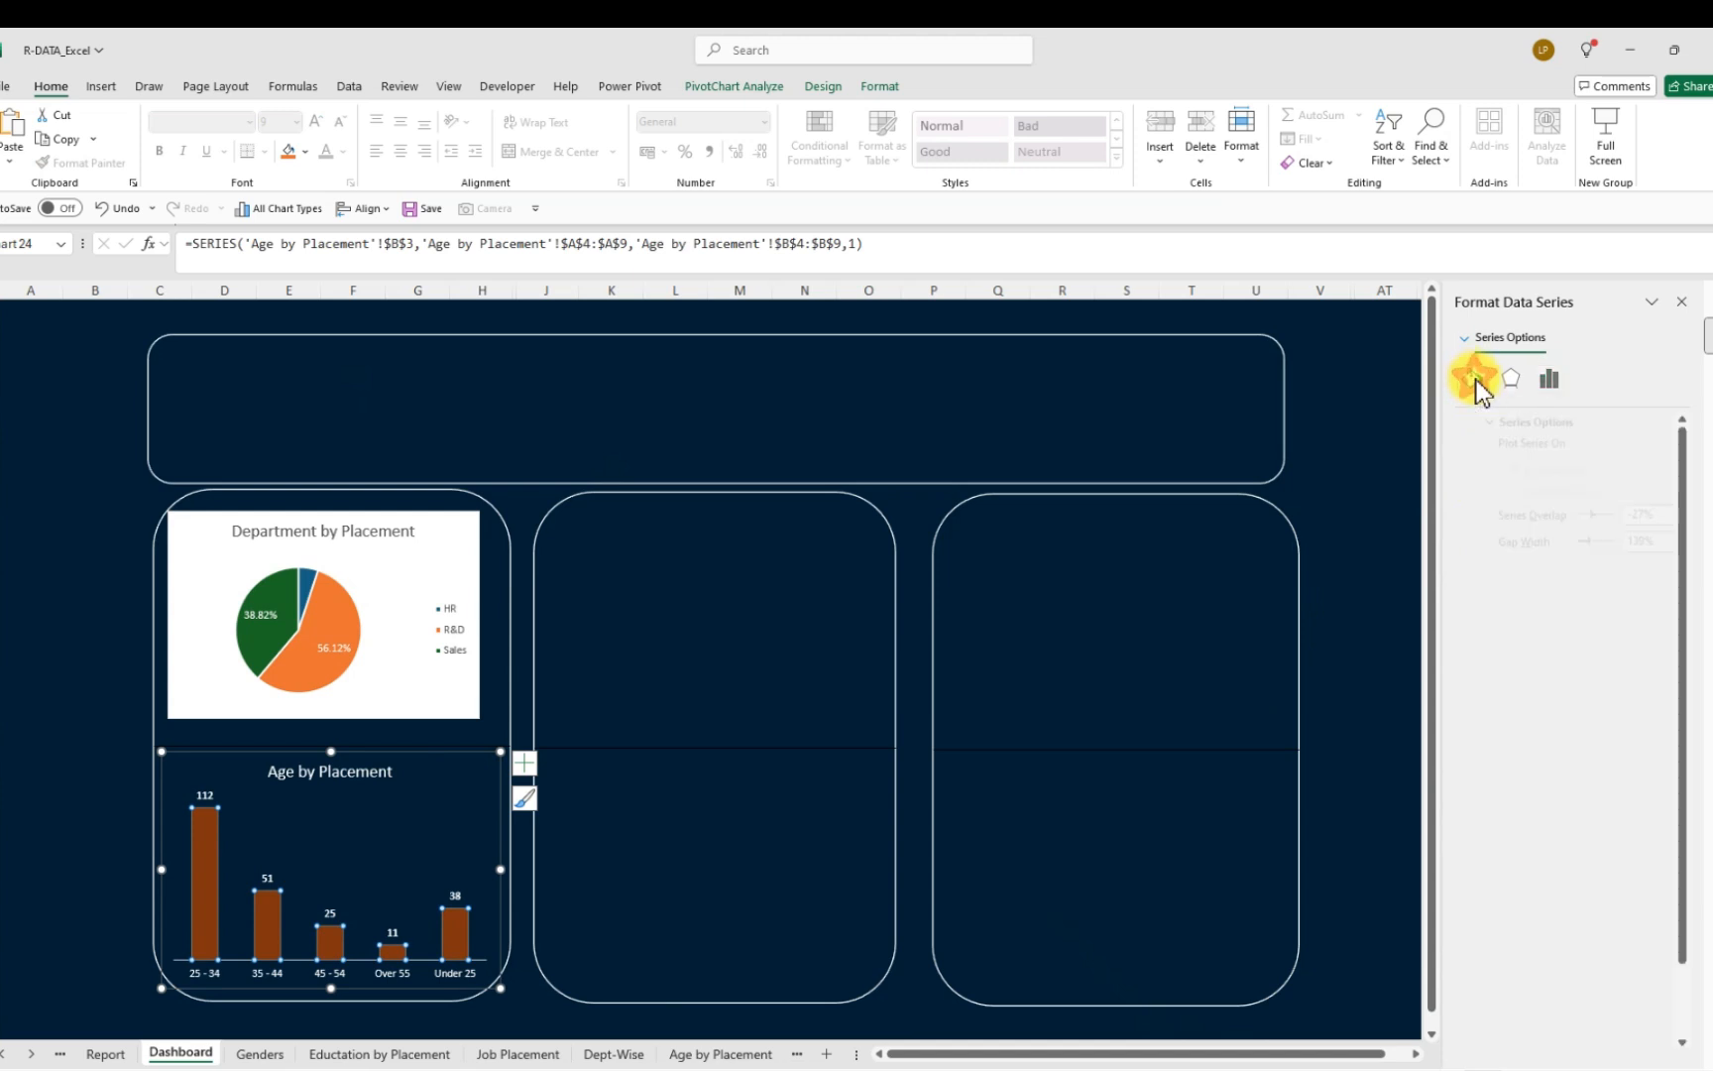
pyautogui.click(1661, 633)
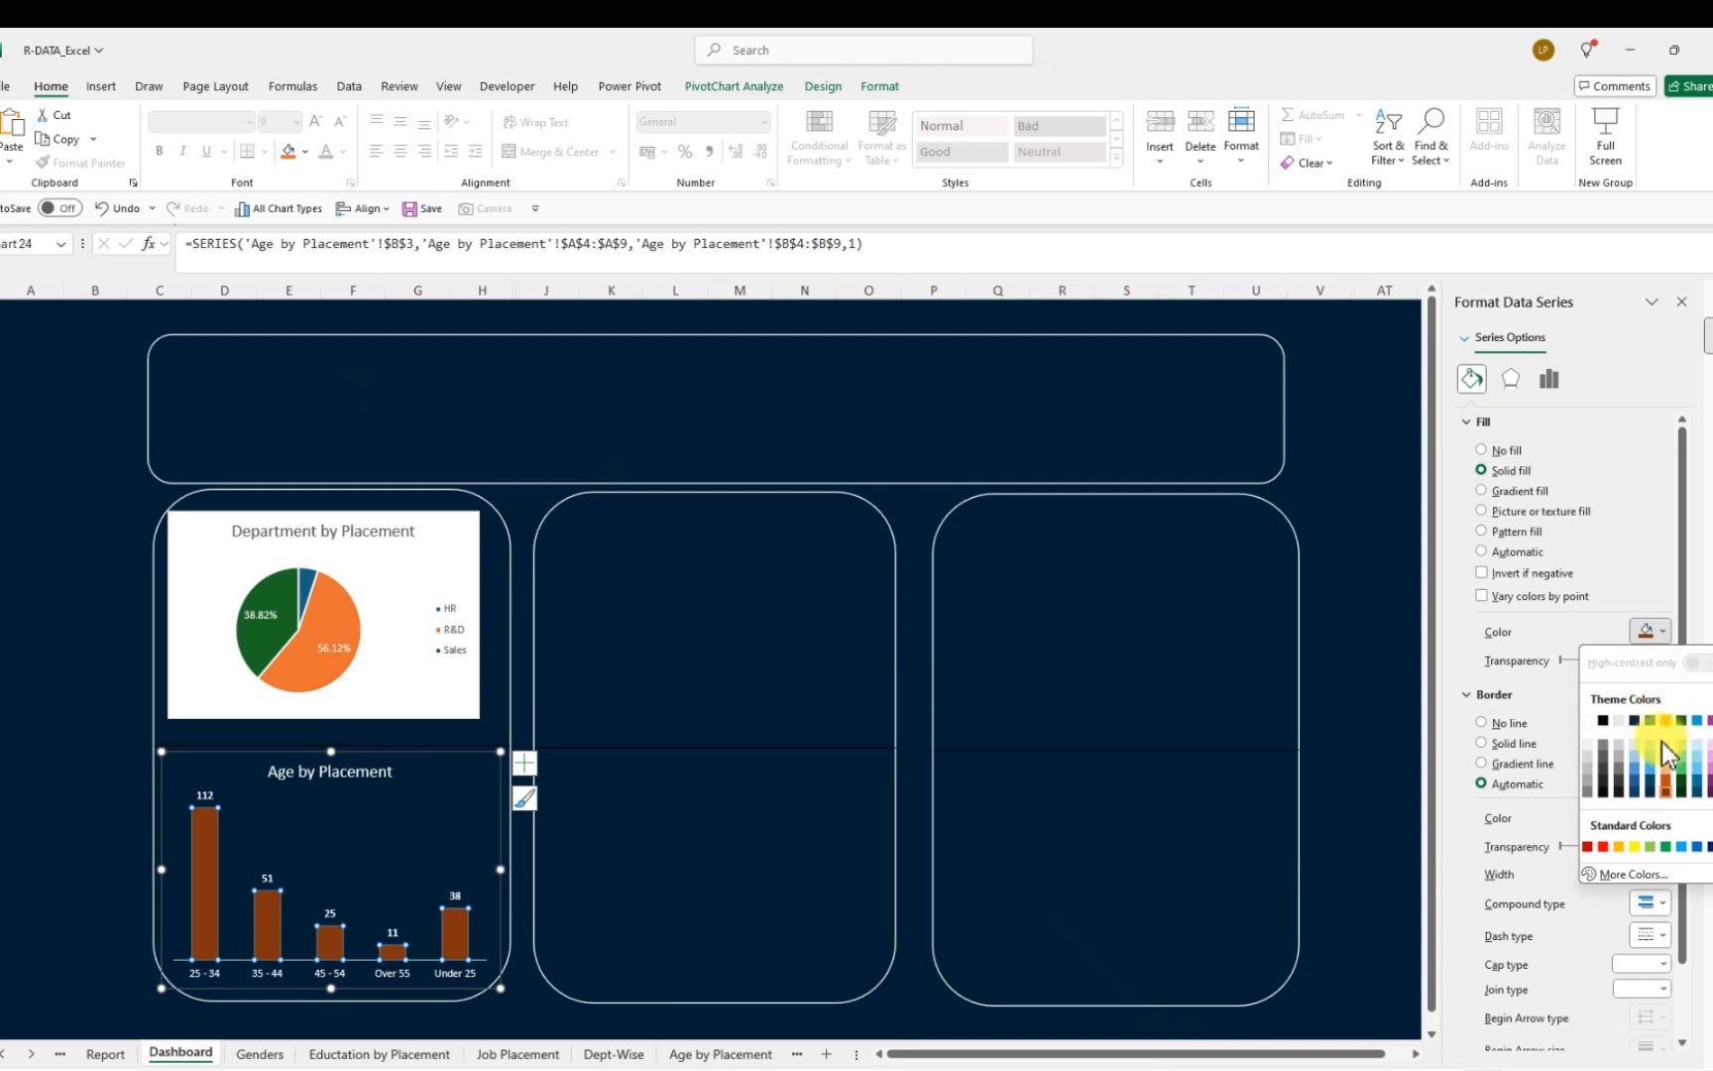
pyautogui.click(1666, 791)
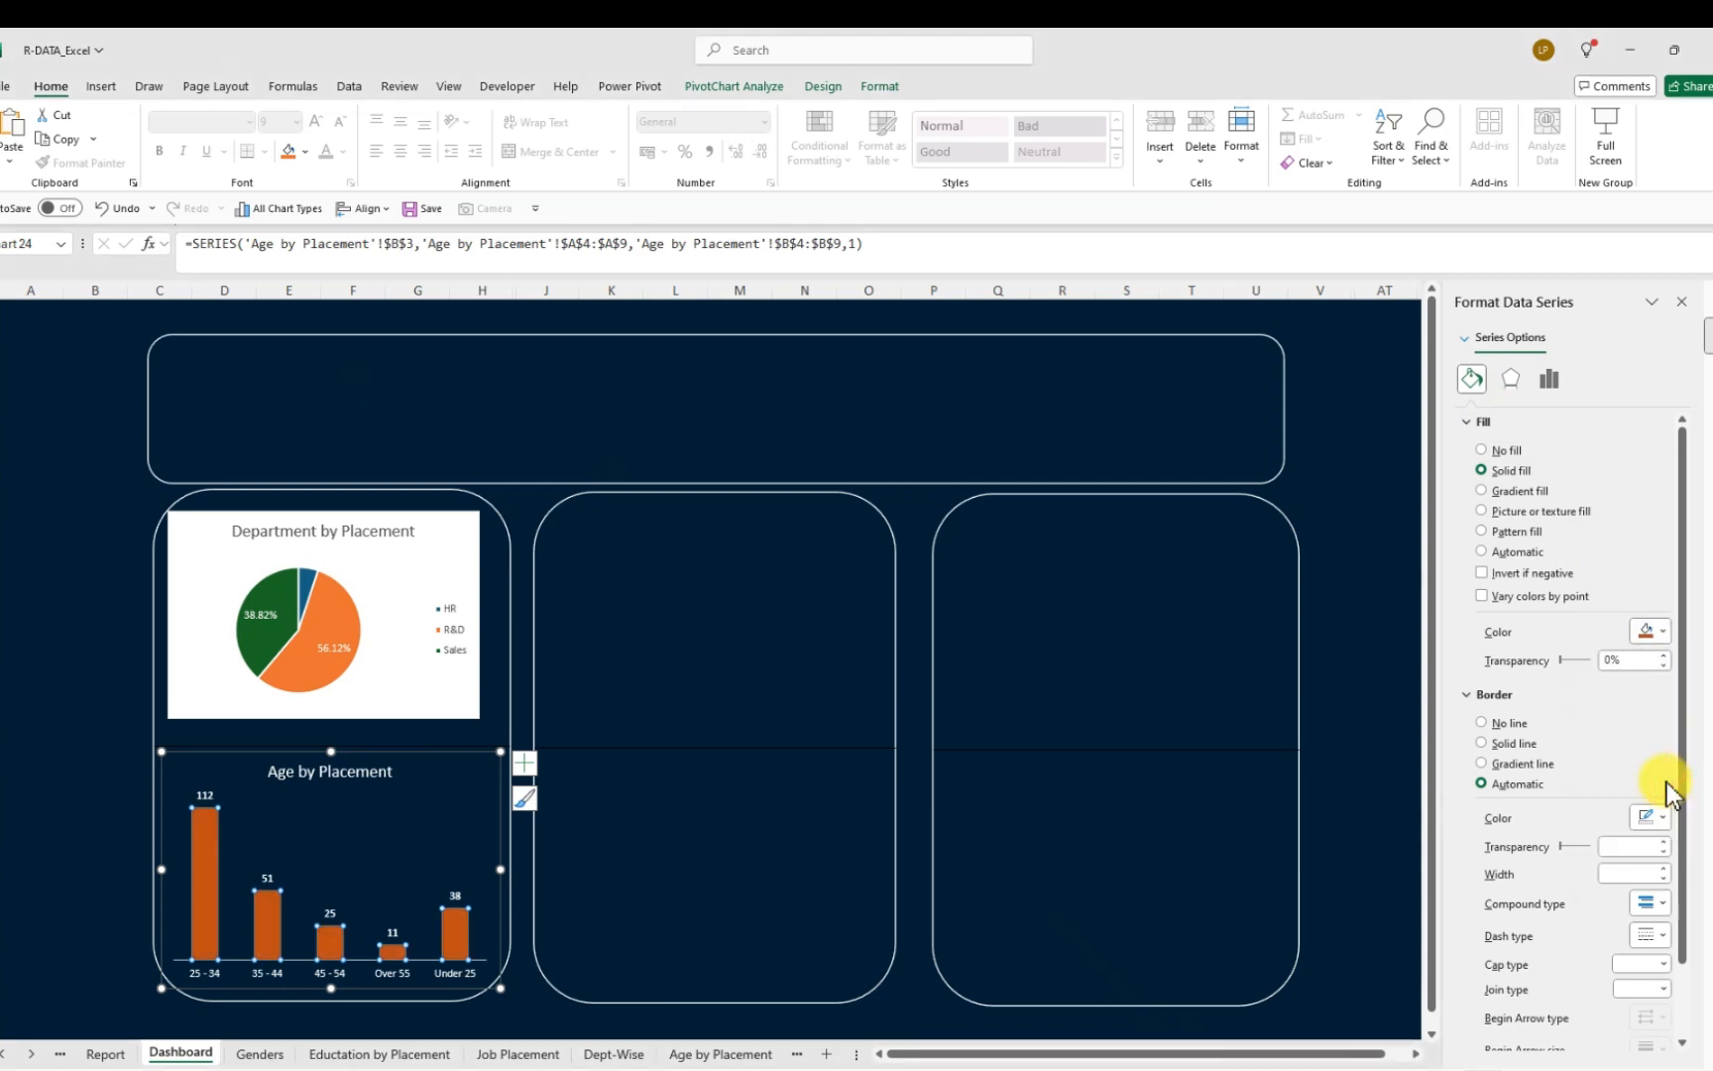
pyautogui.click(1668, 640)
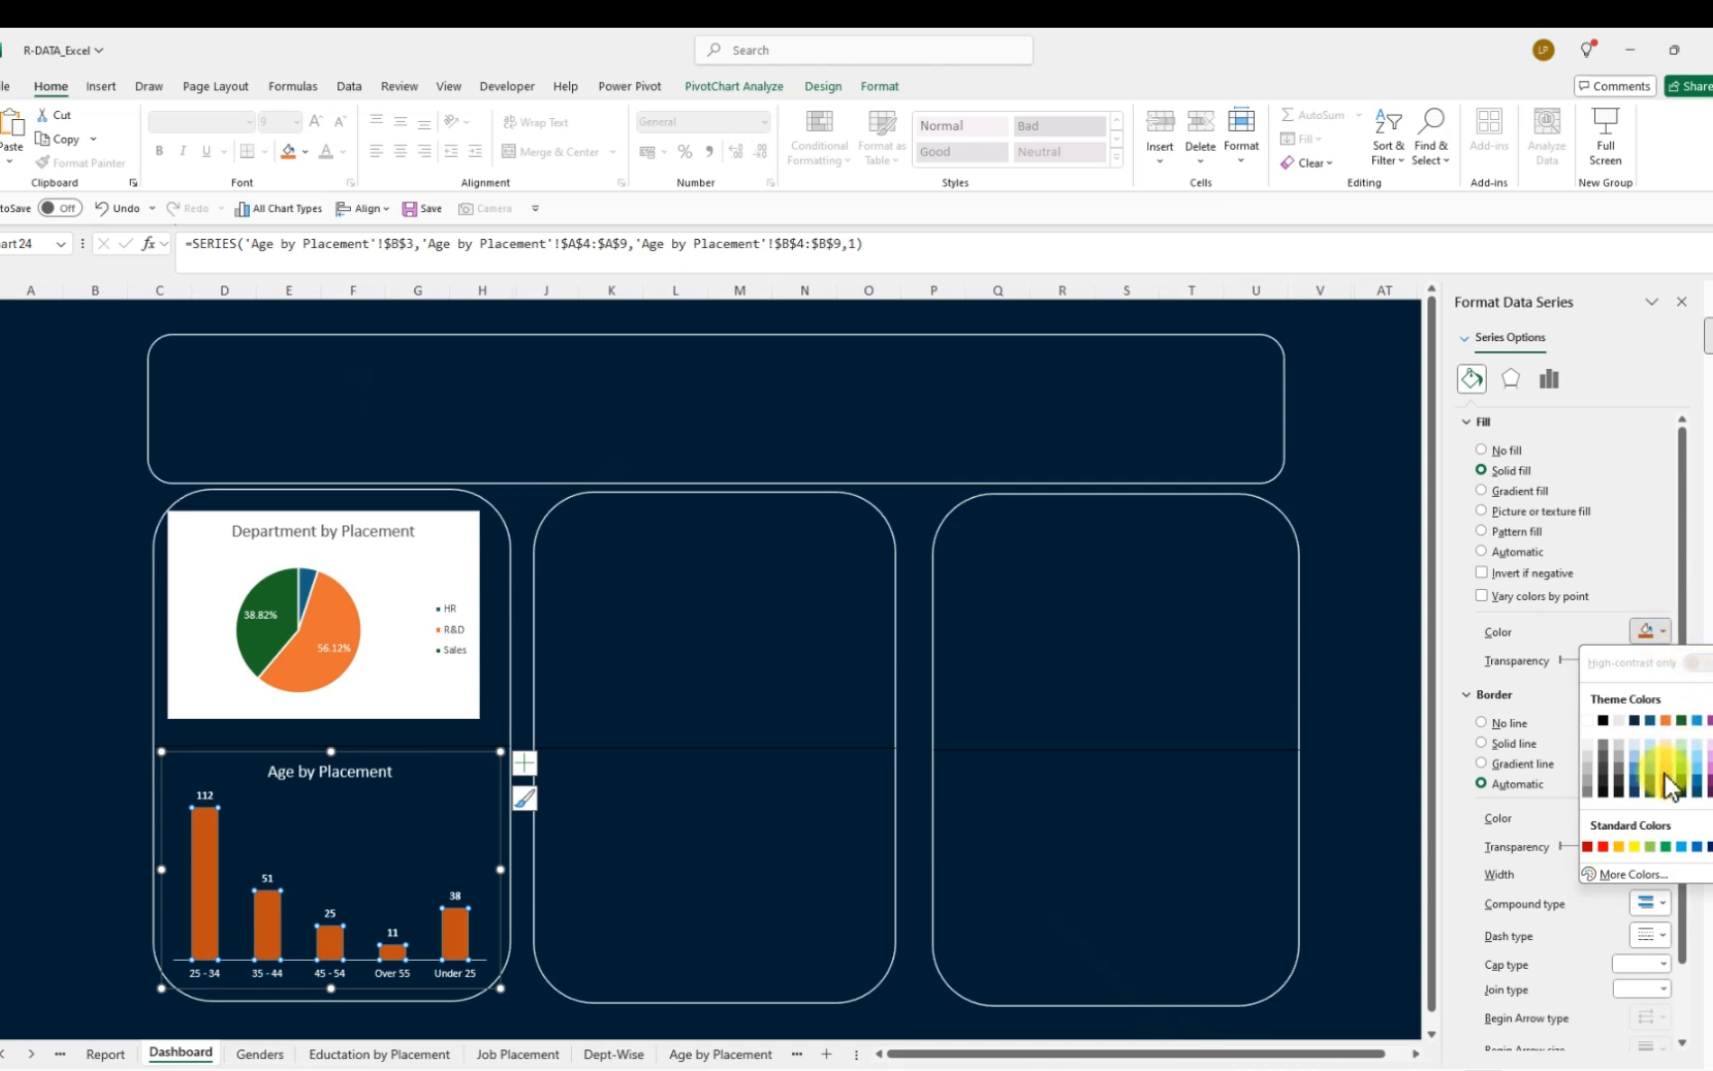
pyautogui.click(1669, 723)
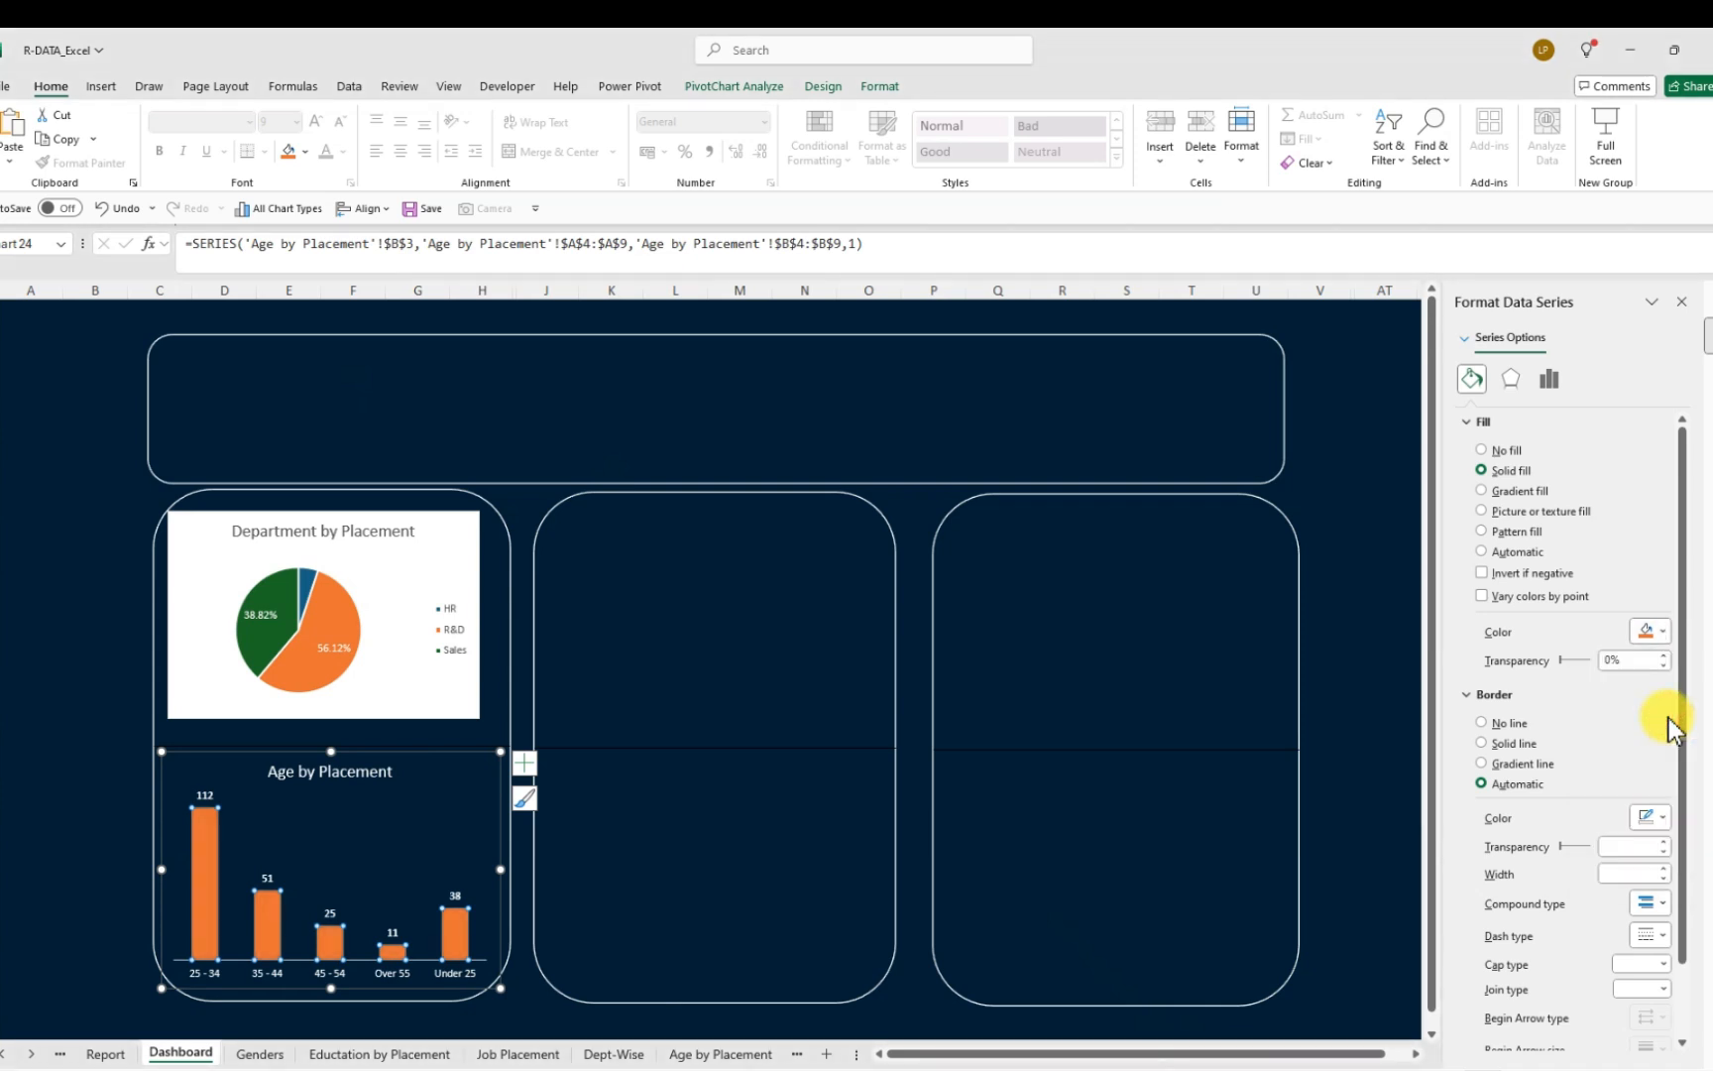
pyautogui.click(1666, 632)
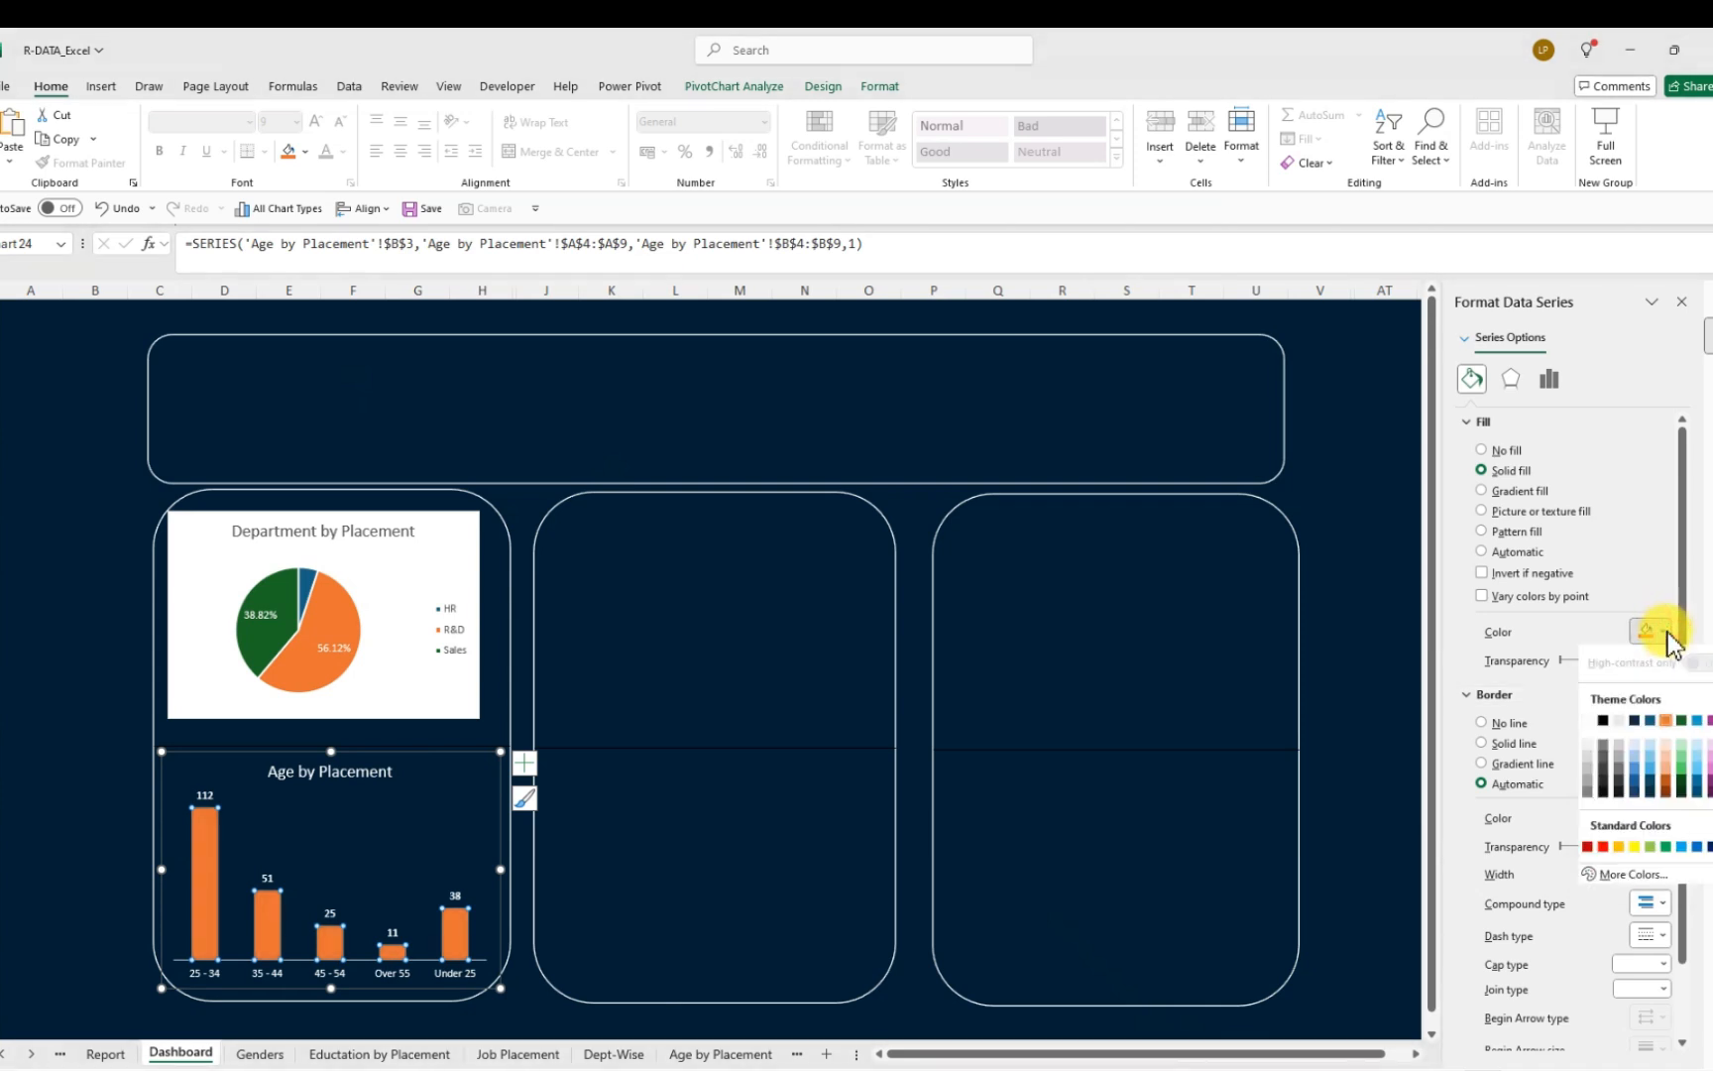
pyautogui.click(1665, 778)
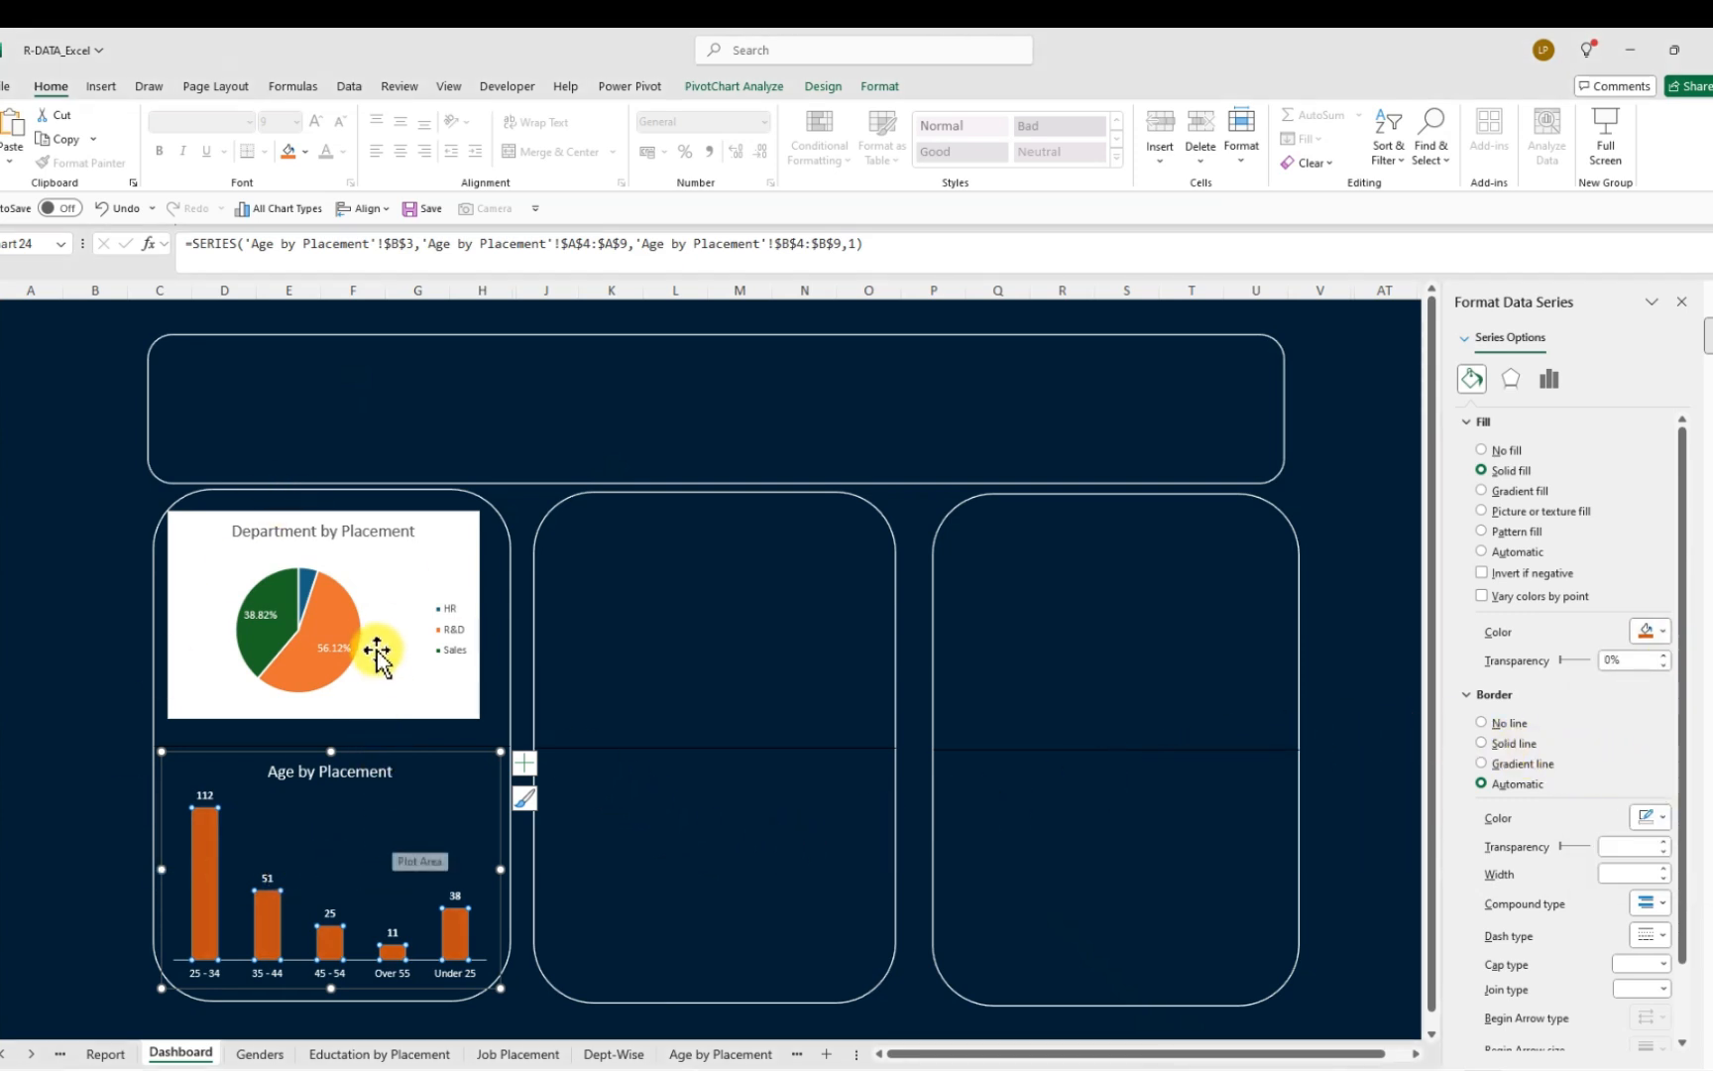
# Format the Department by Placement chart area with no fill and make its title white
pyautogui.click(368, 560)
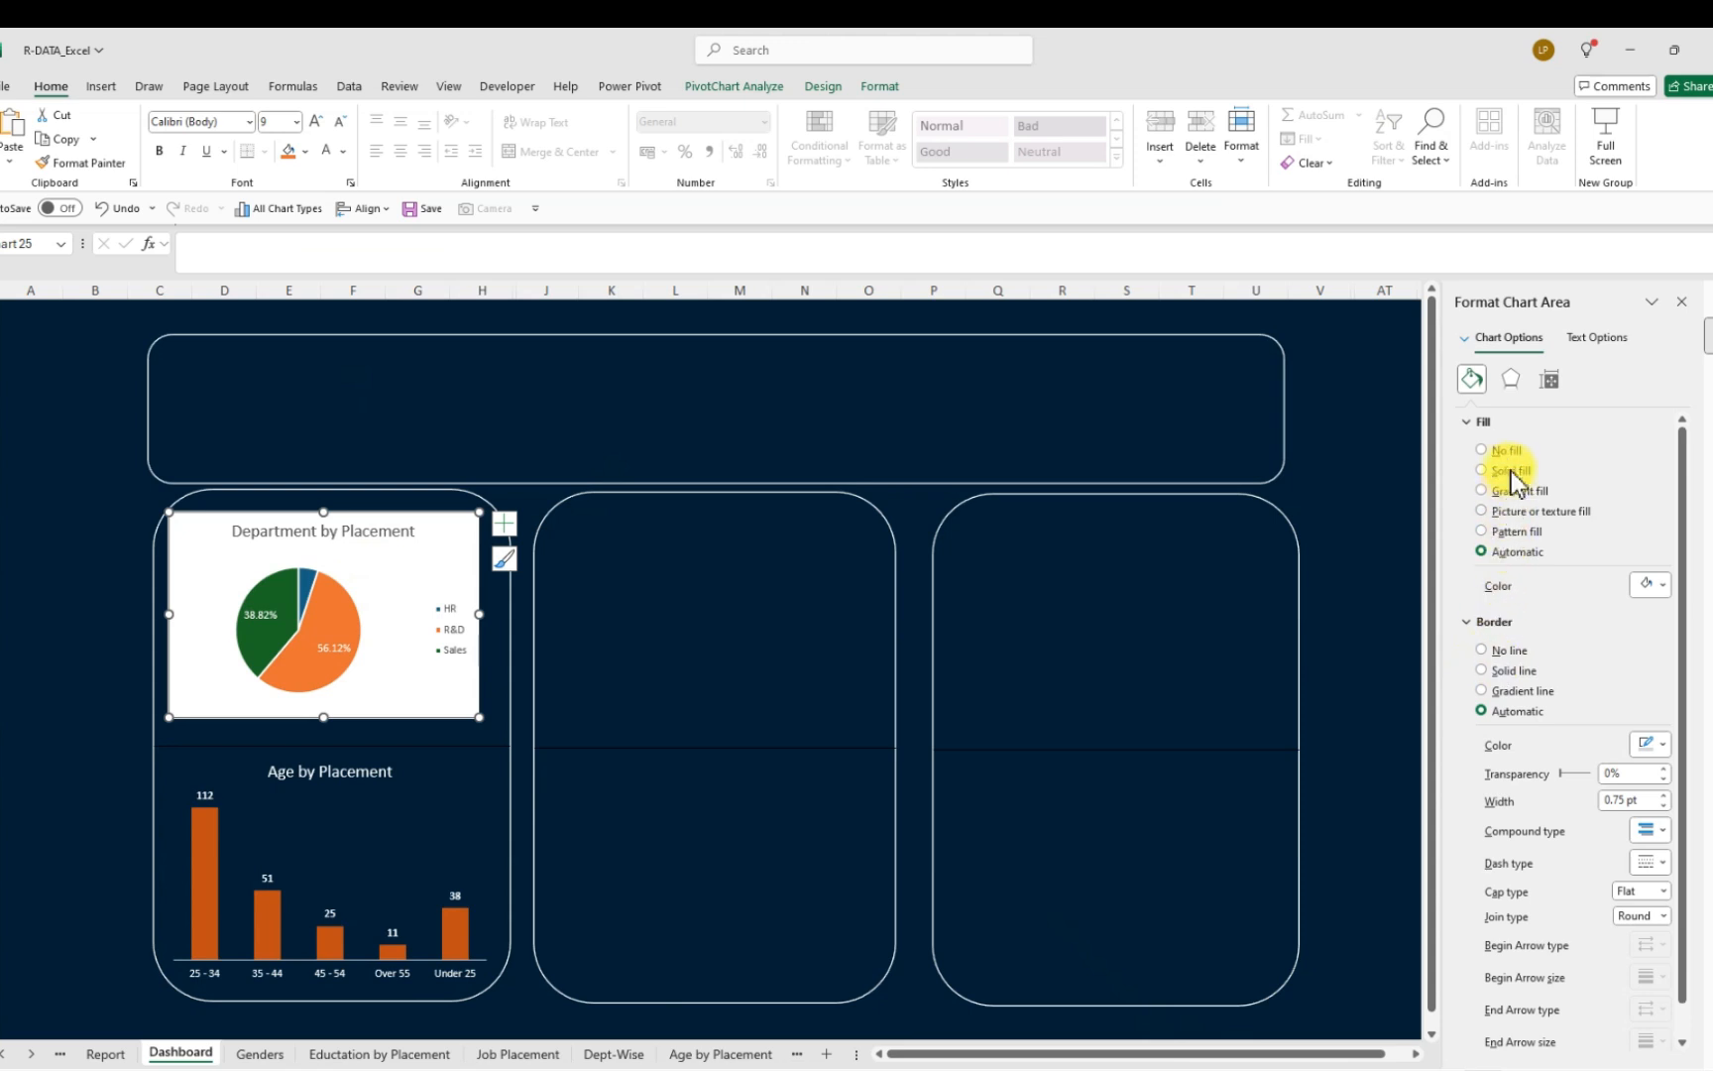
pyautogui.click(1483, 452)
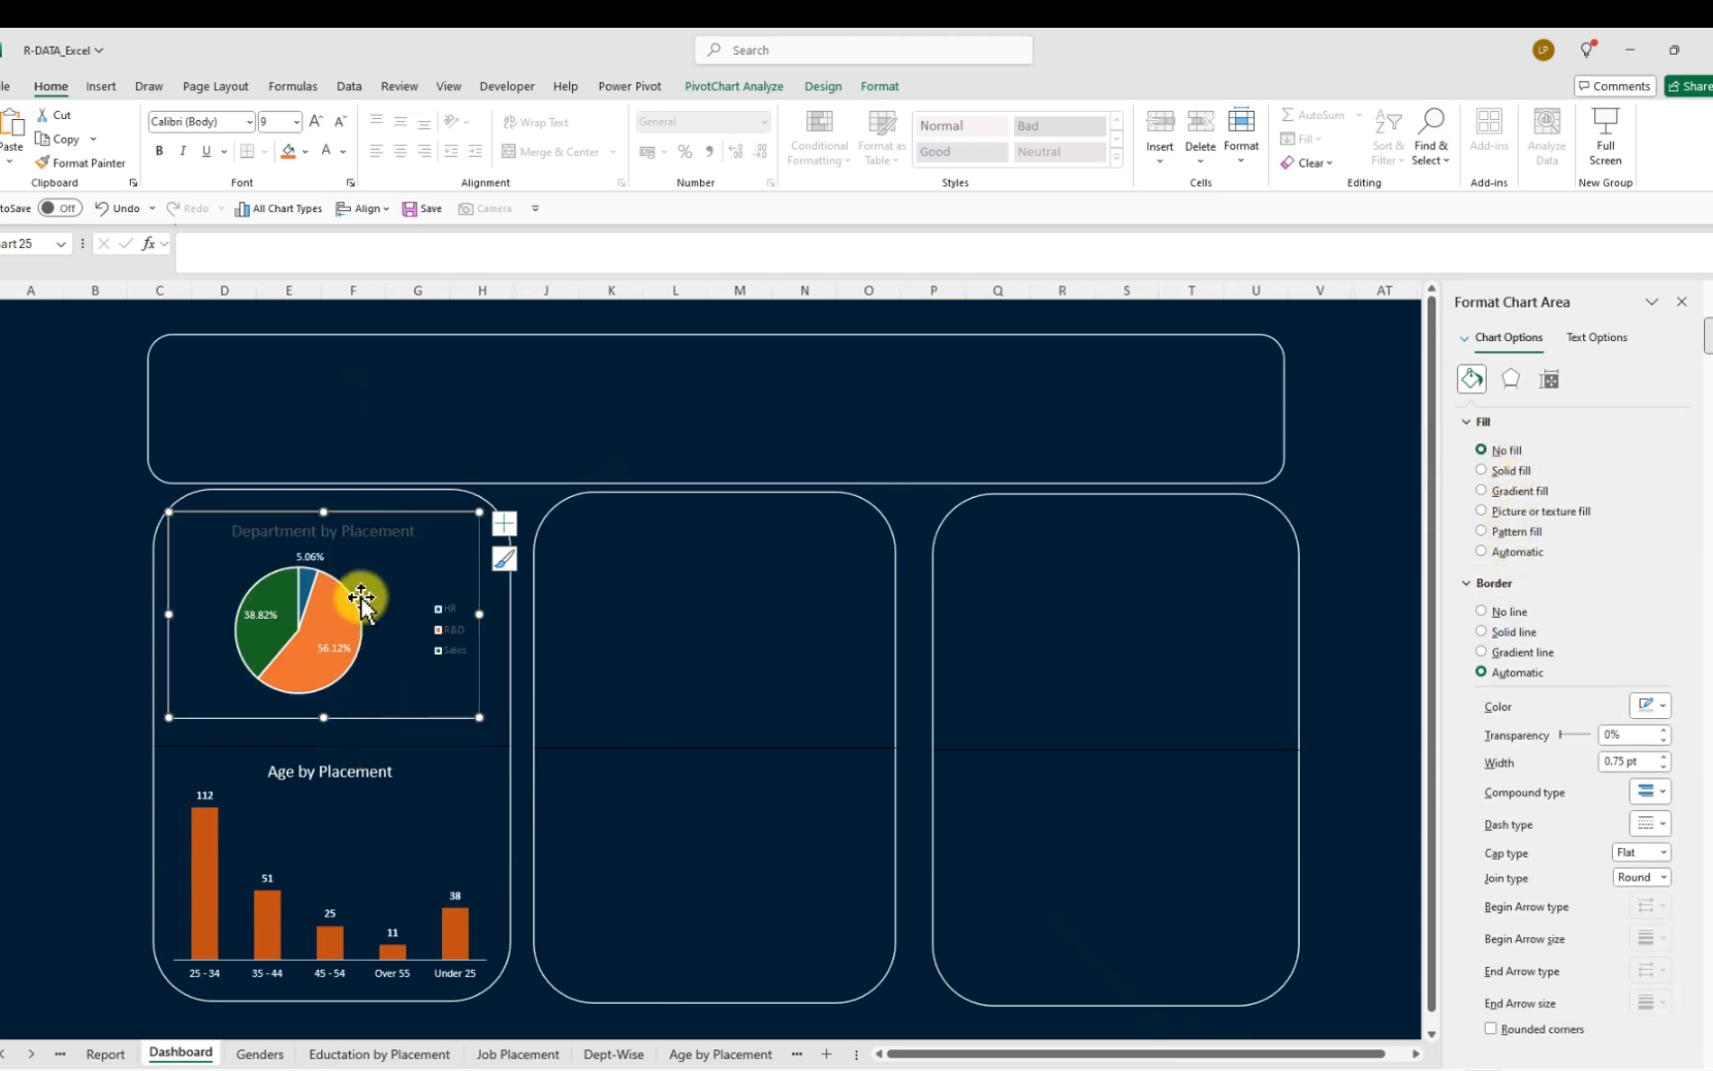
pyautogui.click(373, 541)
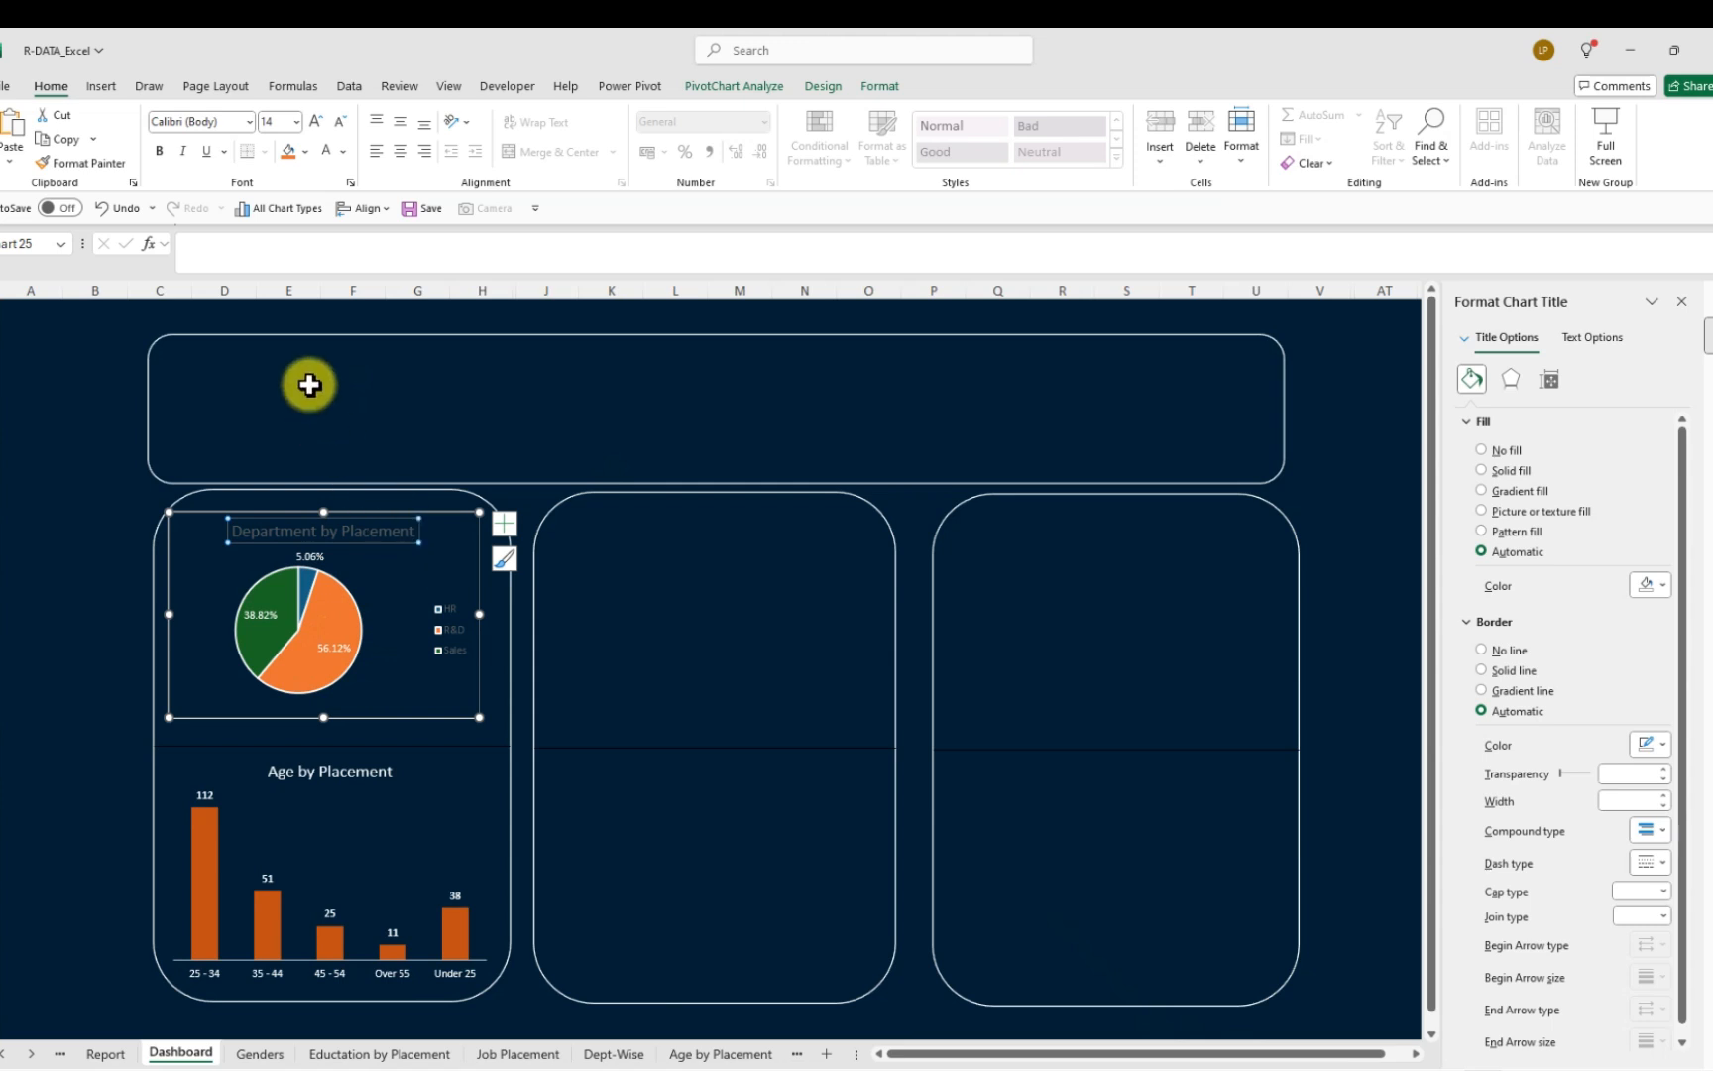
pyautogui.click(343, 151)
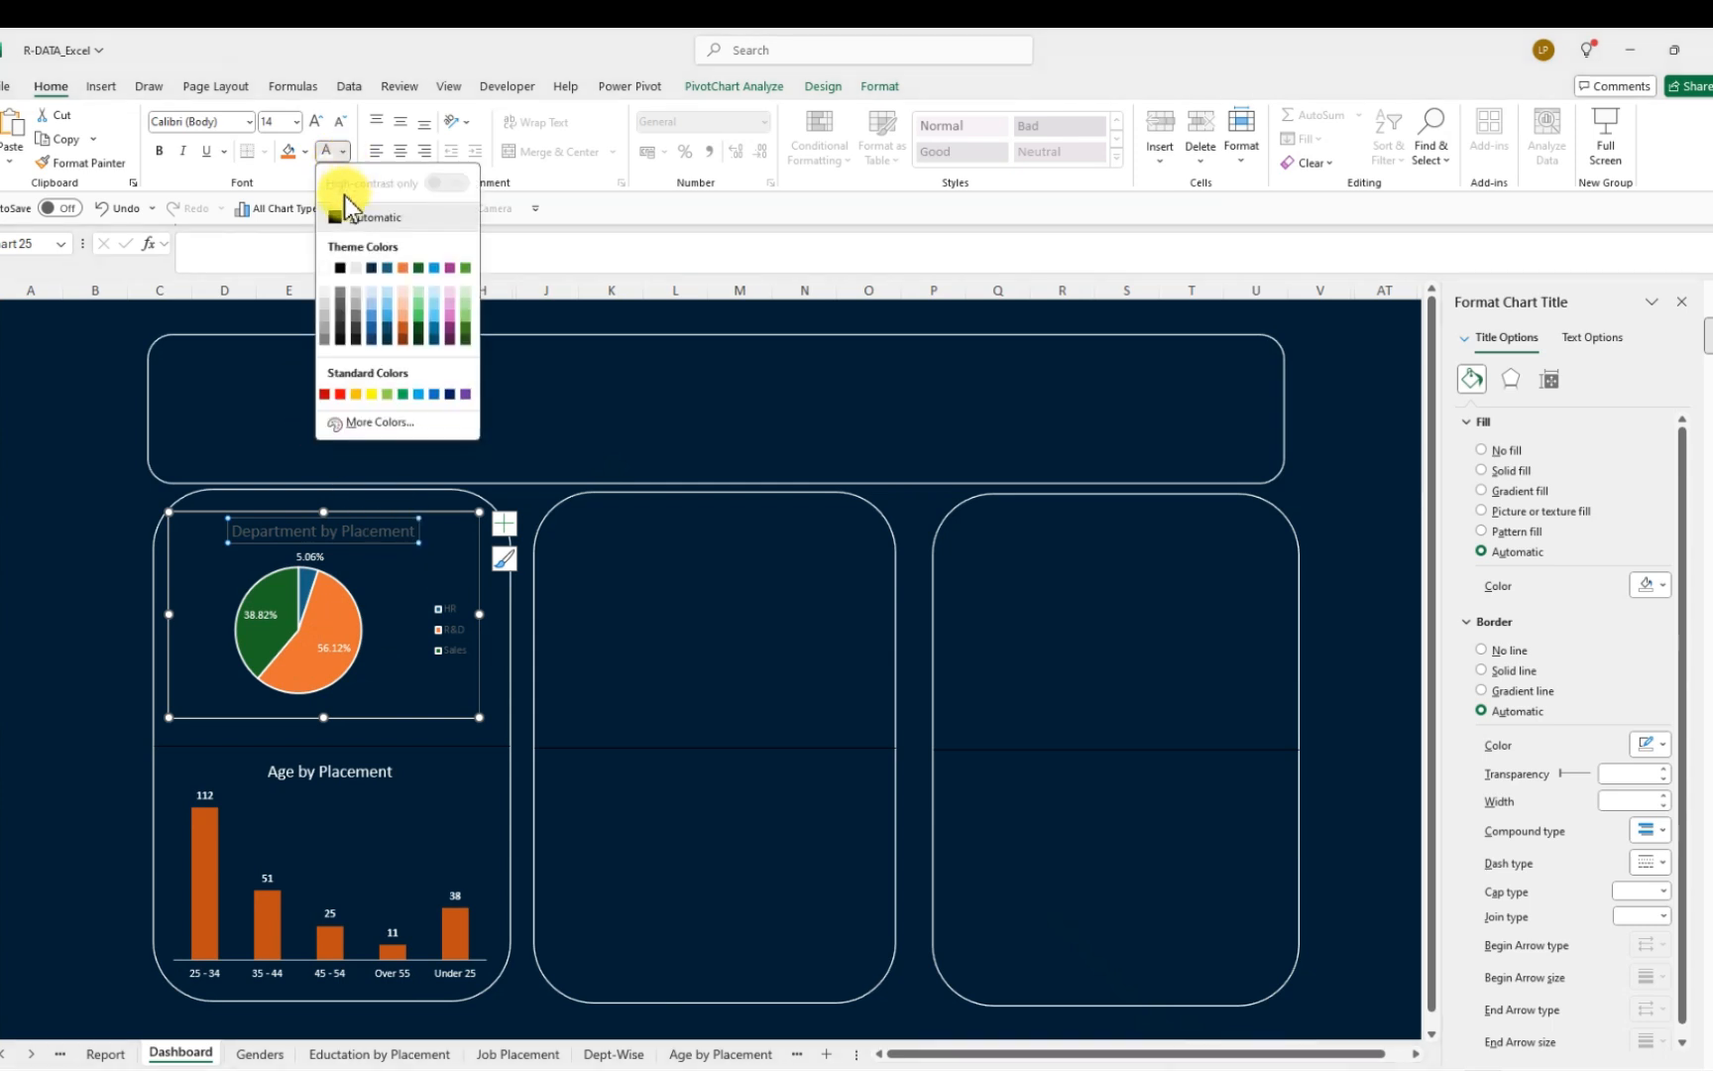
pyautogui.click(322, 266)
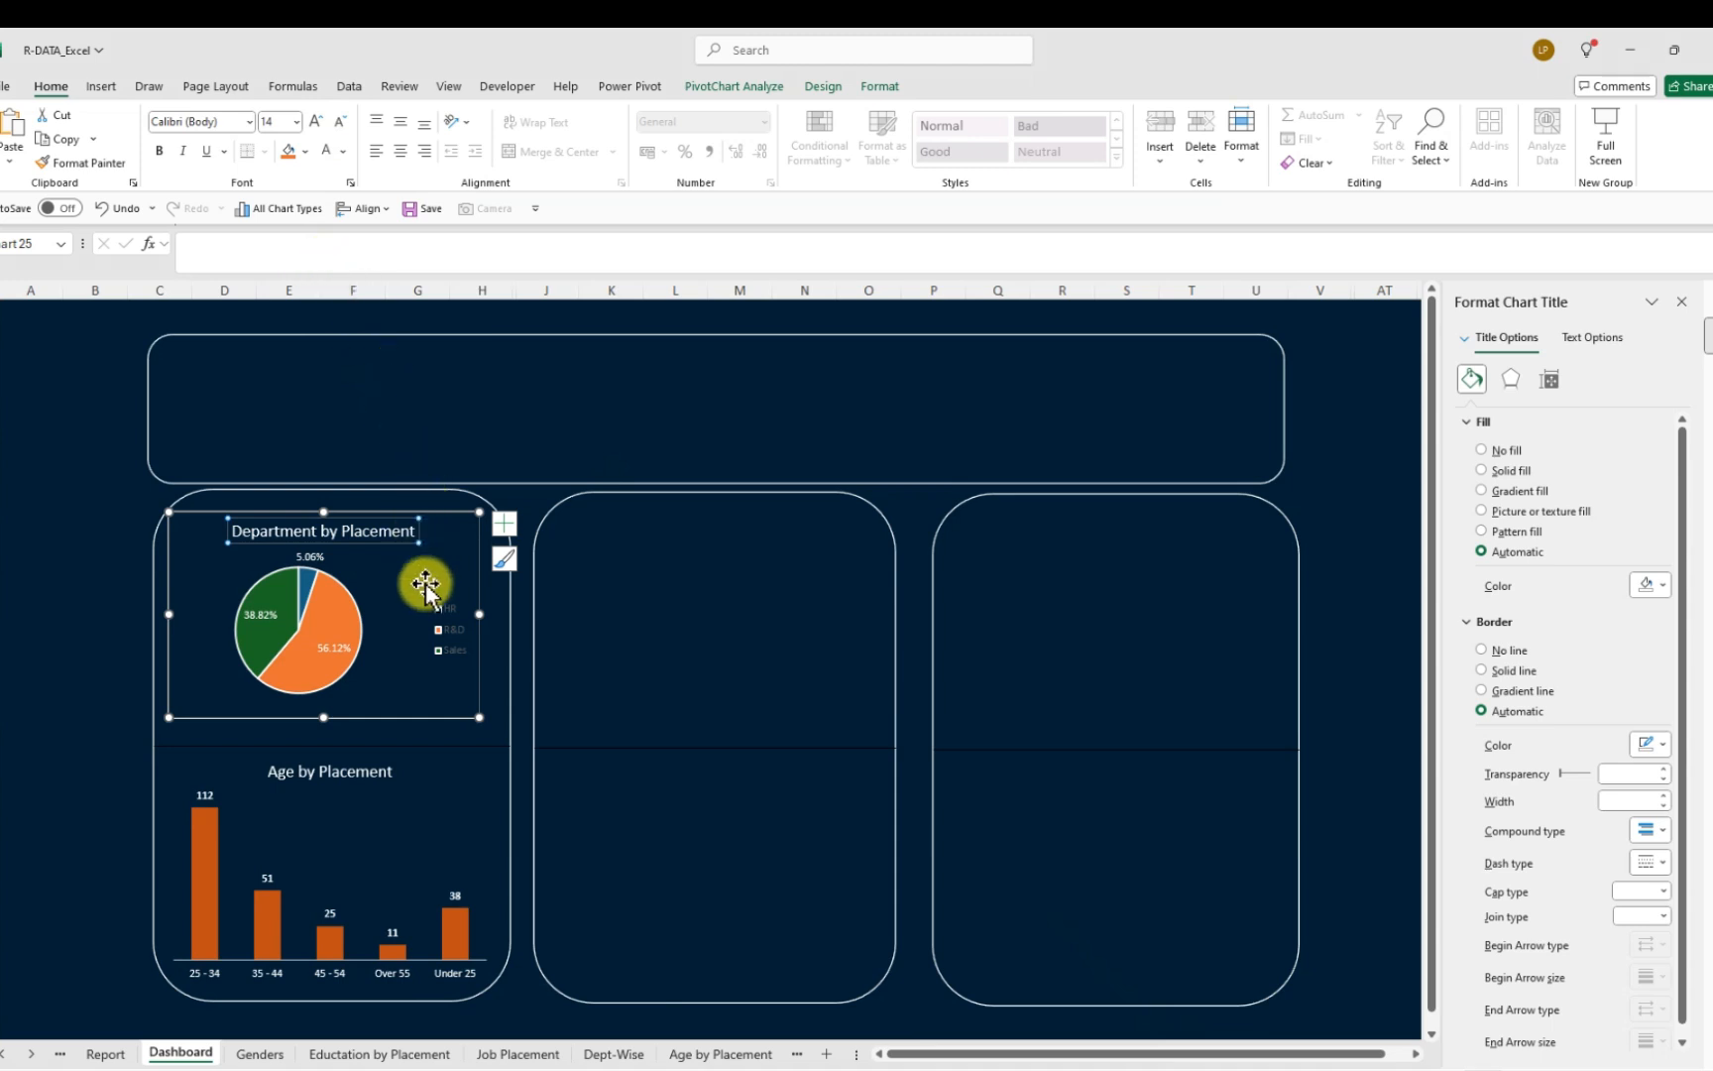
# Make the Department by Placement chart's legend text white and remove the chart area's border line
pyautogui.click(460, 614)
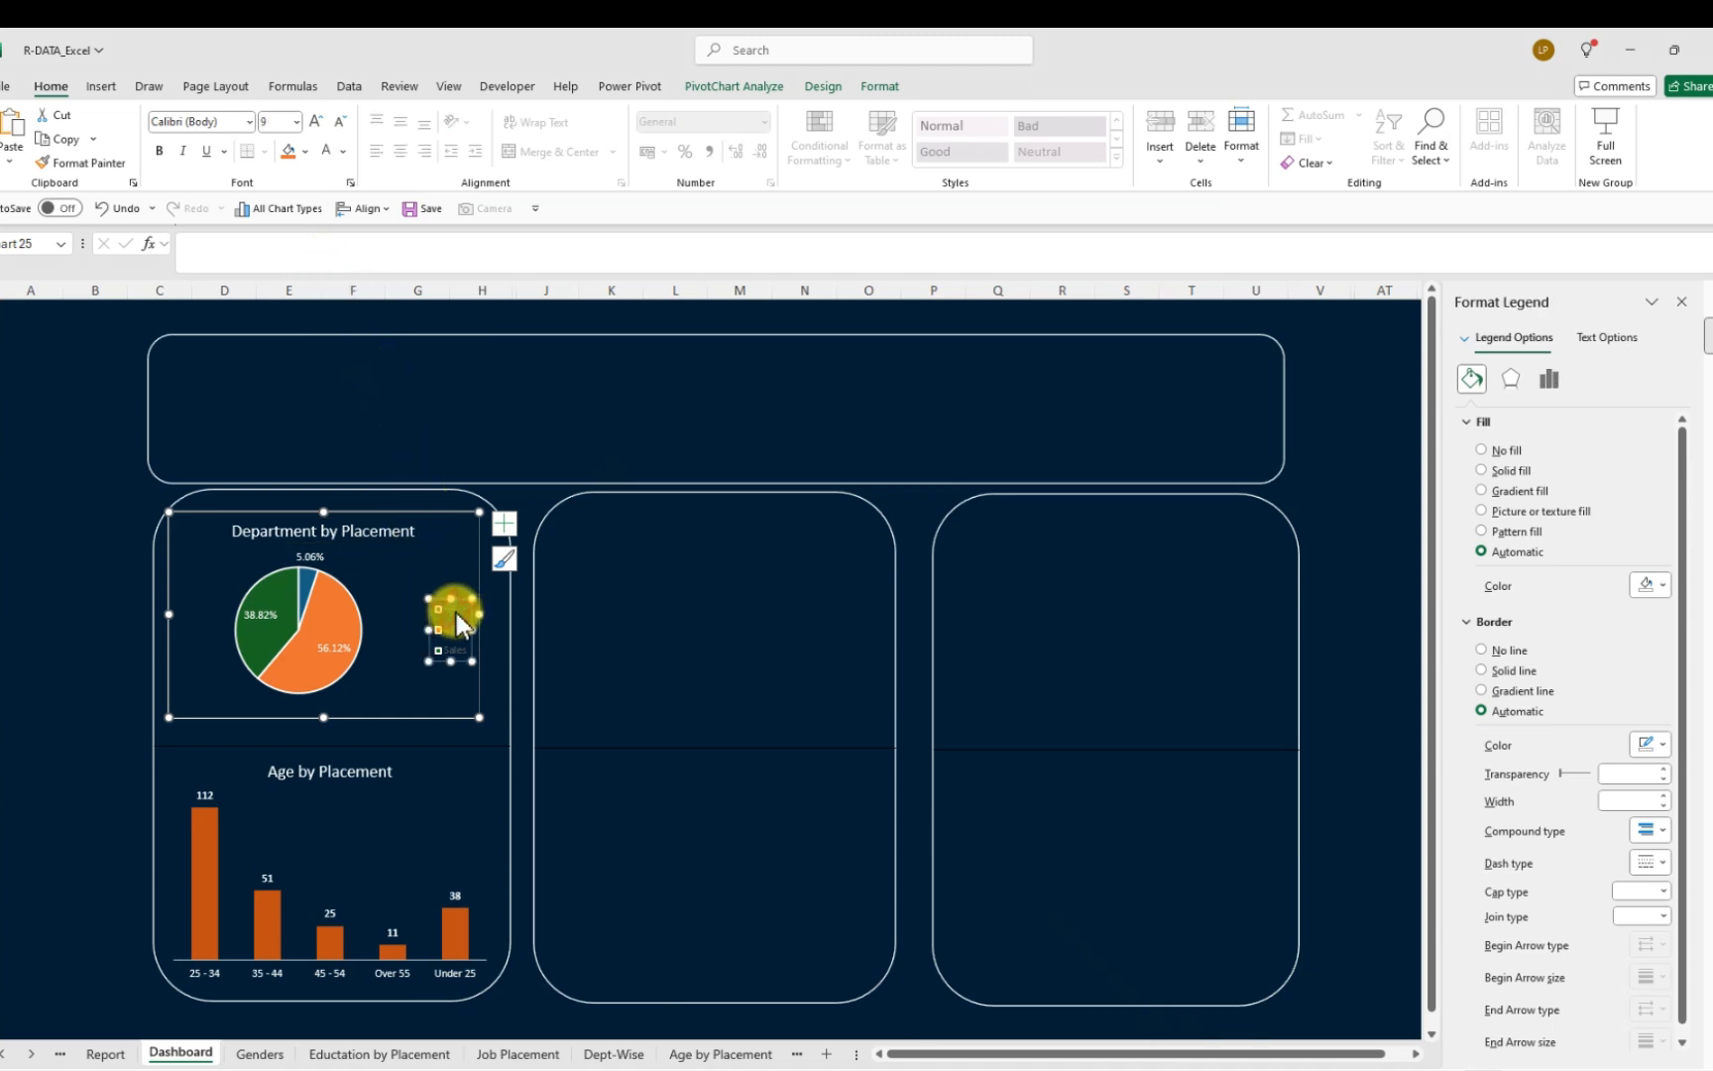
pyautogui.click(342, 150)
pyautogui.click(333, 267)
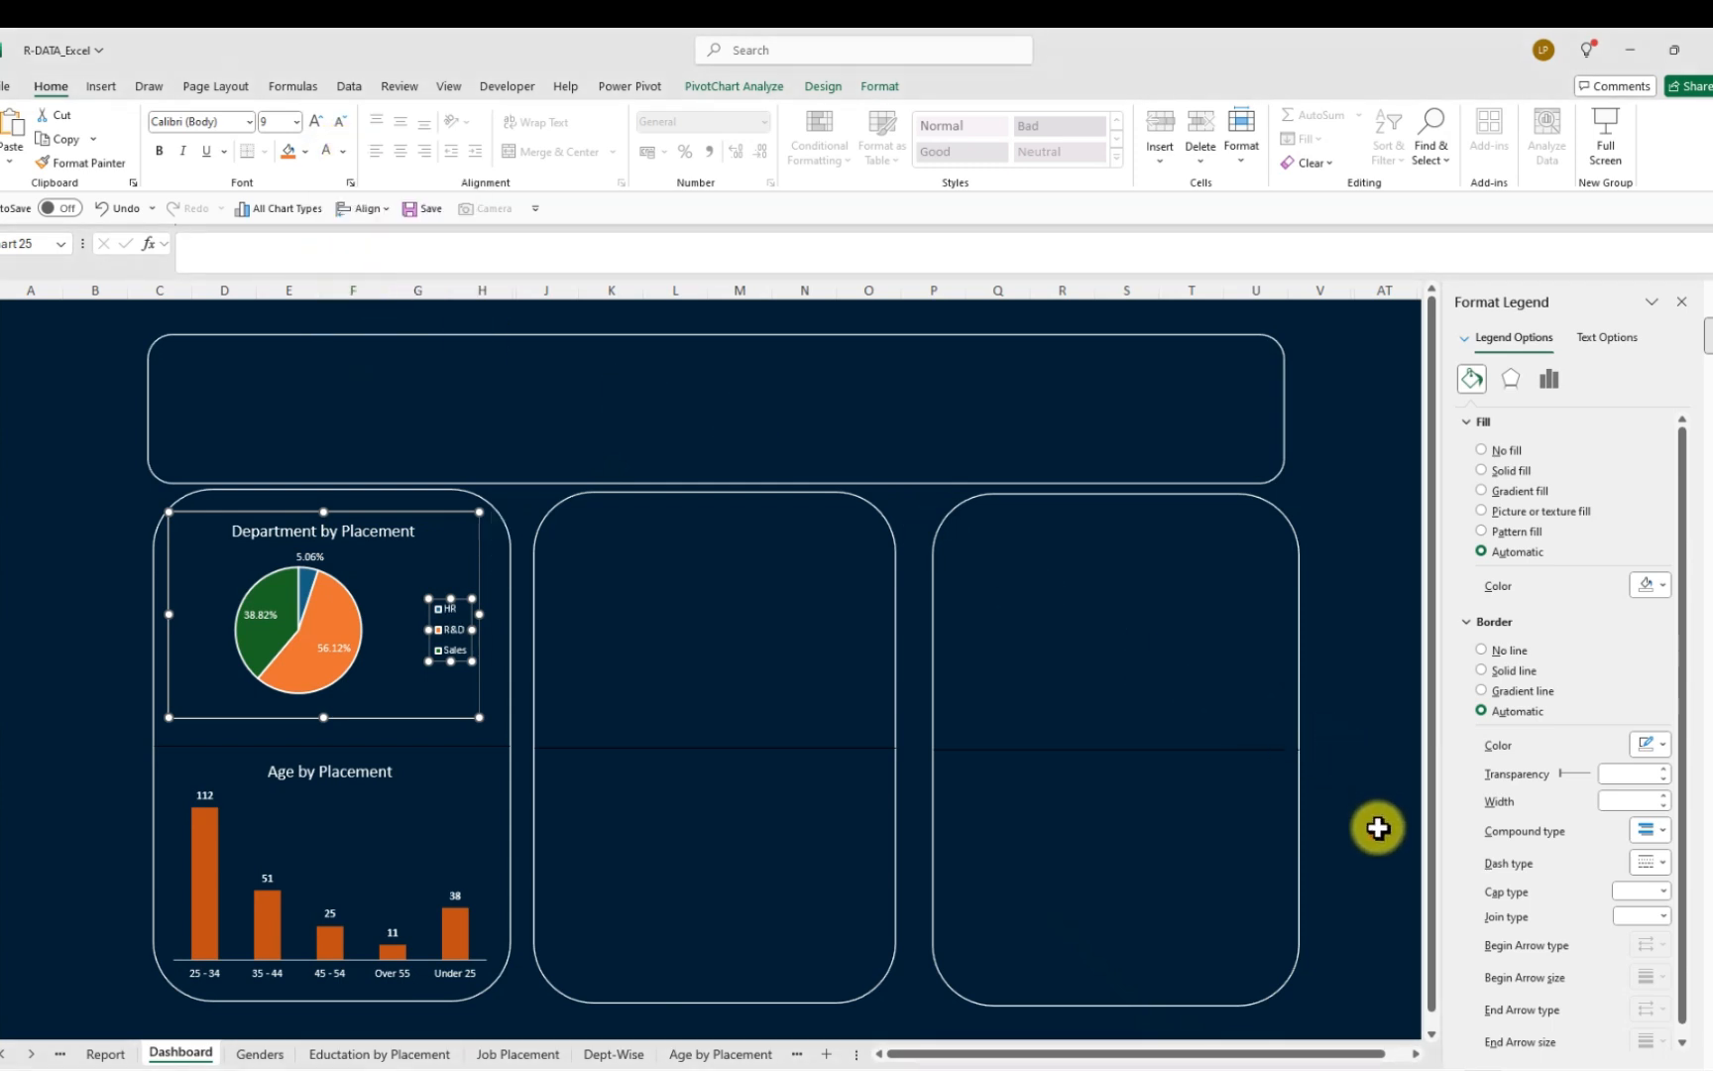
pyautogui.click(1377, 828)
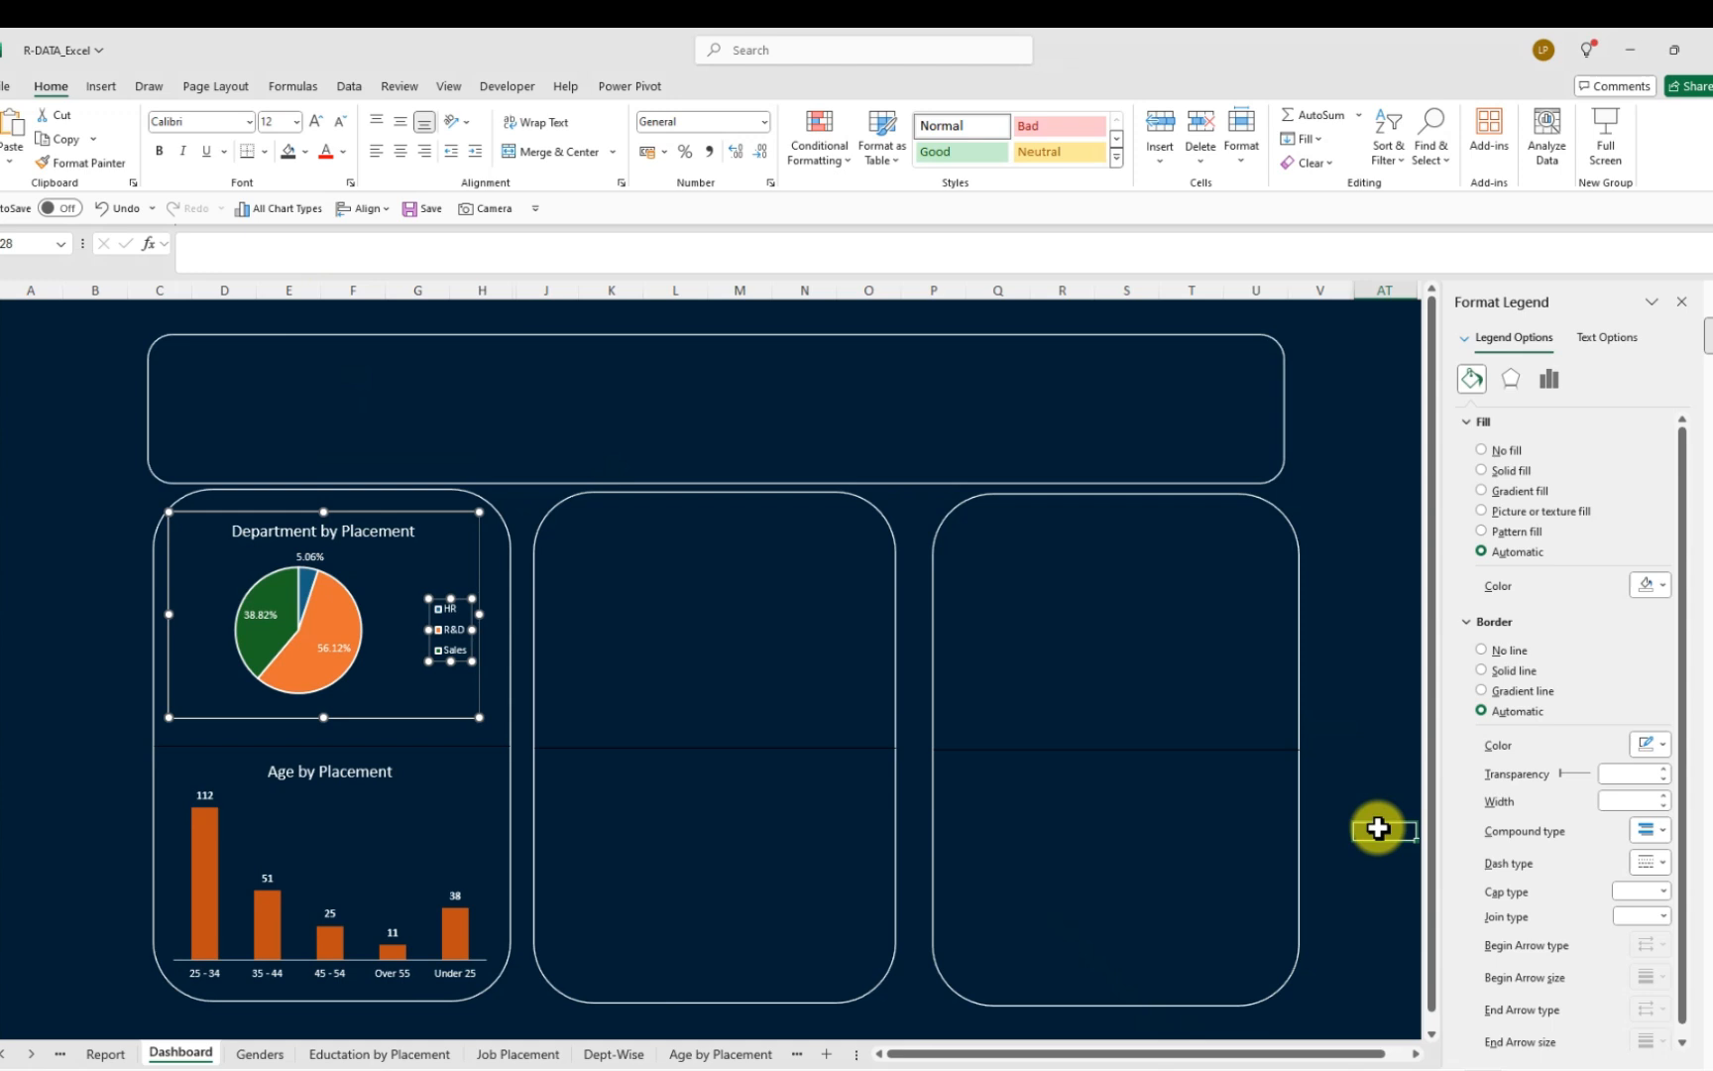
pyautogui.click(432, 557)
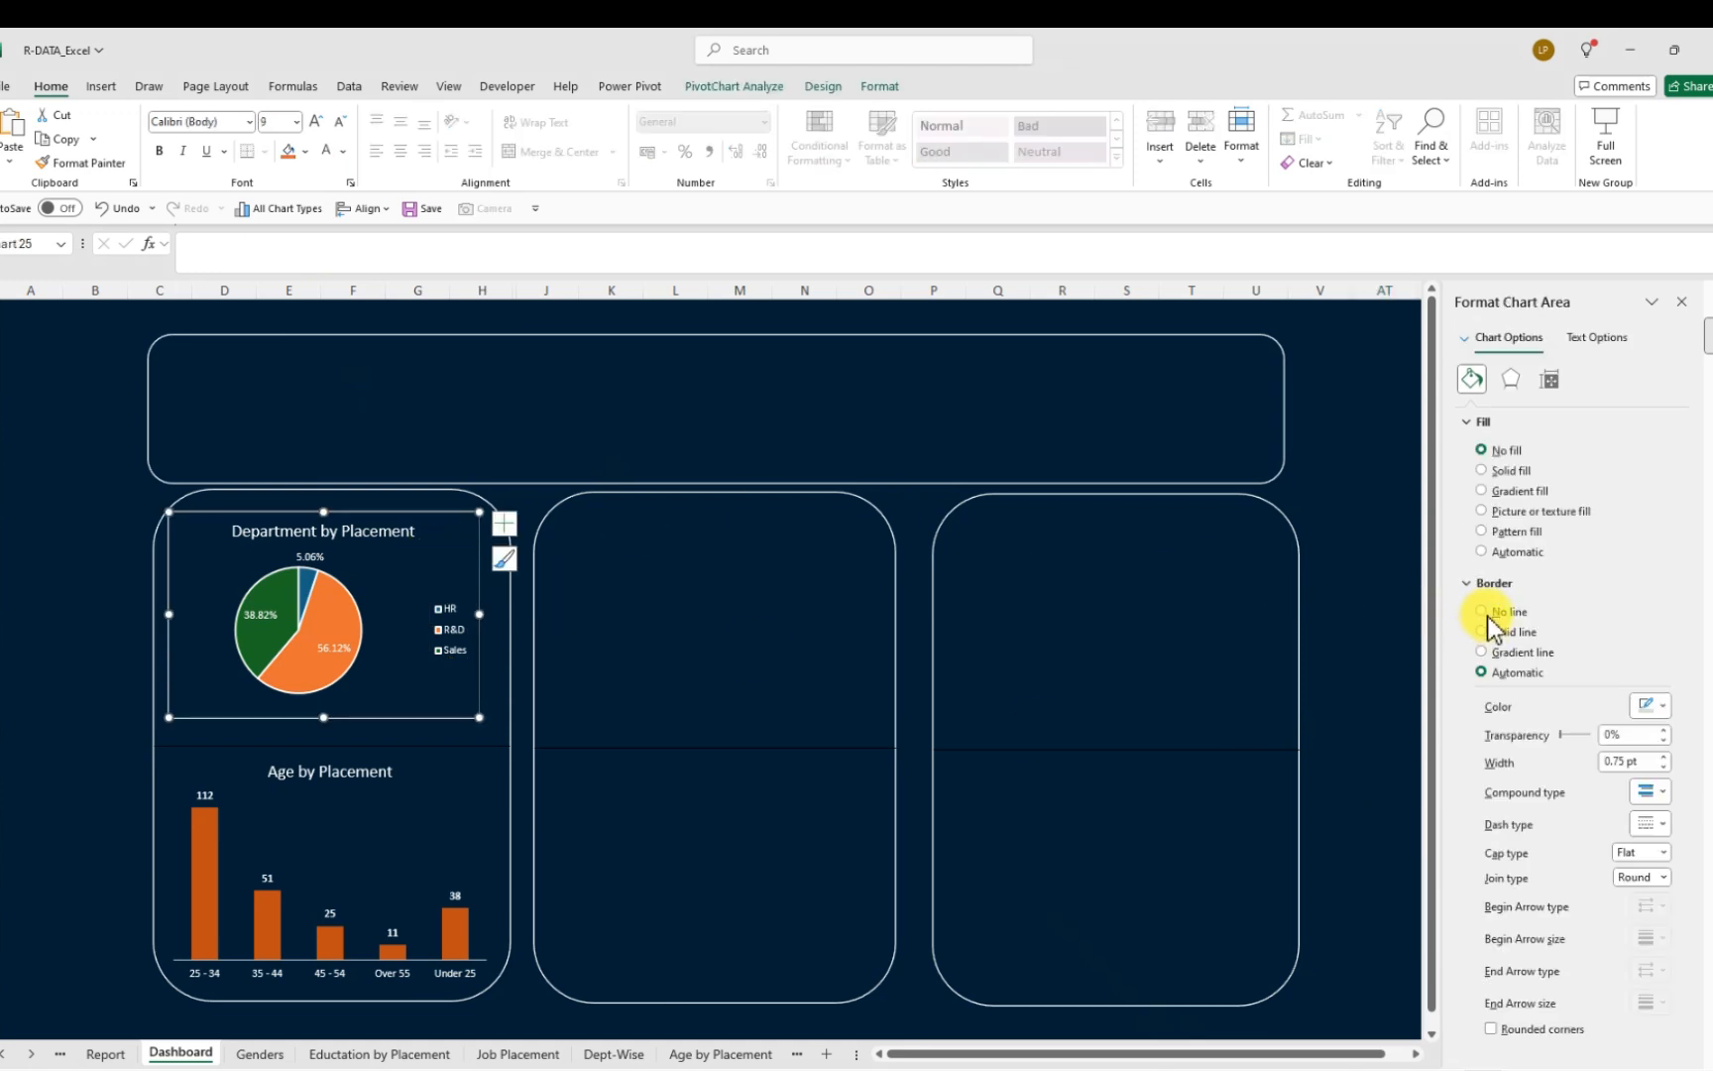
pyautogui.click(1482, 611)
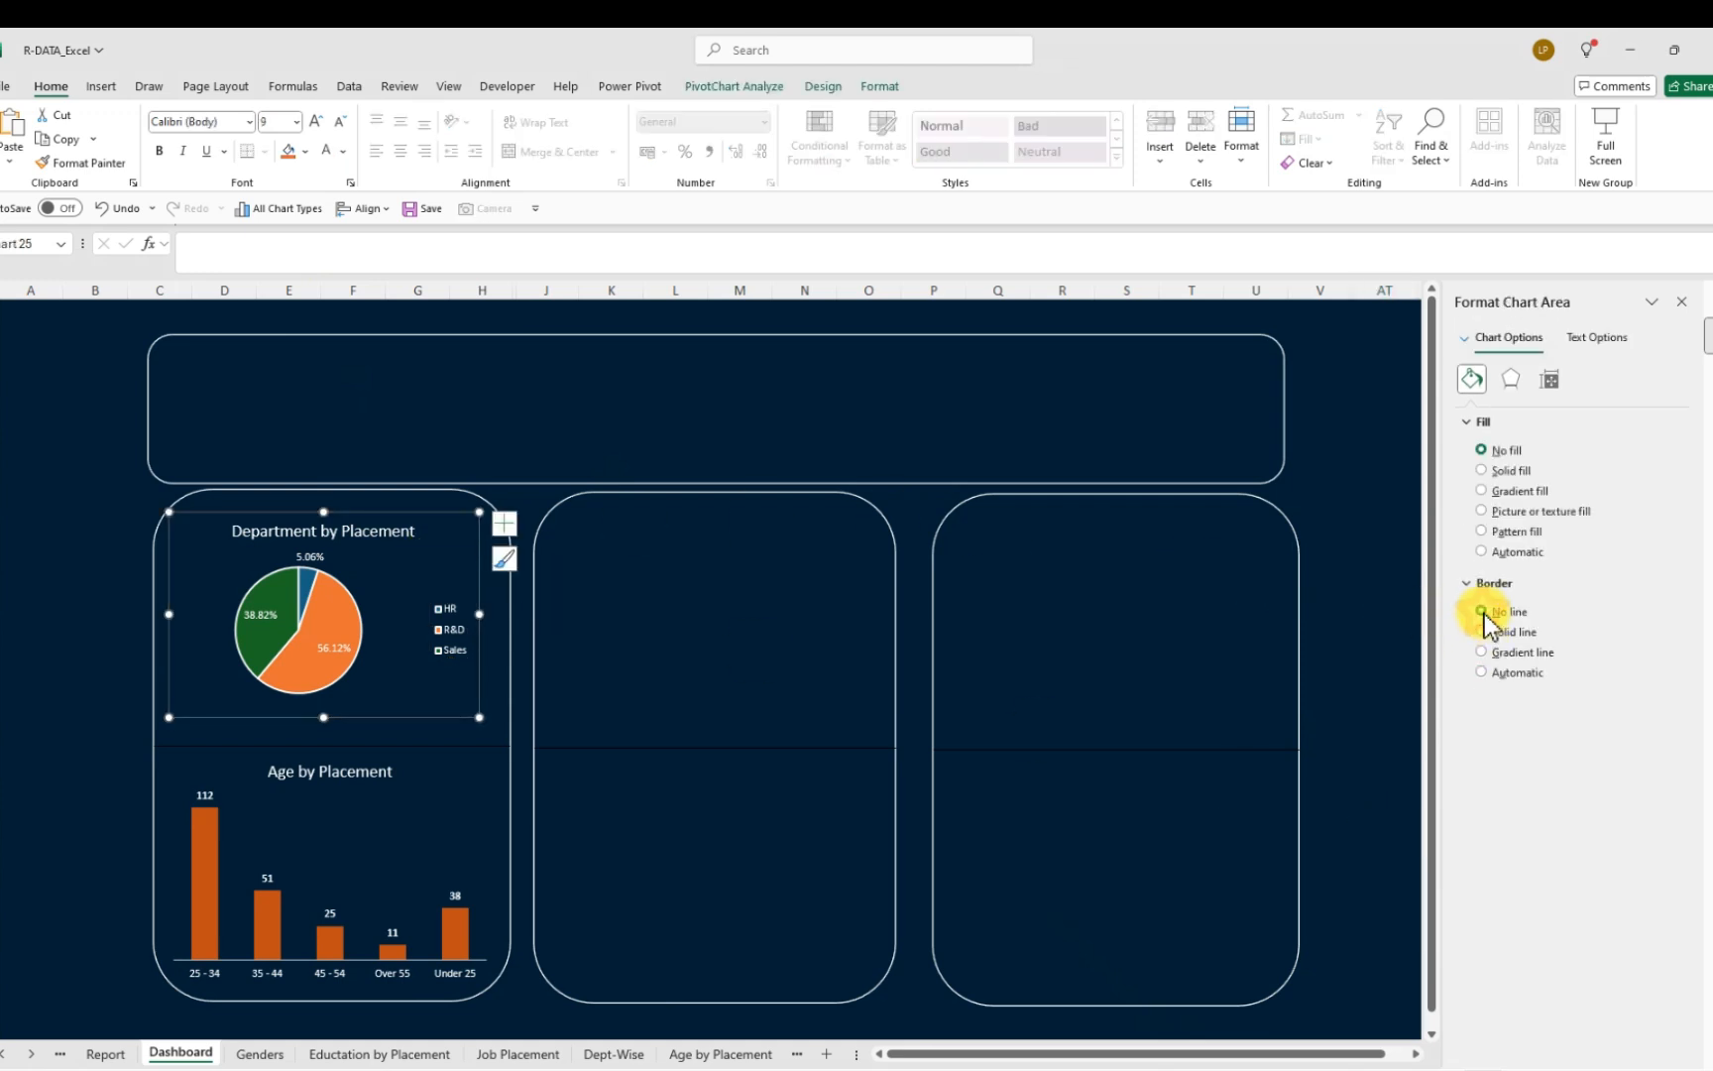
pyautogui.click(1359, 677)
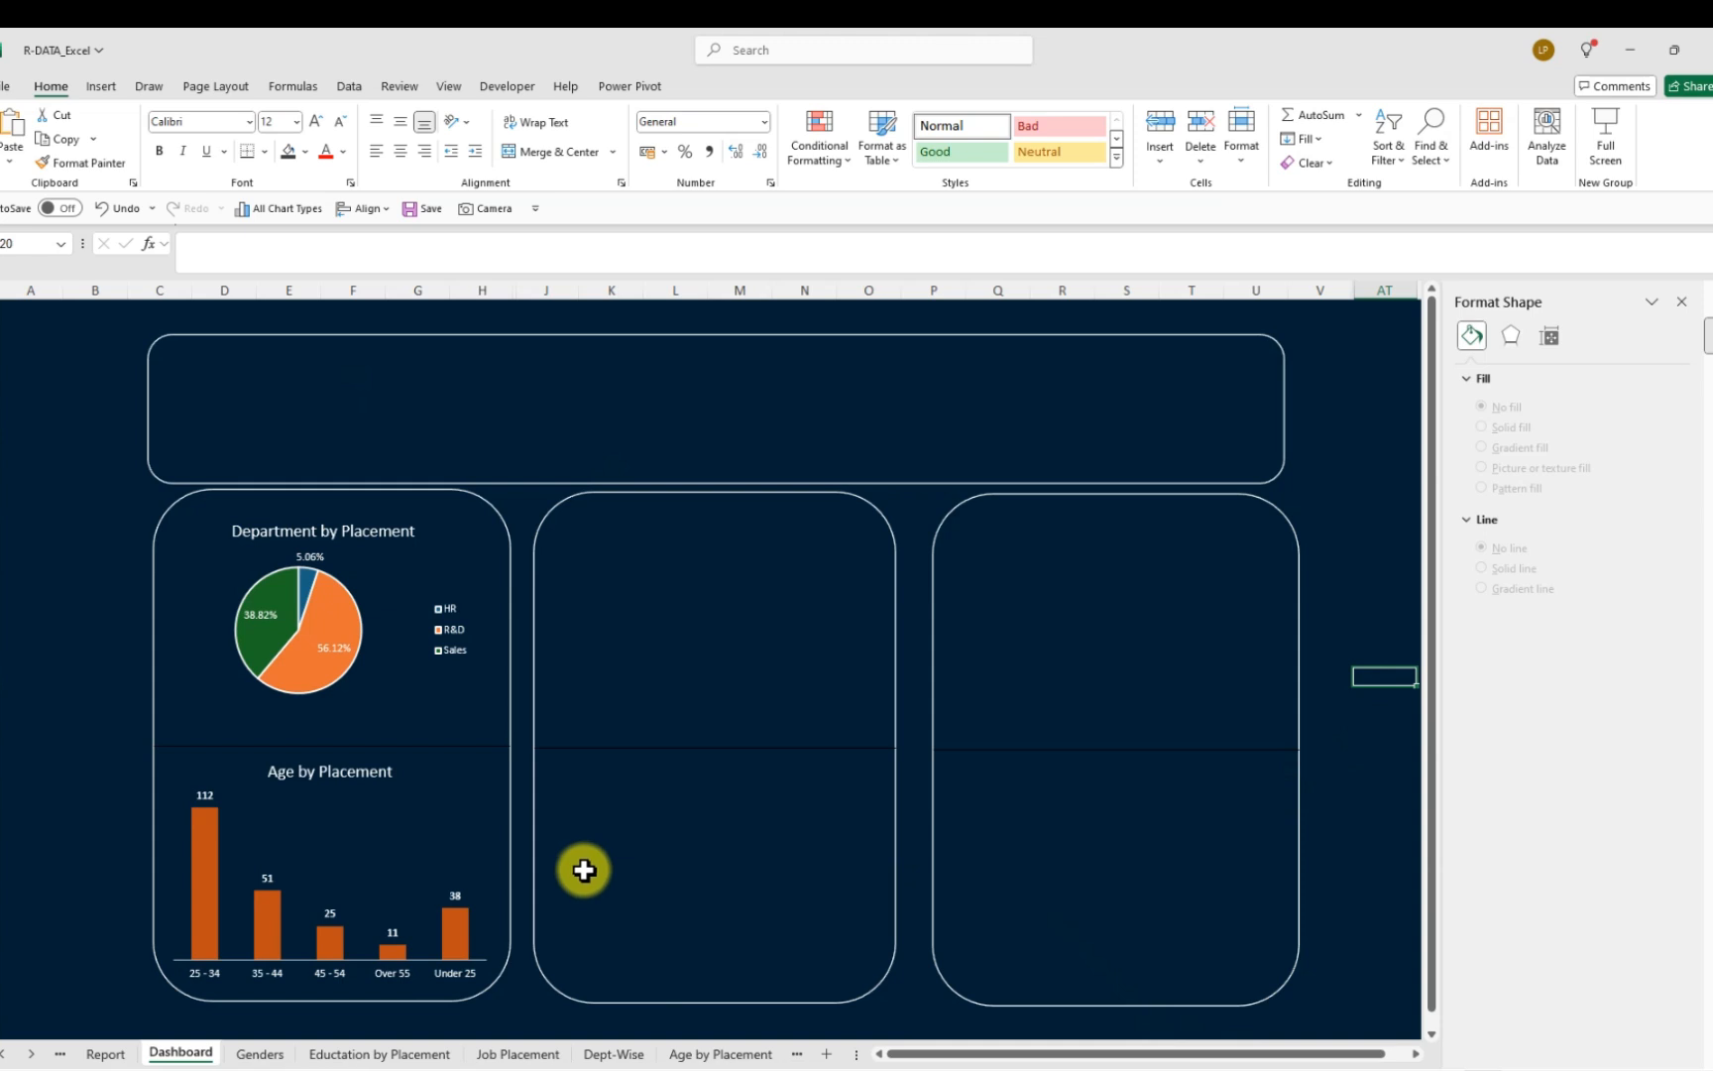
# Copy the Gener-Wise pie chart from the Genders sheet and paste it into the middle panel of the Dashboard sheet
pyautogui.click(261, 1057)
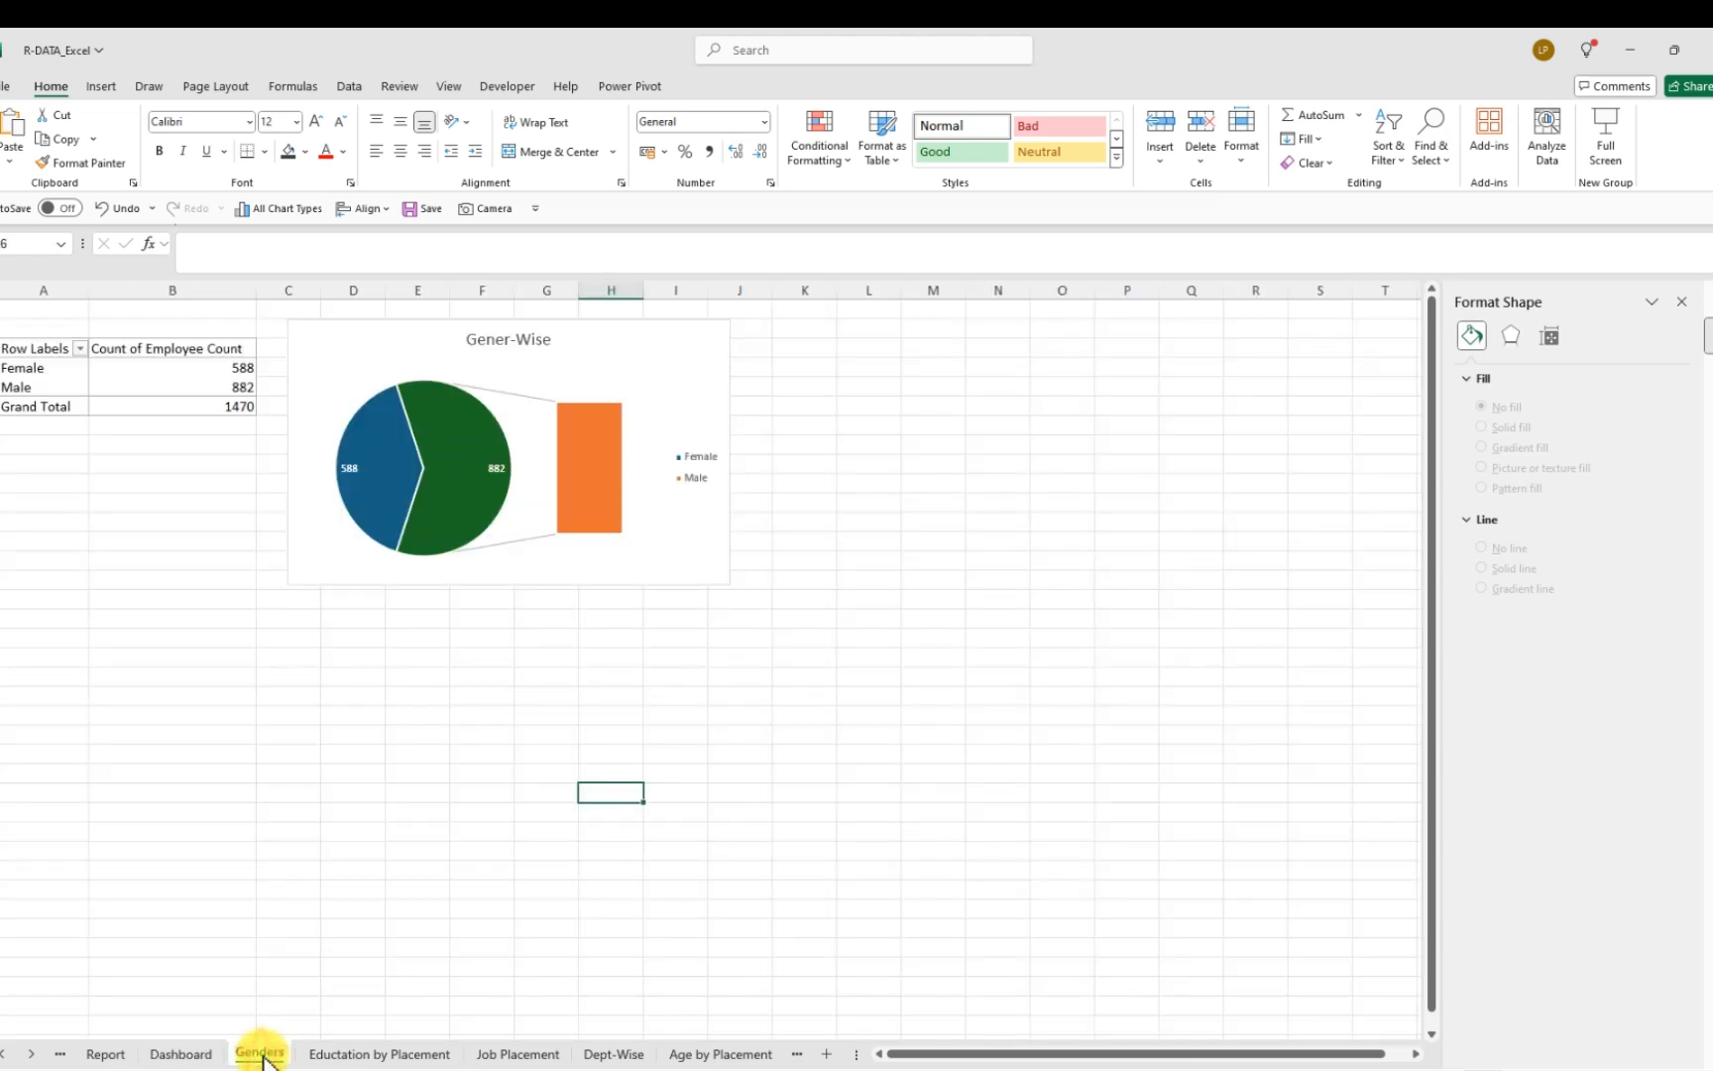
pyautogui.click(322, 343)
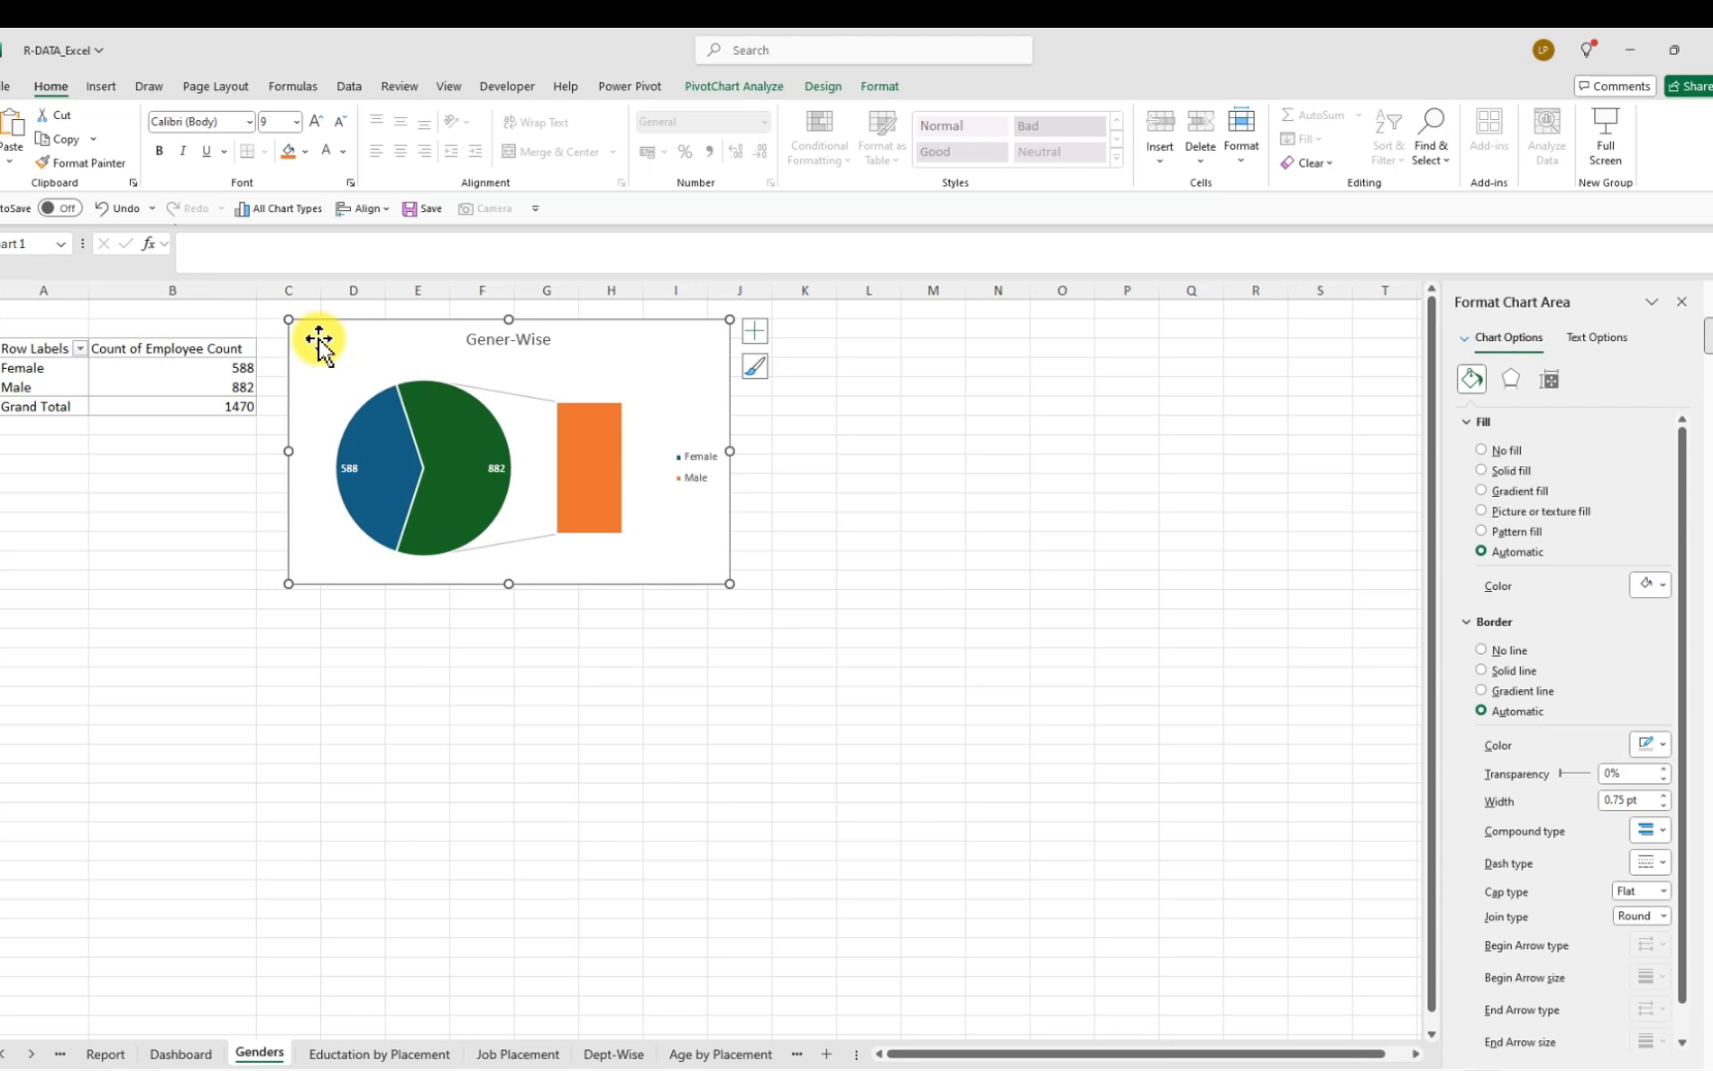
pyautogui.click(182, 1057)
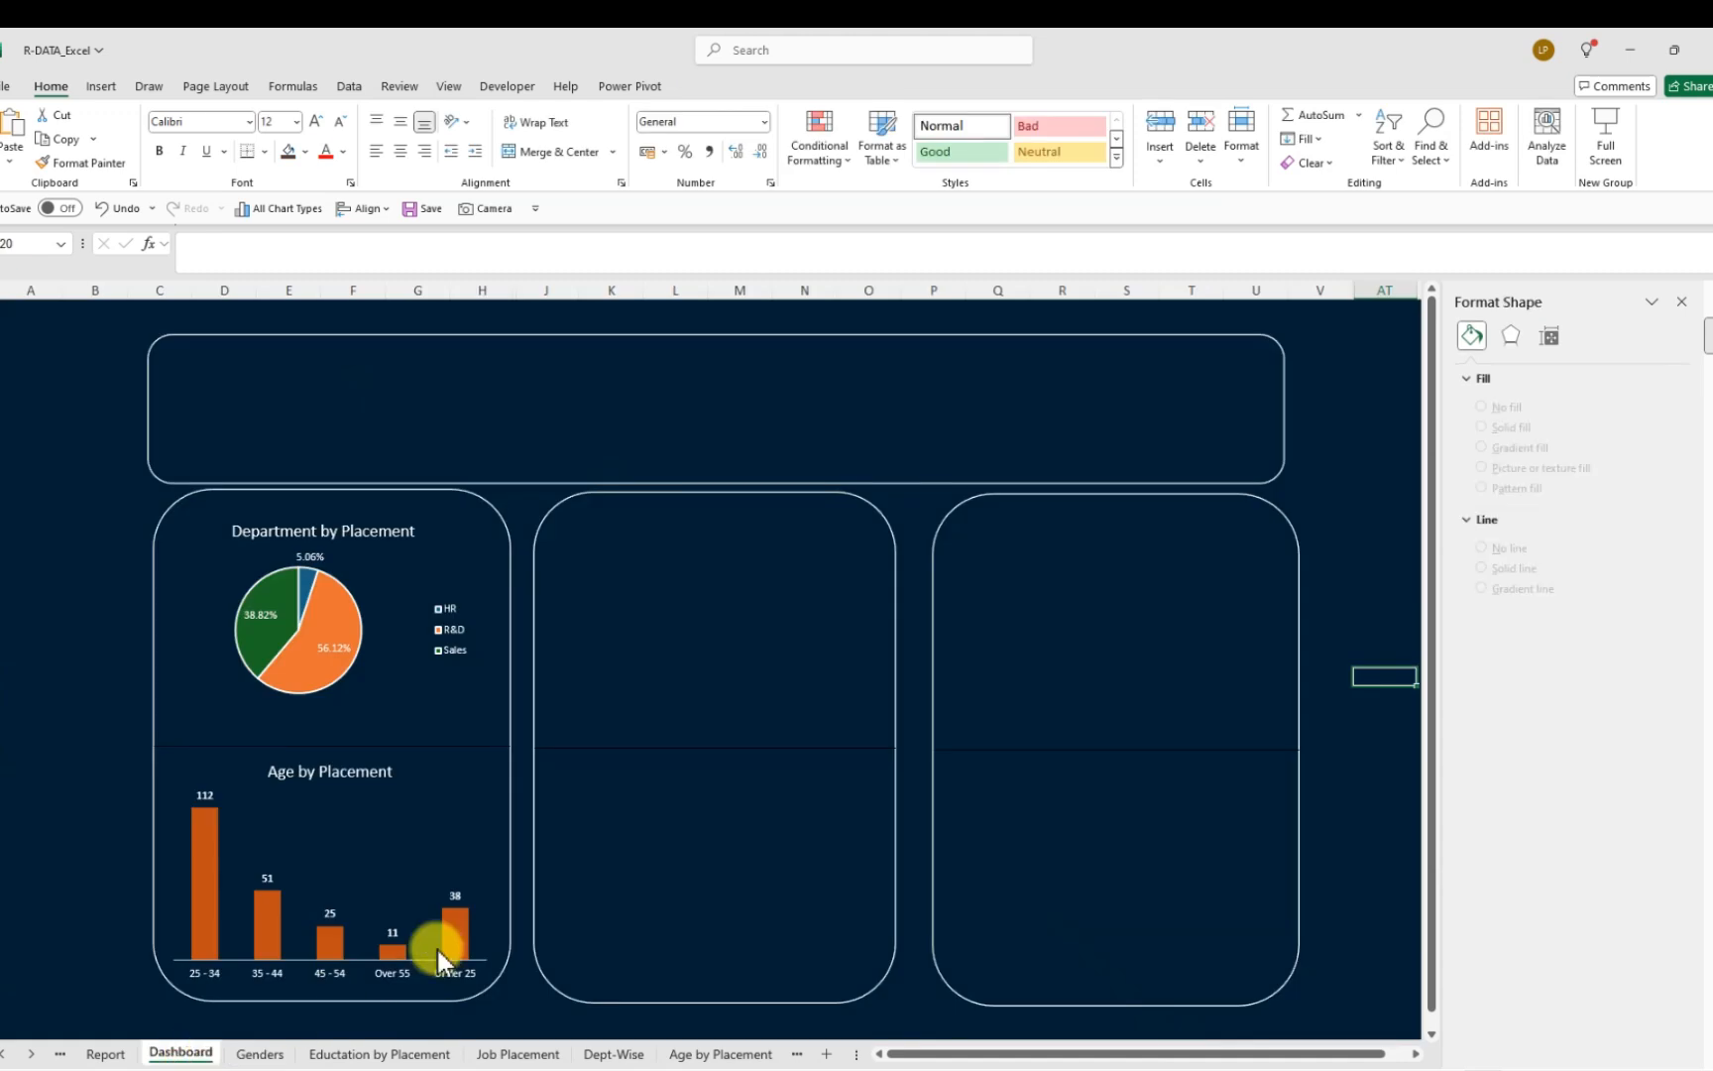
pyautogui.click(699, 588)
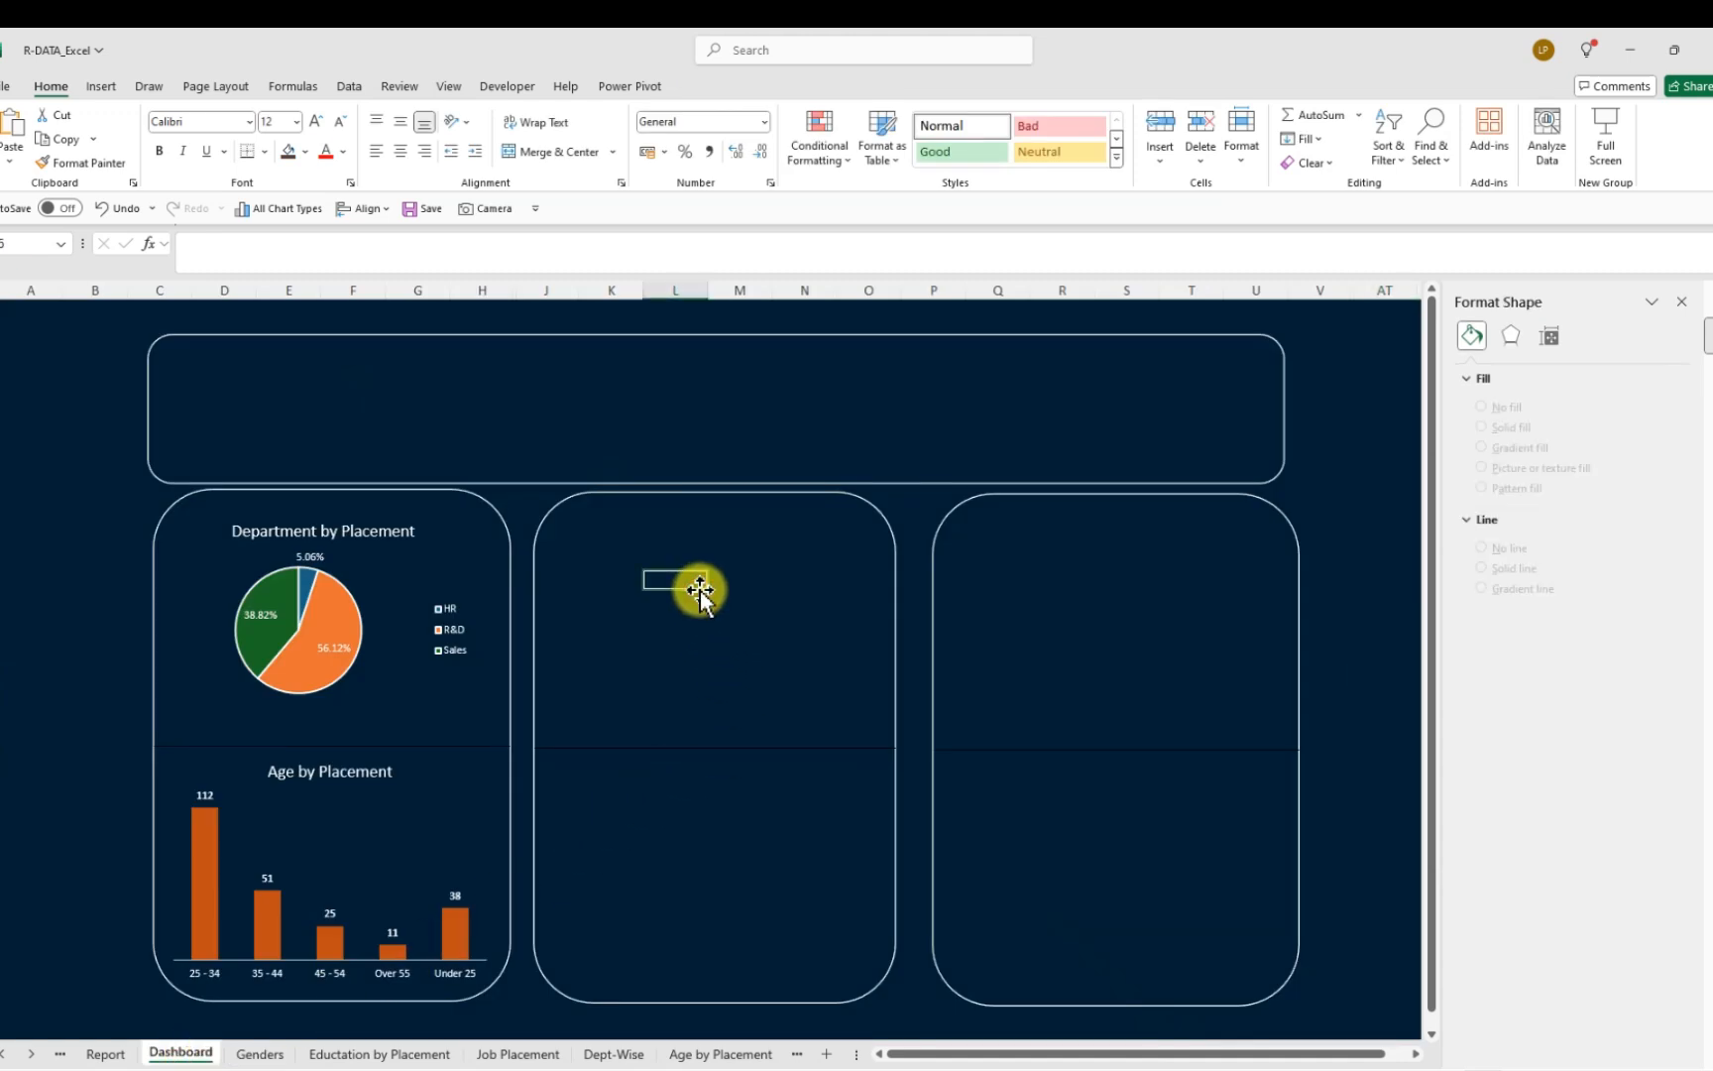
pyautogui.hotkey('ctrl', 'v')
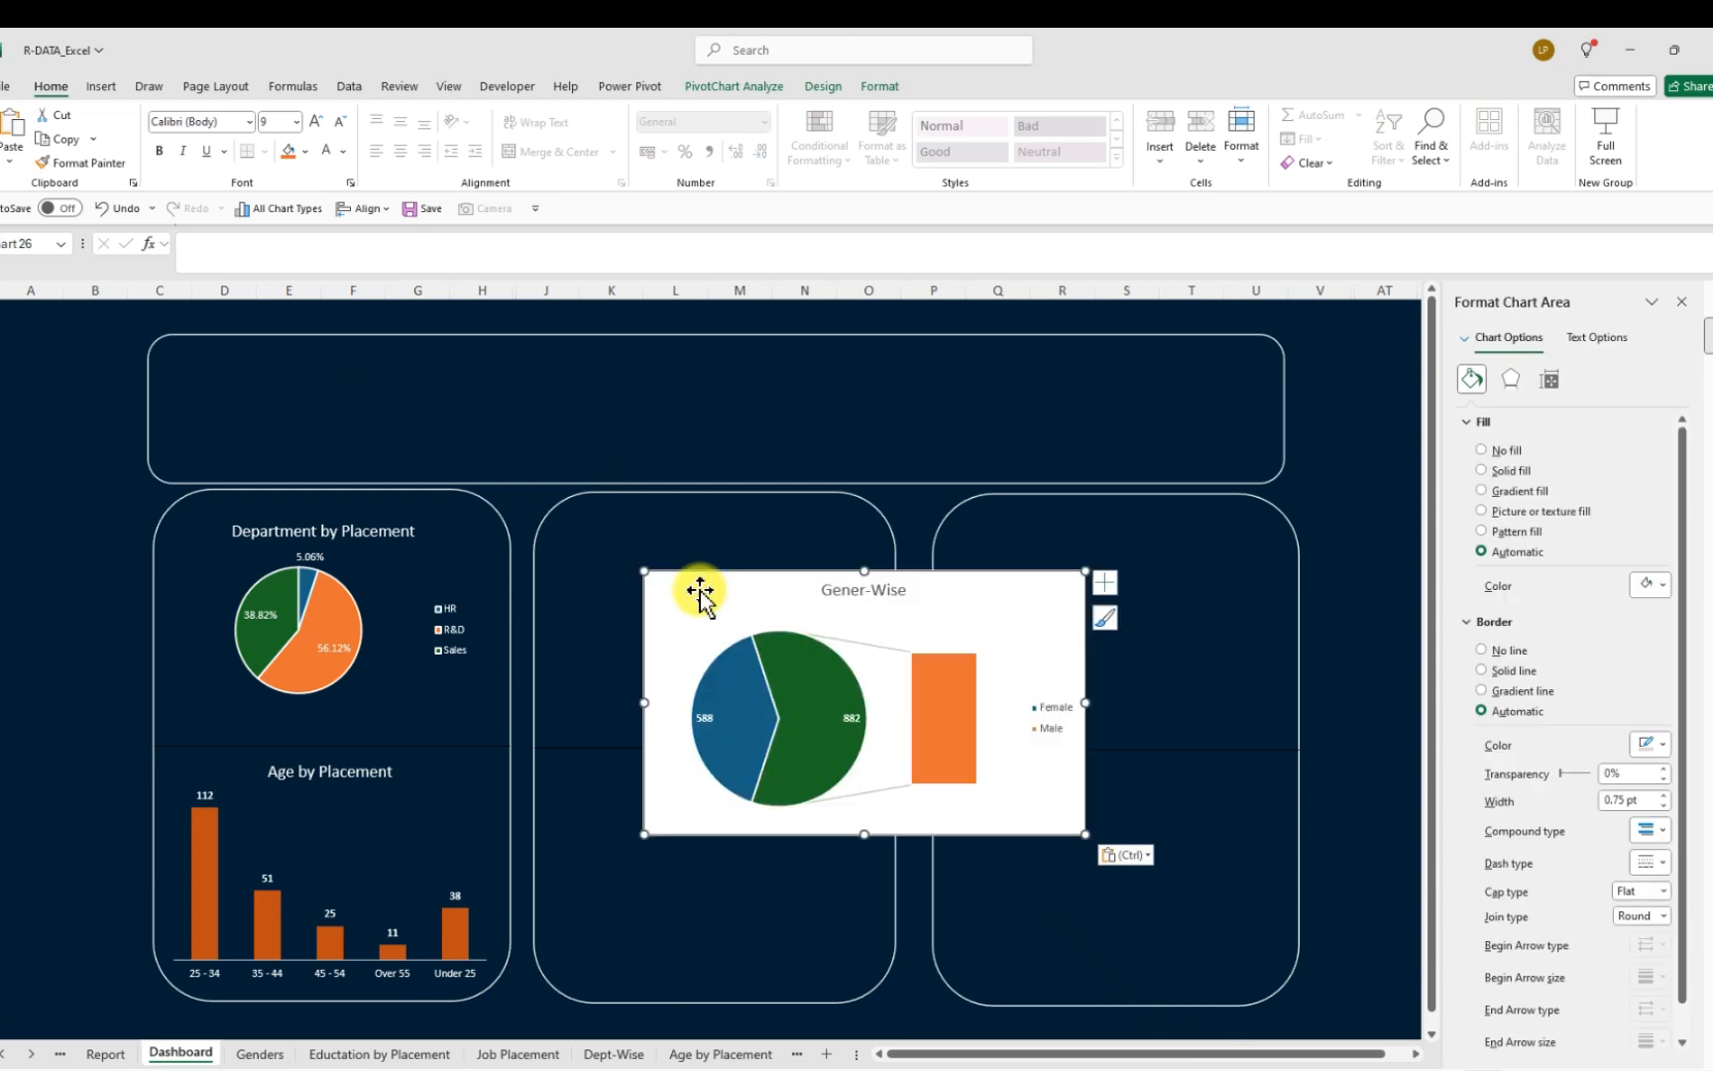
# Move and resize the pasted Gener-Wise chart to fit within the upper half of the middle panel
pyautogui.moveTo(742, 581); pyautogui.dragTo(643, 539)
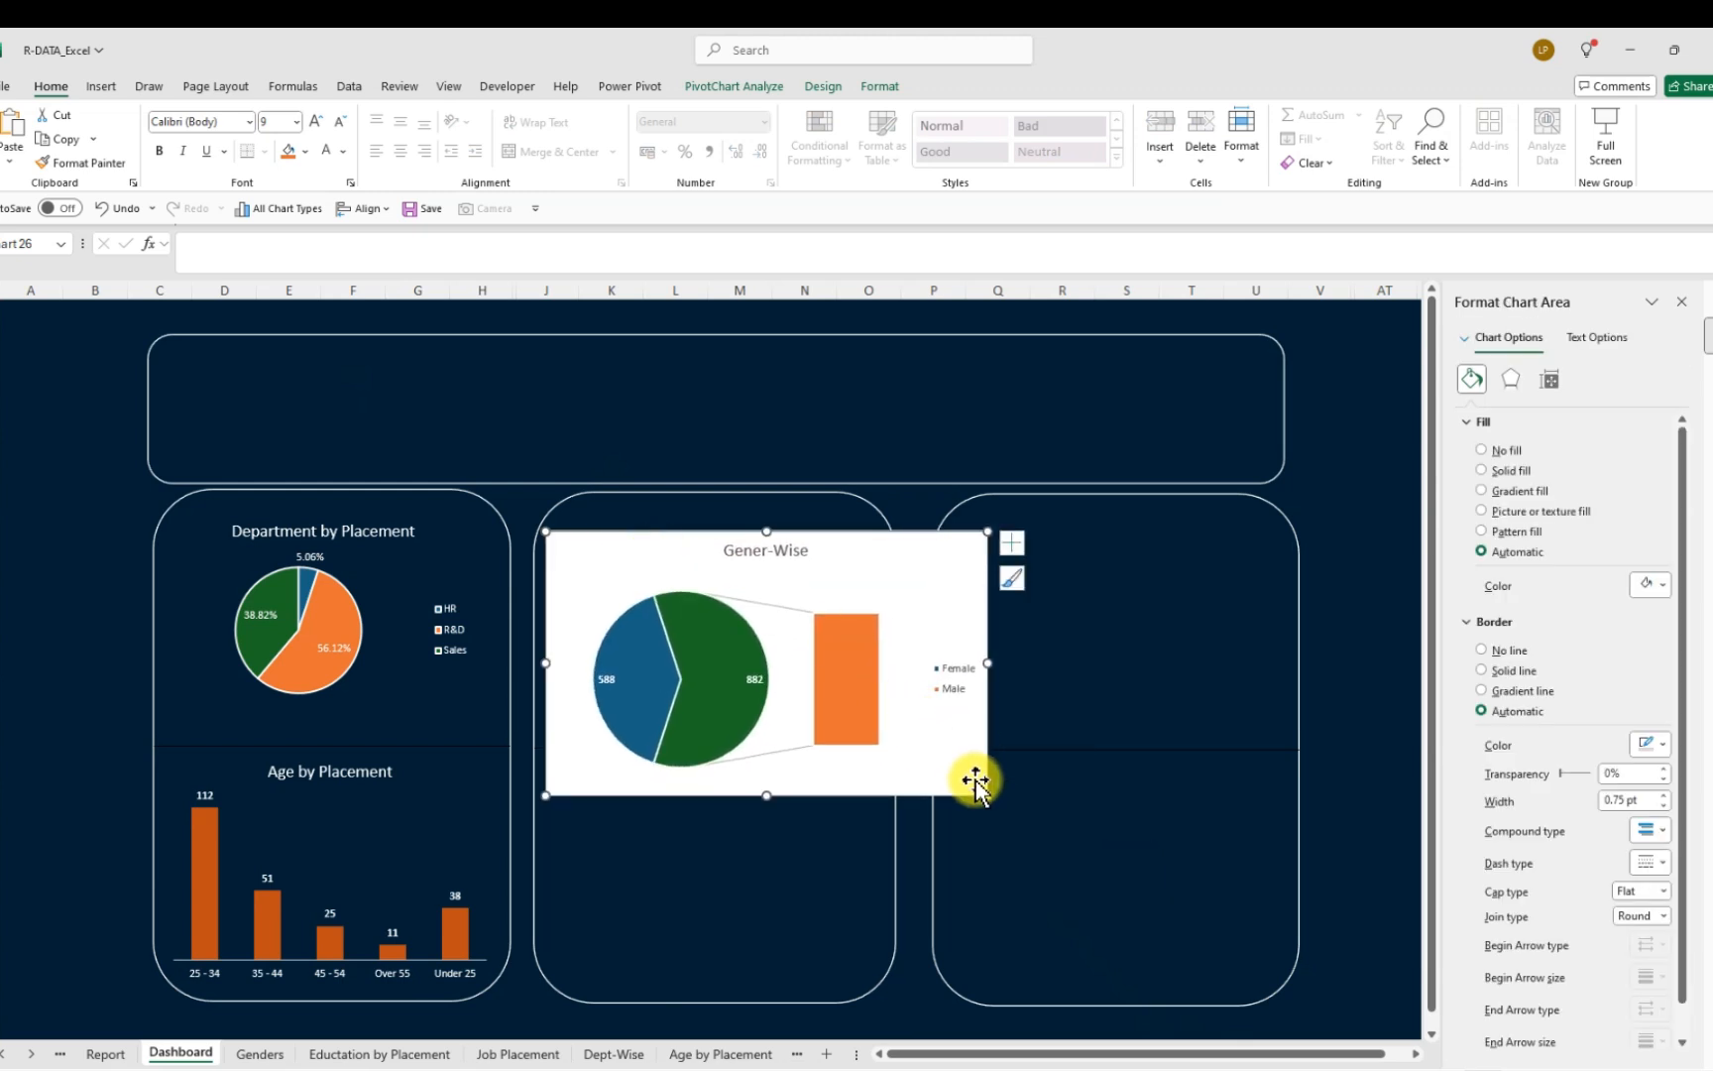
pyautogui.moveTo(983, 793); pyautogui.dragTo(808, 753)
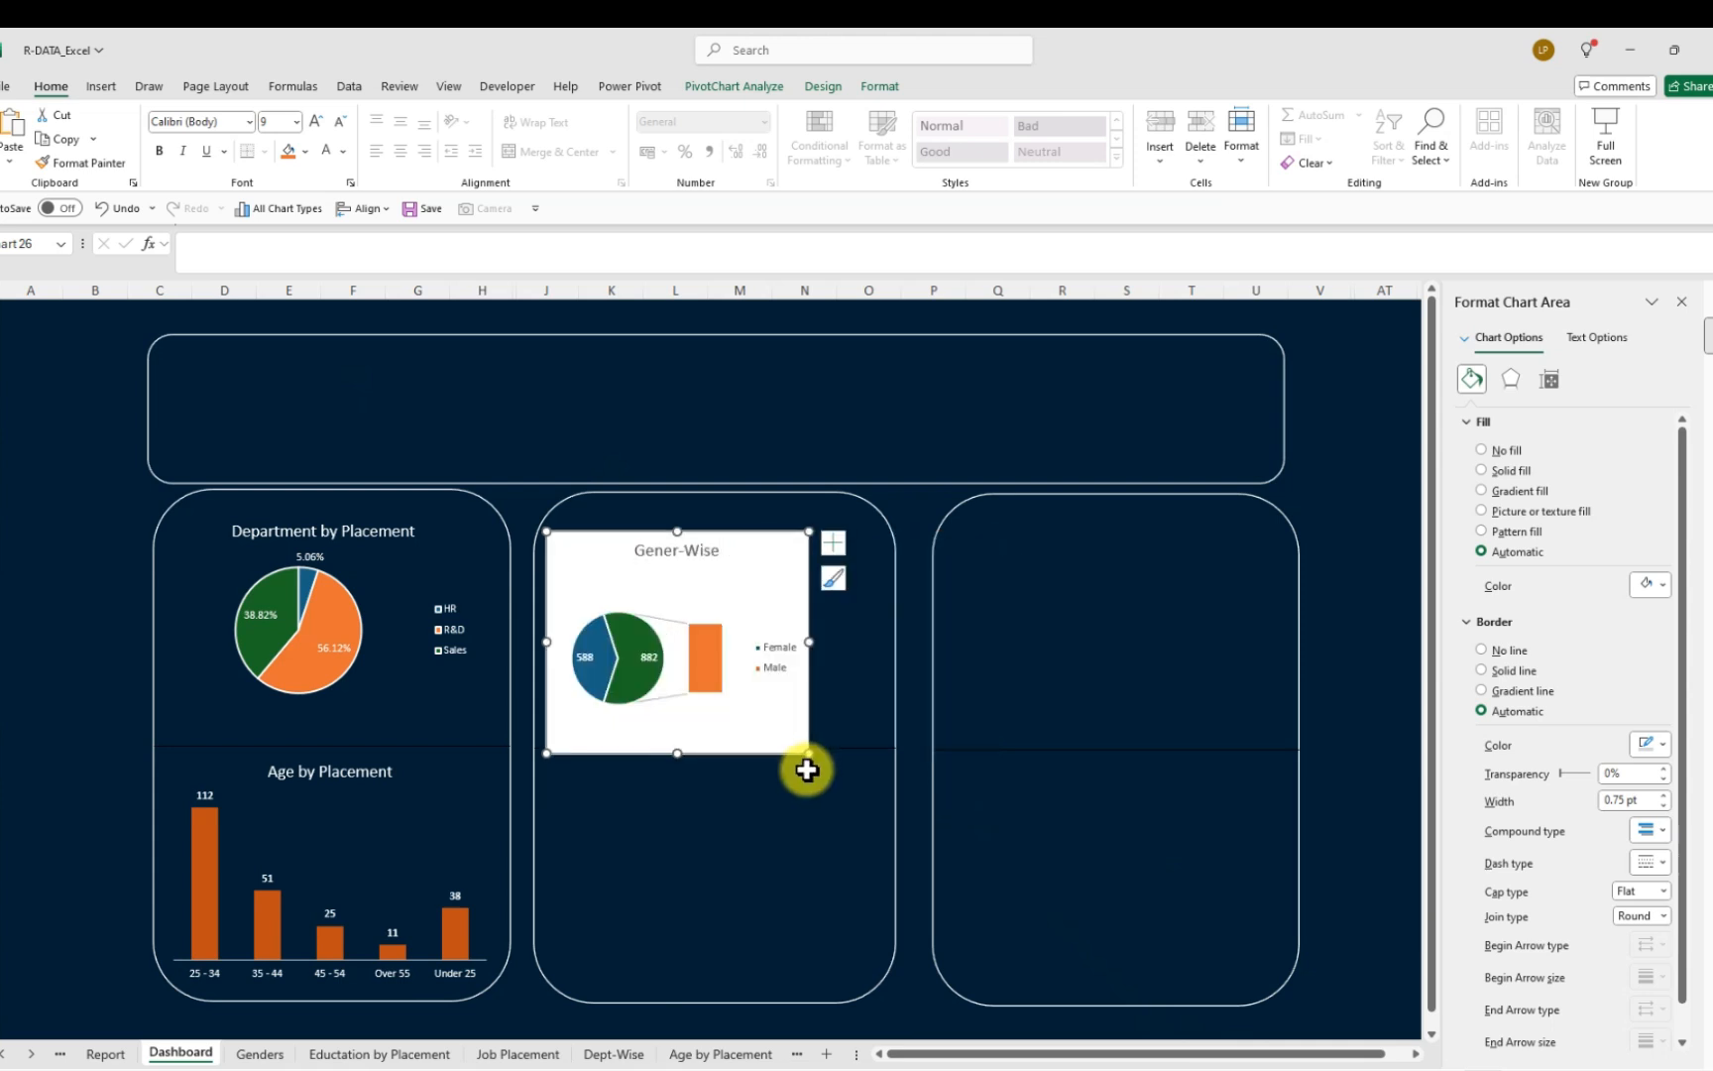
pyautogui.moveTo(750, 592); pyautogui.dragTo(757, 568)
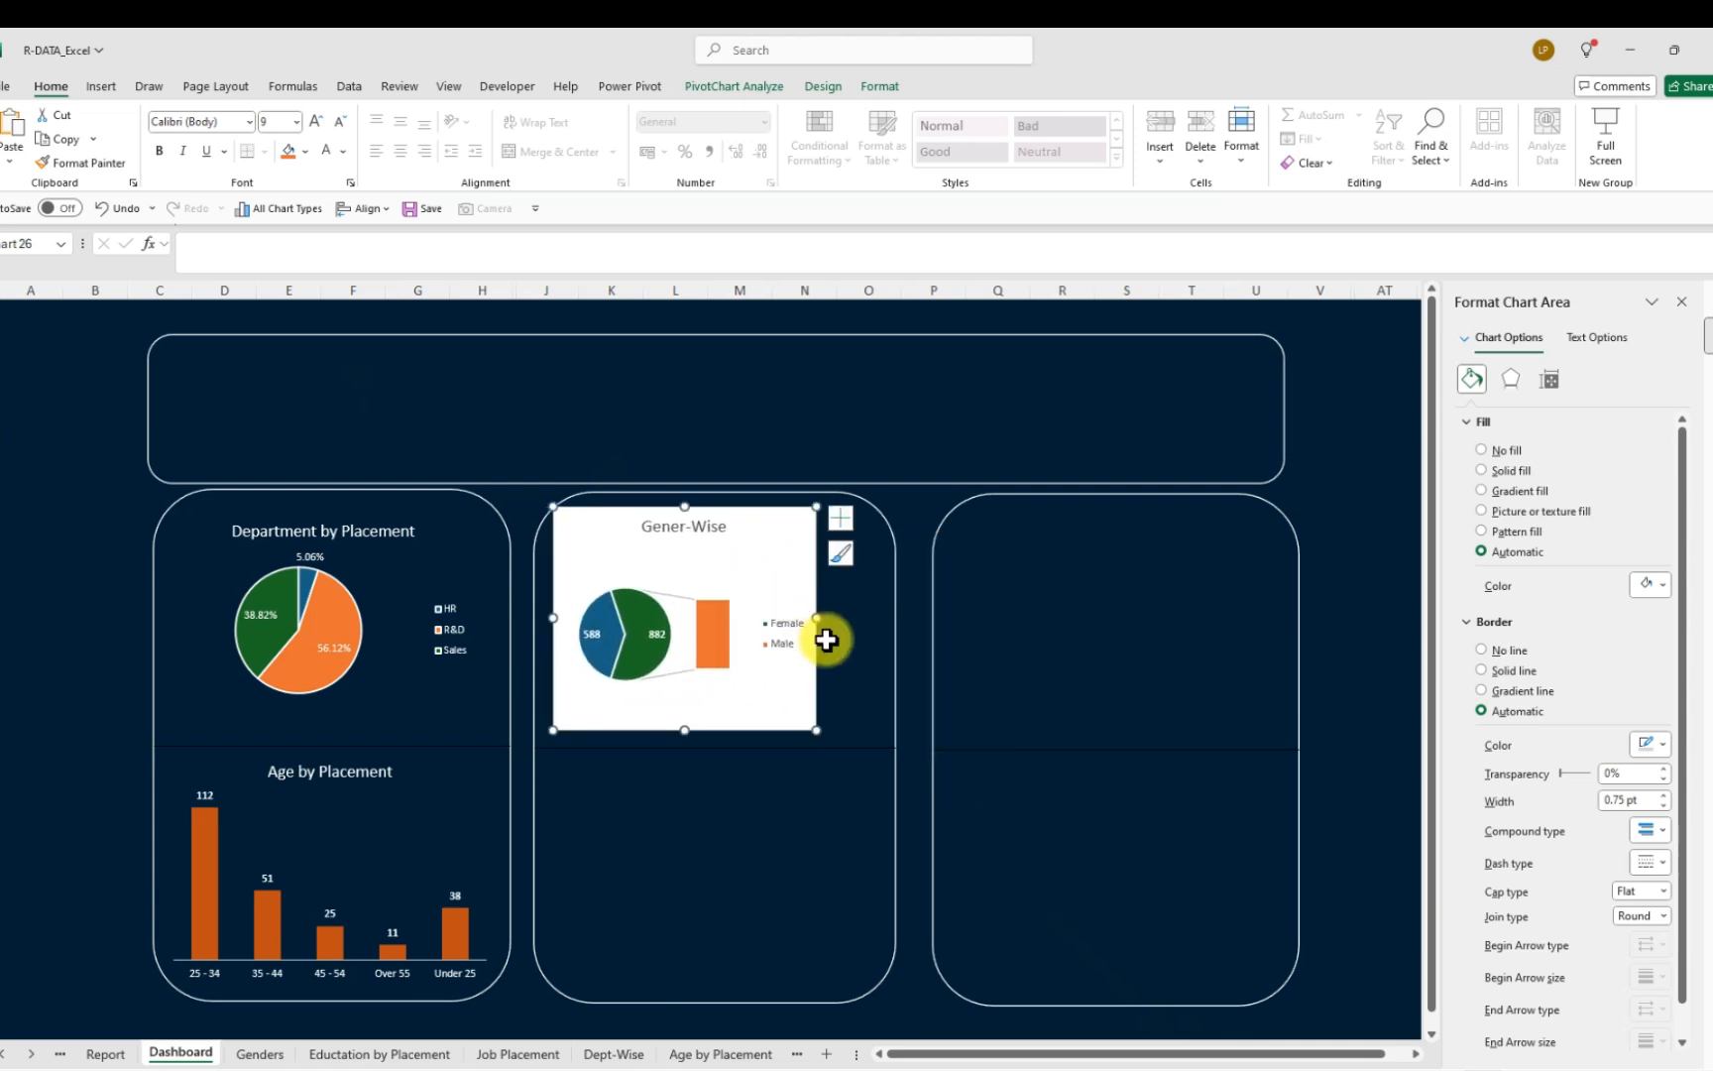
pyautogui.moveTo(816, 622); pyautogui.dragTo(877, 621)
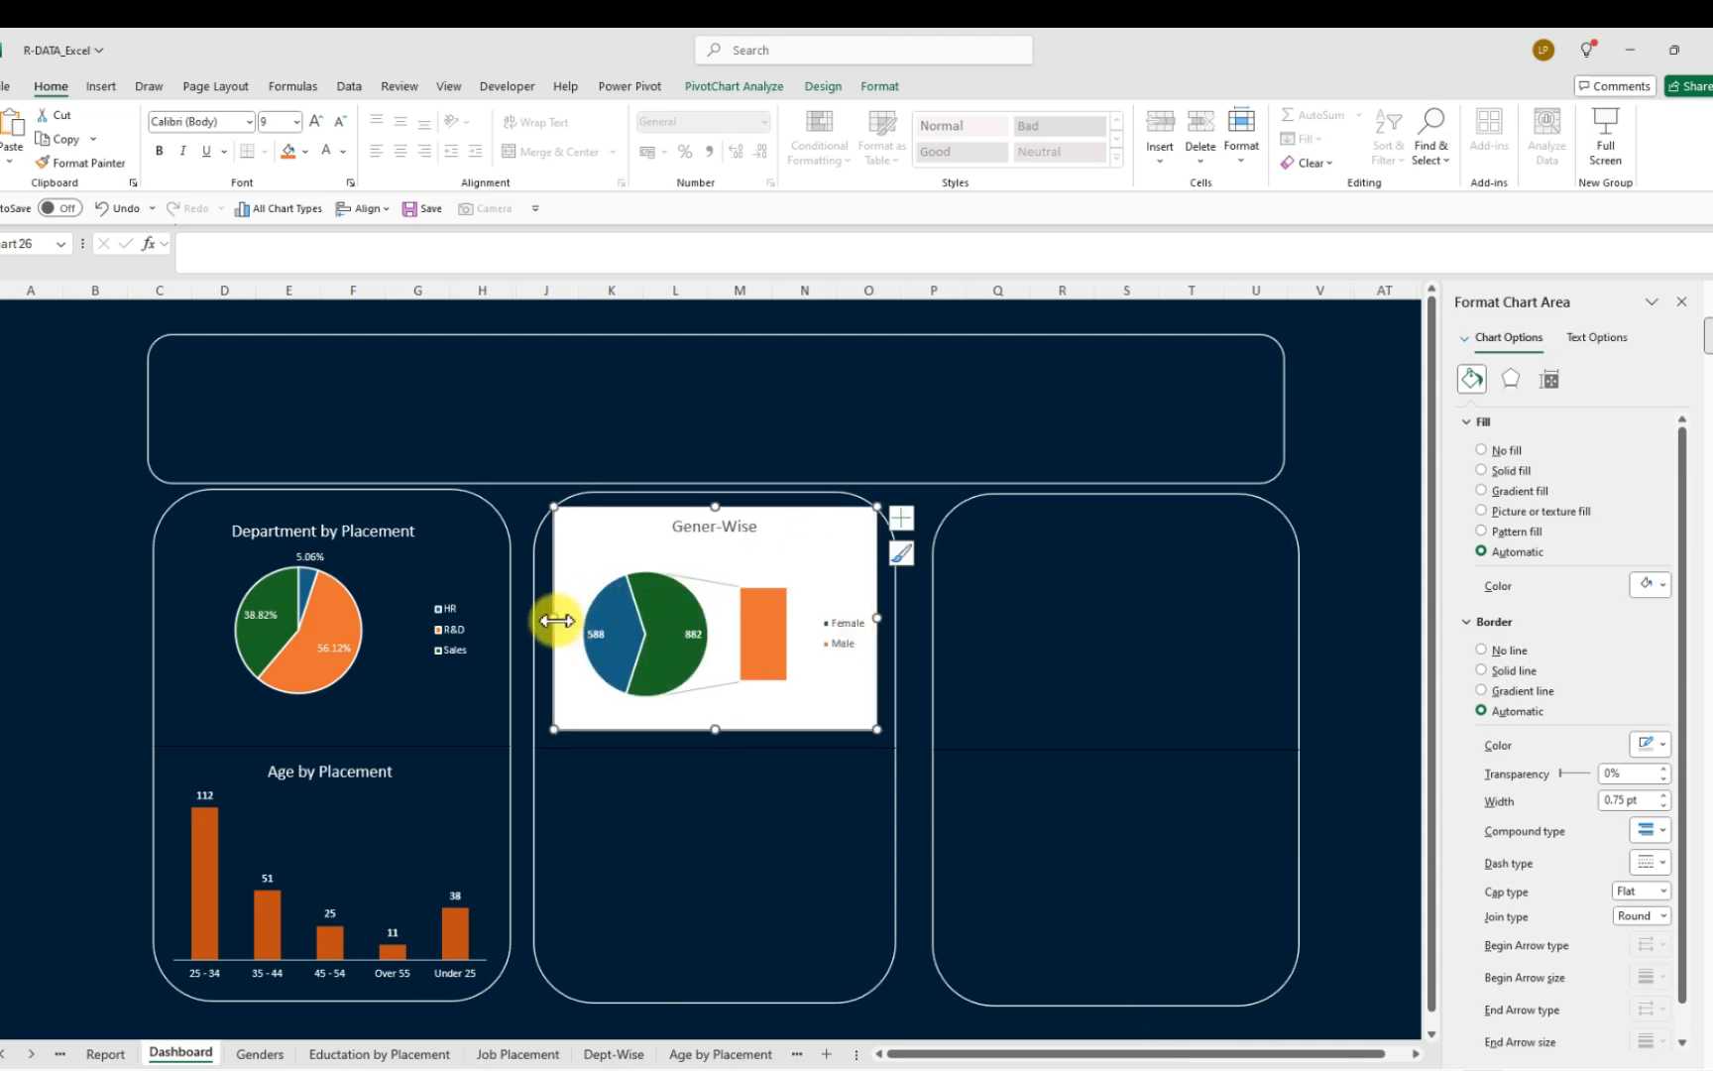
pyautogui.moveTo(554, 617); pyautogui.dragTo(550, 618)
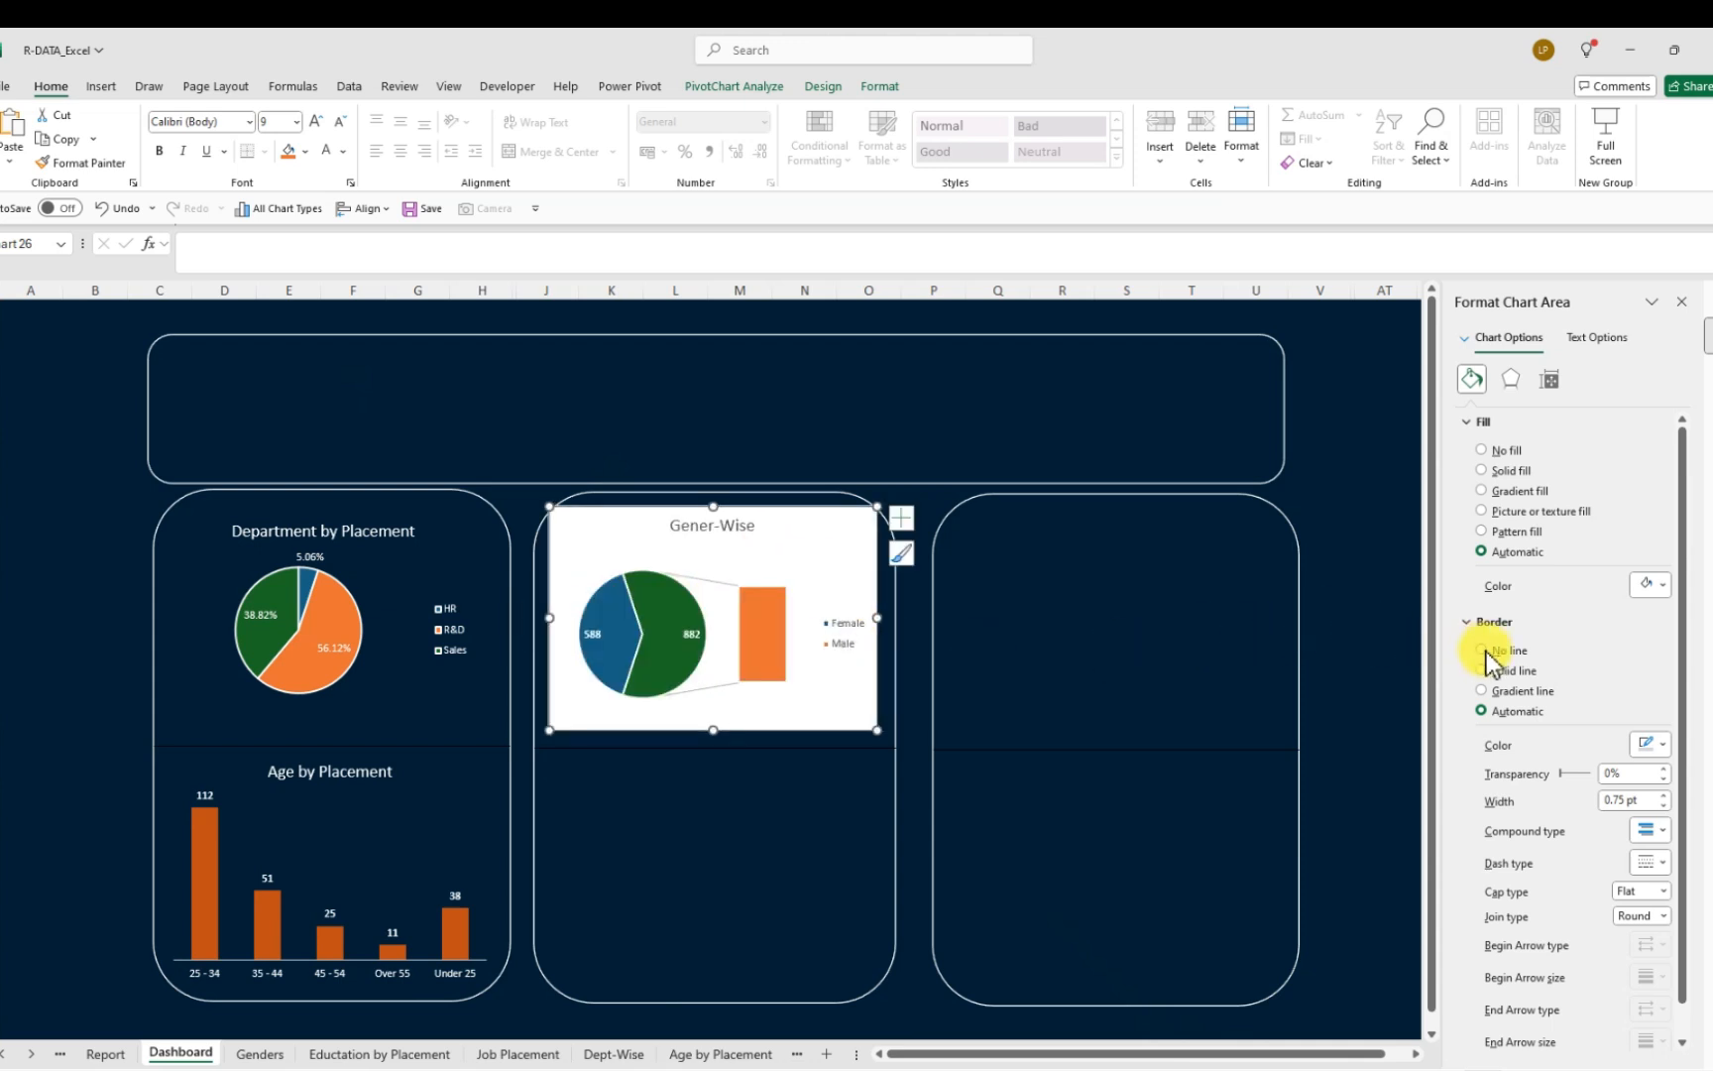
# Format the Gener-Wise chart area with no fill and no border line, and make its legend and title text white
pyautogui.click(1487, 456)
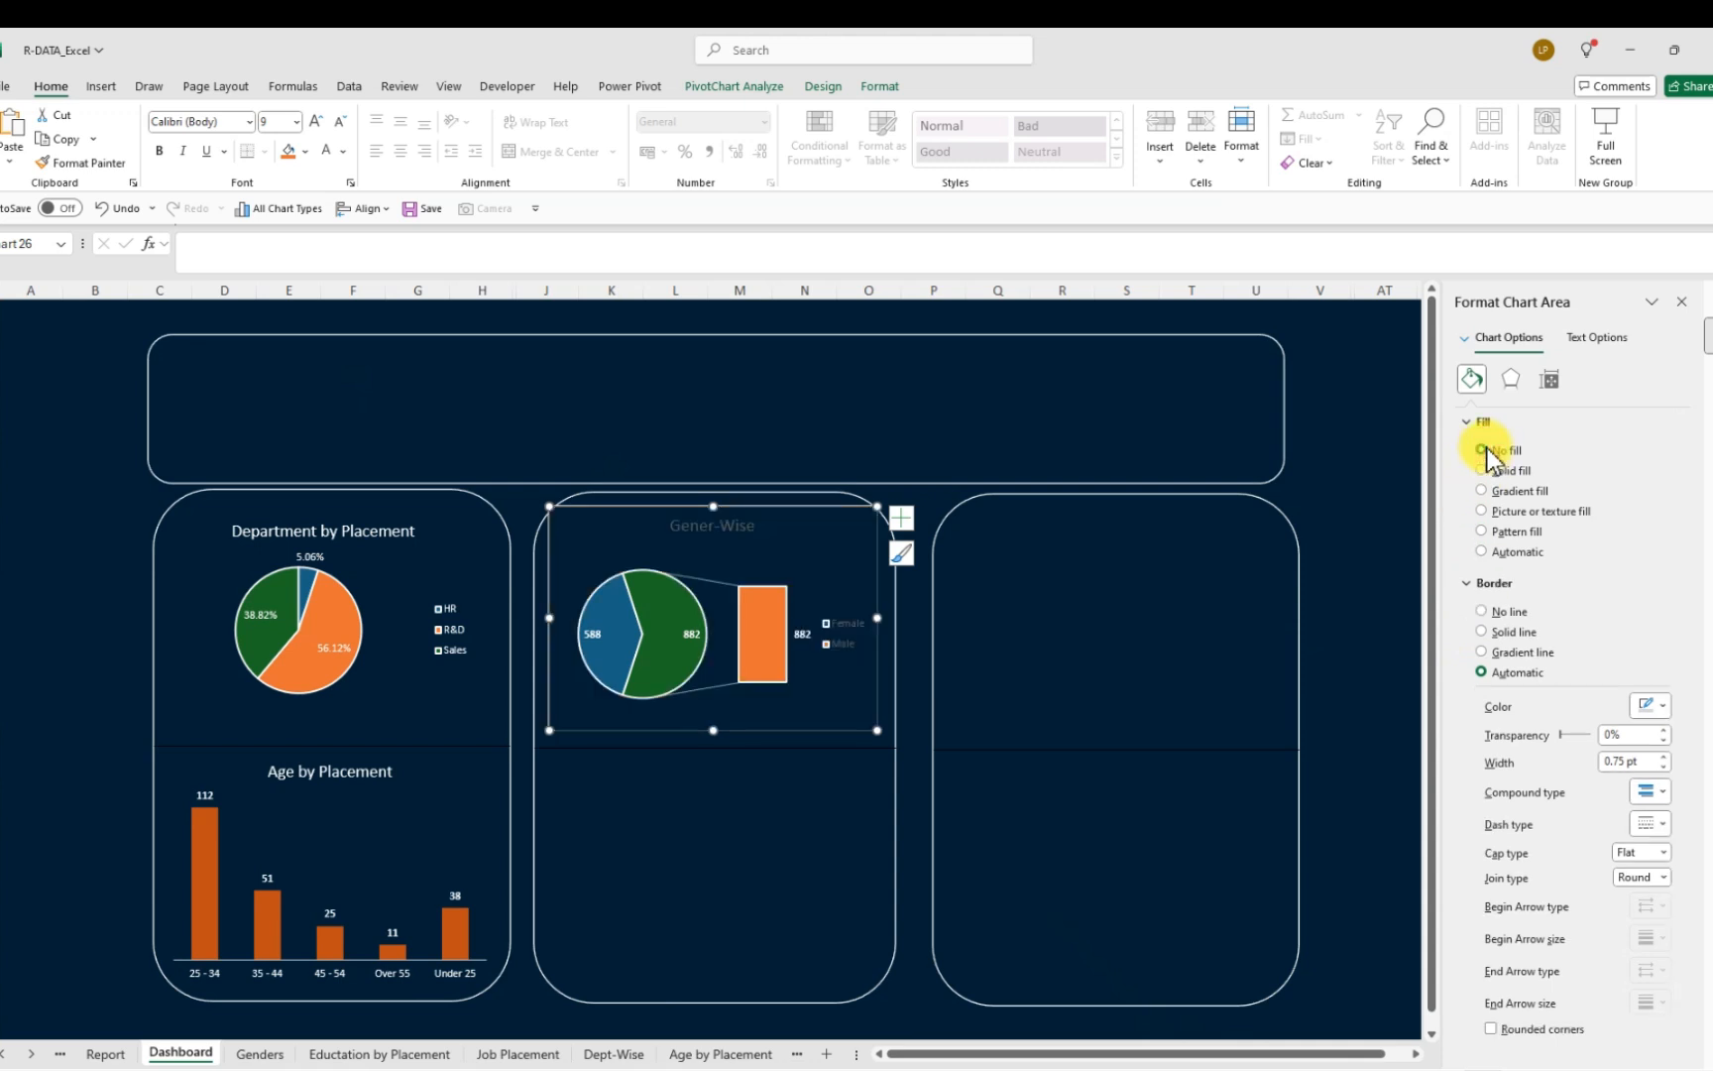
pyautogui.click(1482, 612)
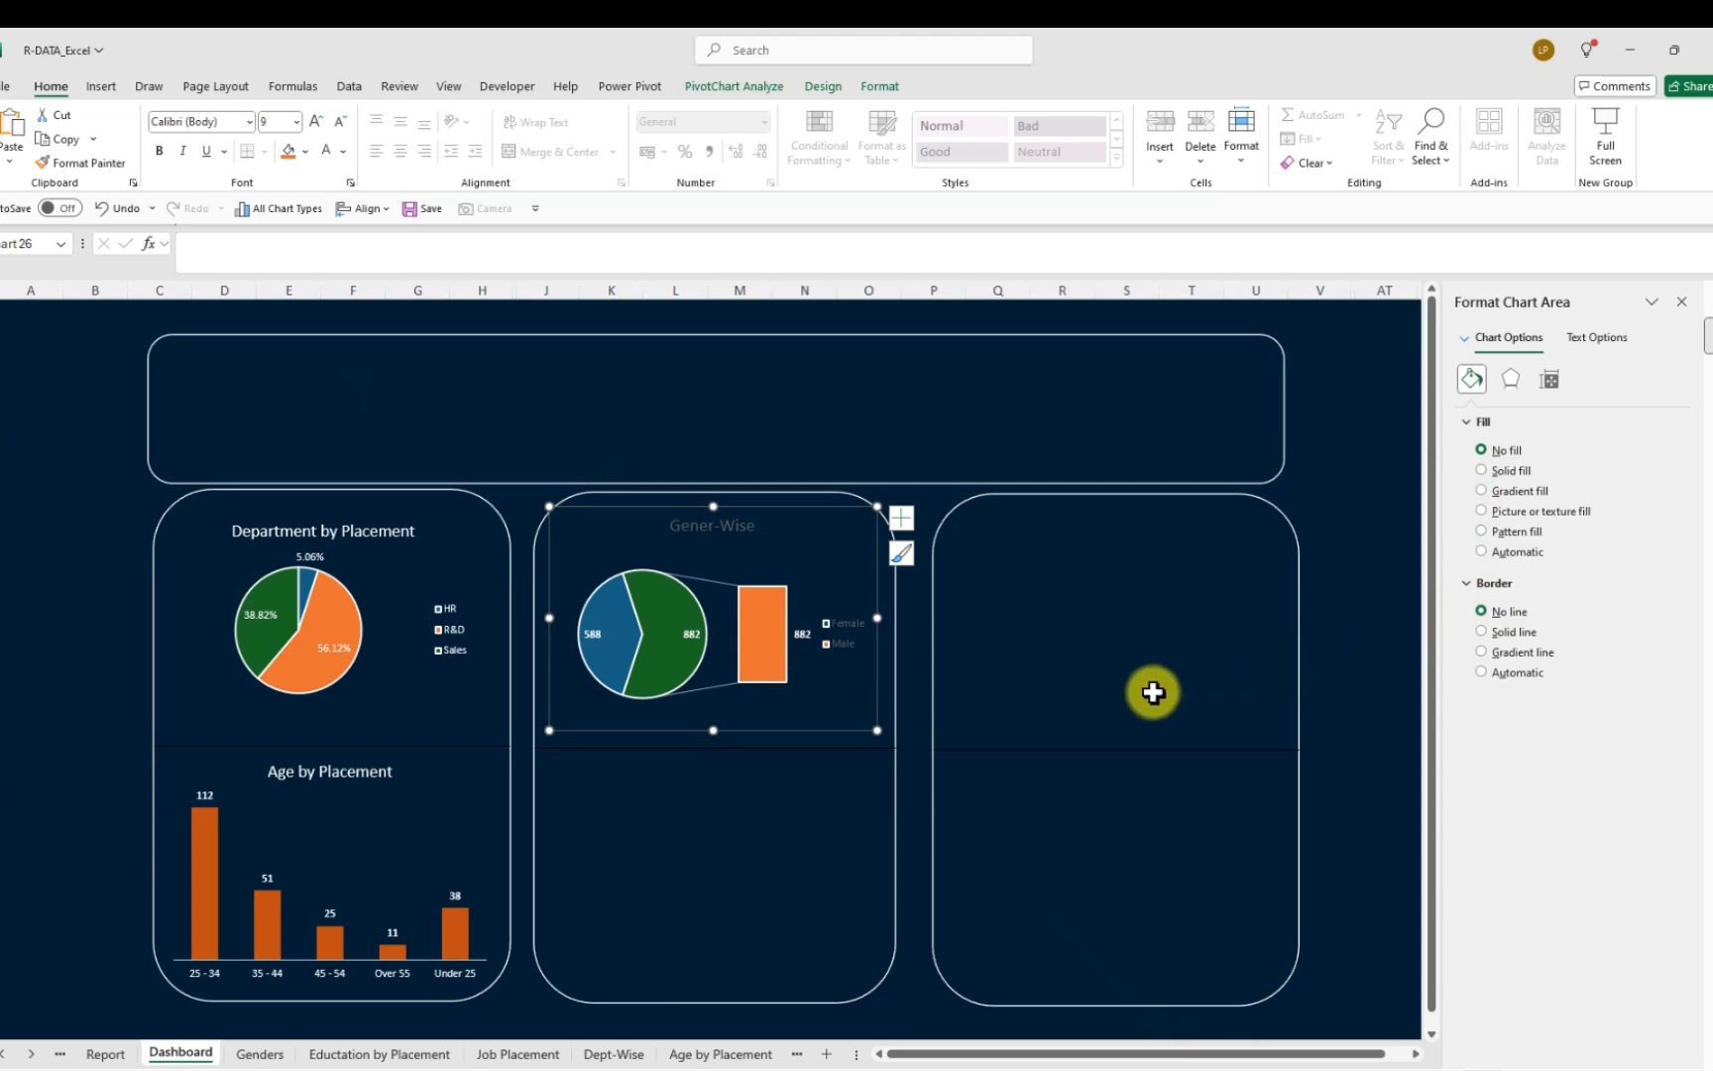
pyautogui.click(858, 638)
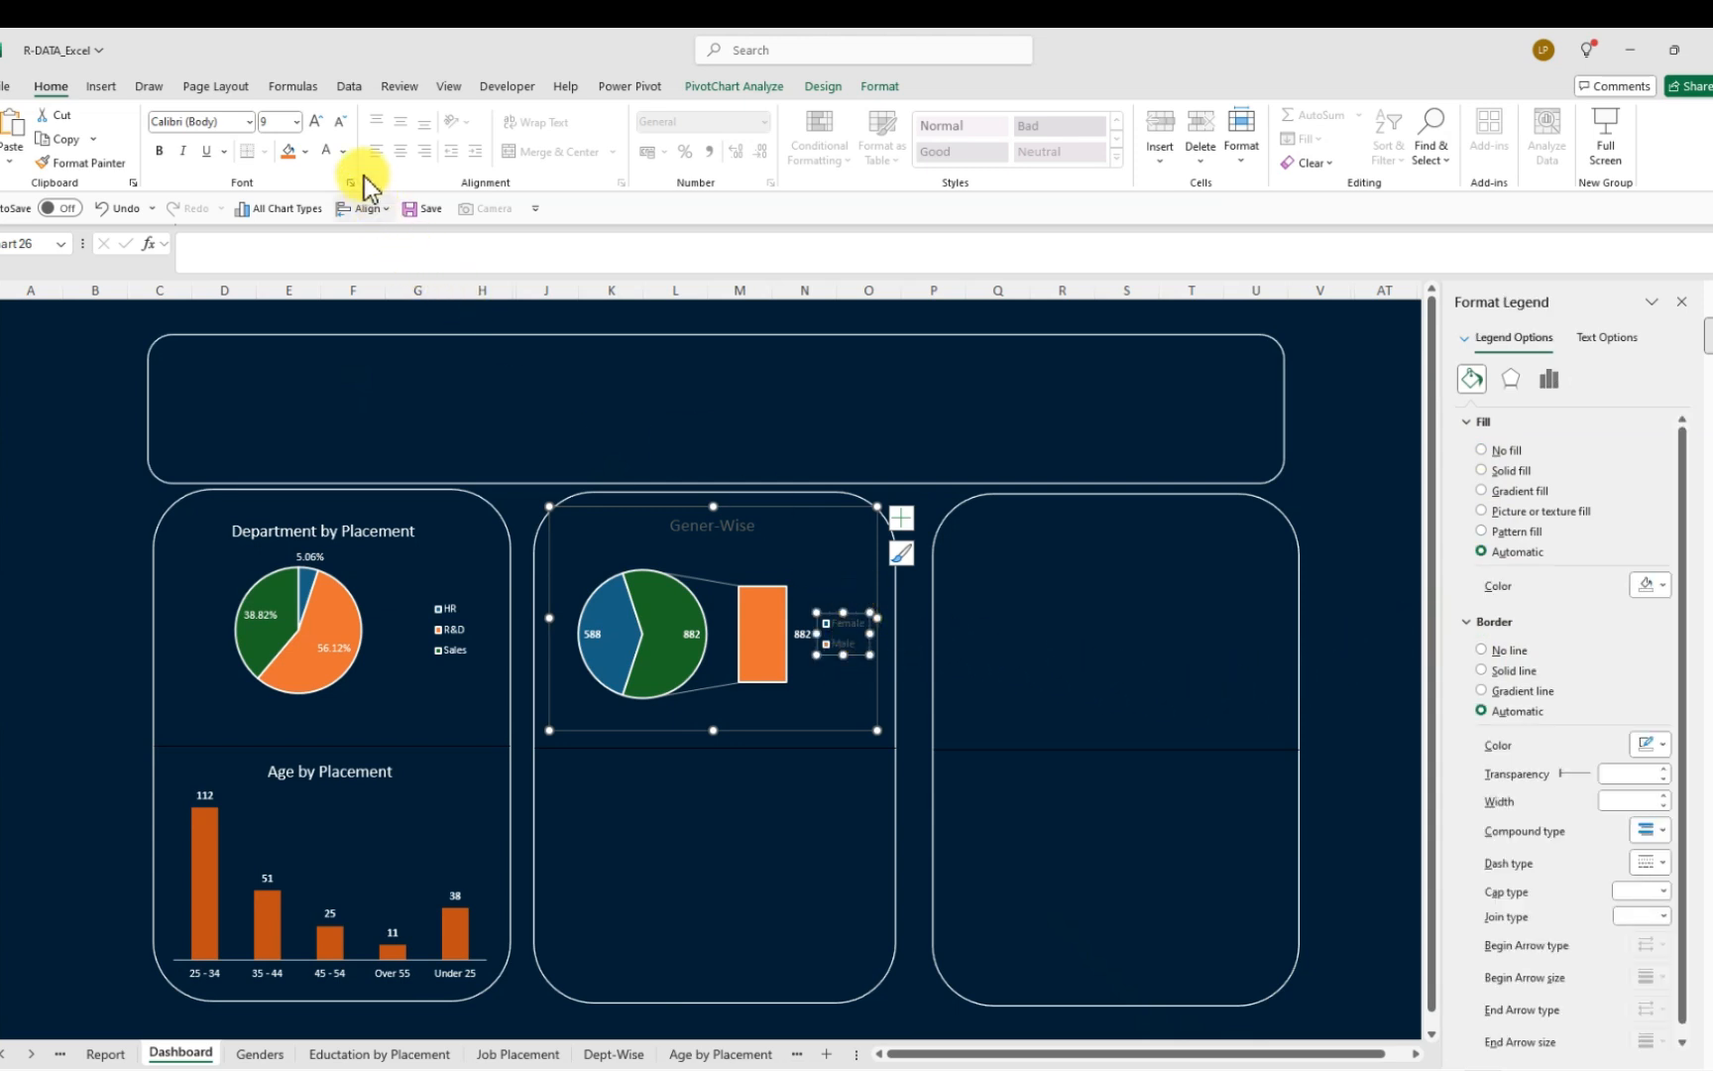
pyautogui.click(343, 152)
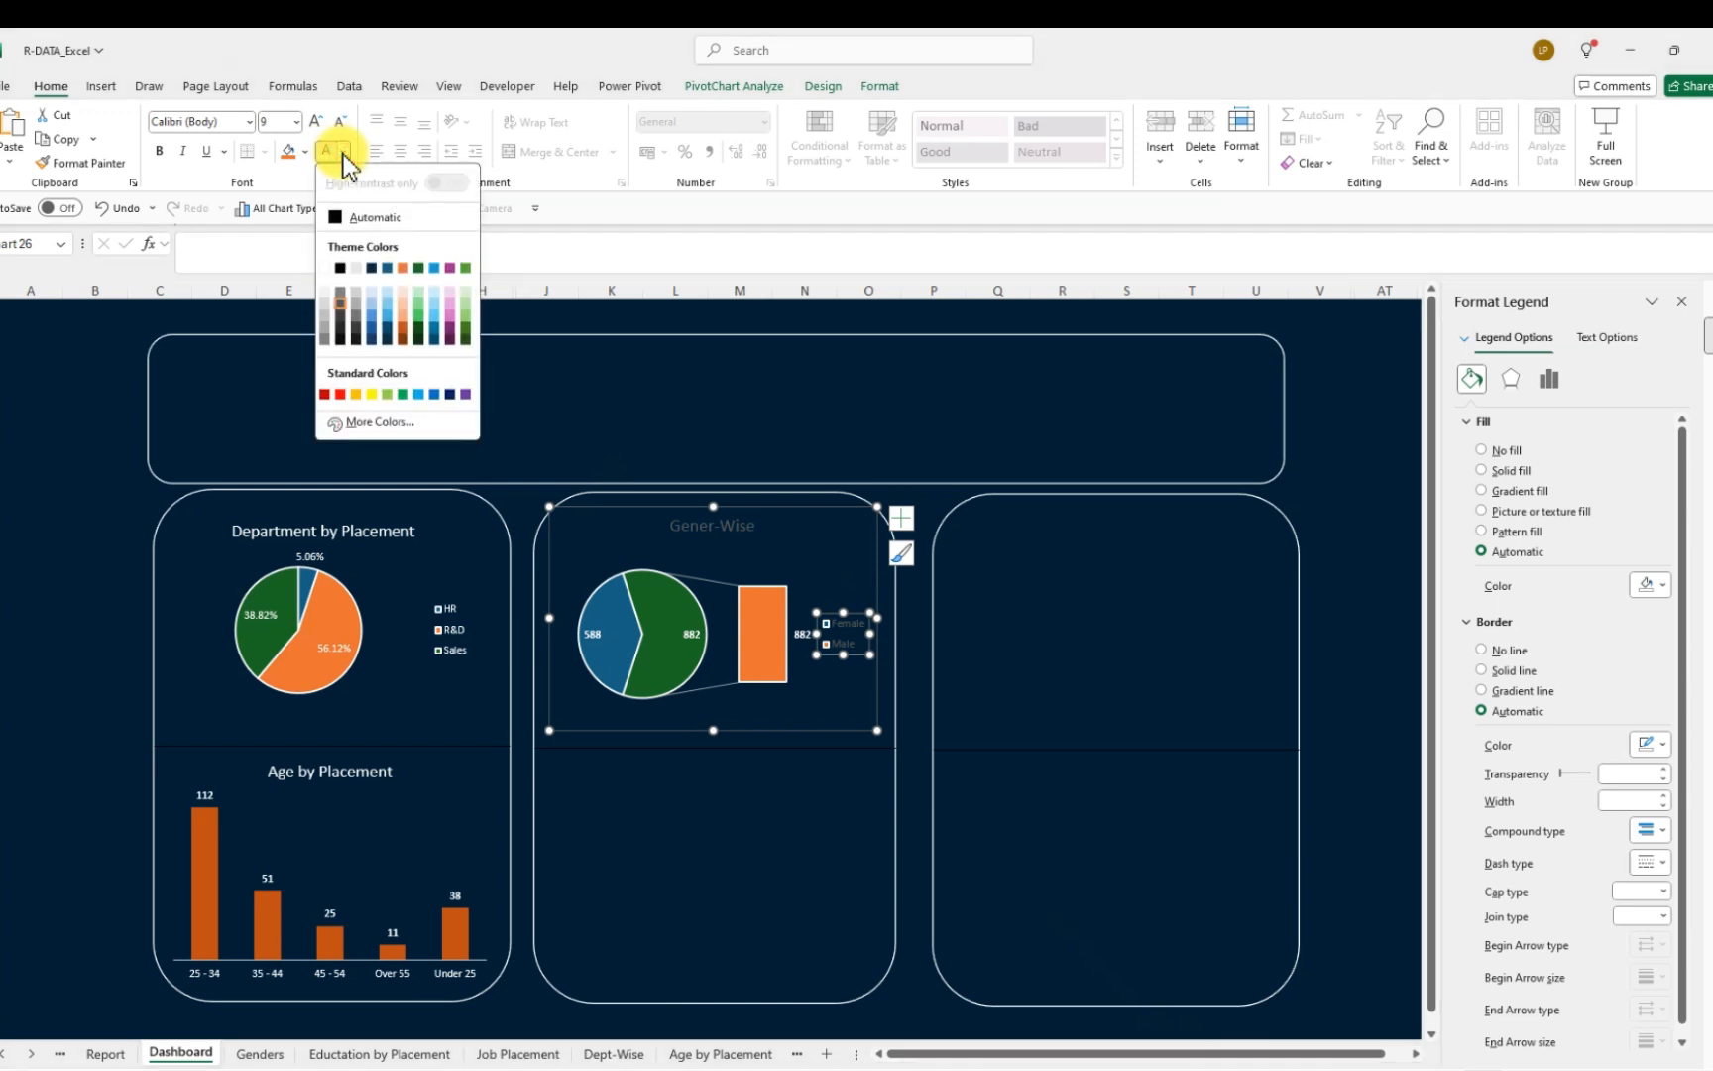
pyautogui.click(333, 266)
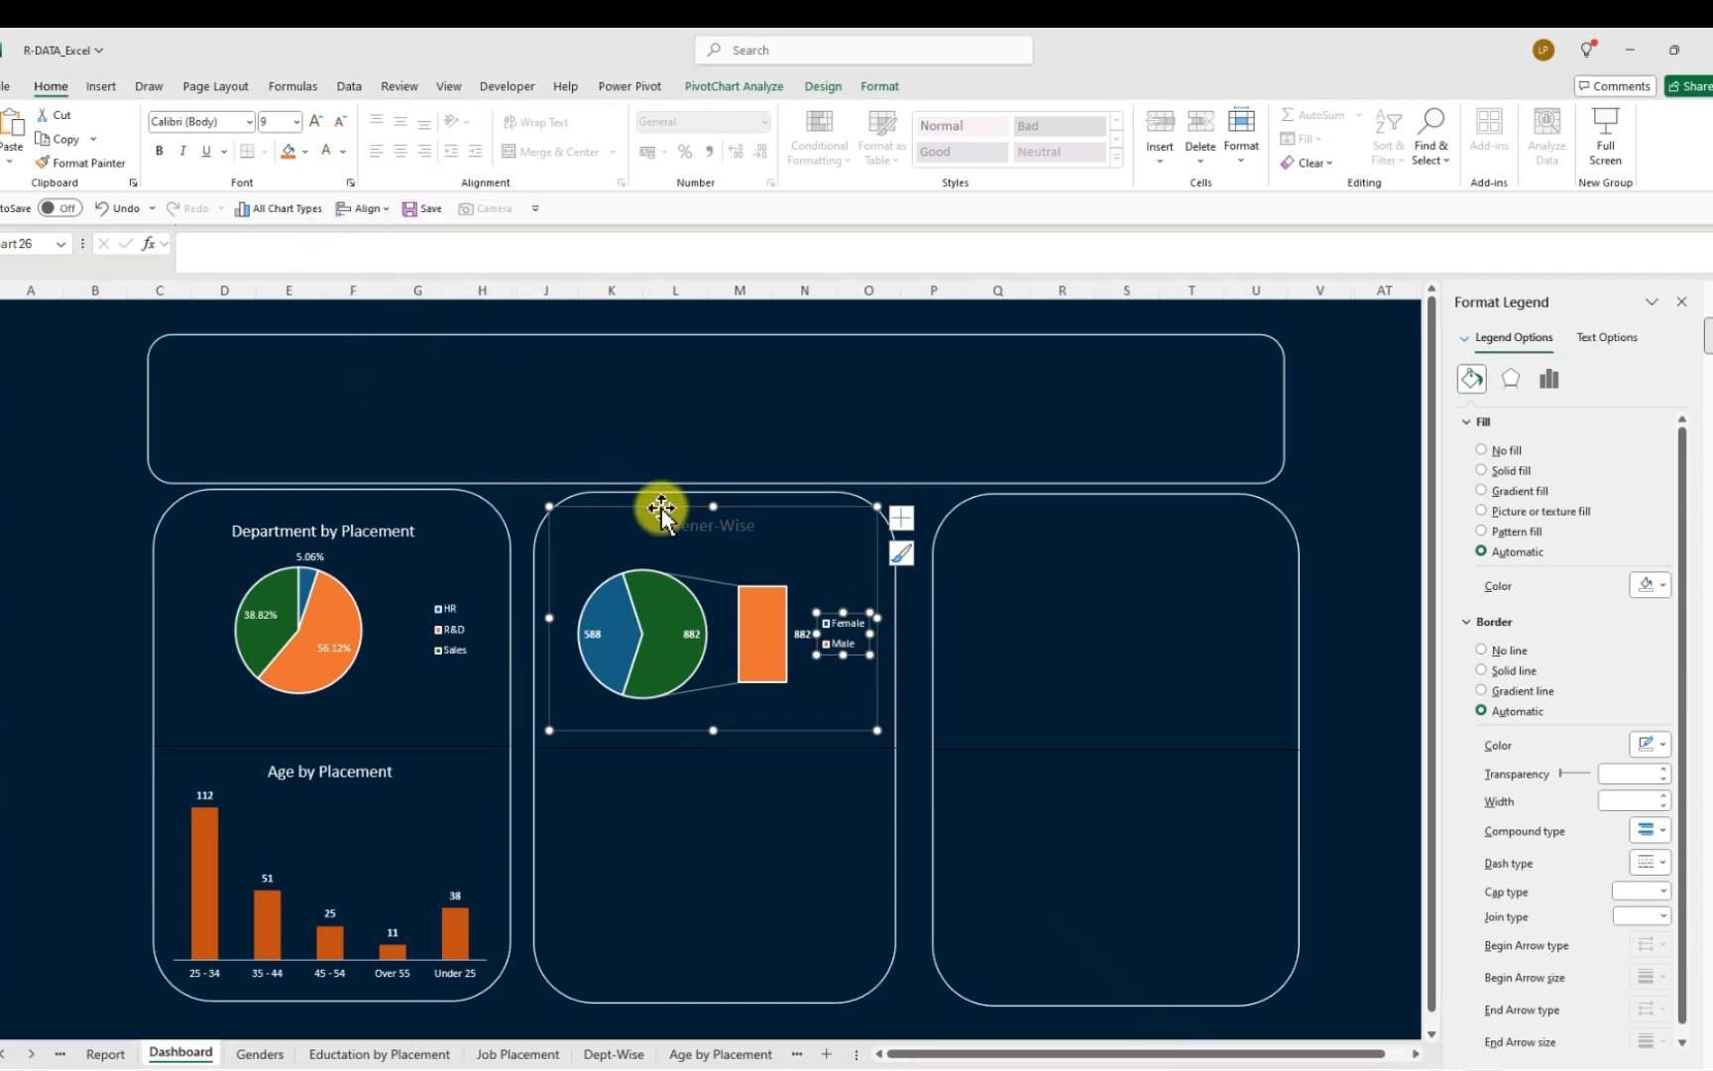
pyautogui.click(711, 527)
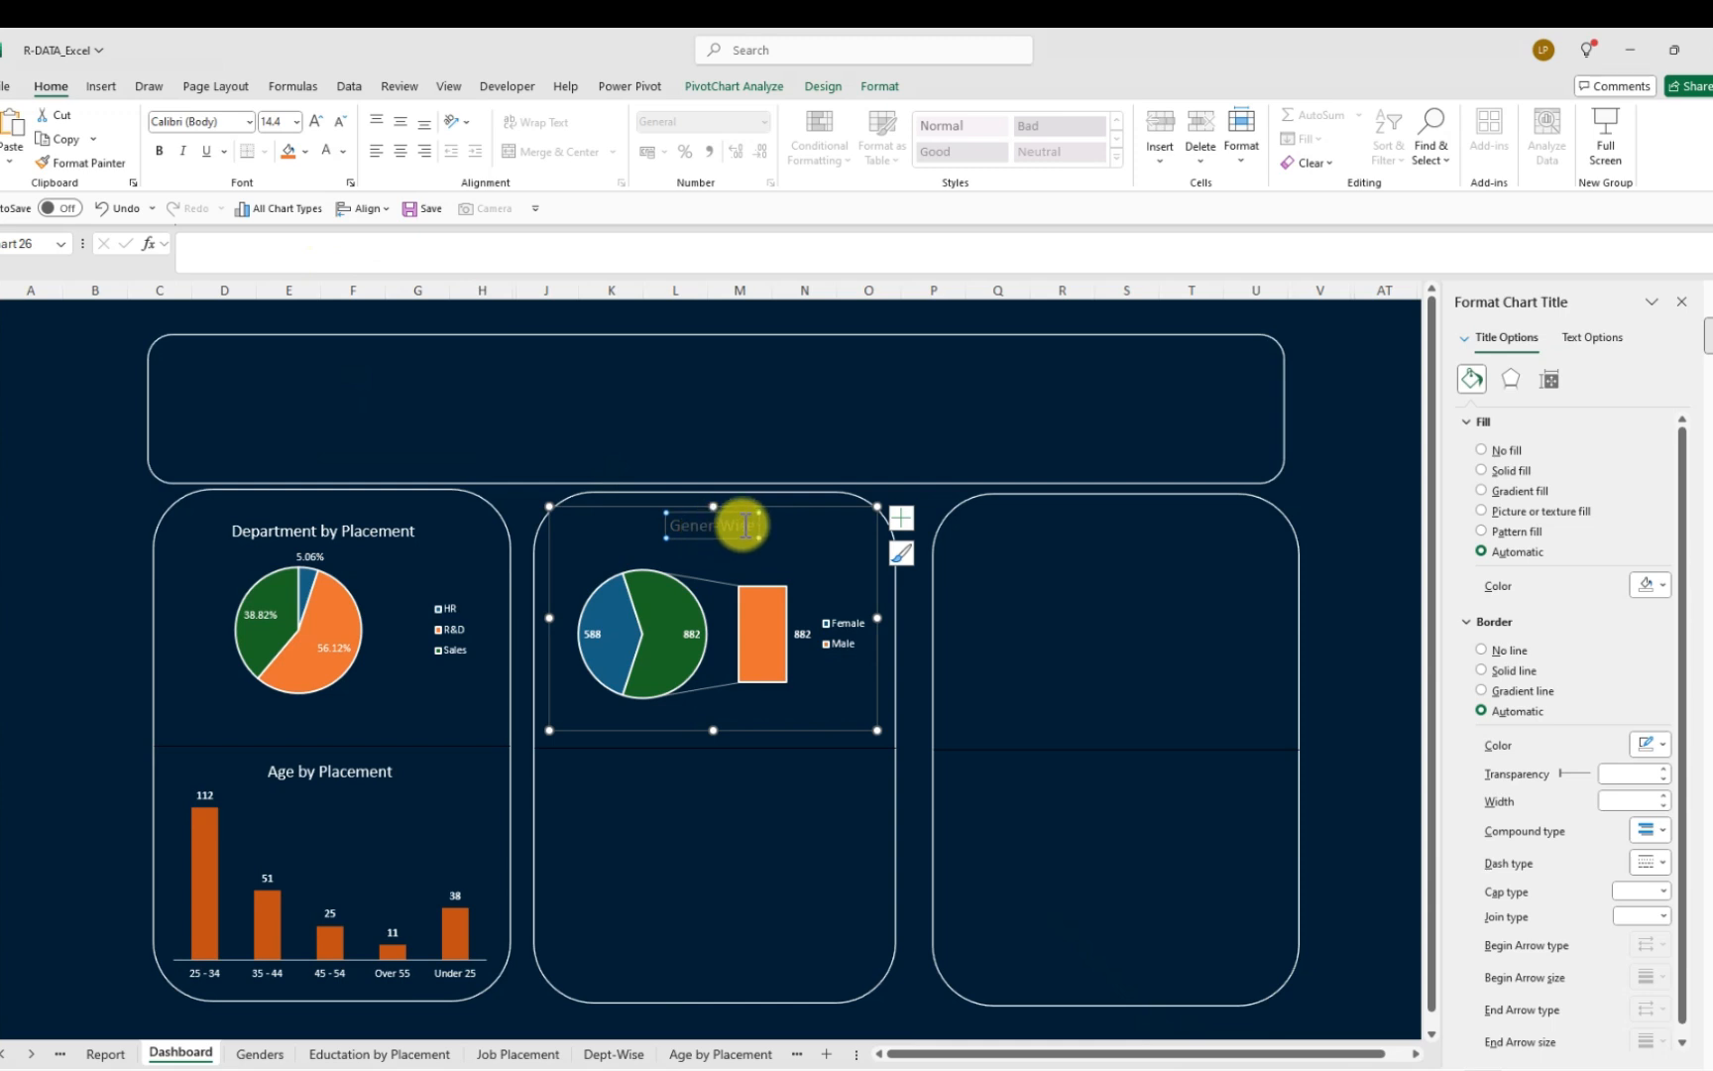
pyautogui.click(343, 153)
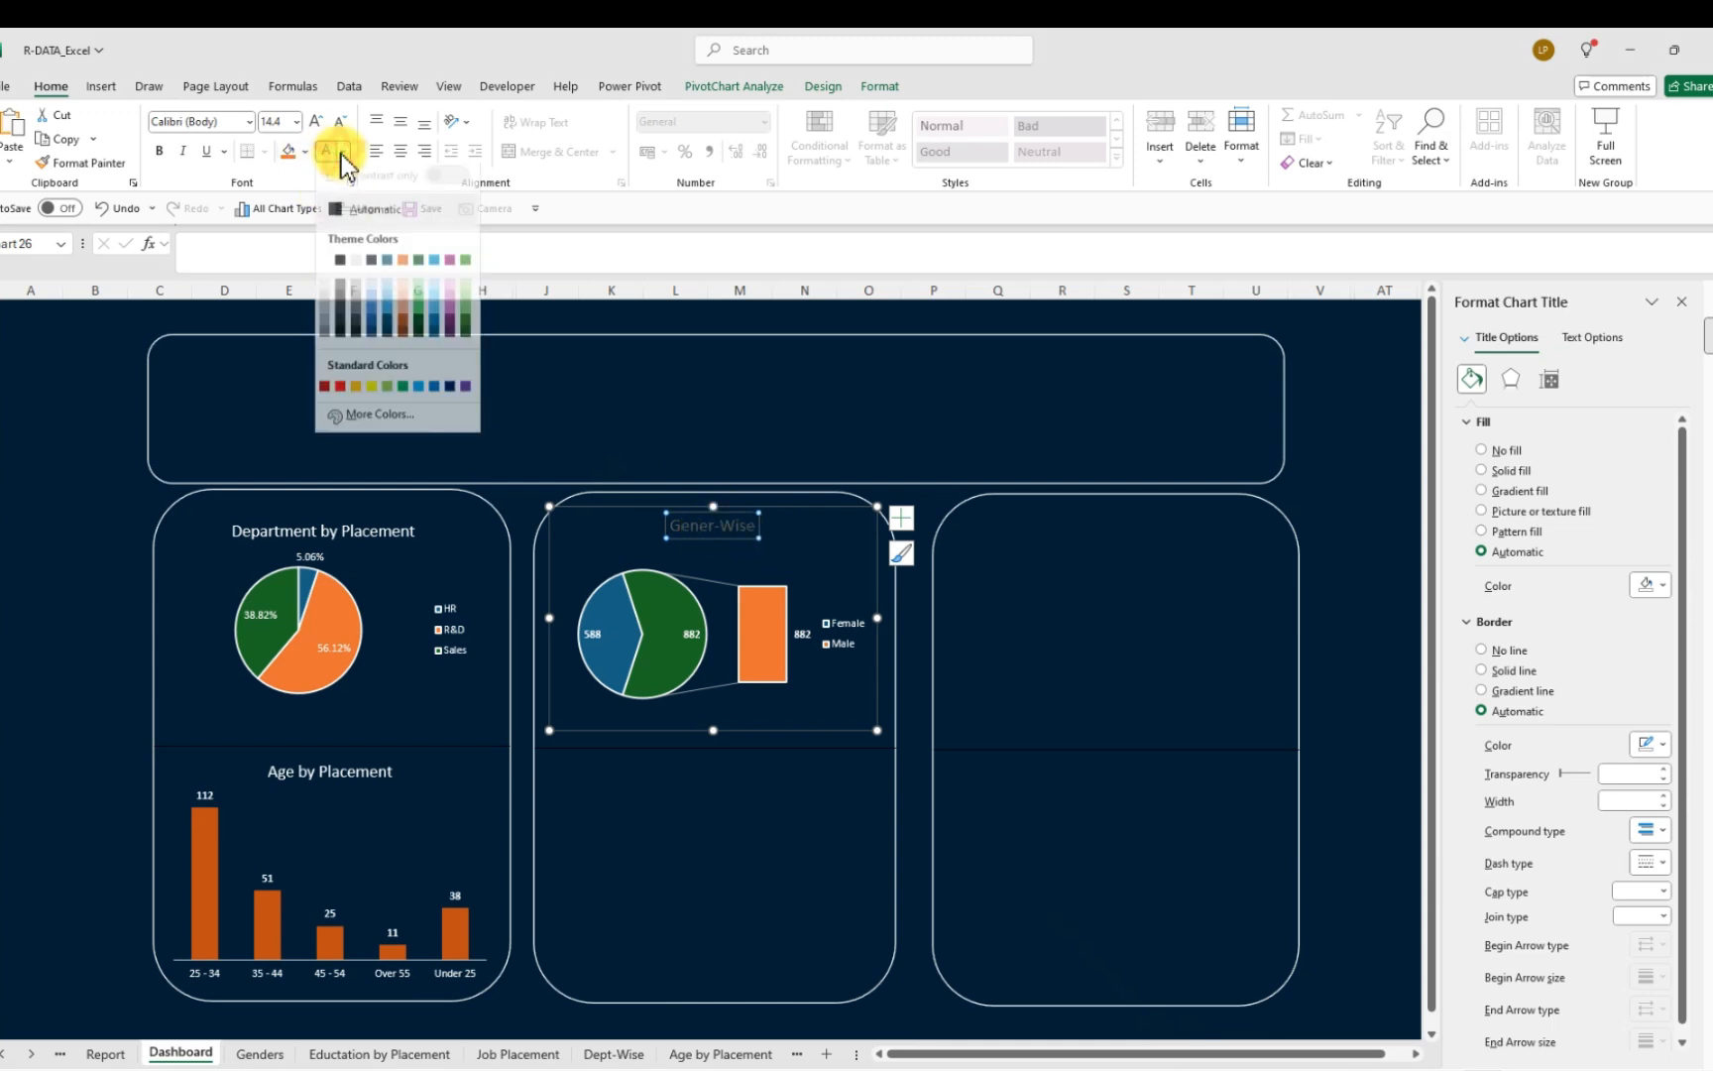
pyautogui.click(337, 268)
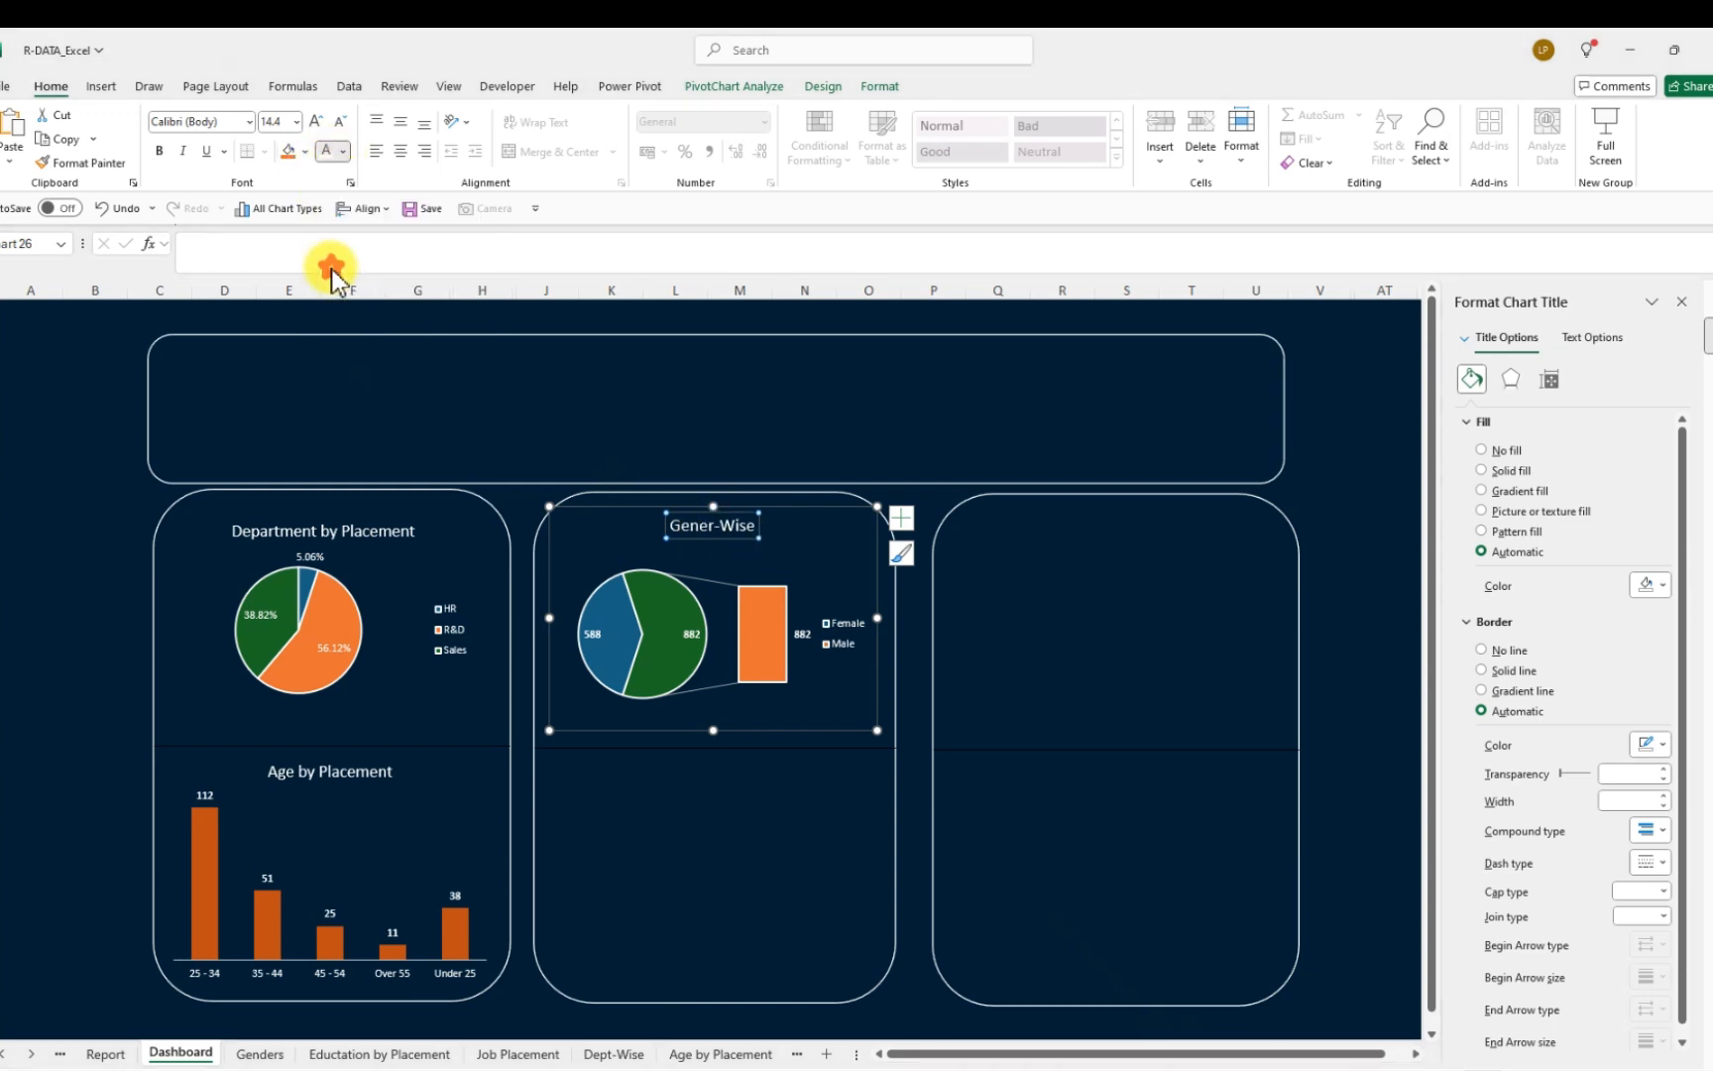
pyautogui.click(1375, 885)
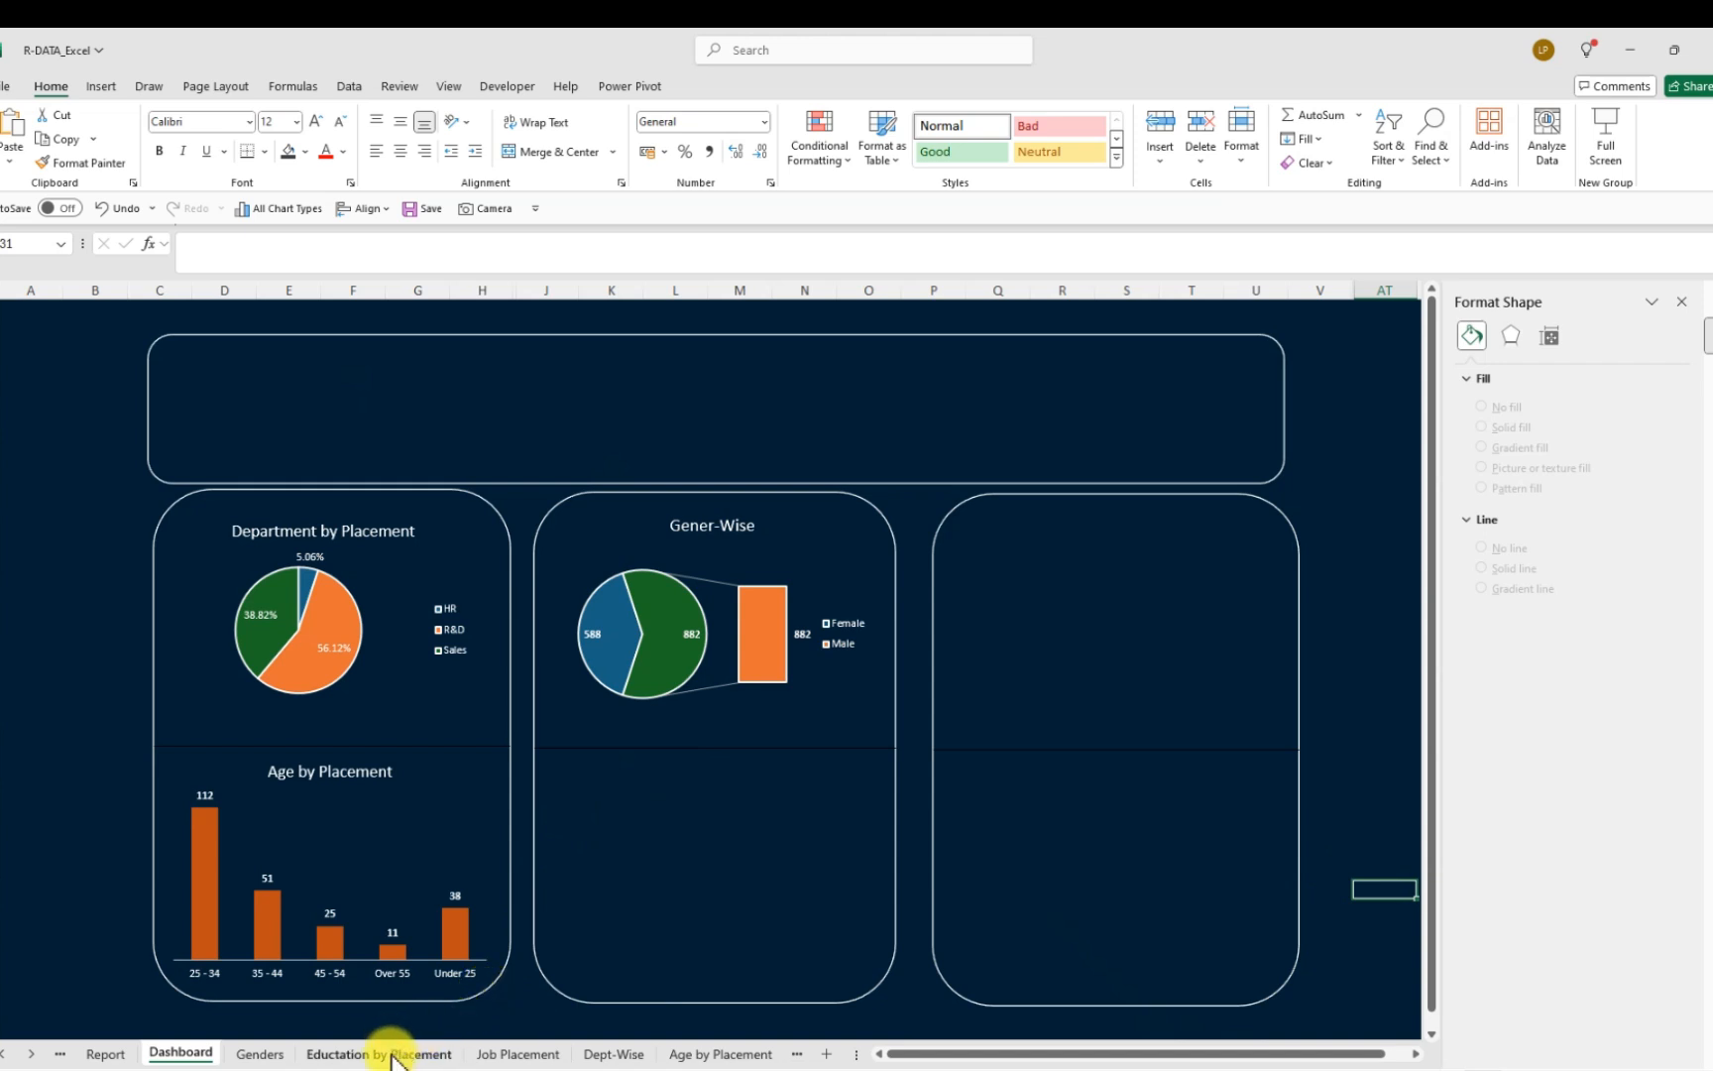
# Copy the Marital-Status funnel chart from the Marital Status sheet and paste it into the Dashboard's middle panel
pyautogui.click(788, 1059)
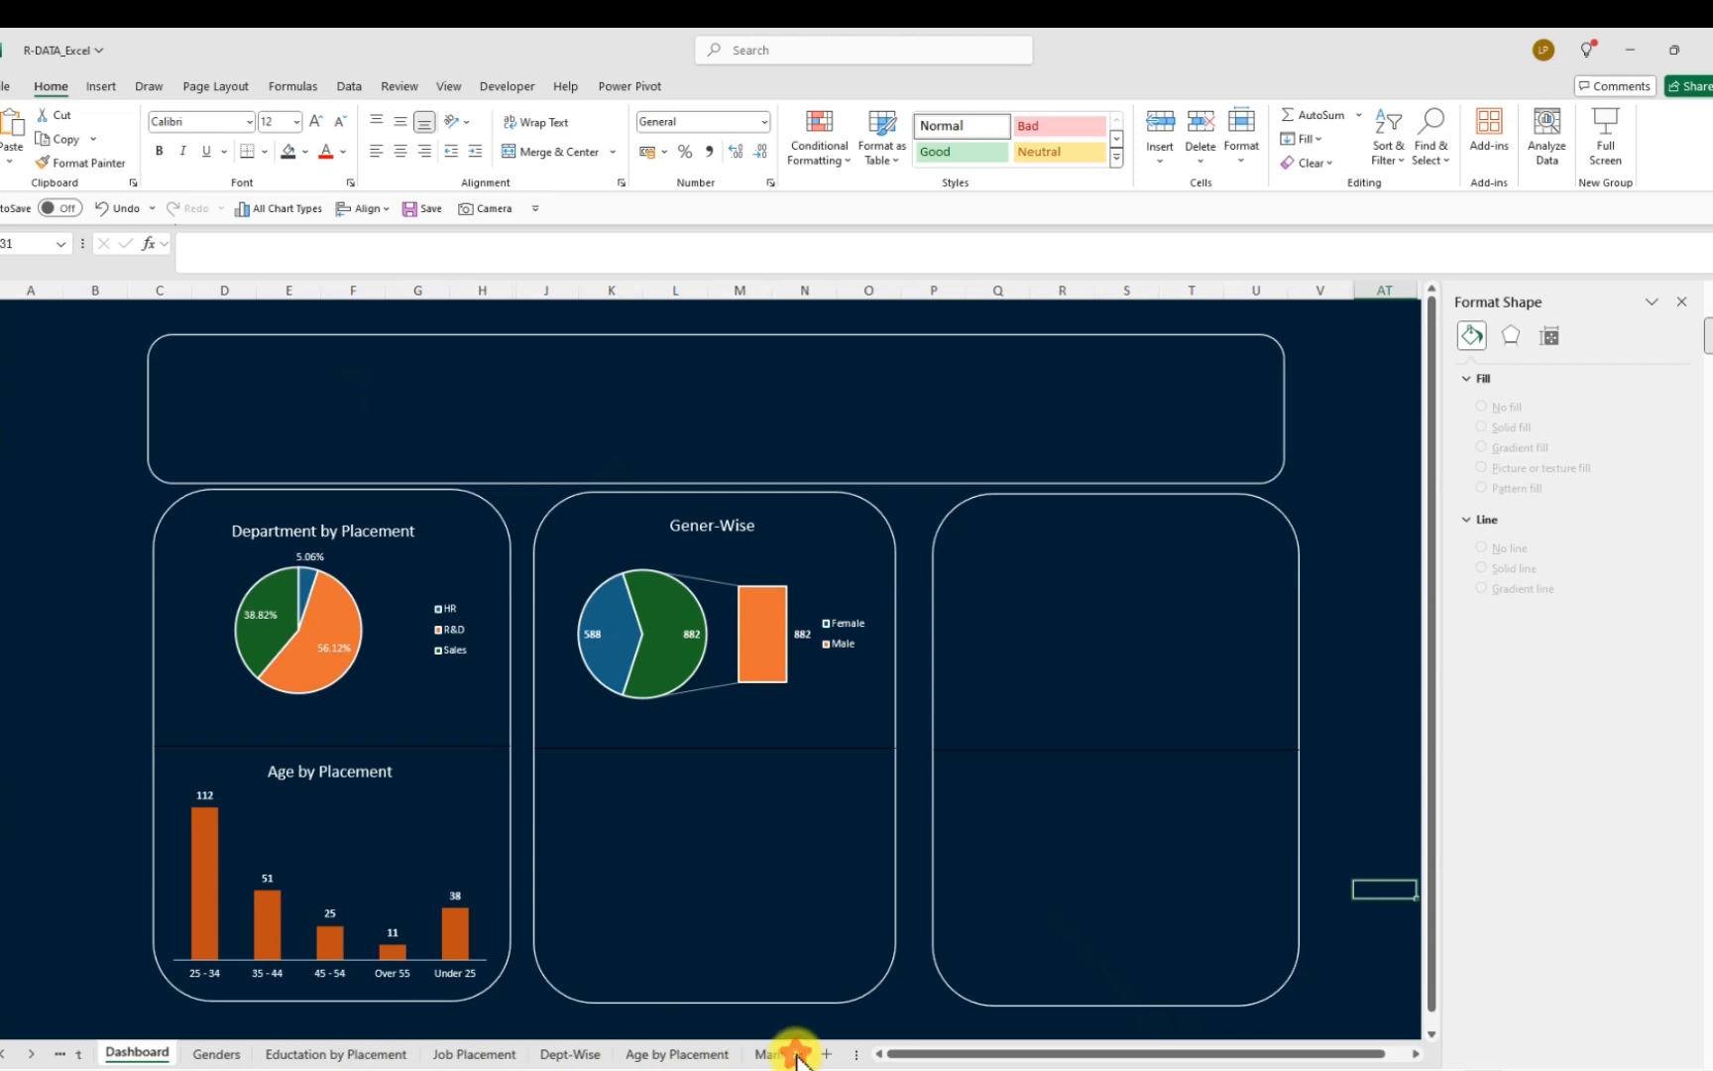
pyautogui.click(762, 1056)
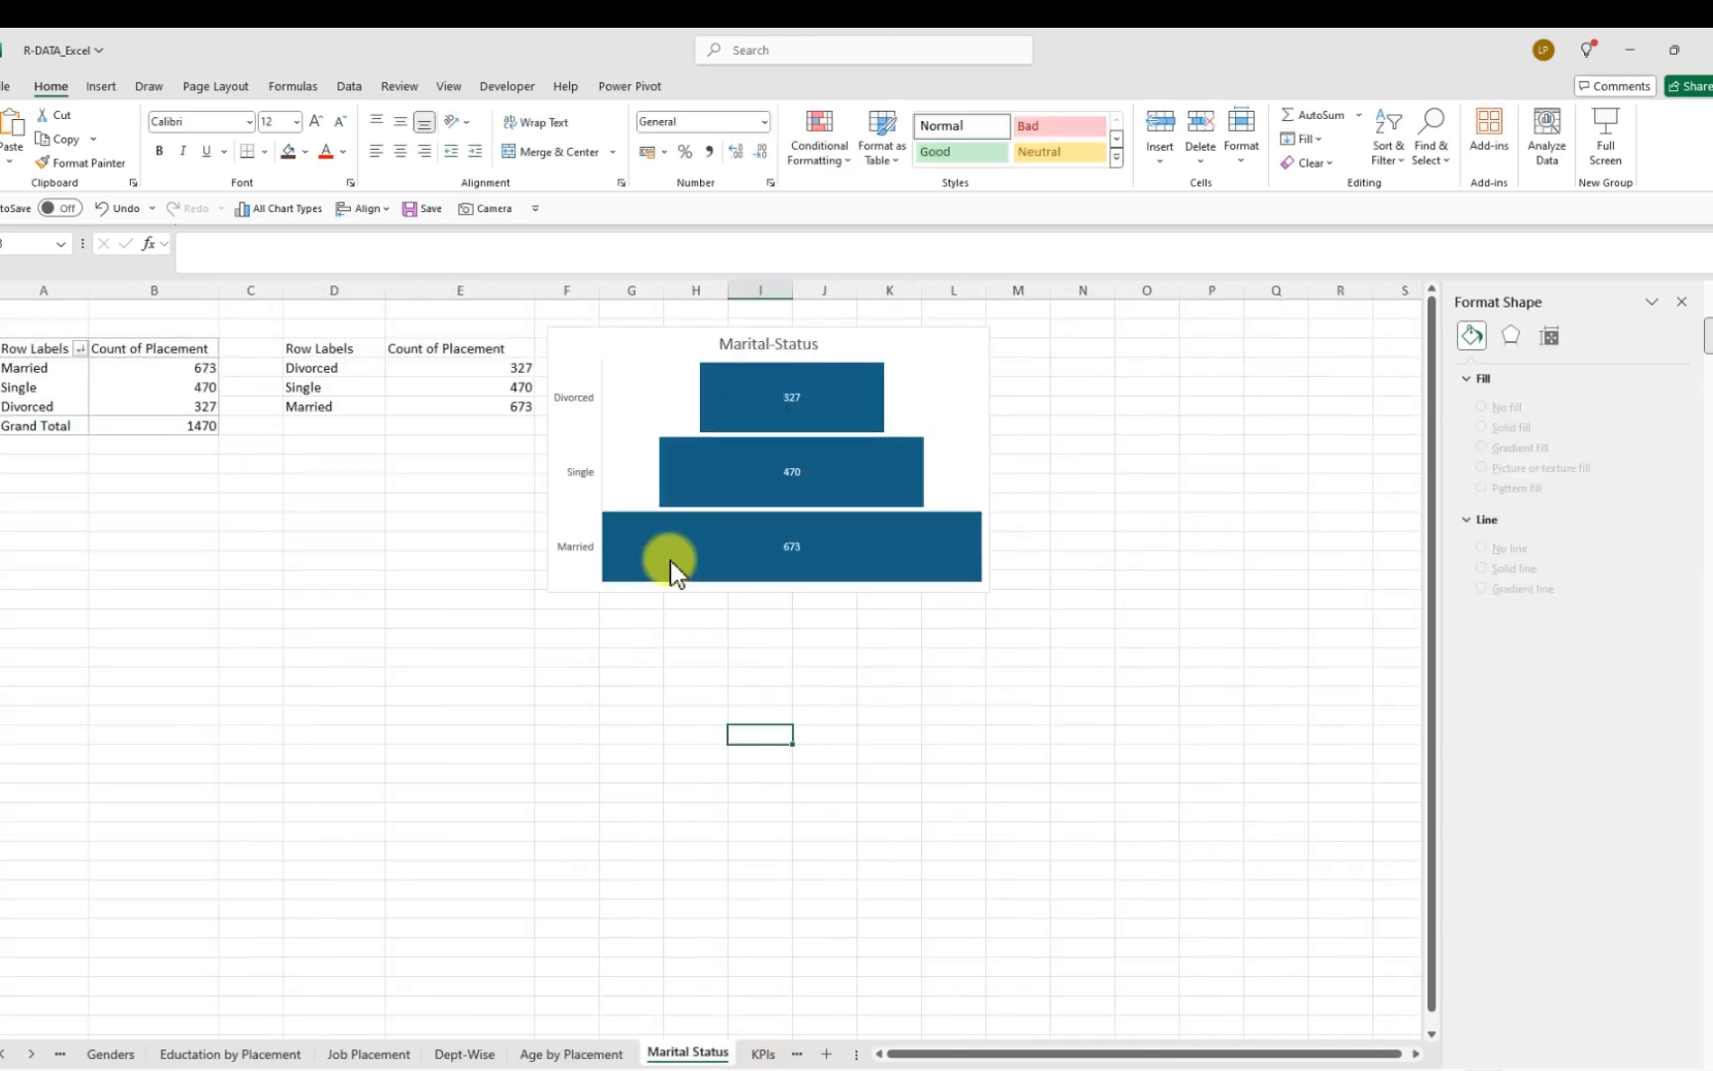
pyautogui.click(602, 345)
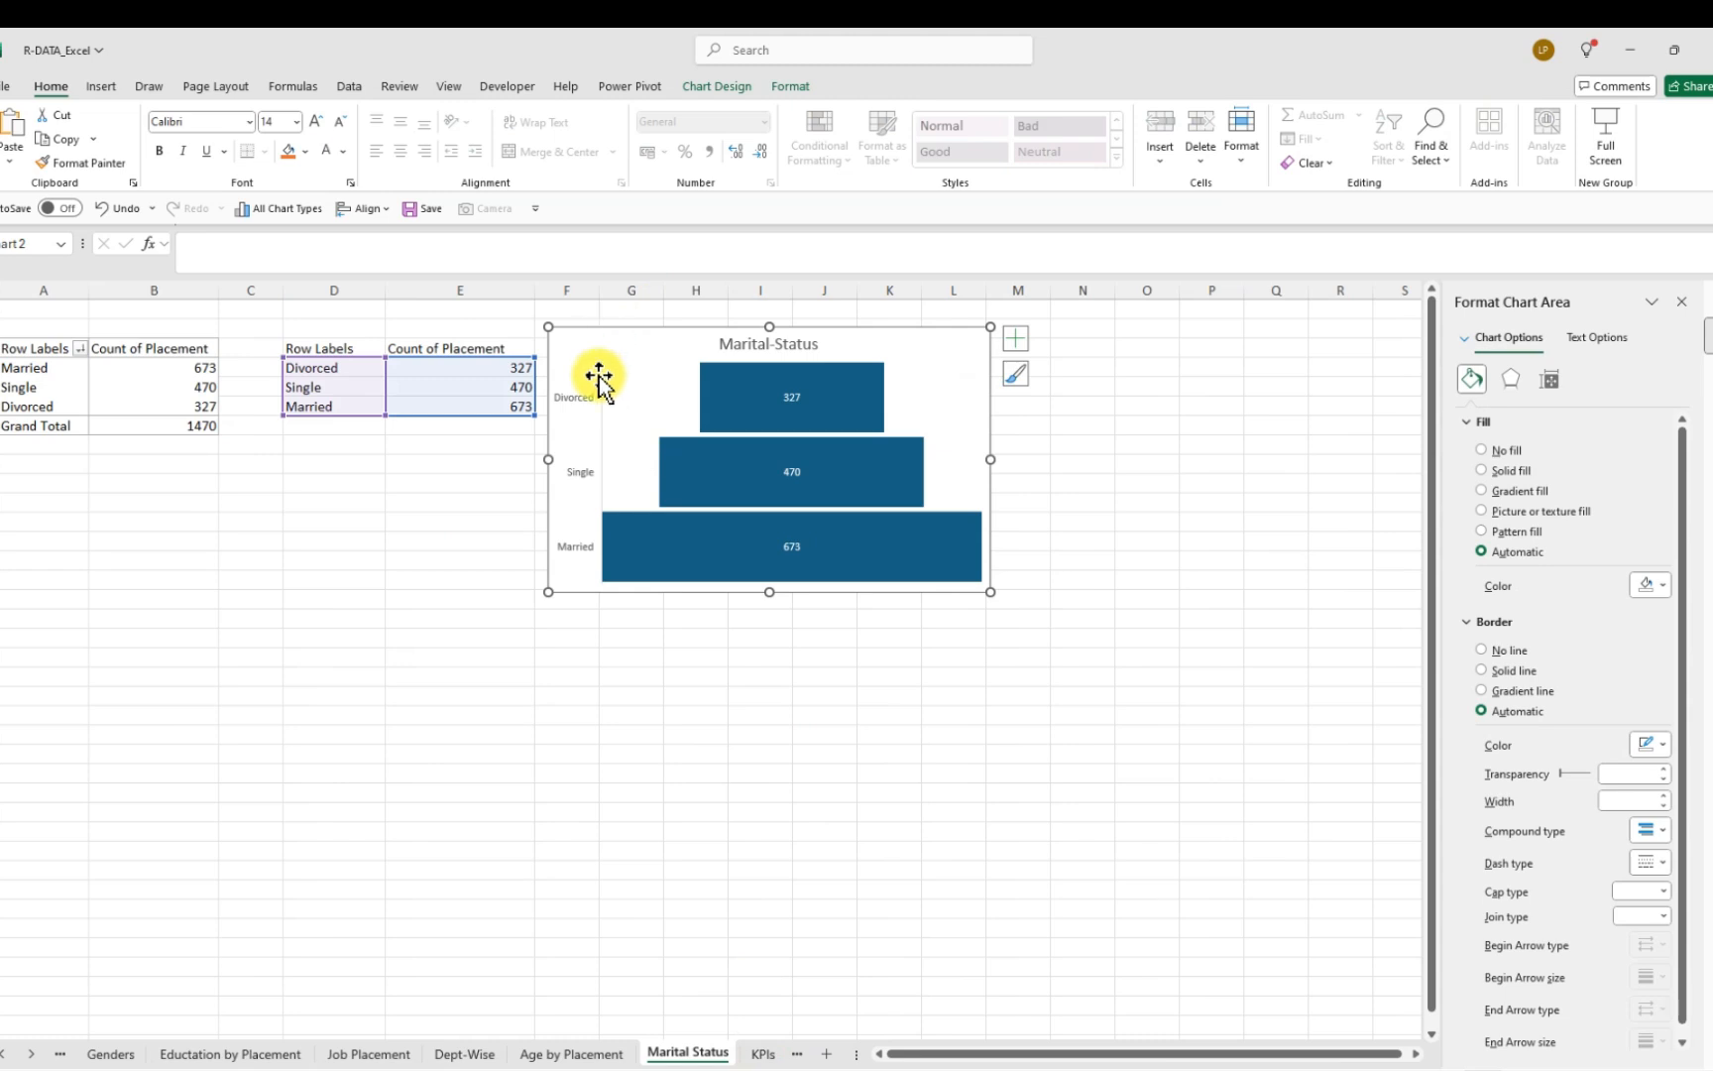
pyautogui.hotkey('ctrl', 'c')
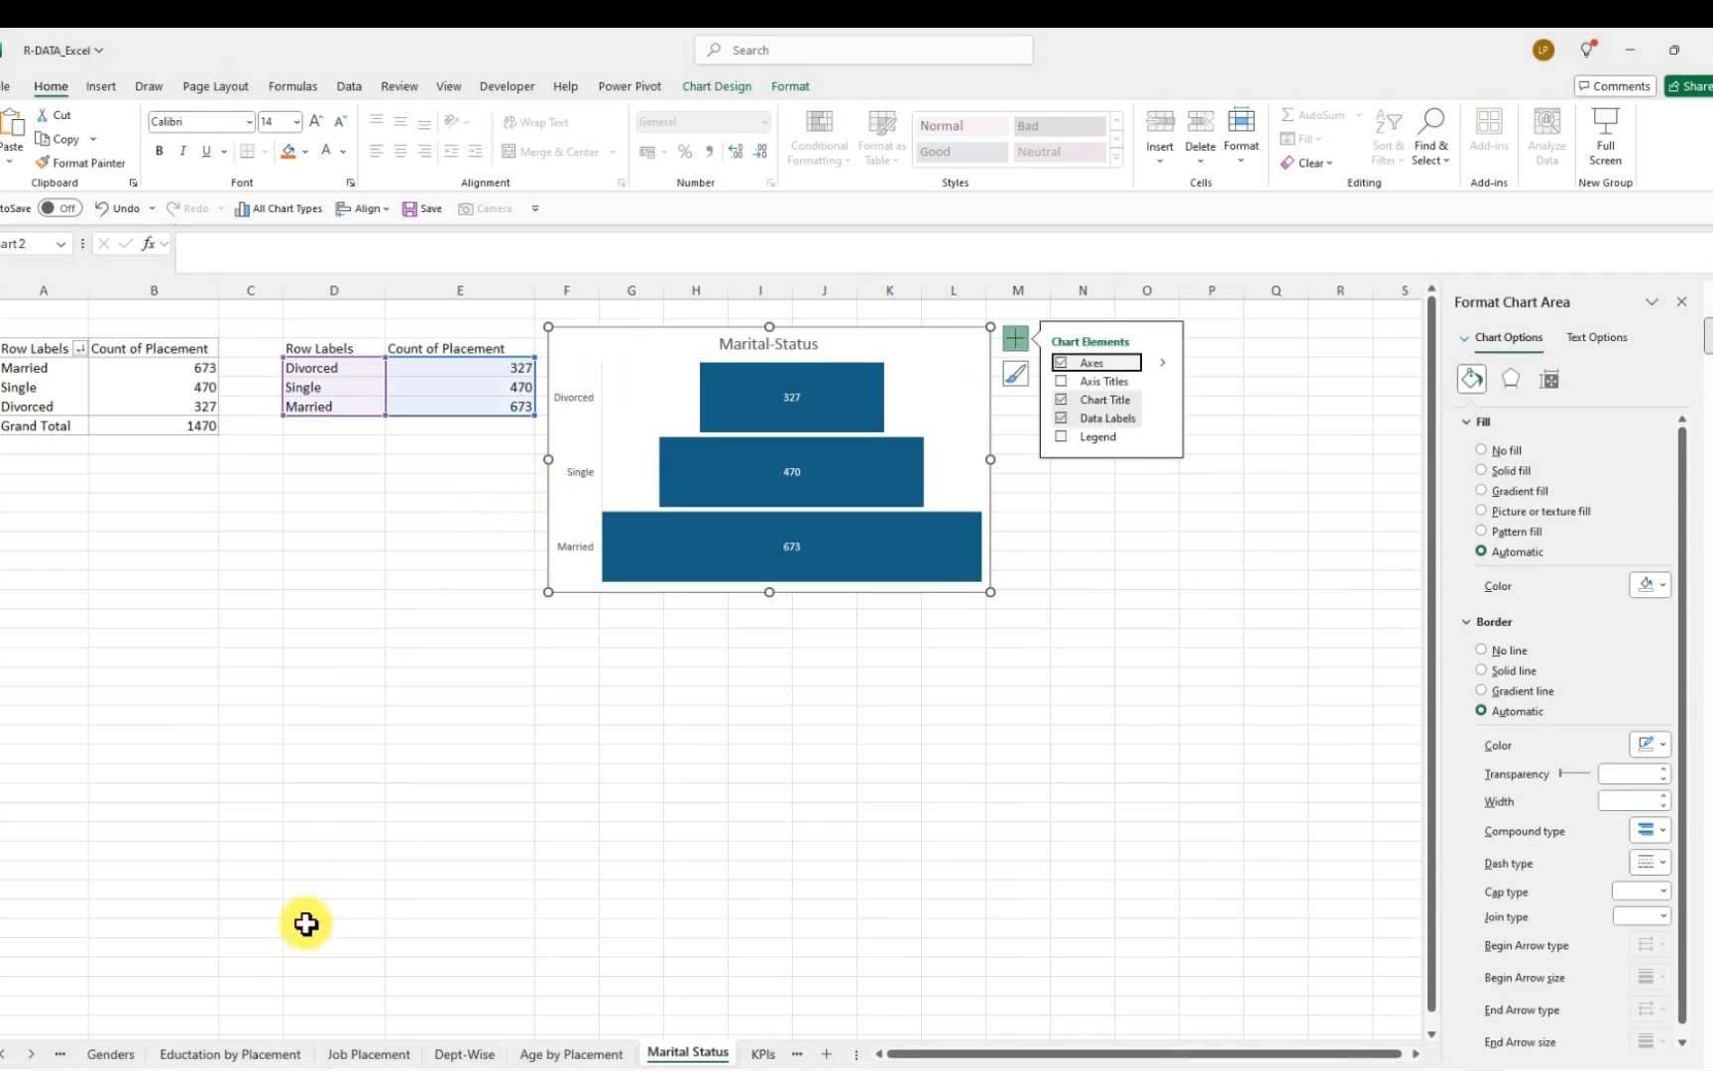
pyautogui.click(66, 1054)
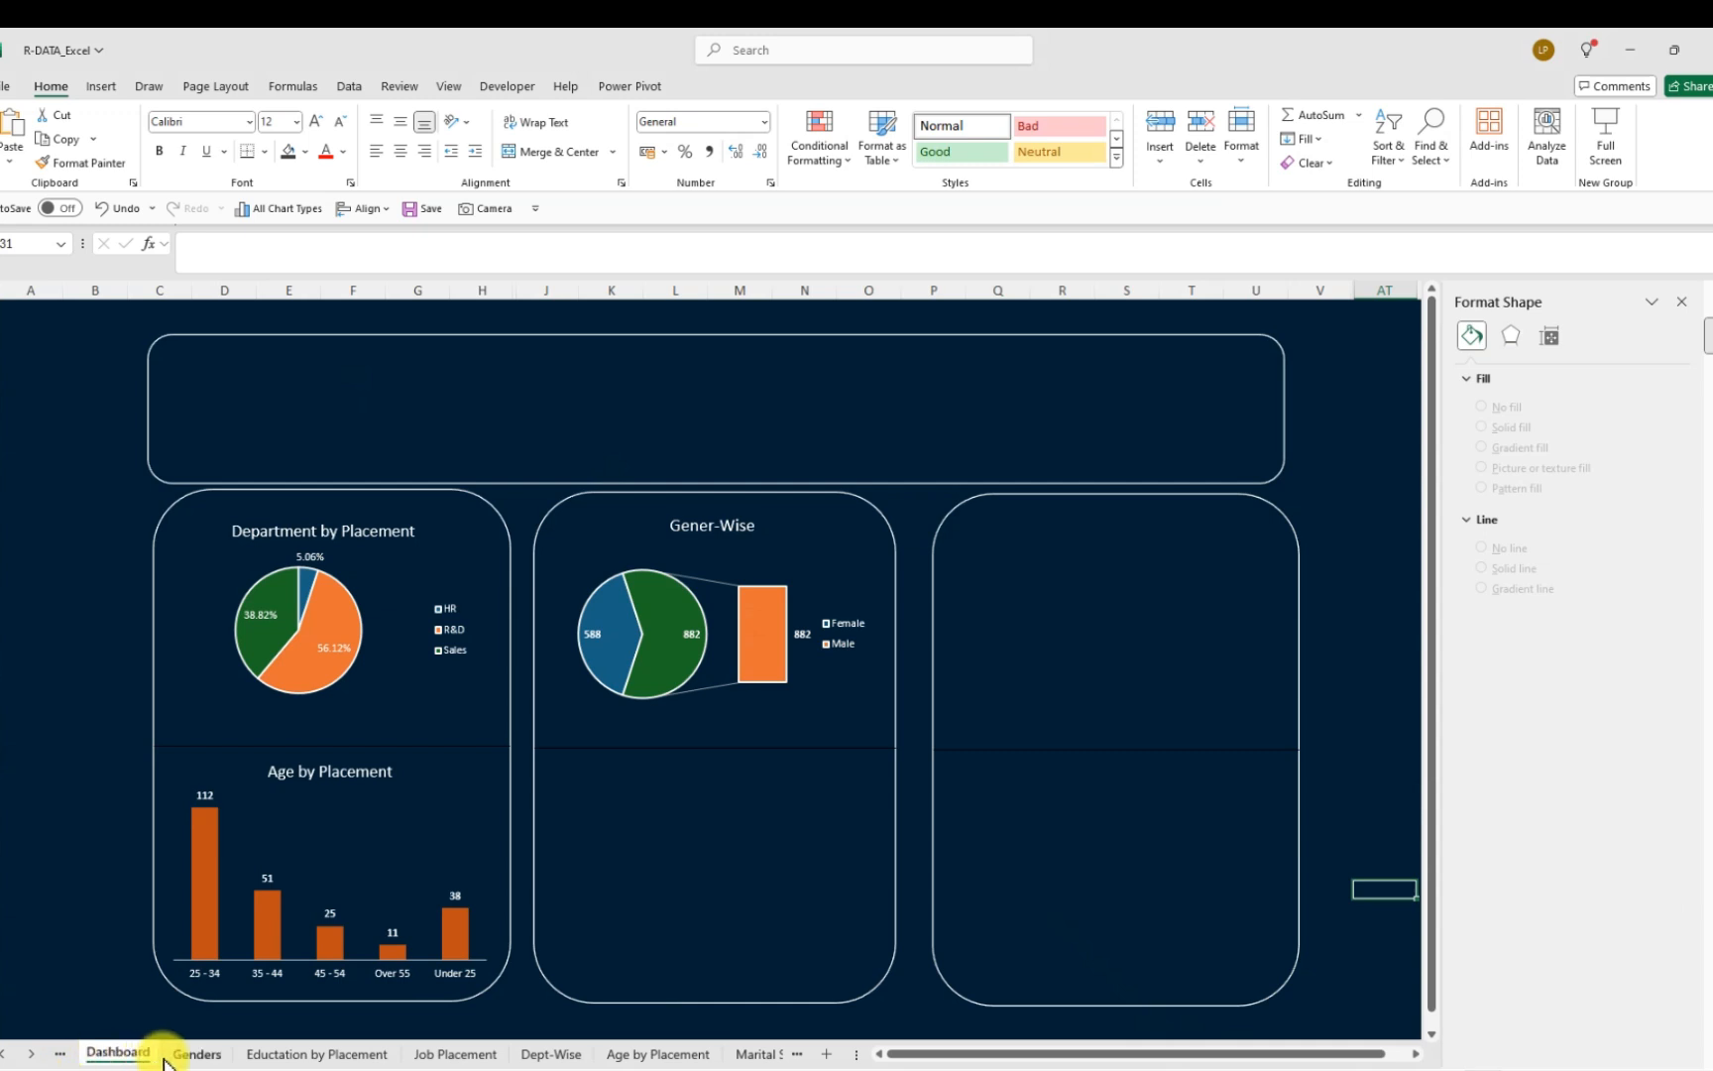
pyautogui.click(673, 849)
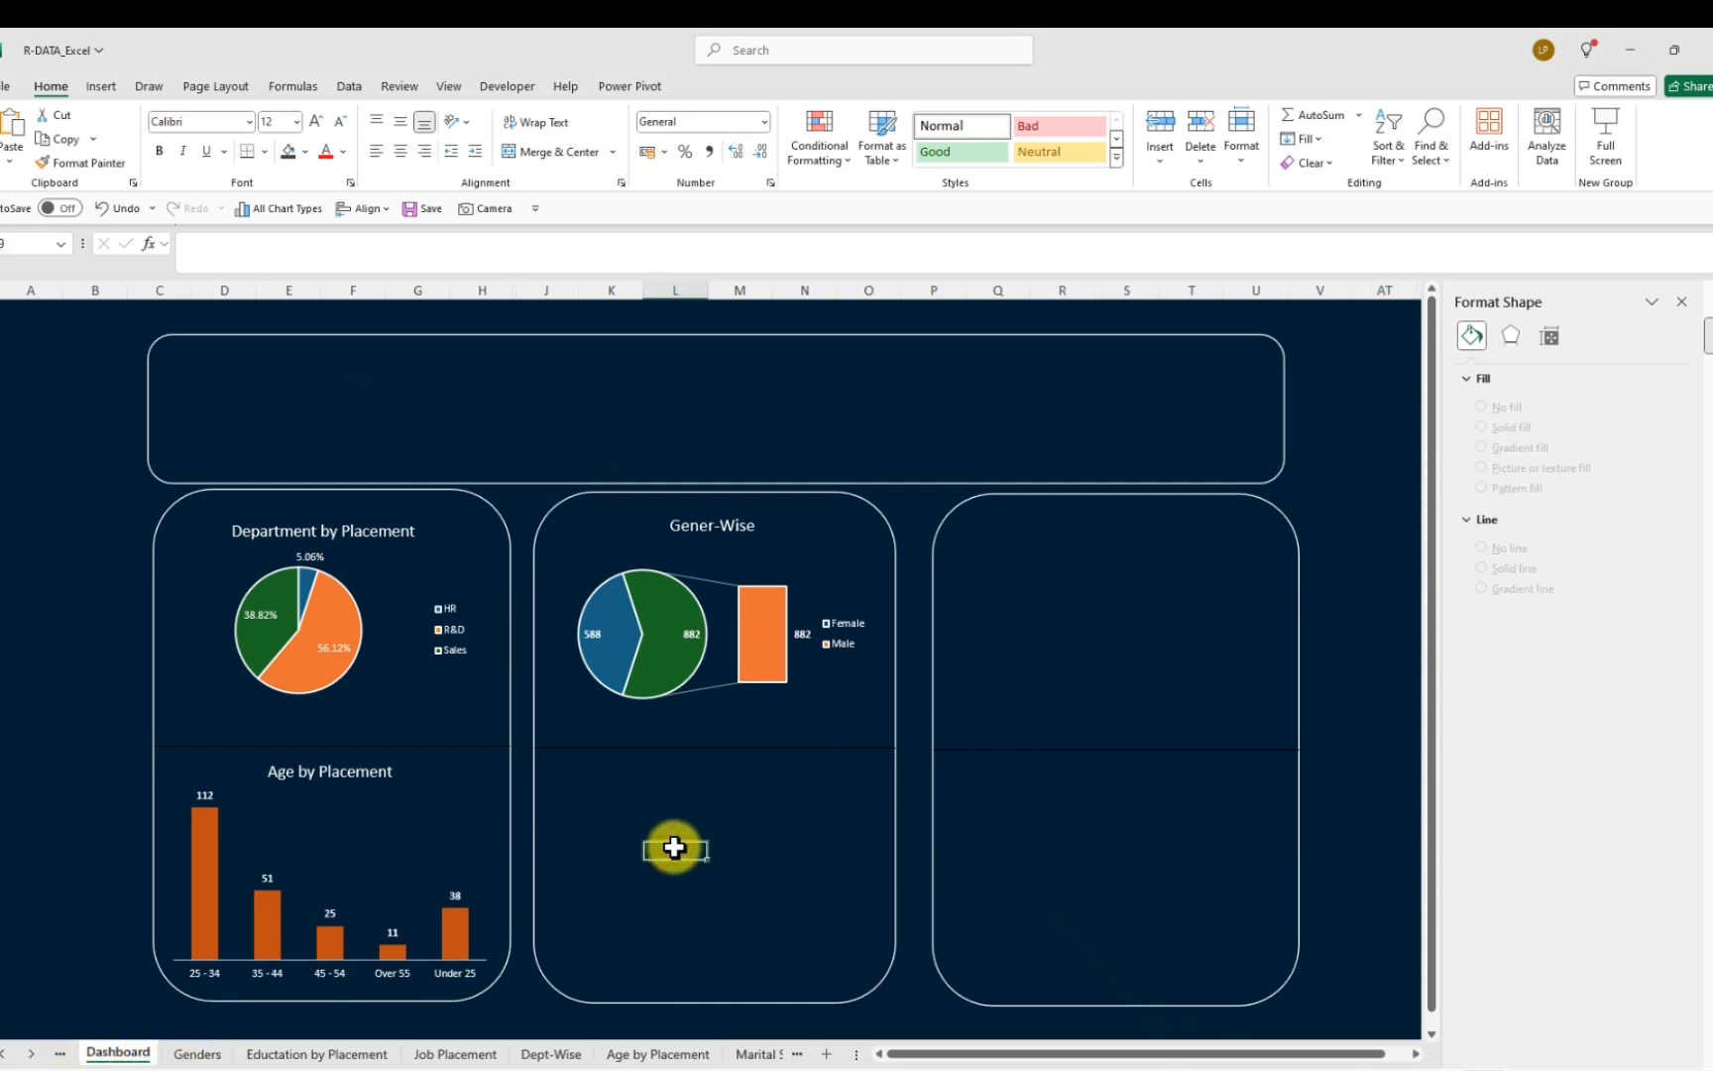
pyautogui.hotkey('ctrl', 'v')
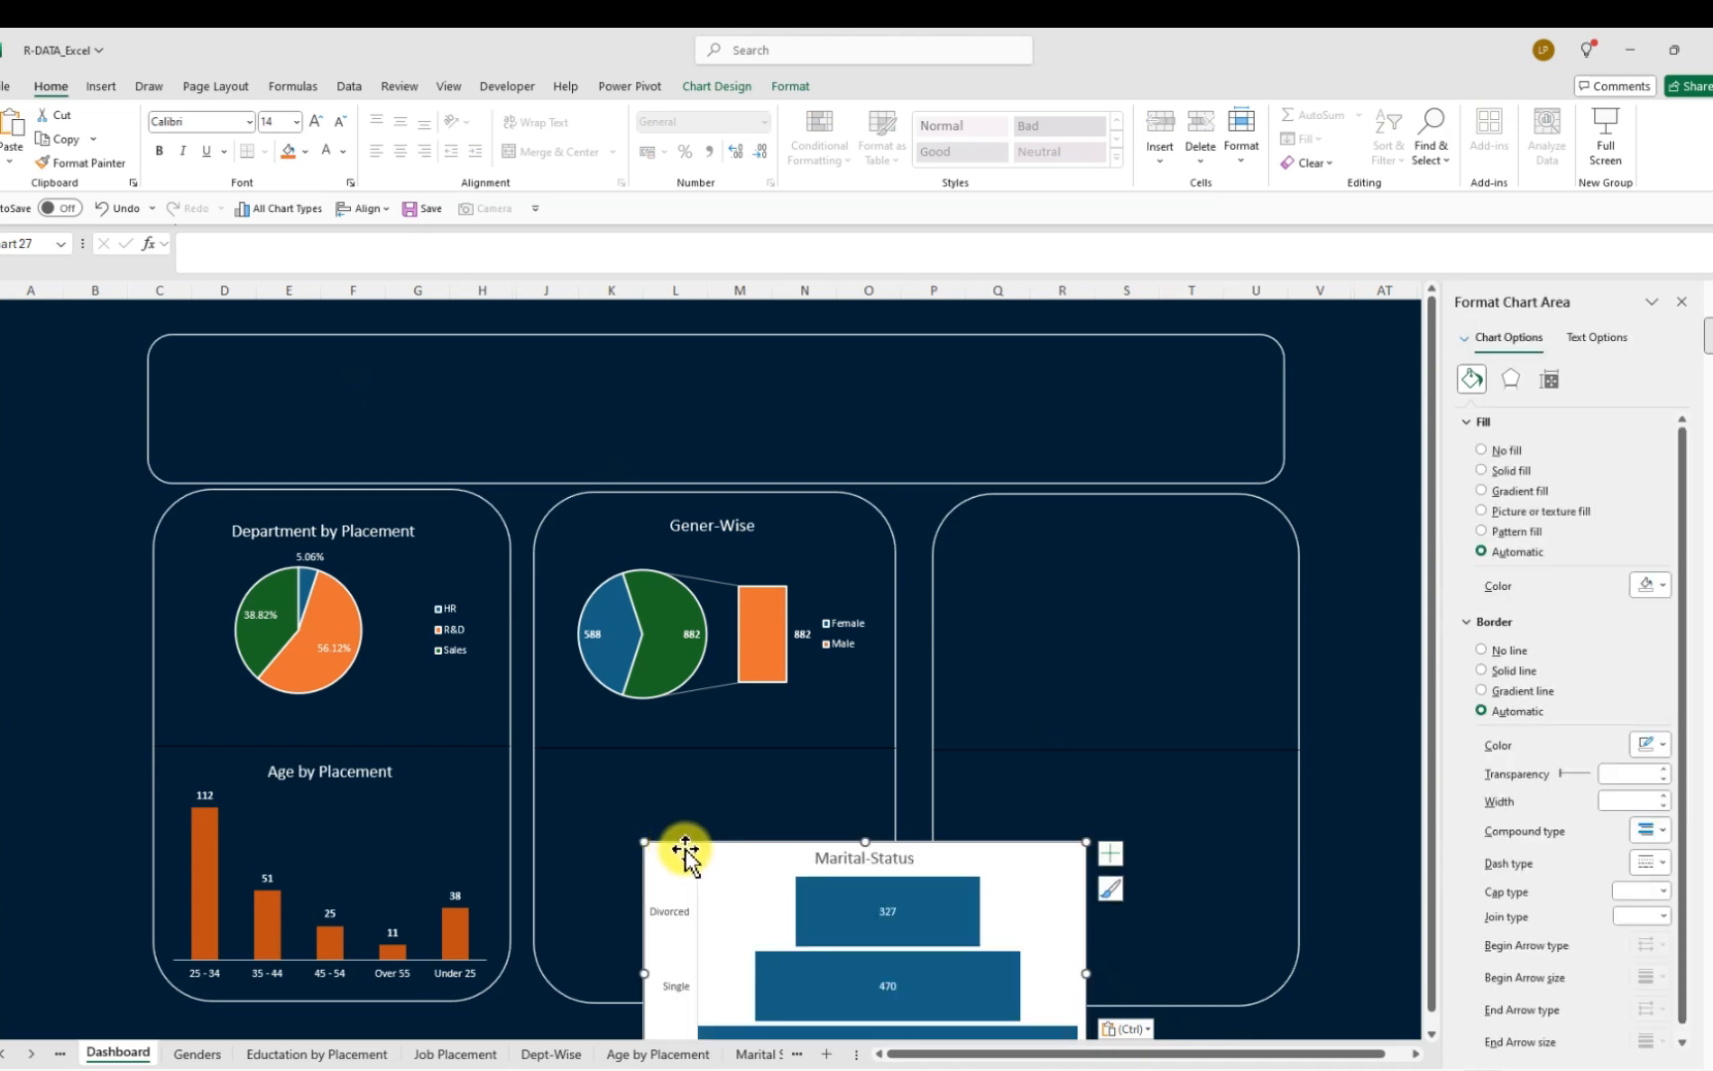
# Shrink the pasted Marital-Status chart and position it within the lower half of the middle panel
pyautogui.moveTo(704, 858); pyautogui.dragTo(589, 759)
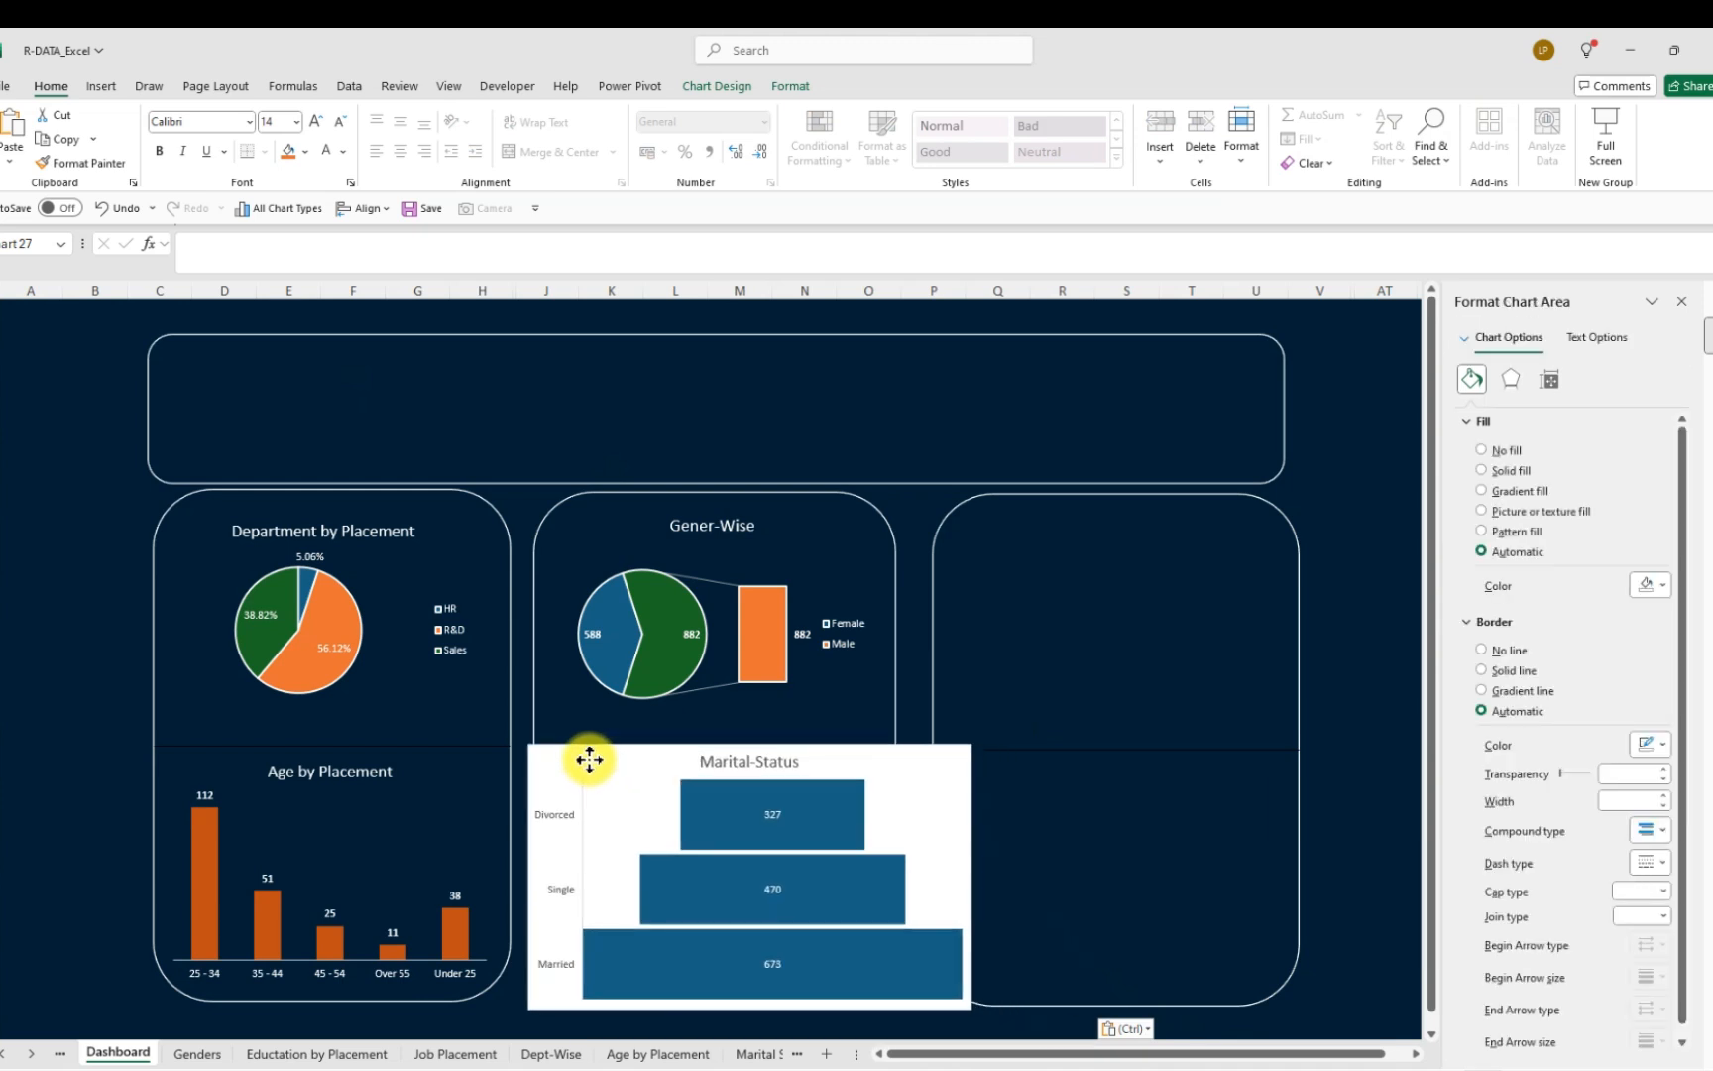
pyautogui.moveTo(971, 1007); pyautogui.dragTo(869, 923)
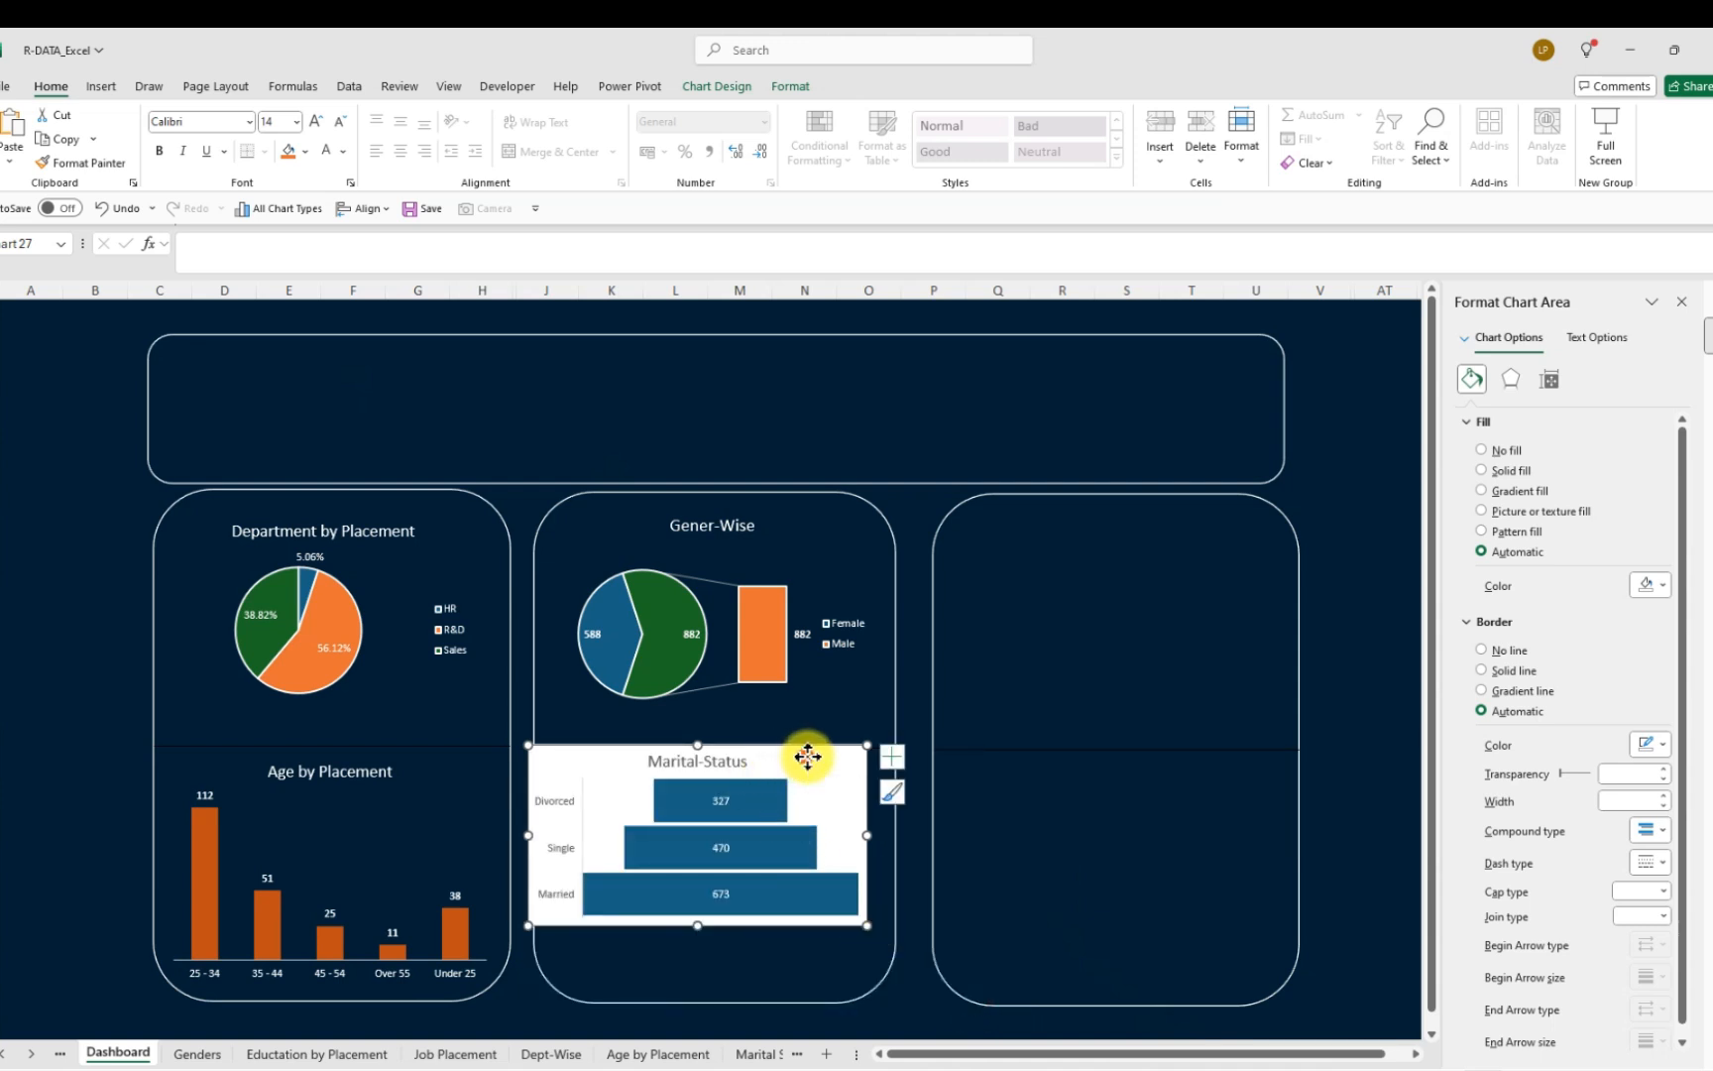
pyautogui.moveTo(808, 757); pyautogui.dragTo(830, 780)
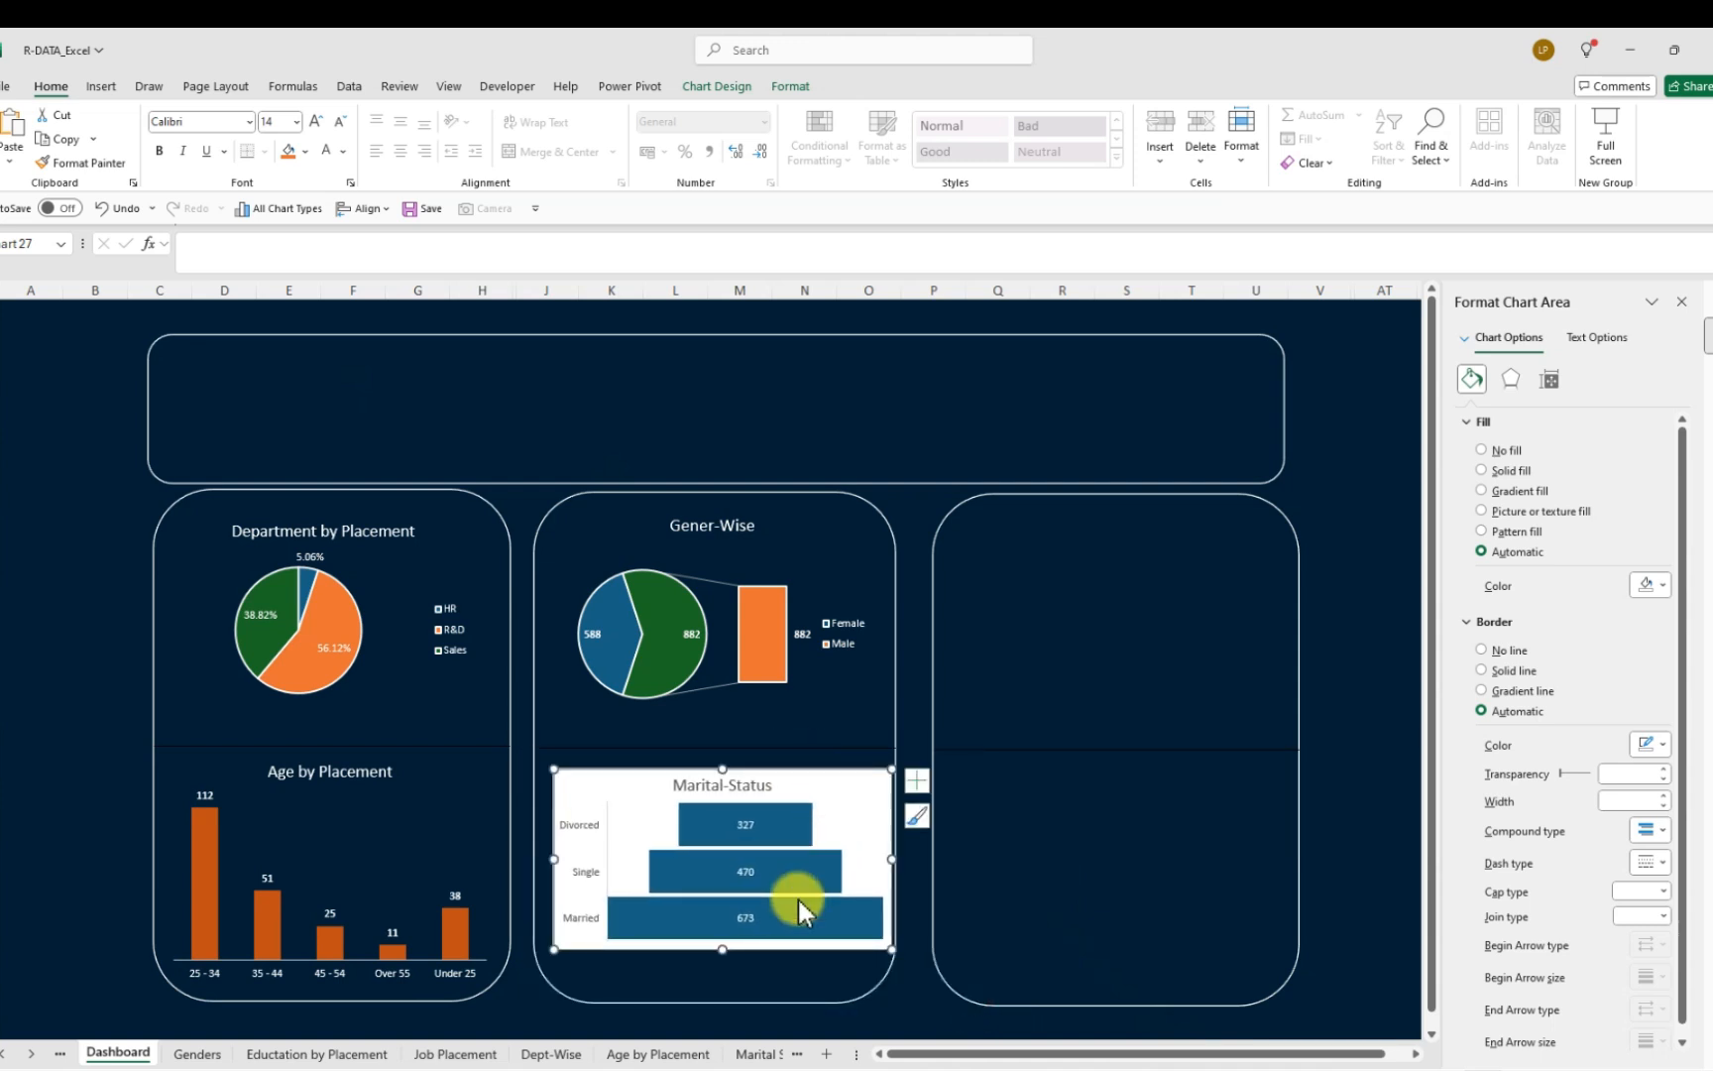
# Make the Marital-Status chart slightly taller and nudge it to fill the lower half of the middle panel
pyautogui.moveTo(718, 952); pyautogui.dragTo(708, 974)
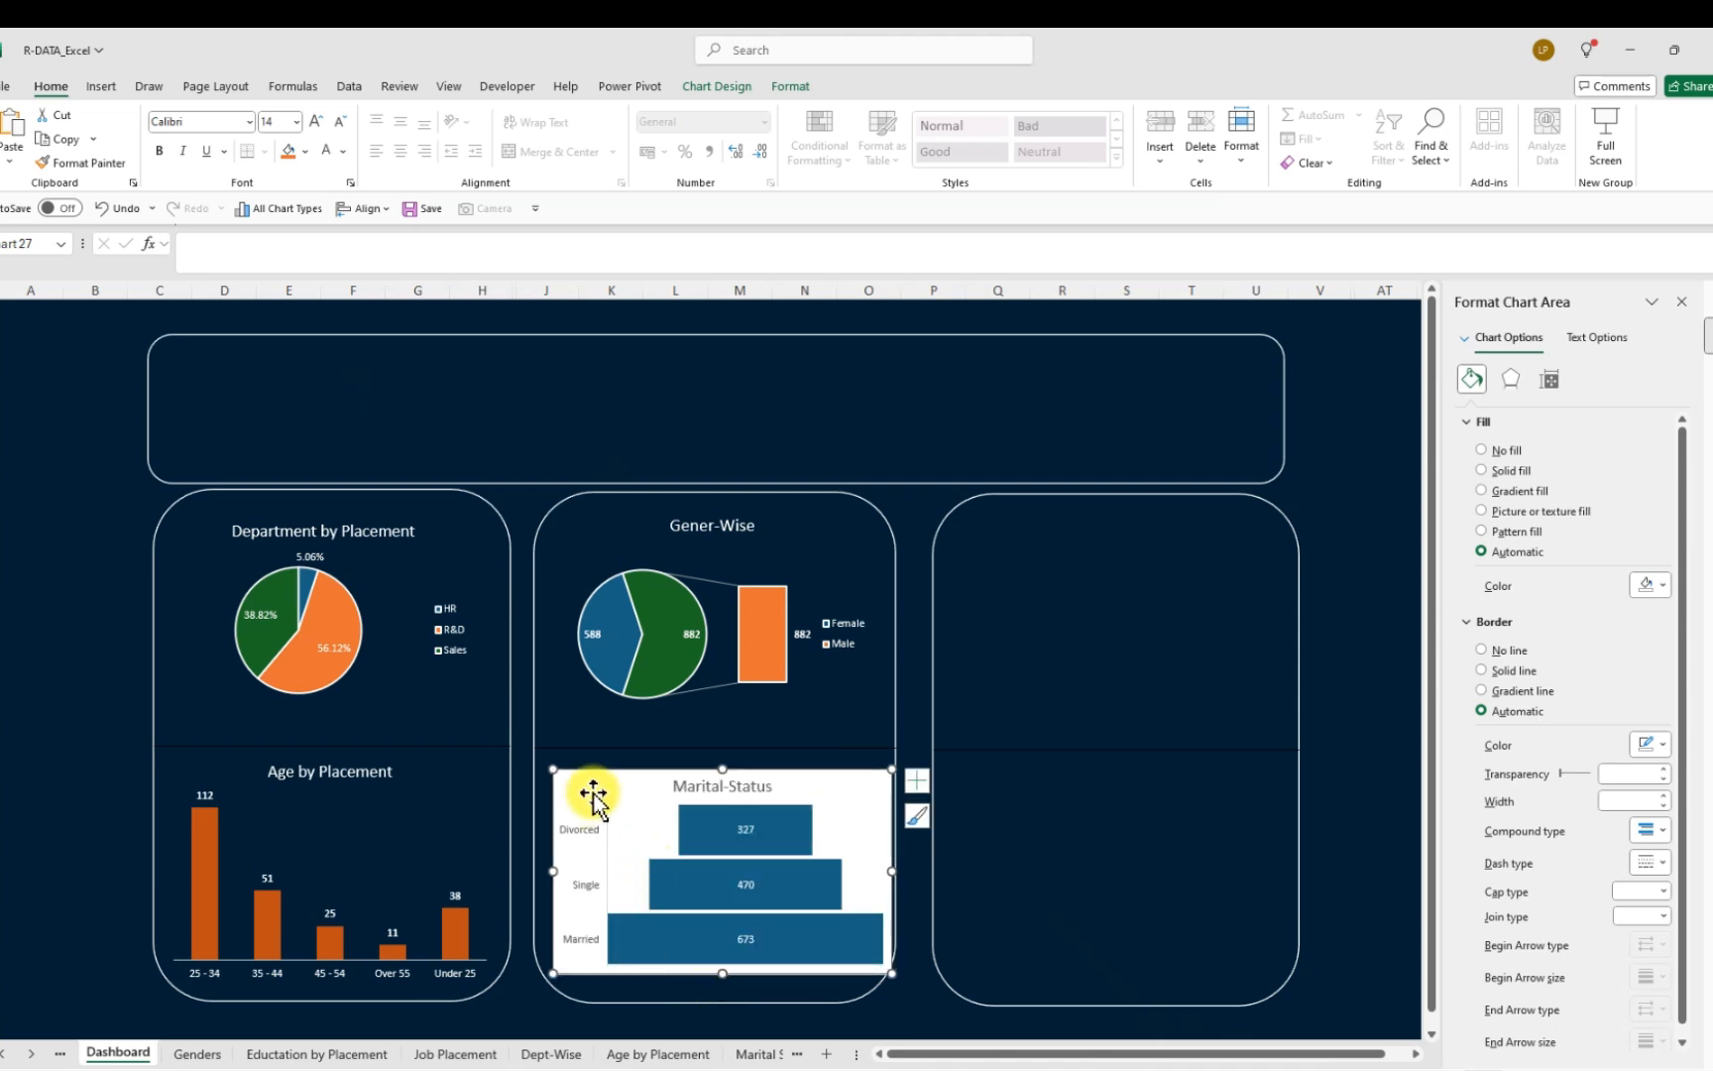
pyautogui.moveTo(592, 783); pyautogui.dragTo(585, 780)
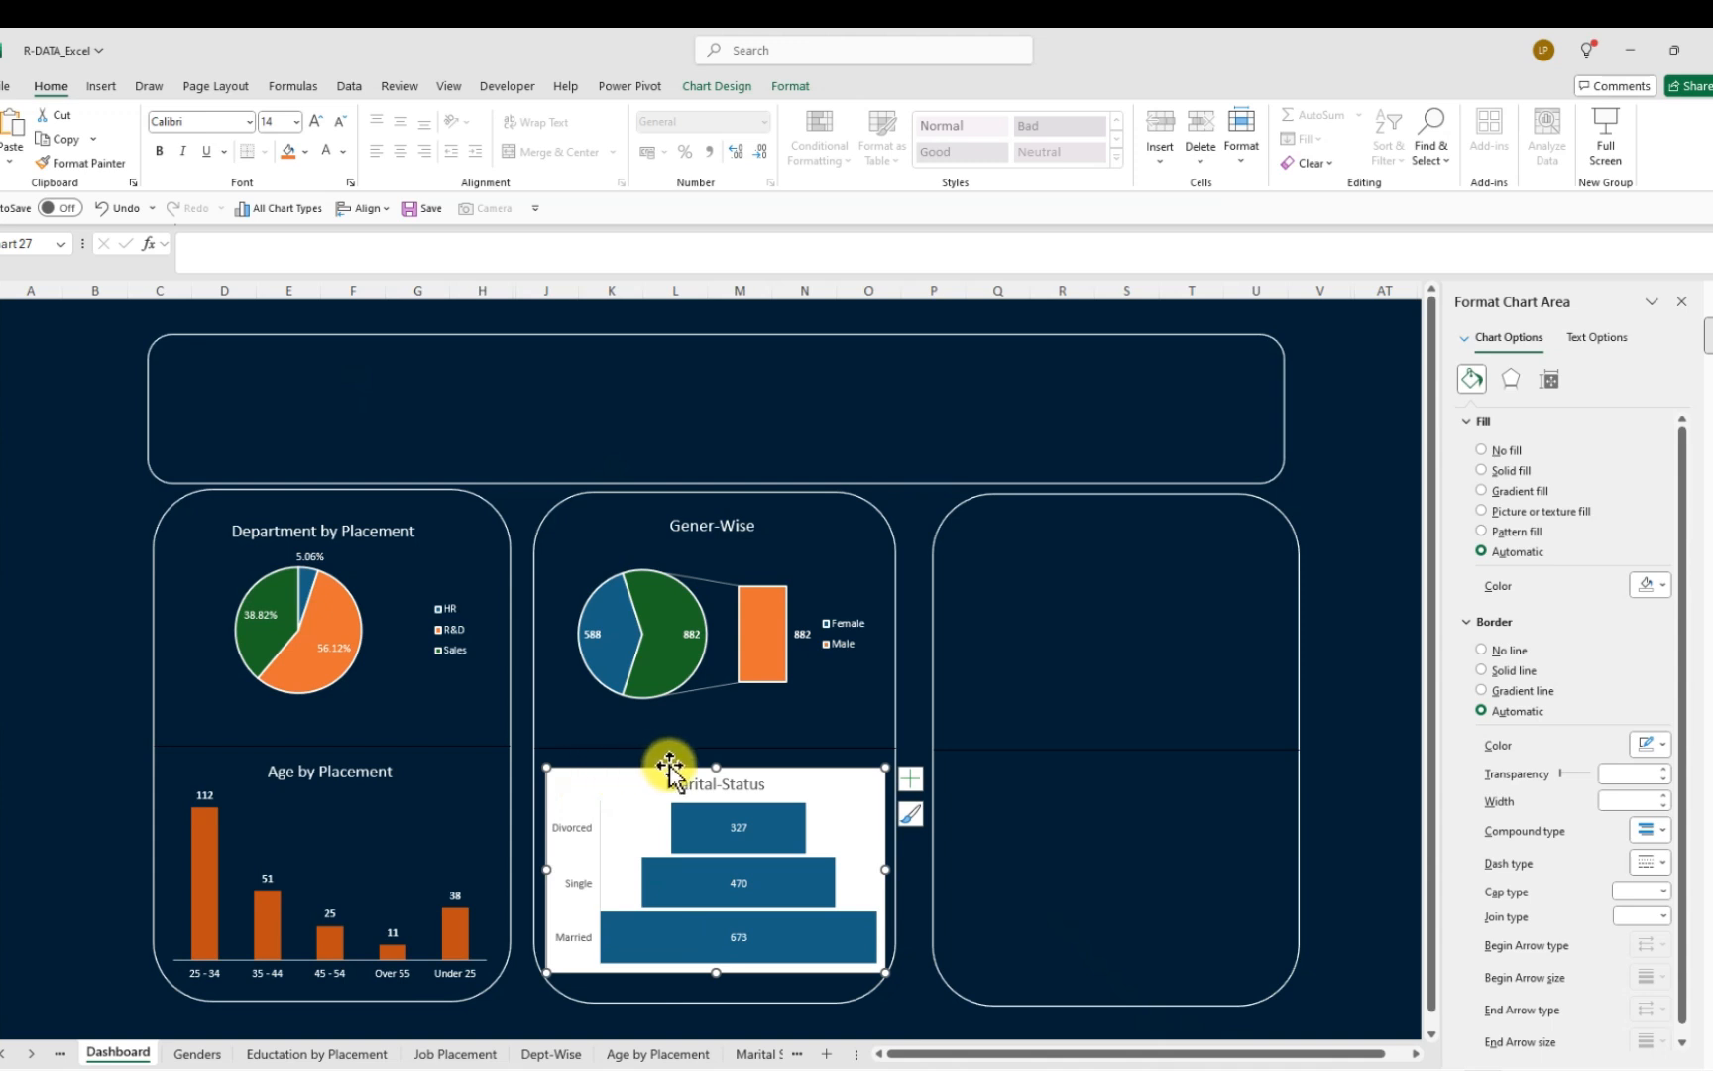
pyautogui.moveTo(715, 767); pyautogui.dragTo(714, 765)
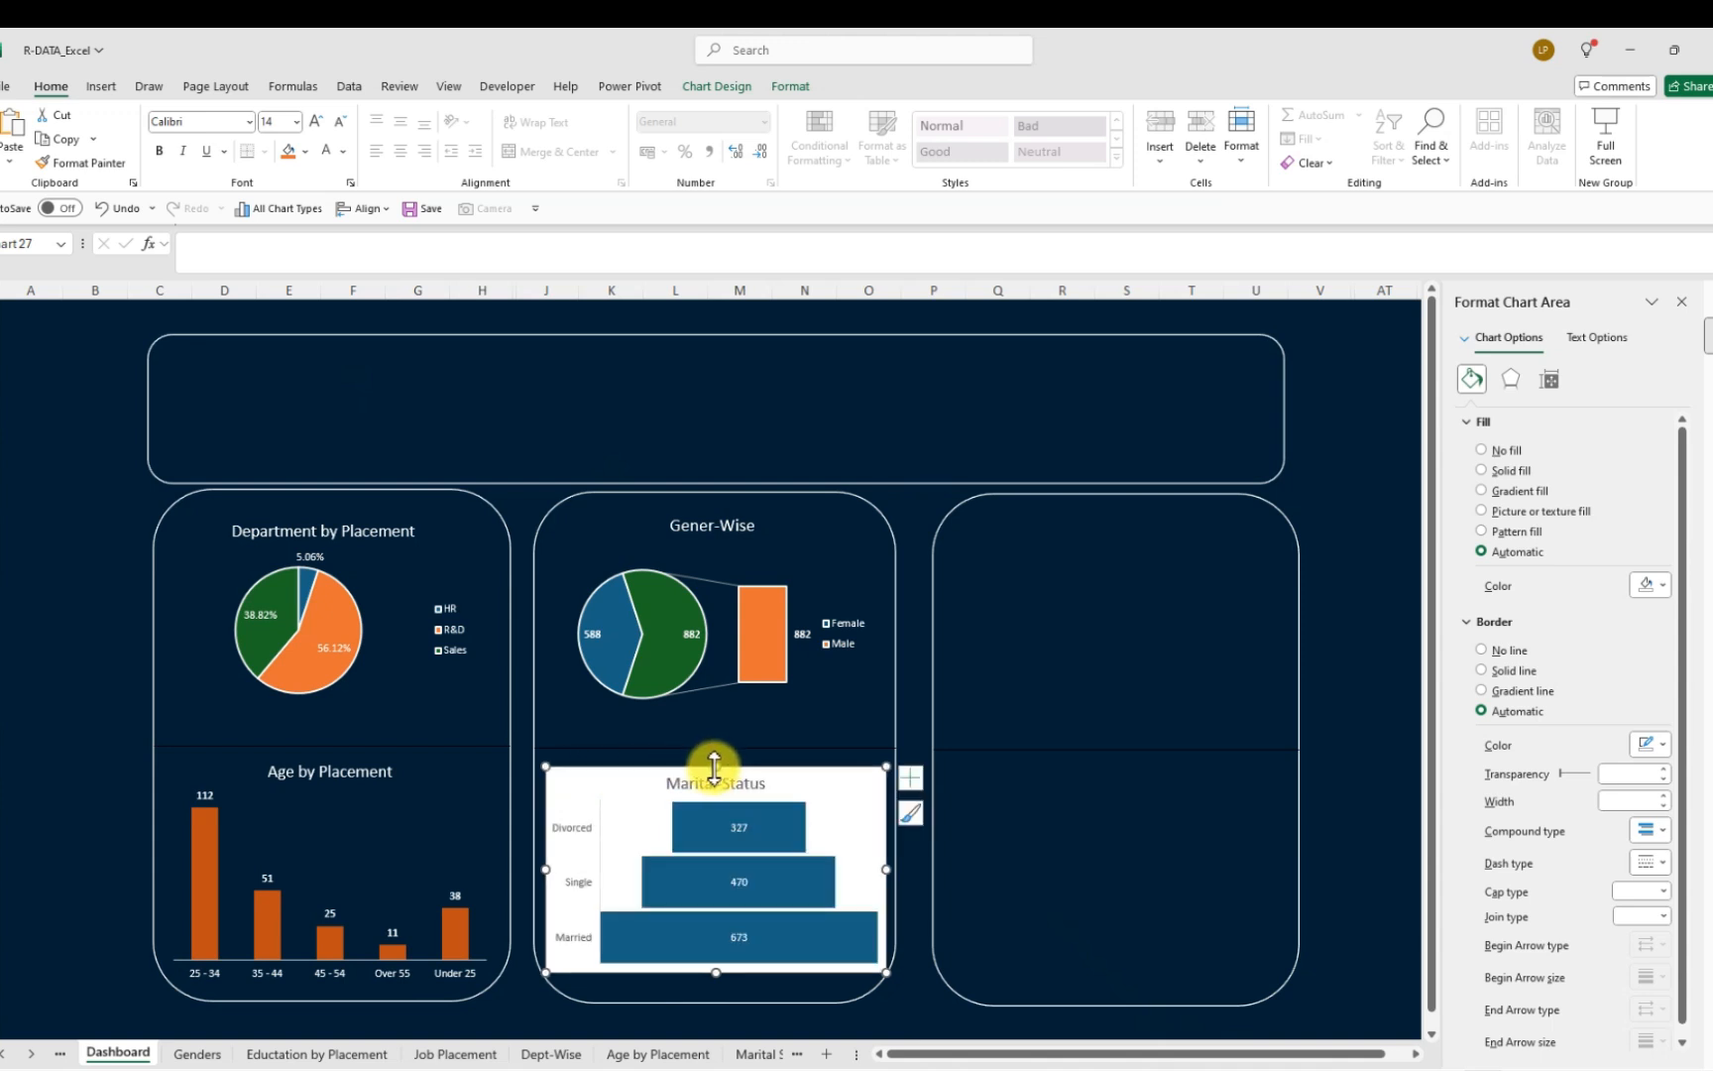
# Format the Marital-Status chart area with no fill and no border line, and make its title and category axis labels white
pyautogui.click(1484, 451)
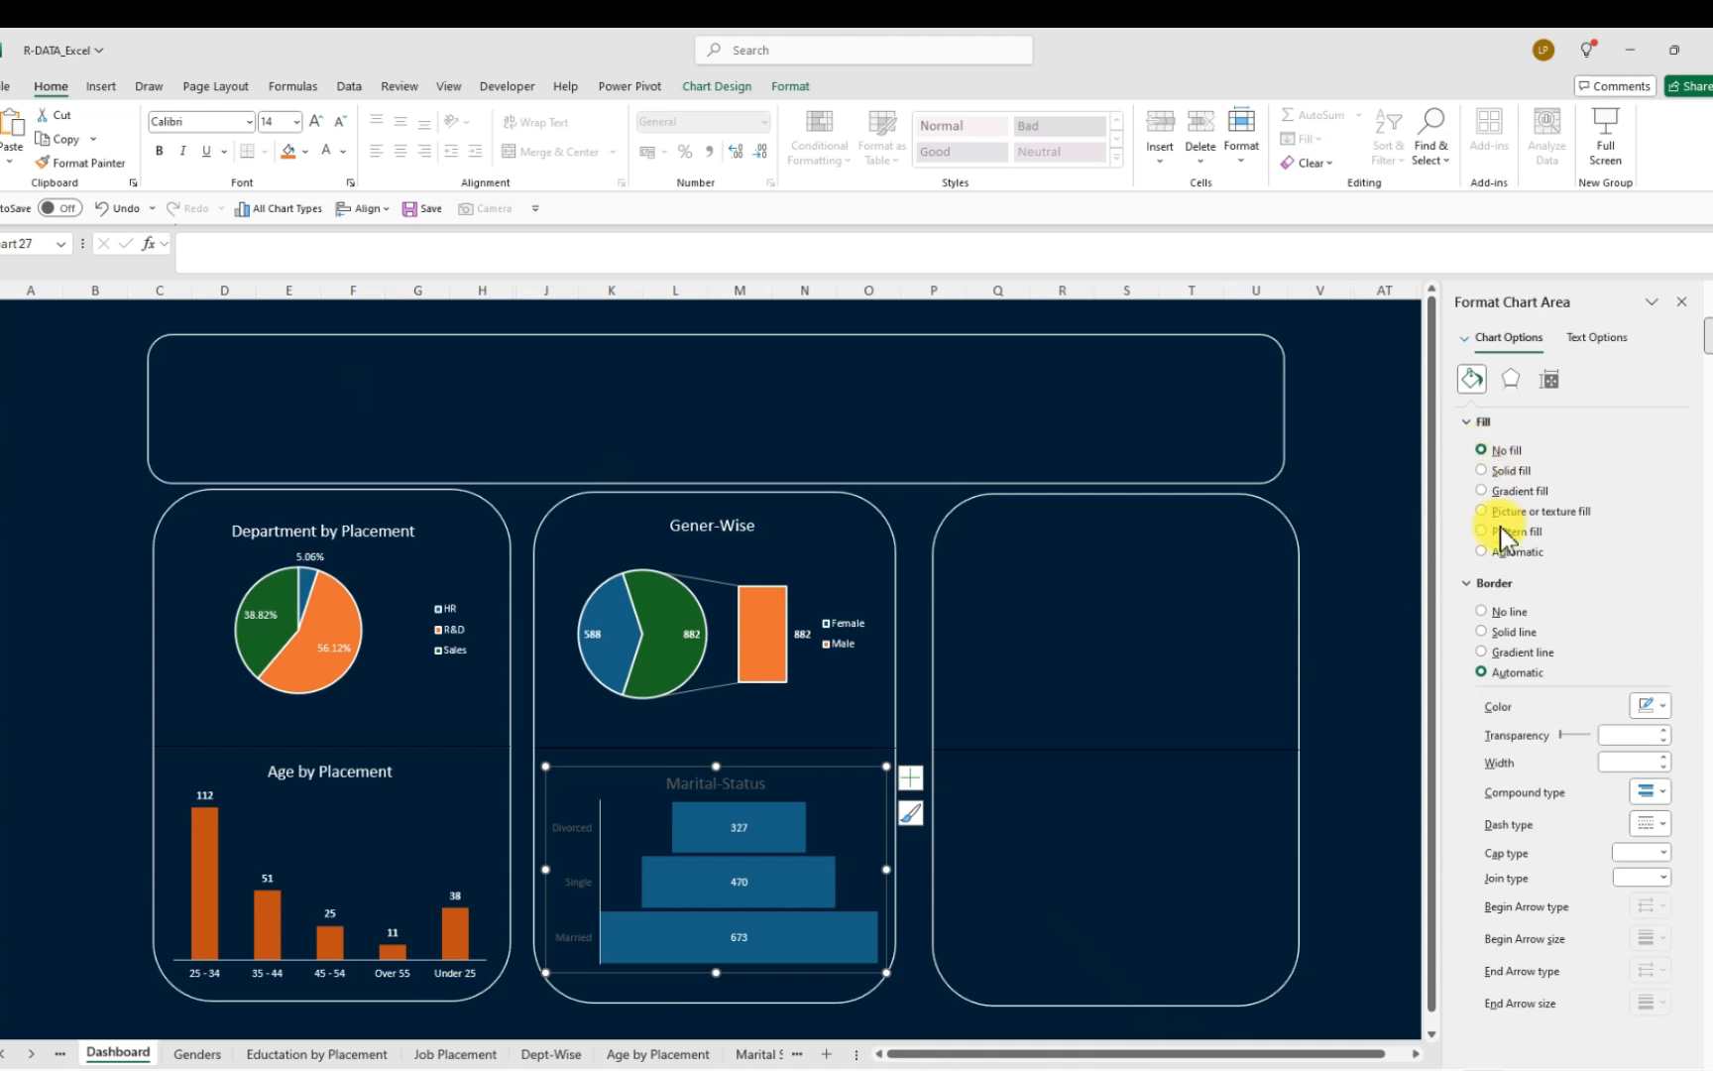
pyautogui.click(1484, 612)
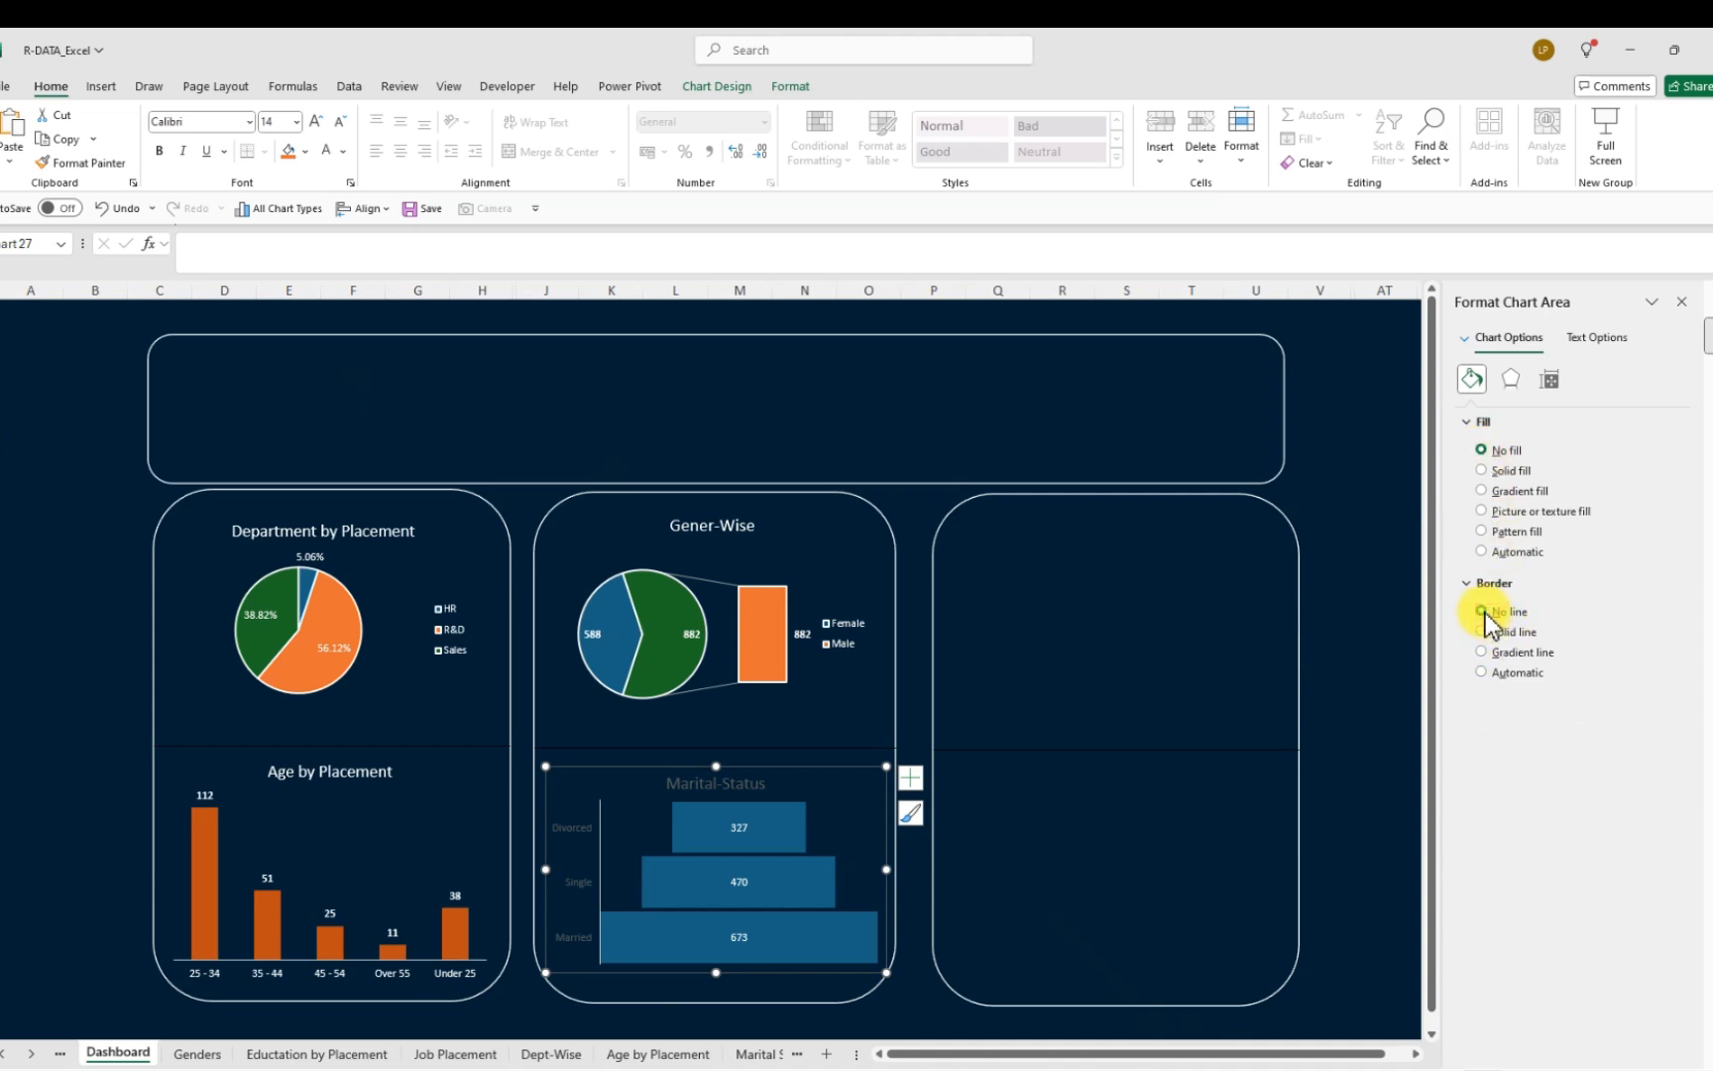
pyautogui.click(764, 789)
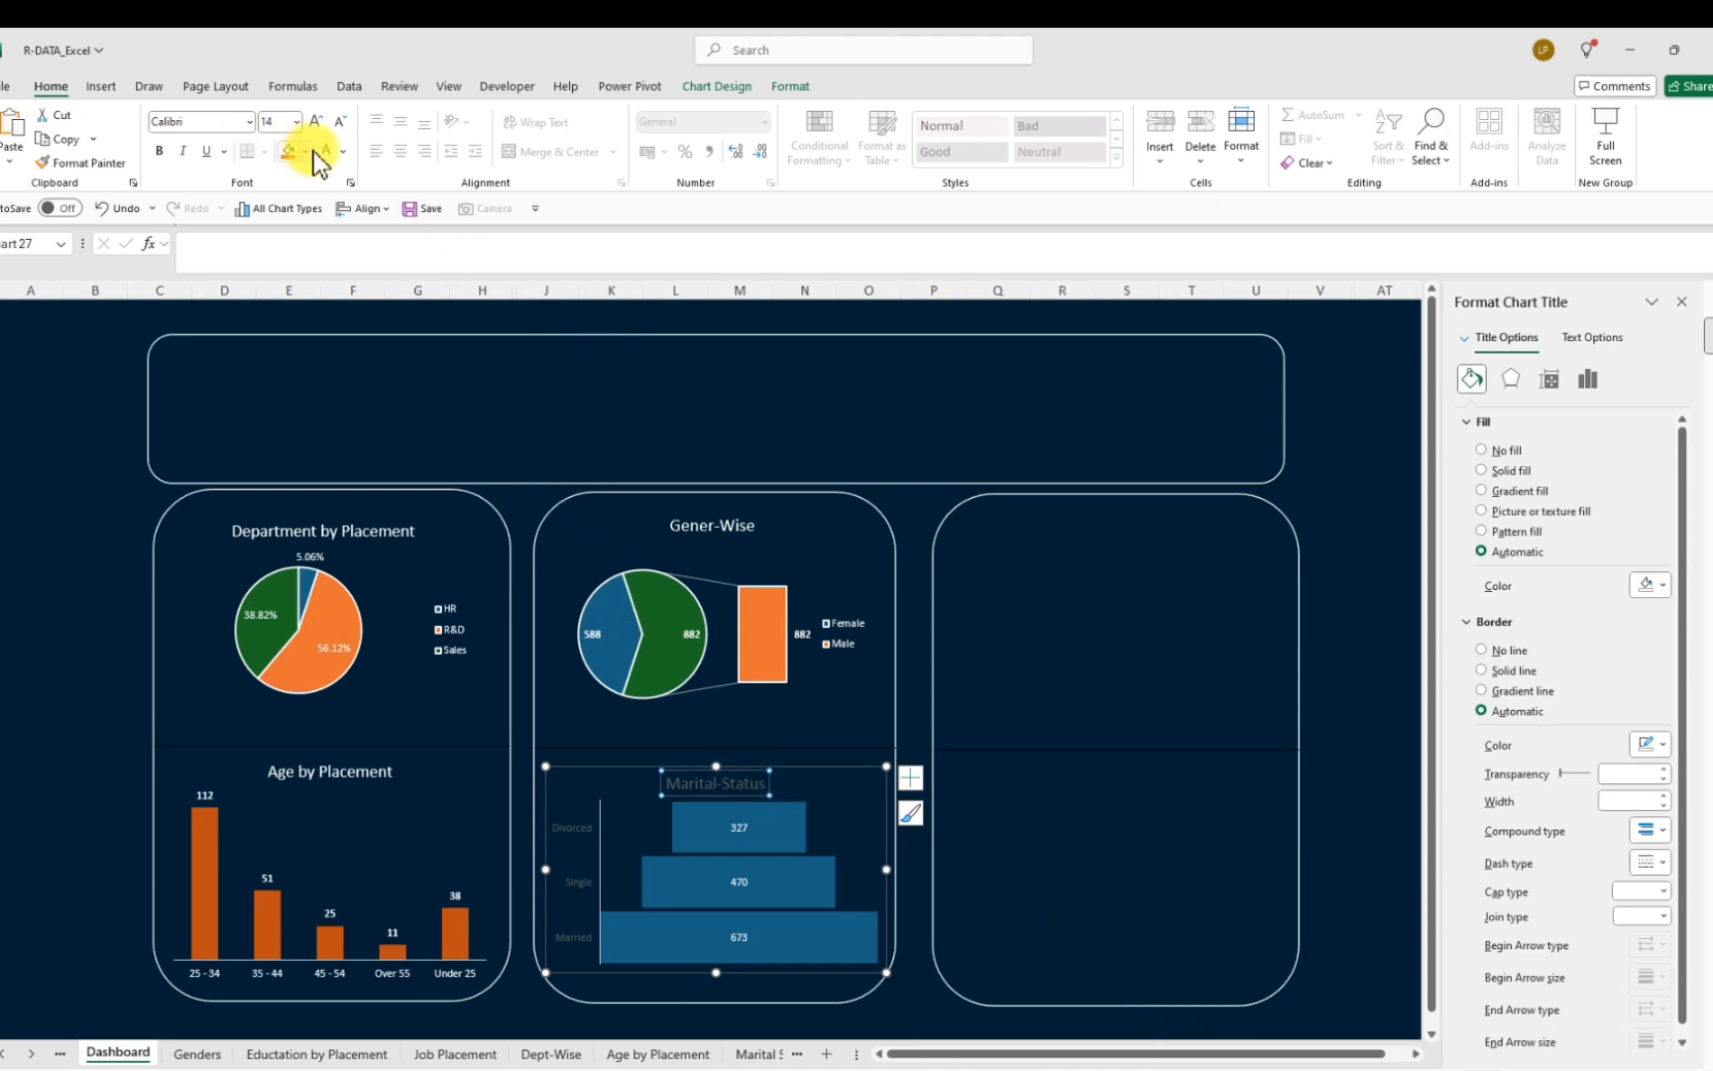
pyautogui.click(344, 154)
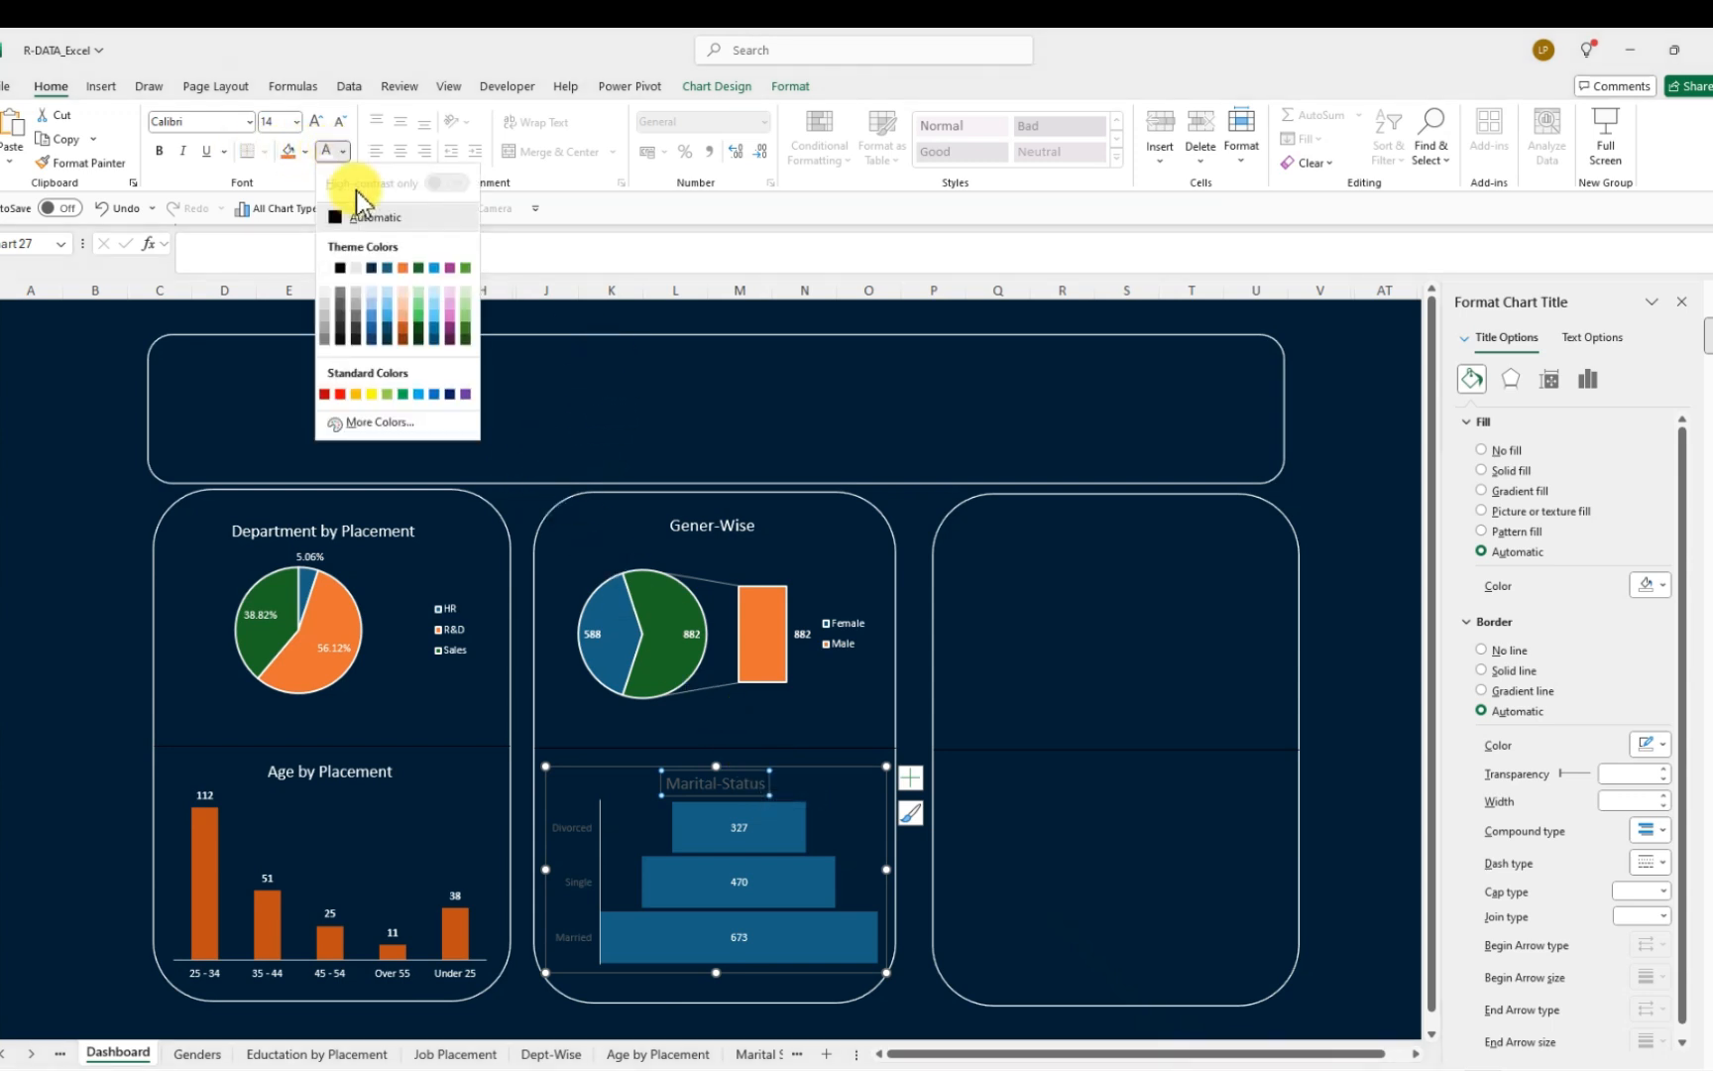
pyautogui.click(326, 269)
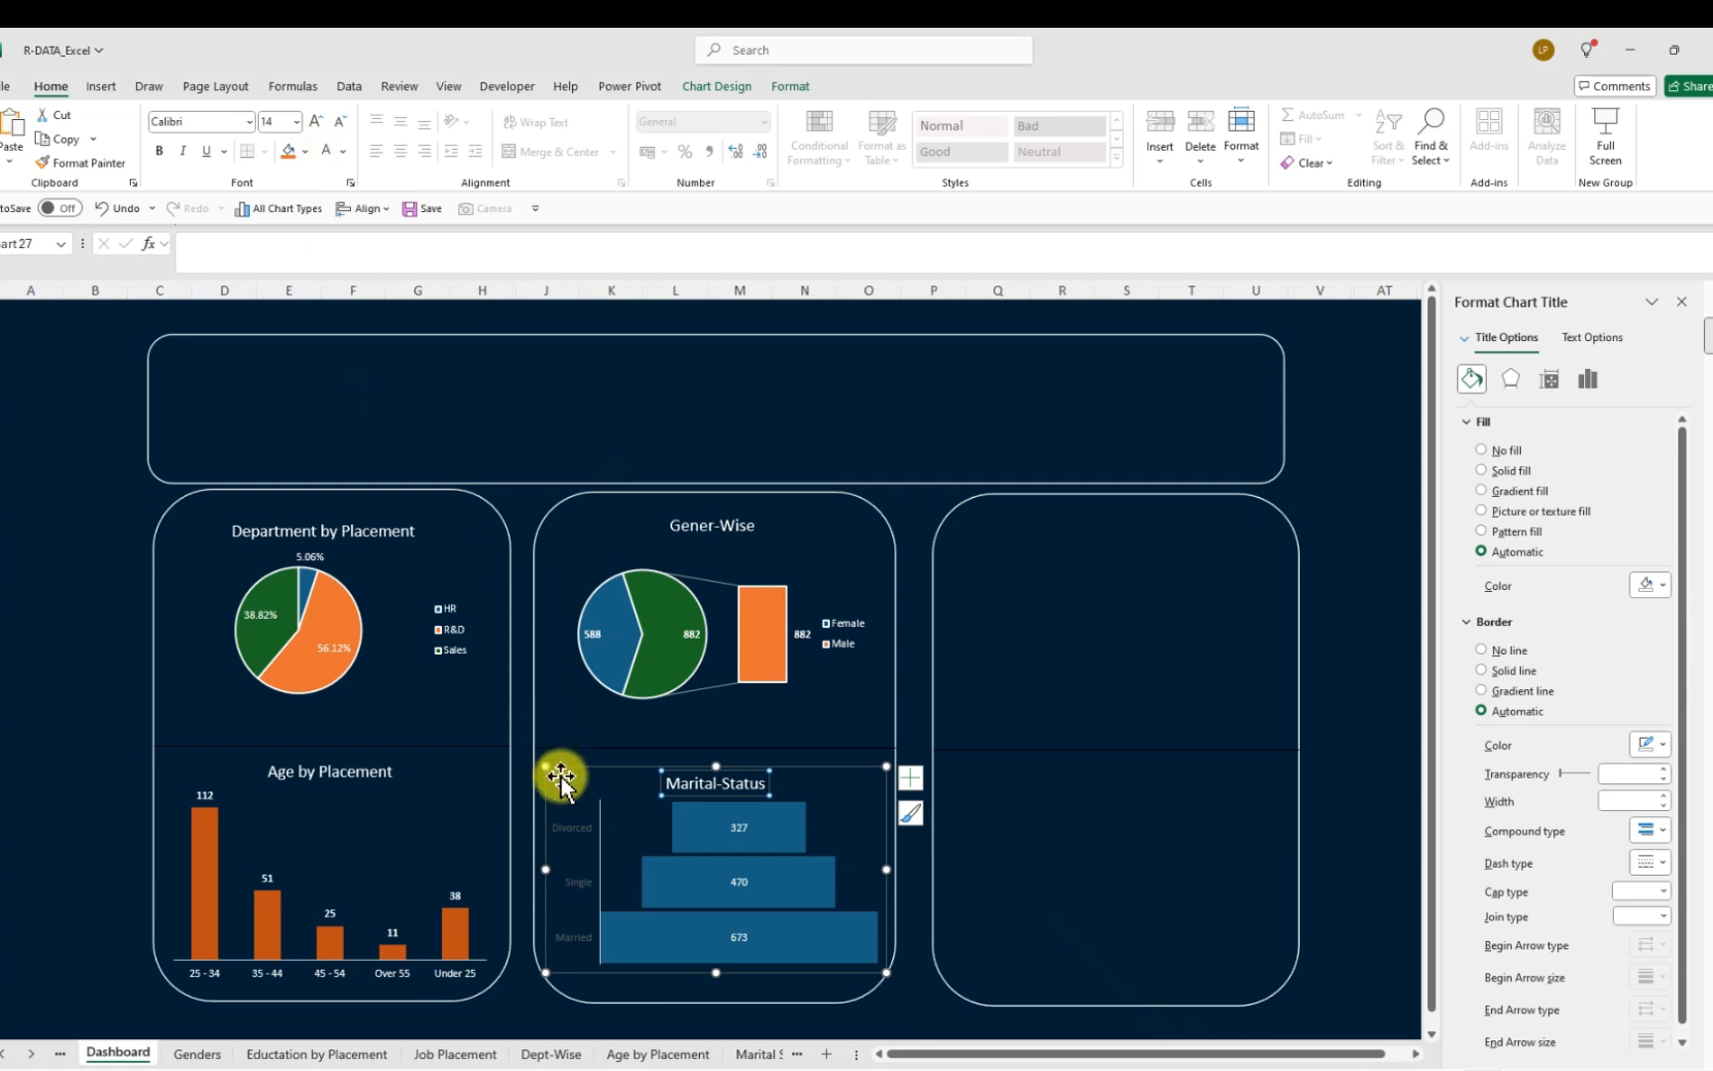
pyautogui.click(577, 827)
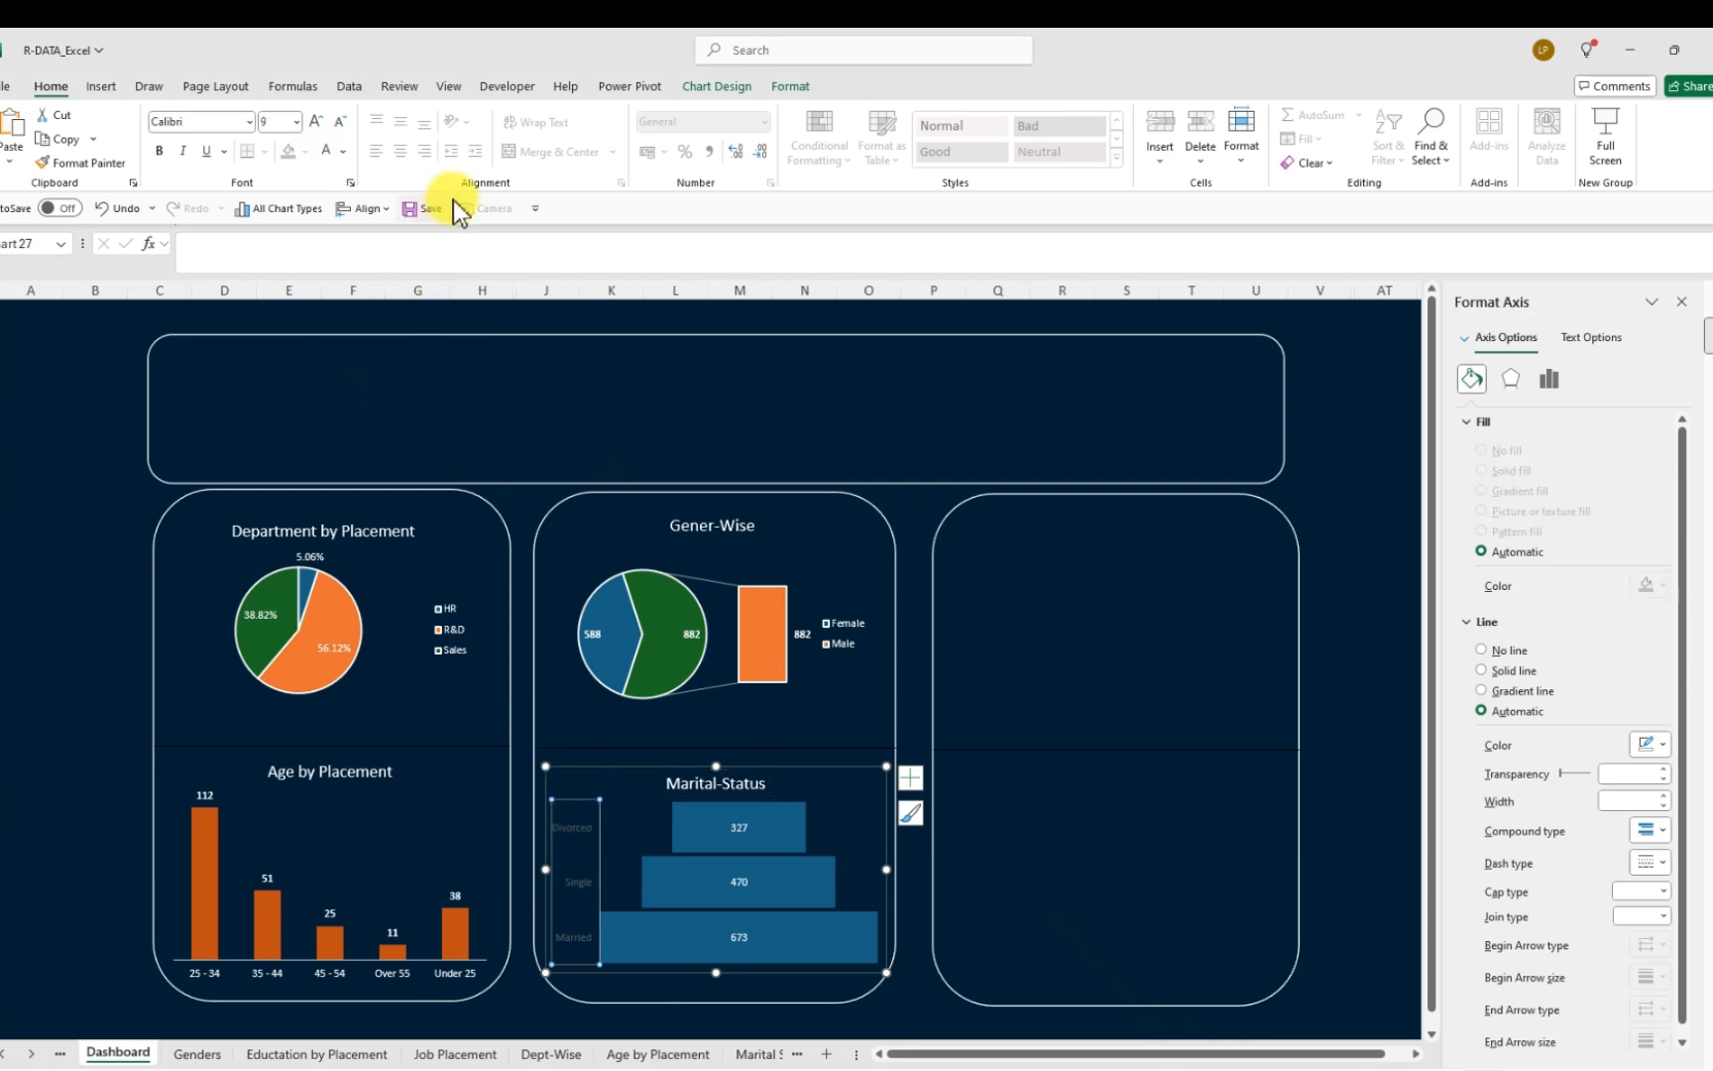
pyautogui.click(346, 153)
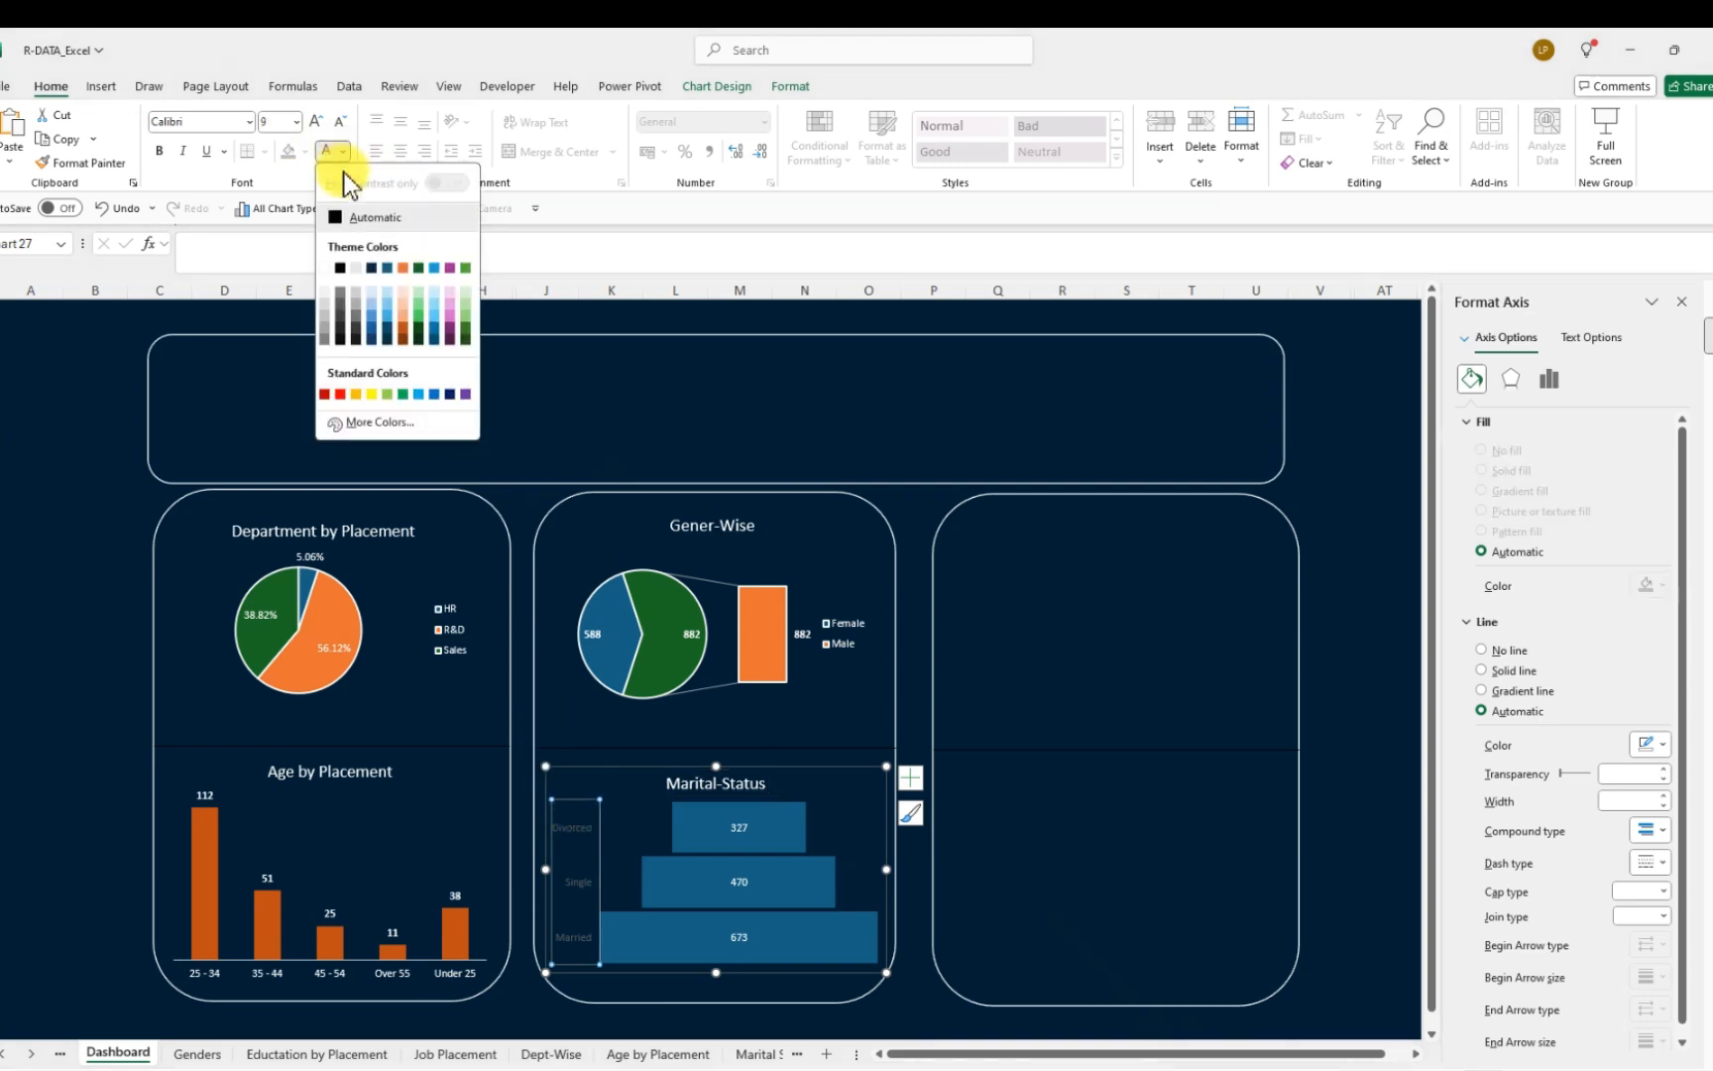
pyautogui.click(328, 267)
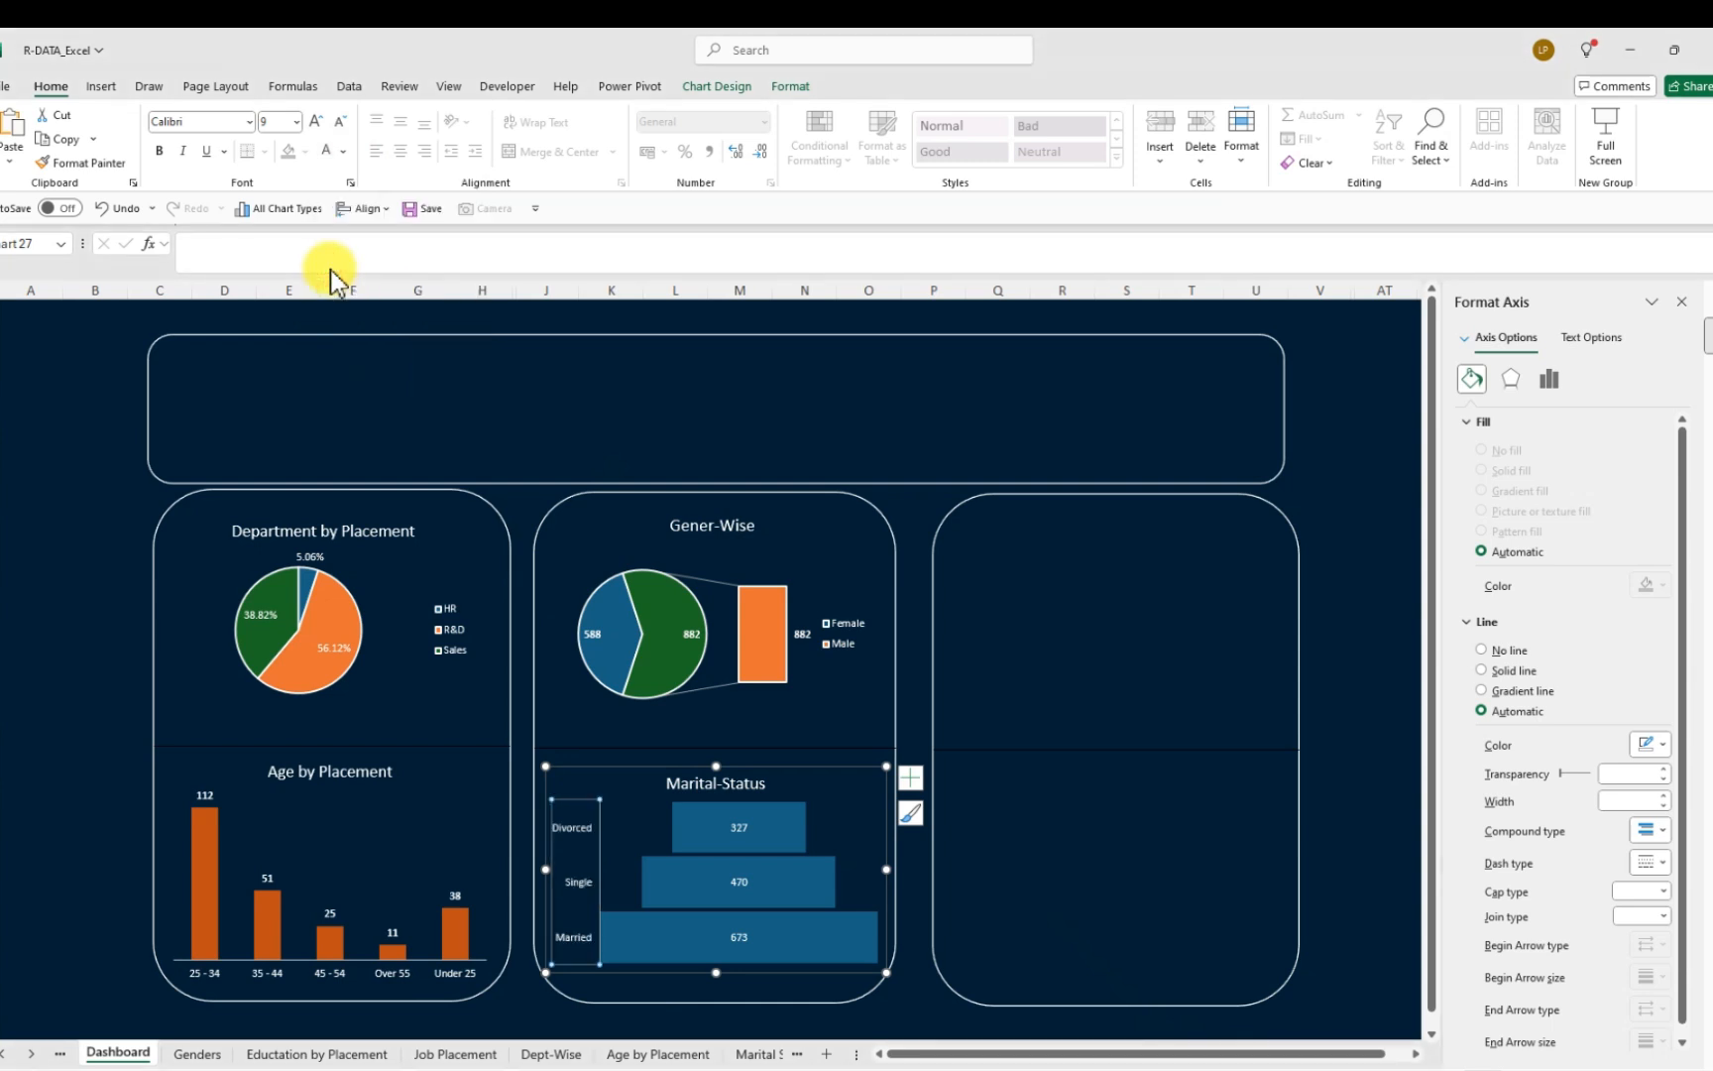
pyautogui.click(1236, 869)
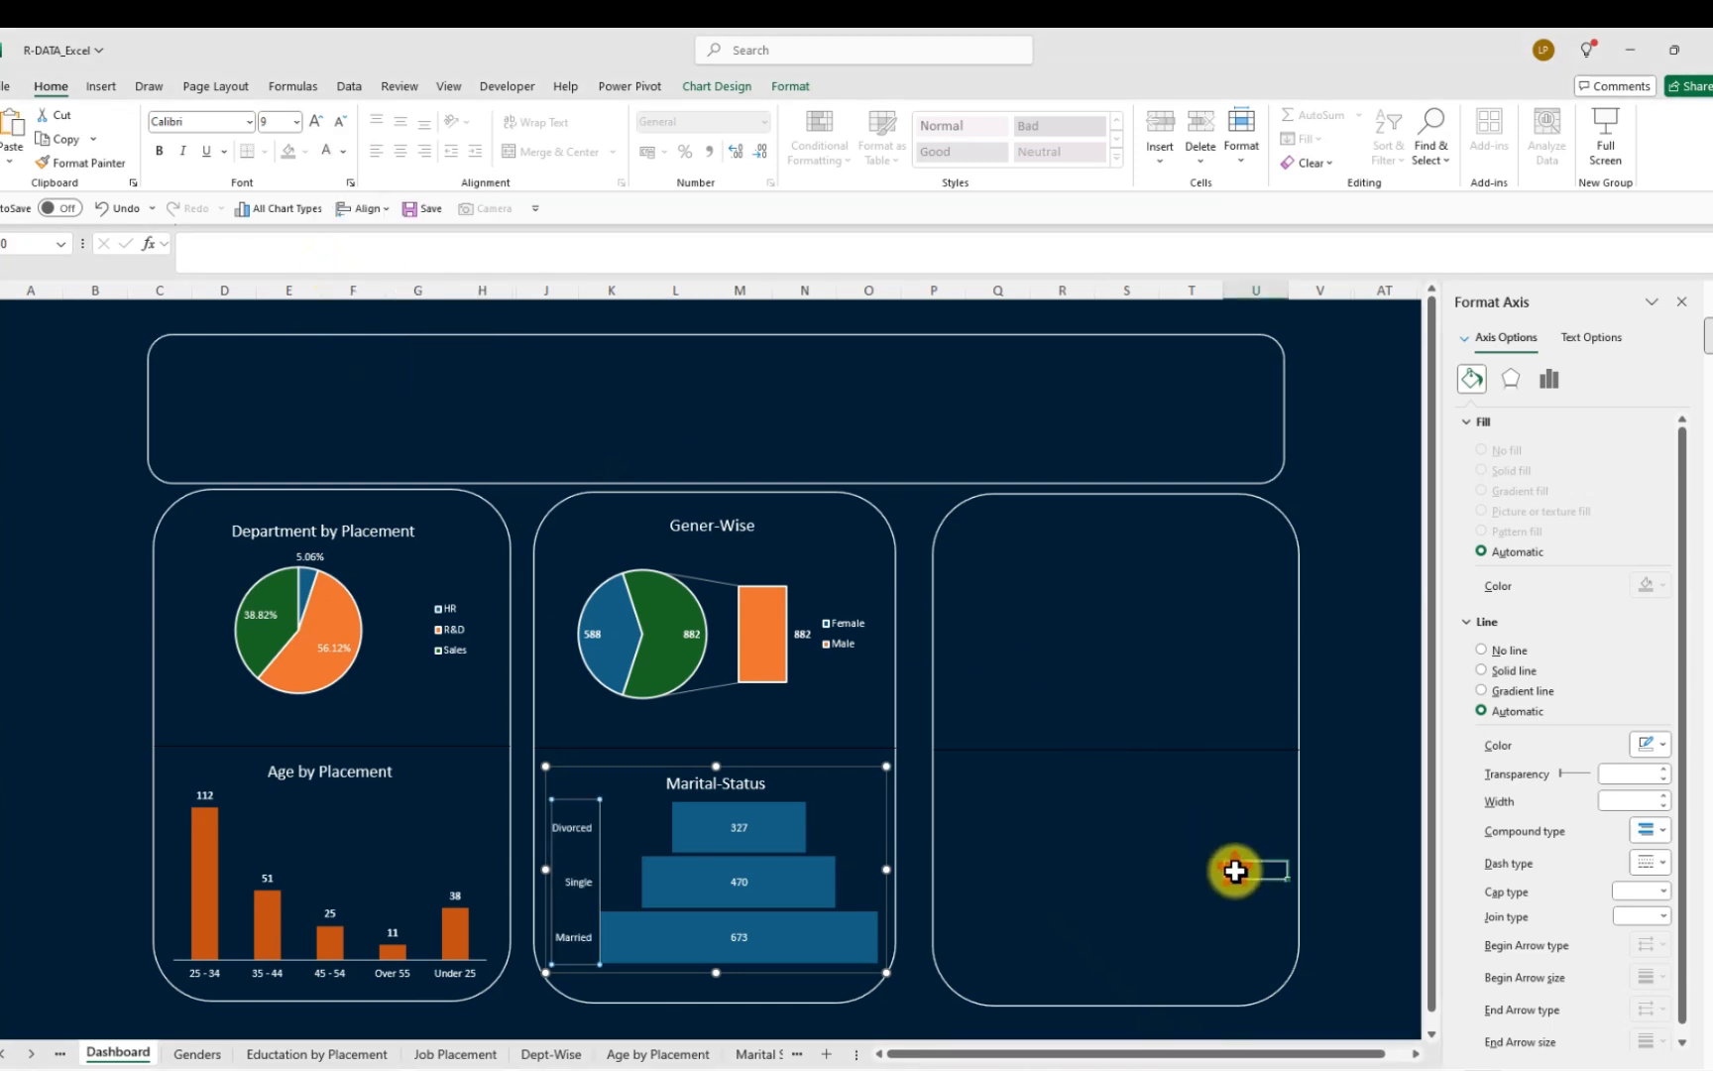
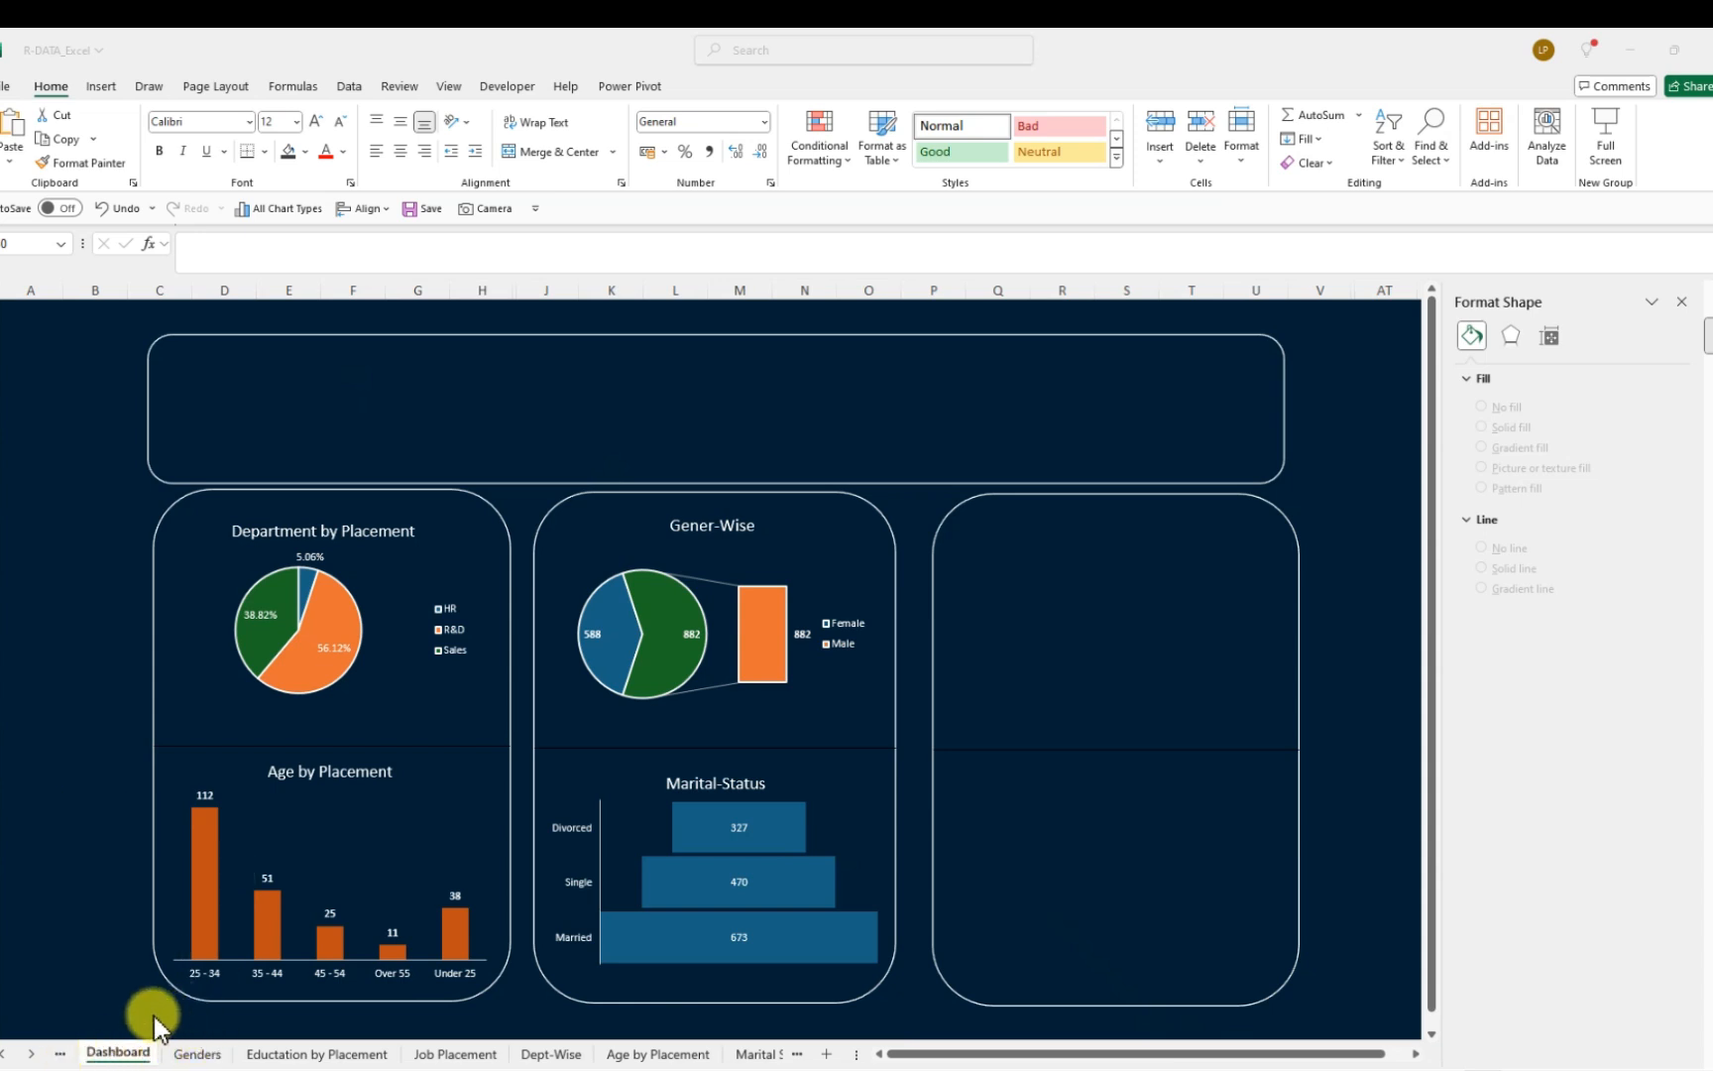
# Examine the Report sheet's third panel to see which charts belong there, comparing it with the Dashboard and Eductation by Placement sheets
pyautogui.click(62, 1059)
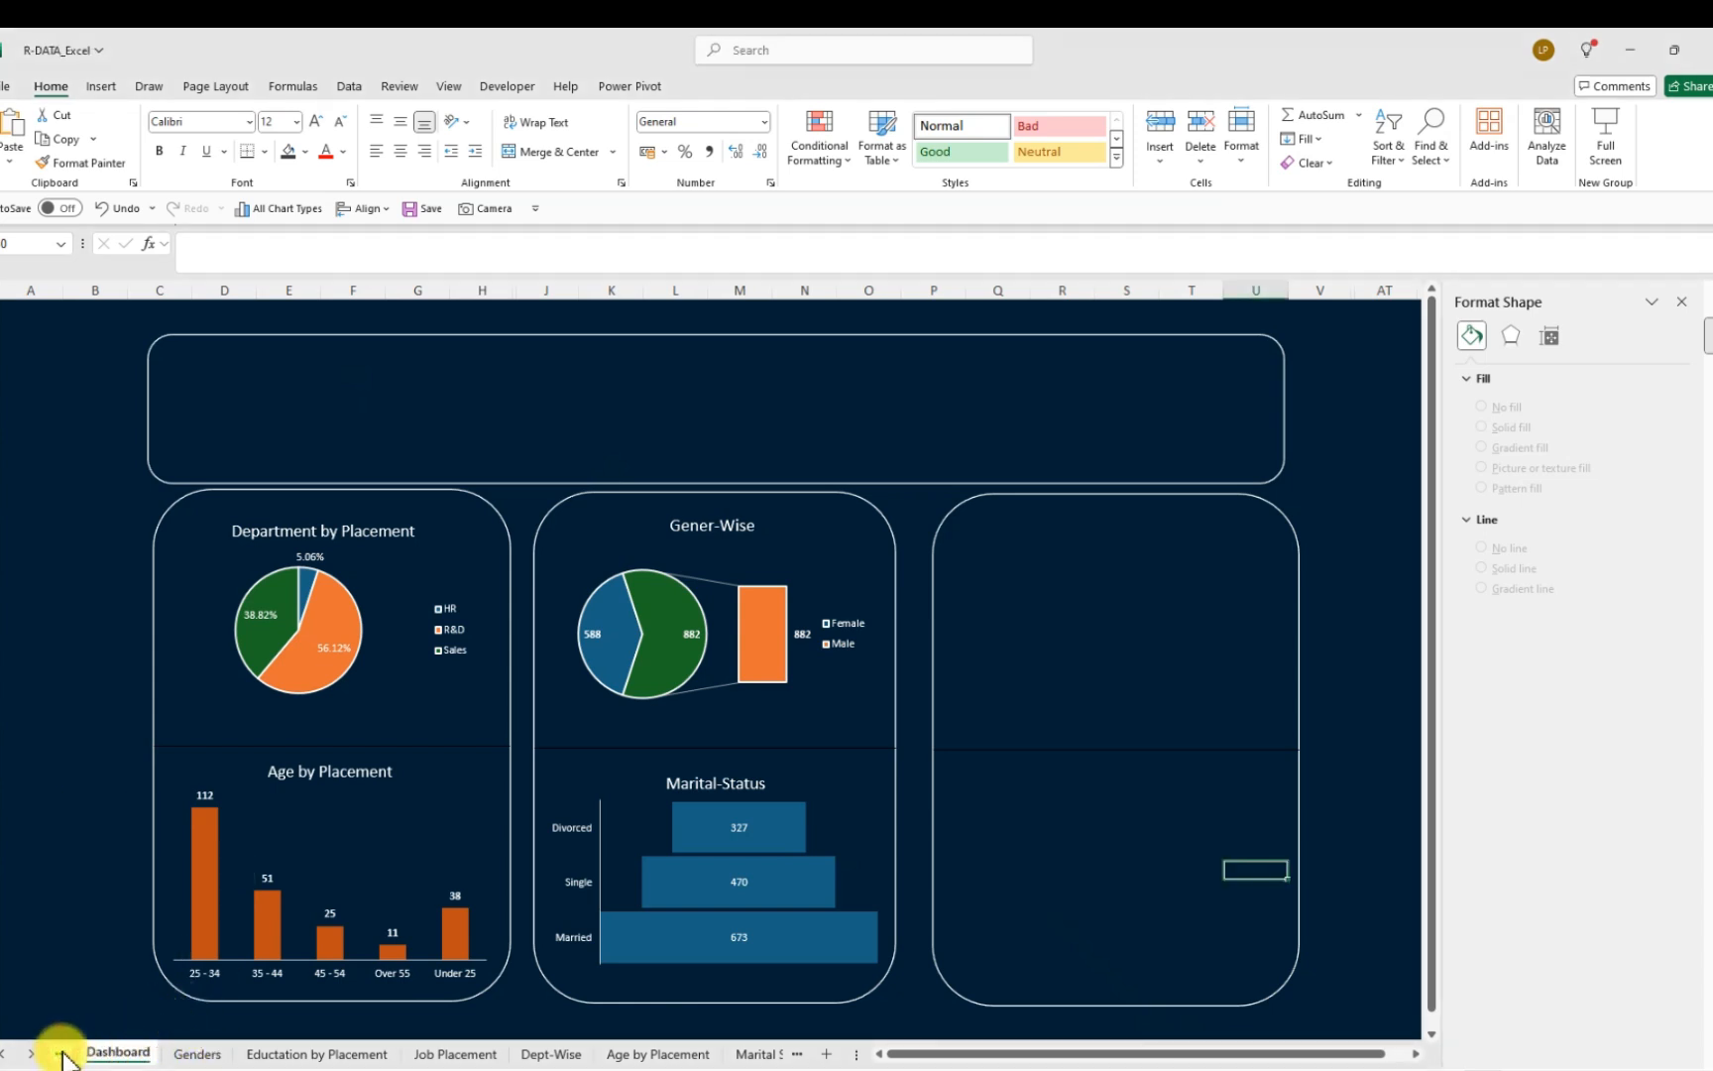
pyautogui.click(62, 1055)
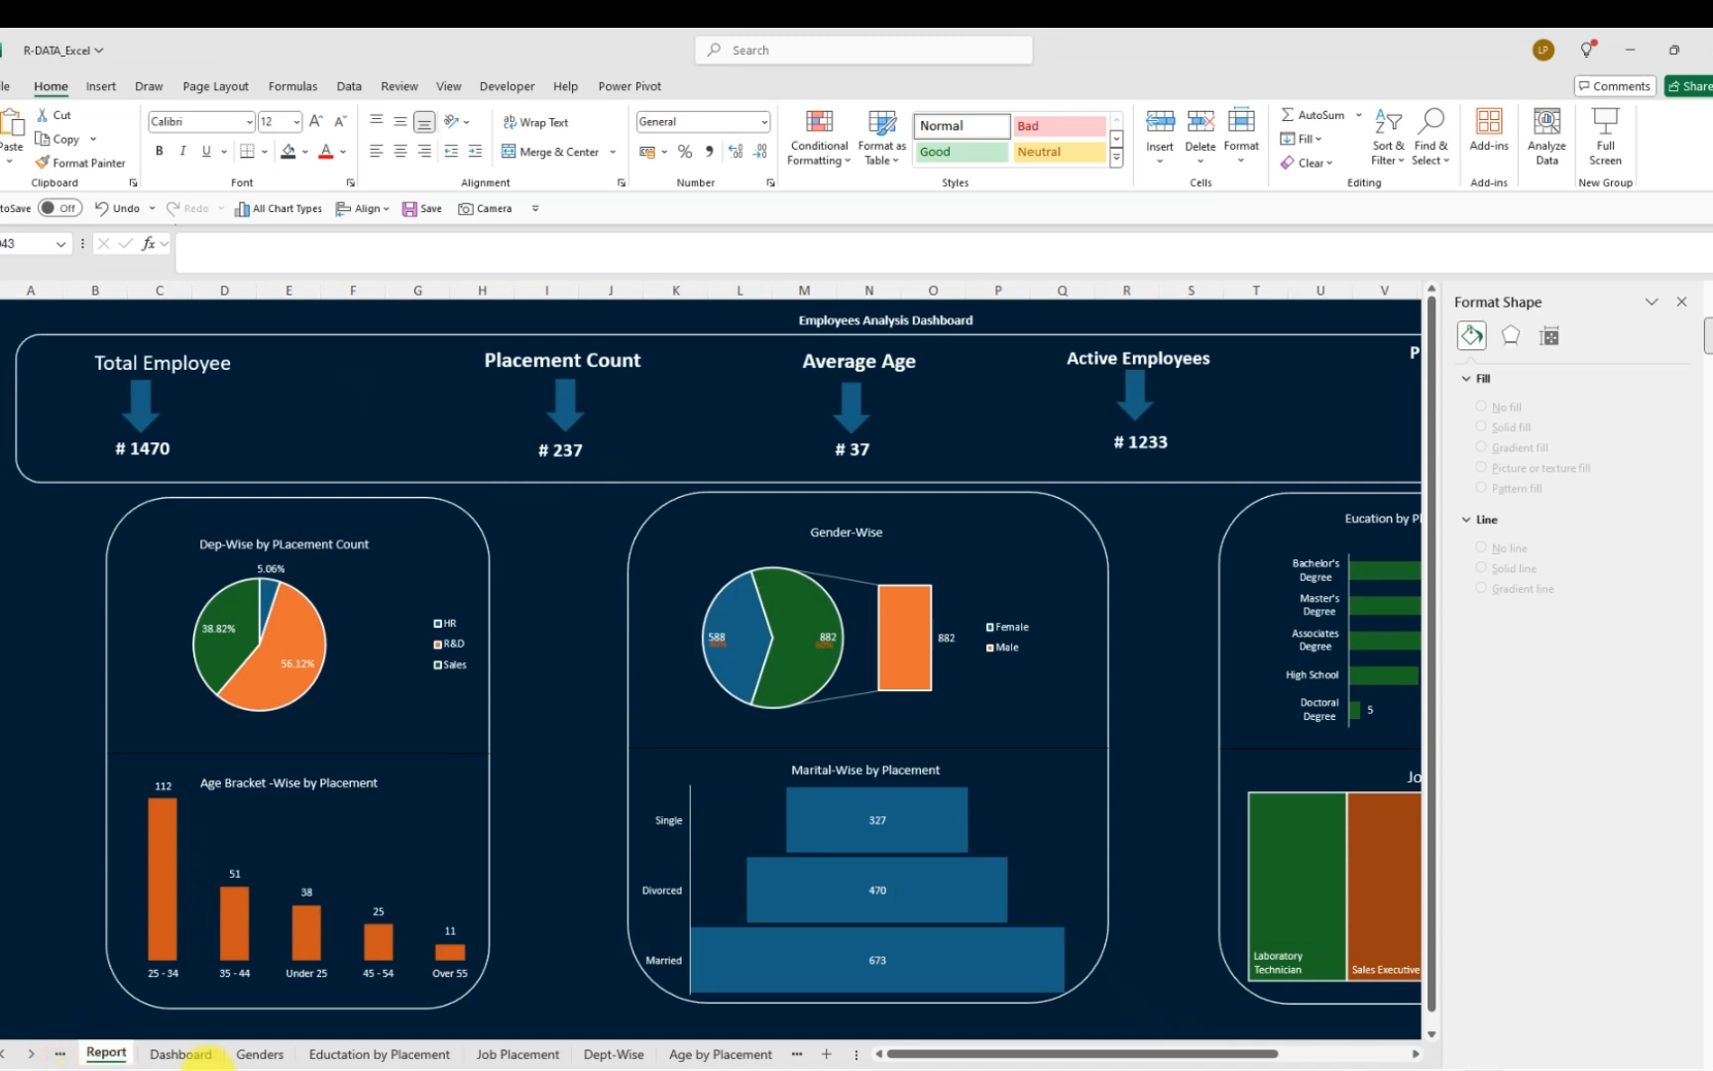
pyautogui.moveTo(891, 1053); pyautogui.dragTo(1027, 1059)
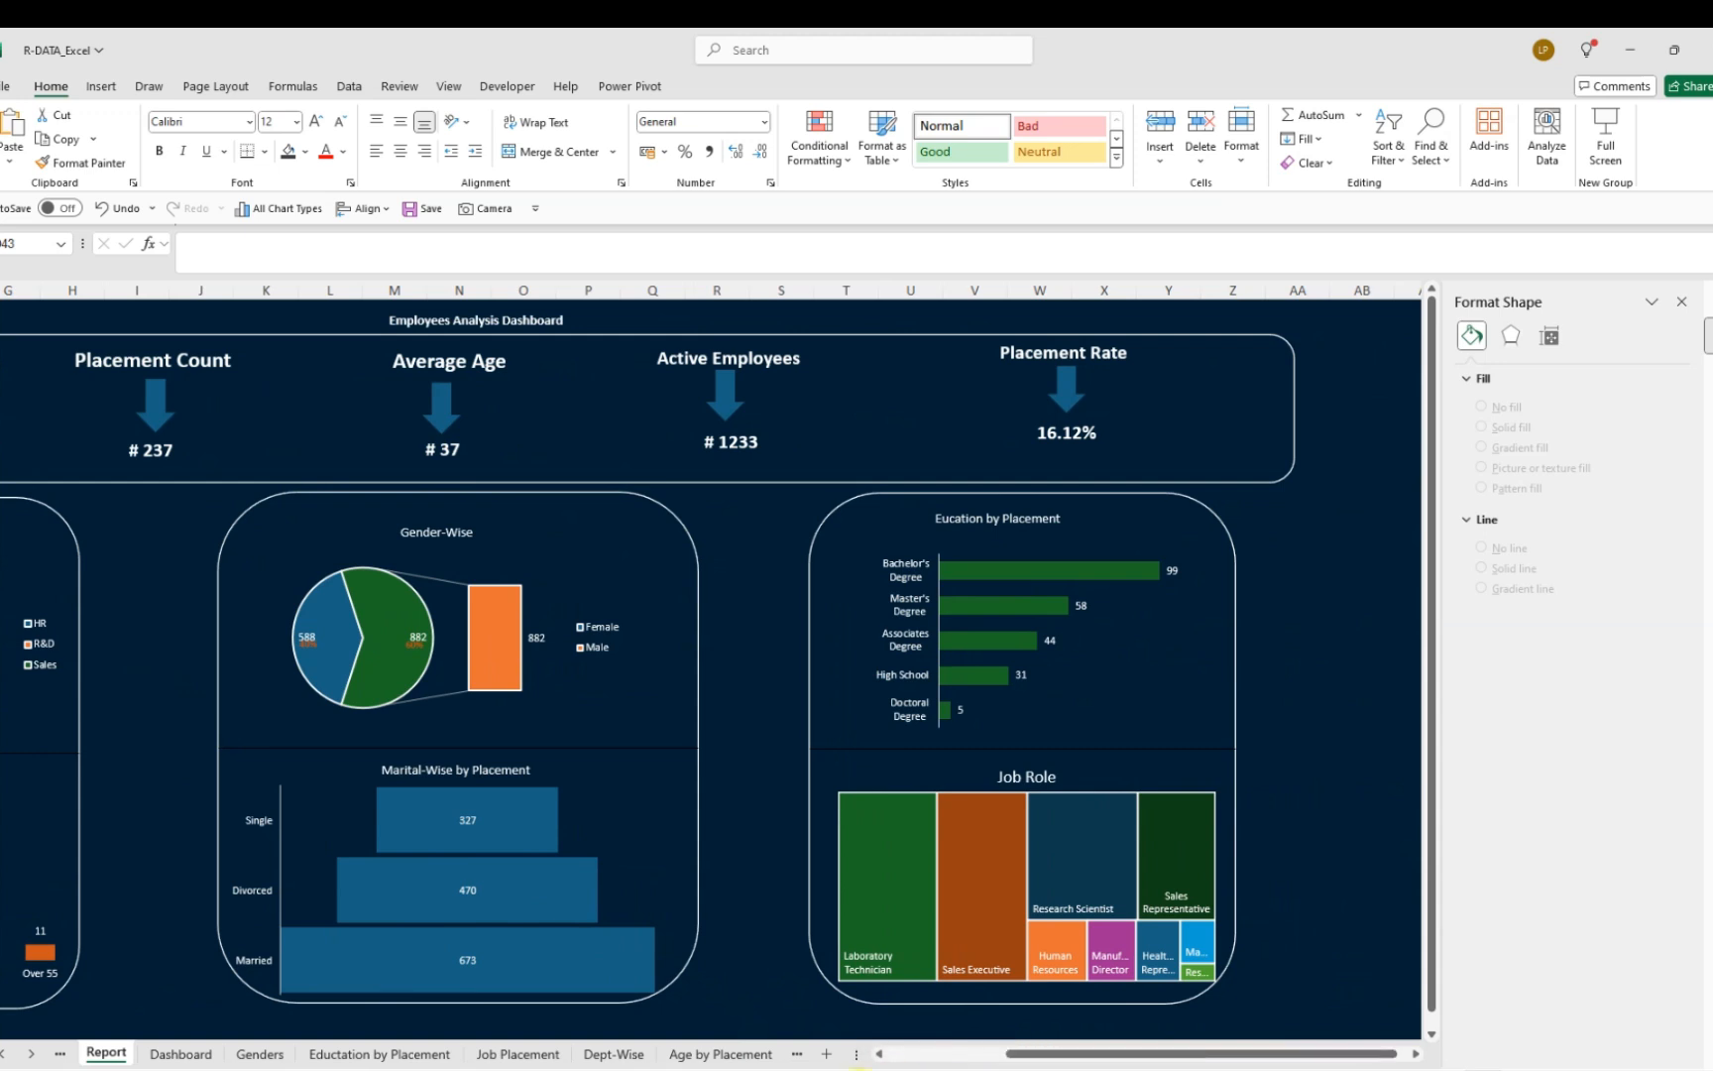
pyautogui.click(188, 1056)
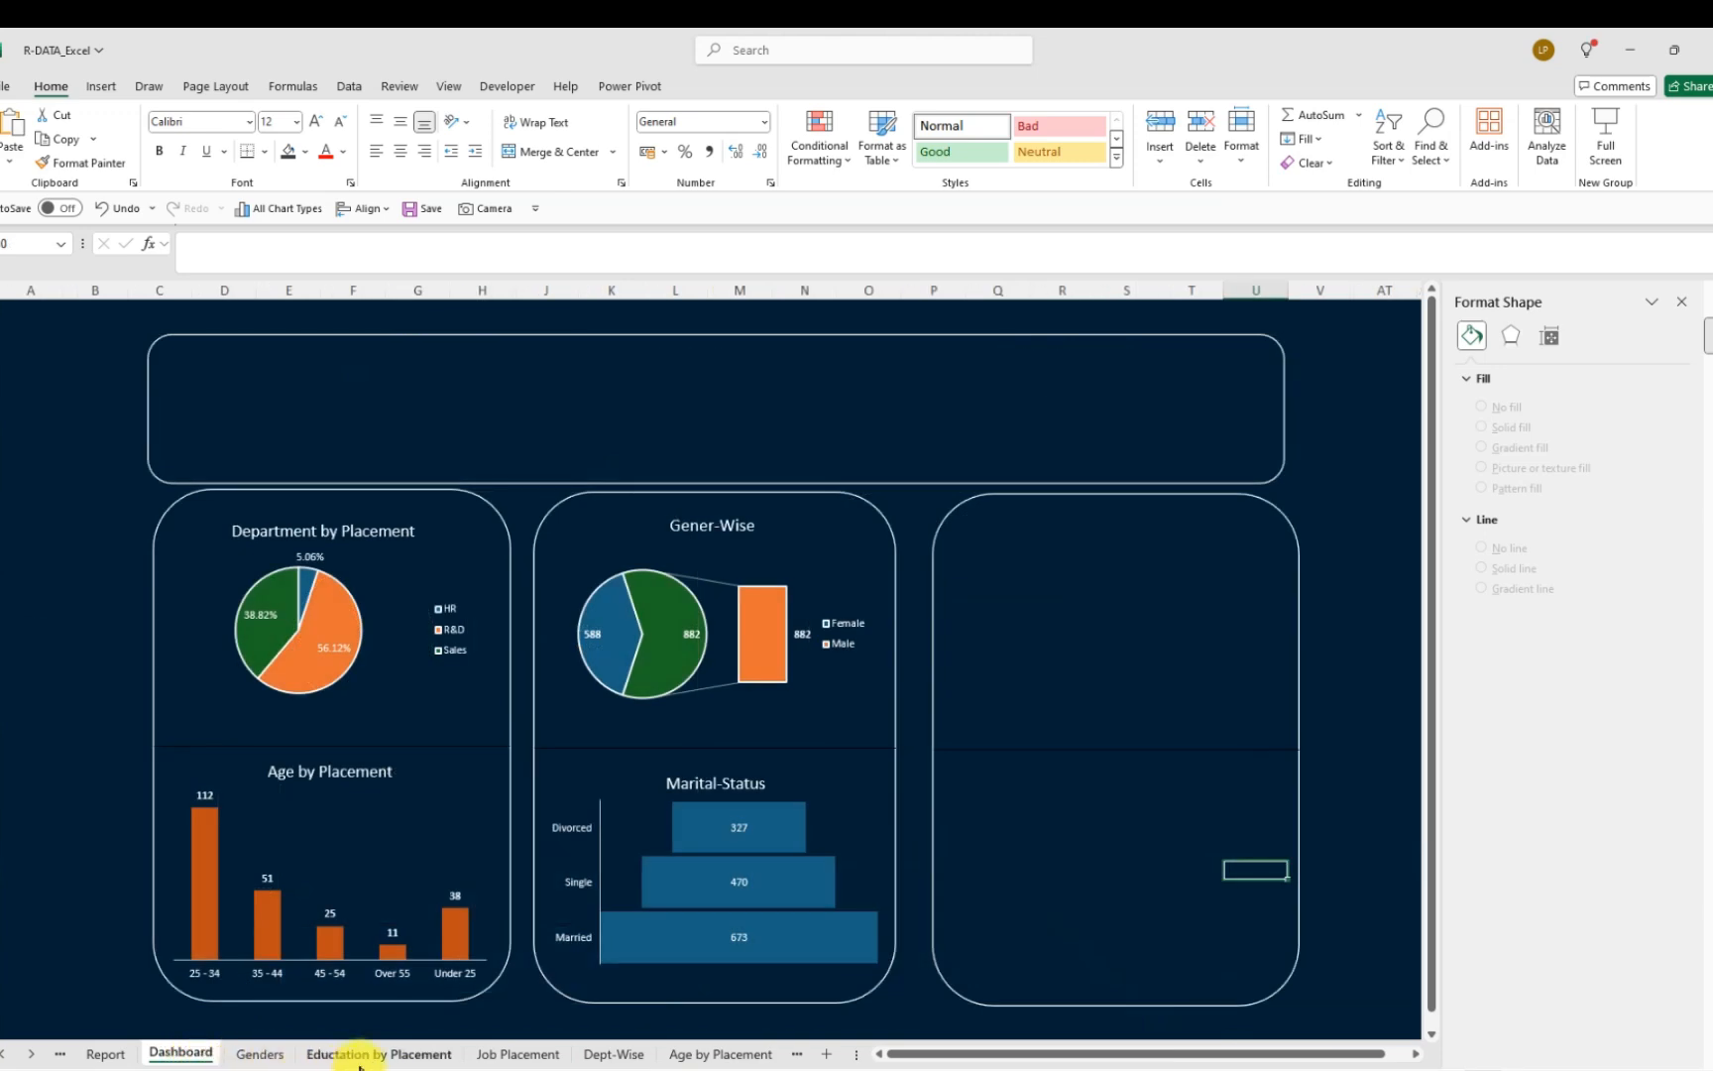
pyautogui.click(378, 1055)
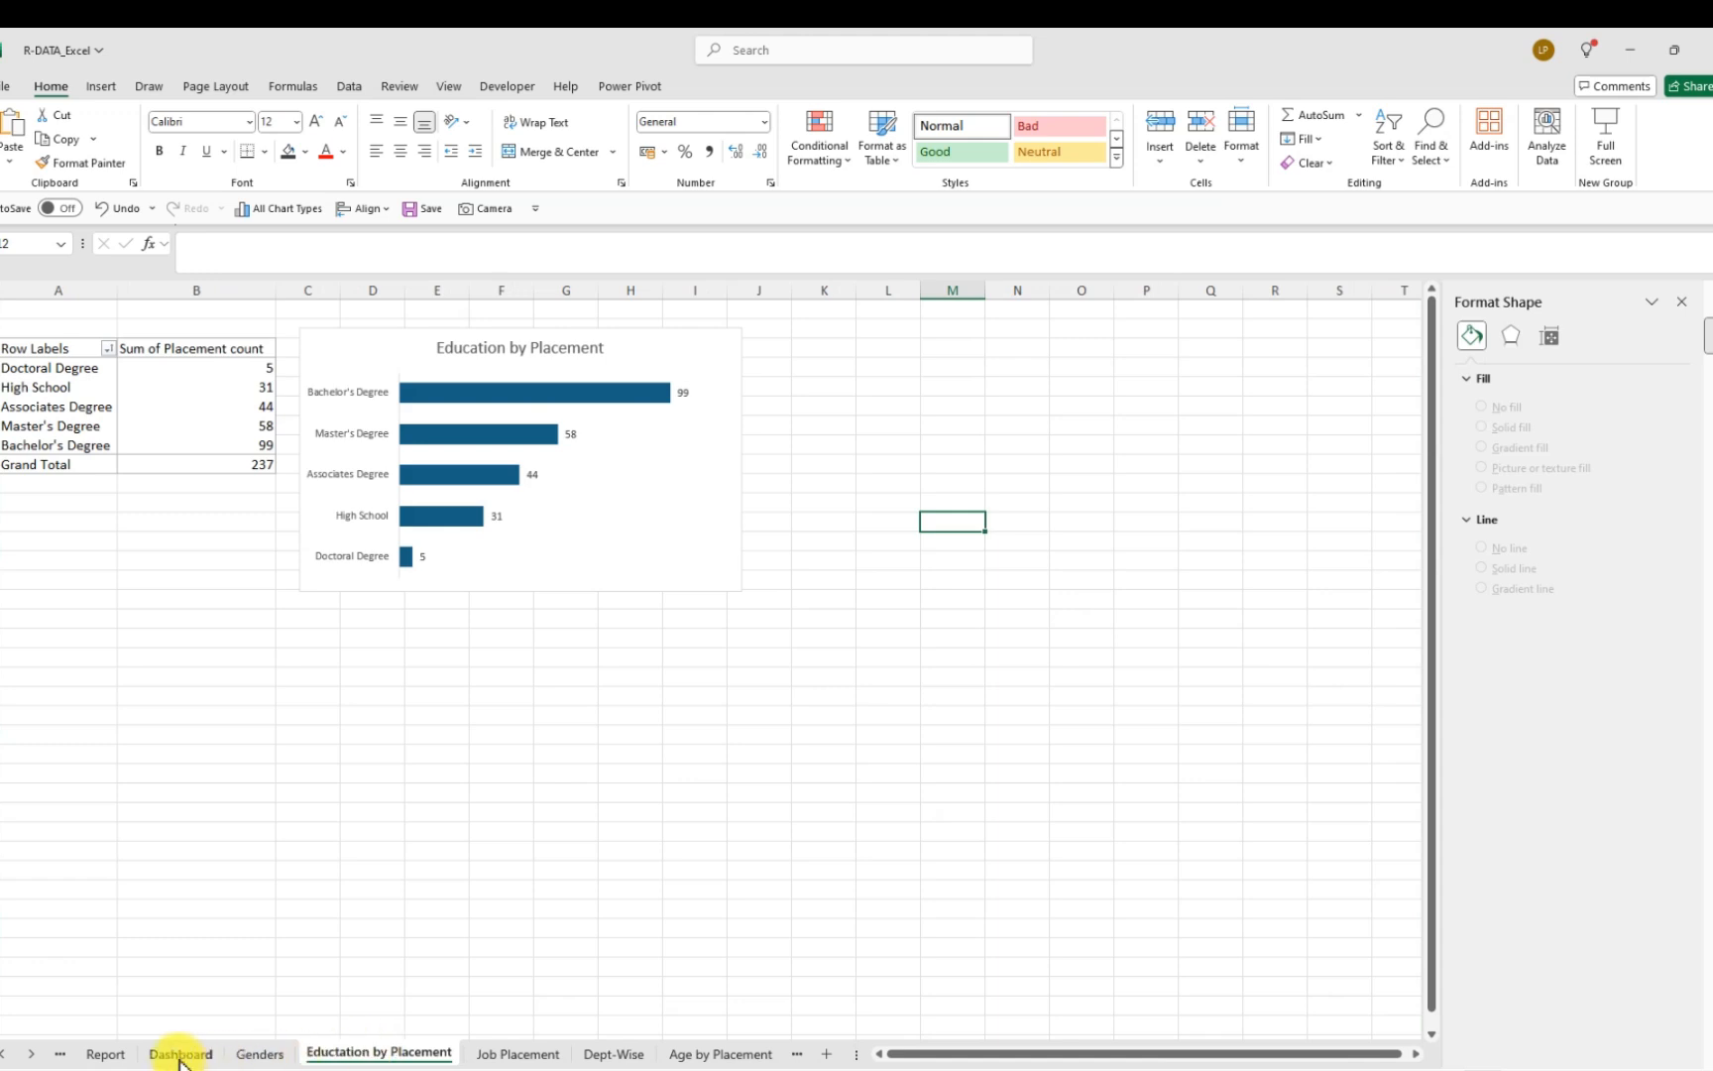
pyautogui.click(104, 1057)
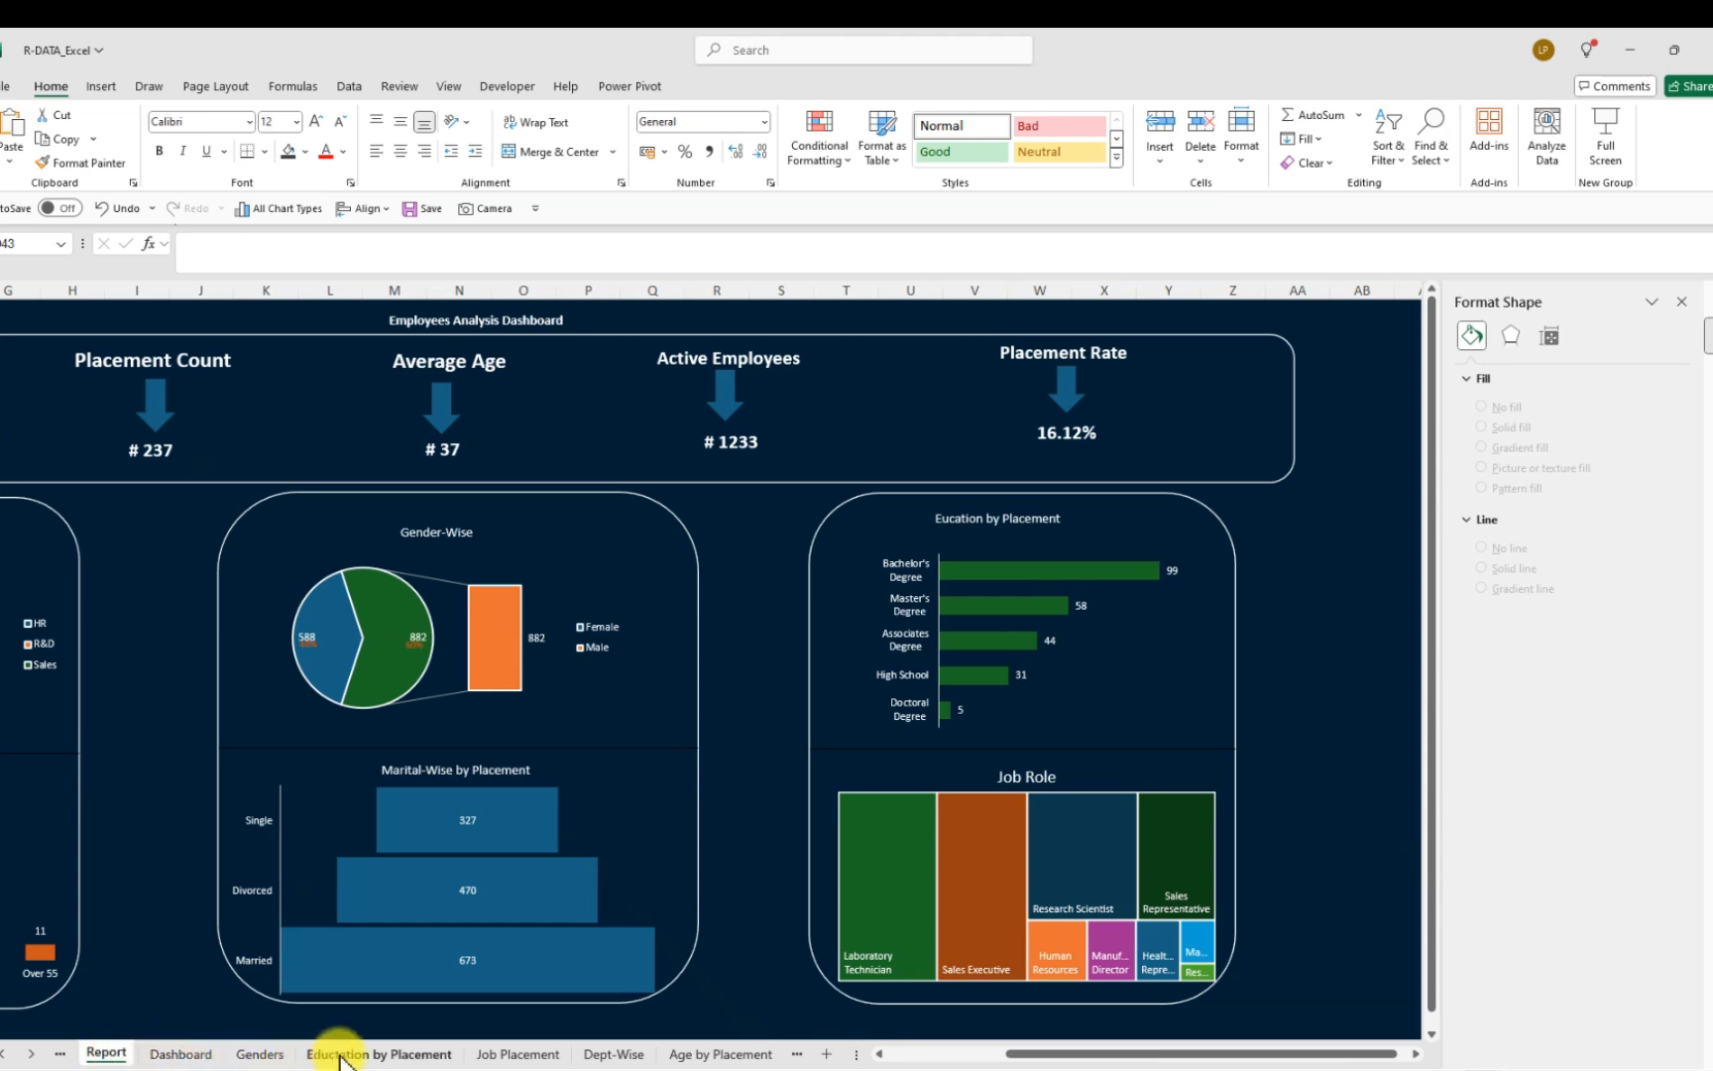
pyautogui.click(186, 1053)
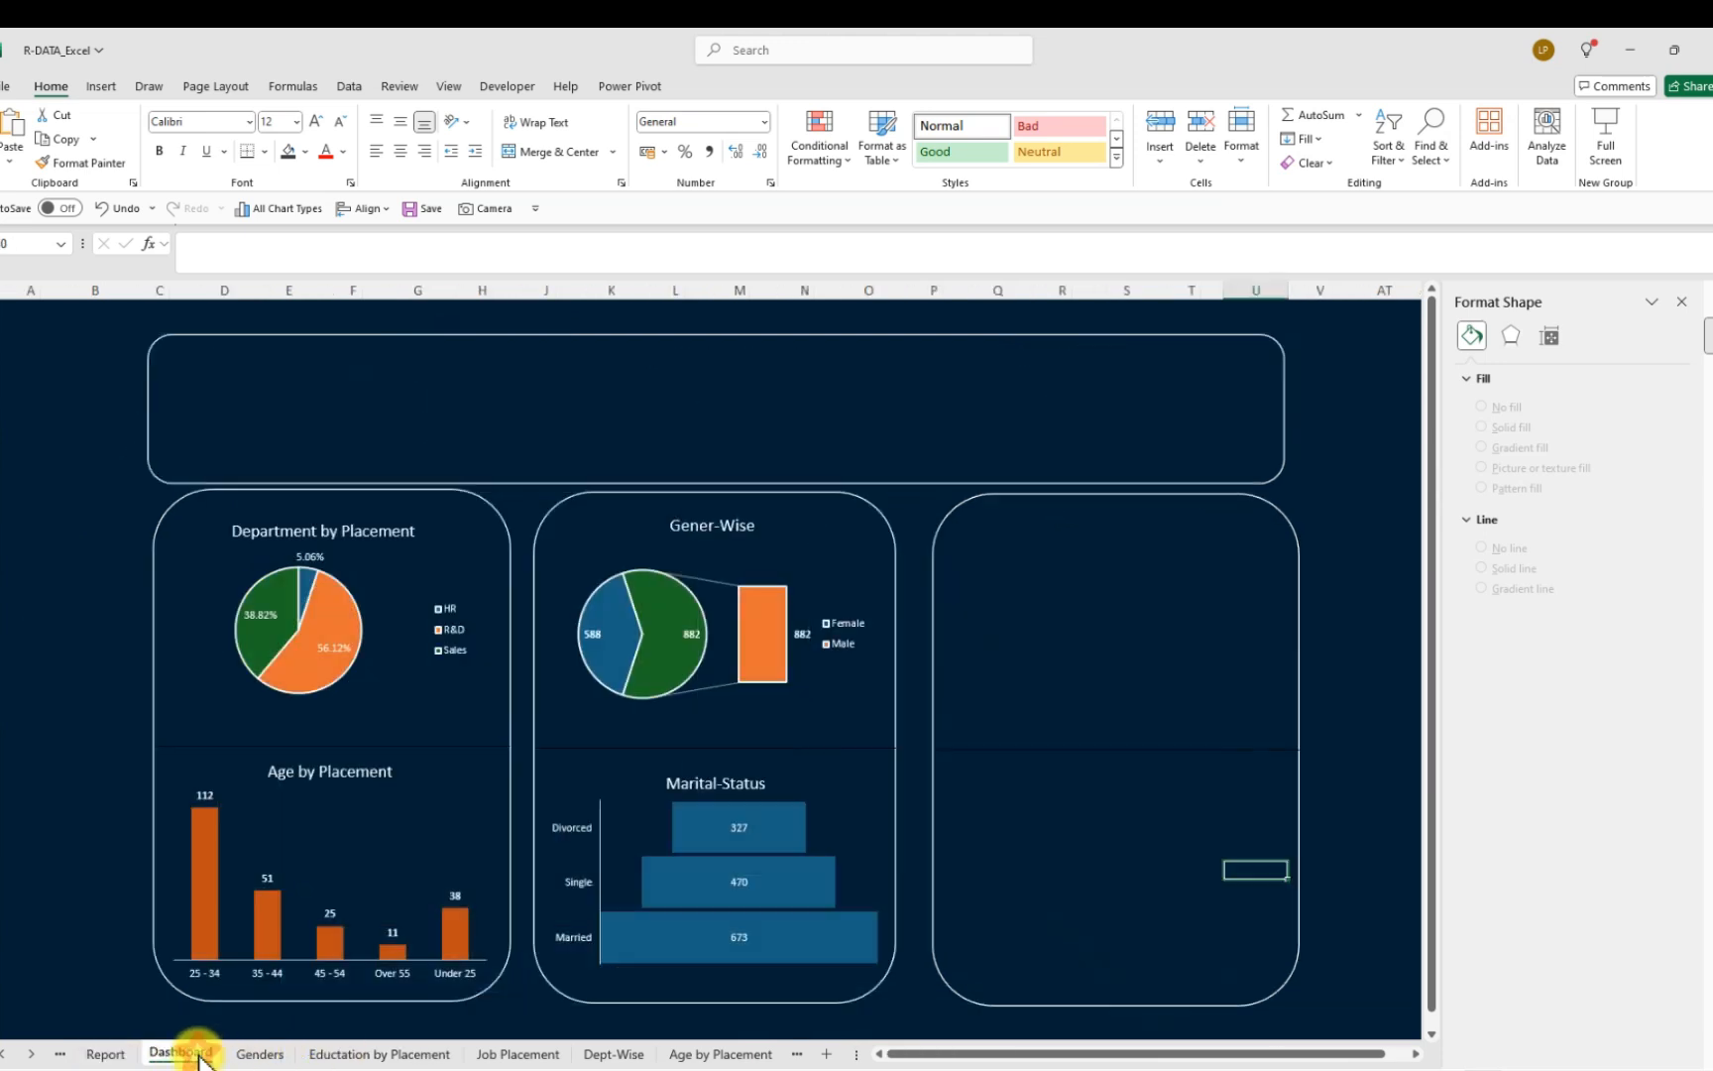
# Copy the Education by Placement bar chart from the Eductation by Placement sheet and paste it into the Dashboard's empty third panel
pyautogui.click(426, 1055)
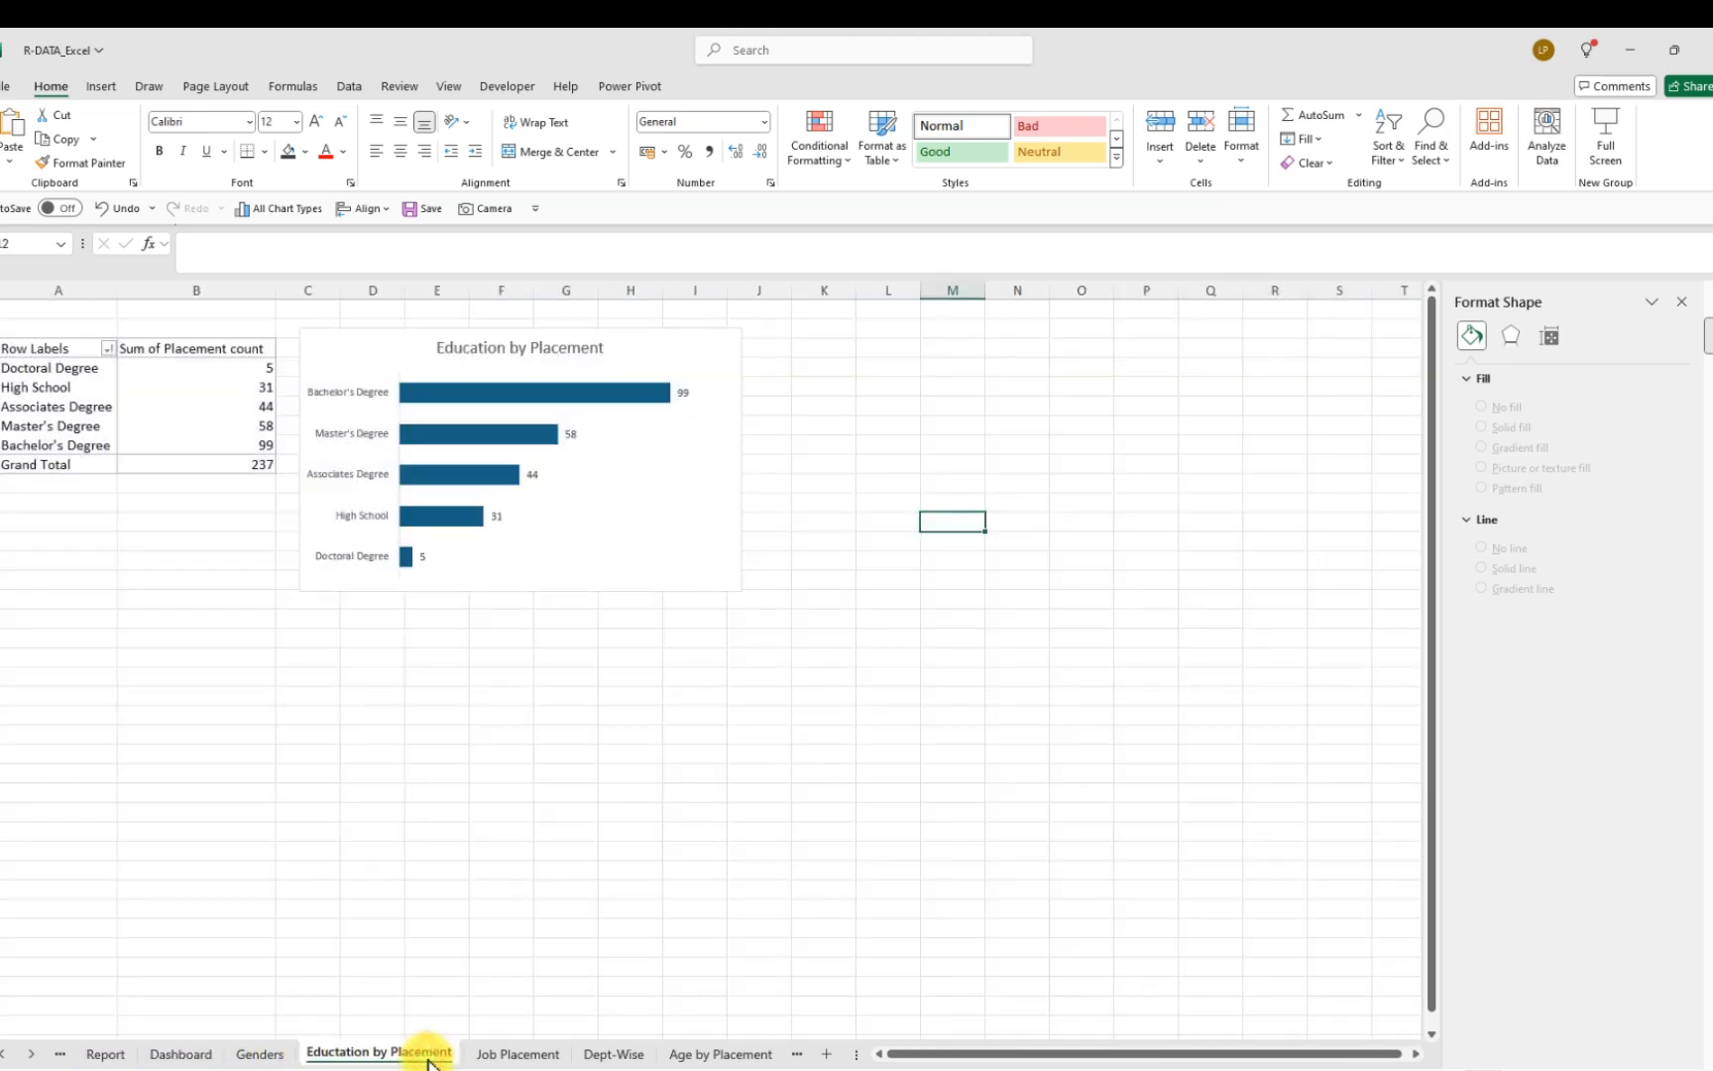
pyautogui.click(343, 349)
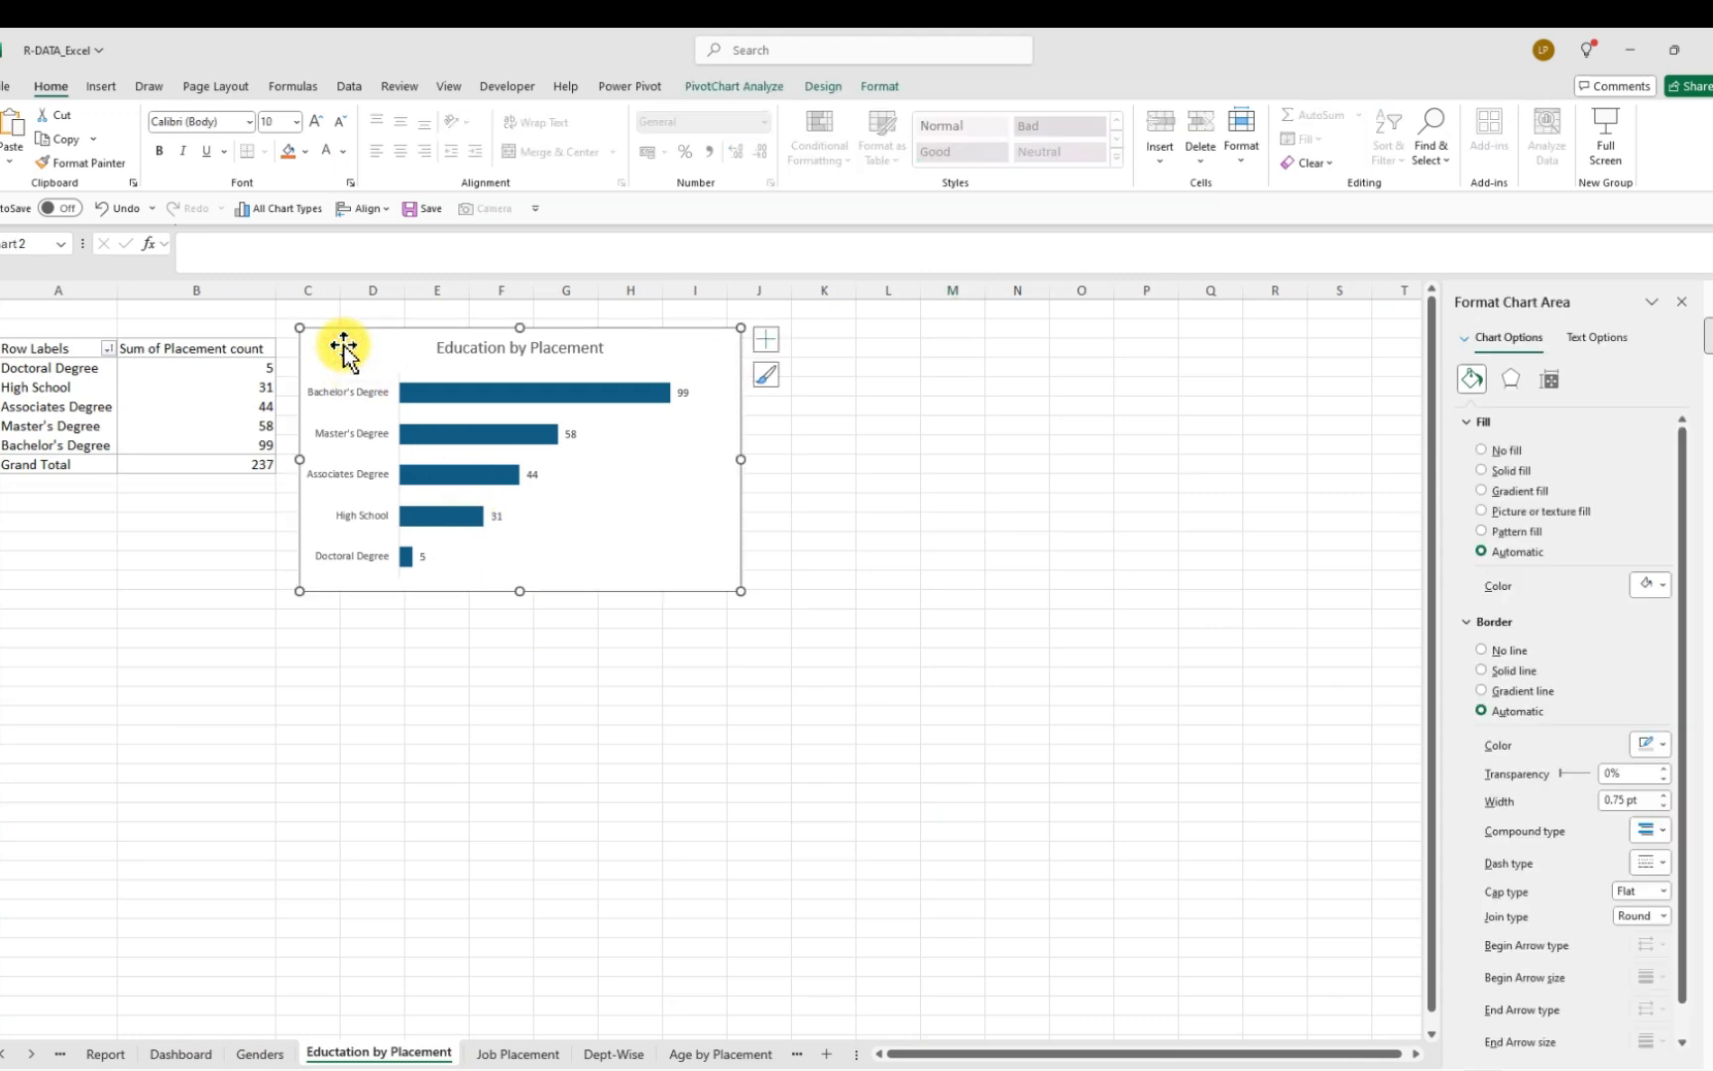
pyautogui.hotkey('ctrl', 'c')
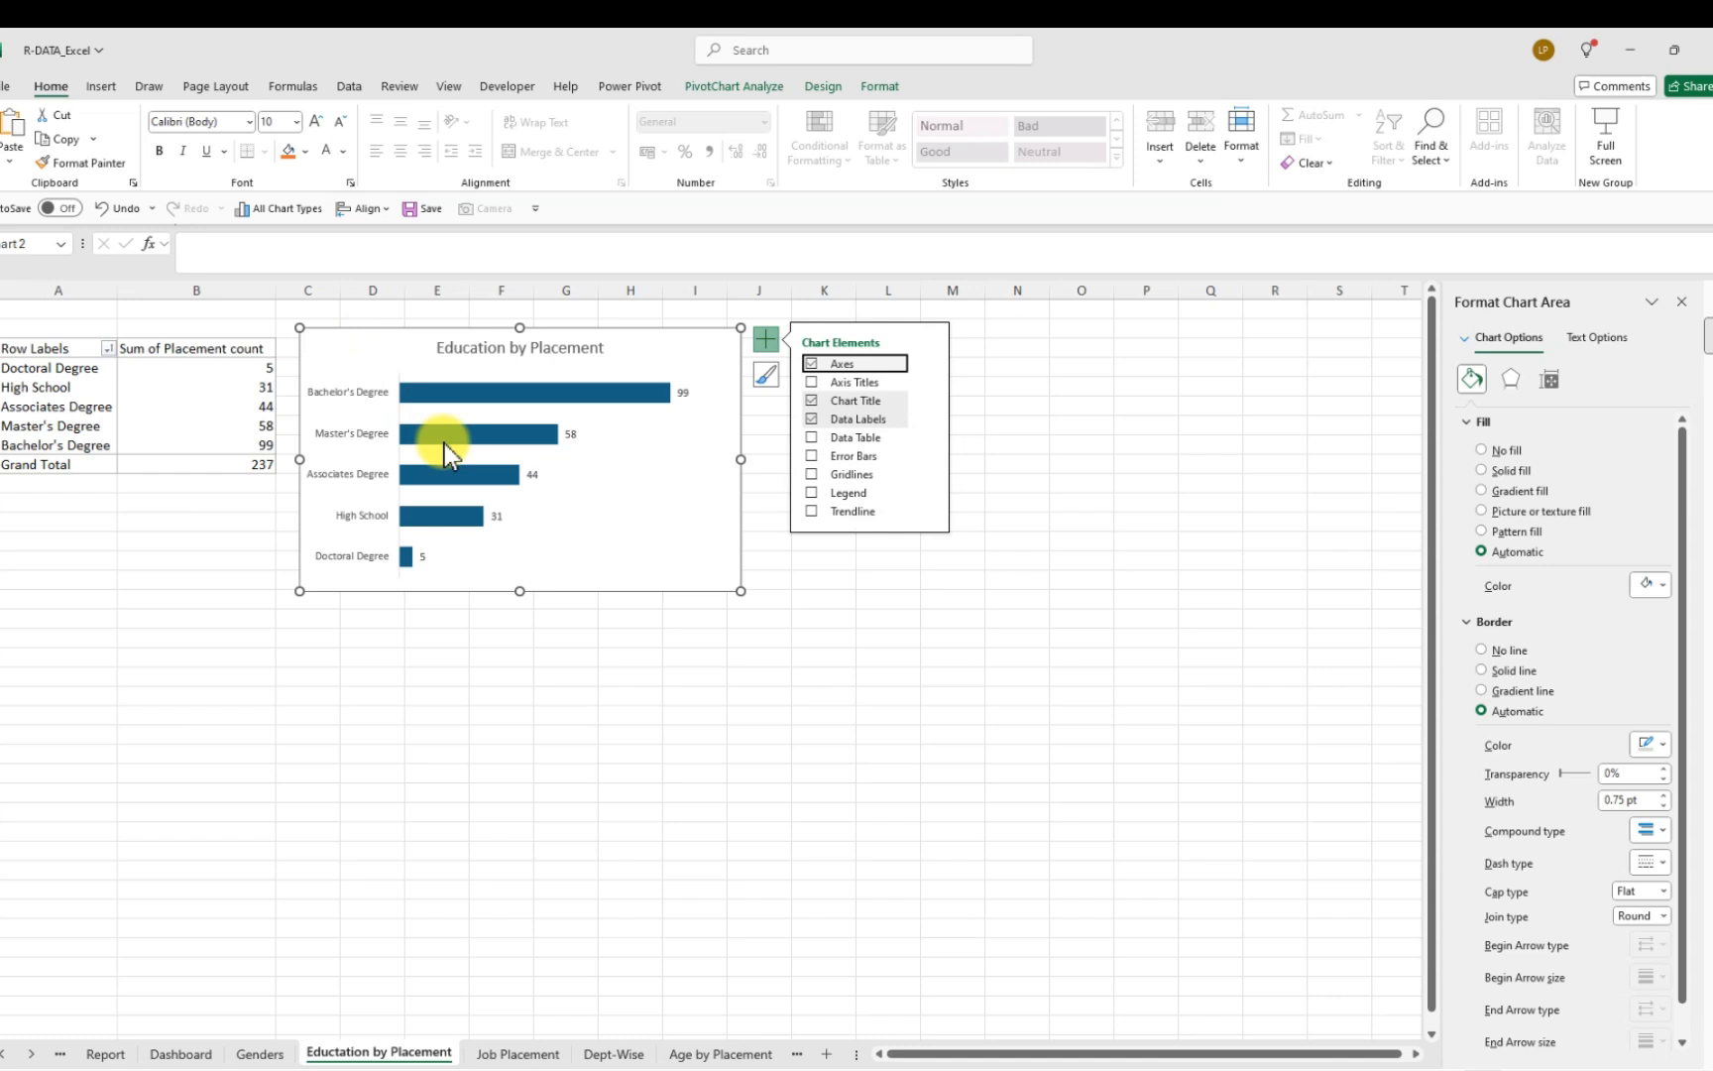
pyautogui.click(199, 1054)
pyautogui.click(1051, 577)
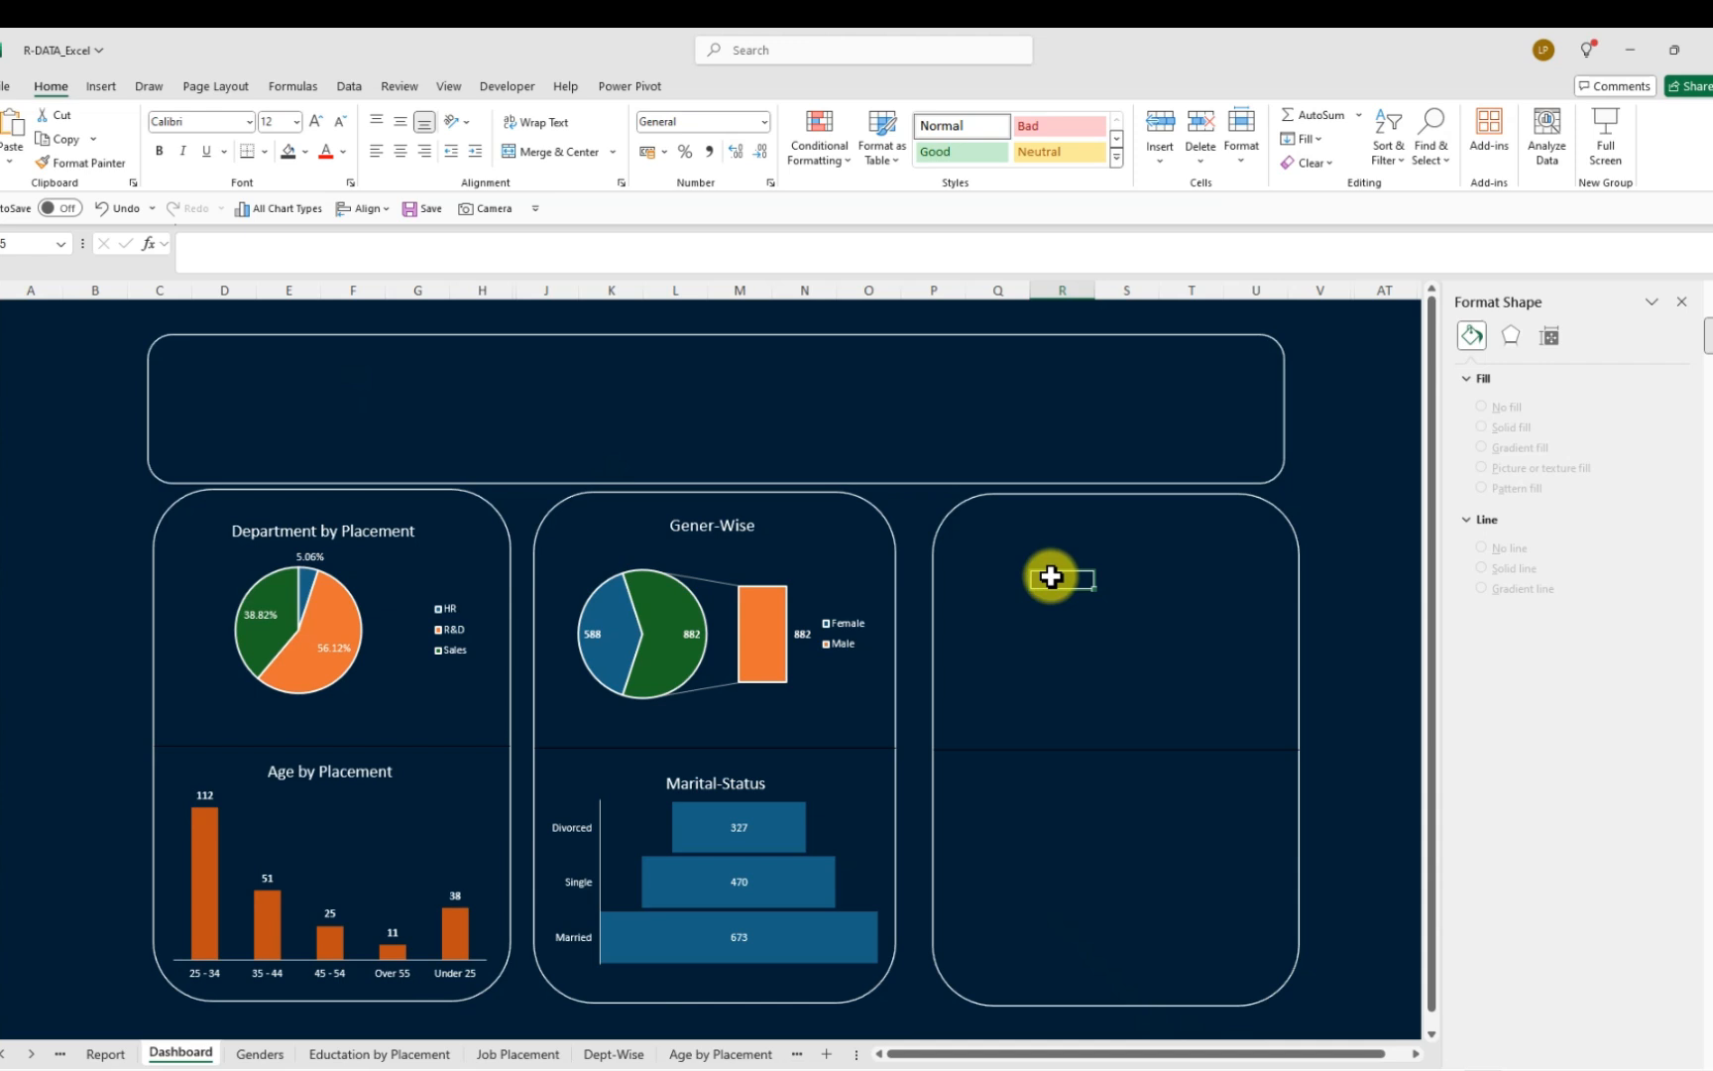
pyautogui.hotkey('ctrl', 'v')
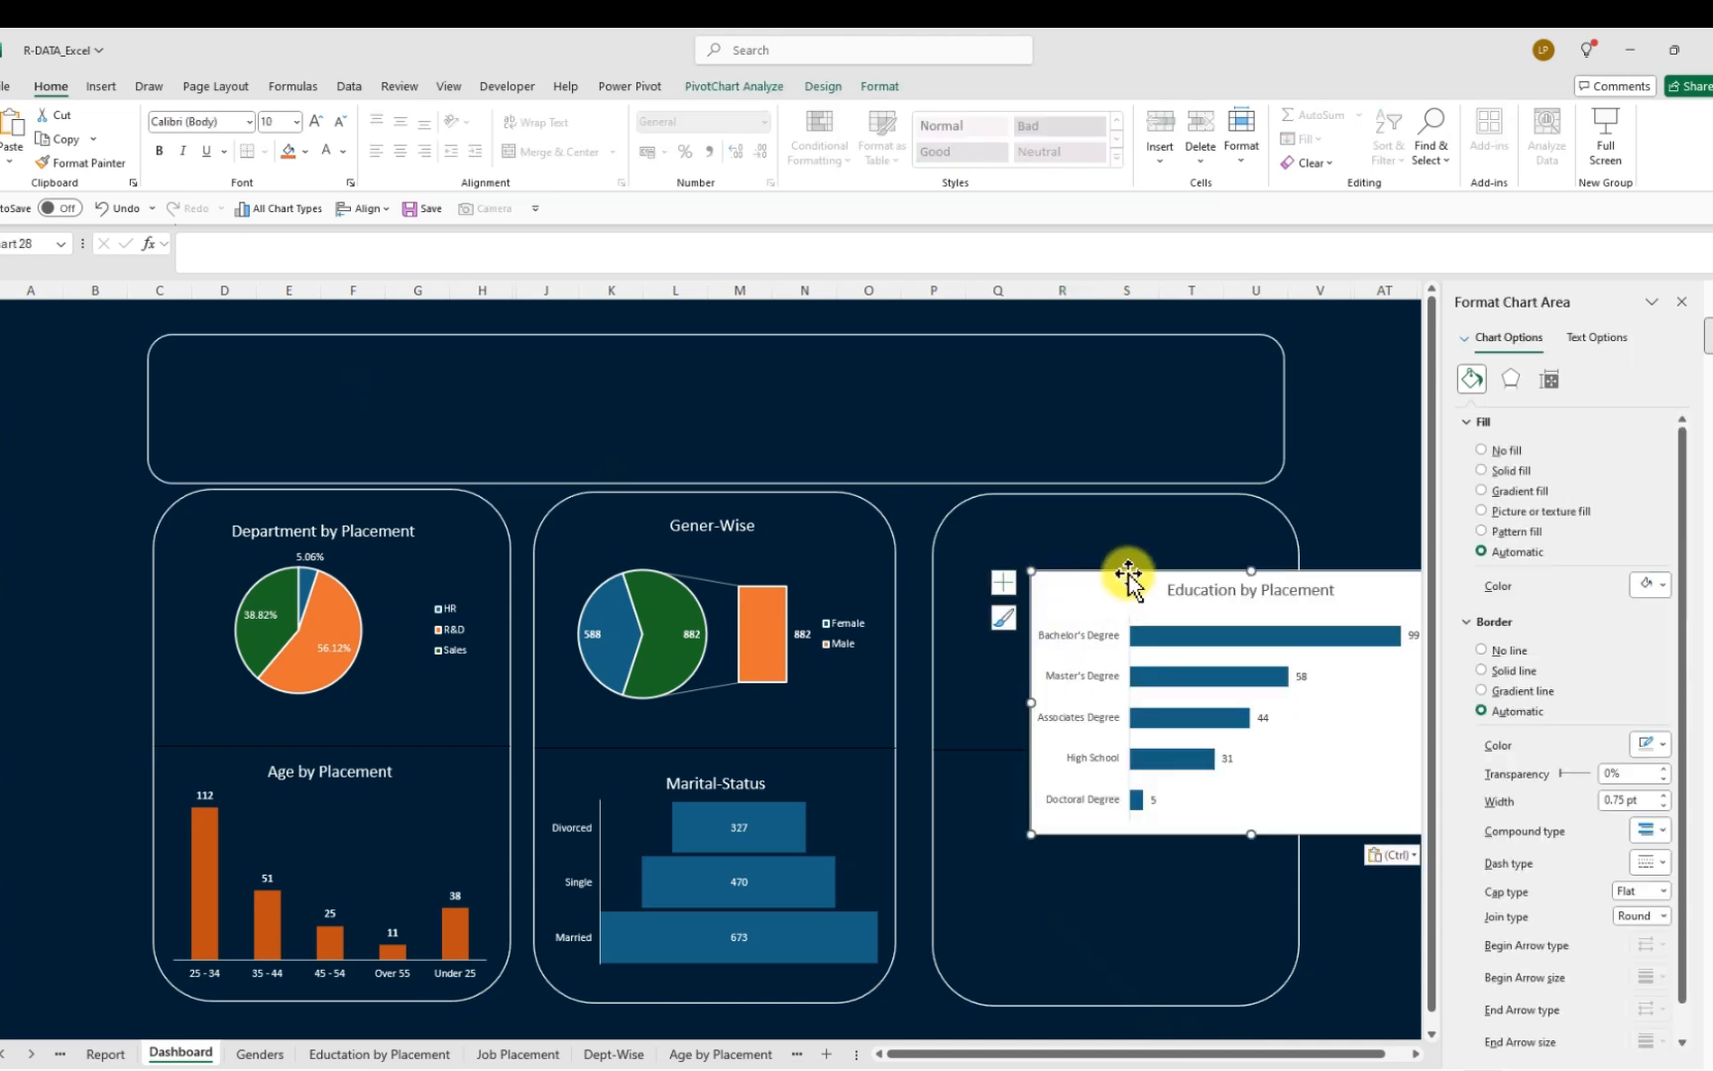
# Shrink the pasted Education by Placement chart and position it within the upper half of the third panel
pyautogui.moveTo(1128, 573); pyautogui.dragTo(1023, 536)
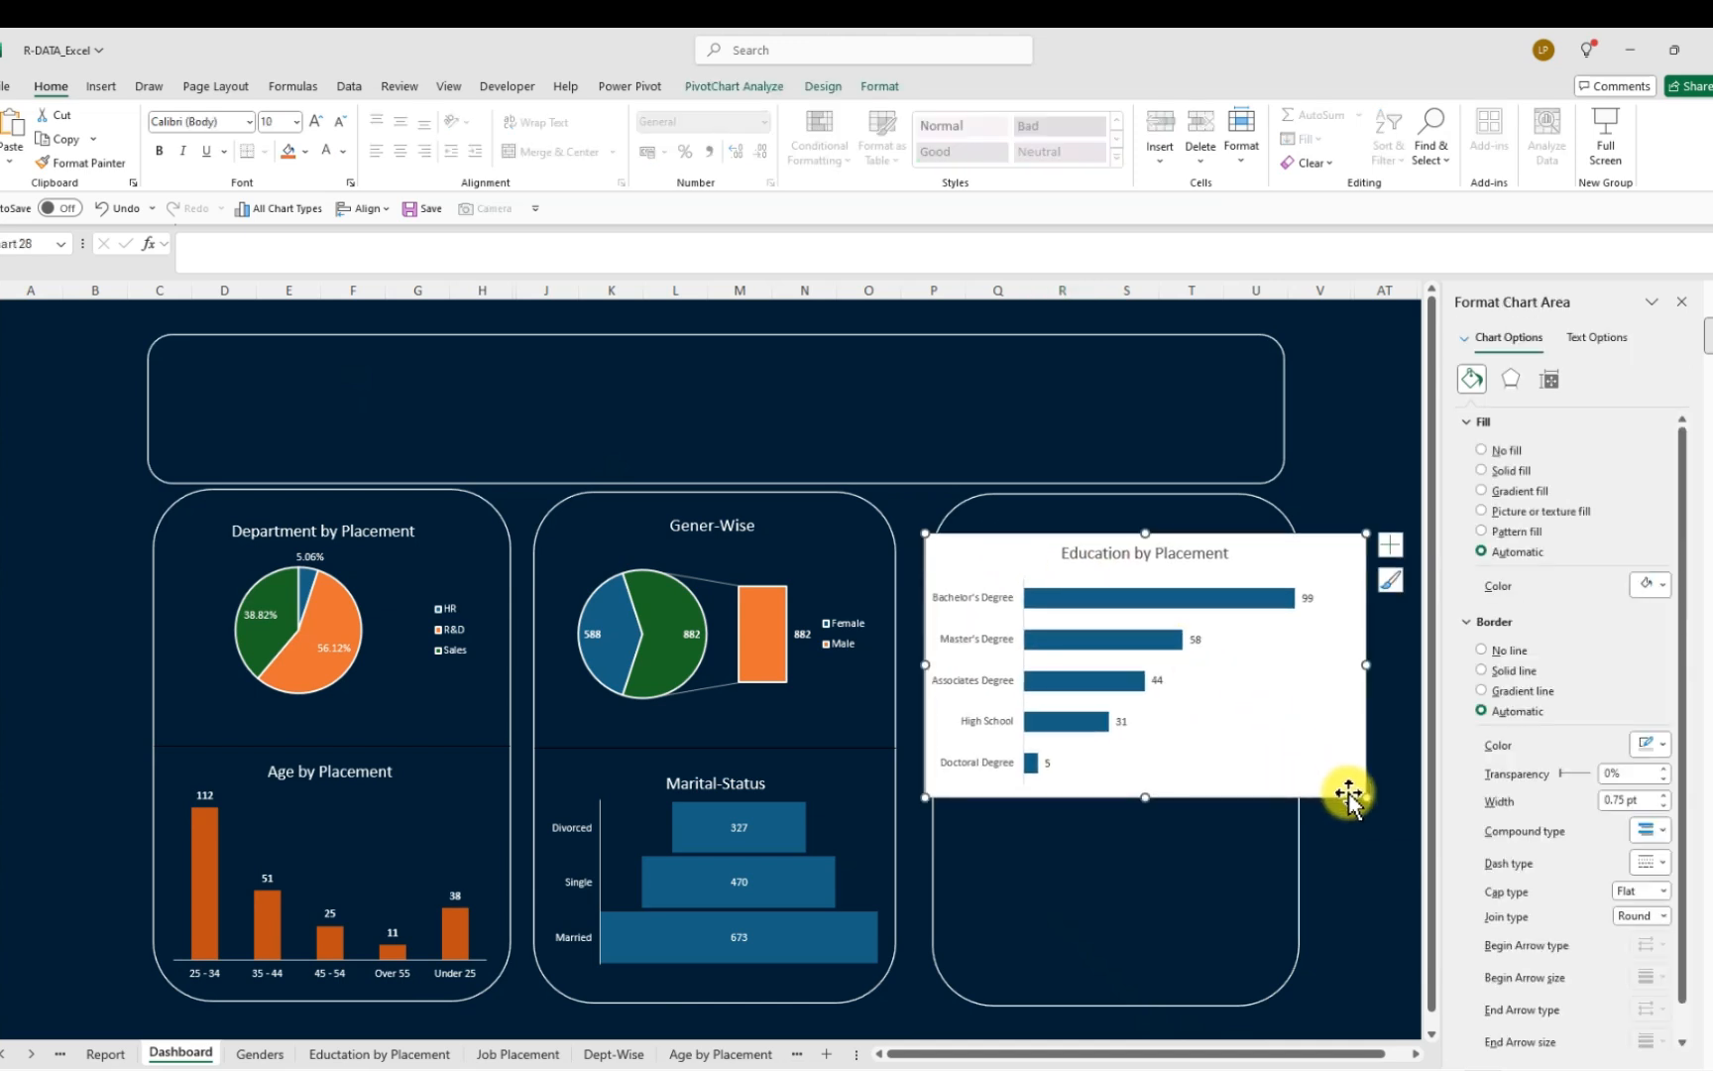
pyautogui.moveTo(1365, 796); pyautogui.dragTo(1245, 763)
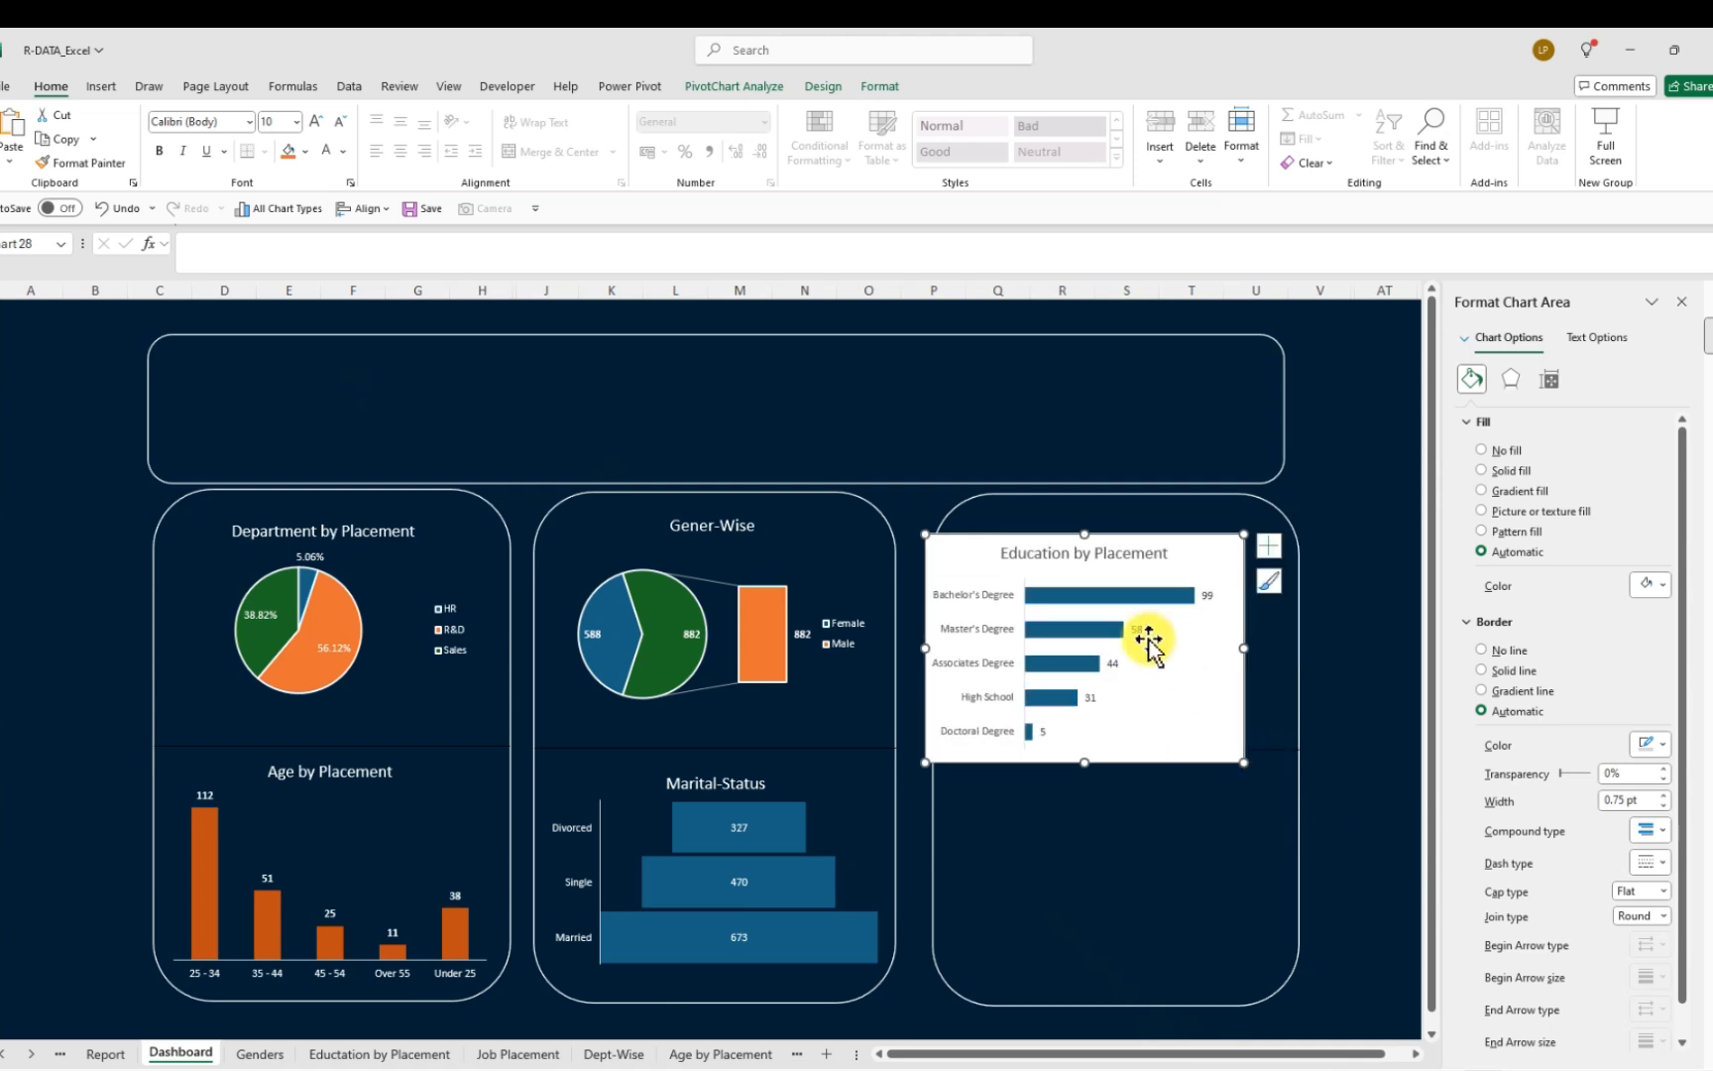
pyautogui.moveTo(967, 543); pyautogui.dragTo(1006, 523)
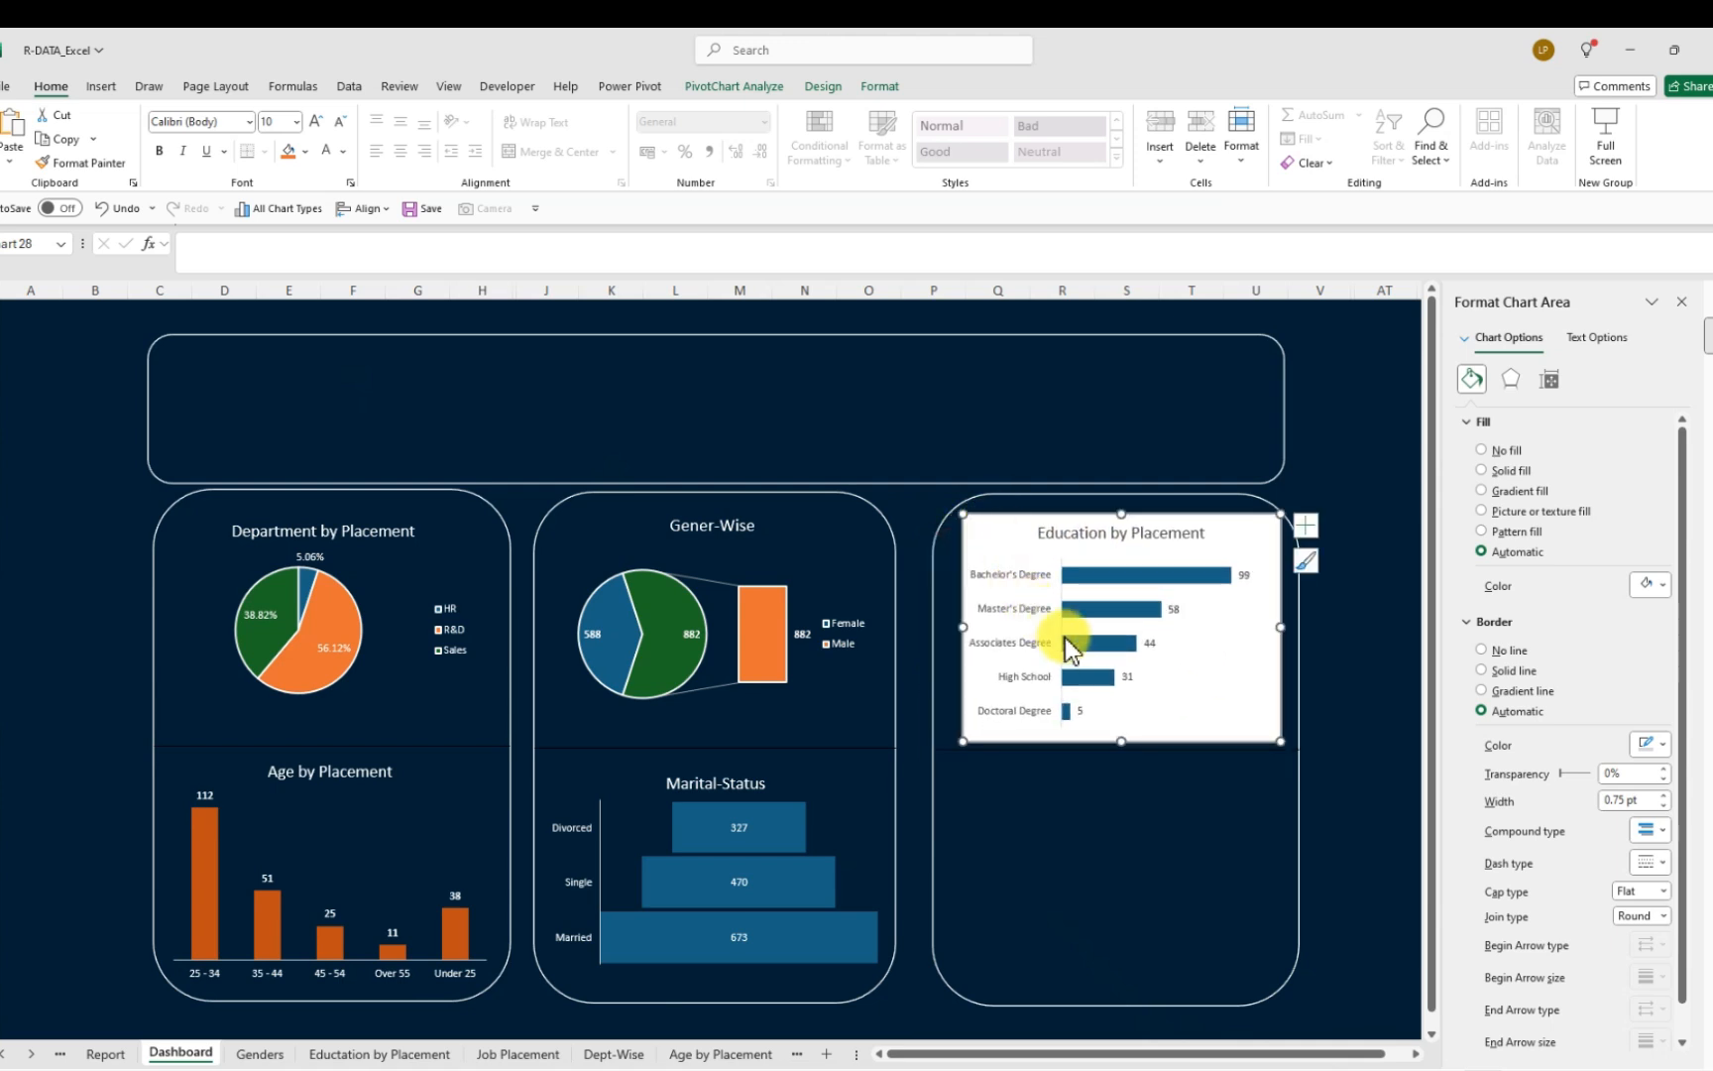
pyautogui.moveTo(1282, 626); pyautogui.dragTo(1291, 627)
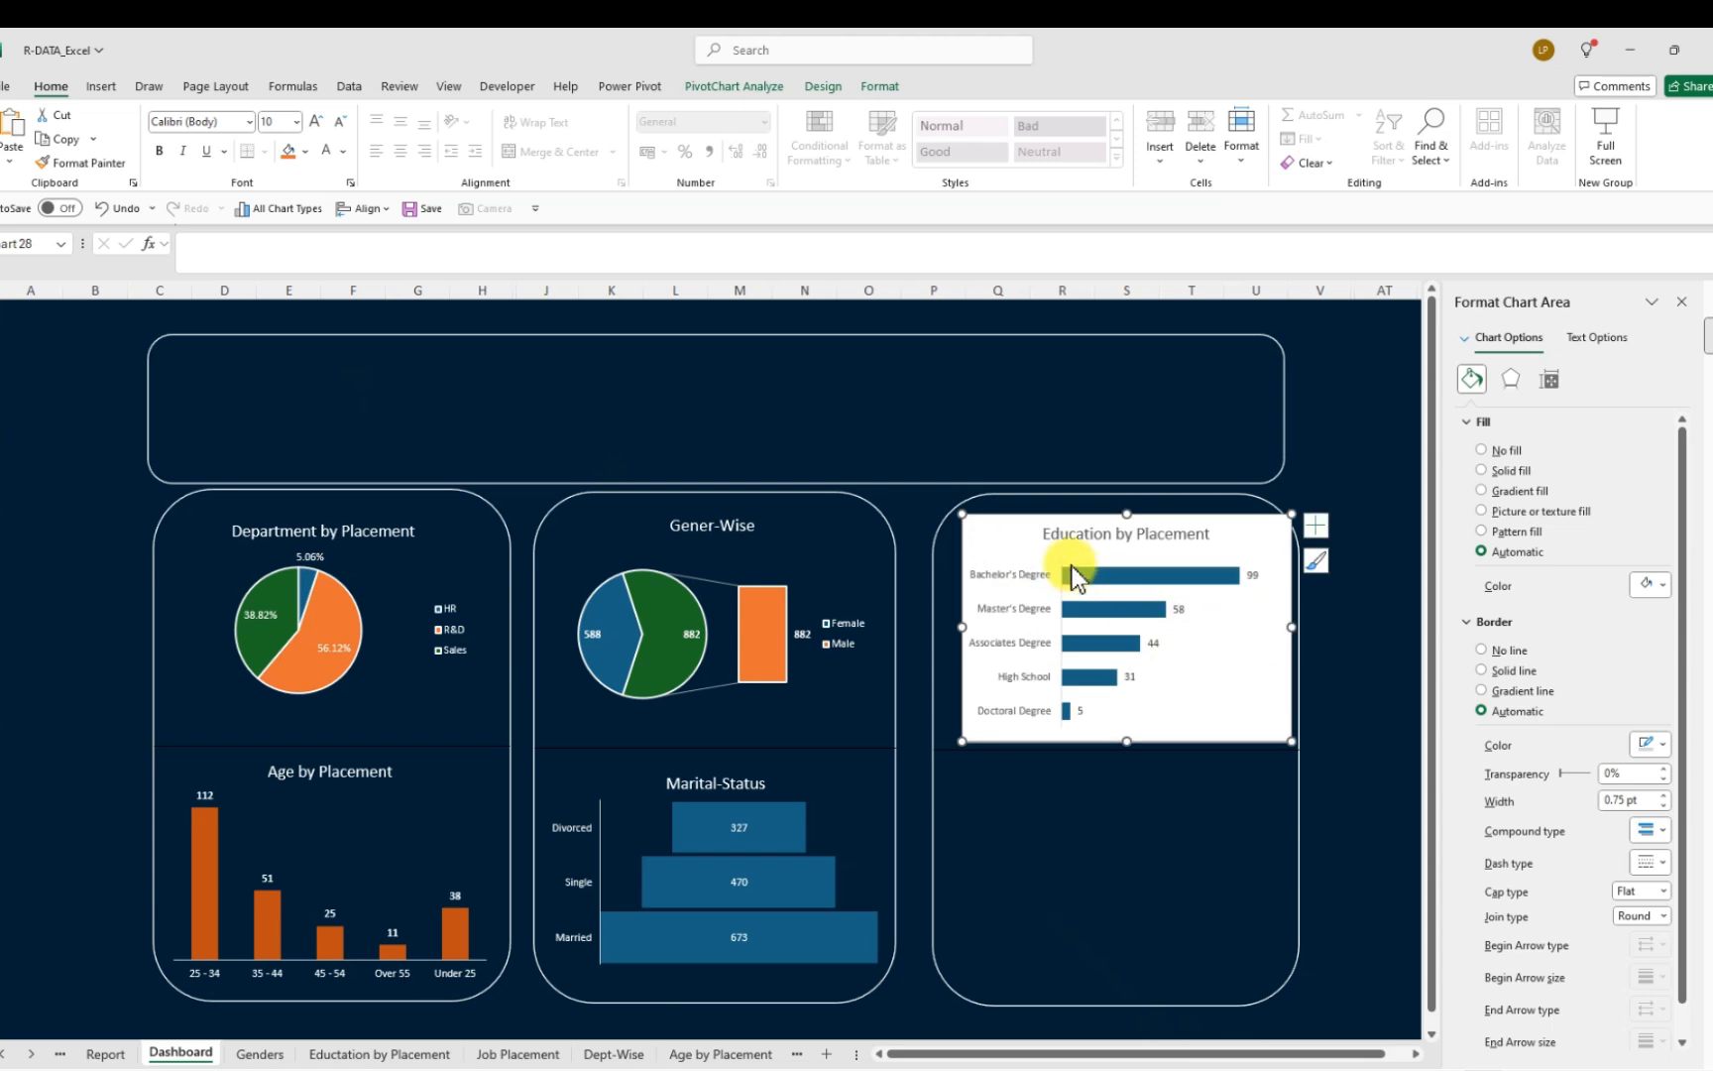
pyautogui.moveTo(999, 540); pyautogui.dragTo(991, 540)
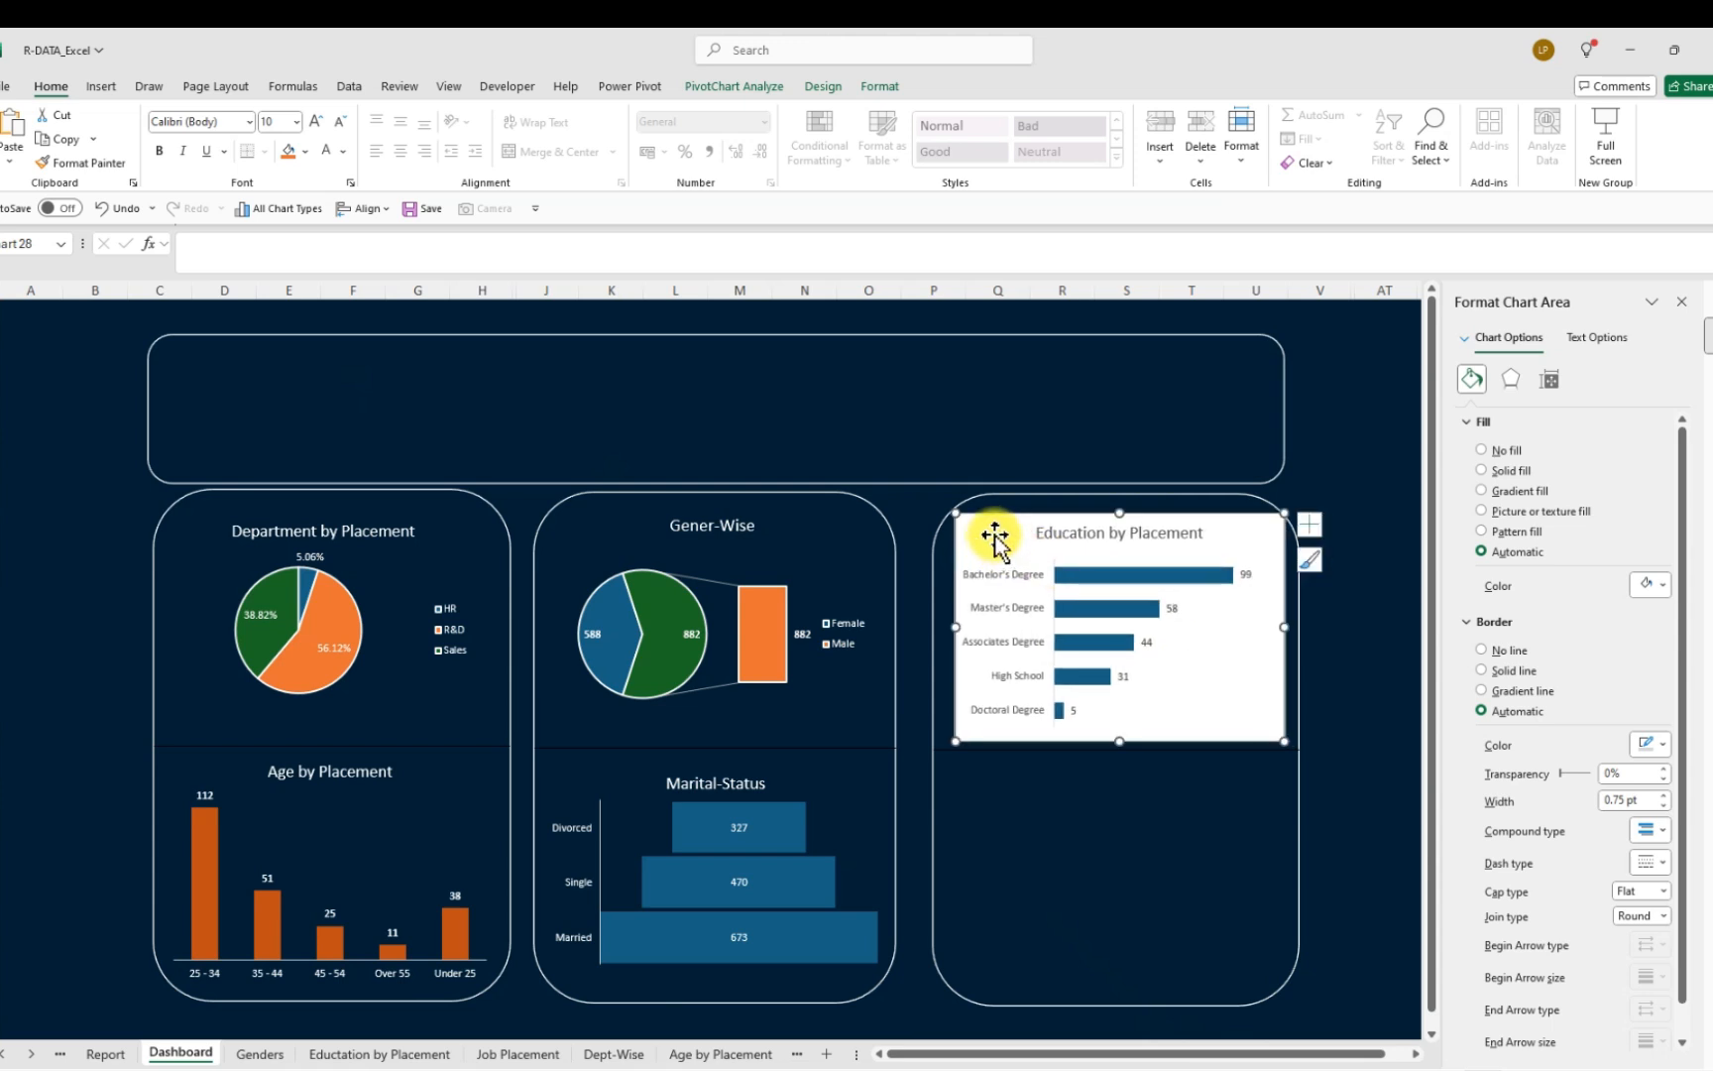
# Format the Education by Placement chart area with no fill and no border line, nudging the chart slightly upward in its panel
pyautogui.click(1482, 452)
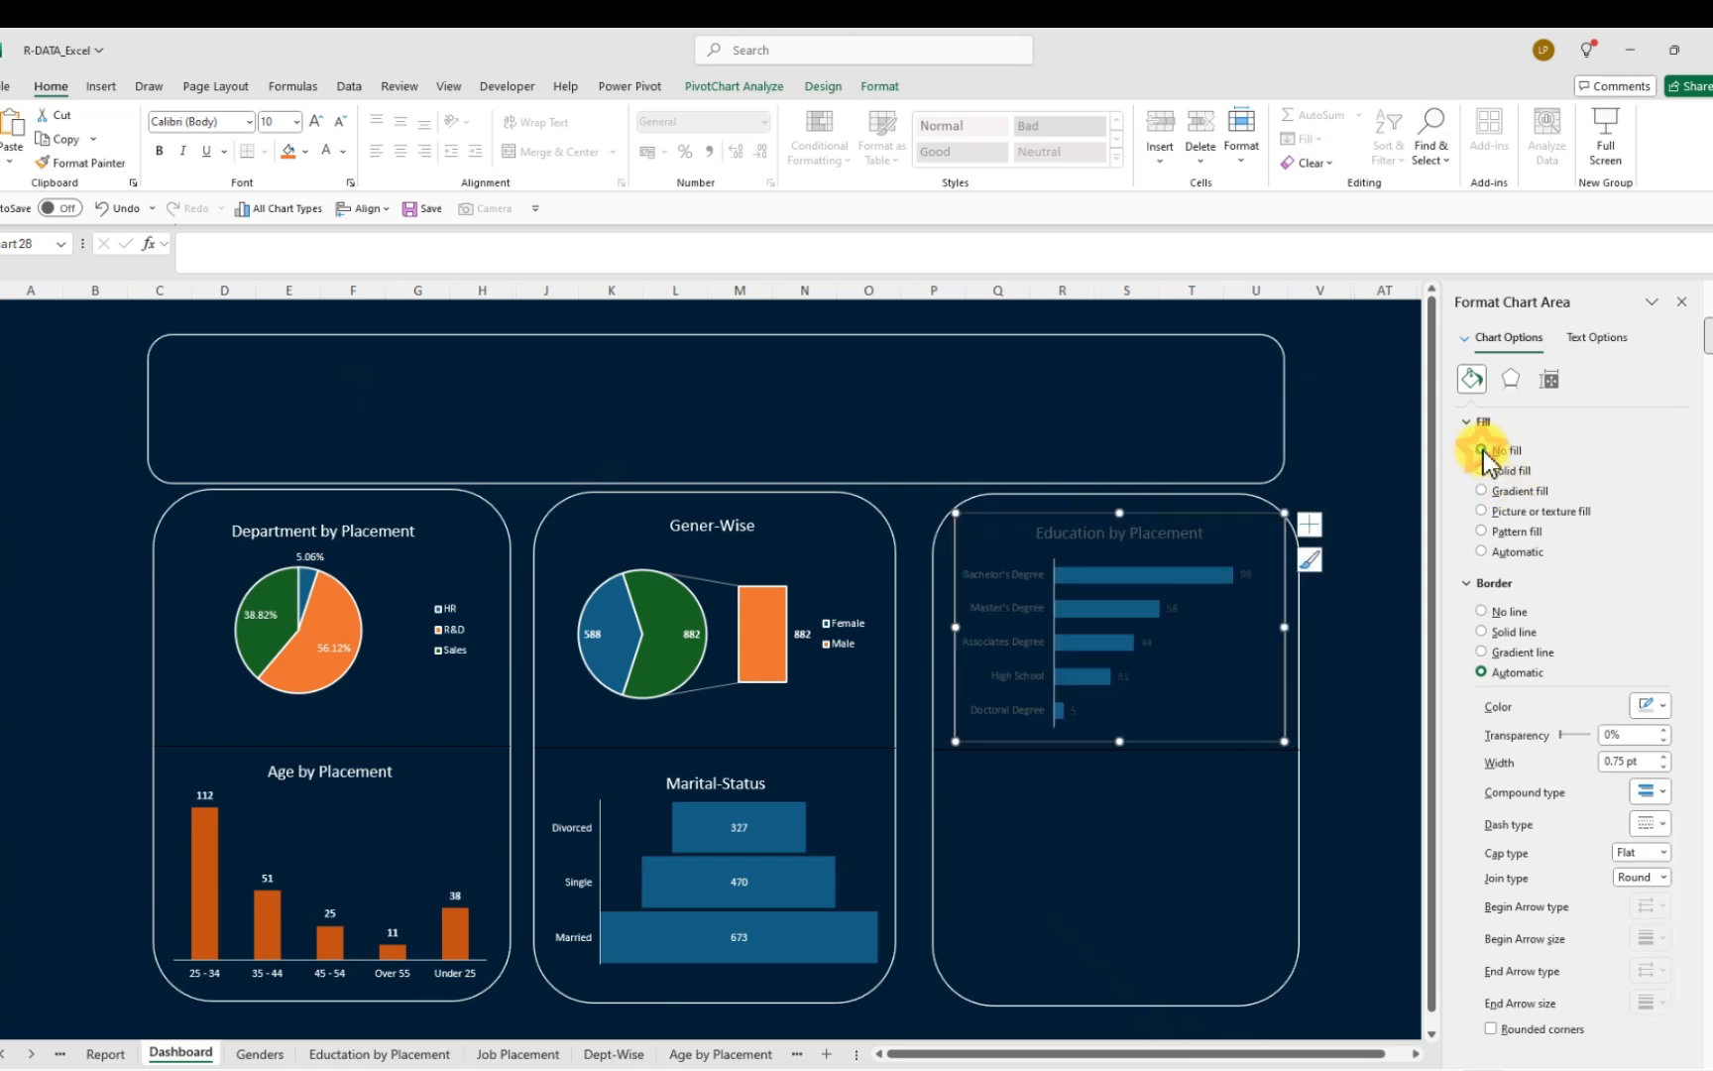
pyautogui.moveTo(983, 530); pyautogui.dragTo(990, 528)
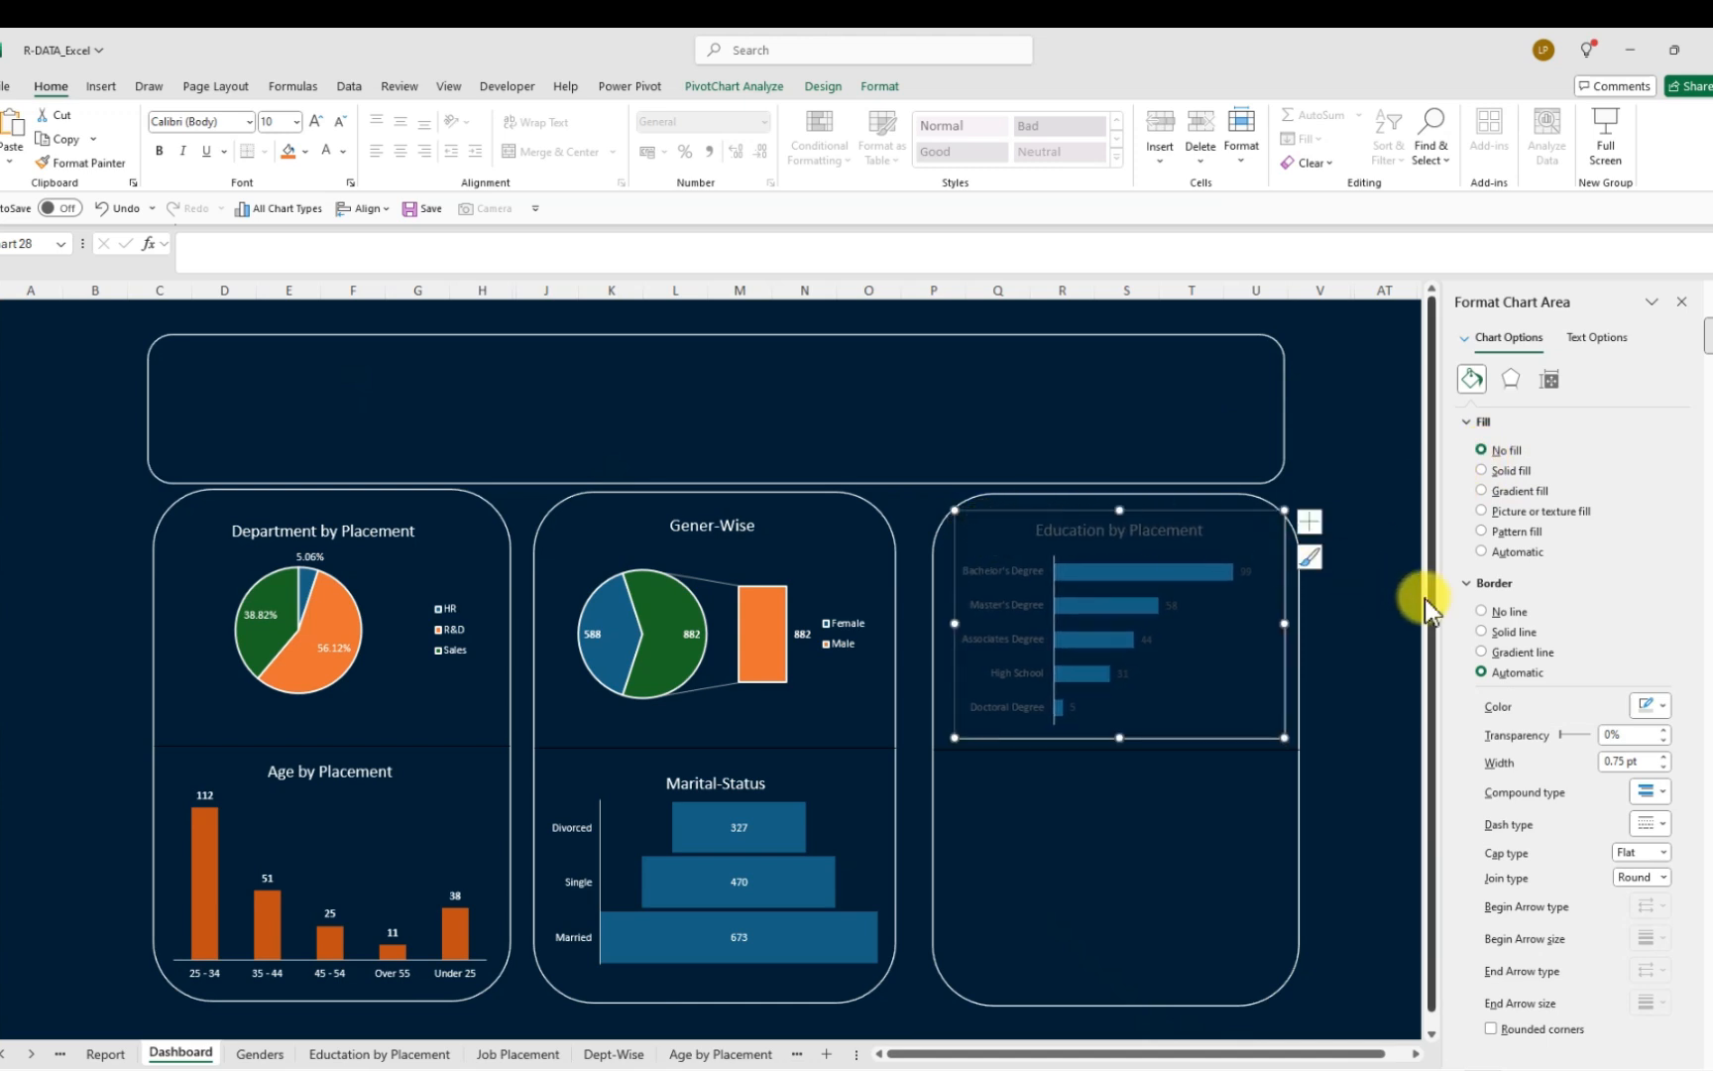
pyautogui.click(1480, 611)
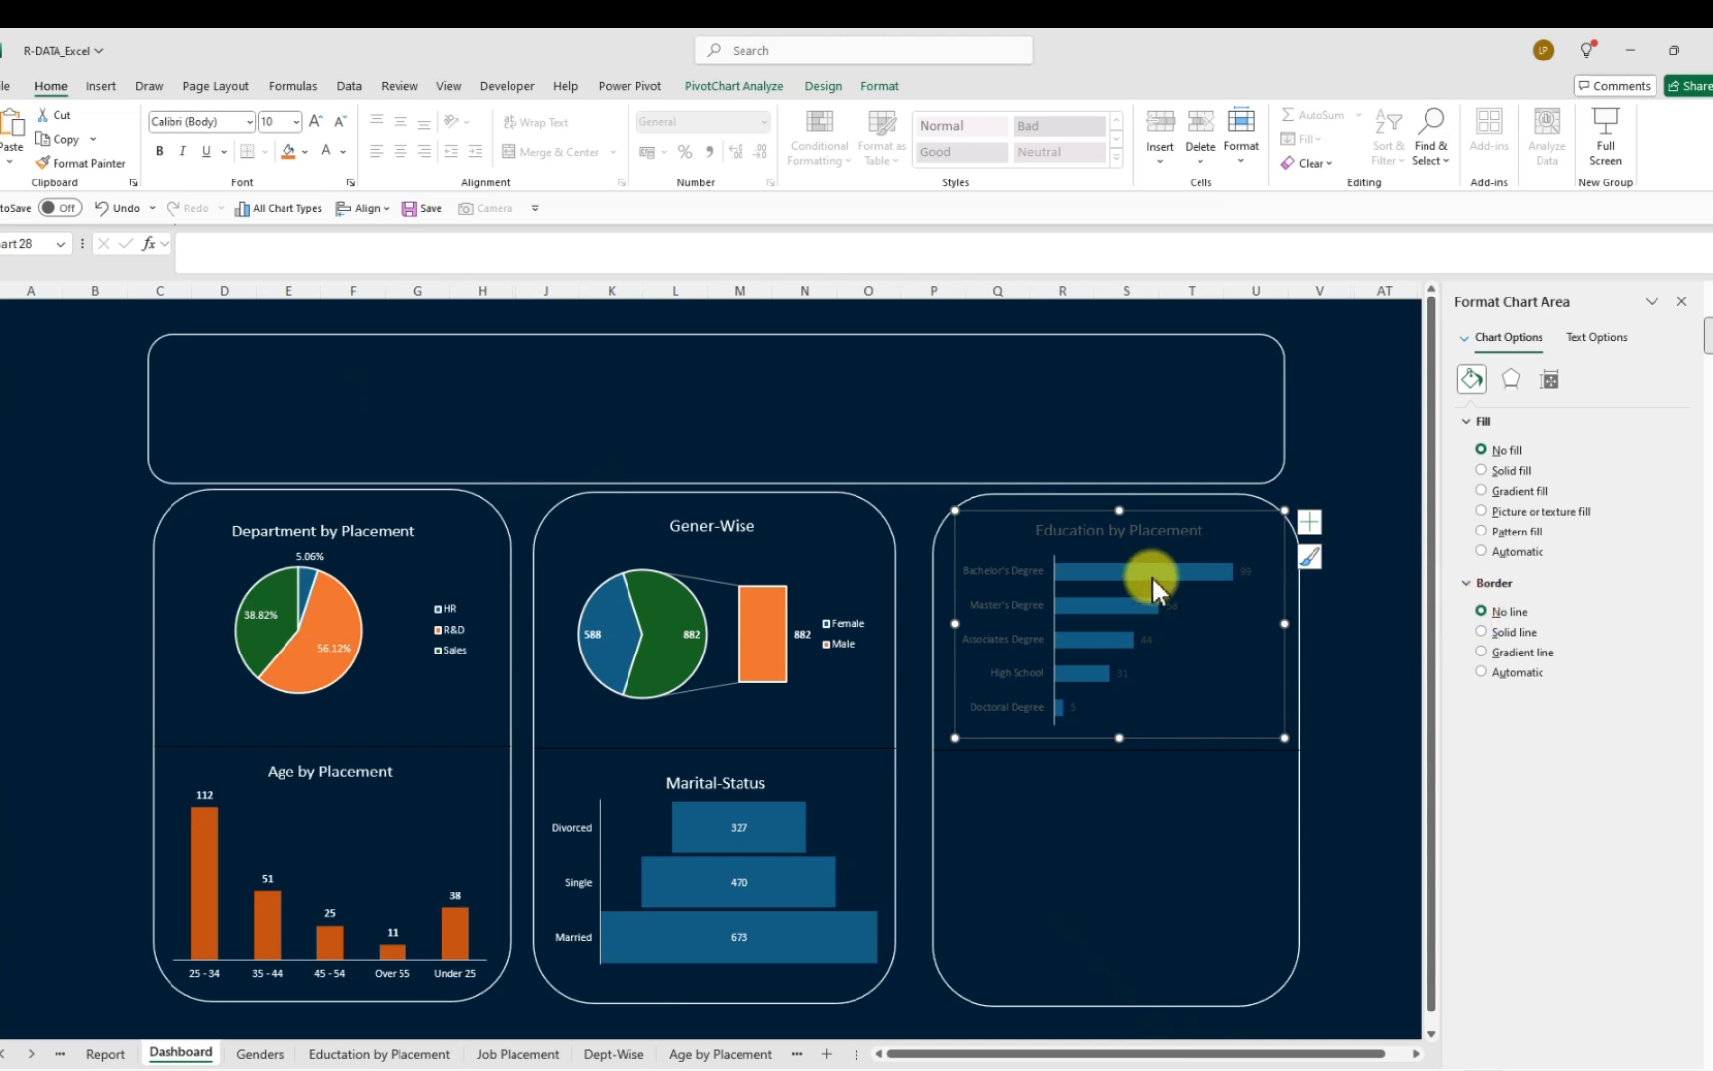
# Set the Education by Placement chart's title, category labels and data labels to a white font colour
pyautogui.click(1053, 528)
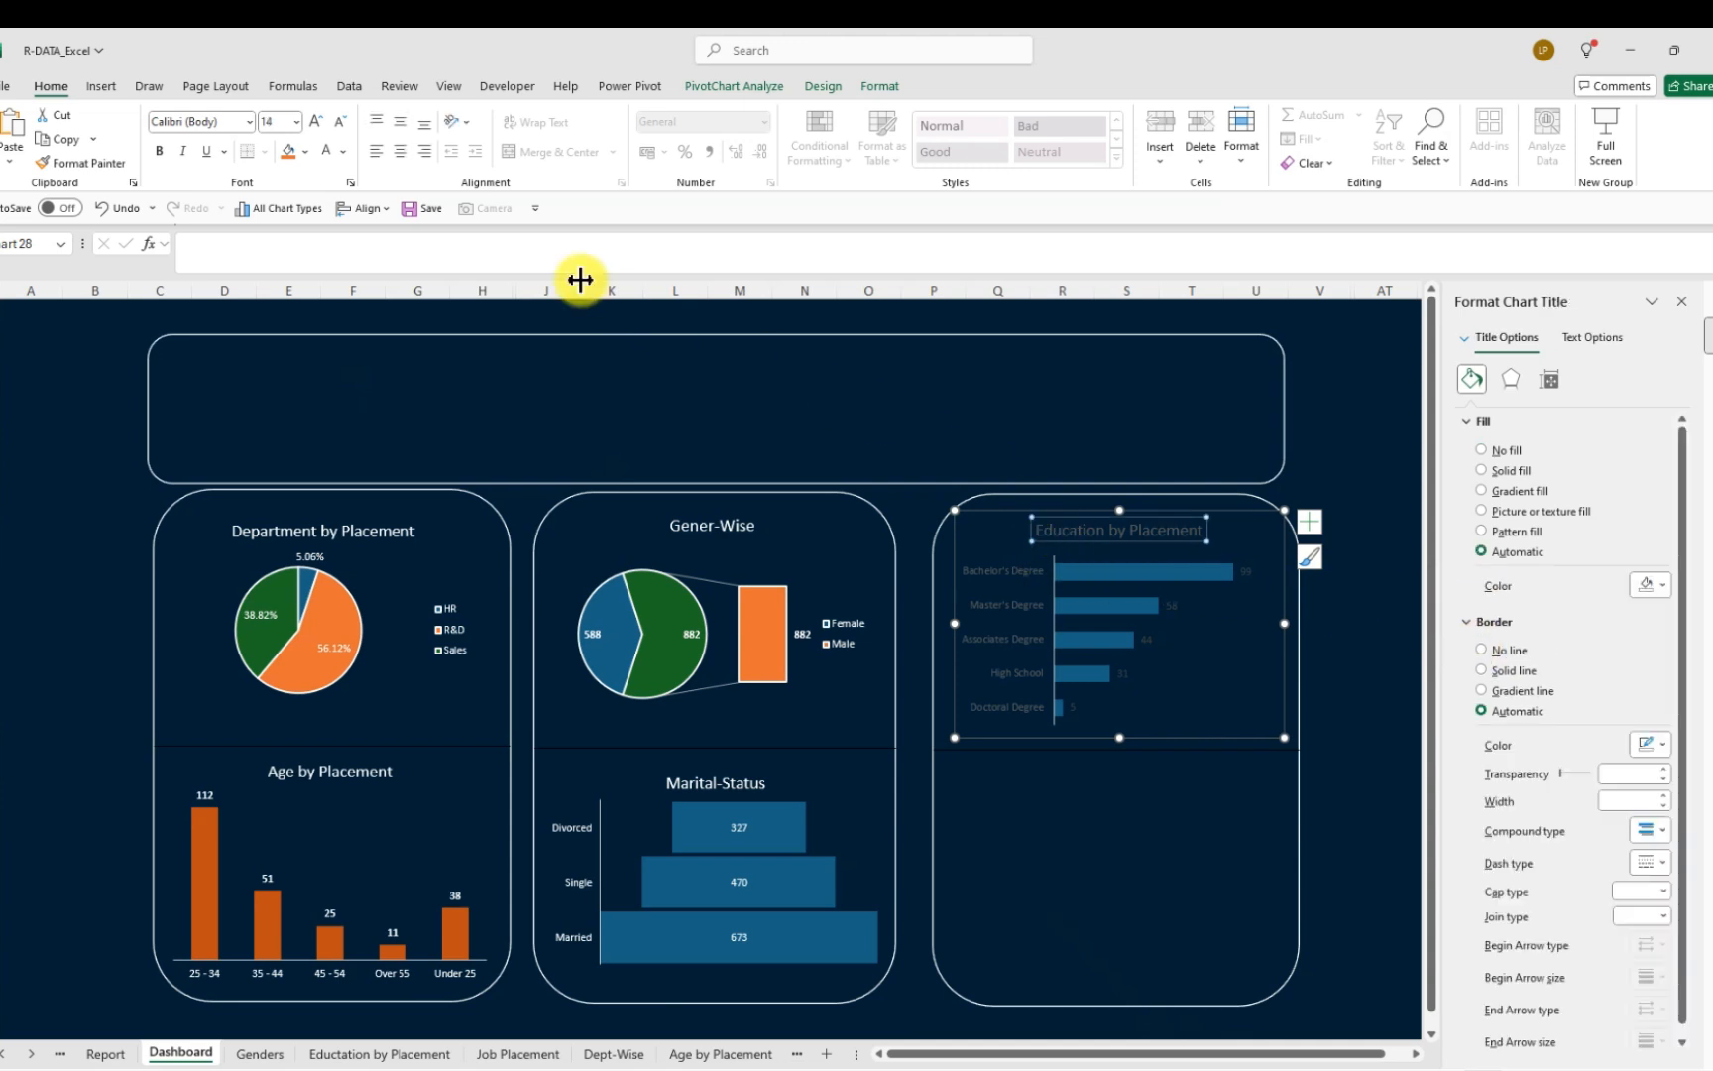
pyautogui.click(343, 151)
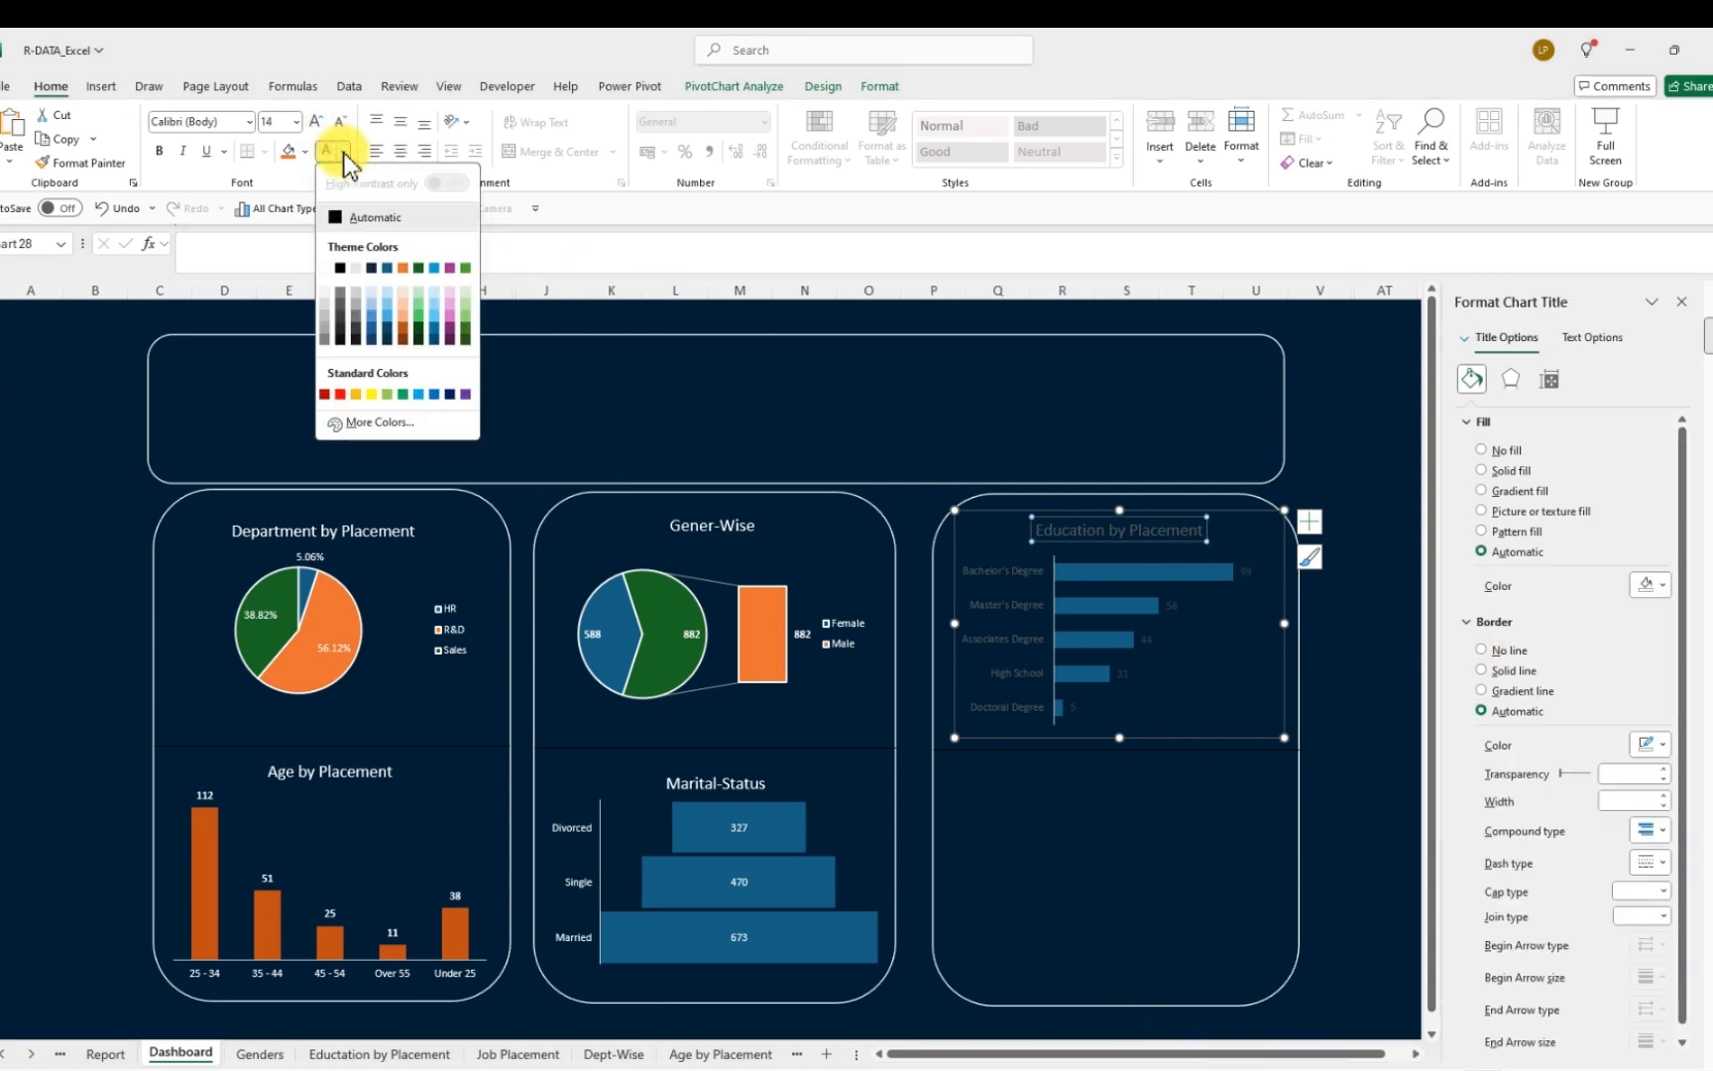
pyautogui.click(326, 267)
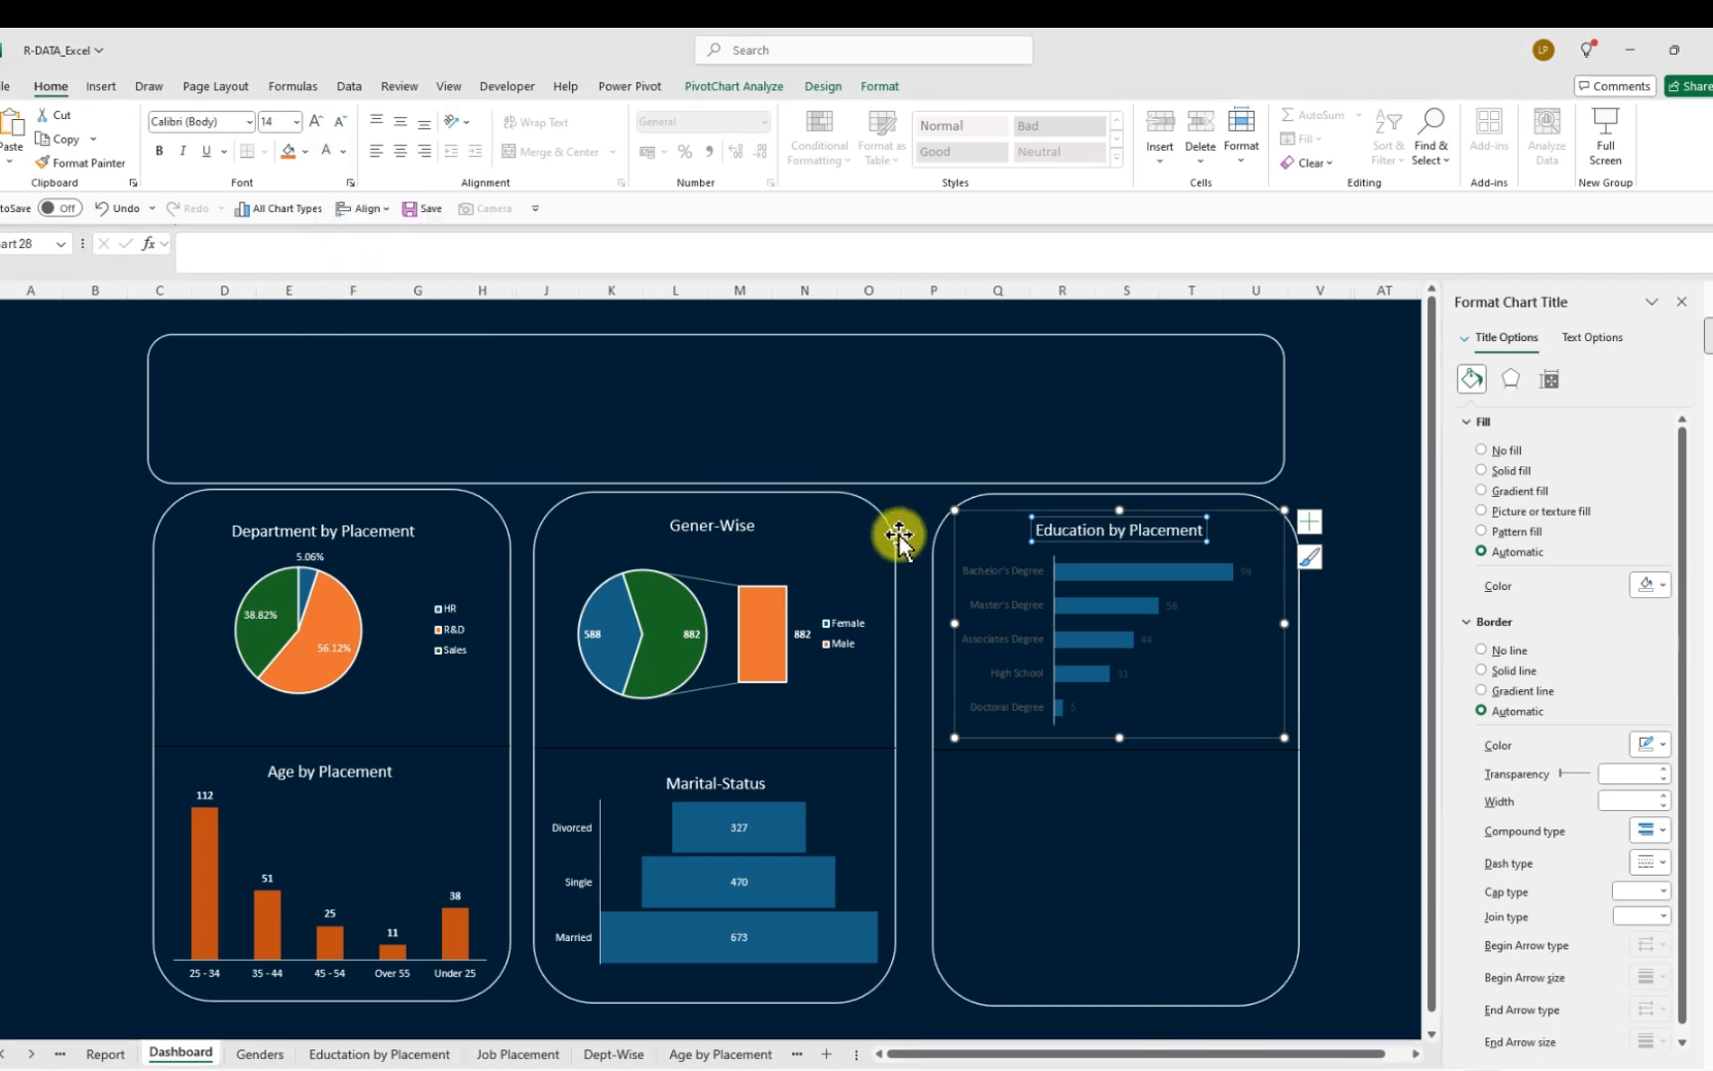
pyautogui.click(1000, 571)
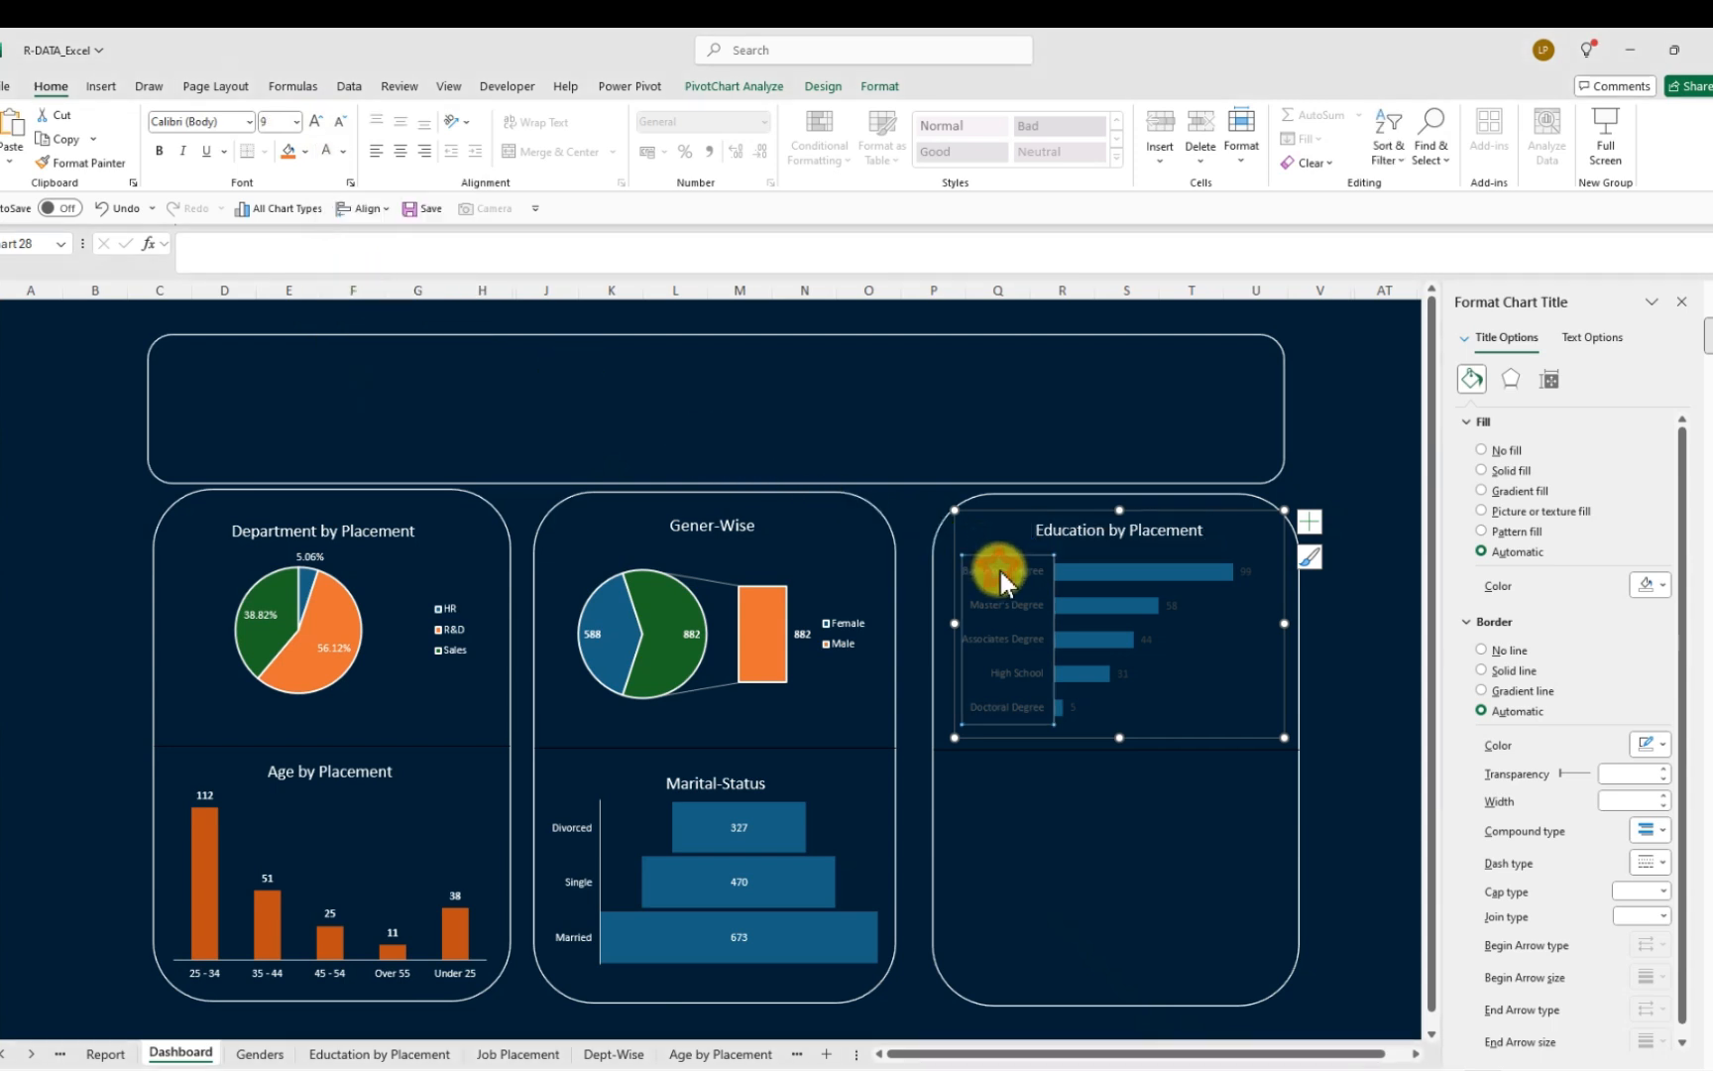
pyautogui.click(347, 156)
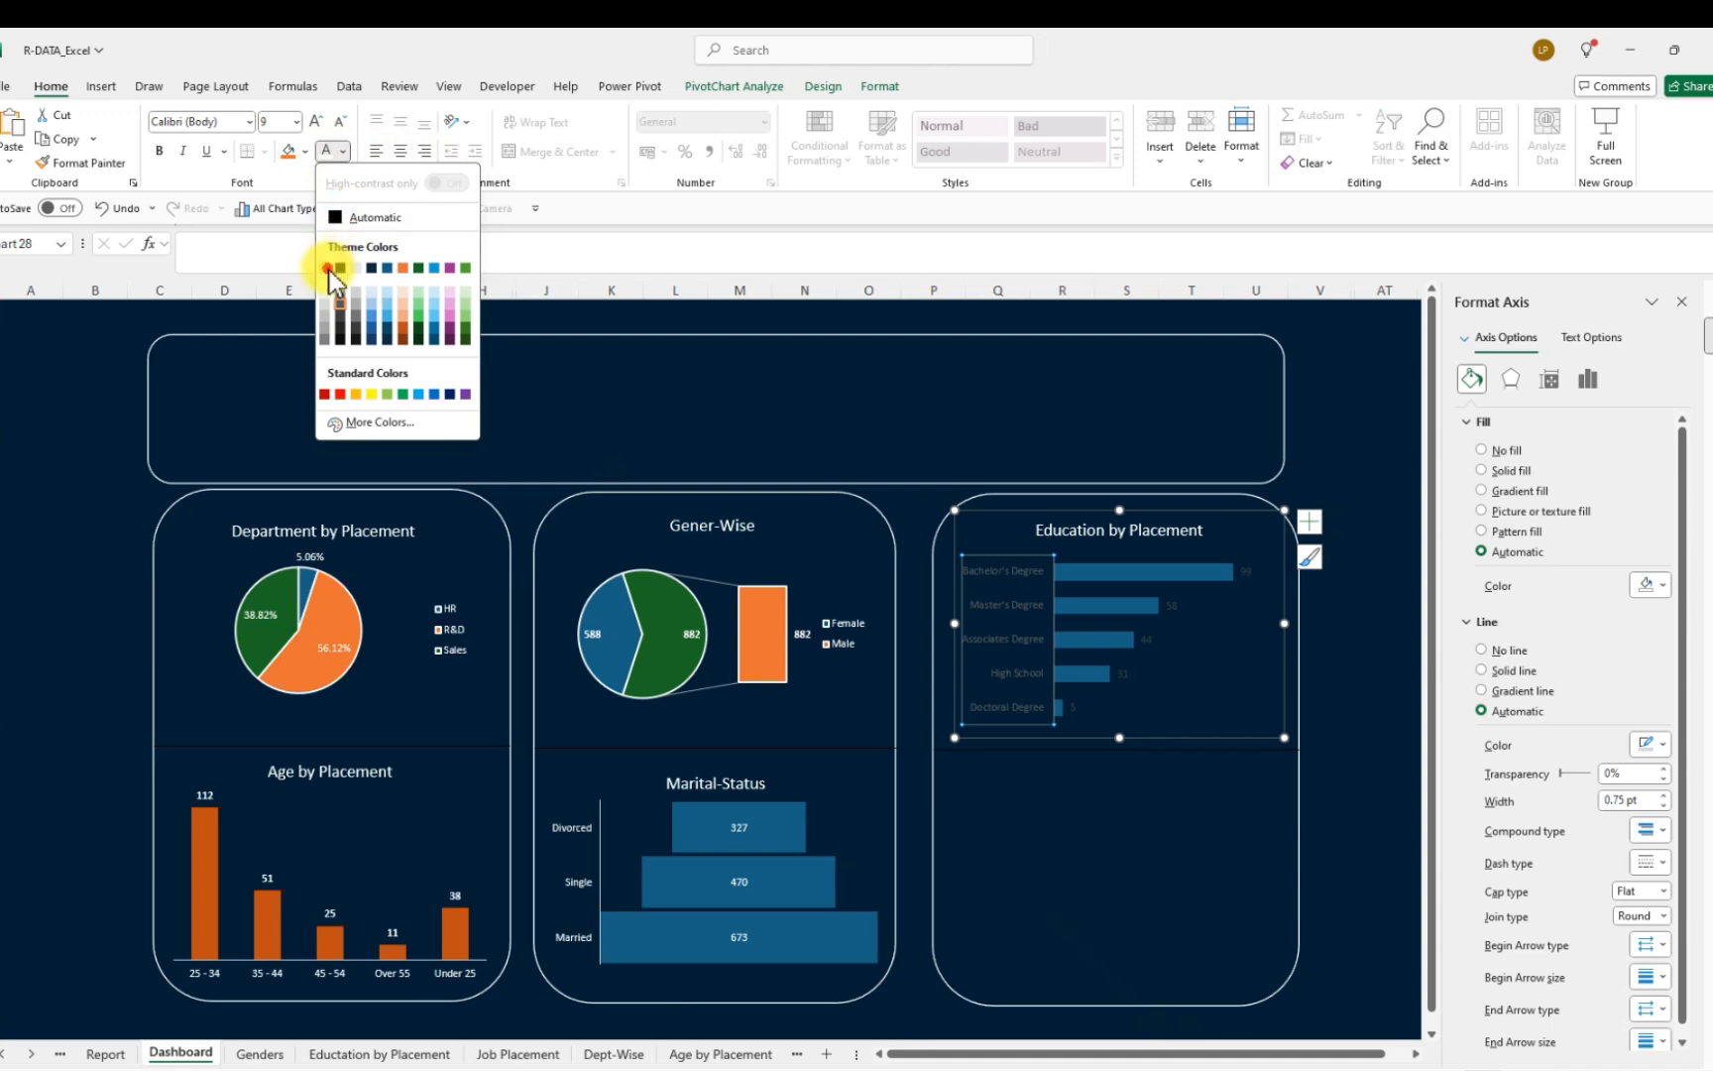
pyautogui.click(327, 267)
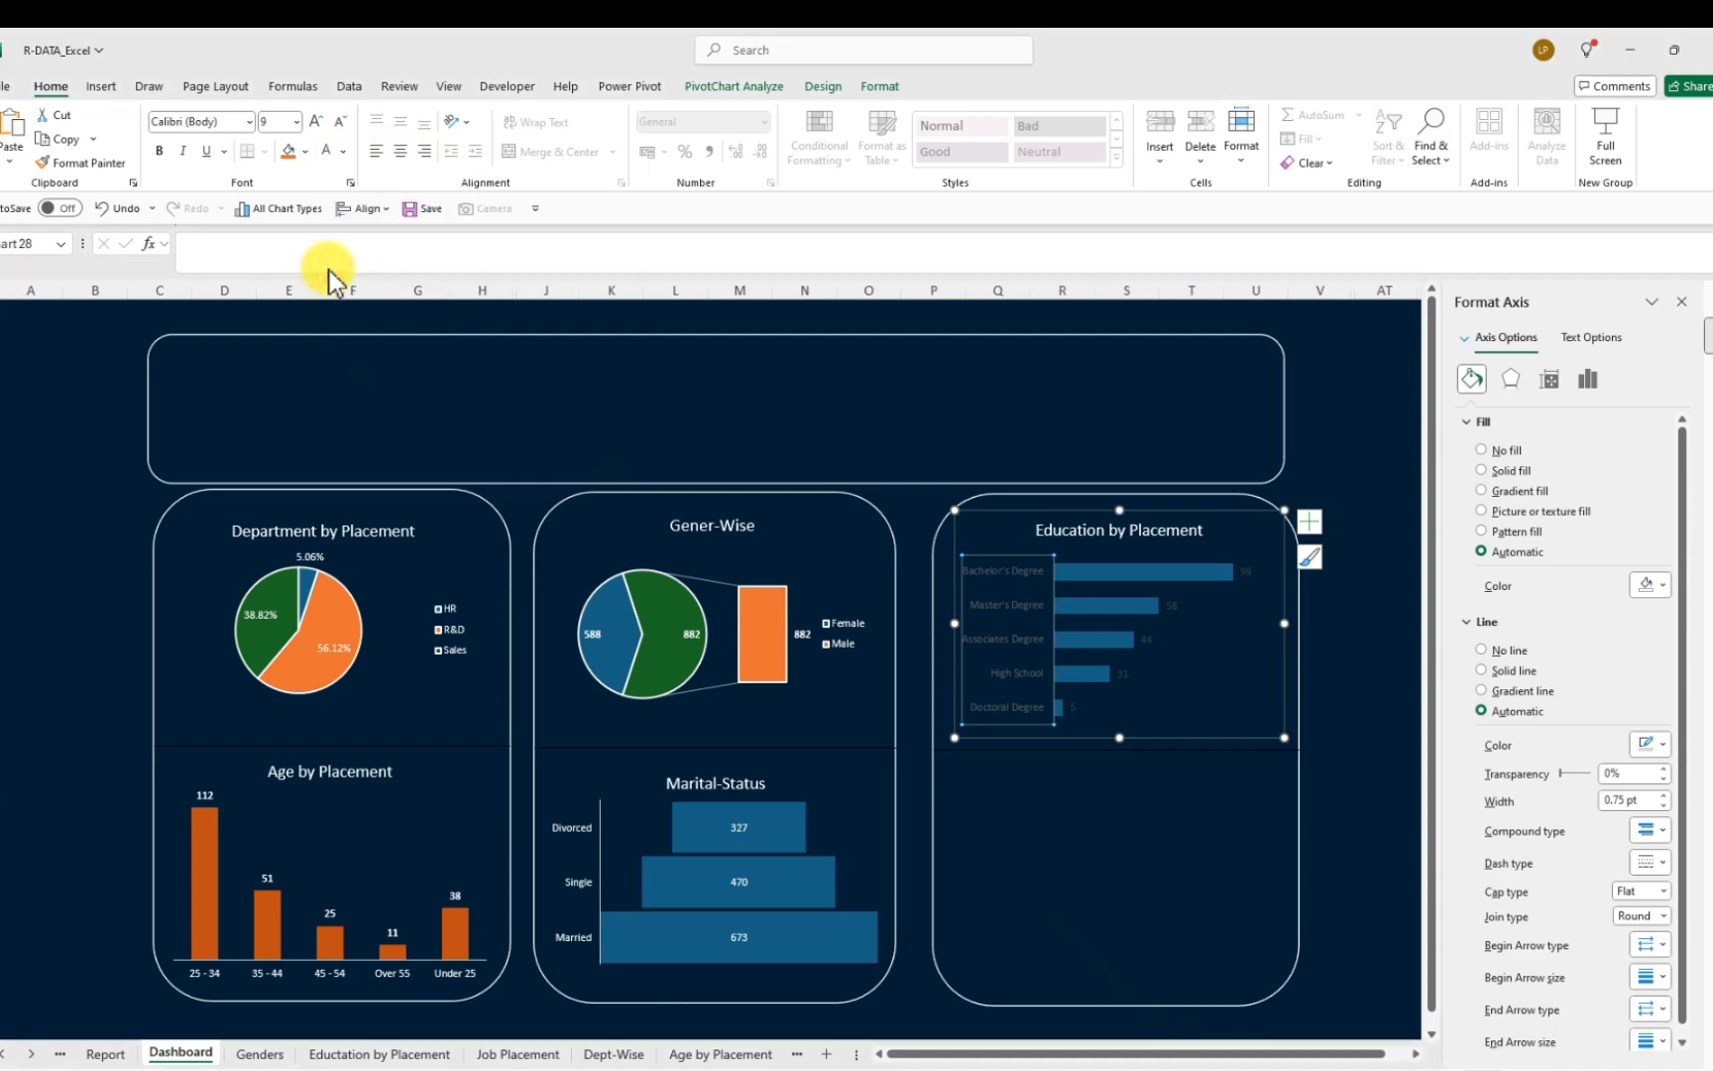
pyautogui.click(1245, 572)
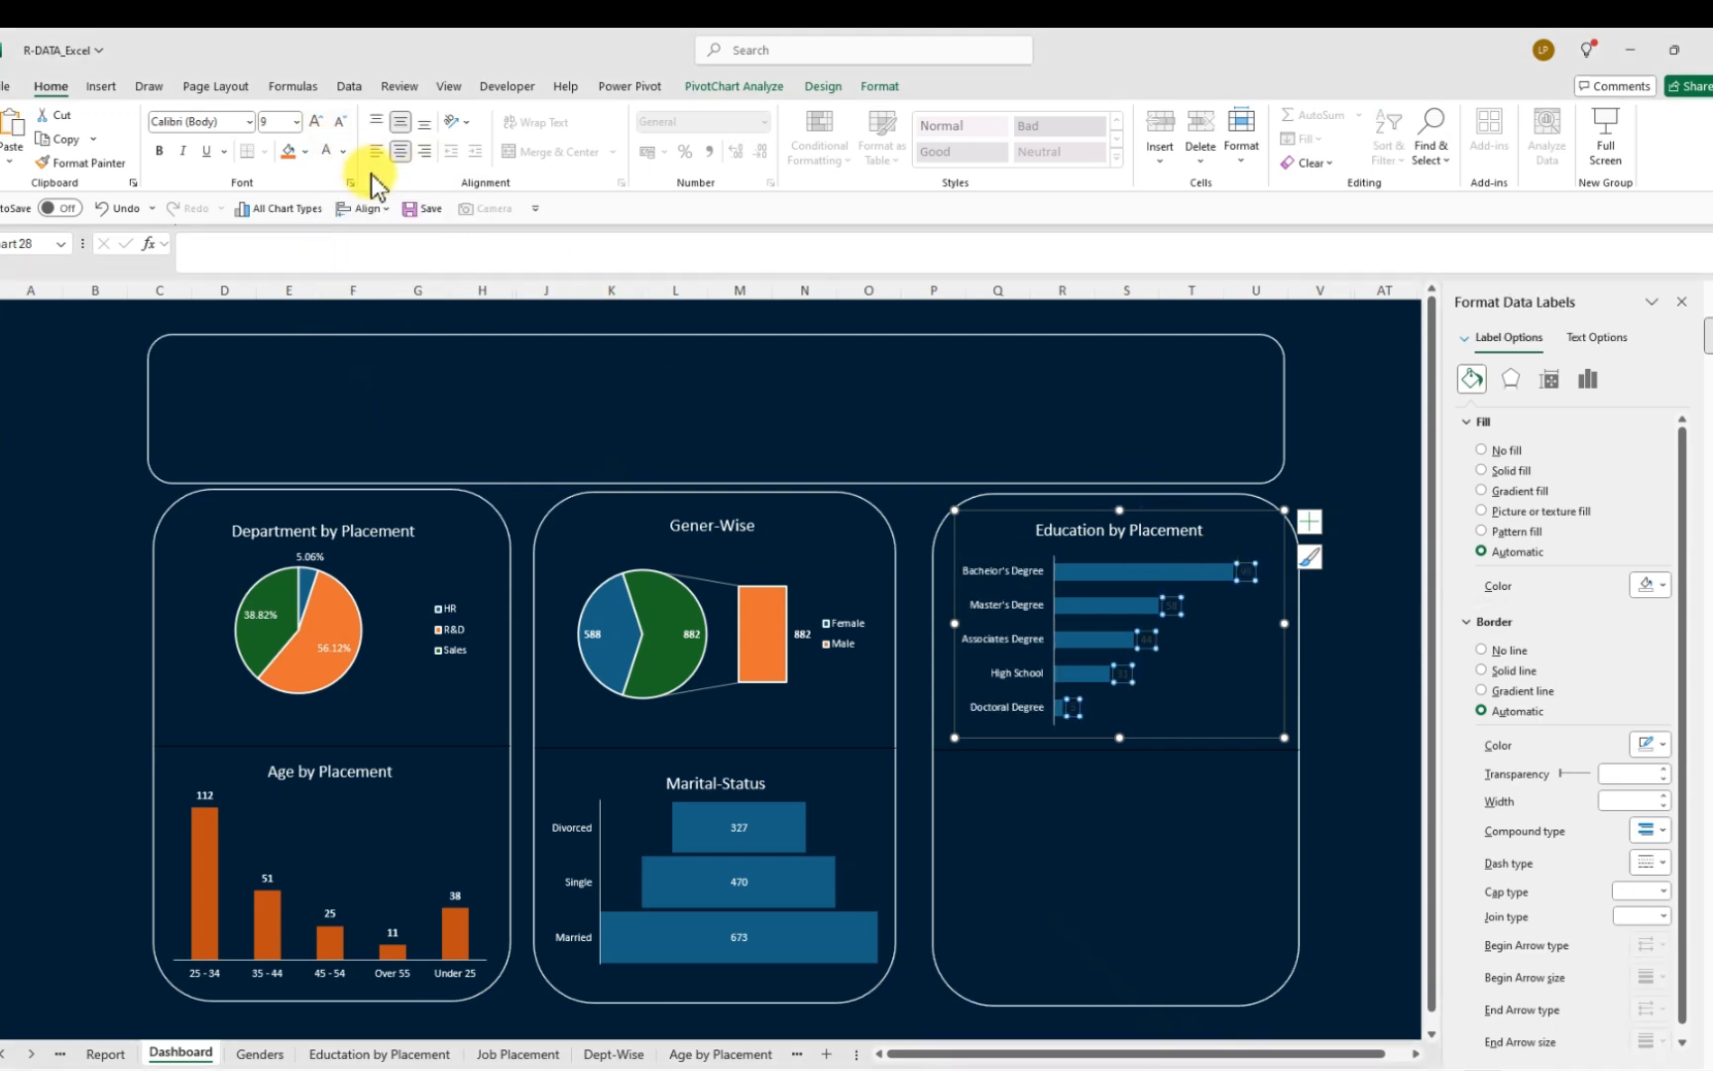
pyautogui.click(345, 156)
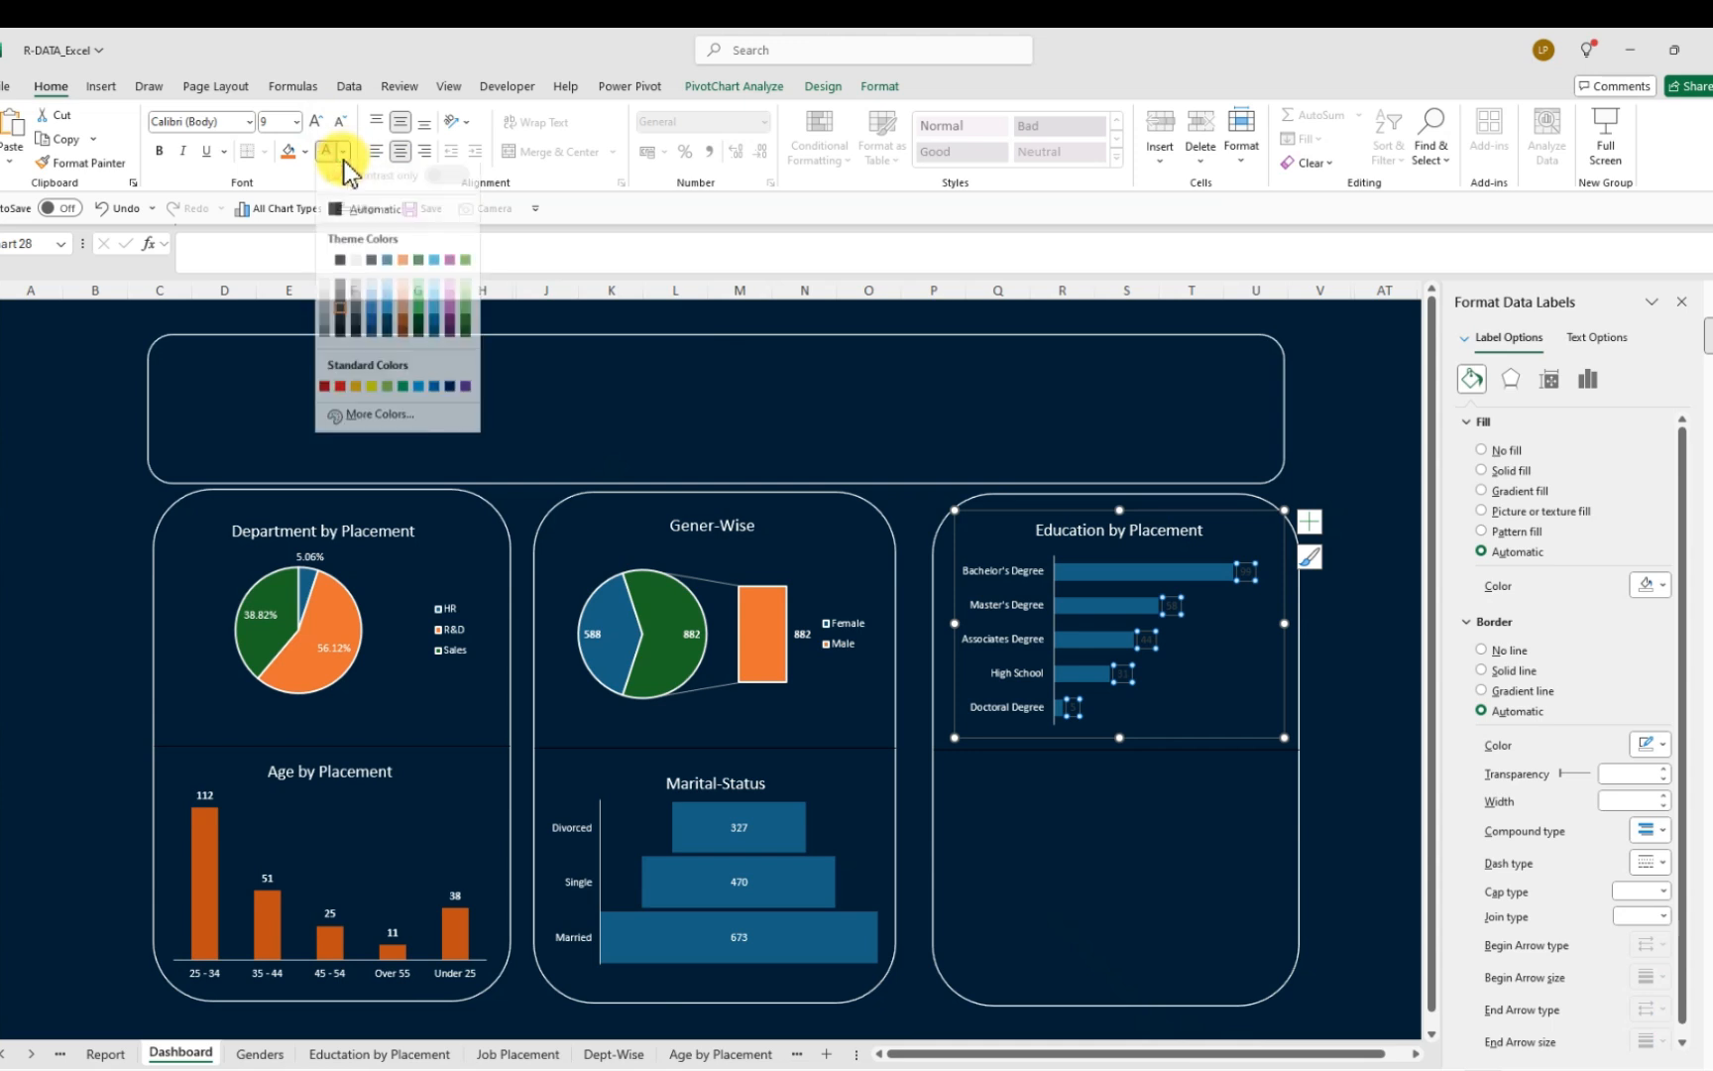
pyautogui.click(328, 268)
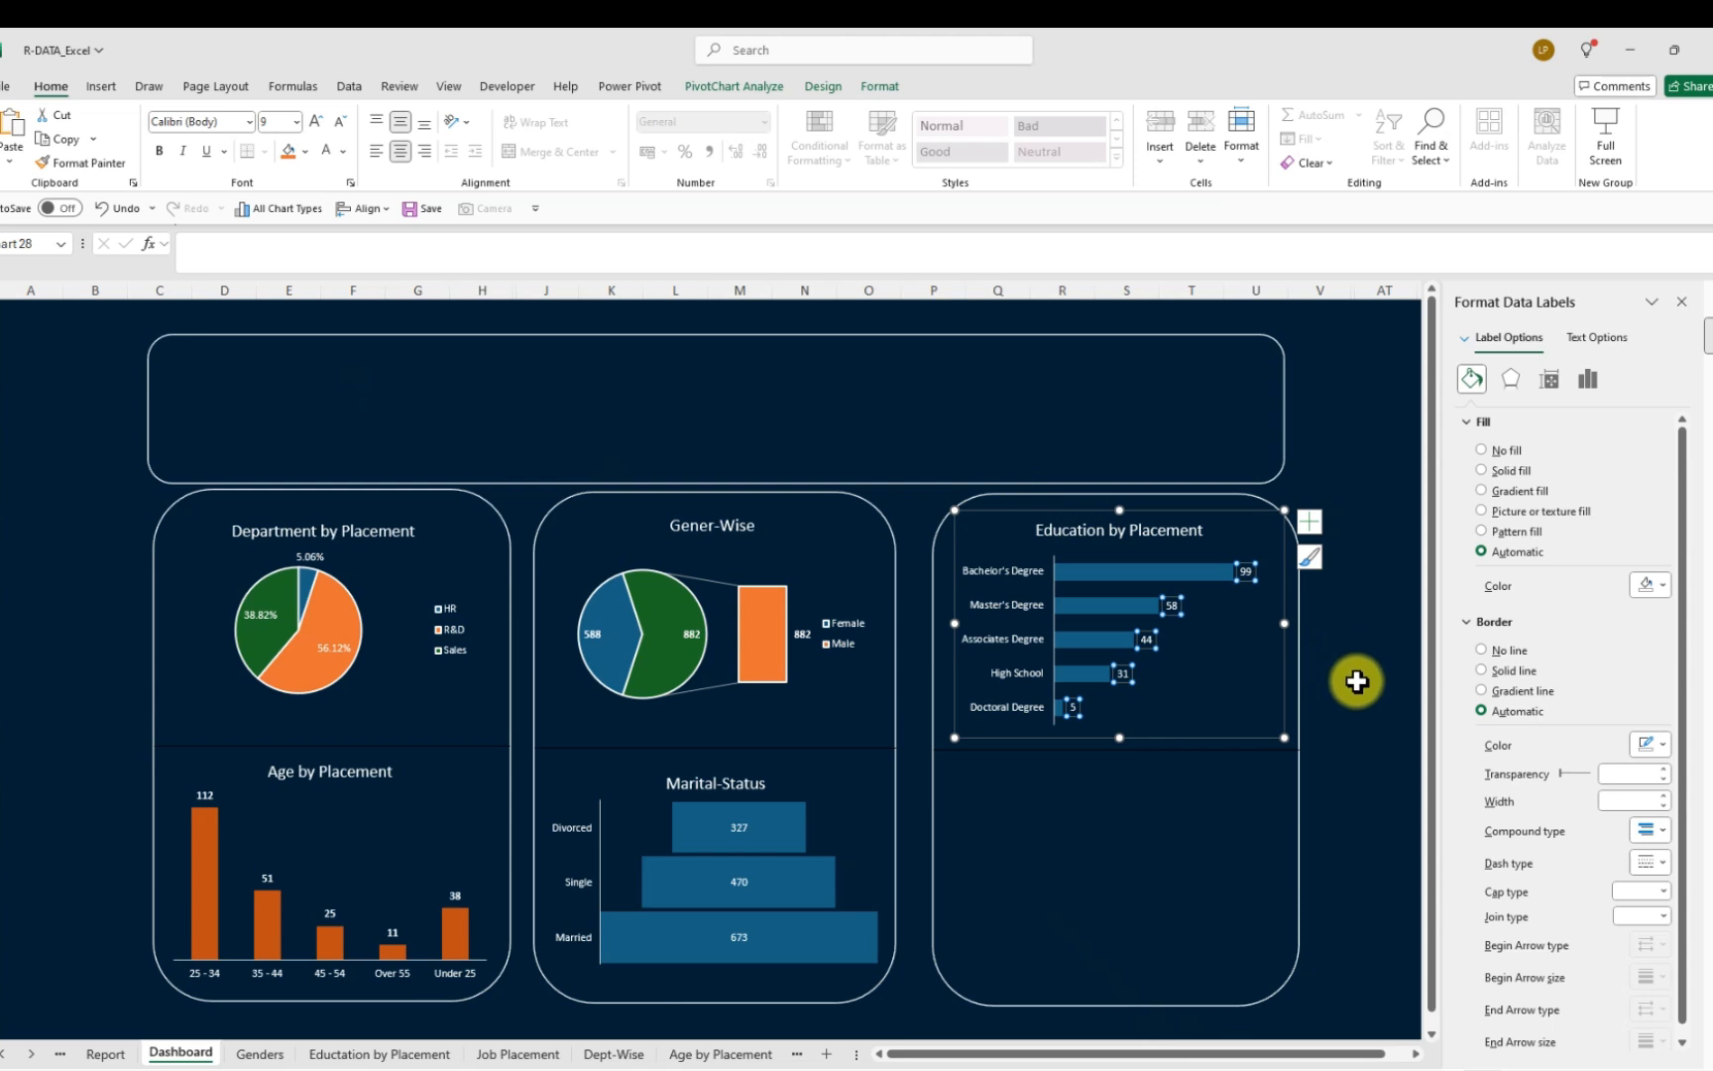
pyautogui.click(1356, 681)
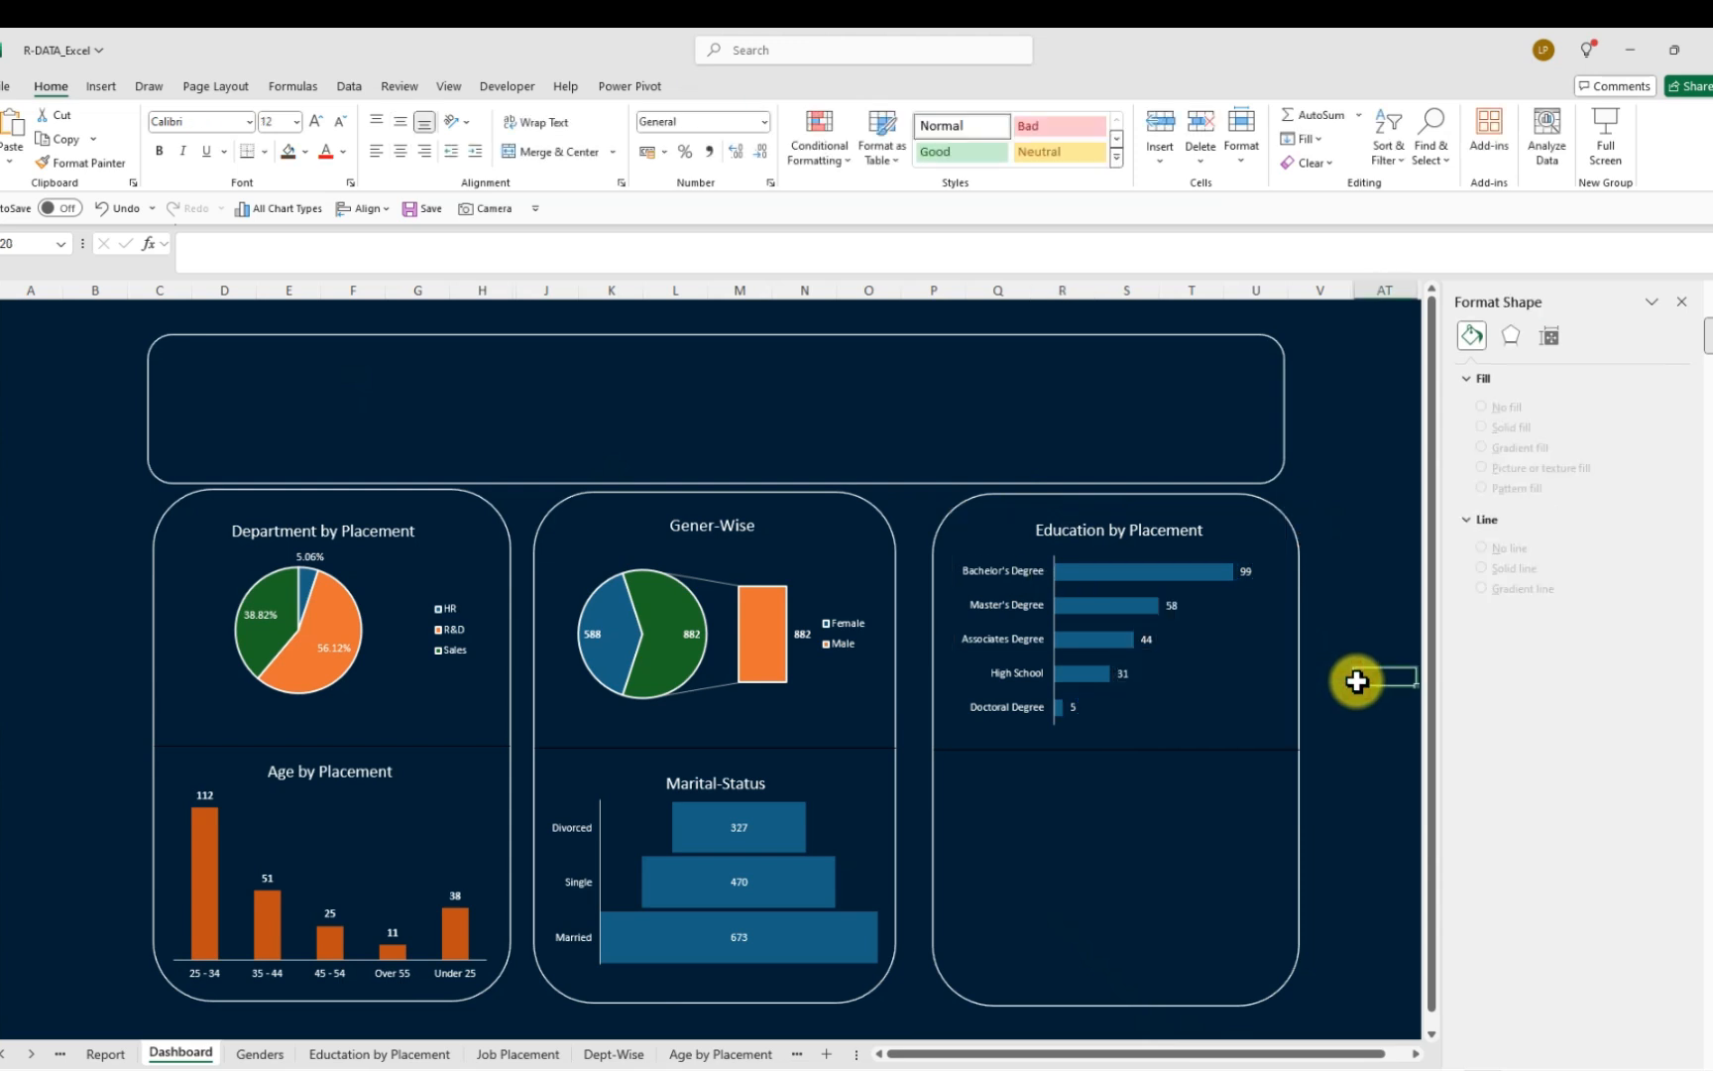
# Check the Report layout for the remaining chart, then copy the treemap from the Job Placement sheet and paste it into the Dashboard's third panel
pyautogui.click(107, 1055)
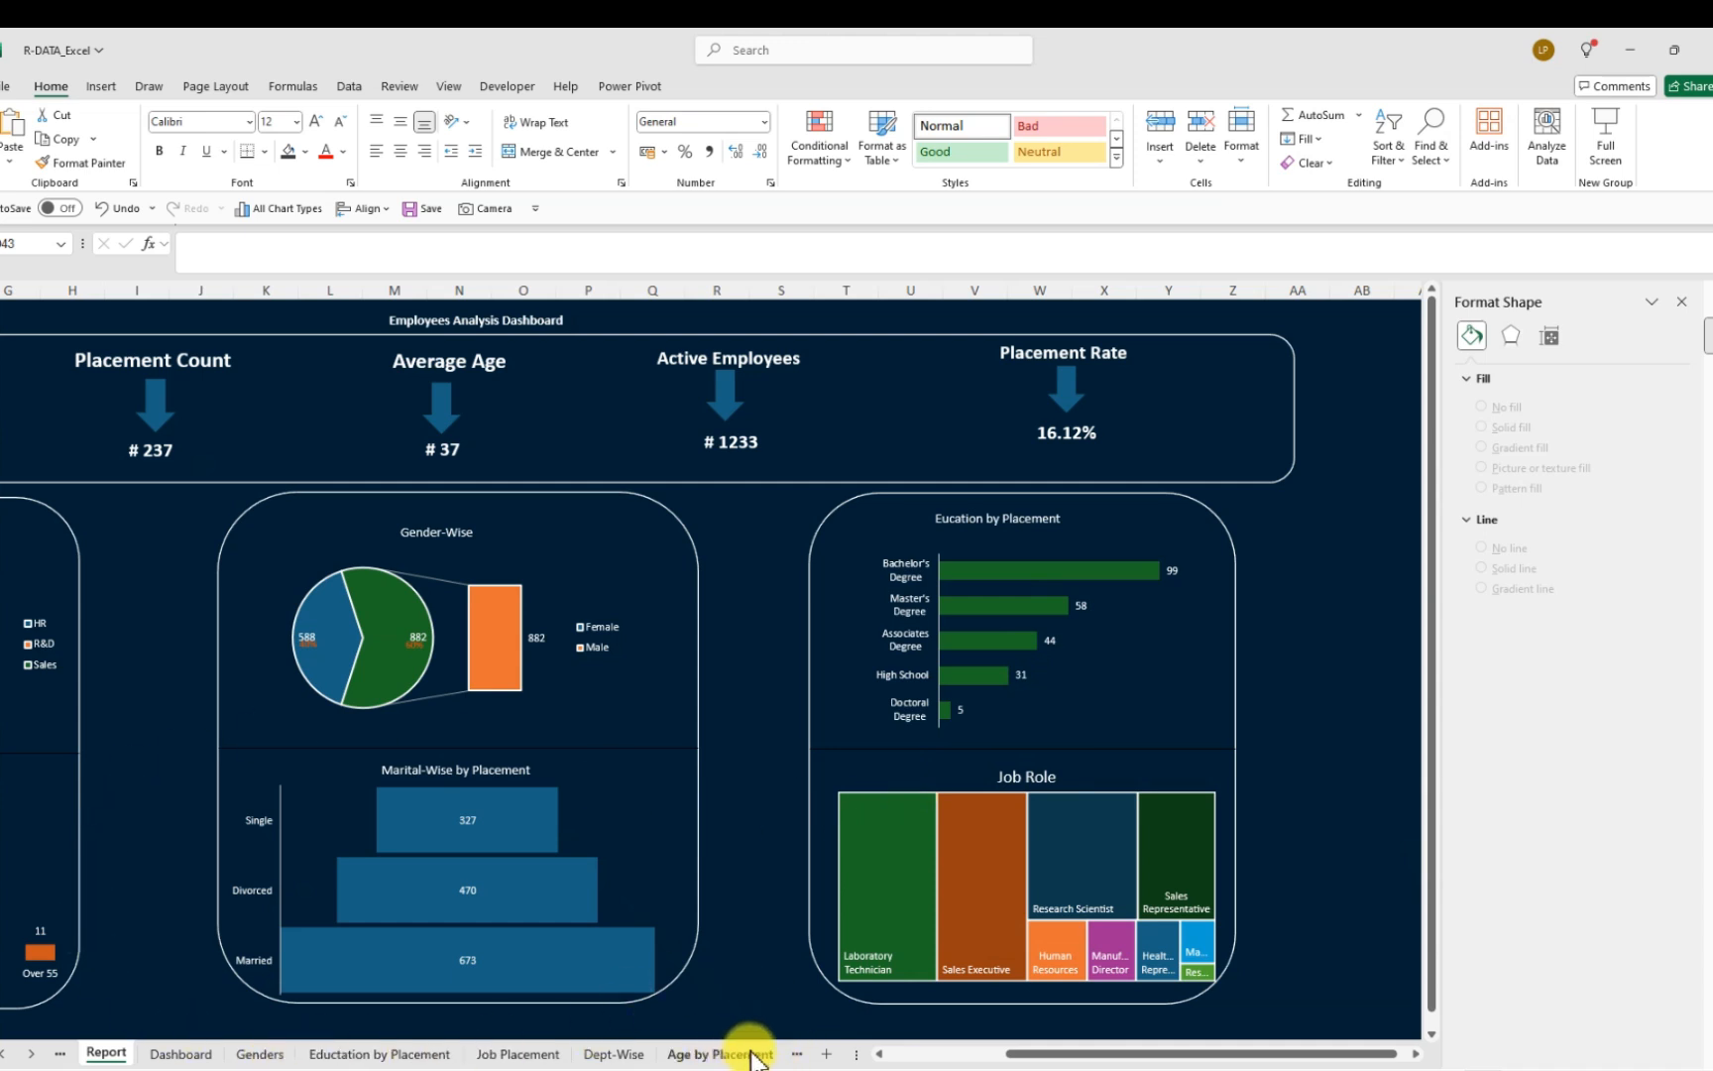
pyautogui.click(797, 1057)
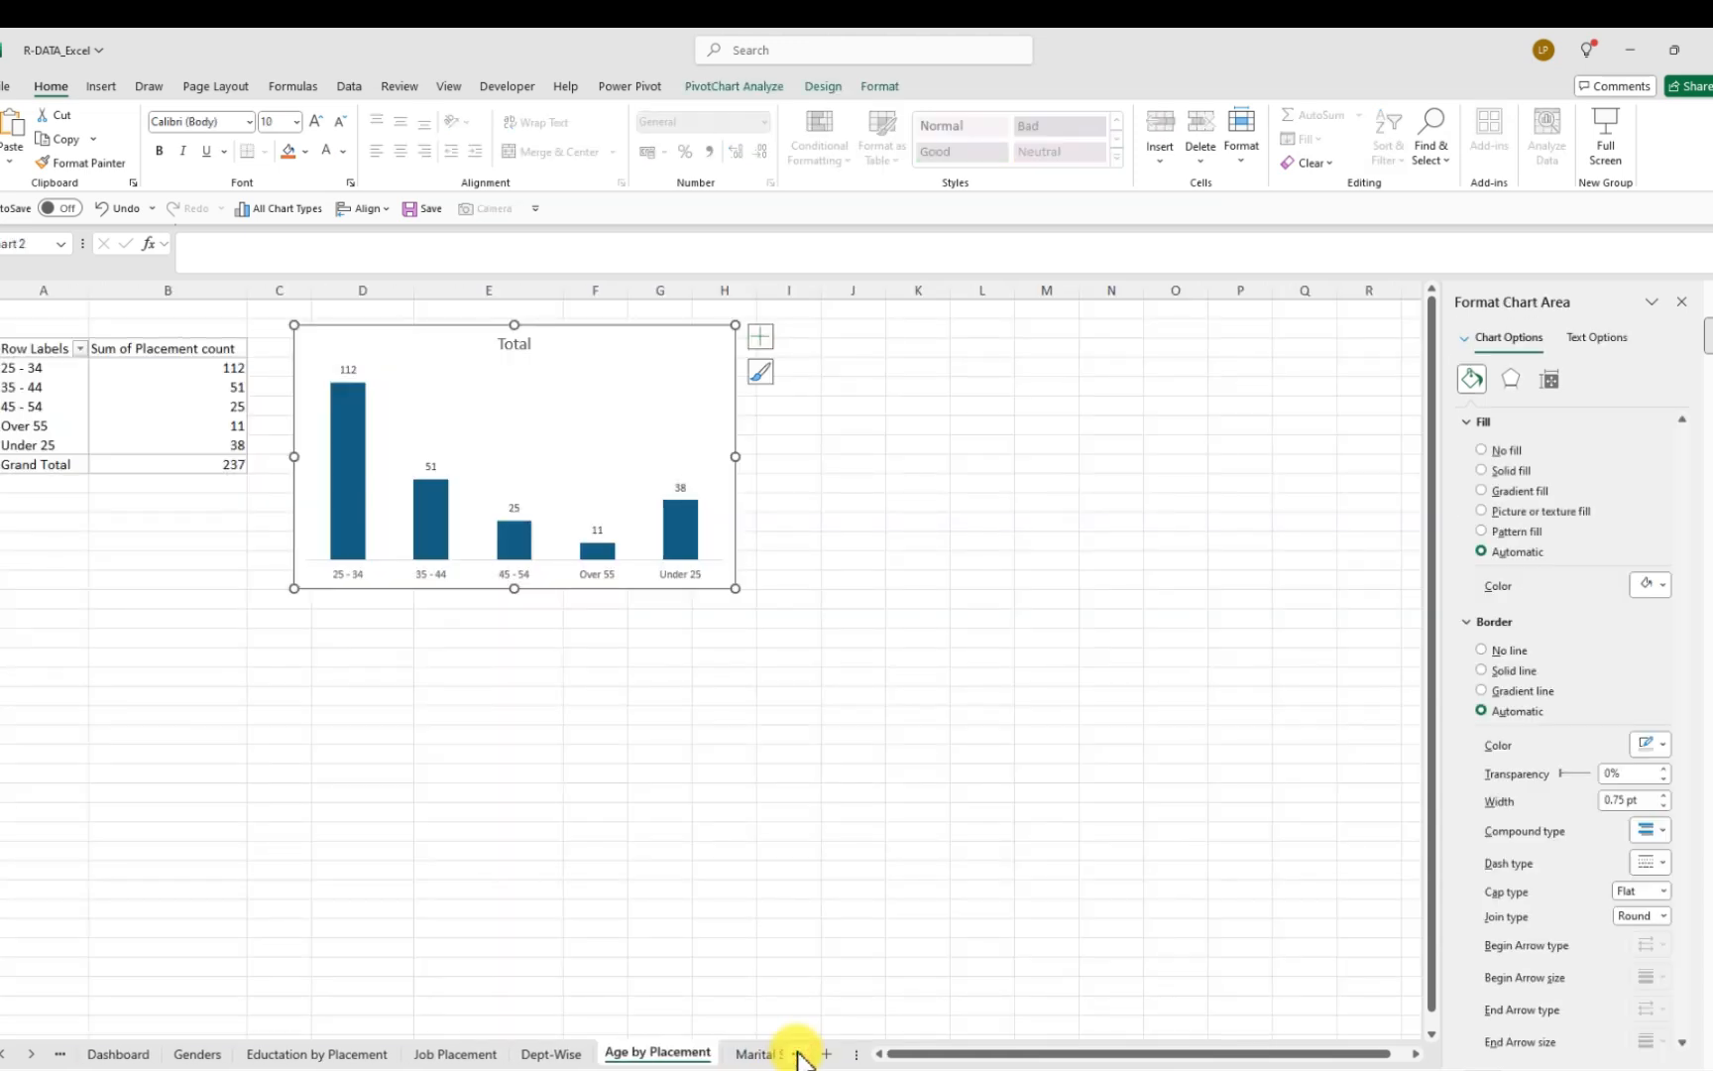
pyautogui.click(800, 1056)
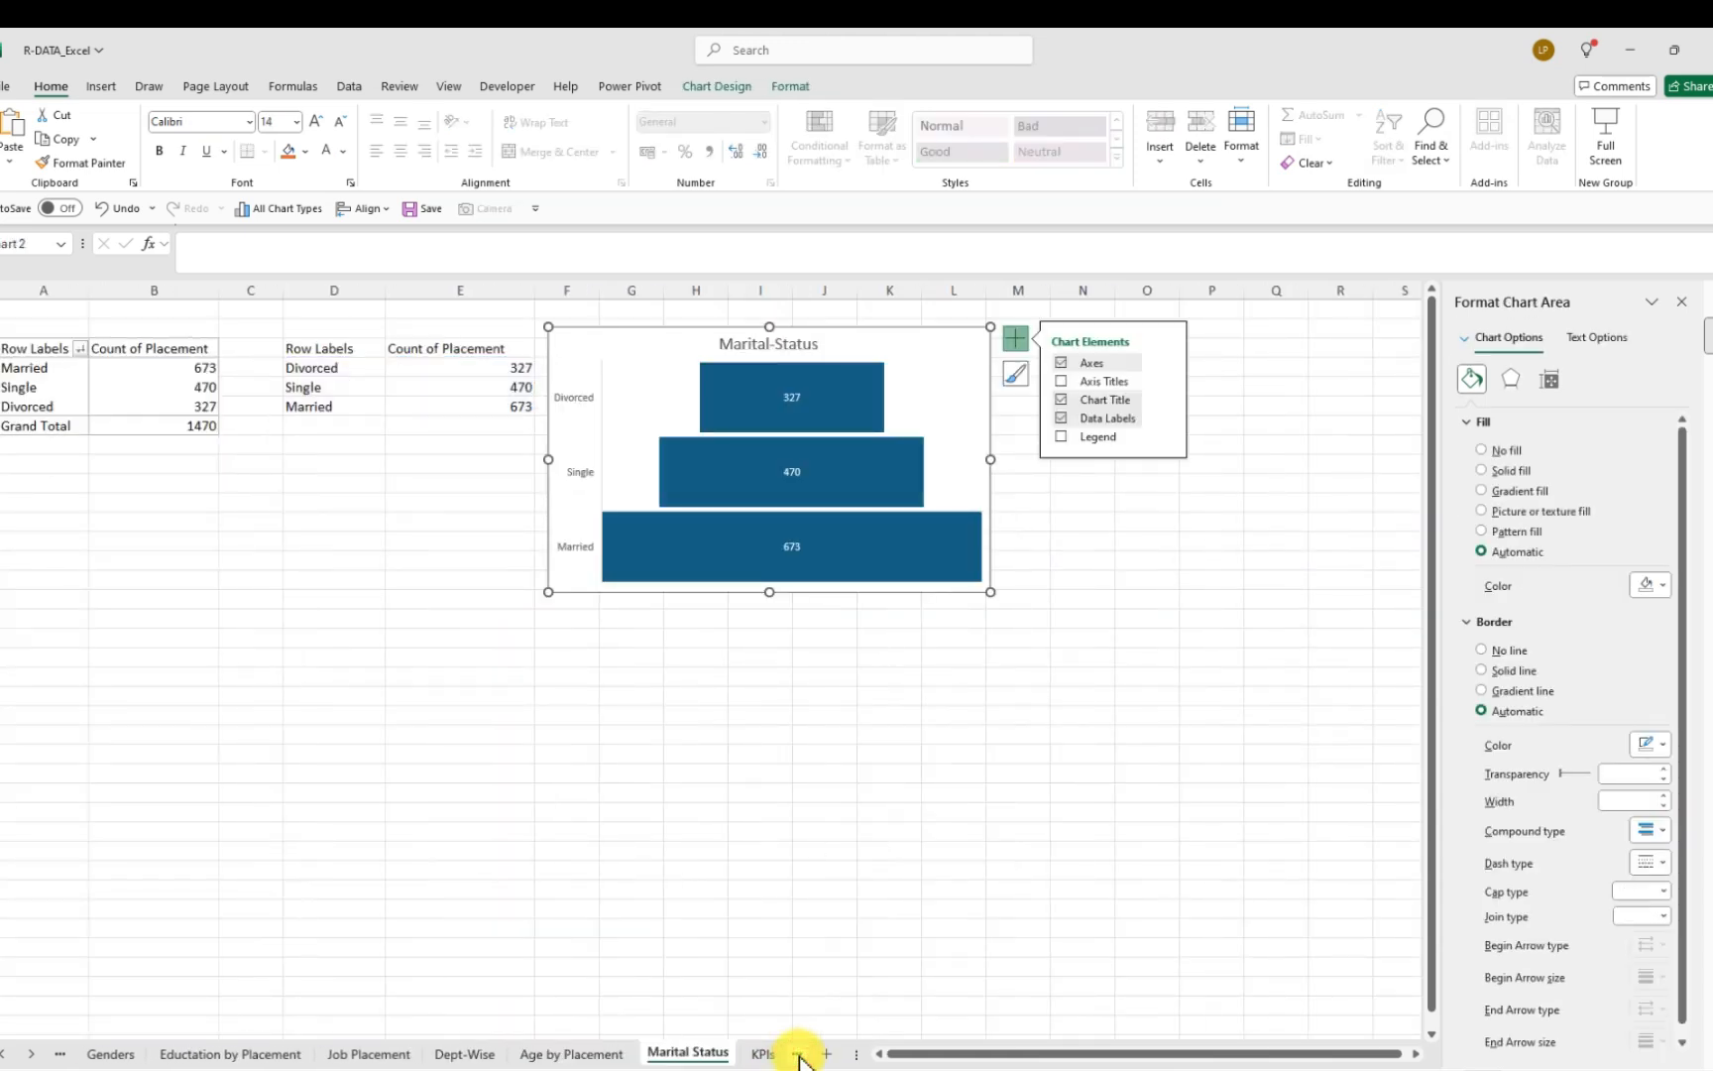
pyautogui.click(796, 1057)
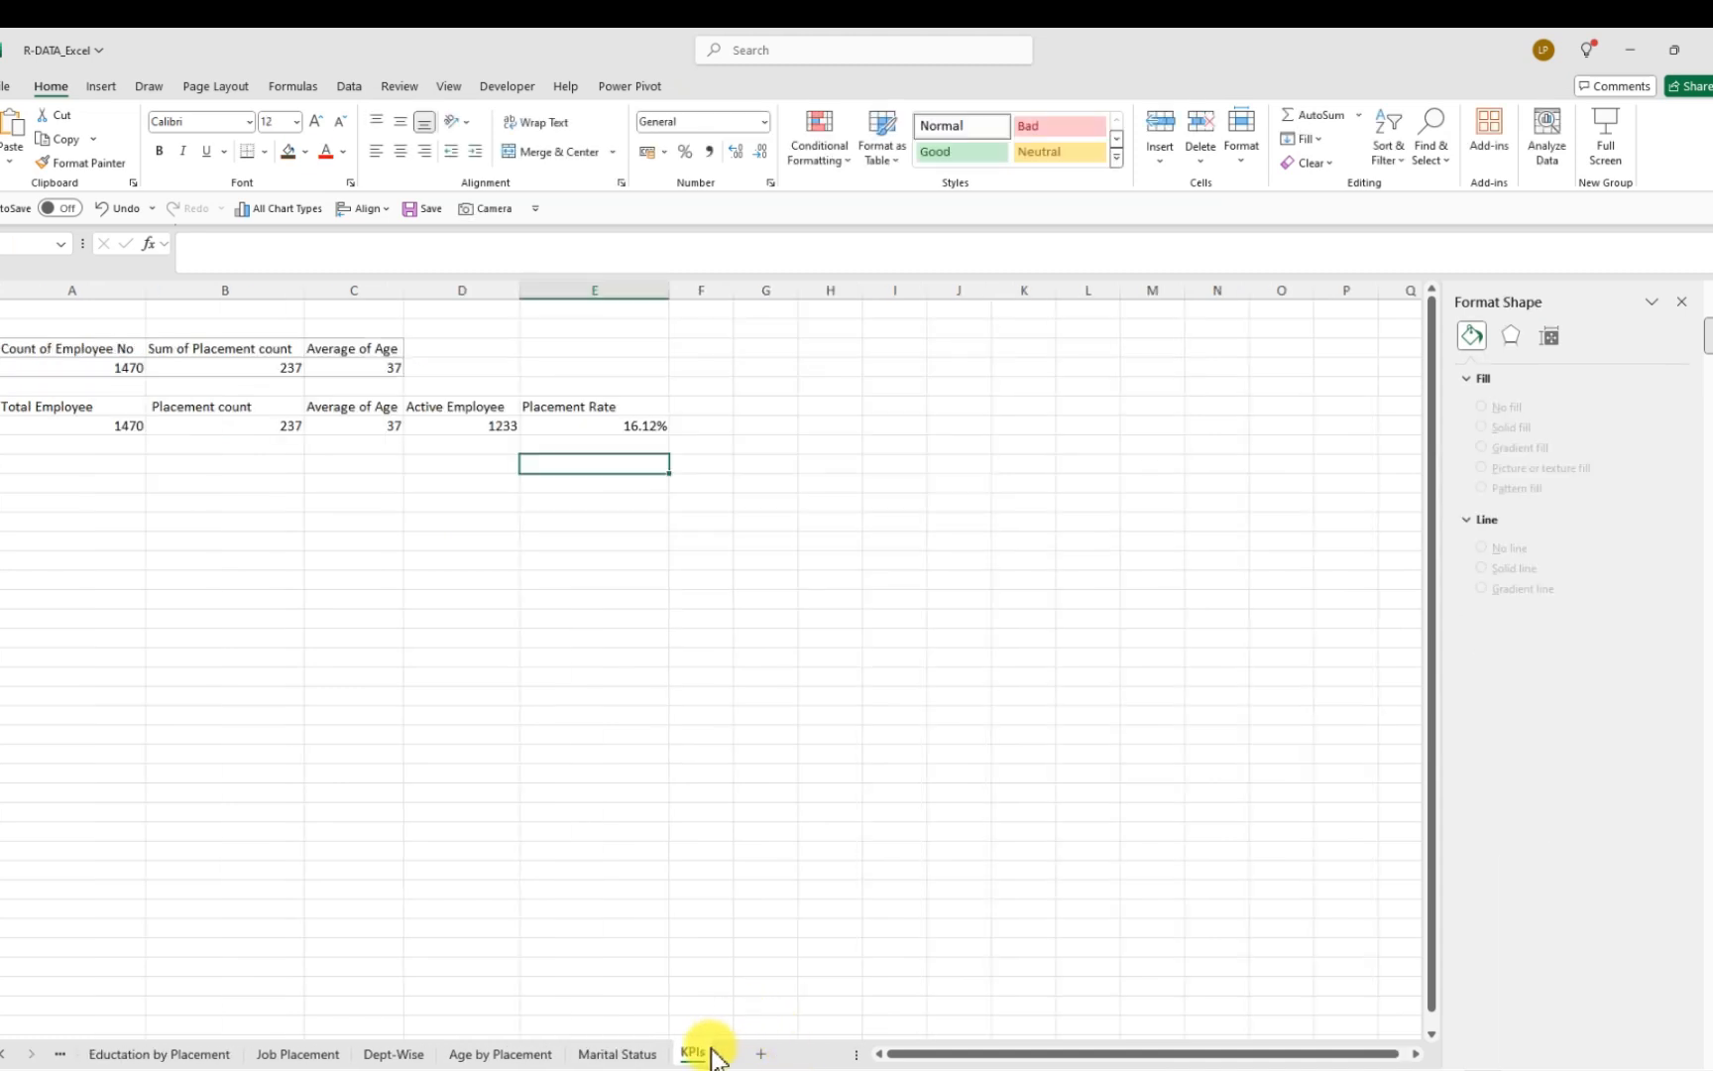
pyautogui.click(620, 1057)
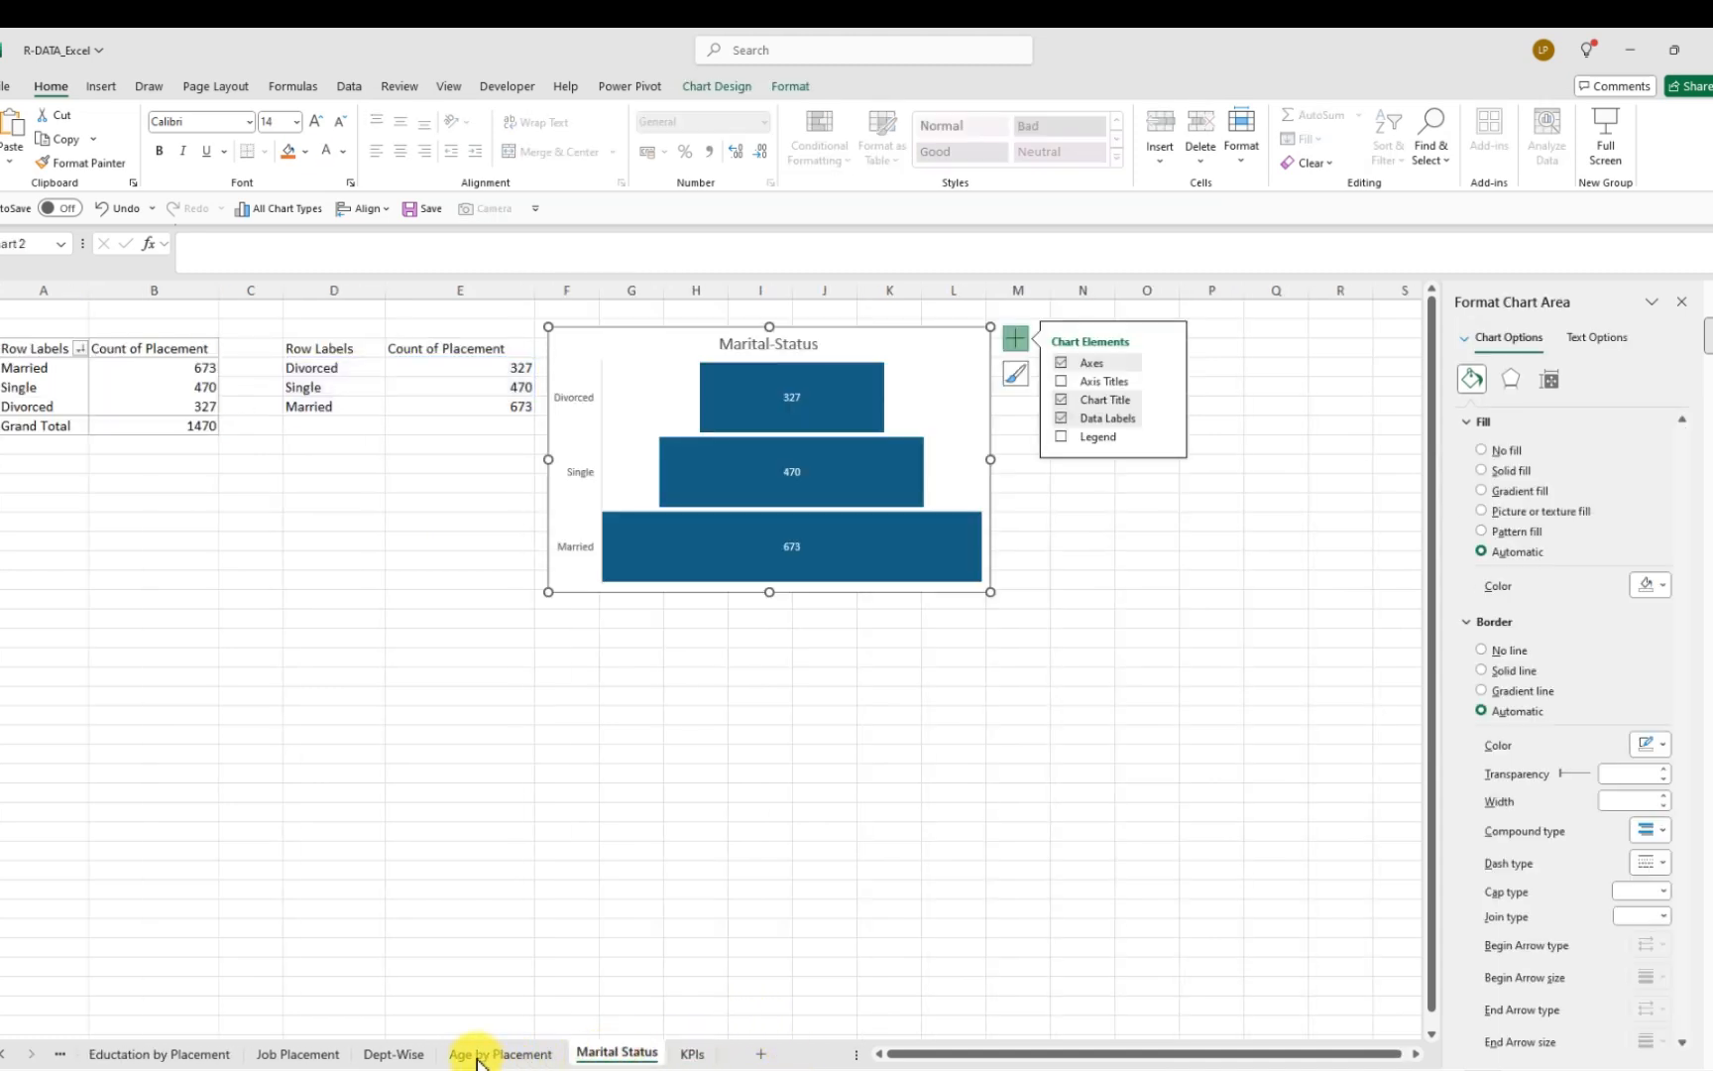
pyautogui.click(302, 1057)
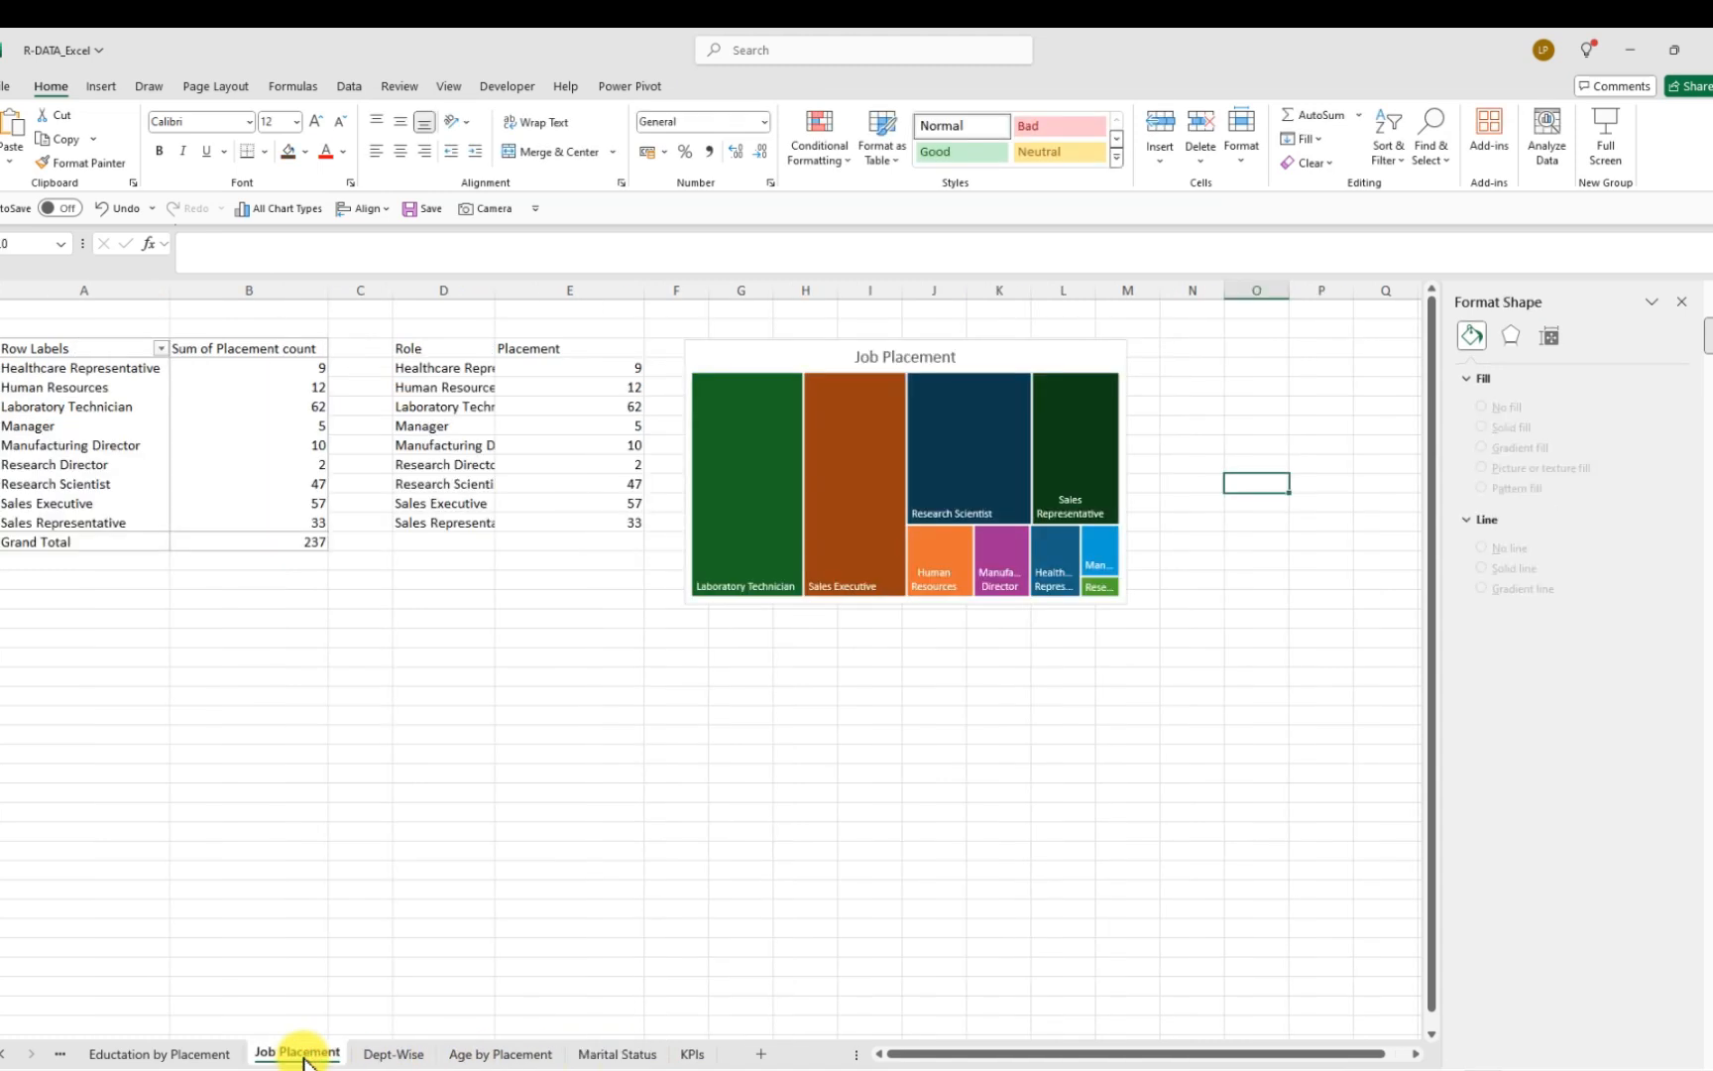
pyautogui.click(714, 349)
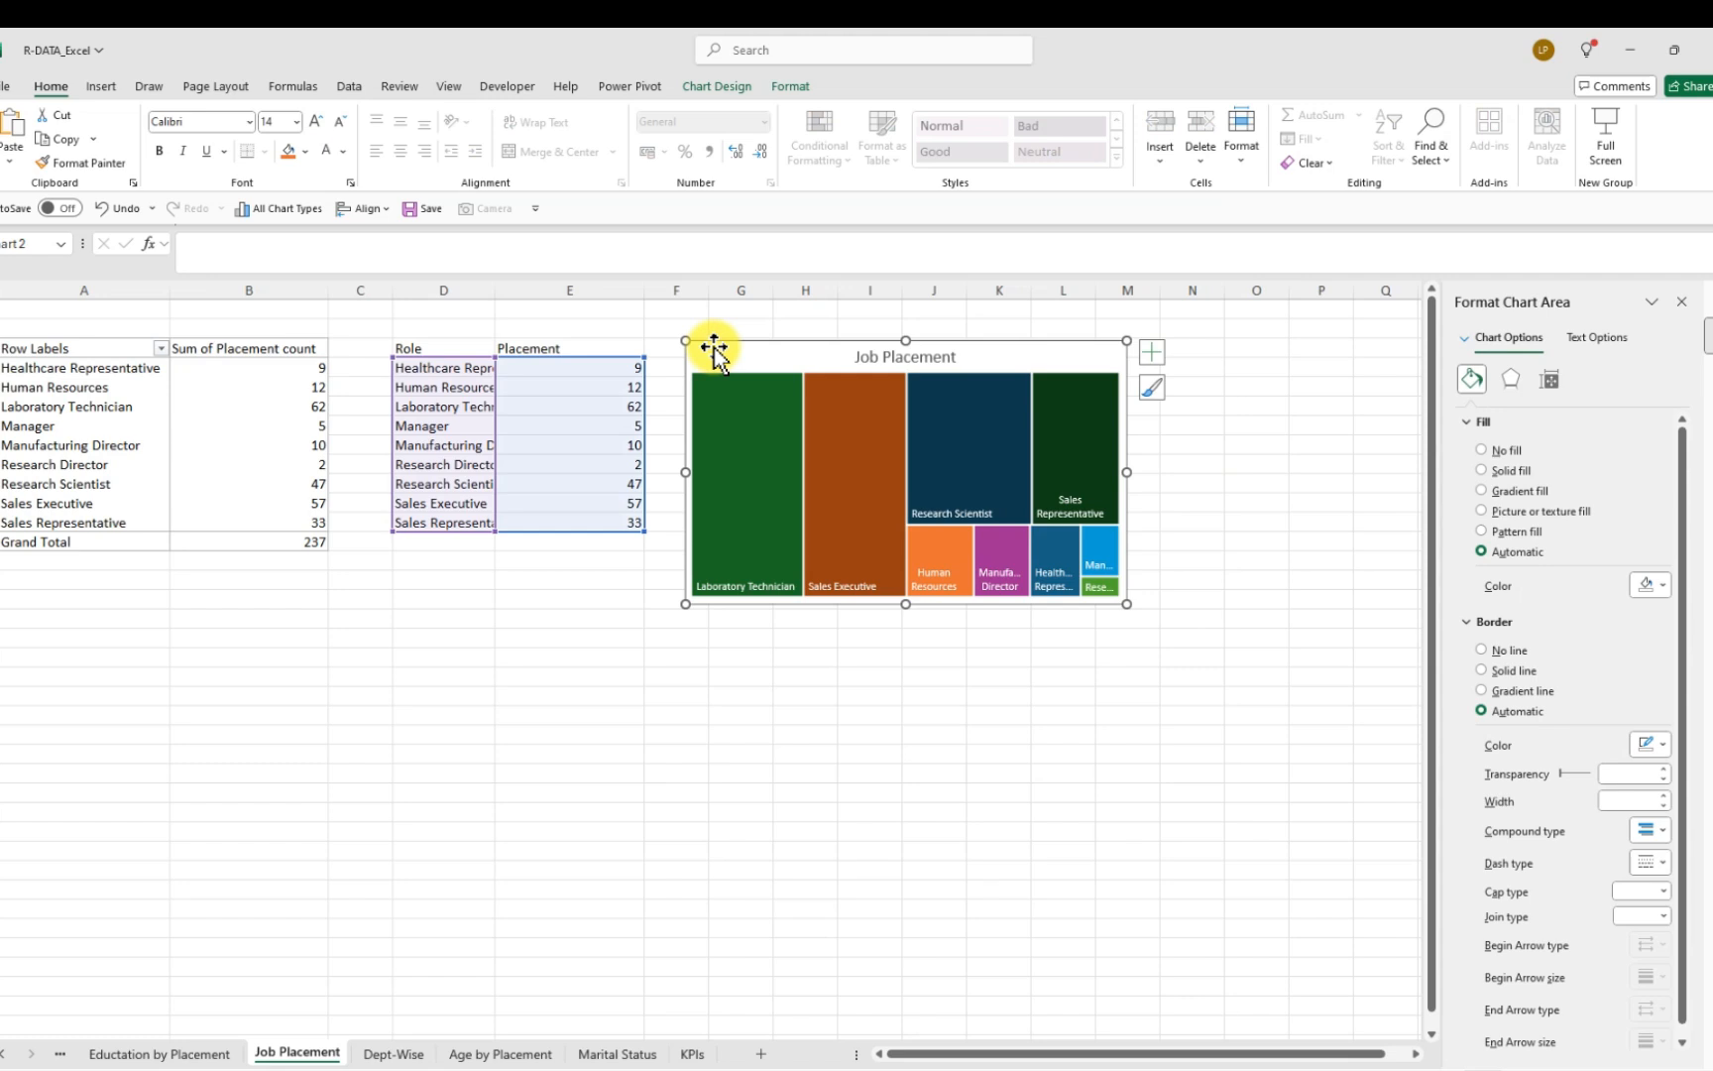
pyautogui.click(55, 1055)
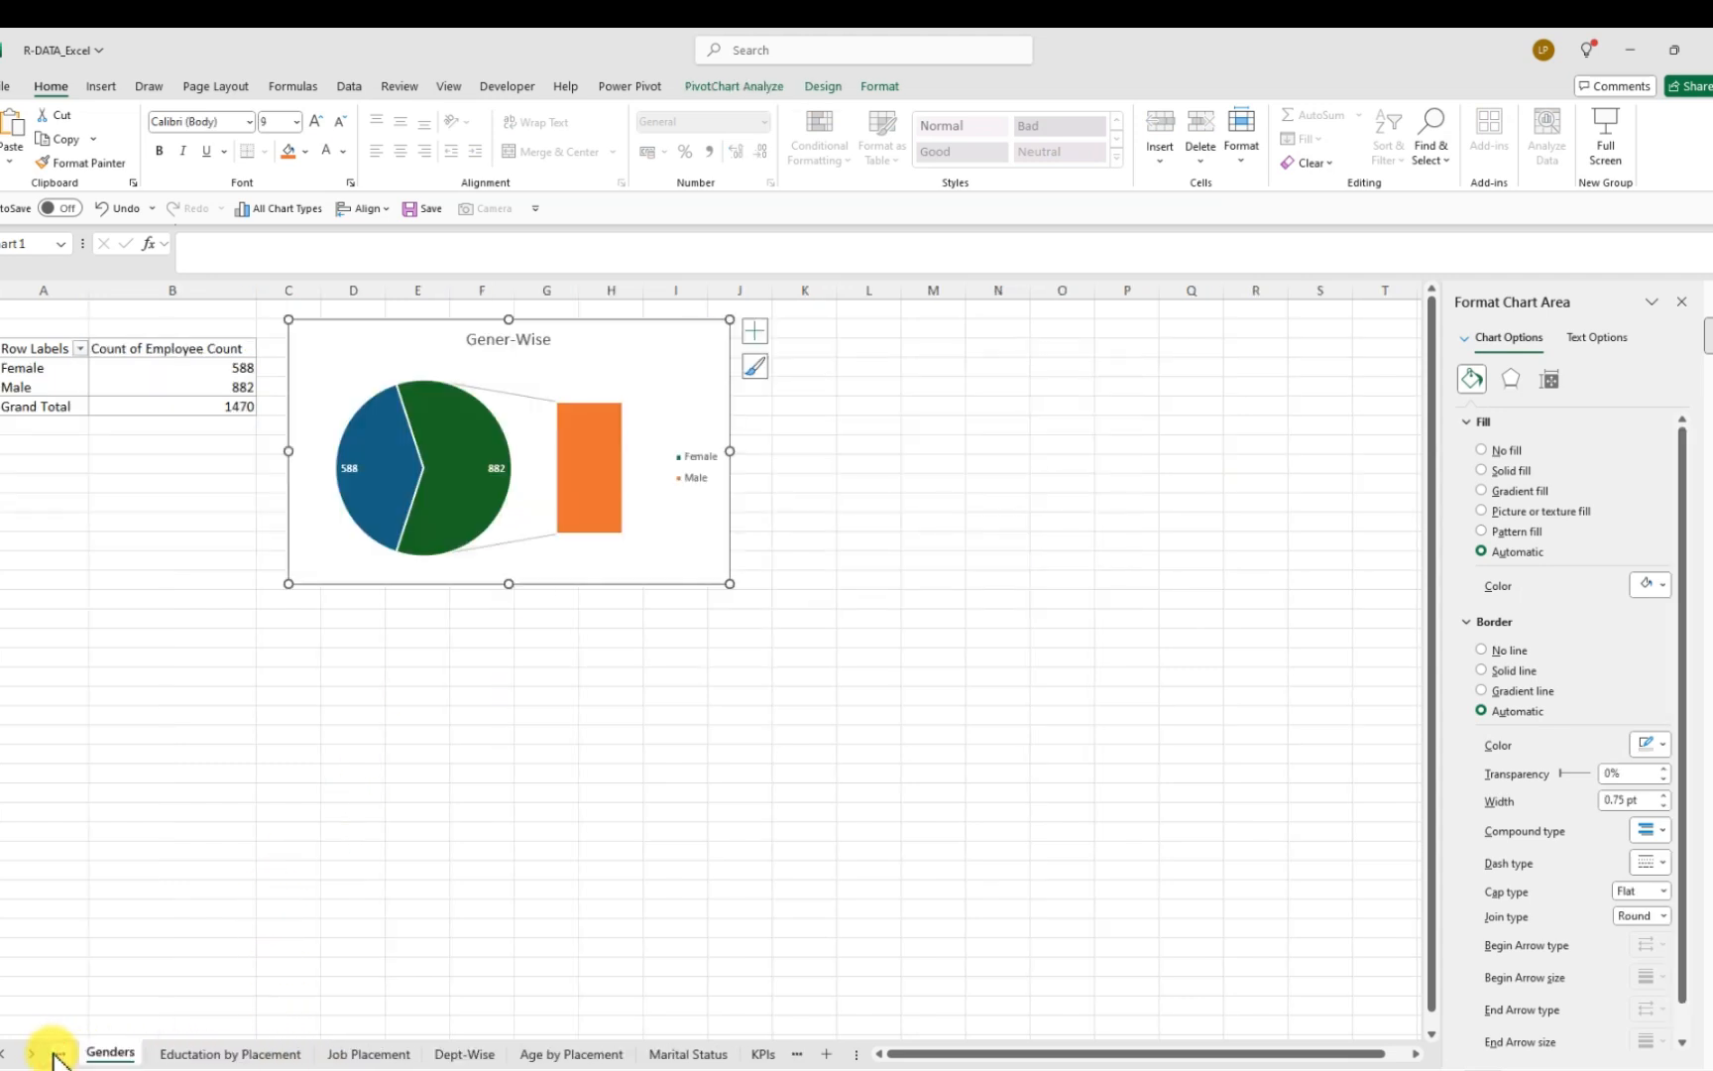
pyautogui.click(56, 1055)
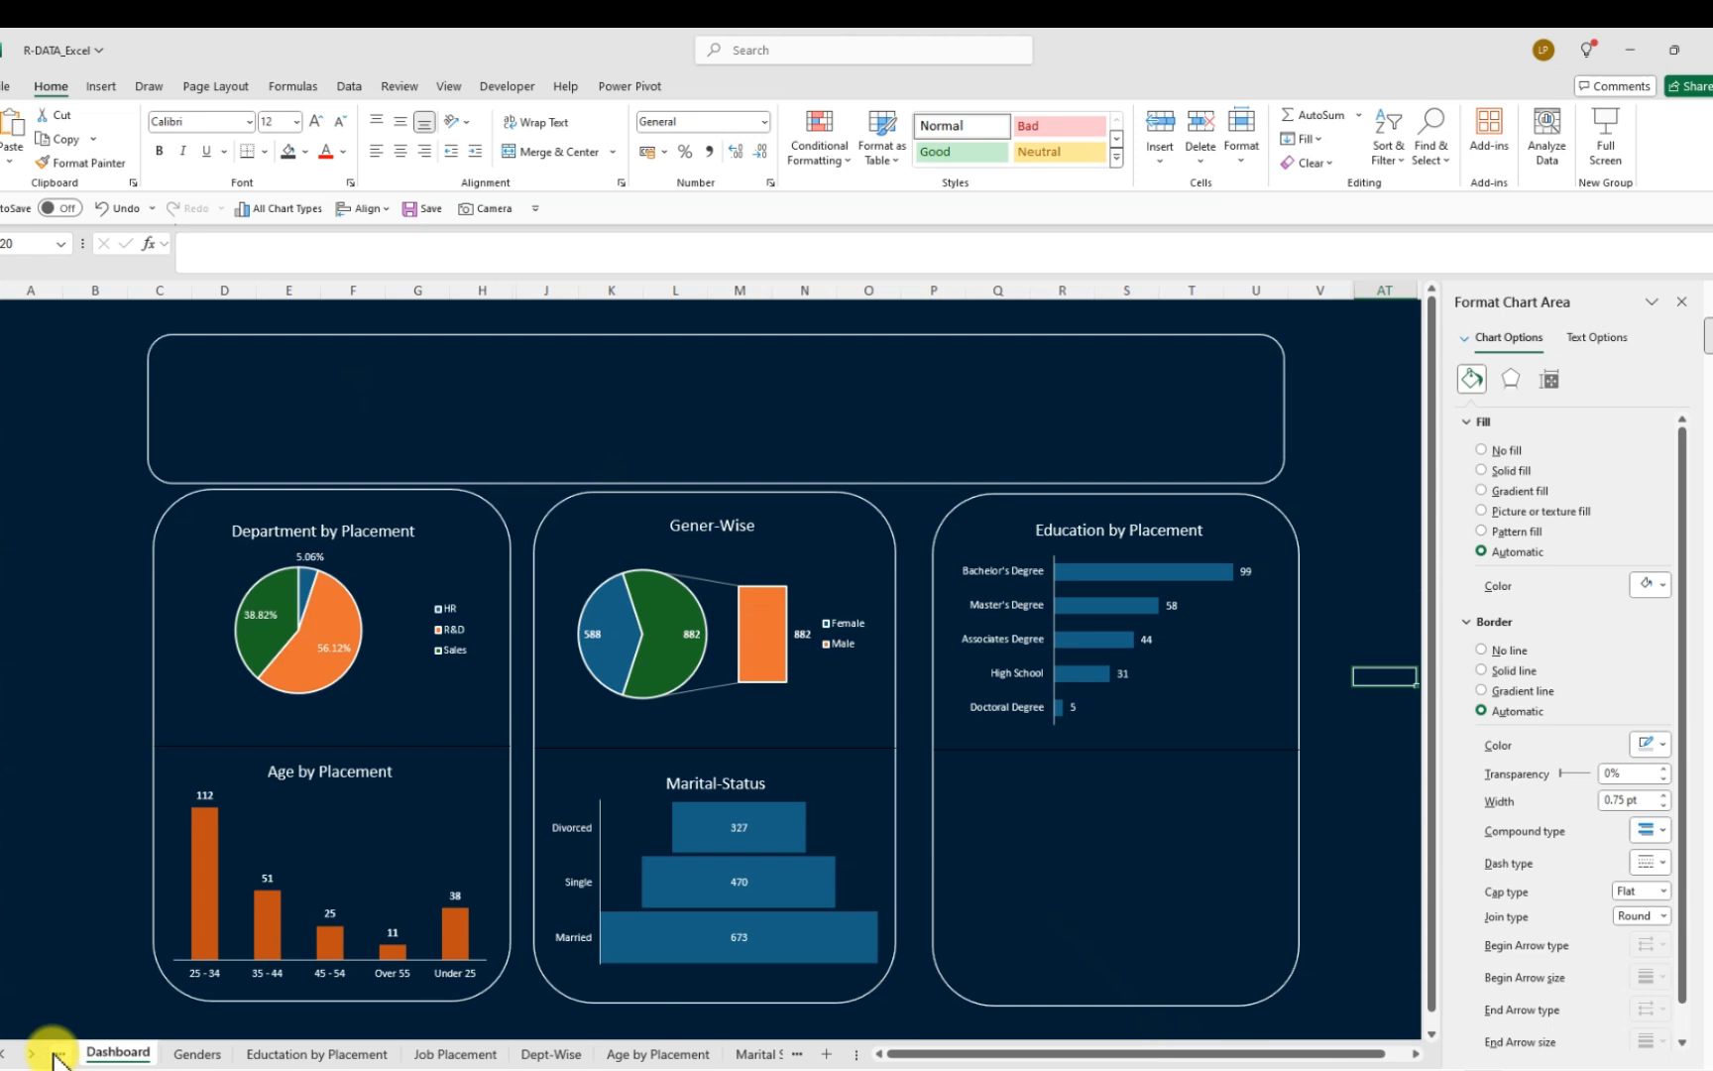
pyautogui.click(1051, 823)
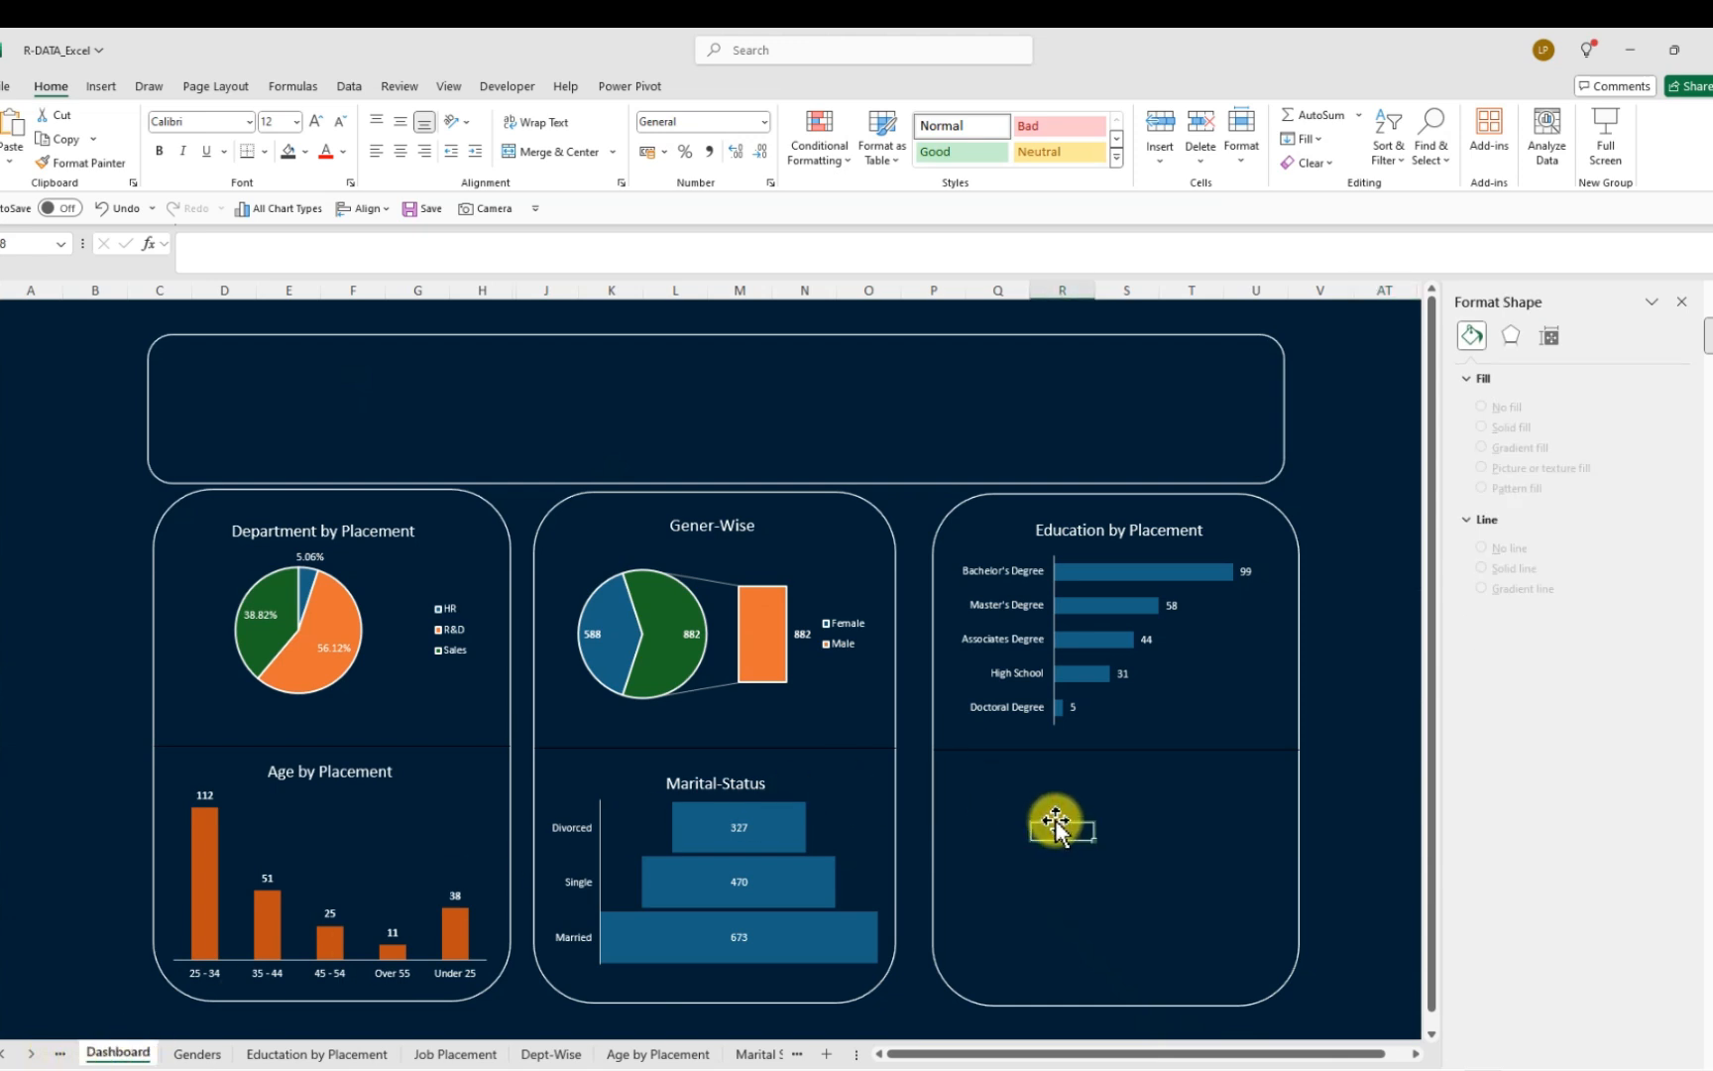
pyautogui.hotkey('ctrl', 'v')
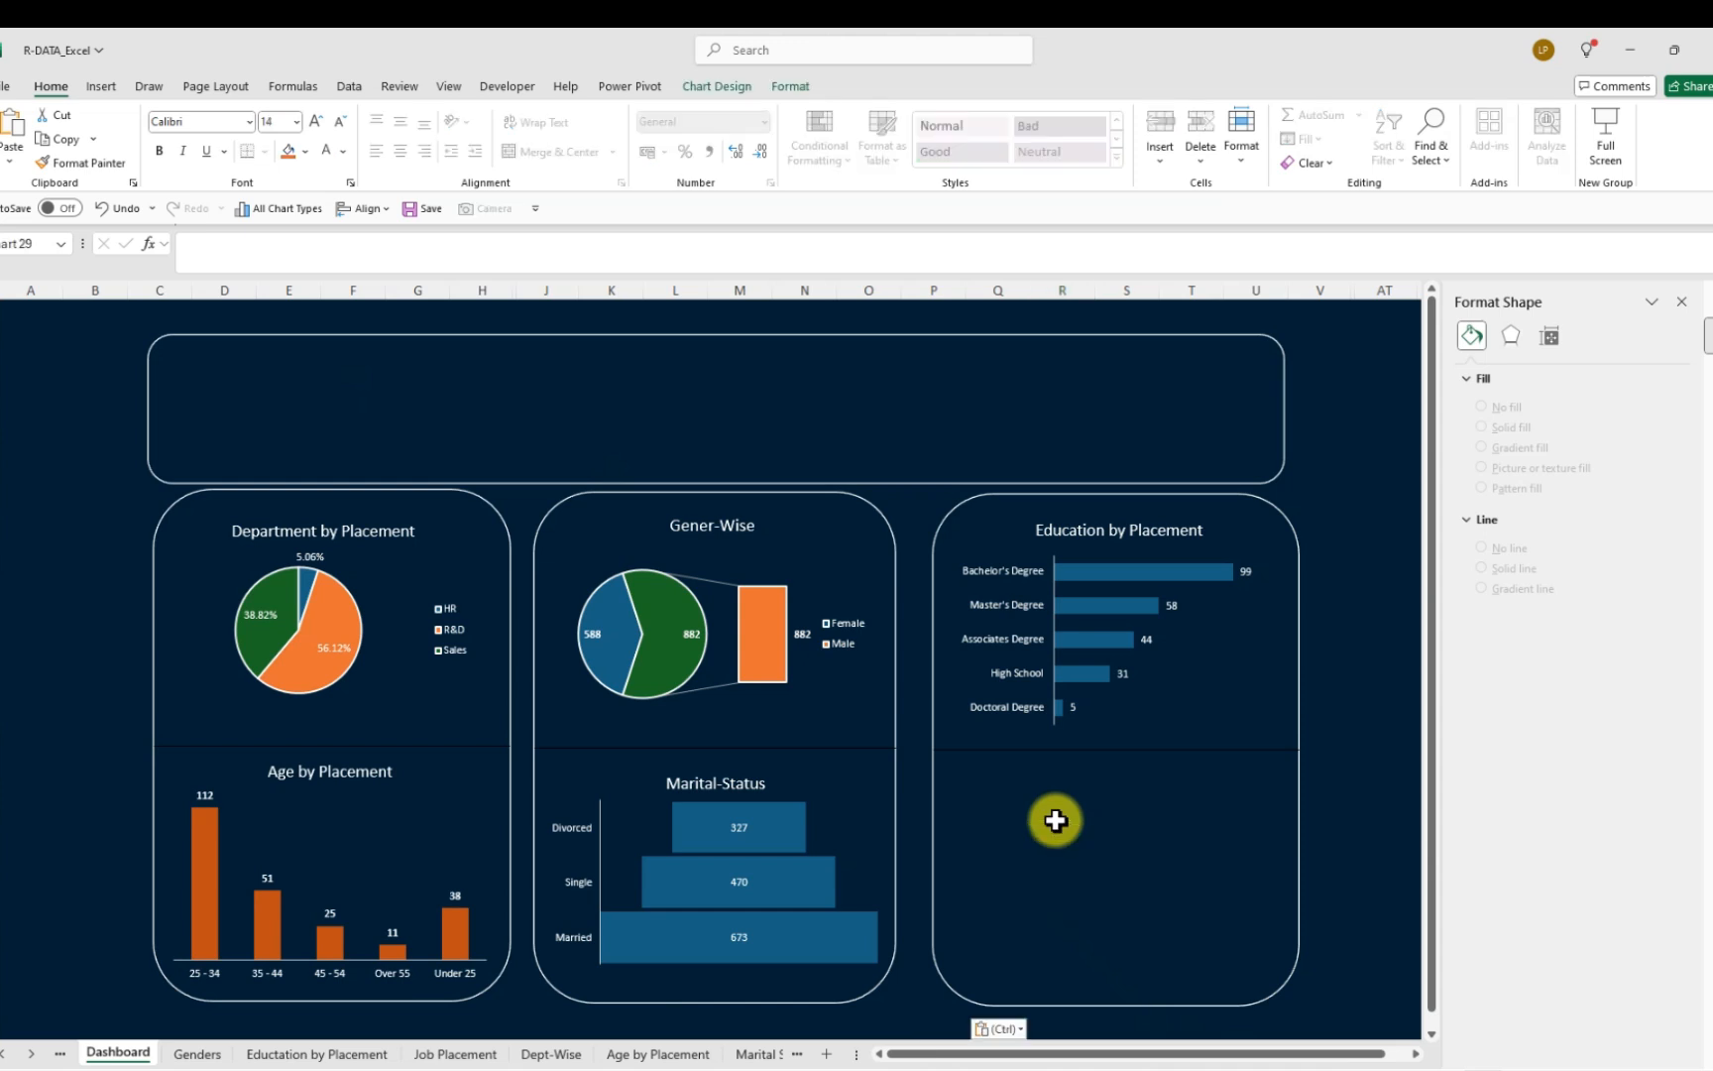
# Move and resize the pasted Job Placement treemap to fit the full width of the third panel's lower half
pyautogui.moveTo(1082, 831); pyautogui.dragTo(980, 767)
pyautogui.moveTo(1366, 1037); pyautogui.dragTo(1238, 977)
pyautogui.moveTo(1017, 764); pyautogui.dragTo(1032, 765)
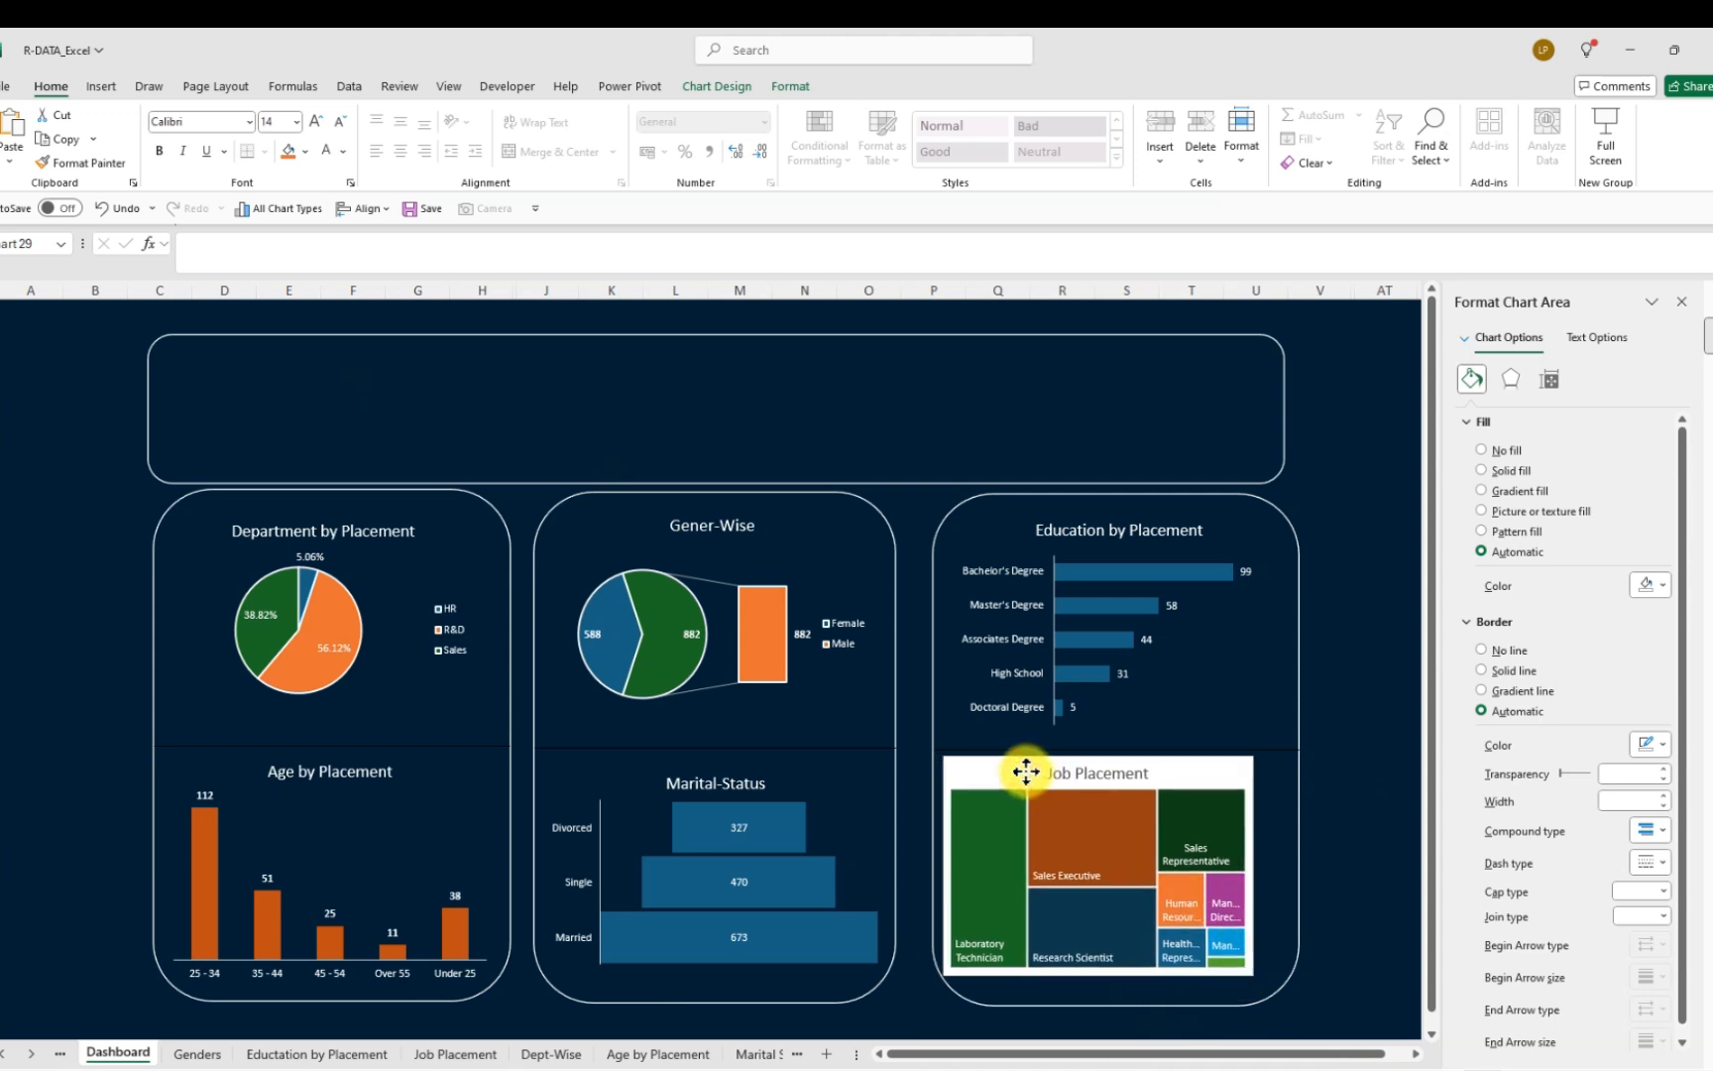
pyautogui.moveTo(1254, 870); pyautogui.dragTo(1297, 877)
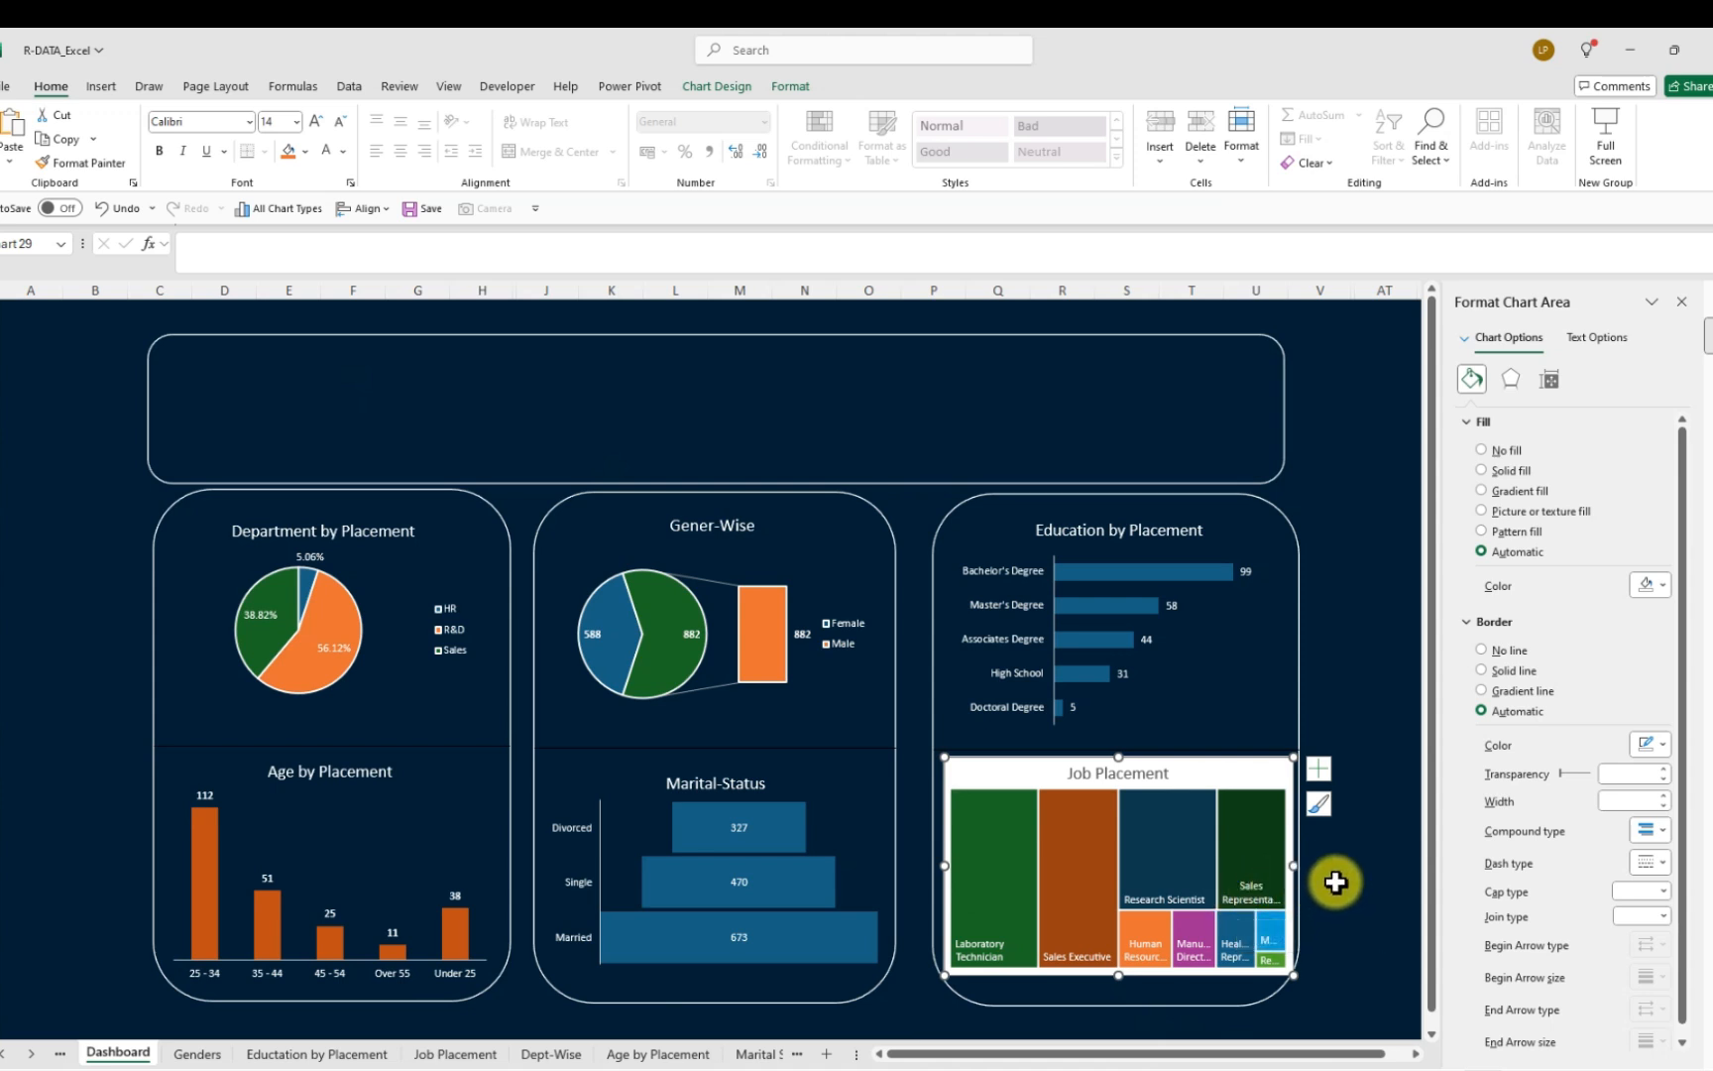
# Format the Job Placement chart area with no fill and no border line, and set its title text to white
pyautogui.click(1482, 451)
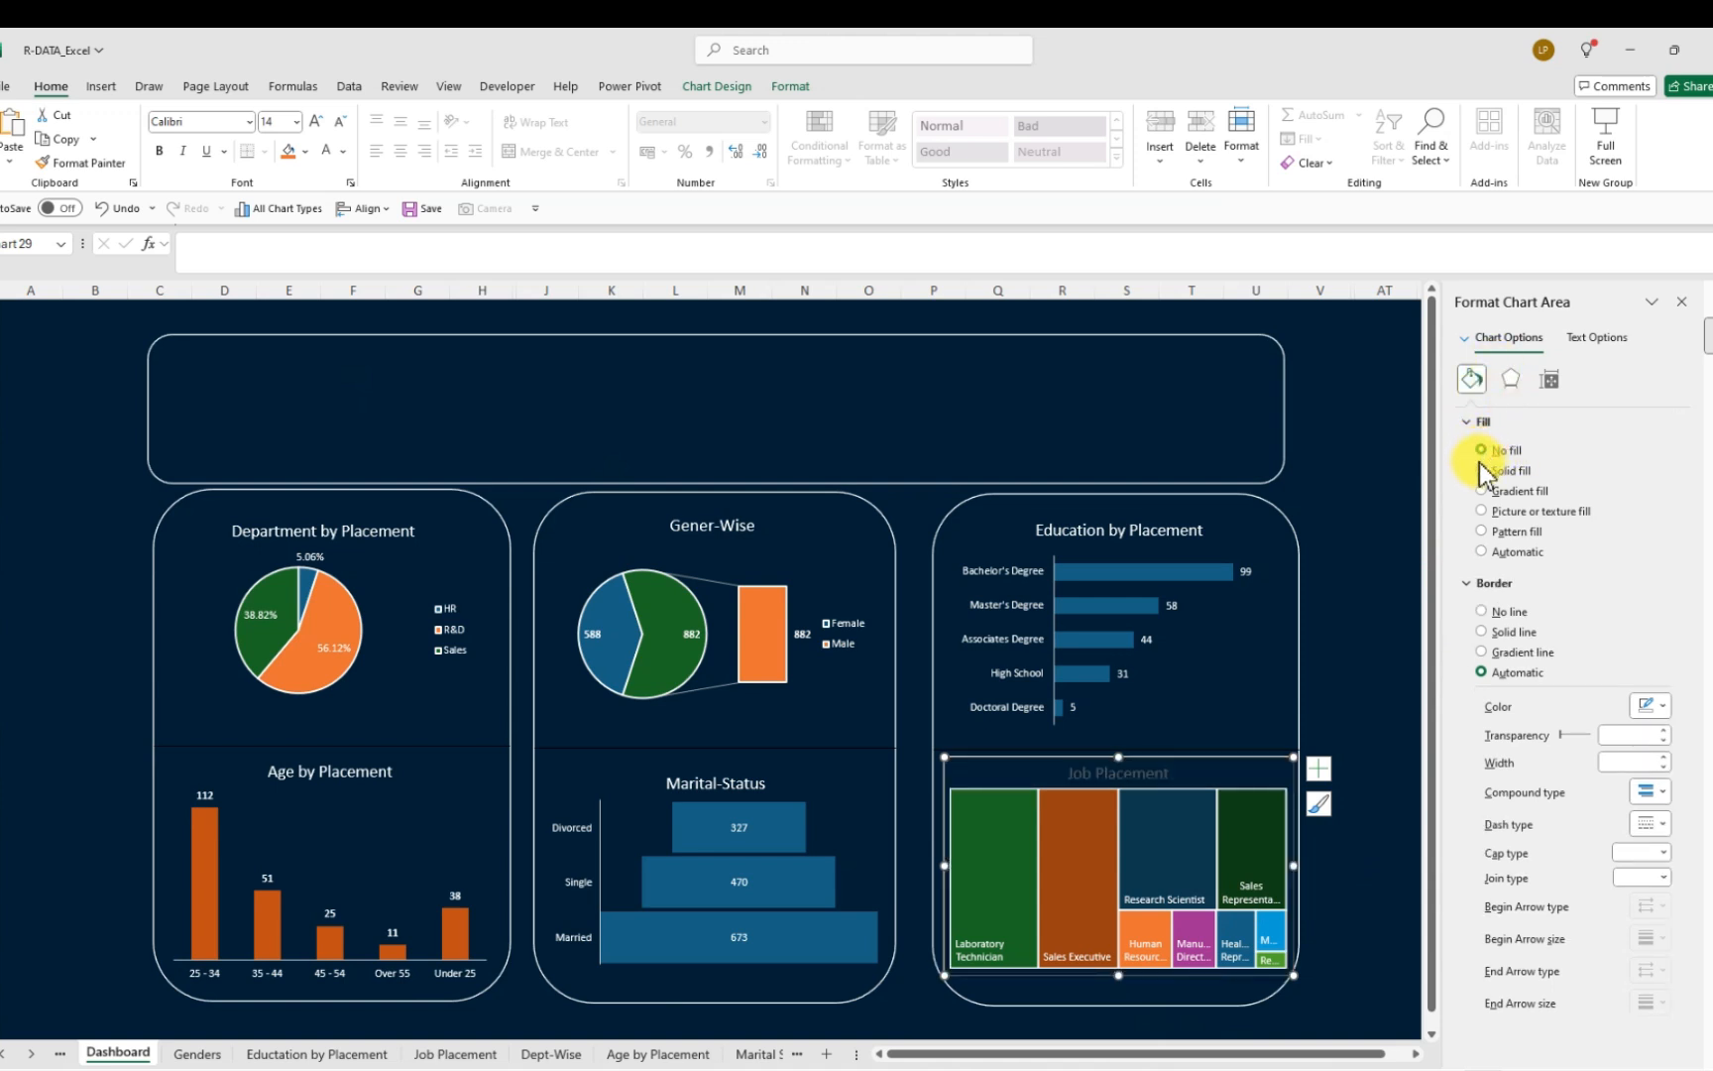
pyautogui.click(1482, 613)
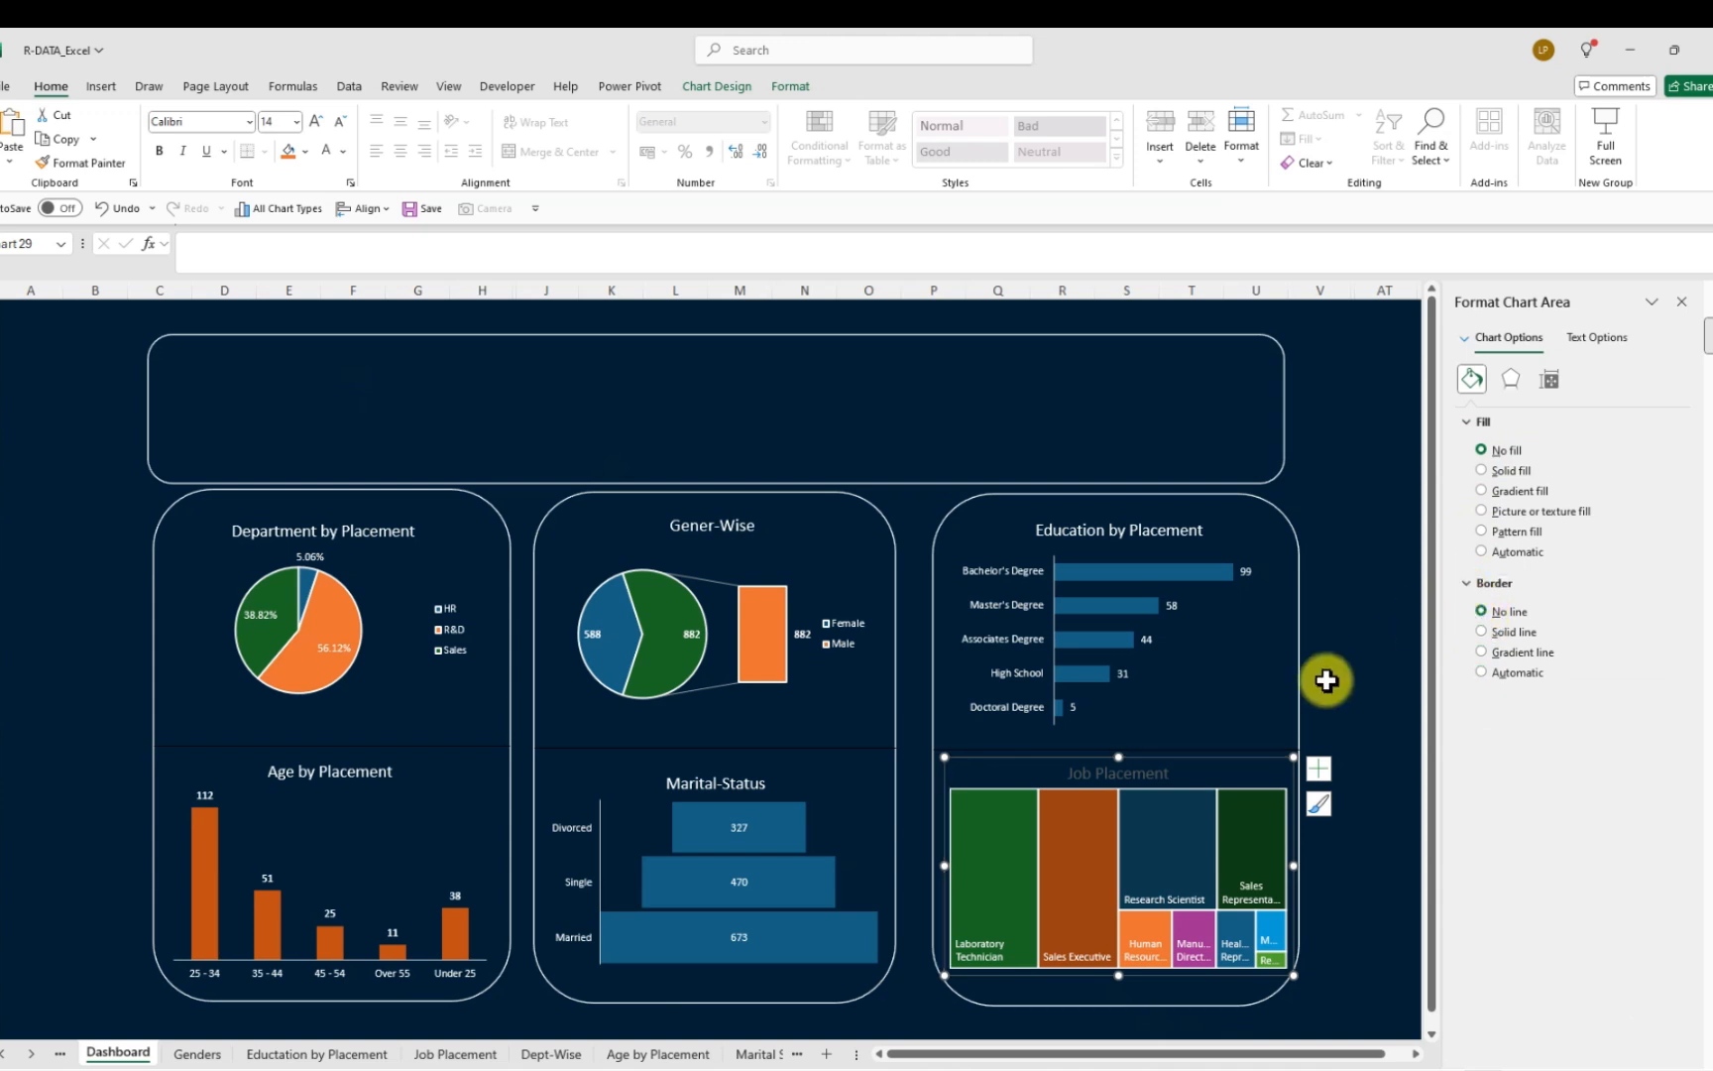
pyautogui.click(1152, 771)
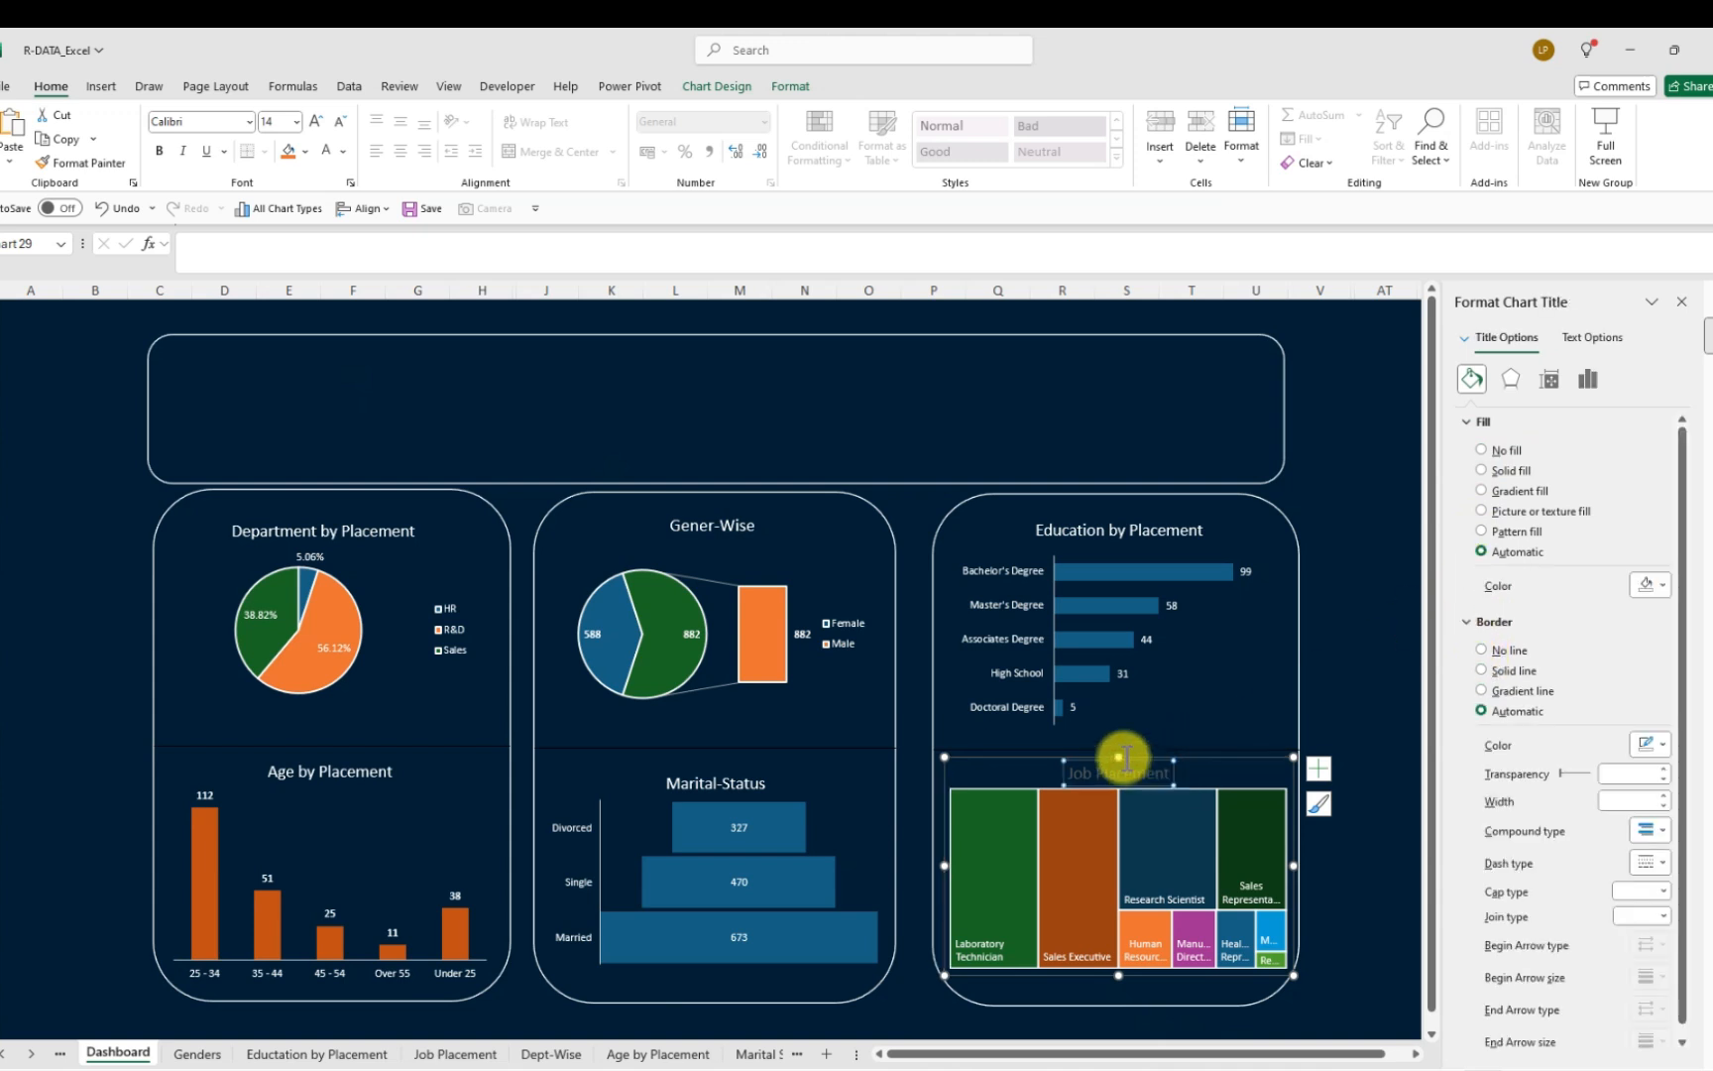
pyautogui.click(345, 152)
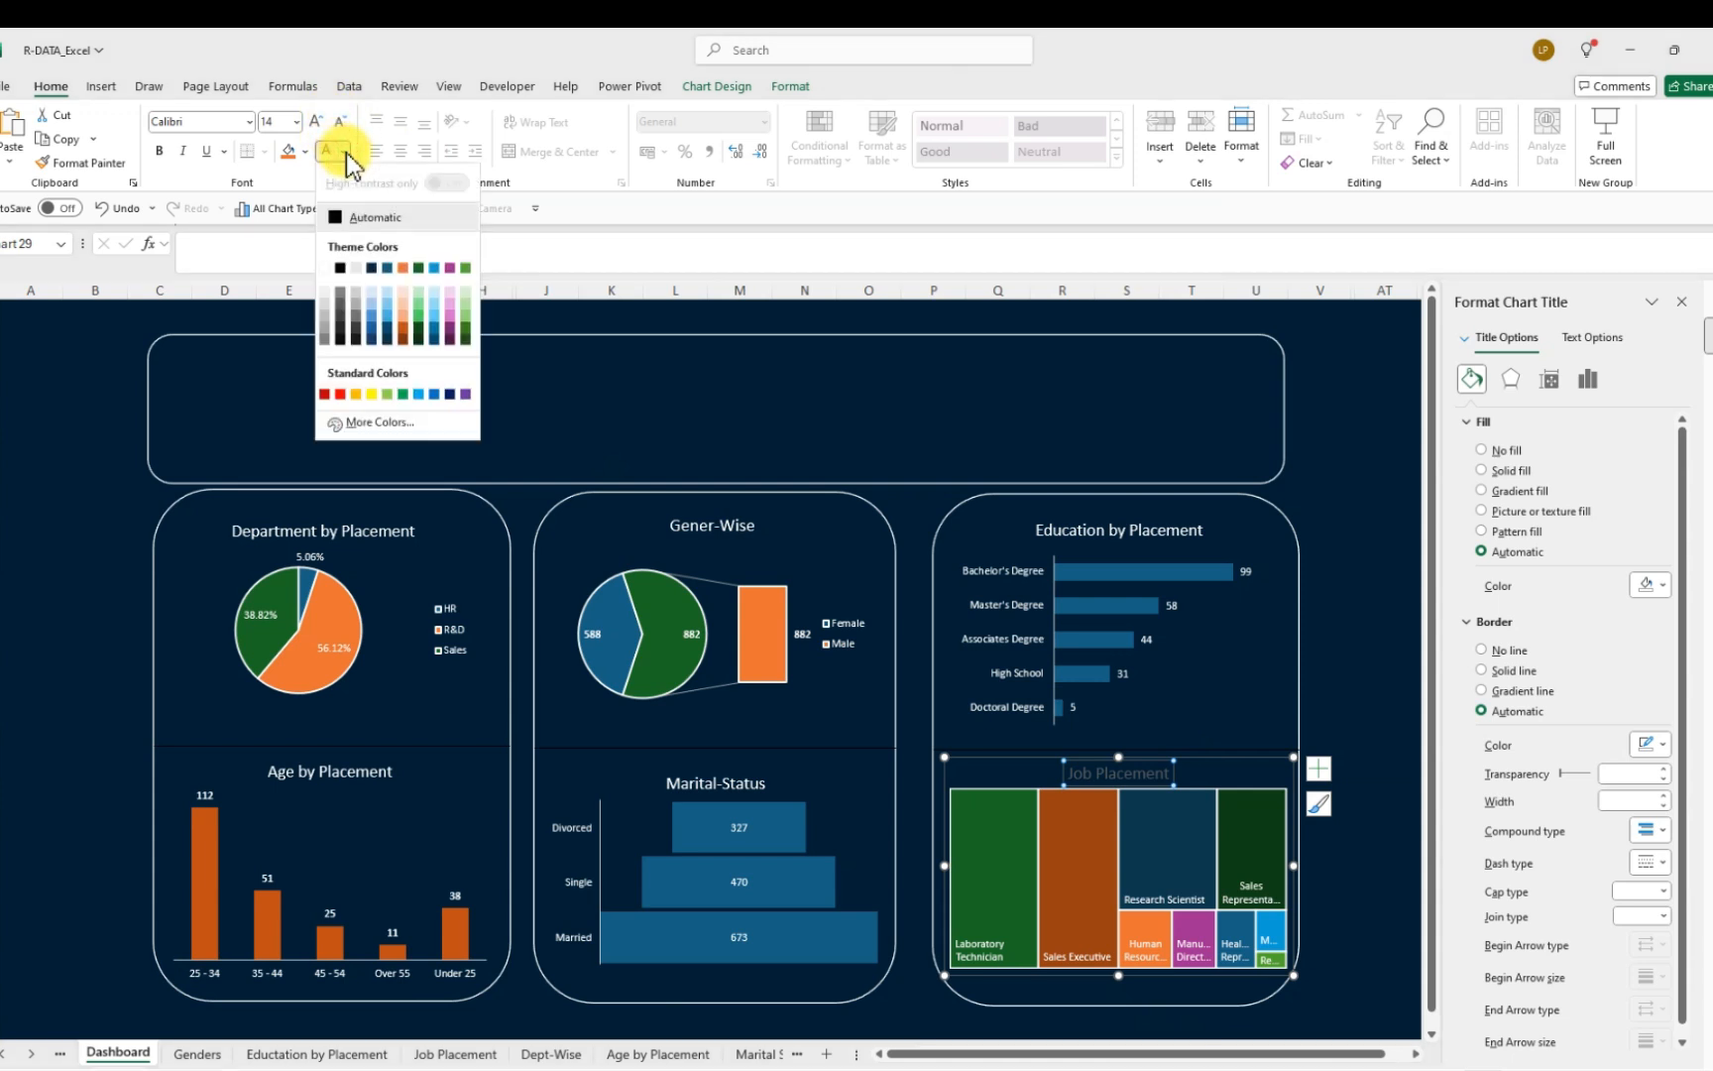
pyautogui.click(332, 261)
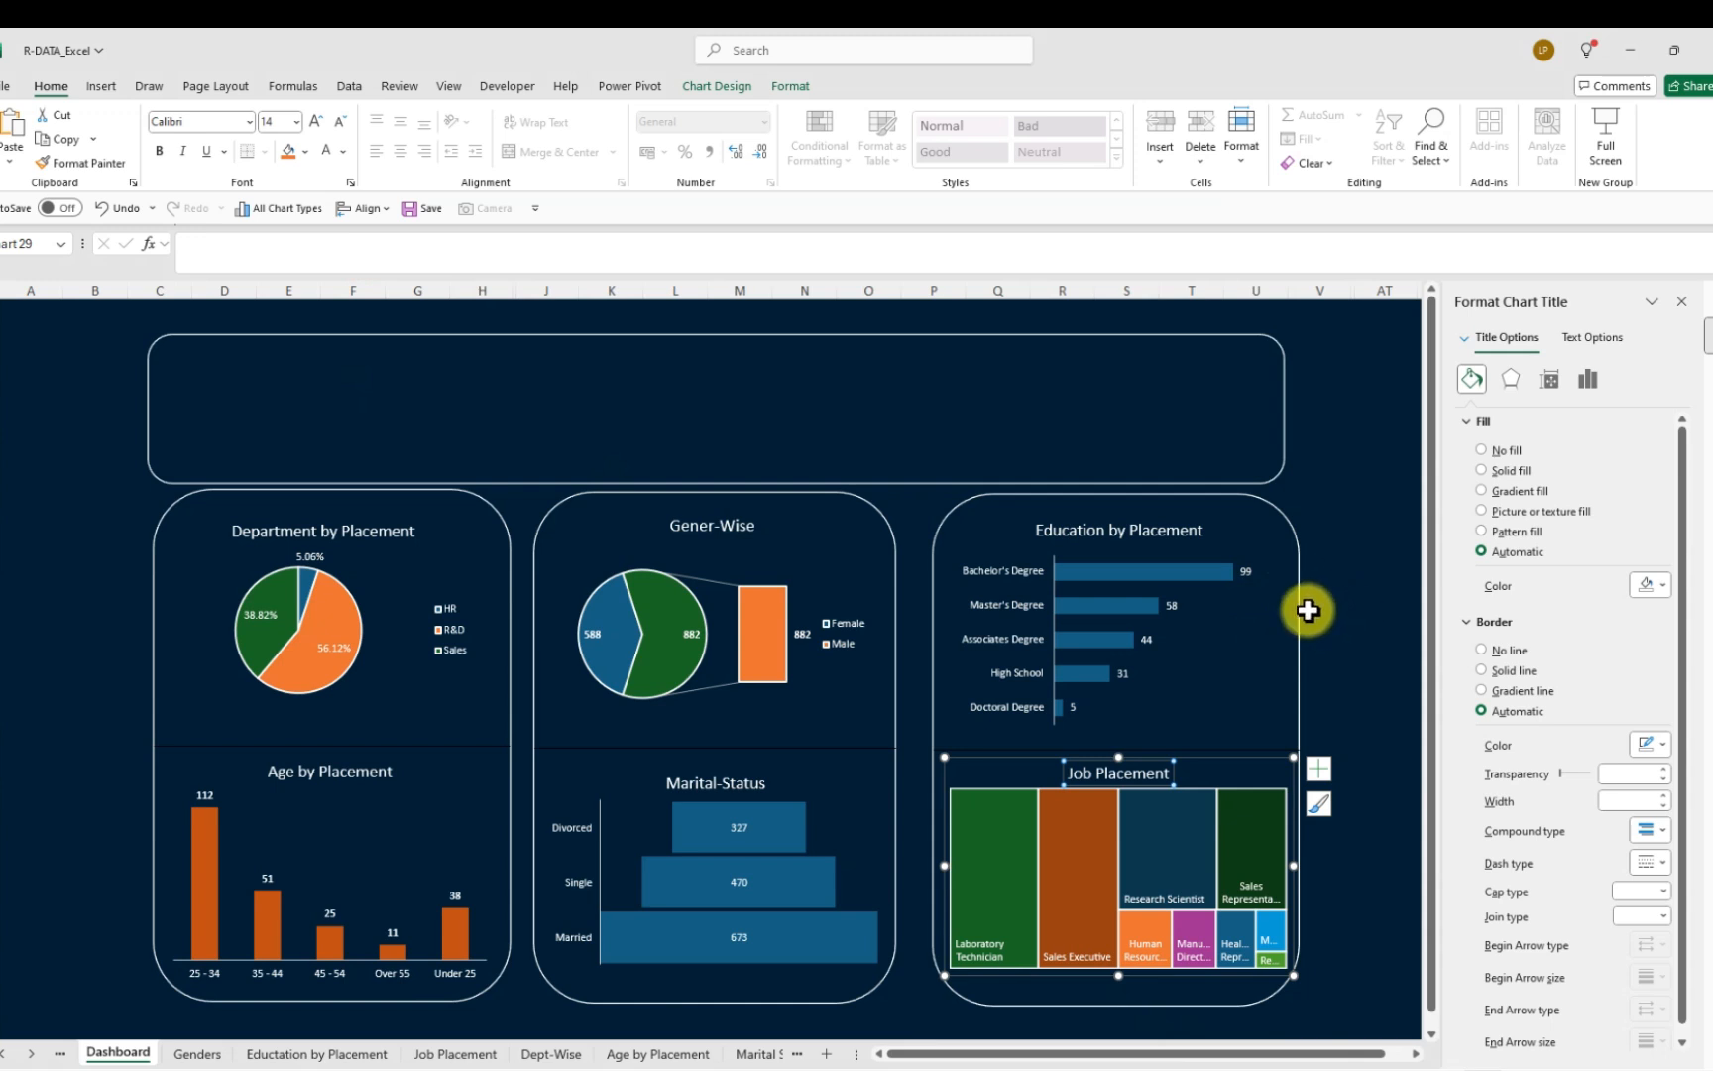
# Recolour the bars of the Education by Placement chart with a darker green solid fill
pyautogui.click(1123, 571)
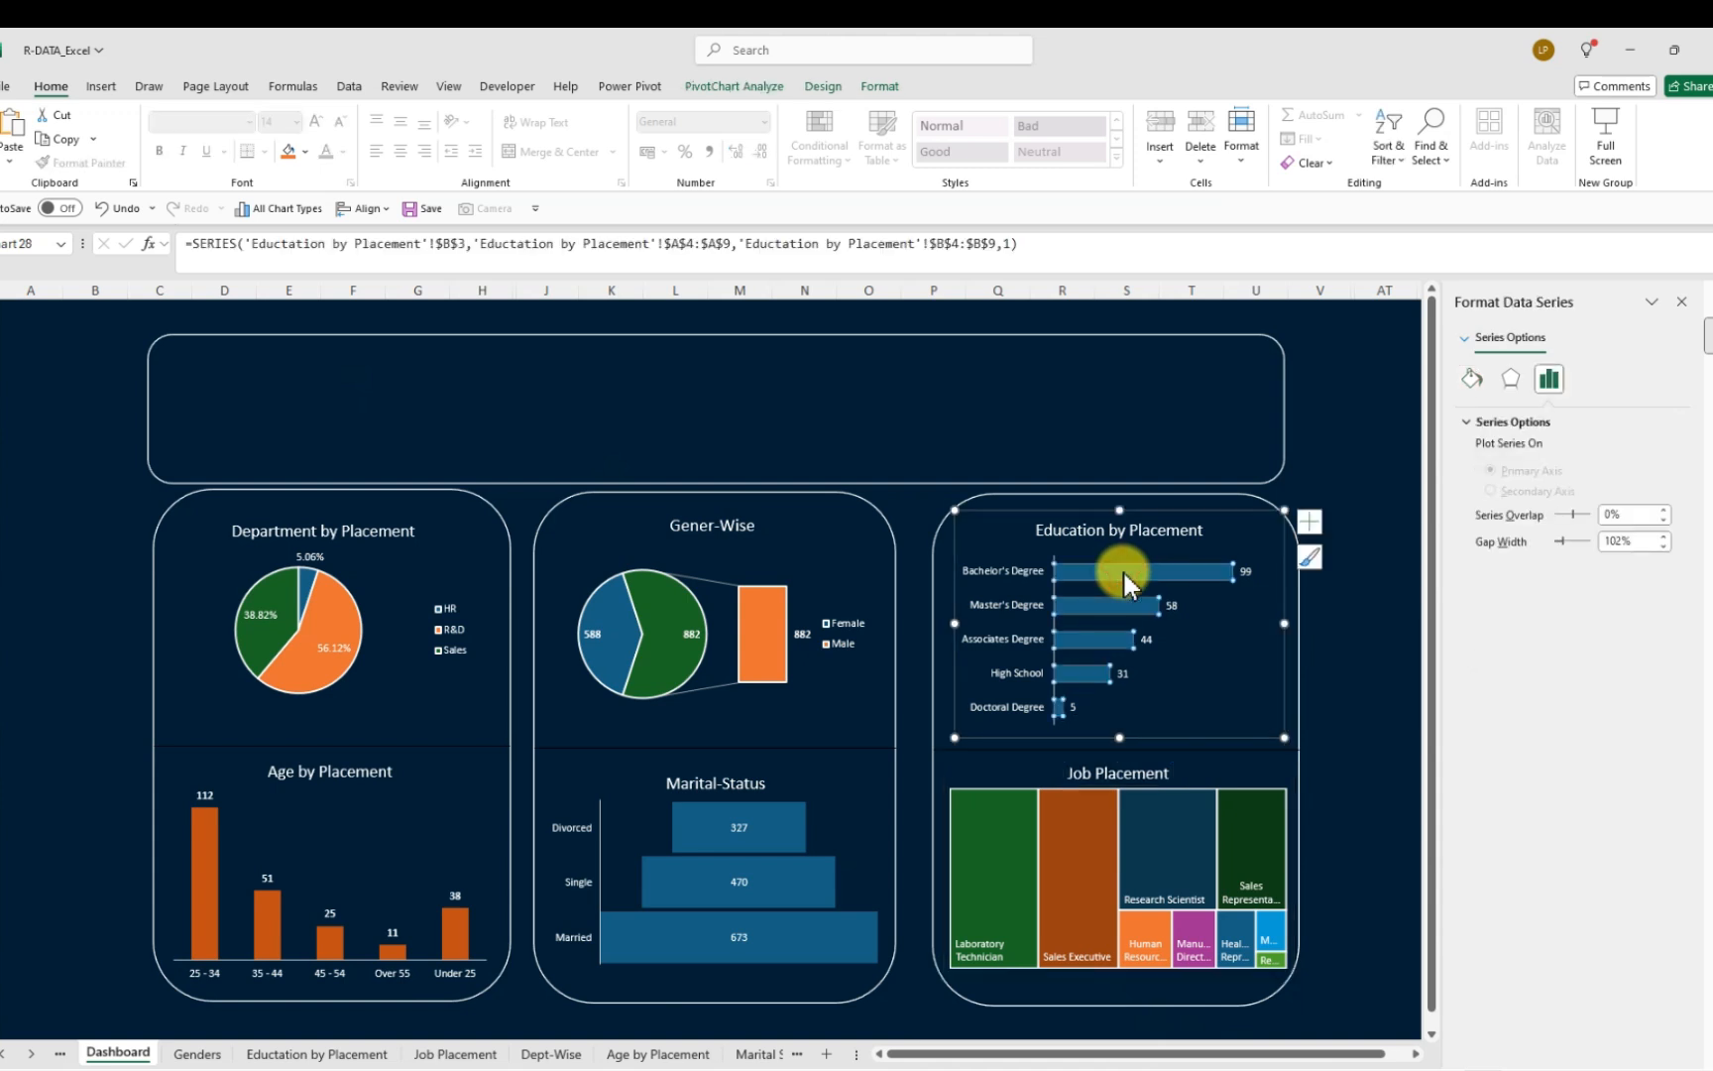
pyautogui.click(1477, 381)
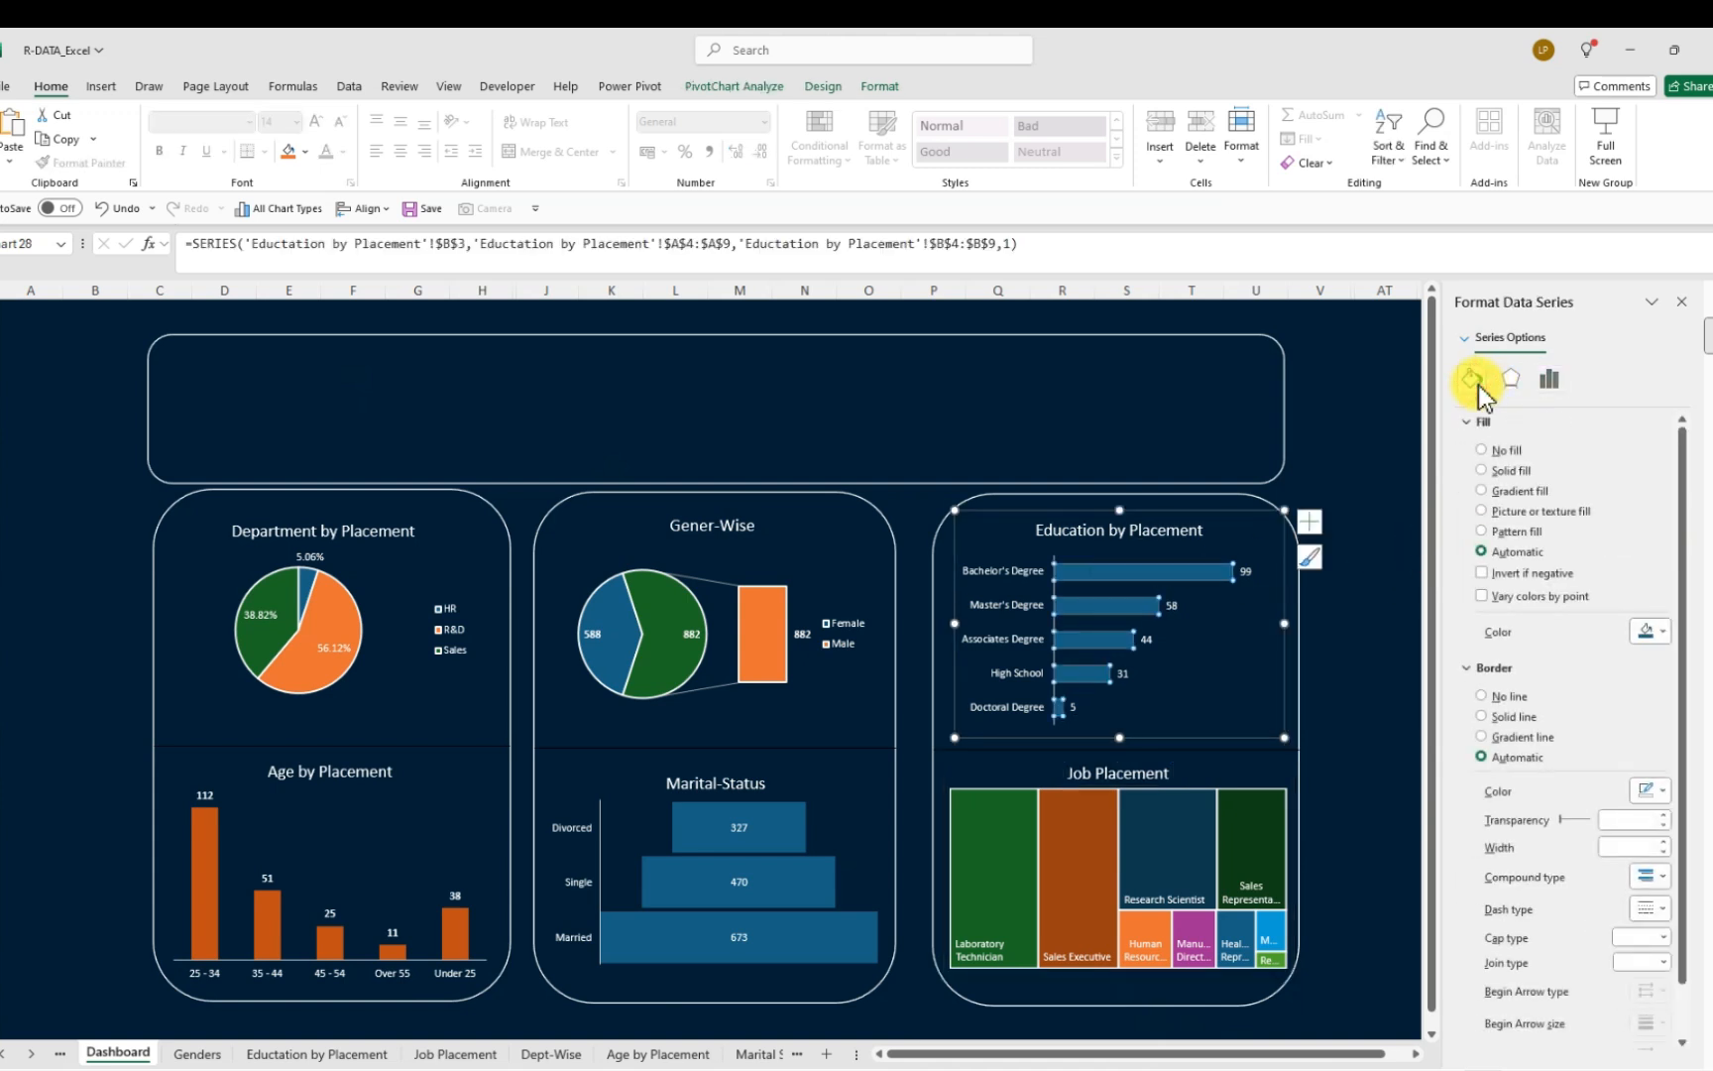
pyautogui.click(1663, 635)
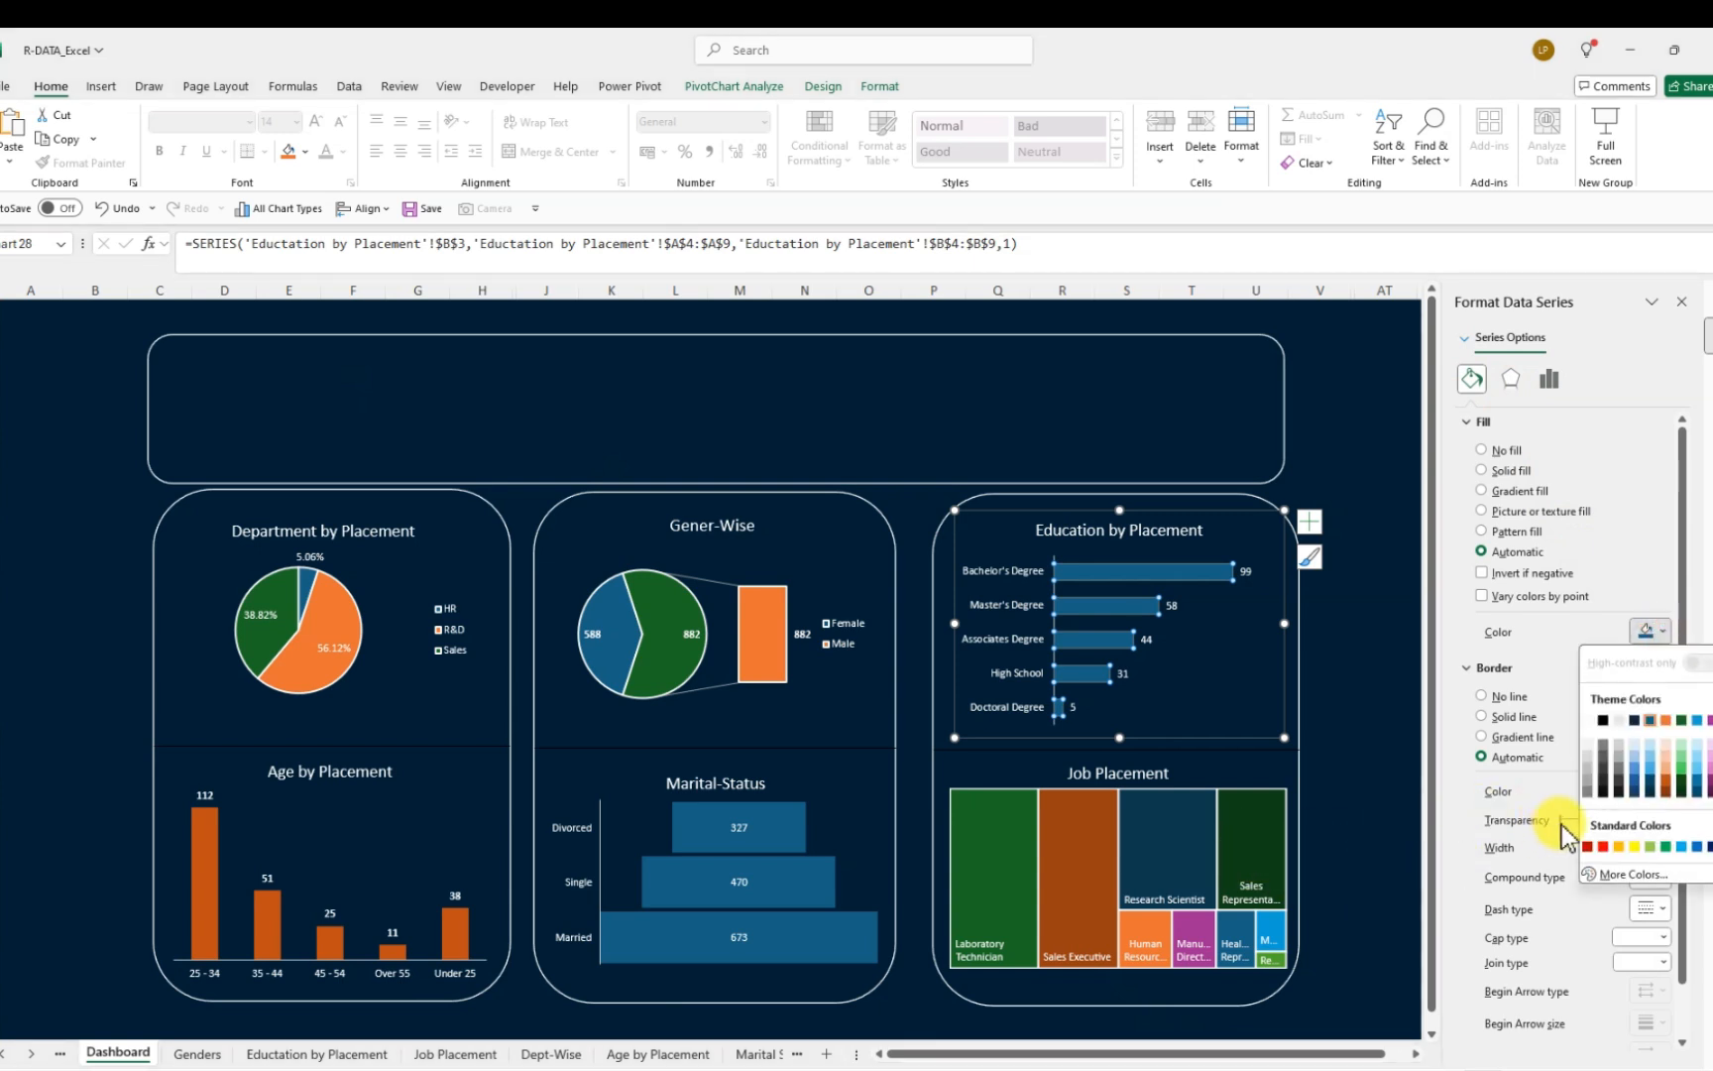
pyautogui.click(1708, 720)
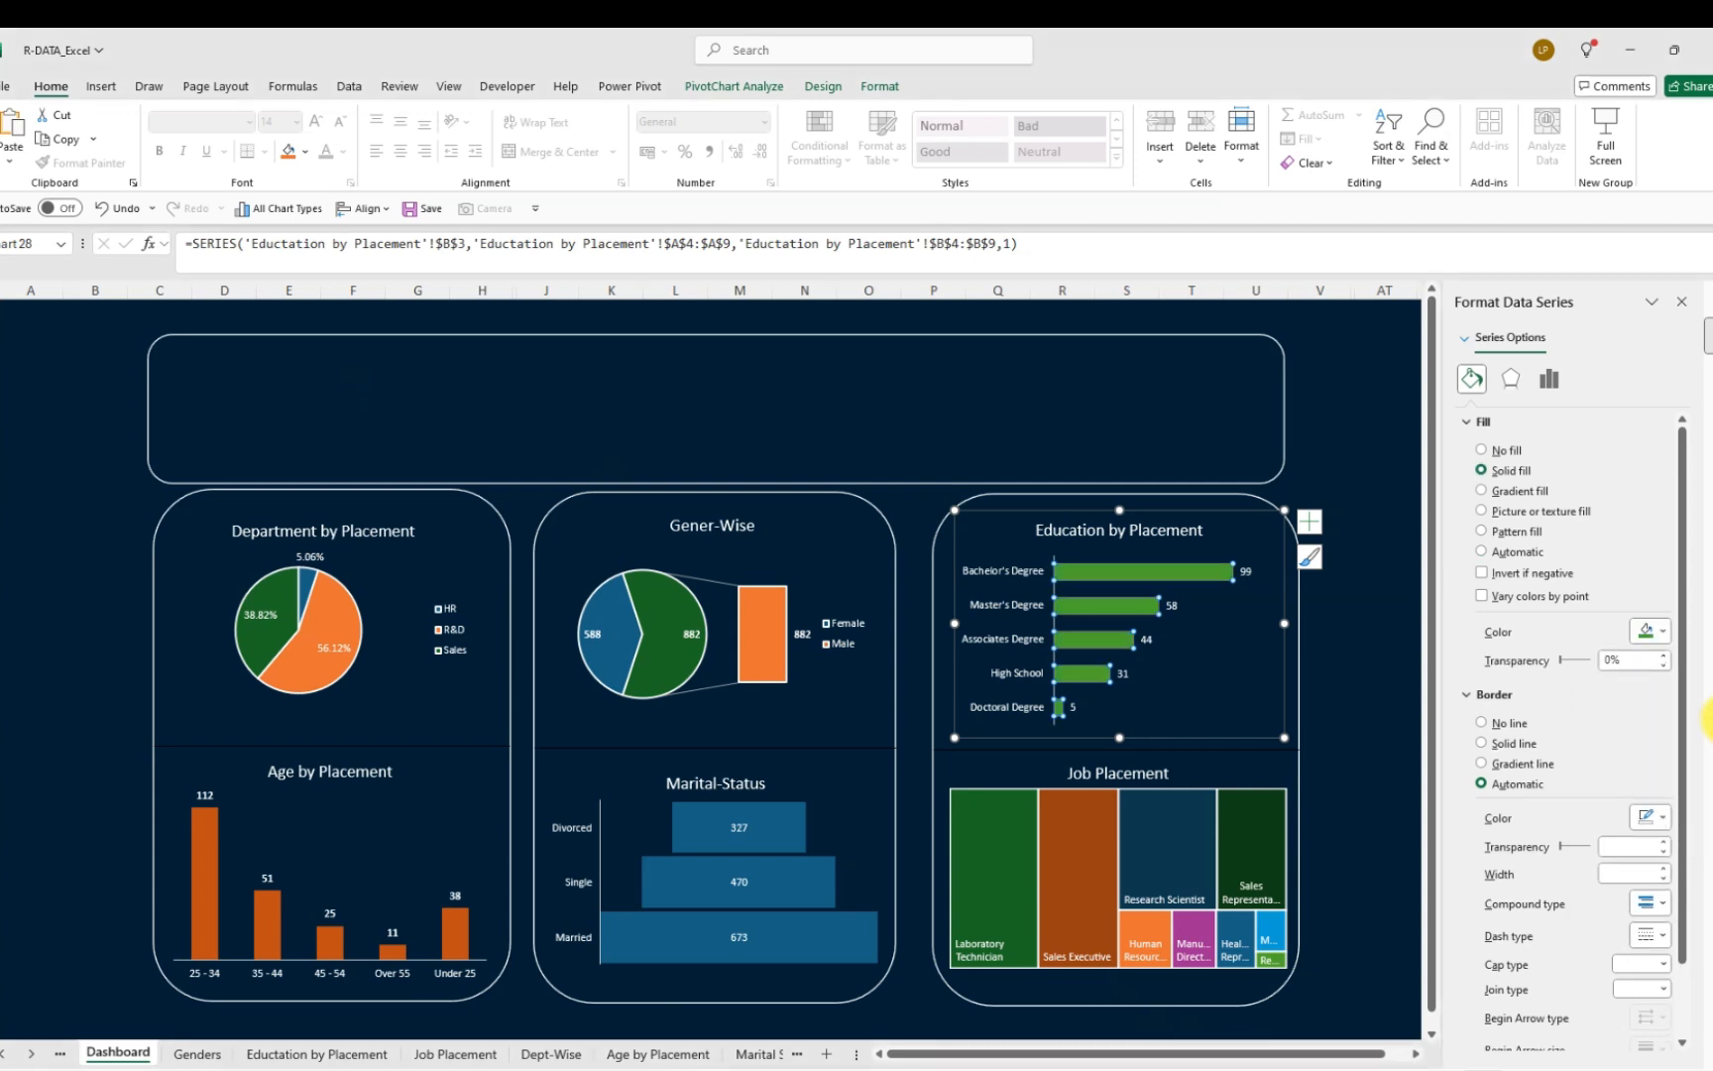
pyautogui.click(1665, 632)
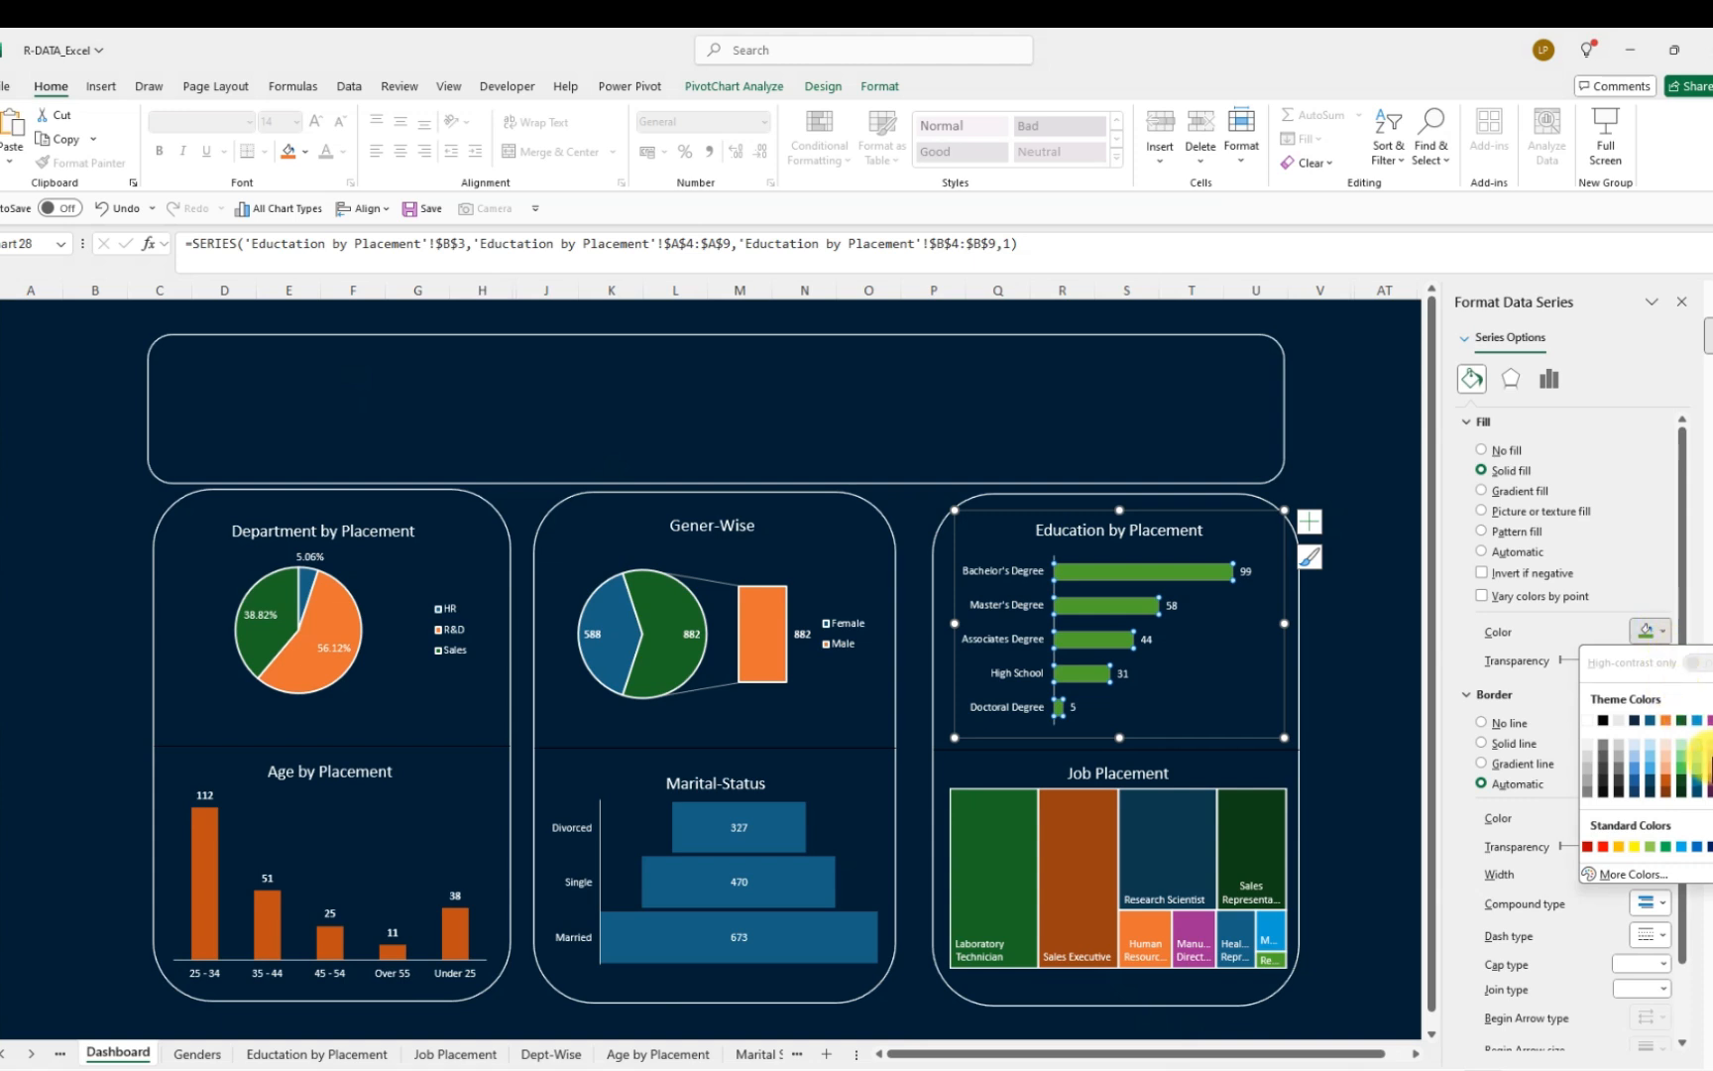
pyautogui.click(1712, 781)
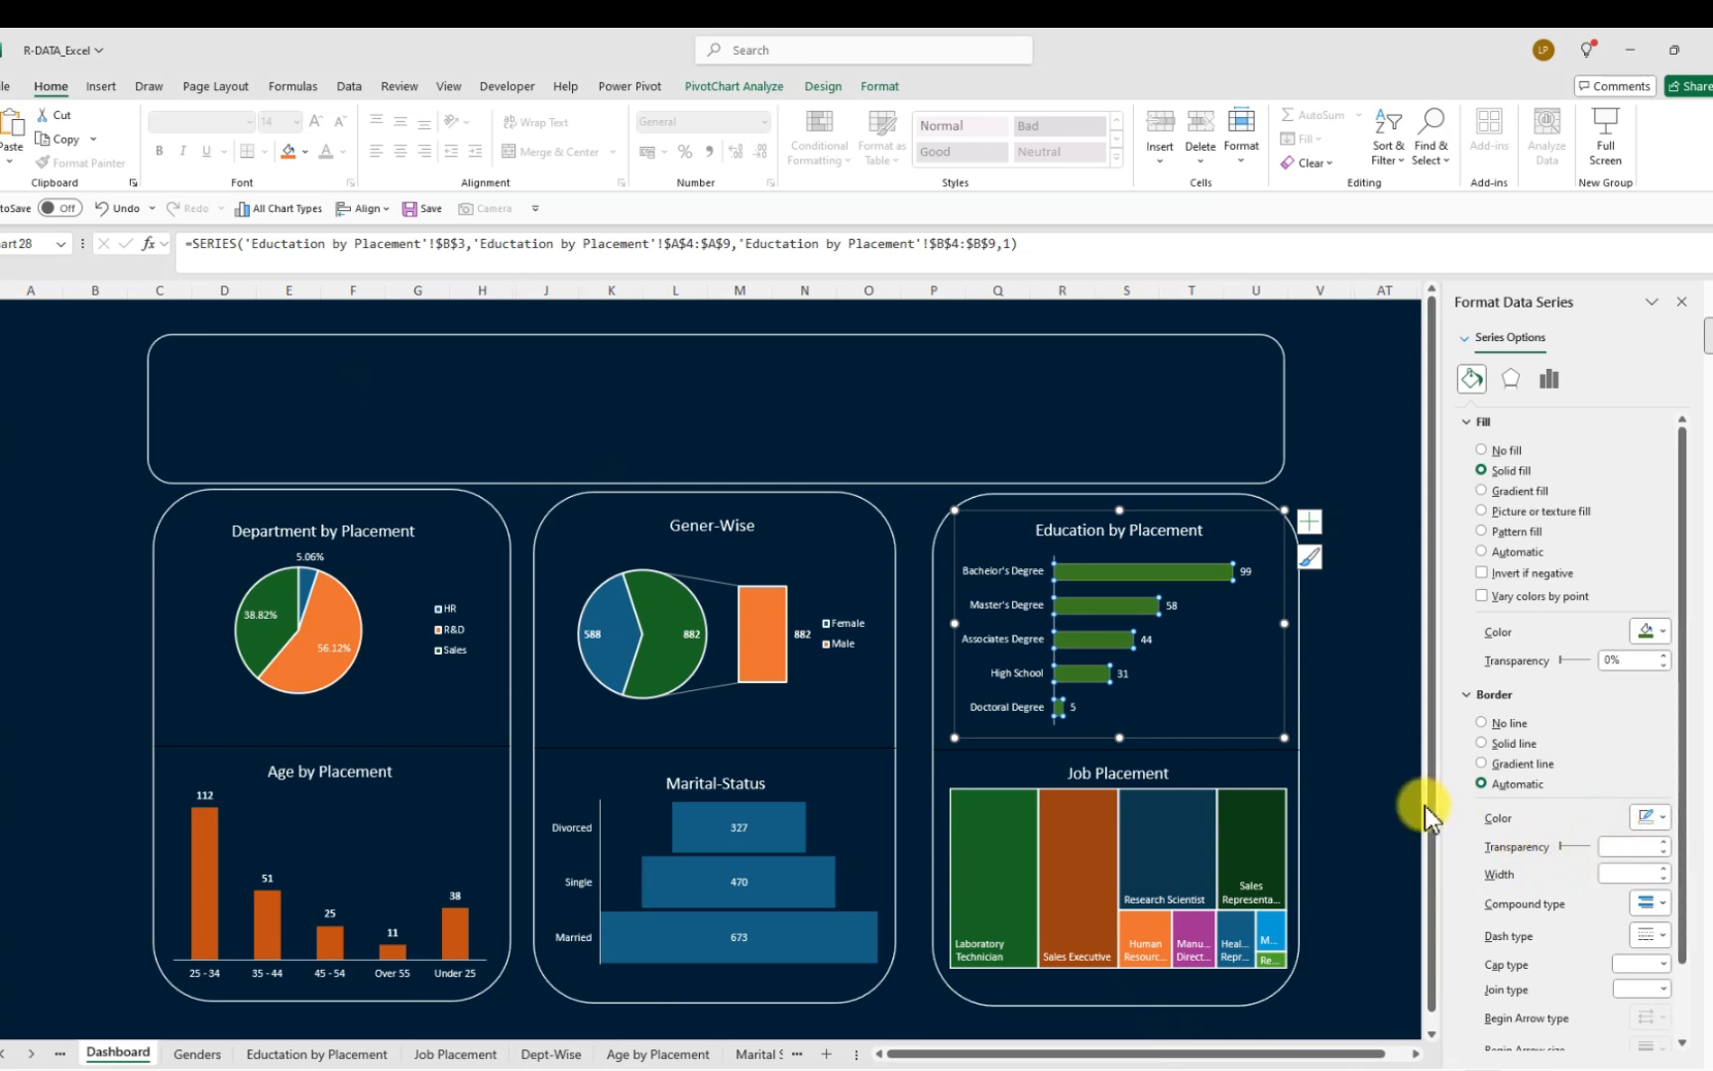
pyautogui.click(1381, 815)
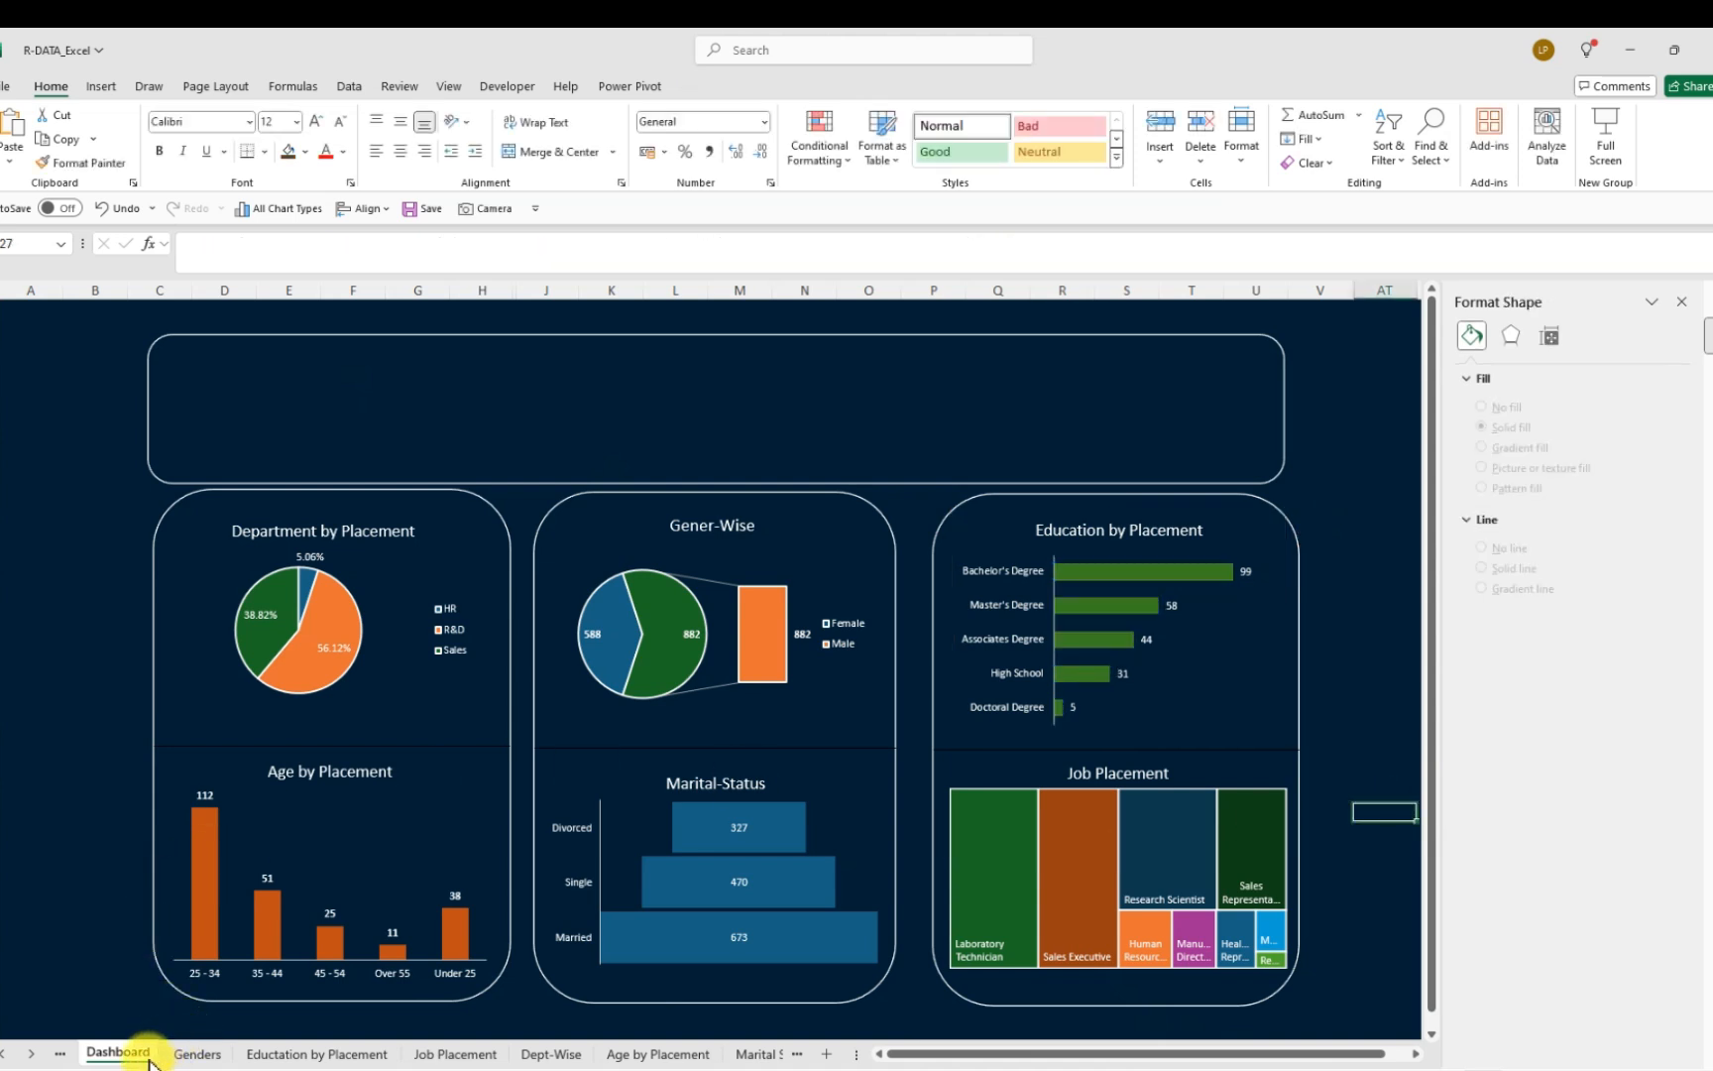
# Compare the Report sheet's KPI banner and charts with the Dashboard layout to see which KPI cards are still missing
pyautogui.click(61, 1054)
pyautogui.click(94, 1055)
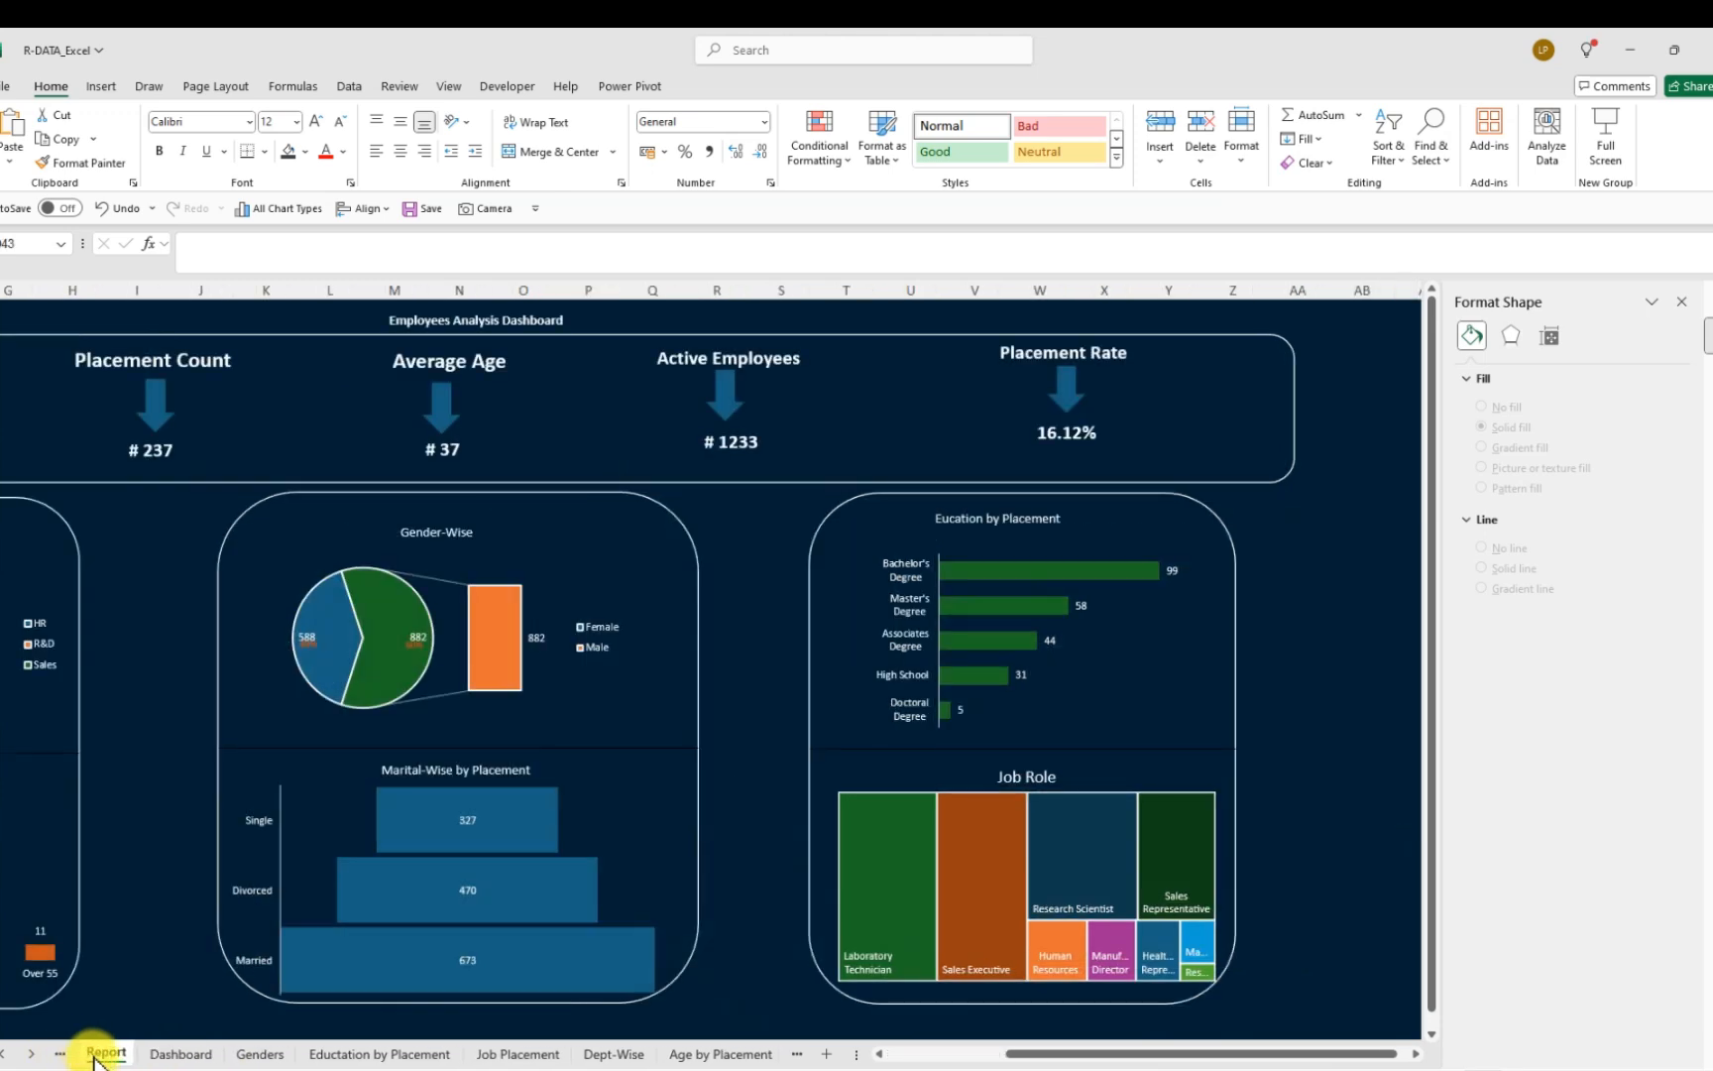
pyautogui.moveTo(1003, 1055)
pyautogui.mouseDown()
pyautogui.moveTo(887, 1059)
pyautogui.moveTo(1044, 1055)
pyautogui.moveTo(890, 1057)
pyautogui.moveTo(1005, 1053)
pyautogui.mouseUp()
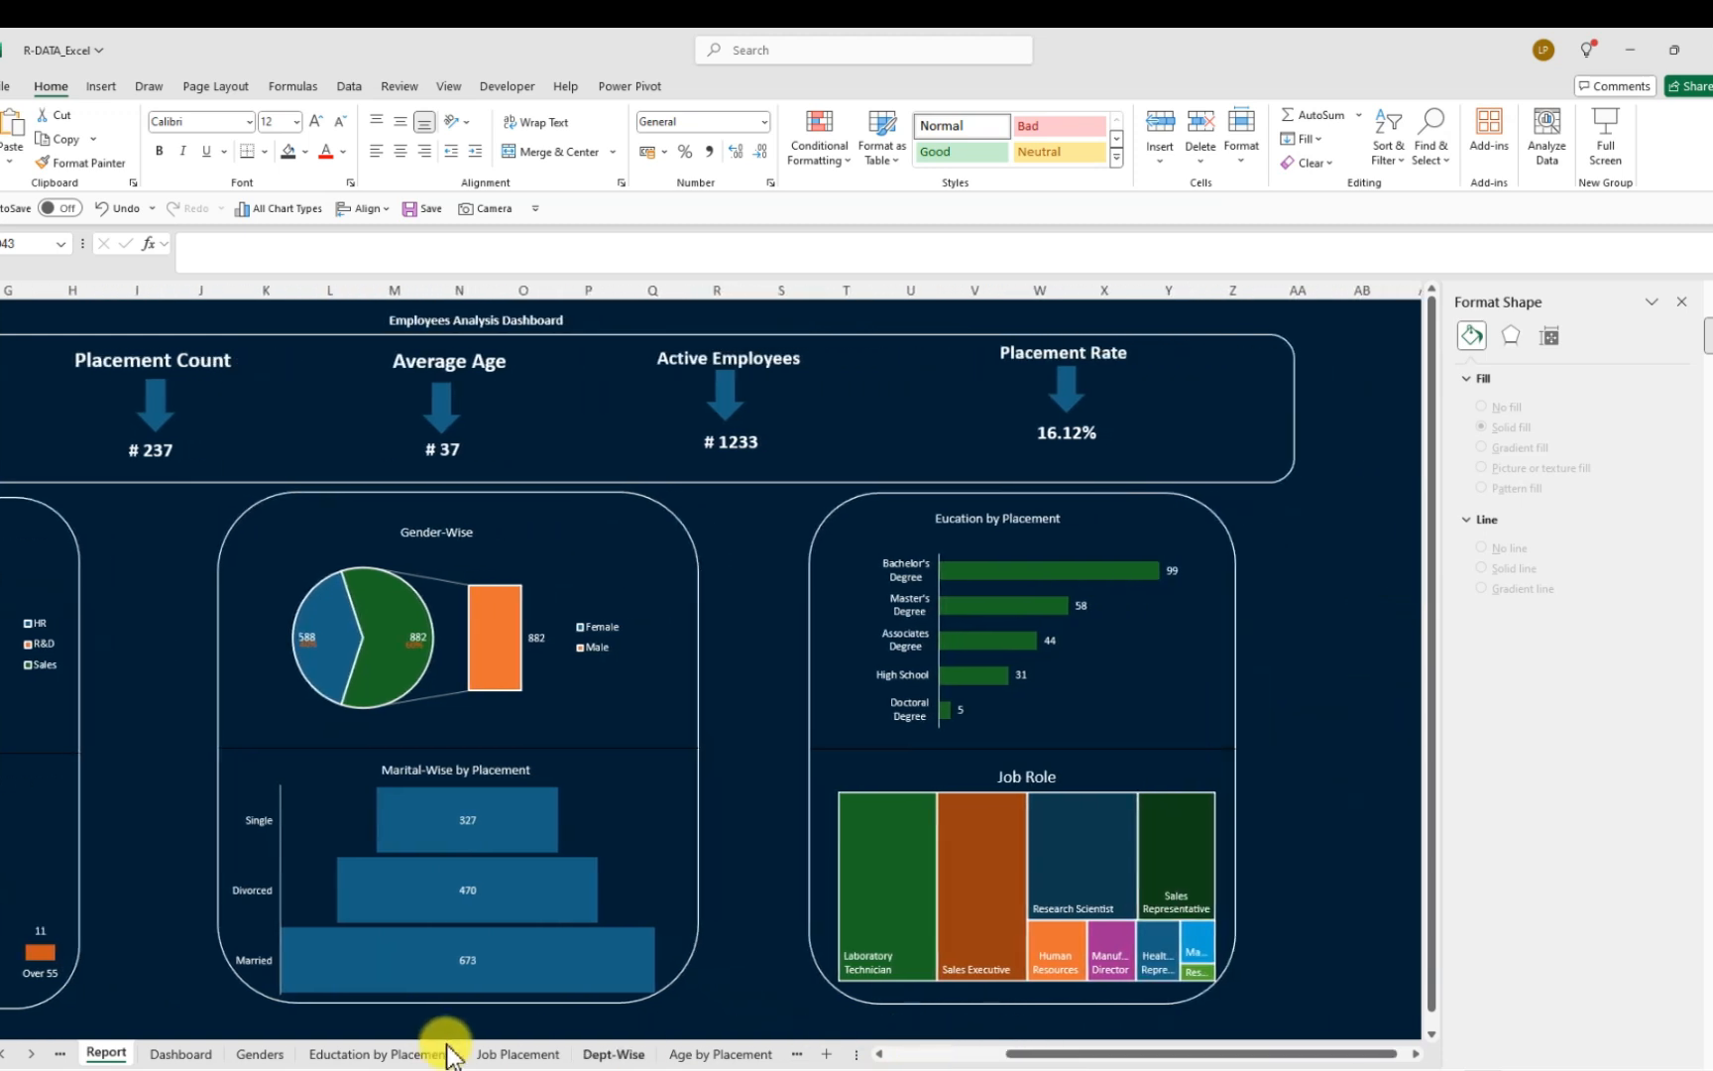
pyautogui.click(164, 1057)
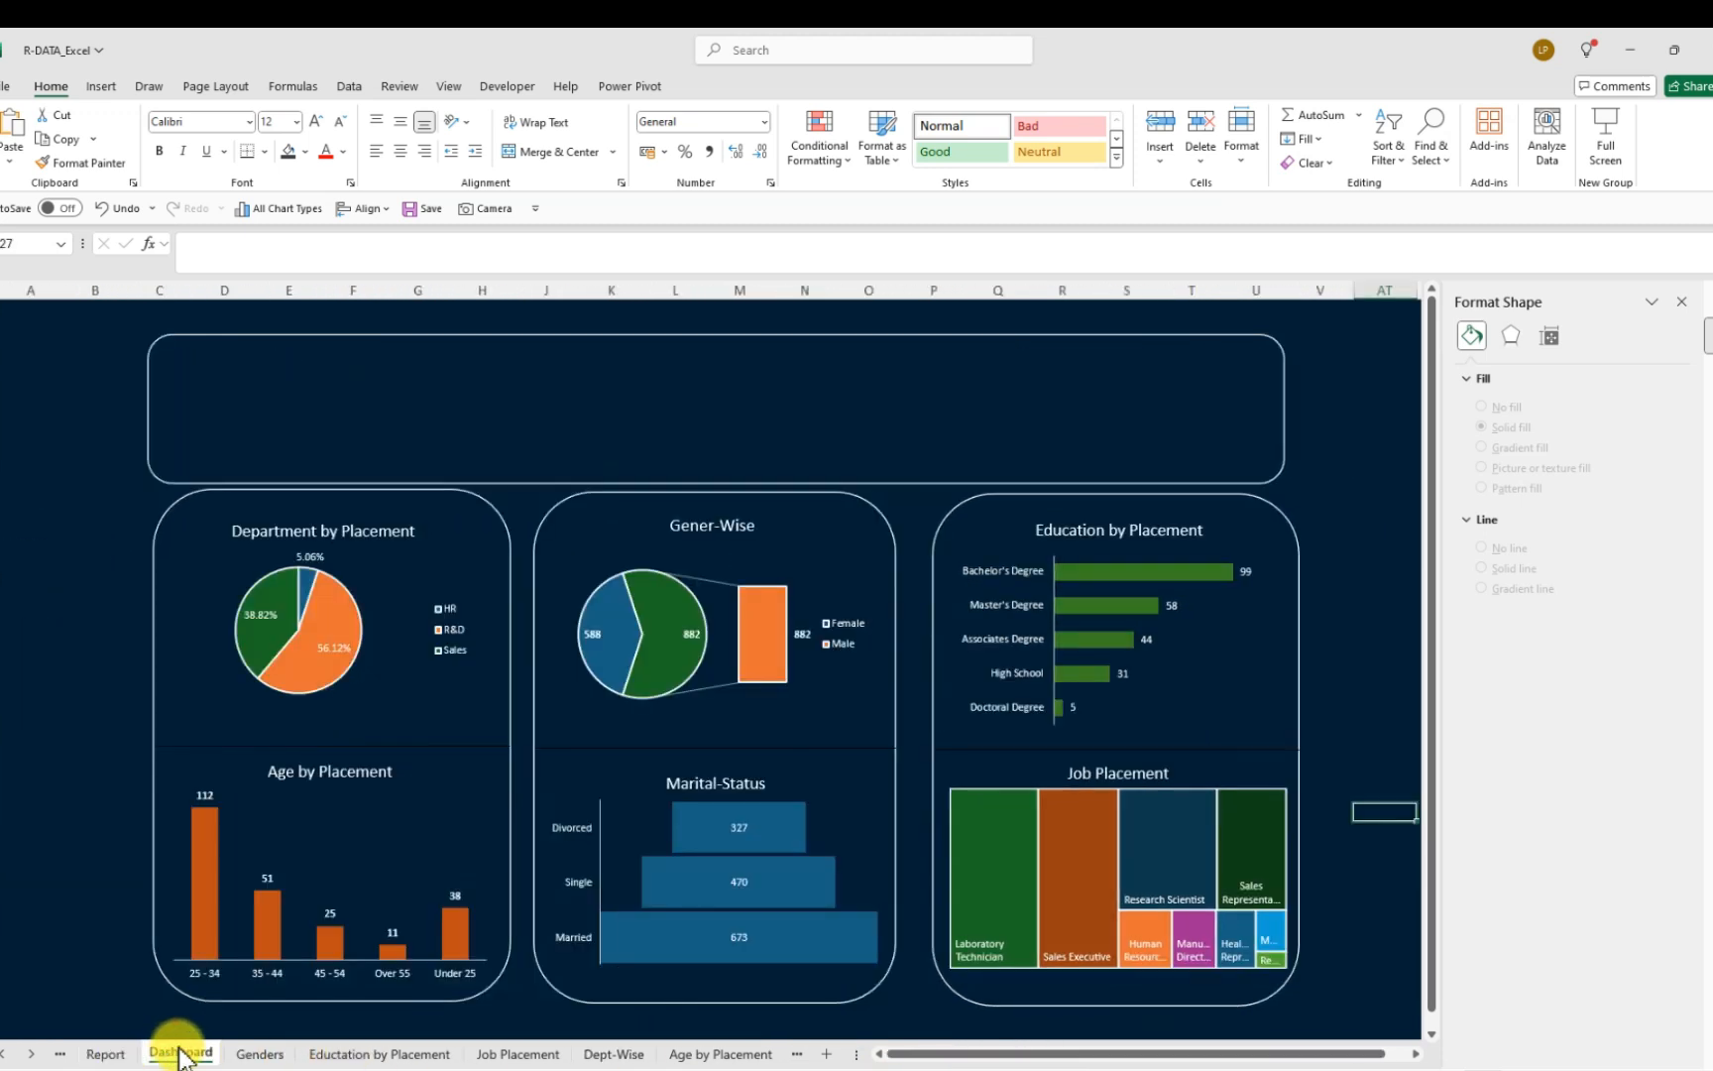
pyautogui.moveTo(918, 1055); pyautogui.dragTo(880, 1061)
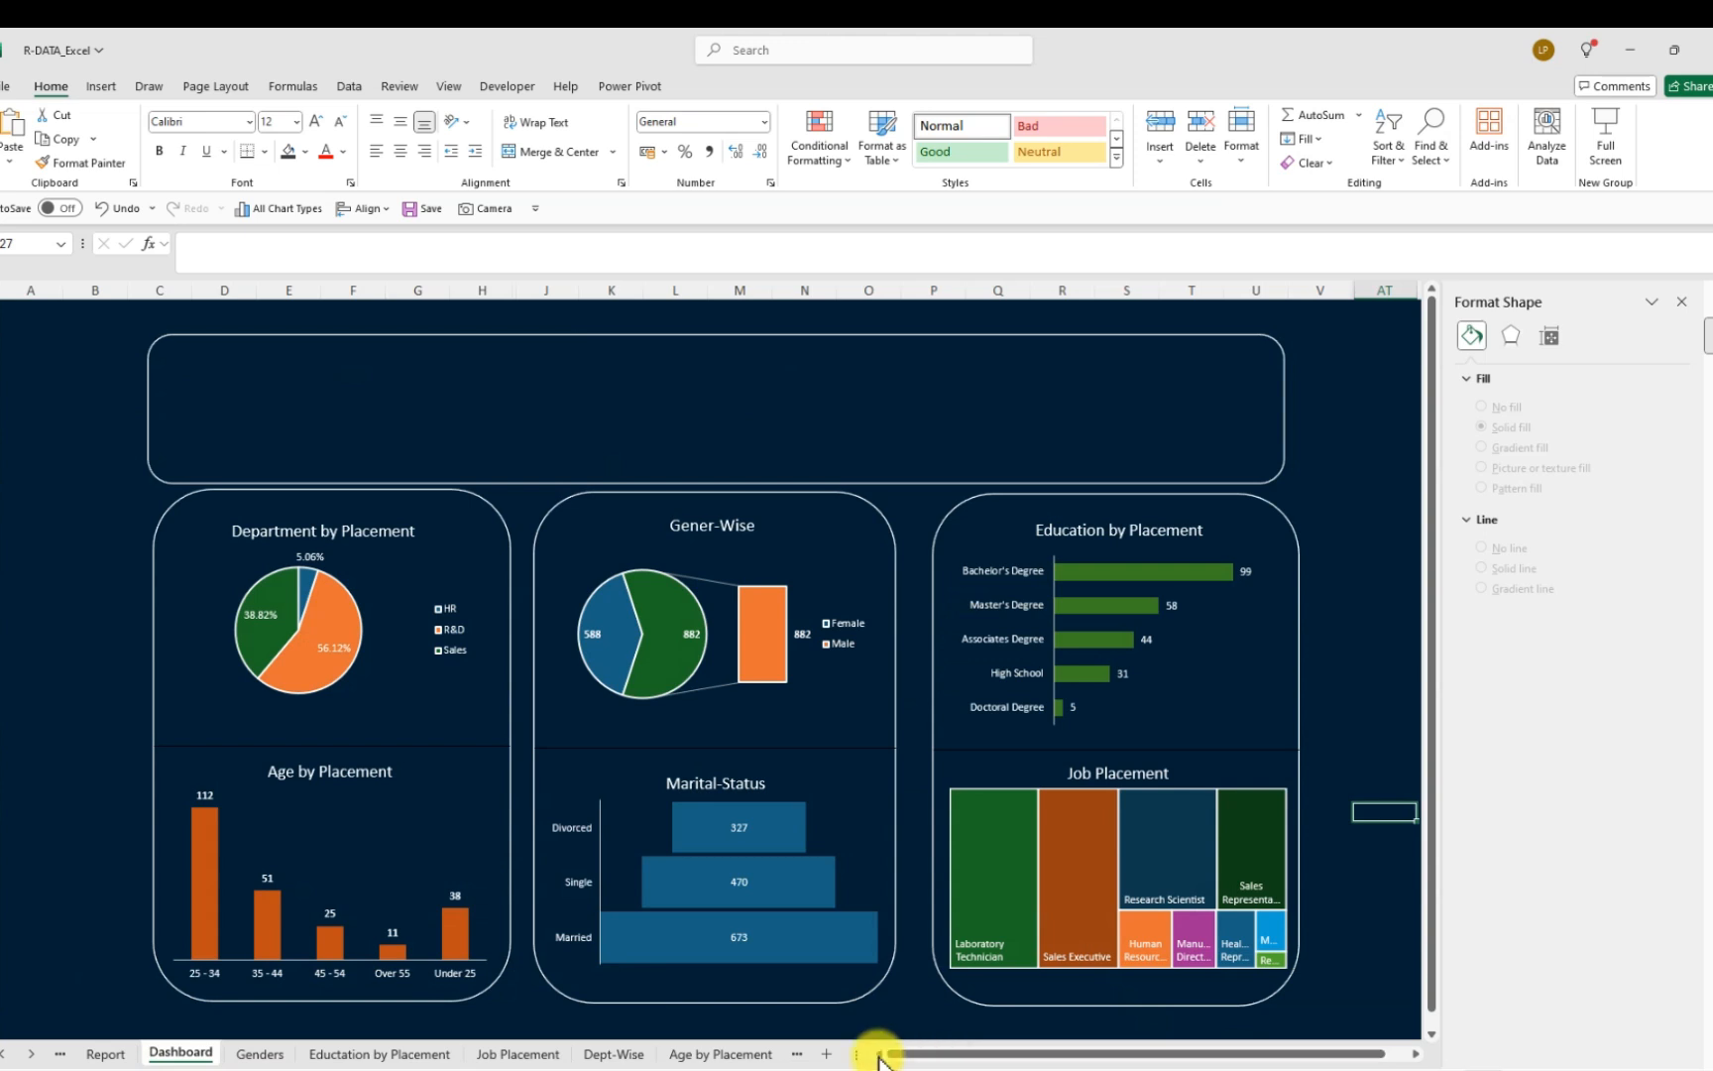
pyautogui.click(103, 1055)
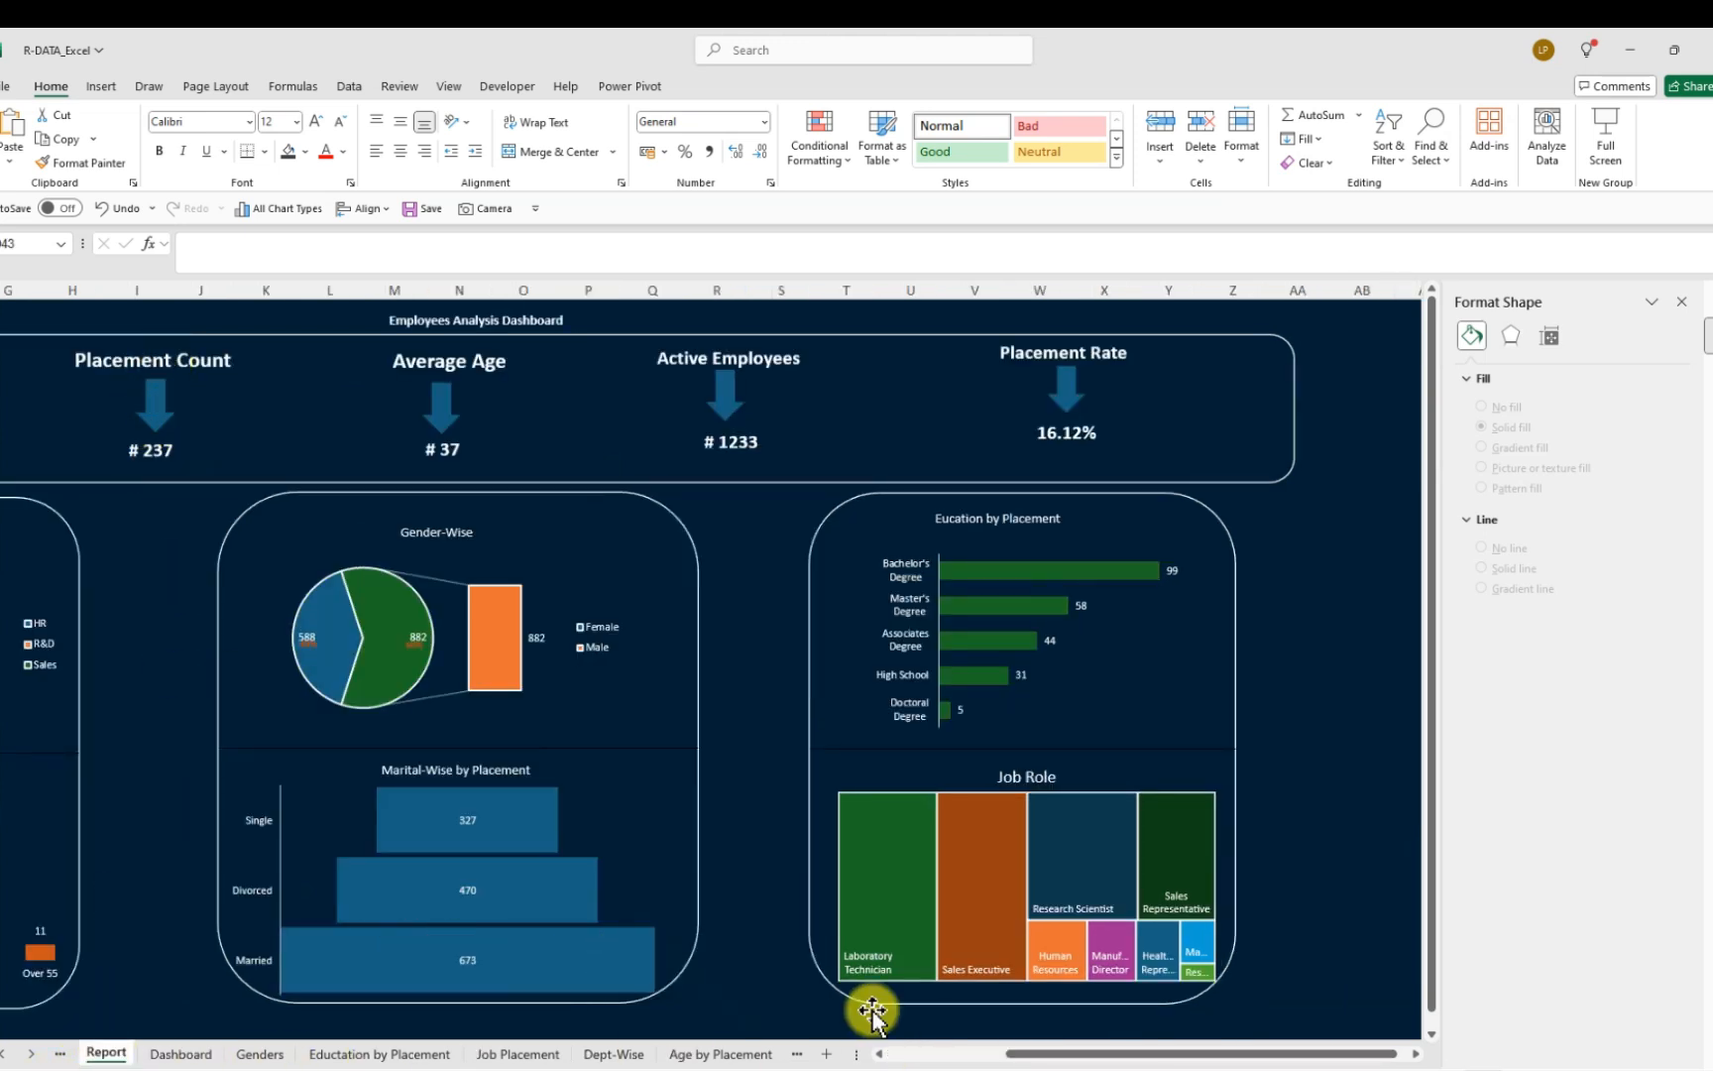
pyautogui.moveTo(1051, 1057); pyautogui.dragTo(897, 1066)
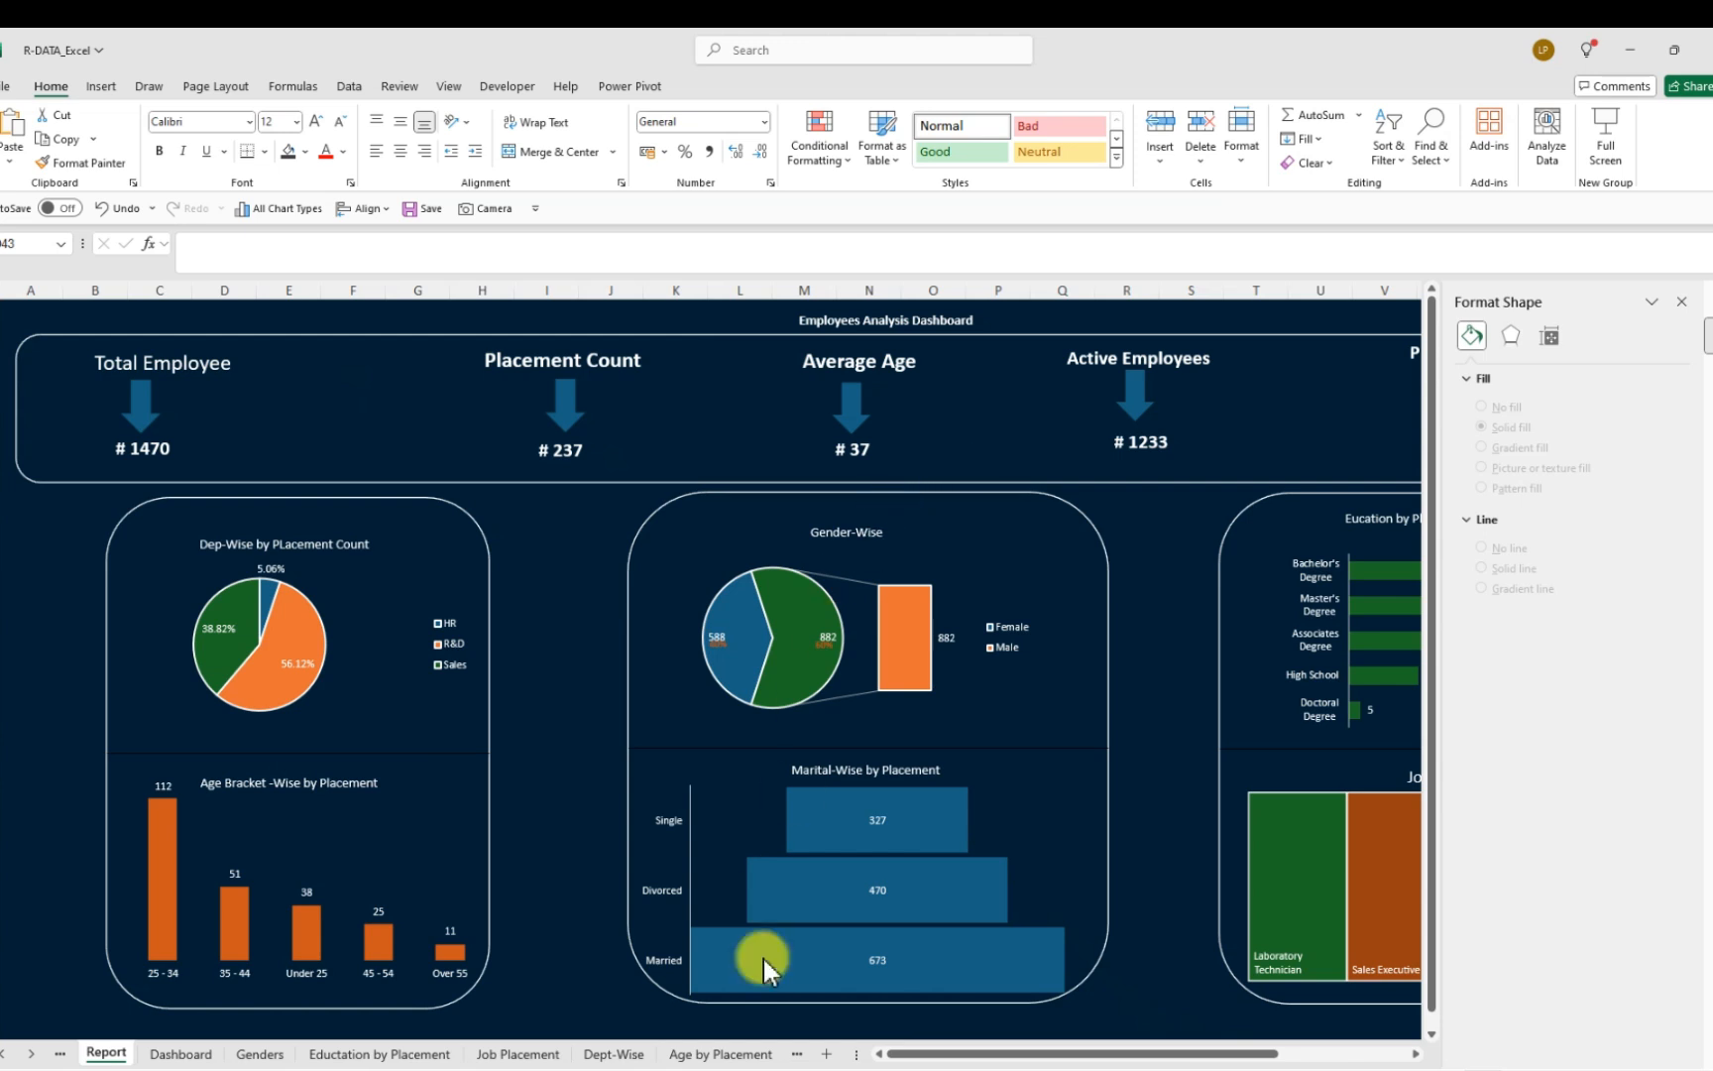
pyautogui.click(179, 1054)
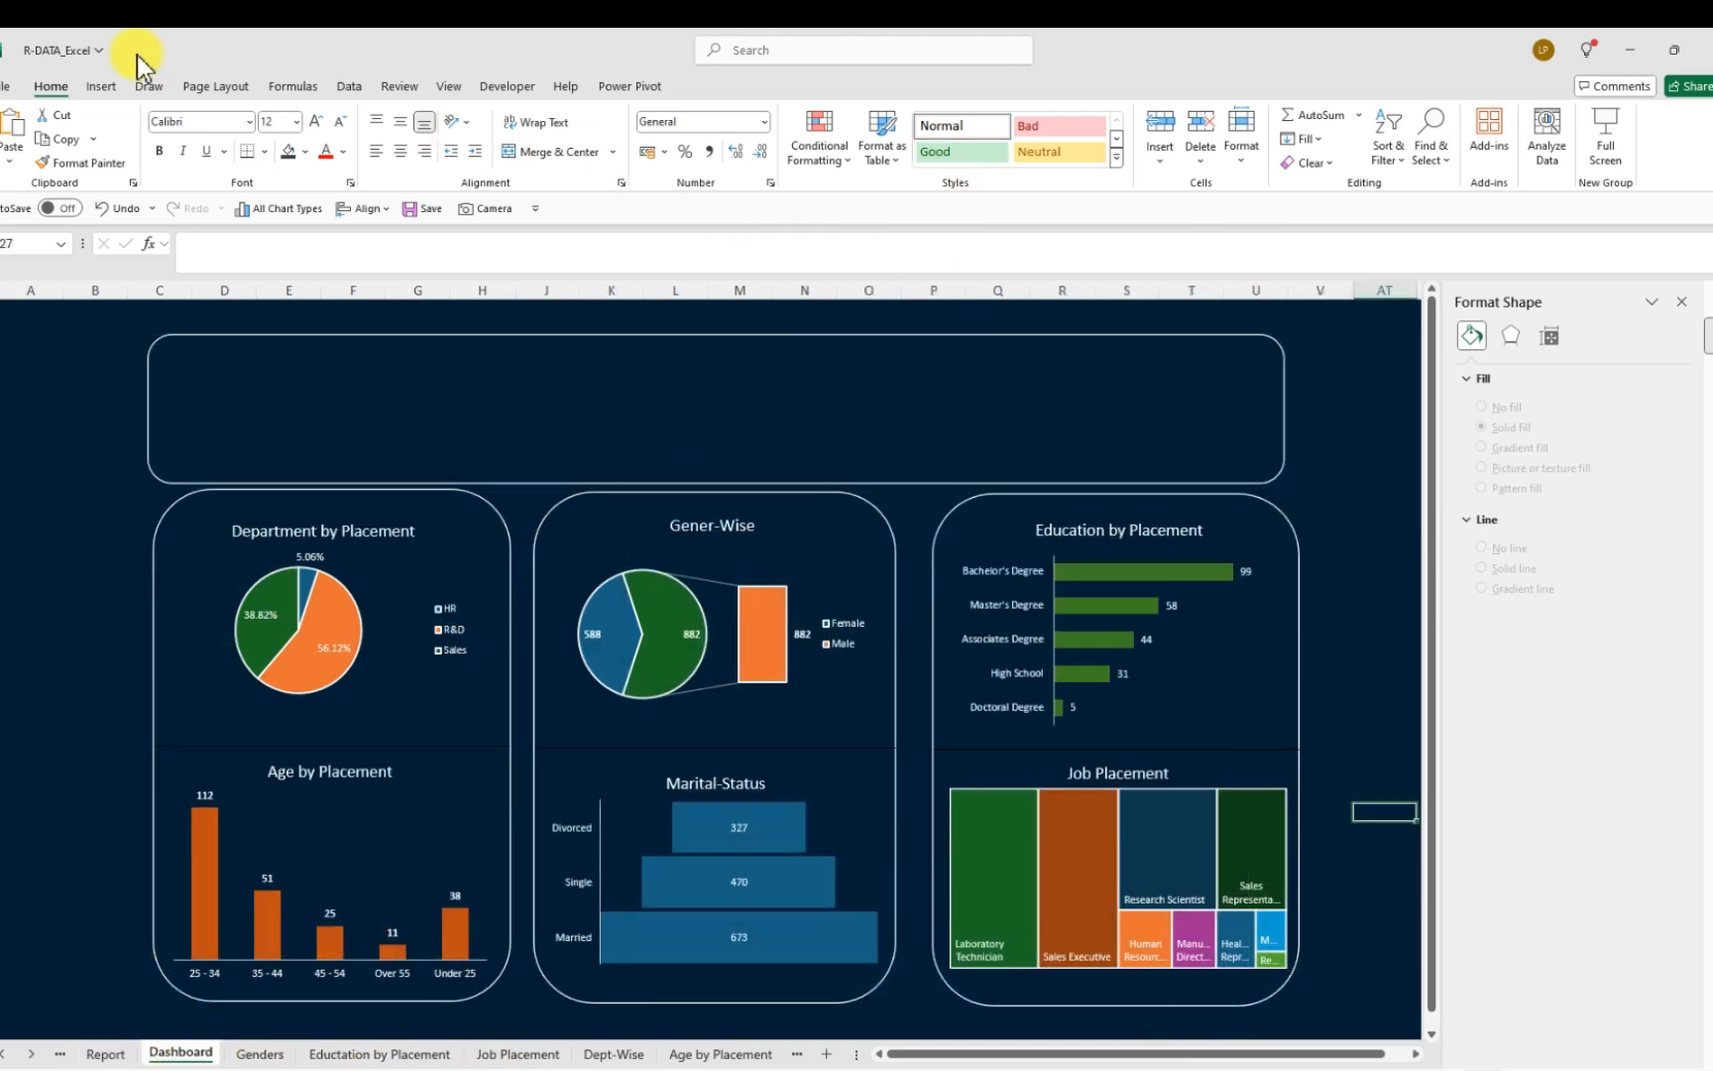
# Draw a text box about 5.7 cm wide in the upper-left part of the Dashboard's empty top banner
pyautogui.click(103, 87)
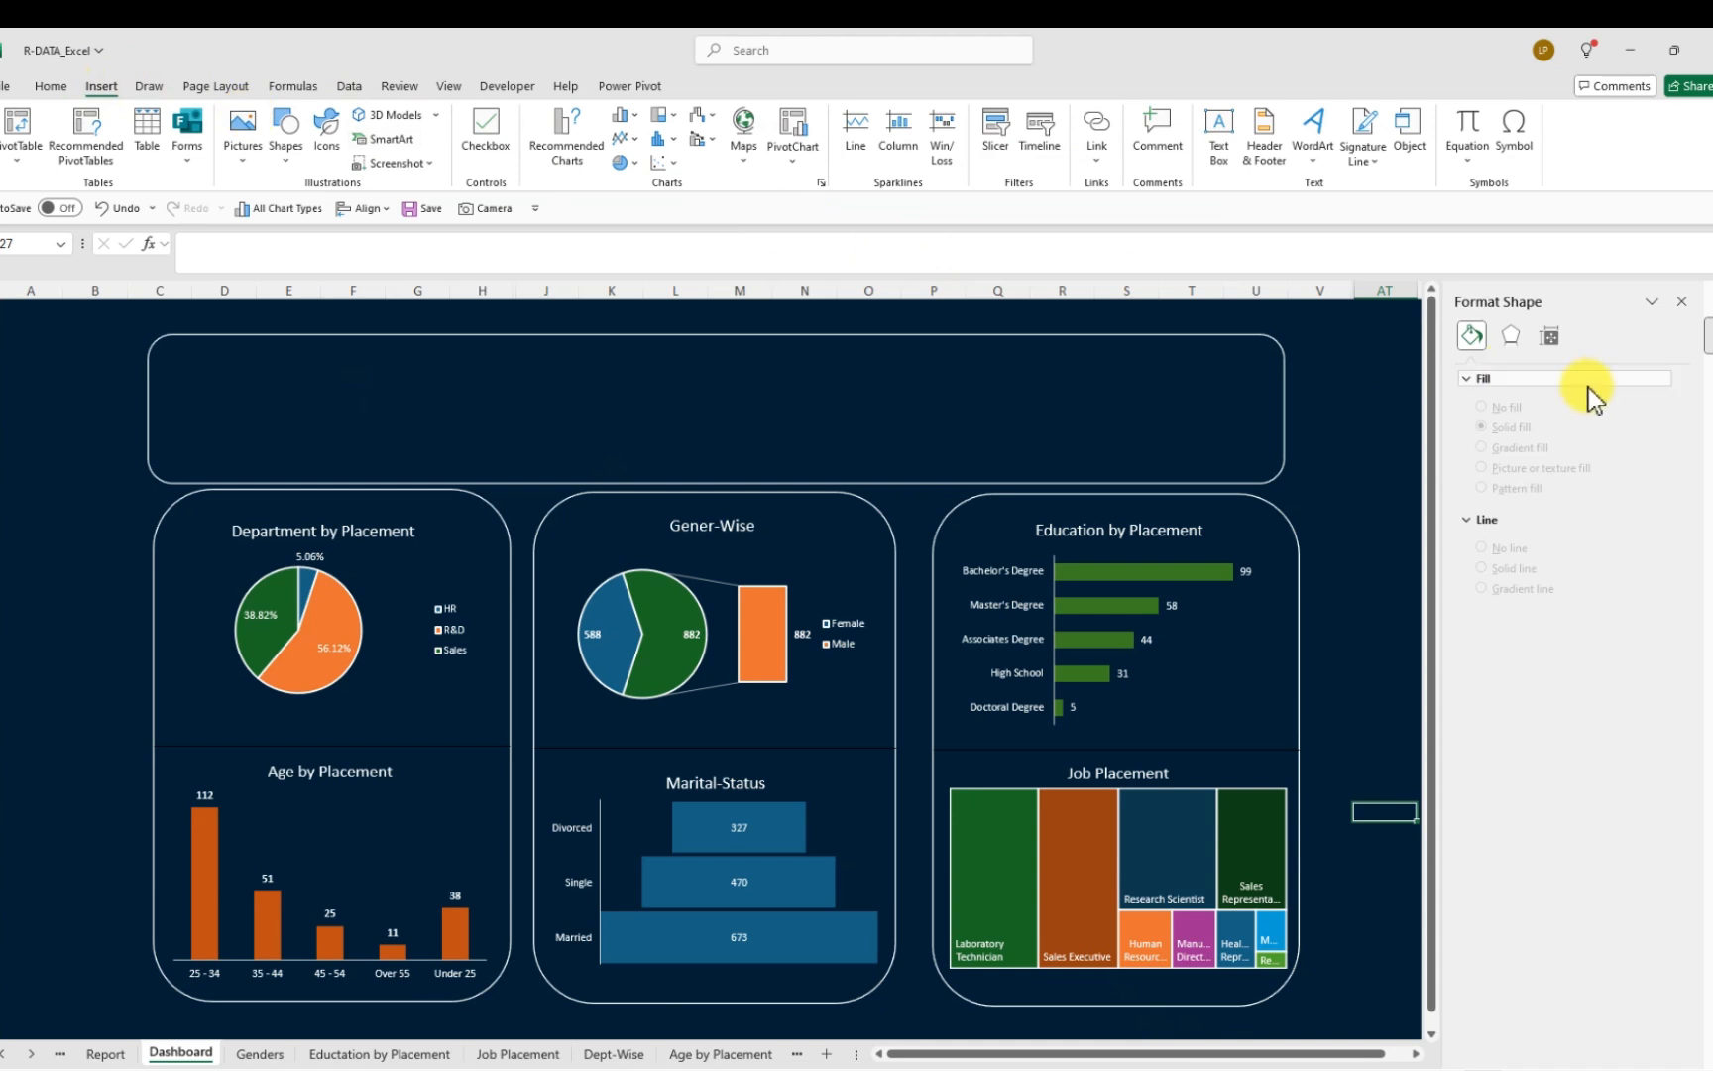
pyautogui.click(1216, 128)
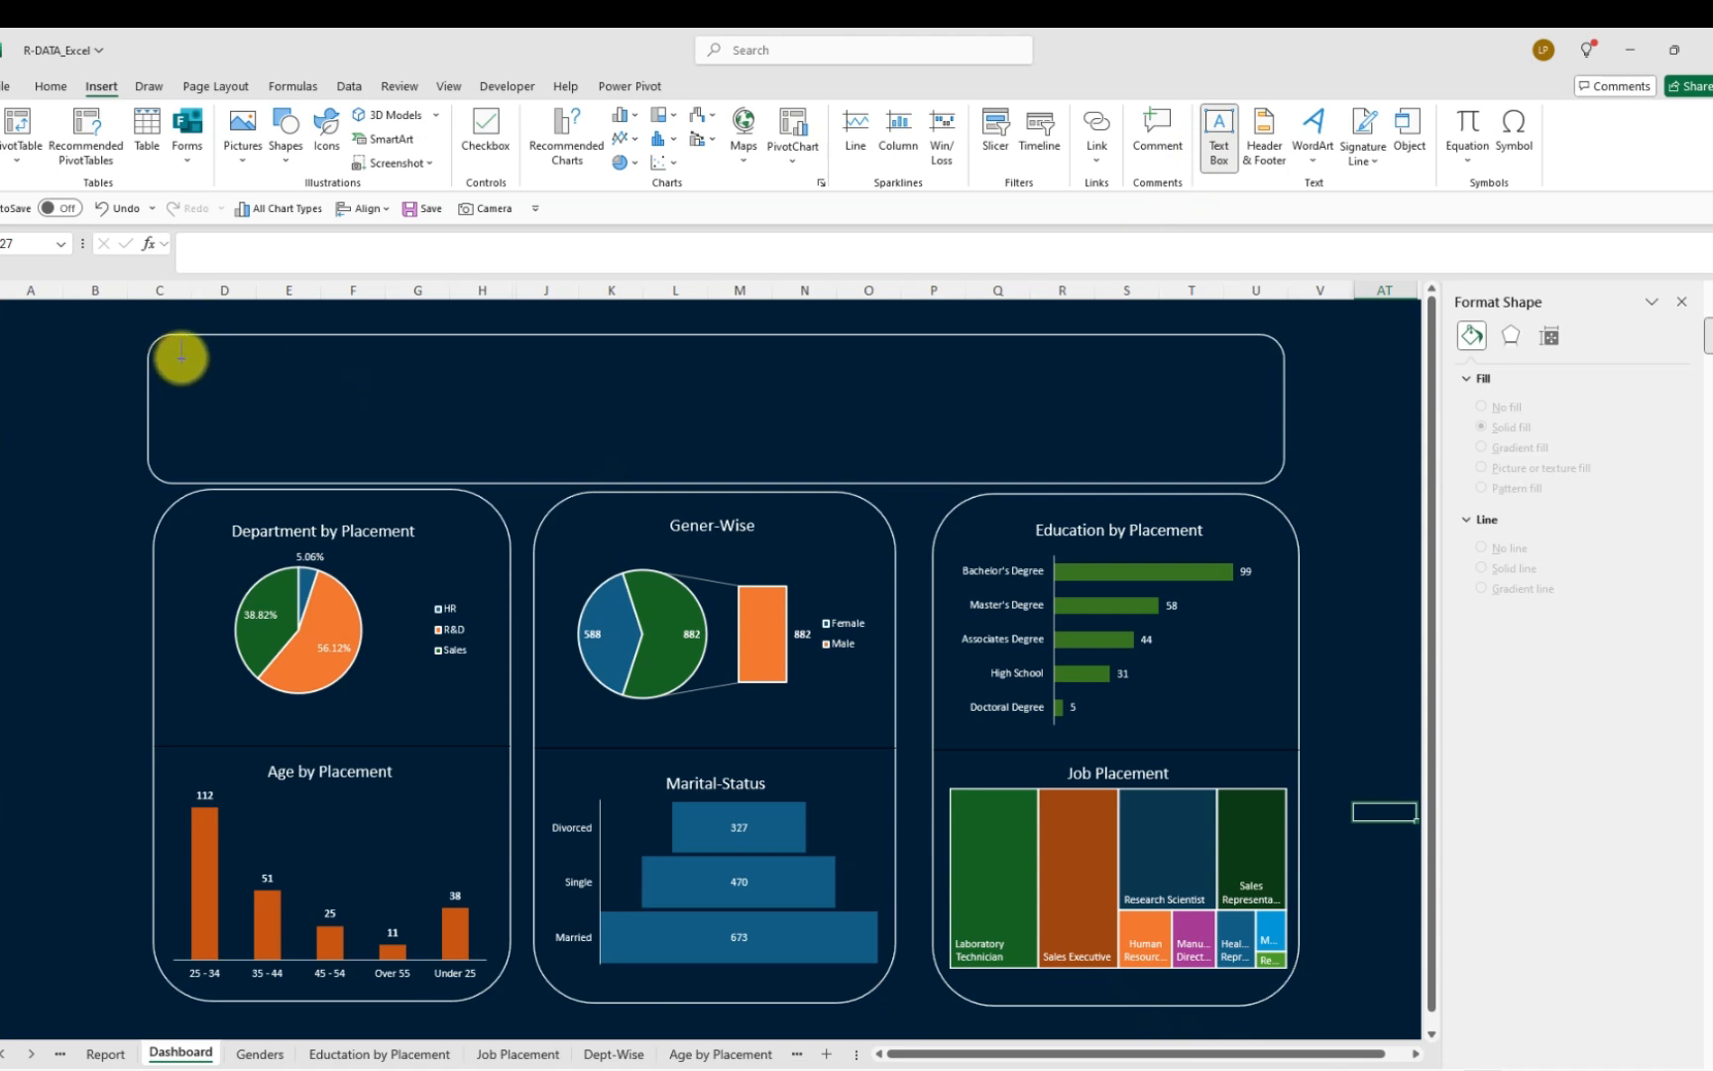
pyautogui.moveTo(179, 354); pyautogui.dragTo(375, 408)
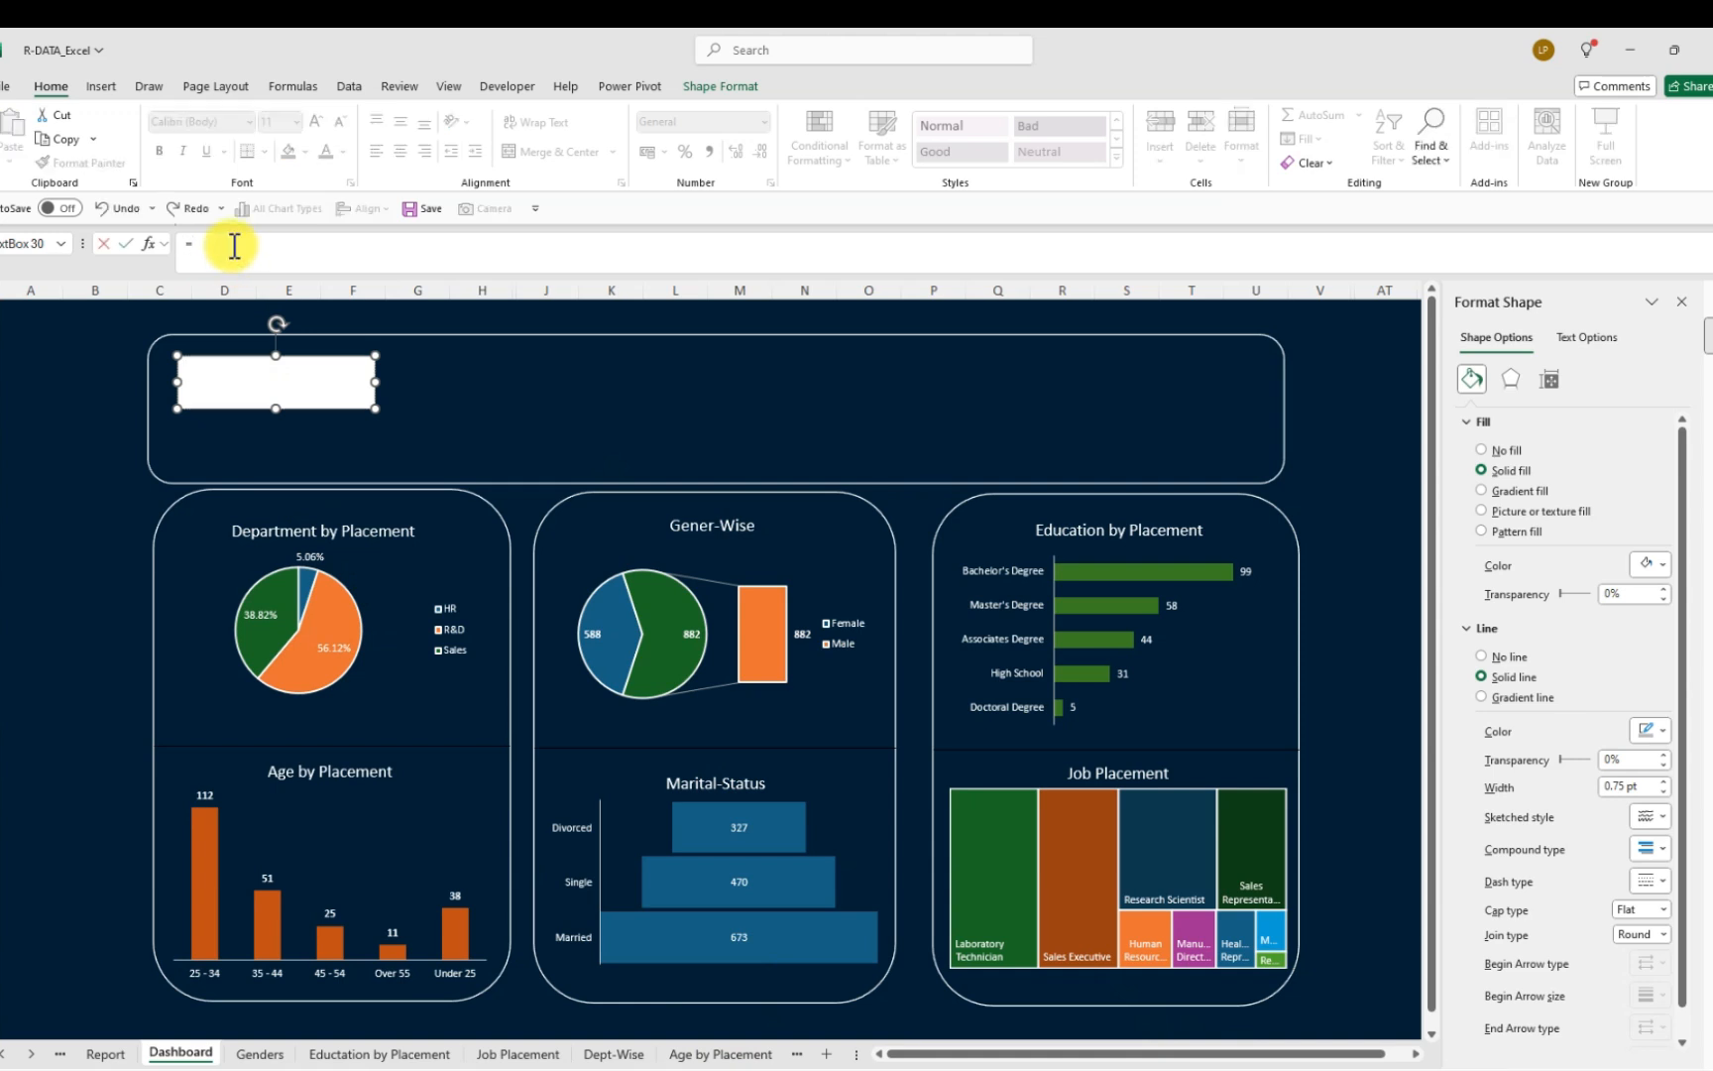
# Link the text box to the Total Employee heading on the KPIs sheet with the formula =KPIs!A6
pyautogui.click(795, 1054)
pyautogui.click(795, 1054)
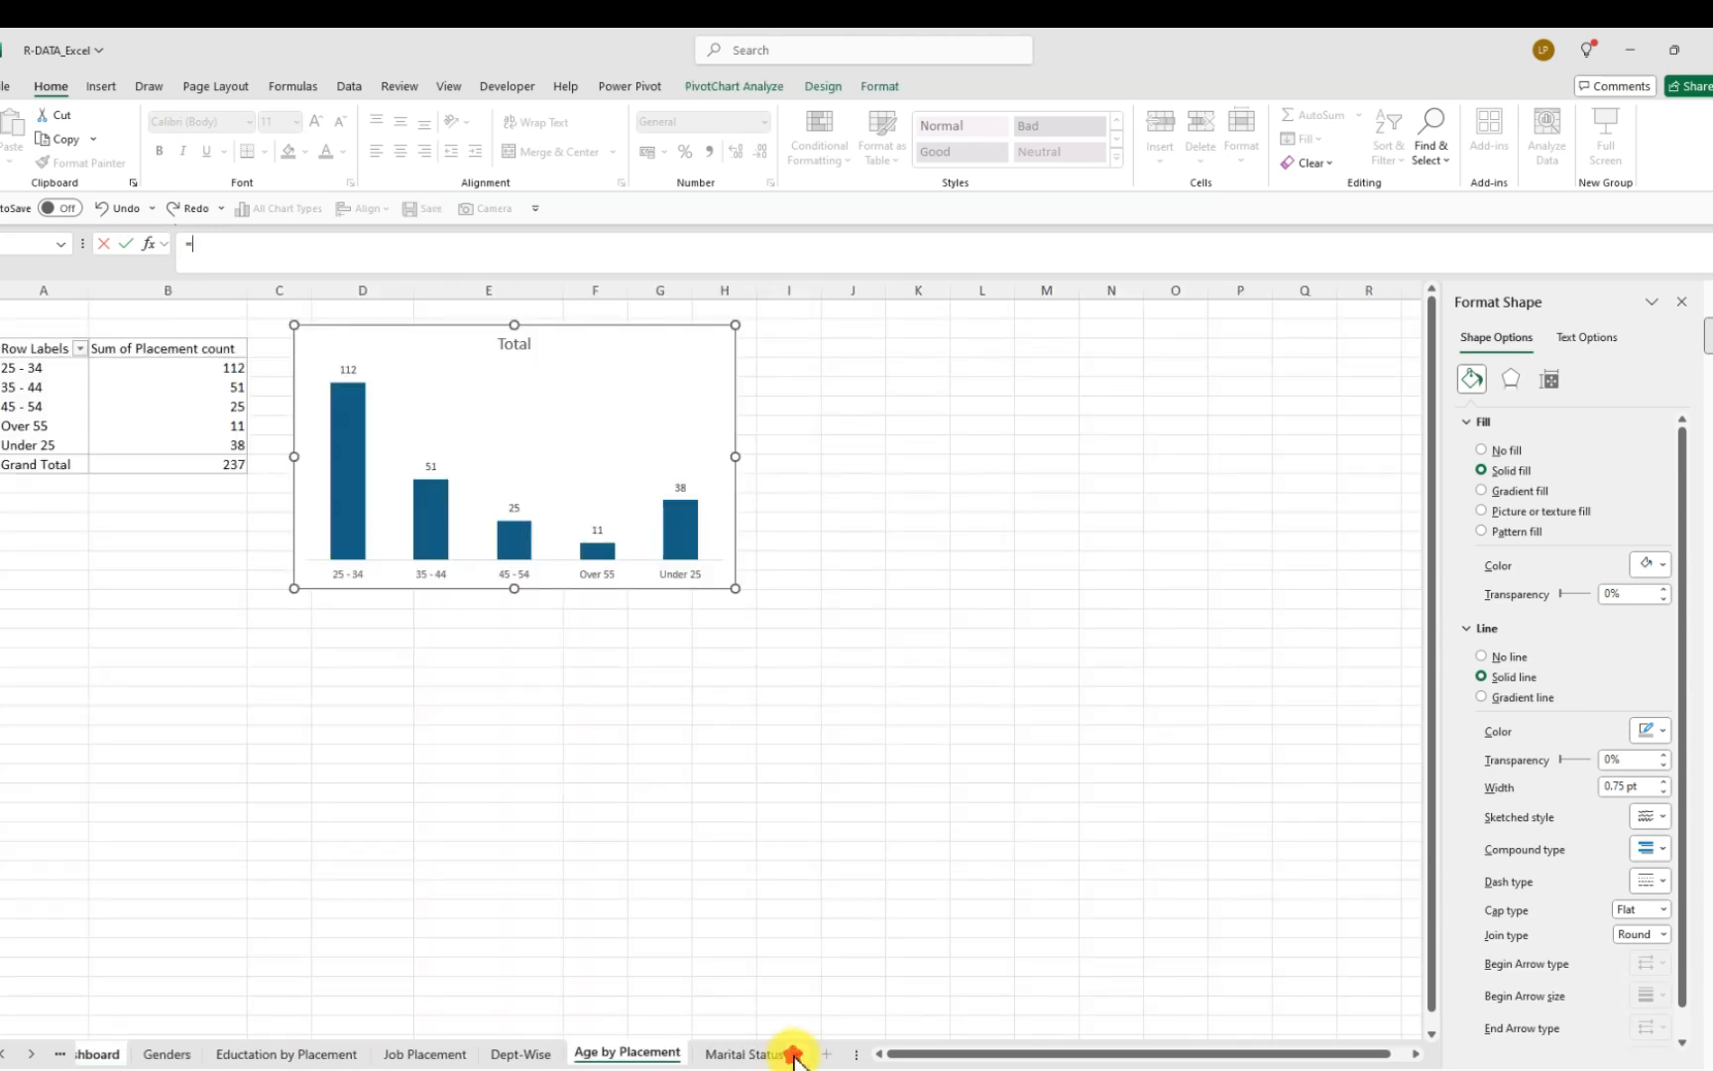
pyautogui.click(766, 1054)
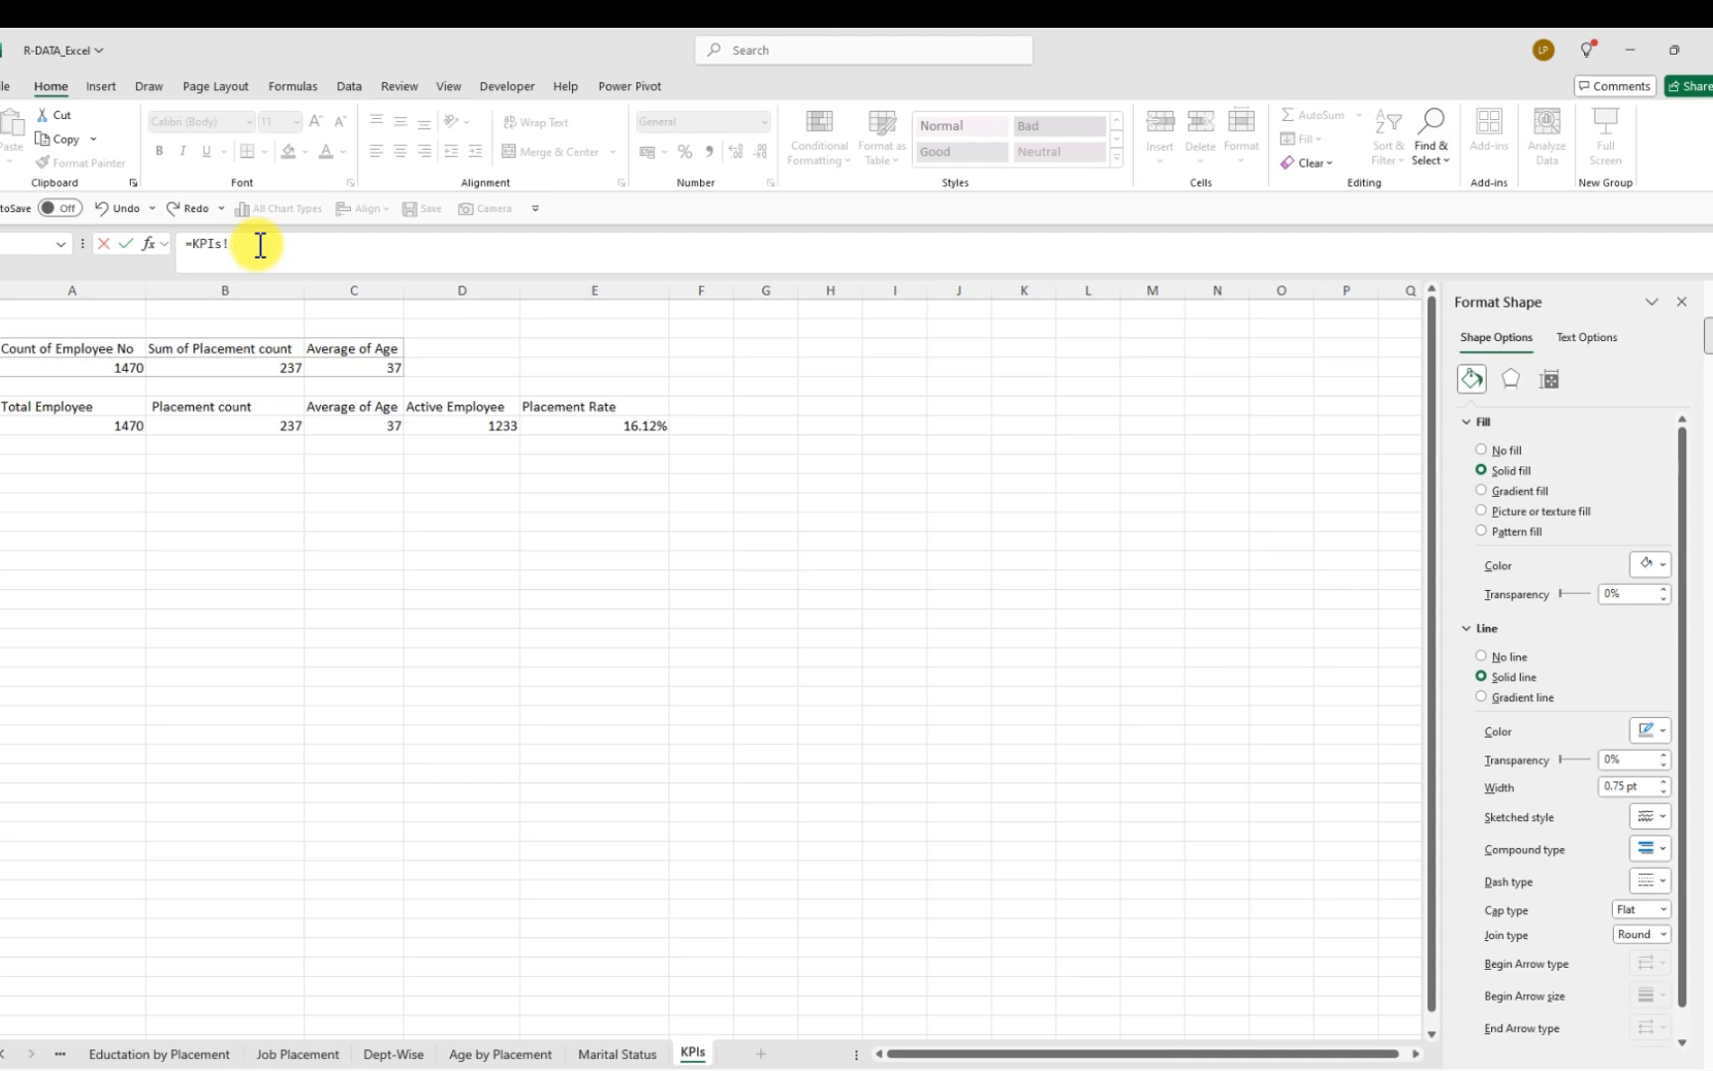
pyautogui.press('BackSpace')
pyautogui.press('BackSpace')
pyautogui.press('BackSpace')
pyautogui.press('BackSpace')
pyautogui.press('BackSpace')
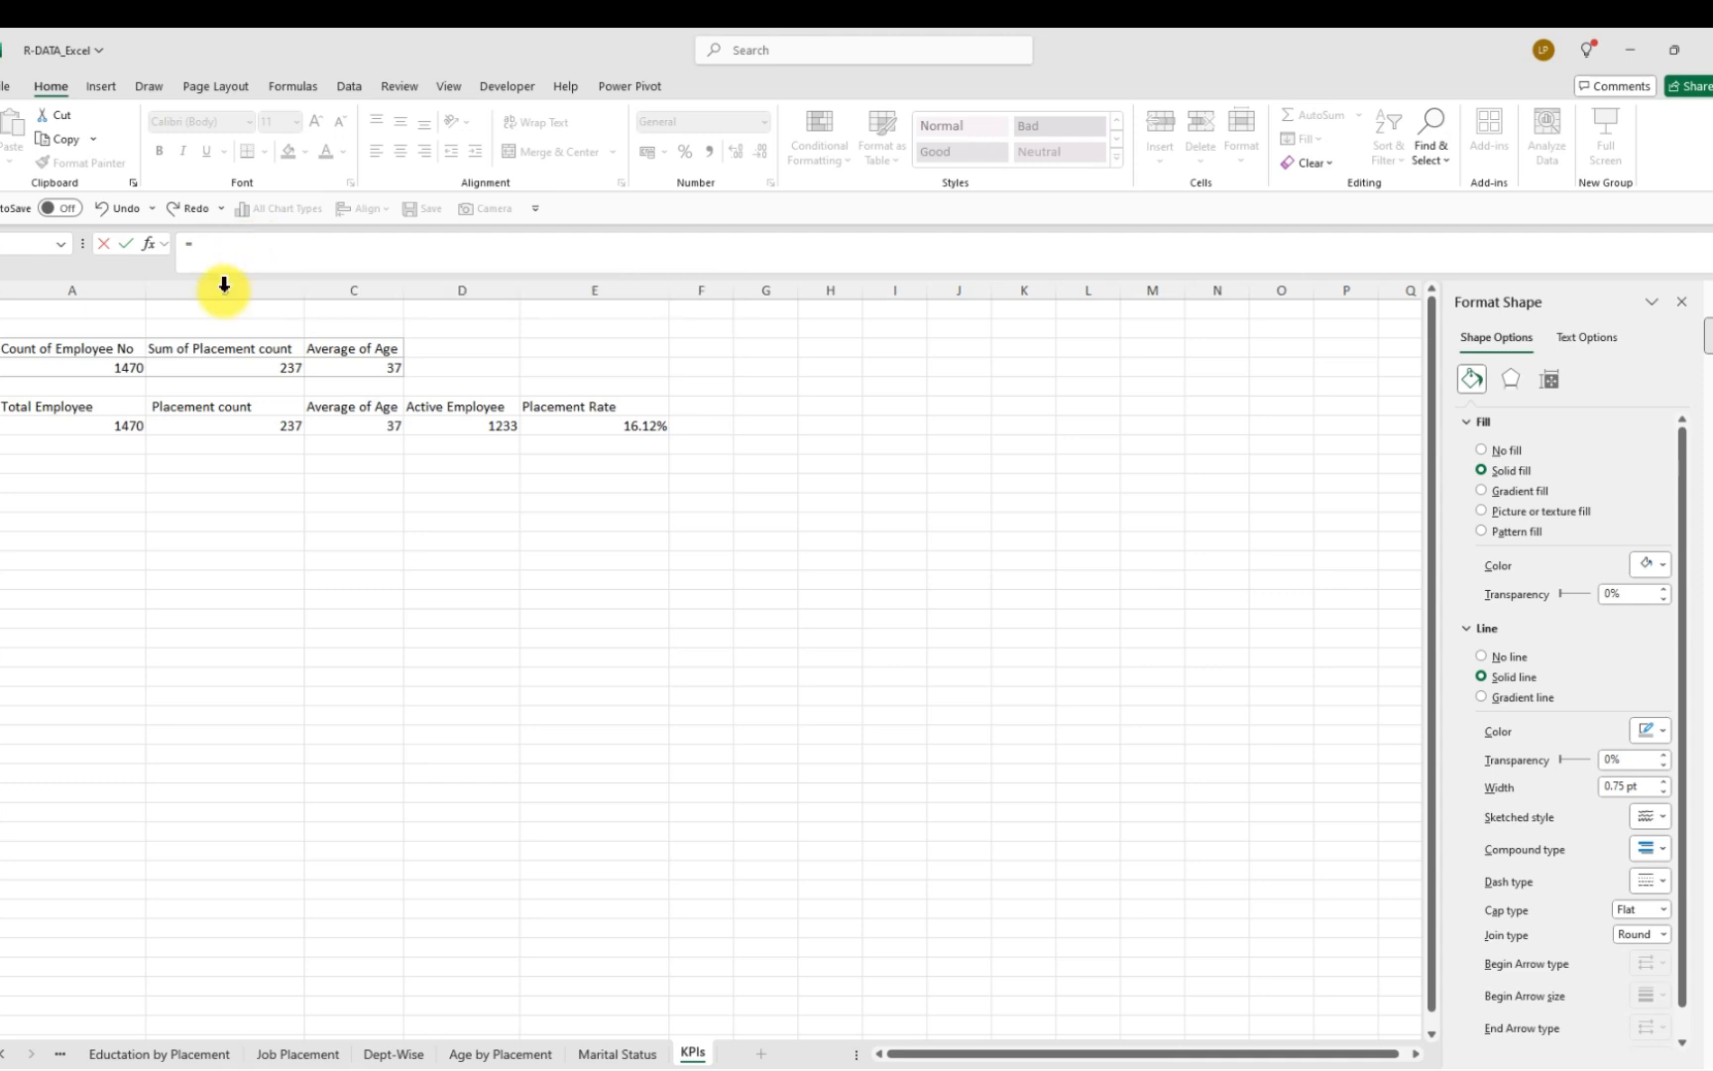
pyautogui.click(264, 243)
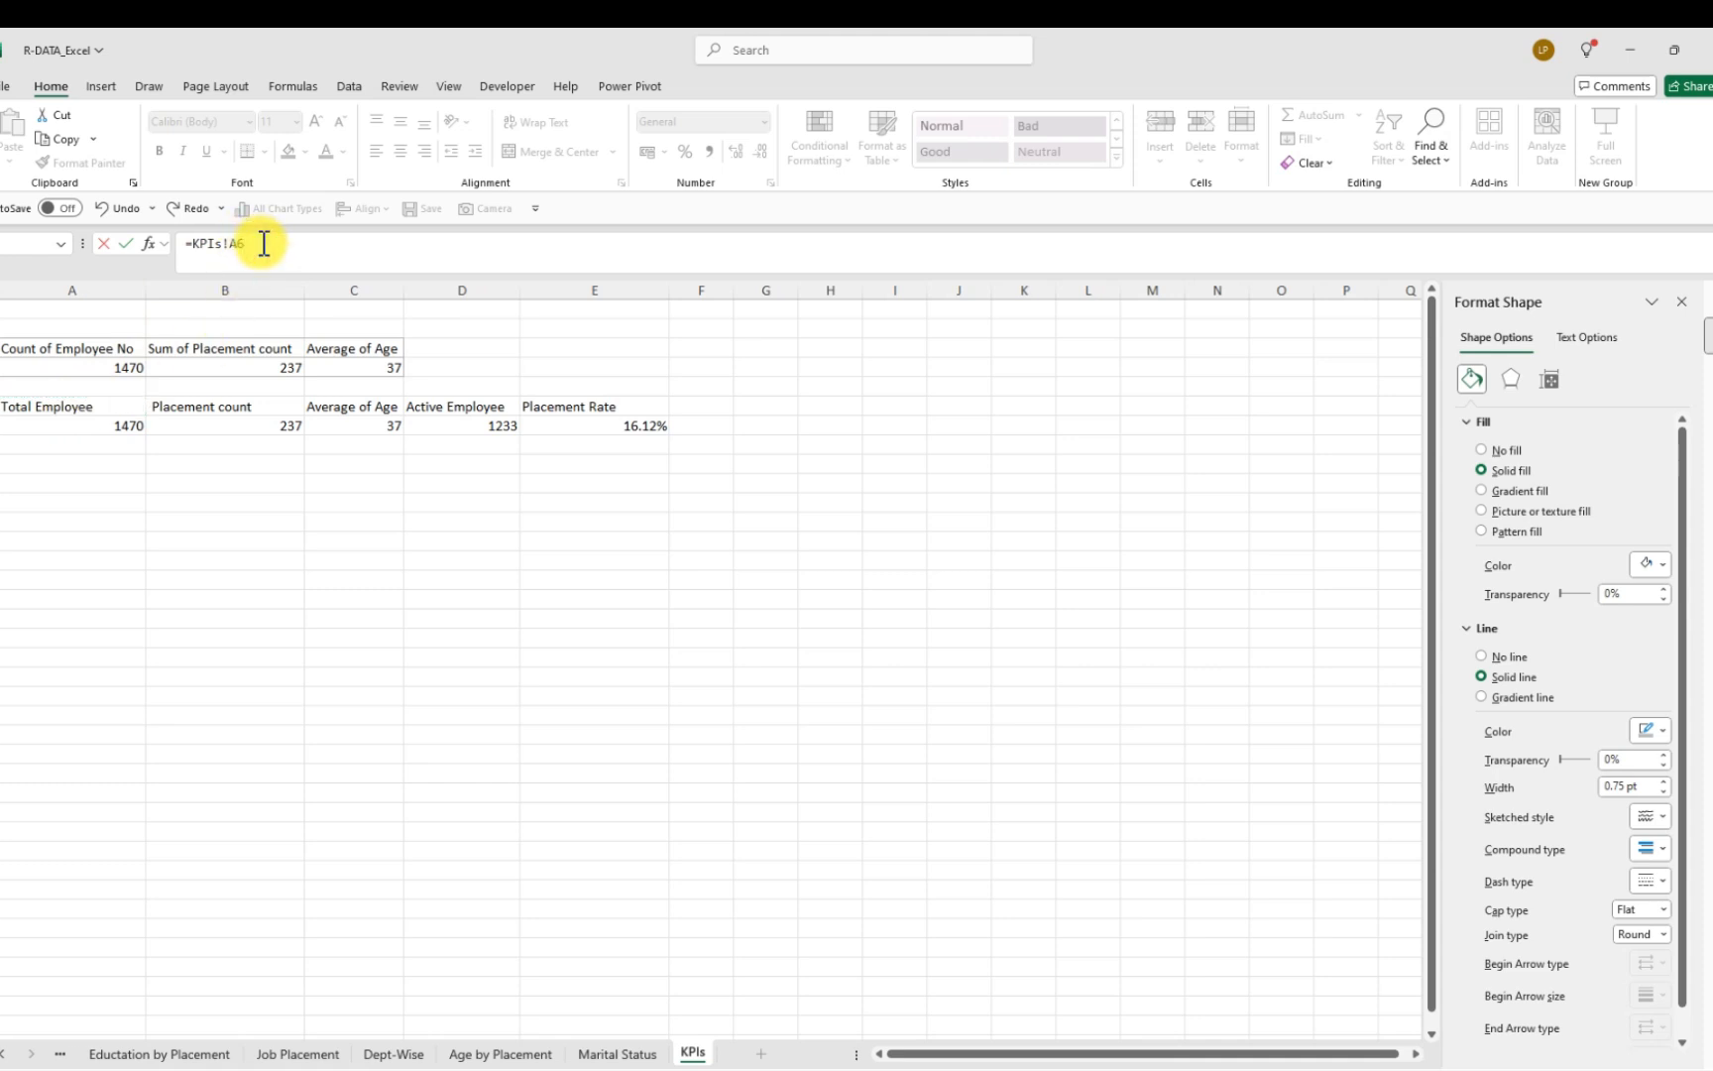
pyautogui.press('Return')
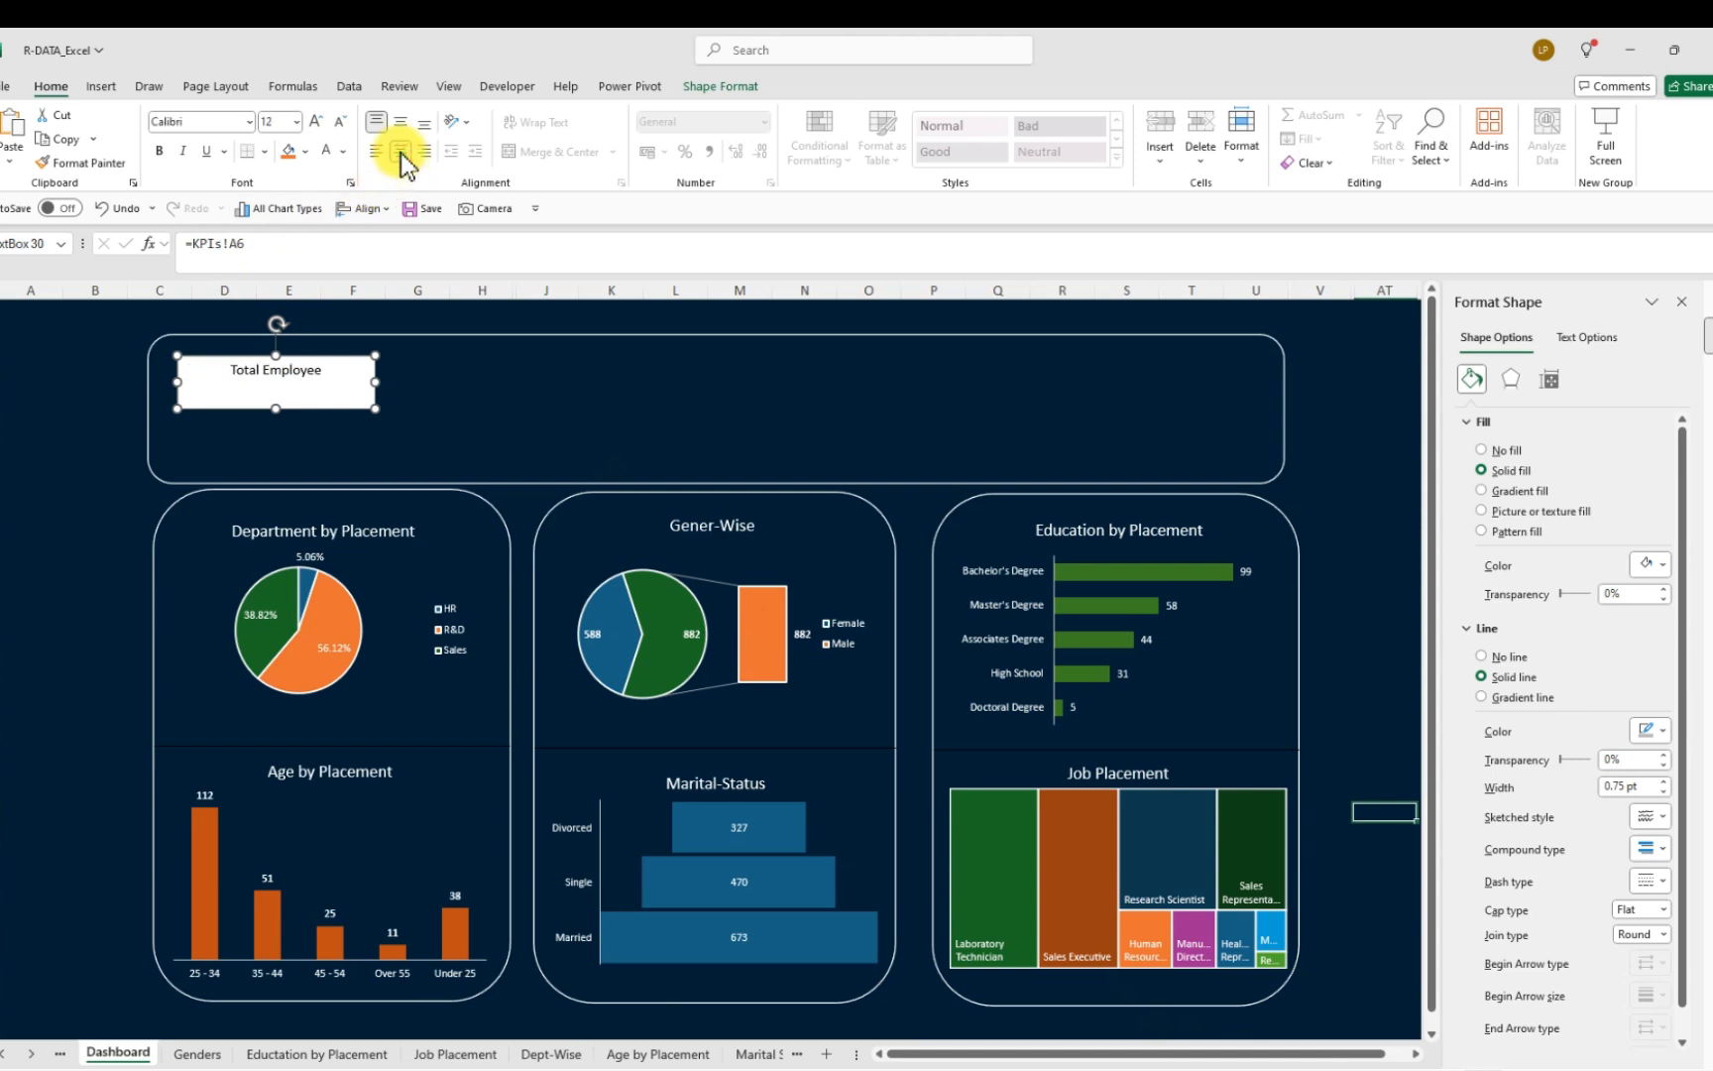
# Centre the Total Employee text, set its font size to 16 and colour it white
pyautogui.click(318, 123)
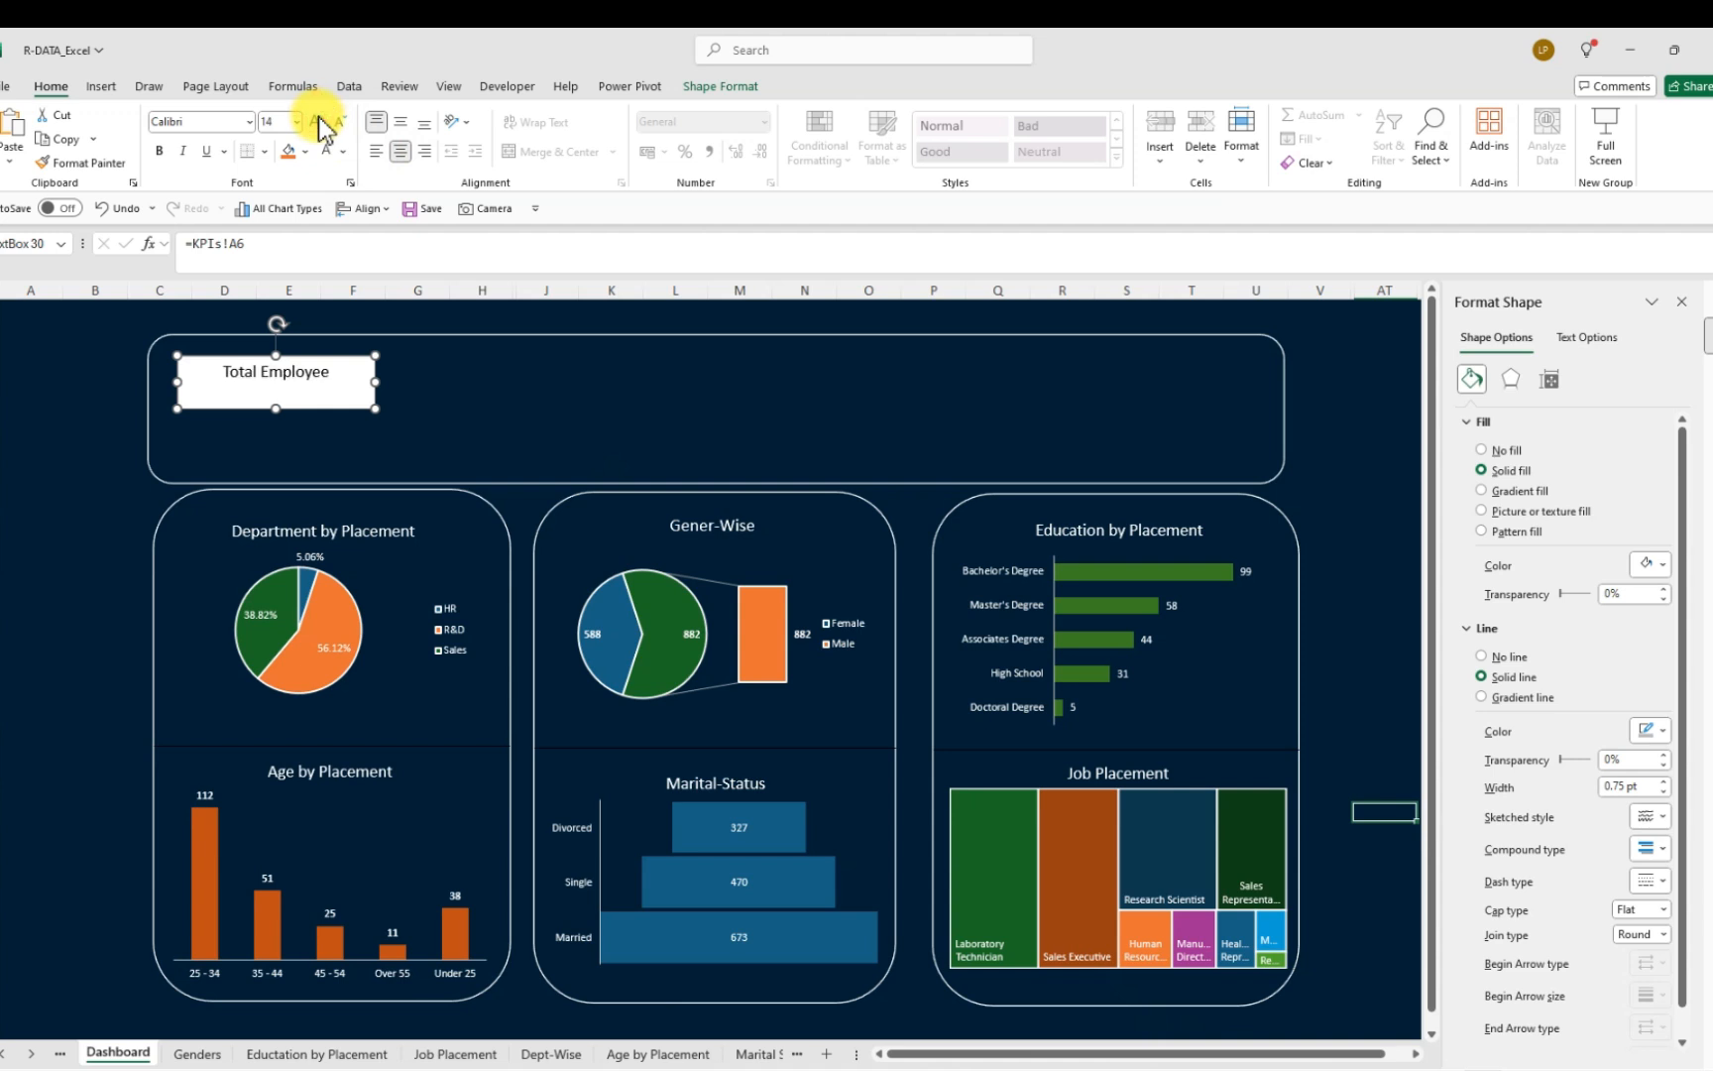
pyautogui.click(318, 123)
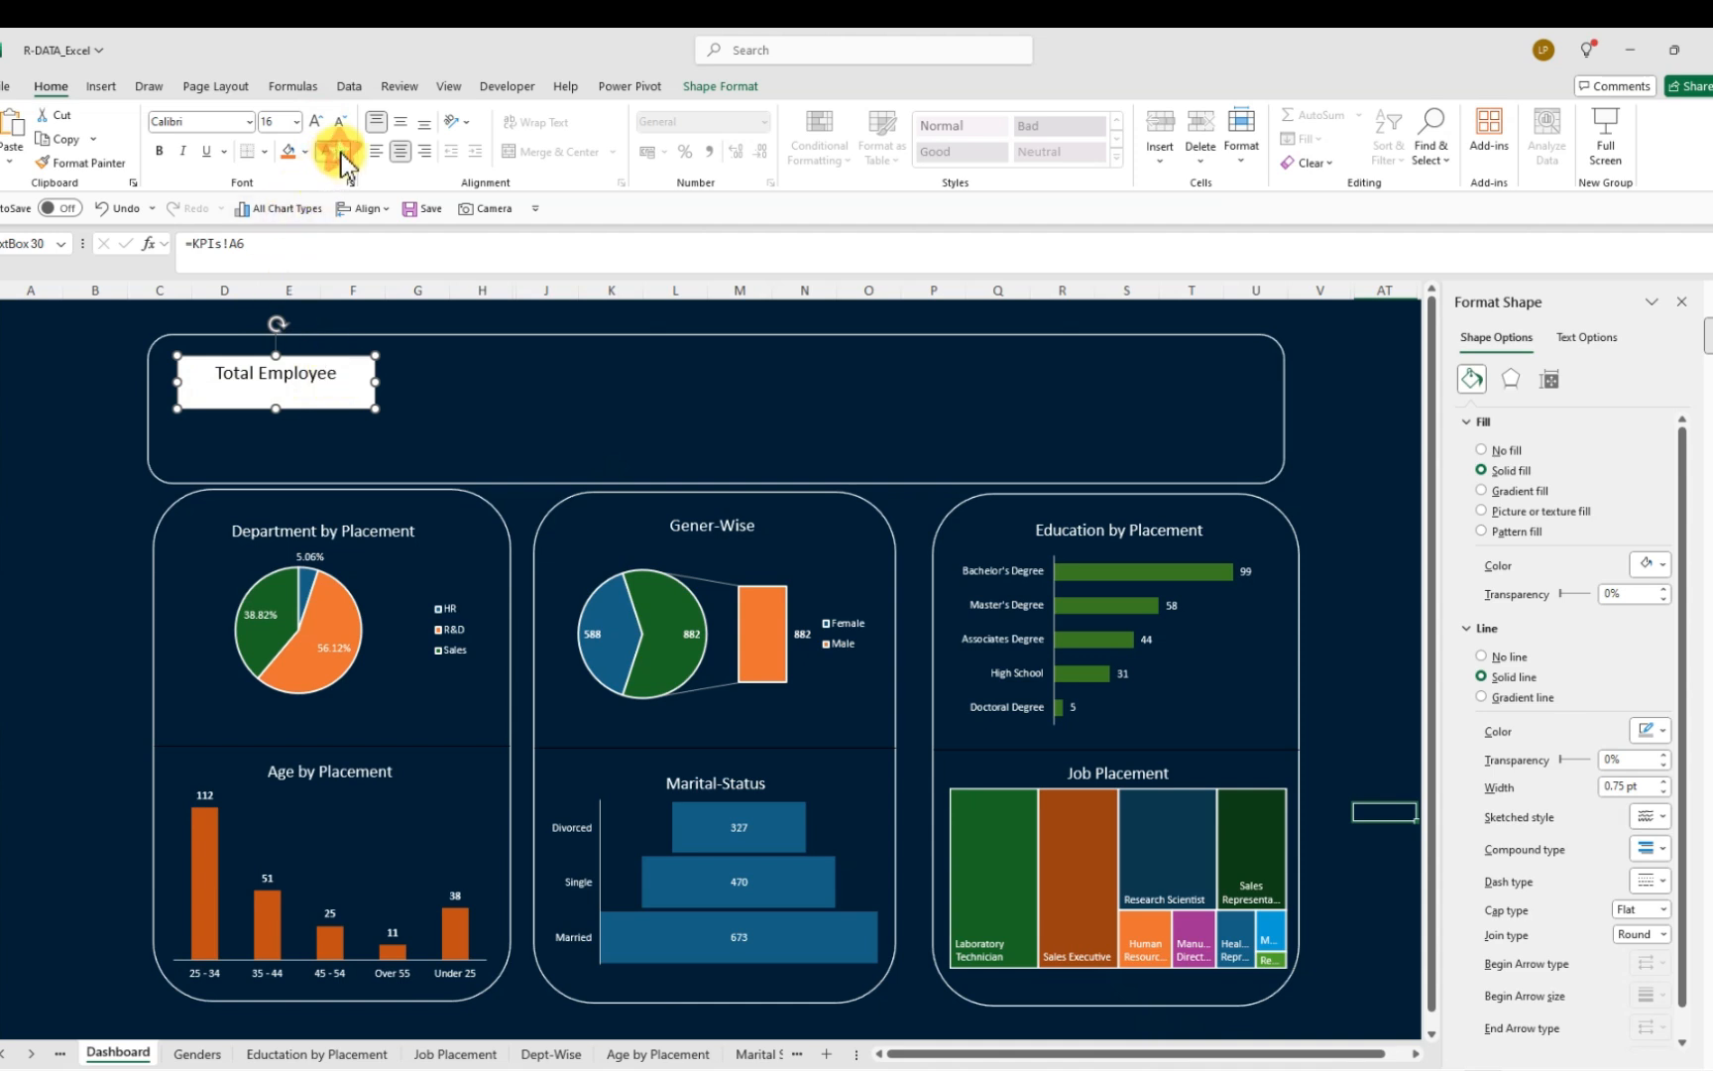
pyautogui.click(344, 153)
pyautogui.click(325, 270)
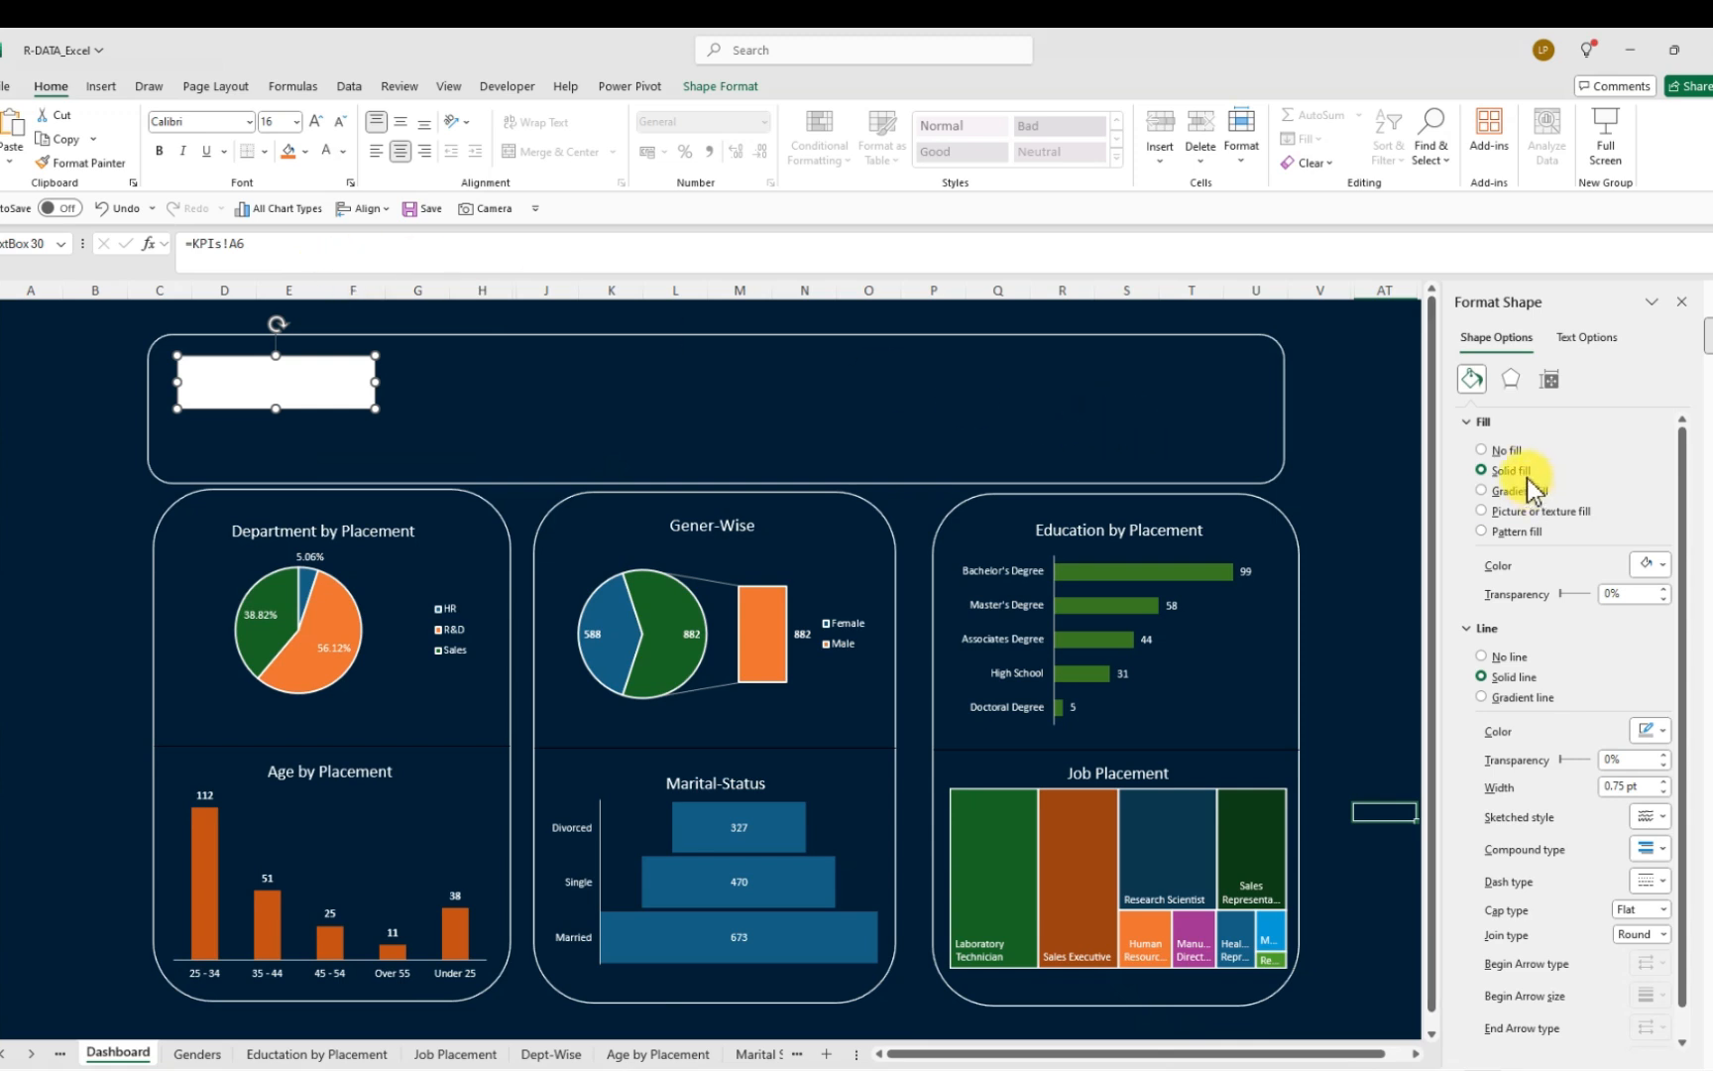
# Format the Total Employee text box with no fill and no line, and make its text bold
pyautogui.click(1481, 451)
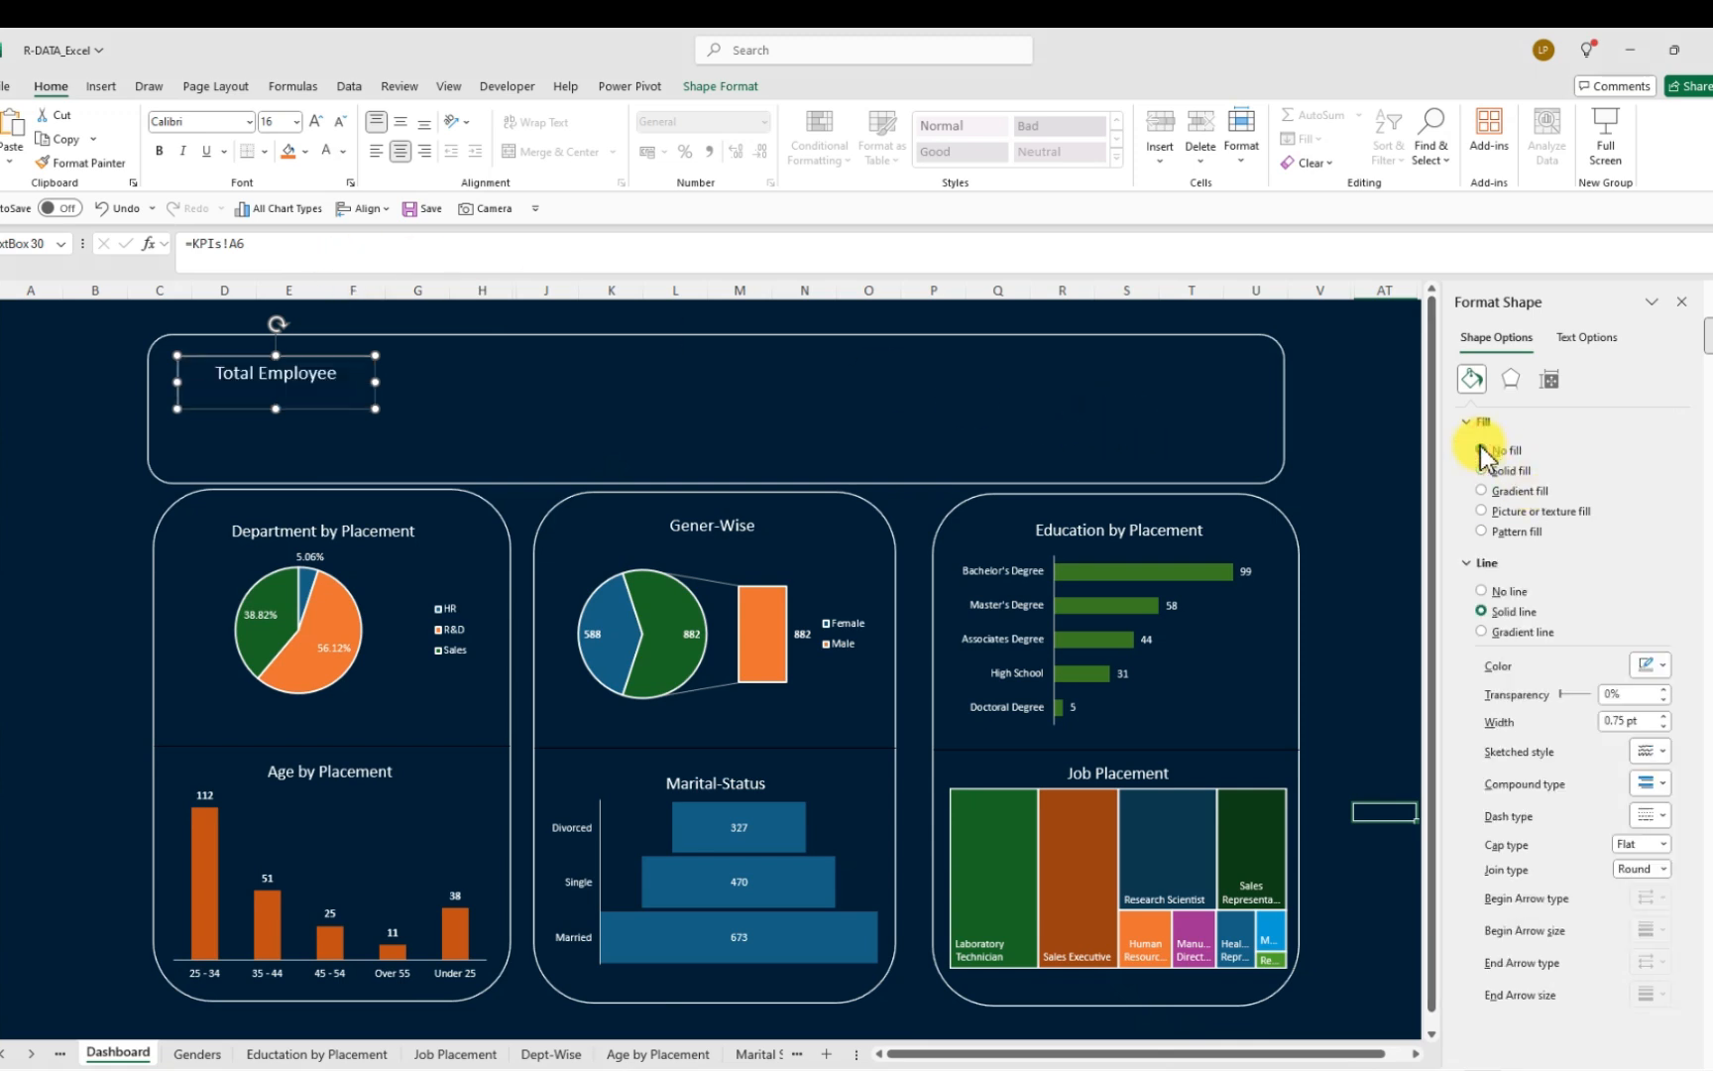
pyautogui.click(1482, 595)
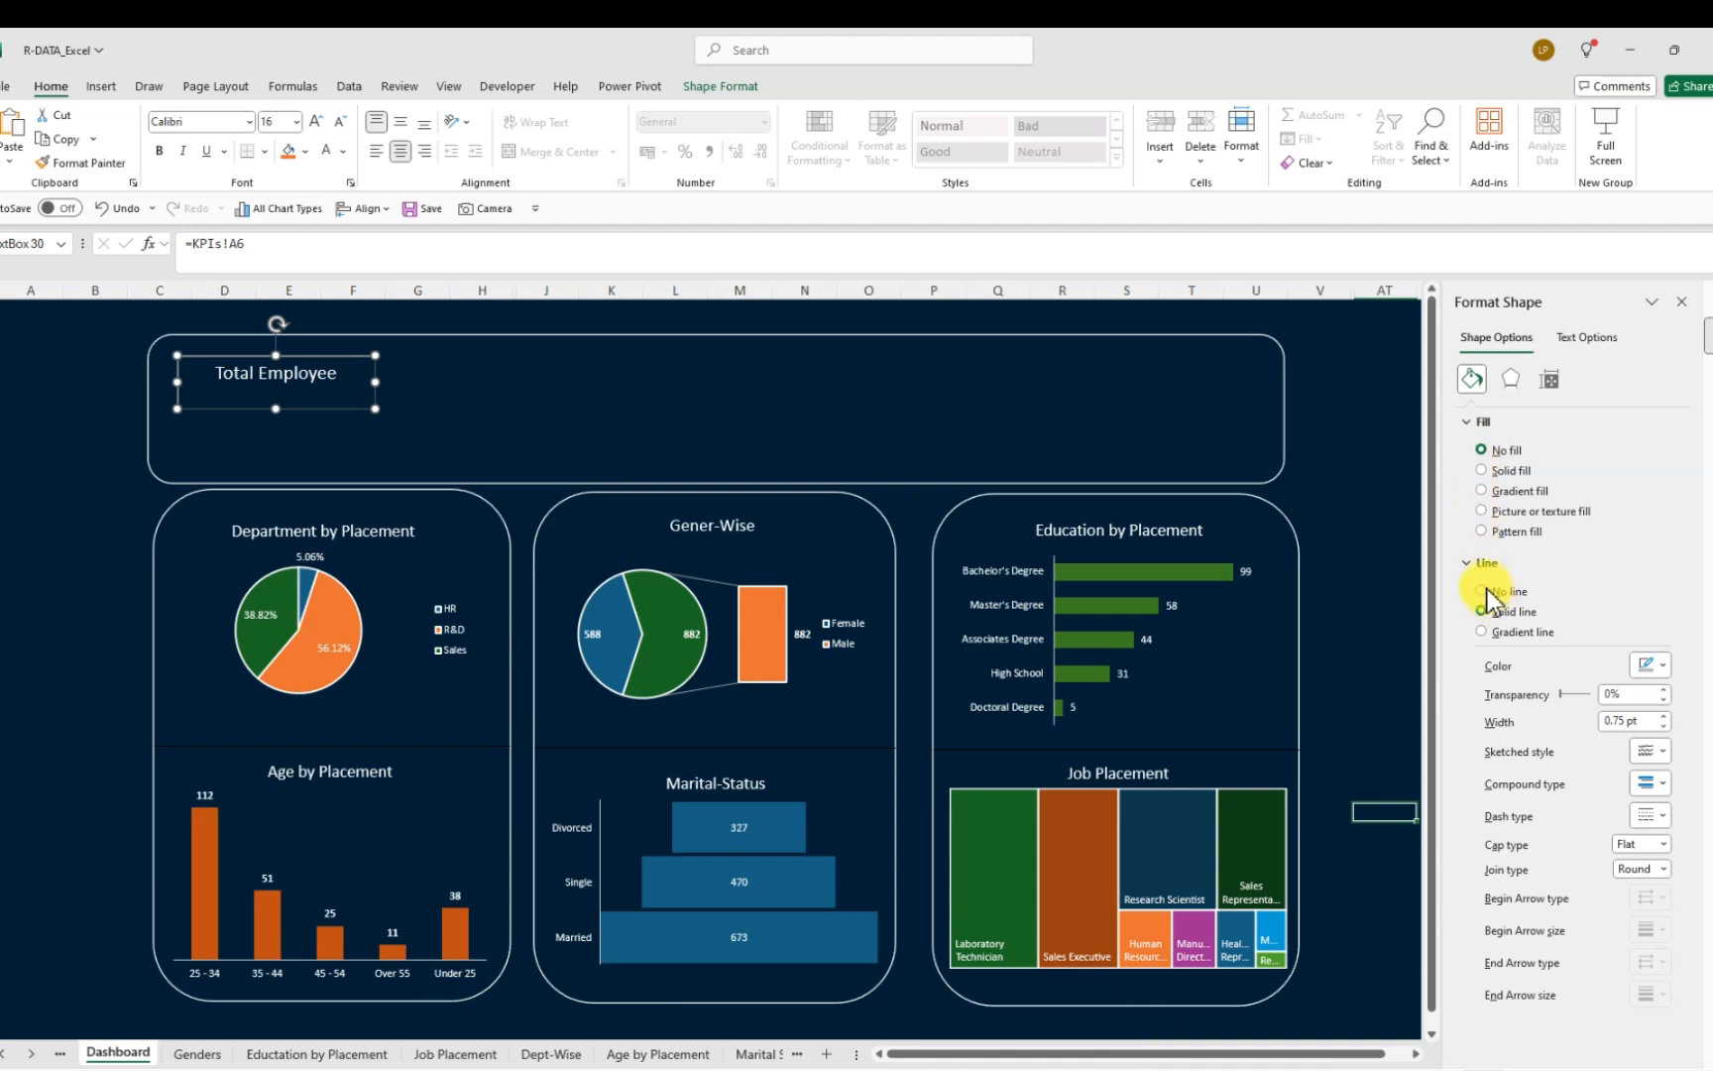
pyautogui.click(550, 385)
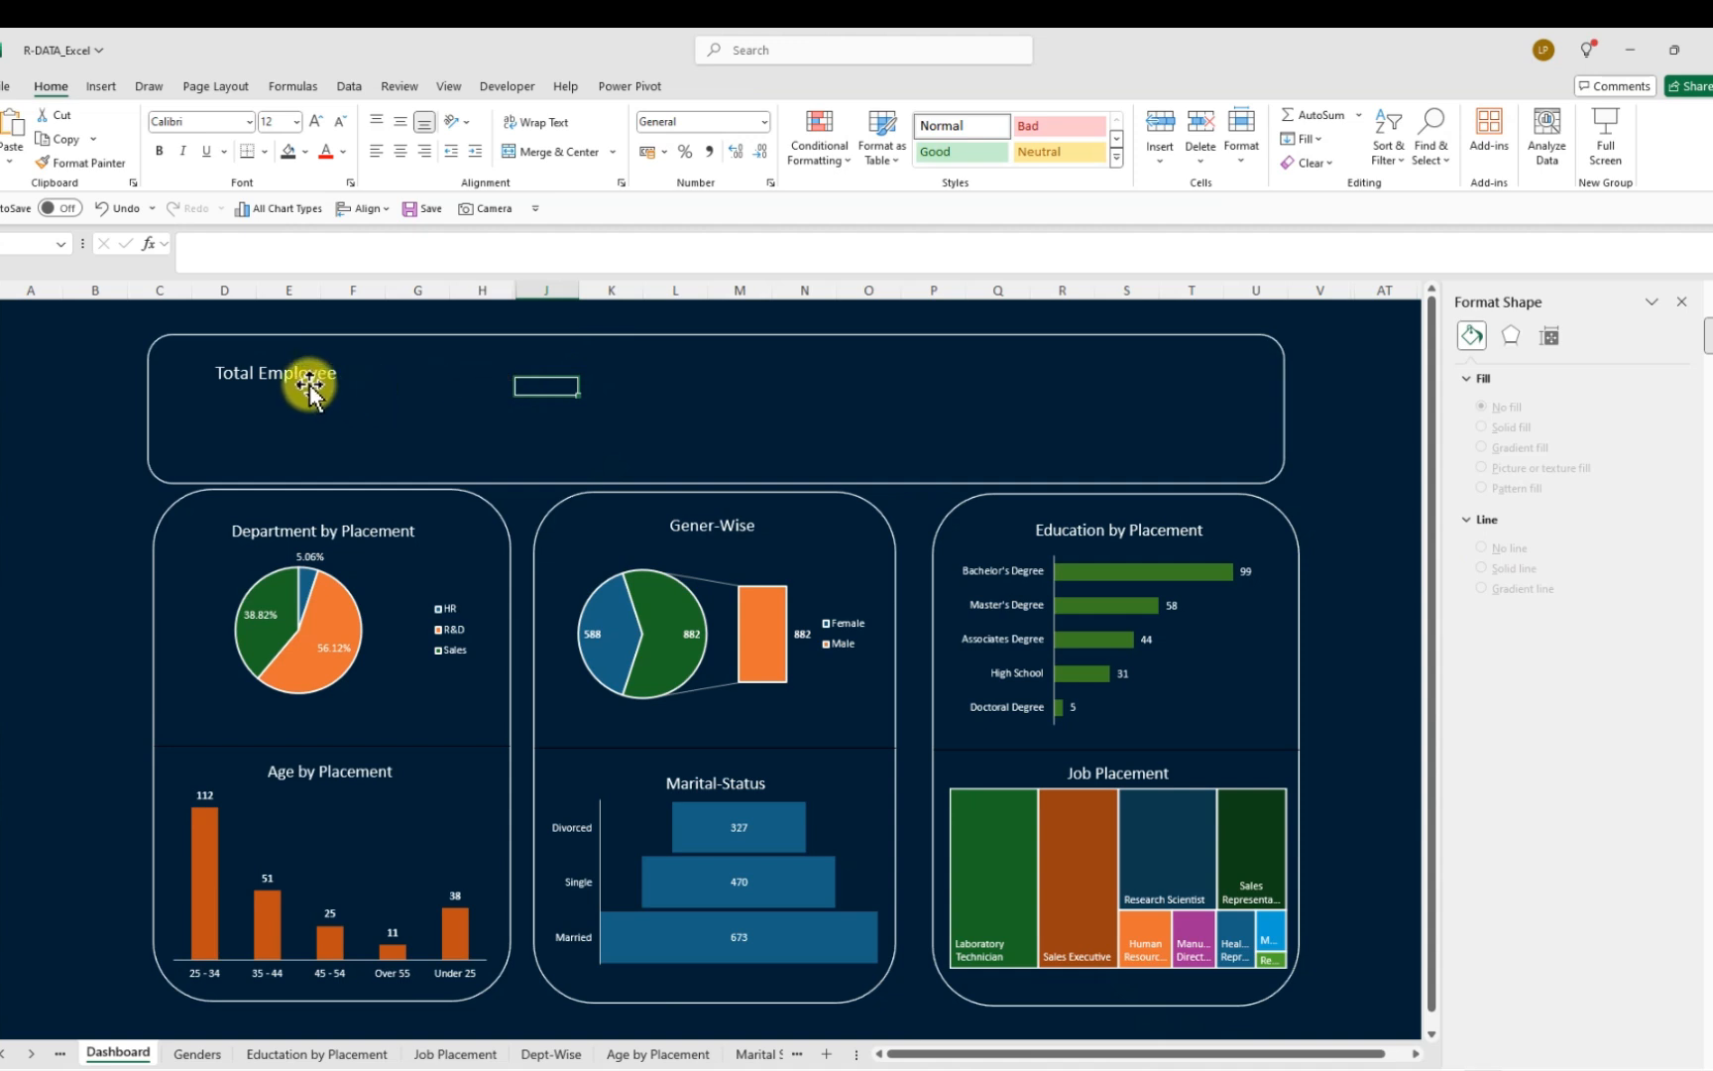
pyautogui.click(309, 387)
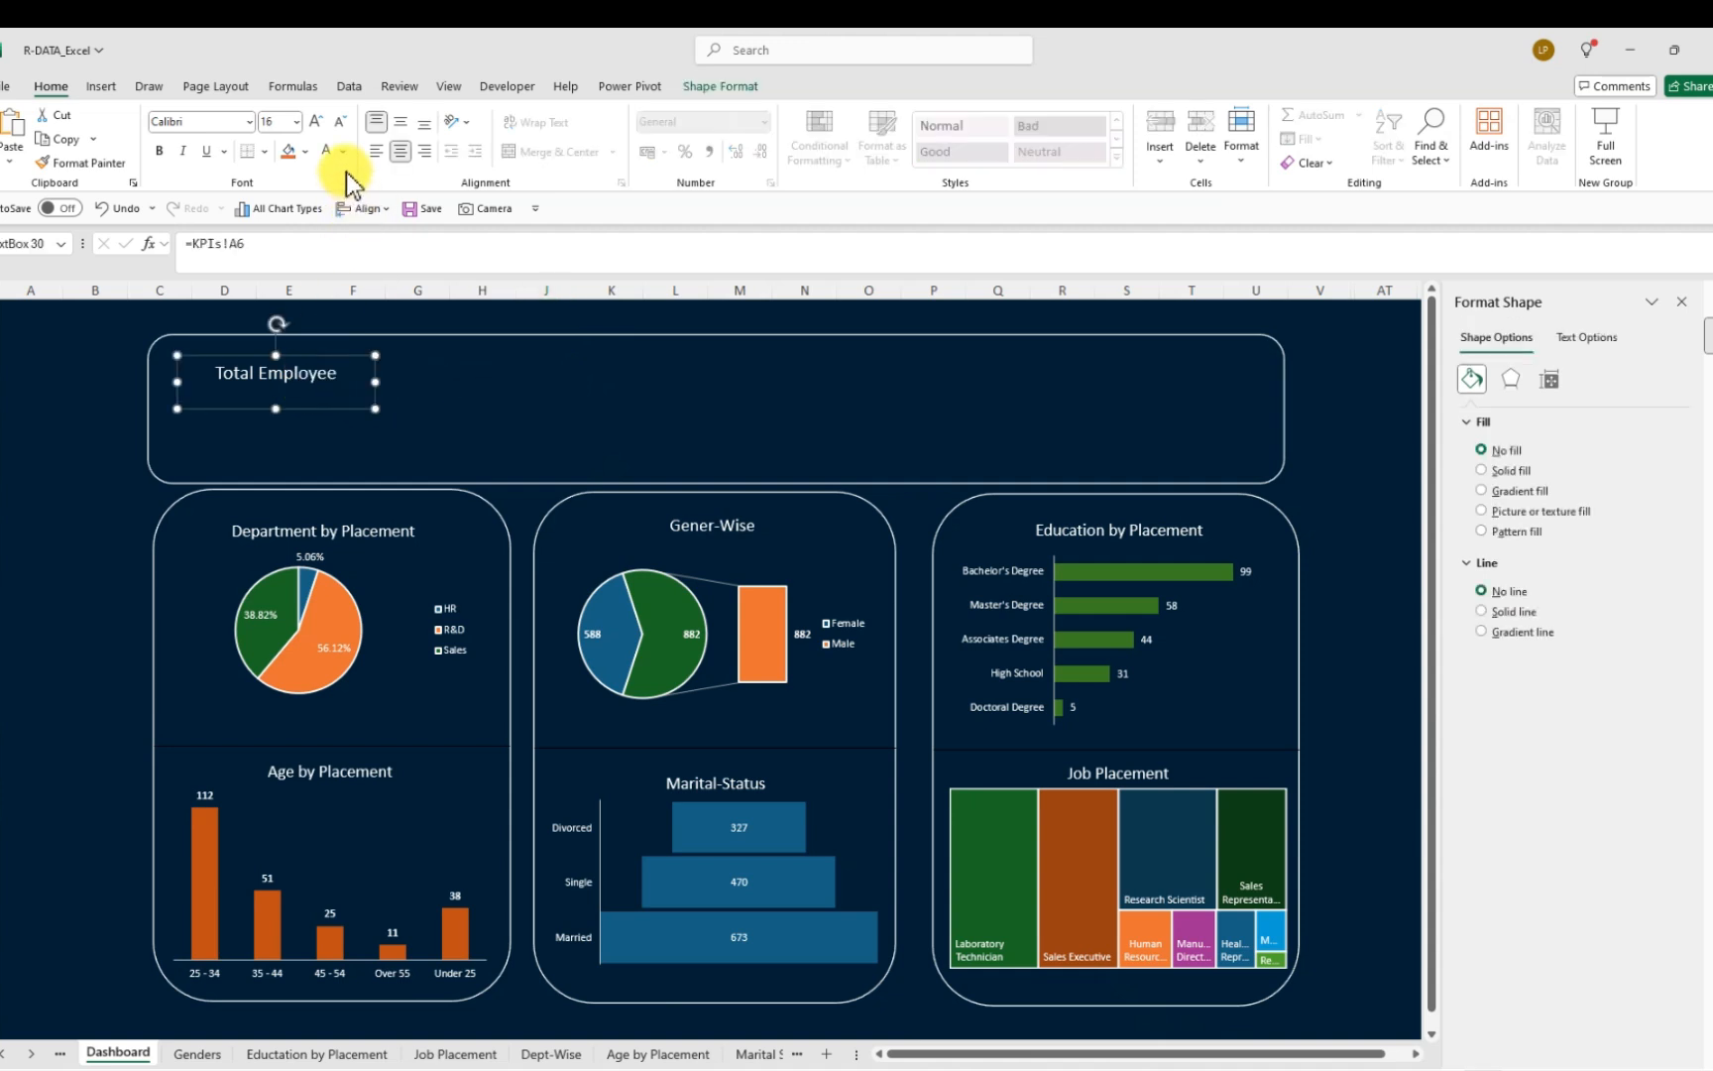
pyautogui.click(159, 151)
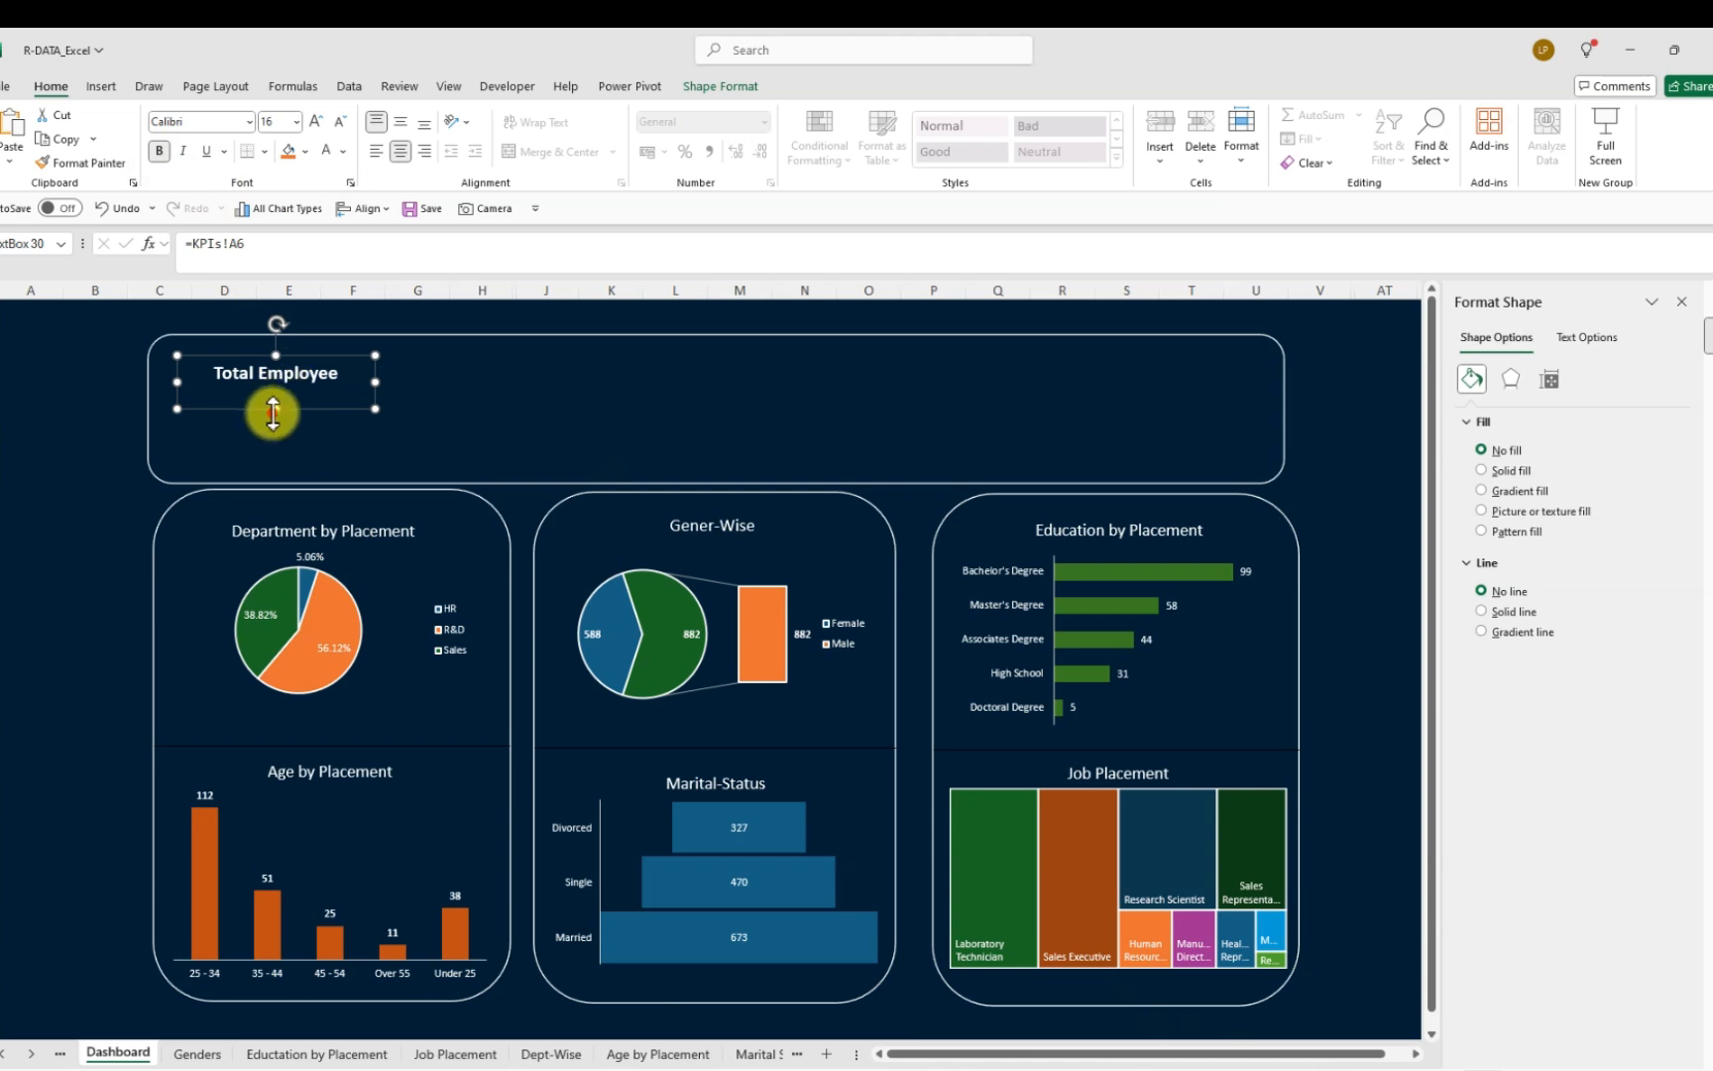
# Reduce the Total Employee text box's height to about 1 cm so that it fits closely around the label
pyautogui.moveTo(273, 411); pyautogui.dragTo(274, 405)
pyautogui.click(262, 442)
pyautogui.click(271, 397)
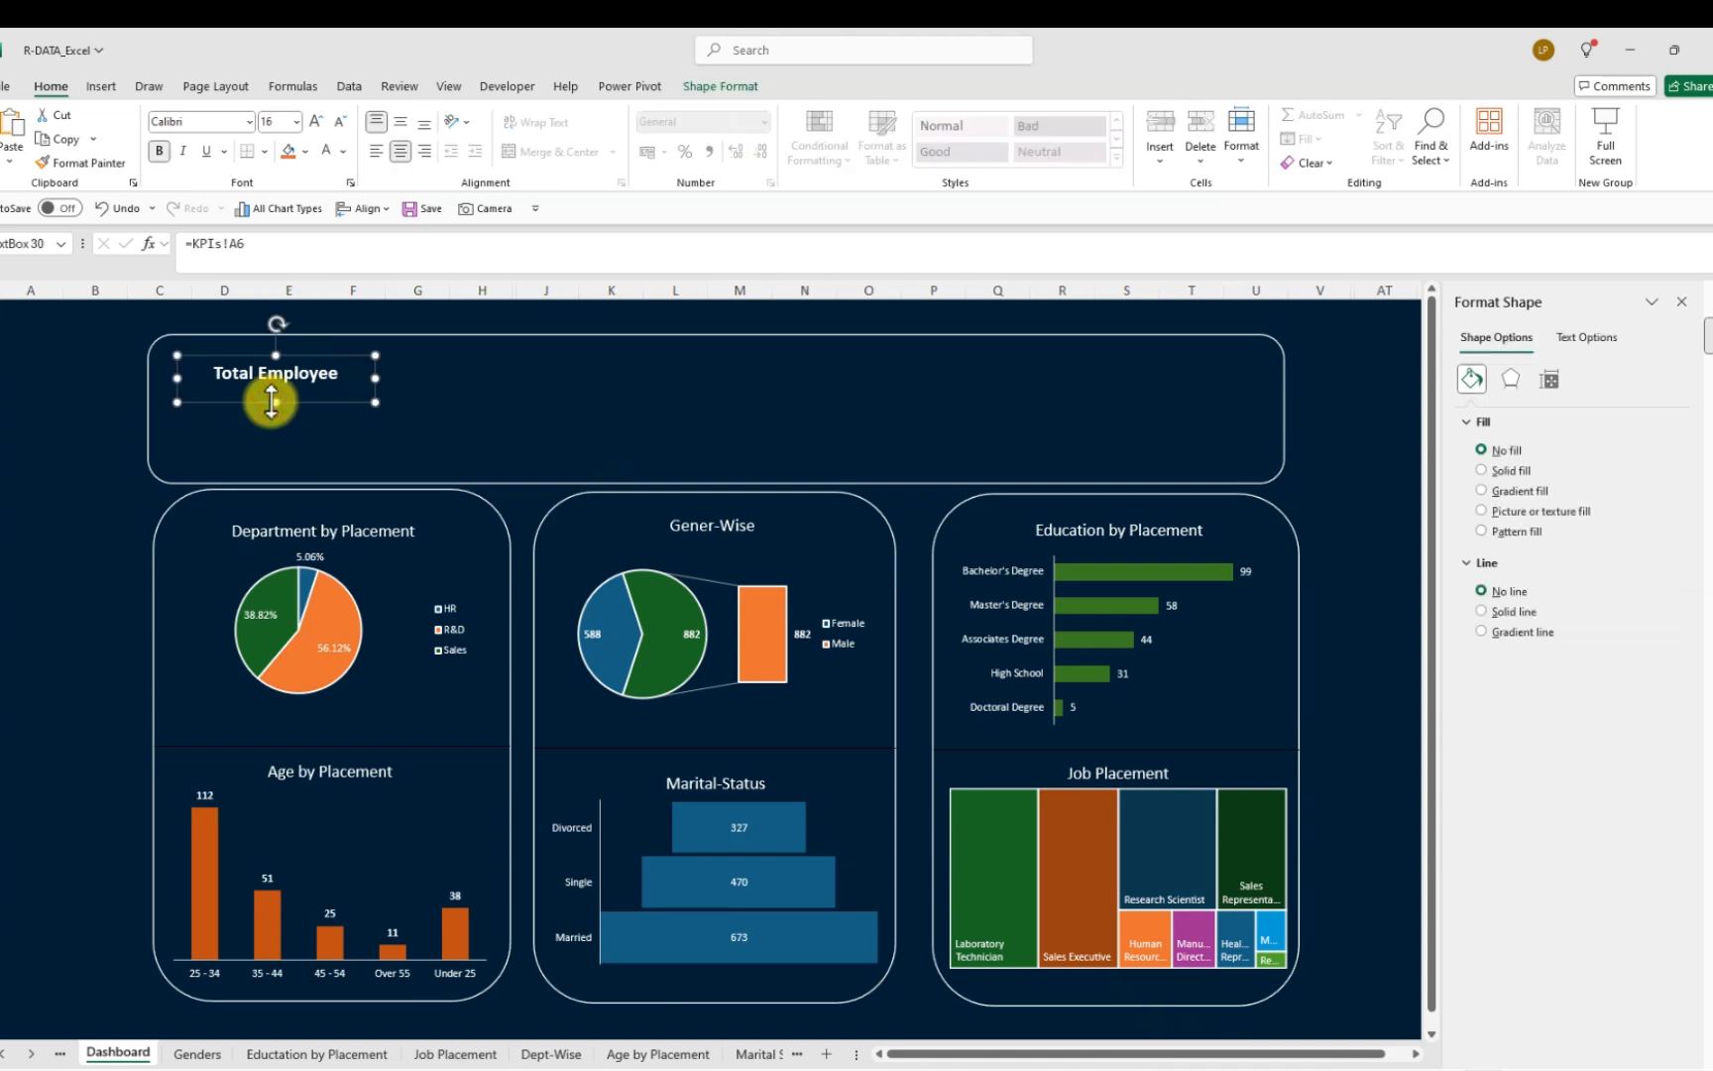
pyautogui.moveTo(273, 391); pyautogui.dragTo(276, 396)
pyautogui.click(278, 438)
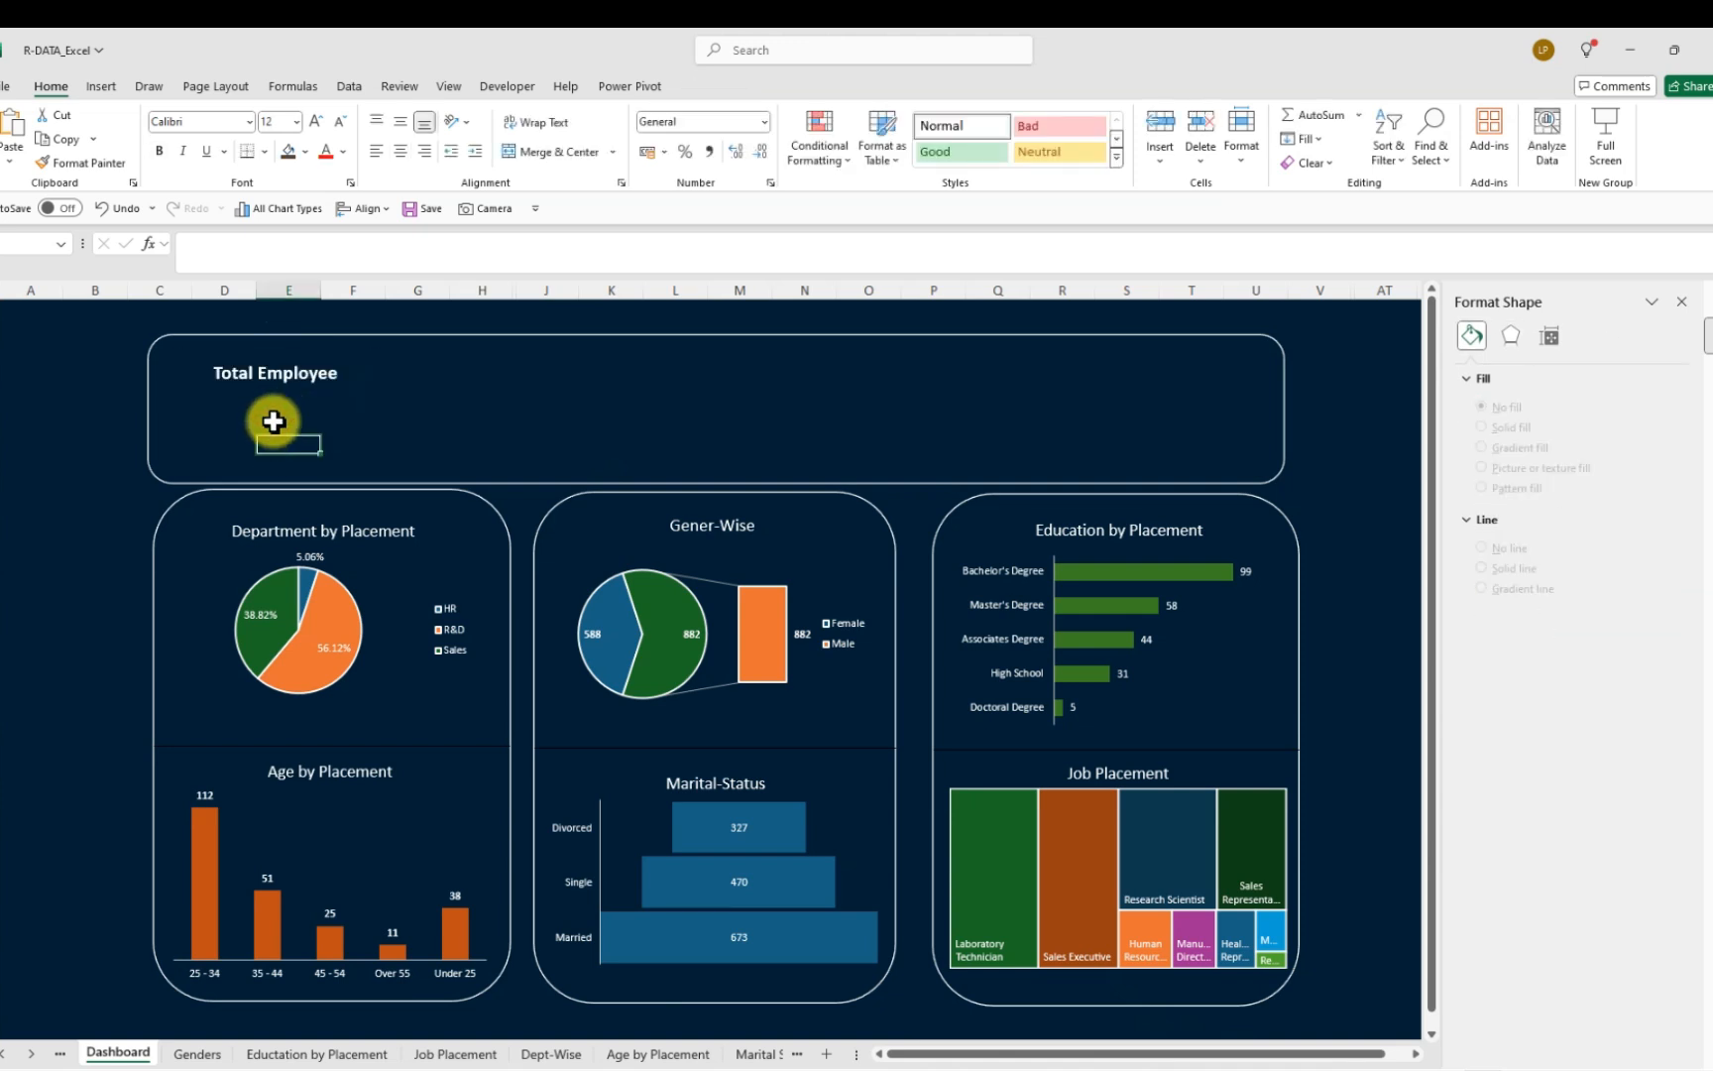
pyautogui.click(276, 380)
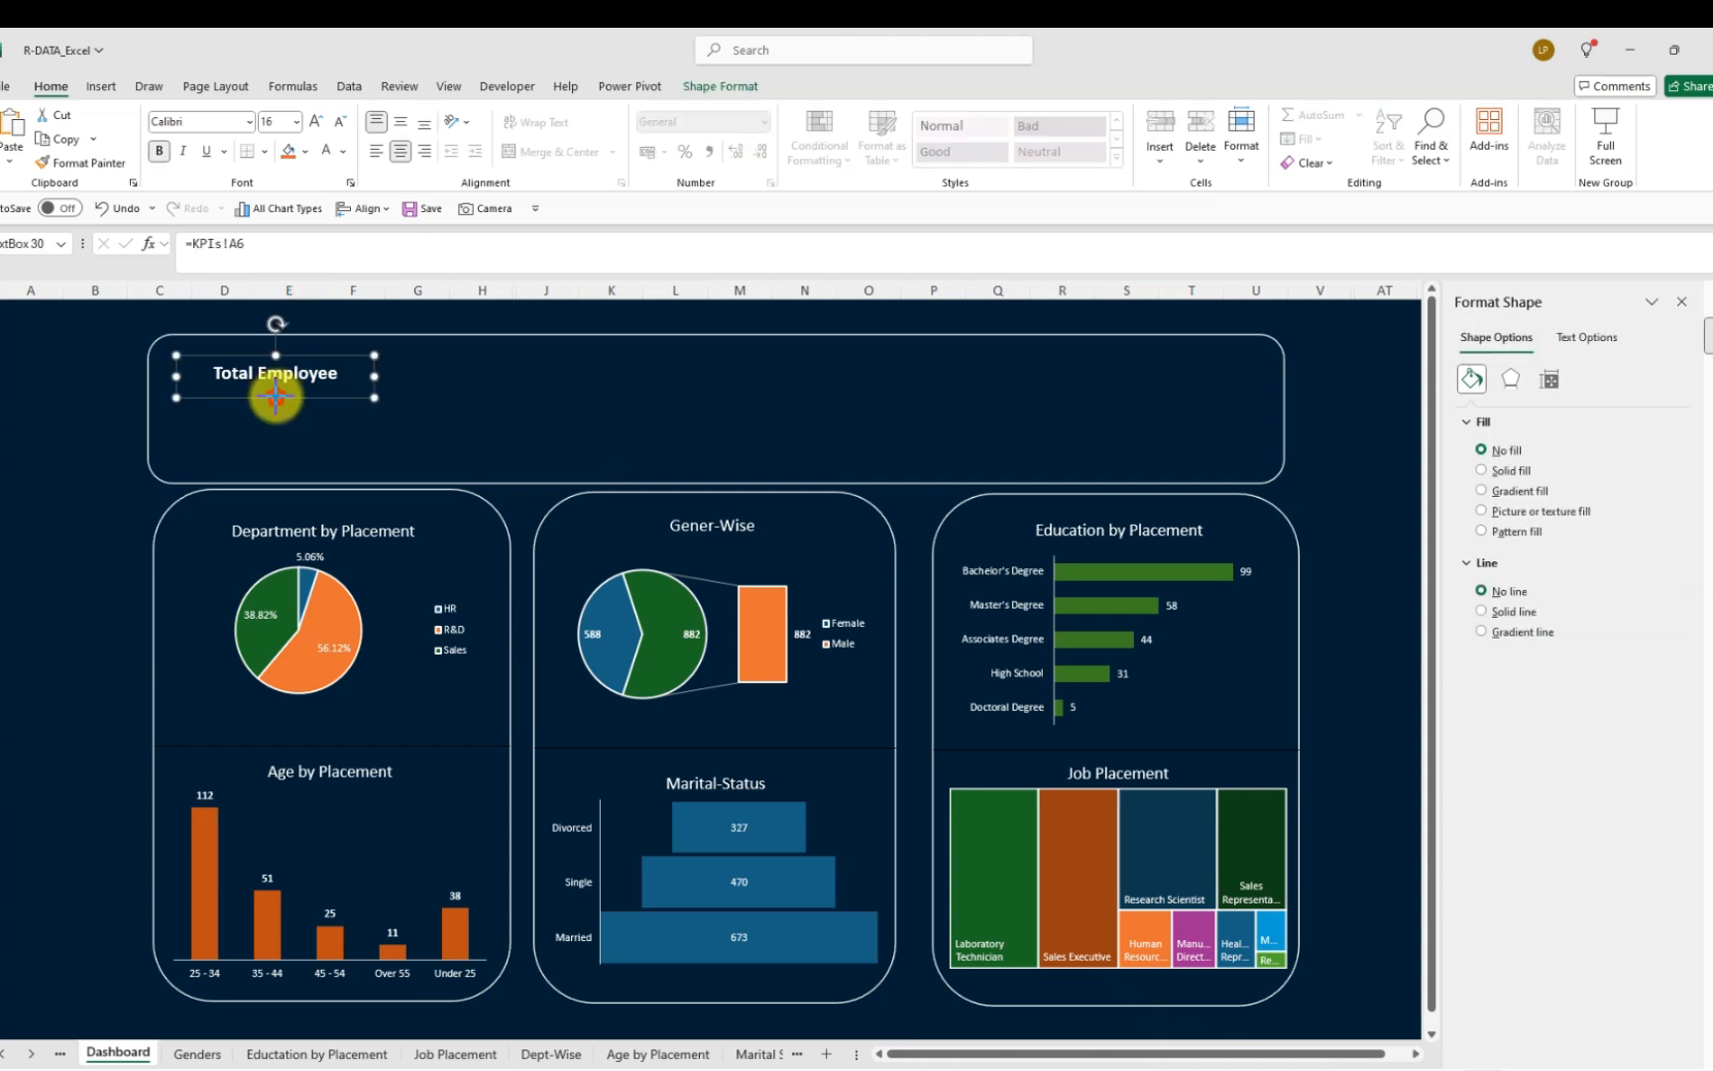
pyautogui.moveTo(276, 395); pyautogui.dragTo(273, 406)
pyautogui.click(274, 407)
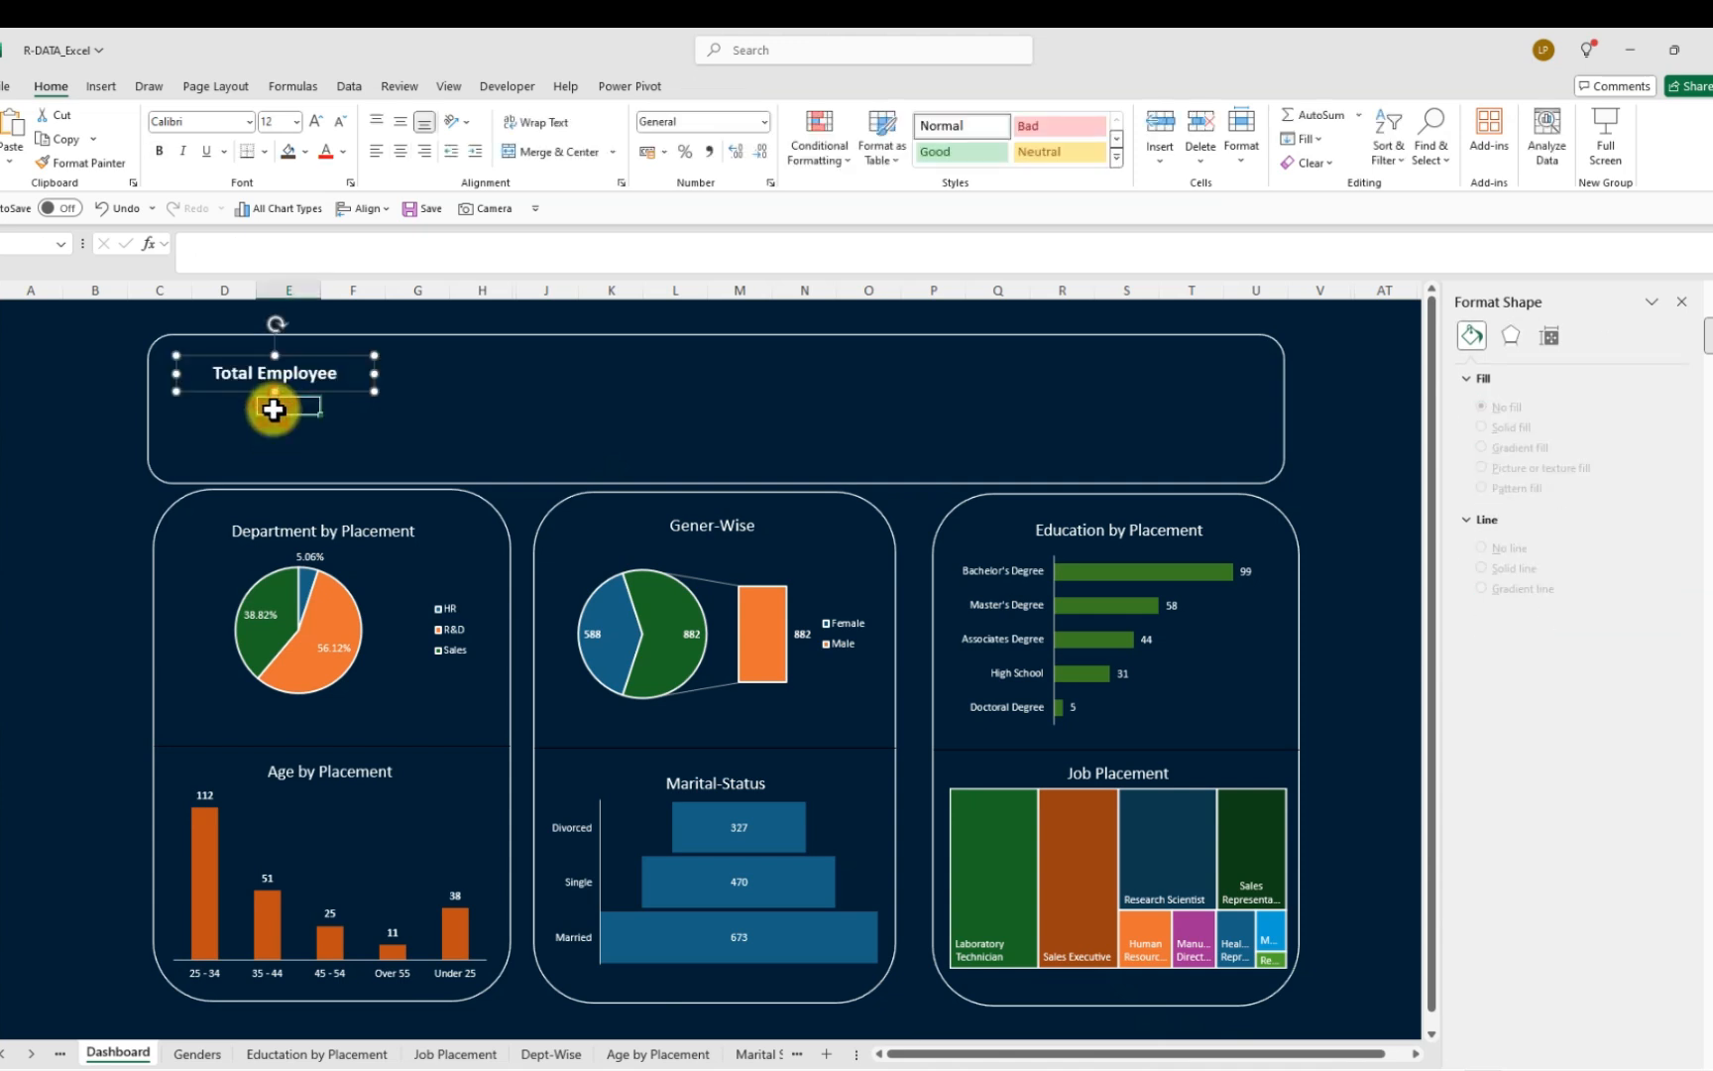
# Draw a down block arrow about 1.5 cm high and 1.3 cm wide directly below the Total Employee label
pyautogui.click(105, 87)
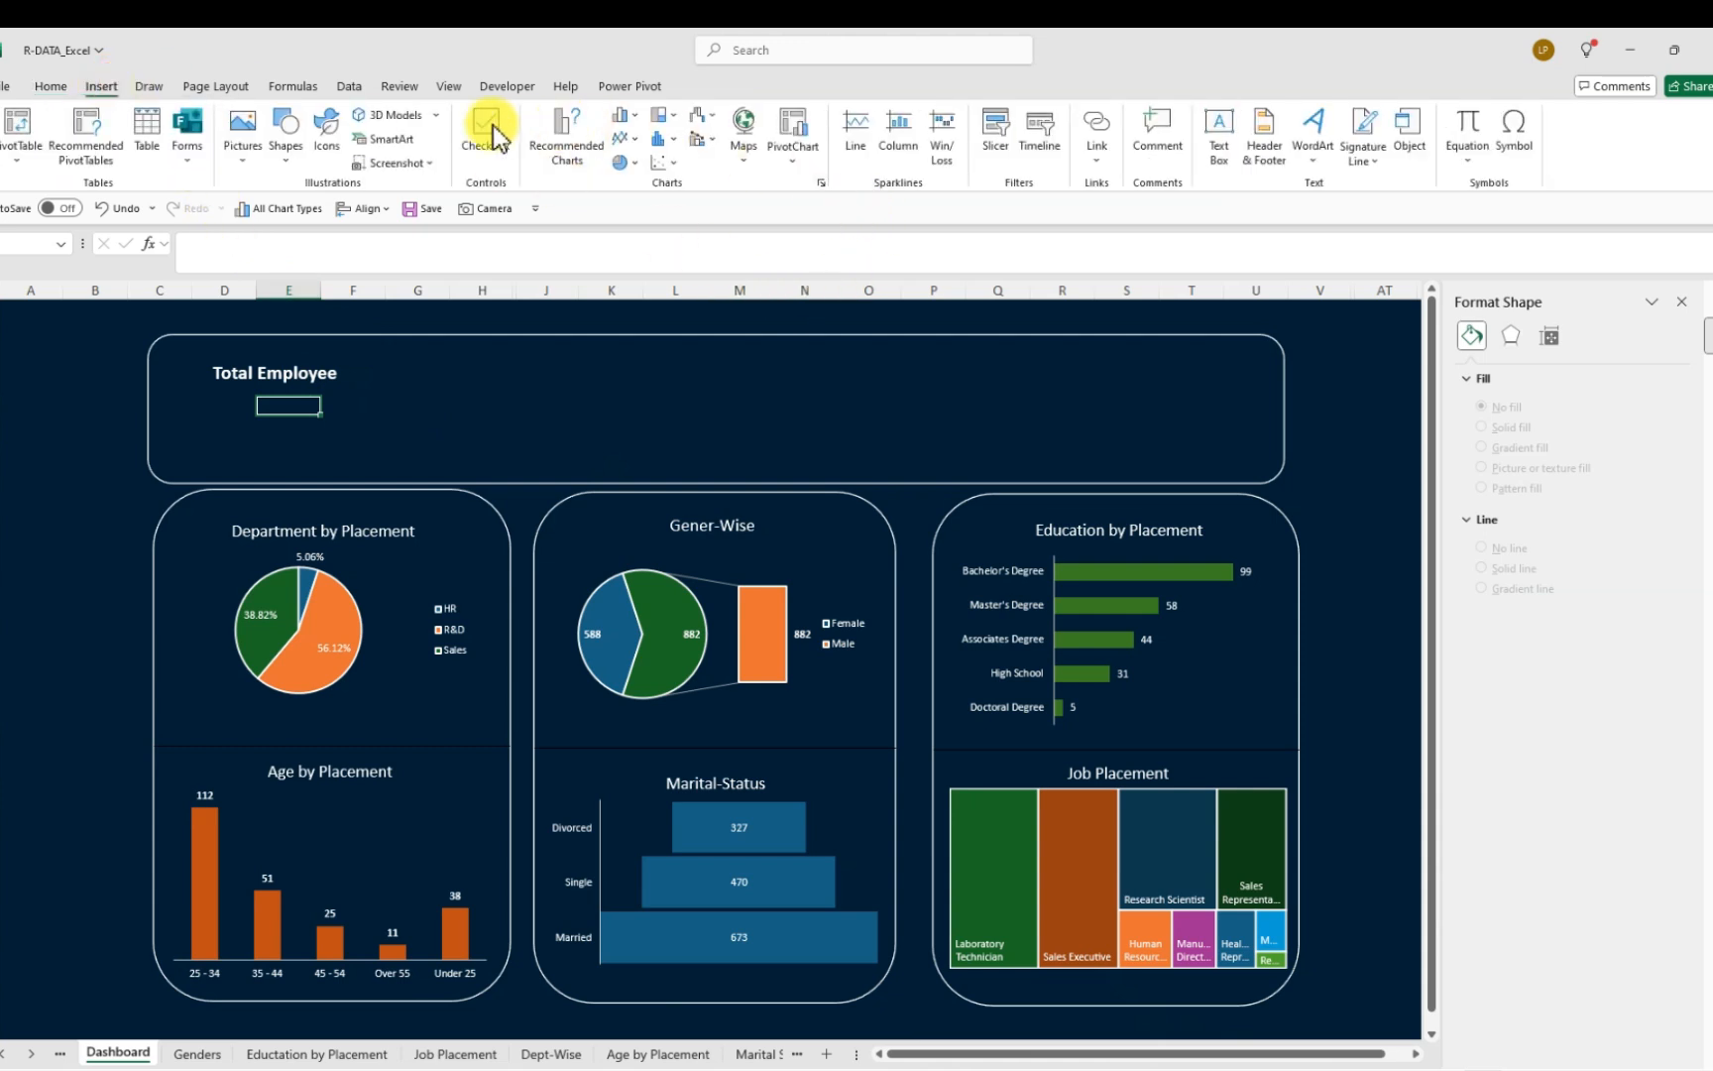
pyautogui.click(287, 157)
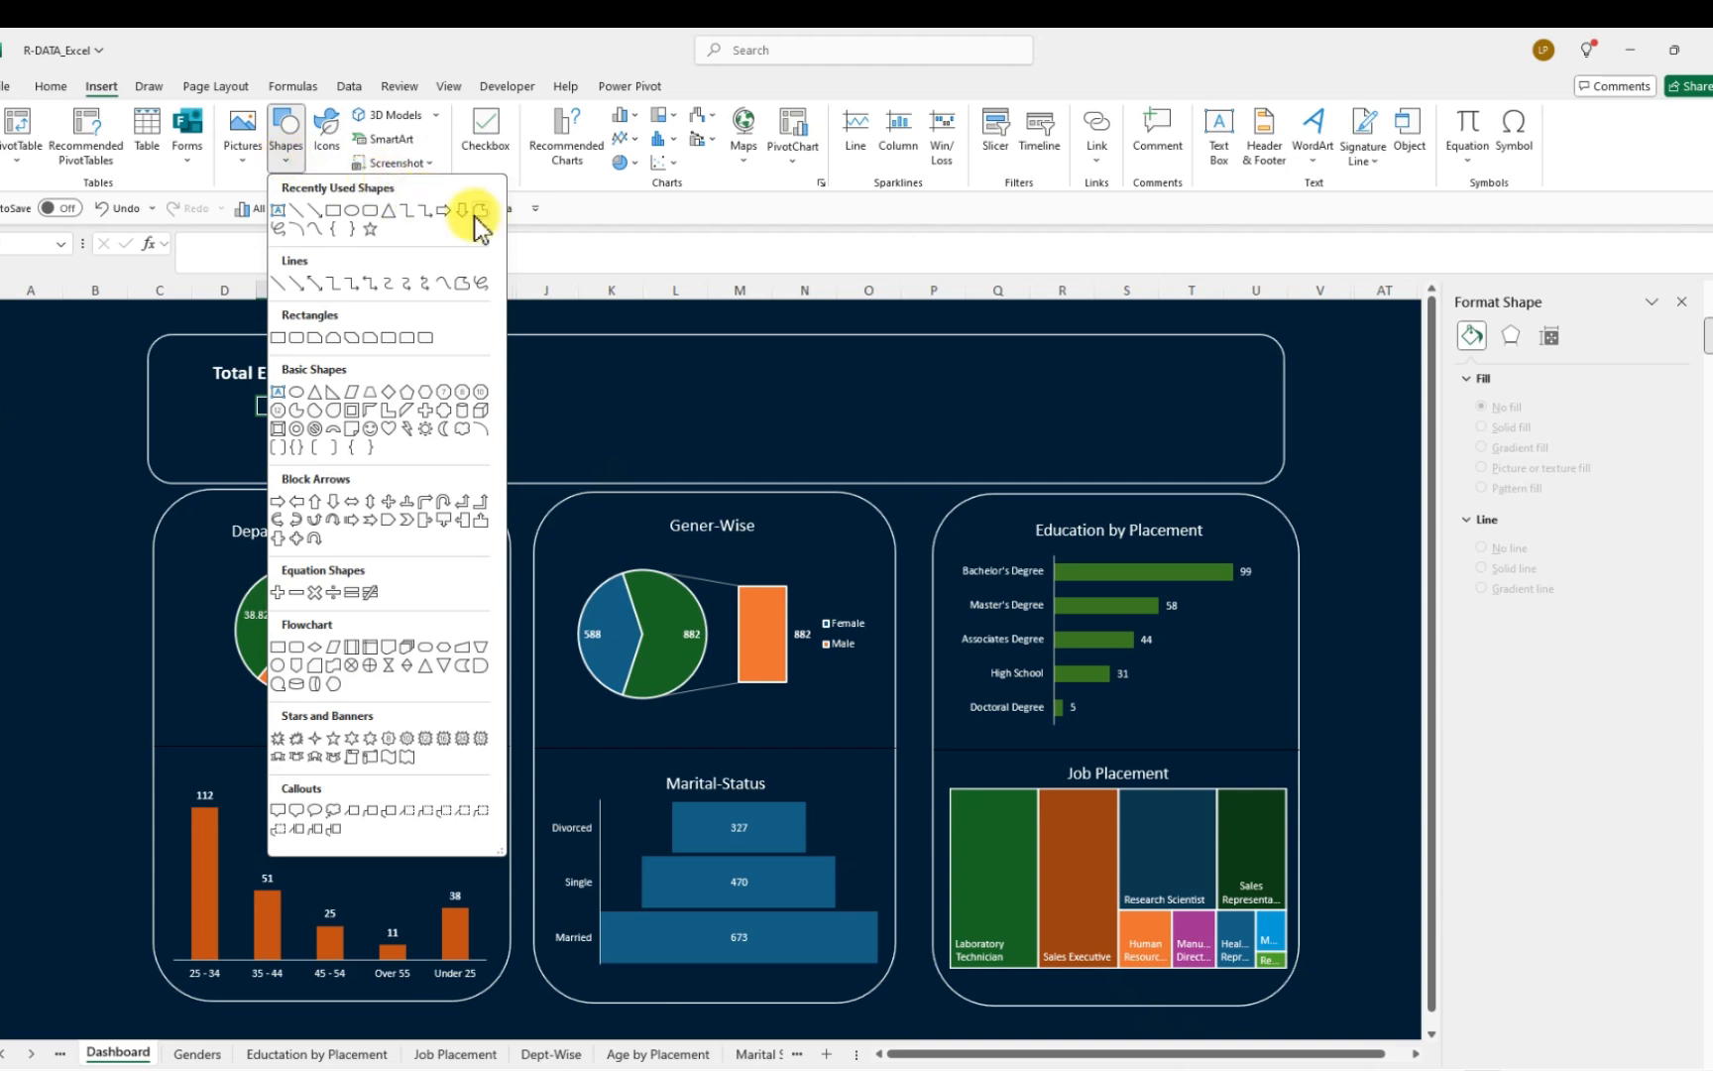
pyautogui.click(462, 214)
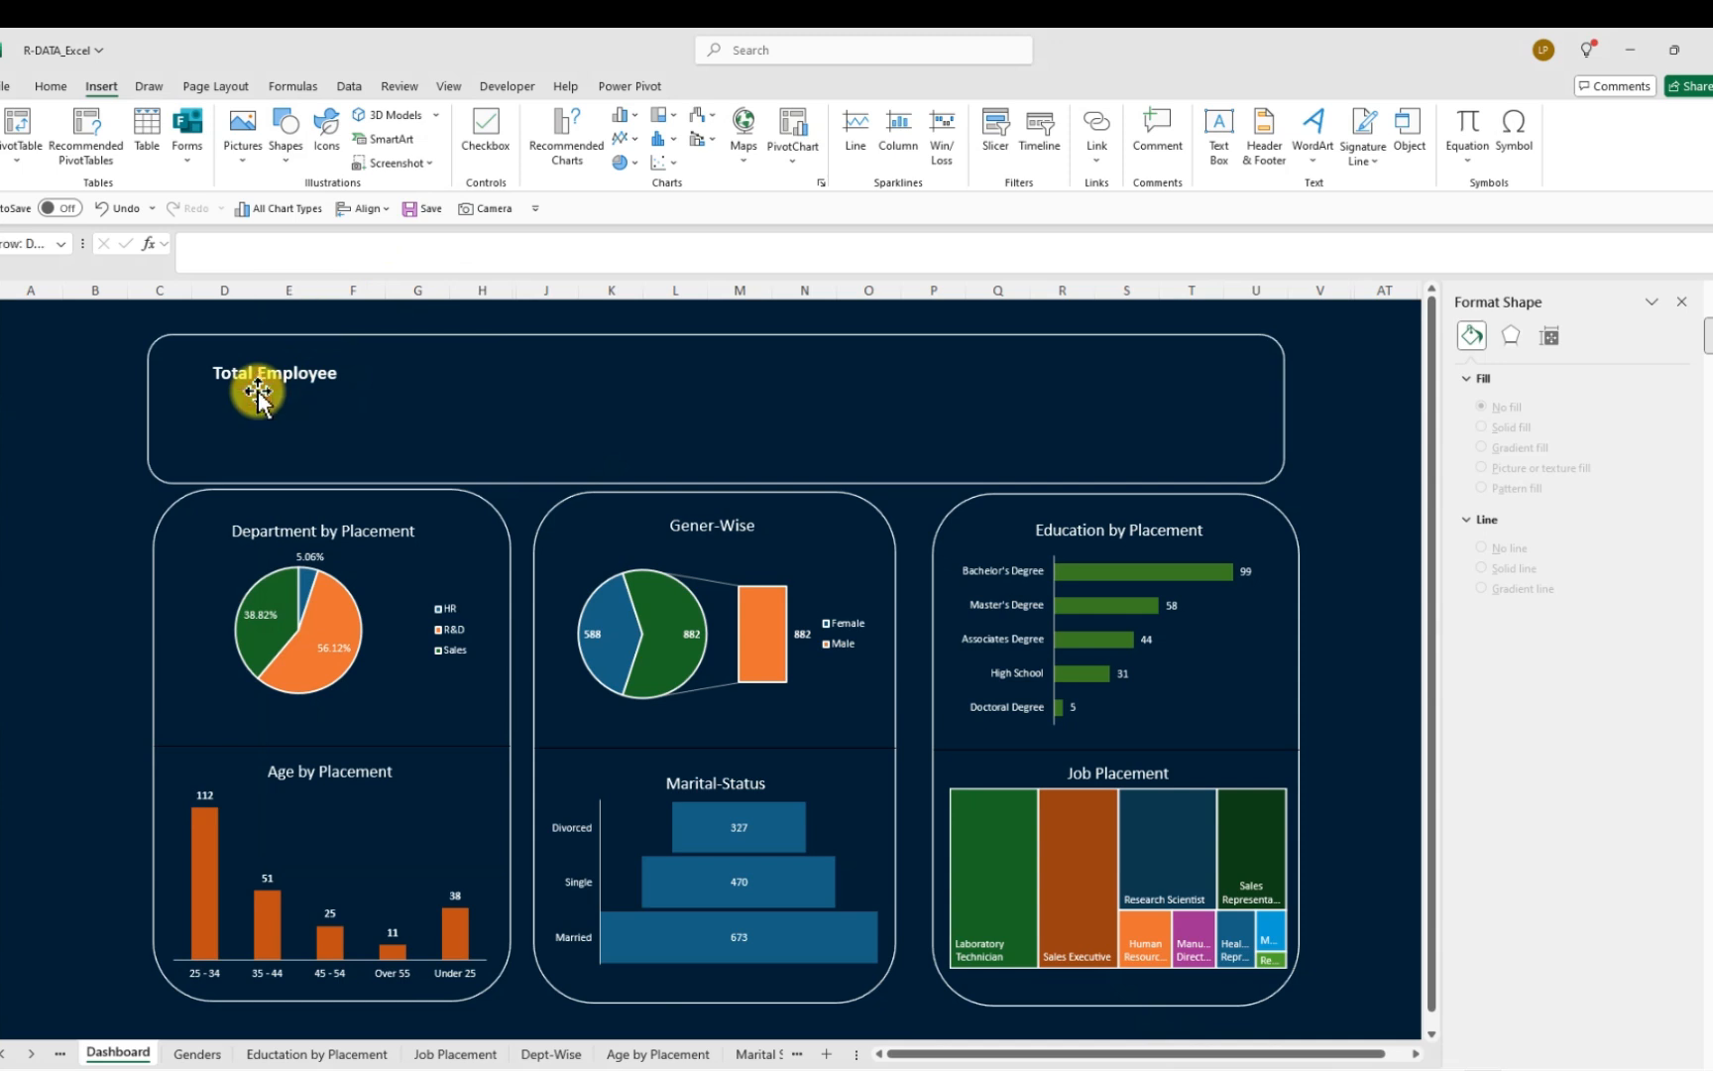
pyautogui.moveTo(258, 390)
pyautogui.mouseDown()
pyautogui.moveTo(306, 486)
pyautogui.moveTo(278, 418)
pyautogui.moveTo(261, 458)
pyautogui.moveTo(258, 414)
pyautogui.moveTo(257, 438)
pyautogui.mouseUp()
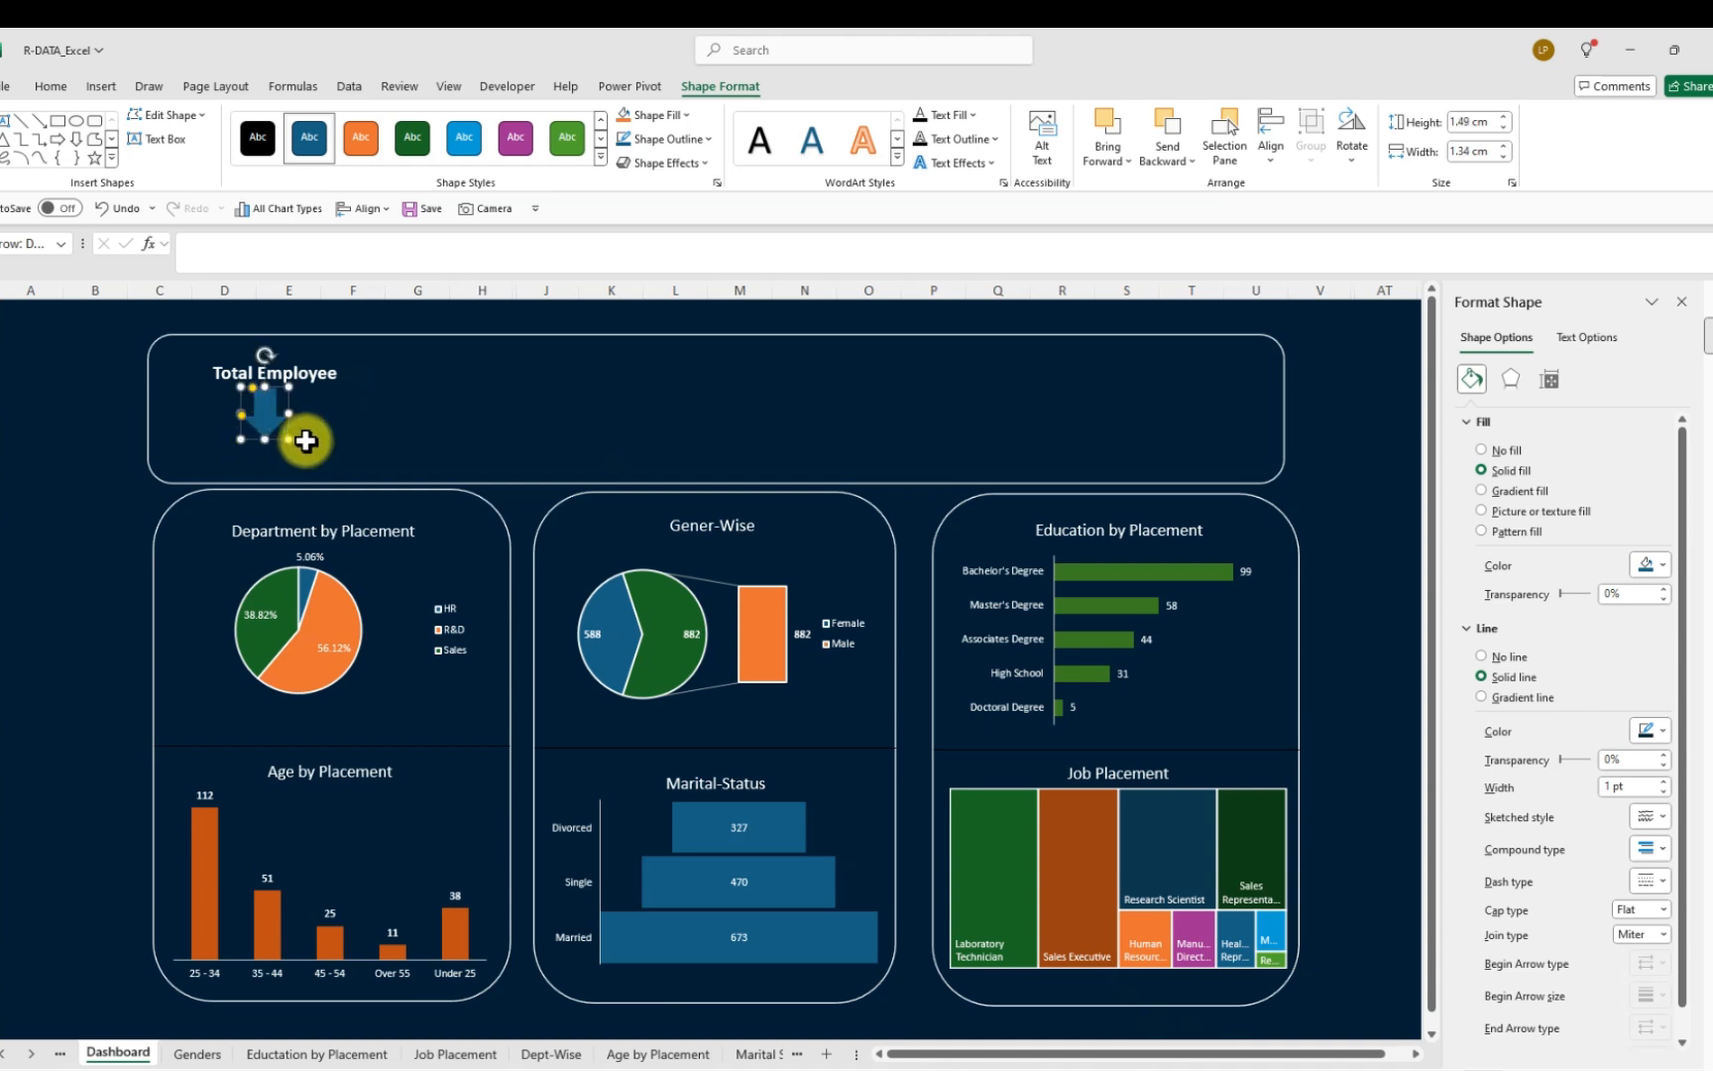
pyautogui.click(393, 434)
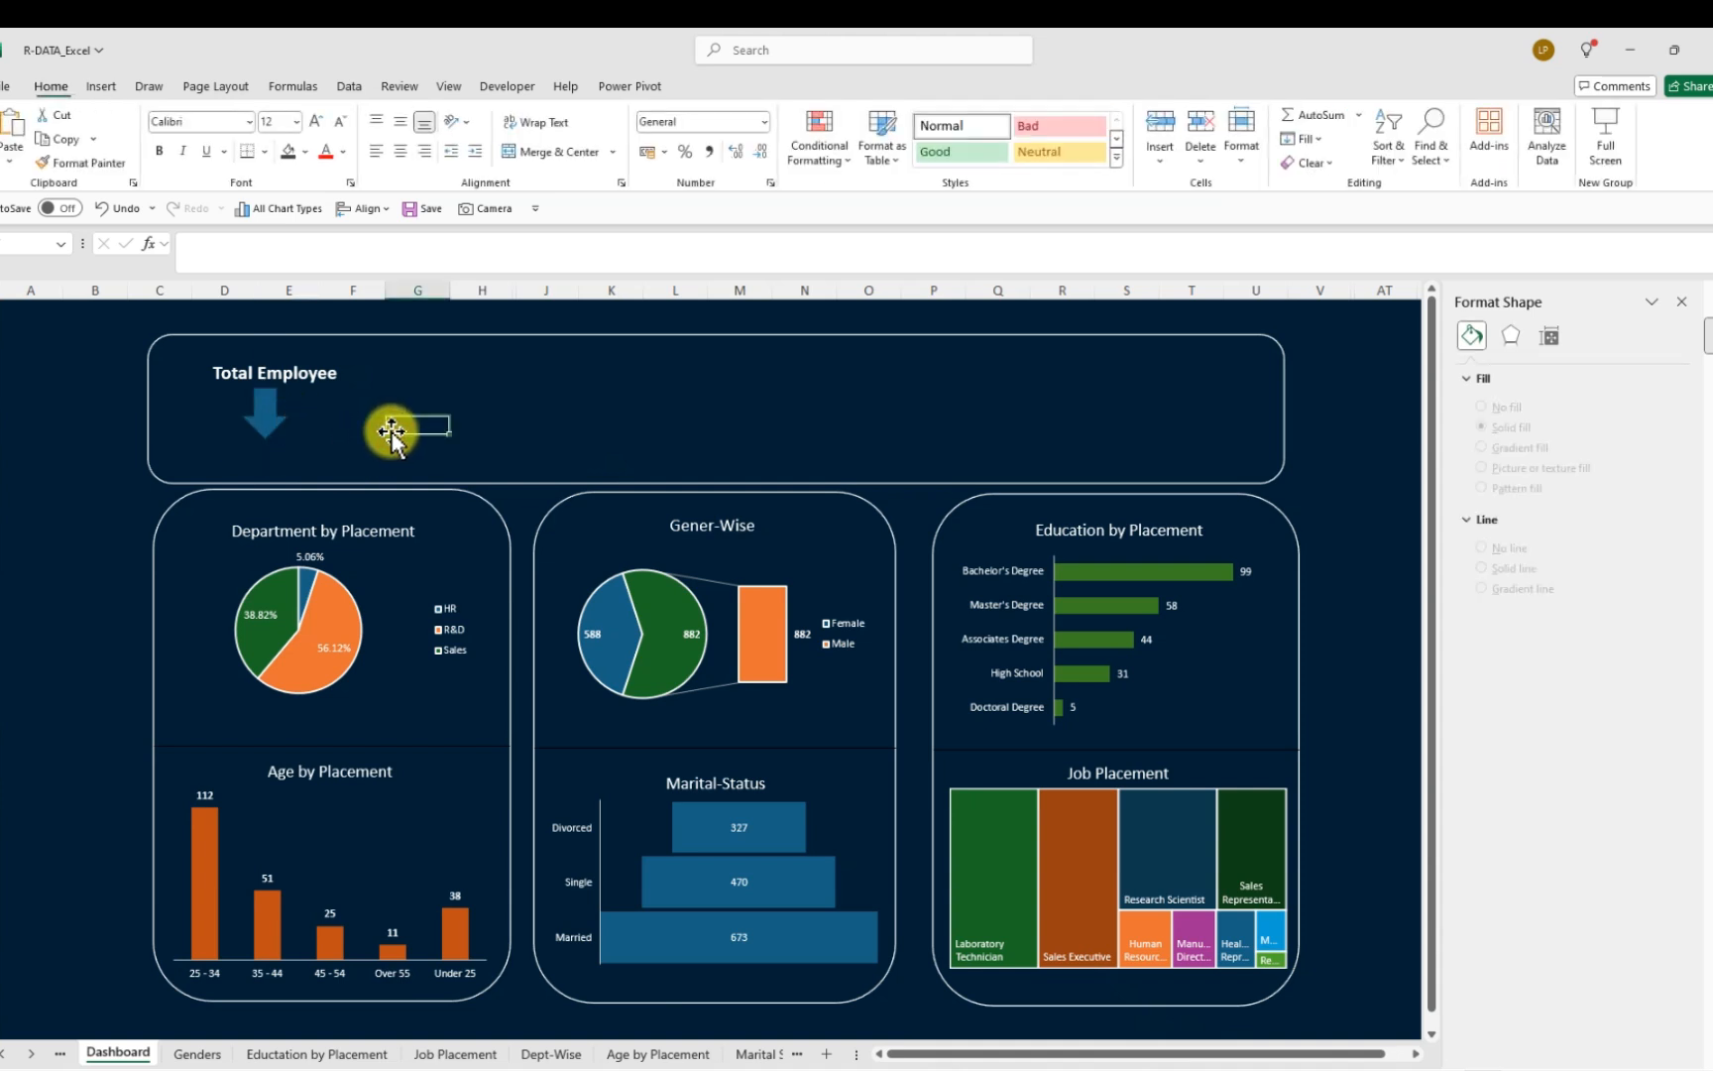
# Draw a small horizontal text box directly below the down arrow under the Total Employee label
pyautogui.click(294, 374)
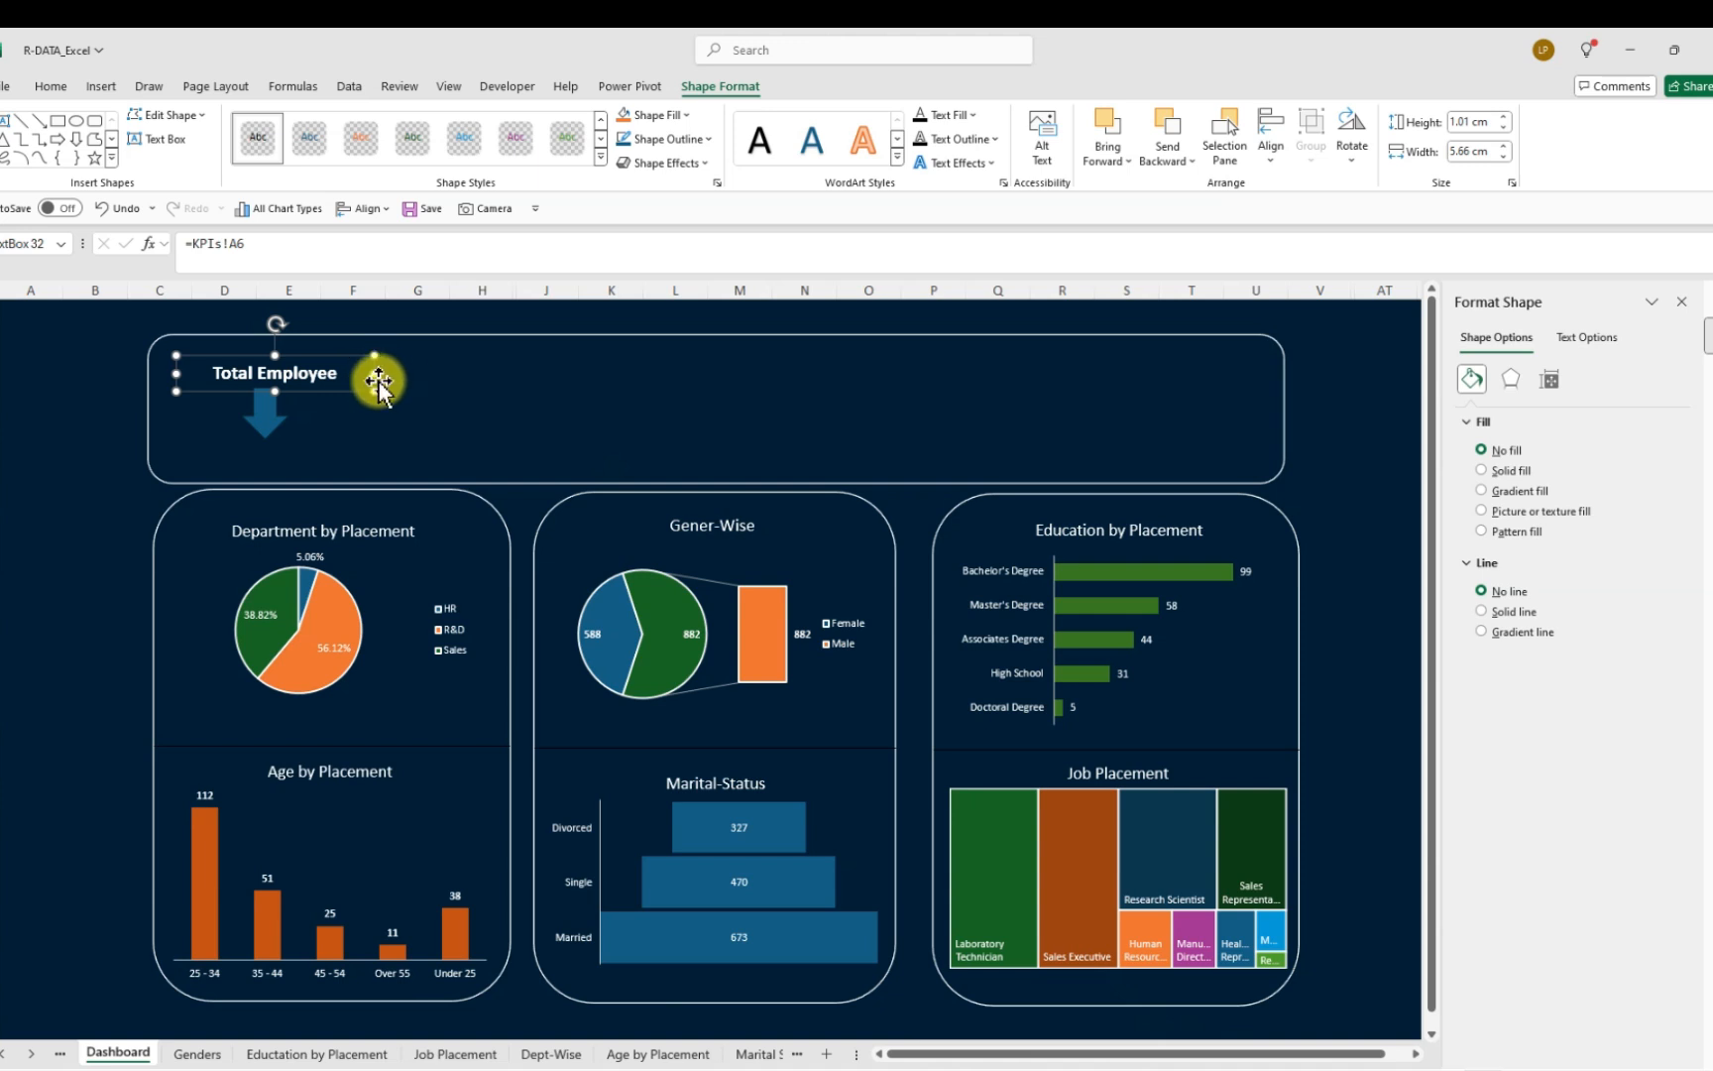
pyautogui.click(425, 404)
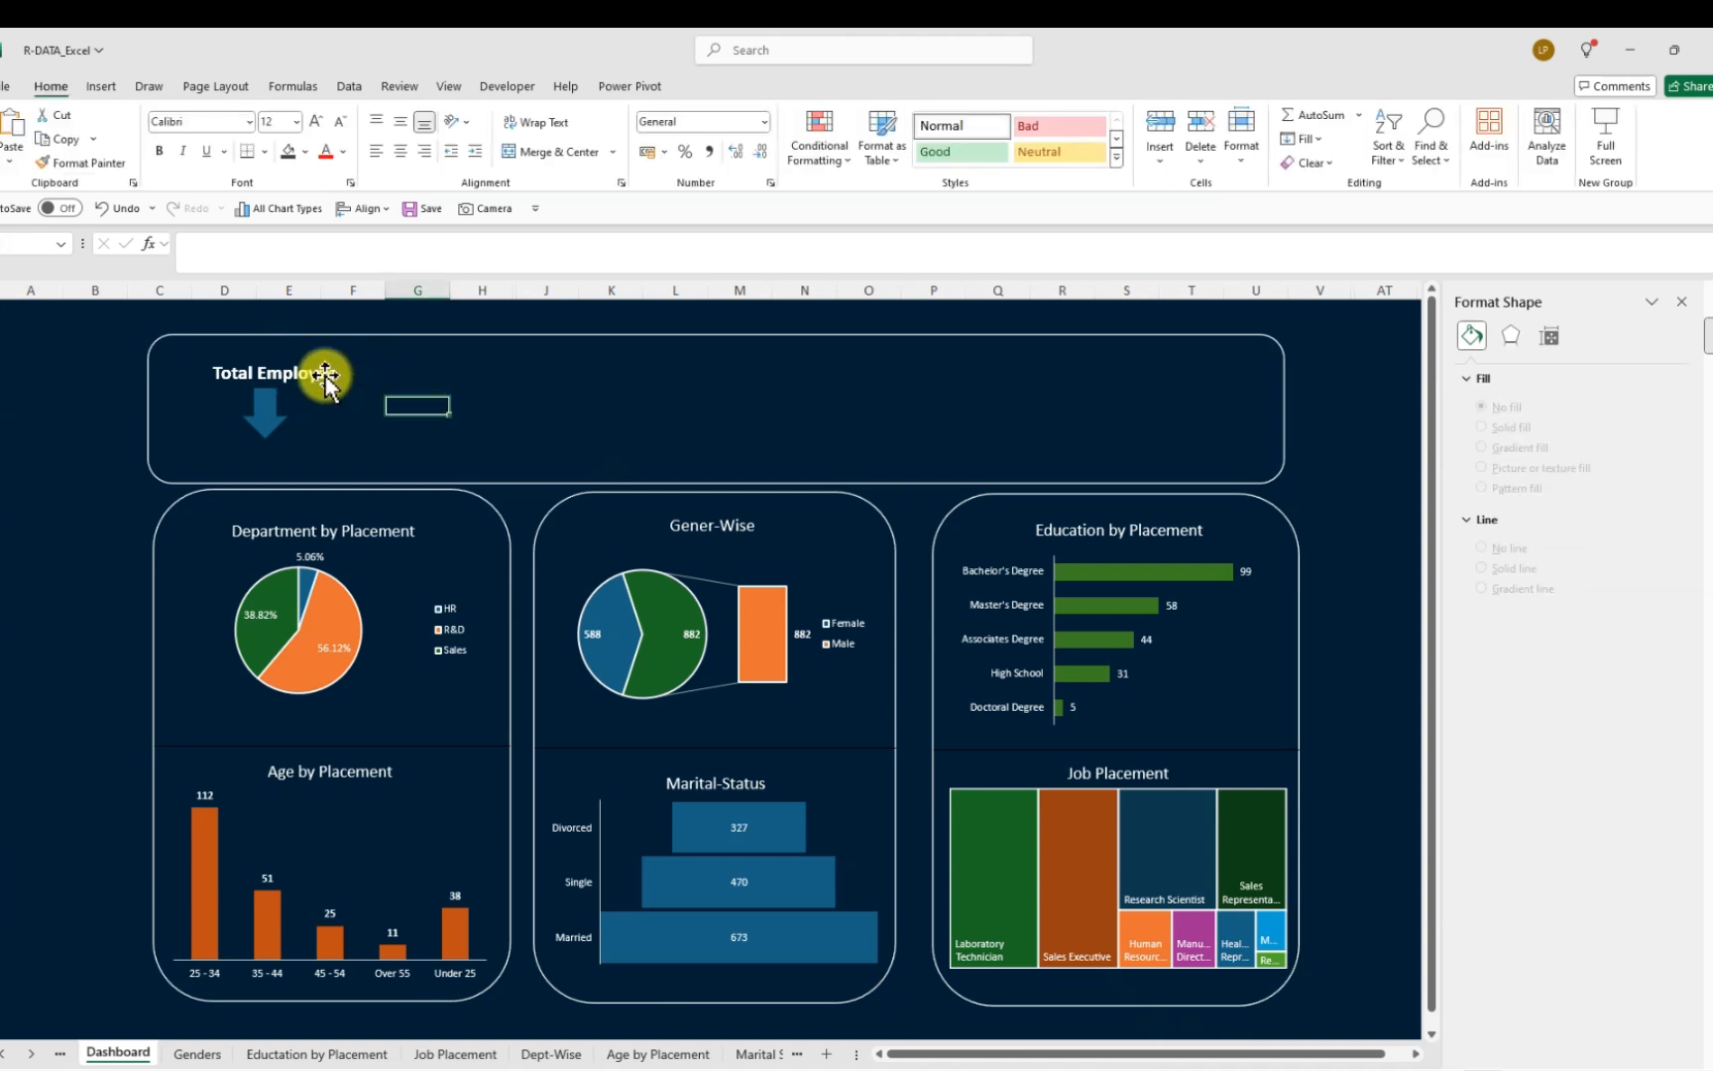
pyautogui.click(98, 89)
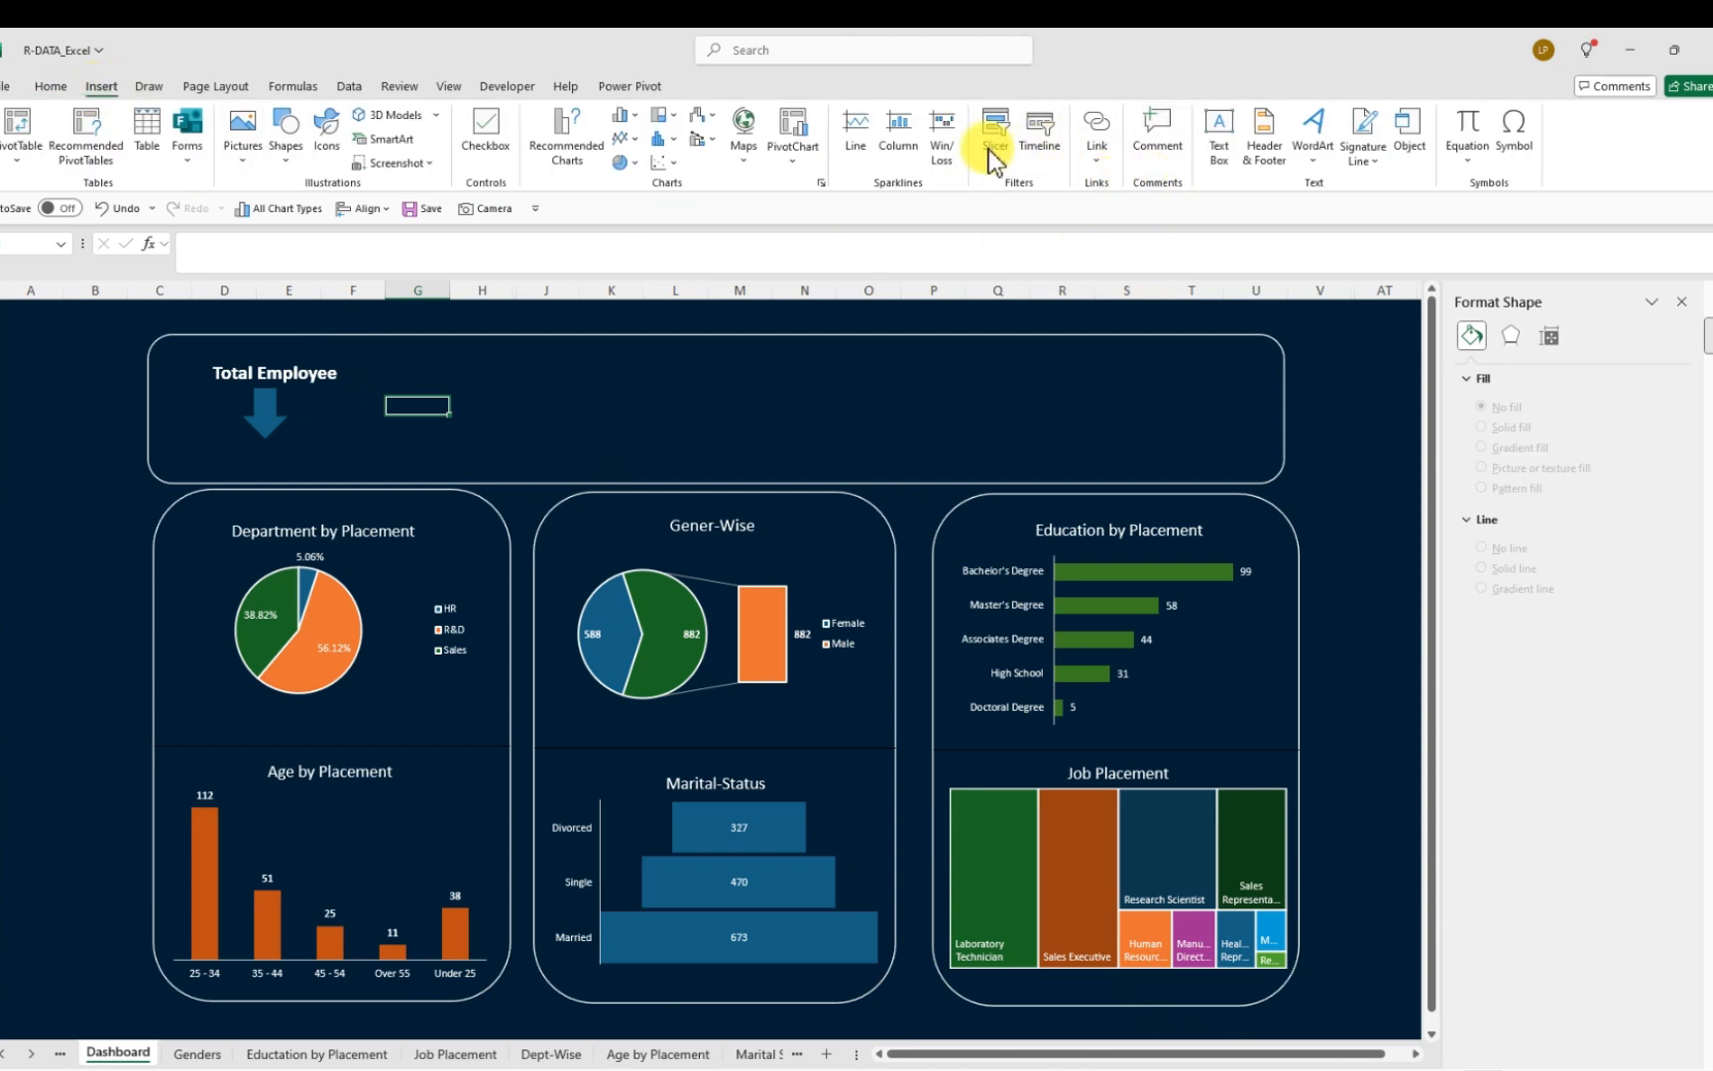
pyautogui.click(1217, 149)
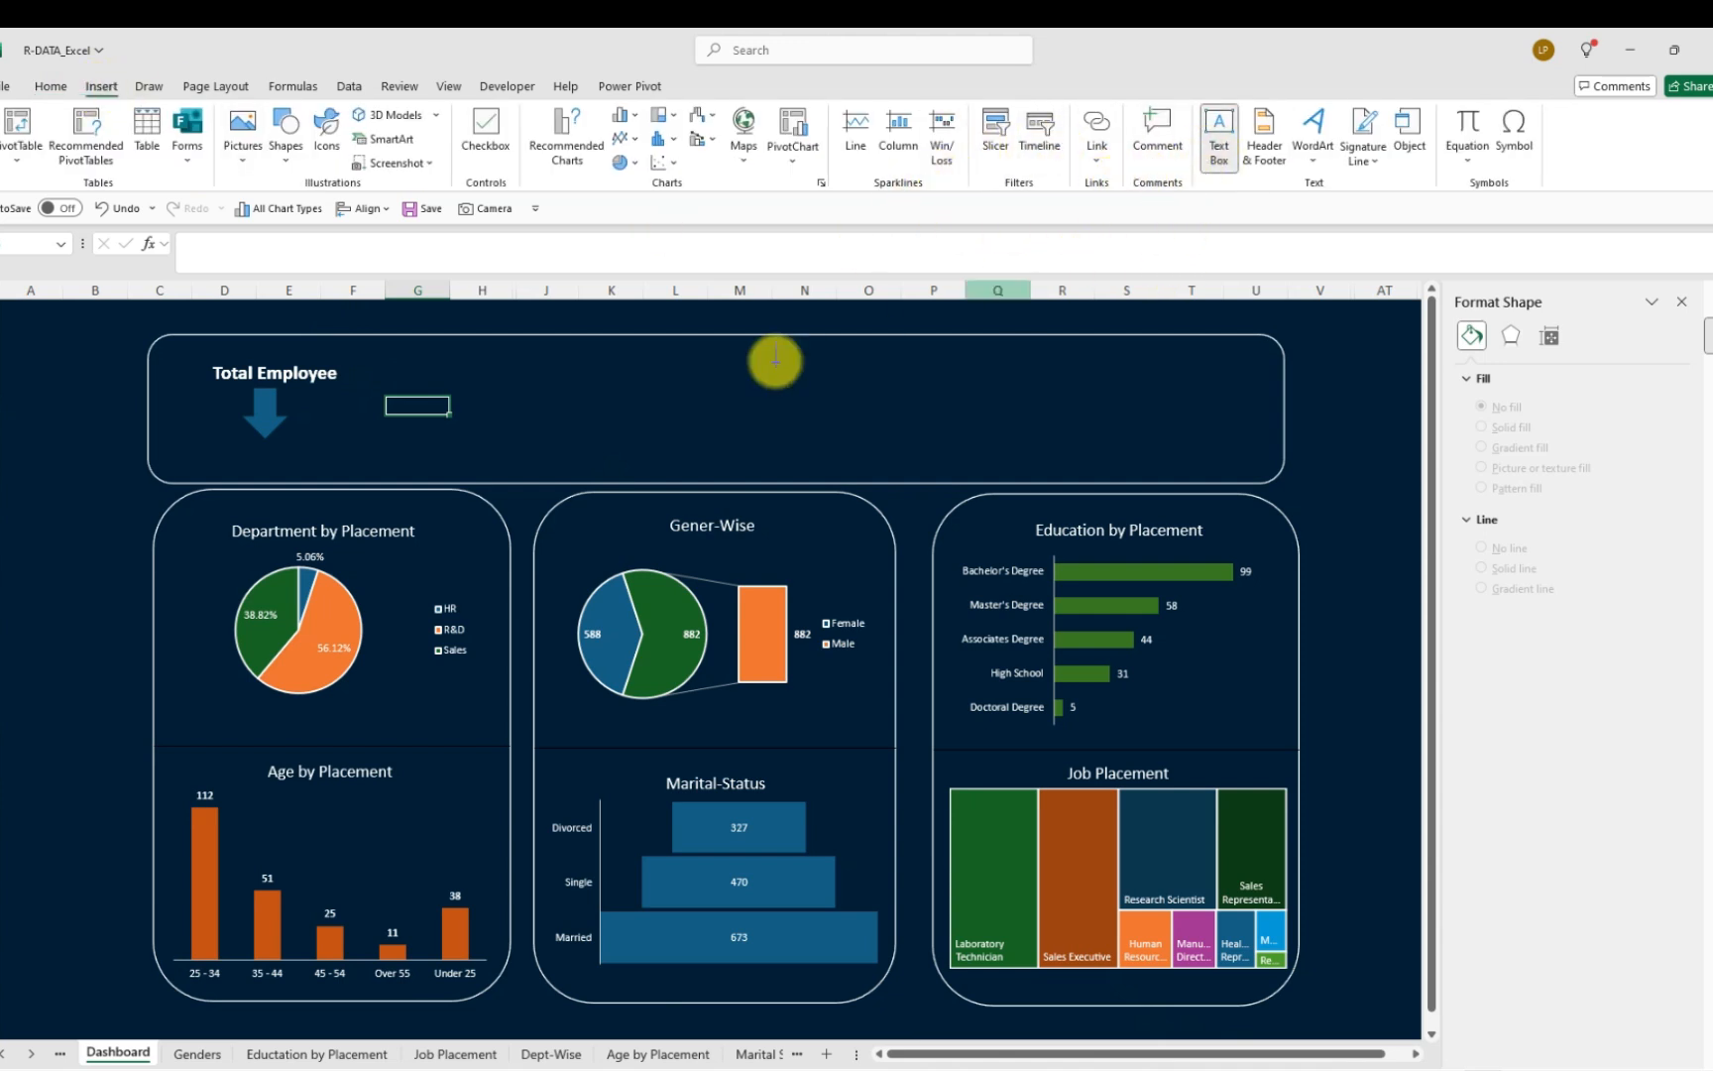
pyautogui.moveTo(193, 443); pyautogui.dragTo(338, 463)
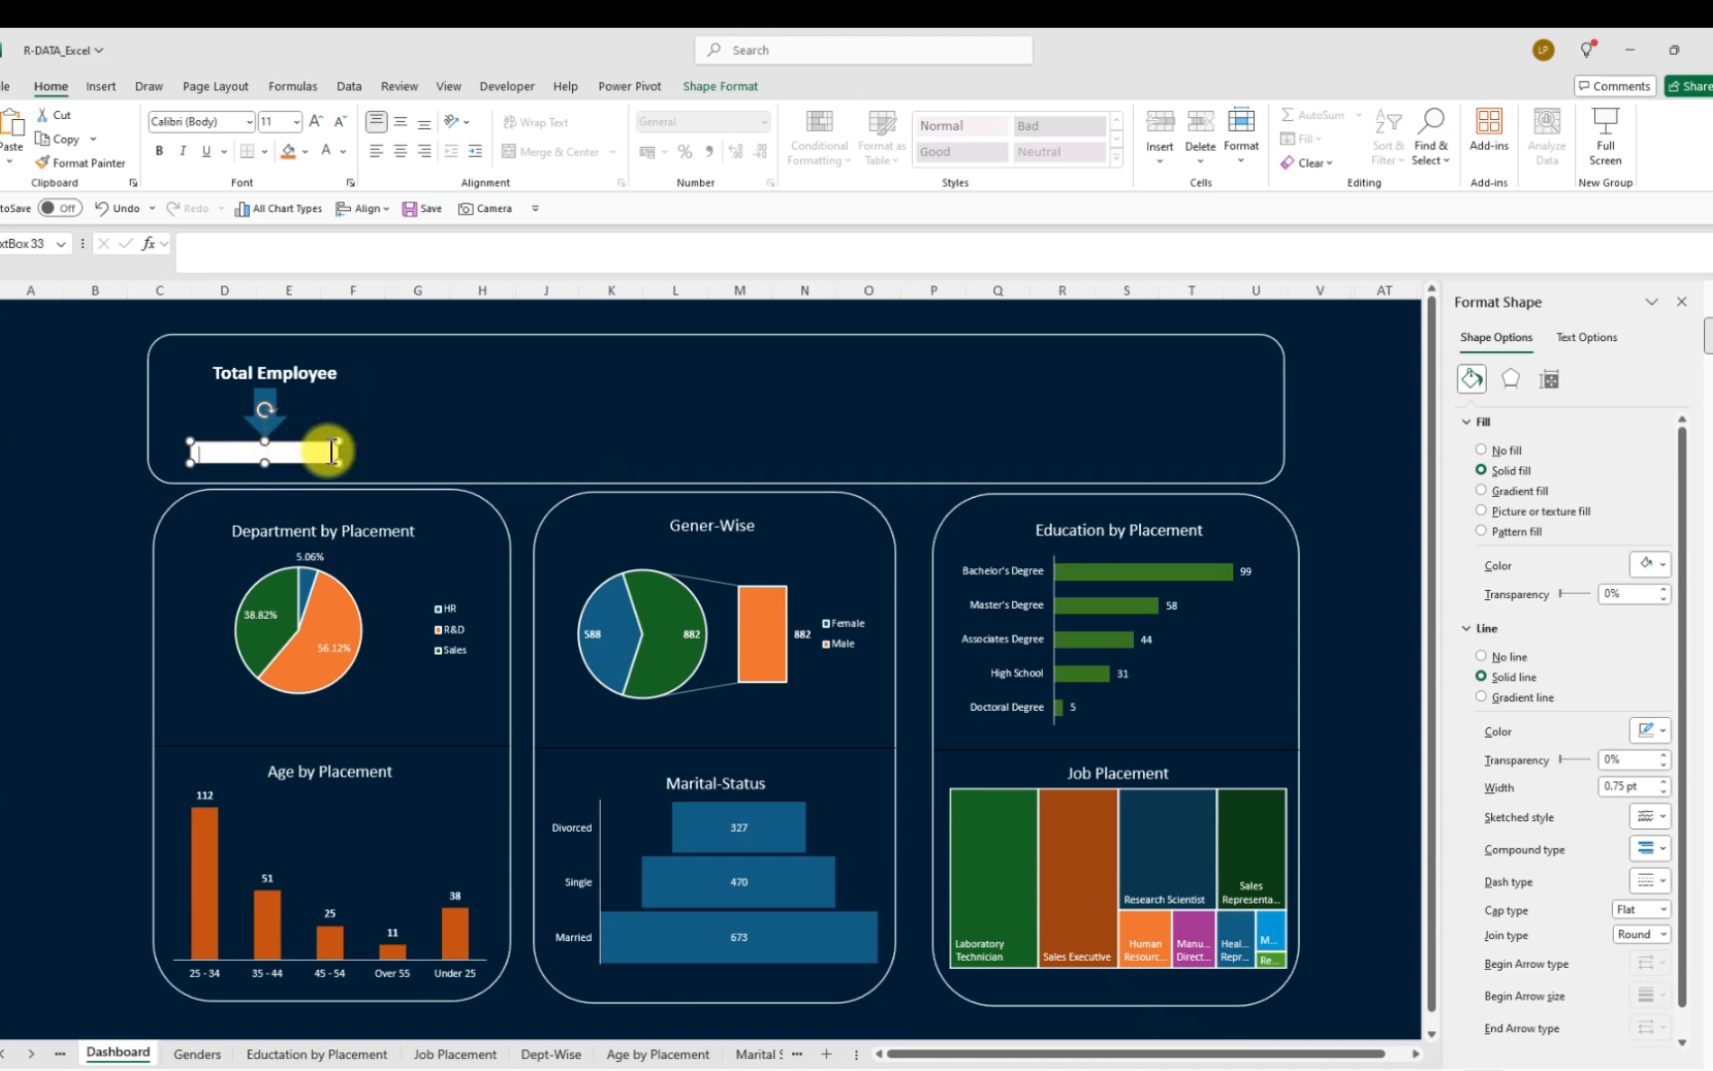
pyautogui.moveTo(296, 436); pyautogui.dragTo(295, 437)
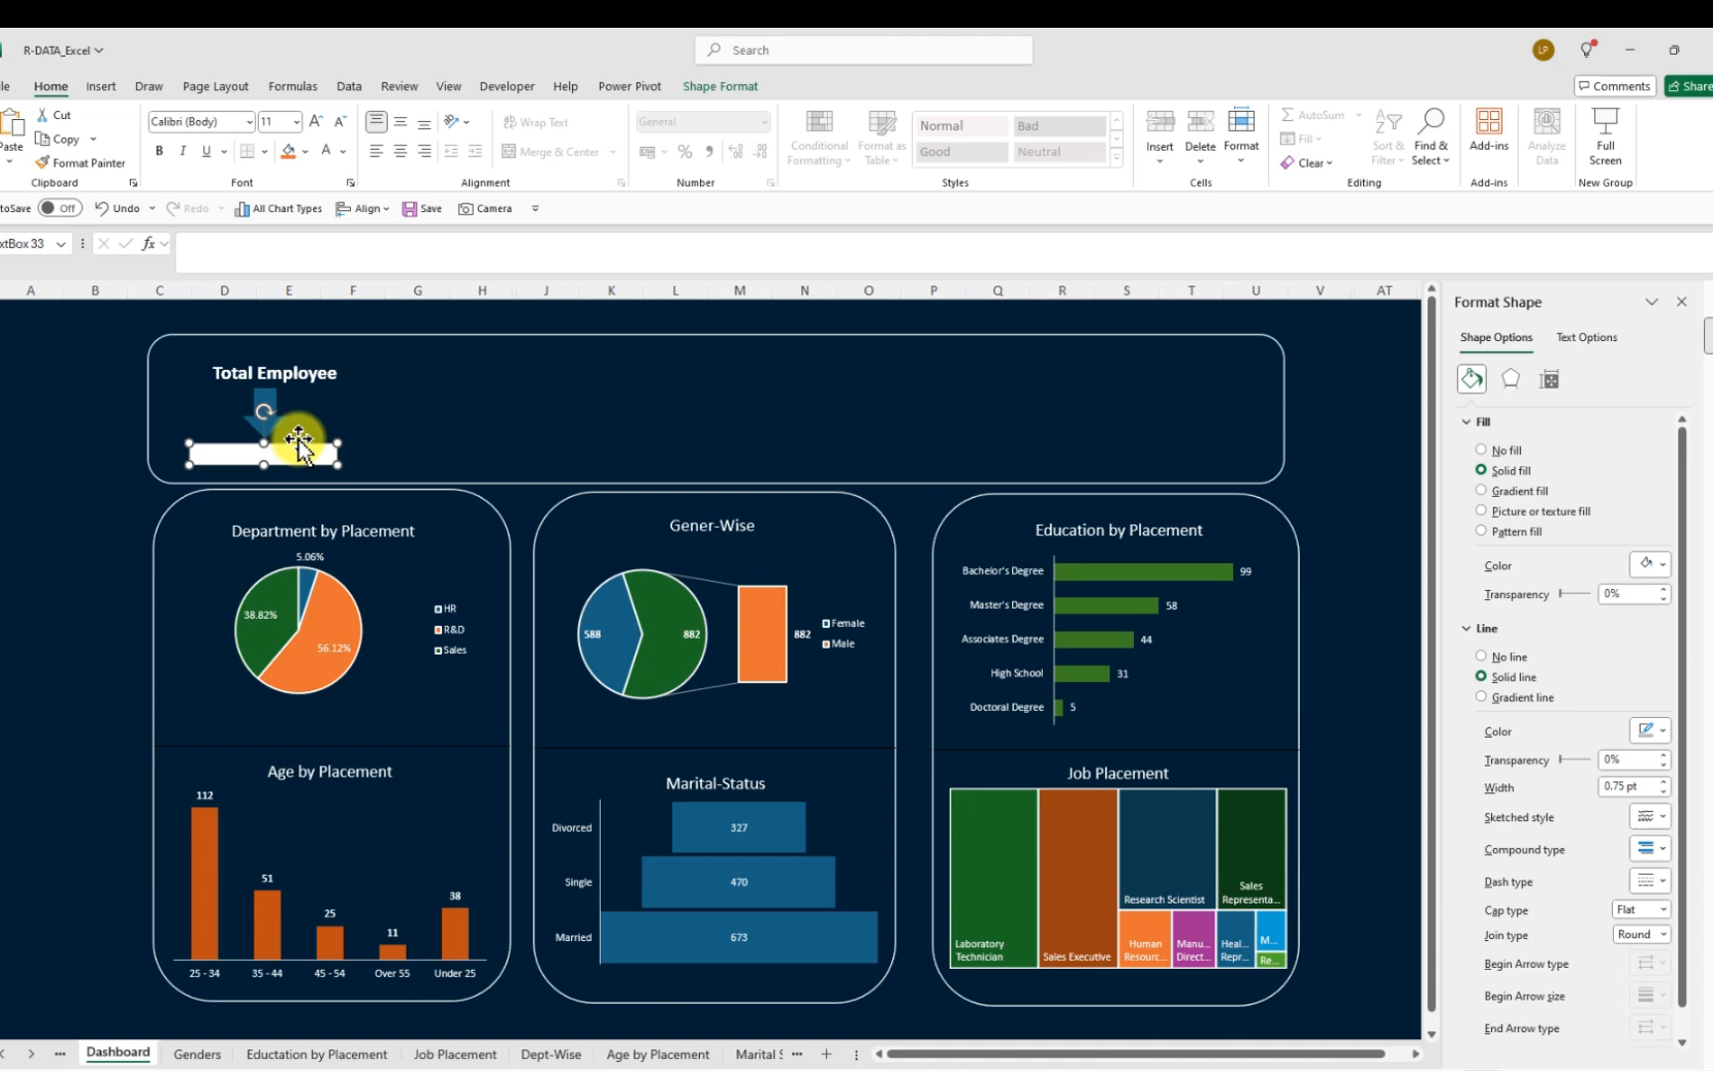
# Link the new text box below the arrow to the Total Employee value in cell A7 of the KPIs sheet
pyautogui.click(238, 260)
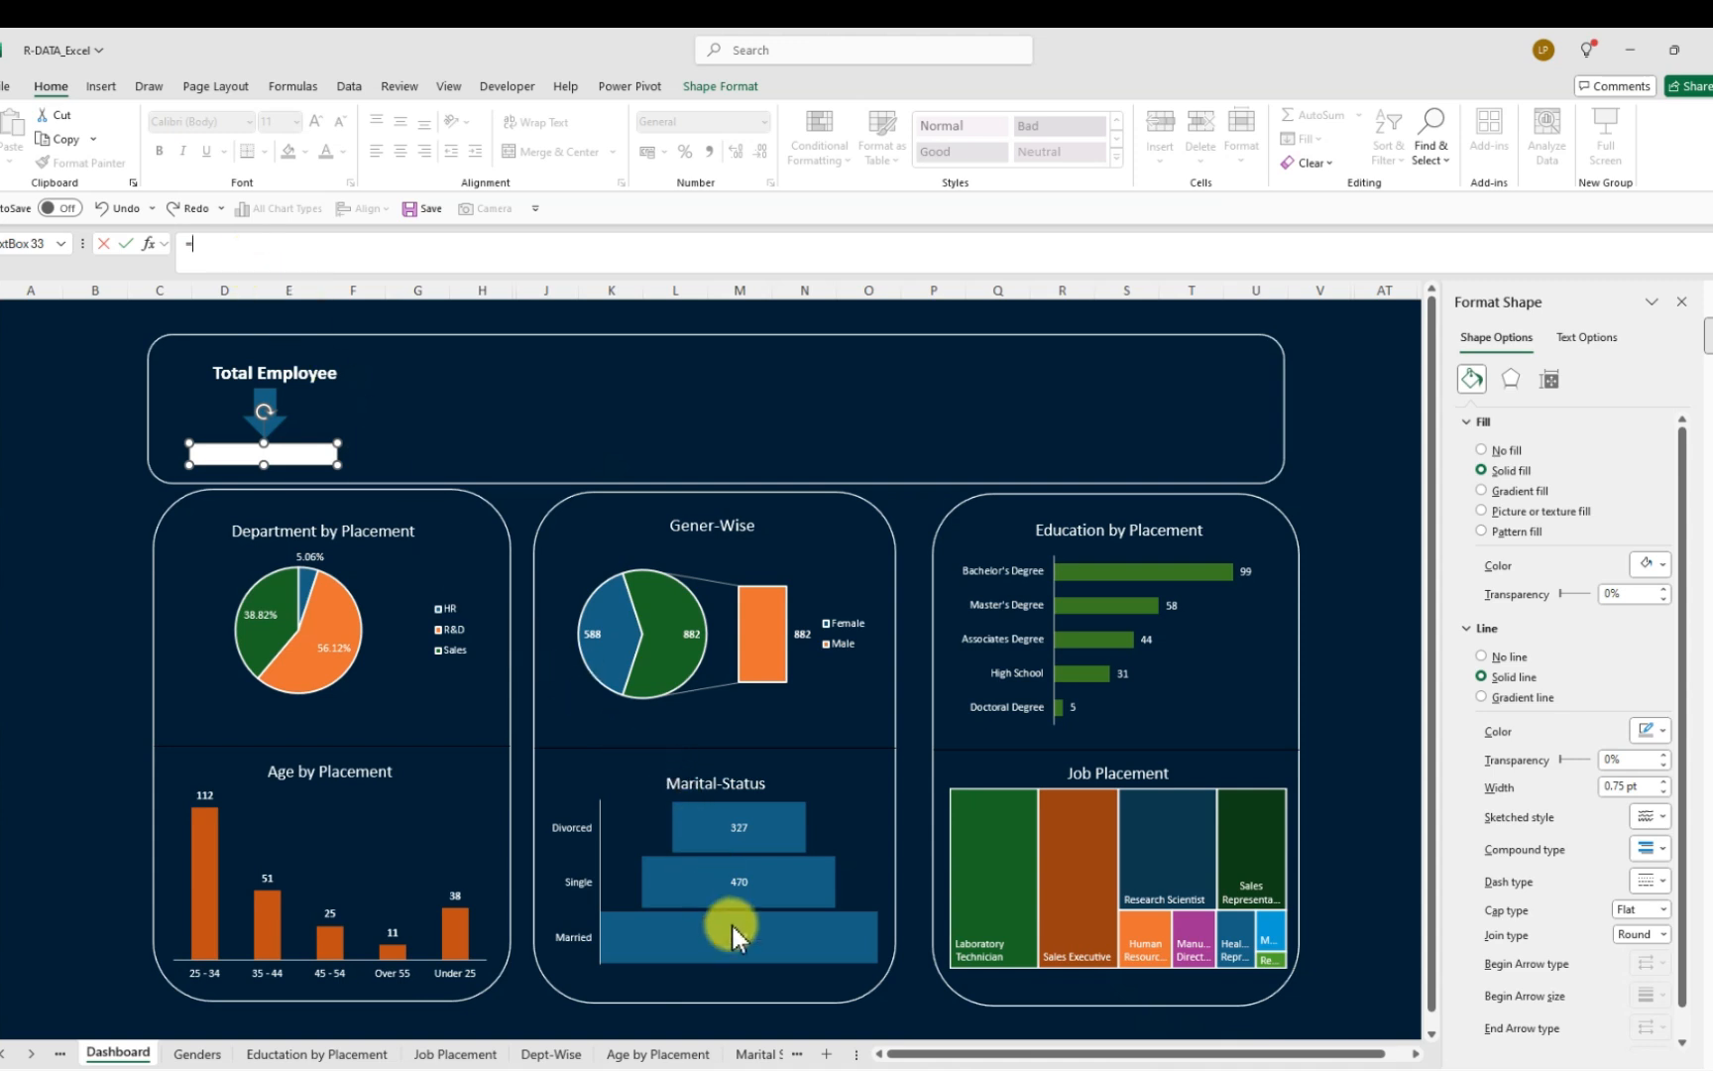
pyautogui.click(801, 1055)
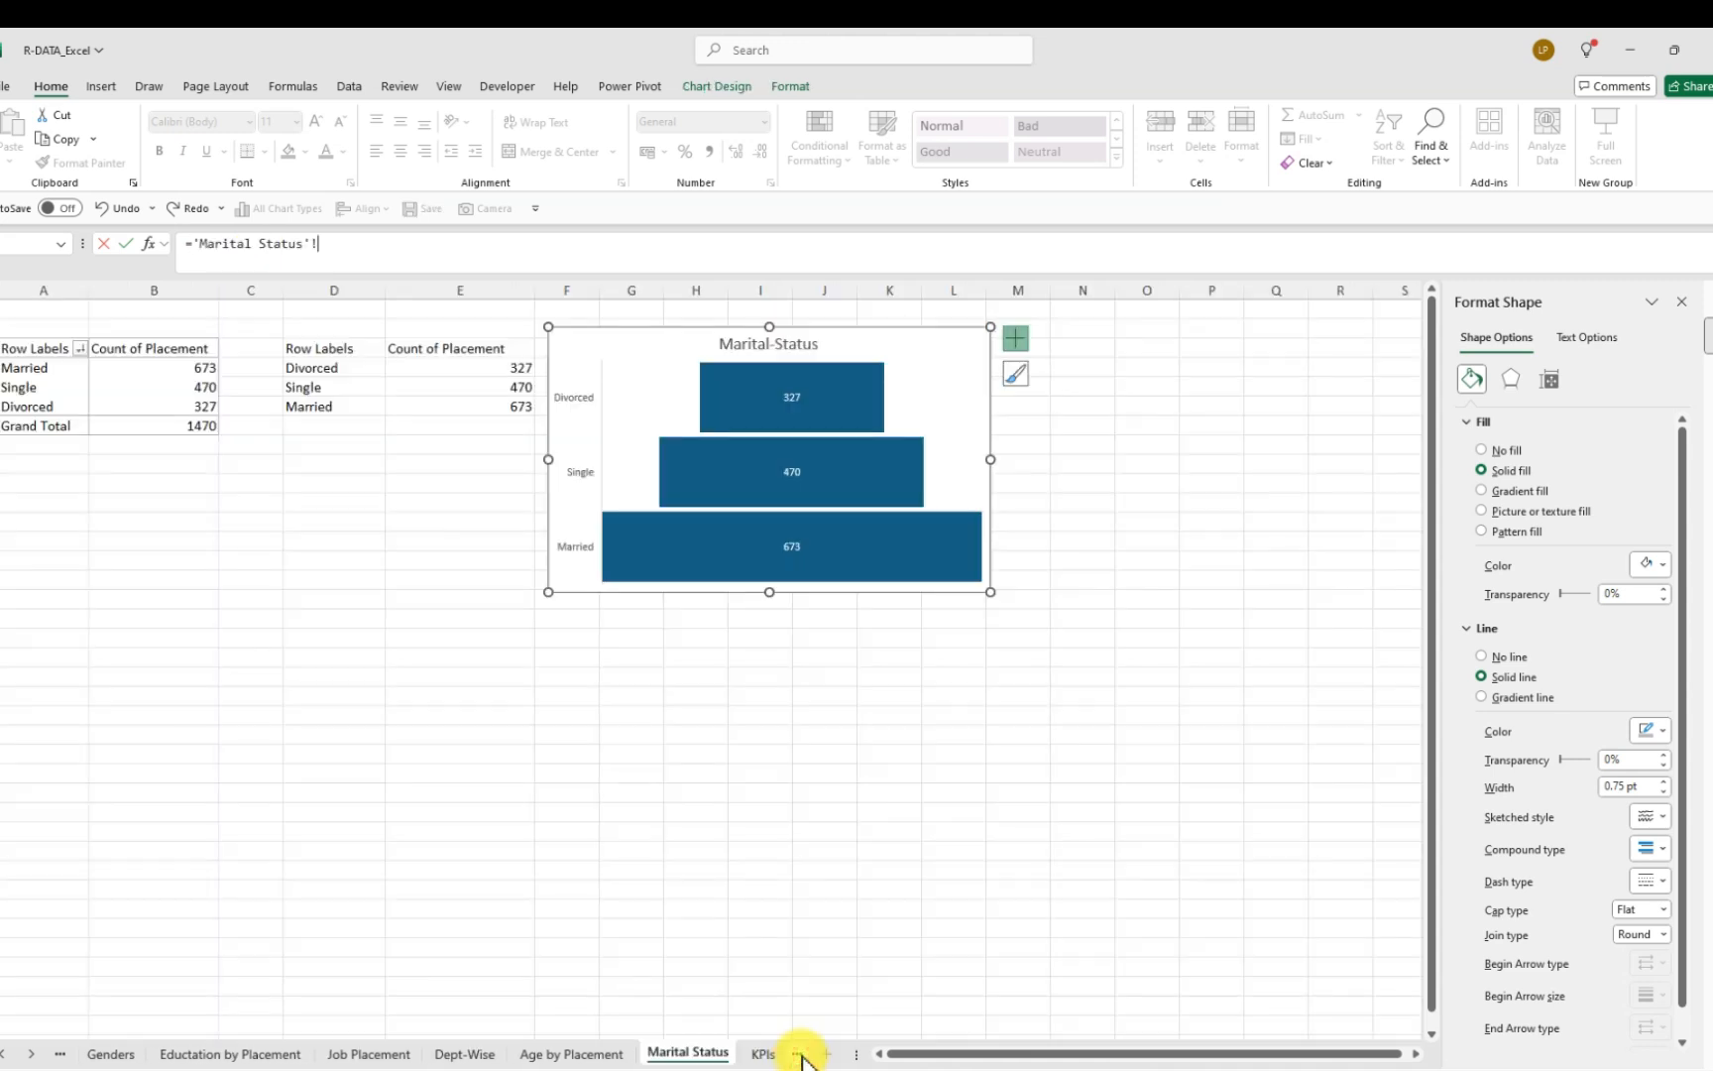
pyautogui.click(765, 1055)
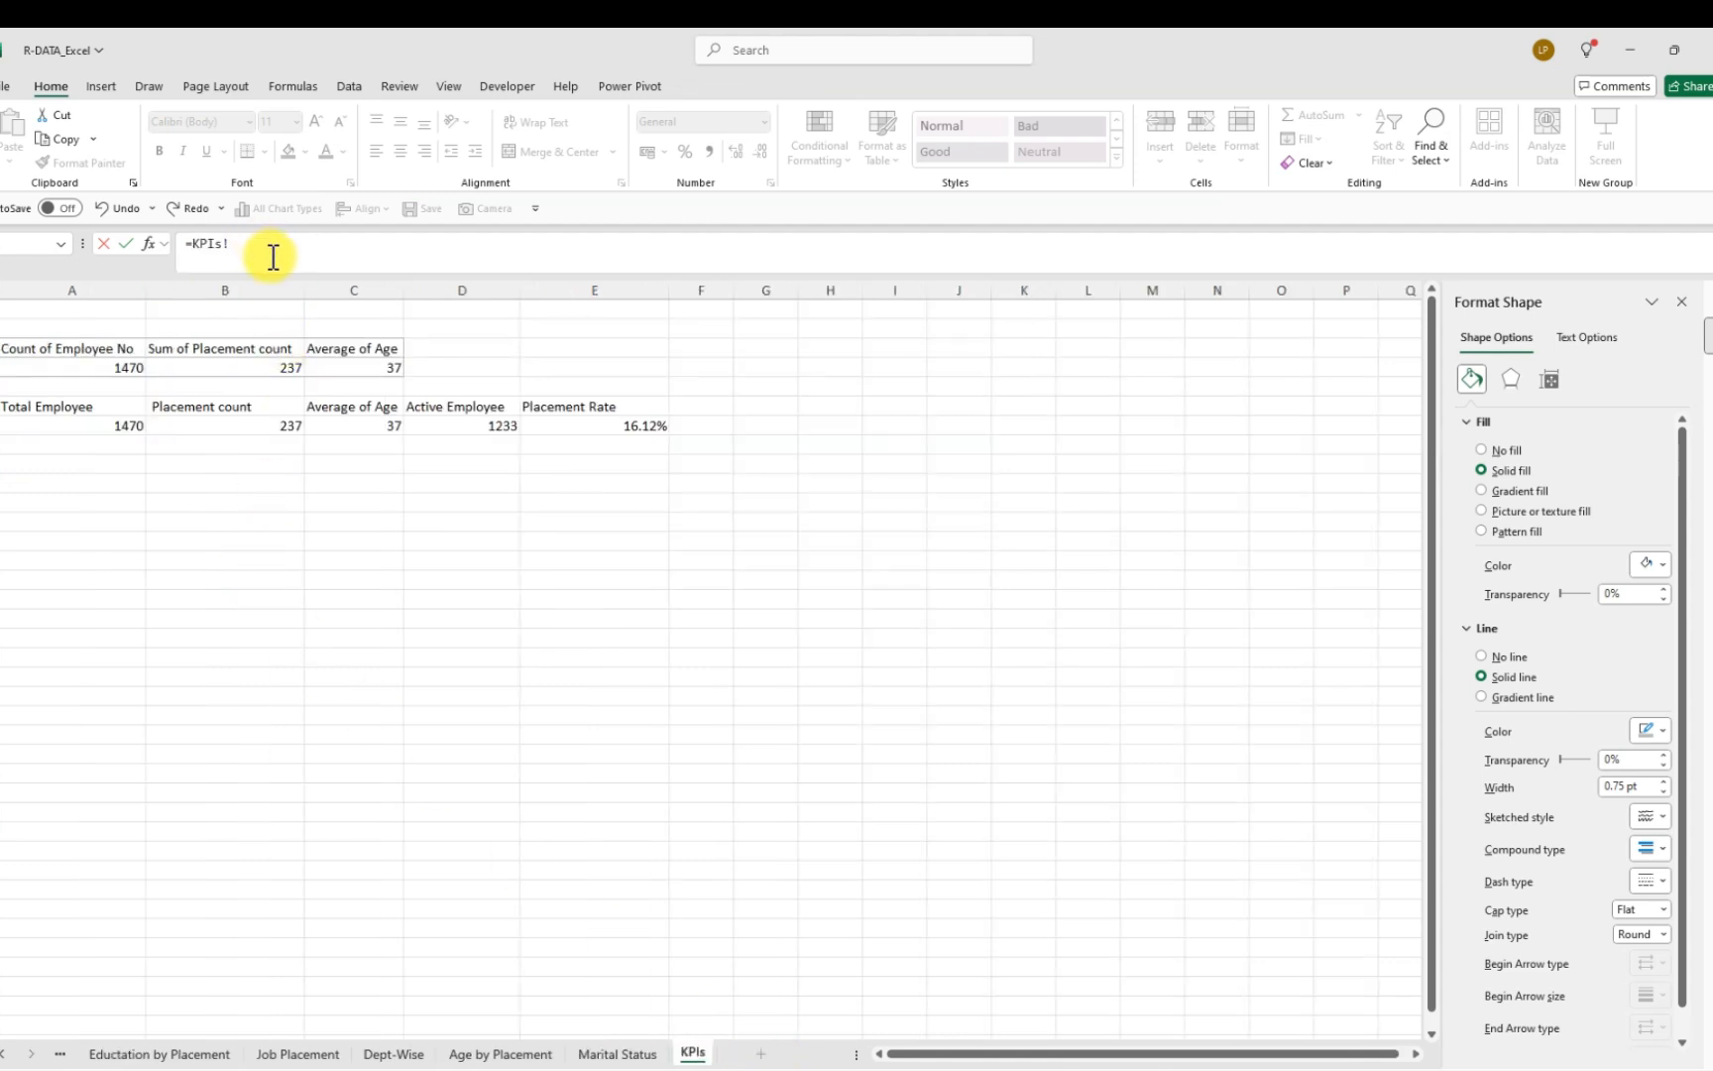
pyautogui.press('BackSpace')
pyautogui.press('BackSpace')
pyautogui.press('BackSpace')
pyautogui.press('BackSpace')
pyautogui.press('BackSpace')
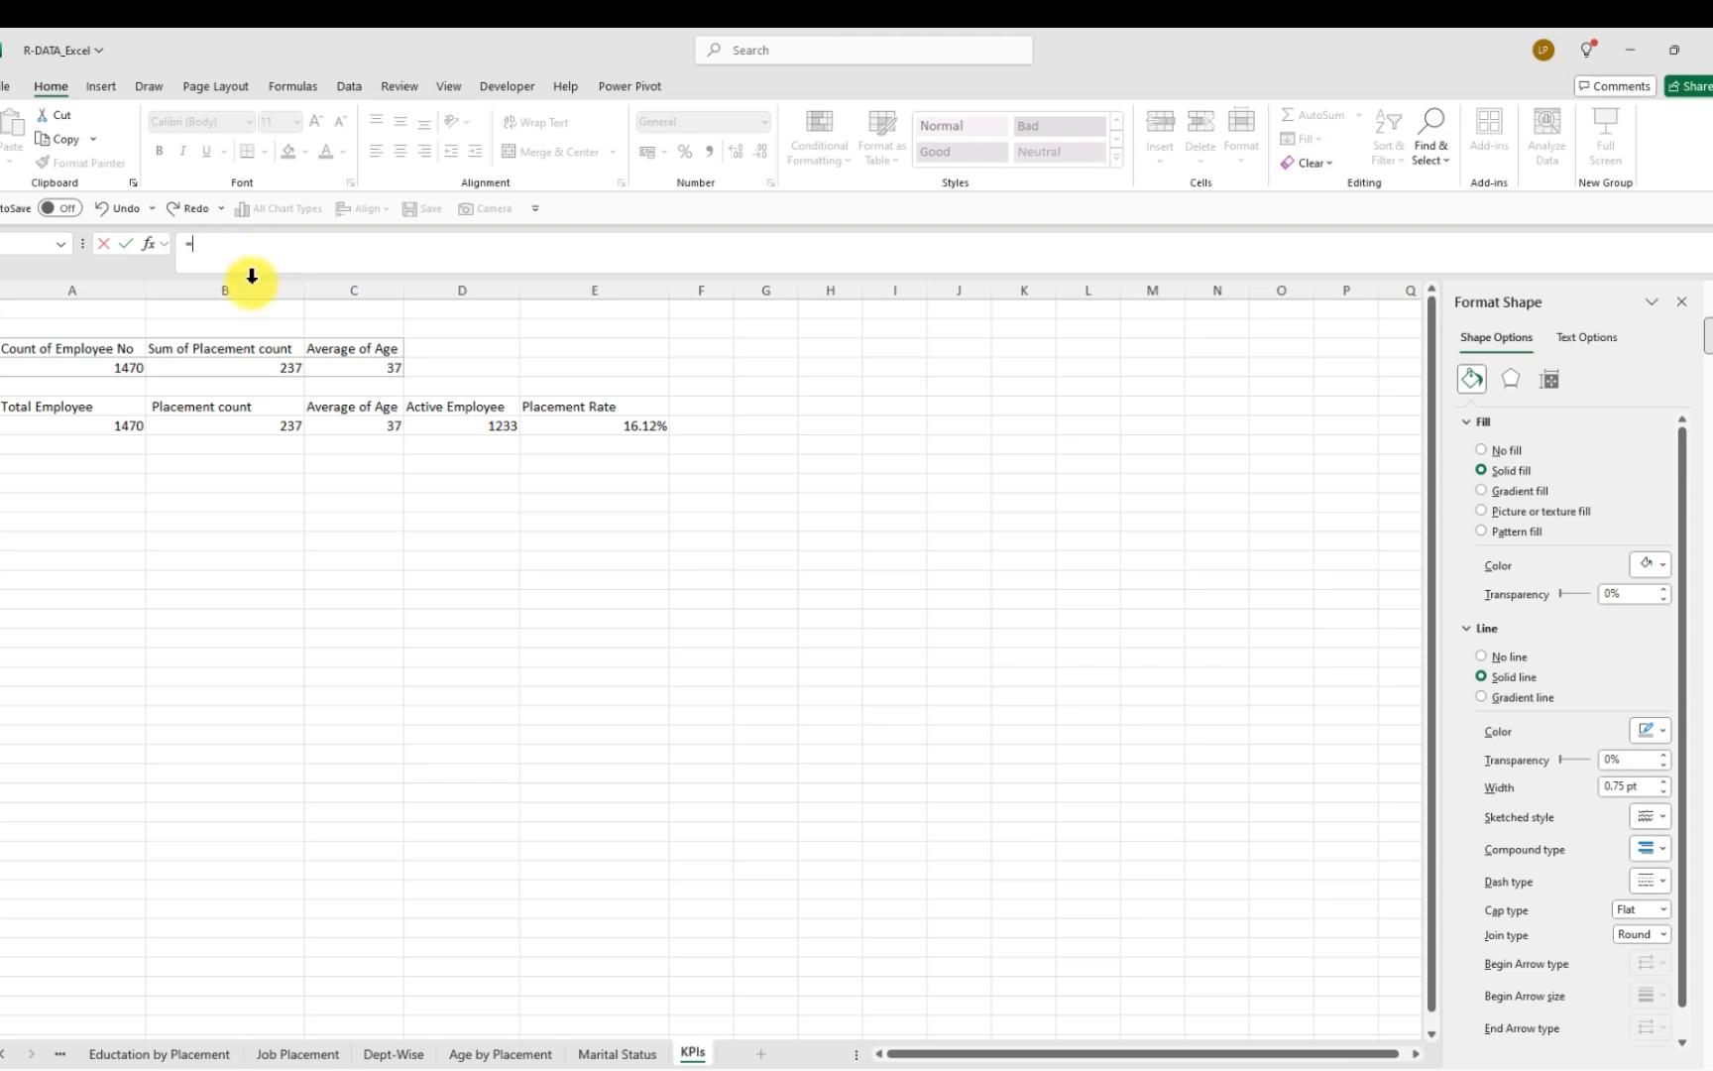
pyautogui.click(128, 433)
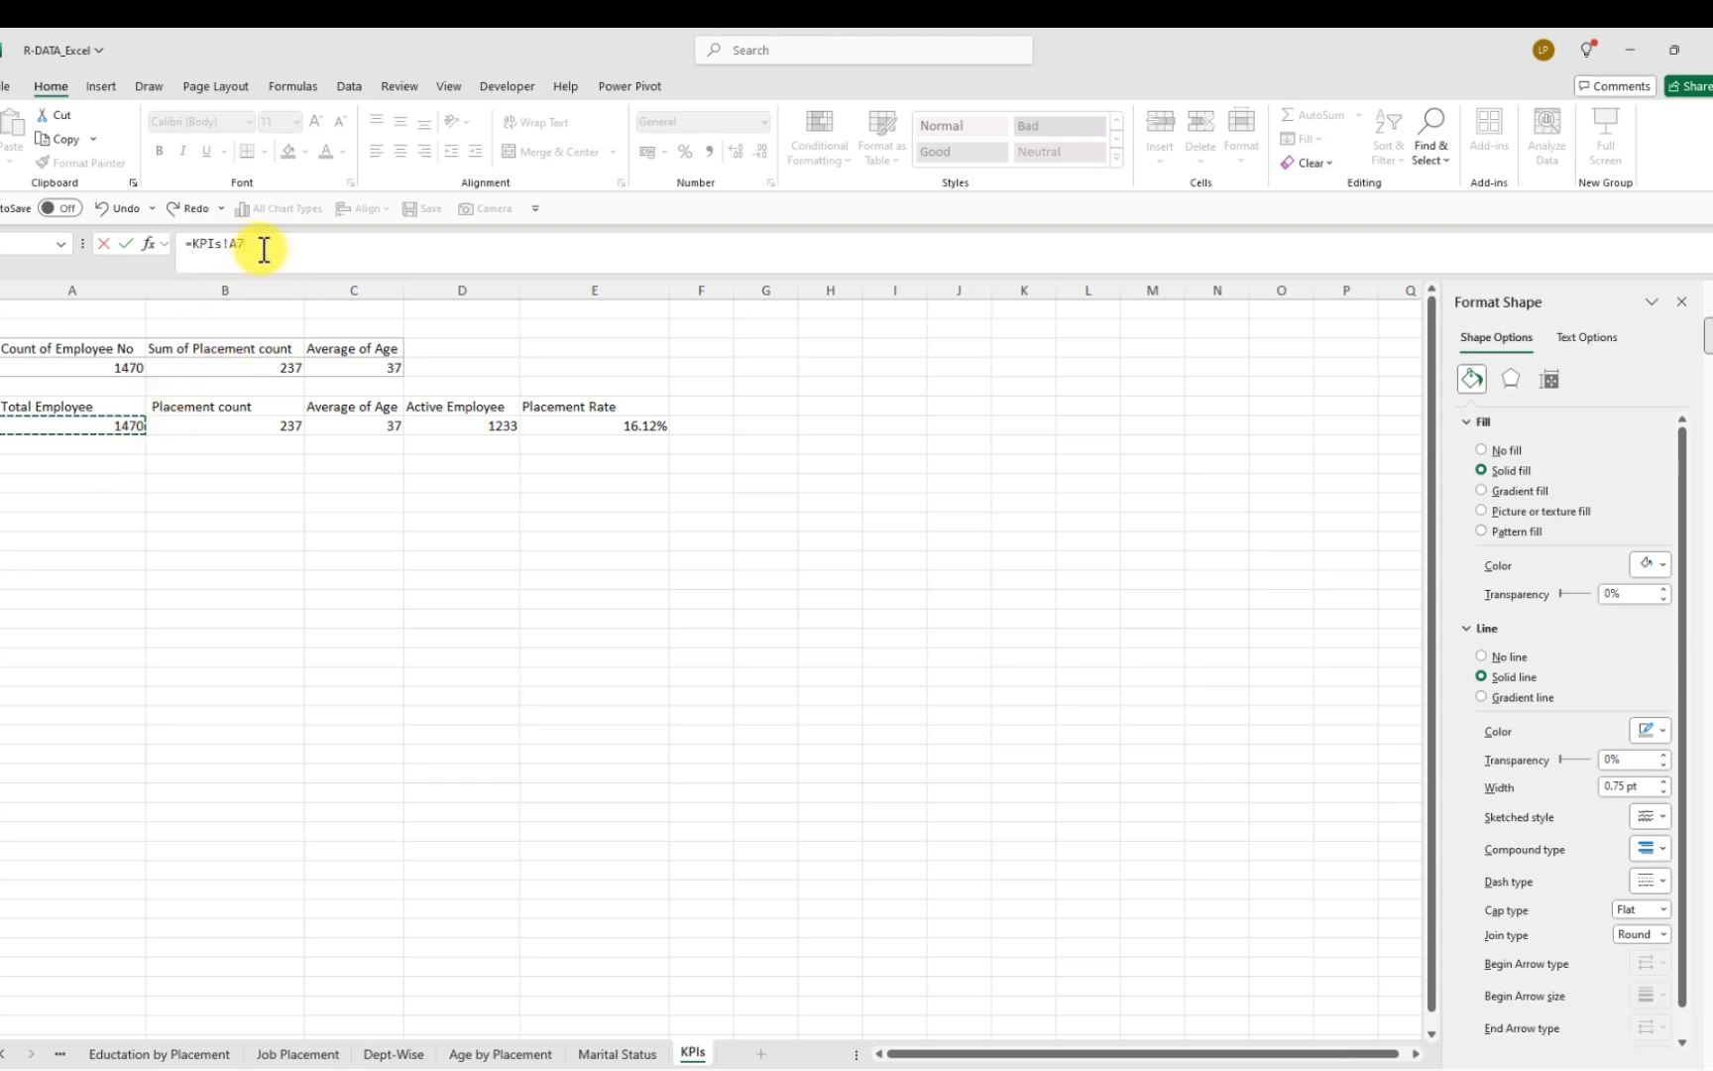
pyautogui.press('Return')
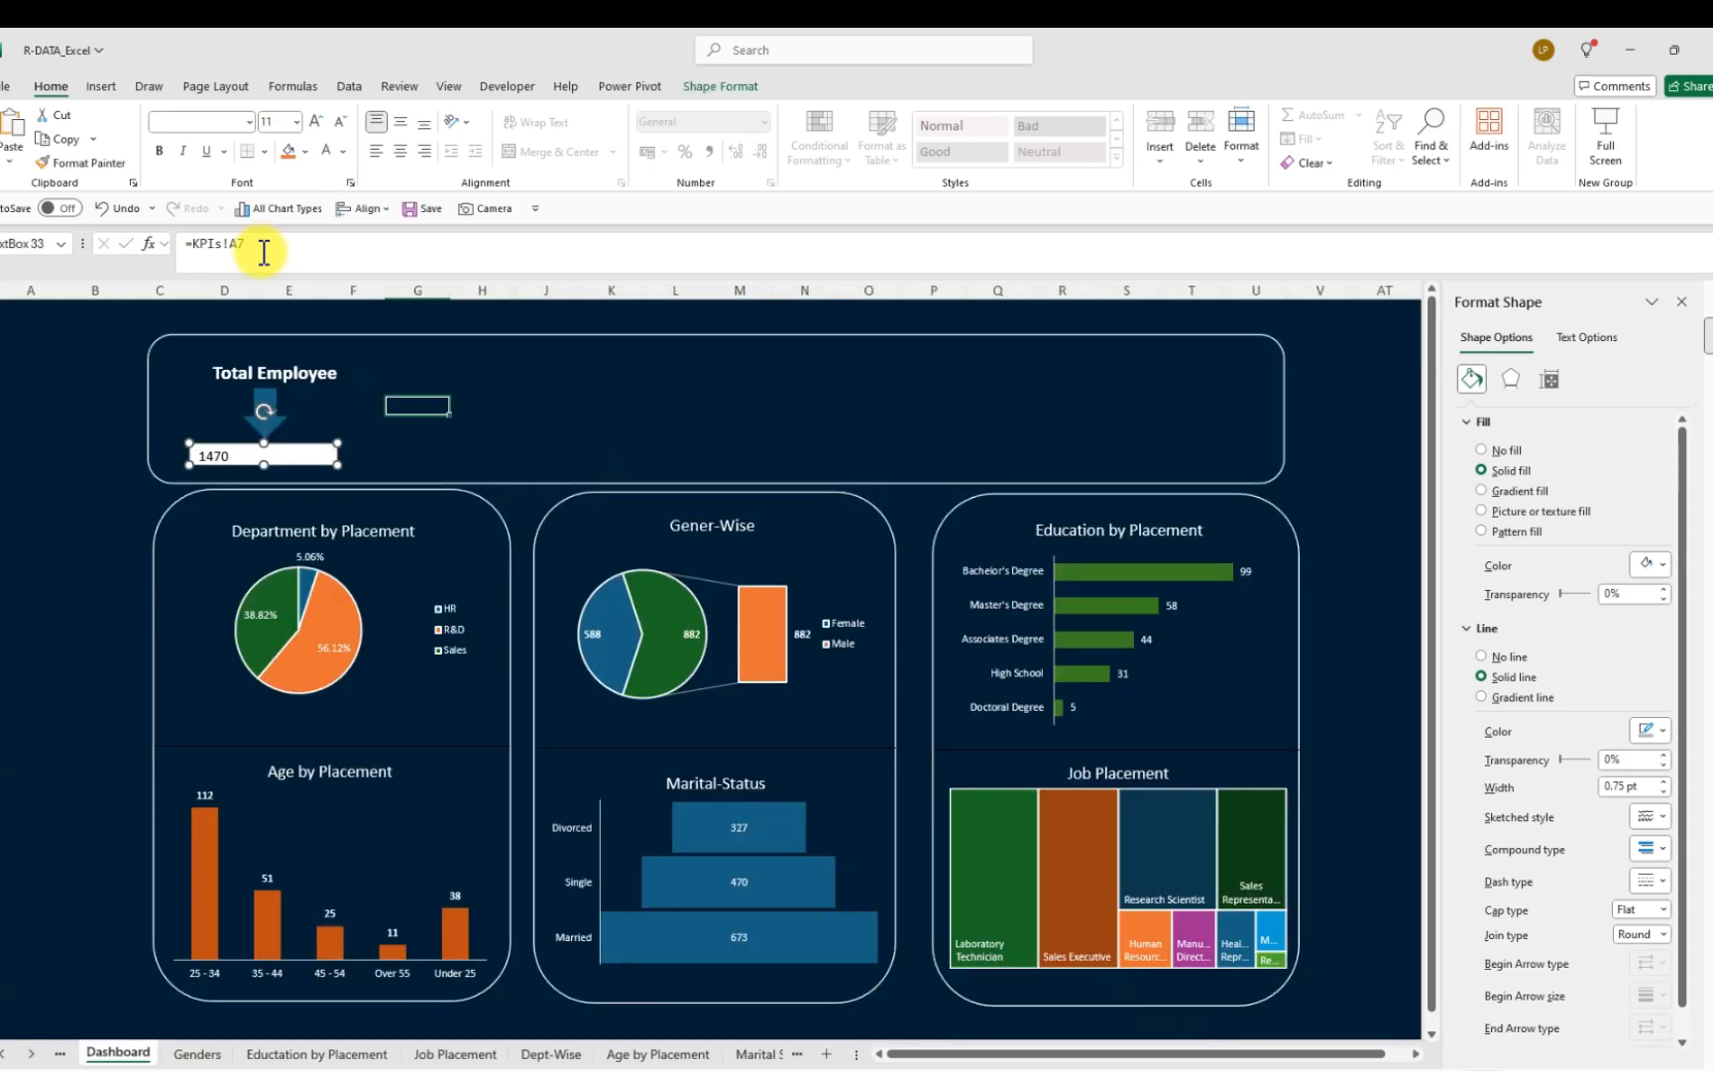
# Centre the Total Employee value, set its font size to 16 and make it bold and white
pyautogui.click(399, 149)
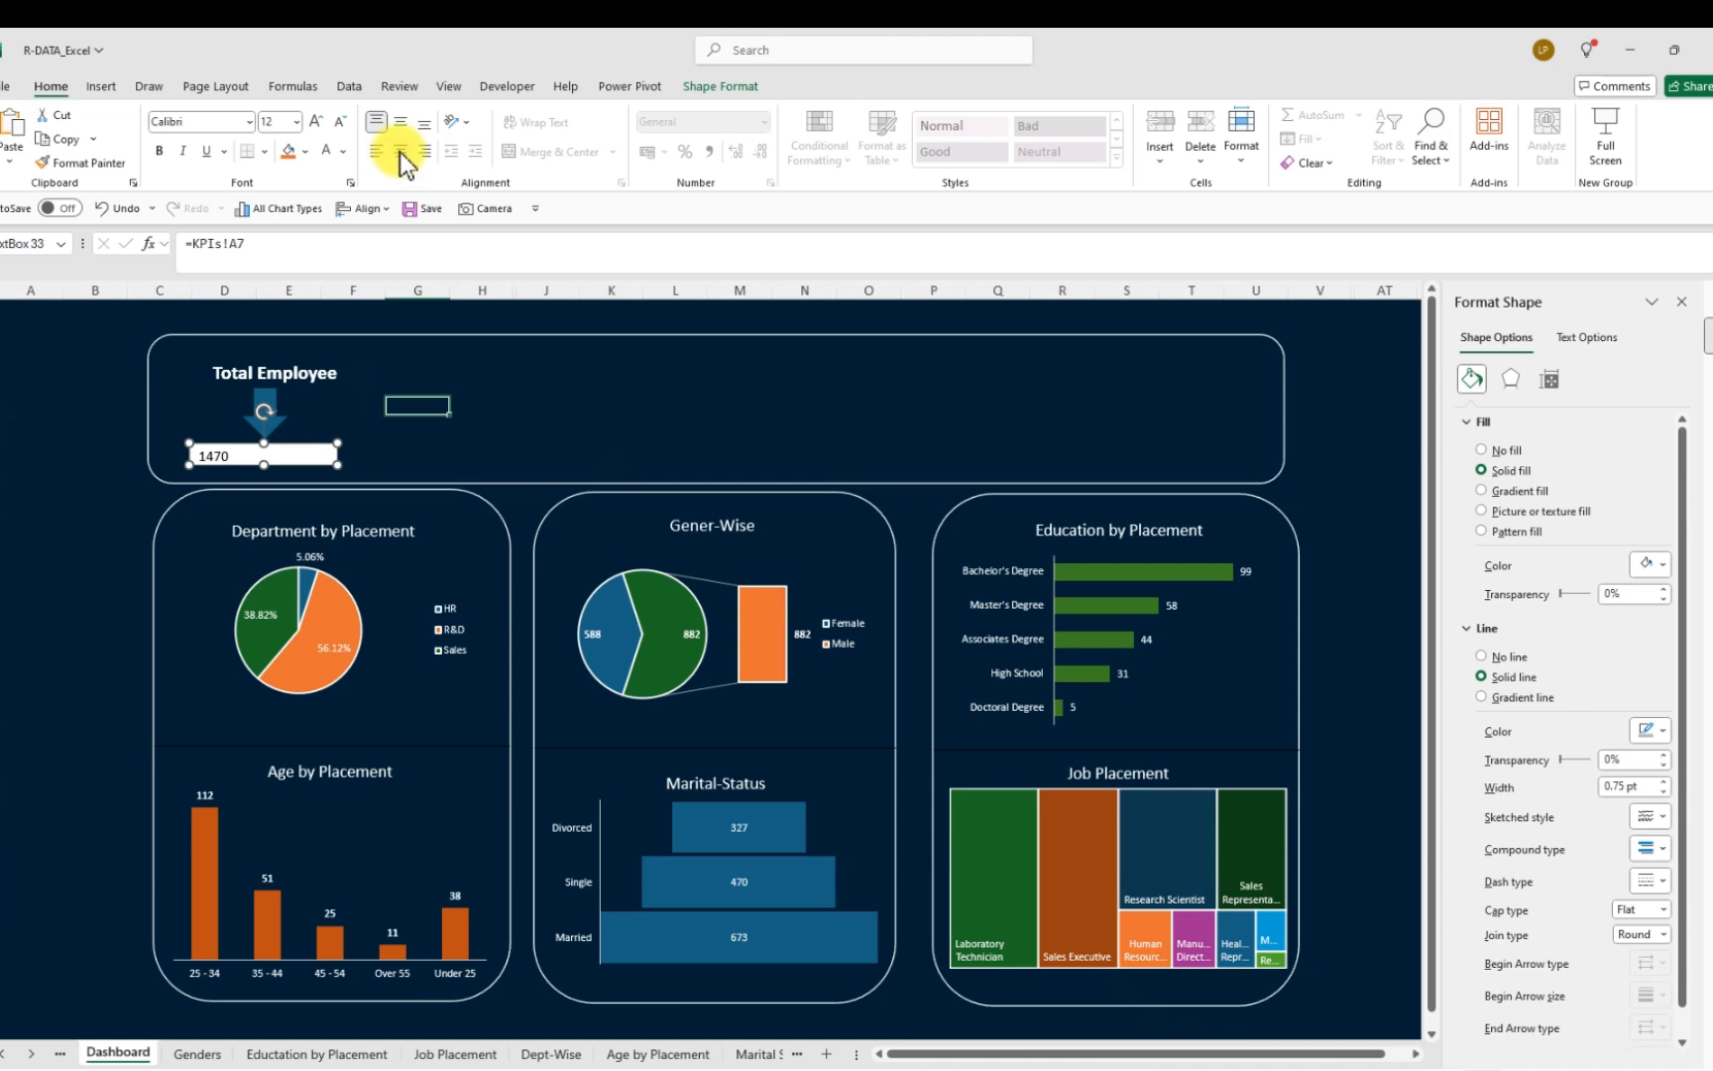
pyautogui.click(401, 152)
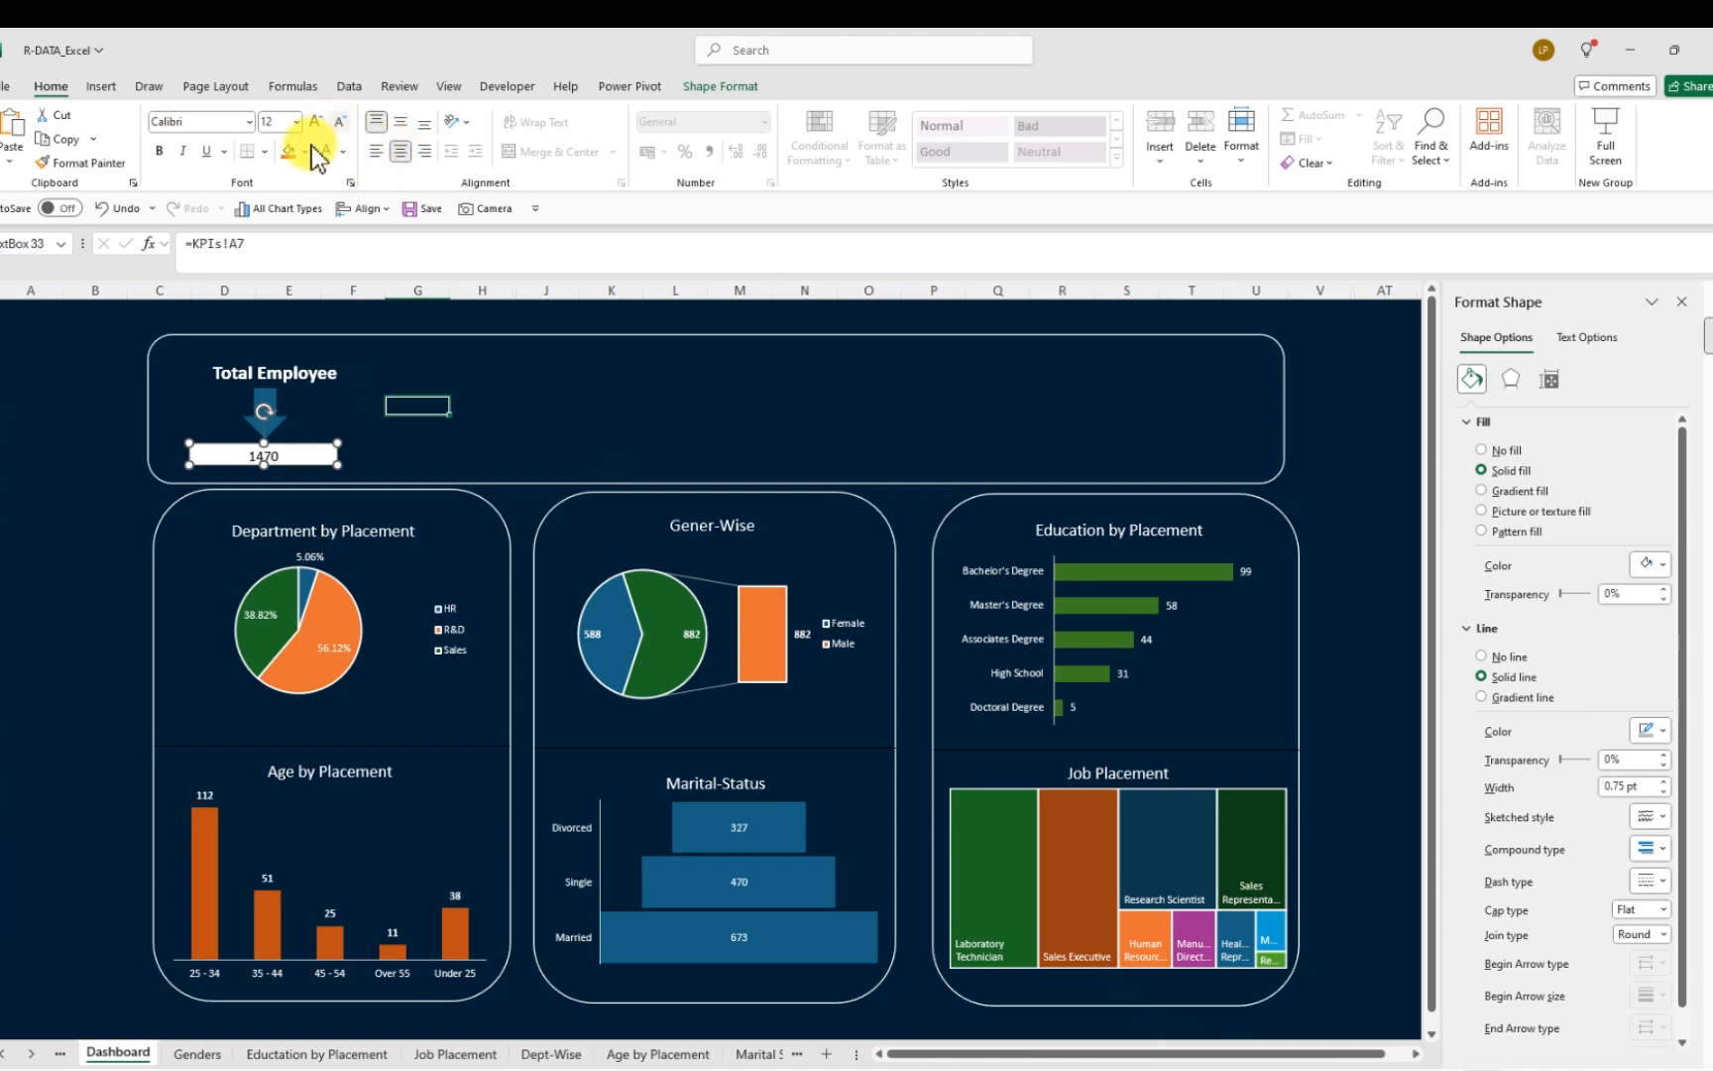
pyautogui.click(343, 152)
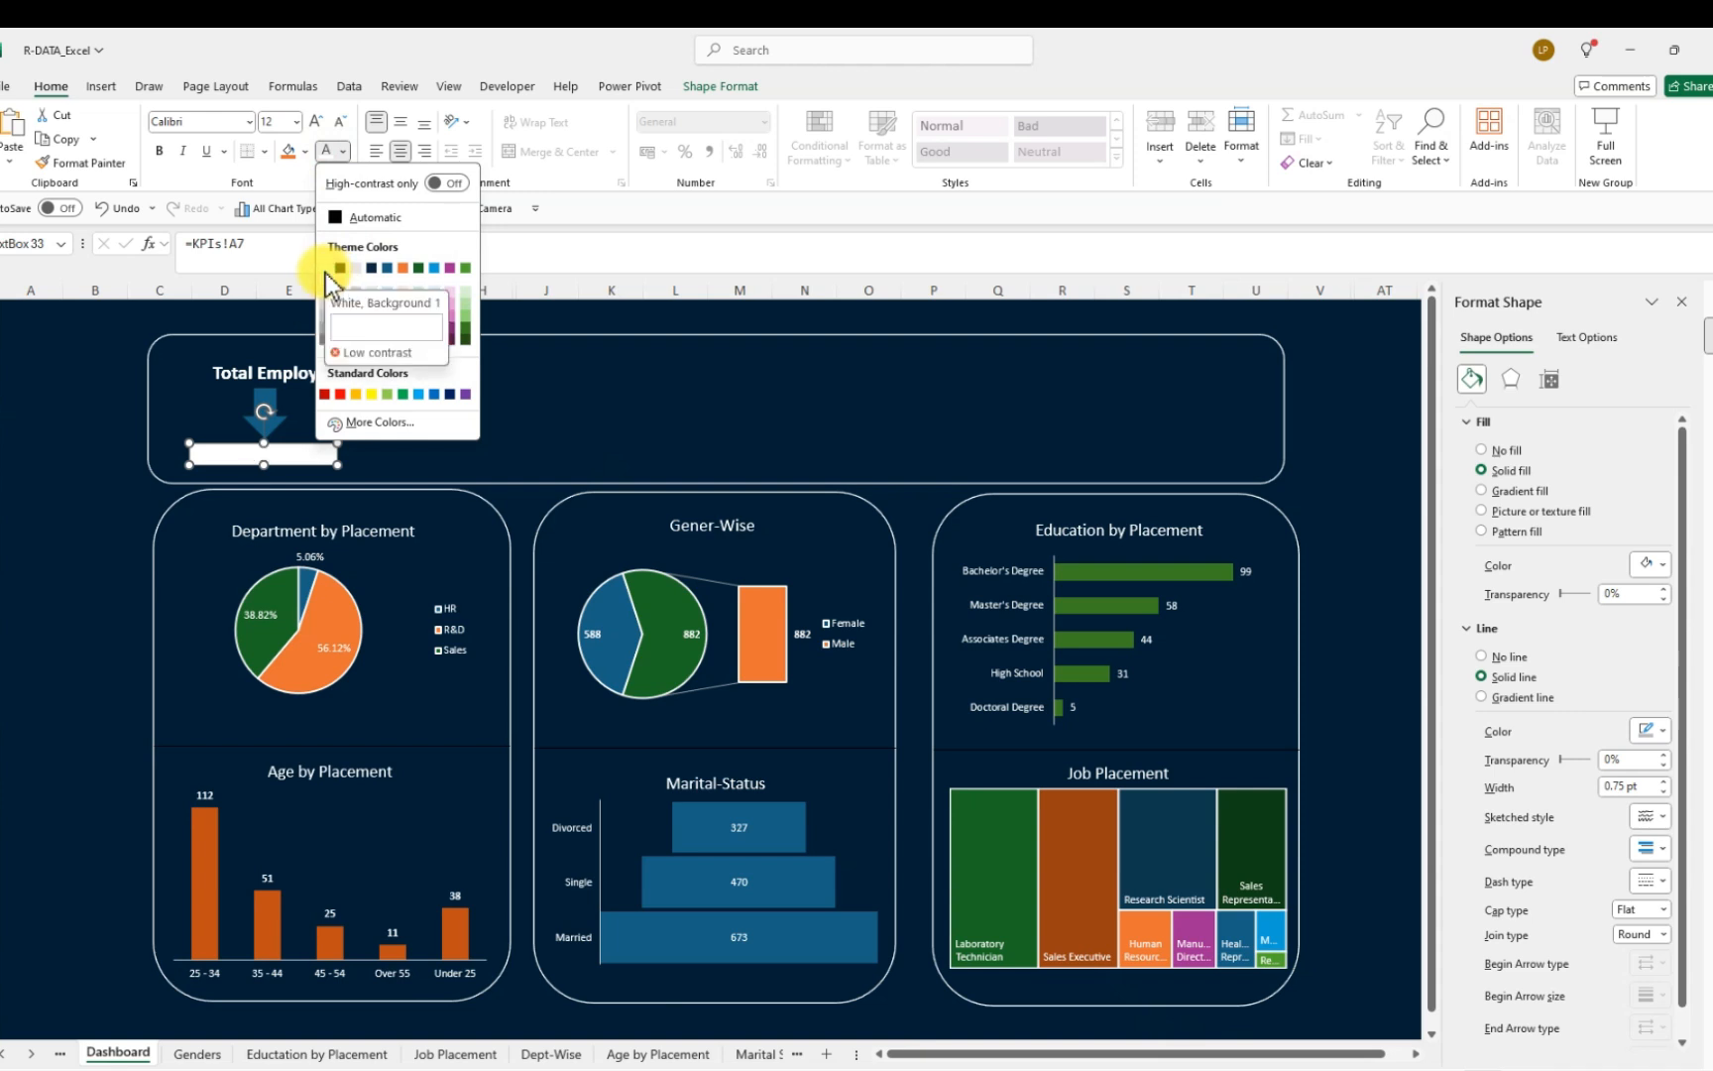
pyautogui.click(318, 120)
pyautogui.click(322, 127)
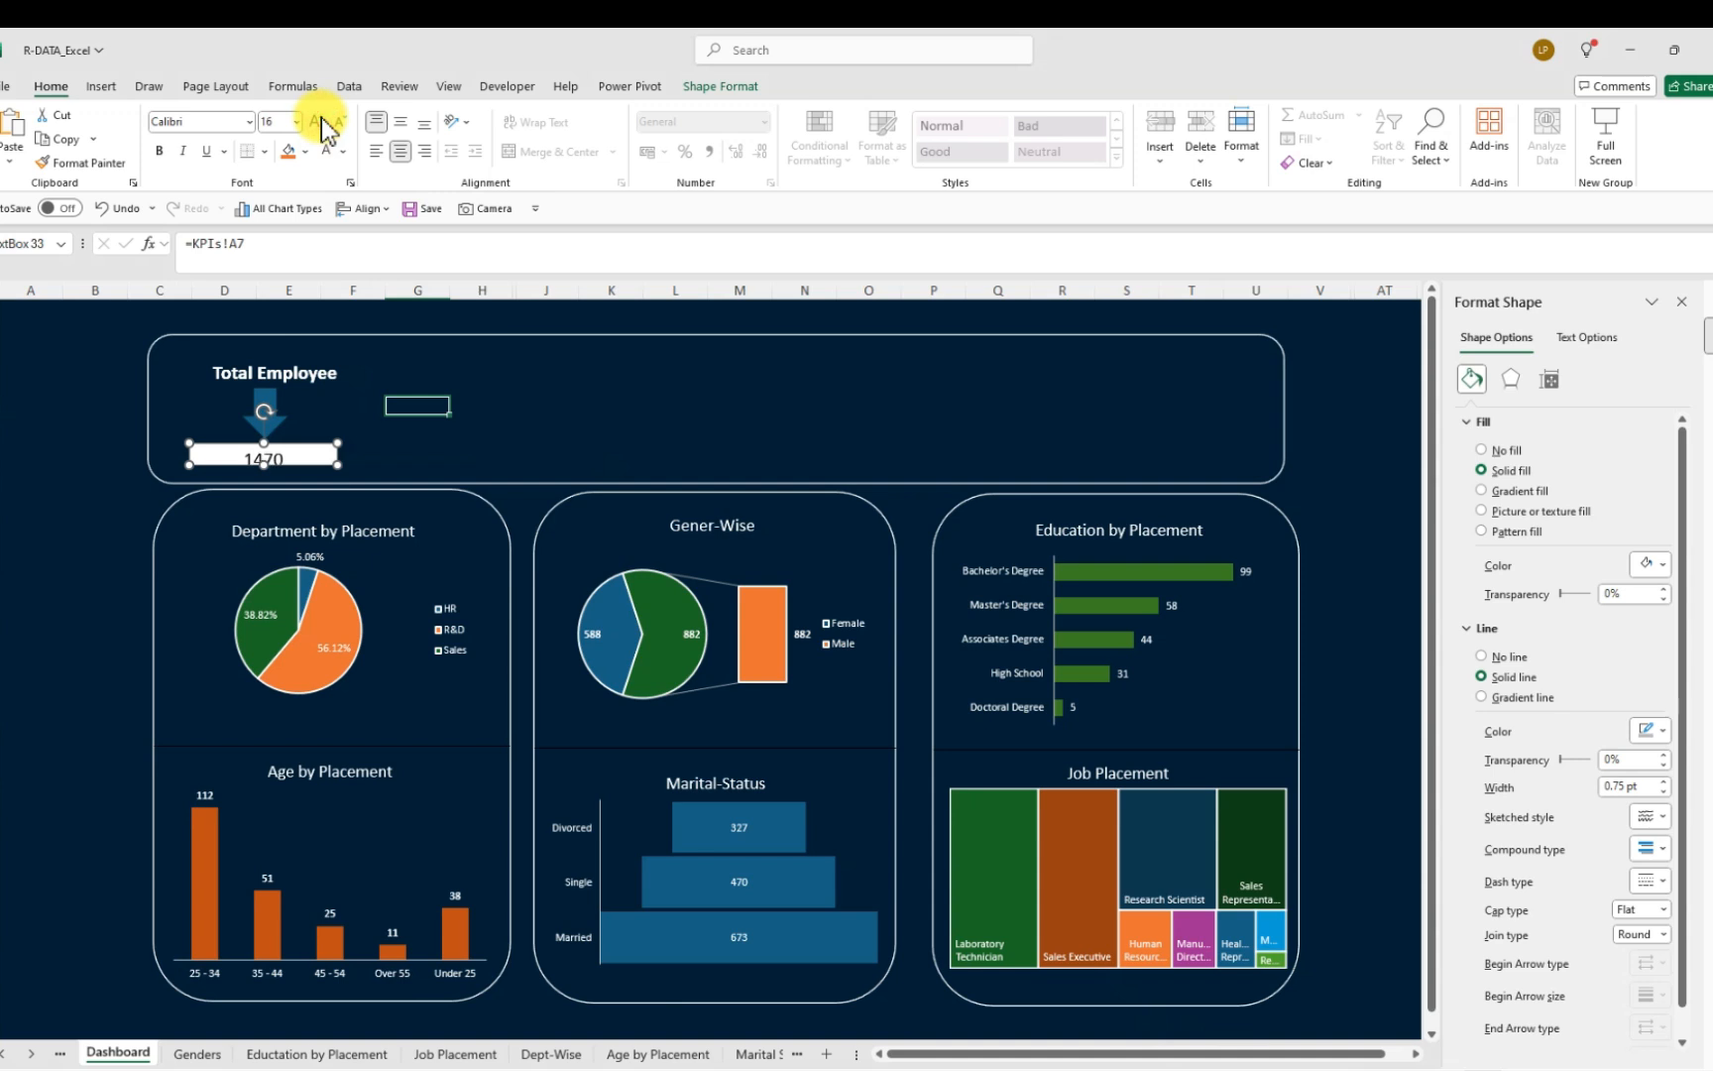
pyautogui.click(160, 151)
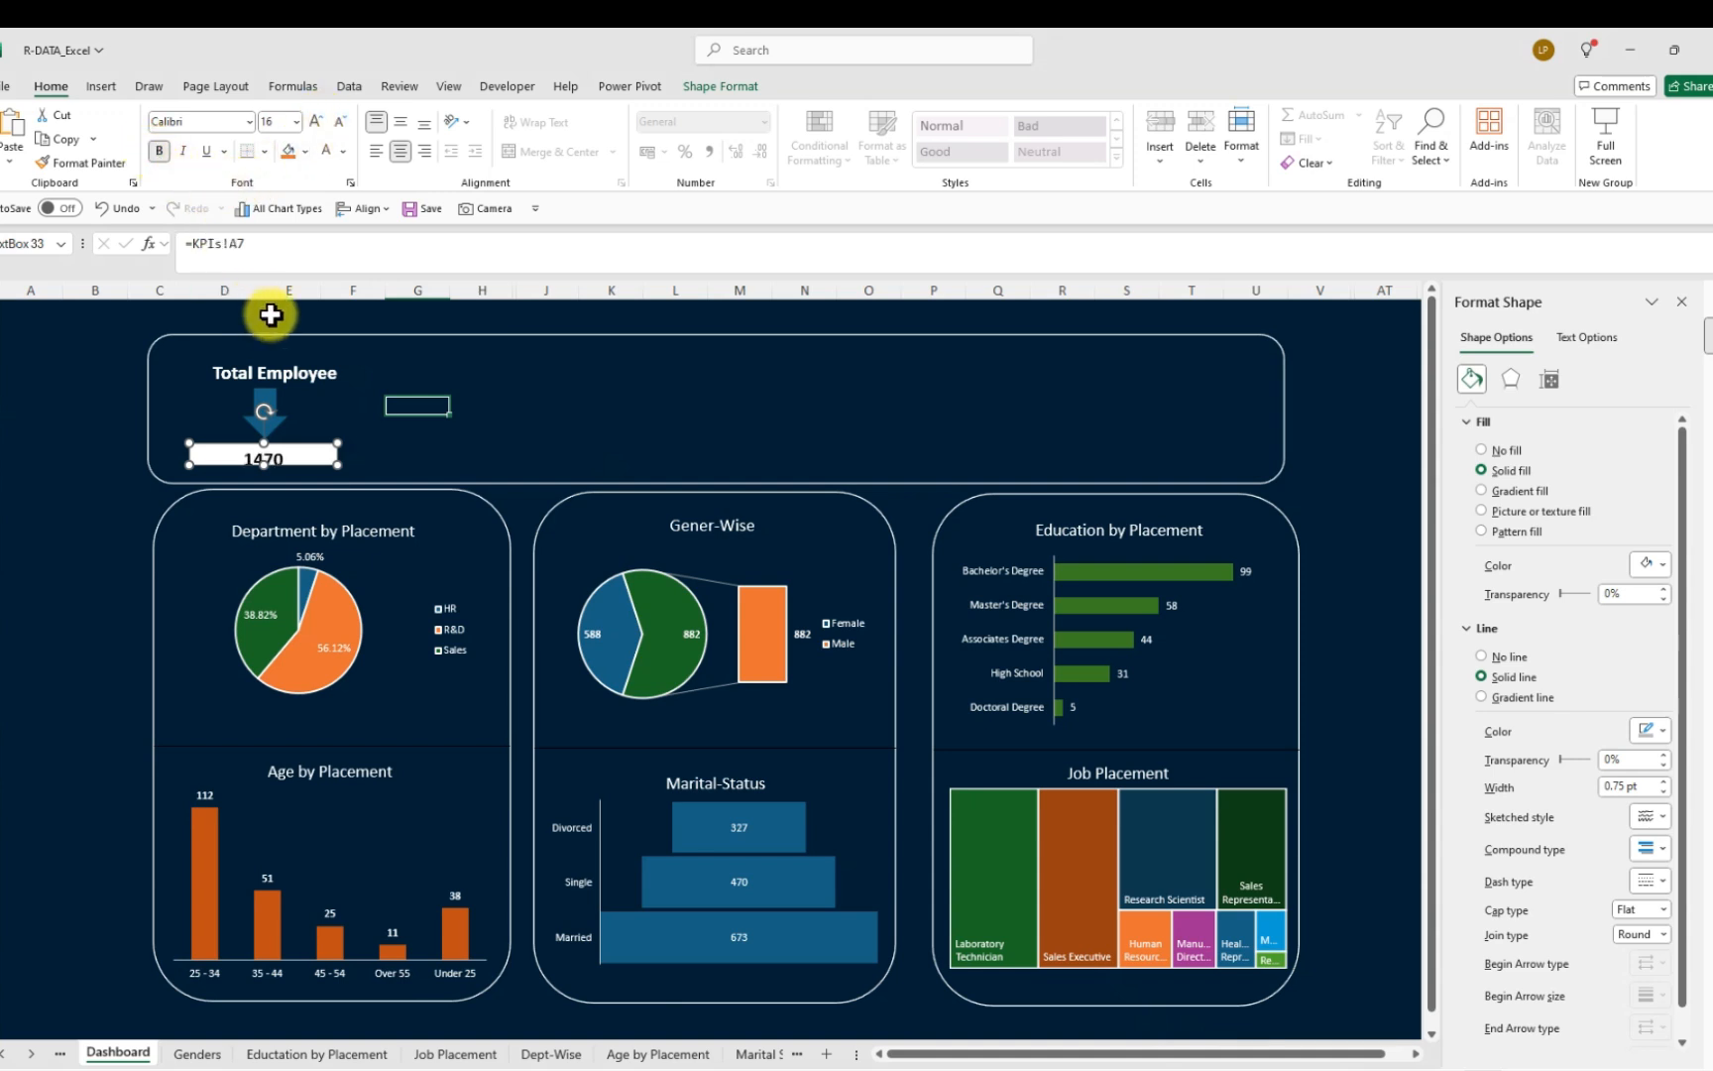
pyautogui.click(344, 154)
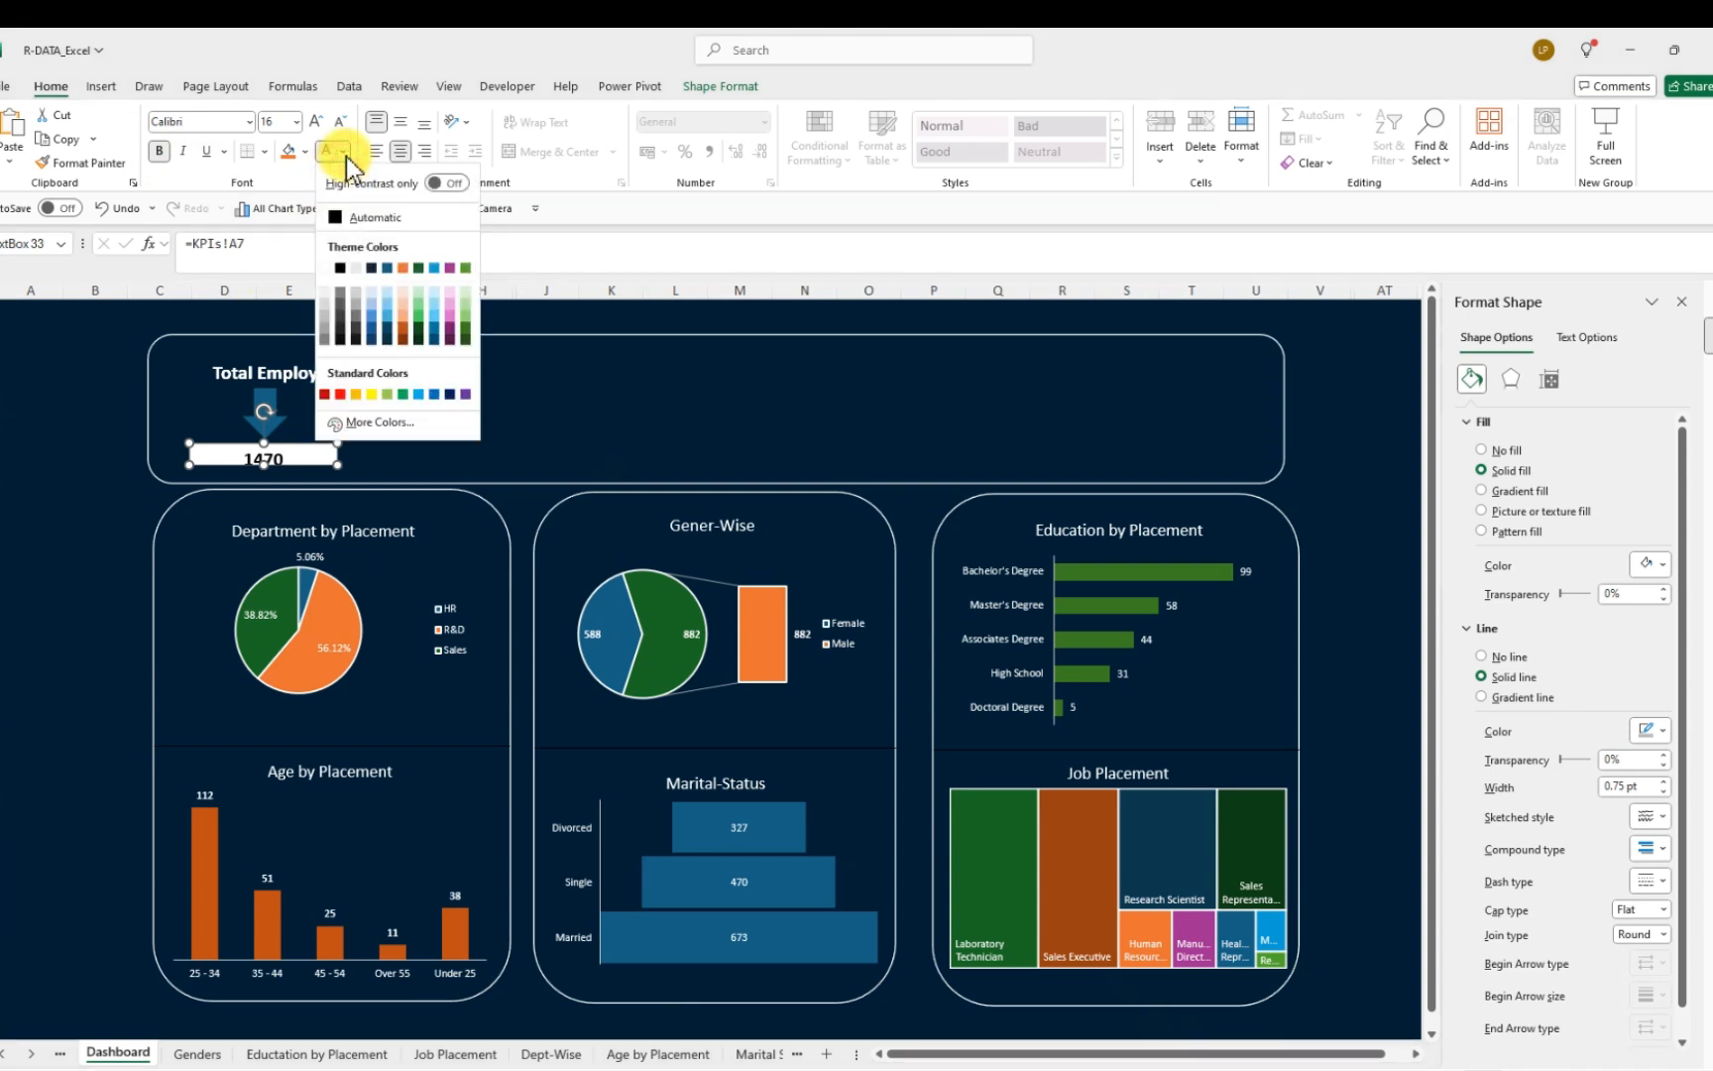
pyautogui.click(326, 268)
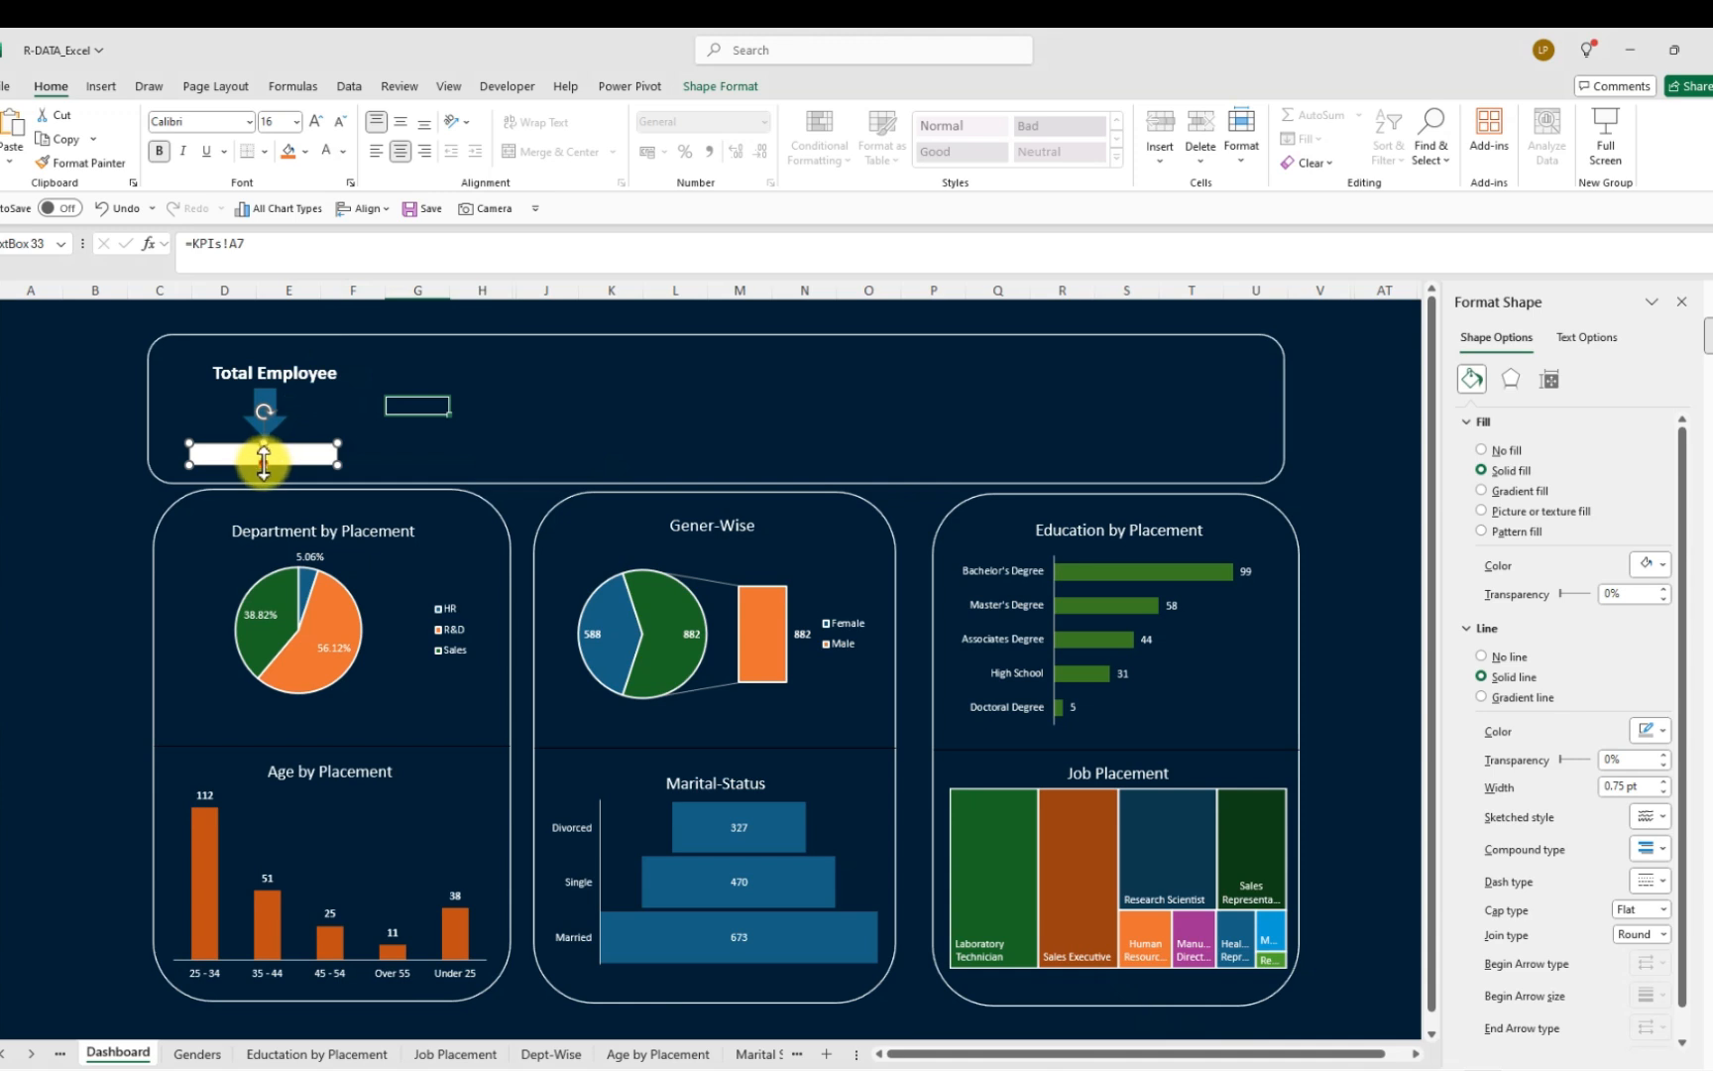
# Make the Total Employee value's text box slightly taller and format it with no fill and no line
pyautogui.moveTo(263, 465); pyautogui.dragTo(263, 472)
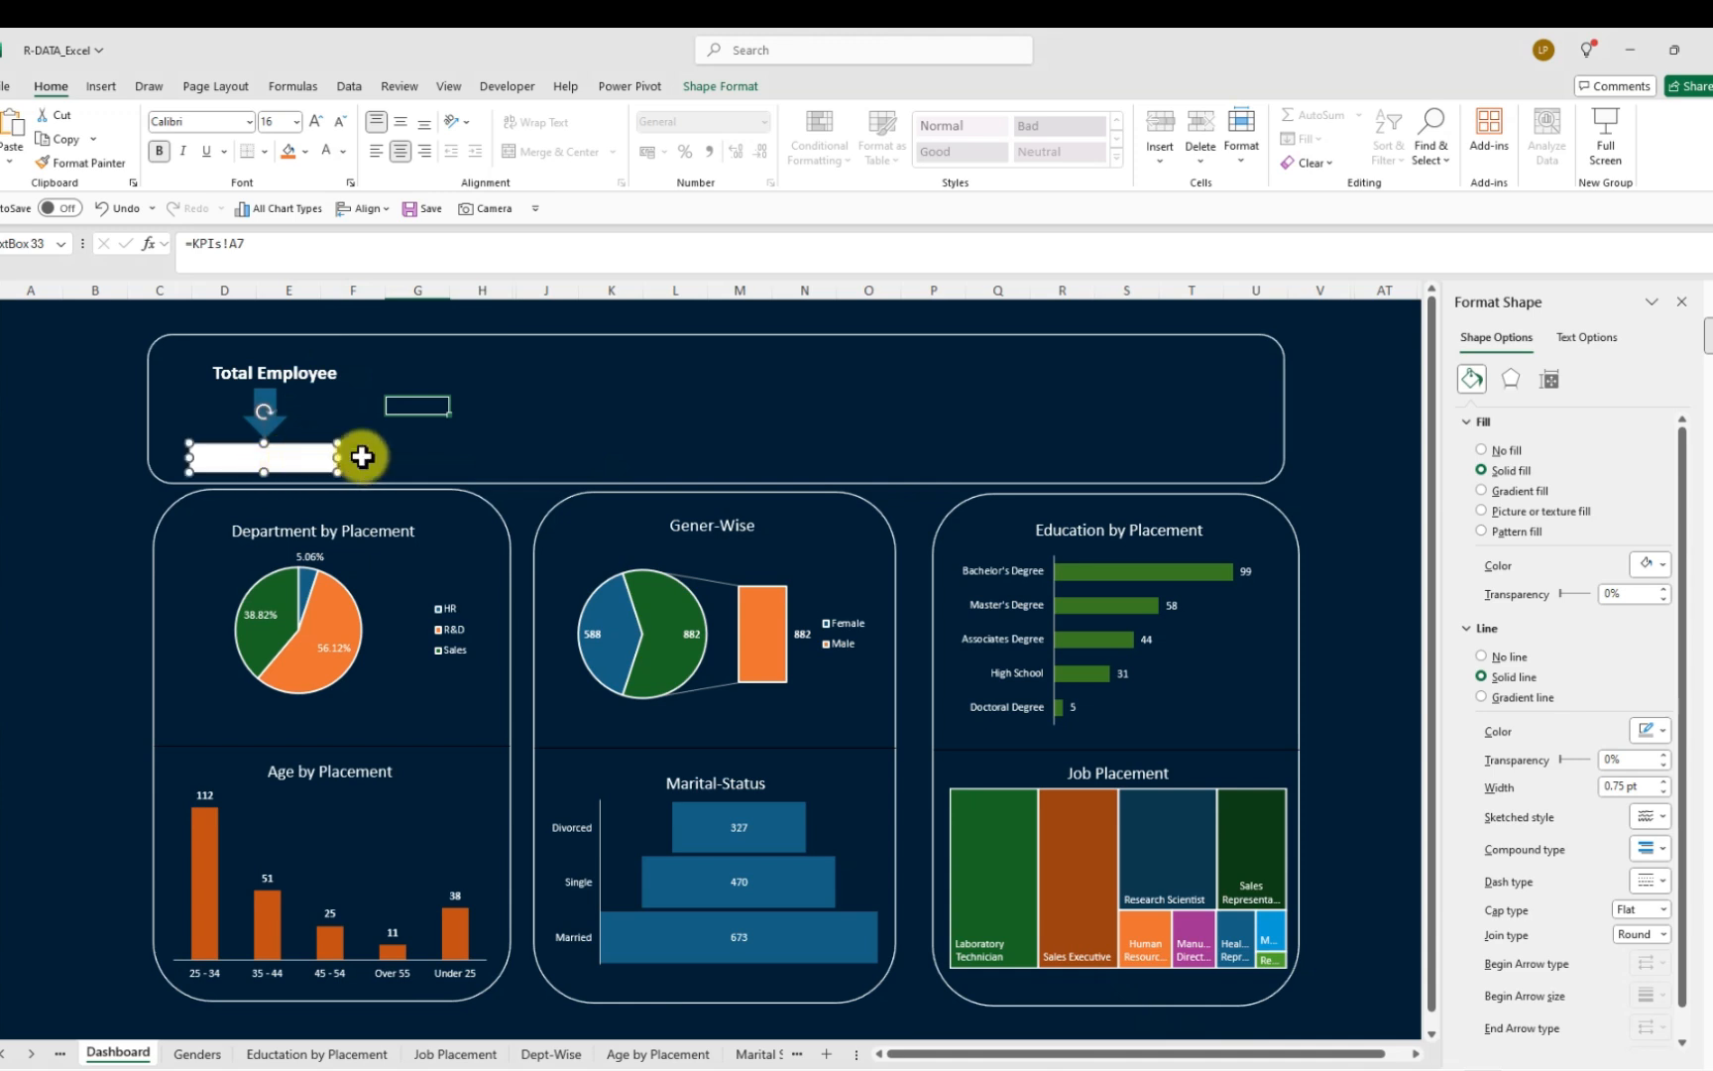
pyautogui.click(1482, 451)
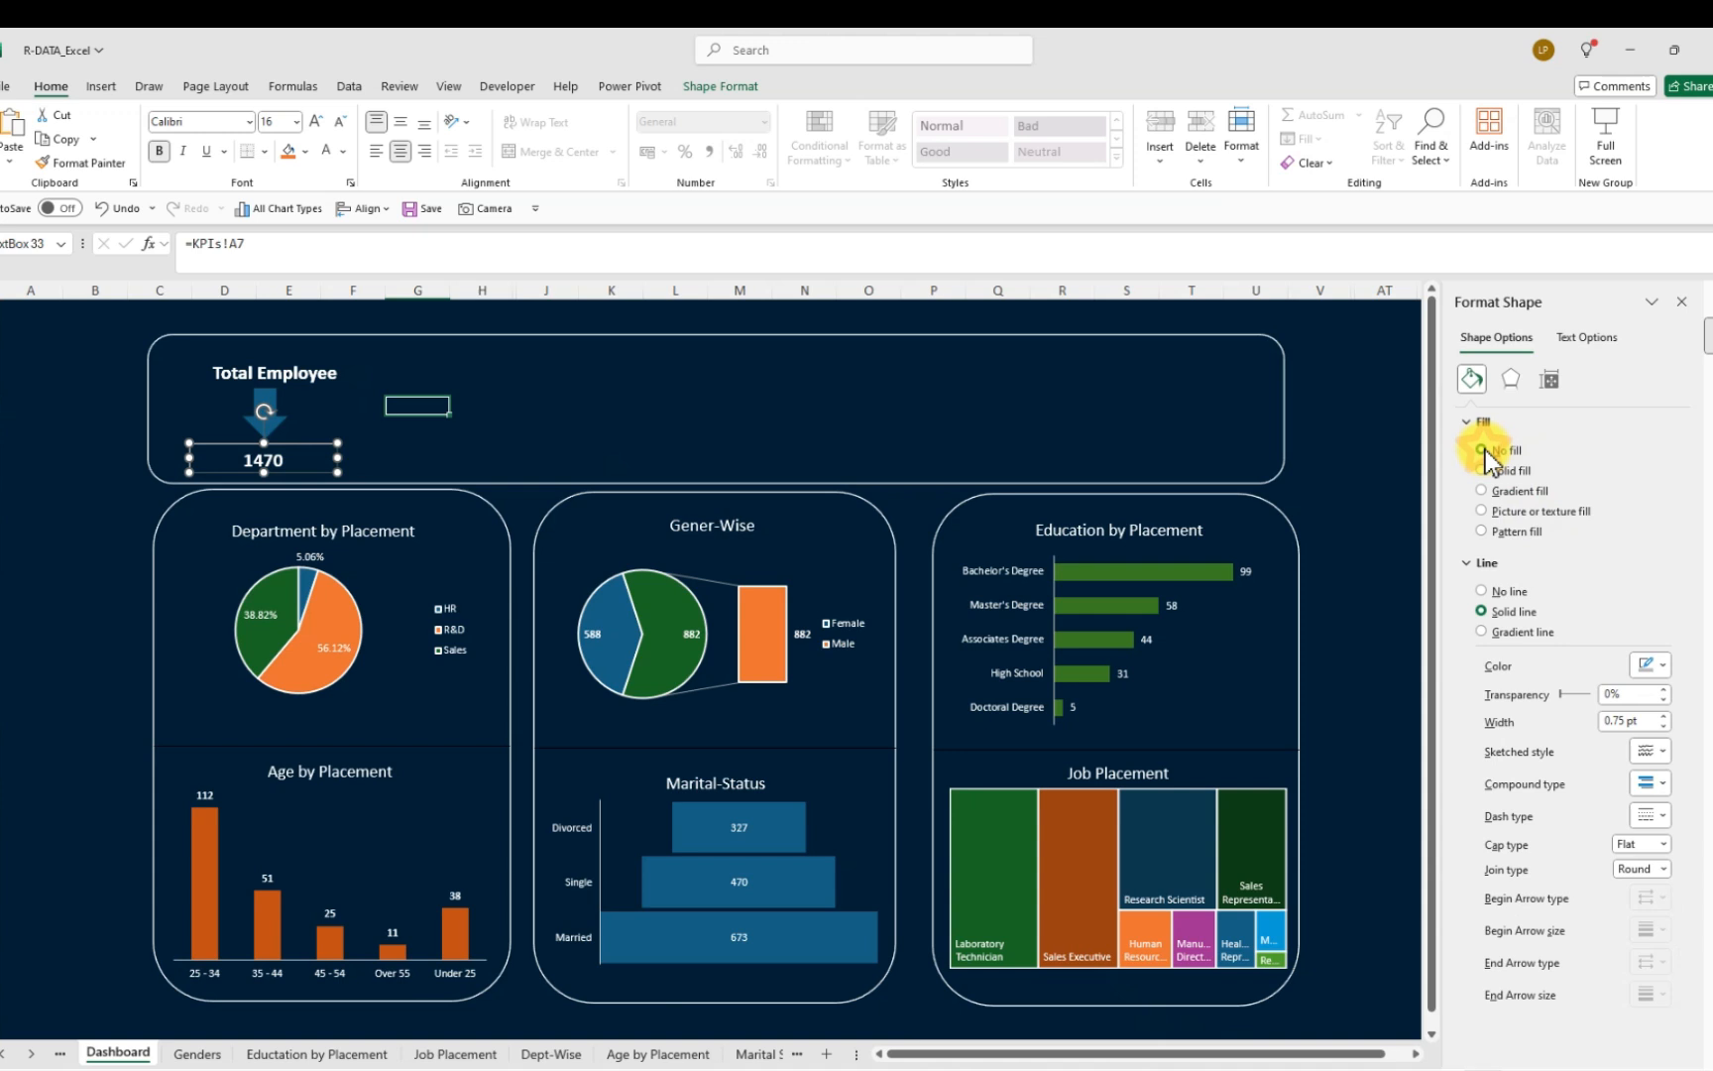
pyautogui.click(1482, 593)
pyautogui.click(1130, 443)
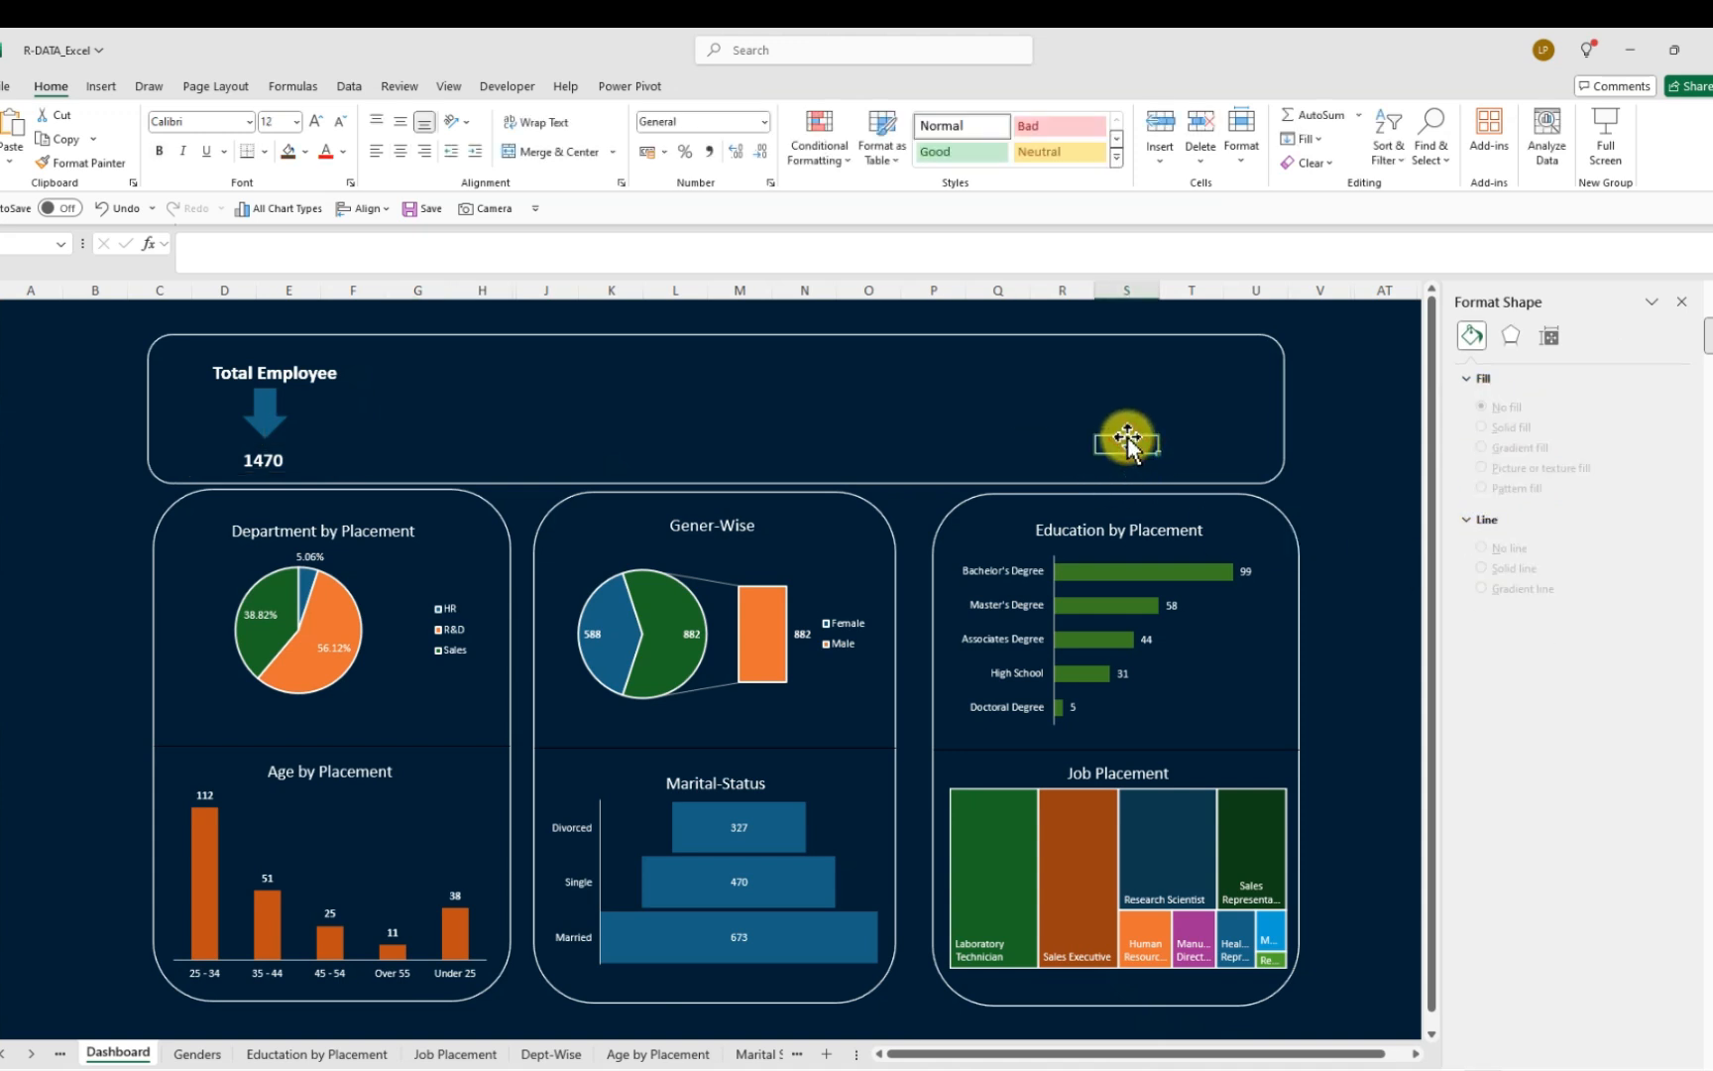
# Move the Total Employee value's text box up slightly so that it sits close beneath the arrow
pyautogui.click(263, 460)
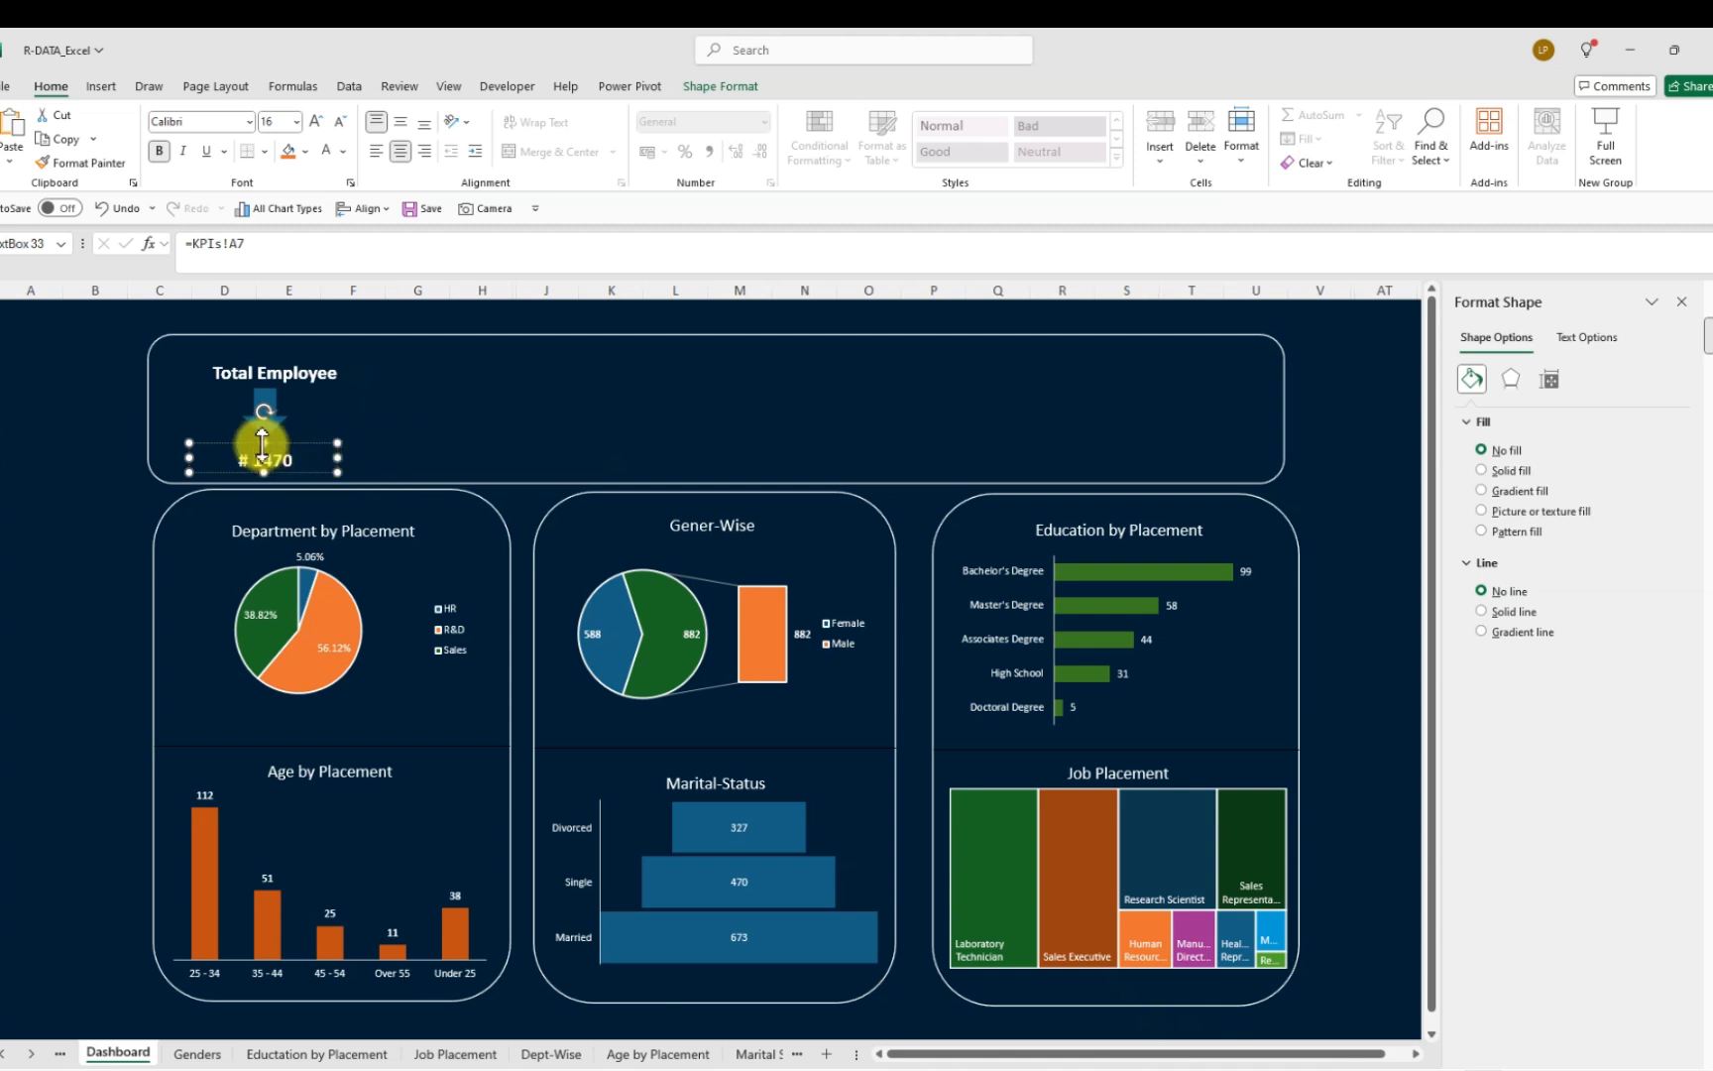
pyautogui.click(390, 446)
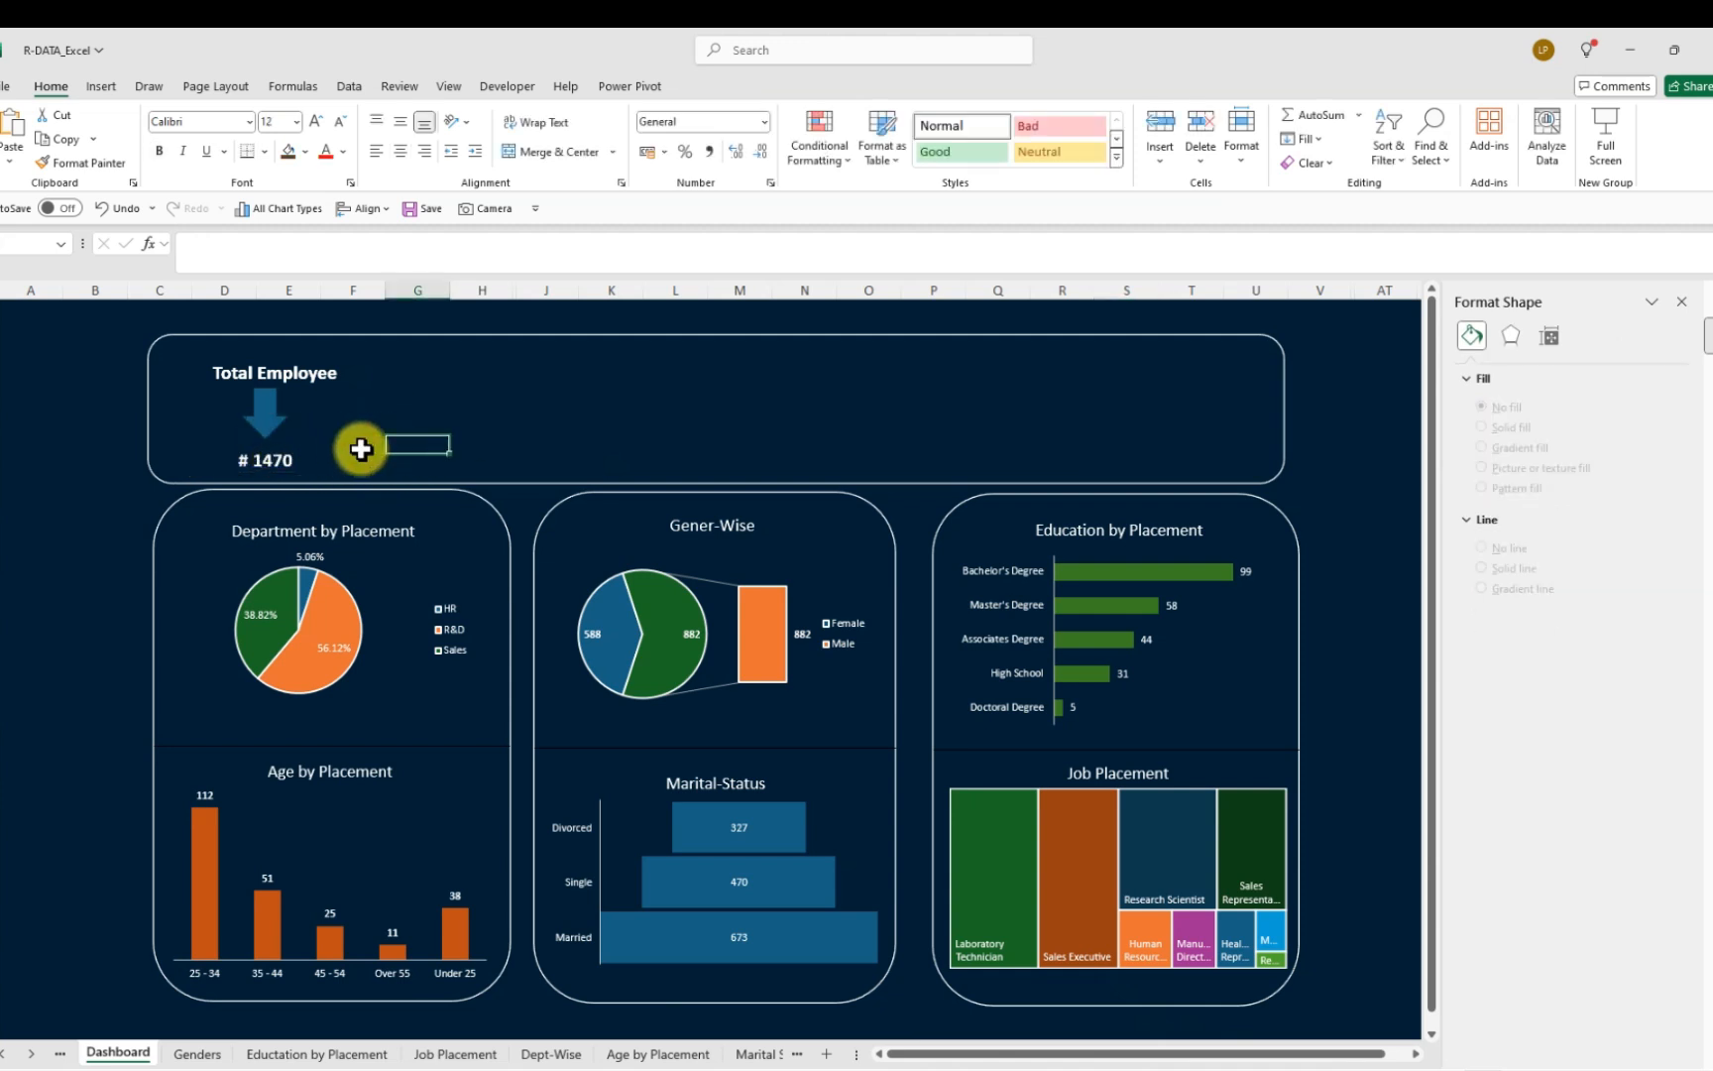
pyautogui.click(286, 447)
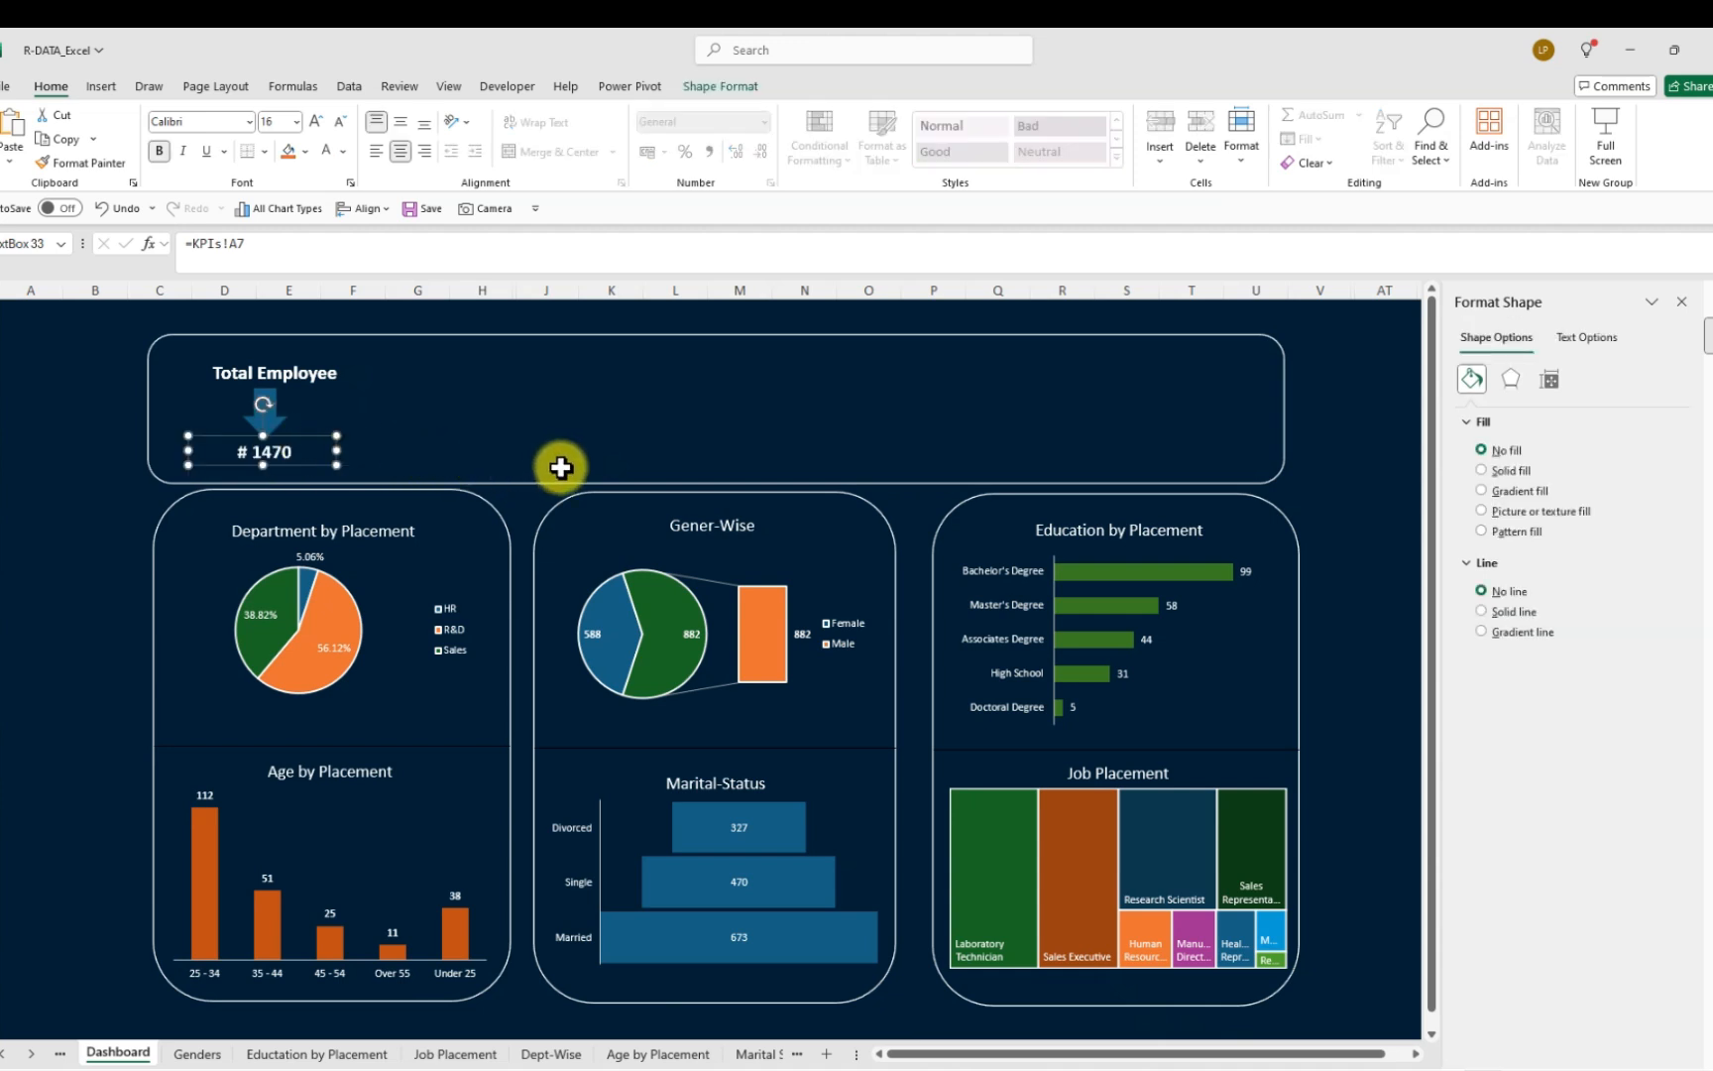
pyautogui.click(1378, 791)
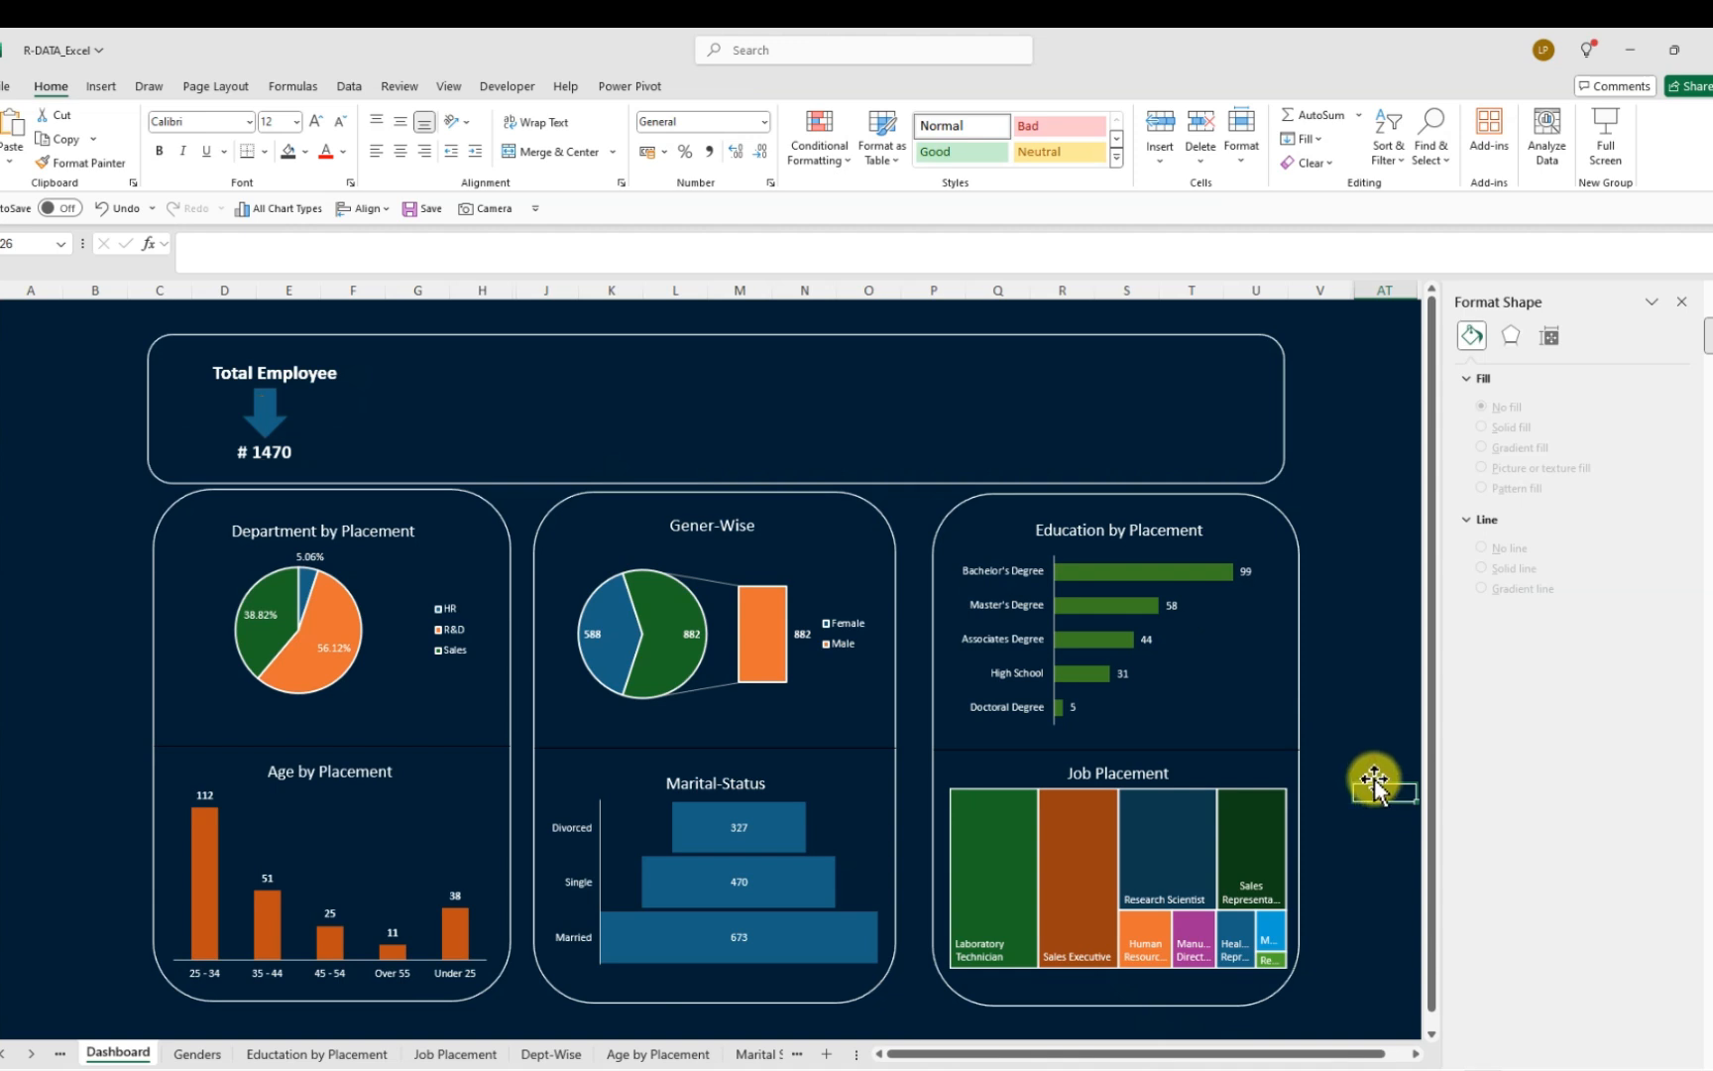
# Copy the Placement Count label and its down arrow from the Report sheet into the Dashboard banner beside Total Employee
pyautogui.click(57, 1059)
pyautogui.click(97, 1055)
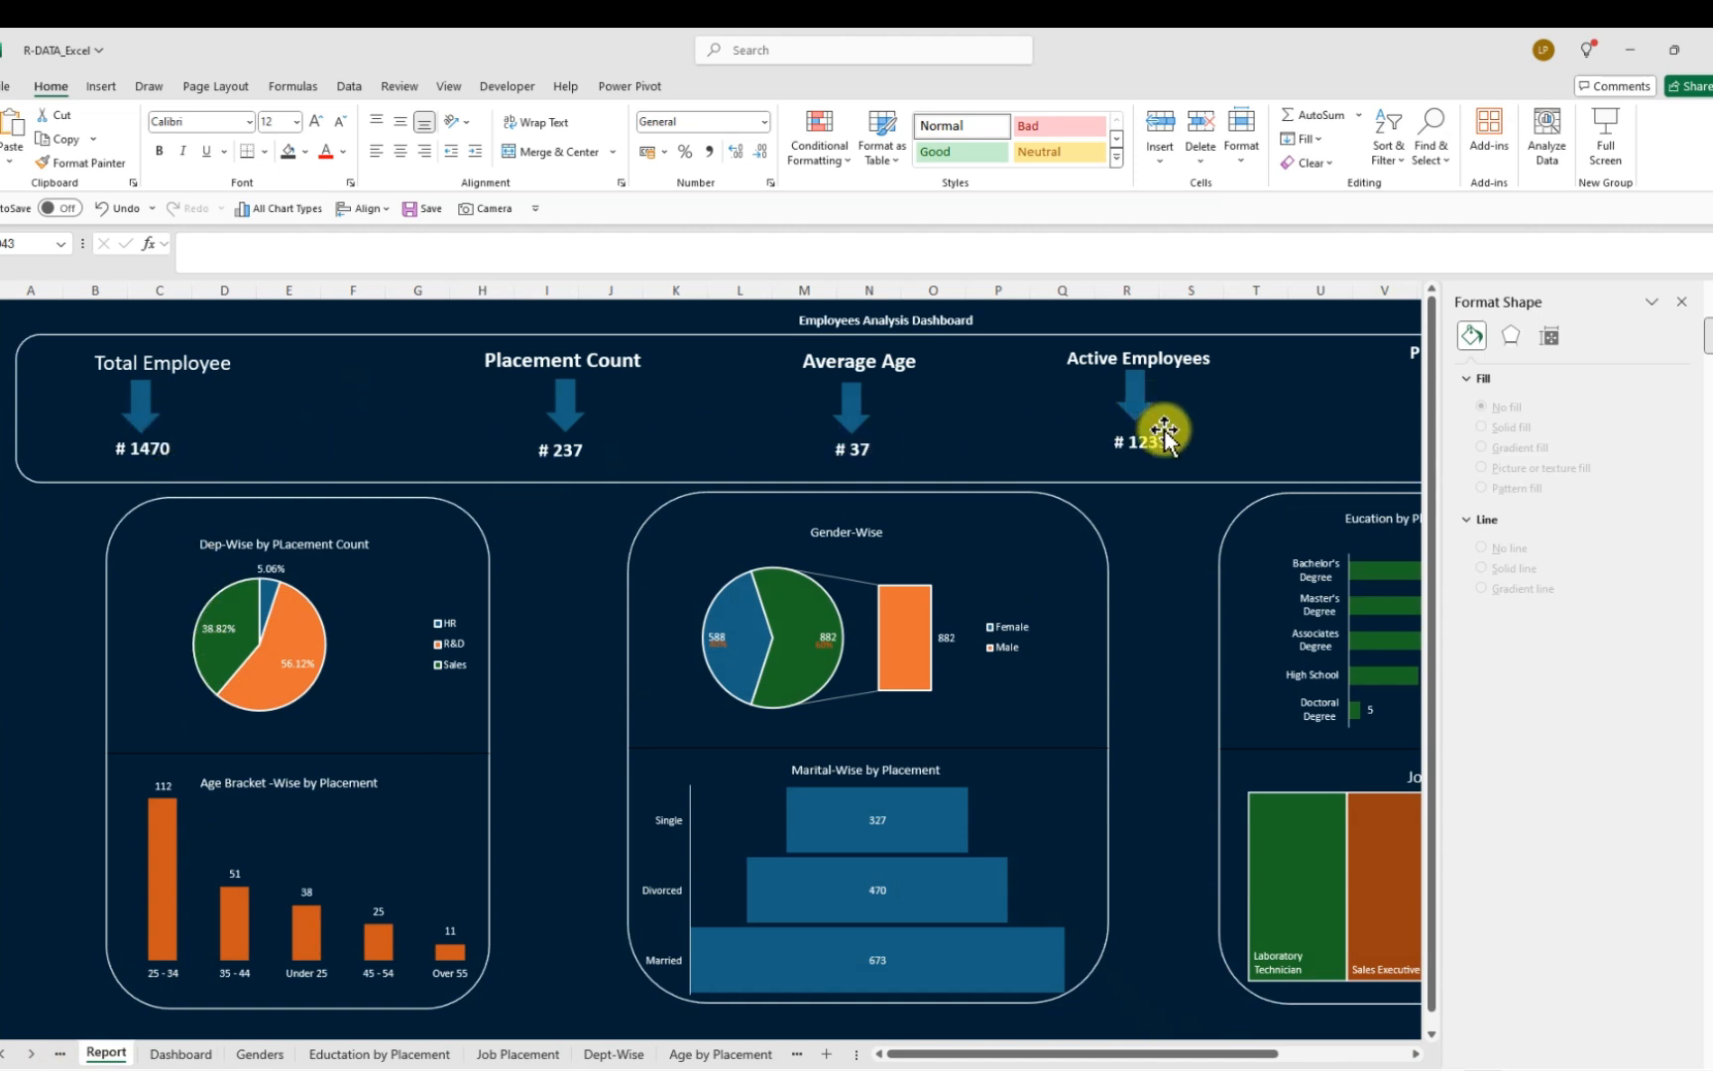
pyautogui.click(175, 1049)
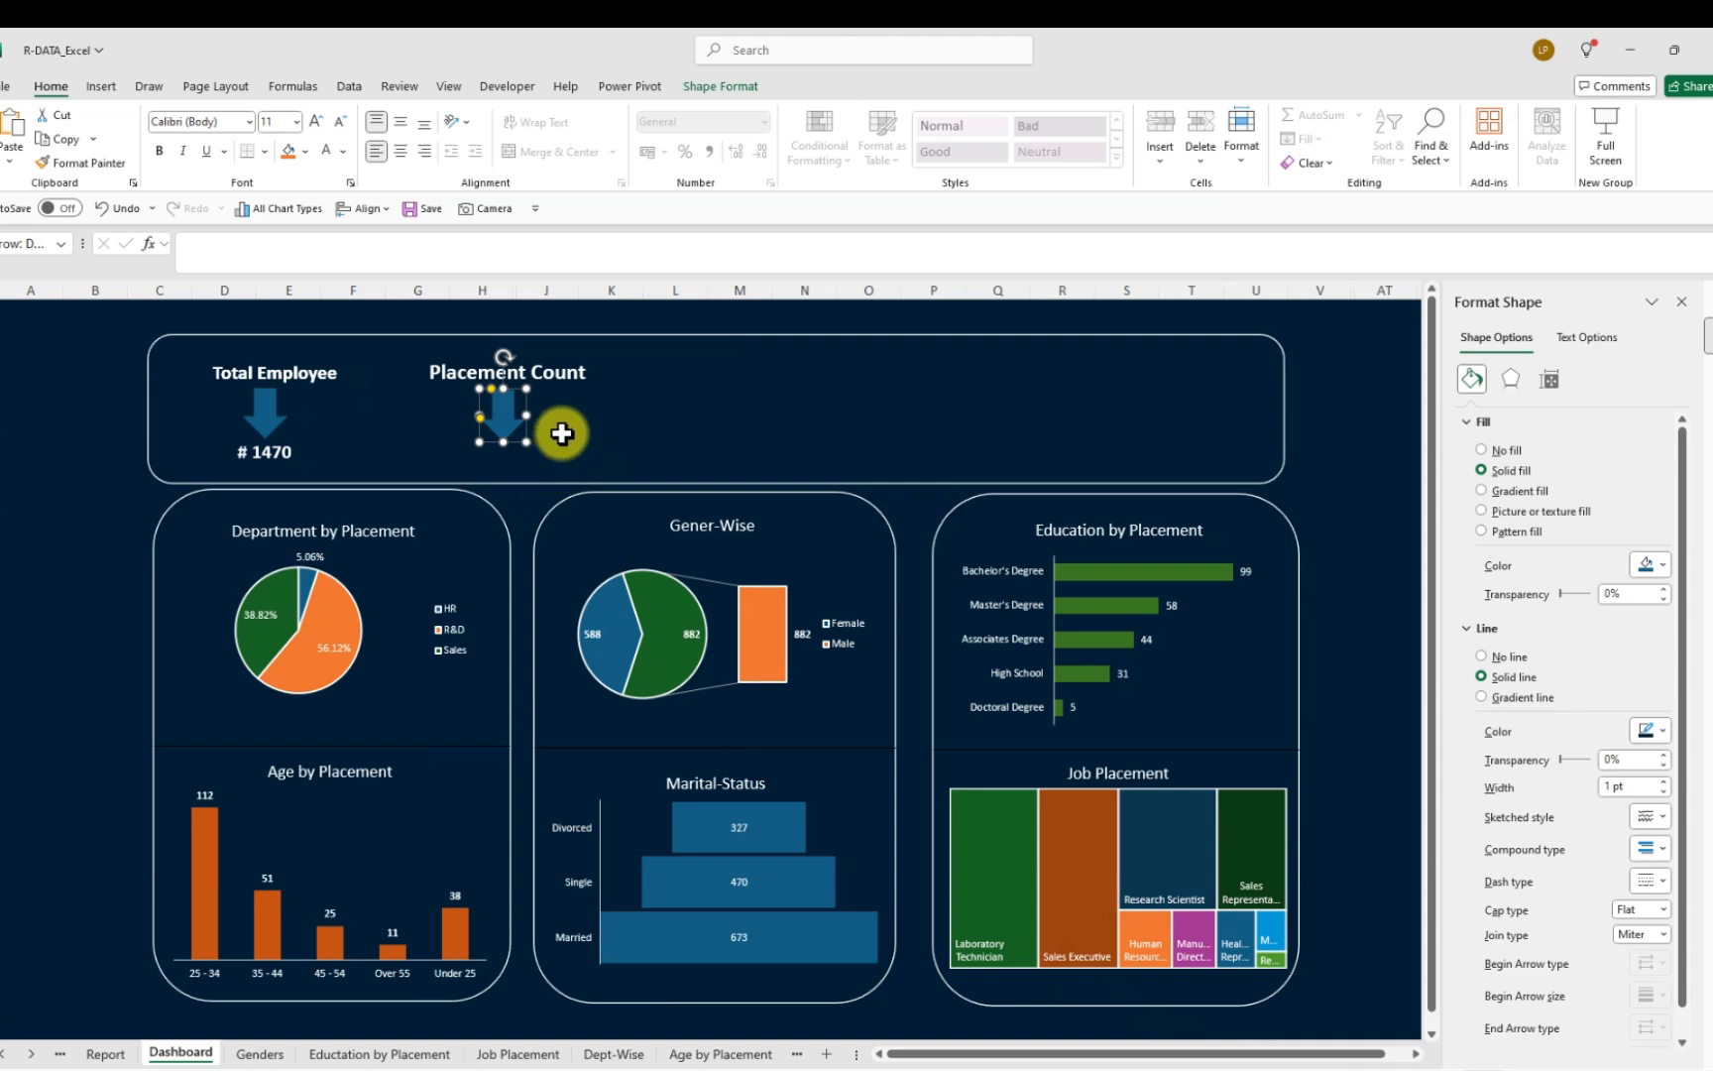
pyautogui.click(562, 432)
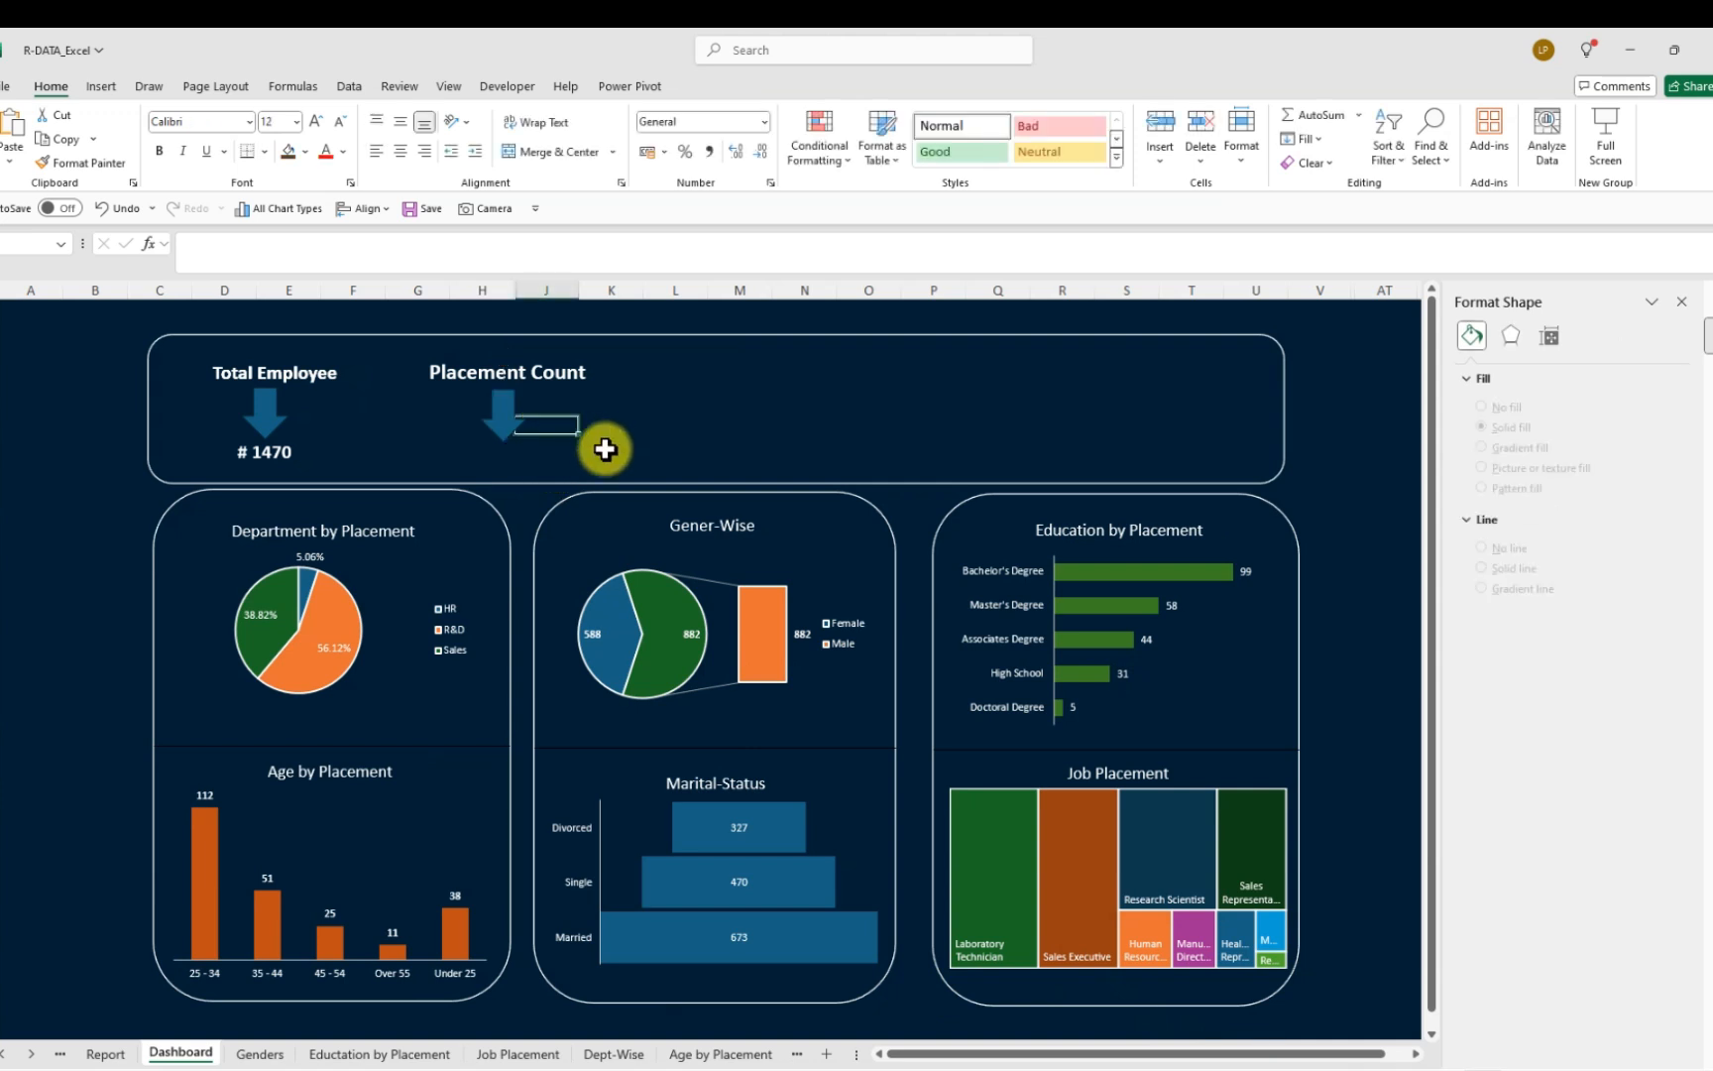
pyautogui.click(617, 461)
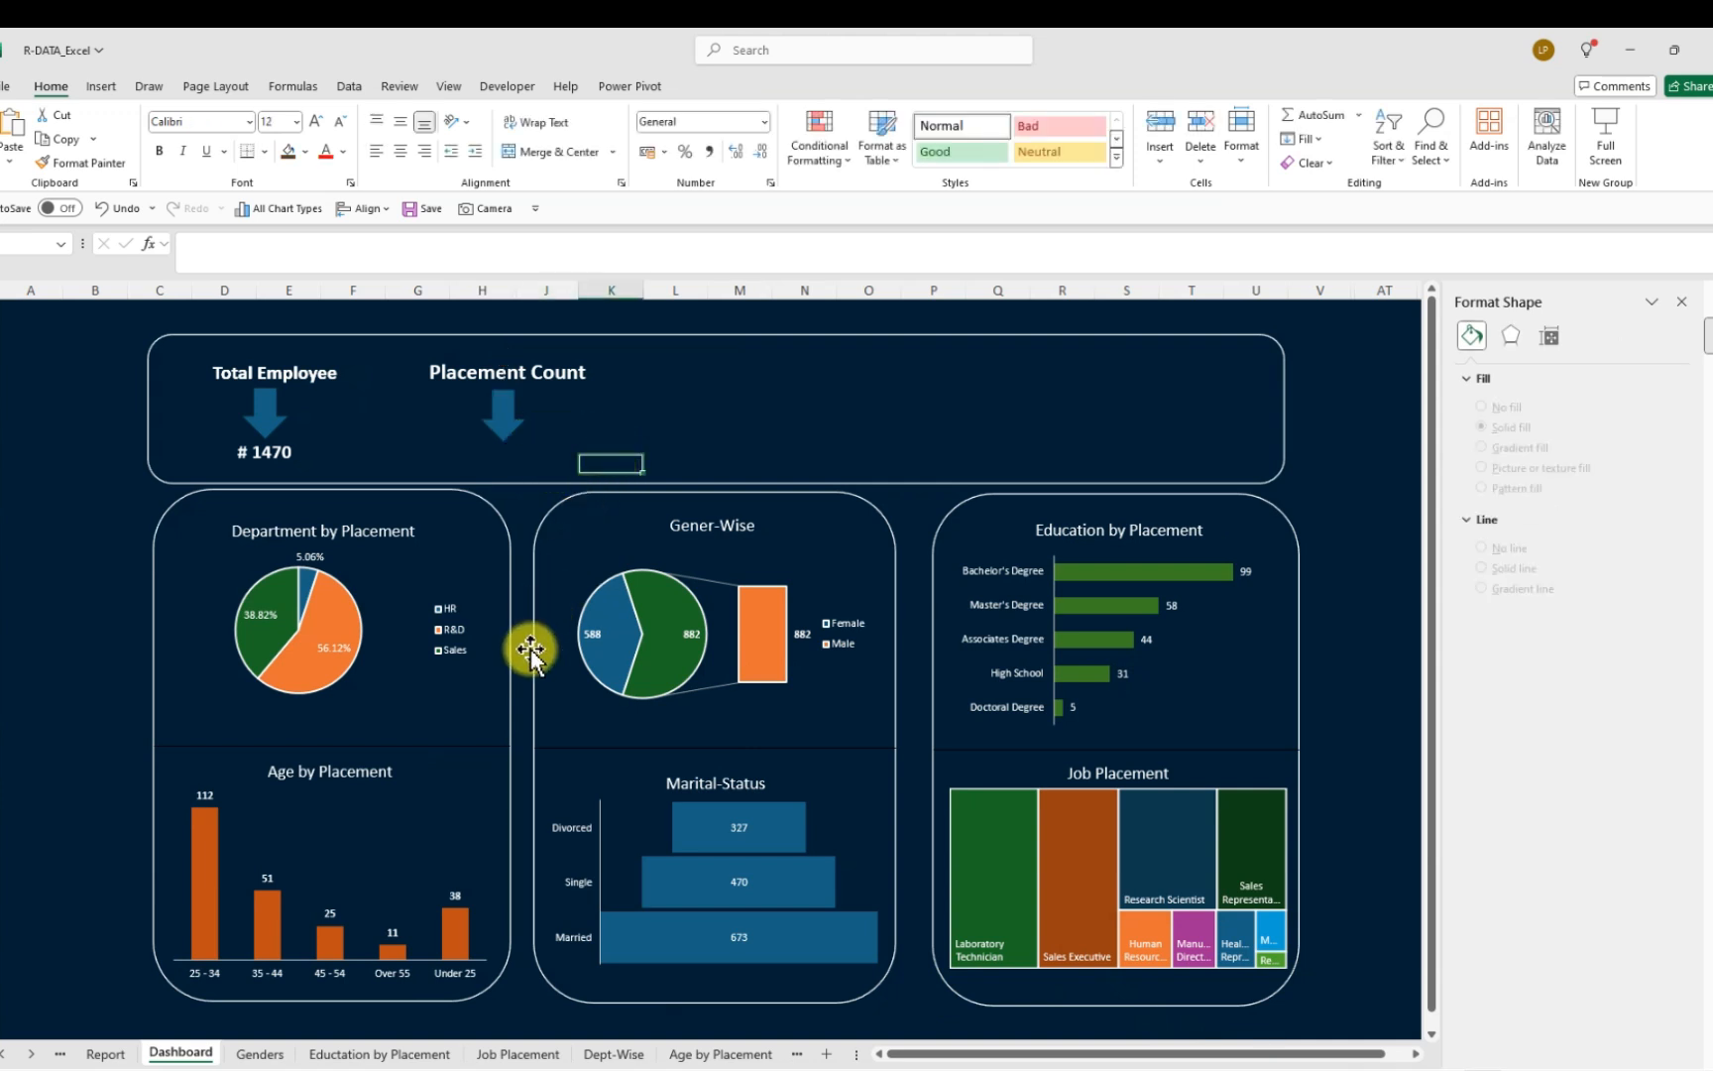
# Copy the Placement Count value's text box from the Report sheet and place it beneath the Placement Count arrow on the Dashboard
pyautogui.click(105, 1054)
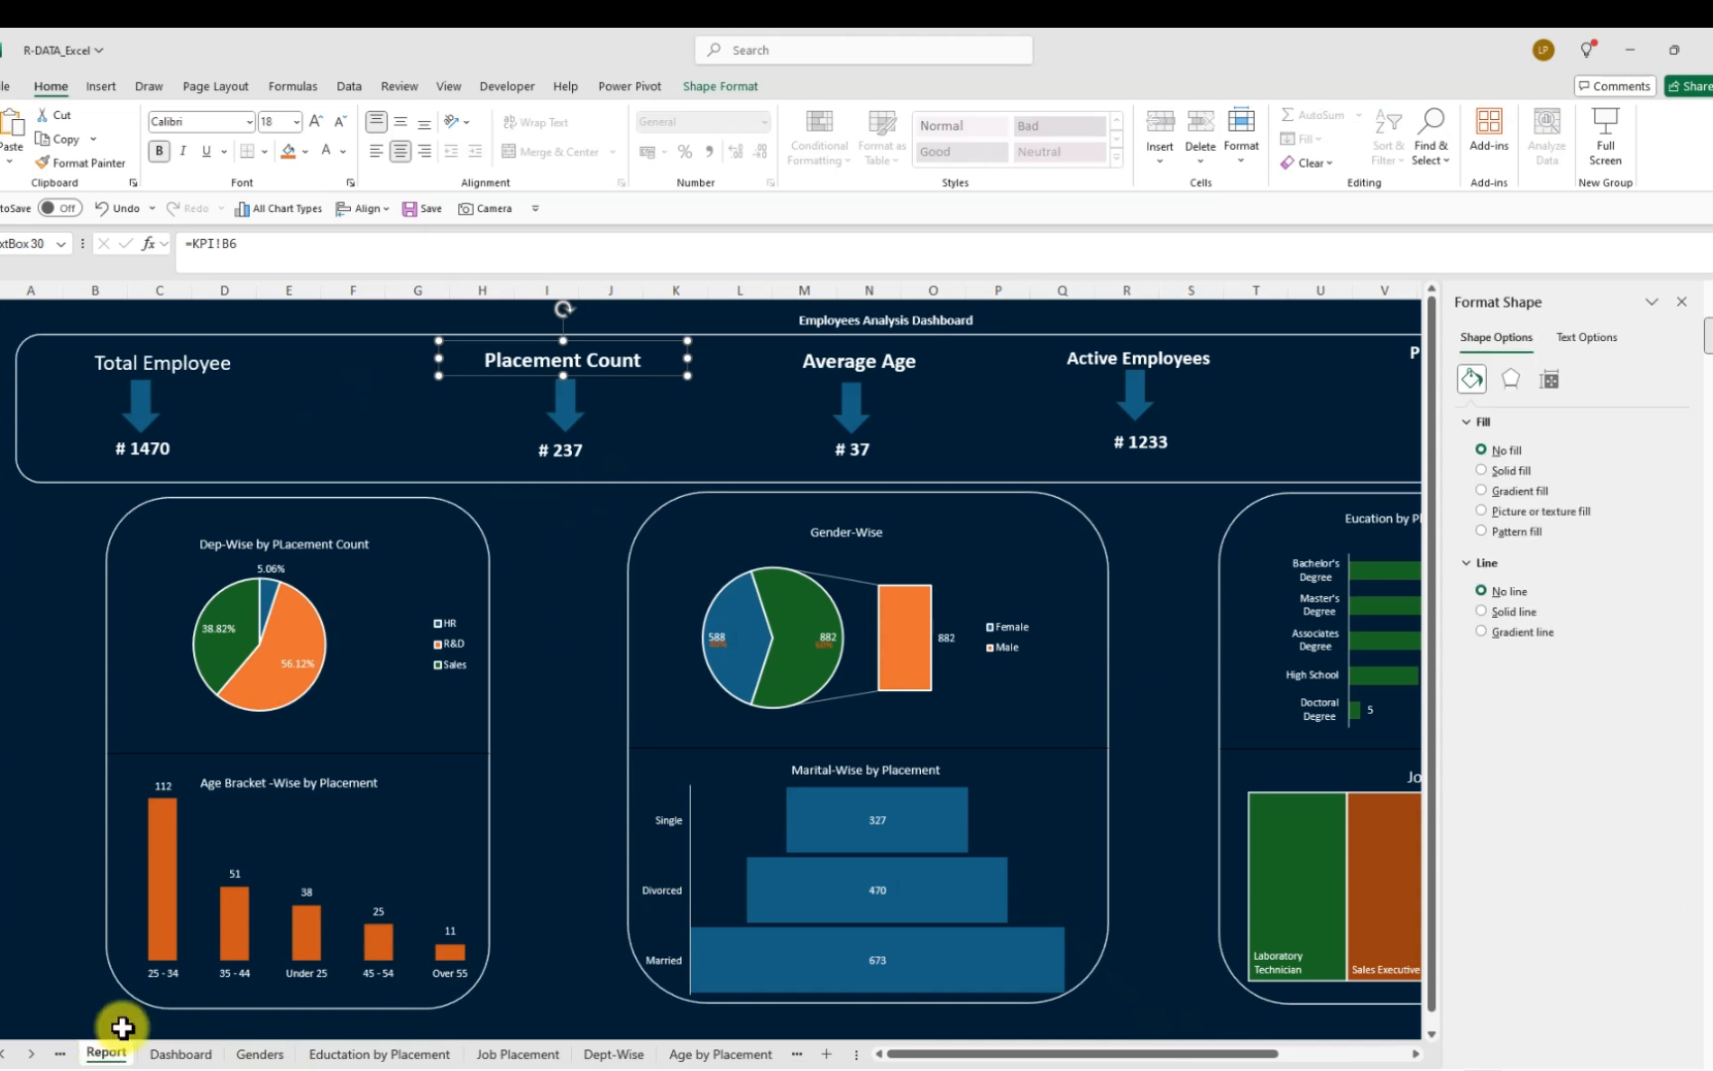
pyautogui.click(623, 440)
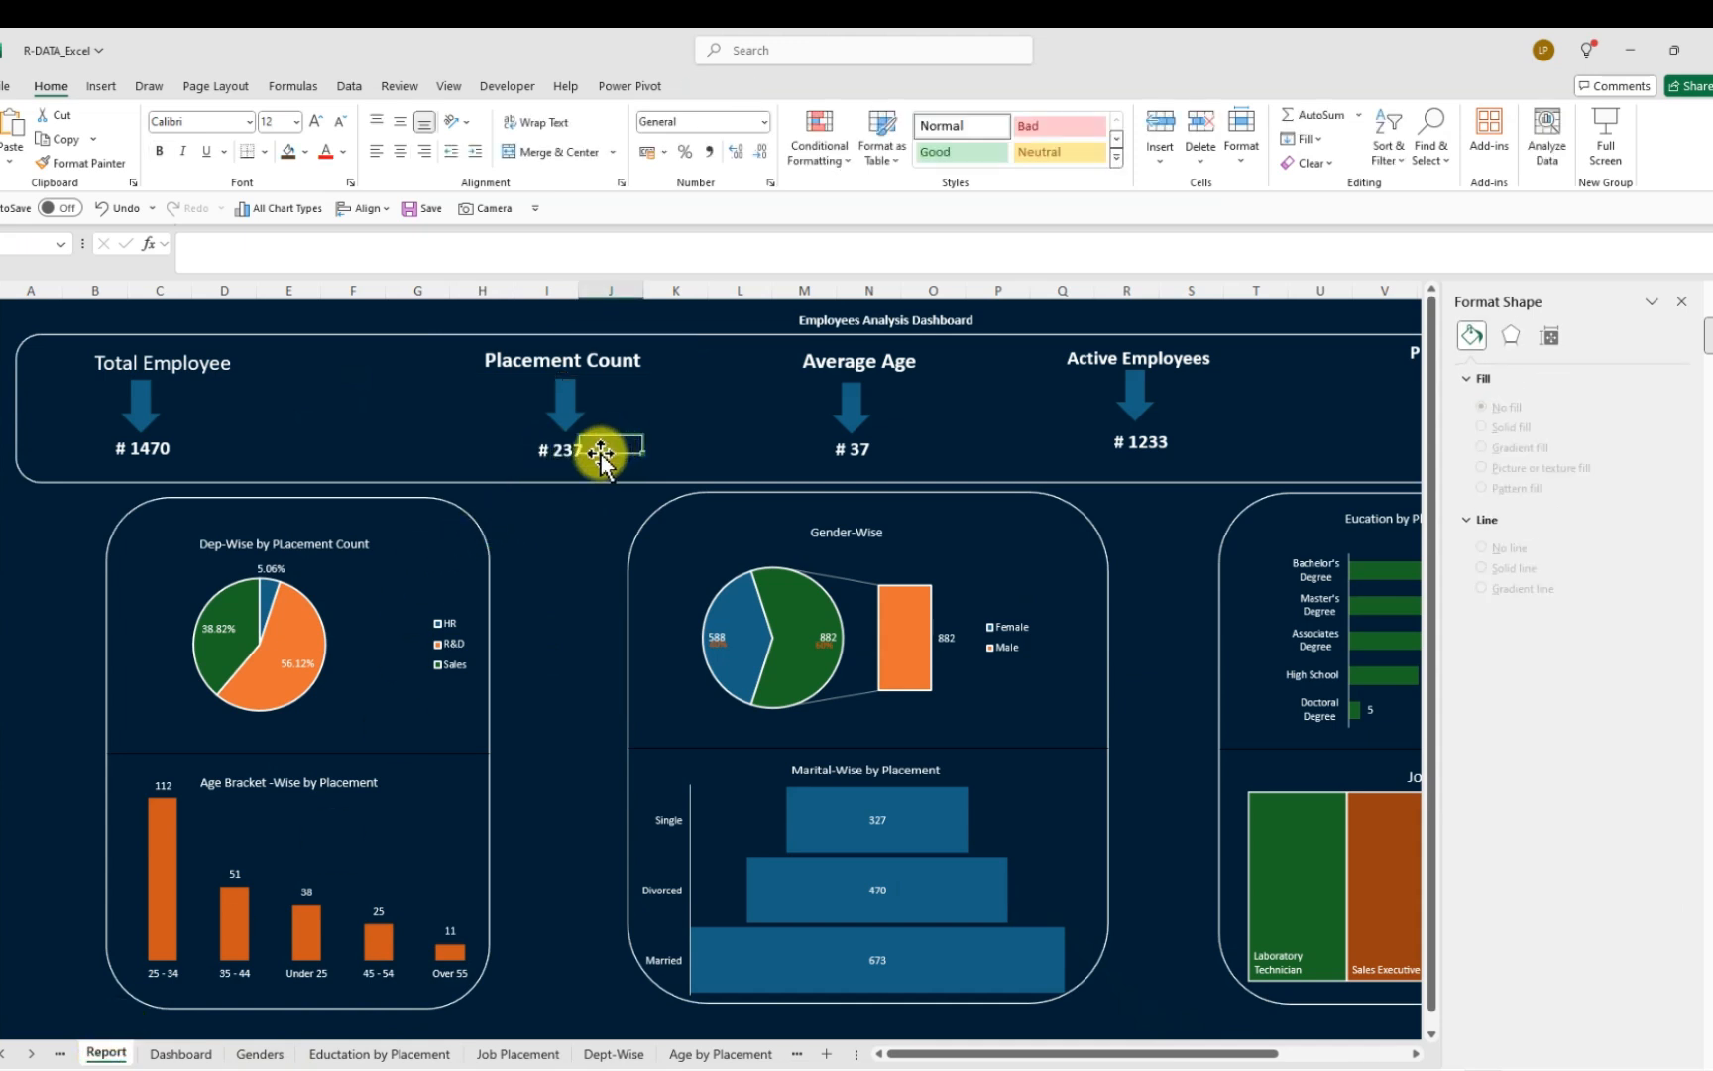
pyautogui.click(574, 451)
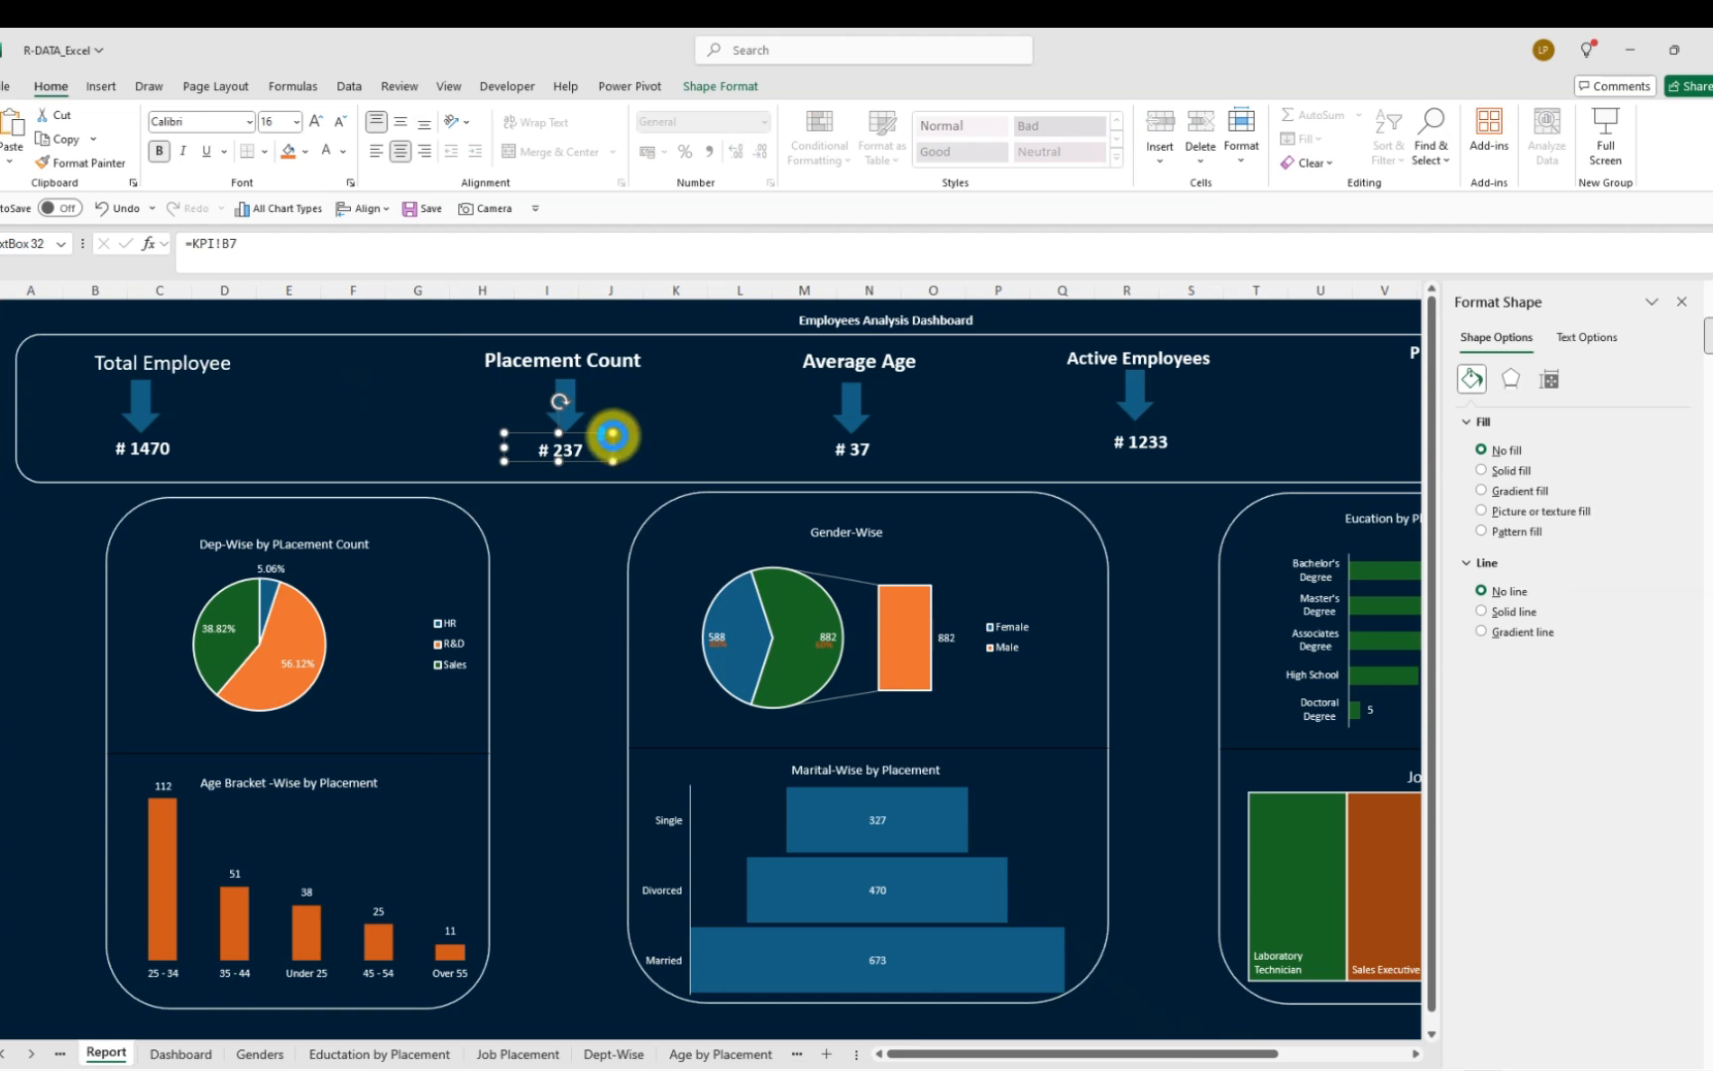
pyautogui.click(199, 1054)
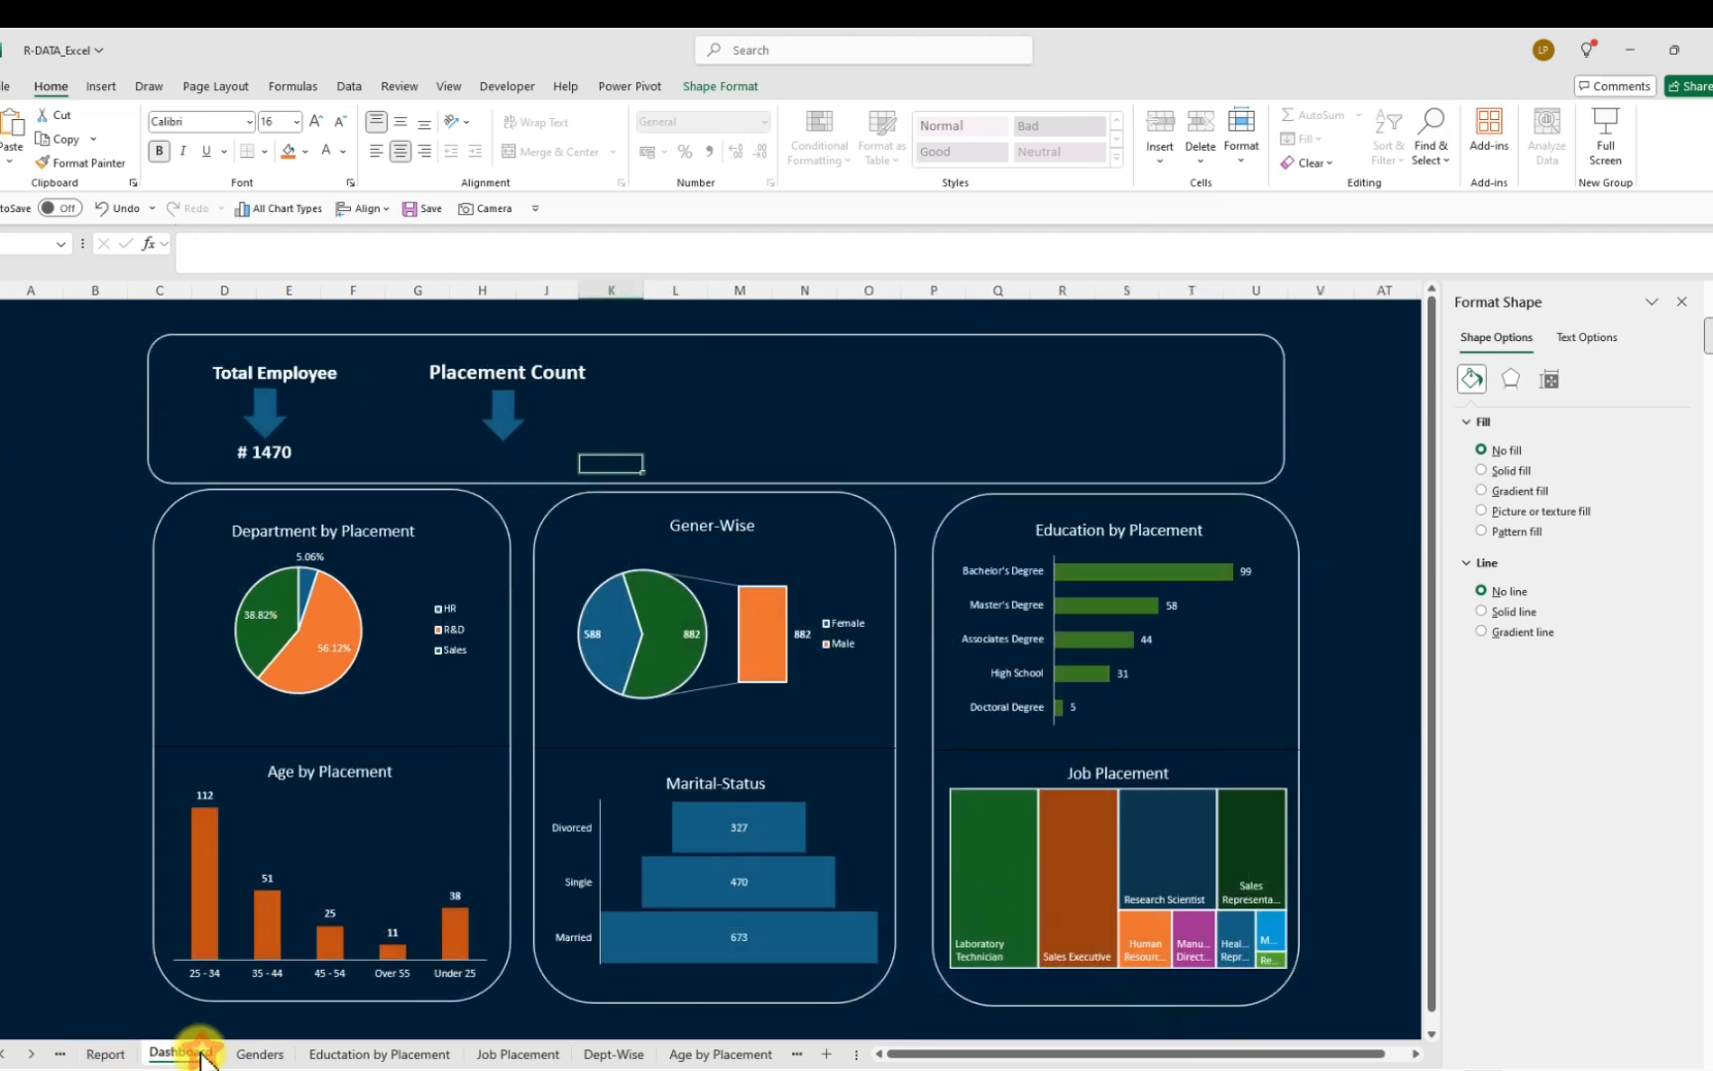
pyautogui.click(501, 448)
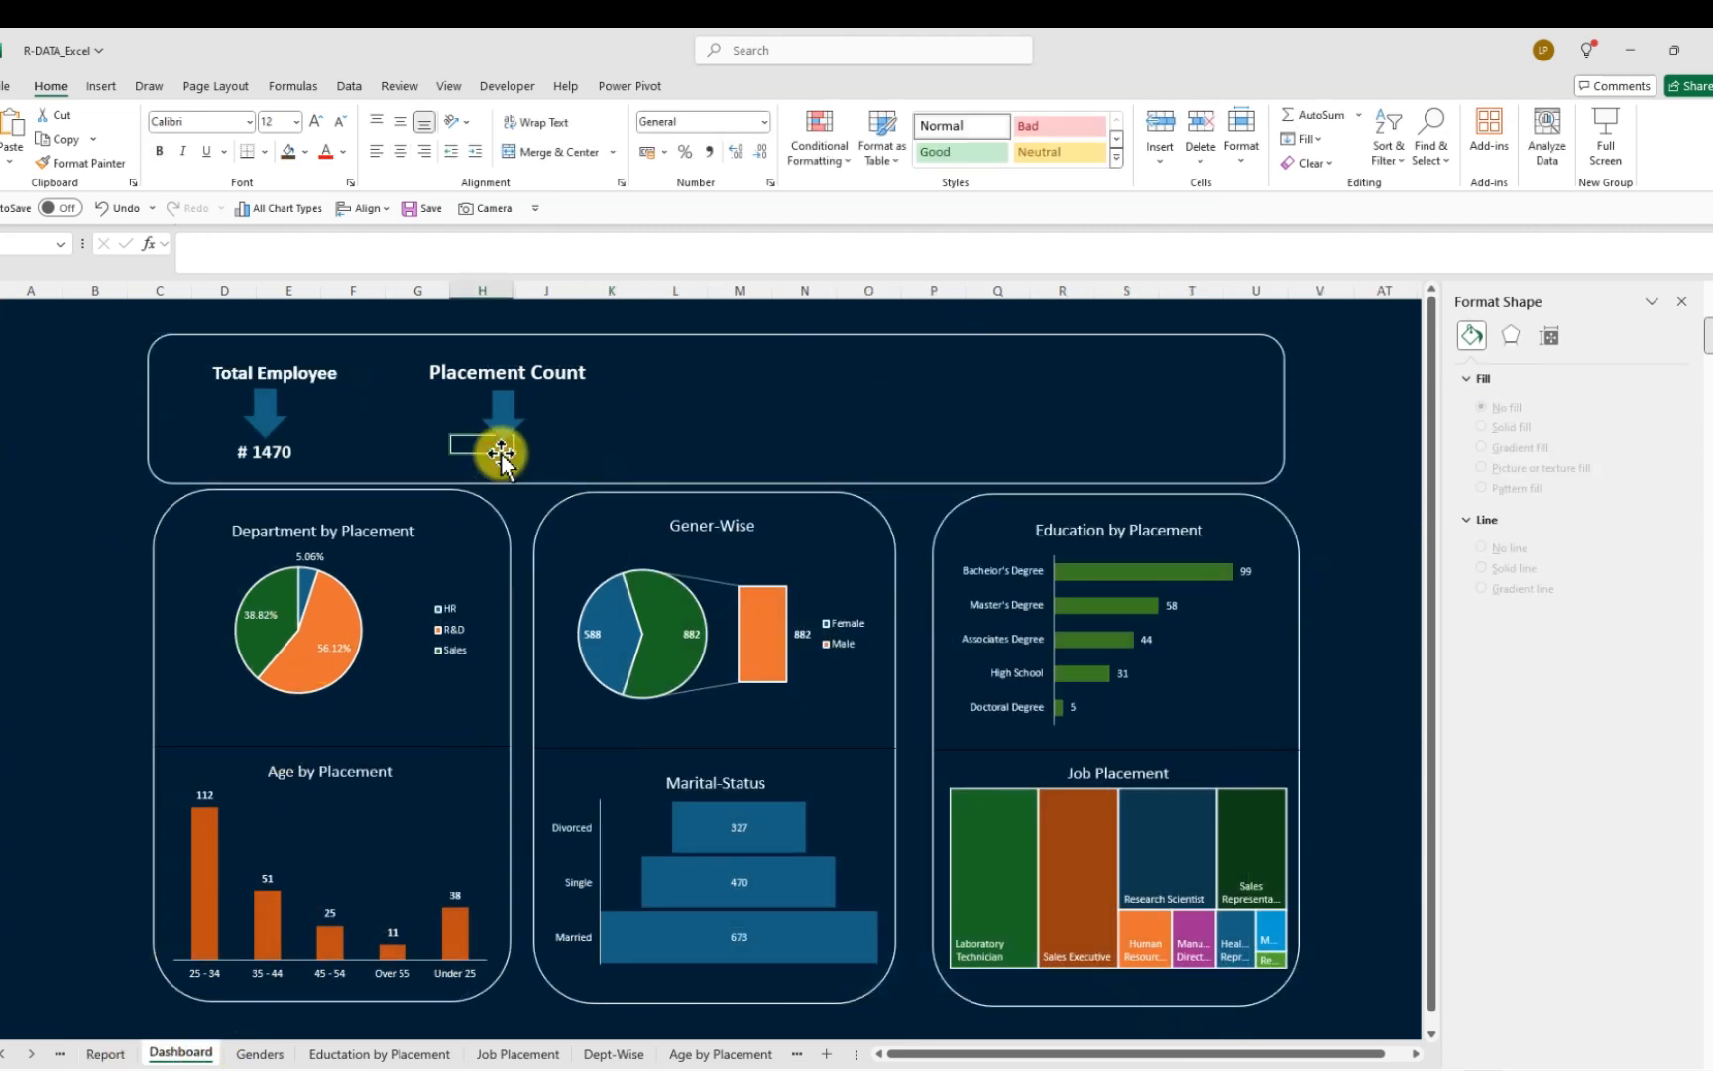
pyautogui.hotkey('ctrl', 'v')
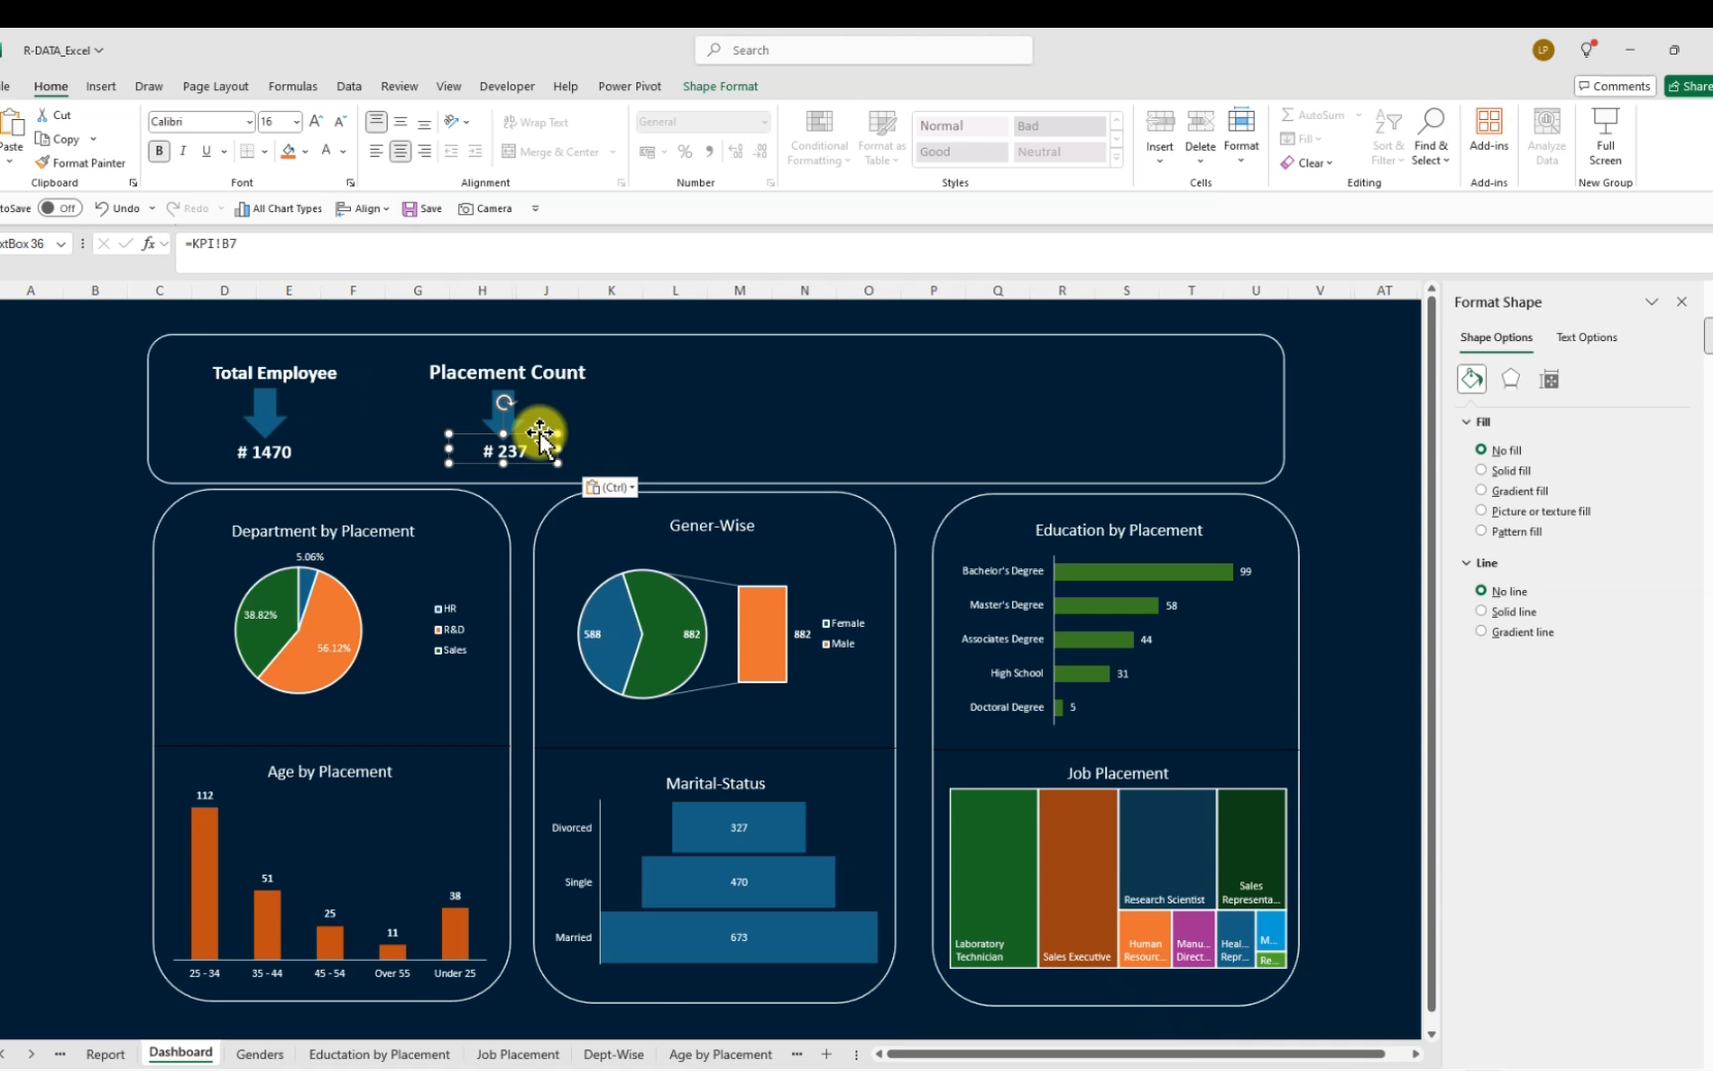
pyautogui.click(667, 444)
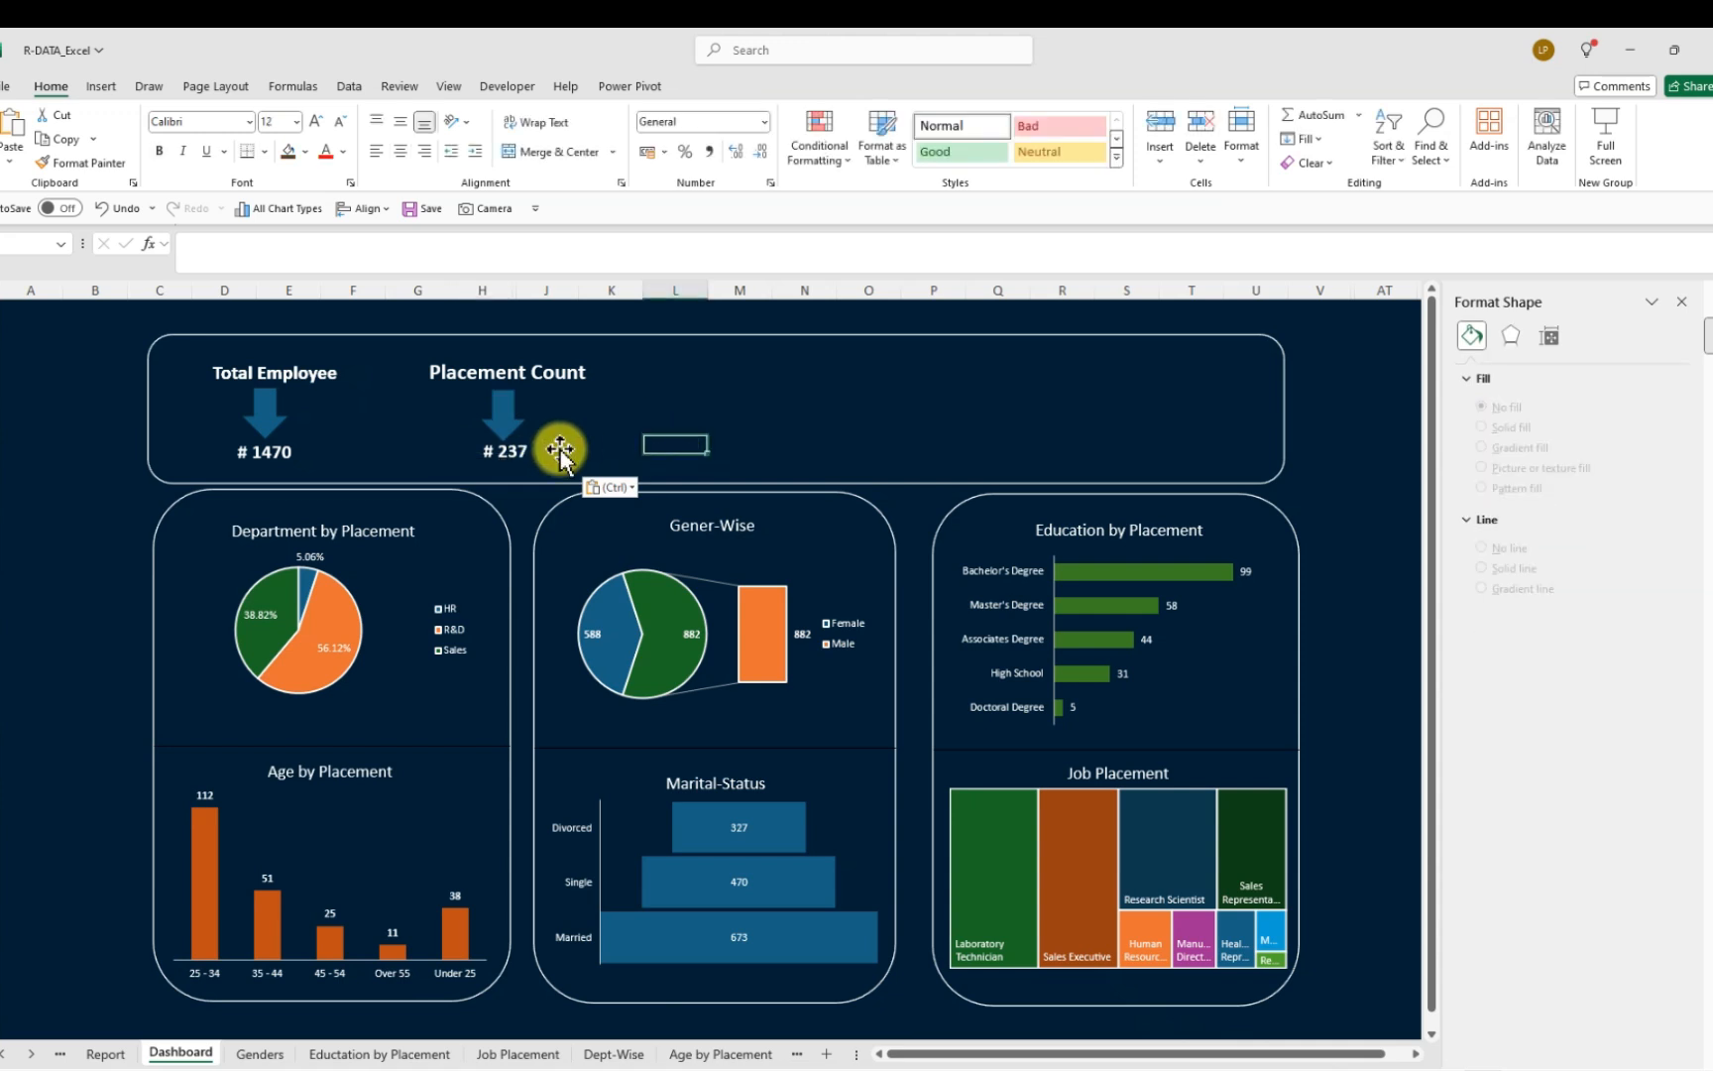
# Copy the Average Age label from the Report sheet into the Dashboard banner and position it beside Placement Count, near the banner's upper edge
pyautogui.click(734, 385)
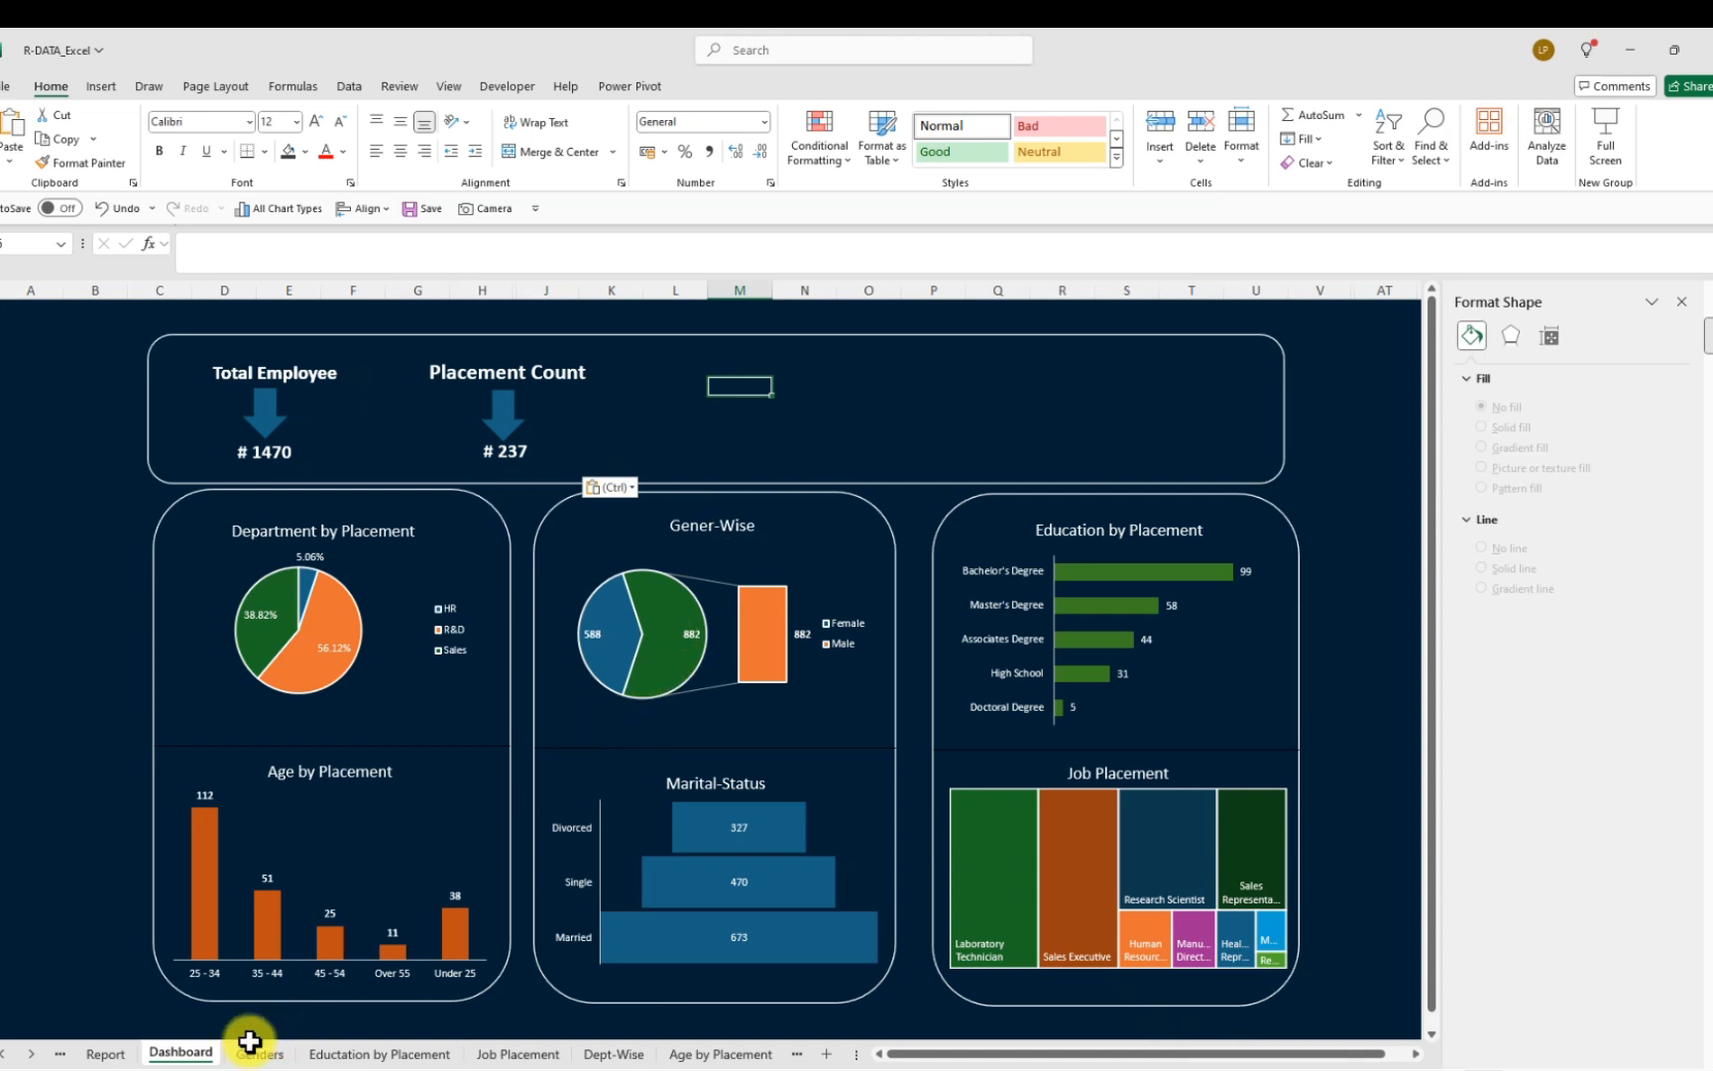
pyautogui.click(105, 1053)
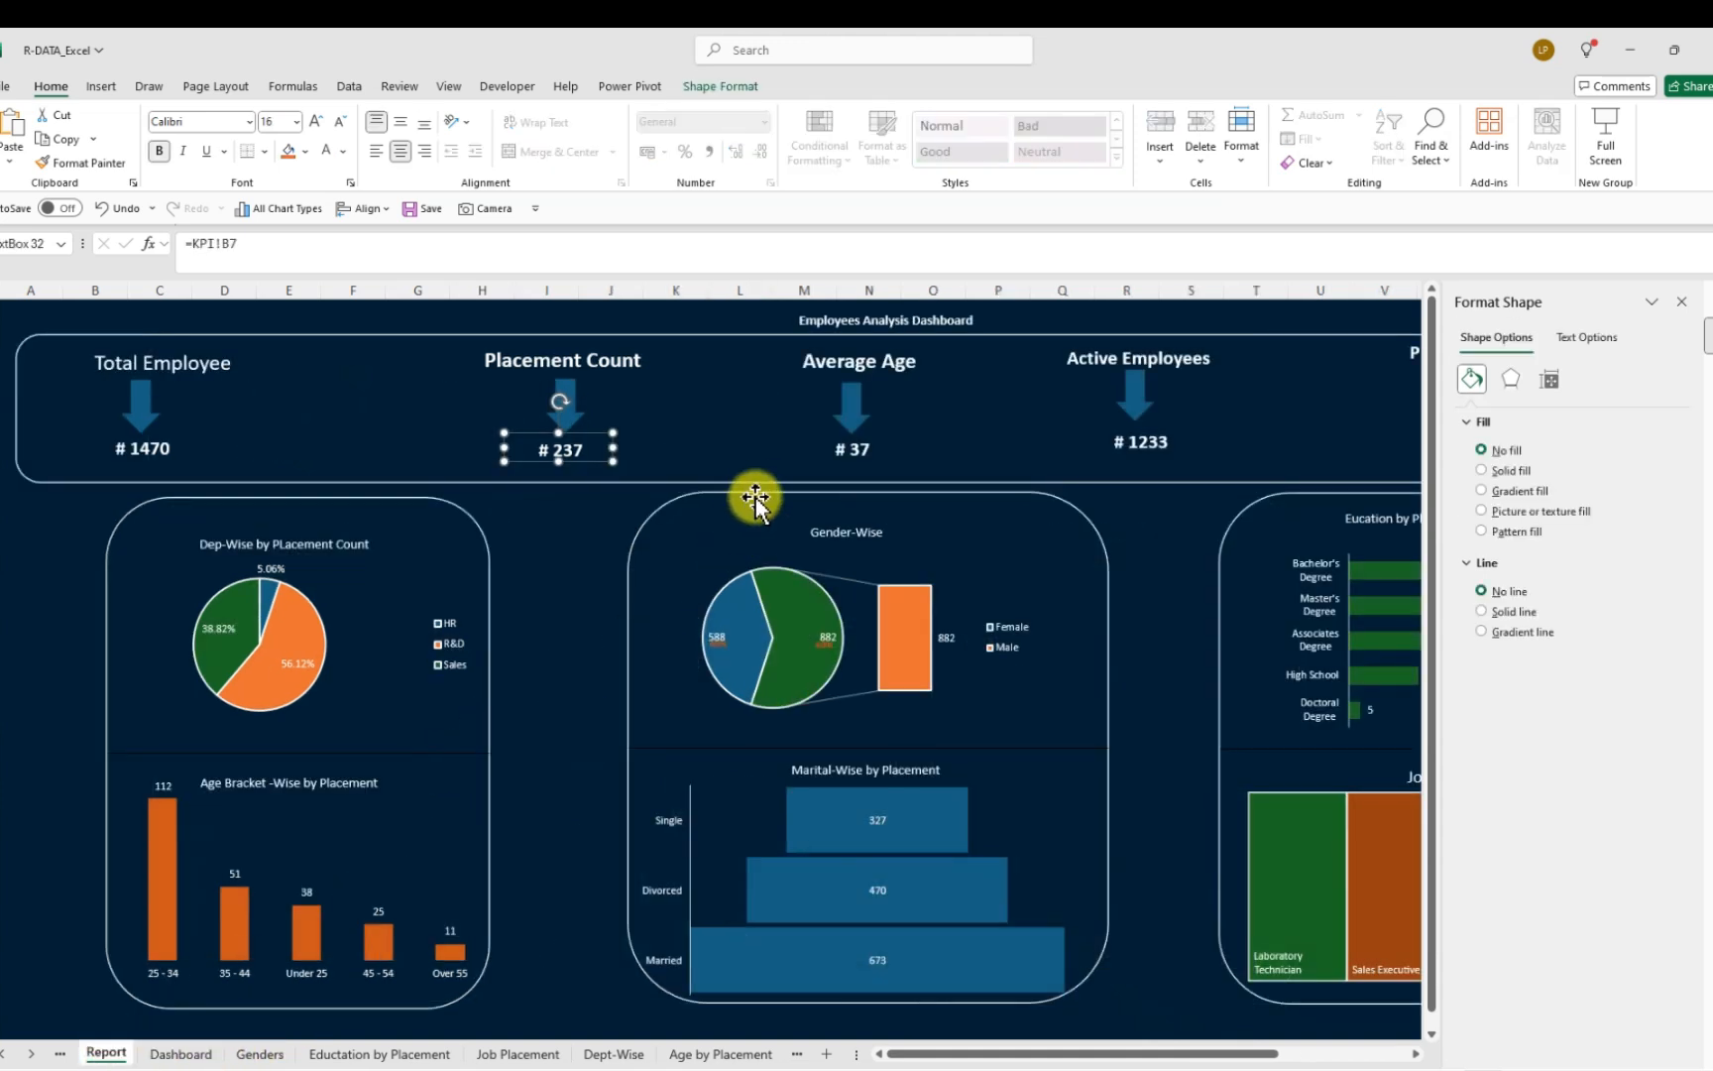
pyautogui.click(745, 464)
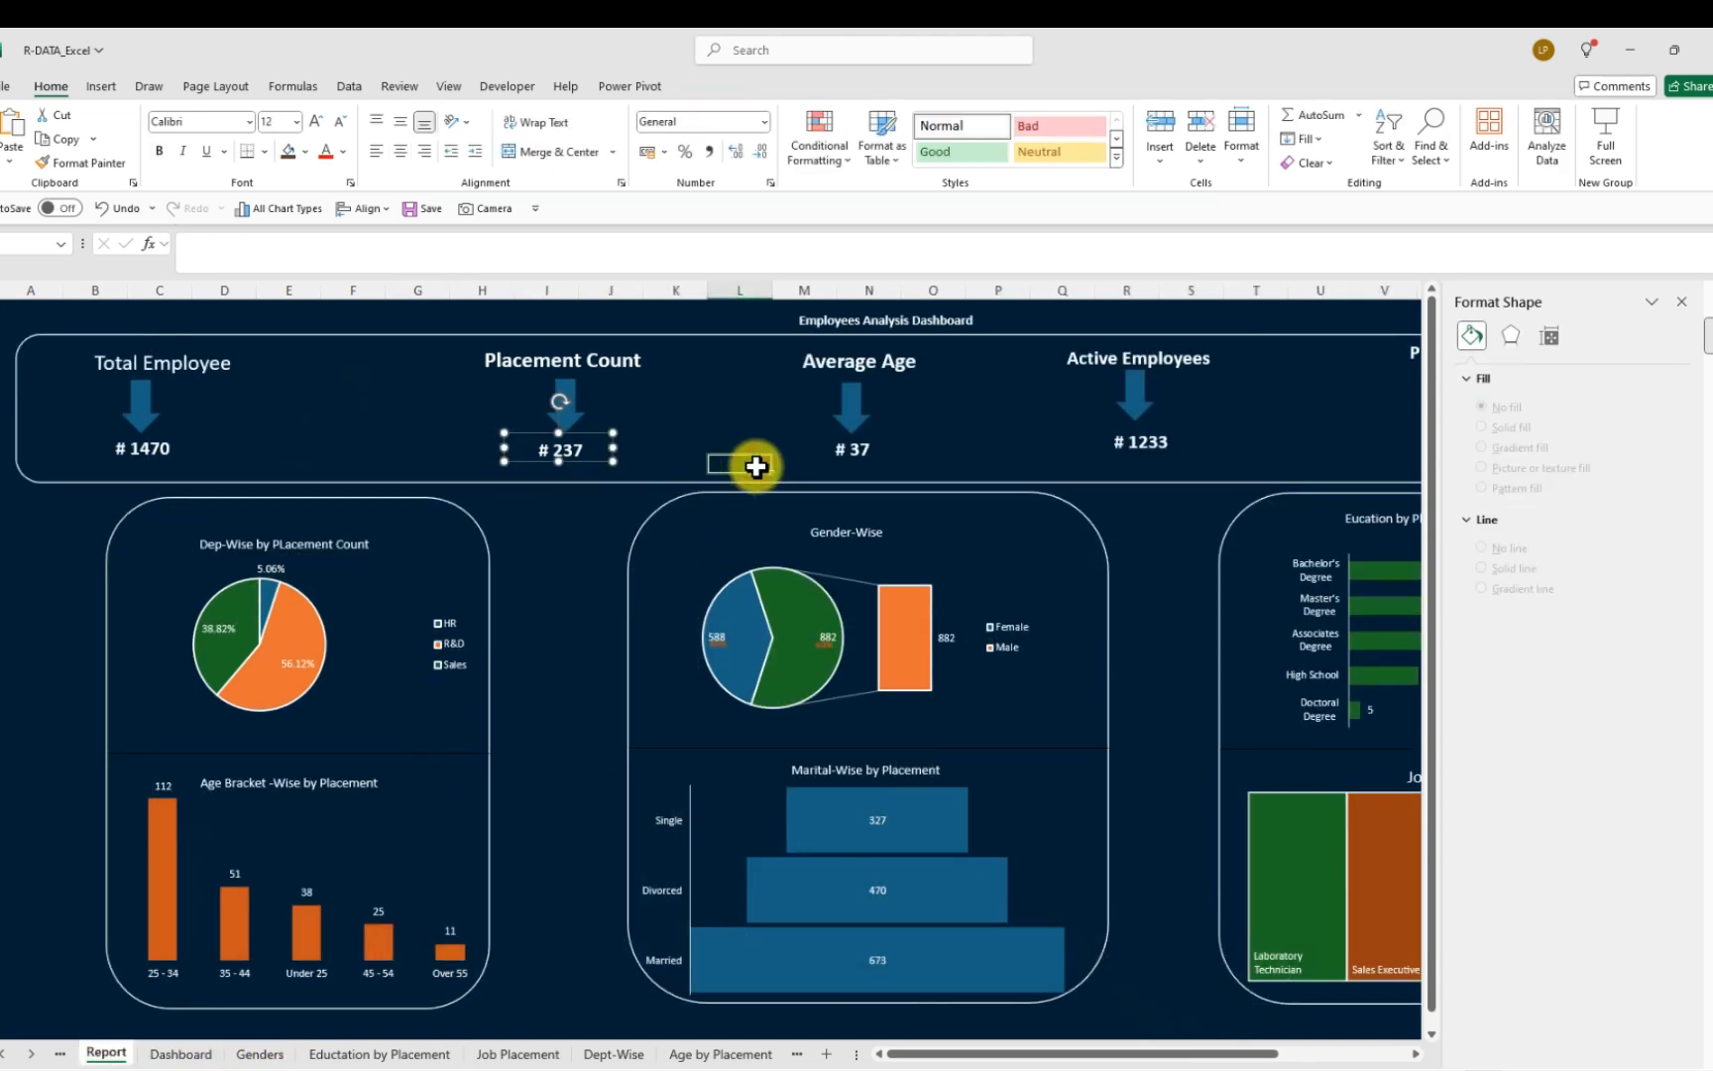
pyautogui.click(843, 364)
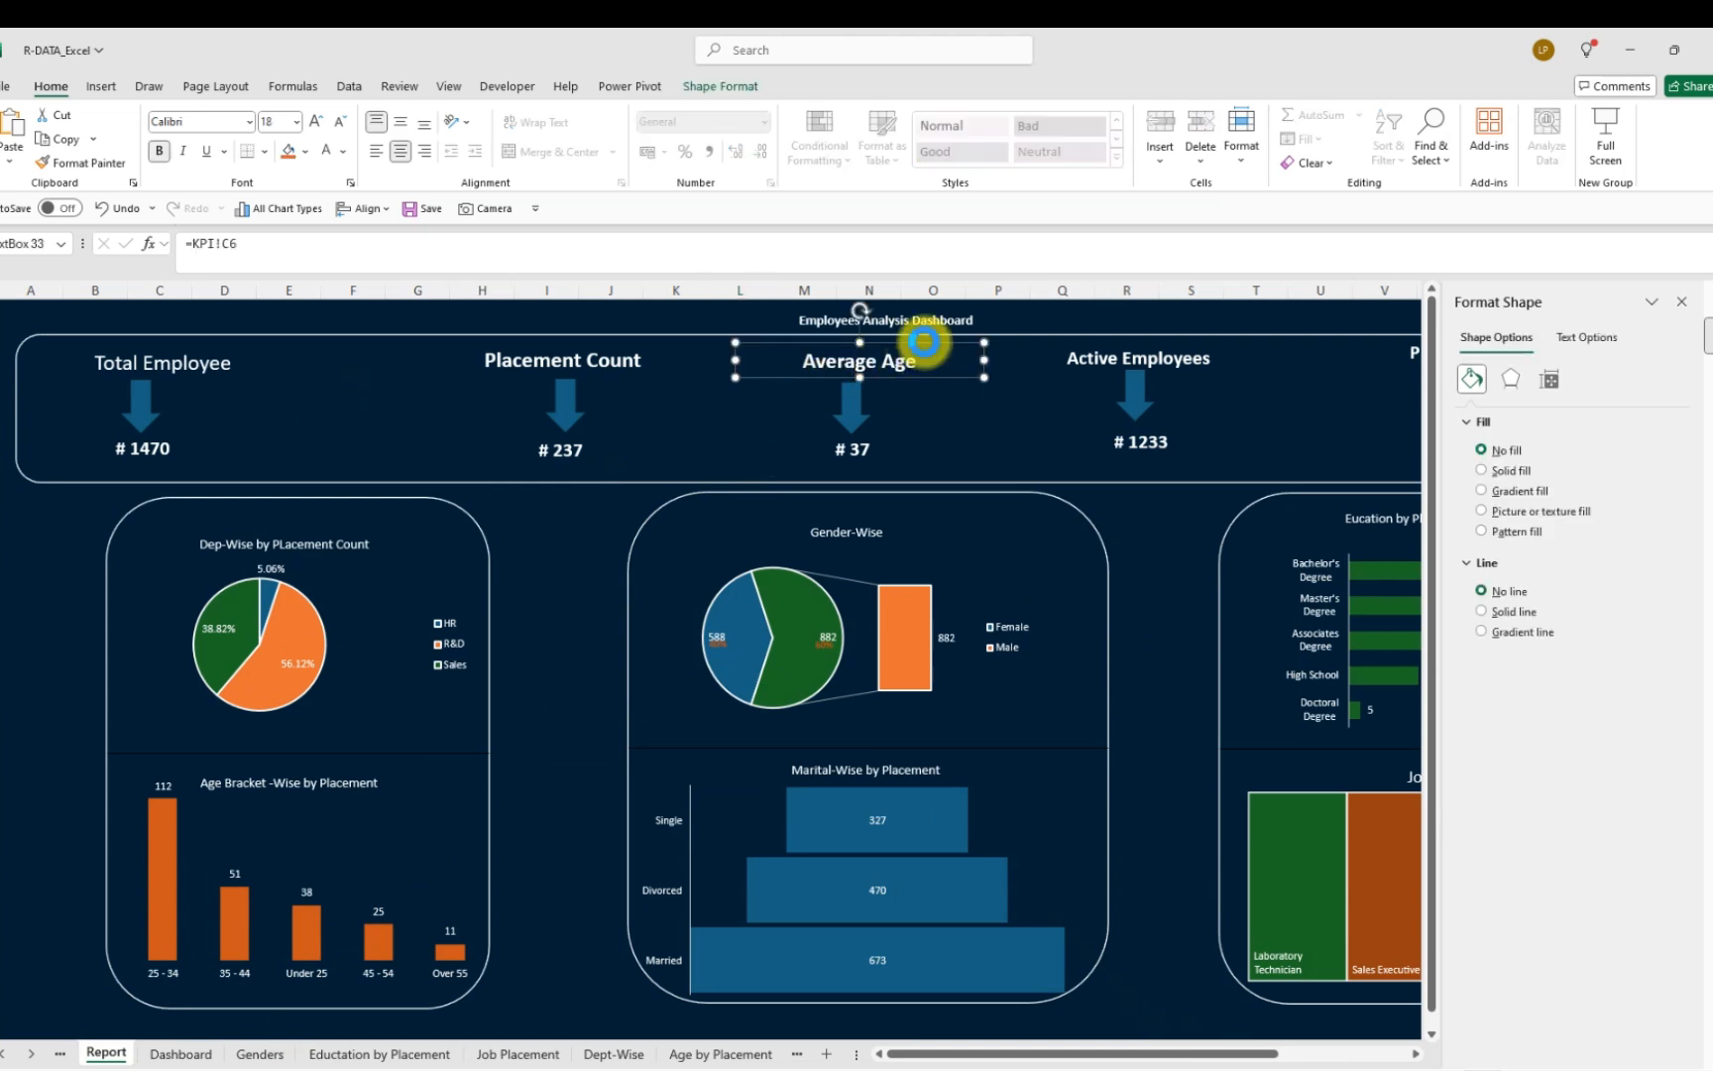
pyautogui.click(180, 1053)
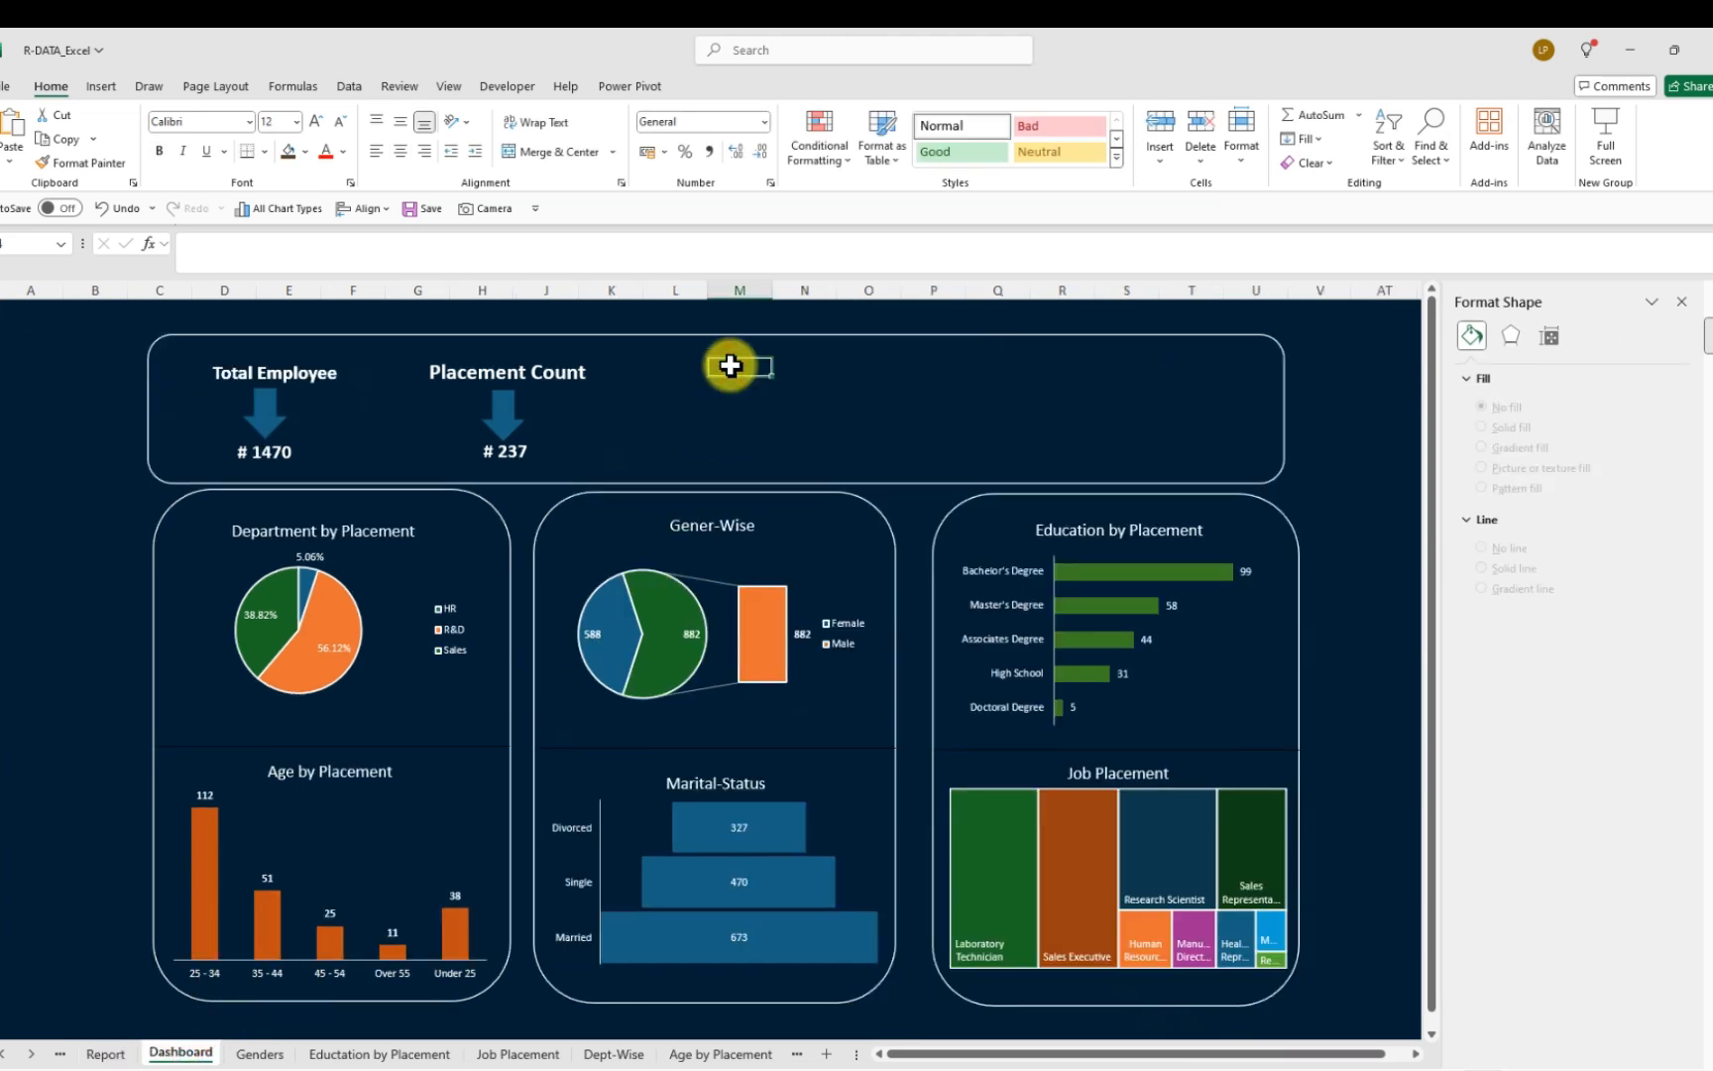
pyautogui.hotkey('ctrl', 'v')
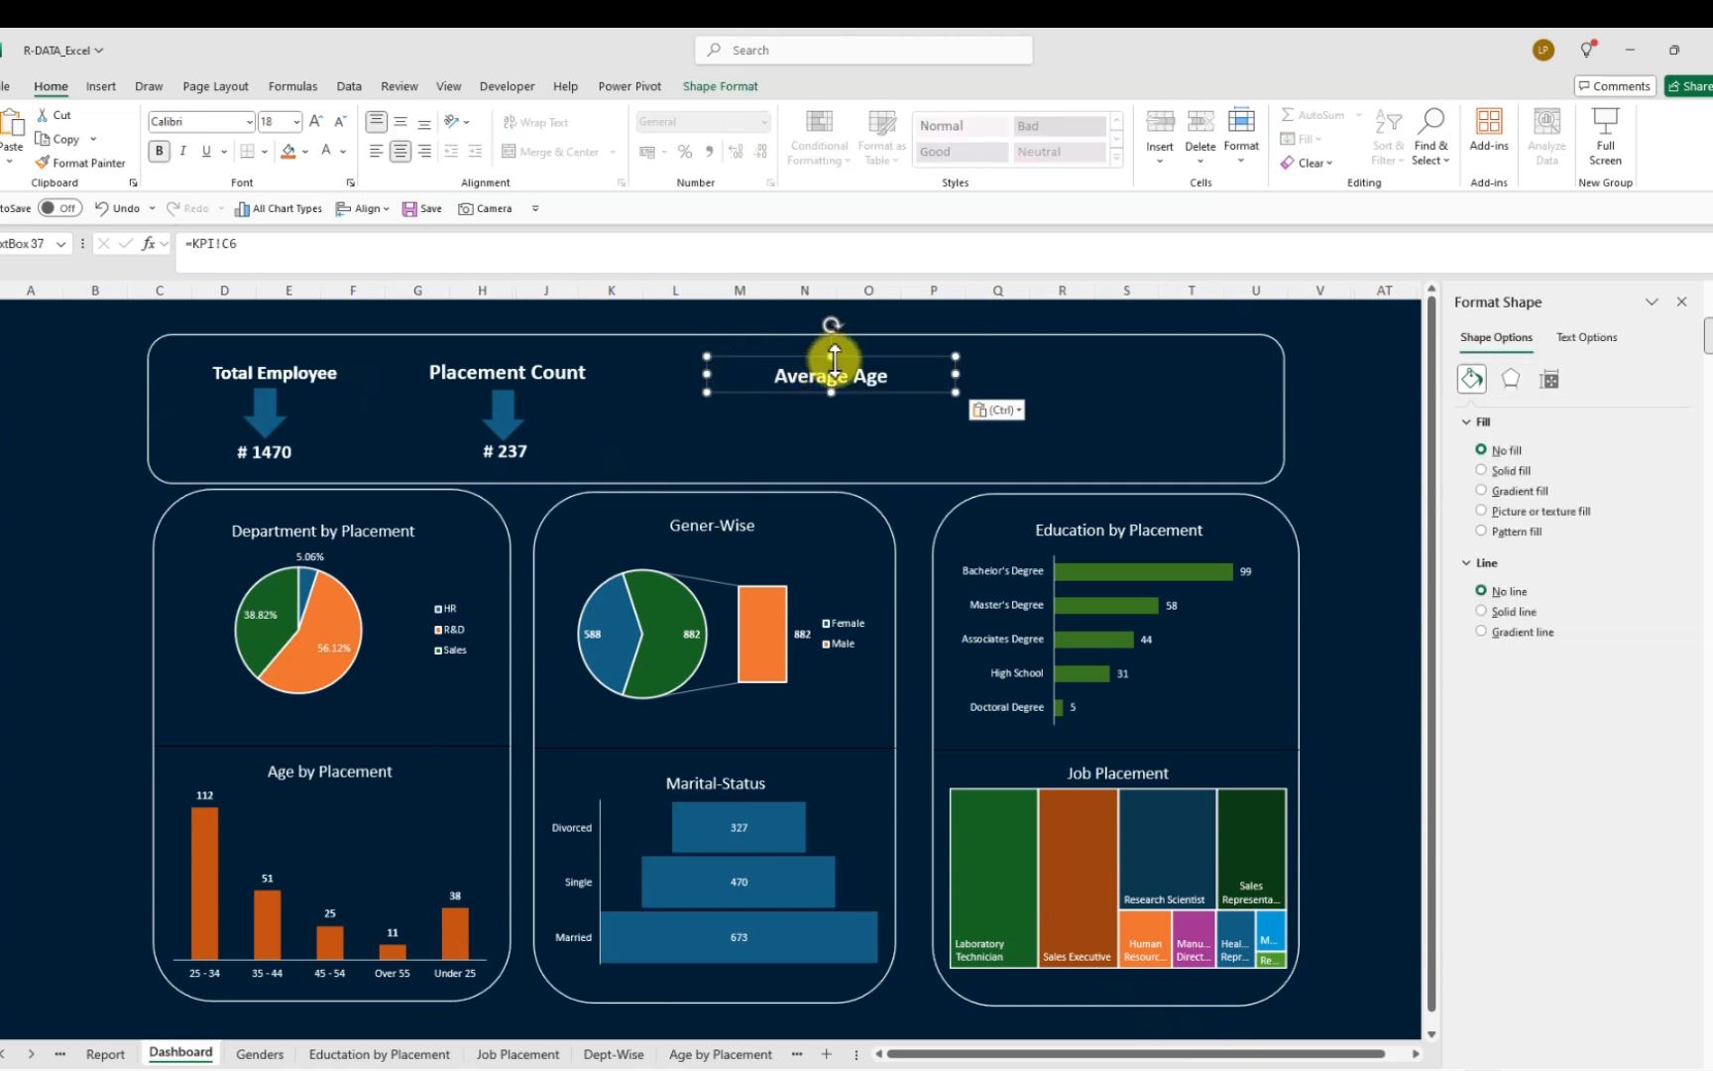
pyautogui.moveTo(839, 352); pyautogui.dragTo(774, 349)
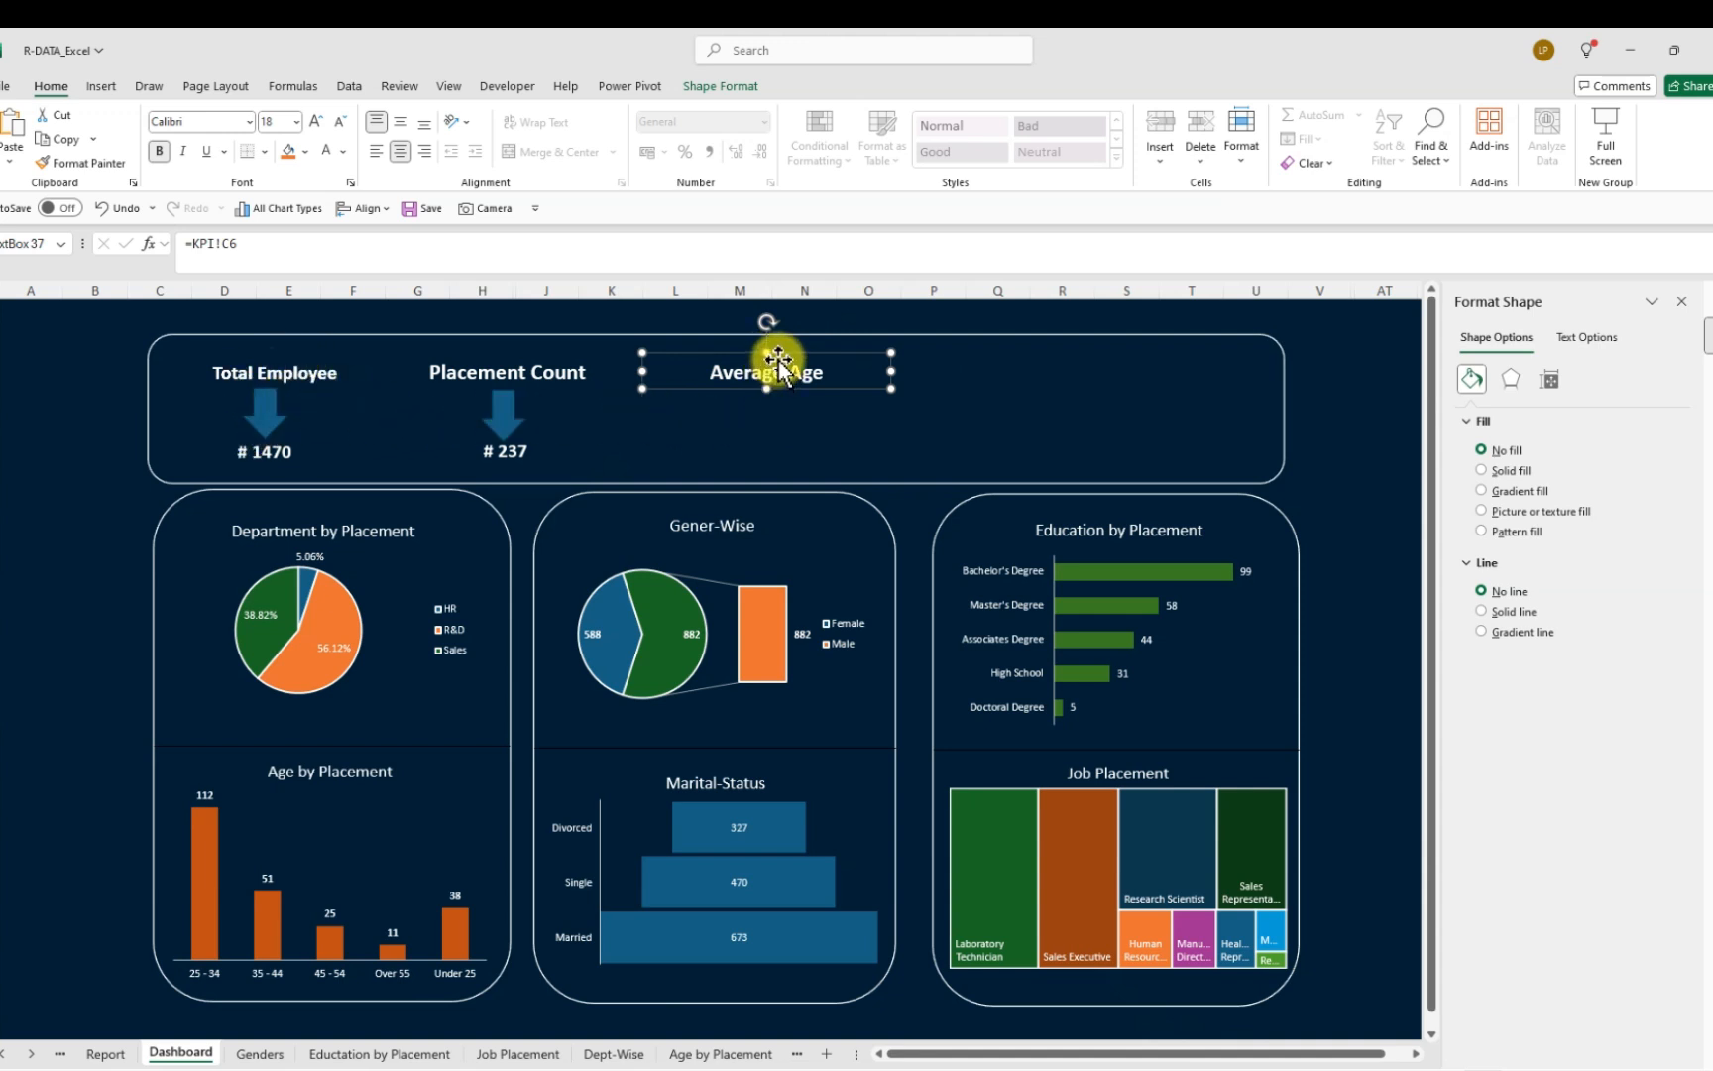
pyautogui.moveTo(779, 367); pyautogui.dragTo(782, 353)
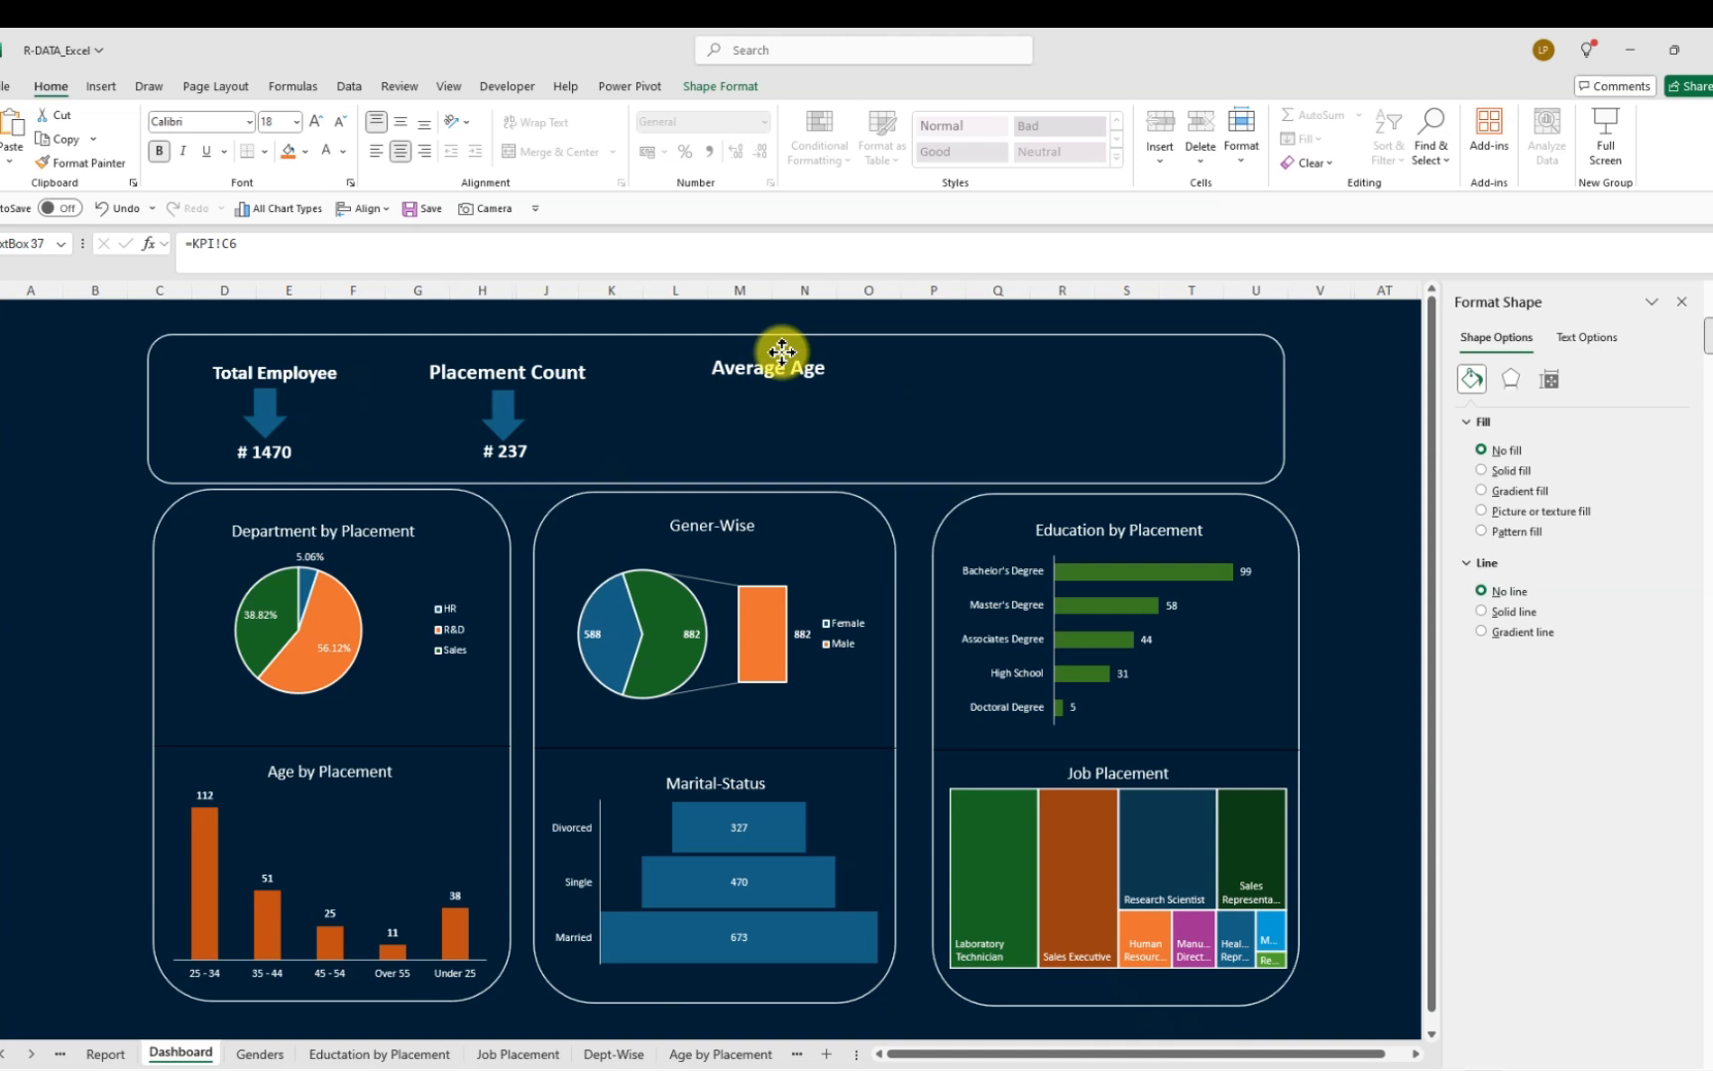
pyautogui.click(745, 443)
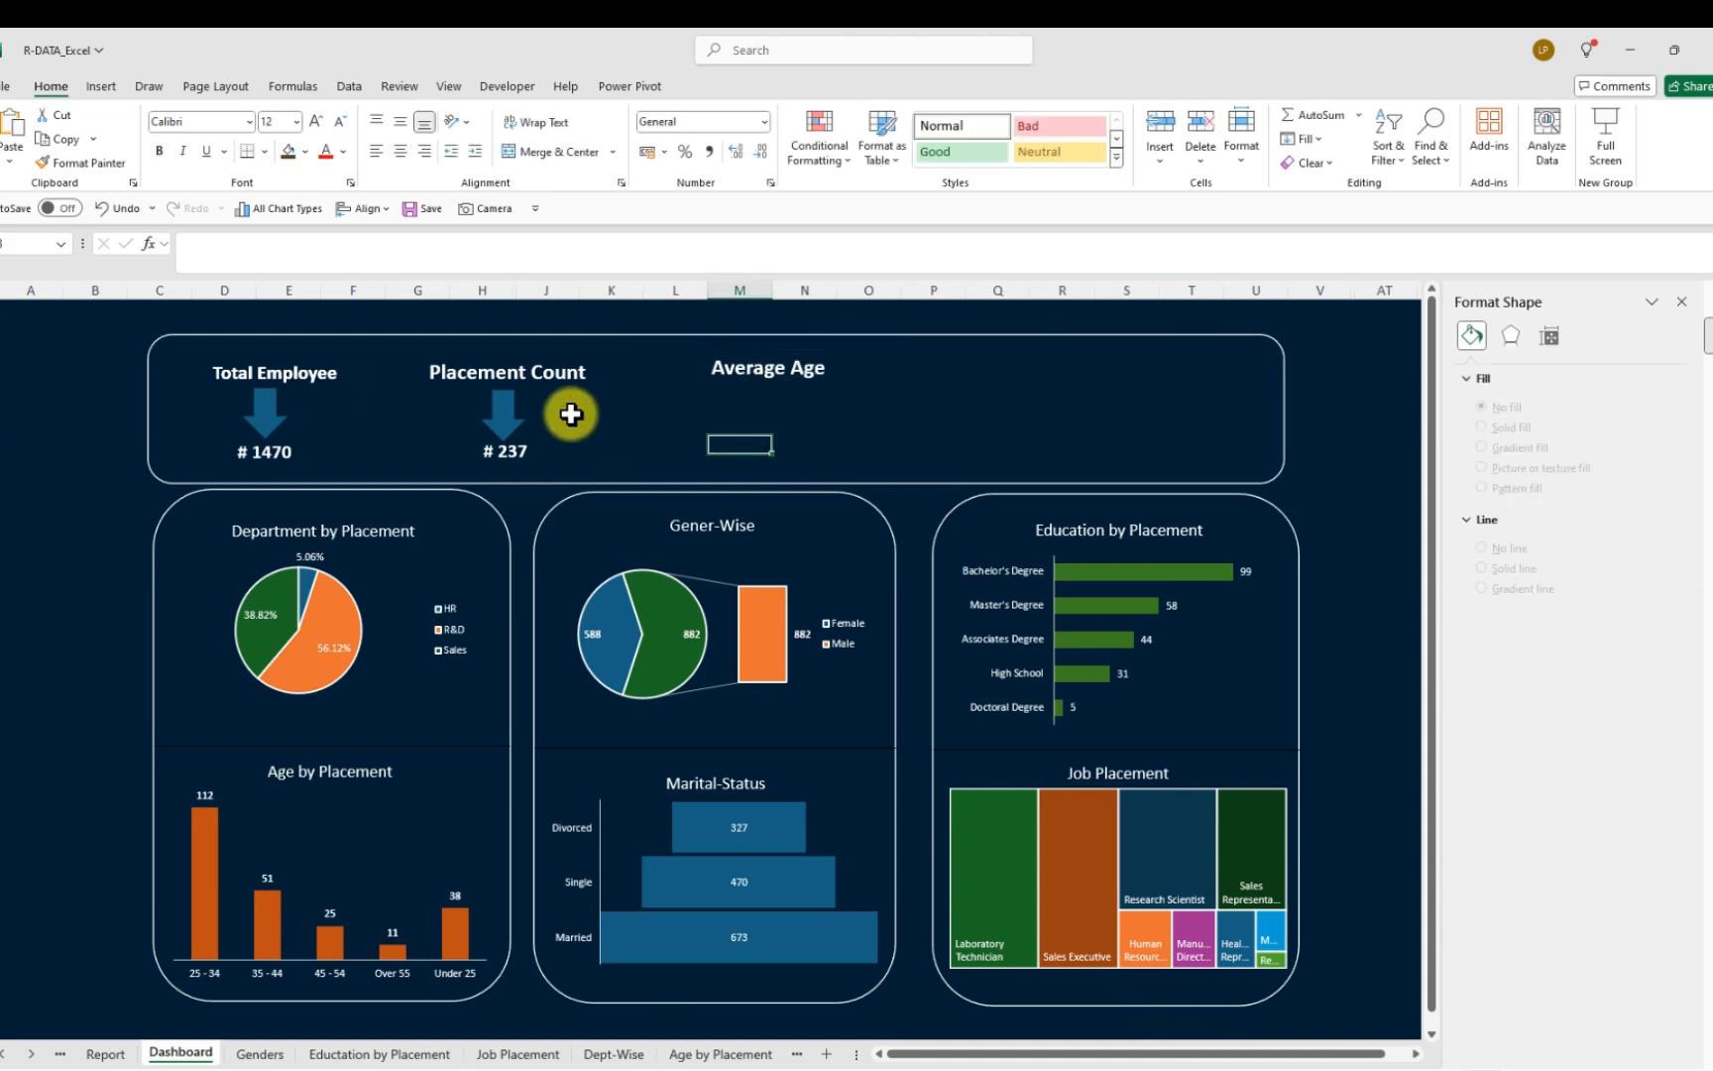
# Duplicate the Placement Count down arrow and place the copy beneath the Average Age label
pyautogui.click(508, 413)
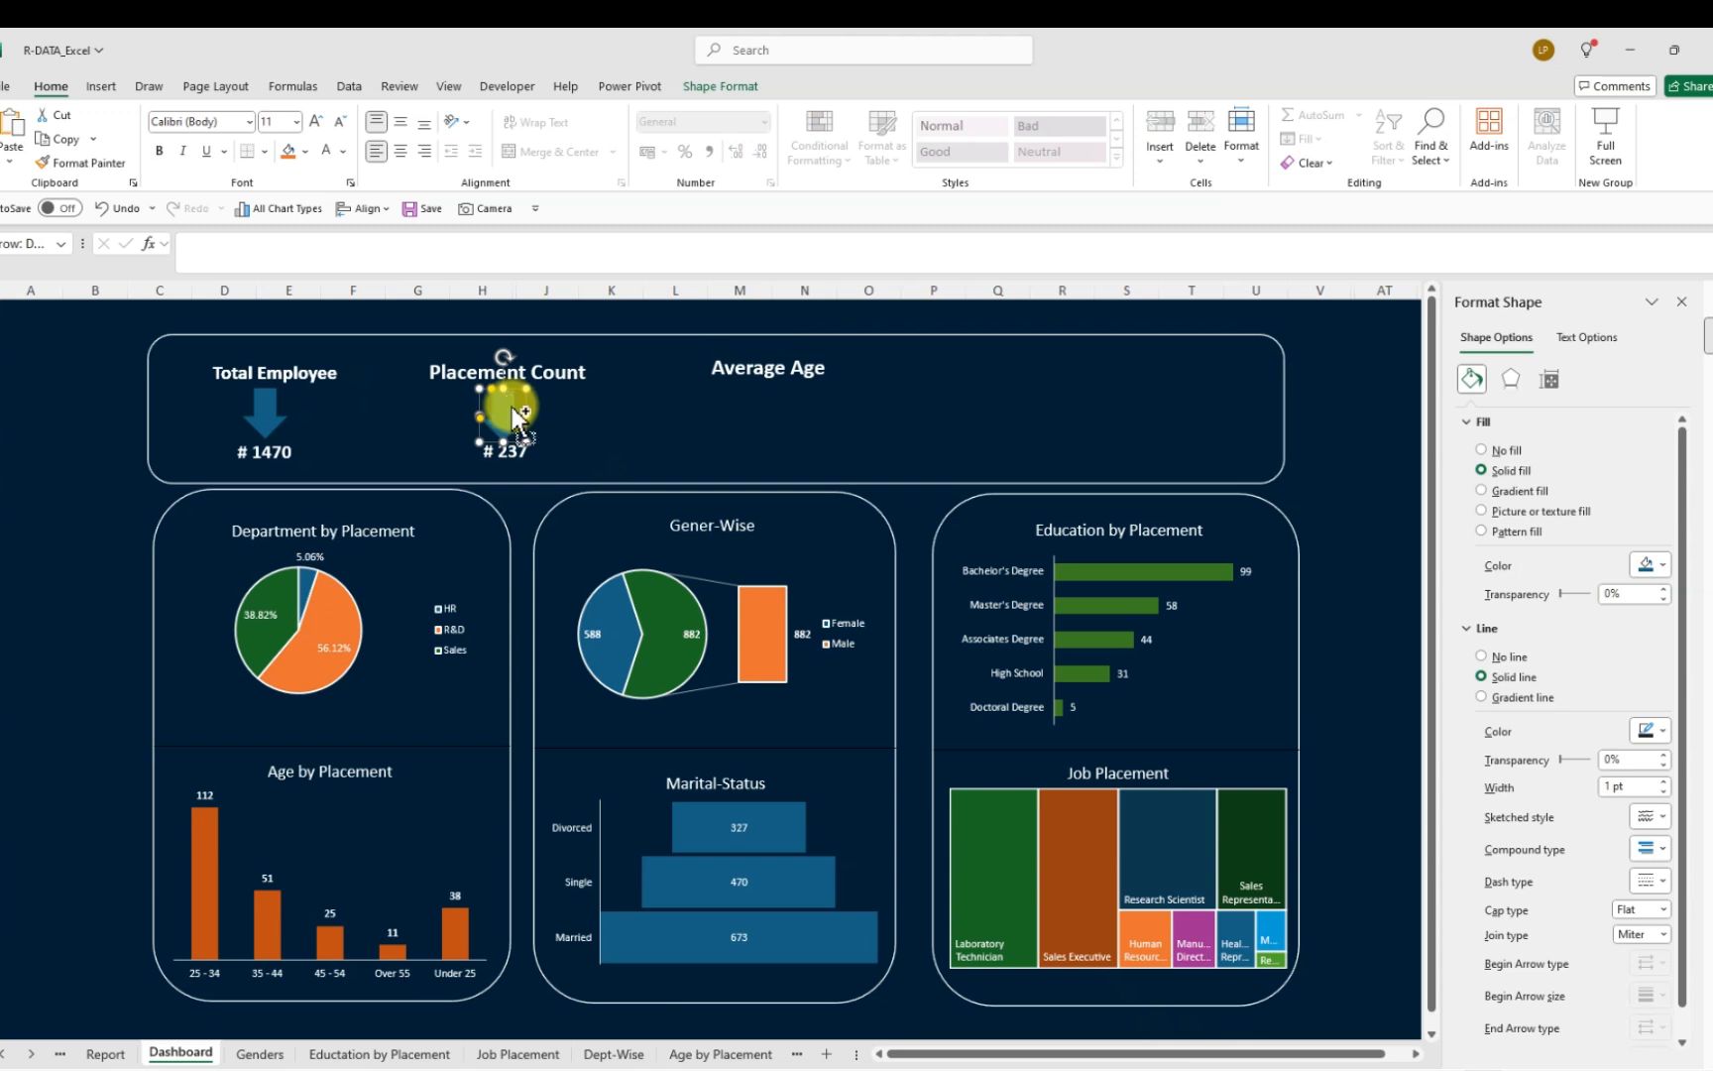
pyautogui.moveTo(512, 407); pyautogui.dragTo(760, 399)
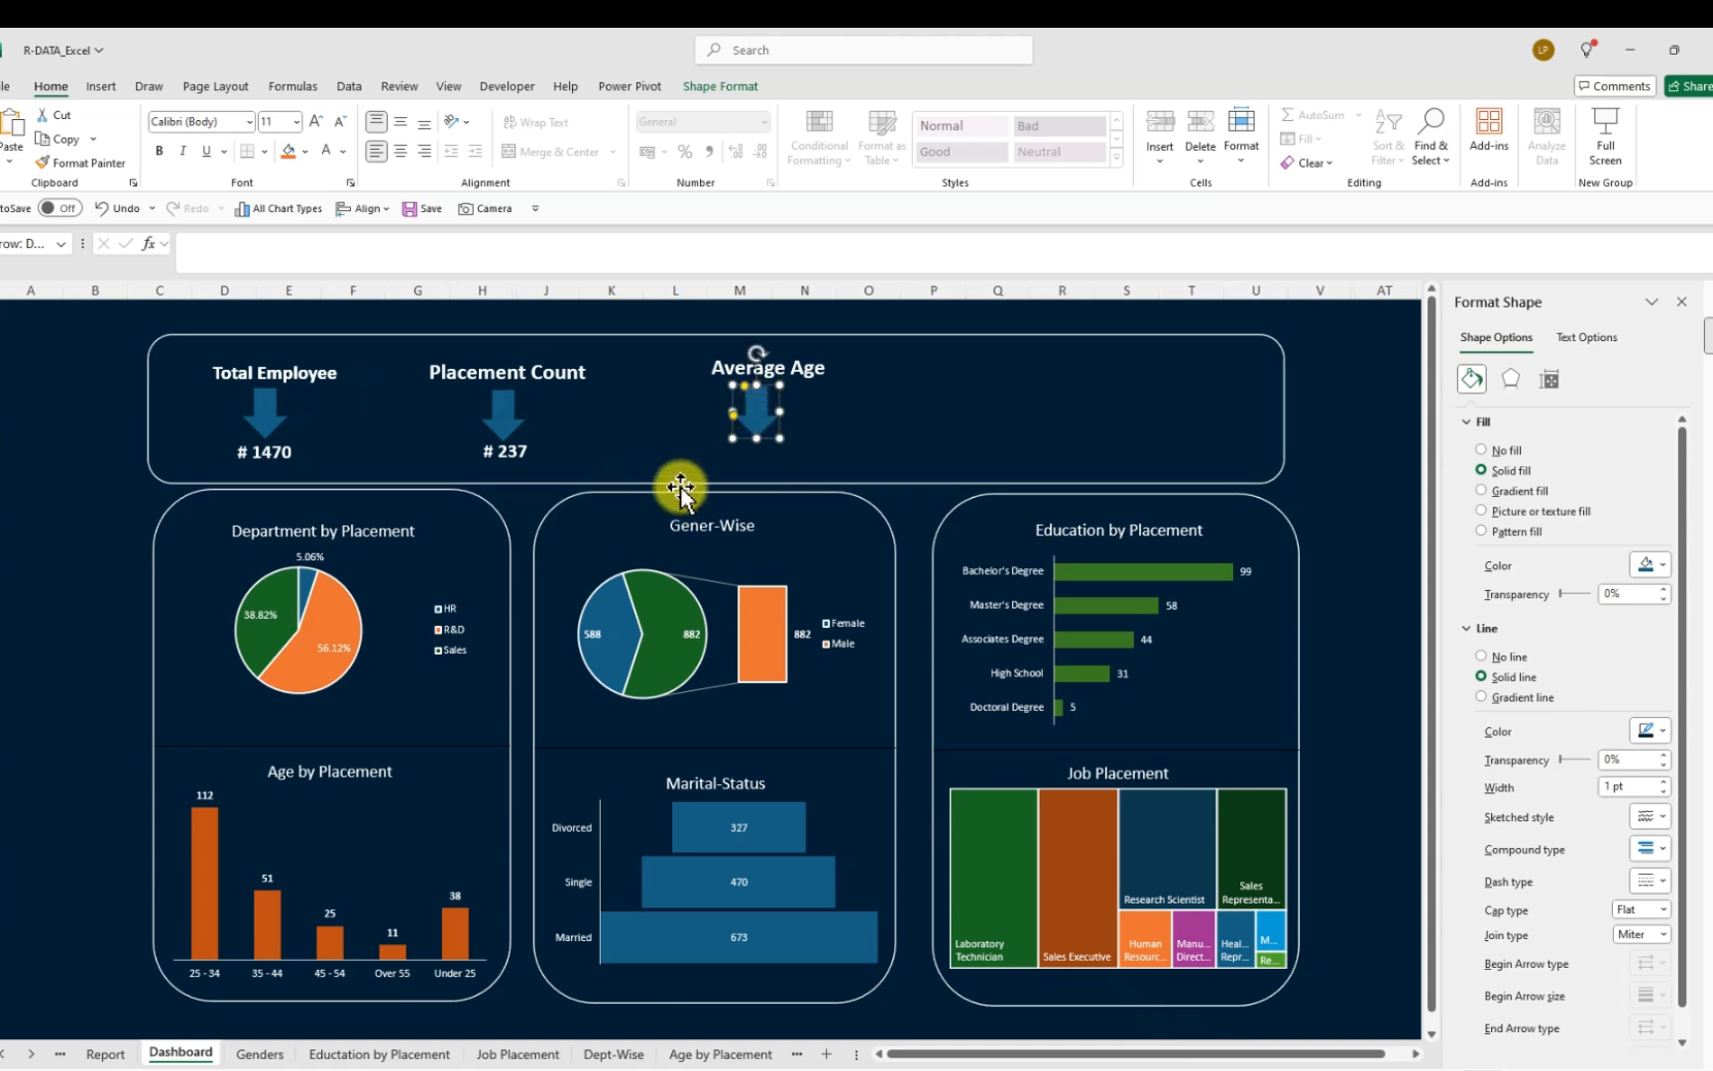
pyautogui.click(822, 457)
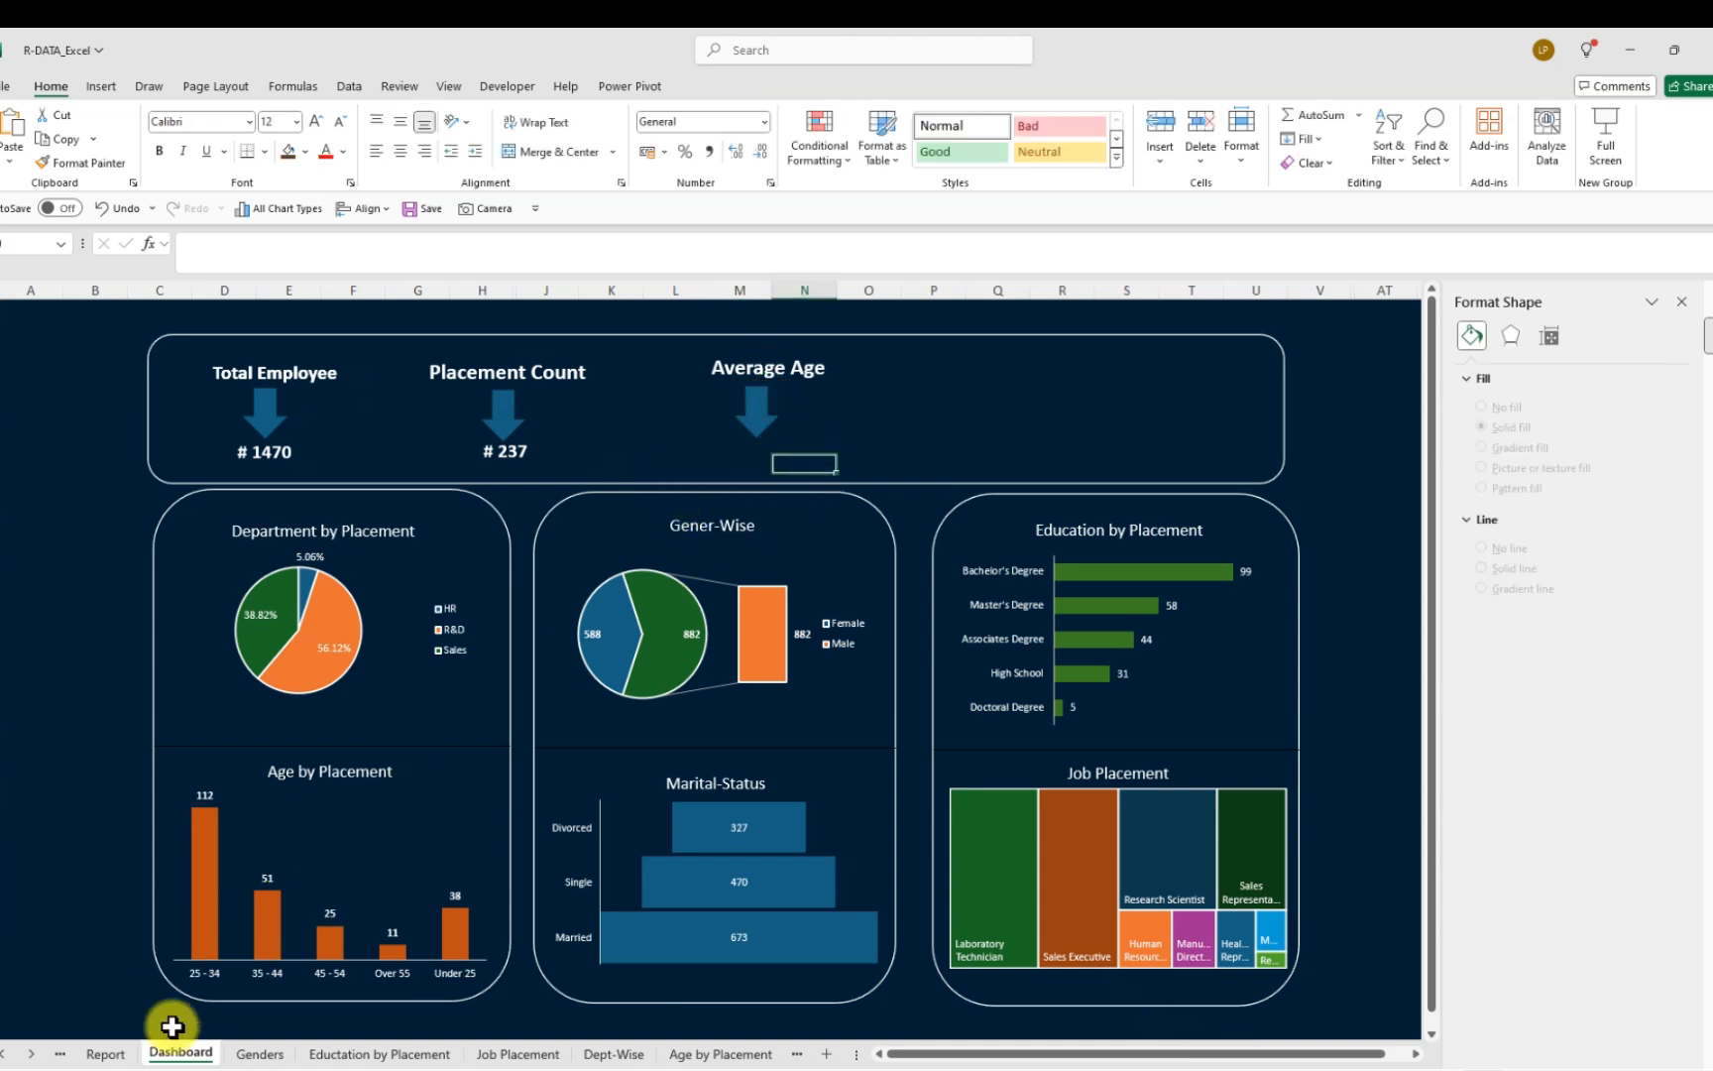
# Copy the Average Age value's text box from the Report sheet to the Dashboard and align it beneath the Average Age arrow
pyautogui.click(107, 1055)
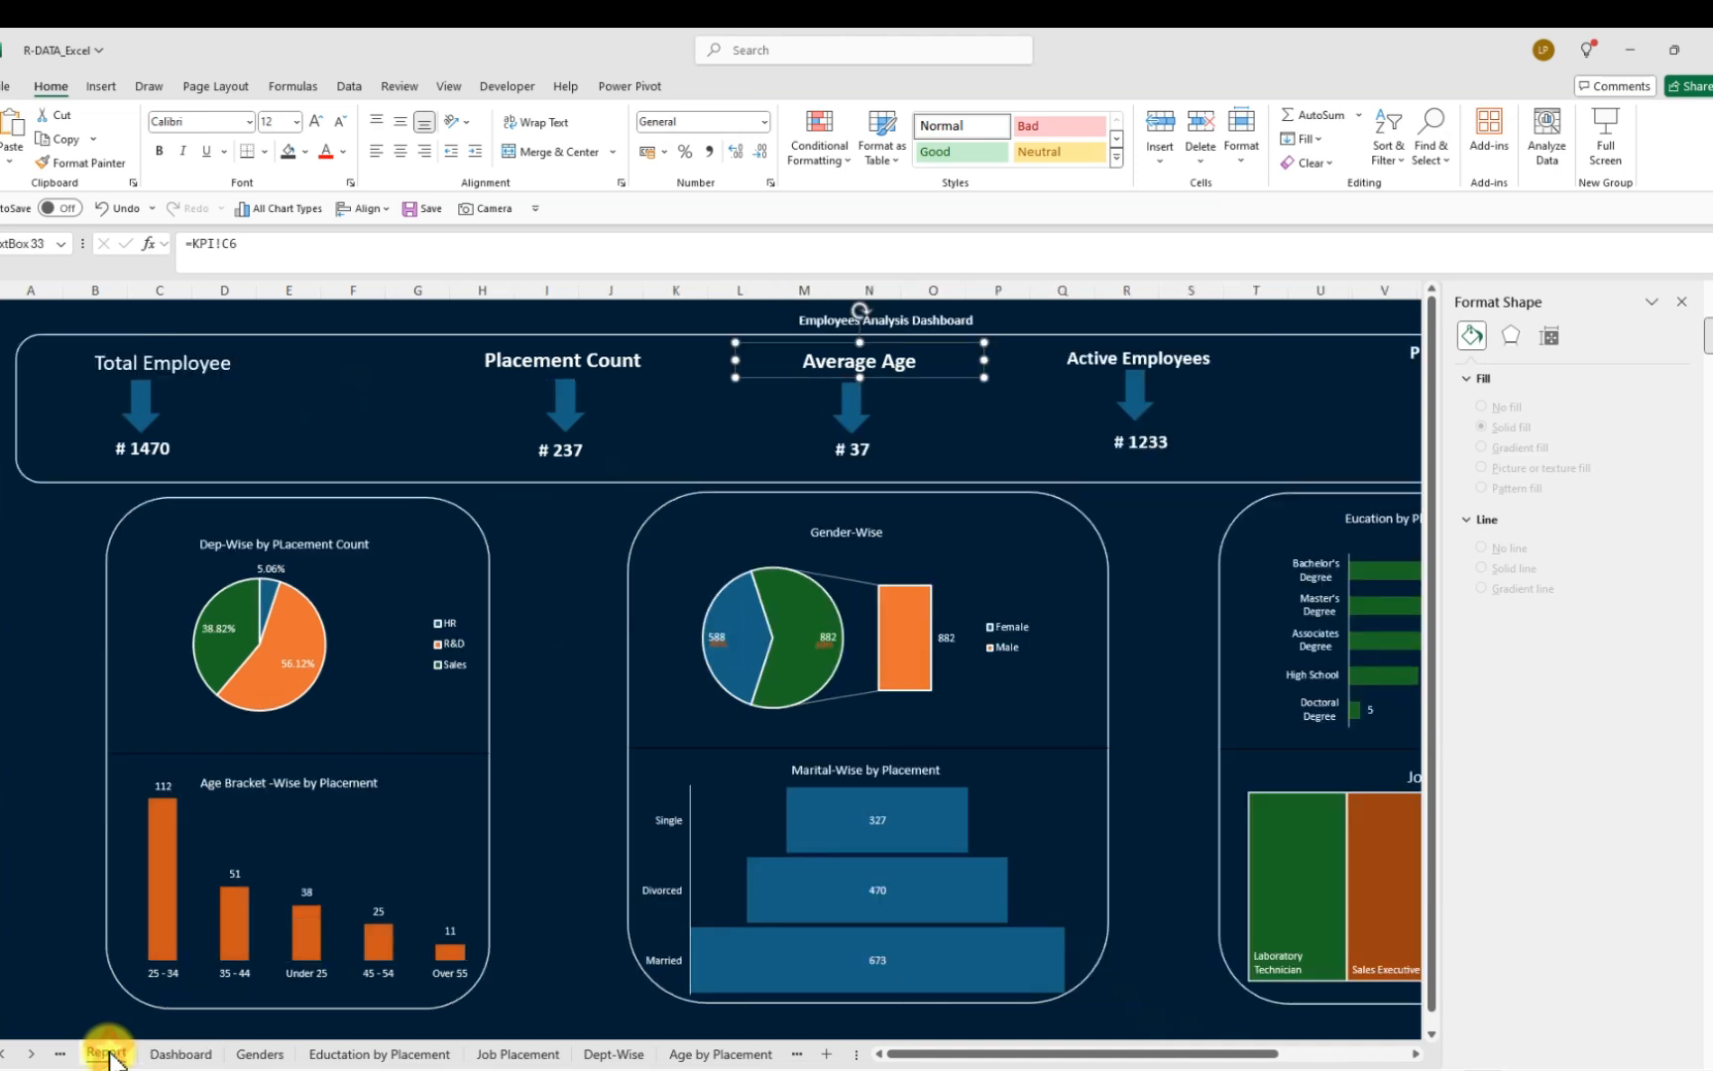
pyautogui.click(854, 451)
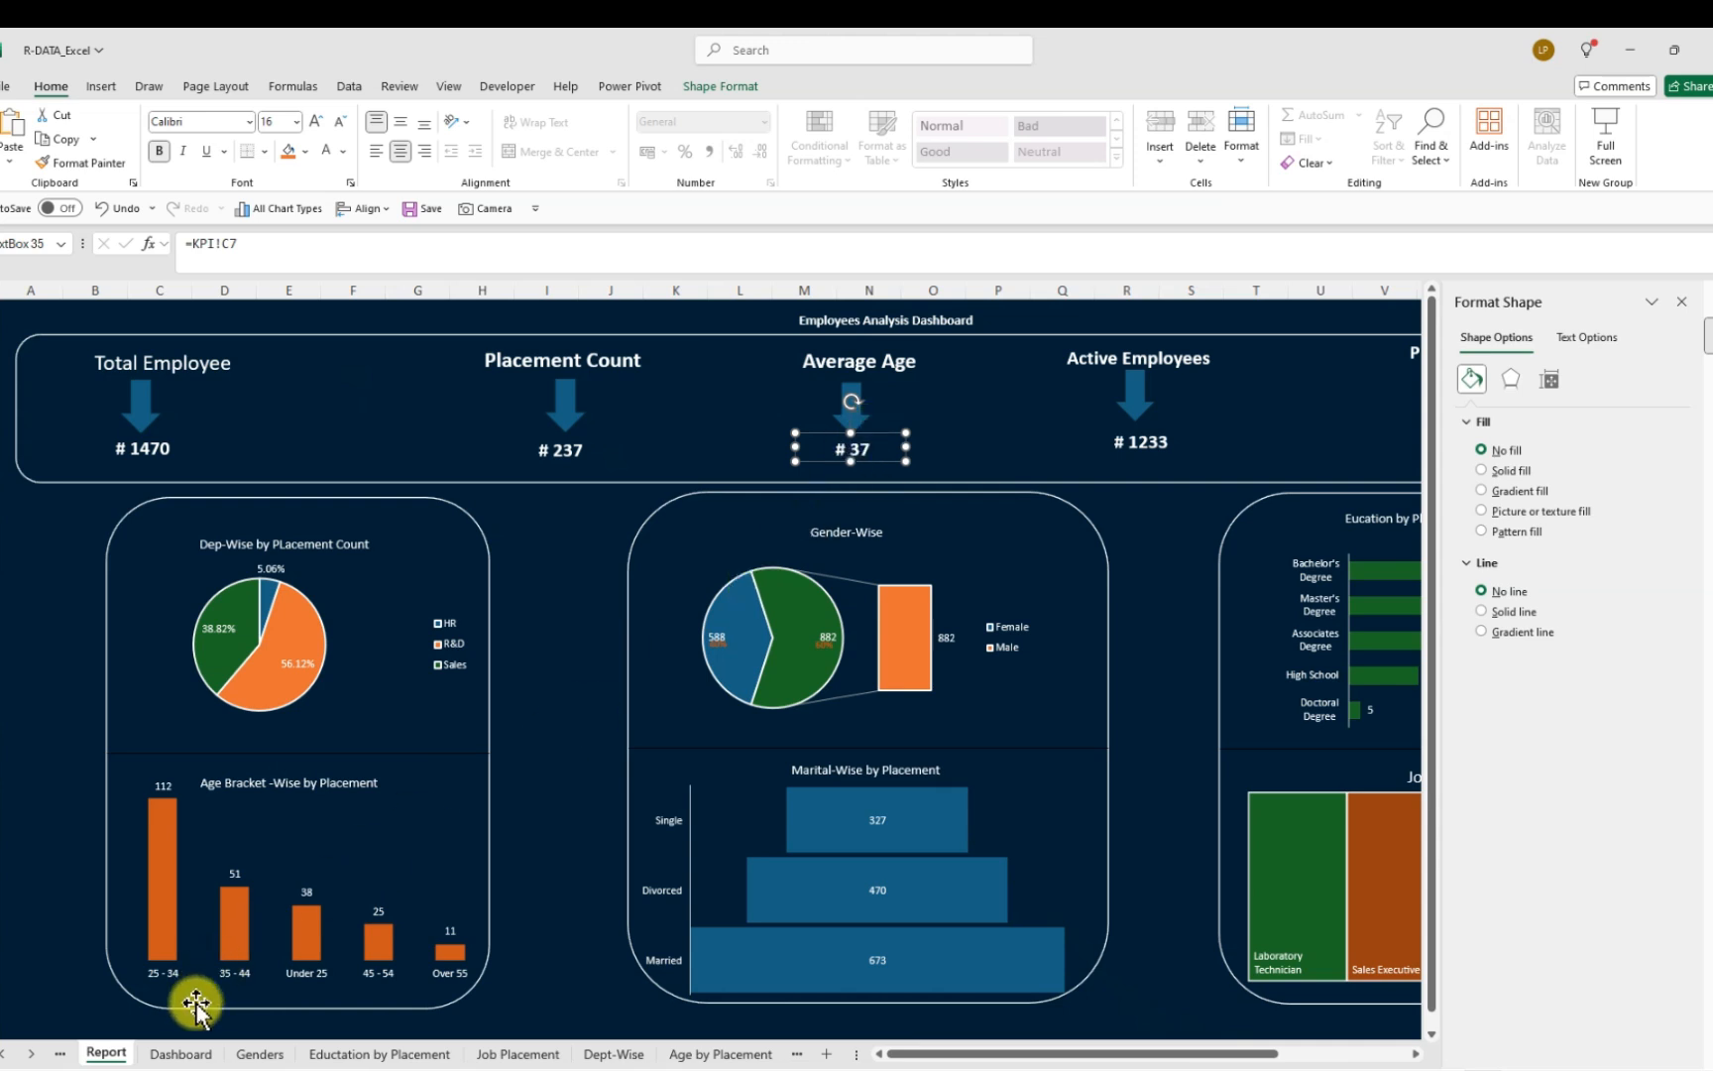
pyautogui.click(180, 1053)
pyautogui.click(755, 445)
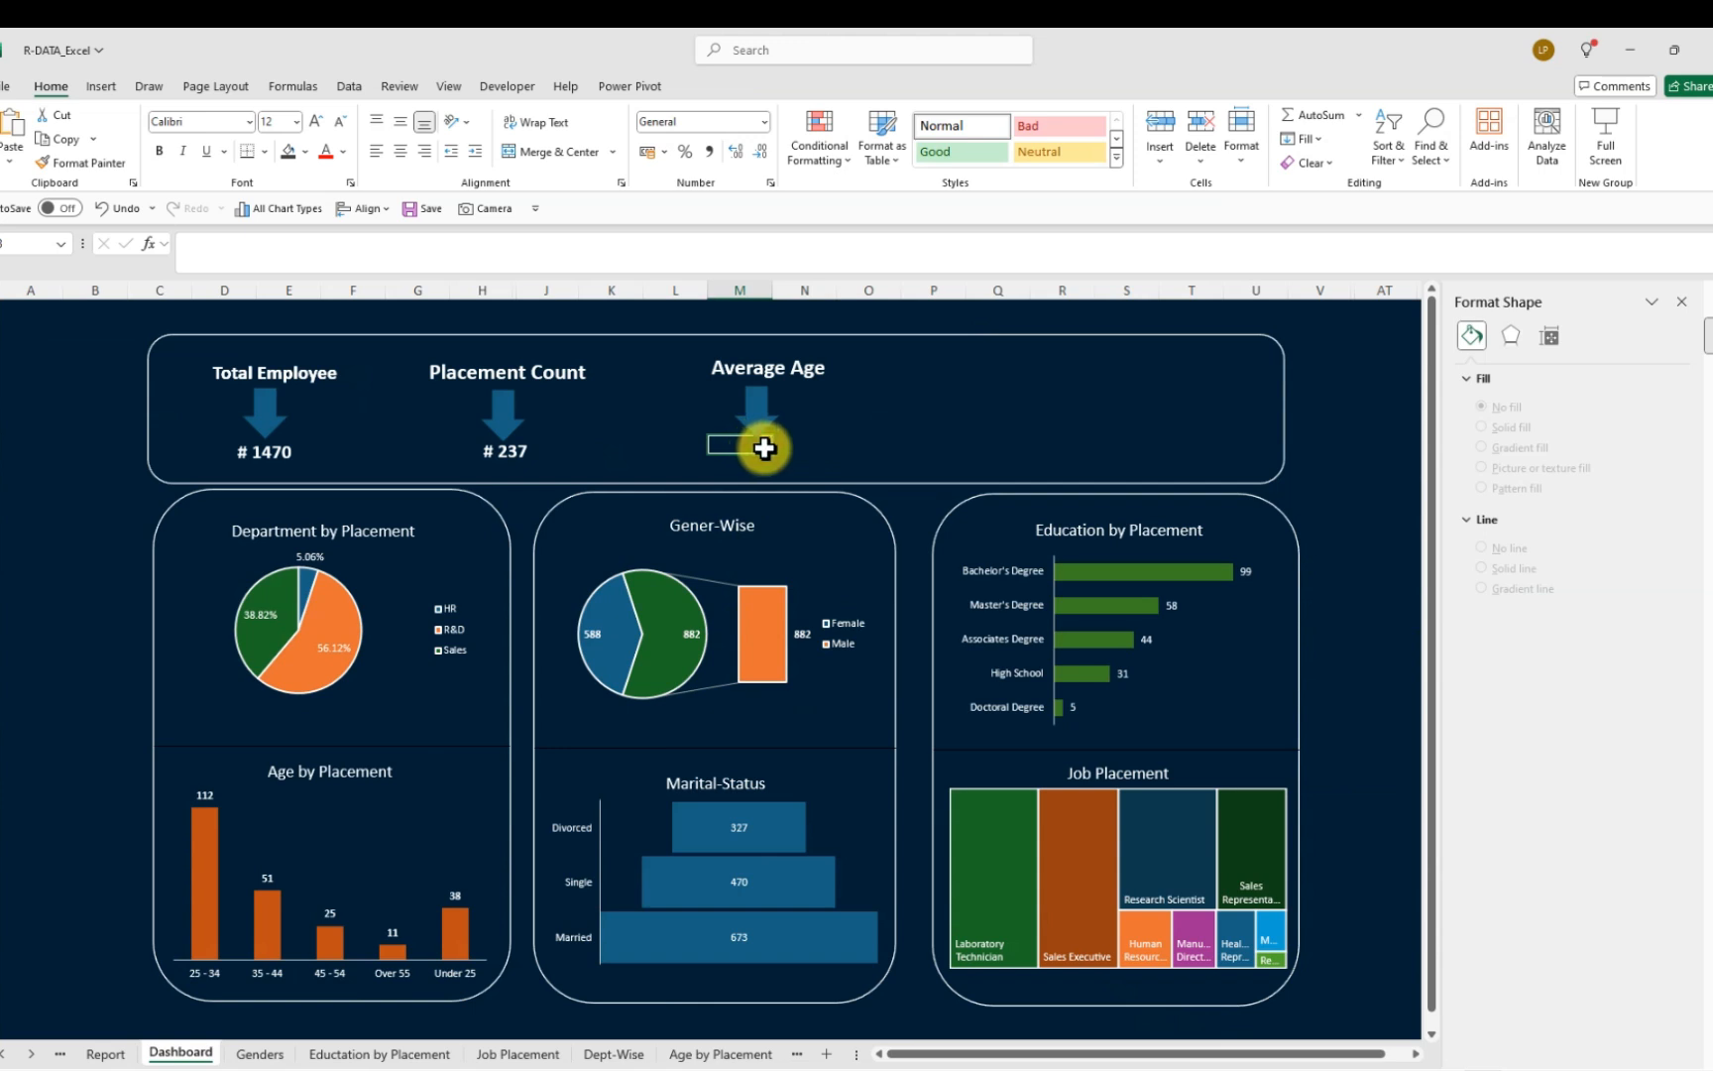
pyautogui.hotkey('ctrl', 'v')
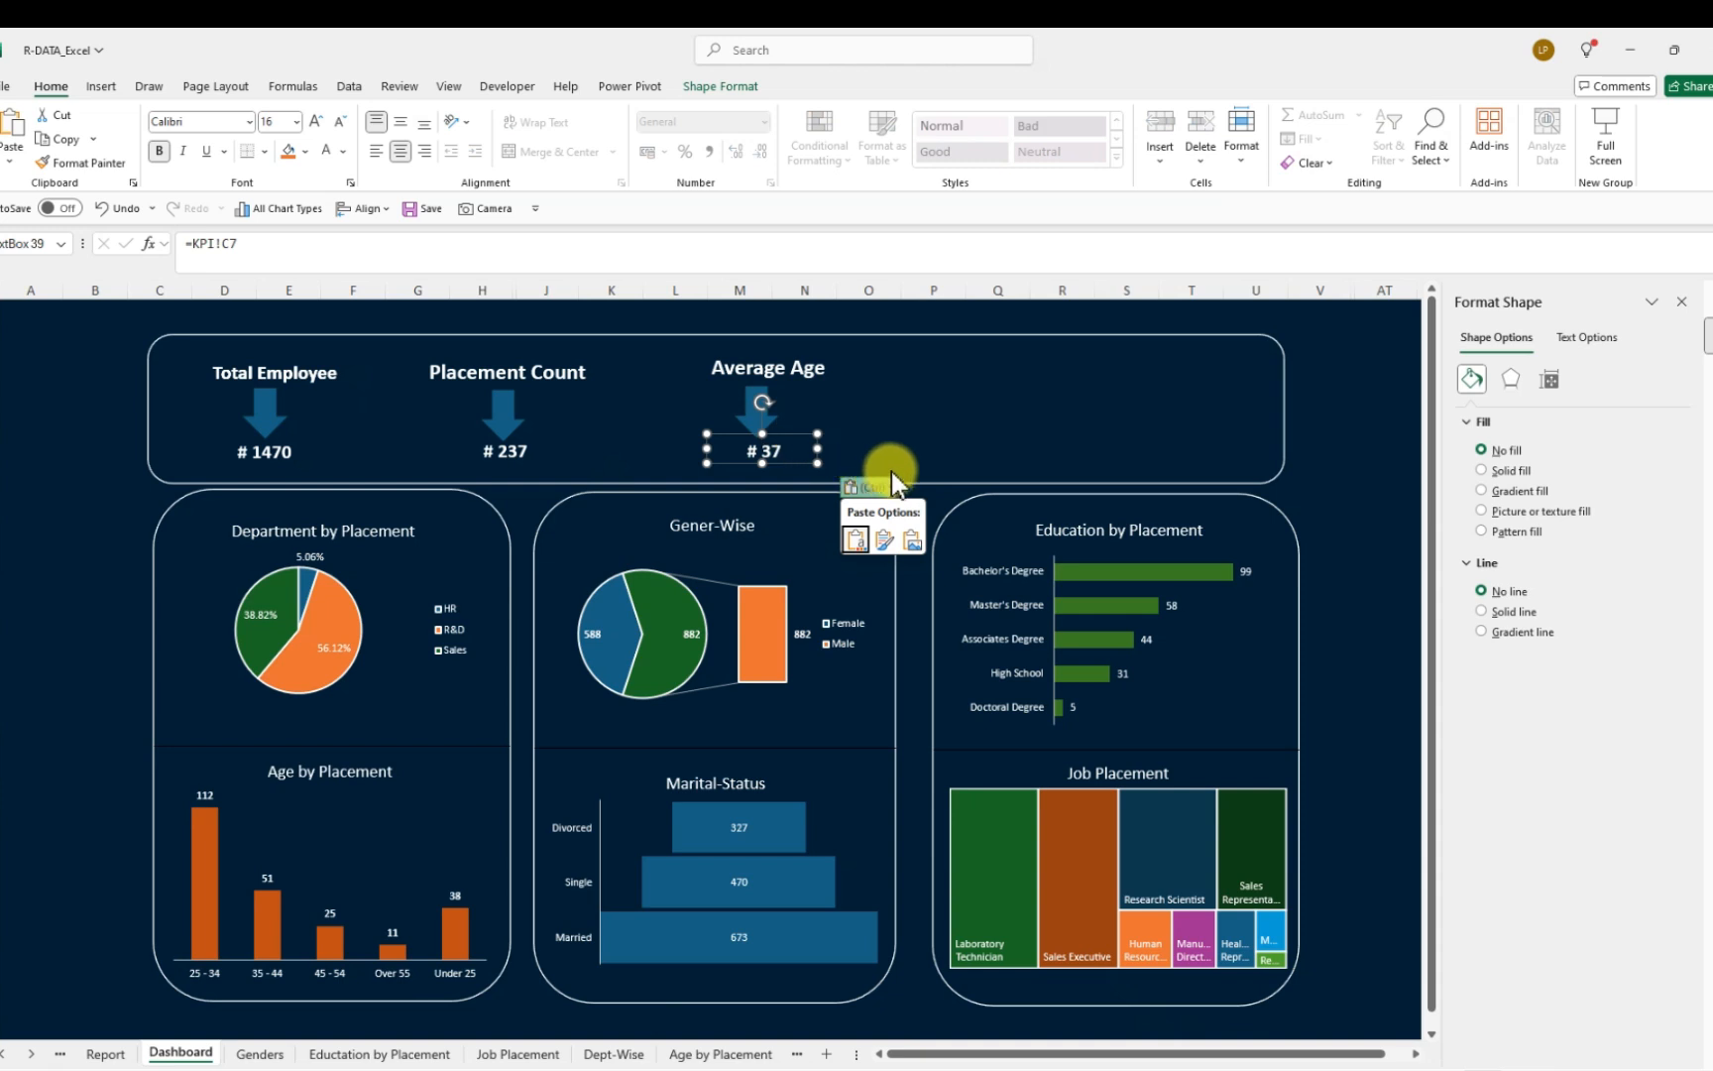
pyautogui.click(895, 449)
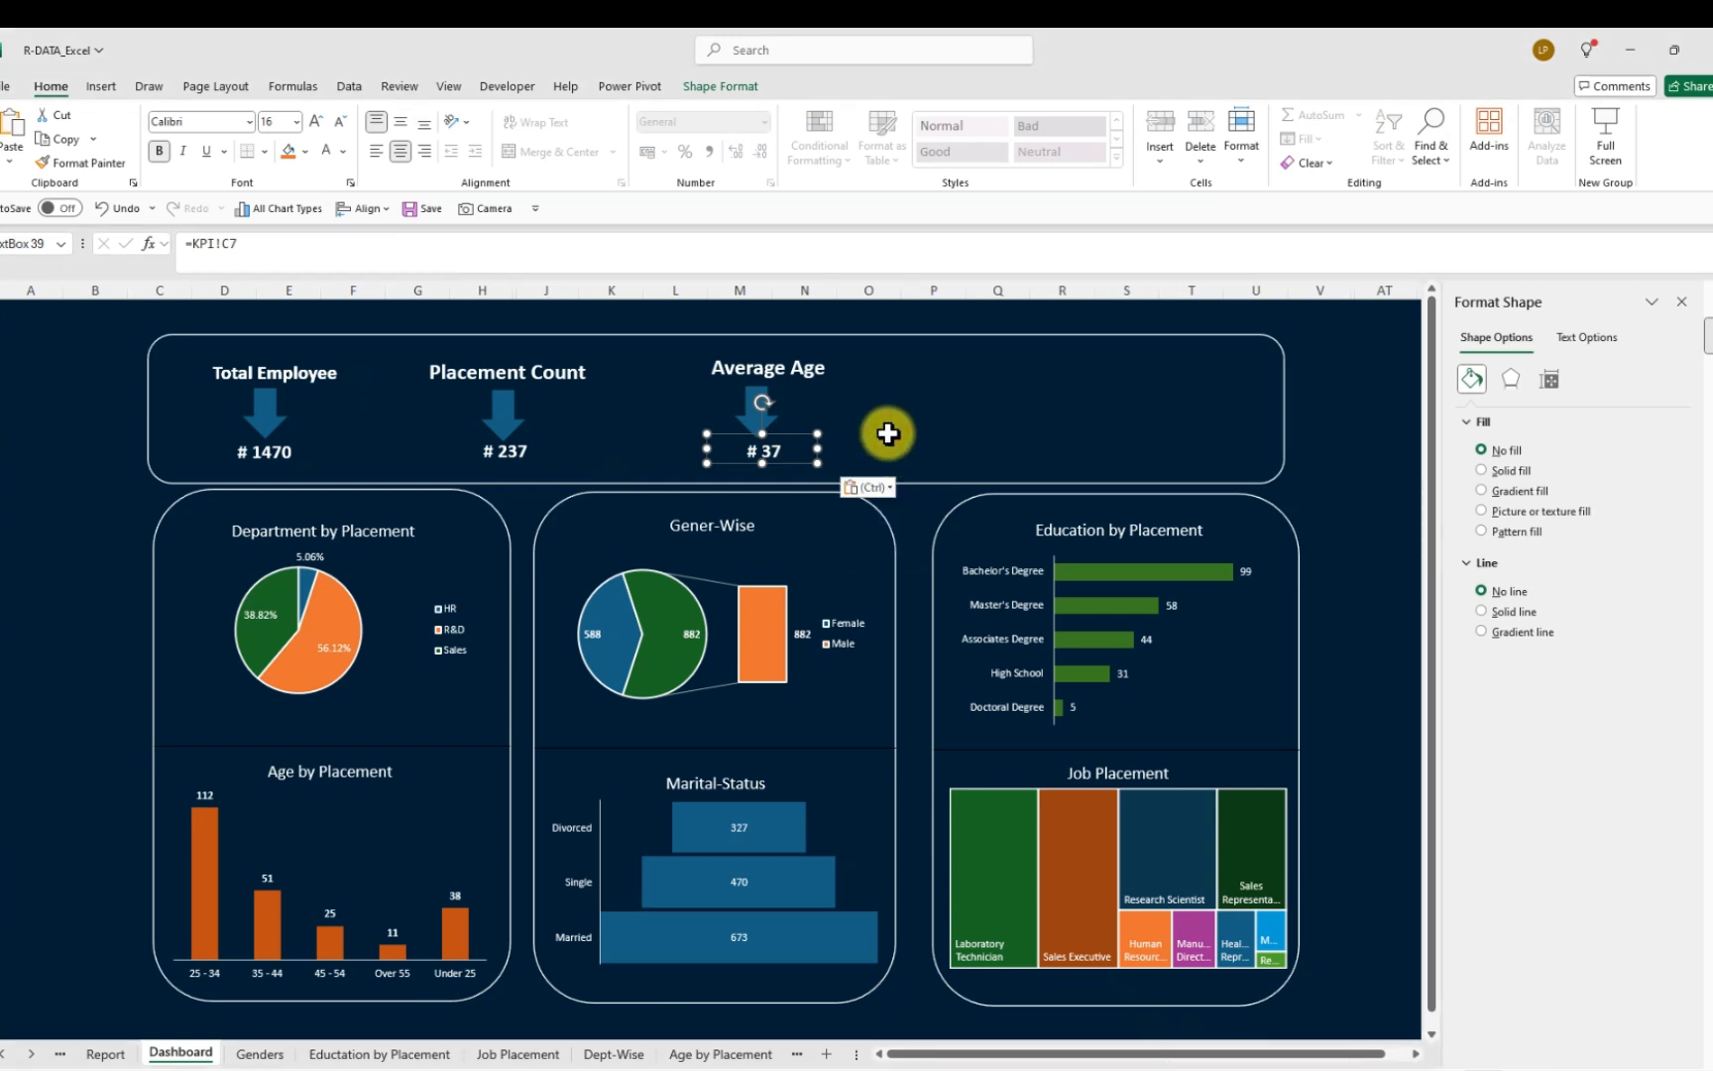
pyautogui.click(896, 442)
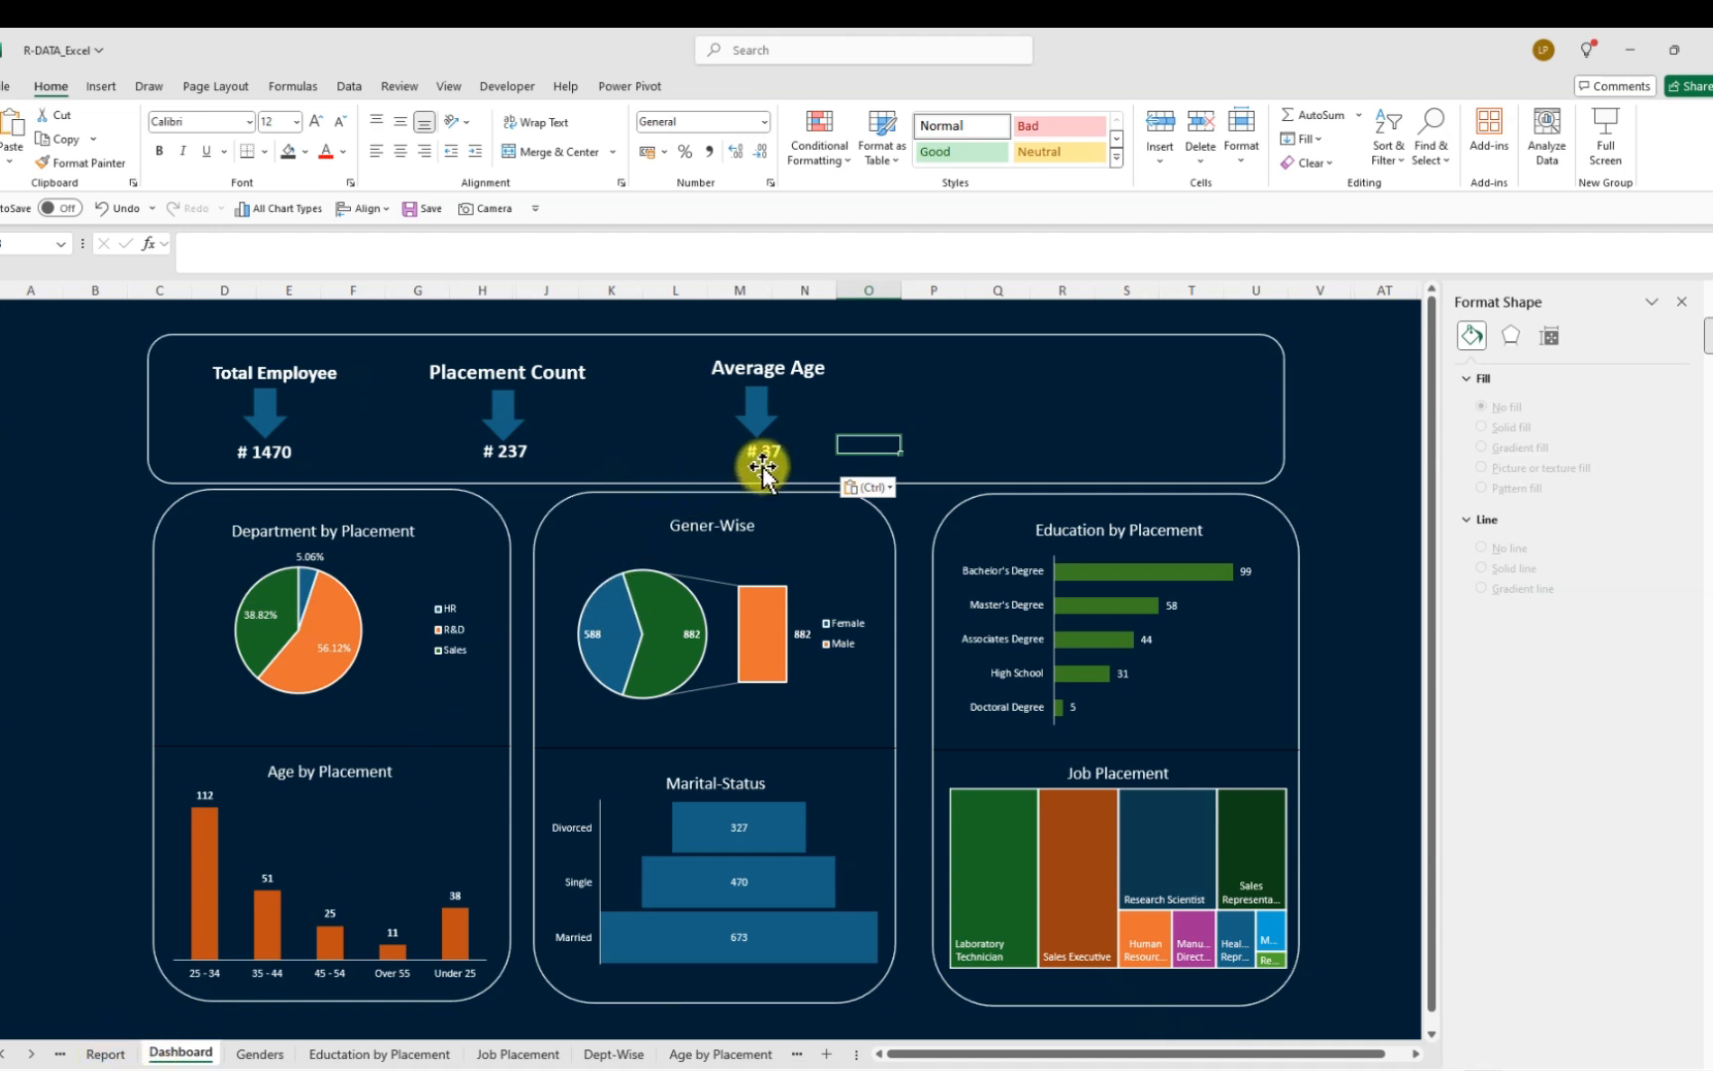
pyautogui.click(765, 455)
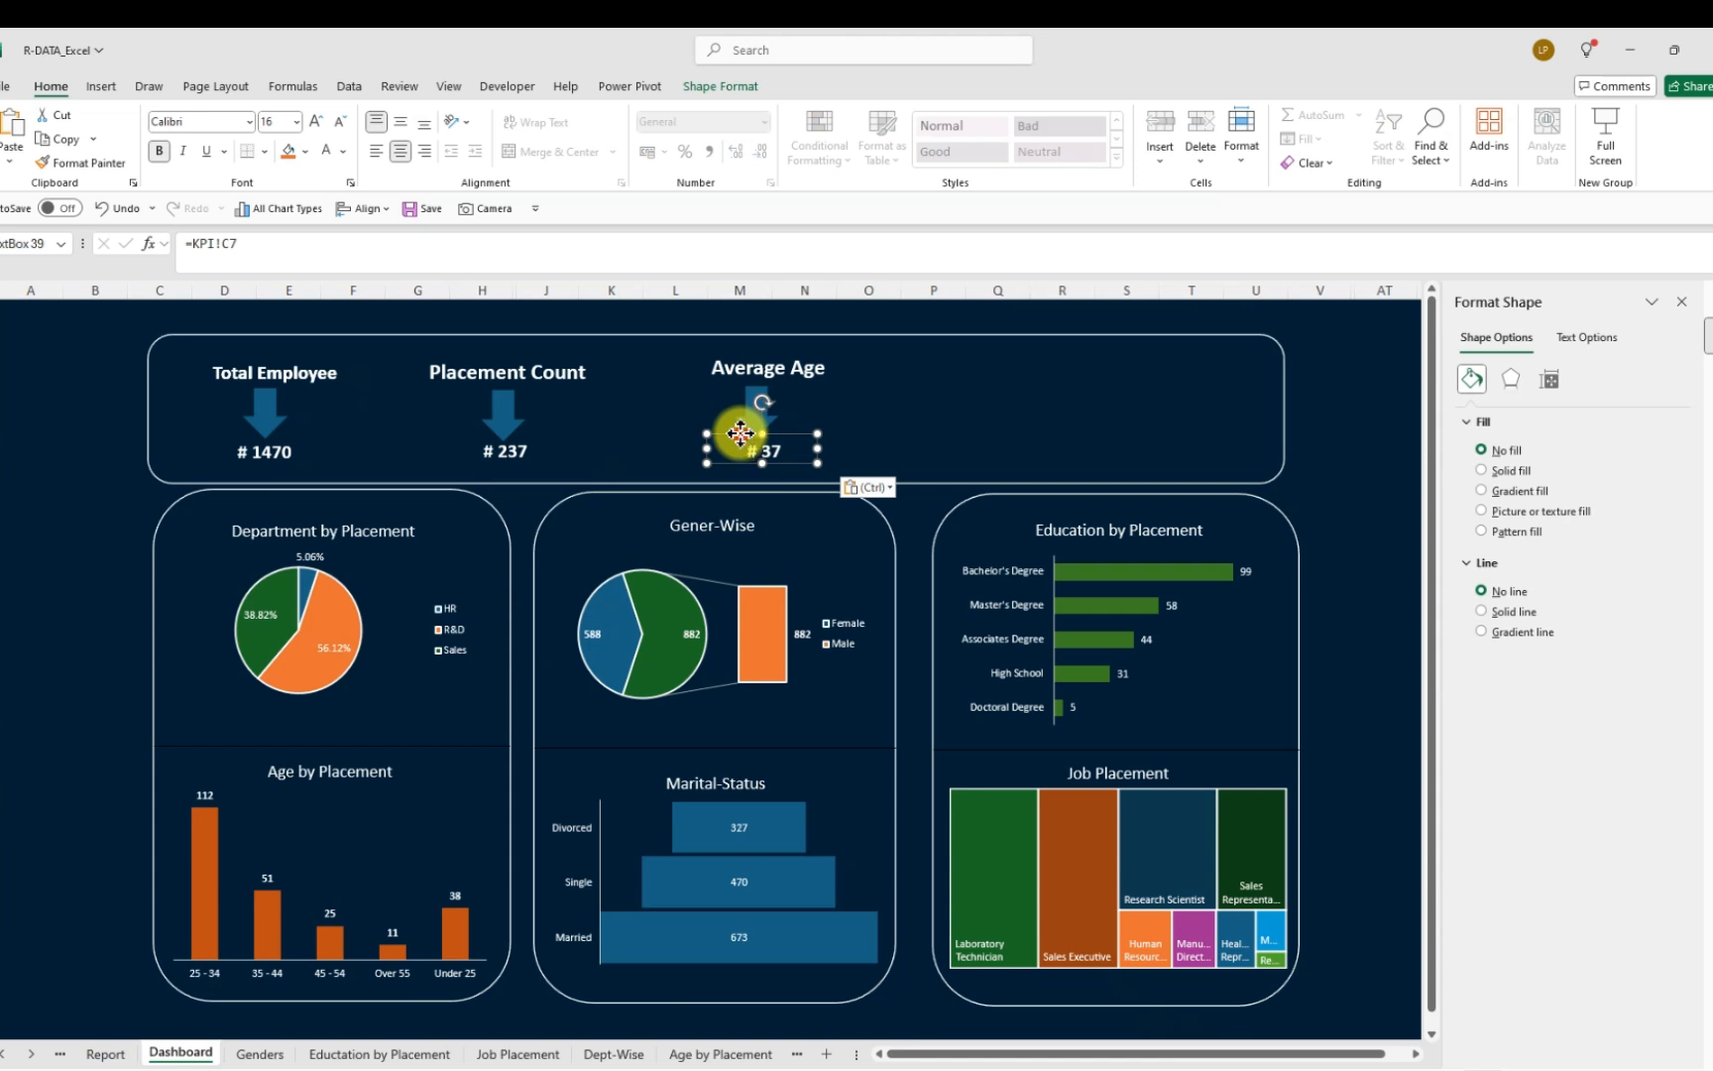
pyautogui.moveTo(739, 433); pyautogui.dragTo(728, 434)
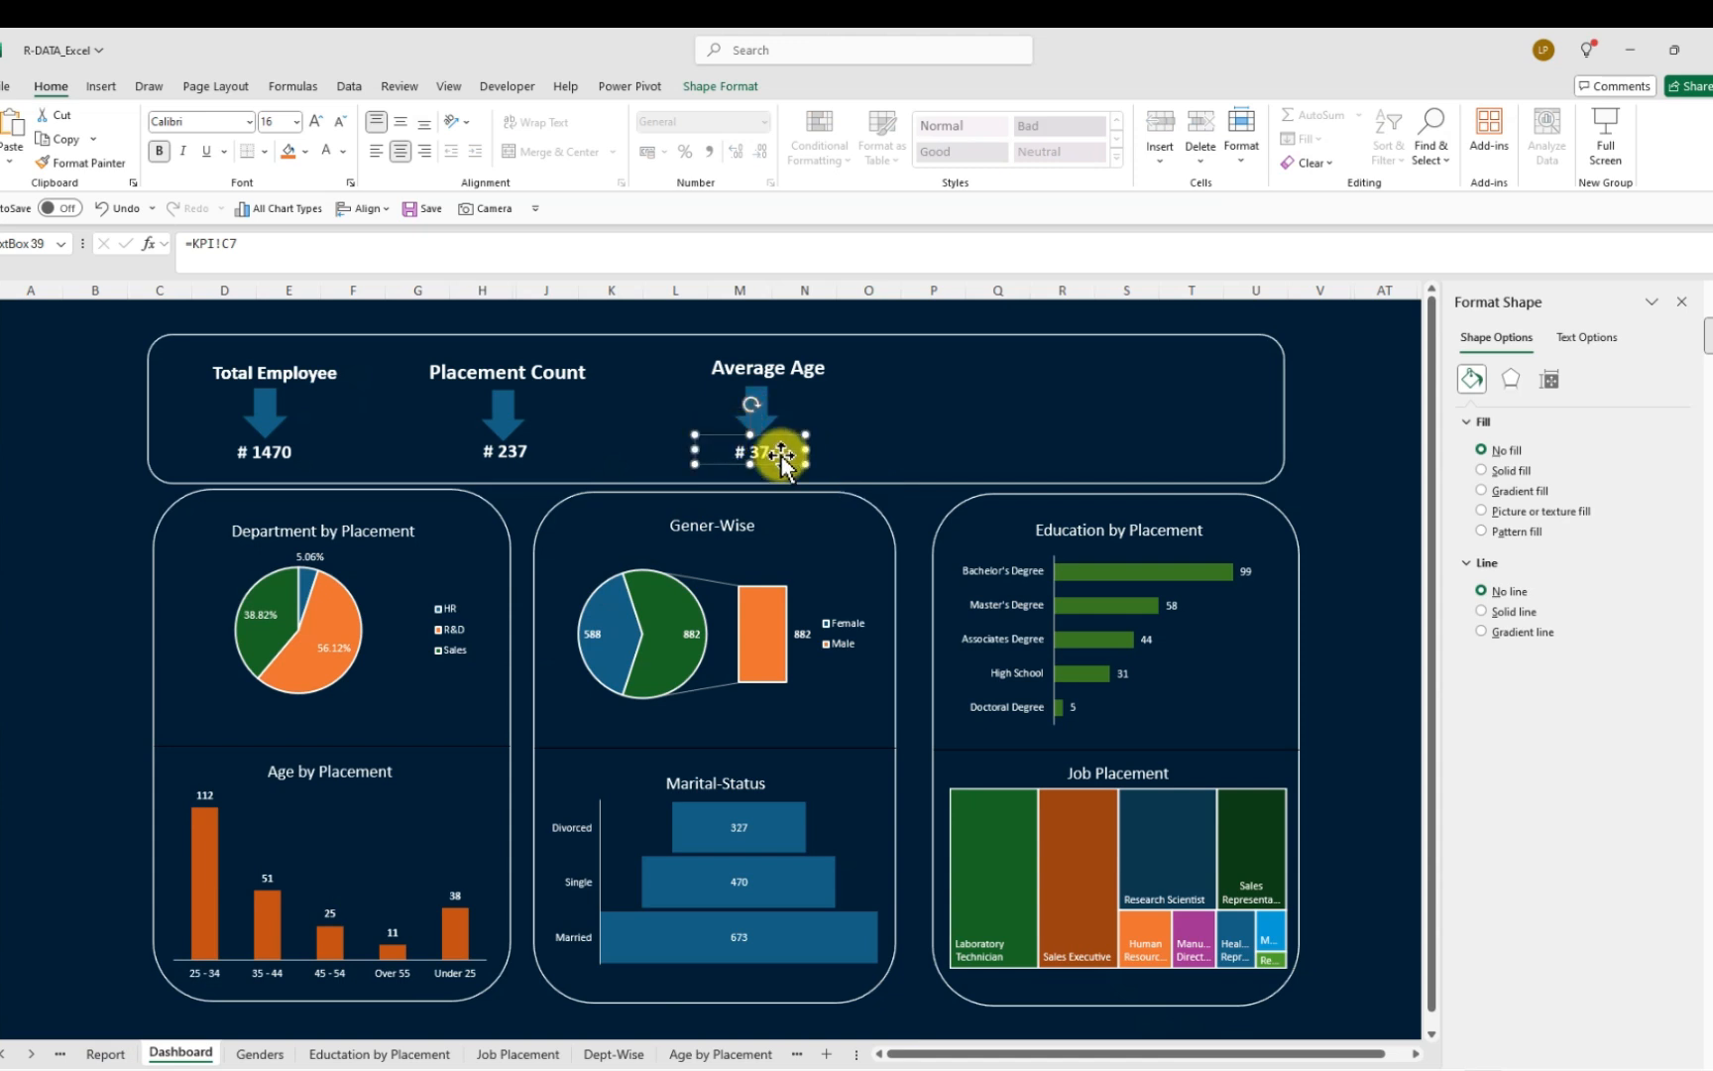
pyautogui.click(899, 466)
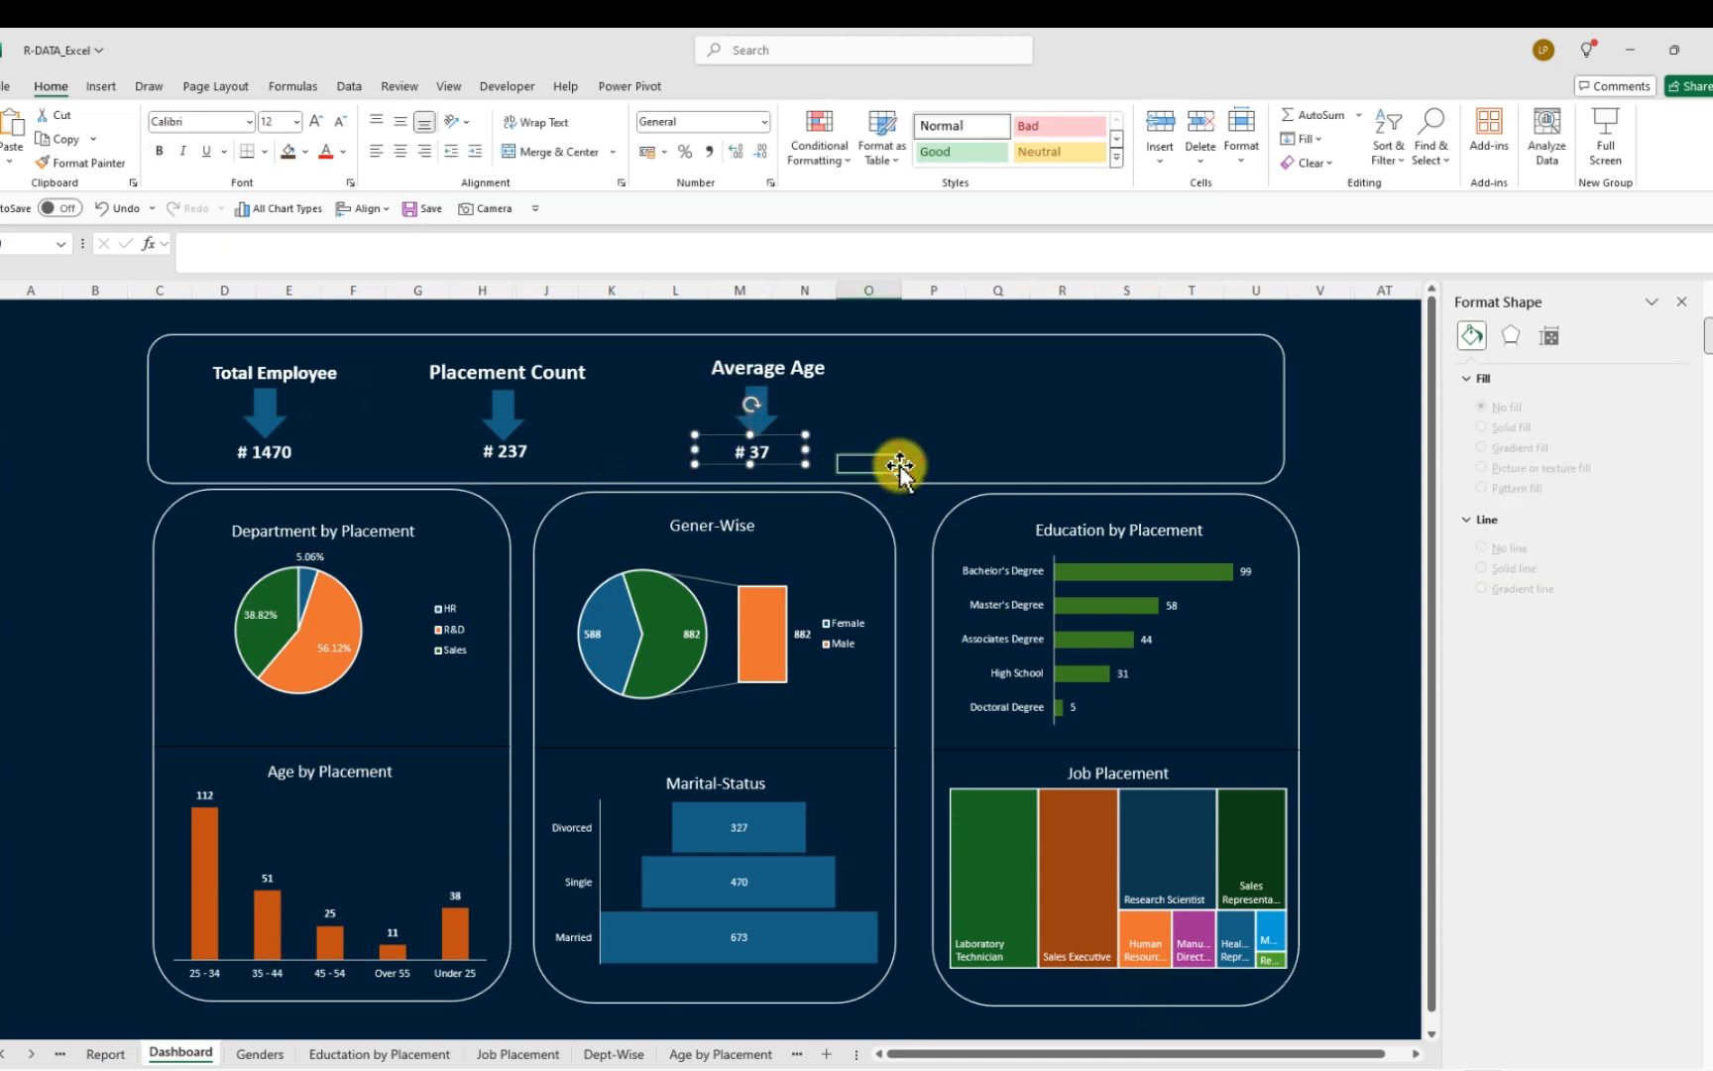
# Copy the Active Employees label from the Report sheet beside Average Age on the Dashboard, and place a duplicate of the Average Age arrow beneath it
pyautogui.click(111, 1055)
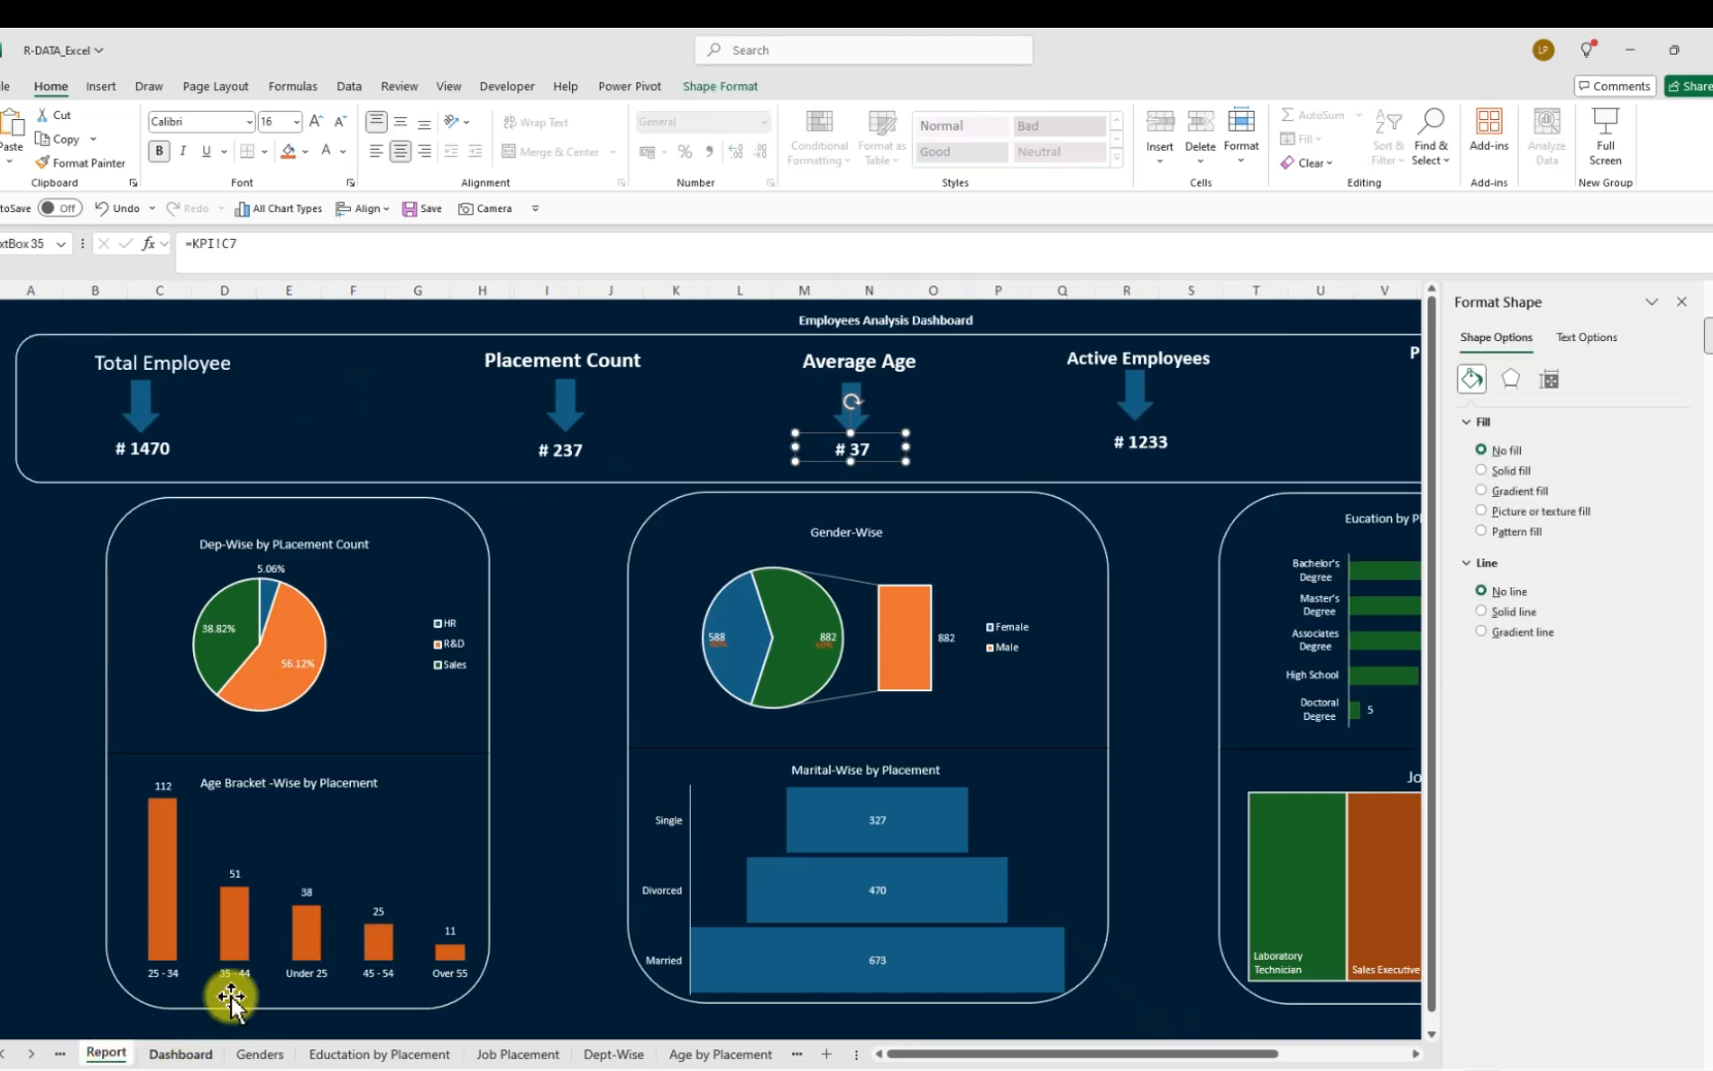
pyautogui.click(1107, 357)
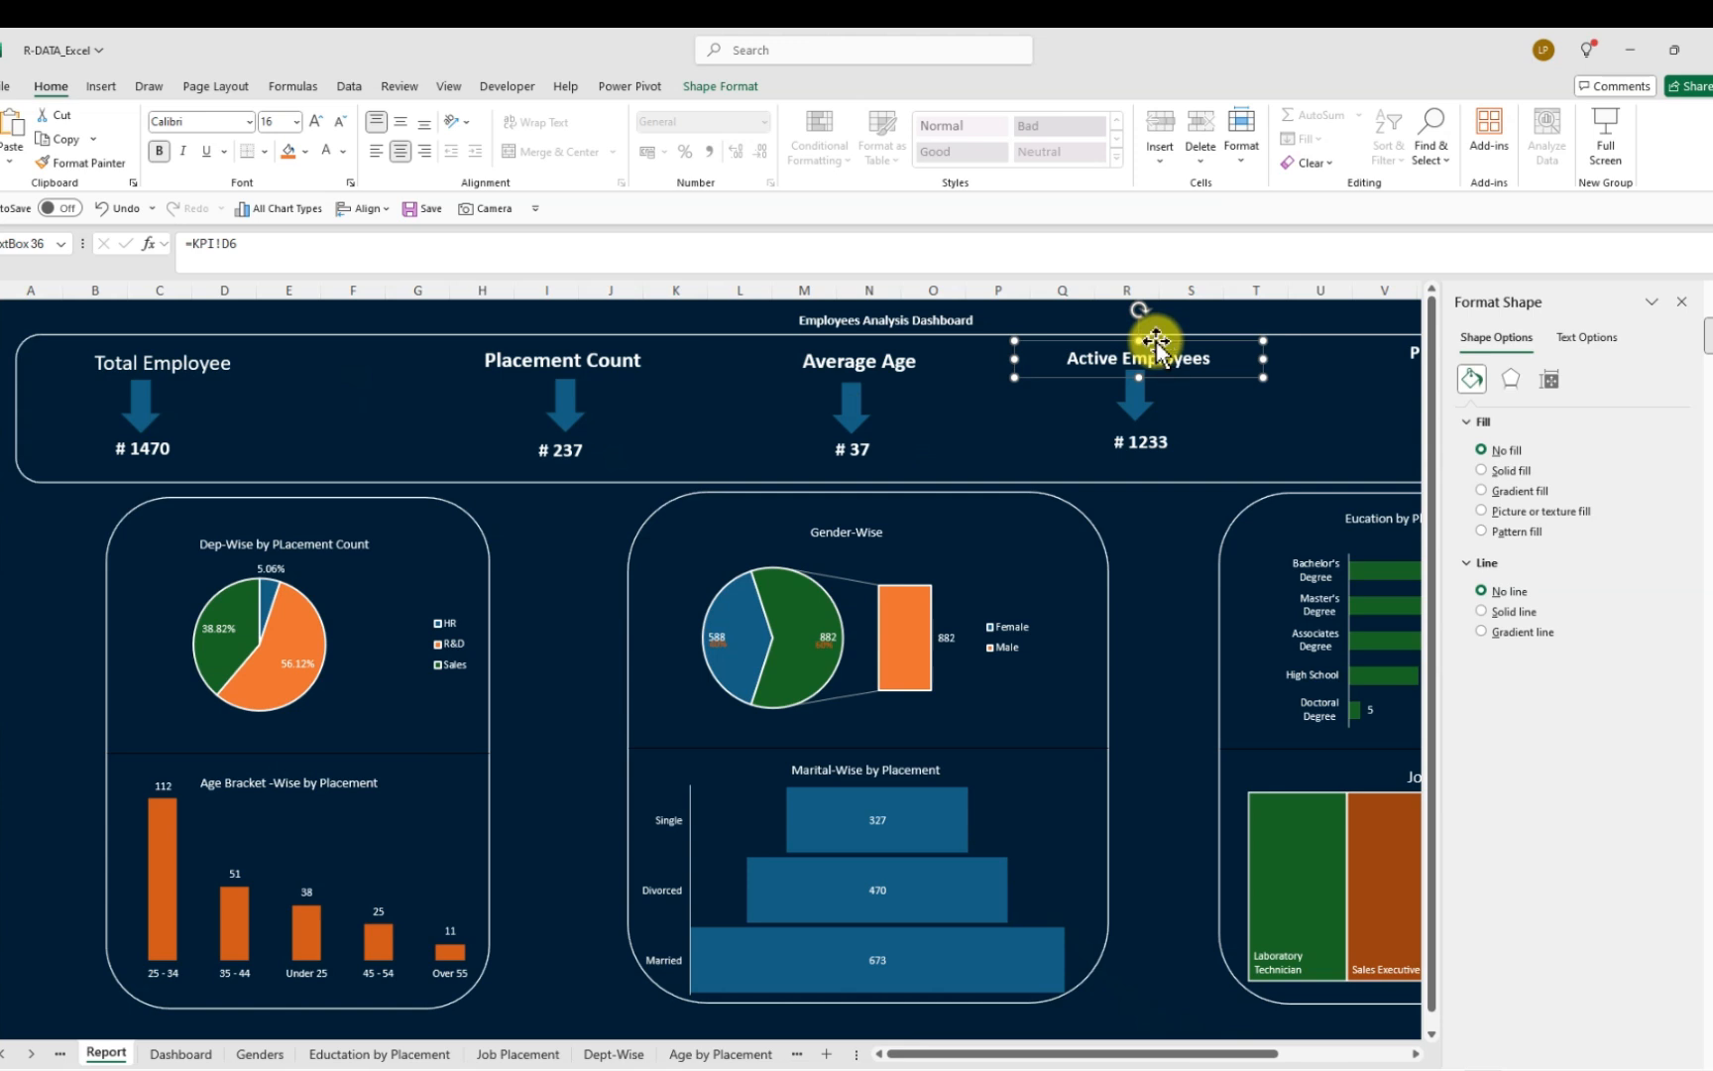
pyautogui.click(202, 1057)
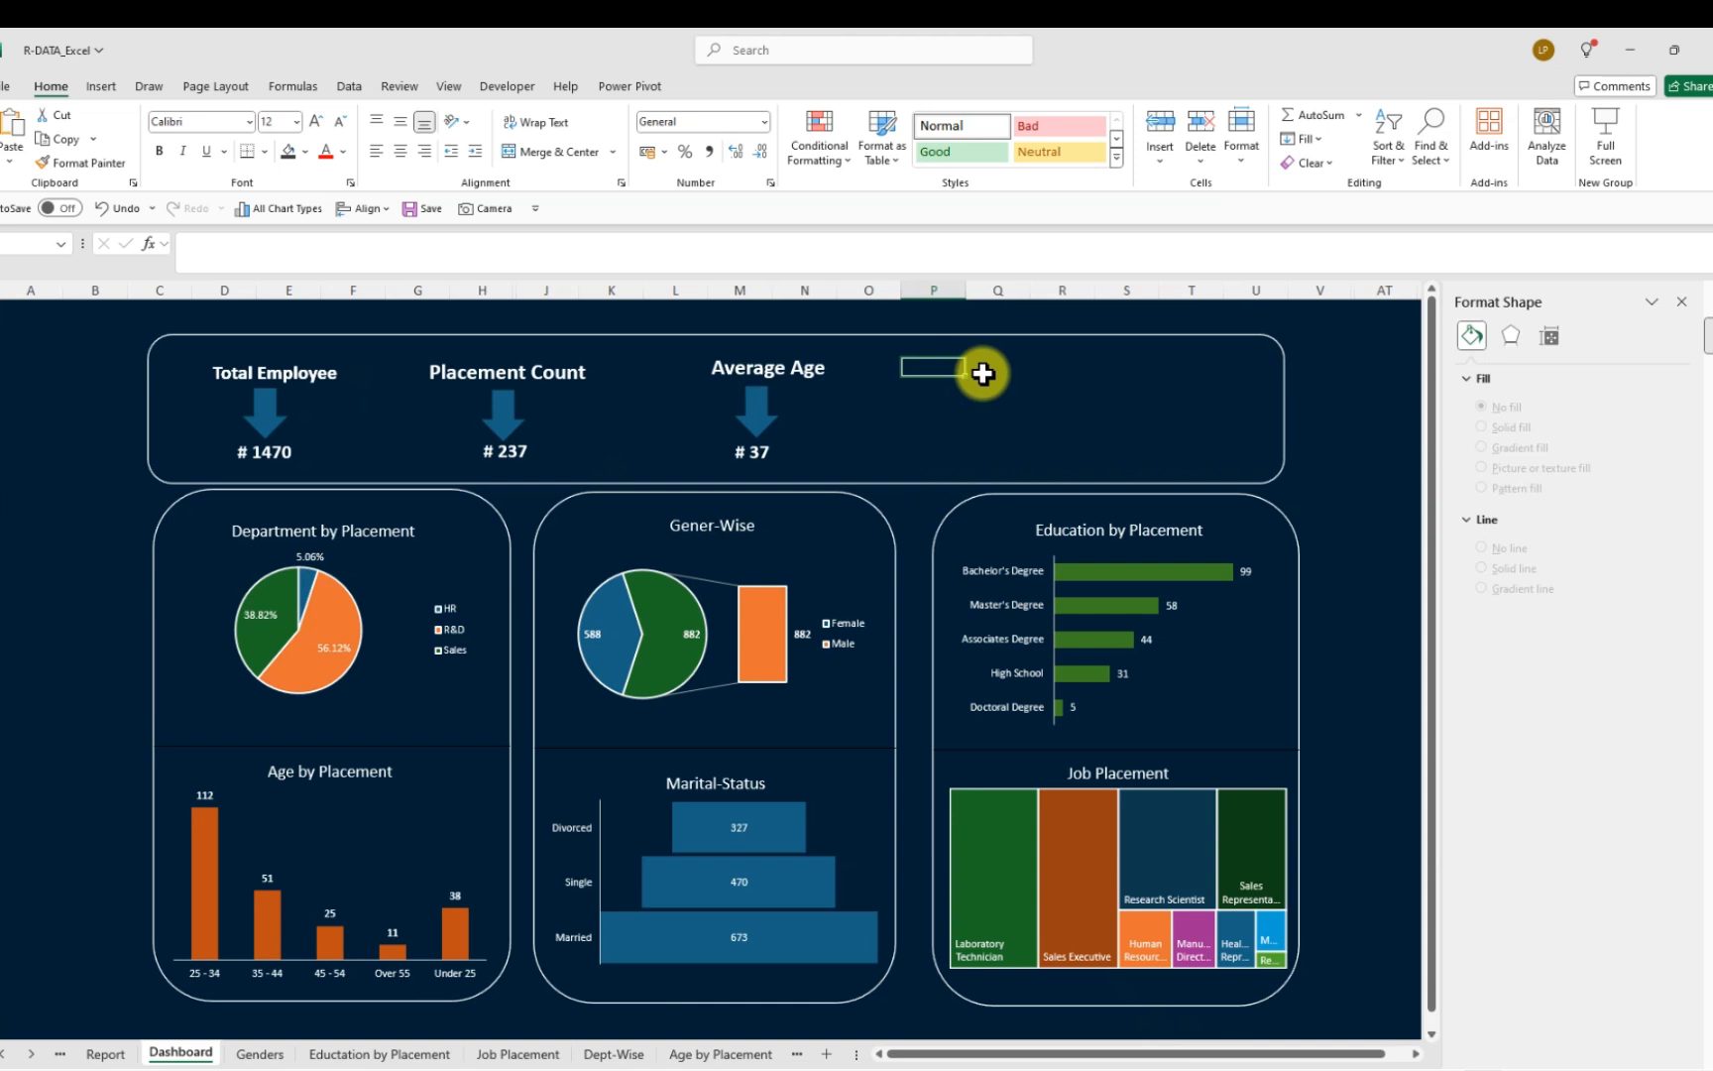
pyautogui.hotkey('ctrl', 'v')
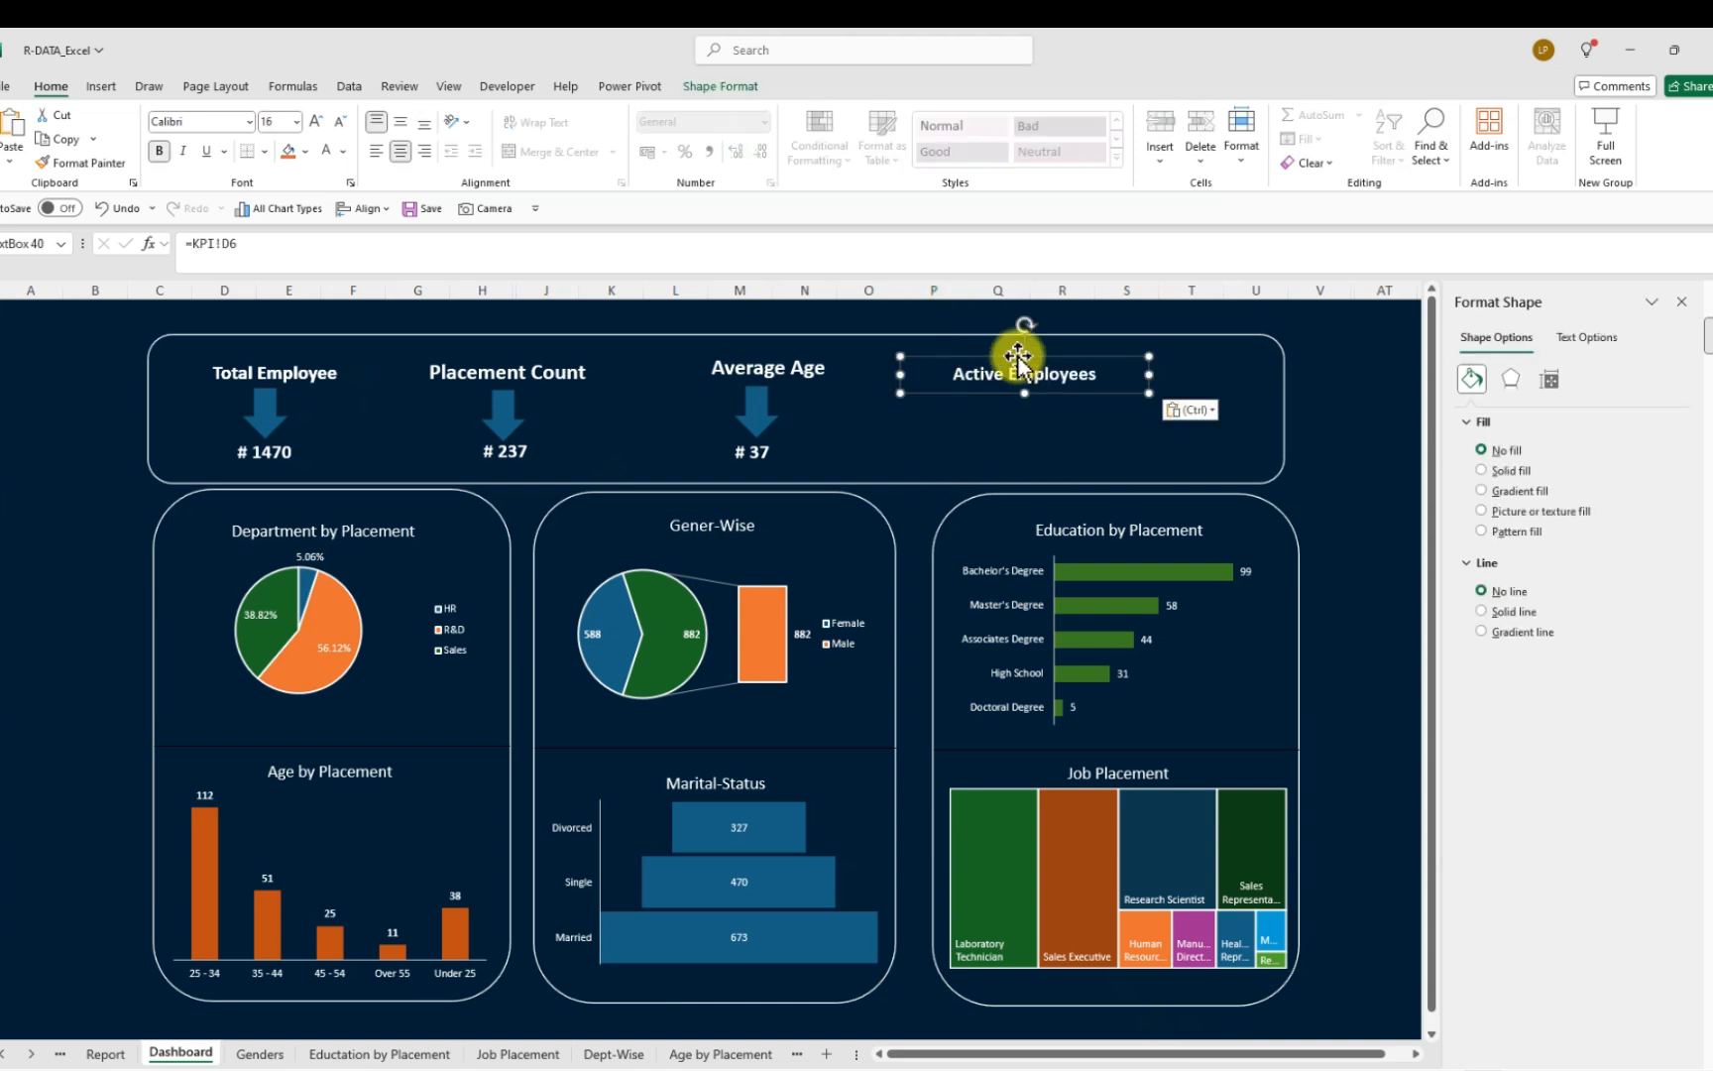
pyautogui.moveTo(1032, 354); pyautogui.dragTo(972, 347)
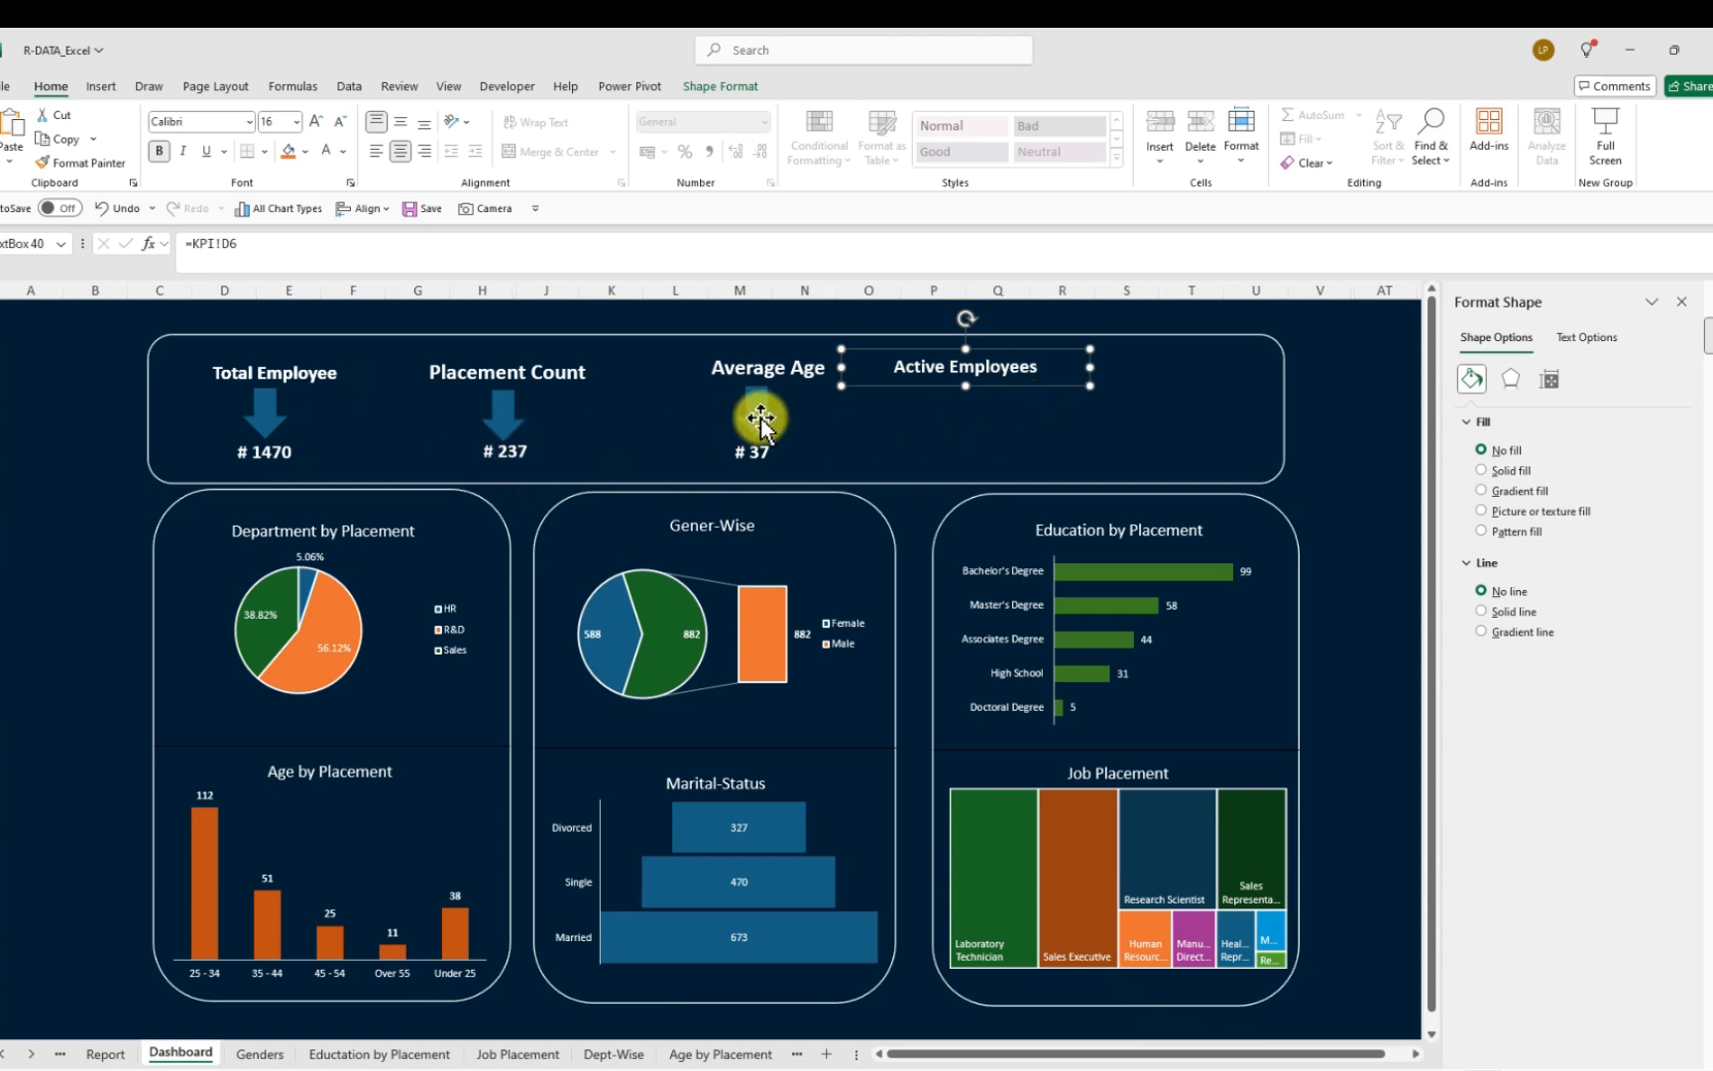
pyautogui.click(759, 414)
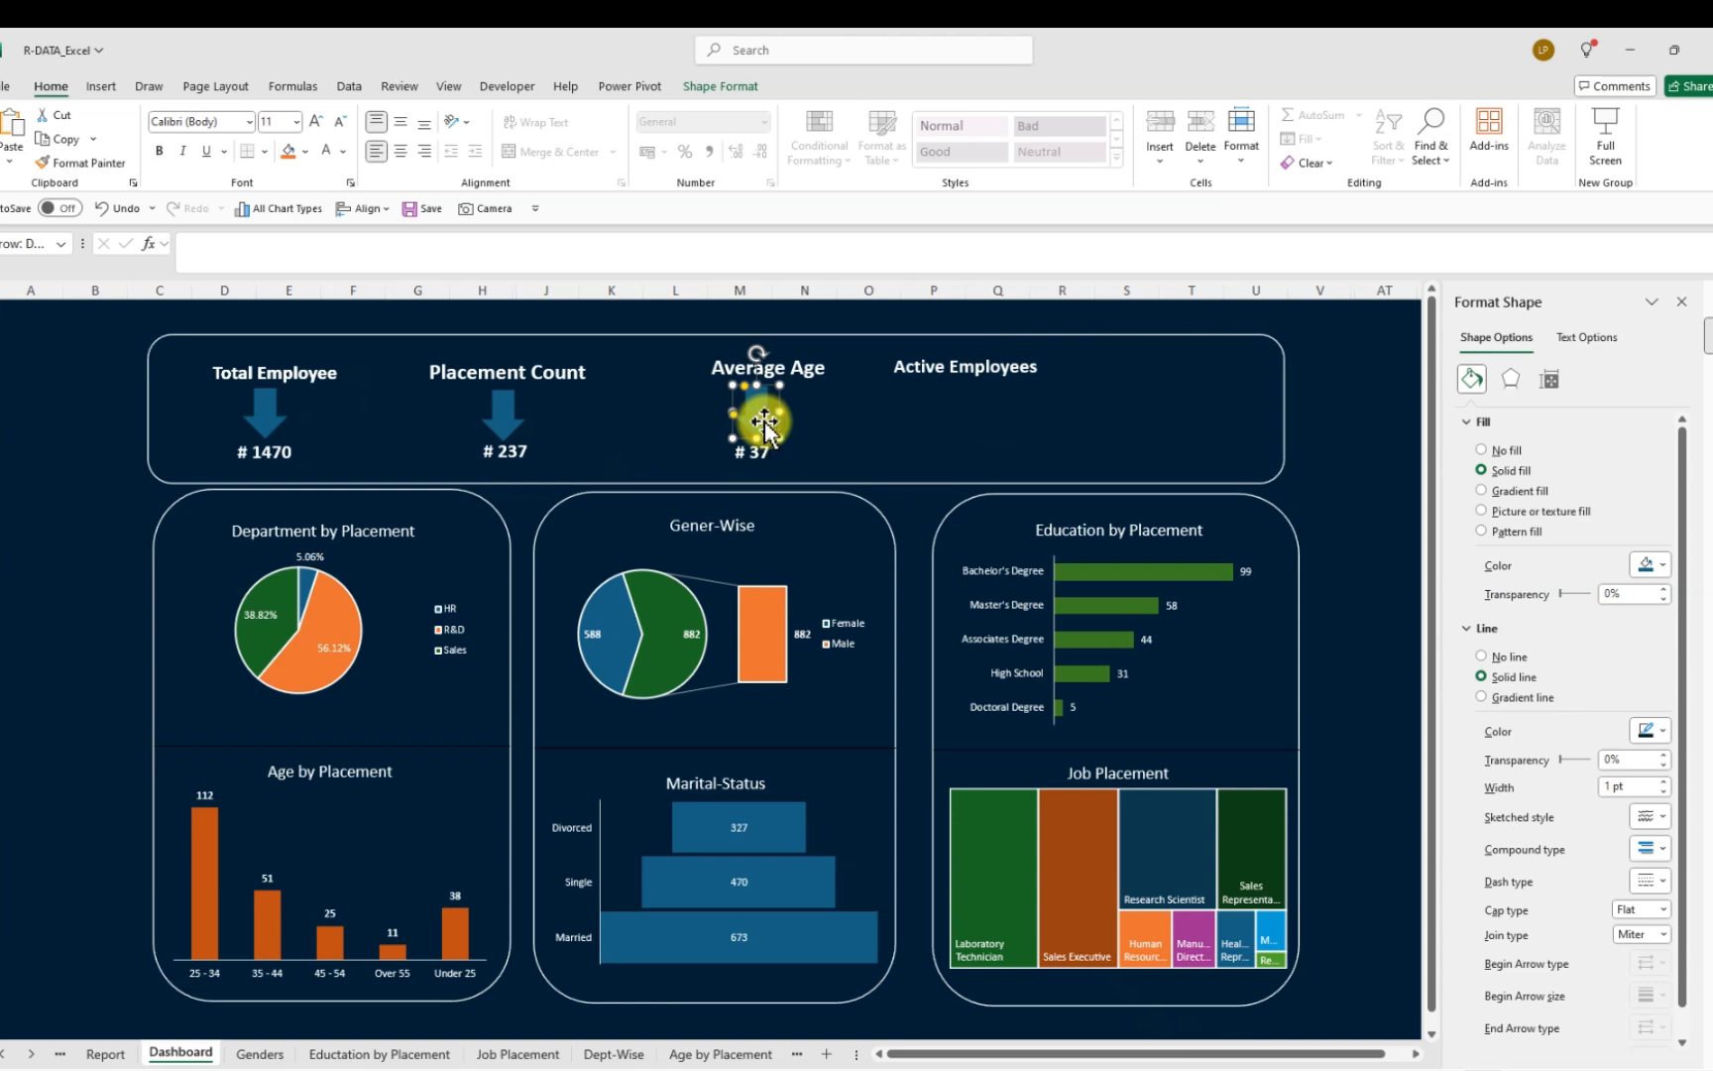
pyautogui.moveTo(764, 424); pyautogui.dragTo(961, 419)
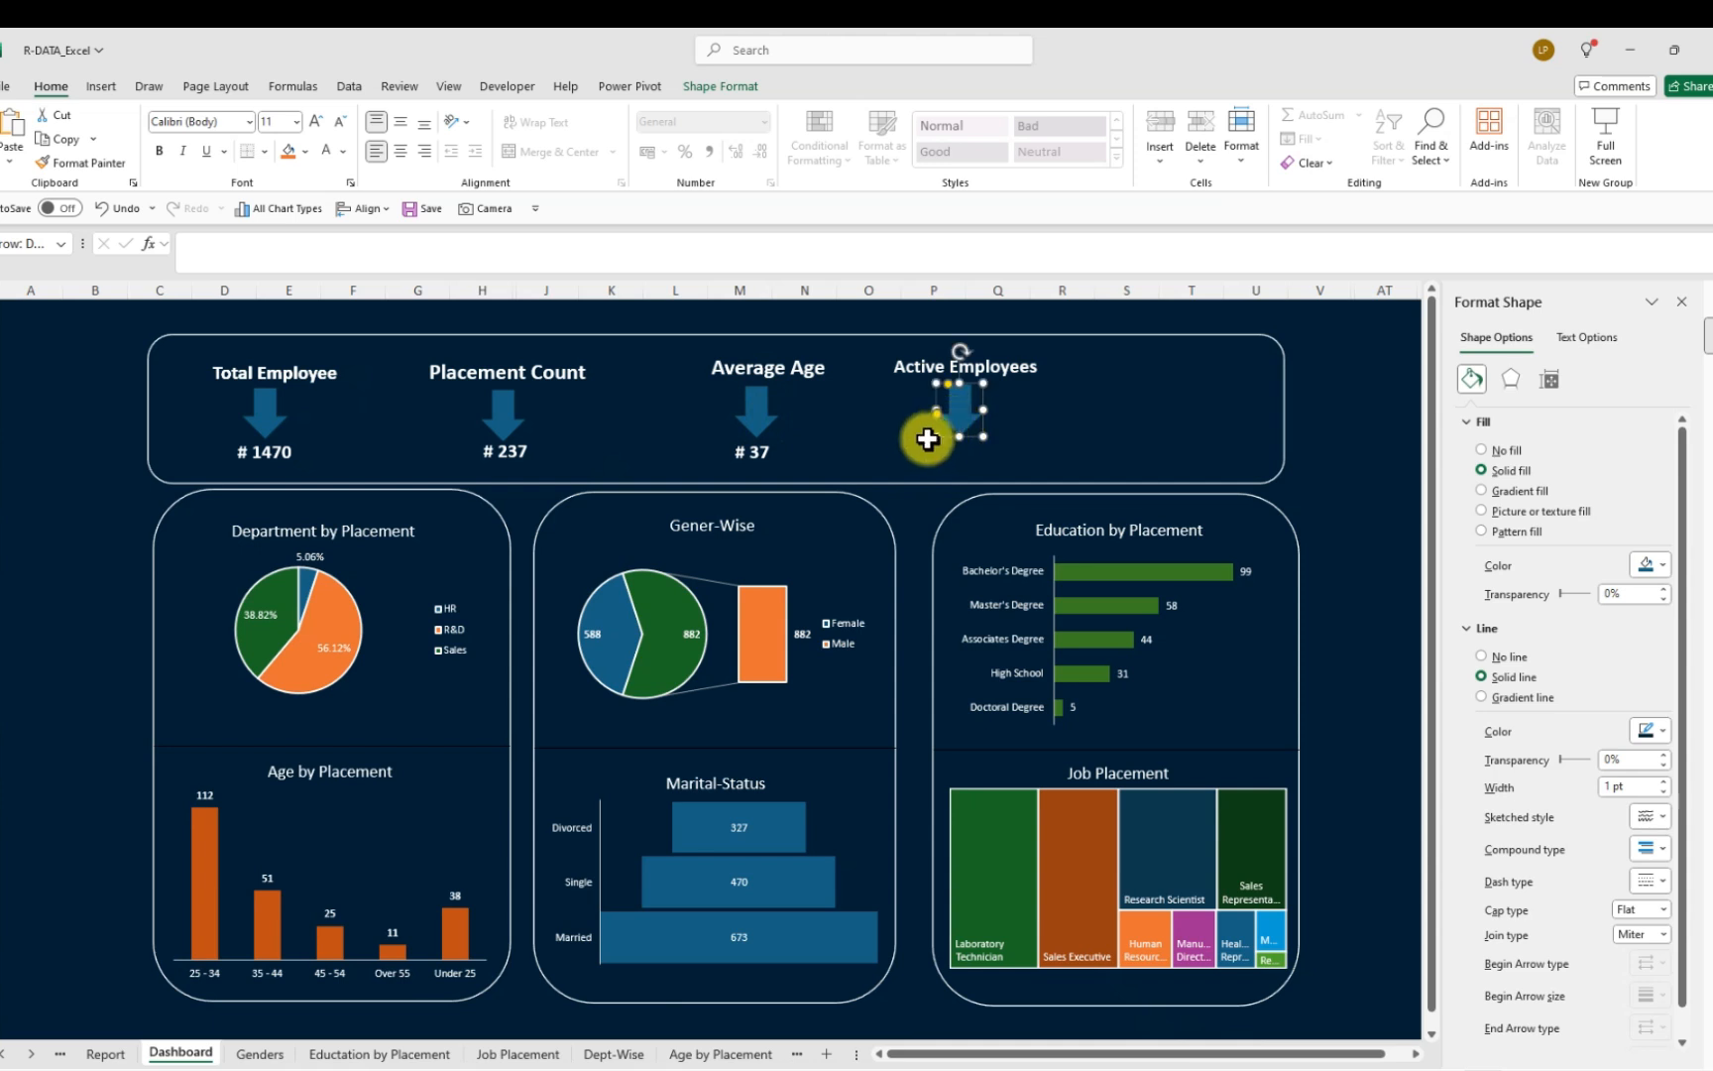
# Copy the Active Employees value's text box from the Report sheet to the Dashboard and position it beneath the Active Employees arrow
pyautogui.click(107, 1049)
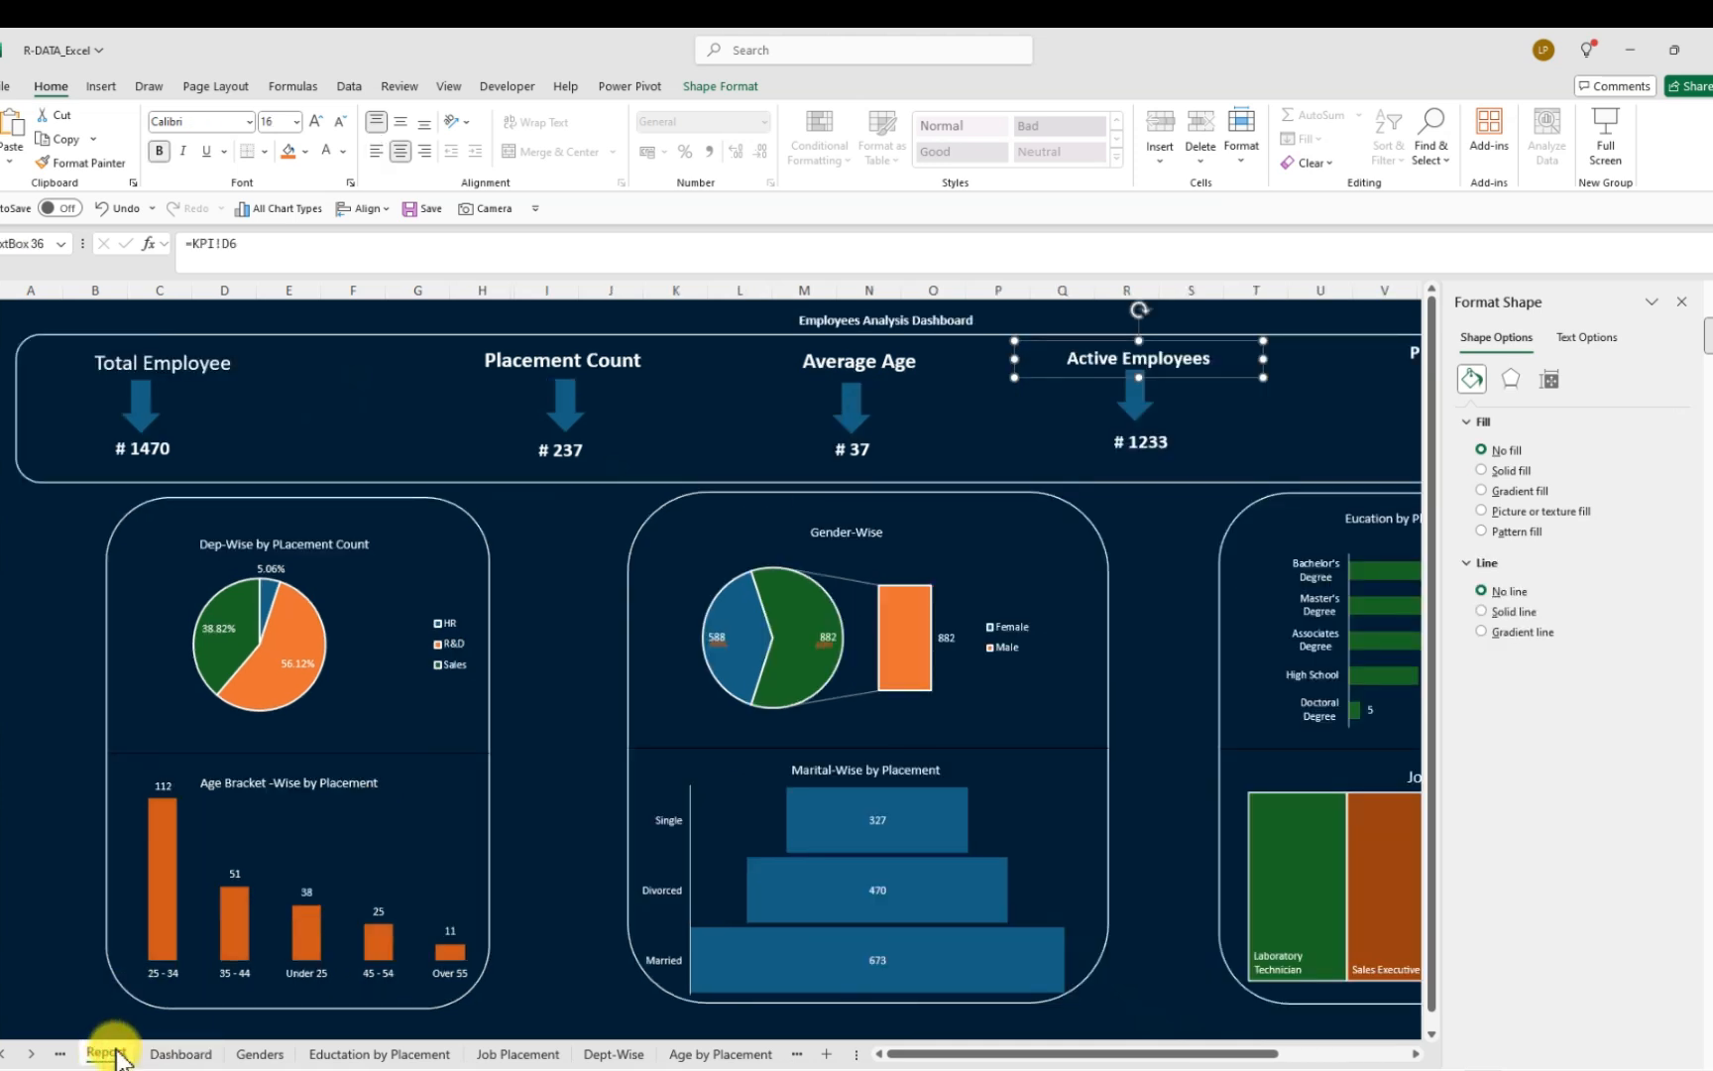
pyautogui.click(1153, 448)
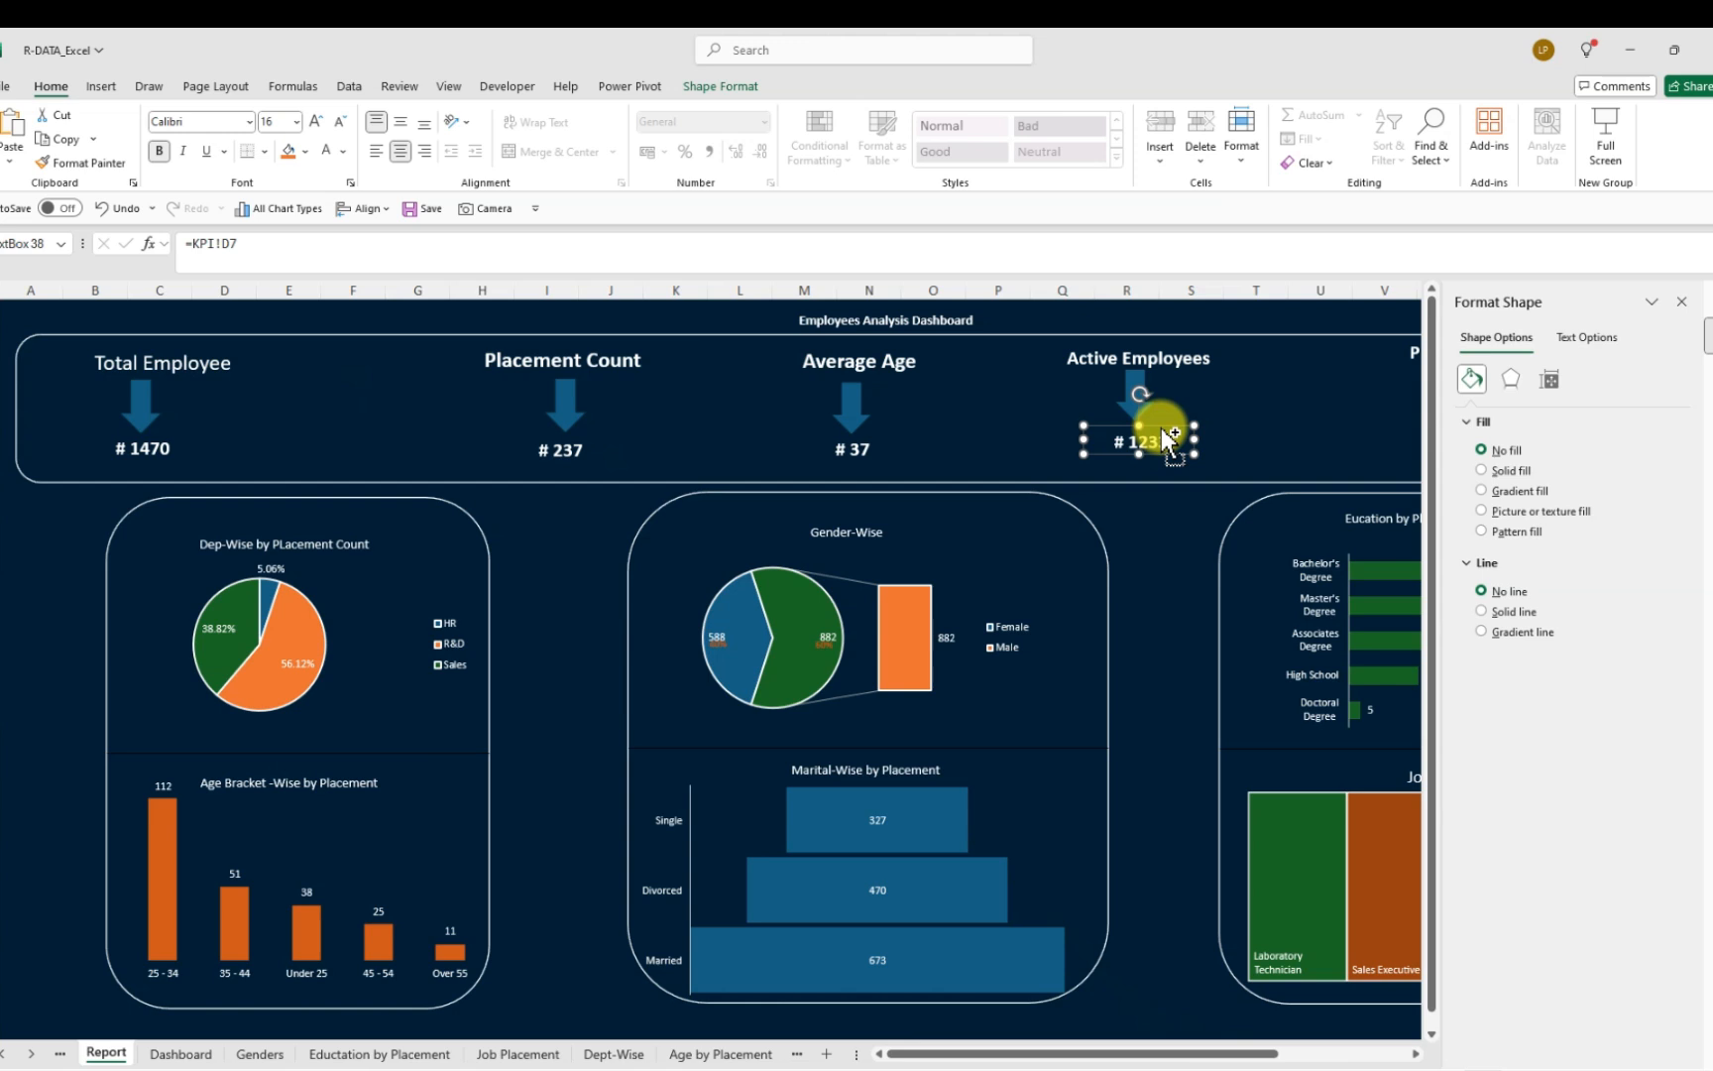
pyautogui.click(184, 1053)
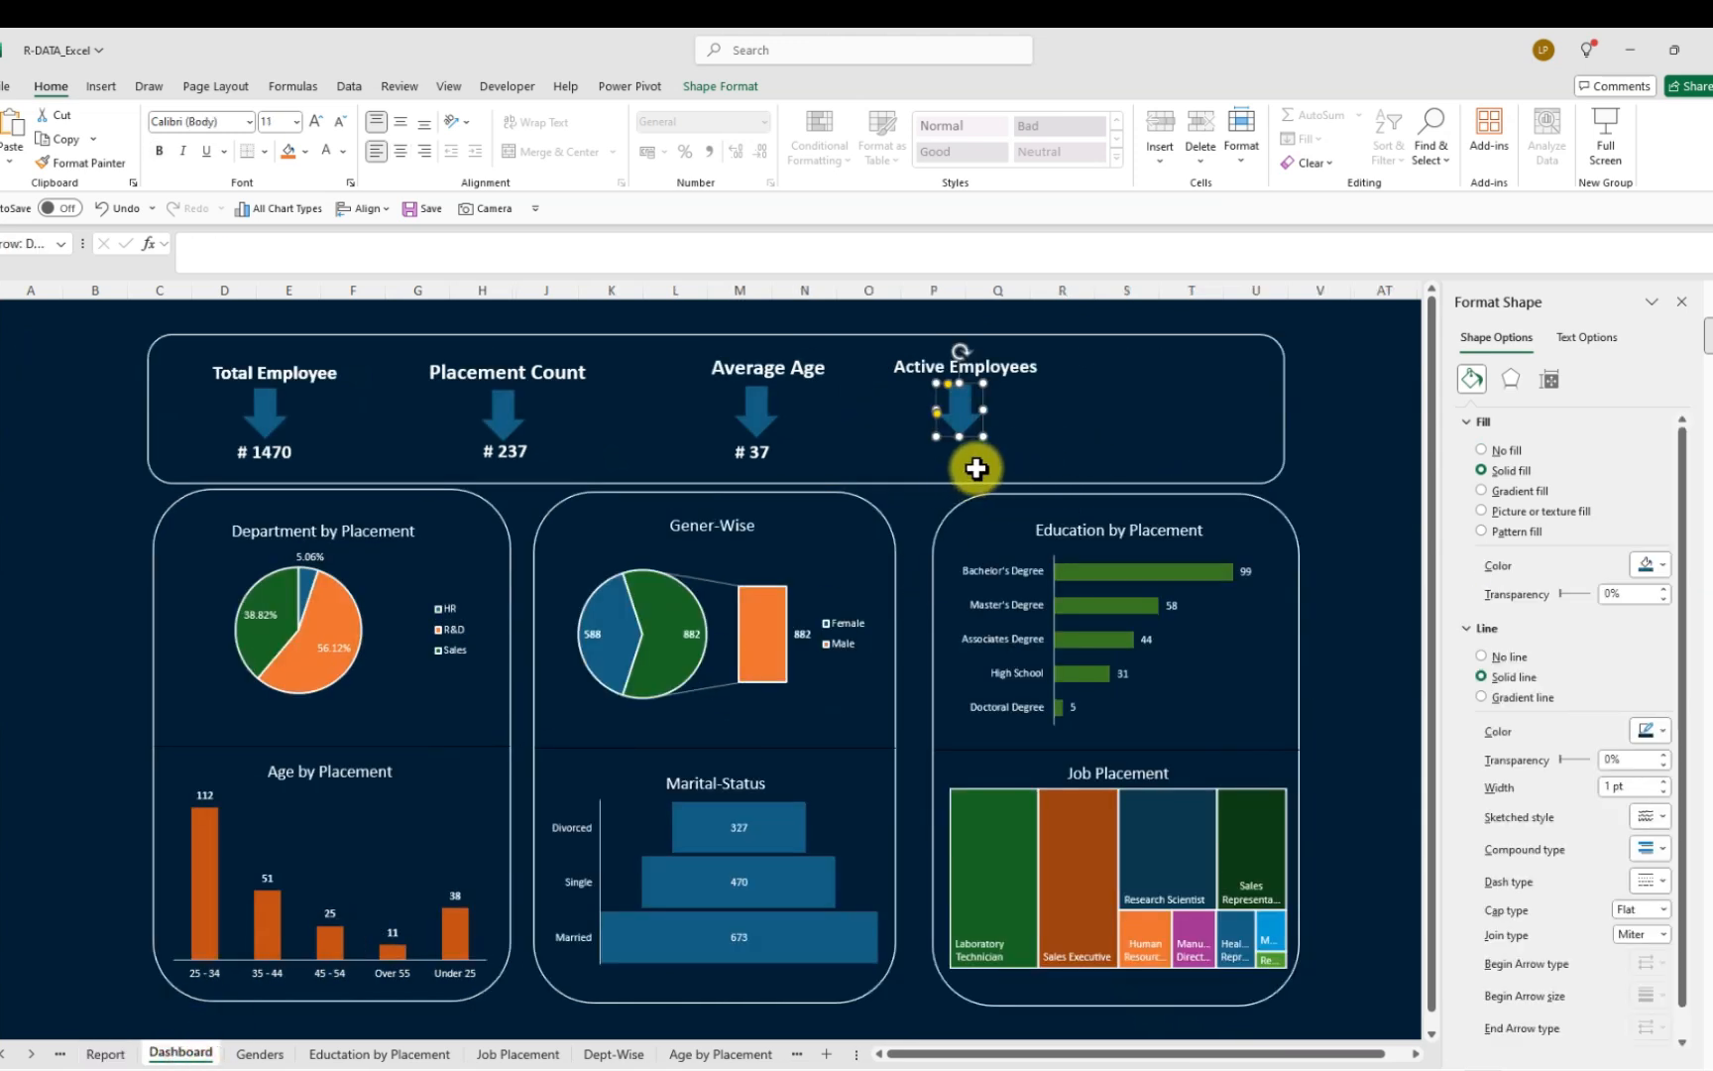
pyautogui.click(971, 462)
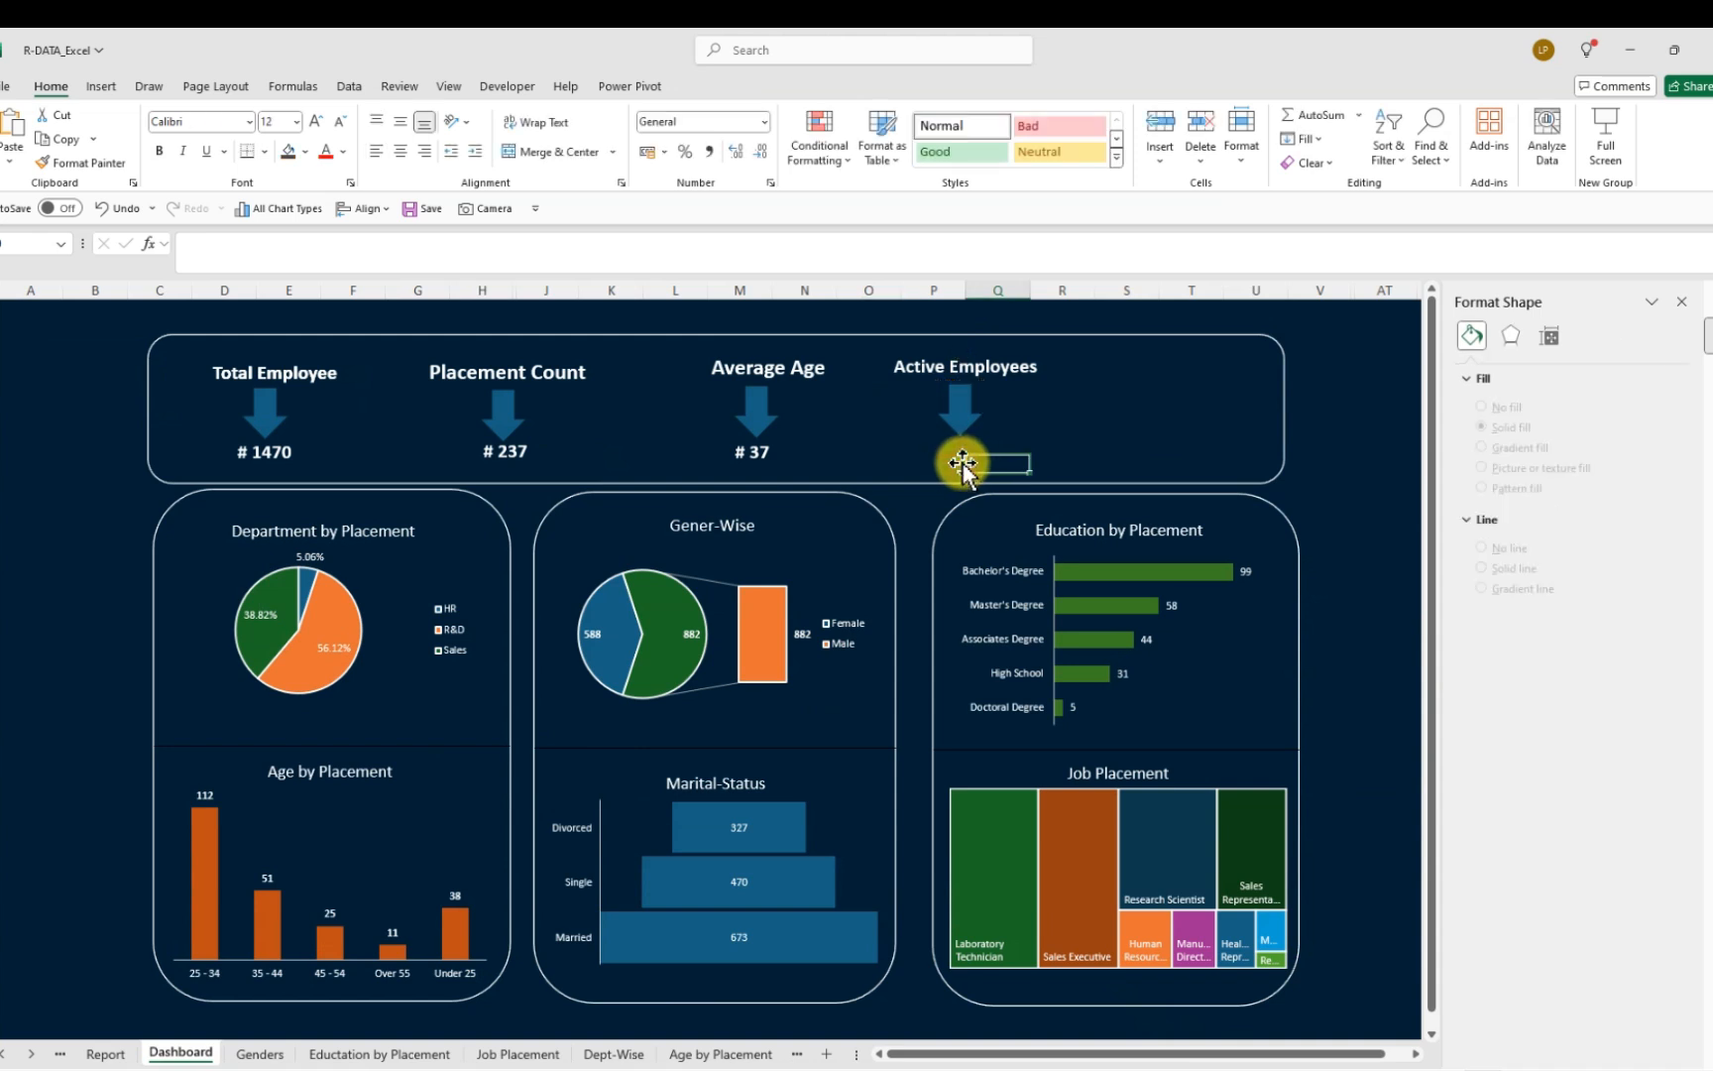
pyautogui.click(956, 457)
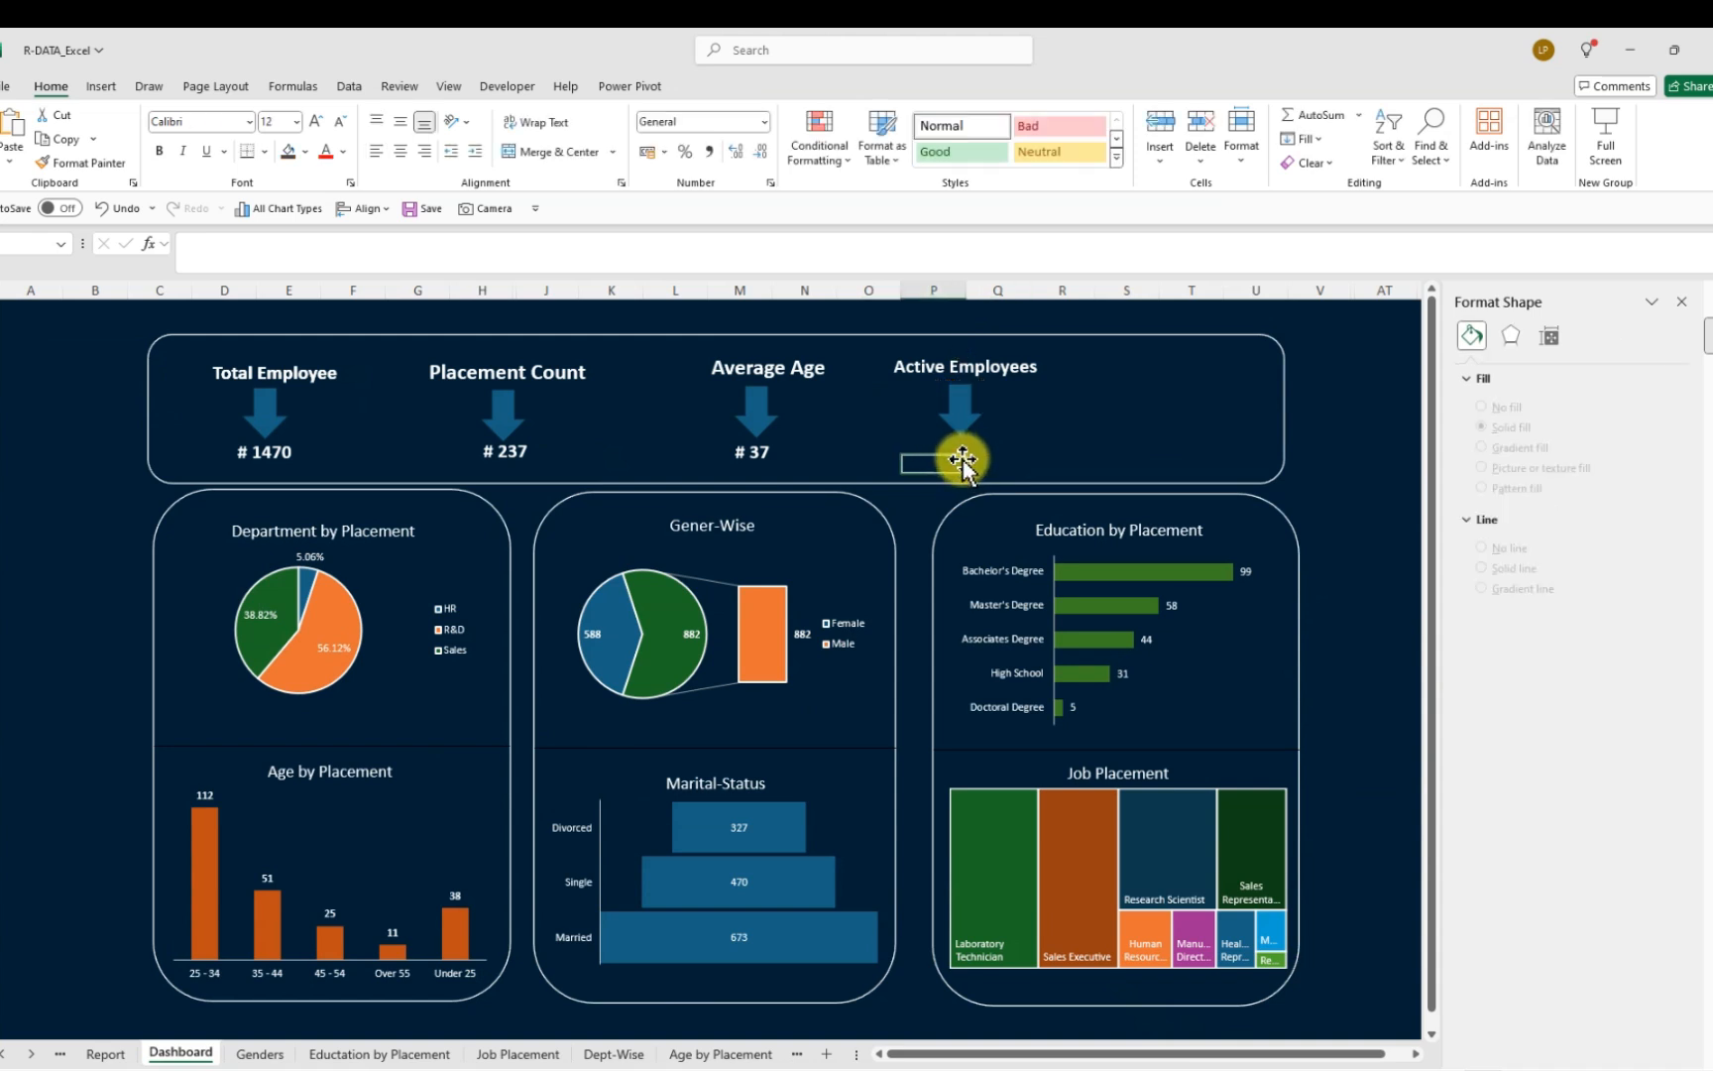
pyautogui.hotkey('ctrl', 'v')
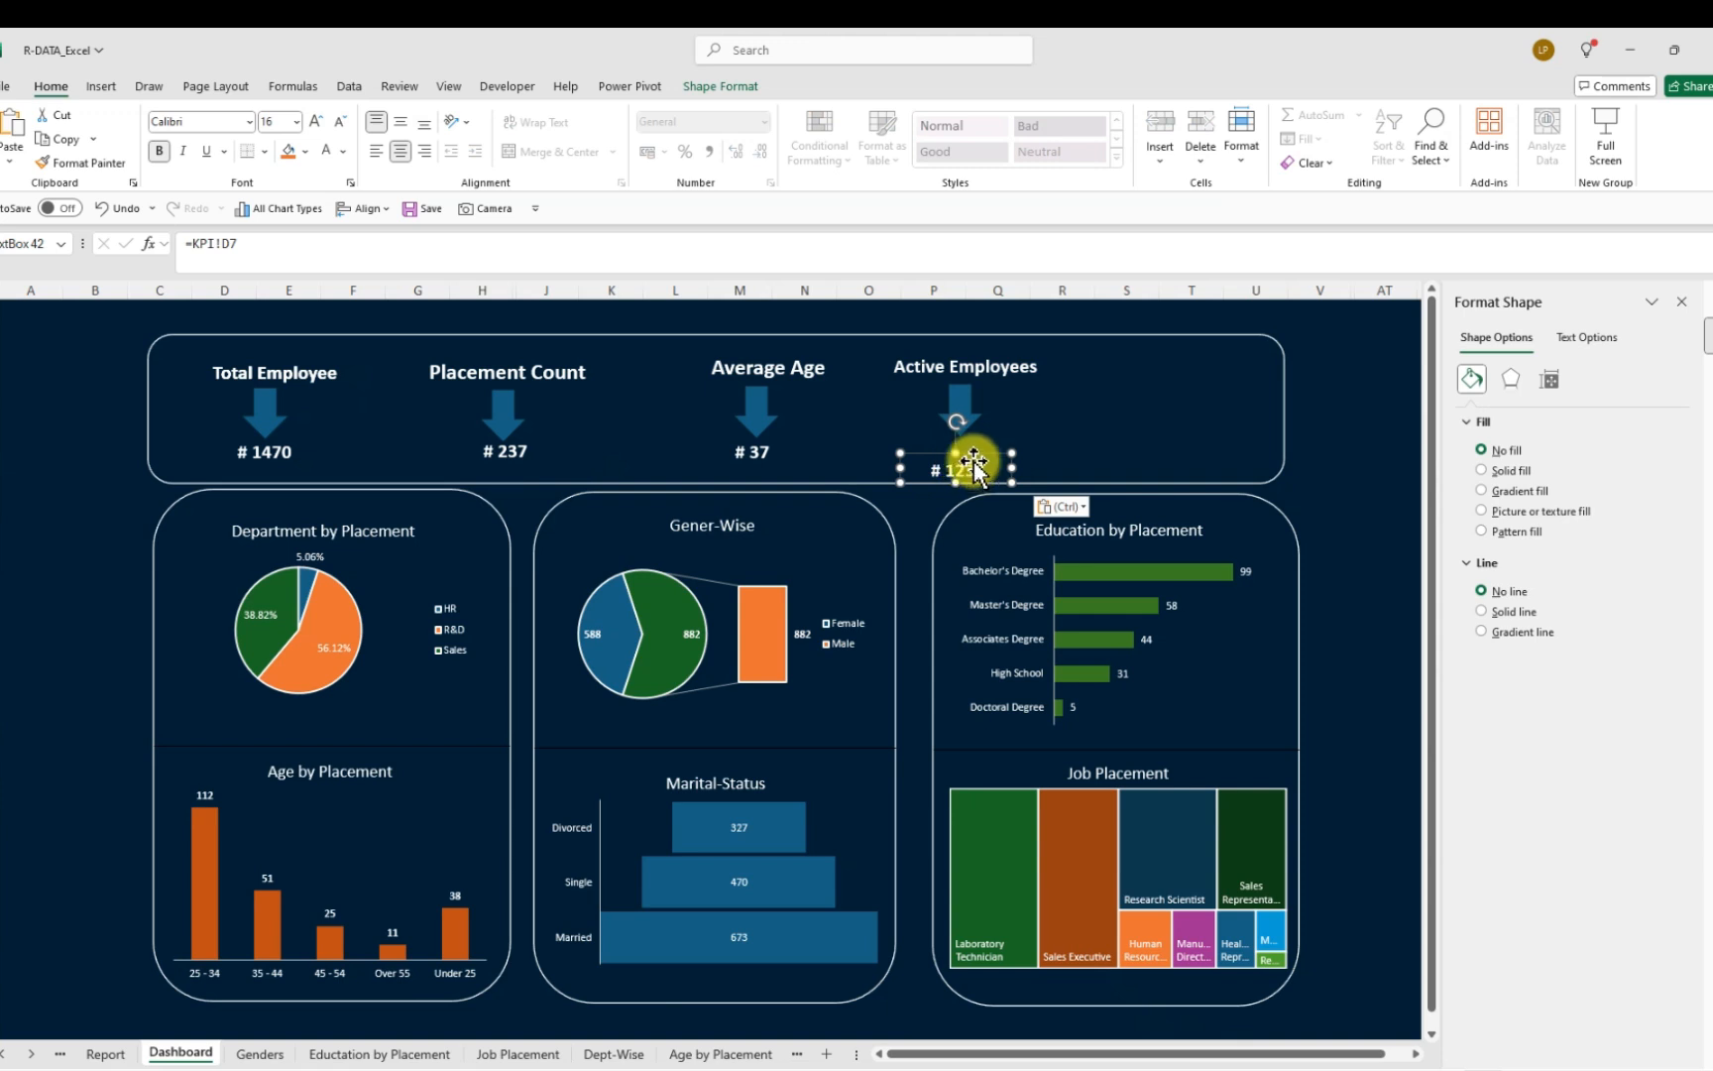
pyautogui.moveTo(958, 451); pyautogui.dragTo(975, 446)
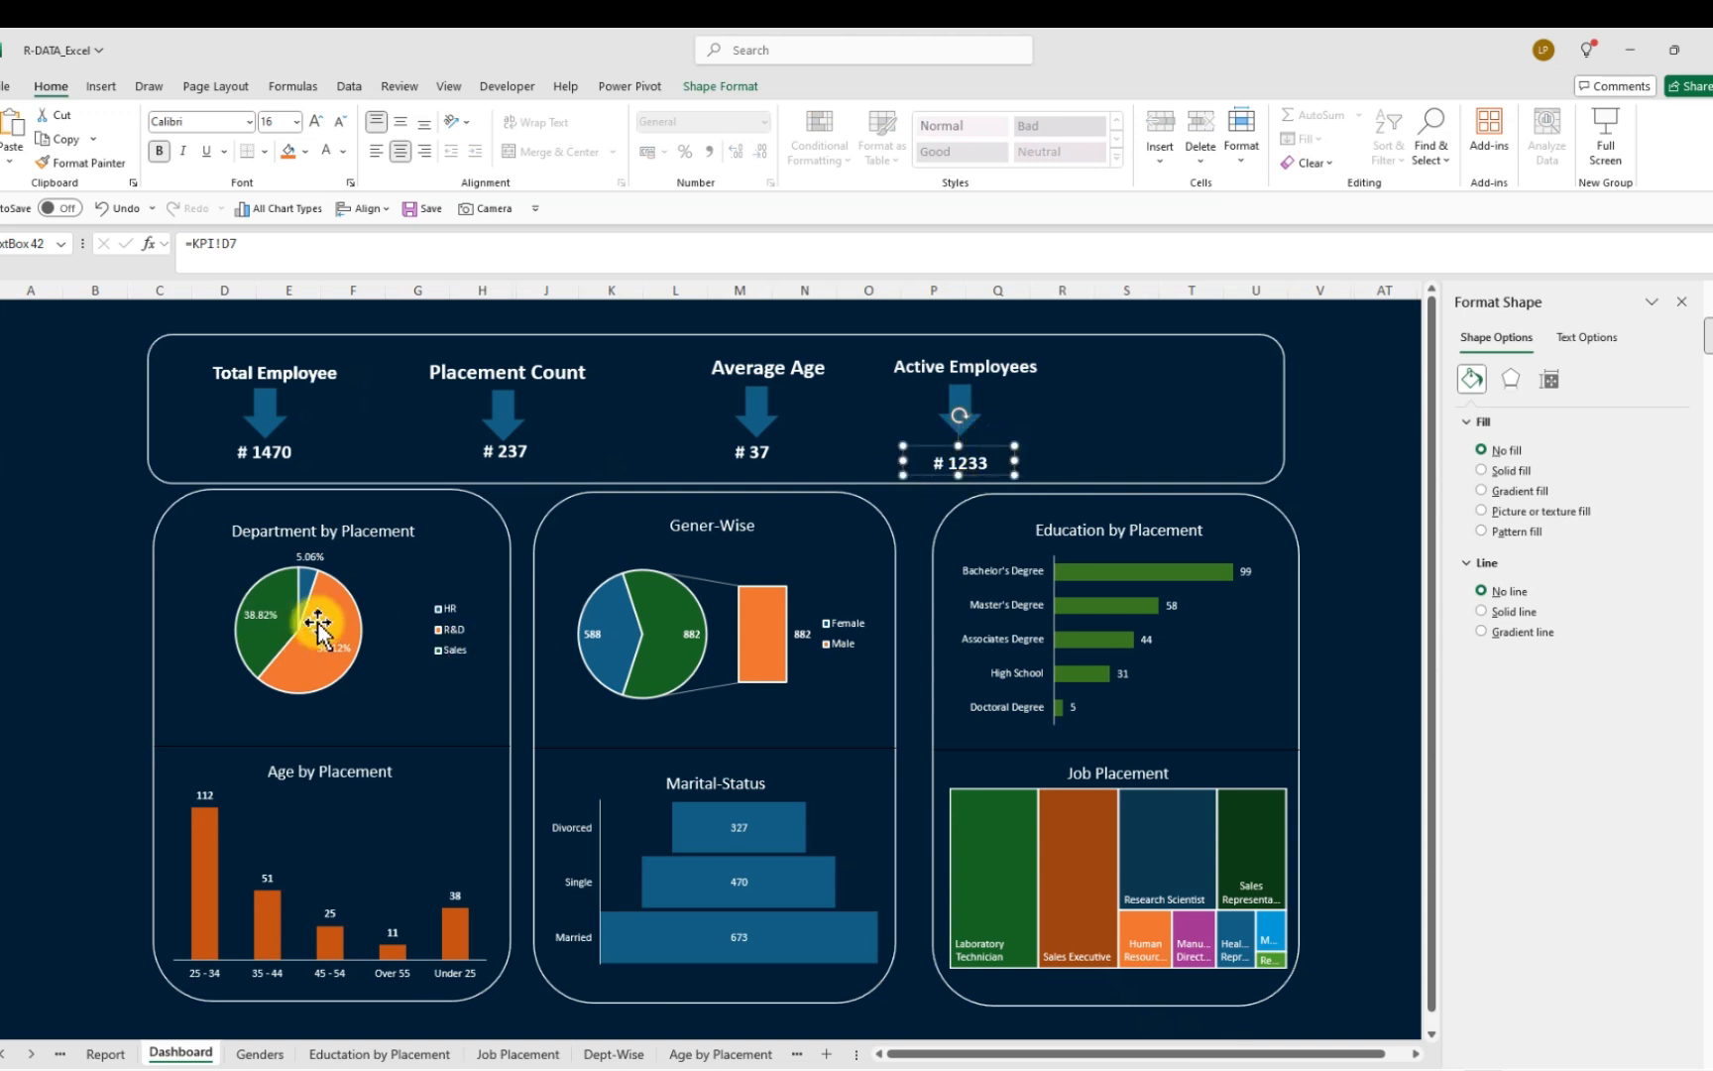
pyautogui.click(1363, 947)
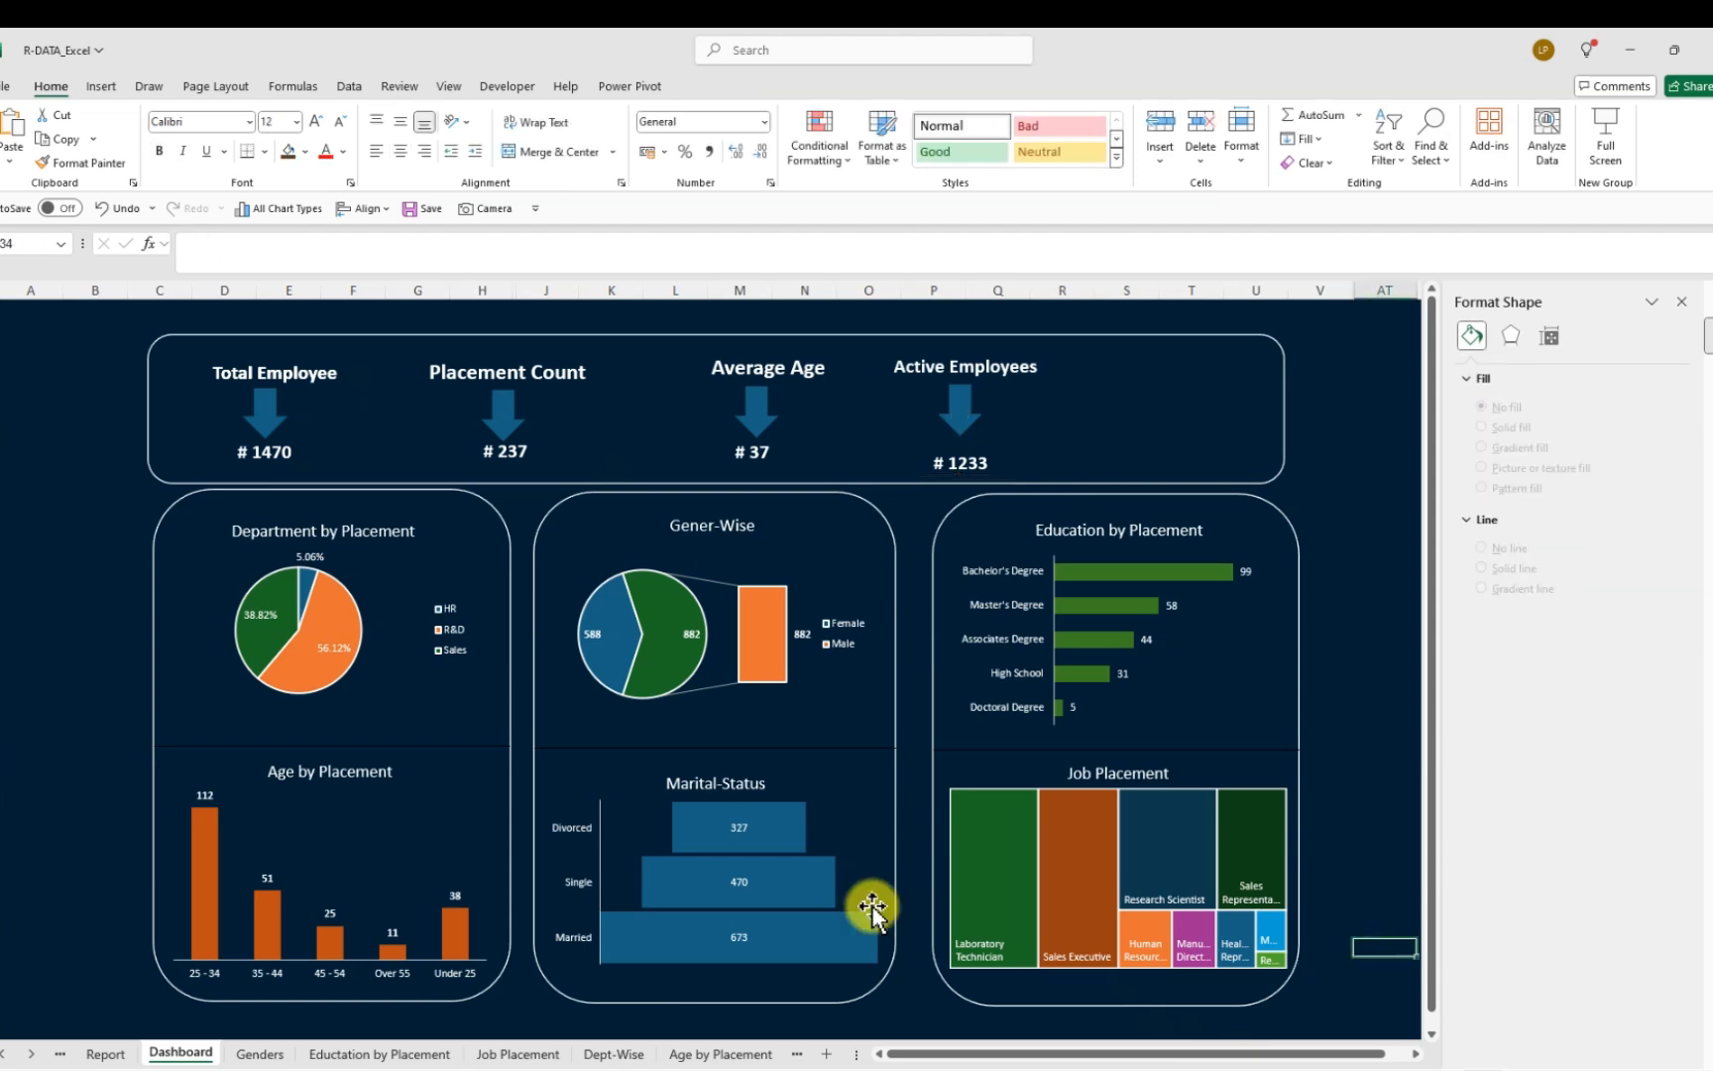
# Copy the "Employees Analysis Dashboard" title from the Report sheet, center it above the Dashboard banner, and close the shape formatting settings
pyautogui.click(107, 1054)
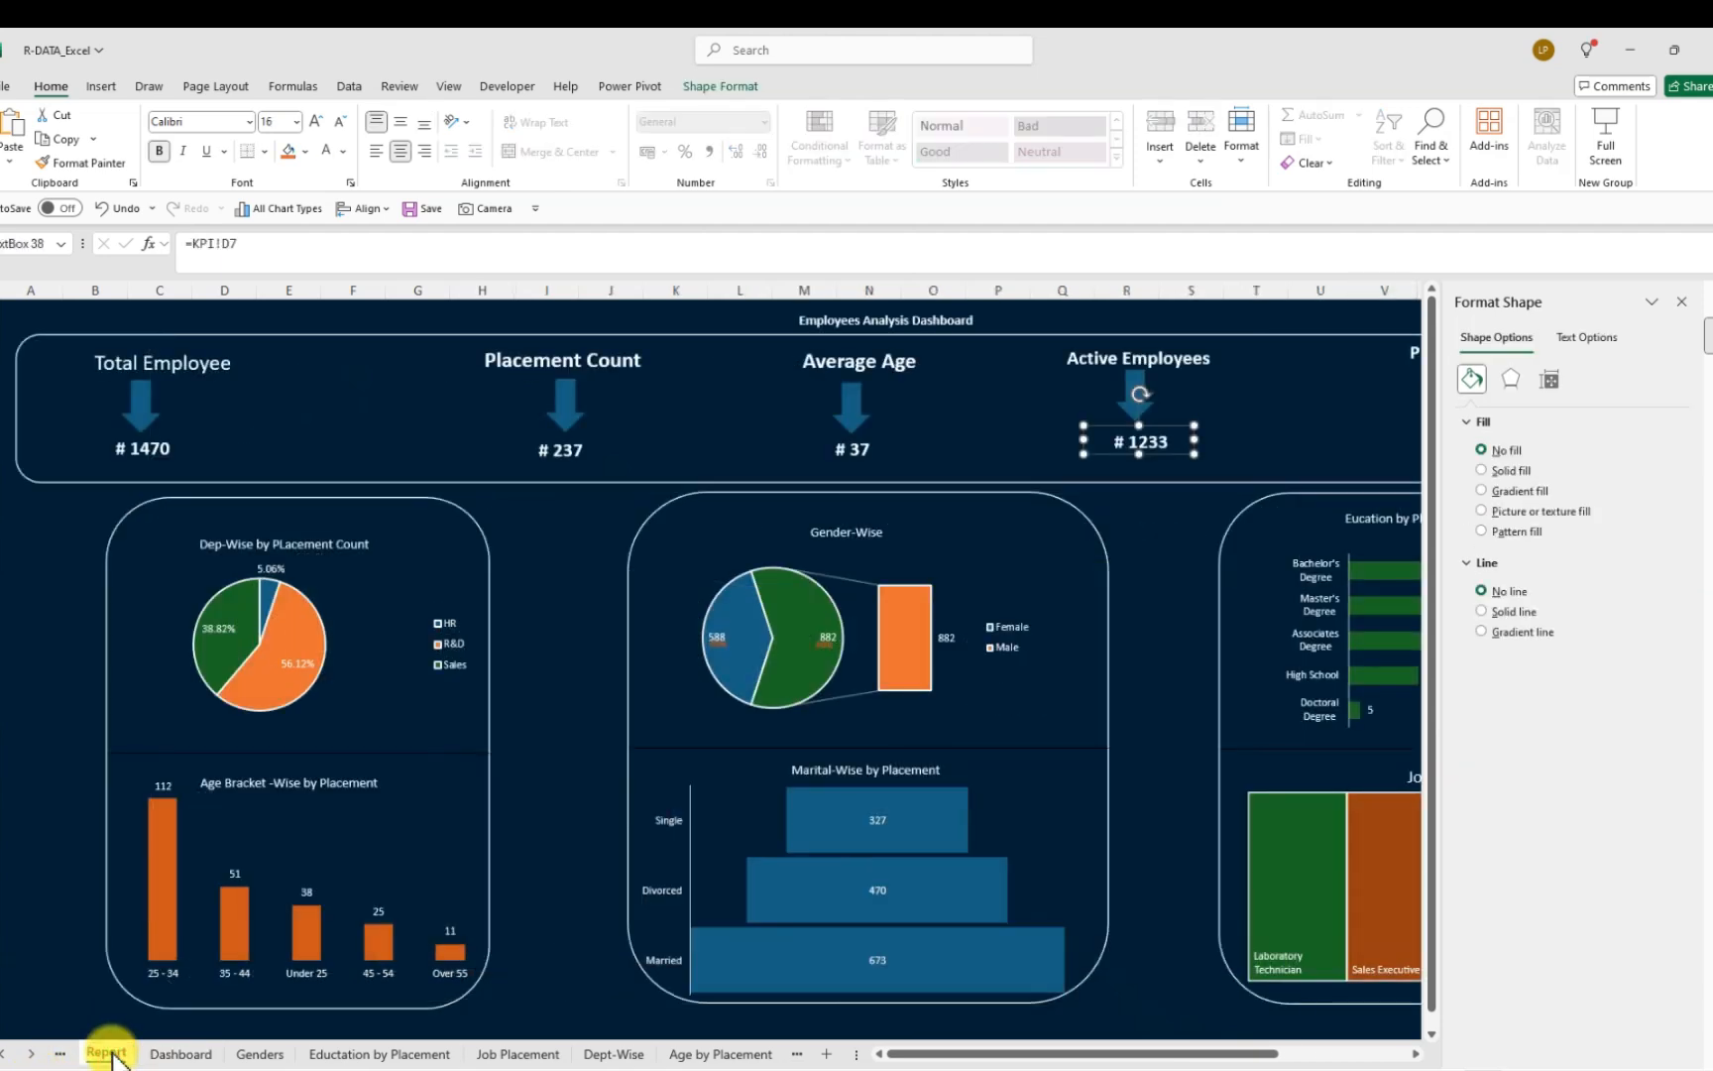
pyautogui.click(938, 320)
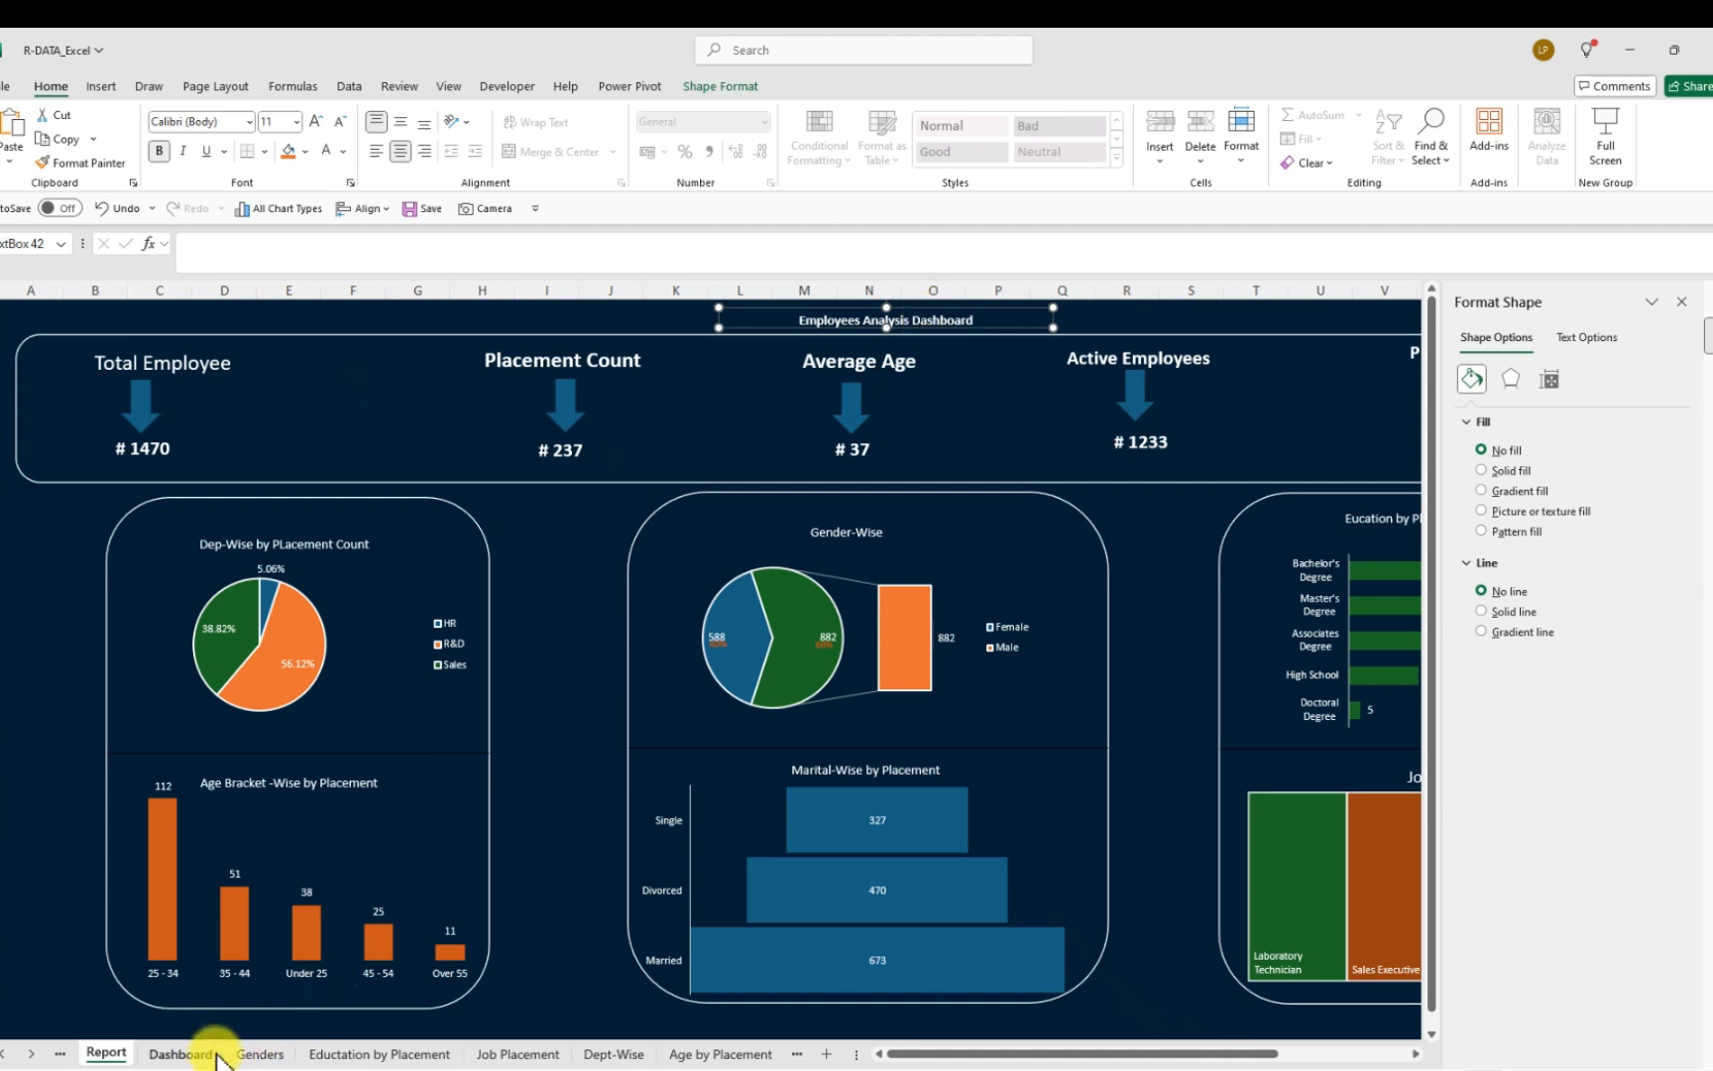
pyautogui.click(181, 1053)
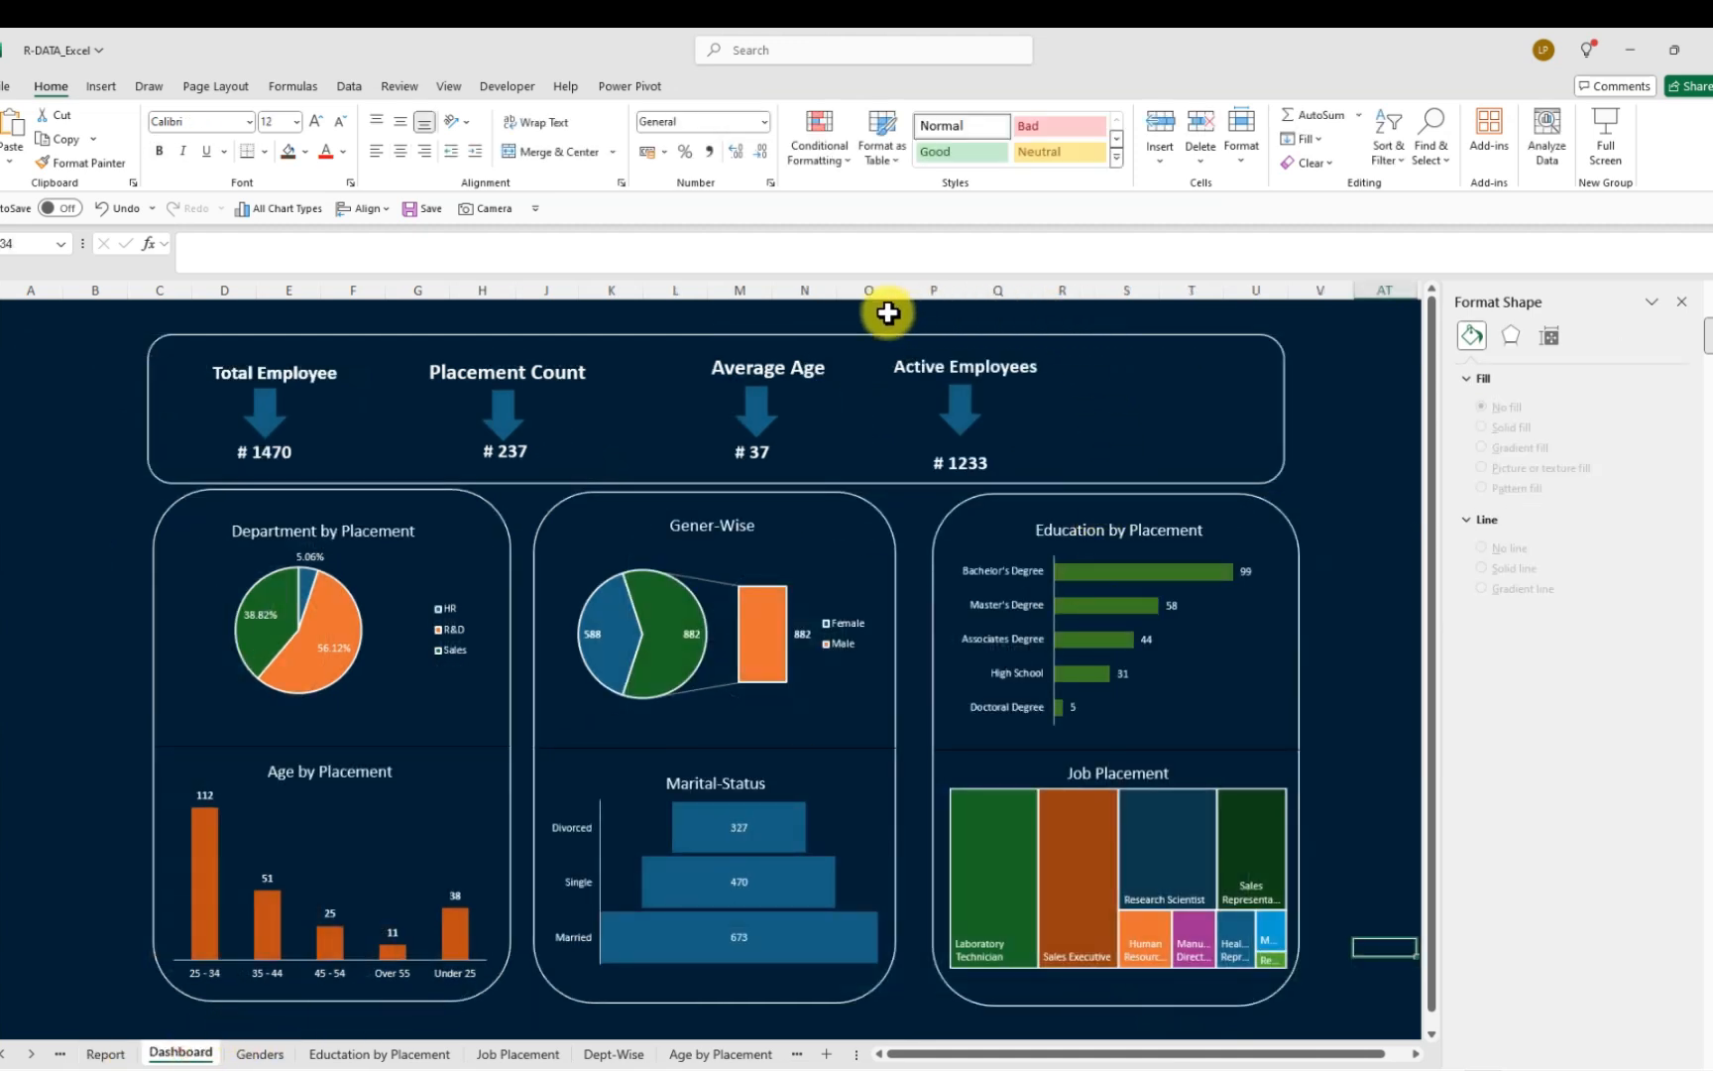
pyautogui.click(714, 320)
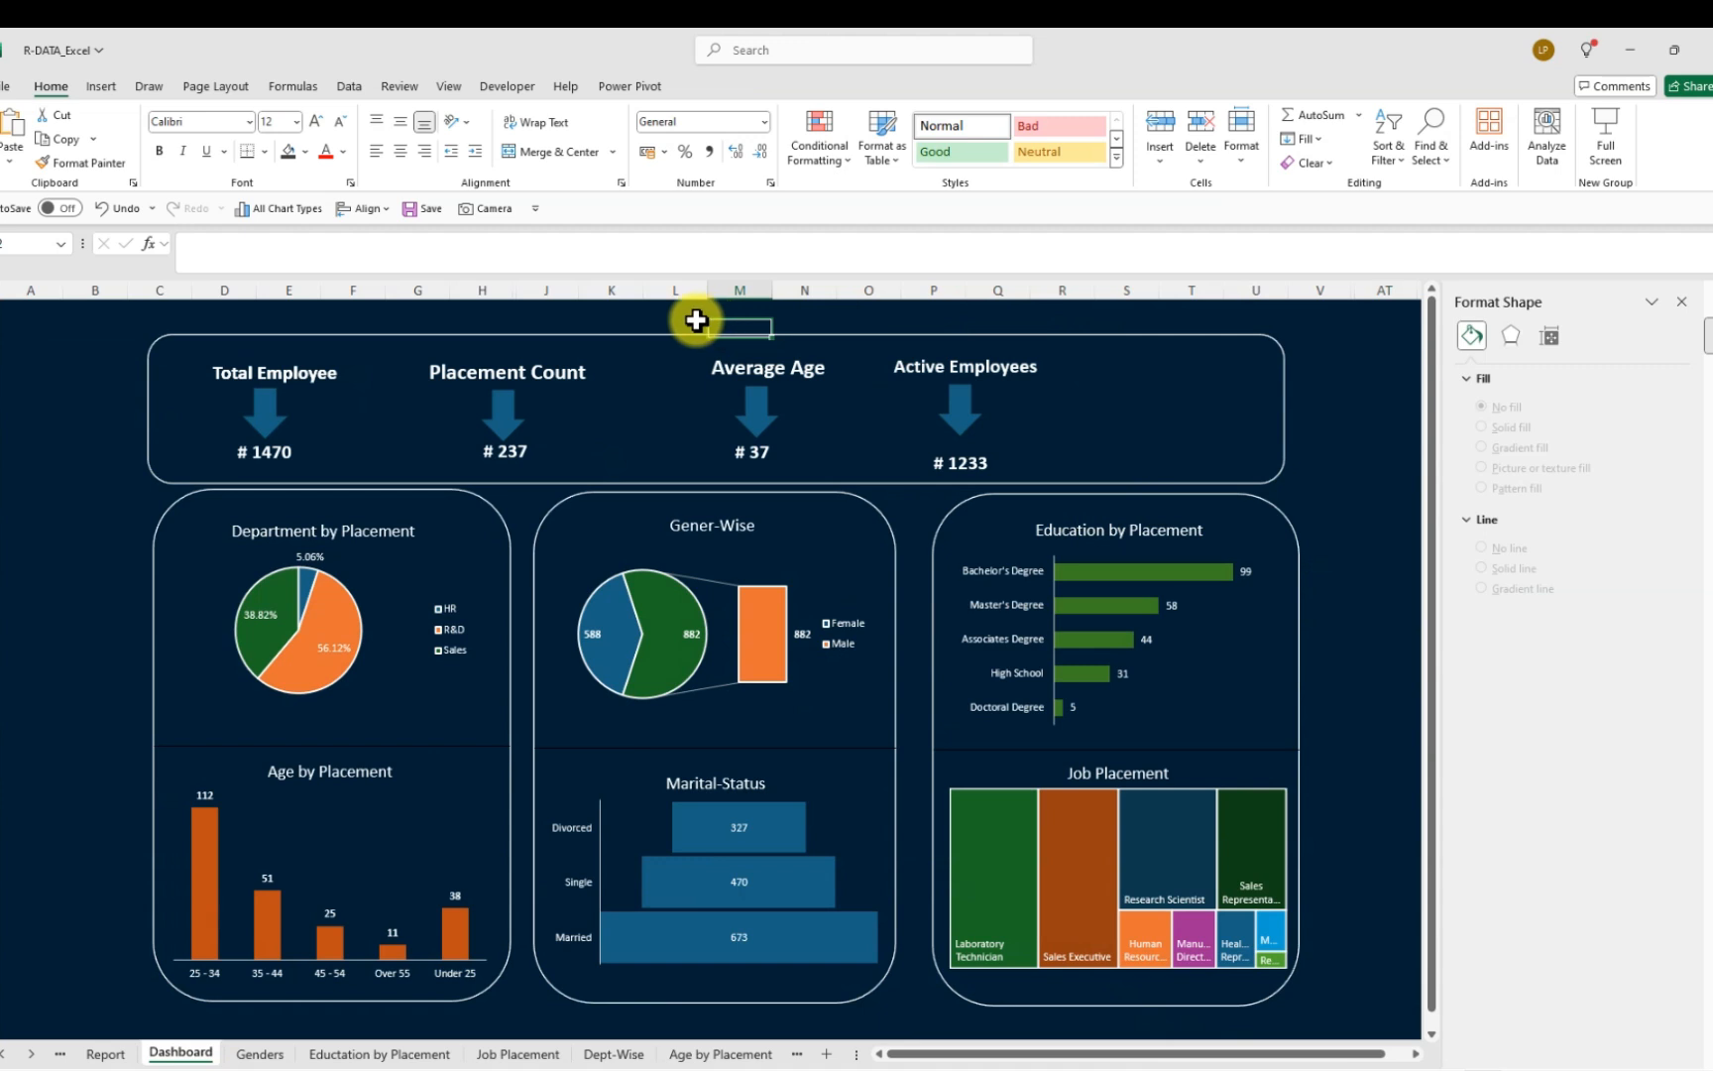
pyautogui.click(686, 315)
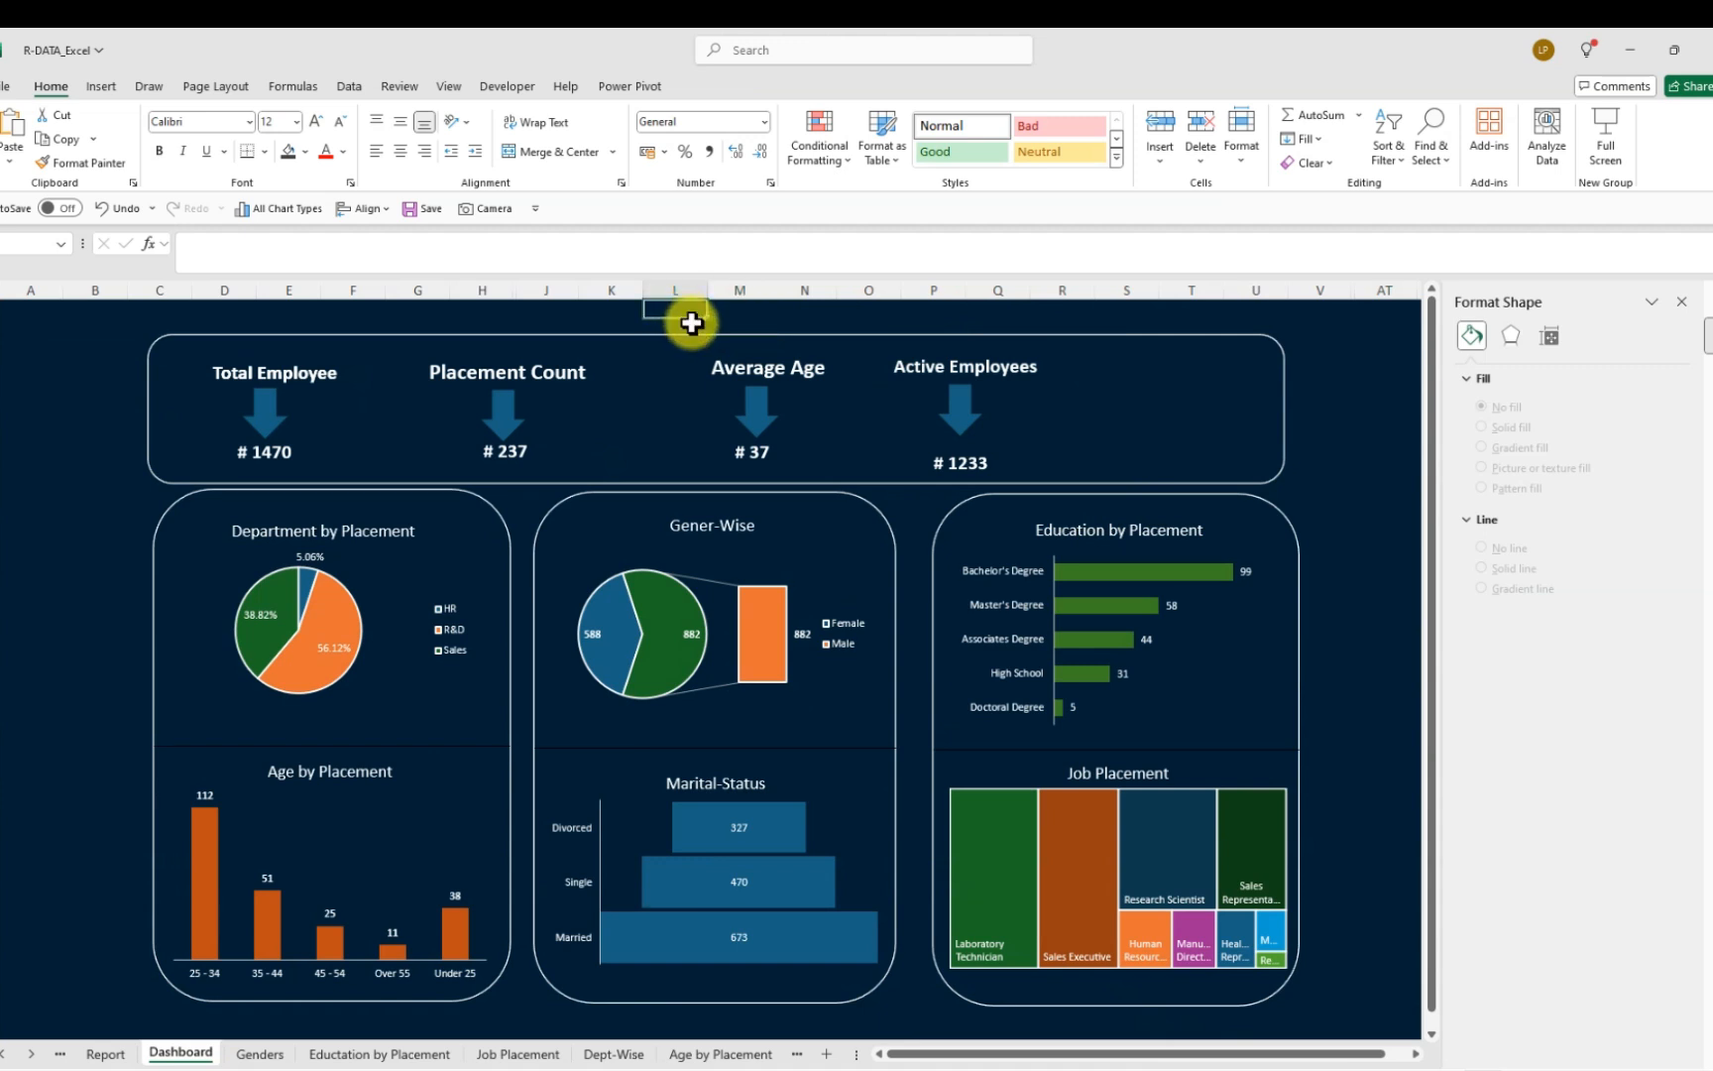
pyautogui.hotkey('ctrl', 'v')
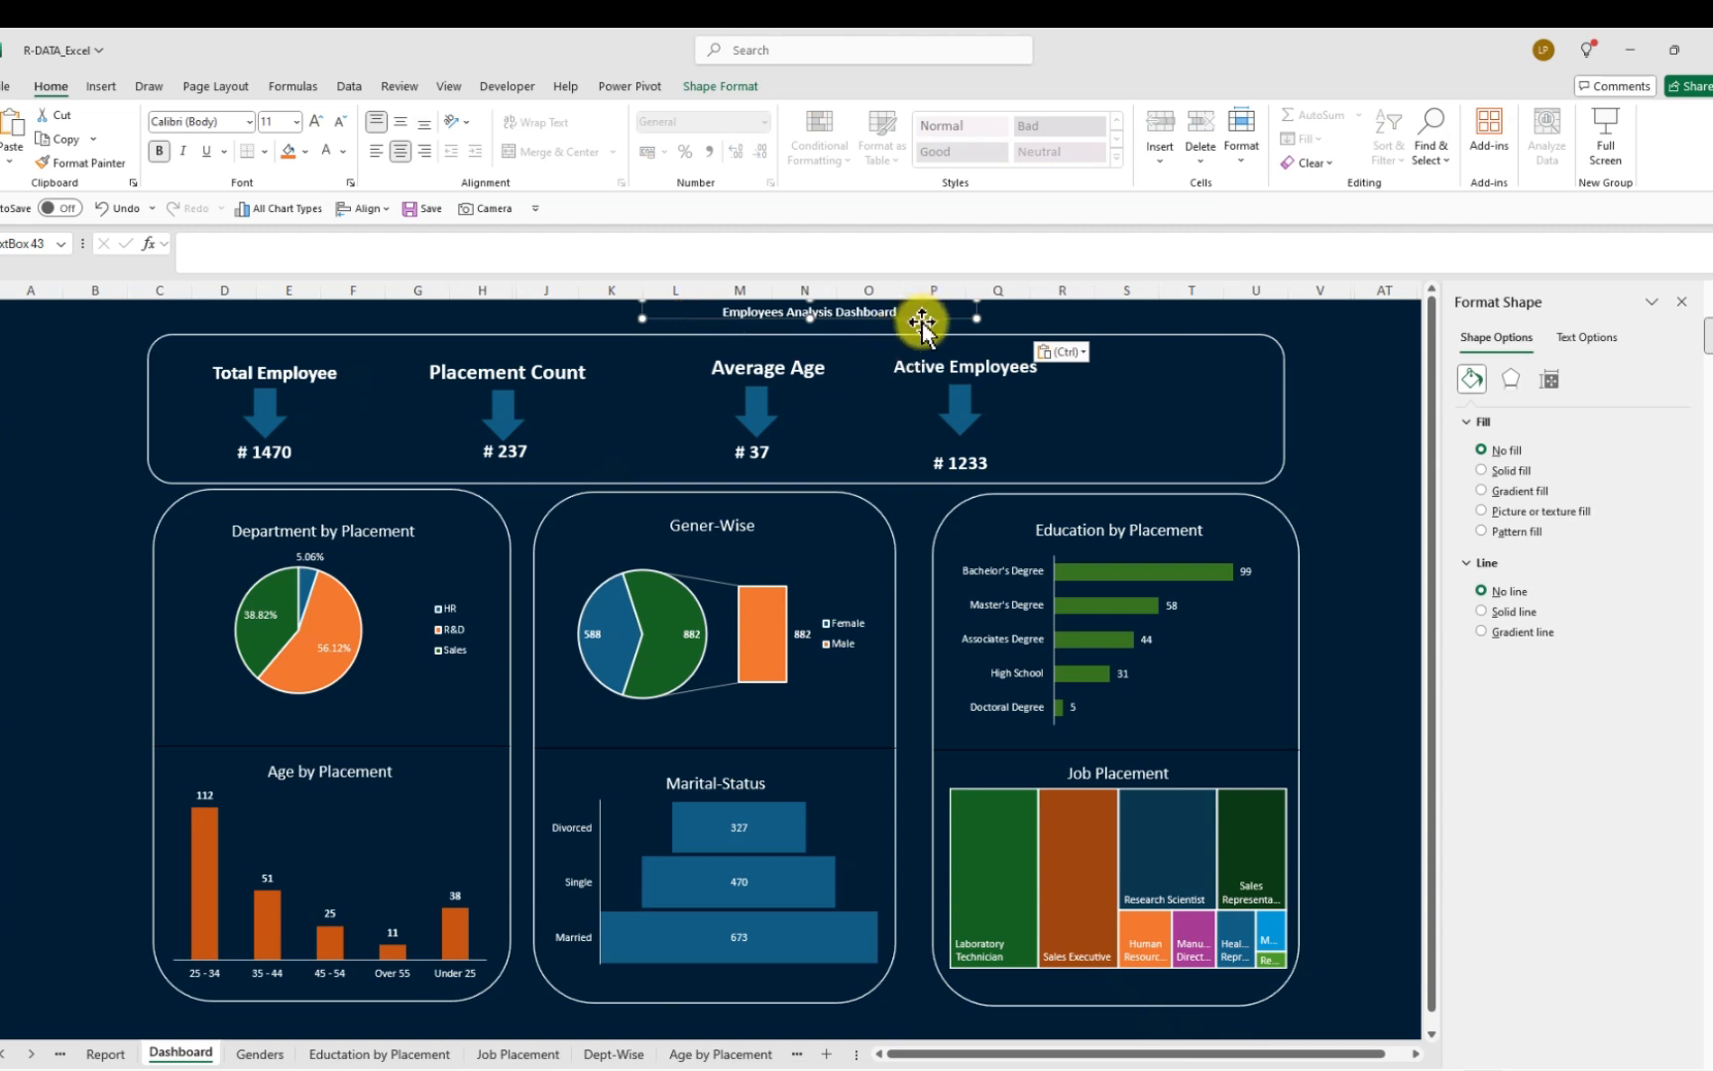
pyautogui.moveTo(924, 319); pyautogui.dragTo(833, 326)
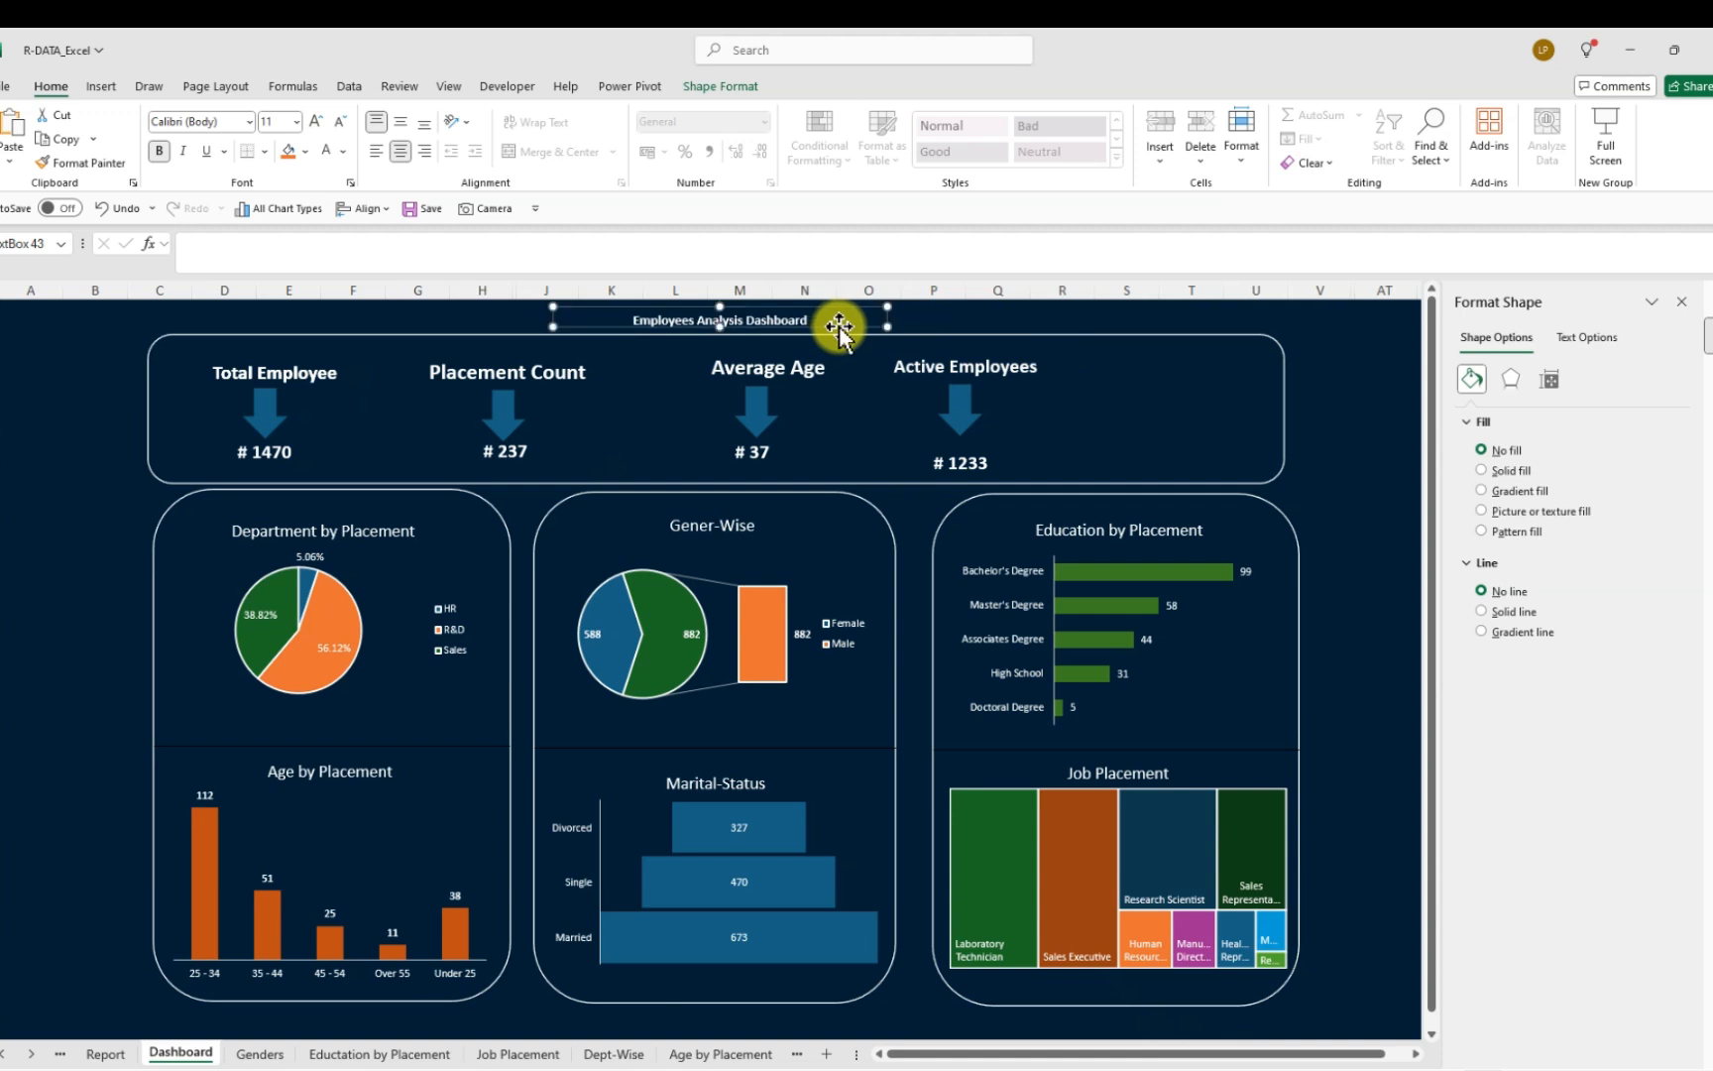
pyautogui.click(1376, 980)
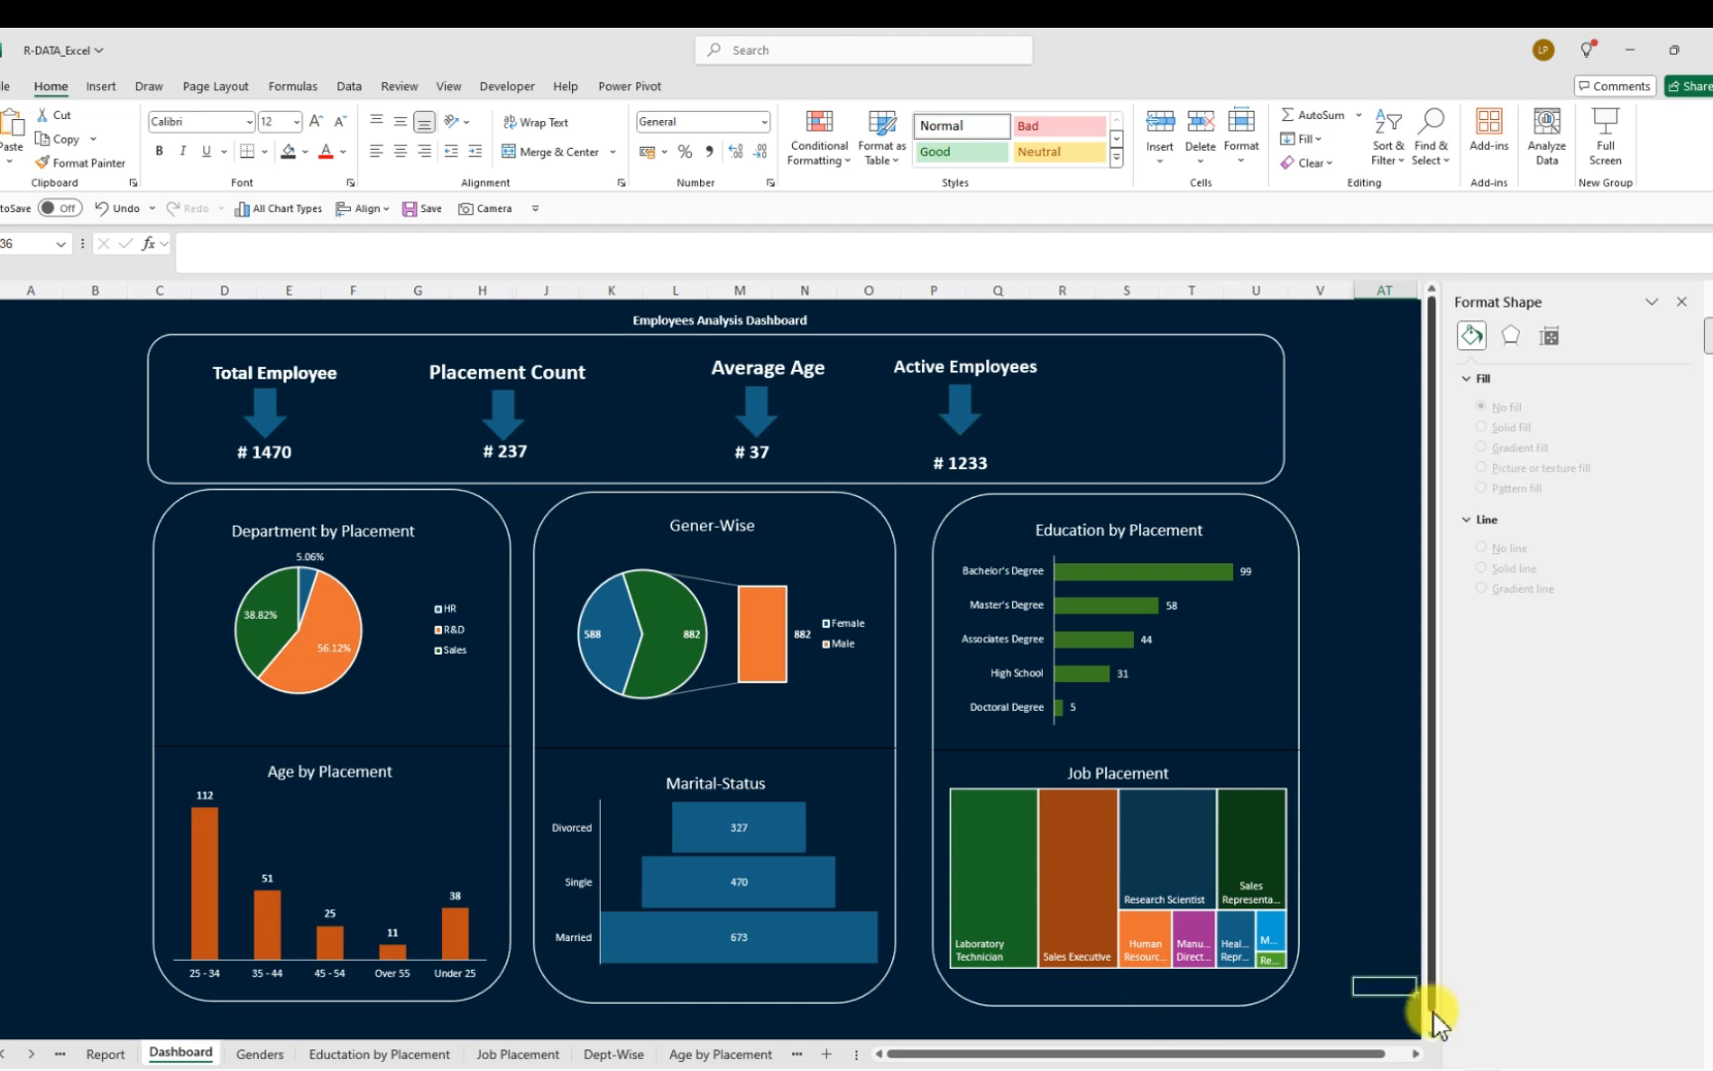
pyautogui.click(1683, 302)
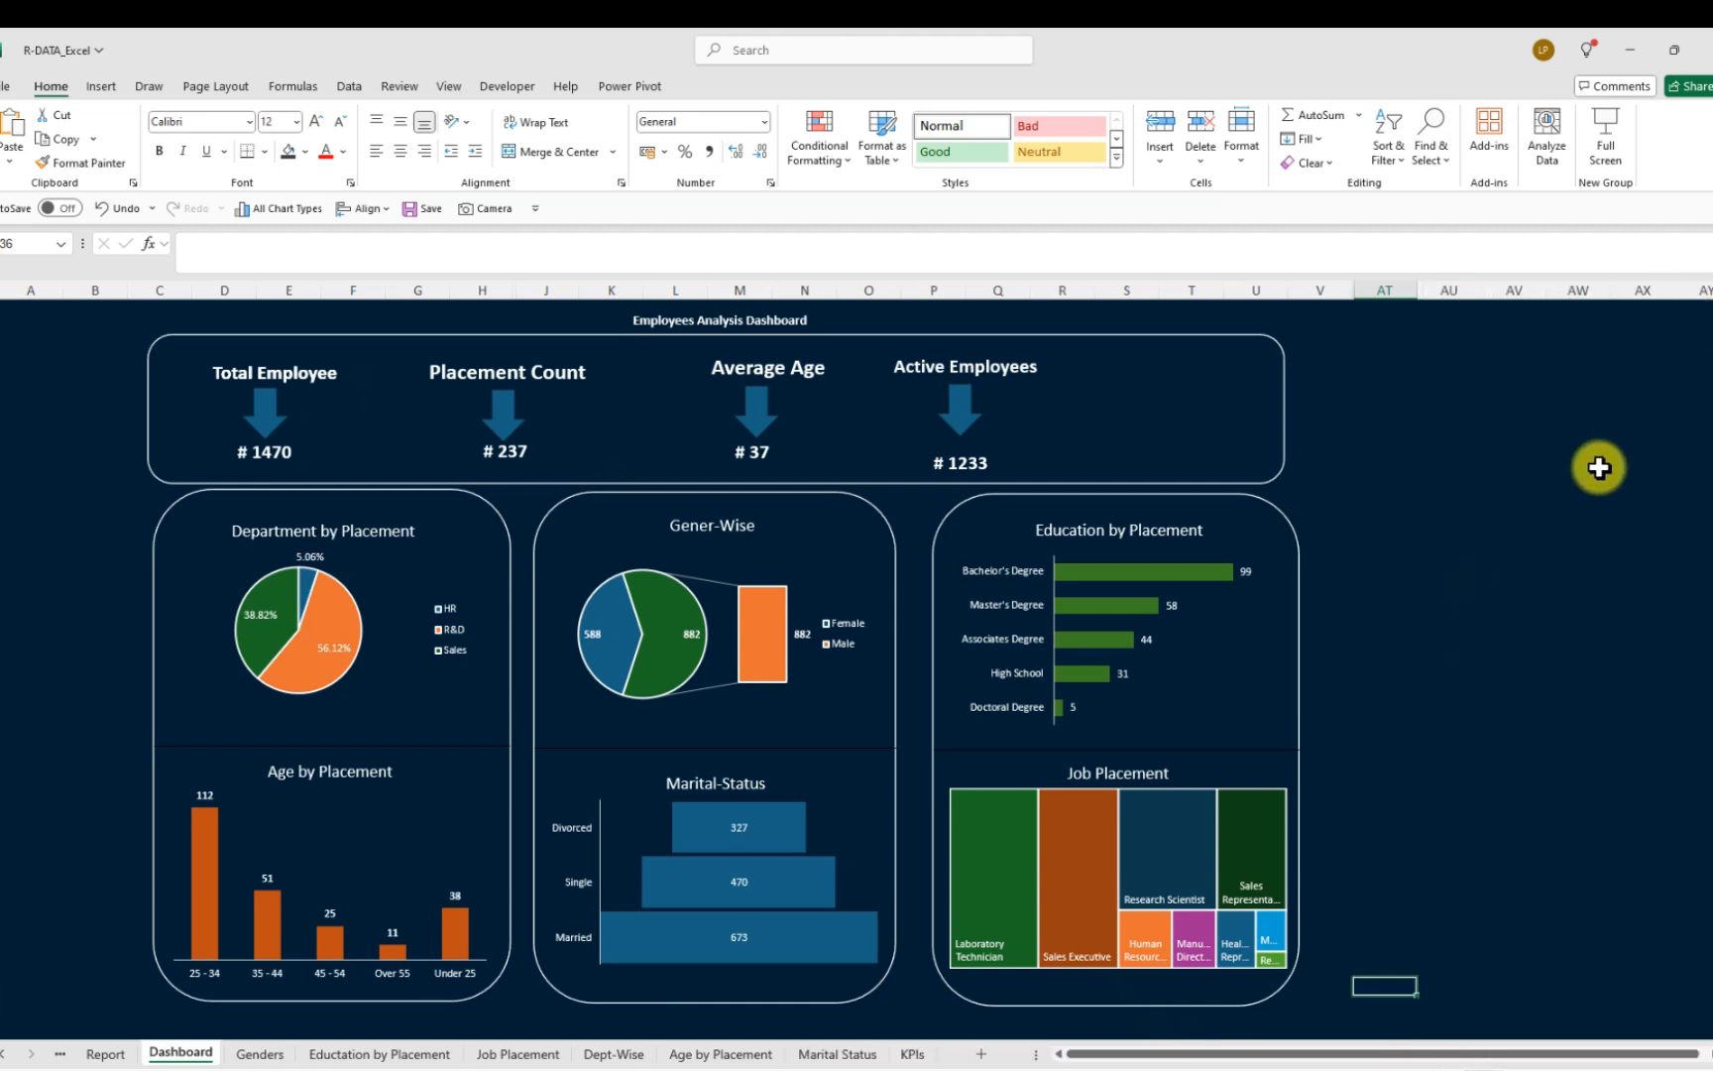